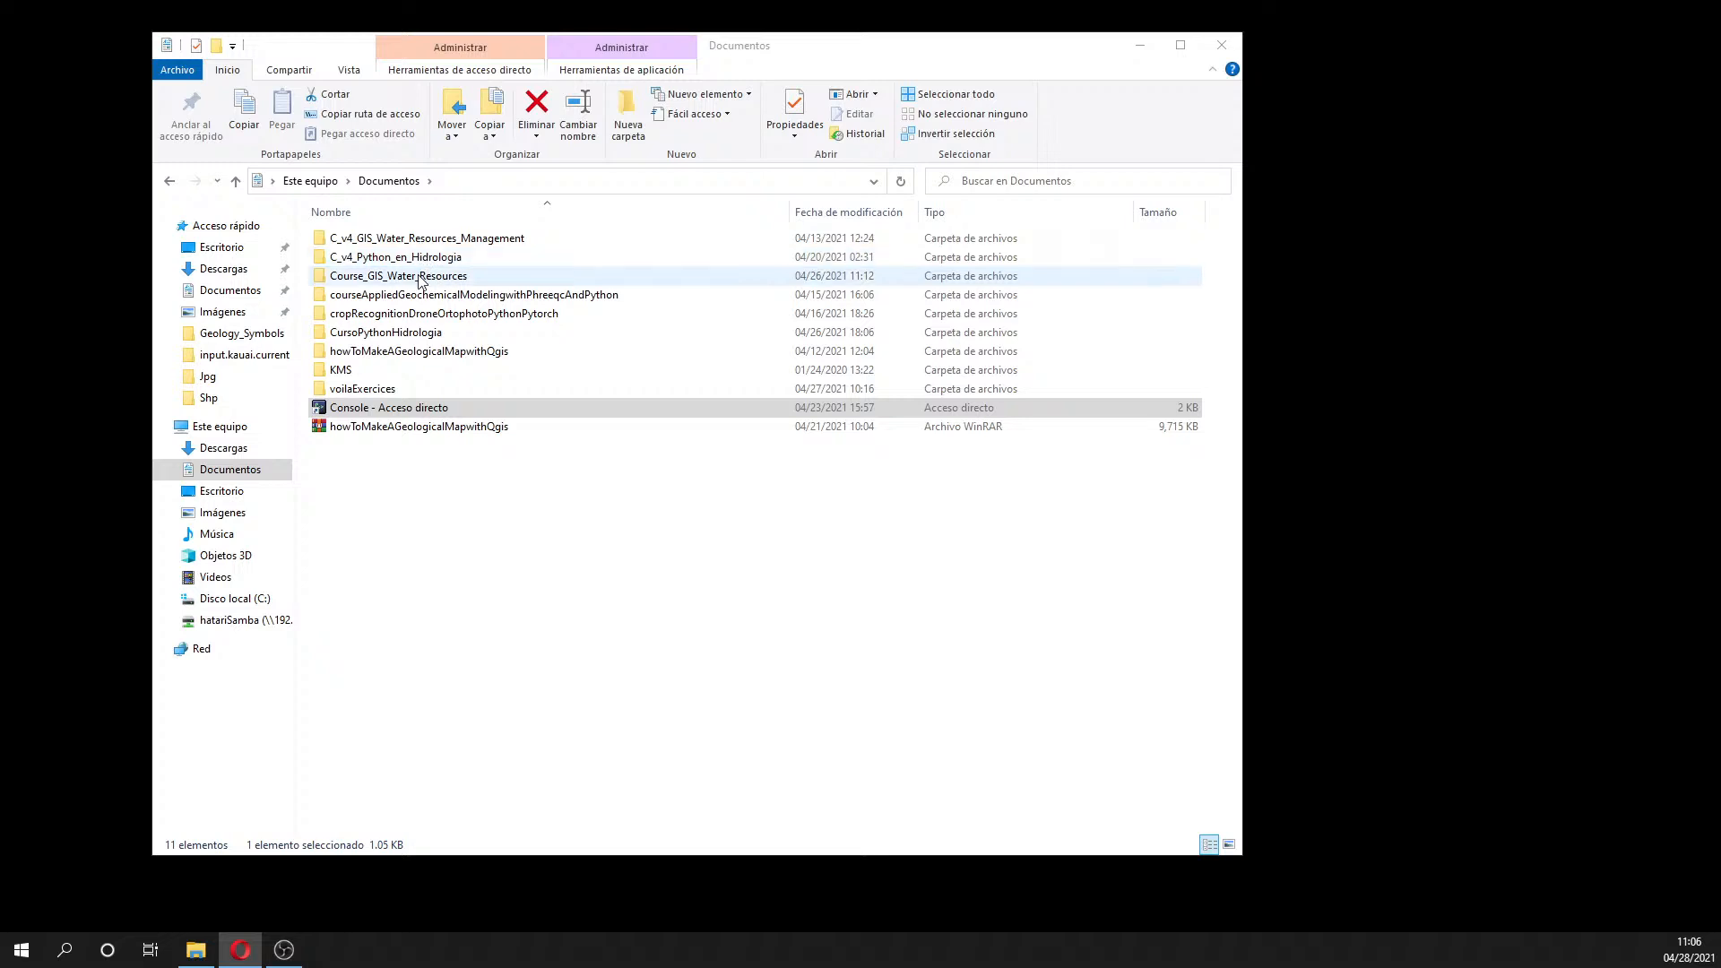
- Browse Documentos > C_v4_GIS_Water_Resources_Management > Session_5 > Manual to show the Exercise8_NDVI and Exercise9_WaterTable PDFs
{"action": "double_click", "coordinate": [403, 276]}
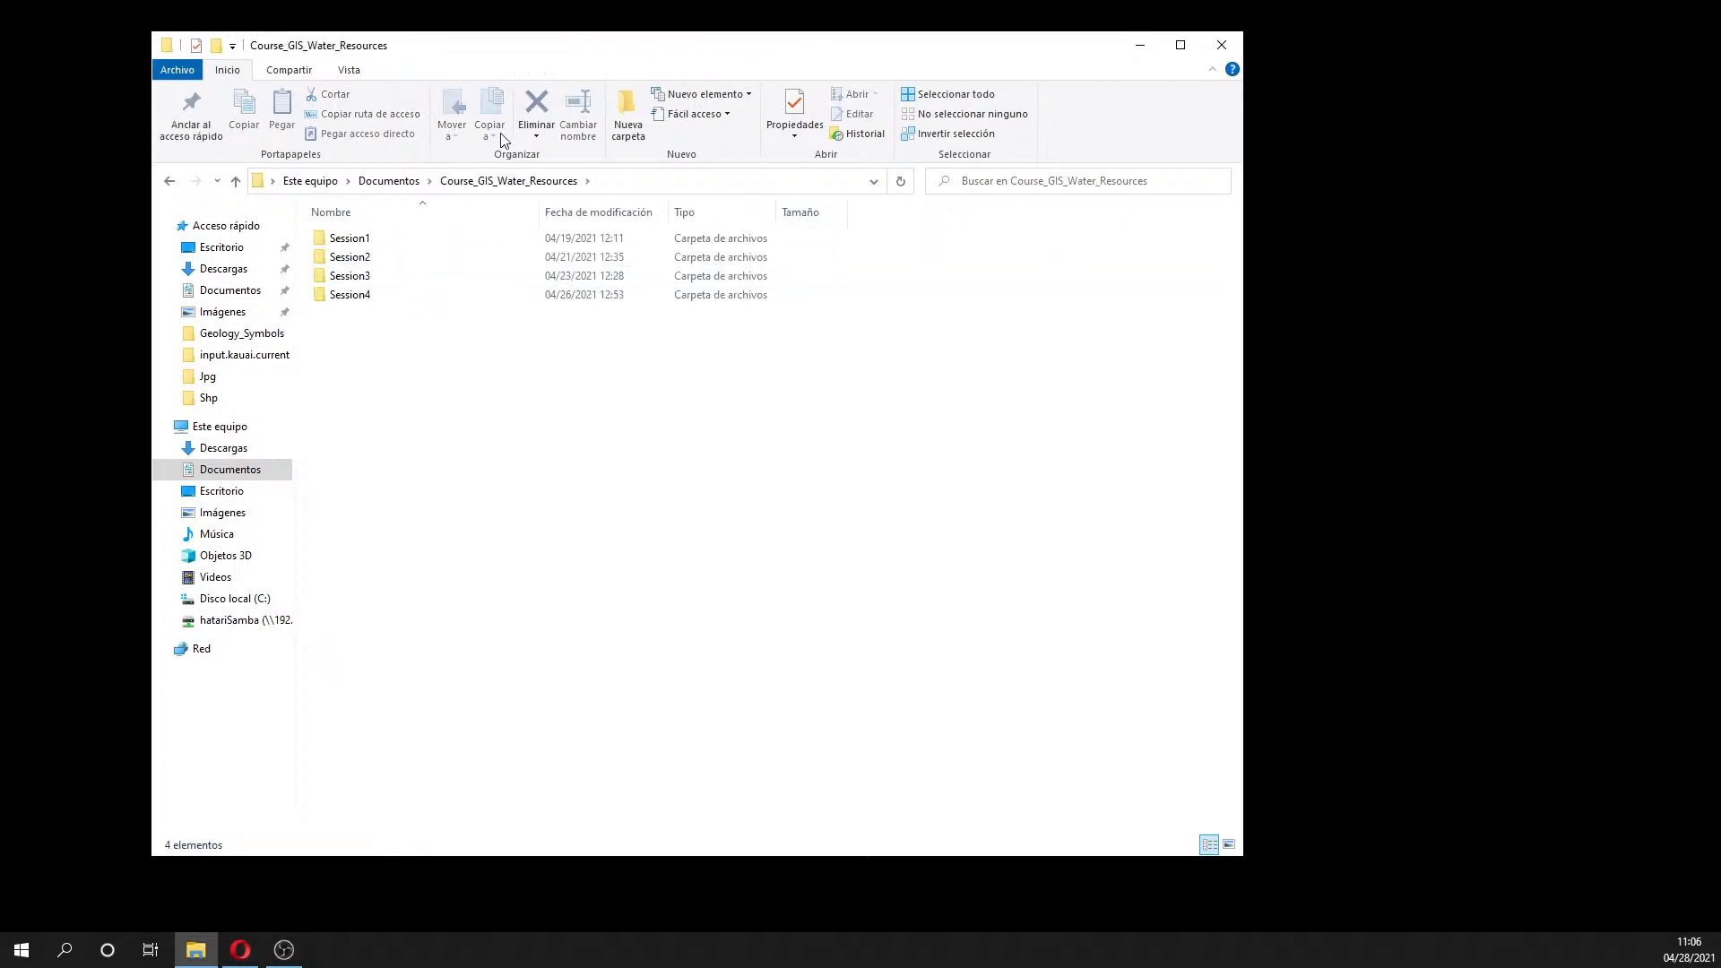
{"action": "left_click", "coordinate": [388, 180]}
{"action": "double_click", "coordinate": [376, 237]}
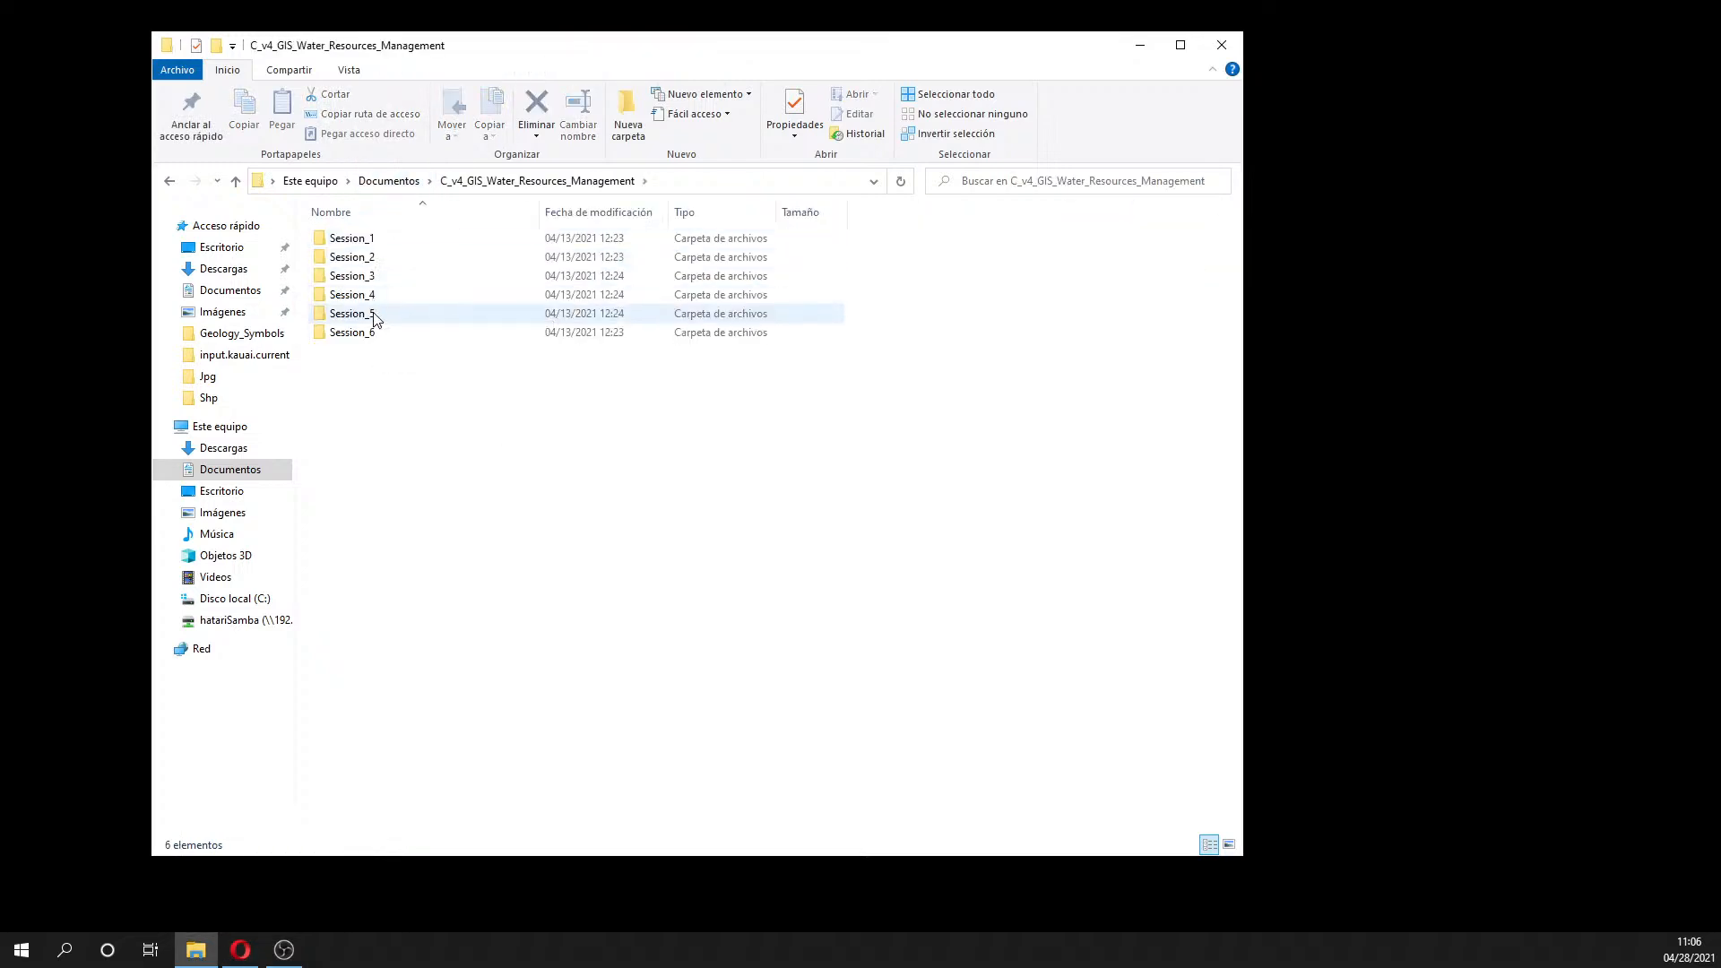
{"action": "double_click", "coordinate": [373, 314]}
{"action": "double_click", "coordinate": [372, 247]}
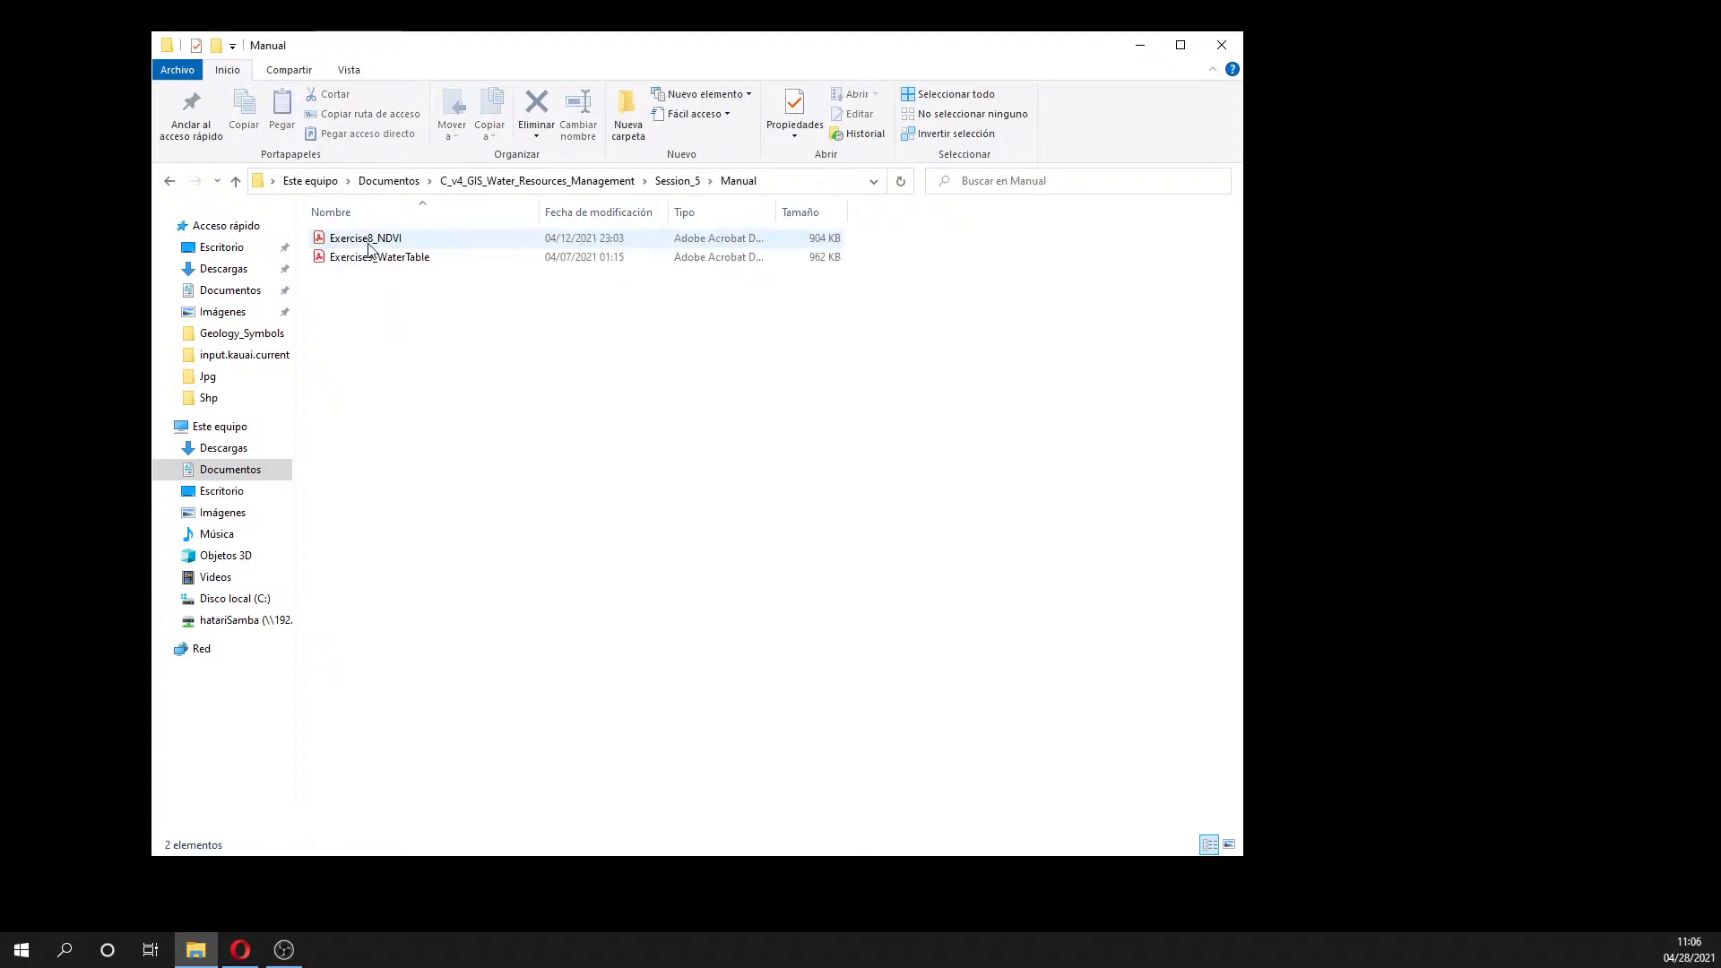
{"action": "right_click", "coordinate": [368, 242]}
{"action": "left_click", "coordinate": [516, 309]}
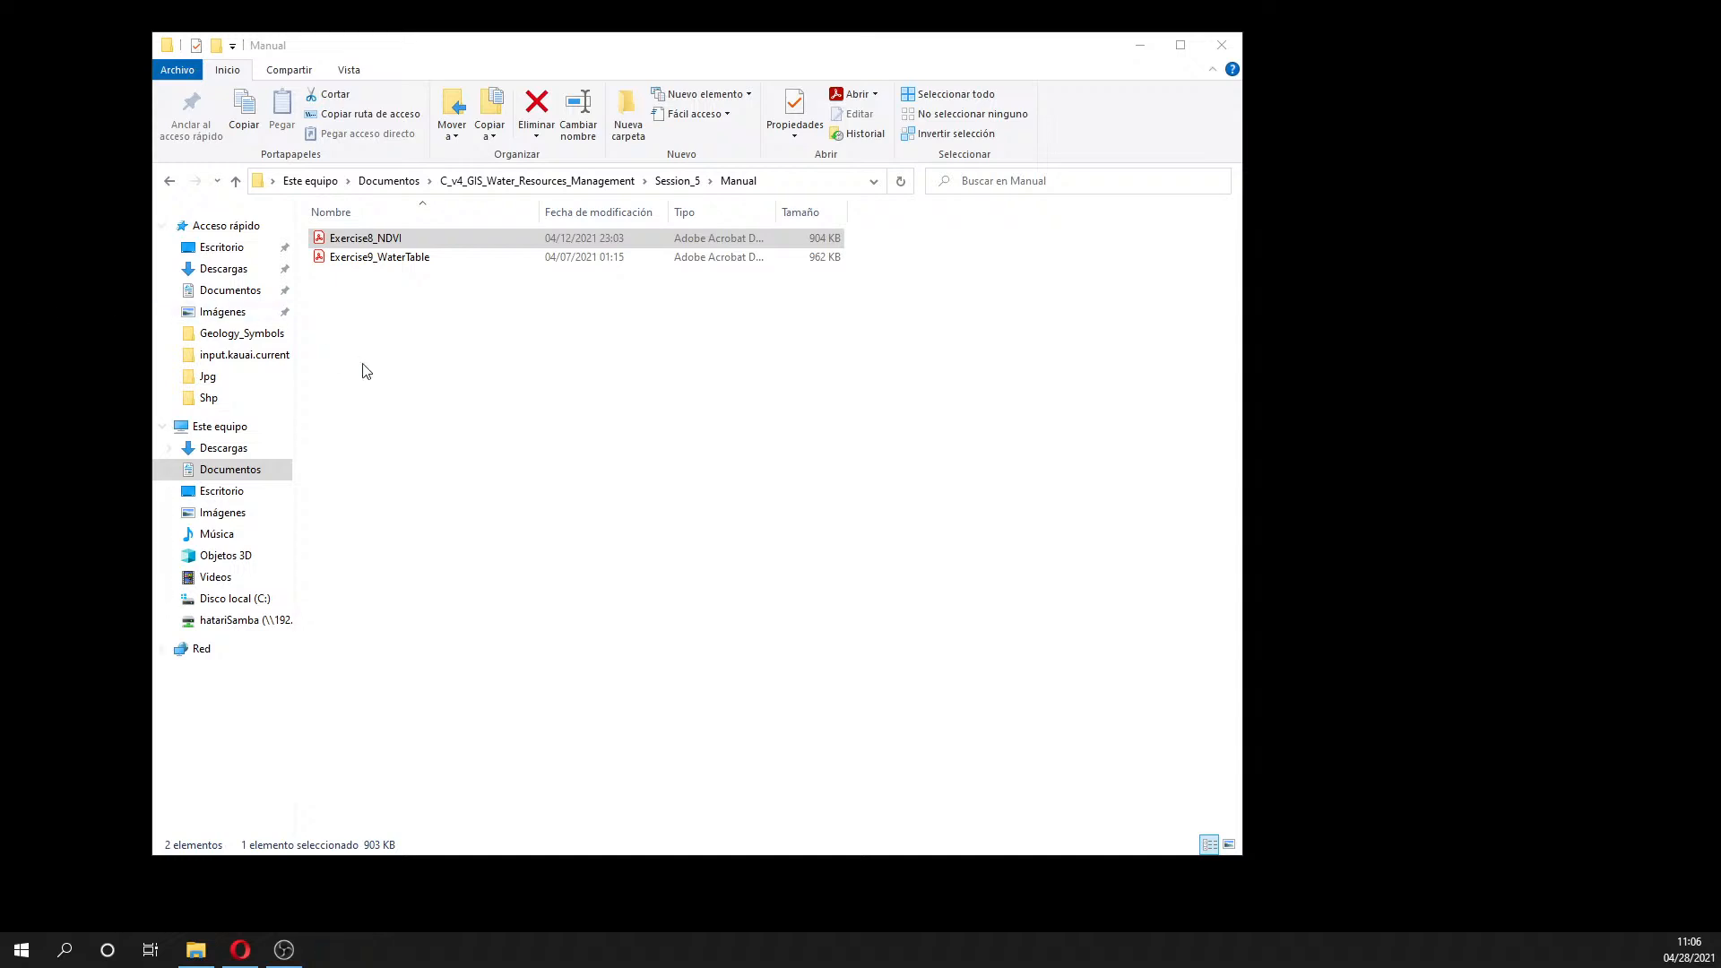
{"action": "right_click", "coordinate": [373, 238]}
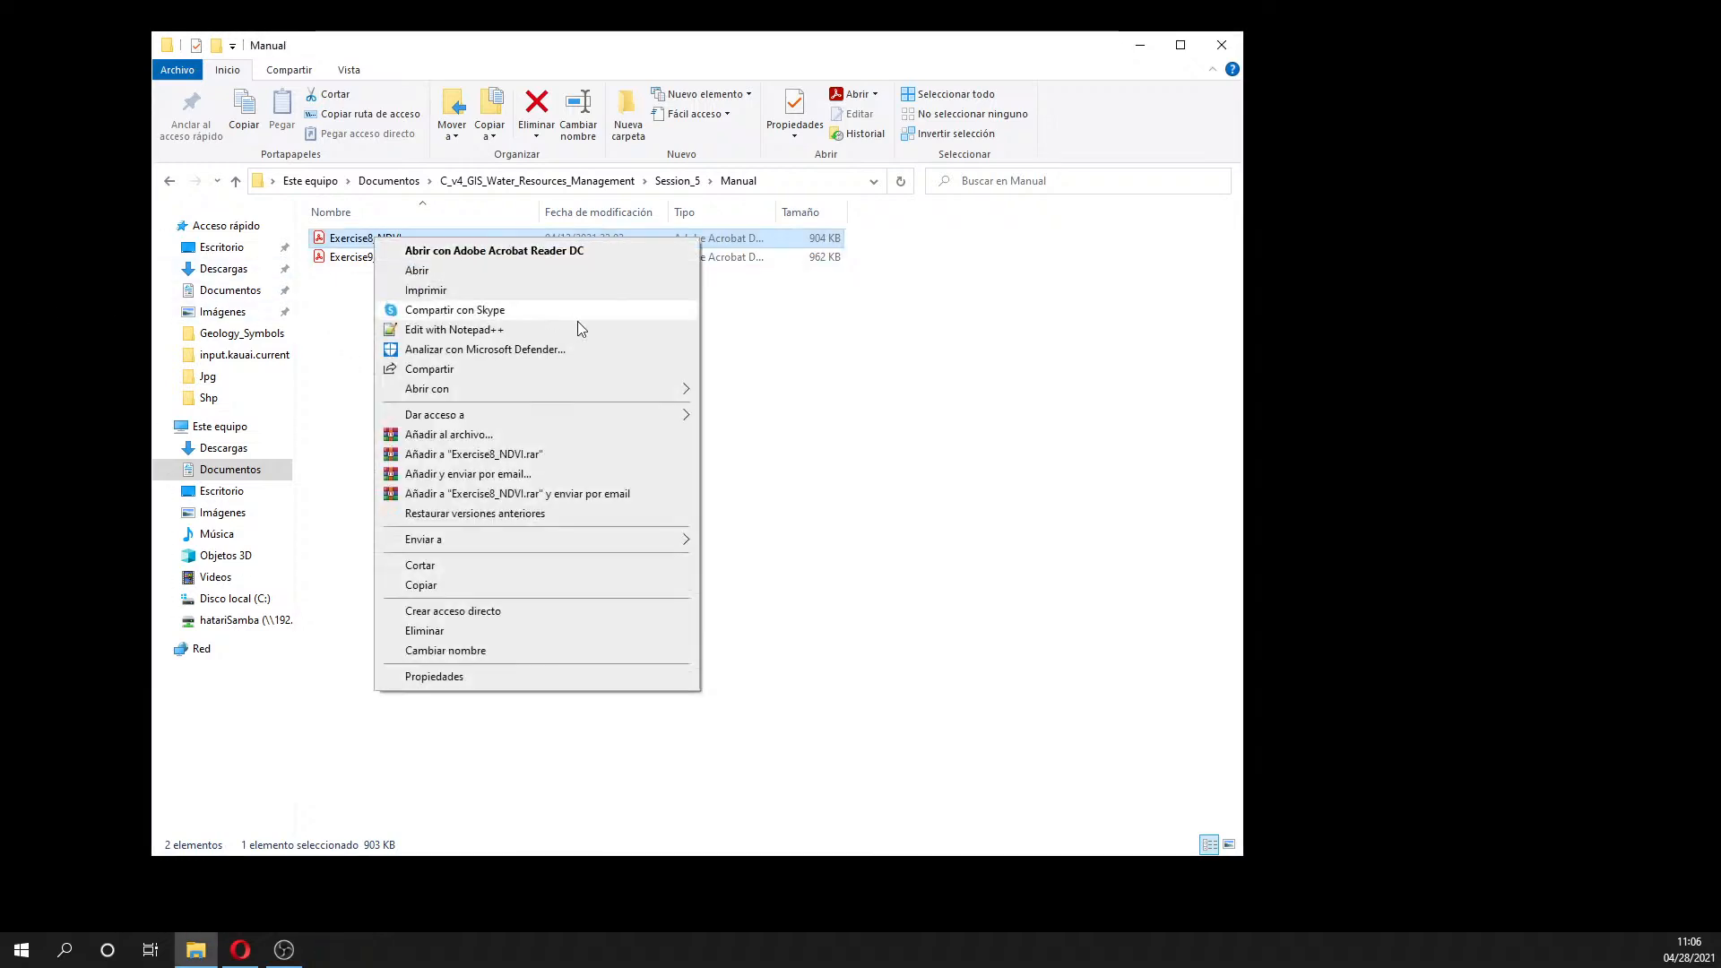
{"action": "mouse_move", "coordinate": [569, 397]}
{"action": "left_click", "coordinate": [811, 449]}
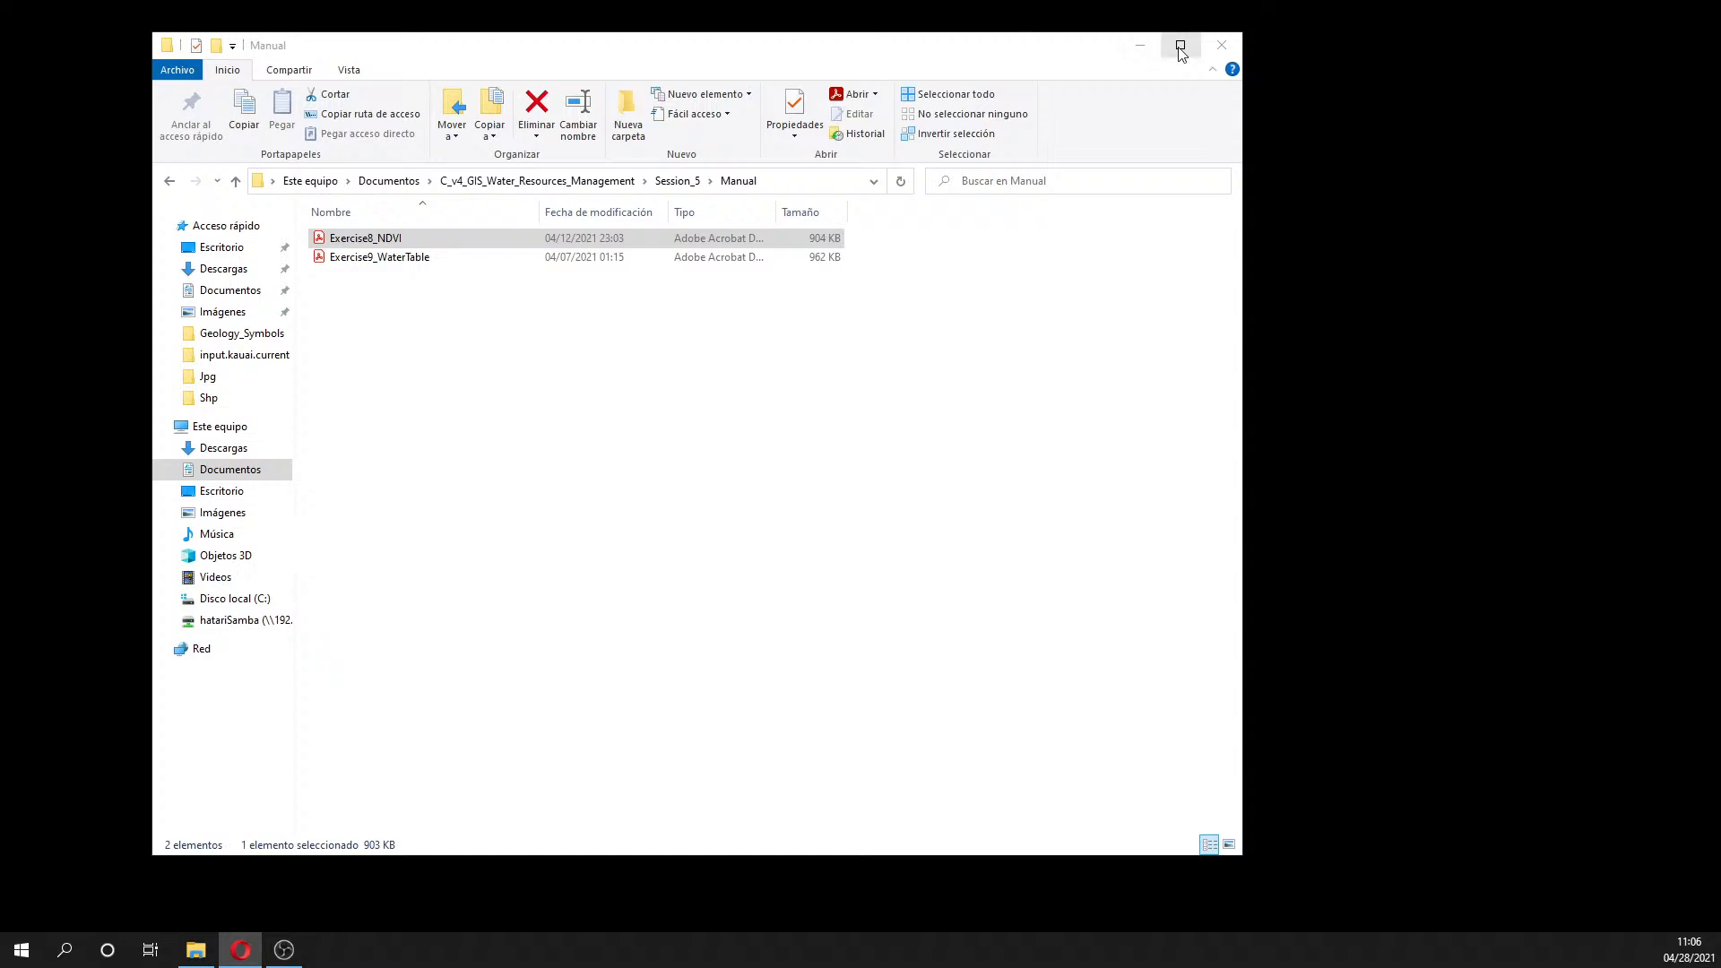
- Close the Manual folder window, bring up a maximized Opera window and add the Earthdata Search tab
{"action": "left_click", "coordinate": [1209, 52]}
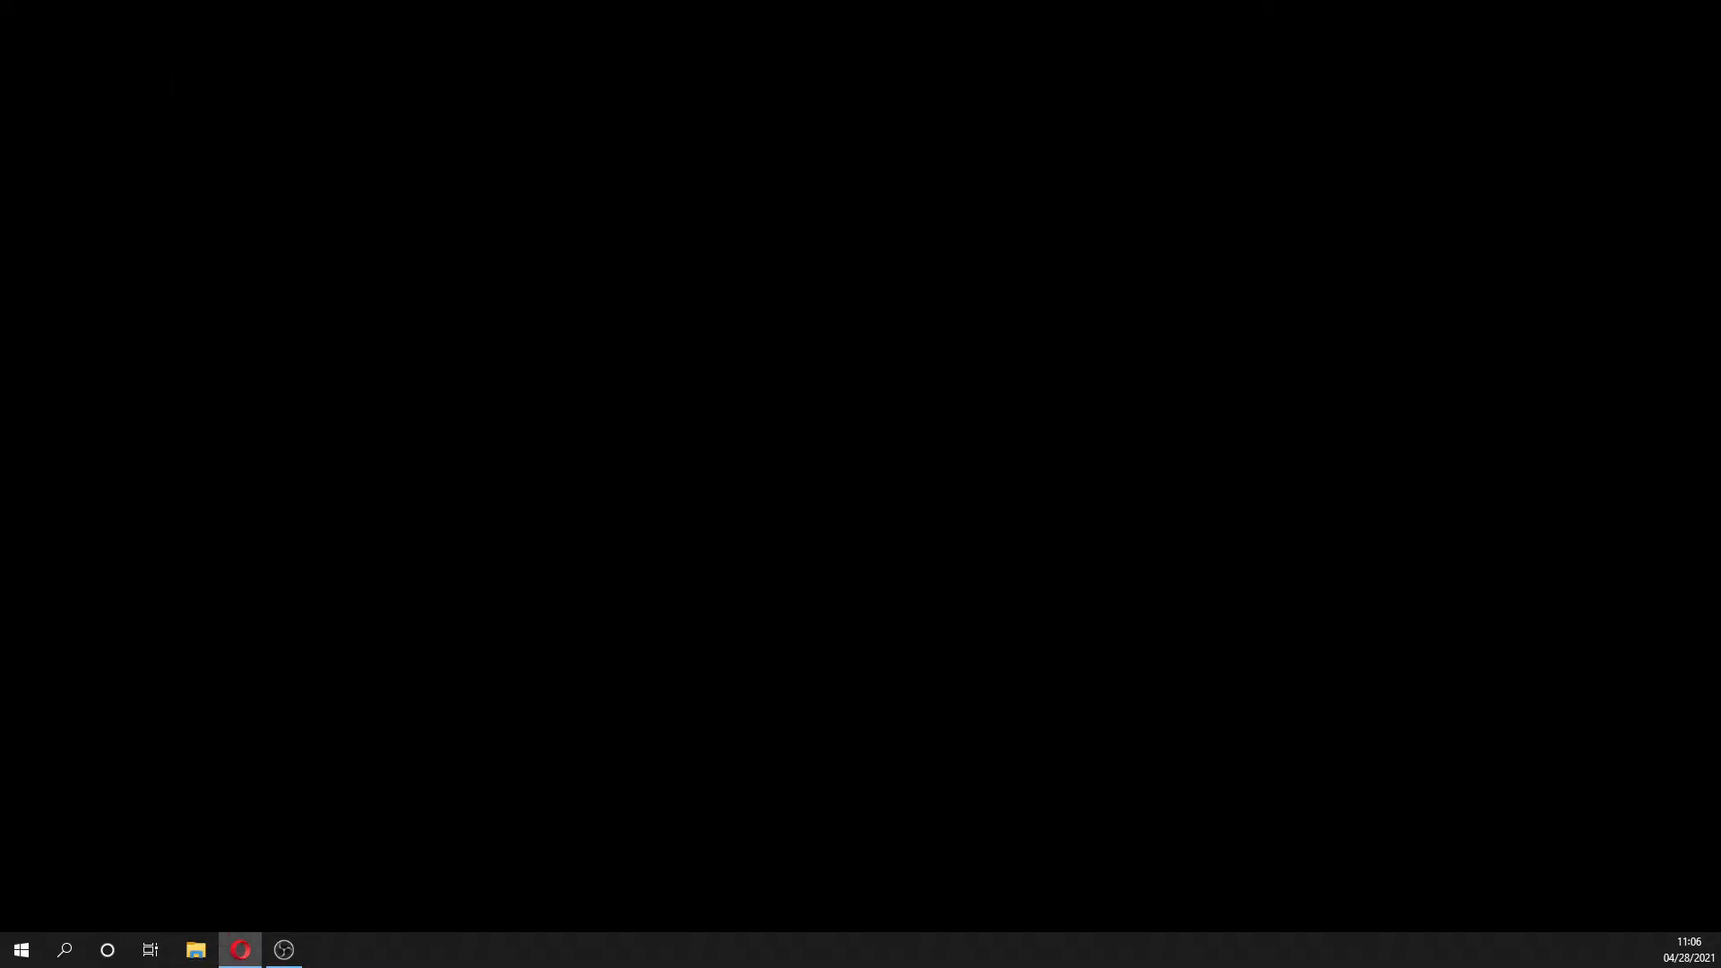
{"action": "left_click_drag", "start_coordinate": [0, 47], "coordinate": [462, 39]}
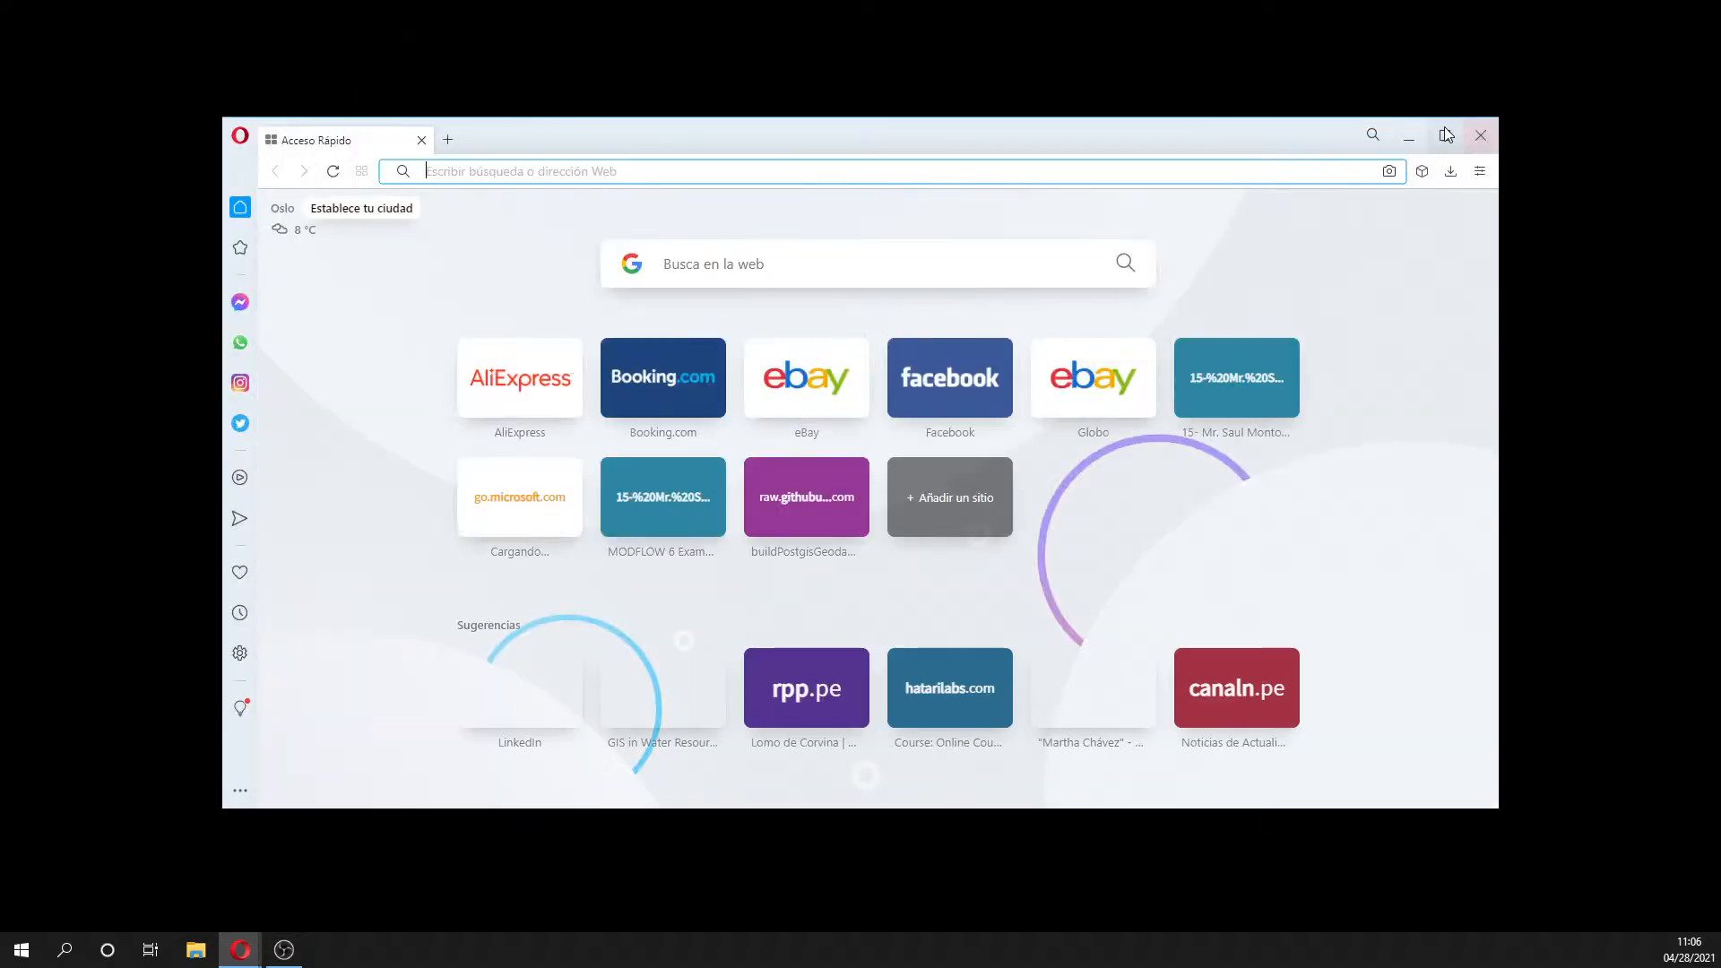
{"action": "left_click", "coordinate": [1444, 136]}
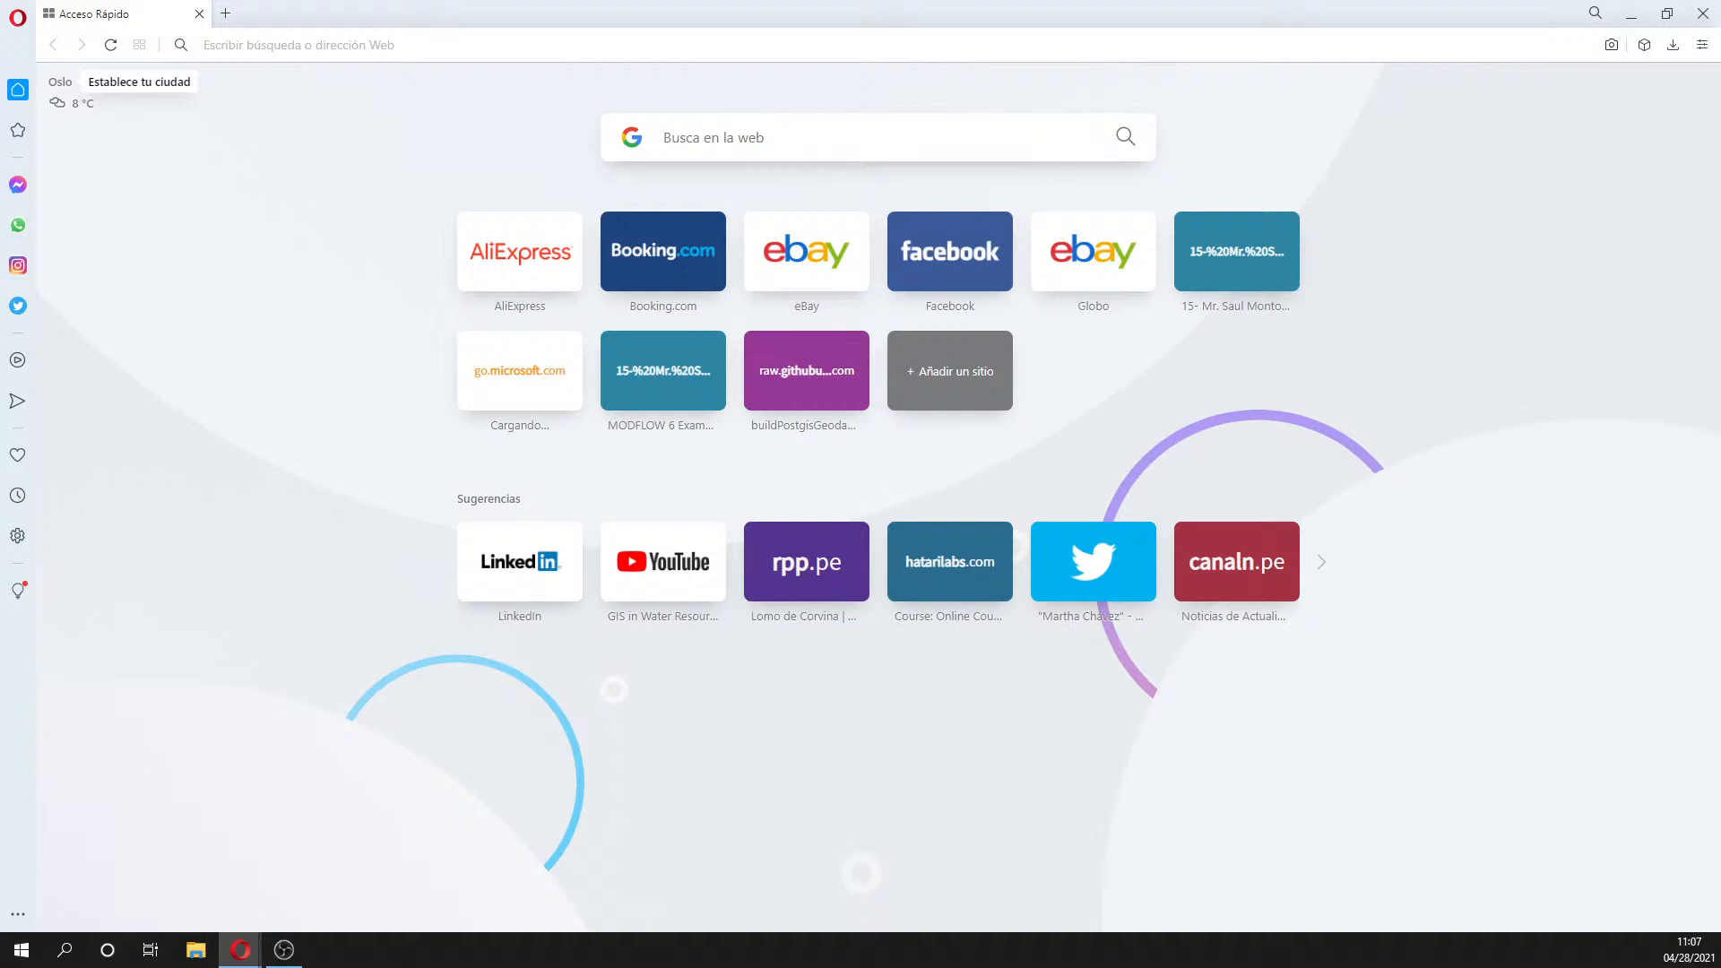
{"action": "left_click_drag", "start_coordinate": [0, 19], "coordinate": [276, 12]}
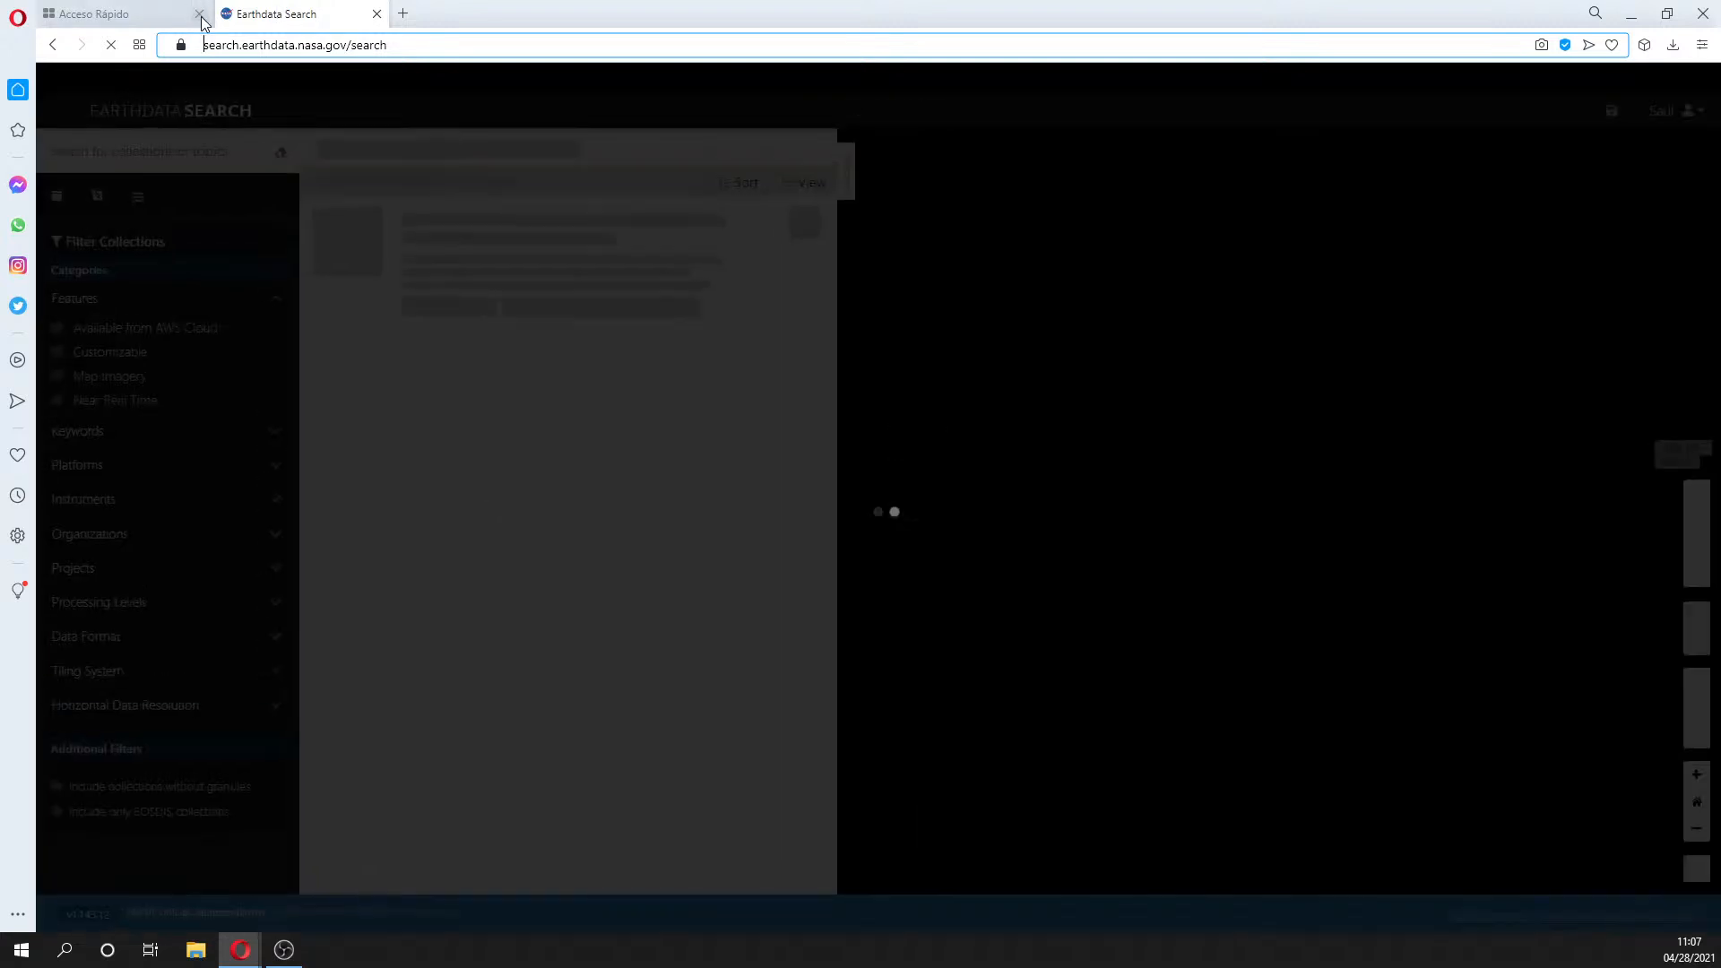
- Close the Speed Dial tab, leaving Earthdata Search as the only tab, then bring up a new File Explorer window
{"action": "left_click", "coordinate": [199, 14]}
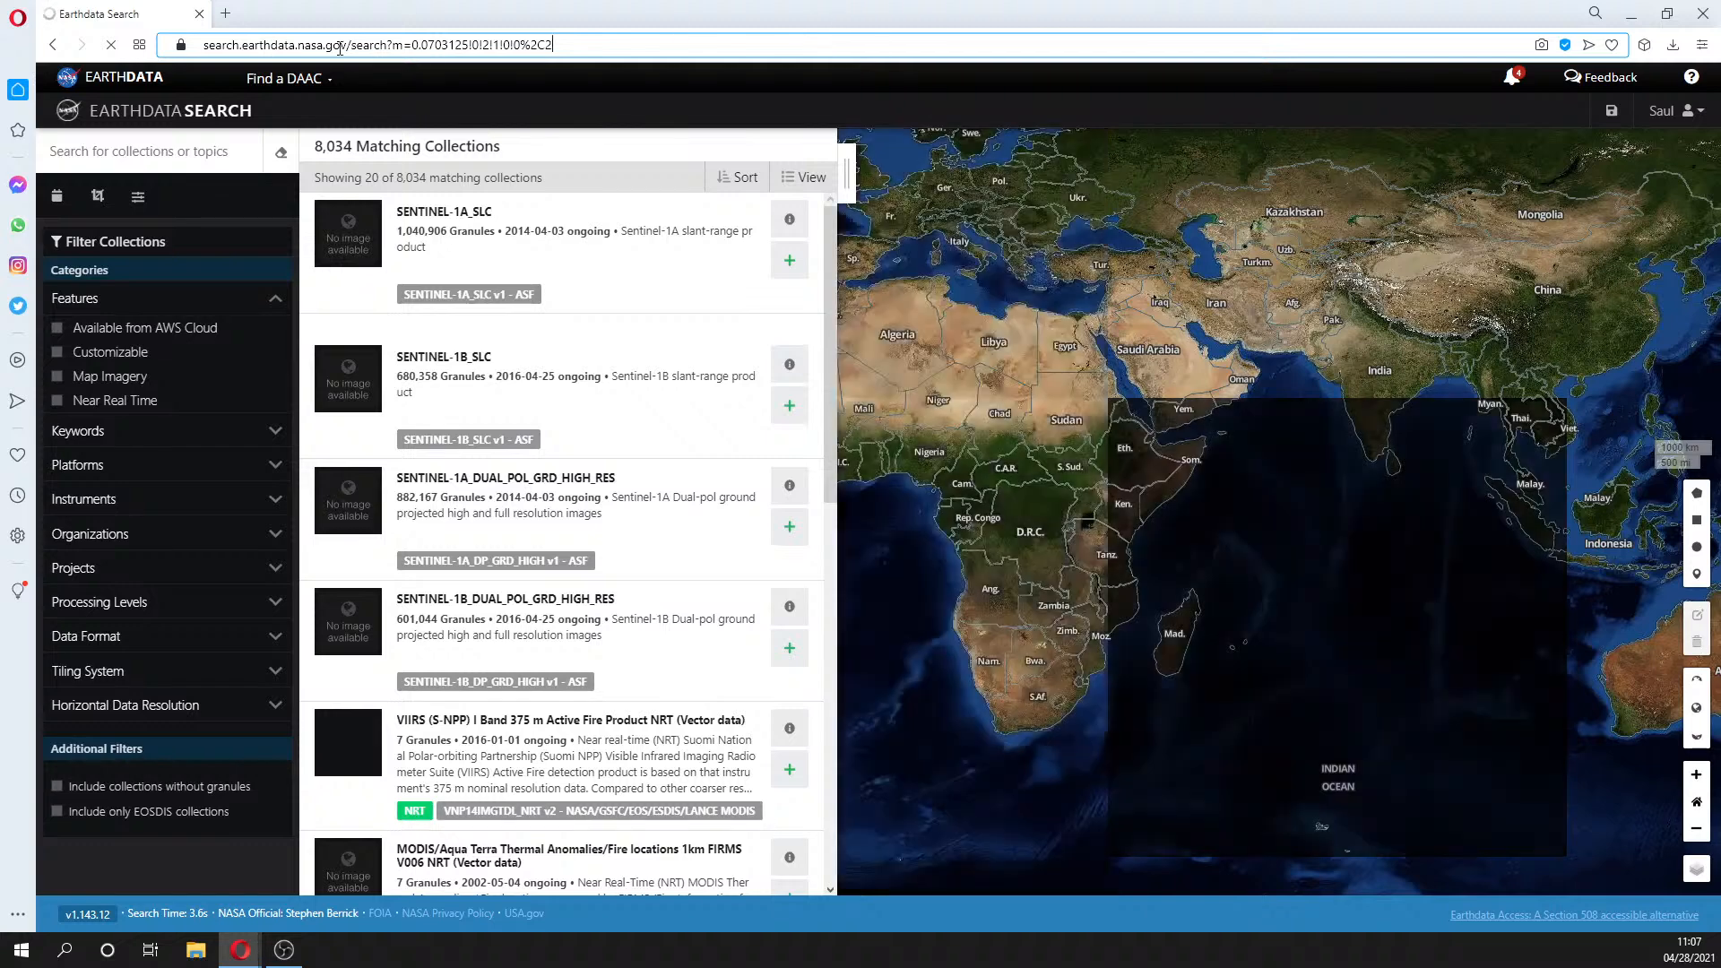
{"action": "left_click_drag", "start_coordinate": [351, 45], "coordinate": [203, 45]}
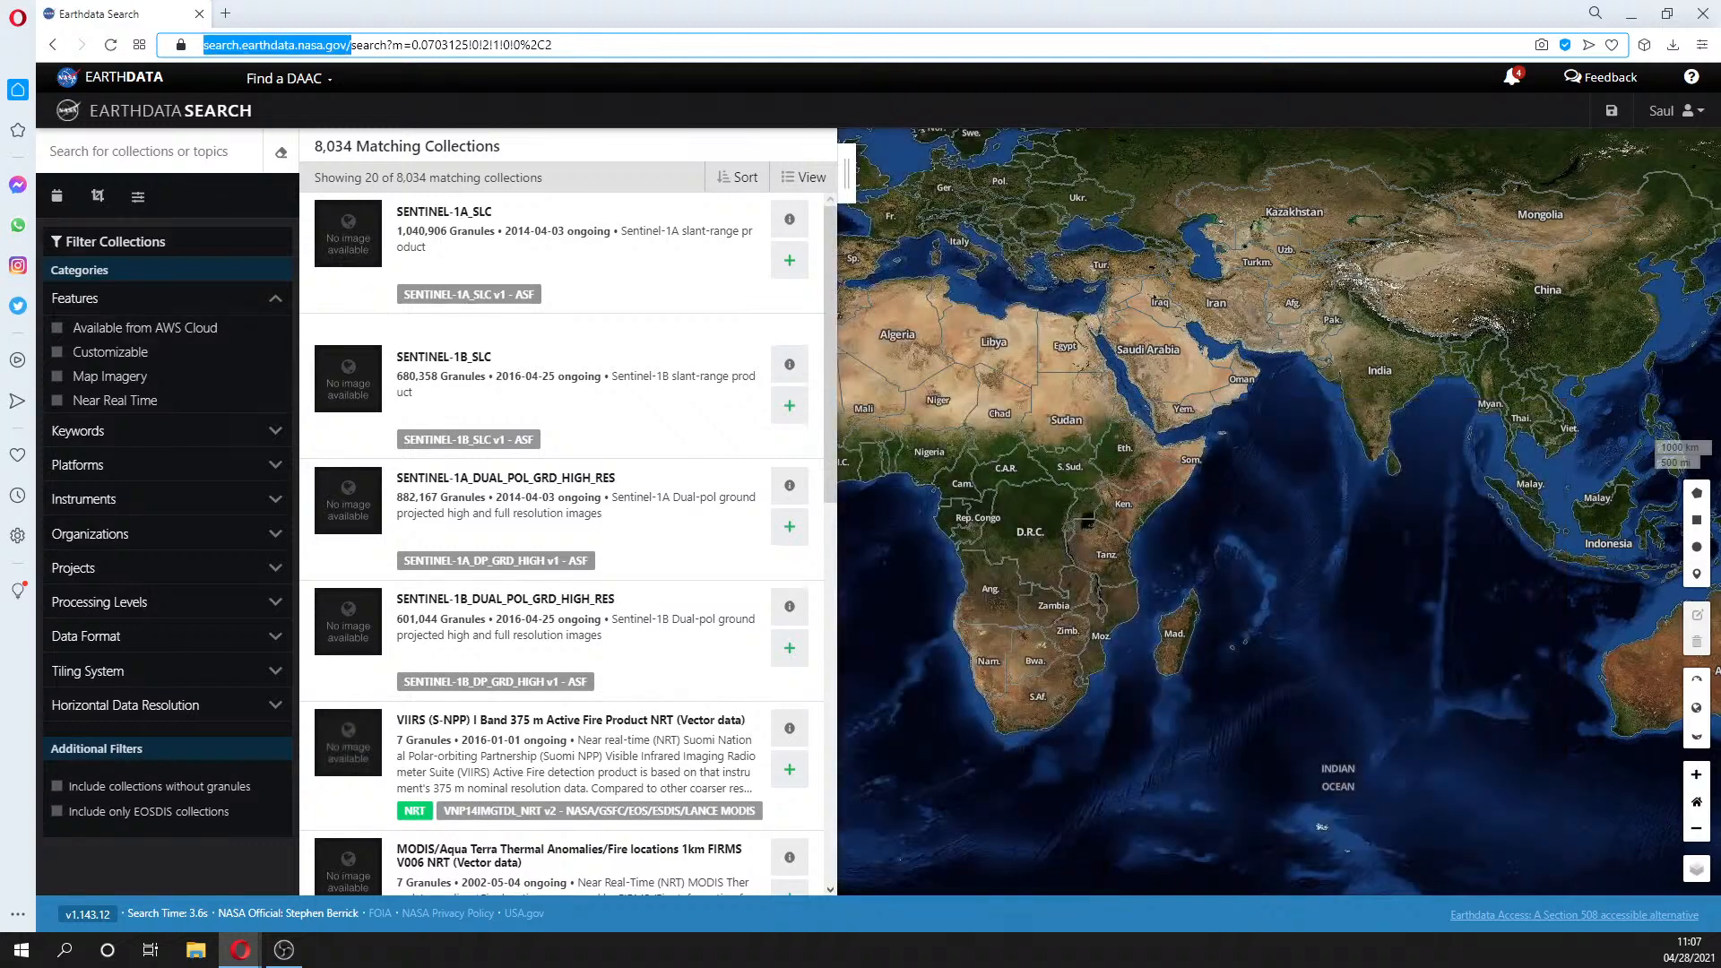
{"action": "key", "text": "Escape"}
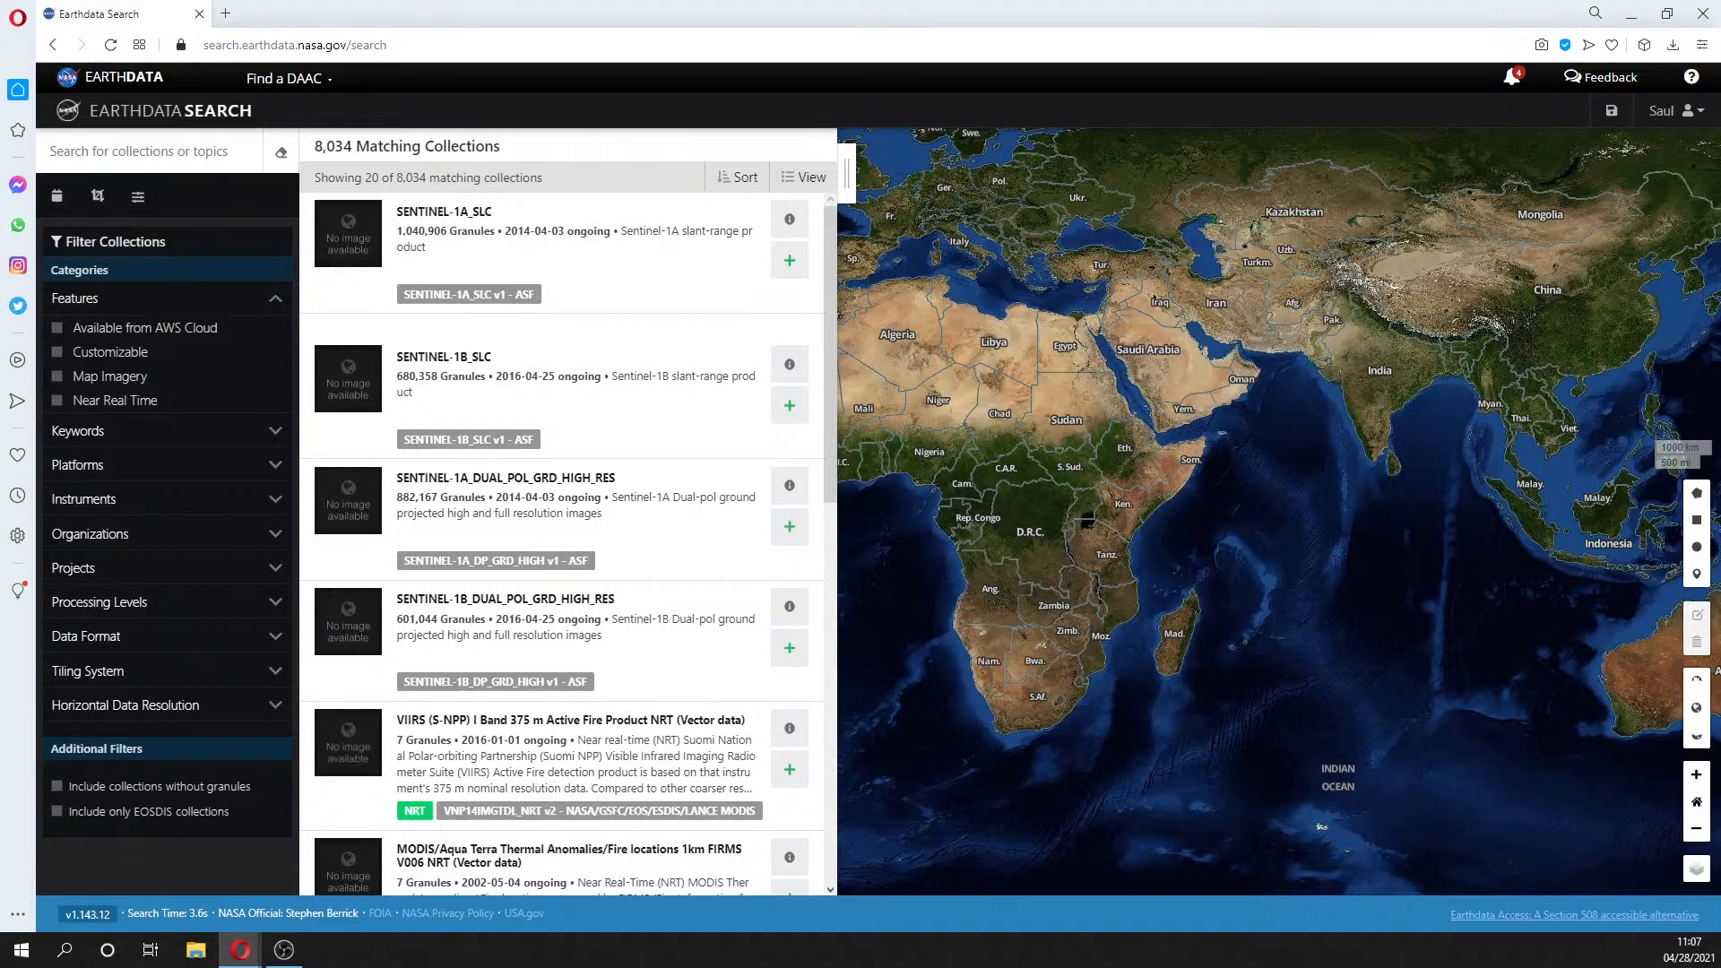
{"action": "key", "text": "super+e"}
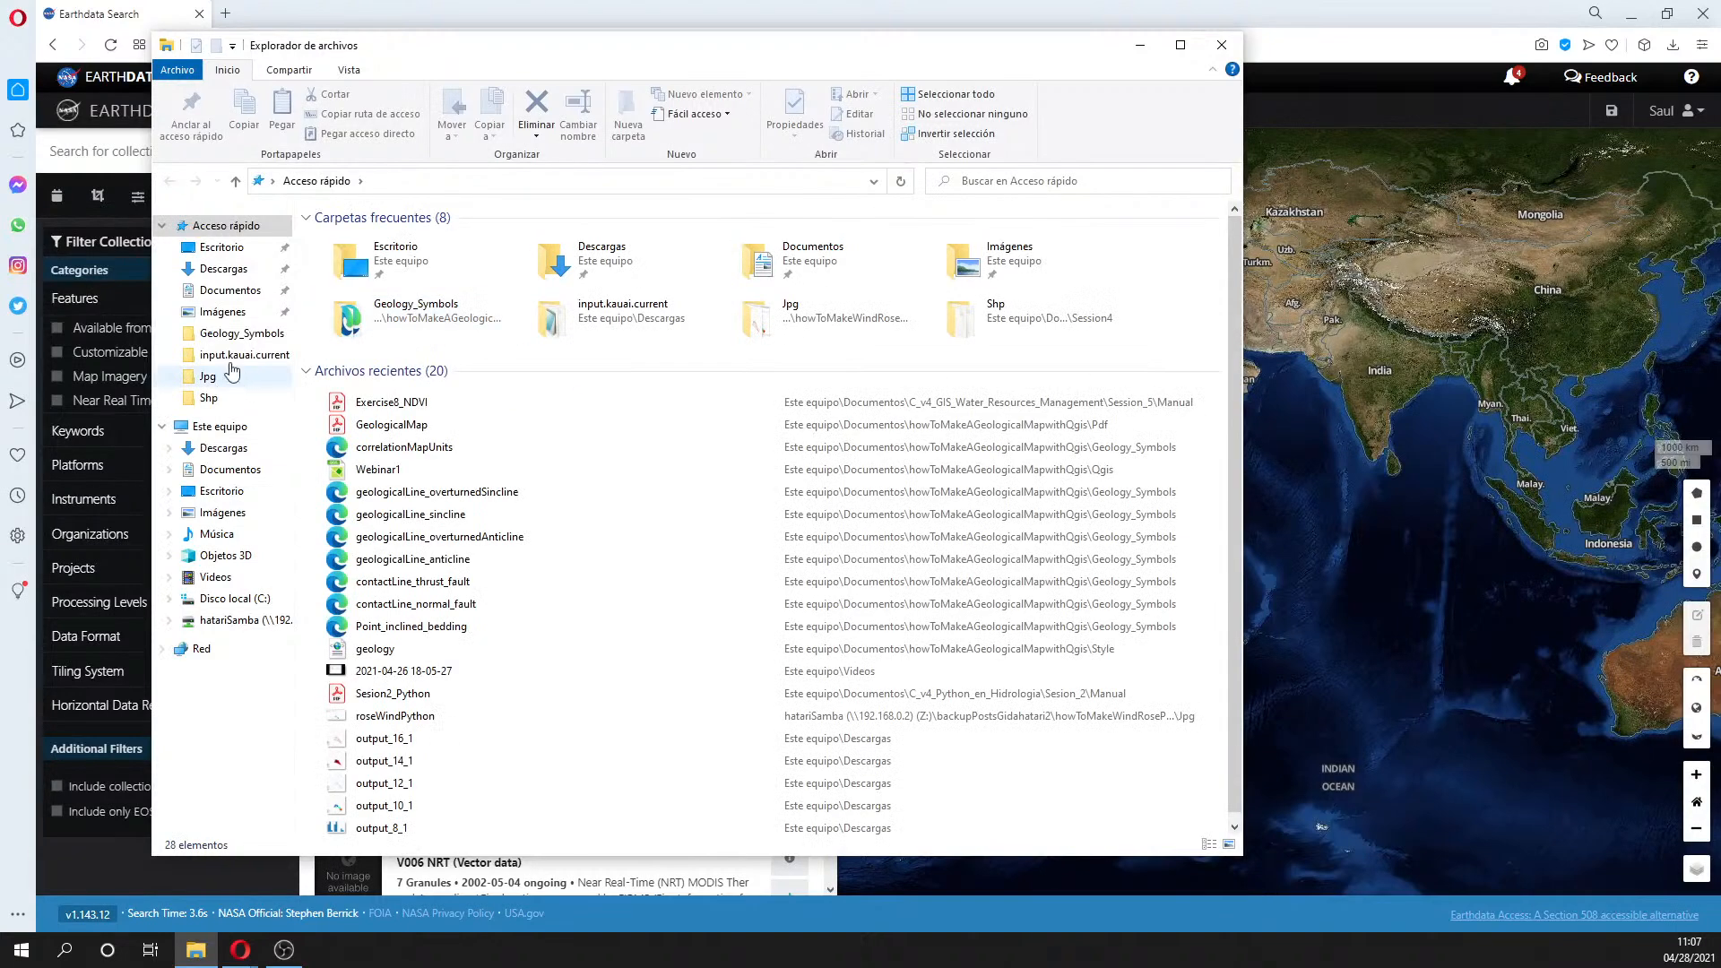
- Go to Documentos > C_v4_GIS_Water_Resources_Management > Session_5 > Manual in File Explorer
{"action": "left_click", "coordinate": [230, 469]}
{"action": "left_click", "coordinate": [423, 246]}
{"action": "double_click", "coordinate": [423, 245]}
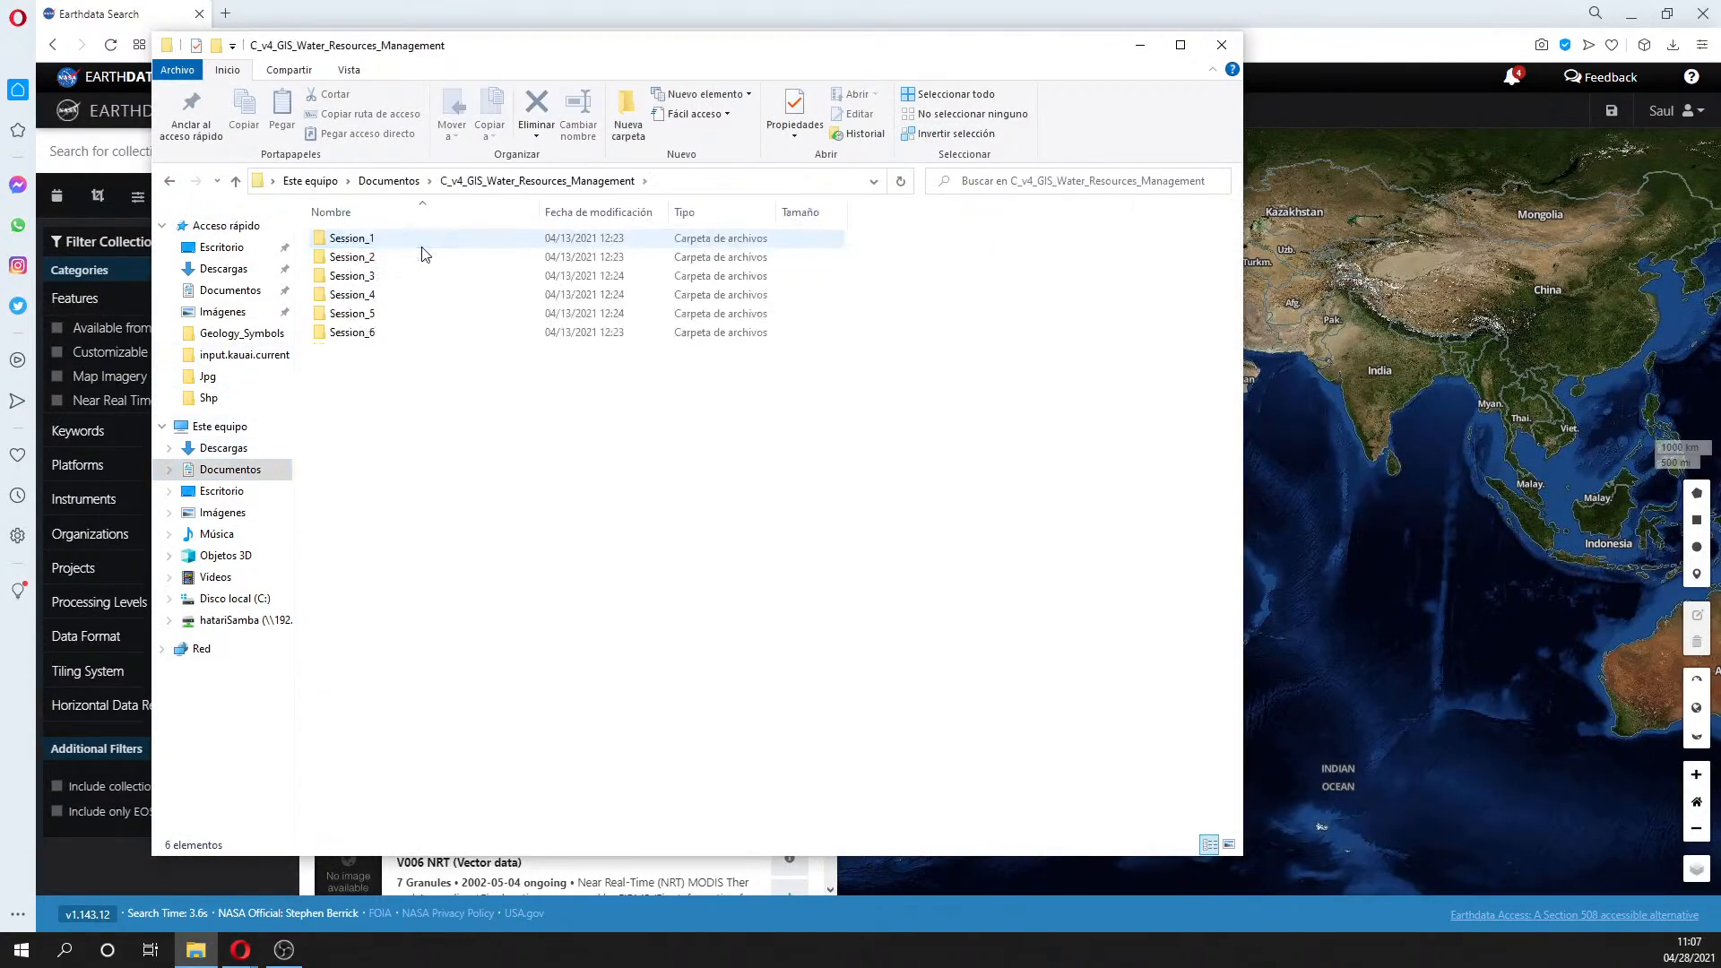
{"action": "double_click", "coordinate": [403, 312]}
{"action": "double_click", "coordinate": [383, 238]}
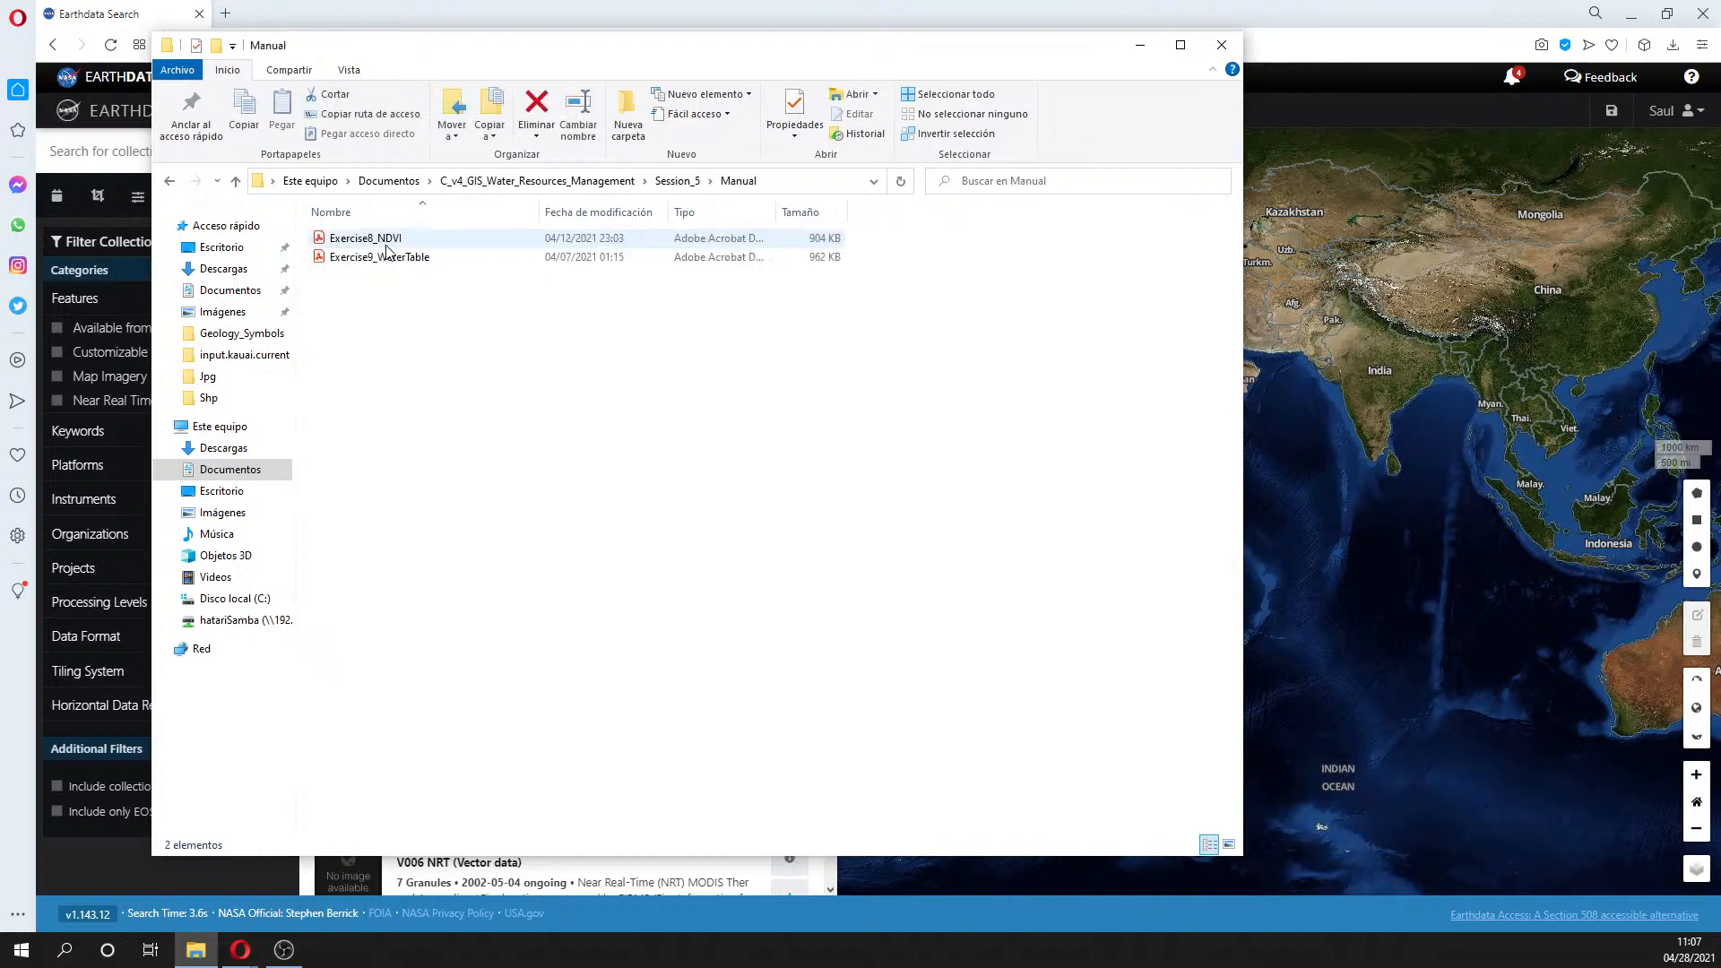
- Open Exercise8_NDVI with Opera and minimize File Explorer to show Earthdata Search
{"action": "right_click", "coordinate": [392, 239]}
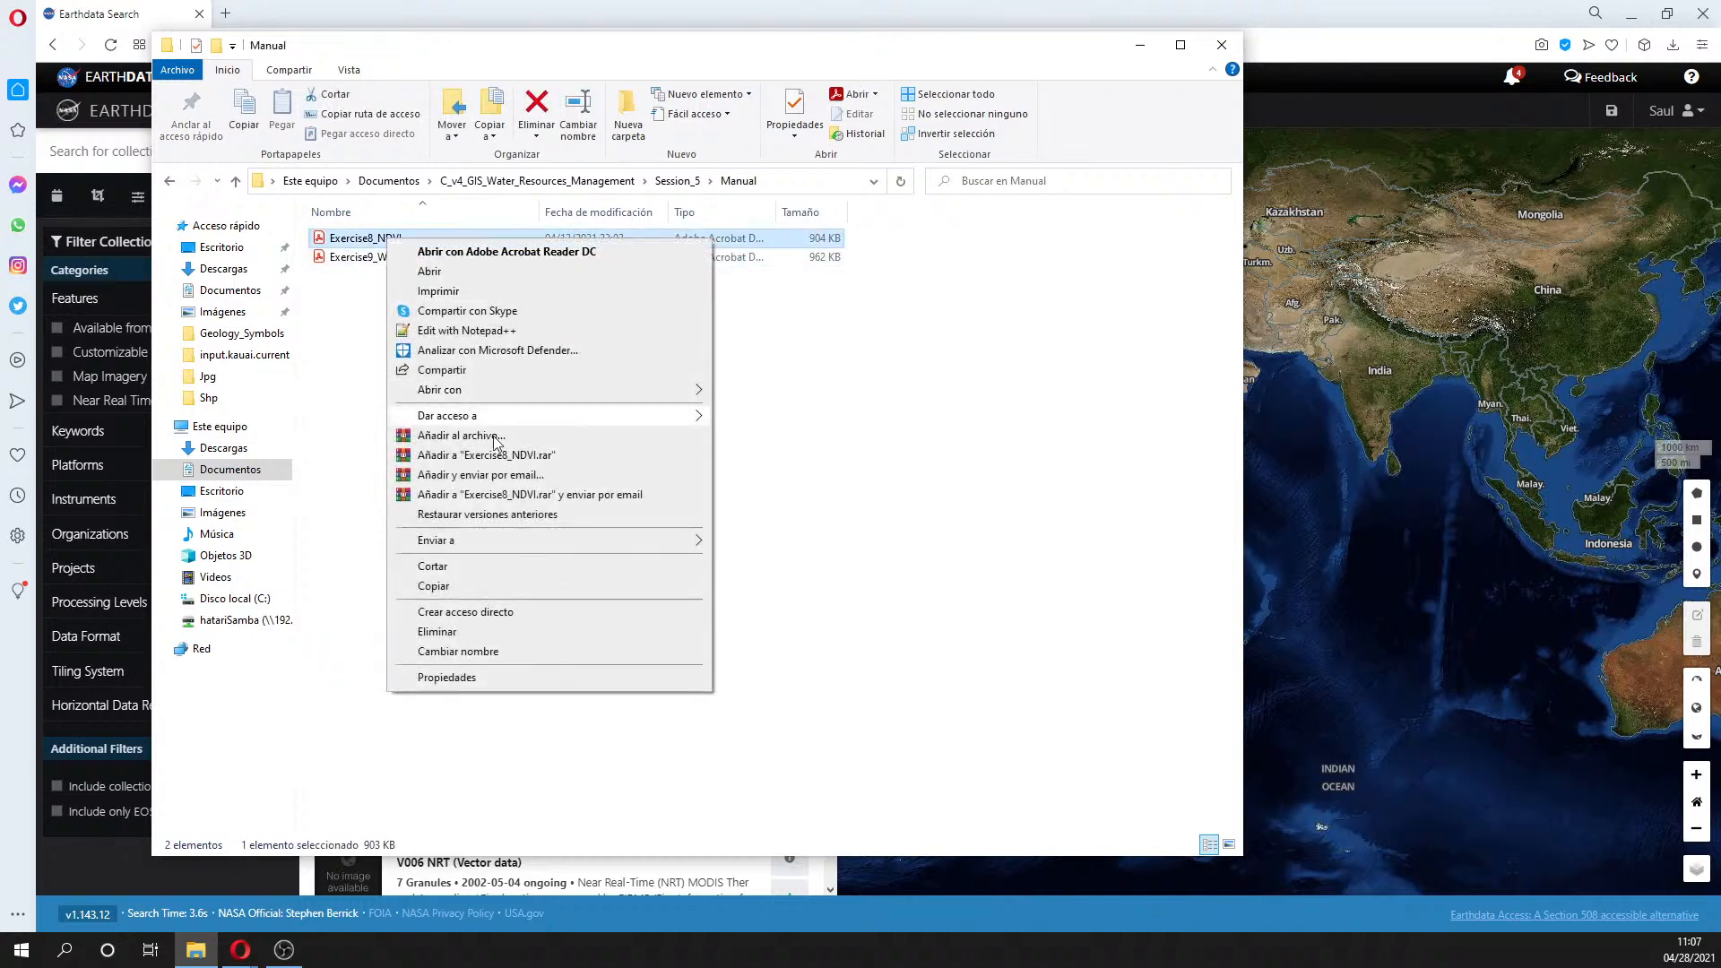
{"action": "mouse_move", "coordinate": [508, 391]}
{"action": "left_click", "coordinate": [758, 451]}
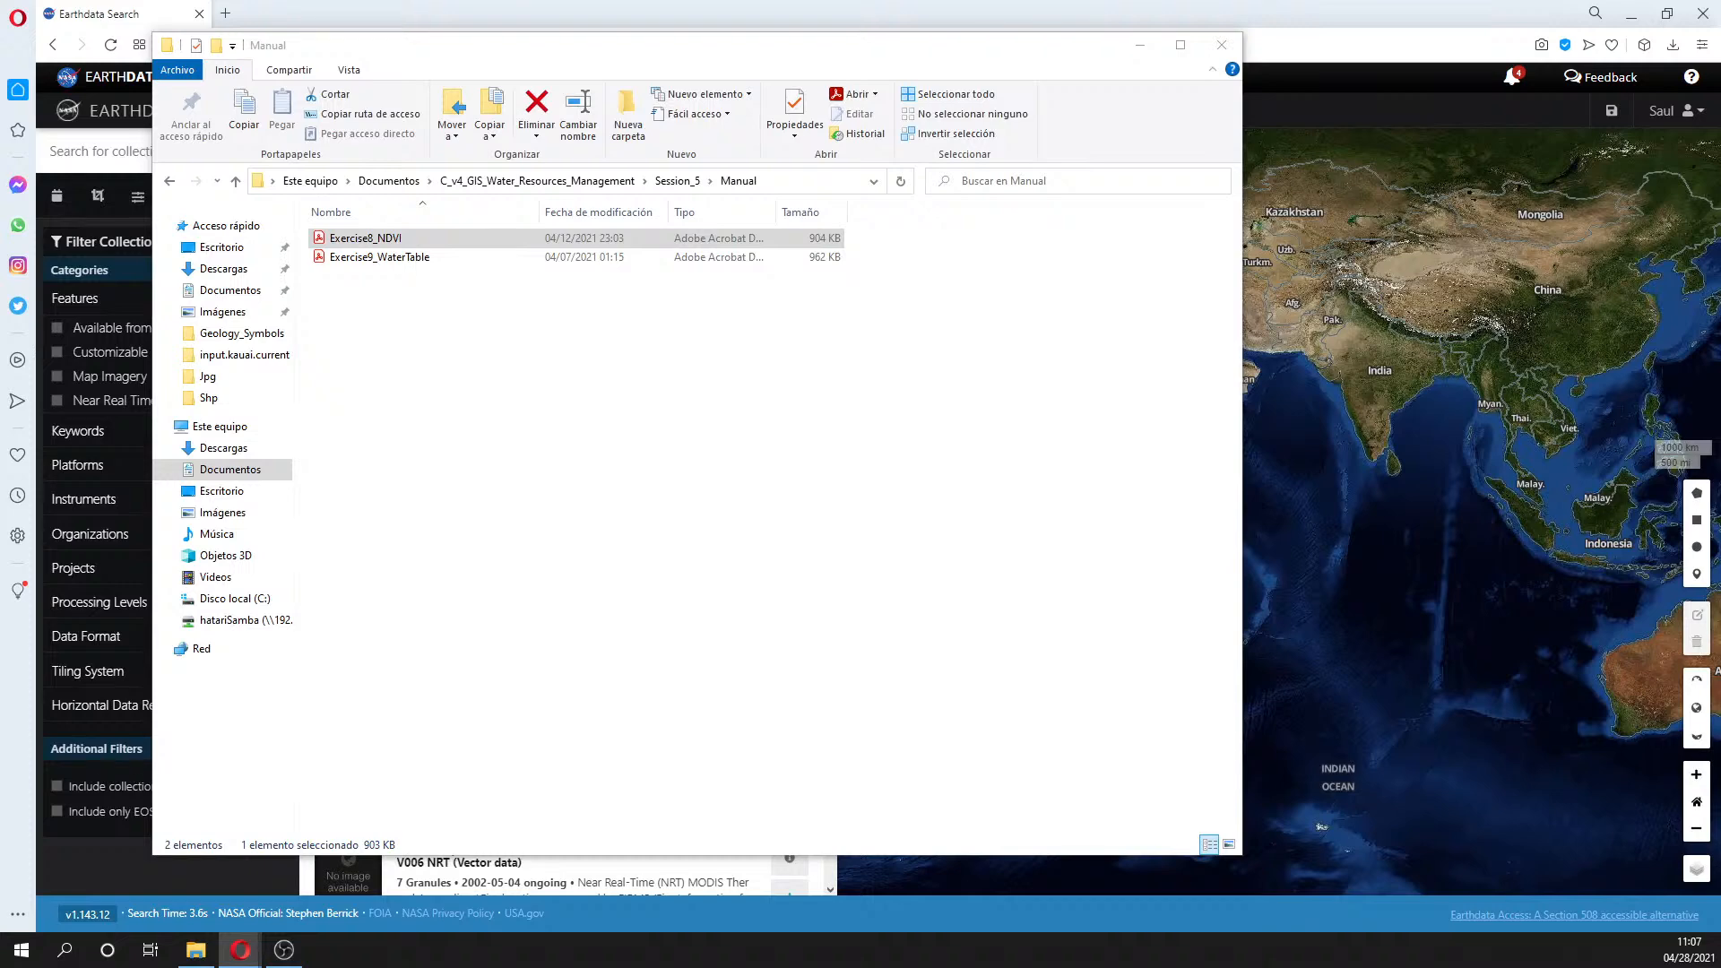
{"action": "left_click", "coordinate": [1139, 45]}
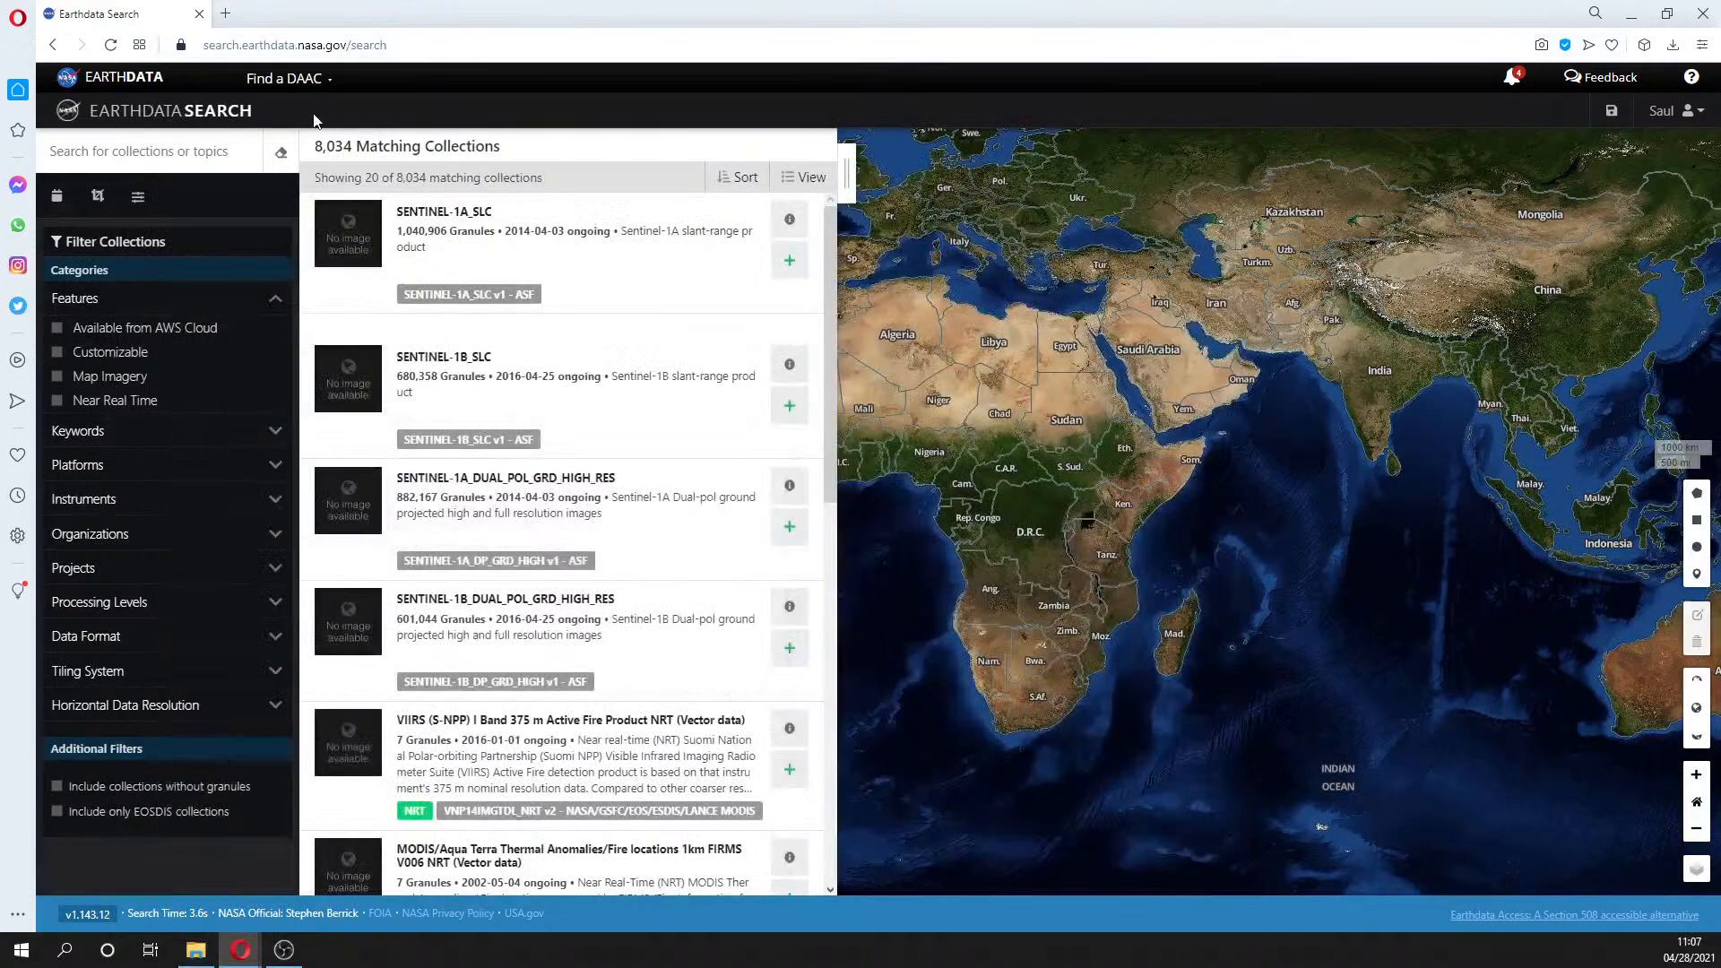
- Add a point spatial filter at -7.363,-78.010 in northern Peru
{"action": "left_click", "coordinate": [98, 195]}
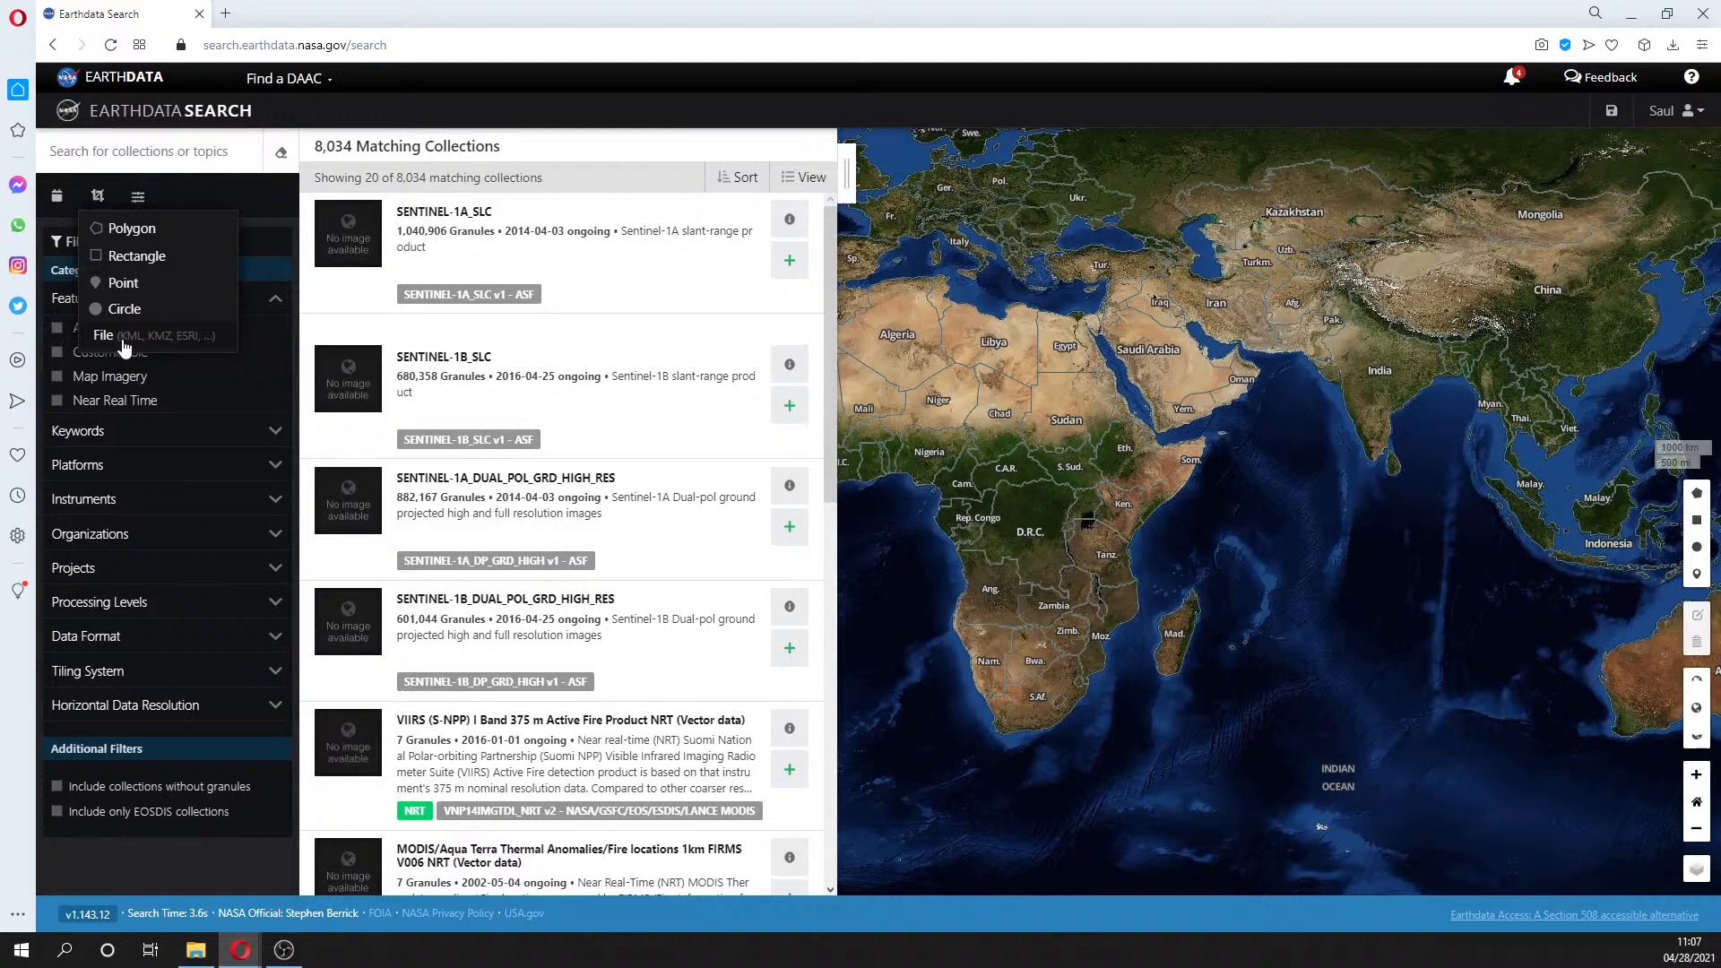
{"action": "left_click", "coordinate": [120, 284]}
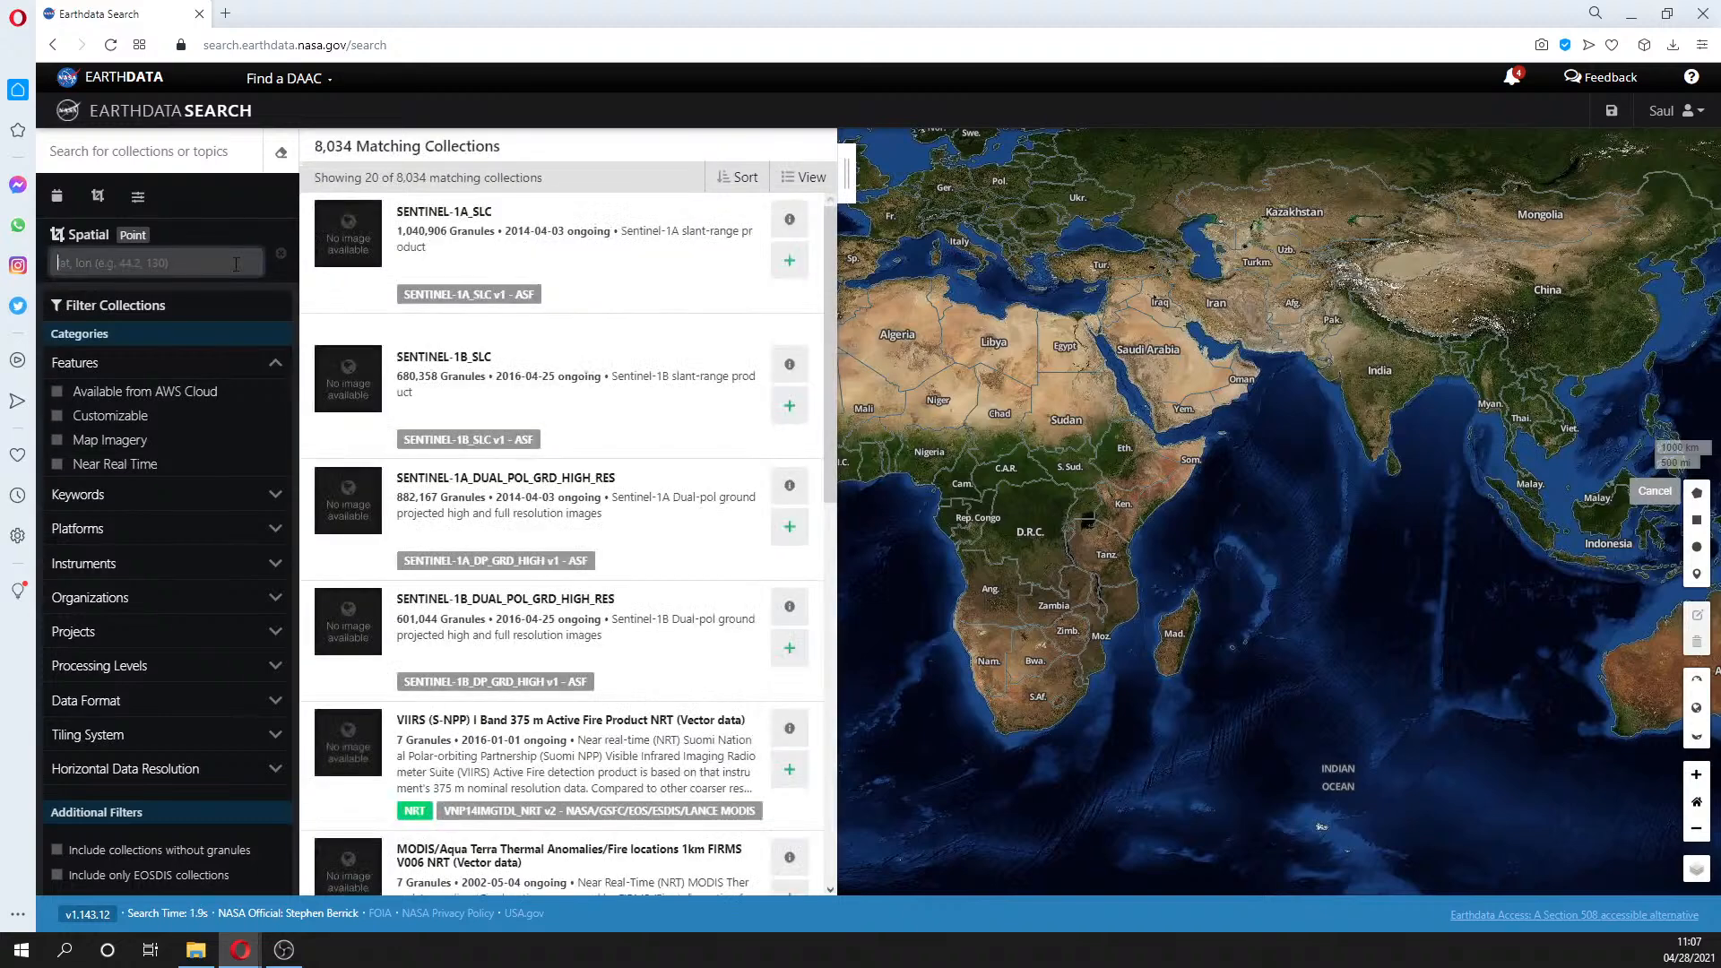
{"action": "type", "text": "-7."}
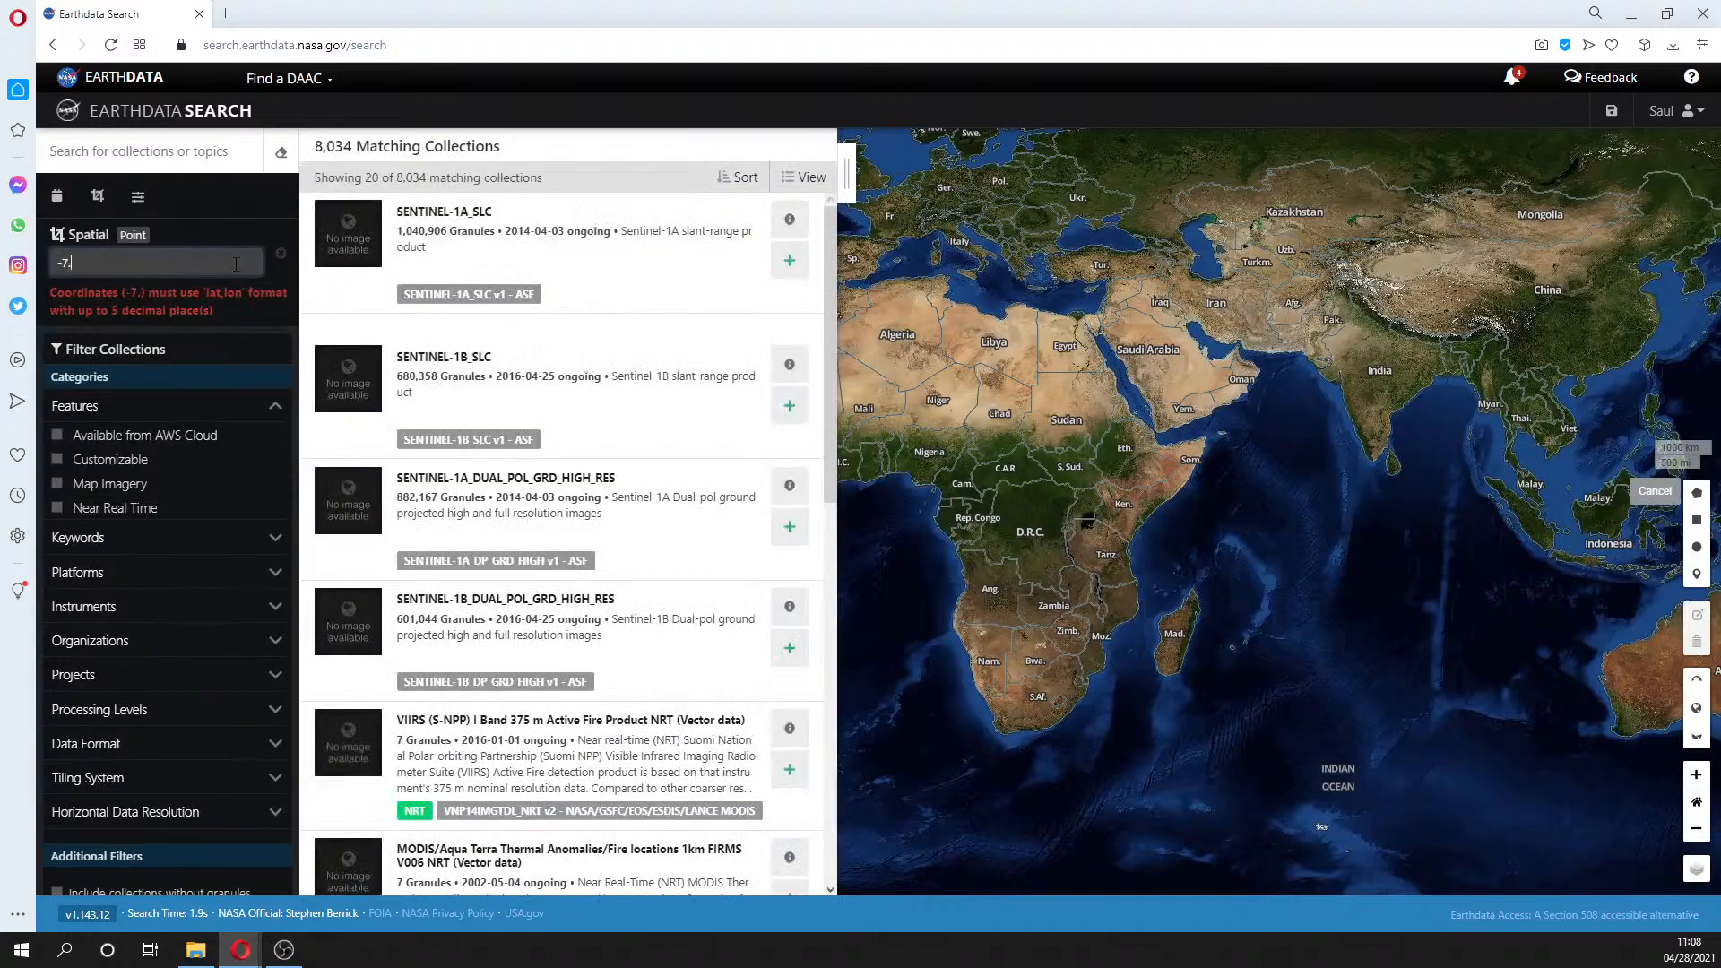
{"action": "type", "text": "36"}
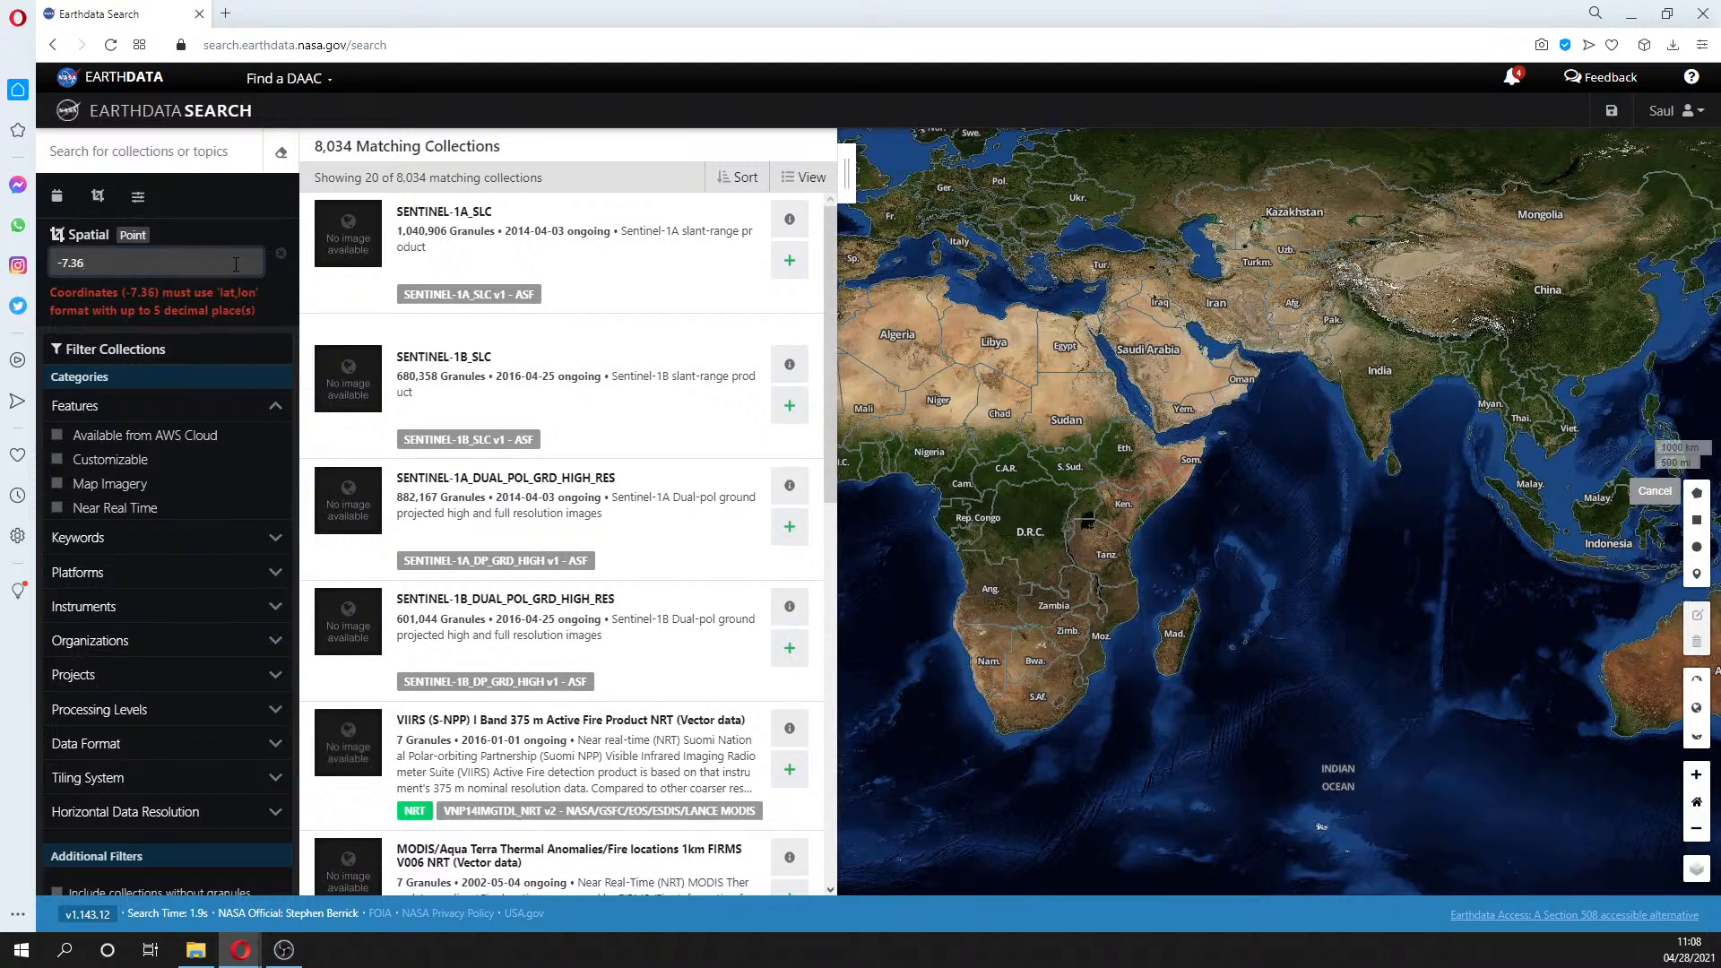
{"action": "type", "text": "3,"}
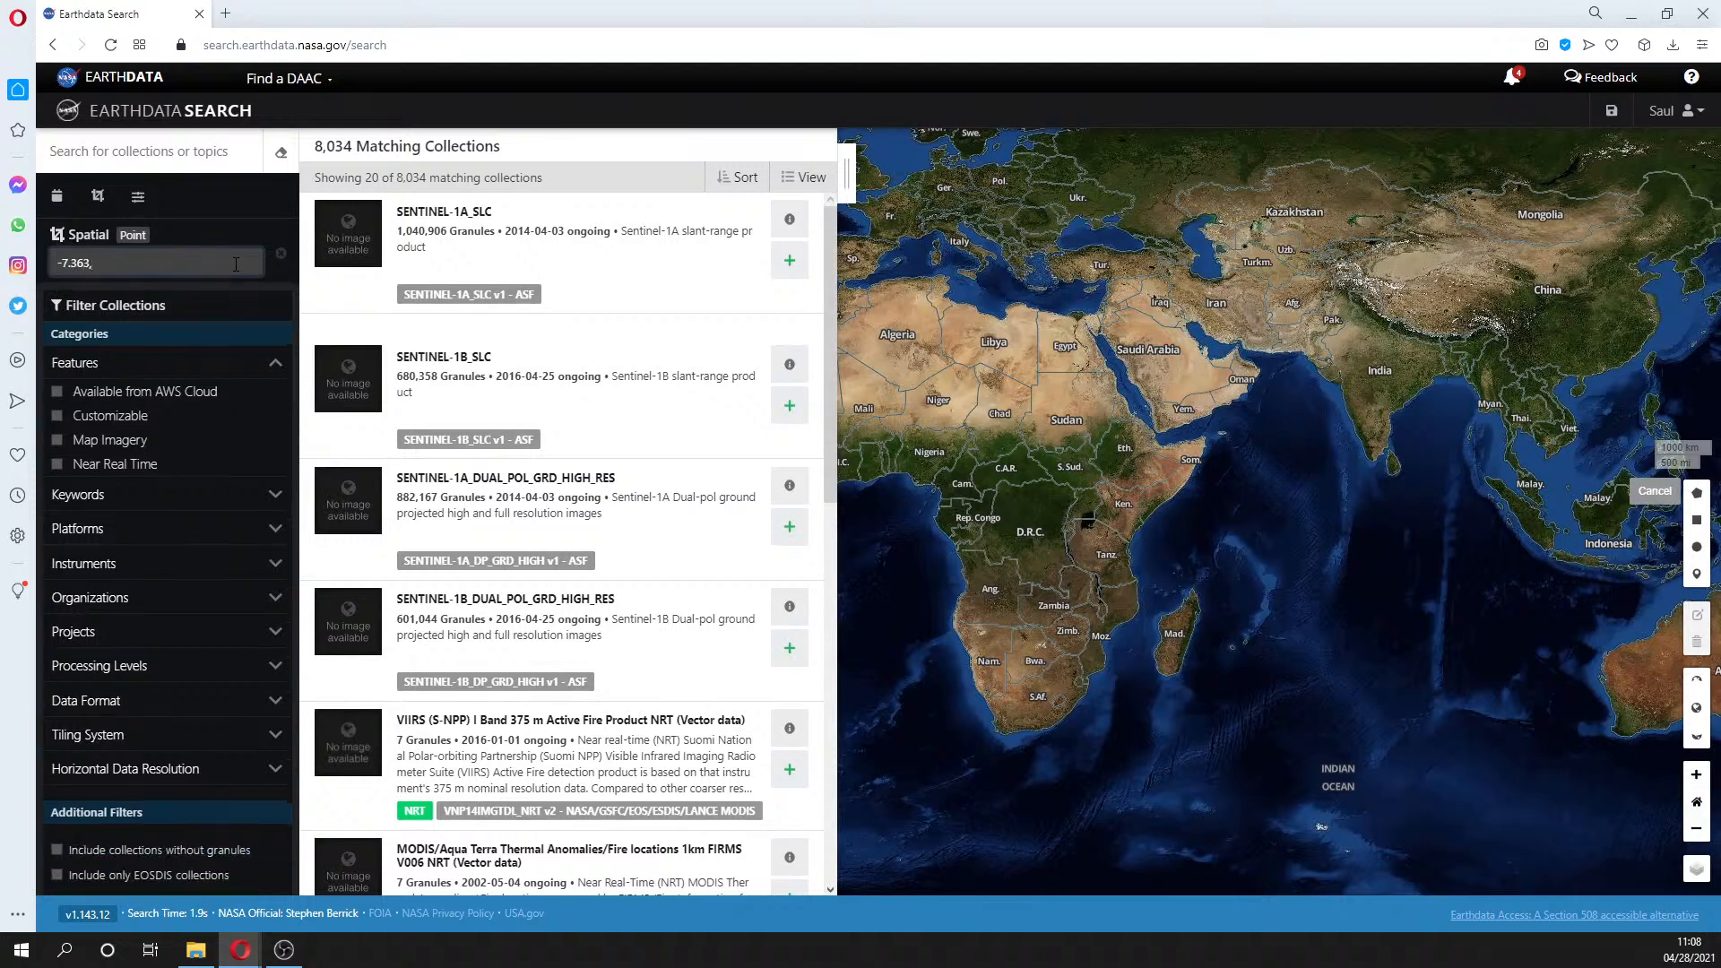
{"action": "type", "text": "-78.010"}
{"action": "key", "text": "ctrl+a"}
{"action": "key", "text": "Return"}
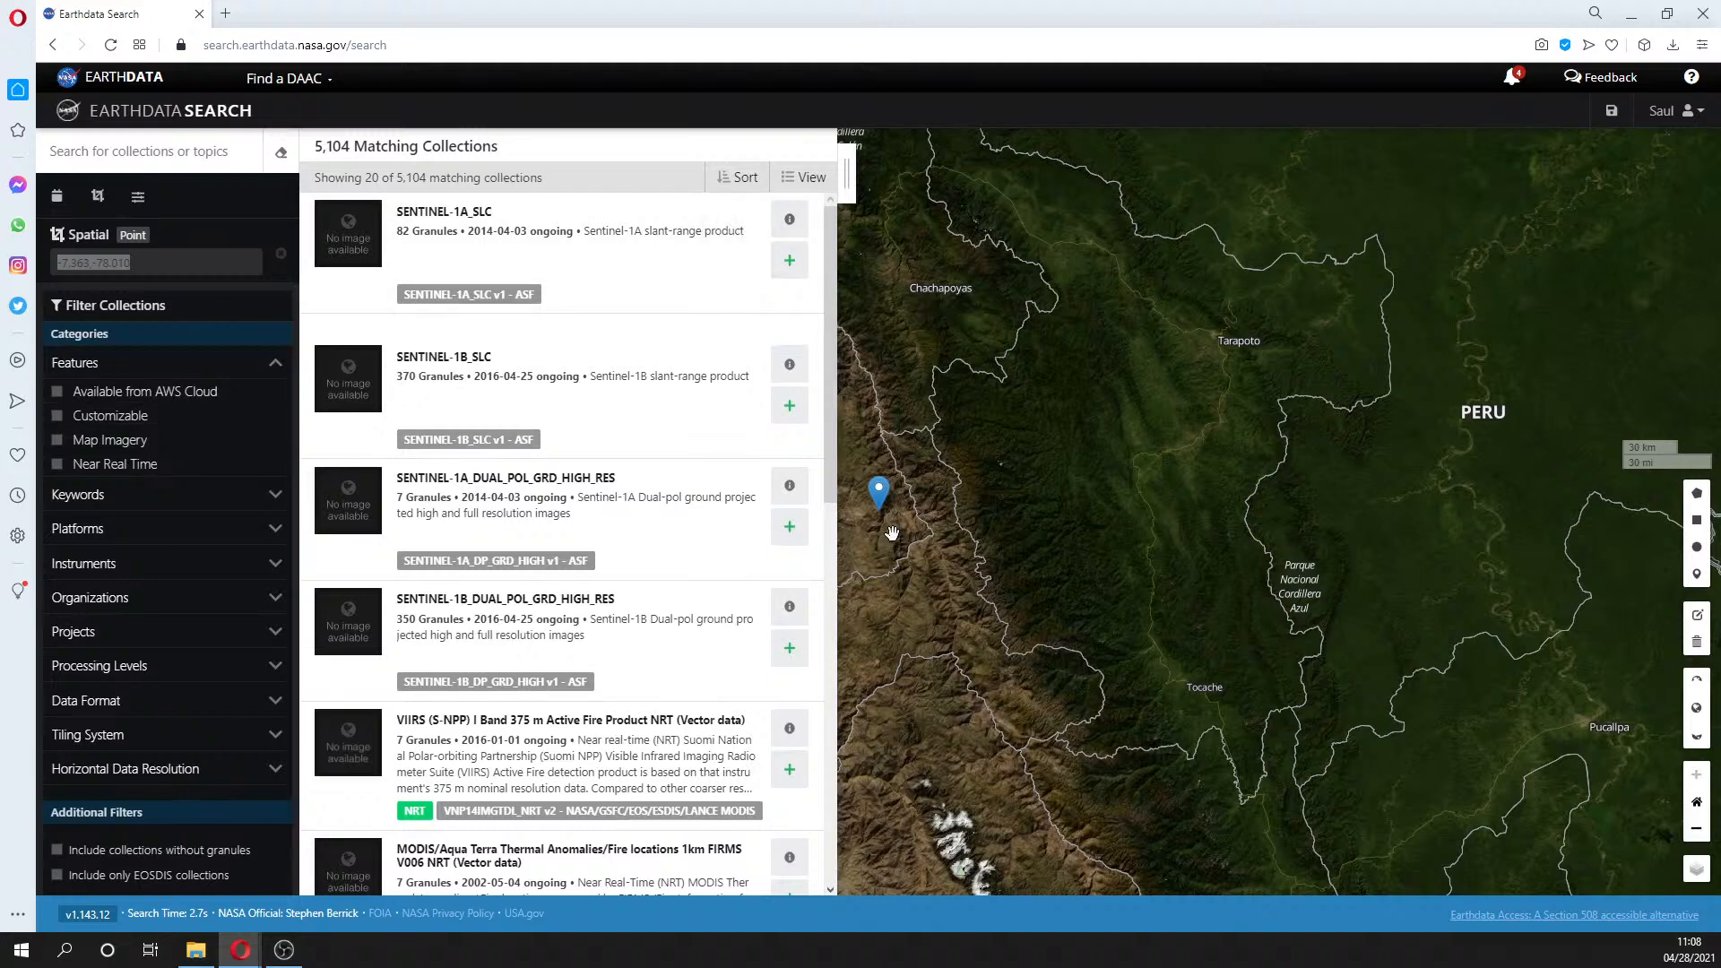
- Center the map on the Peru marker and run a 'landsat8' keyword search for collections
{"action": "left_click_drag", "start_coordinate": [892, 533], "coordinate": [1075, 548]}
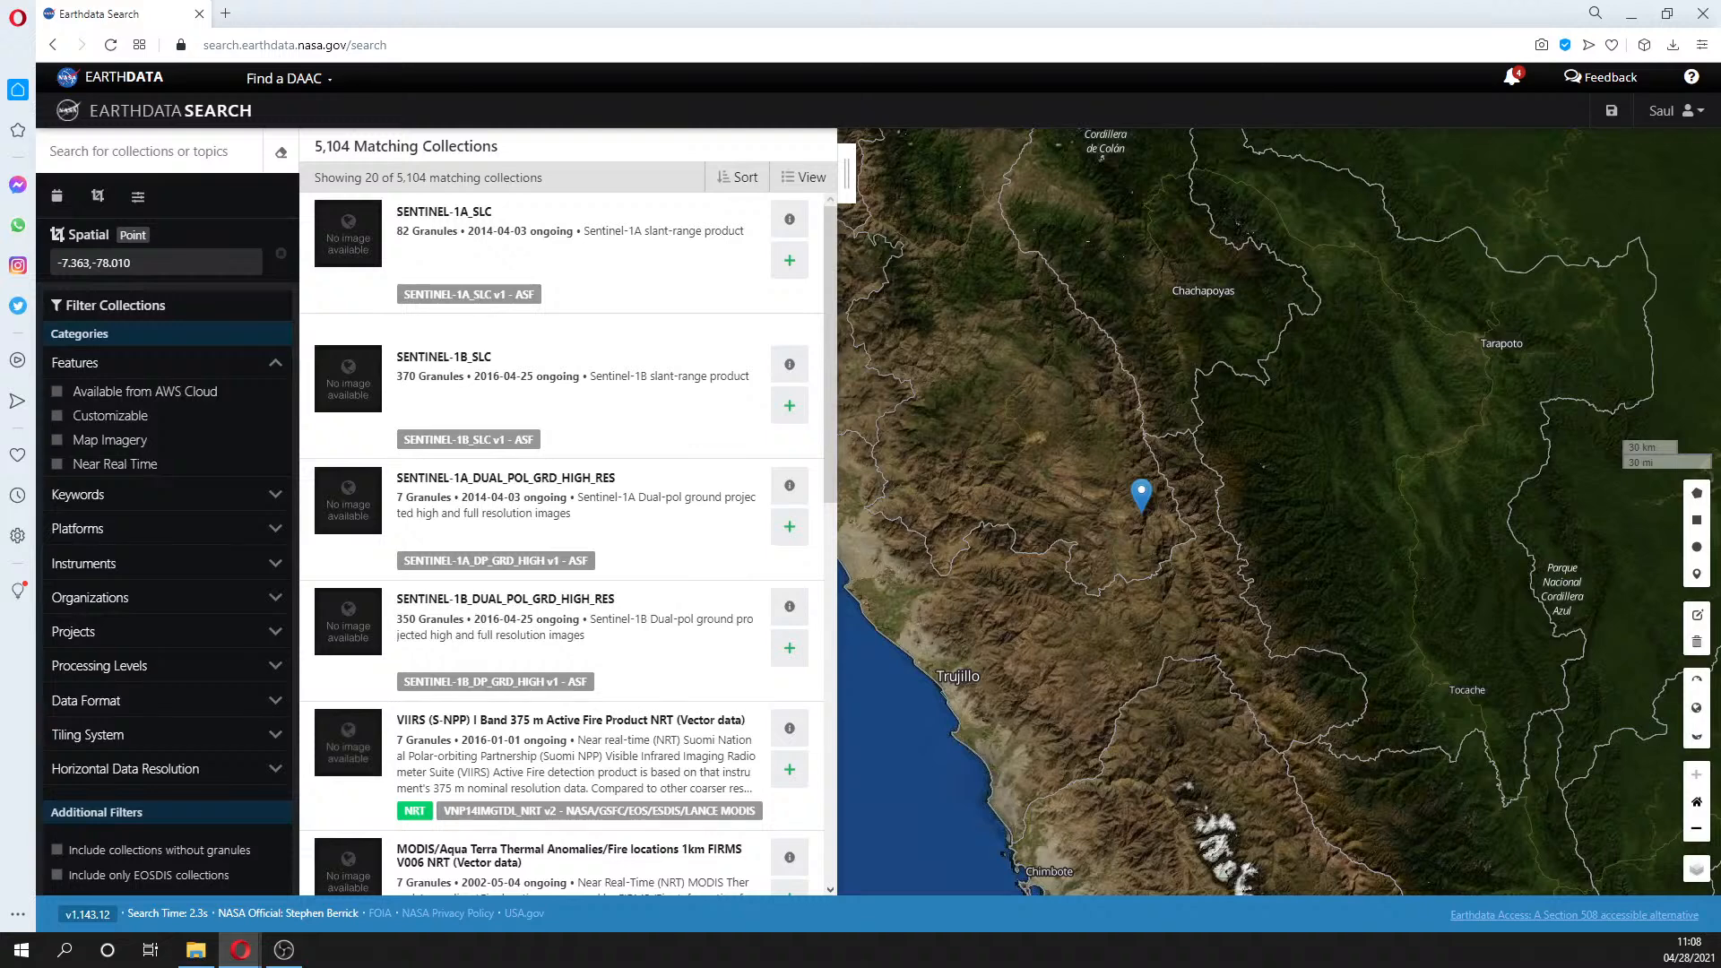
{"action": "left_click", "coordinate": [177, 149]}
{"action": "type", "text": "lansat"}
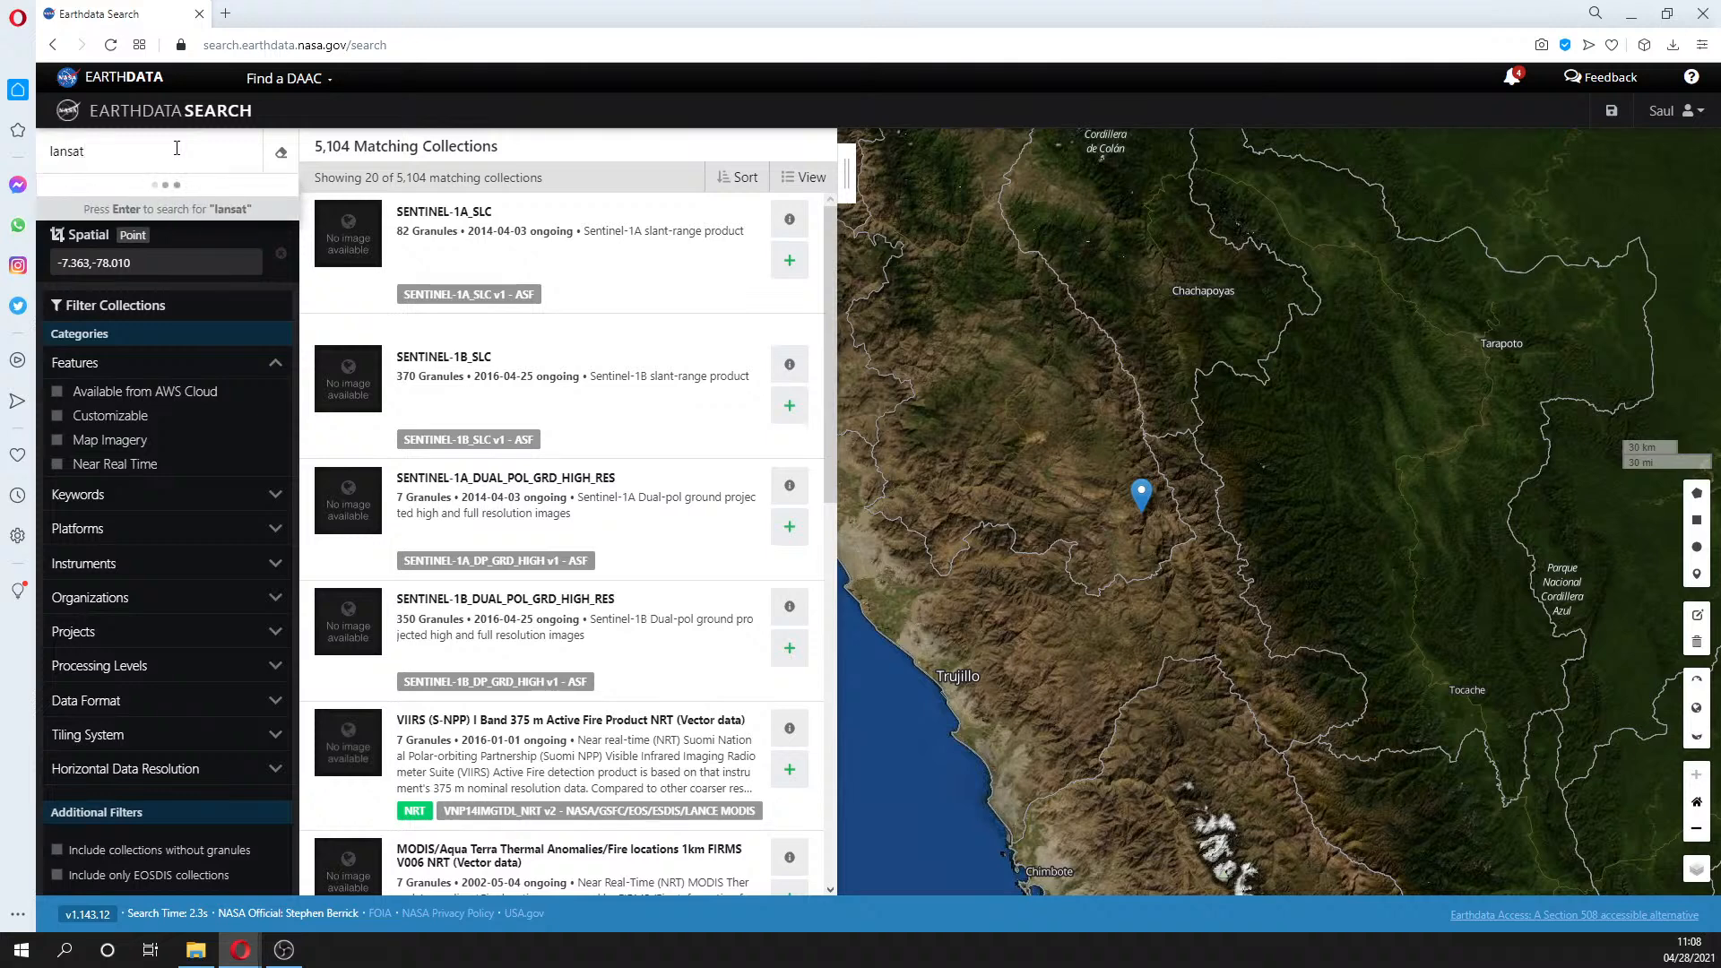
{"action": "type", "text": "8"}
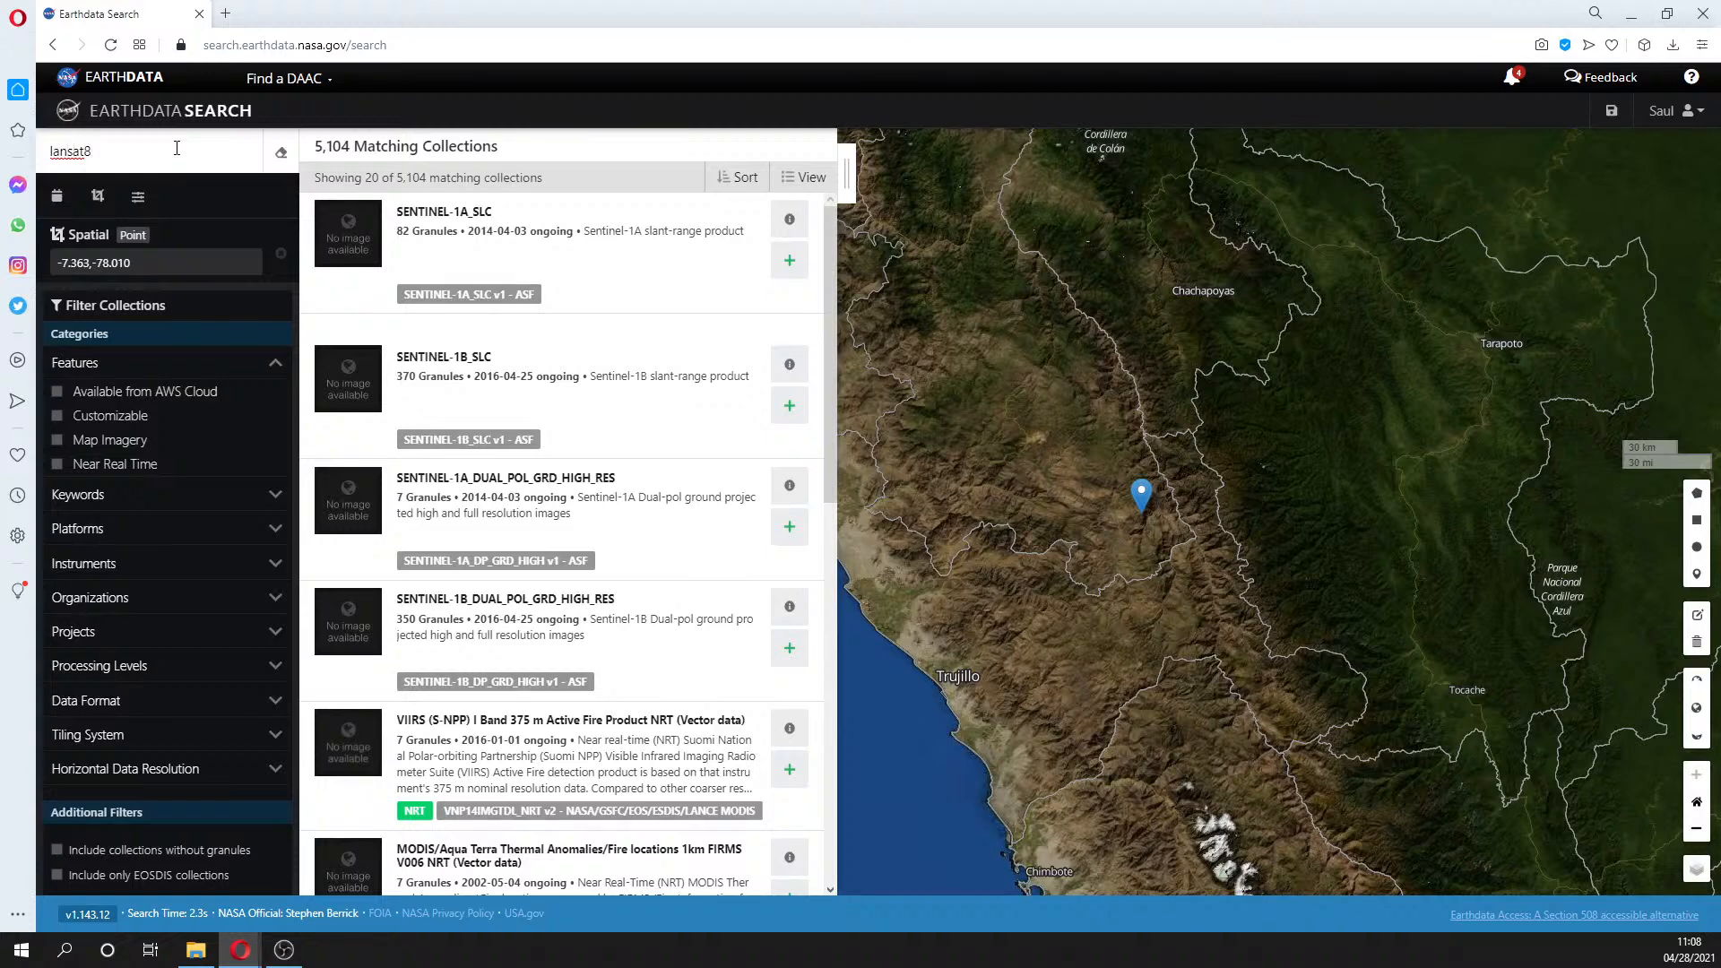
{"action": "type", "text": "d"}
{"action": "key", "text": "Return"}
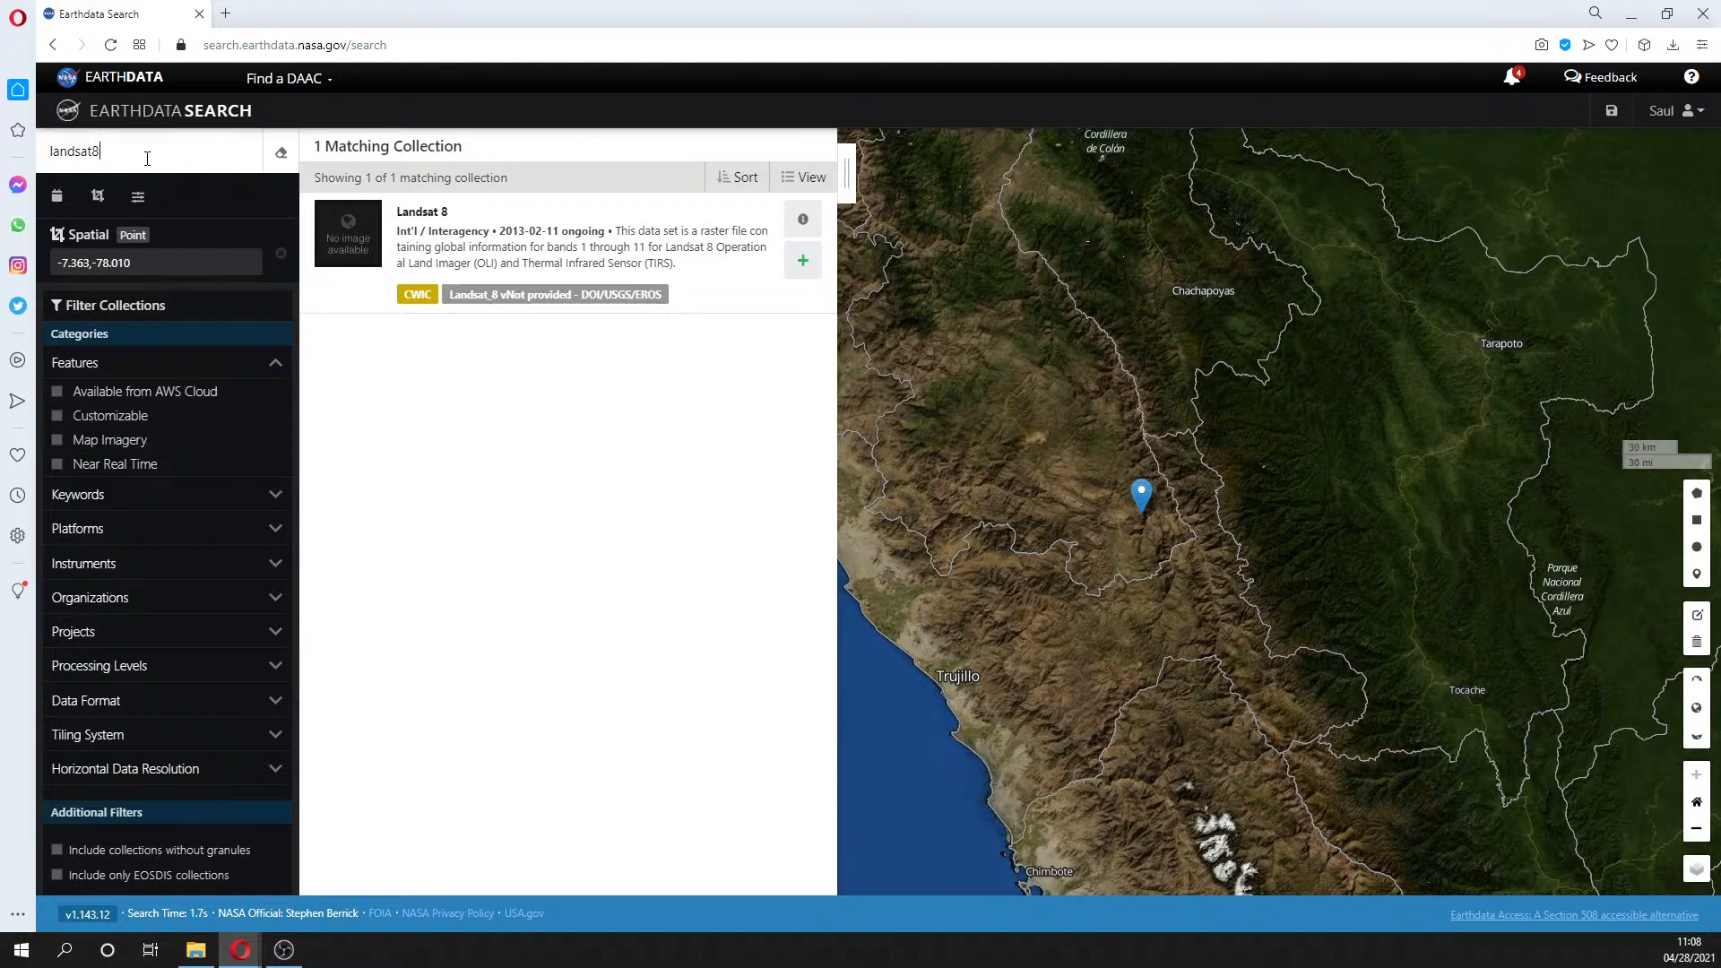
{"action": "key", "text": "ctrl+a"}
- Search collections for 'Landsat 8 Operational', yielding 10 matches including Landsat 8 OLI/TIRS Collection 1
{"action": "type", "text": "Landsat"}
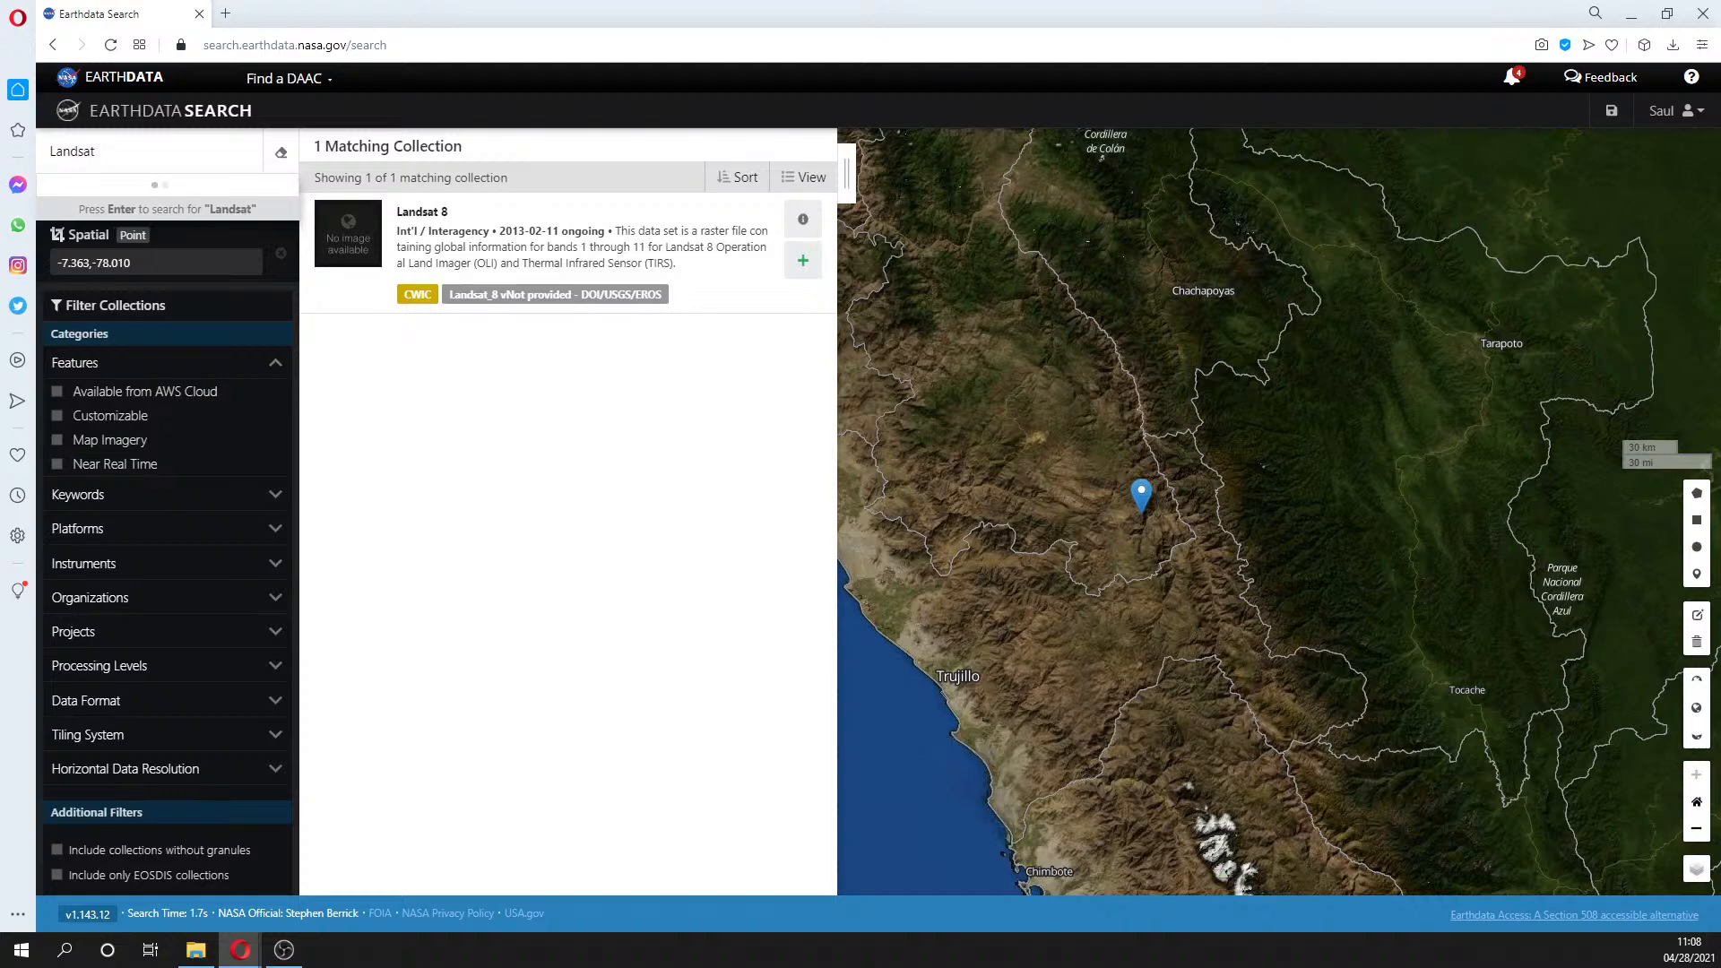
{"action": "type", "text": " 8"}
{"action": "key", "text": "Return"}
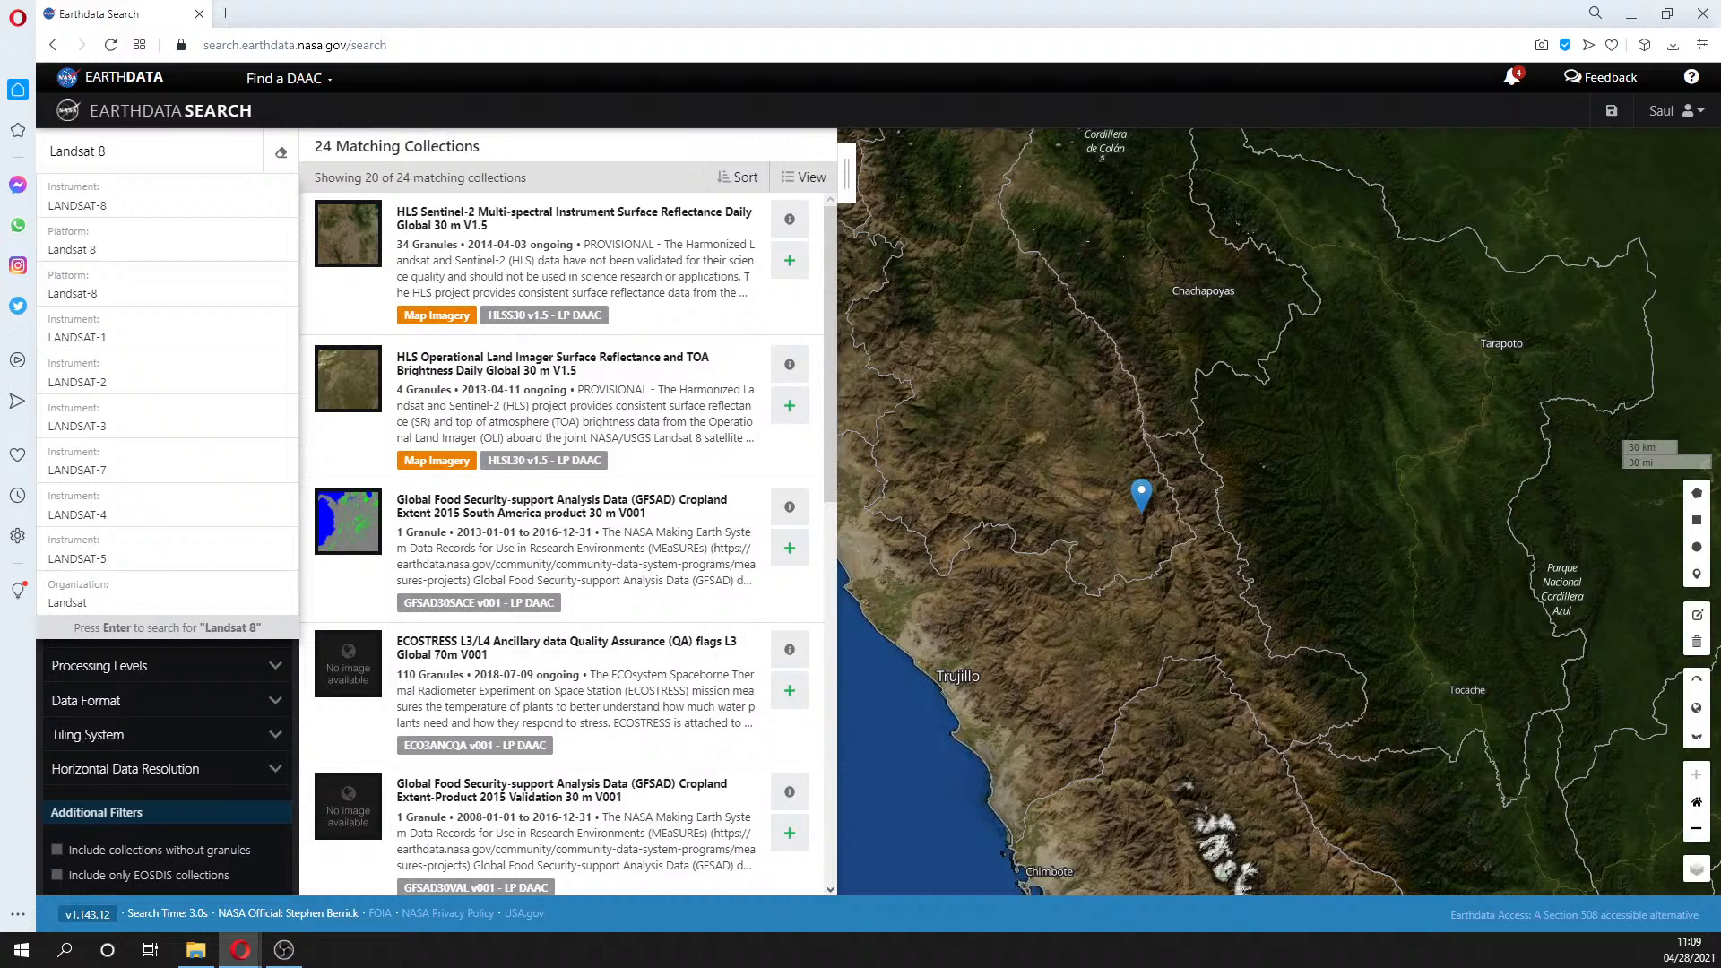
{"action": "type", "text": "O"}
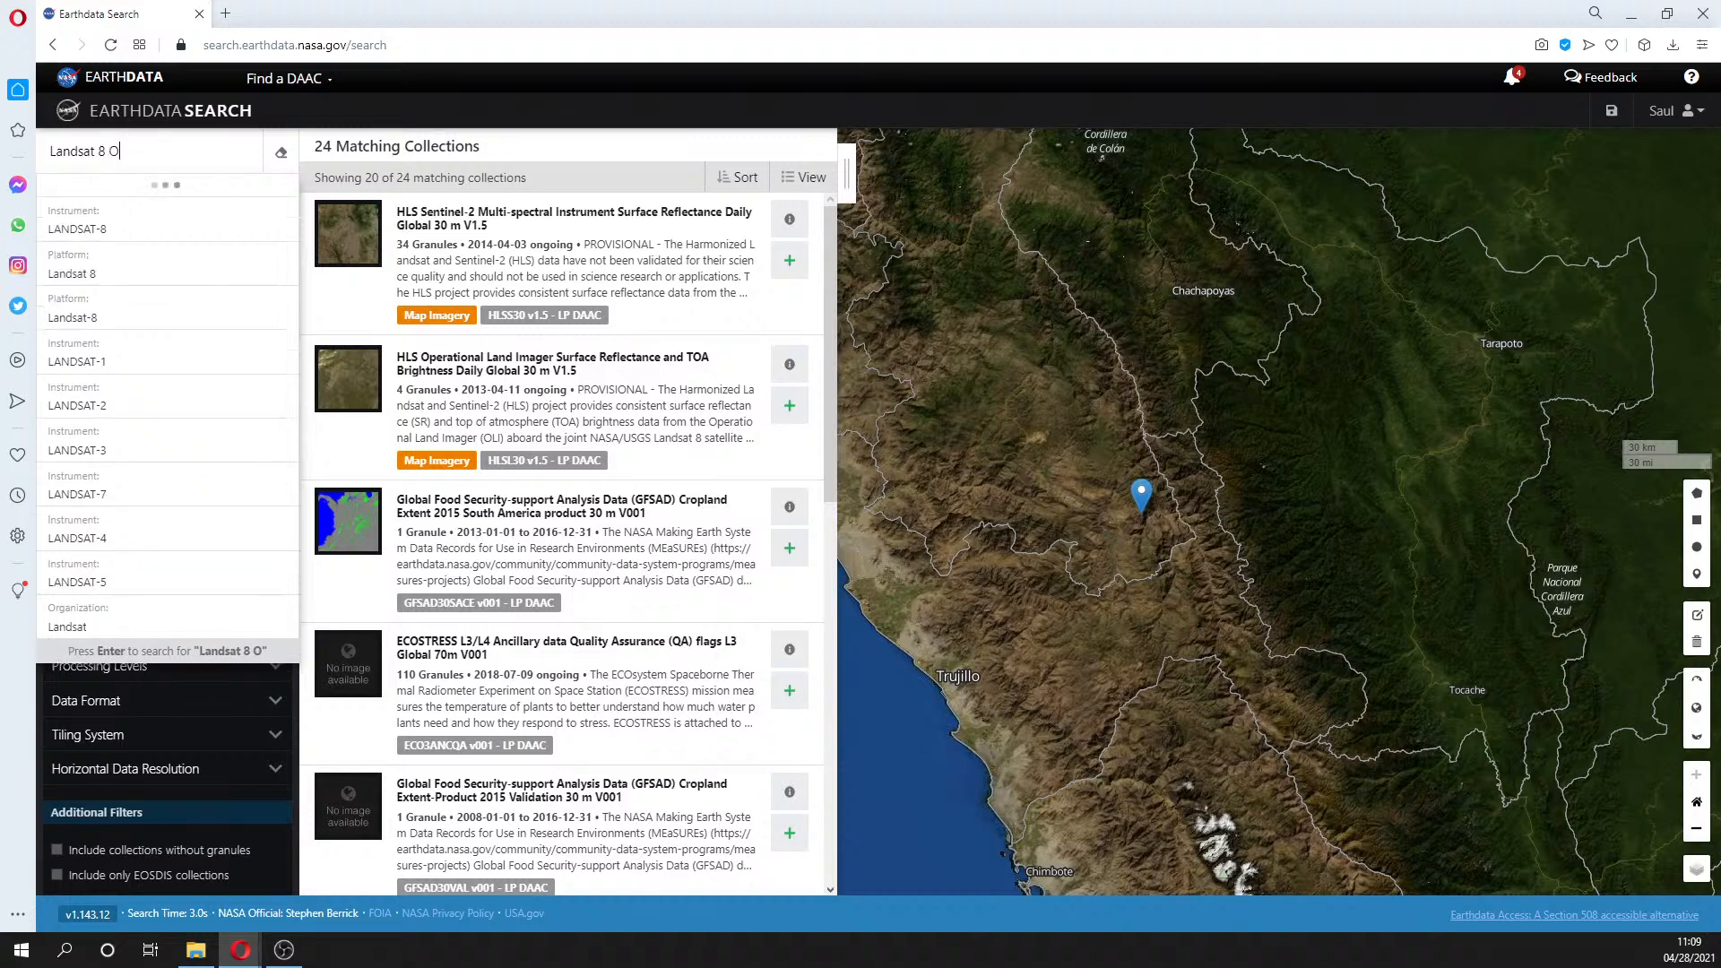
{"action": "type", "text": "perational"}
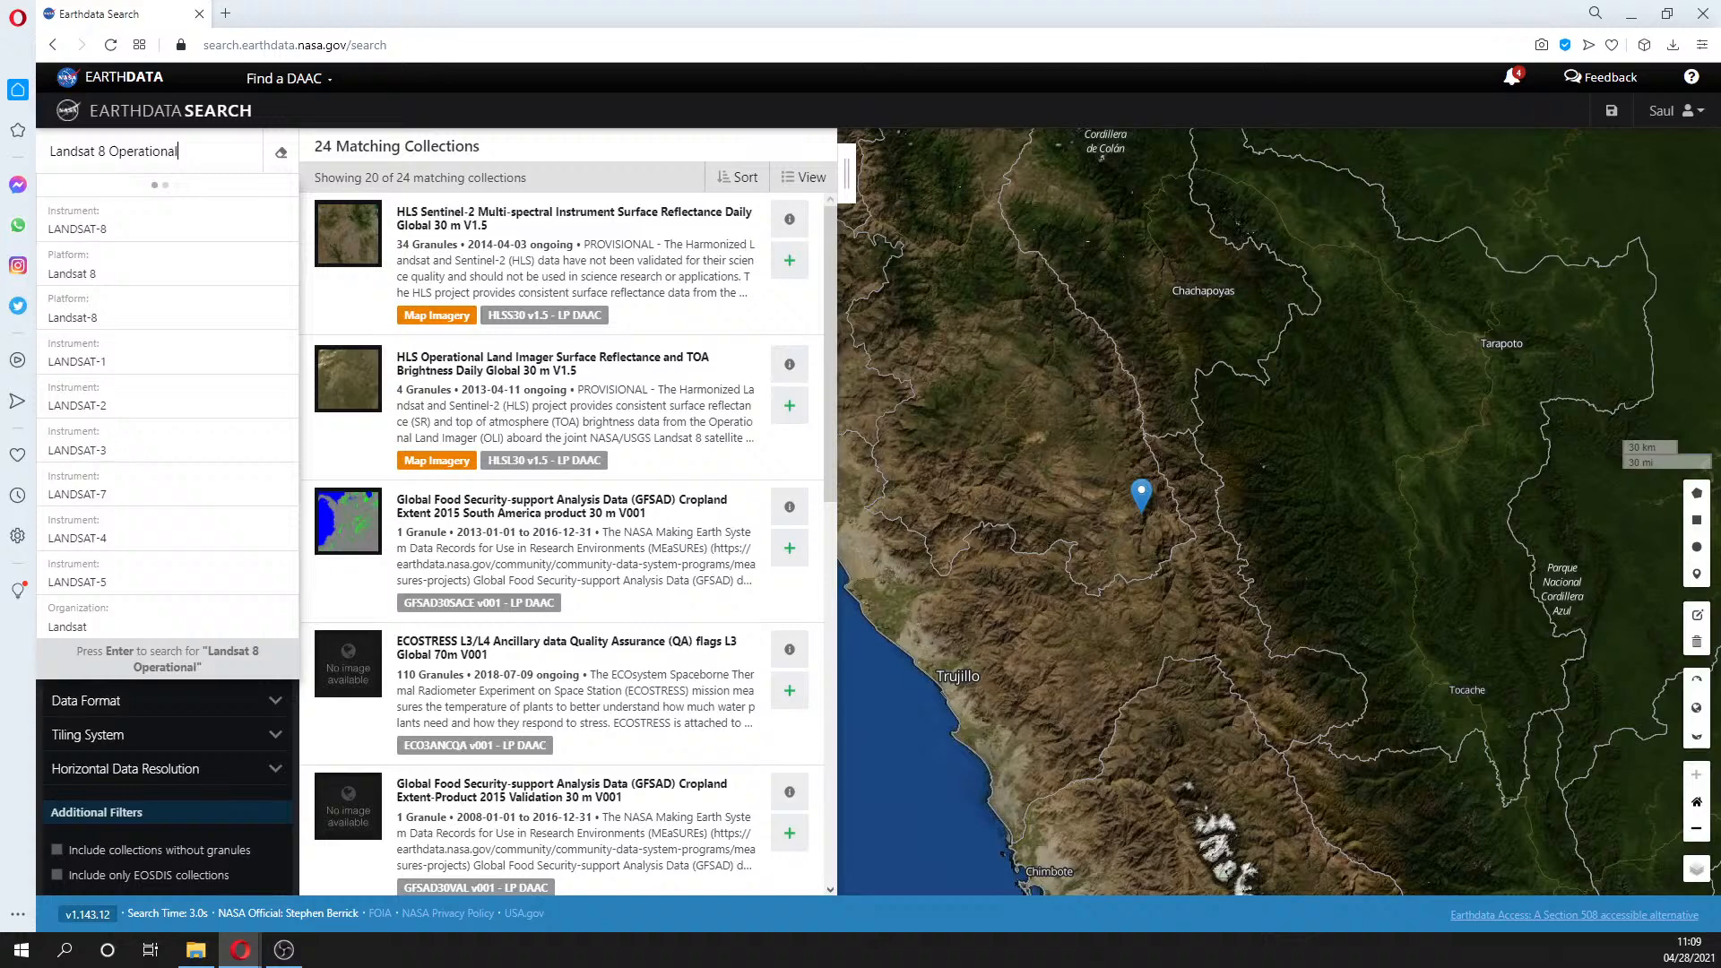
{"action": "key", "text": "Return"}
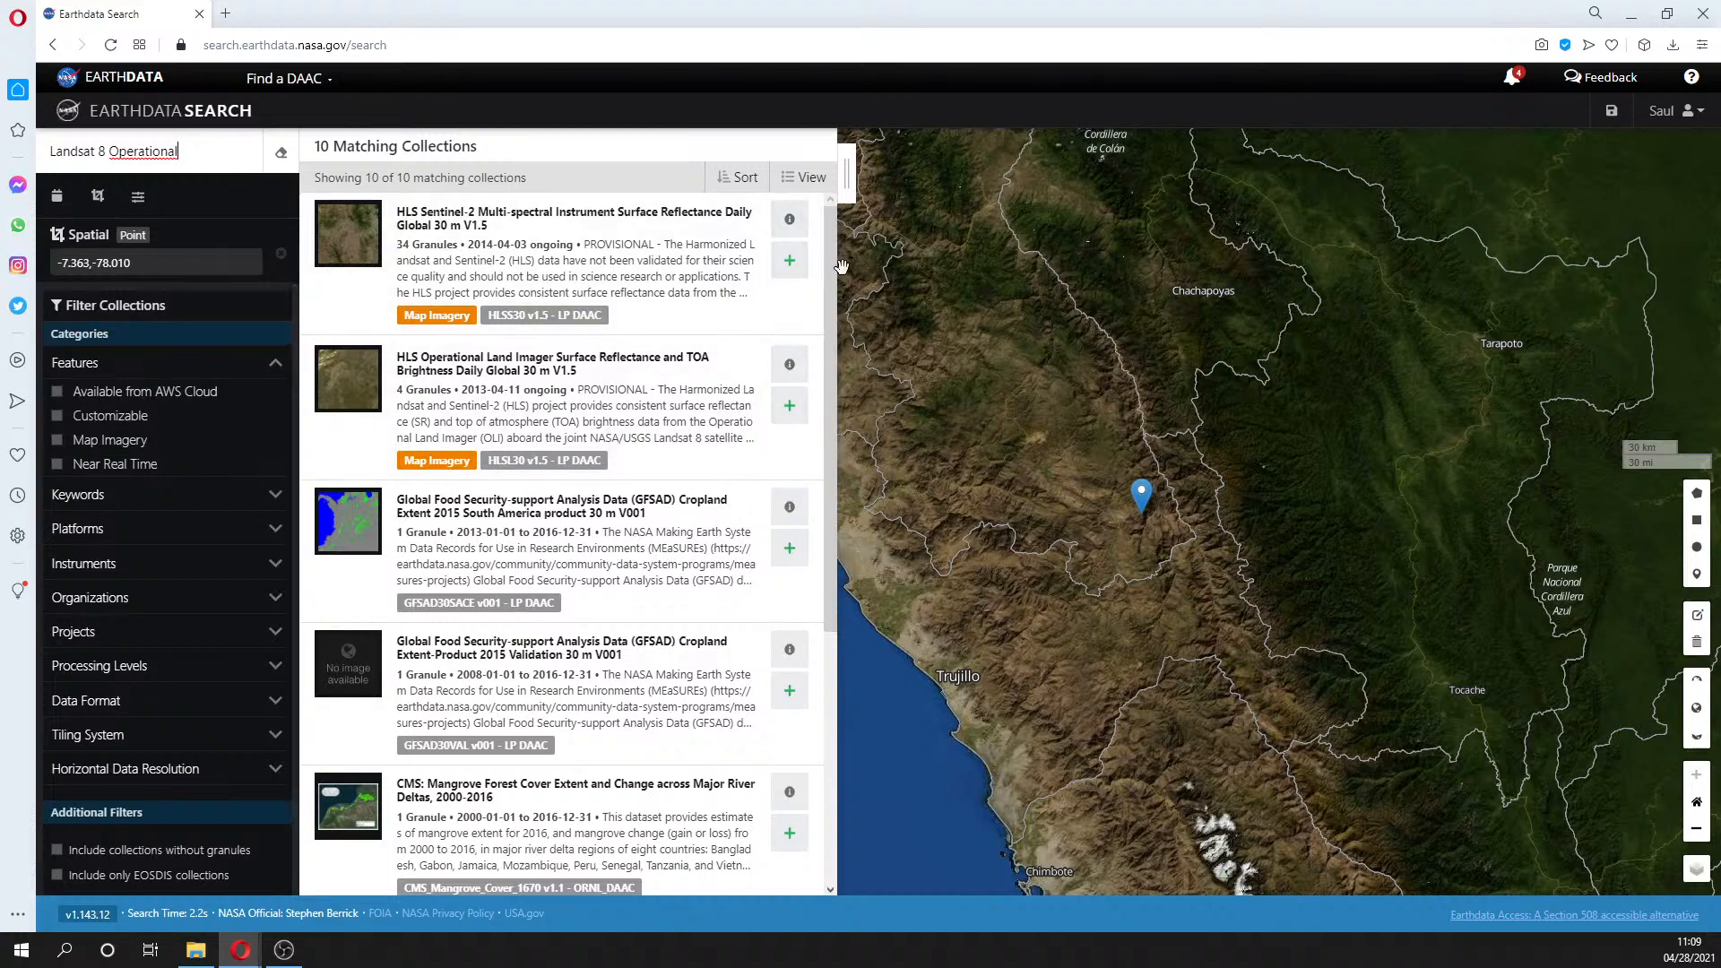
{"action": "left_click_drag", "start_coordinate": [840, 272], "coordinate": [830, 686]}
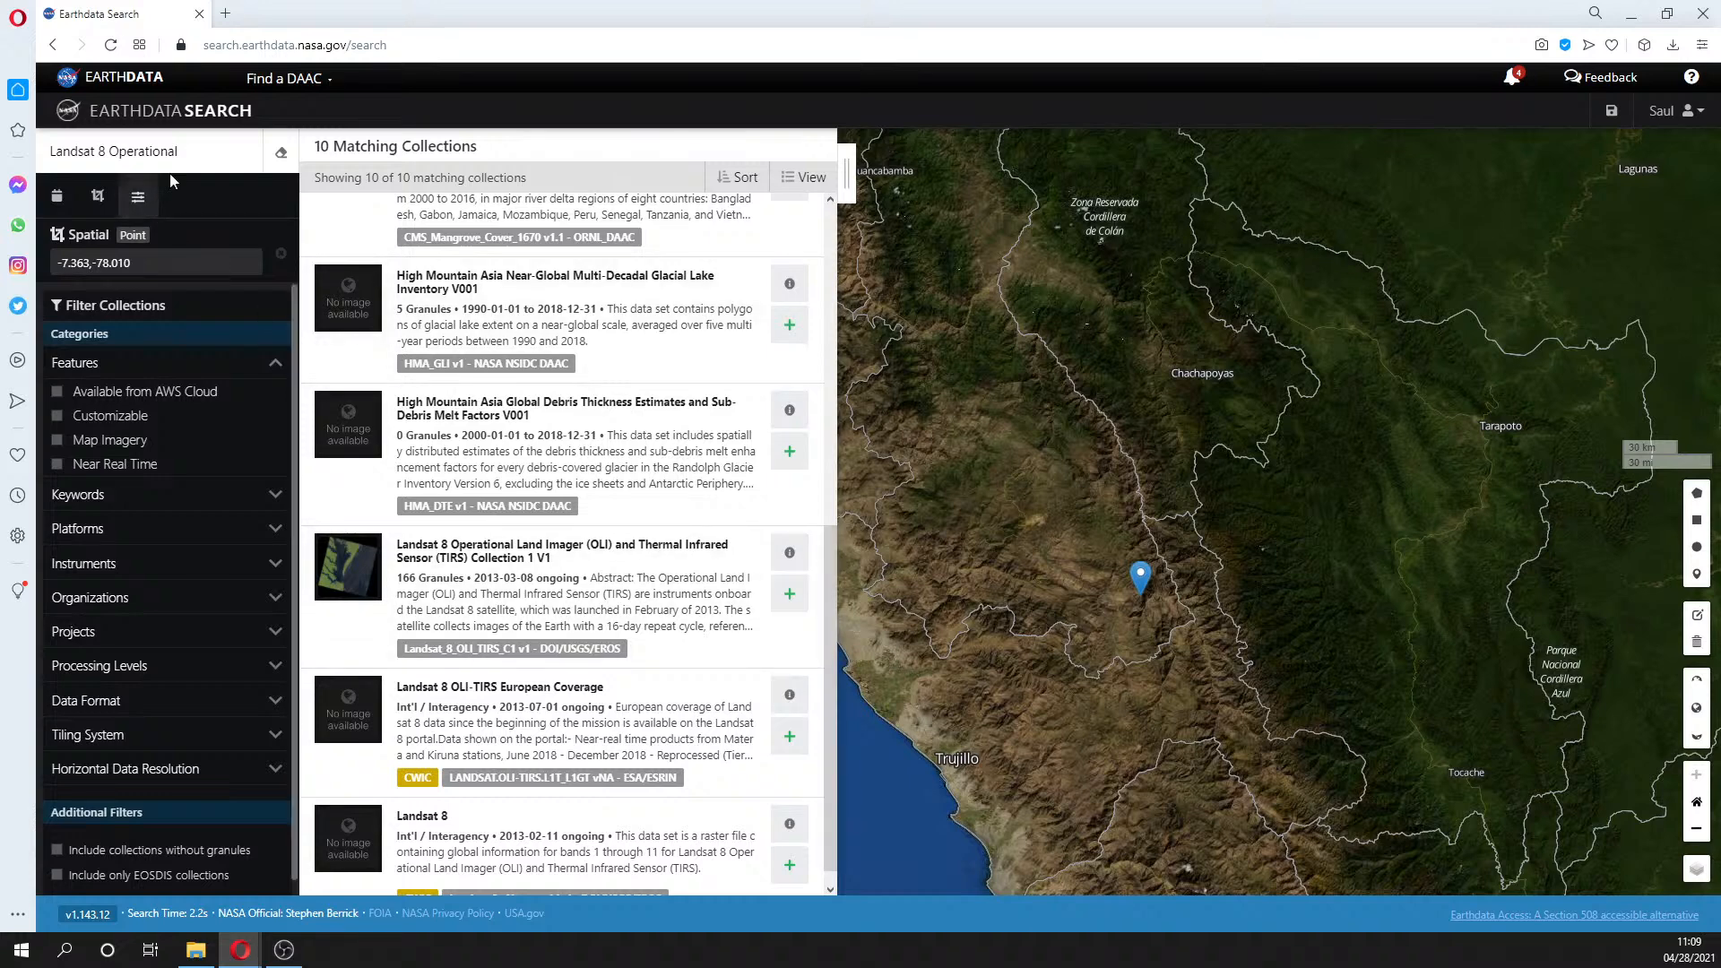
{"action": "left_click_drag", "start_coordinate": [190, 153], "coordinate": [47, 154]}
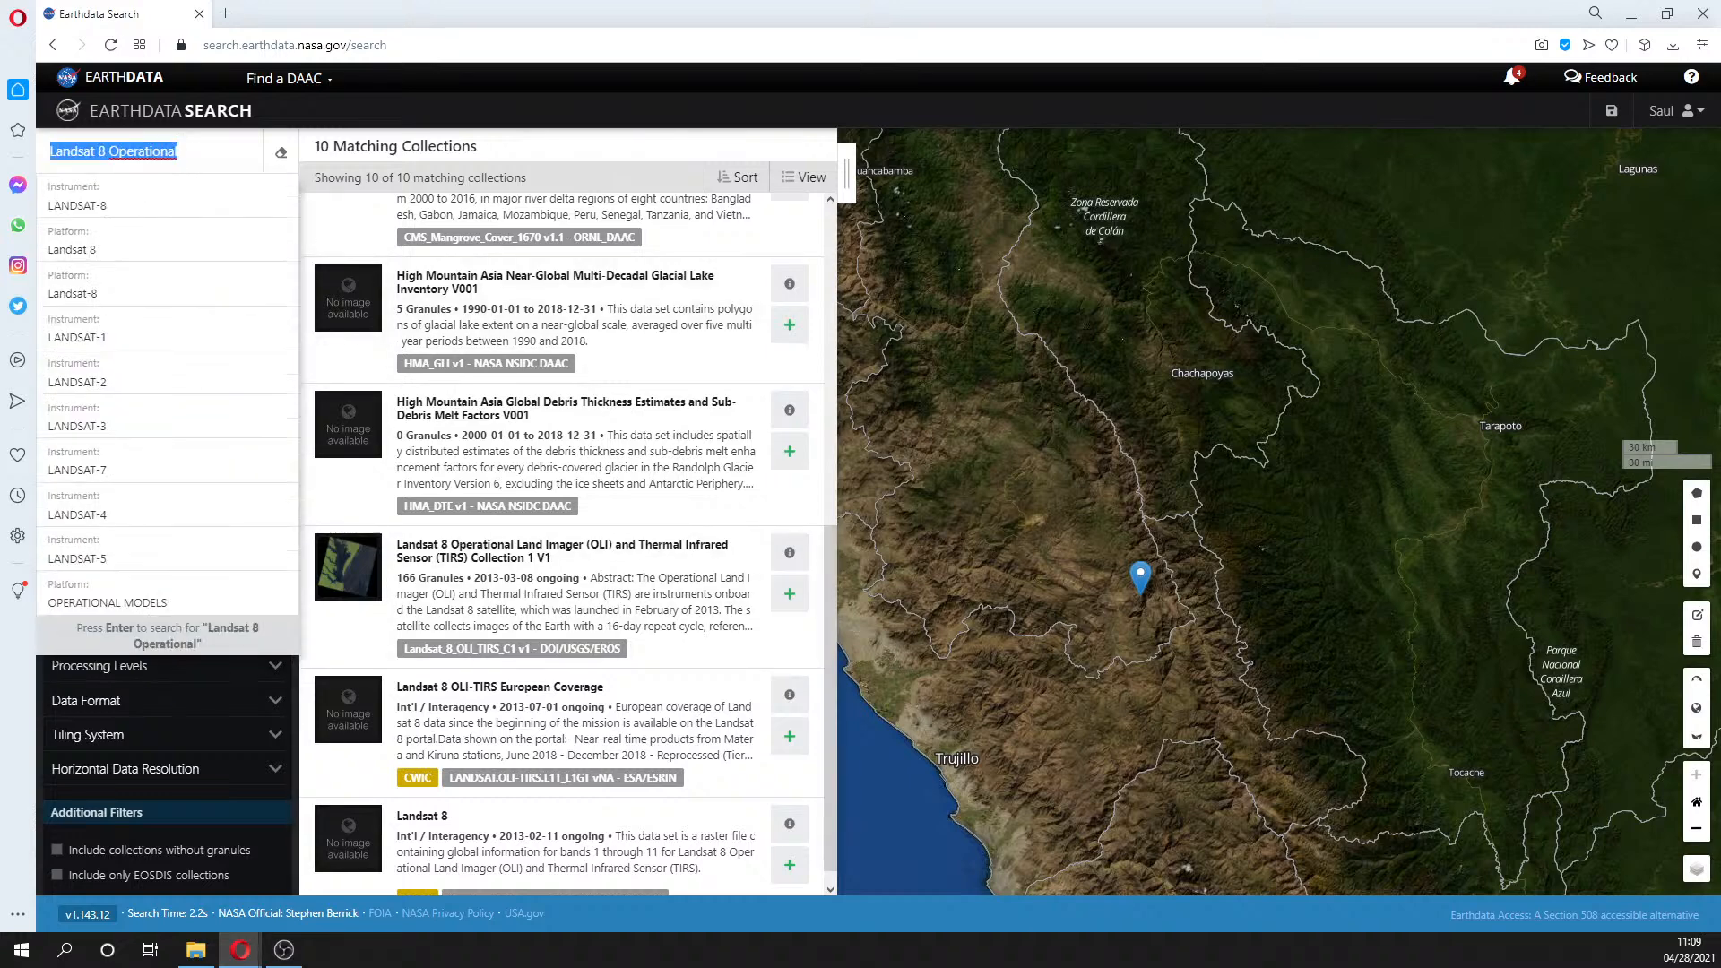
- Search collections for 'landsat' and pan the map around the Peru point
{"action": "type", "text": "landsat"}
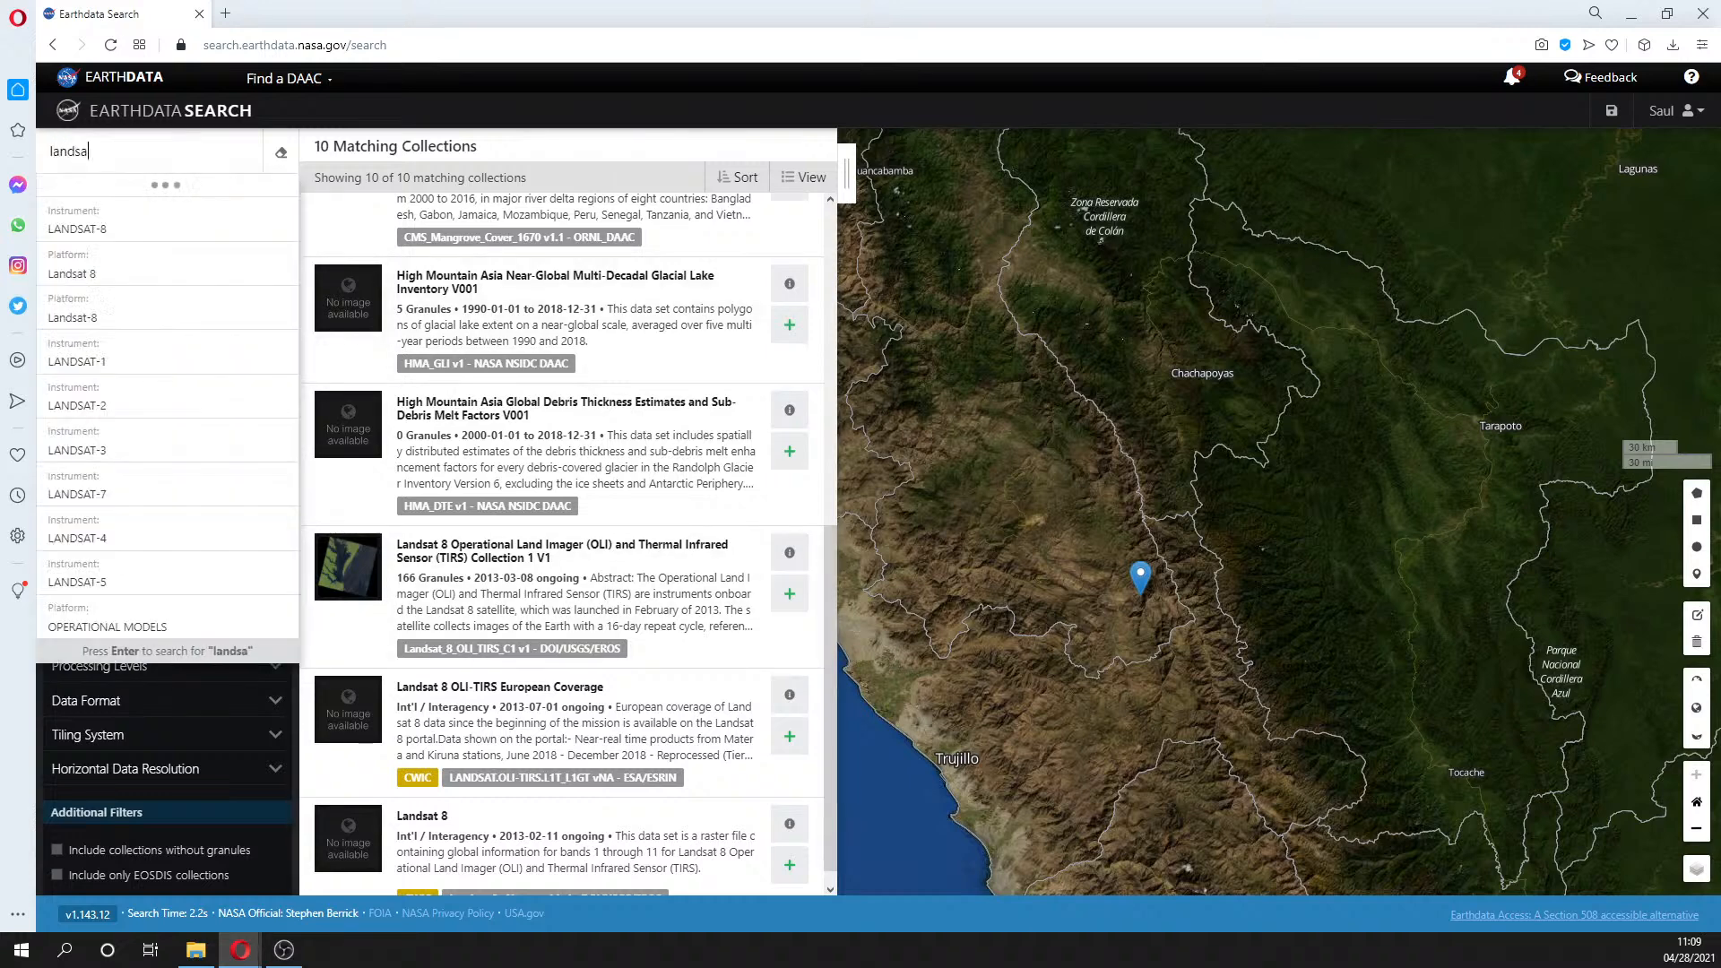
{"action": "key", "text": "Return"}
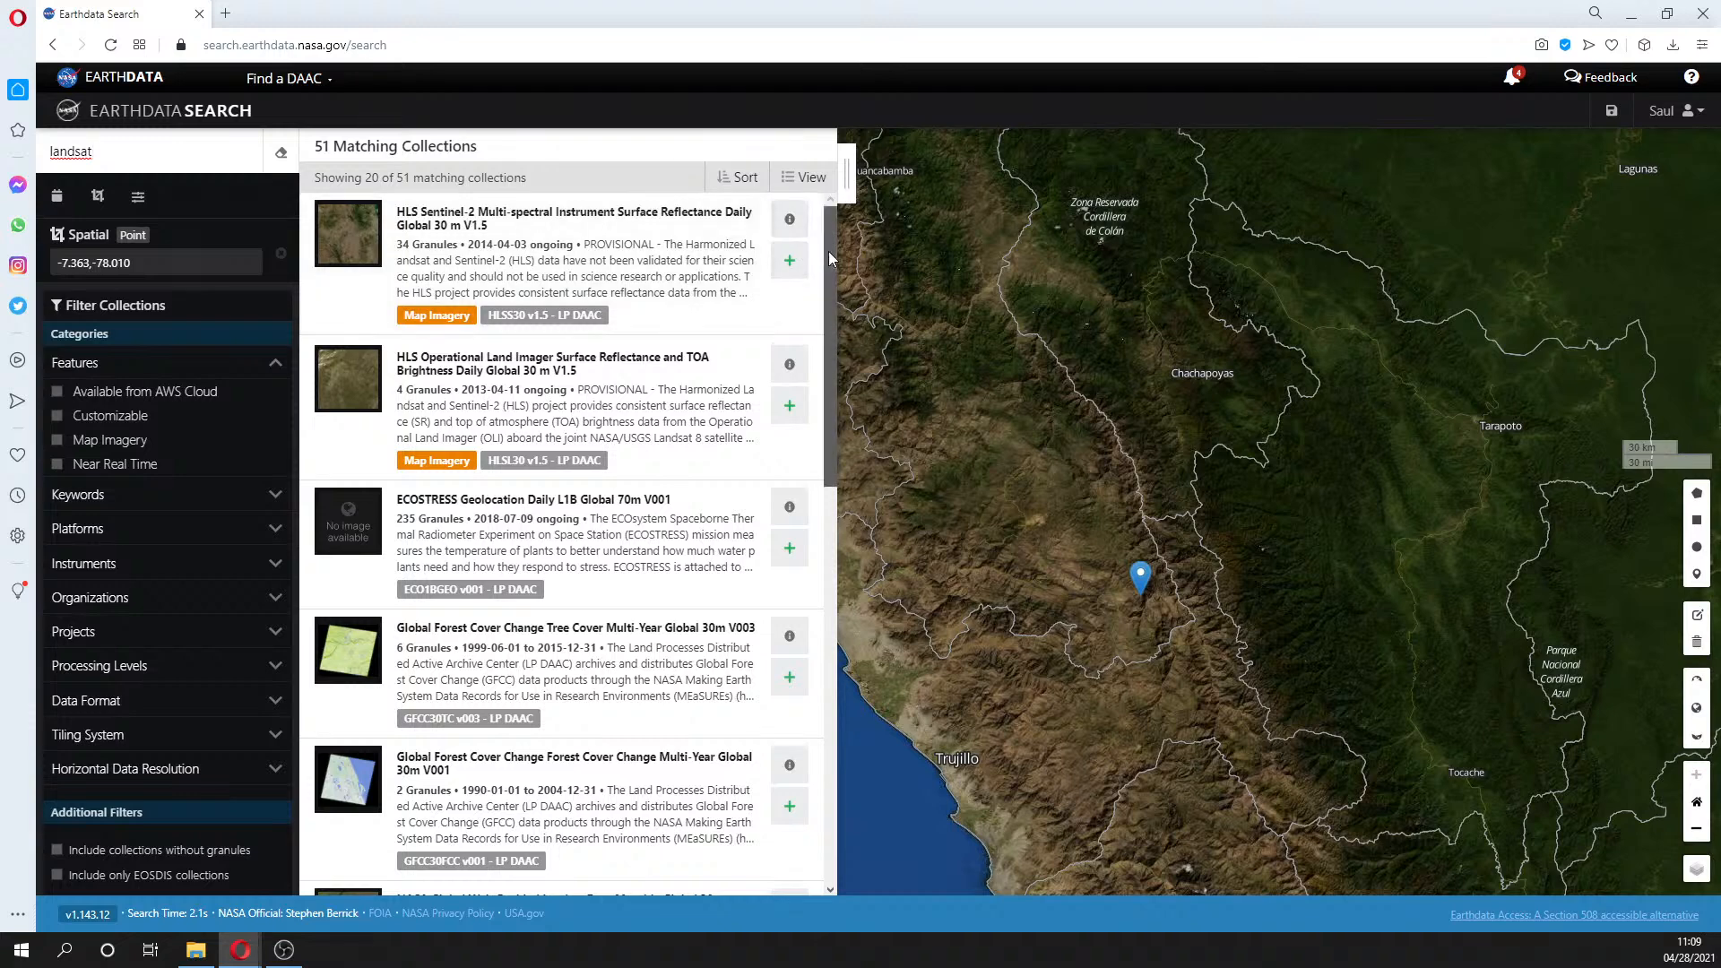
{"action": "left_click_drag", "start_coordinate": [828, 251], "coordinate": [831, 566]}
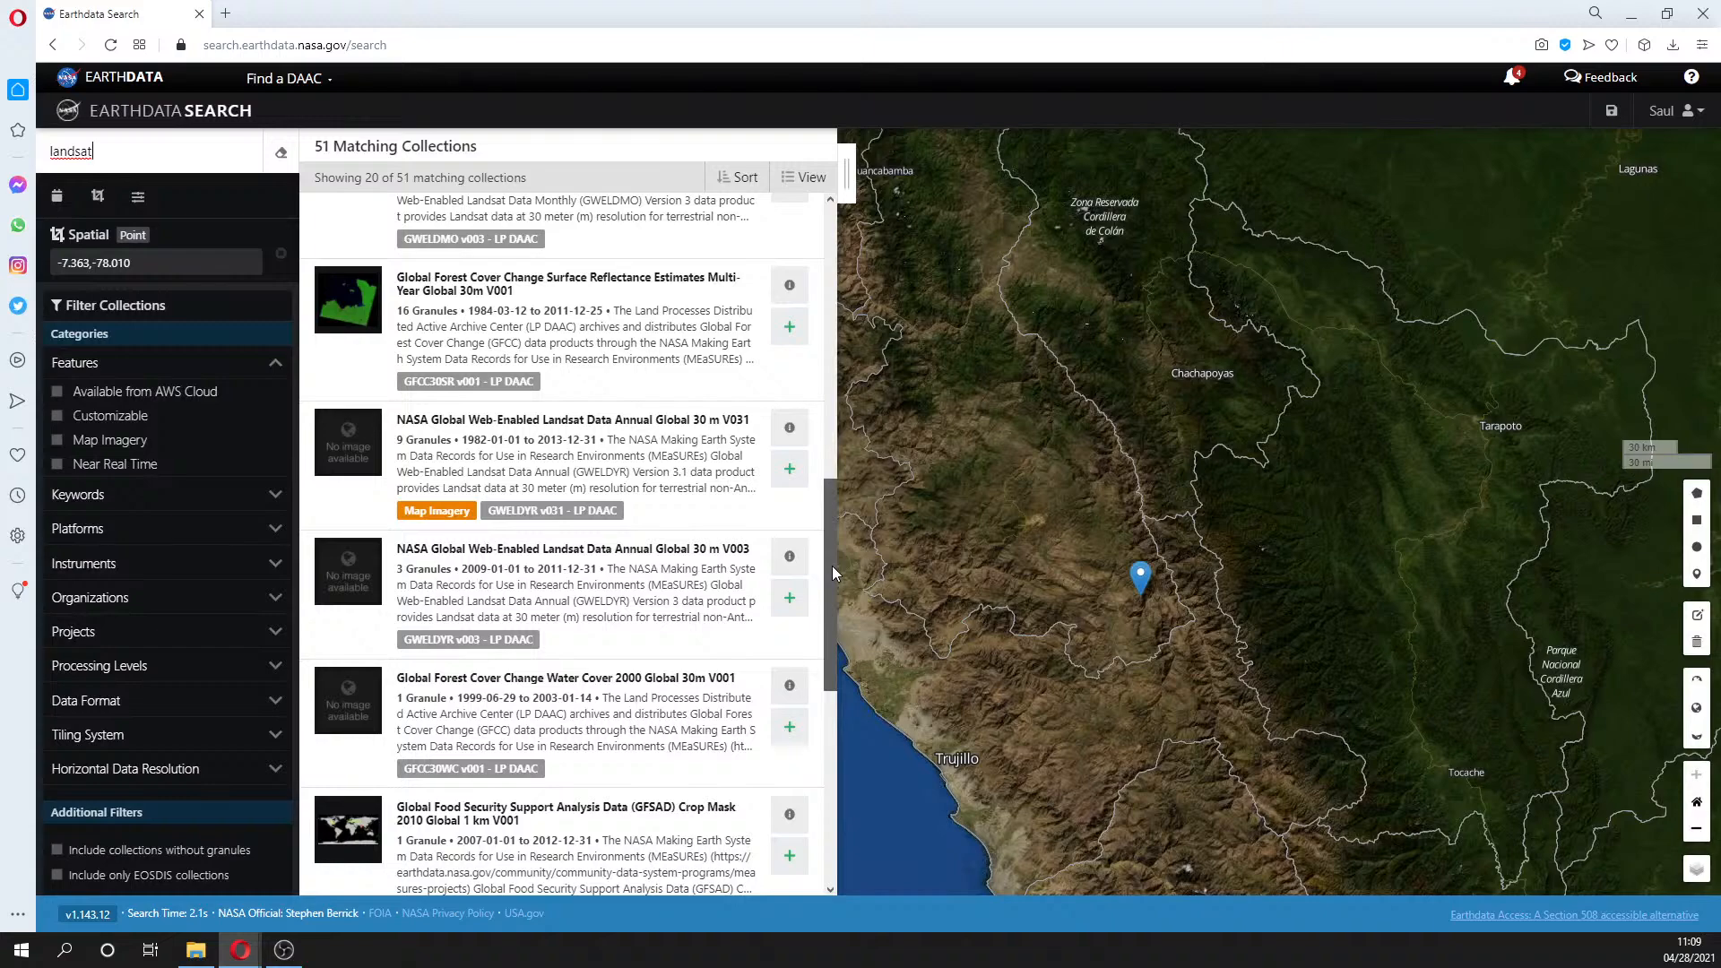
{"action": "left_click_drag", "start_coordinate": [833, 574], "coordinate": [823, 842]}
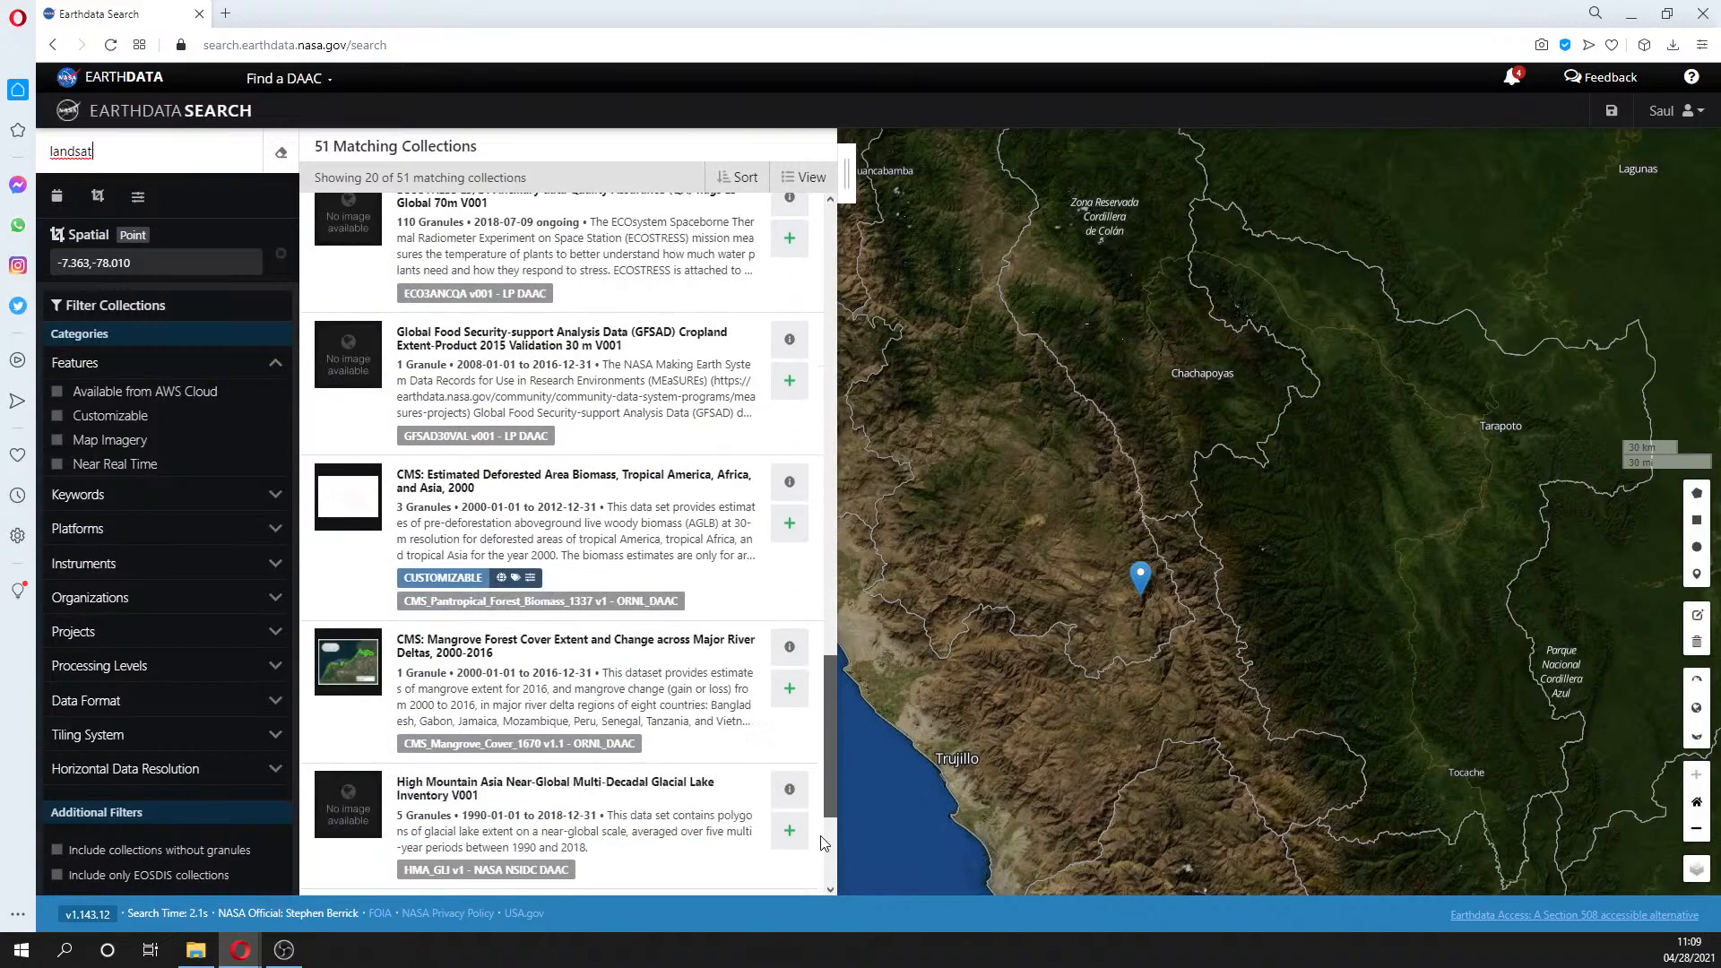
- Replace the keyword with the Instrument: LANDSAT-8 filter suggestion
{"action": "double_click", "coordinate": [78, 152]}
{"action": "type", "text": "La"}
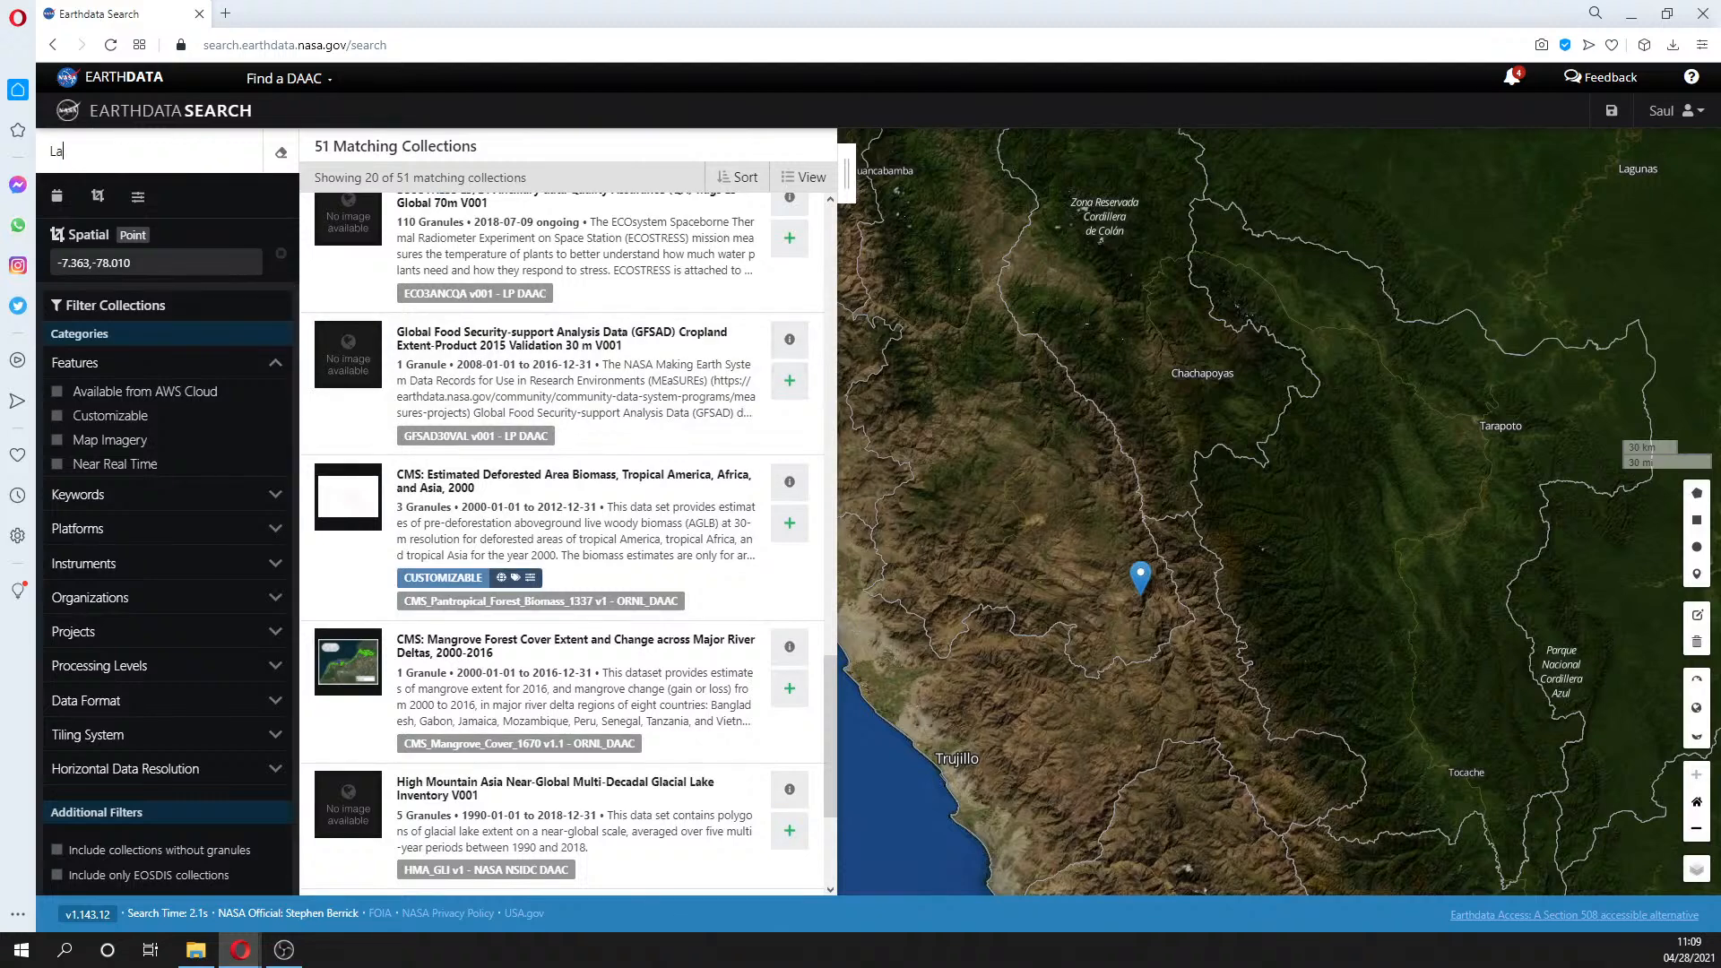
{"action": "type", "text": "ndsa"}
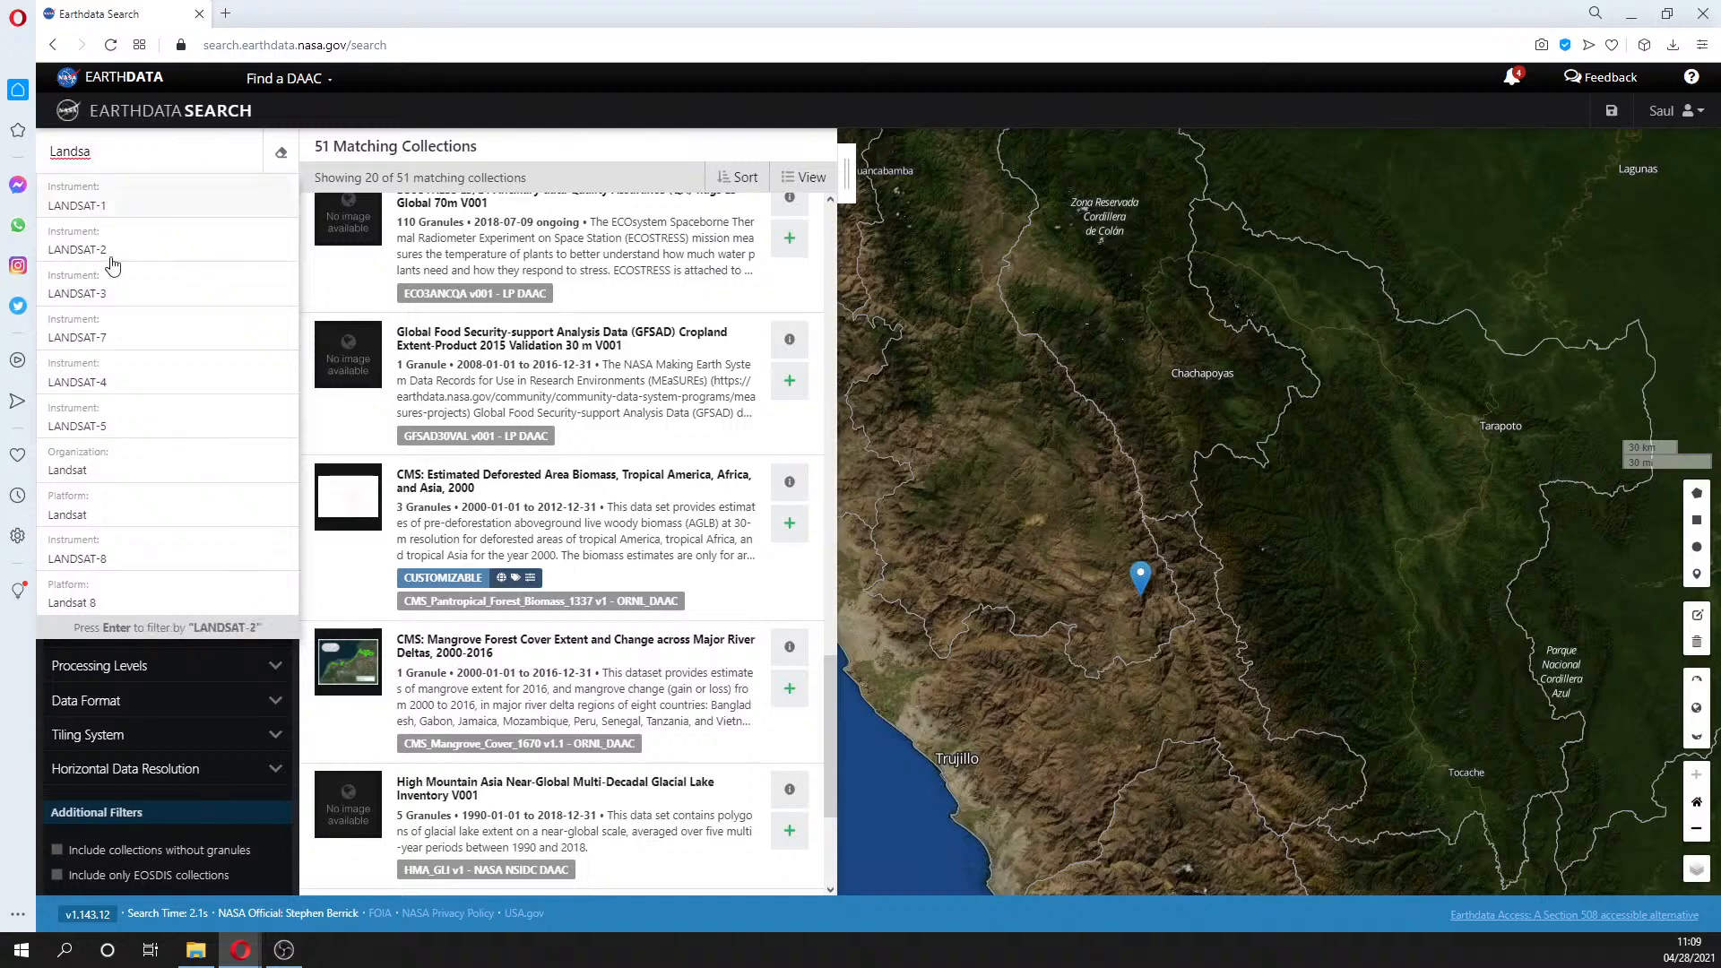
{"action": "left_click", "coordinate": [87, 560]}
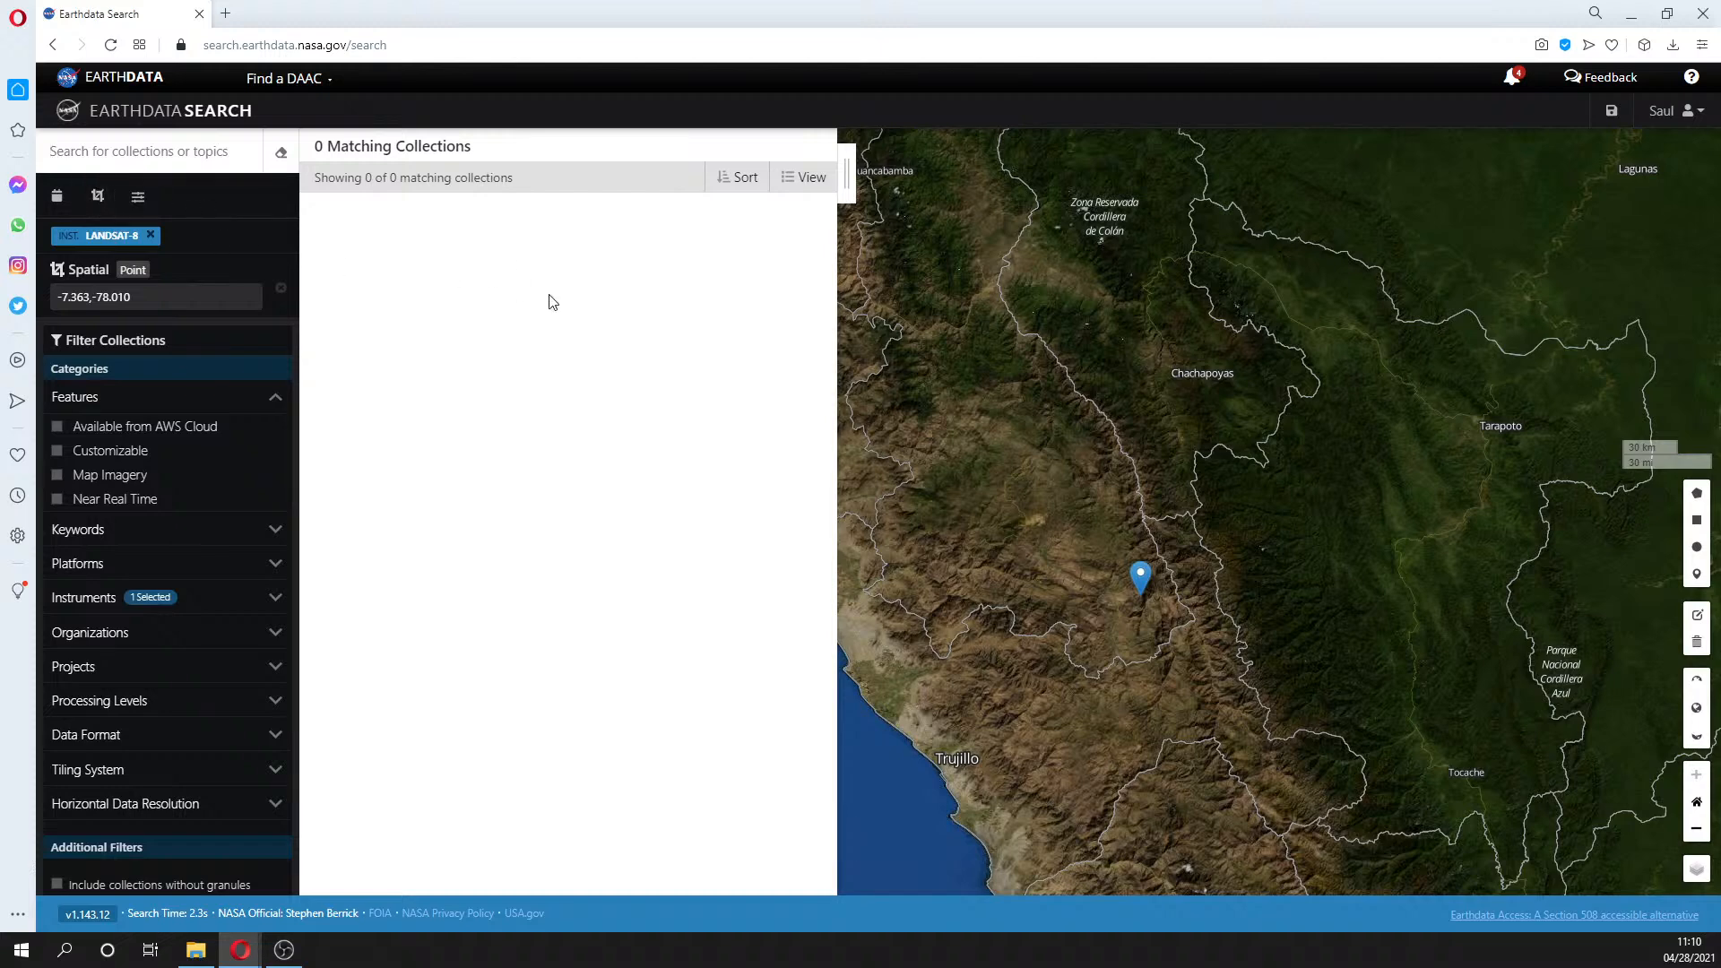
- Drop the LANDSAT-8 instrument filter and search 'Landsat 8 OLI', scrolling through the 10 results
{"action": "left_click", "coordinate": [152, 235]}
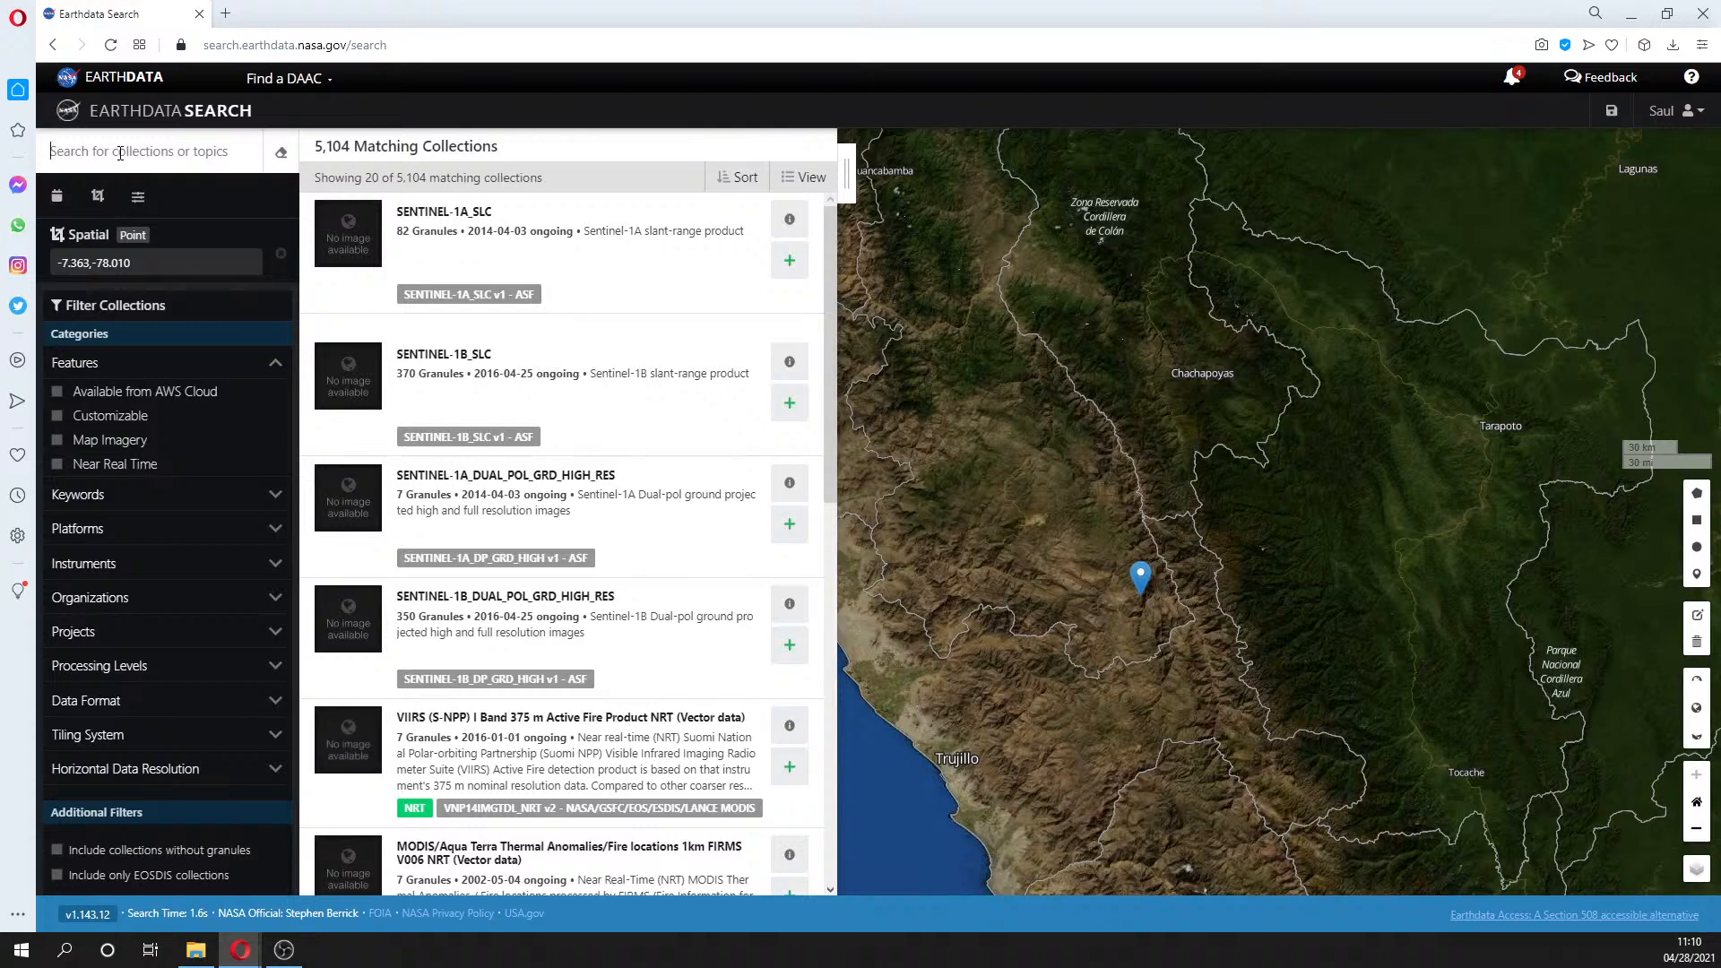
{"action": "type", "text": "La"}
{"action": "type", "text": "n"}
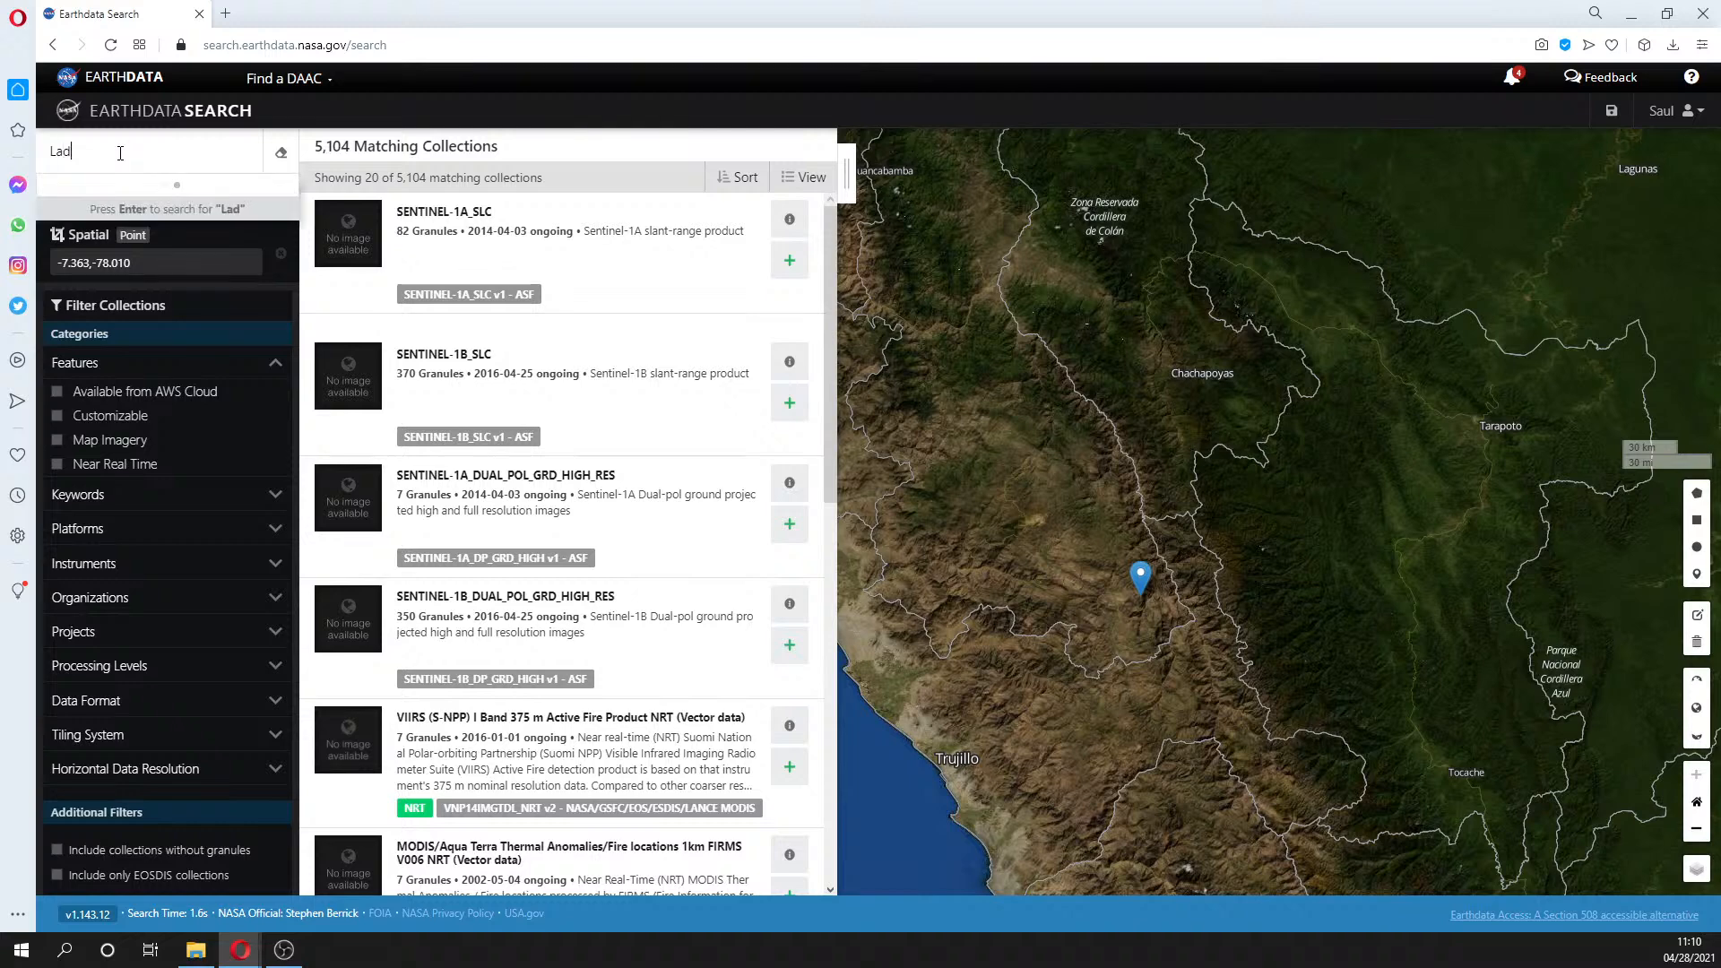
{"action": "type", "text": "dsat 8 "}
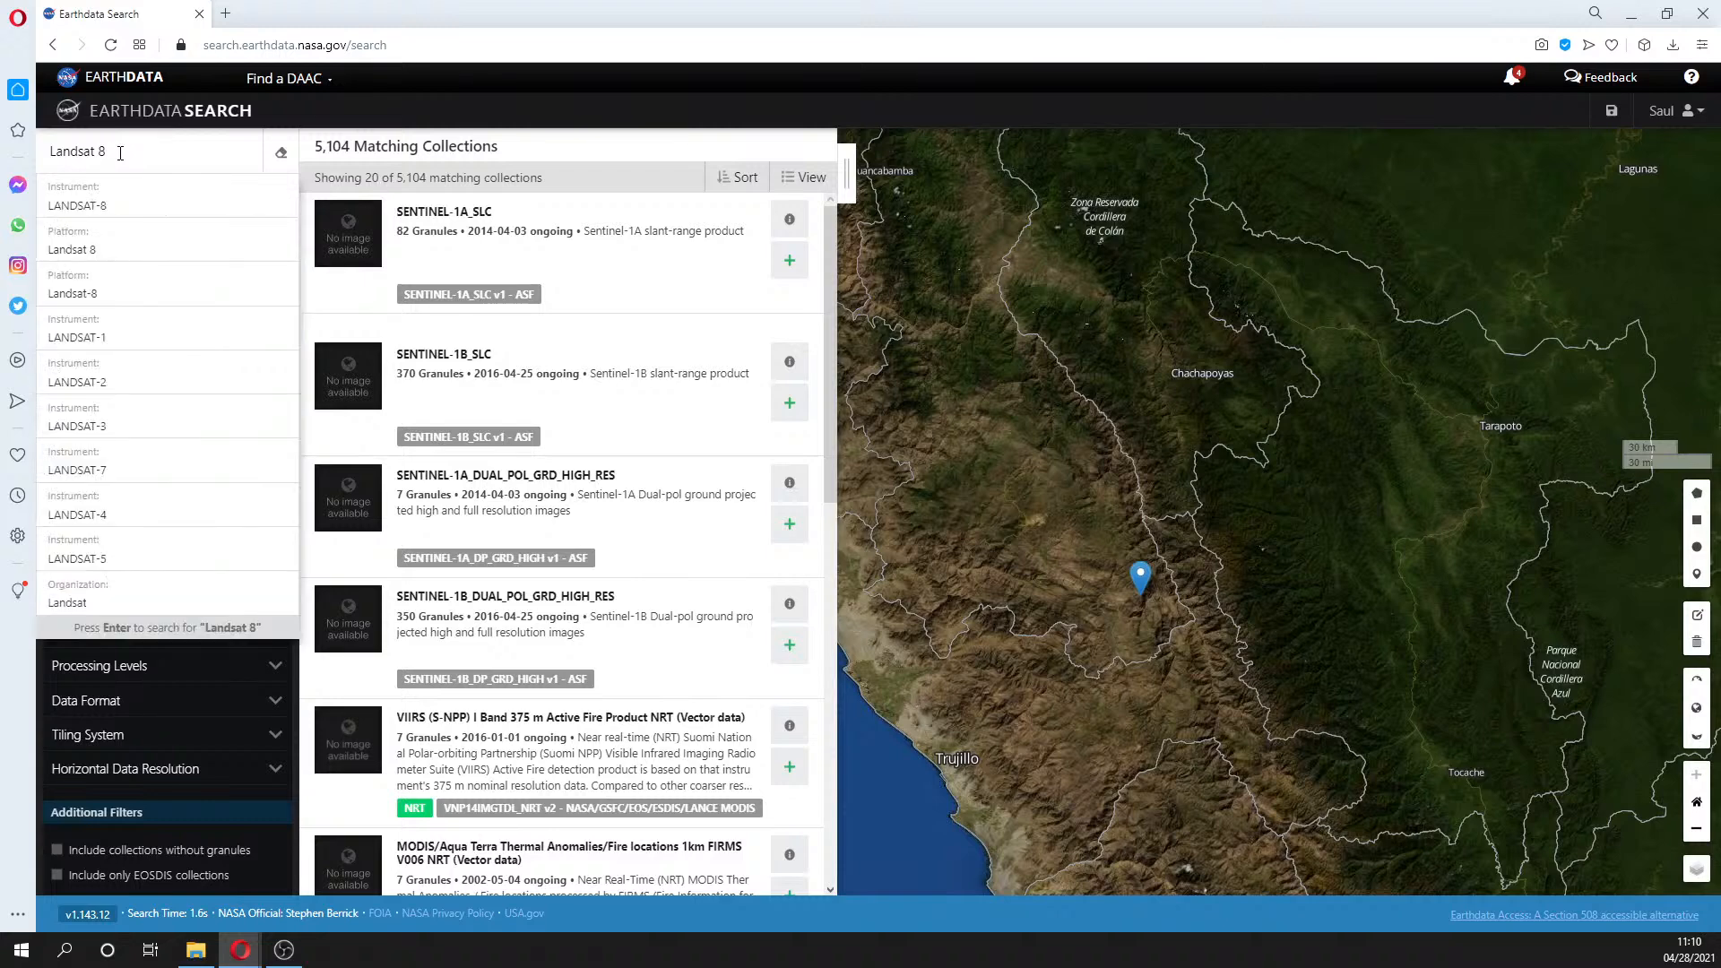
{"action": "type", "text": "OLI"}
{"action": "key", "text": "Return"}
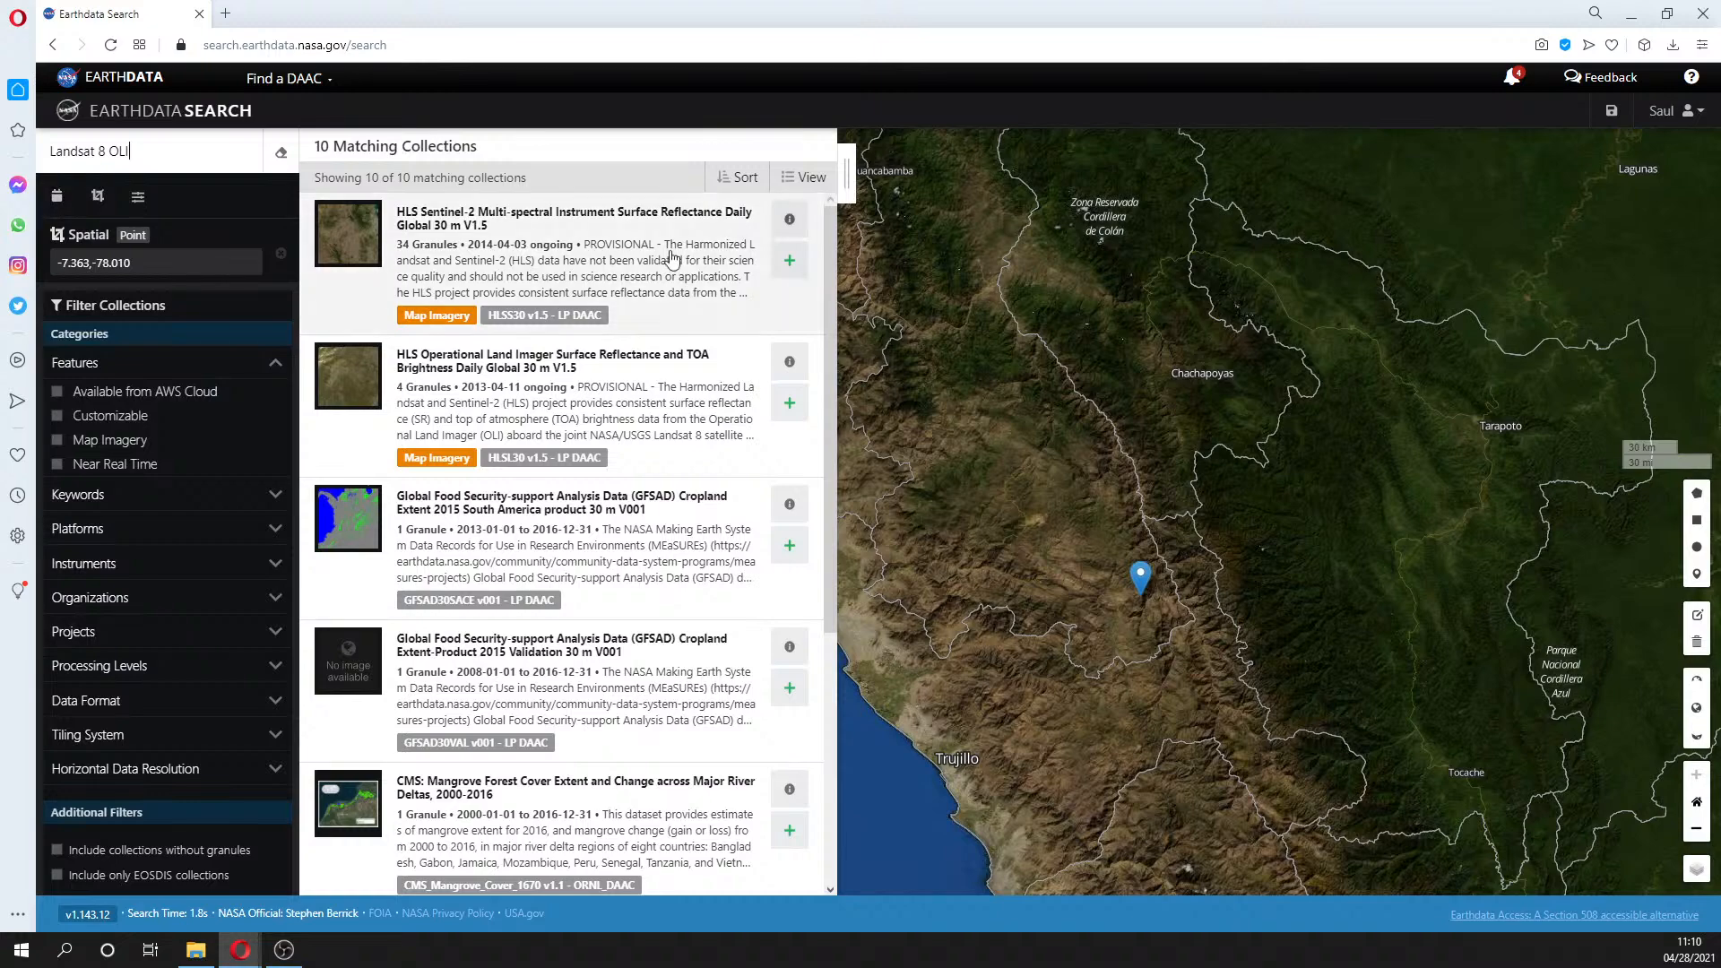
{"action": "scroll", "coordinate": [667, 269], "scroll_direction": "down", "scroll_amount": 7}
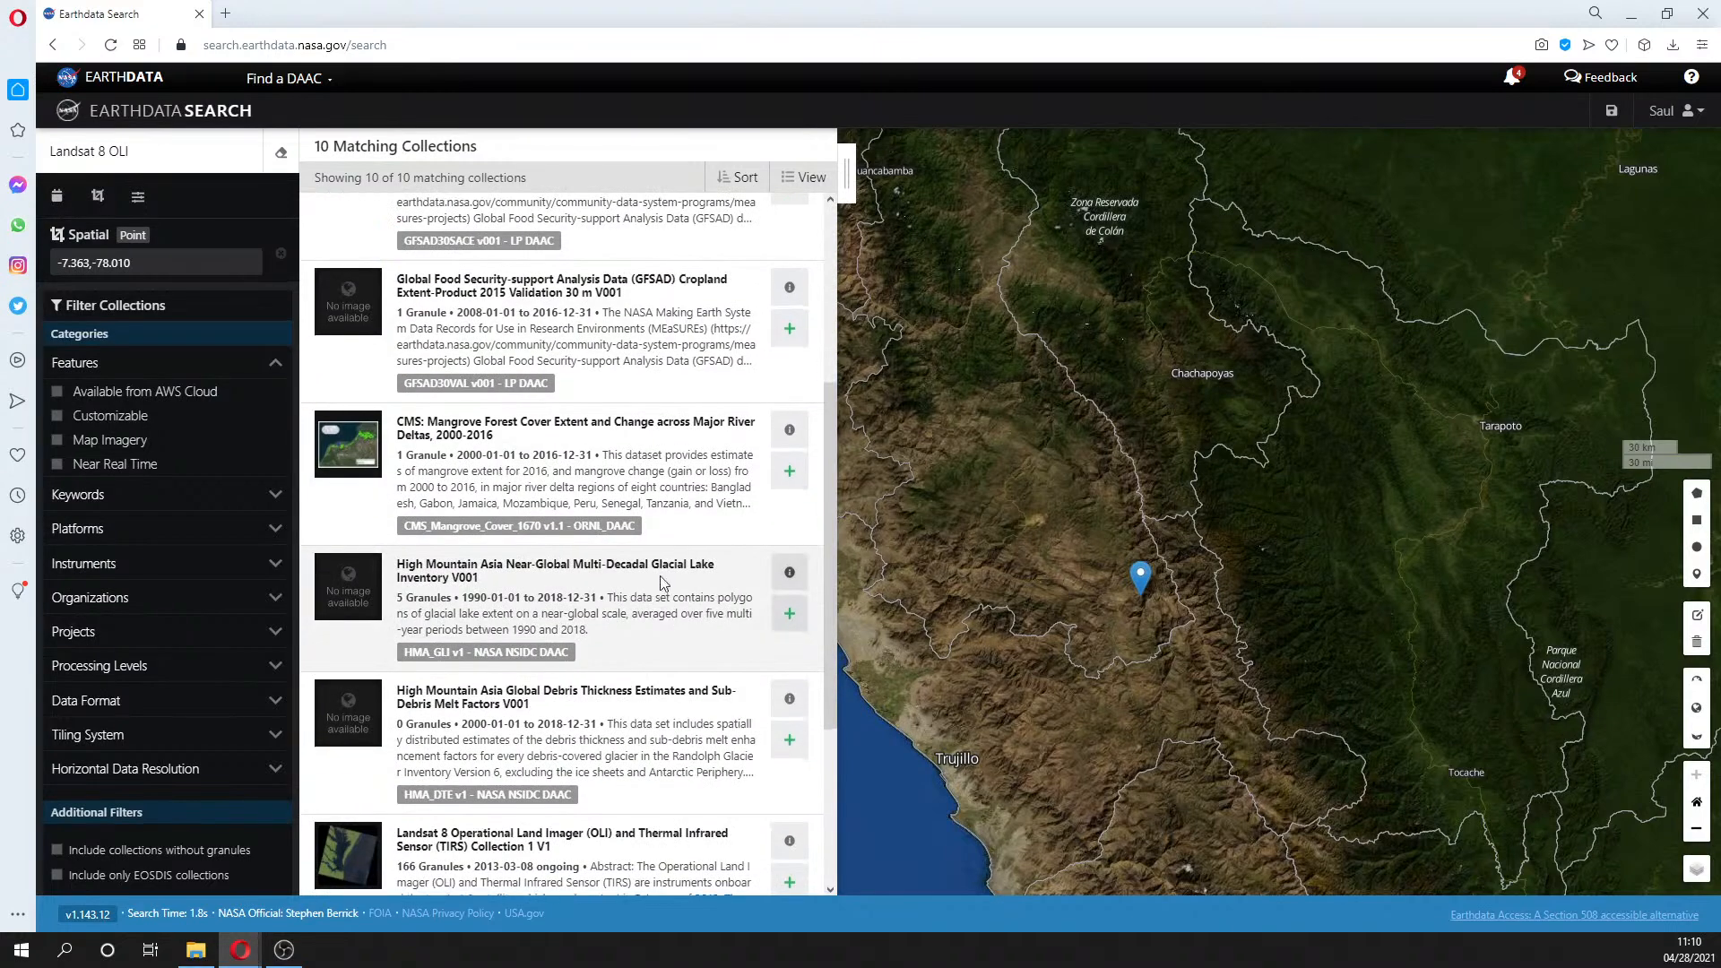
{"action": "scroll", "coordinate": [661, 583], "scroll_direction": "down", "scroll_amount": 1}
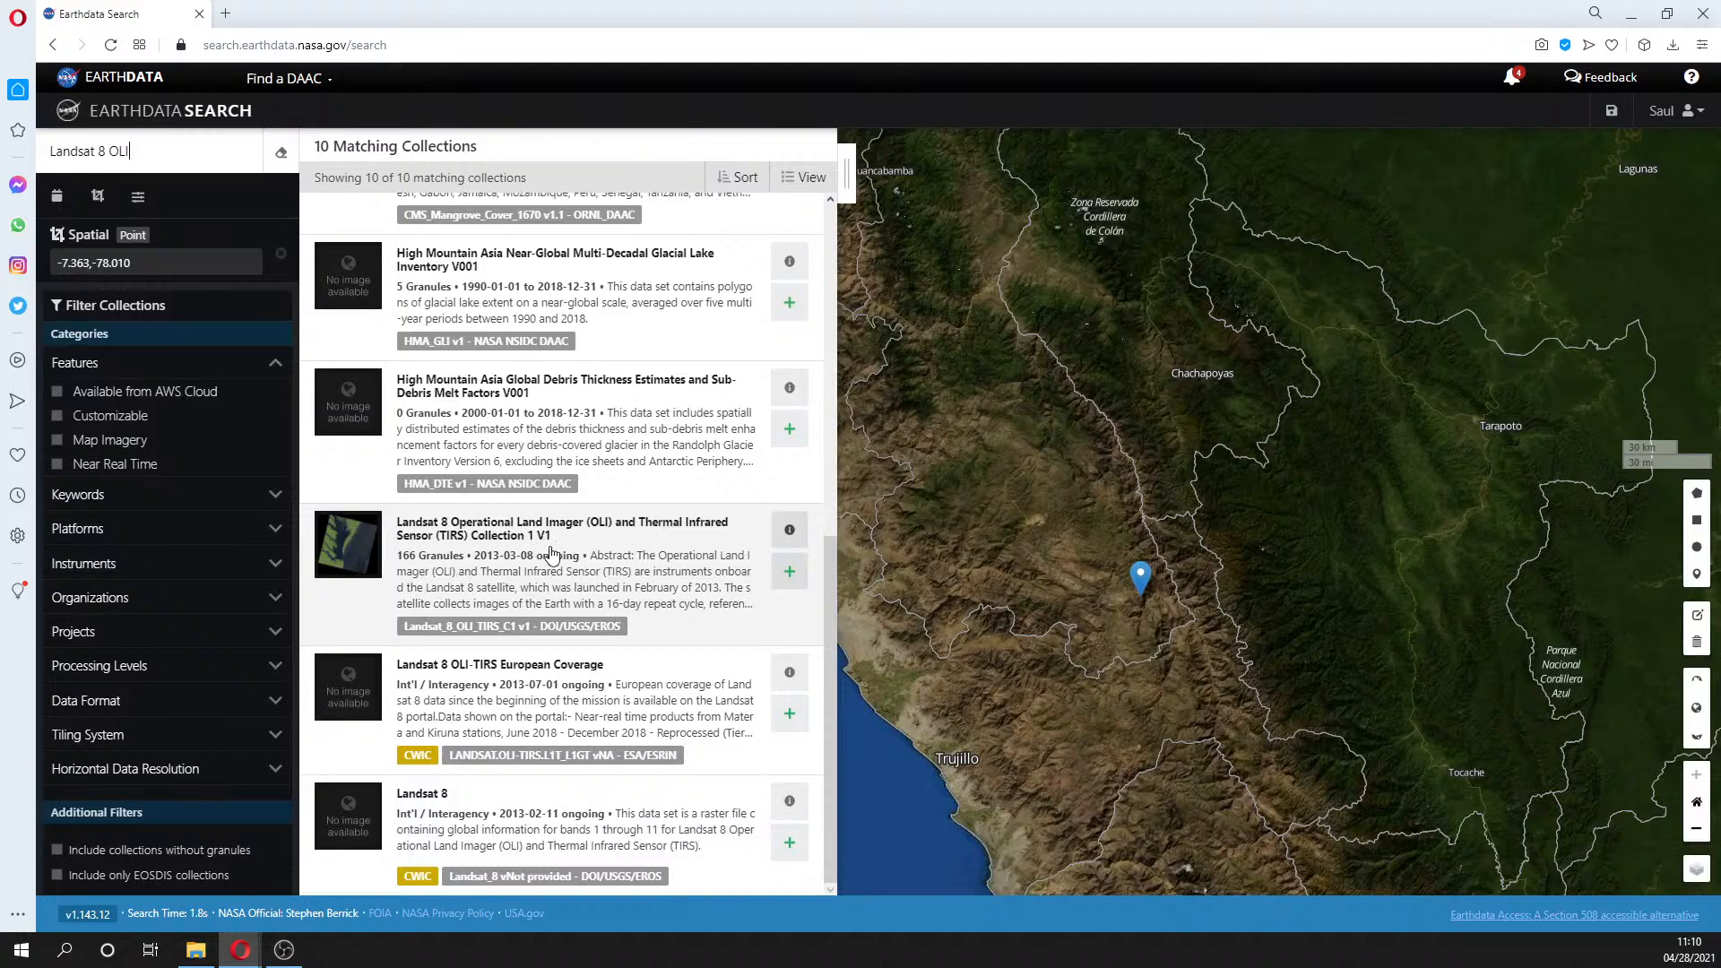
- Open the Landsat 8 OLI/TIRS Collection 1 V1 result to list its 166 granules
{"action": "left_click", "coordinate": [707, 557]}
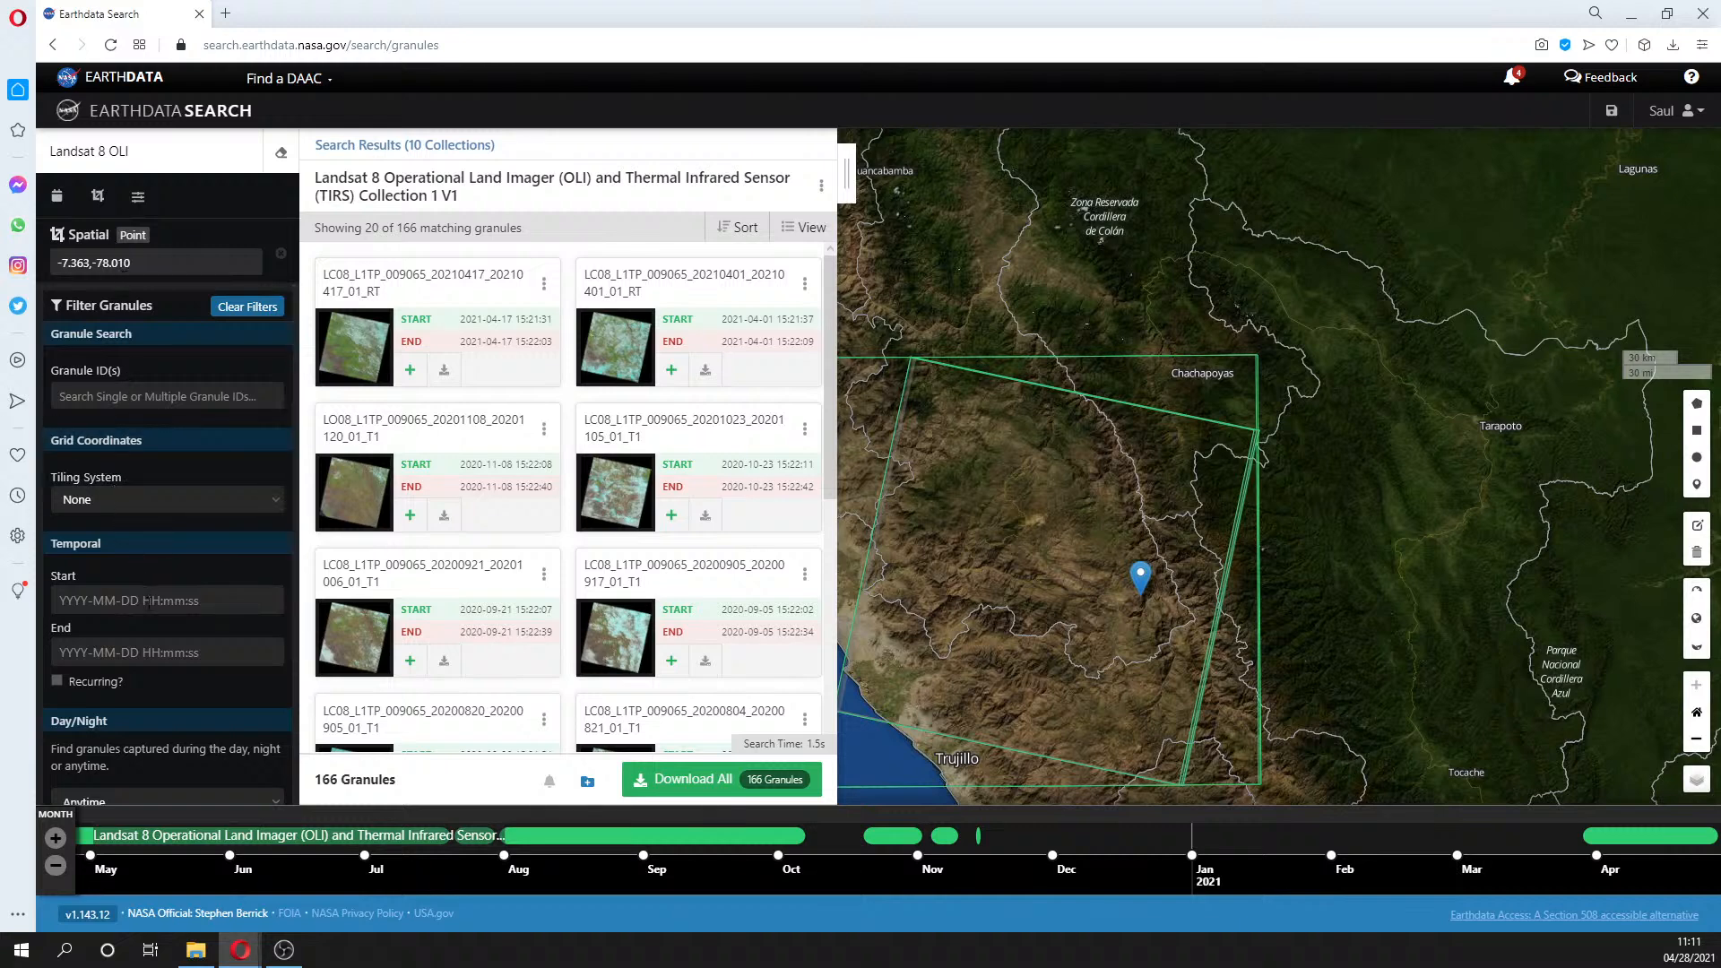
- Set the temporal filter from 2013-07-01 to 2013-07-31, leaving only the 2013-07-16 granule
{"action": "left_click", "coordinate": [80, 600]}
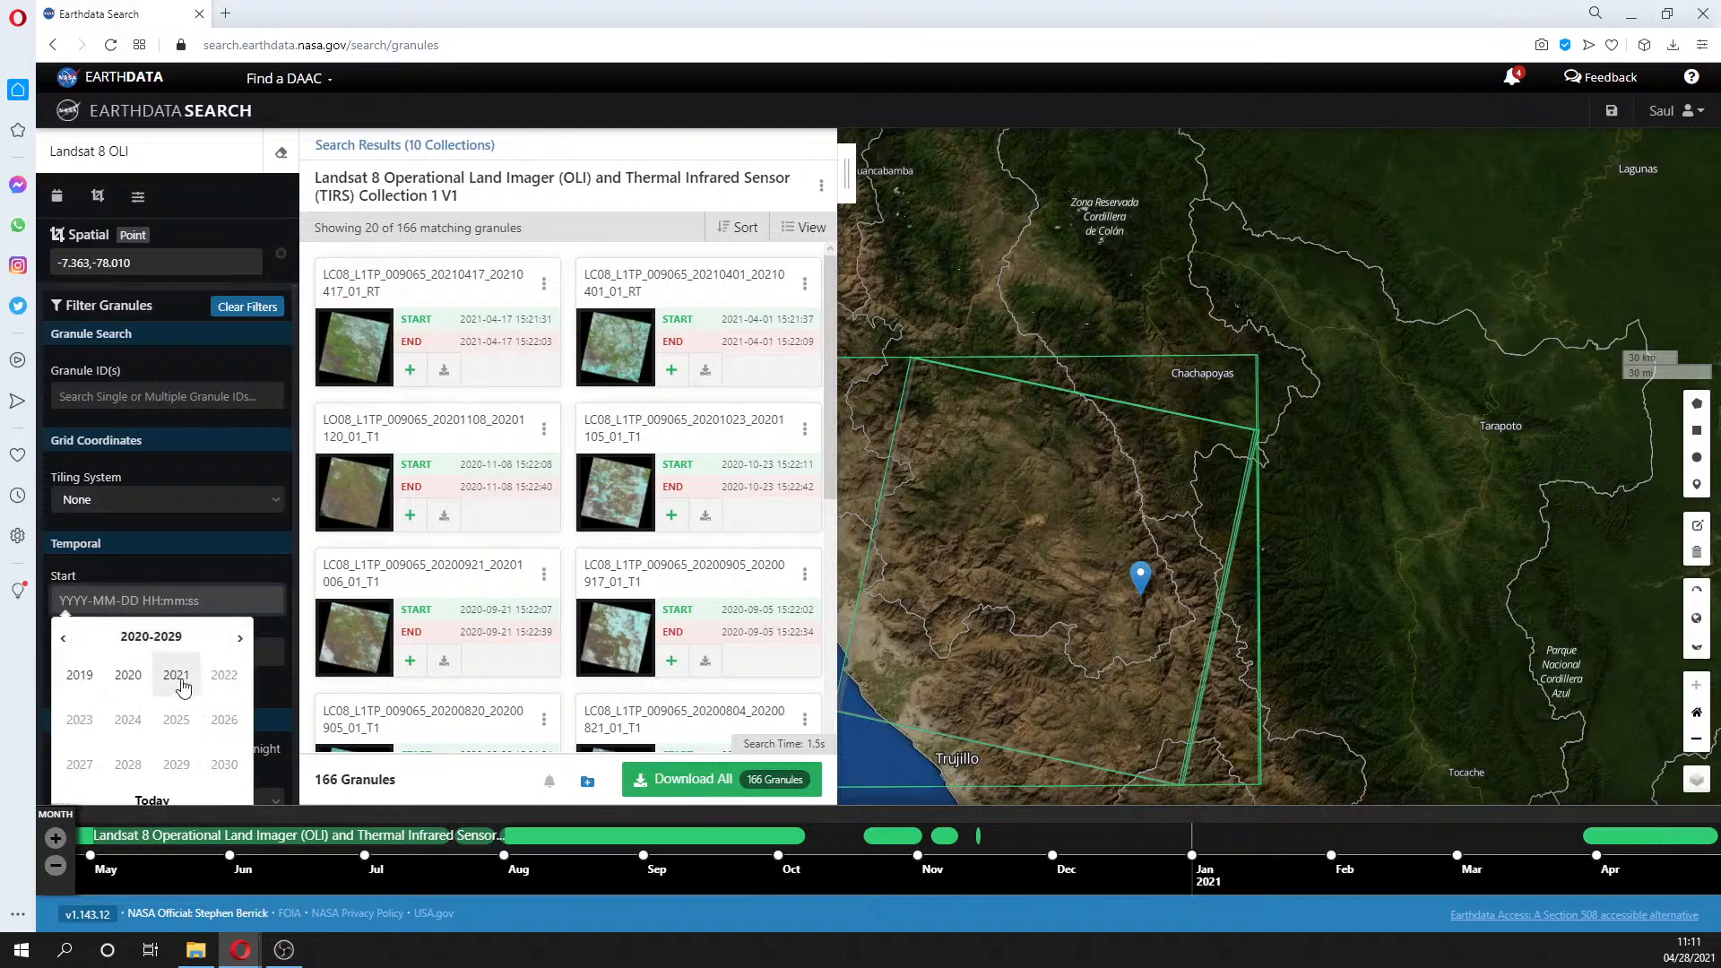
{"action": "left_click", "coordinate": [66, 637]}
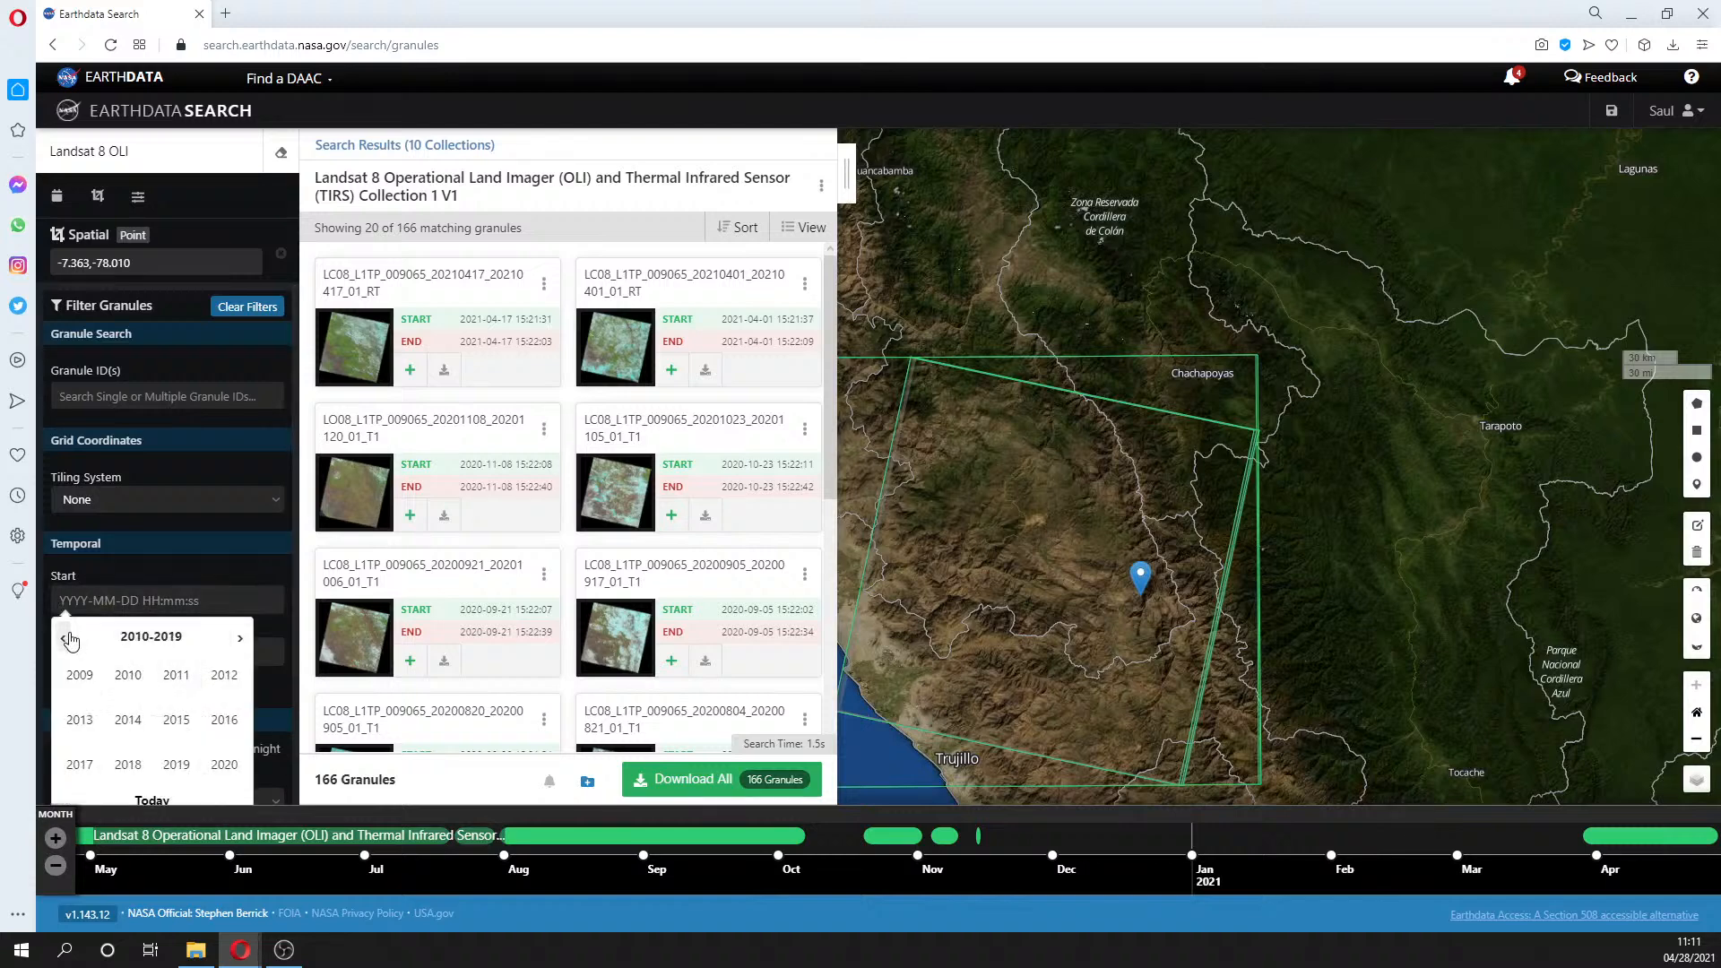
{"action": "left_click", "coordinate": [79, 720]}
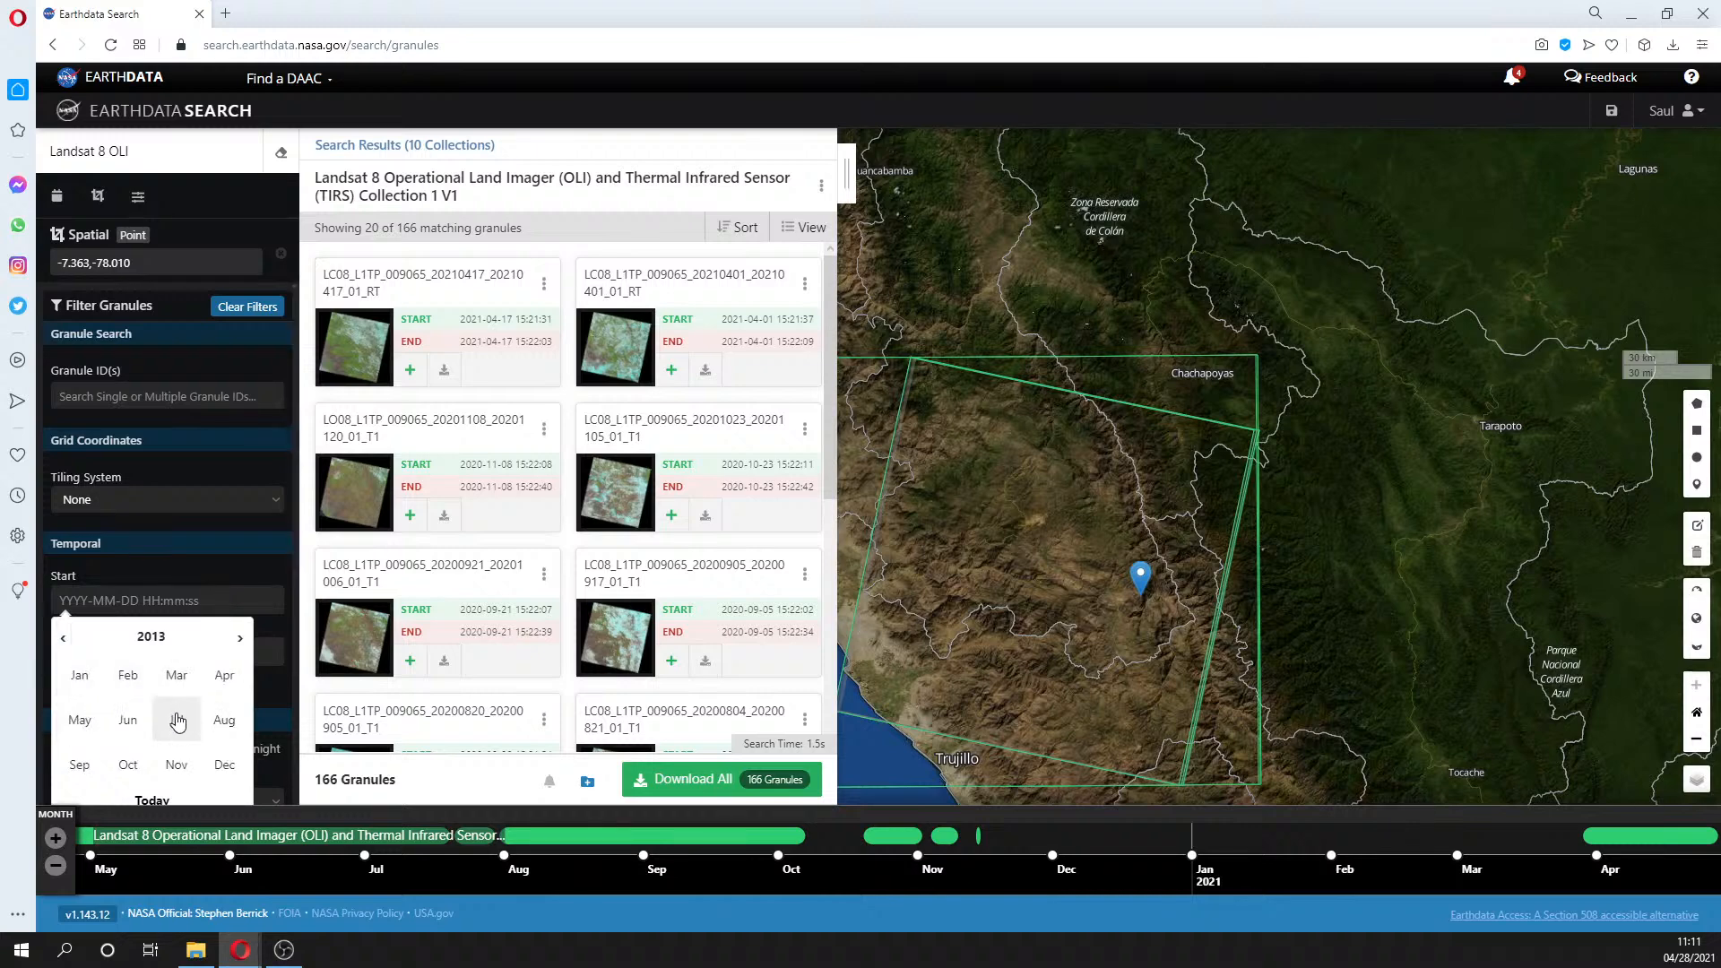
{"action": "left_click", "coordinate": [176, 719]}
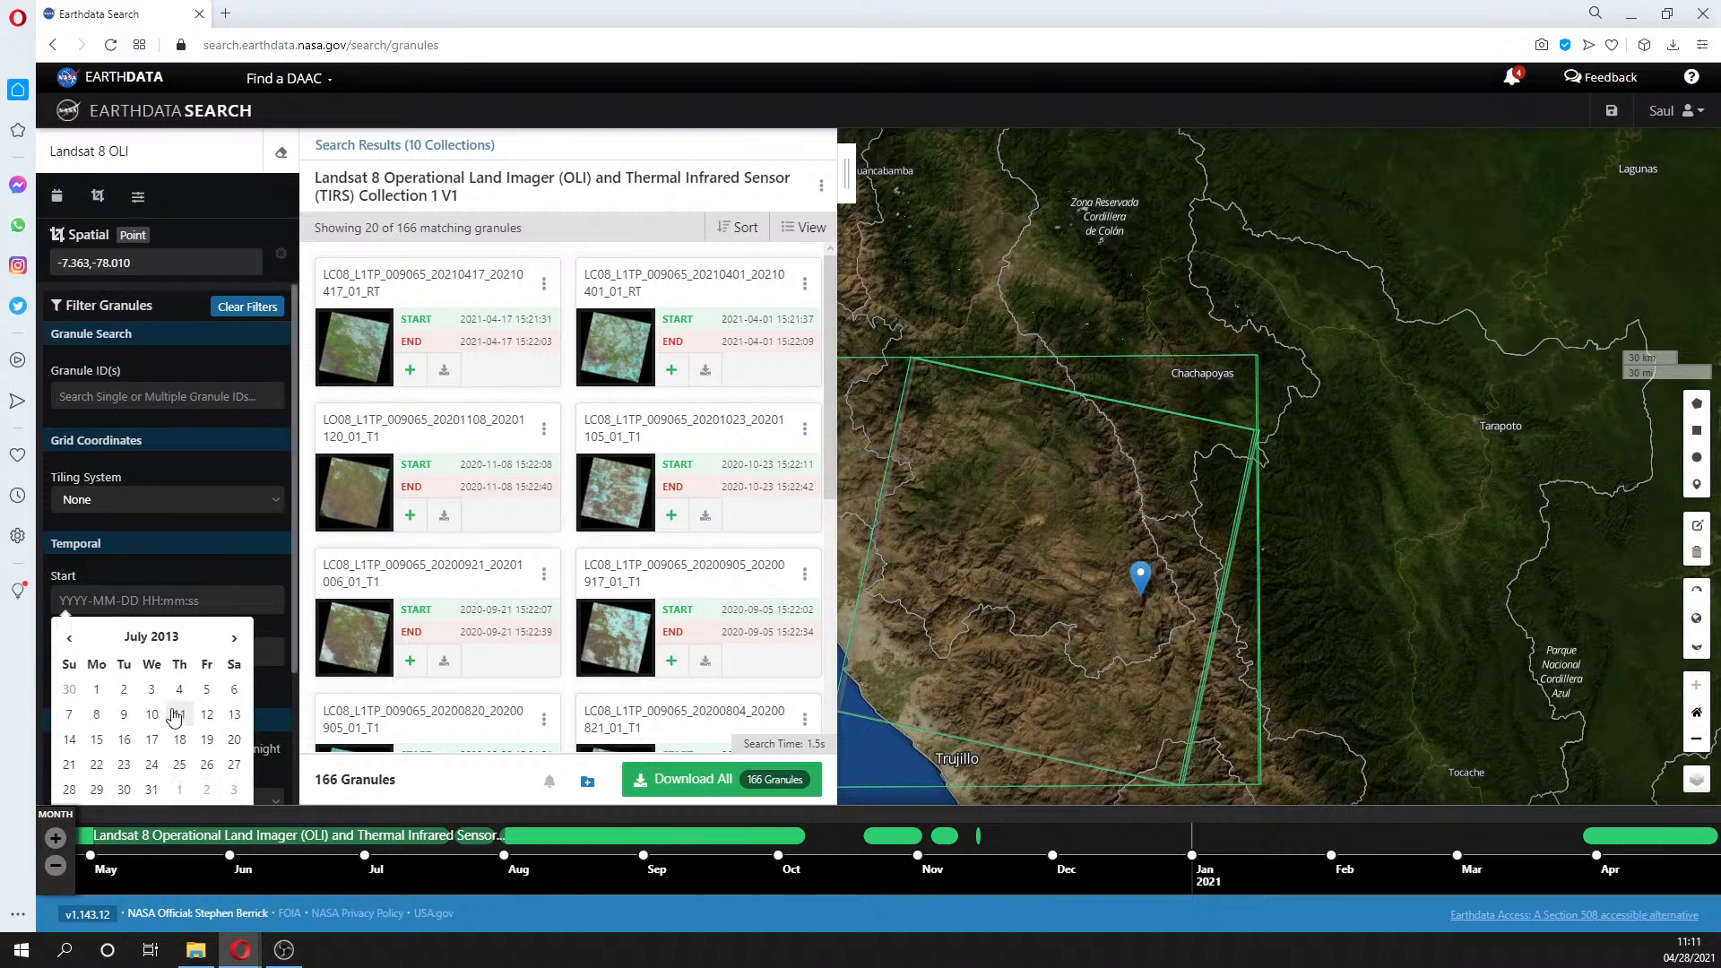
{"action": "left_click", "coordinate": [98, 691]}
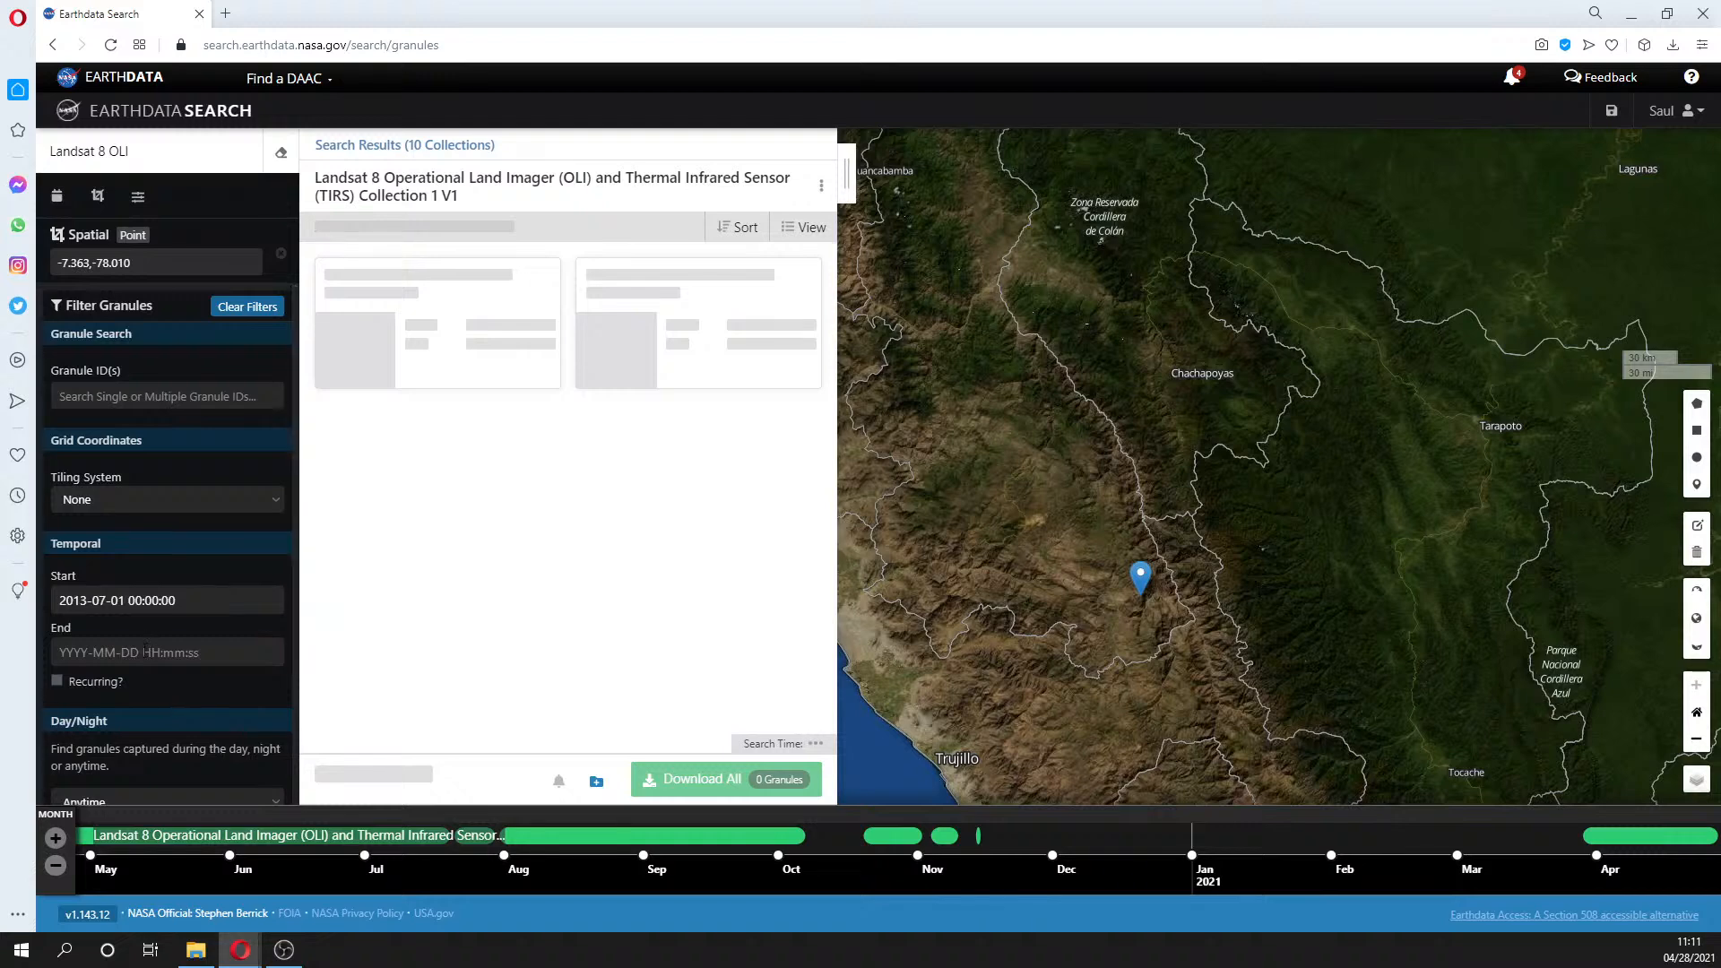
{"action": "left_click", "coordinate": [146, 652]}
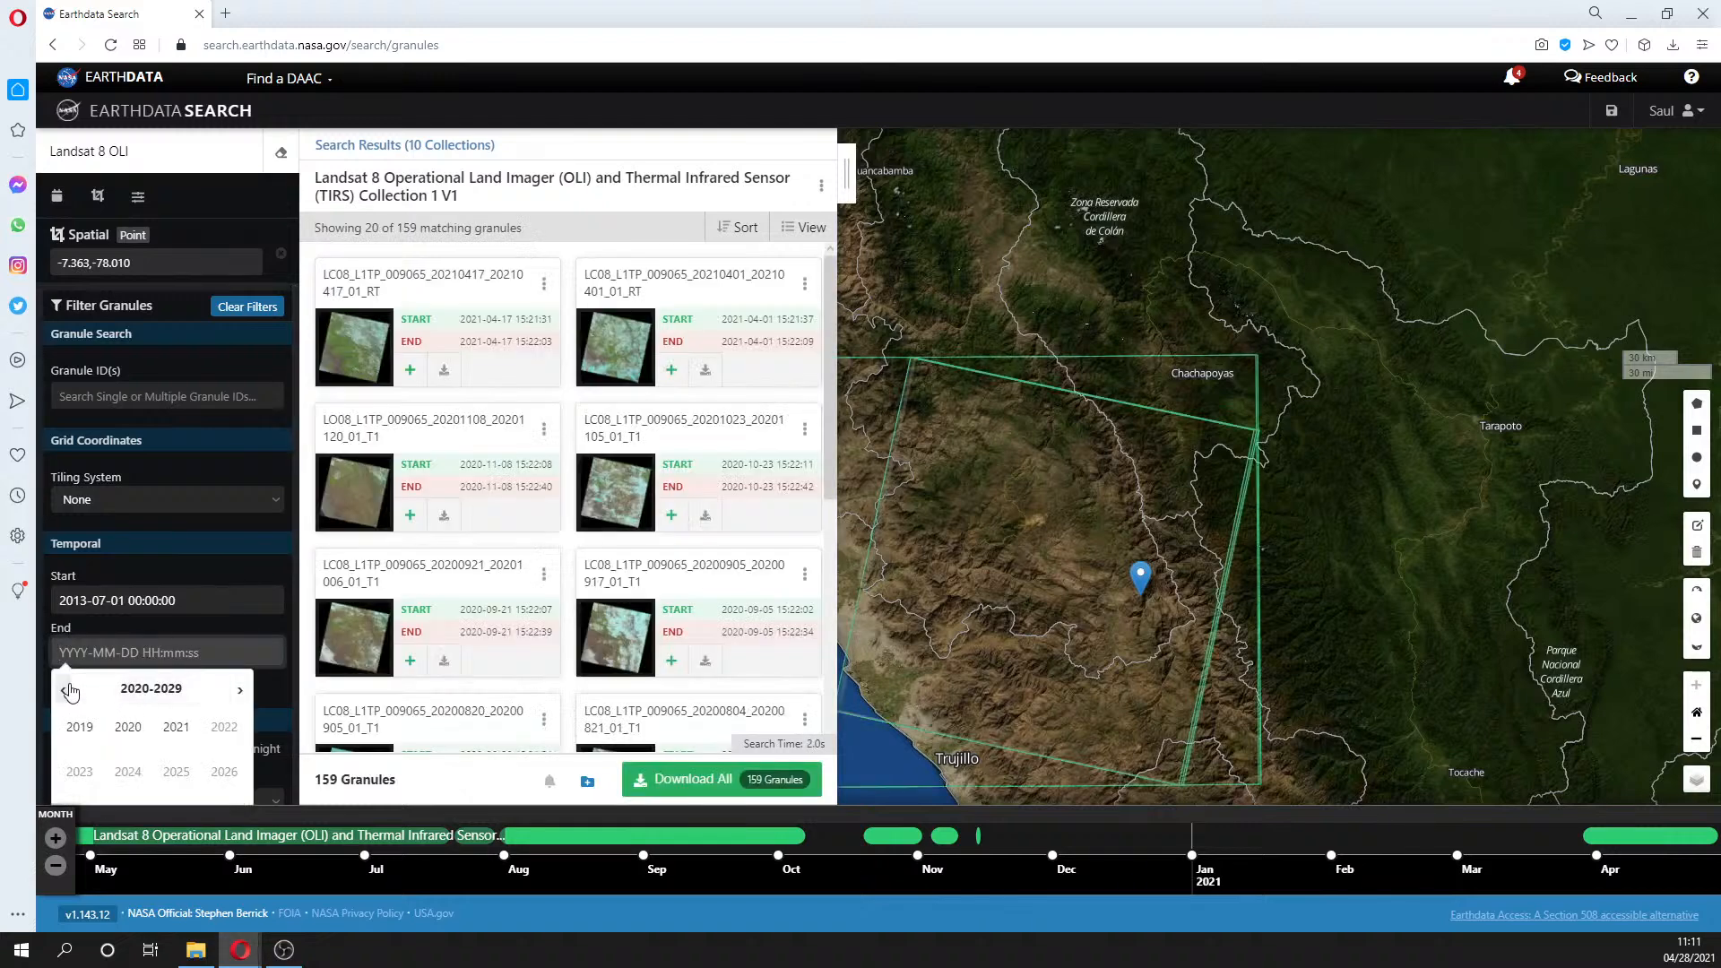
{"action": "left_click", "coordinate": [65, 690]}
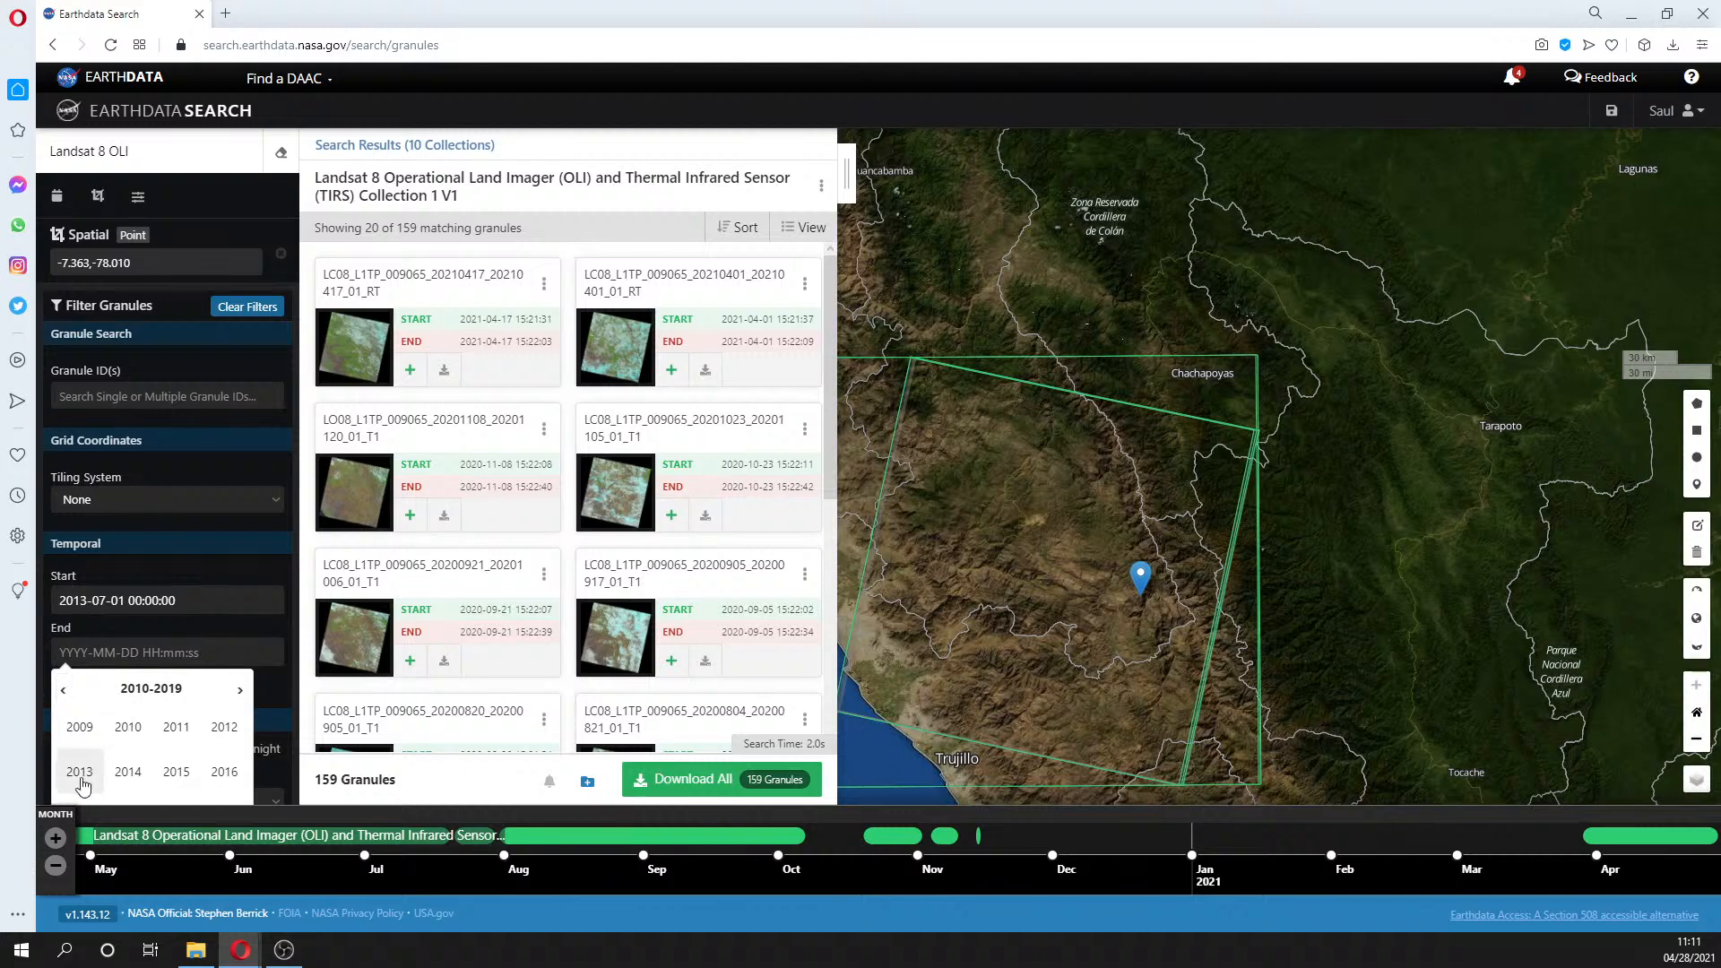
{"action": "left_click", "coordinate": [81, 776]}
{"action": "left_click", "coordinate": [171, 773]}
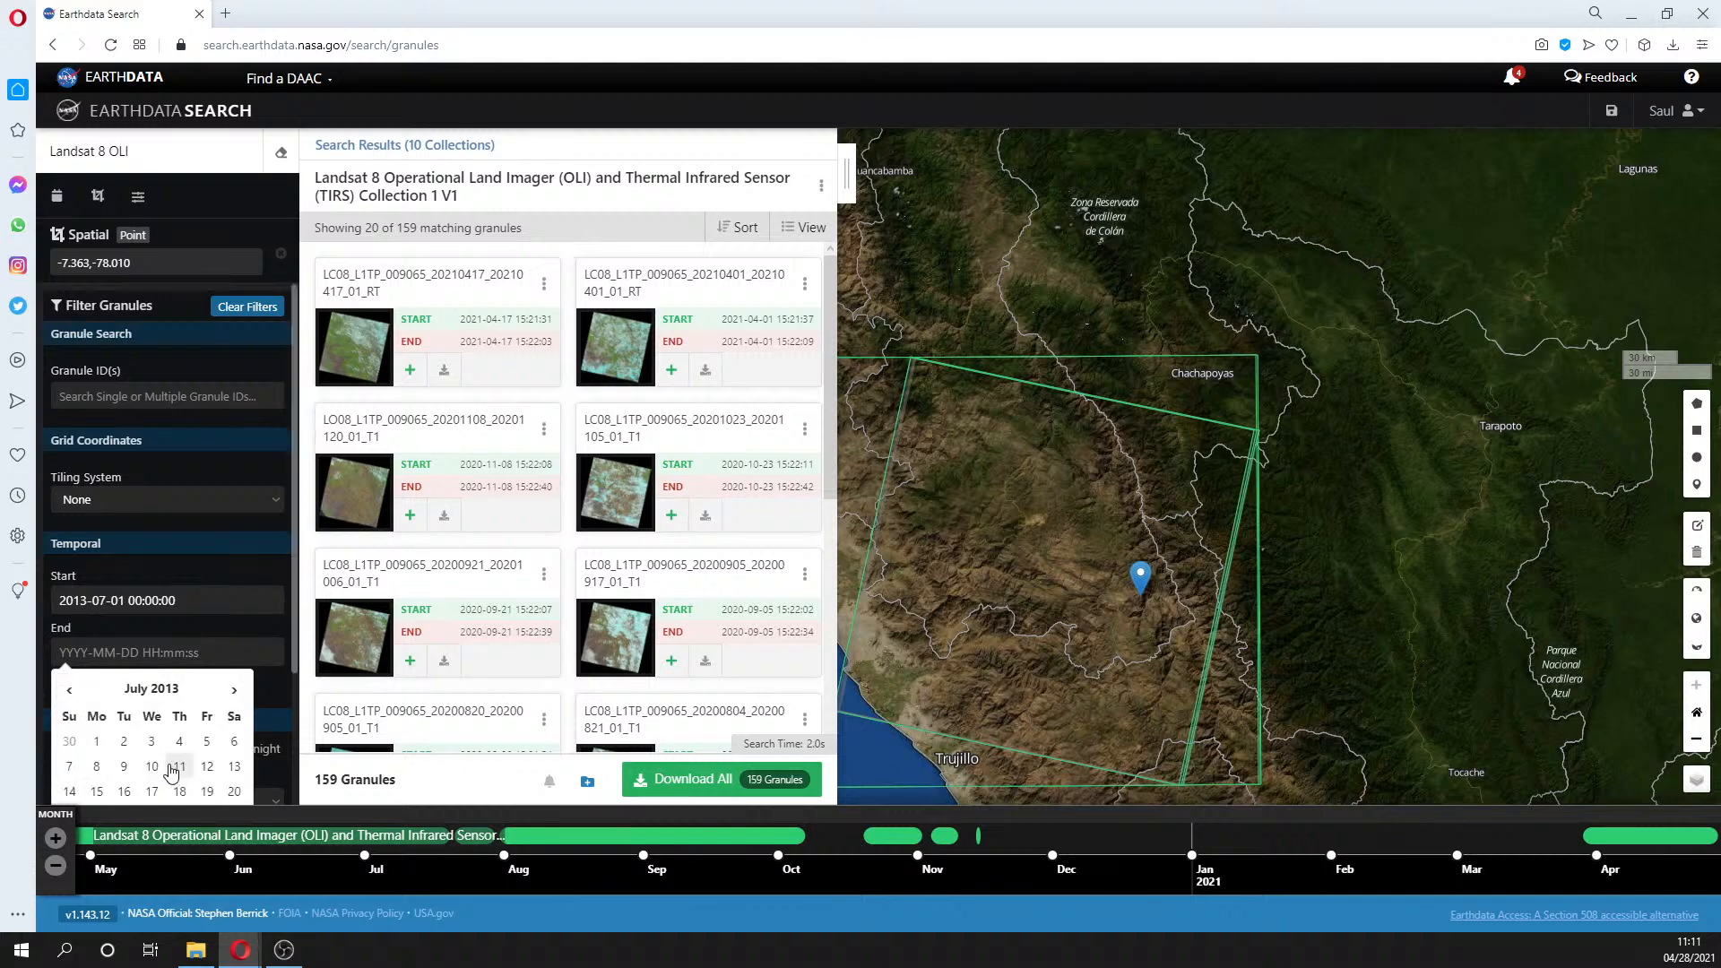
{"action": "scroll", "coordinate": [170, 771], "scroll_direction": "down", "scroll_amount": 1}
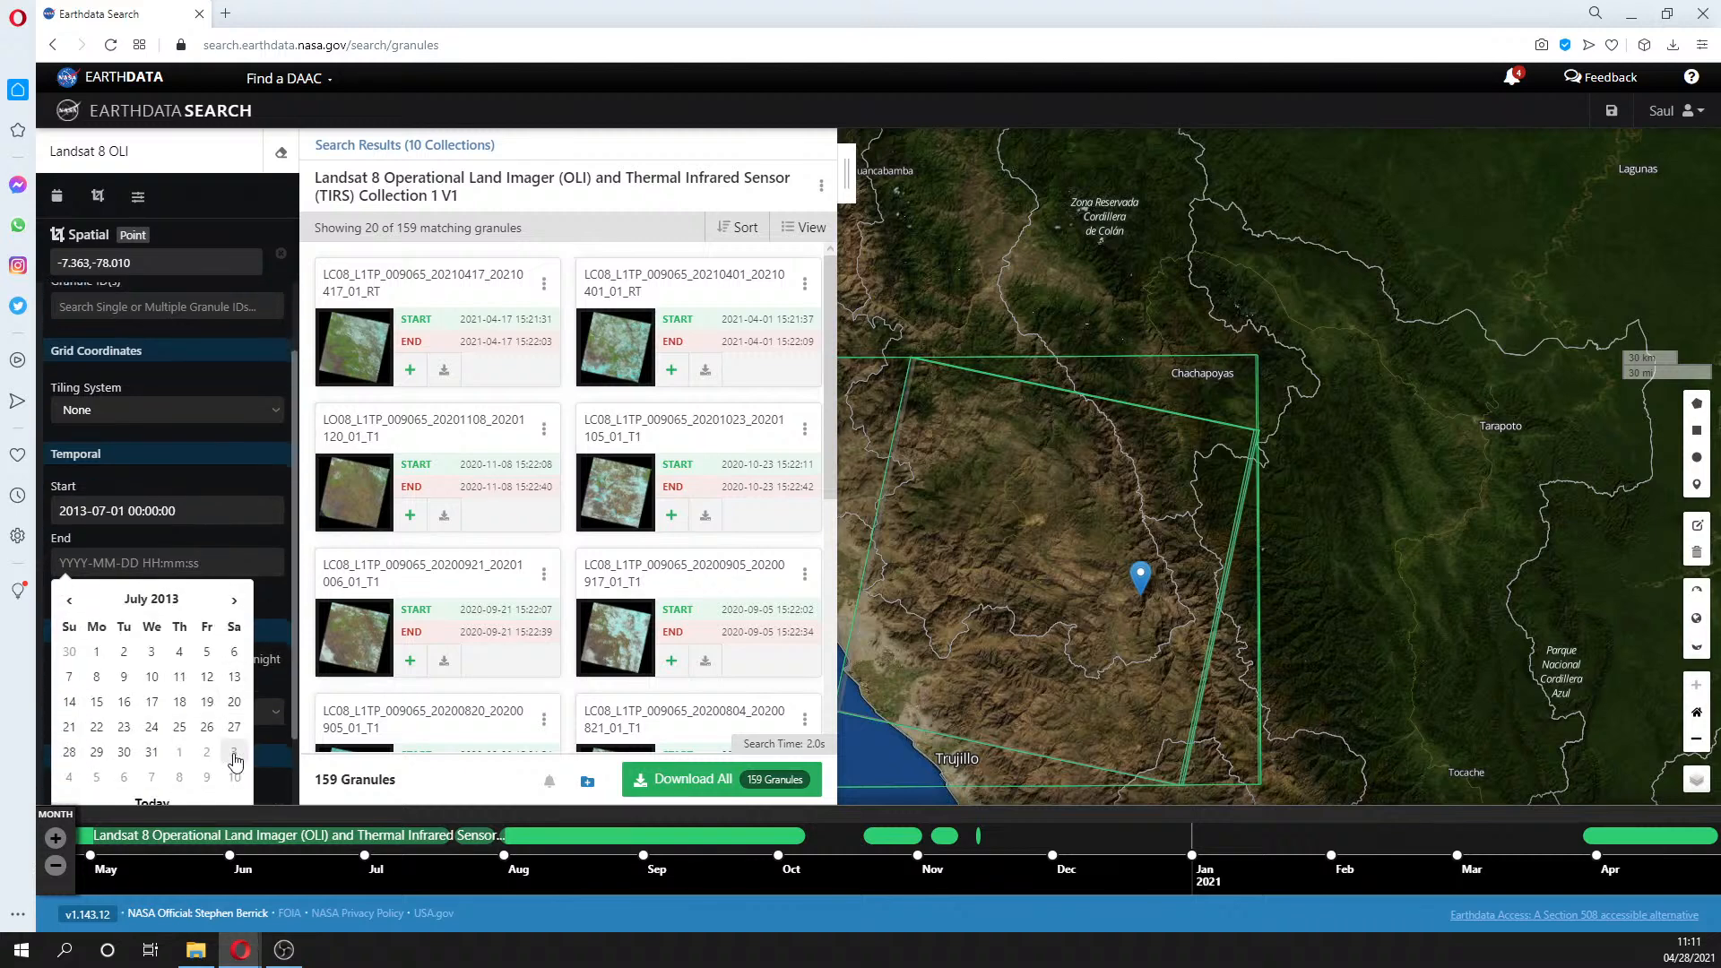
{"action": "left_click", "coordinate": [151, 753]}
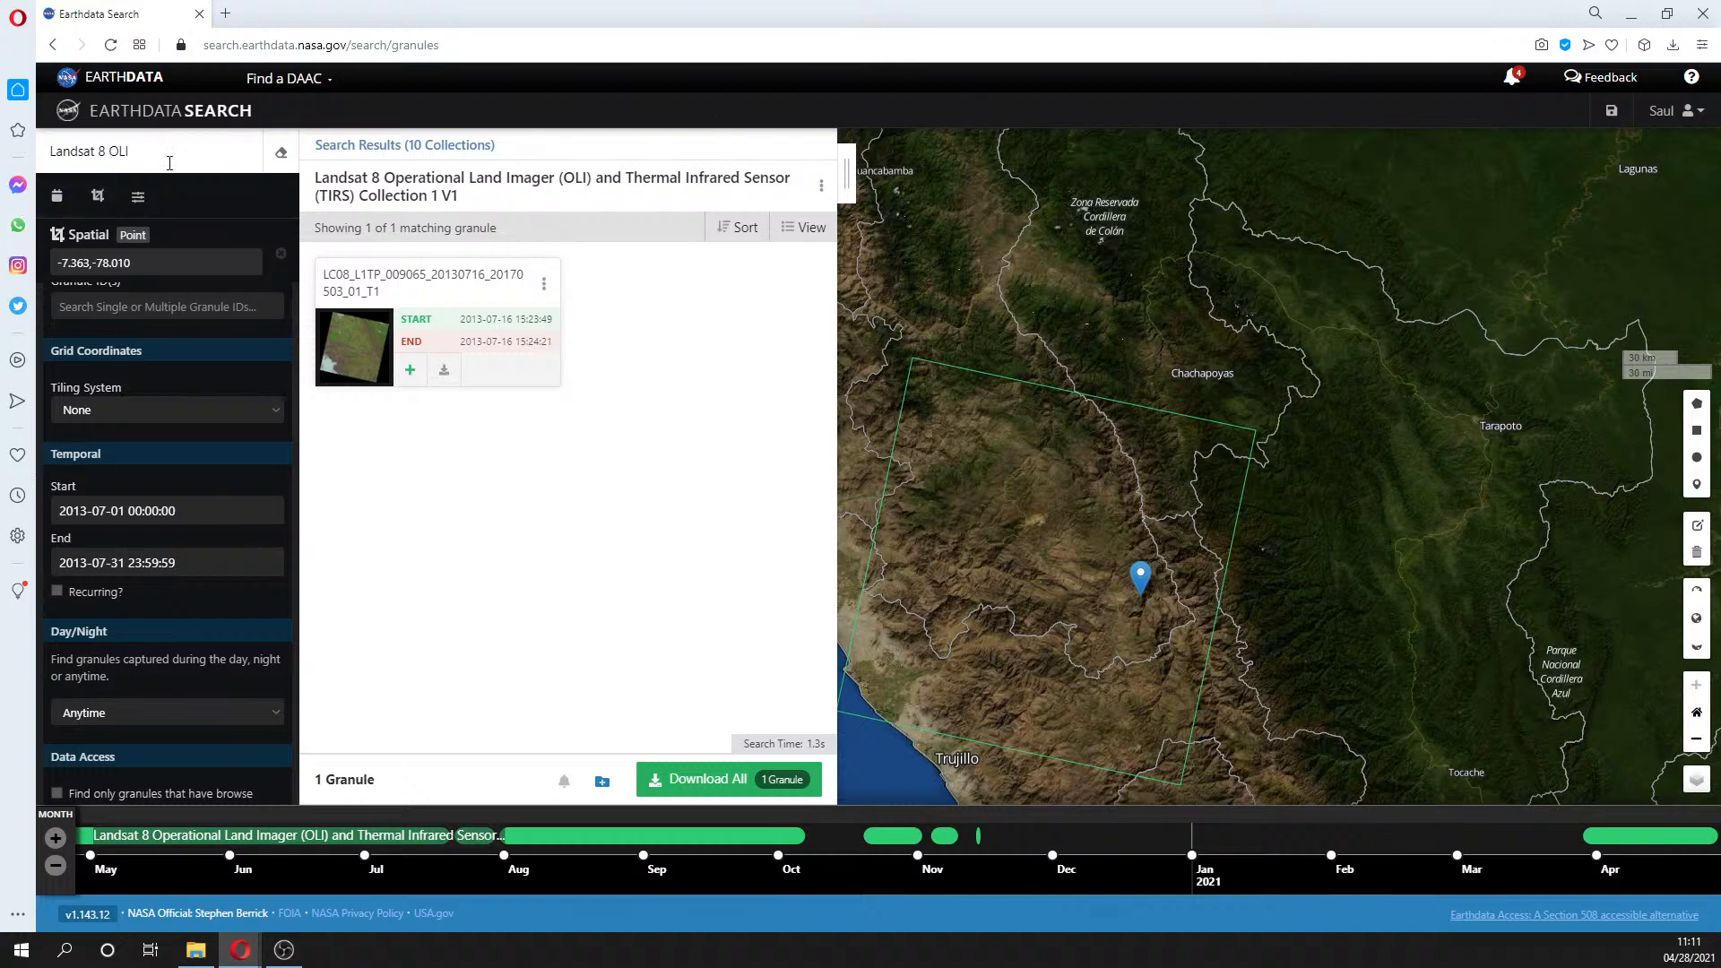
- Strip the query from the address so only 'search.earthdata.nasa.gov' loads, unfiltered
{"action": "left_click", "coordinate": [349, 50]}
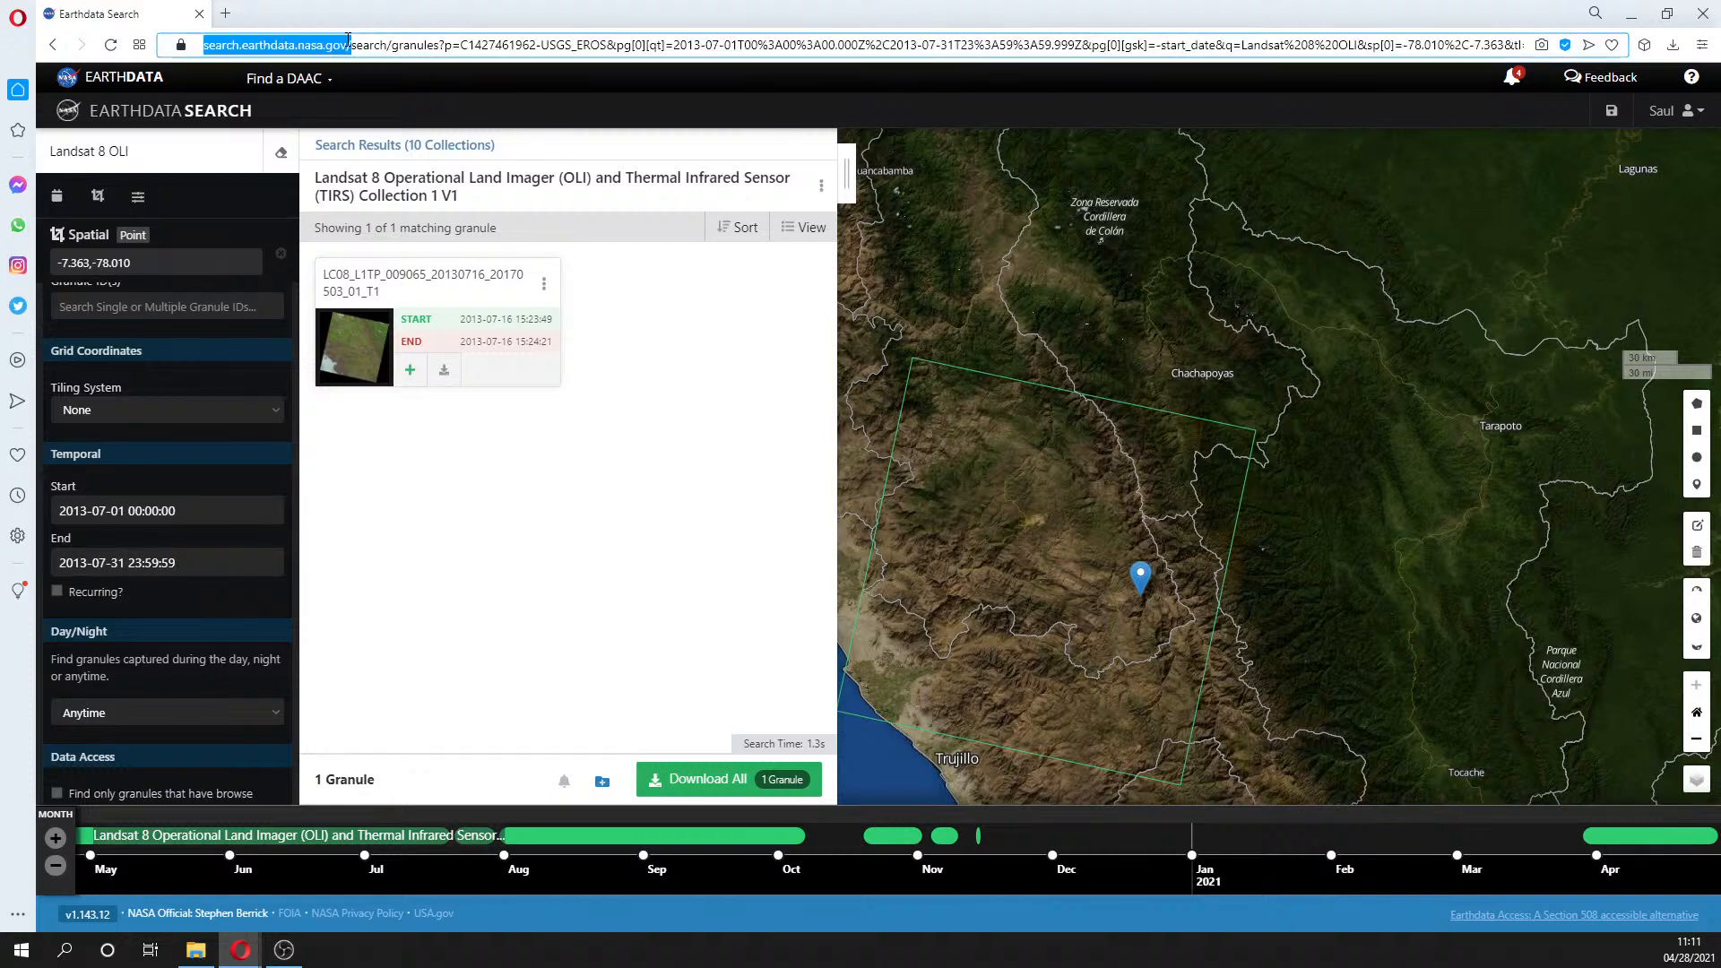
{"action": "left_click", "coordinate": [347, 46]}
{"action": "left_click_drag", "start_coordinate": [346, 45], "coordinate": [1719, 11]}
{"action": "key", "text": "BackSpace"}
{"action": "key", "text": "Return"}
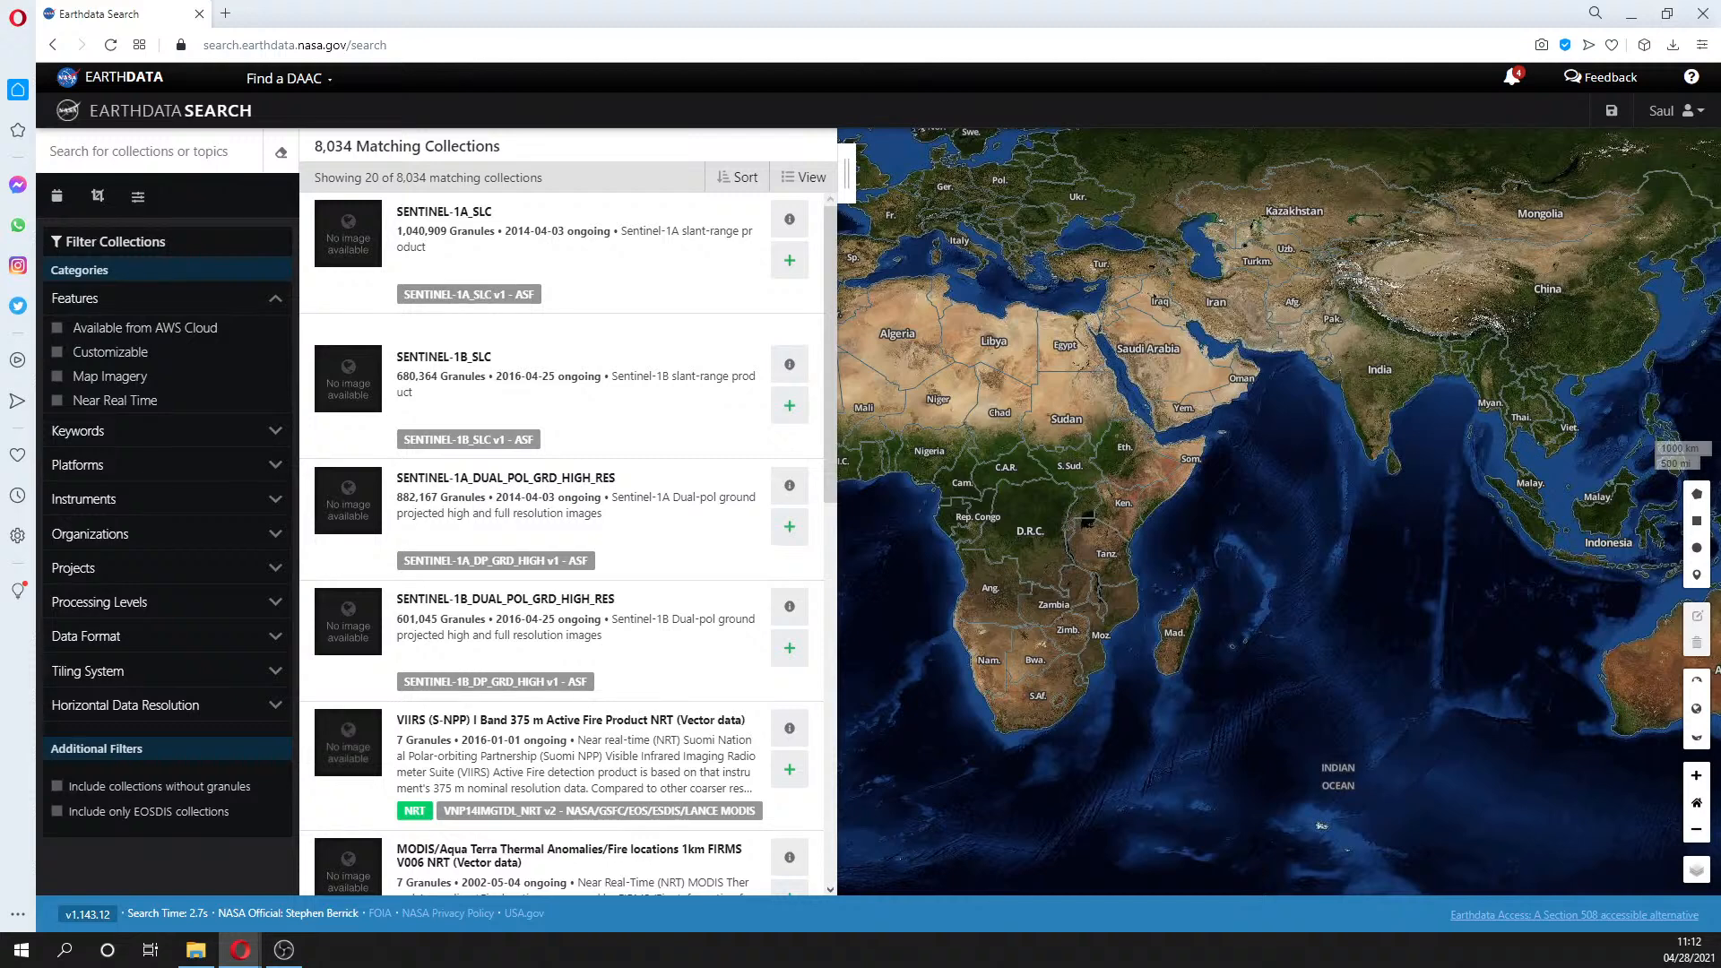
- Apply a spatial point search at -7.363,-78.010 in northern Peru
{"action": "left_click", "coordinate": [101, 198]}
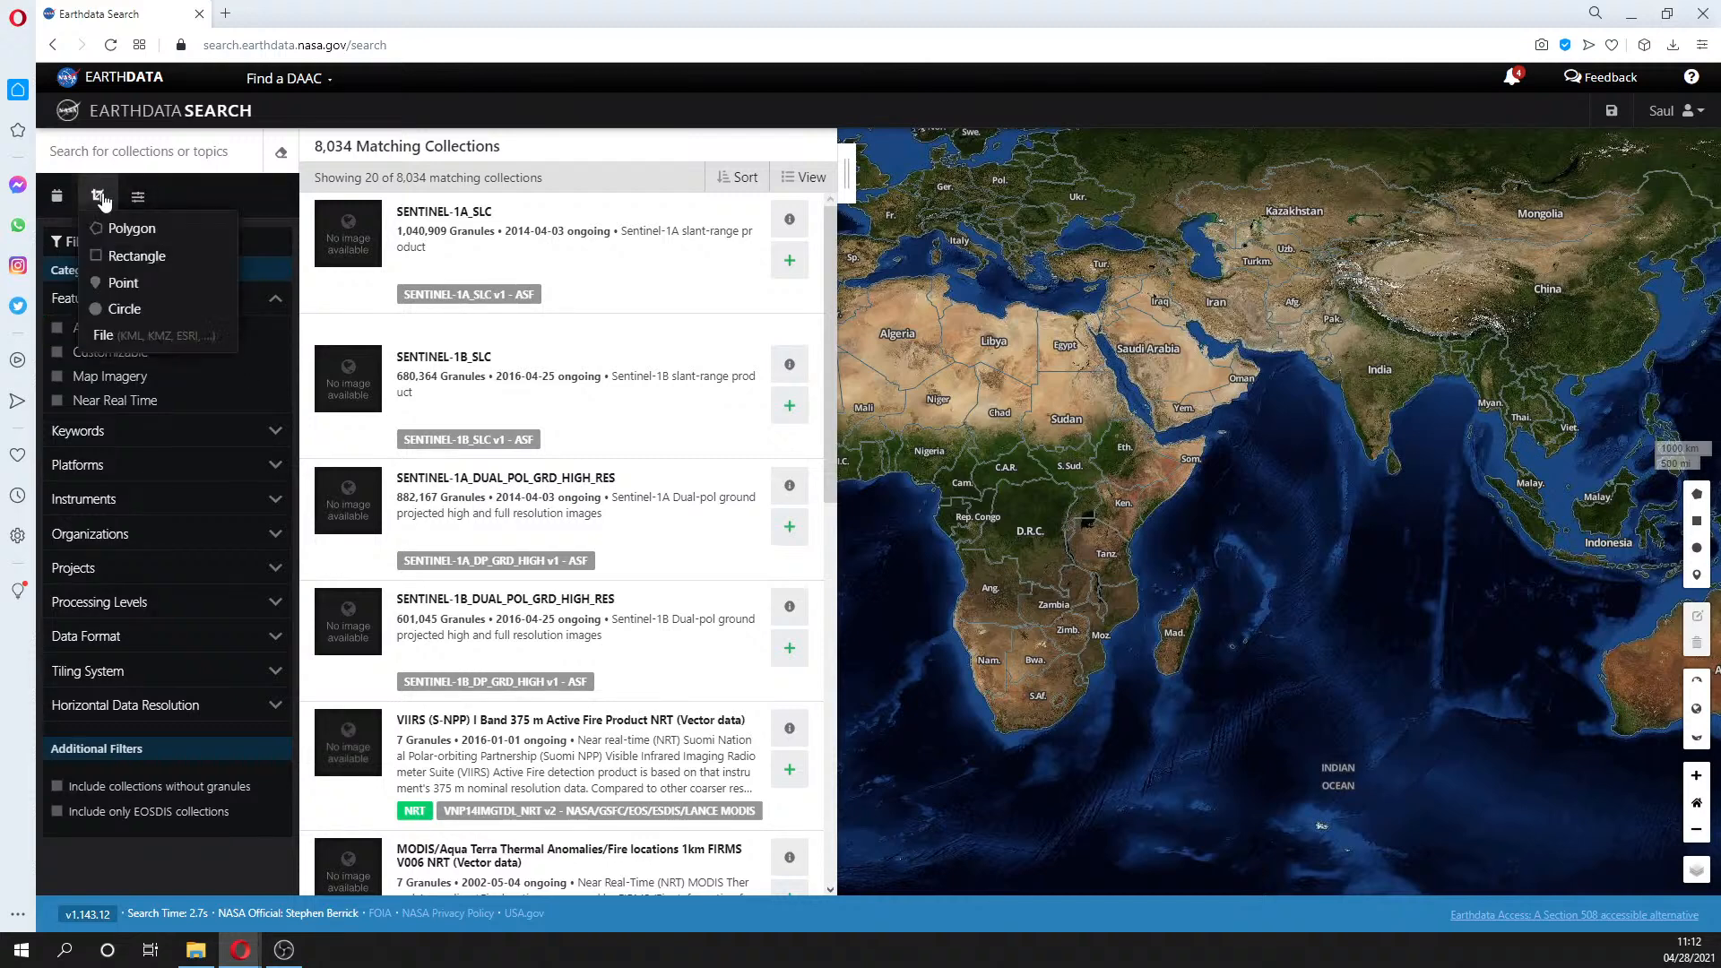
{"action": "left_click", "coordinate": [118, 283]}
{"action": "left_click", "coordinate": [105, 262]}
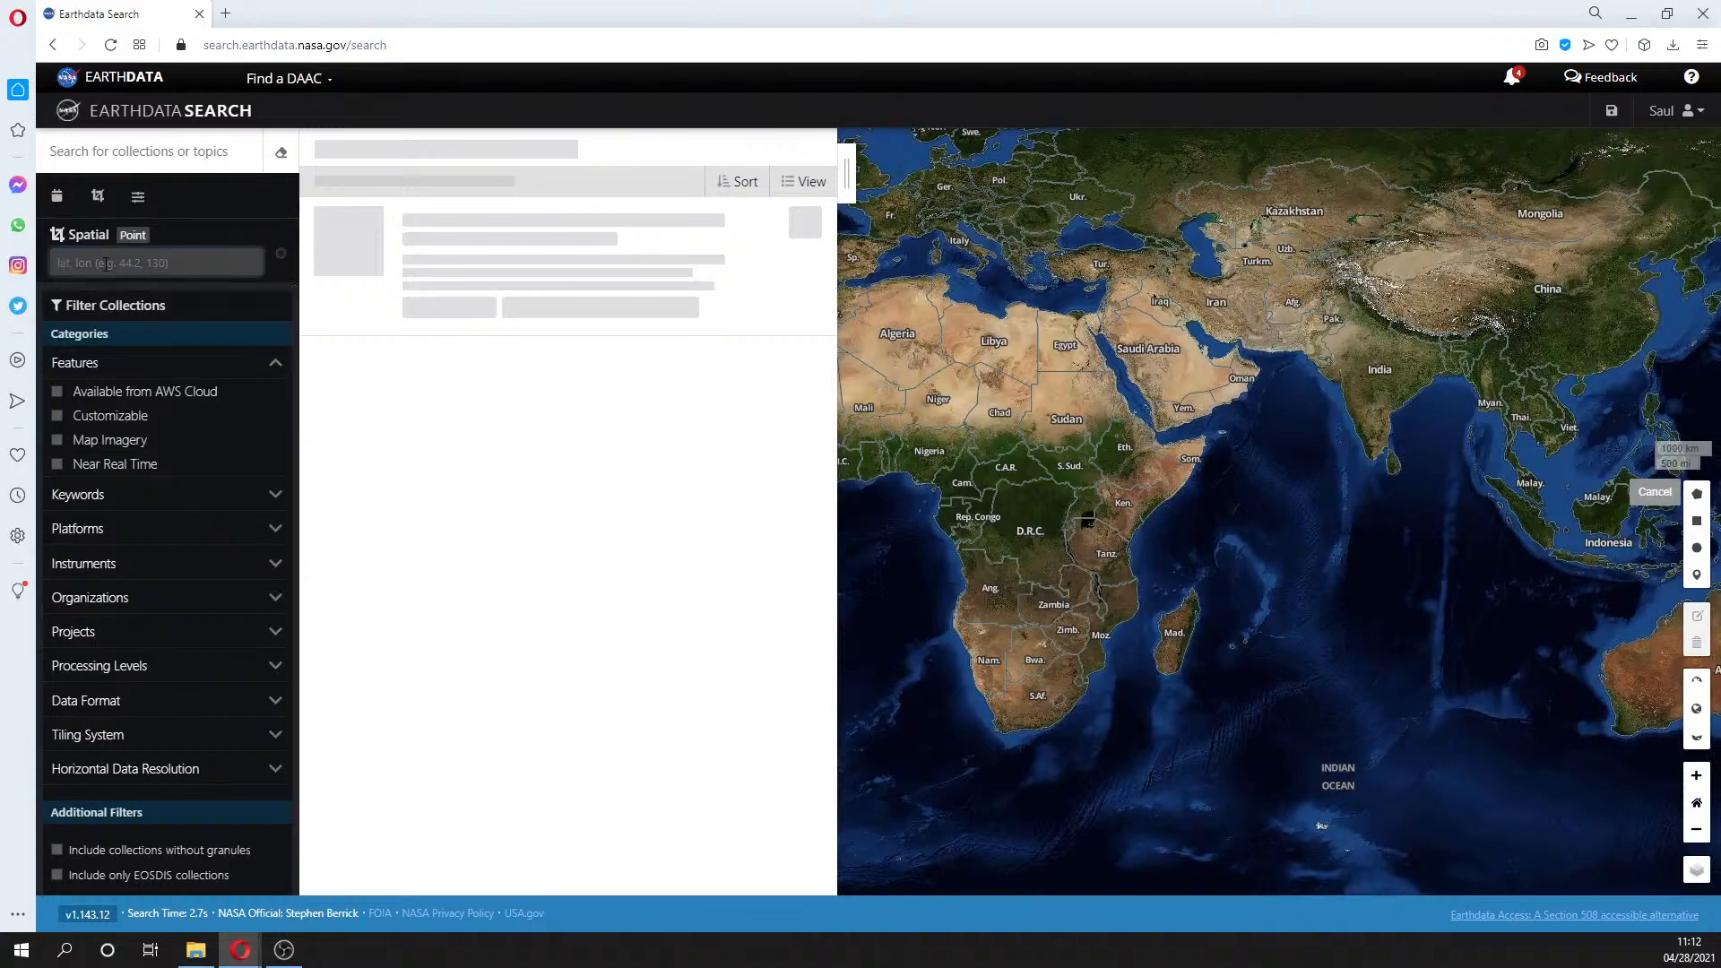
{"action": "type", "text": "-7.363"}
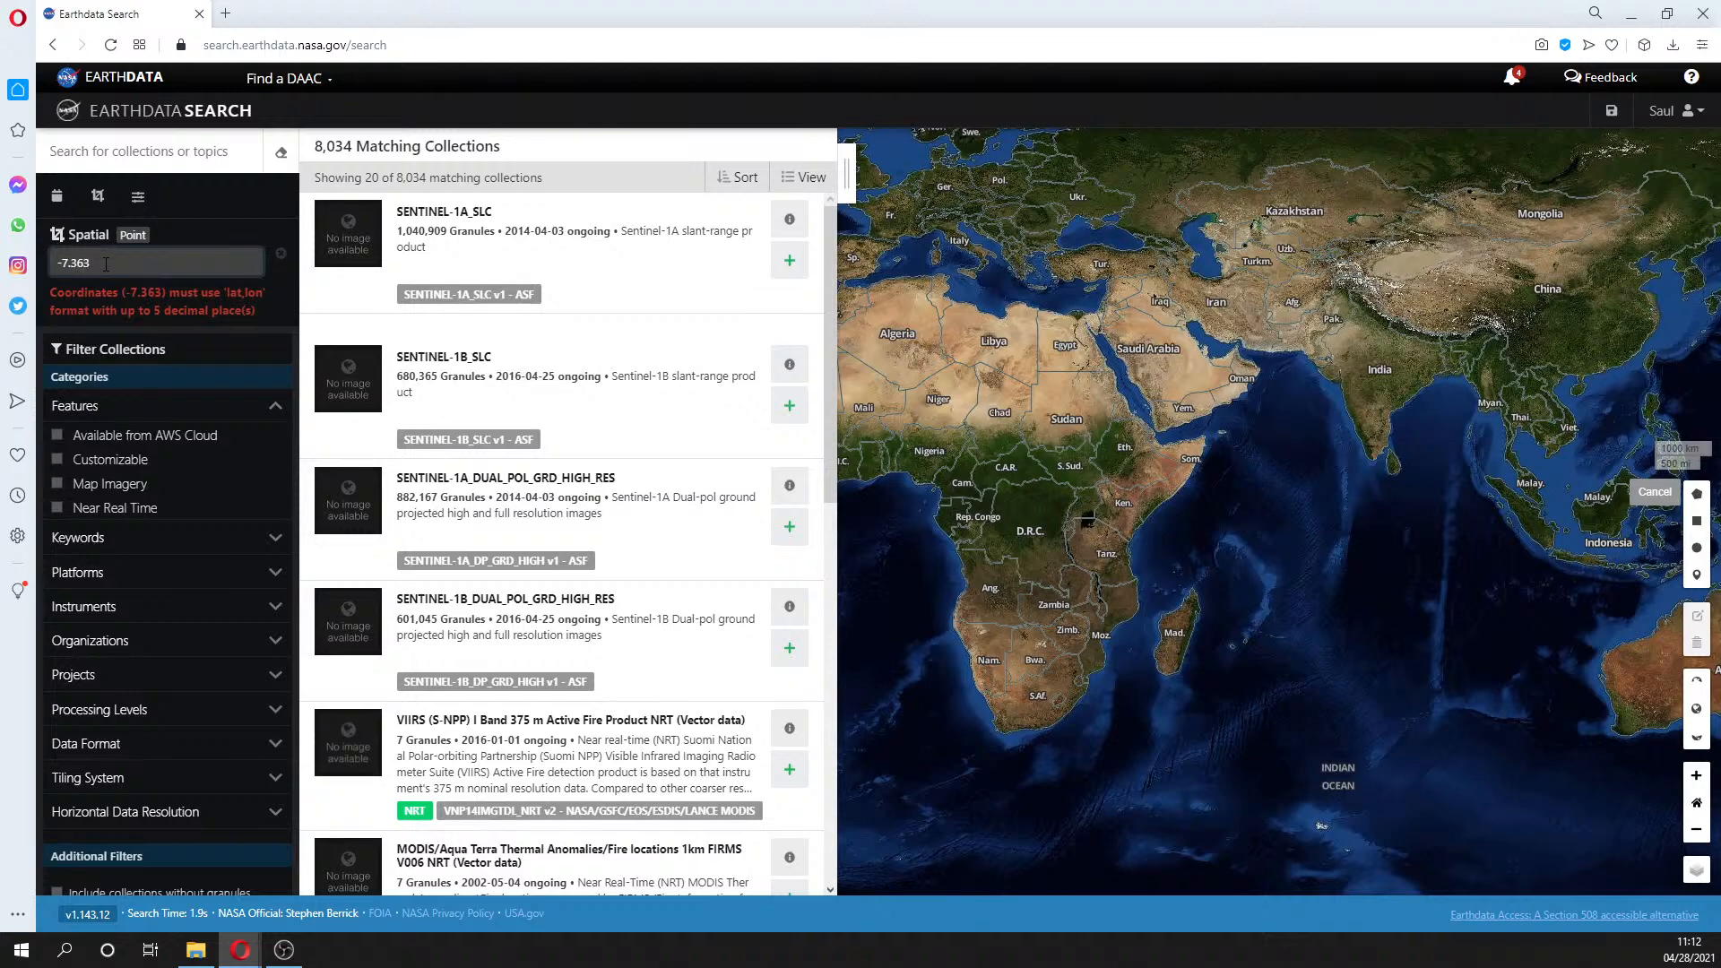
{"action": "type", "text": ",-78"}
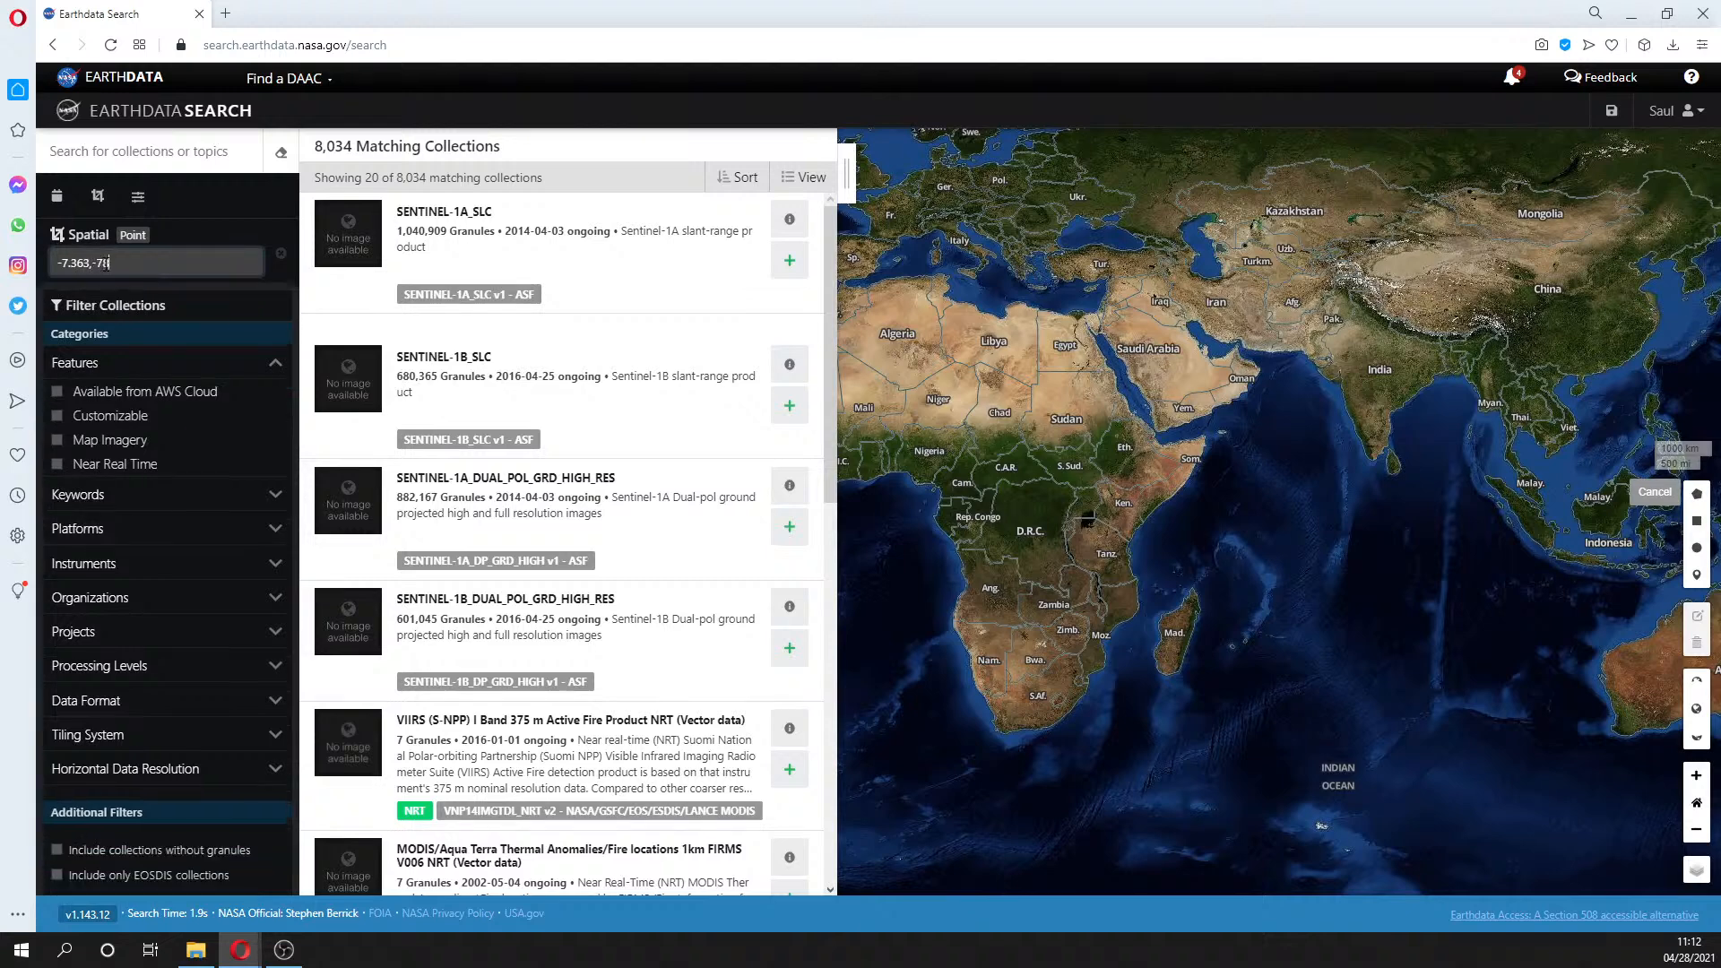
{"action": "type", "text": ".010"}
{"action": "left_click", "coordinate": [99, 152]}
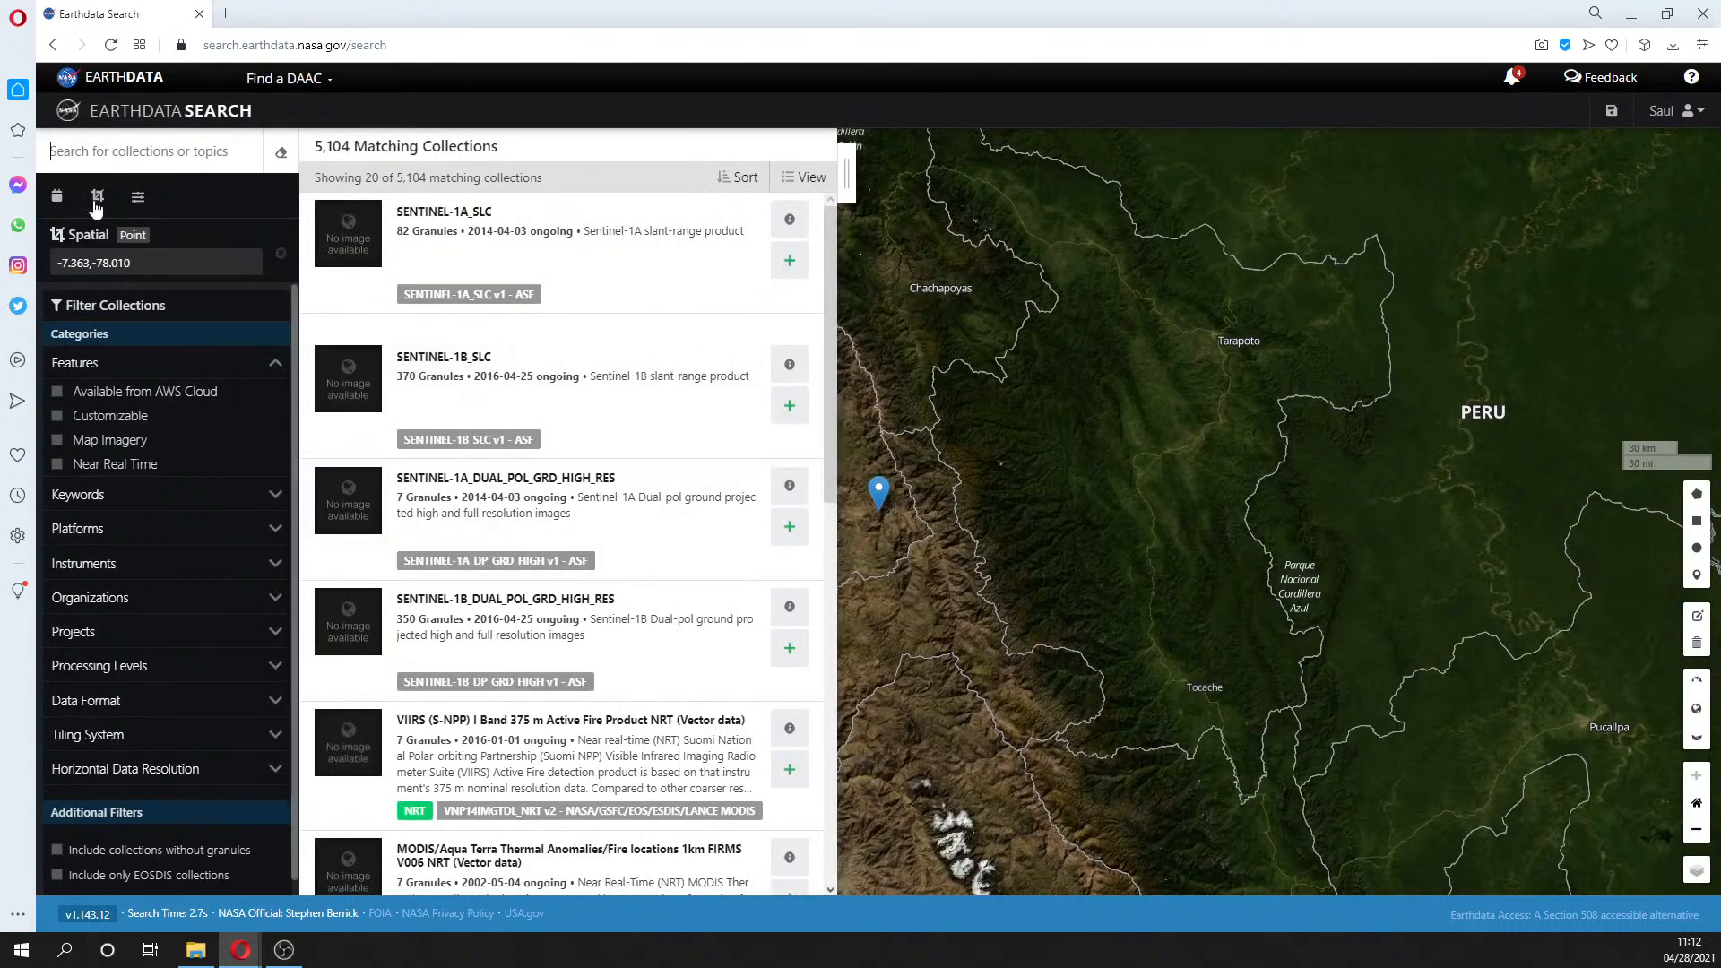
- Search collections for 'Landsat 8' and open the Landsat 8 OLI/TIRS Collection 1 V1 granules
{"action": "type", "text": "L"}
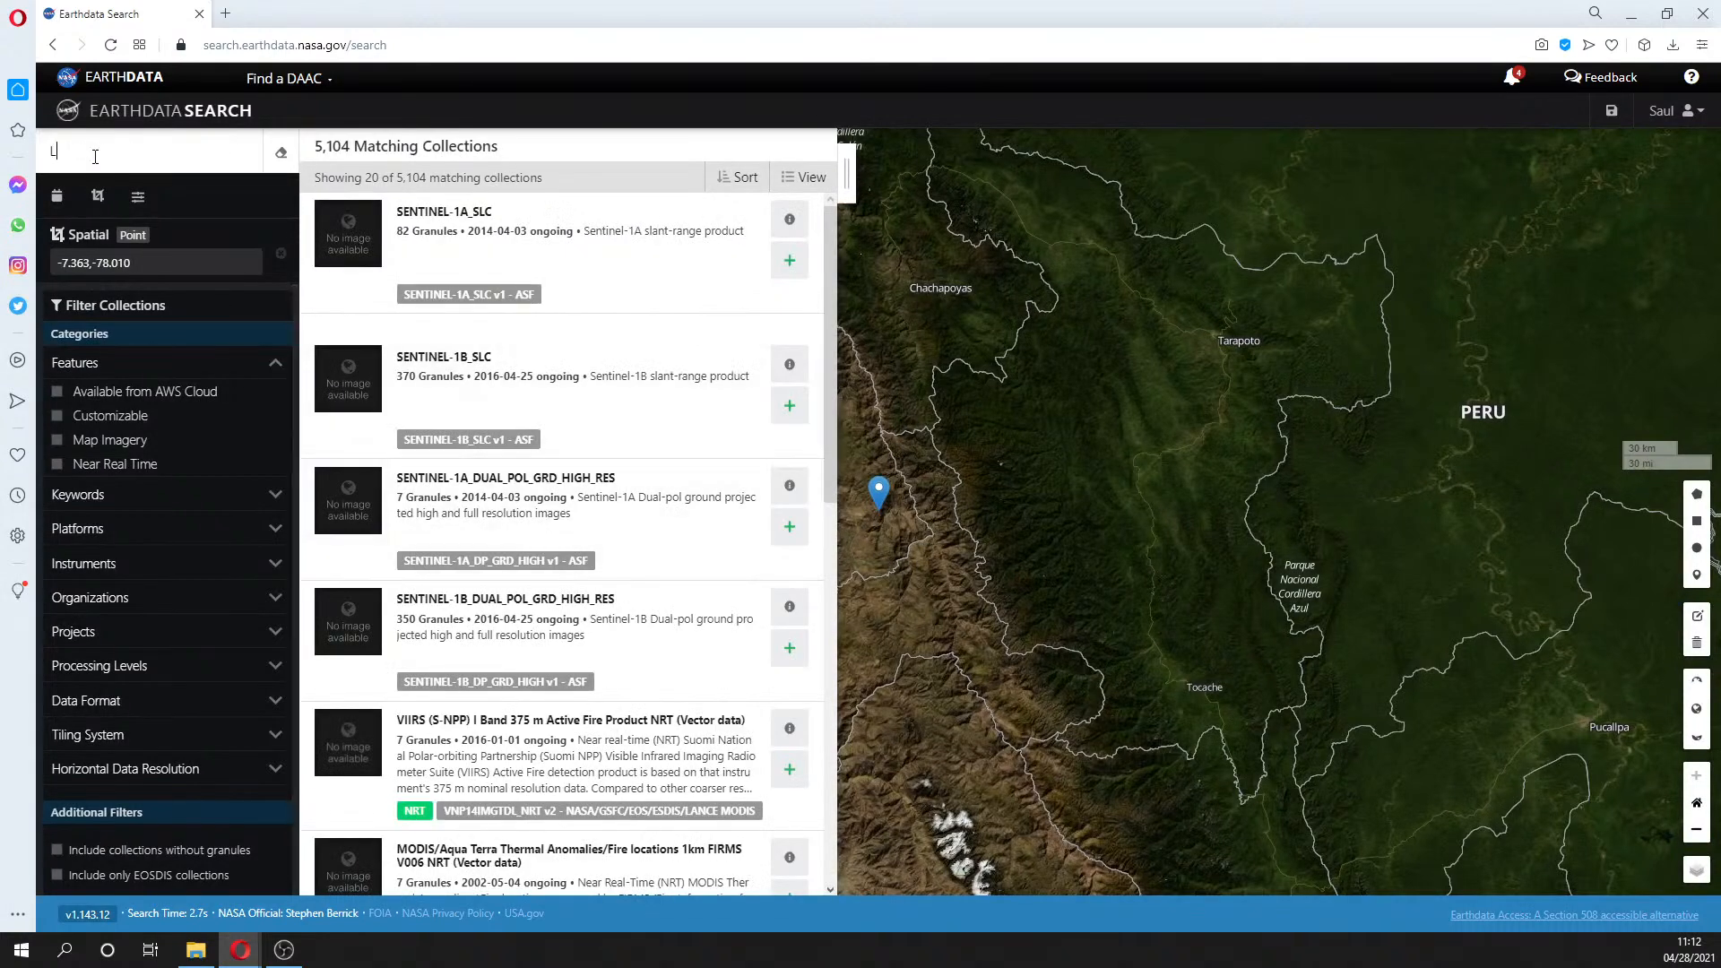
{"action": "type", "text": "andsat"}
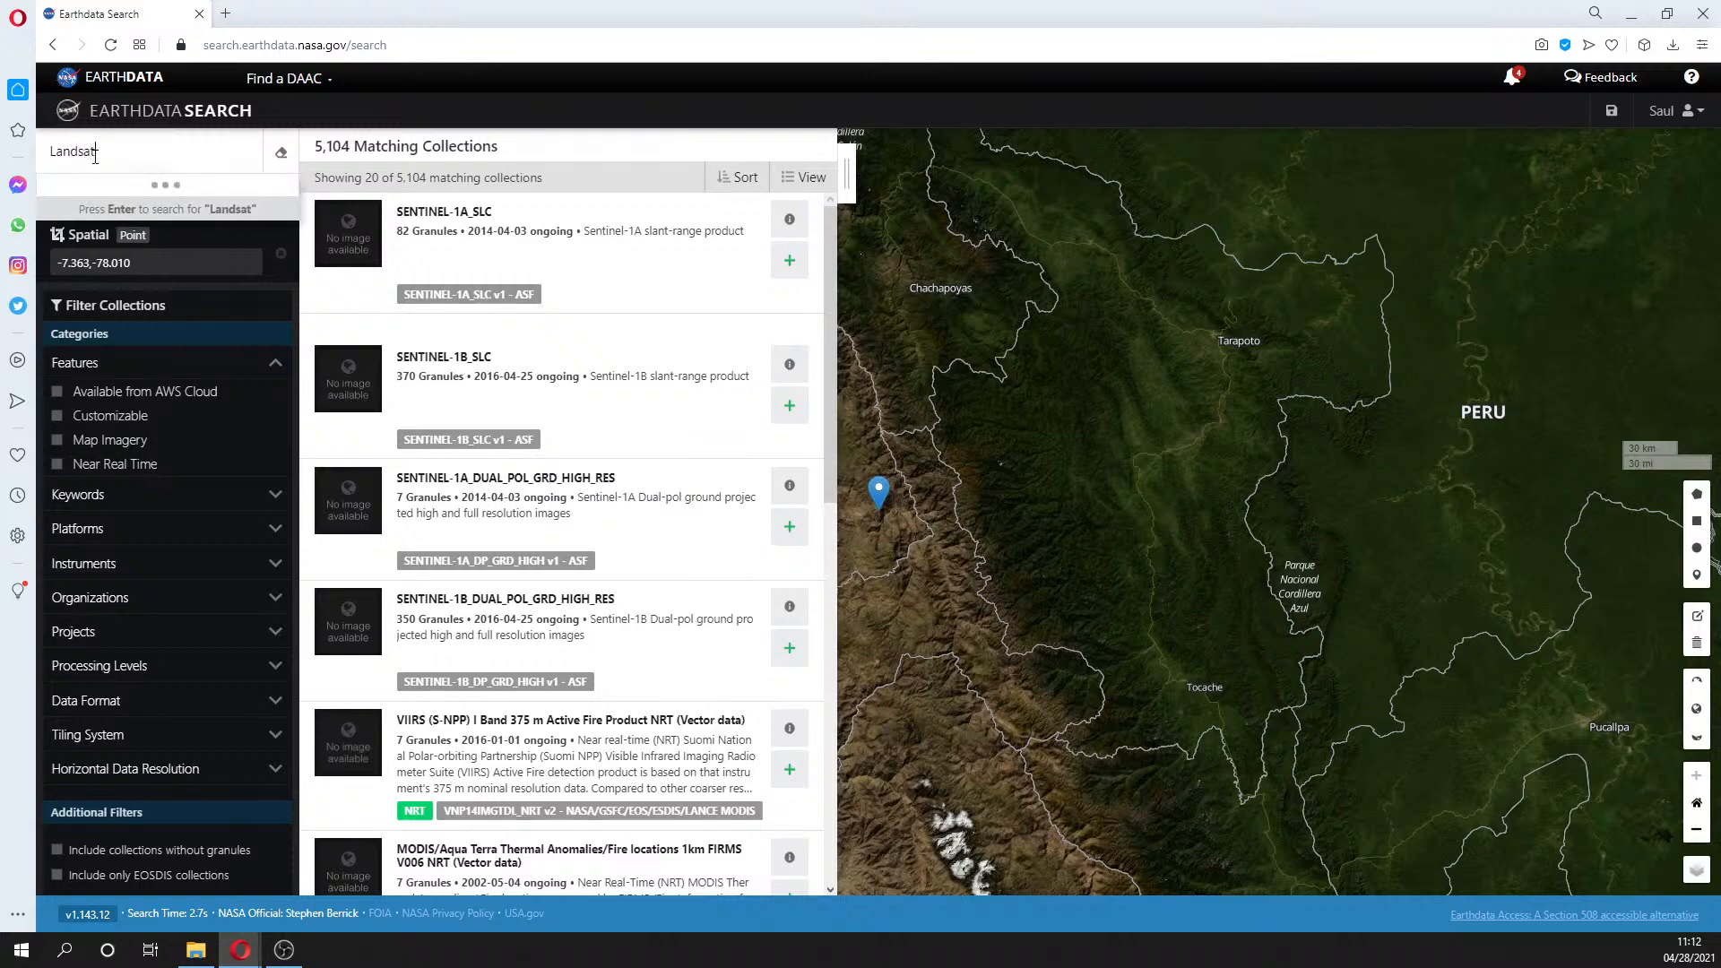
{"action": "type", "text": " 8"}
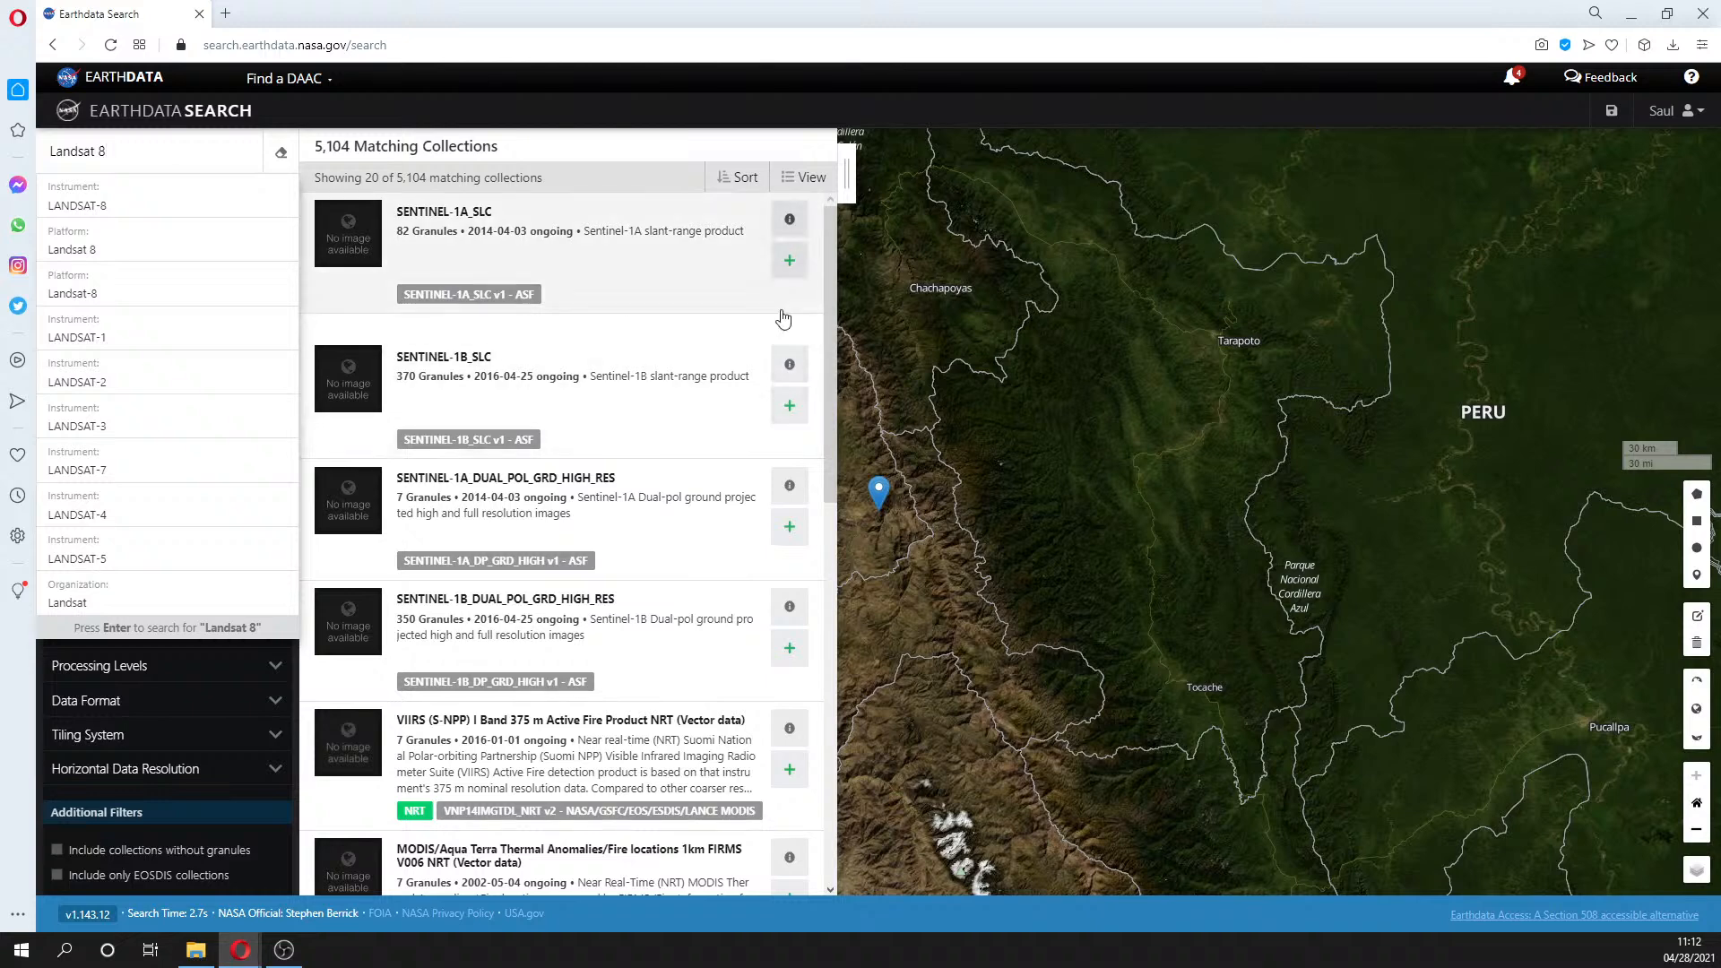
{"action": "left_click_drag", "start_coordinate": [830, 287], "coordinate": [868, 633]}
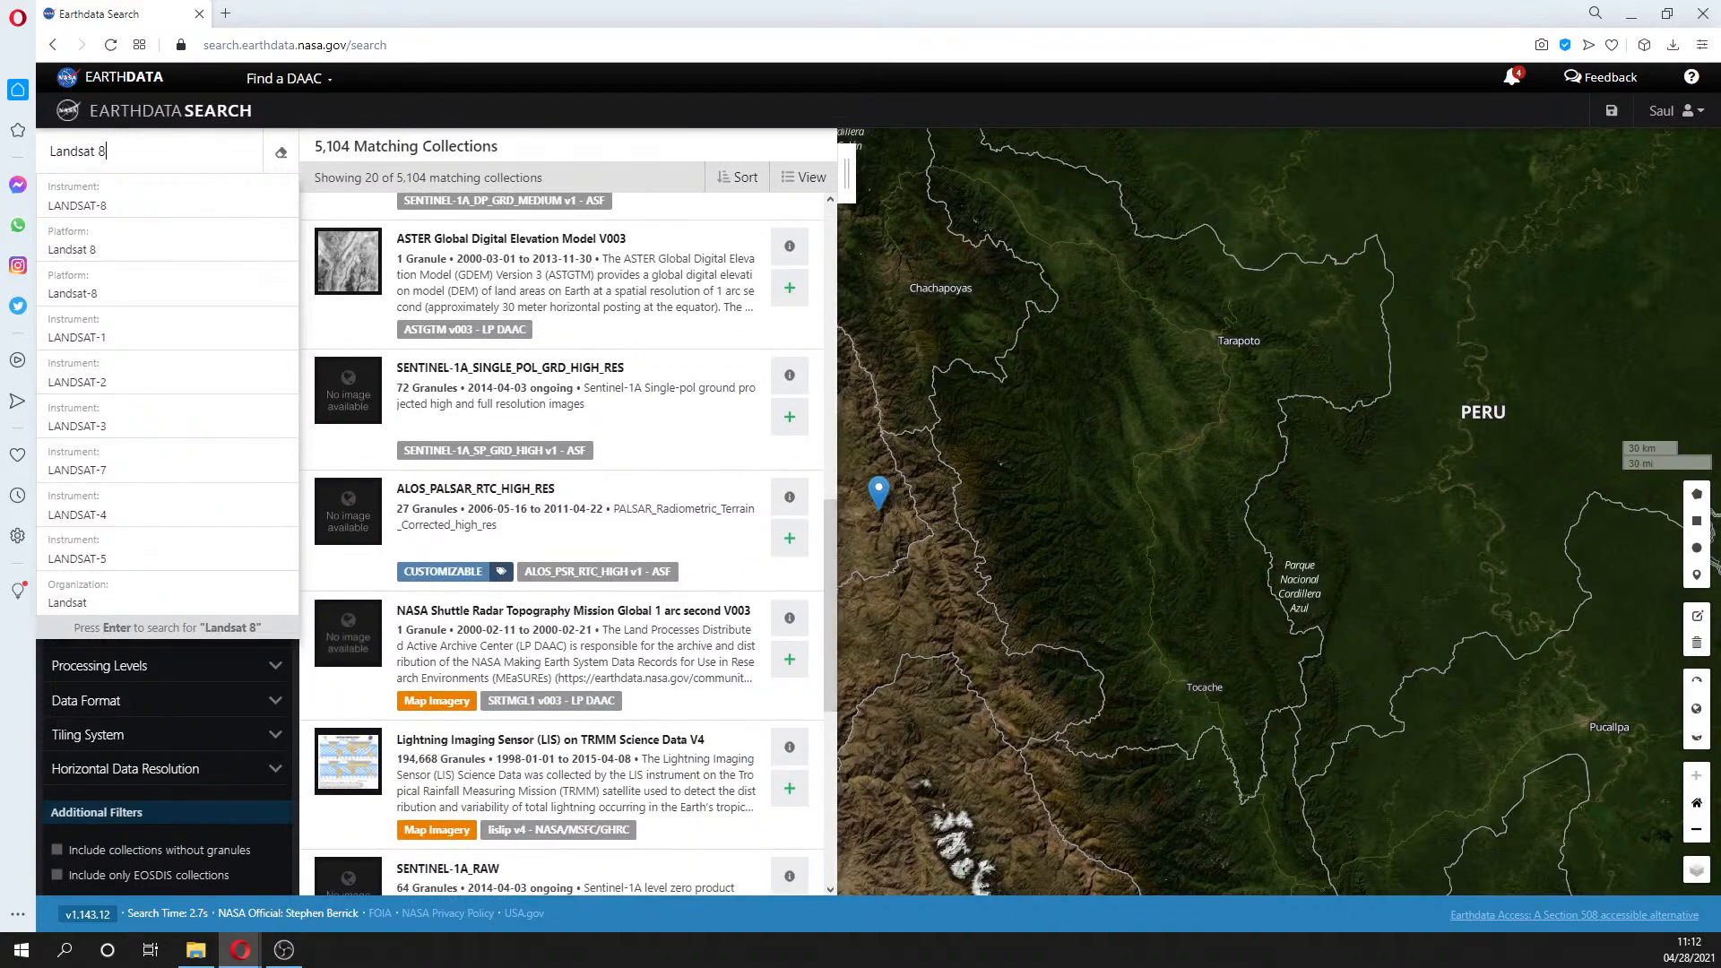
{"action": "left_click", "coordinate": [79, 130]}
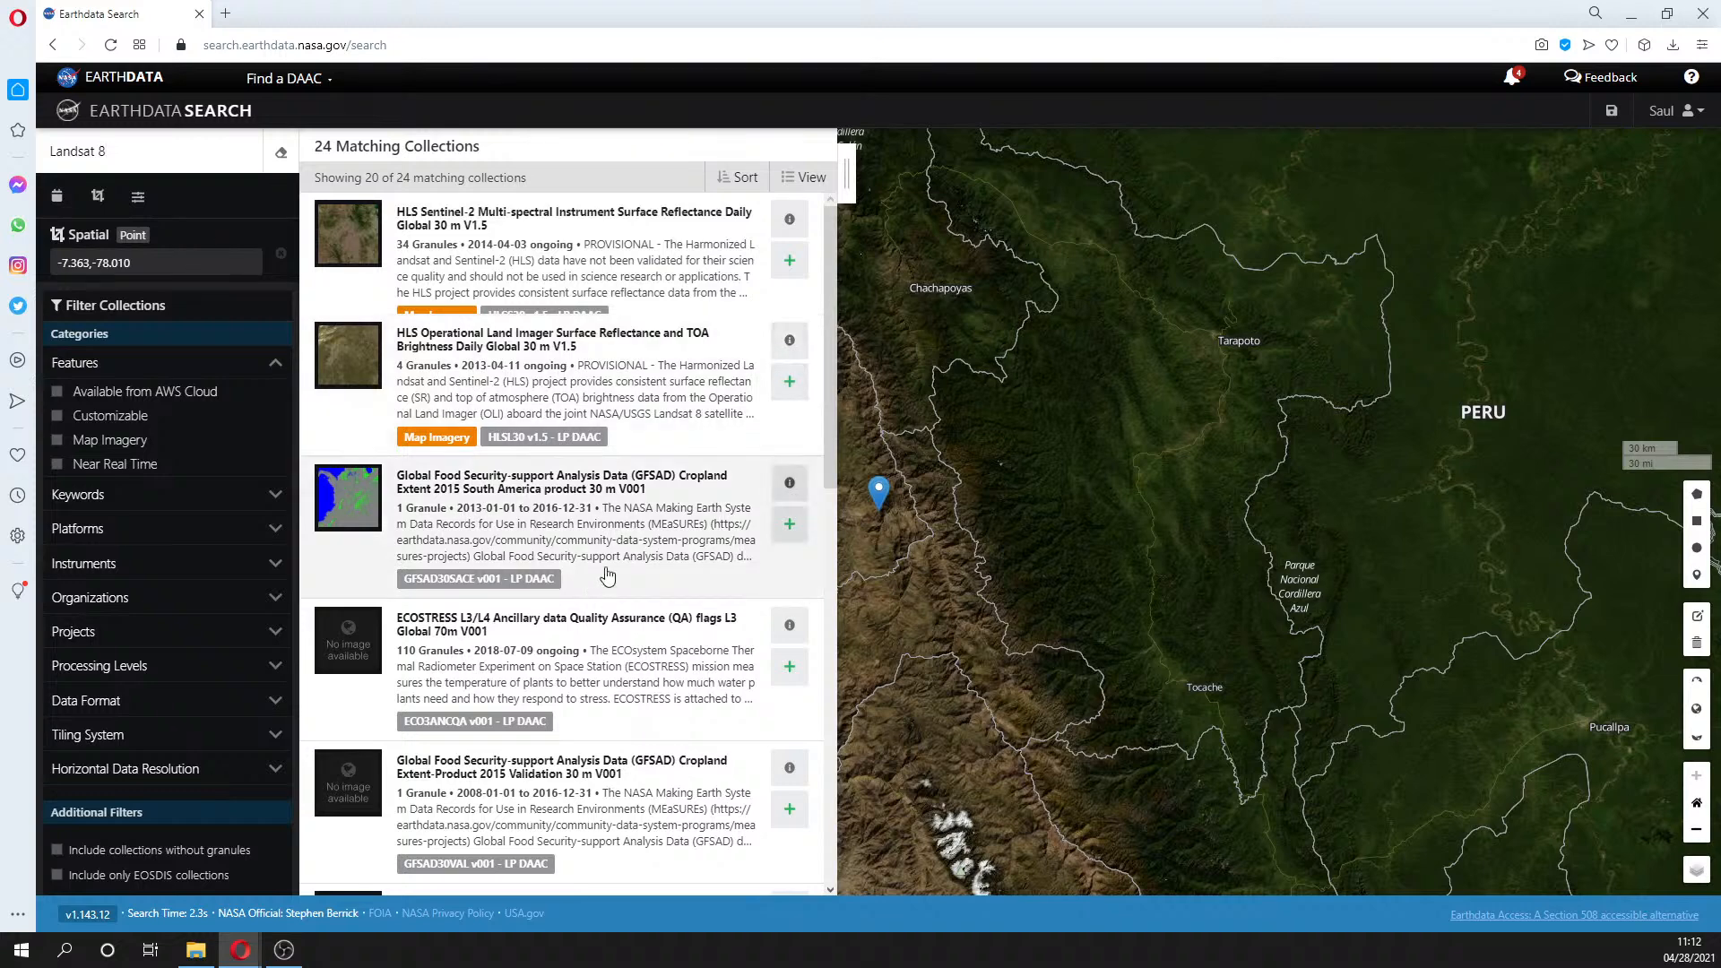
{"action": "left_click_drag", "start_coordinate": [832, 309], "coordinate": [842, 215]}
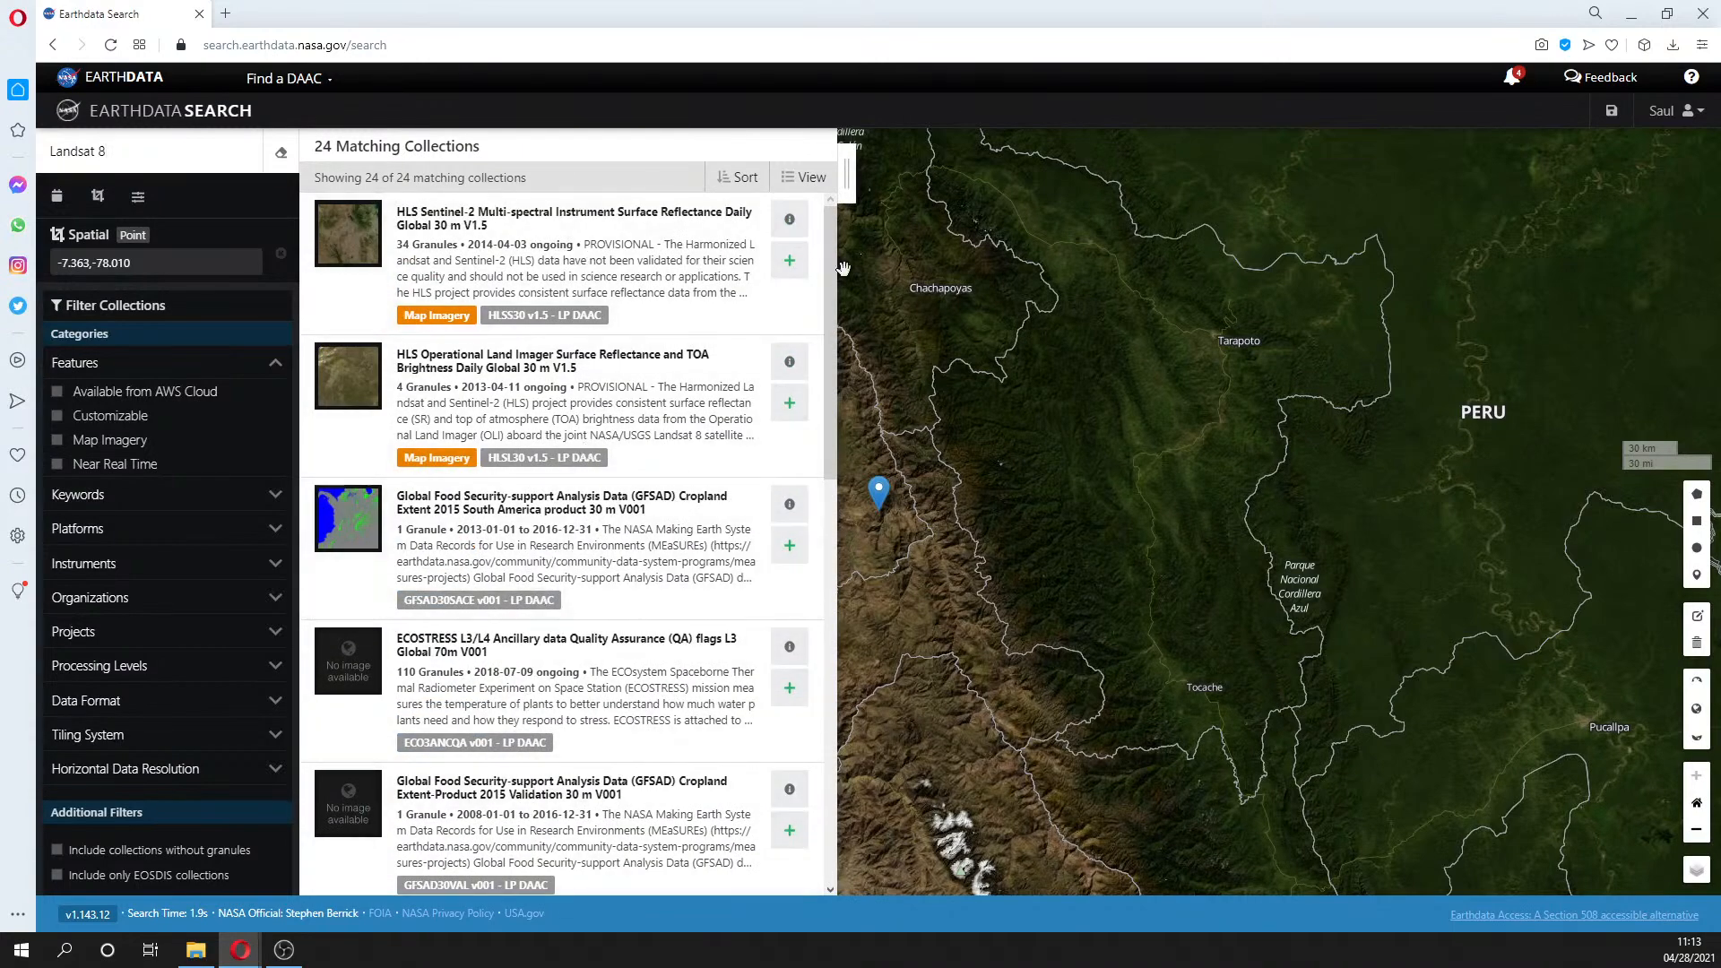
{"action": "left_click_drag", "start_coordinate": [833, 330], "coordinate": [866, 545]}
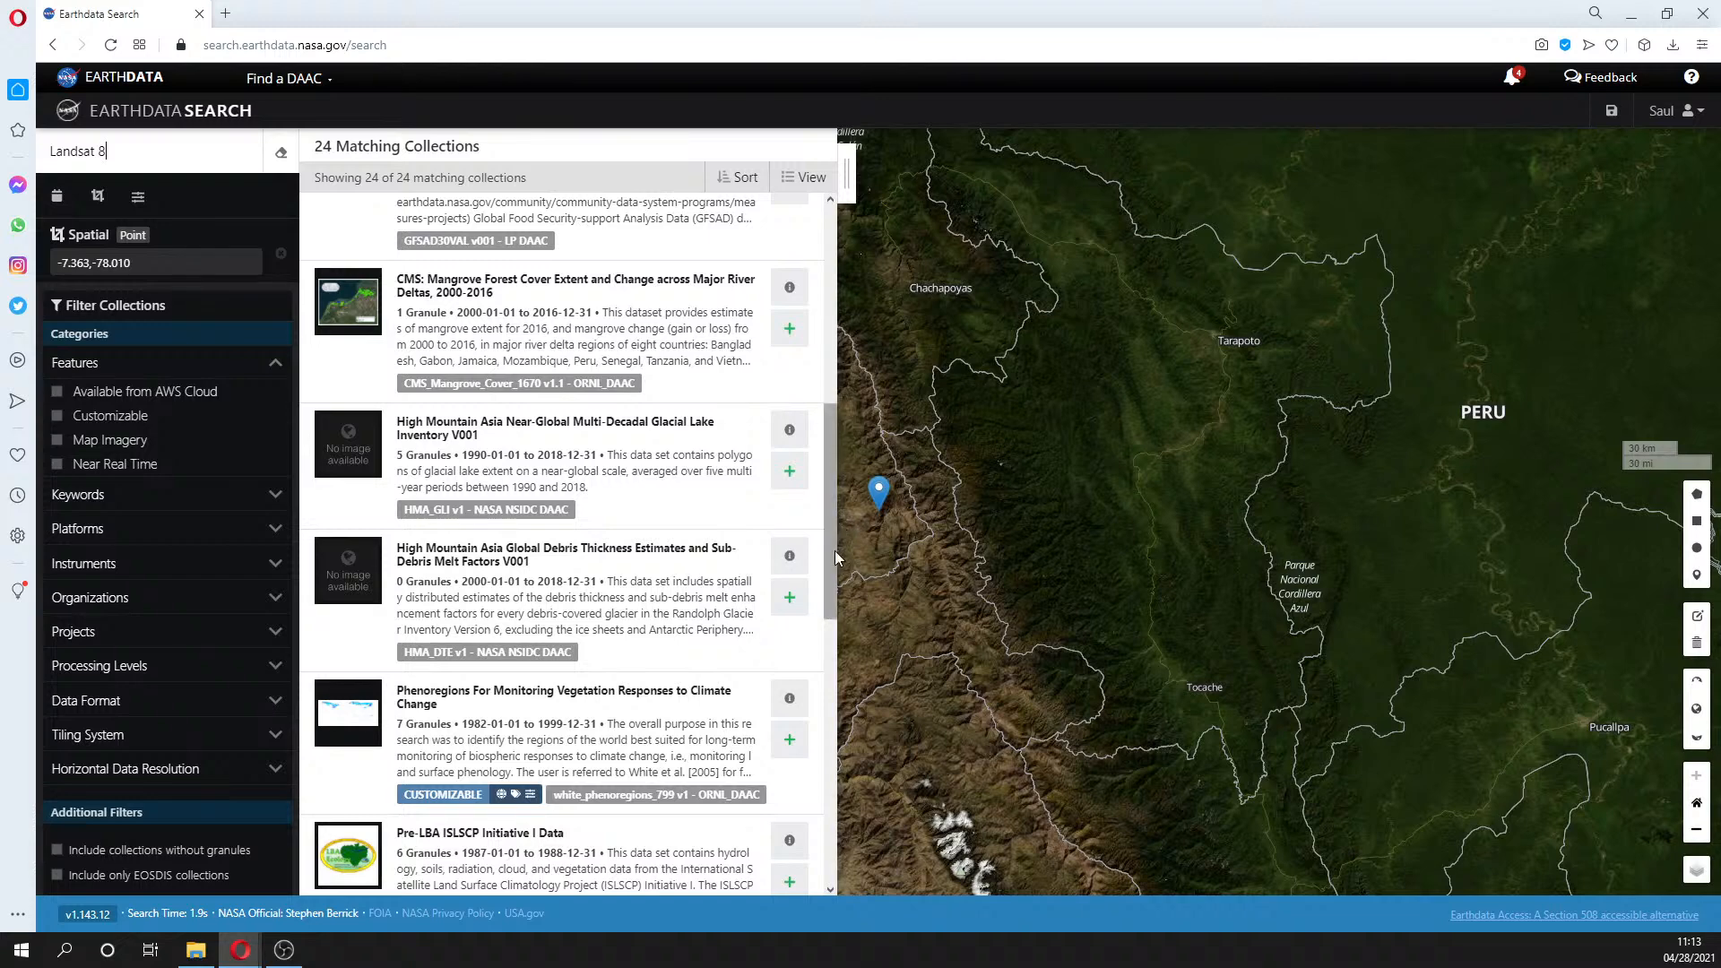
{"action": "left_click_drag", "start_coordinate": [835, 550], "coordinate": [837, 701]}
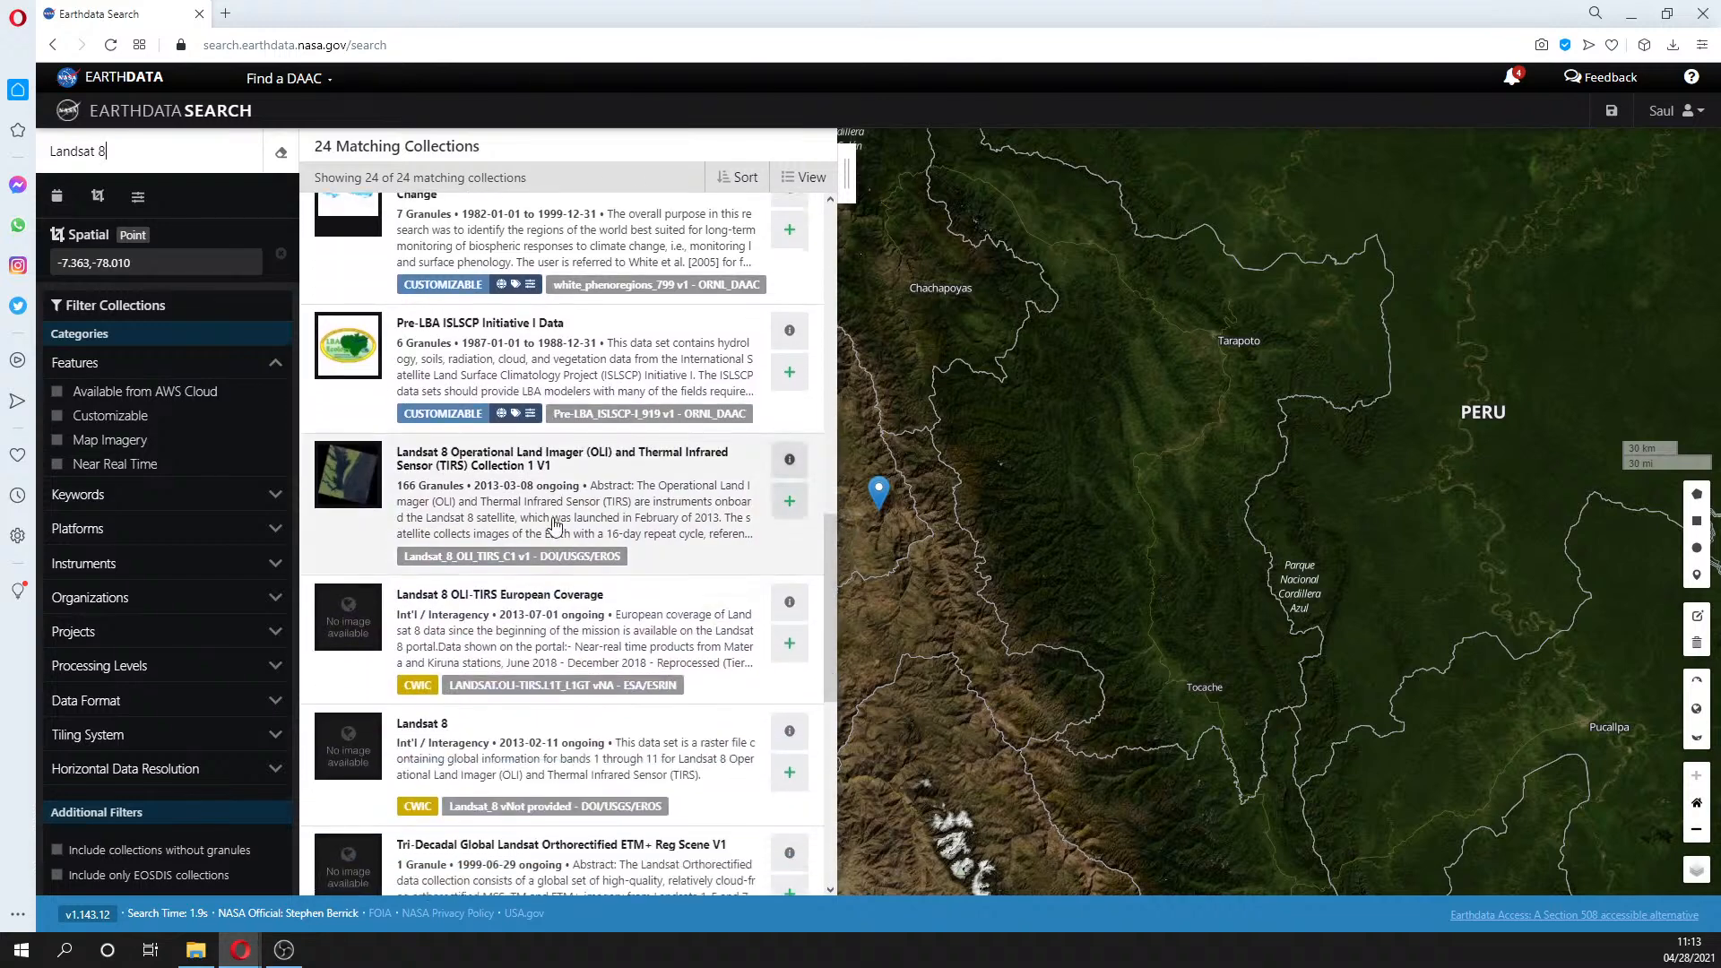
{"action": "left_click", "coordinate": [555, 526]}
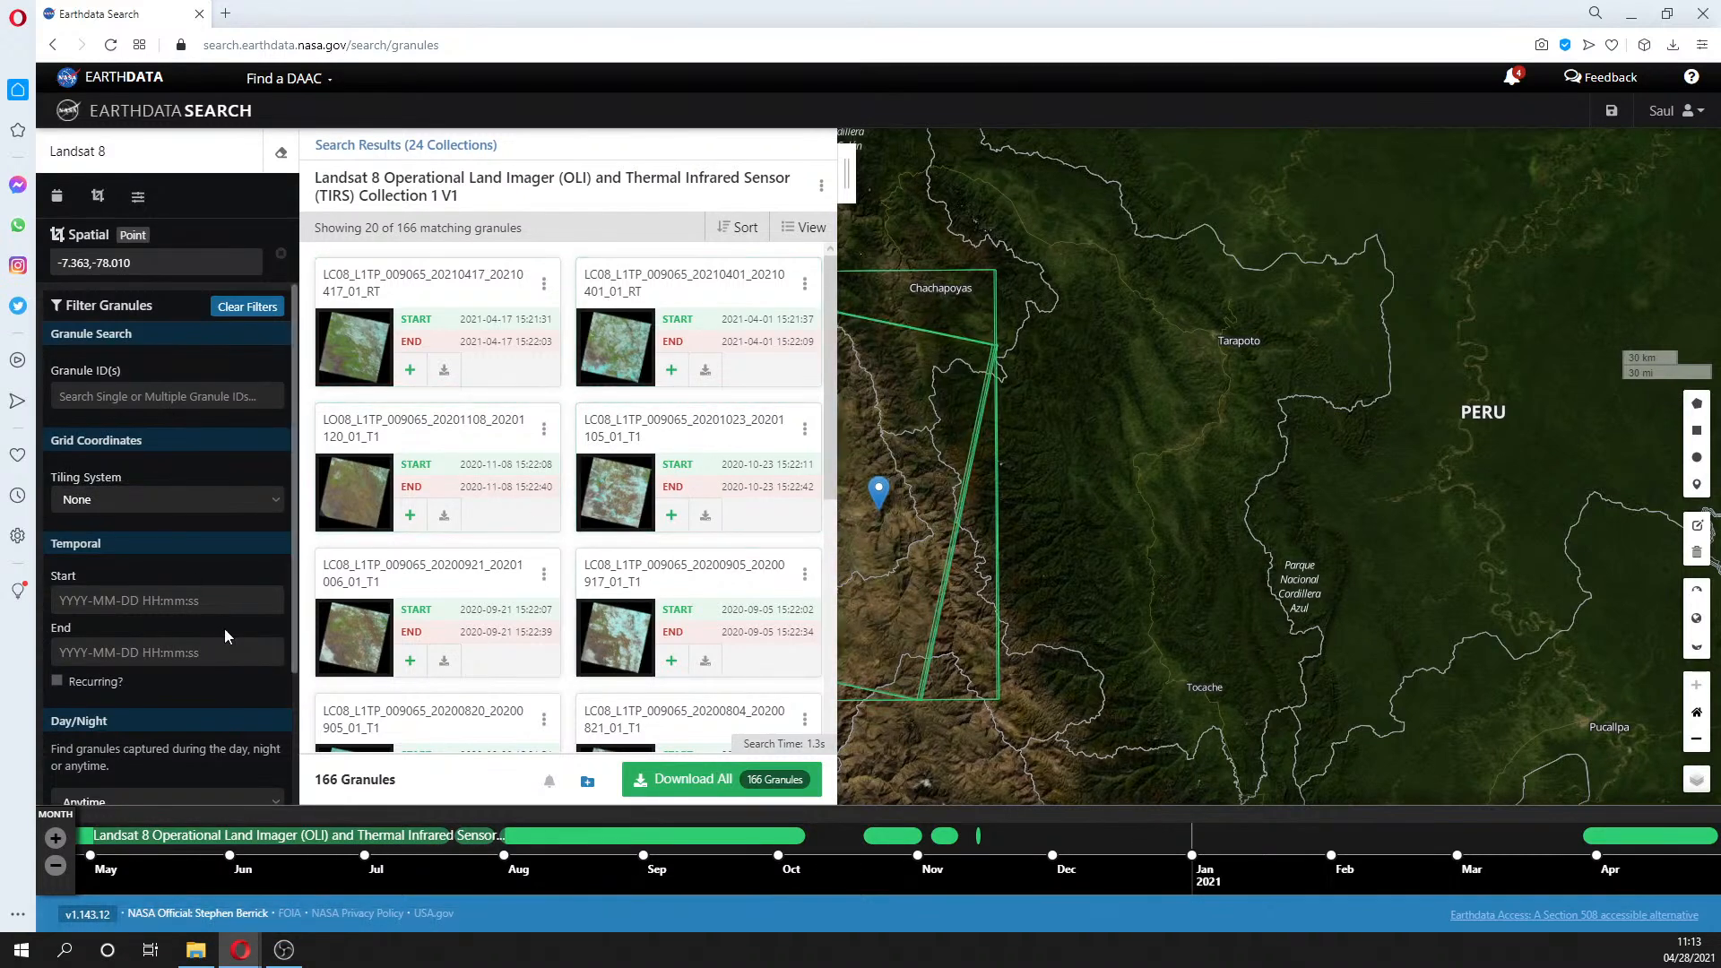
- Set the temporal range to 1–31 July 2013, narrowing results to the 2013-07-16 granule
{"action": "left_click", "coordinate": [195, 600]}
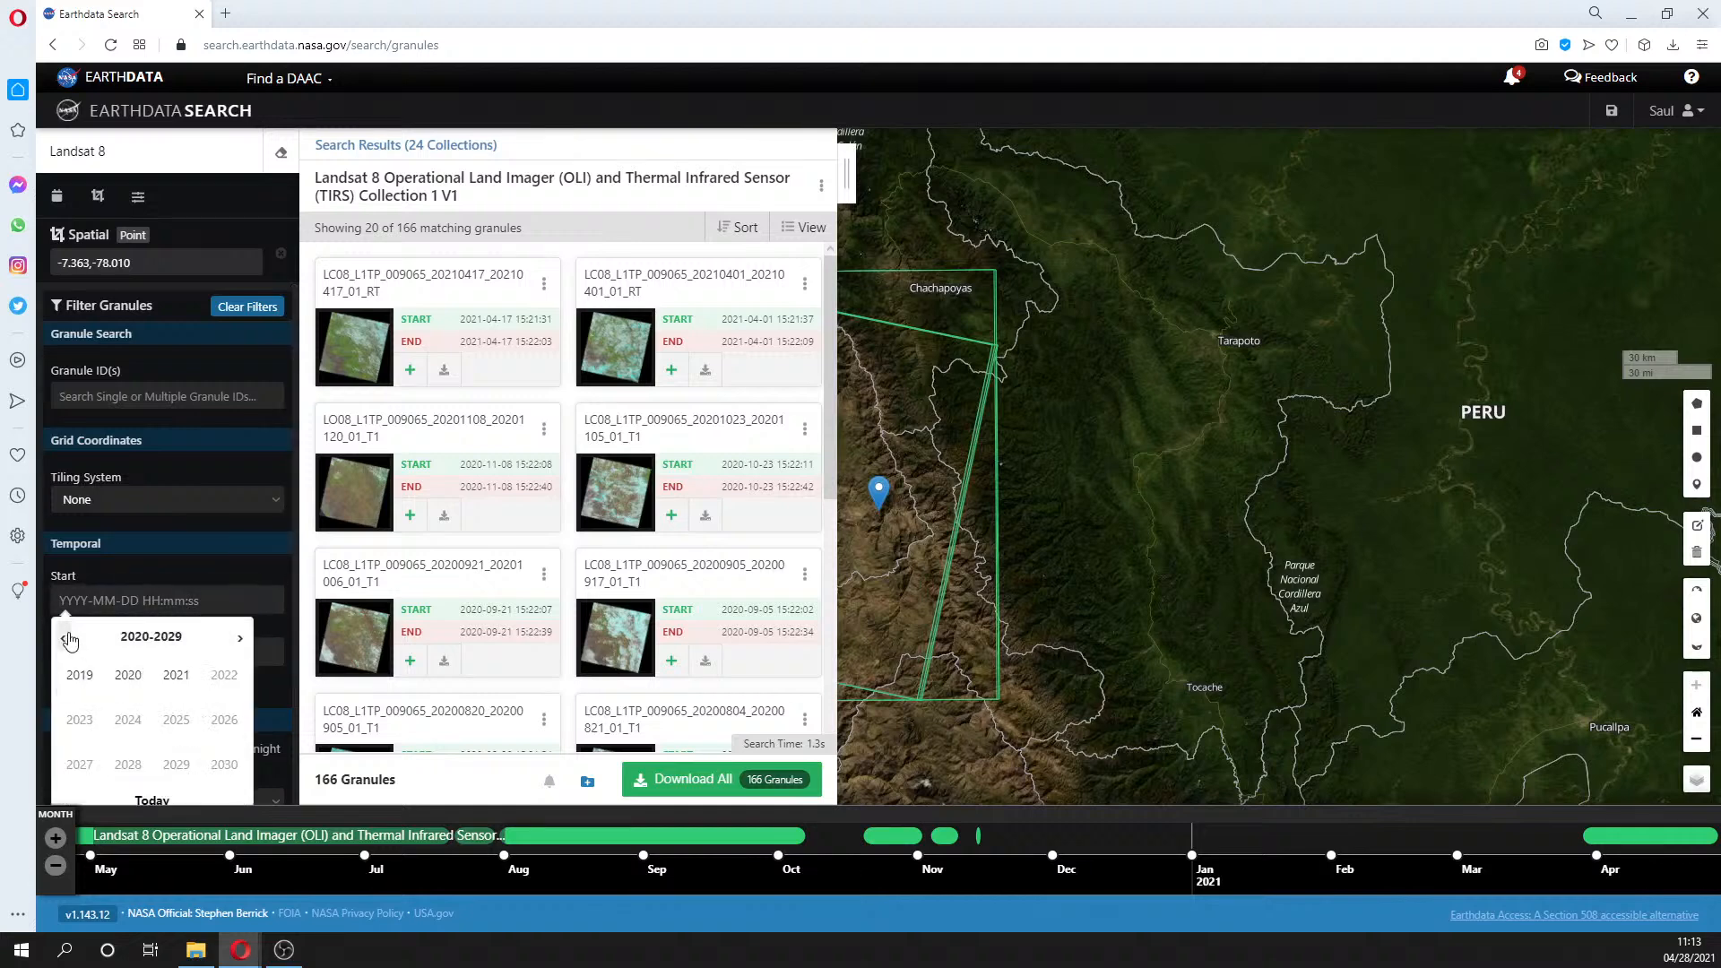
{"action": "left_click", "coordinate": [72, 640]}
{"action": "left_click", "coordinate": [79, 719]}
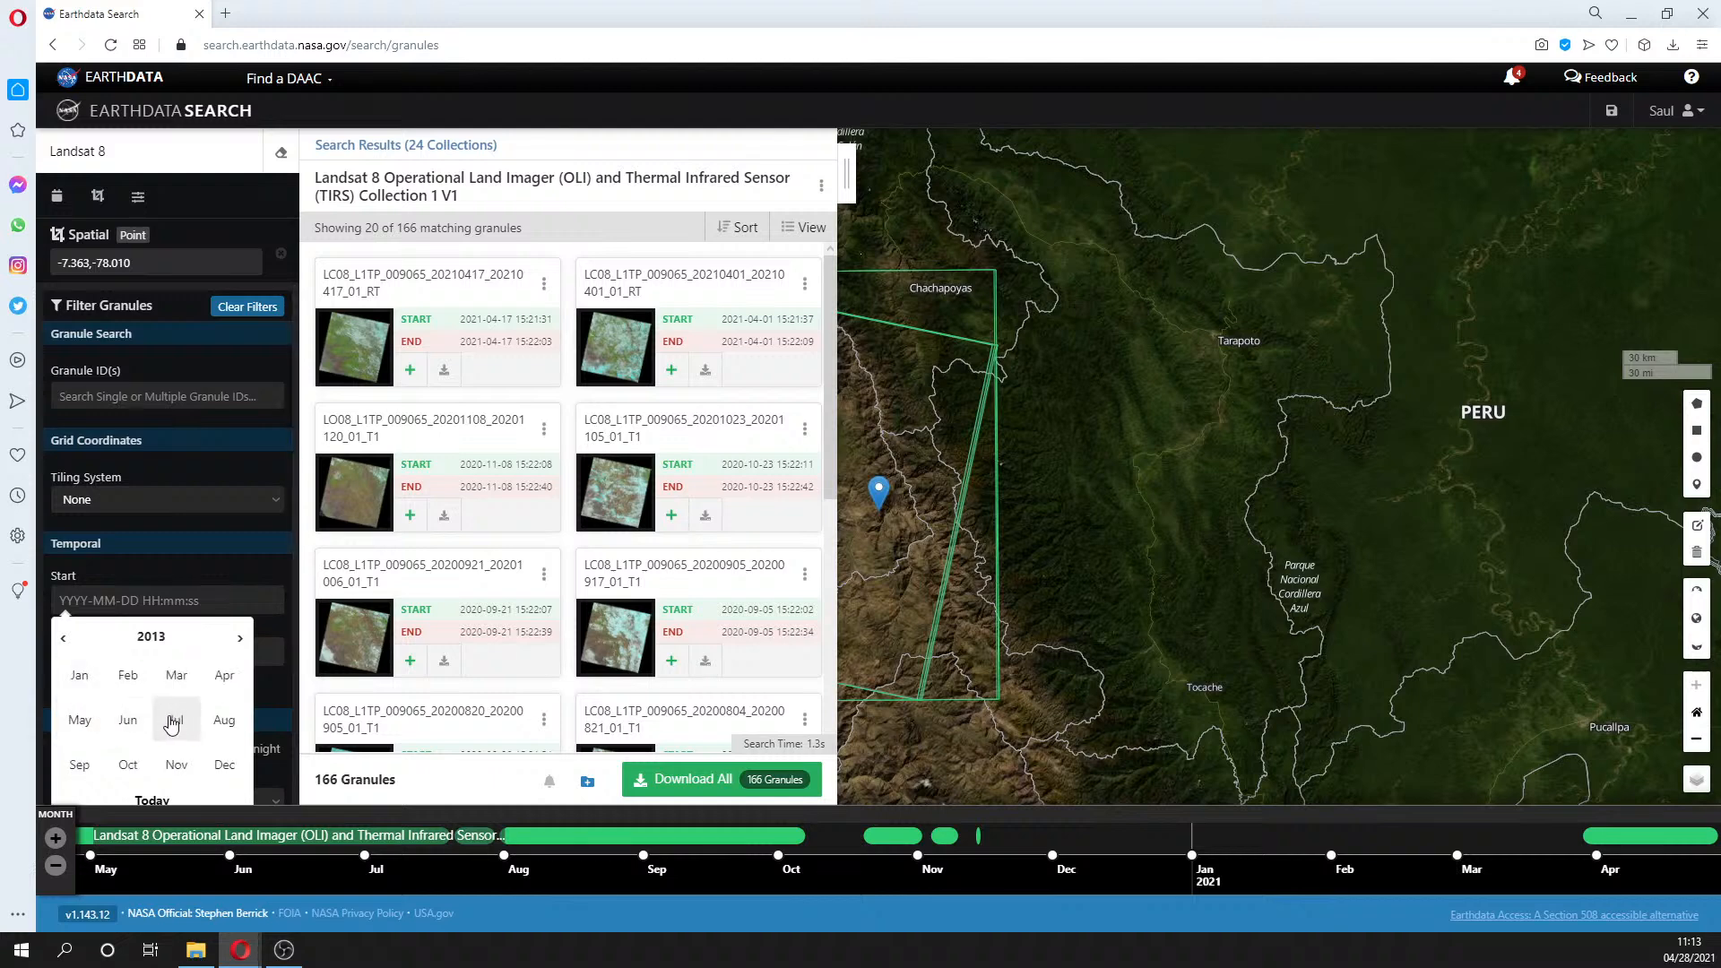
{"action": "left_click", "coordinate": [173, 723]}
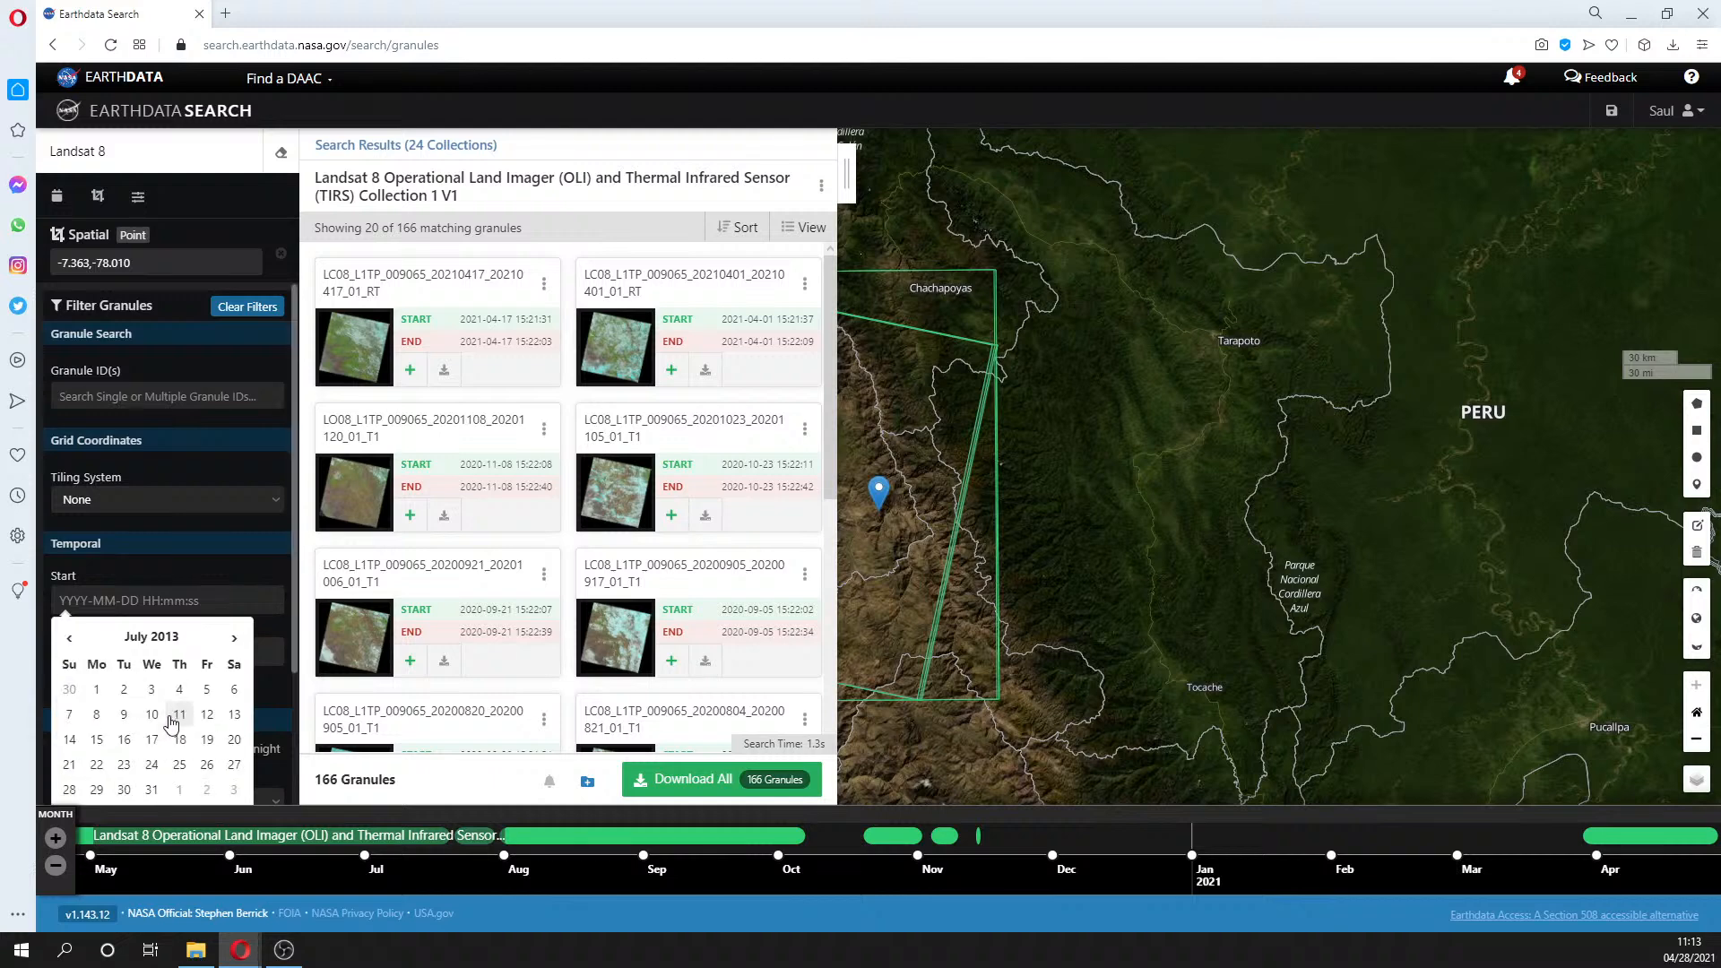
{"action": "left_click", "coordinate": [98, 690]}
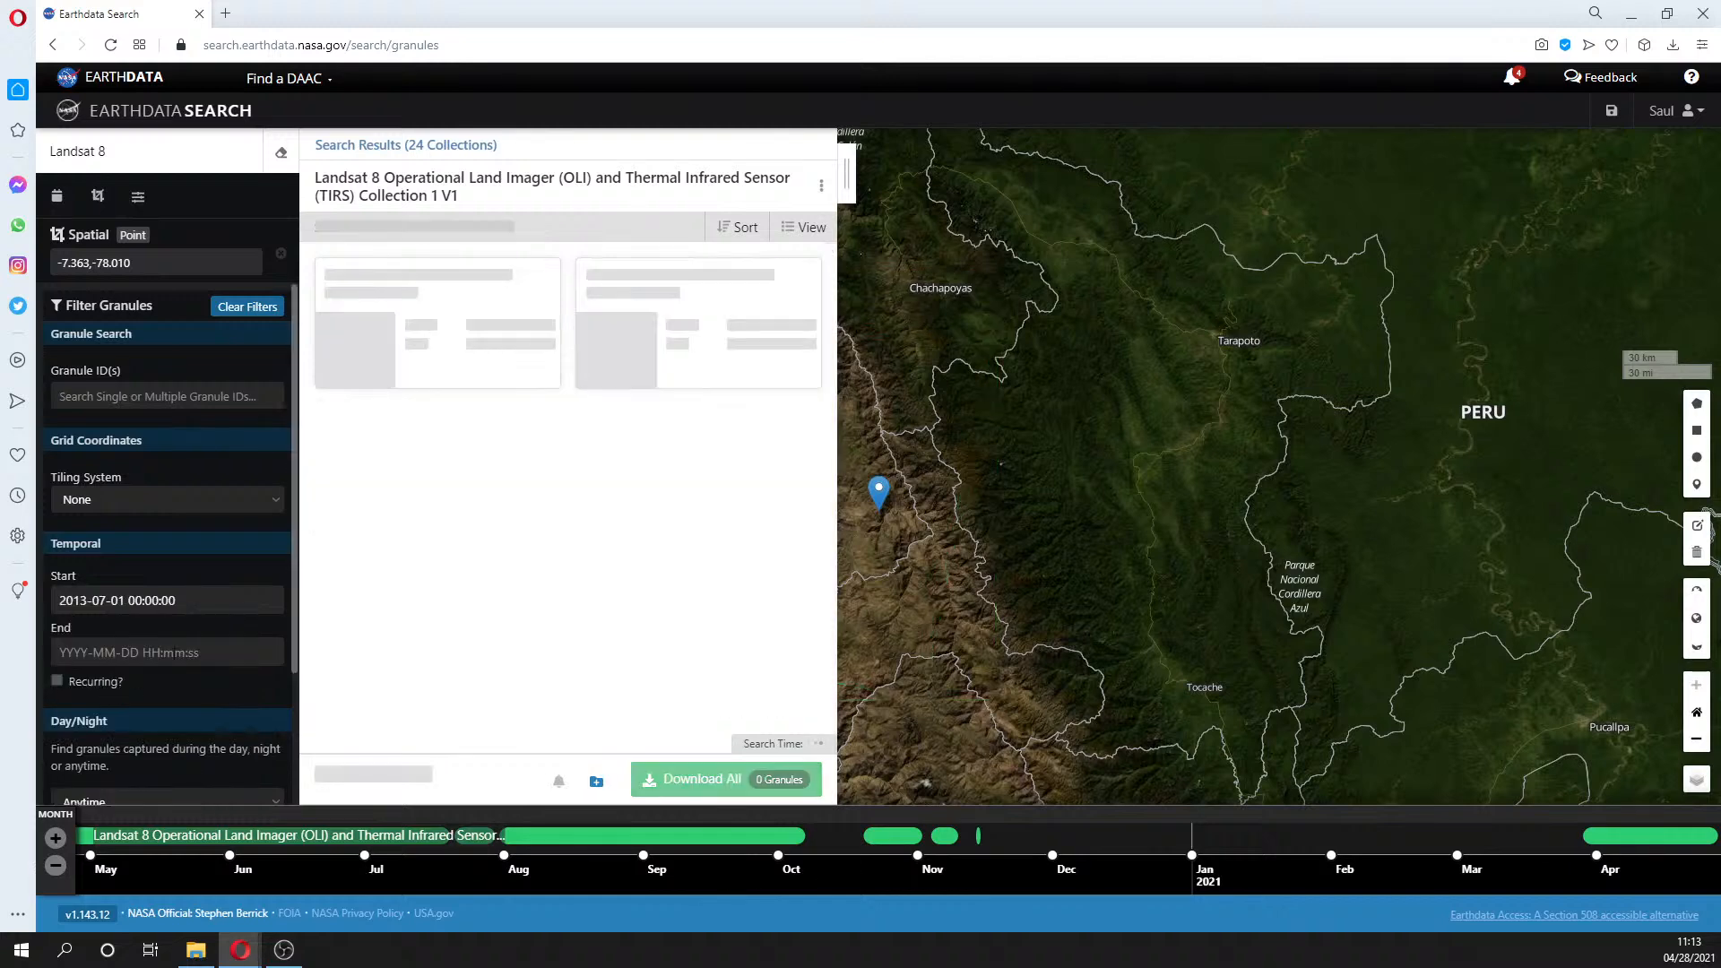
{"action": "left_click", "coordinate": [99, 653]}
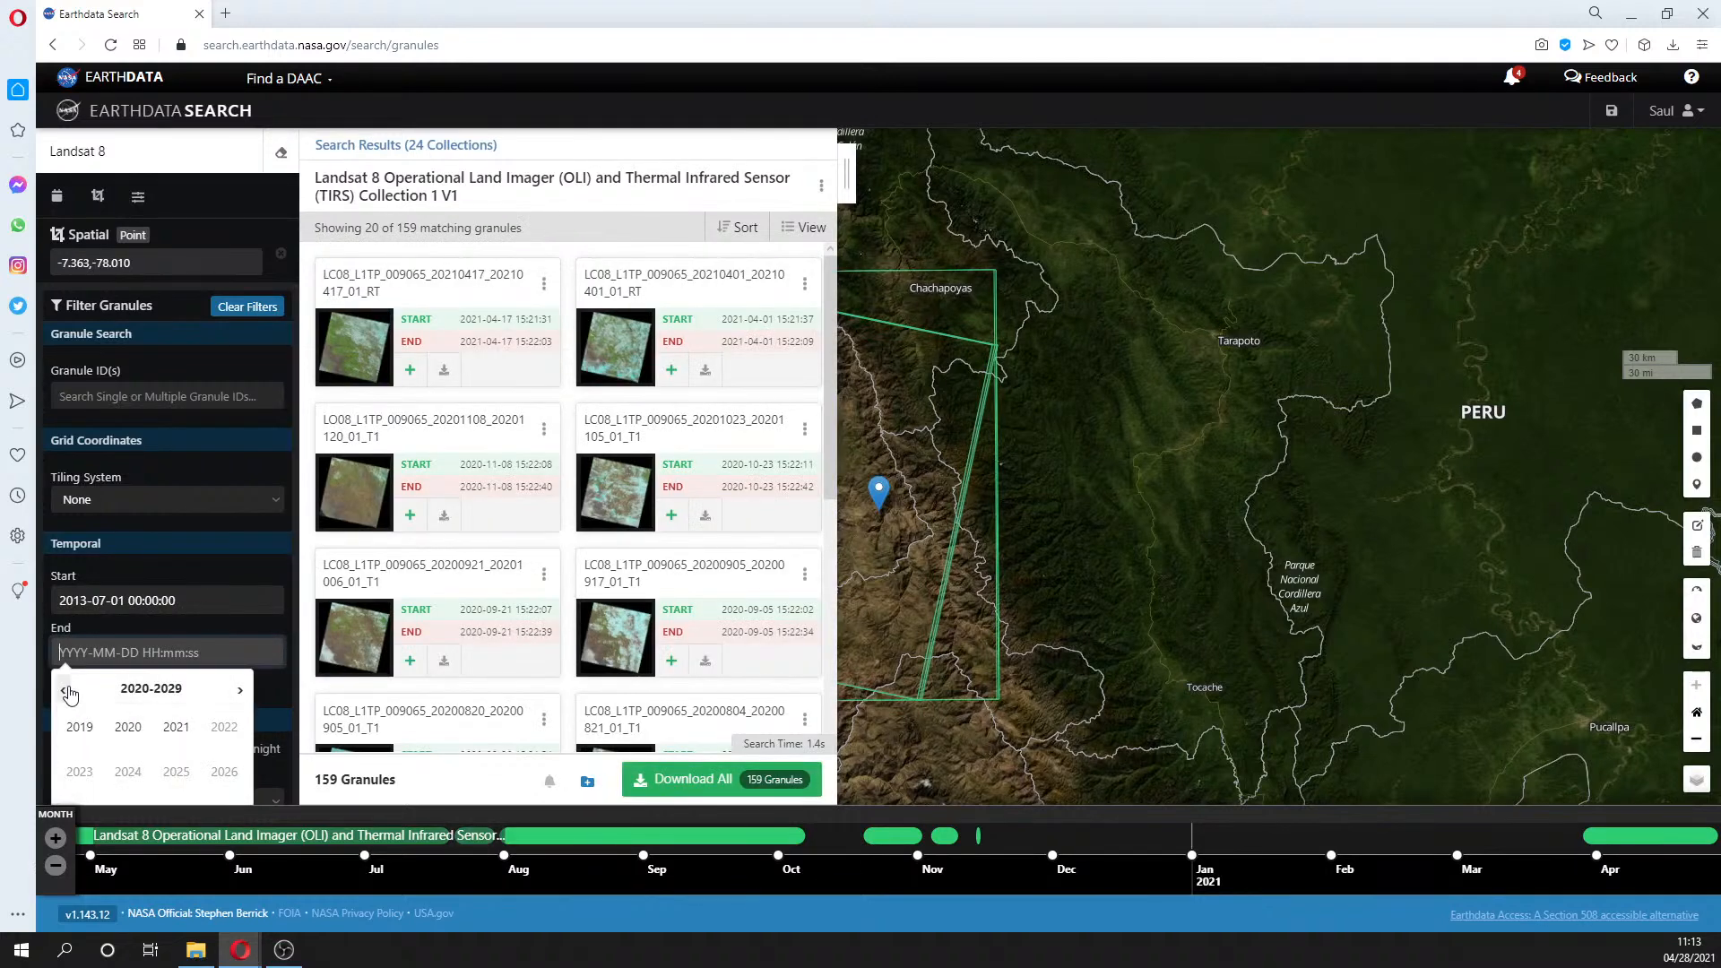
{"action": "left_click", "coordinate": [67, 690]}
{"action": "left_click", "coordinate": [79, 770]}
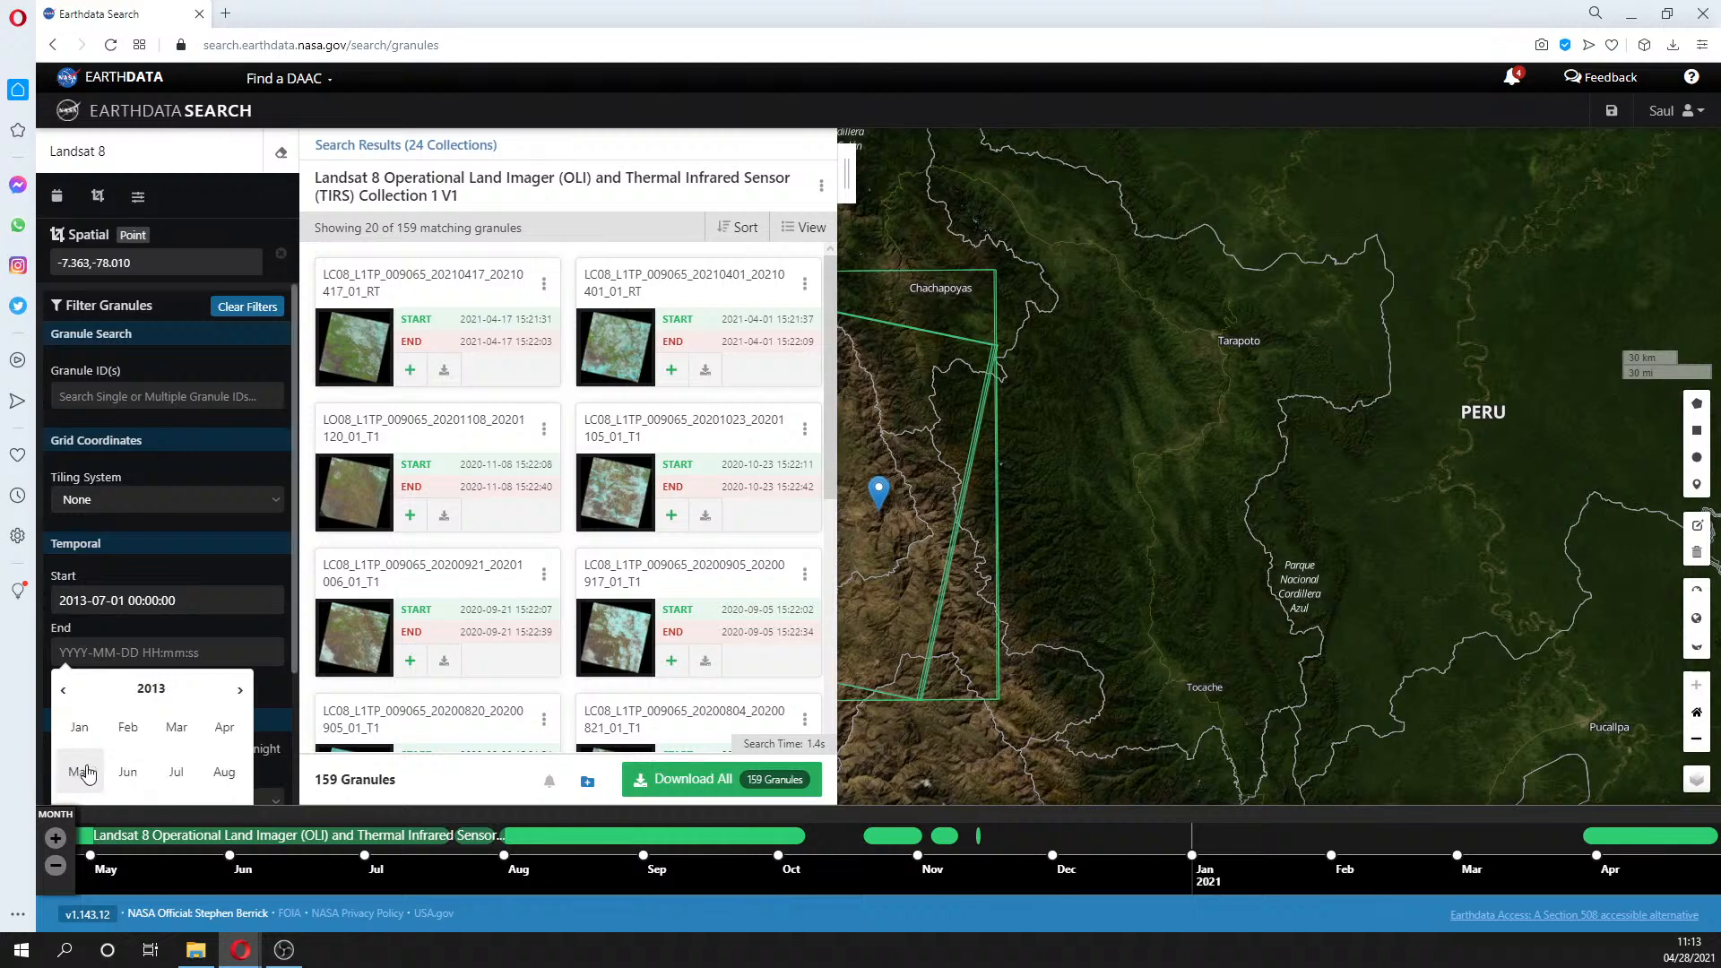
{"action": "left_click", "coordinate": [176, 772]}
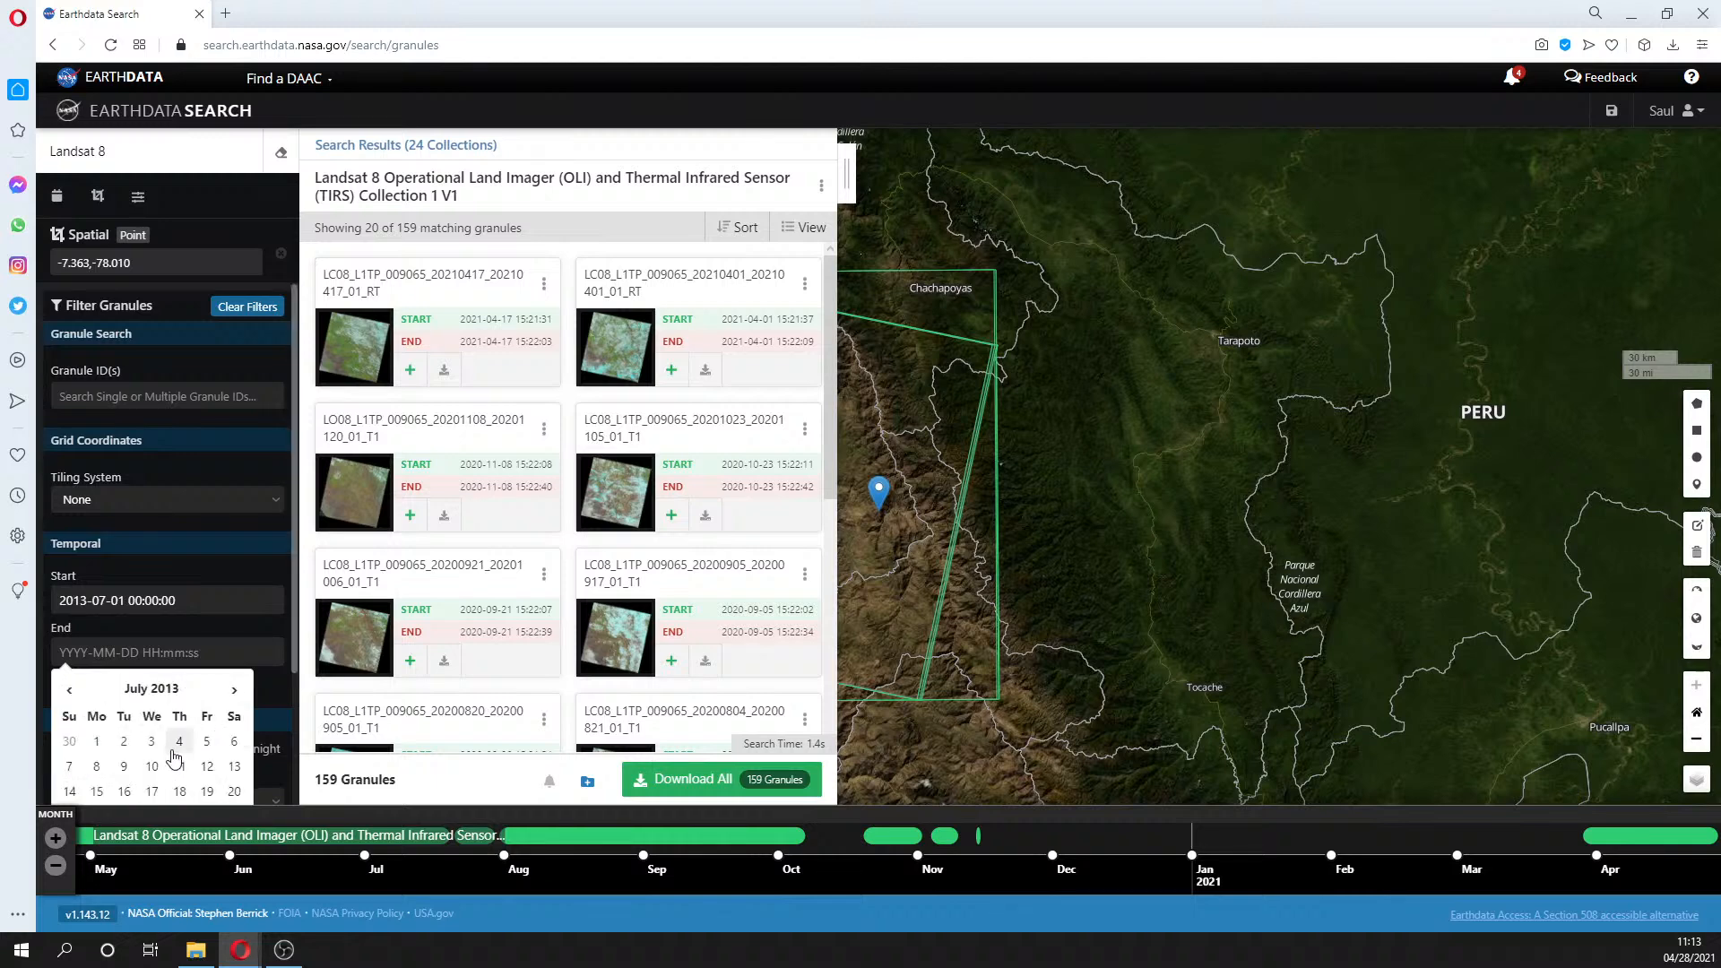
{"action": "scroll", "coordinate": [292, 755], "scroll_direction": "down", "scroll_amount": 2}
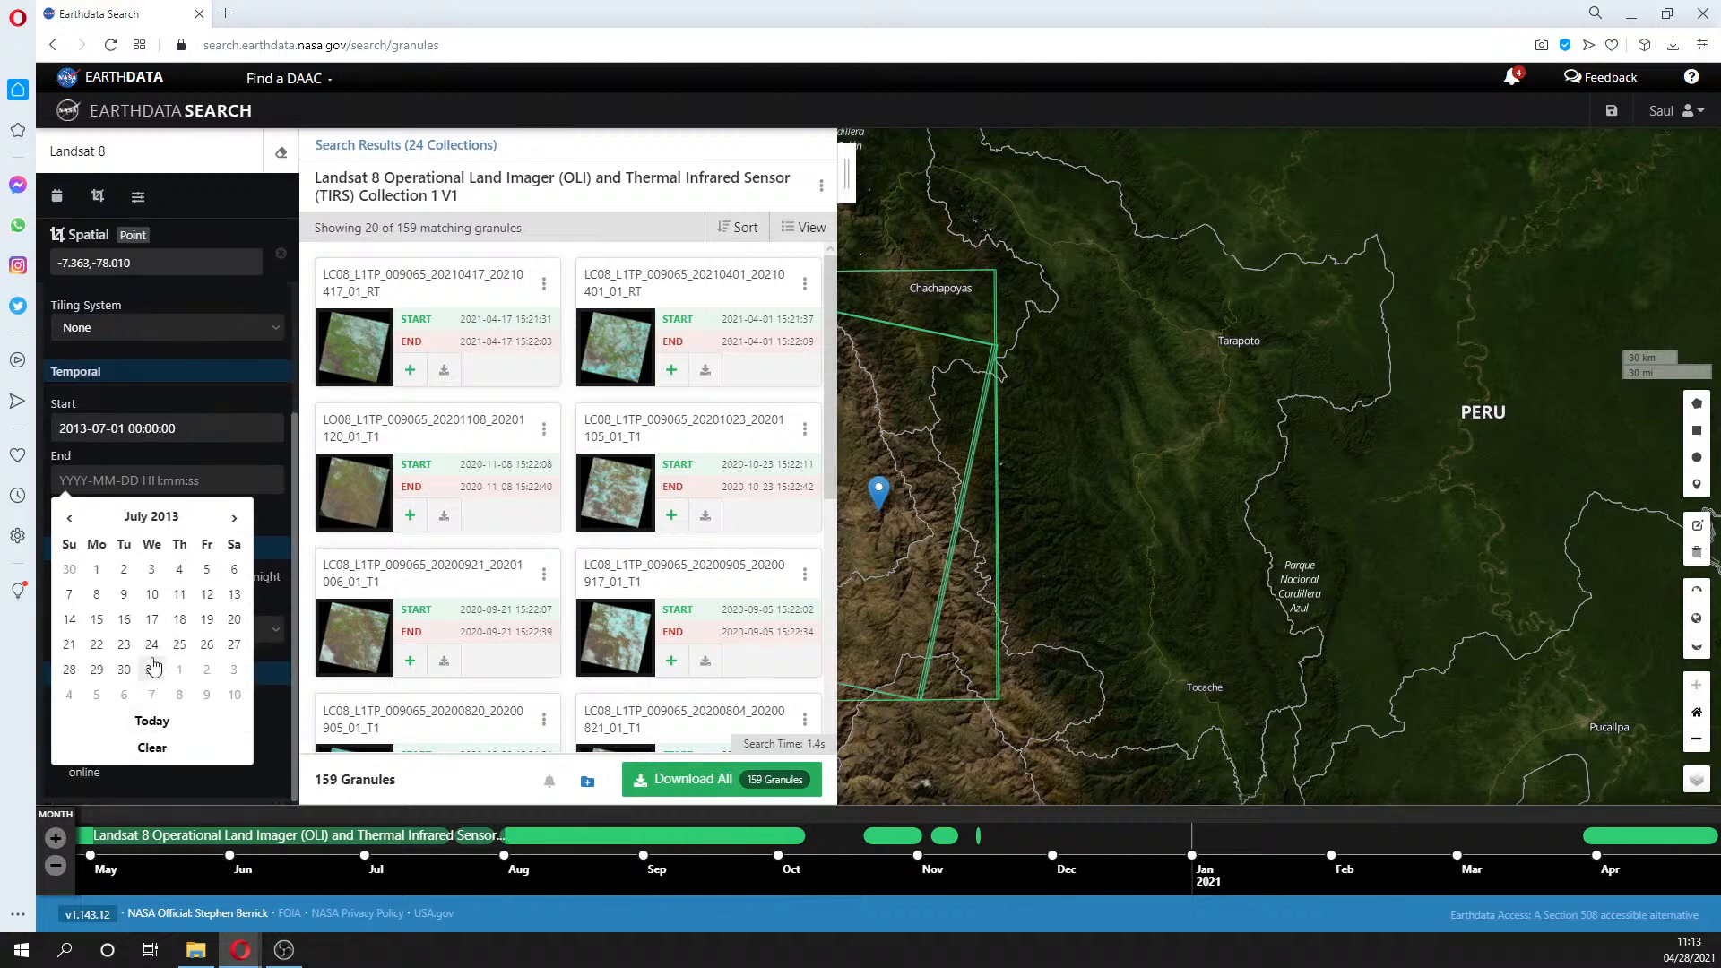
{"action": "left_click", "coordinate": [152, 670]}
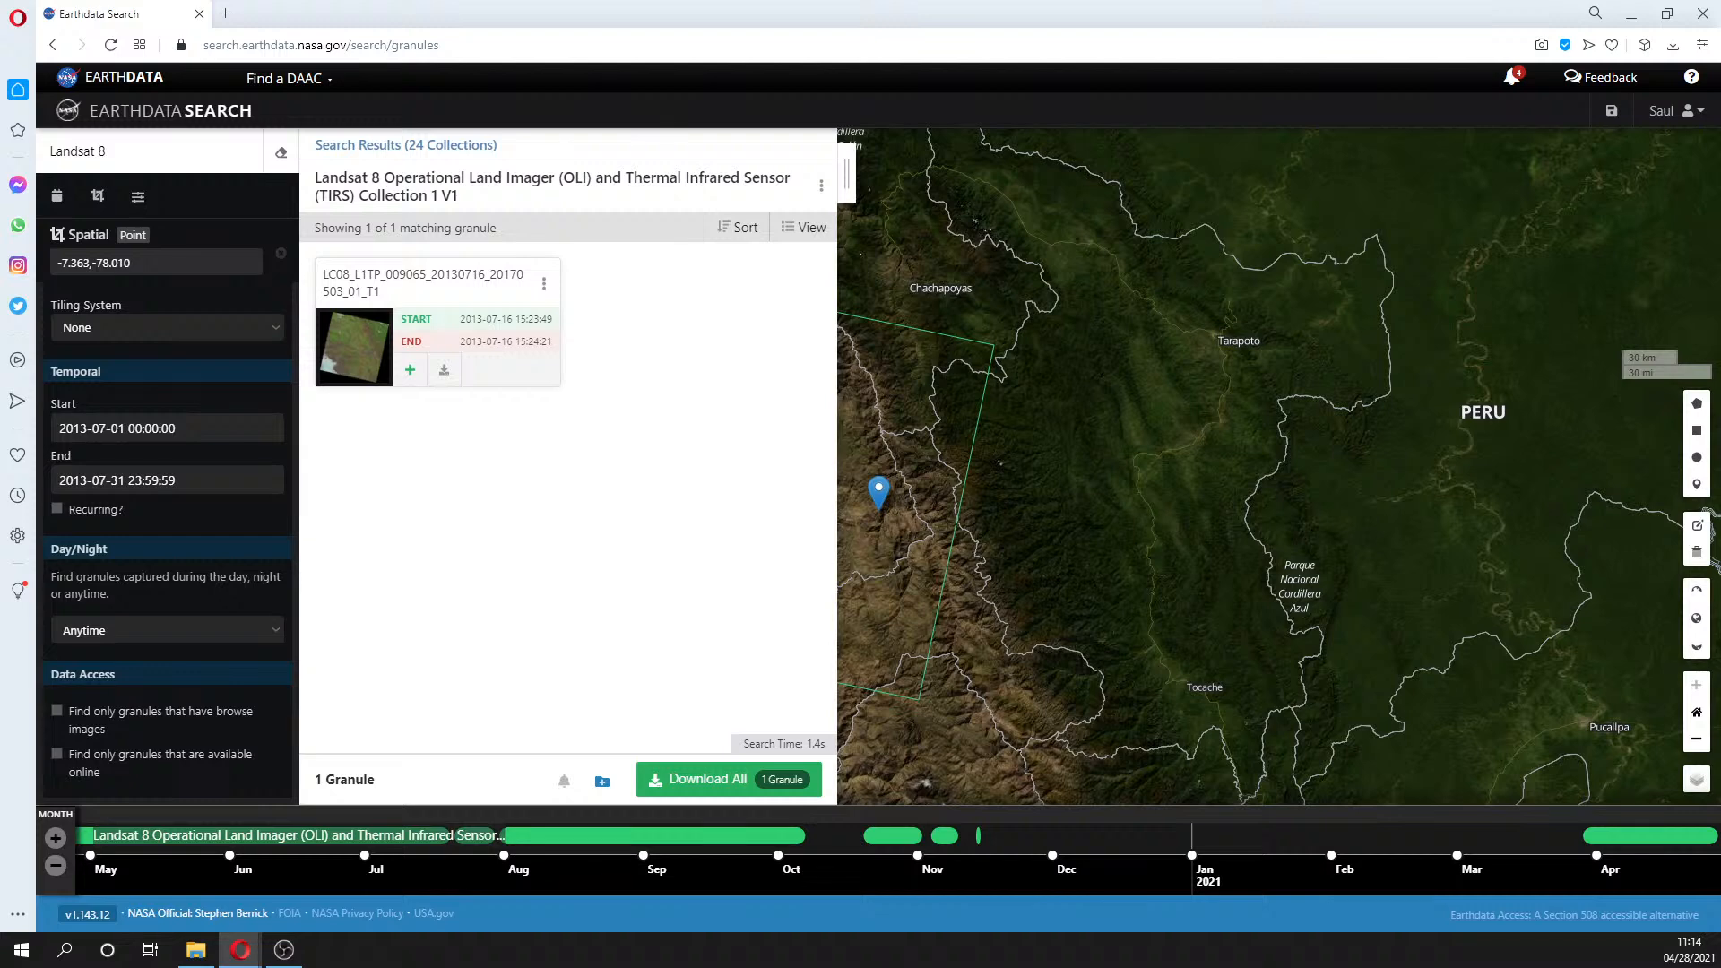
{"action": "left_click", "coordinate": [507, 43]}
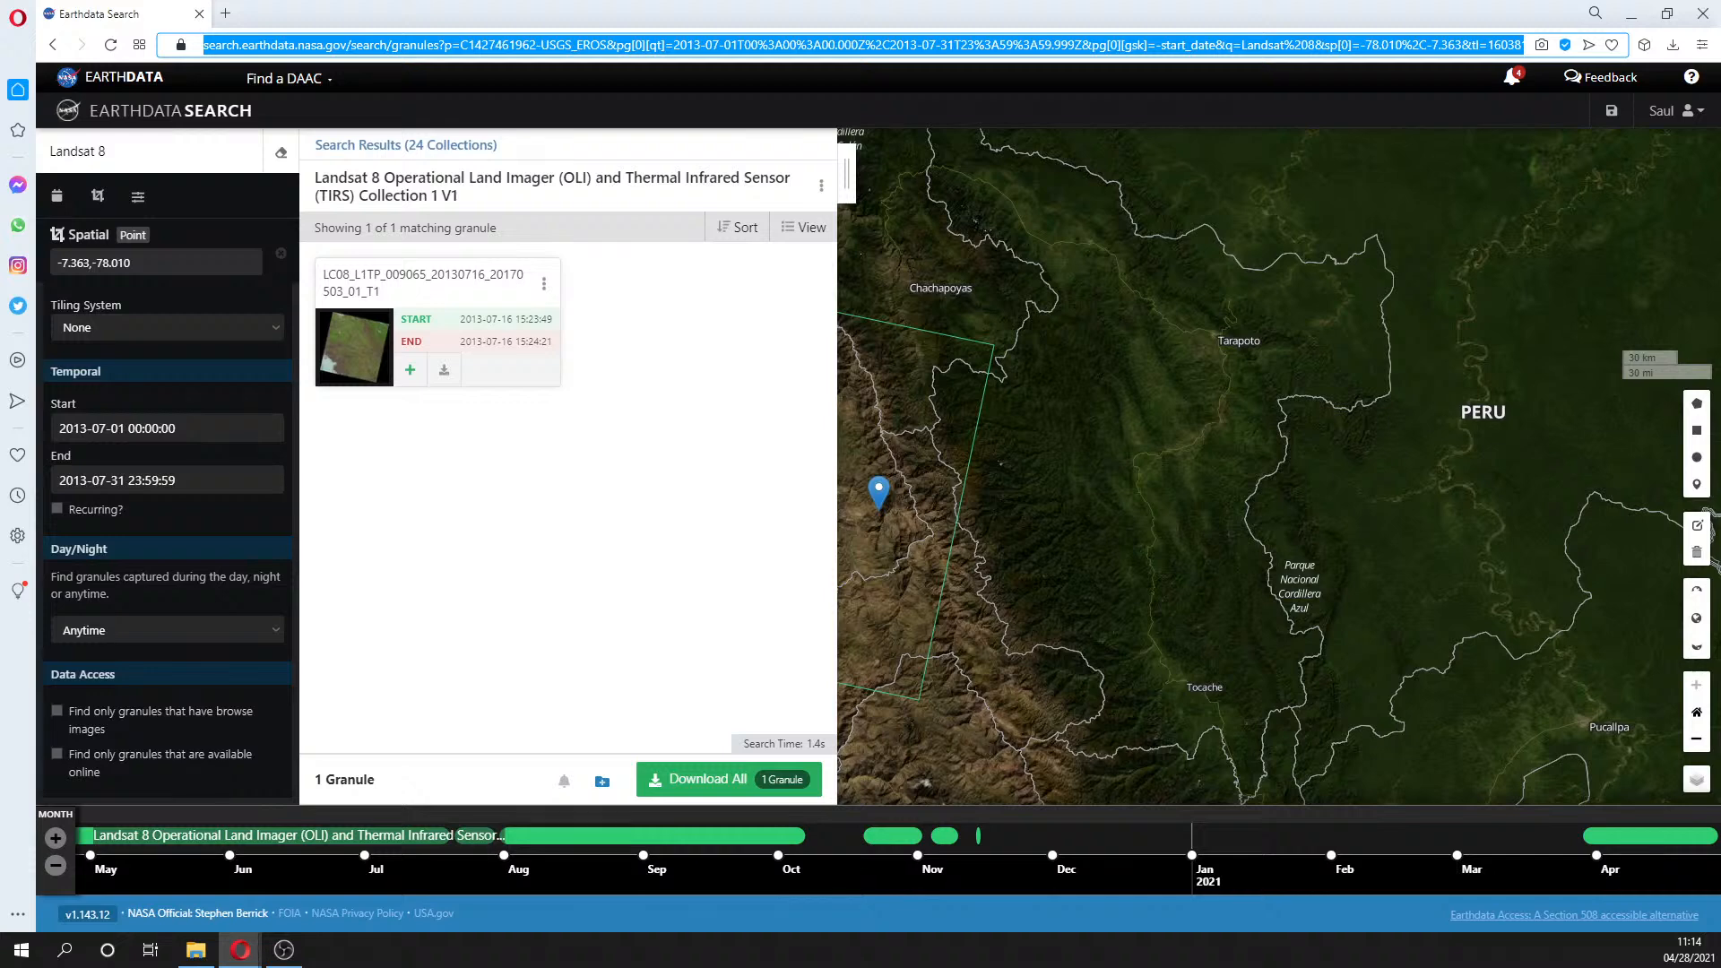
{"action": "key", "text": "Escape"}
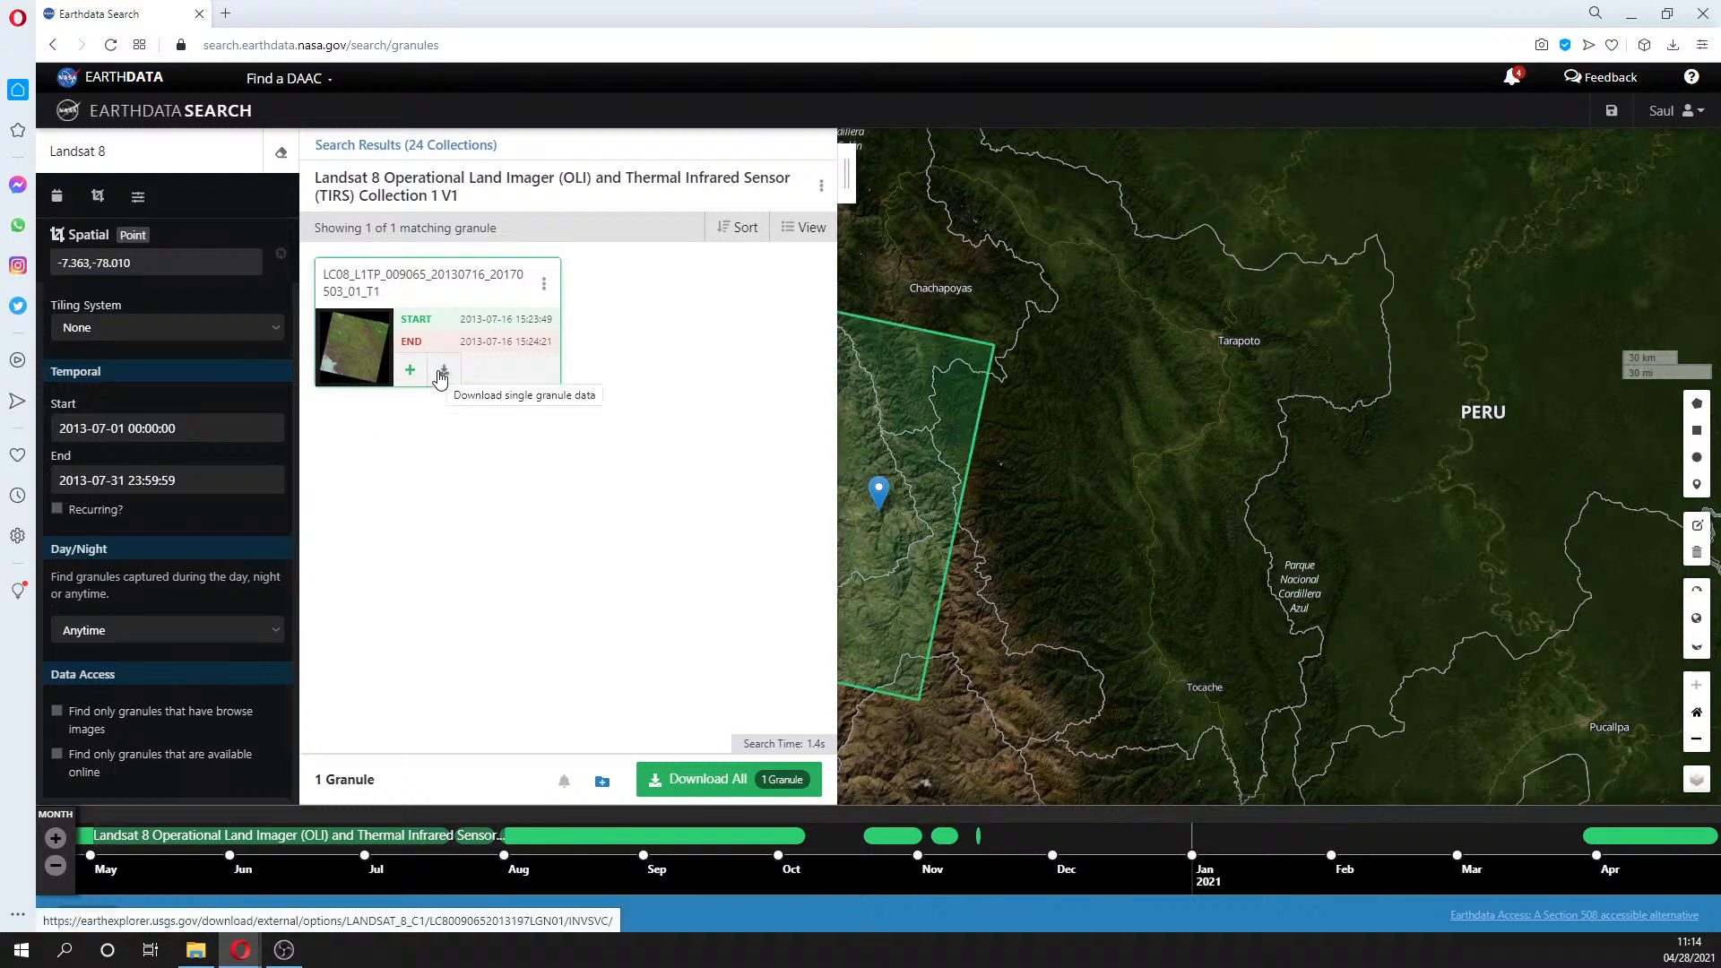
- Order the single Landsat 8 granule with direct download access
{"action": "left_click", "coordinate": [711, 781]}
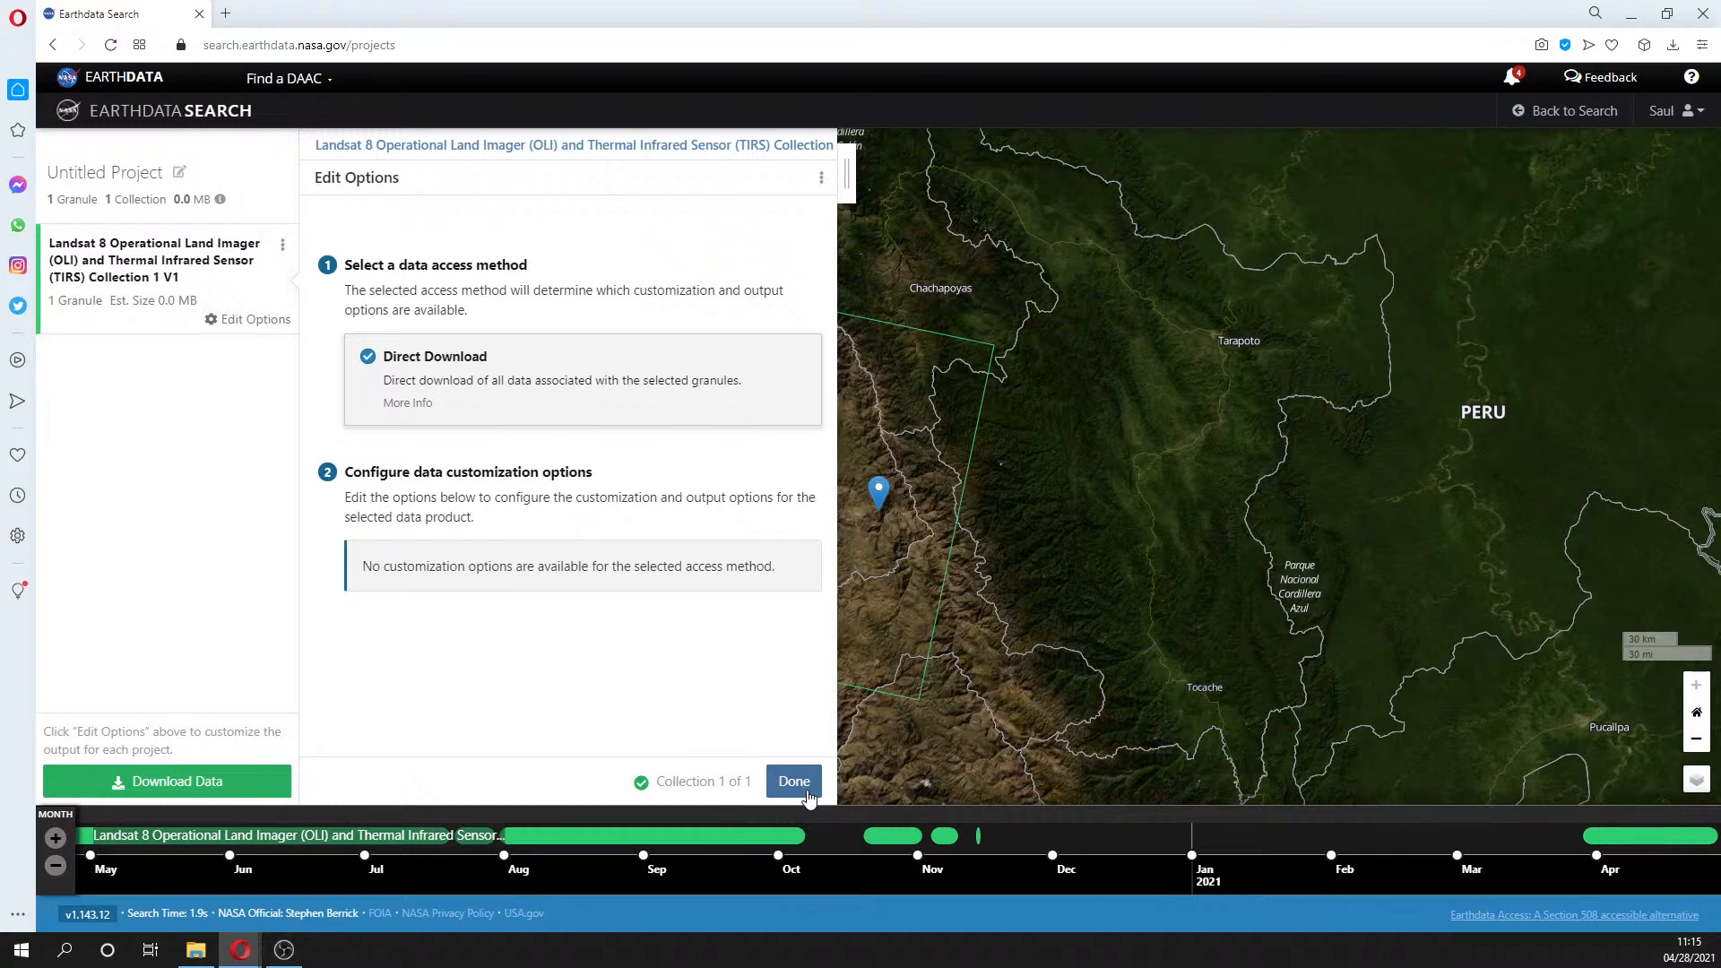
{"action": "left_click", "coordinate": [794, 781]}
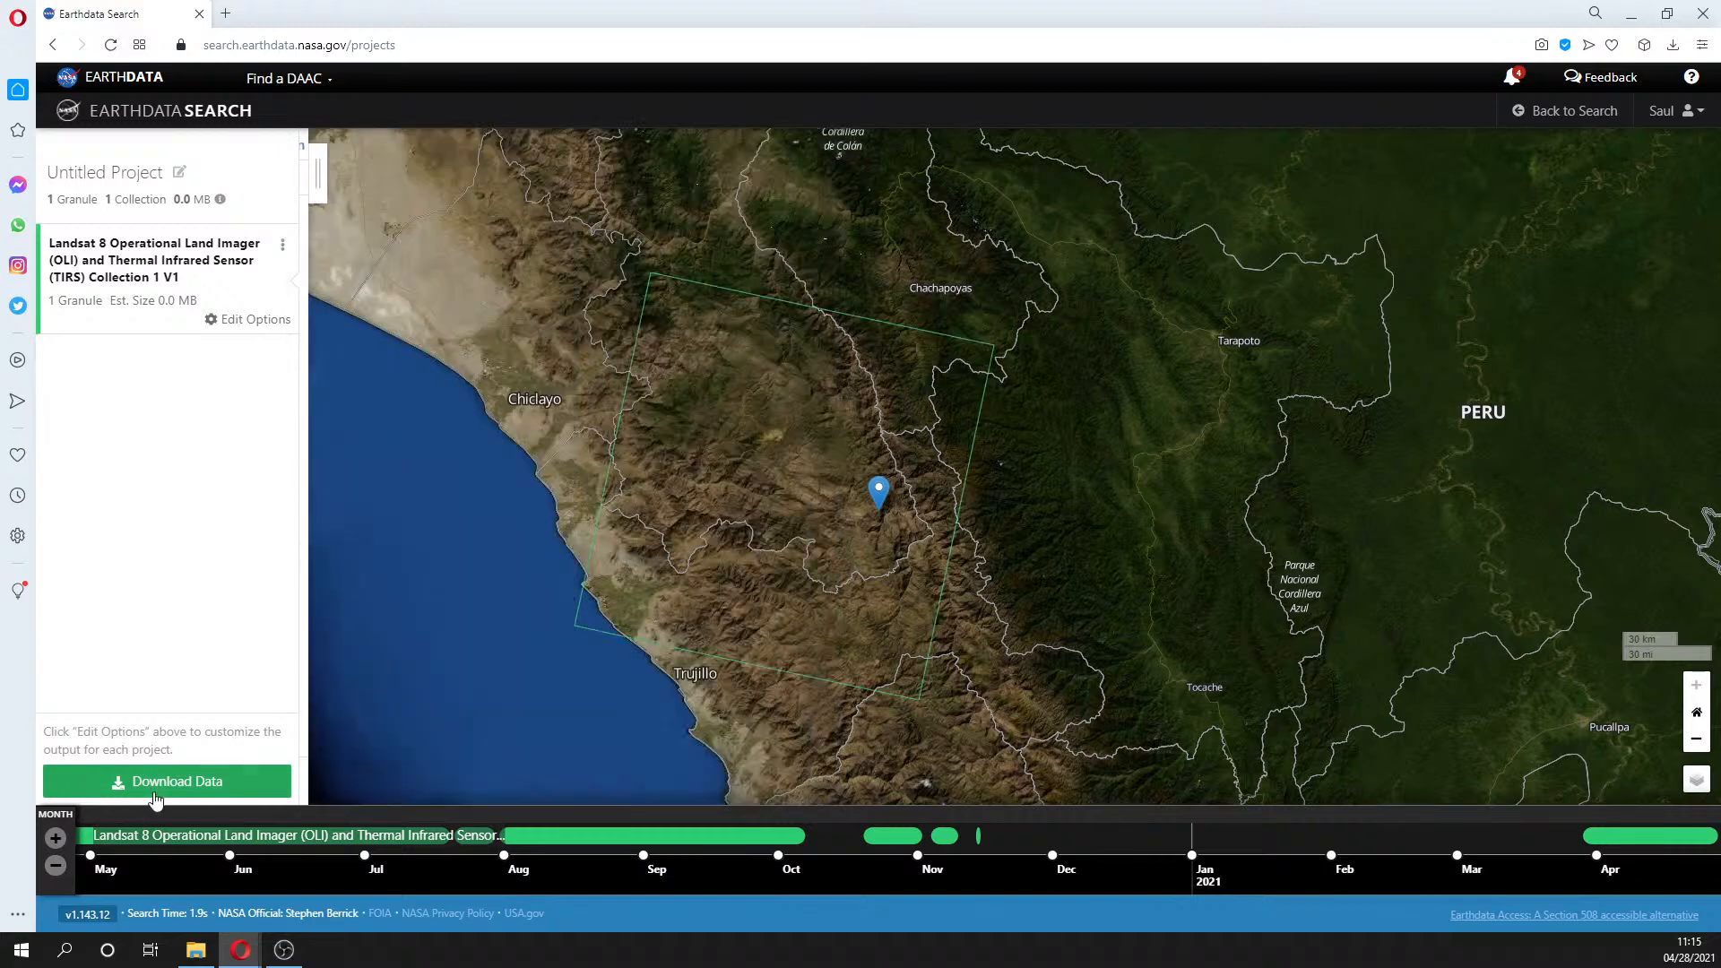
{"action": "left_click", "coordinate": [146, 783]}
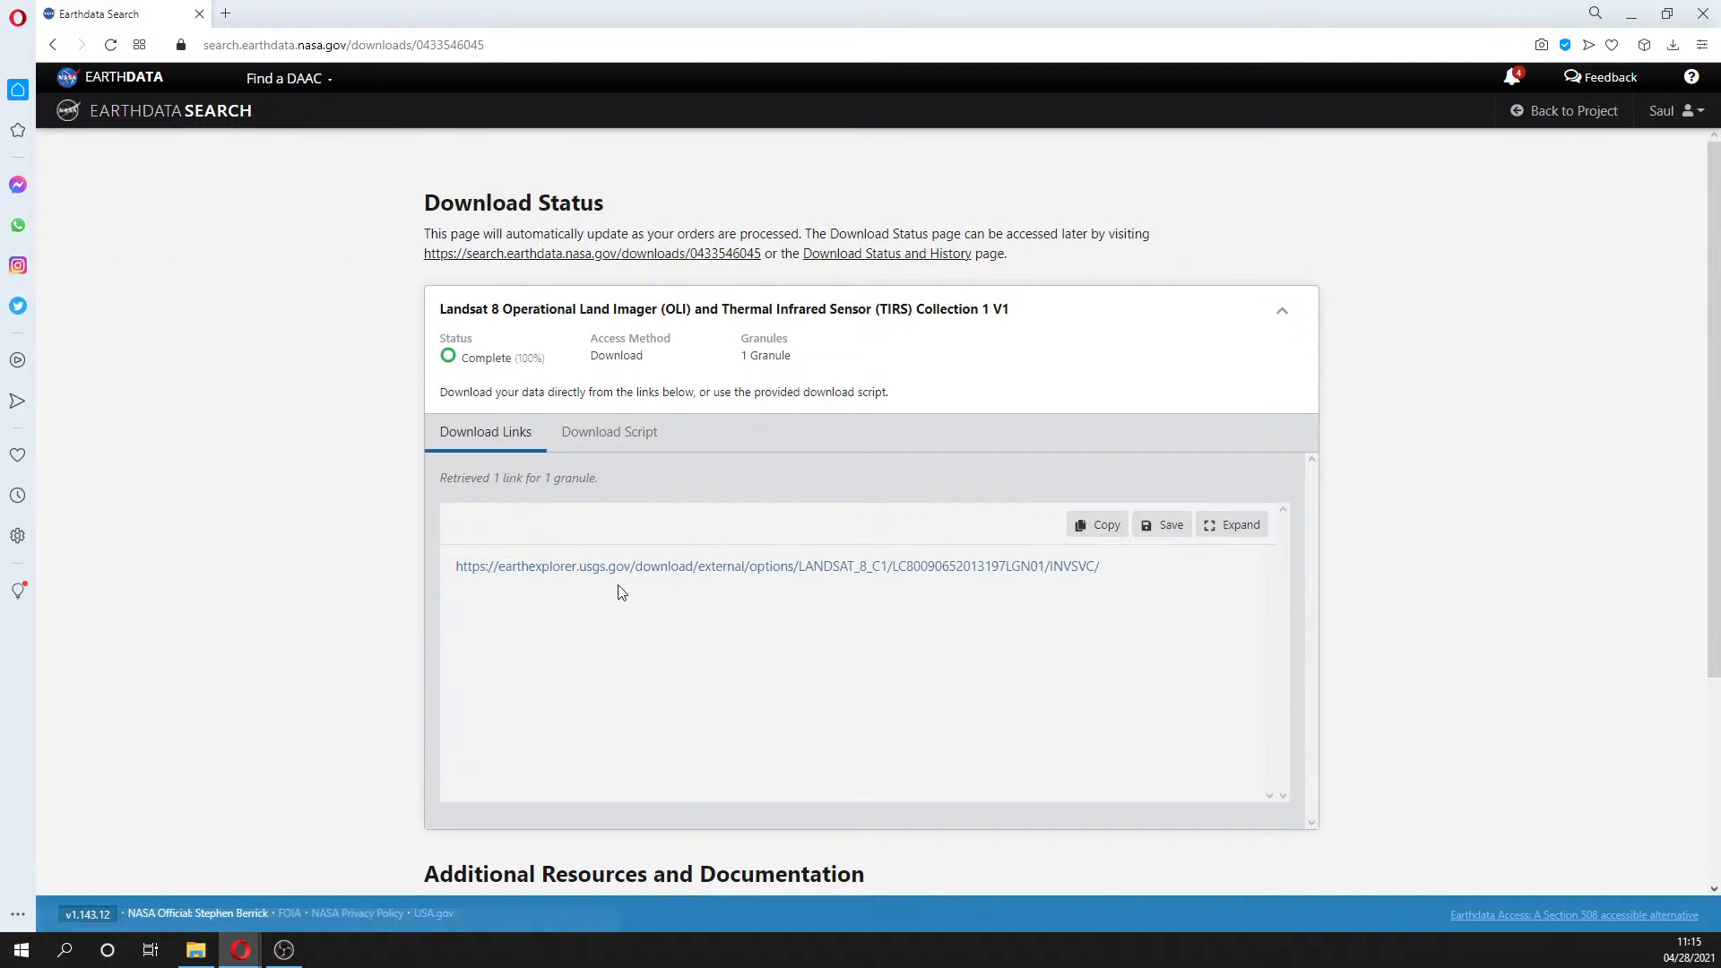
- Follow the granule's earthexplorer.usgs.gov download link to the USGS sign-in page
{"action": "scroll", "coordinate": [618, 587], "scroll_direction": "down", "scroll_amount": 1}
{"action": "scroll", "coordinate": [622, 589], "scroll_direction": "down", "scroll_amount": 2}
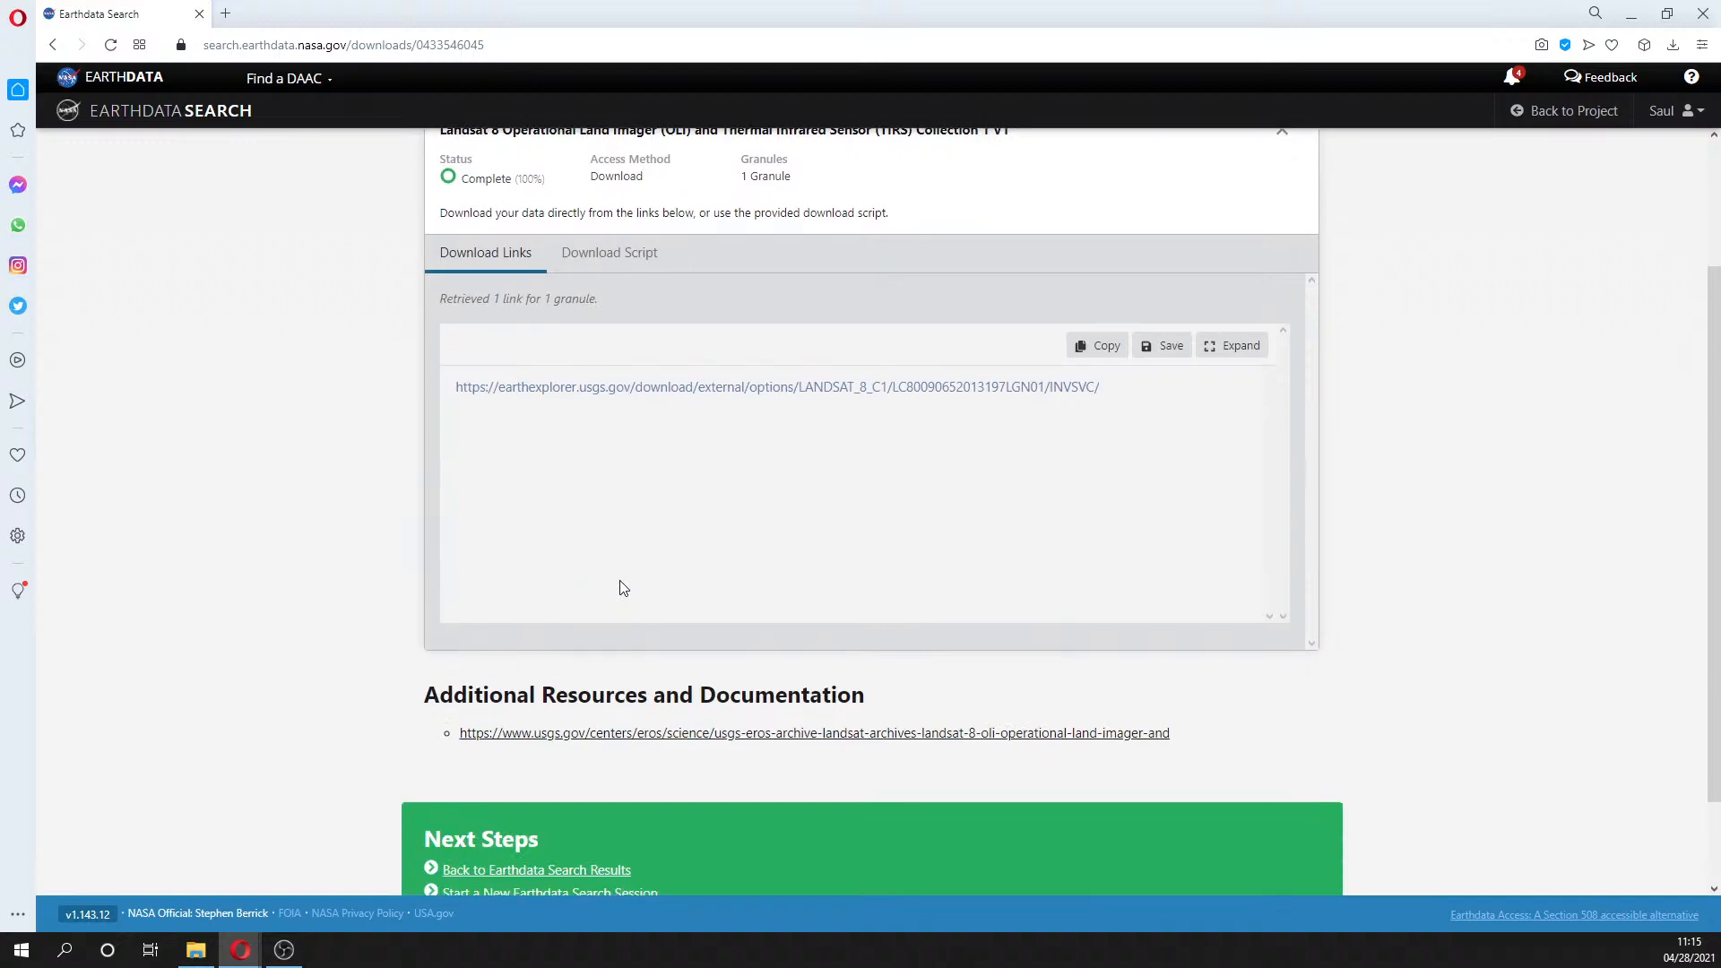
{"action": "scroll", "coordinate": [622, 589], "scroll_direction": "up", "scroll_amount": 2}
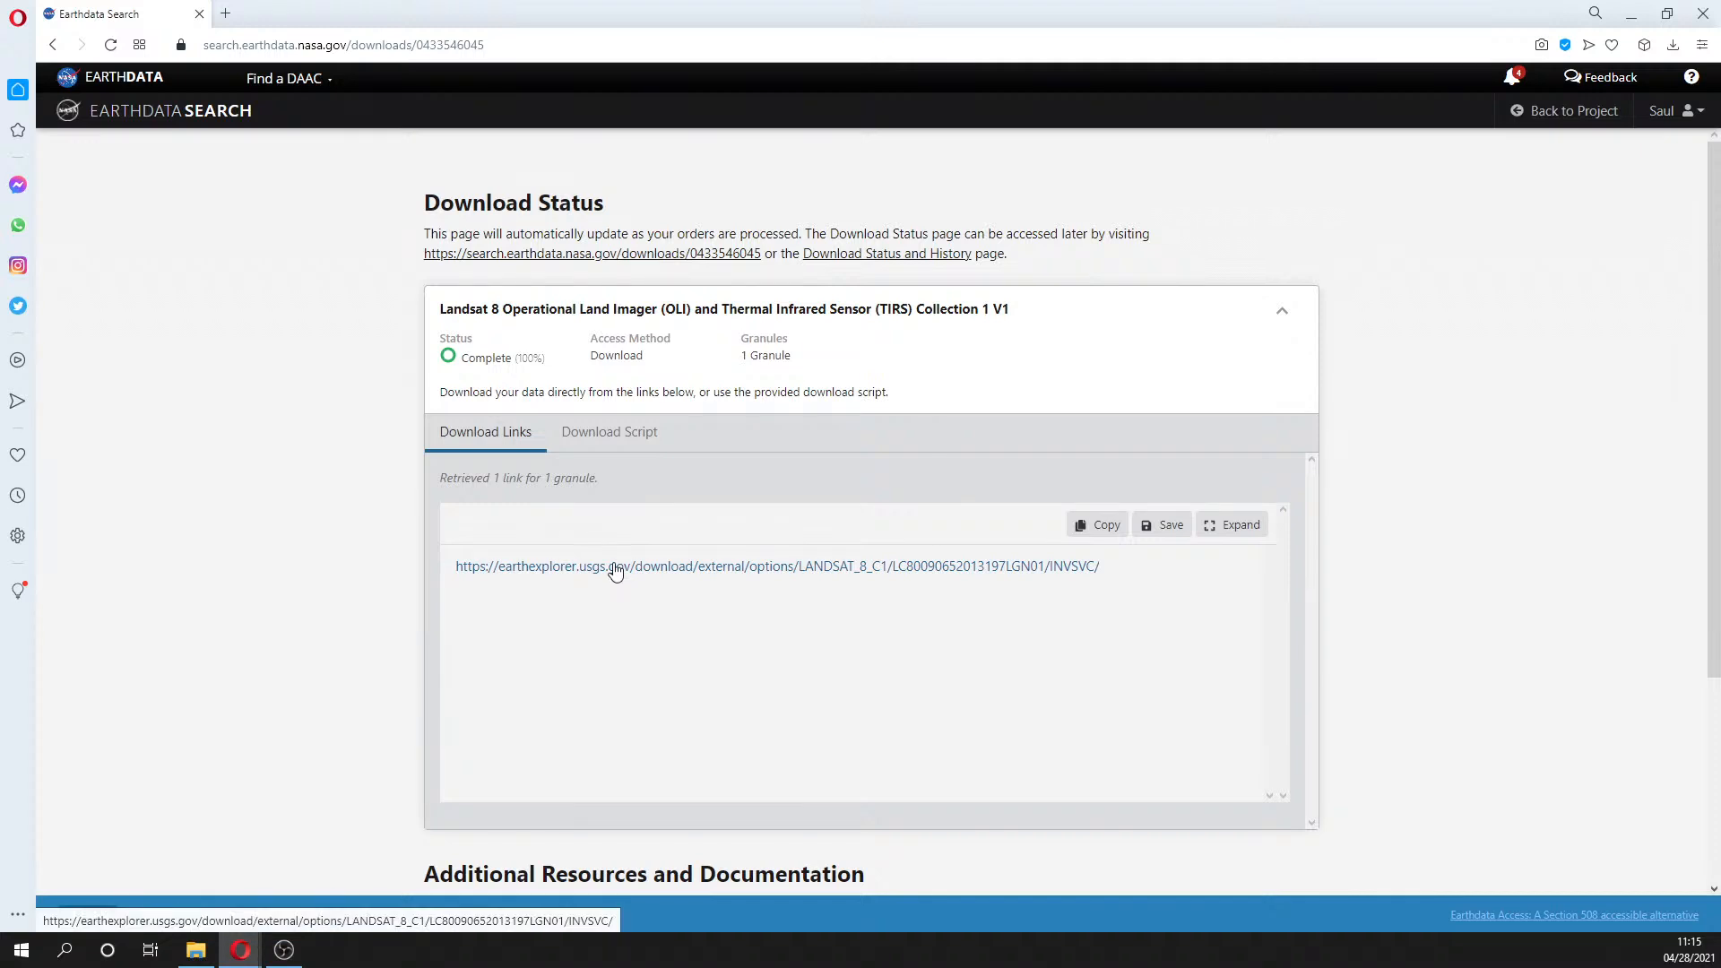
{"action": "left_click", "coordinate": [615, 568]}
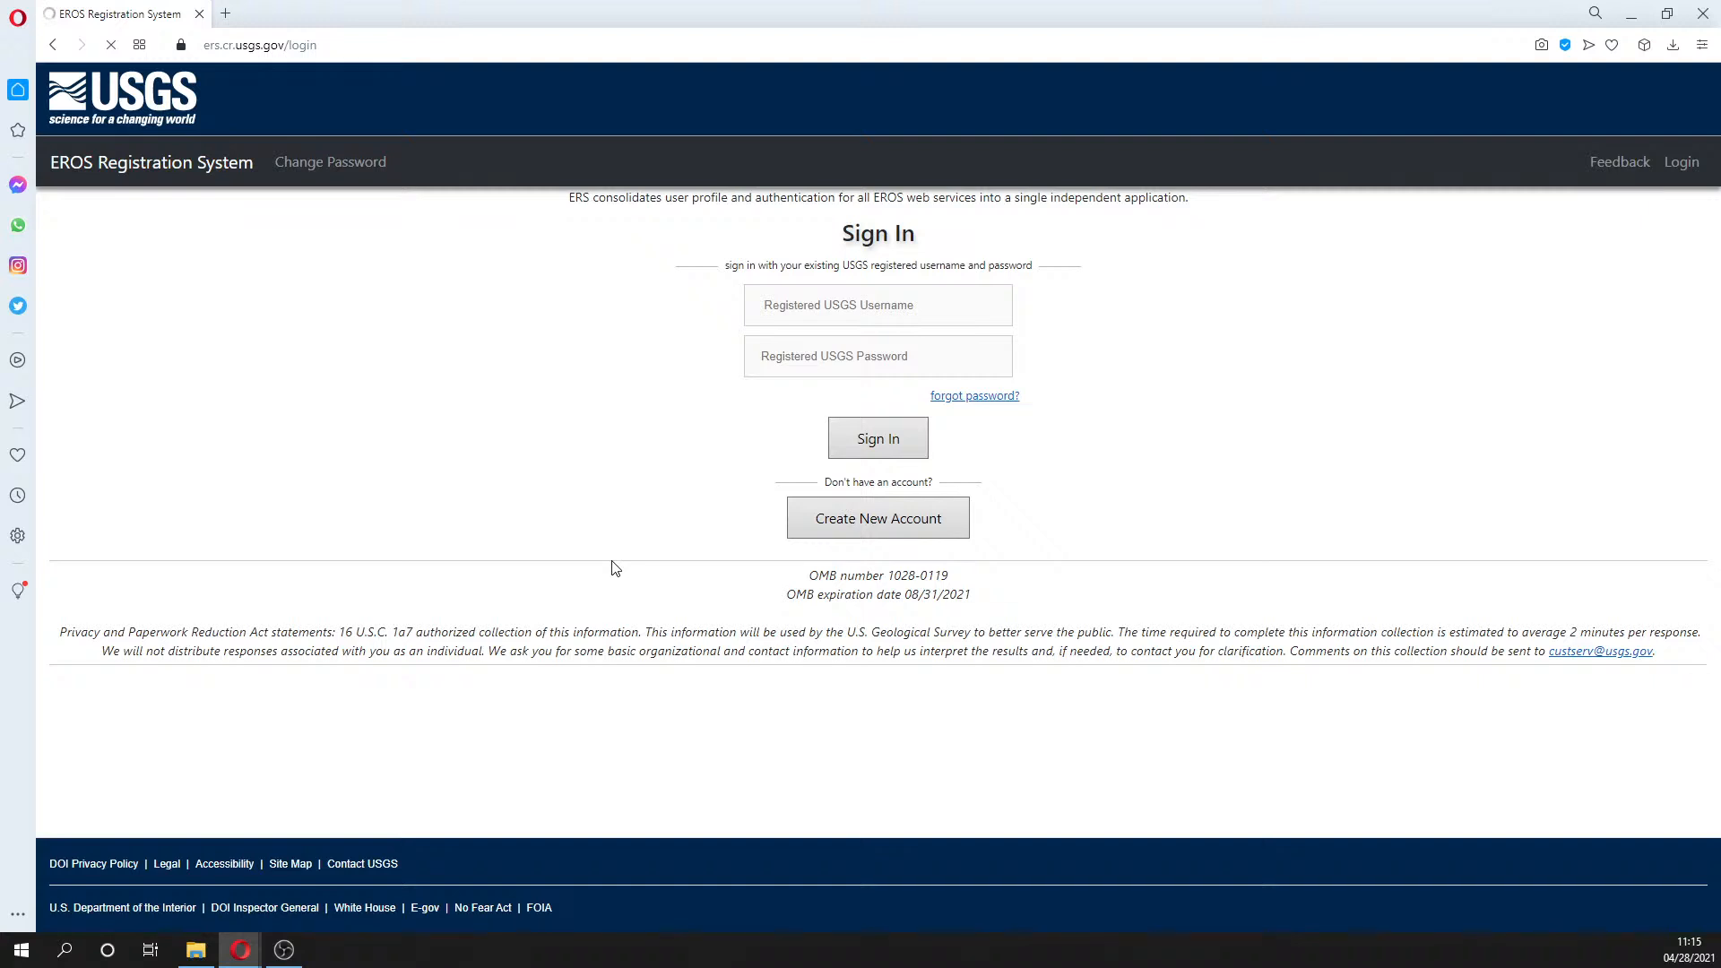
- Dismiss the username autofill suggestions and hide the Opera window with the sign-in page
{"action": "left_click", "coordinate": [878, 303]}
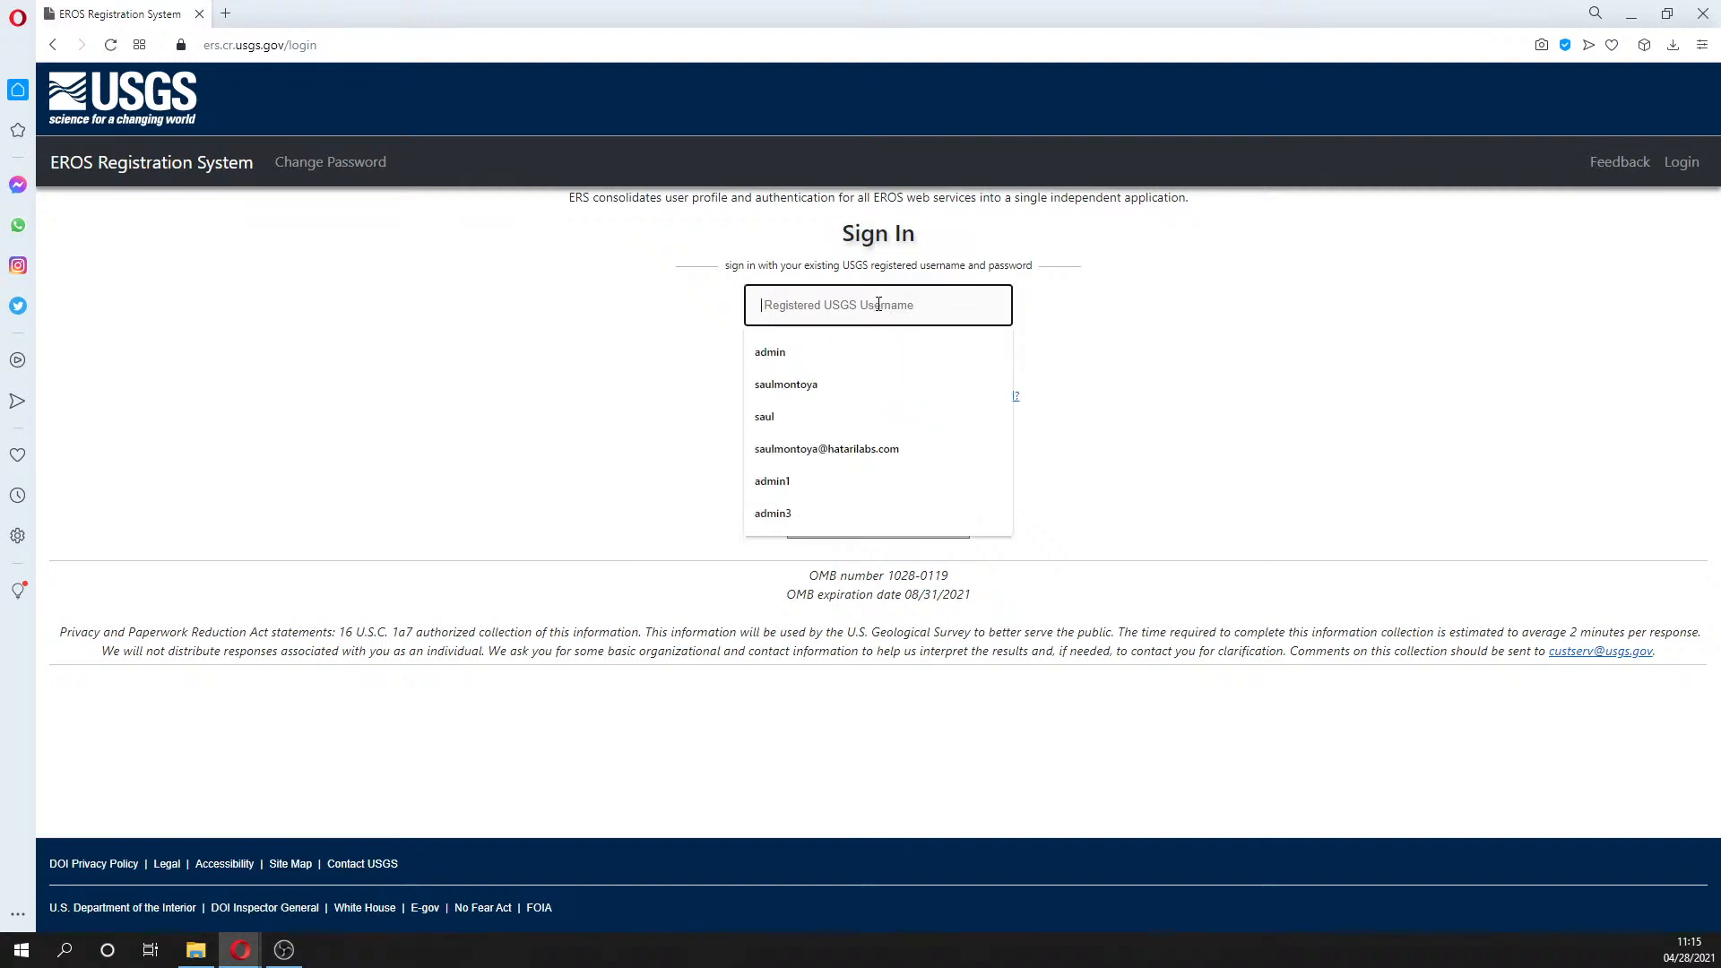
{"action": "left_click", "coordinate": [1347, 366]}
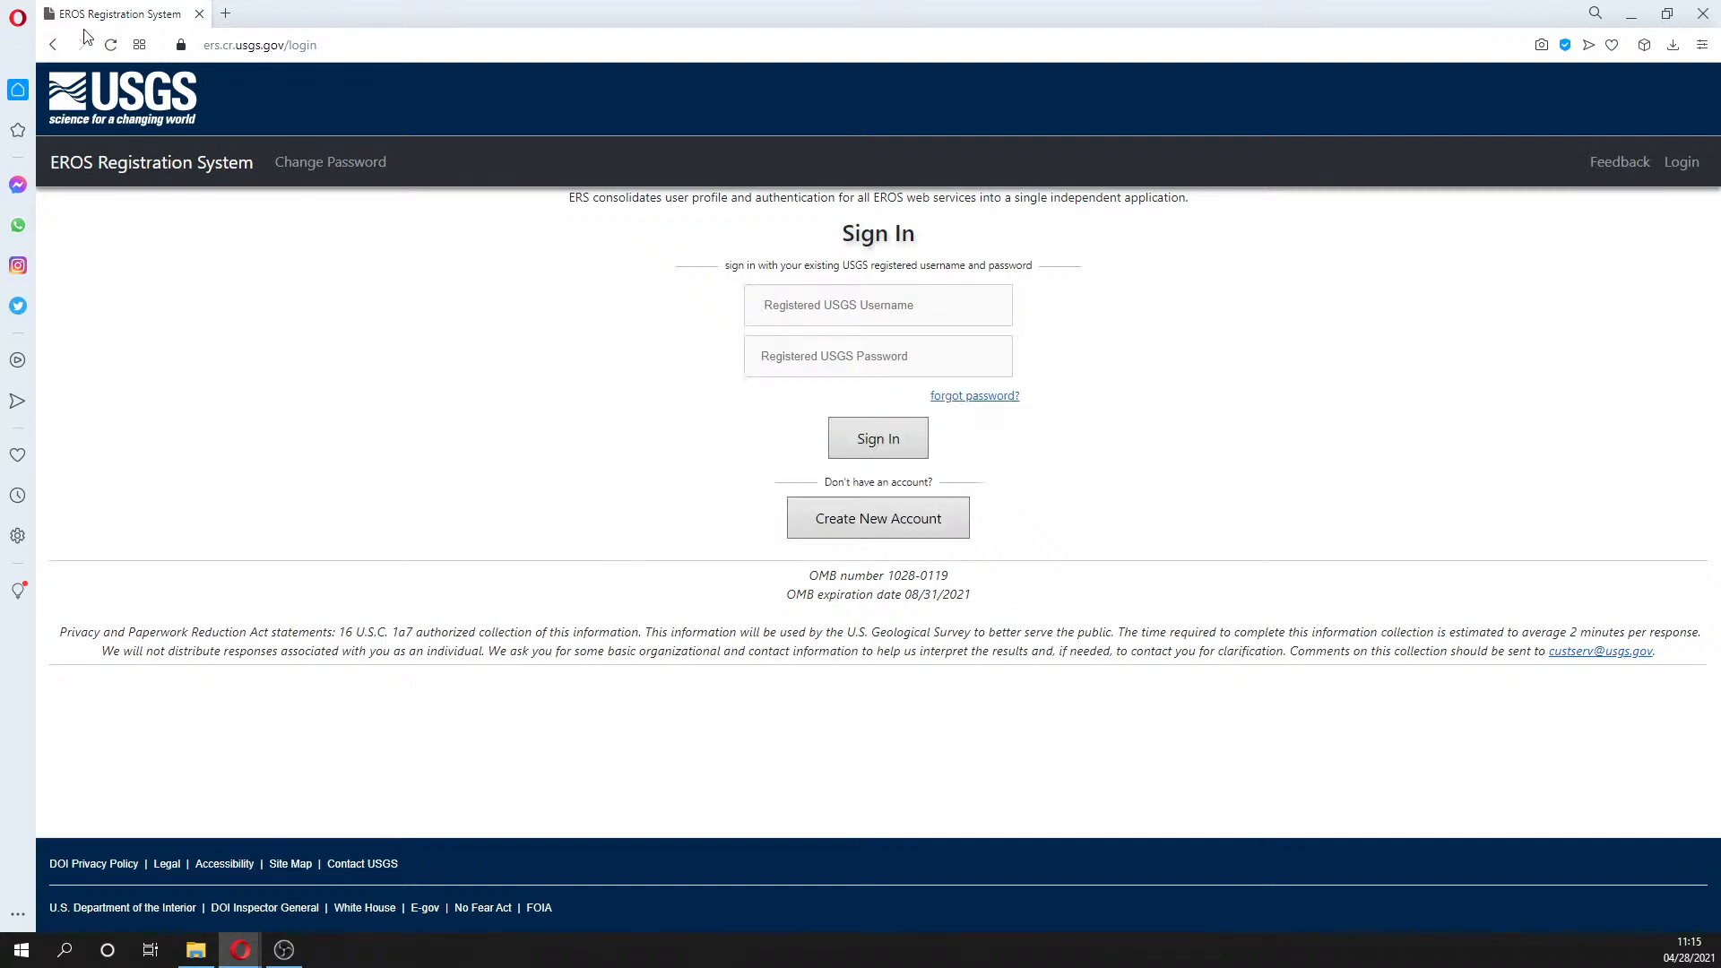
{"action": "key", "text": "ctrl+shift+n"}
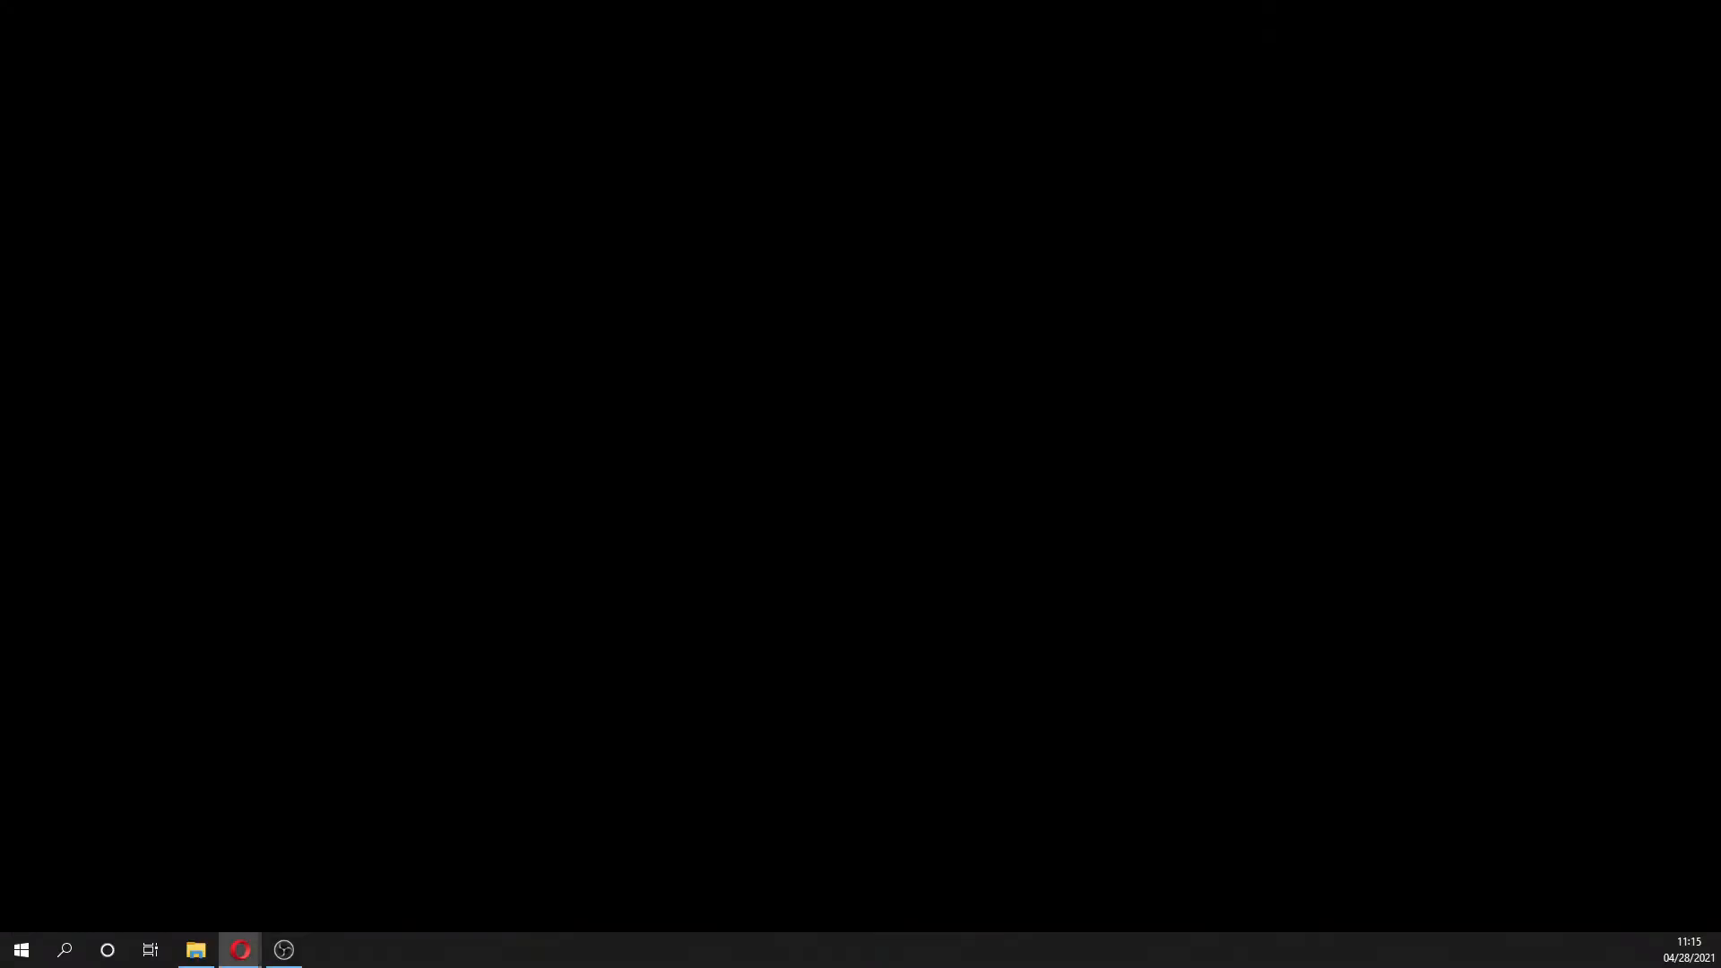
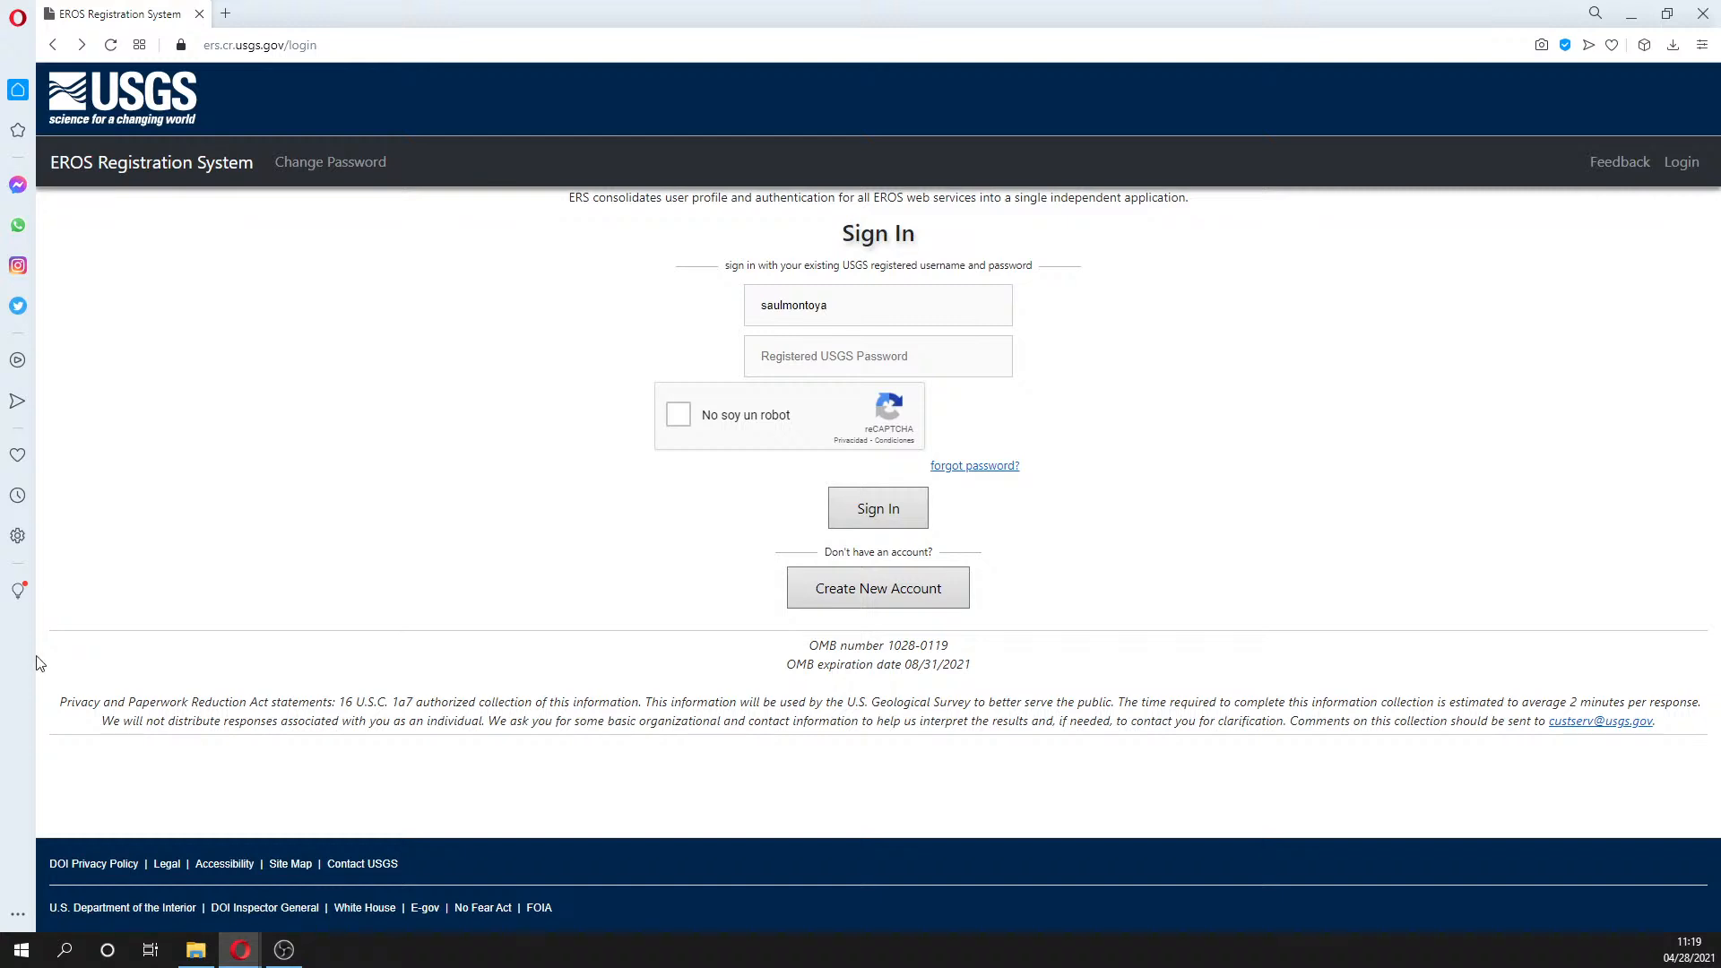
- Load the Earthdata Search granule page in a new tab and close the EROS sign-in tab
{"action": "left_click_drag", "start_coordinate": [339, 44], "coordinate": [156, 40]}
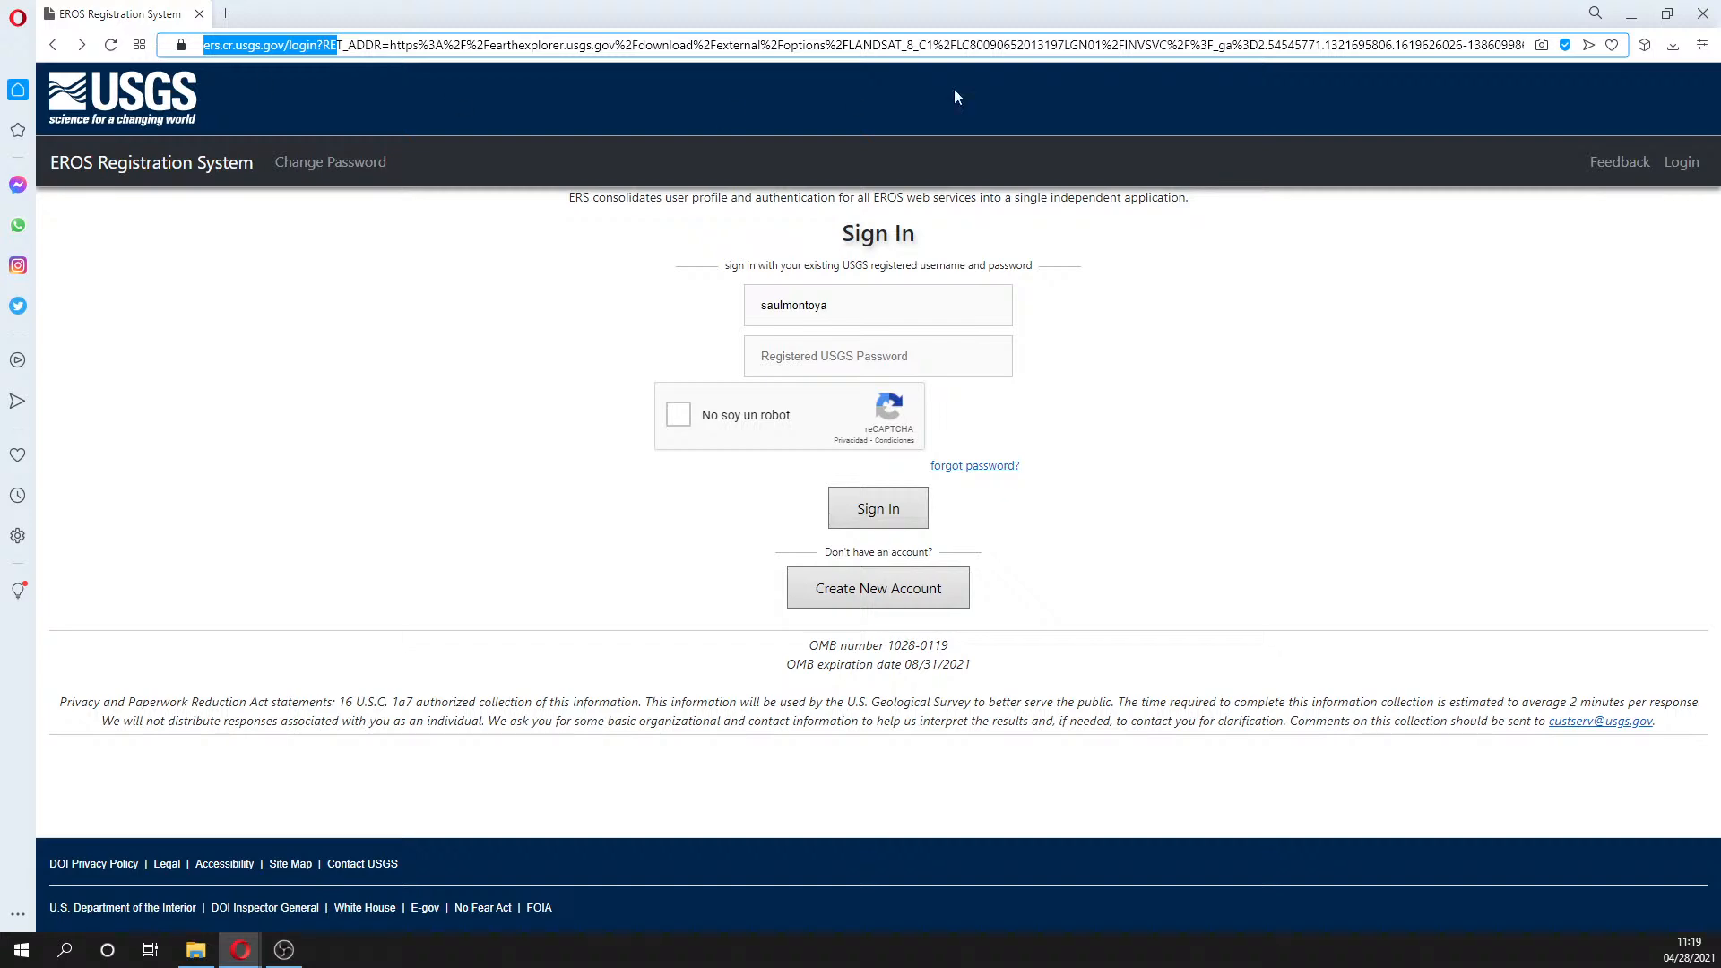
{"action": "key", "text": "Return"}
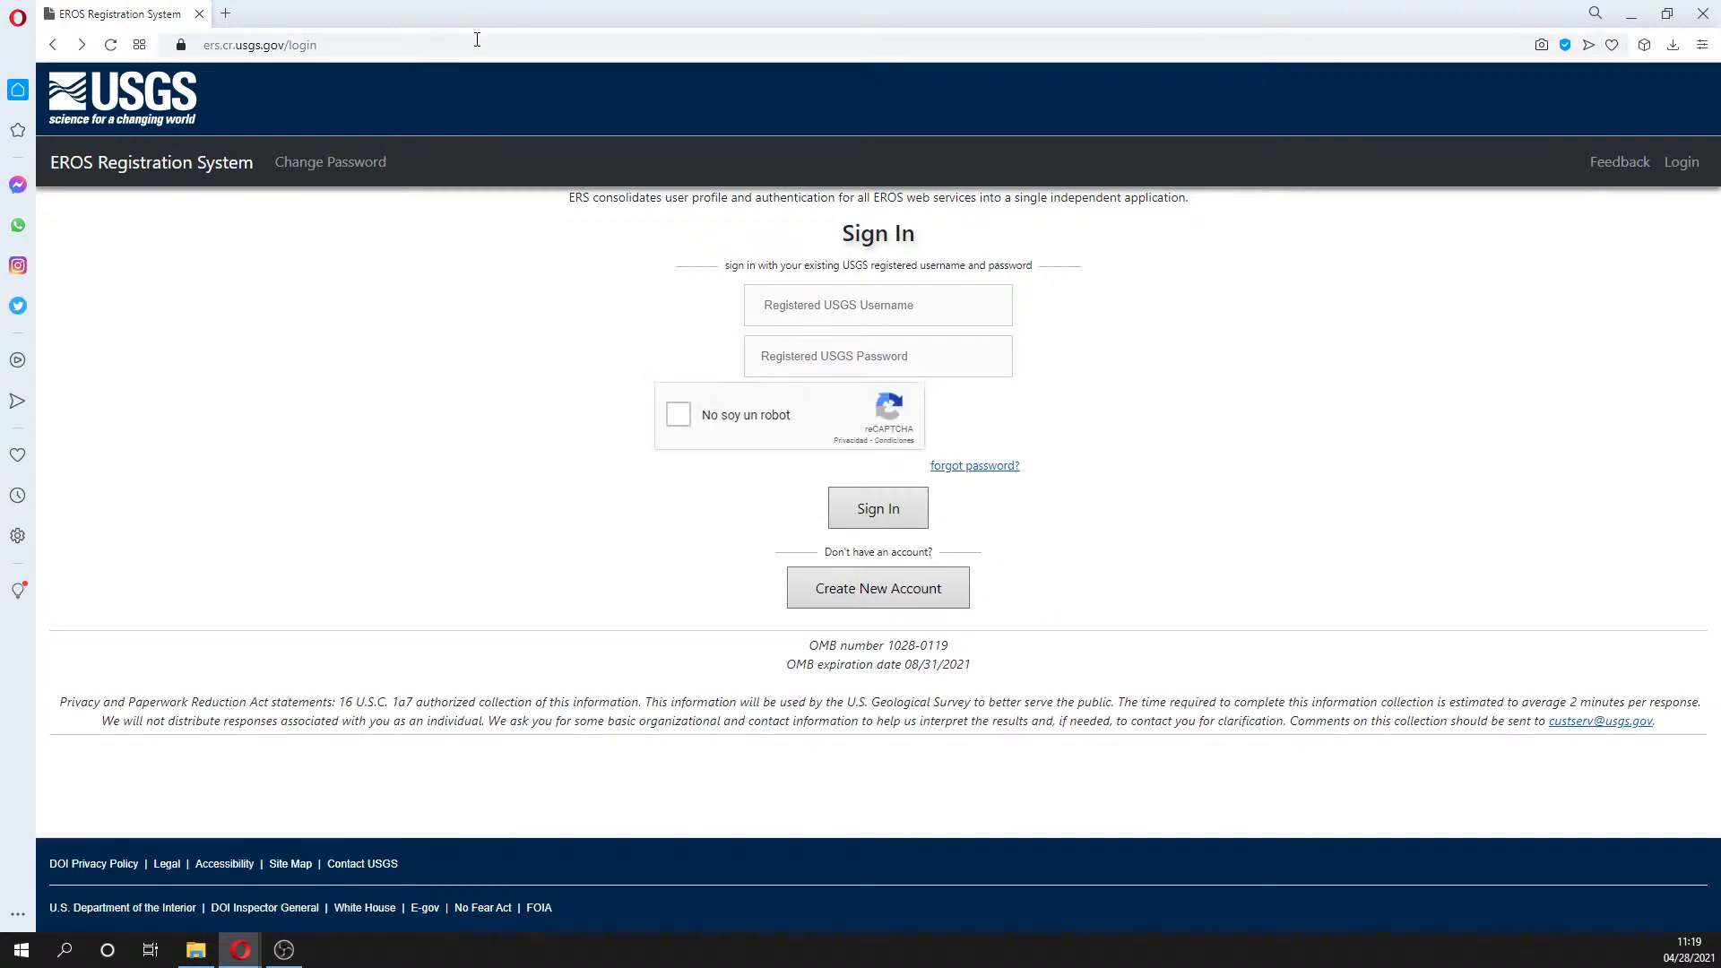
{"action": "left_click_drag", "start_coordinate": [477, 45], "coordinate": [304, 25]}
{"action": "left_click", "coordinate": [230, 15]}
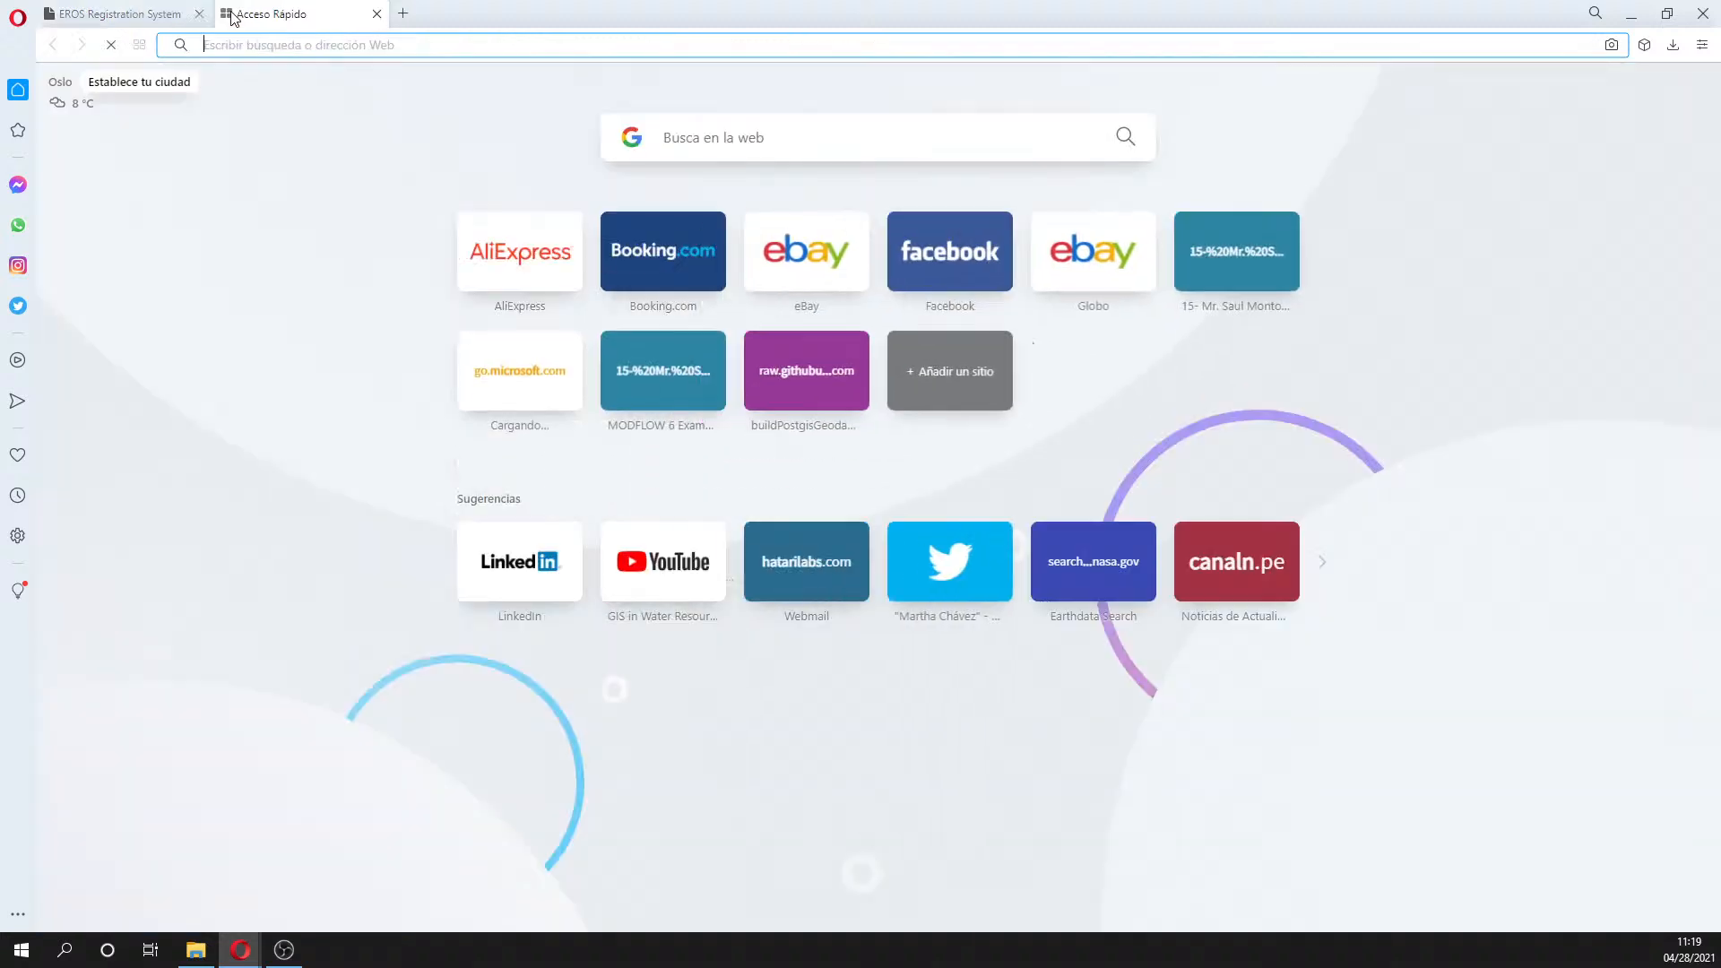
{"action": "key", "text": "ctrl+v"}
{"action": "key", "text": "Return"}
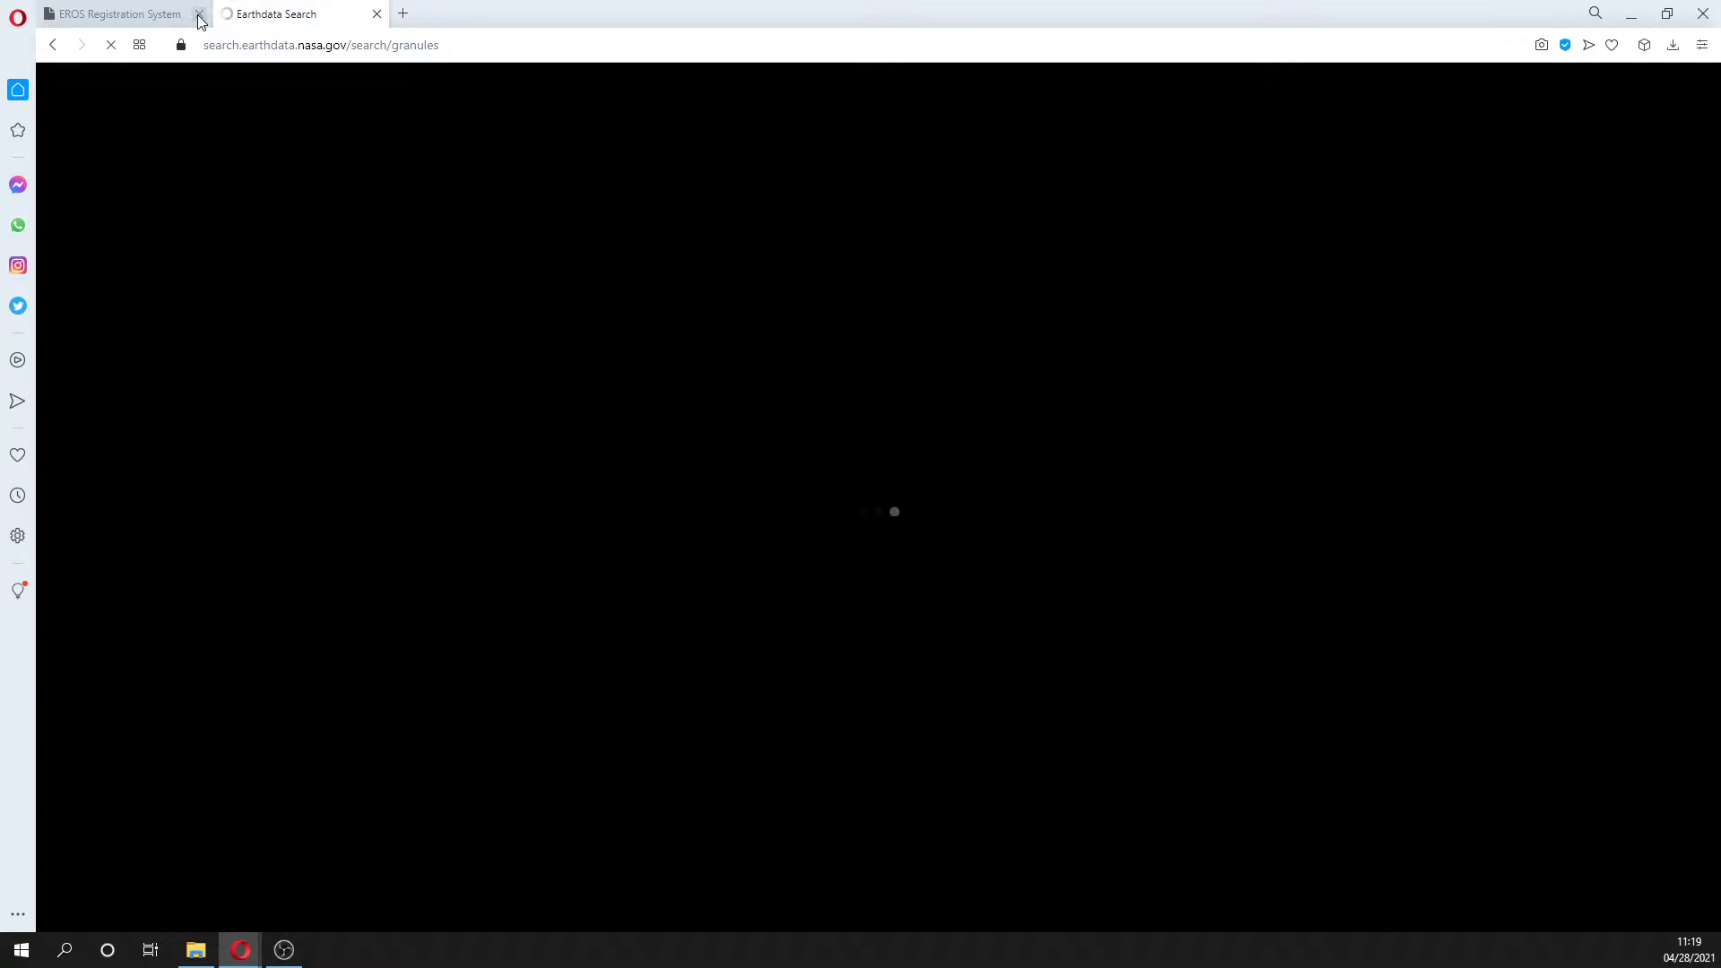
{"action": "left_click", "coordinate": [198, 14]}
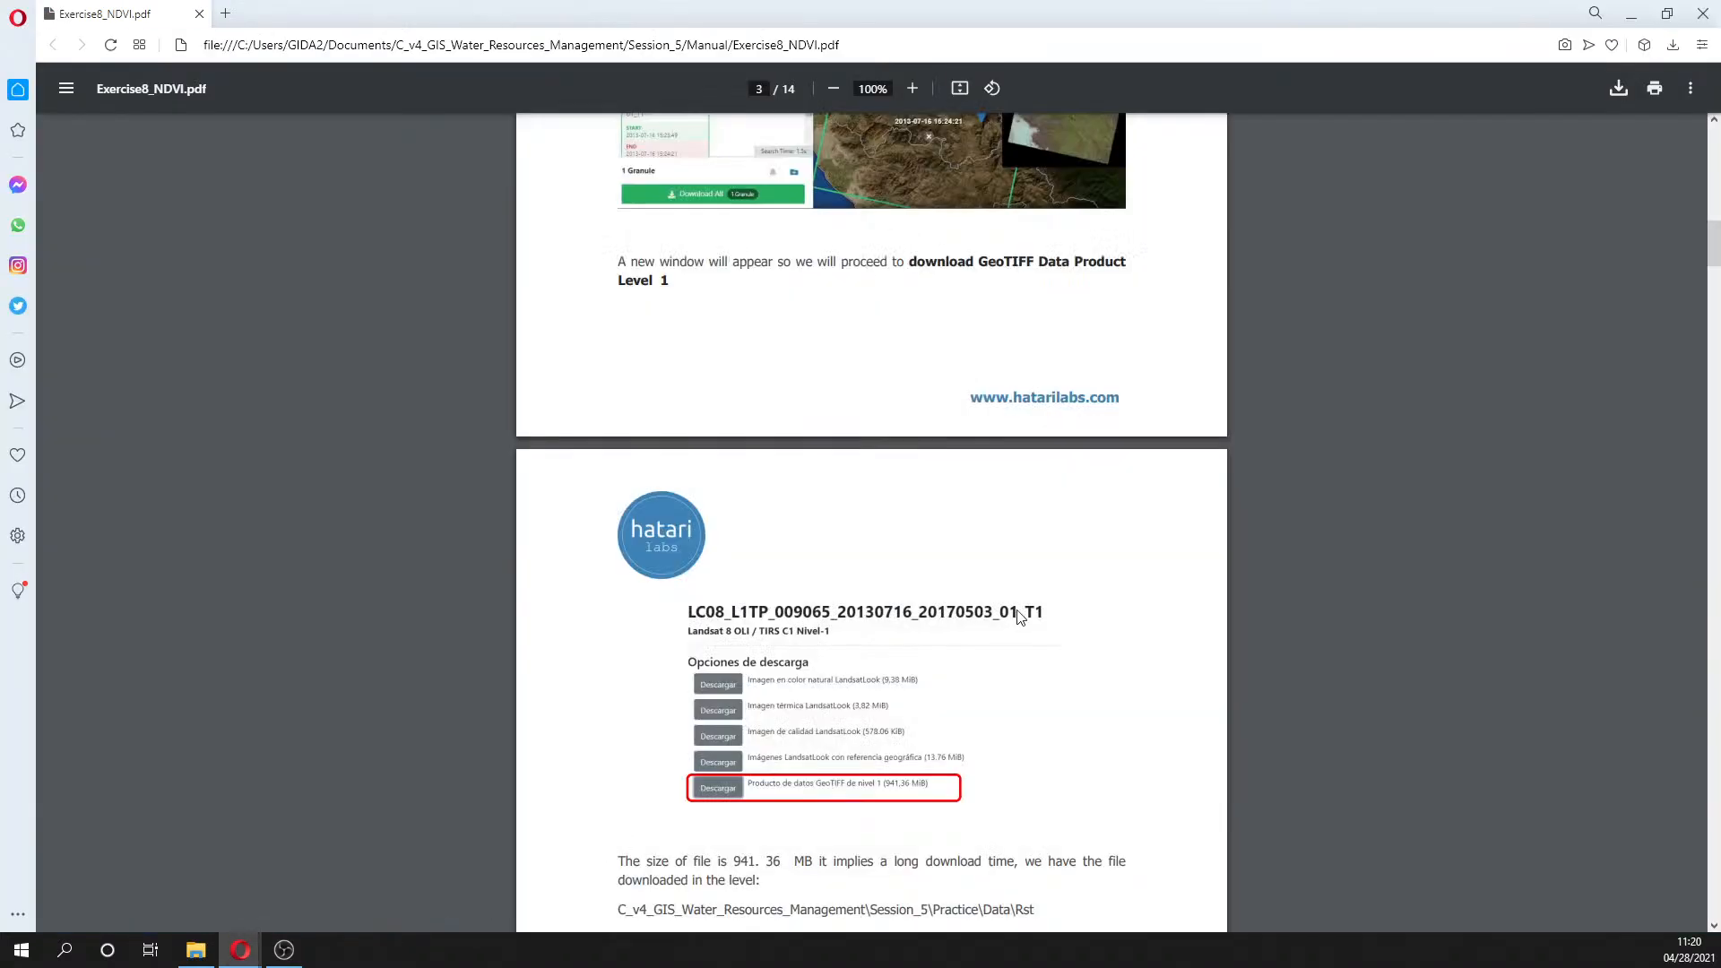
- Scroll the exercise PDF to the GeoTIFF Level 1 download option and Landsat 7/8 band table
{"action": "scroll", "coordinate": [940, 682], "scroll_direction": "down", "scroll_amount": 2}
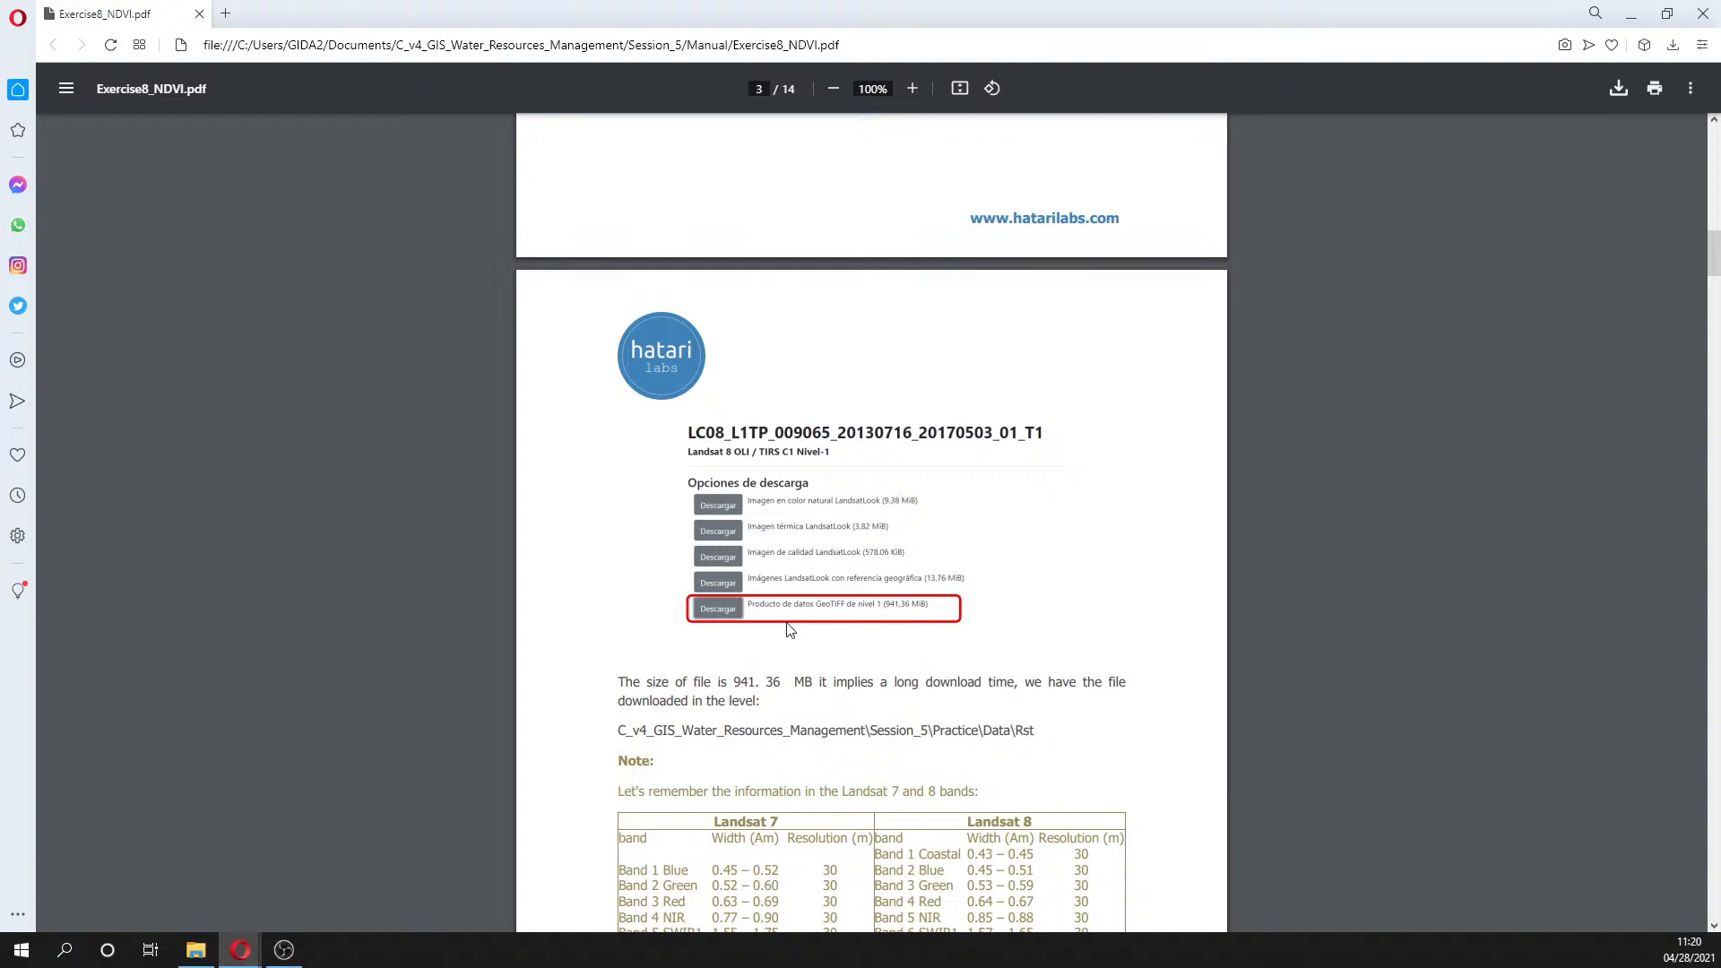
{"action": "scroll", "coordinate": [851, 645], "scroll_direction": "down", "scroll_amount": 2}
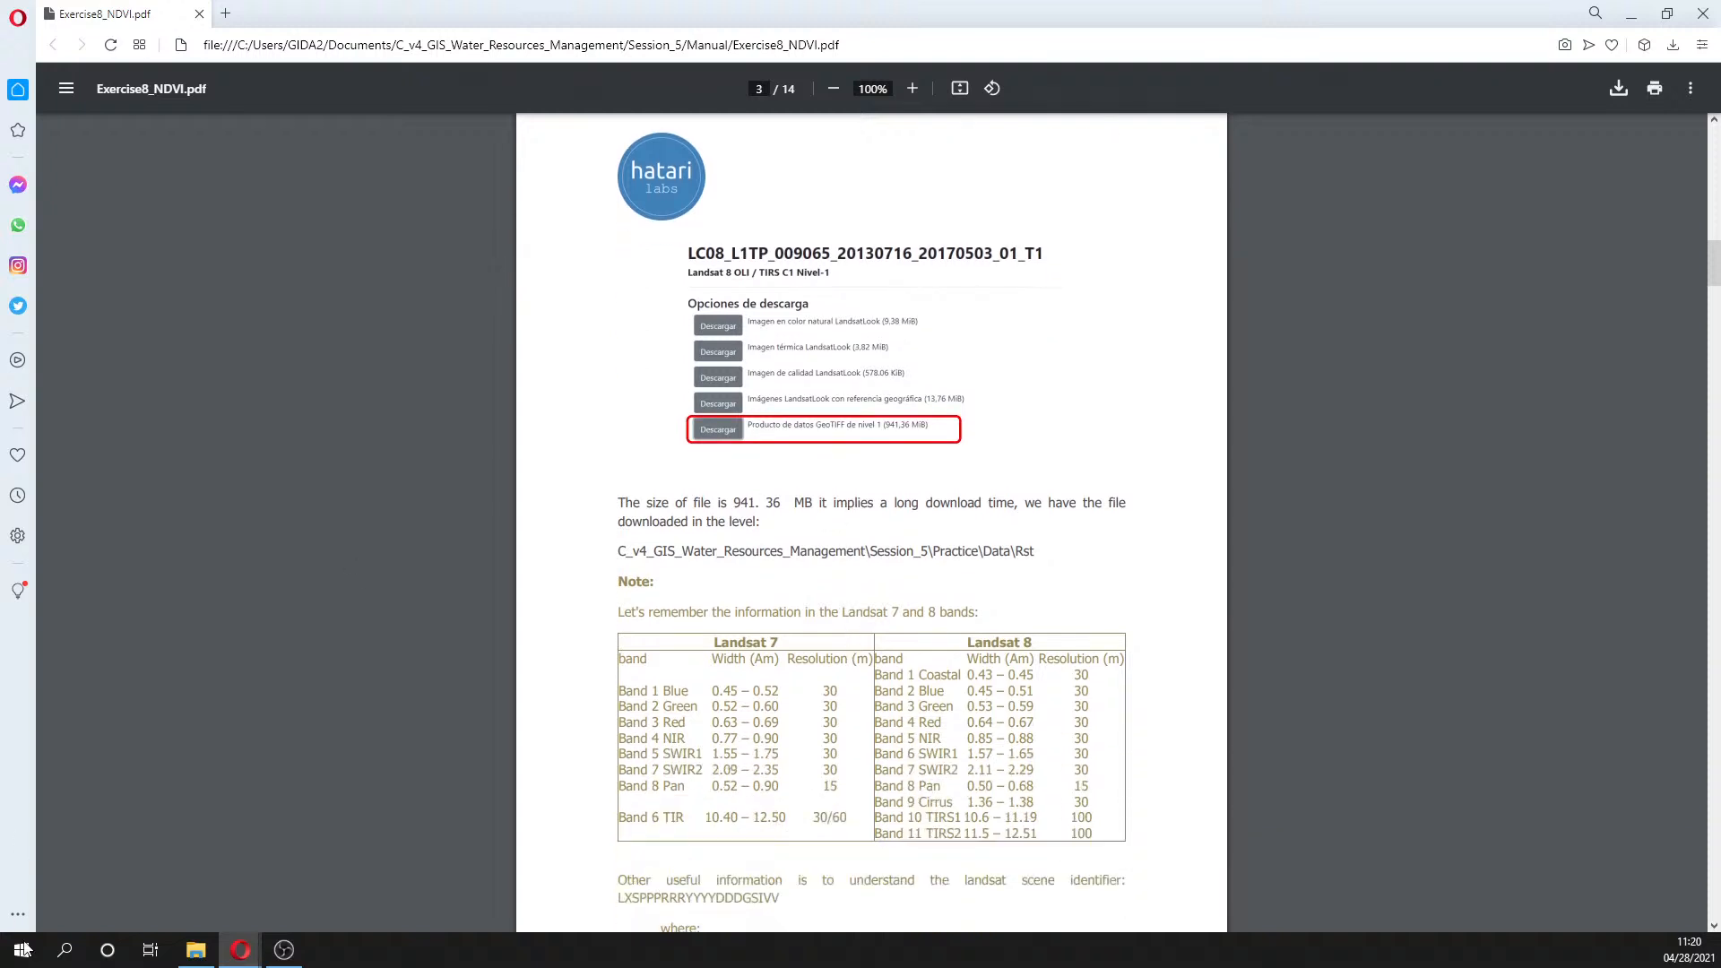
- Browse to Documentos\C_v4_GIS_Water_Resources_Management\Session_5\Practice\Data\Rst and widen Nombre to show the LC08 .tar name
{"action": "left_click", "coordinate": [201, 955]}
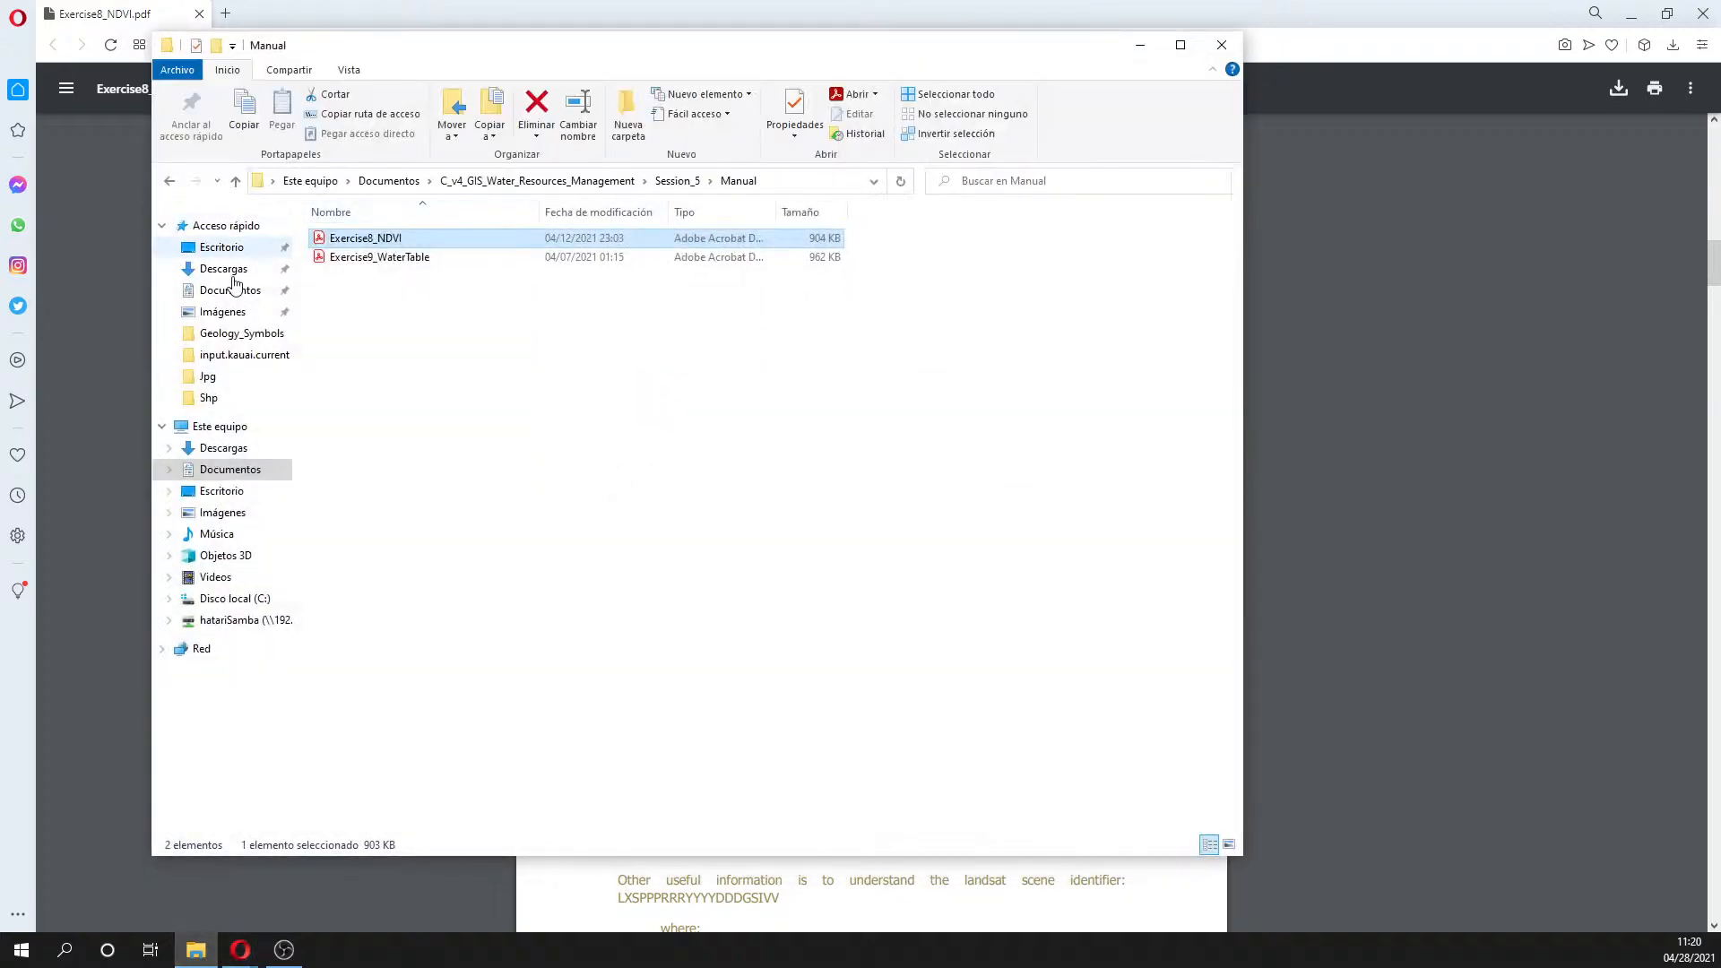
{"action": "left_click", "coordinate": [247, 451]}
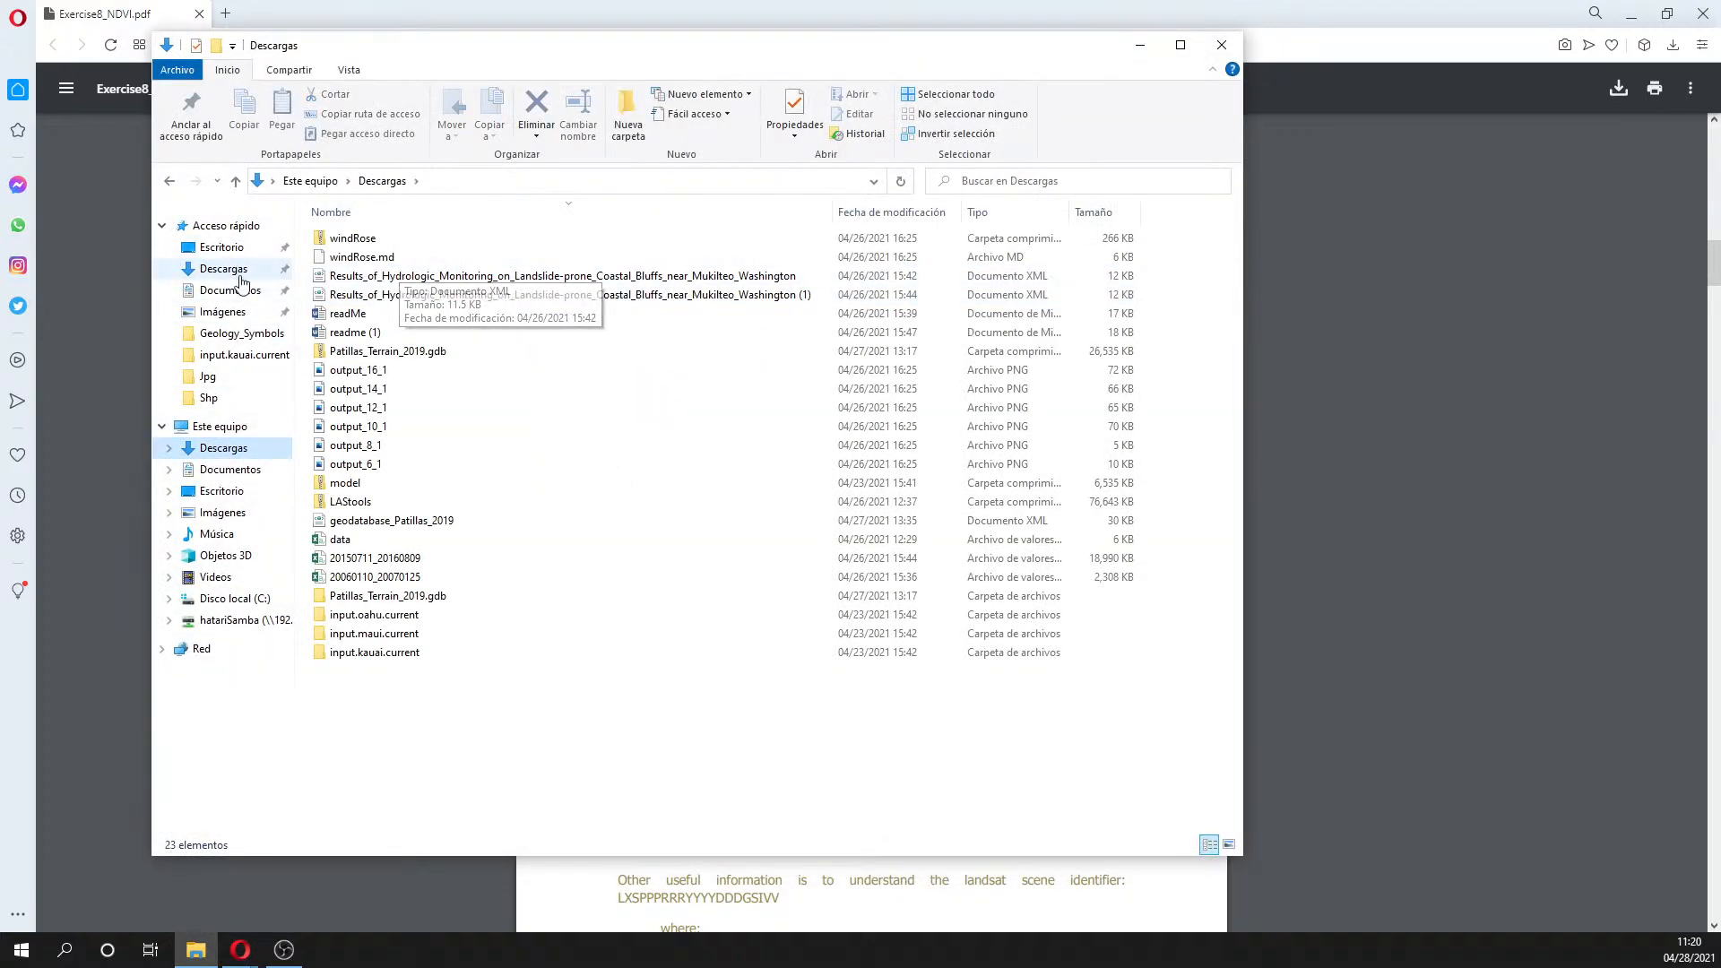
{"action": "left_click", "coordinate": [242, 296]}
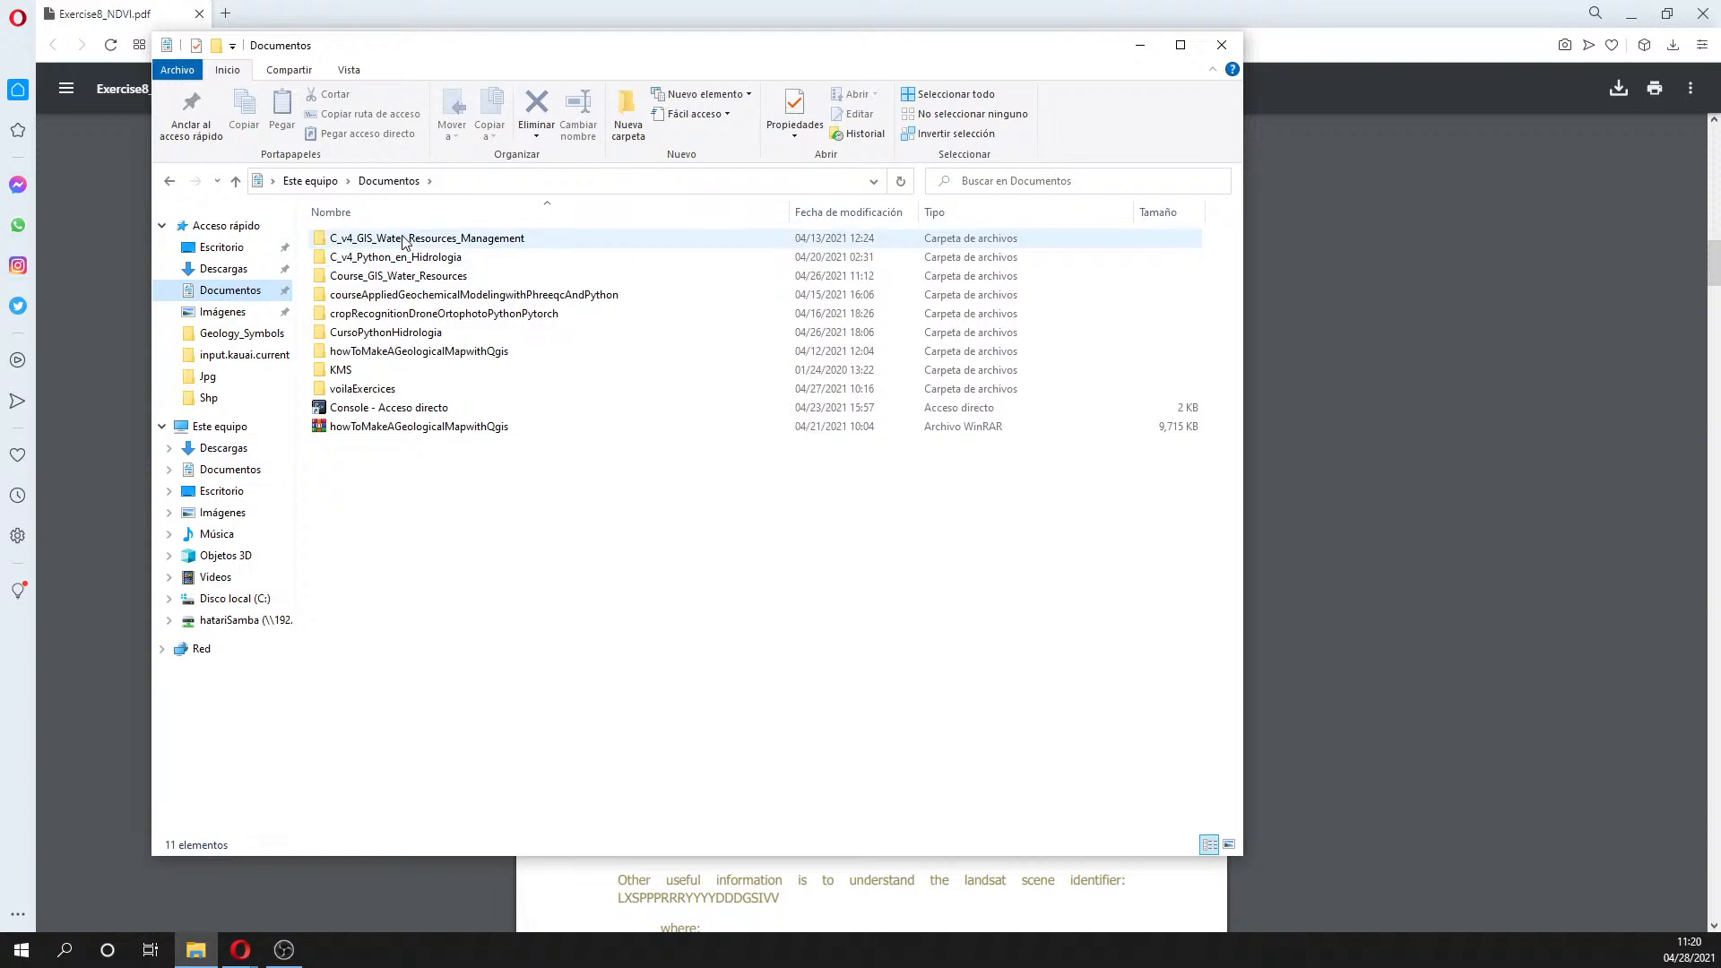
{"action": "double_click", "coordinate": [403, 238]}
{"action": "double_click", "coordinate": [352, 312]}
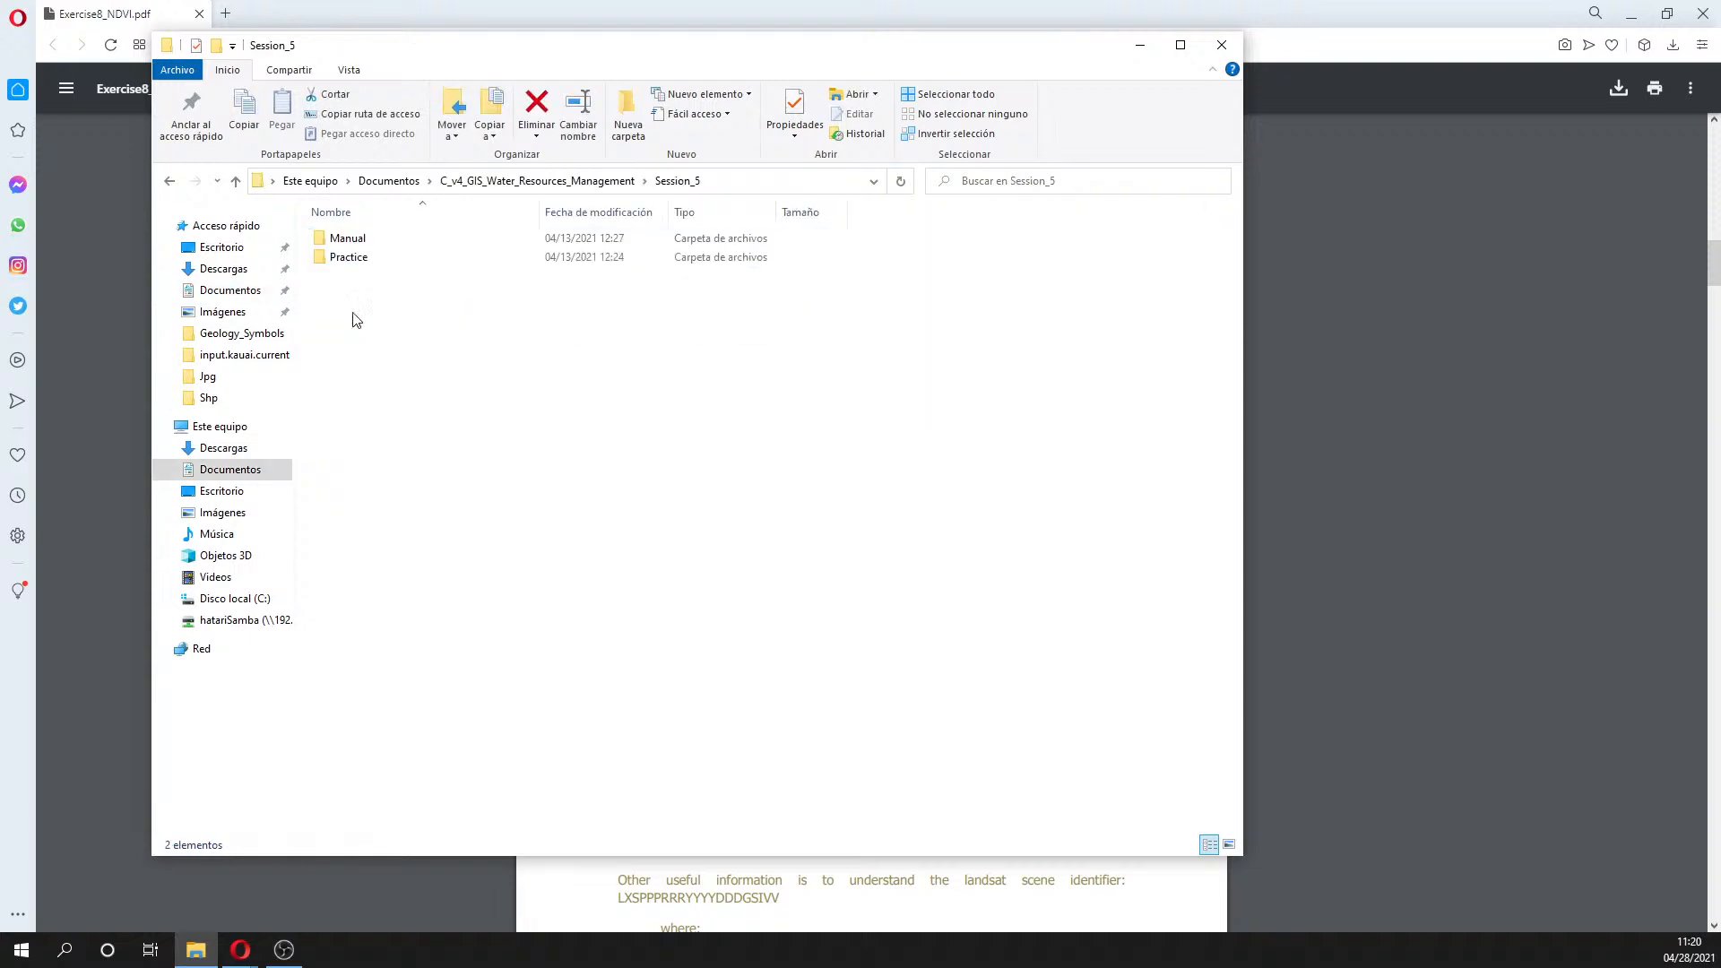
{"action": "double_click", "coordinate": [352, 262]}
{"action": "double_click", "coordinate": [352, 243]}
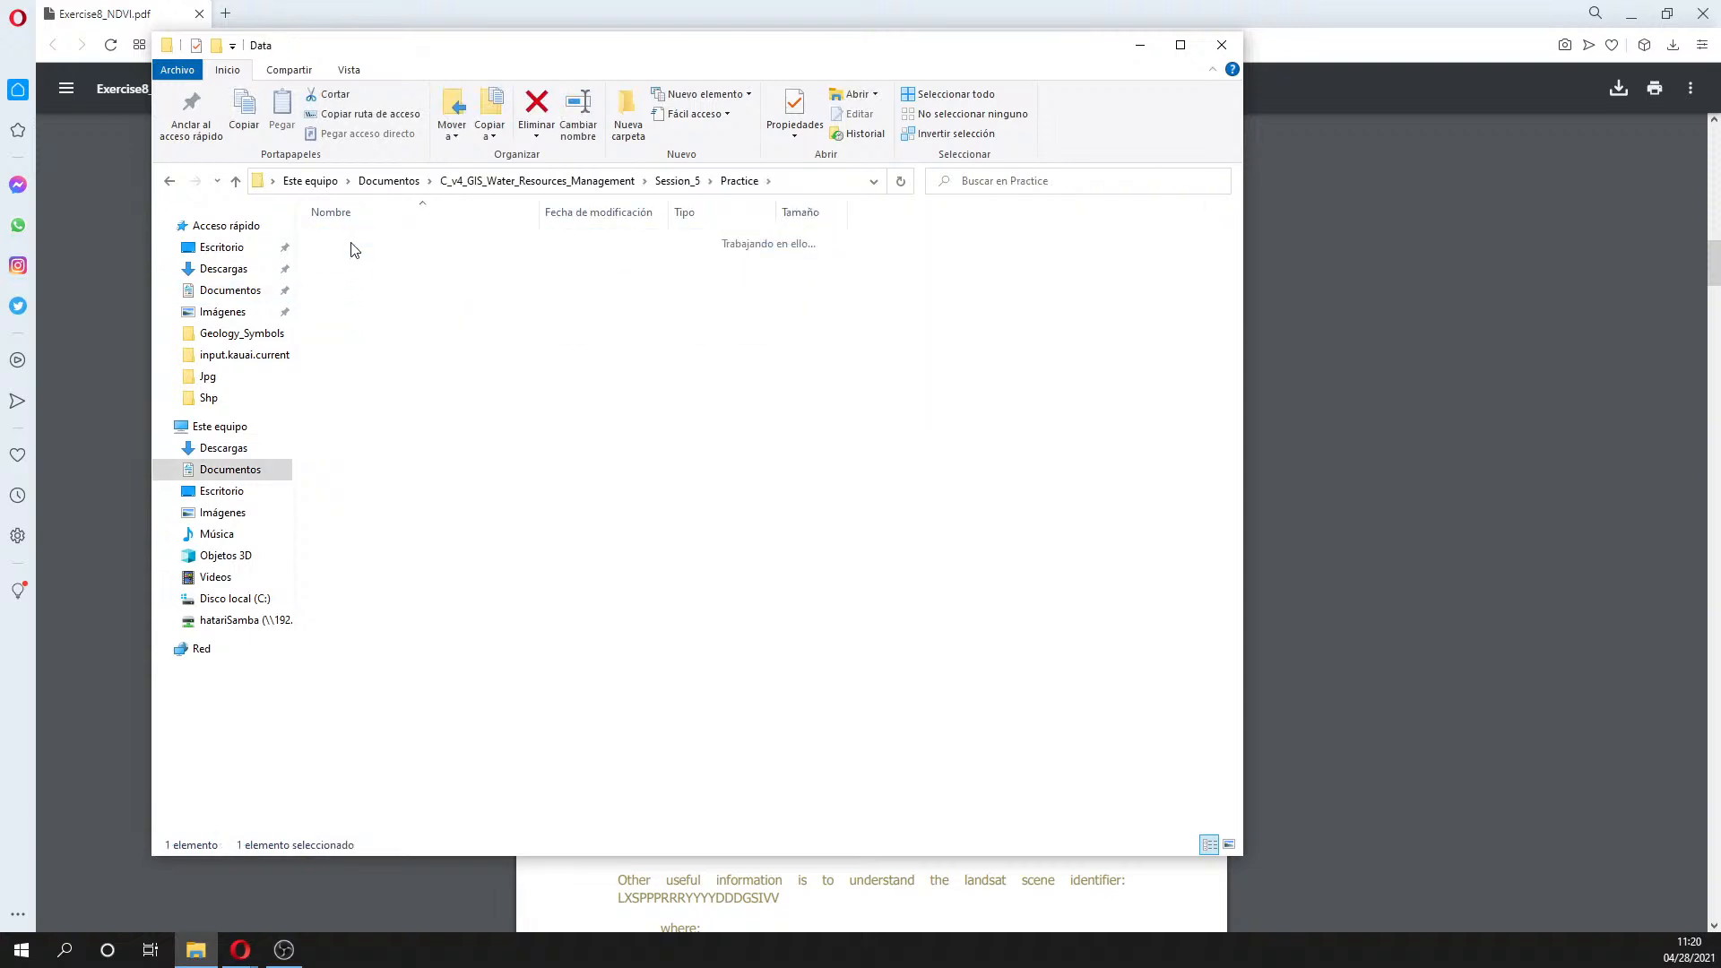
{"action": "double_click", "coordinate": [362, 244]}
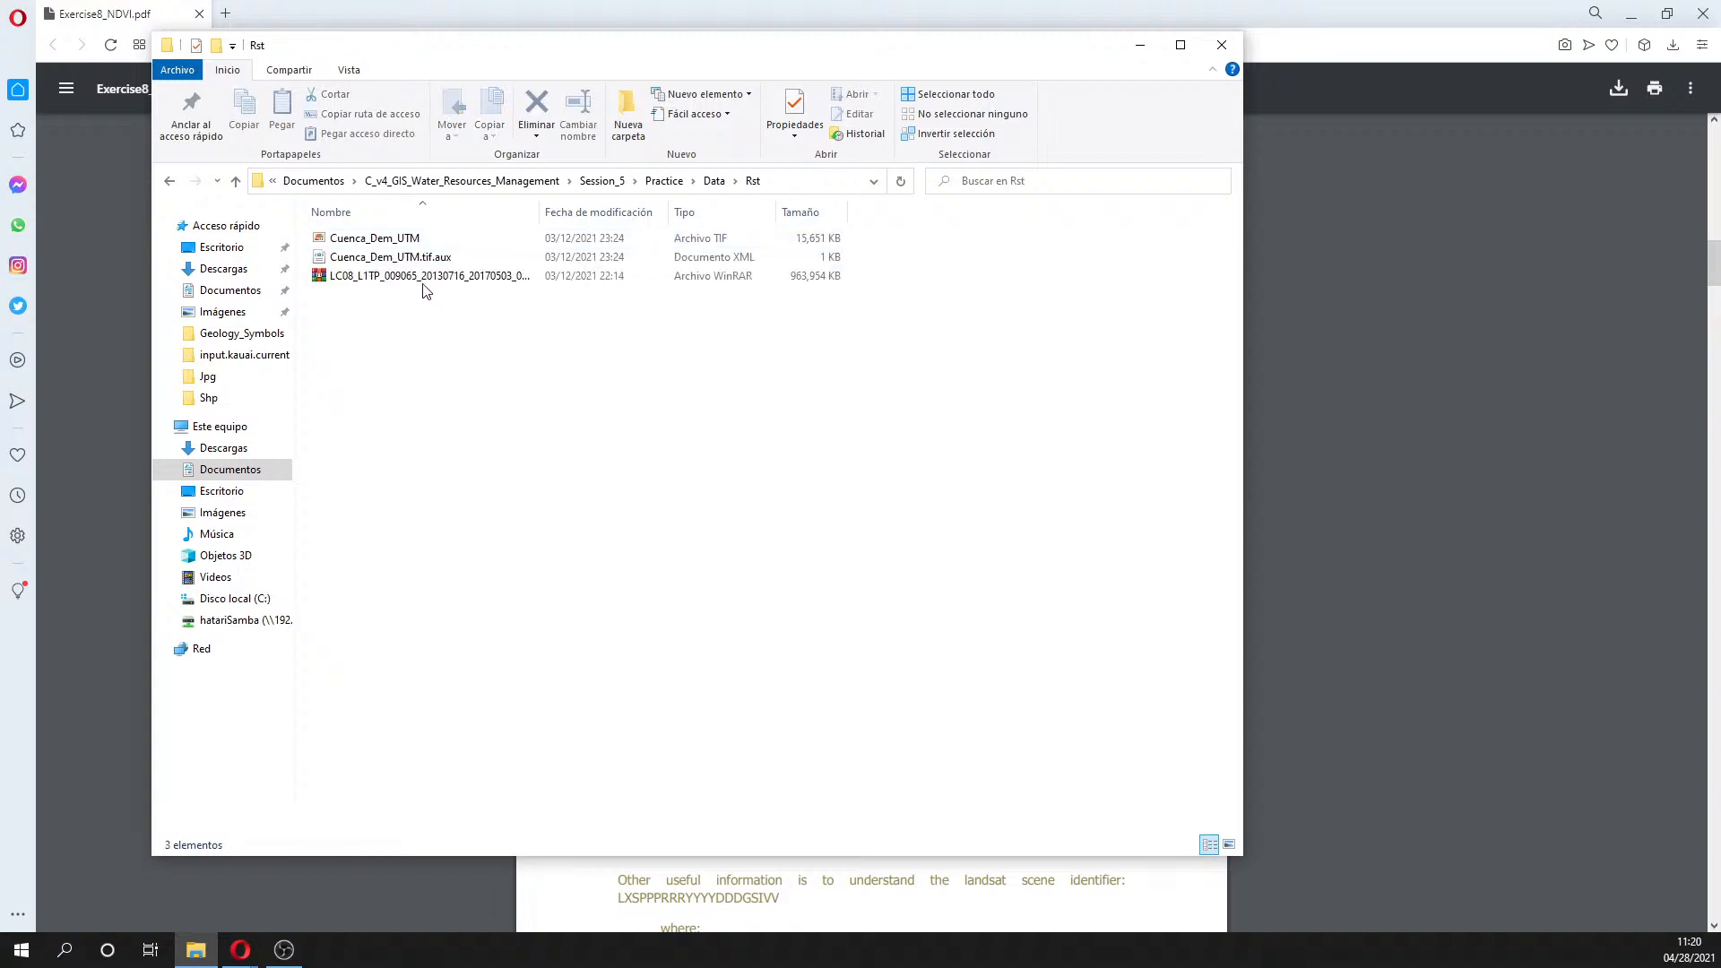
{"action": "left_click", "coordinate": [425, 277]}
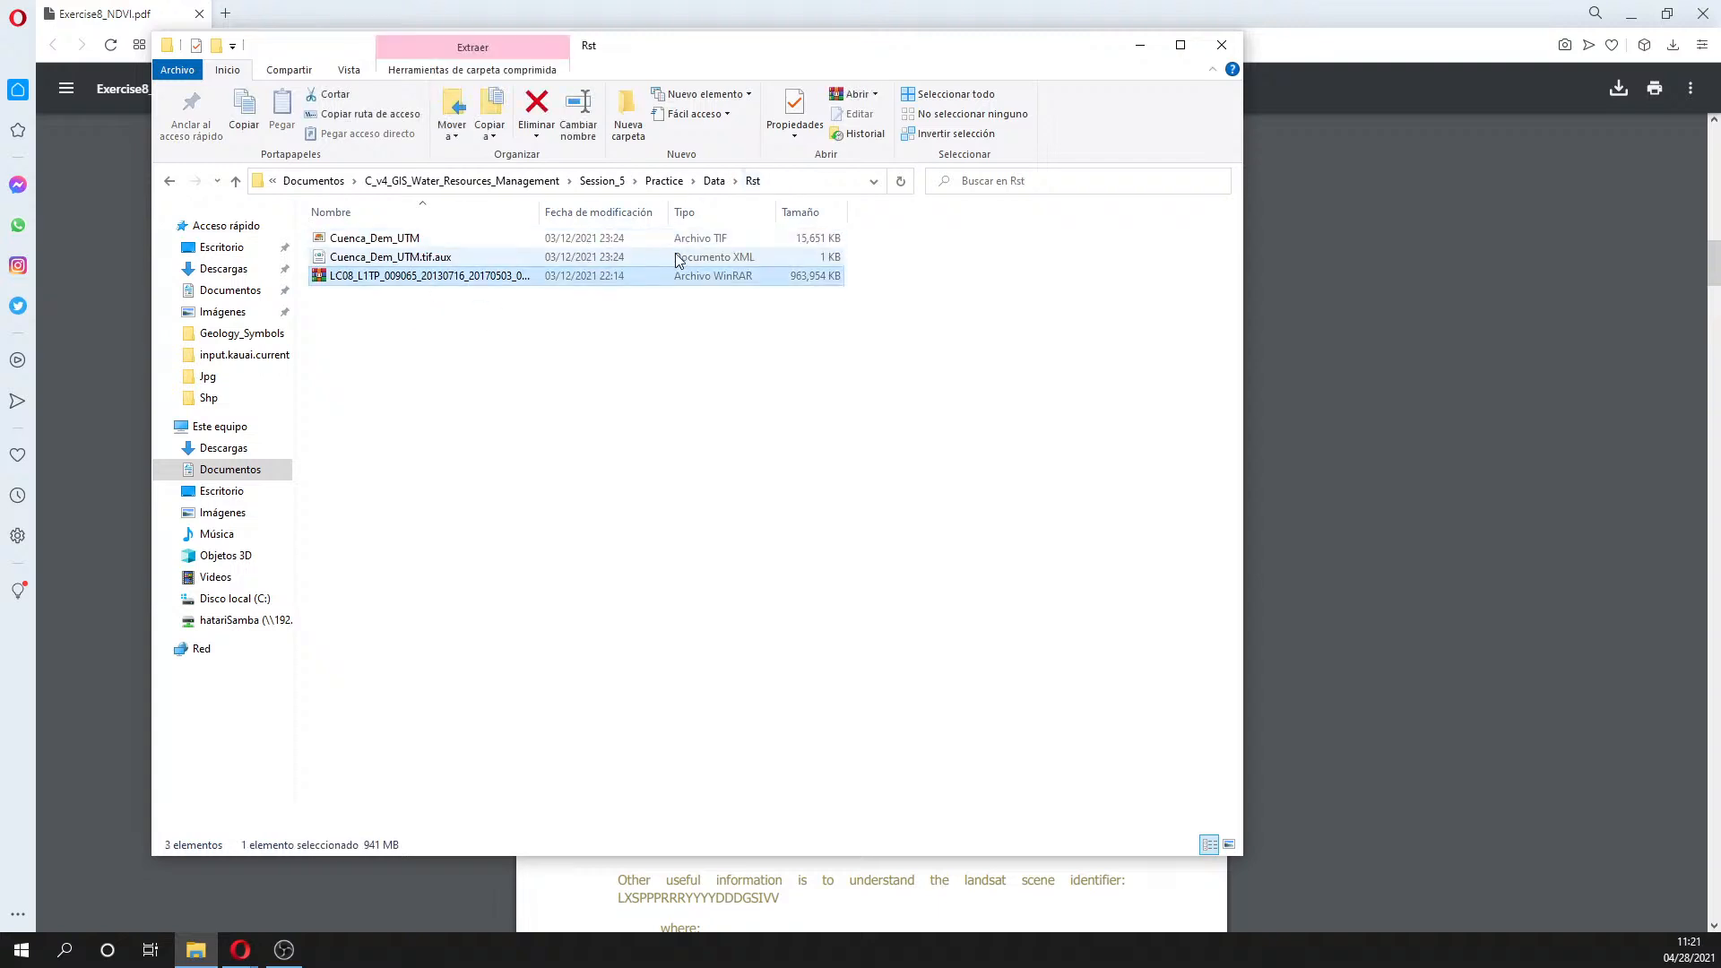
{"action": "left_click_drag", "start_coordinate": [540, 211], "coordinate": [594, 216]}
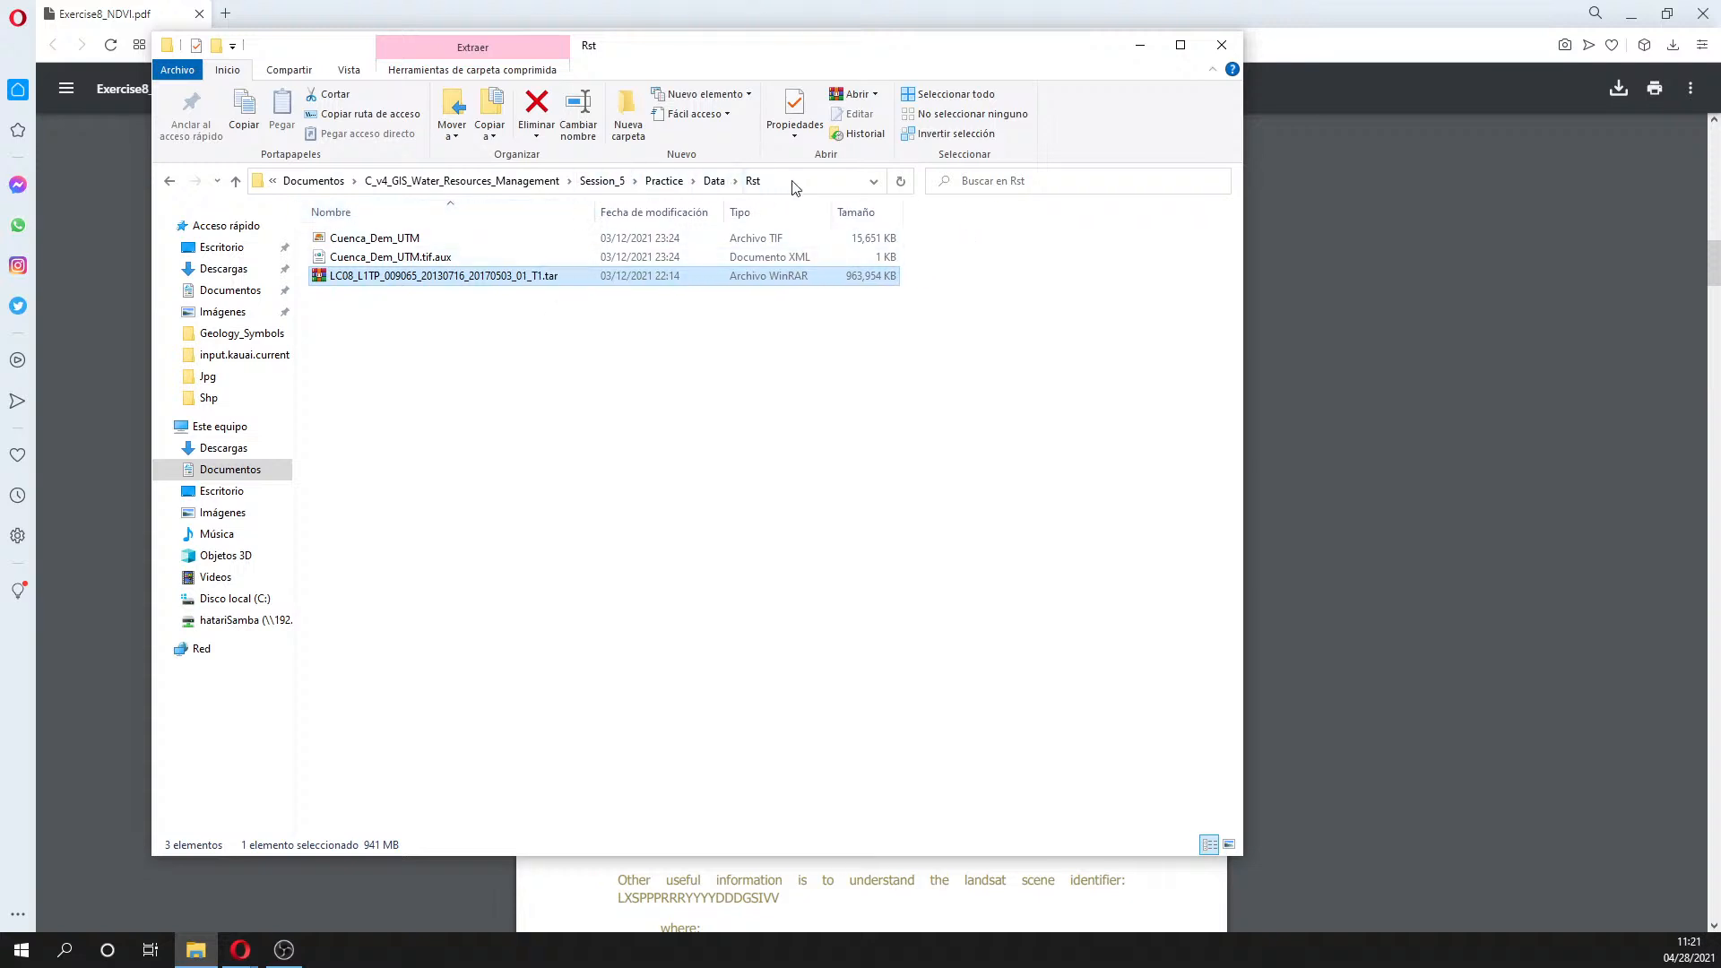
- Extract the LC08 .tar archive here with Extraer aquí, then move the Explorer window right
{"action": "right_click", "coordinate": [470, 274]}
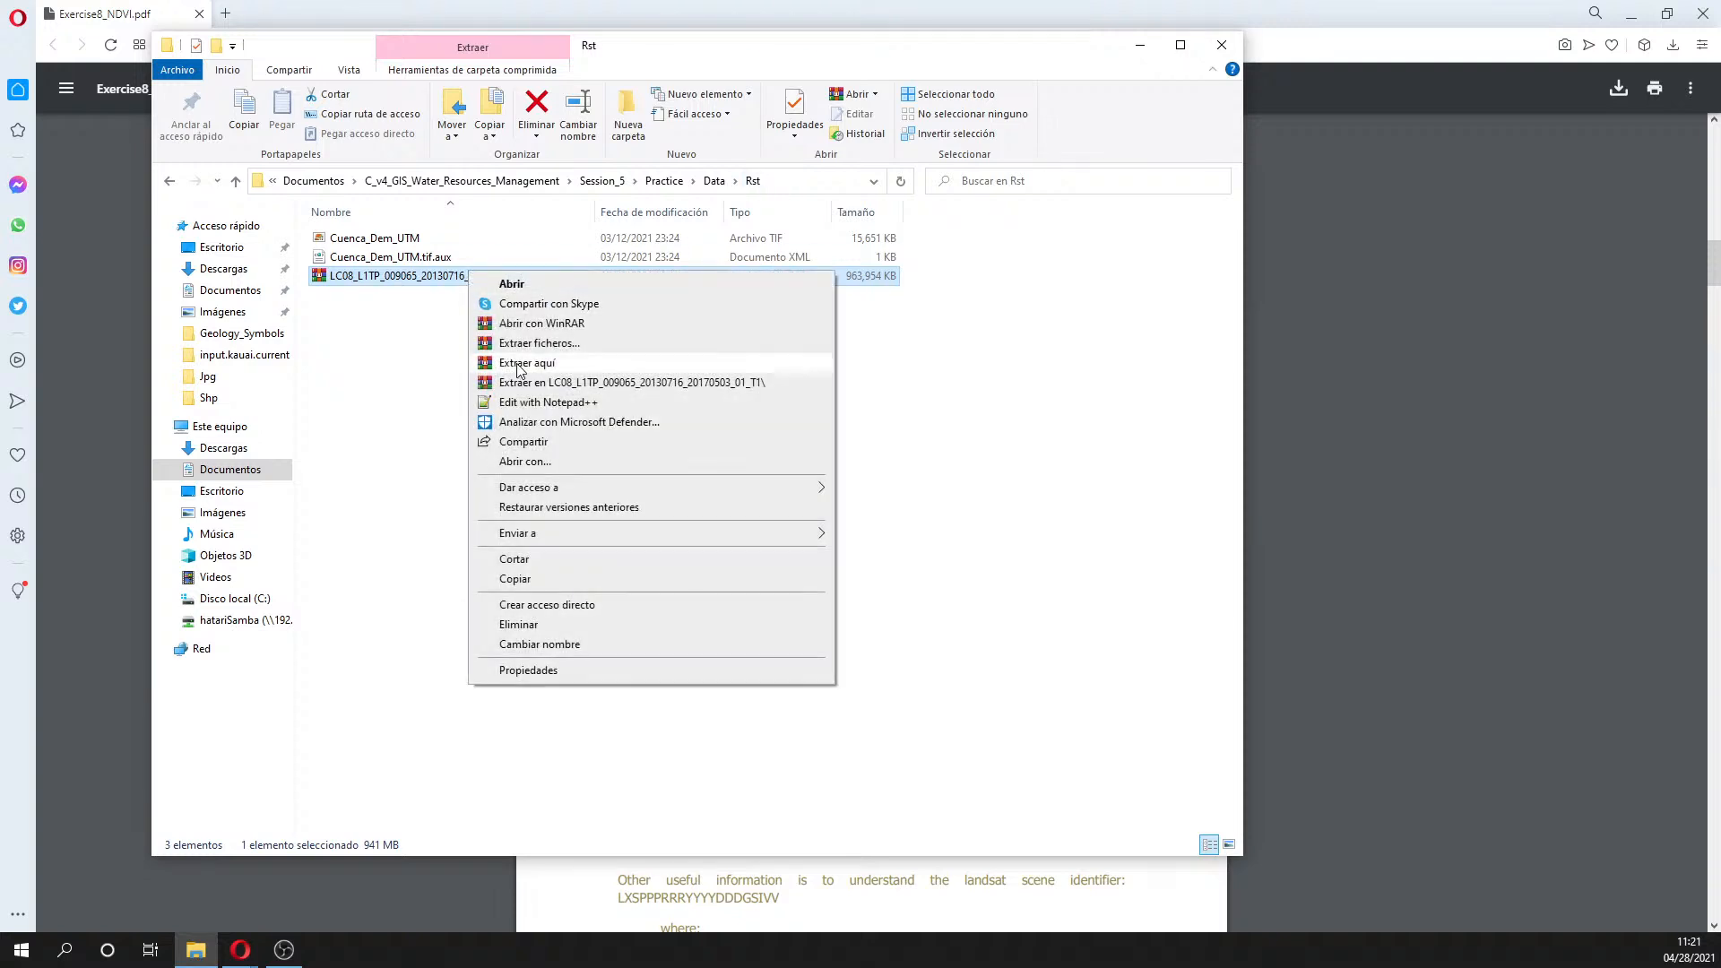
{"action": "left_click", "coordinate": [519, 363]}
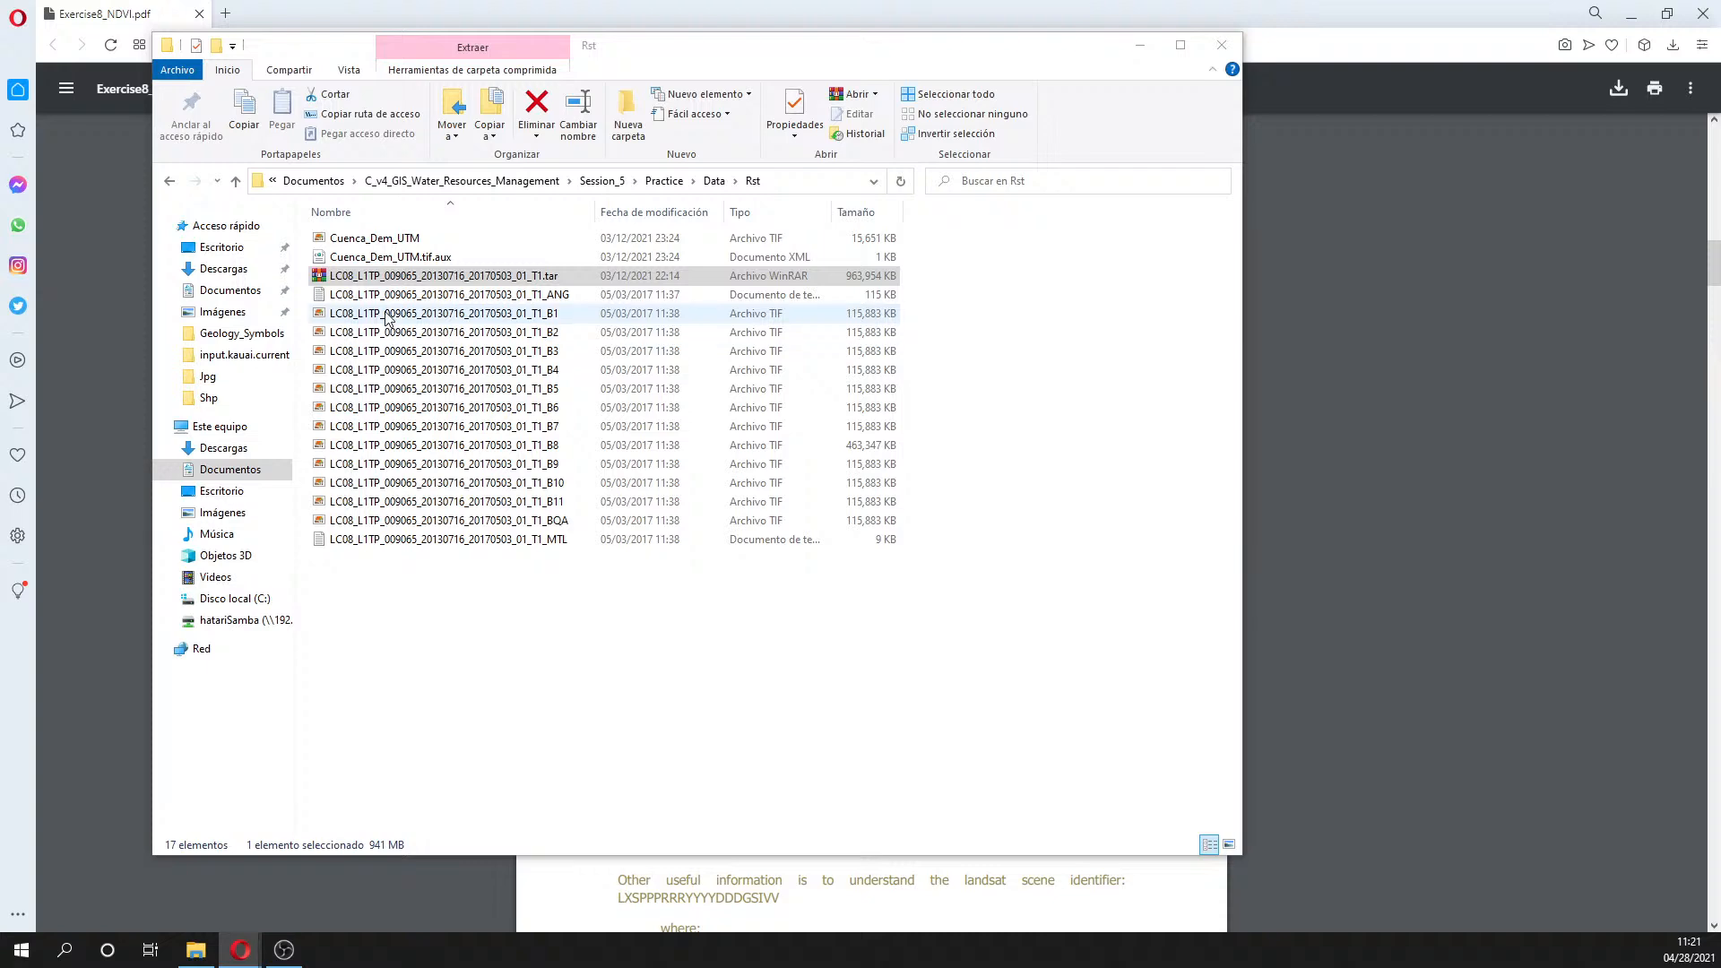
{"action": "left_click_drag", "start_coordinate": [720, 49], "coordinate": [1626, 66]}
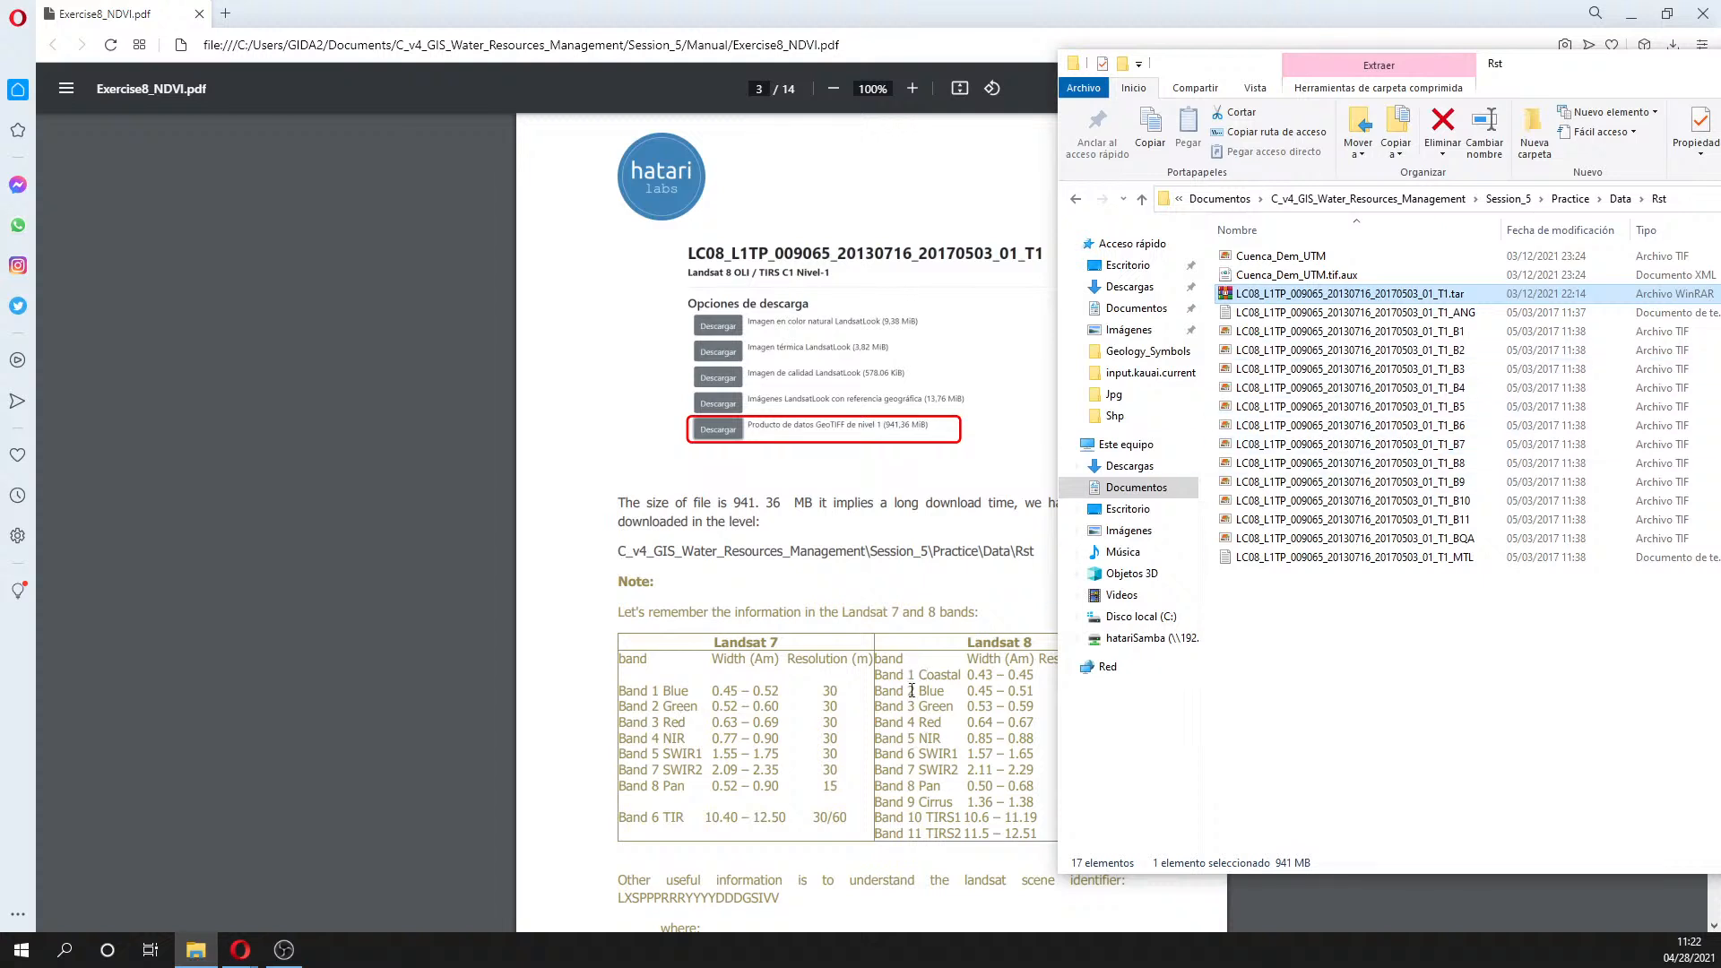
- Highlight the Landsat 8 band headings, then close the Opera window holding the EROS tabs
{"action": "left_click_drag", "start_coordinate": [919, 669], "coordinate": [1011, 668]}
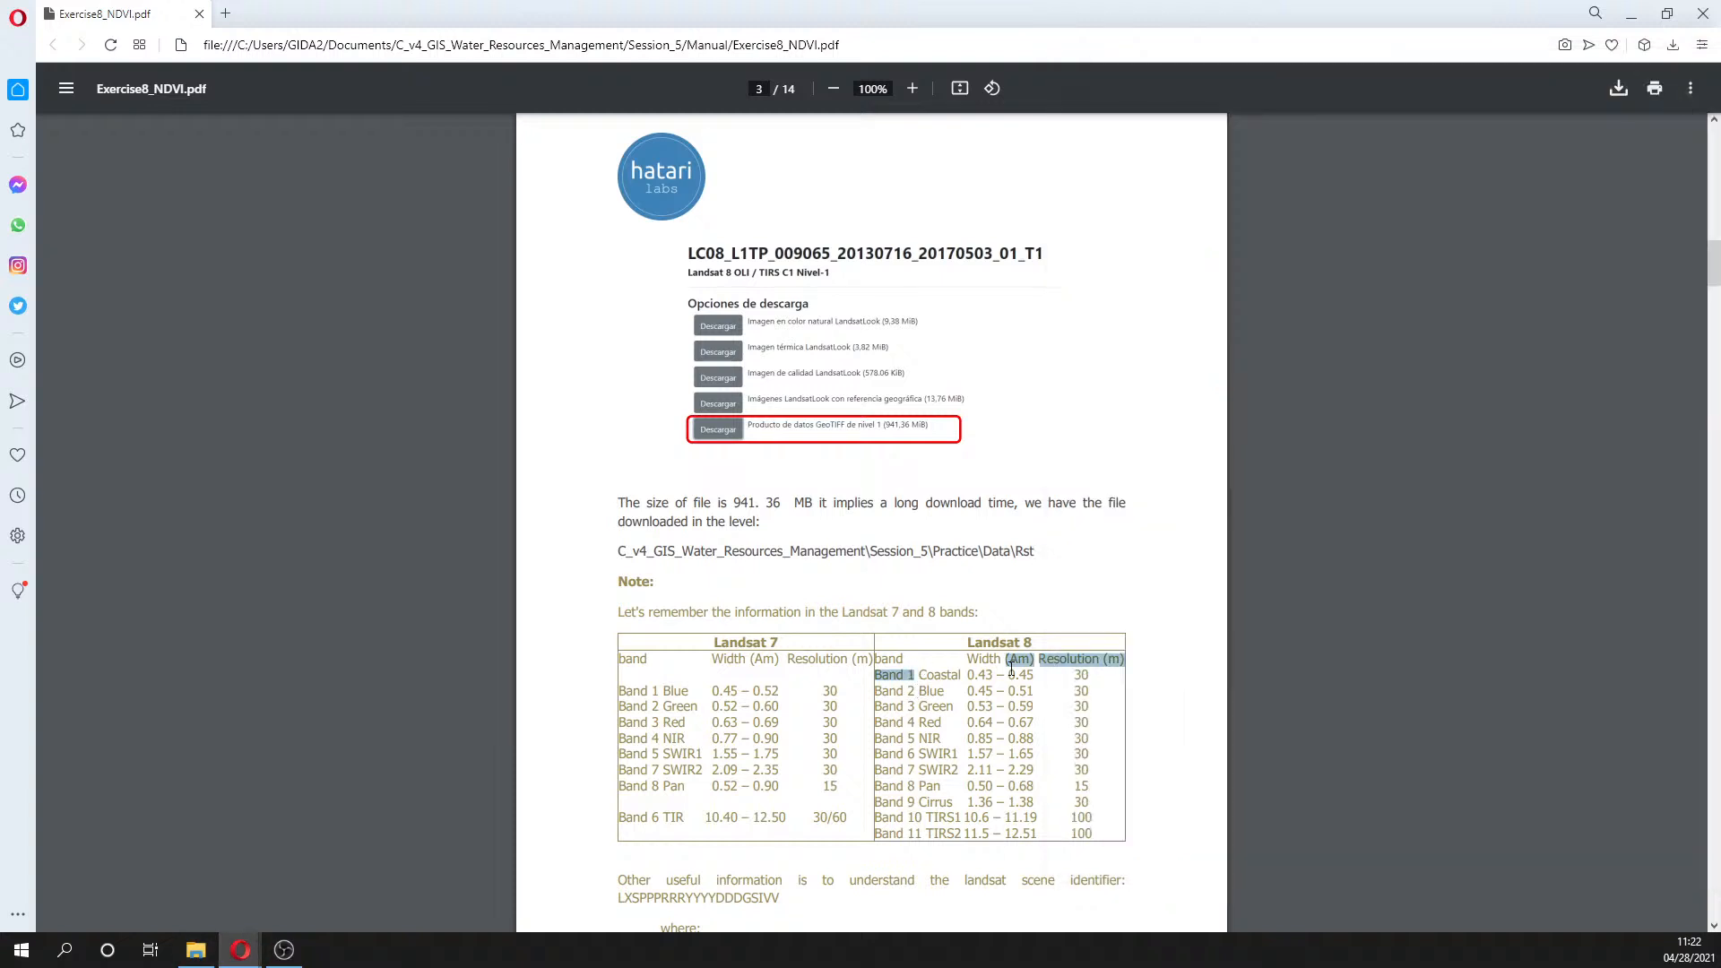
{"action": "left_click", "coordinate": [917, 704]}
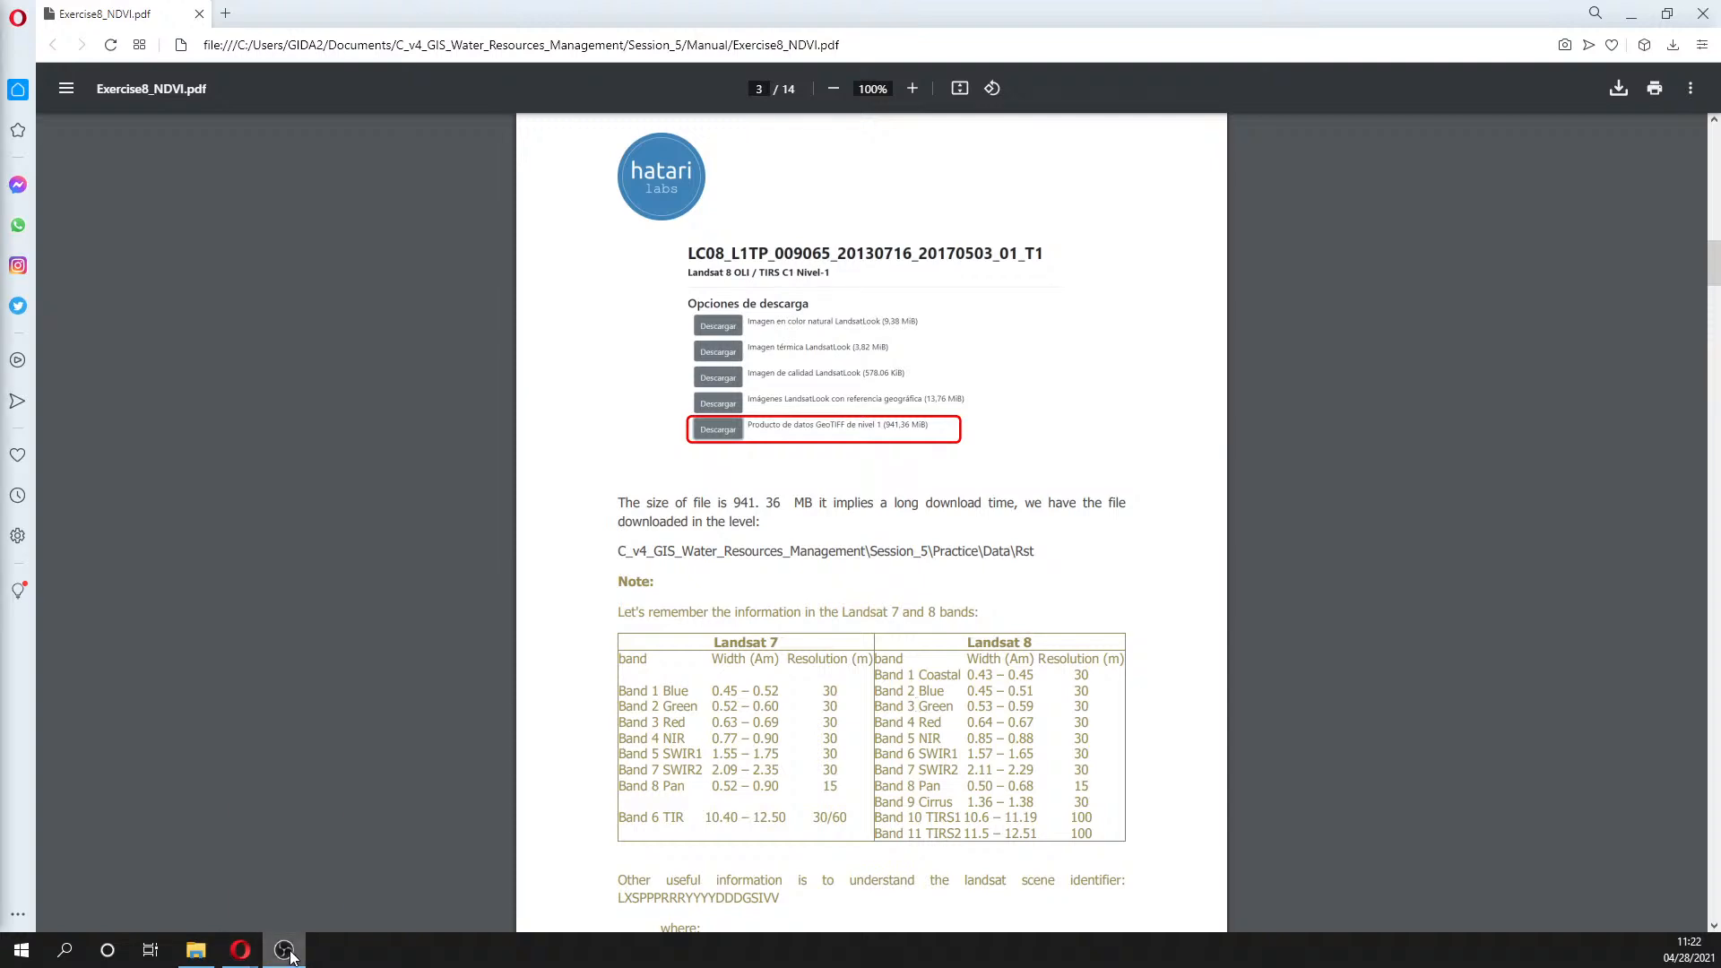
{"action": "mouse_move", "coordinate": [235, 948]}
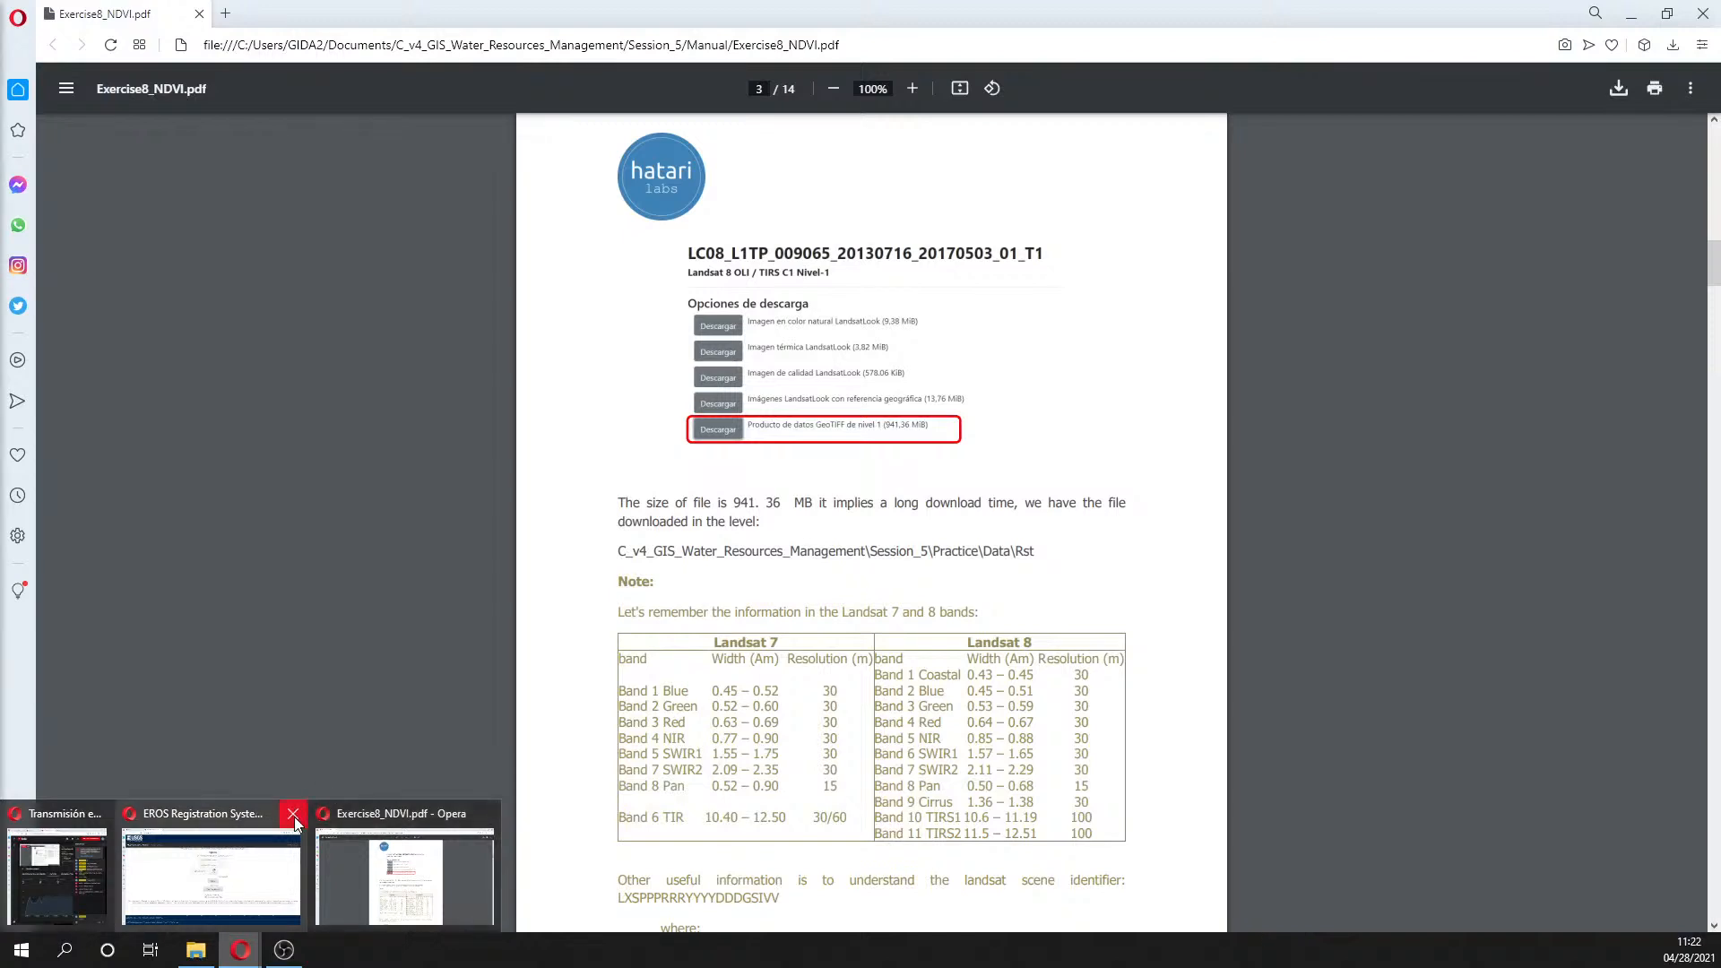
{"action": "left_click", "coordinate": [293, 815]}
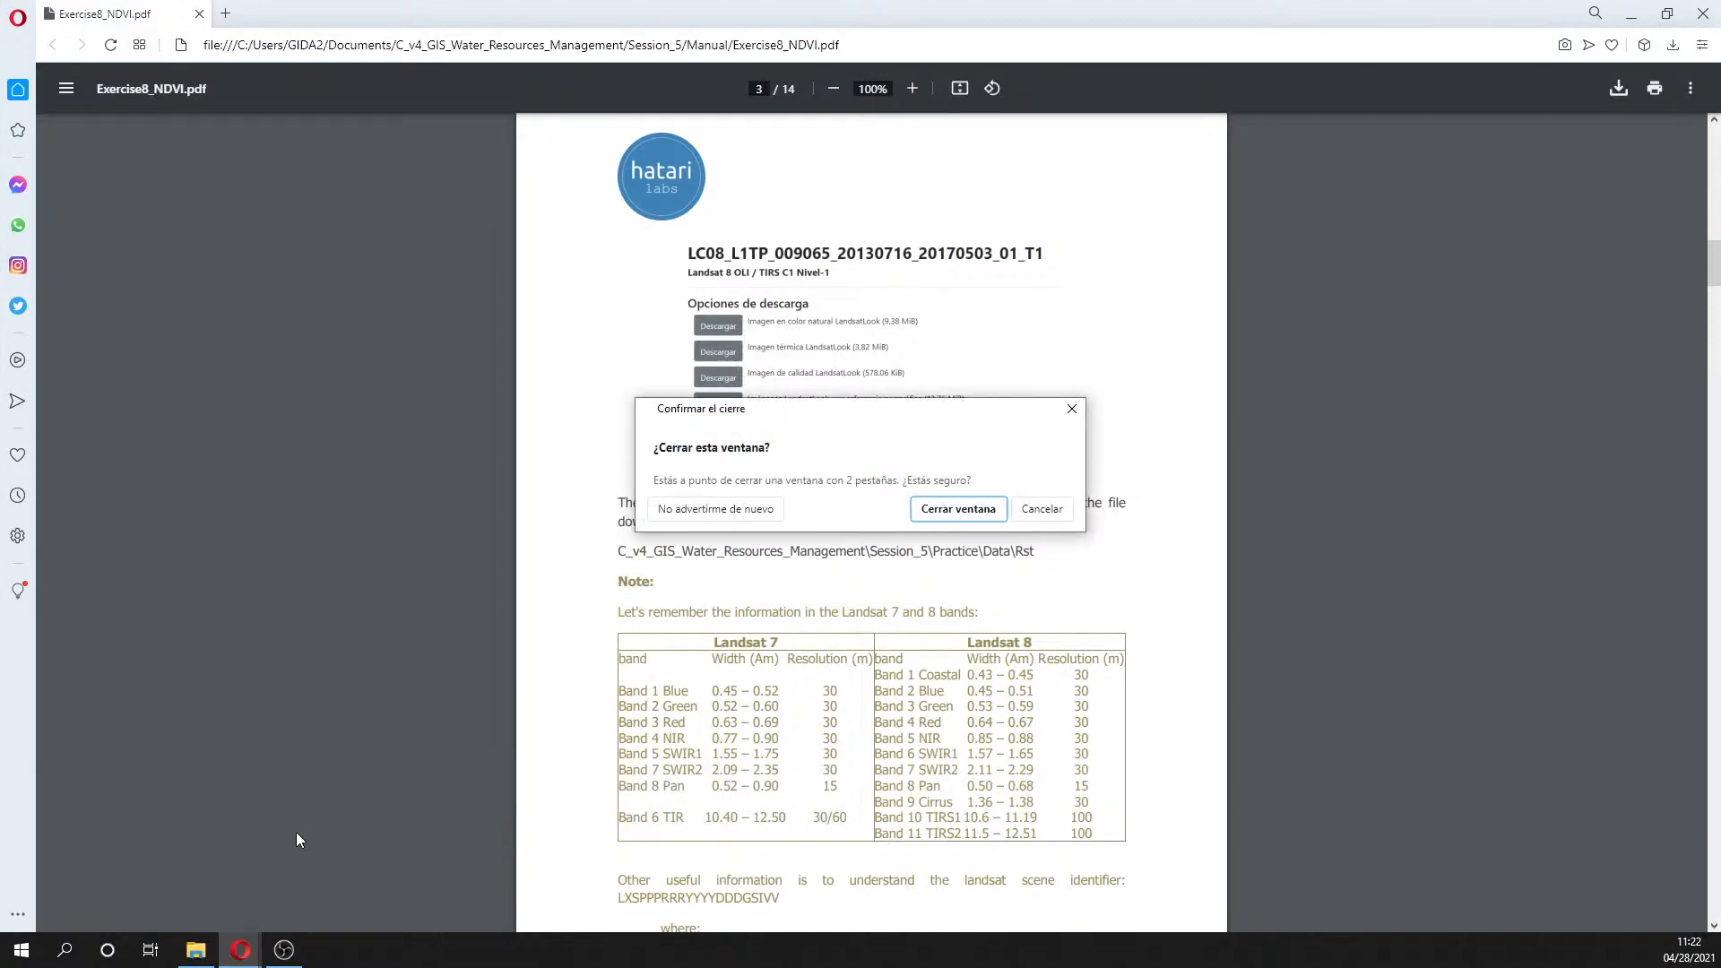
{"action": "left_click", "coordinate": [981, 504]}
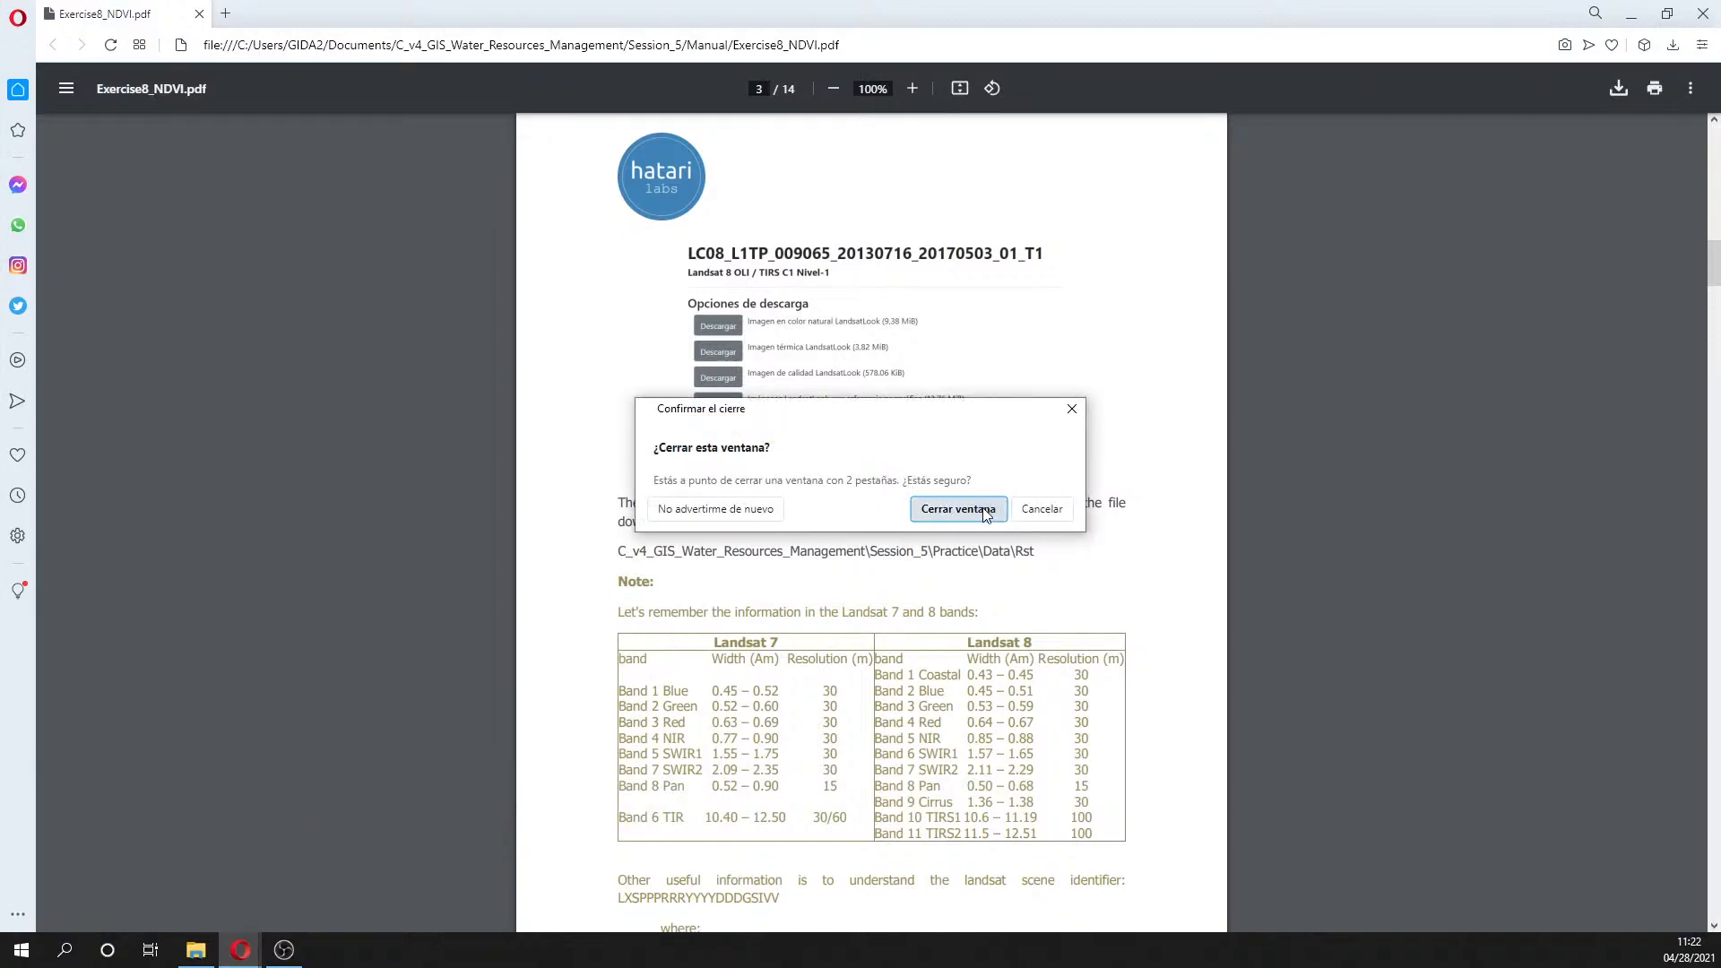
- Highlight Landsat 7's Band 4 NIR entry and scroll to the scene identifier key LXSPPPRRRYYYYDDDGSIVV
{"action": "mouse_move", "coordinate": [251, 959]}
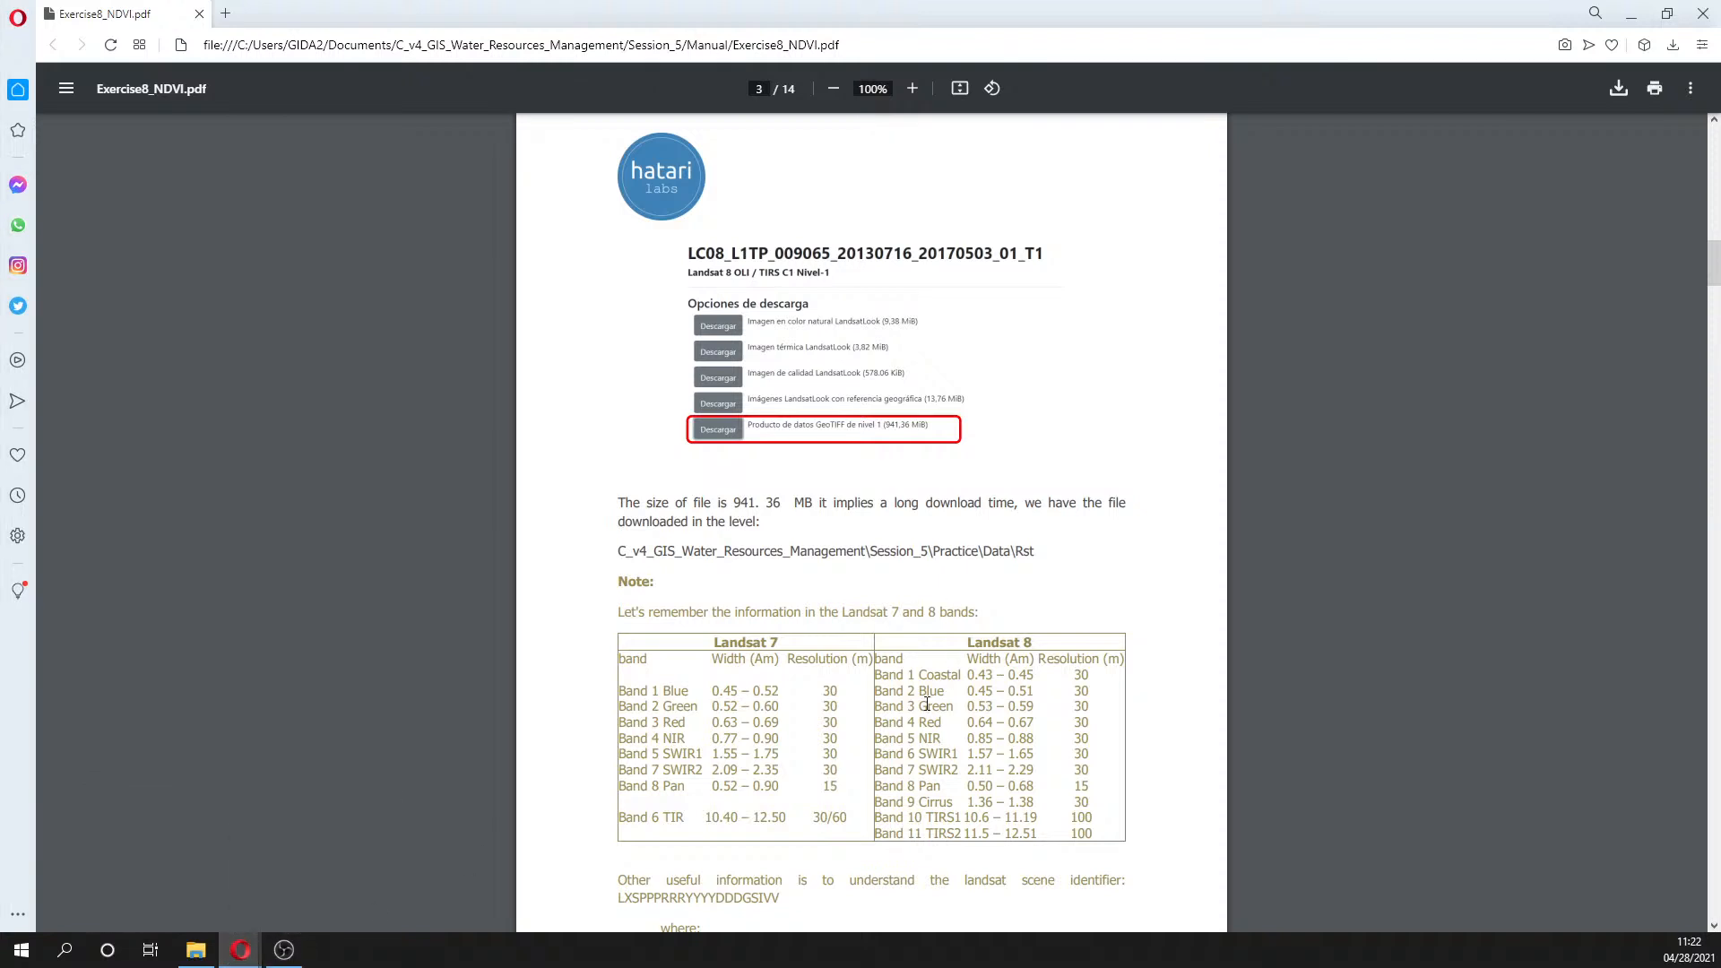
{"action": "left_click", "coordinate": [195, 950]}
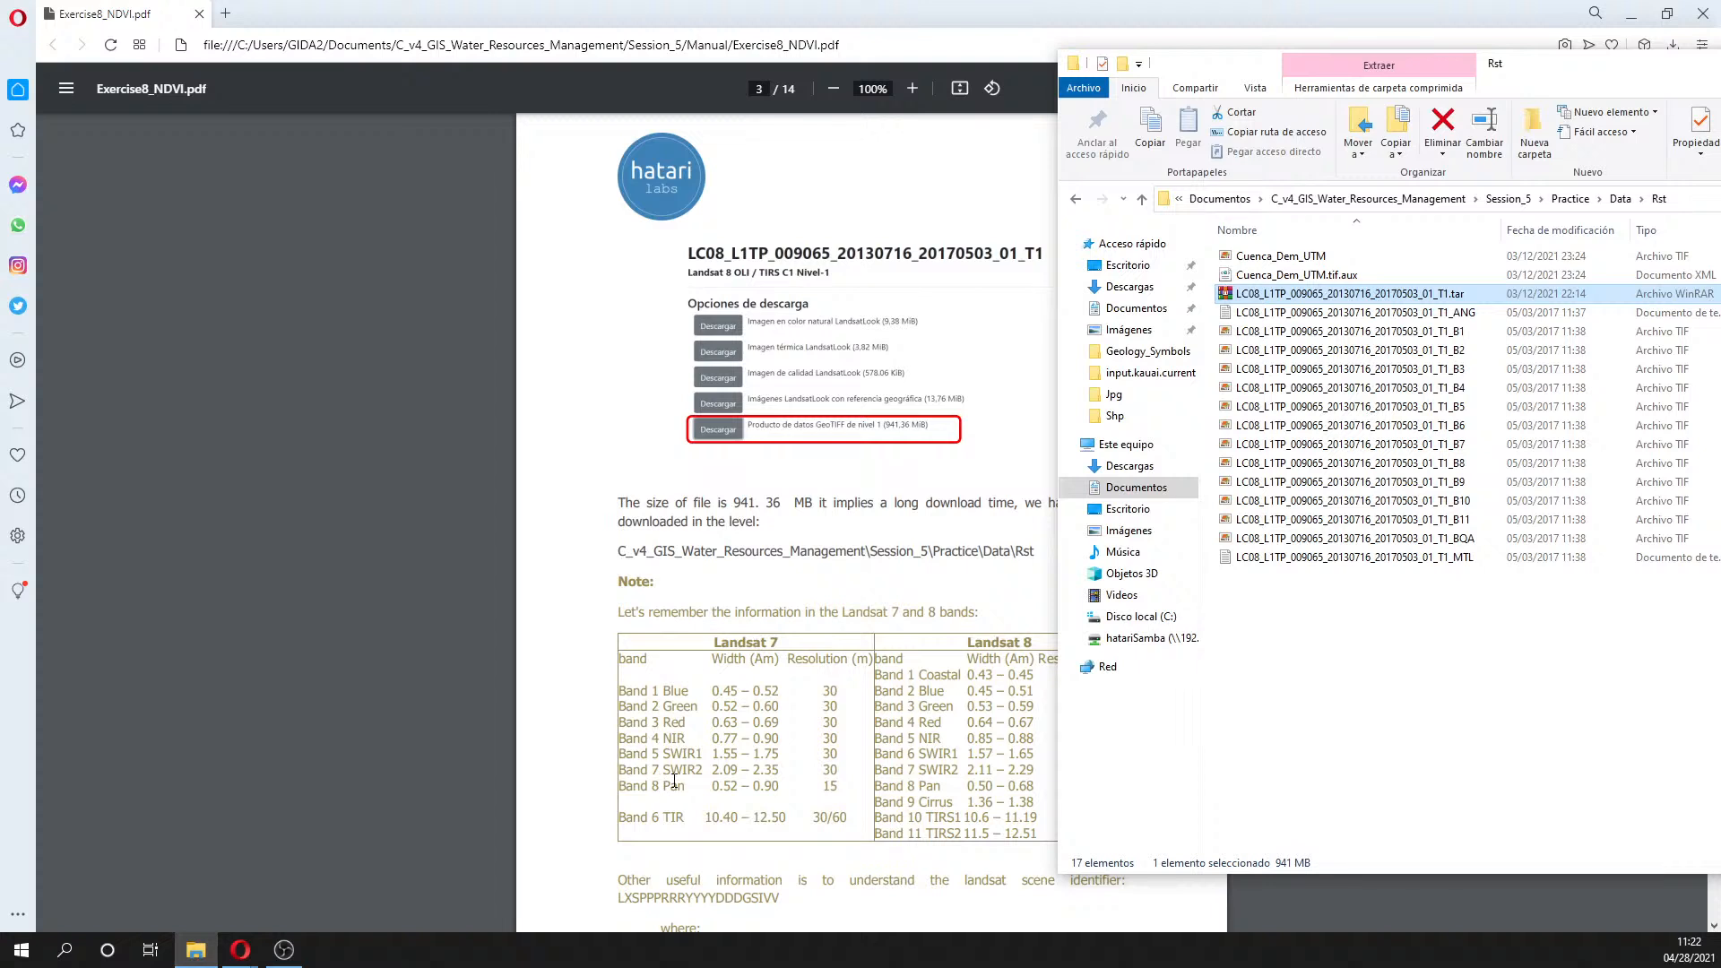
{"action": "left_click_drag", "start_coordinate": [641, 737], "coordinate": [681, 740]}
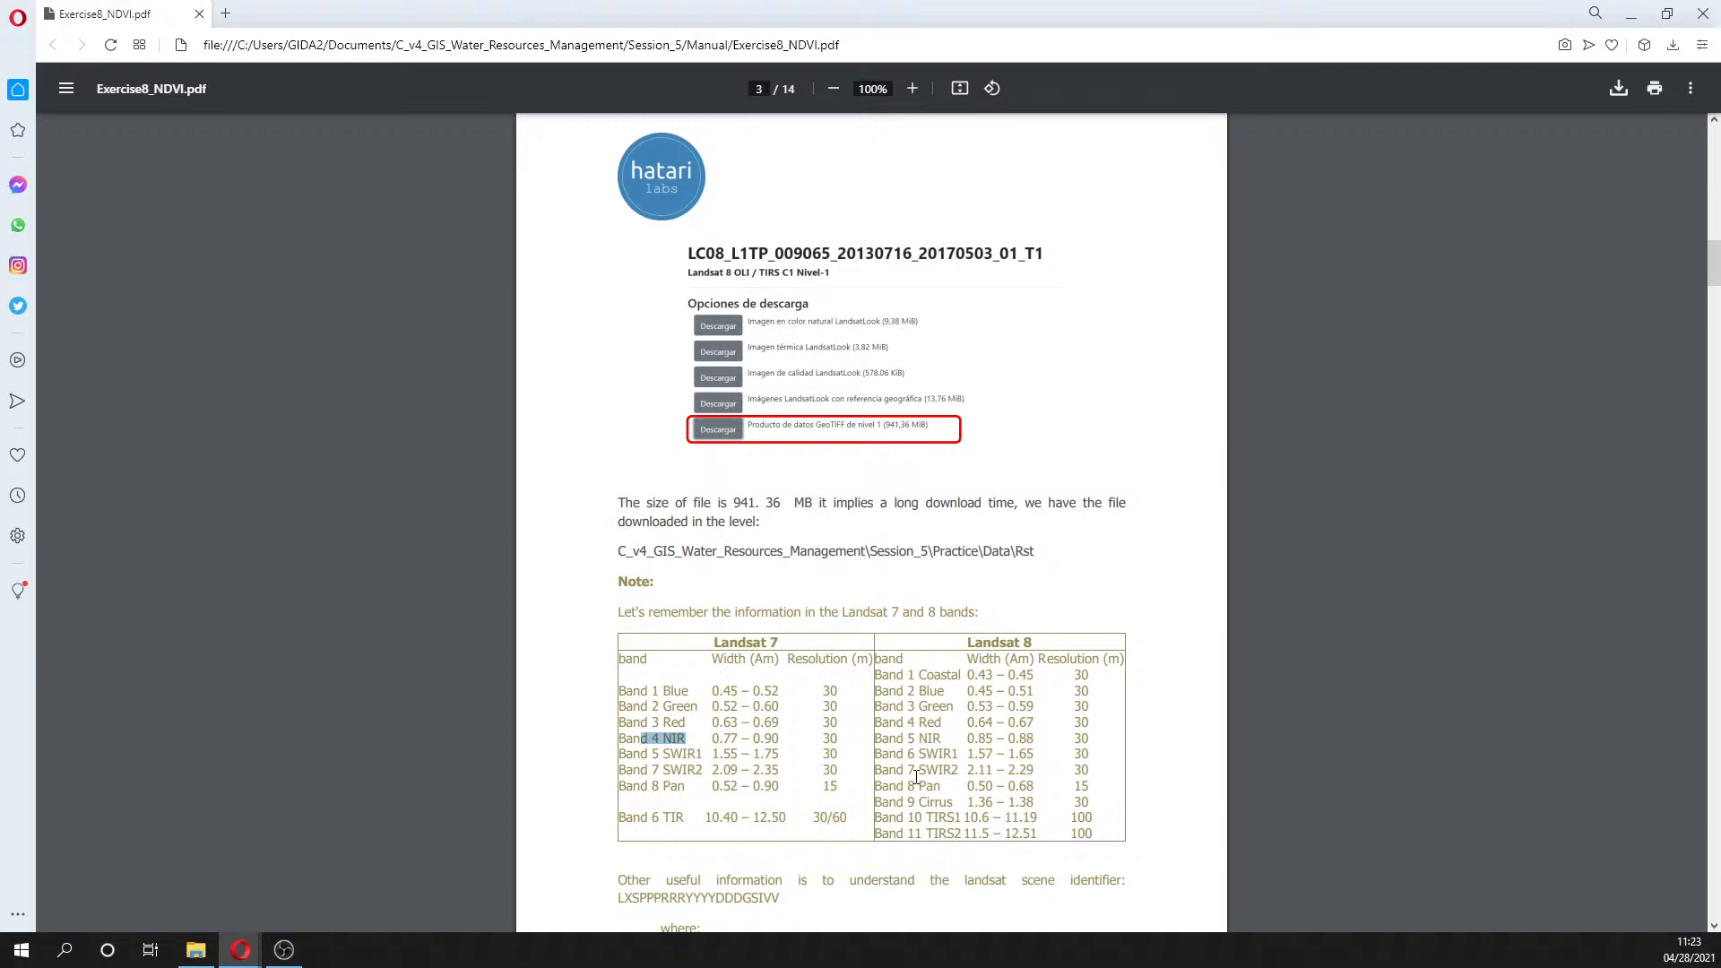
{"action": "scroll", "coordinate": [916, 778], "scroll_direction": "down", "scroll_amount": 4}
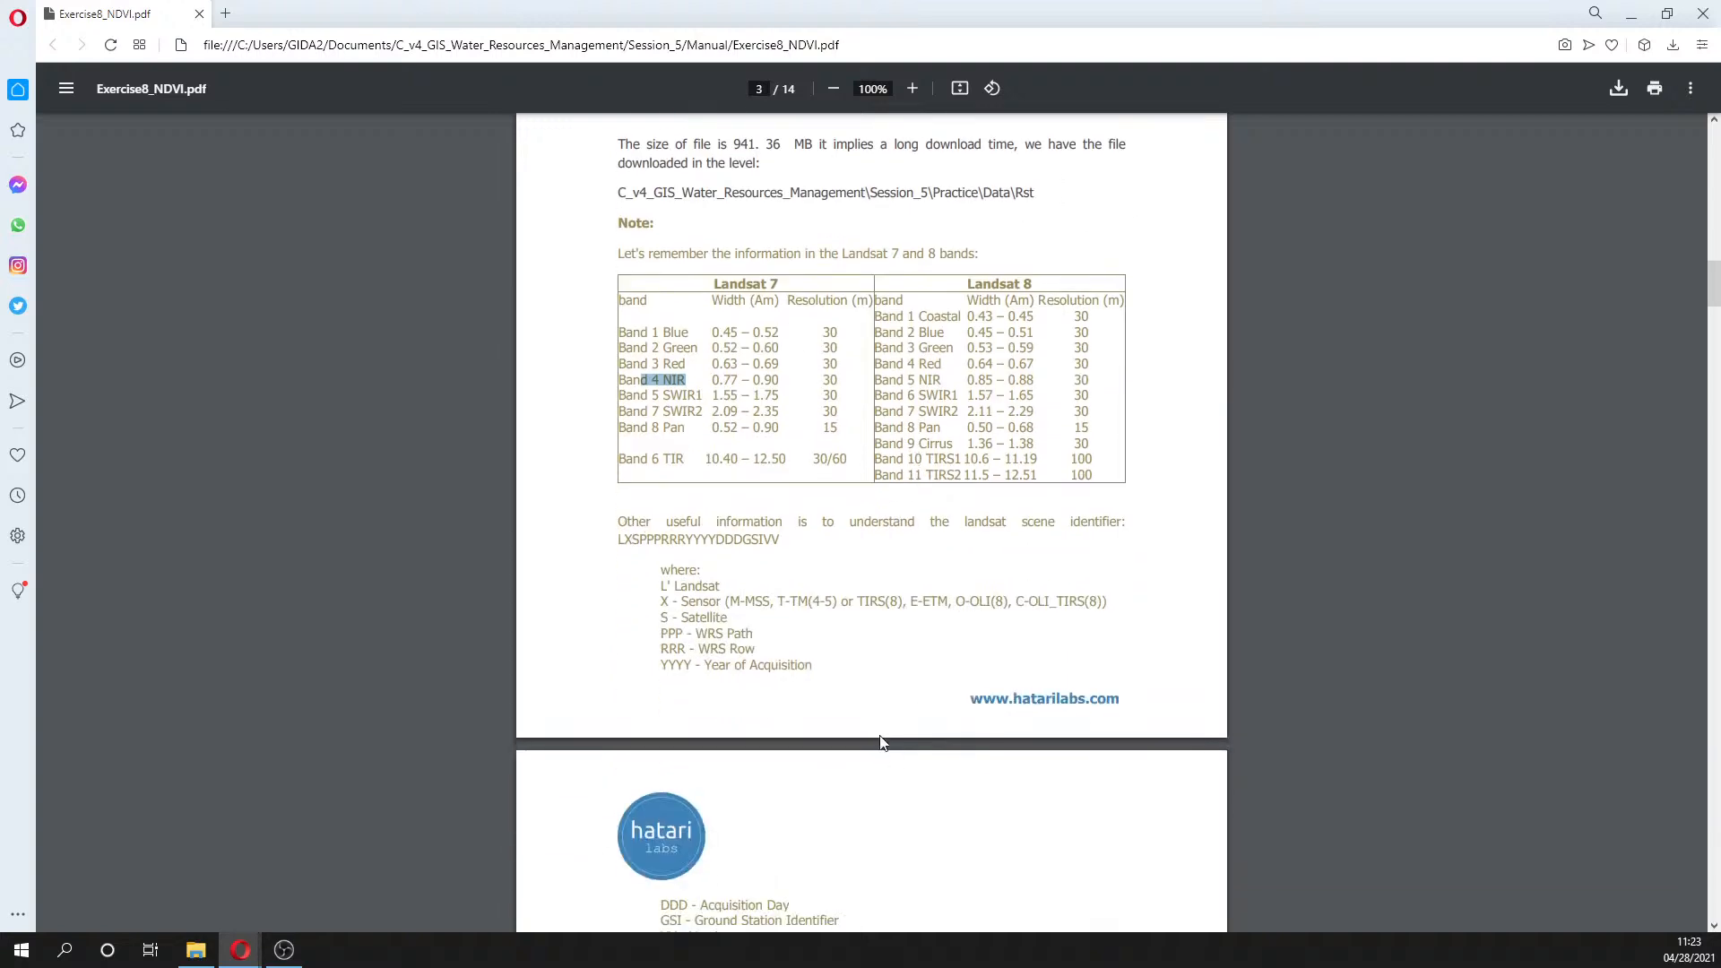
{"action": "left_click", "coordinate": [196, 949]}
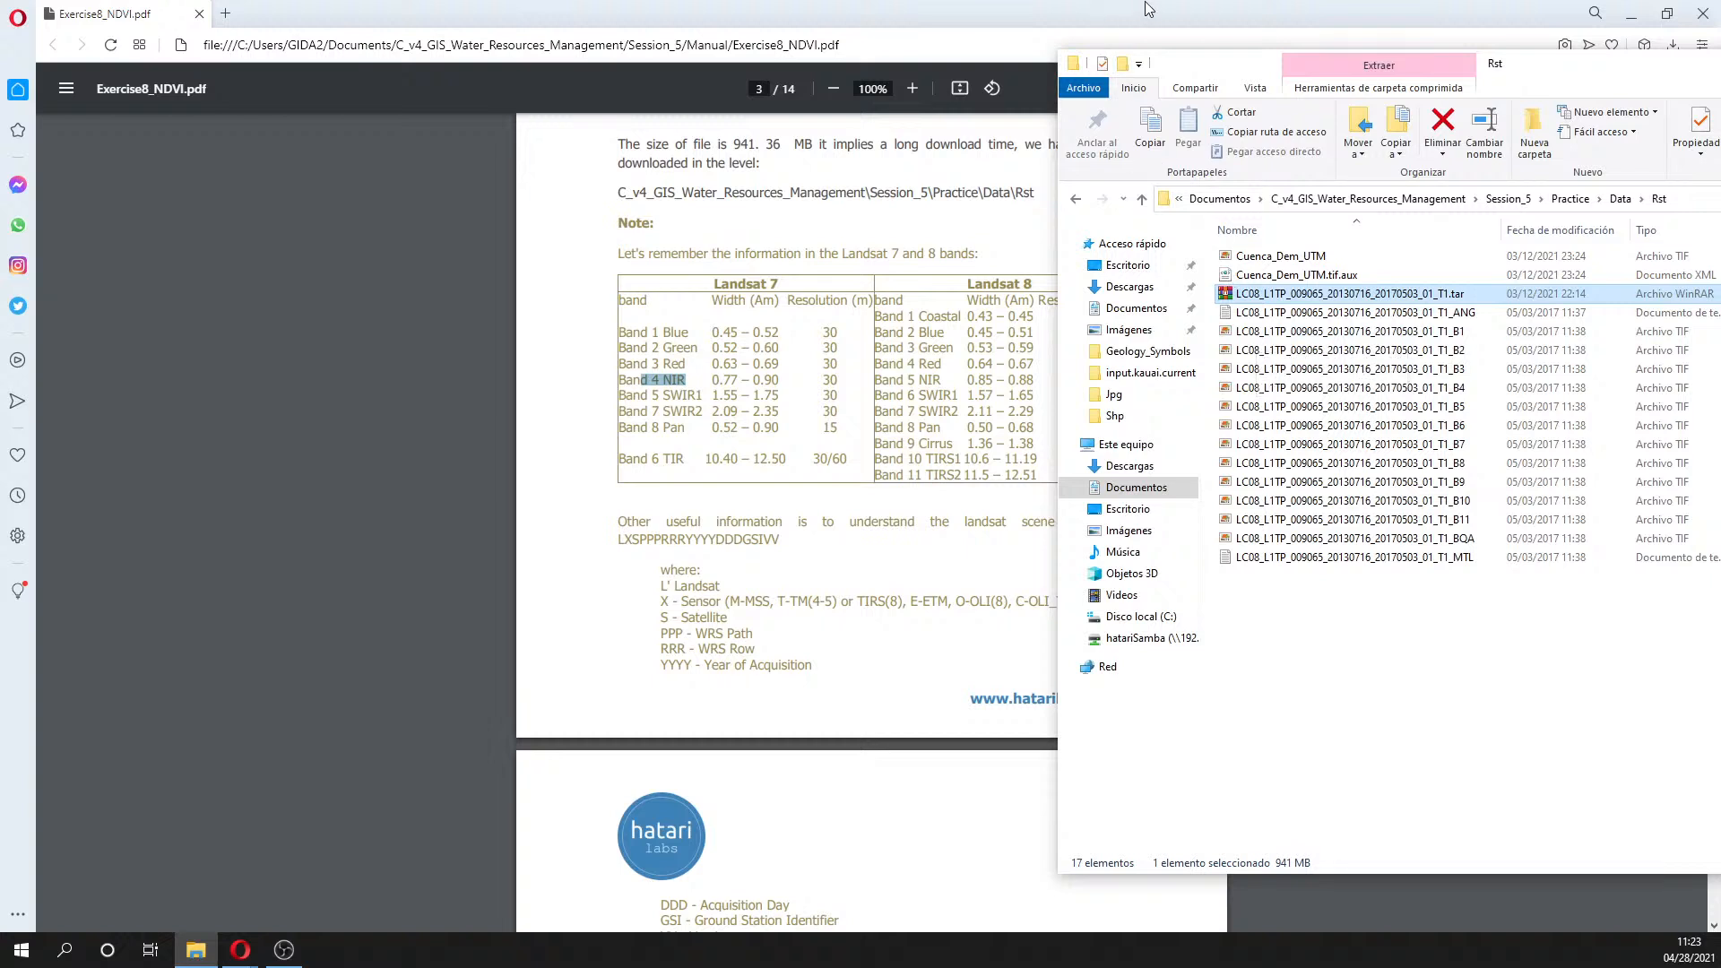
{"action": "left_click_drag", "start_coordinate": [1205, 74], "coordinate": [1325, 91]}
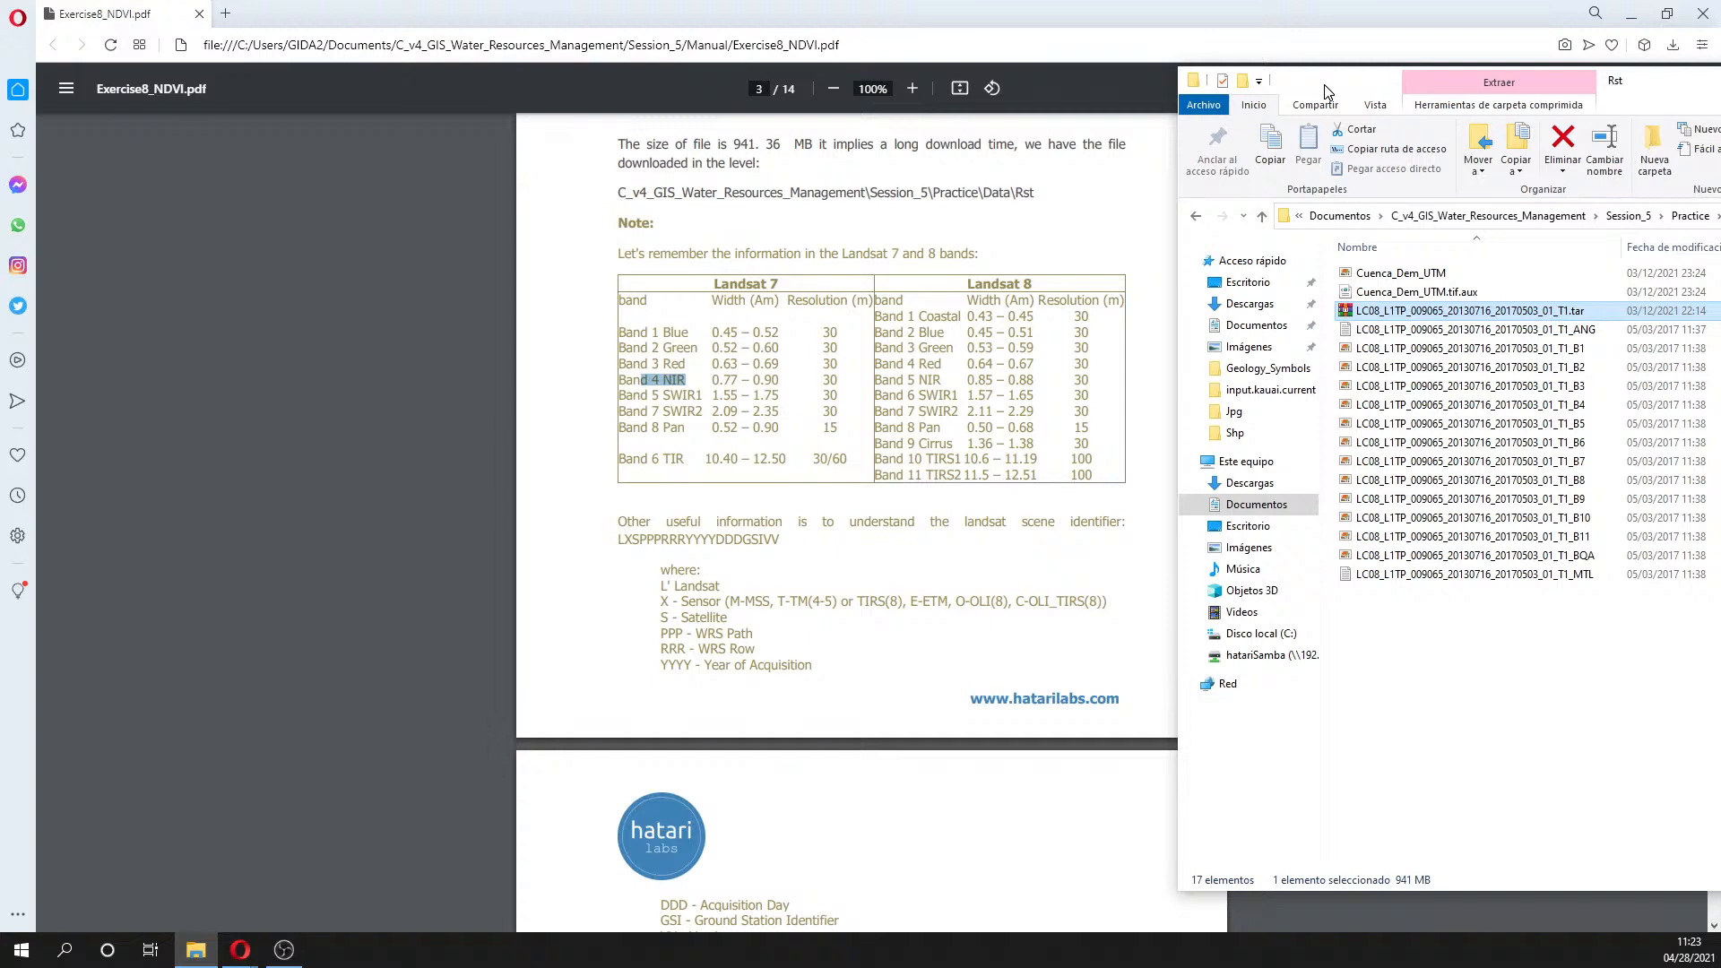
{"action": "left_click_drag", "start_coordinate": [1326, 91], "coordinate": [1303, 91]}
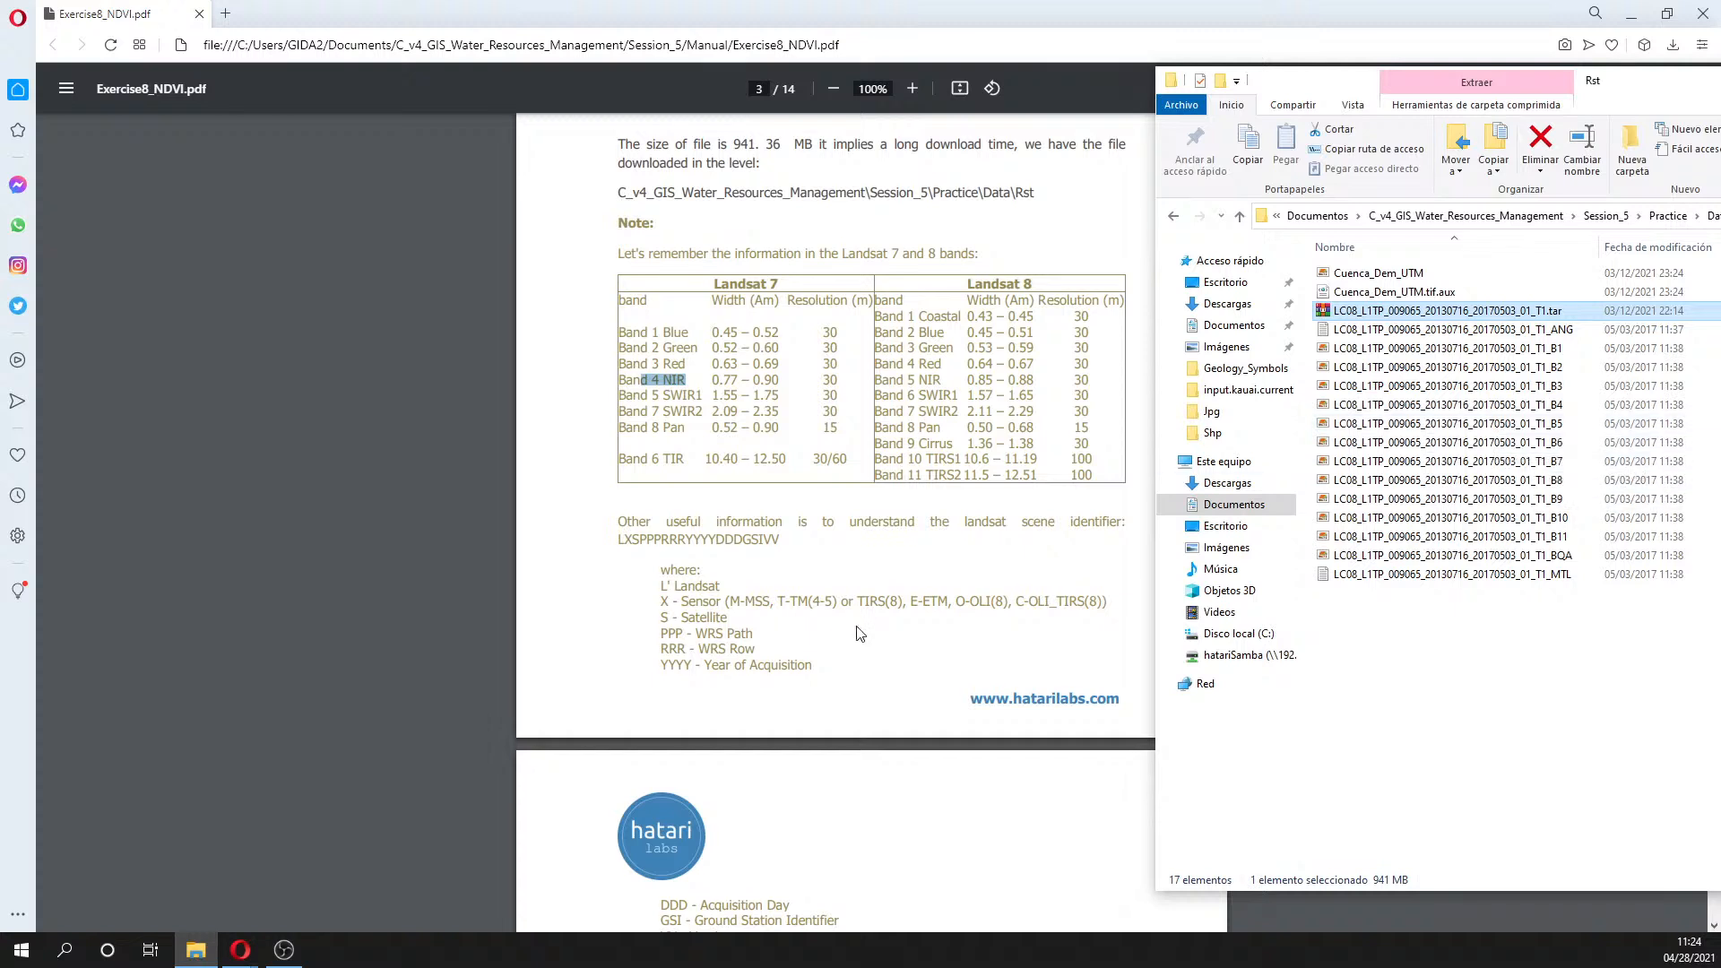
{"action": "scroll", "coordinate": [858, 634], "scroll_direction": "down", "scroll_amount": 1}
{"action": "scroll", "coordinate": [858, 634], "scroll_direction": "down", "scroll_amount": 1}
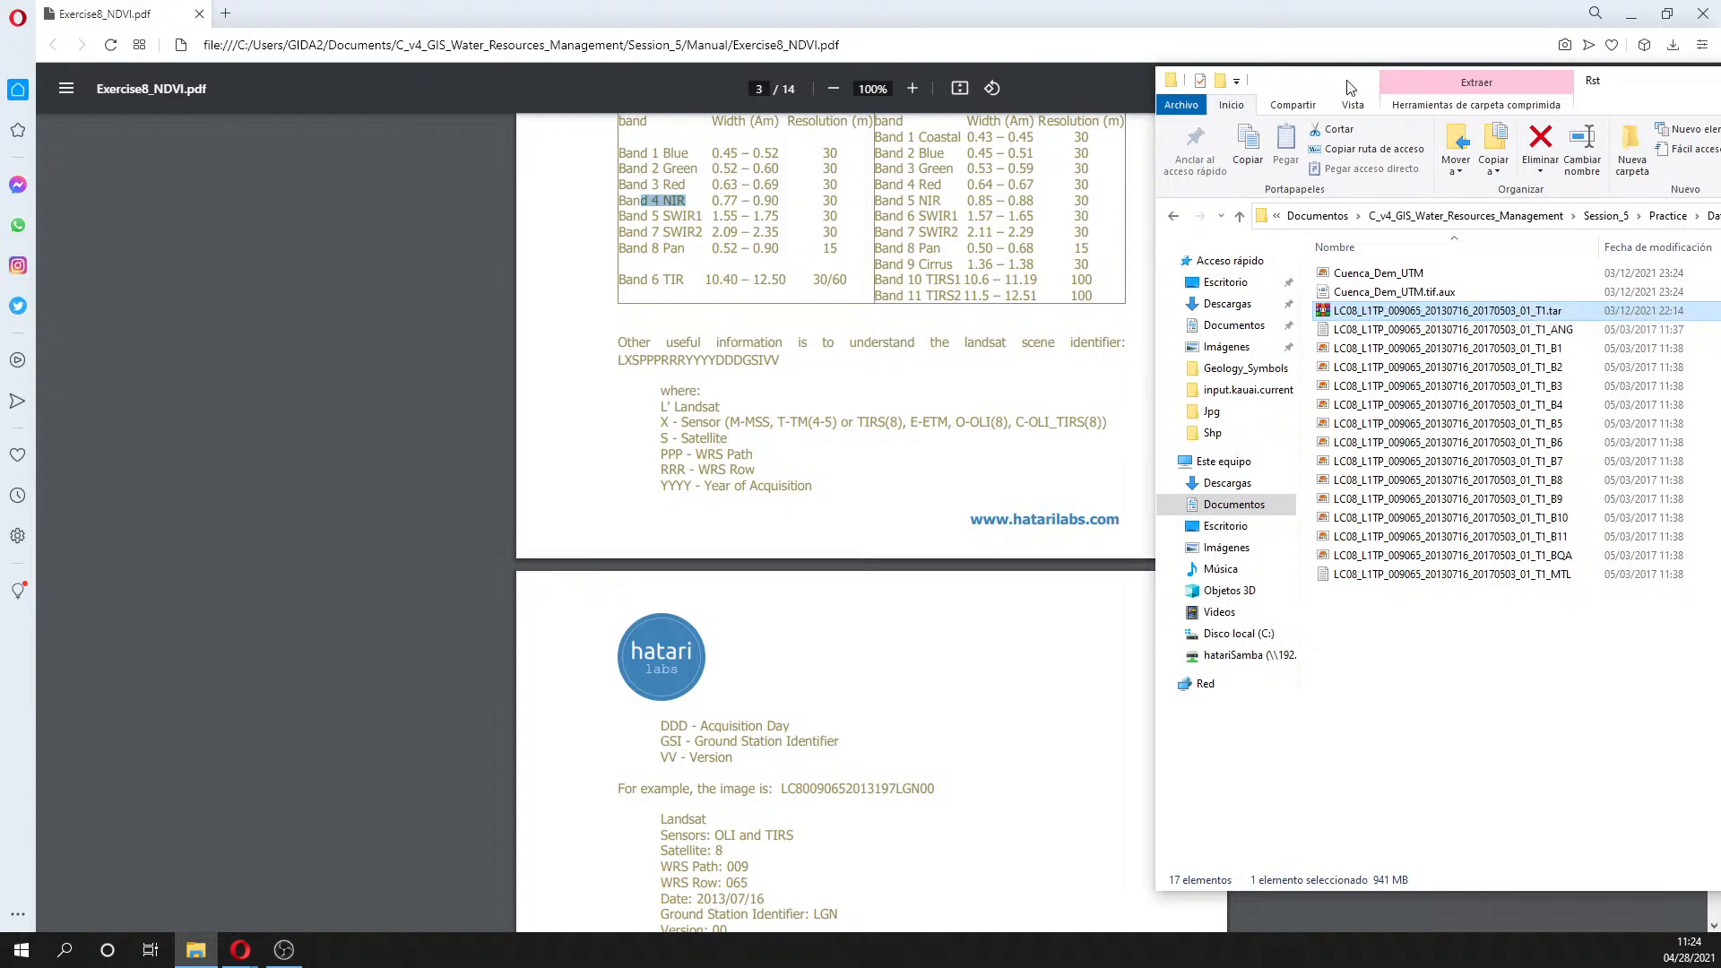
{"action": "left_click_drag", "start_coordinate": [1347, 87], "coordinate": [510, 100]}
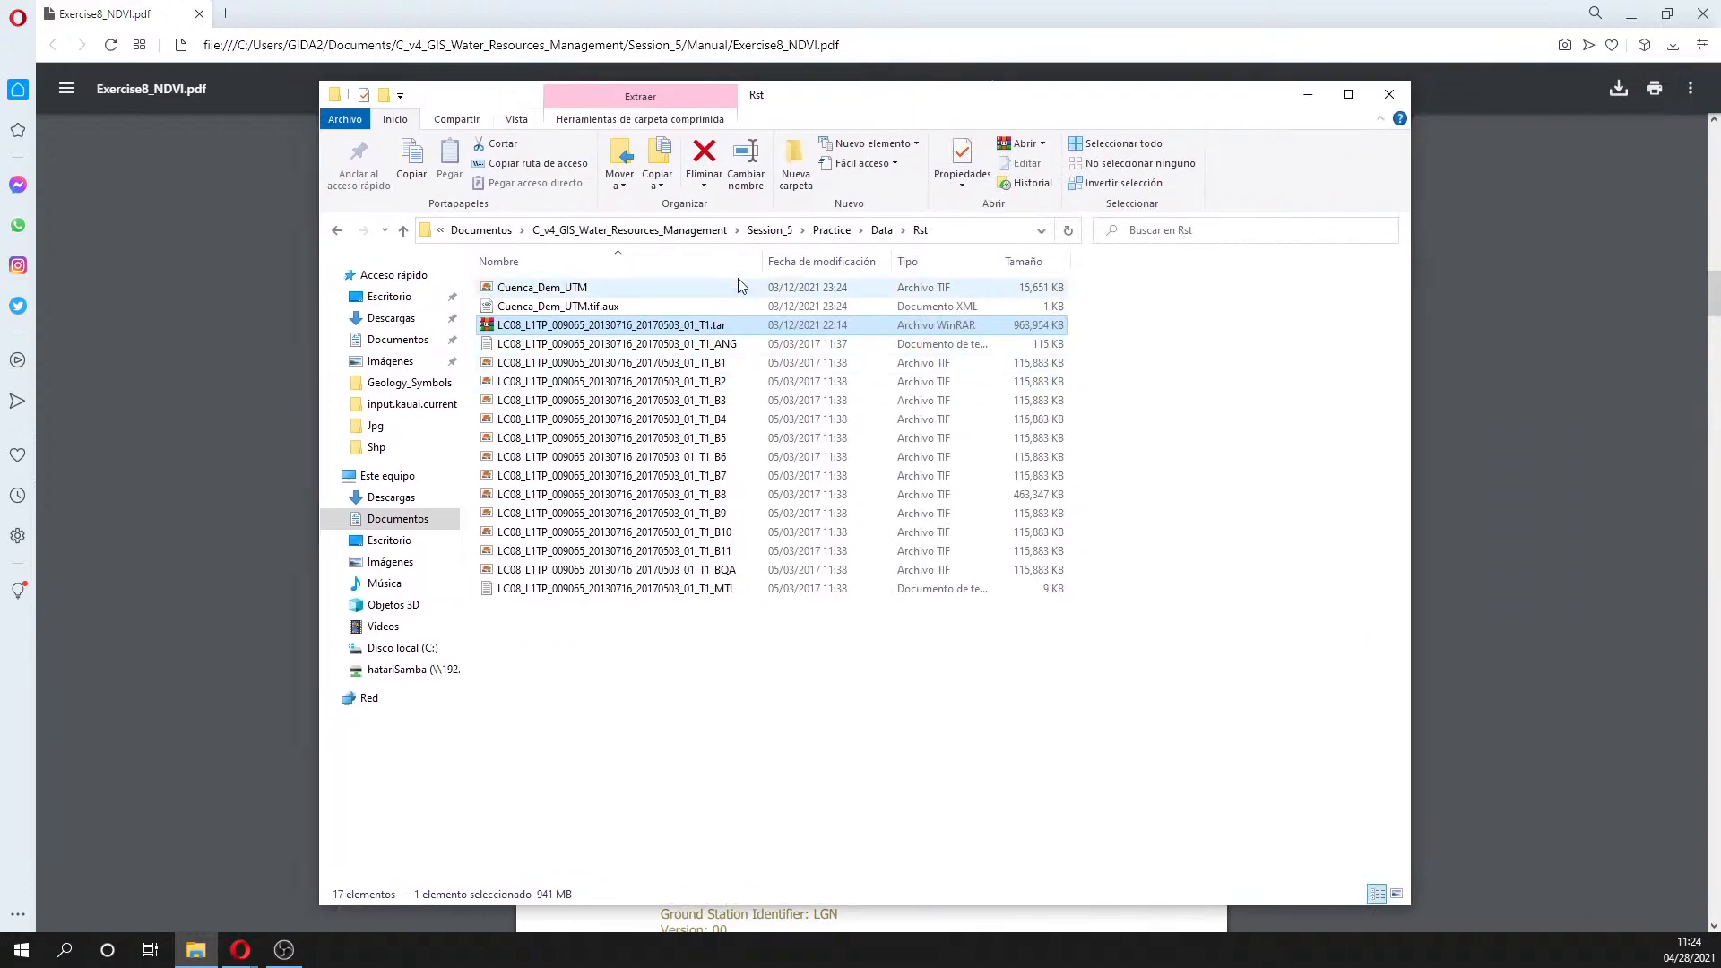
{"action": "left_click", "coordinate": [723, 383]}
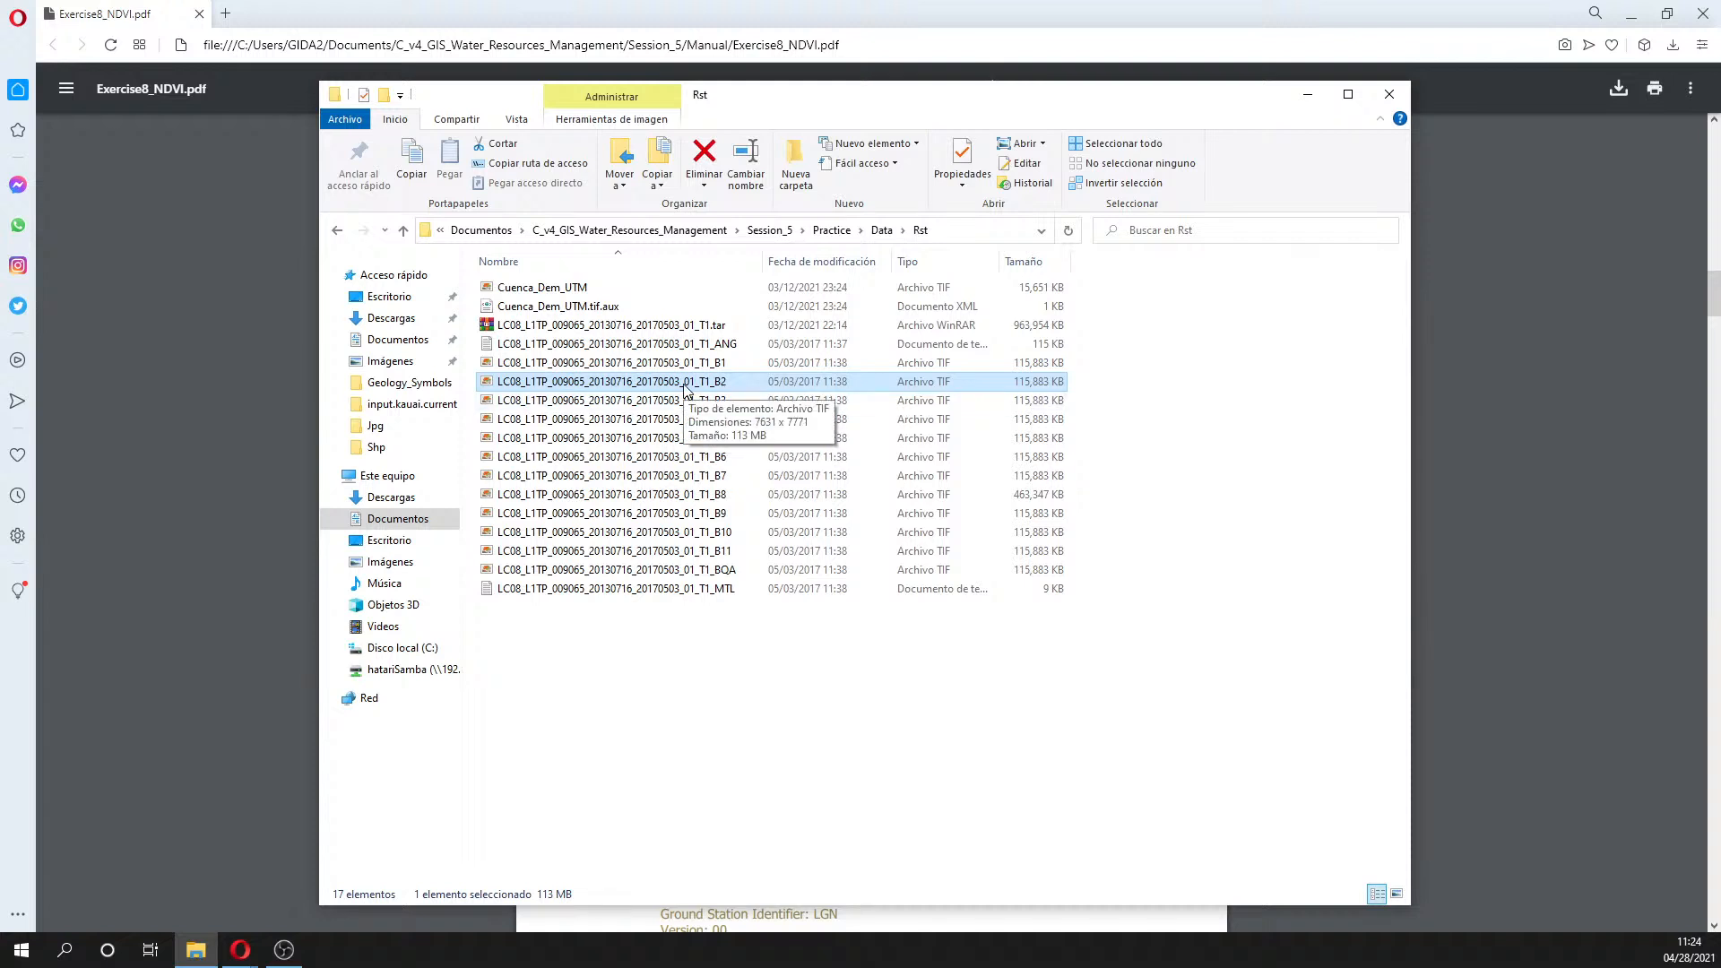
{"action": "left_click", "coordinate": [681, 396]}
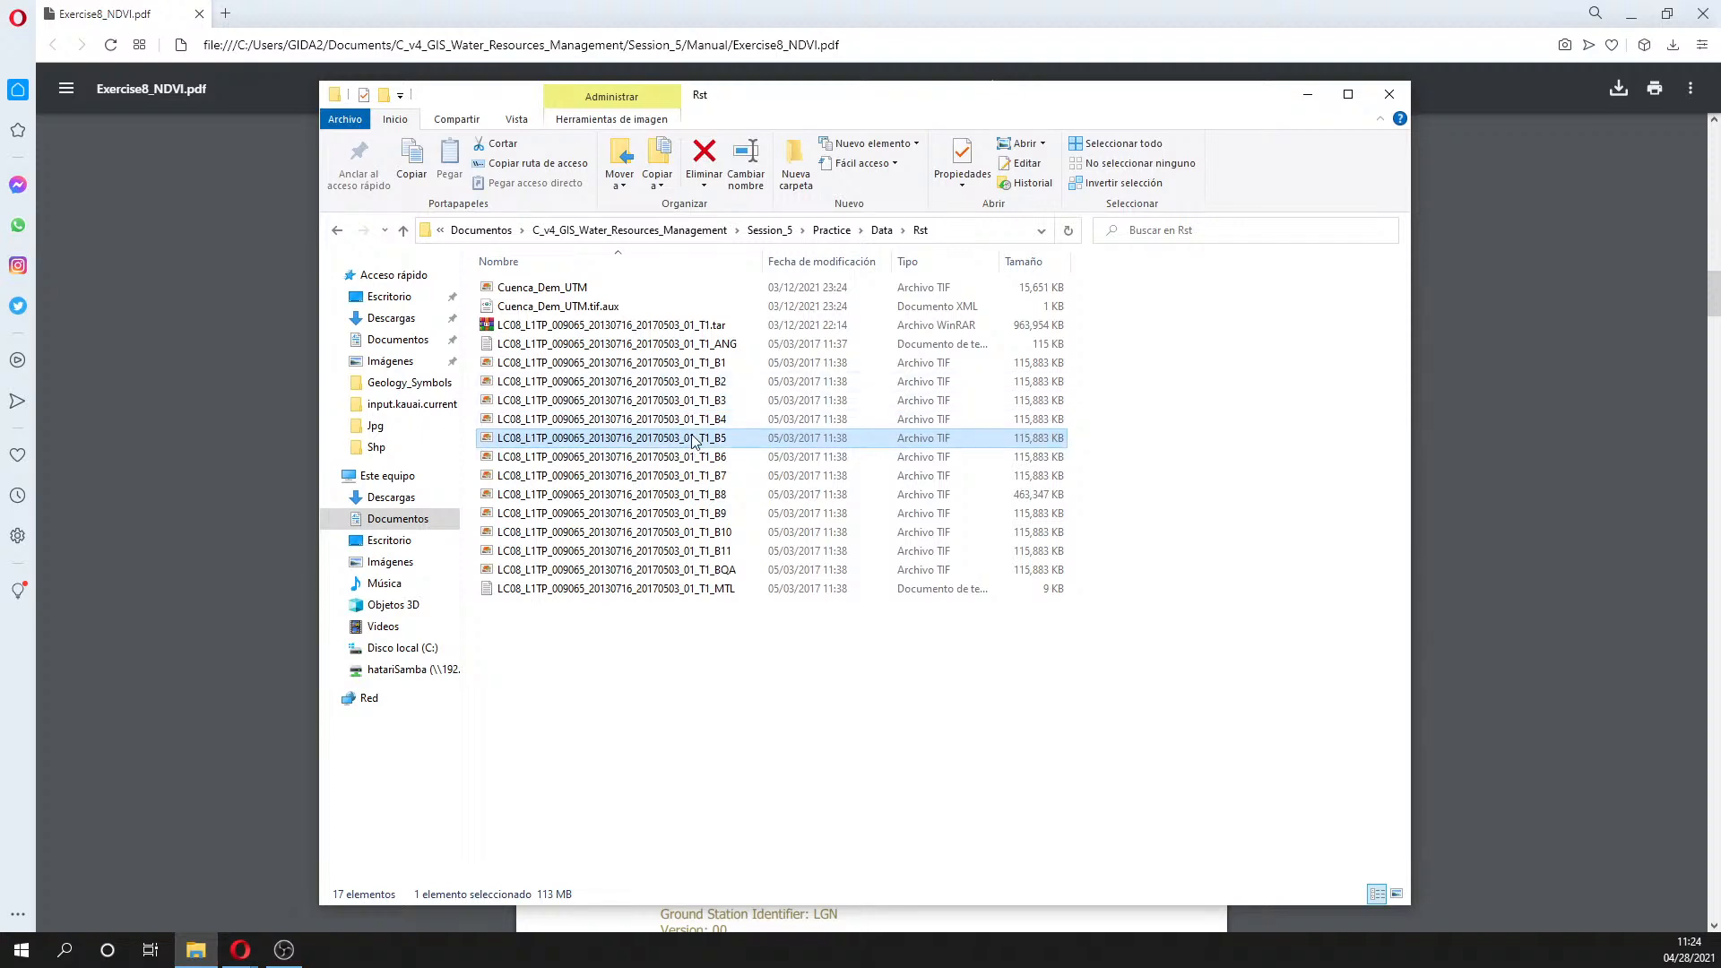
{"action": "left_click", "coordinate": [685, 383]}
{"action": "key", "text": "Down"}
{"action": "key", "text": "Down"}
{"action": "key", "text": "Down"}
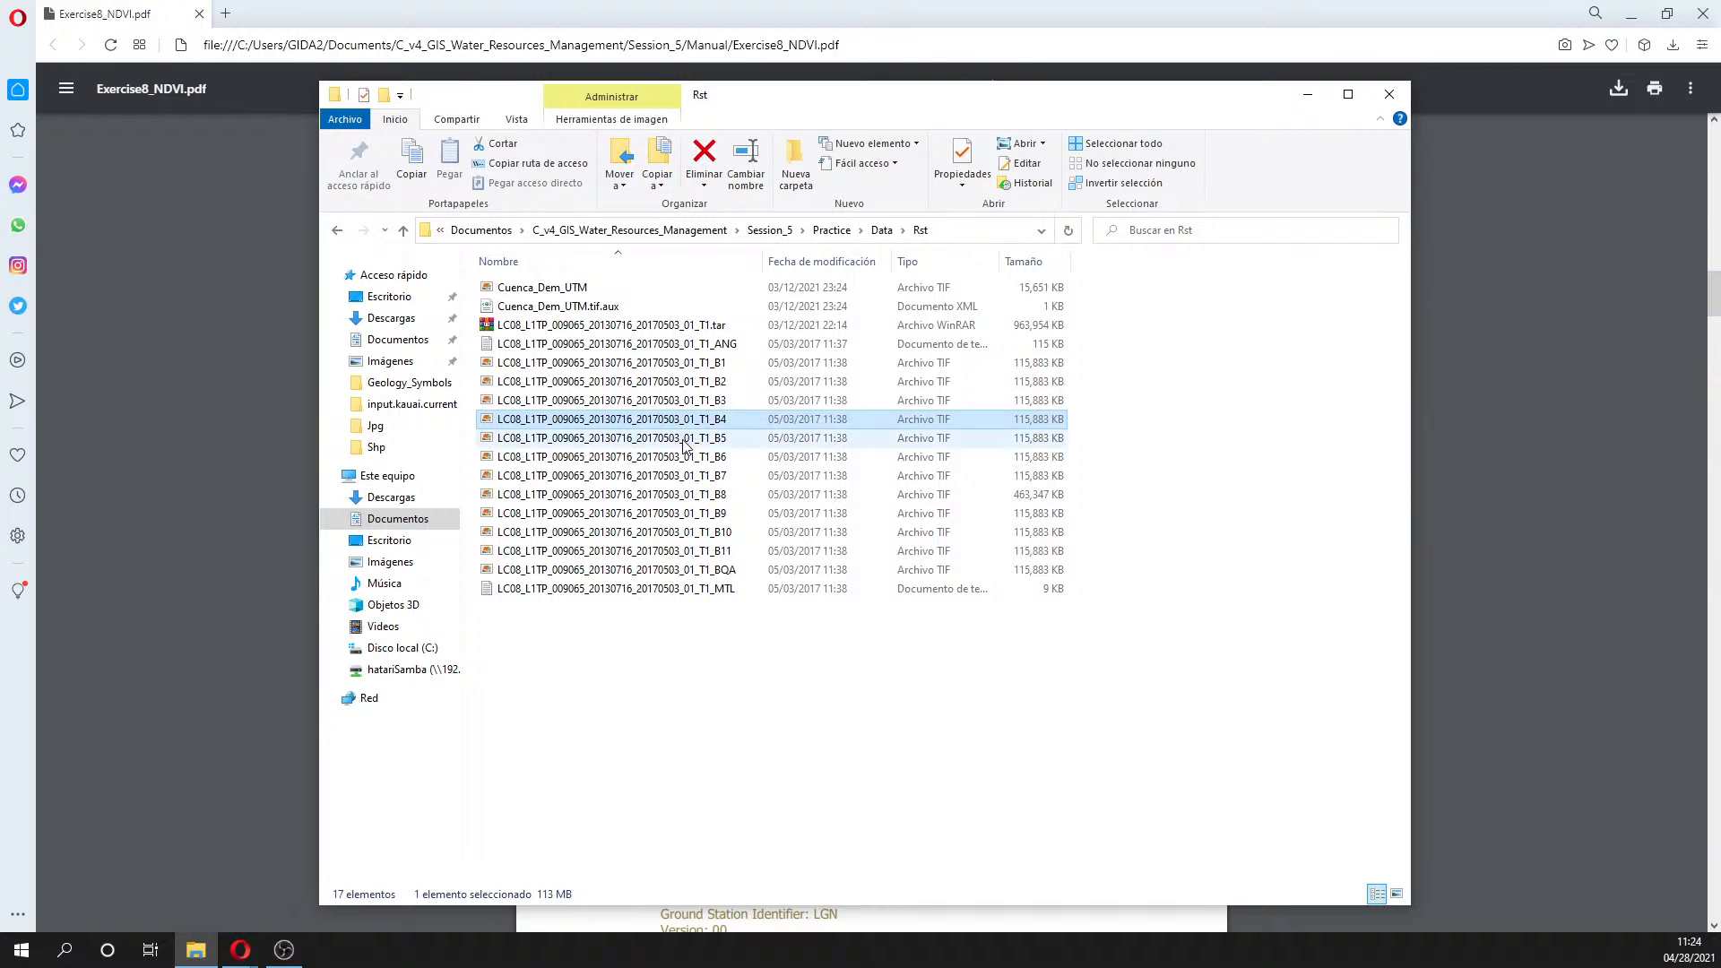
{"action": "left_click_drag", "start_coordinate": [834, 102], "coordinate": [1649, 77]}
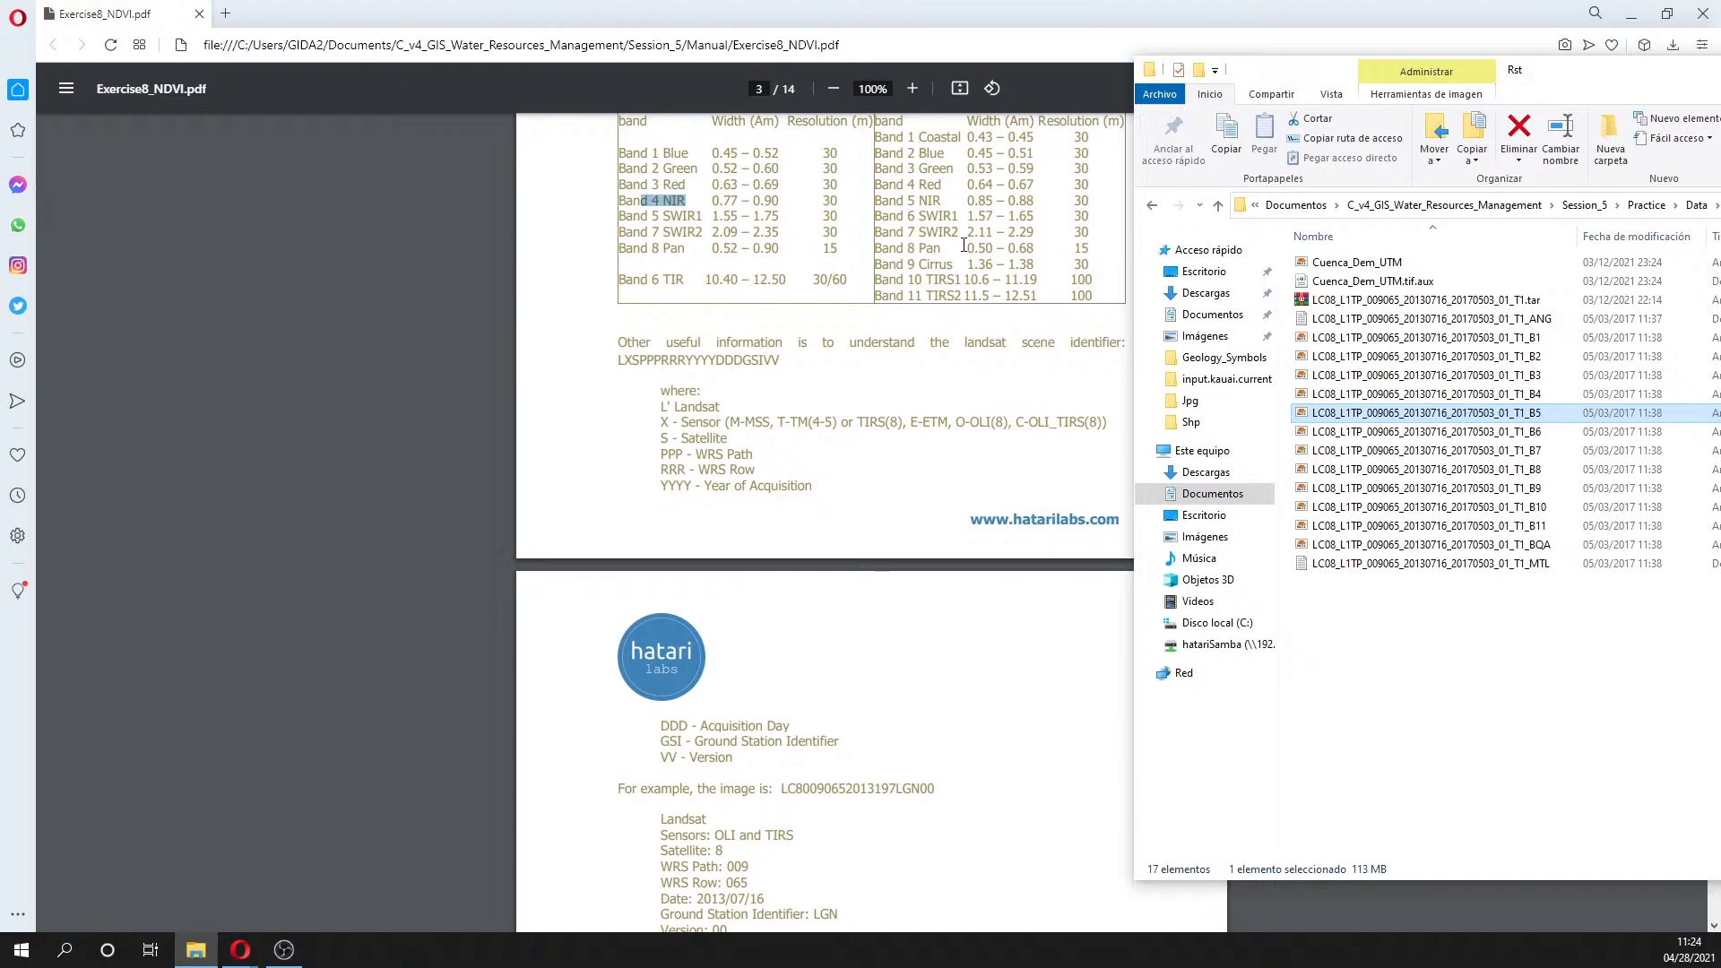
{"action": "left_click_drag", "start_coordinate": [1285, 76], "coordinate": [419, 154]}
{"action": "left_click", "coordinate": [612, 509]}
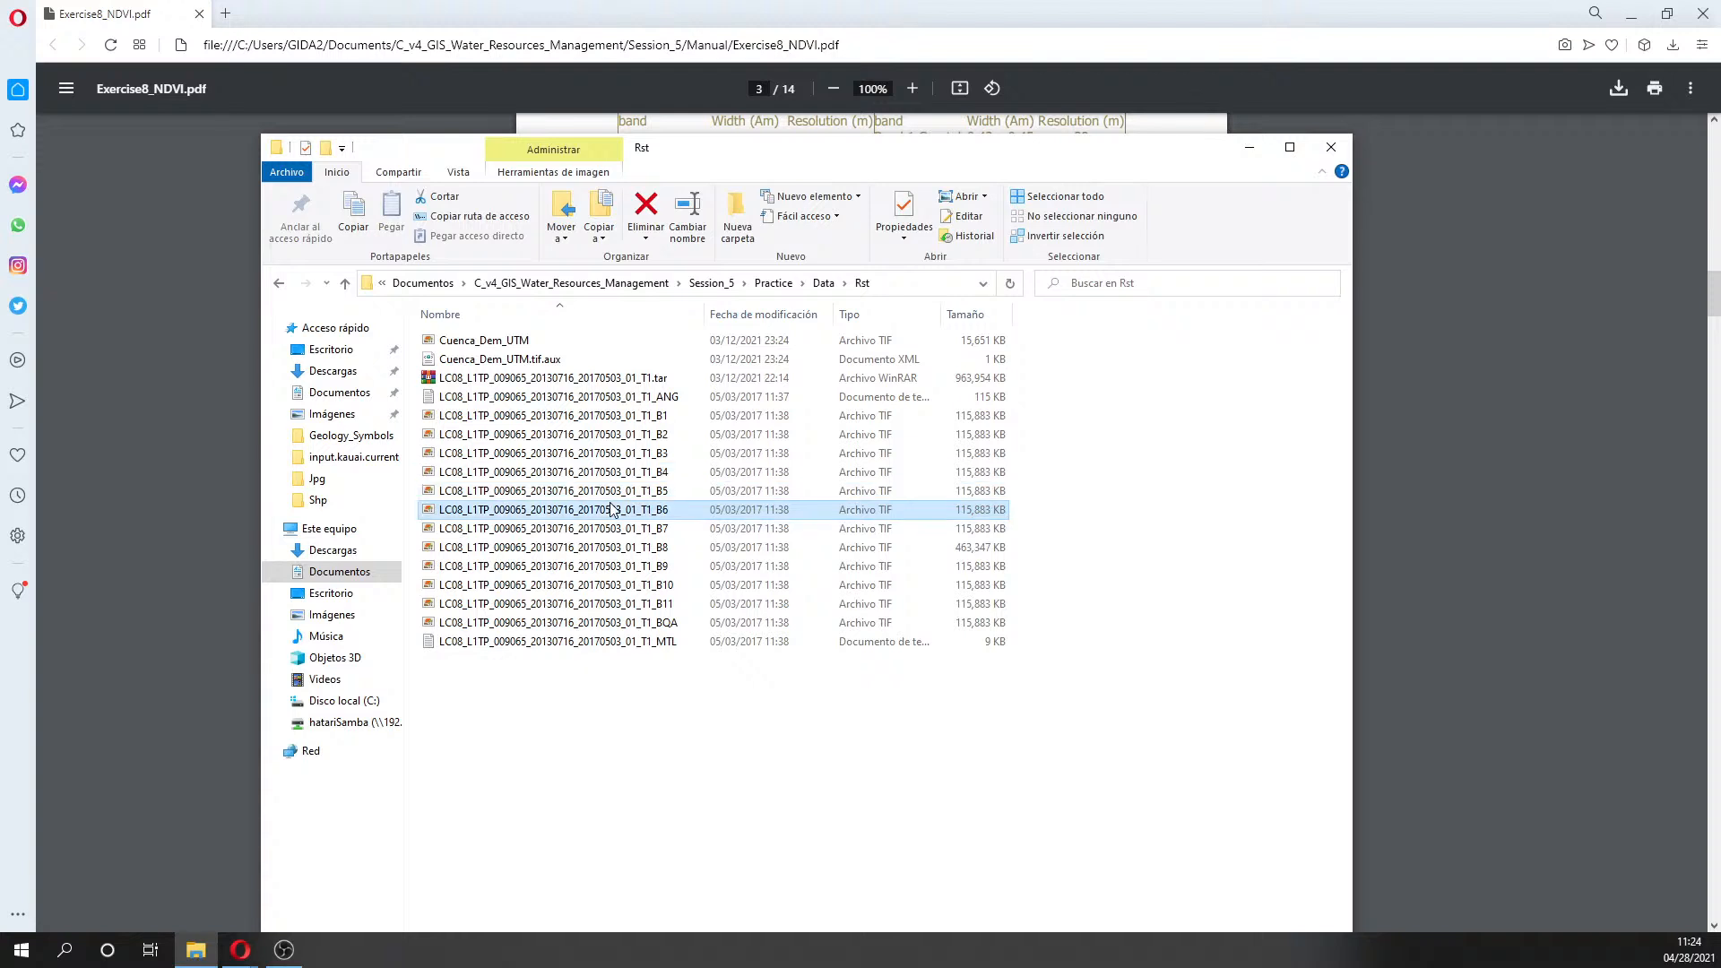
{"action": "left_click", "coordinate": [602, 491]}
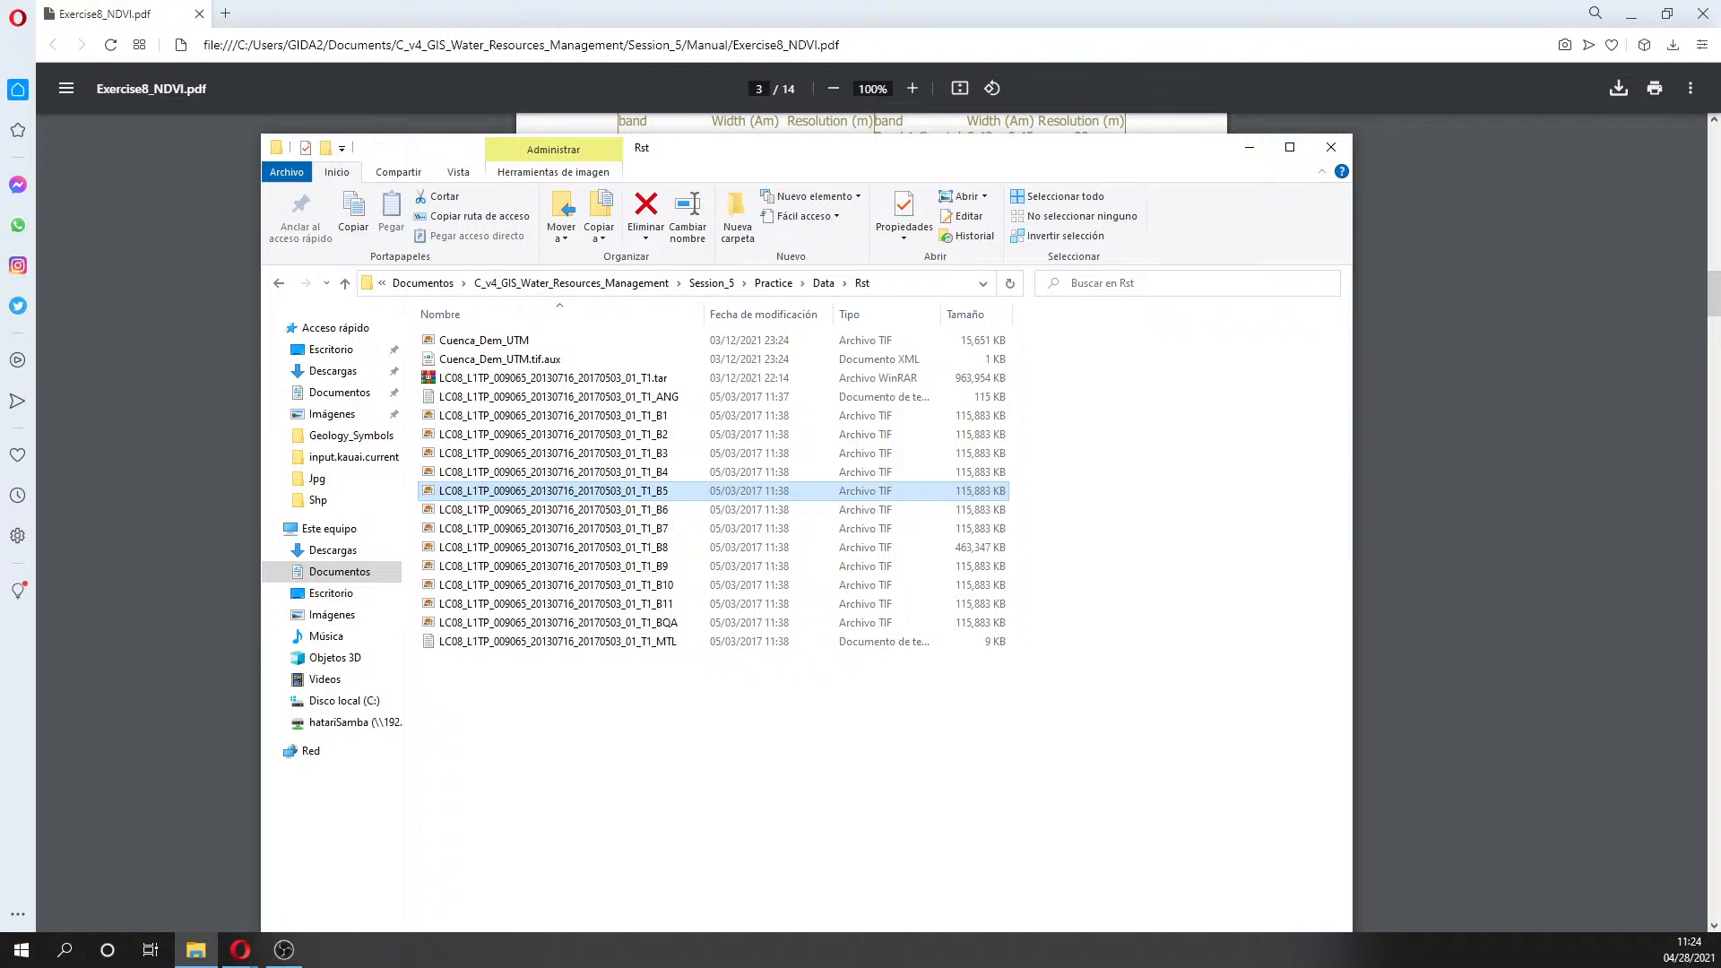
{"action": "key", "text": "alt+Tab"}
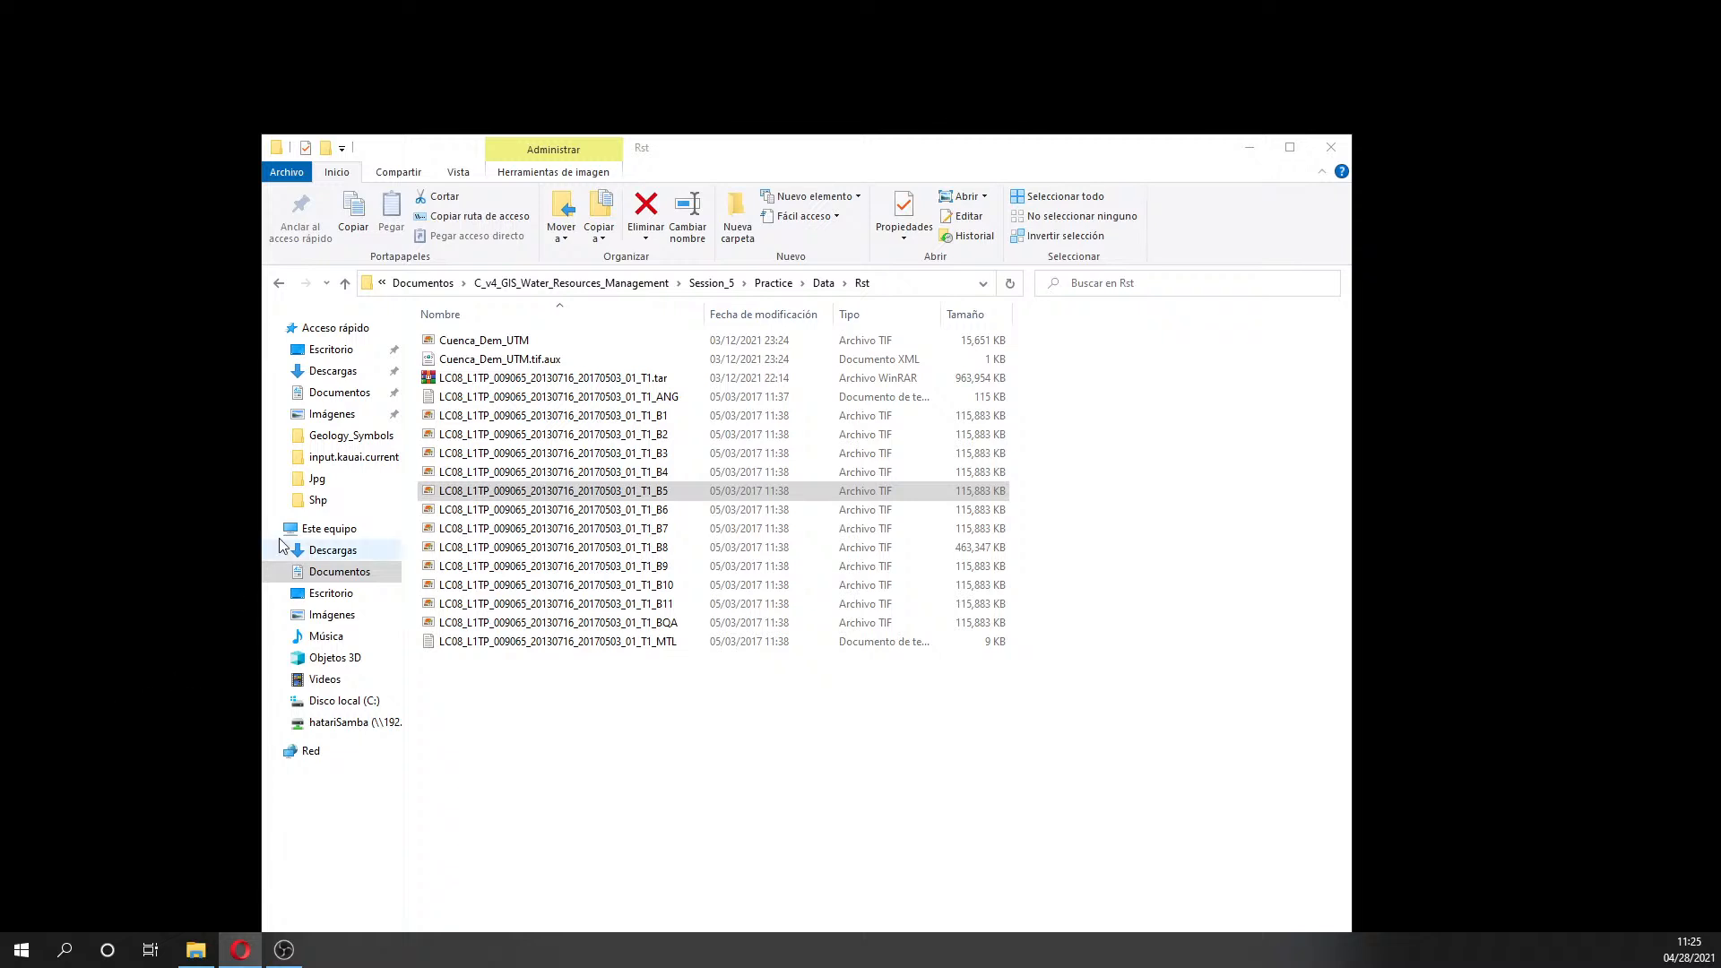
{"action": "left_click", "coordinate": [660, 492]}
{"action": "left_click", "coordinate": [658, 475]}
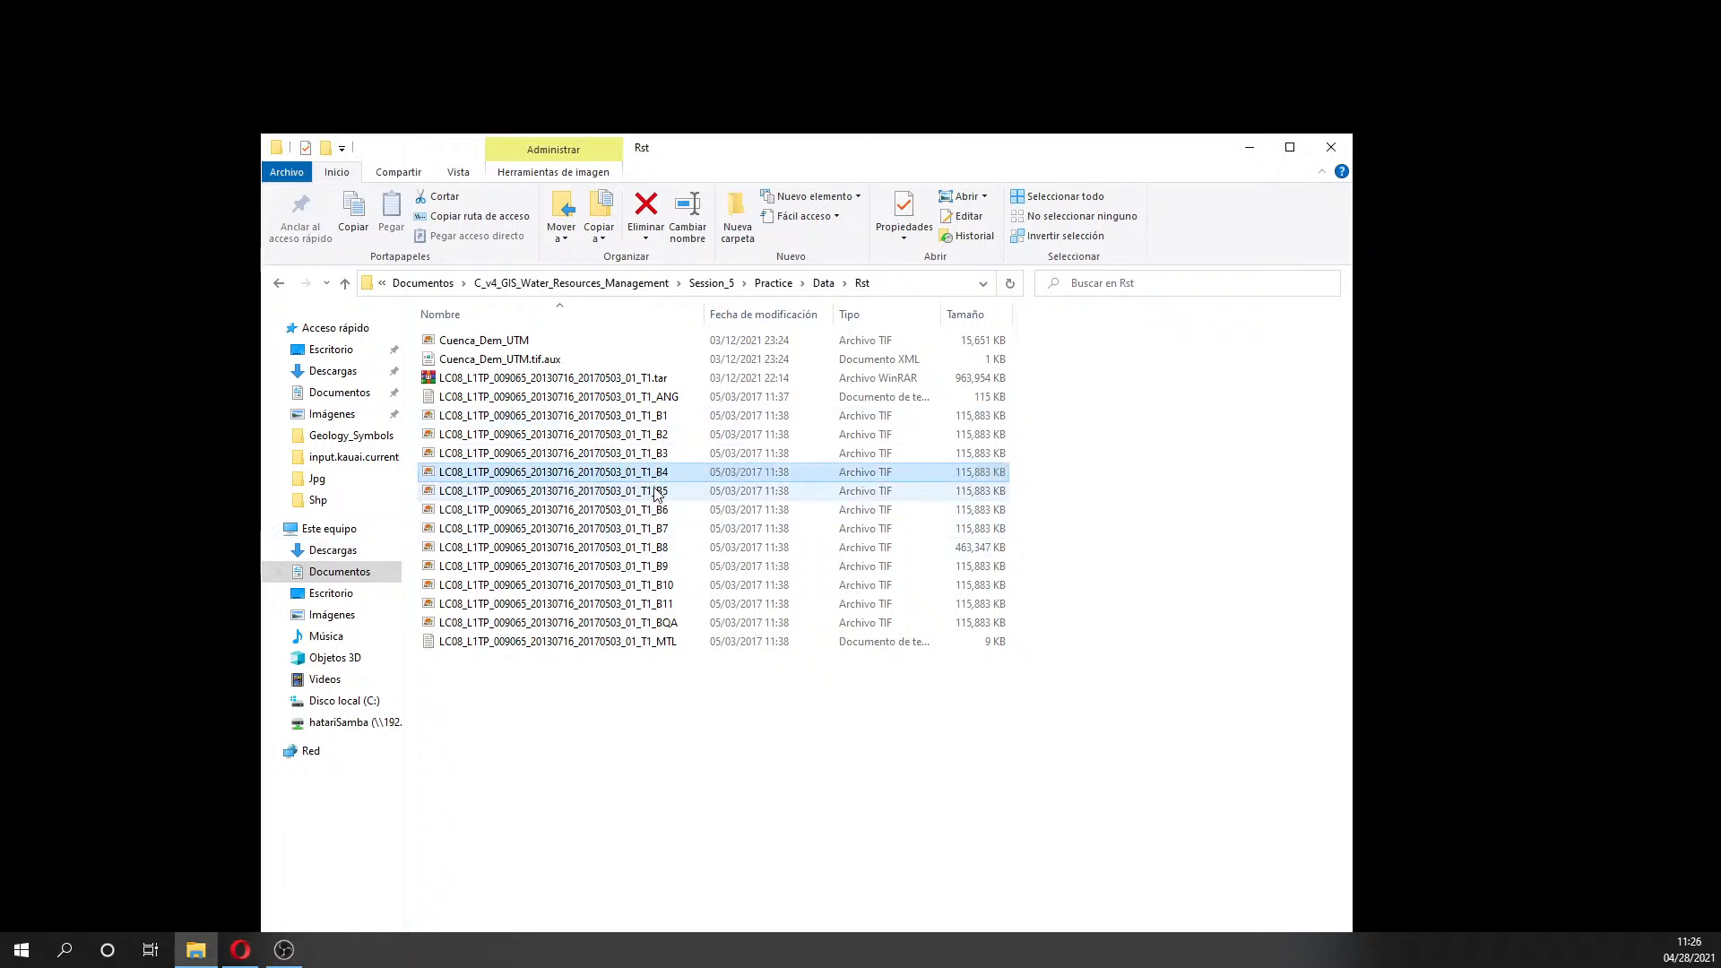
{"action": "left_click", "coordinate": [654, 489]}
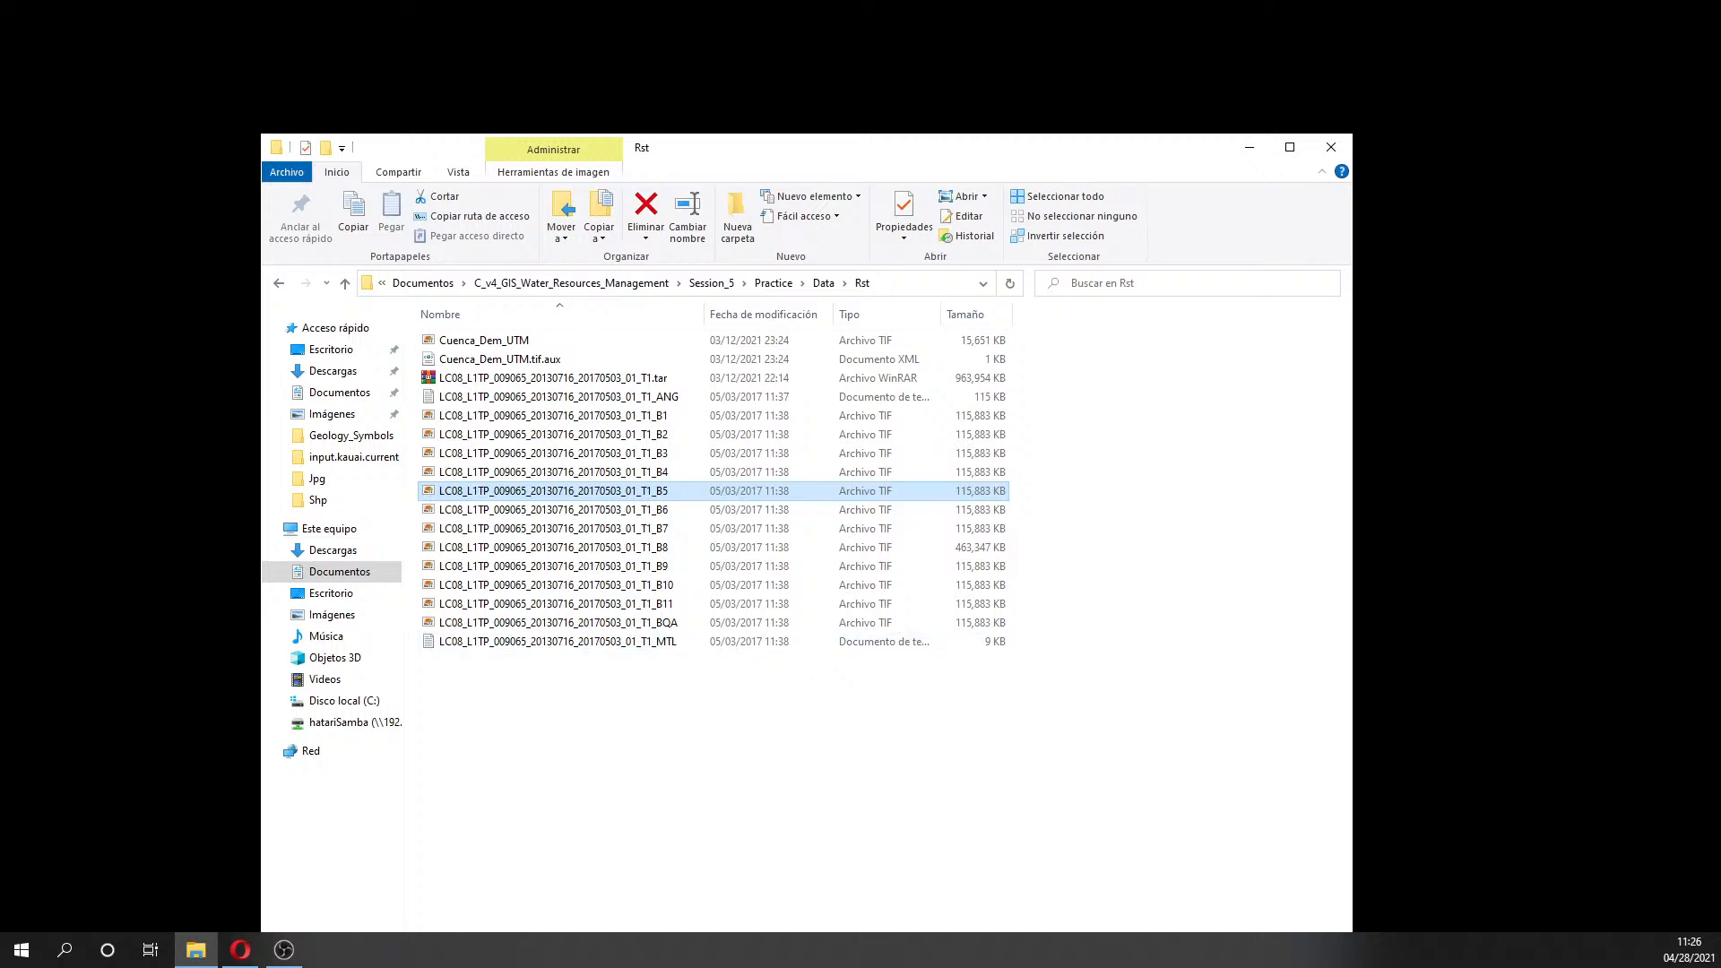
- Minimize the Explorer window so QGIS's start page with an empty Untitled Project shows
{"action": "key", "text": "alt+Tab"}
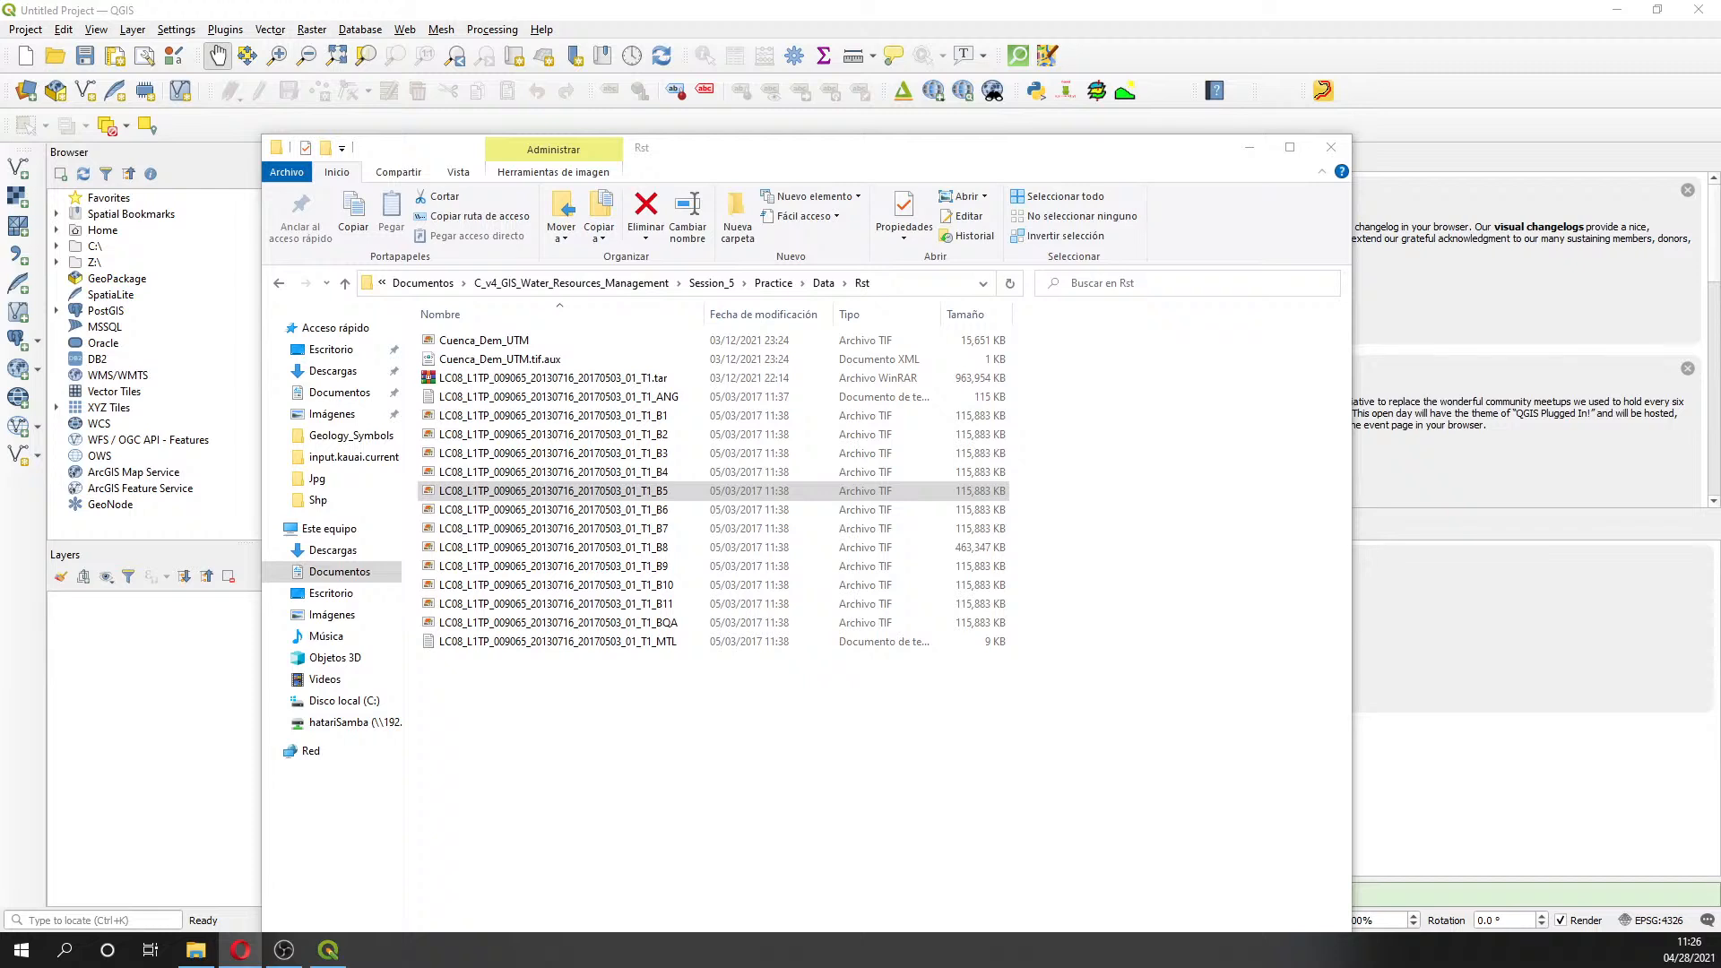
{"action": "left_click", "coordinate": [627, 548]}
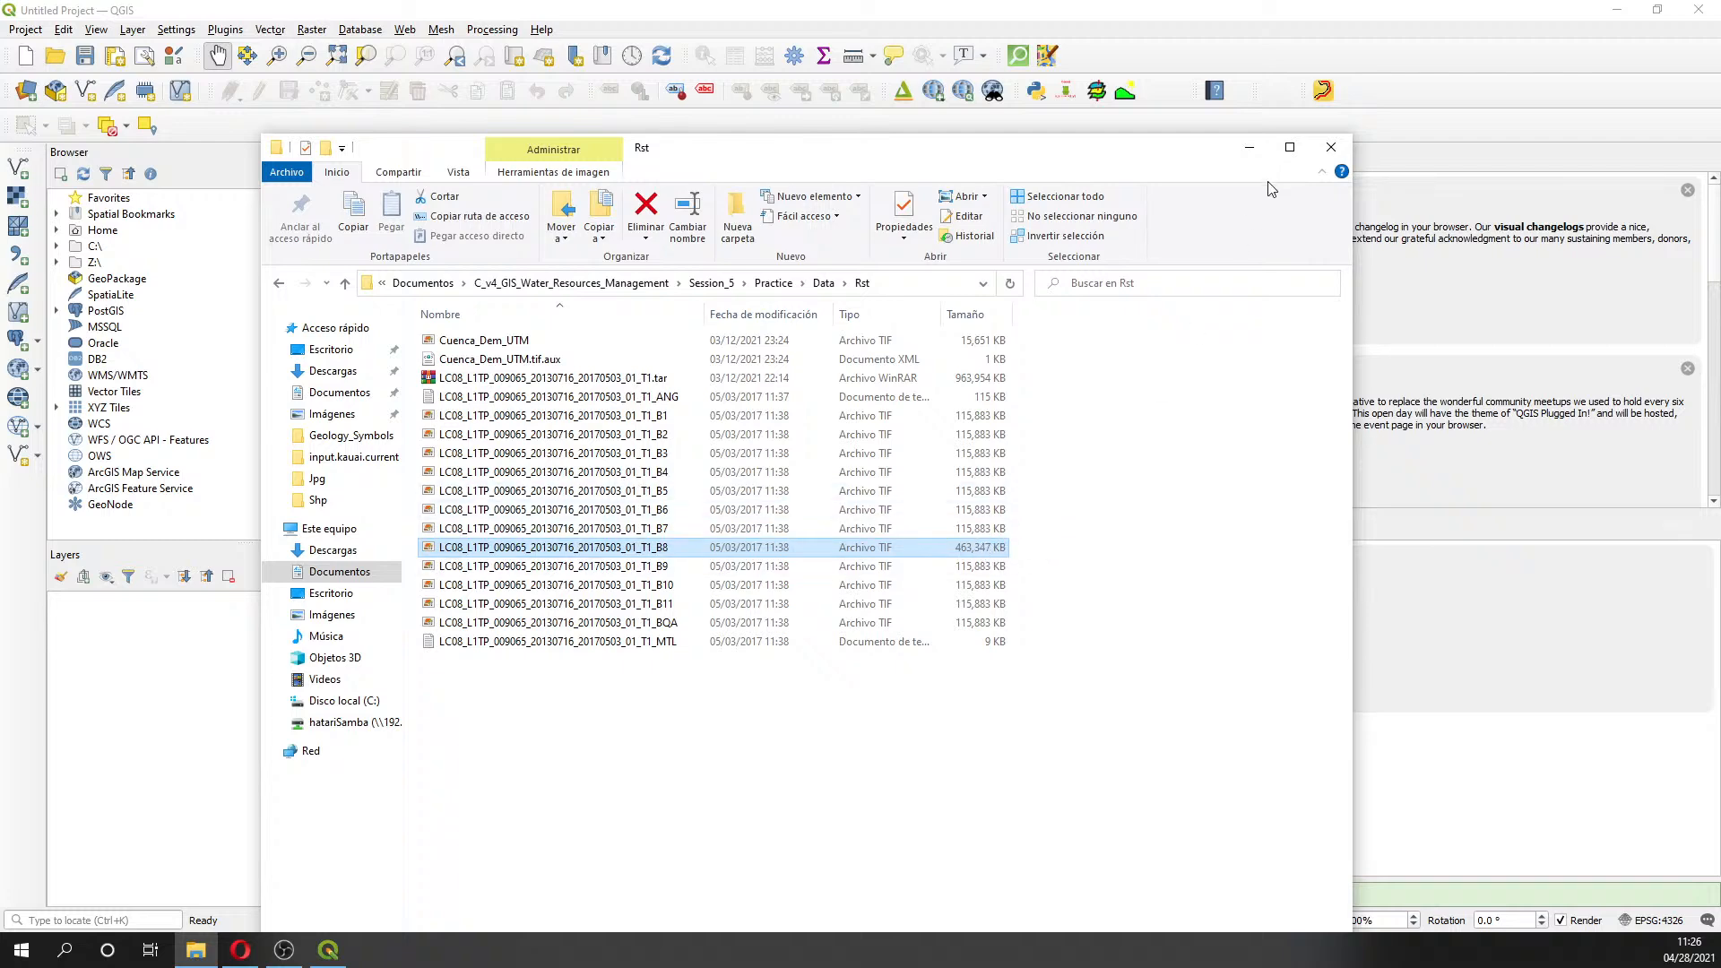
{"action": "left_click", "coordinate": [1249, 147]}
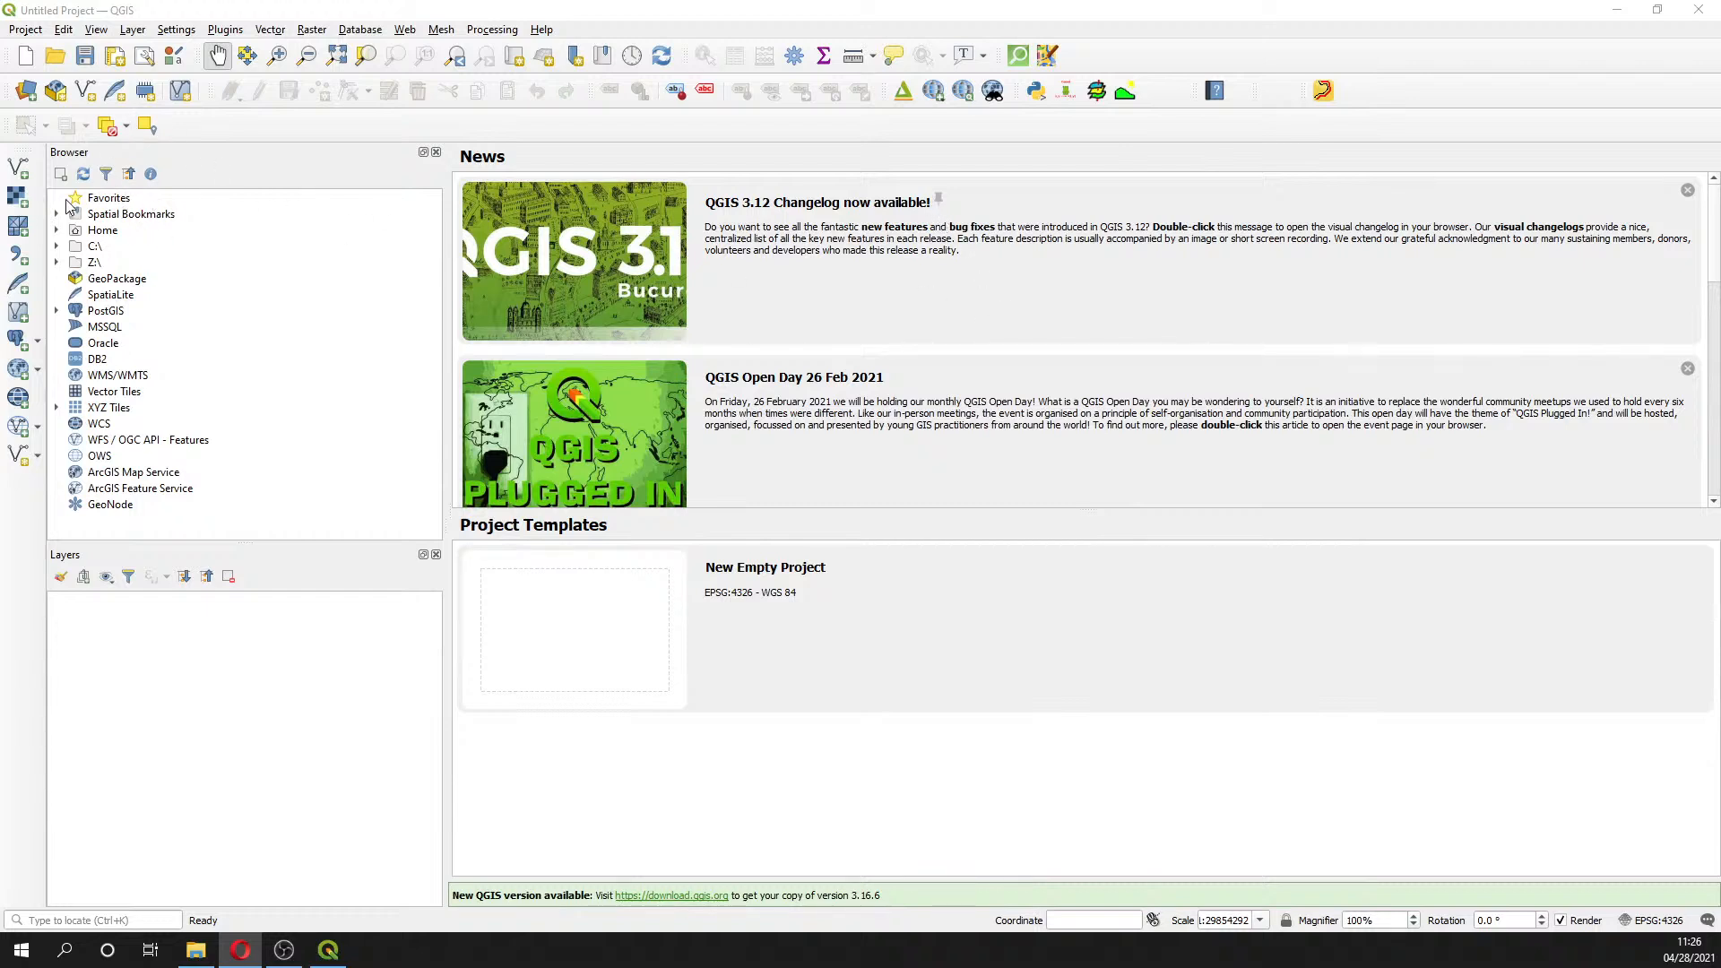
- Start a new empty project and expand Home > C_v4_GIS_Water_Resources_Management > Session_5 in the Browser
{"action": "double_click", "coordinate": [604, 628]}
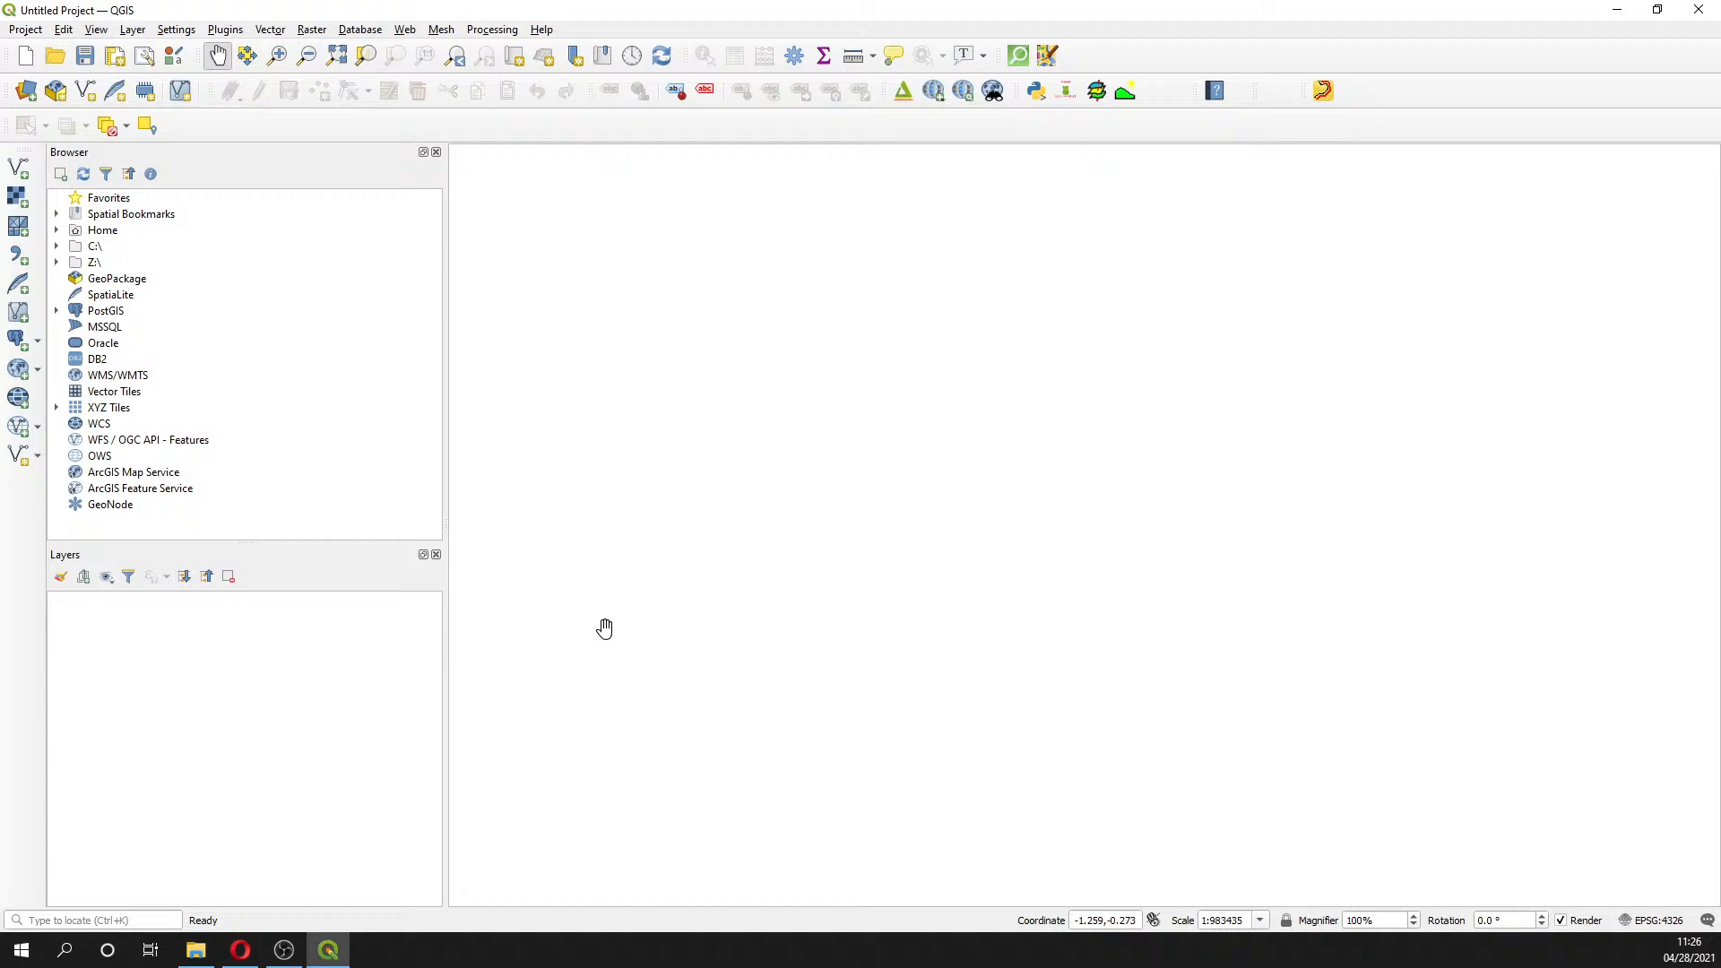
{"action": "left_click", "coordinate": [57, 230]}
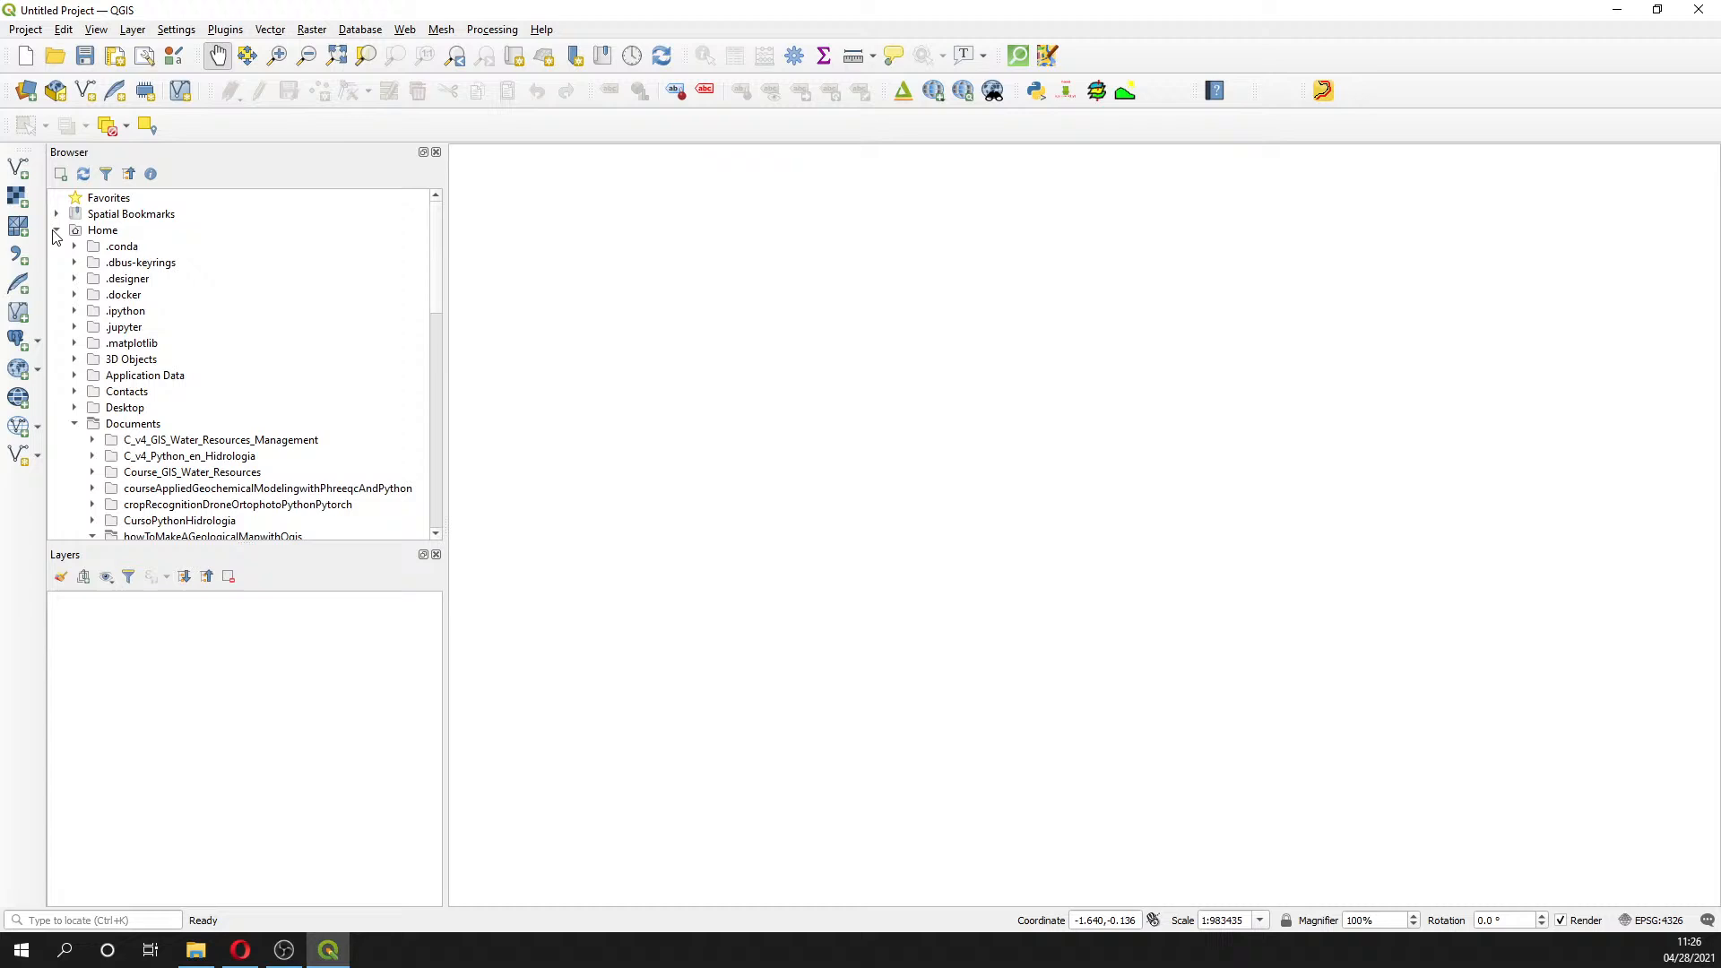
{"action": "left_click", "coordinate": [92, 440]}
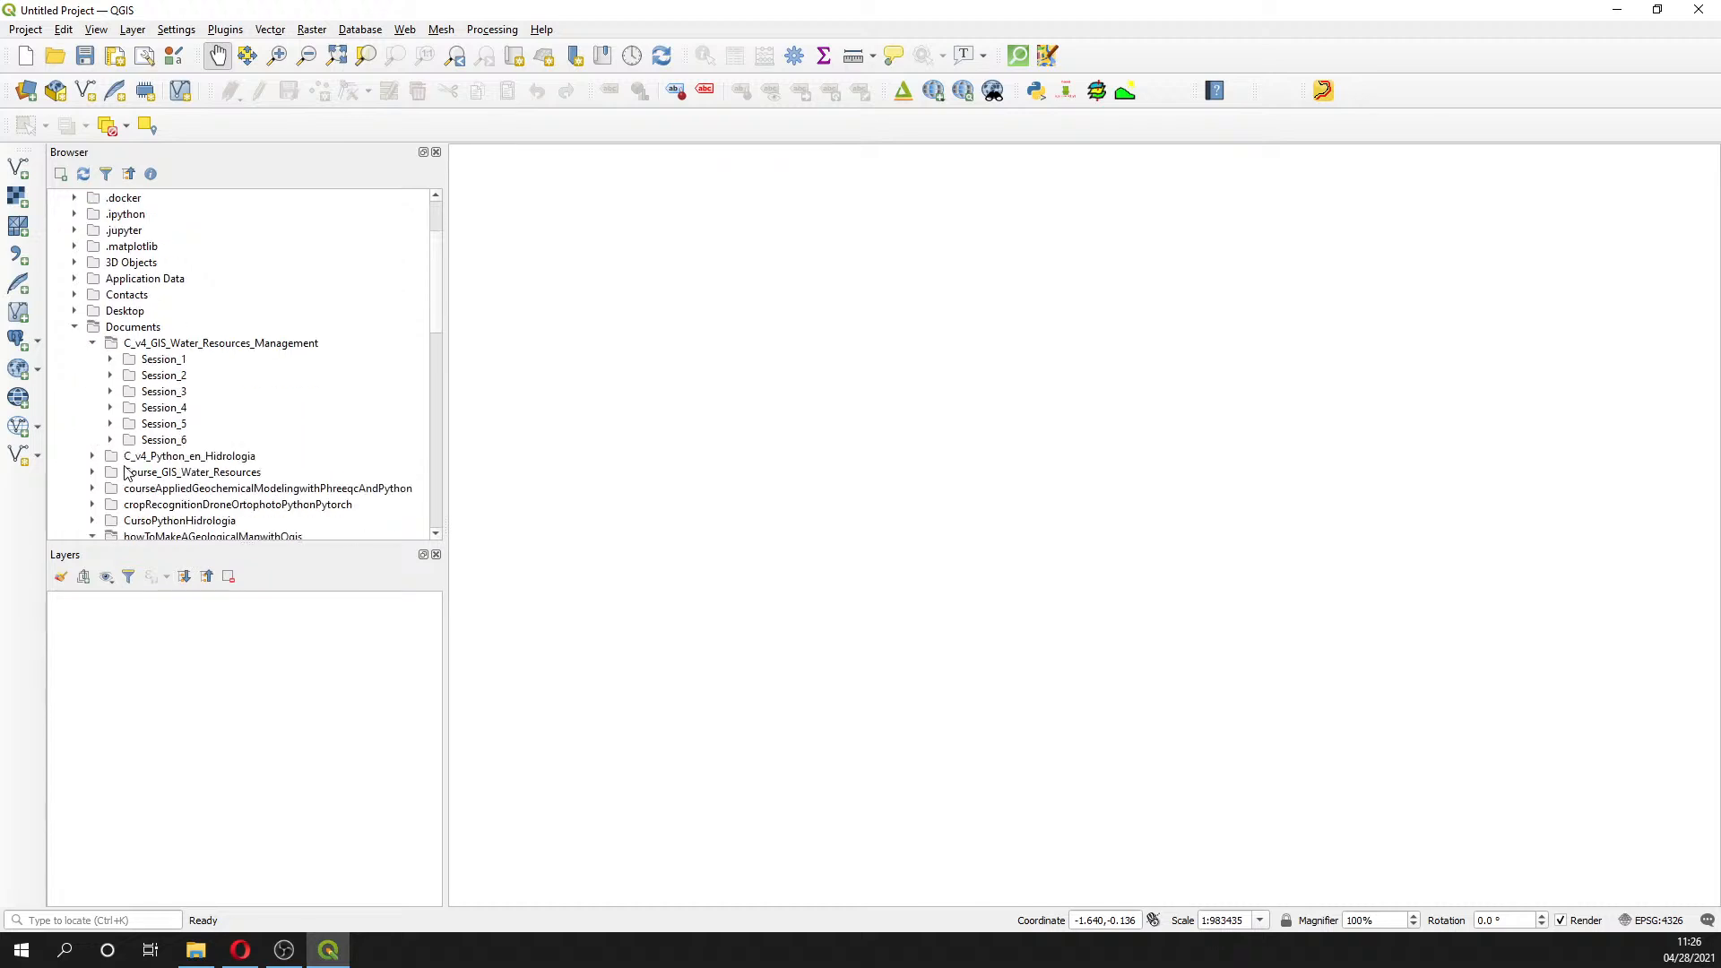
{"action": "left_click", "coordinate": [110, 423]}
{"action": "scroll", "coordinate": [154, 439], "scroll_direction": "down", "scroll_amount": 1}
- Expand Practice > Data > Rst to list Cuenca_Dem_UTM.tif and the LC08 band rasters
{"action": "left_click", "coordinate": [129, 407]}
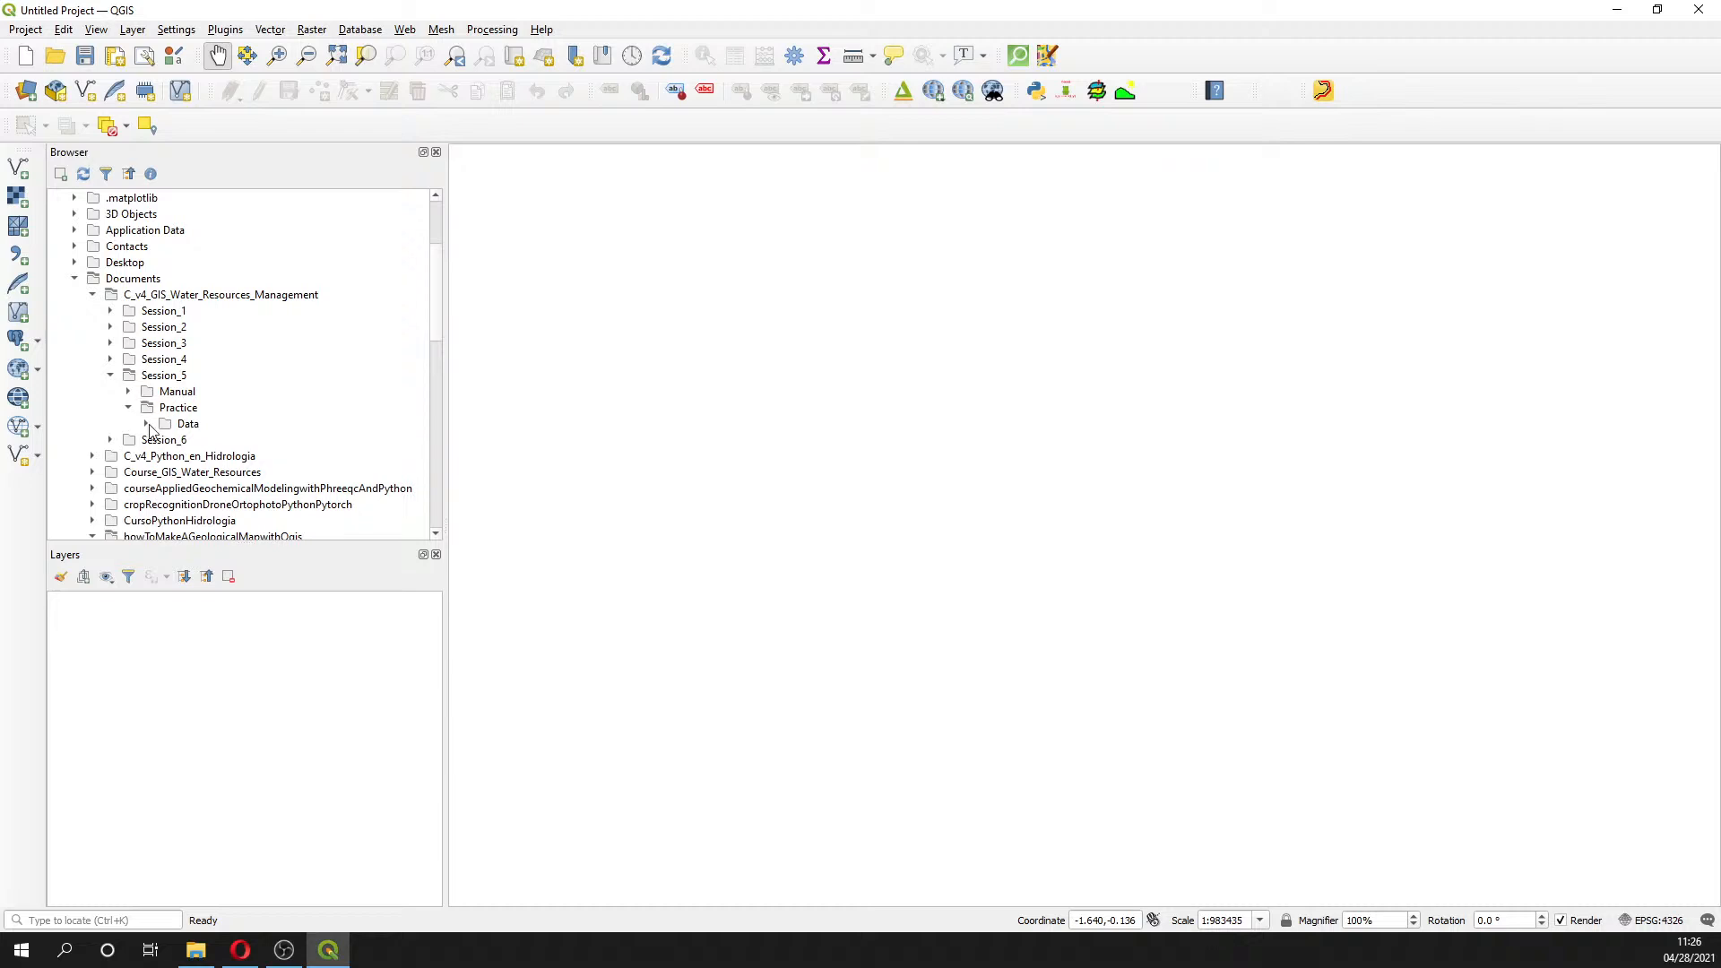
{"action": "left_click", "coordinate": [147, 425]}
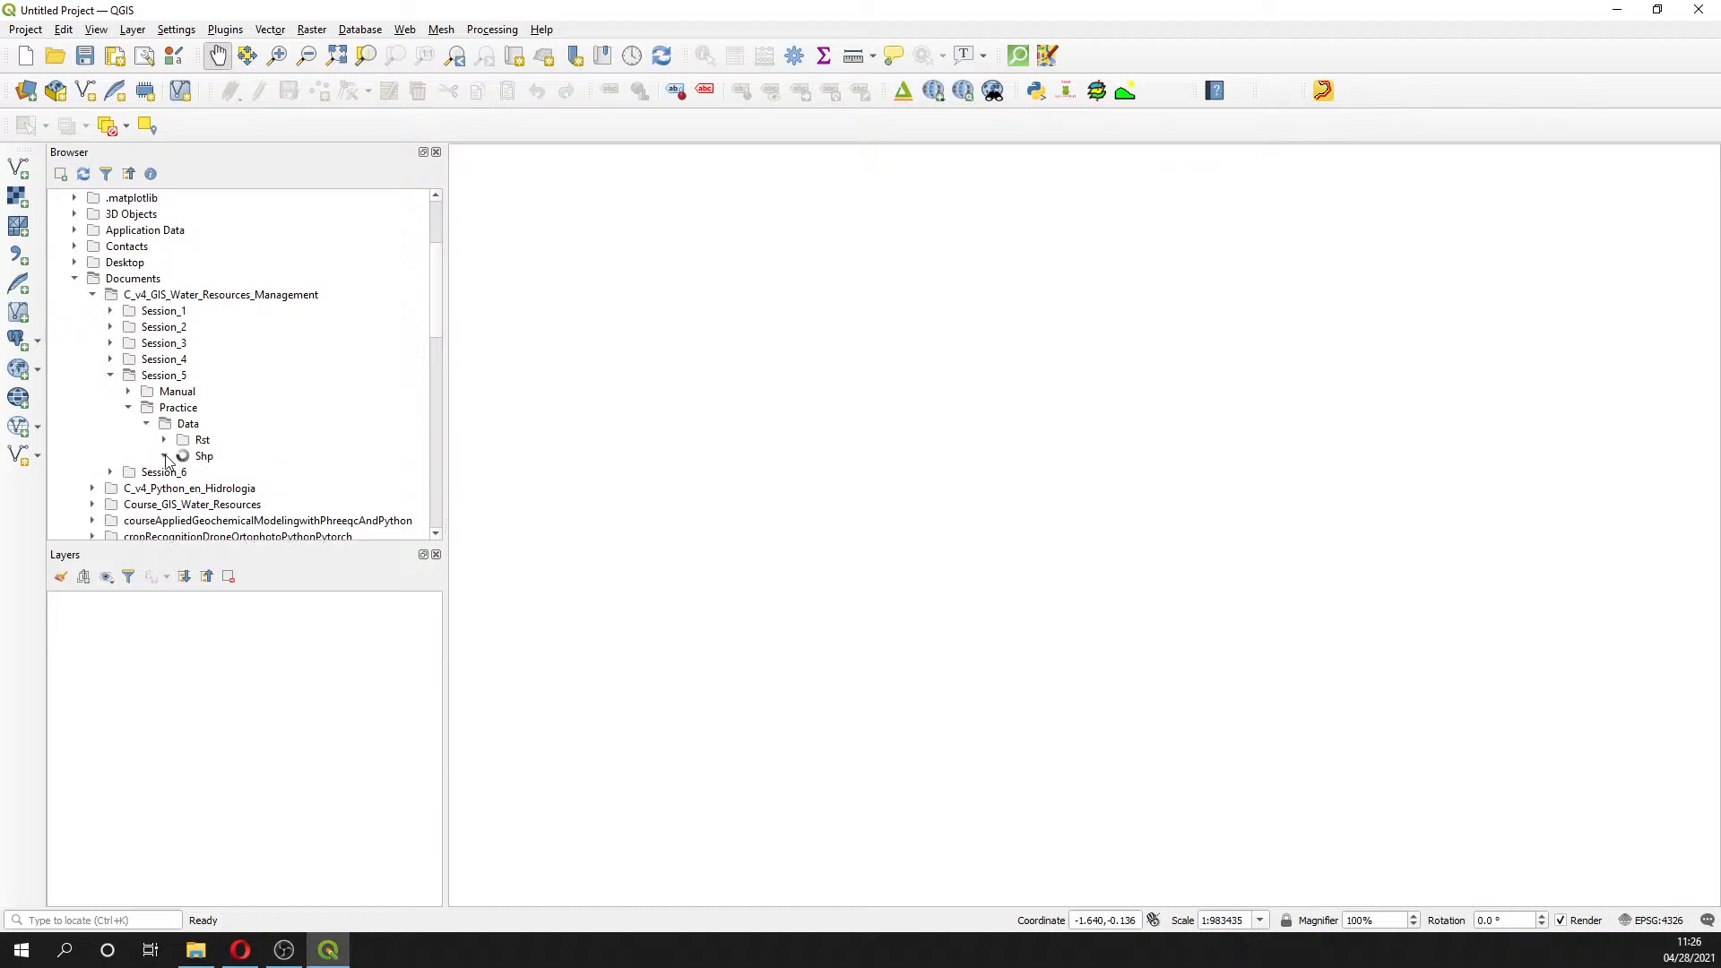
{"action": "left_click", "coordinate": [169, 456]}
{"action": "left_click", "coordinate": [165, 456]}
{"action": "left_click", "coordinate": [165, 440]}
{"action": "scroll", "coordinate": [259, 460], "scroll_direction": "down", "scroll_amount": 1}
{"action": "scroll", "coordinate": [260, 460], "scroll_direction": "down", "scroll_amount": 2}
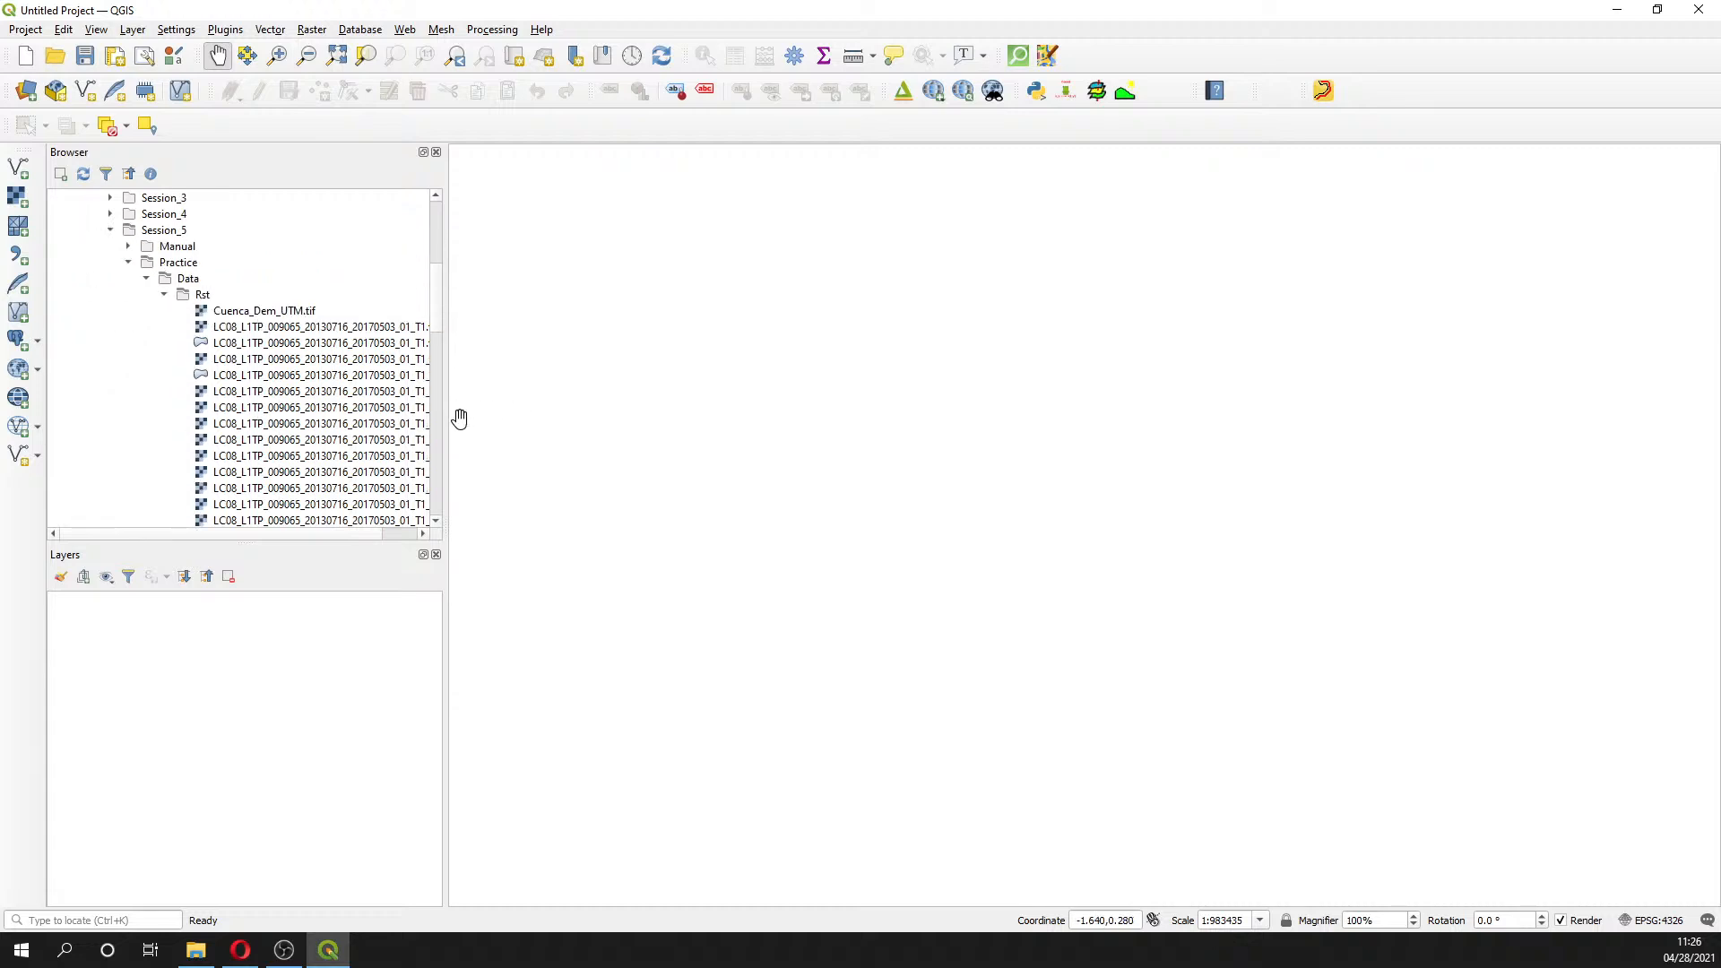
- Widen the side panels and add the LC08 band B4 and B5 rasters as layers
{"action": "left_click_drag", "start_coordinate": [445, 422], "coordinate": [585, 423]}
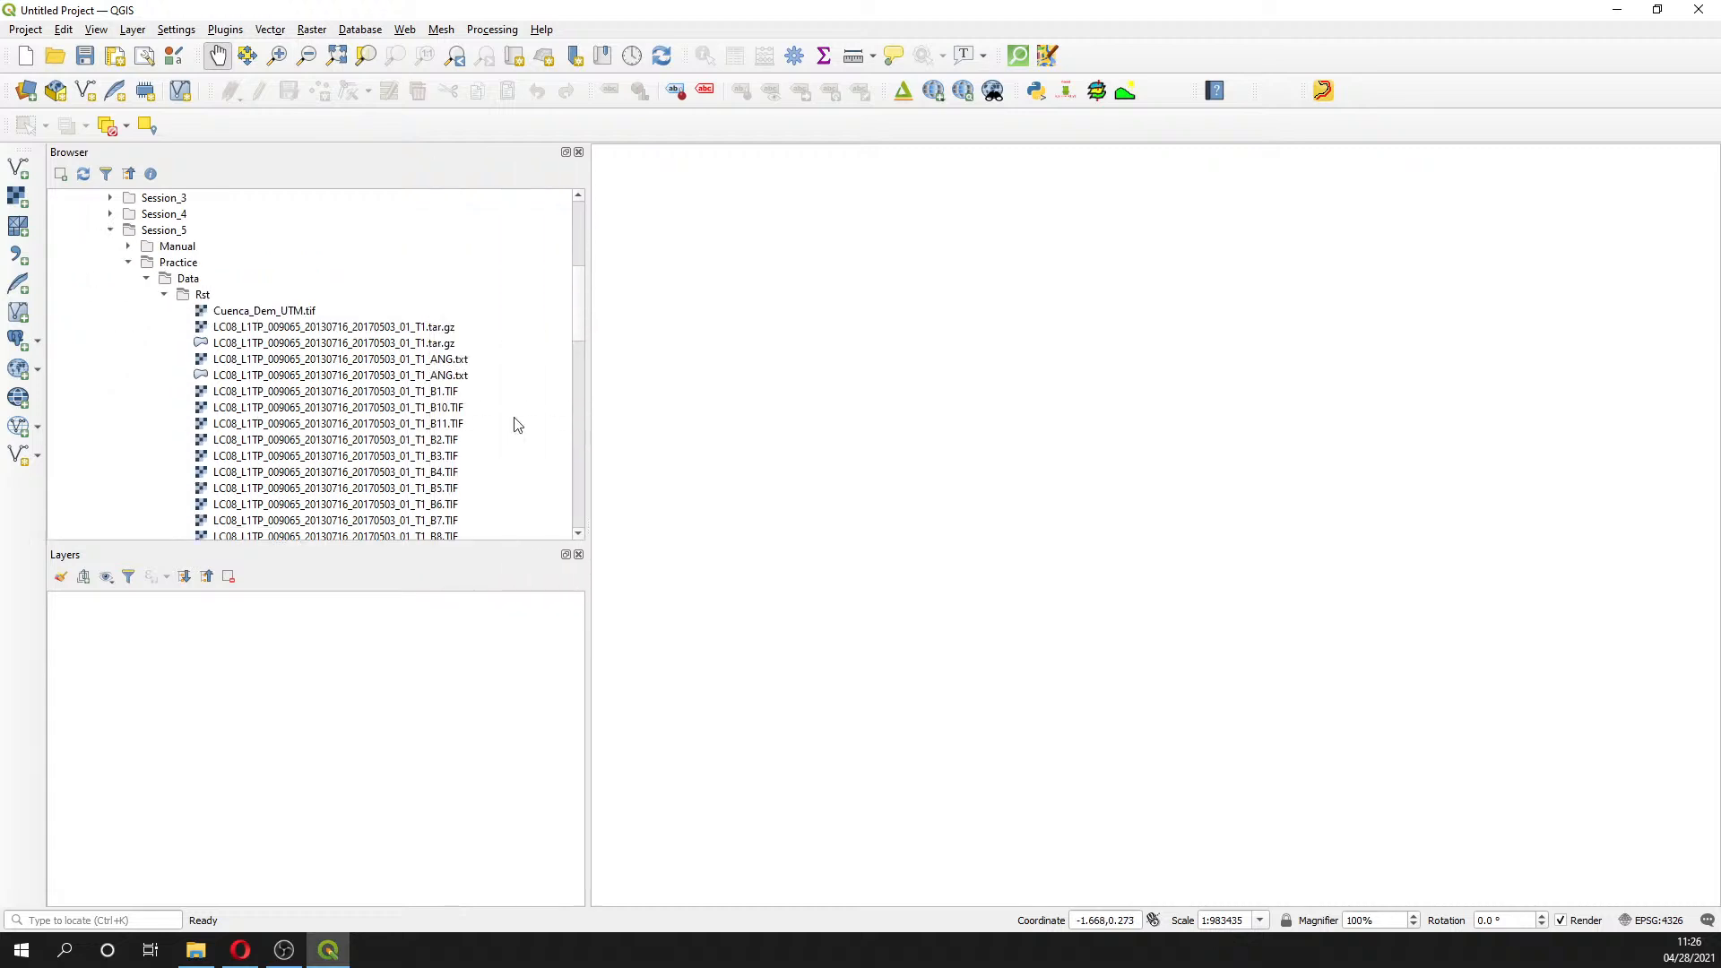
{"action": "double_click", "coordinate": [420, 475]}
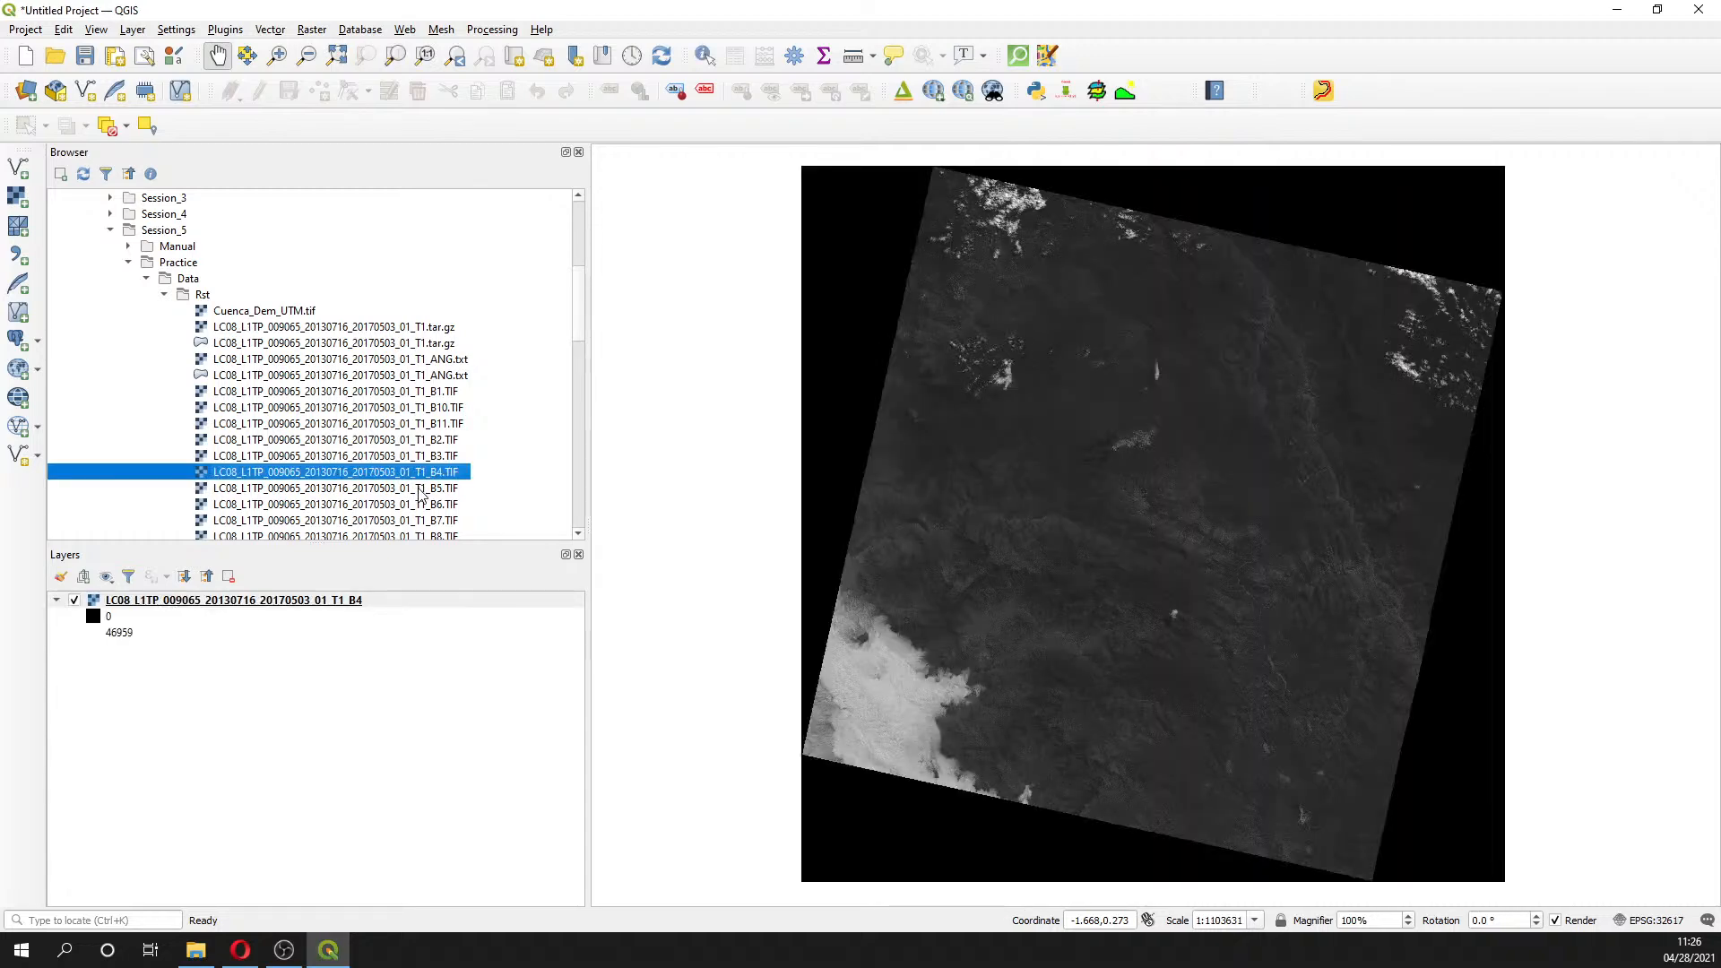
{"action": "double_click", "coordinate": [421, 489]}
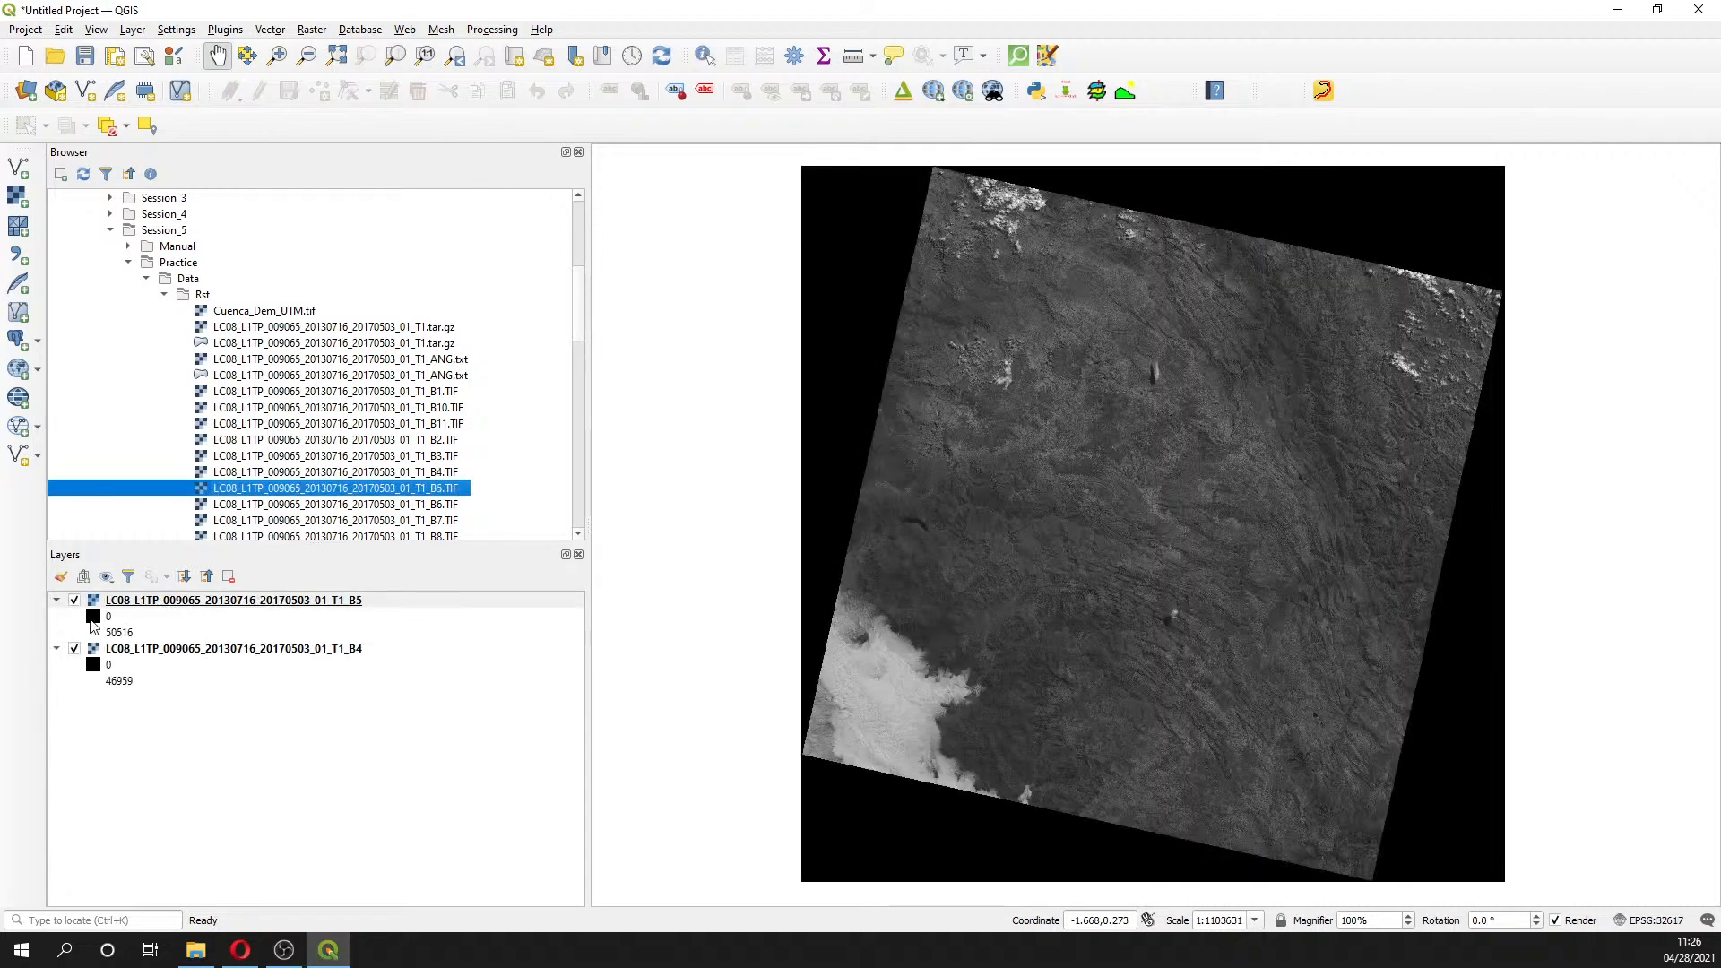
- Place band 5 beneath band 4 in Layers and toggle band 4's visibility to compare
{"action": "left_click", "coordinate": [81, 606]}
{"action": "left_click_drag", "start_coordinate": [80, 613], "coordinate": [126, 717]}
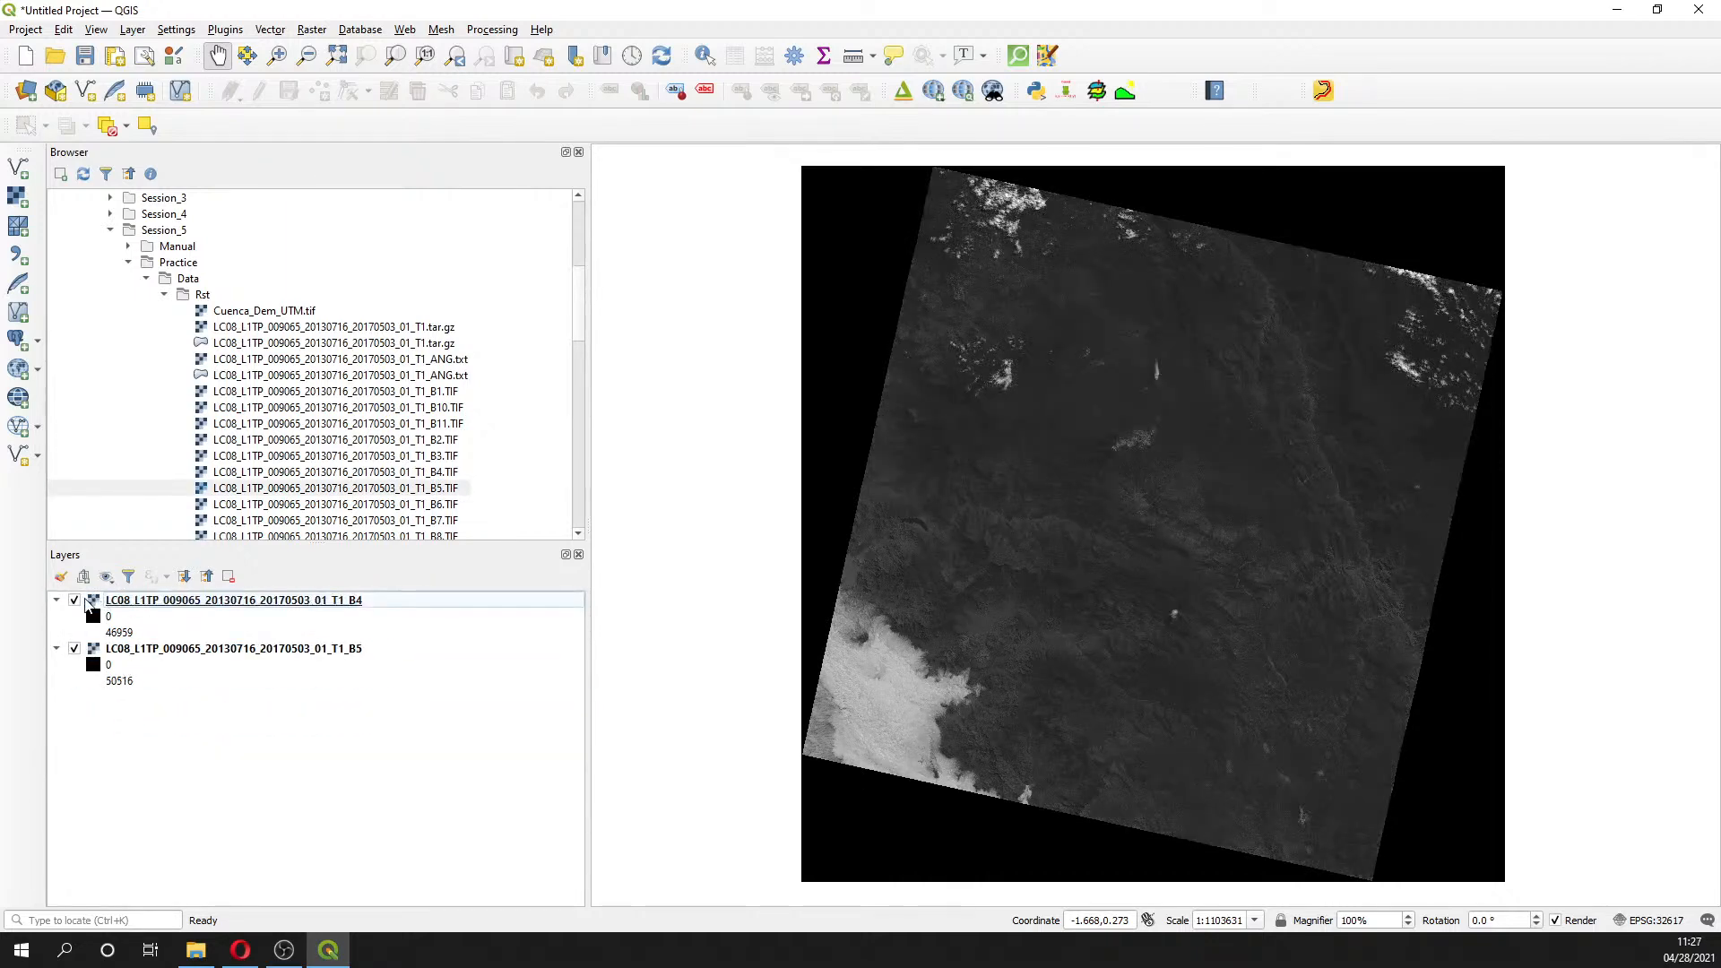
{"action": "left_click", "coordinate": [75, 600]}
{"action": "left_click", "coordinate": [75, 600]}
{"action": "left_click", "coordinate": [75, 601]}
{"action": "left_click", "coordinate": [75, 600]}
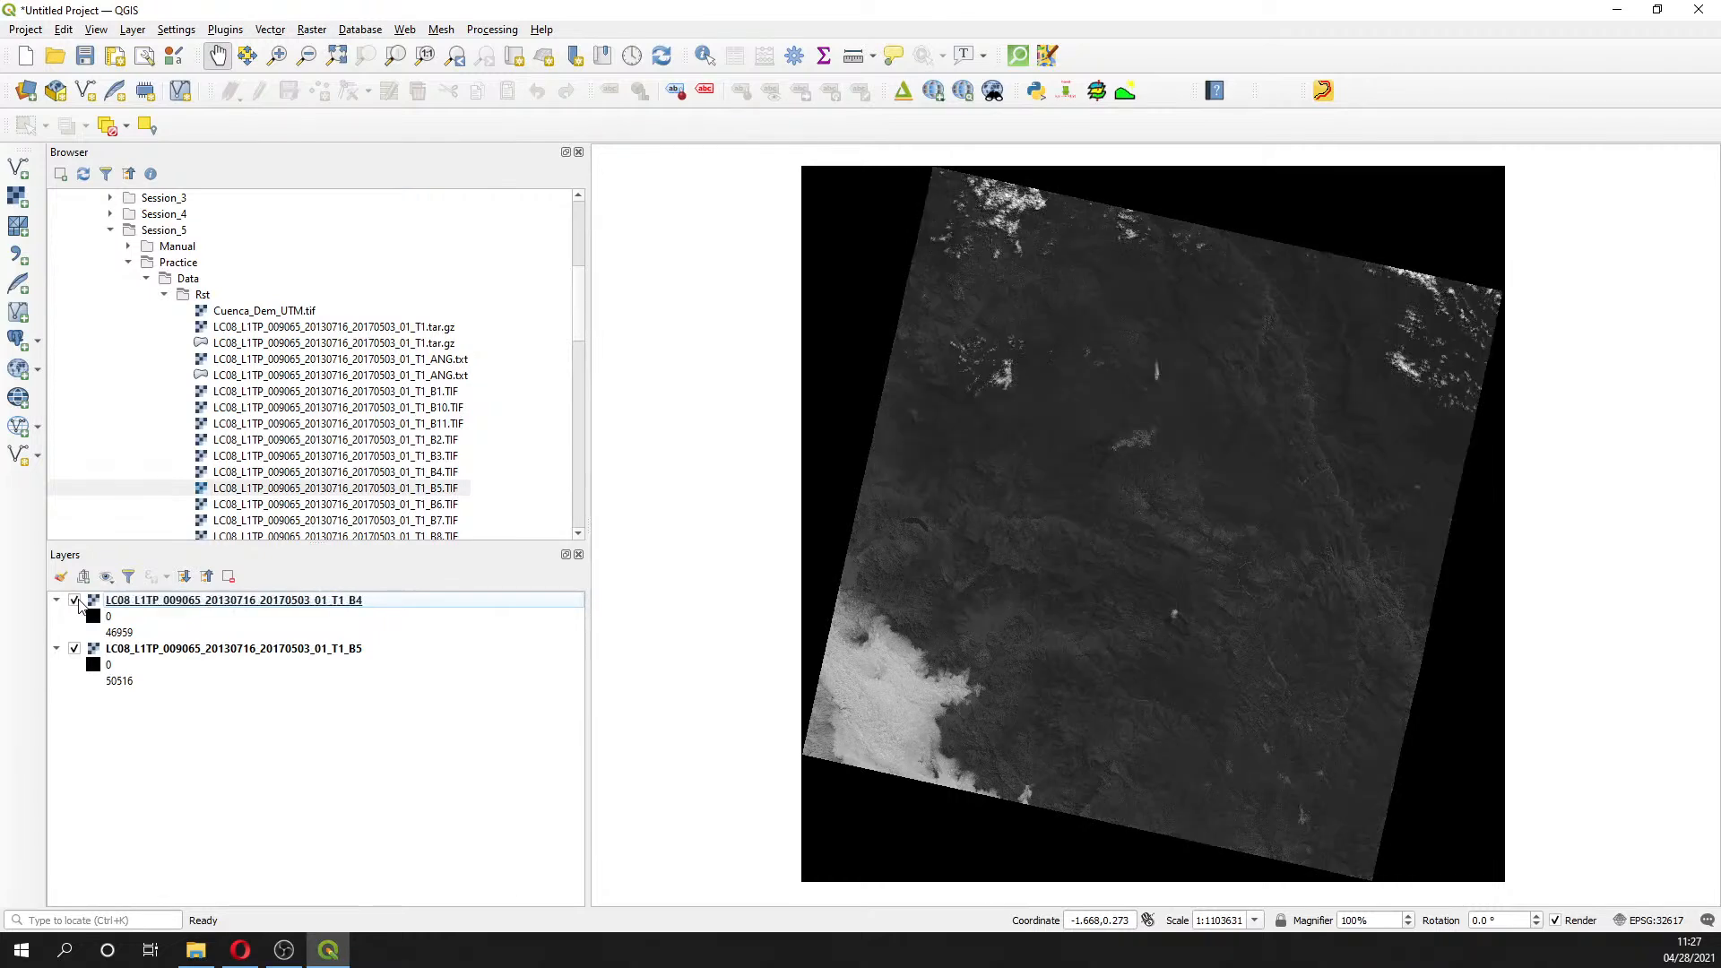
{"action": "left_click", "coordinate": [336, 602]}
{"action": "left_click", "coordinate": [262, 649]}
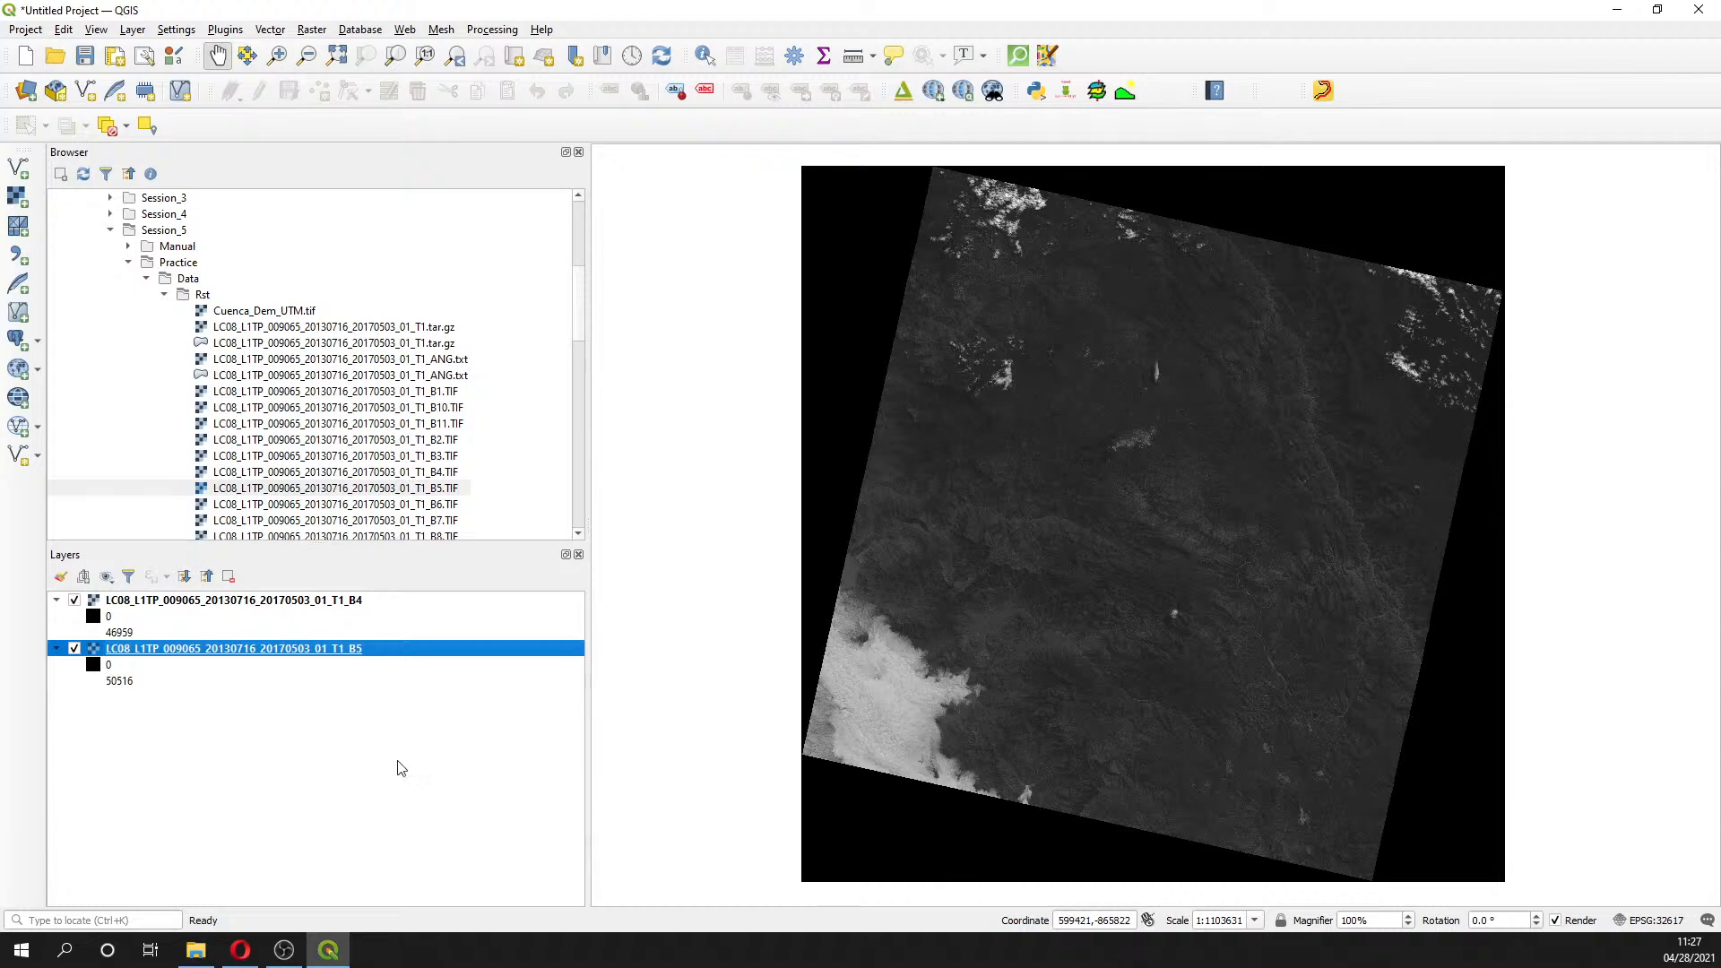
{"action": "left_click", "coordinate": [326, 602]}
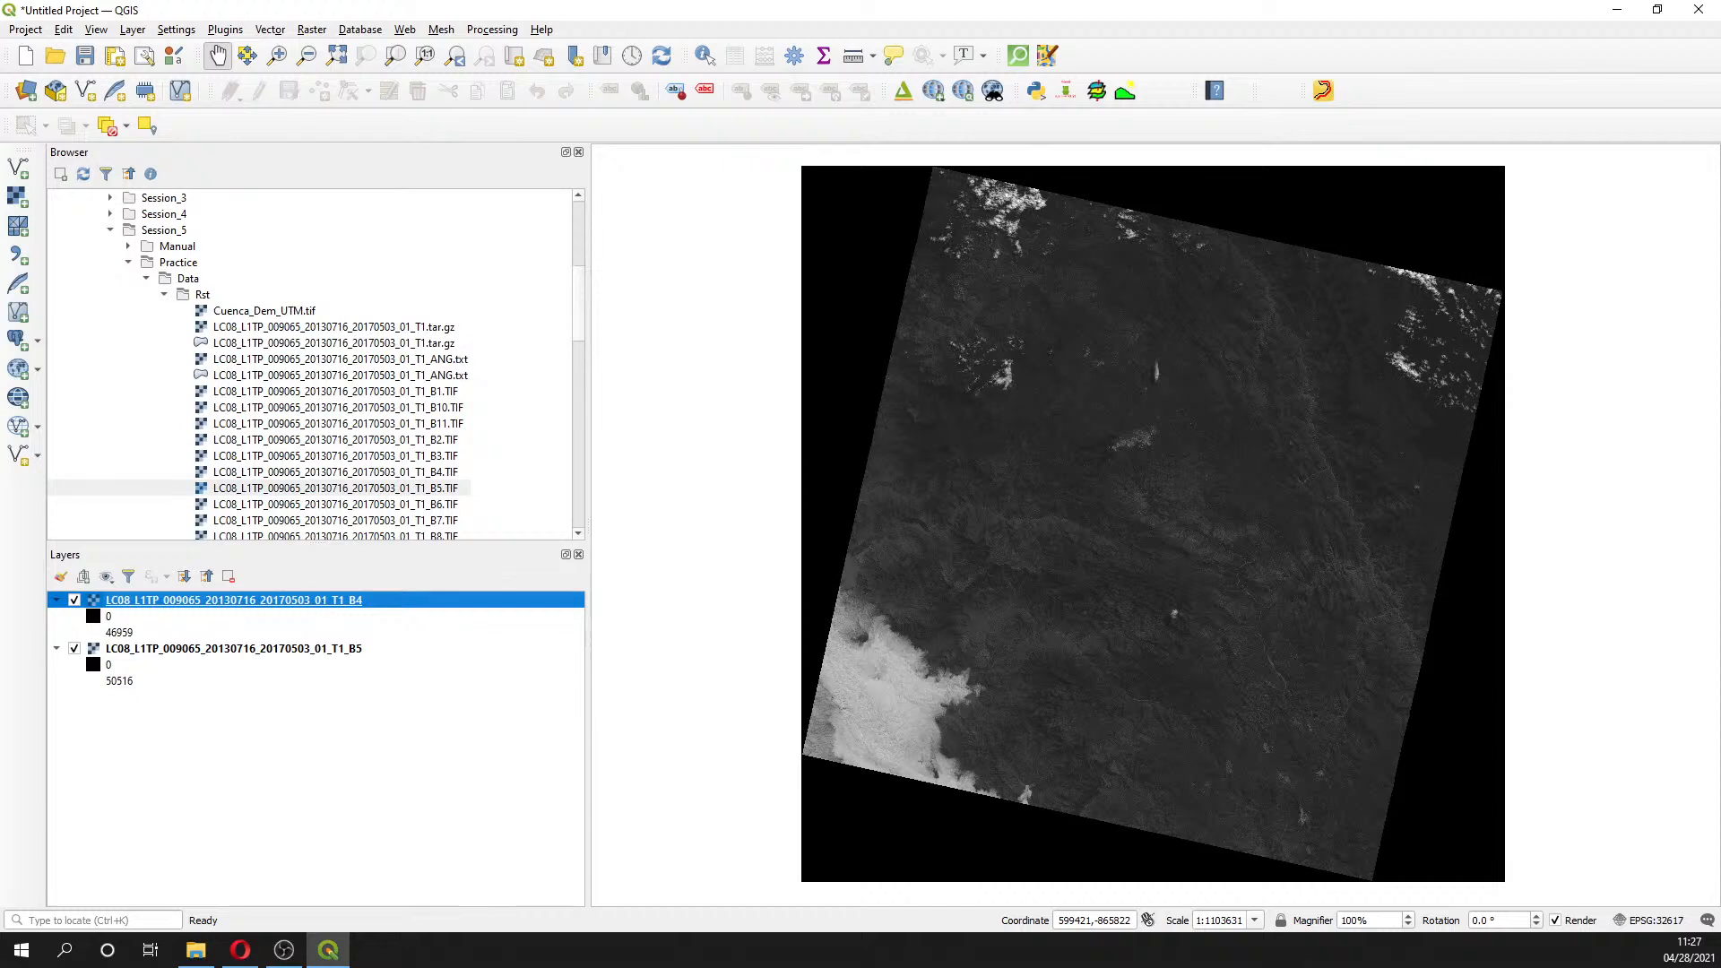
{"action": "key", "text": "alt+Tab"}
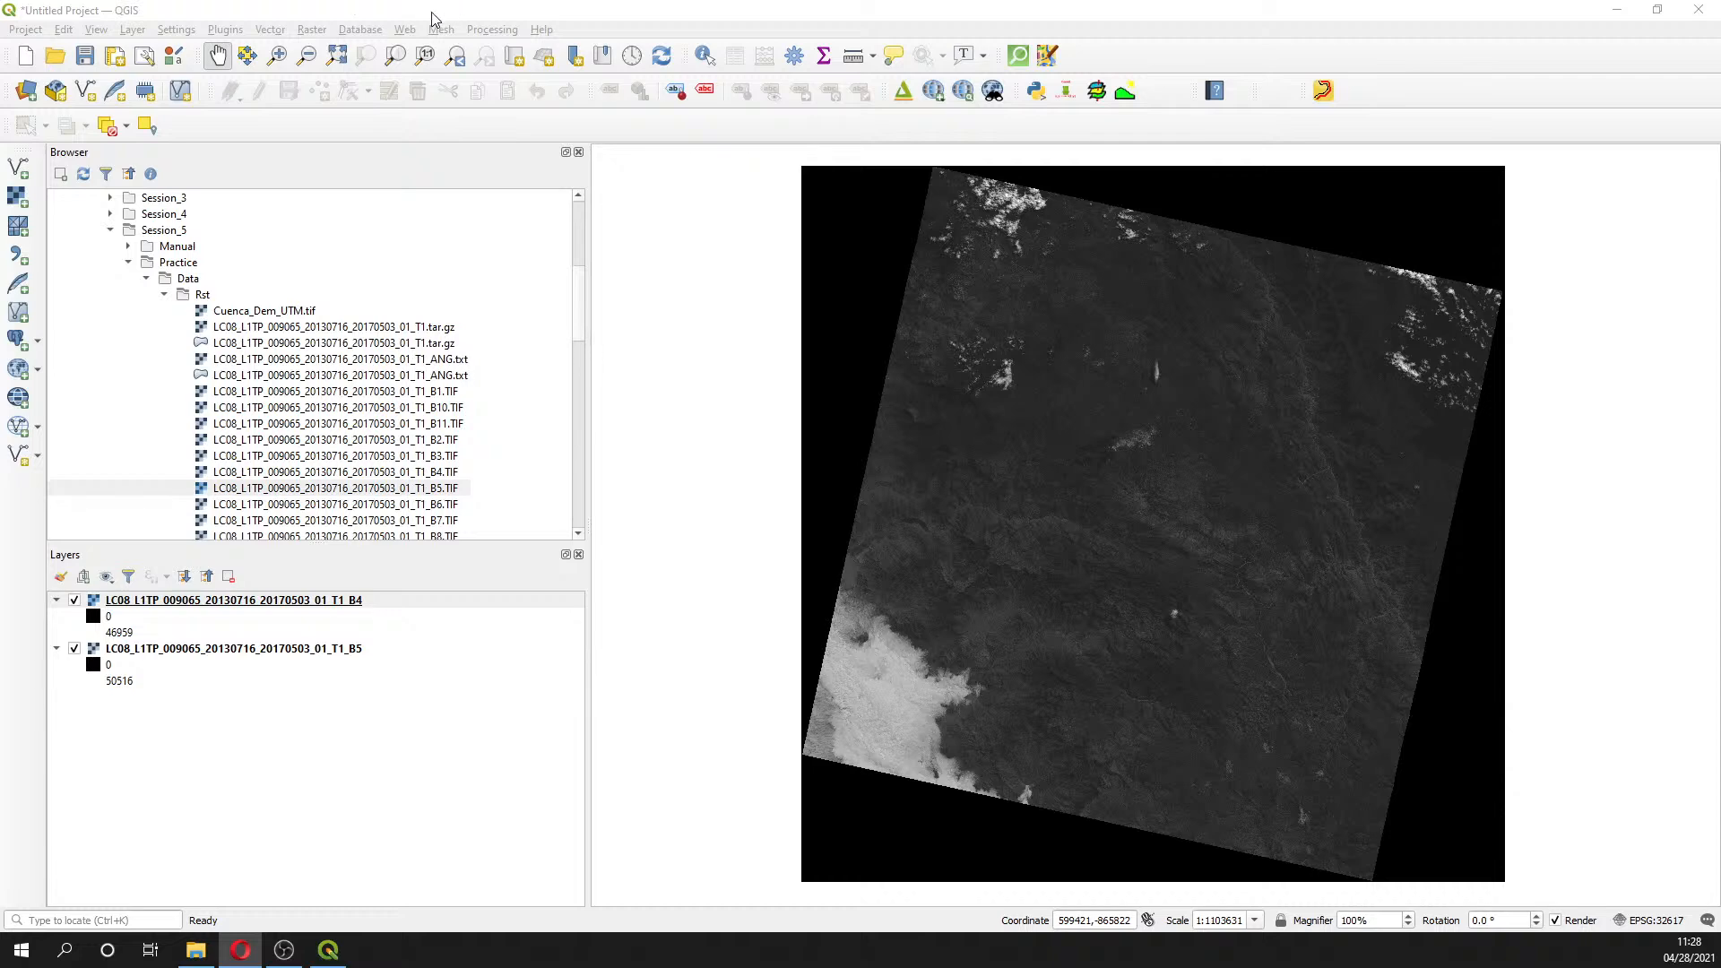
- Open the Raster Calculator and type a draft NDVI formula using NIR and RED terms
{"action": "left_click", "coordinate": [312, 30]}
{"action": "left_click", "coordinate": [336, 50]}
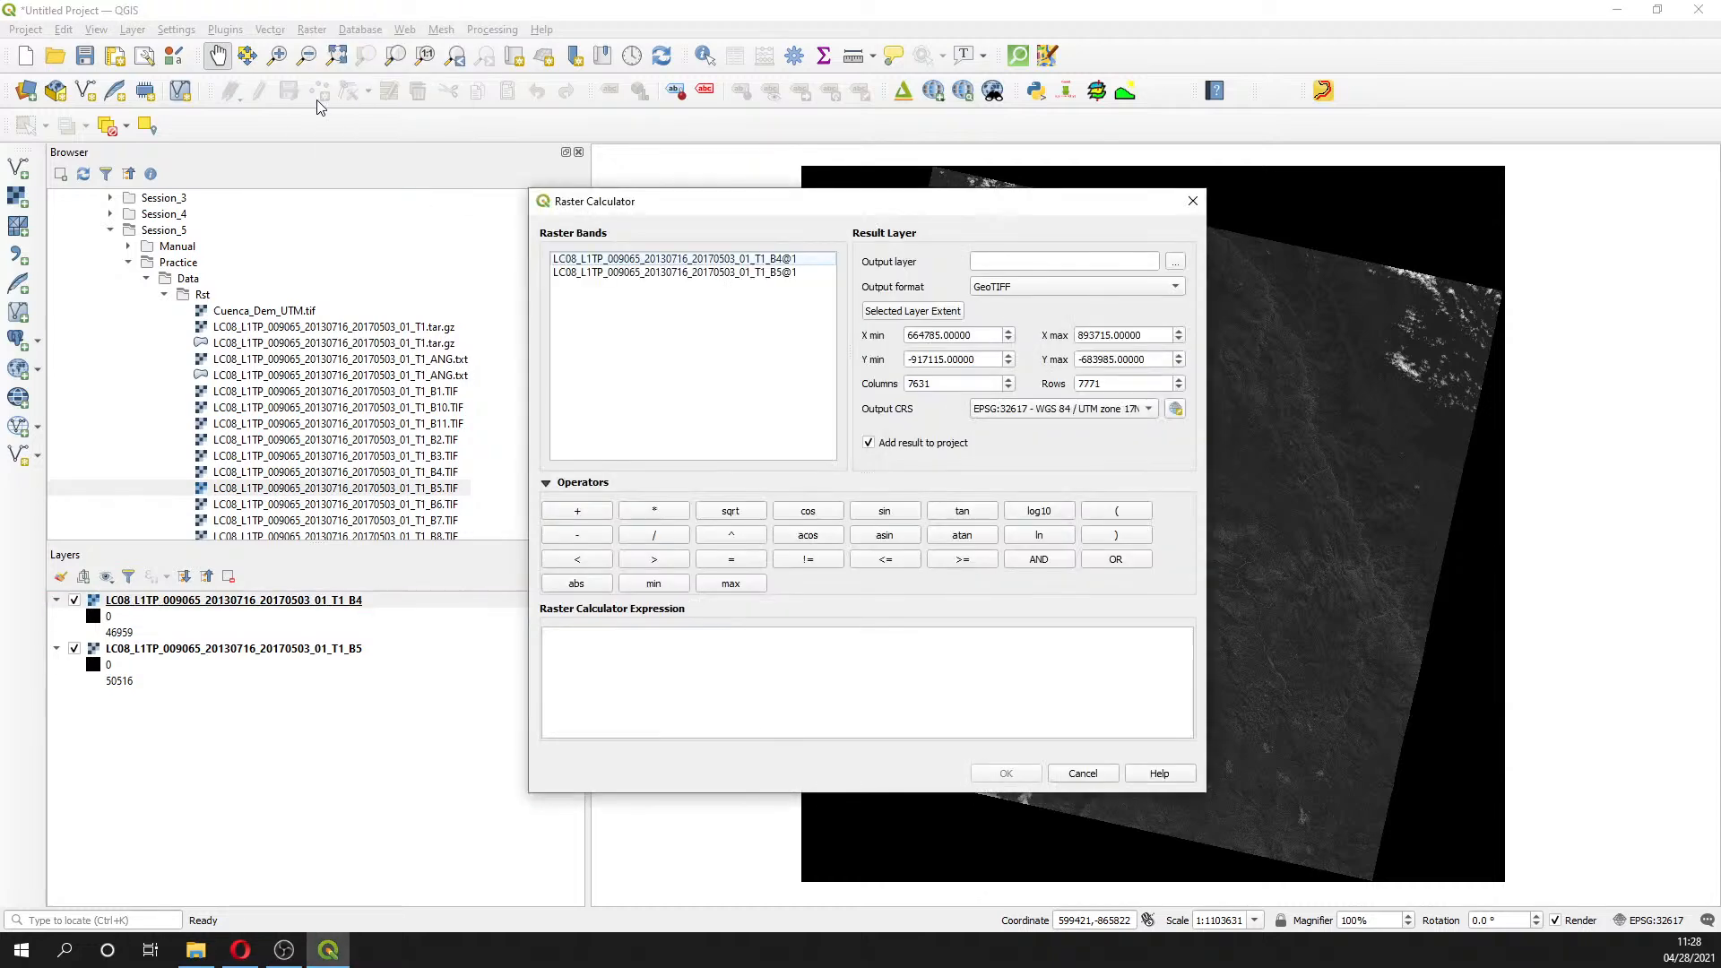
{"action": "left_click", "coordinate": [656, 683]}
{"action": "type", "text": "NIR -"}
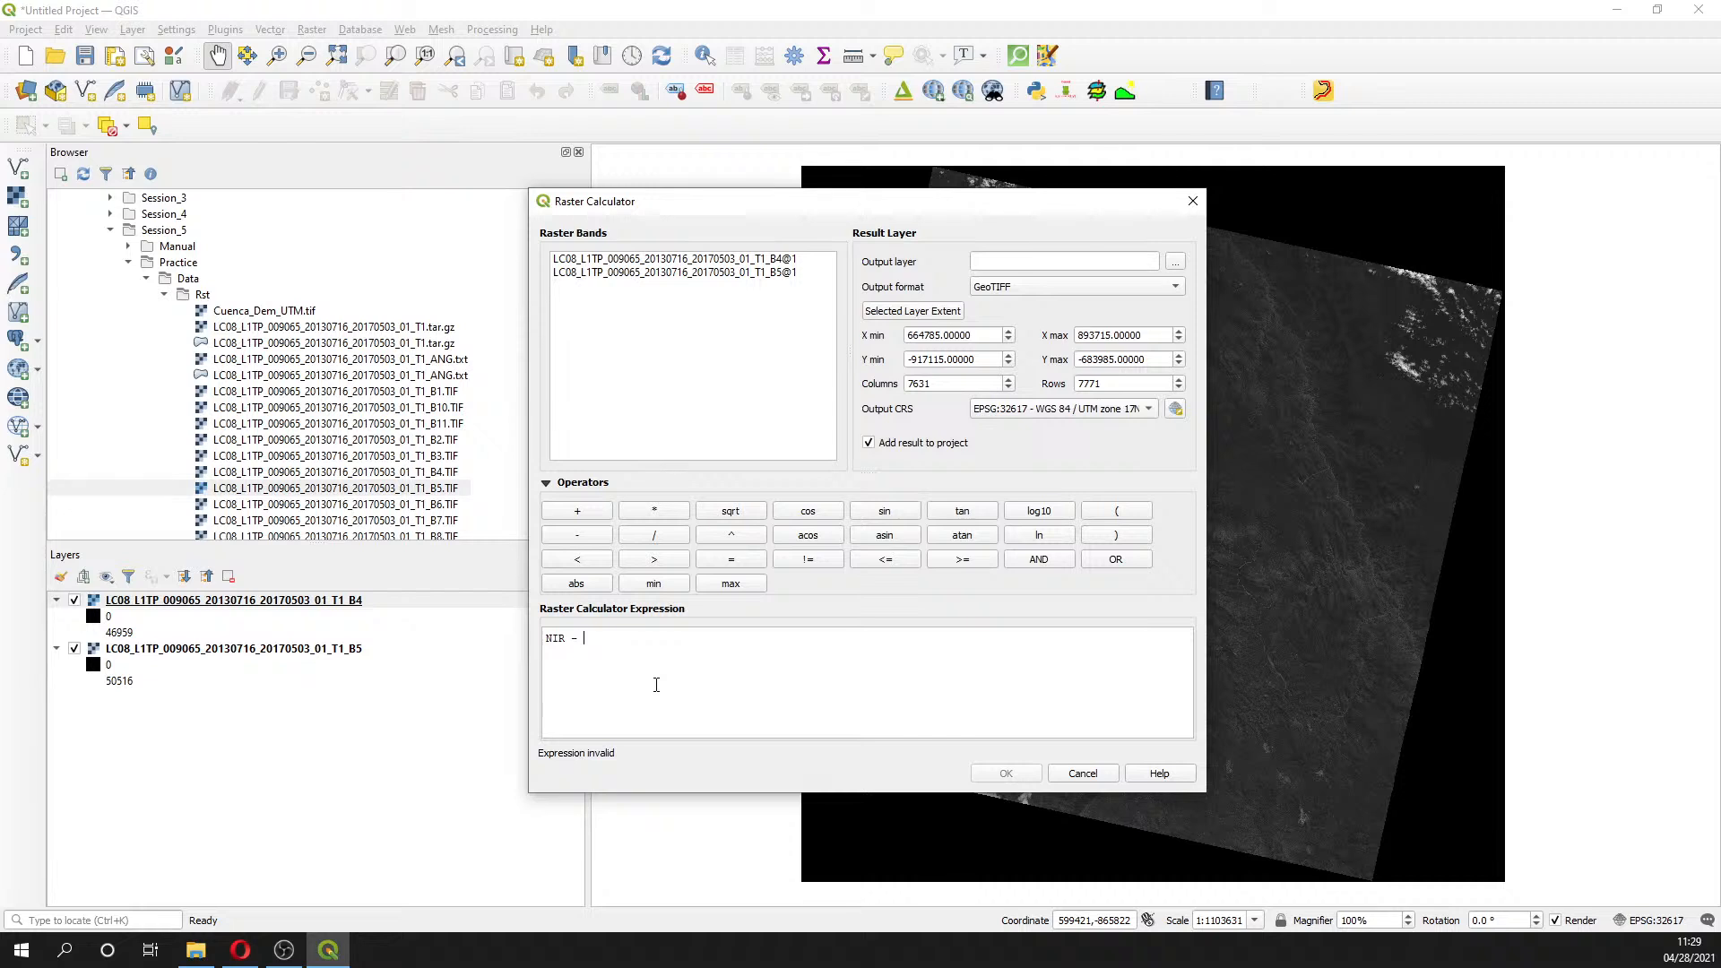
{"action": "type", "text": " RE"}
{"action": "key", "text": "BackSpace"}
{"action": "type", "text": "D)"}
{"action": "type", "text": "("}
{"action": "type", "text": "("}
{"action": "type", "text": "NIR"}
{"action": "type", "text": "+RED"}
{"action": "type", "text": ")"}
- Replace the draft with the numerator ( B5@1 − B4@1 ) from the band list
{"action": "left_click_drag", "start_coordinate": [695, 638], "coordinate": [527, 624]}
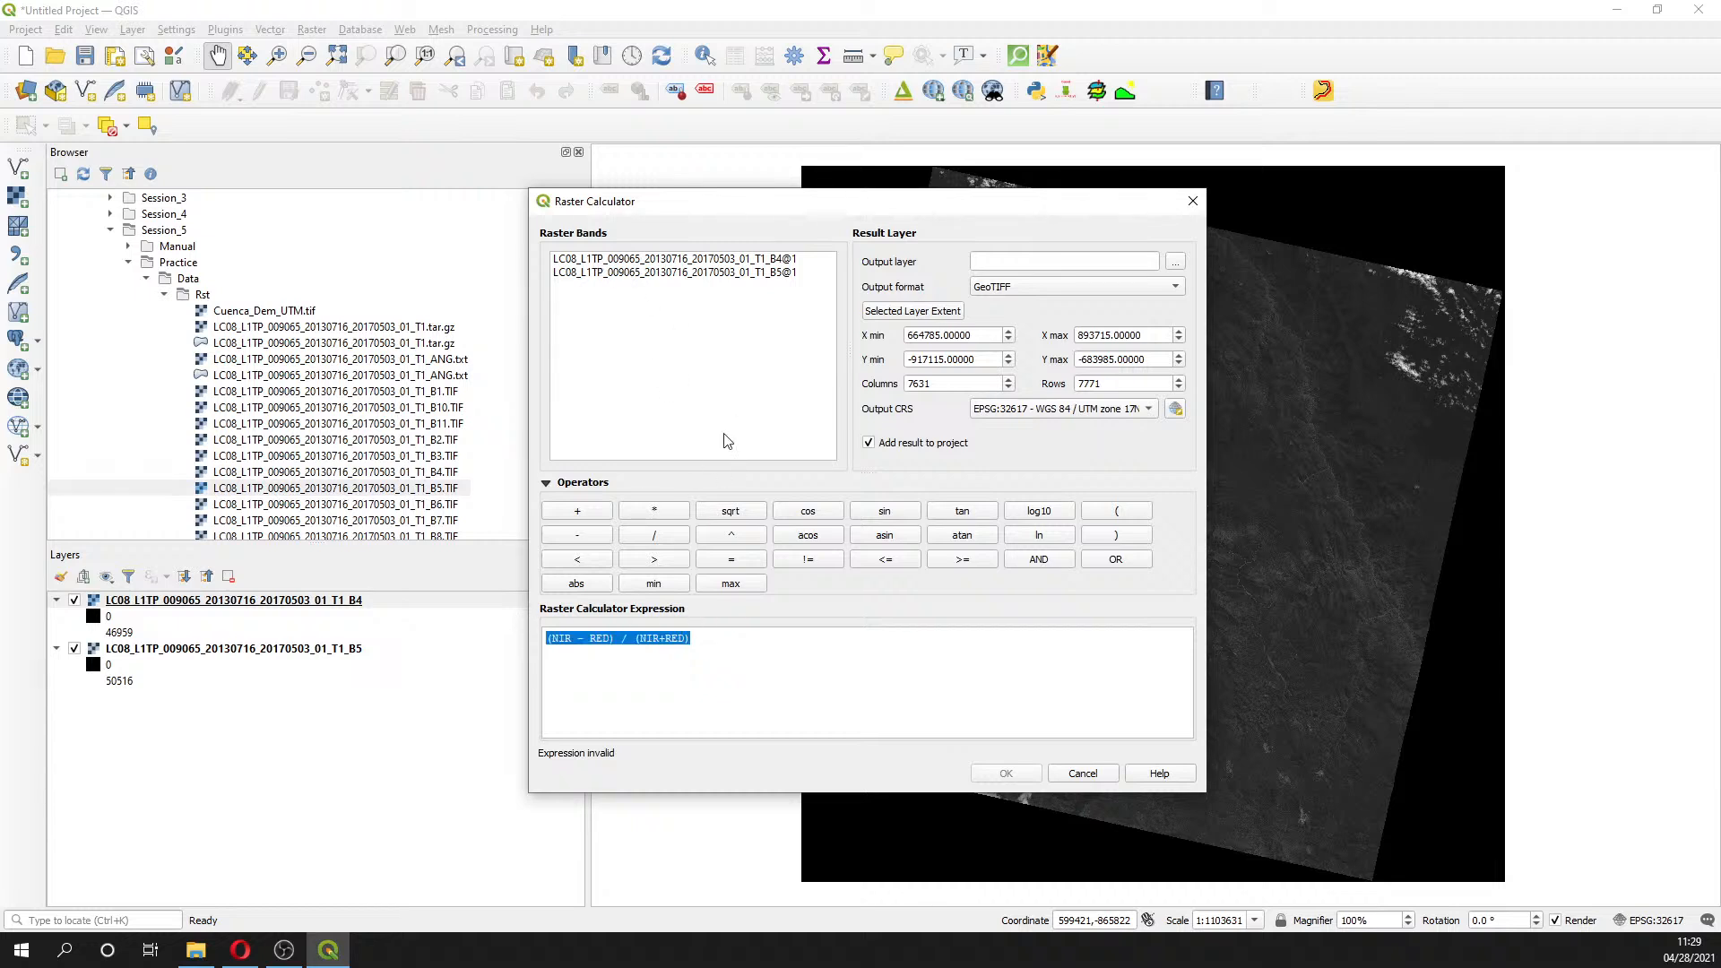
{"action": "left_click", "coordinate": [1096, 509]}
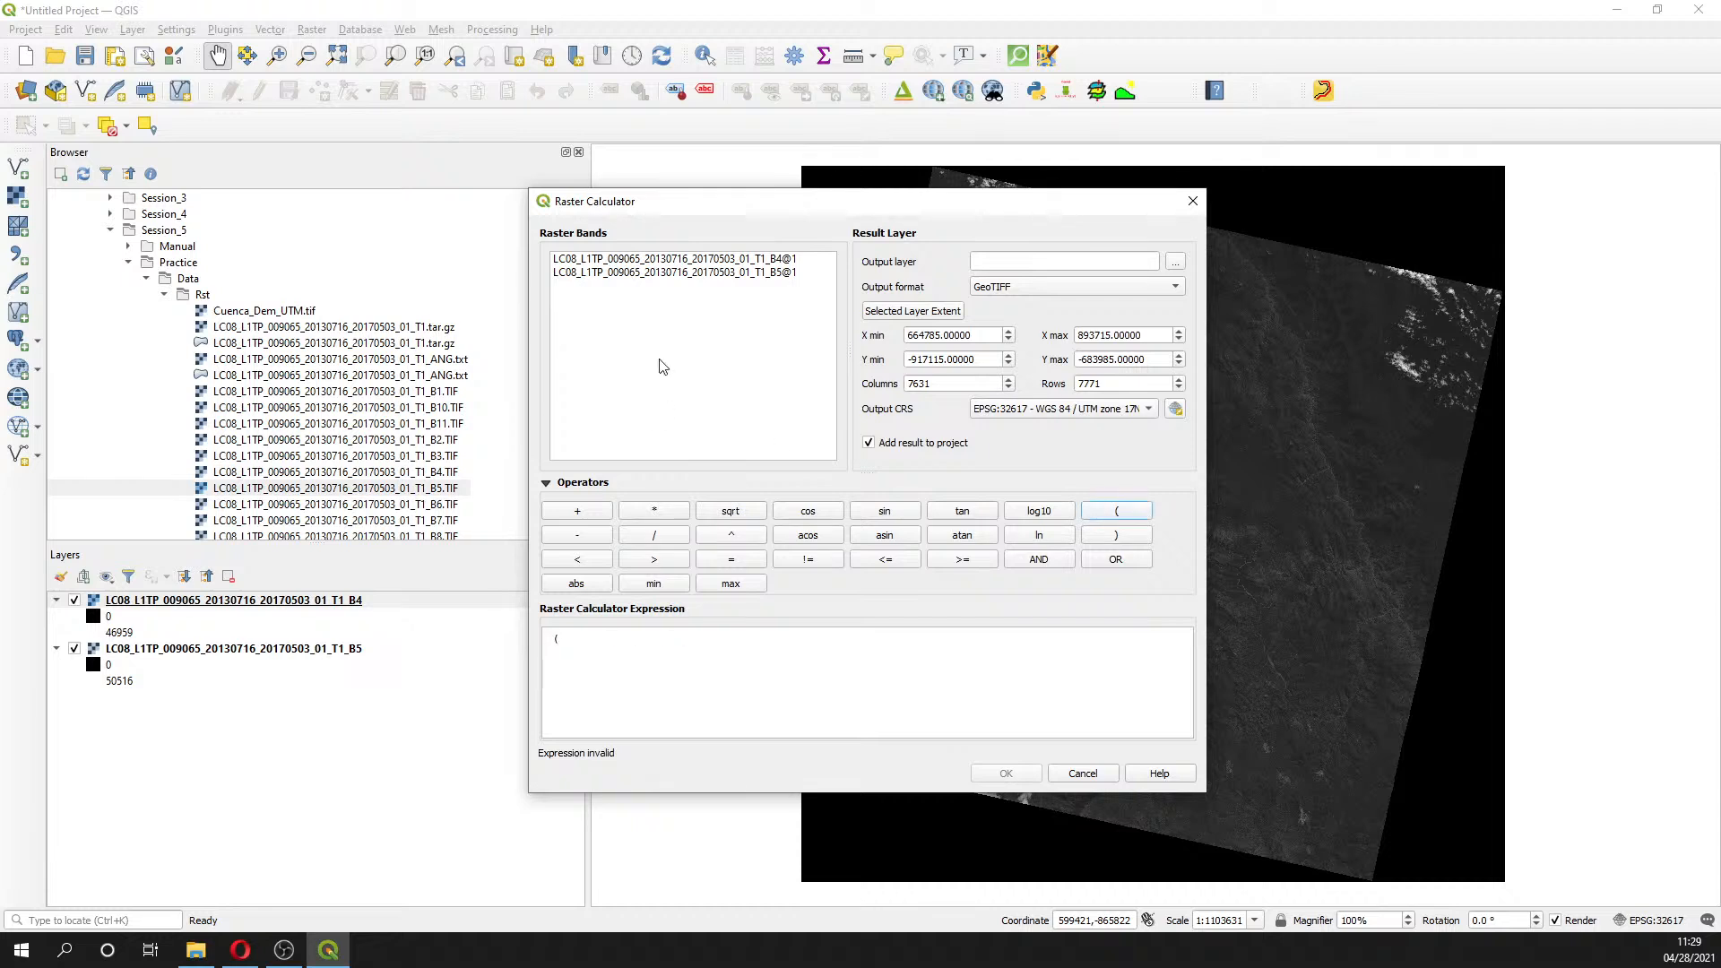
{"action": "double_click", "coordinate": [703, 271]}
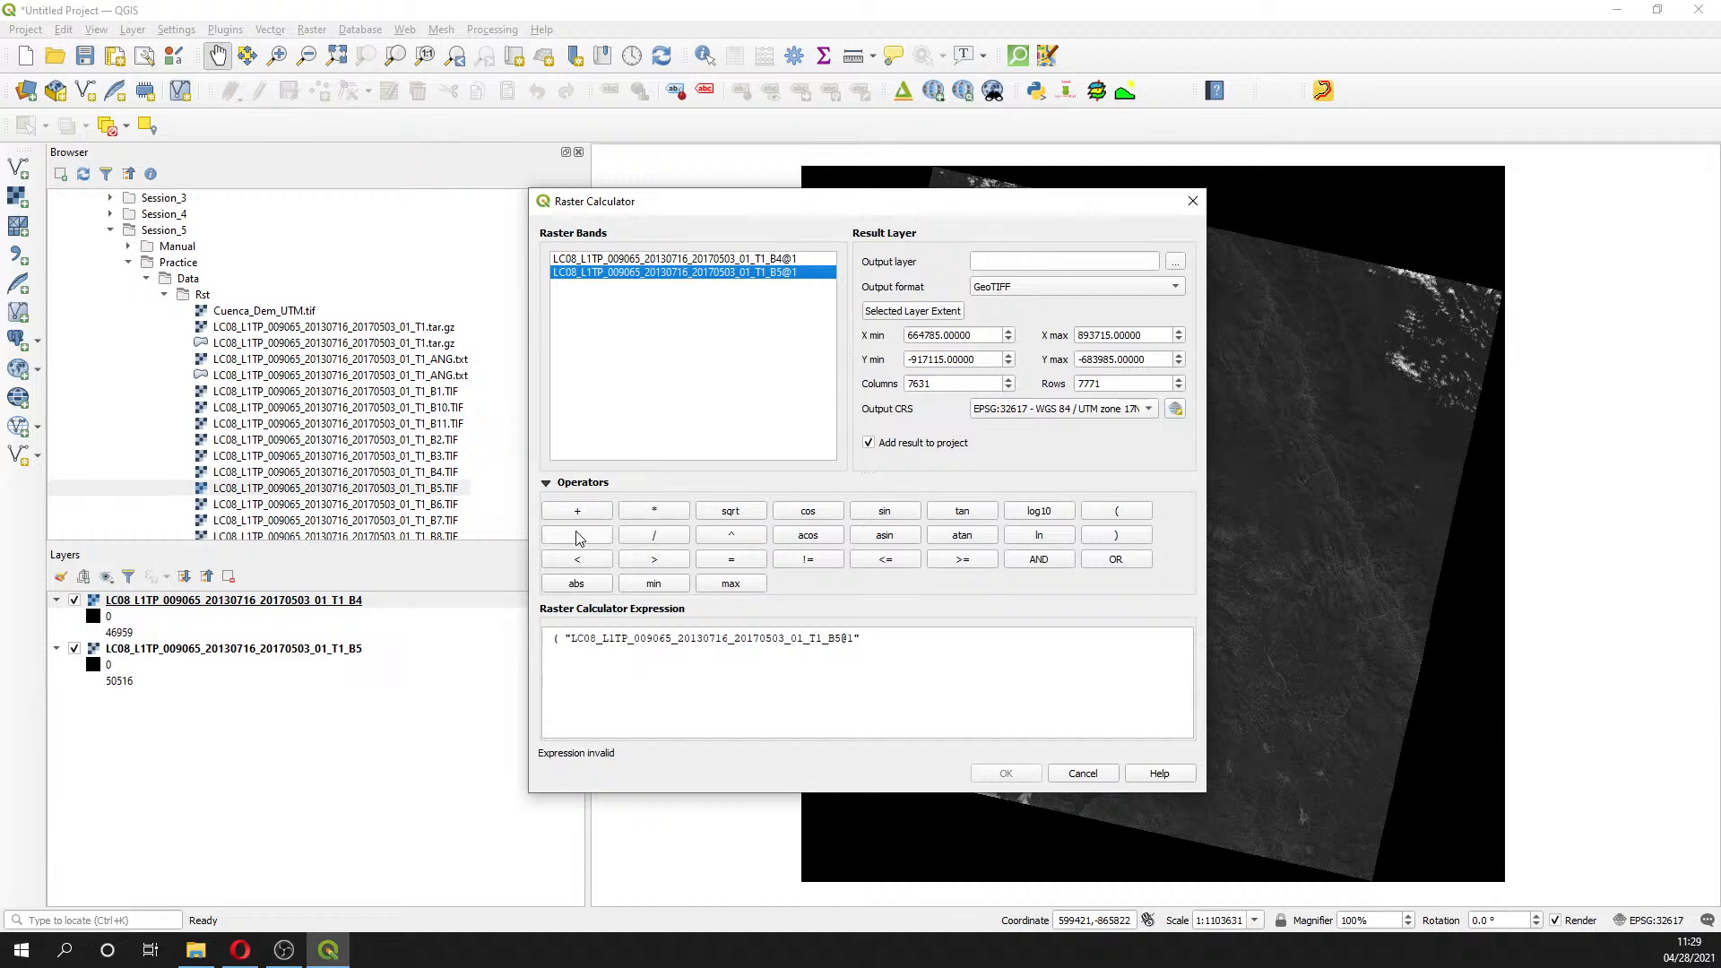
{"action": "left_click", "coordinate": [578, 536]}
{"action": "double_click", "coordinate": [727, 260]}
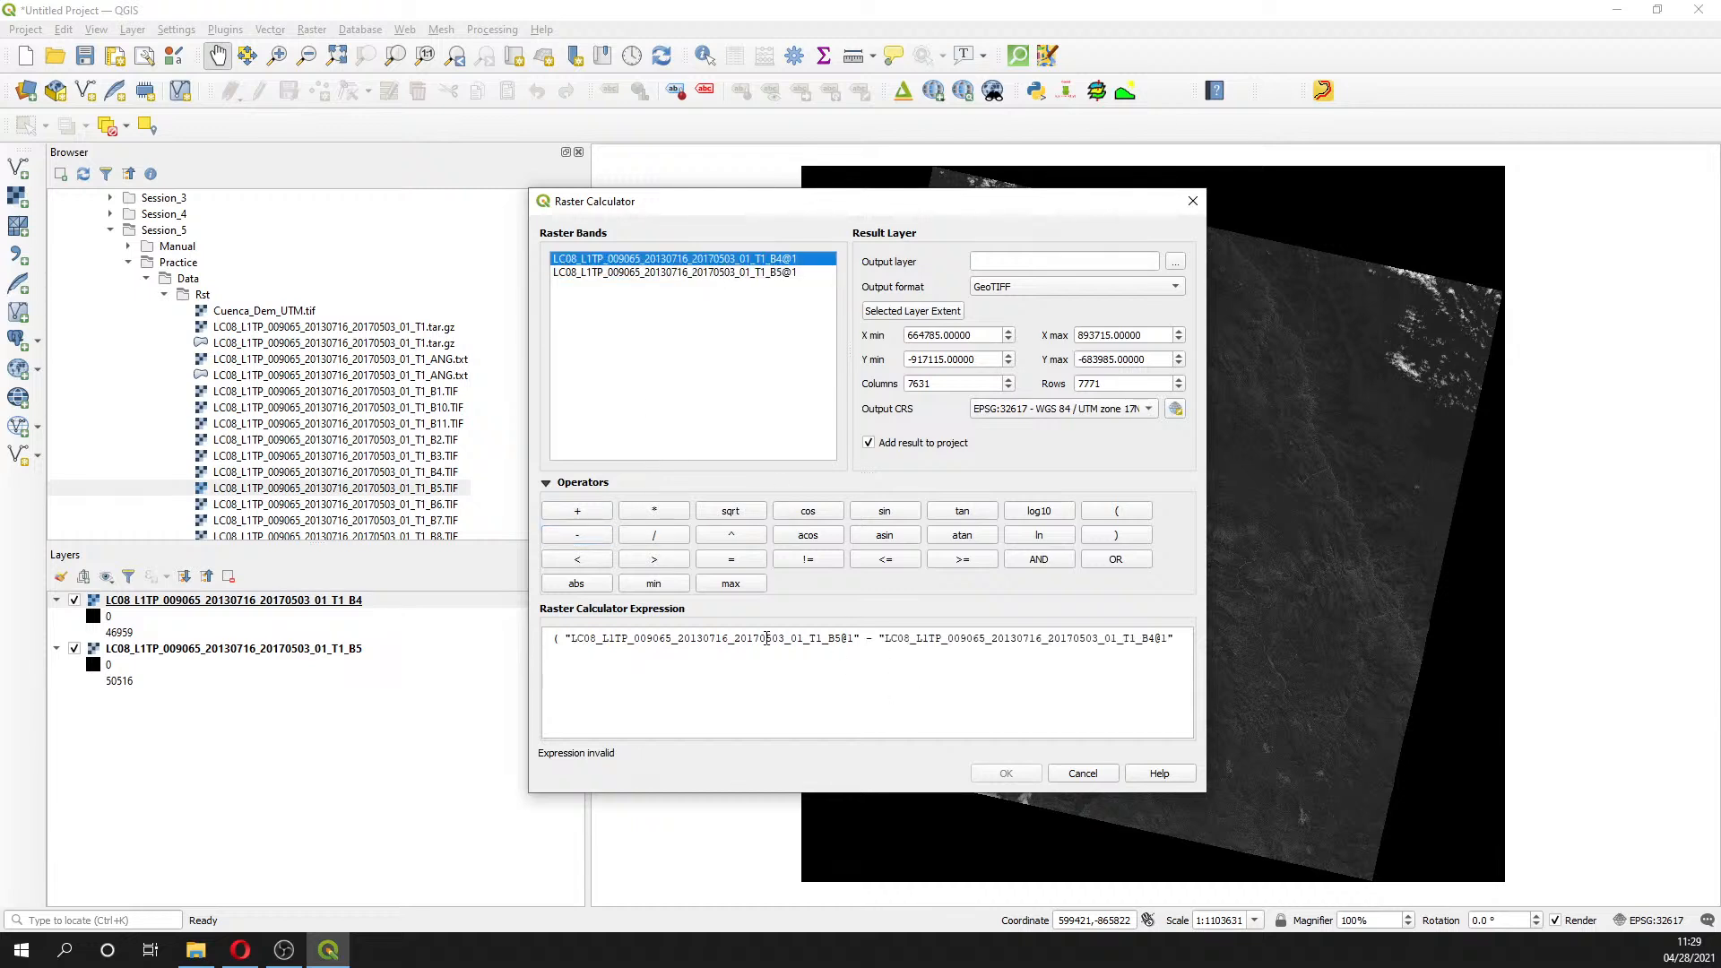
{"action": "left_click", "coordinate": [1200, 641]}
{"action": "left_click", "coordinate": [1116, 536]}
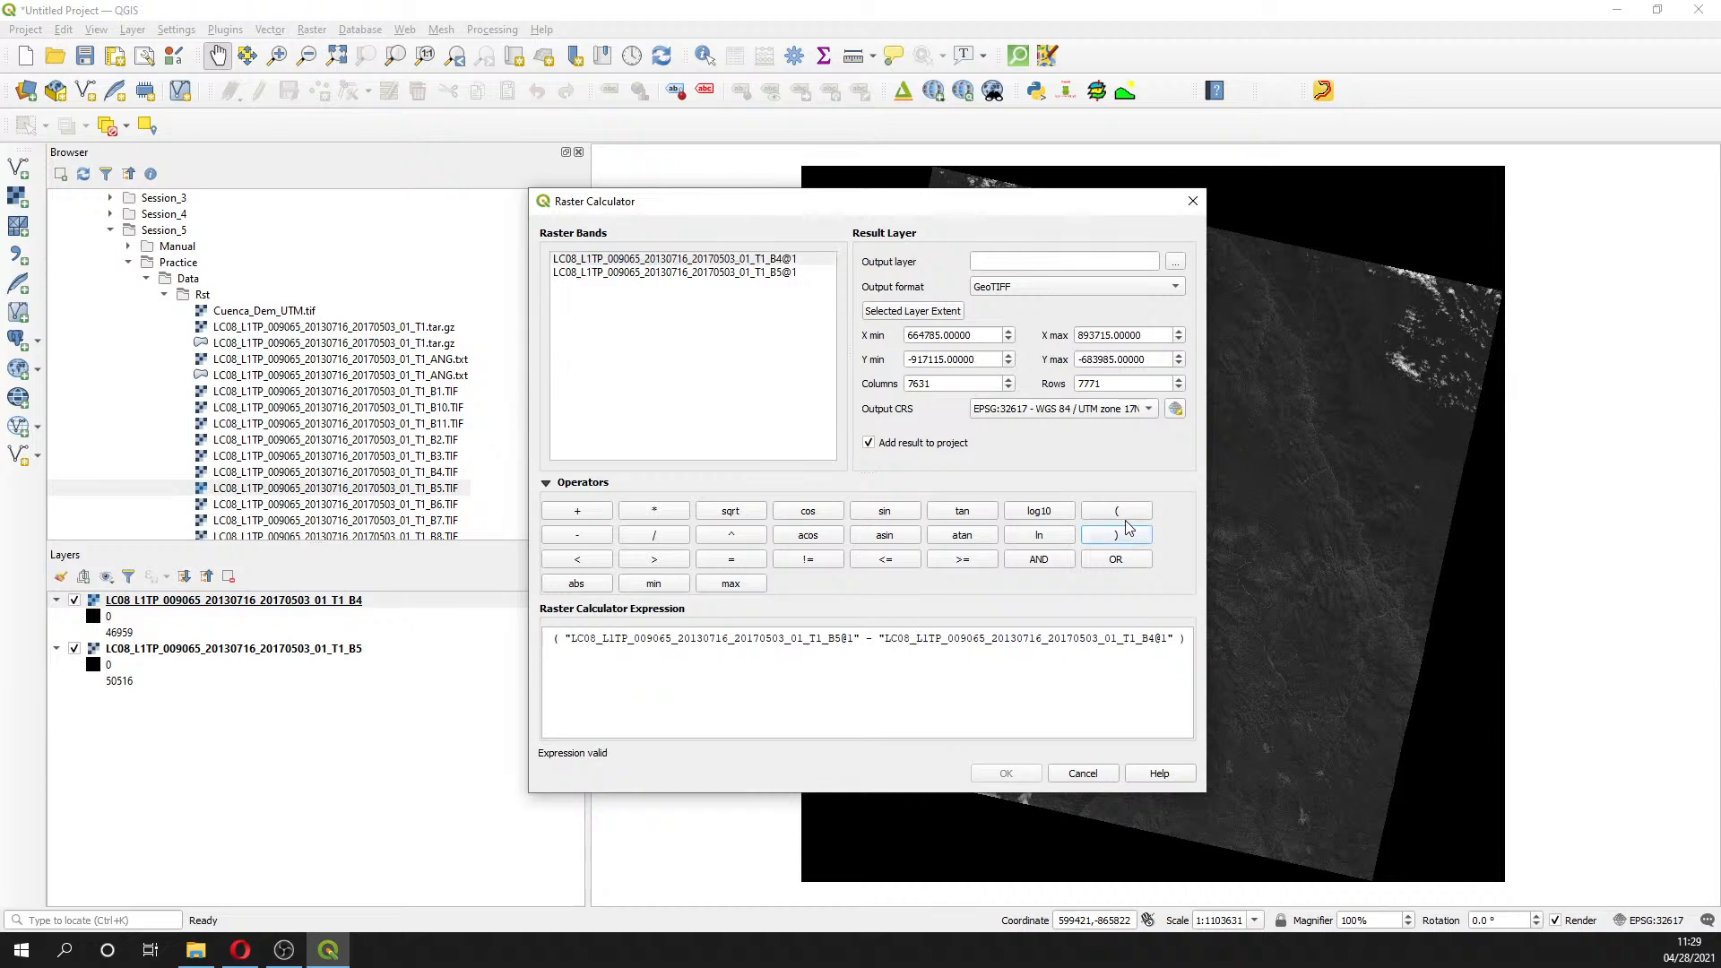
- Divide by ( B4@1 + B5@1 ) to finish the valid NDVI expression
{"action": "left_click", "coordinate": [665, 536]}
{"action": "double_click", "coordinate": [616, 261]}
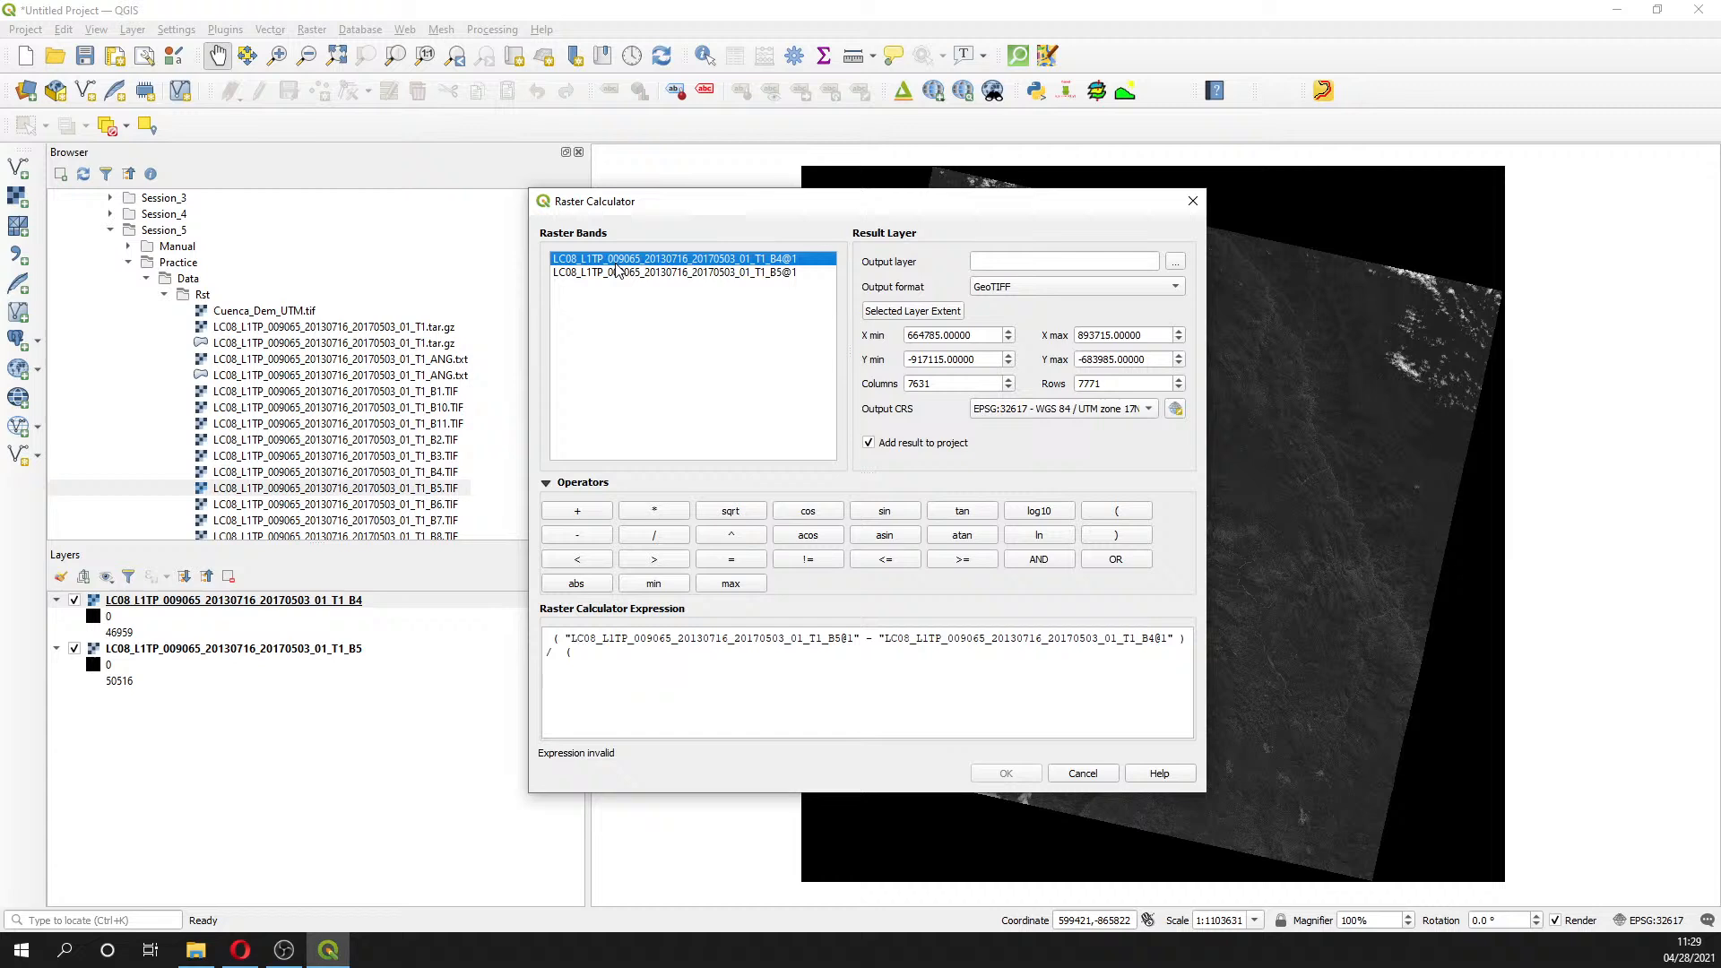
{"action": "left_click", "coordinate": [615, 411]}
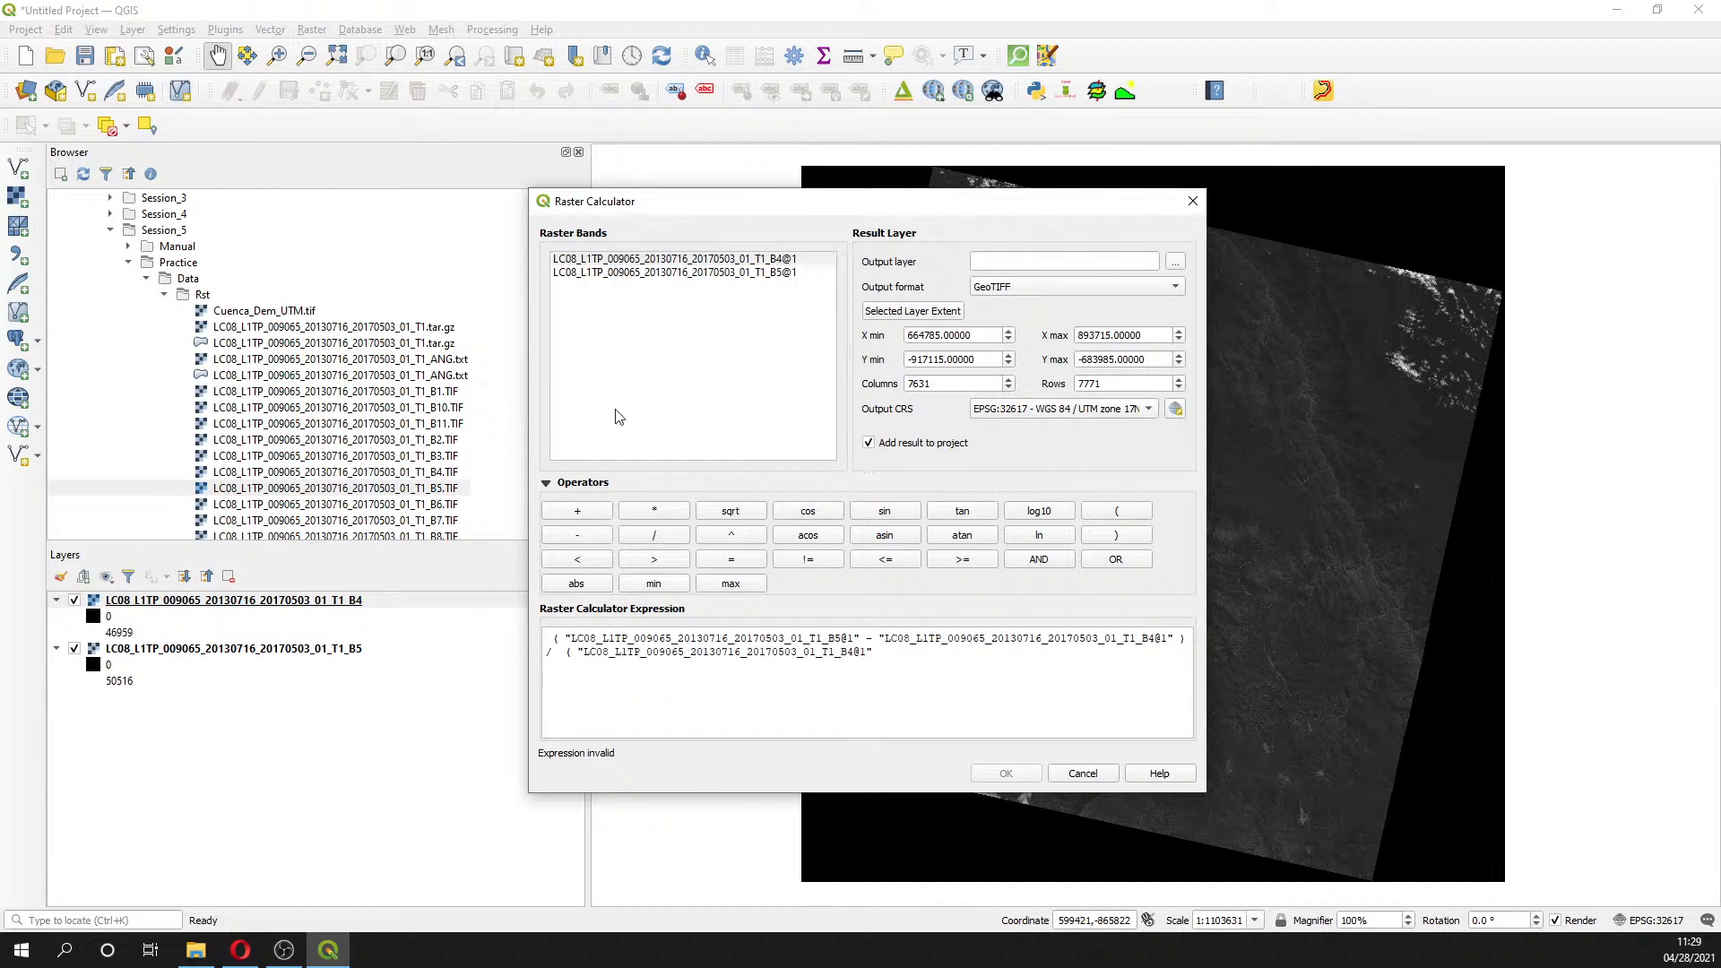
{"action": "double_click", "coordinate": [697, 272]}
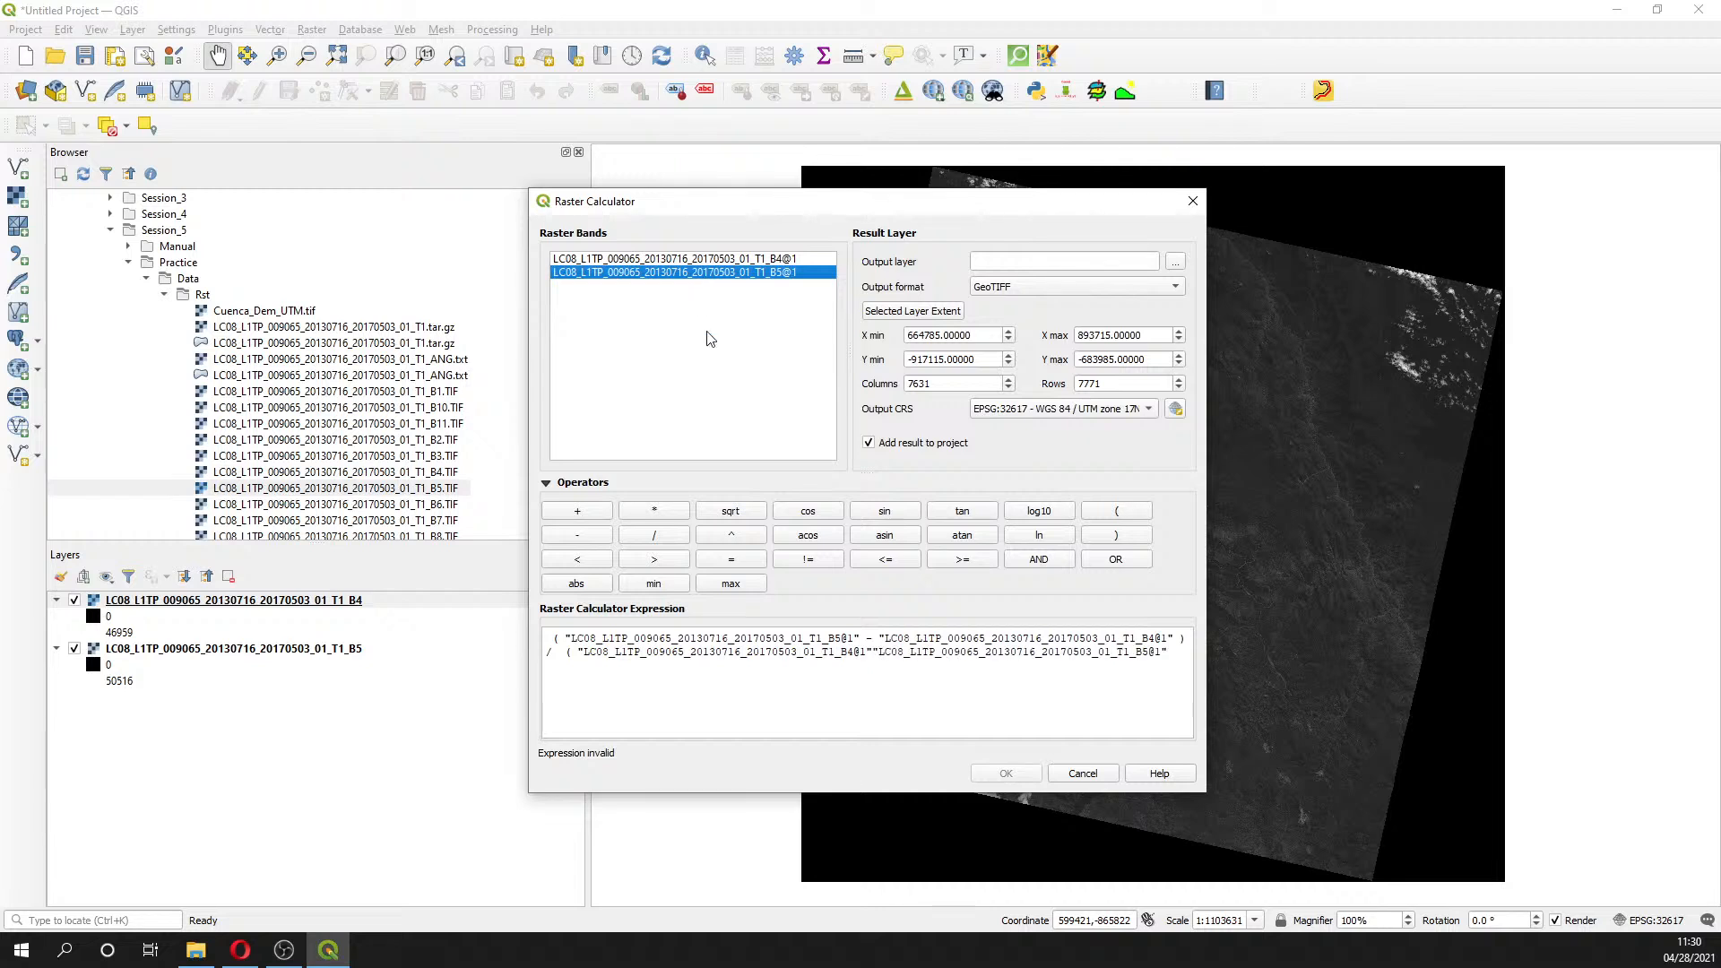
{"action": "left_click", "coordinate": [1137, 538]}
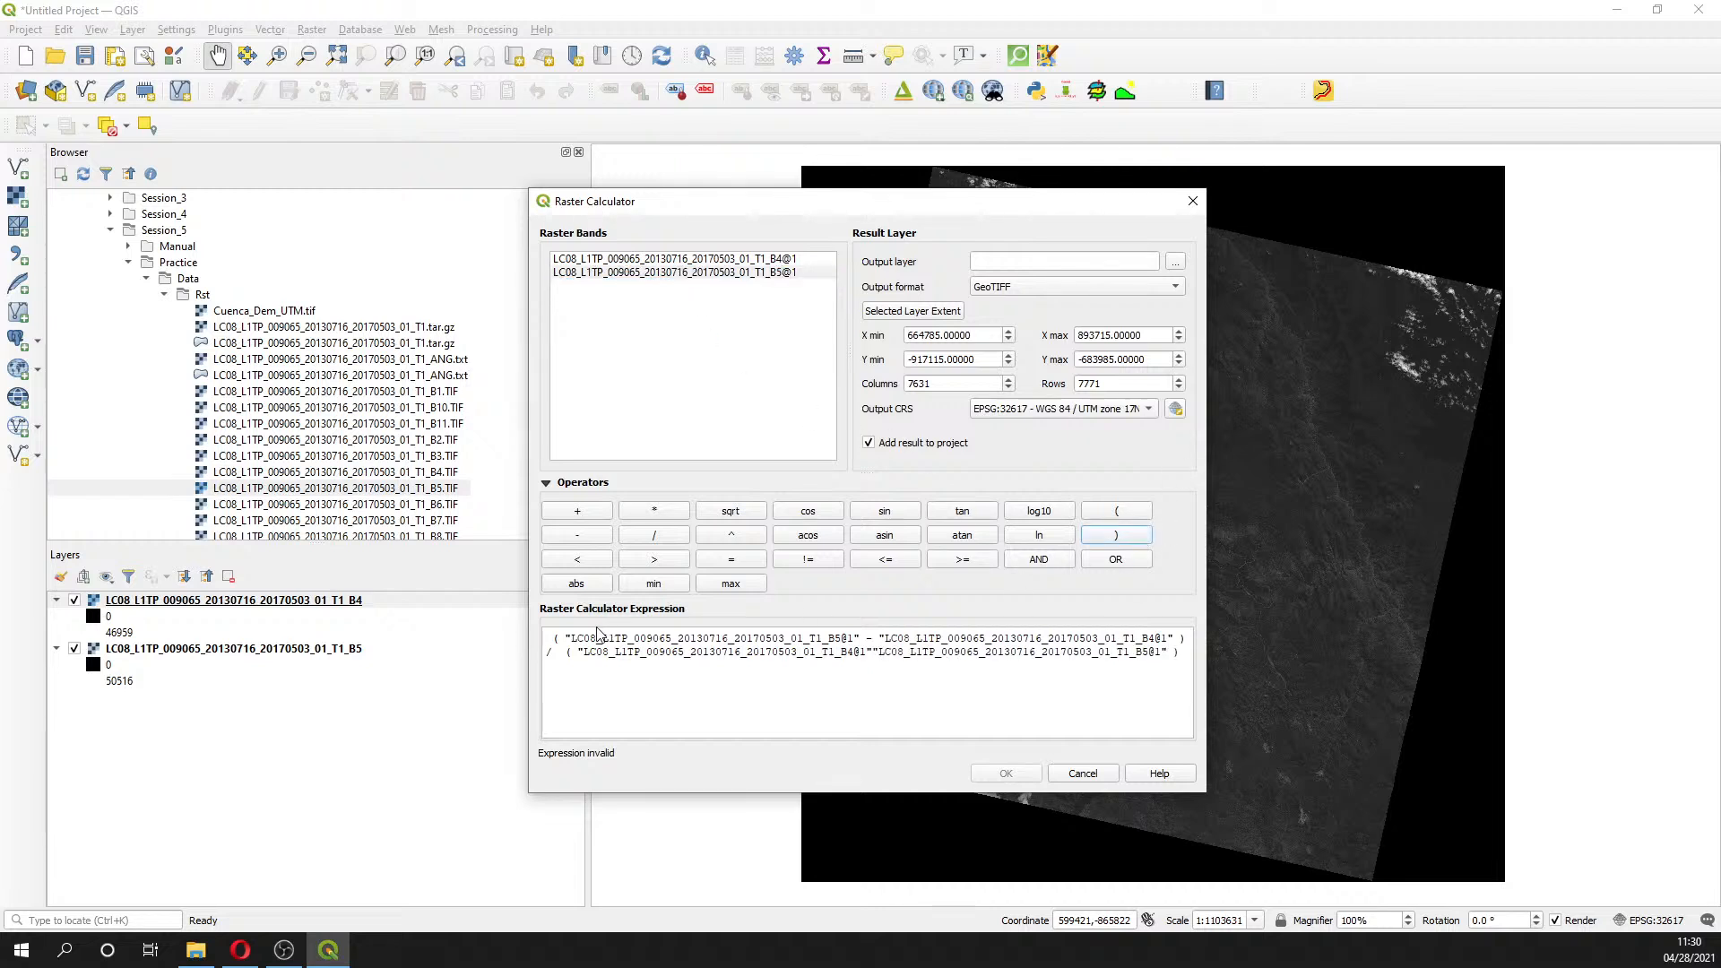
{"action": "left_click", "coordinate": [871, 652]}
{"action": "left_click", "coordinate": [598, 509]}
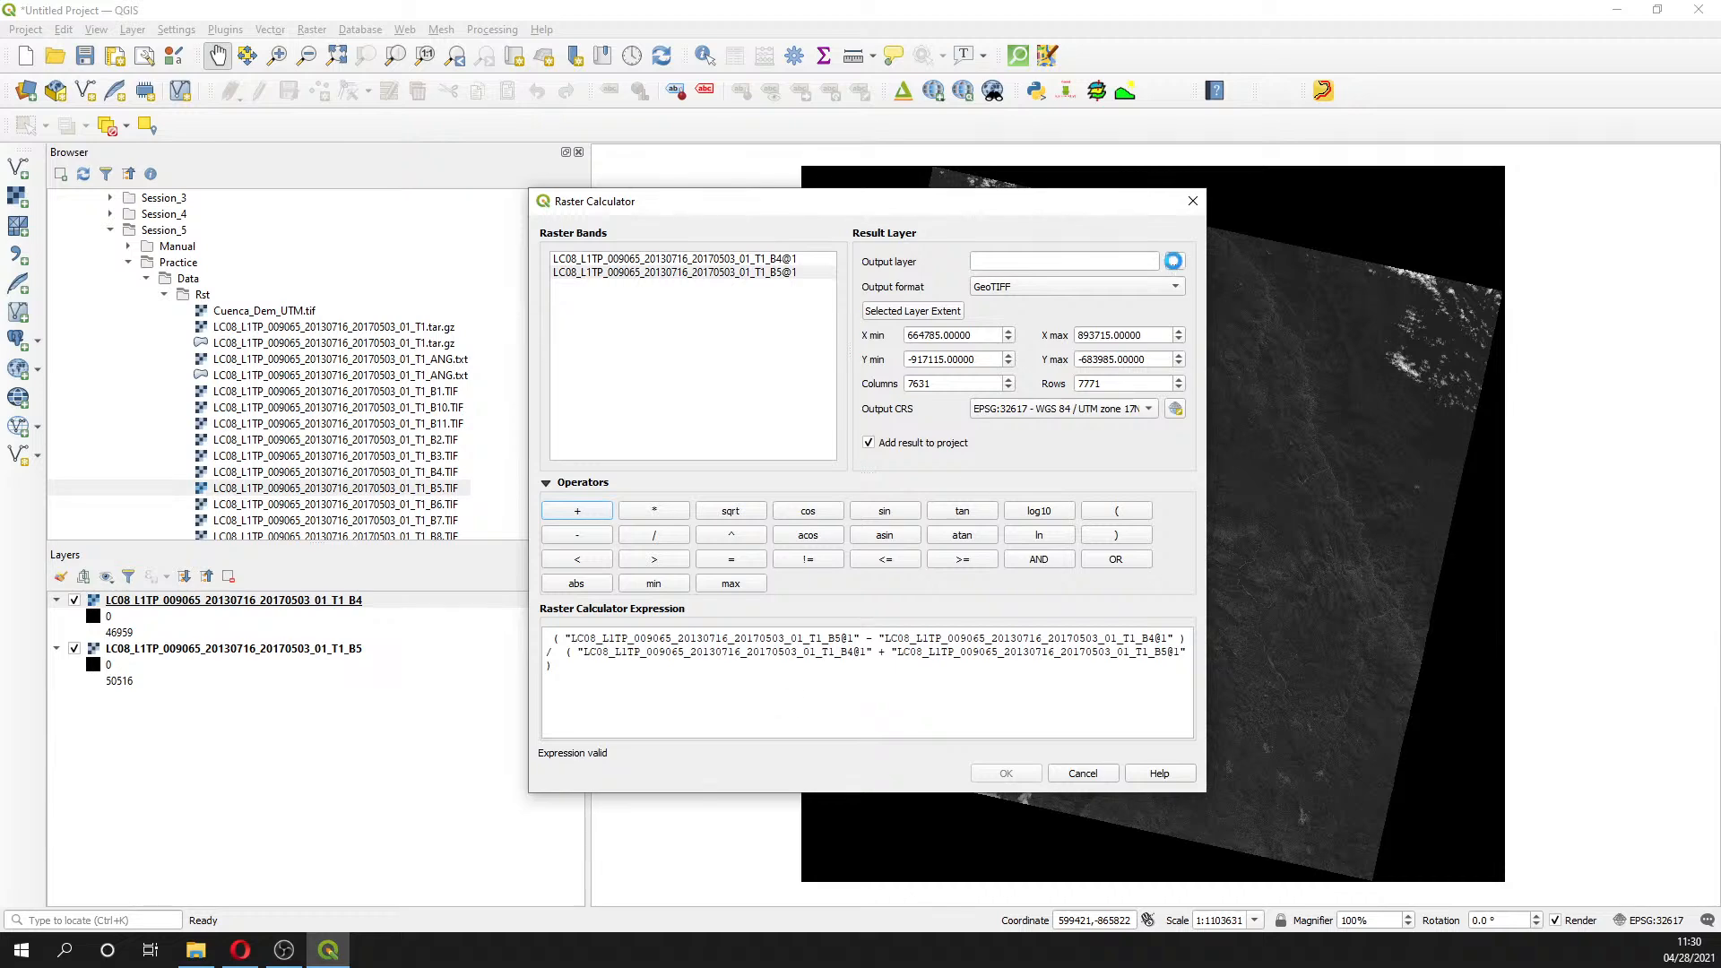
- Create a new Session5 folder inside Course_GIS_Water_Resources for the output raster
{"action": "left_click", "coordinate": [1175, 261]}
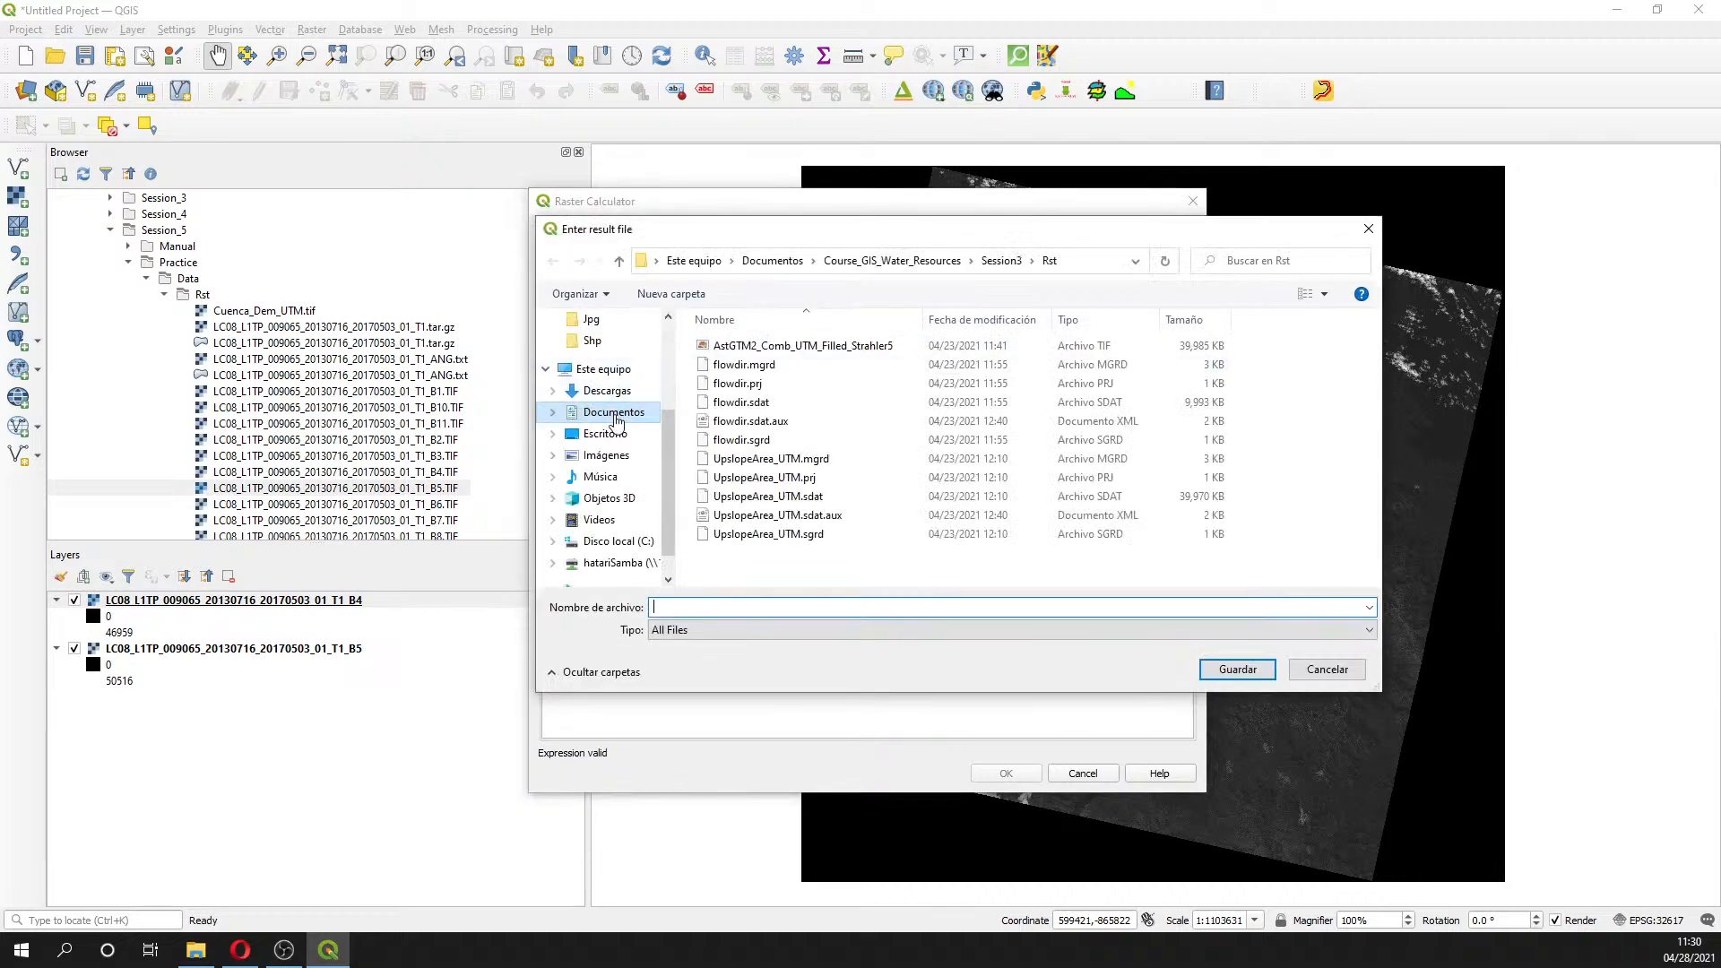
{"action": "double_click", "coordinate": [795, 383]}
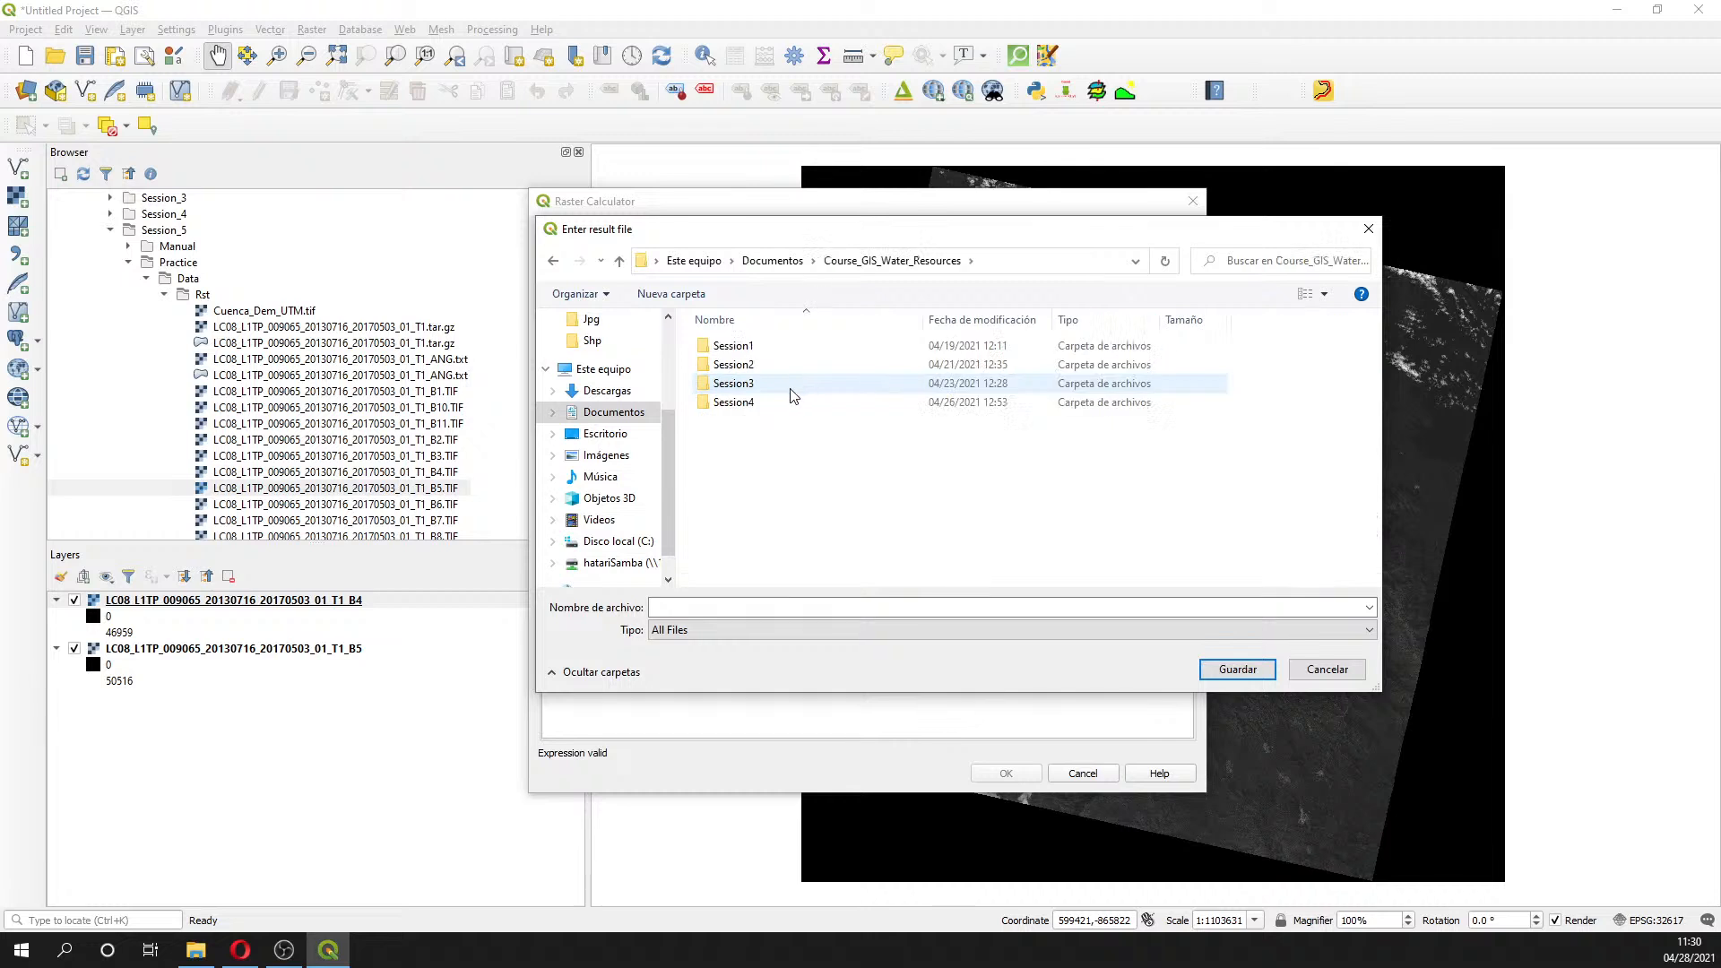
{"action": "right_click", "coordinate": [781, 476]}
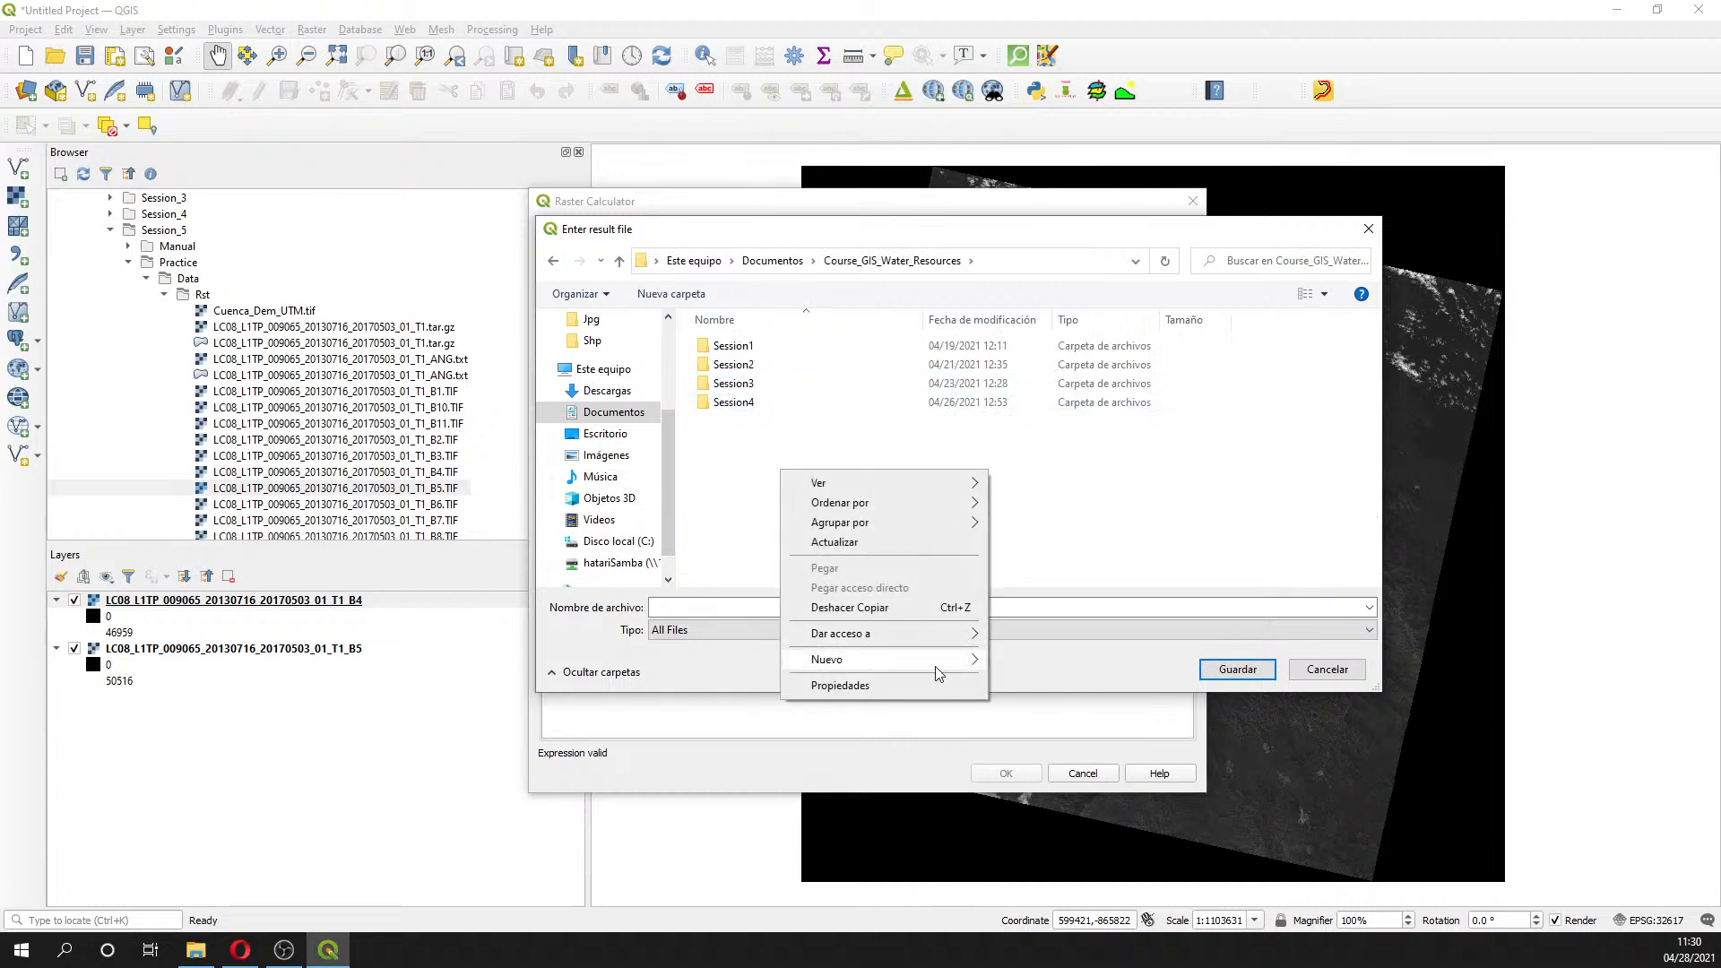
{"action": "mouse_move", "coordinate": [936, 661]}
{"action": "left_click", "coordinate": [1032, 661]}
{"action": "type", "text": "Session"}
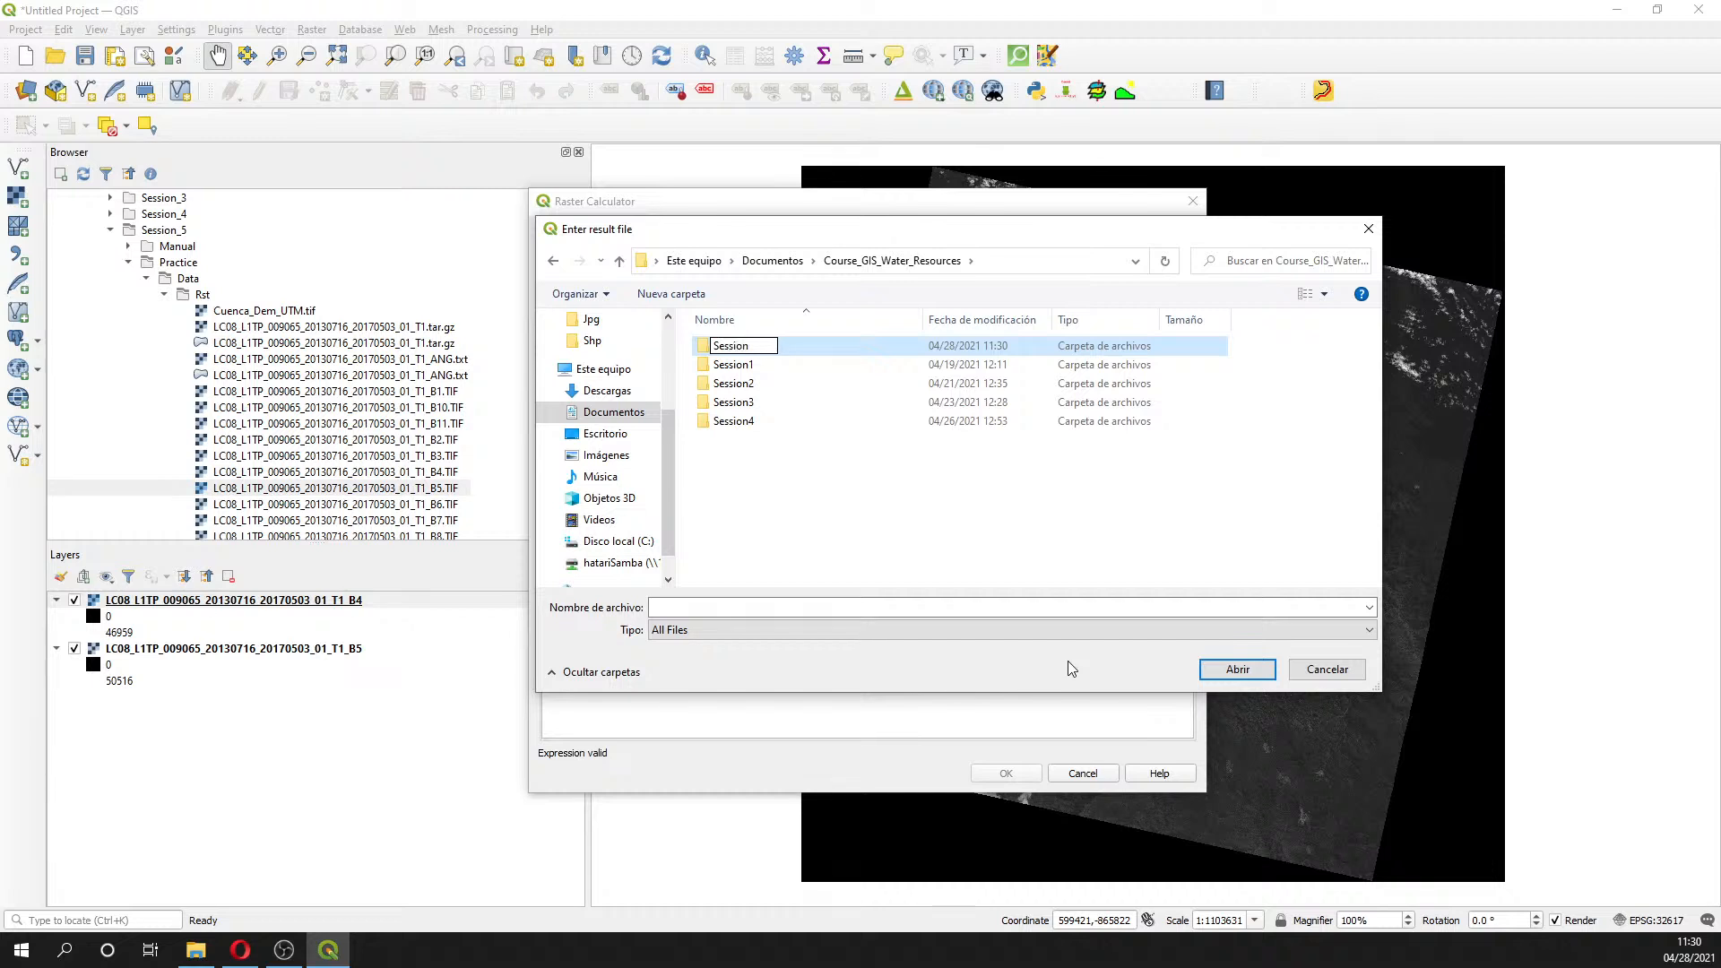
{"action": "type", "text": "5"}
{"action": "key", "text": "Return"}
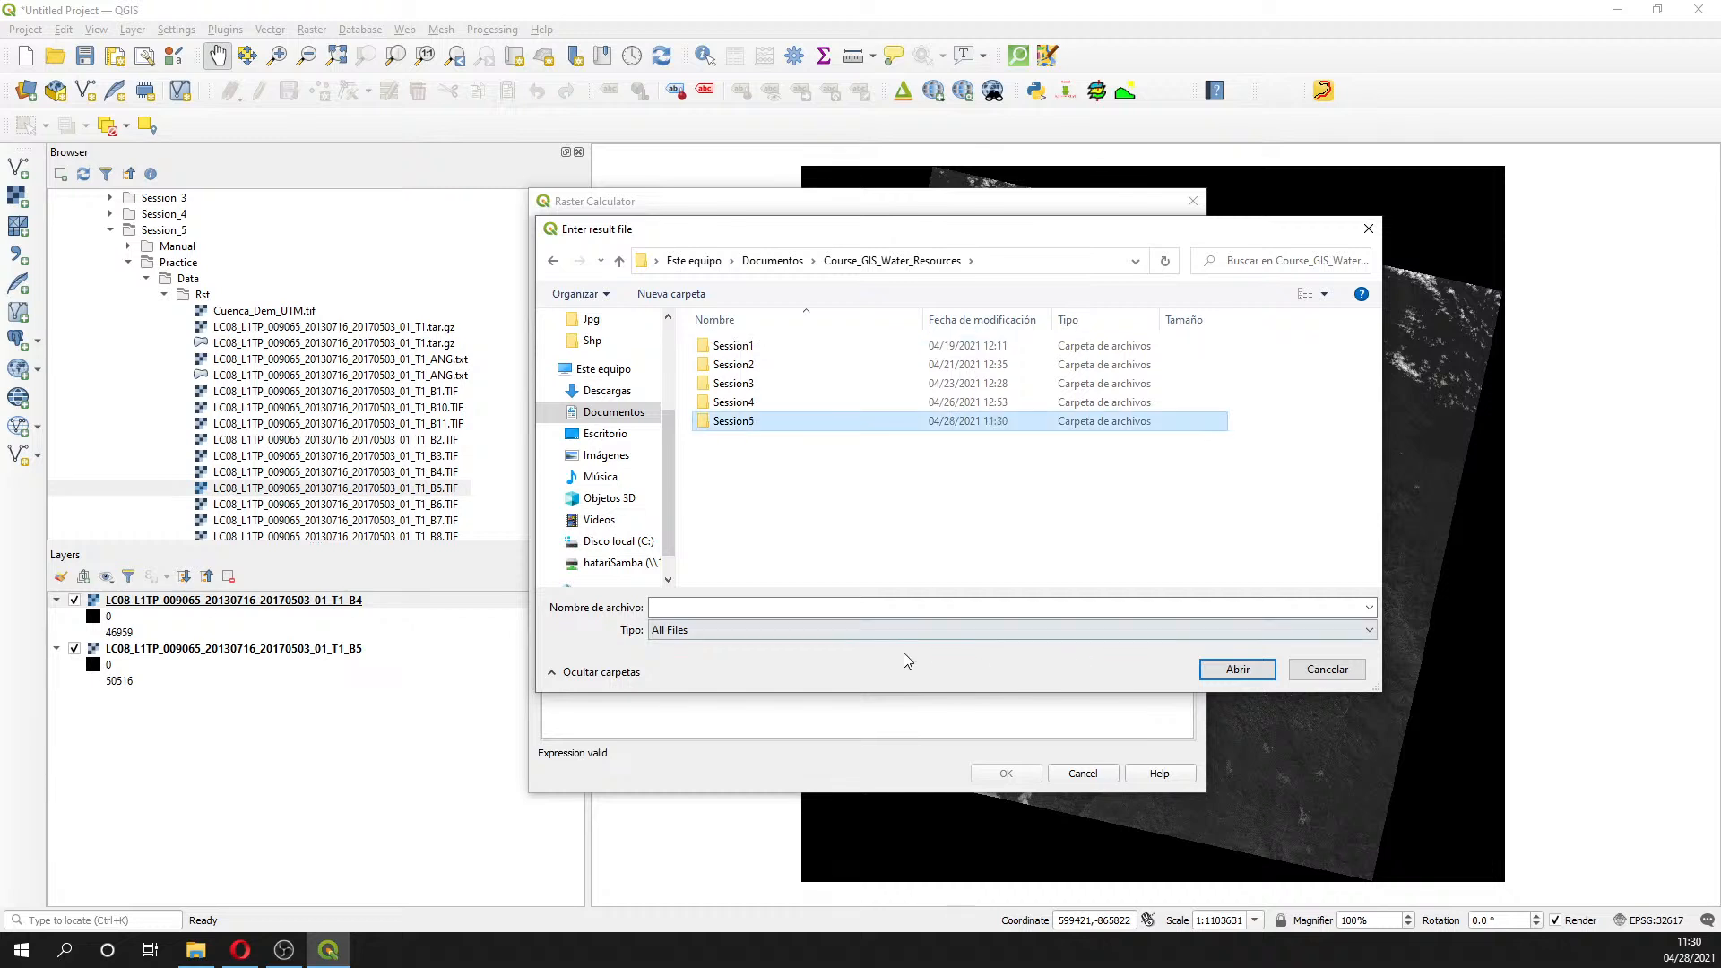
- Create an Rst folder inside Session5 and name the output file NDVI there
{"action": "double_click", "coordinate": [773, 420]}
{"action": "right_click", "coordinate": [774, 437]}
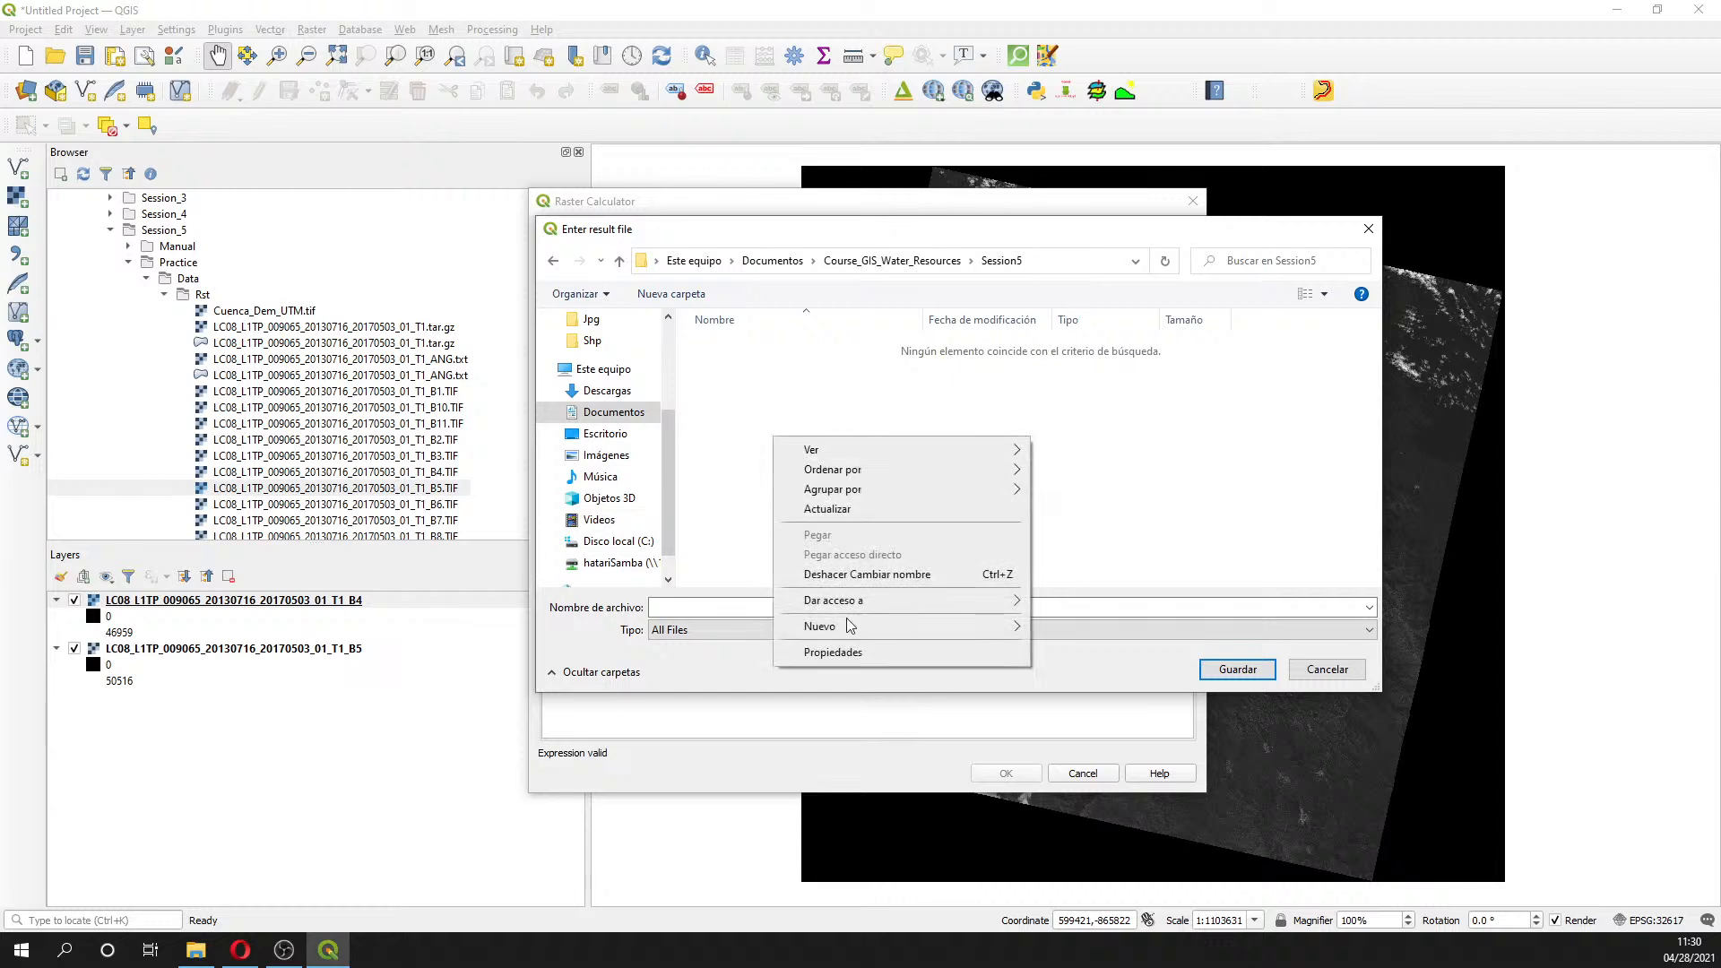
{"action": "mouse_move", "coordinate": [869, 627]}
{"action": "left_click", "coordinate": [1106, 631]}
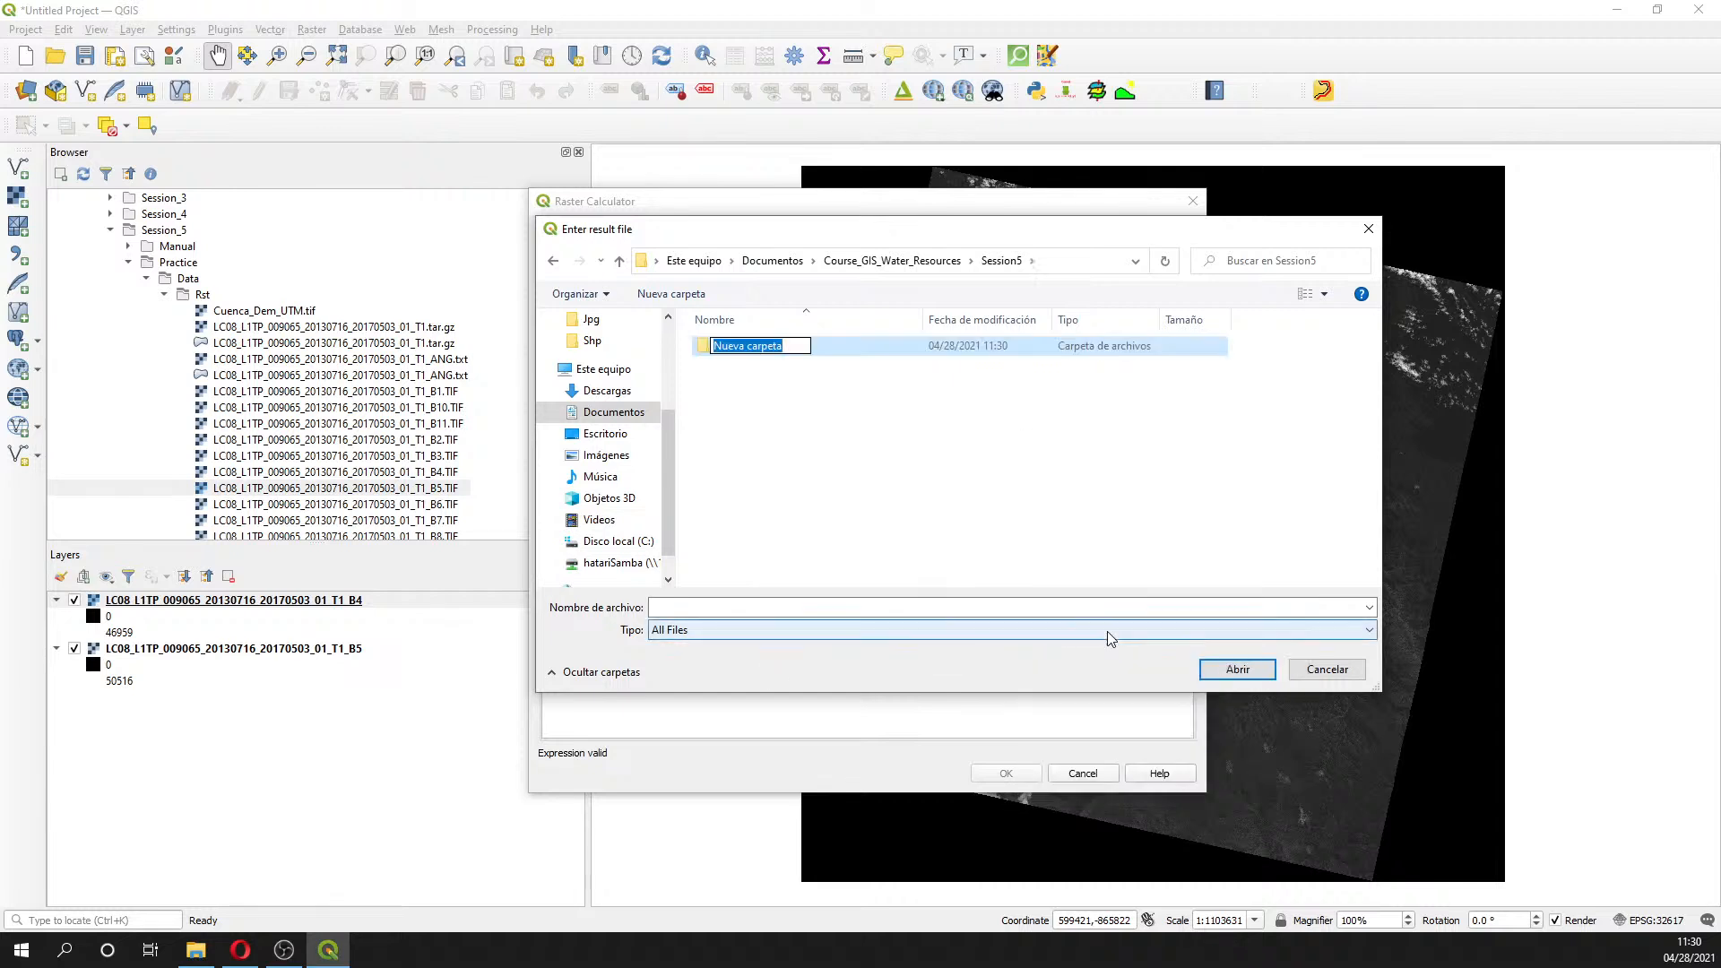
{"action": "type", "text": "Rst"}
{"action": "key", "text": "Return"}
{"action": "key", "text": "Return"}
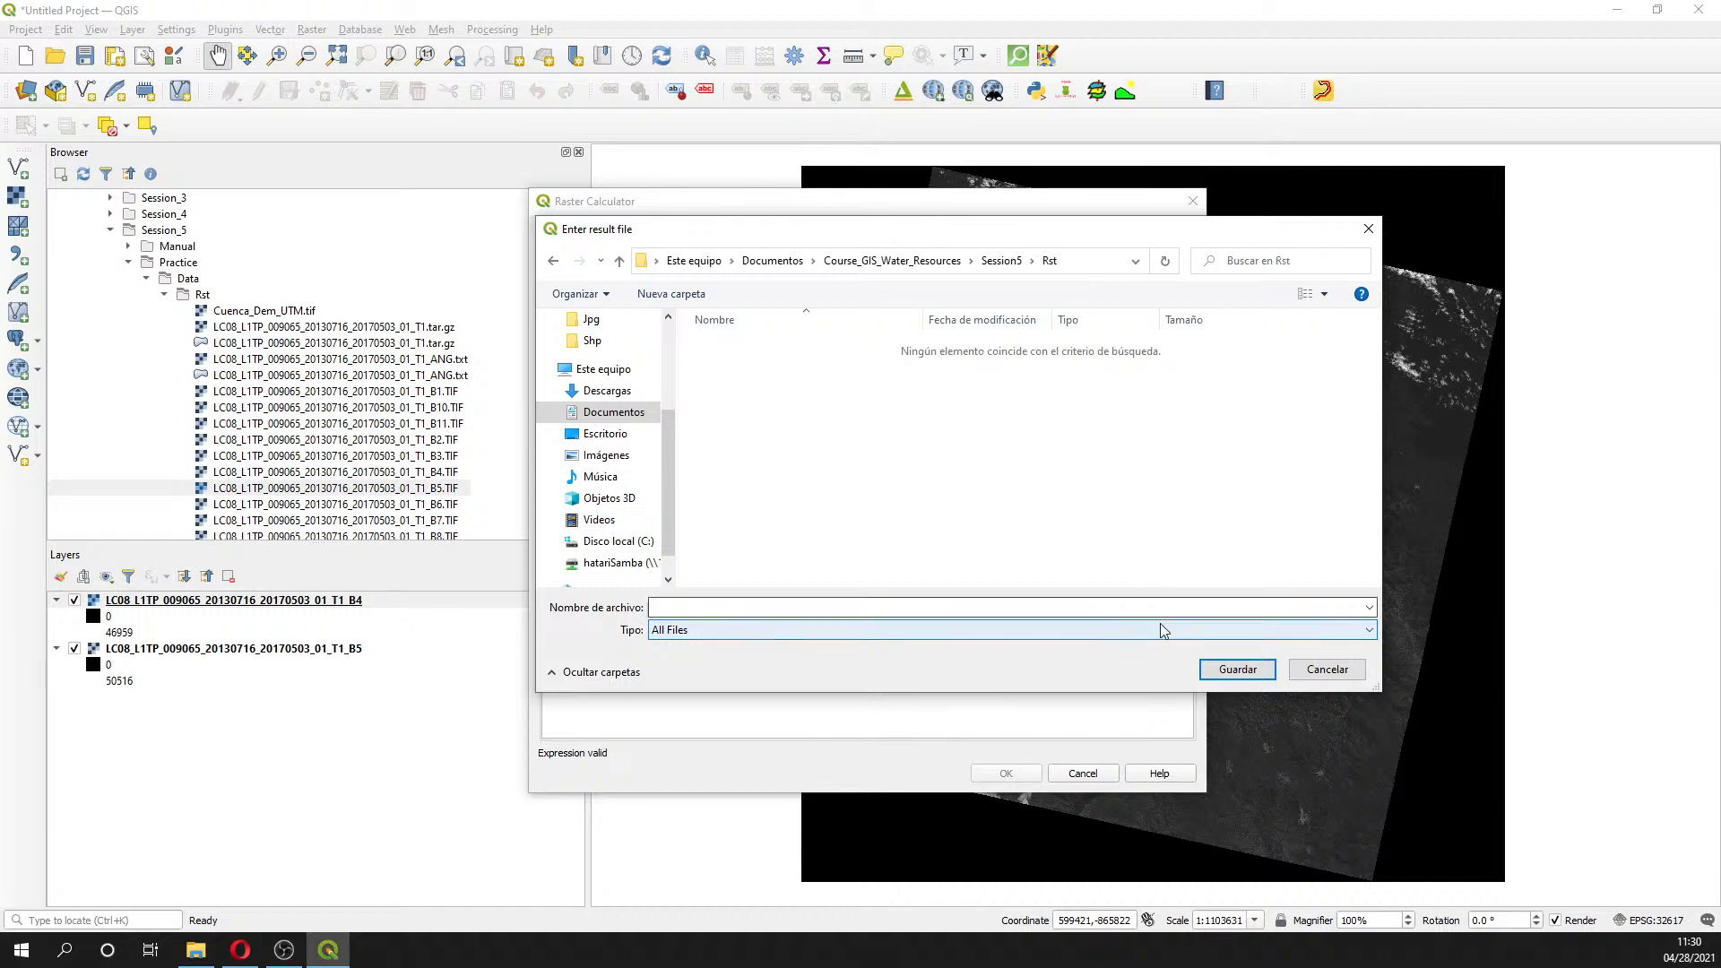
{"action": "left_click", "coordinate": [1098, 606]}
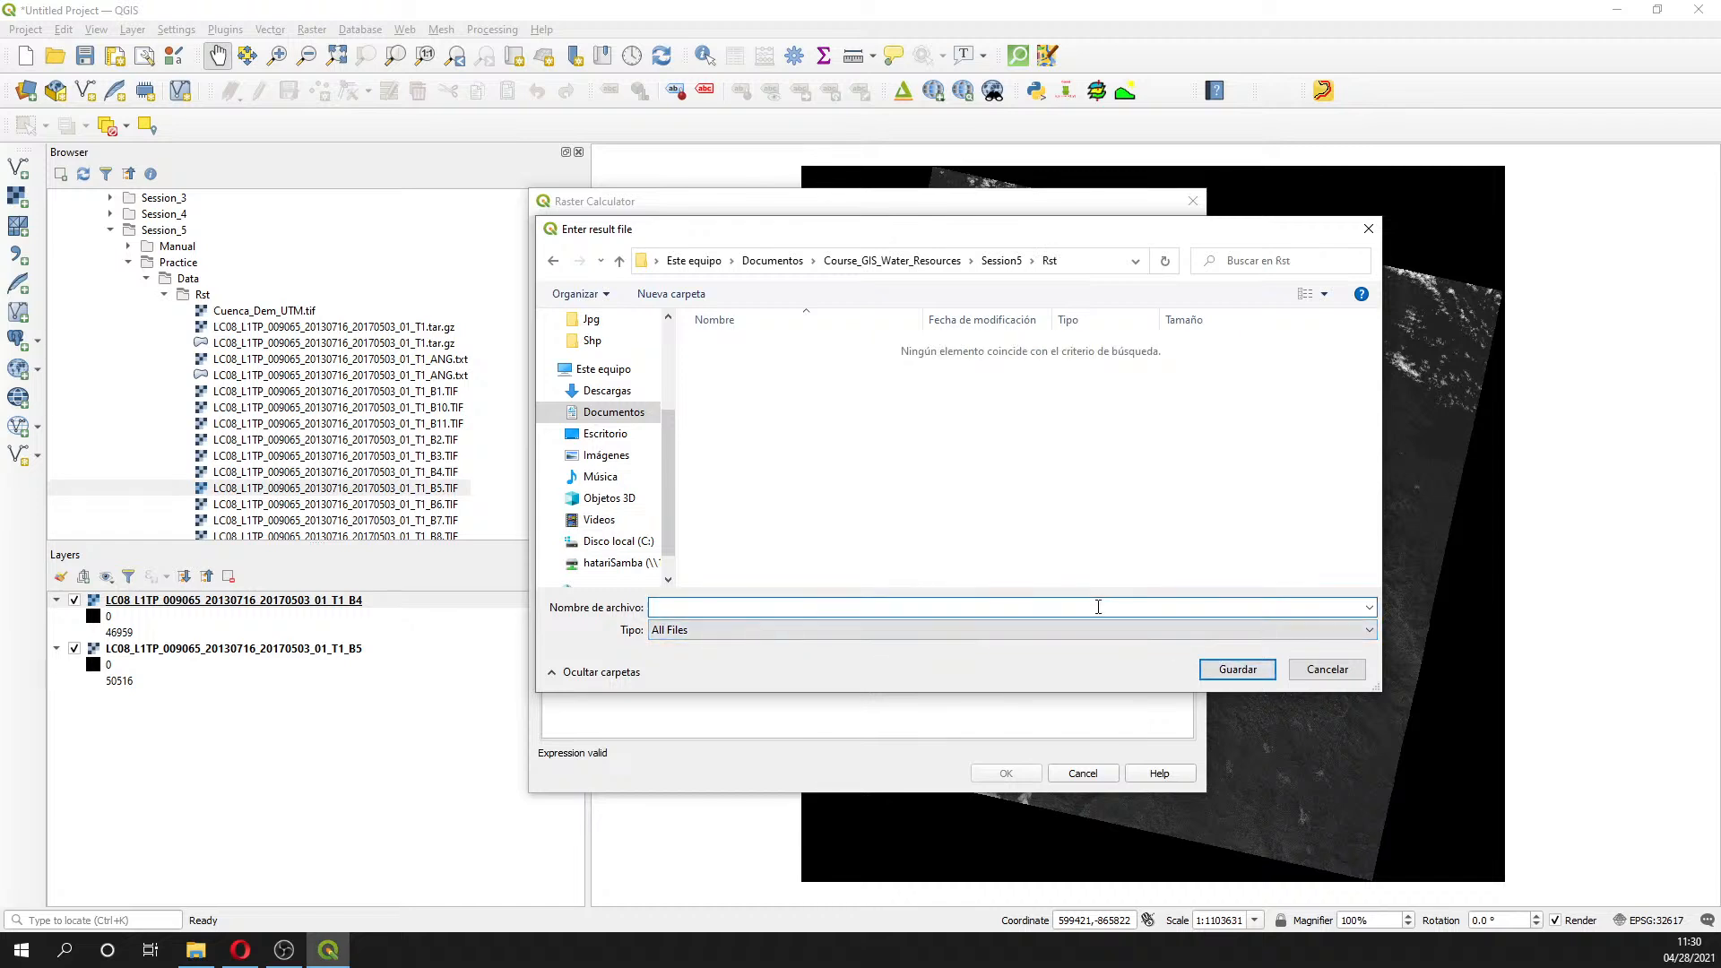
{"action": "type", "text": "NDVI"}
{"action": "key", "text": "Return"}
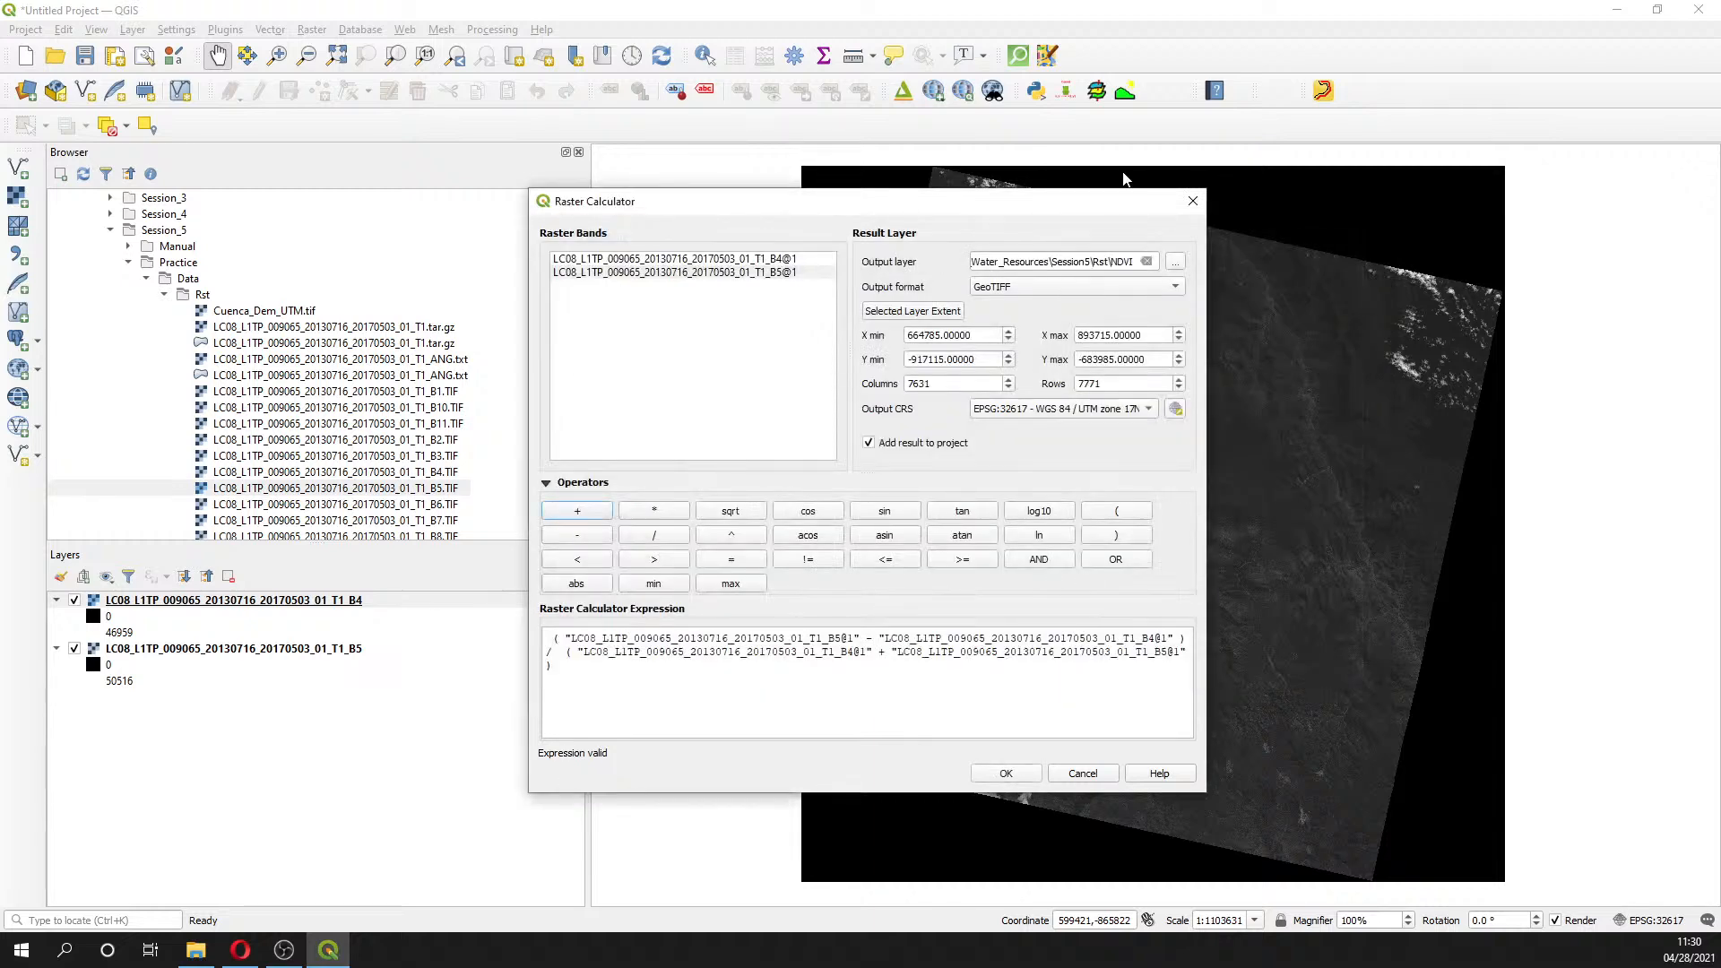
- Keep GeoTIFF as the output format and run the Raster Calculator to produce NDVI
{"action": "left_click", "coordinate": [1052, 287]}
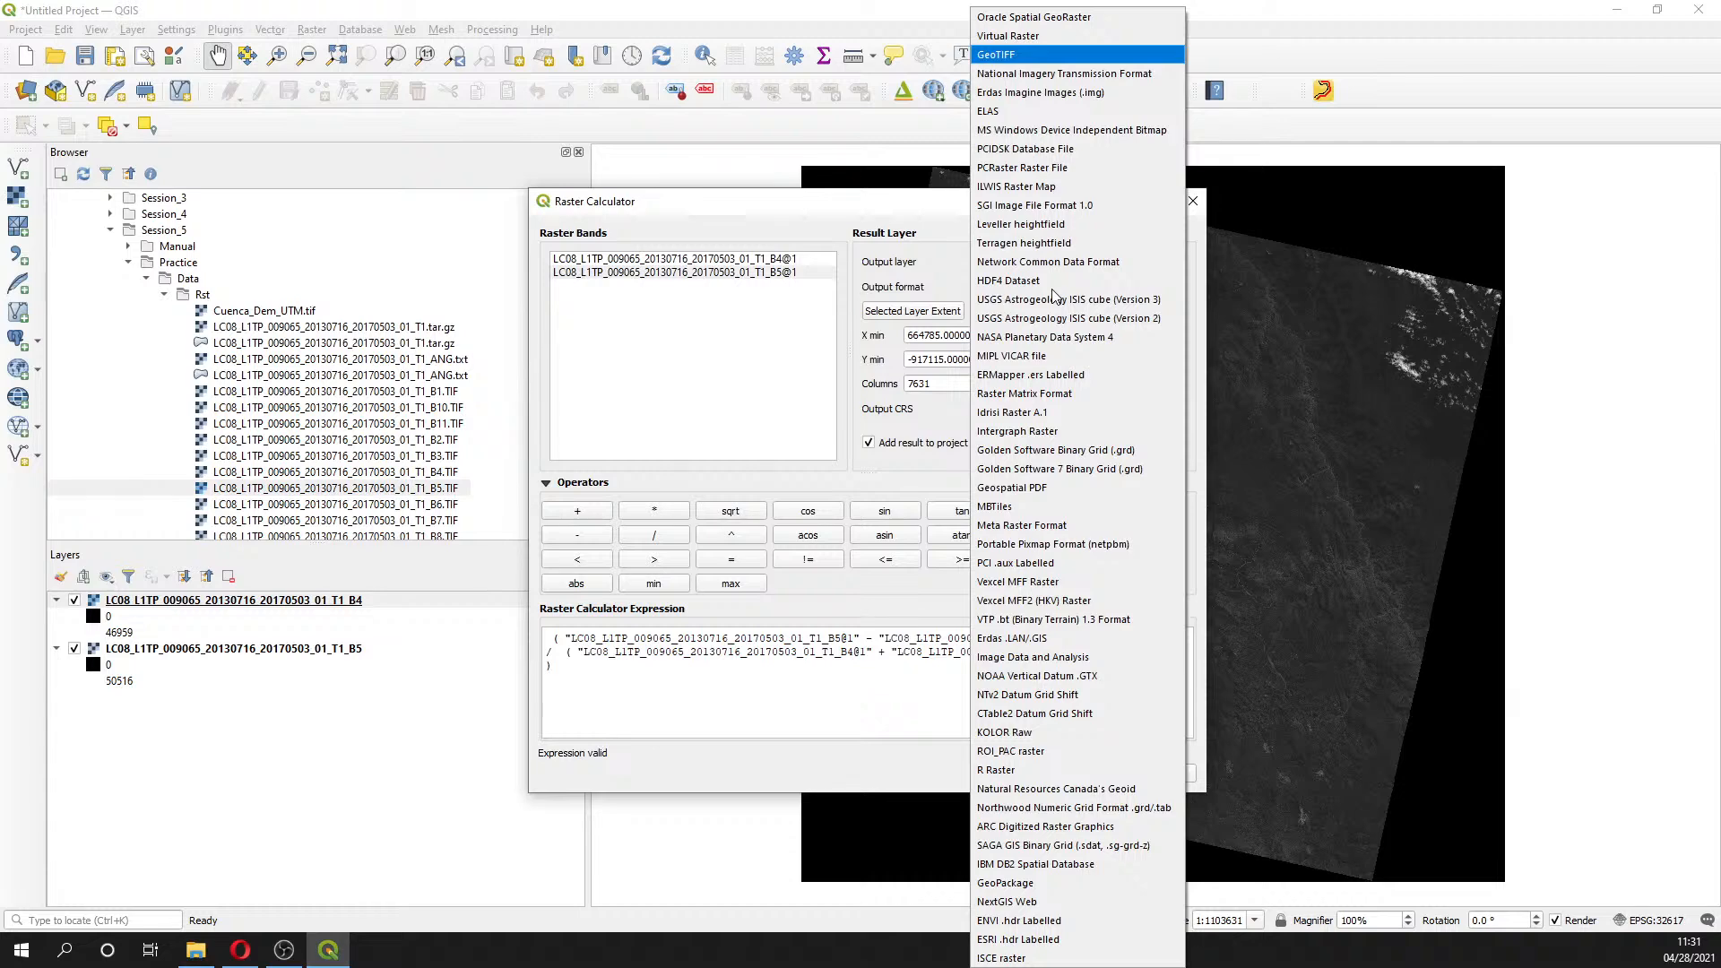
{"action": "left_click", "coordinate": [880, 470]}
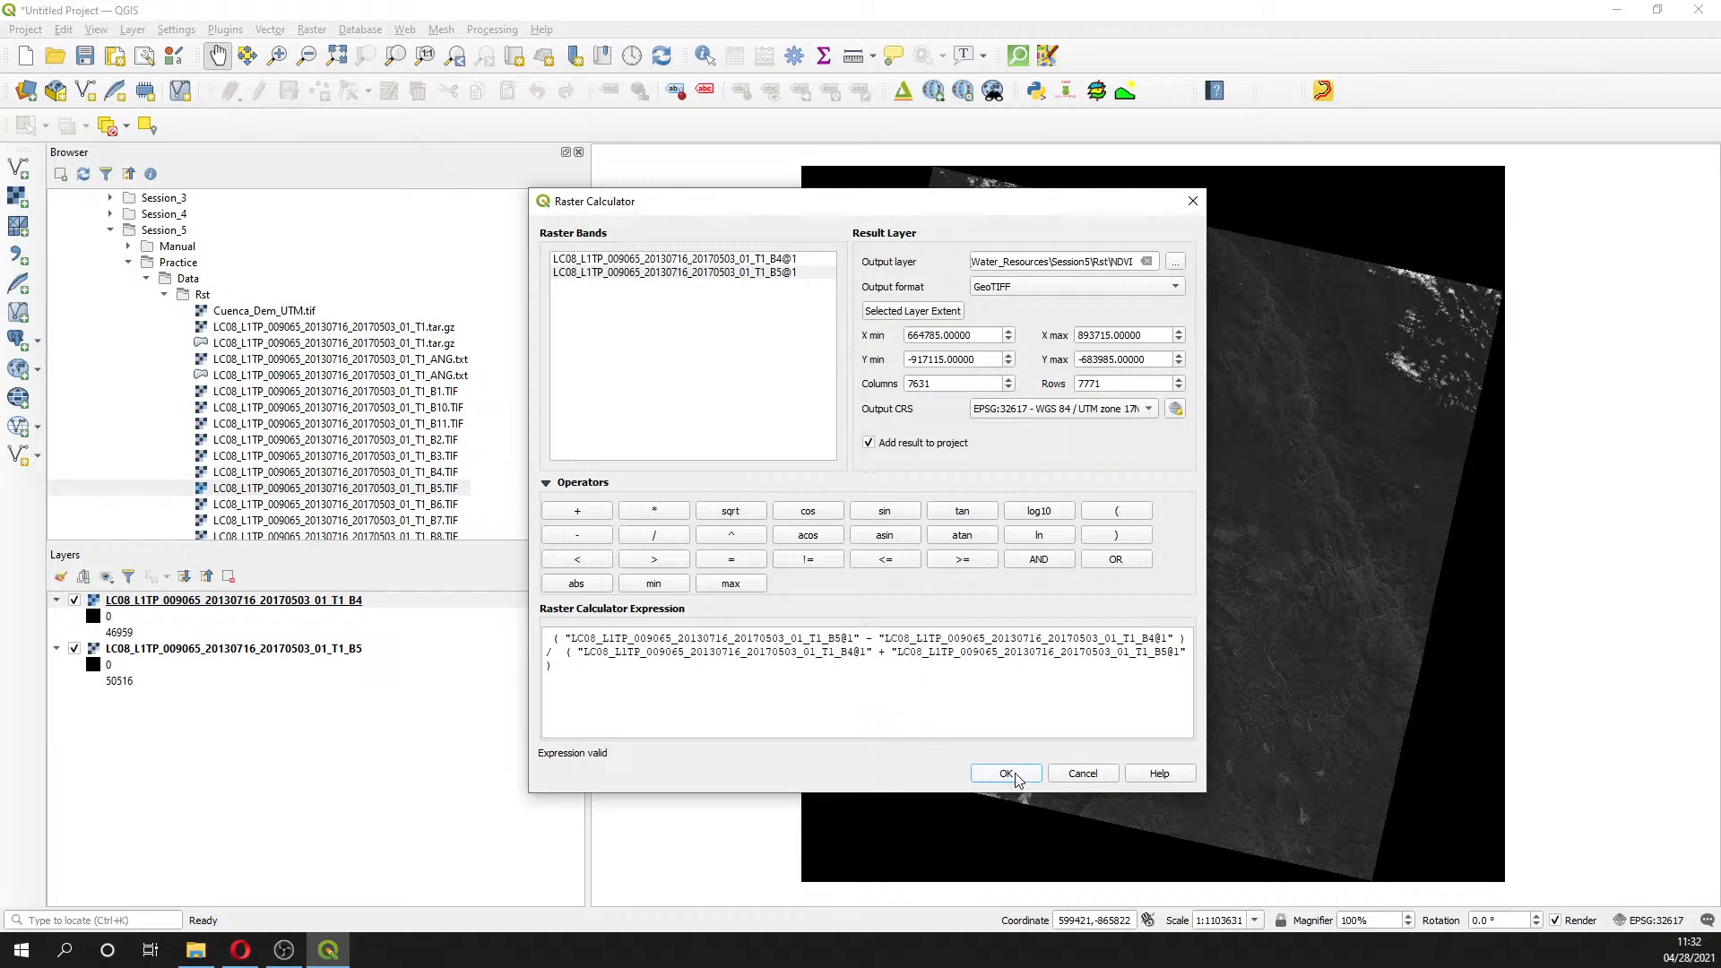
{"action": "left_click", "coordinate": [1016, 776]}
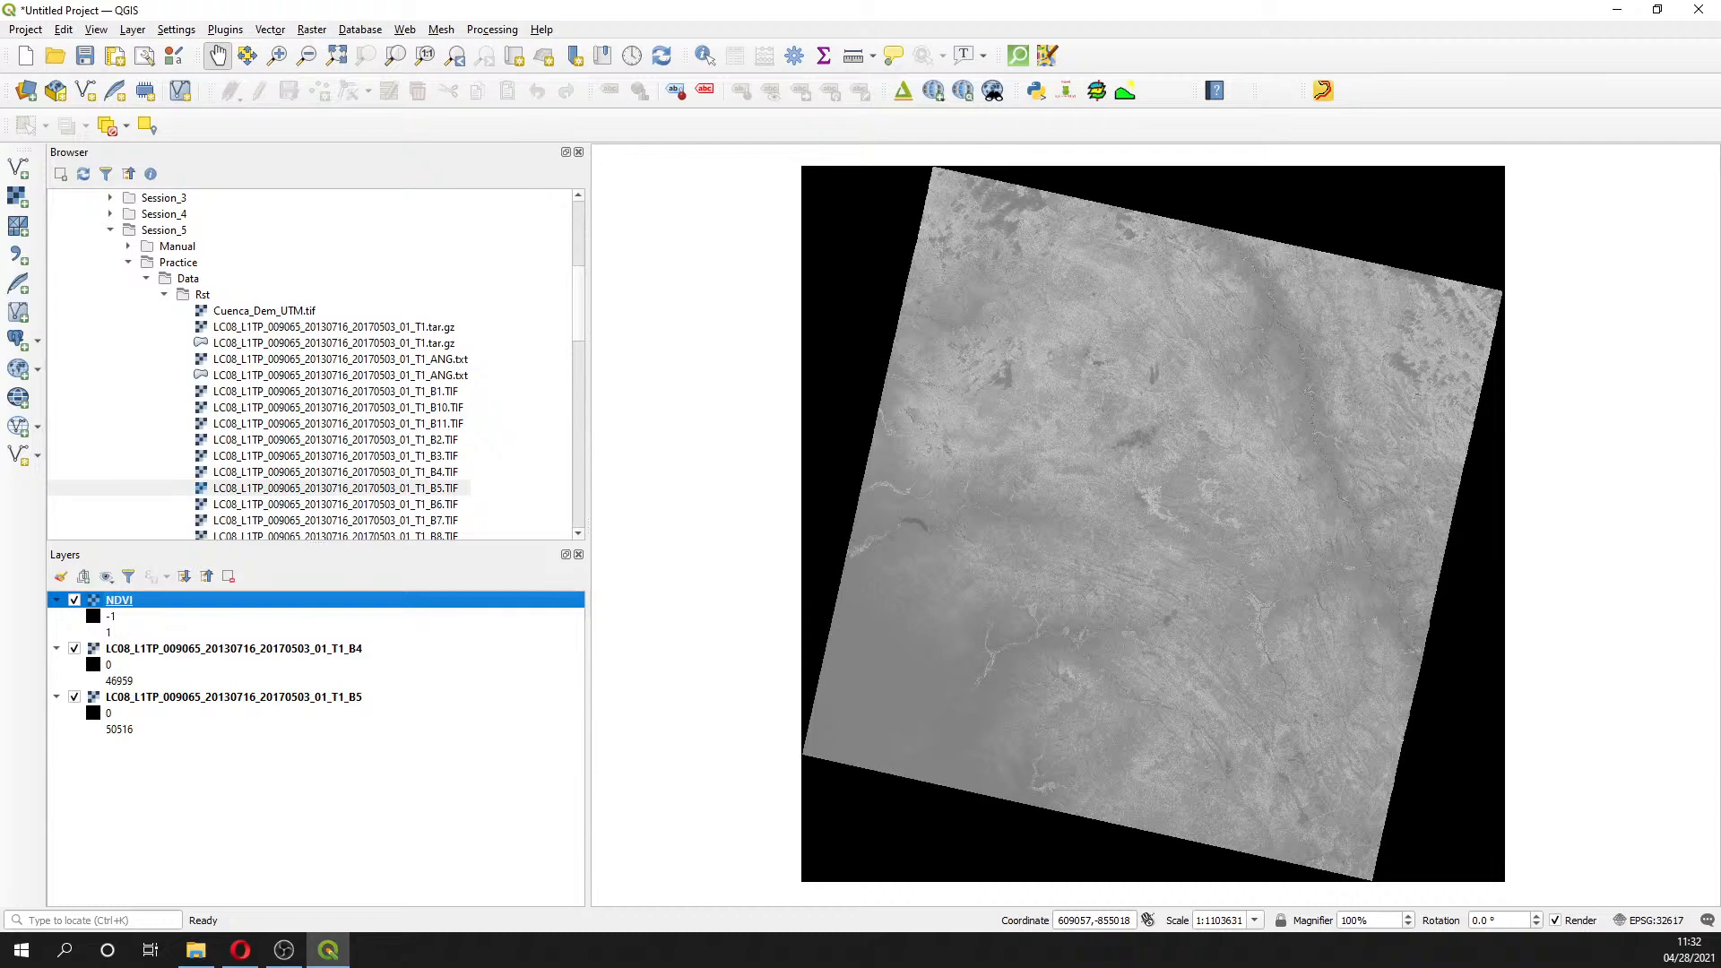
- Glance at the Opera browser, then select the new NDVI layer in the Layers panel
{"action": "key", "text": "alt+Tab"}
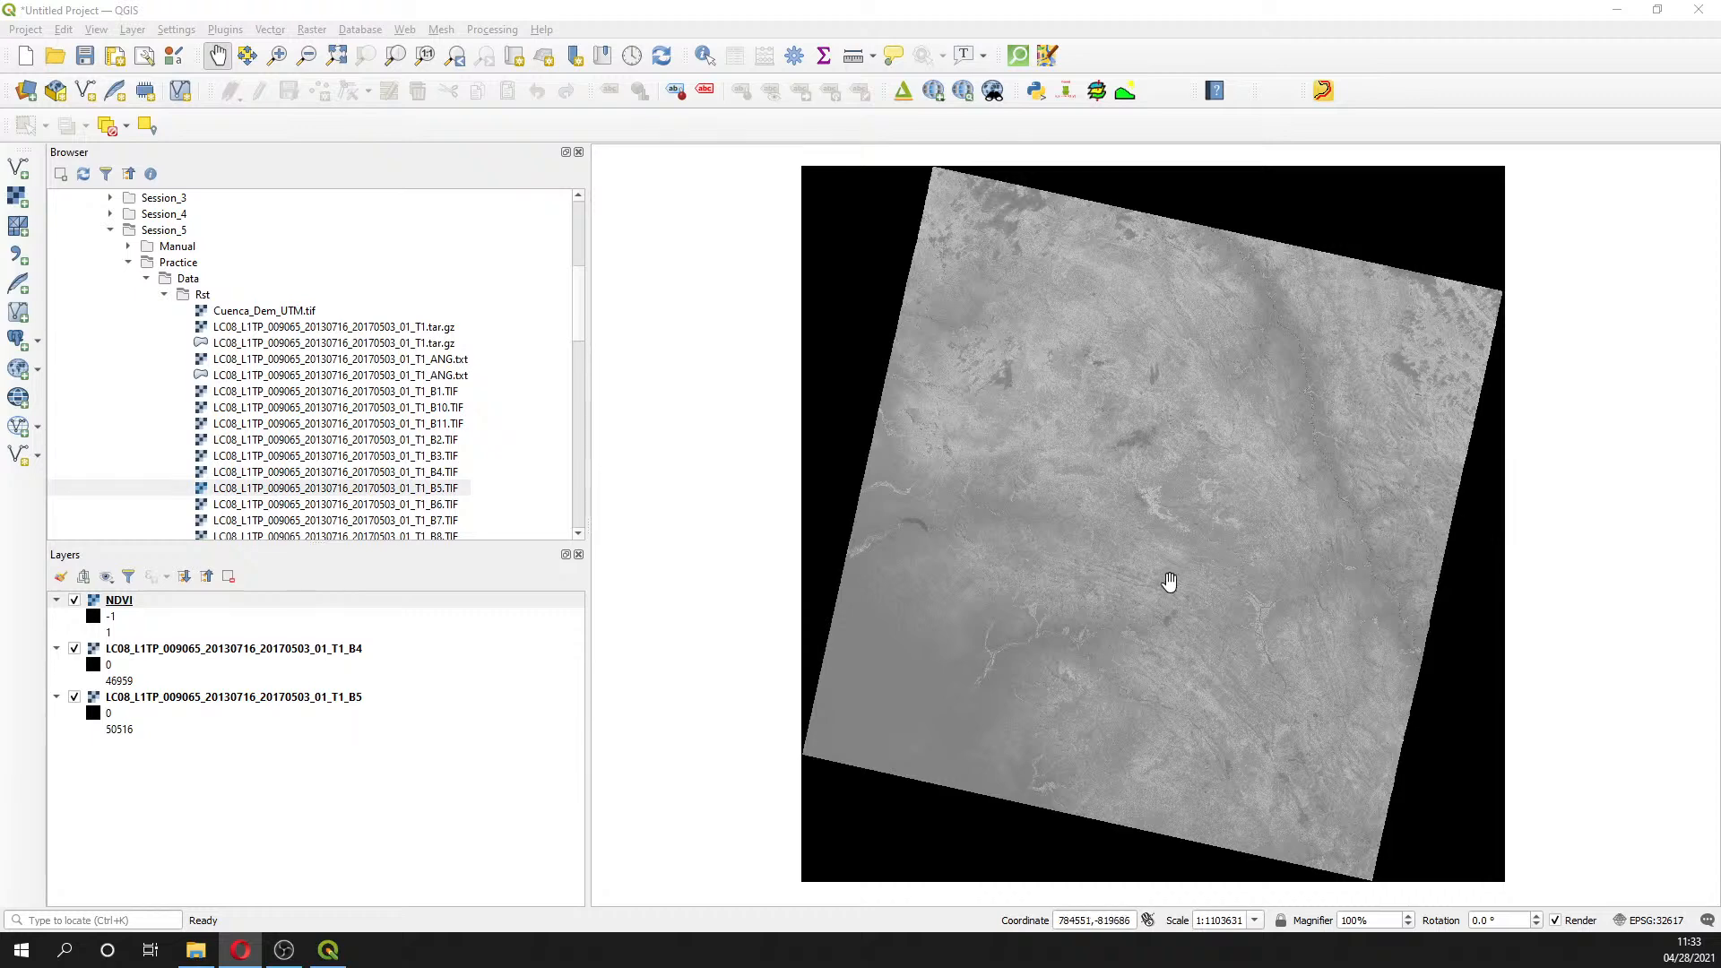
{"action": "left_click", "coordinate": [114, 606]}
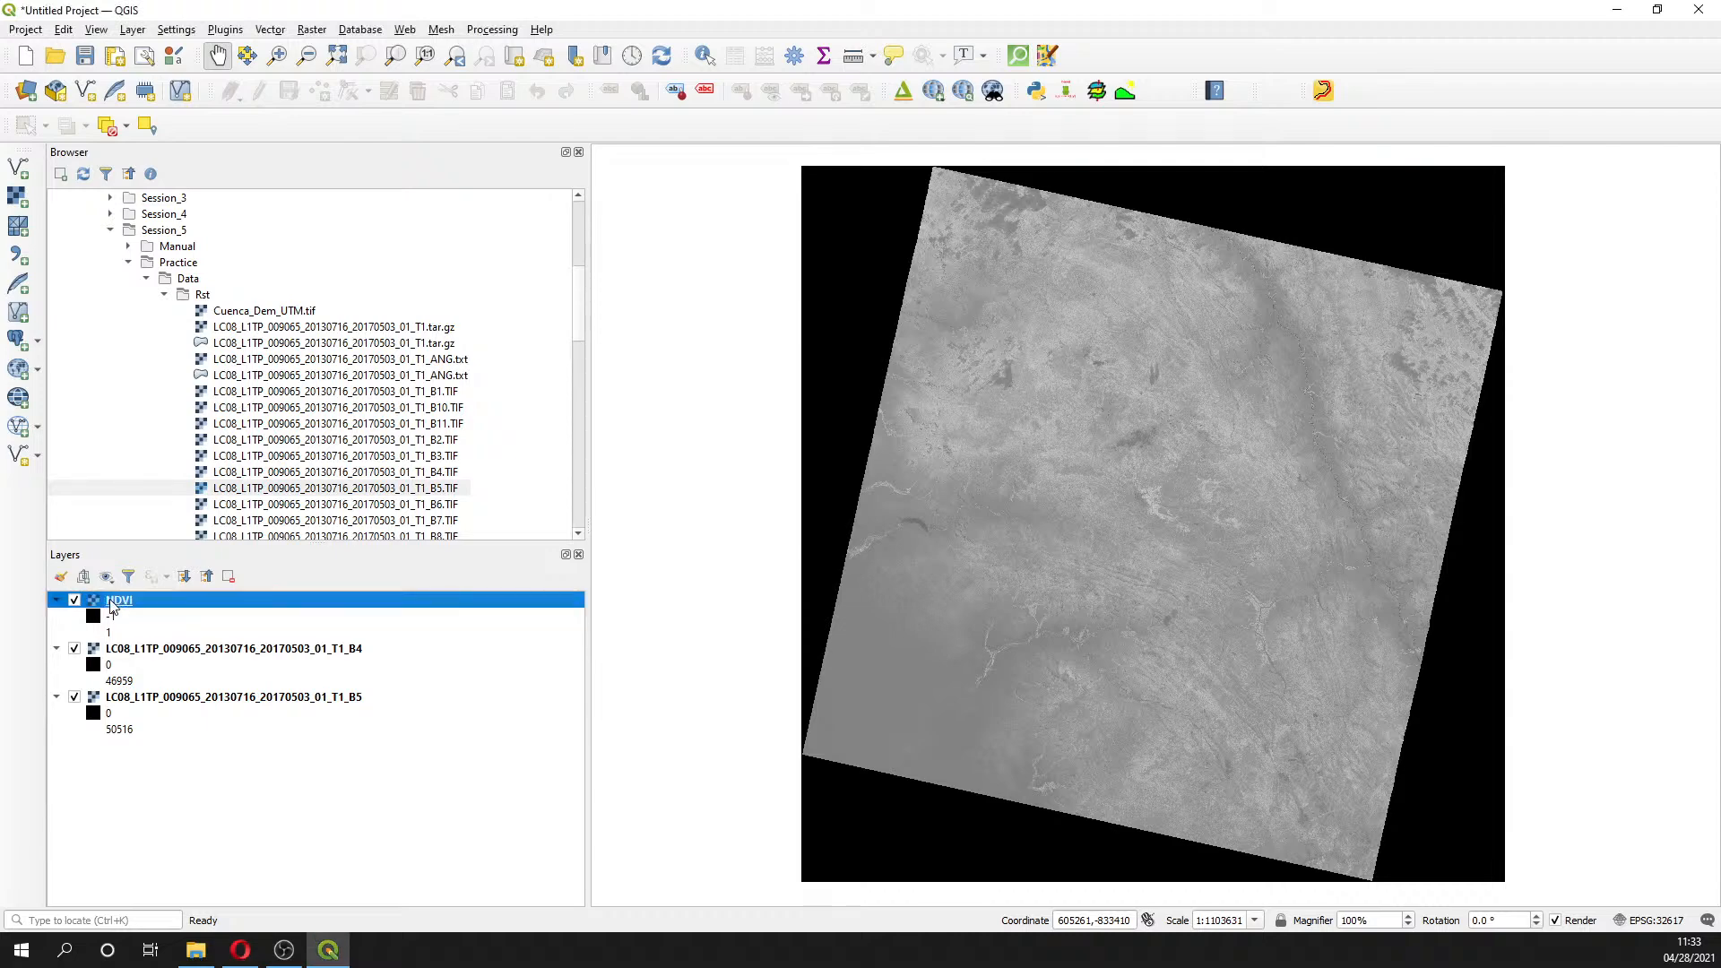
- Check the NDVI layer's CRS (EPSG:32617) from its context menu, then dismiss the menu
{"action": "left_click", "coordinate": [155, 648]}
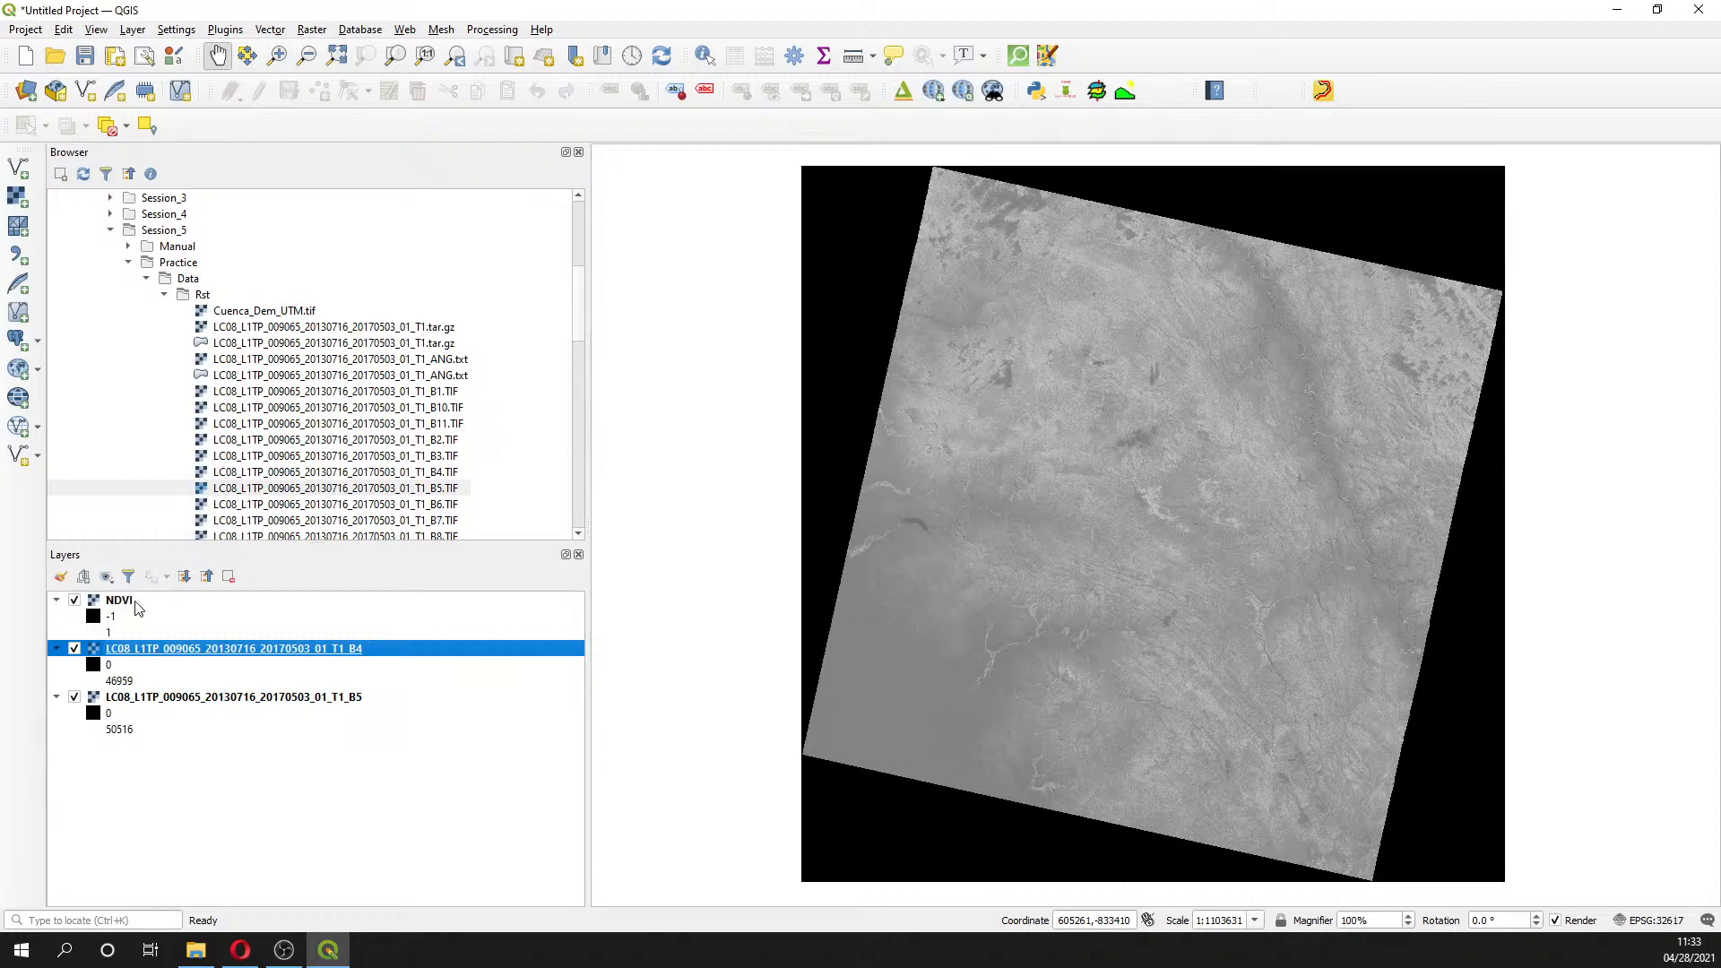
{"action": "left_click", "coordinate": [138, 607]}
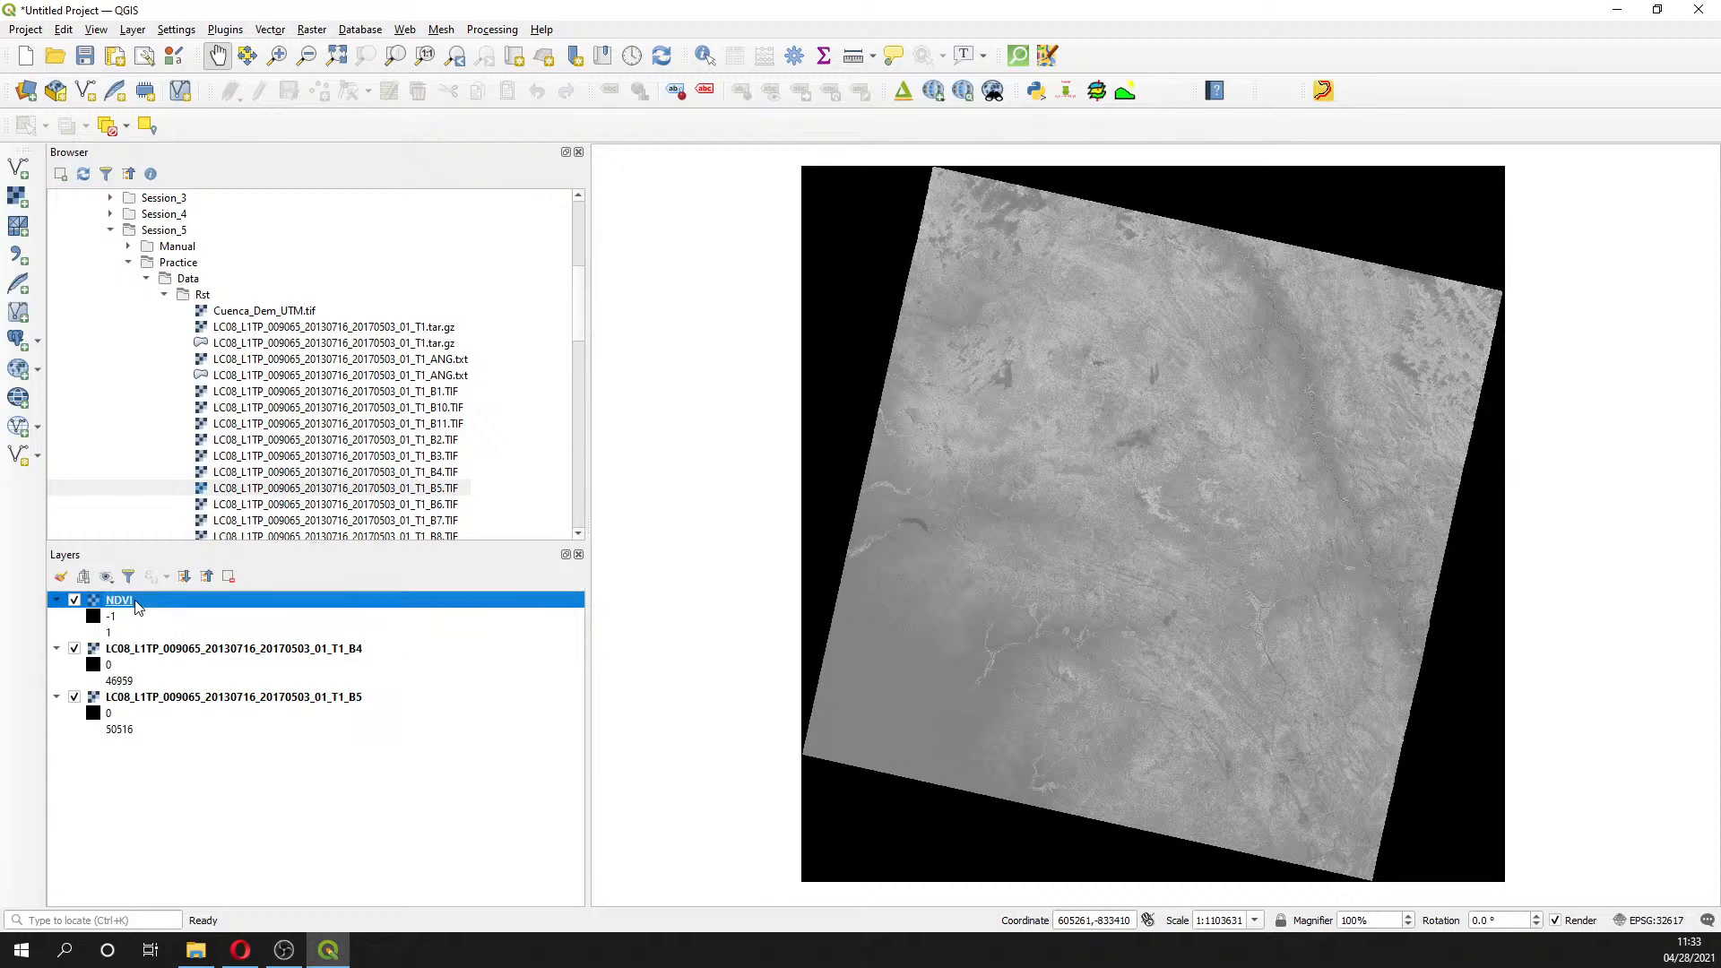
{"action": "left_click", "coordinate": [211, 636]}
{"action": "left_click", "coordinate": [149, 606]}
{"action": "right_click", "coordinate": [149, 609]}
{"action": "mouse_move", "coordinate": [238, 858]}
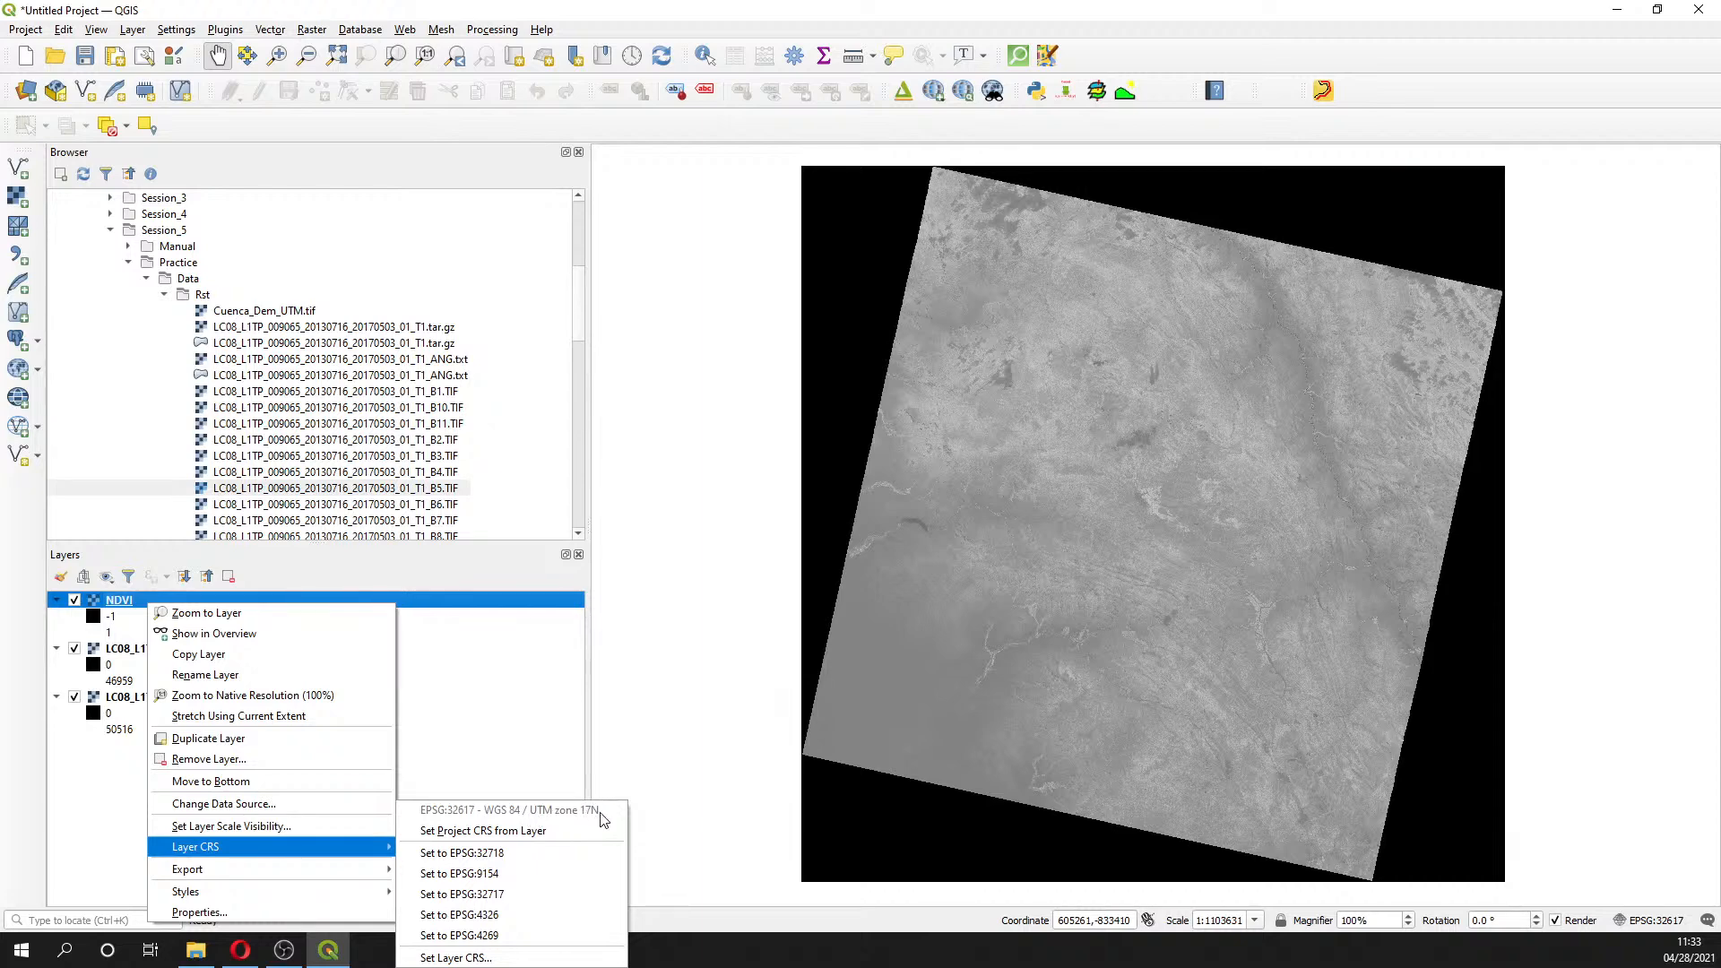
{"action": "left_click", "coordinate": [1614, 272]}
- Find the Warp (Reproject) tool by searching 'warp' in the Processing Toolbox
{"action": "left_click", "coordinate": [794, 56]}
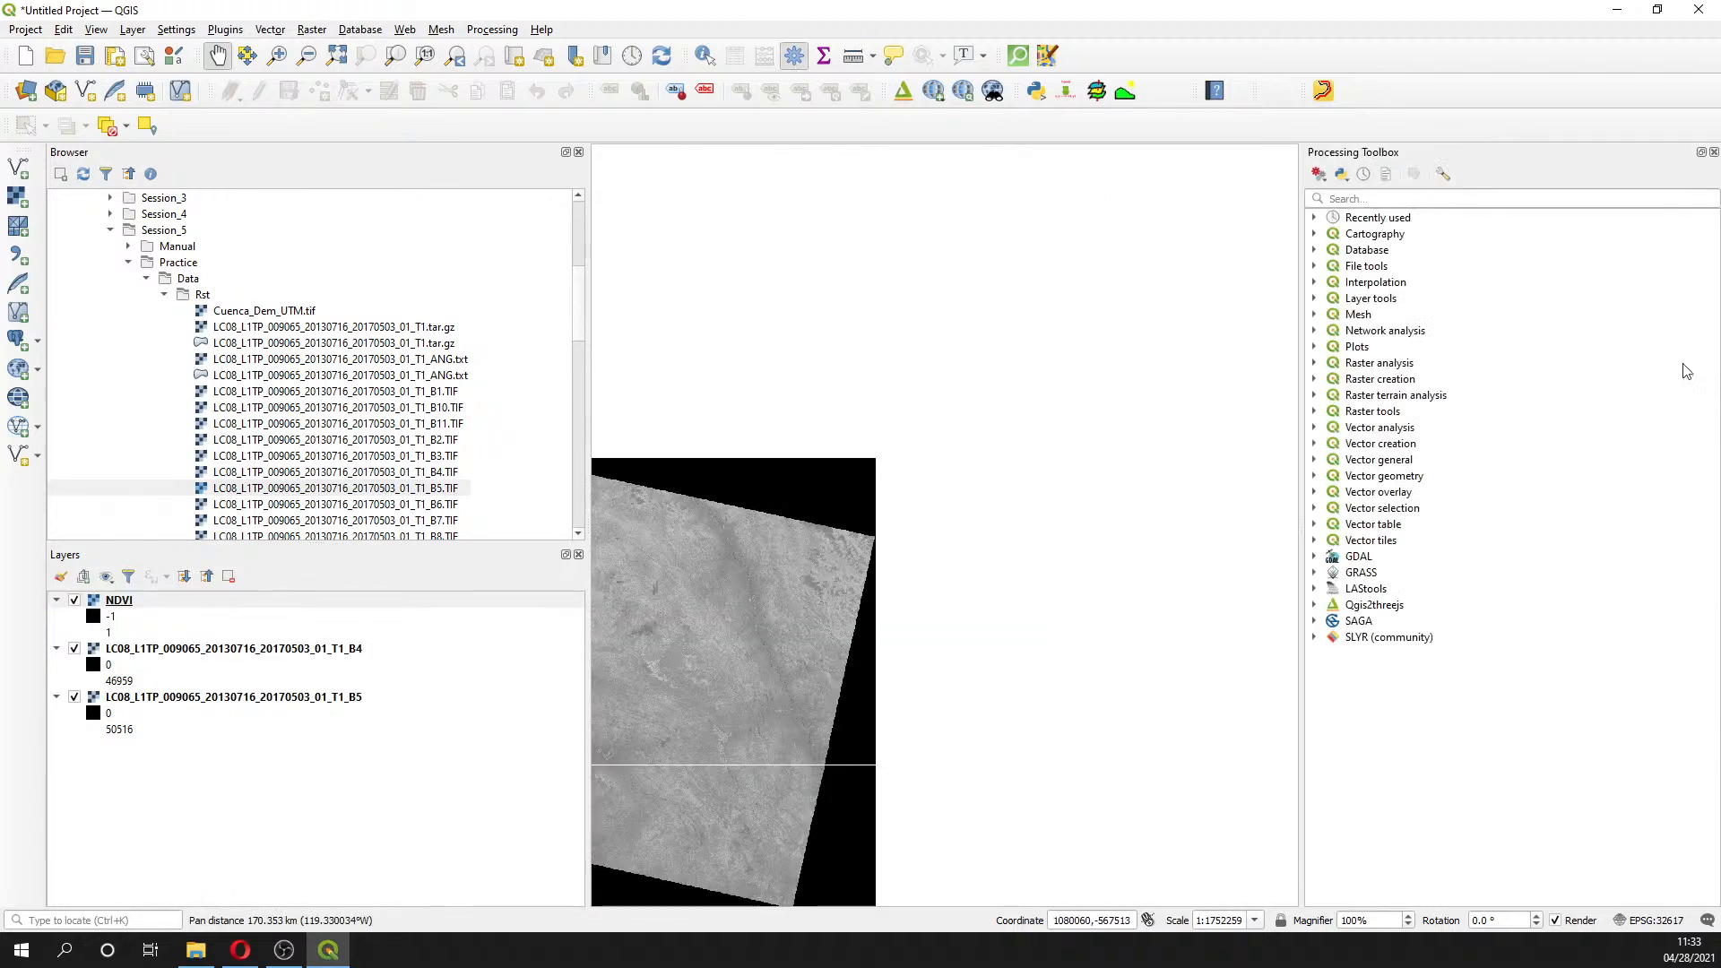
{"action": "left_click", "coordinate": [1494, 199]}
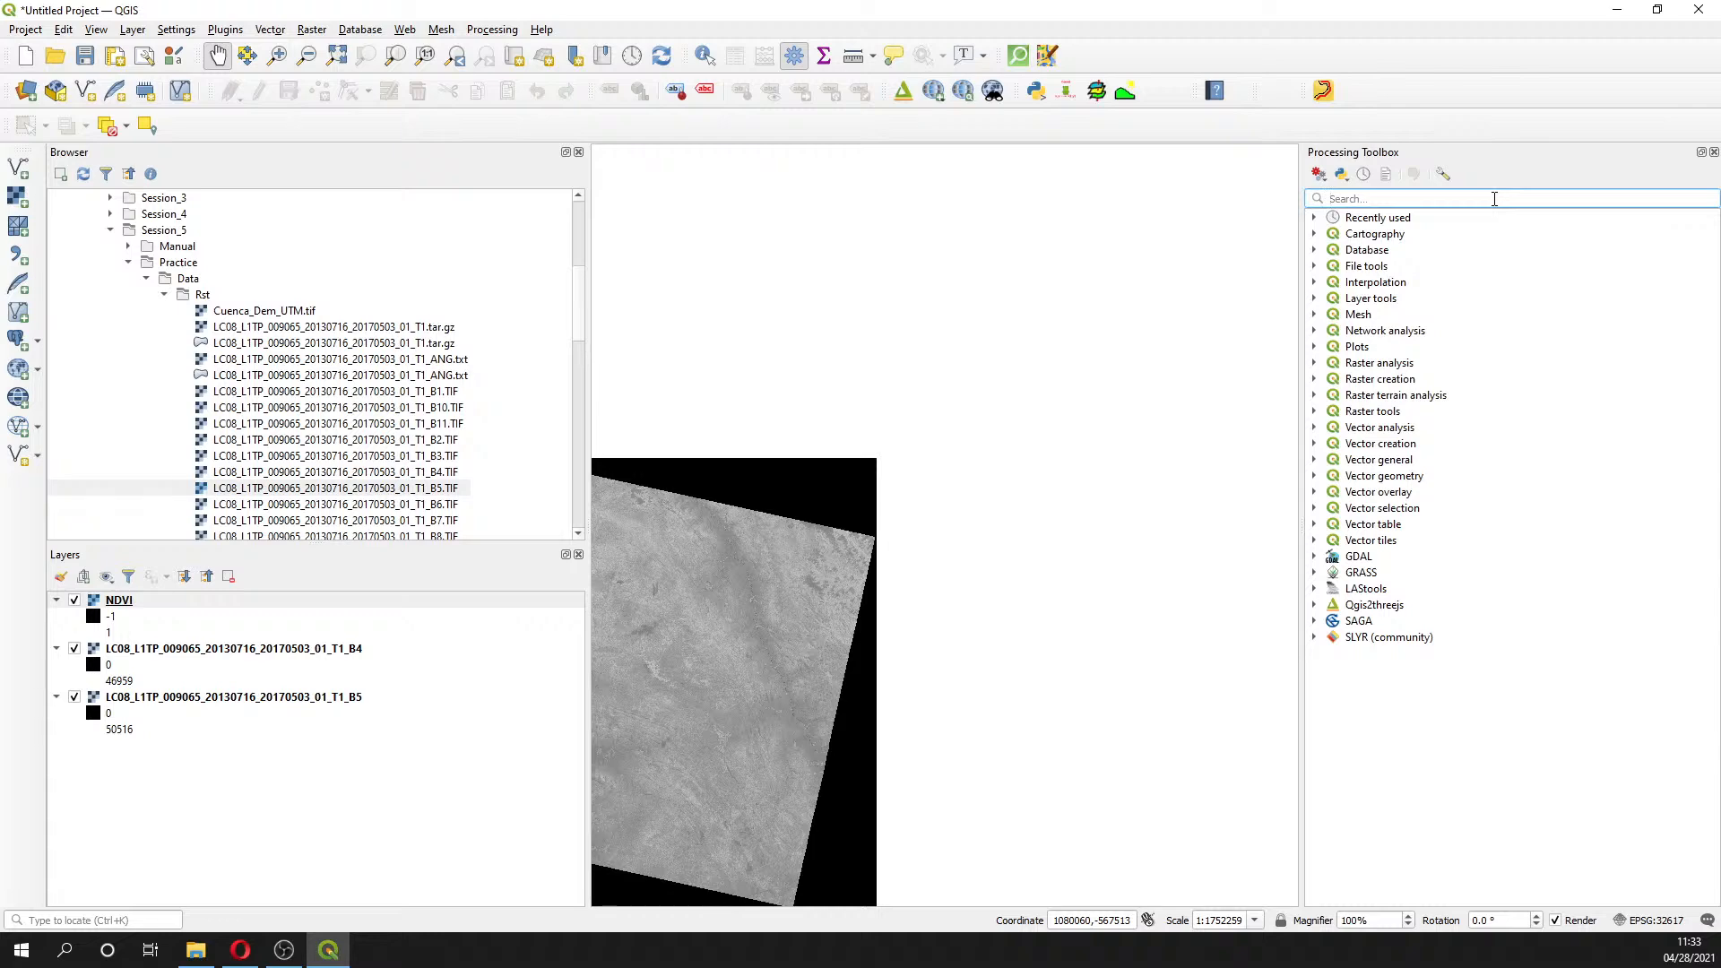
{"action": "type", "text": "warp"}
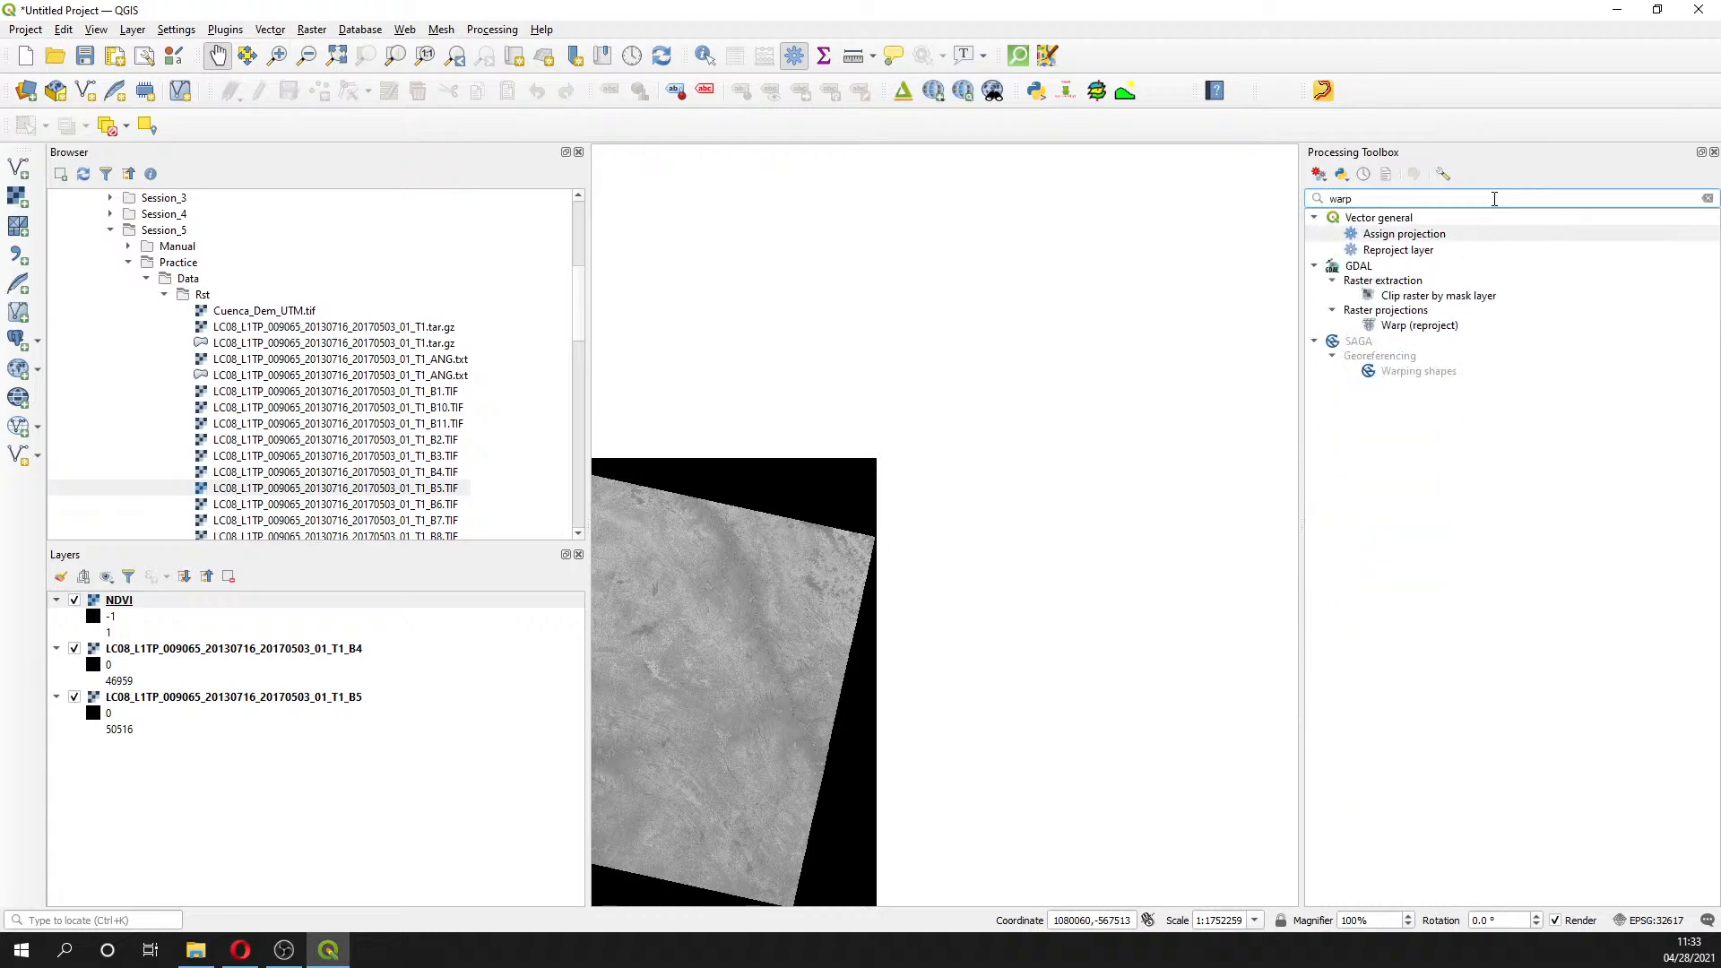
{"action": "double_click", "coordinate": [1422, 326]}
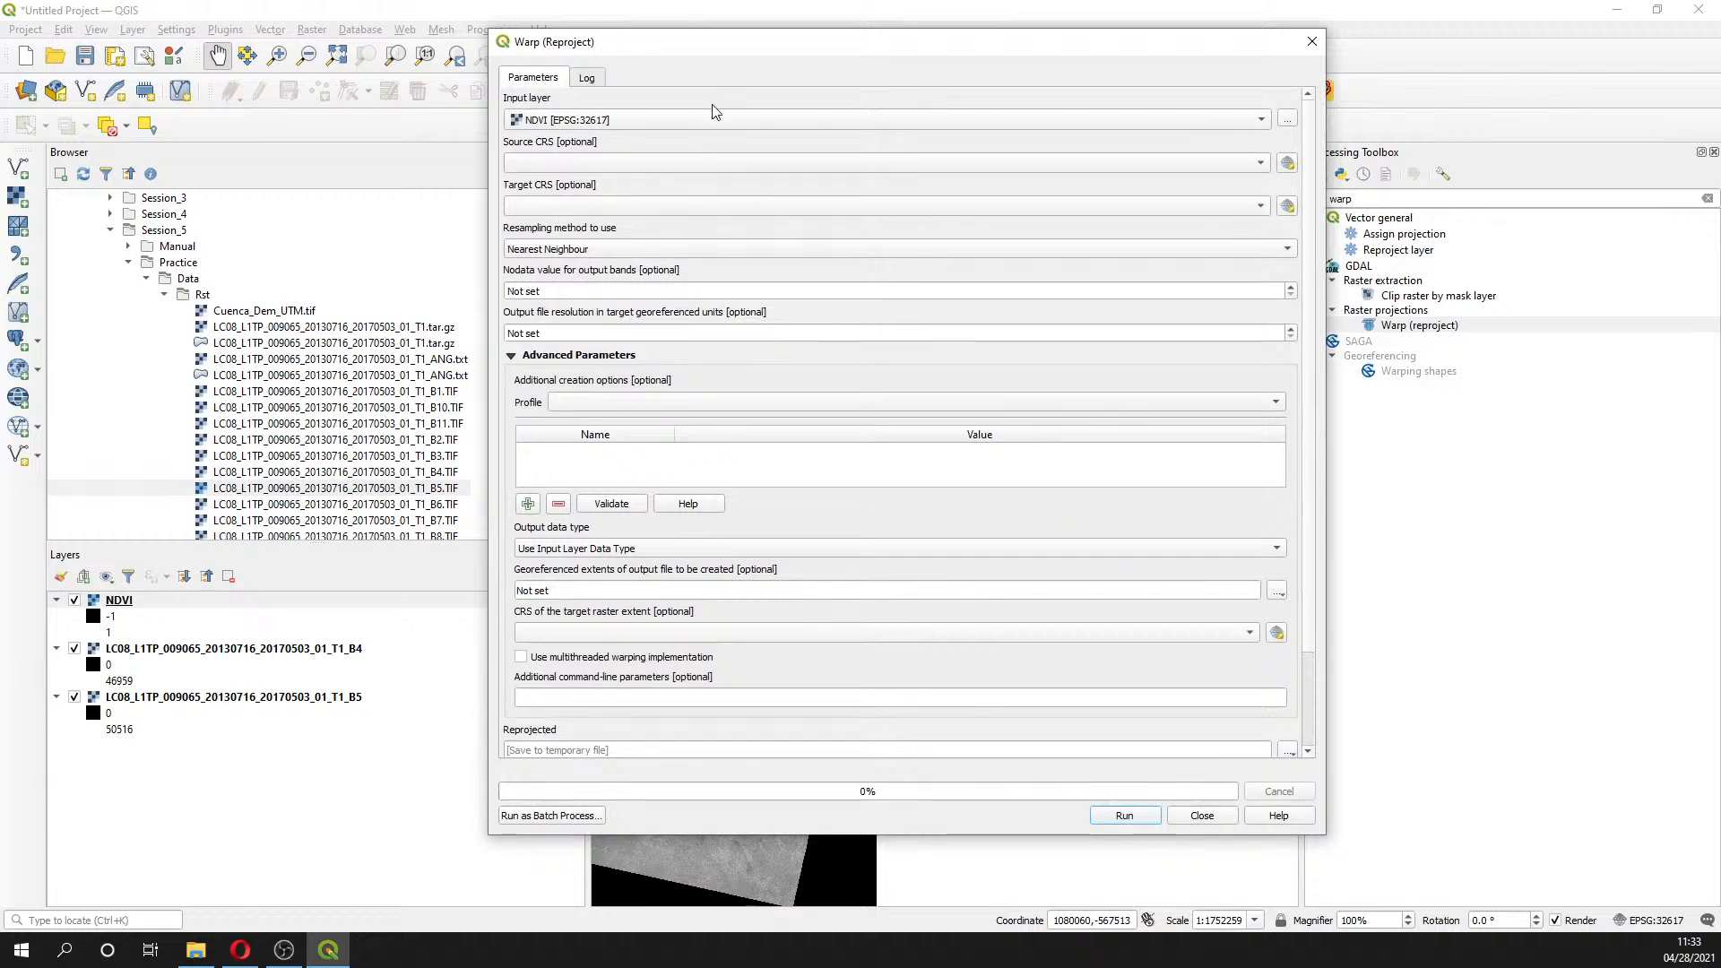
- Set the target CRS to EPSG:32717 - WGS 84 / UTM zone 17S
{"action": "left_click", "coordinate": [722, 206]}
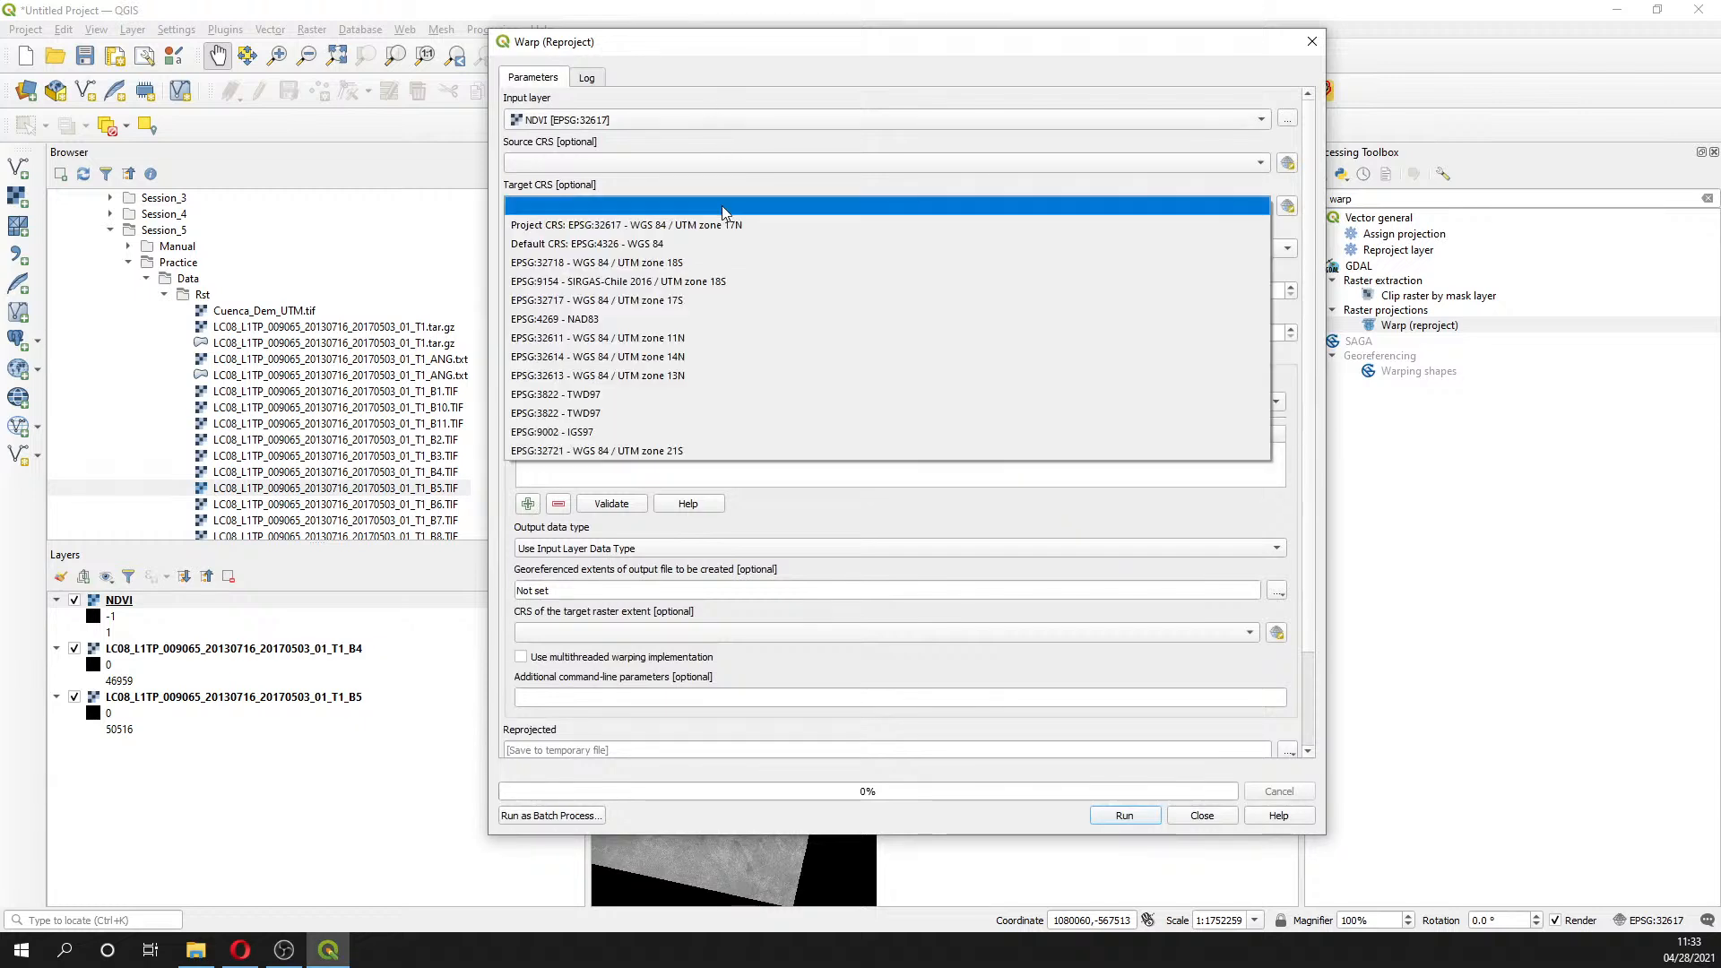
{"action": "left_click", "coordinate": [839, 186]}
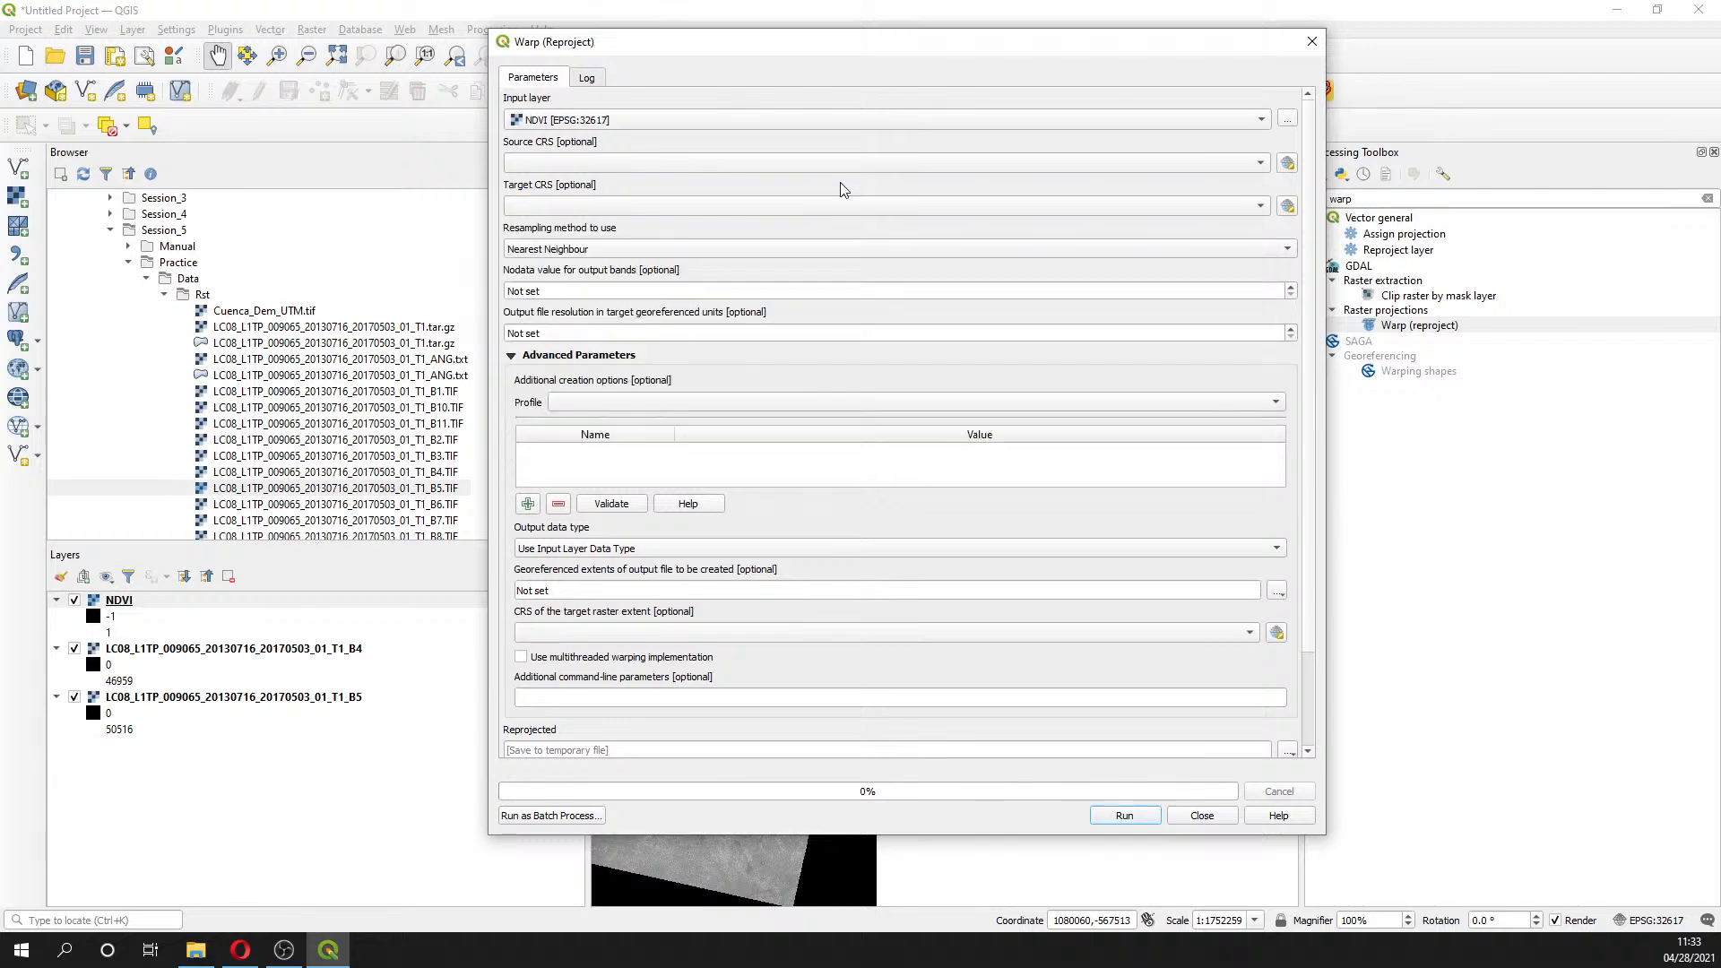
{"action": "left_click", "coordinate": [1287, 206]}
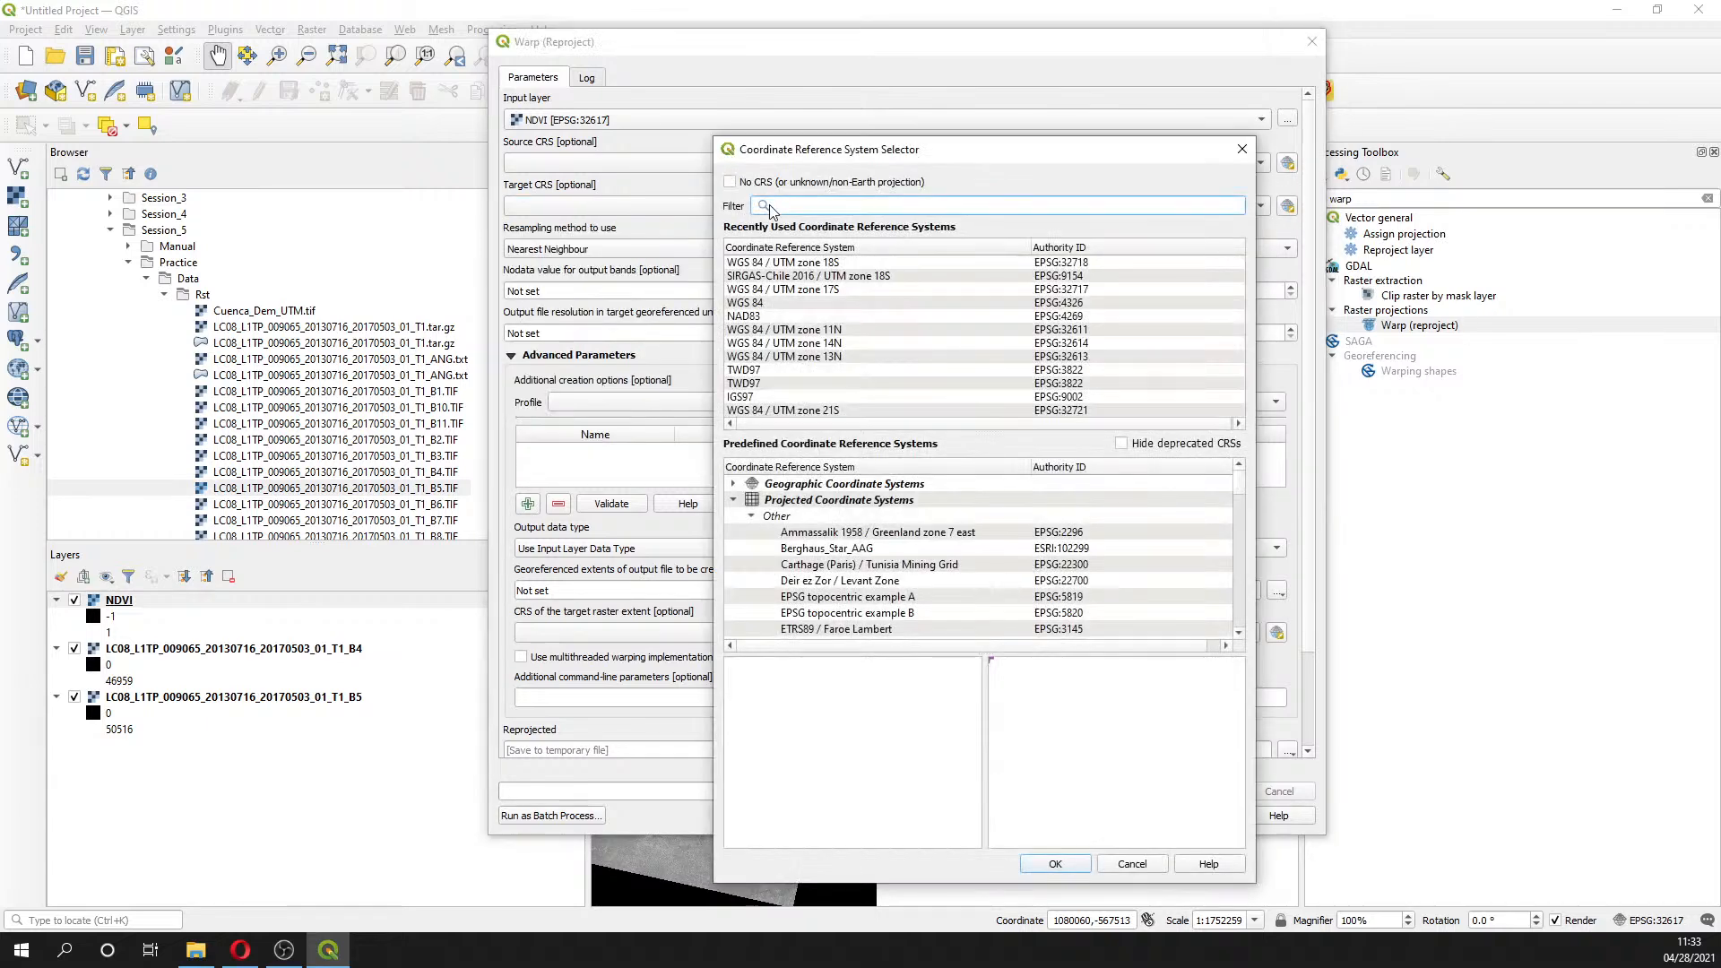
{"action": "type", "text": "3271"}
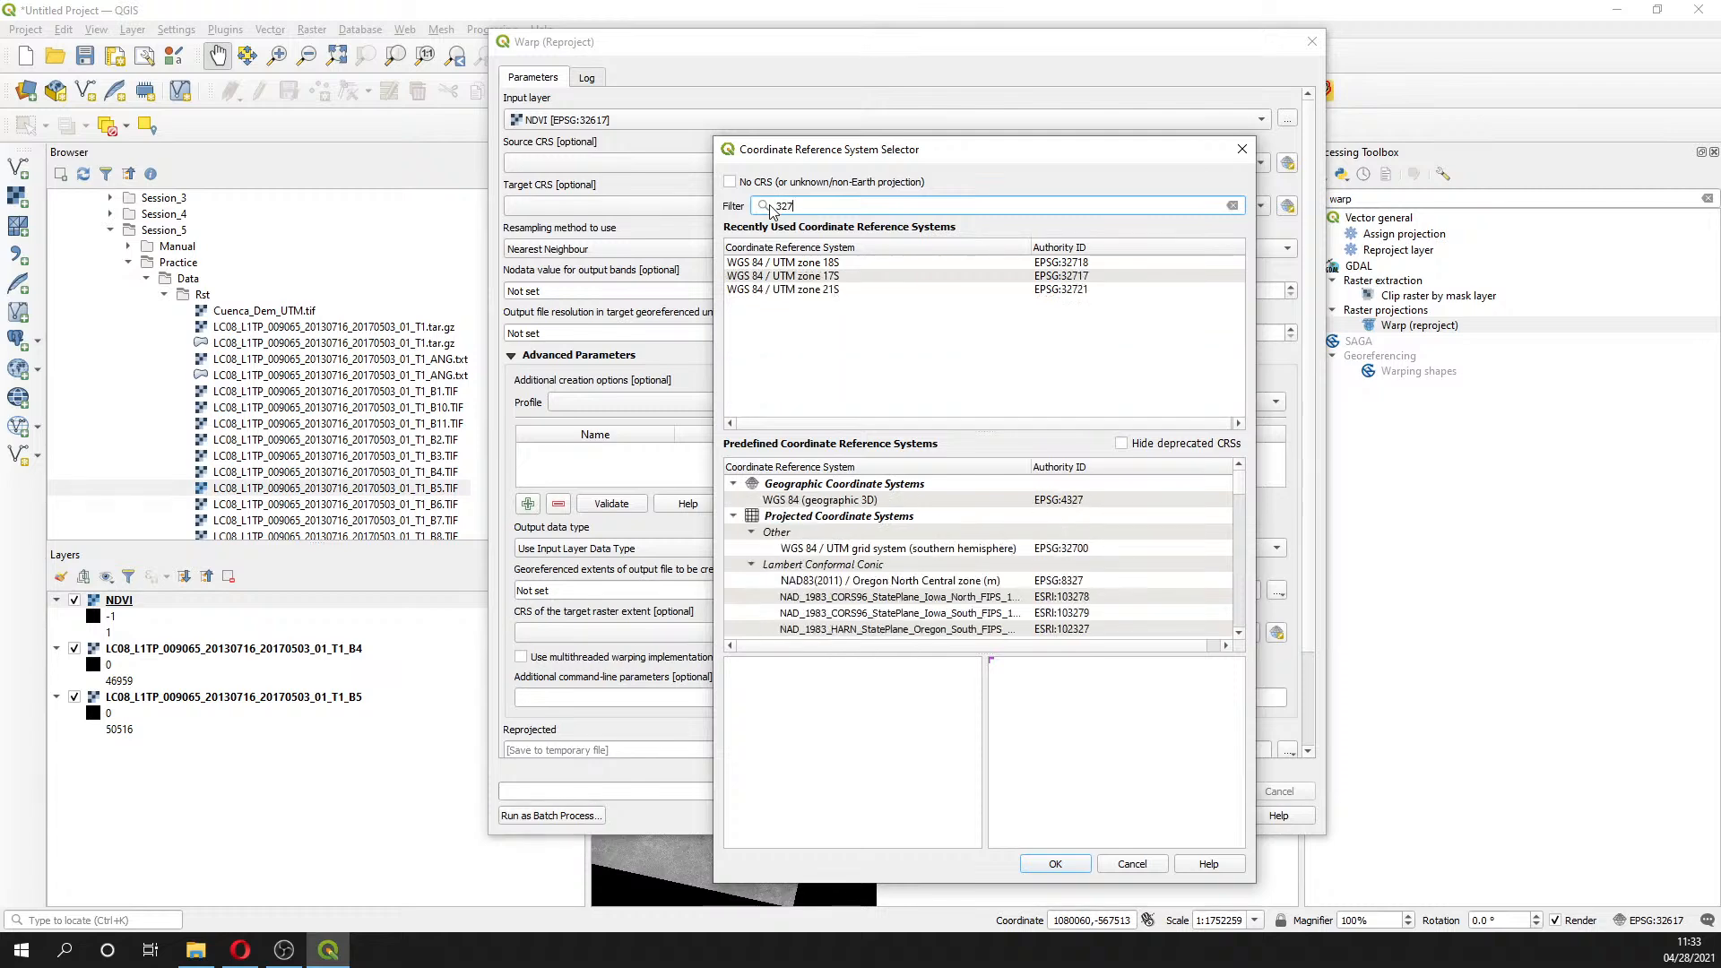
{"action": "type", "text": "7"}
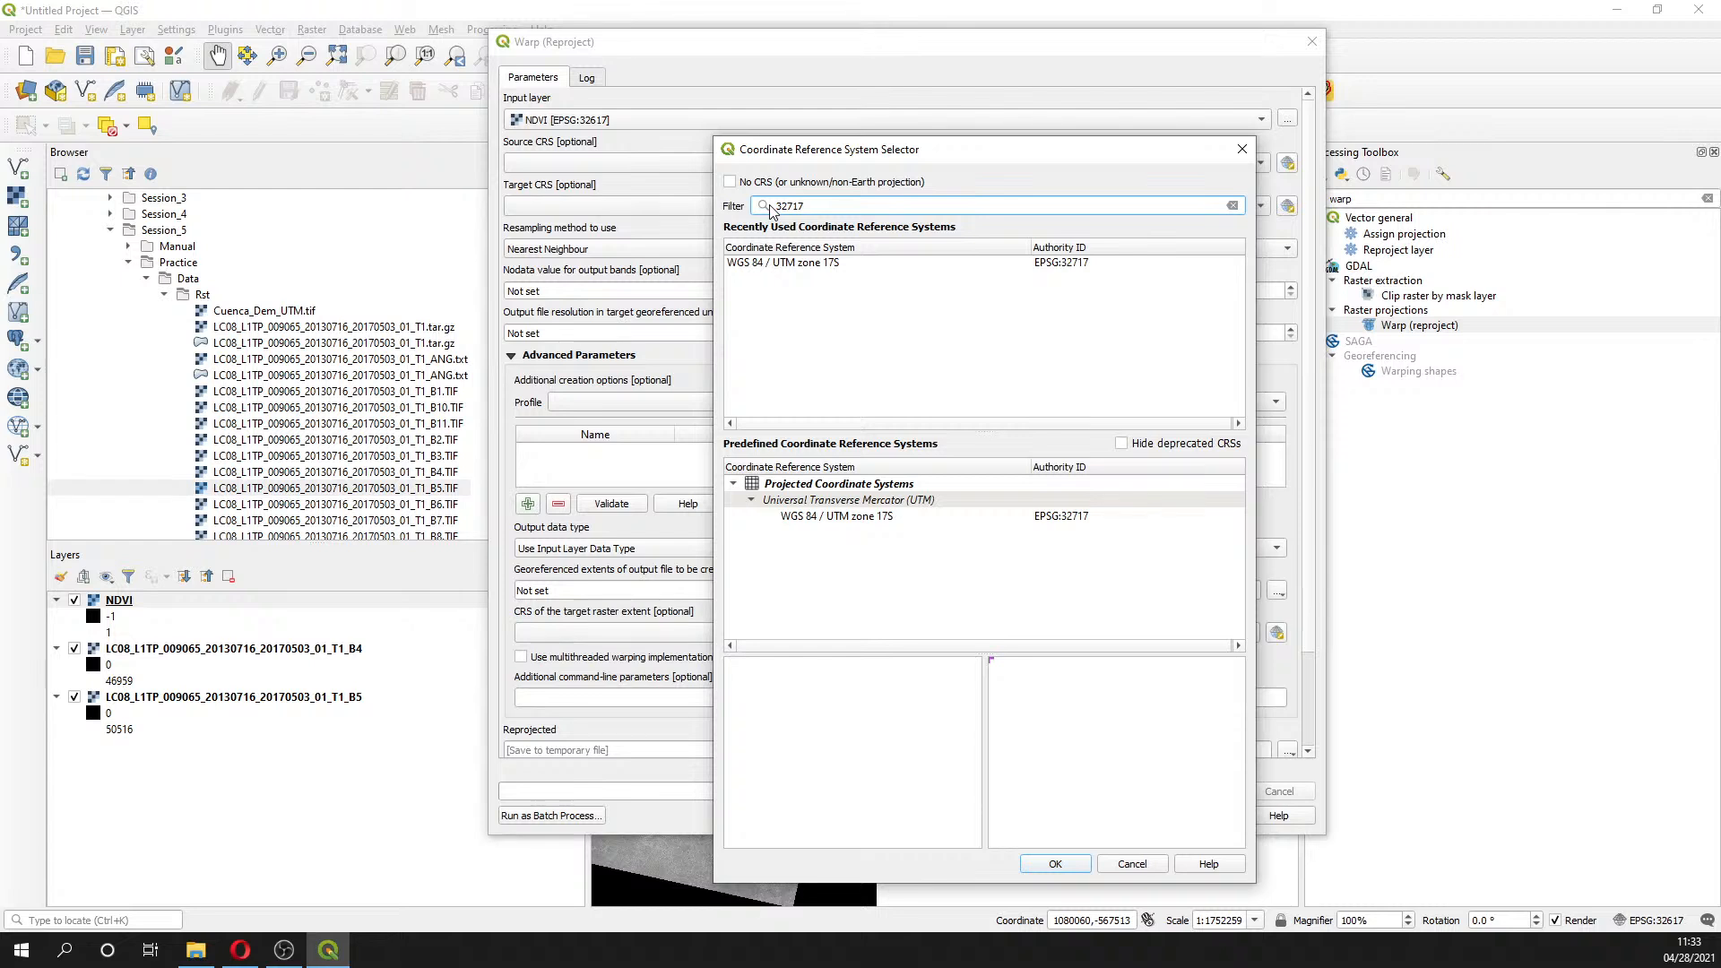
{"action": "left_click", "coordinate": [805, 263]}
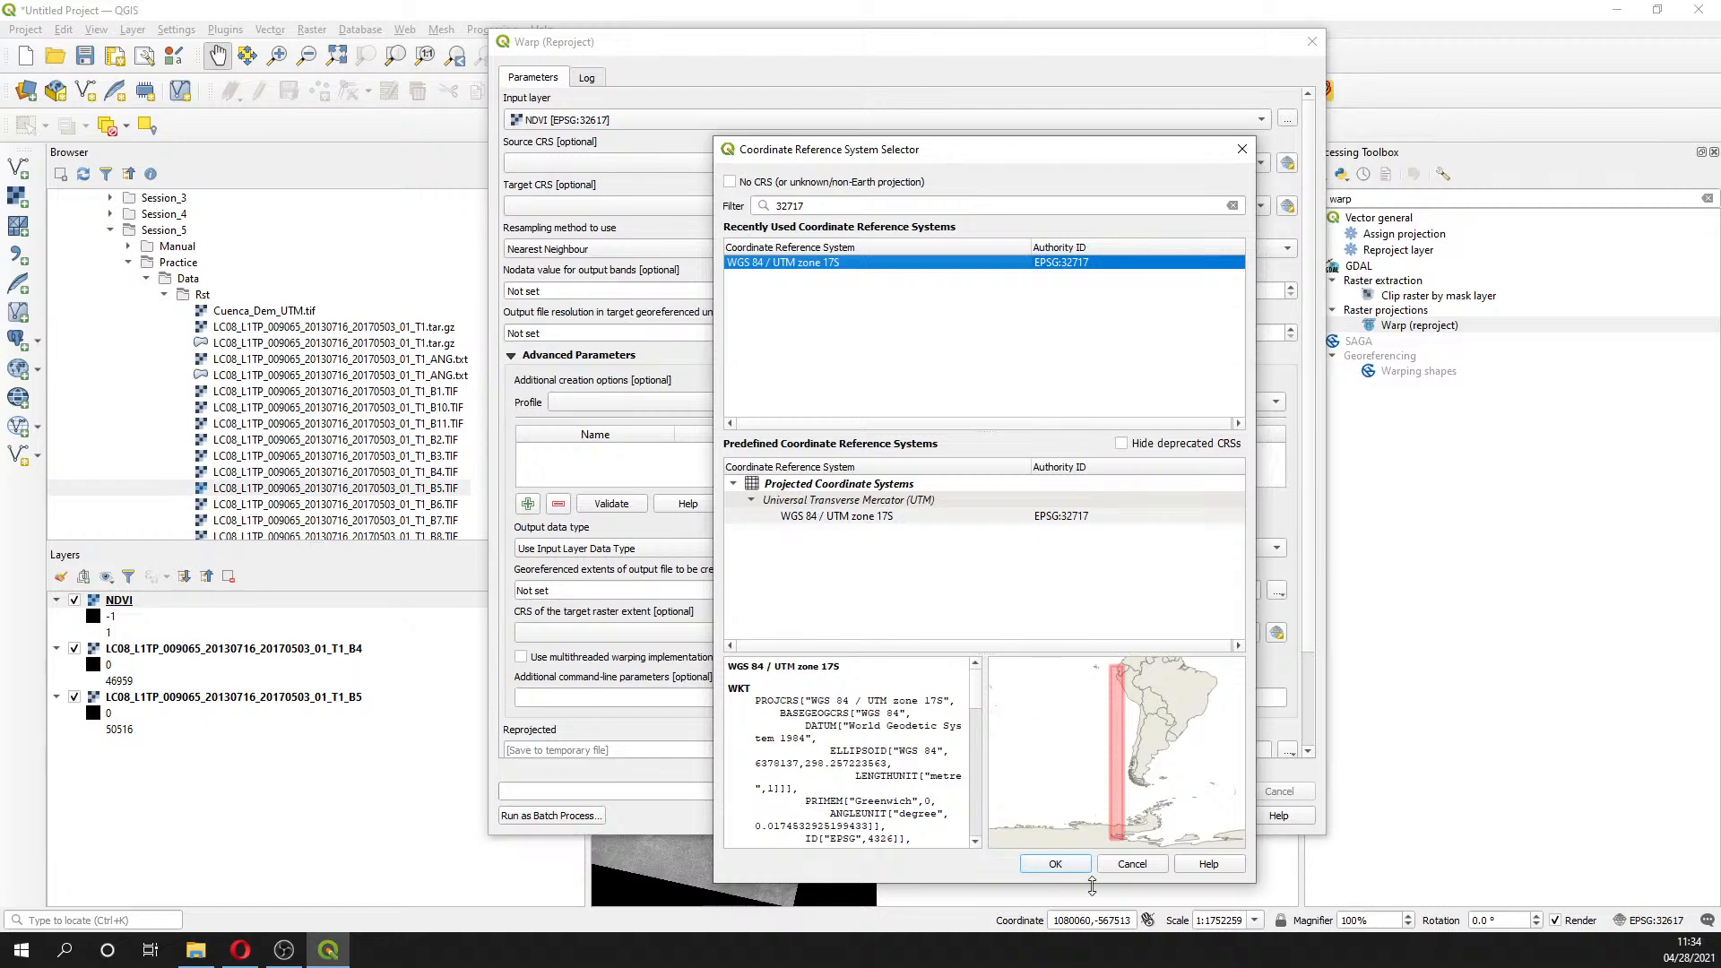
{"action": "left_click", "coordinate": [1062, 863]}
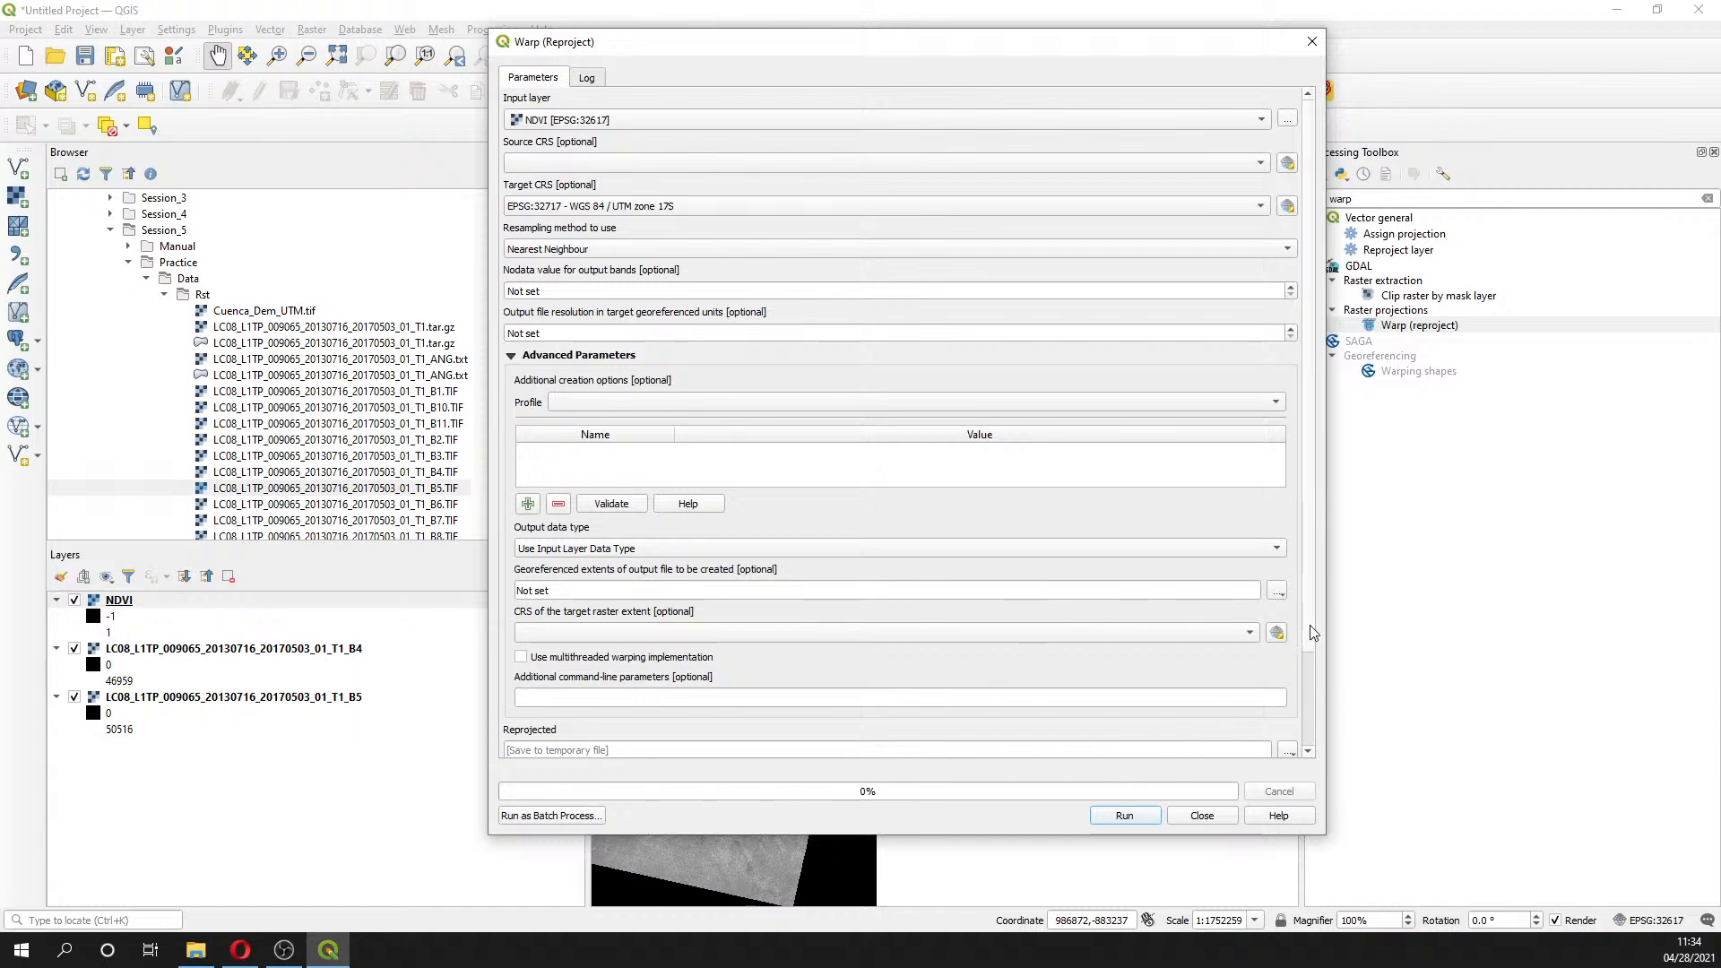
{"action": "scroll", "coordinate": [1314, 632], "scroll_direction": "down", "scroll_amount": 1}
- Set the reprojected output to save as NDVI_17S in the Session5\Rst folder
{"action": "left_click", "coordinate": [1288, 713]}
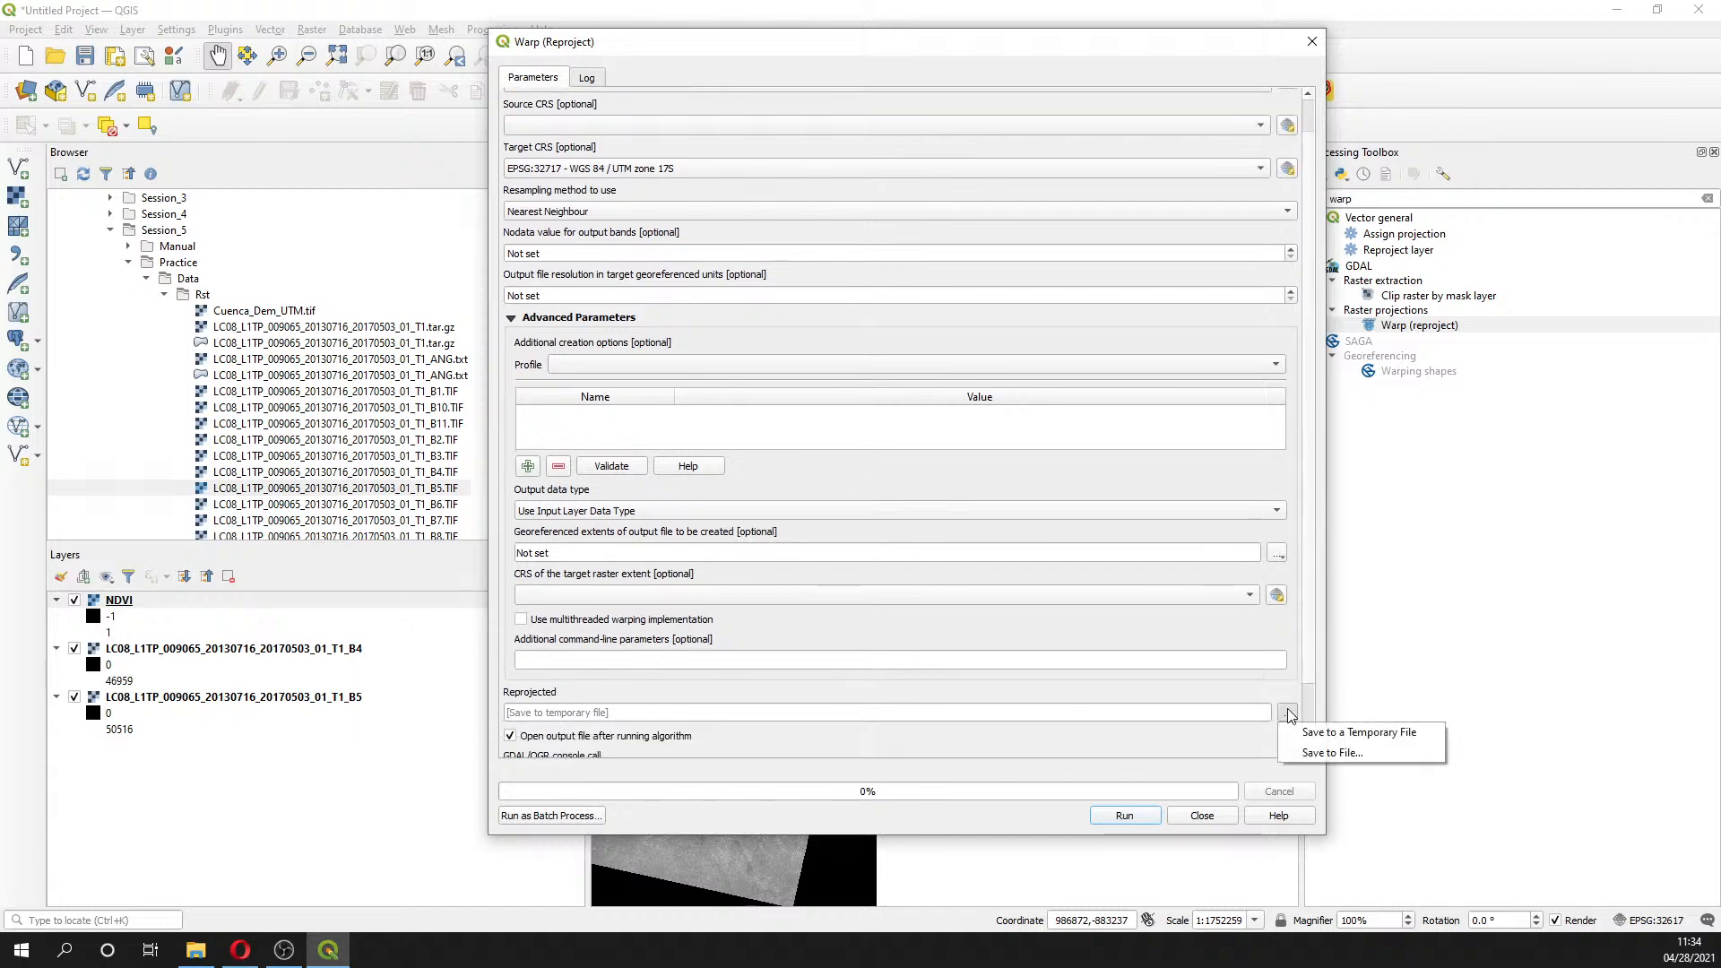
{"action": "left_click", "coordinate": [1332, 753]}
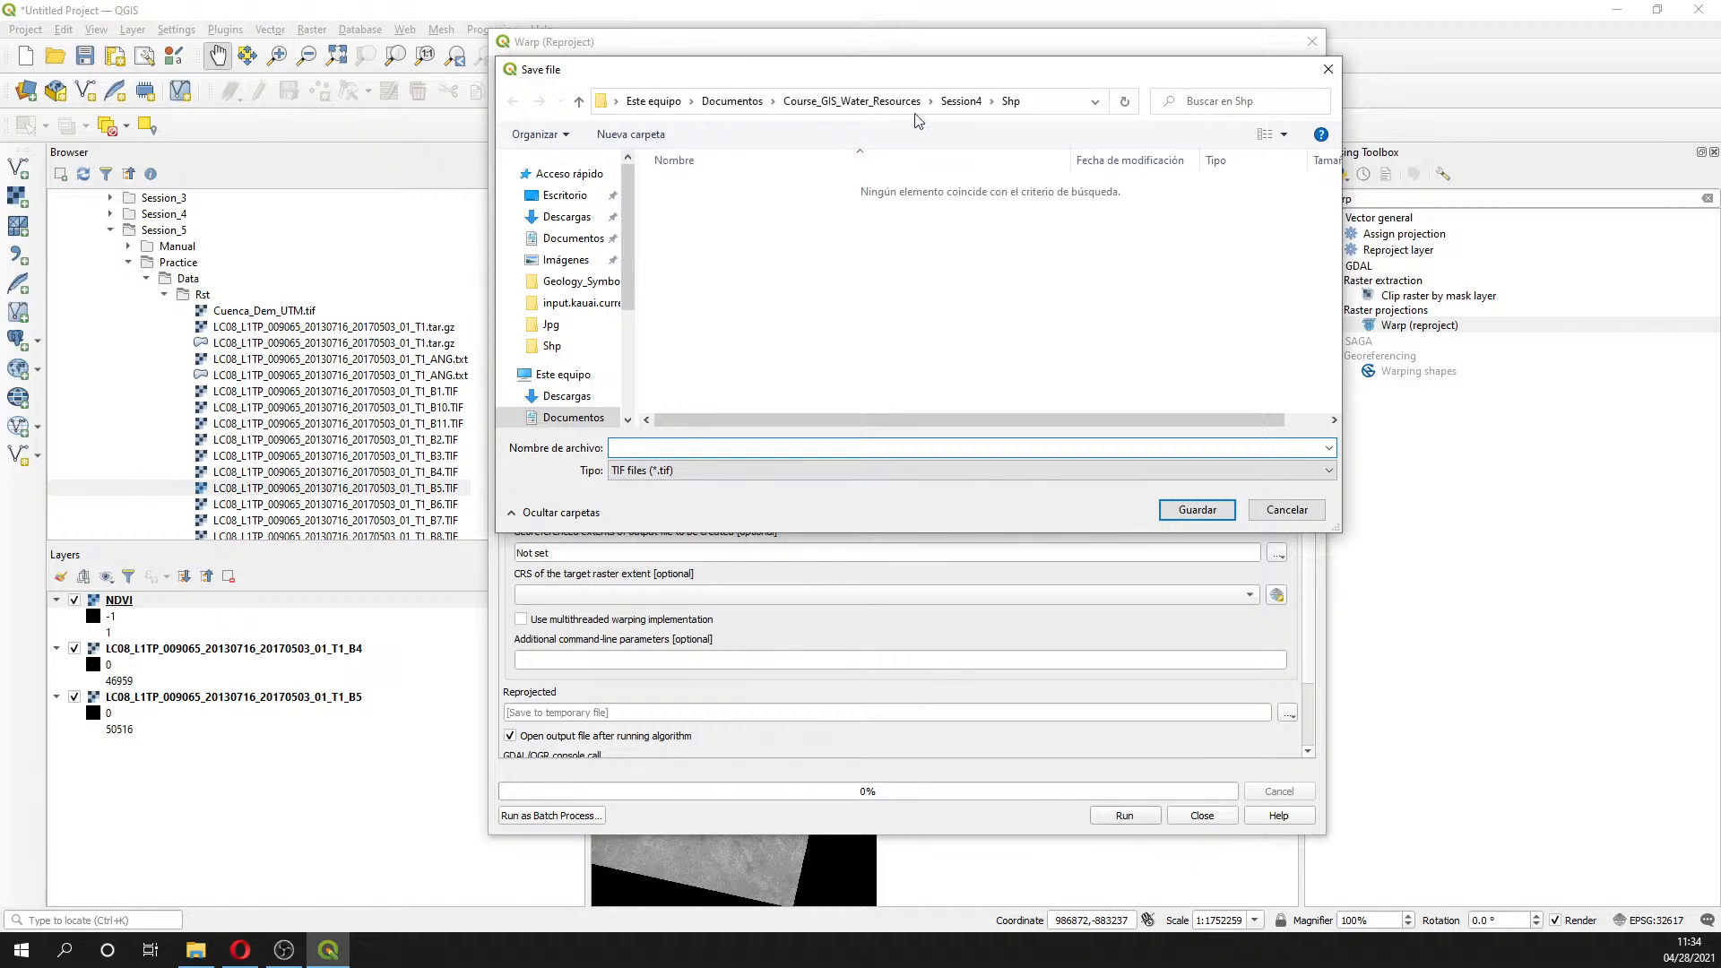
{"action": "left_click", "coordinate": [851, 101]}
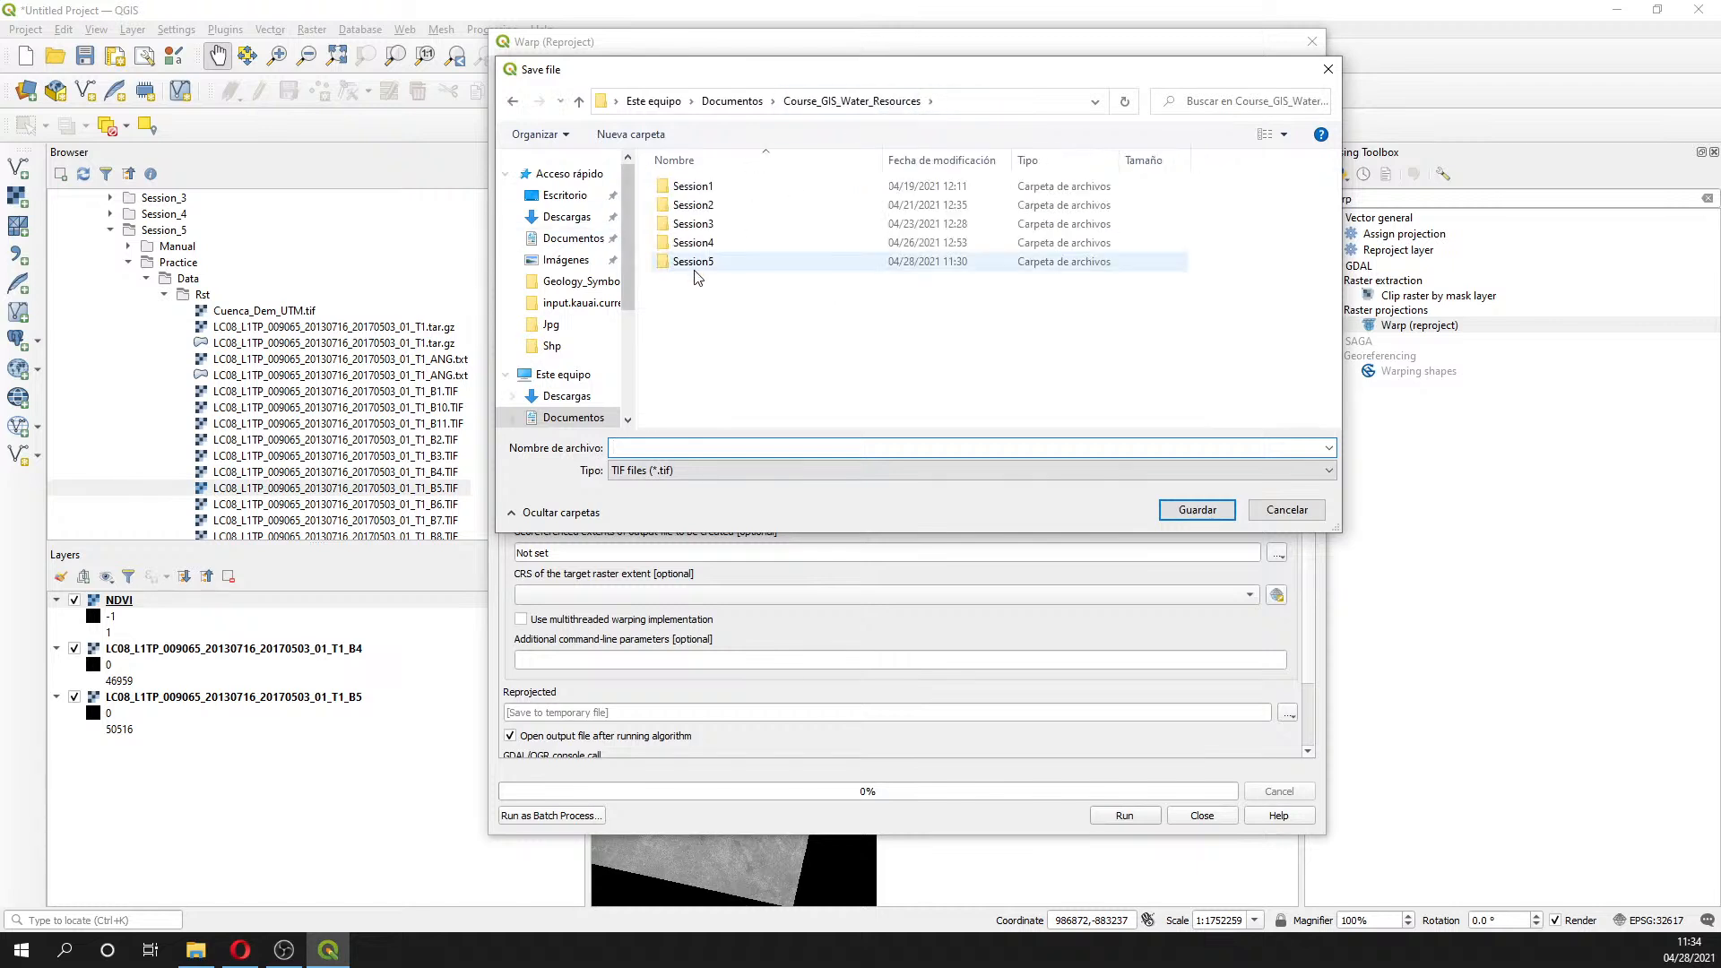
{"action": "double_click", "coordinate": [695, 264]}
{"action": "double_click", "coordinate": [692, 199]}
{"action": "left_click", "coordinate": [688, 242]}
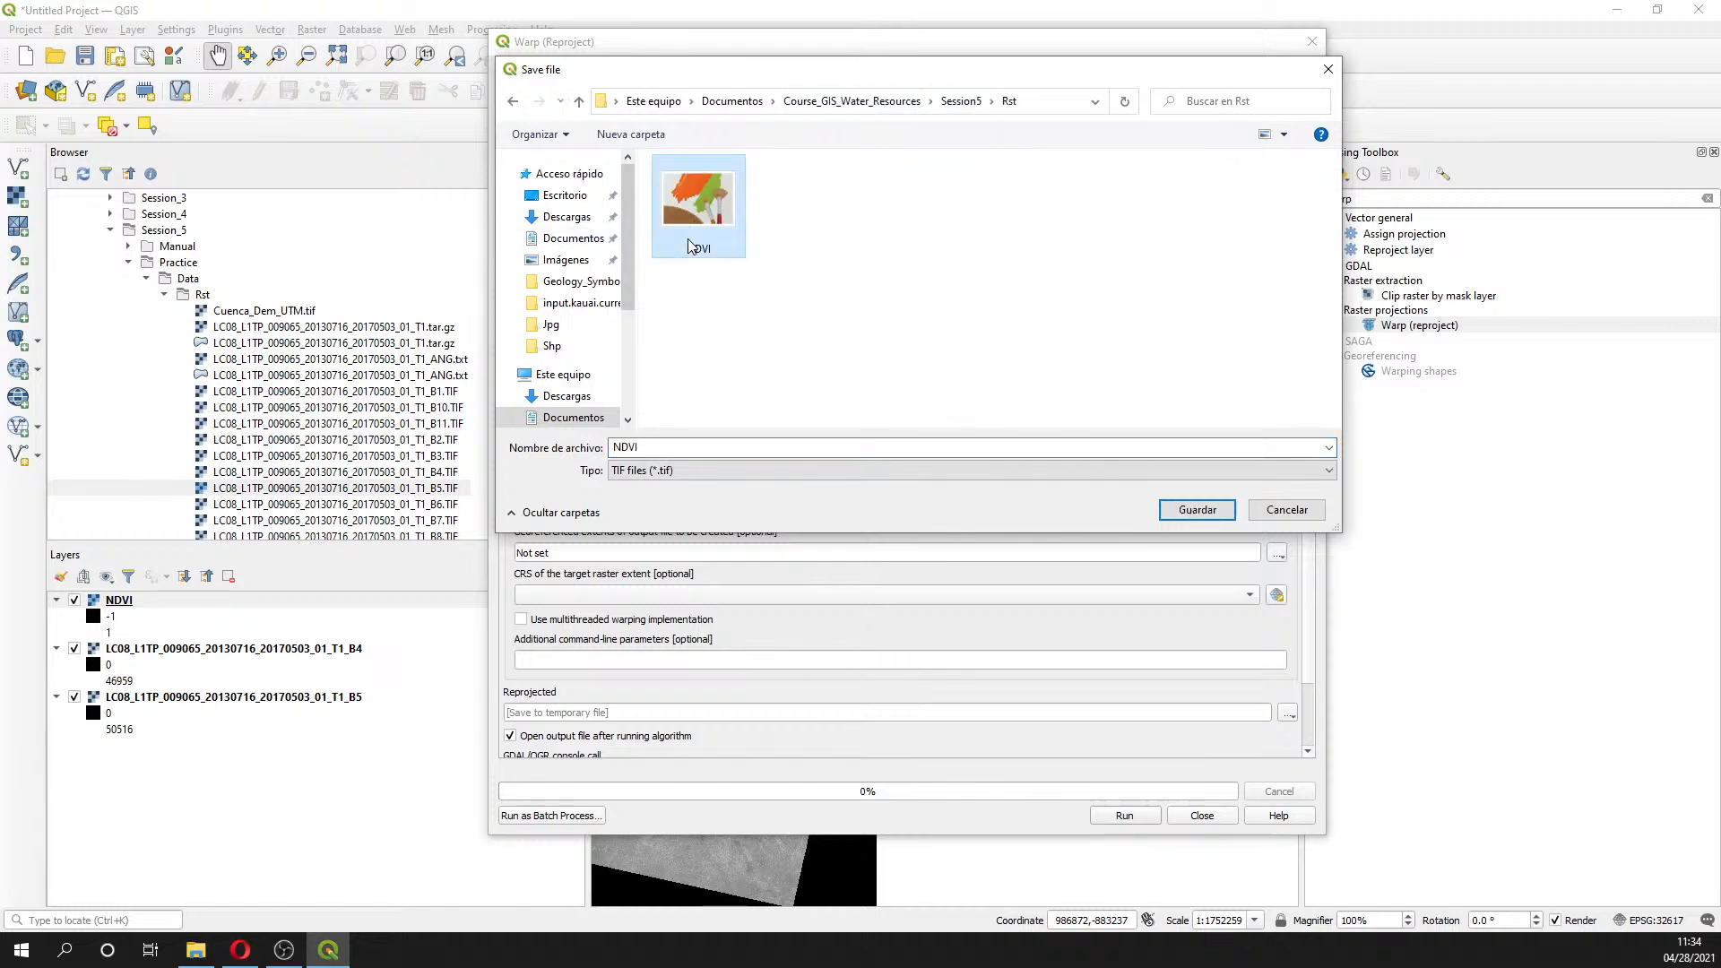
{"action": "left_click", "coordinate": [674, 446]}
{"action": "left_click", "coordinate": [675, 446]}
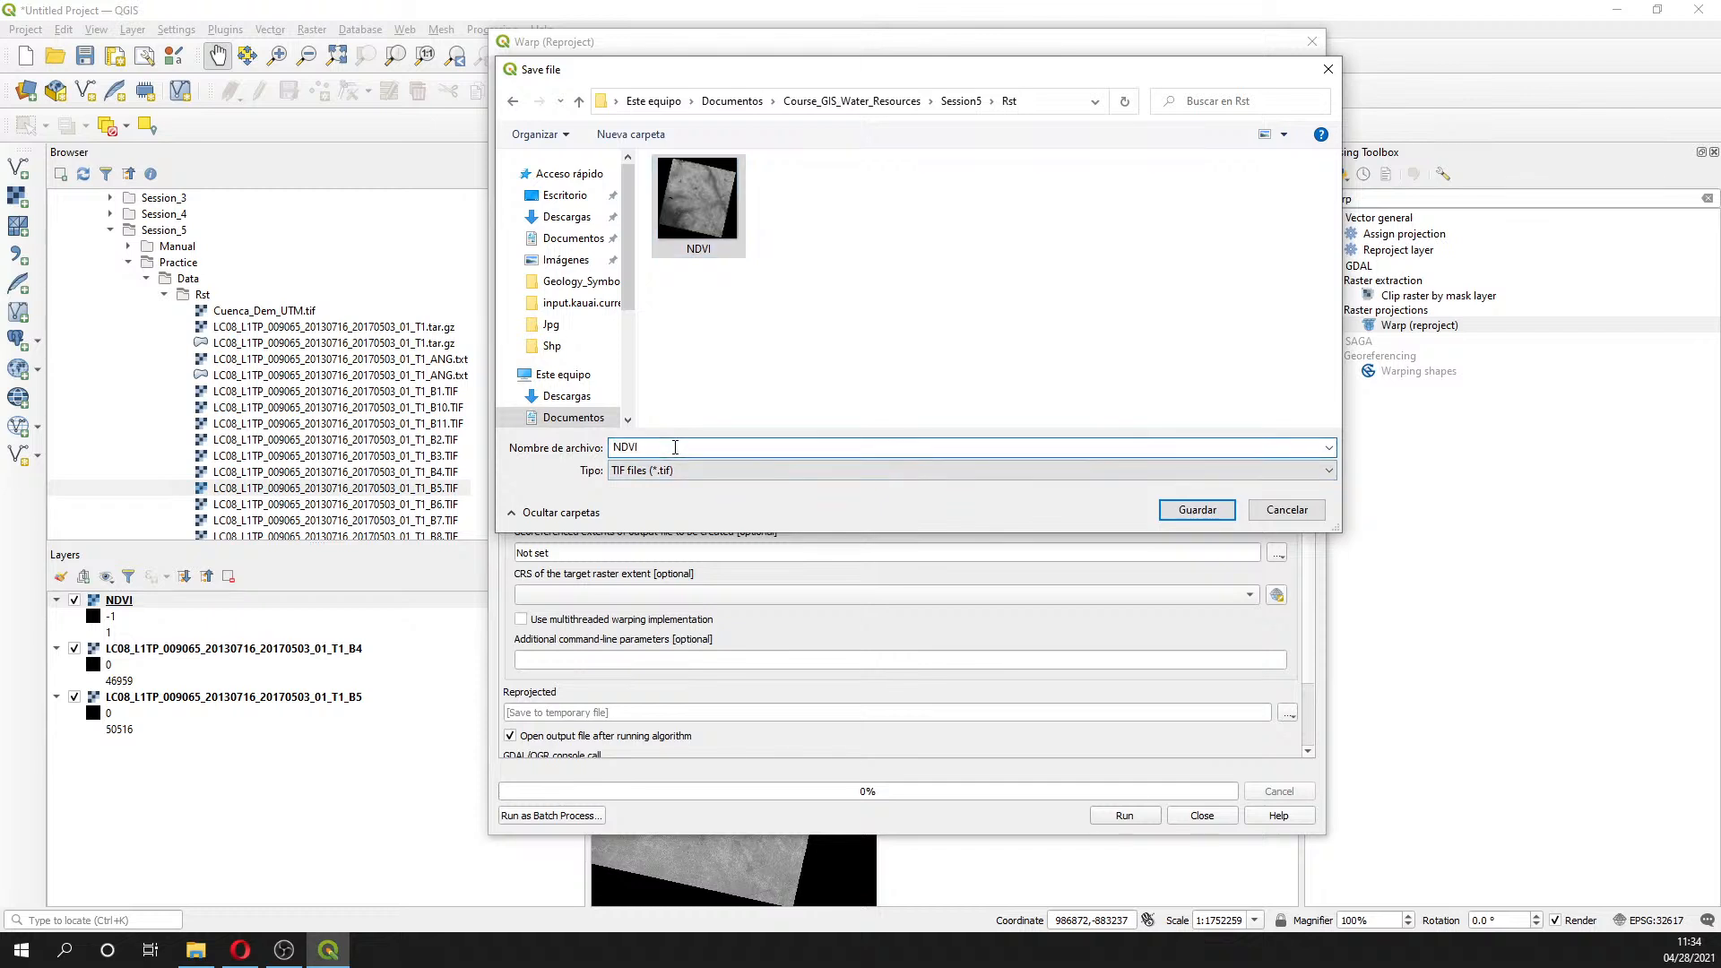
{"action": "type", "text": "_17S"}
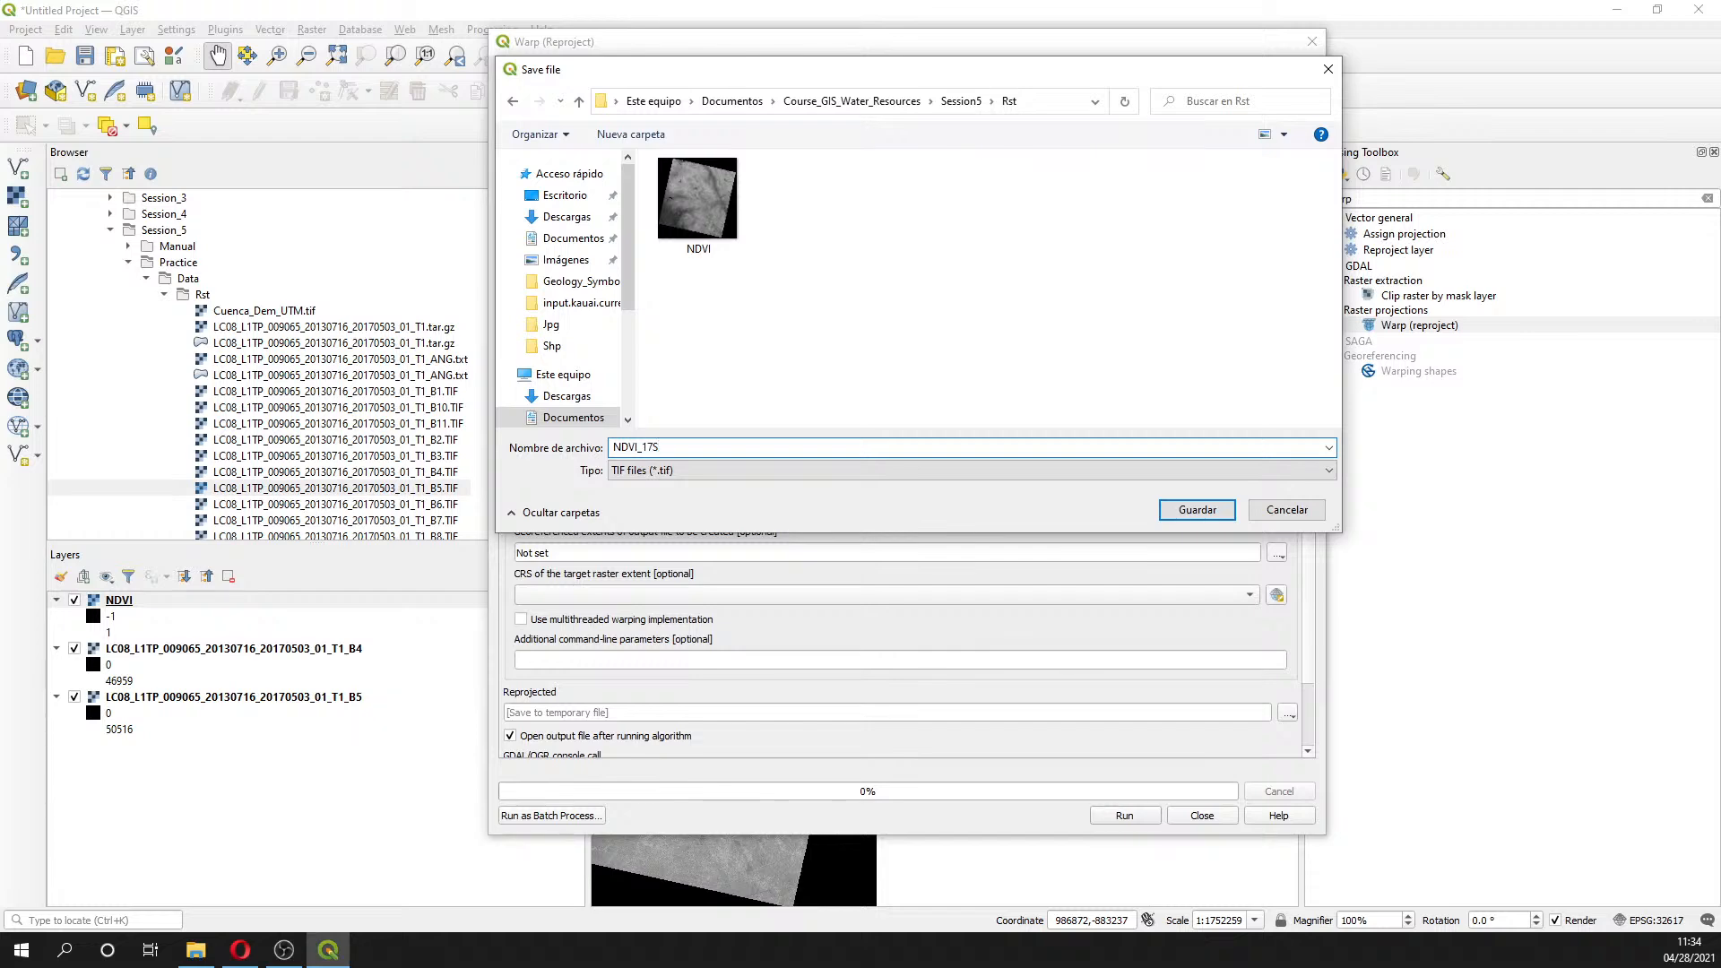
{"action": "key", "text": "Return"}
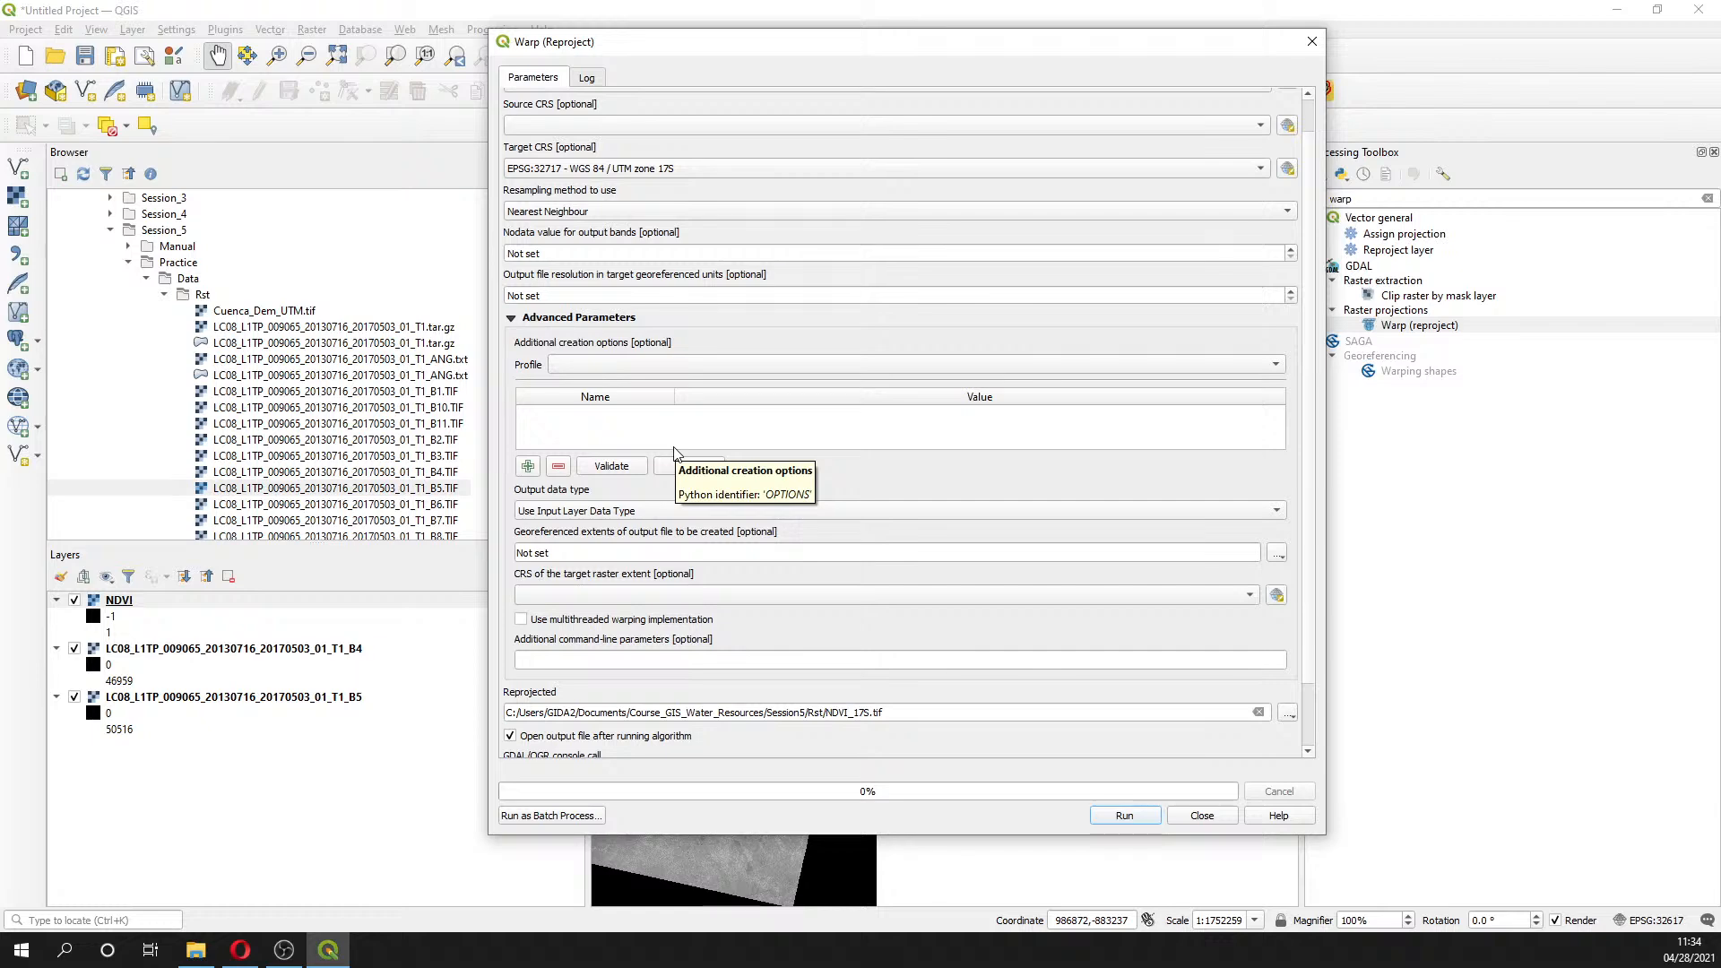
- Run the reprojection to UTM zone 17S and close the Warp dialog
{"action": "left_click", "coordinate": [1130, 812]}
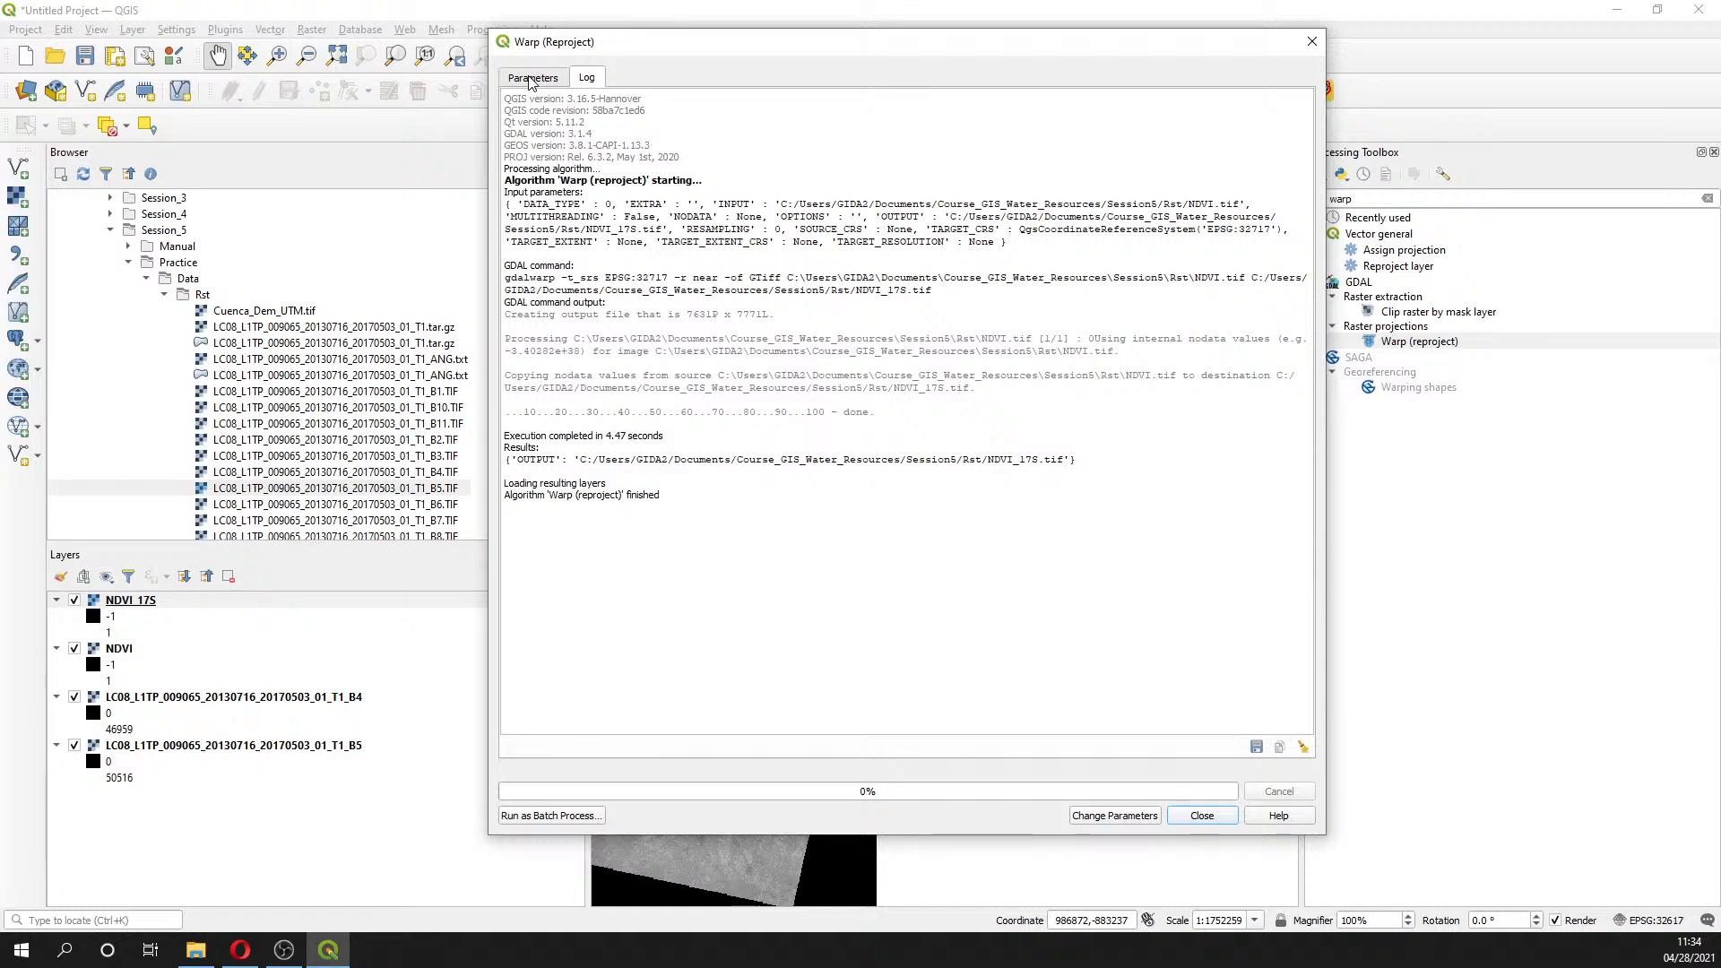
{"action": "left_click", "coordinate": [538, 81]}
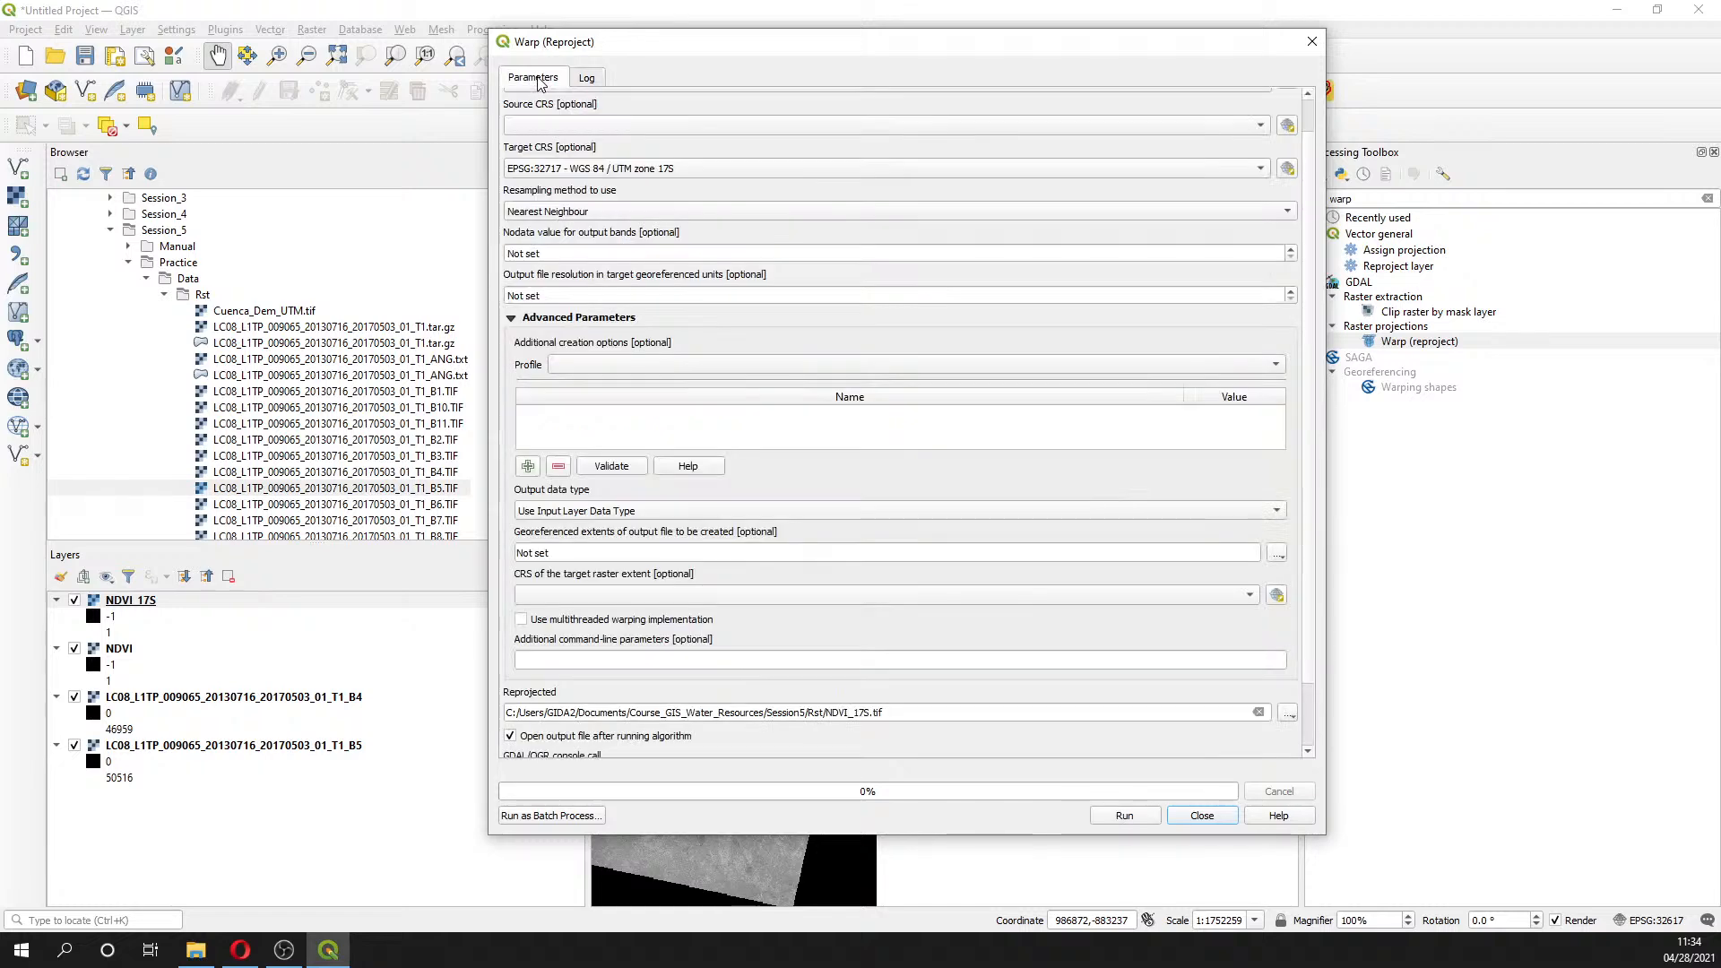
{"action": "left_click", "coordinate": [1311, 42]}
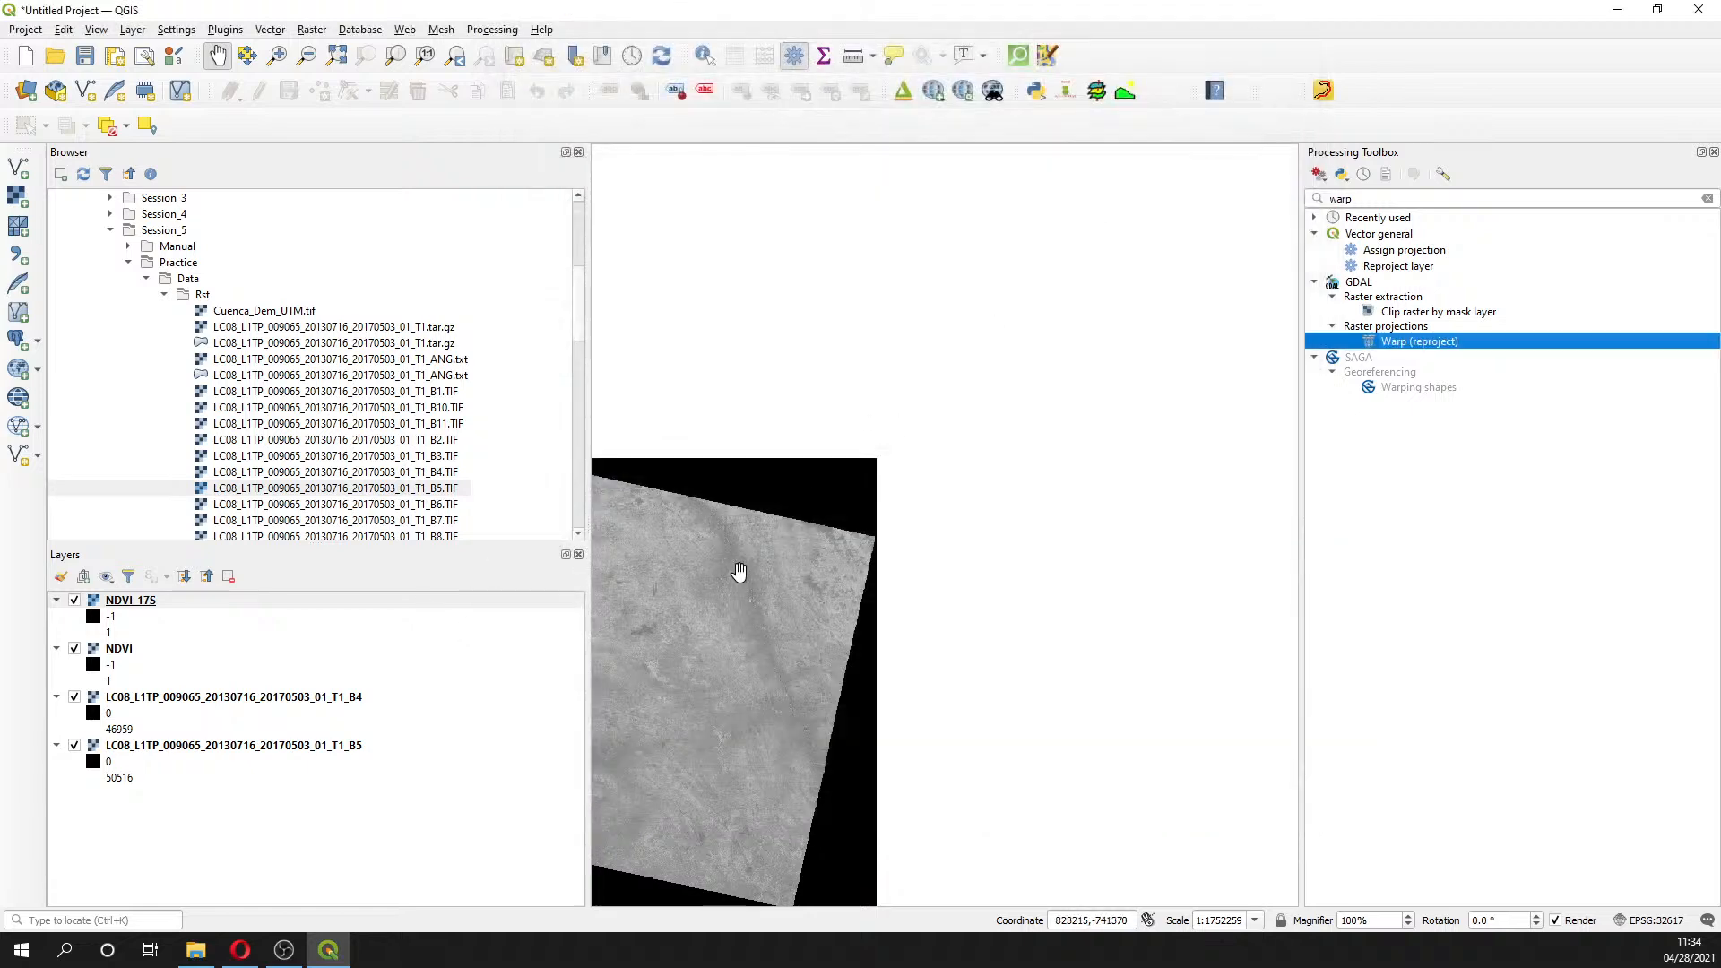
{"action": "left_click_drag", "start_coordinate": [739, 571], "coordinate": [991, 422]}
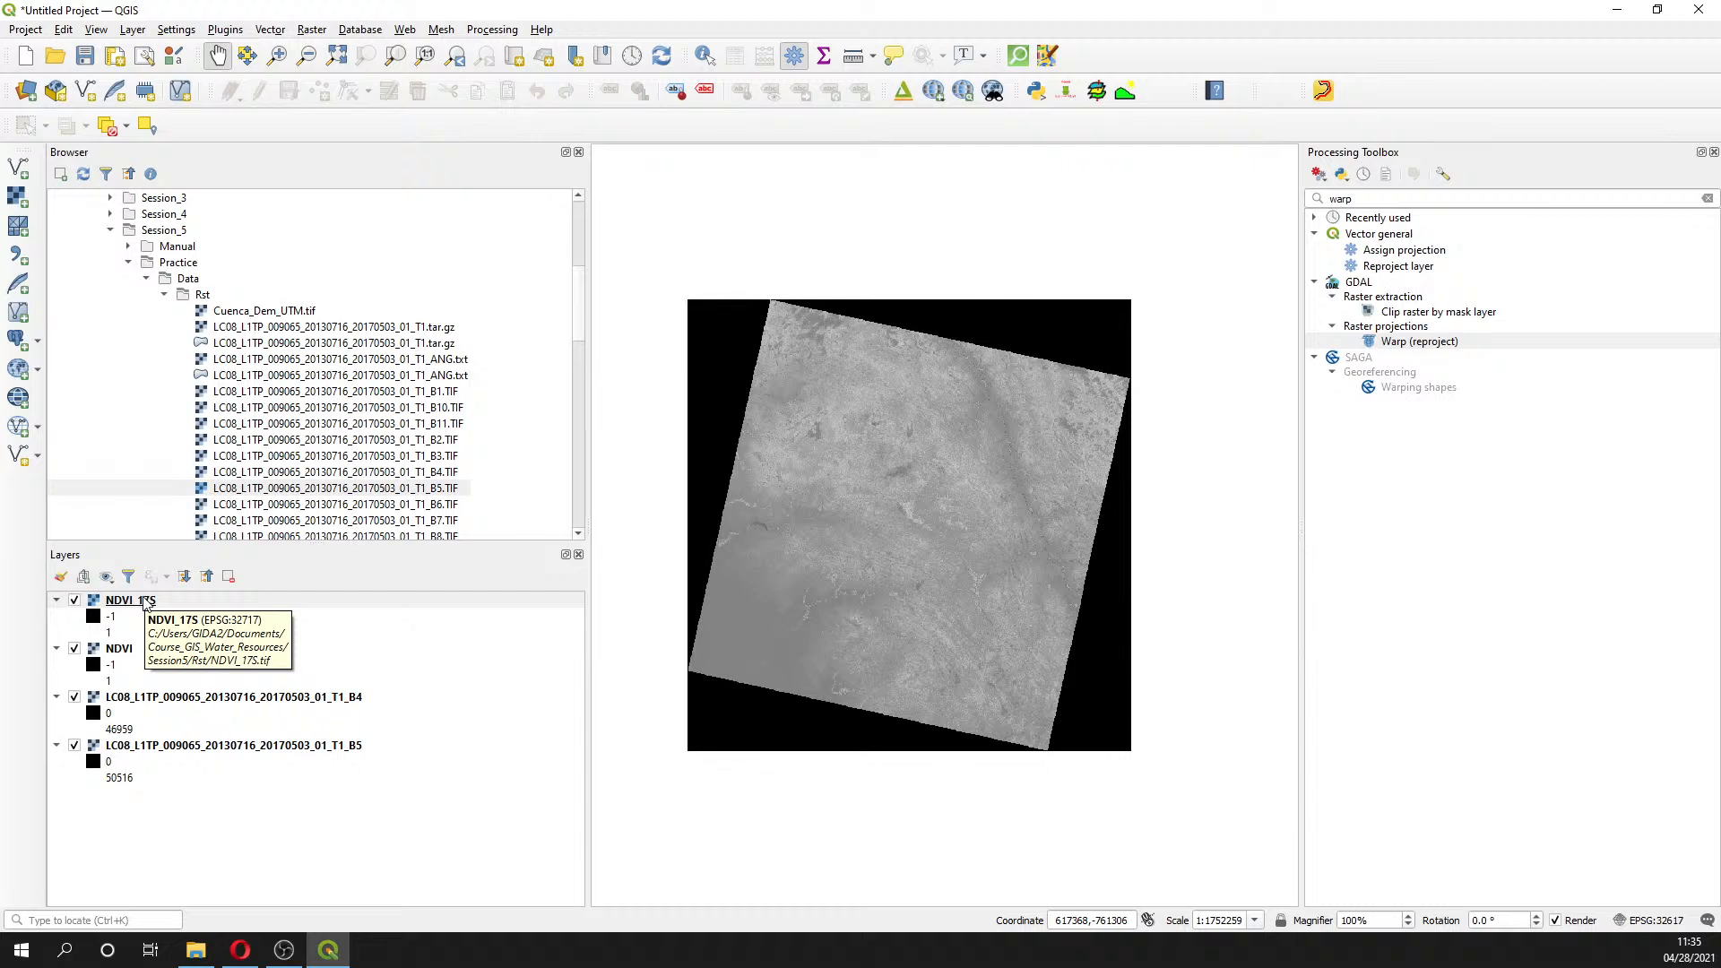
{"action": "left_click", "coordinate": [139, 606]}
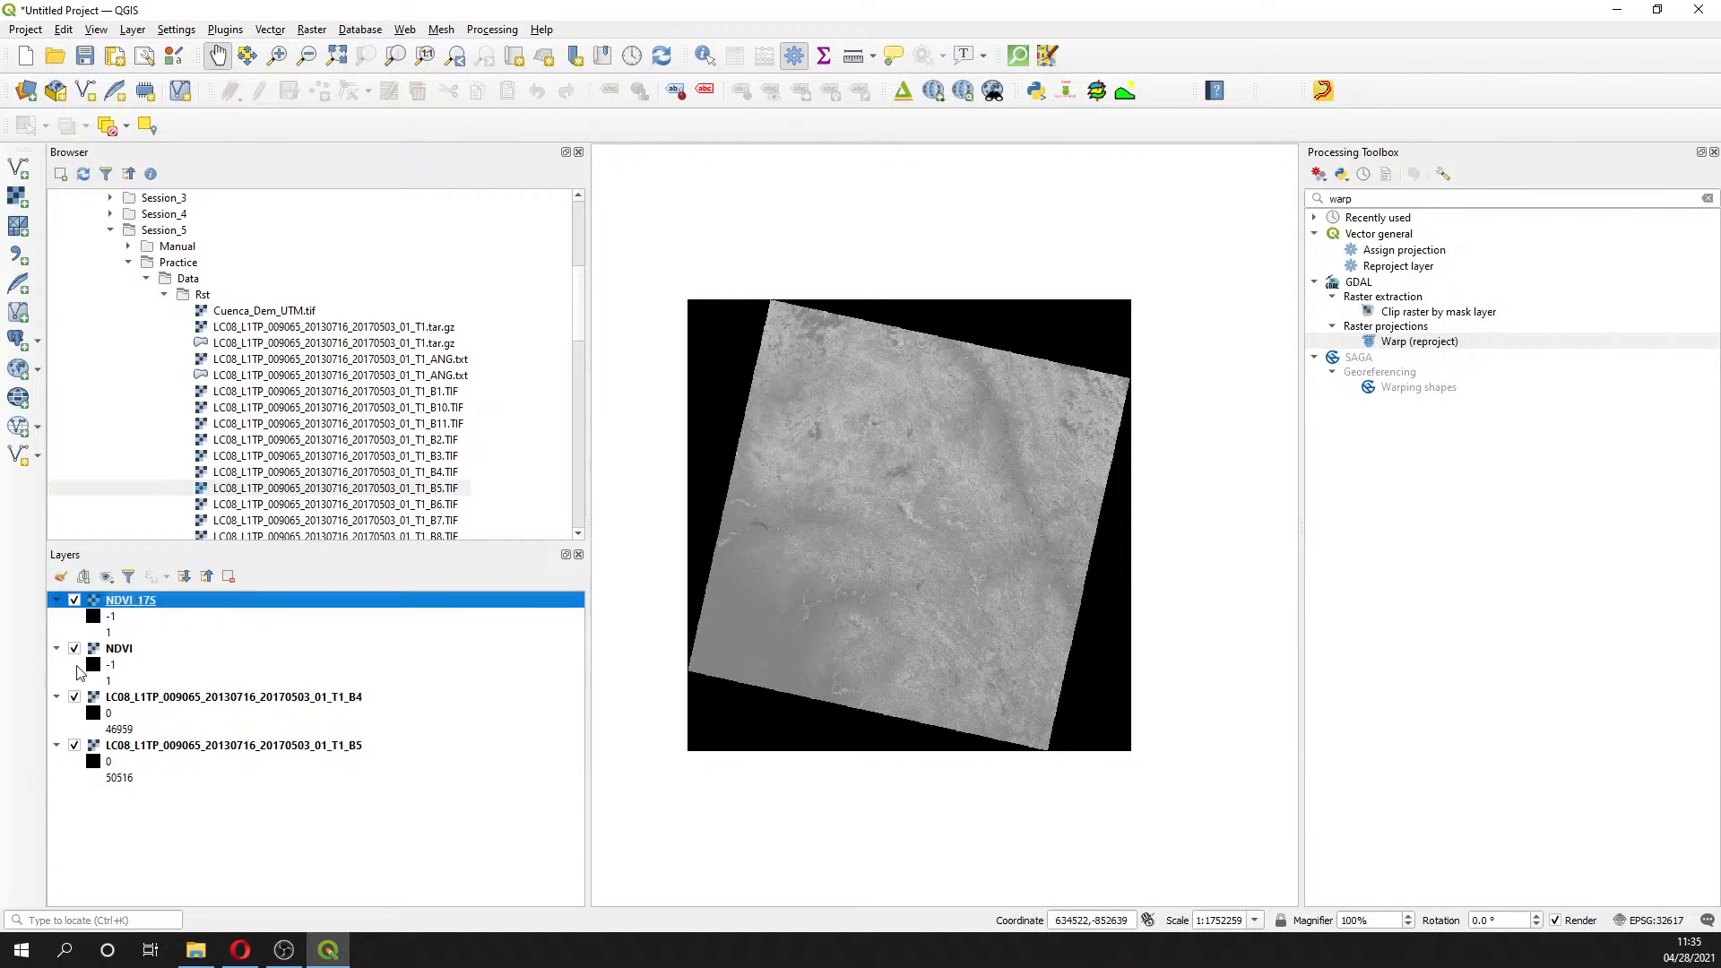
{"action": "key", "text": "alt+Tab"}
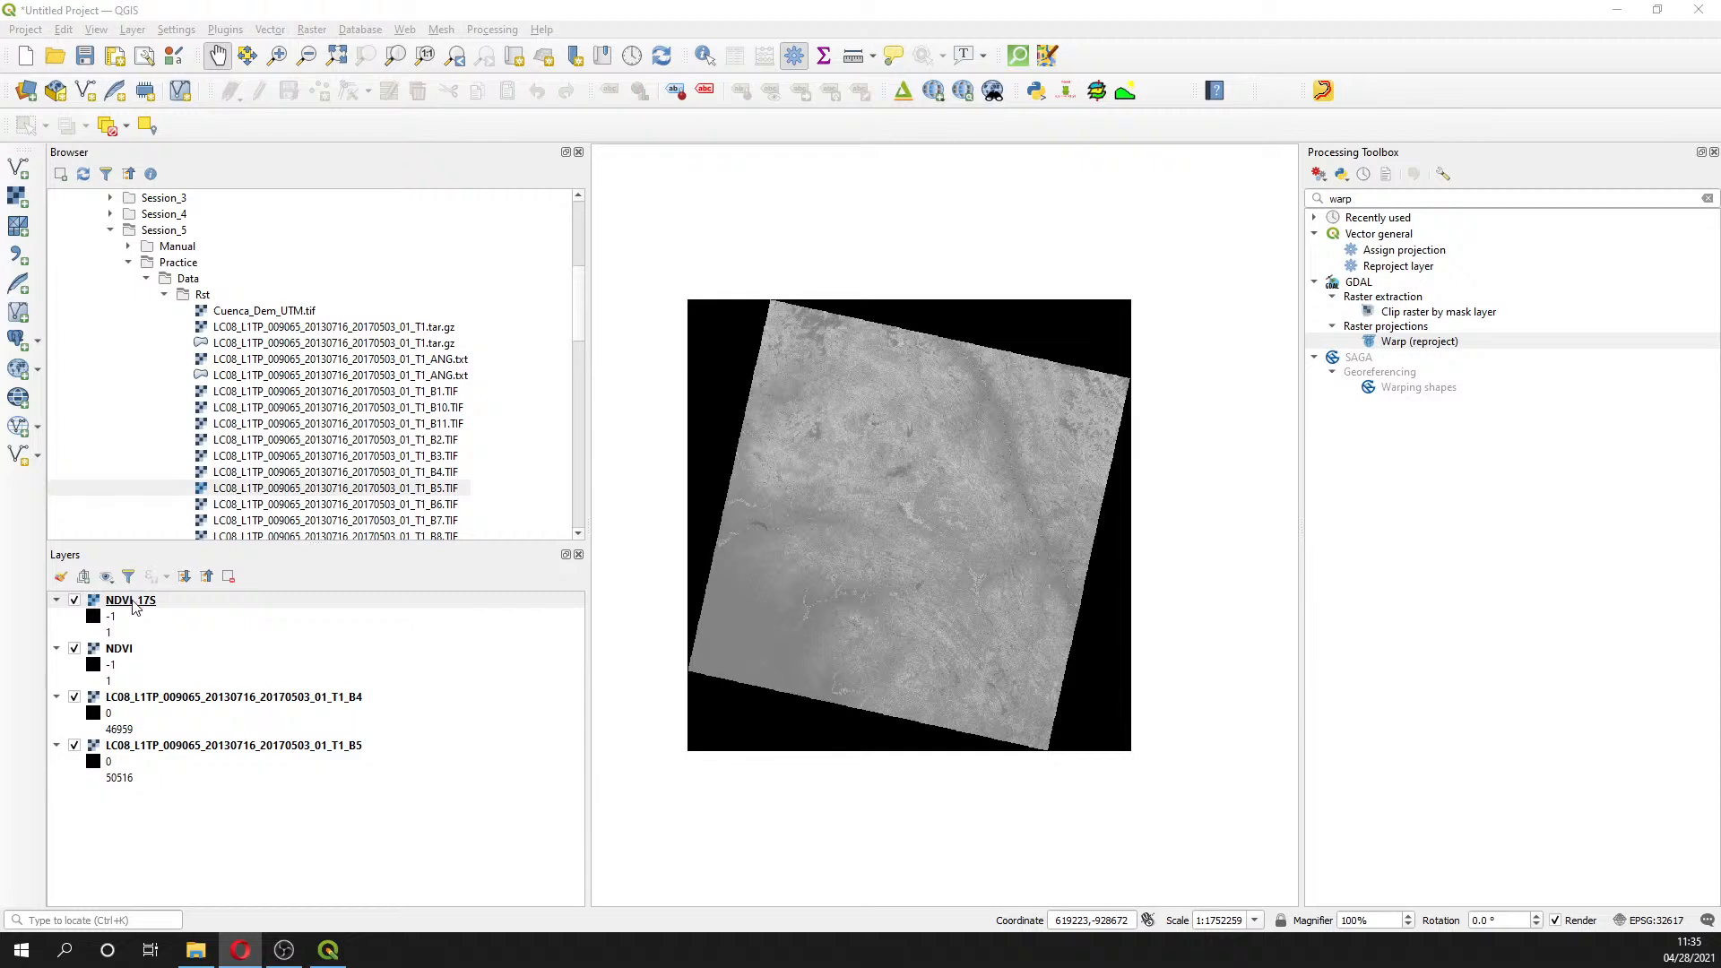
{"action": "left_click", "coordinate": [135, 608]}
{"action": "right_click", "coordinate": [135, 610]}
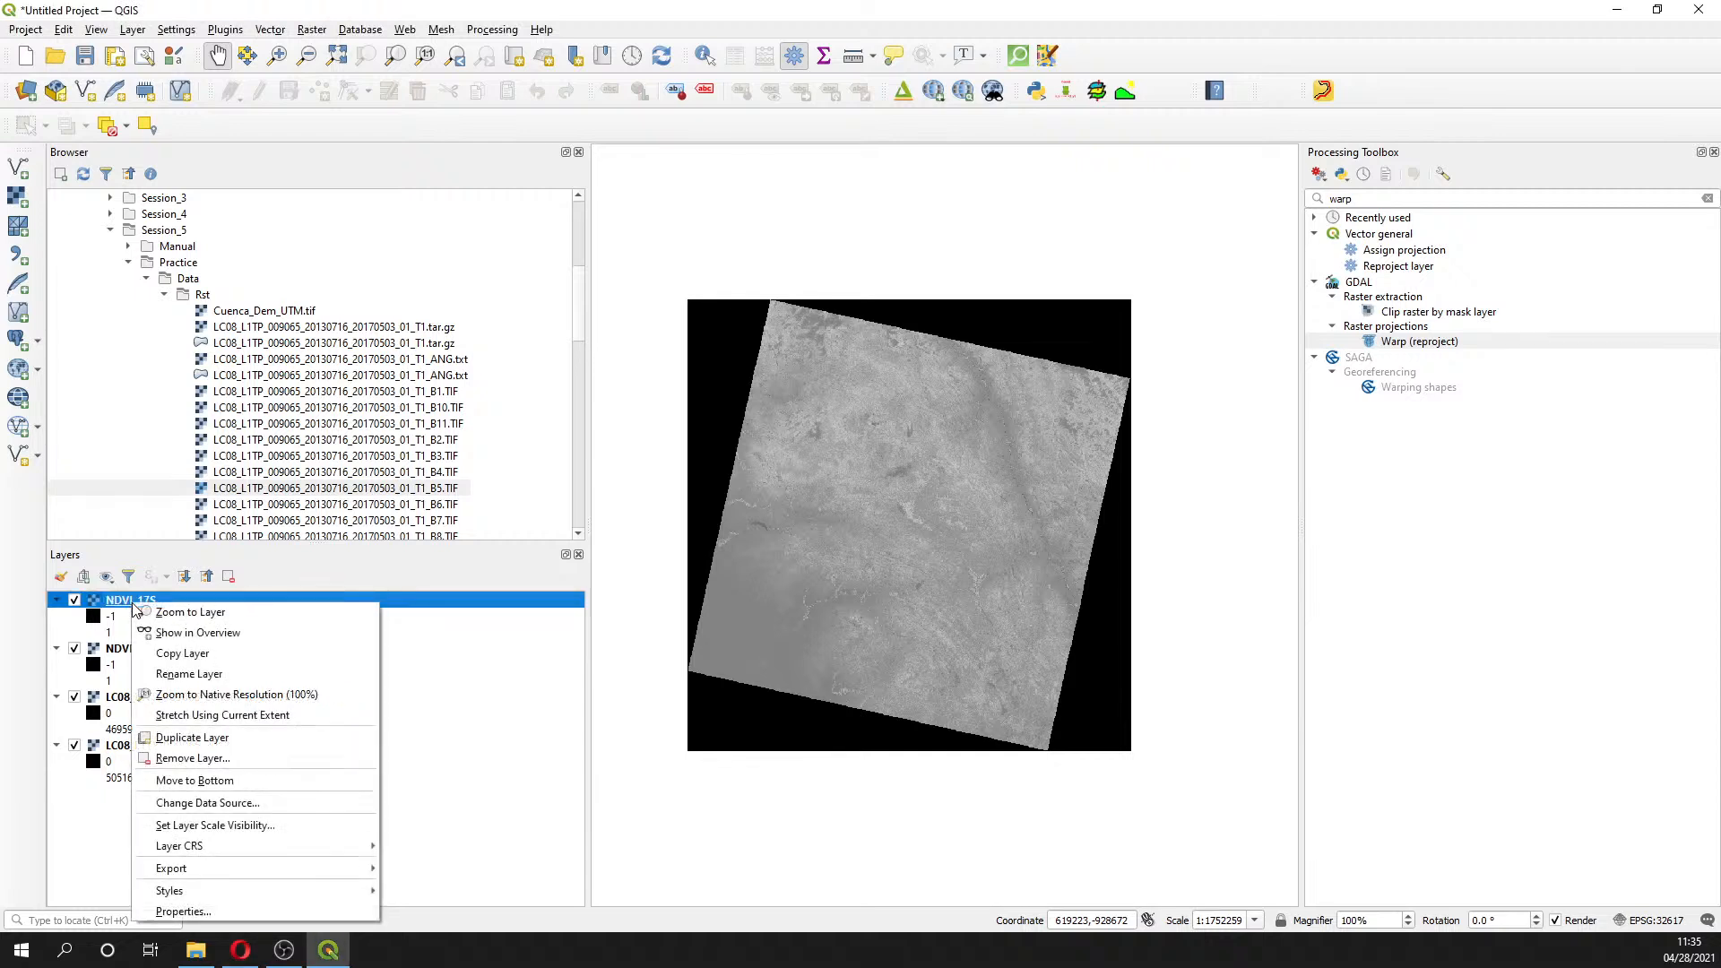
{"action": "mouse_move", "coordinate": [232, 847]}
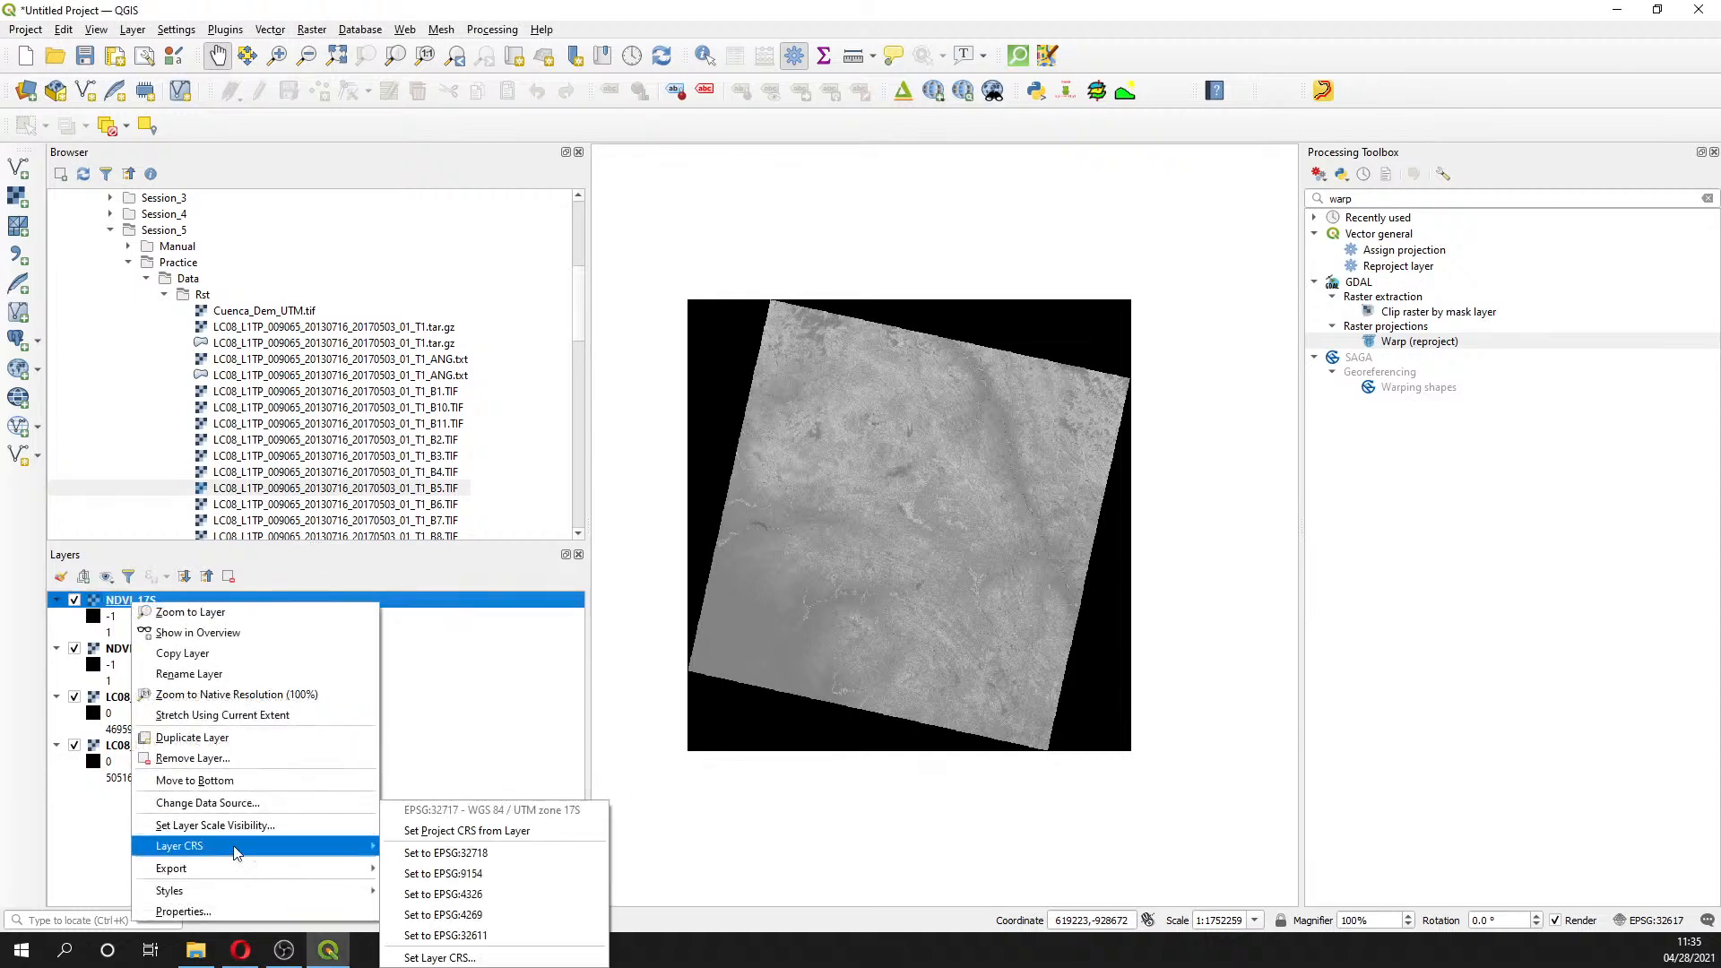
{"action": "left_click", "coordinate": [110, 821]}
{"action": "left_click", "coordinate": [144, 601]}
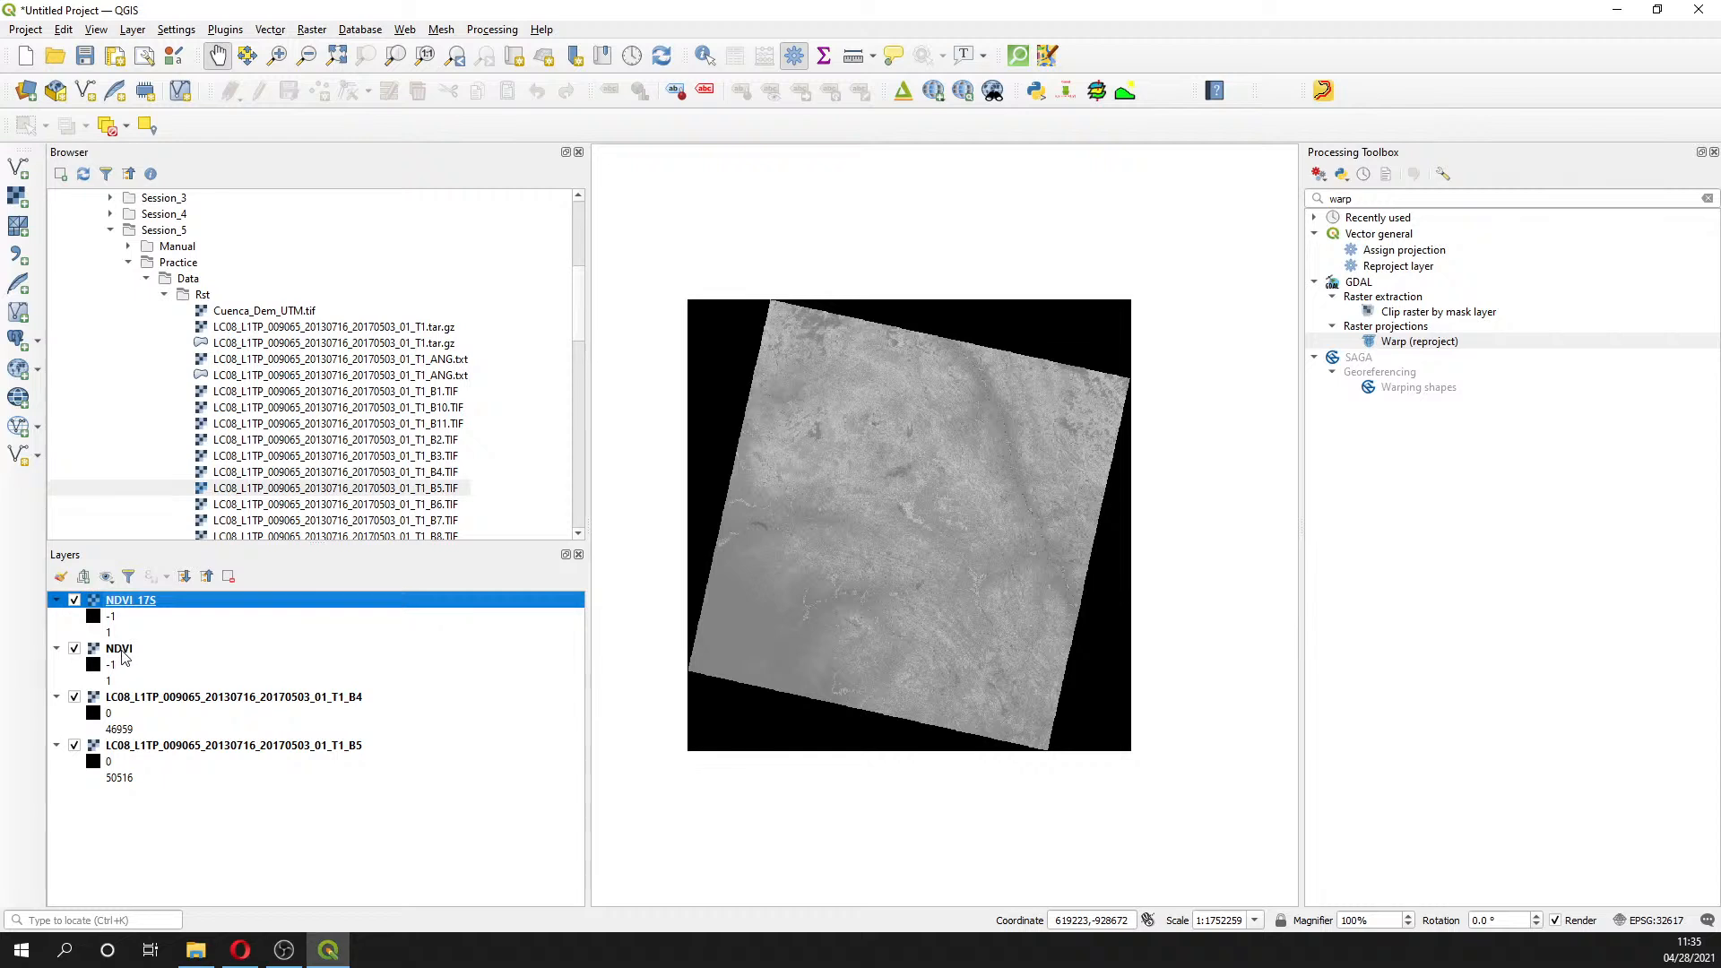
{"action": "left_click", "coordinate": [117, 652]}
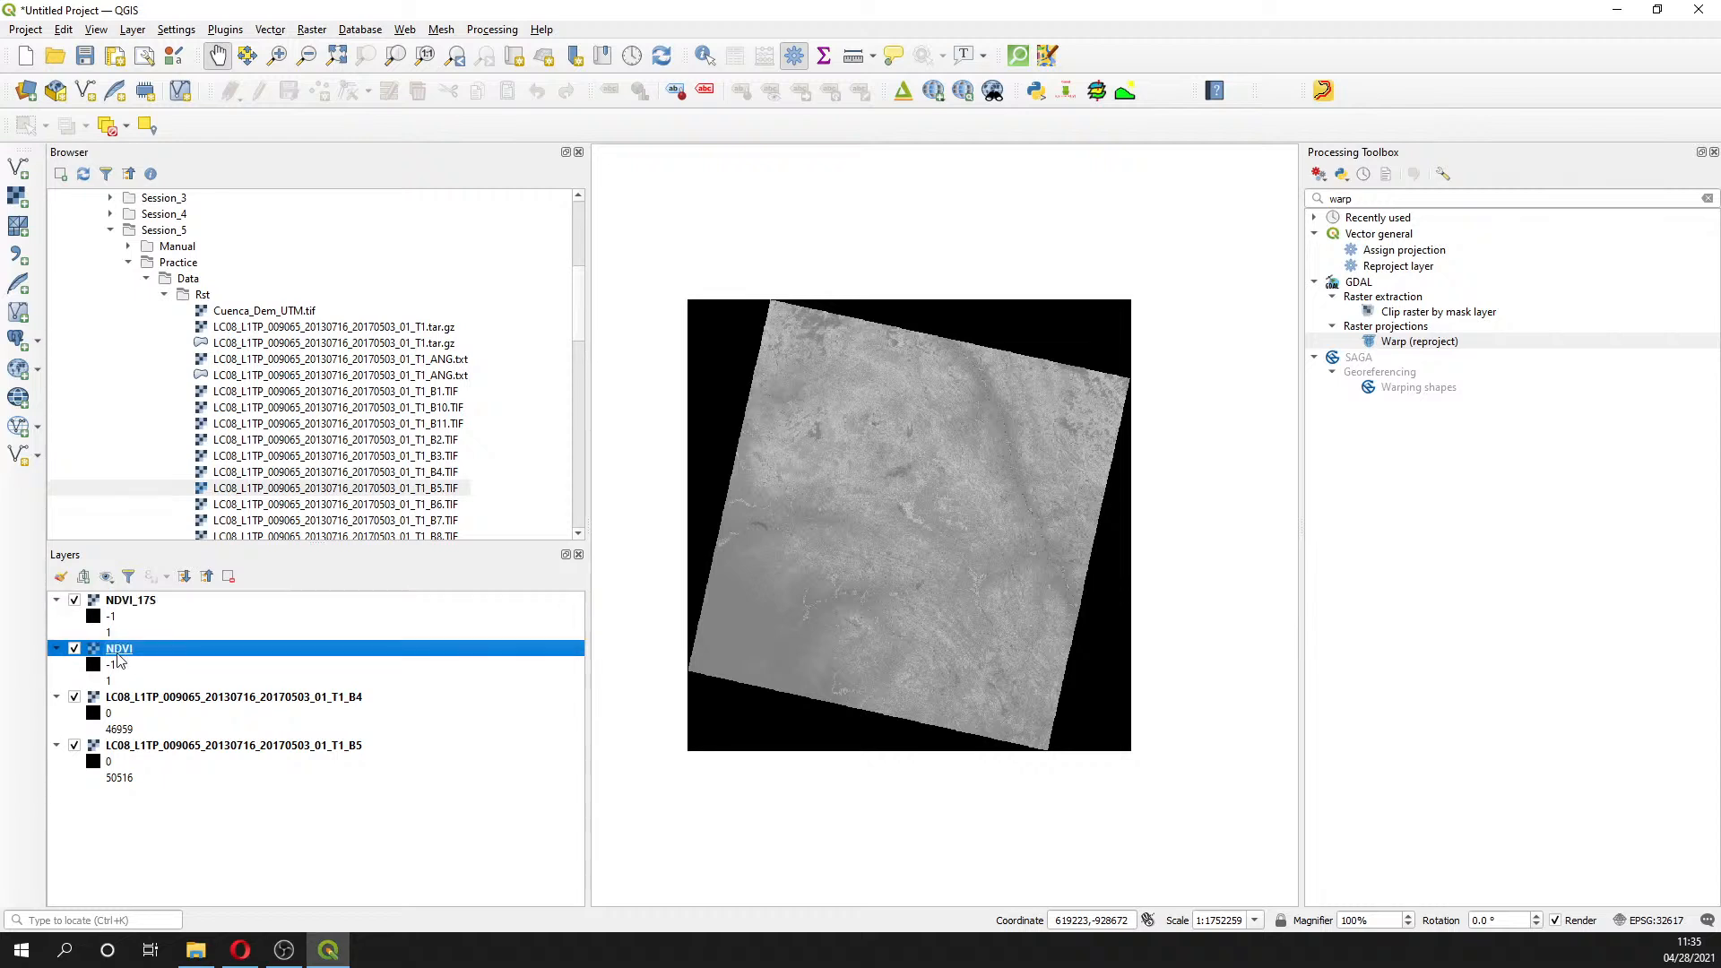
{"action": "key", "text": "shift+Down"}
{"action": "key", "text": "shift+Down"}
{"action": "key", "text": "shift+Down"}
{"action": "key", "text": "shift+Down"}
{"action": "key", "text": "shift+Down"}
{"action": "key", "text": "shift+Down"}
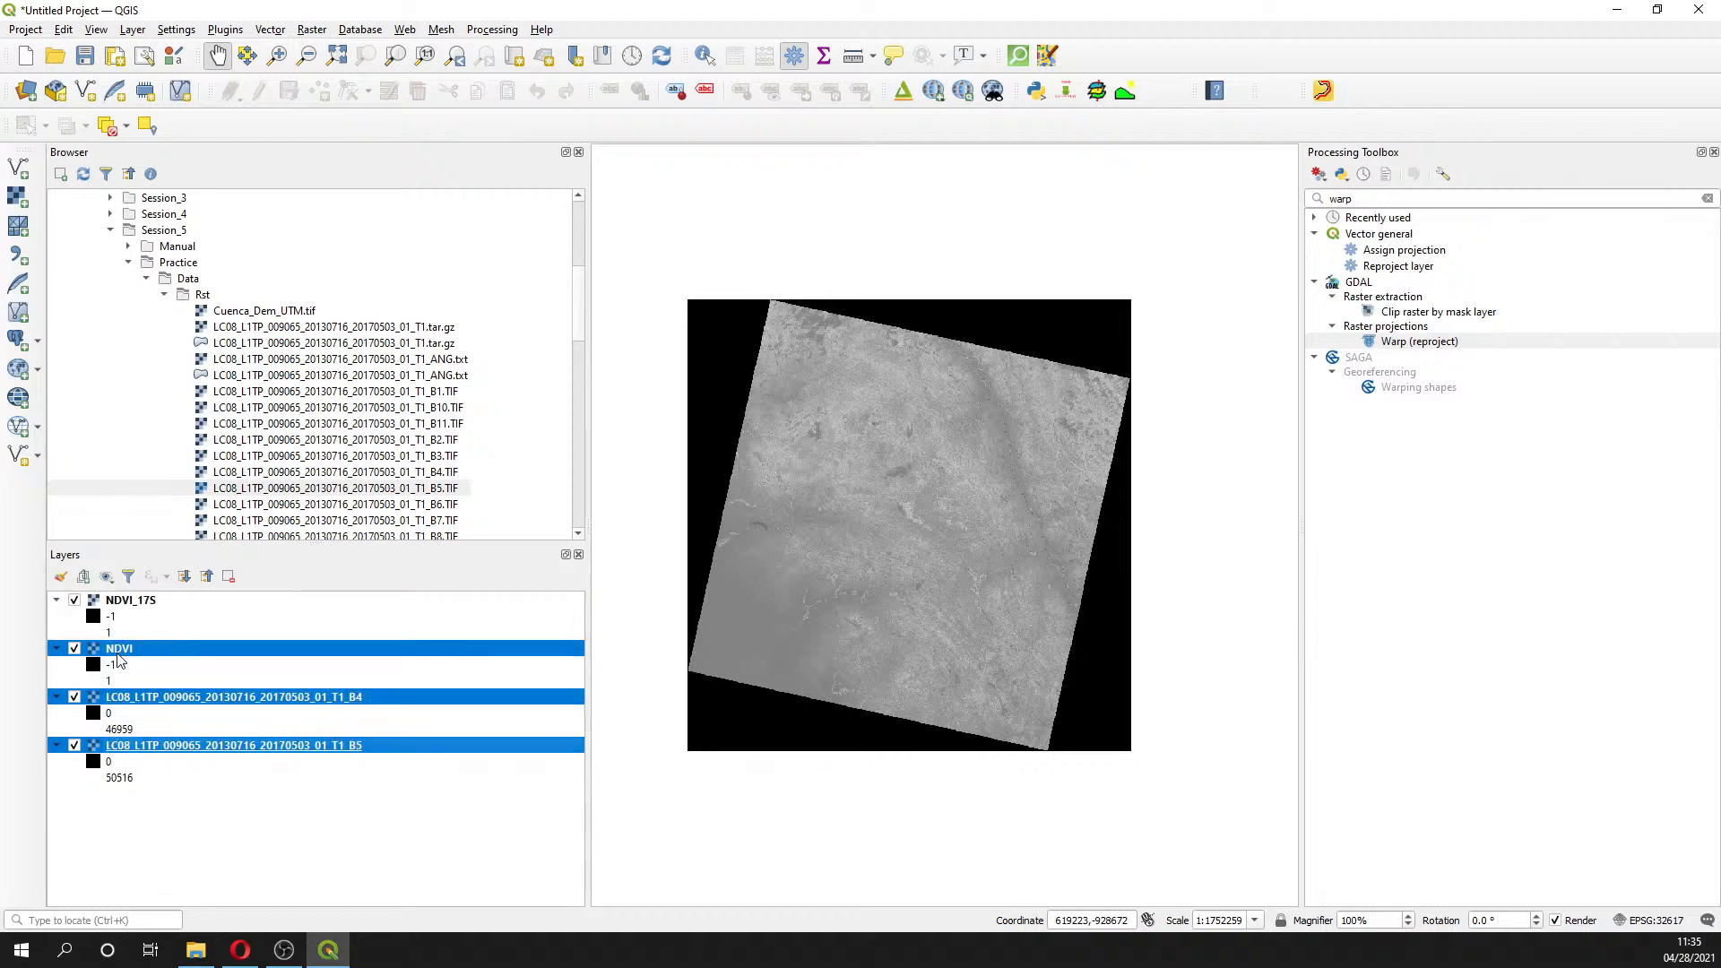
- Remove the NDVI, B4 and B5 layers from the project
{"action": "right_click", "coordinate": [118, 661]}
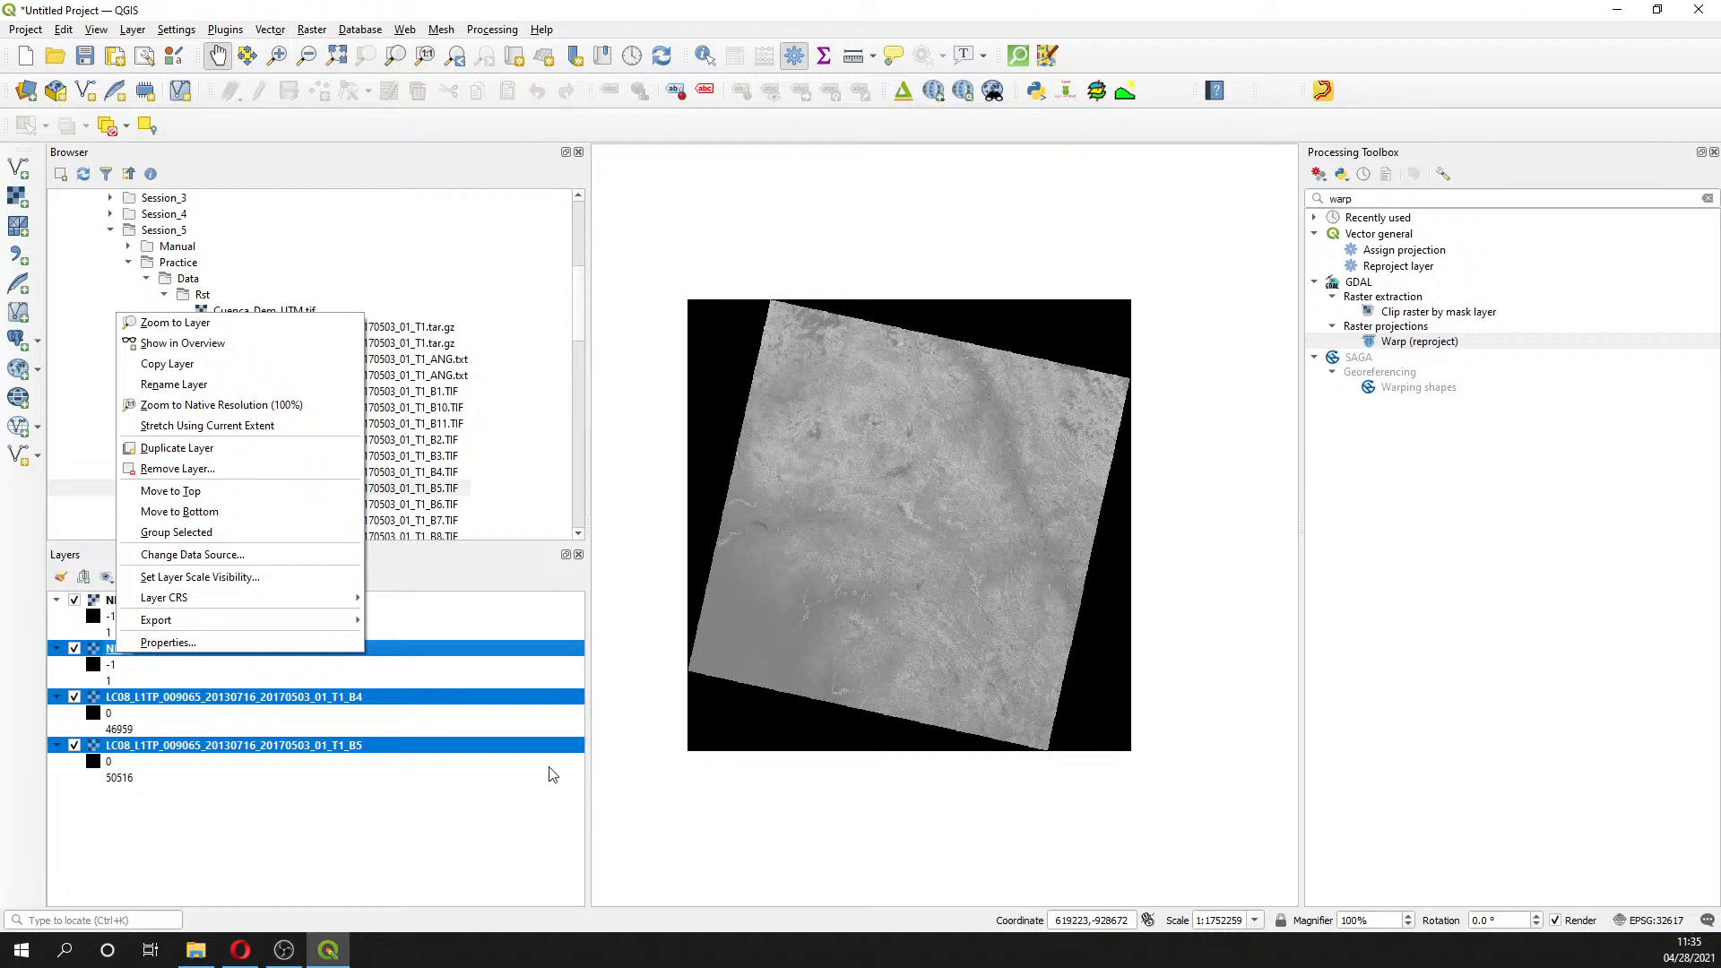
{"action": "left_click", "coordinate": [213, 807]}
{"action": "left_click", "coordinate": [188, 792]}
{"action": "left_click", "coordinate": [114, 652]}
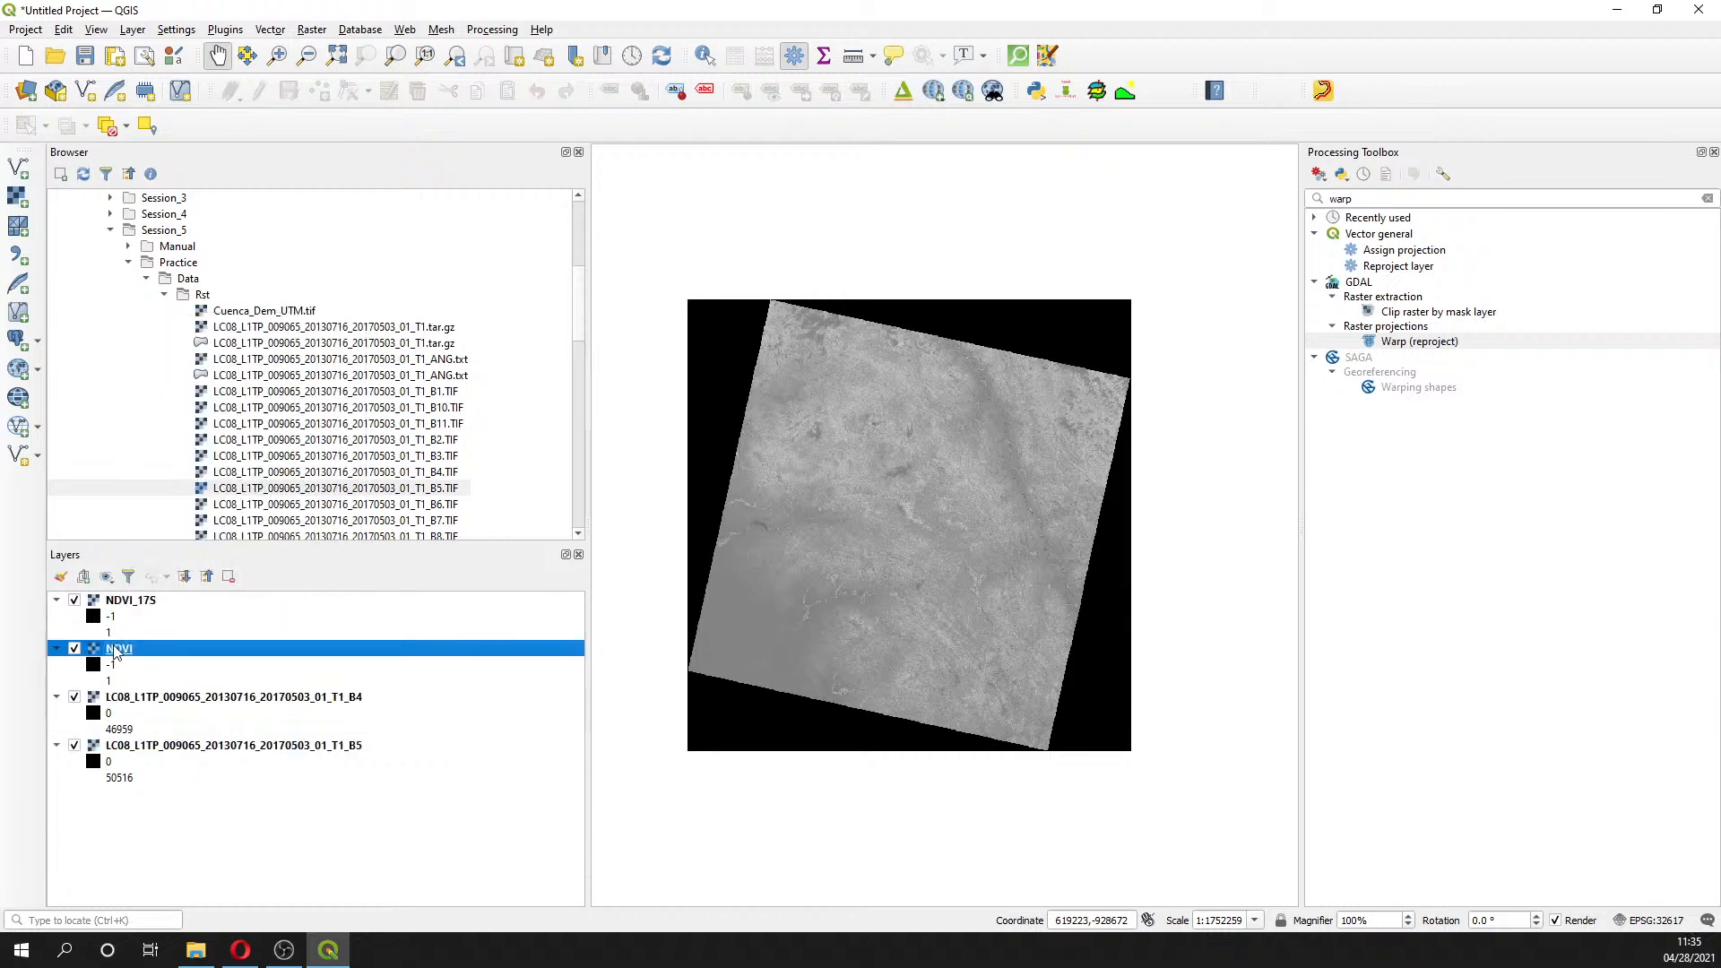
{"action": "left_click", "coordinate": [136, 699], "text": "ctrl"}
{"action": "left_click", "coordinate": [137, 748], "text": "ctrl"}
{"action": "left_click", "coordinate": [136, 735]}
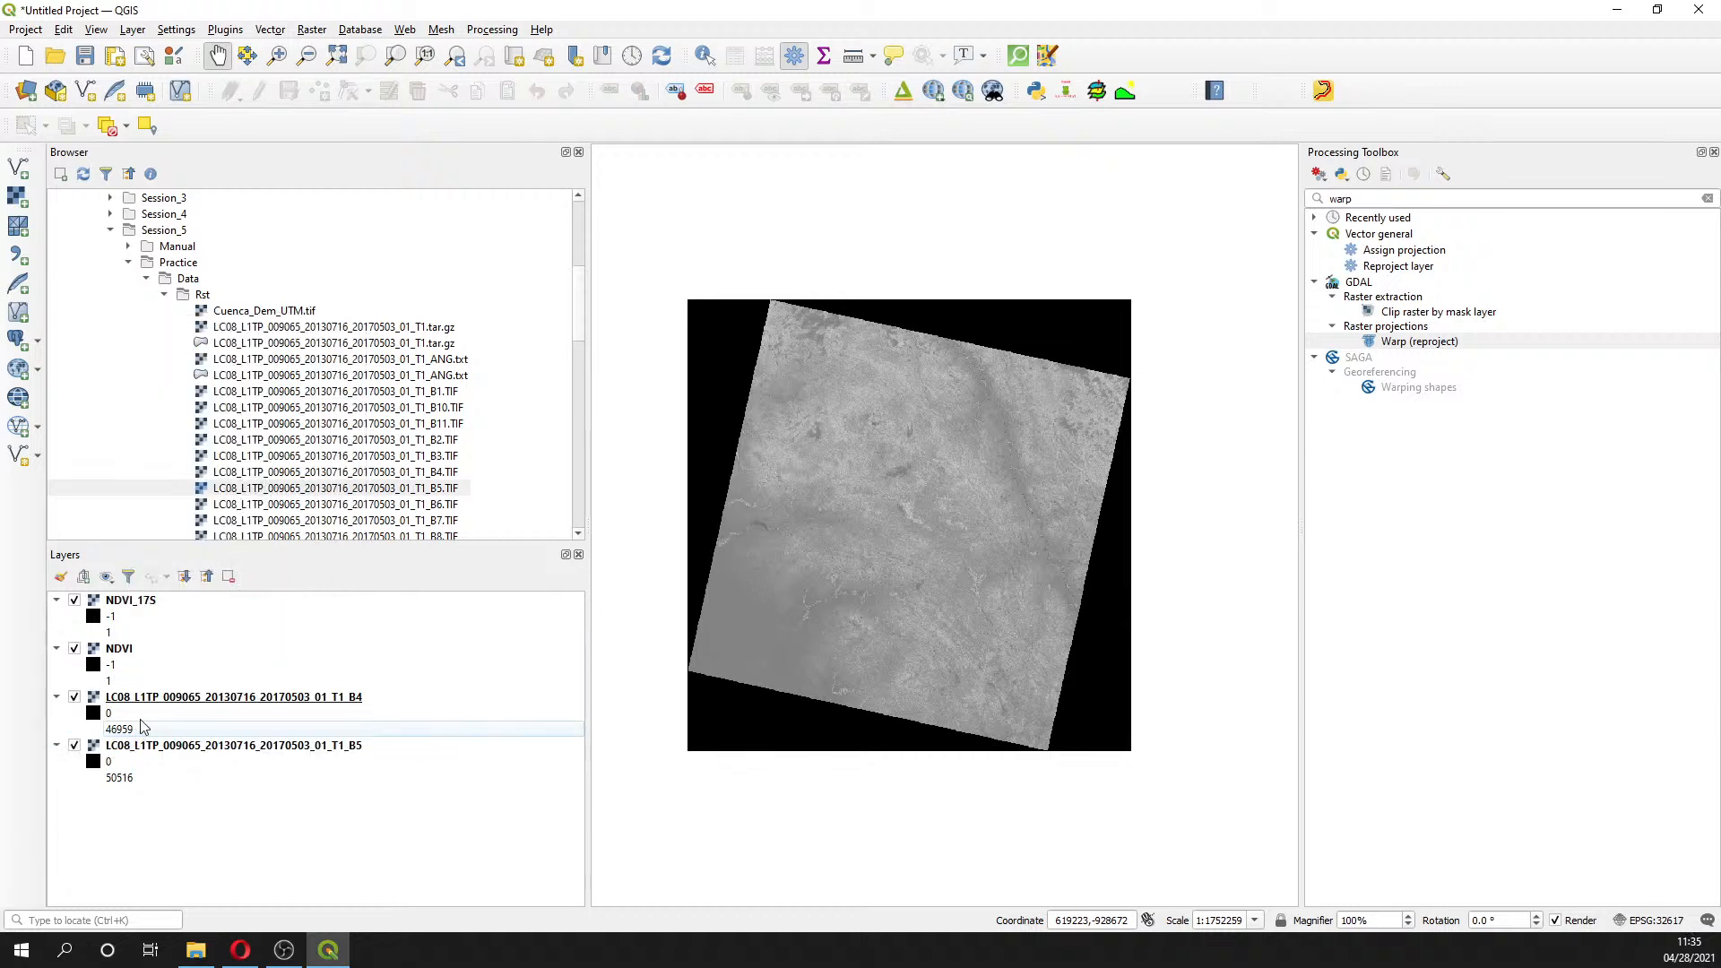
{"action": "left_click", "coordinate": [122, 652]}
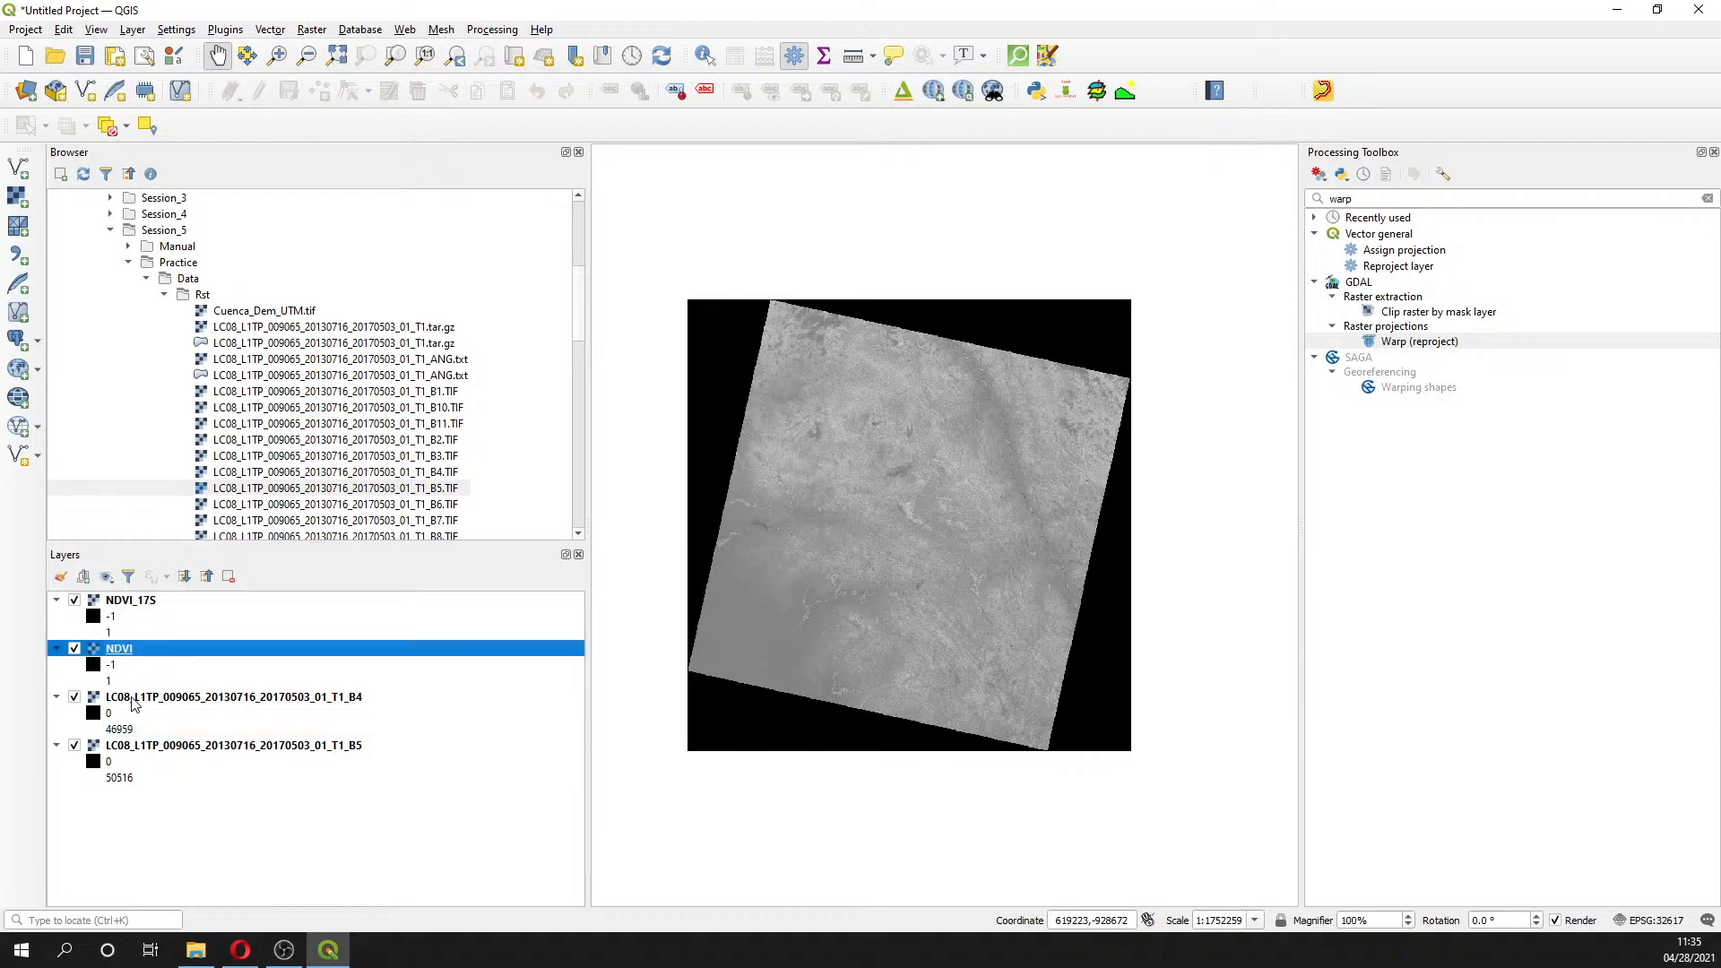
{"action": "left_click", "coordinate": [135, 701], "text": "ctrl"}
{"action": "left_click", "coordinate": [134, 747], "text": "ctrl"}
{"action": "right_click", "coordinate": [132, 748]}
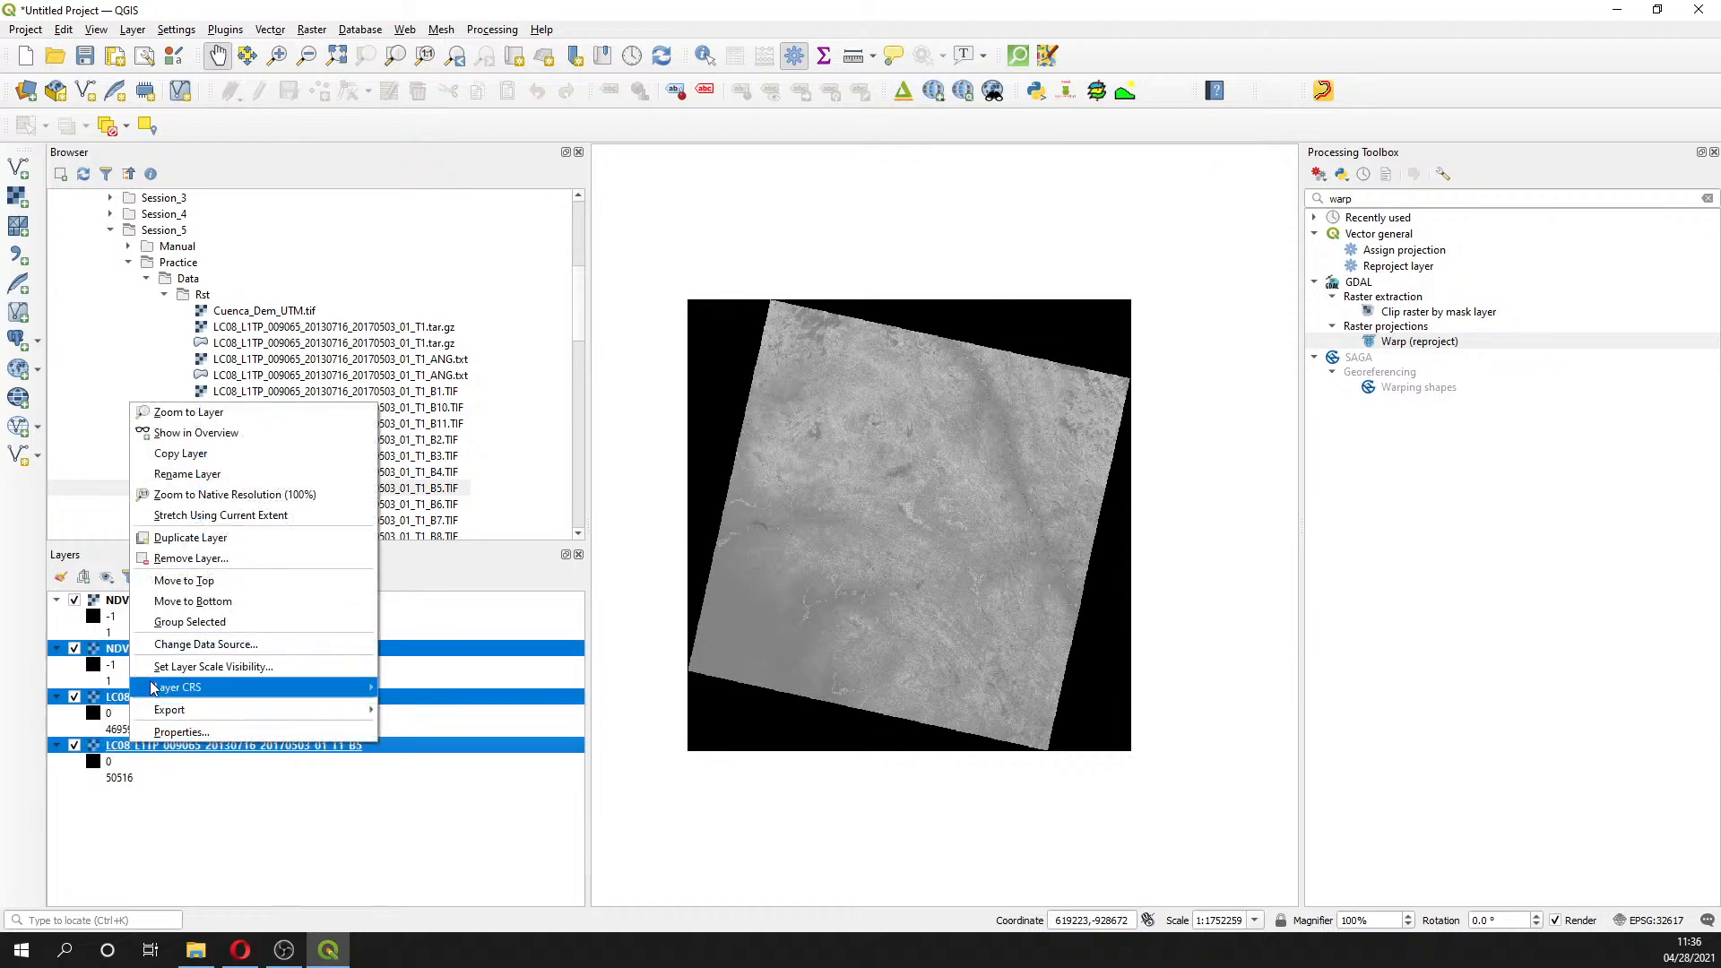
{"action": "left_click", "coordinate": [179, 540]}
{"action": "left_click", "coordinate": [831, 494]}
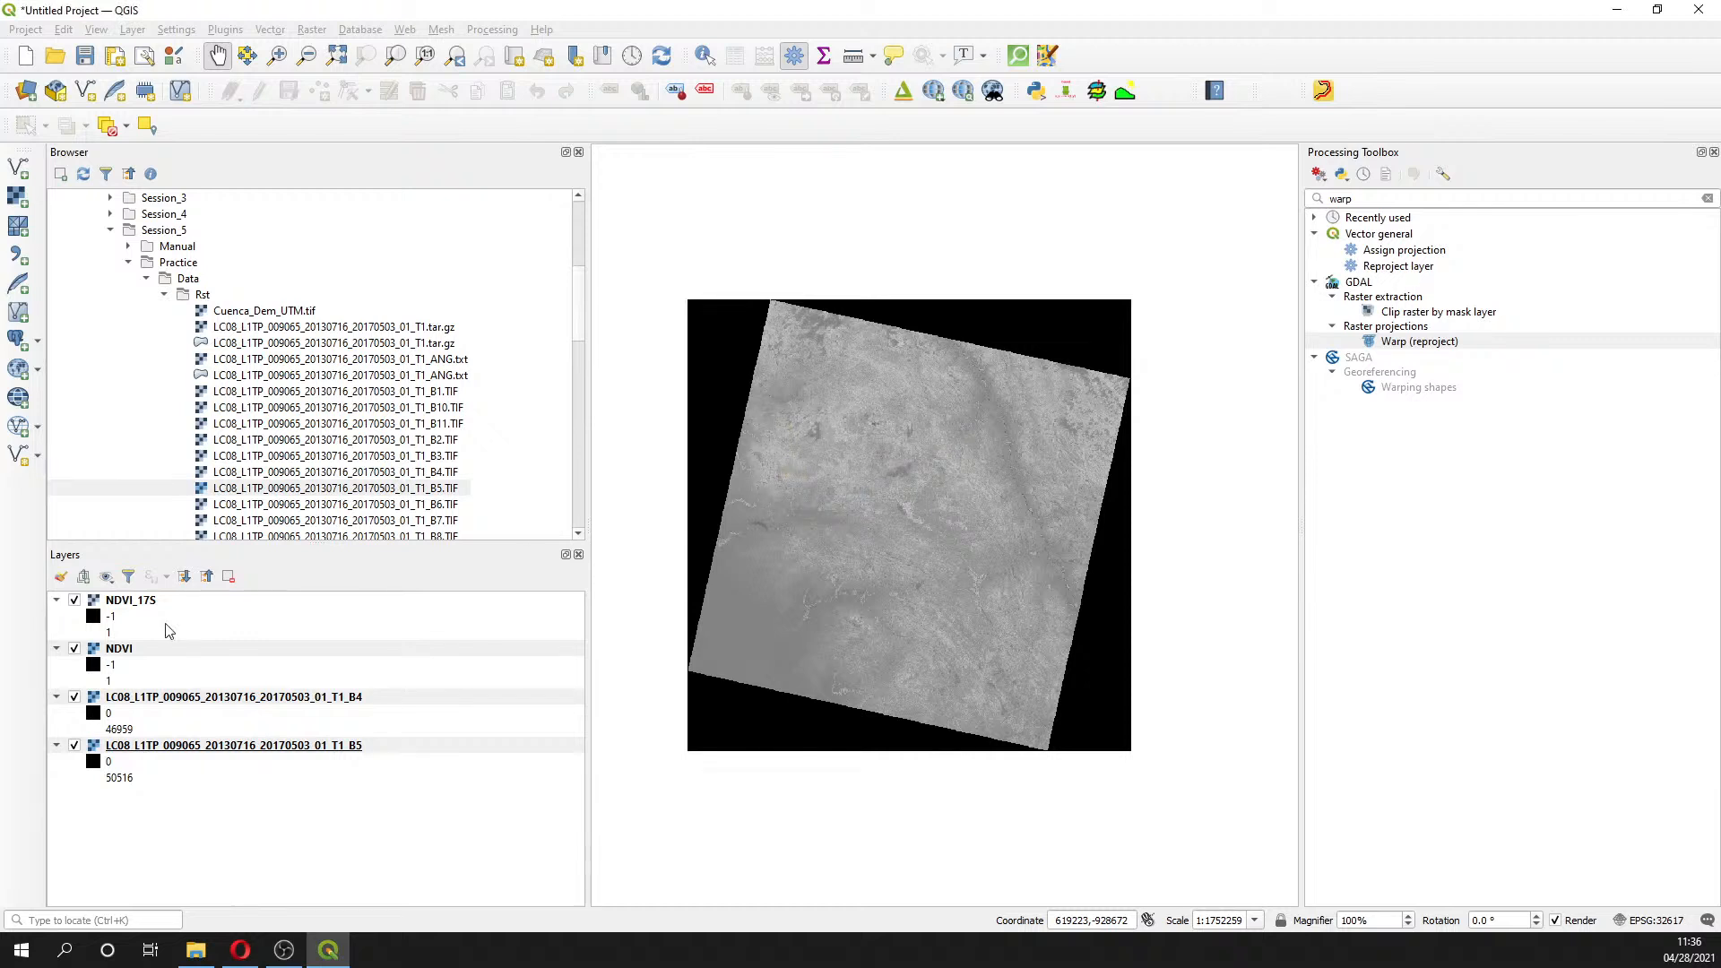
- Set the project CRS from the NDVI_17S layer (EPSG:32717)
{"action": "right_click", "coordinate": [141, 603]}
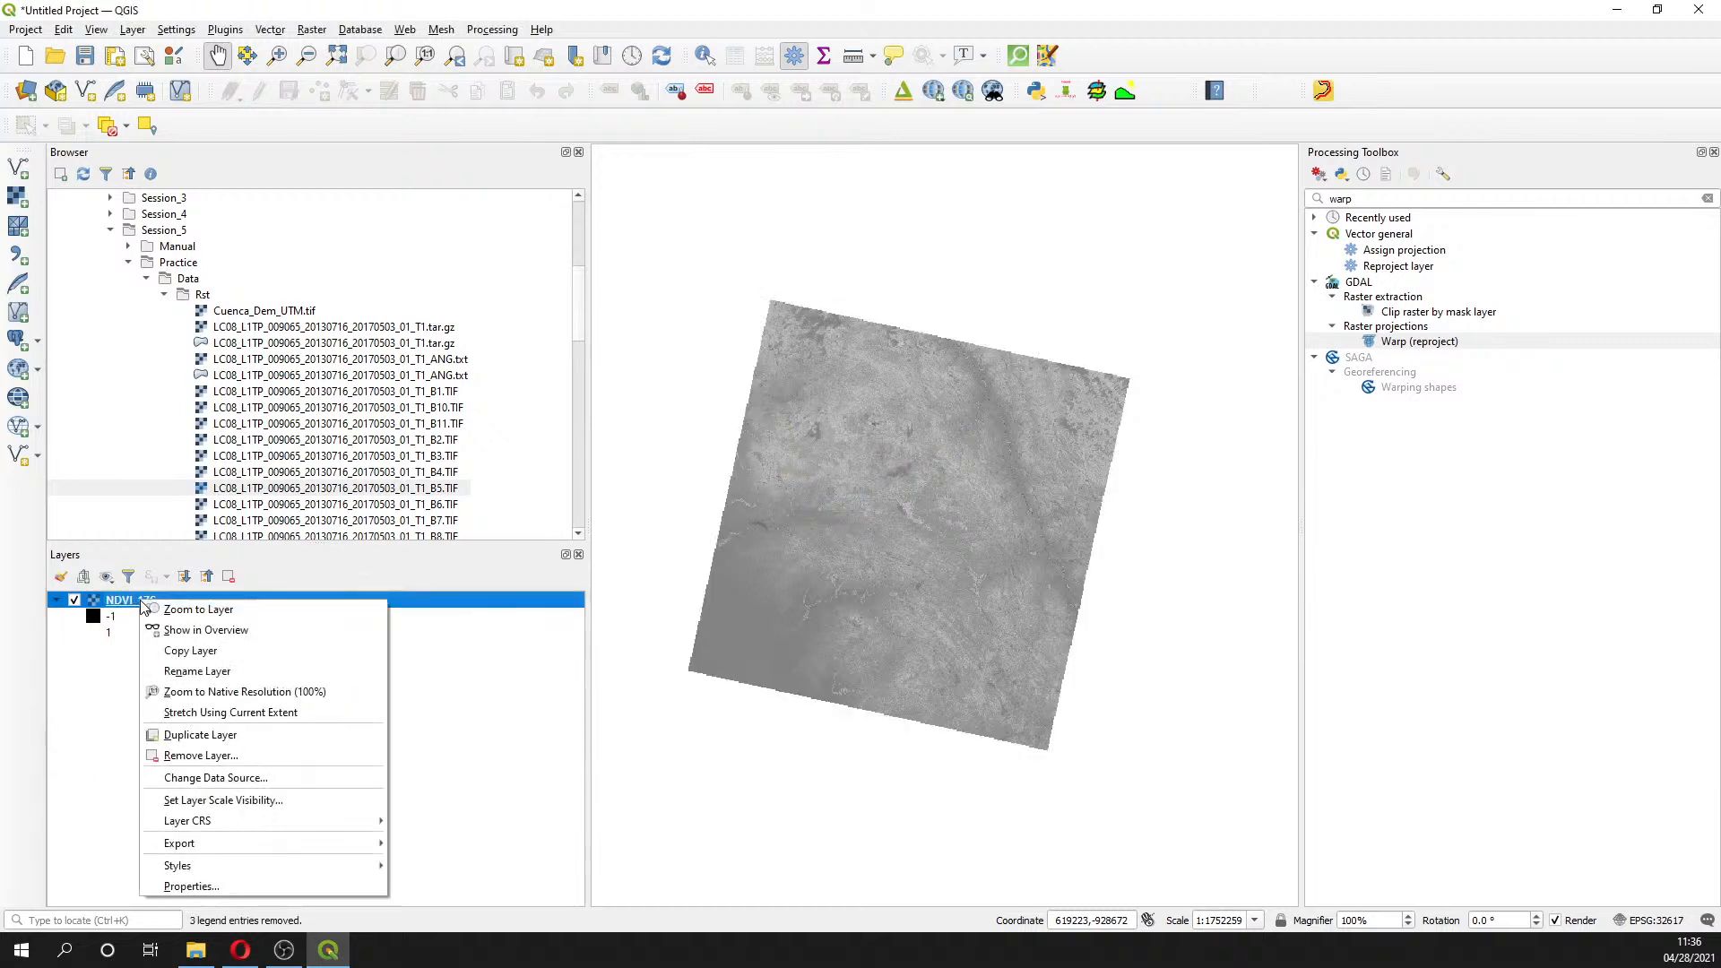
{"action": "mouse_move", "coordinate": [296, 821]}
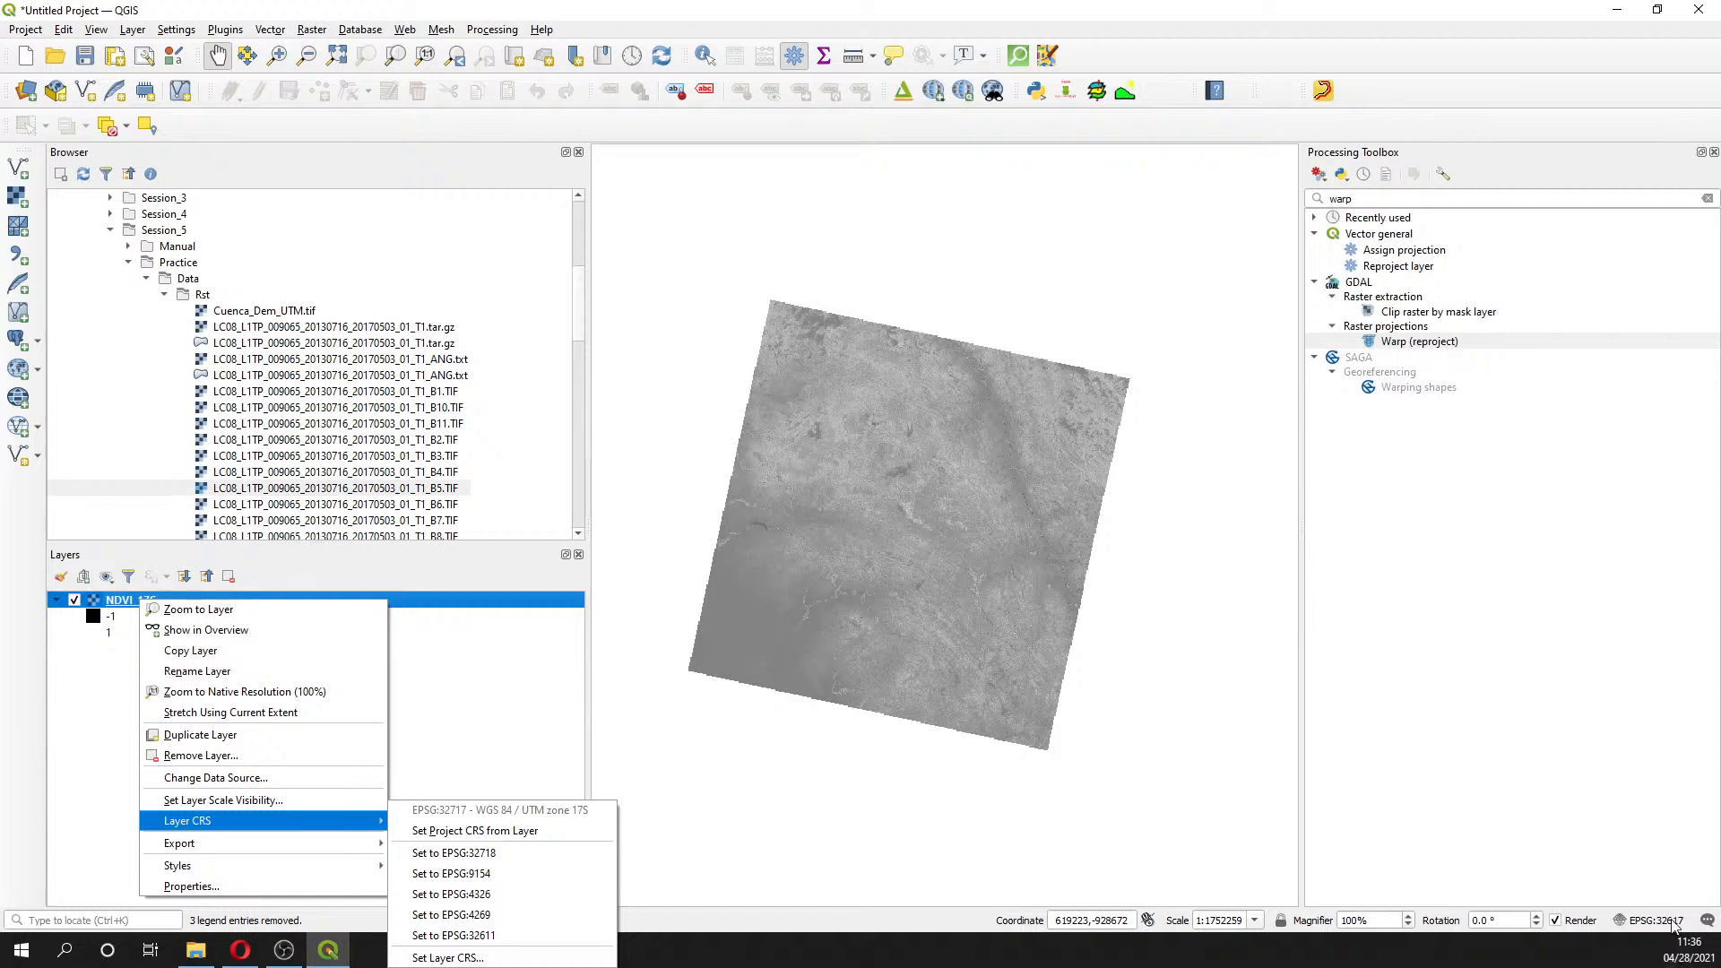
{"action": "mouse_move", "coordinate": [276, 823]}
{"action": "left_click", "coordinate": [440, 839]}
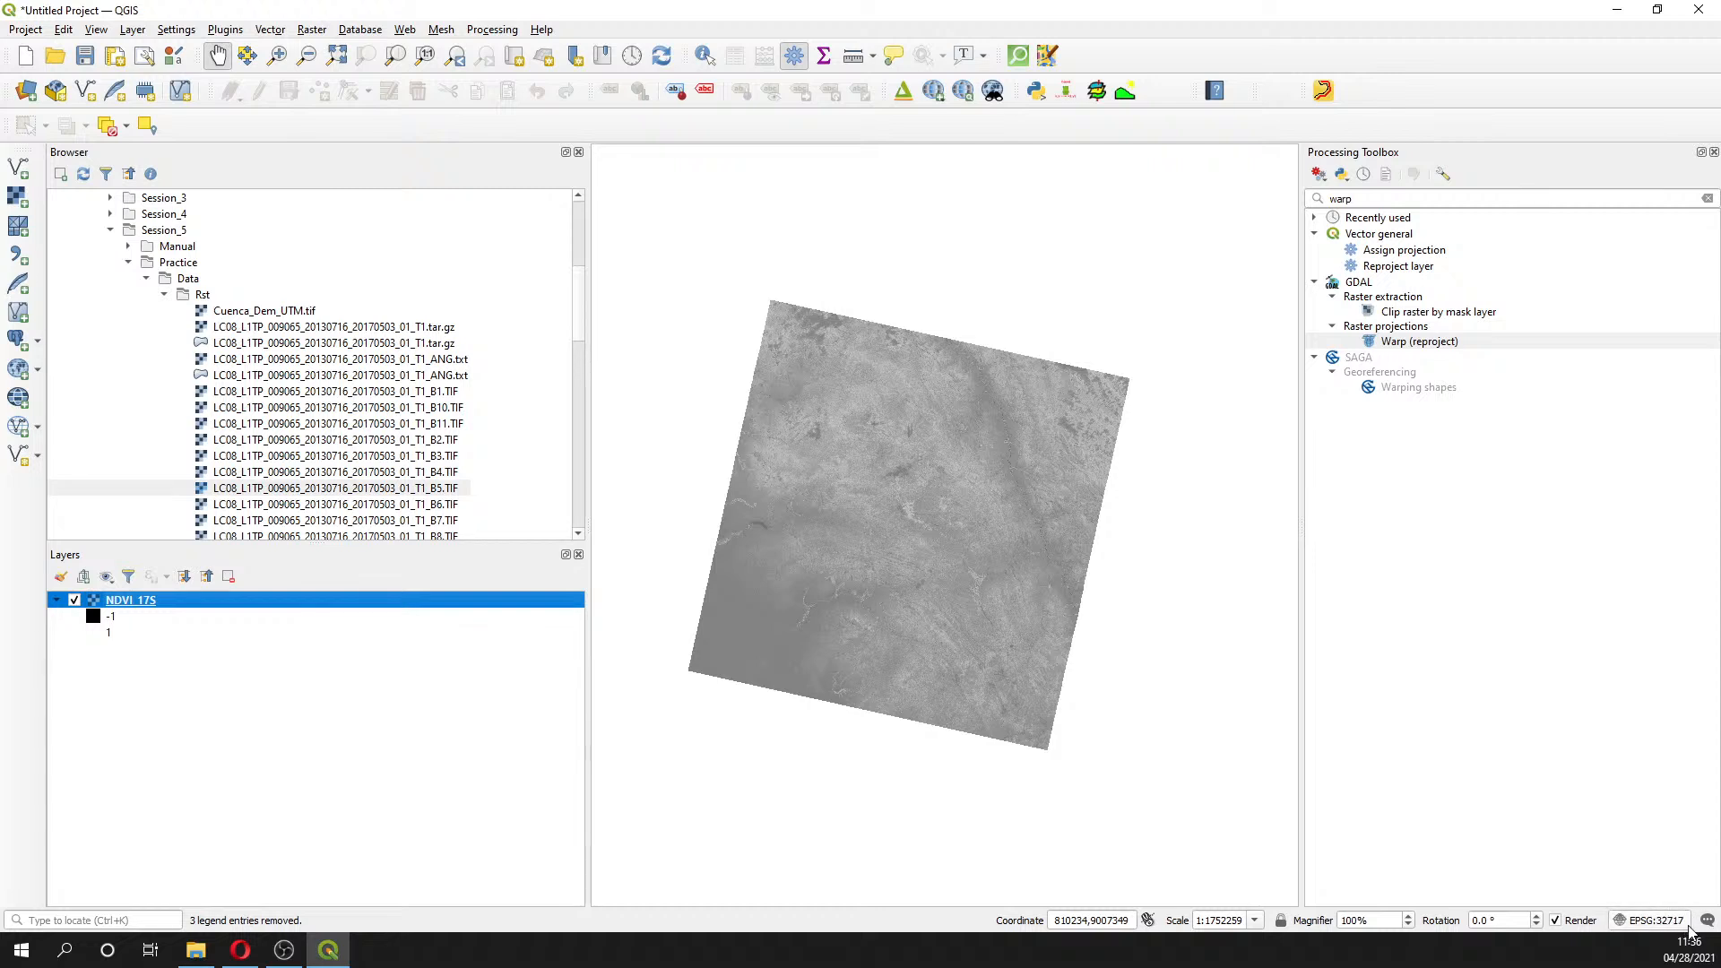
- After checking Opera, collapse the Data folder in the QGIS Browser panel
{"action": "mouse_move", "coordinate": [133, 610]}
{"action": "key", "text": "alt+Tab"}
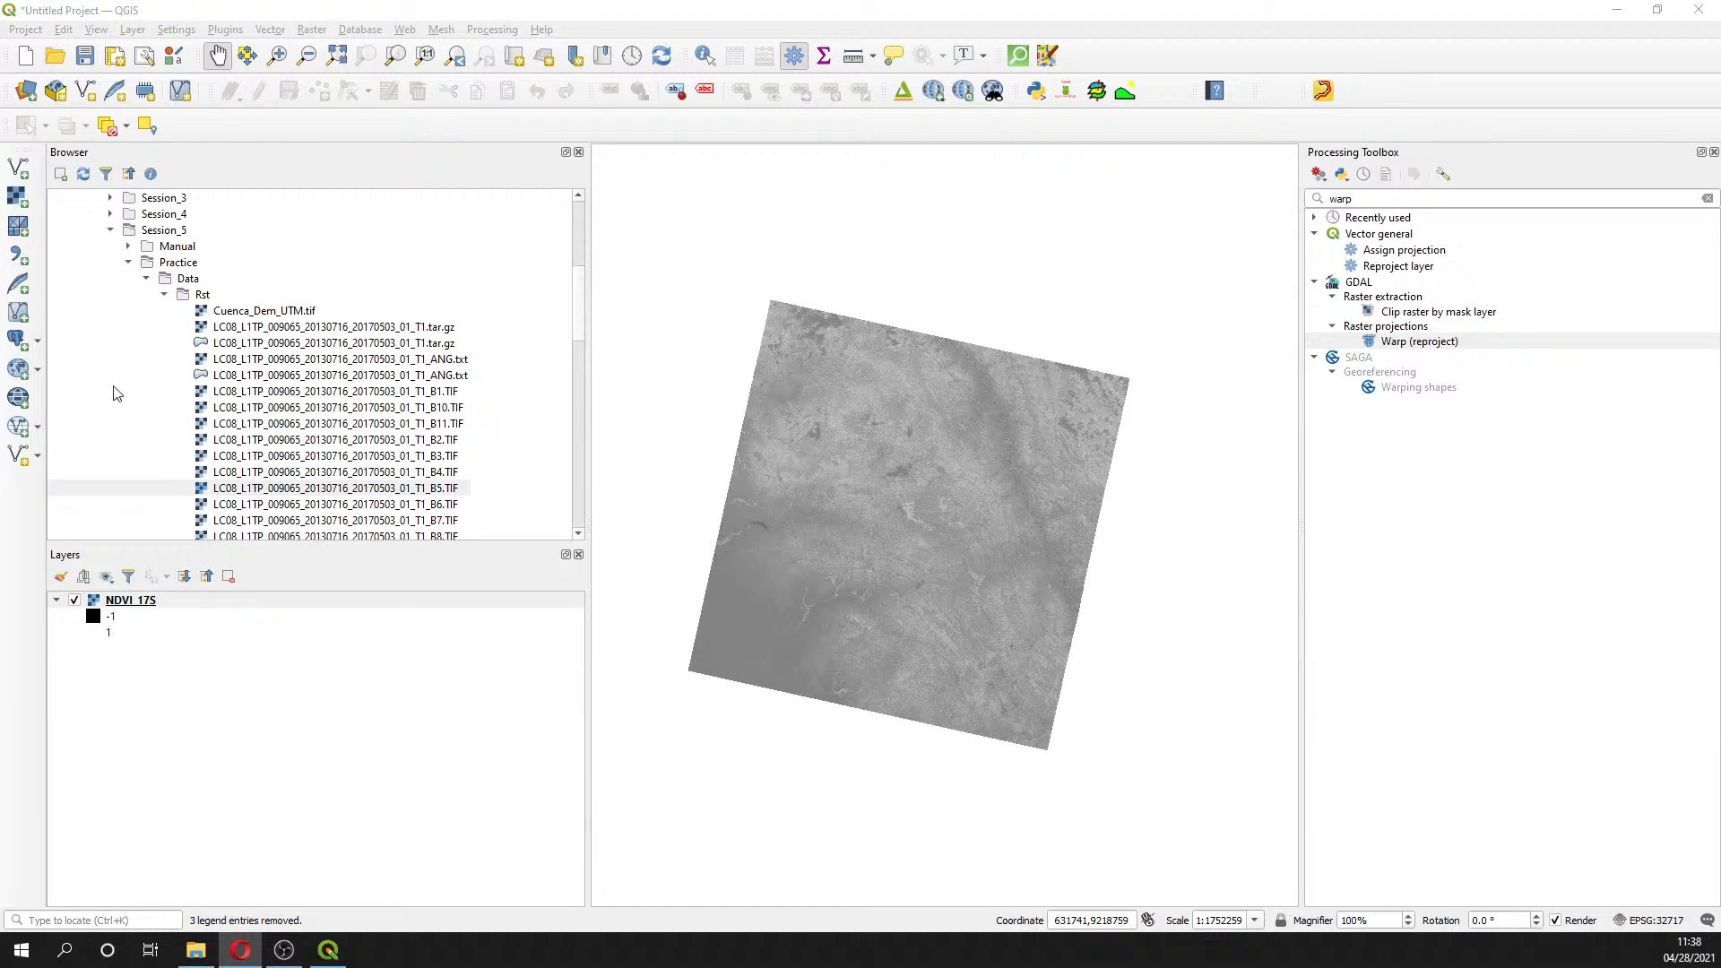
{"action": "left_click", "coordinate": [146, 278]}
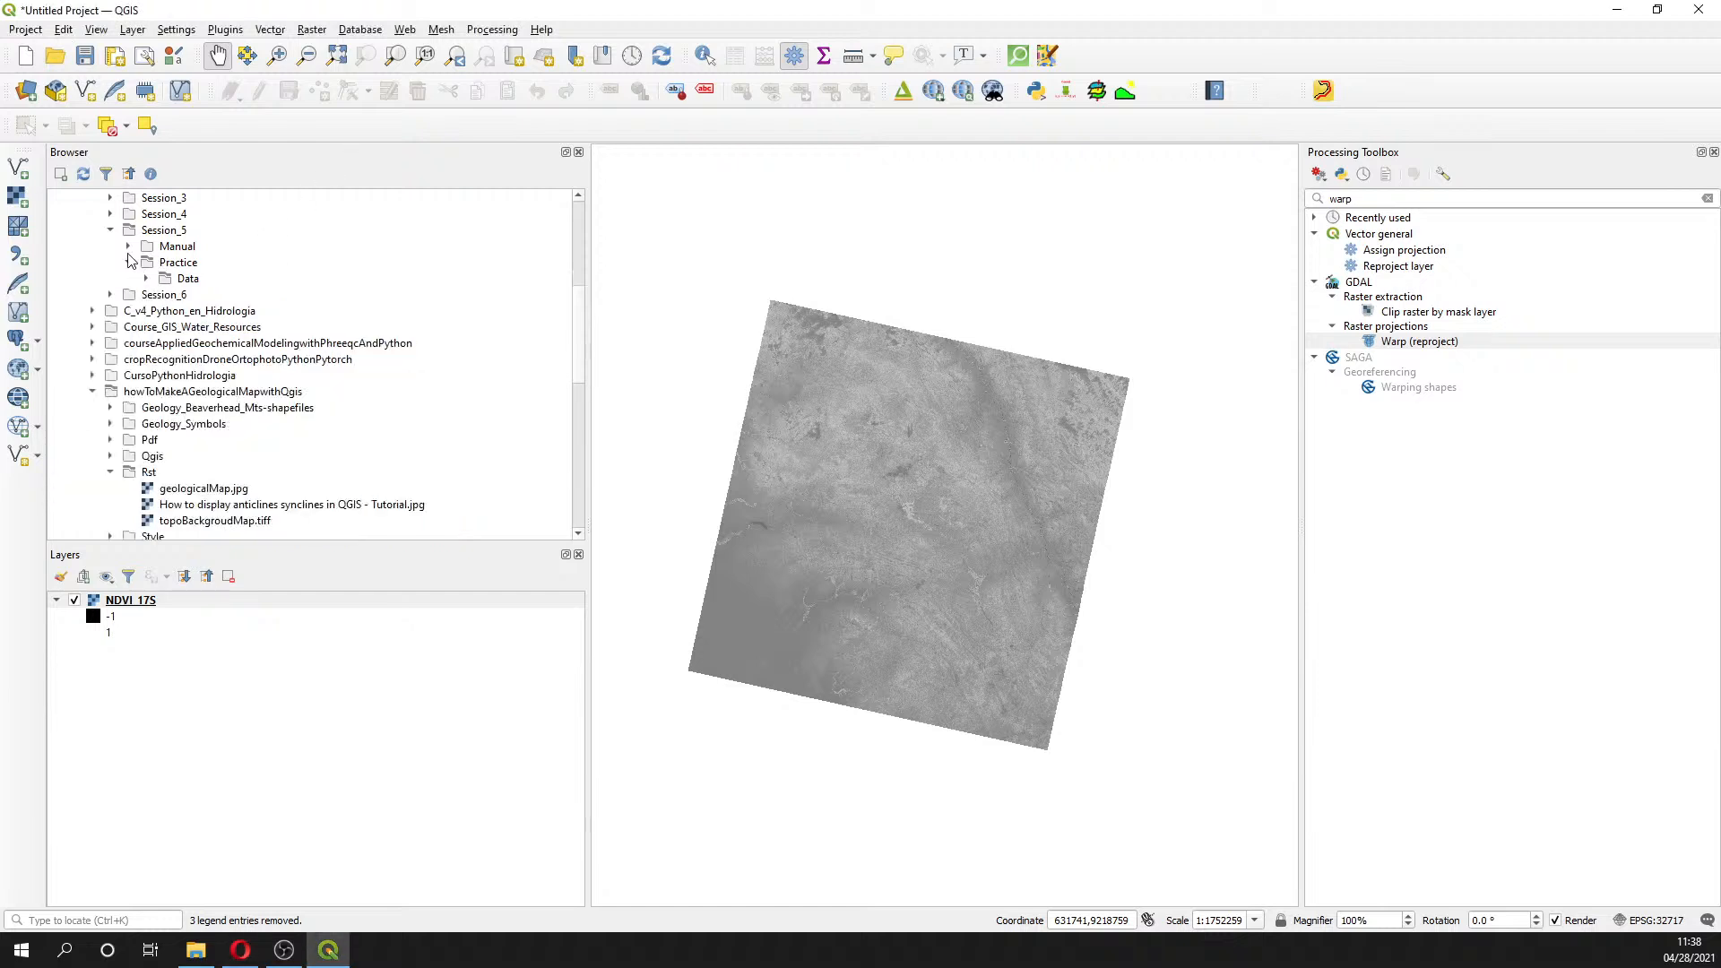
- Add UpslopeArea_UTM.shp from Data > Shp and zoom in on the basin polygon
{"action": "left_click", "coordinate": [147, 279]}
{"action": "left_click", "coordinate": [165, 294]}
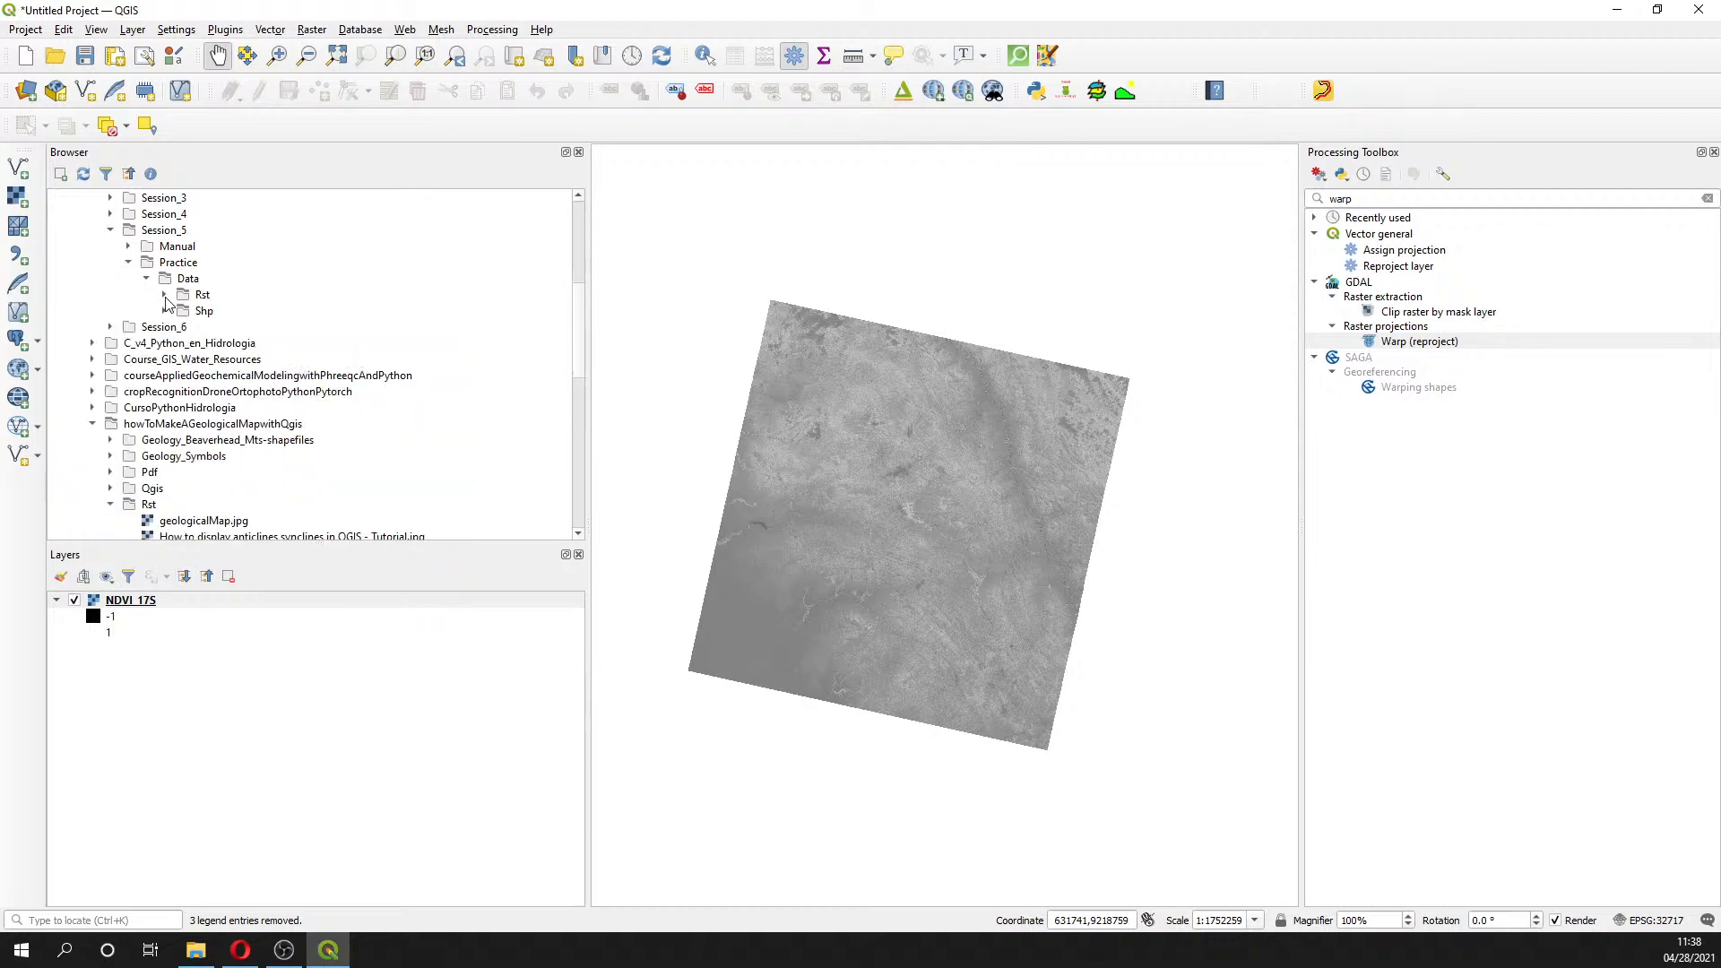
{"action": "left_click", "coordinate": [165, 310]}
{"action": "double_click", "coordinate": [230, 359]}
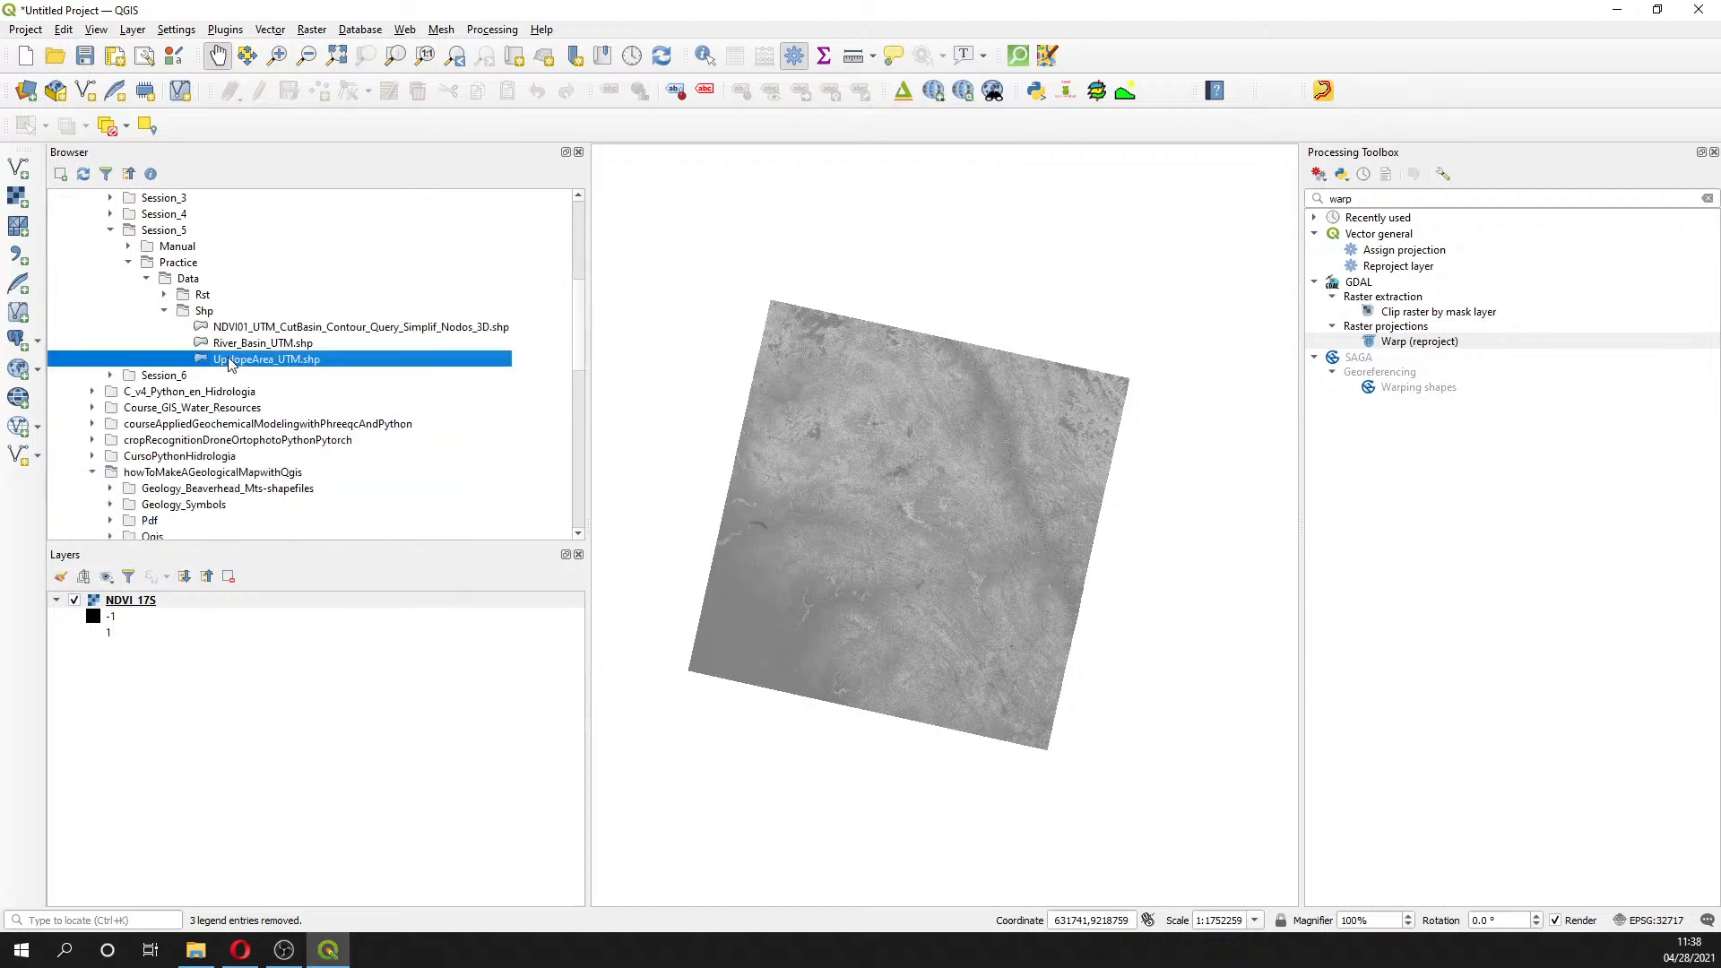
{"action": "left_click_drag", "start_coordinate": [905, 638], "coordinate": [830, 509]}
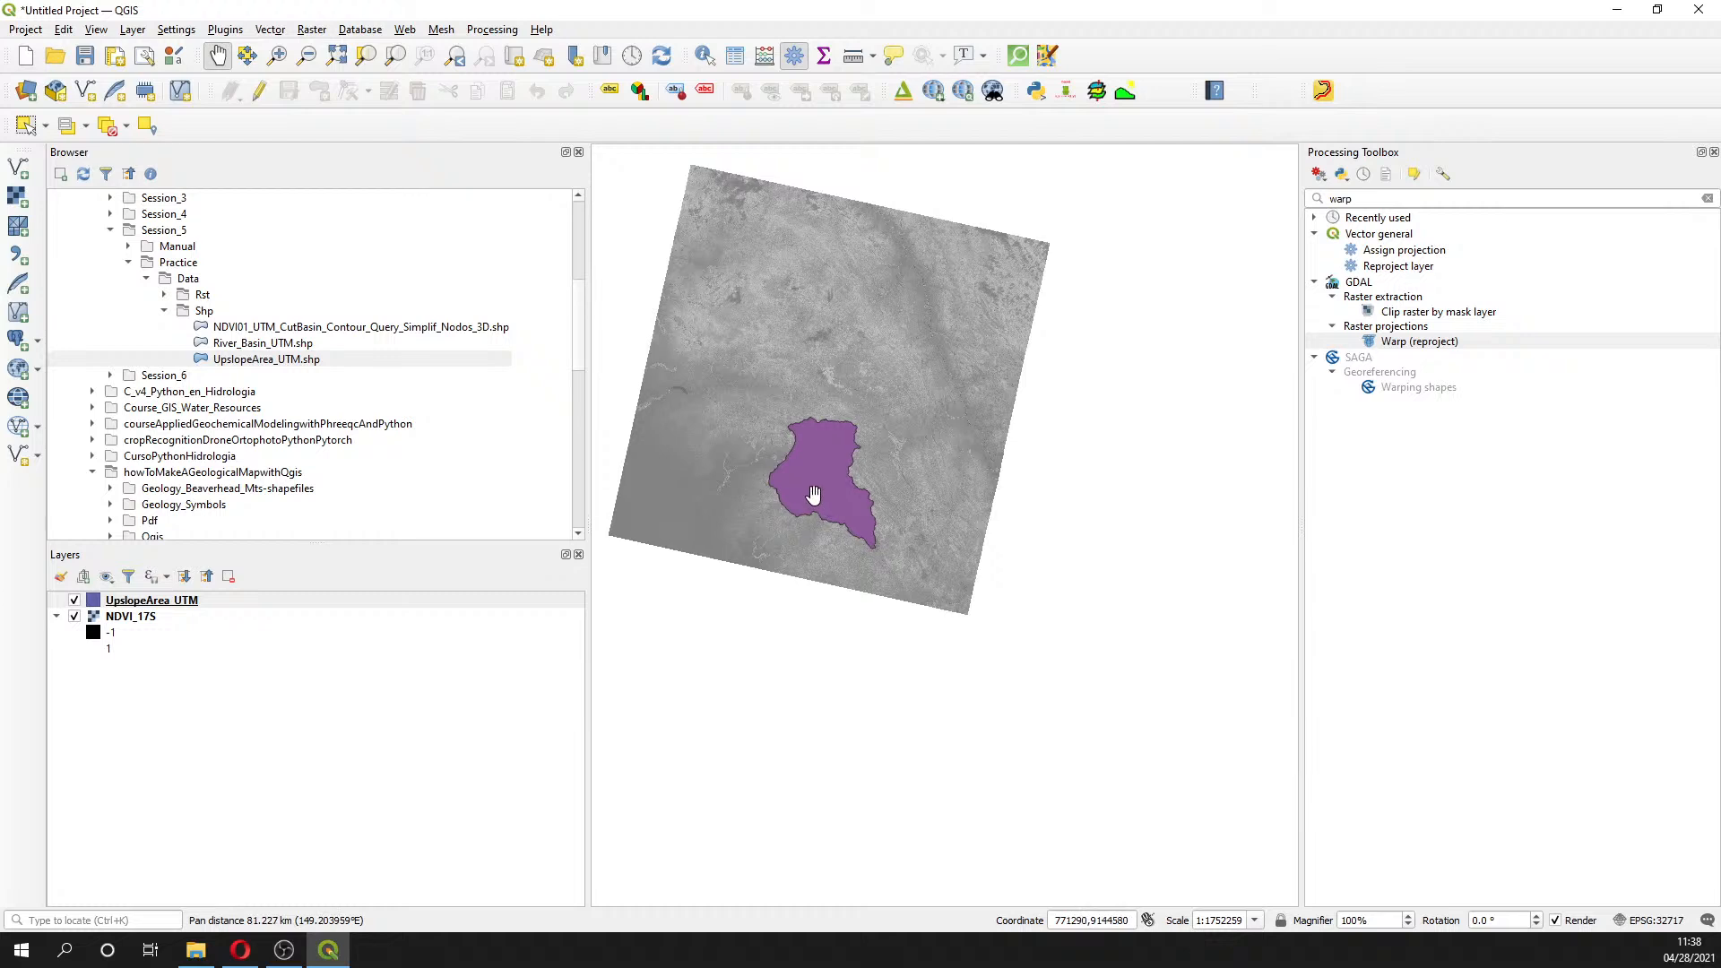
{"action": "scroll", "coordinate": [813, 495], "scroll_direction": "up", "scroll_amount": 1}
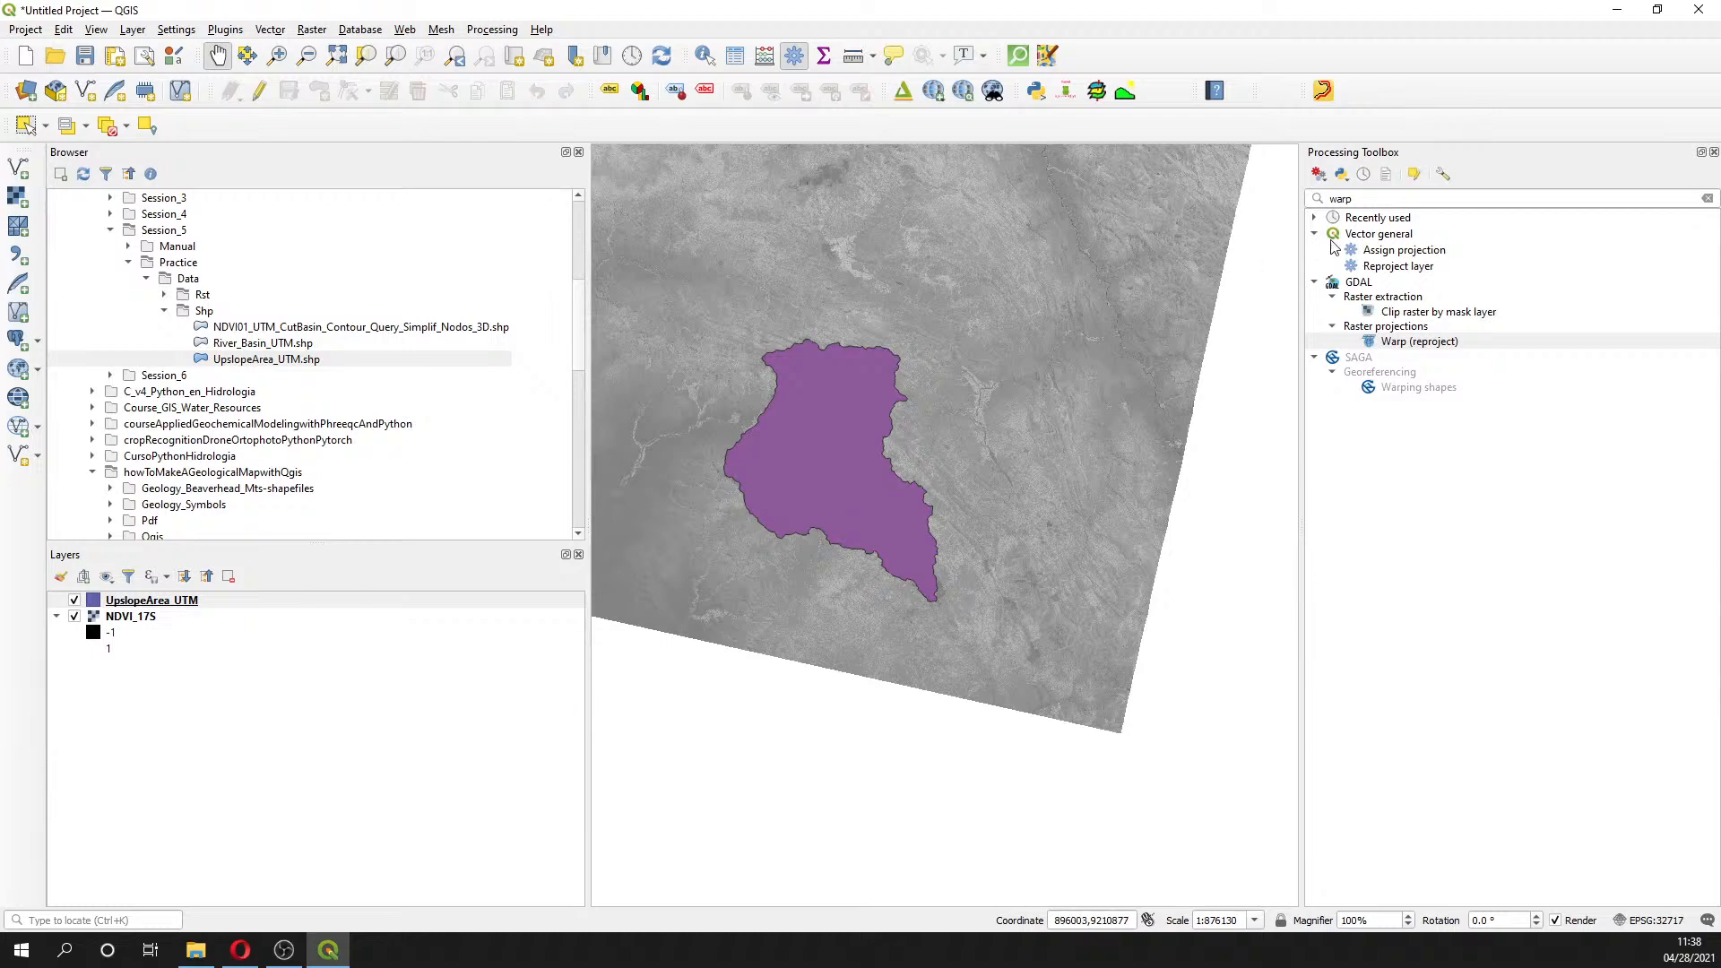
- Search the processing tools for 'cut' and then 'raster' without finding the clip tool
{"action": "double_click", "coordinate": [1367, 199]}
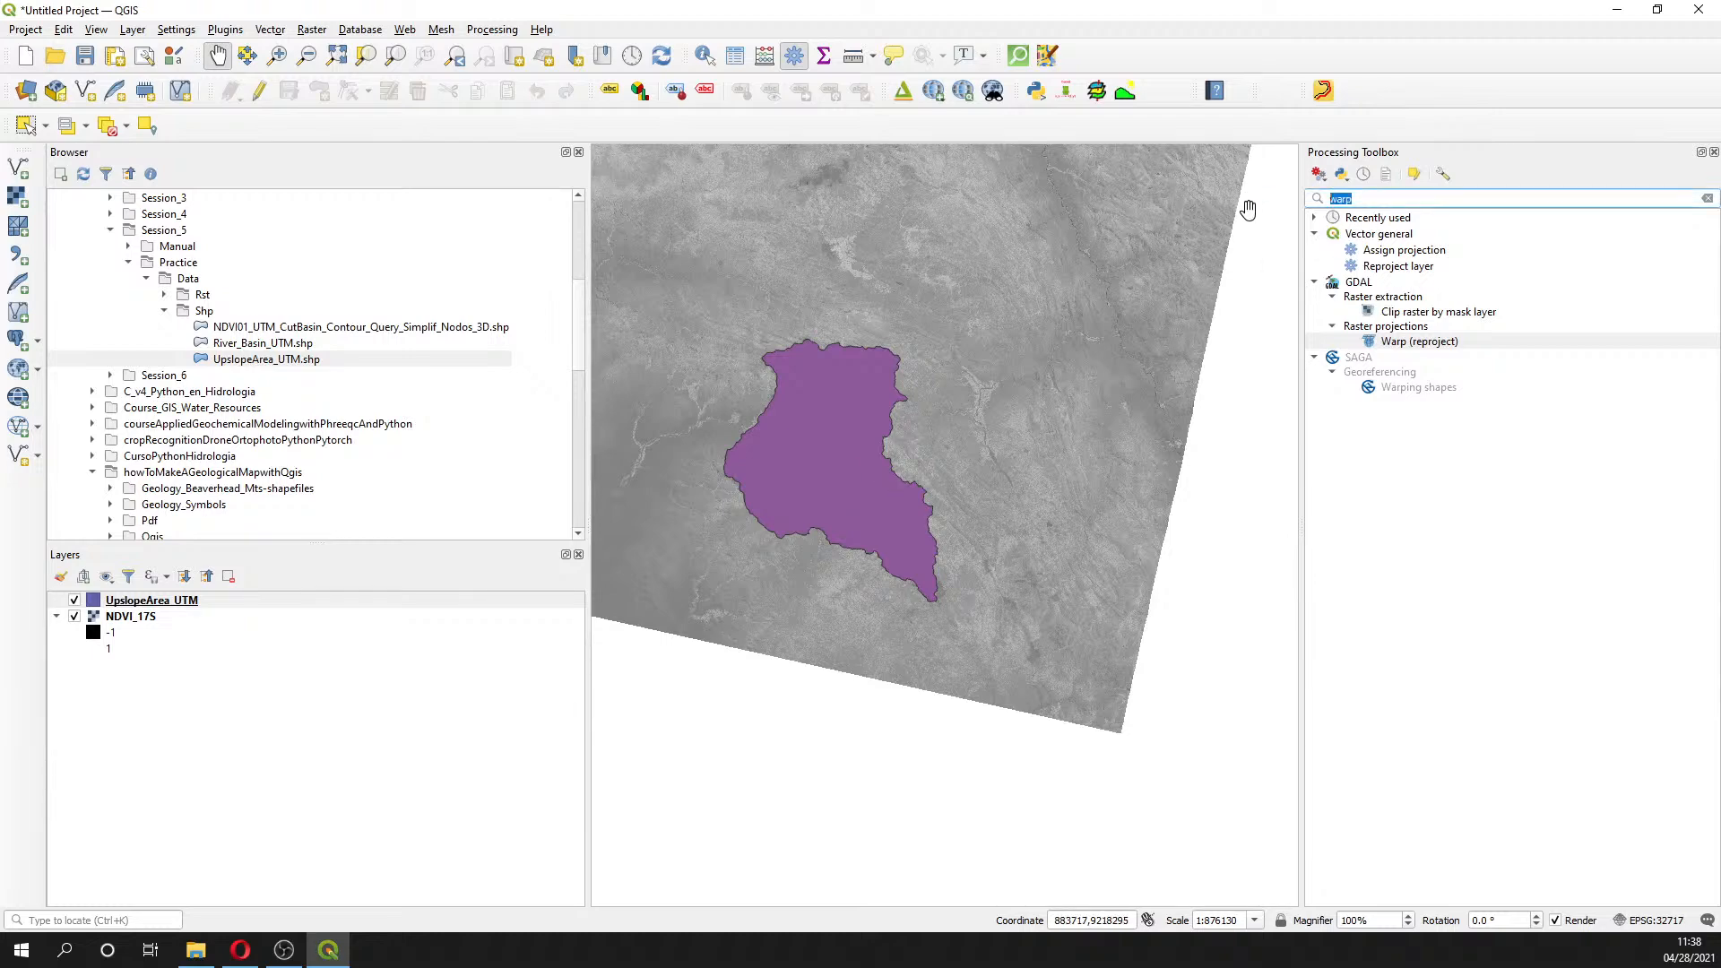
{"action": "type", "text": "cu"}
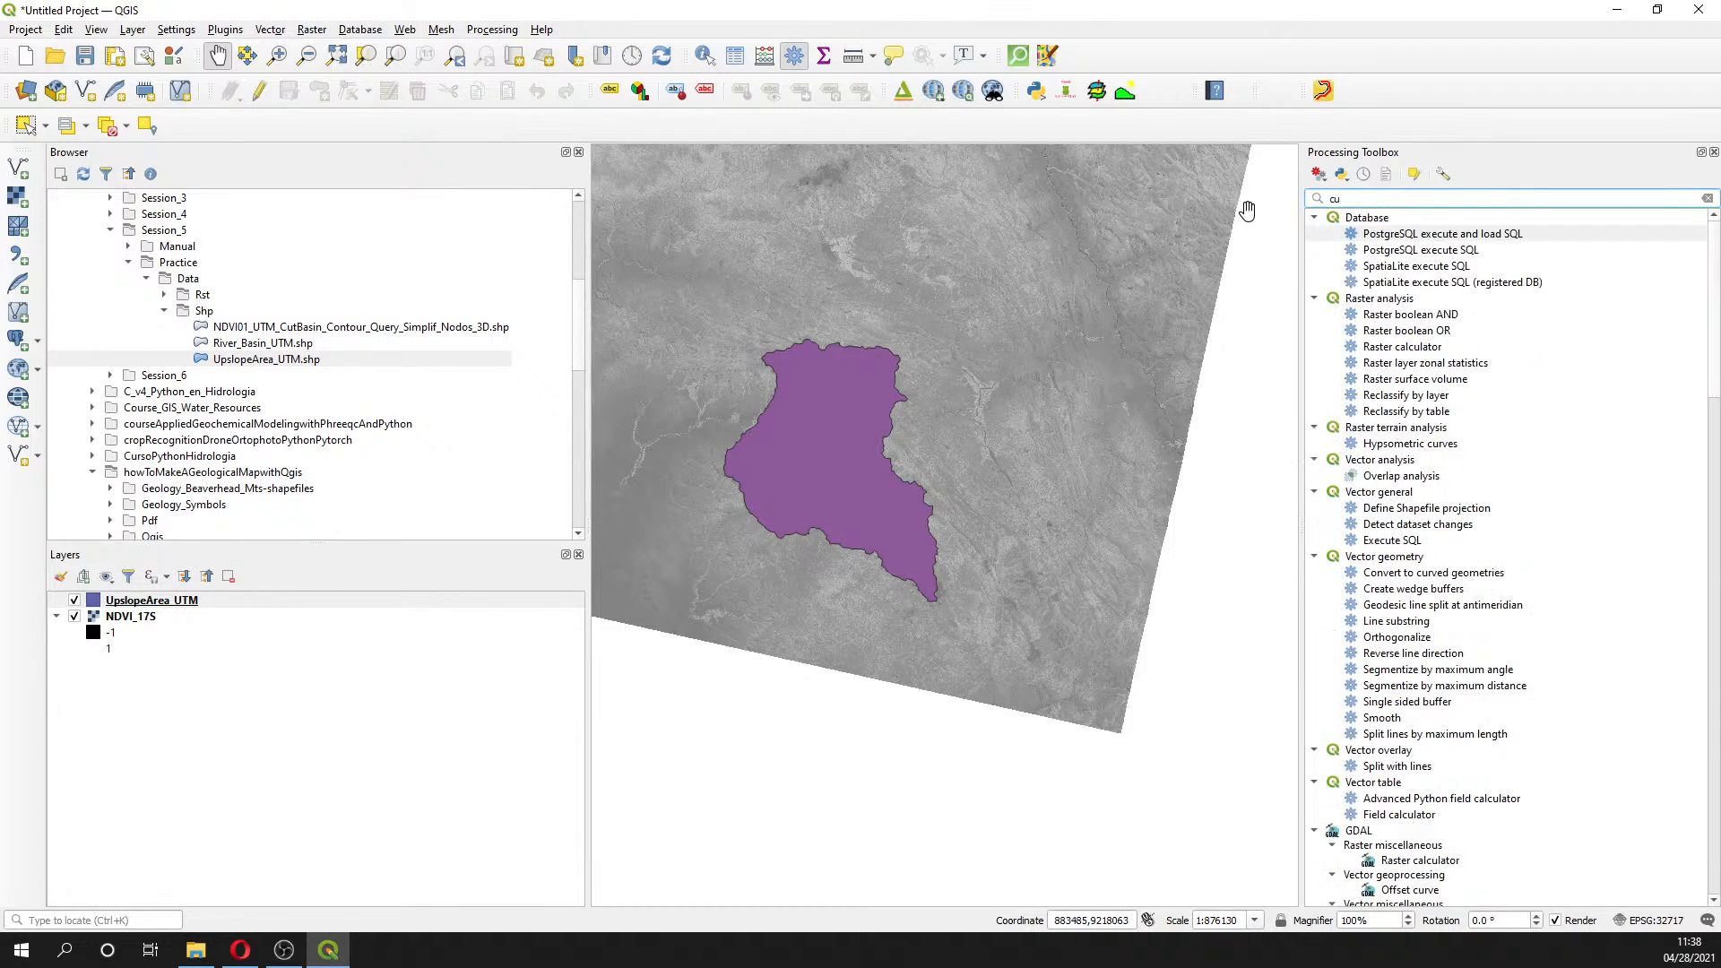
{"action": "type", "text": "y"}
{"action": "key", "text": "BackSpace"}
{"action": "type", "text": "t ras"}
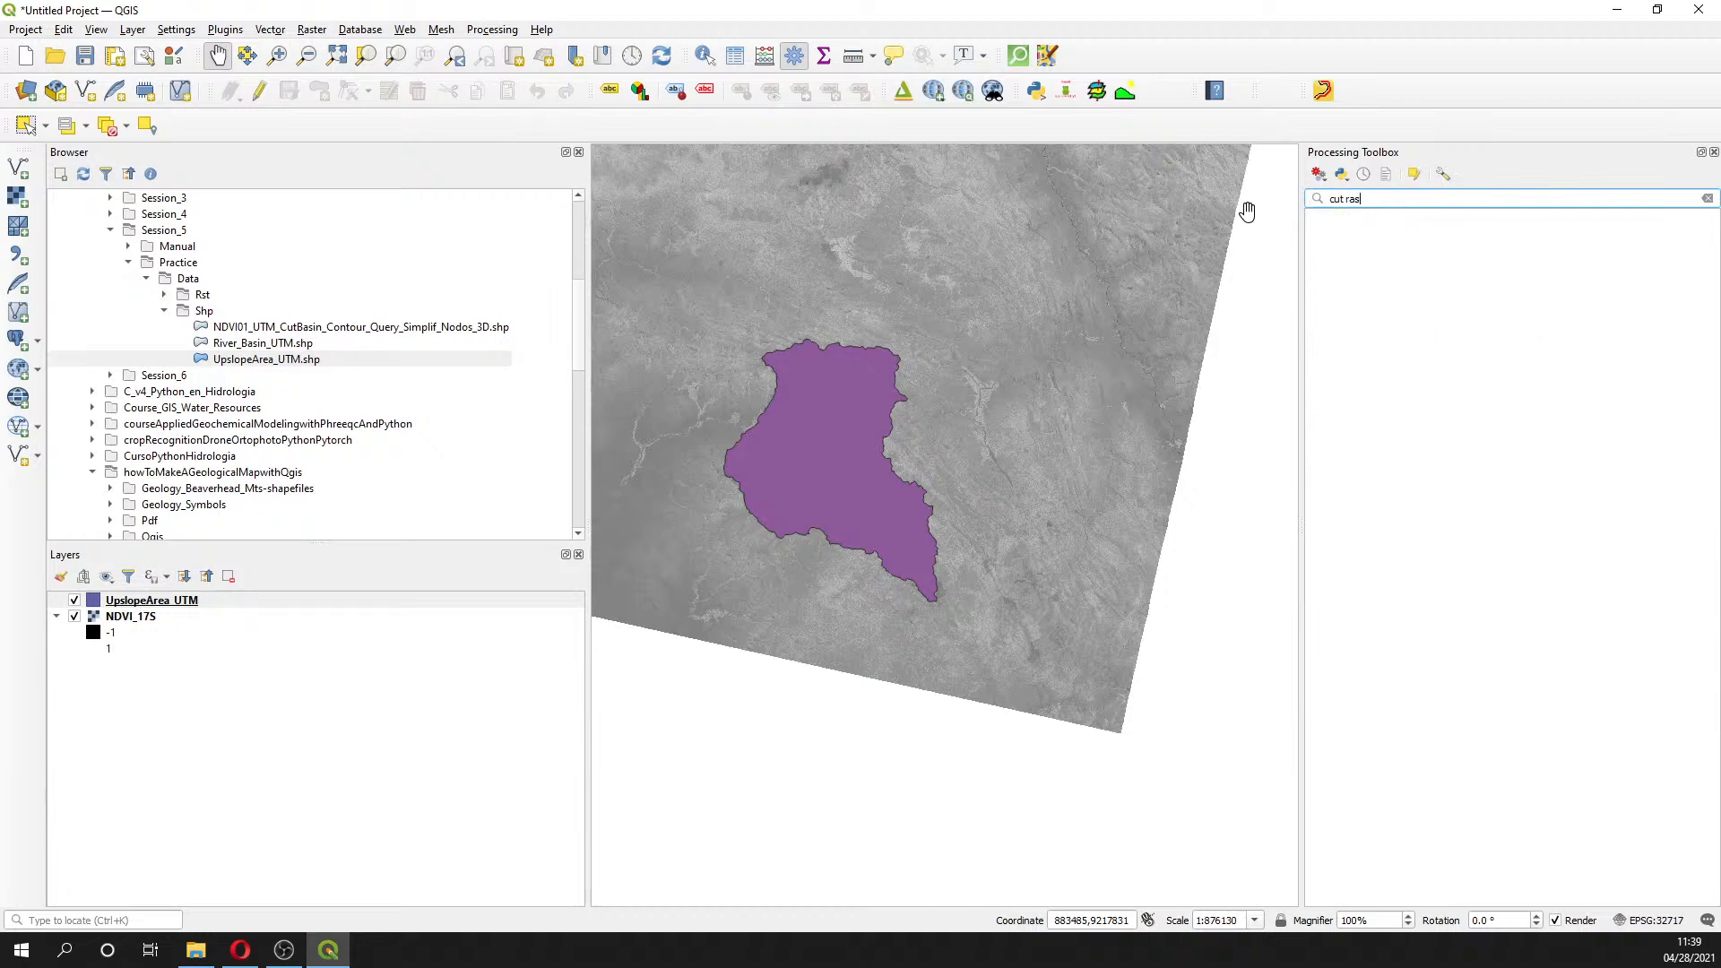
{"action": "key", "text": "BackSpace"}
{"action": "key", "text": "BackSpace"}
{"action": "key", "text": "BackSpace"}
{"action": "key", "text": "BackSpace"}
{"action": "key", "text": "BackSpace"}
{"action": "key", "text": "BackSpace"}
{"action": "key", "text": "BackSpace"}
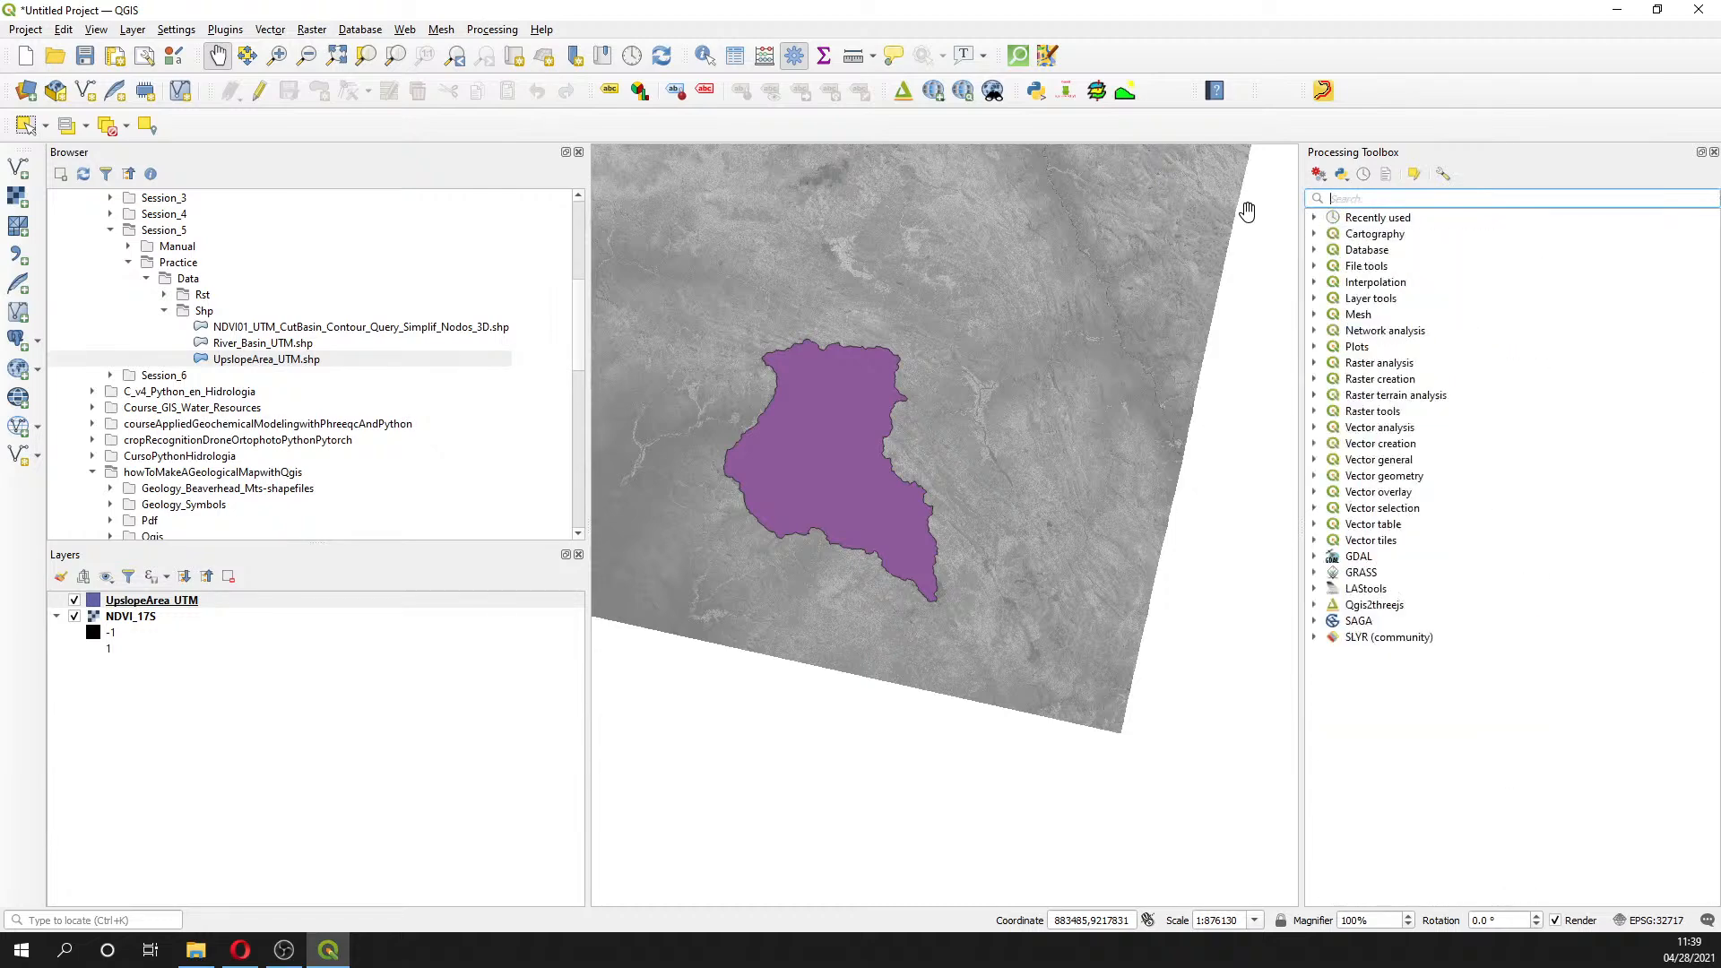
{"action": "type", "text": "cut"}
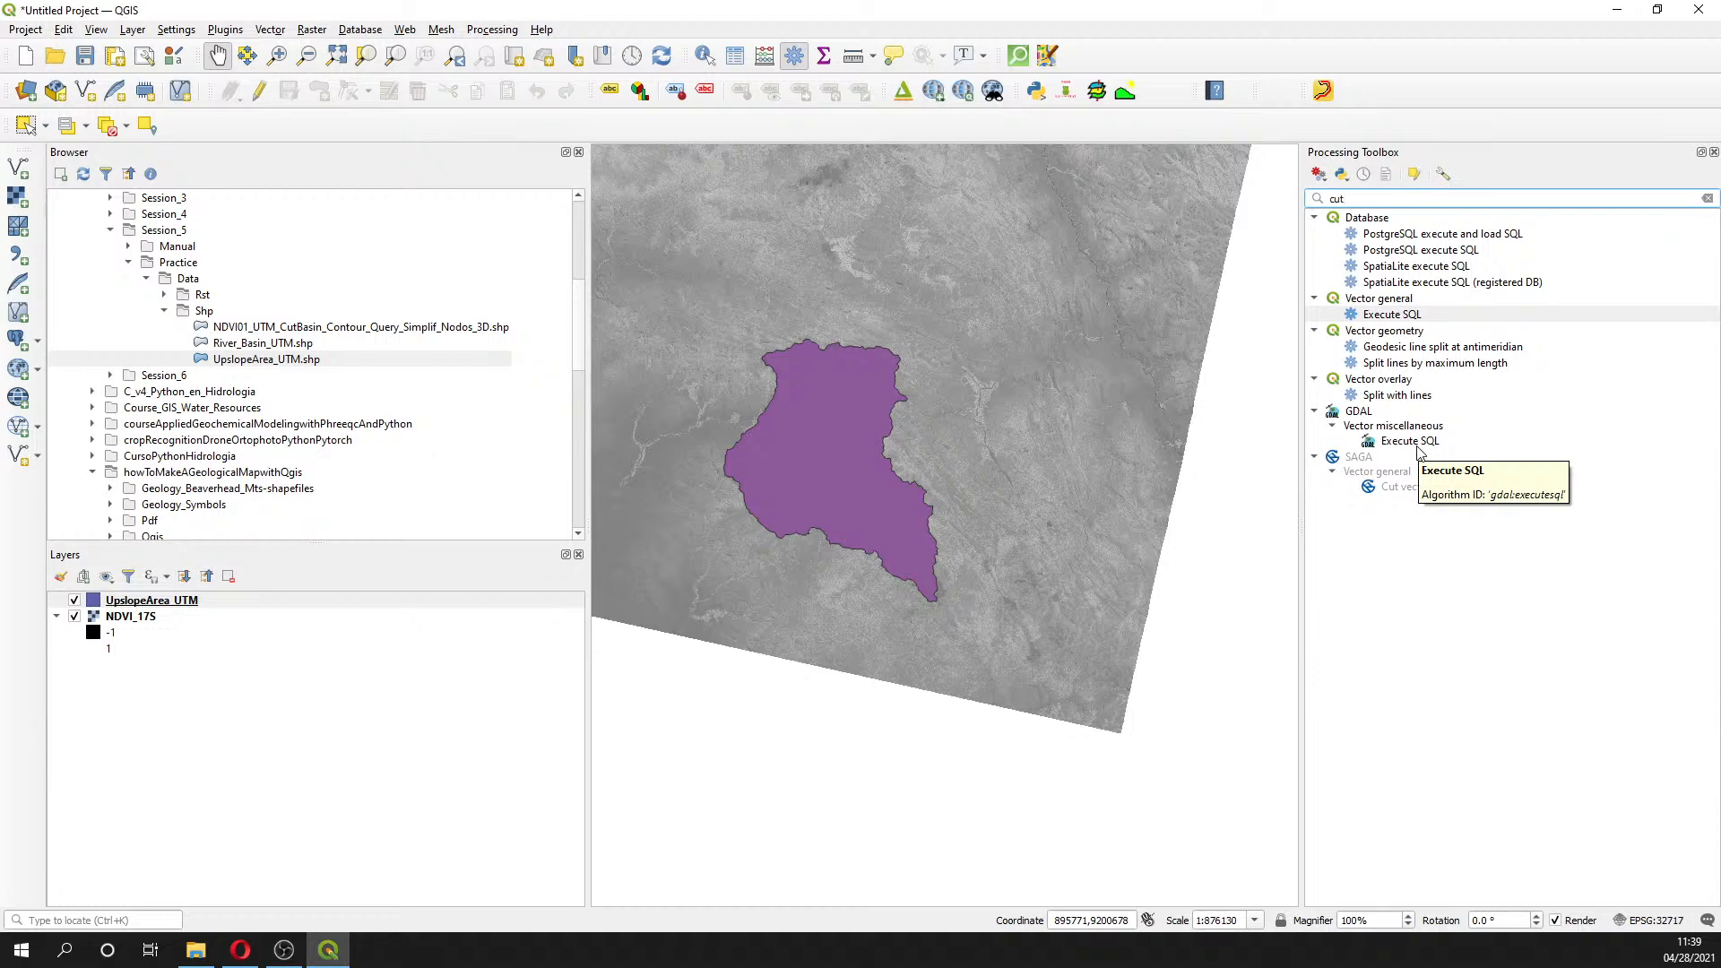
{"action": "key", "text": "BackSpace"}
{"action": "key", "text": "BackSpace"}
{"action": "key", "text": "BackSpace"}
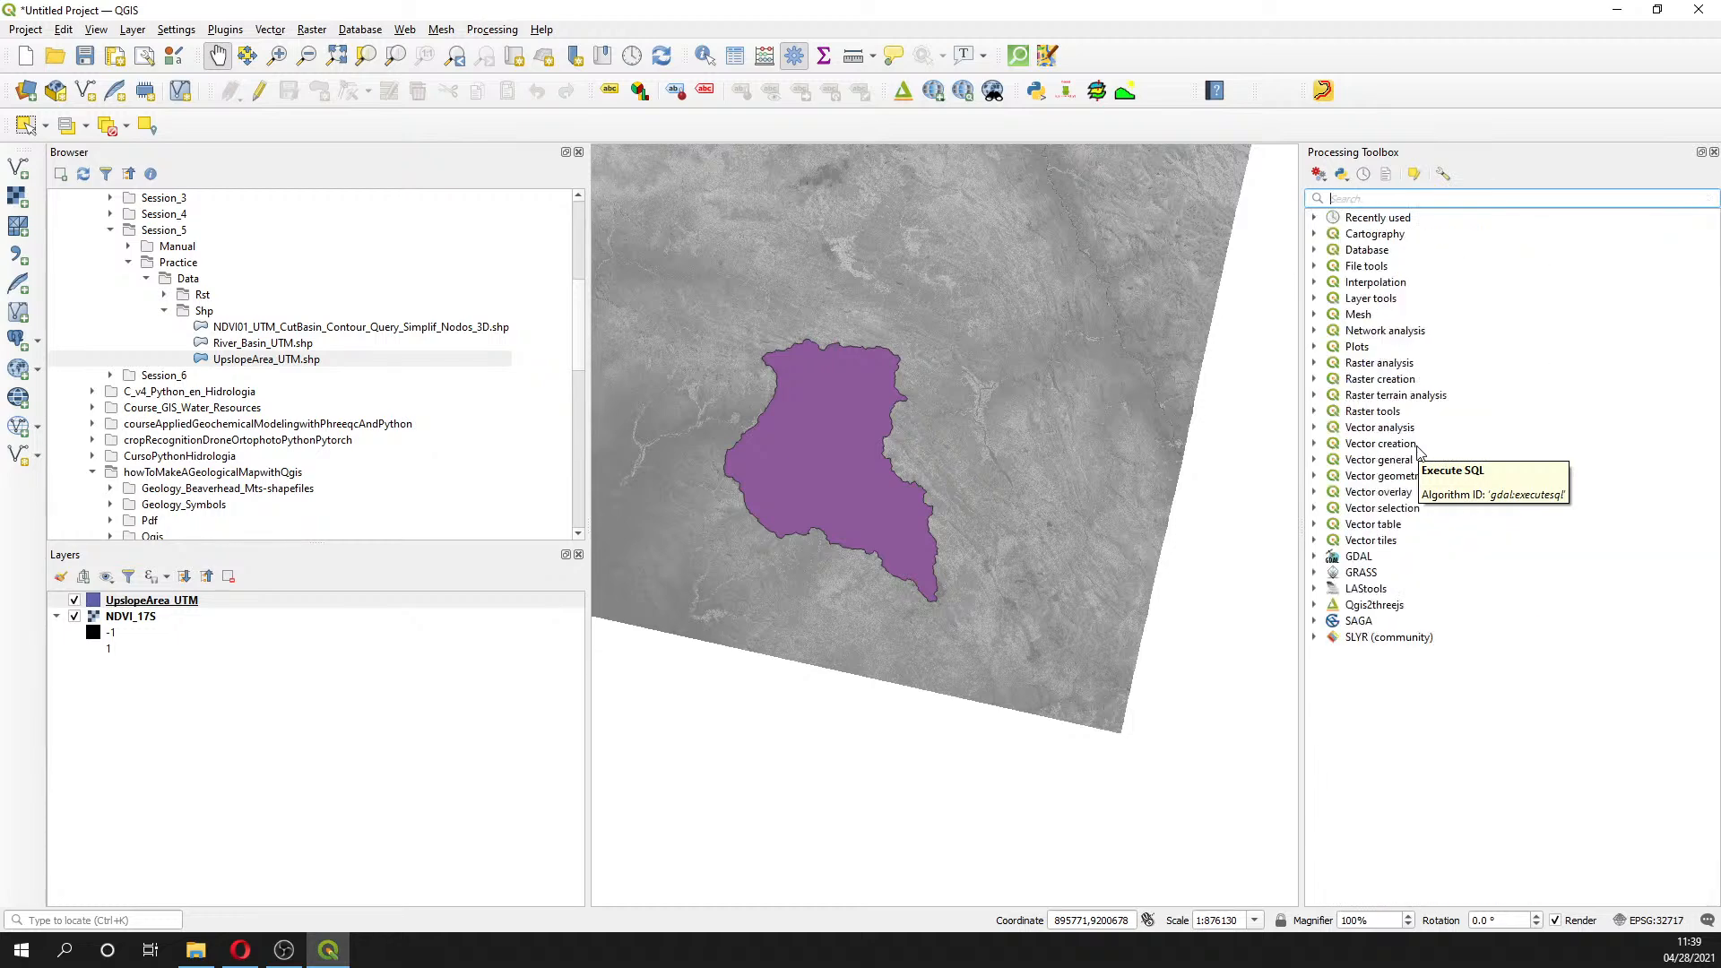
{"action": "type", "text": "raster"}
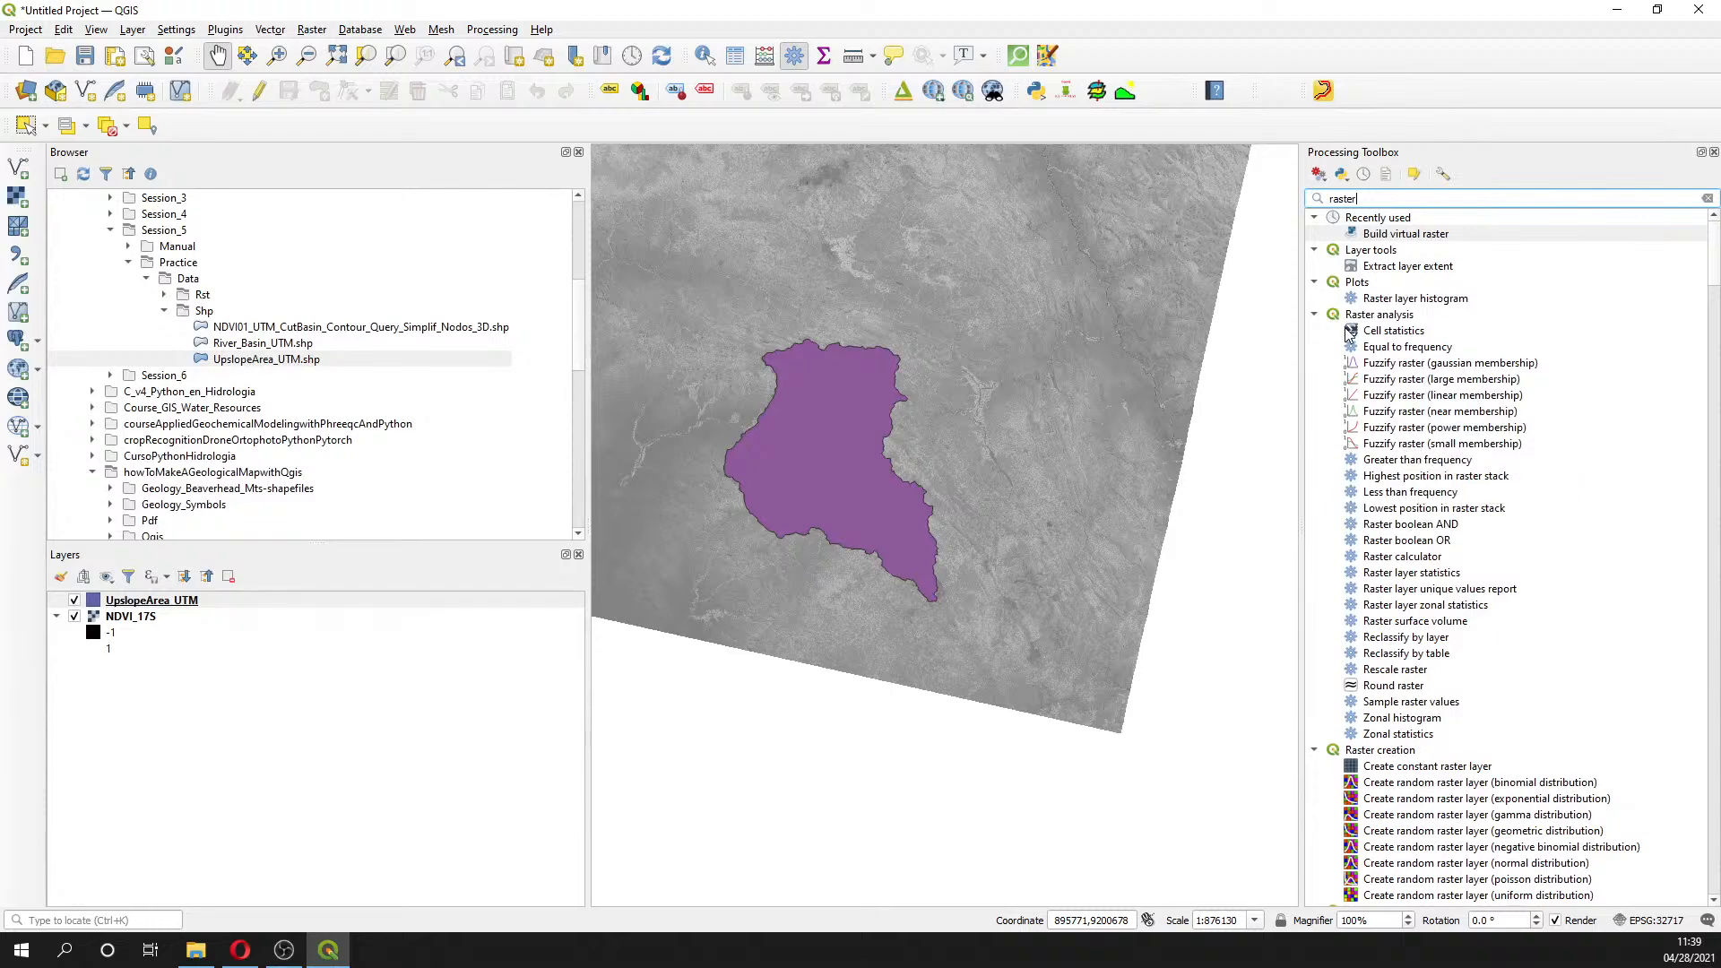
{"action": "scroll", "coordinate": [1389, 545], "scroll_direction": "down", "scroll_amount": 7}
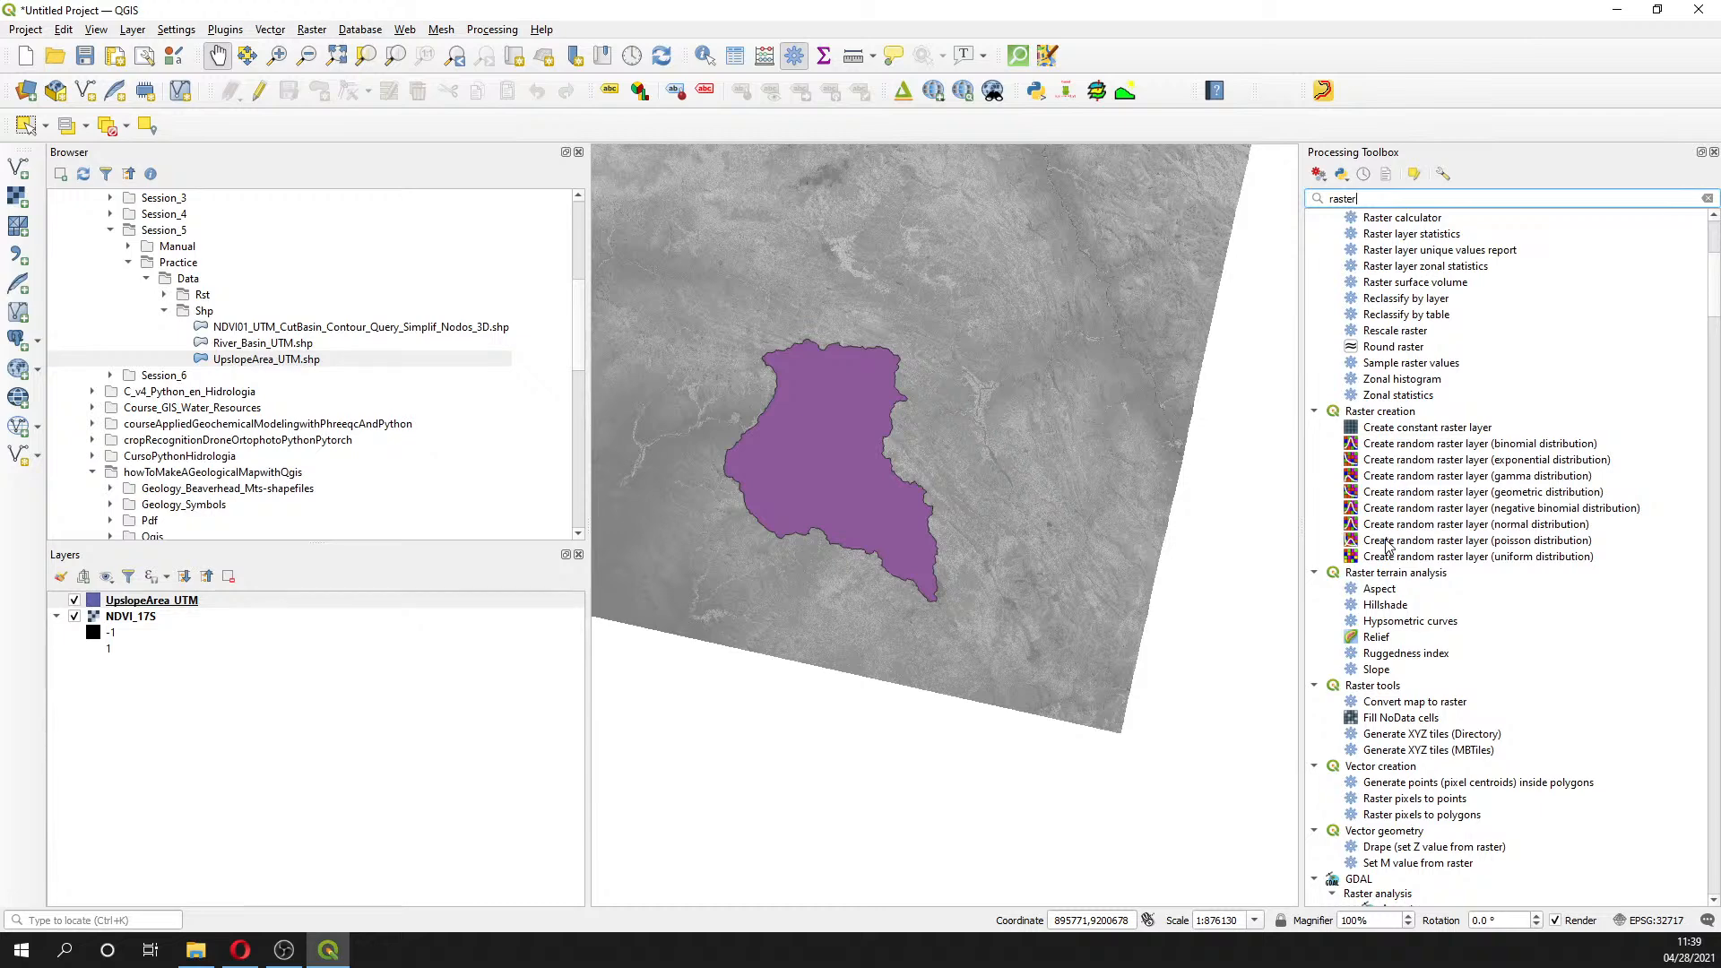
{"action": "scroll", "coordinate": [1387, 545], "scroll_direction": "up", "scroll_amount": 4}
- Search 'cl' and pick GDAL's Clip raster by mask layer algorithm
{"action": "double_click", "coordinate": [1344, 198]}
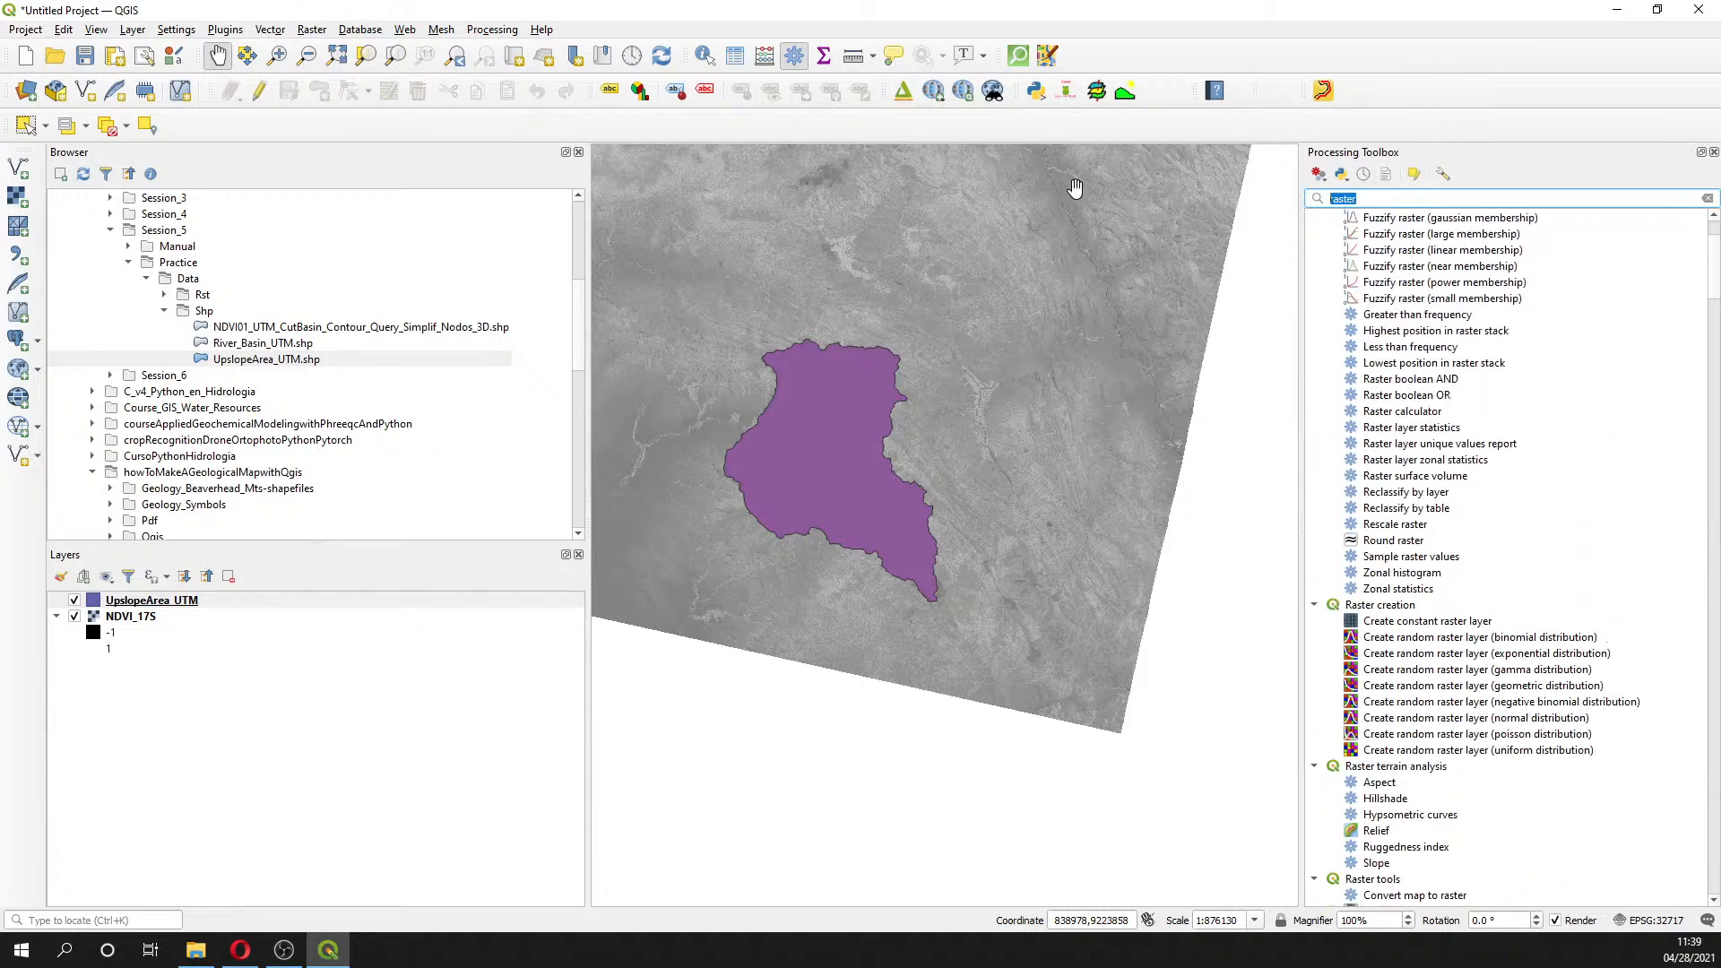
{"action": "type", "text": "clip"}
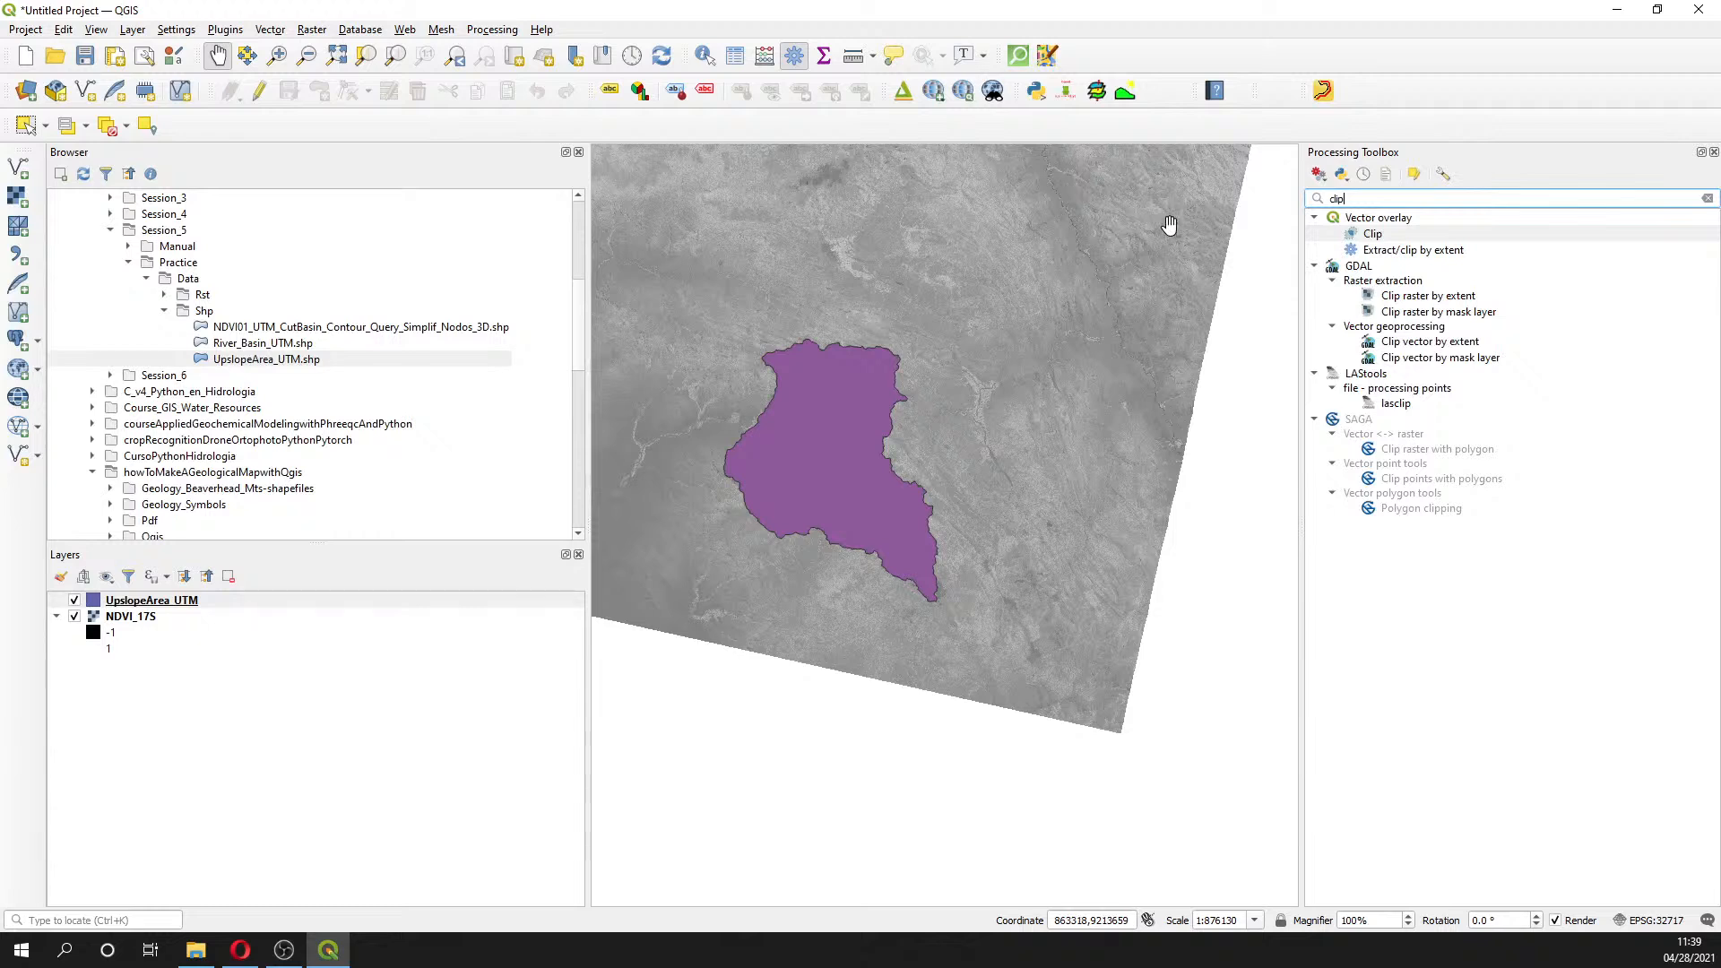
{"action": "left_click", "coordinate": [1467, 314]}
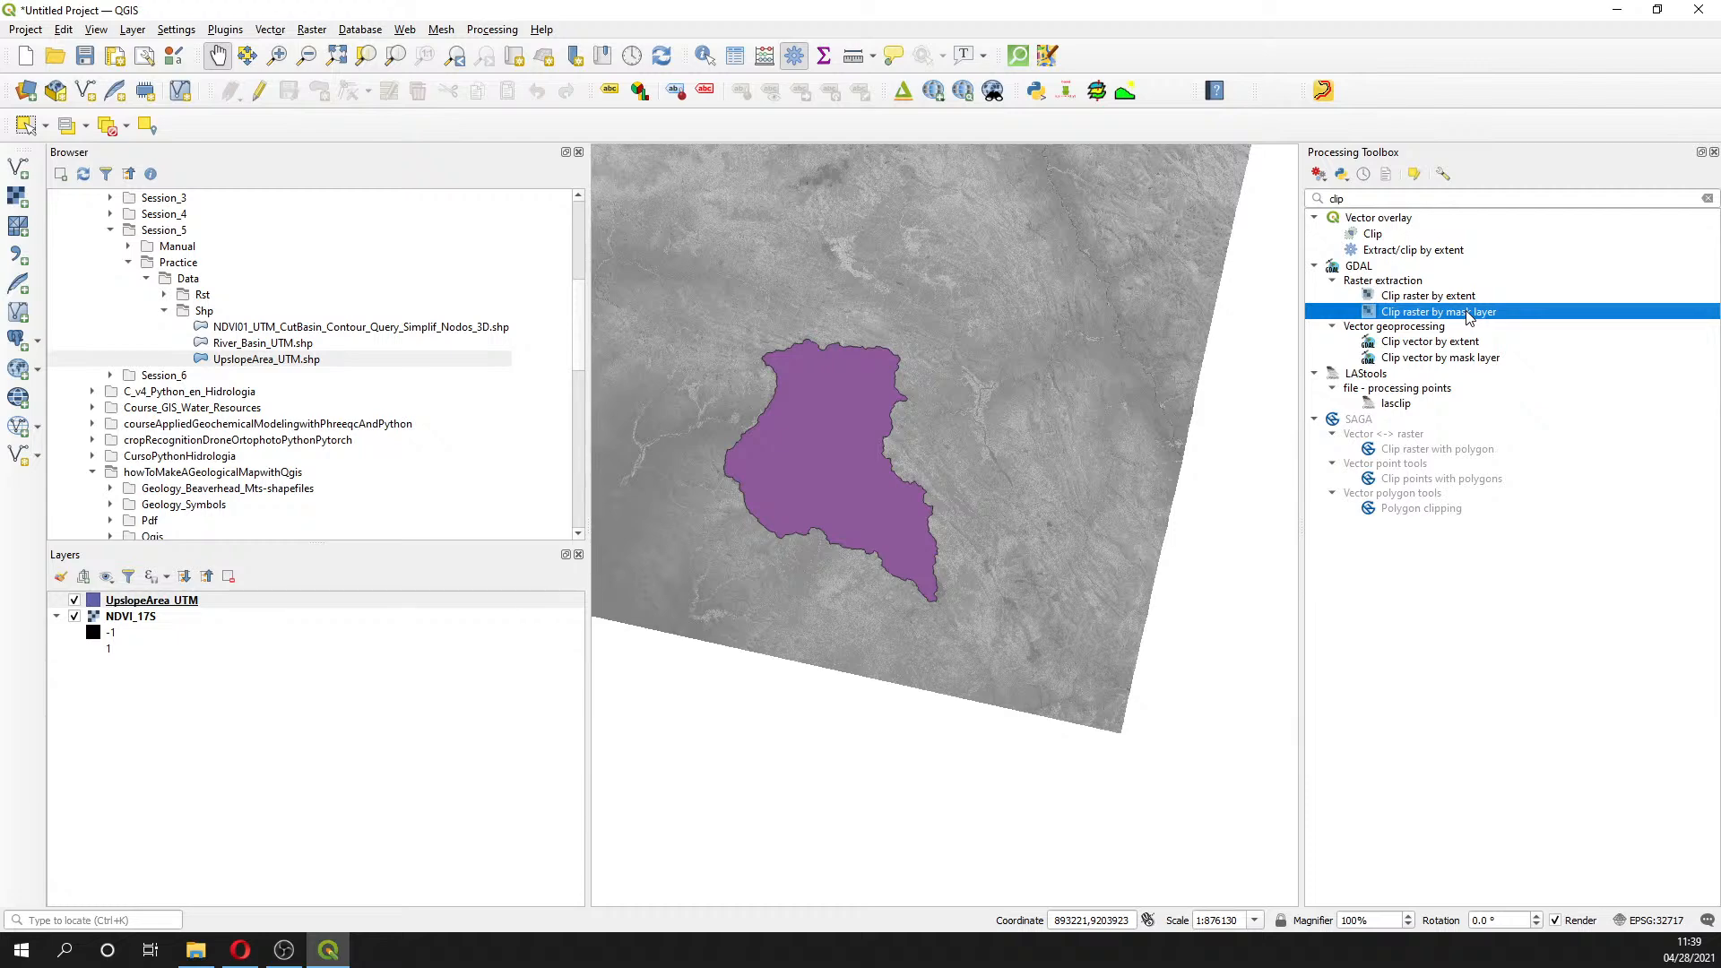
- Open Clip raster by mask layer with NDVI_17S as the input raster
{"action": "double_click", "coordinate": [1467, 314]}
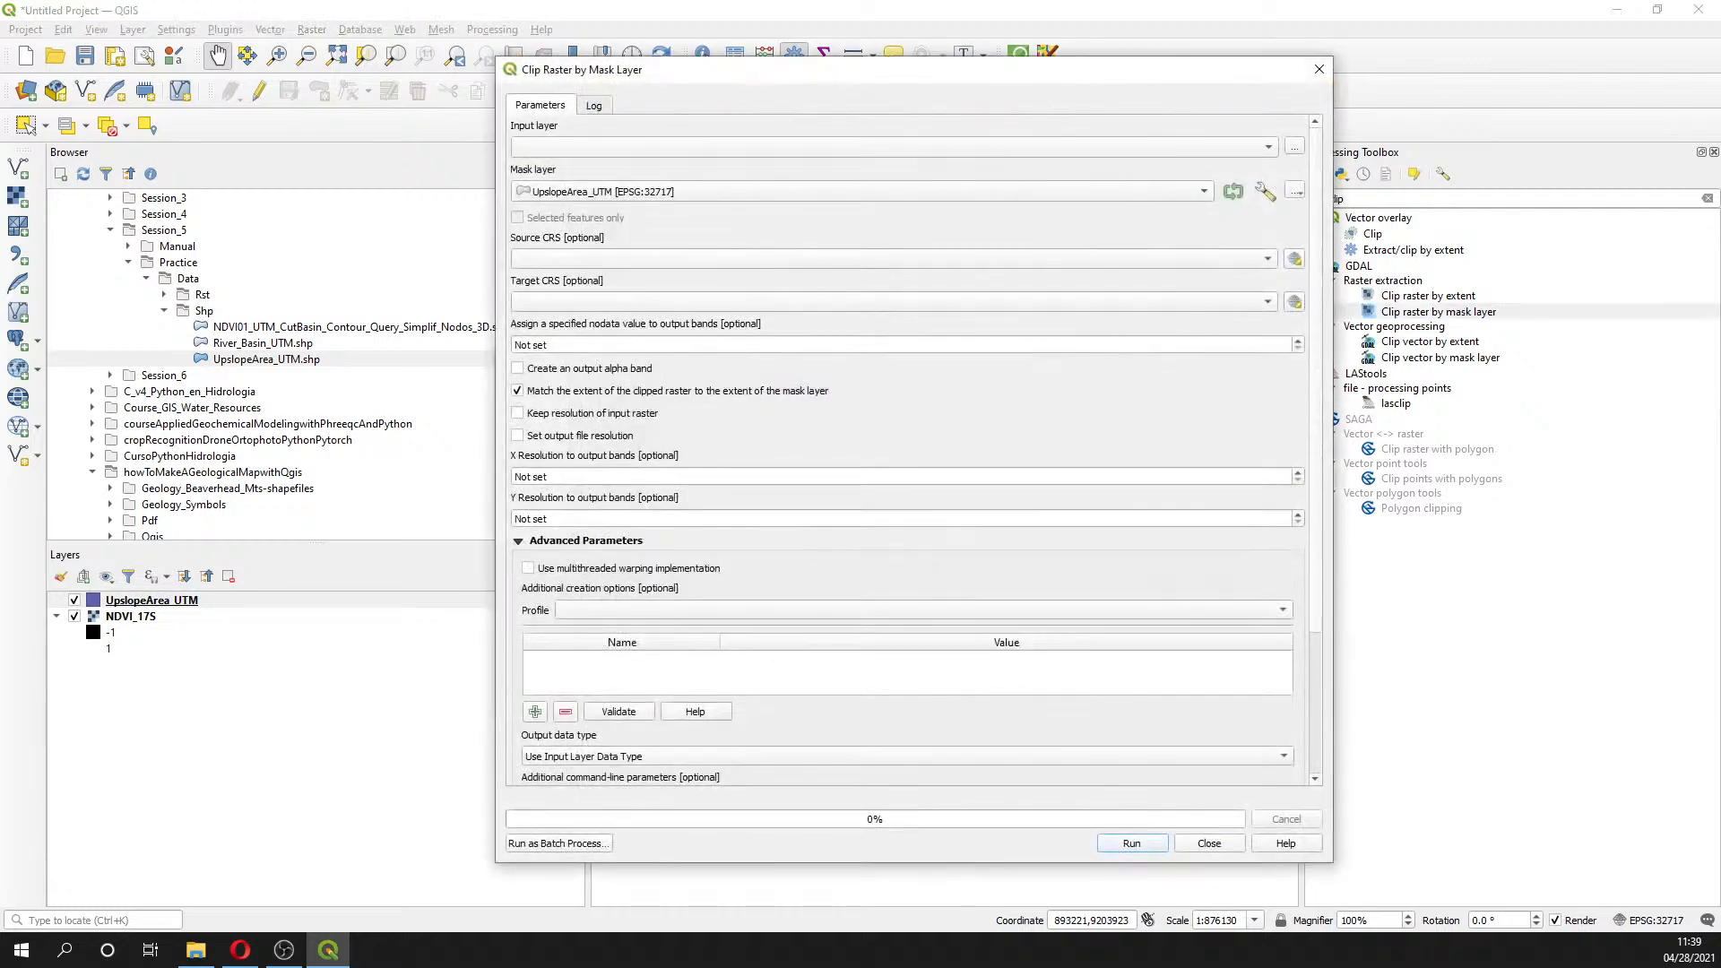
{"action": "left_click_drag", "start_coordinate": [149, 612], "coordinate": [604, 149]}
{"action": "scroll", "coordinate": [1321, 645], "scroll_direction": "down", "scroll_amount": 1}
{"action": "scroll", "coordinate": [1320, 649], "scroll_direction": "down", "scroll_amount": 3}
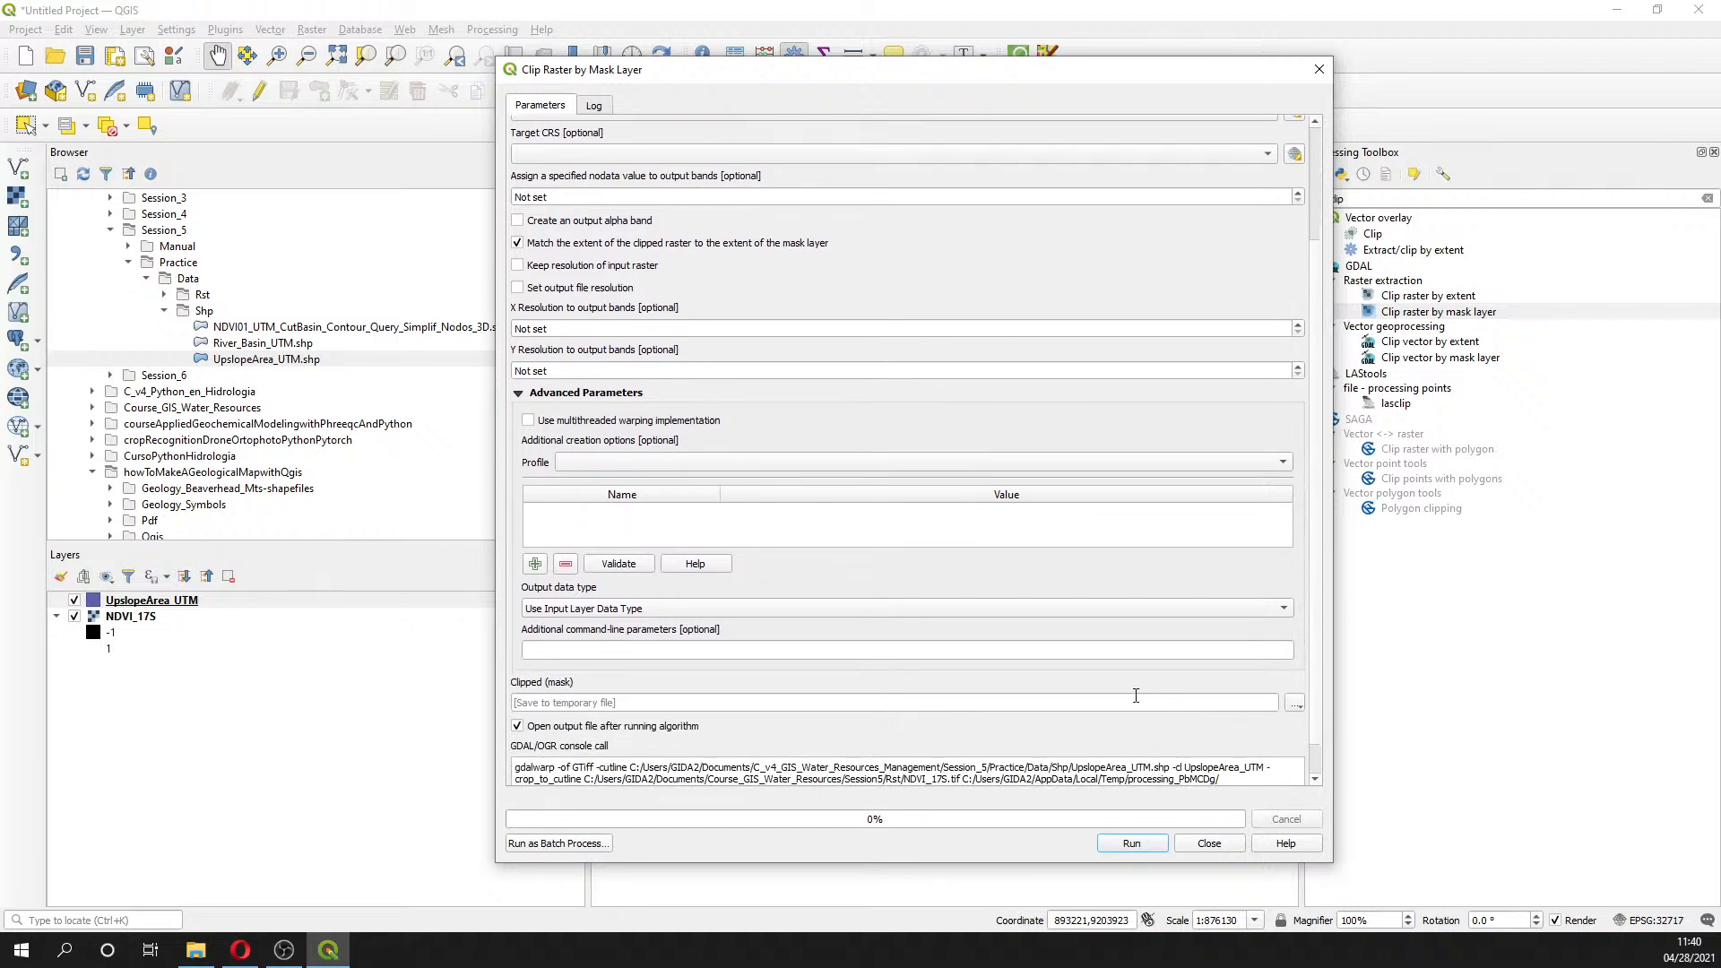
- Save the clipped output as NDVI_17S_CutBasin.tif and run the clip
{"action": "left_click", "coordinate": [1295, 703]}
{"action": "left_click", "coordinate": [1327, 741]}
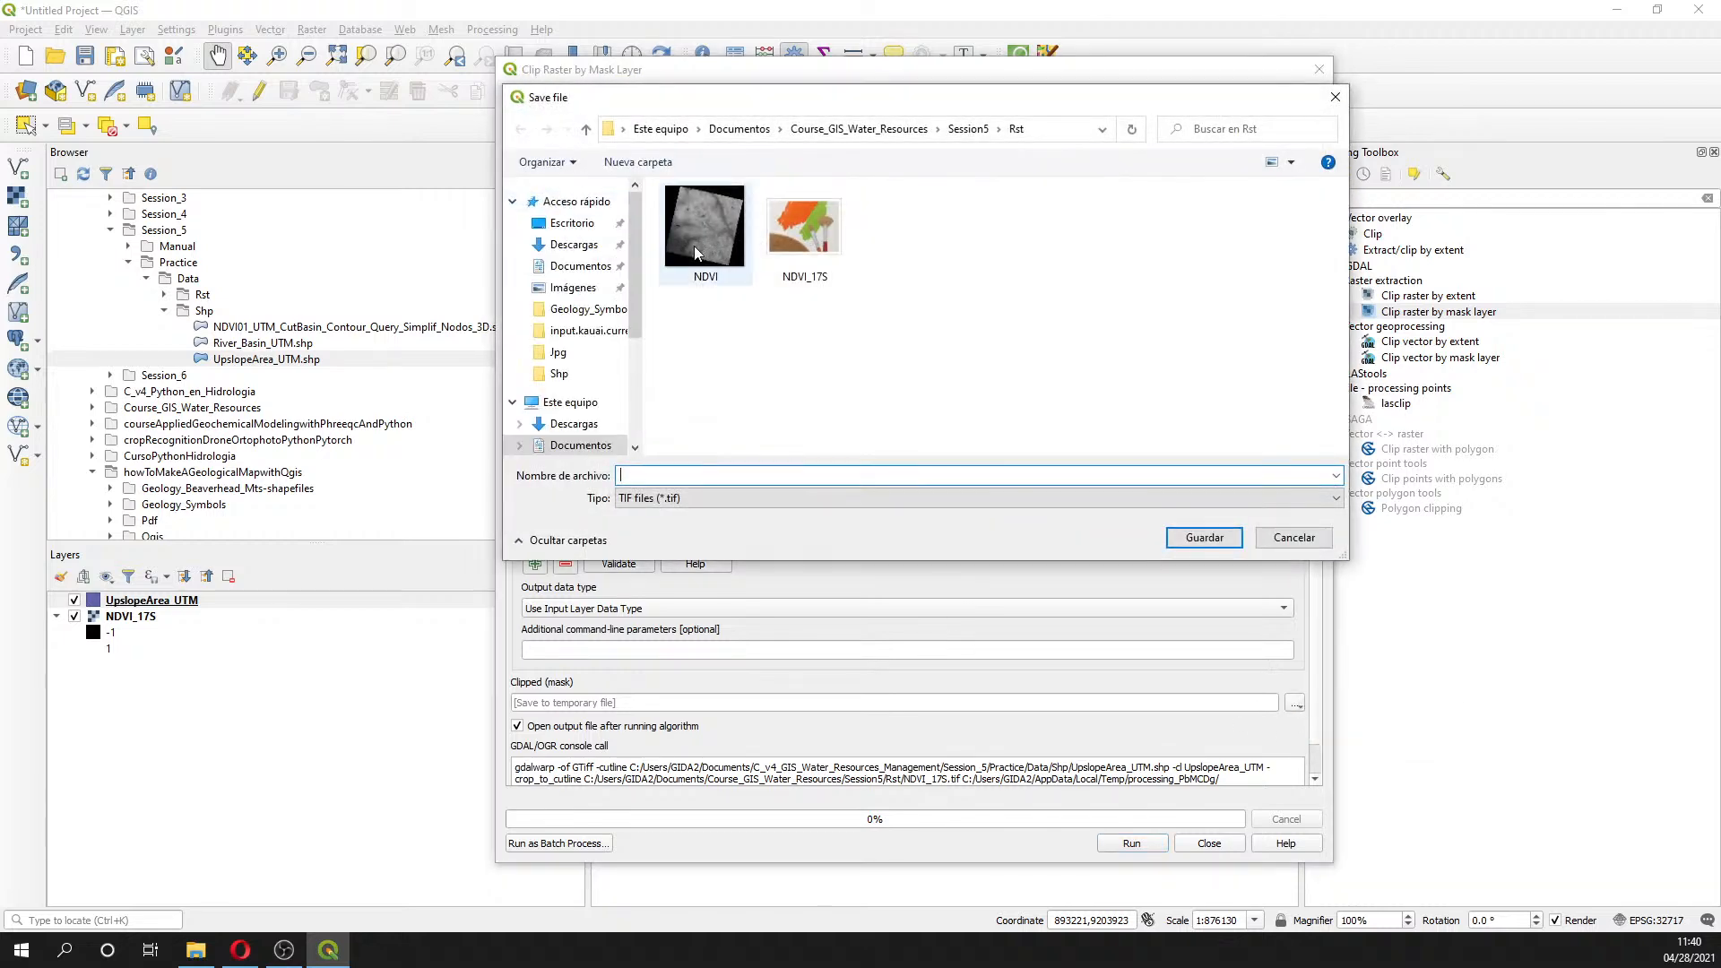
{"action": "left_click", "coordinate": [802, 231]}
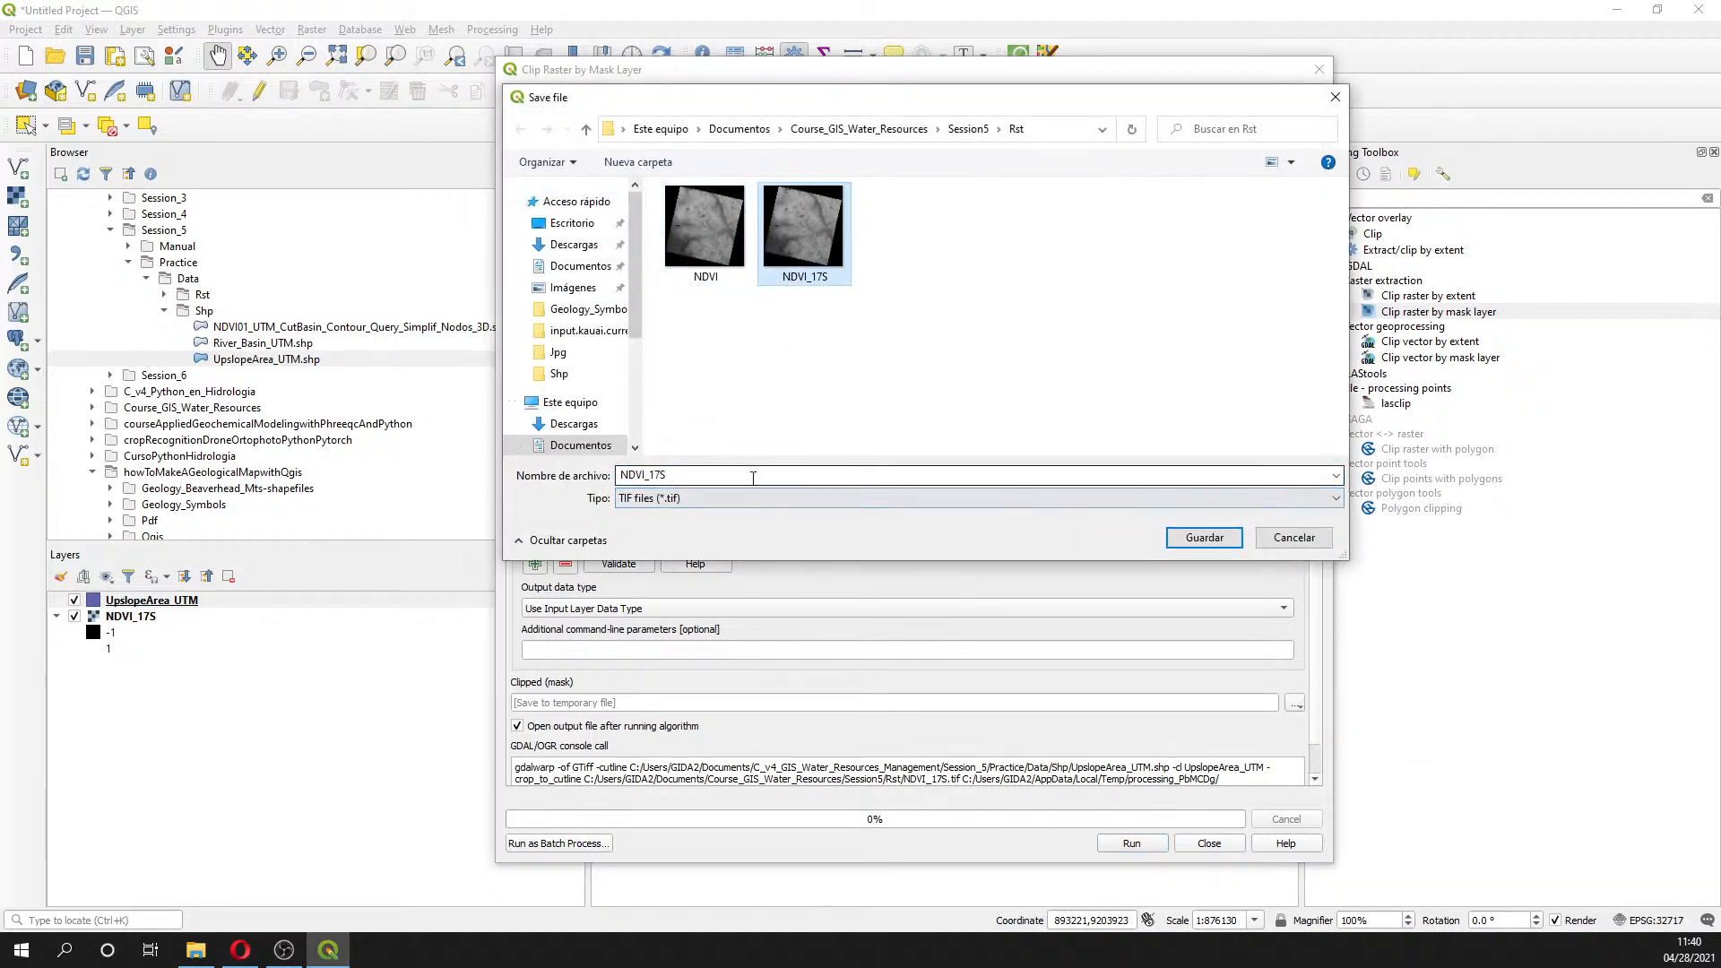
{"action": "left_click", "coordinate": [752, 478]}
{"action": "left_click", "coordinate": [753, 478]}
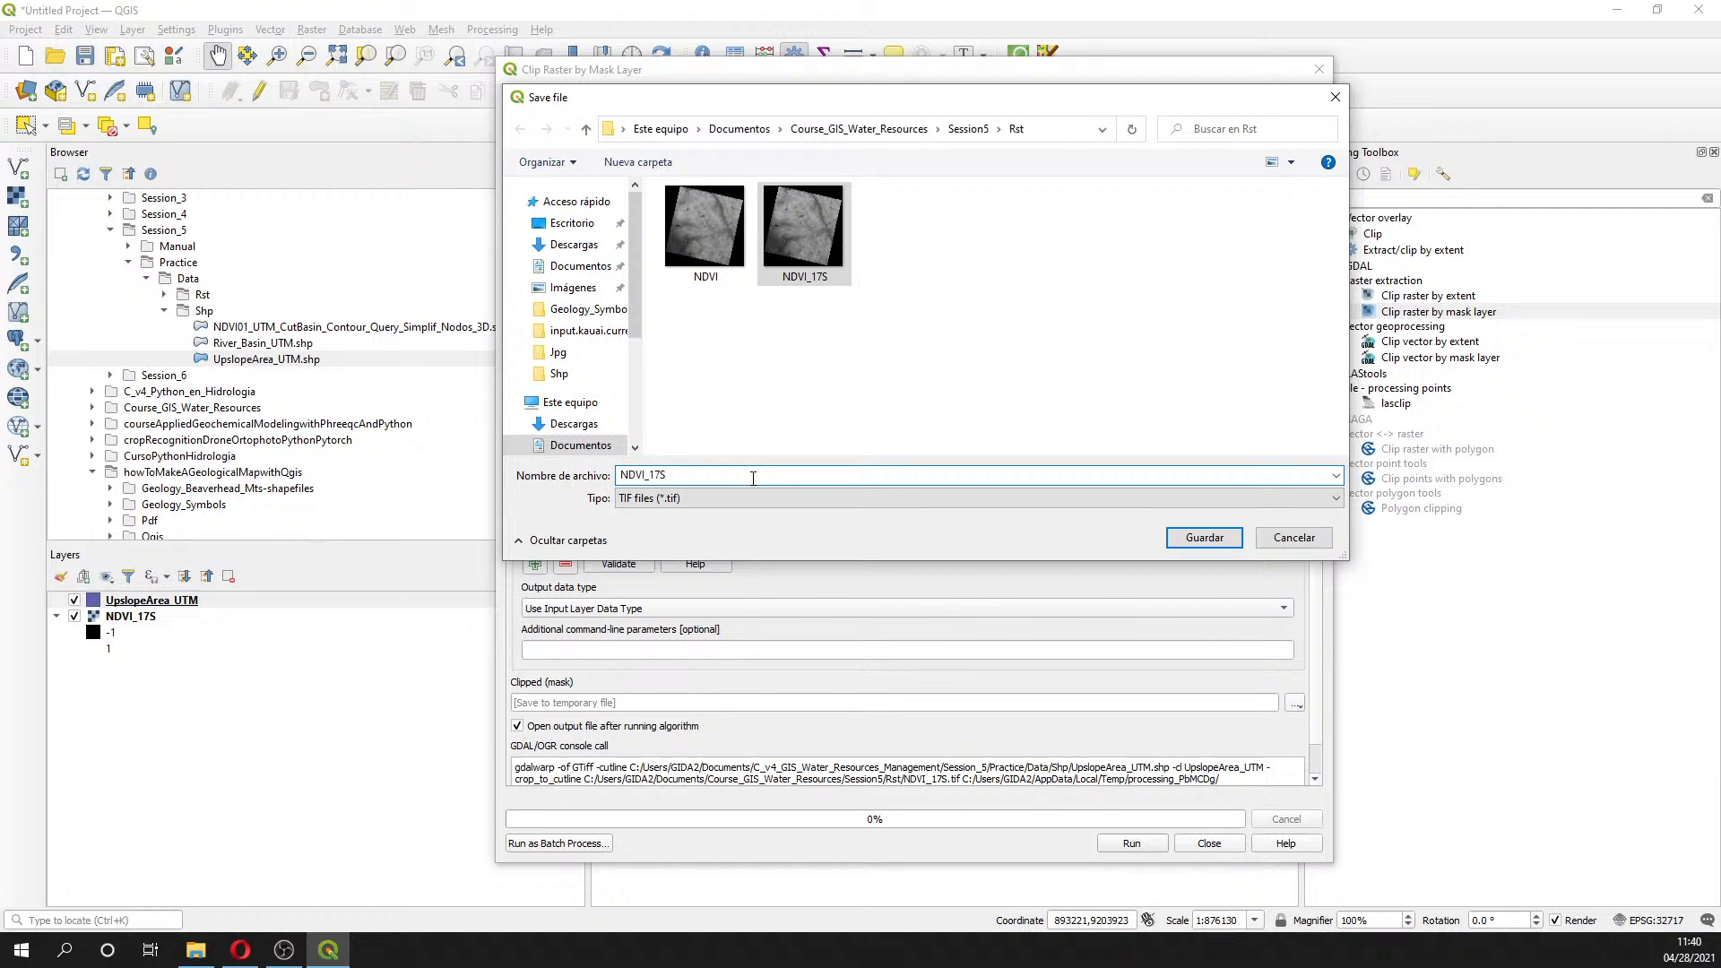
{"action": "type", "text": "_CutBasin"}
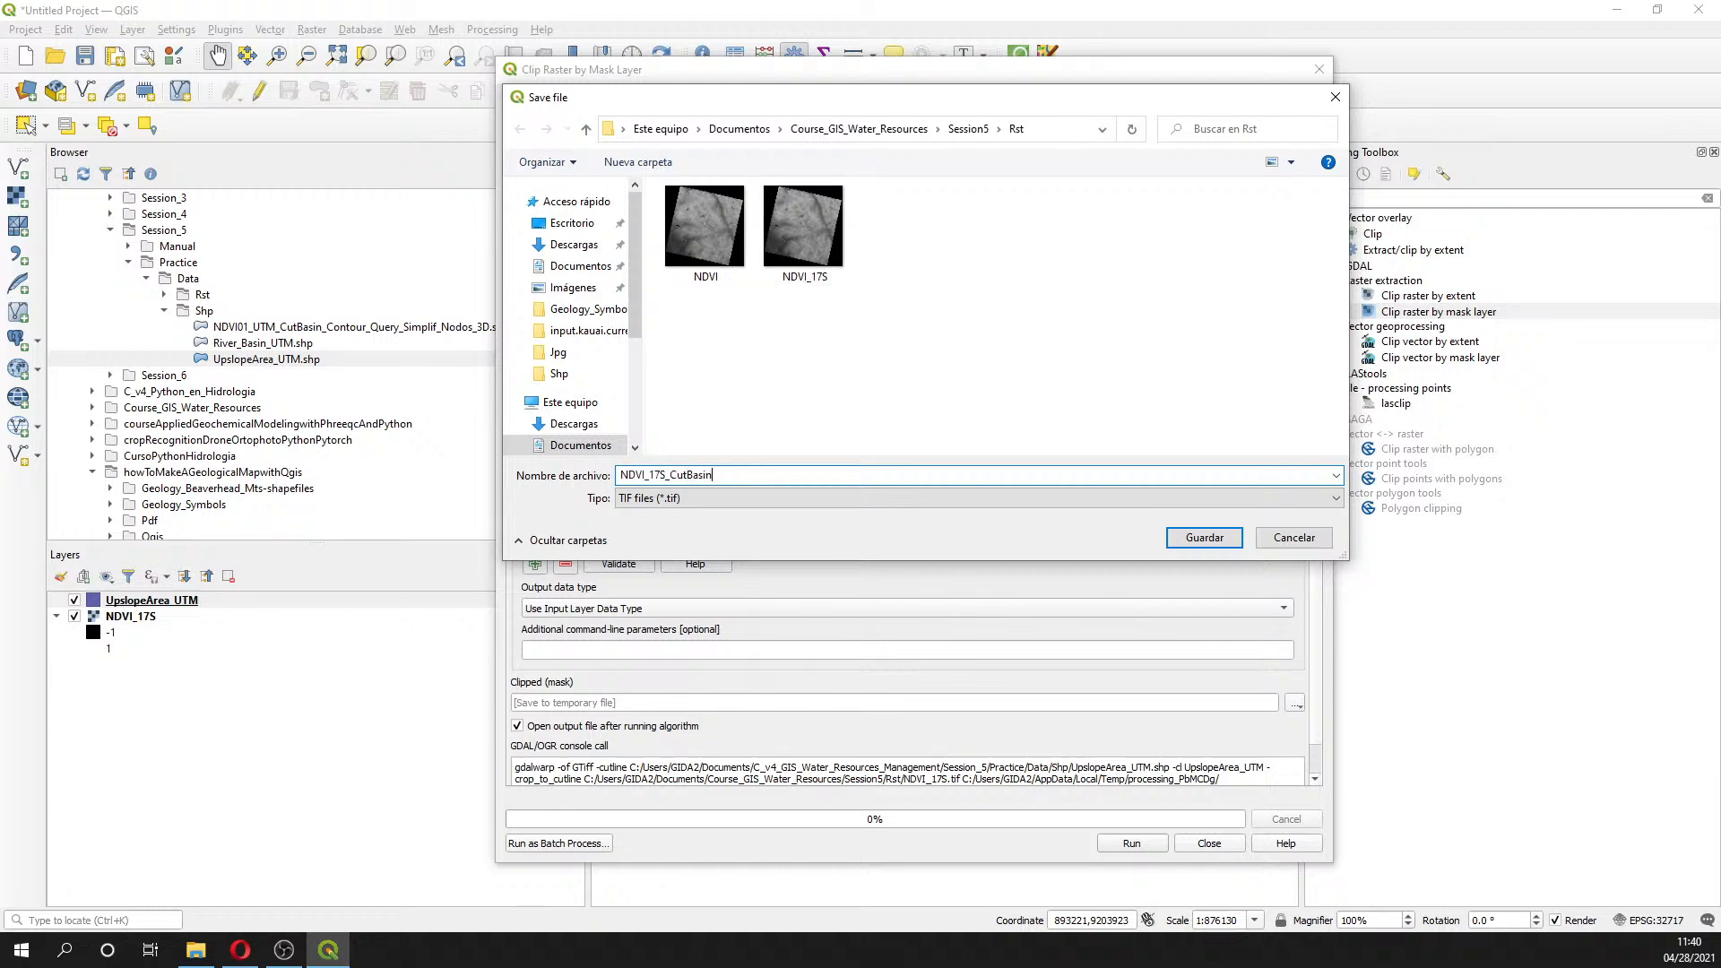
{"action": "key", "text": "Return"}
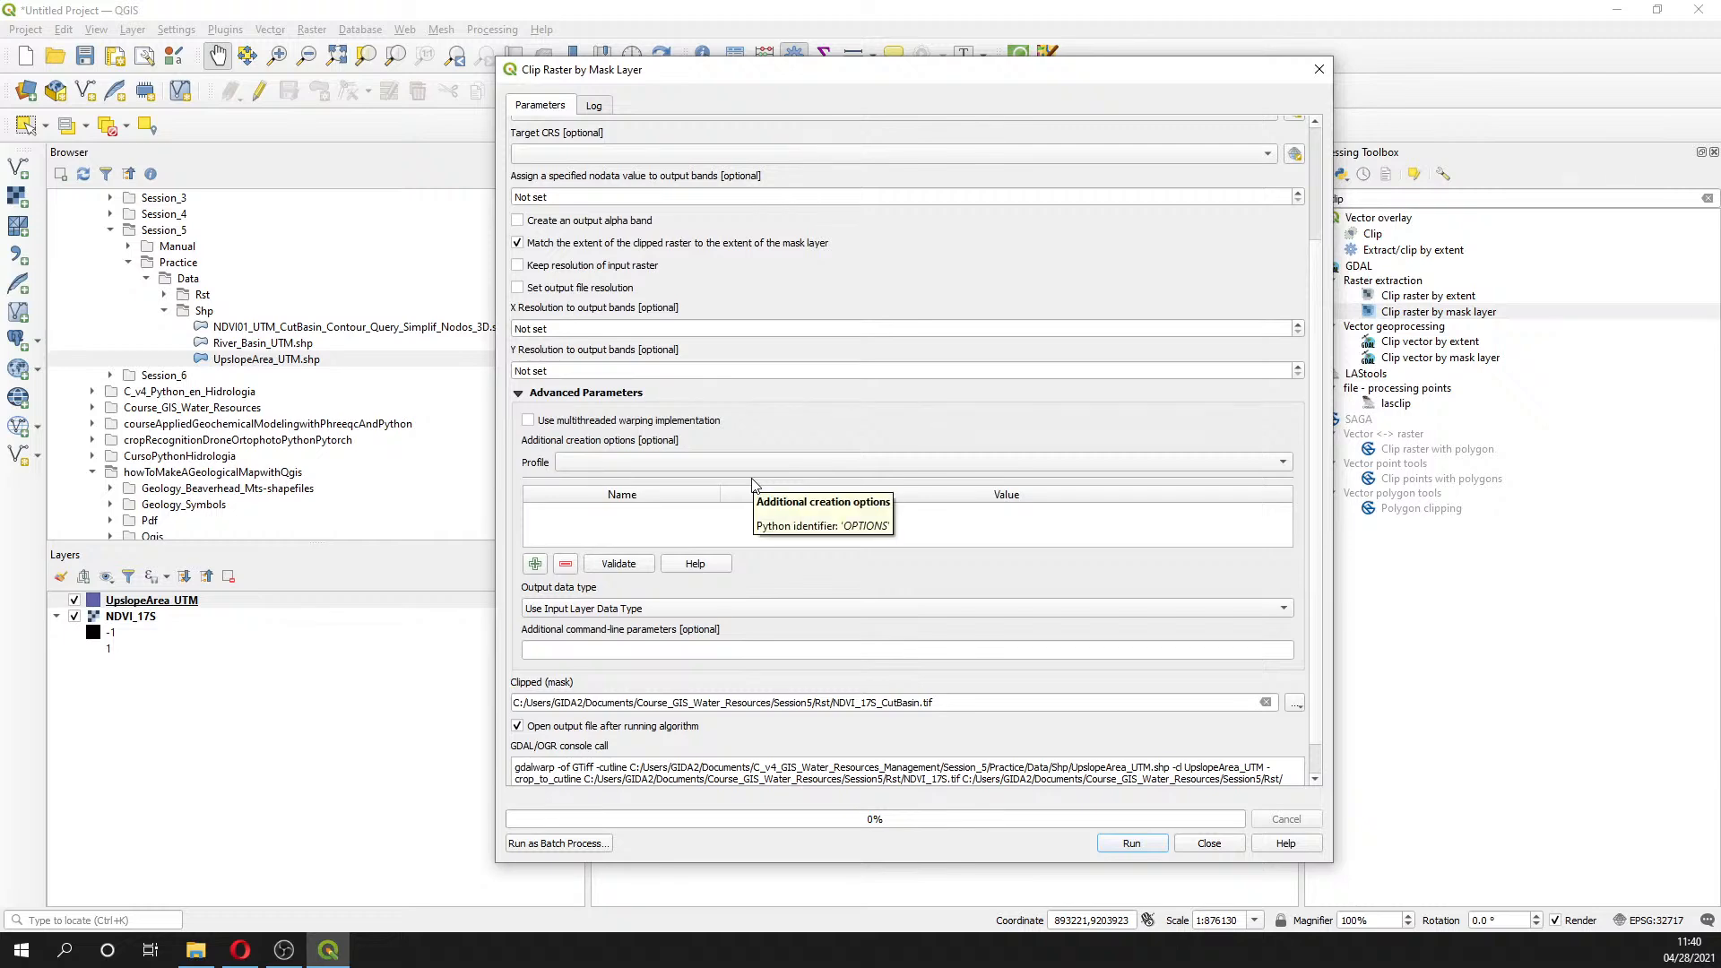
{"action": "scroll", "coordinate": [802, 643], "scroll_direction": "up", "scroll_amount": 3}
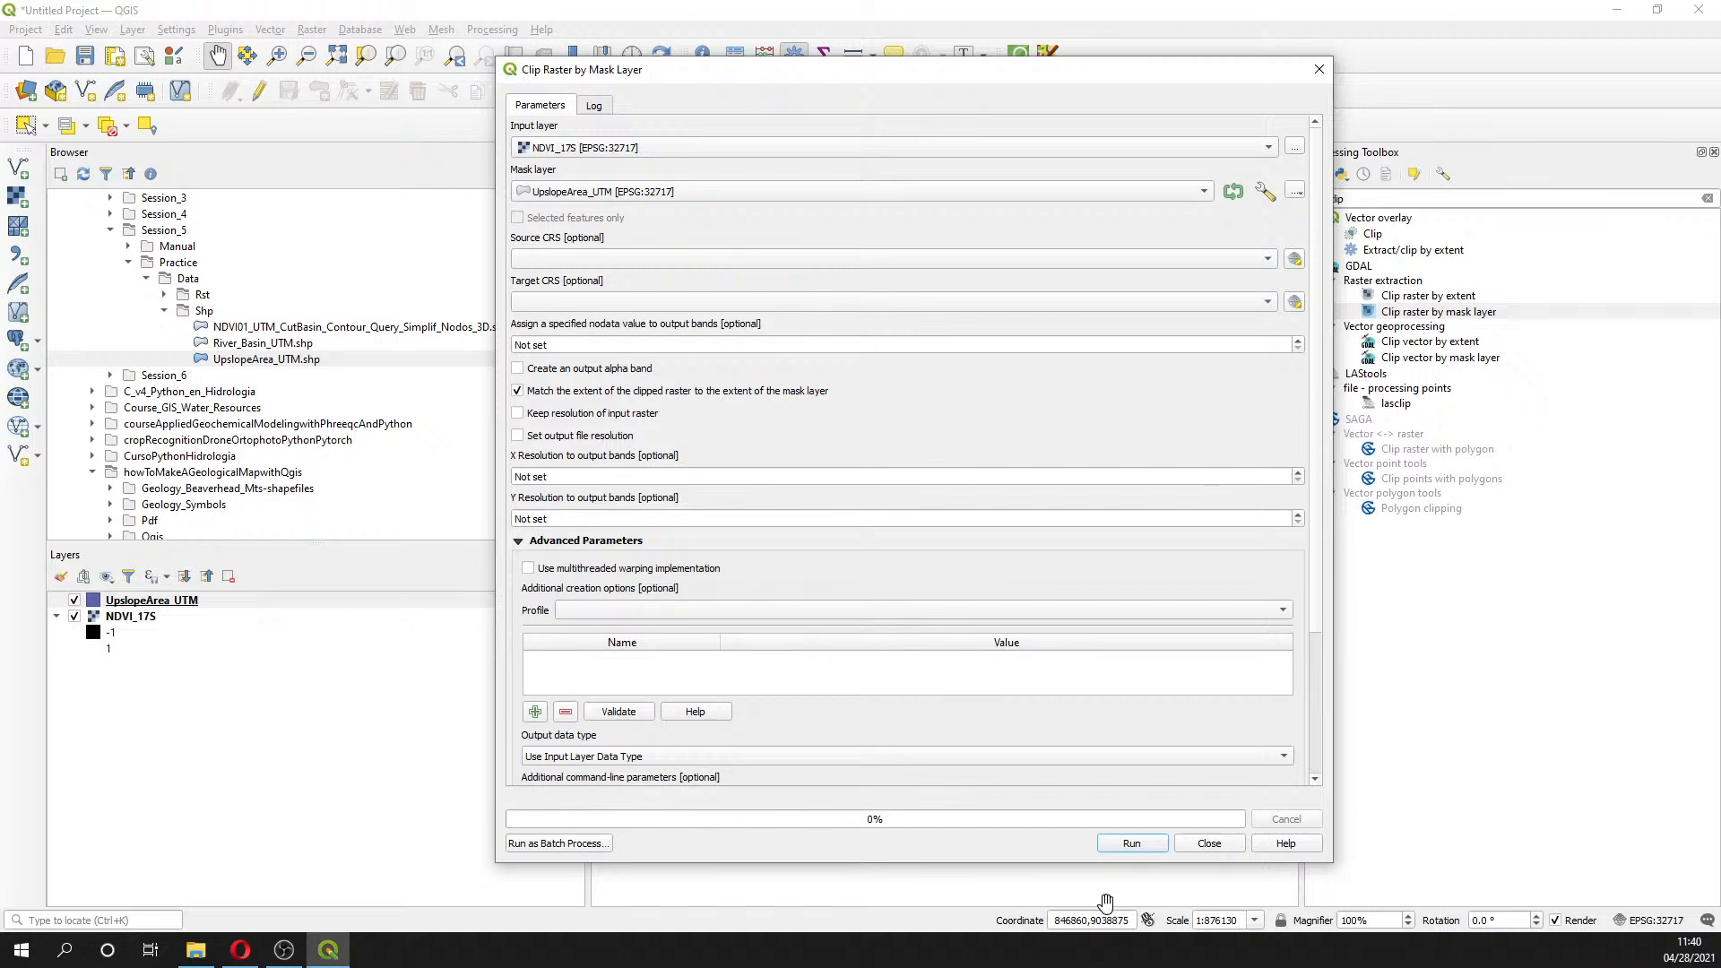
{"action": "left_click", "coordinate": [1134, 842]}
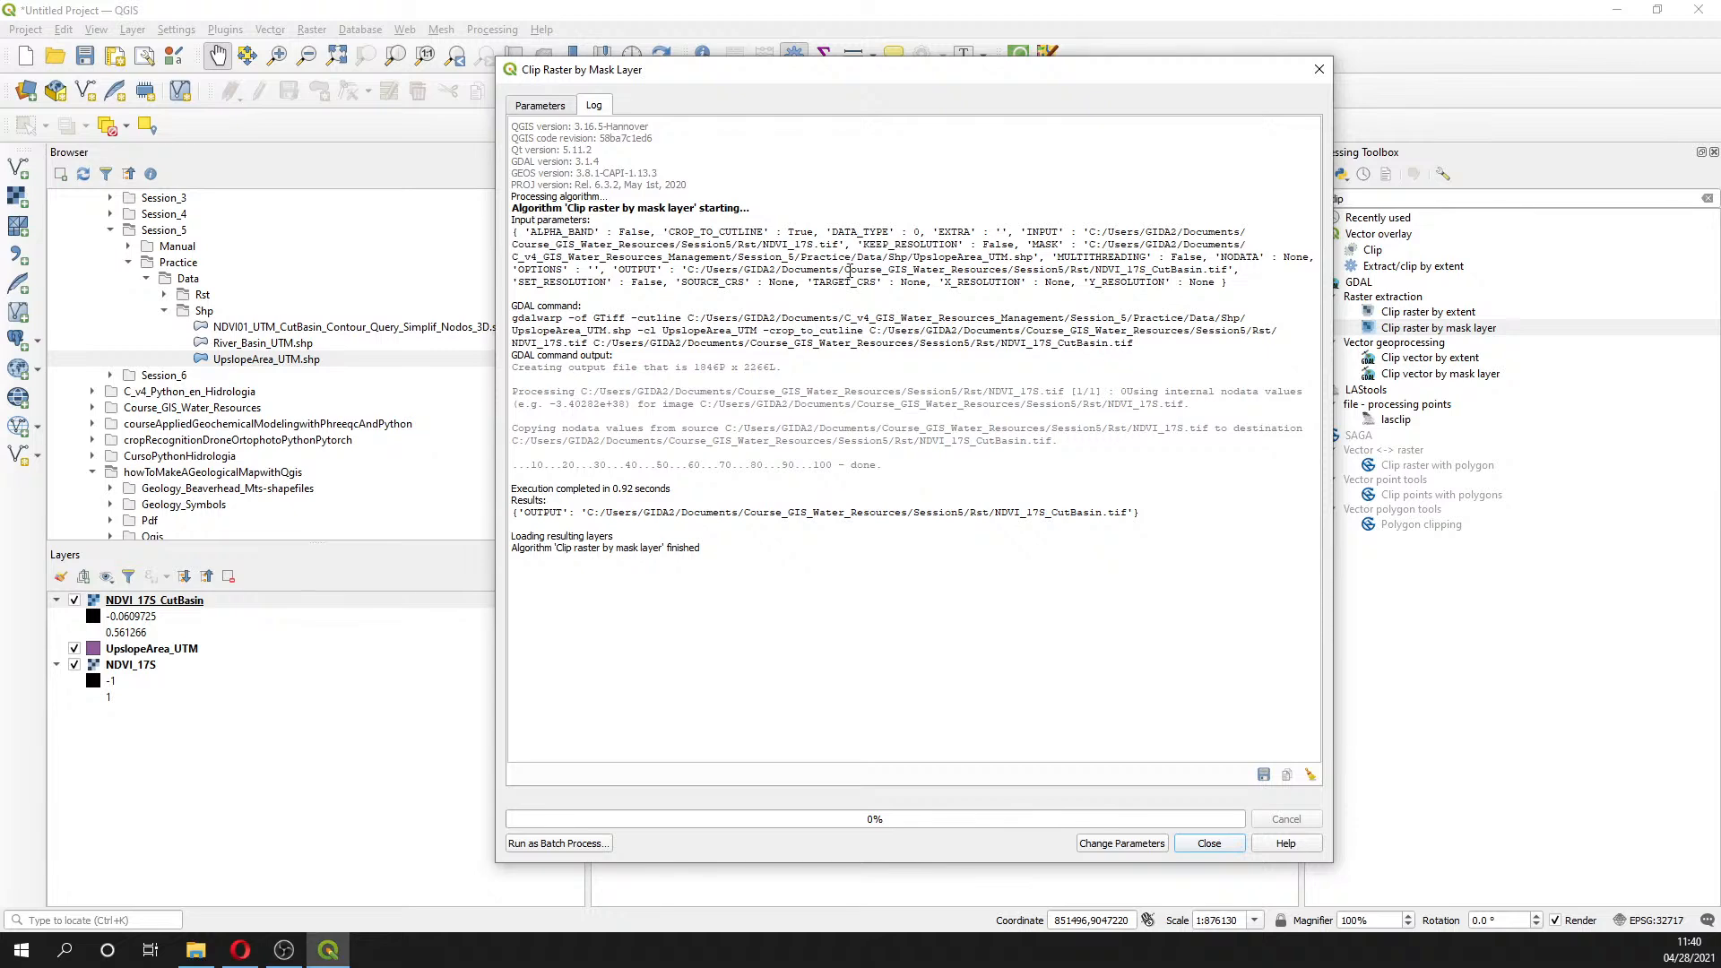
- Close the clip dialog, hide UpslopeArea_UTM and NDVI_17S, and close the Processing Toolbox
{"action": "left_click", "coordinate": [1318, 70]}
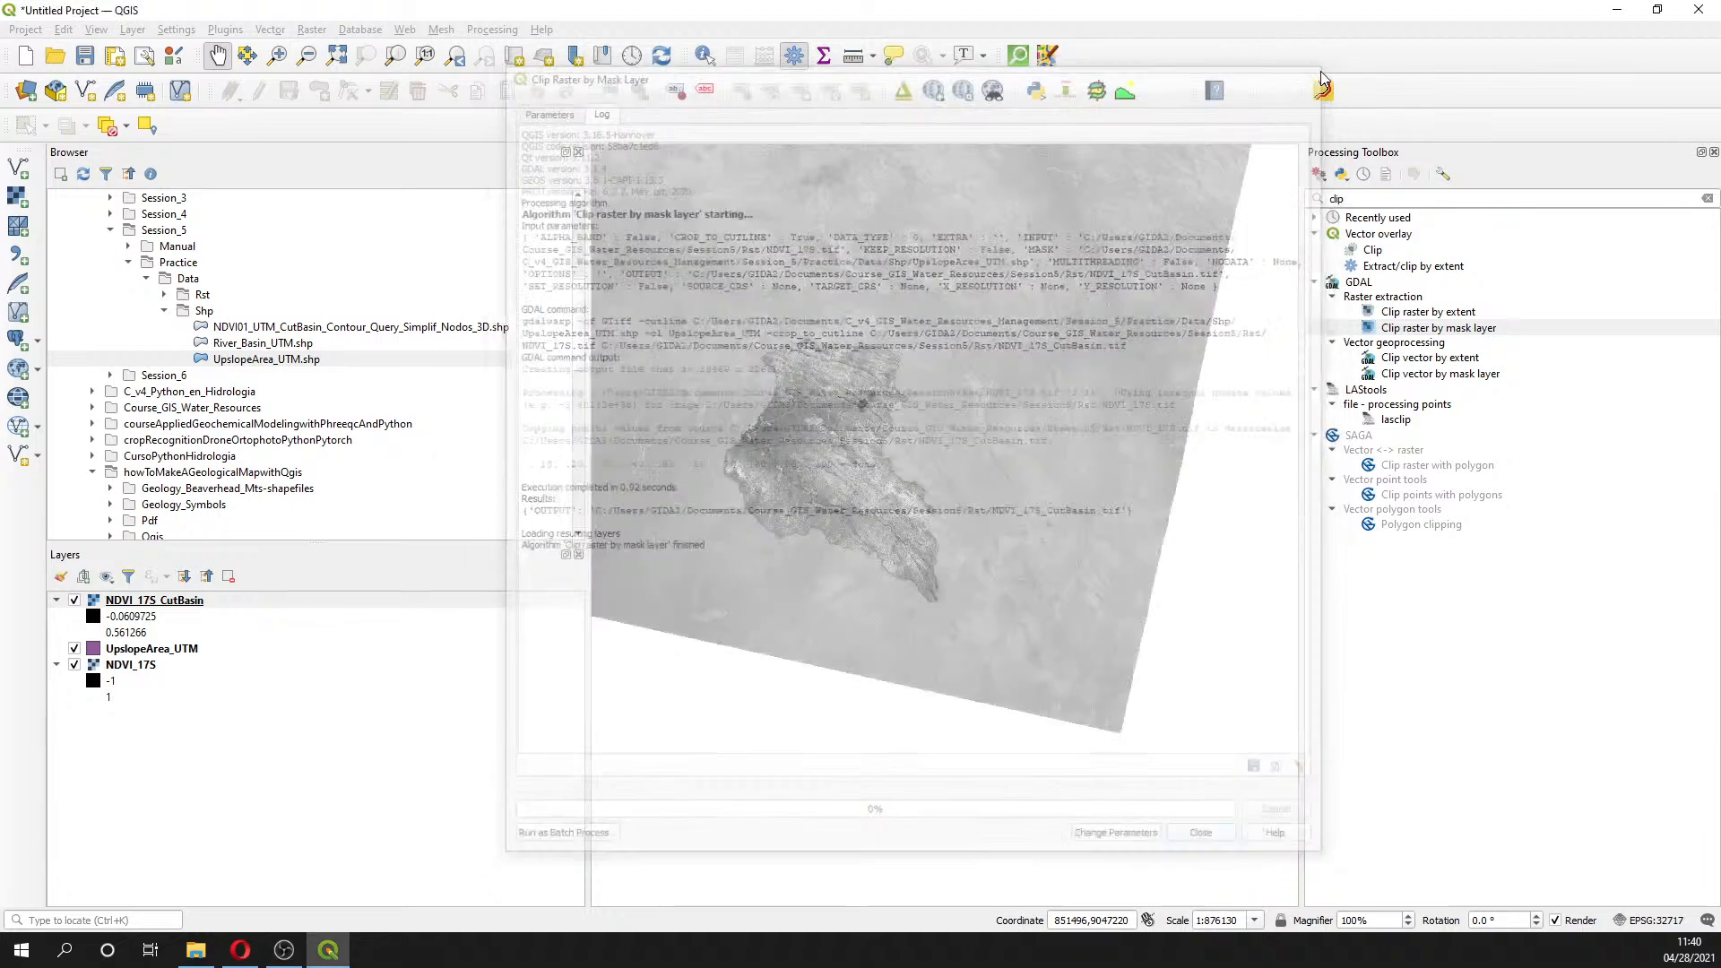
{"action": "left_click", "coordinate": [75, 648]}
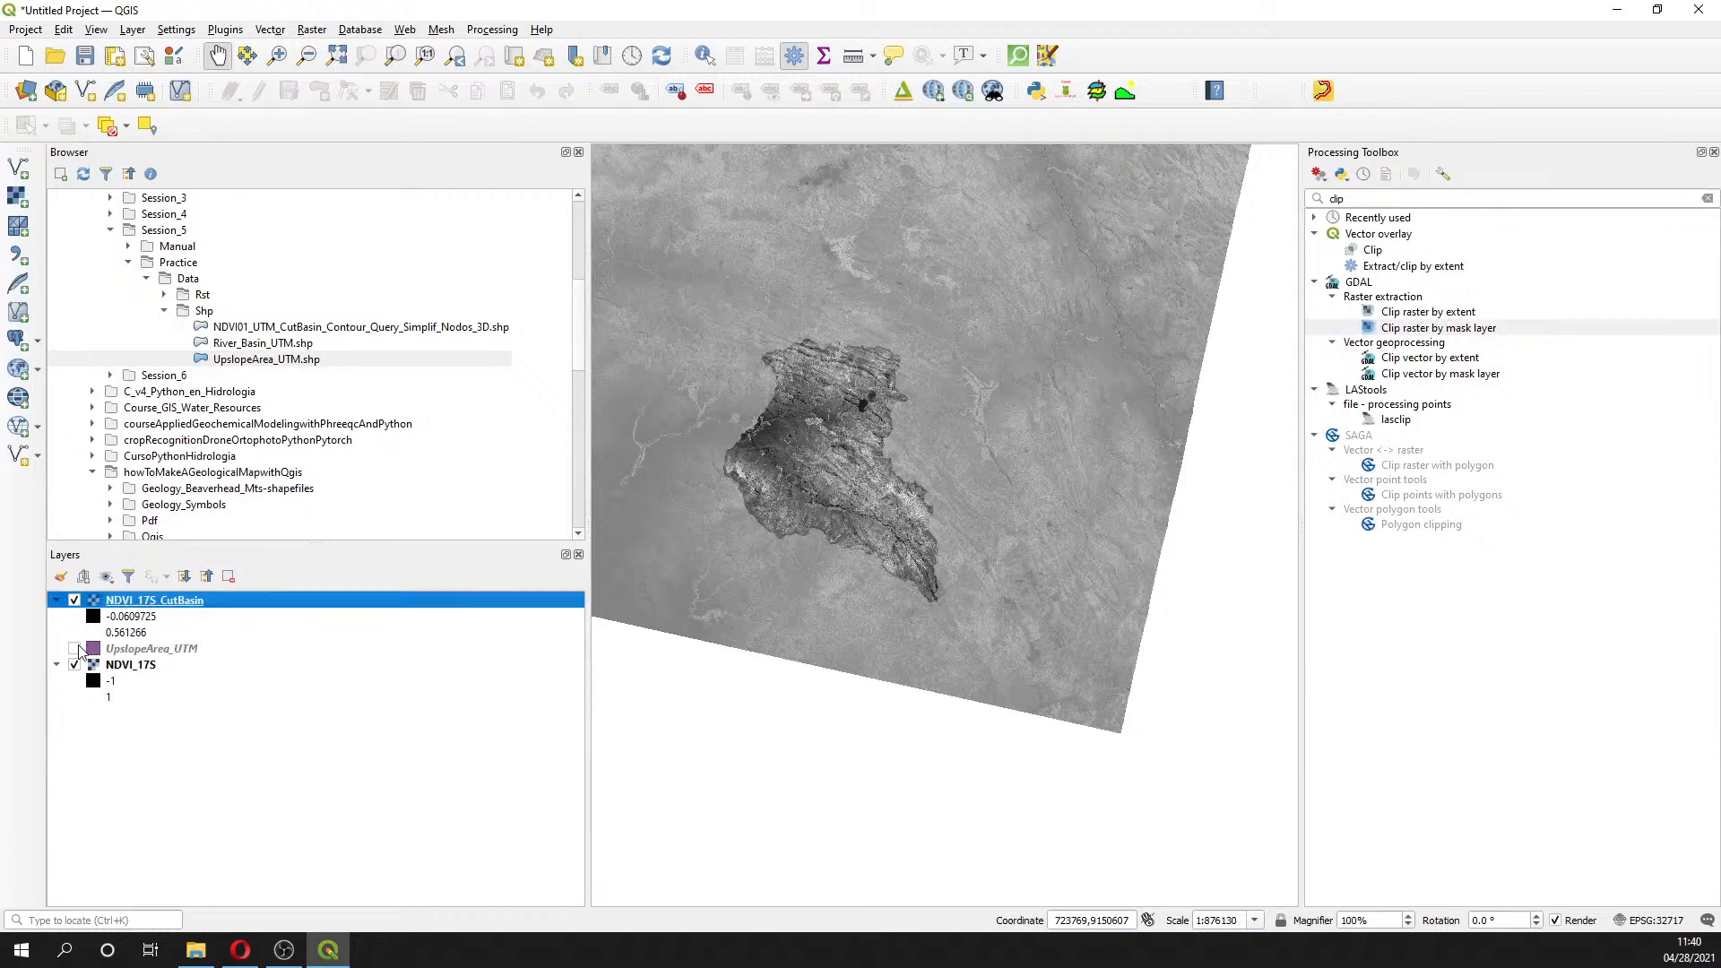
{"action": "left_click", "coordinate": [75, 664]}
{"action": "scroll", "coordinate": [828, 438], "scroll_direction": "up", "scroll_amount": 2}
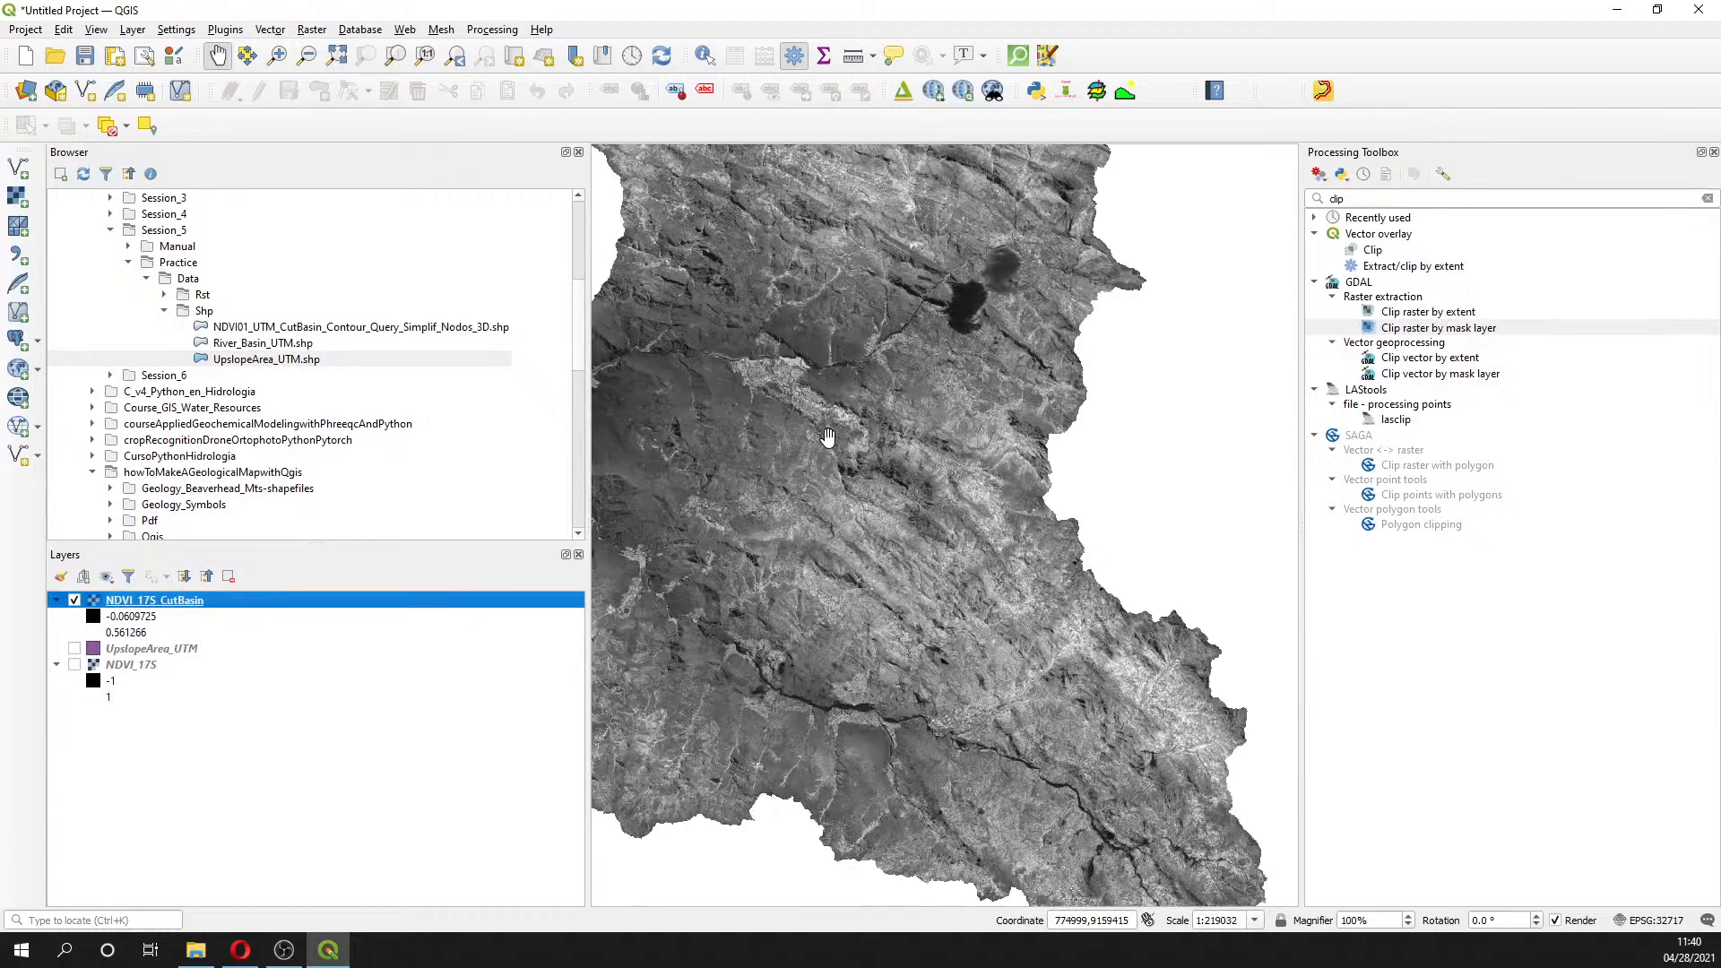
{"action": "left_click", "coordinate": [1714, 152]}
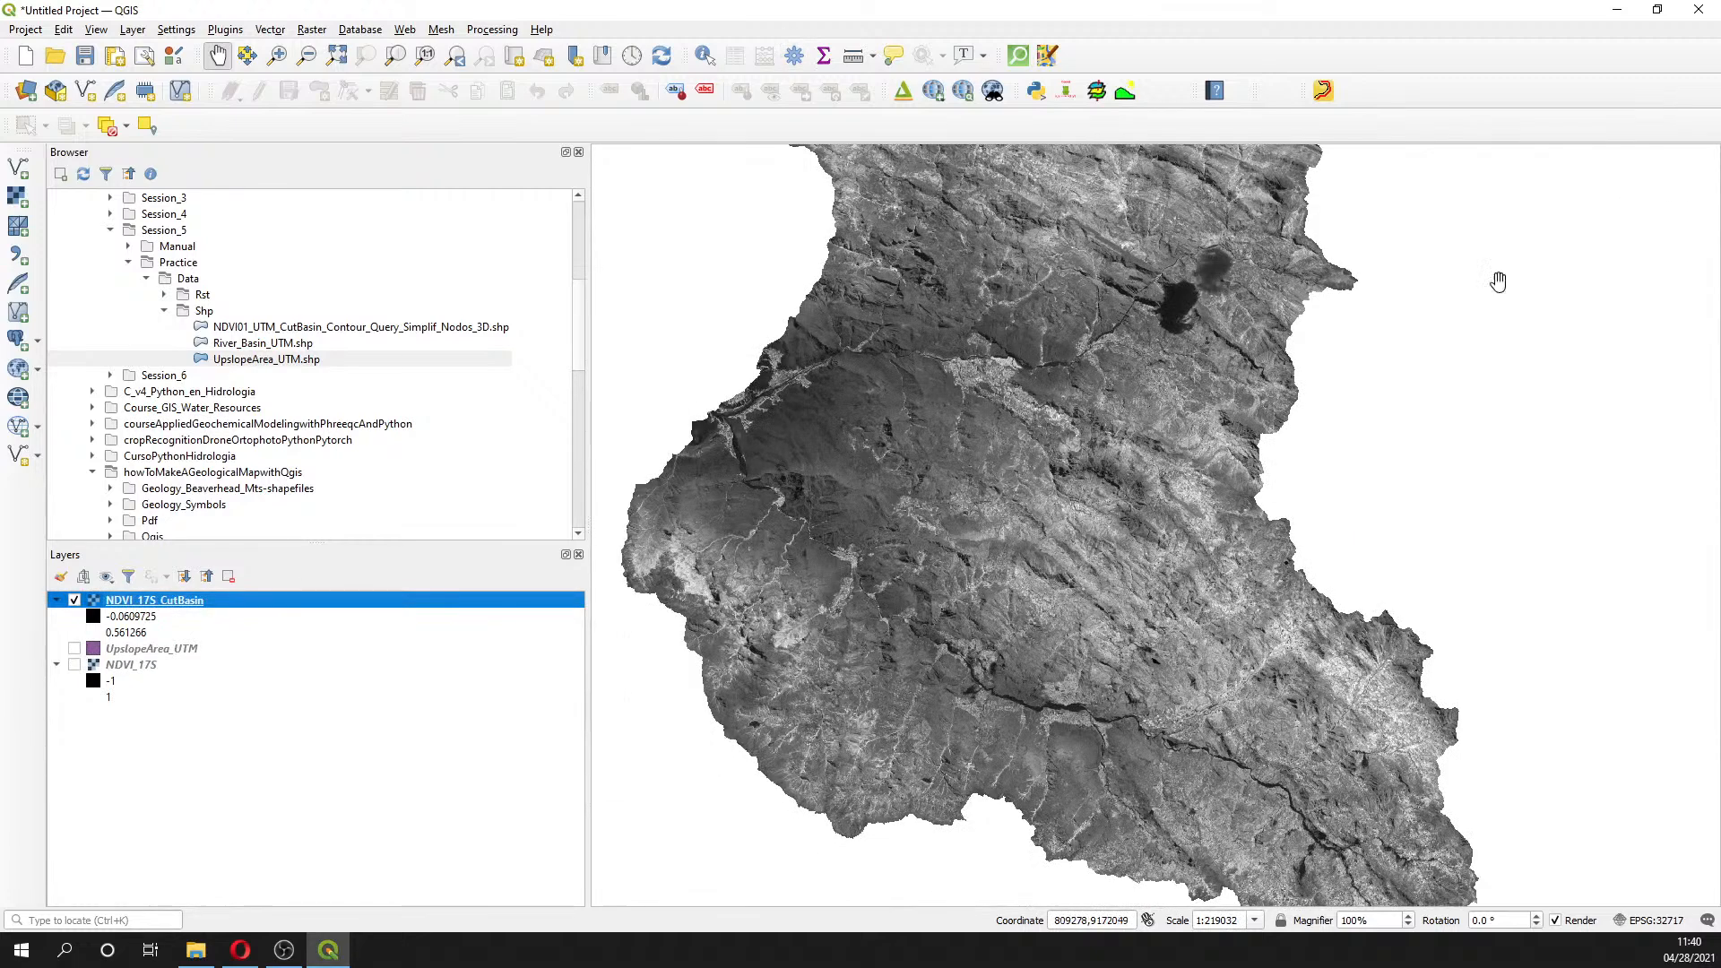
- Pan and zoom the map to frame the clipped NDVI_17S_CutBasin raster
{"action": "left_click_drag", "start_coordinate": [1122, 512], "coordinate": [959, 667]}
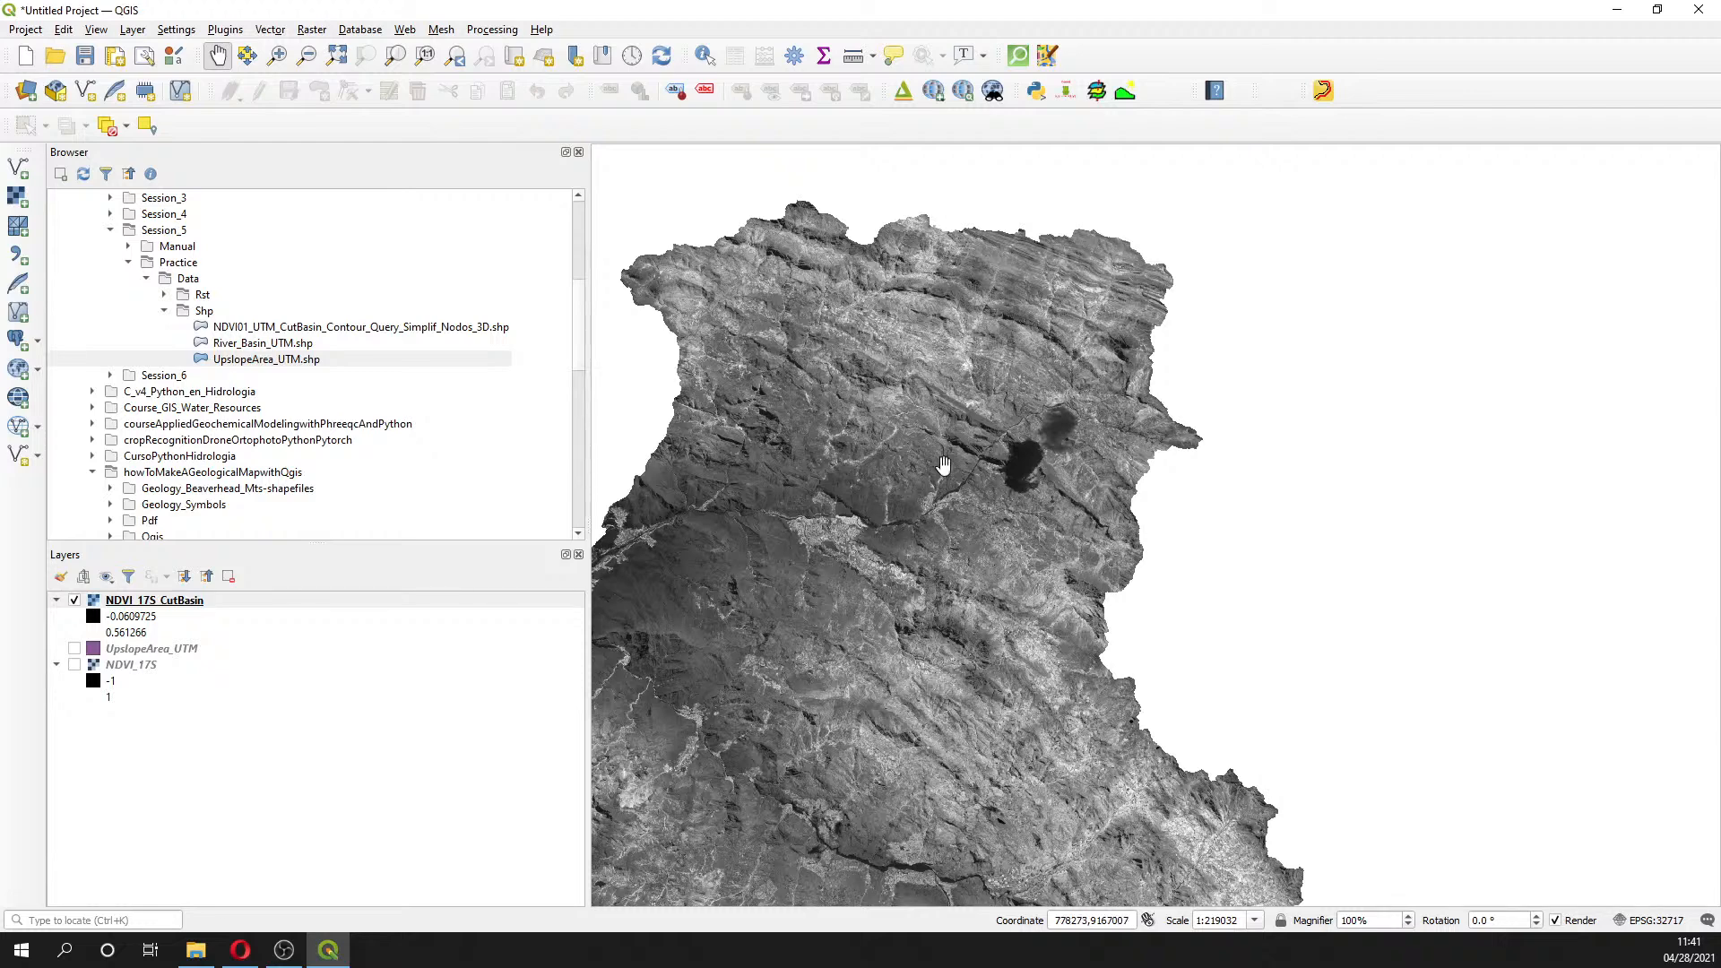
{"action": "scroll", "coordinate": [880, 733], "scroll_direction": "down", "scroll_amount": 1}
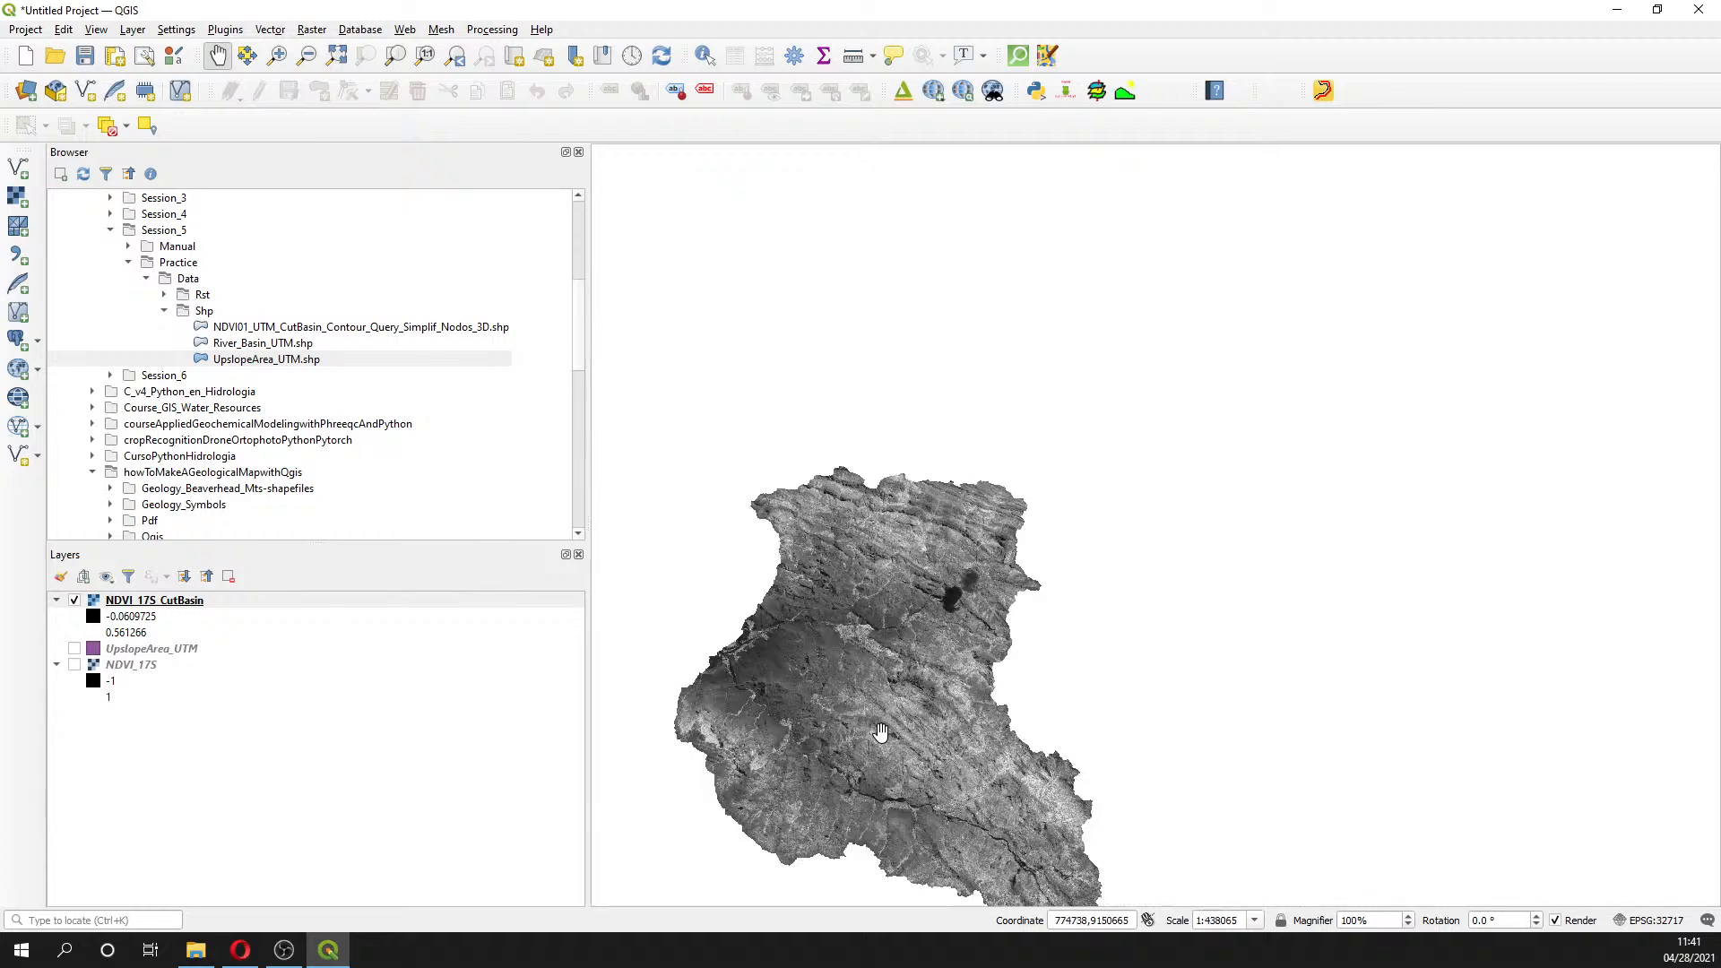
{"action": "scroll", "coordinate": [880, 733], "scroll_direction": "up", "scroll_amount": 1}
{"action": "left_click_drag", "start_coordinate": [880, 732], "coordinate": [974, 459]}
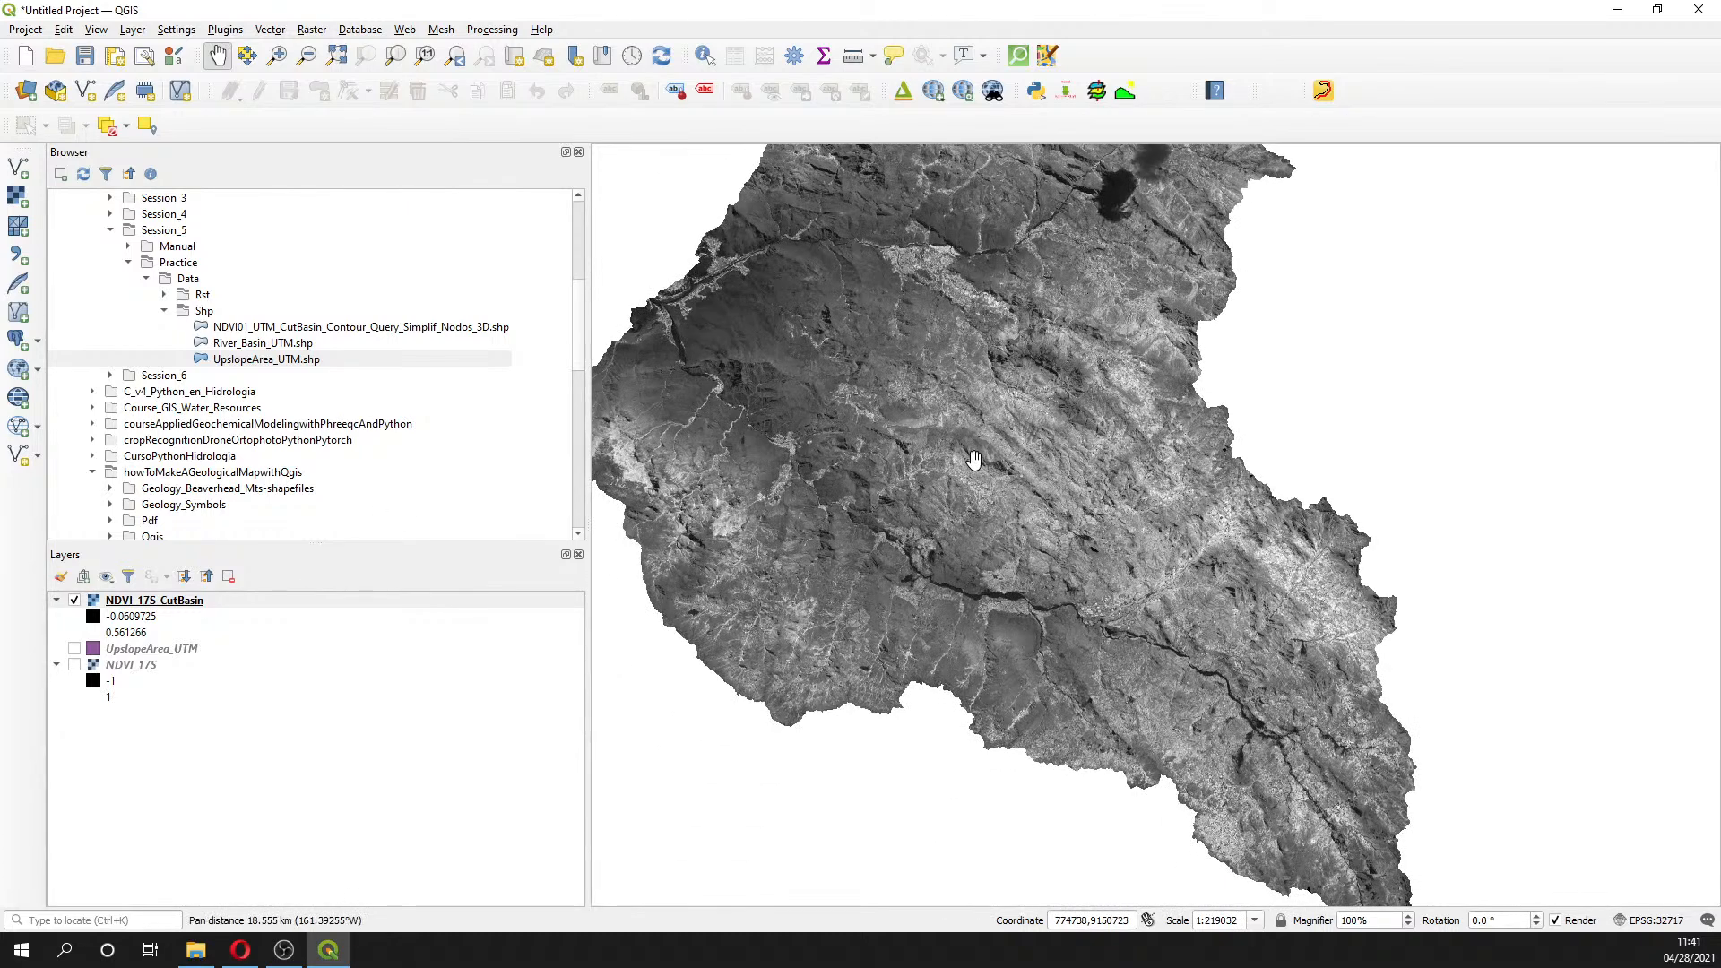
{"action": "left_click_drag", "start_coordinate": [990, 547], "coordinate": [1041, 657]}
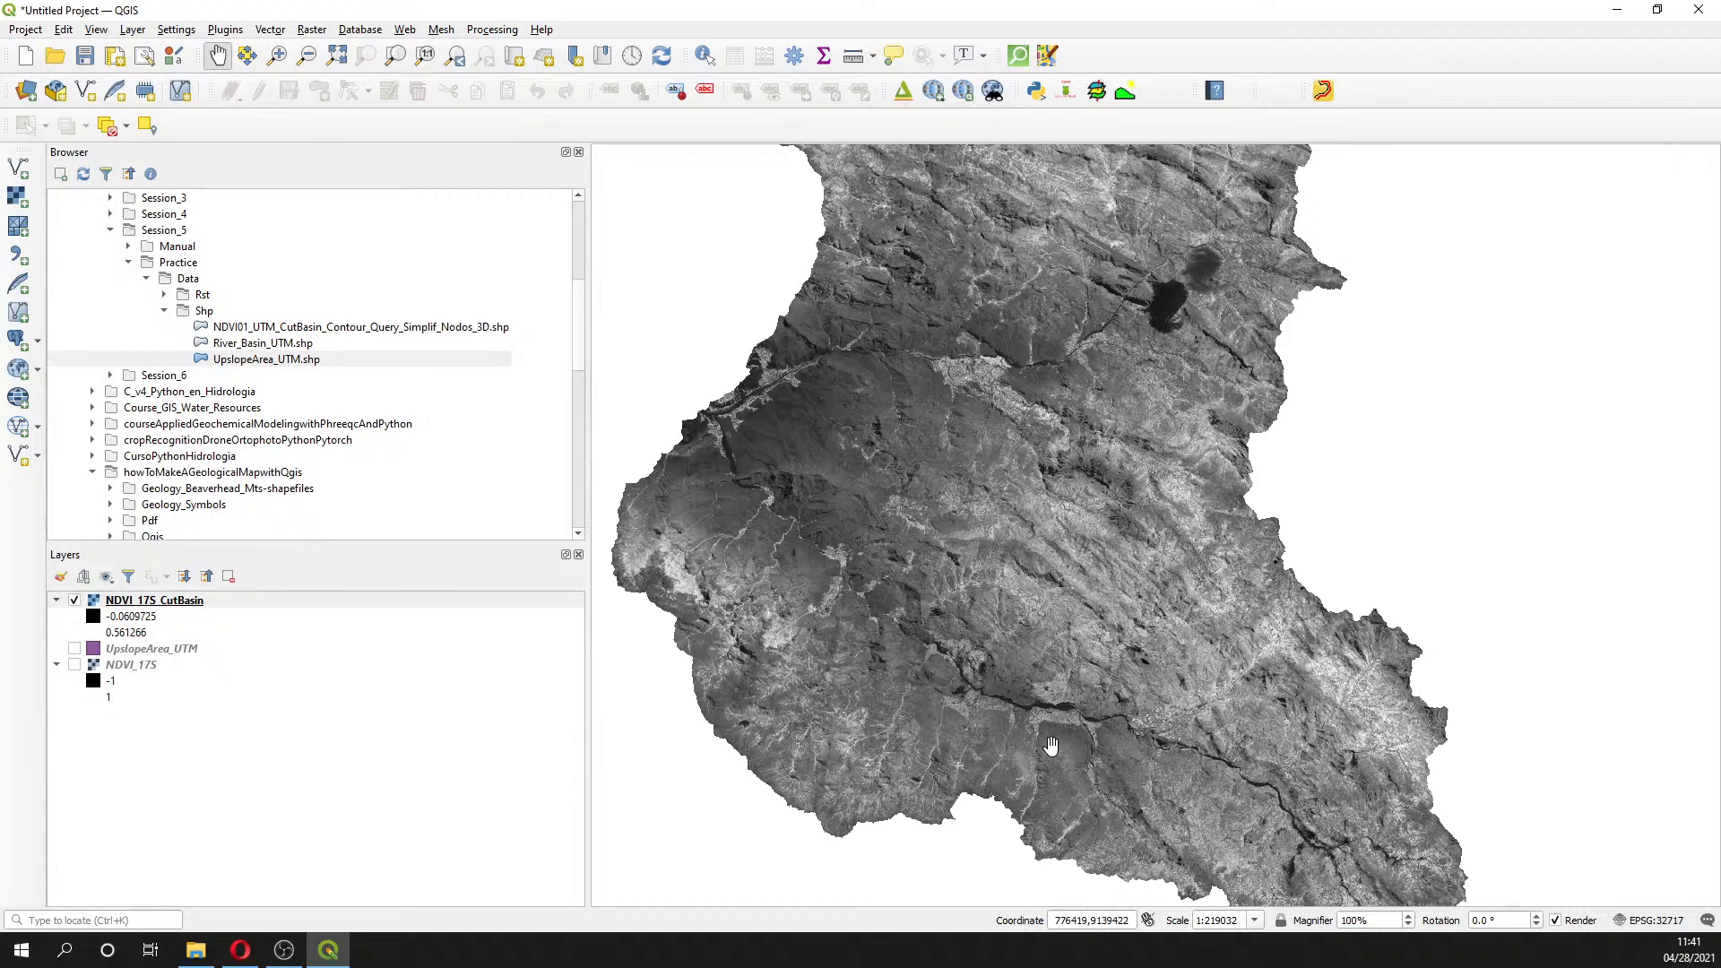
{"action": "left_click_drag", "start_coordinate": [968, 518], "coordinate": [954, 421]}
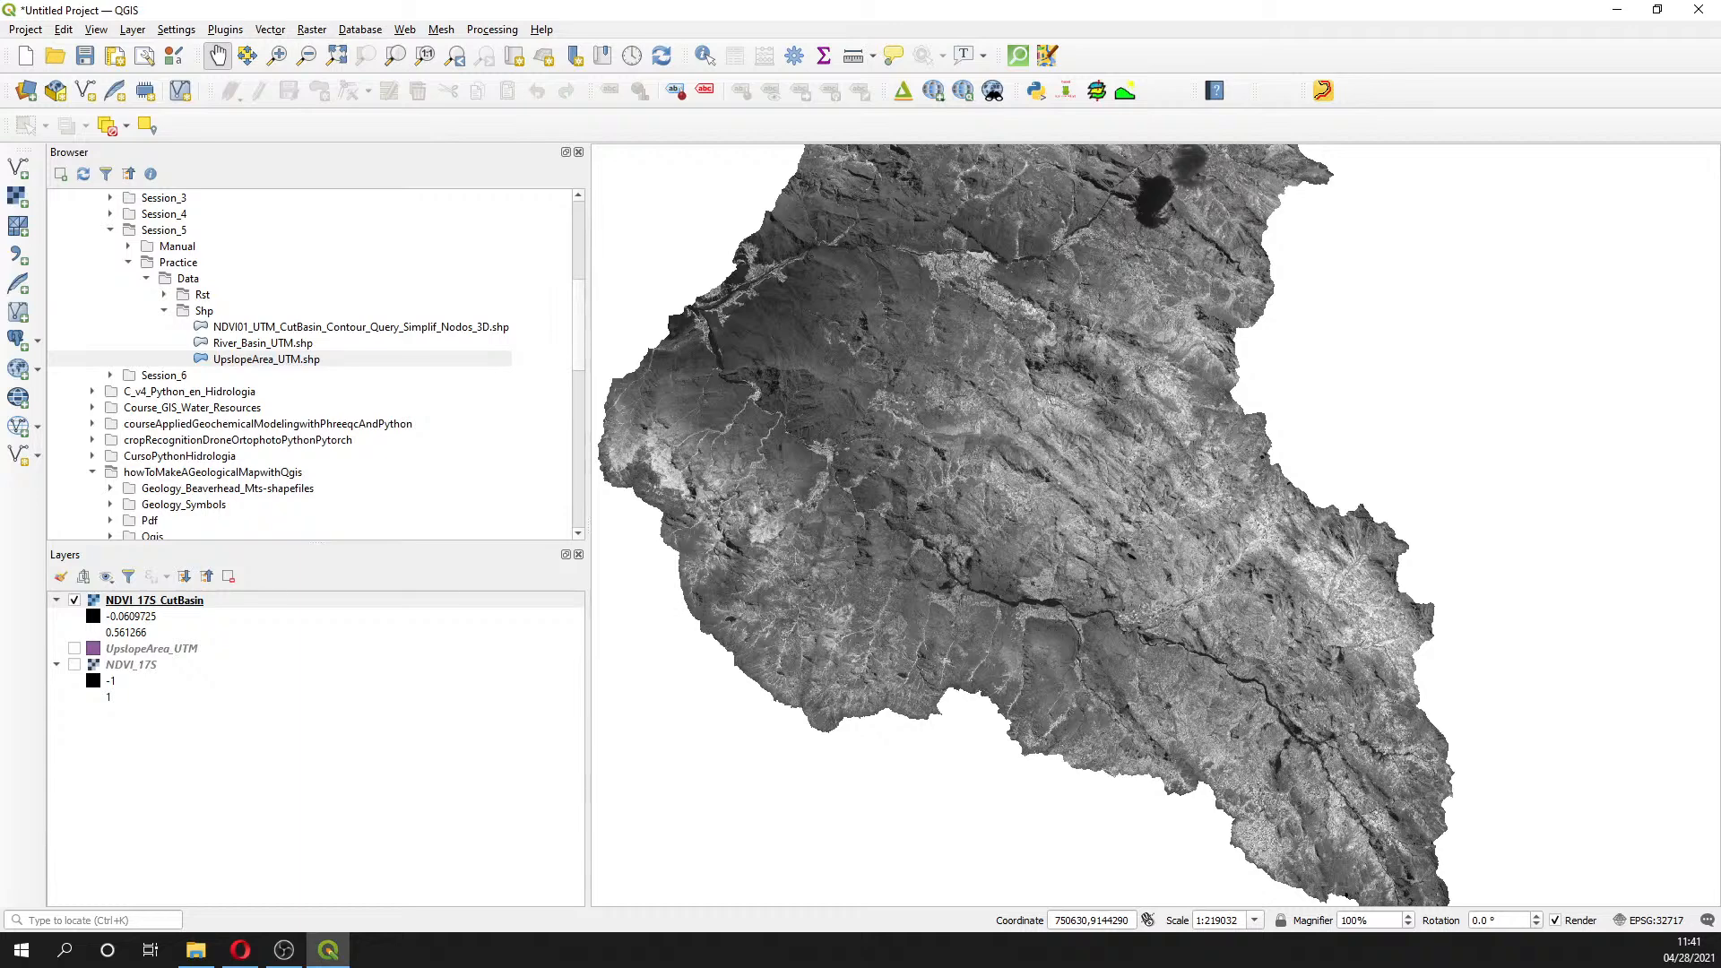
{"action": "left_click_drag", "start_coordinate": [1066, 439], "coordinate": [1128, 675]}
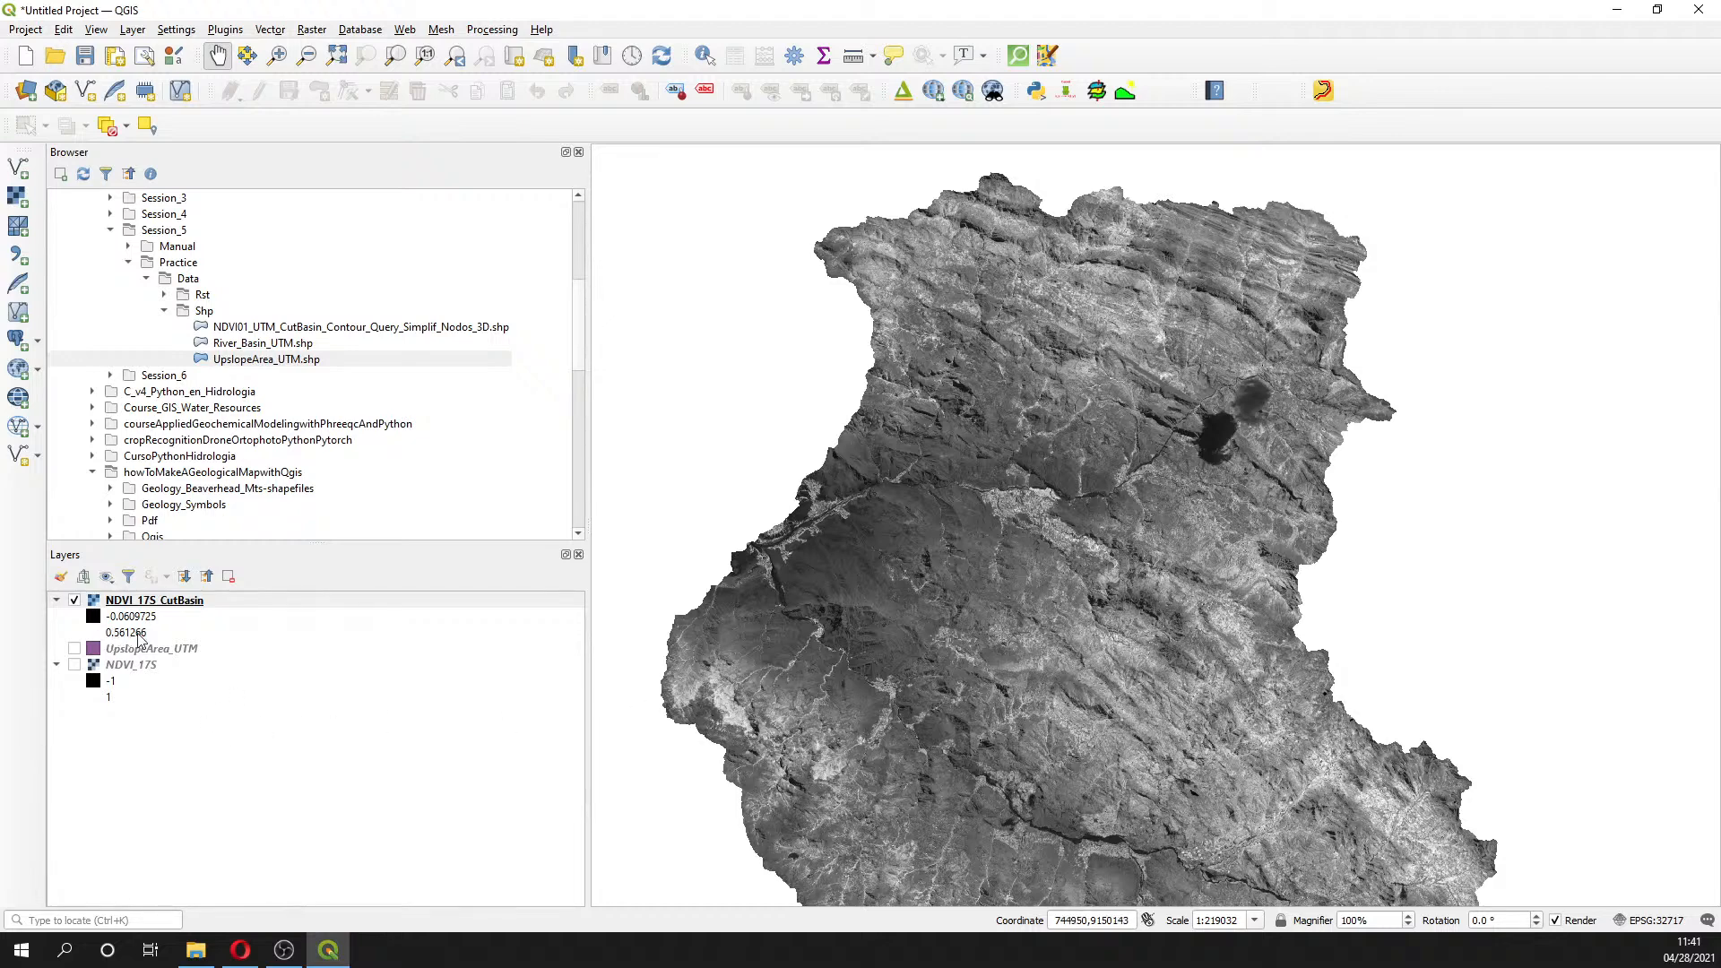
{"action": "scroll", "coordinate": [981, 498], "scroll_direction": "up", "scroll_amount": 3}
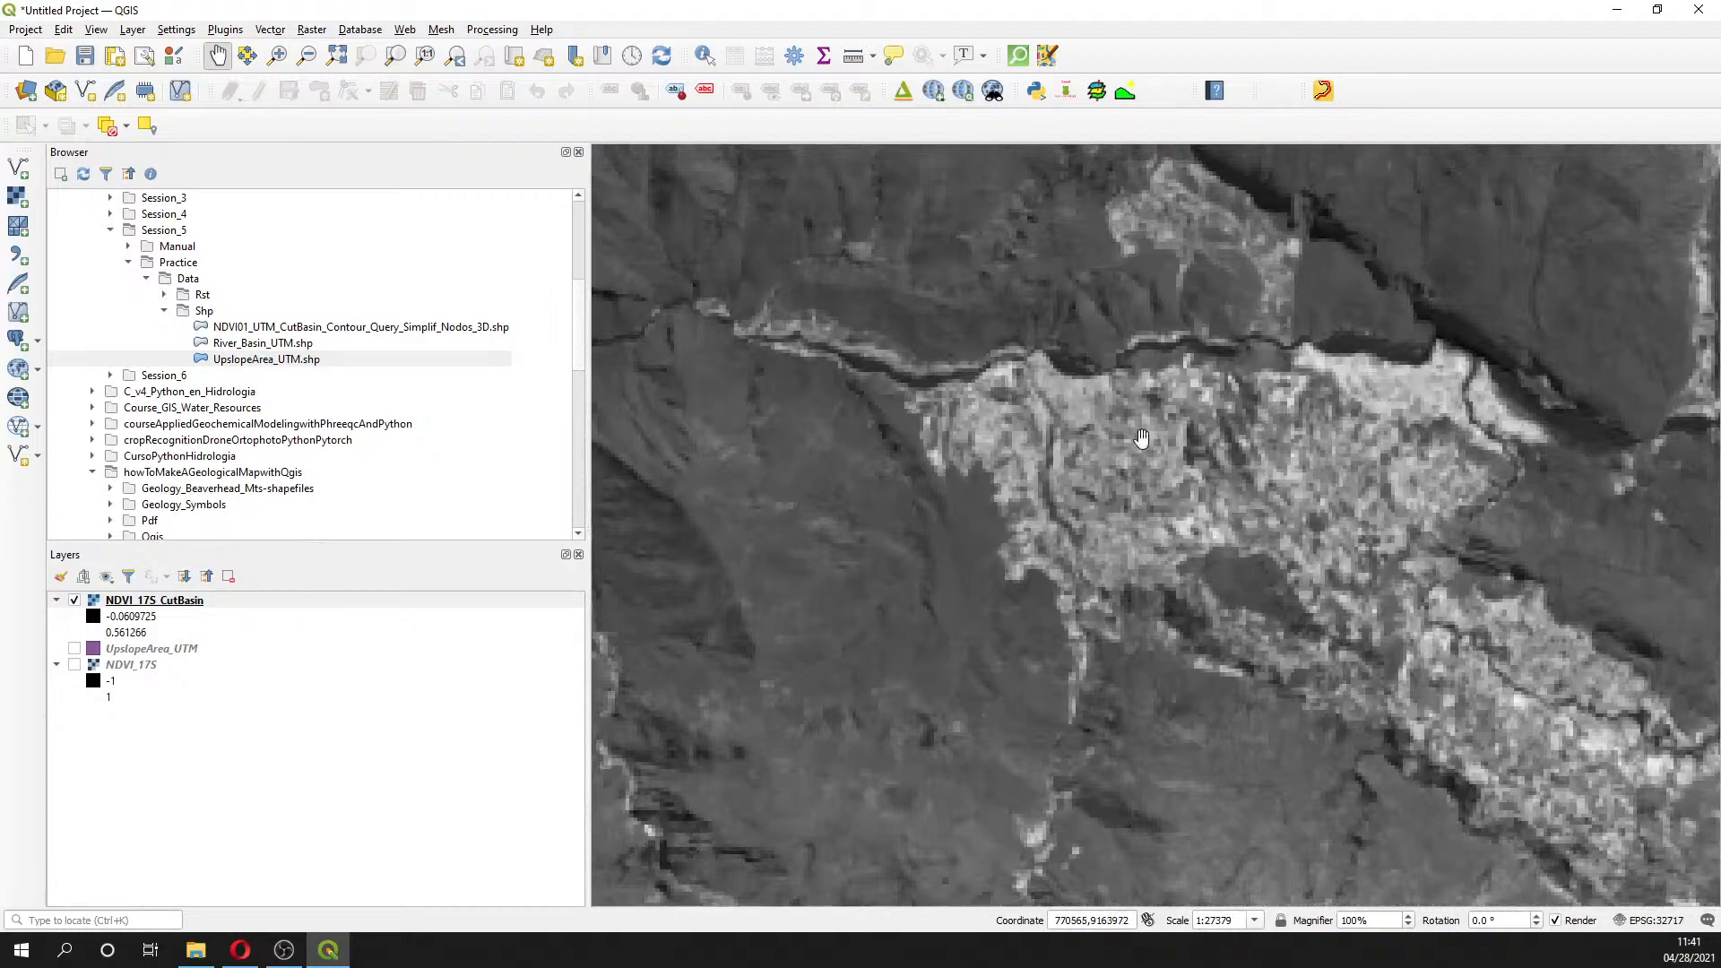
{"action": "scroll", "coordinate": [1302, 479], "scroll_direction": "down", "scroll_amount": 3}
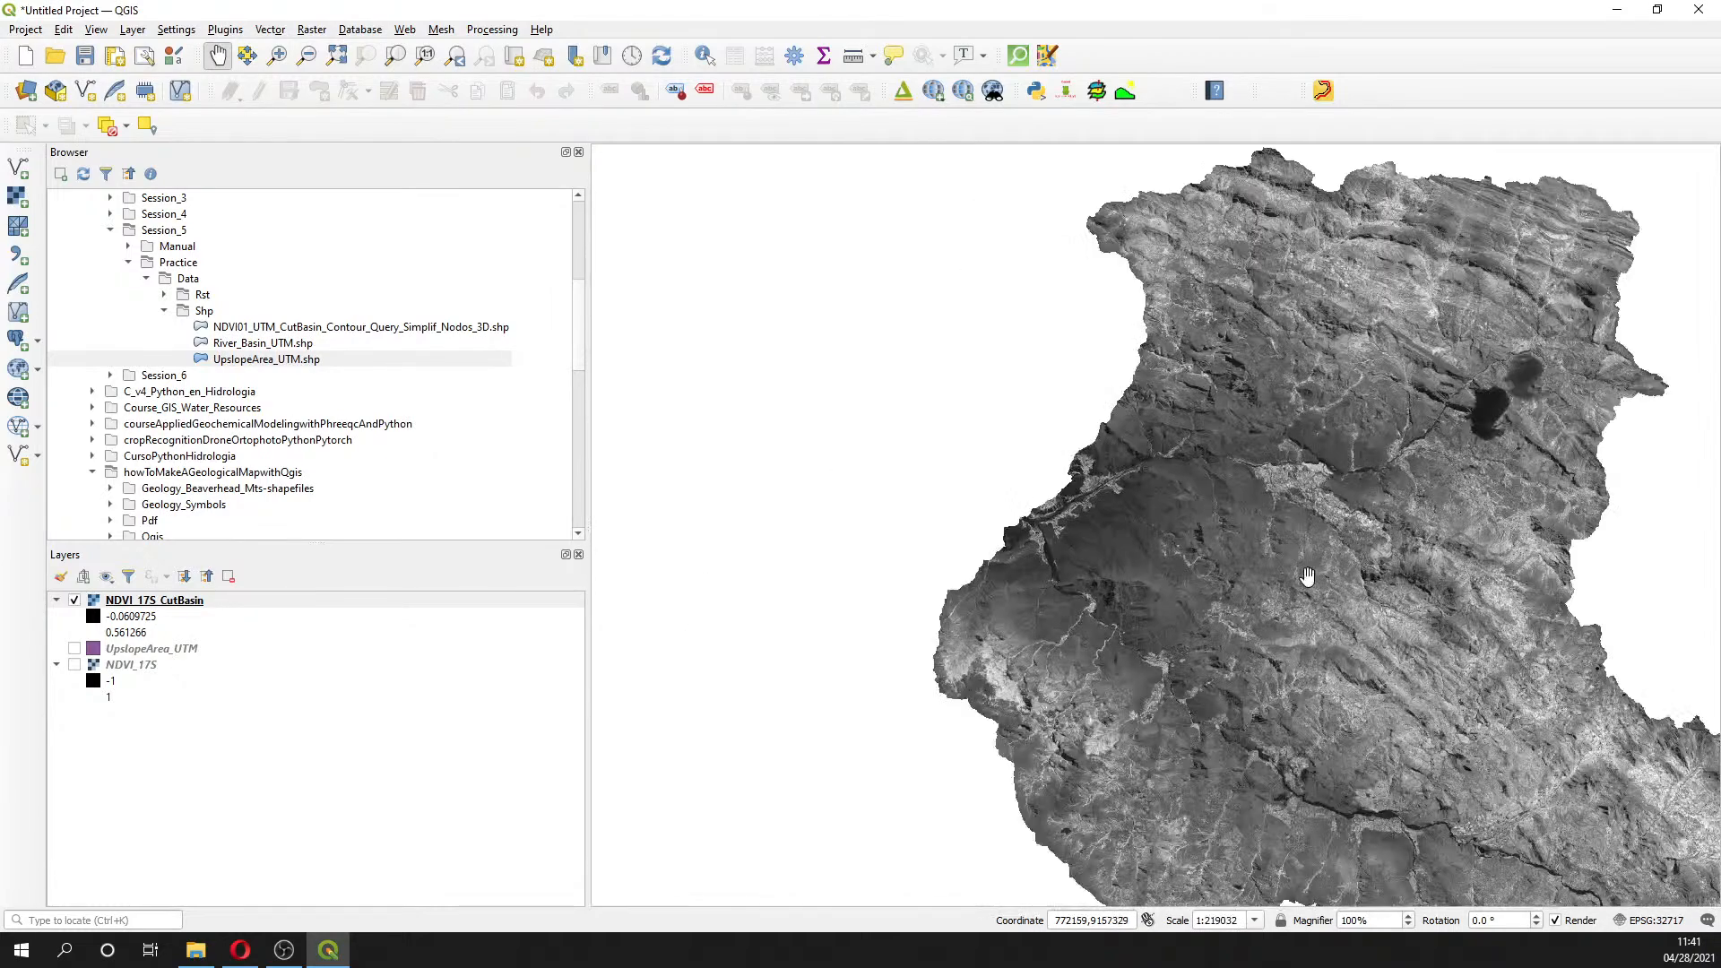
{"action": "left_click_drag", "start_coordinate": [1307, 576], "coordinate": [922, 468]}
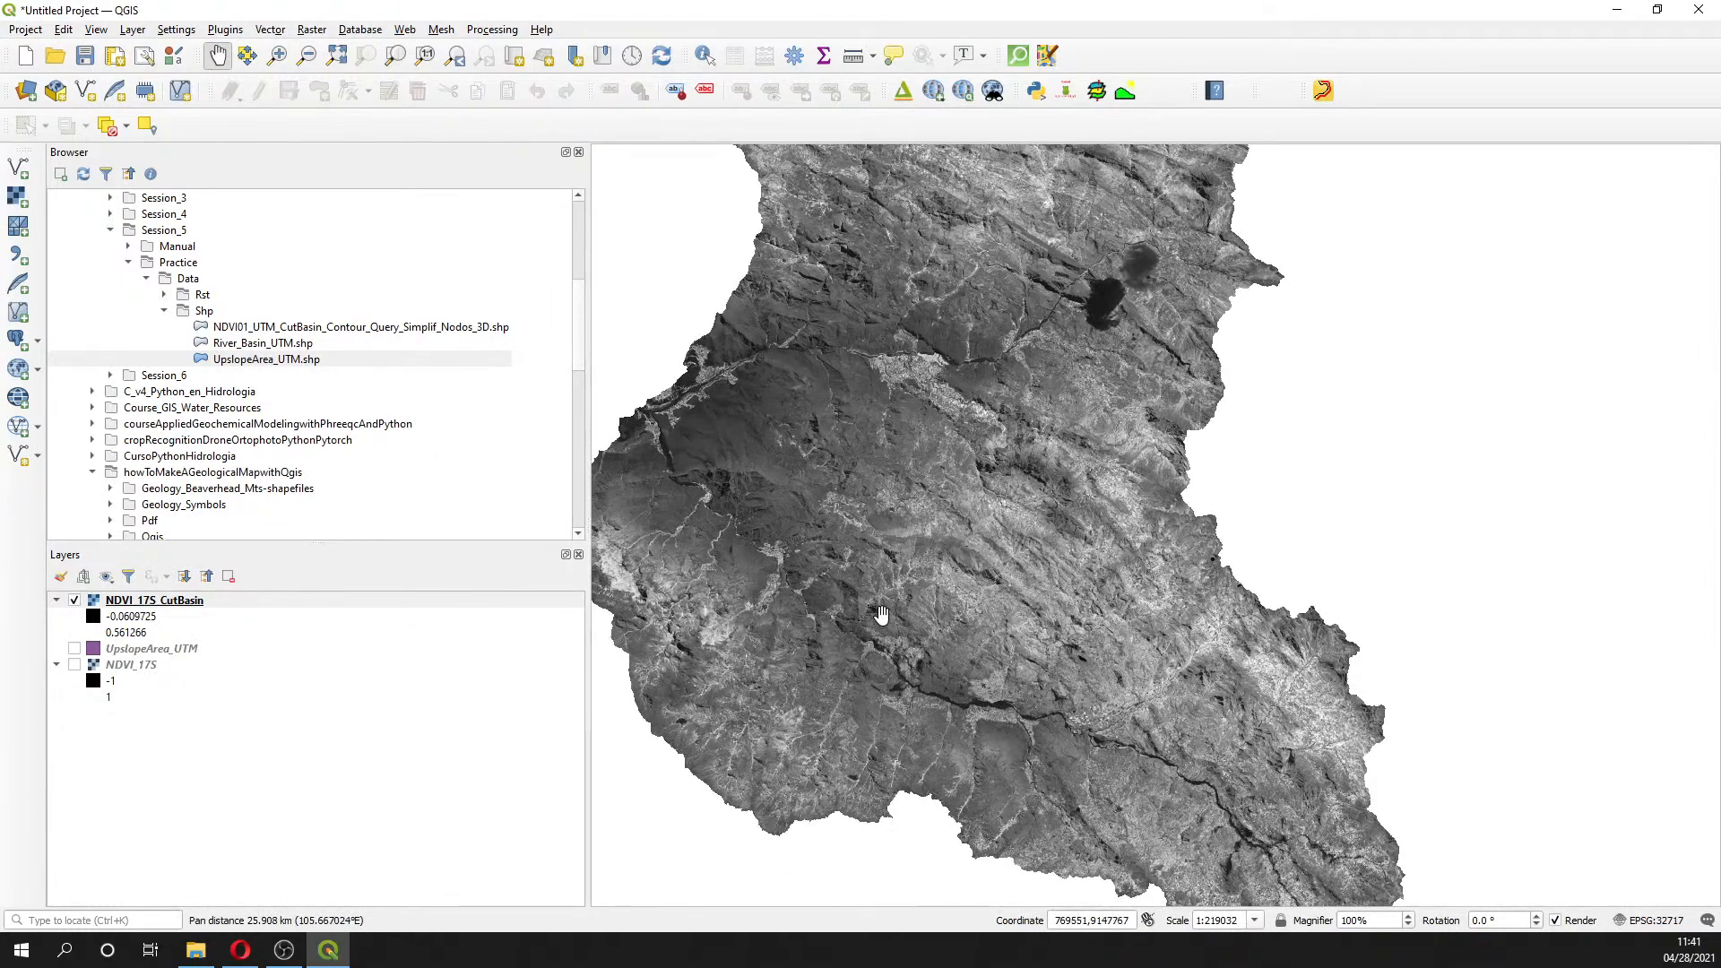
{"action": "left_click_drag", "start_coordinate": [1013, 621], "coordinate": [1004, 760]}
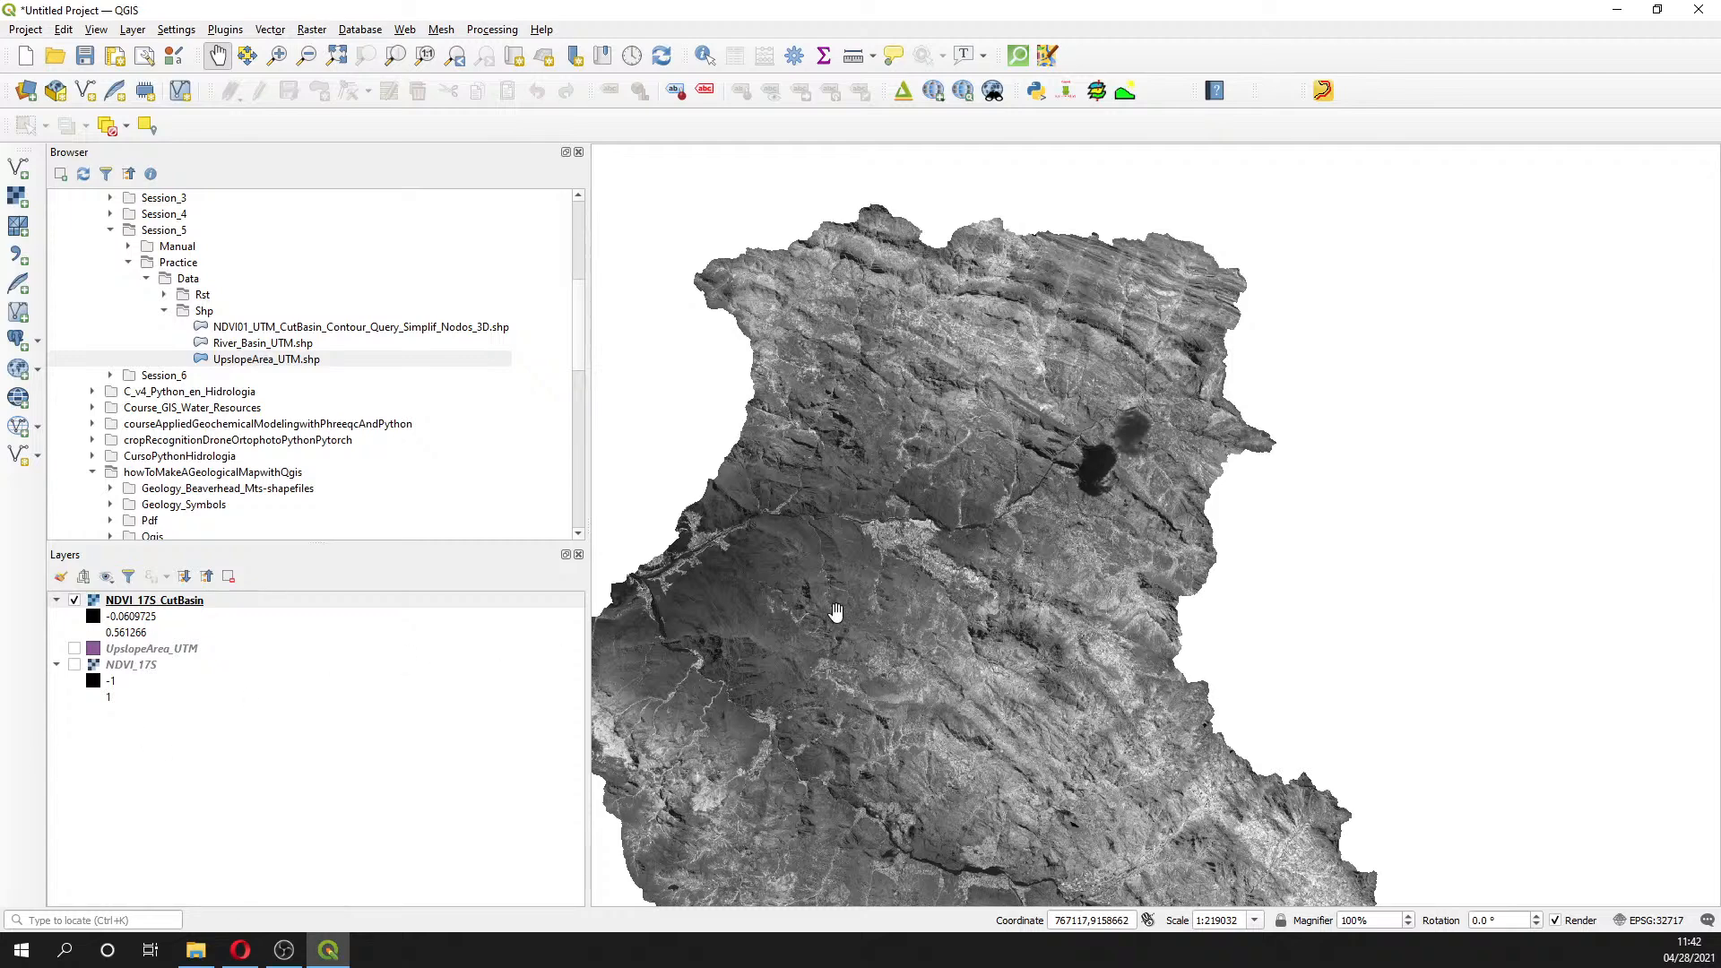
{"action": "scroll", "coordinate": [834, 614], "scroll_direction": "down", "scroll_amount": 1}
{"action": "scroll", "coordinate": [886, 642], "scroll_direction": "up", "scroll_amount": 1}
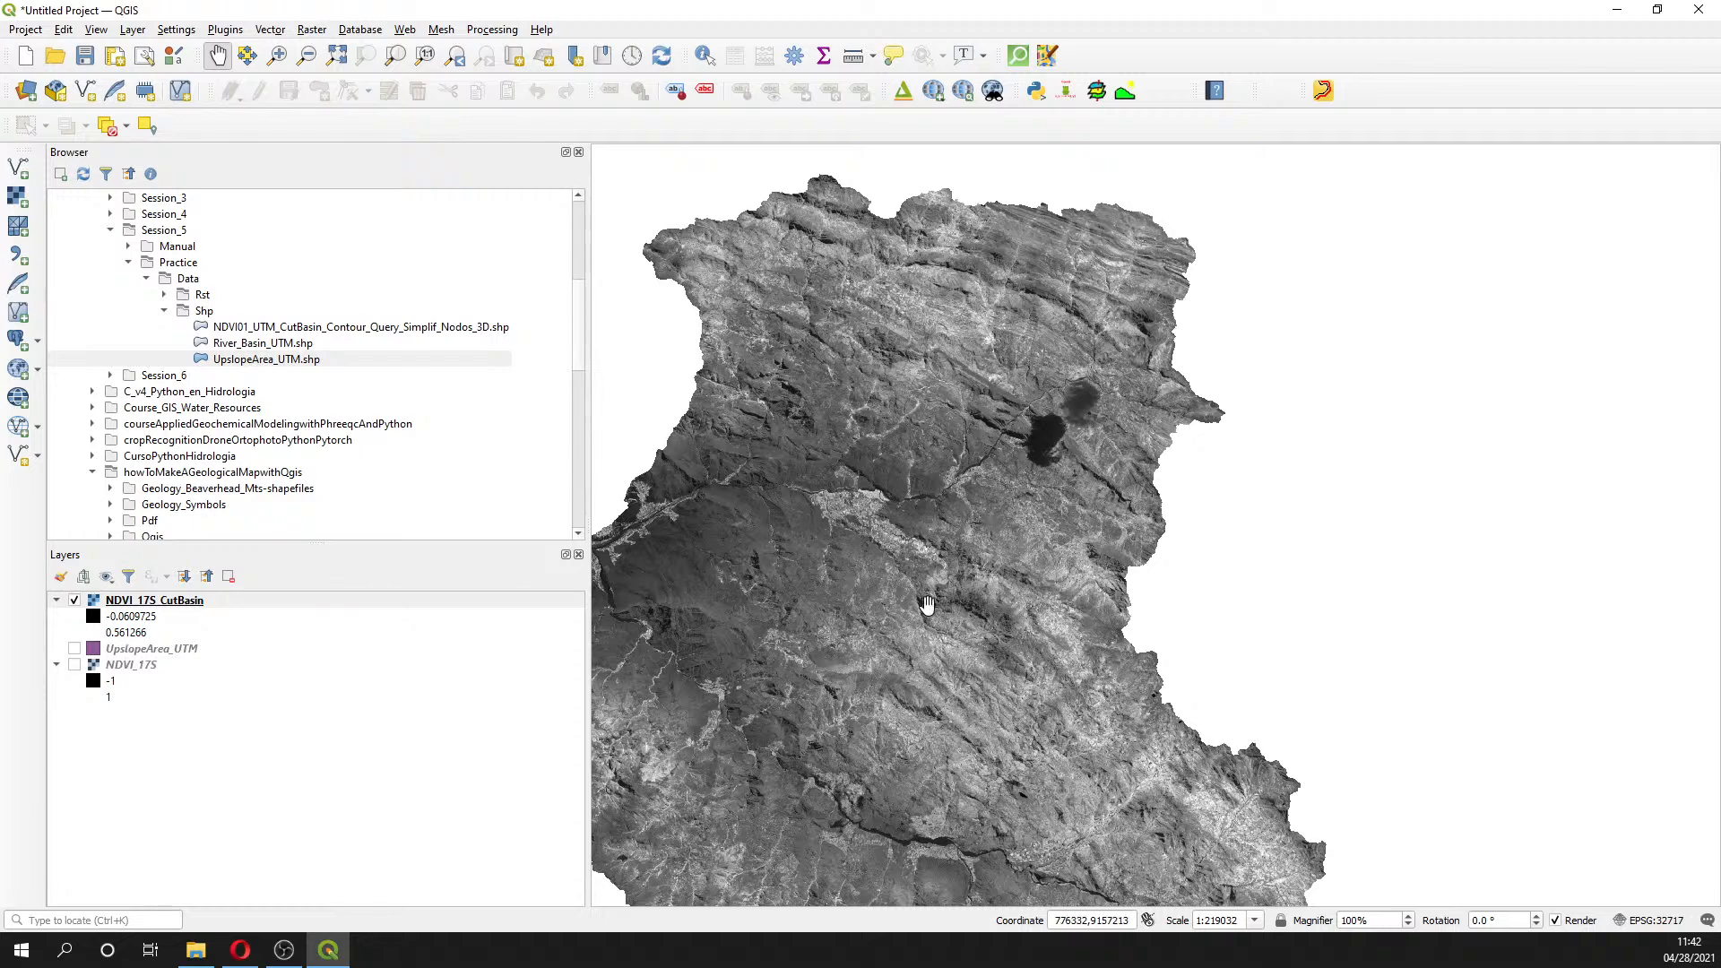
{"action": "left_click_drag", "start_coordinate": [932, 637], "coordinate": [1032, 598]}
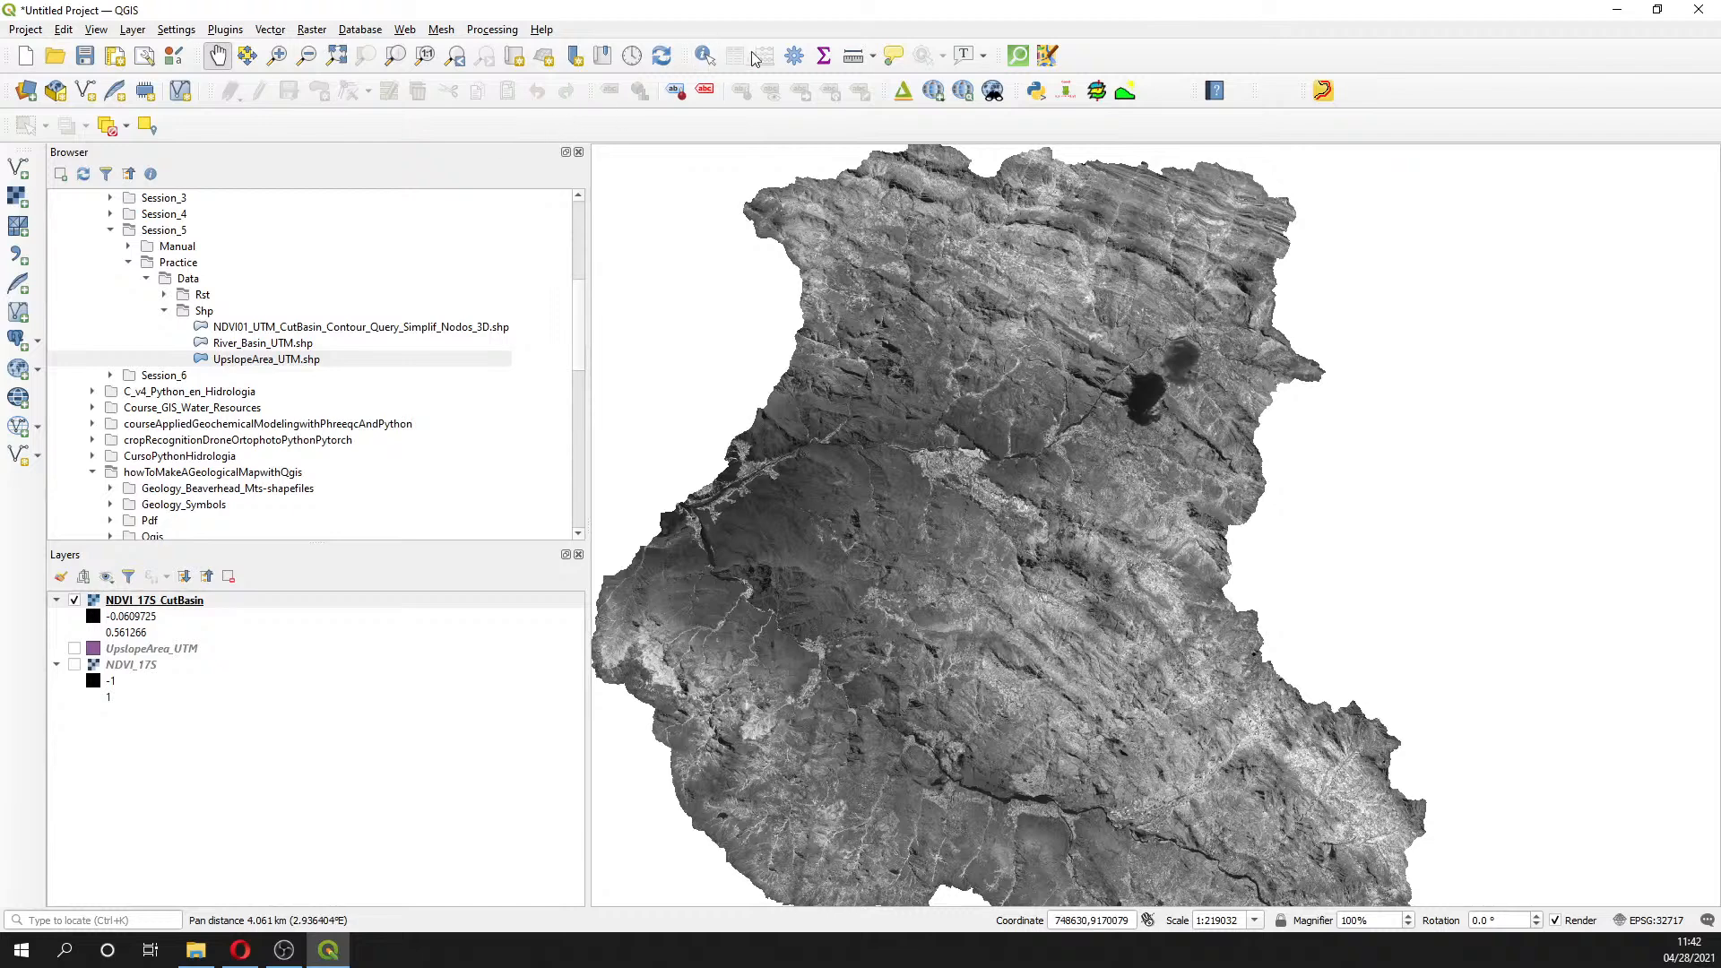
- Search the Processing Toolbox for 'recl' and open SAGA Reclassify Values
{"action": "left_click", "coordinate": [793, 57]}
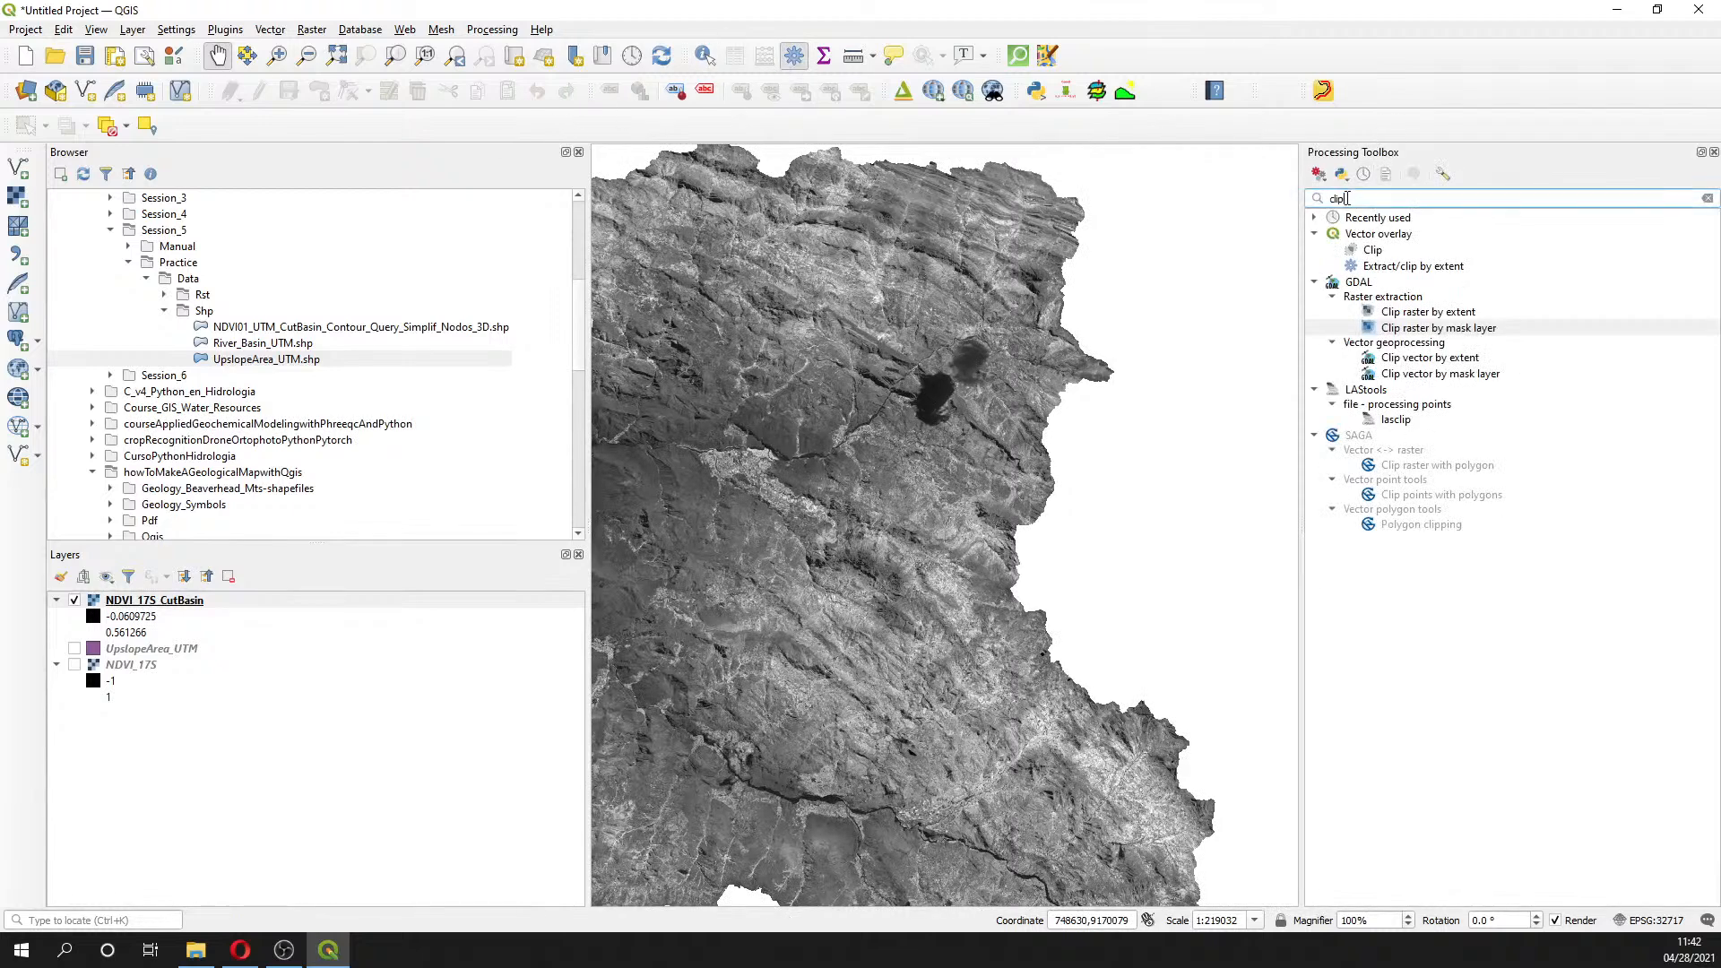
{"action": "type", "text": "reclas"}
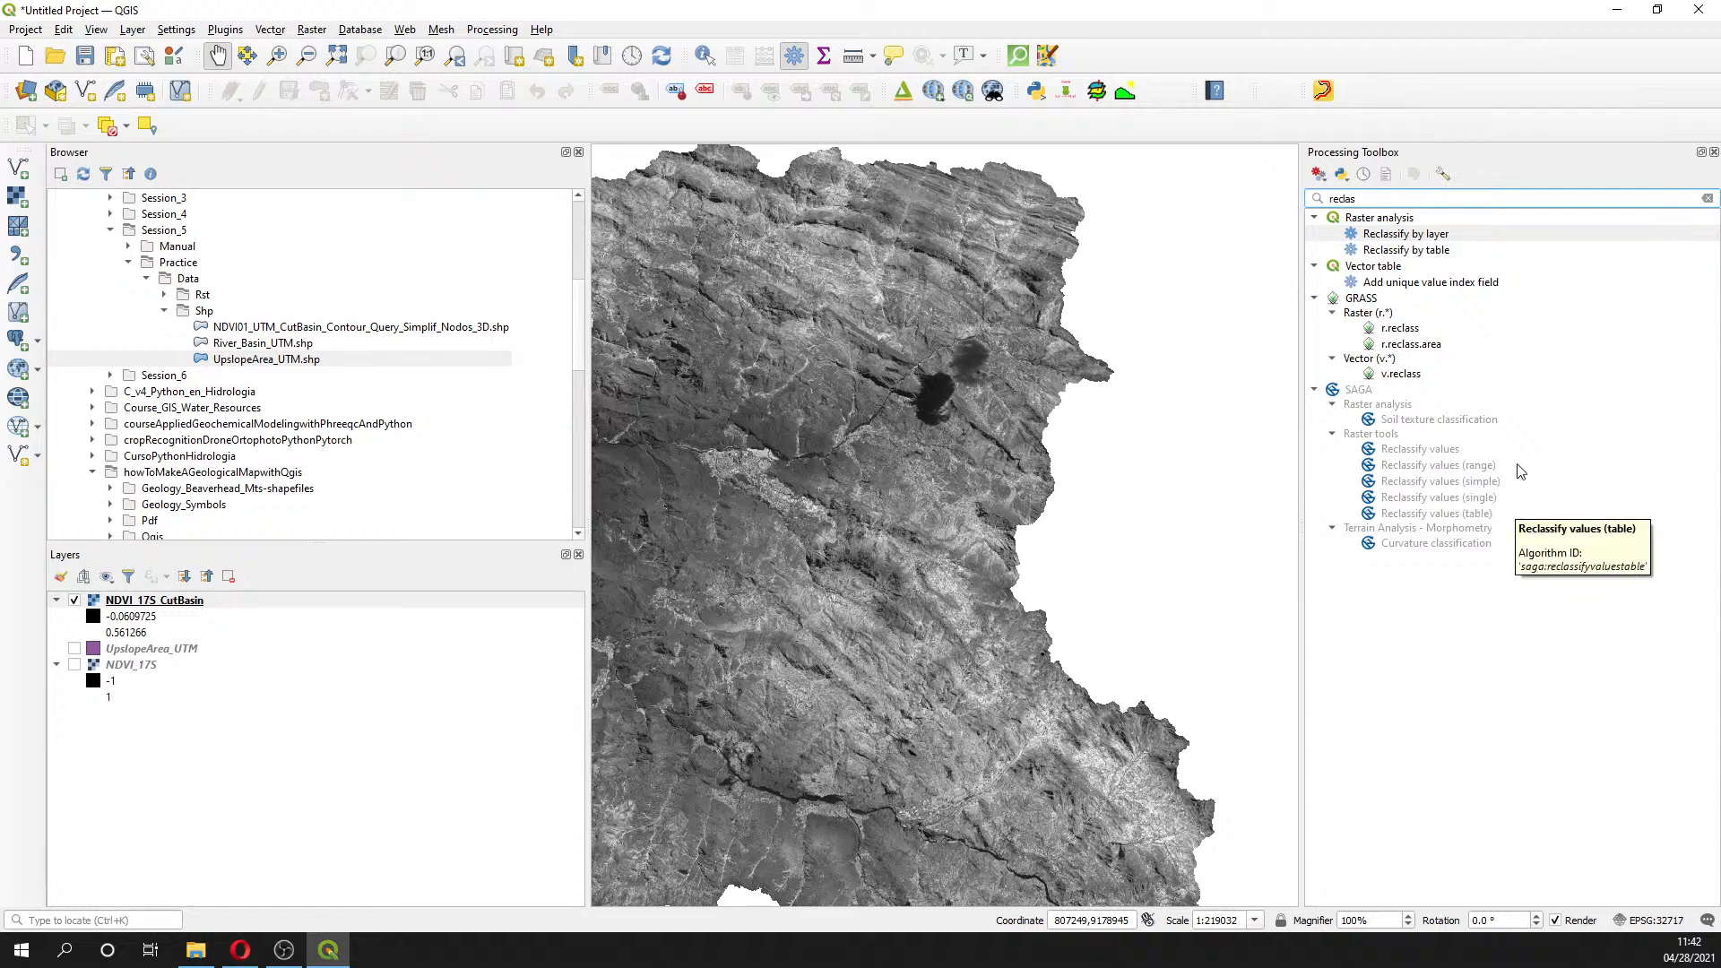
{"action": "double_click", "coordinate": [1451, 452]}
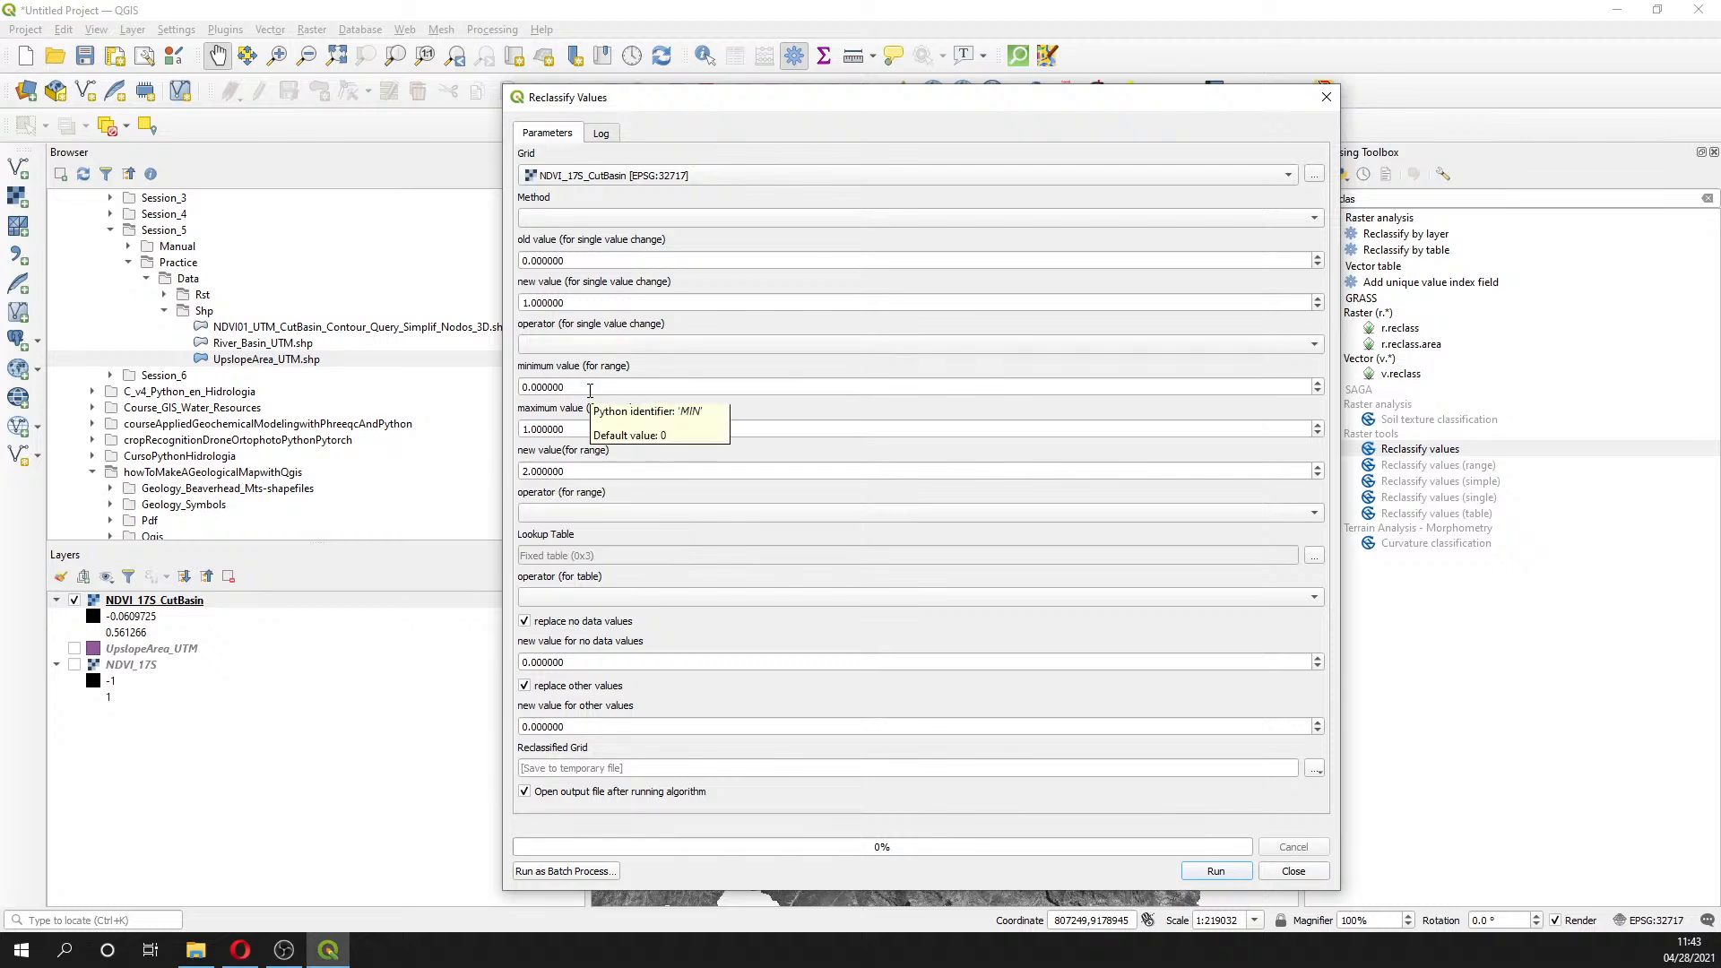
- Enter the range minimum -0.1, maximum 0.4 and new value 0
{"action": "left_click_drag", "start_coordinate": [590, 386], "coordinate": [391, 383]}
{"action": "type", "text": "-0"}
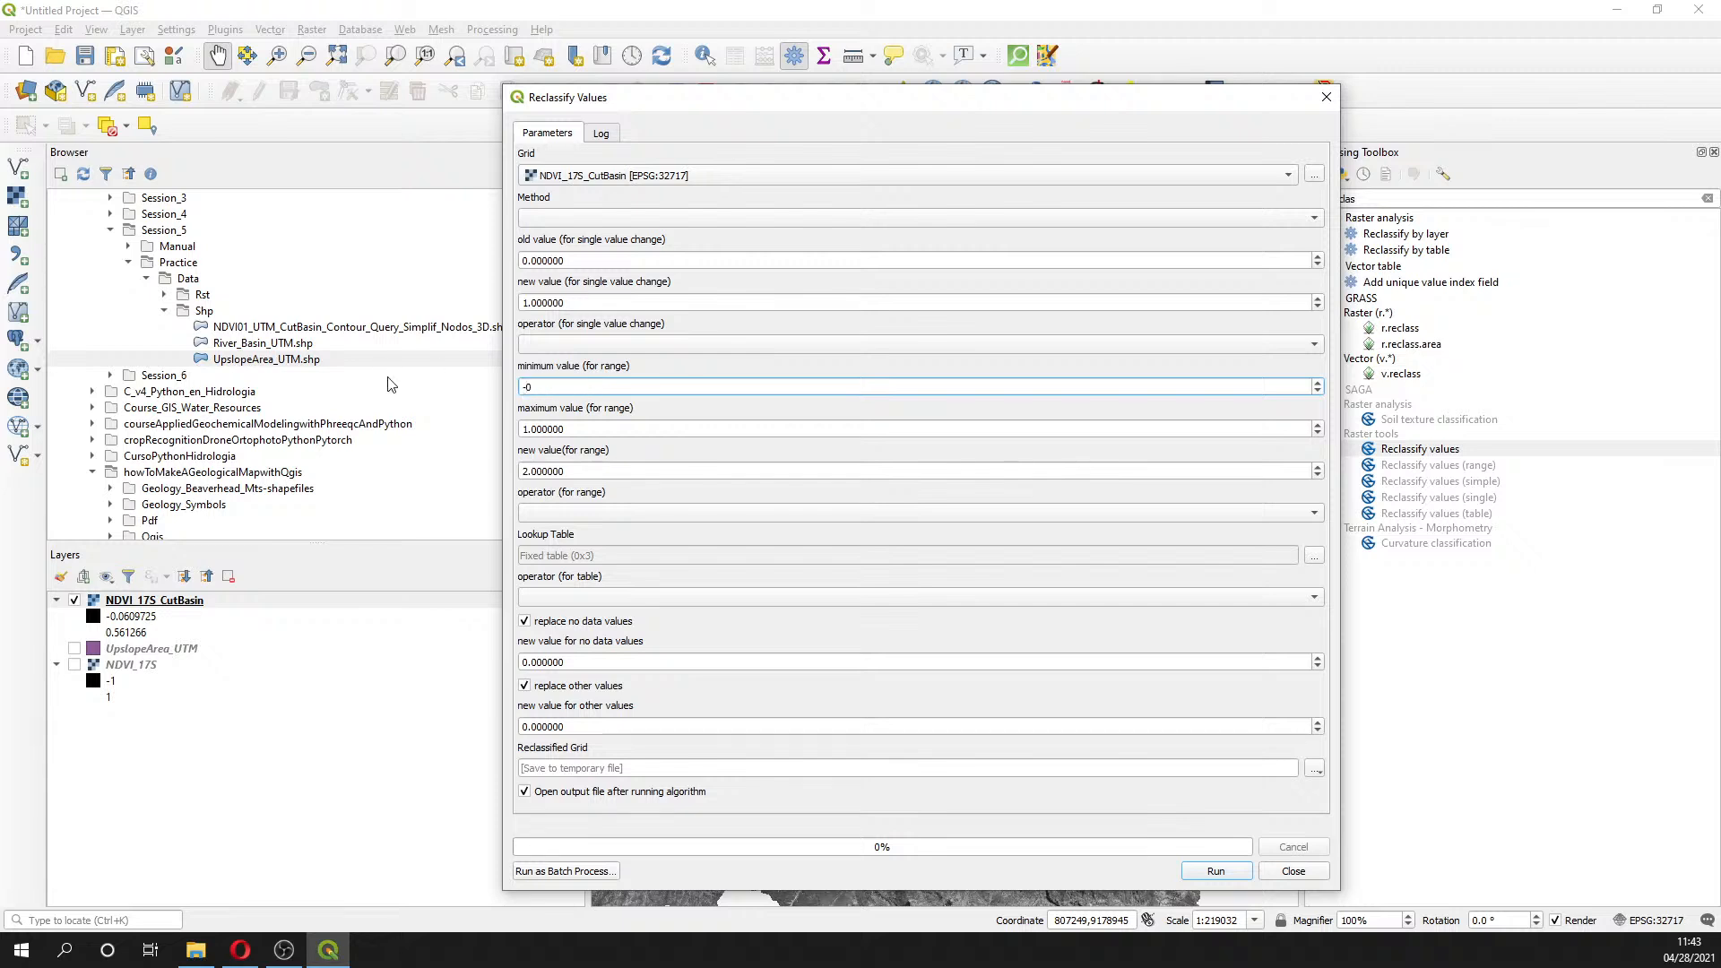
{"action": "type", "text": ".1"}
{"action": "key", "text": "Tab"}
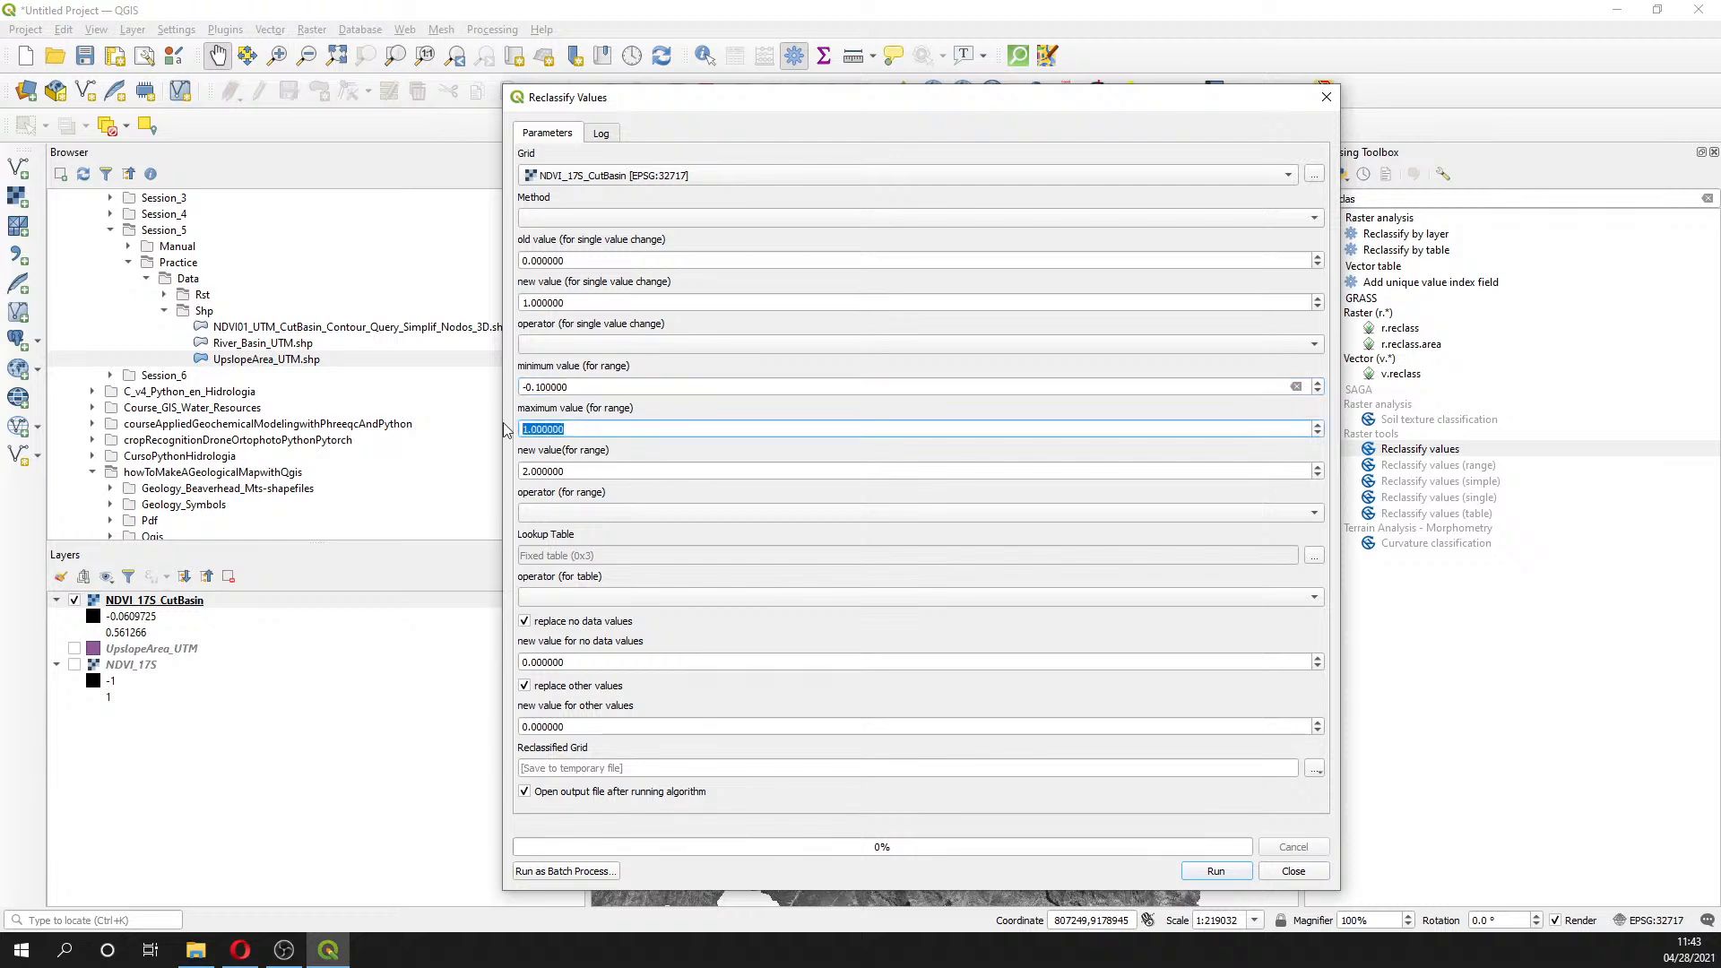
{"action": "type", "text": "0.4"}
{"action": "key", "text": "Tab"}
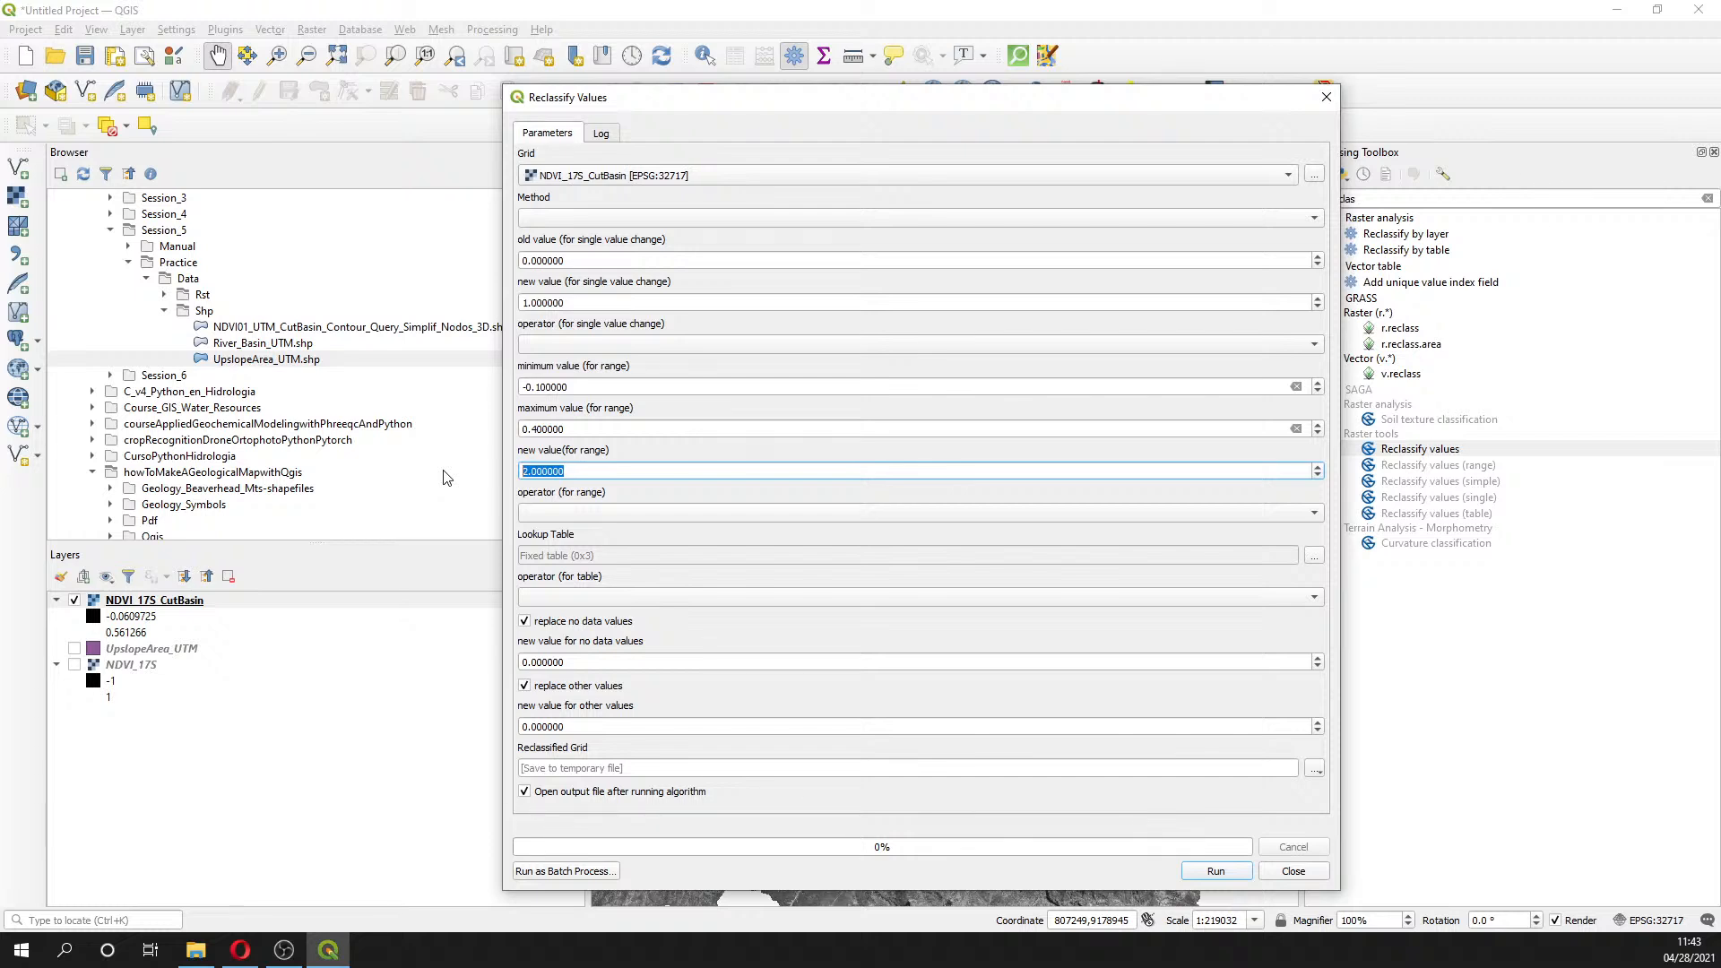
{"action": "type", "text": "0"}
{"action": "left_click", "coordinate": [578, 387]}
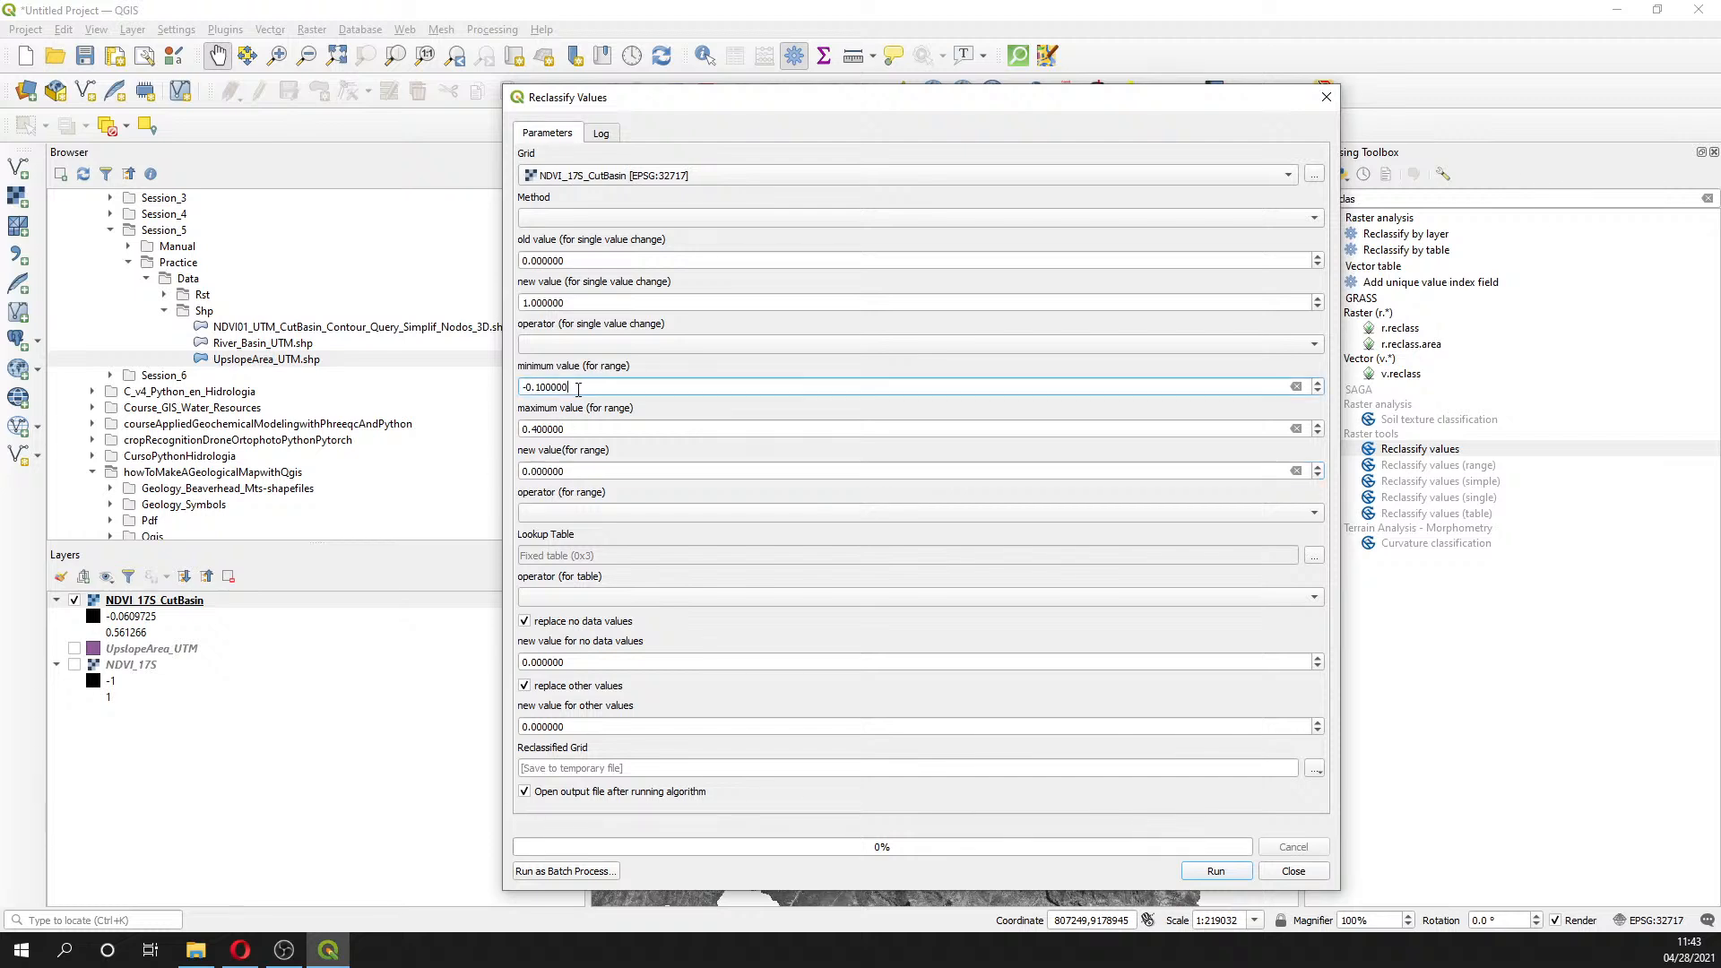
{"action": "left_click_drag", "start_coordinate": [578, 387], "coordinate": [472, 385]}
{"action": "key", "text": "Tab"}
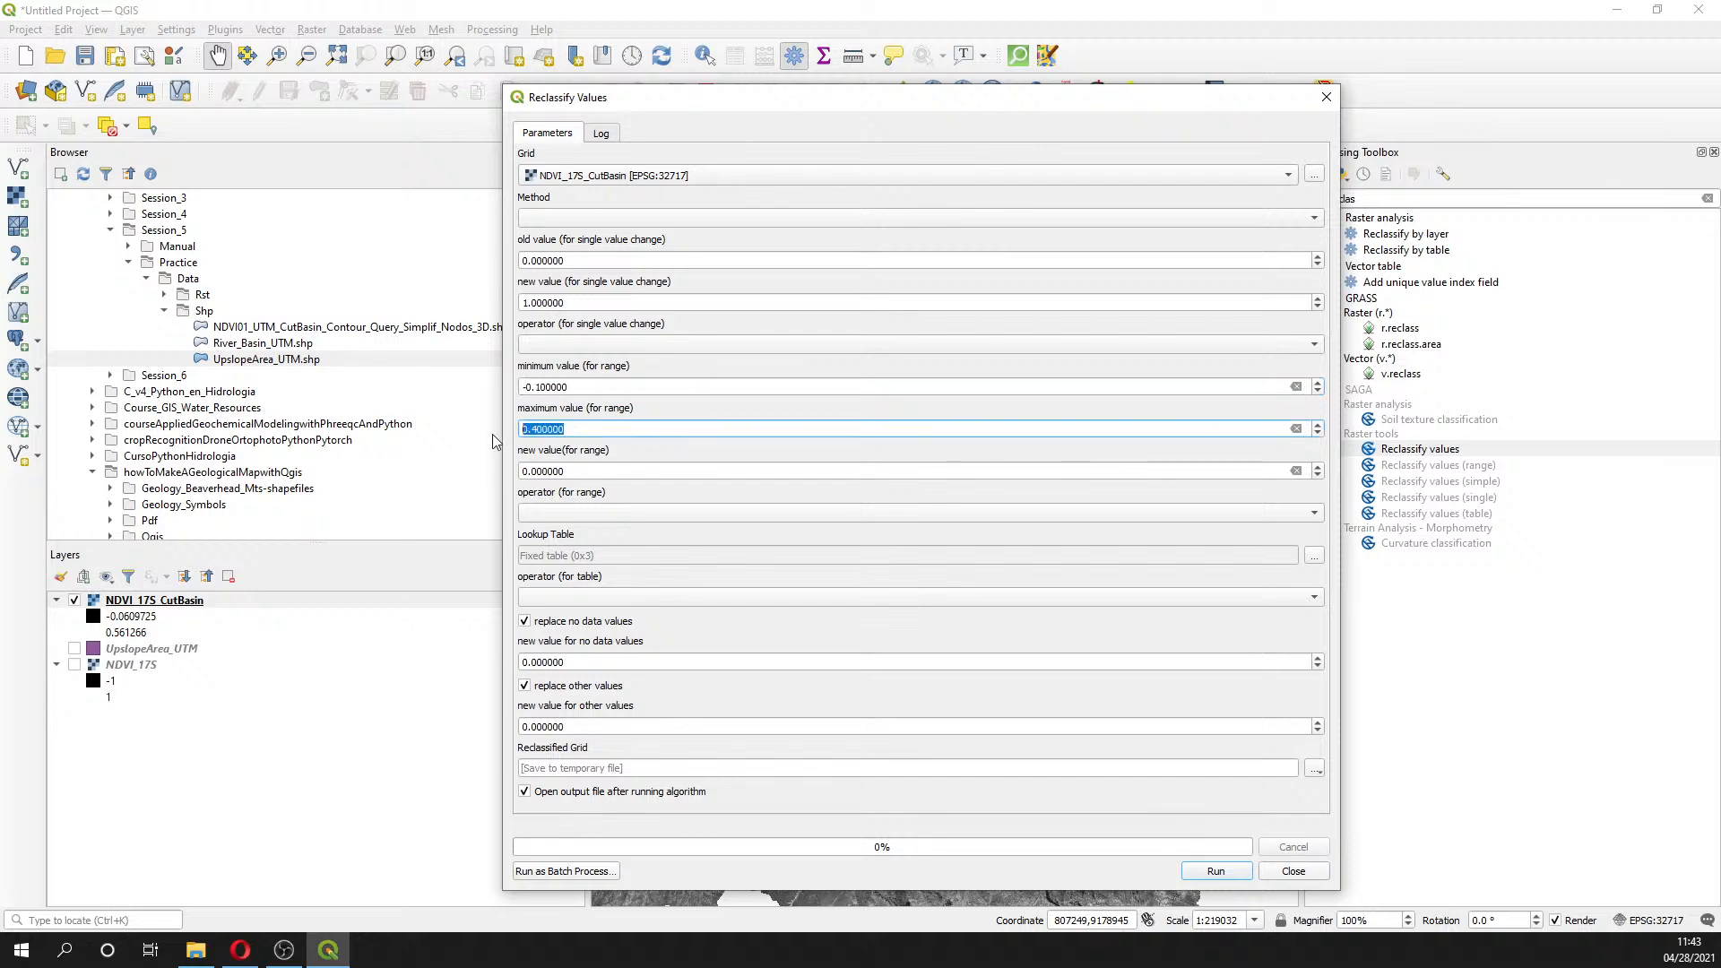
{"action": "left_click", "coordinate": [536, 470]}
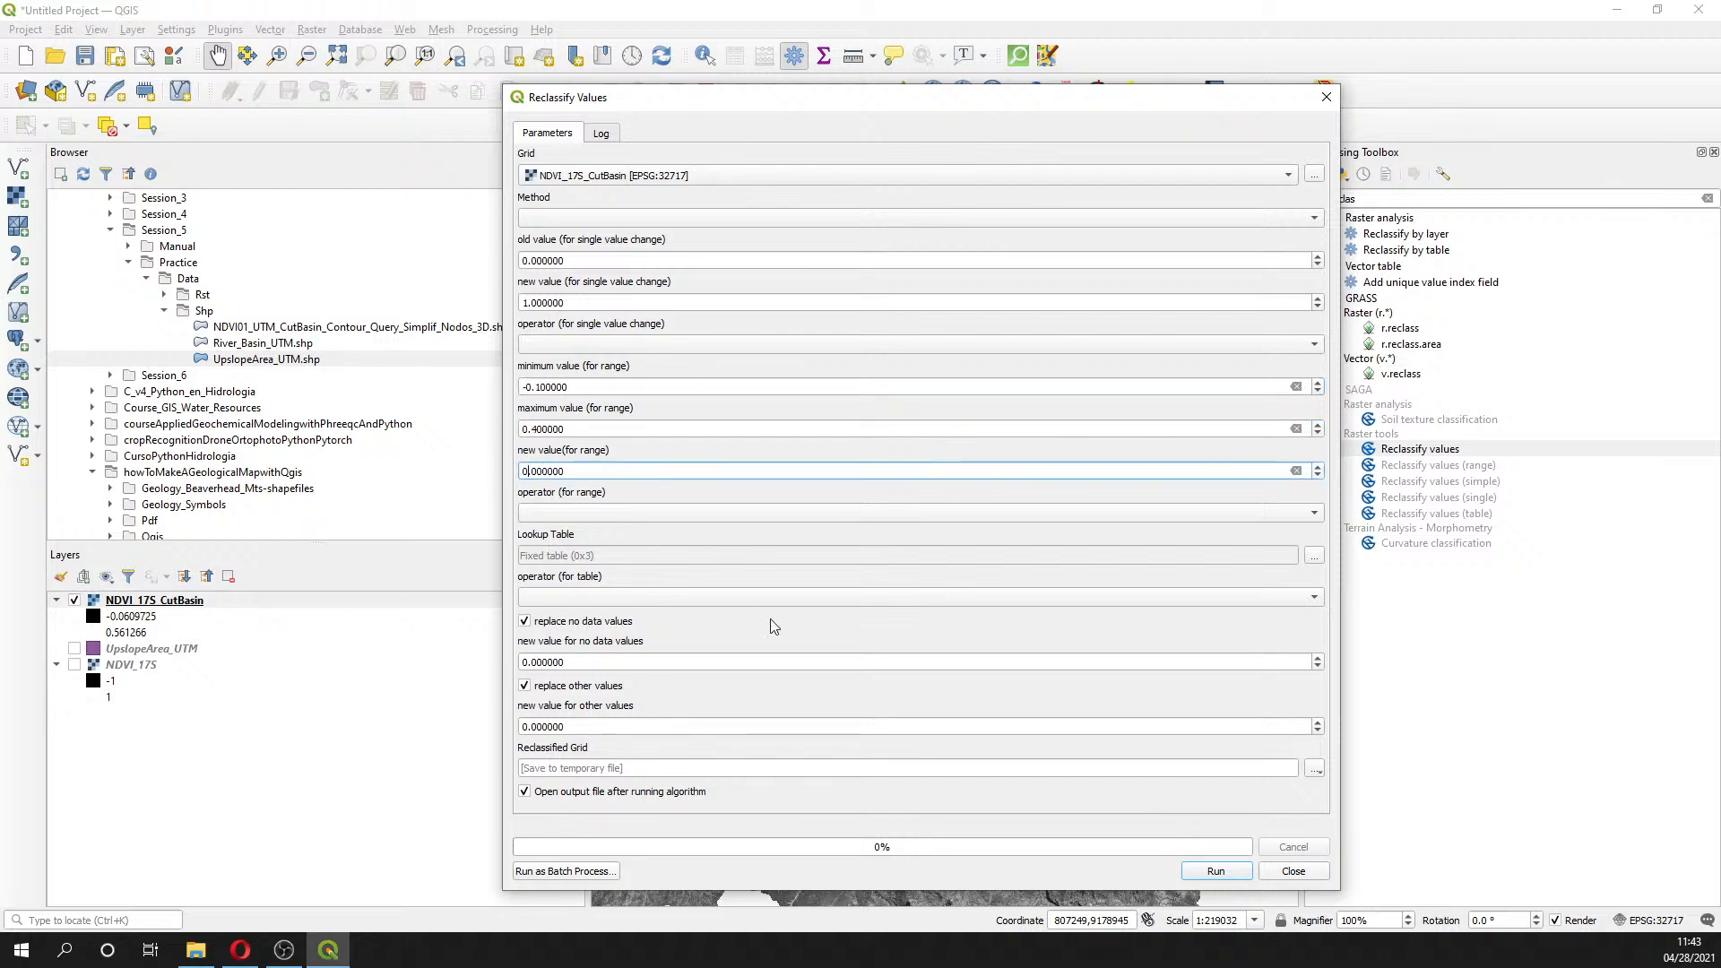
- Run the reclassification, switch the method to range, and run it again
{"action": "left_click", "coordinate": [1235, 875]}
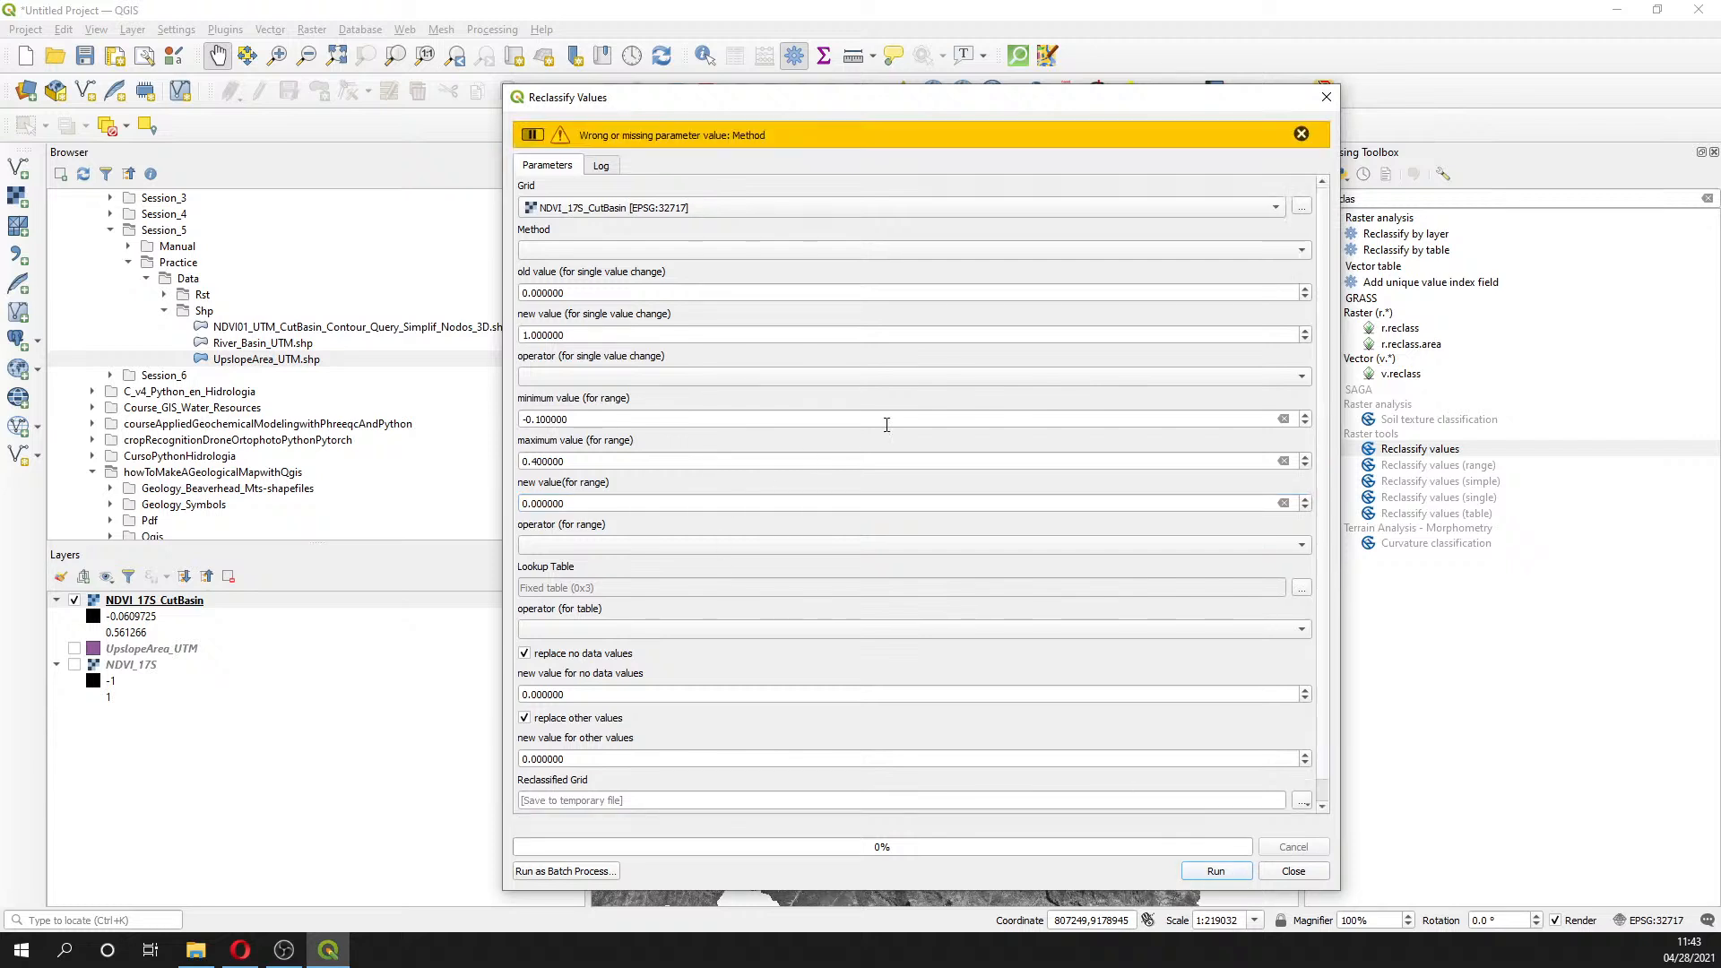
{"action": "left_click", "coordinate": [786, 251]}
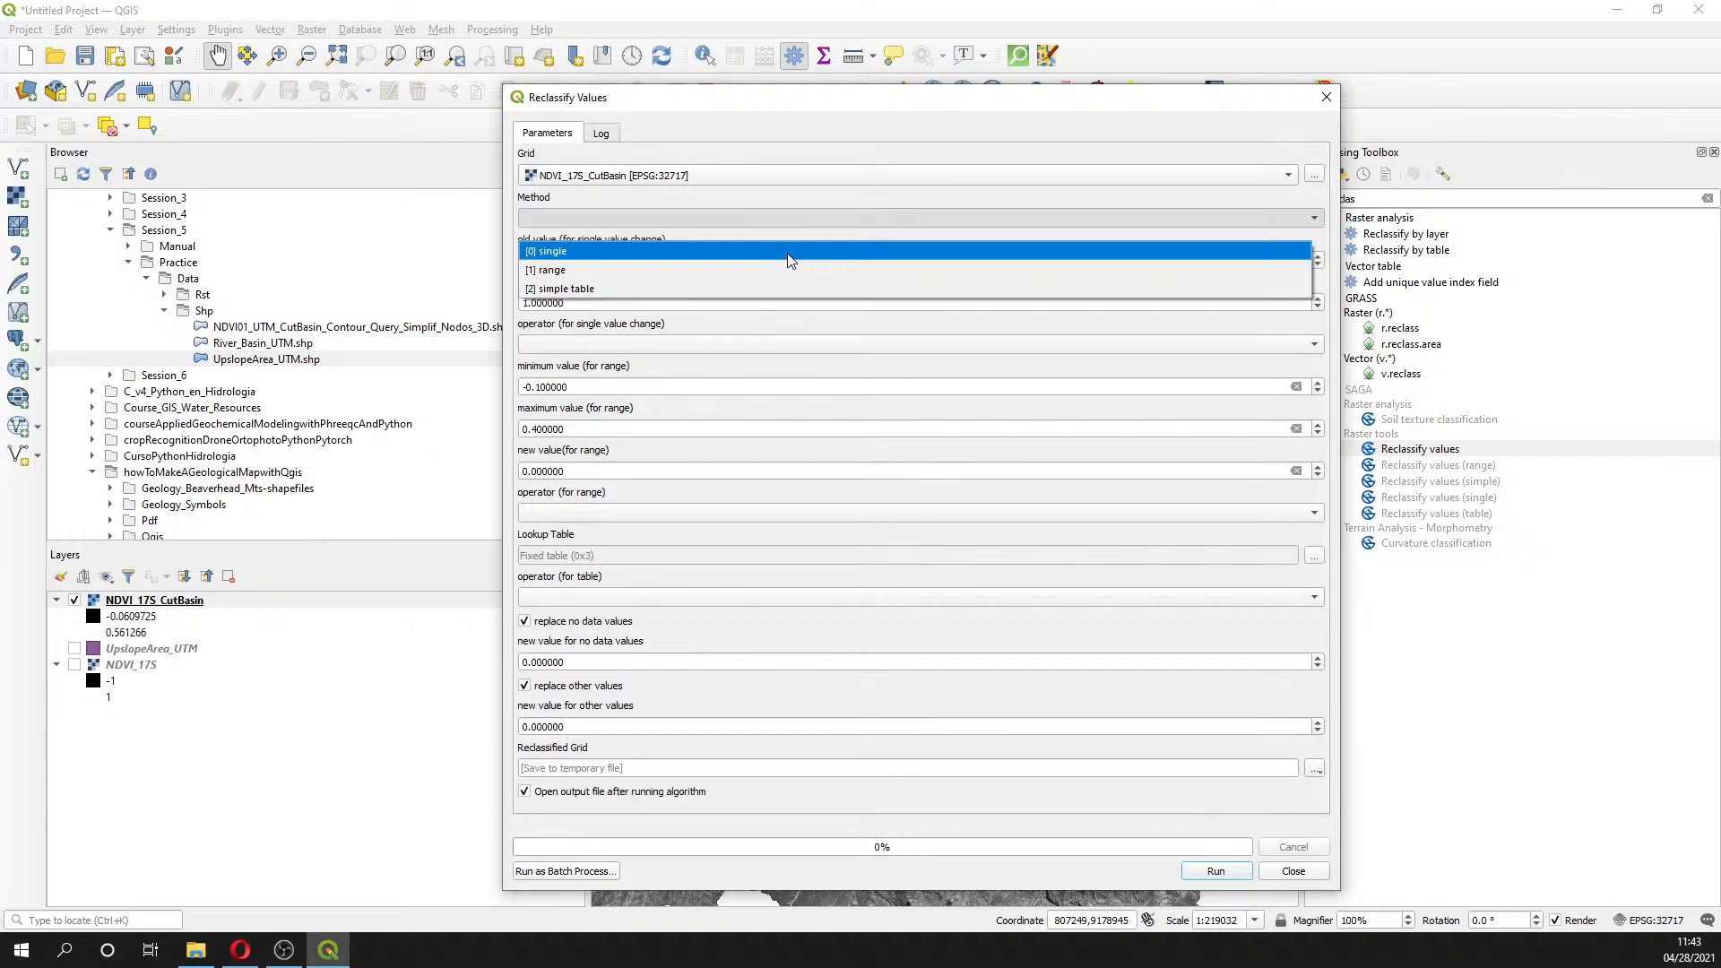
{"action": "left_click", "coordinate": [798, 269]}
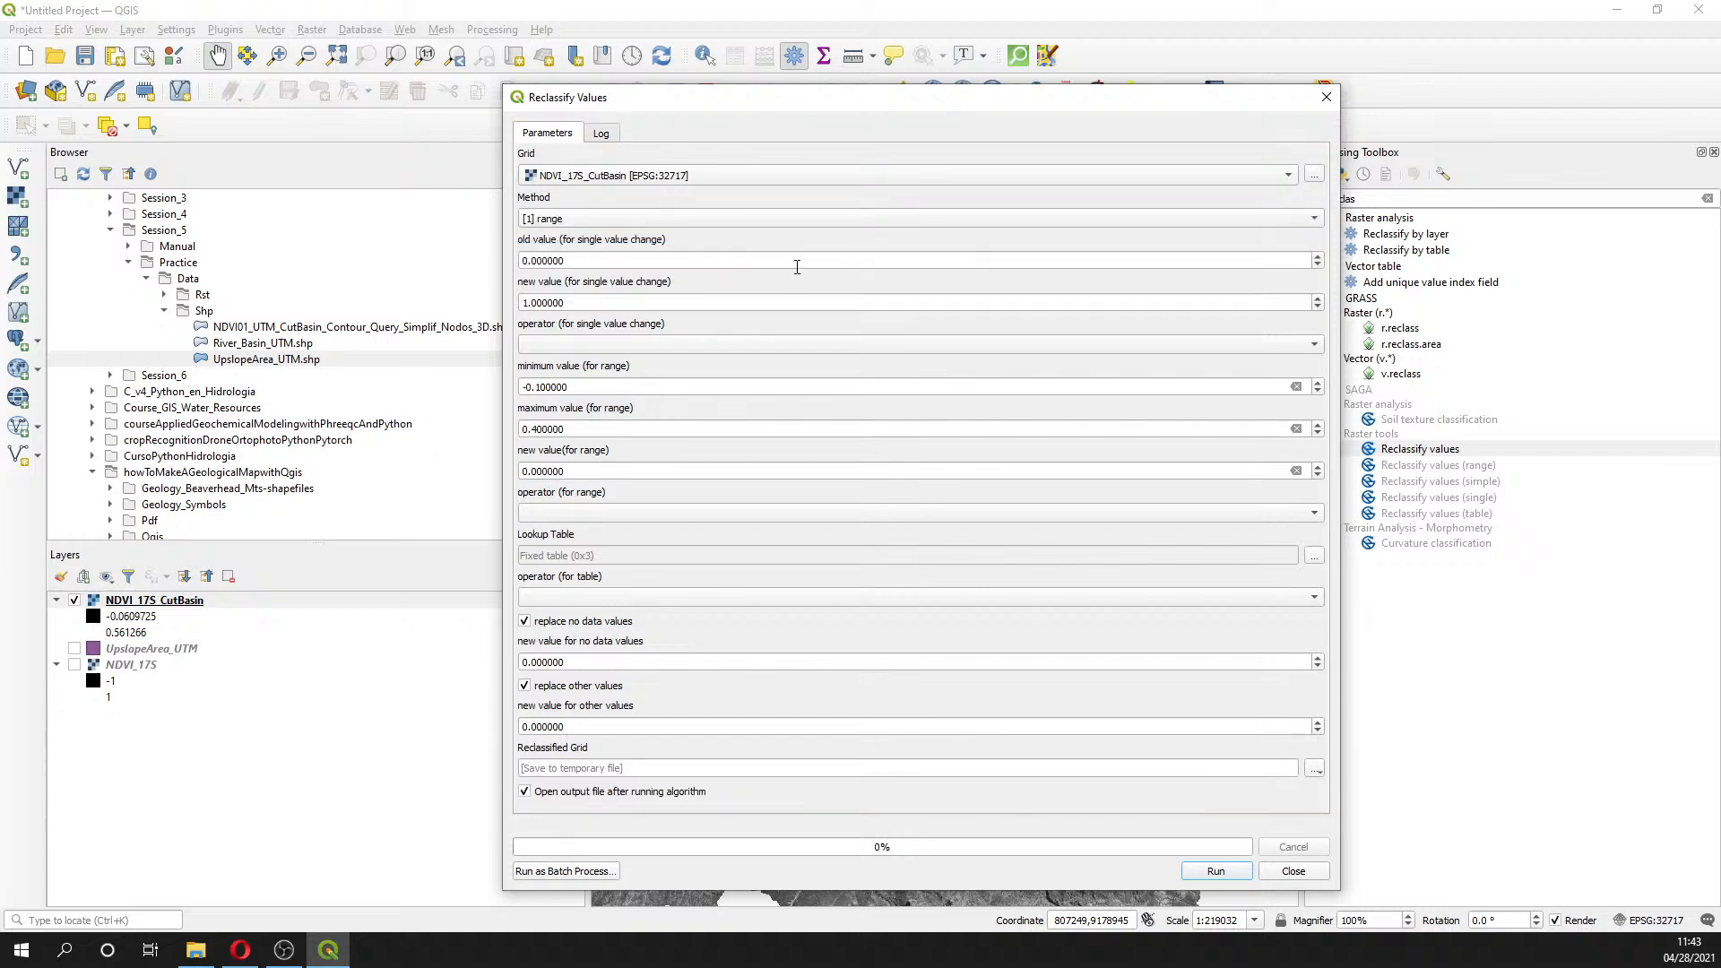
{"action": "left_click", "coordinate": [1220, 874]}
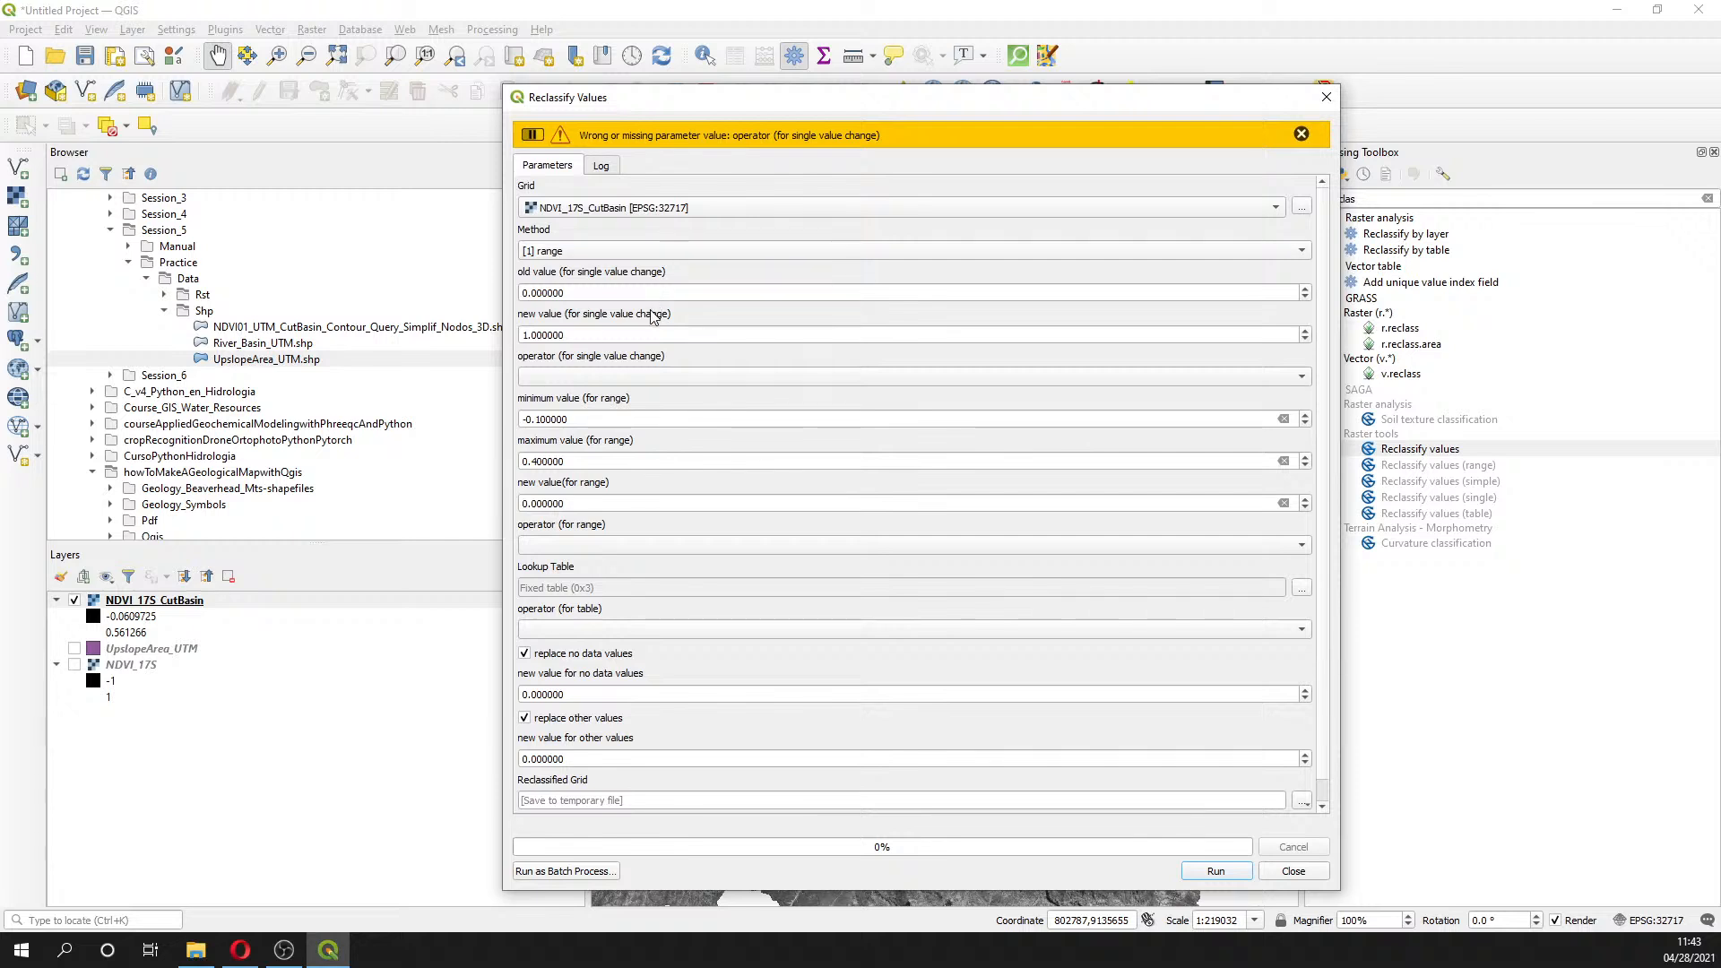
{"action": "left_click", "coordinate": [634, 254]}
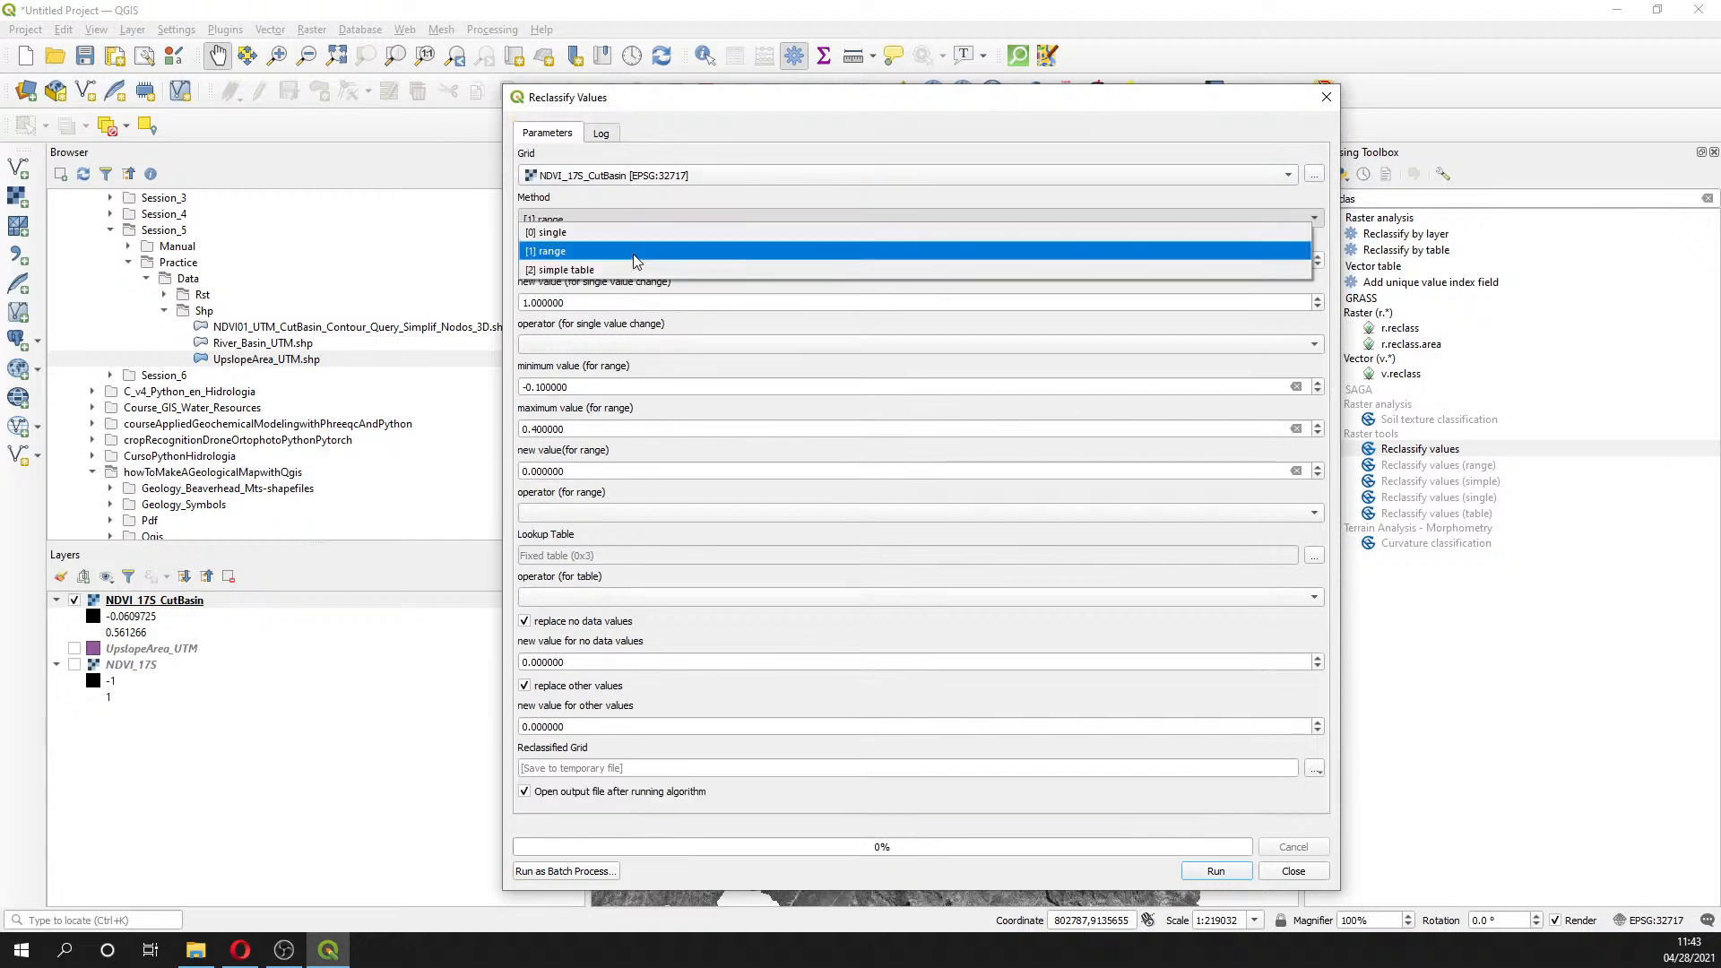
{"action": "left_click", "coordinate": [635, 253]}
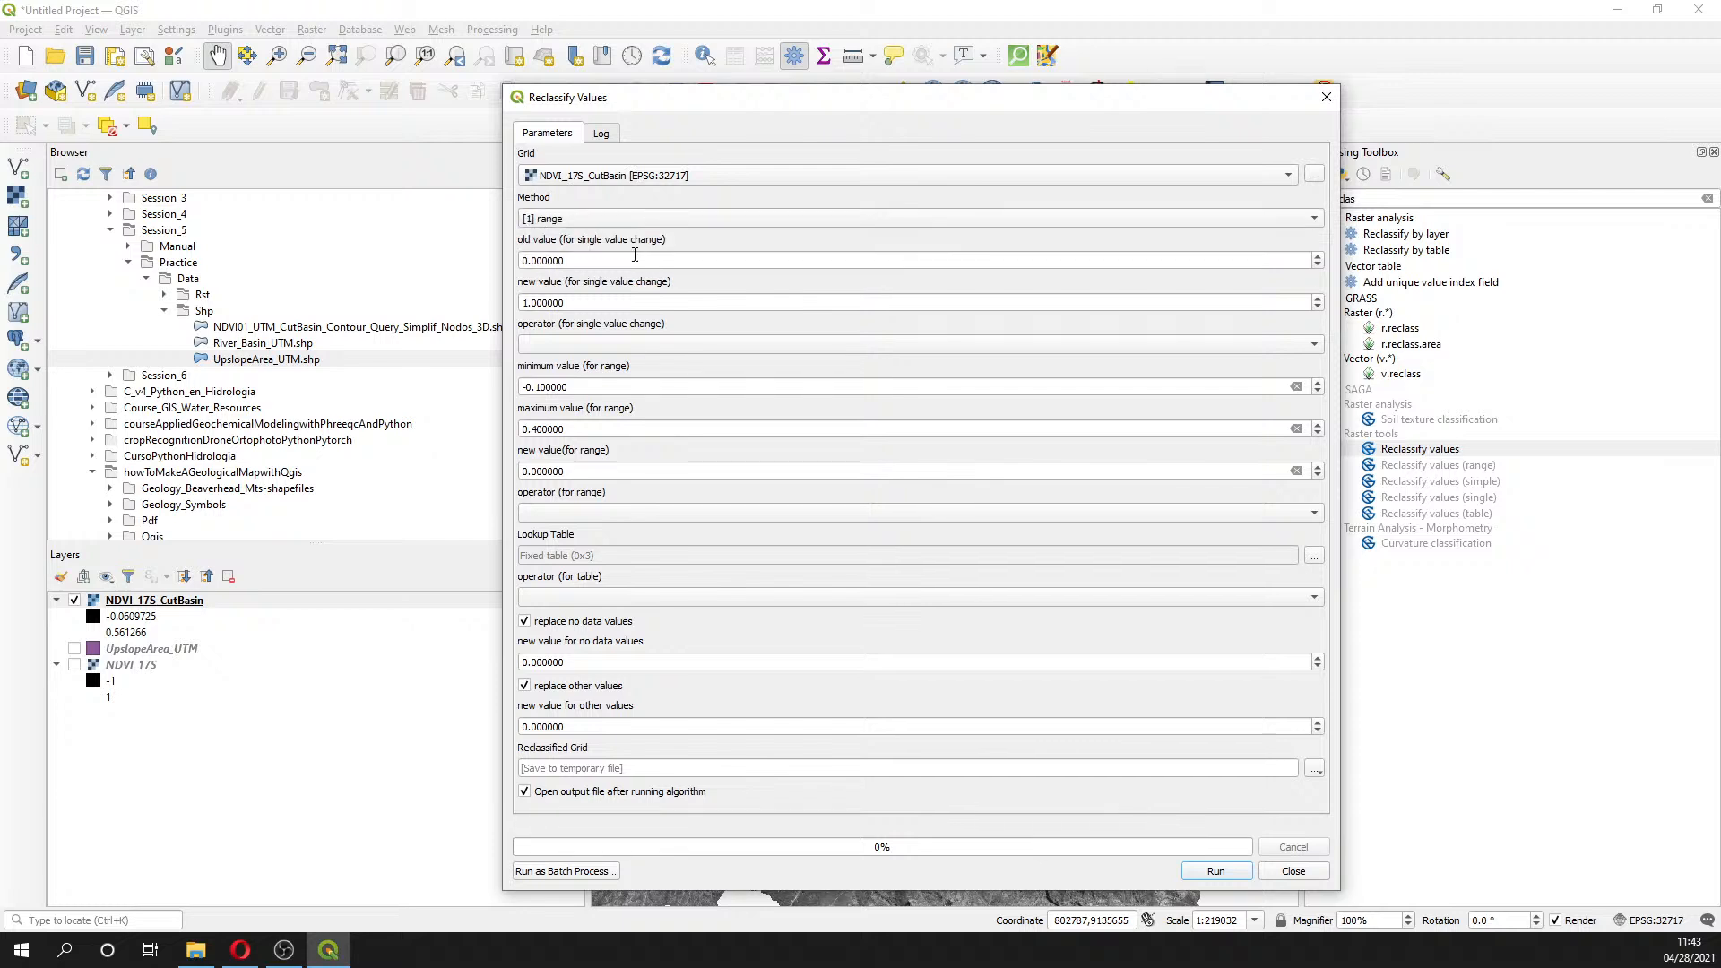
- Set the operators to < and <=, table operator min <= value < max, and rerun
{"action": "left_click", "coordinate": [664, 345]}
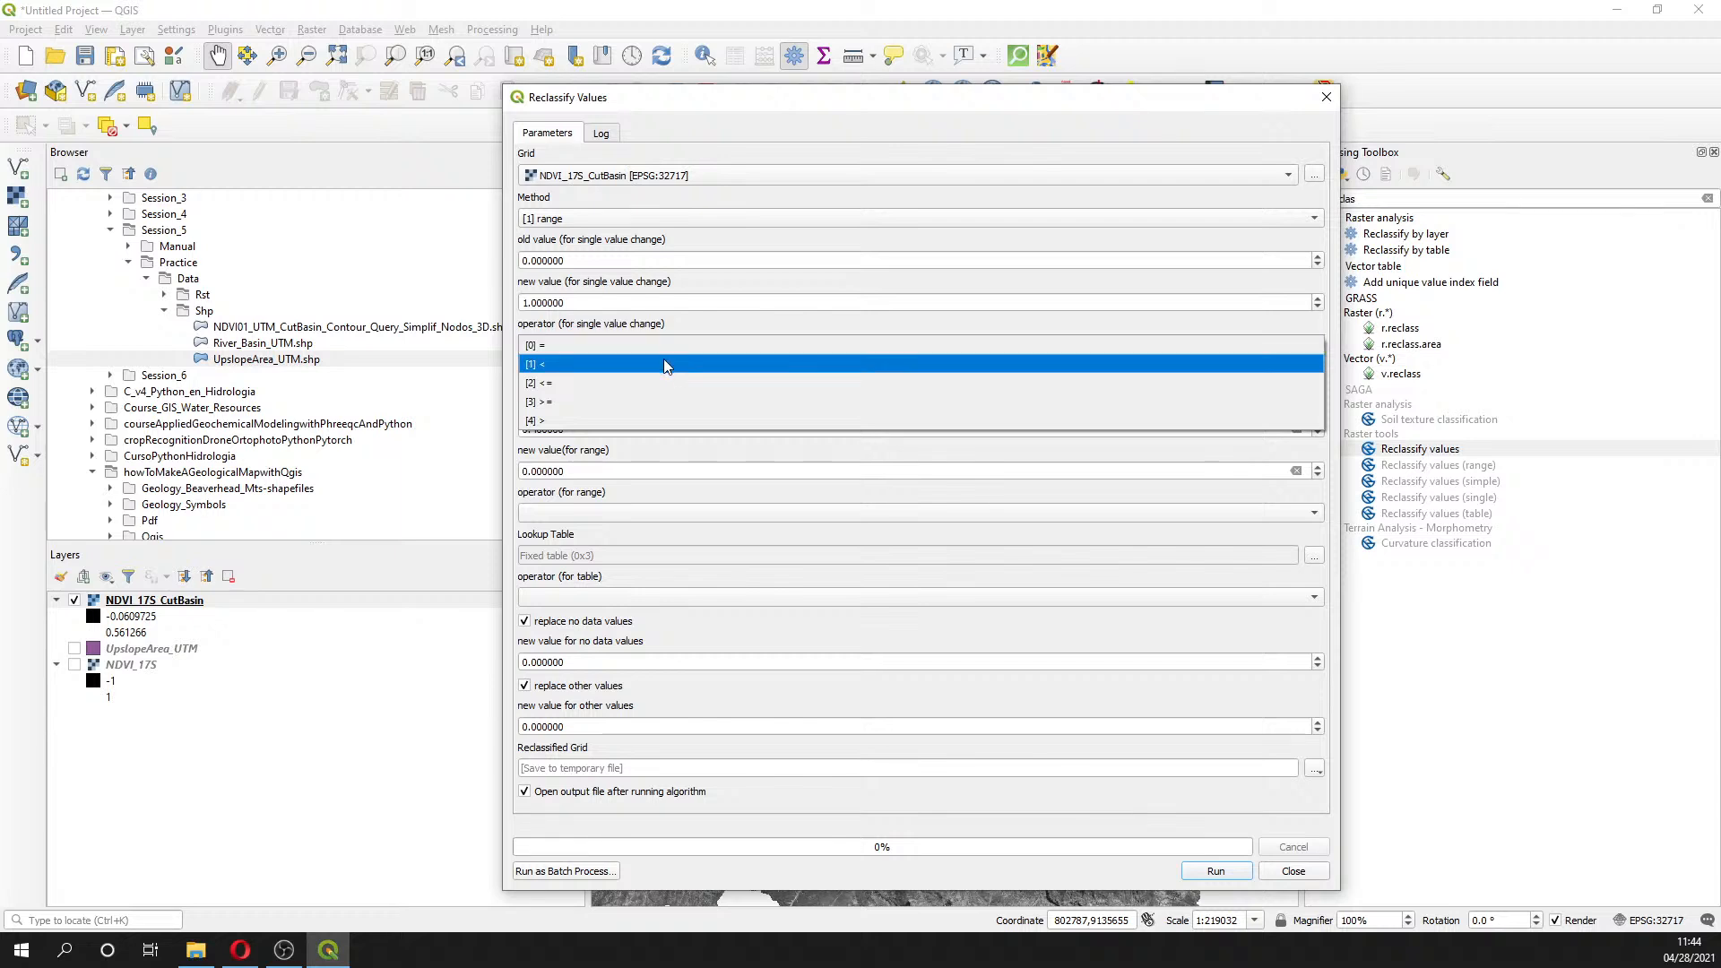
{"action": "left_click", "coordinate": [666, 364]}
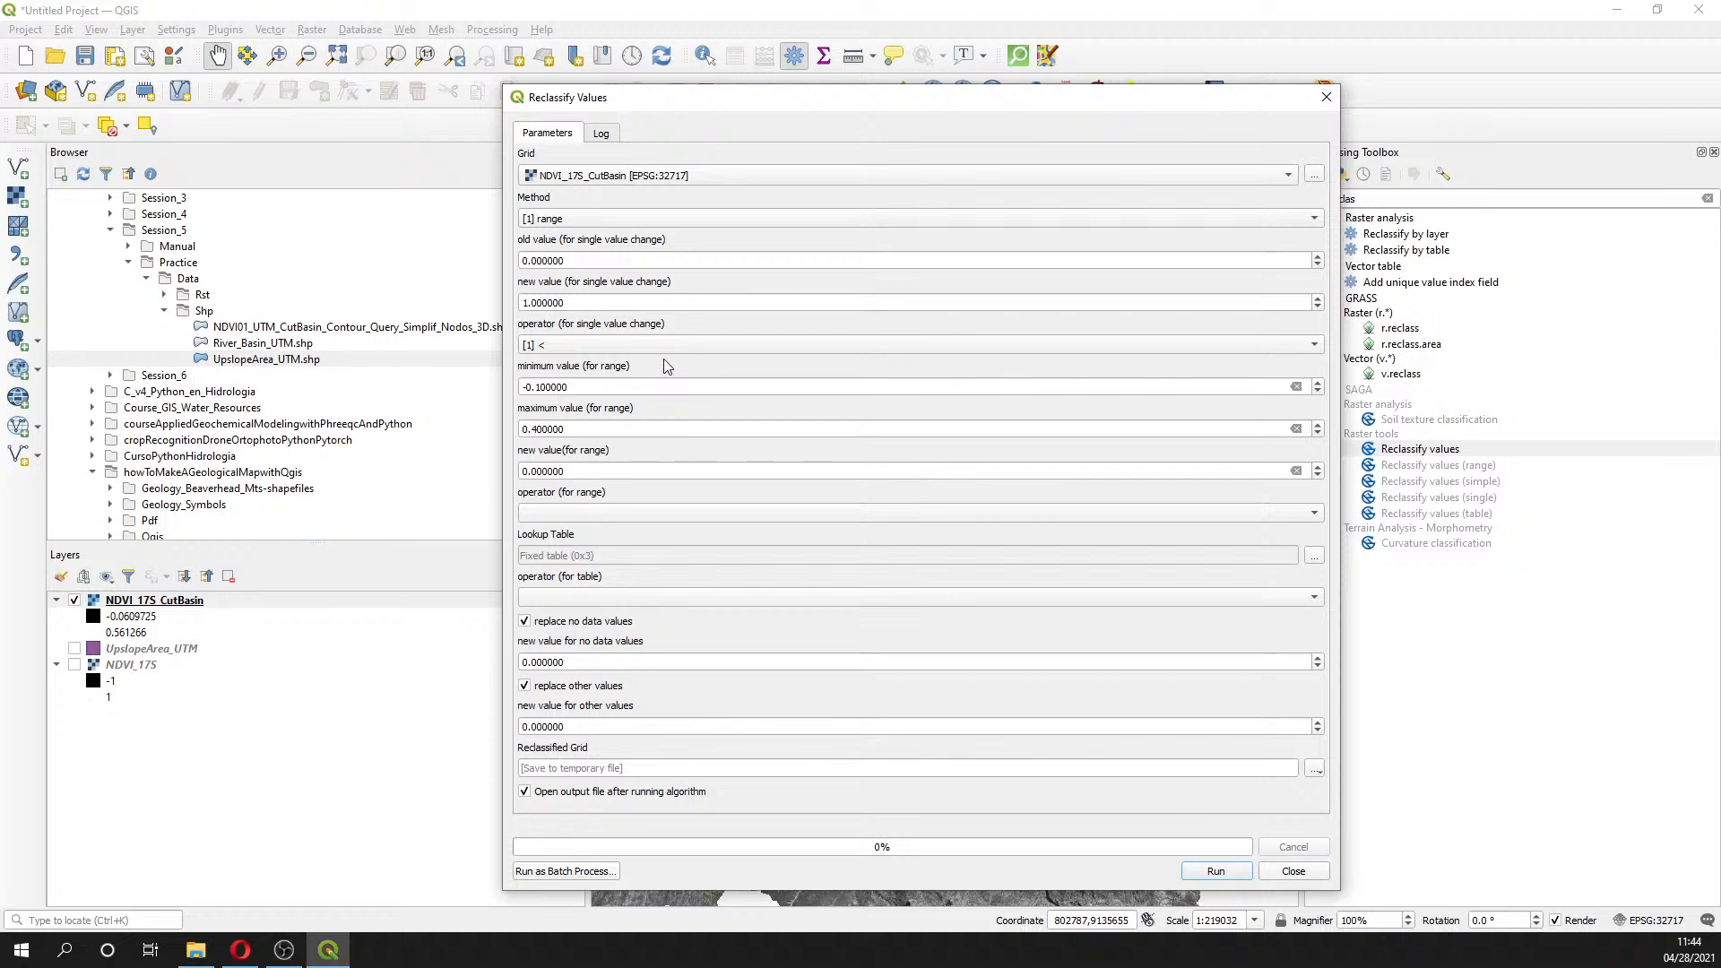
{"action": "left_click", "coordinate": [655, 512]}
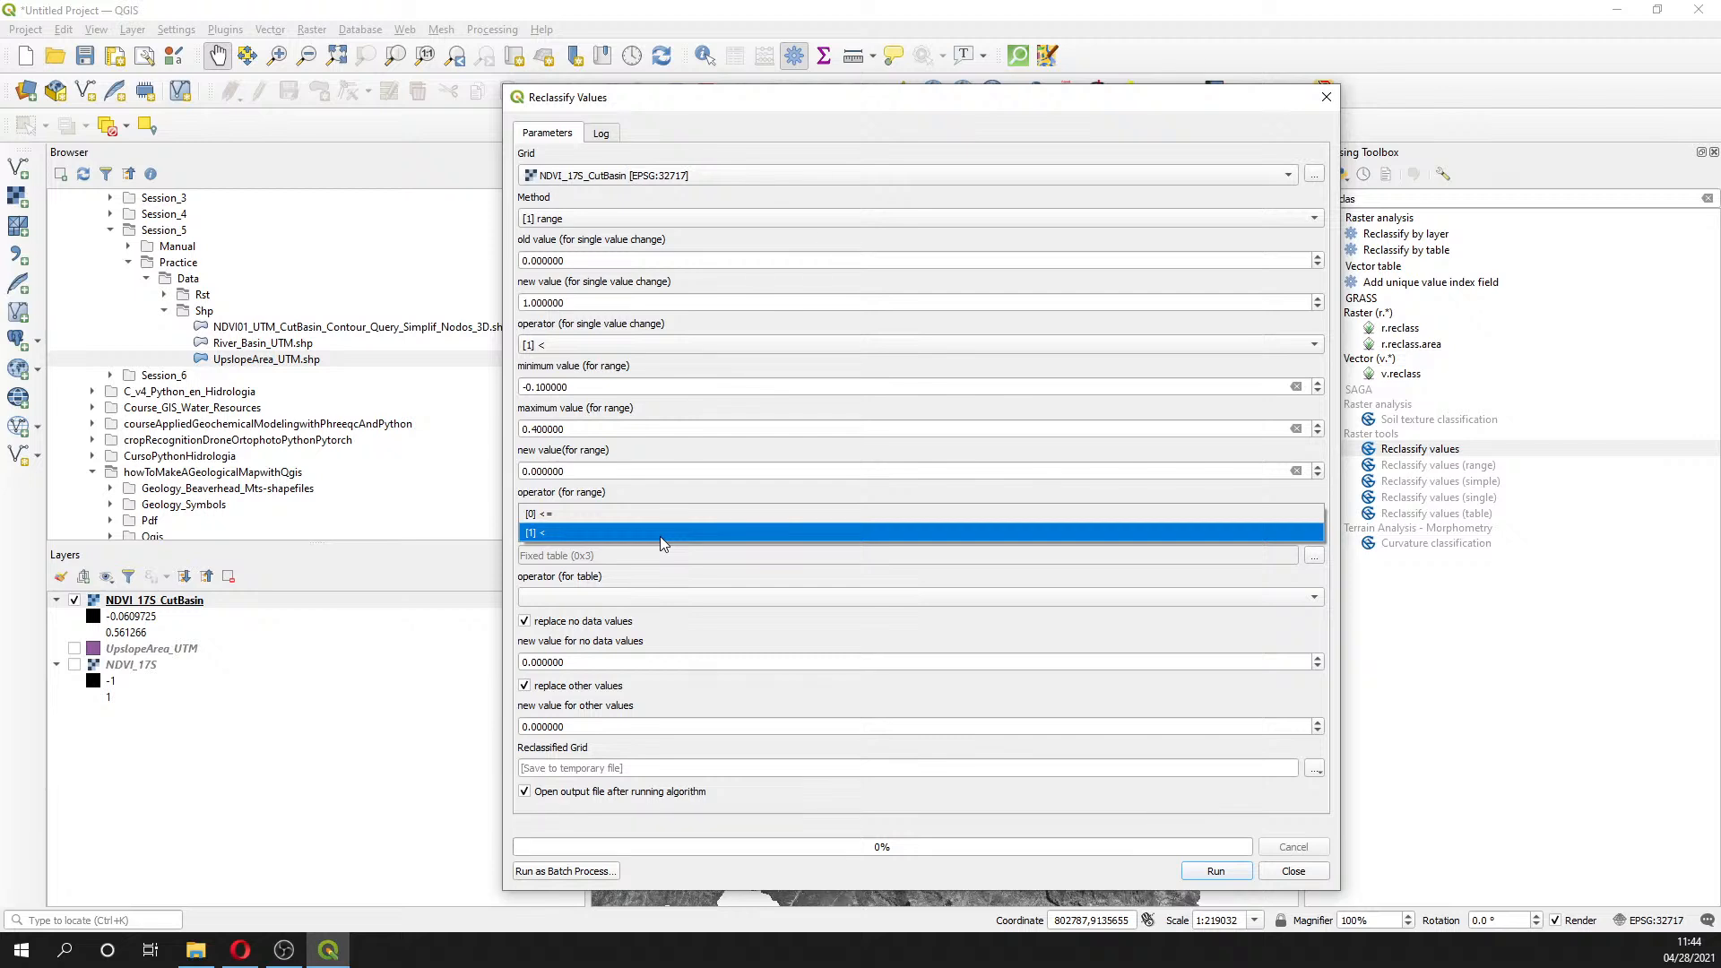
{"action": "left_click", "coordinate": [663, 518]}
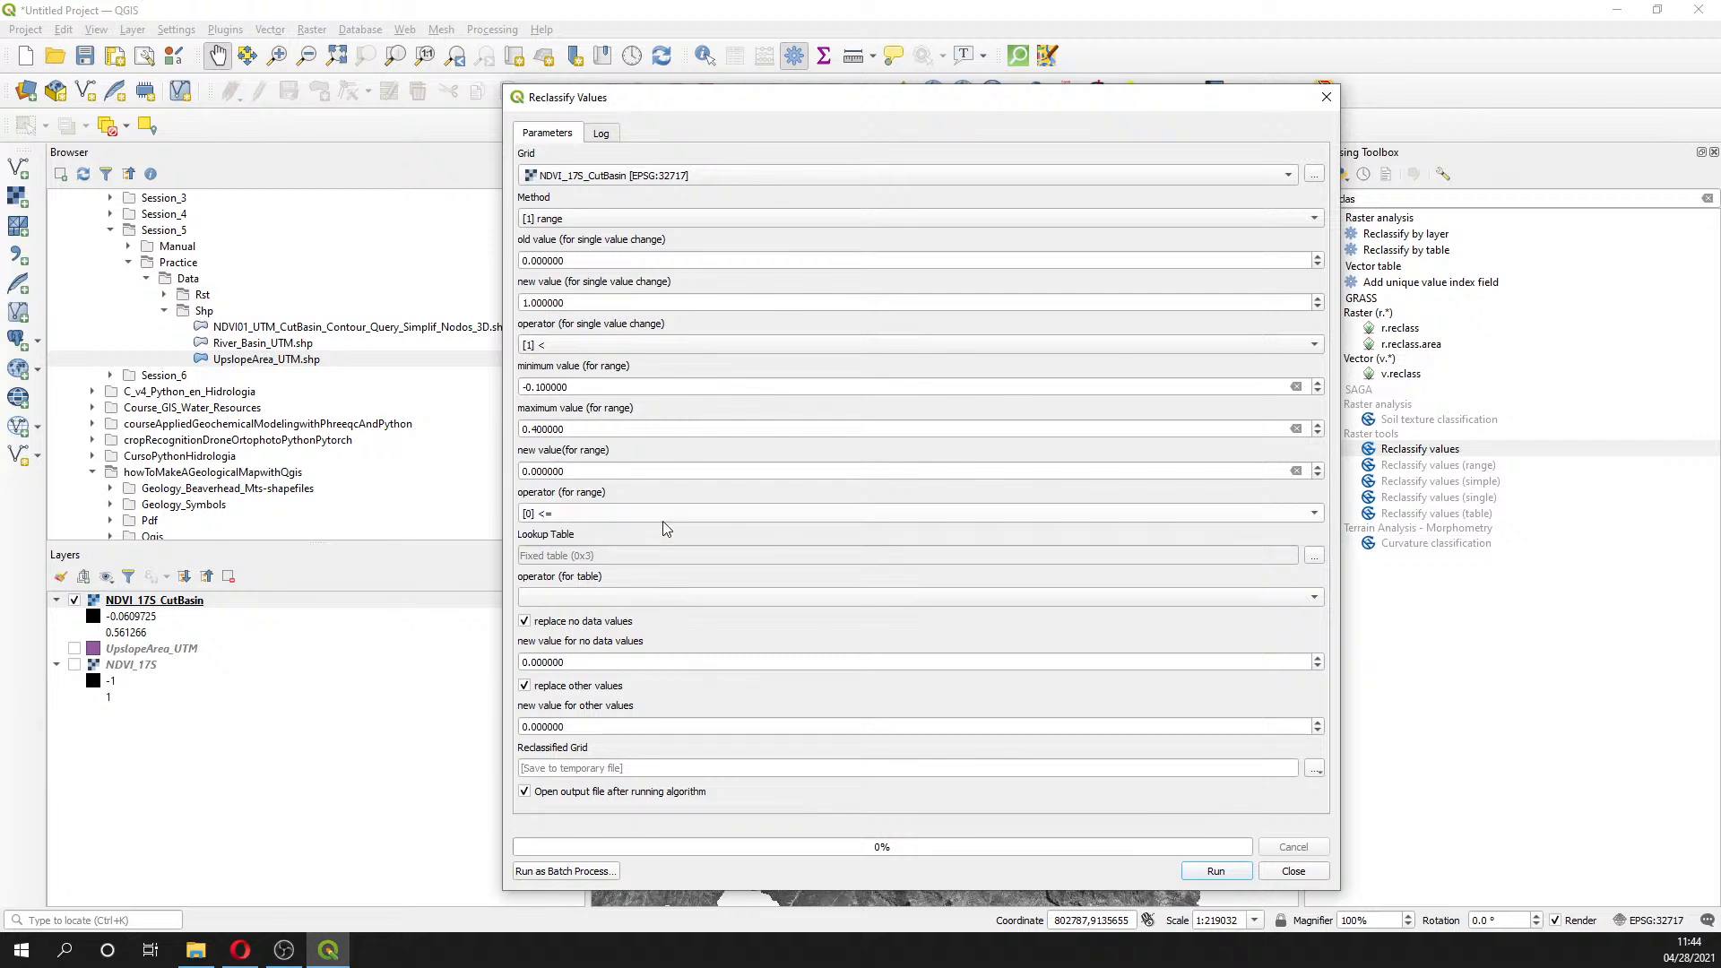
{"action": "left_click", "coordinate": [639, 220]}
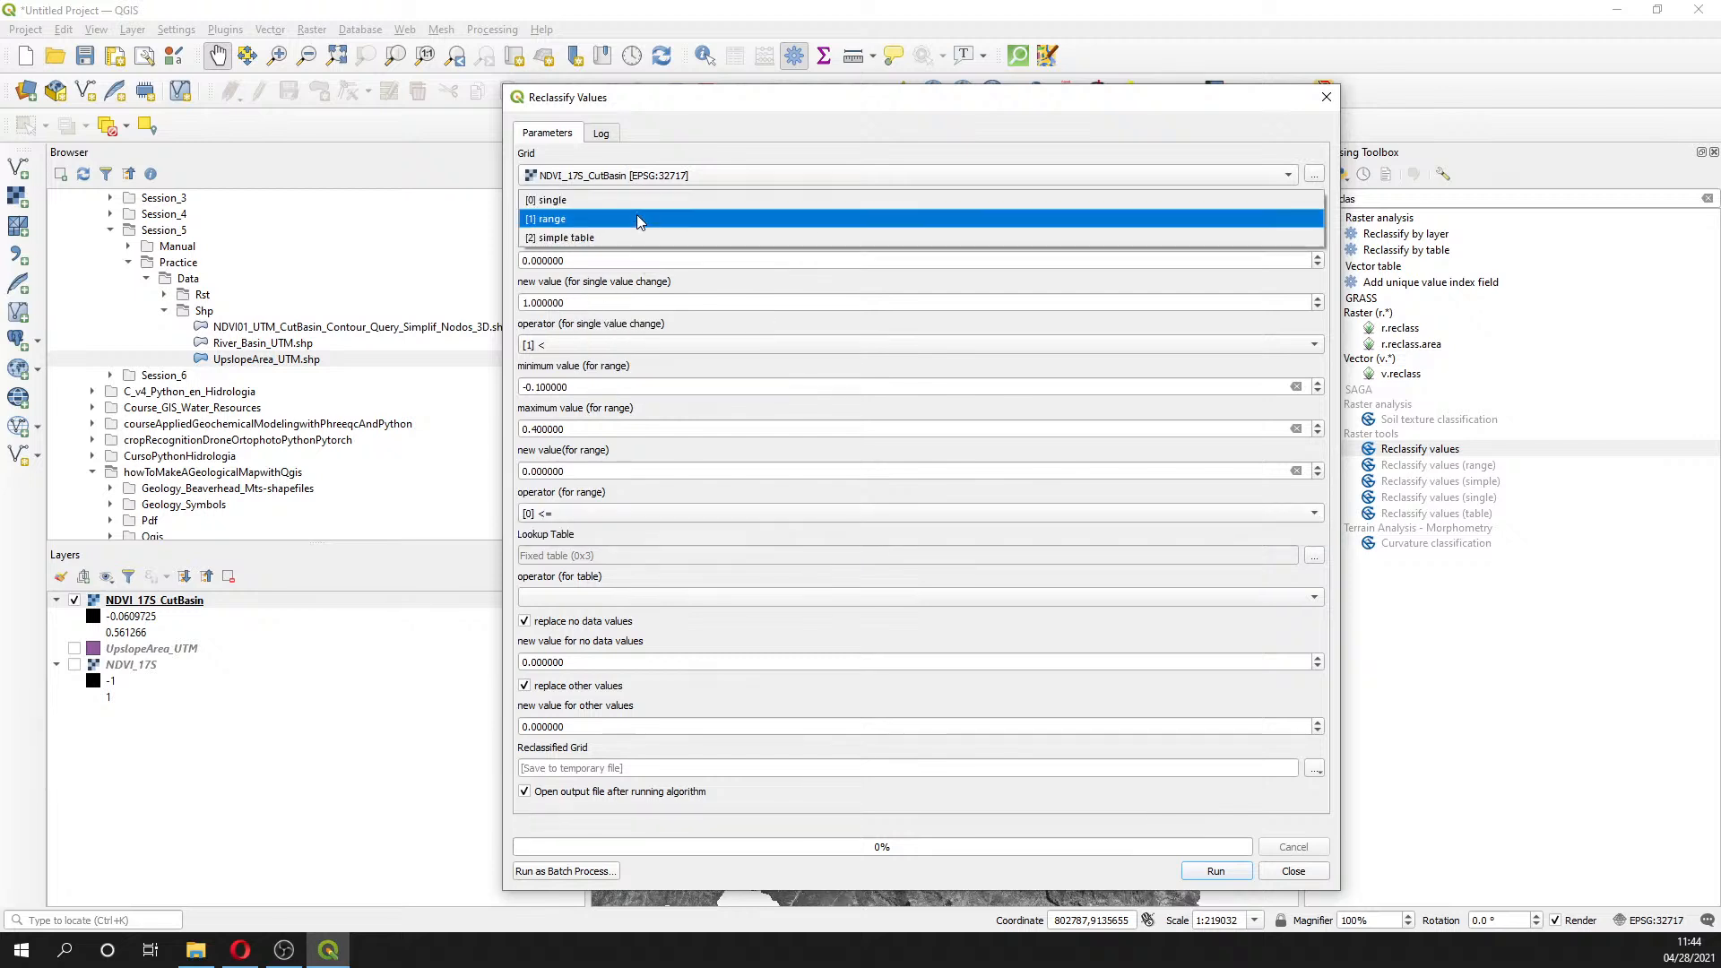
{"action": "left_click", "coordinate": [637, 218]}
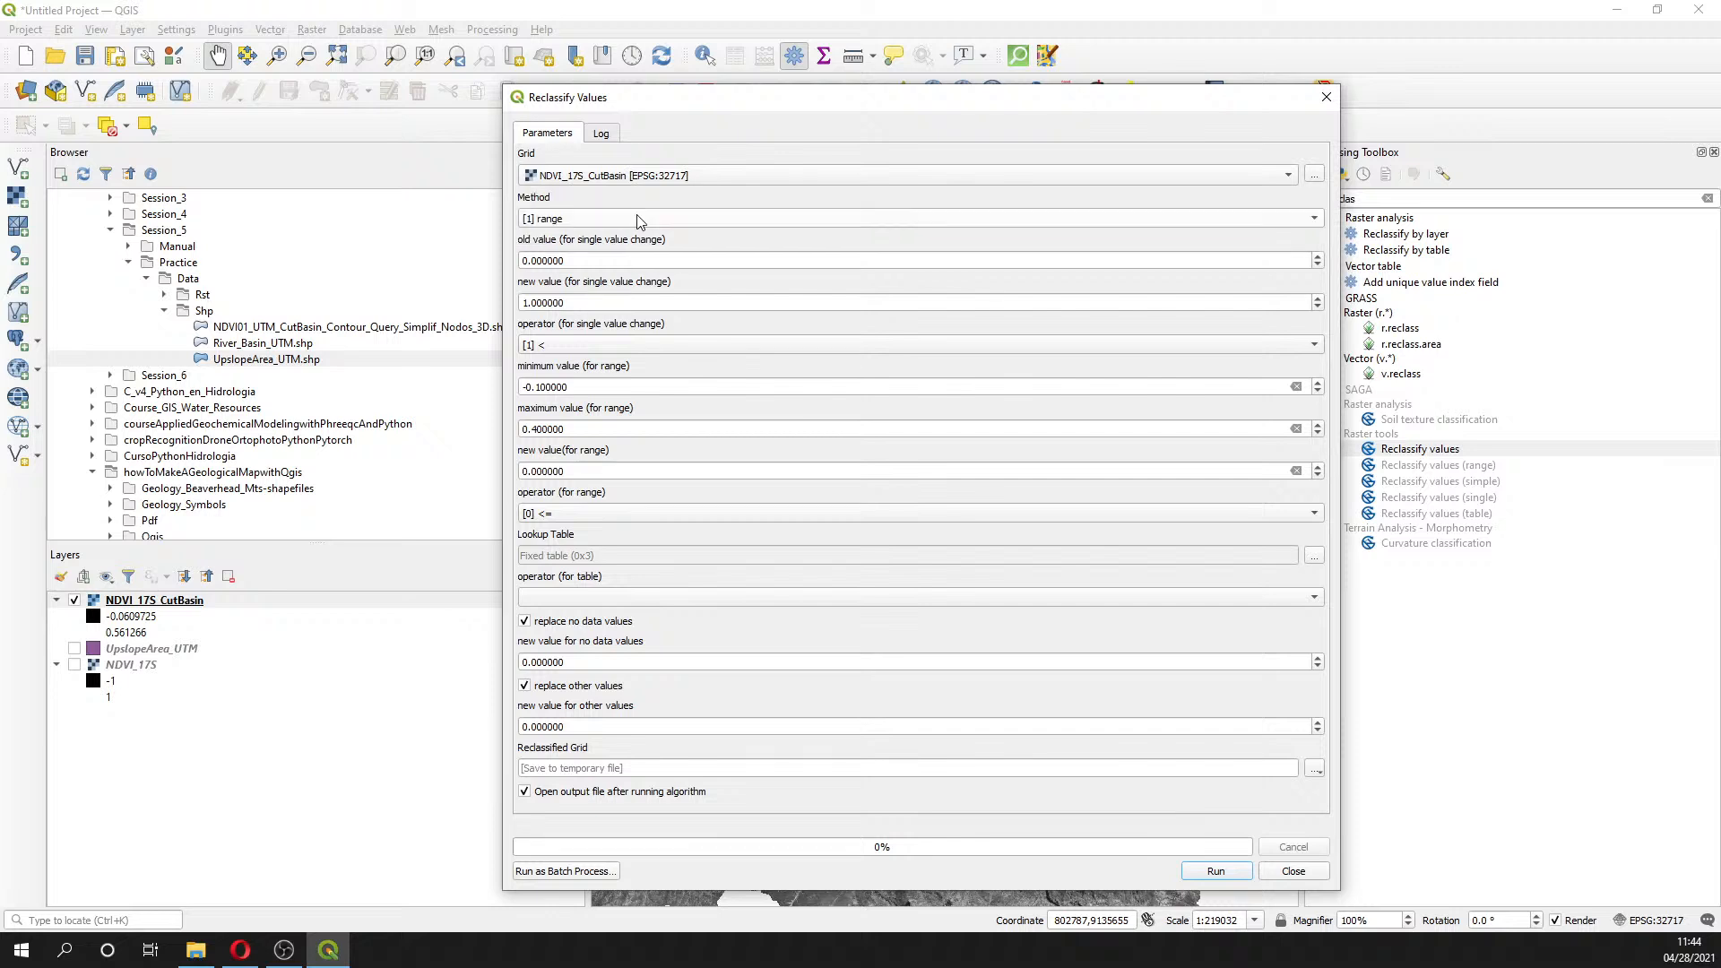
{"action": "left_click", "coordinate": [1207, 873]}
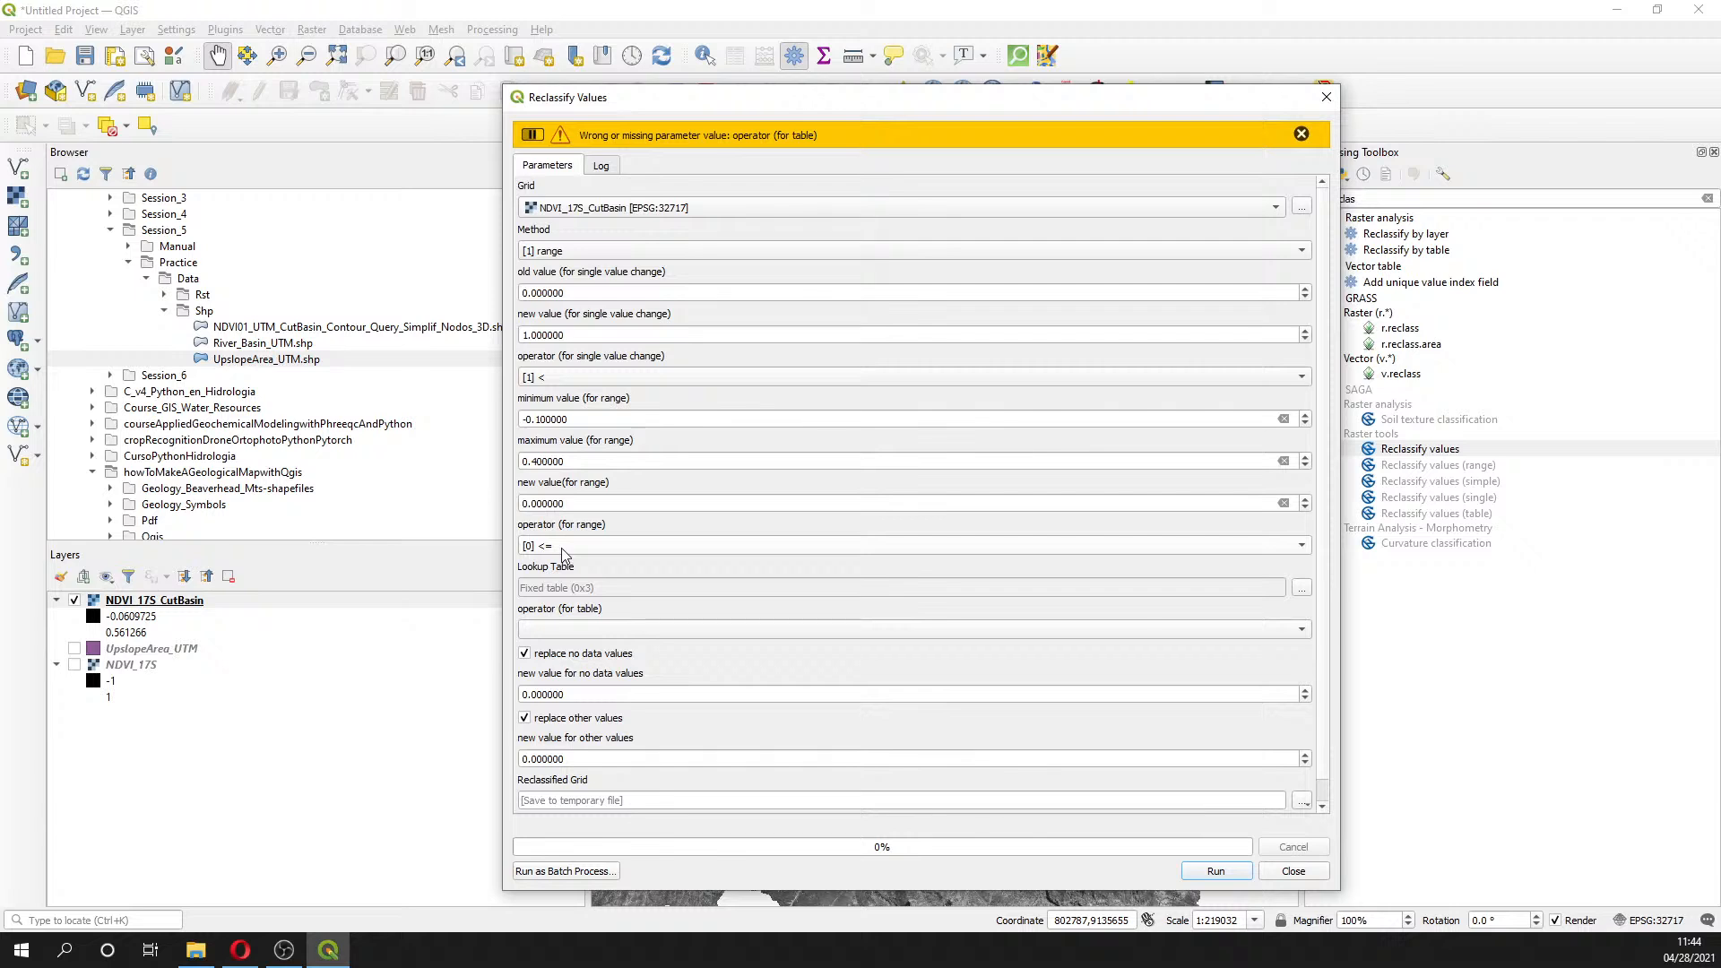
{"action": "left_click", "coordinate": [600, 629]}
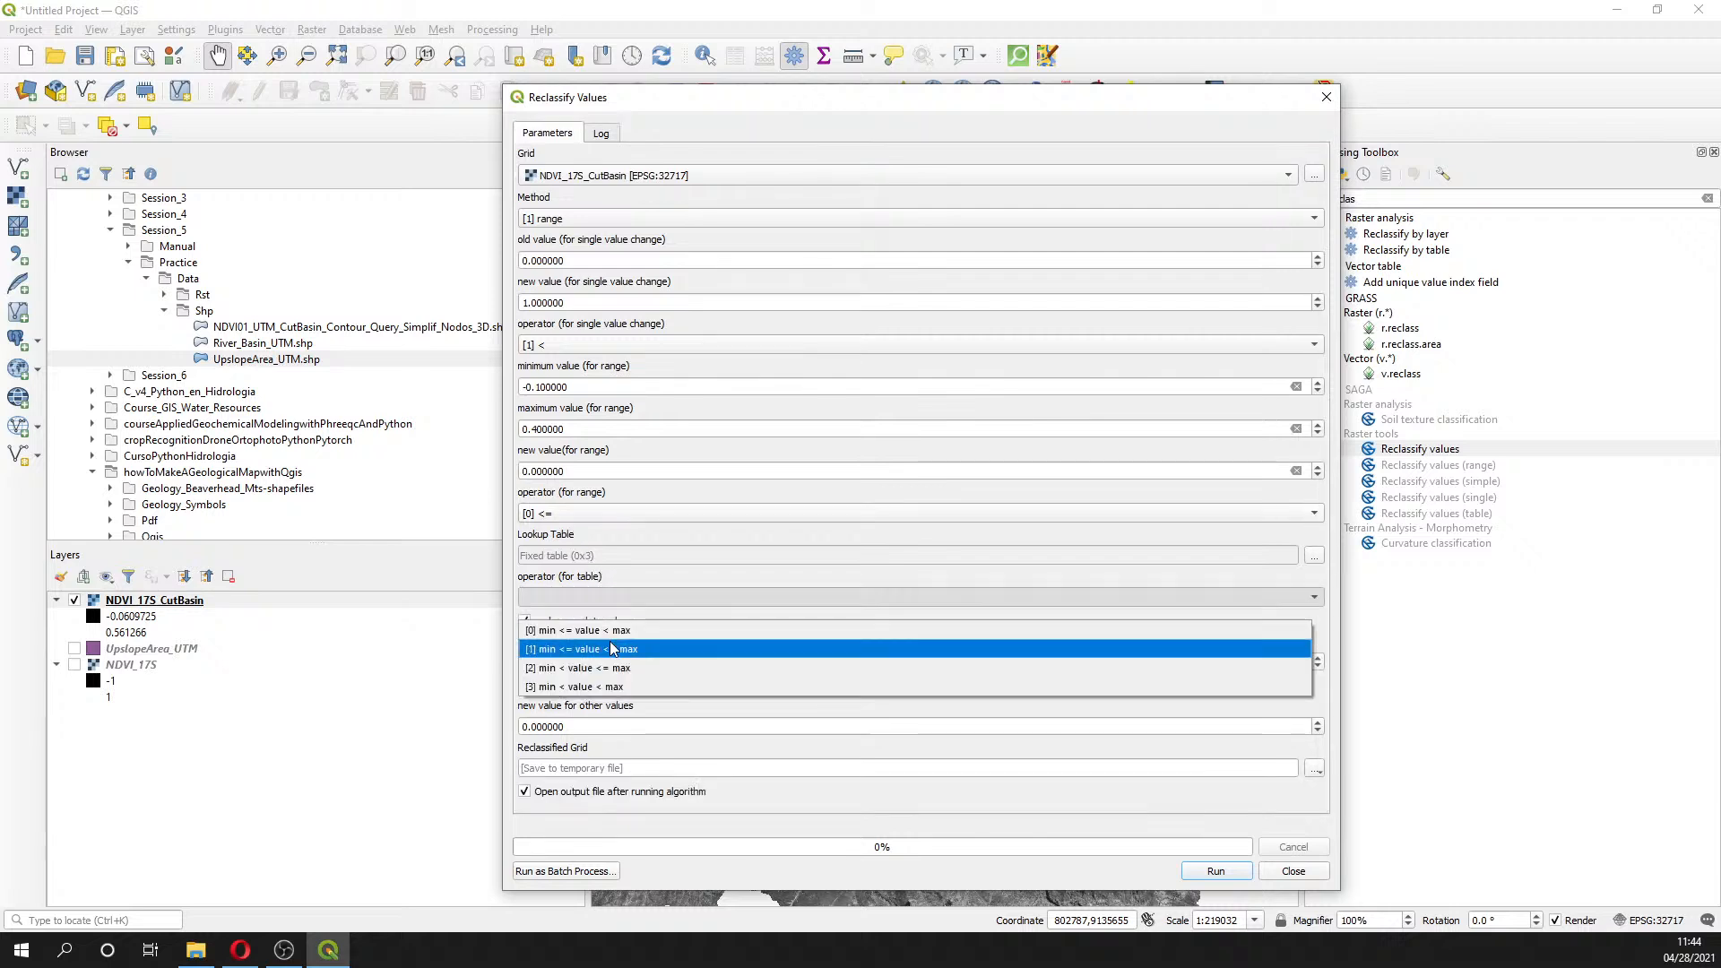
{"action": "left_click", "coordinate": [613, 634]}
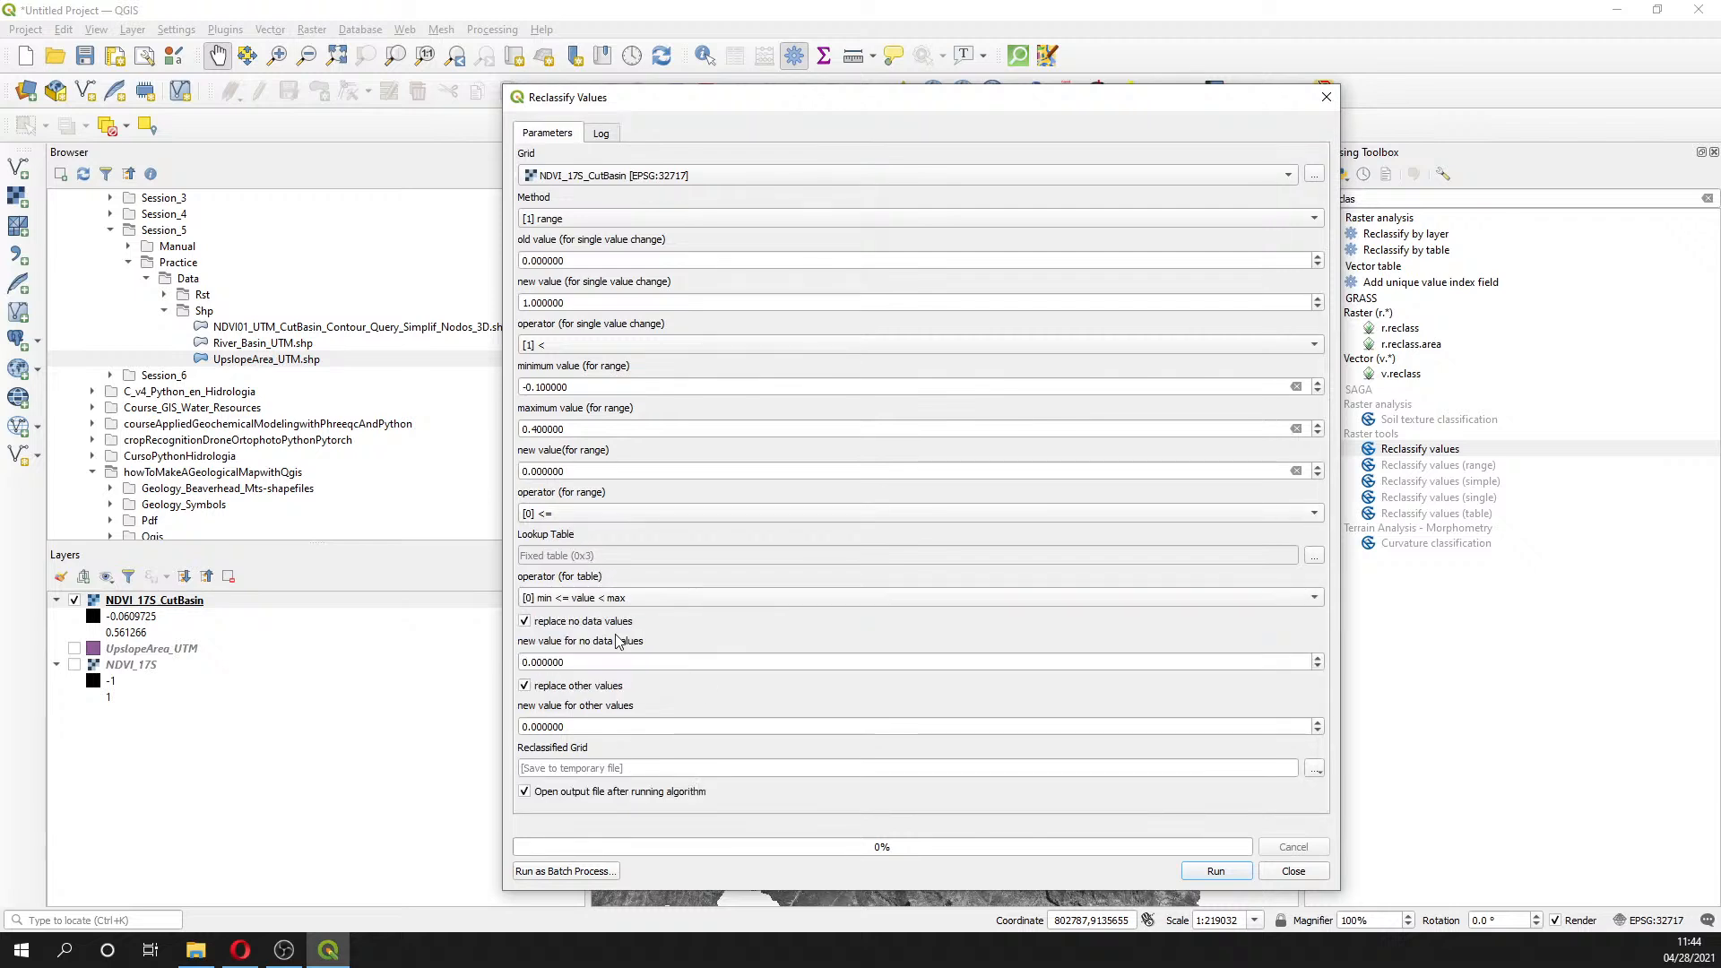
{"action": "left_click", "coordinate": [1234, 876]}
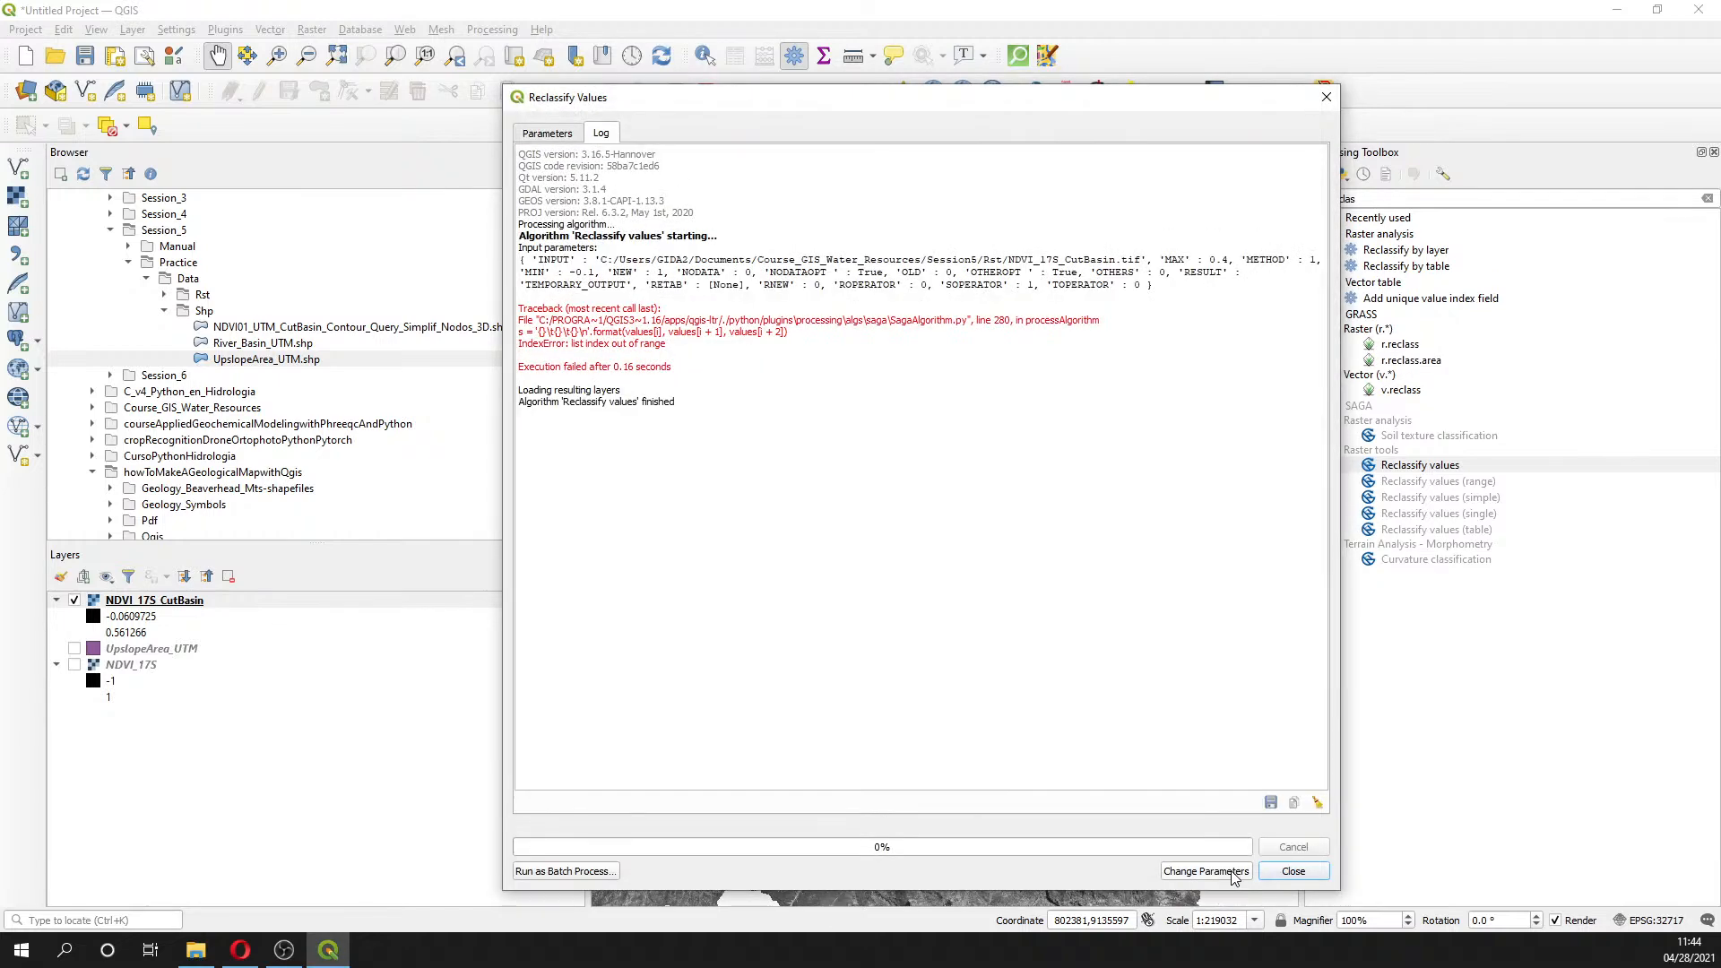
- Close Reclassify Values and search the Processing Toolbox for 'contour'
{"action": "left_click", "coordinate": [1326, 97]}
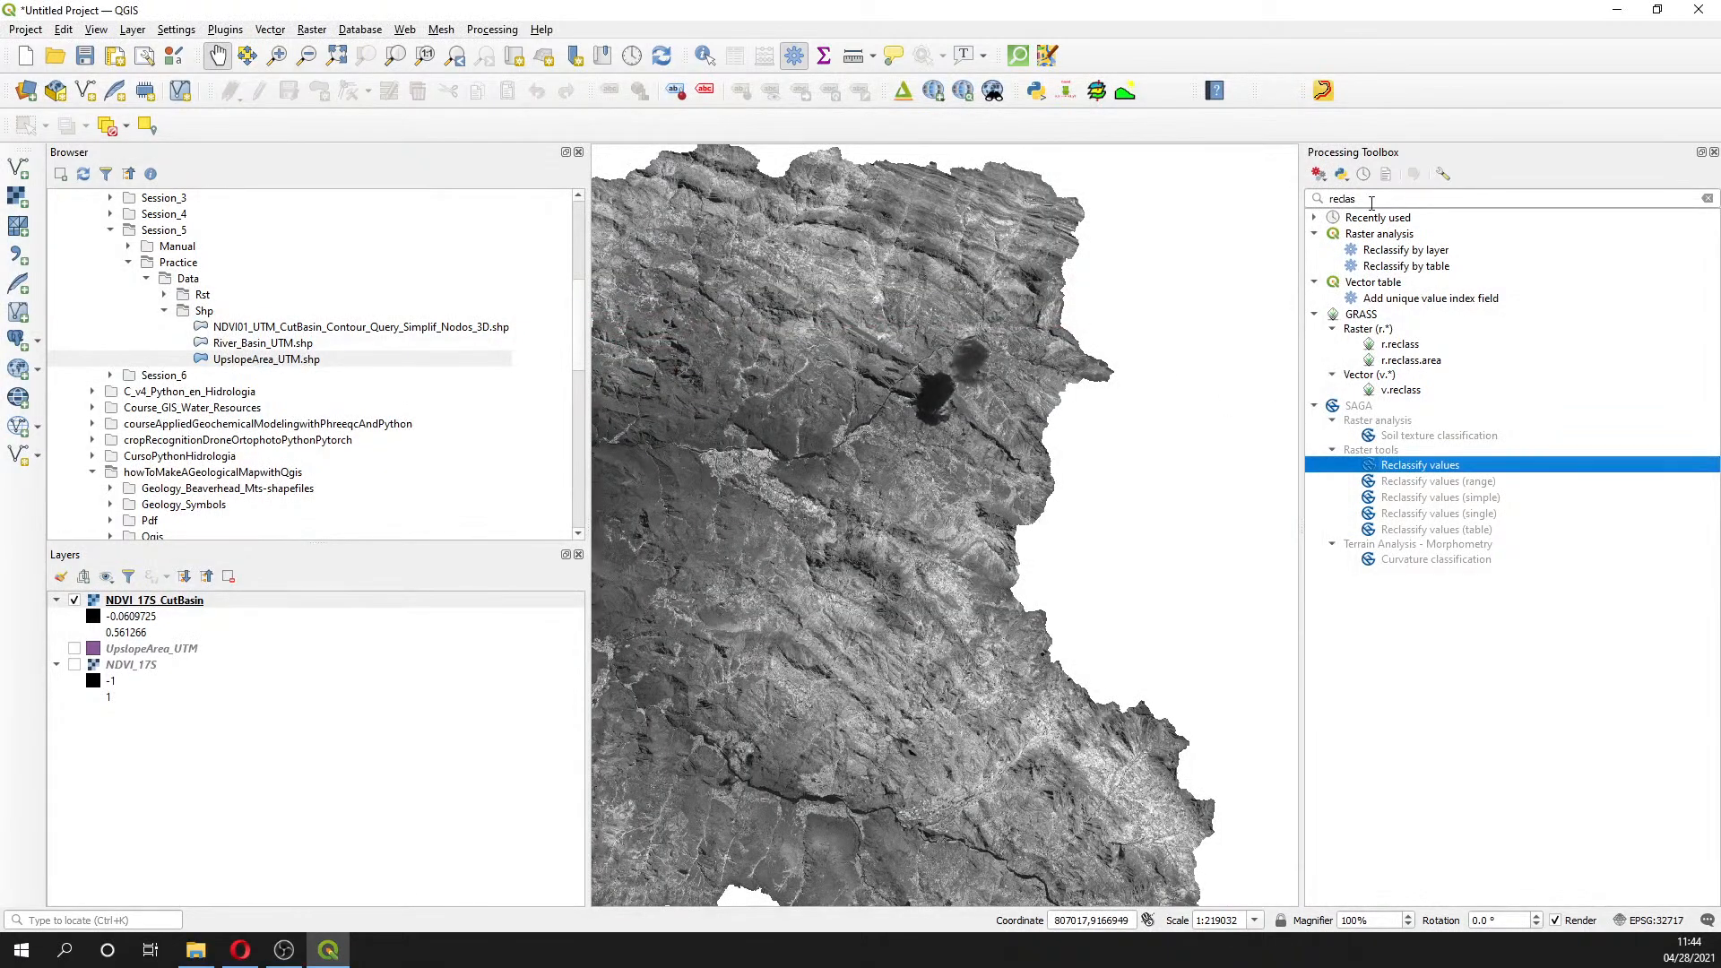
{"action": "left_click_drag", "start_coordinate": [1371, 198], "coordinate": [1168, 192]}
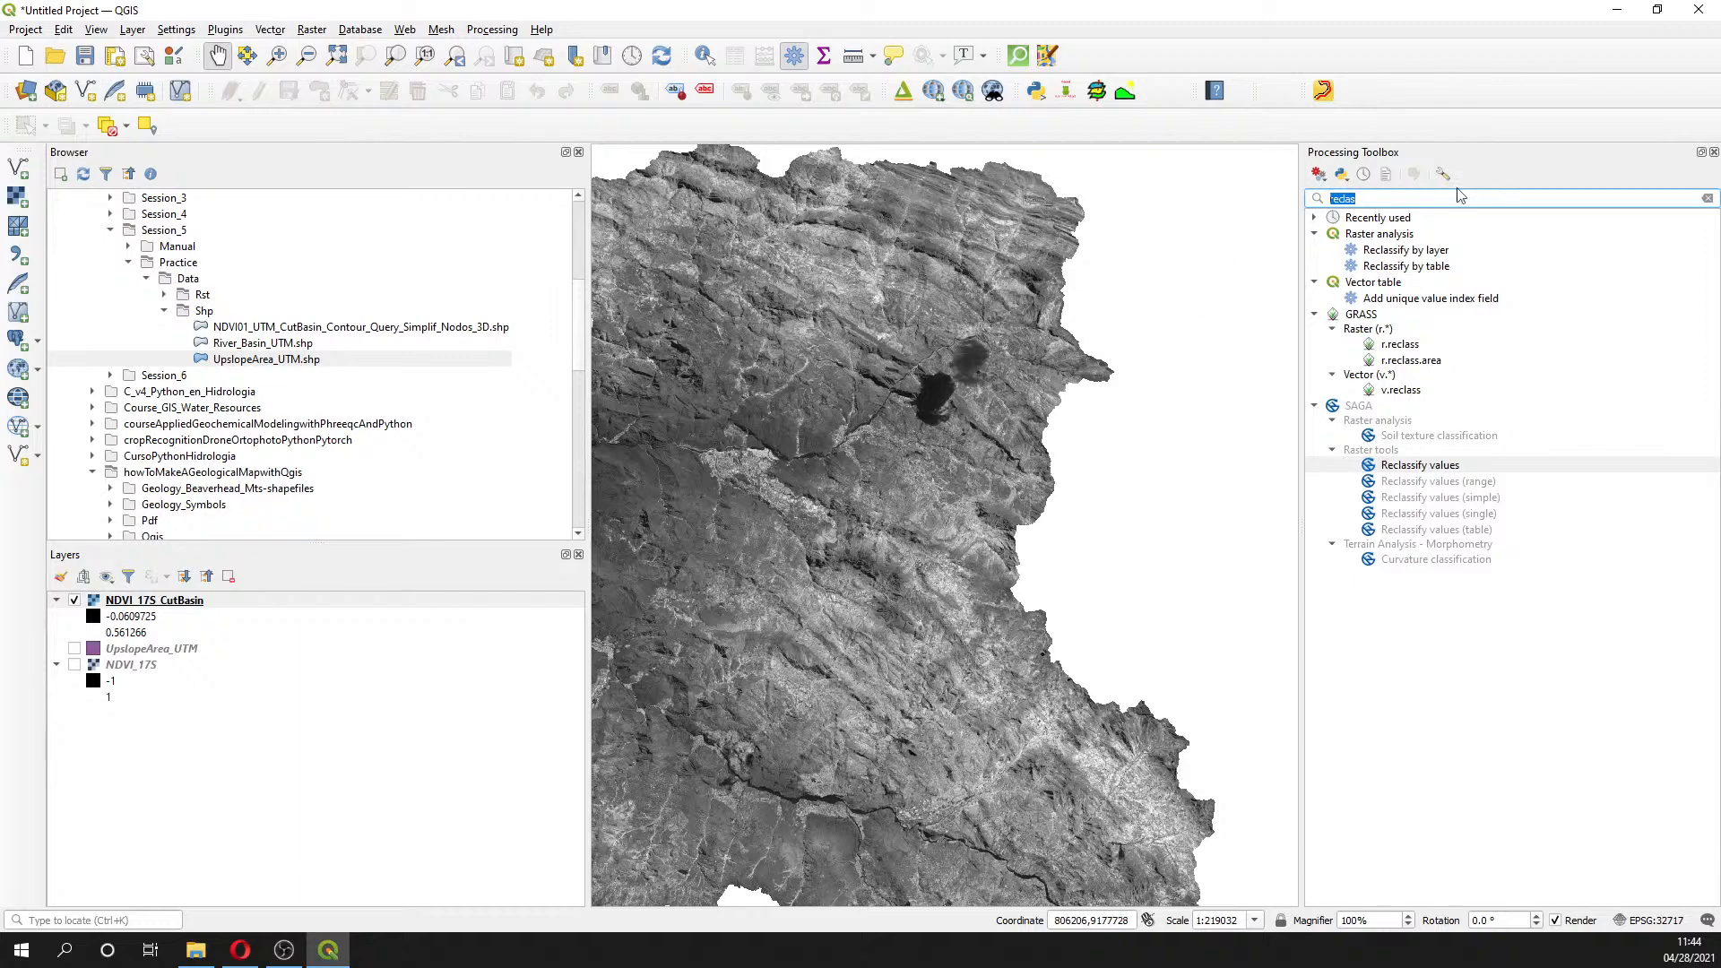
{"action": "type", "text": "contour"}
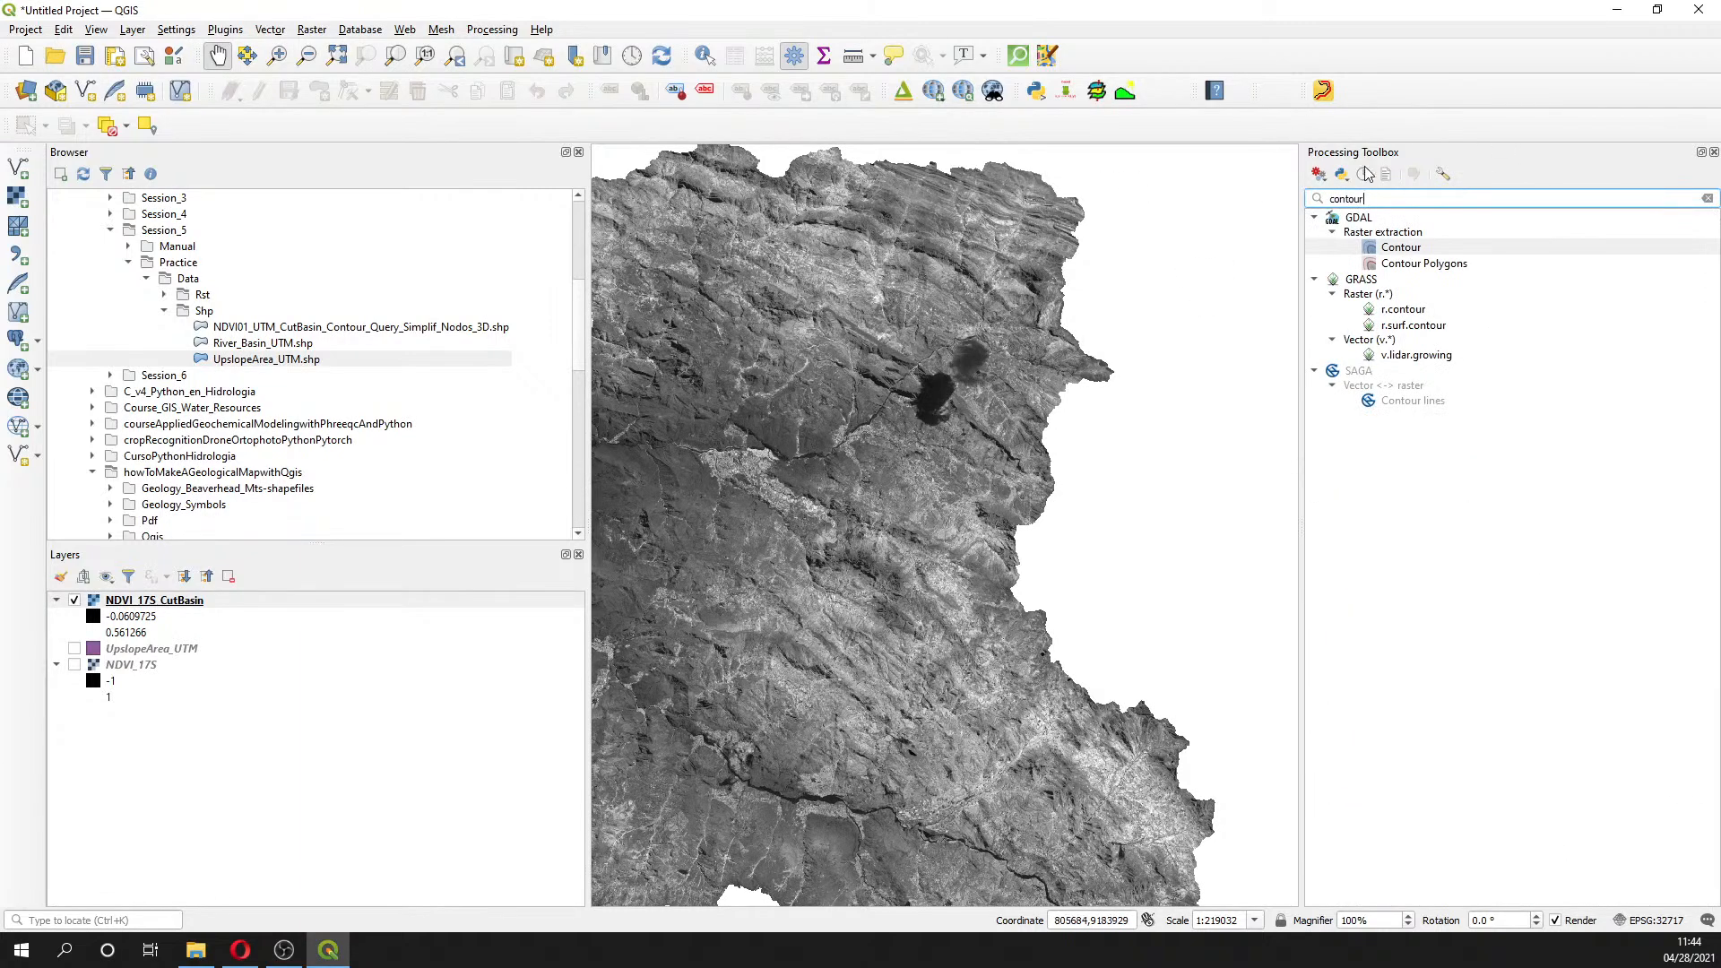
- Open GDAL Contour and set a 0.05 interval with attribute name NDVI
{"action": "double_click", "coordinate": [1398, 248]}
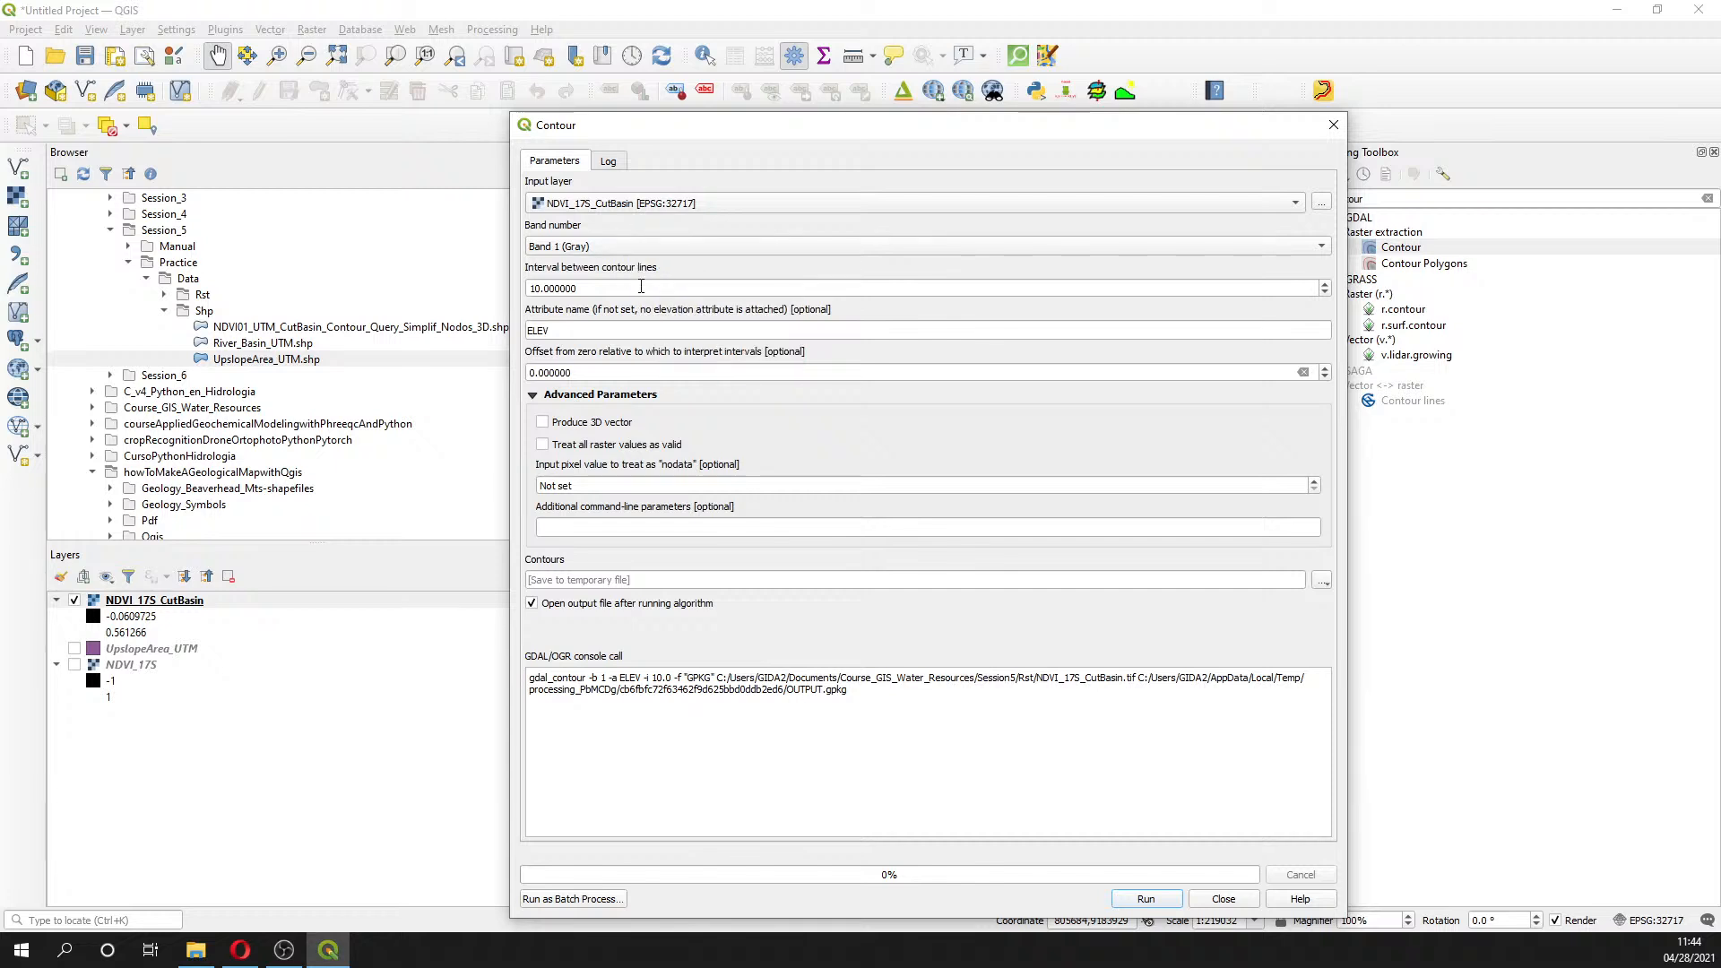
{"action": "left_click_drag", "start_coordinate": [640, 286], "coordinate": [440, 269]}
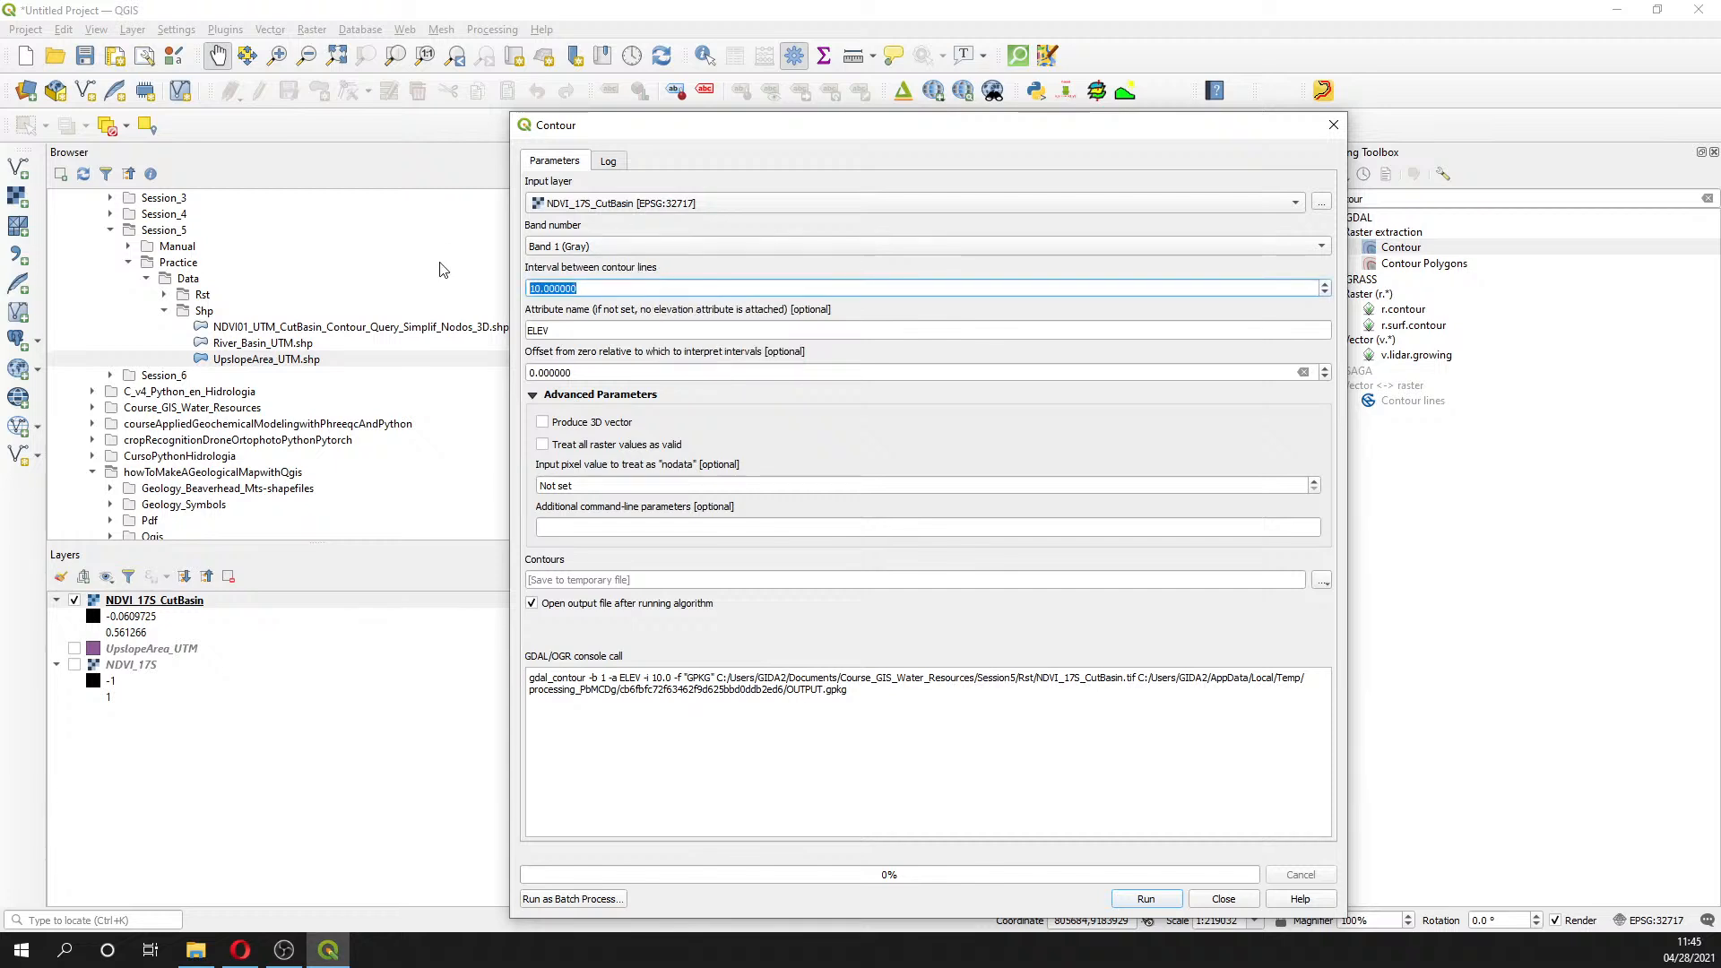
{"action": "type", "text": "0.05"}
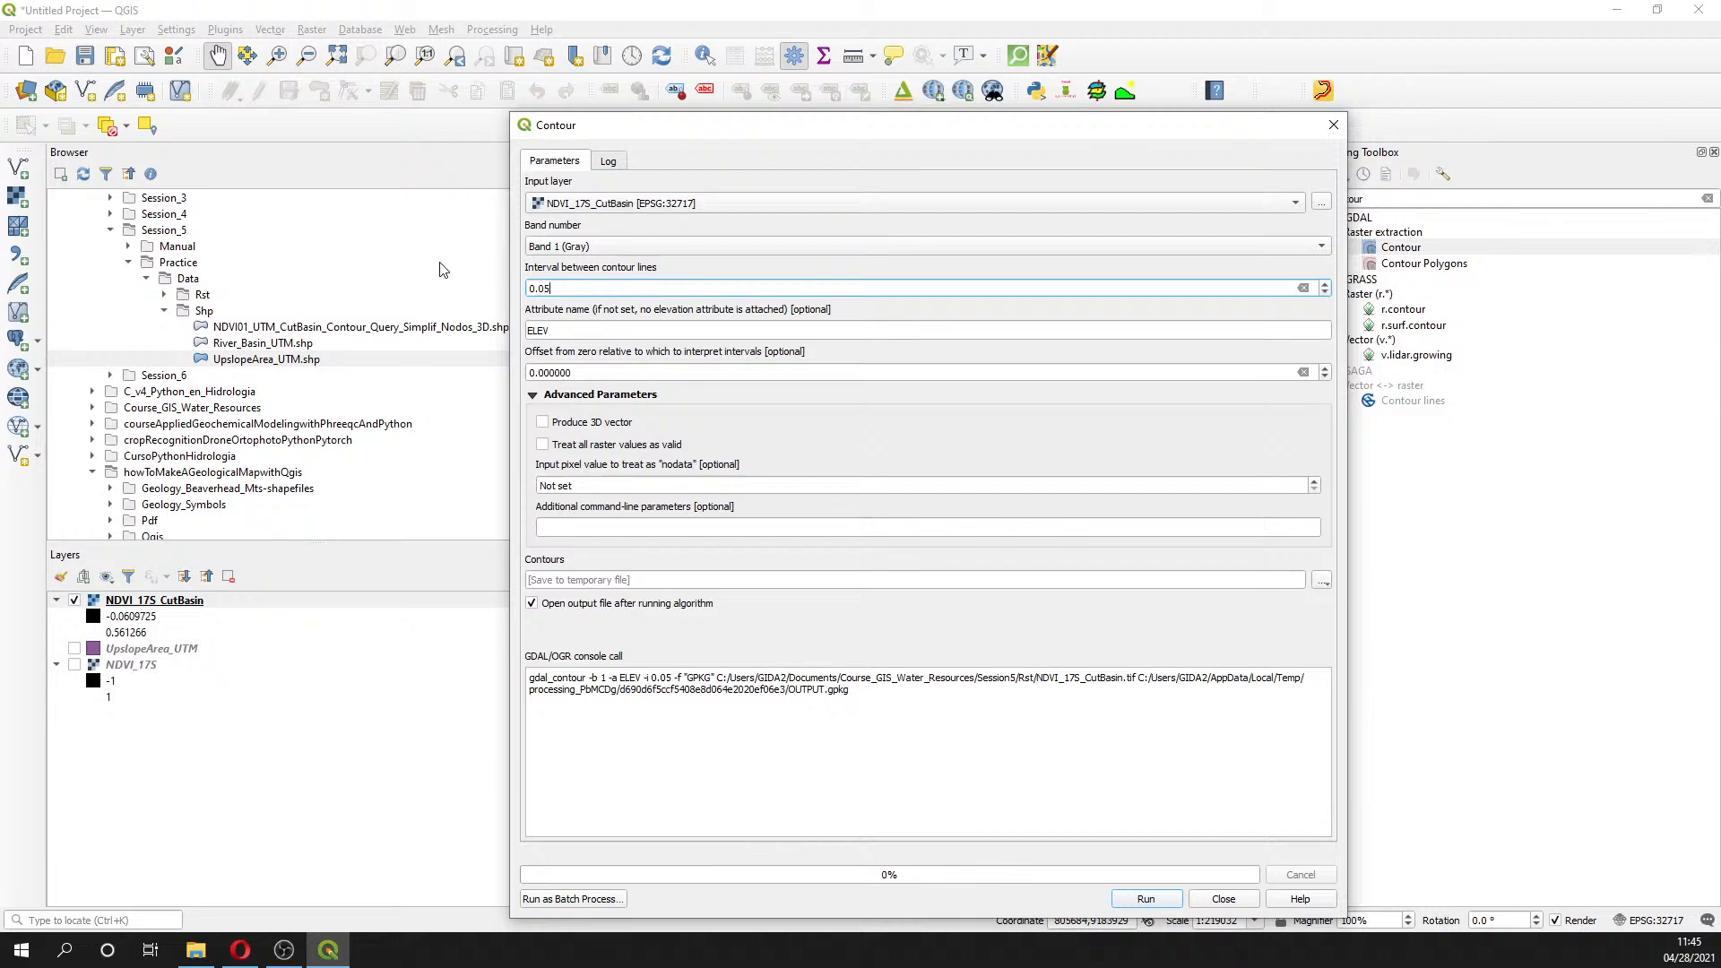
{"action": "key", "text": "Tab"}
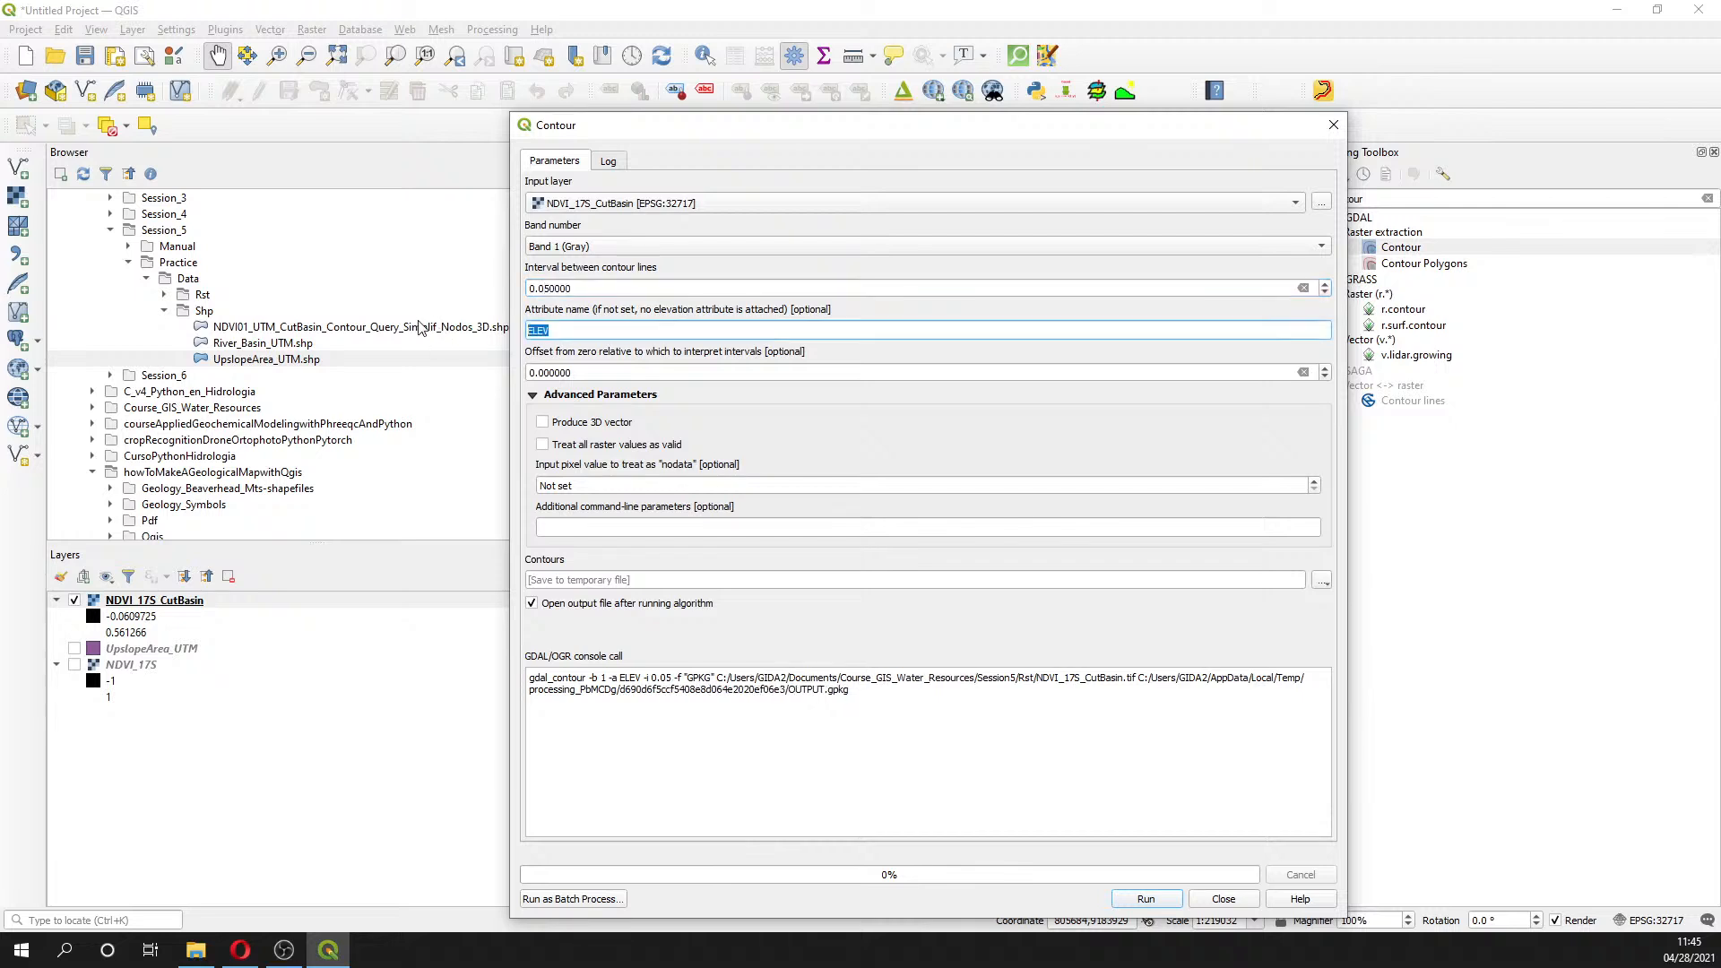
{"action": "type", "text": "NA"}
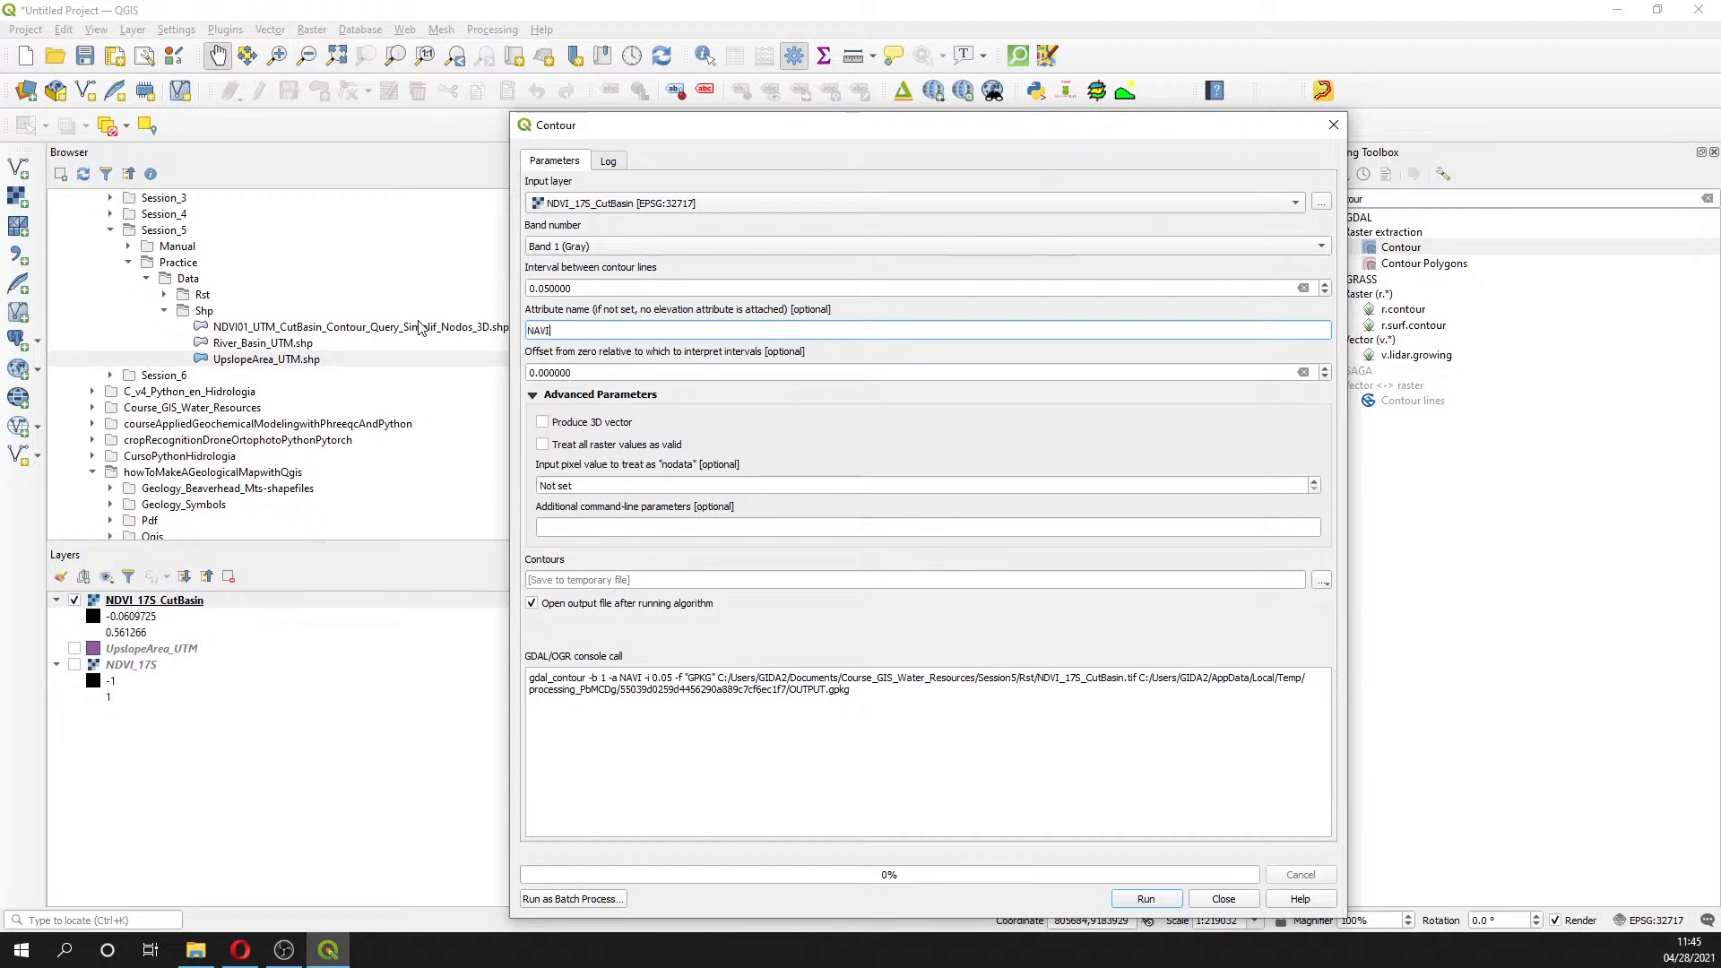
{"action": "key", "text": "BackSpace"}
{"action": "type", "text": "S"}
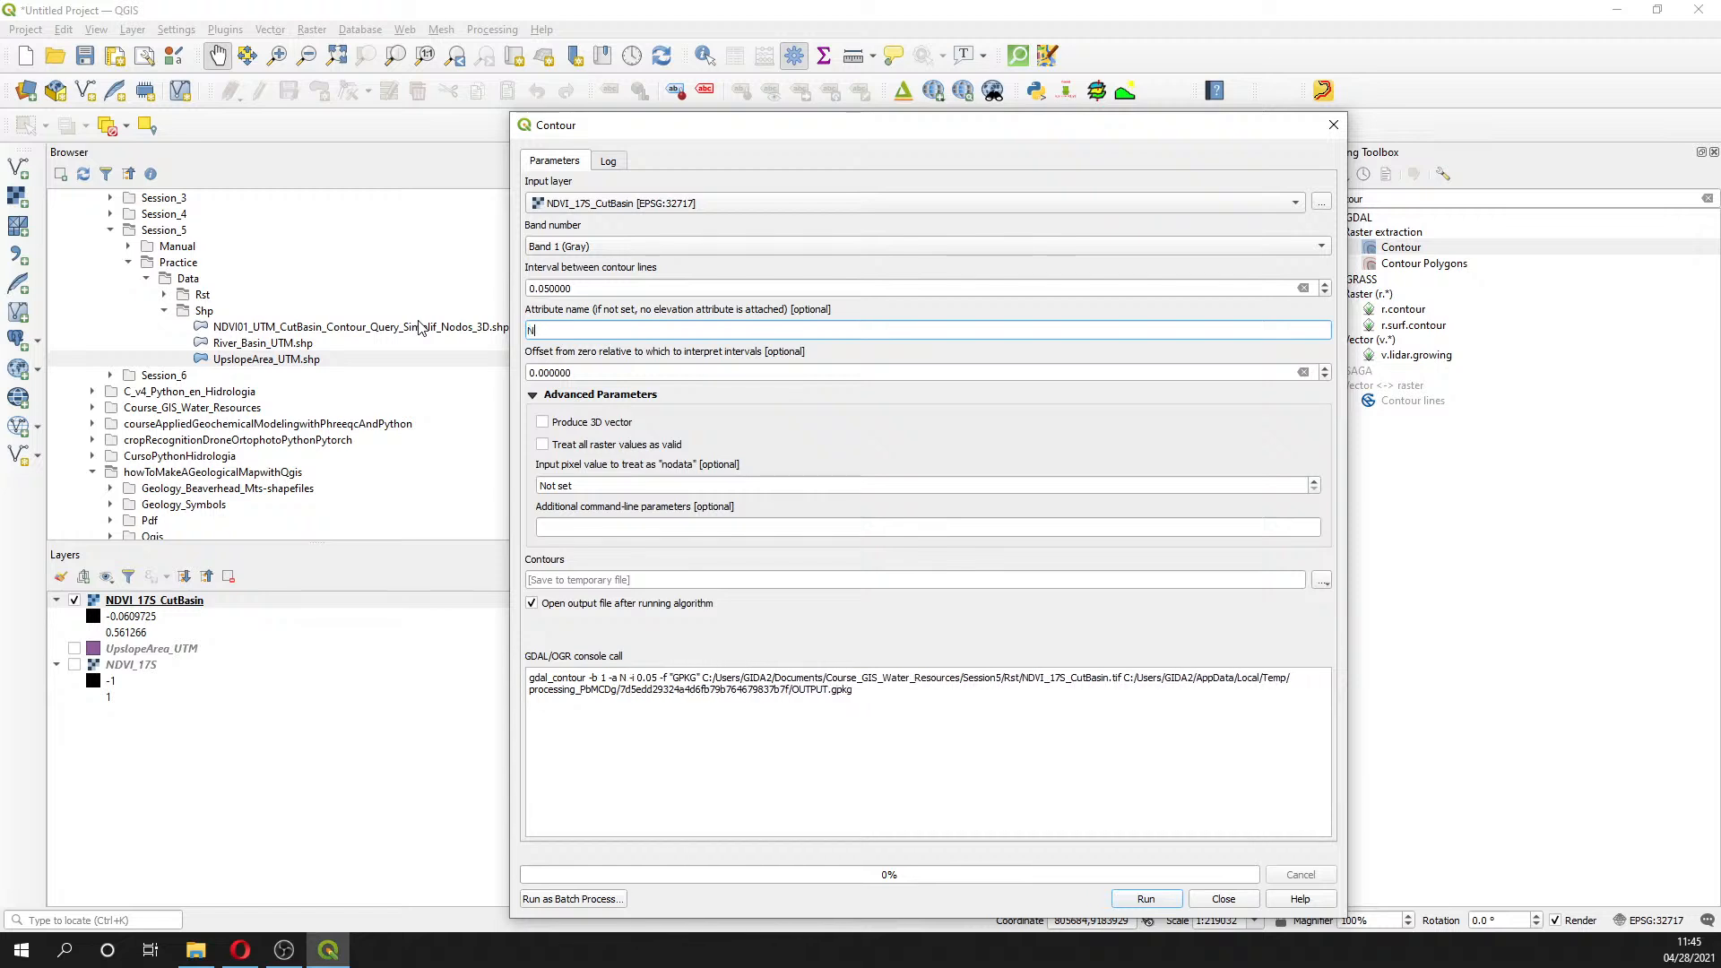
{"action": "key", "text": "BackSpace"}
{"action": "type", "text": "DVI"}
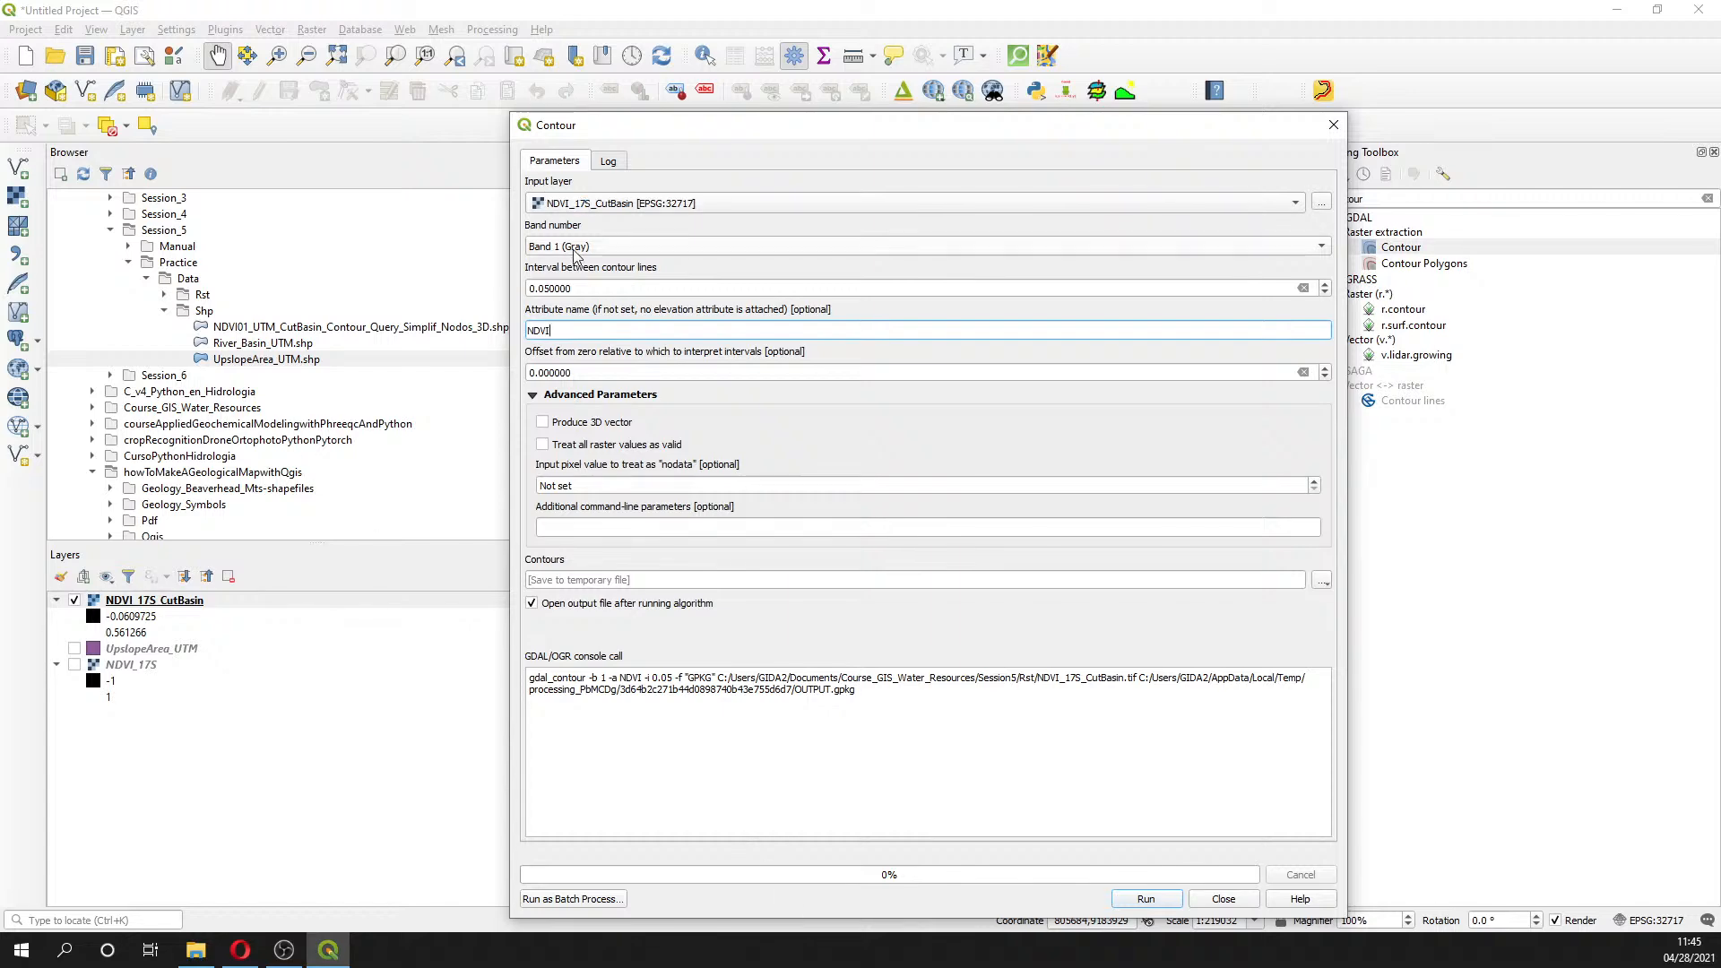
- Run the 0.05-interval contour generation and bring up File Explorer while it processes
{"action": "left_click", "coordinate": [1149, 898]}
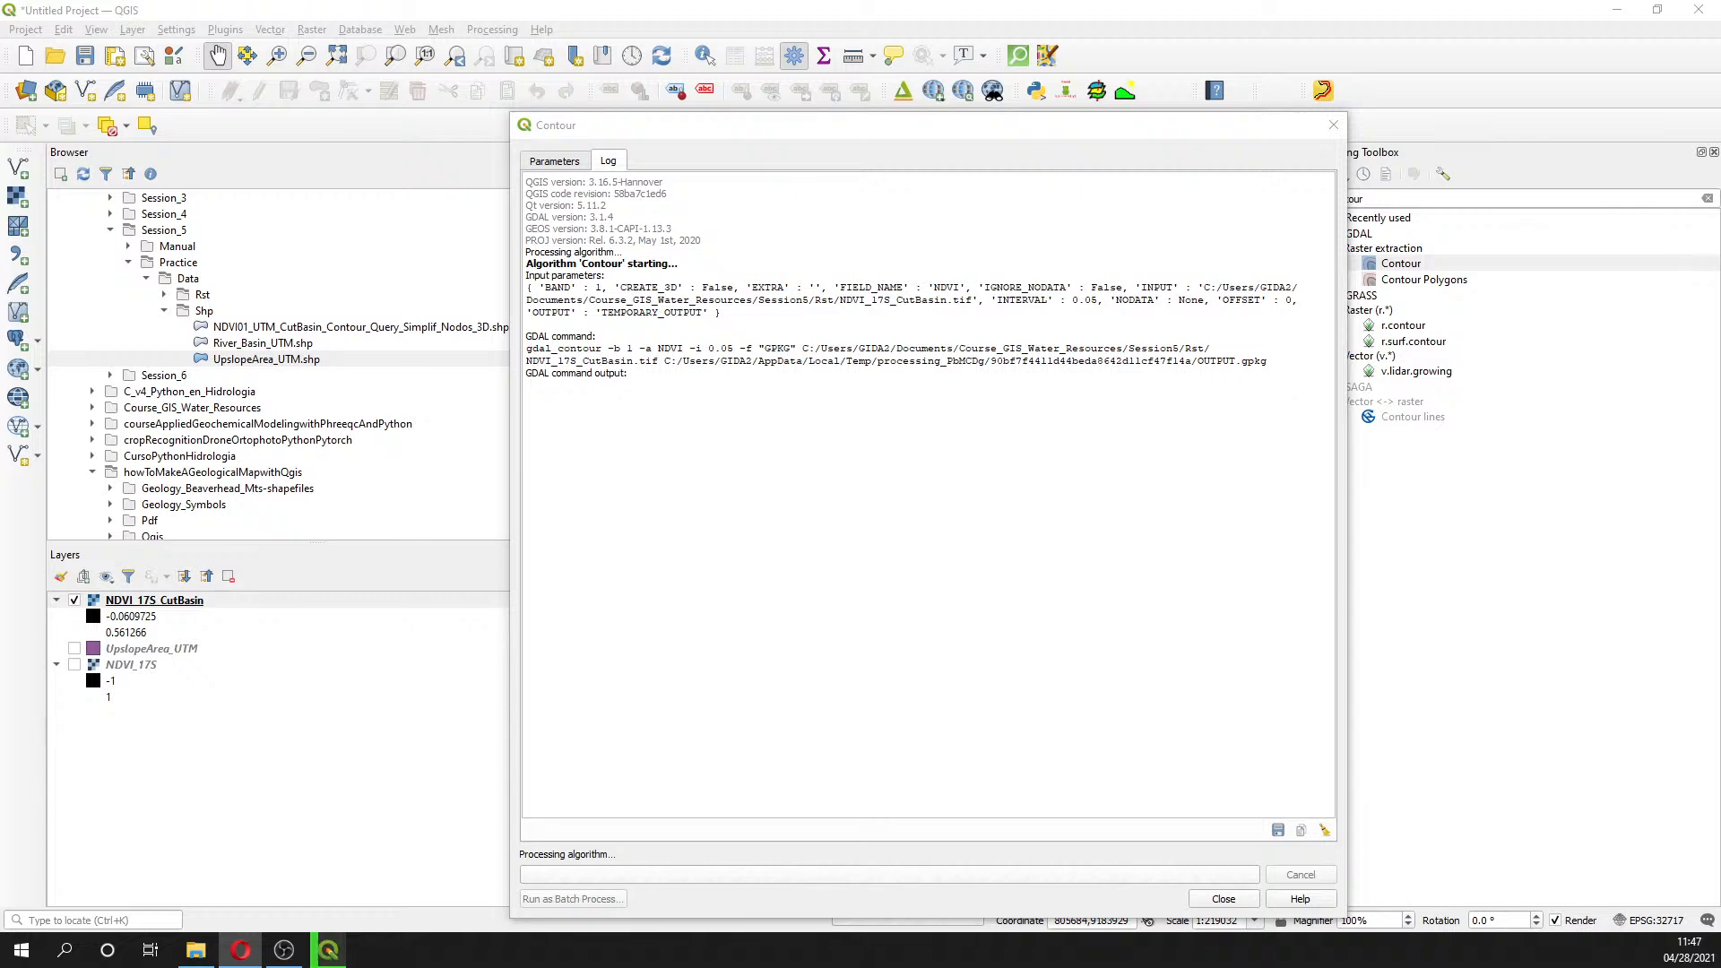
{"action": "left_click", "coordinate": [197, 950]}
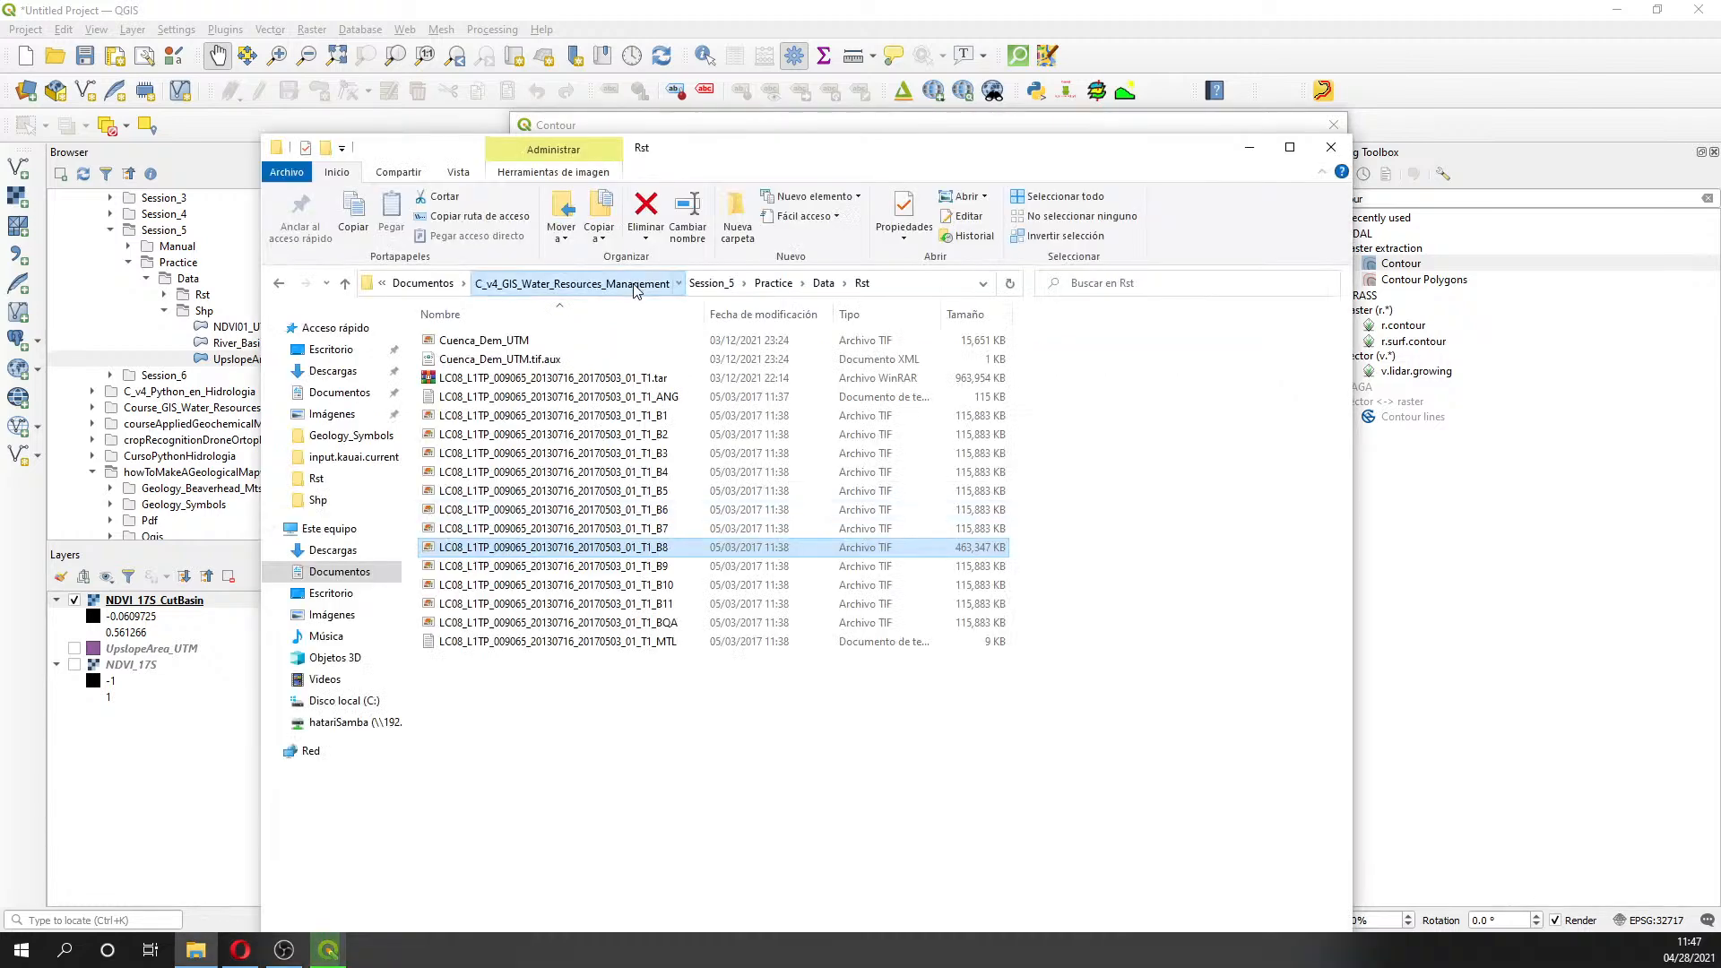
- Navigate from Documentos to Course_GIS_Water_Resources\Session5 in File Explorer
{"action": "left_click", "coordinate": [423, 283]}
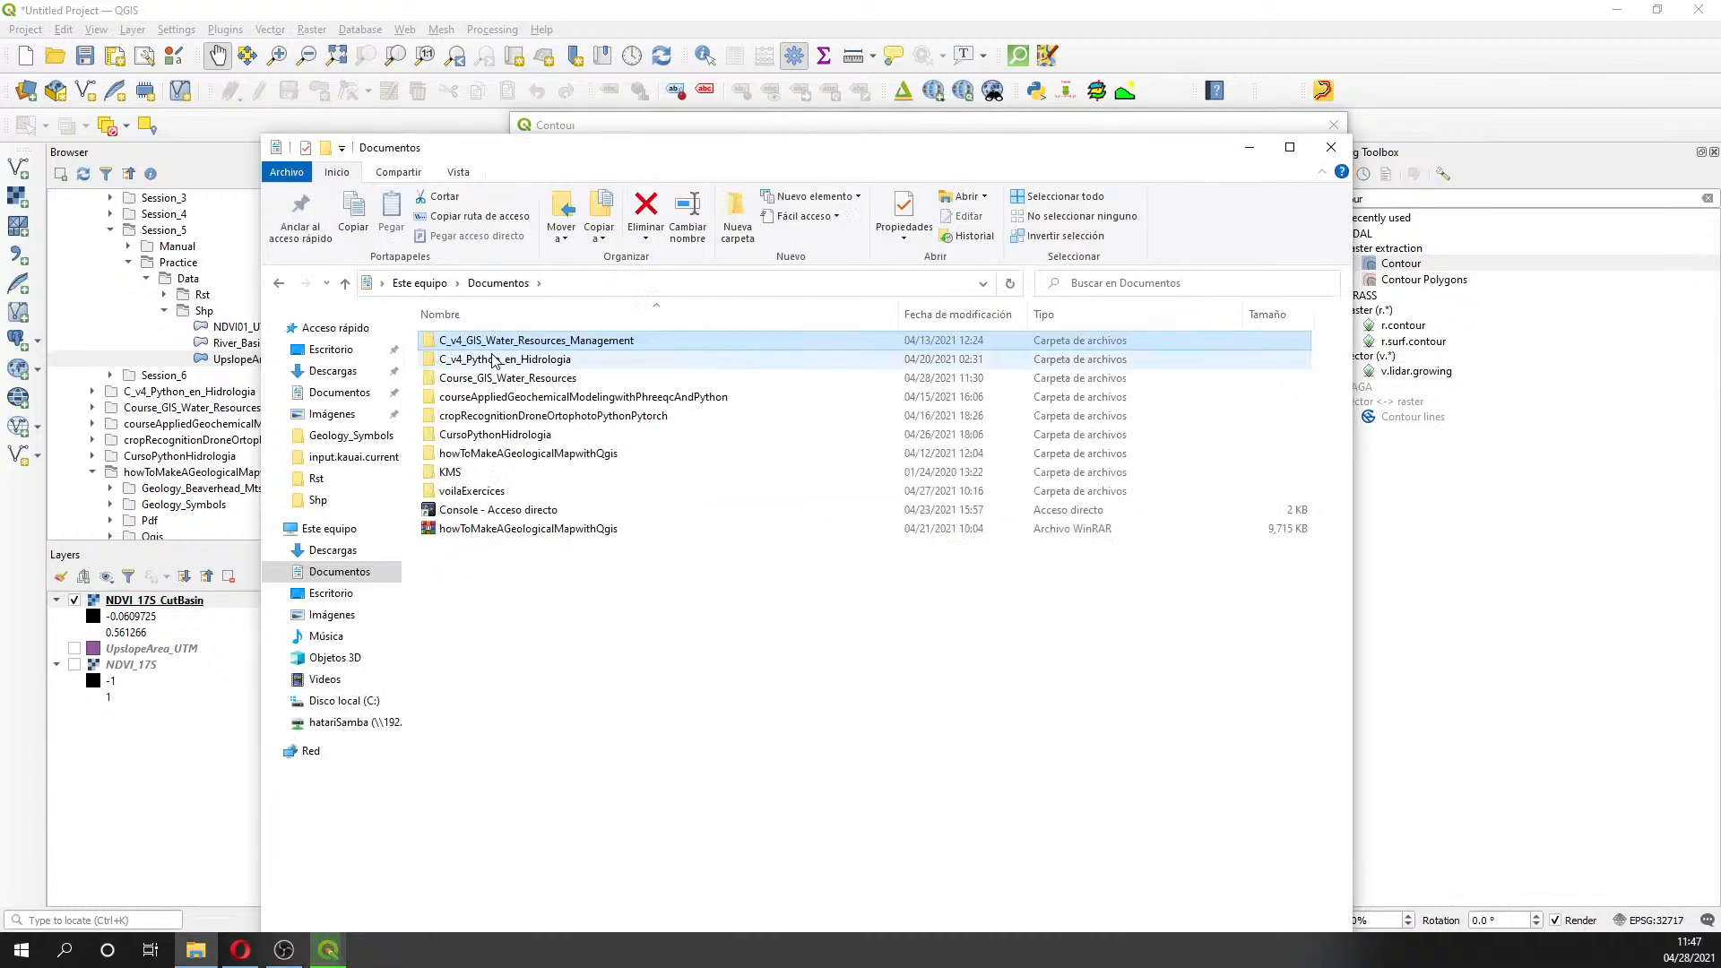
{"action": "double_click", "coordinate": [494, 360]}
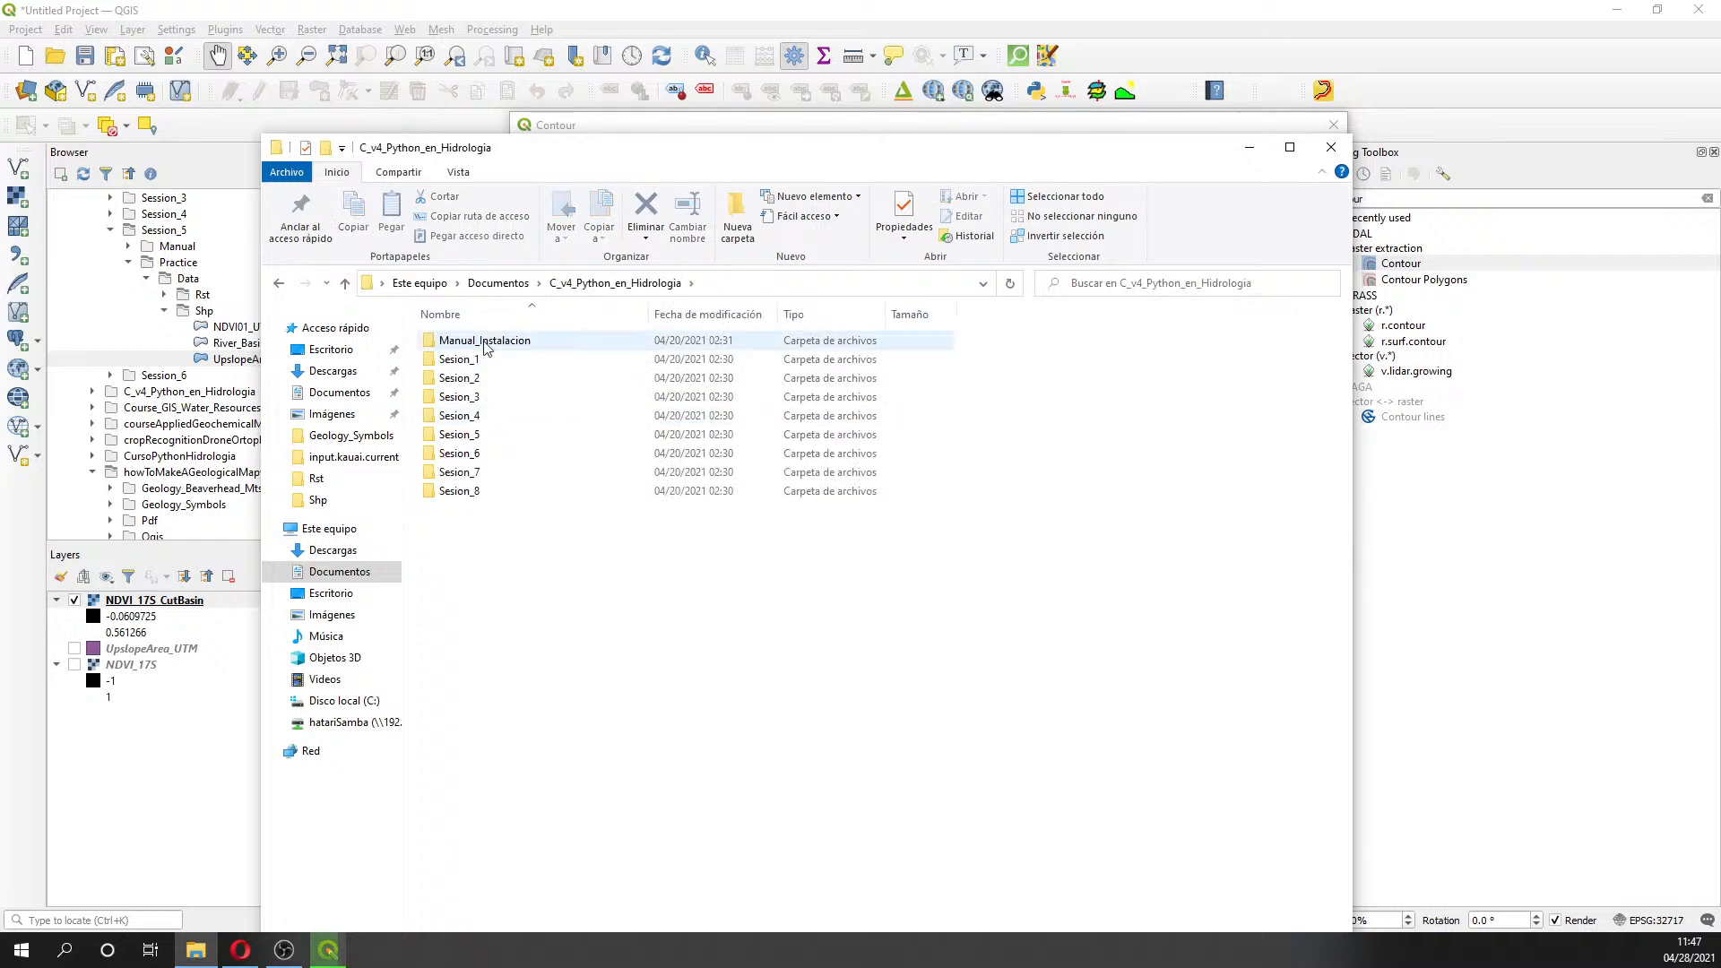
{"action": "left_click", "coordinate": [496, 284]}
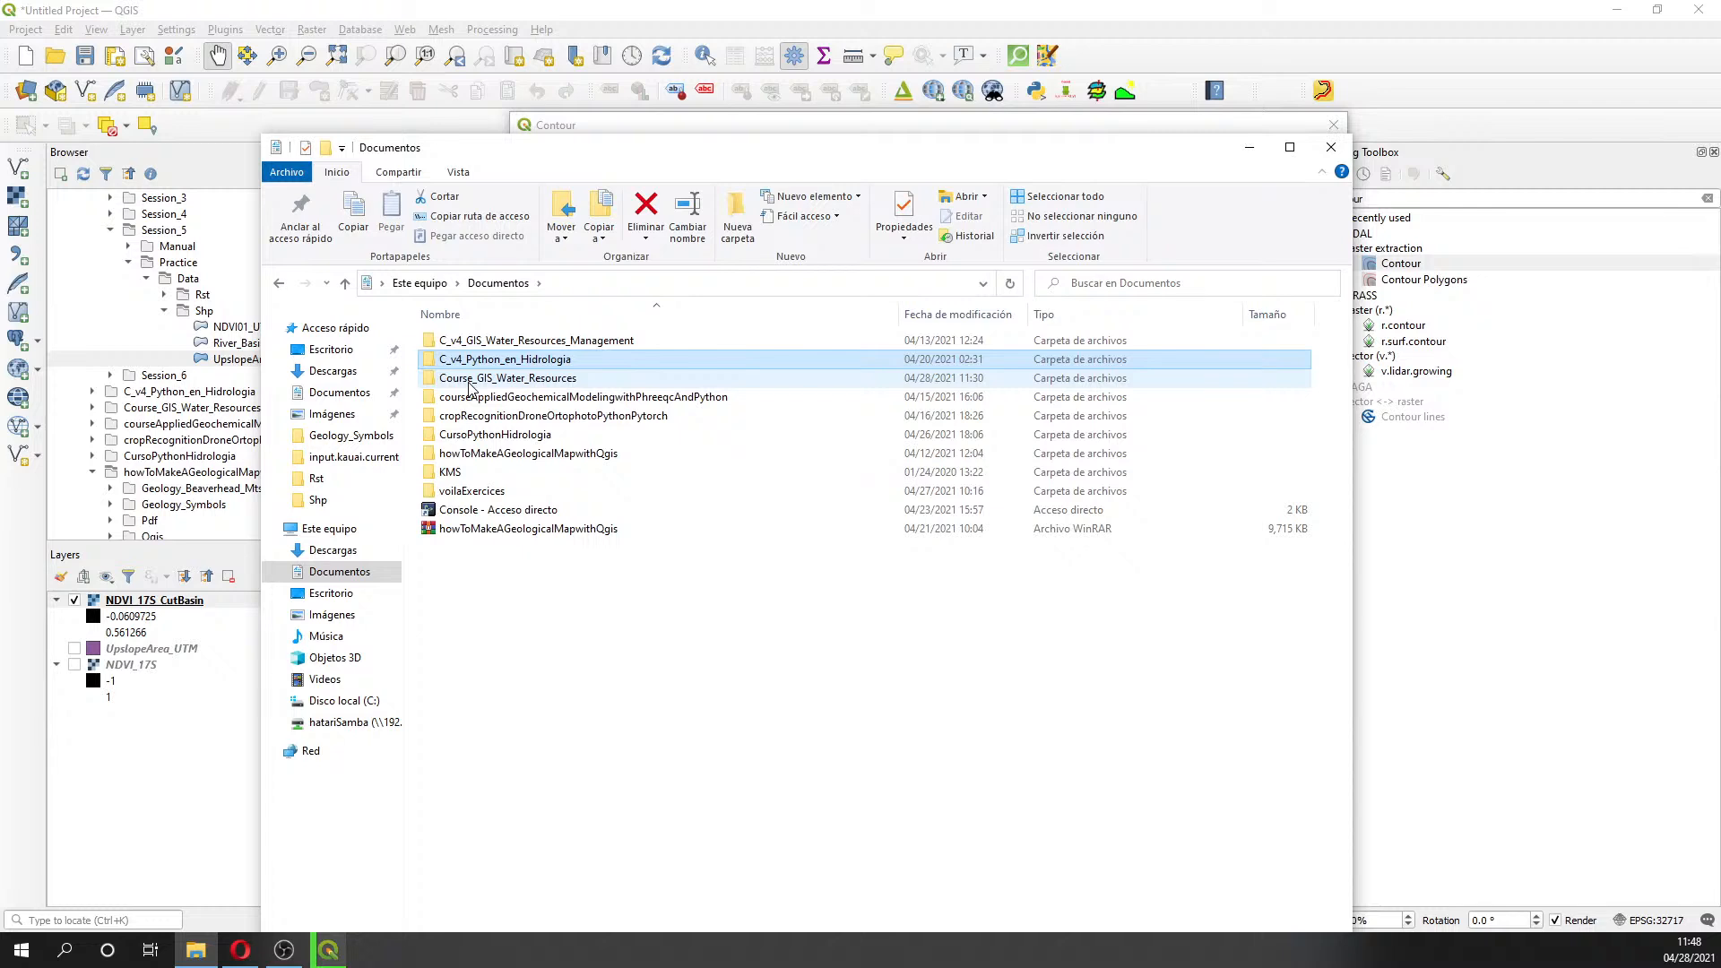
{"action": "double_click", "coordinate": [469, 380]}
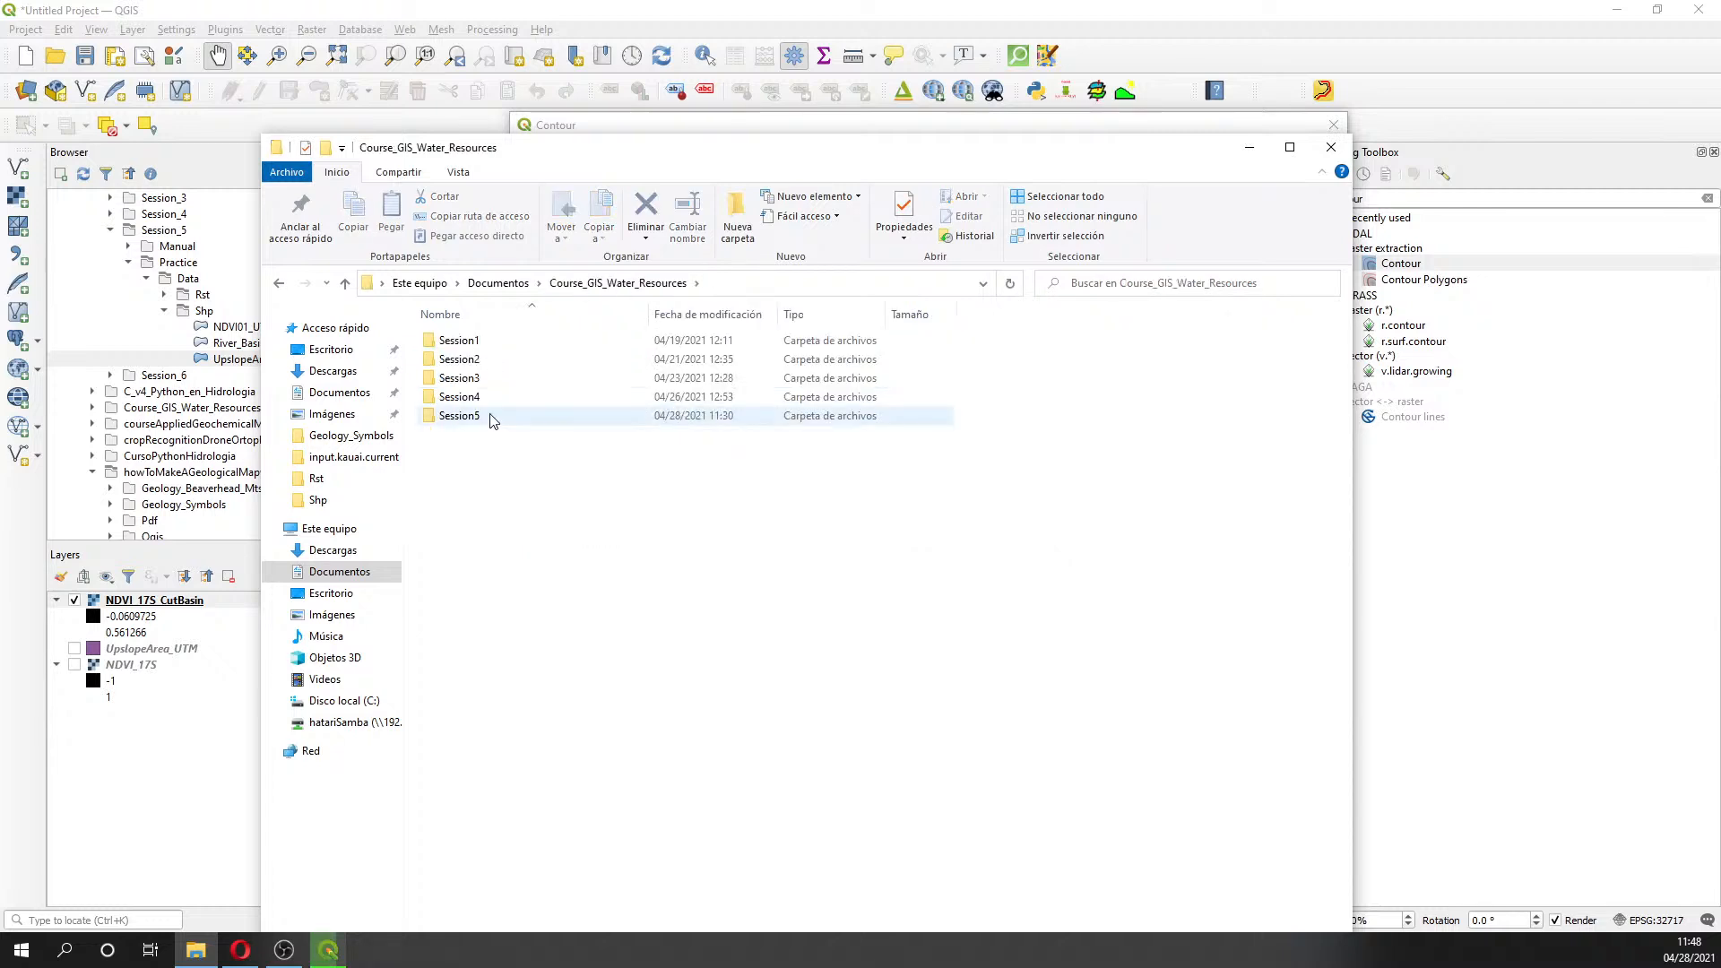
{"action": "double_click", "coordinate": [460, 416]}
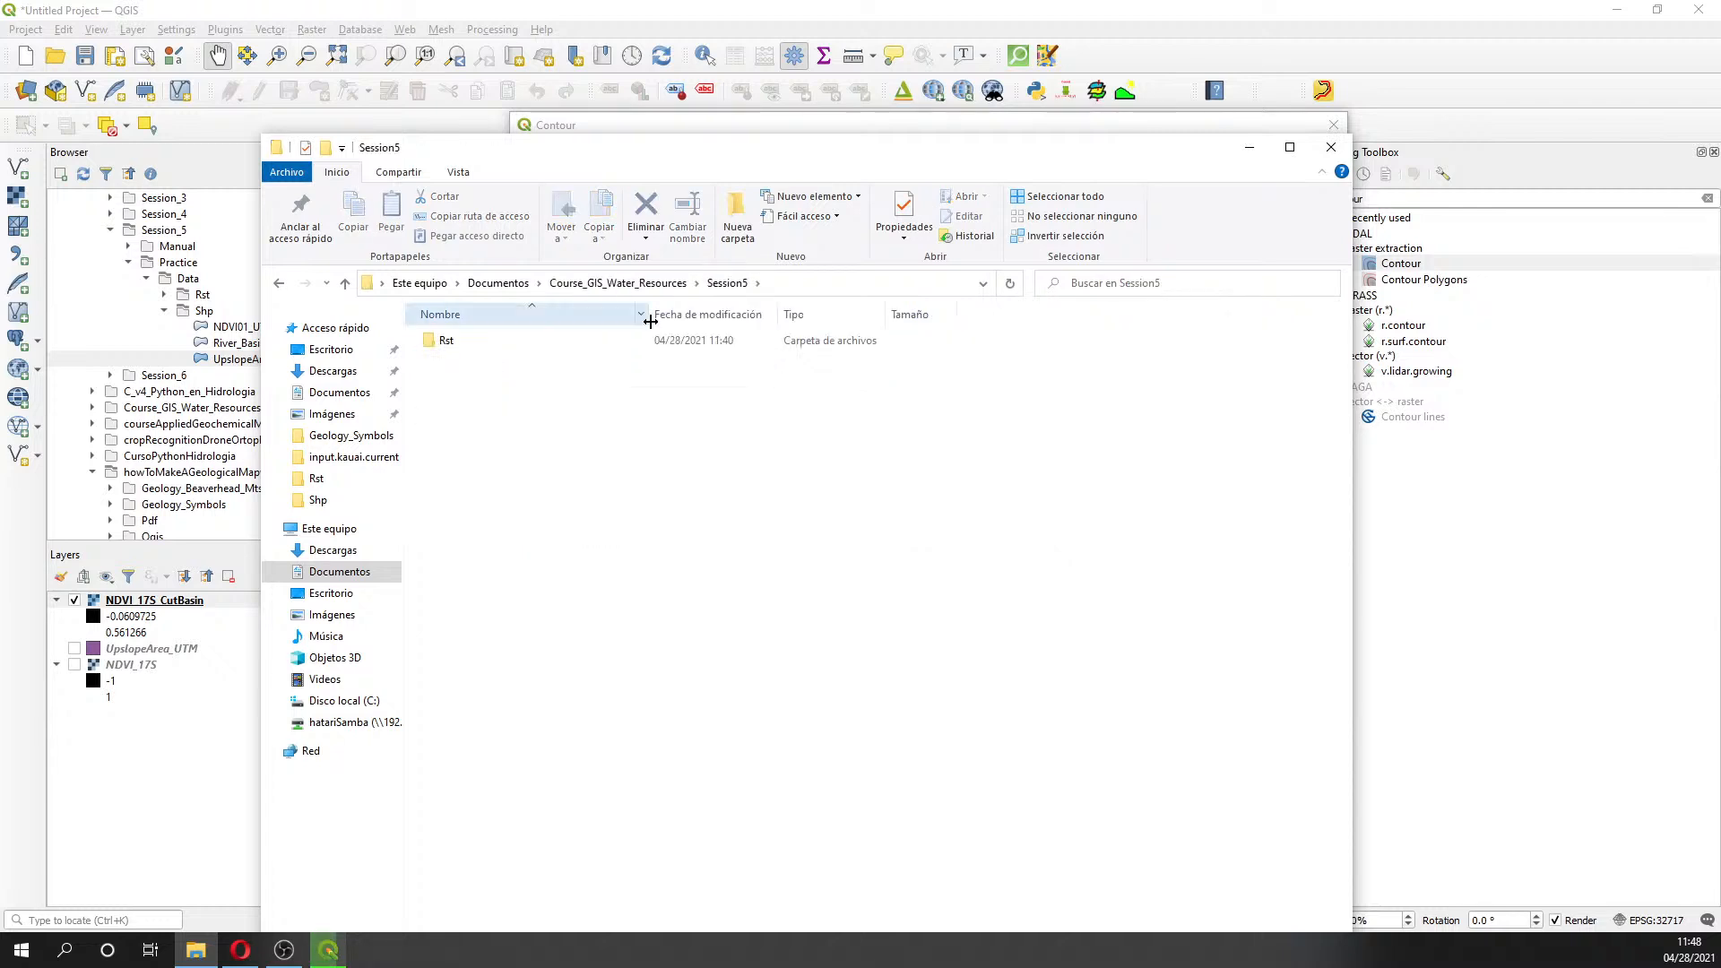
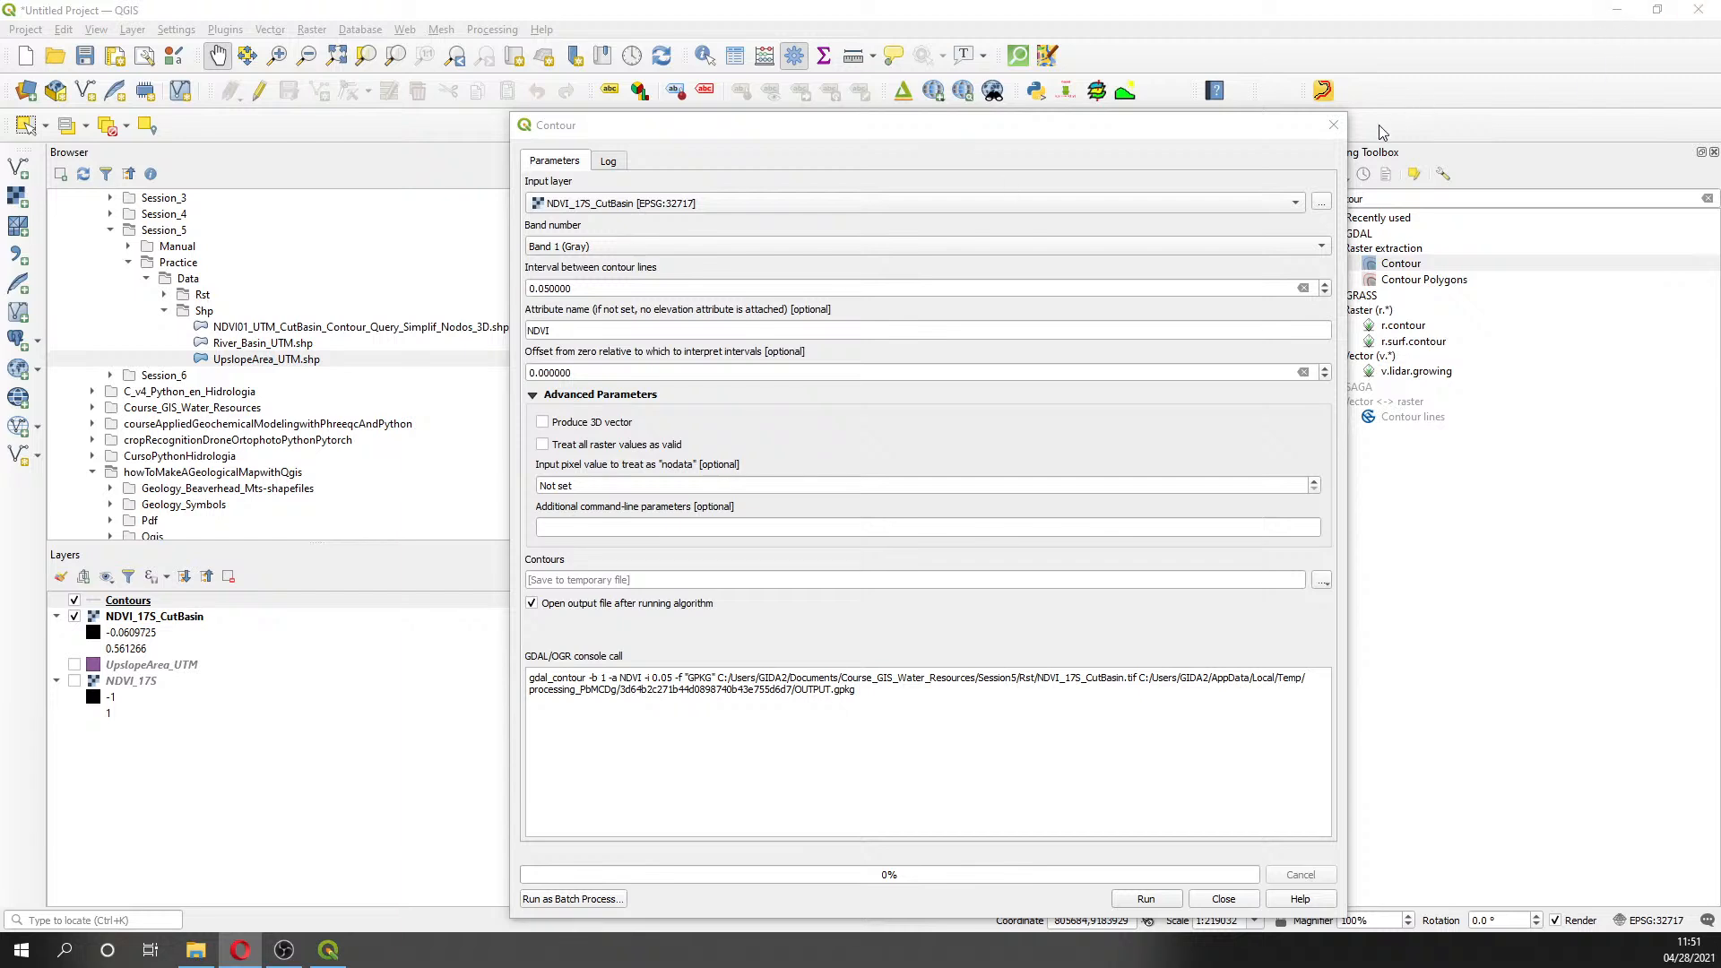
- Close the Contour tool and pan the map to recentre the basin with its new contours
{"action": "left_click", "coordinate": [1332, 125]}
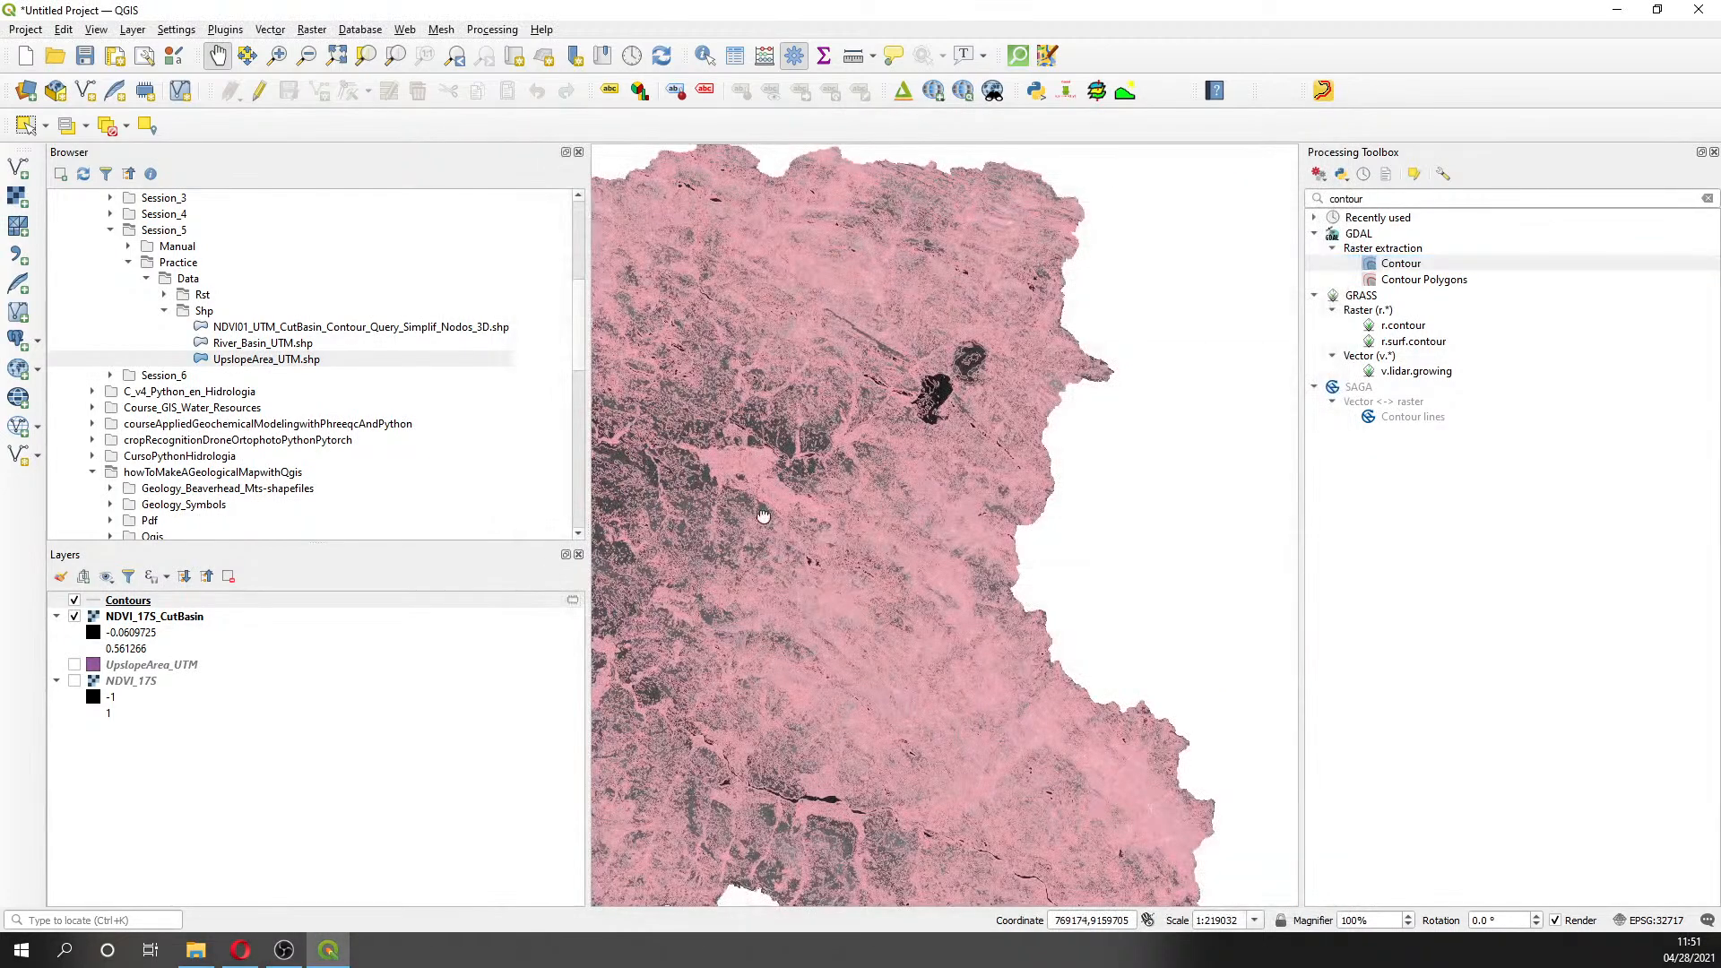
{"action": "left_click_drag", "start_coordinate": [700, 526], "coordinate": [866, 492]}
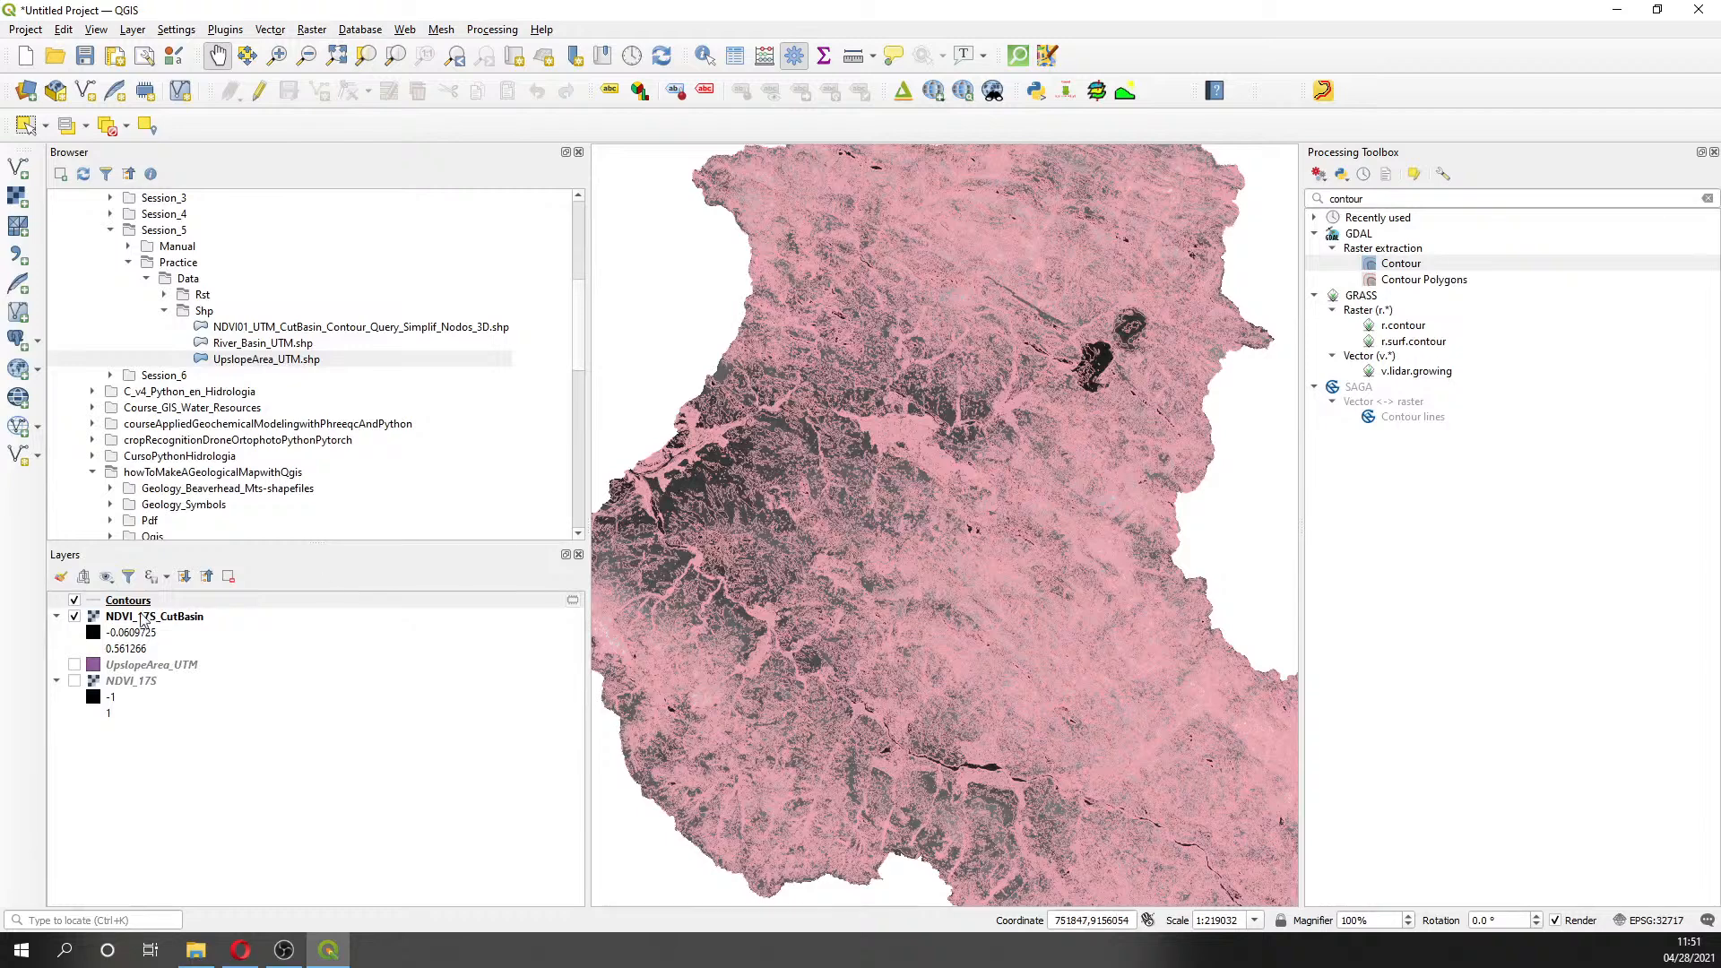
- Style Contours as graduated on NDVI with the Greens ramp in five classes, then apply
{"action": "right_click", "coordinate": [137, 603]}
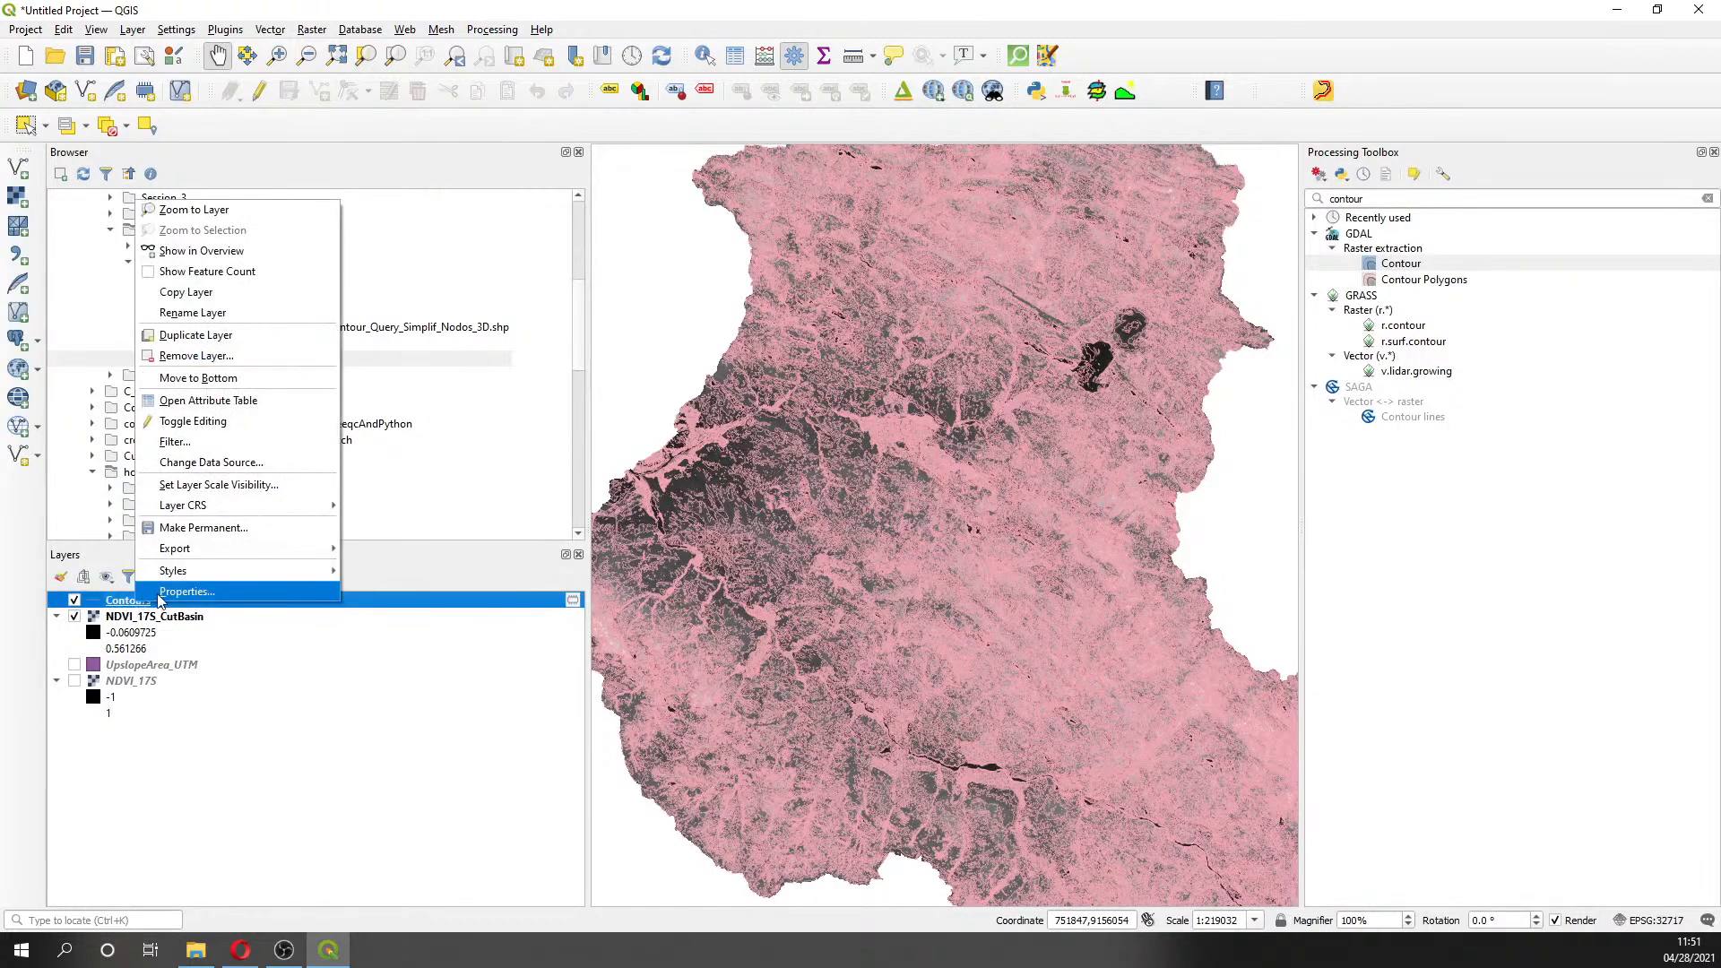
{"action": "left_click", "coordinate": [160, 594]}
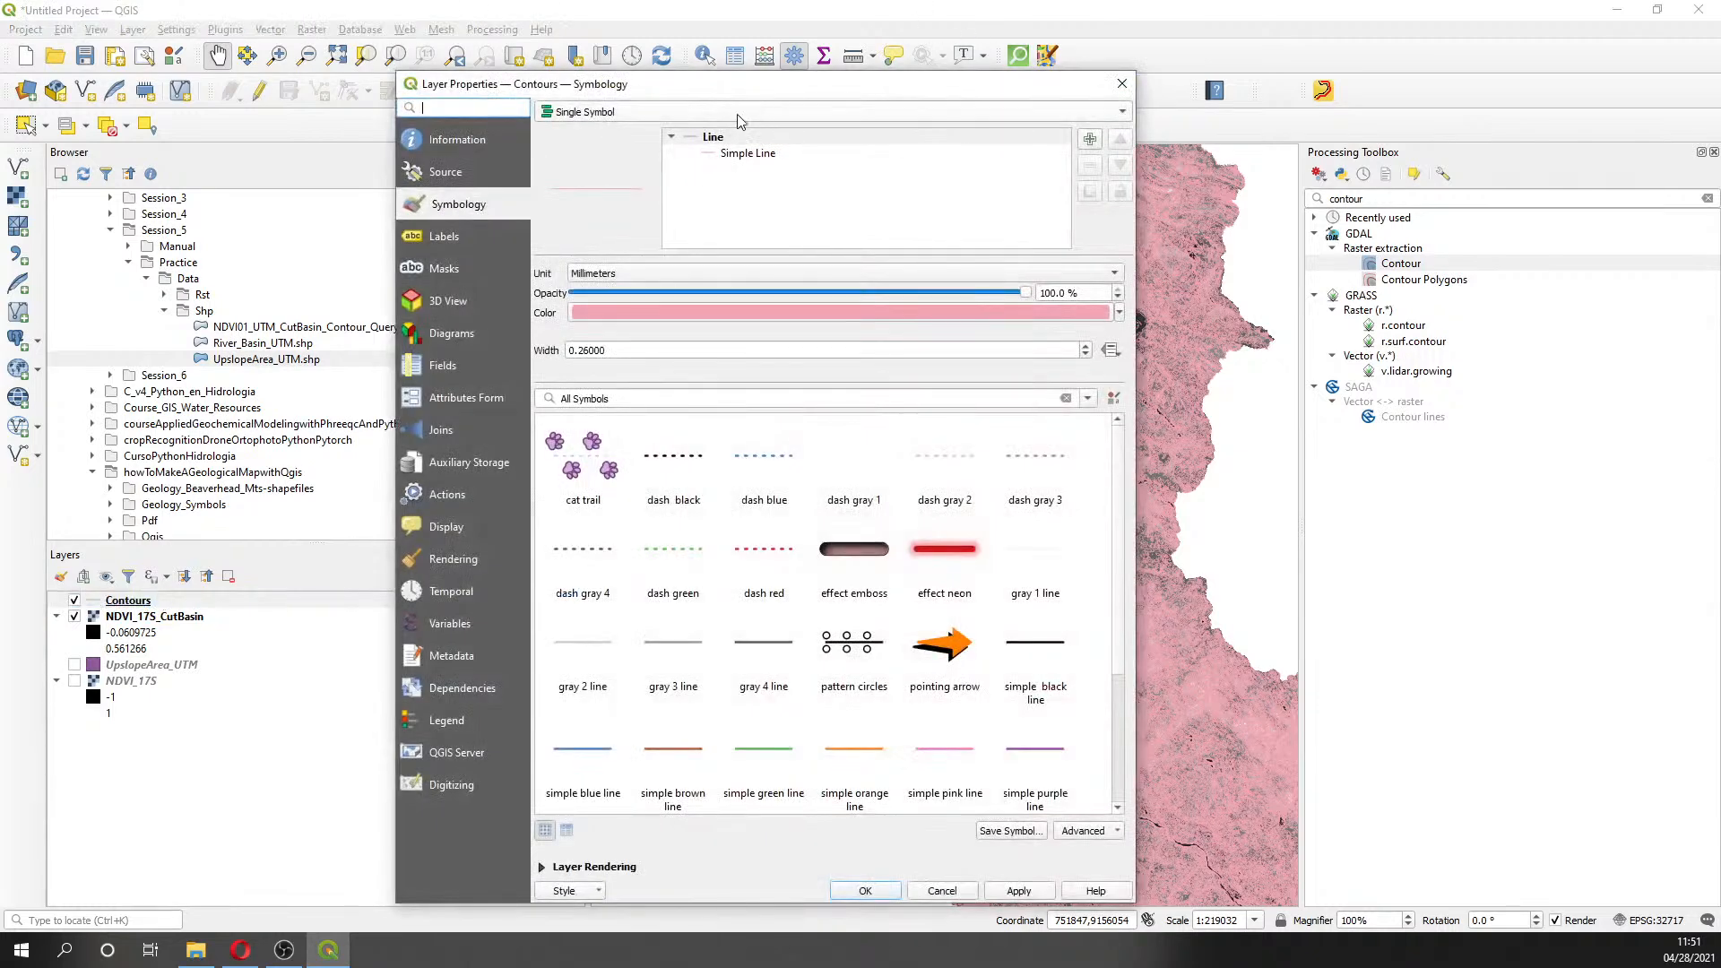
{"action": "left_click", "coordinate": [686, 112]}
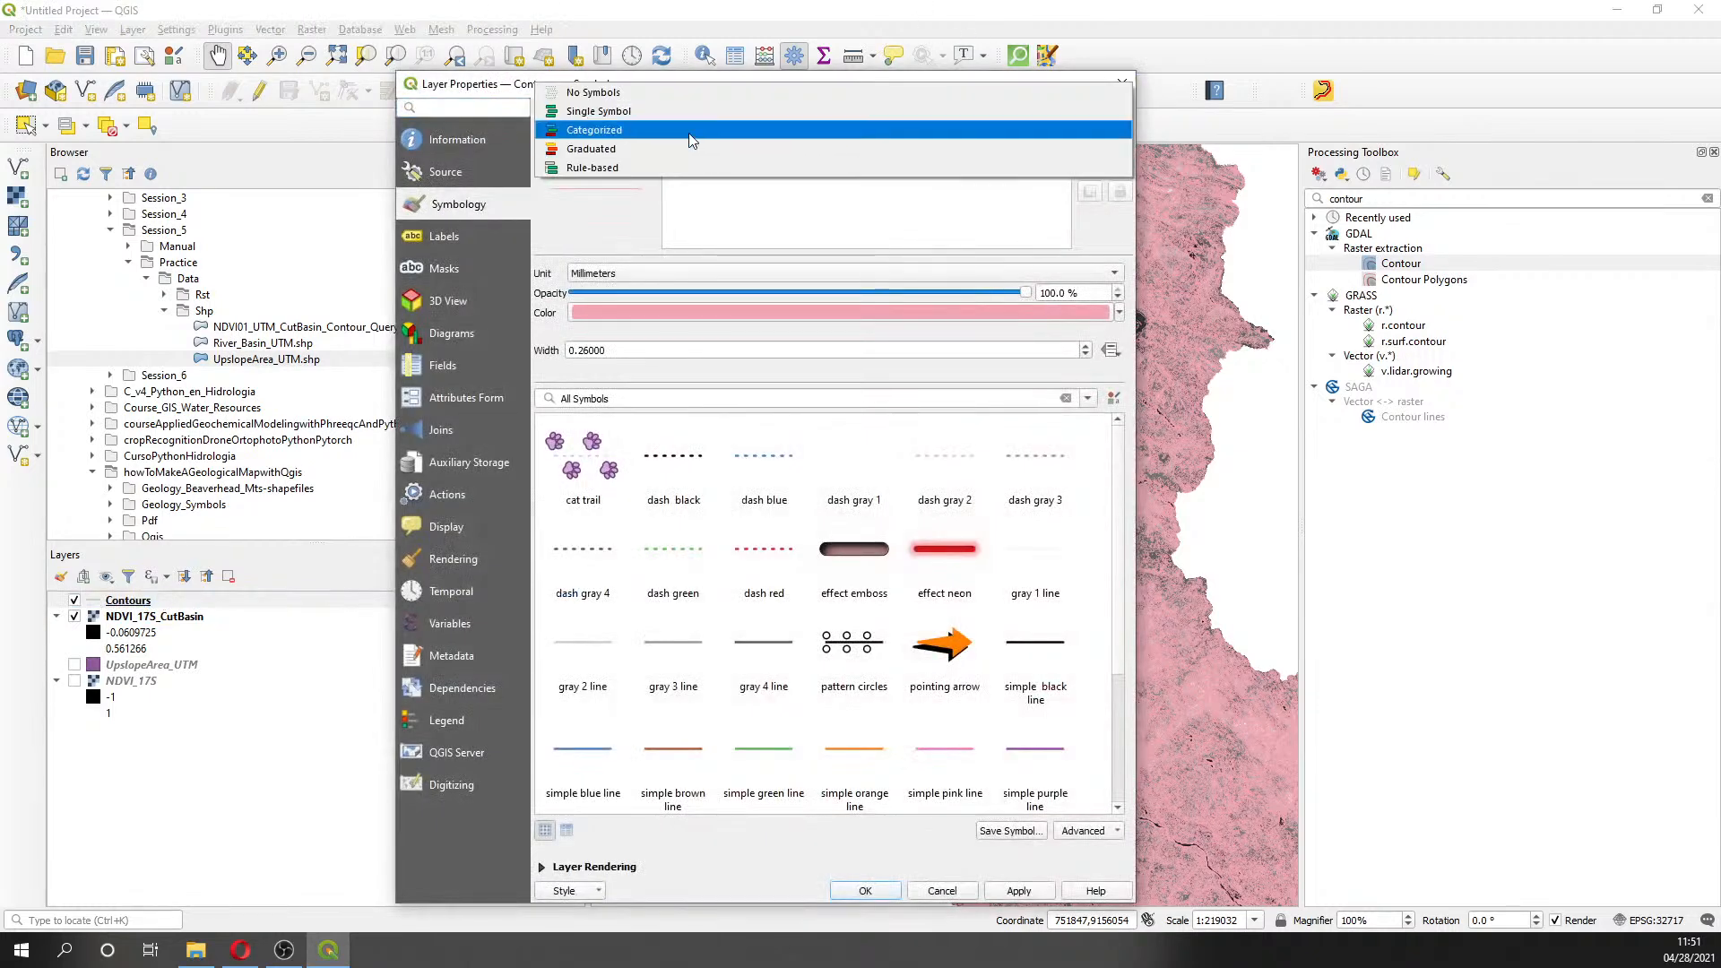
{"action": "left_click", "coordinate": [696, 148]}
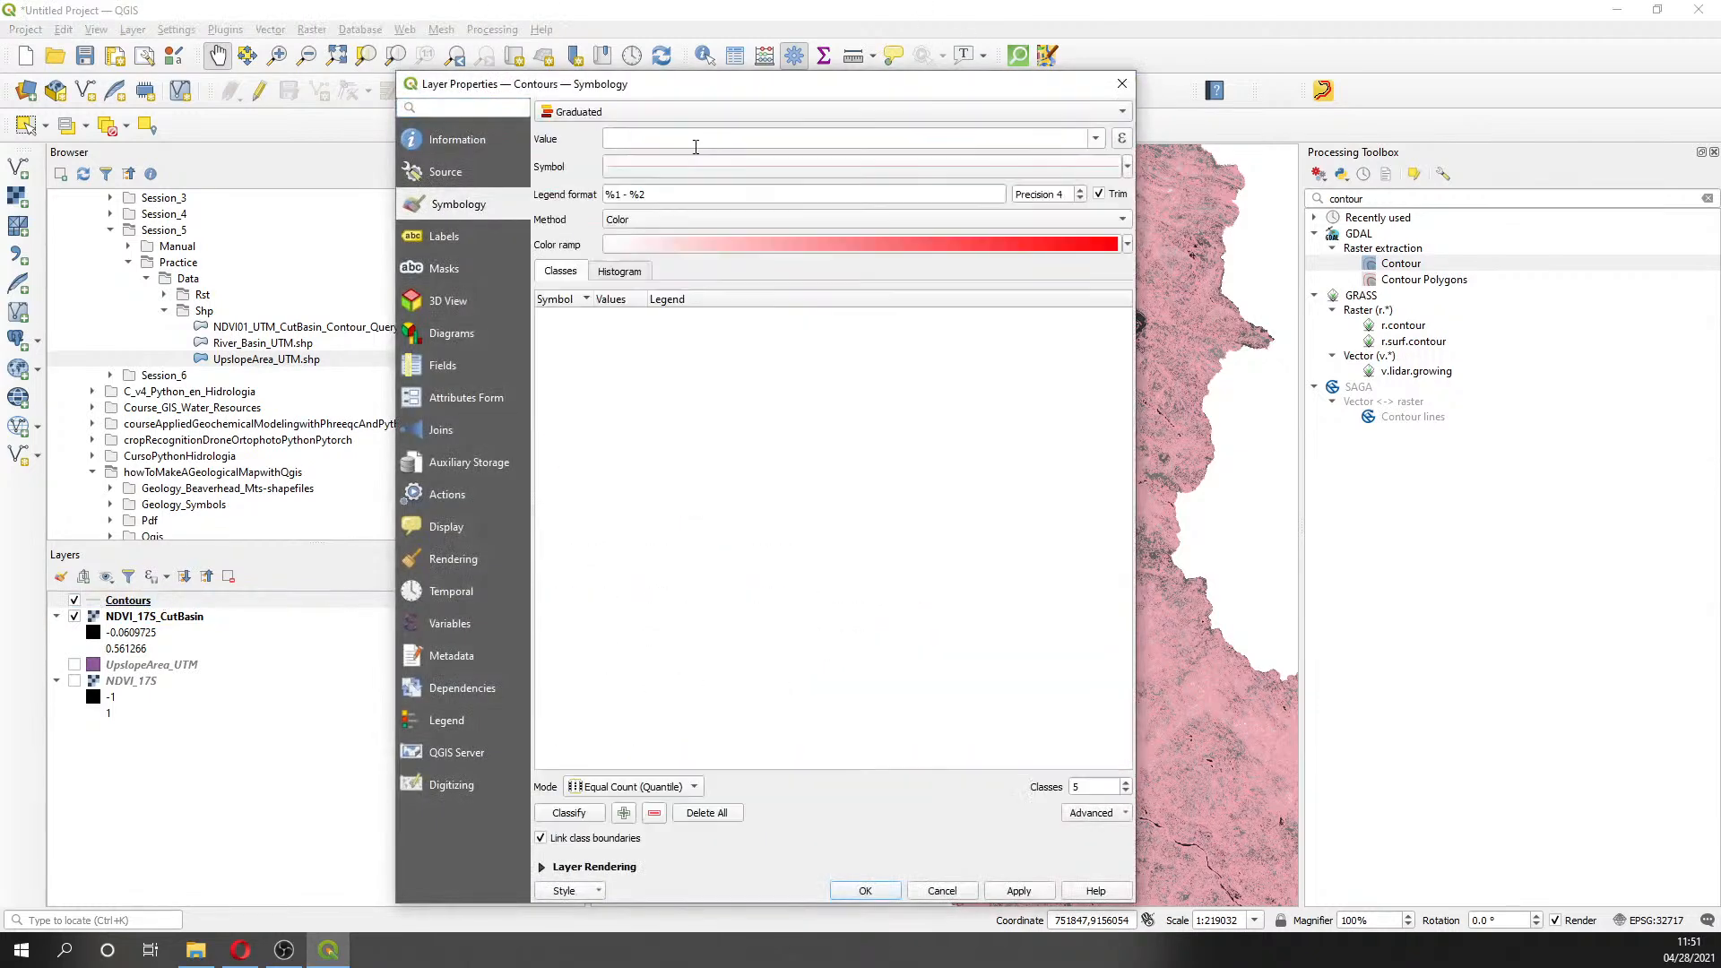
{"action": "left_click", "coordinate": [1095, 138]}
{"action": "left_click", "coordinate": [687, 195]}
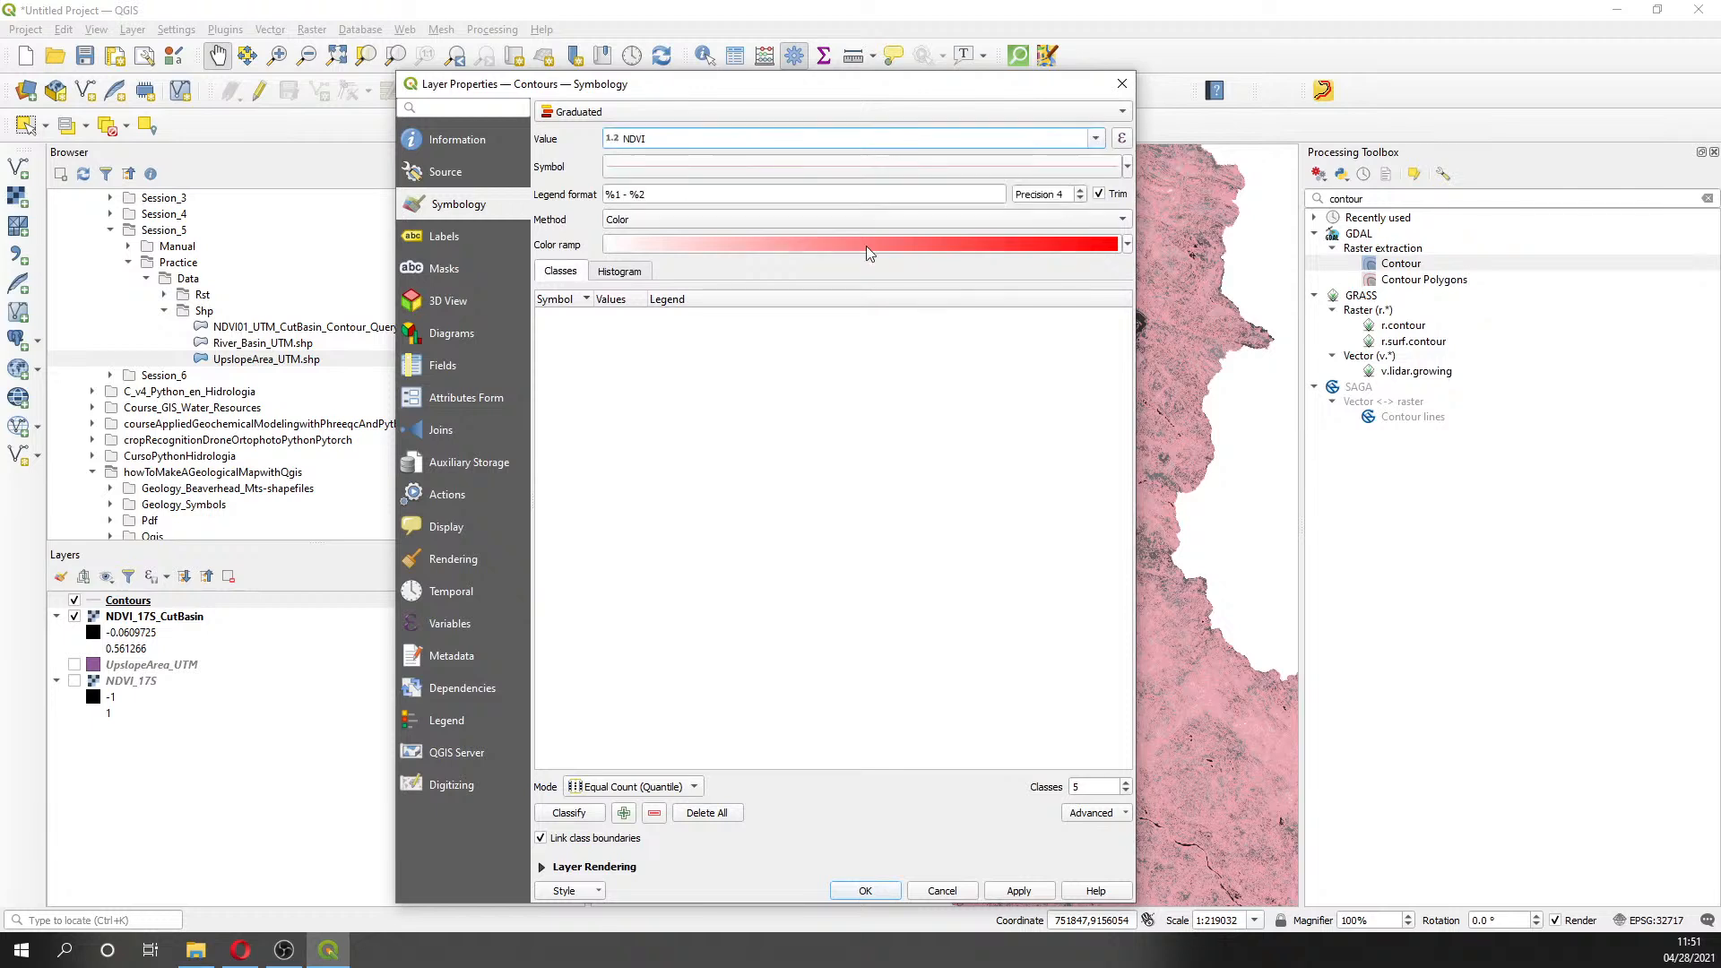
{"action": "left_click", "coordinate": [1127, 243]}
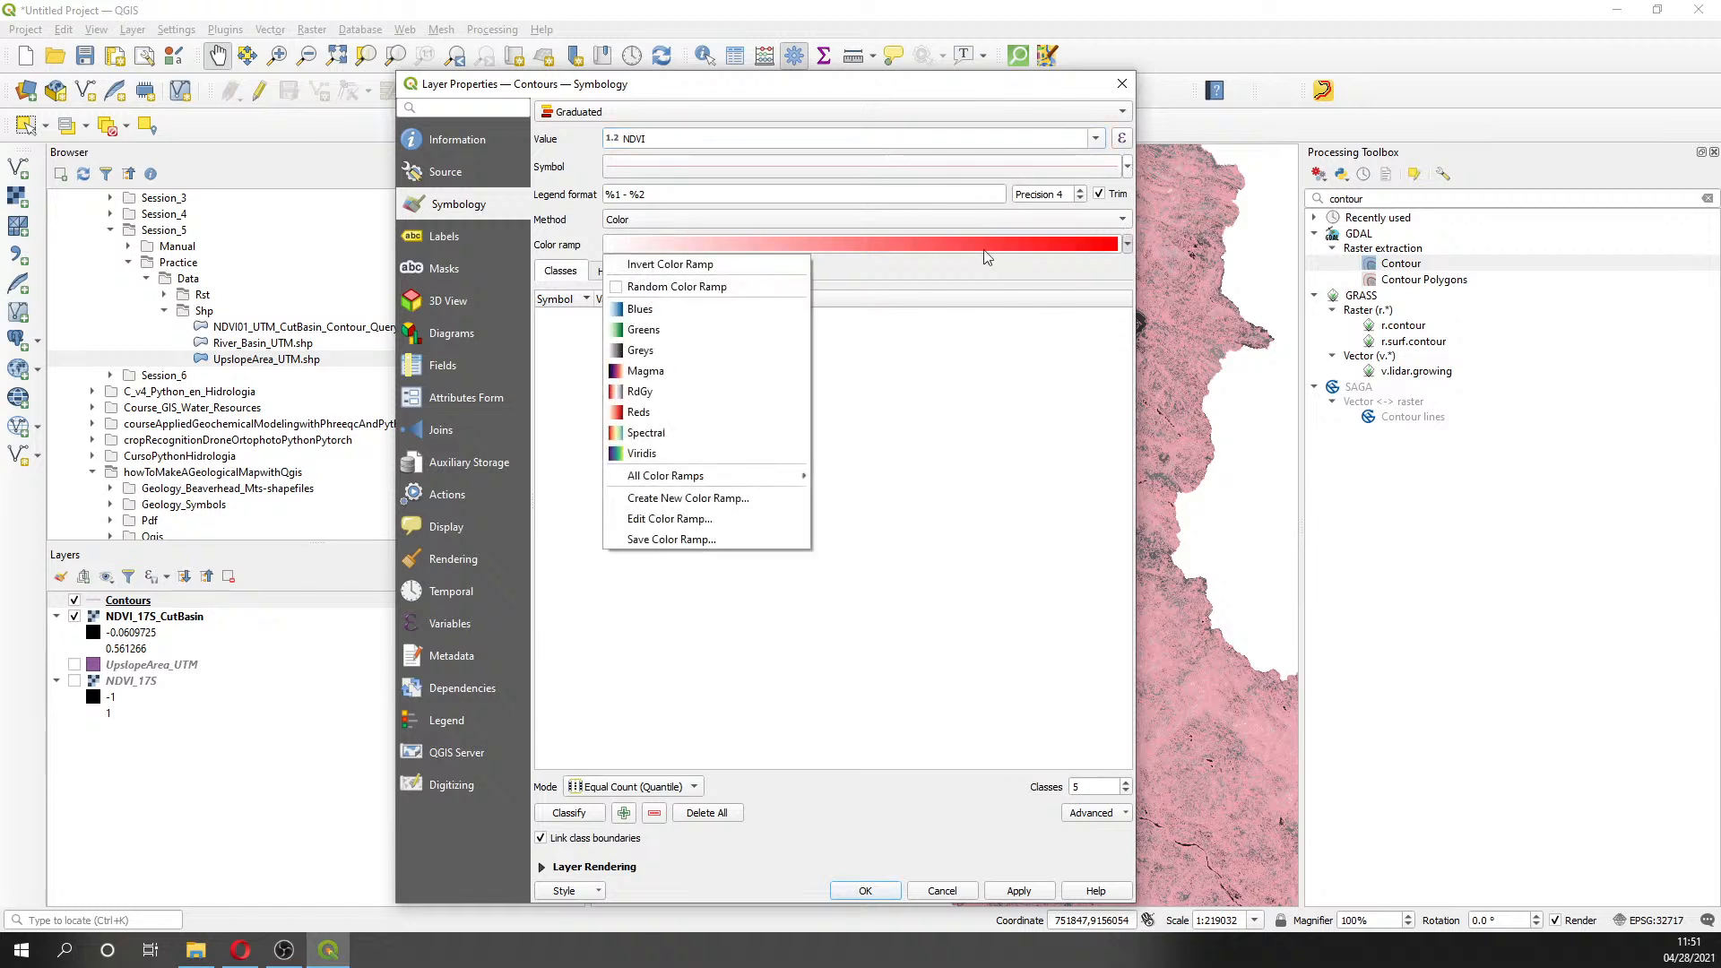
{"action": "left_click", "coordinate": [727, 331]}
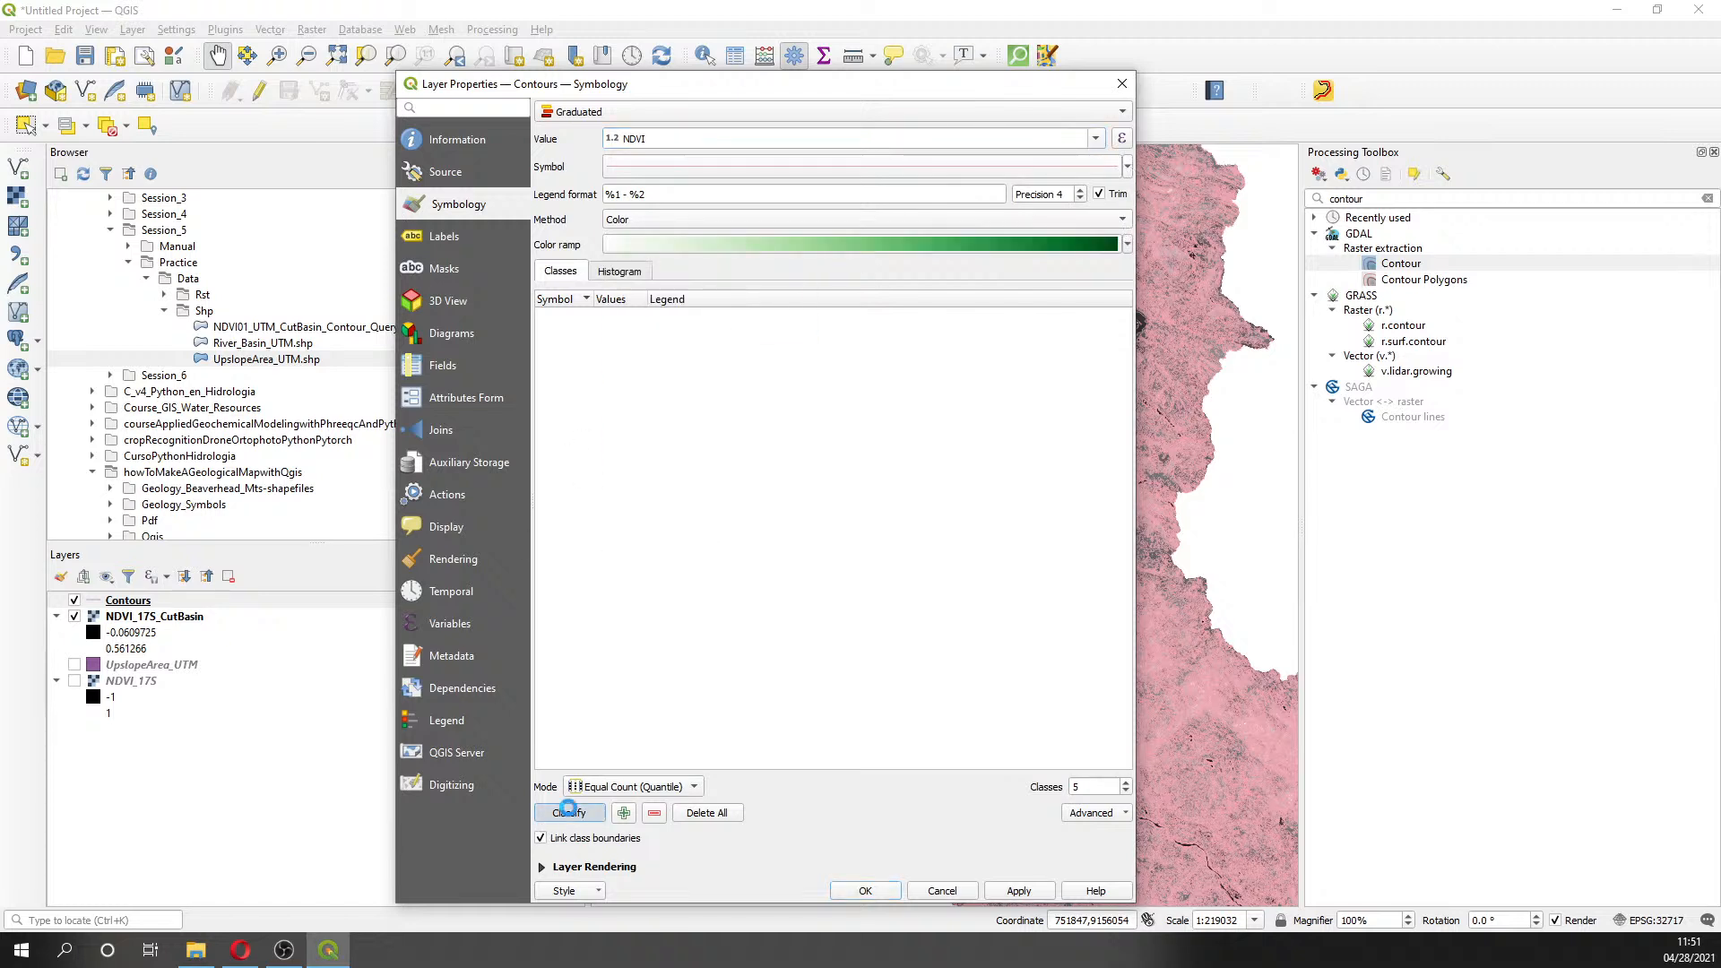
{"action": "left_click", "coordinate": [568, 812]}
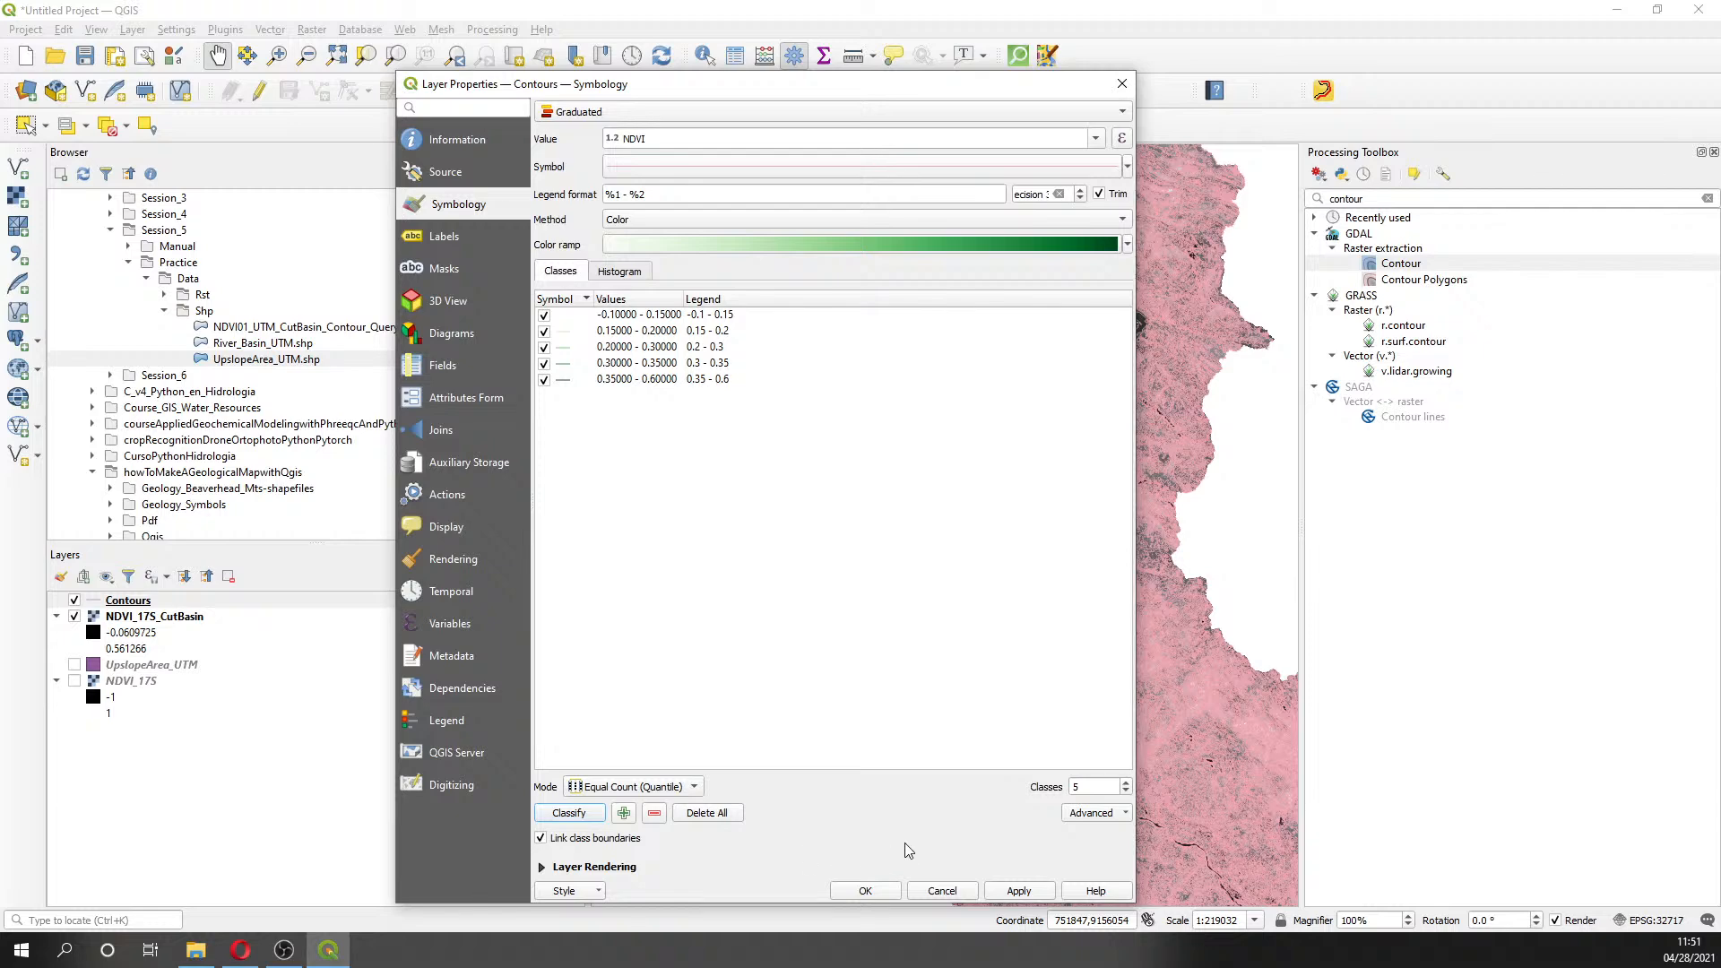
{"action": "left_click", "coordinate": [1018, 890]}
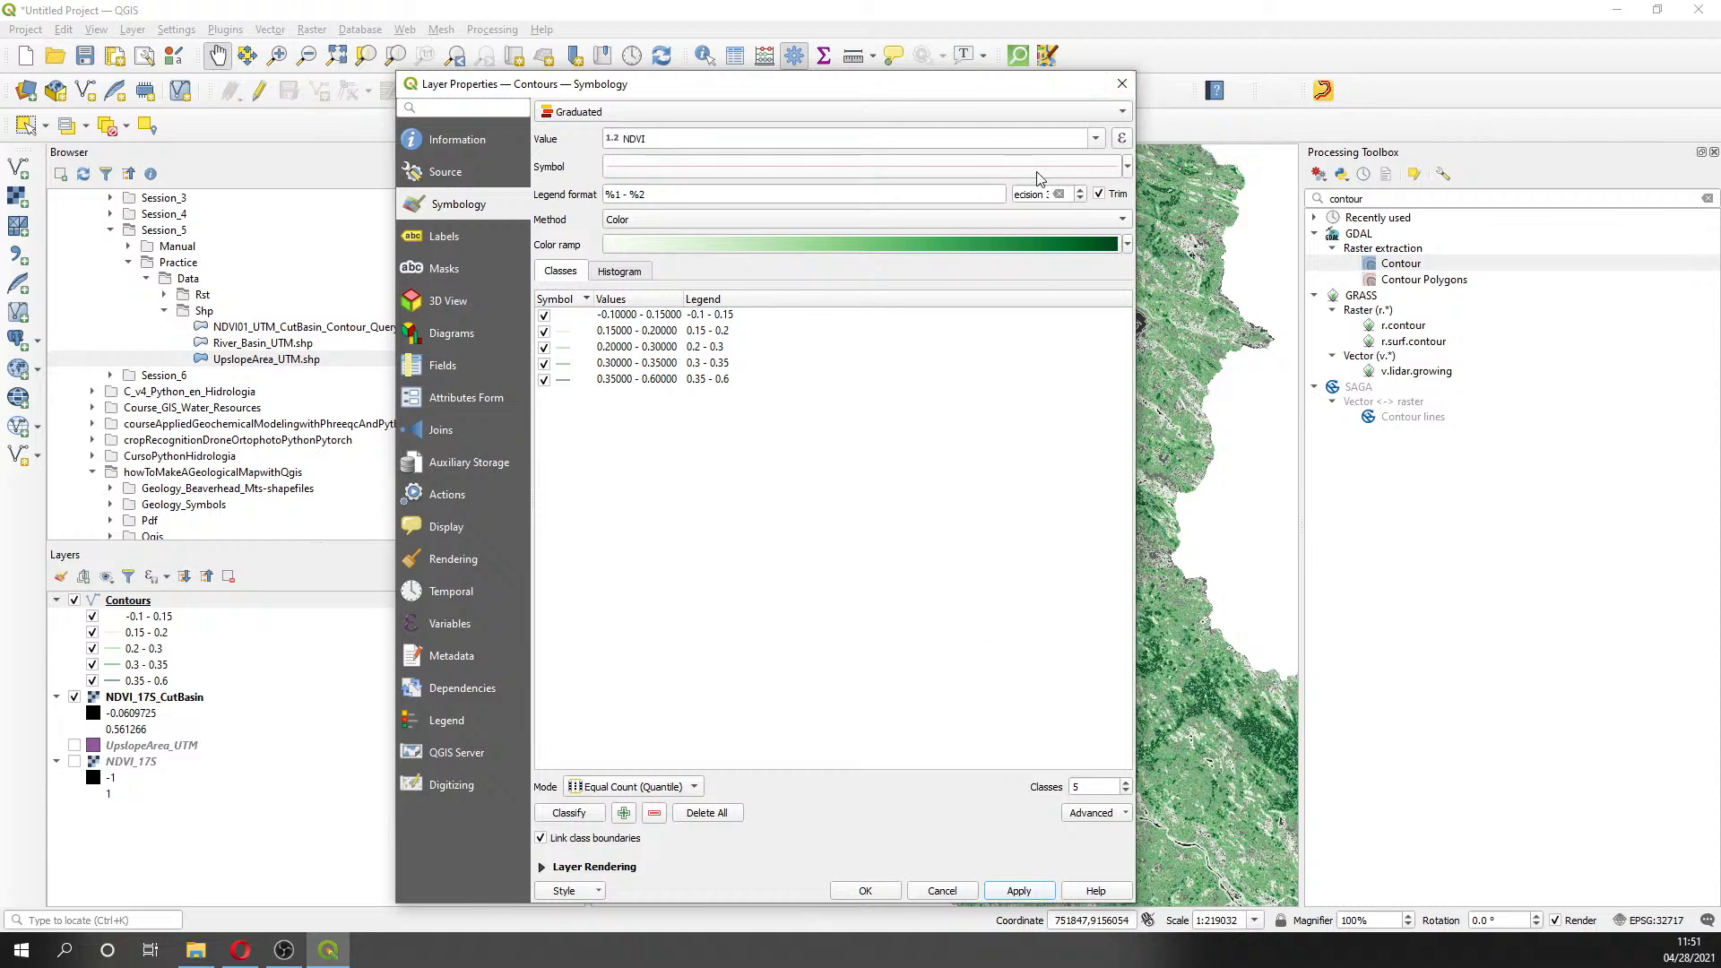
{"action": "left_click", "coordinate": [1121, 84]}
{"action": "left_click", "coordinate": [184, 599]}
{"action": "right_click", "coordinate": [184, 599]}
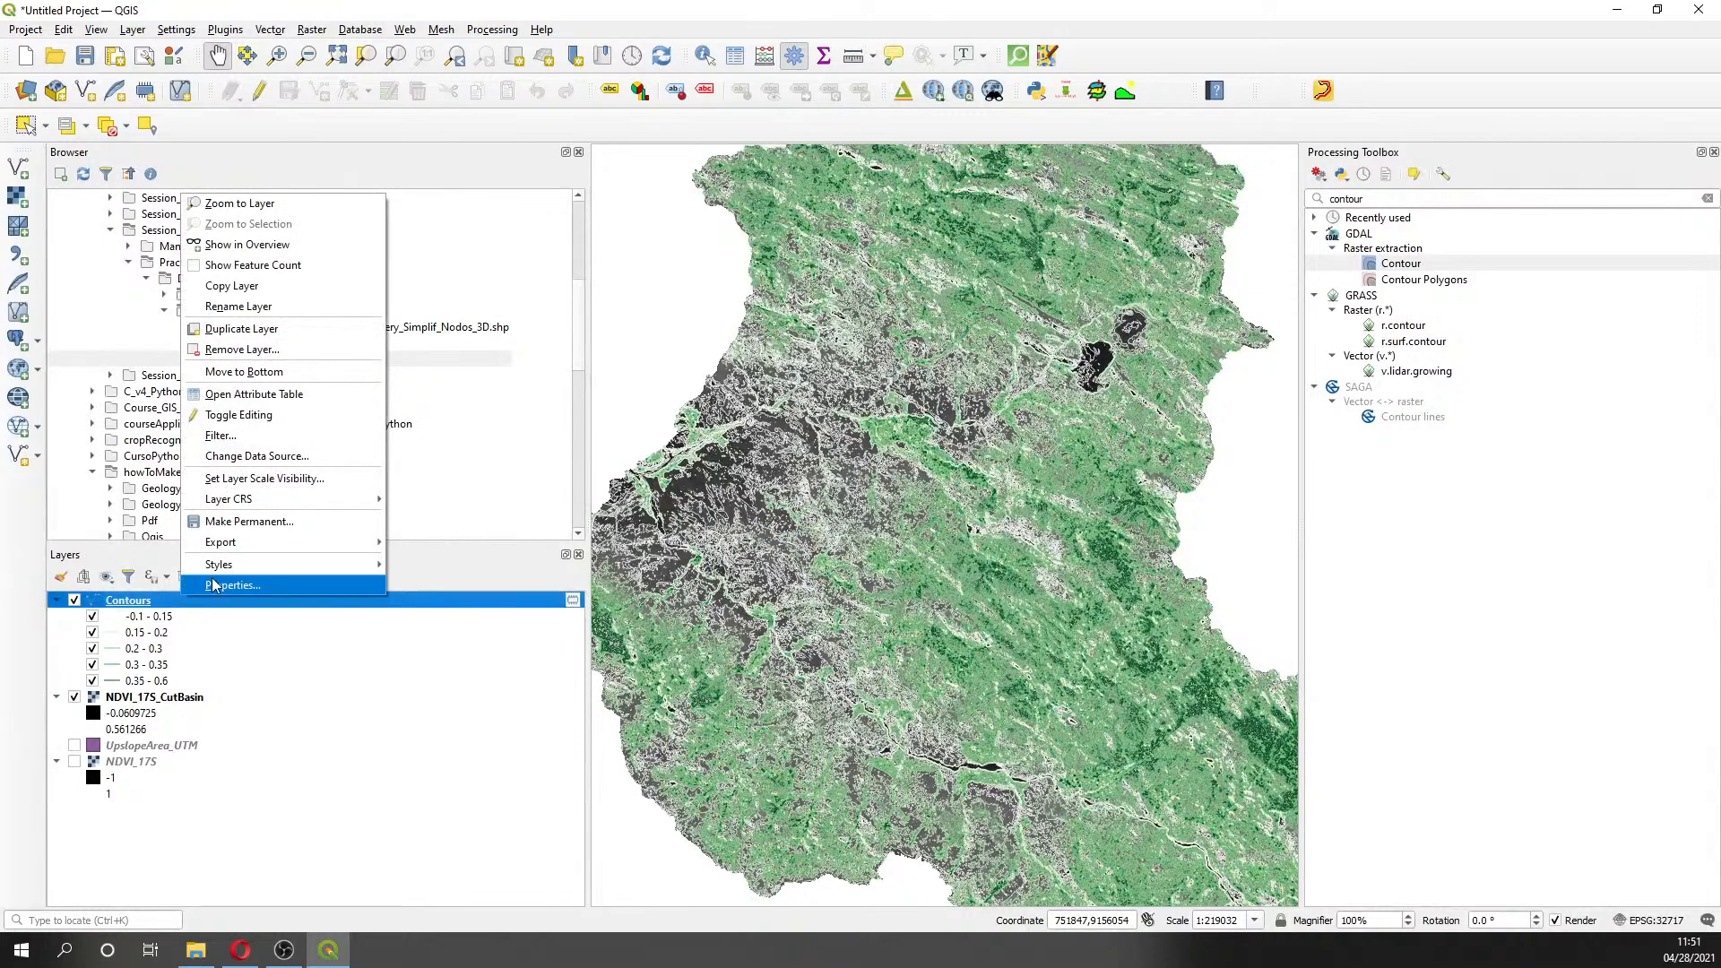
{"action": "left_click", "coordinate": [215, 585]}
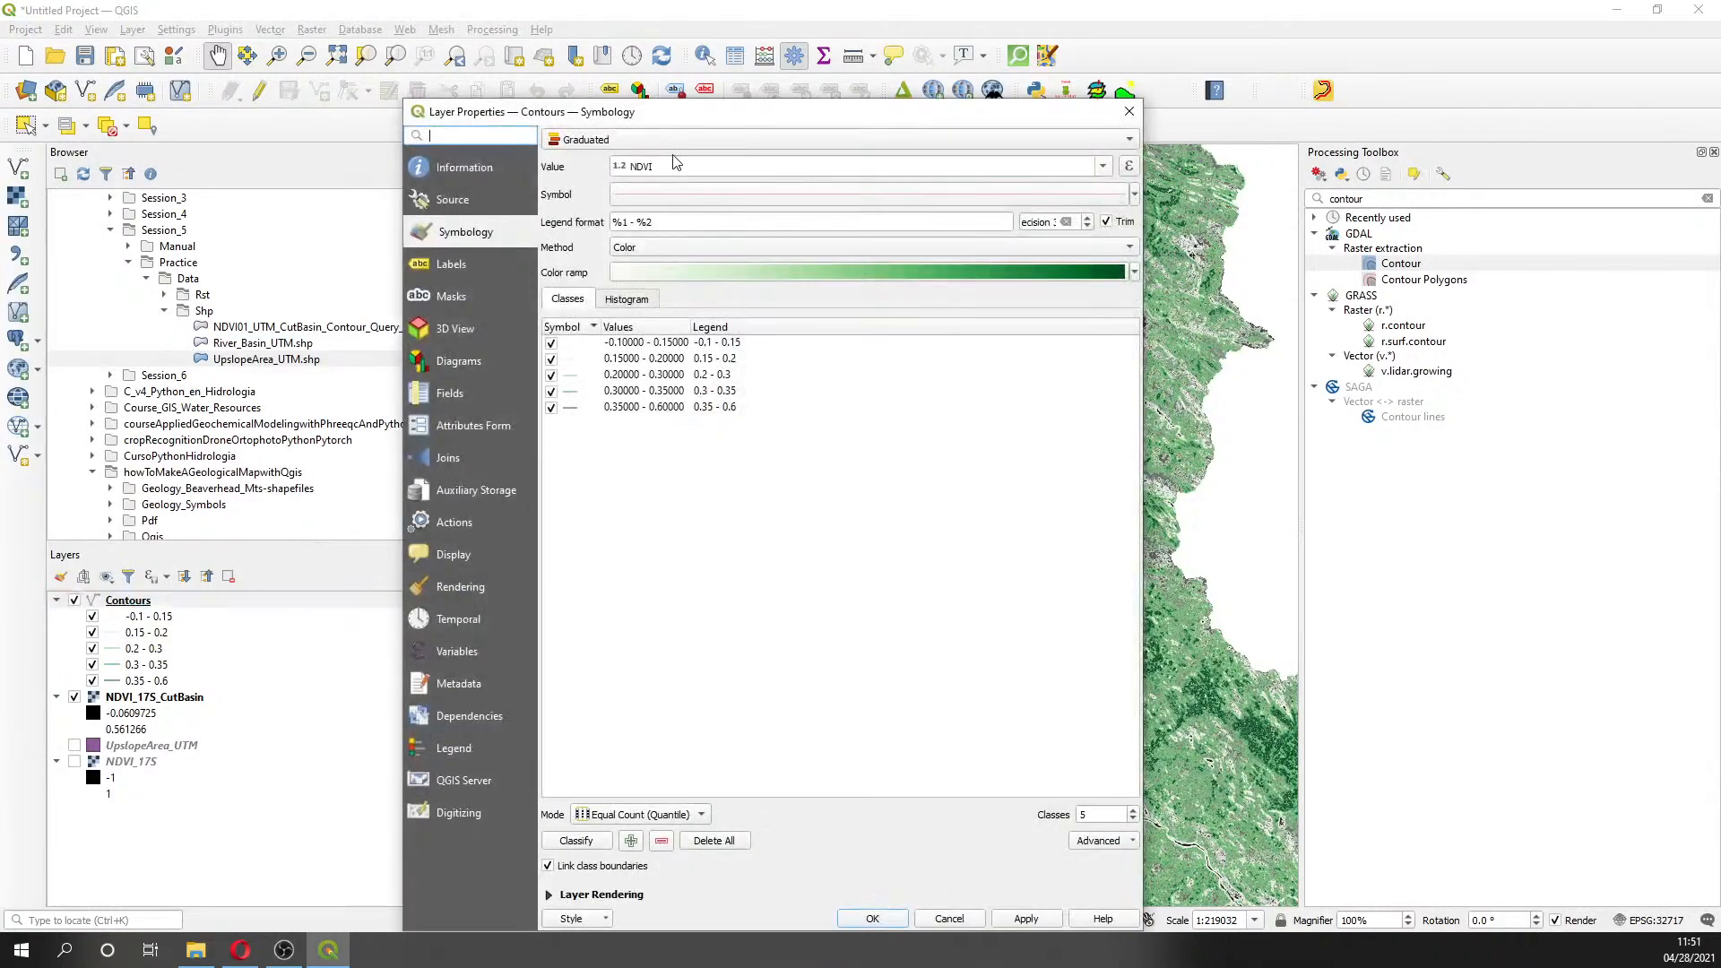
{"action": "left_click", "coordinate": [665, 139]}
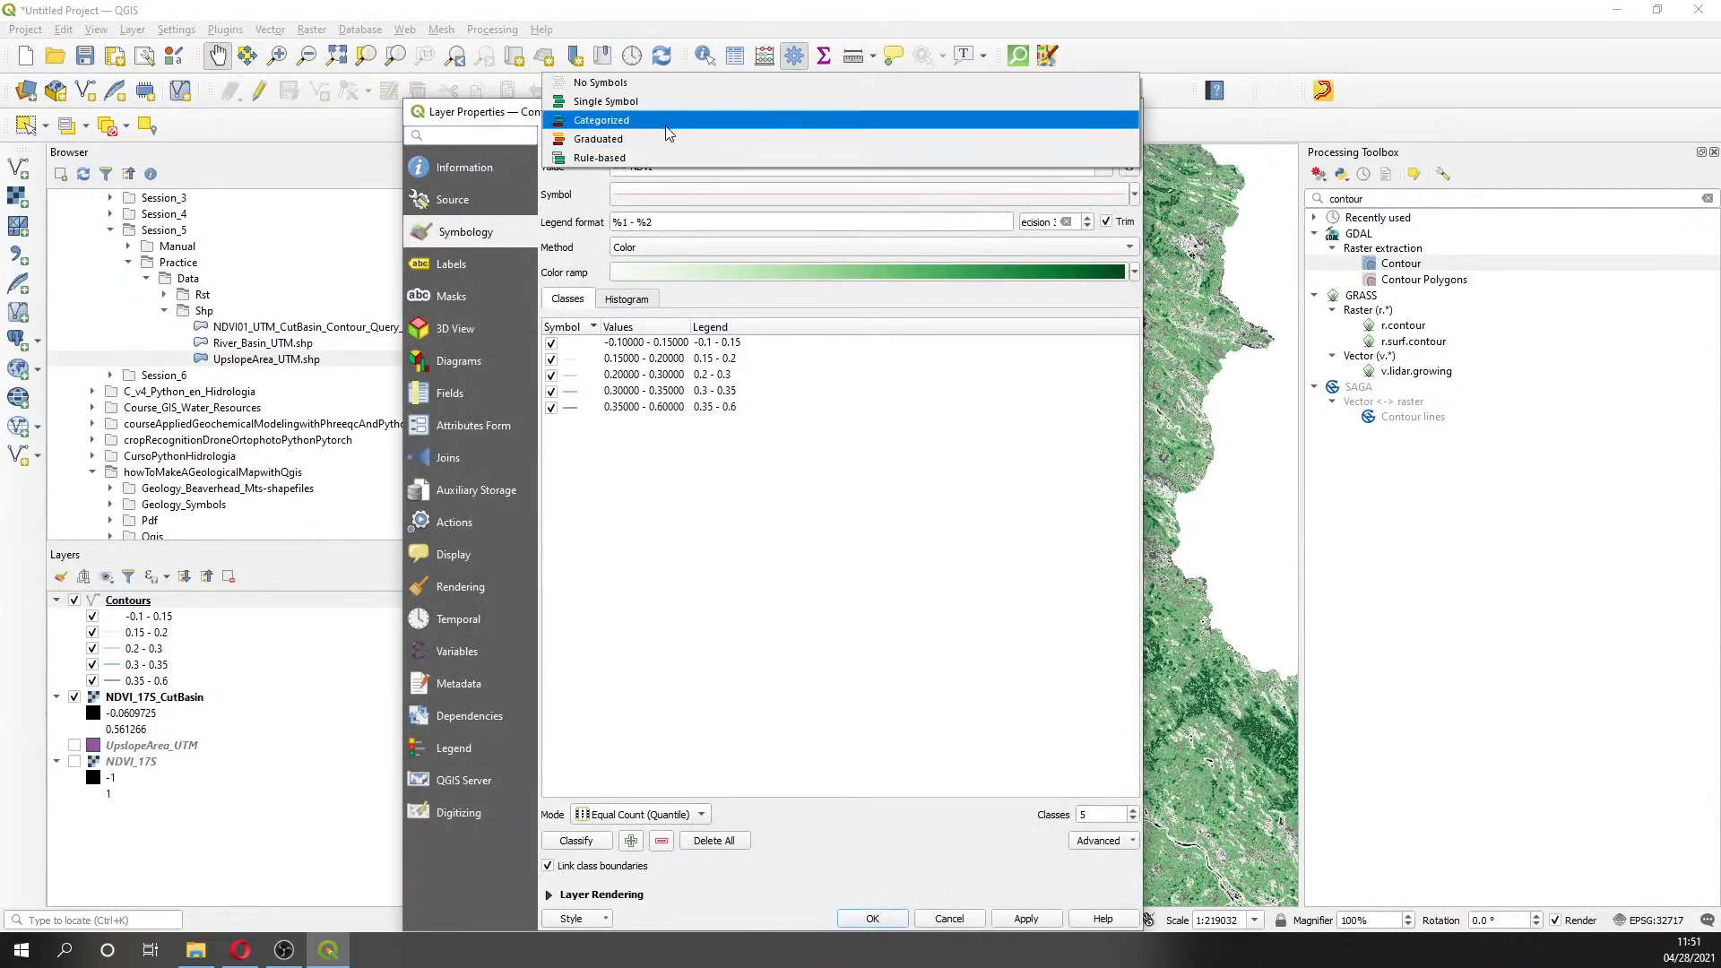
{"action": "left_click", "coordinate": [667, 139]}
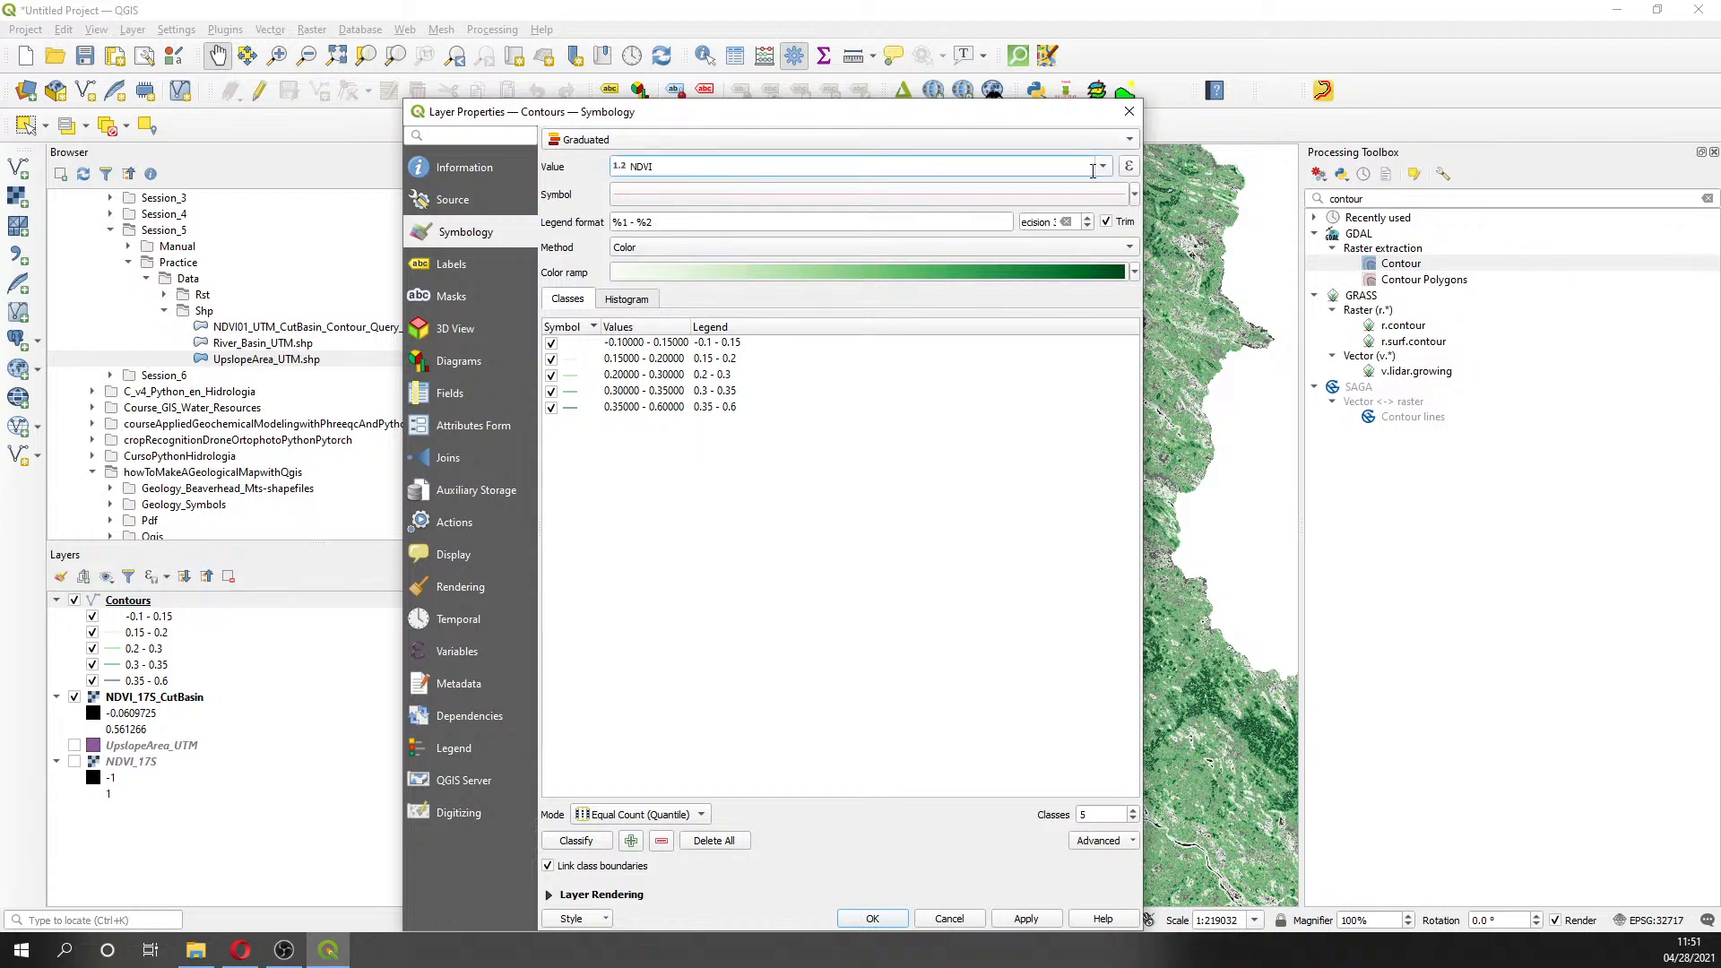
{"action": "left_click", "coordinate": [1102, 165]}
{"action": "left_click", "coordinate": [764, 246]}
{"action": "left_click", "coordinate": [1134, 271]}
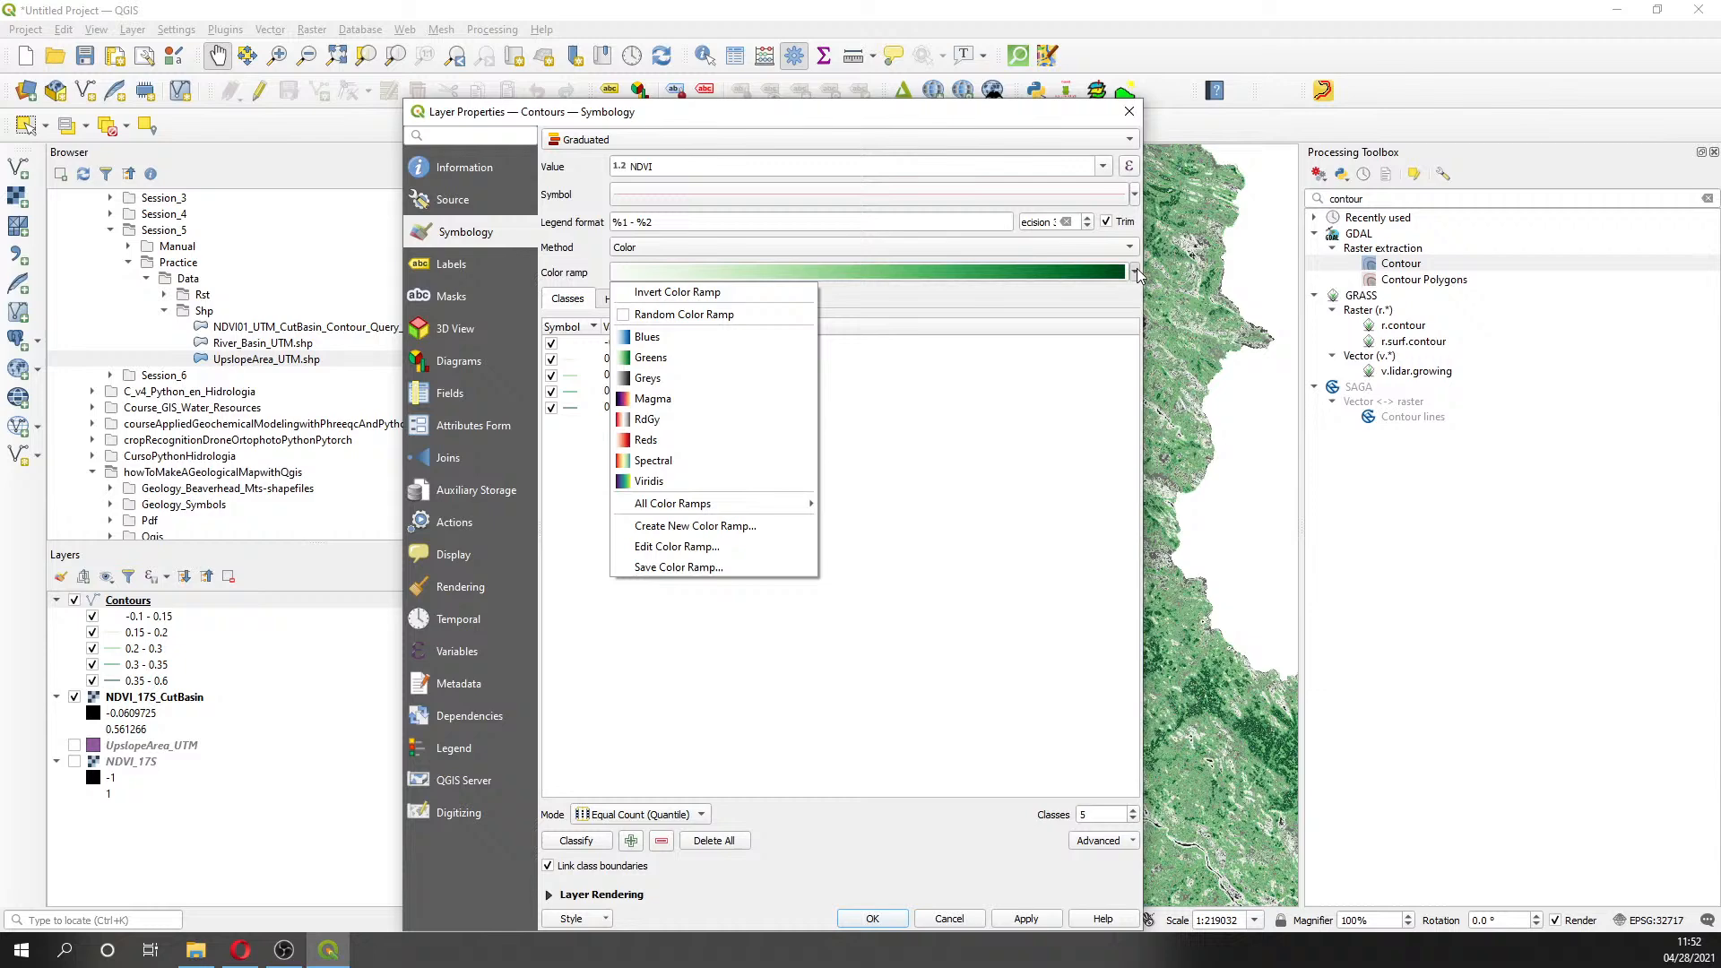
{"action": "left_click", "coordinate": [708, 358]}
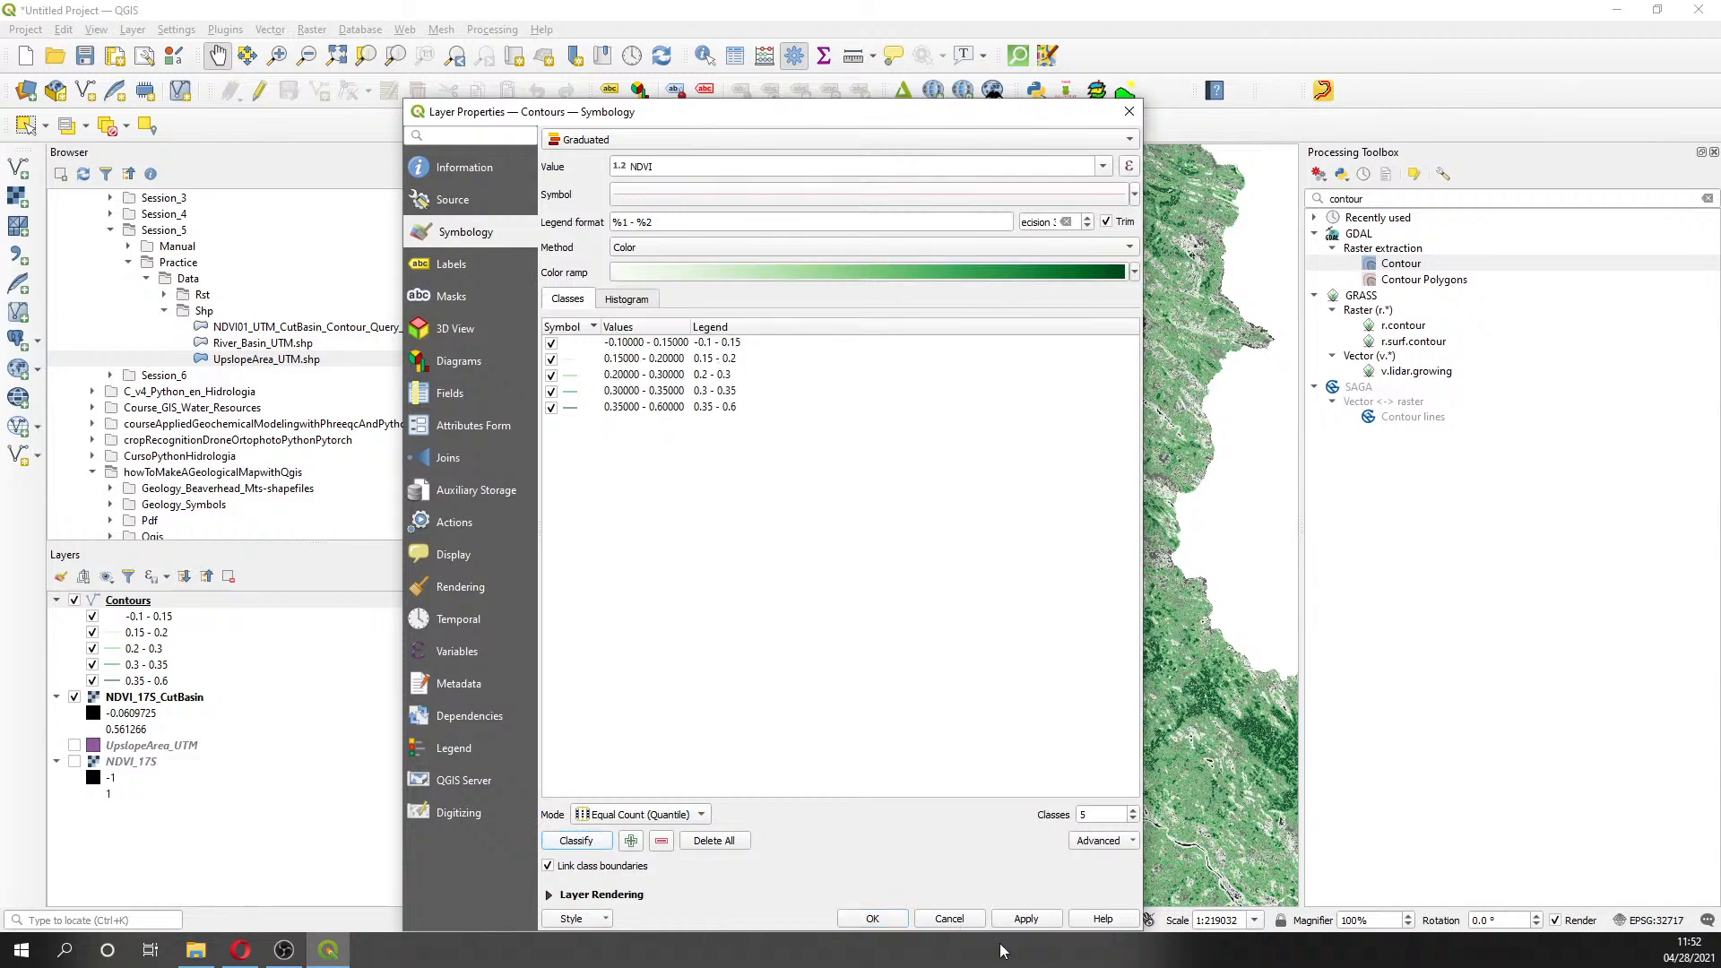
{"action": "left_click", "coordinate": [1026, 918]}
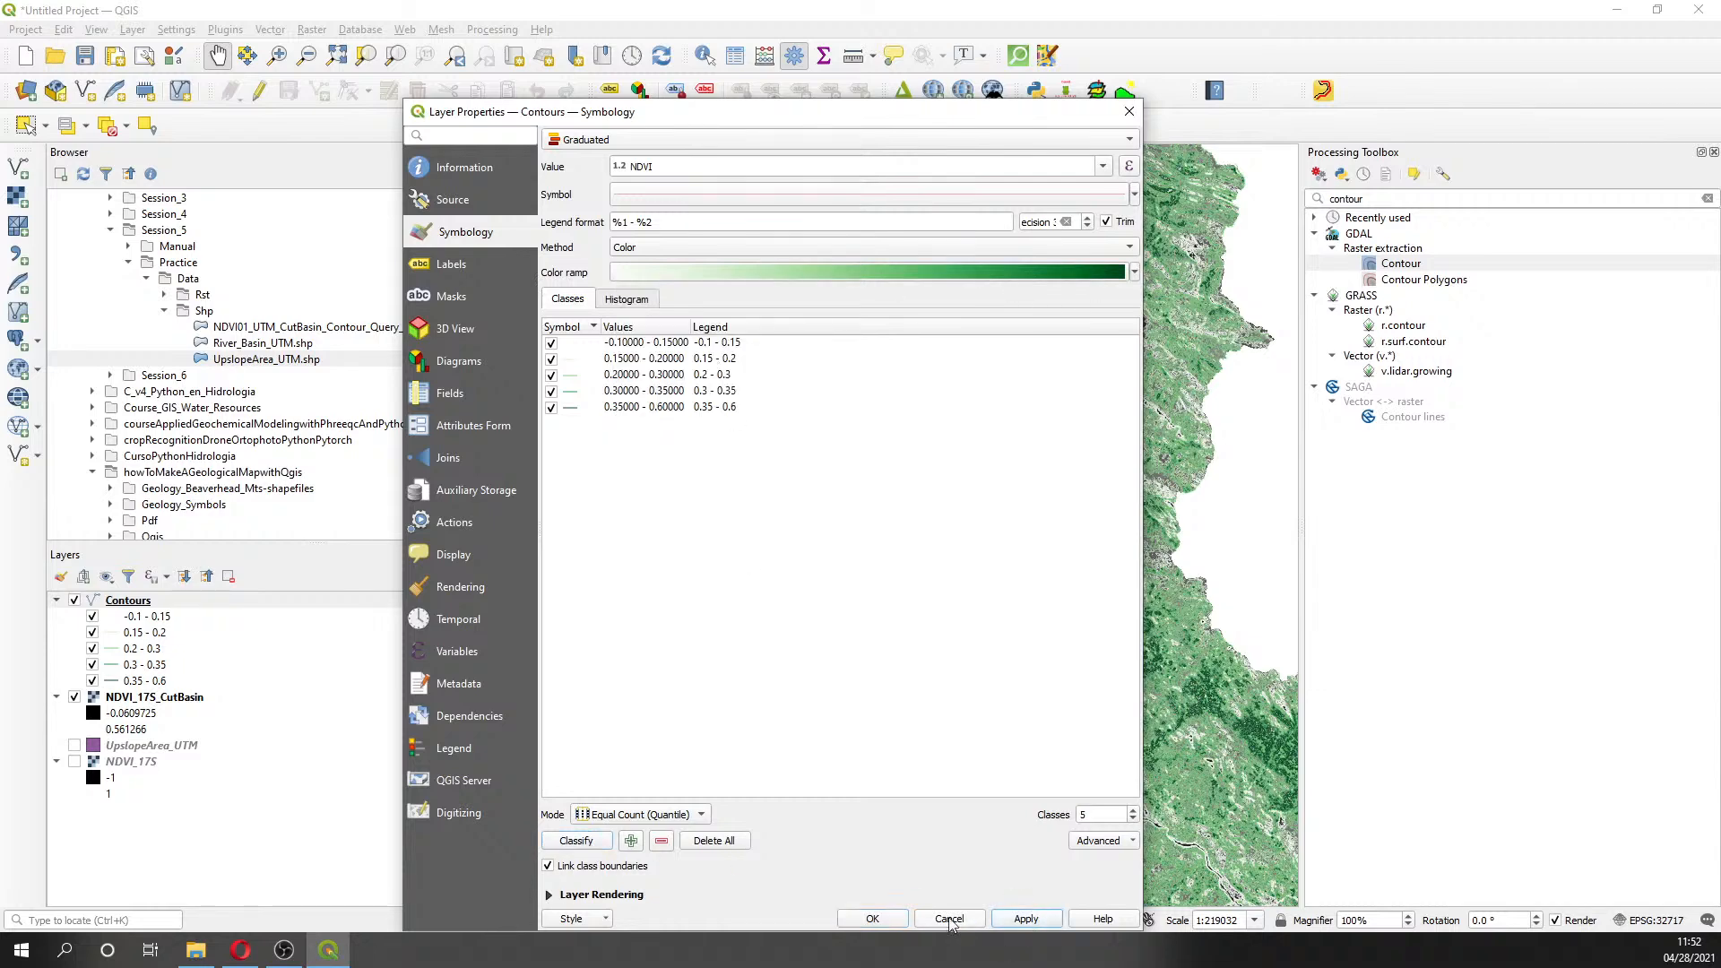
{"action": "left_click", "coordinate": [874, 920]}
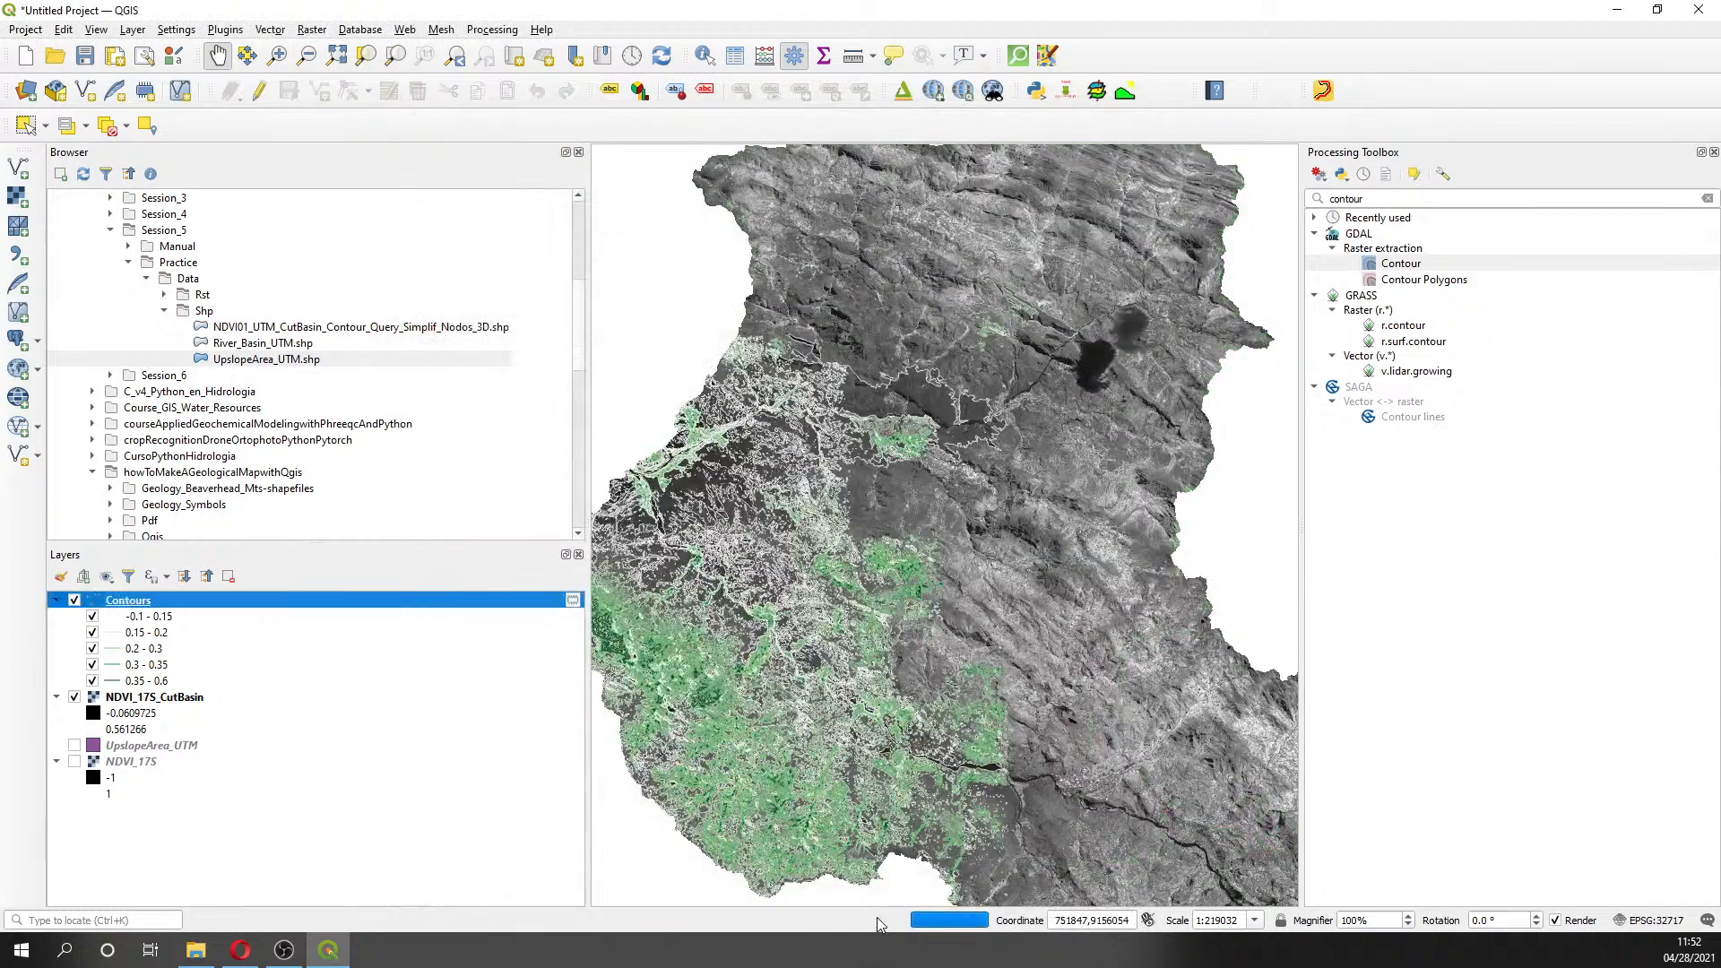
- Add a Google Satellite basemap through QuickMapServices
{"action": "left_click", "coordinate": [933, 90]}
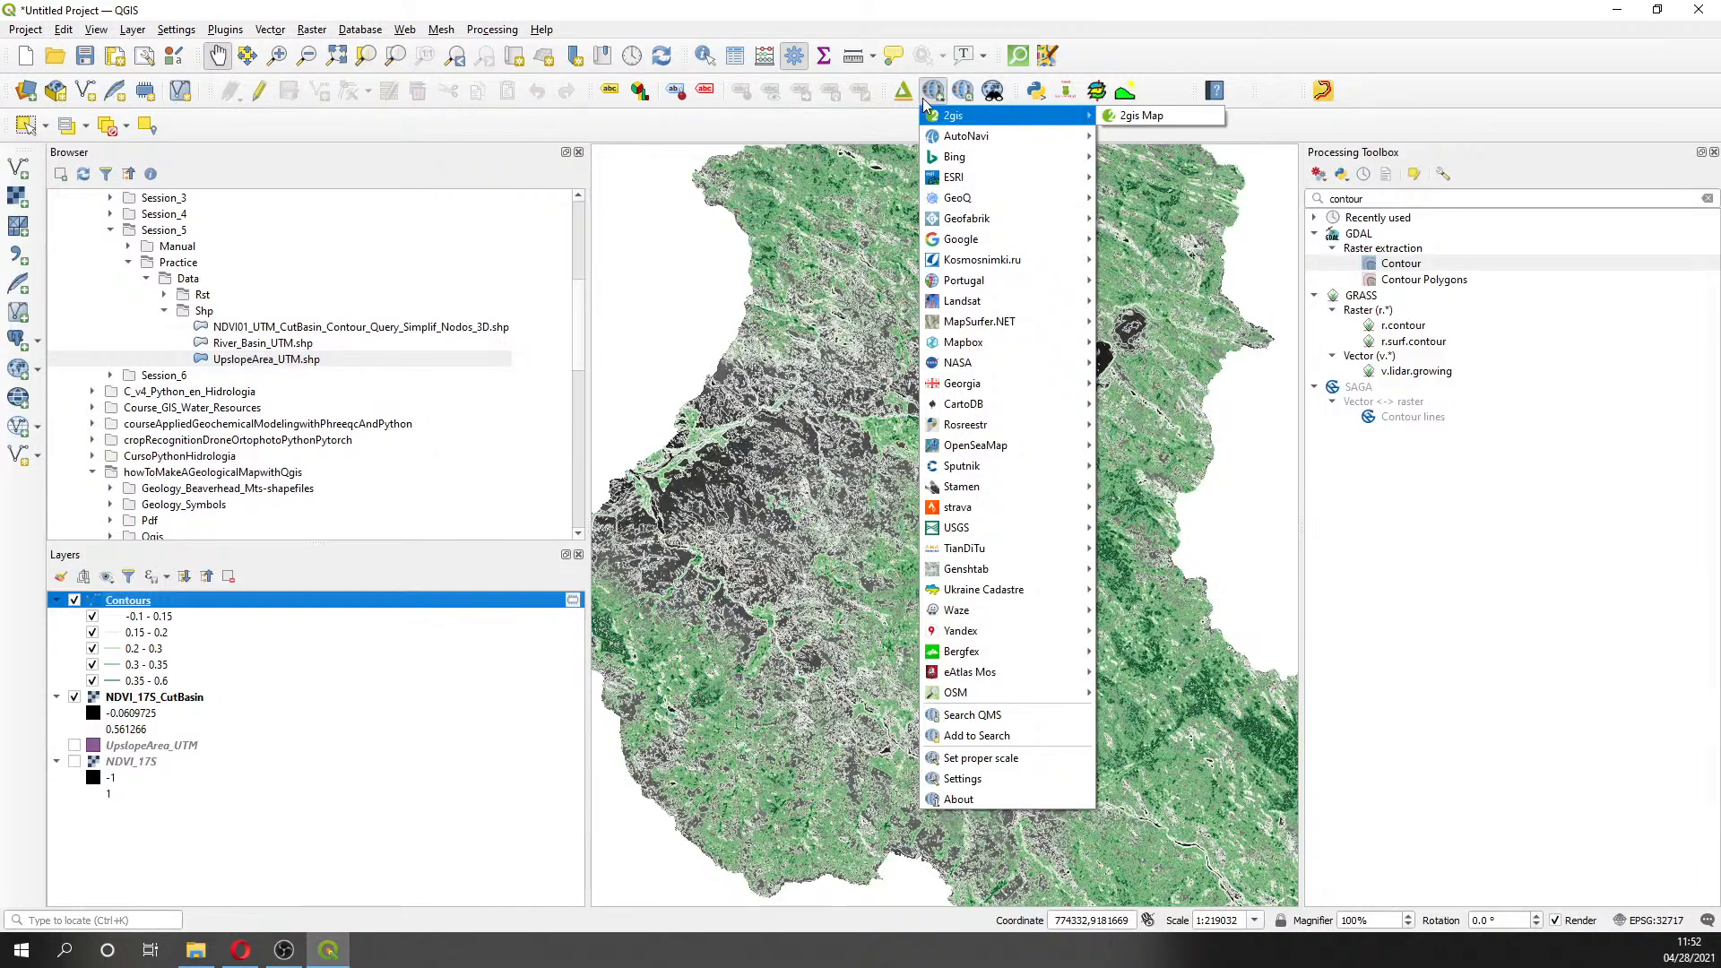
{"action": "mouse_move", "coordinate": [1015, 249]}
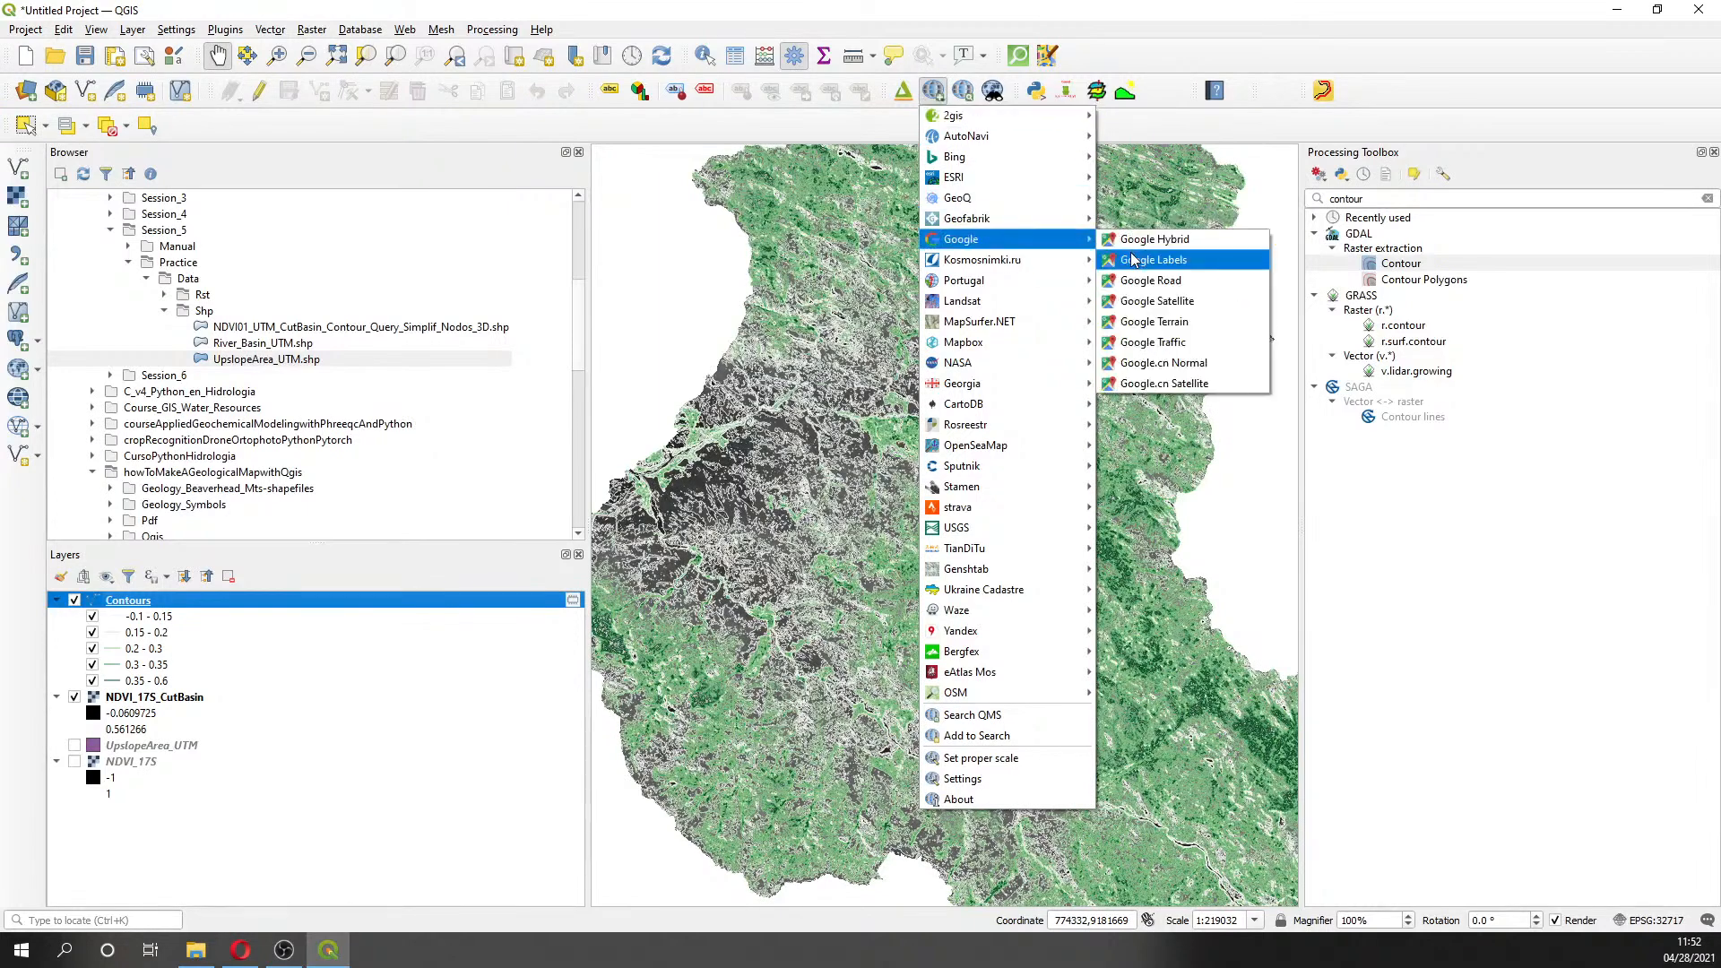
{"action": "left_click", "coordinate": [1156, 302]}
- Reorder the layers so Contours sits back above the Google Satellite layer
{"action": "left_click_drag", "start_coordinate": [135, 610], "coordinate": [100, 847]}
{"action": "left_click", "coordinate": [121, 731]}
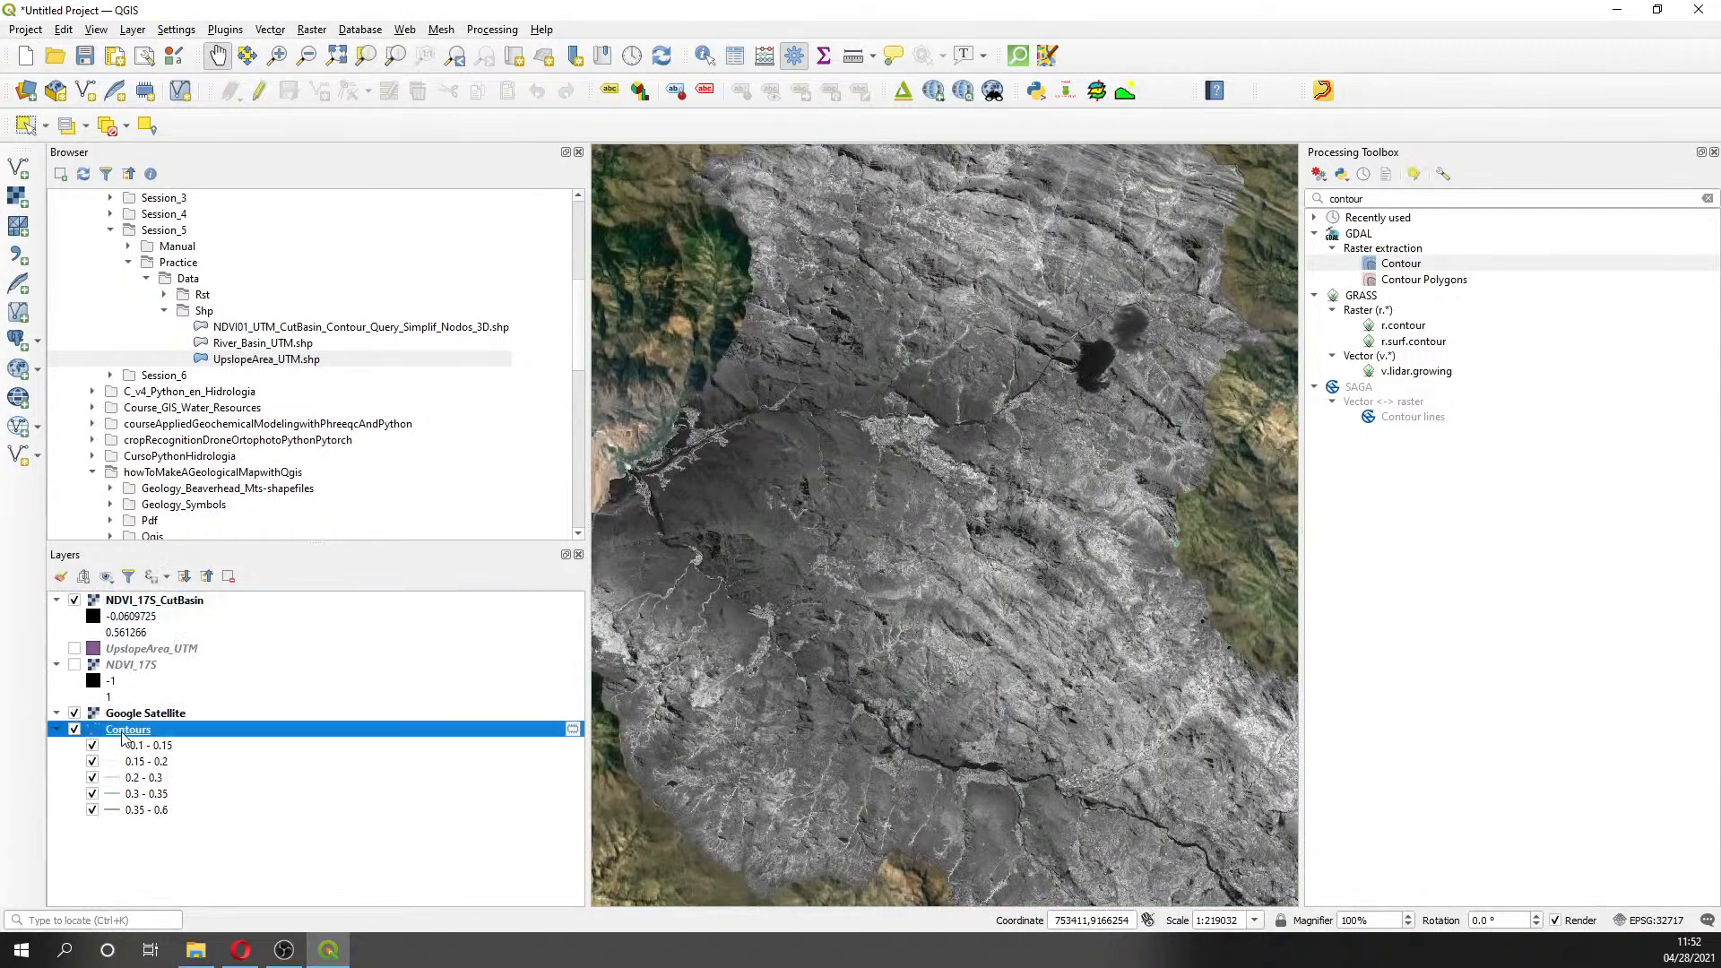
{"action": "mouse_move", "coordinate": [121, 735]}
{"action": "left_mouse_down"}
{"action": "mouse_move", "coordinate": [108, 587]}
{"action": "mouse_move", "coordinate": [107, 602]}
{"action": "left_mouse_up"}
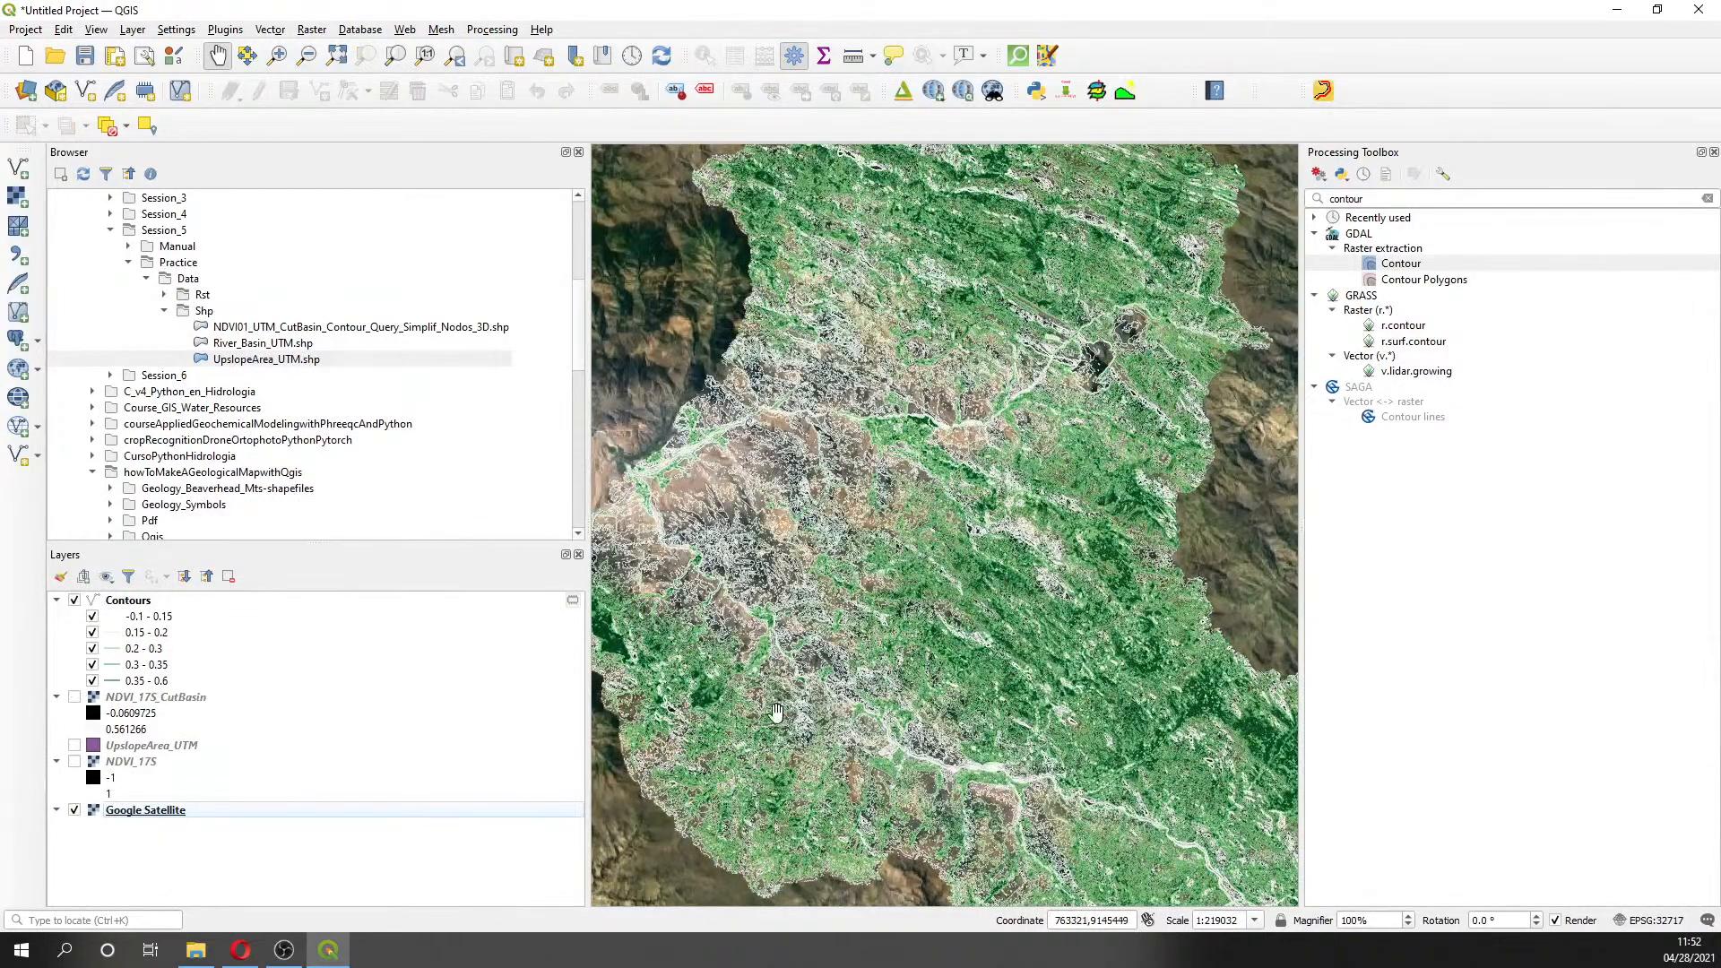
{"action": "scroll", "coordinate": [776, 710], "scroll_direction": "up", "scroll_amount": 2}
{"action": "scroll", "coordinate": [875, 545], "scroll_direction": "up", "scroll_amount": 1}
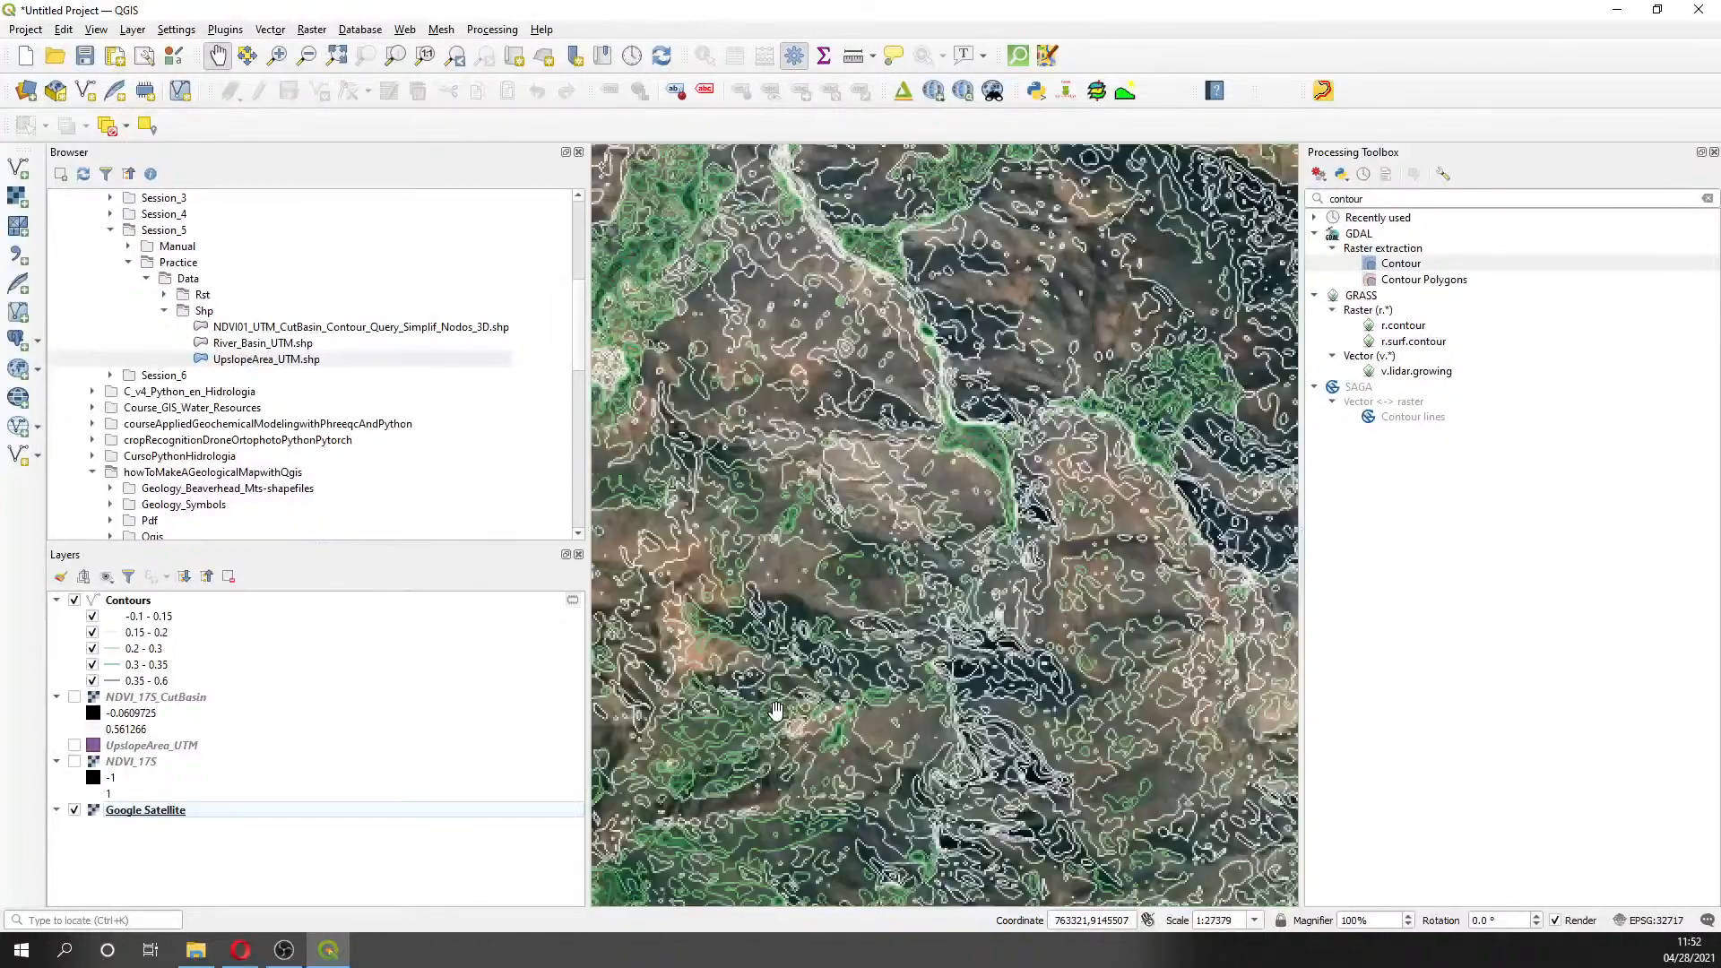
{"action": "left_click", "coordinate": [1712, 152]}
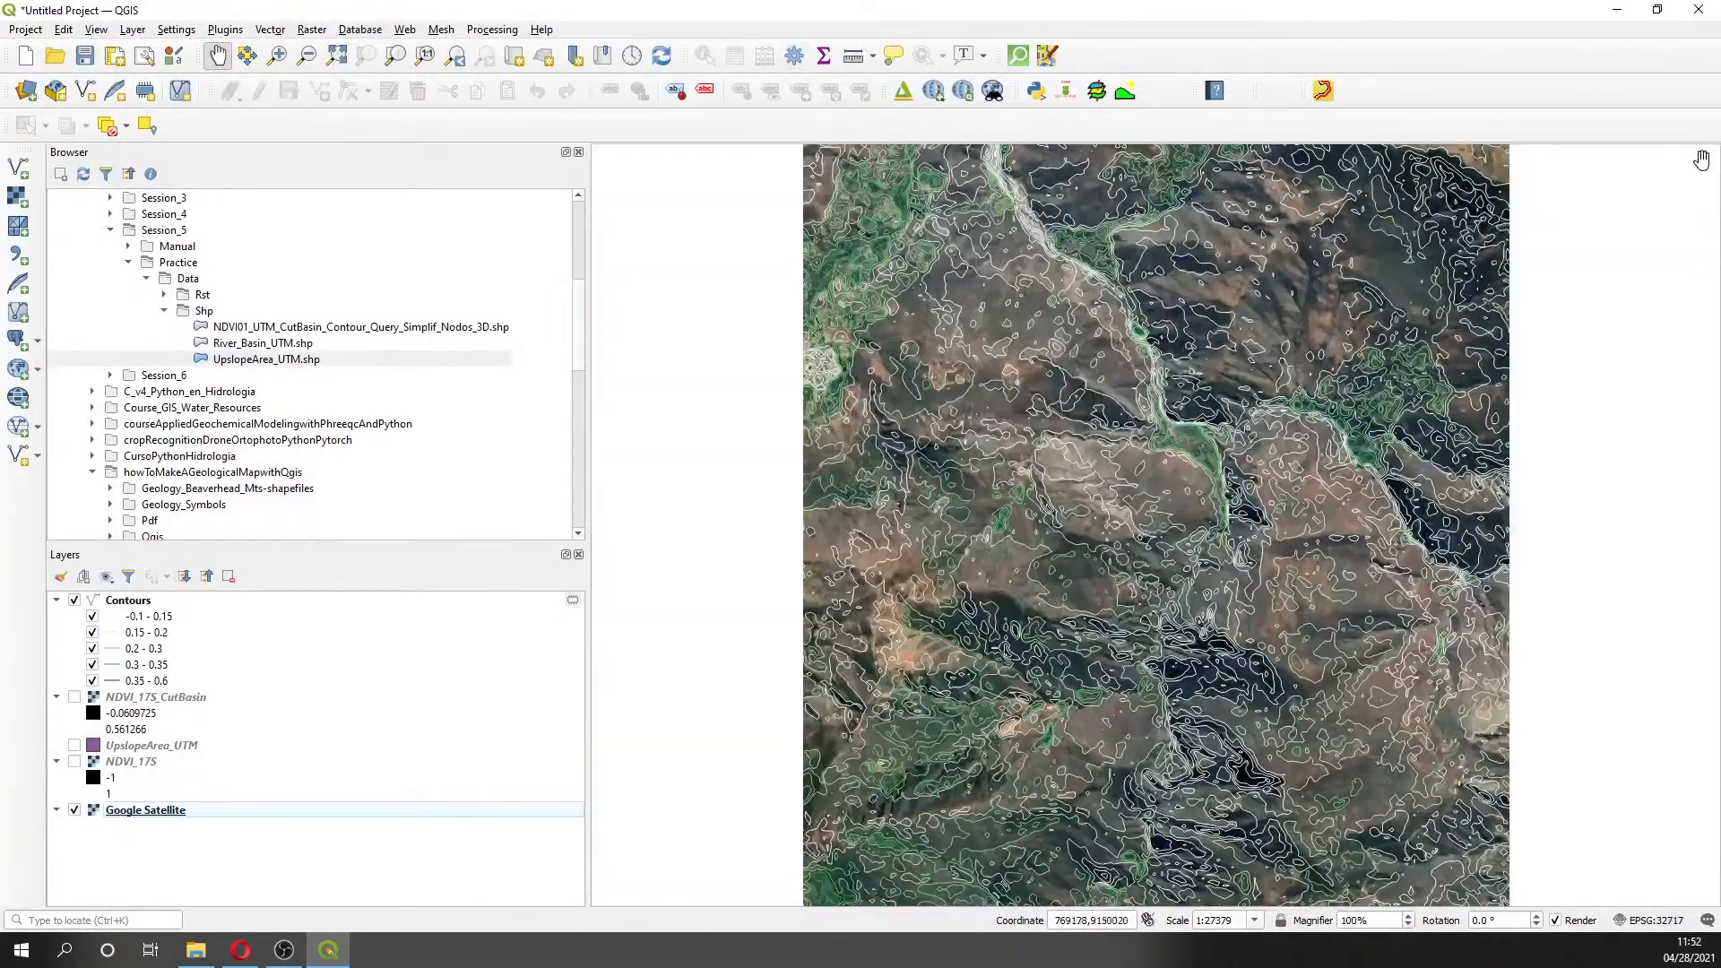
{"action": "left_click_drag", "start_coordinate": [998, 277], "coordinate": [1037, 624]}
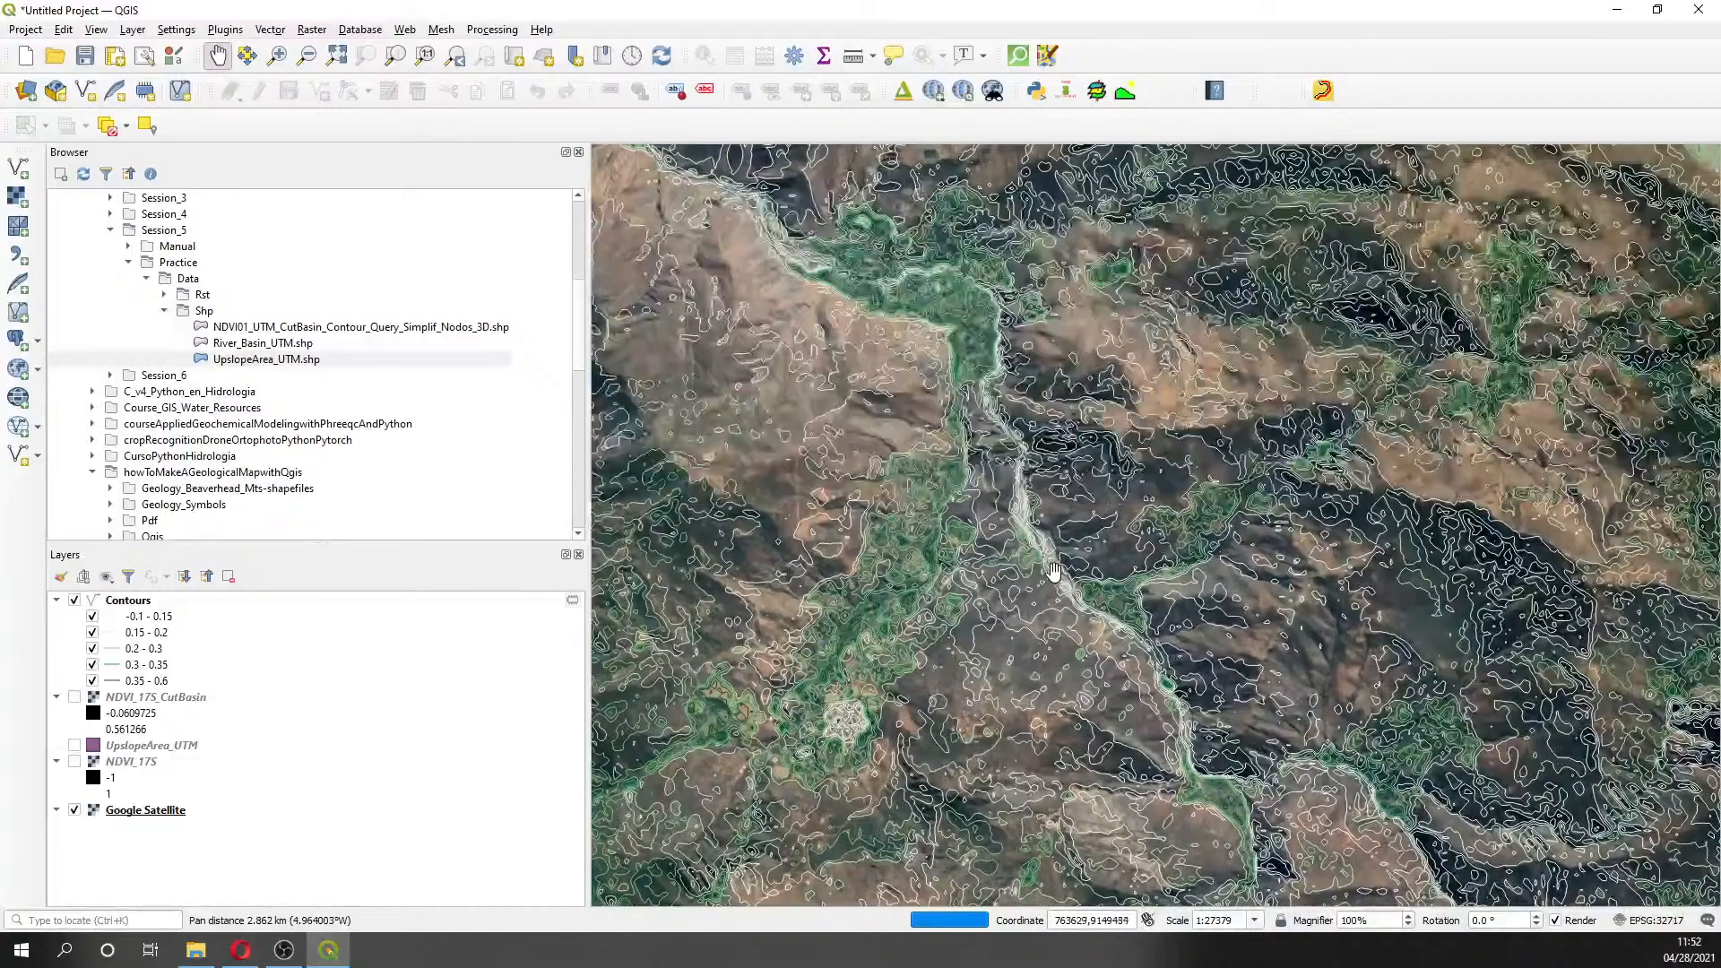
{"action": "left_click_drag", "start_coordinate": [1025, 344], "coordinate": [1117, 497]}
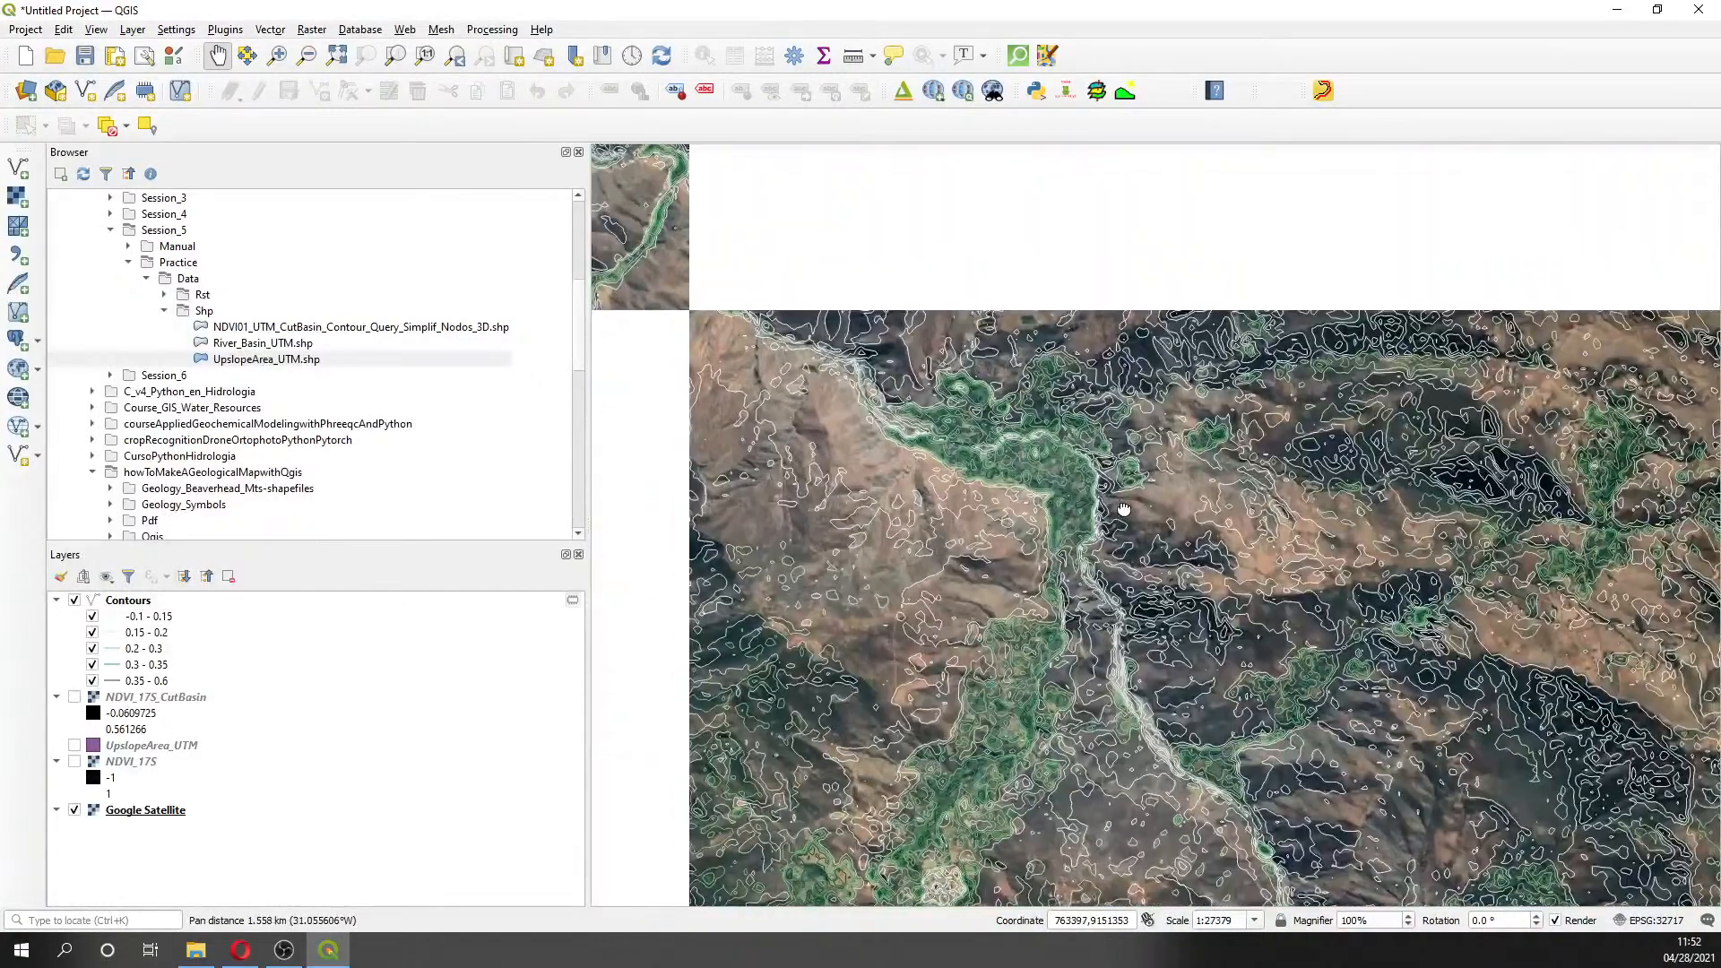
{"action": "left_click", "coordinate": [74, 600]}
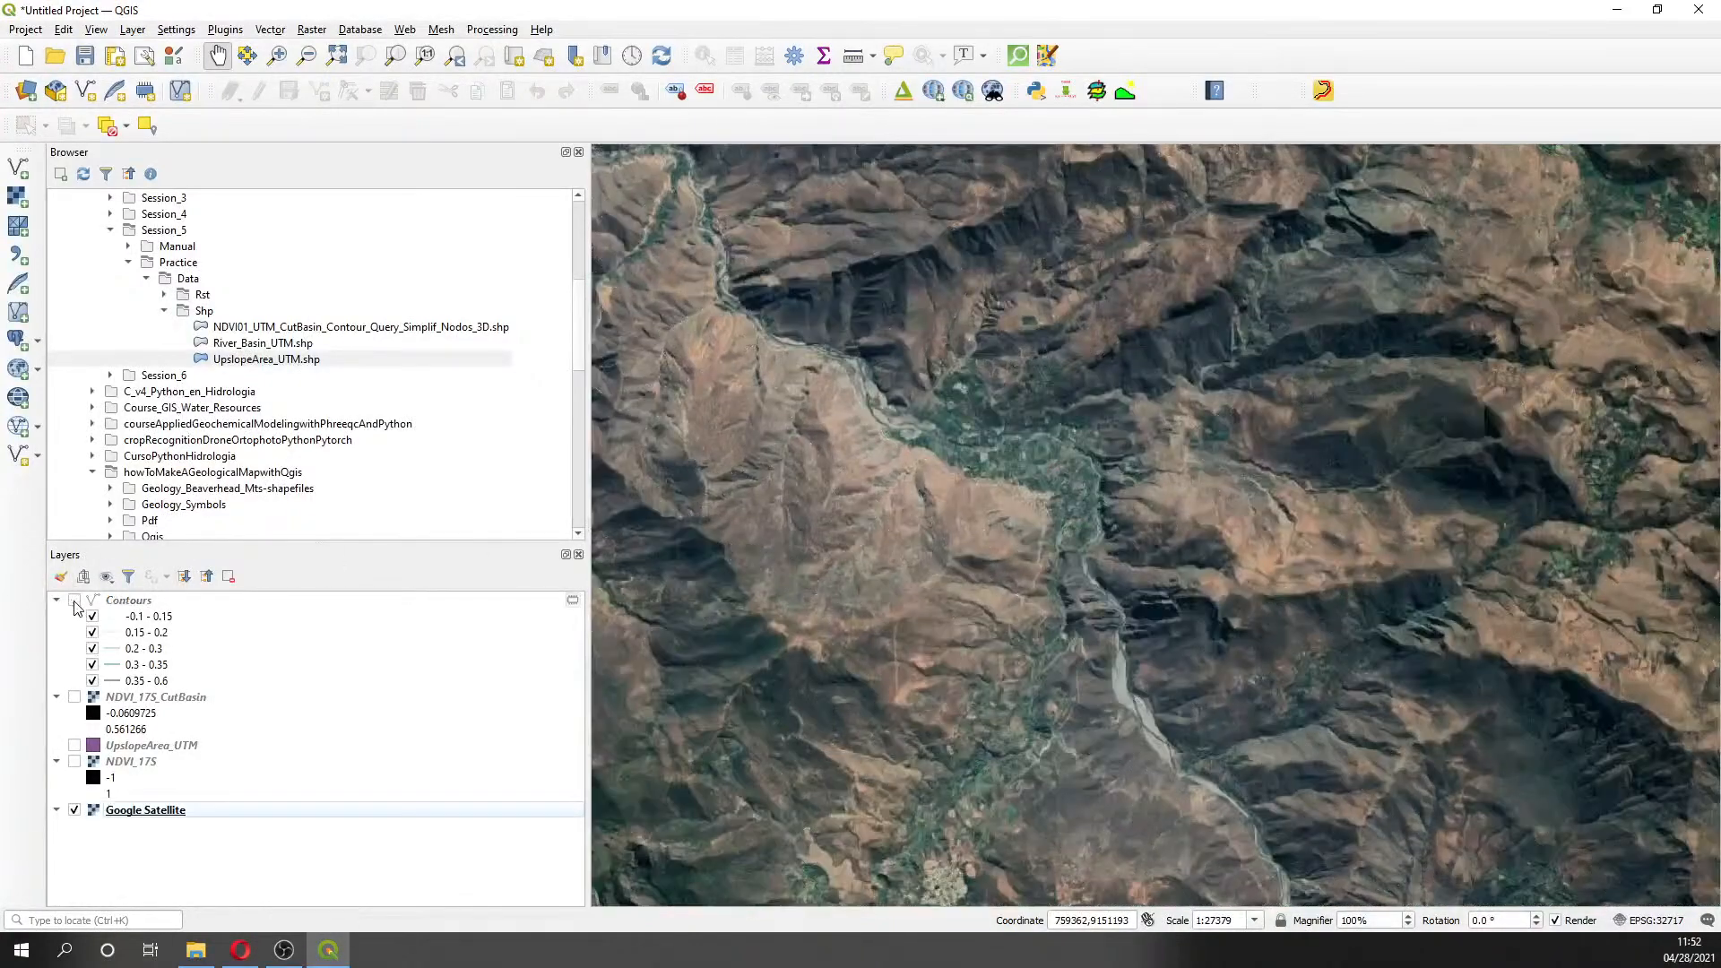
{"action": "left_click", "coordinate": [75, 601]}
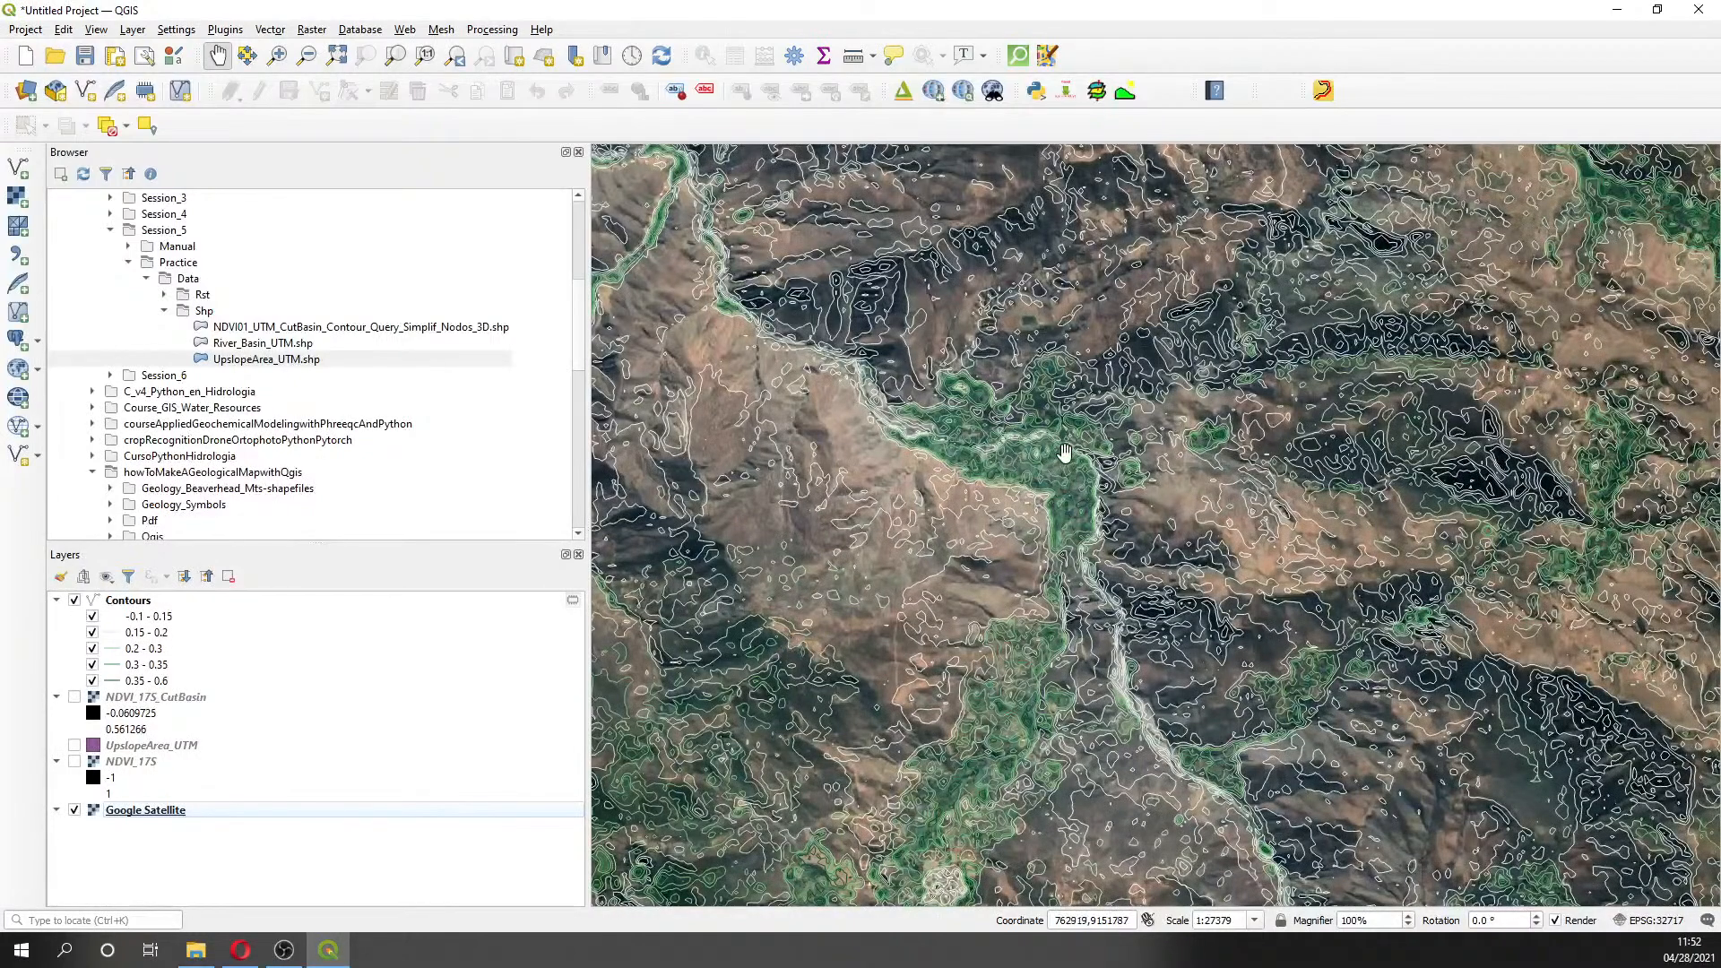
{"action": "scroll", "coordinate": [1065, 453], "scroll_direction": "up", "scroll_amount": 2}
{"action": "left_click_drag", "start_coordinate": [941, 468], "coordinate": [1144, 490]}
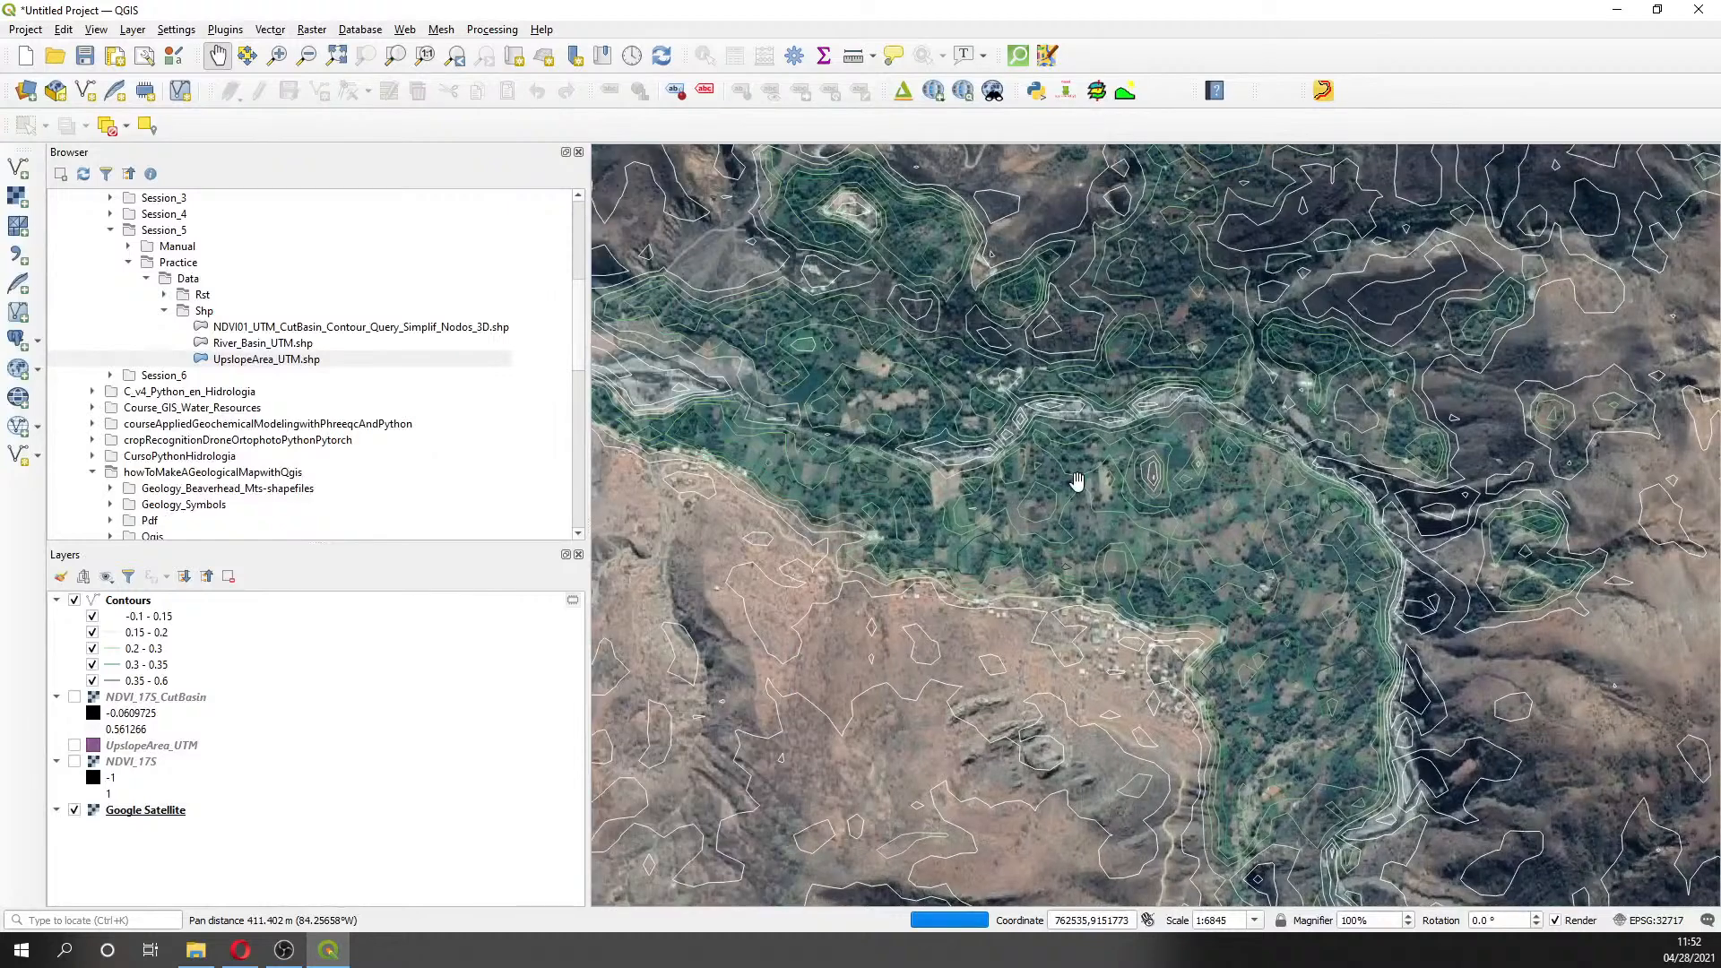
{"action": "left_click_drag", "start_coordinate": [777, 447], "coordinate": [904, 527]}
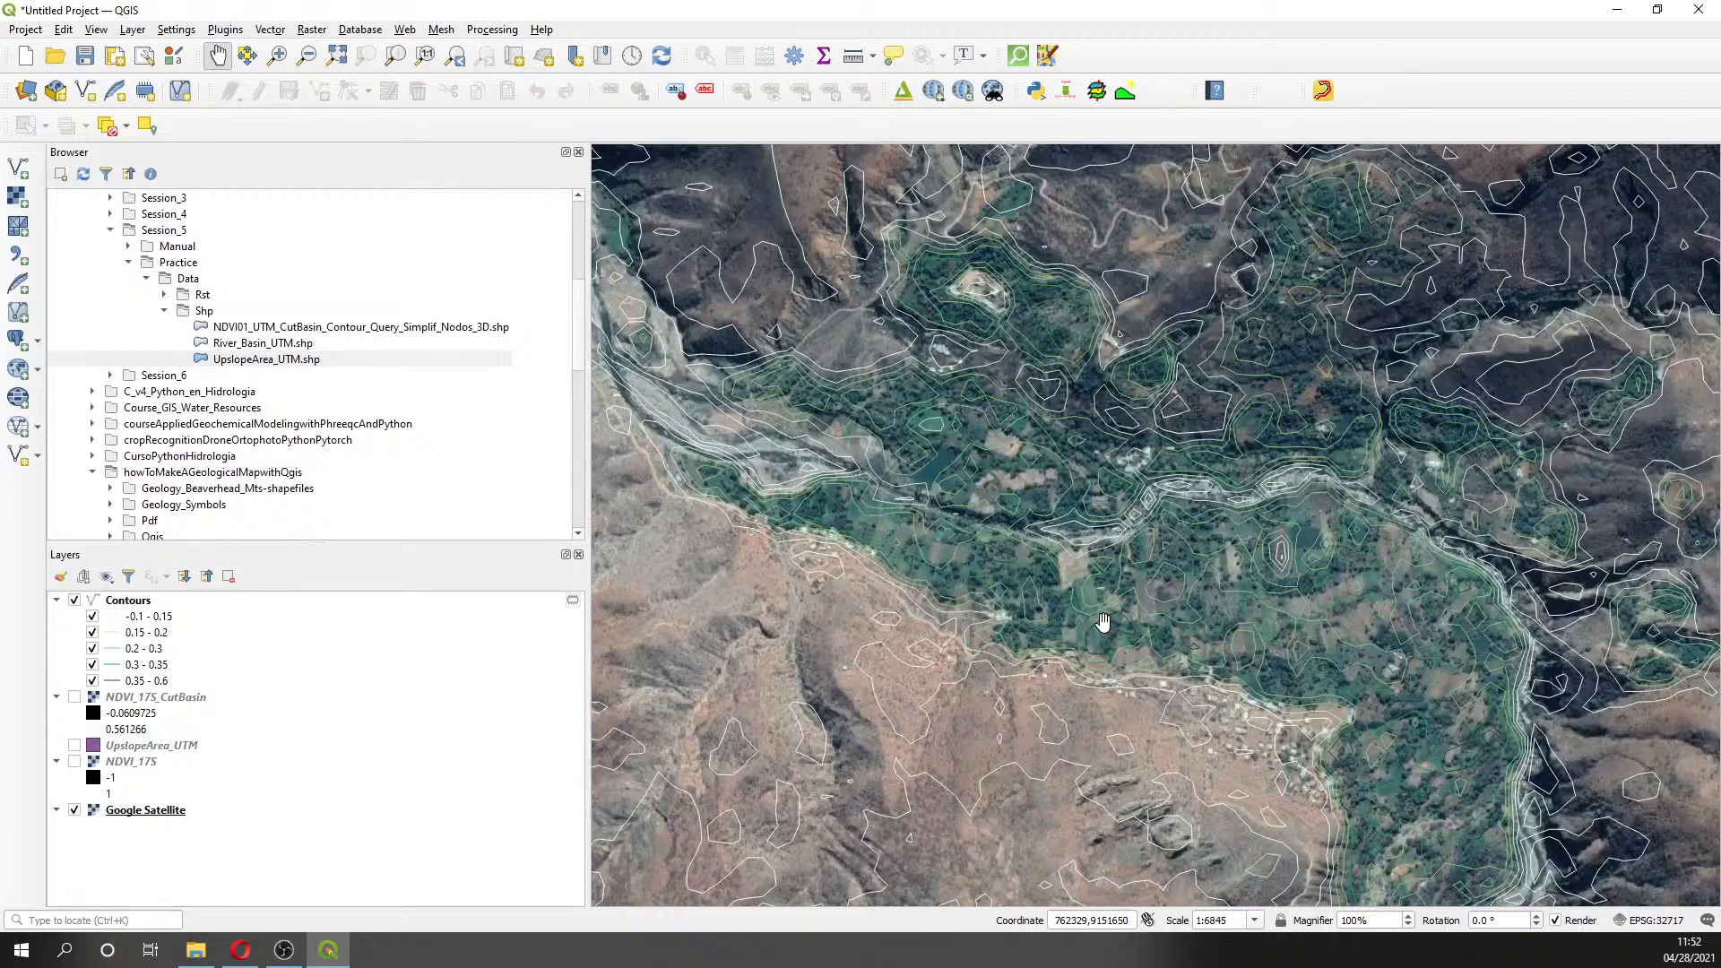
{"action": "scroll", "coordinate": [1102, 619], "scroll_direction": "down", "scroll_amount": 1}
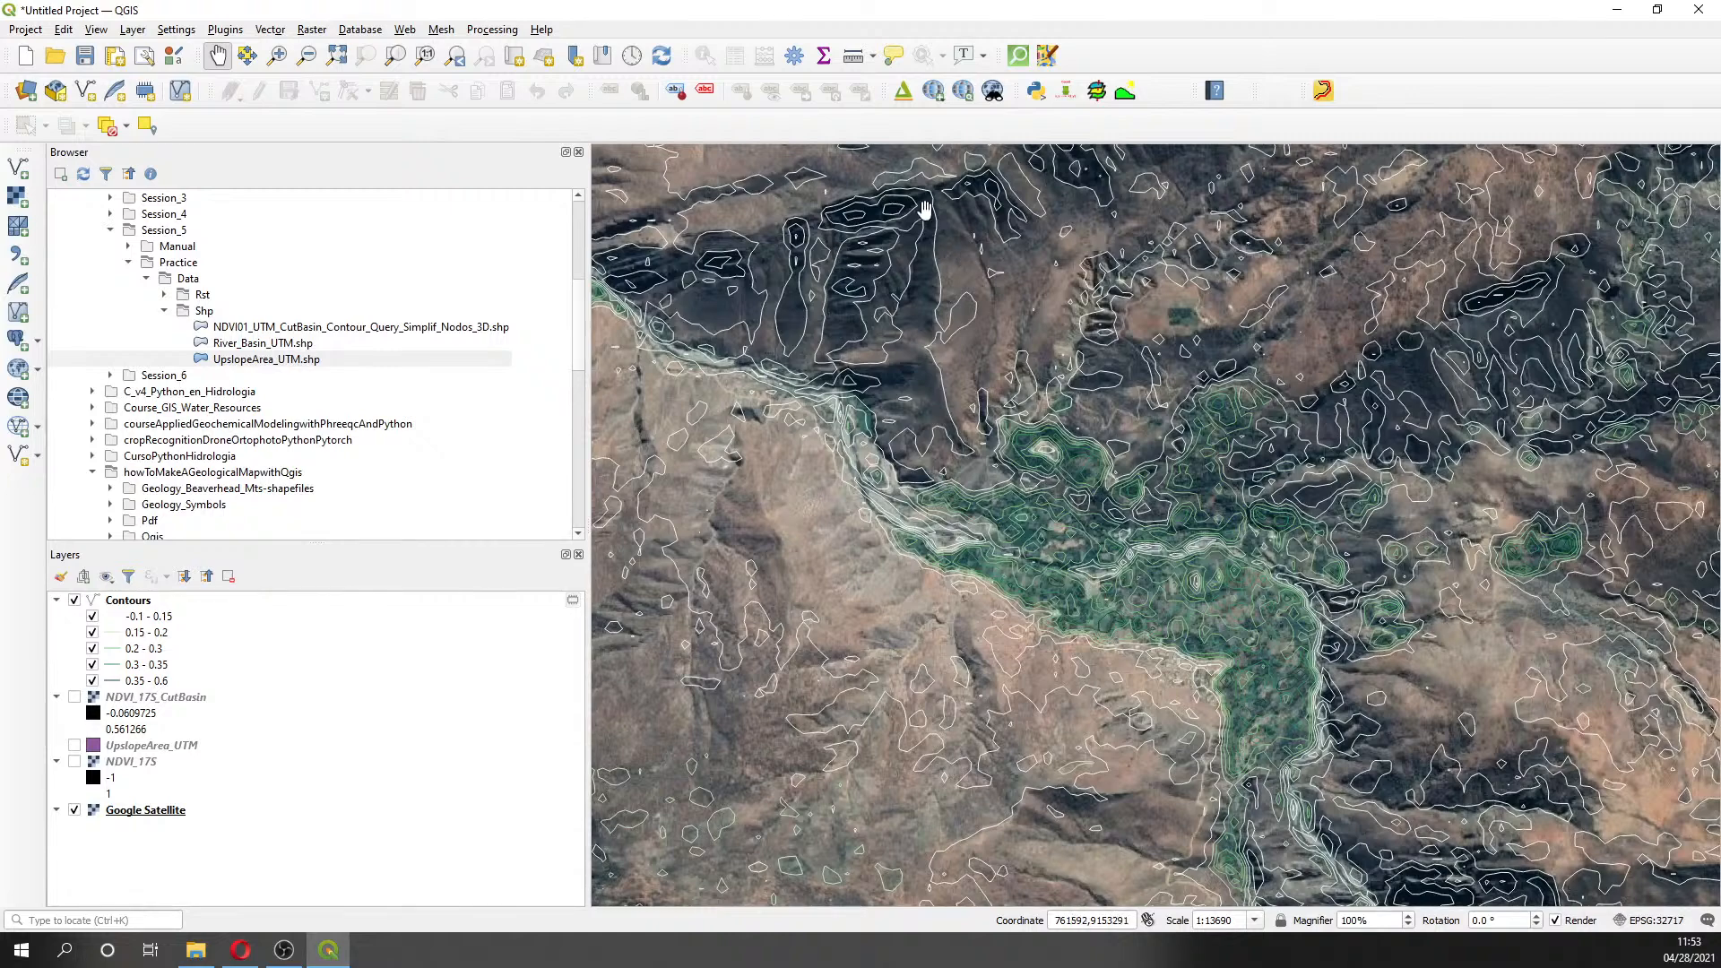
{"action": "left_click_drag", "start_coordinate": [924, 207], "coordinate": [1093, 503]}
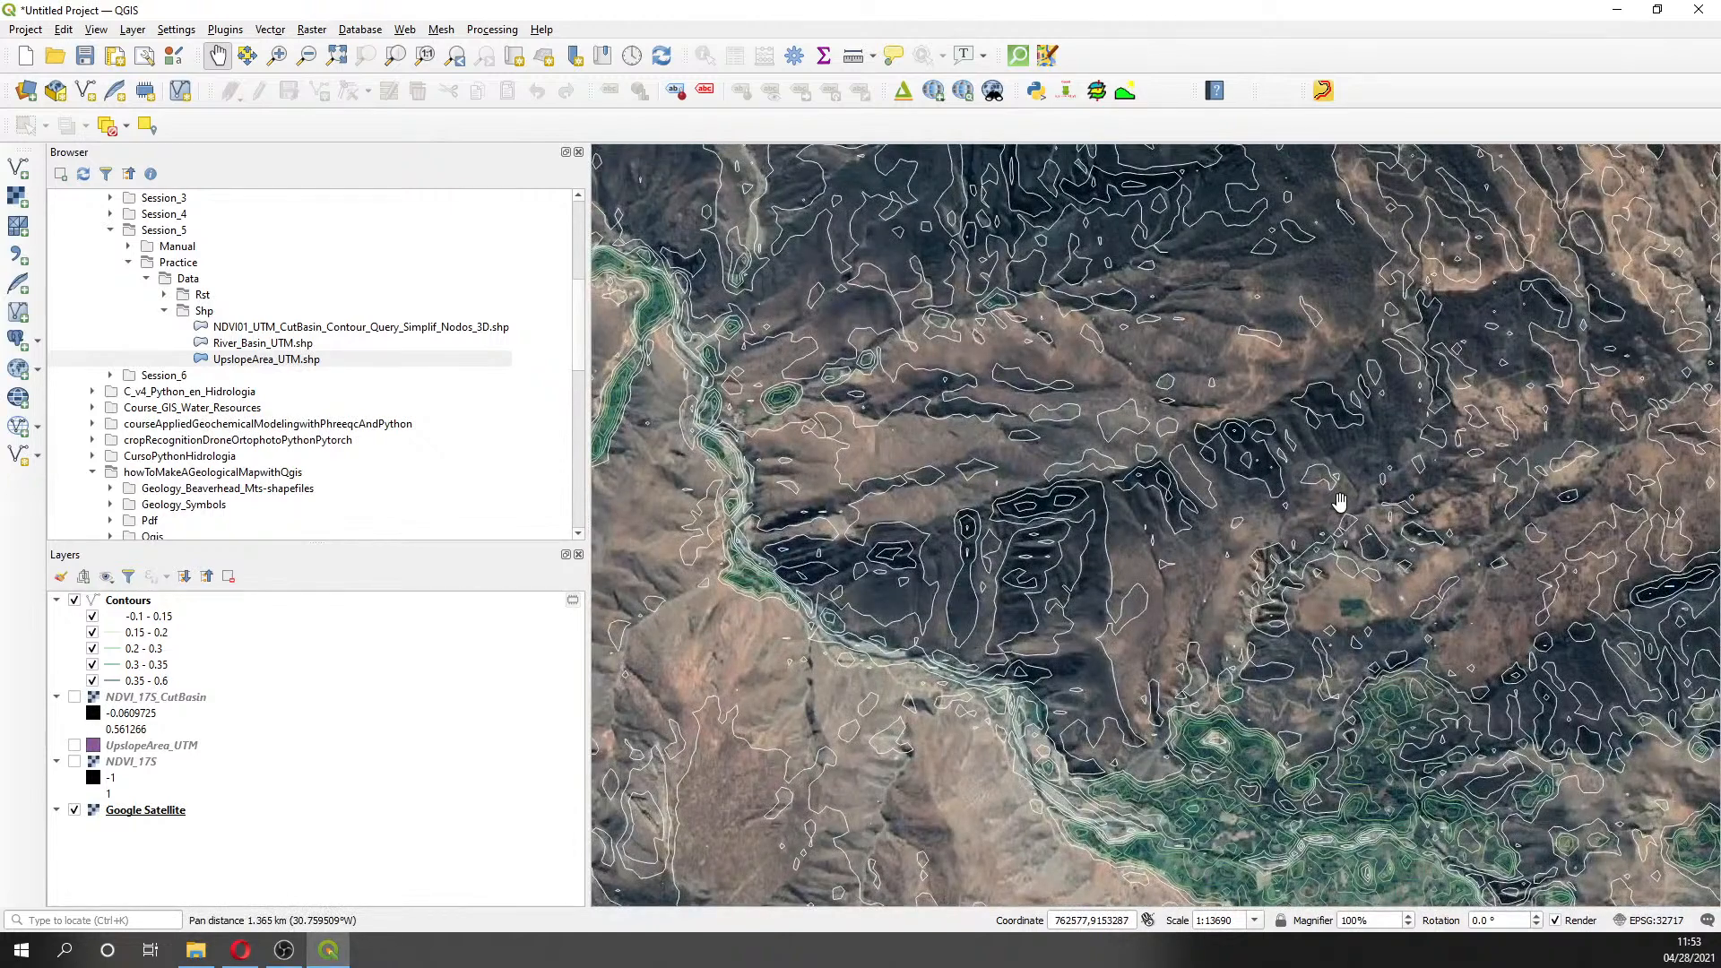
{"action": "key", "text": "alt+Tab"}
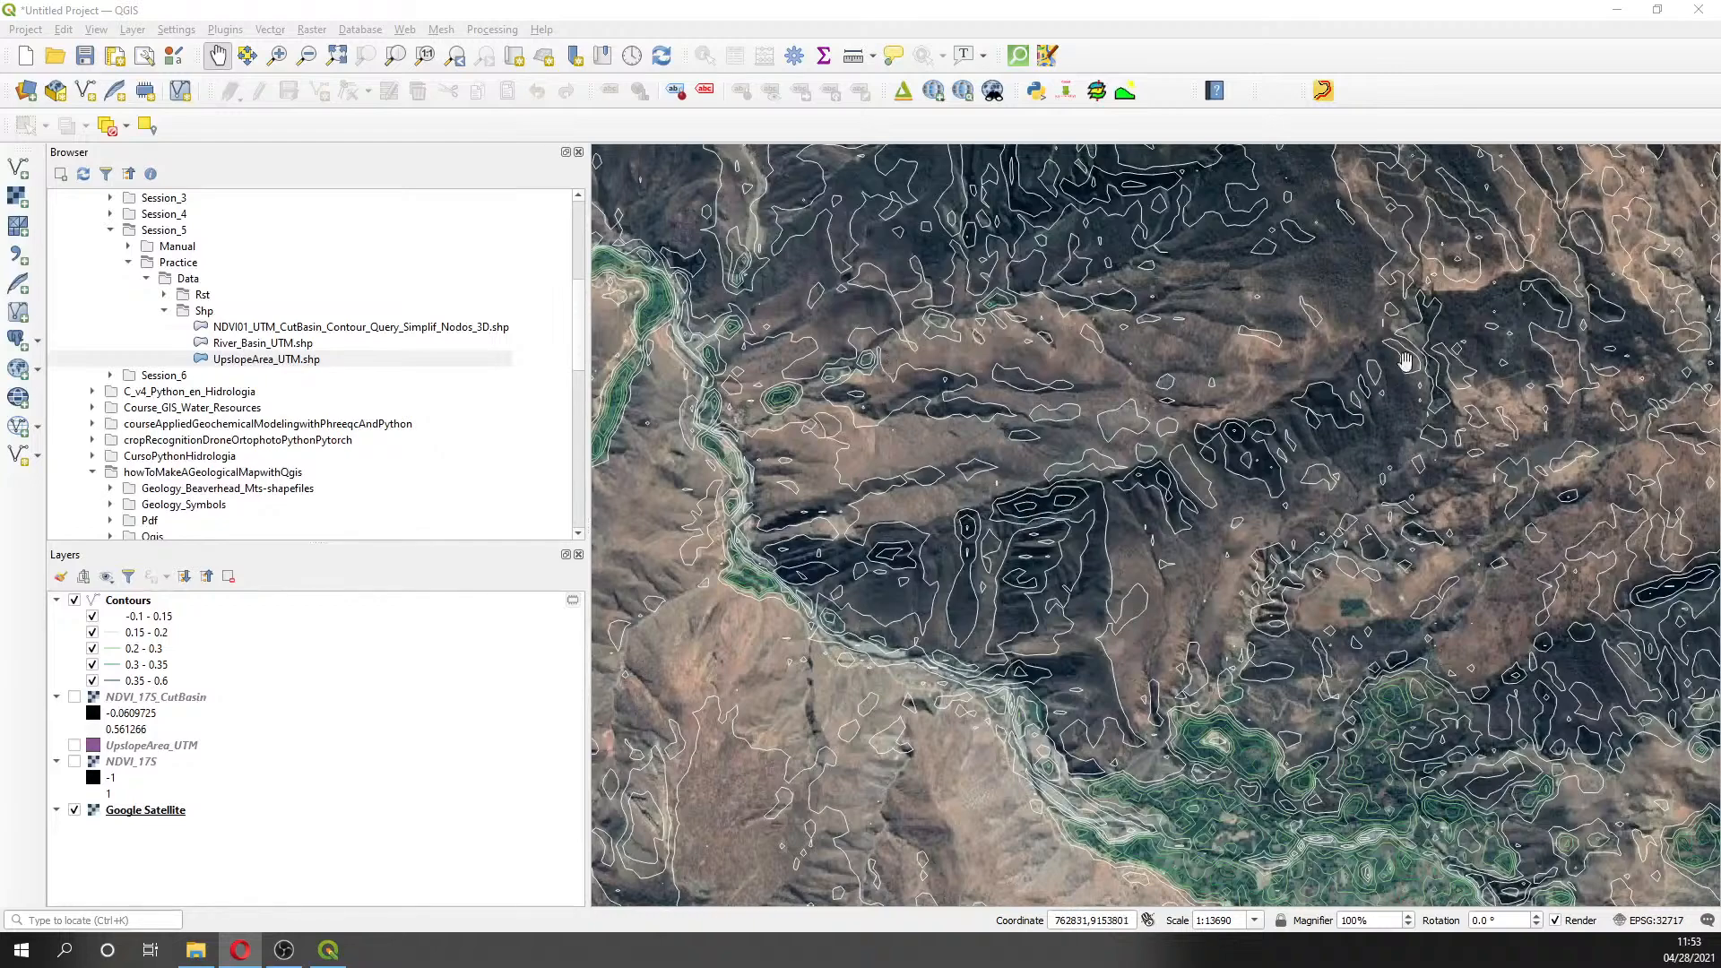
{"action": "left_click_drag", "start_coordinate": [871, 367], "coordinate": [1045, 481]}
{"action": "left_click_drag", "start_coordinate": [1045, 550], "coordinate": [1174, 612]}
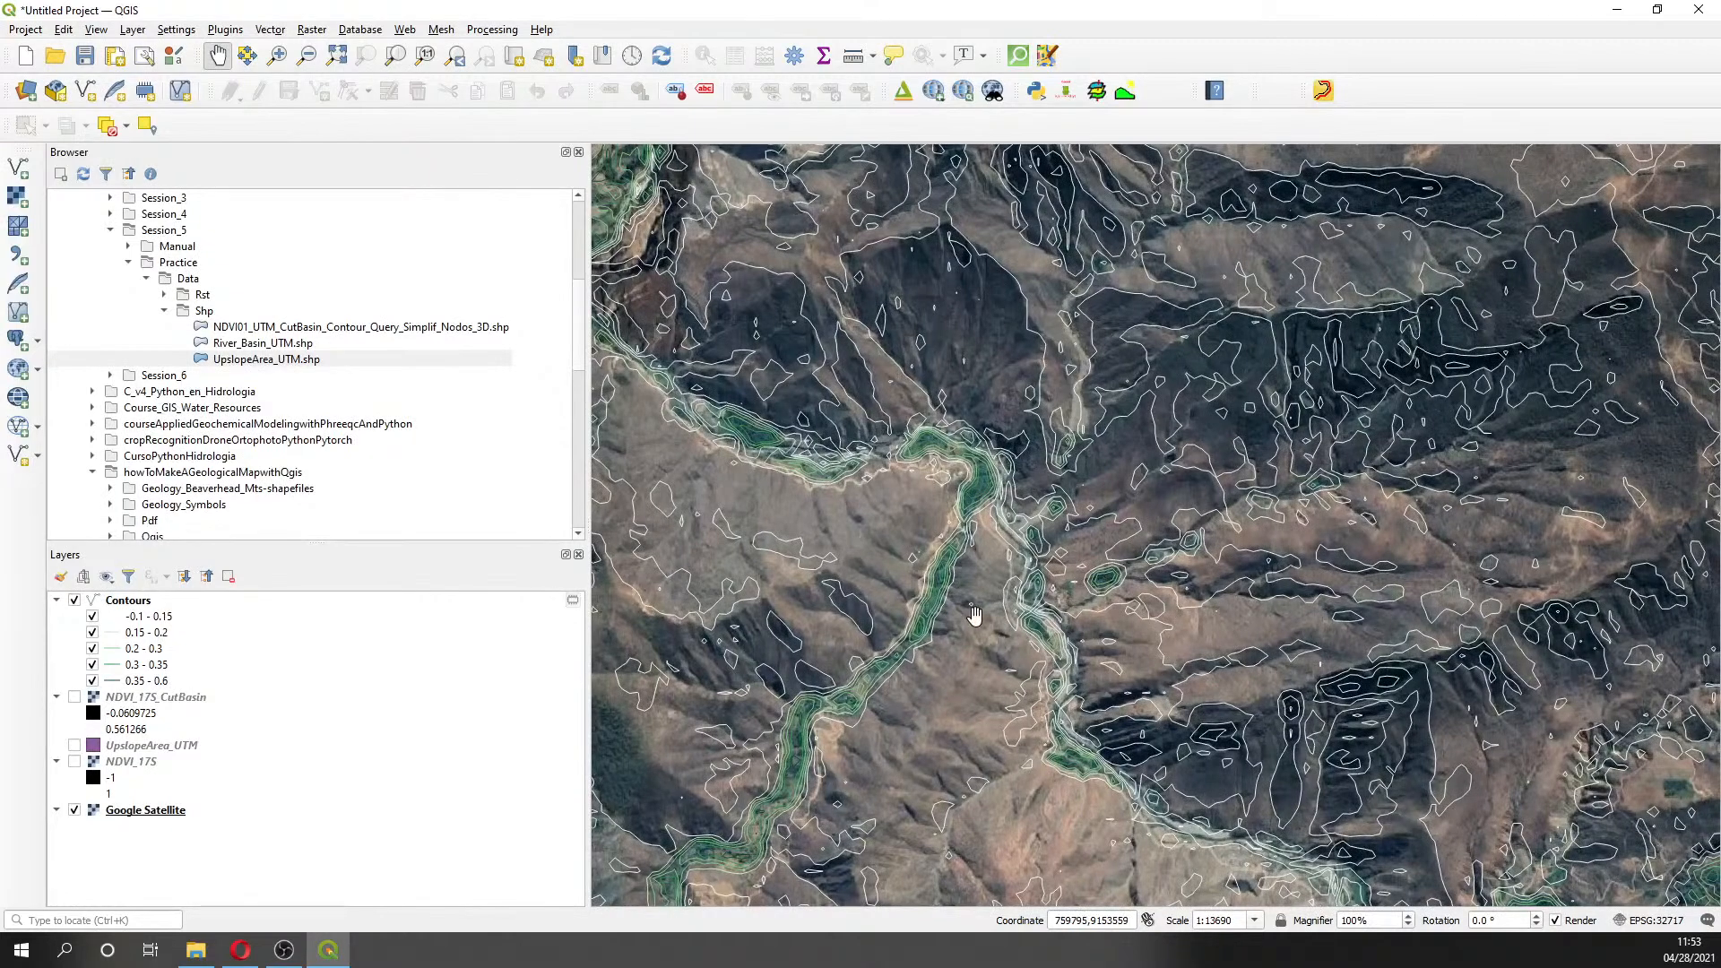
- Zoom and pan around the map to inspect different stretches of terrain
{"action": "scroll", "coordinate": [974, 615], "scroll_direction": "down", "scroll_amount": 2}
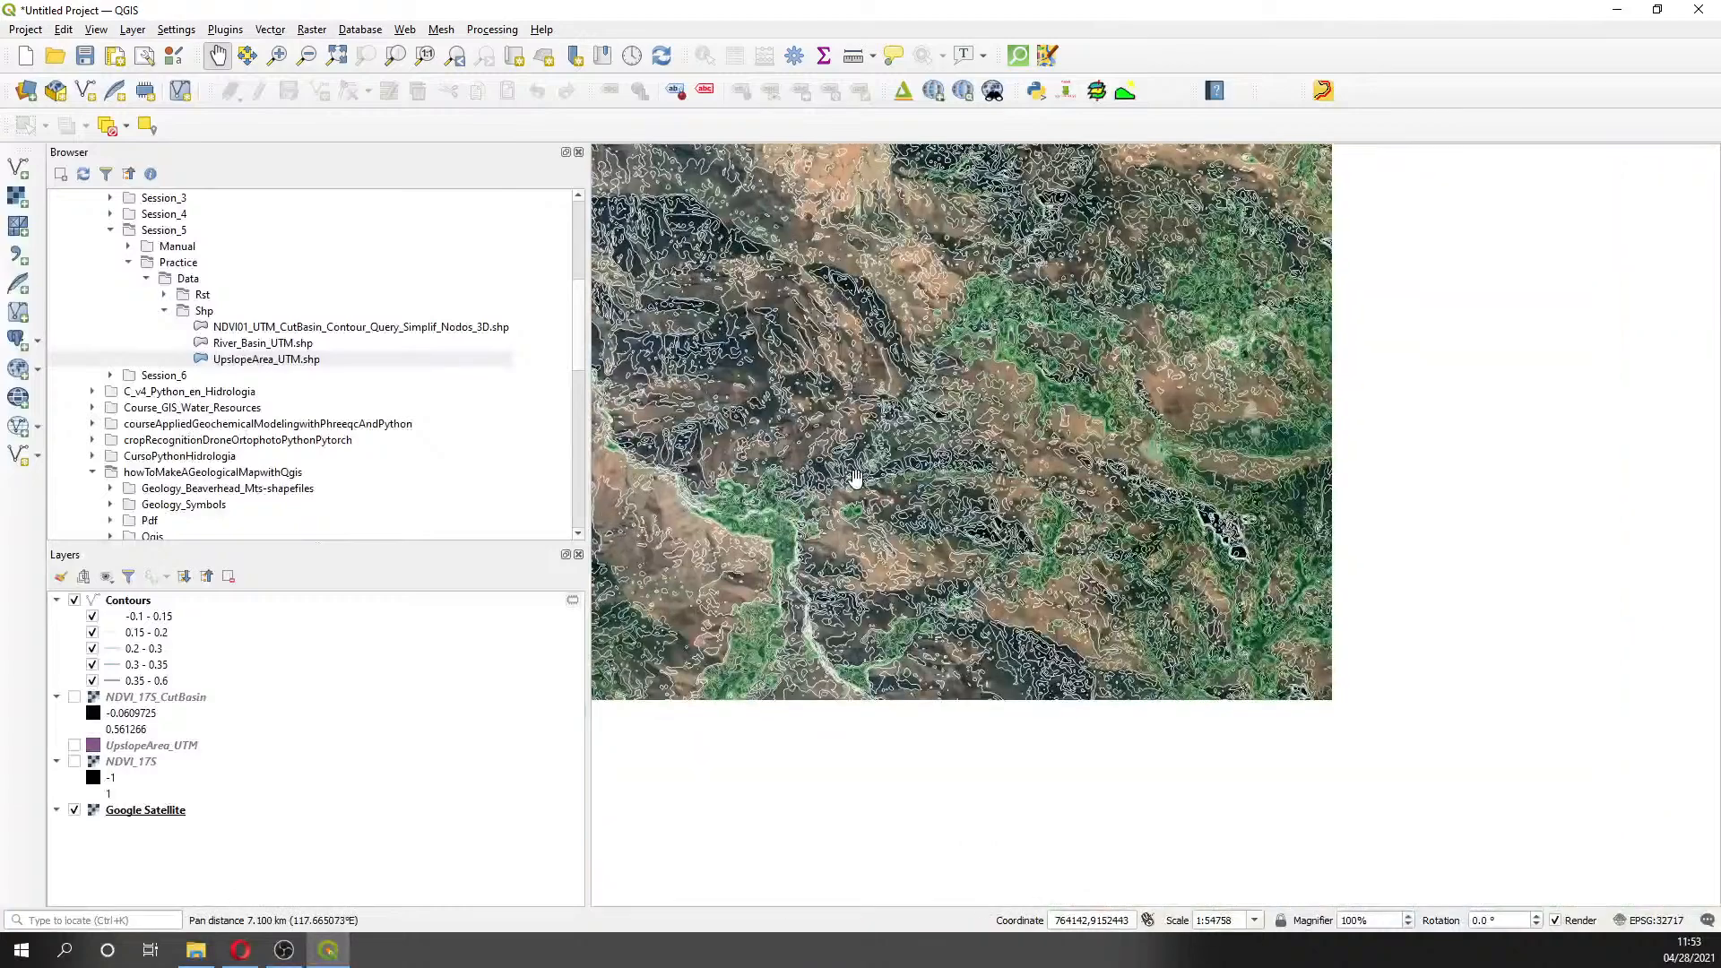
{"action": "left_click_drag", "start_coordinate": [1243, 685], "coordinate": [1180, 396]}
{"action": "scroll", "coordinate": [1125, 618], "scroll_direction": "up", "scroll_amount": 2}
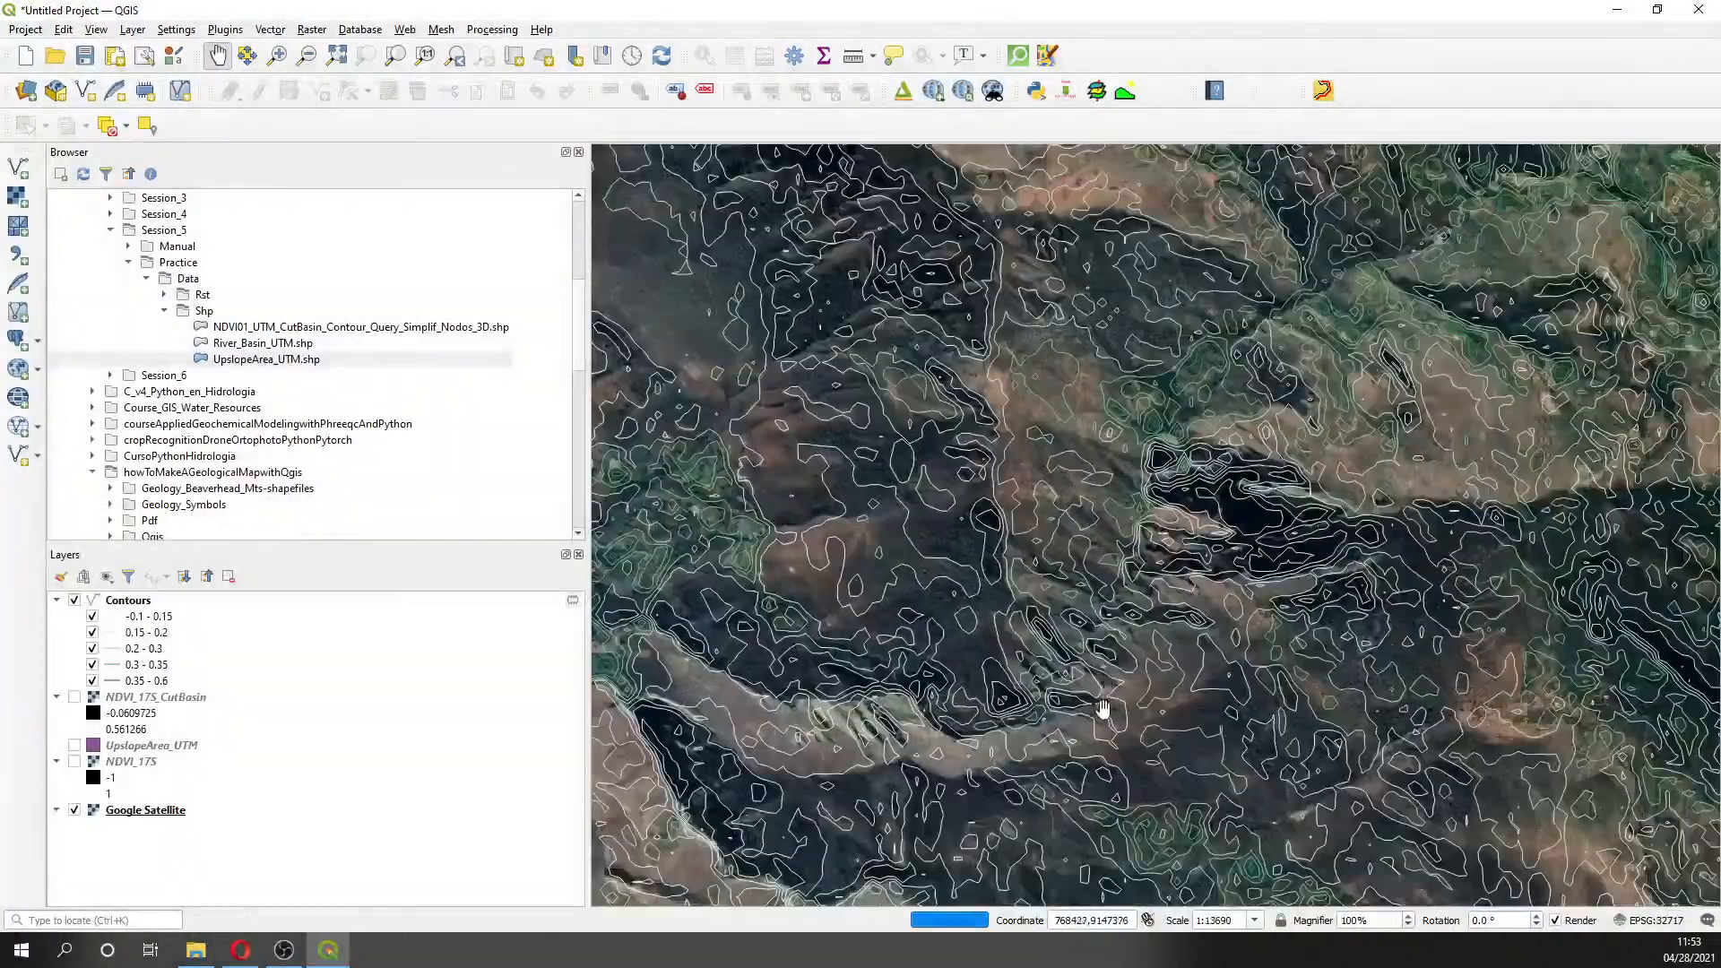
{"action": "left_click_drag", "start_coordinate": [1102, 708], "coordinate": [1271, 536]}
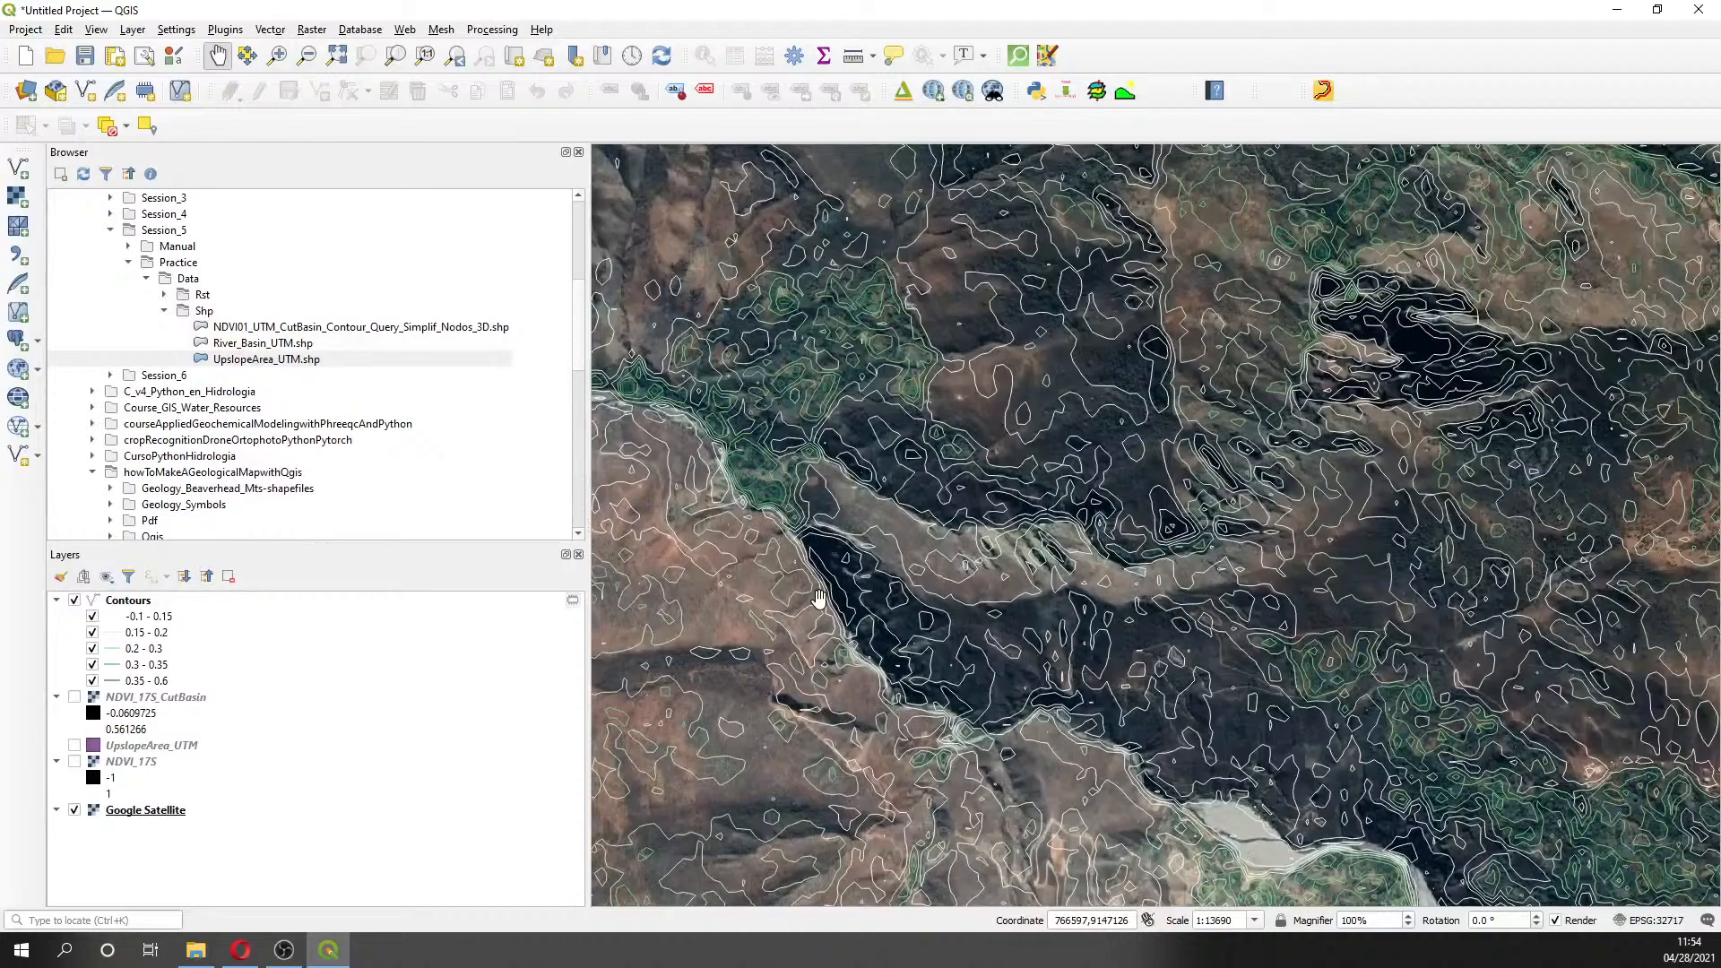
{"action": "scroll", "coordinate": [818, 600], "scroll_direction": "down", "scroll_amount": 1}
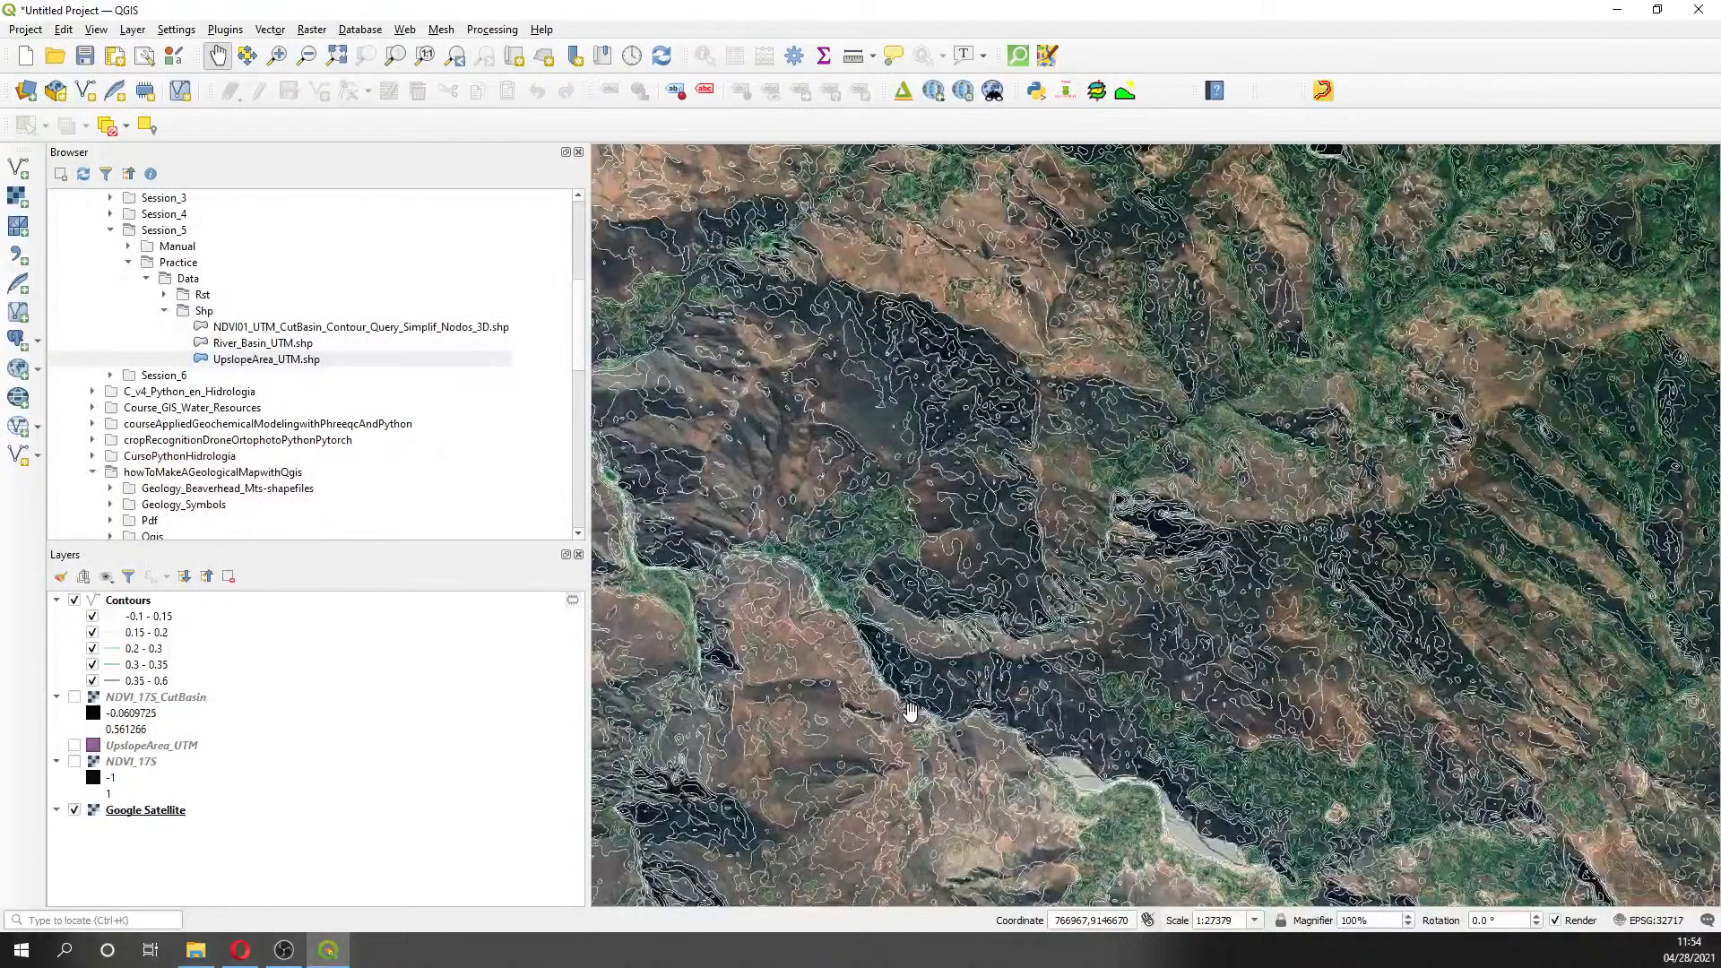
{"action": "left_click_drag", "start_coordinate": [832, 623], "coordinate": [1047, 619]}
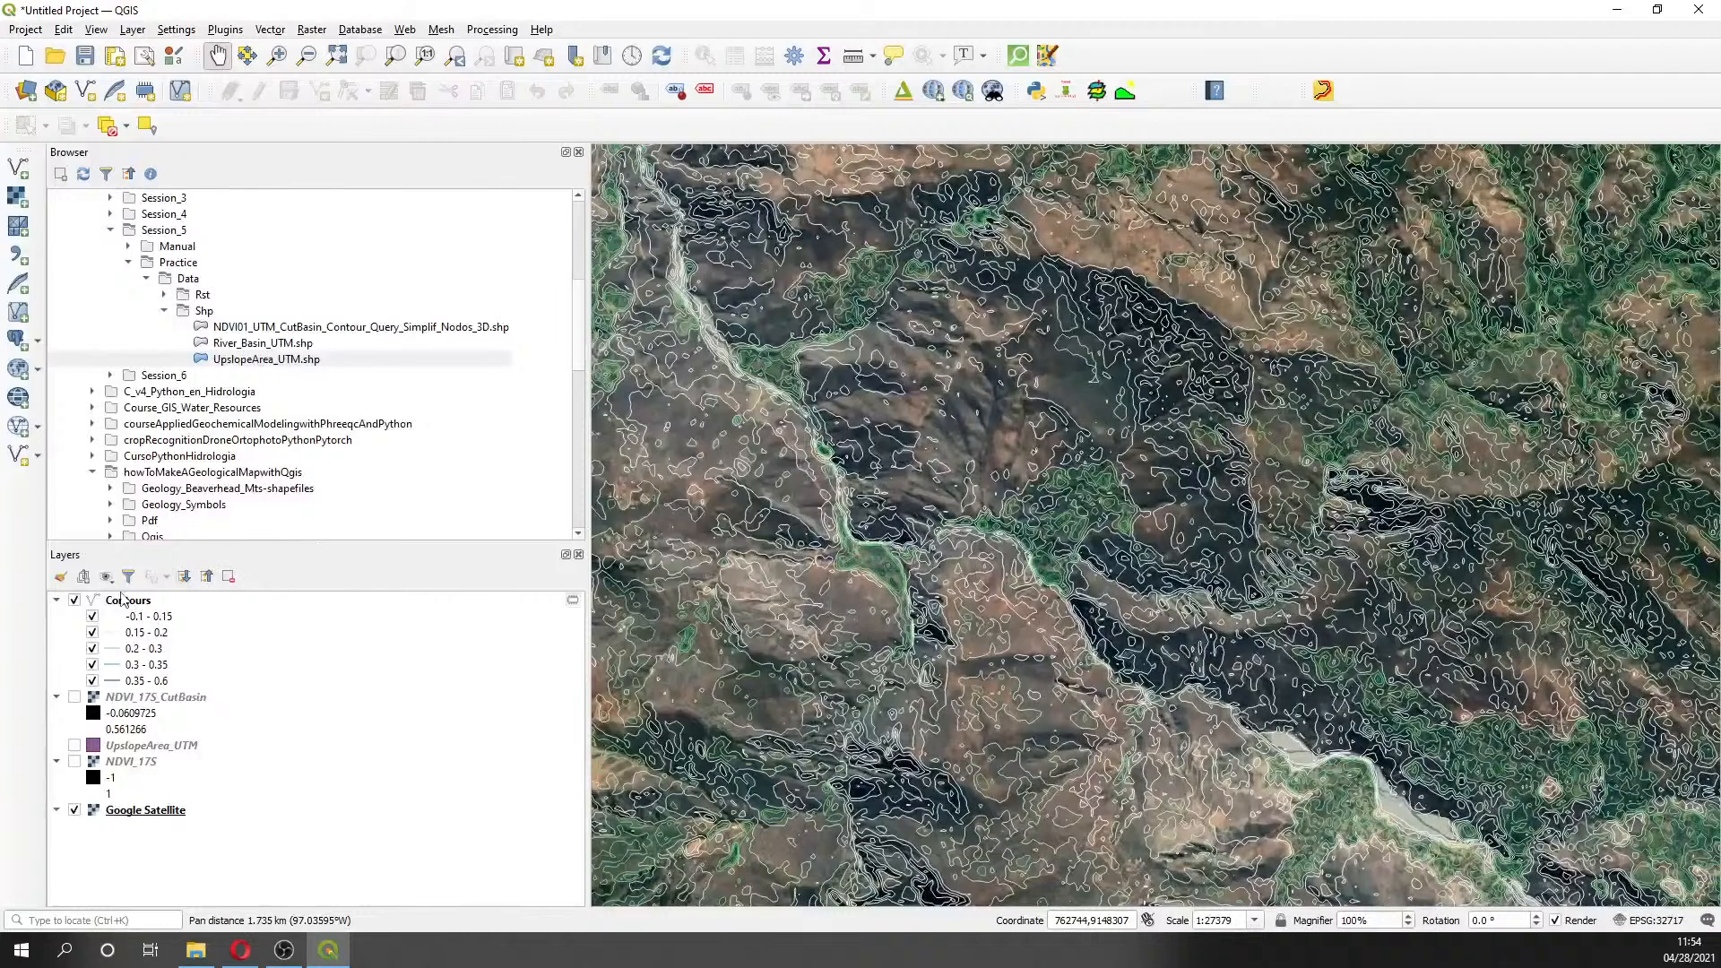
- Hide the Contours layer and show the NDVI_17S raster instead
{"action": "left_click", "coordinate": [75, 601]}
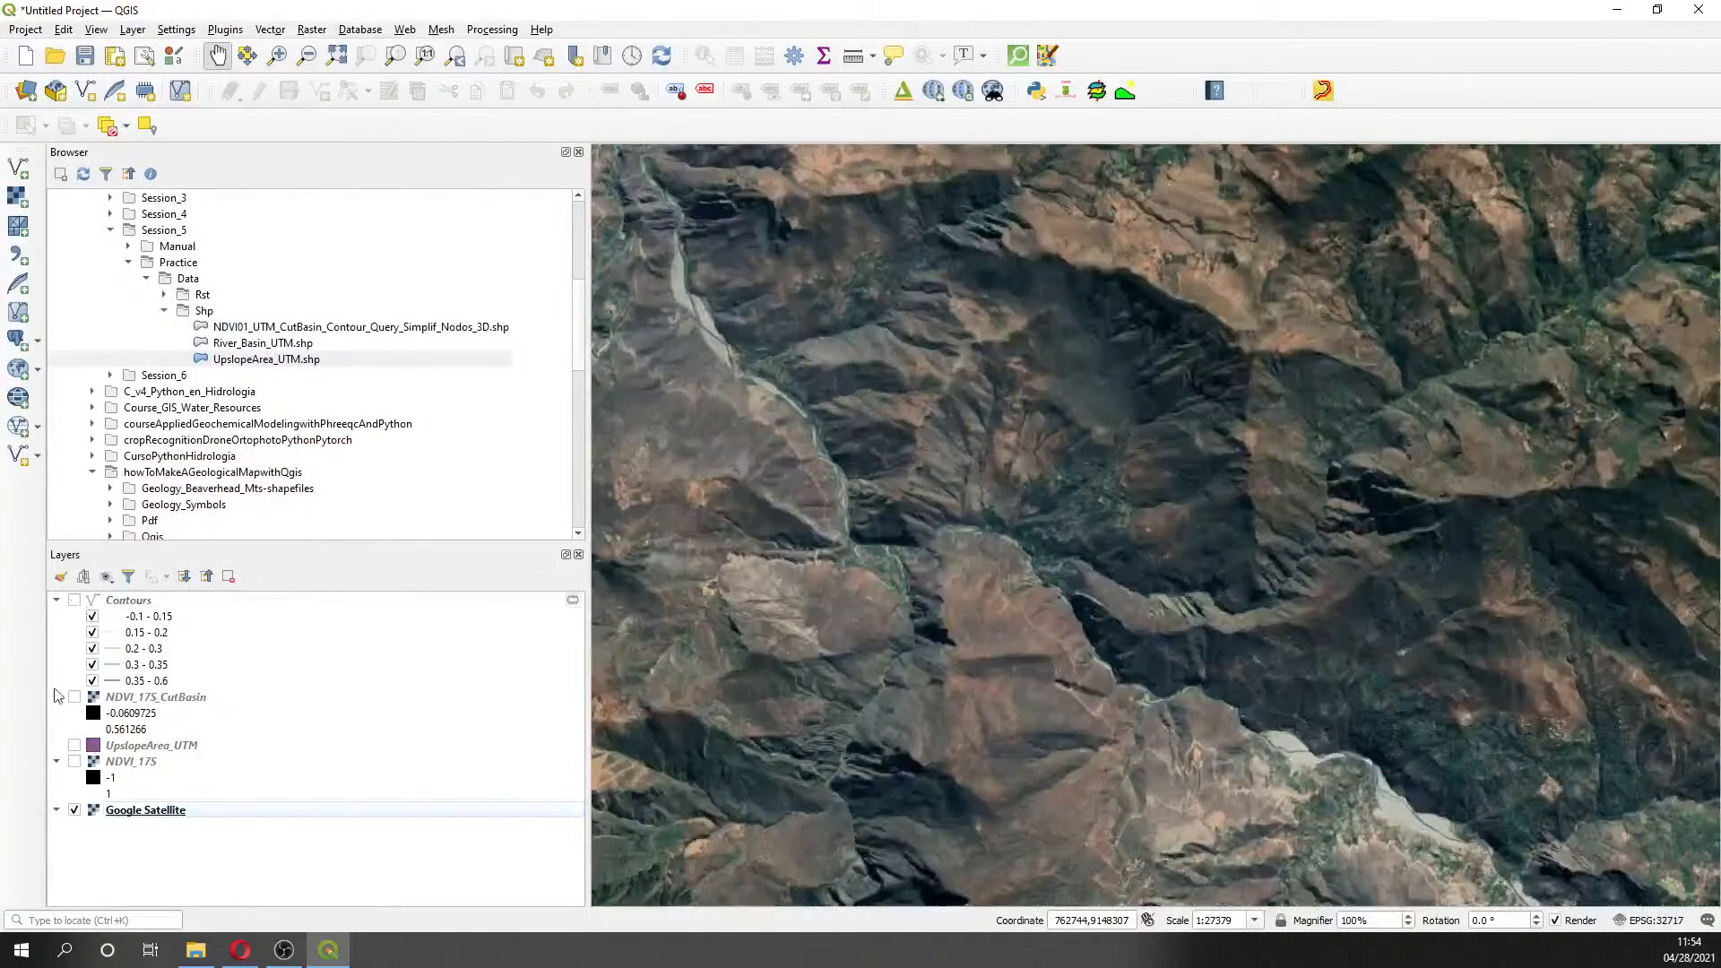
{"action": "left_click", "coordinate": [75, 761]}
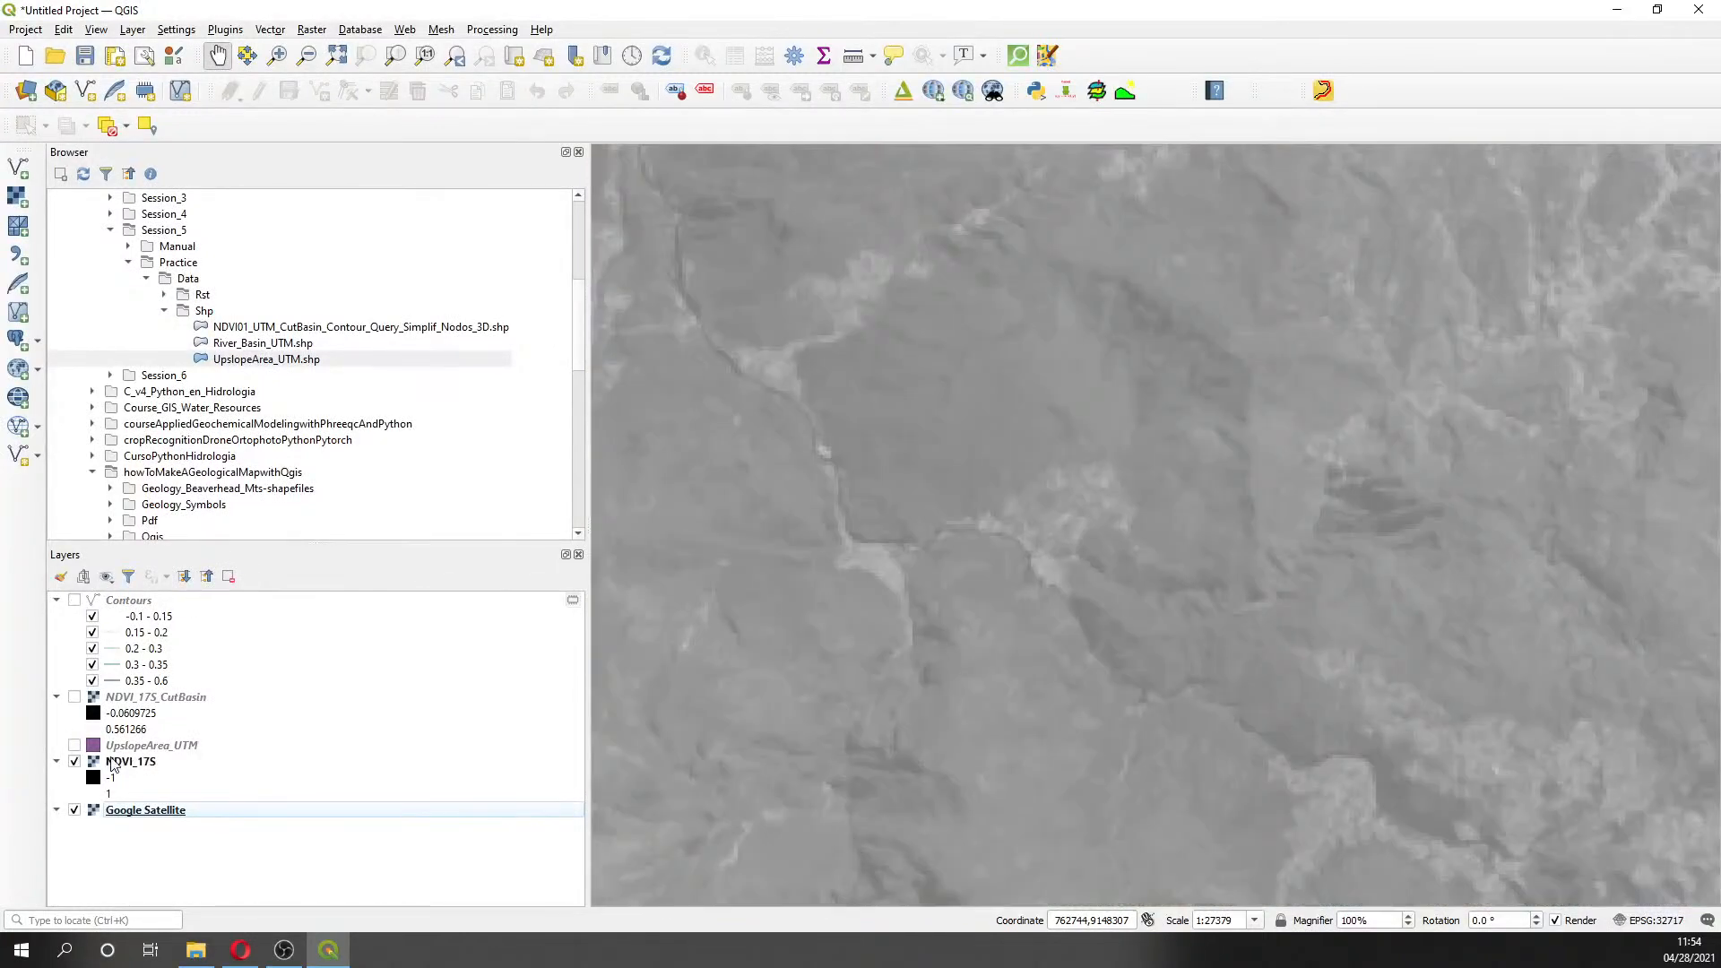
{"action": "right_click", "coordinate": [112, 763]}
- Render NDVI_17S as singleband pseudocolor with the Greens colour ramp
{"action": "left_click", "coordinate": [150, 751]}
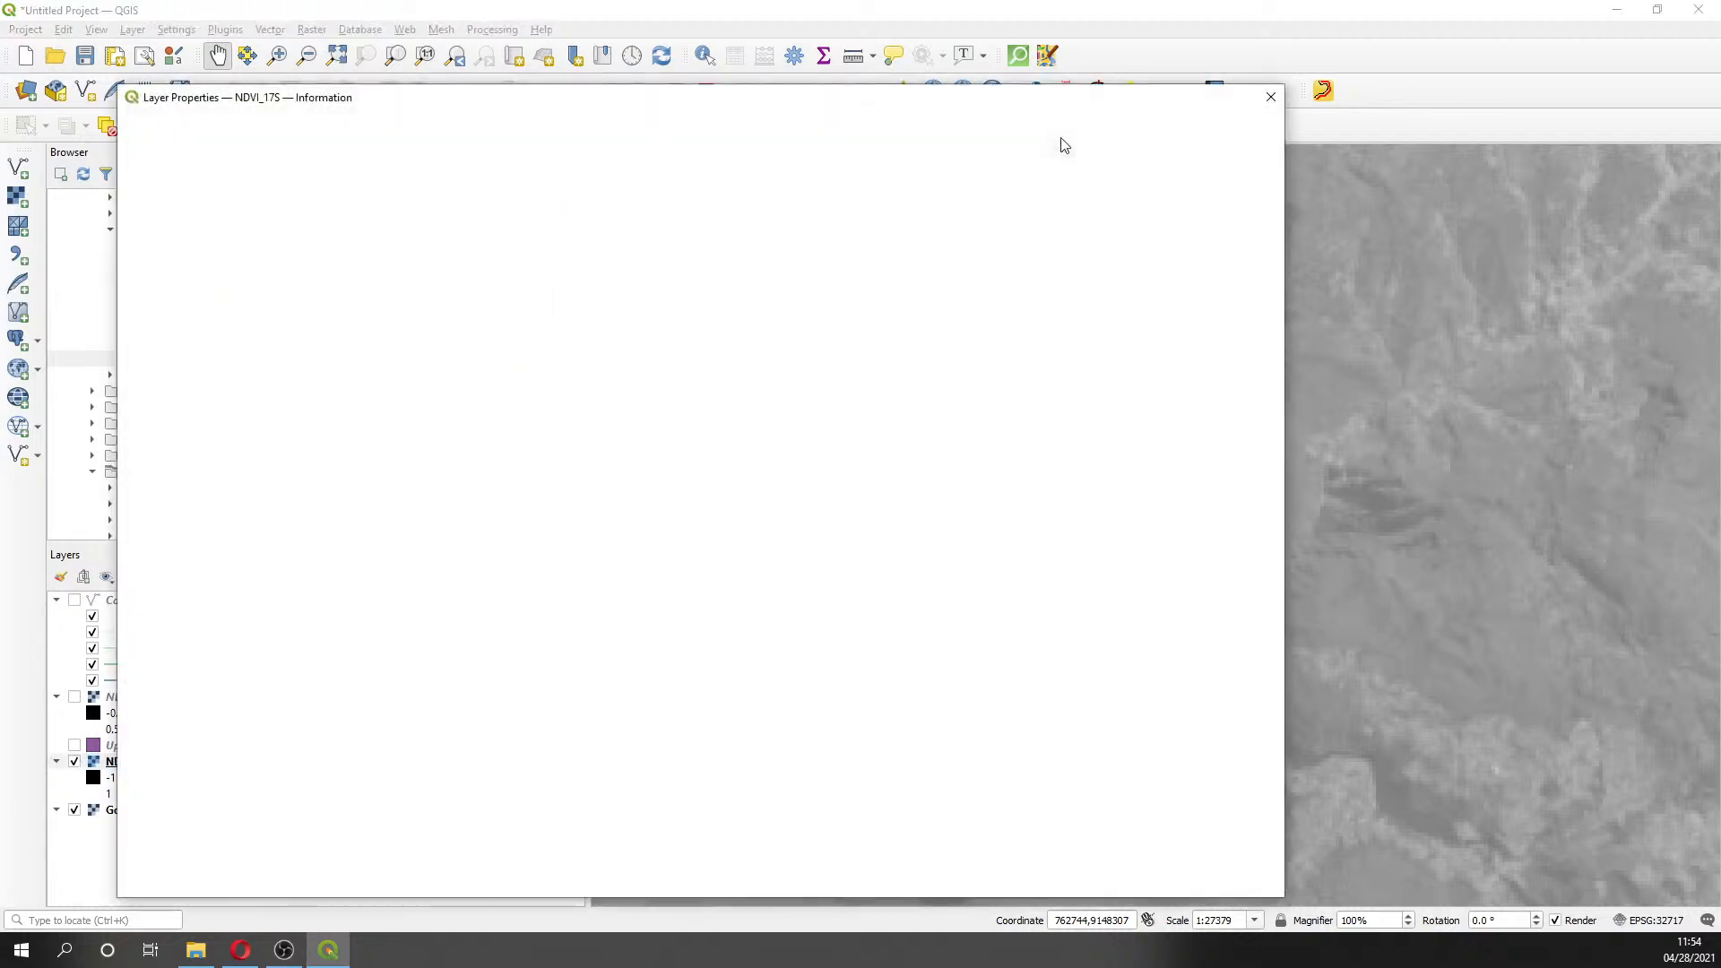
{"action": "left_click", "coordinate": [192, 220]}
{"action": "left_click", "coordinate": [387, 151]}
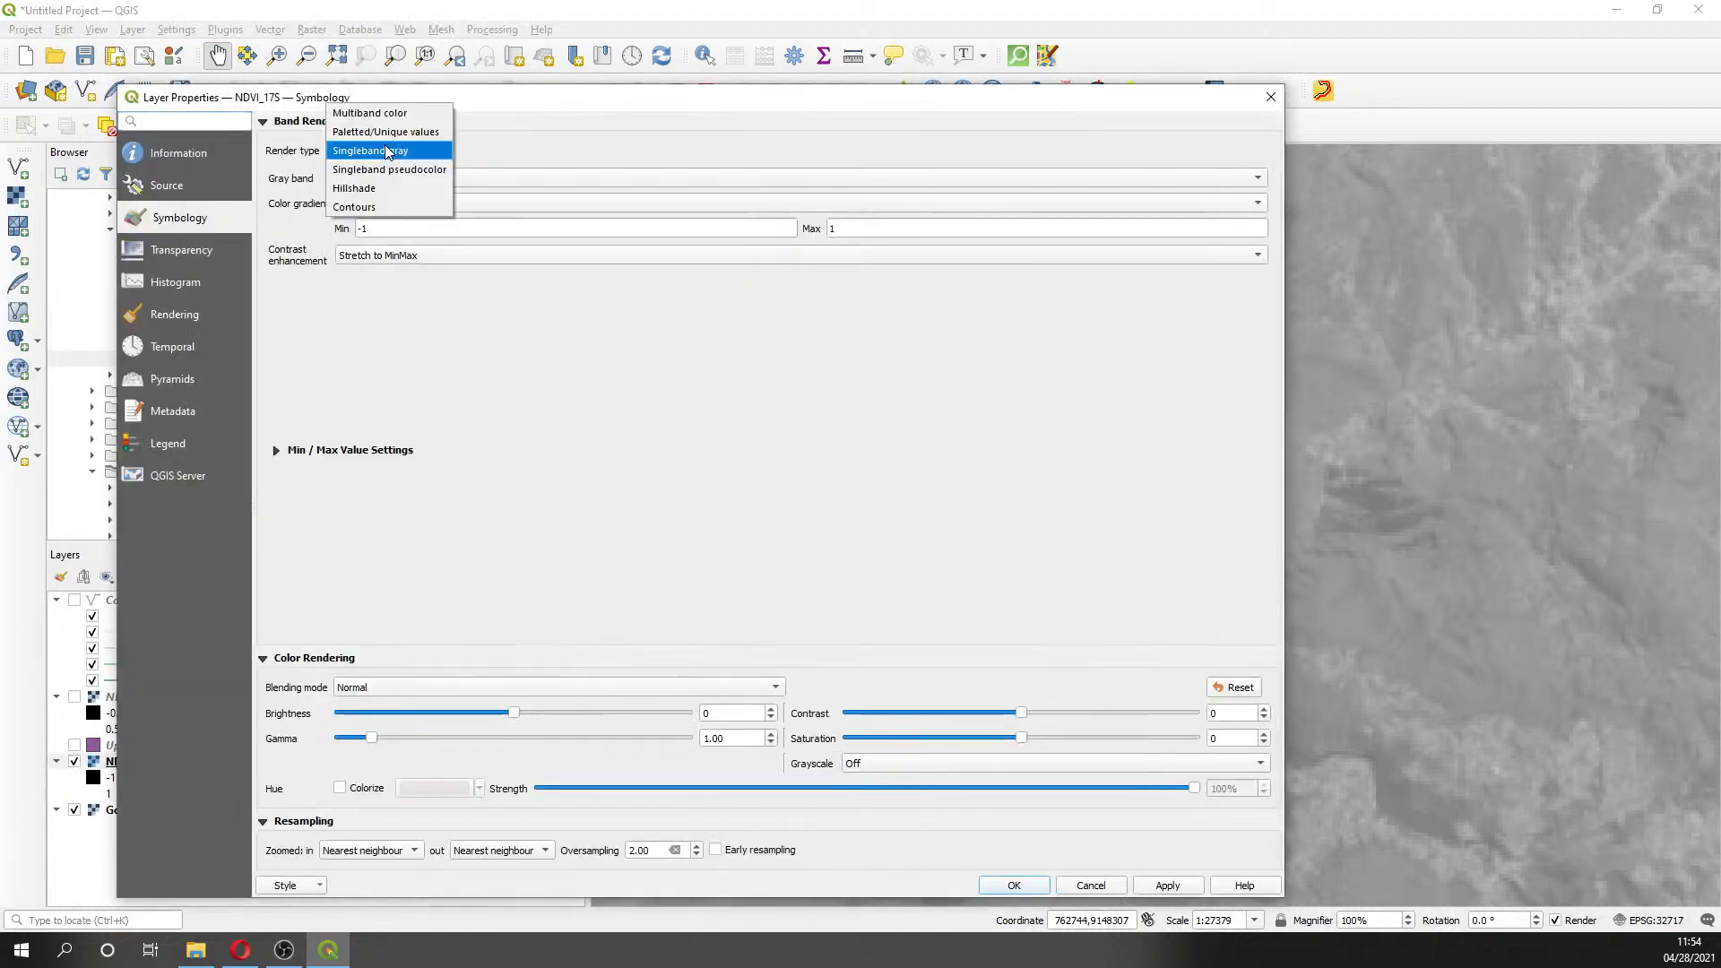
{"action": "left_click", "coordinate": [390, 168]}
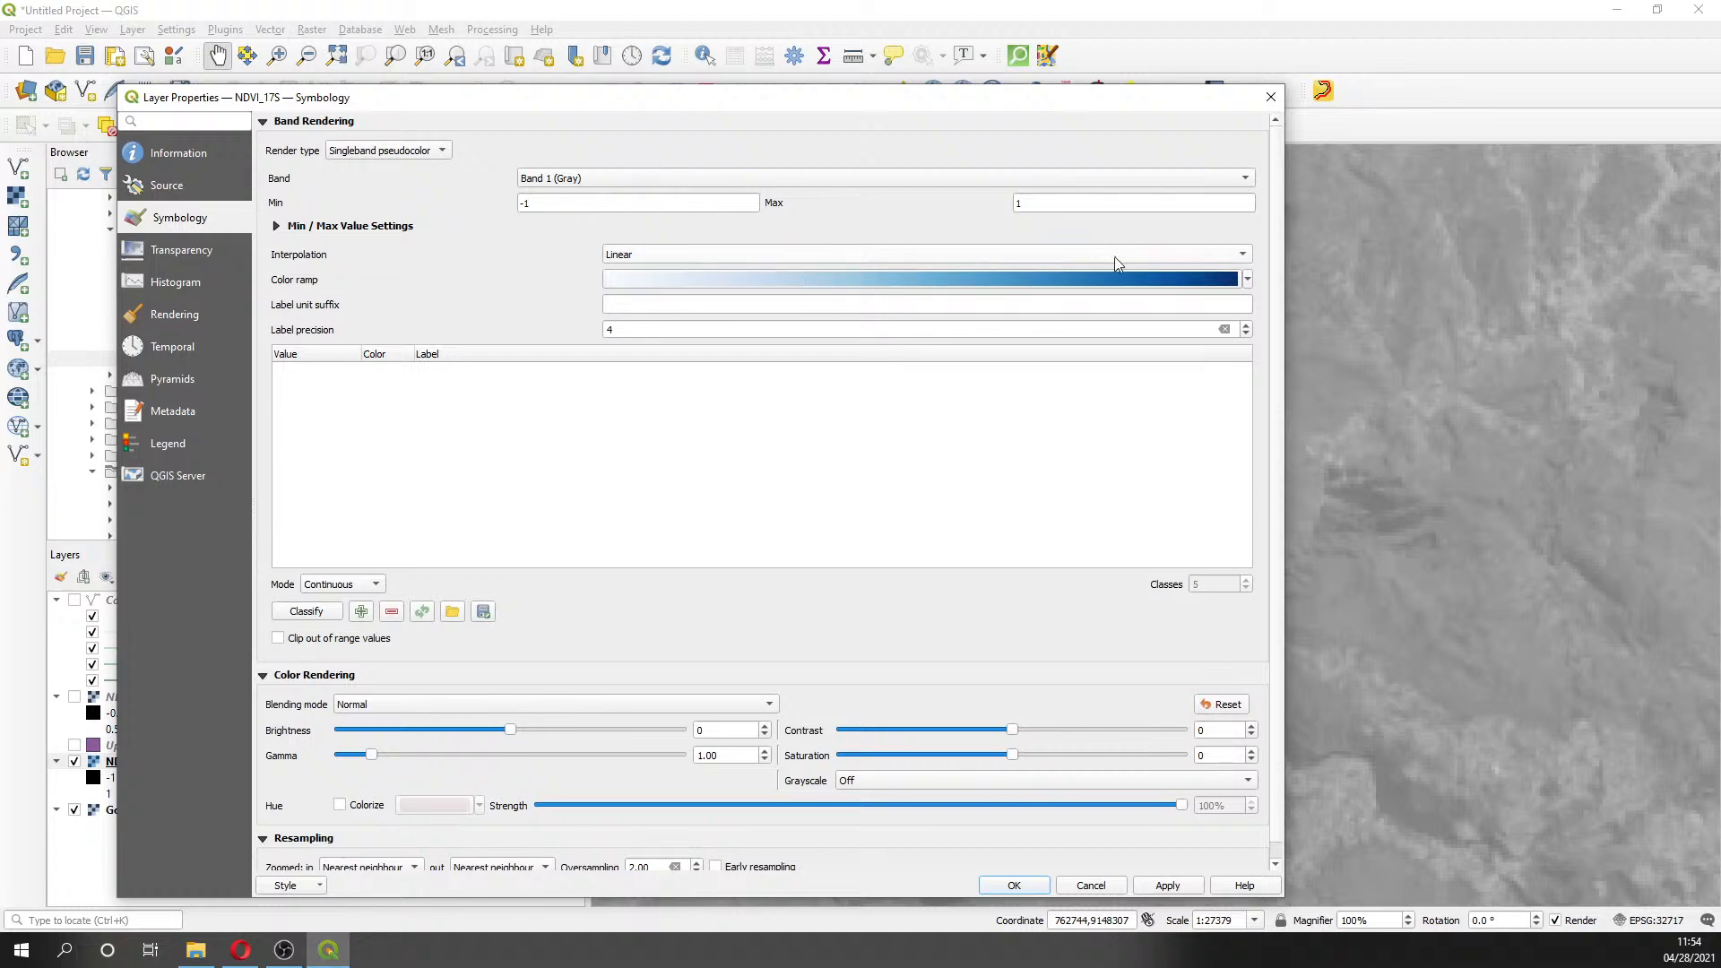
{"action": "left_click", "coordinate": [1247, 279]}
{"action": "left_click", "coordinate": [626, 342]}
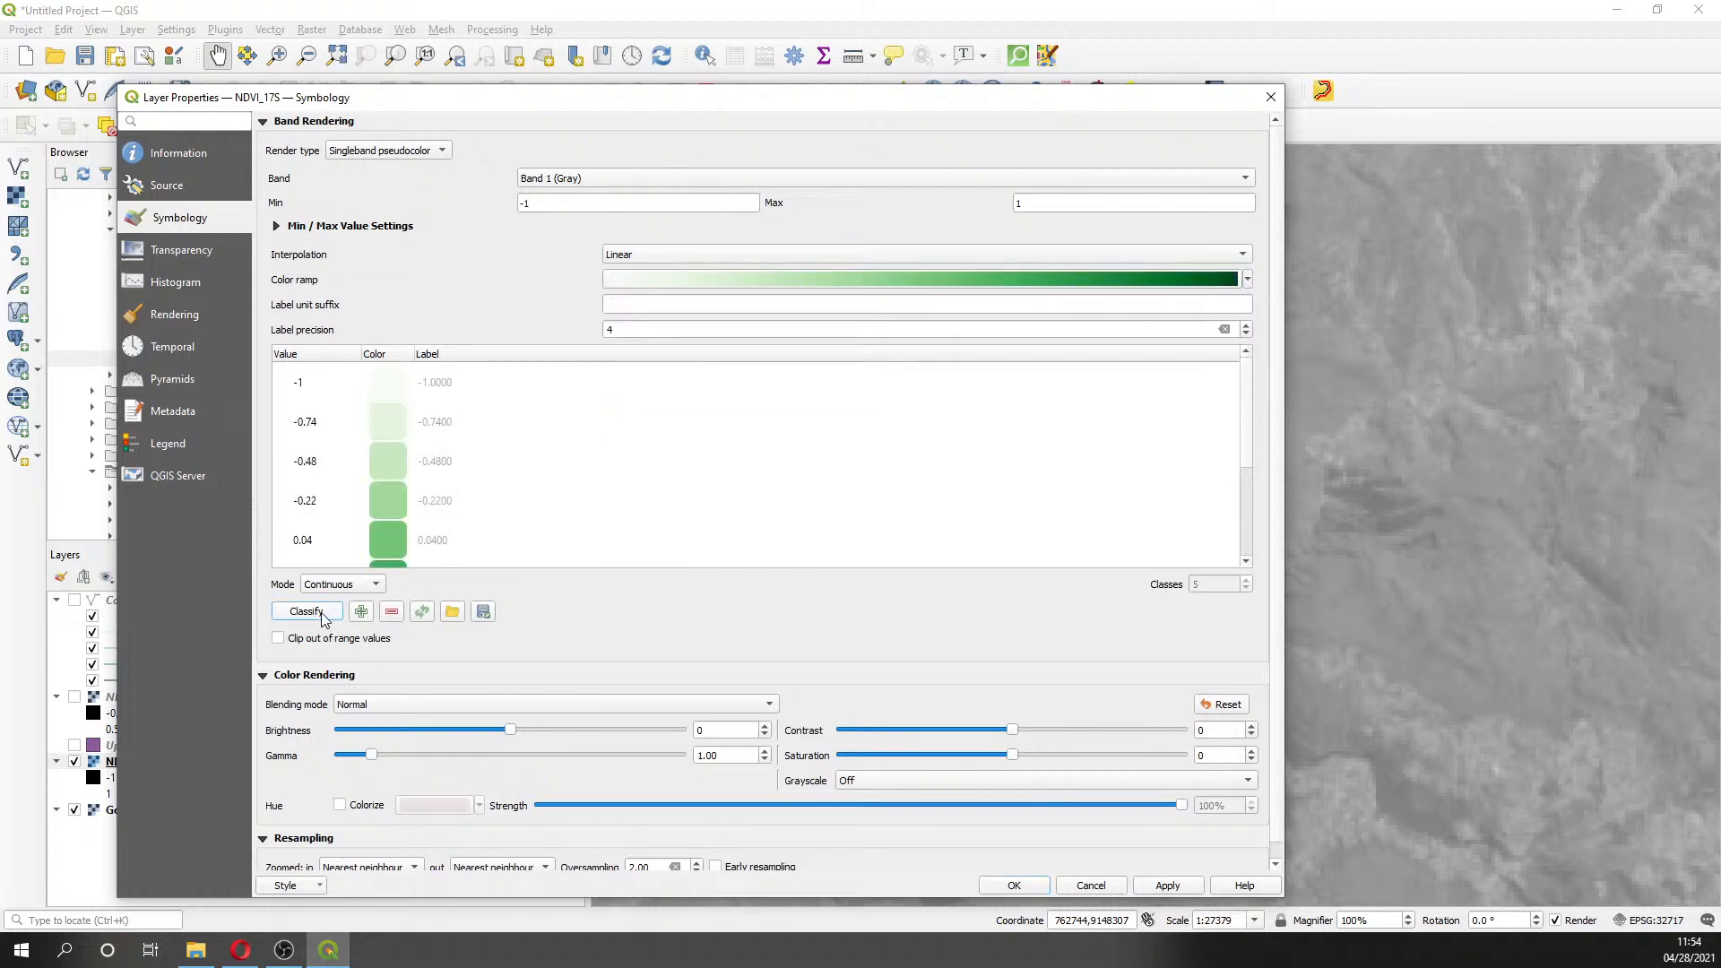
- Set the ramp minimum to -0.1 and apply the green styling to NDVI_17S
{"action": "left_click", "coordinate": [527, 203]}
{"action": "key", "text": "BackSpace"}
{"action": "type", "text": "0.2"}
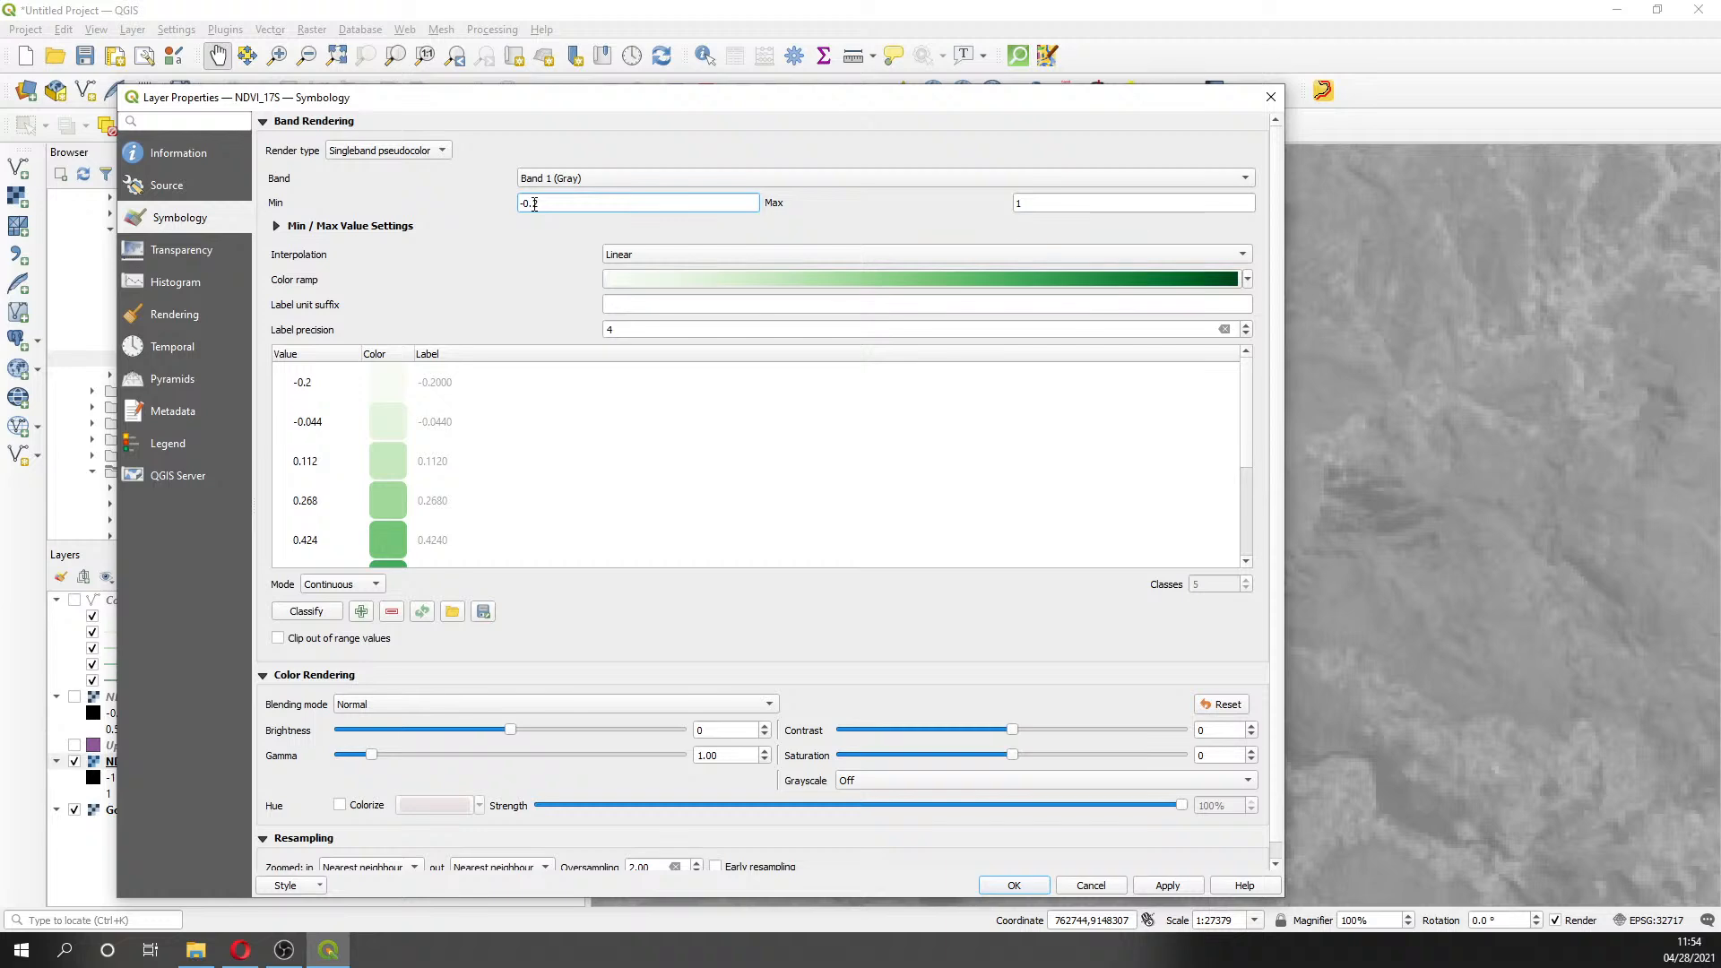
{"action": "key", "text": "BackSpace"}
{"action": "type", "text": "1"}
{"action": "left_click", "coordinate": [1169, 886]}
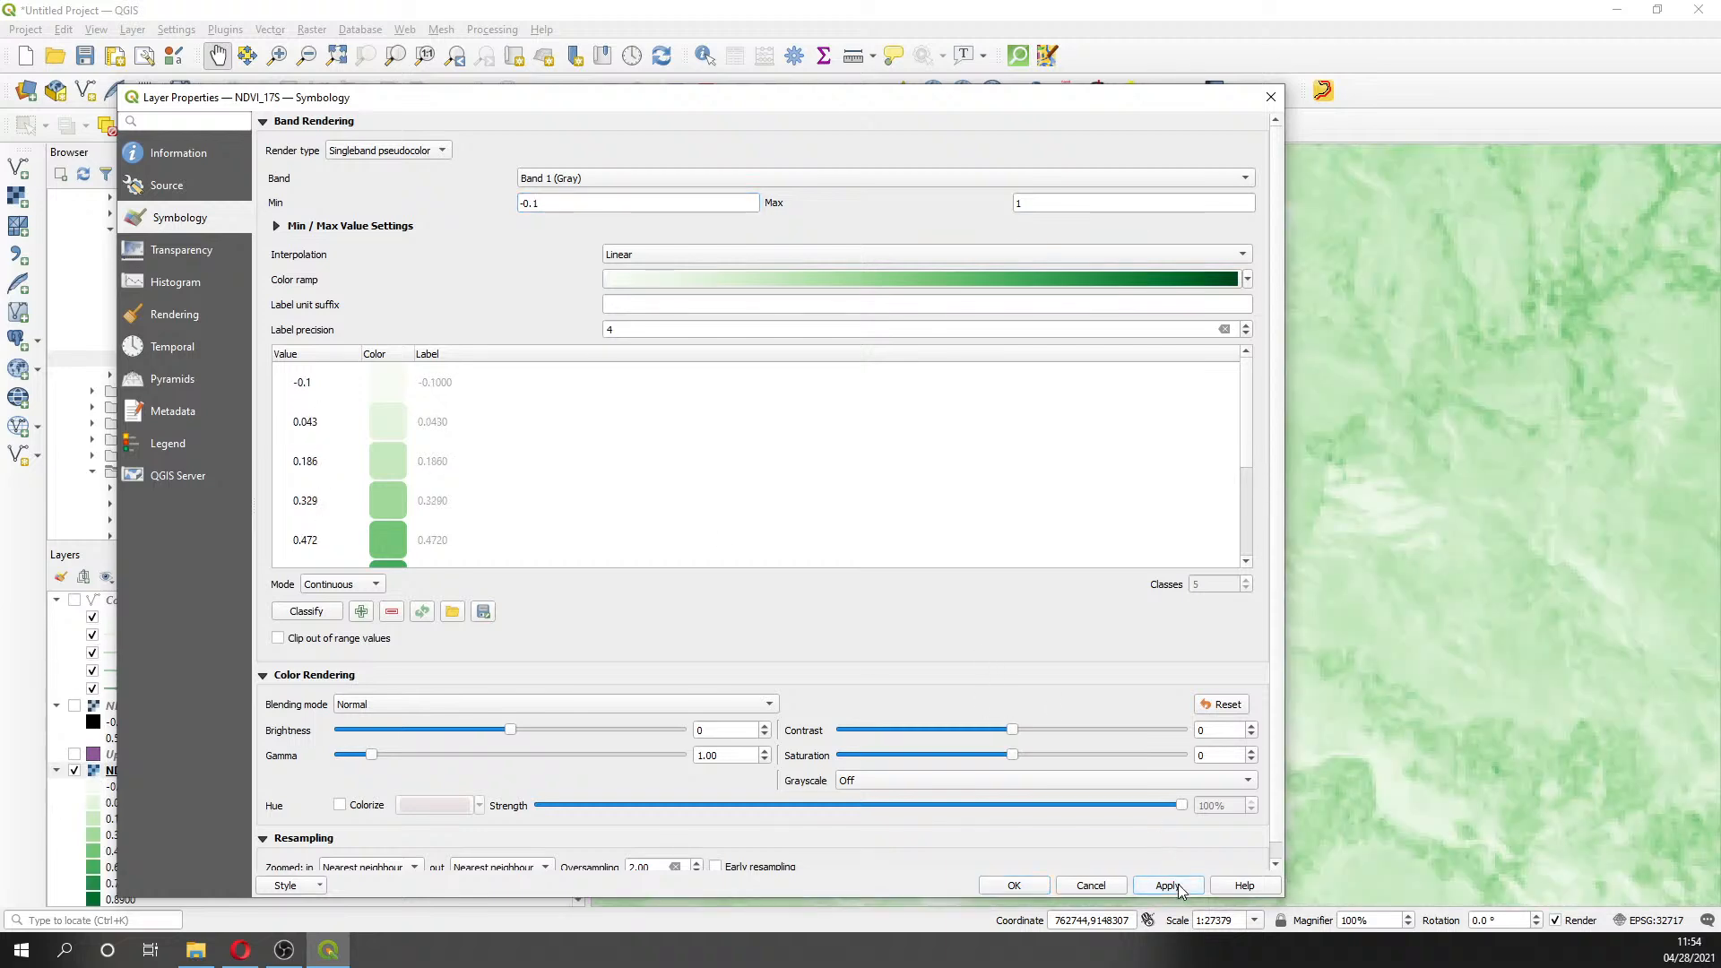
{"action": "left_click", "coordinate": [1014, 886]}
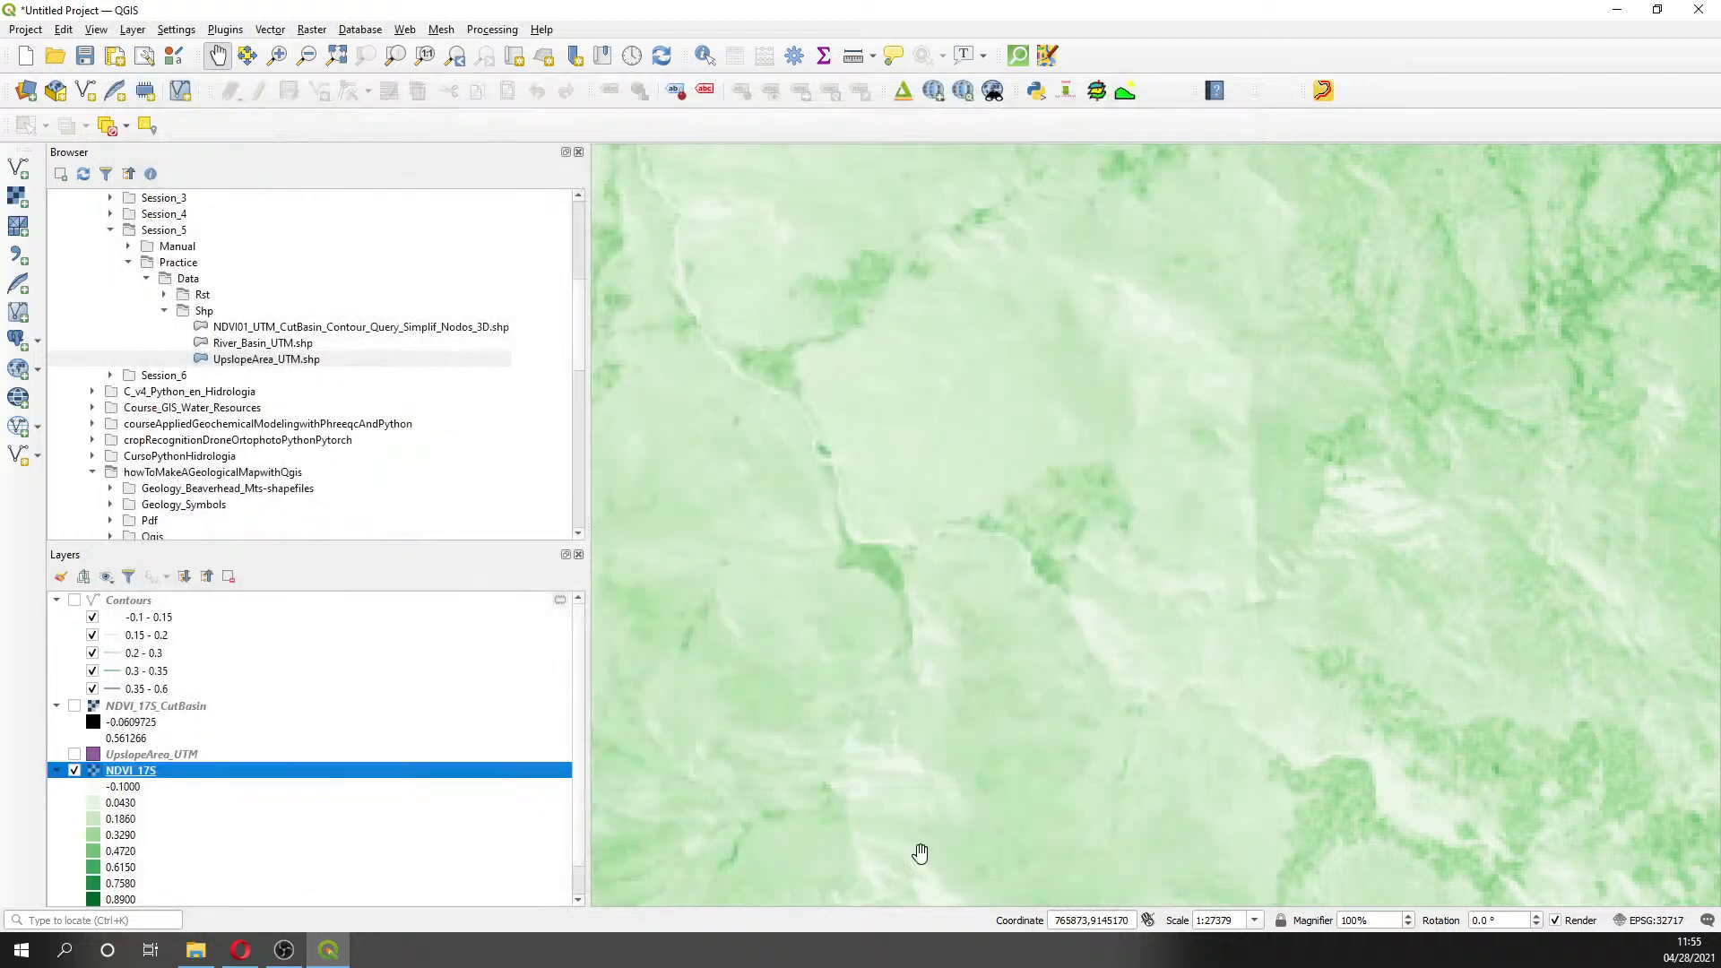
{"action": "scroll", "coordinate": [784, 750], "scroll_direction": "down", "scroll_amount": 1}
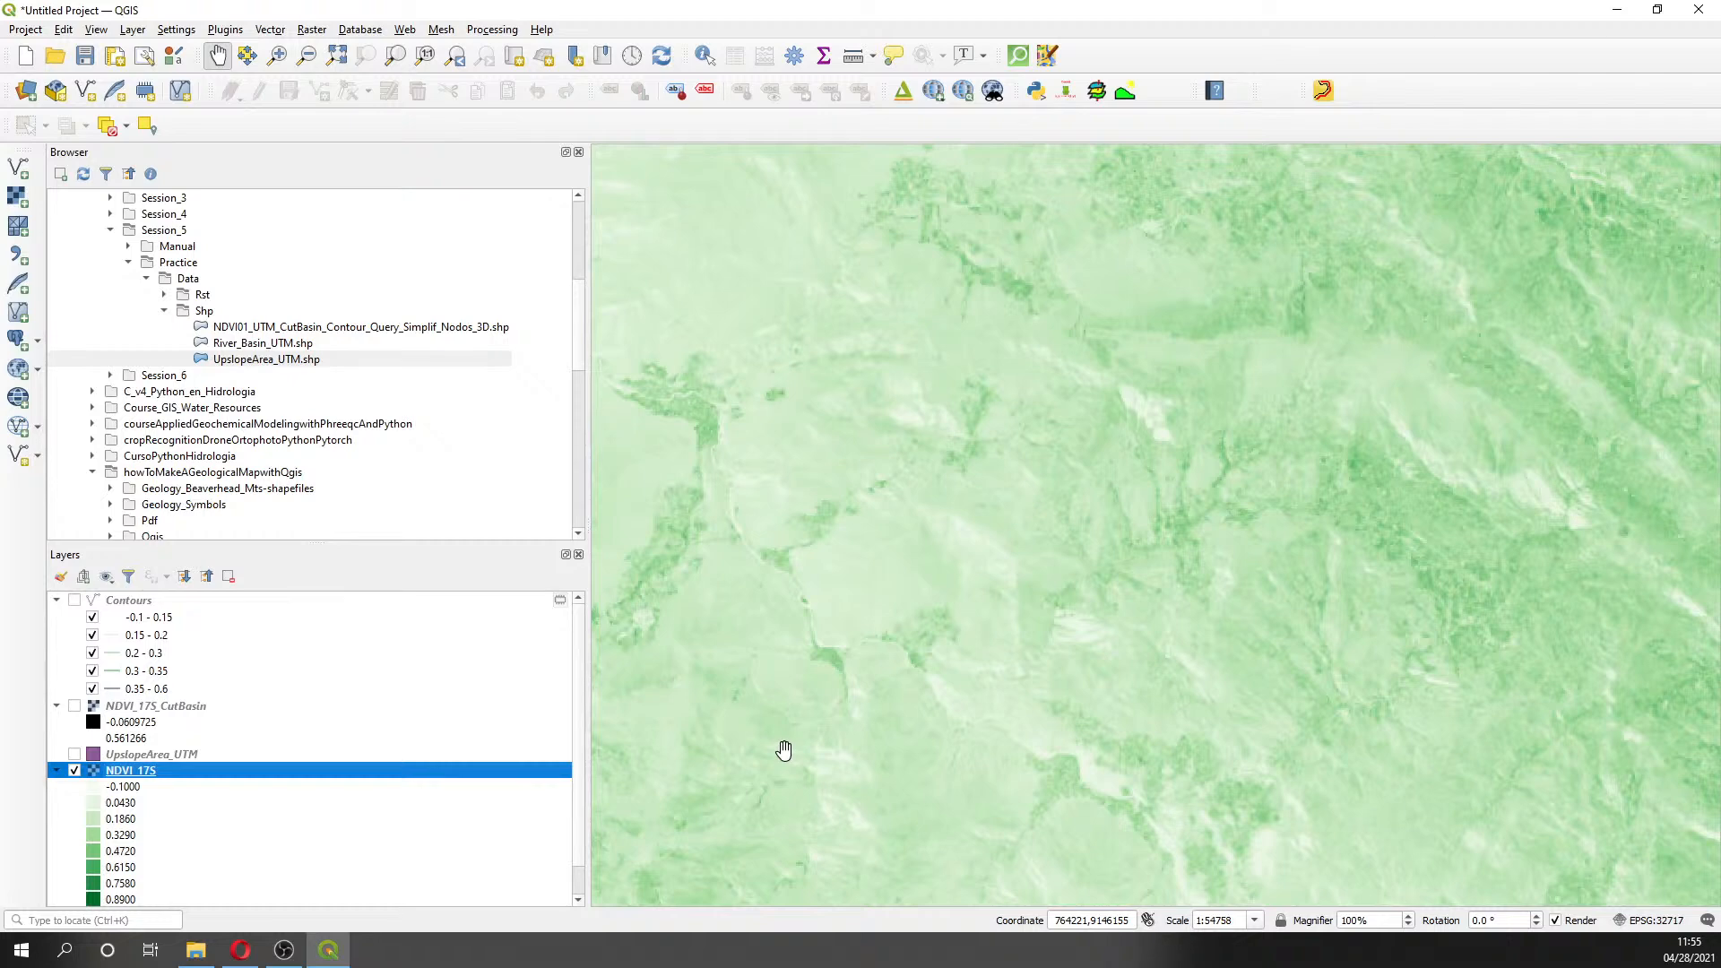
{"action": "scroll", "coordinate": [784, 751], "scroll_direction": "down", "scroll_amount": 1}
{"action": "right_click", "coordinate": [151, 776]}
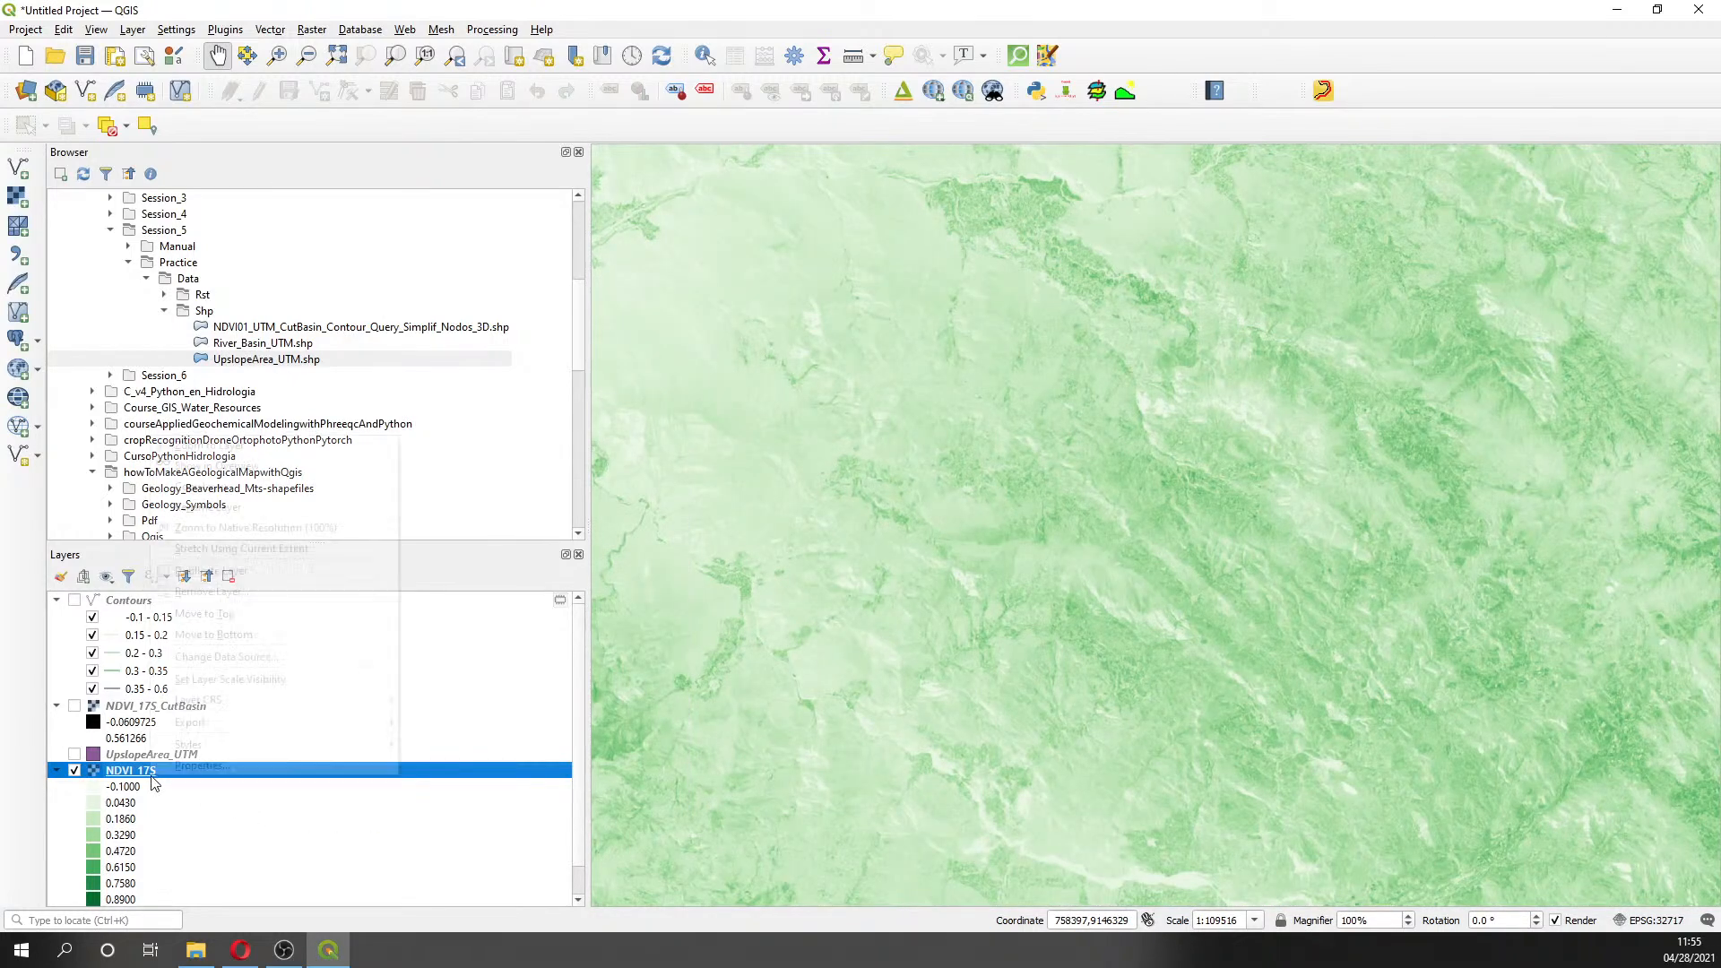
{"action": "left_click", "coordinate": [196, 767]}
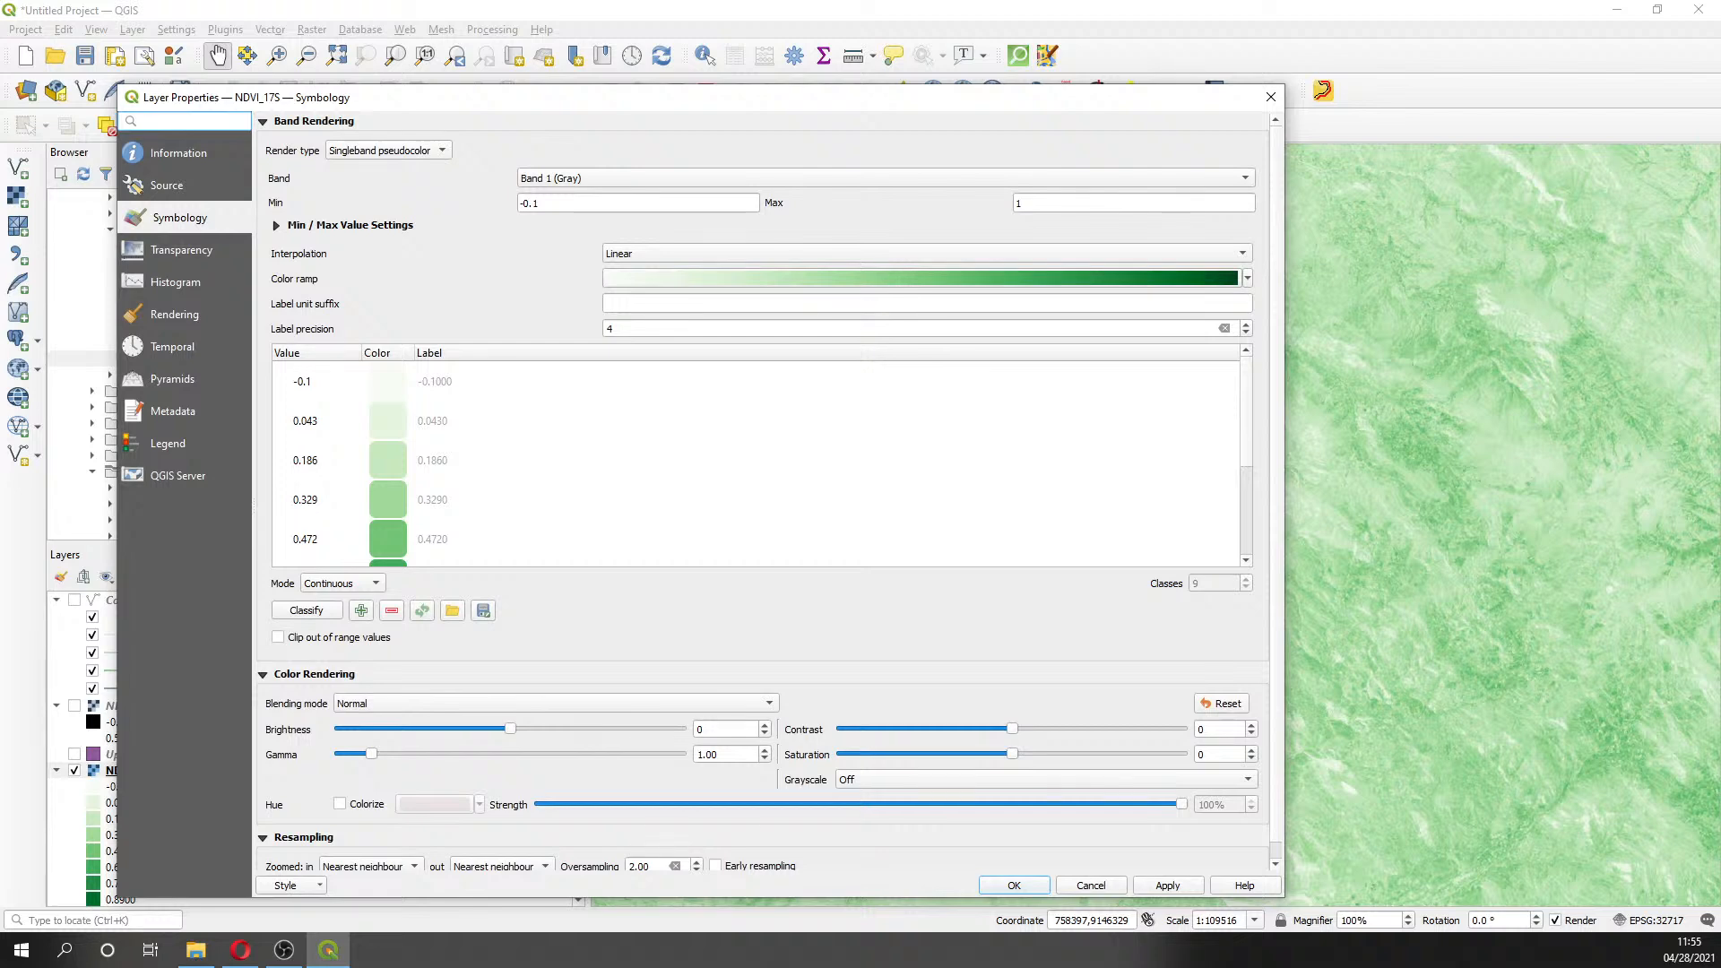
{"action": "key", "text": "alt+Tab"}
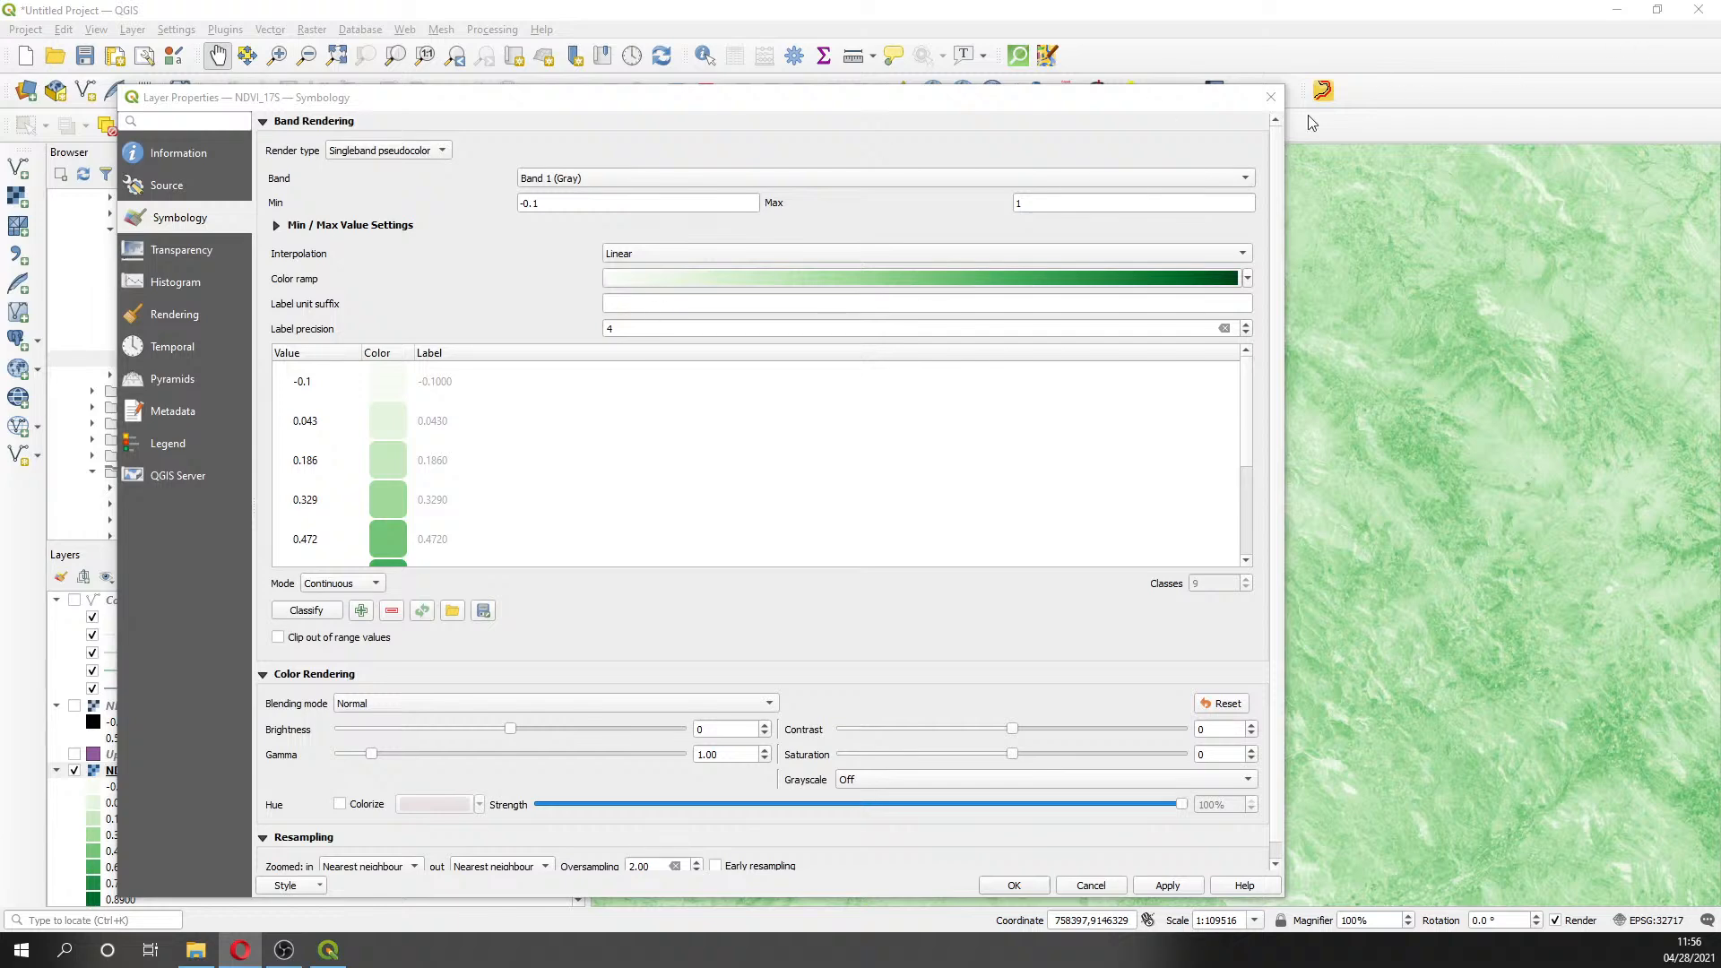
{"action": "left_click", "coordinate": [1270, 97]}
- Switch off NDVI_17S and turn the Contours layer back on over the satellite imagery
{"action": "left_click", "coordinate": [135, 775]}
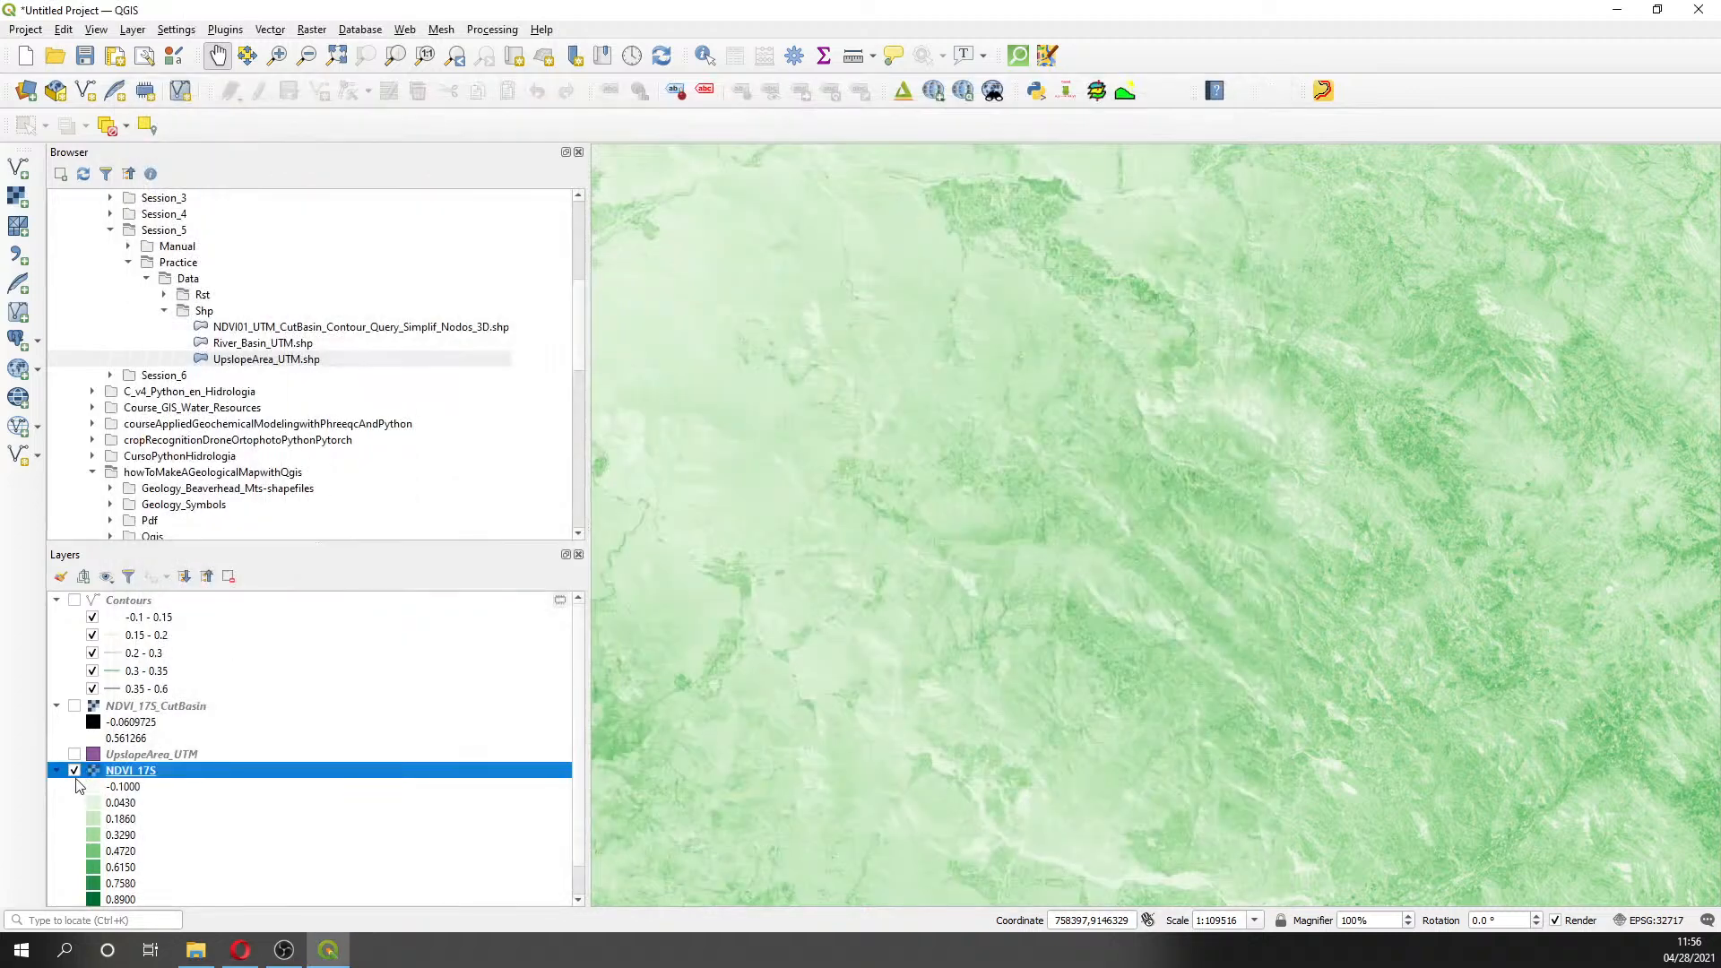
{"action": "left_click", "coordinate": [74, 771]}
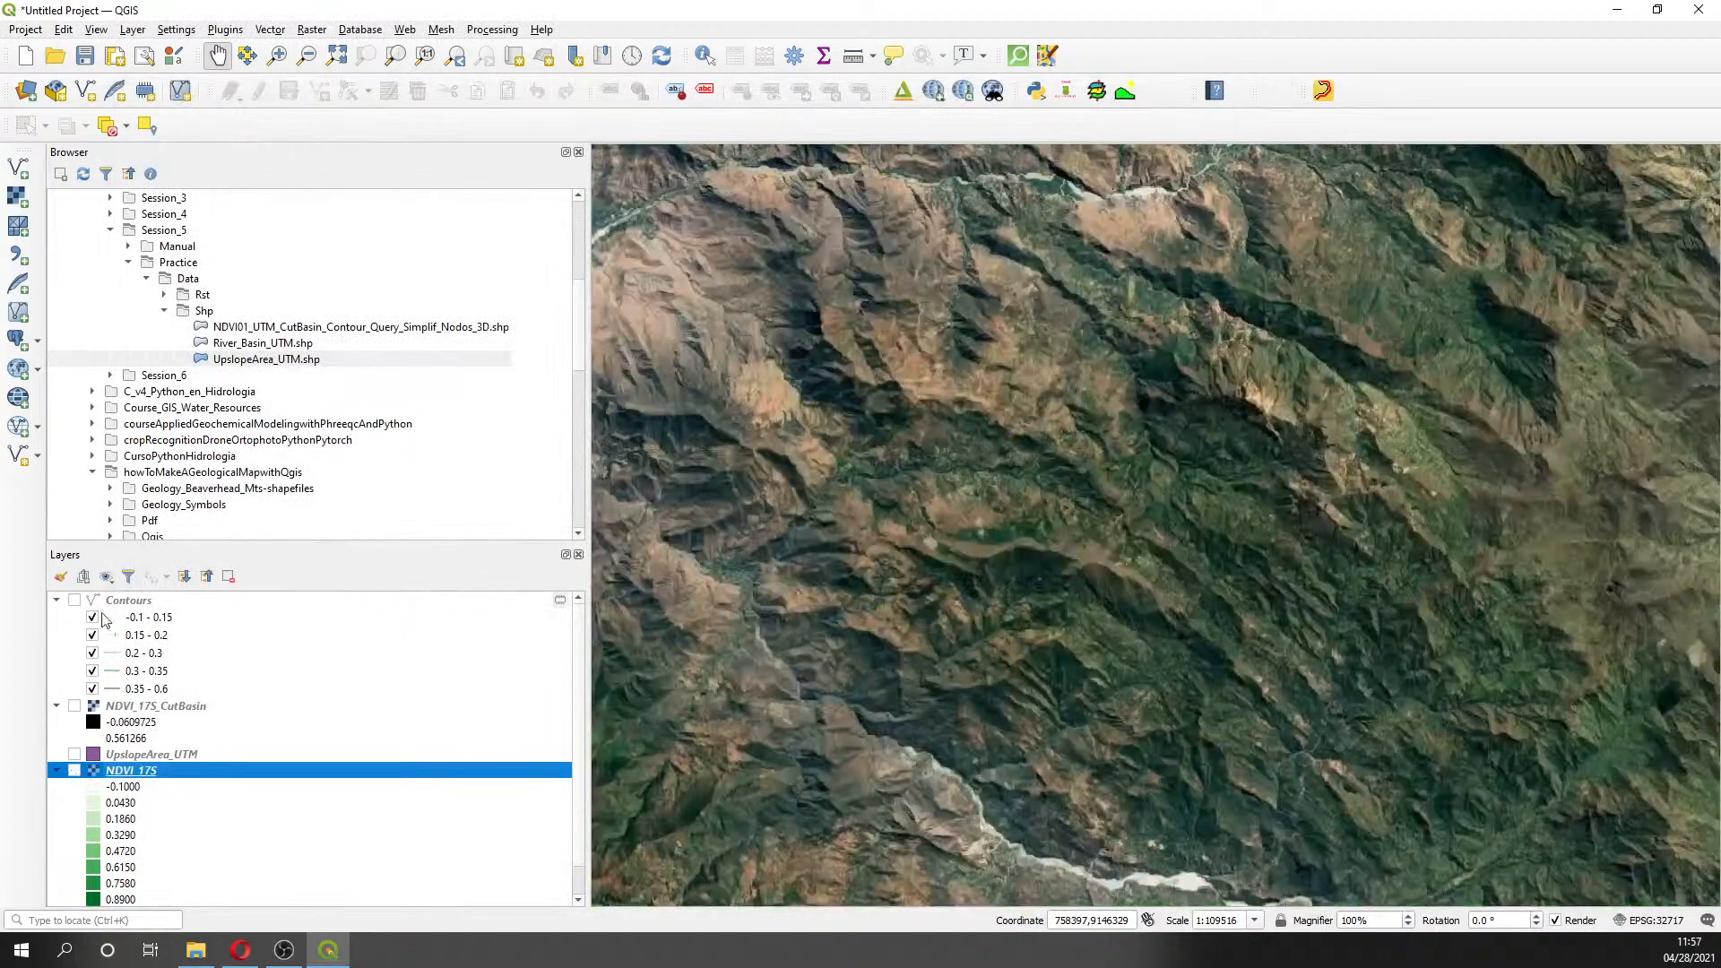
{"action": "left_click", "coordinate": [74, 601]}
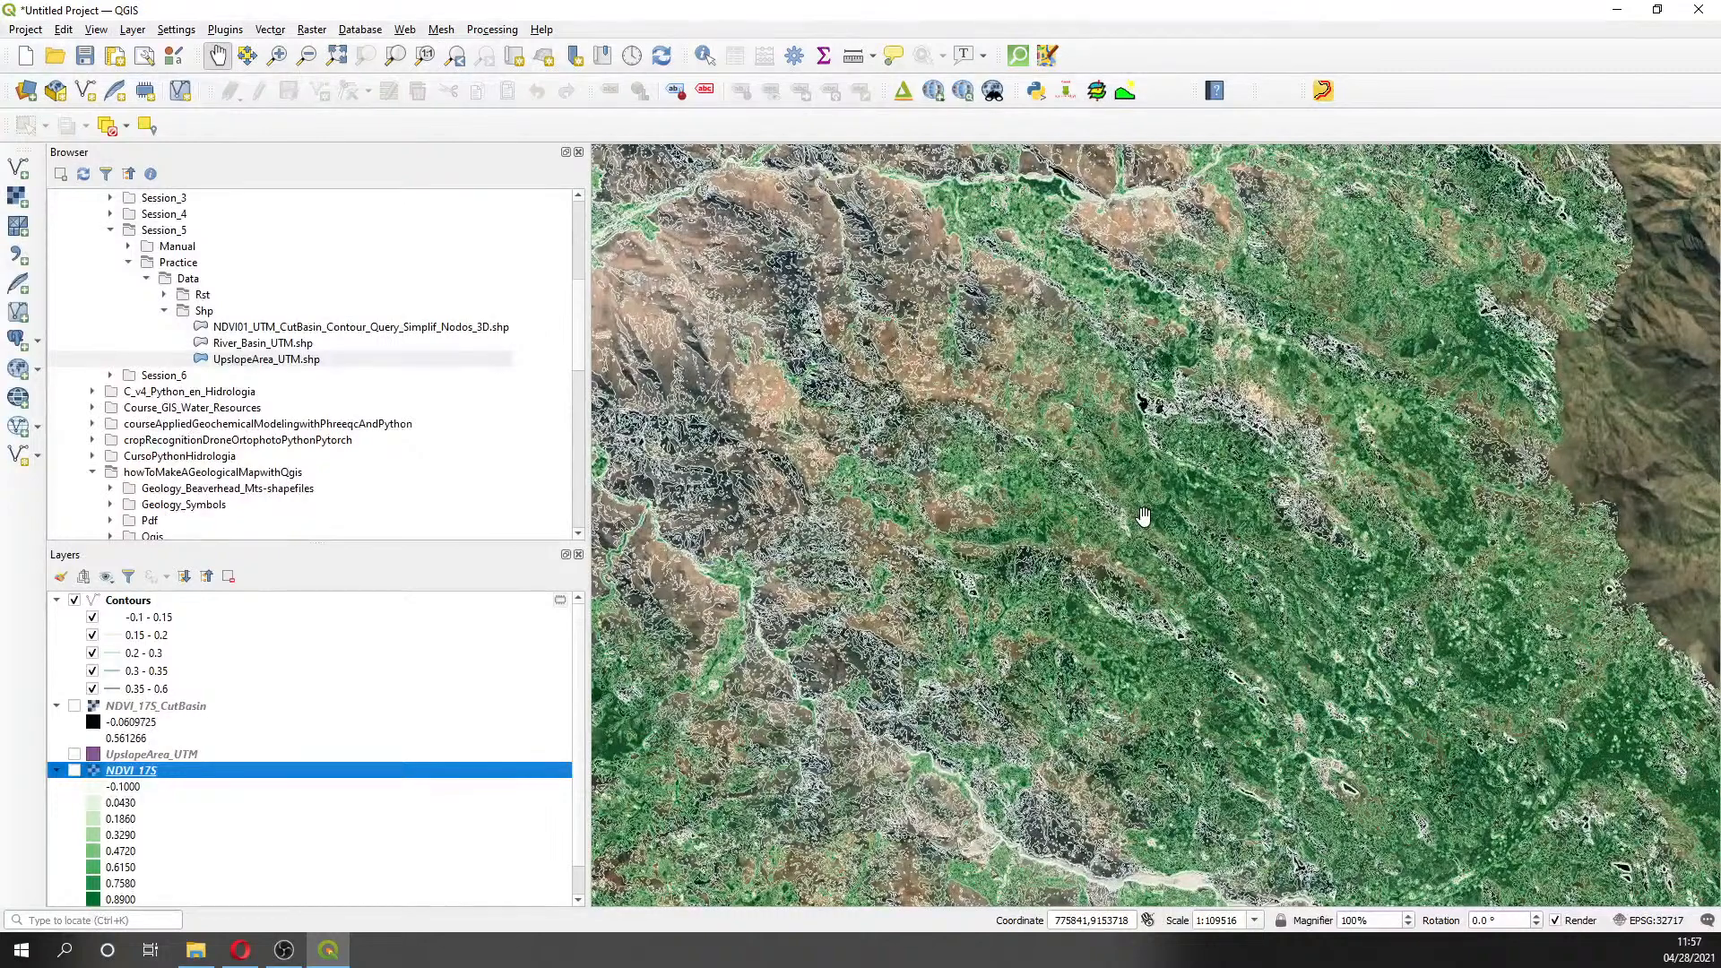
- Draft NDVI filter expressions for Contours in the Query Builder, discarding them twice
{"action": "right_click", "coordinate": [128, 602]}
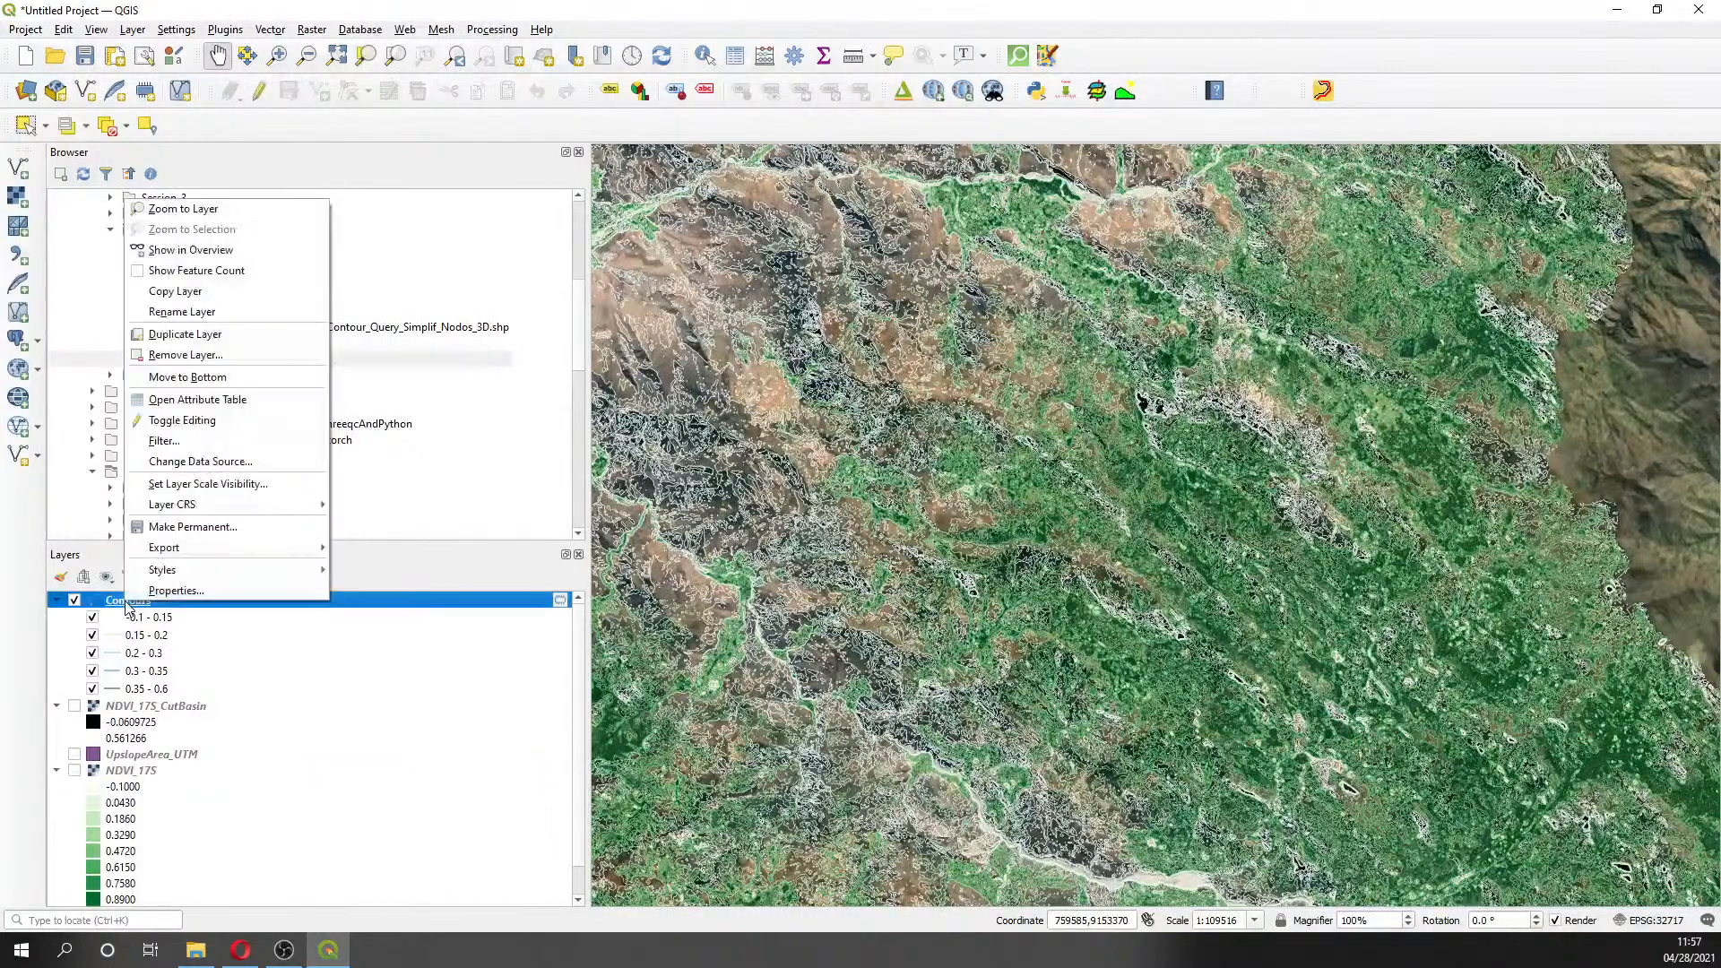
{"action": "left_click", "coordinate": [163, 441]}
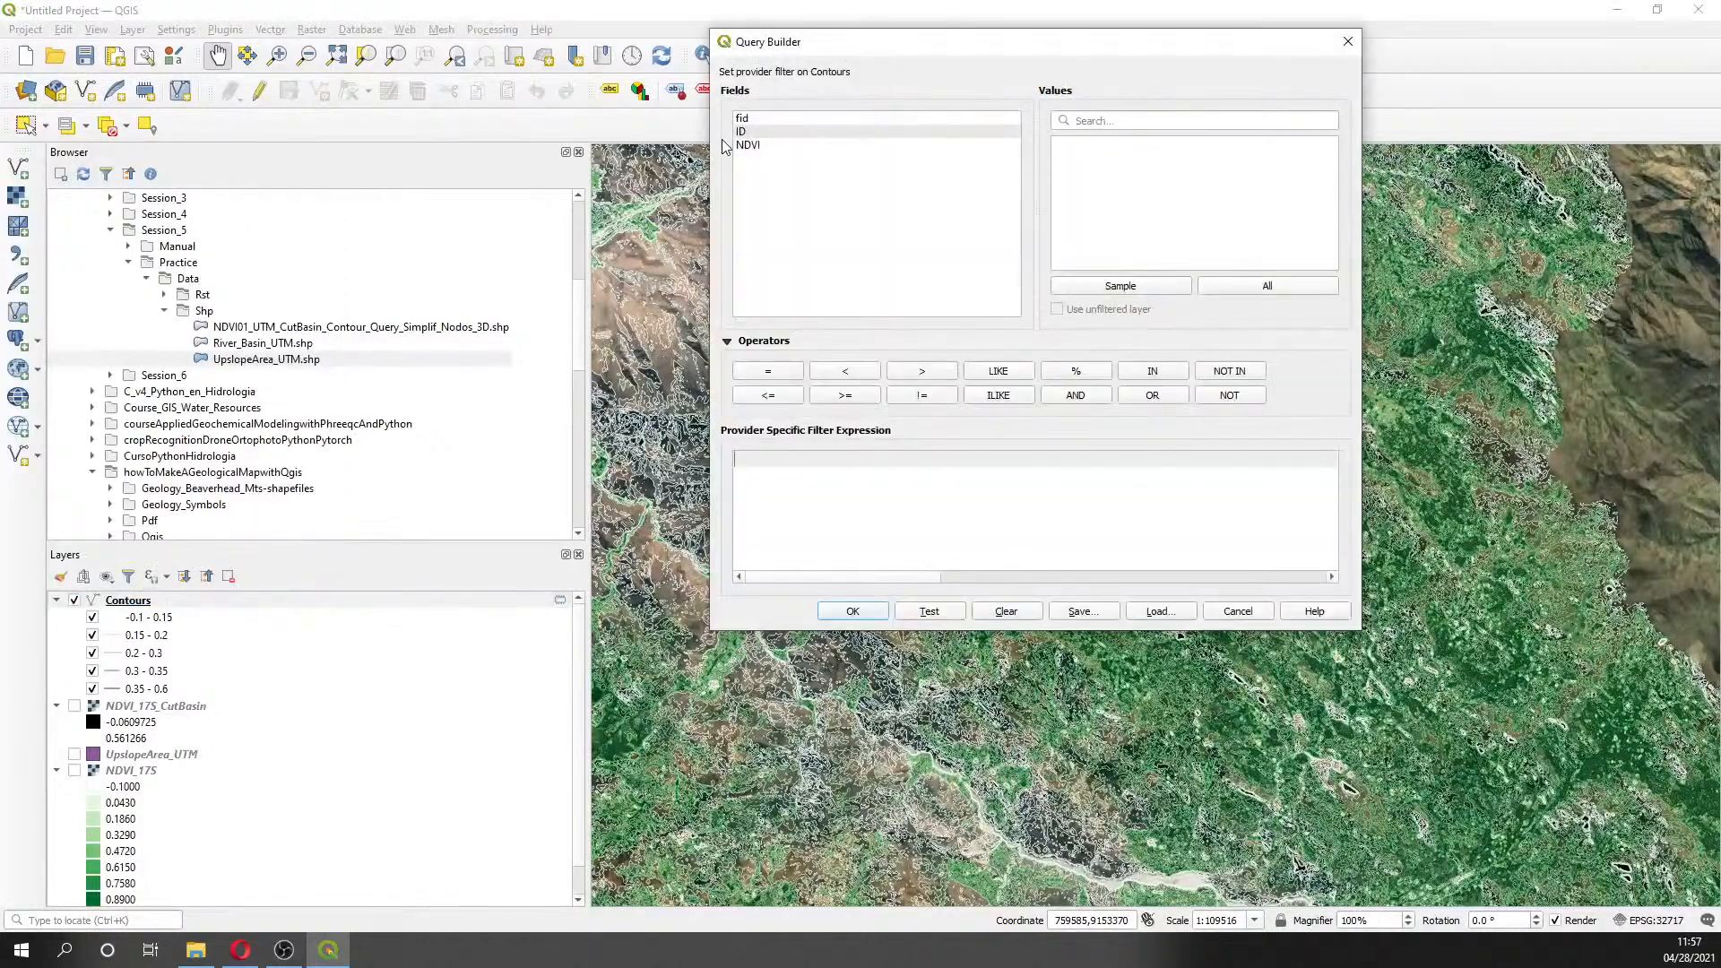
{"action": "double_click", "coordinate": [746, 145]}
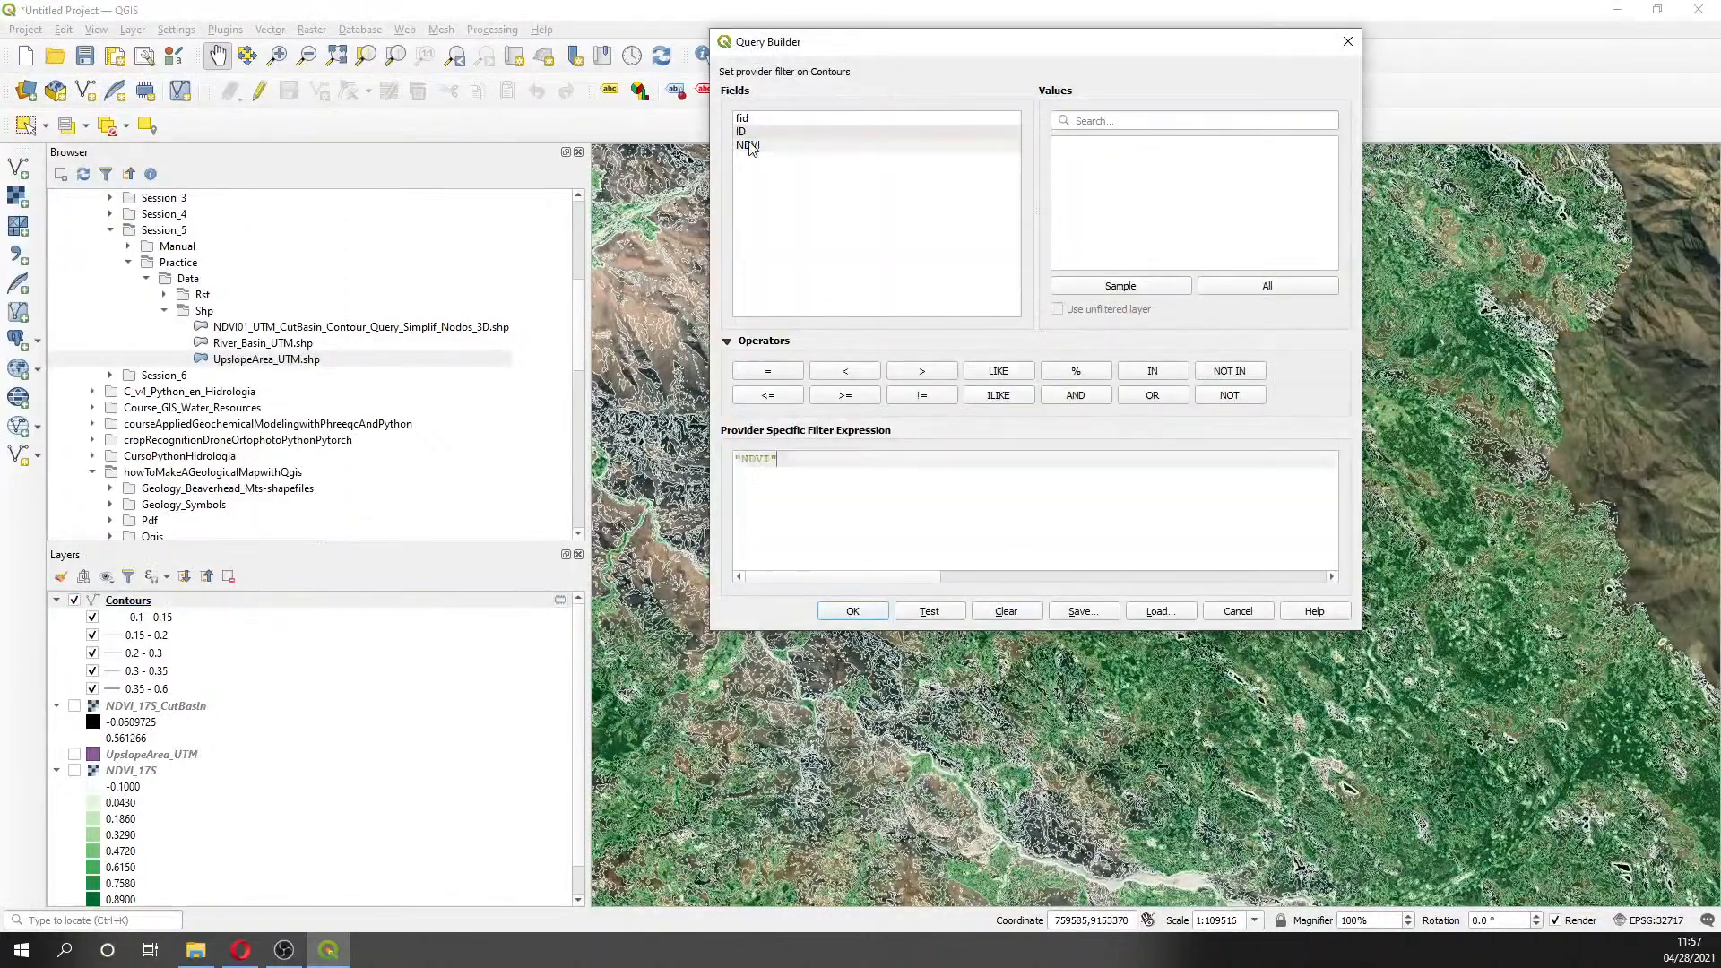
{"action": "left_click", "coordinate": [793, 397]}
{"action": "left_click", "coordinate": [1153, 285]}
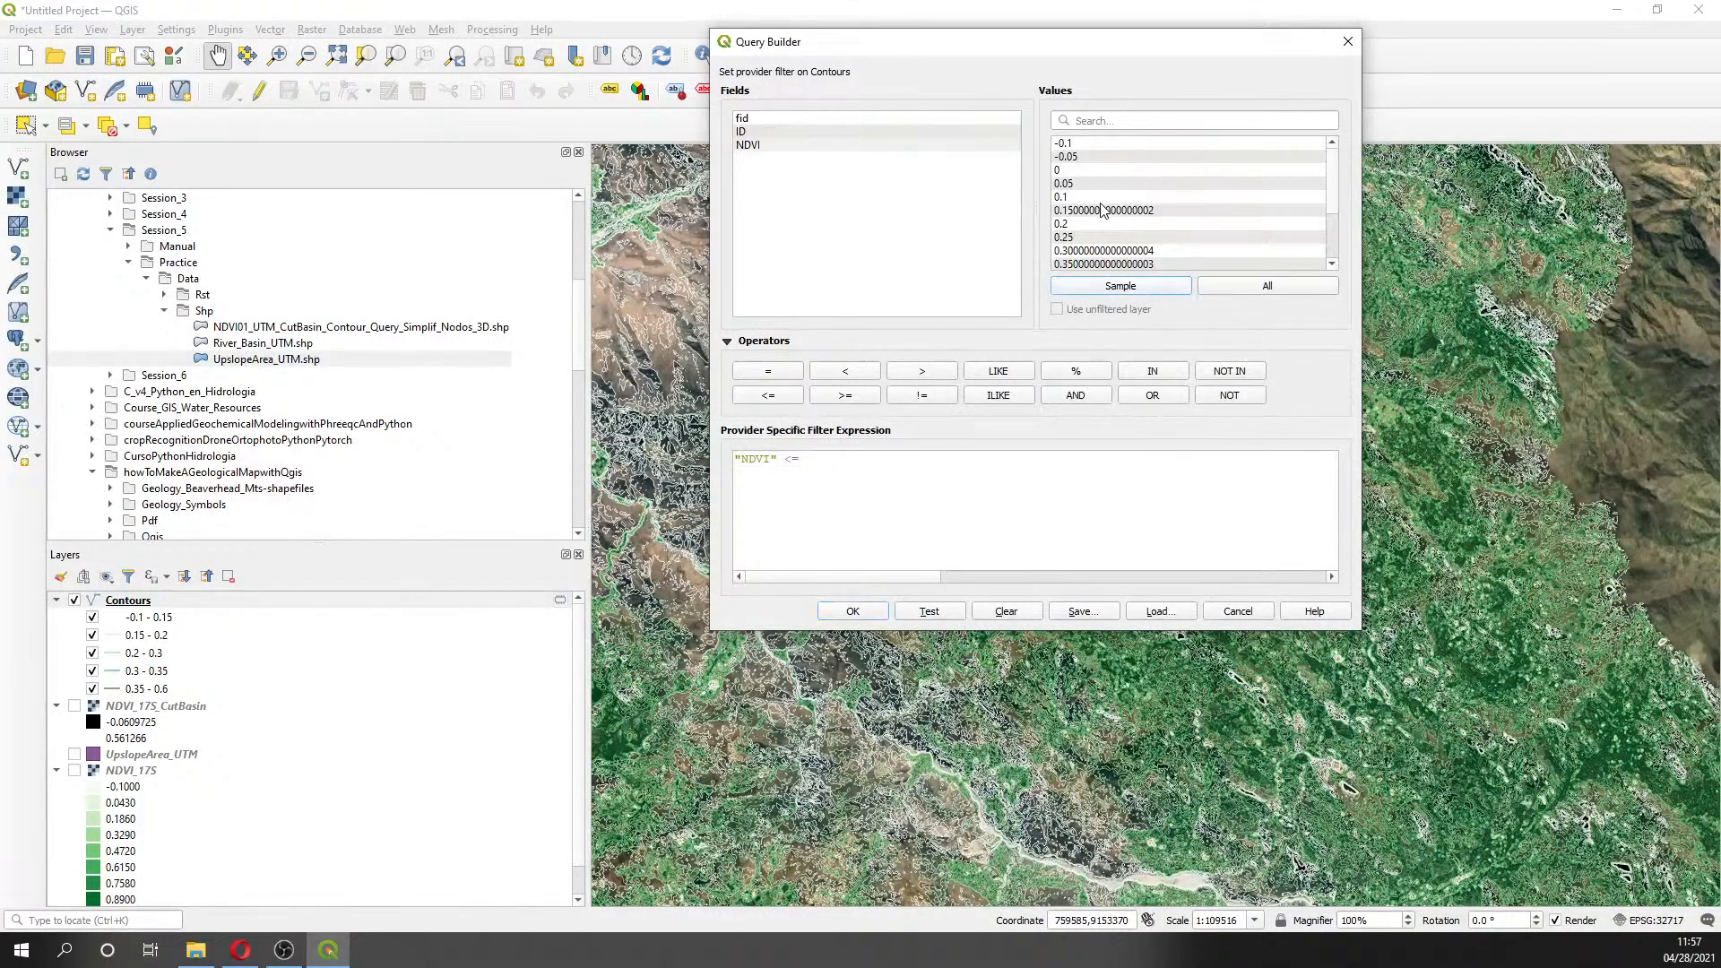
{"action": "scroll", "coordinate": [1116, 231], "scroll_direction": "down", "scroll_amount": 1}
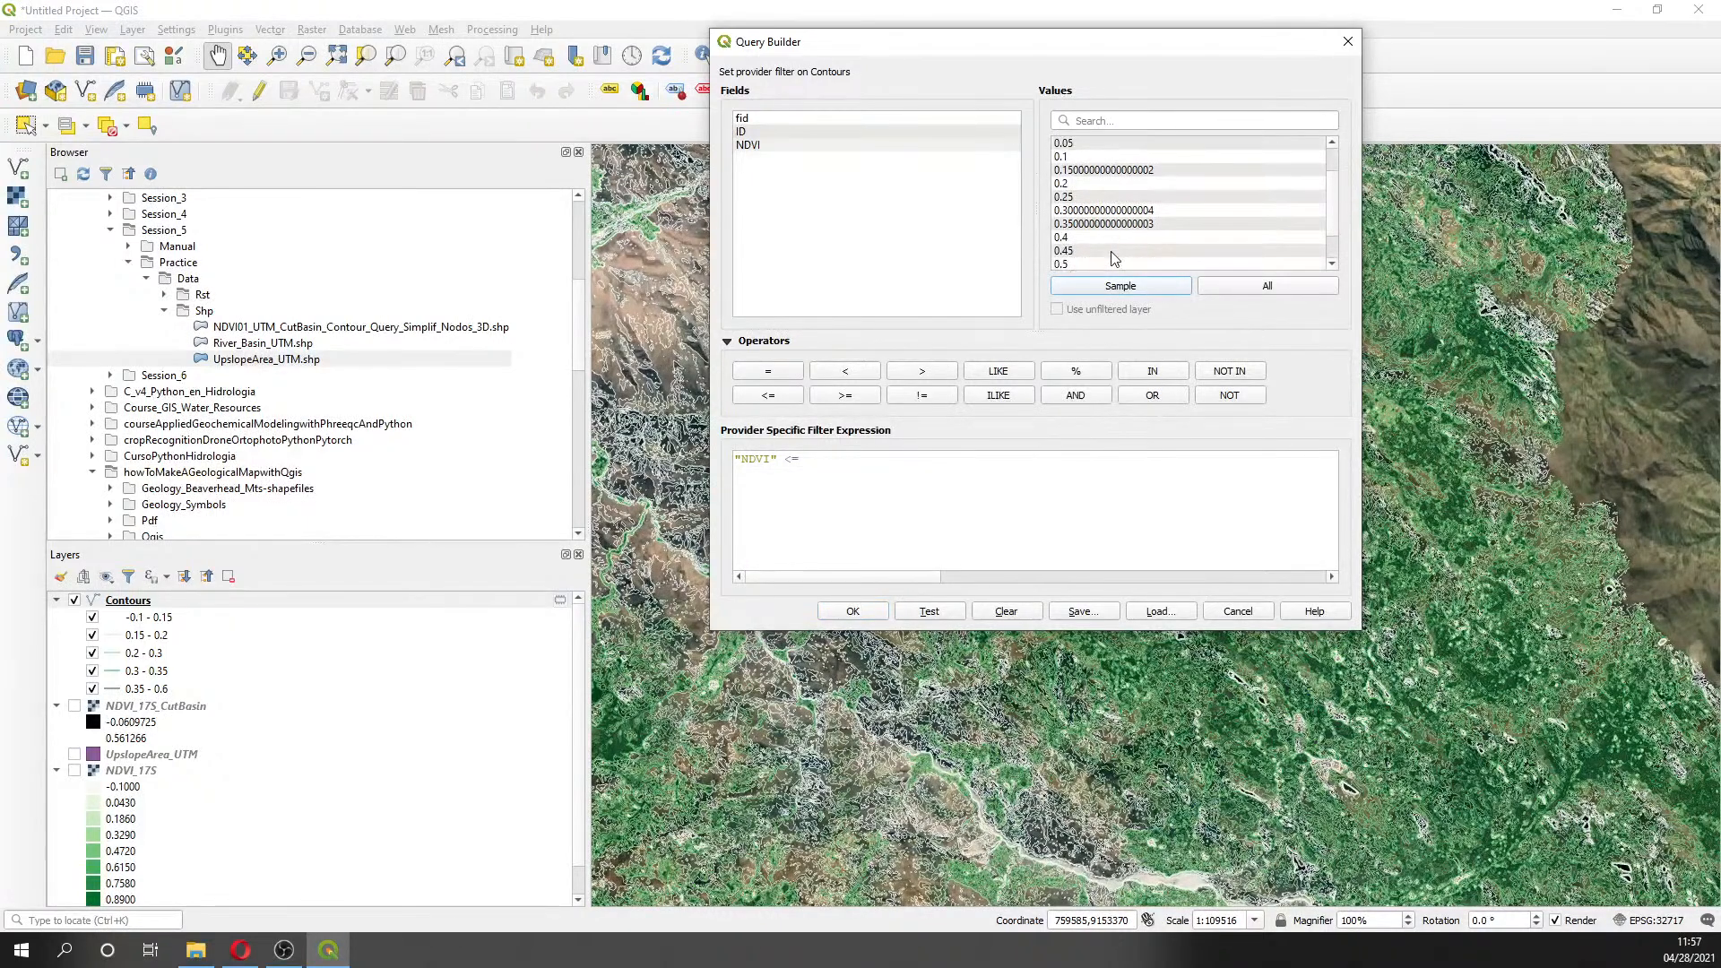
{"action": "double_click", "coordinate": [1112, 253]}
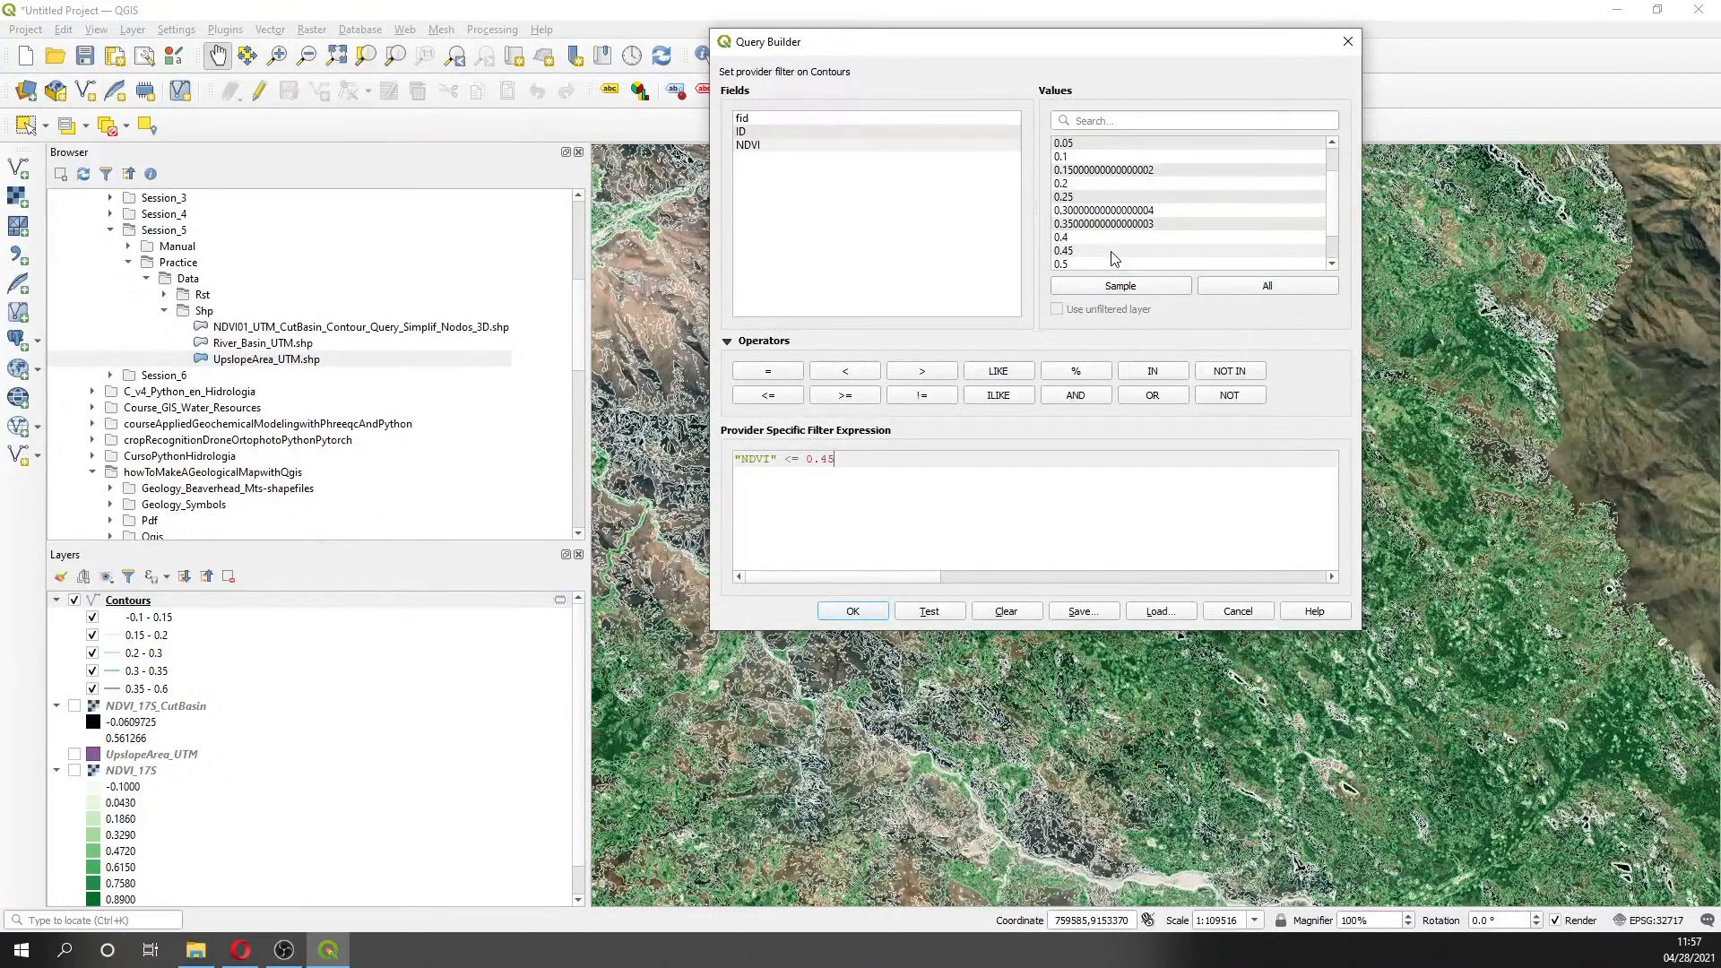
{"action": "left_click", "coordinate": [1347, 41]}
{"action": "right_click", "coordinate": [146, 600]}
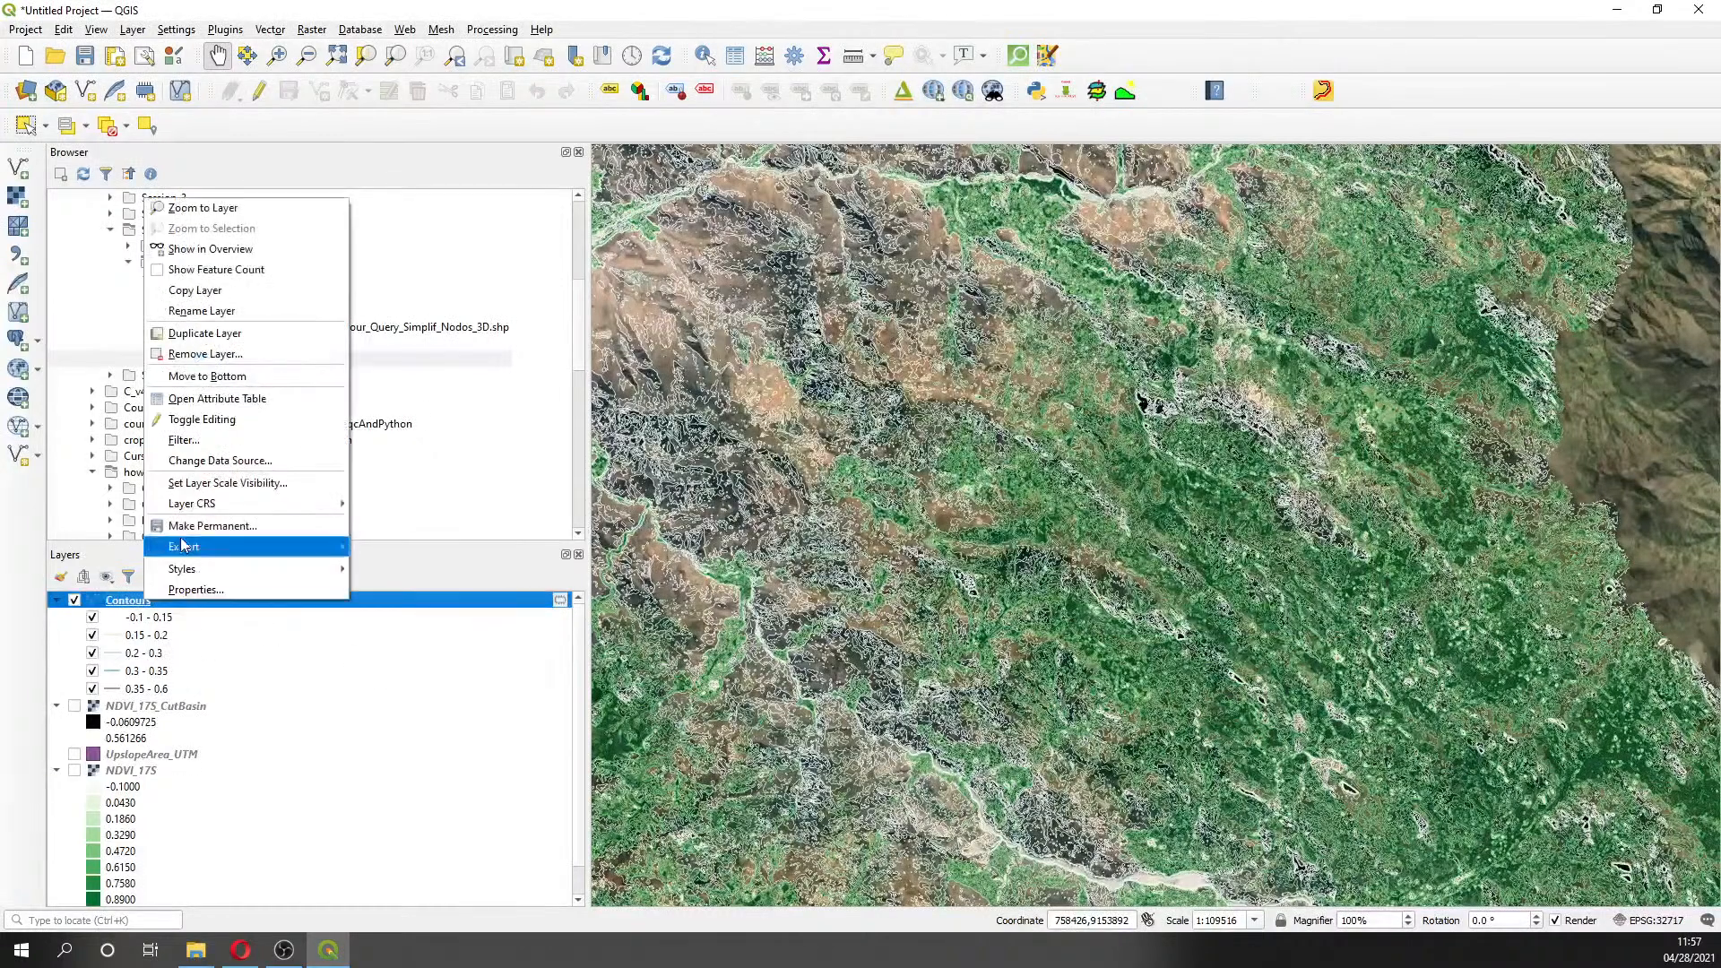
{"action": "left_click", "coordinate": [183, 439]}
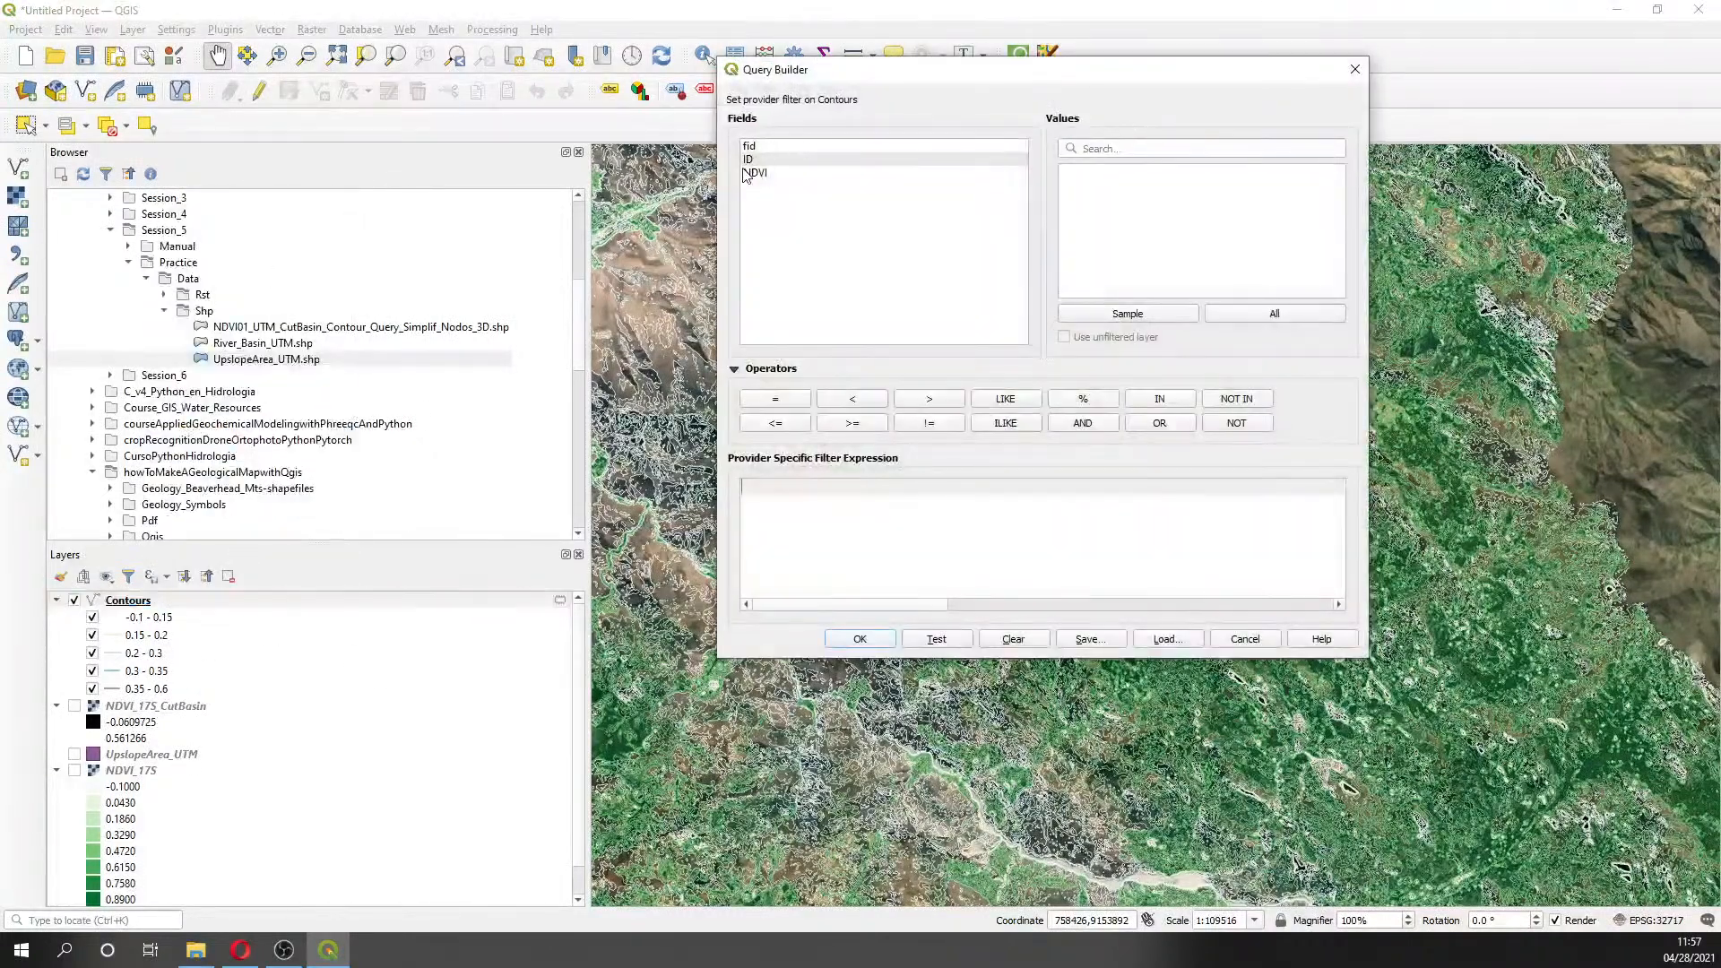
{"action": "double_click", "coordinate": [751, 173]}
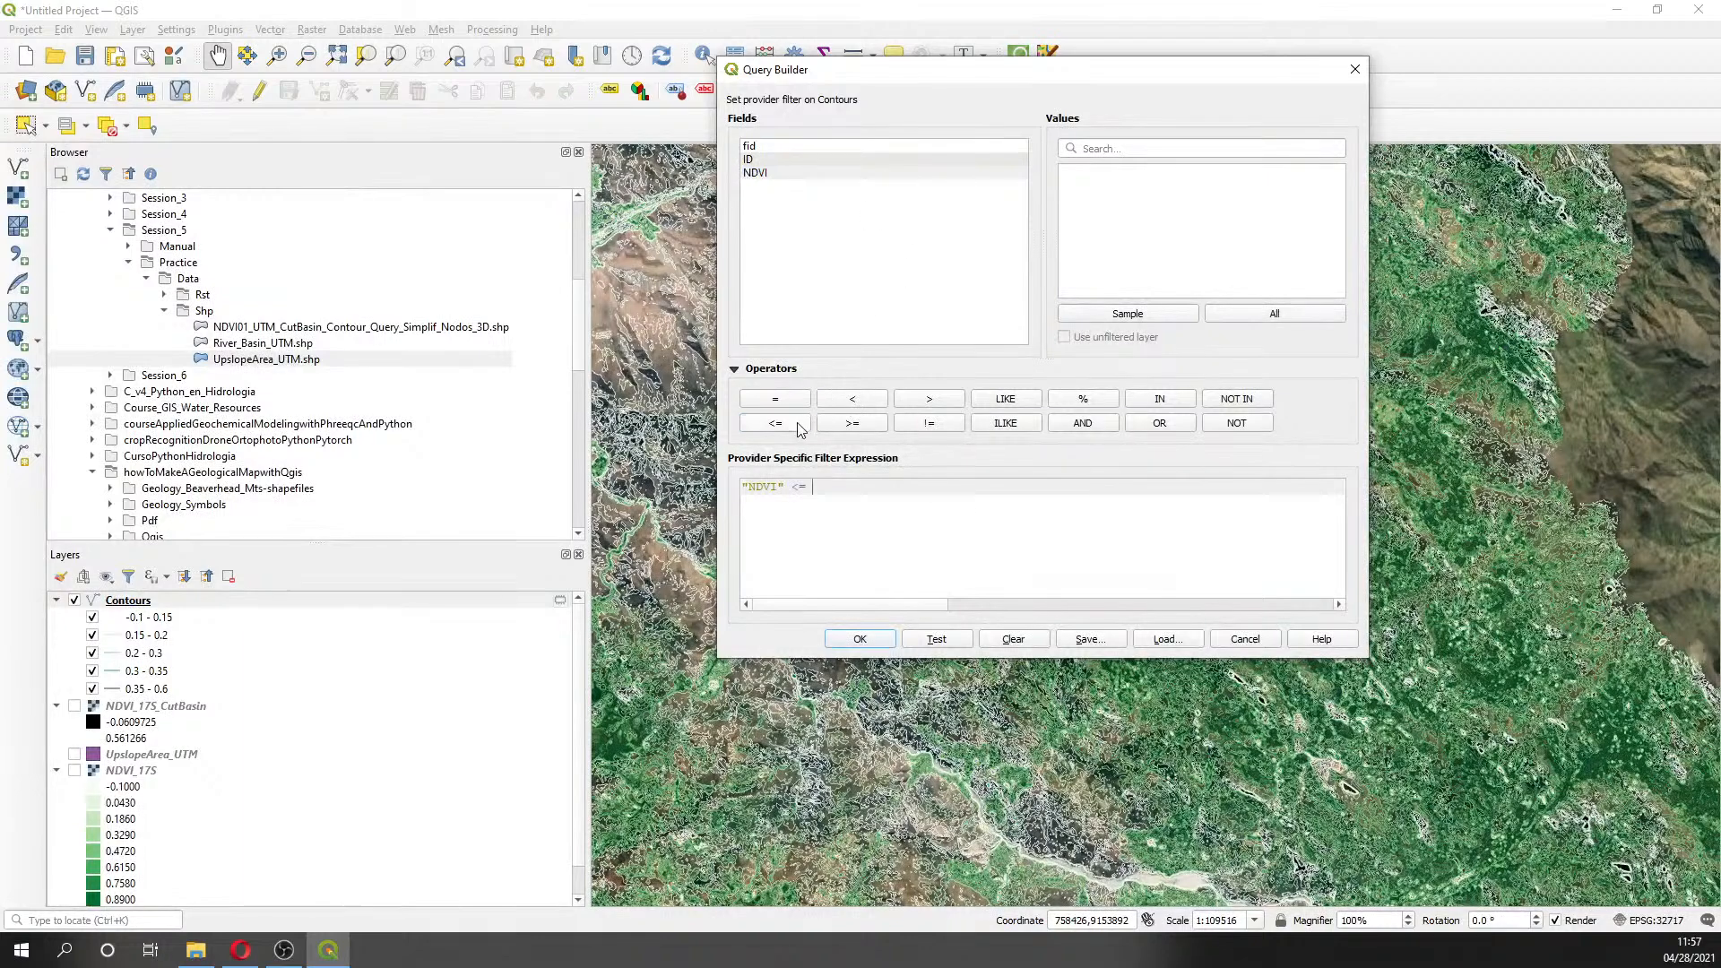
{"action": "left_click", "coordinate": [1354, 69]}
- Filter Contours to "NDVI" >= 0.45, test it (5751 rows), and apply
{"action": "right_click", "coordinate": [151, 602]}
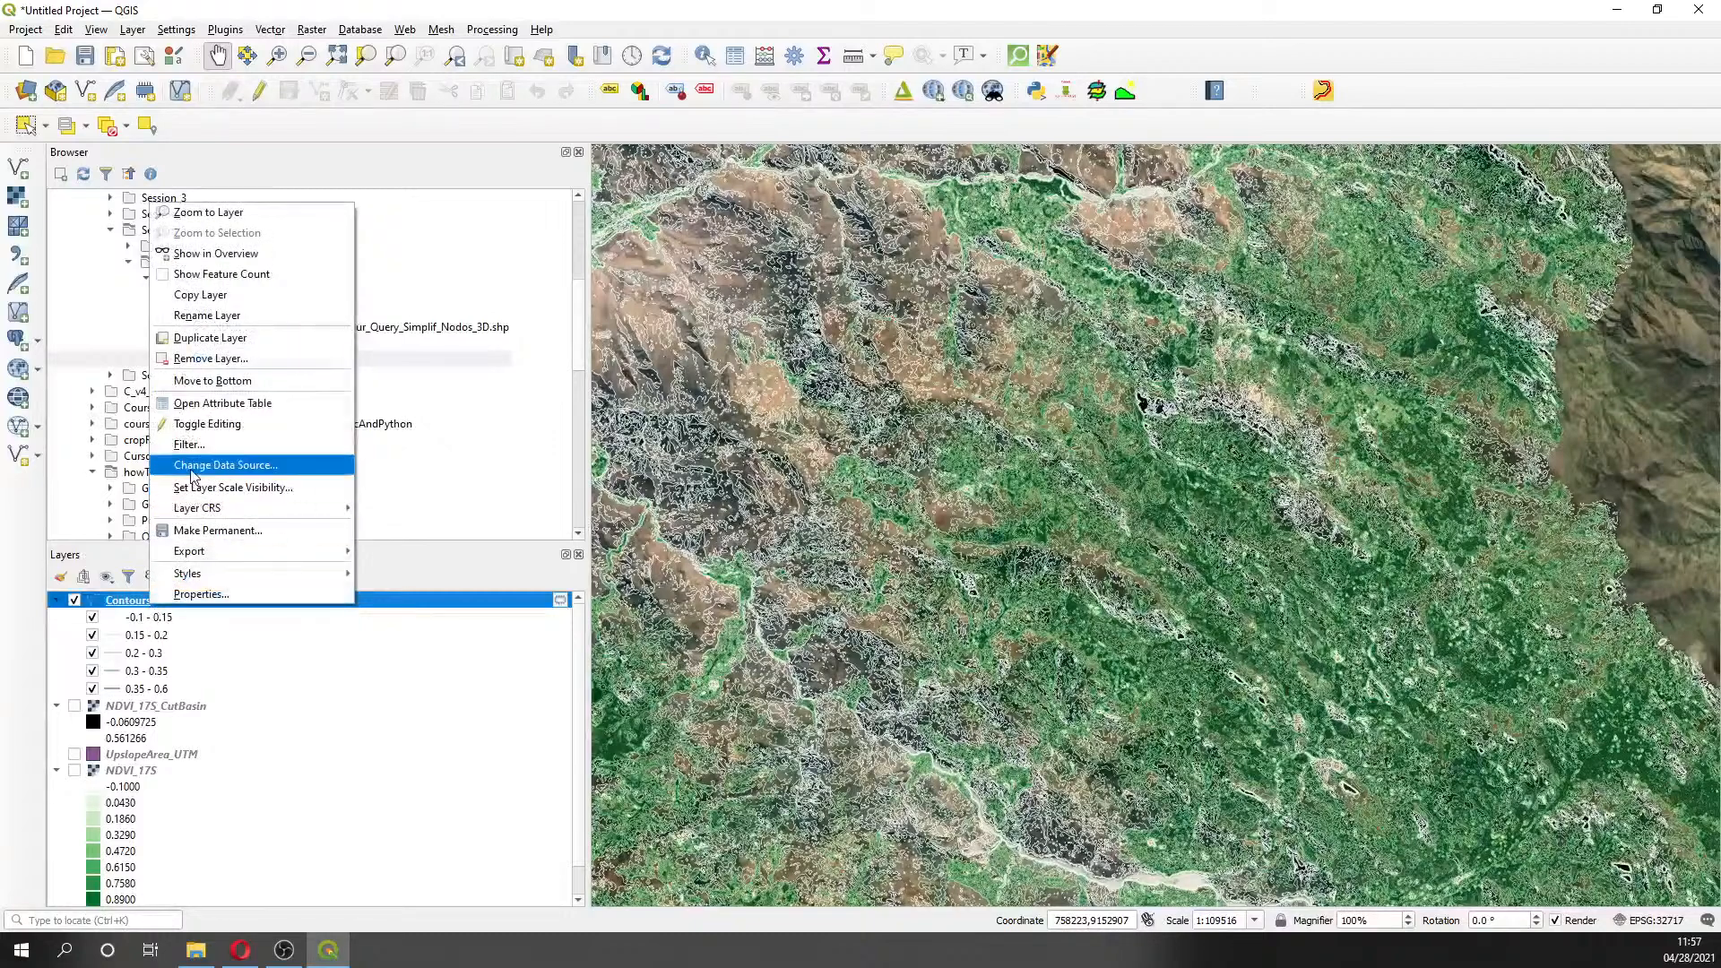
{"action": "left_click", "coordinate": [189, 444]}
{"action": "double_click", "coordinate": [761, 200]}
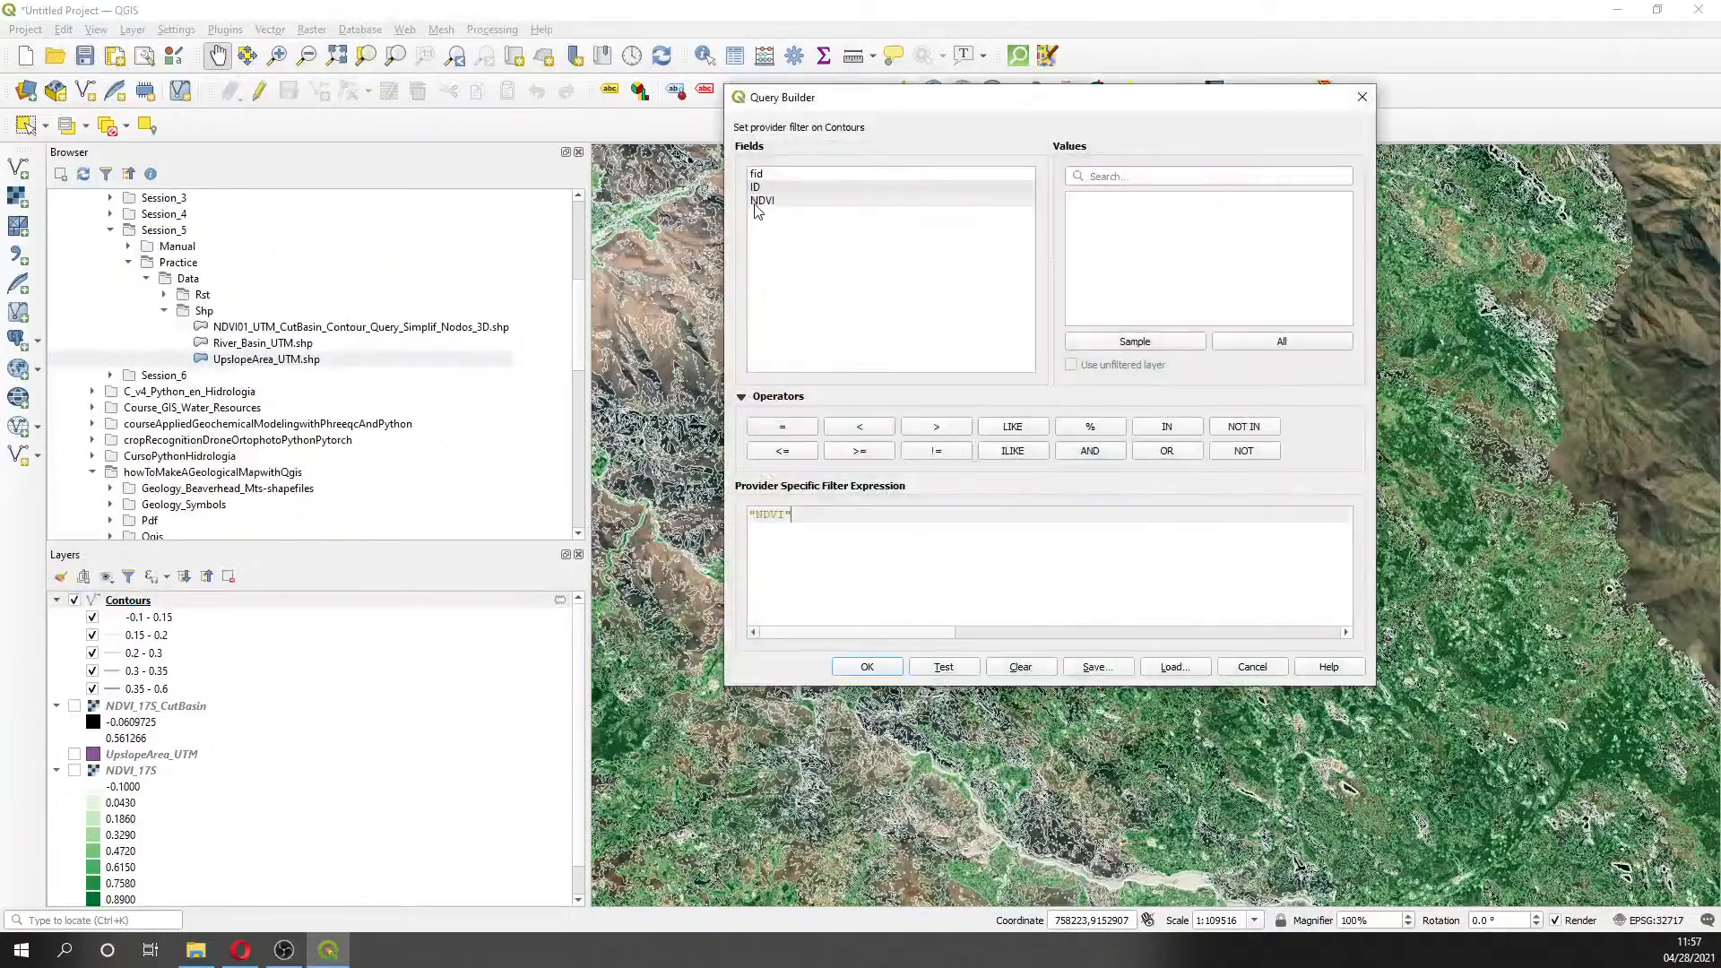
{"action": "left_click", "coordinate": [858, 450]}
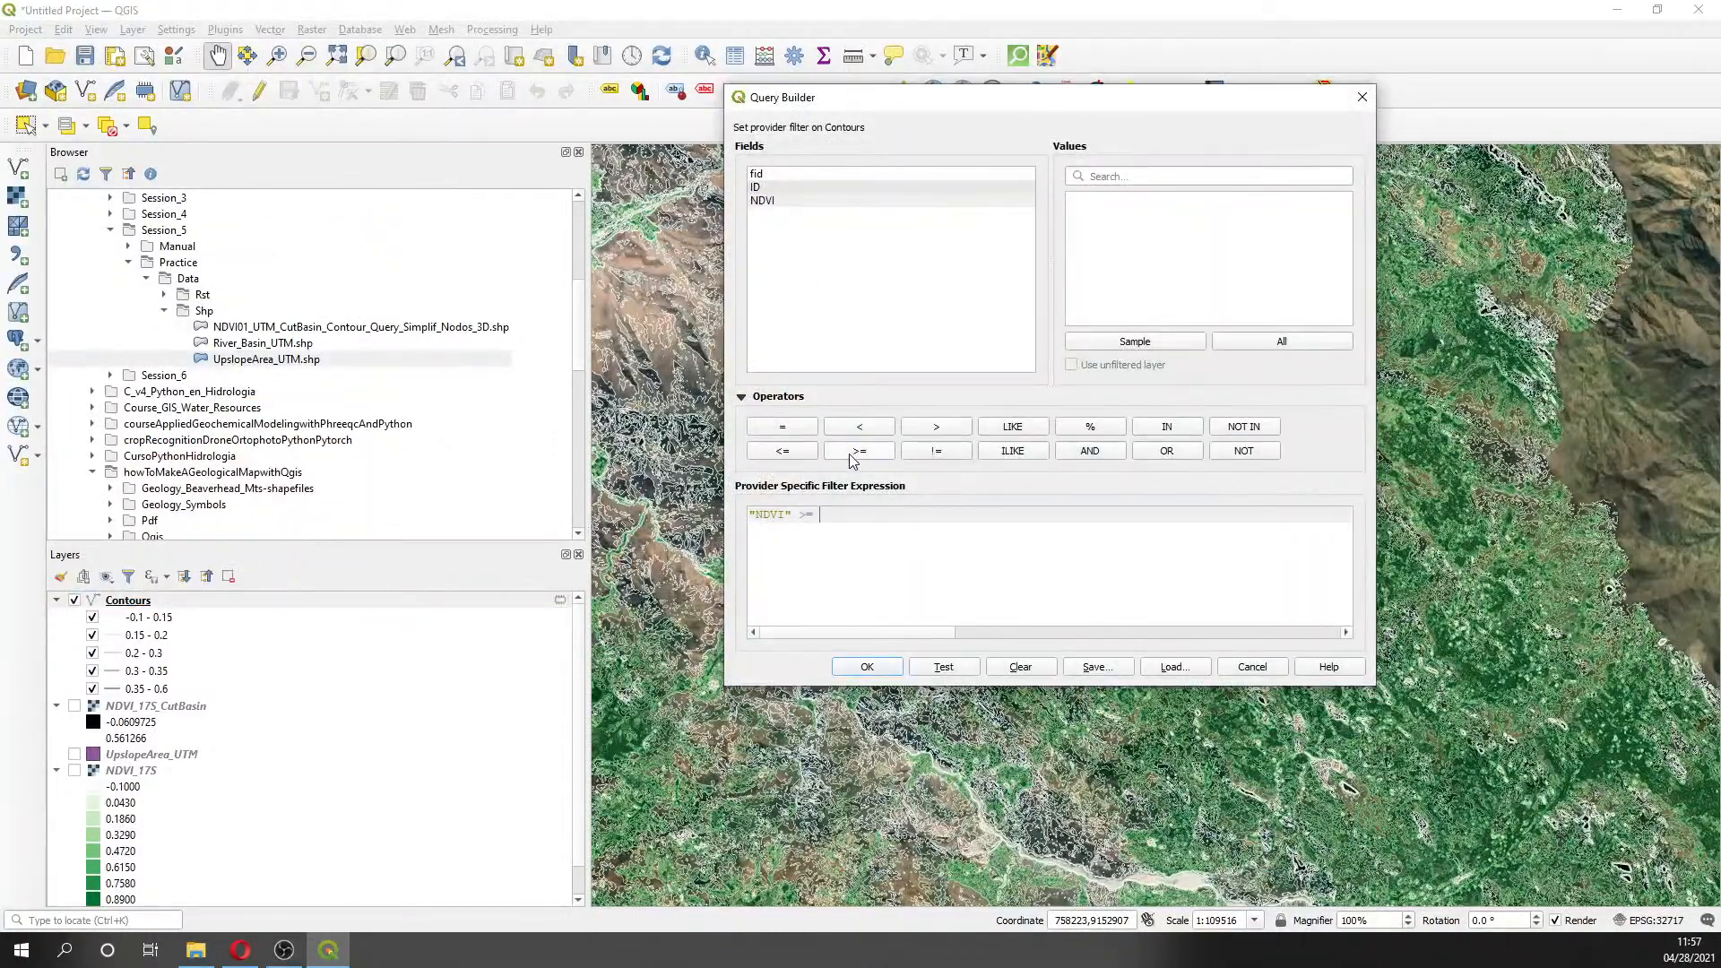
{"action": "left_click", "coordinate": [1120, 339]}
{"action": "scroll", "coordinate": [1092, 283], "scroll_direction": "down", "scroll_amount": 2}
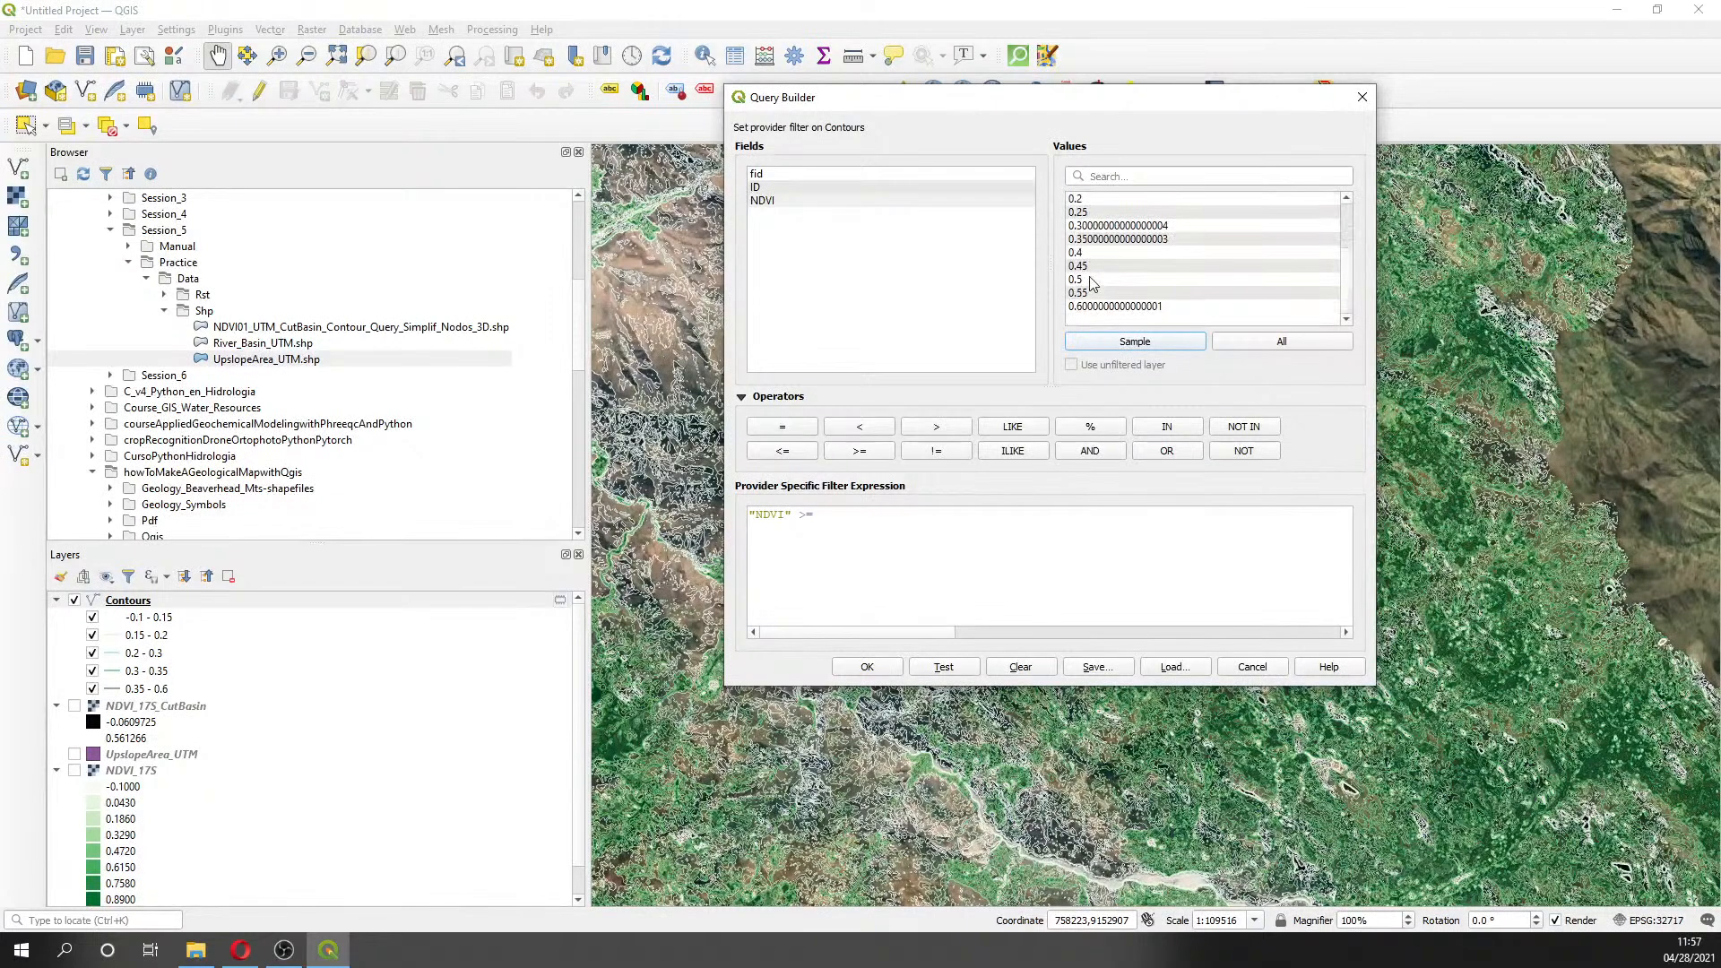
{"action": "double_click", "coordinate": [1077, 266]}
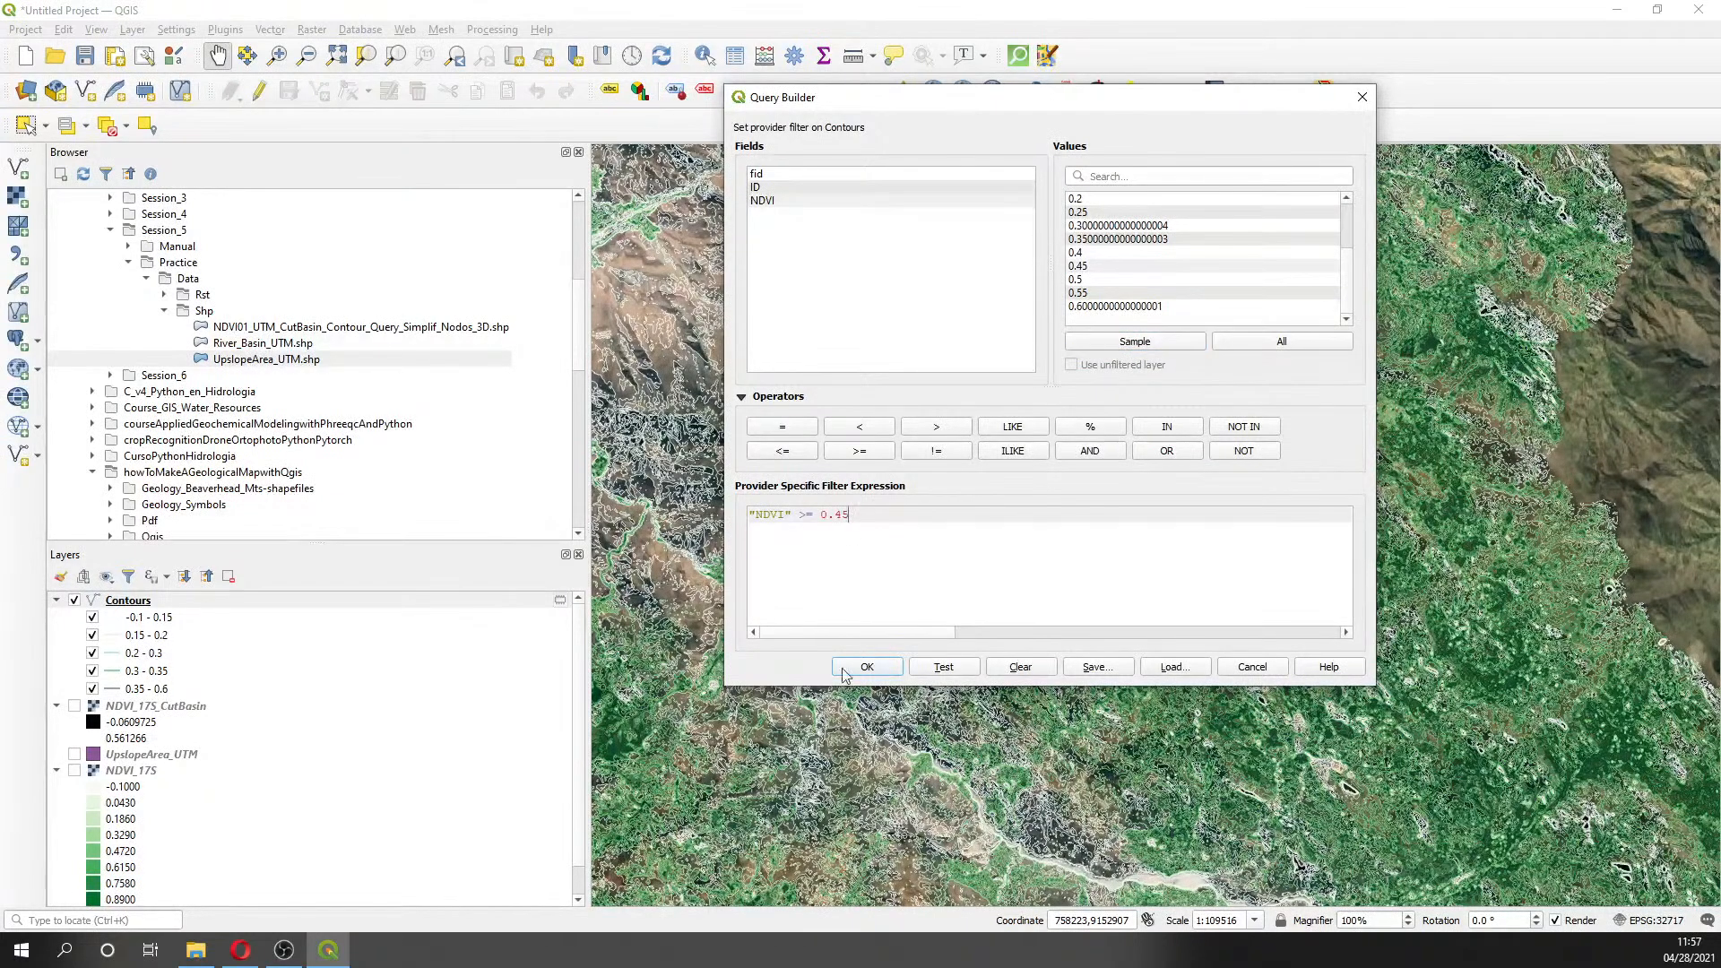
{"action": "left_click", "coordinate": [943, 670]}
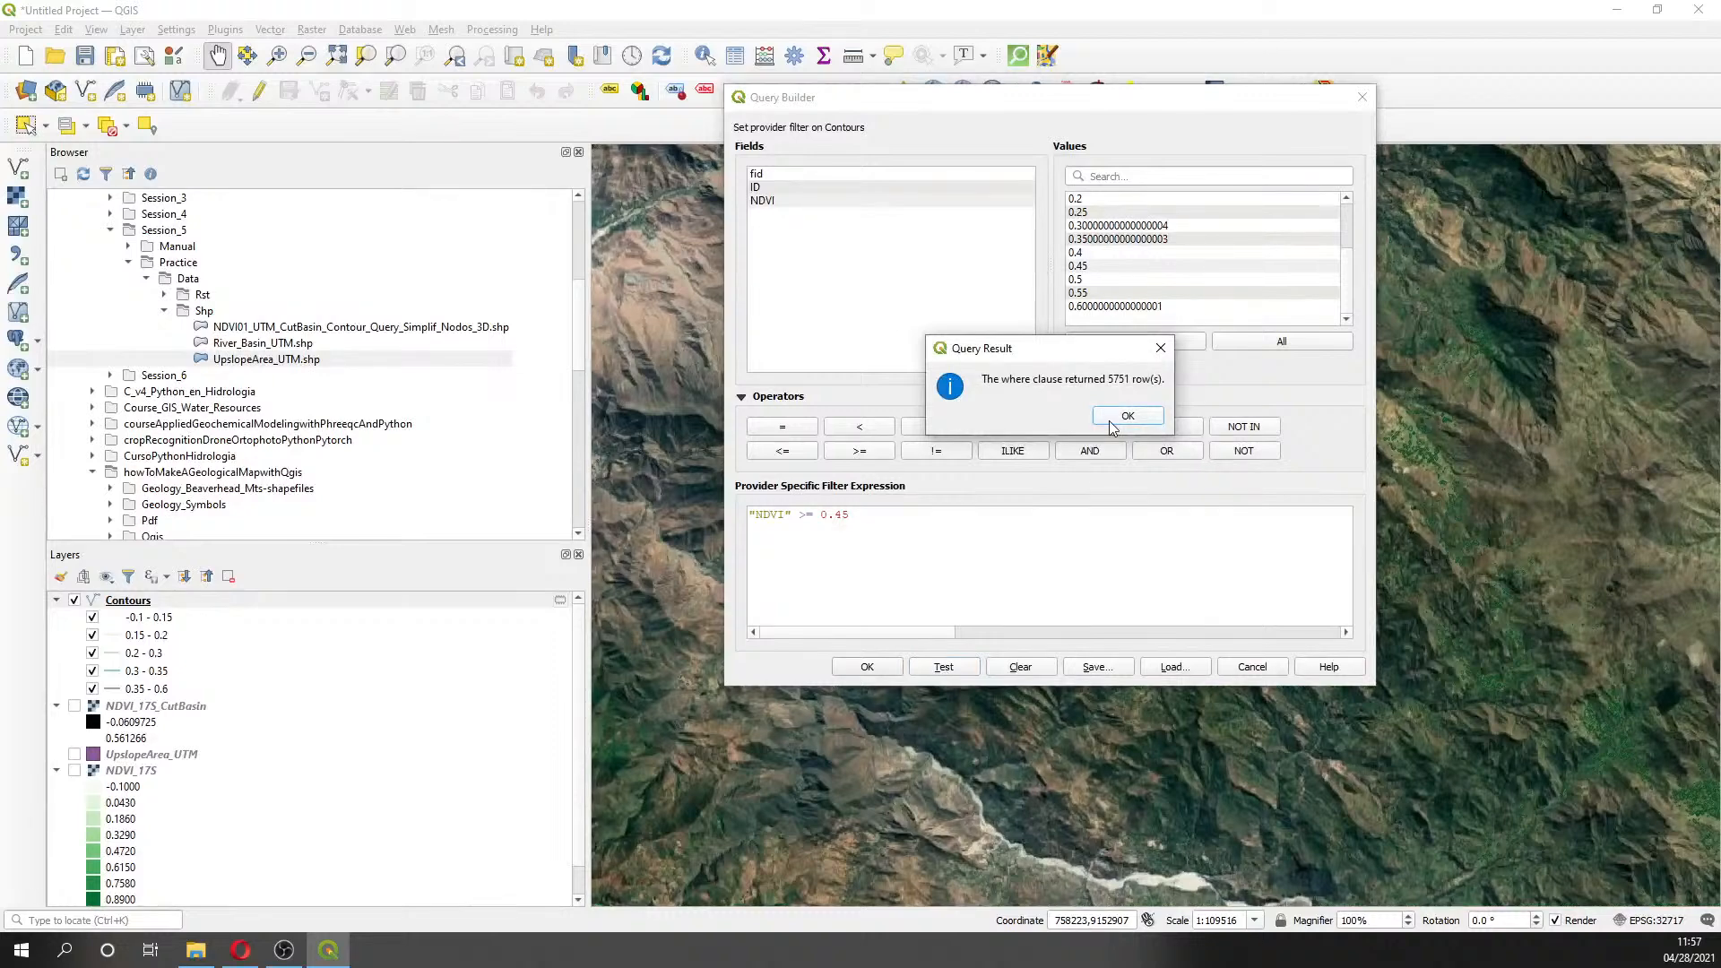
{"action": "left_click", "coordinate": [1128, 417]}
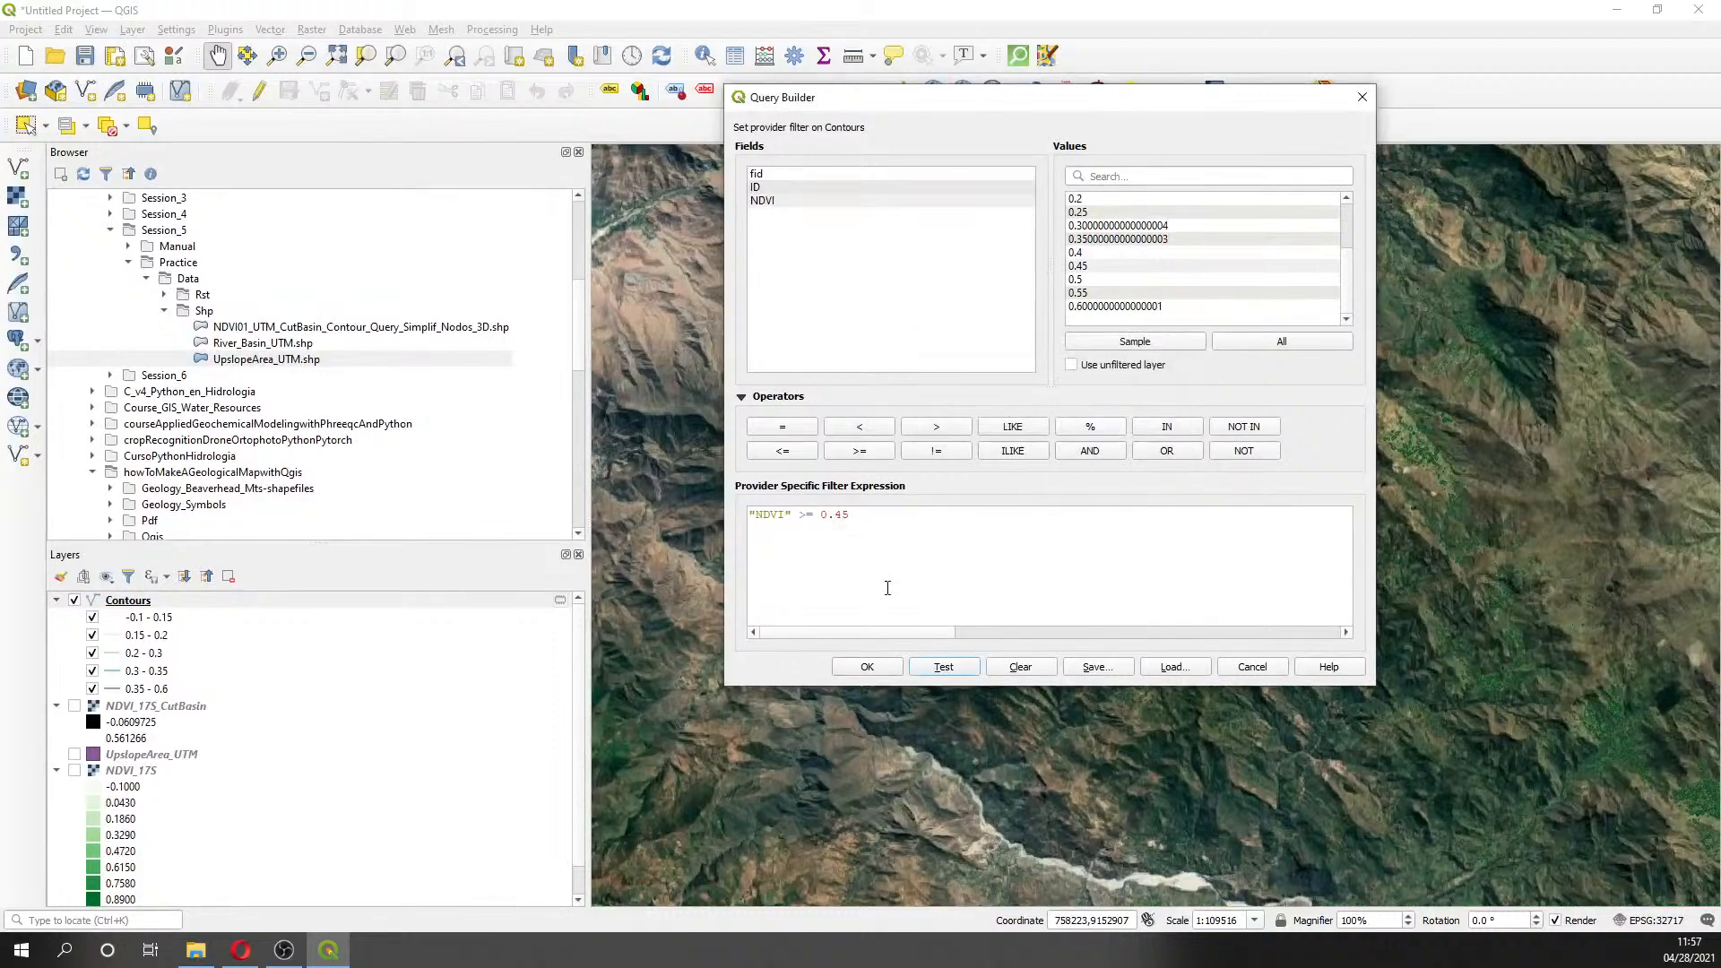
{"action": "left_click", "coordinate": [885, 665]}
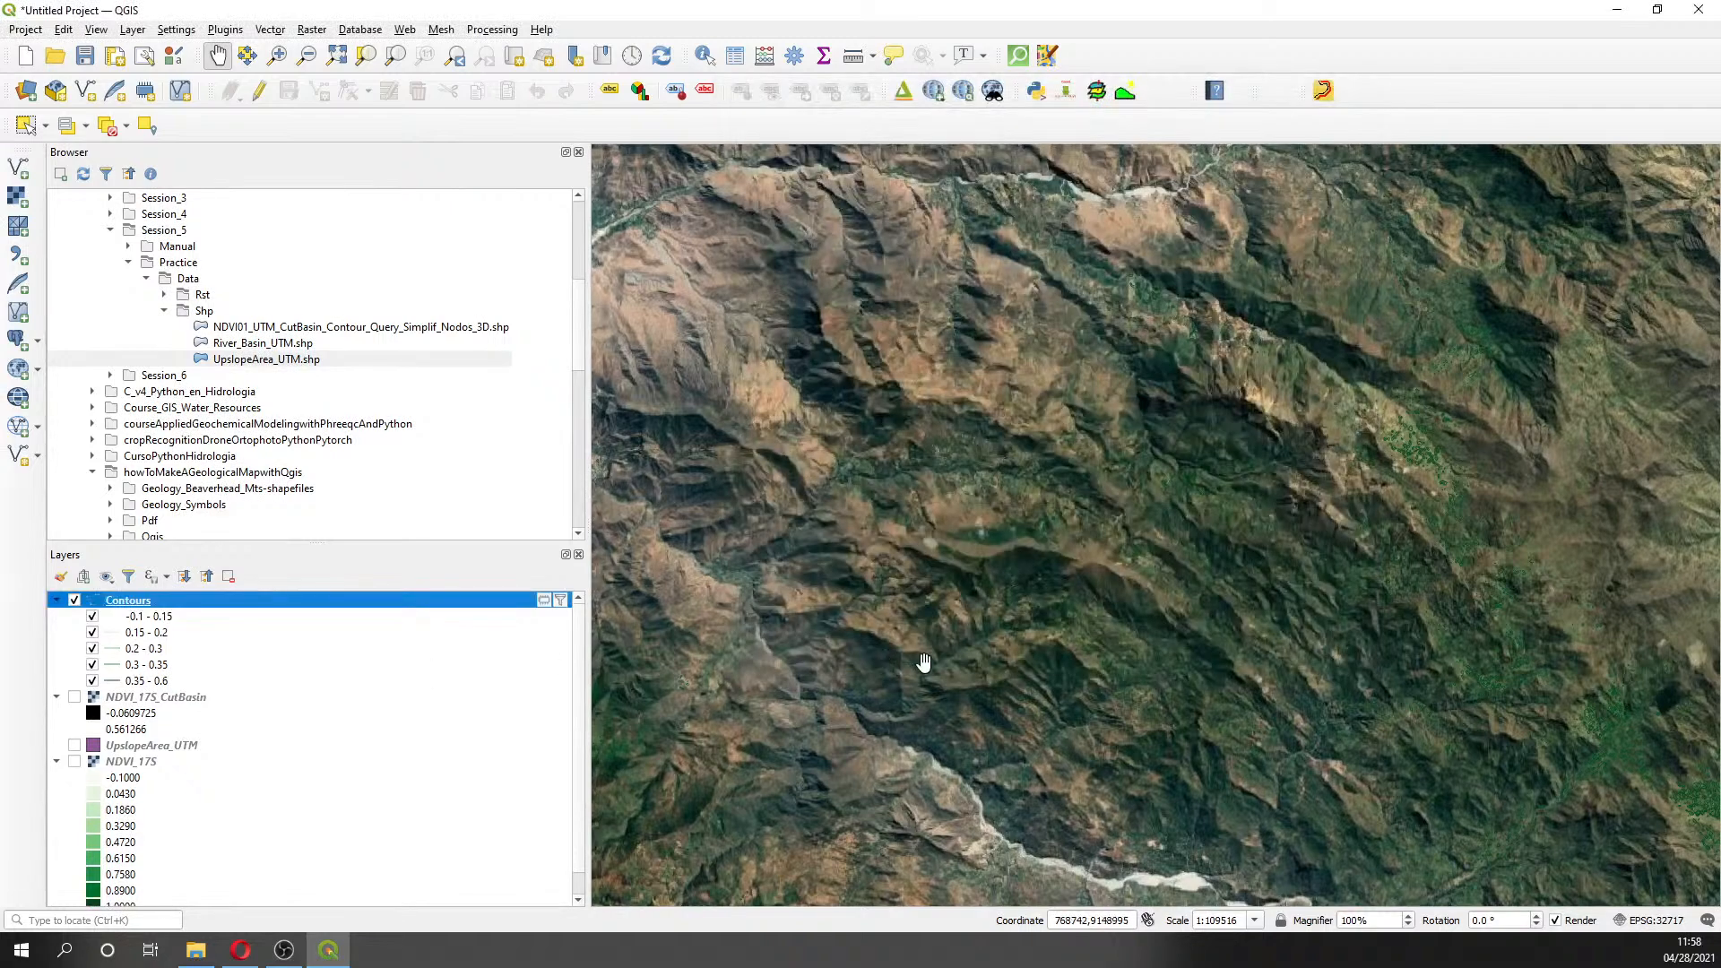
- Pan and zoom across the filtered contours, toggling the satellite basemap off to inspect them
{"action": "scroll", "coordinate": [923, 663], "scroll_direction": "down", "scroll_amount": 2}
{"action": "scroll", "coordinate": [923, 663], "scroll_direction": "down", "scroll_amount": 1}
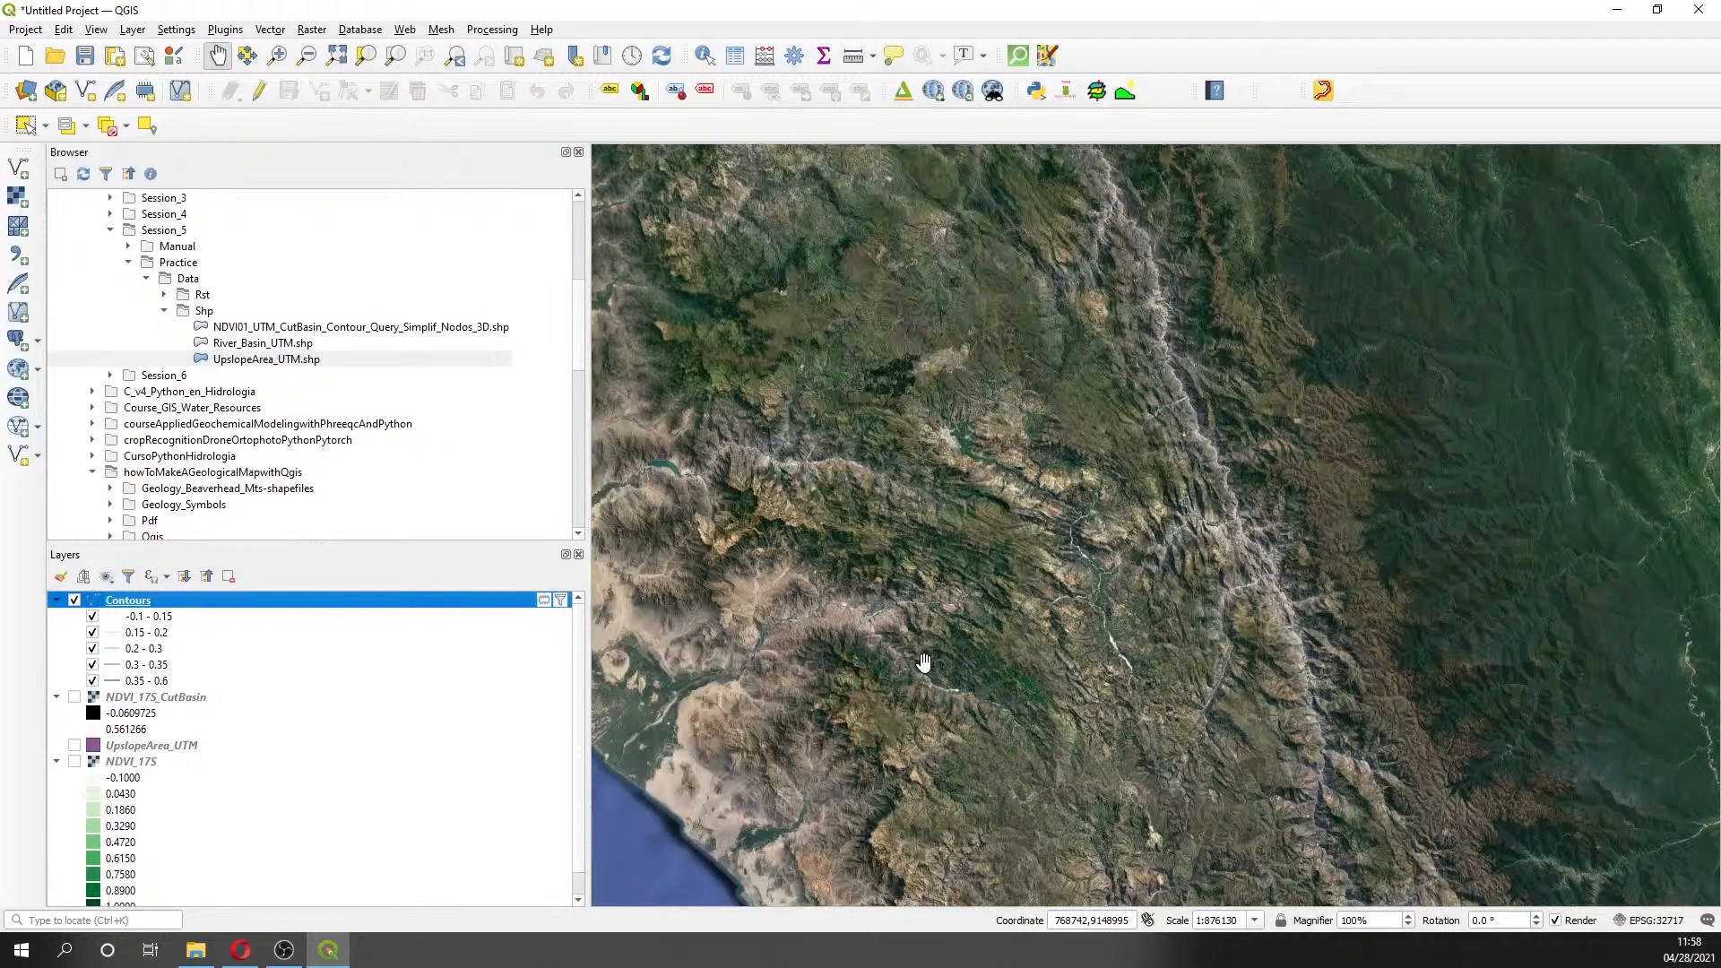
{"action": "left_click_drag", "start_coordinate": [923, 663], "coordinate": [1190, 557]}
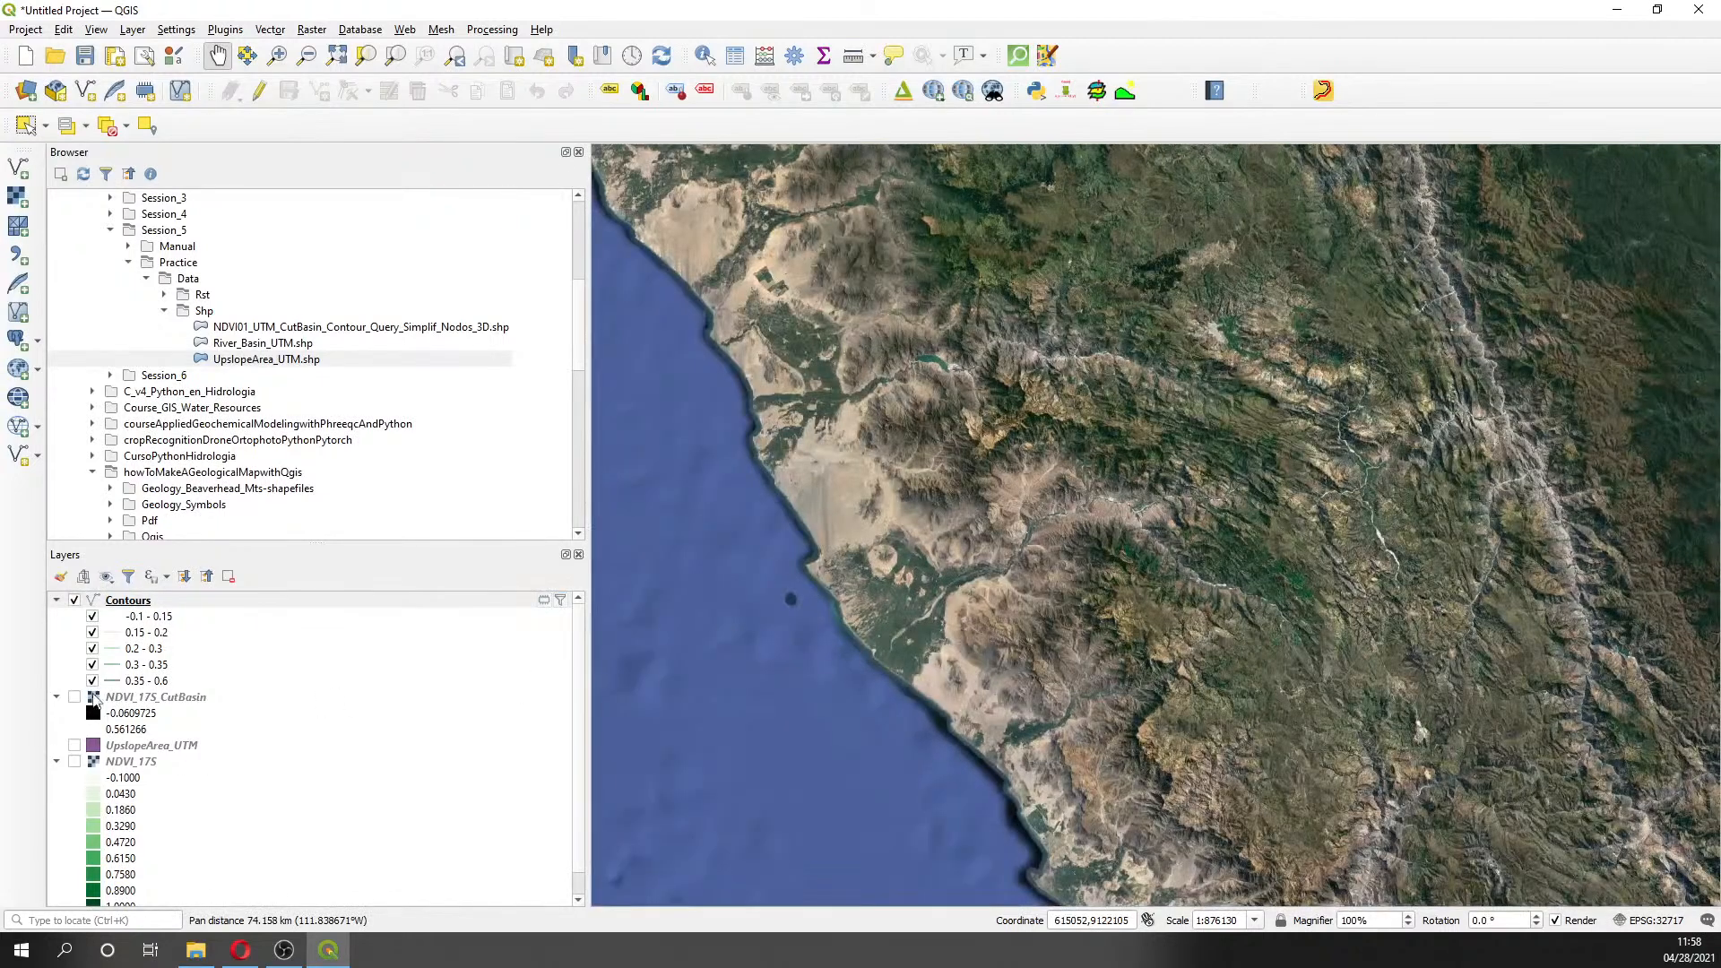
{"action": "left_click", "coordinate": [75, 600]}
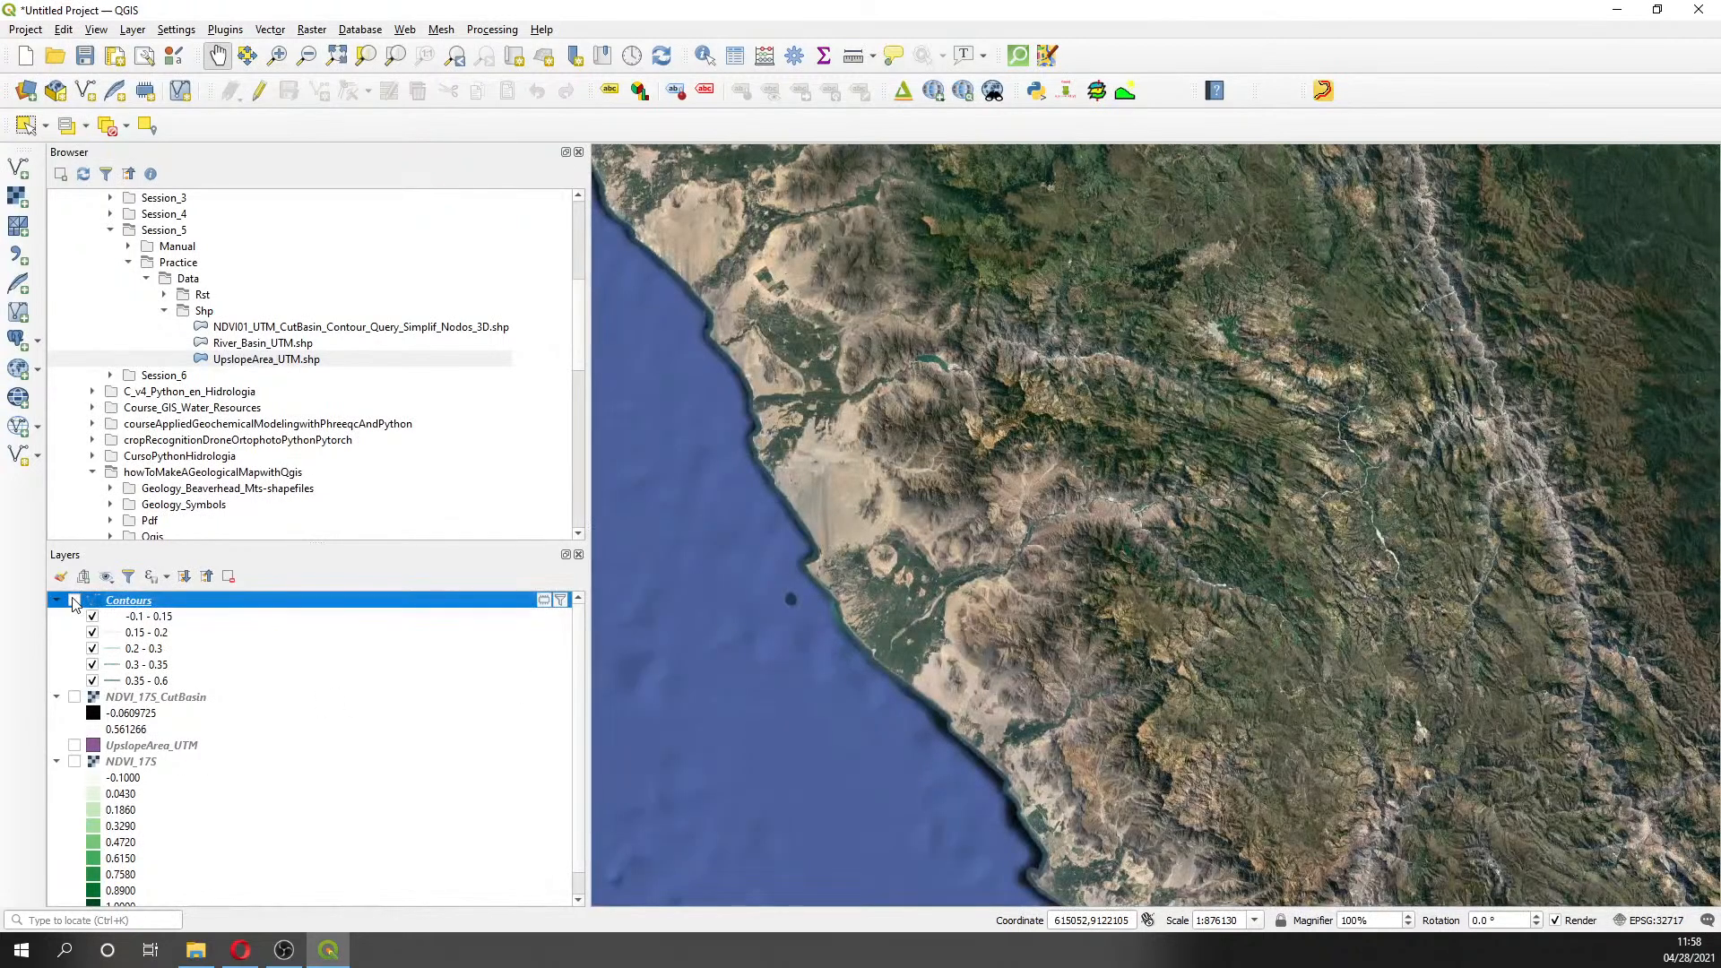
{"action": "scroll", "coordinate": [165, 756], "scroll_direction": "down", "scroll_amount": 1}
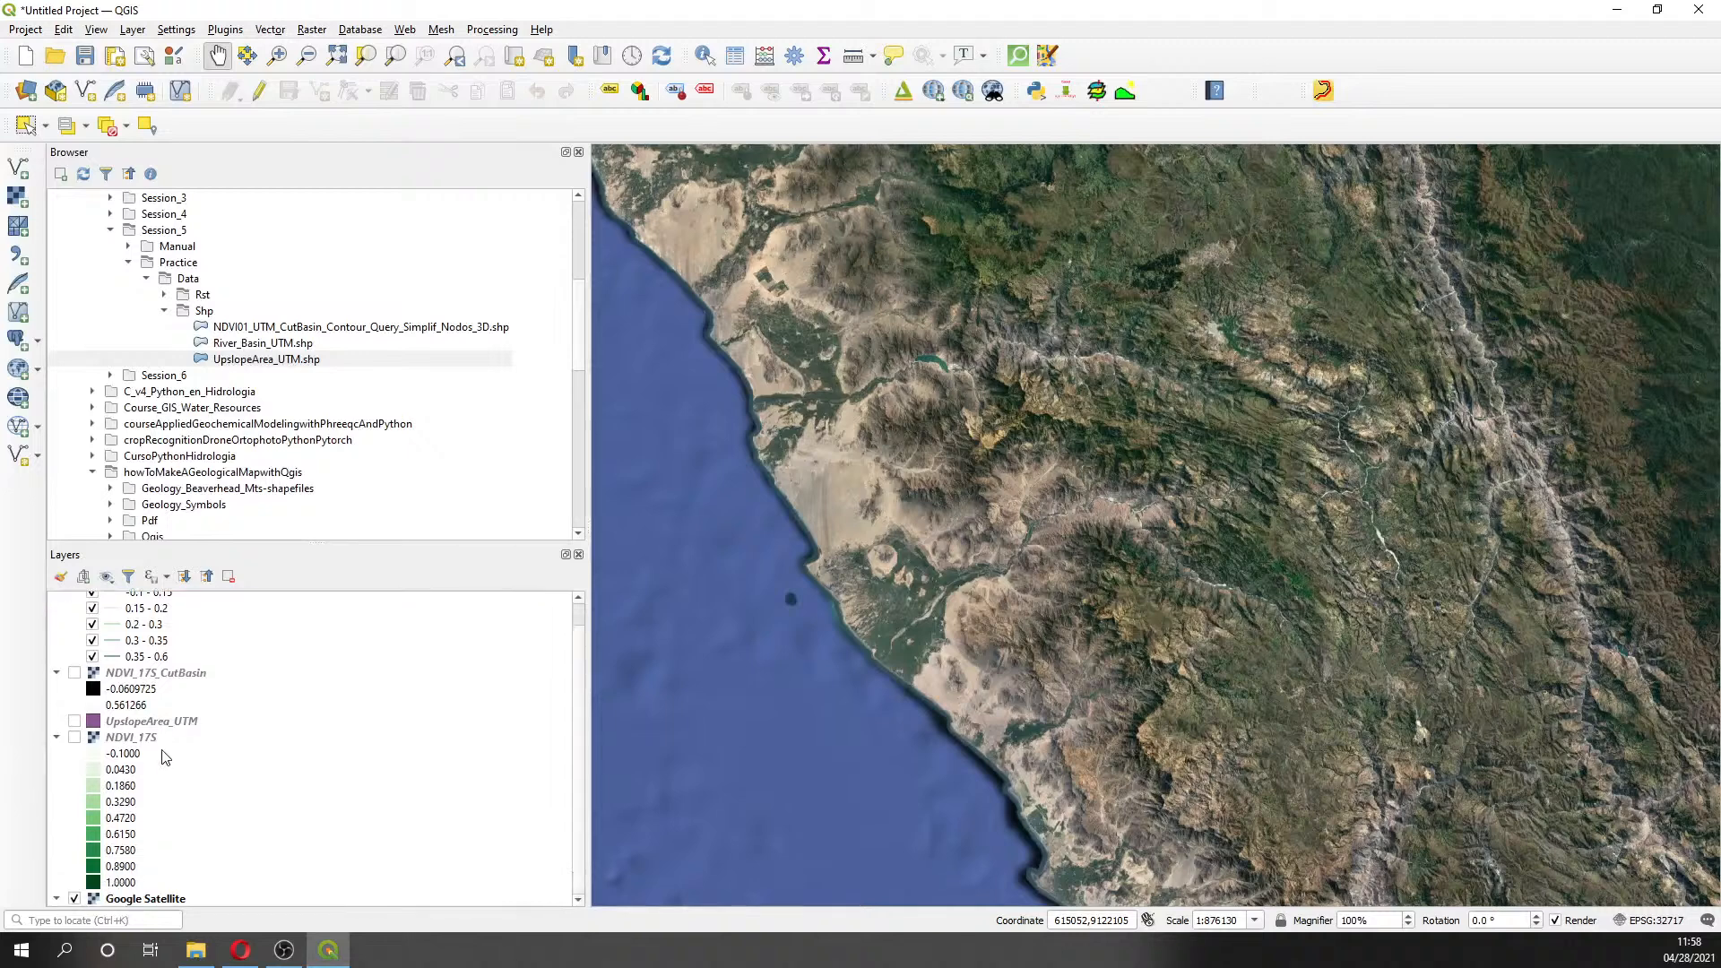
{"action": "left_click", "coordinate": [74, 898]}
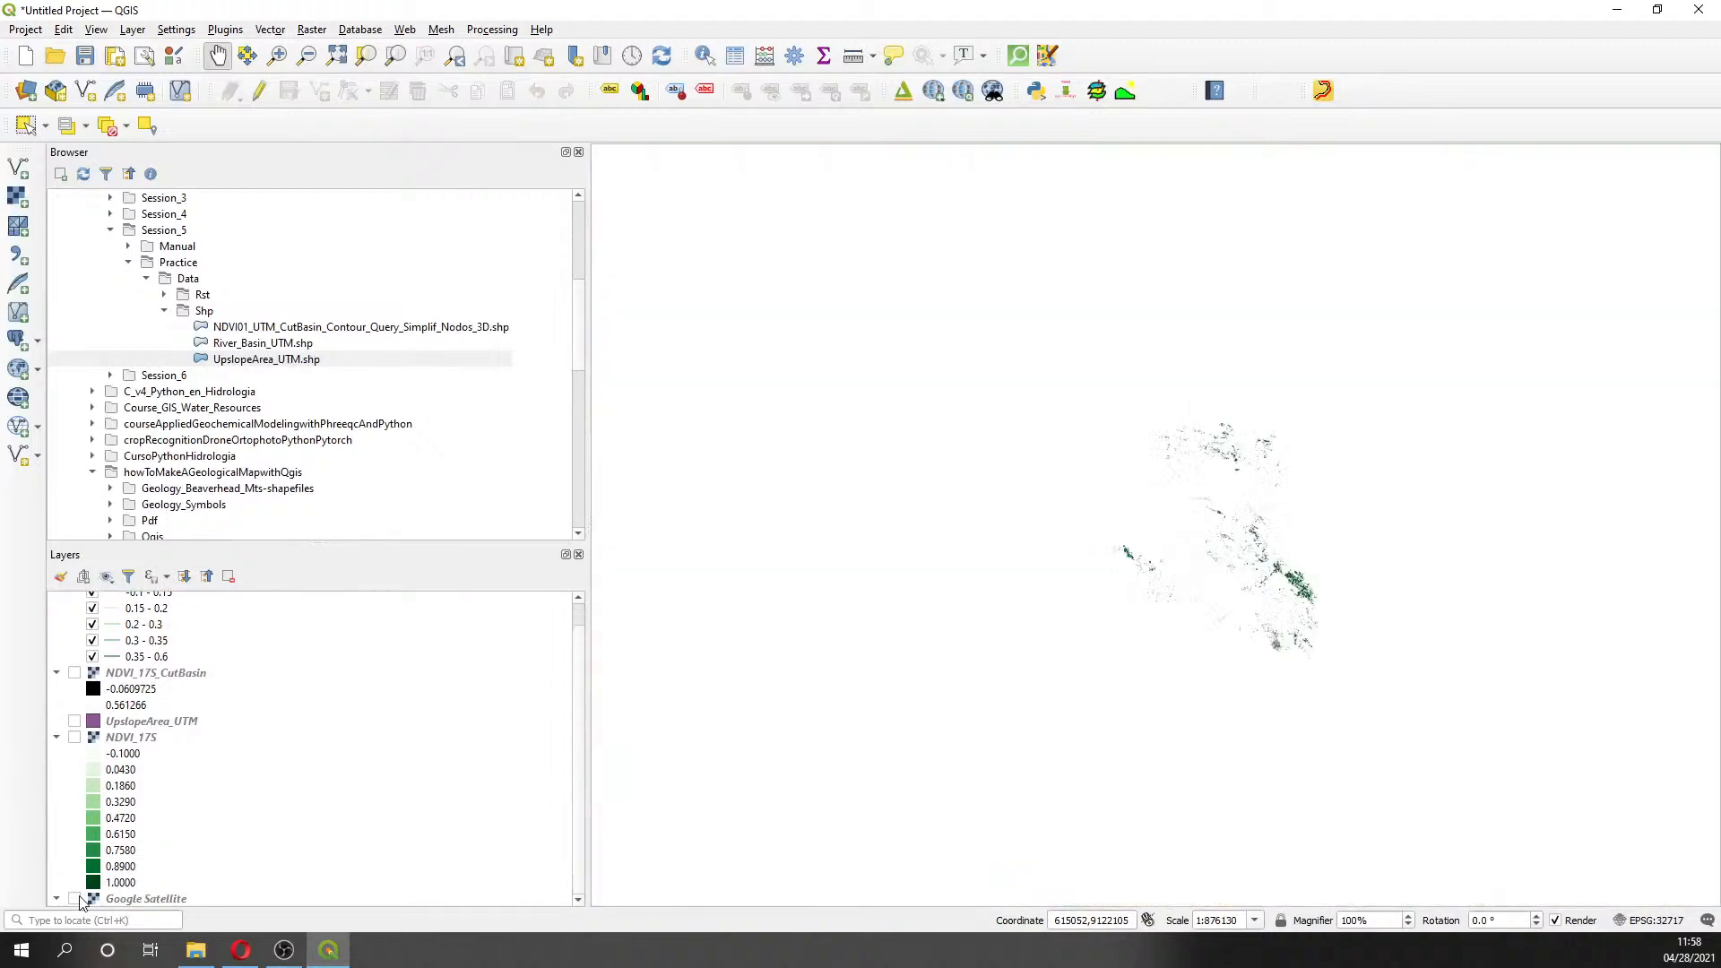
{"action": "scroll", "coordinate": [1124, 578], "scroll_direction": "up", "scroll_amount": 1}
{"action": "left_click_drag", "start_coordinate": [1381, 524], "coordinate": [1297, 570]}
{"action": "scroll", "coordinate": [1196, 622], "scroll_direction": "up", "scroll_amount": 1}
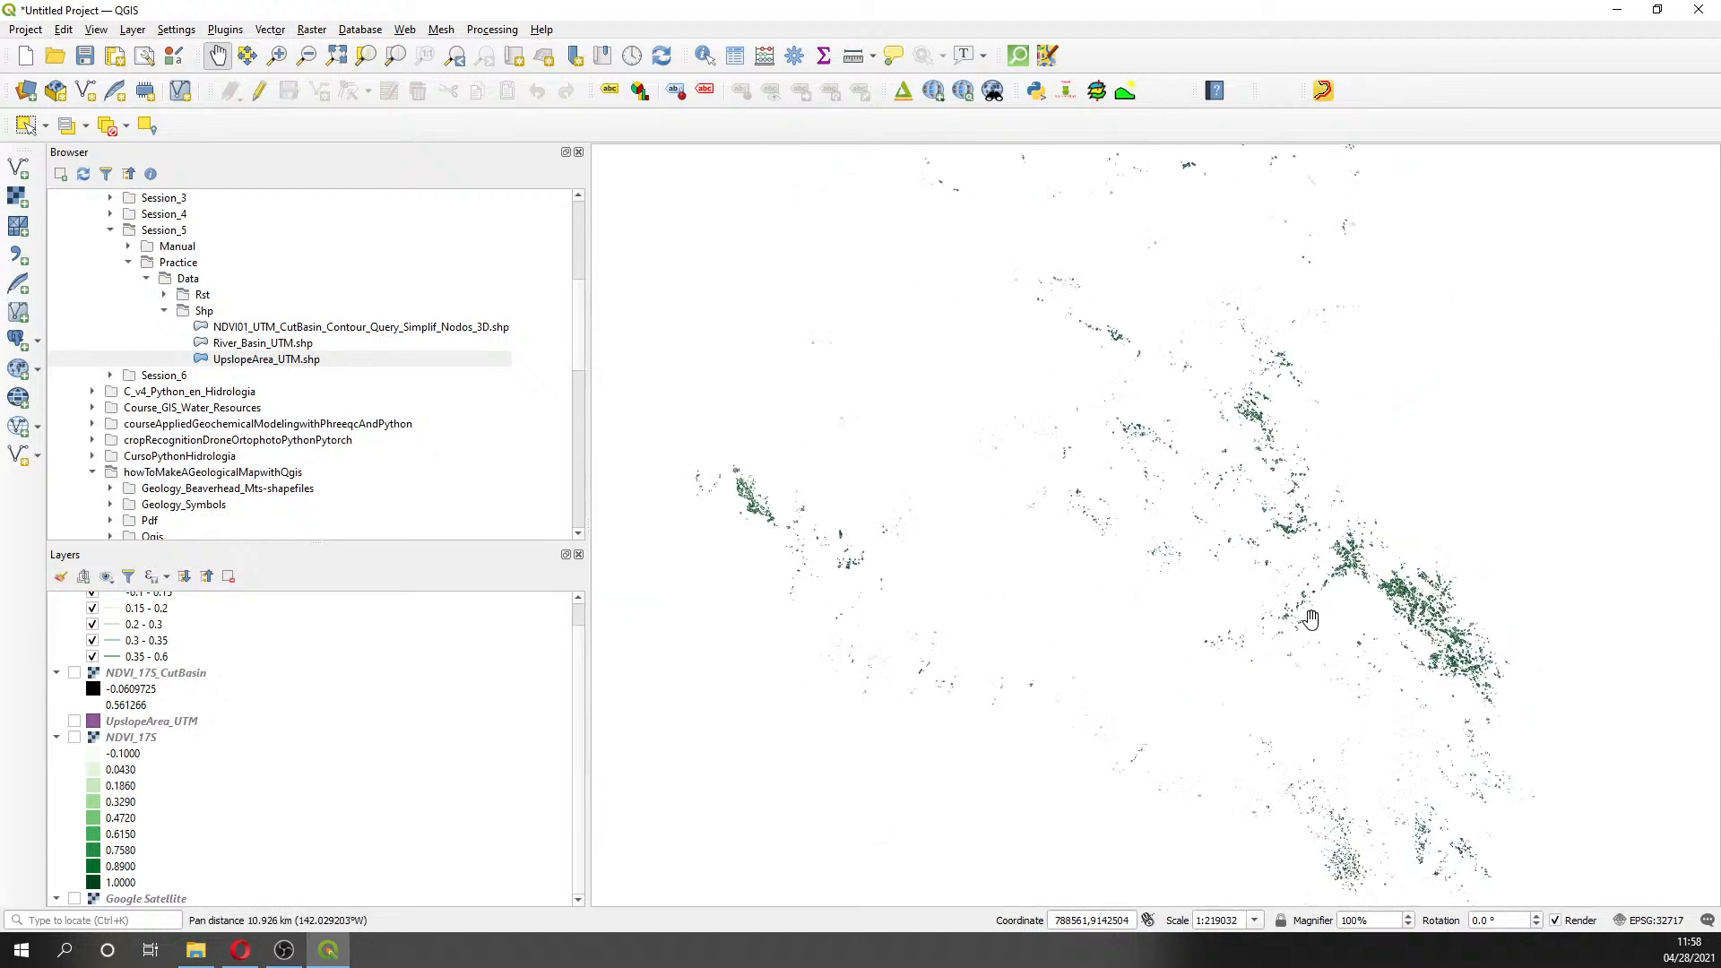
{"action": "scroll", "coordinate": [1317, 620], "scroll_direction": "up", "scroll_amount": 1}
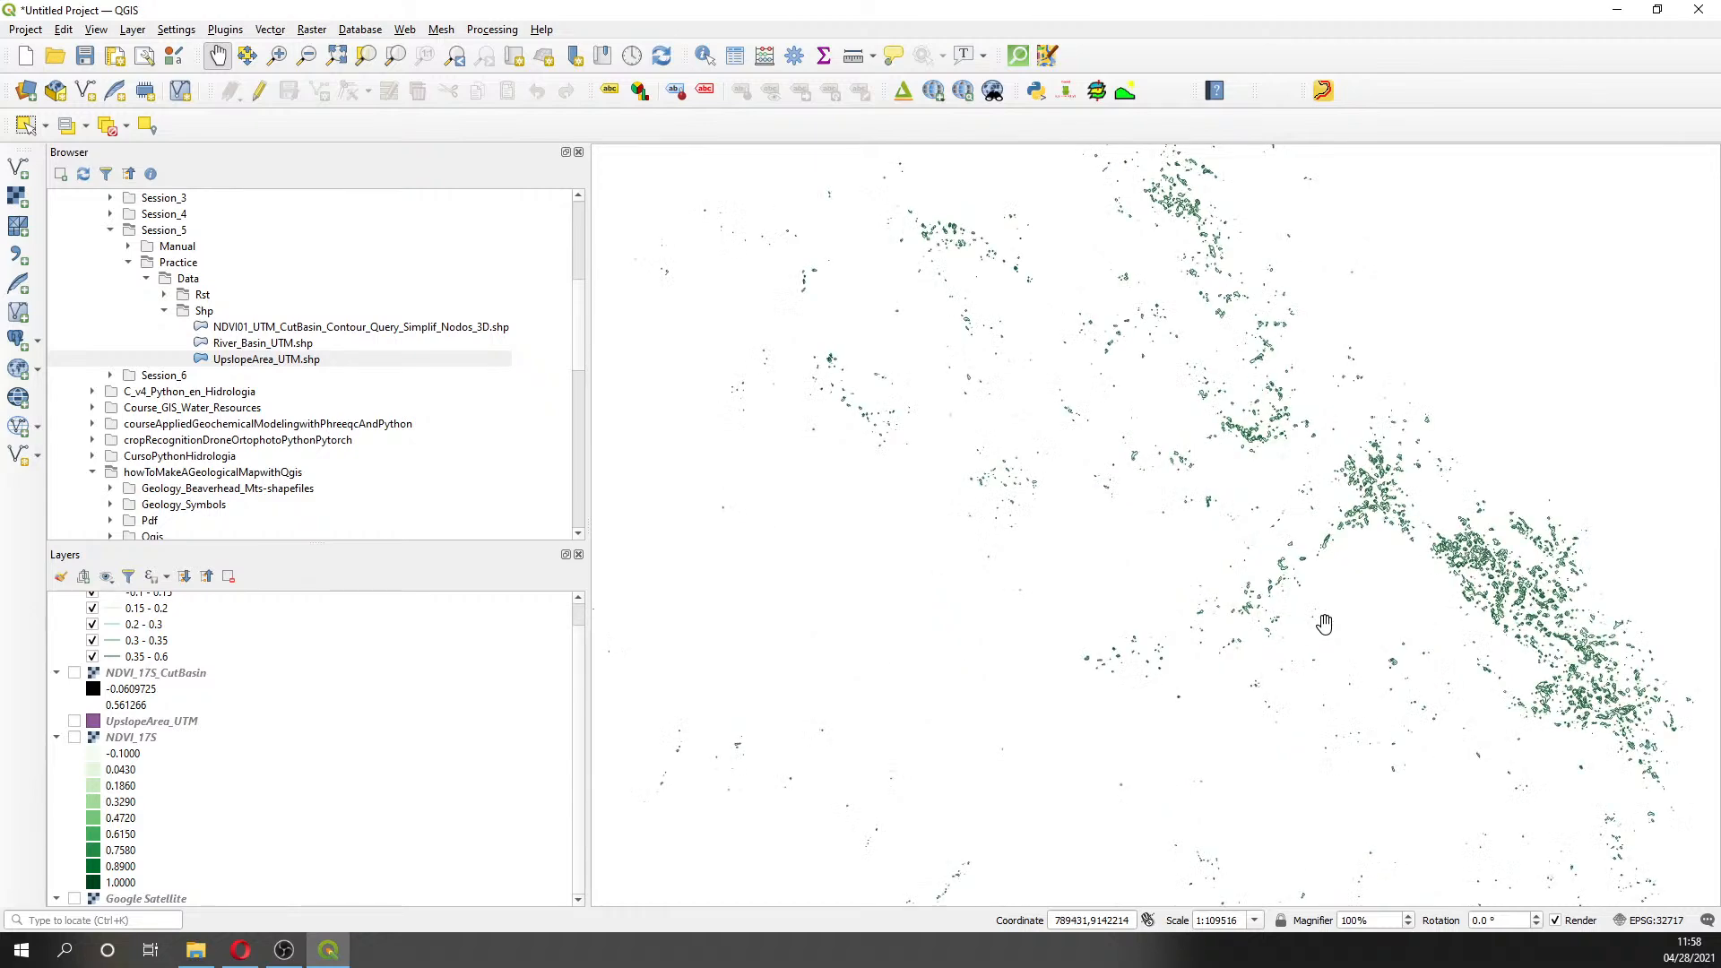
{"action": "scroll", "coordinate": [1324, 623], "scroll_direction": "up", "scroll_amount": 1}
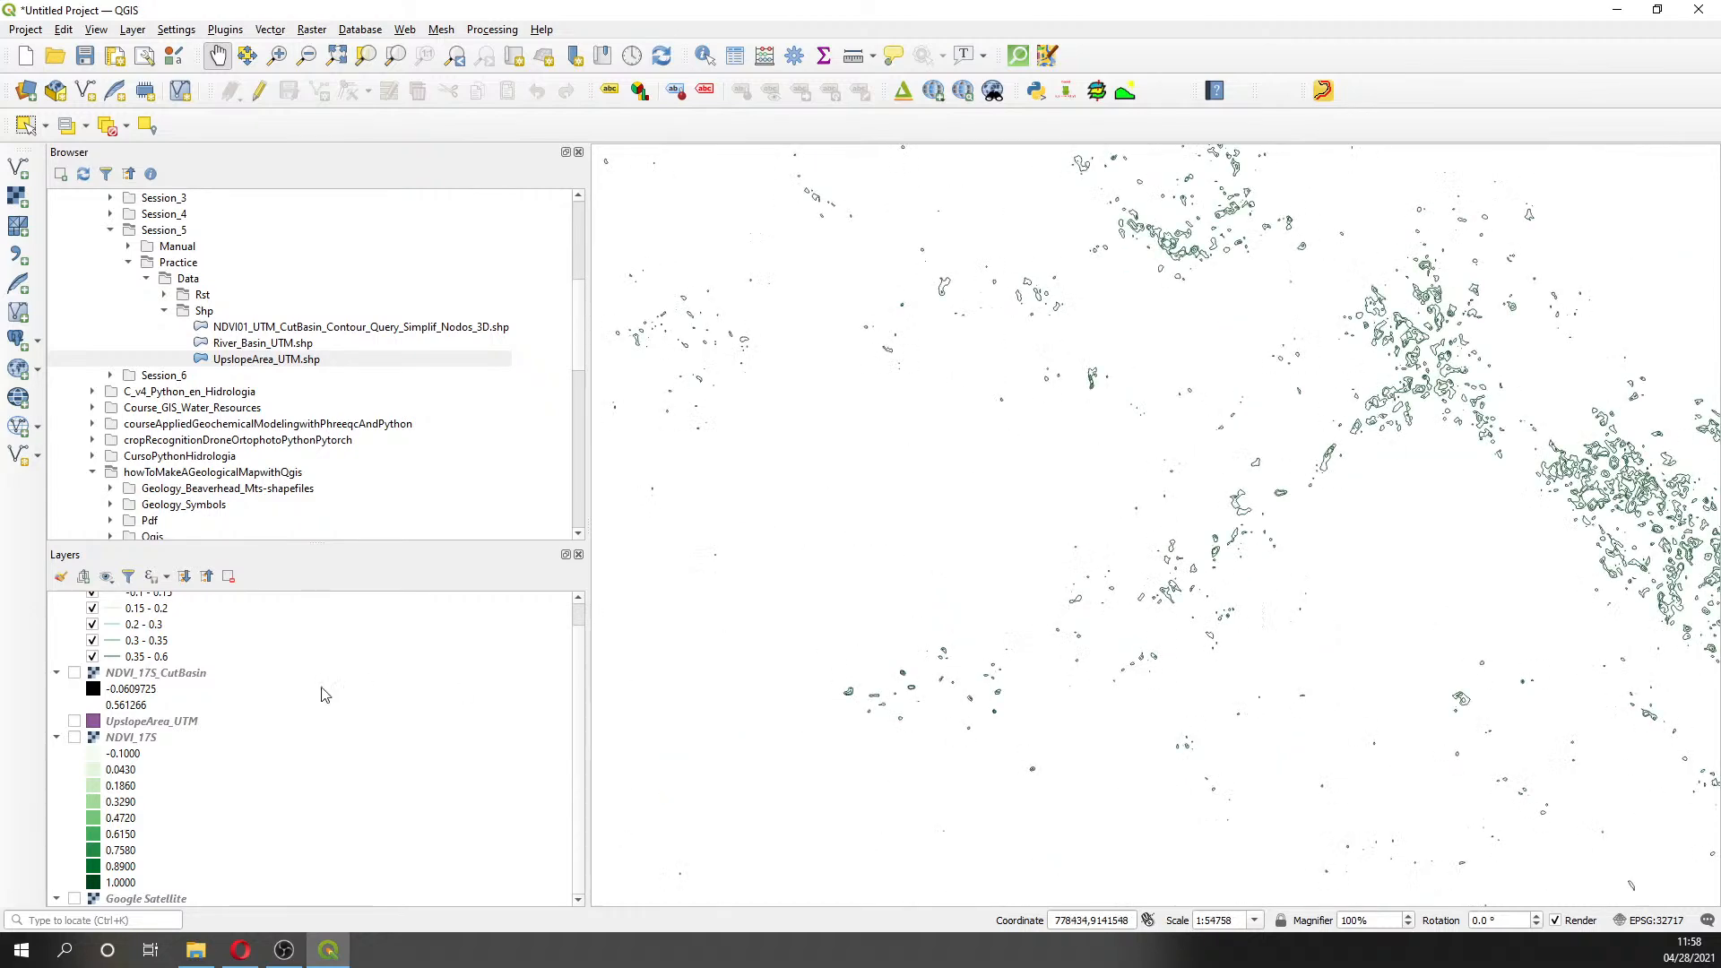
{"action": "left_click", "coordinate": [74, 899]}
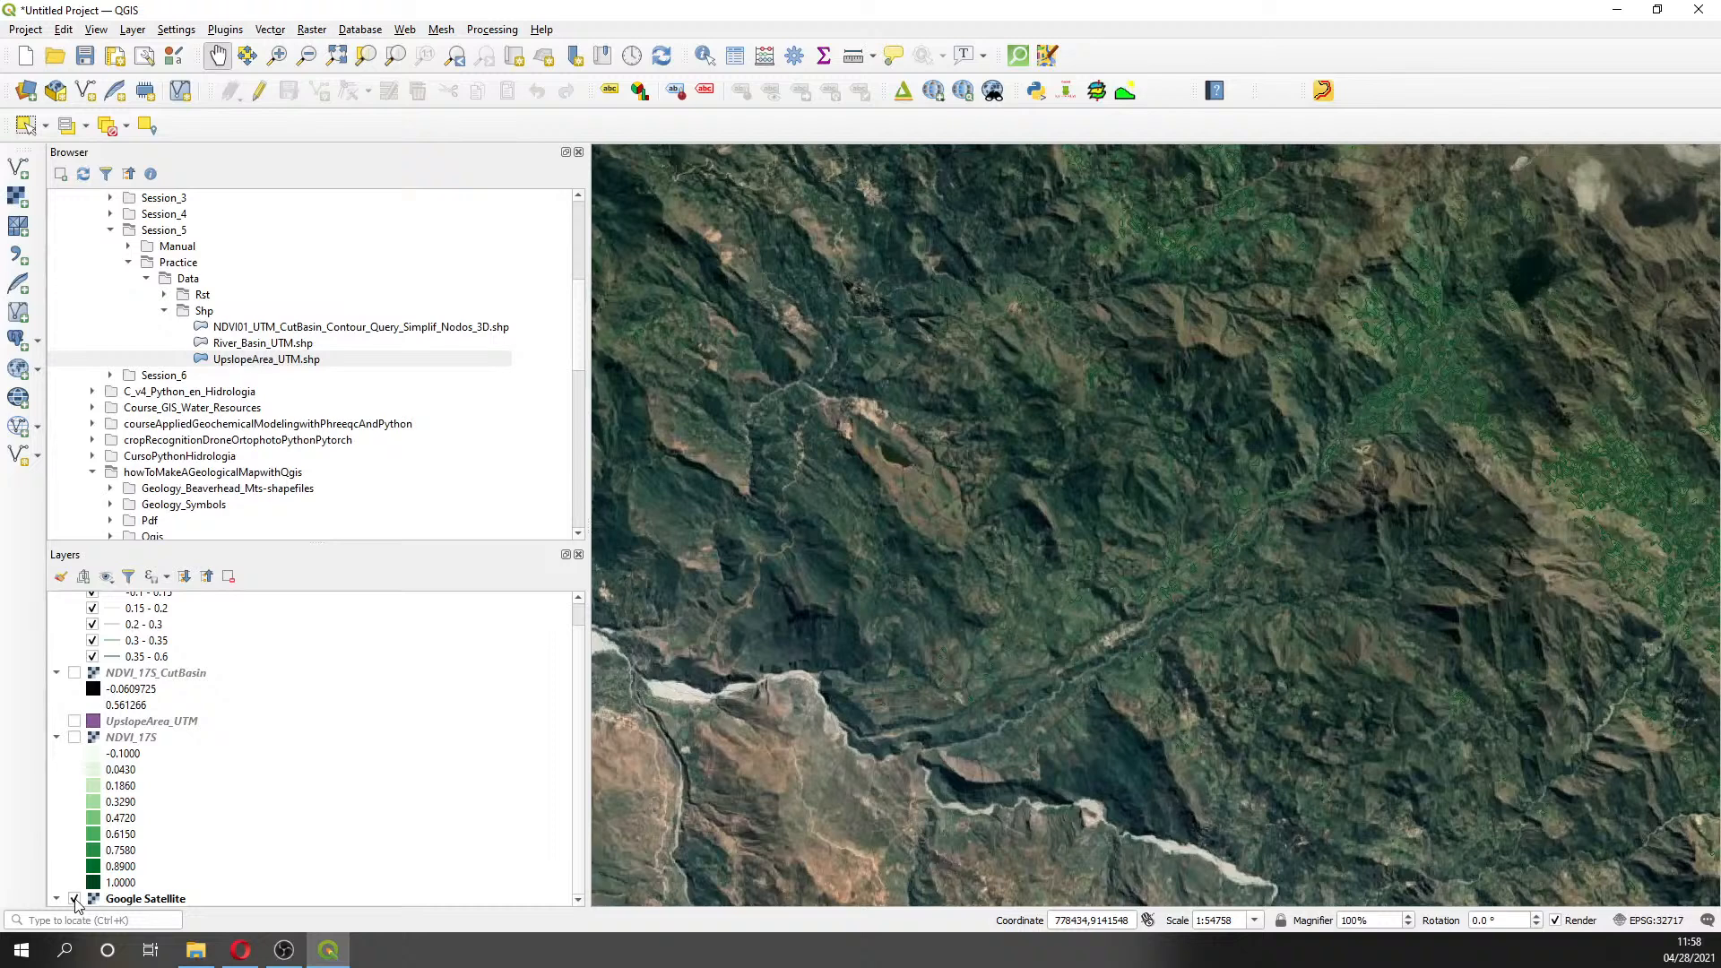
{"action": "left_click", "coordinate": [74, 899]}
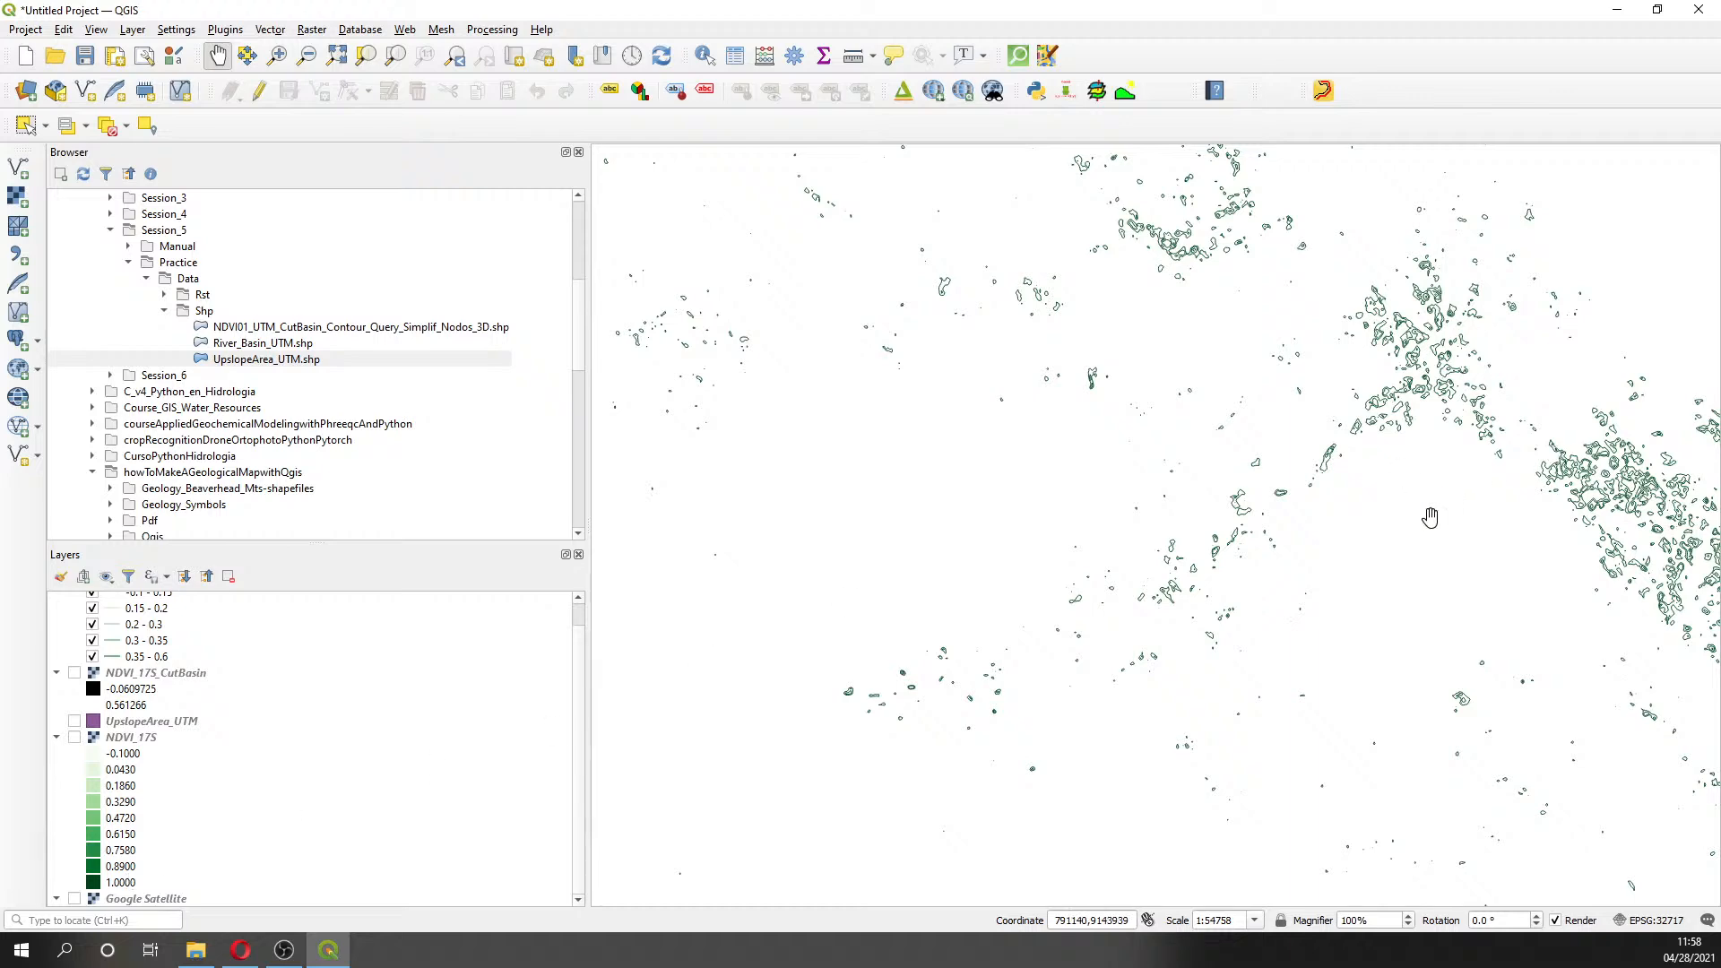
{"action": "left_click_drag", "start_coordinate": [1430, 518], "coordinate": [1171, 658]}
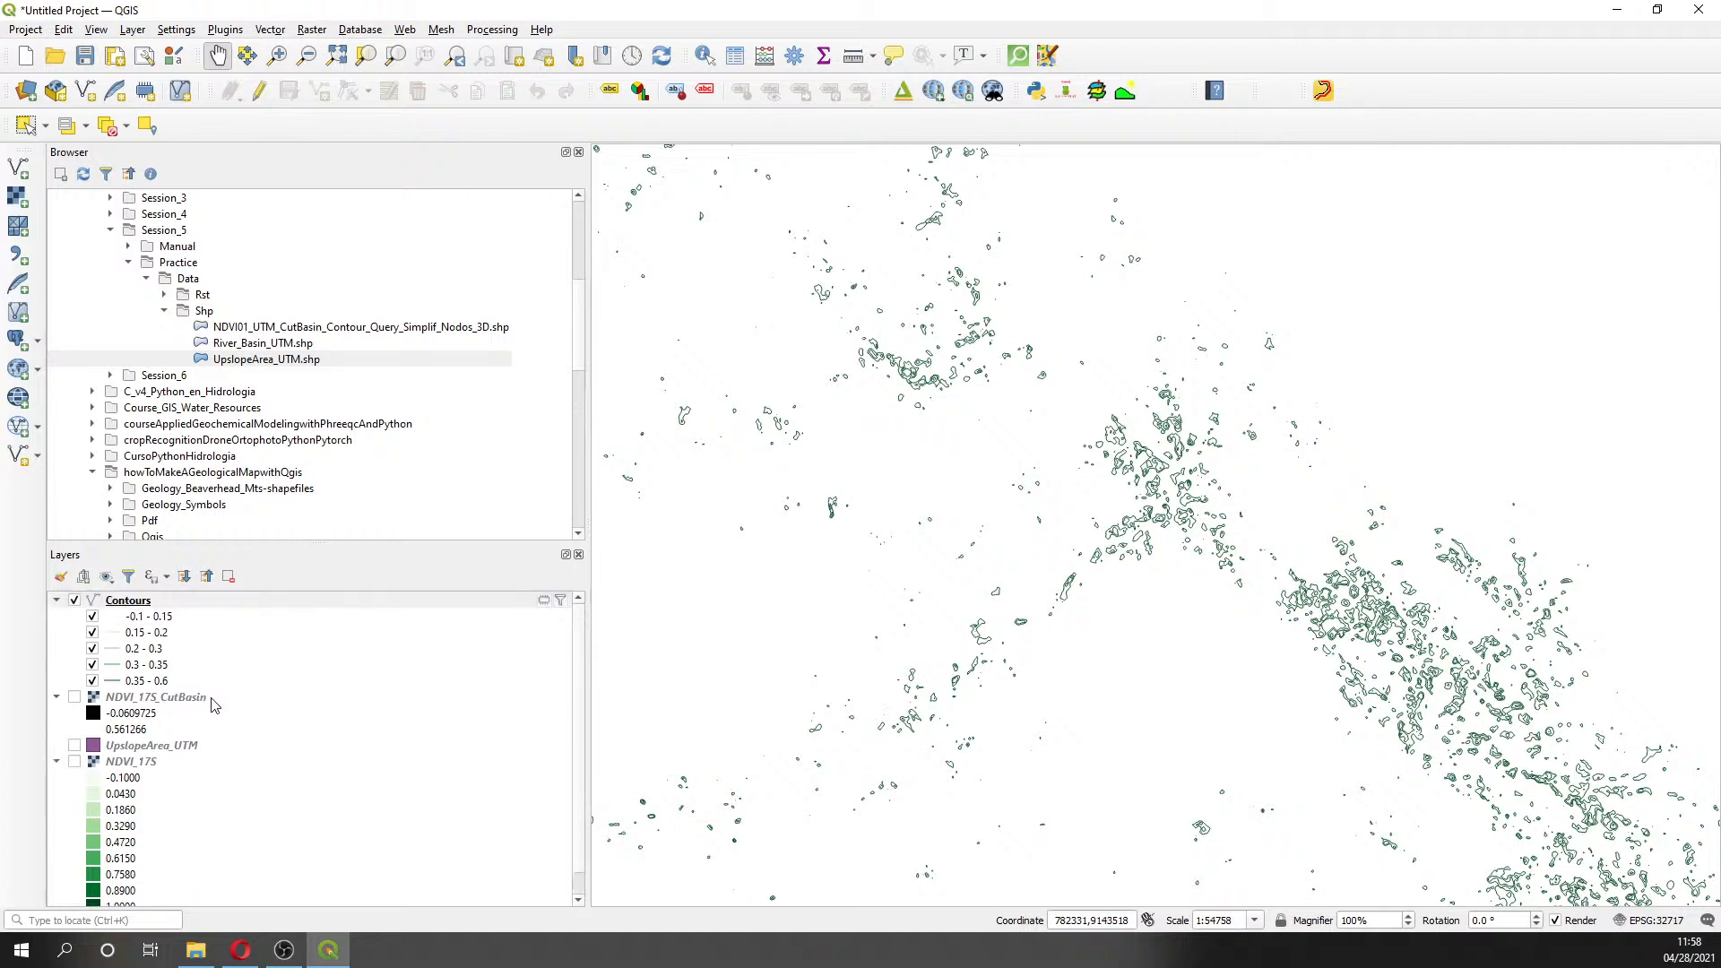
{"action": "scroll", "coordinate": [204, 701], "scroll_direction": "up", "scroll_amount": 1}
- Compare contours over NDVI_17S, then restore satellite imagery and zoom out over mountainous terrain
{"action": "mouse_move", "coordinate": [116, 609]}
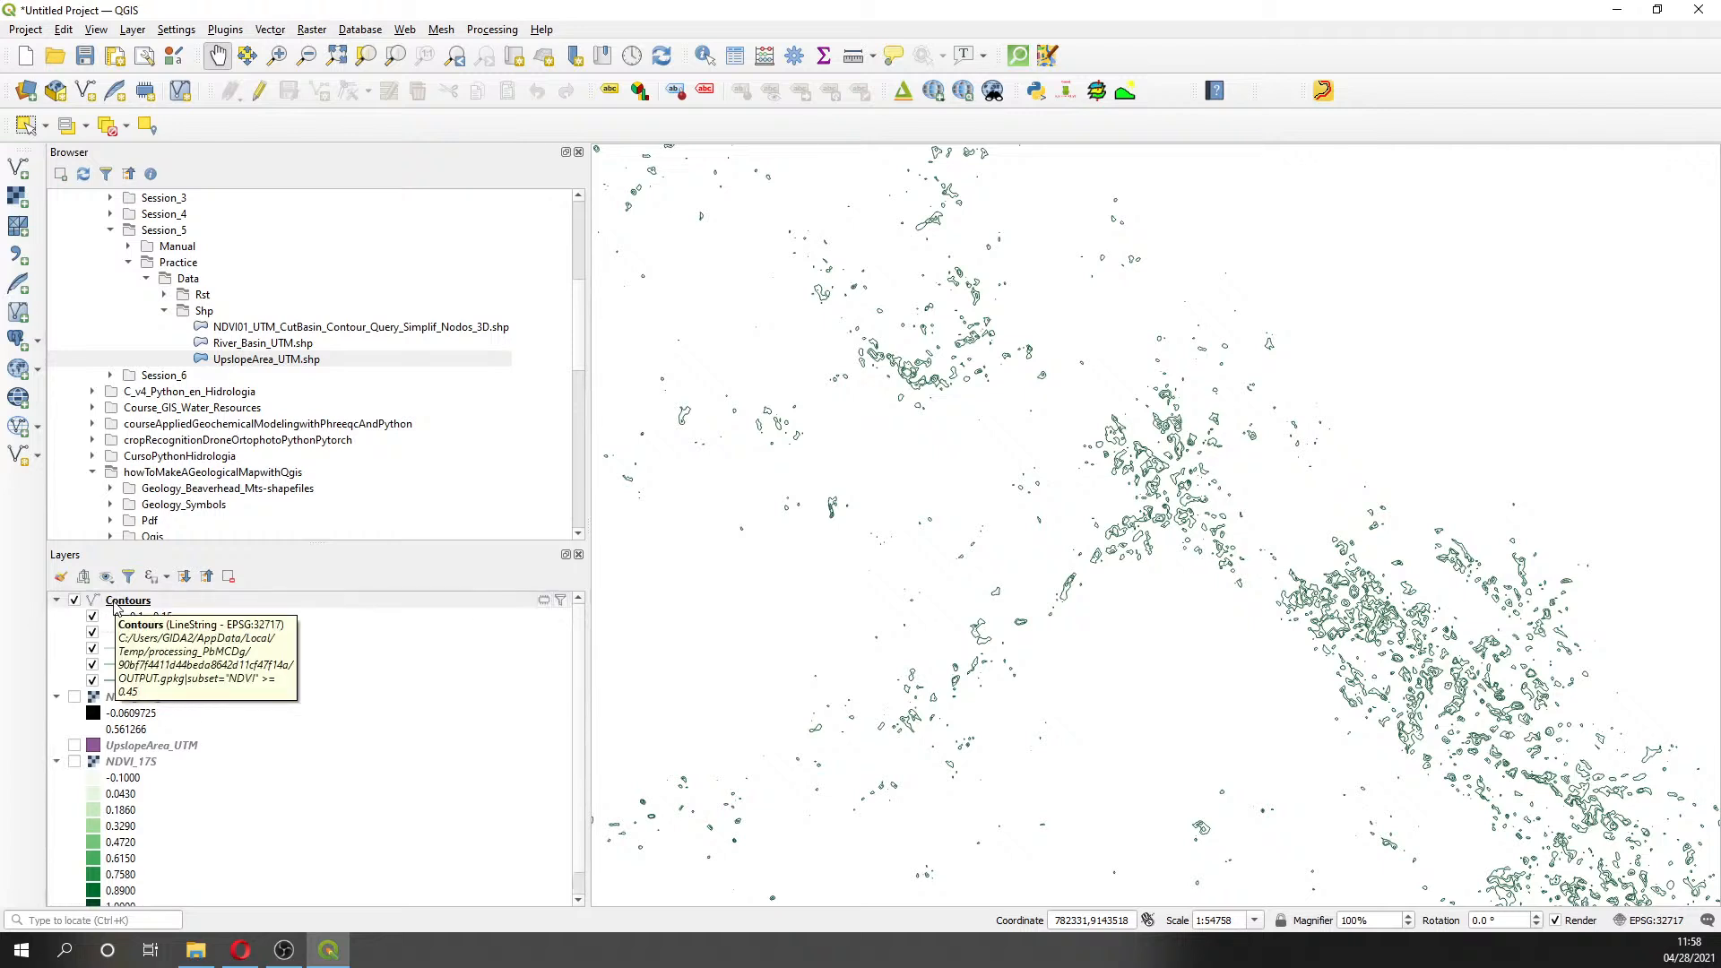
{"action": "left_click", "coordinate": [75, 761]}
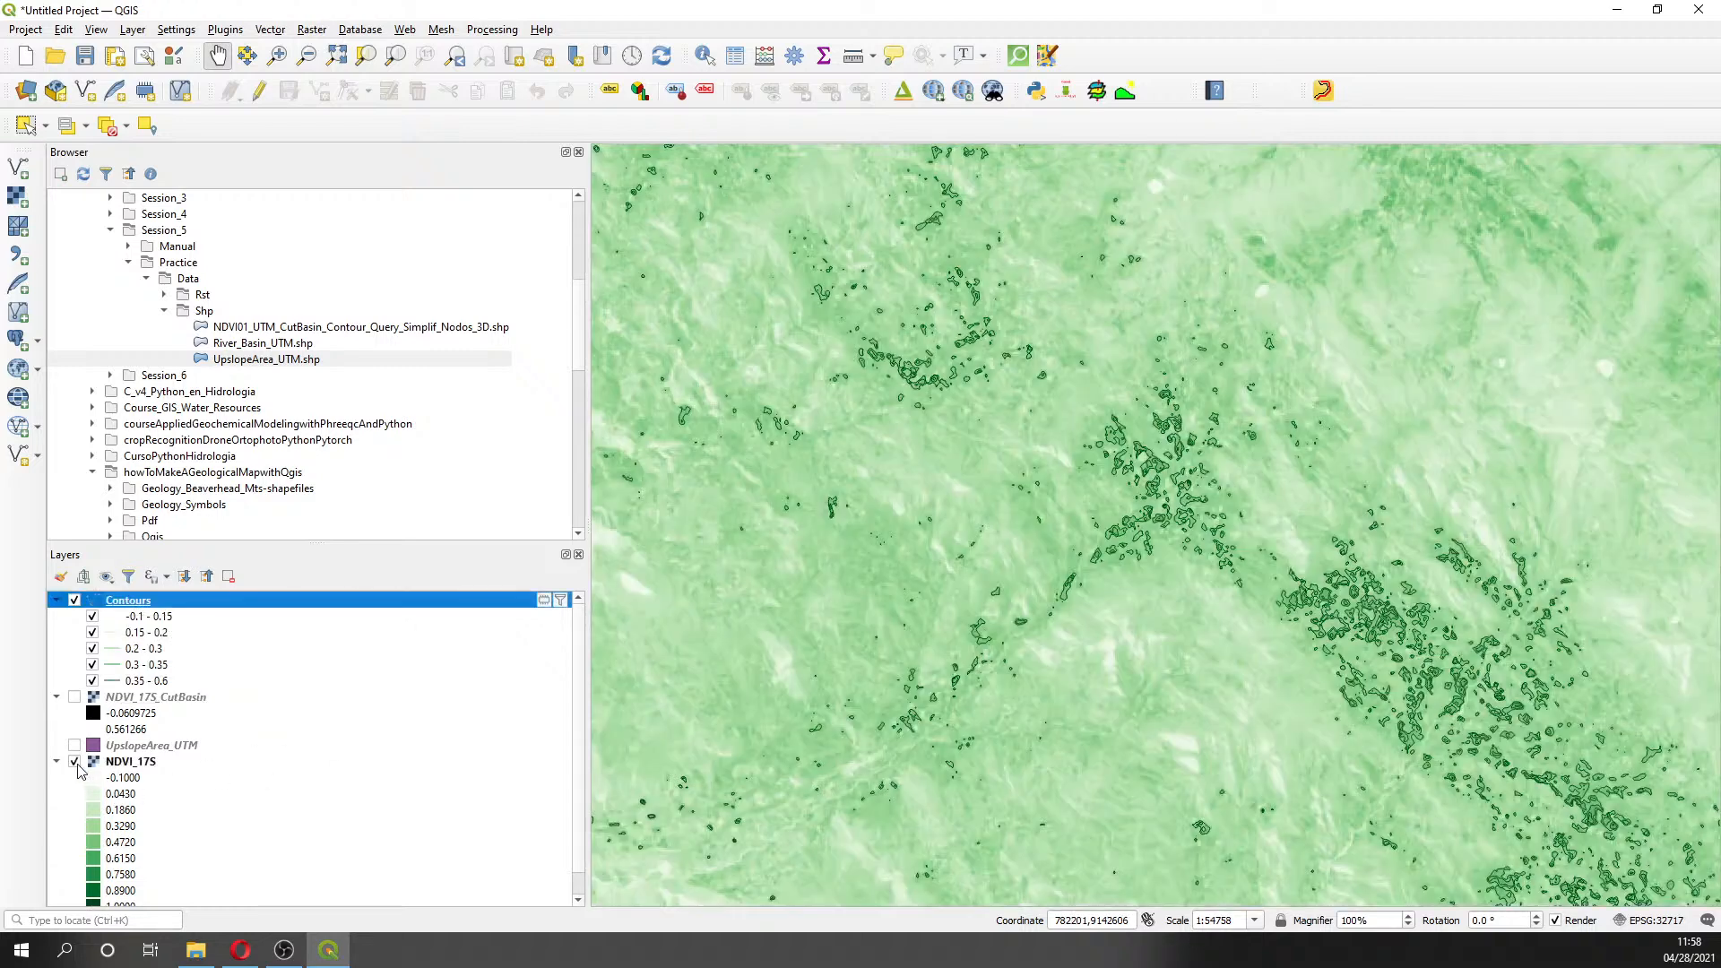
{"action": "scroll", "coordinate": [1172, 562], "scroll_direction": "up", "scroll_amount": 1}
{"action": "scroll", "coordinate": [1172, 563], "scroll_direction": "up", "scroll_amount": 1}
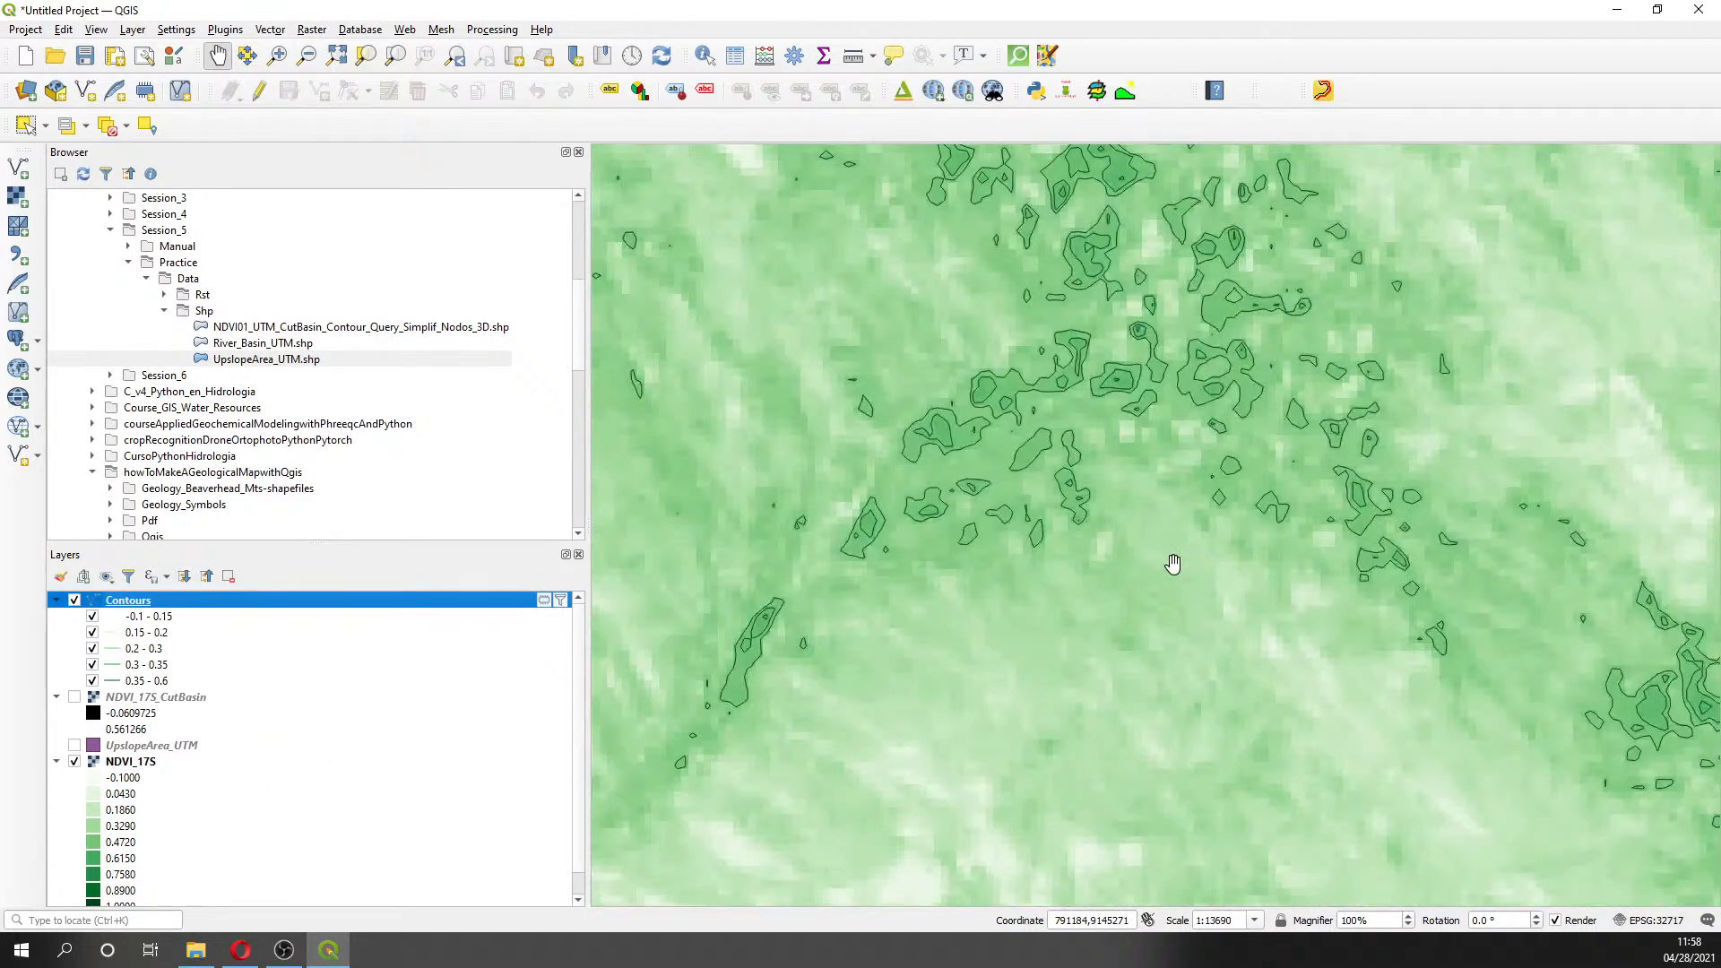
{"action": "left_click_drag", "start_coordinate": [929, 451], "coordinate": [983, 564]}
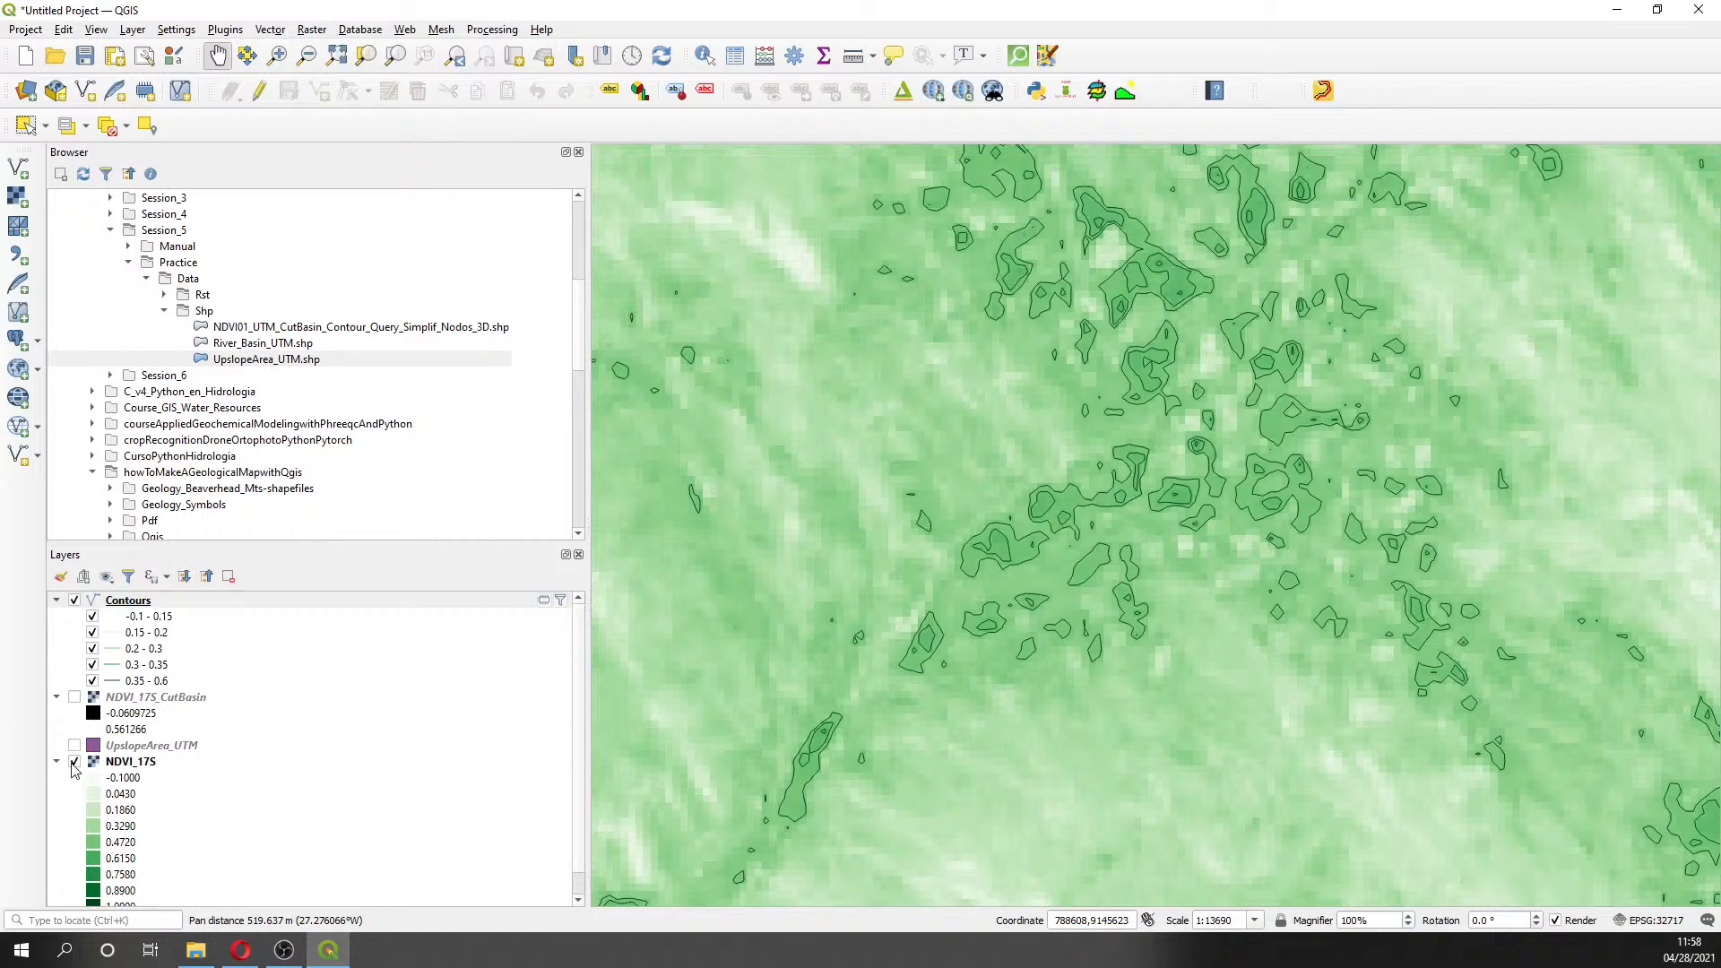
{"action": "left_click", "coordinate": [75, 762]}
{"action": "left_click", "coordinate": [74, 778]}
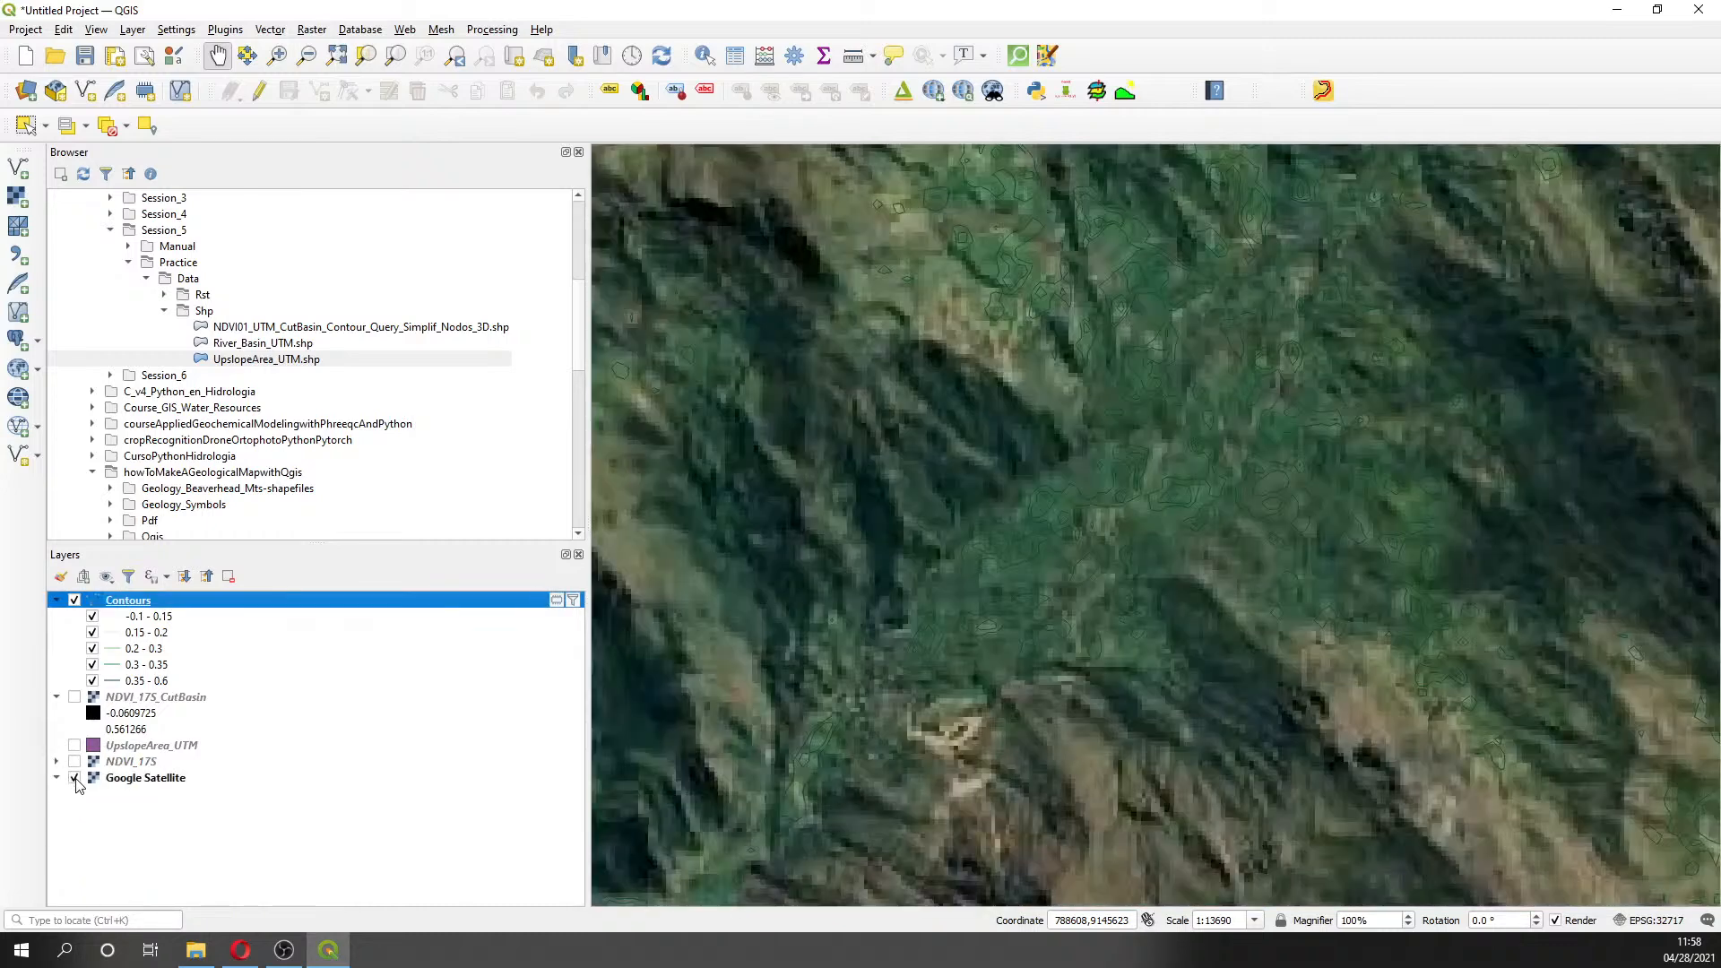
{"action": "scroll", "coordinate": [890, 526], "scroll_direction": "up", "scroll_amount": 1}
{"action": "left_click_drag", "start_coordinate": [1156, 576], "coordinate": [1036, 541]}
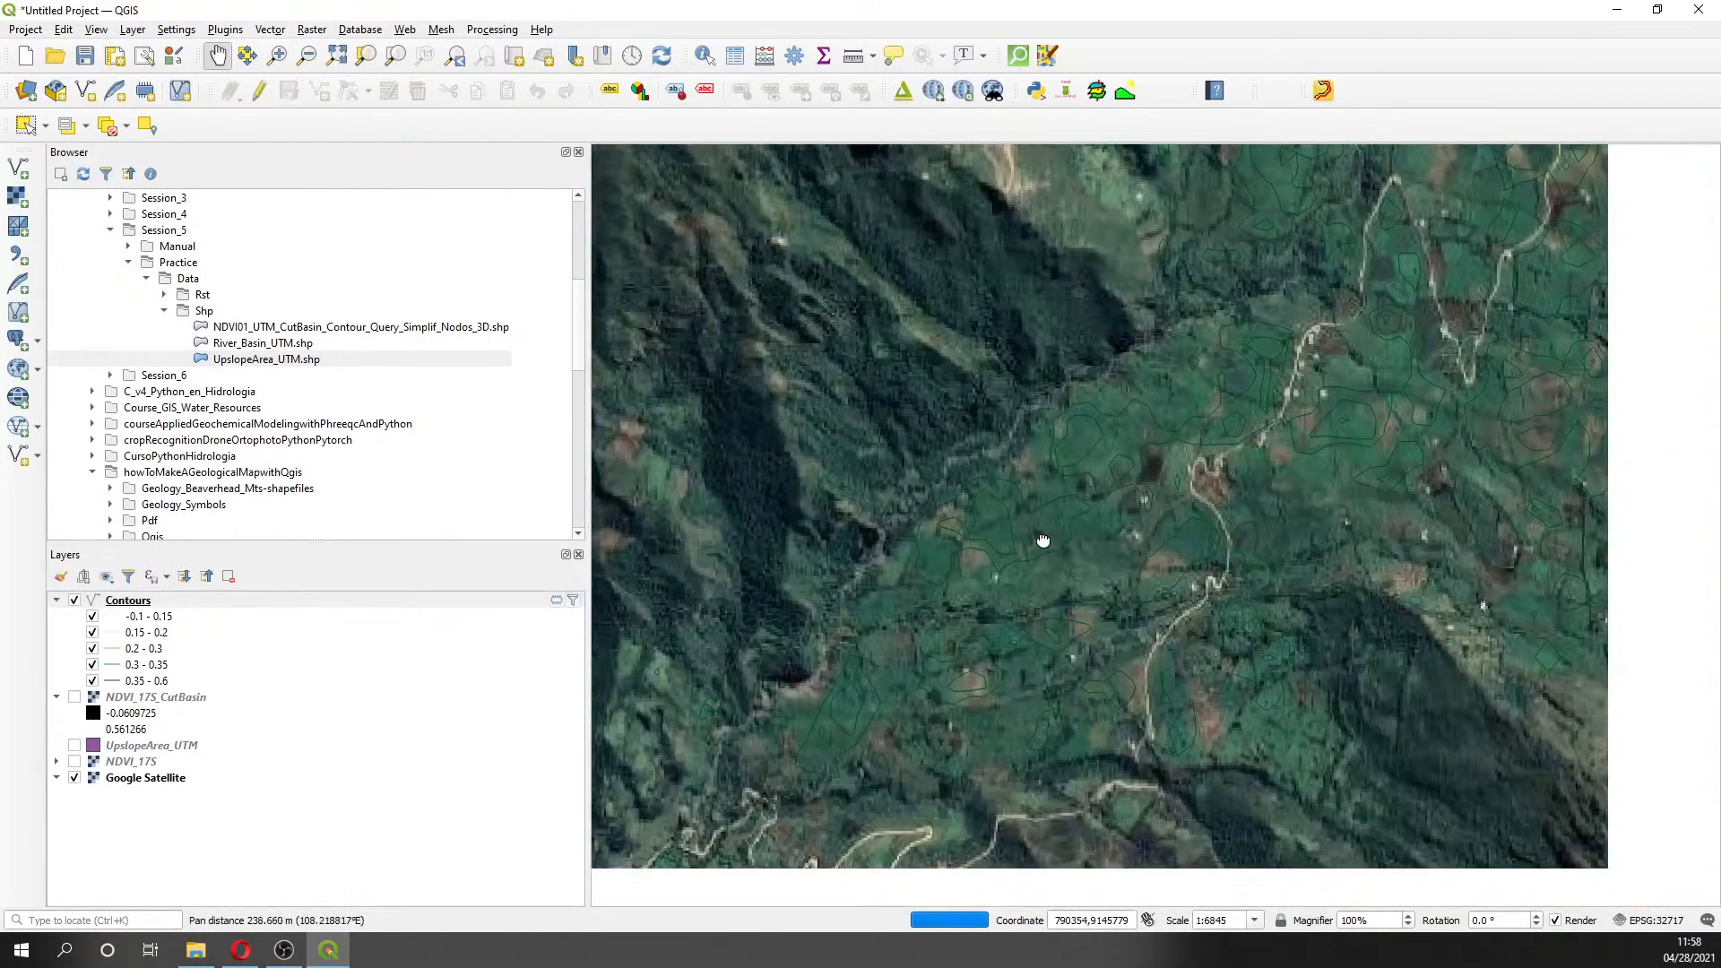
{"action": "scroll", "coordinate": [1105, 581], "scroll_direction": "up", "scroll_amount": 1}
{"action": "scroll", "coordinate": [1090, 575], "scroll_direction": "down", "scroll_amount": 1}
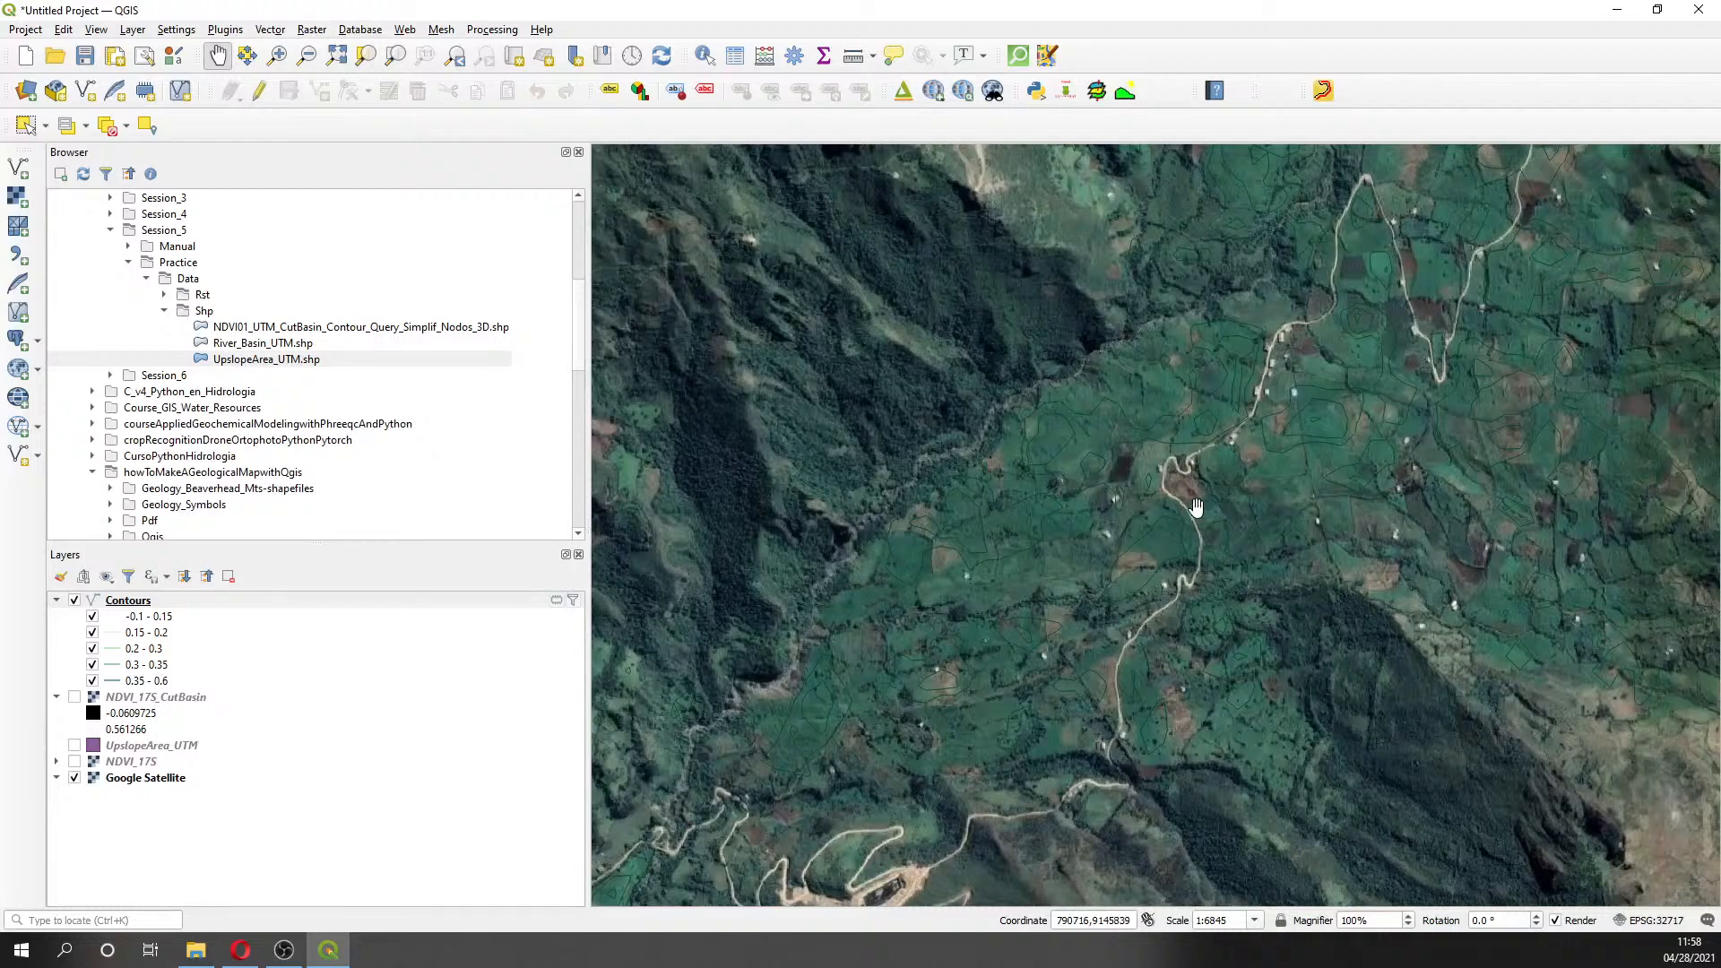
{"action": "left_click_drag", "start_coordinate": [1187, 499], "coordinate": [867, 408]}
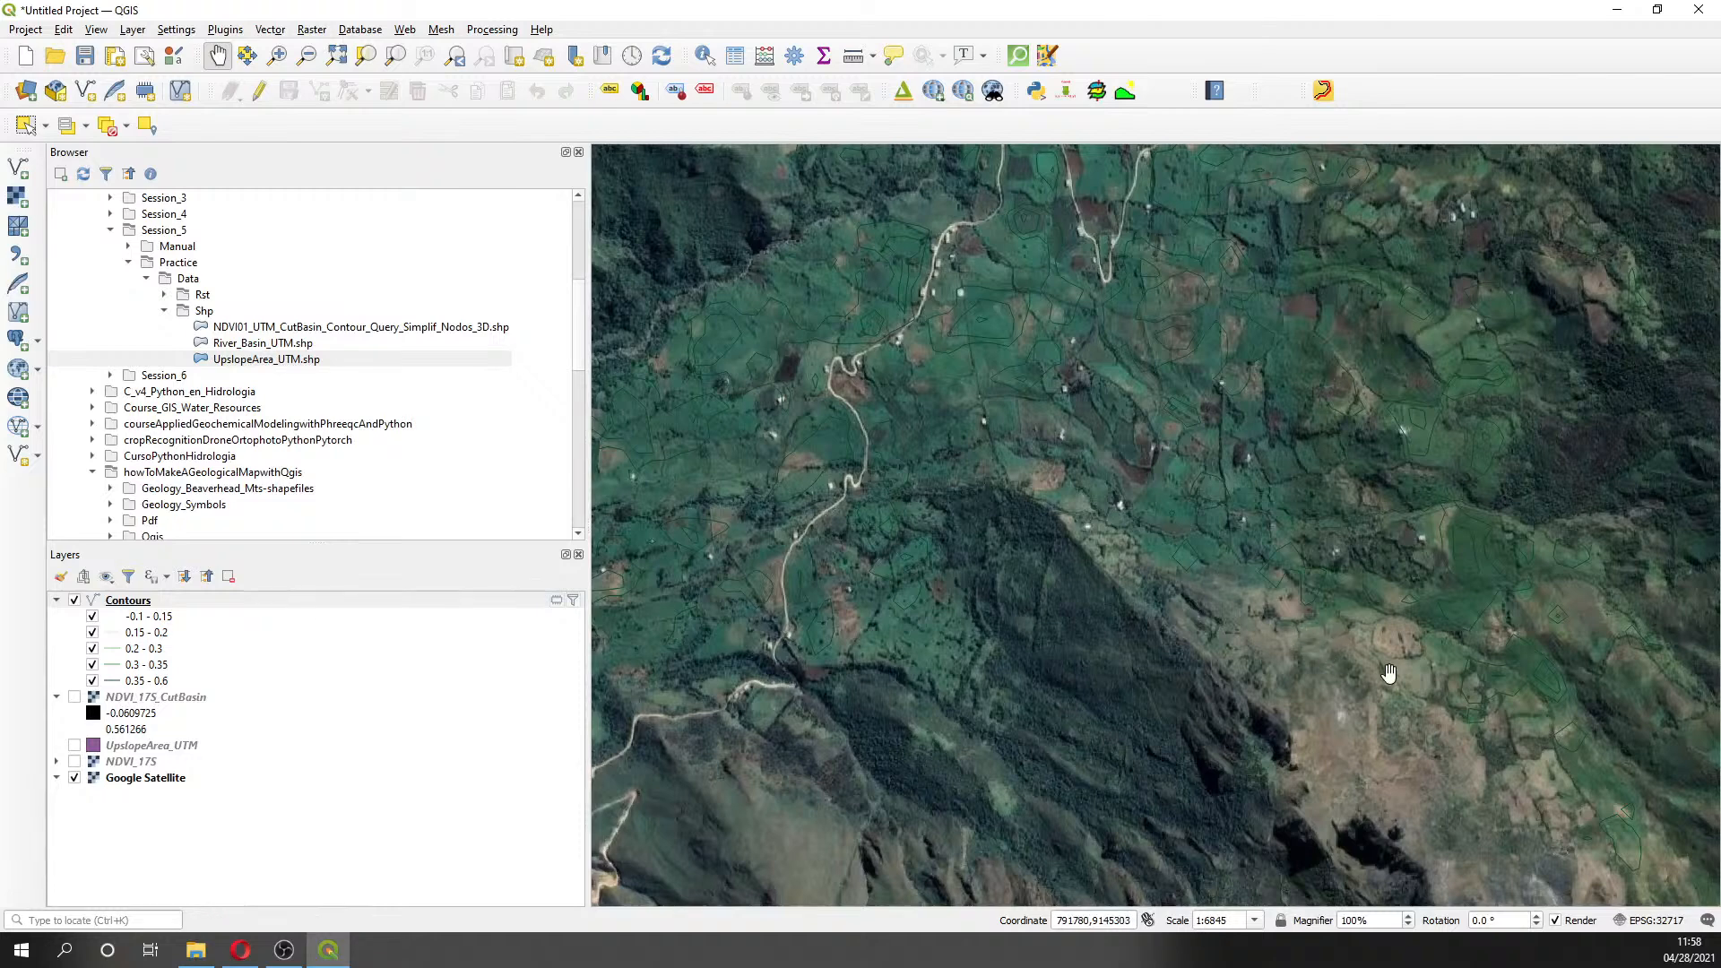
{"action": "left_click_drag", "start_coordinate": [1103, 549], "coordinate": [1444, 763]}
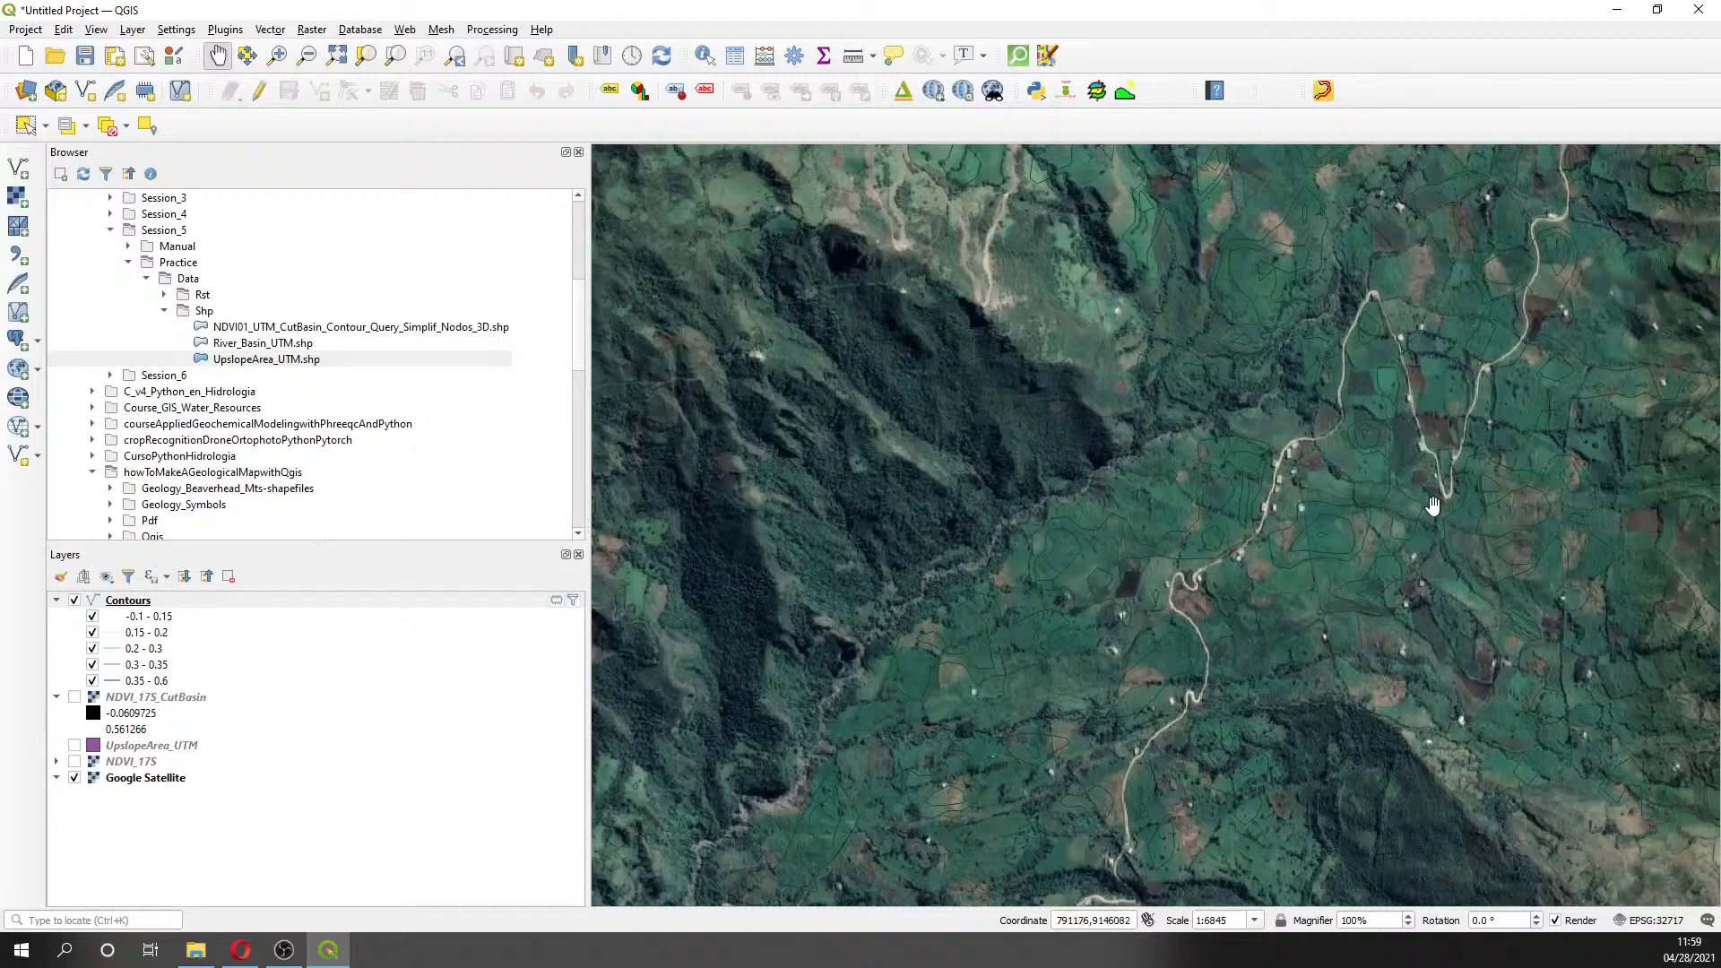
{"action": "scroll", "coordinate": [1443, 538], "scroll_direction": "down", "scroll_amount": 2}
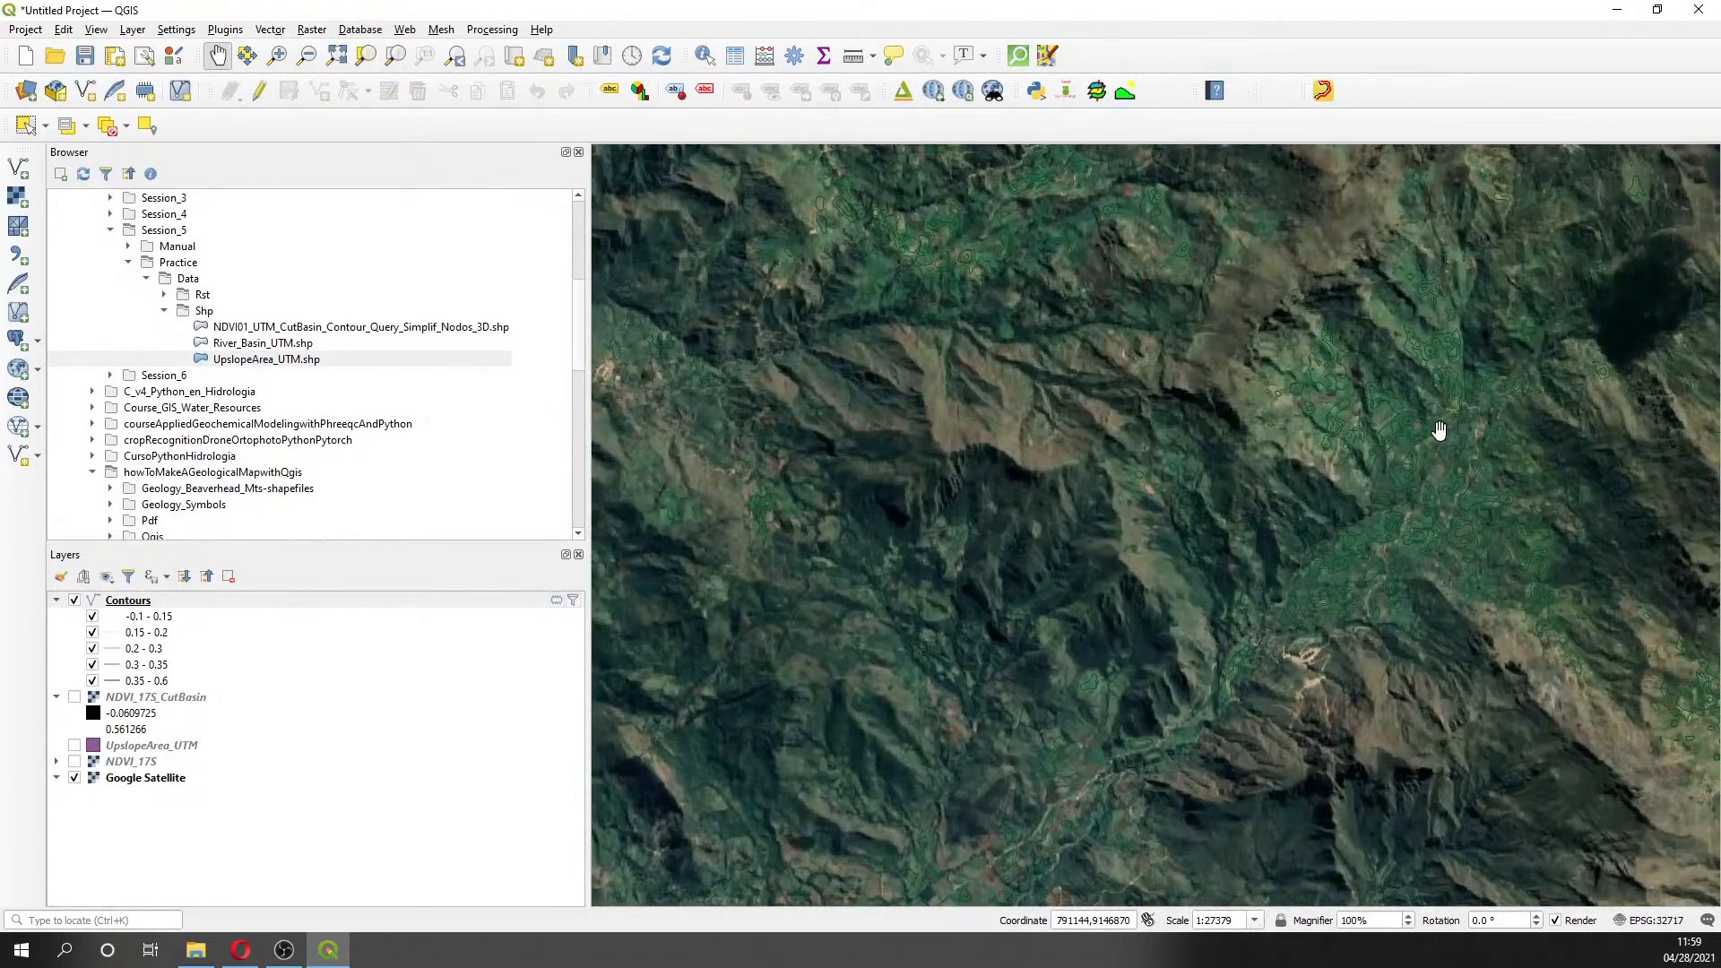
- Turn off Google Satellite and zoom out and back in on the filtered contours
{"action": "left_click", "coordinate": [75, 778]}
{"action": "scroll", "coordinate": [935, 606], "scroll_direction": "down", "scroll_amount": 4}
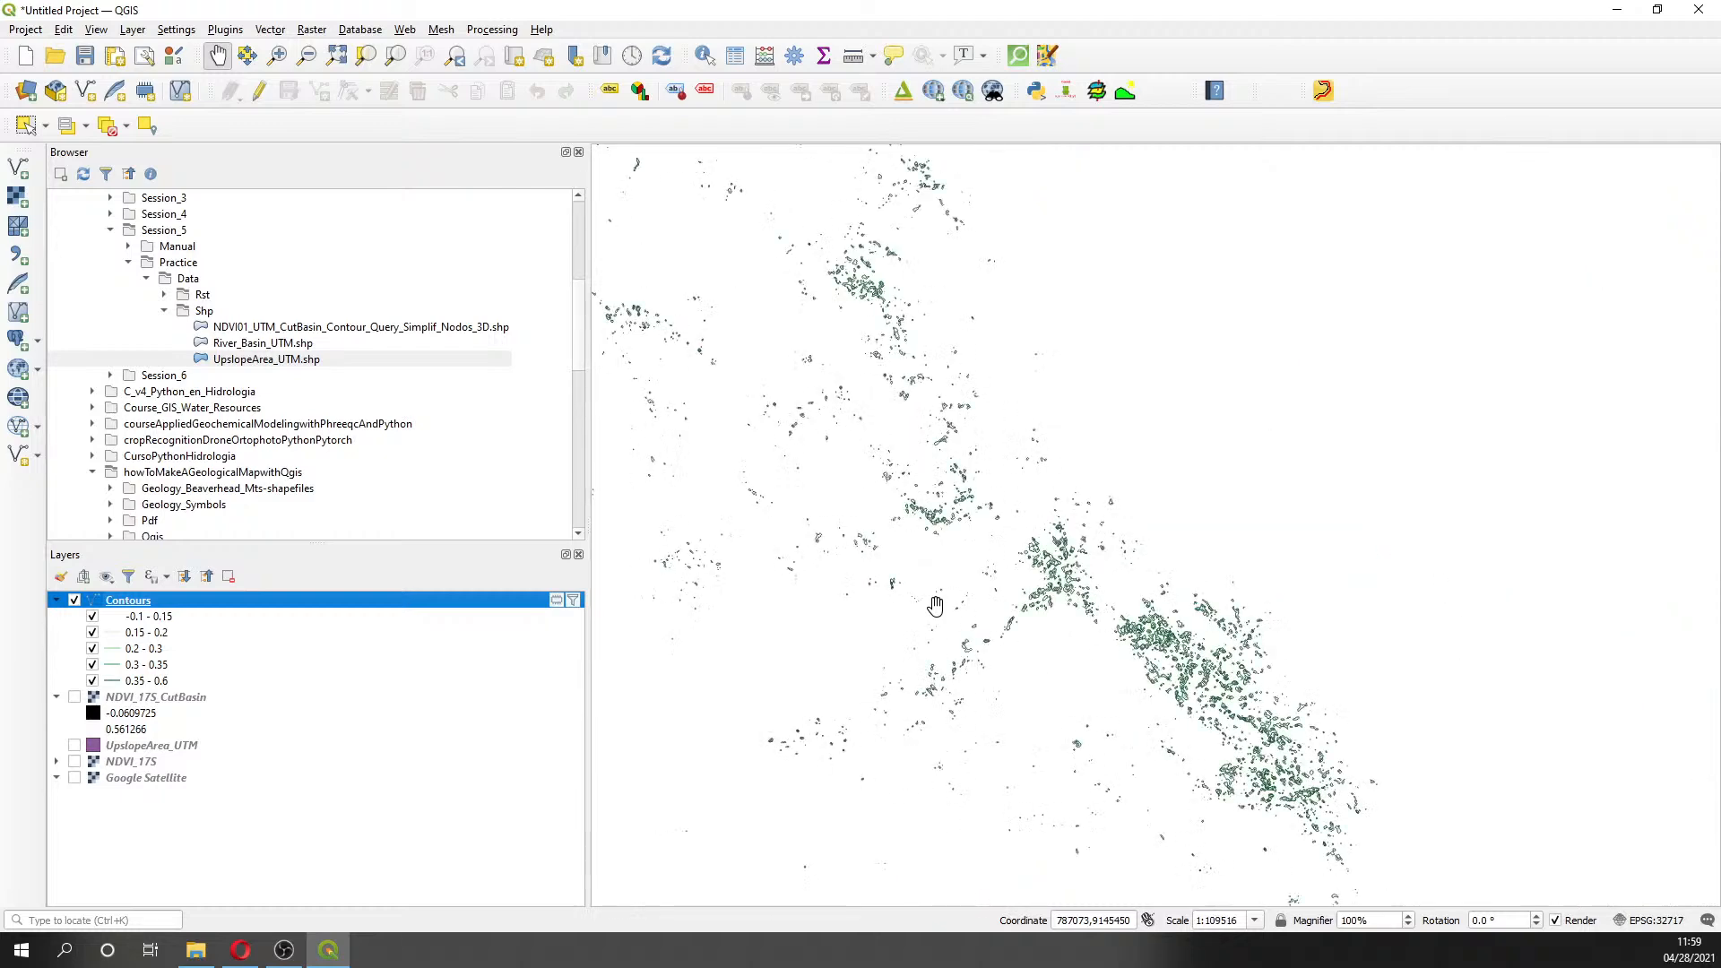
{"action": "scroll", "coordinate": [786, 618], "scroll_direction": "up", "scroll_amount": 2}
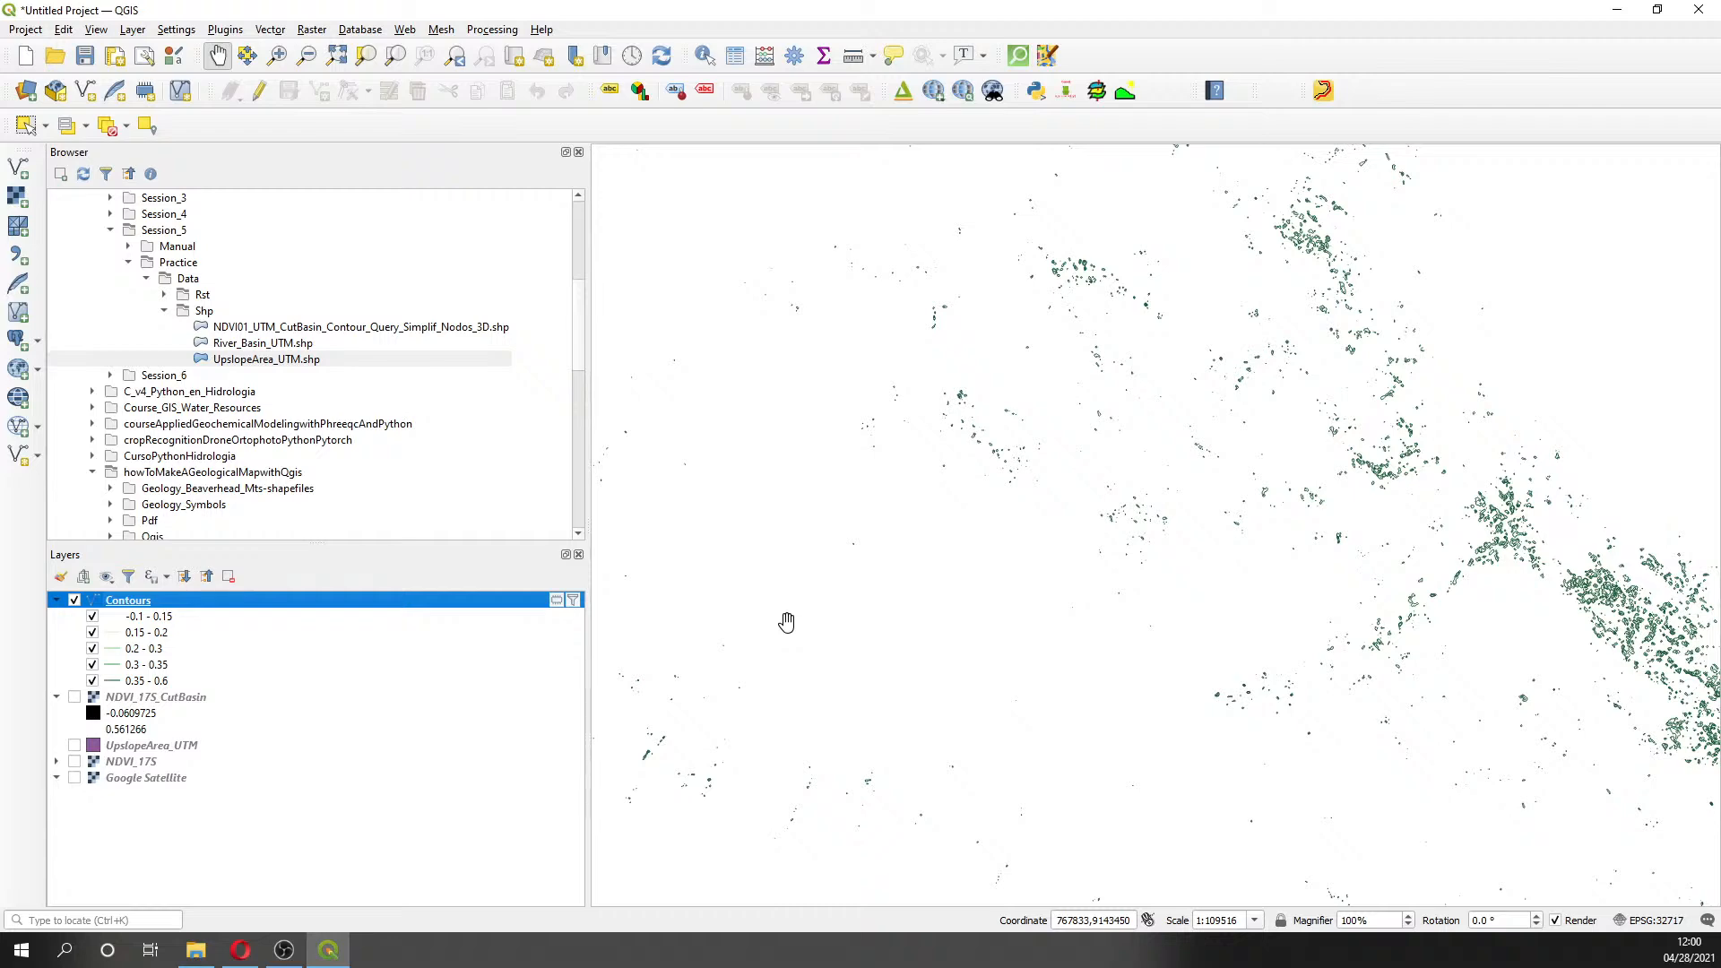
- Start Save Features As for Contours and browse to Course_GIS_Water_Resources\Session5
{"action": "right_click", "coordinate": [181, 605]}
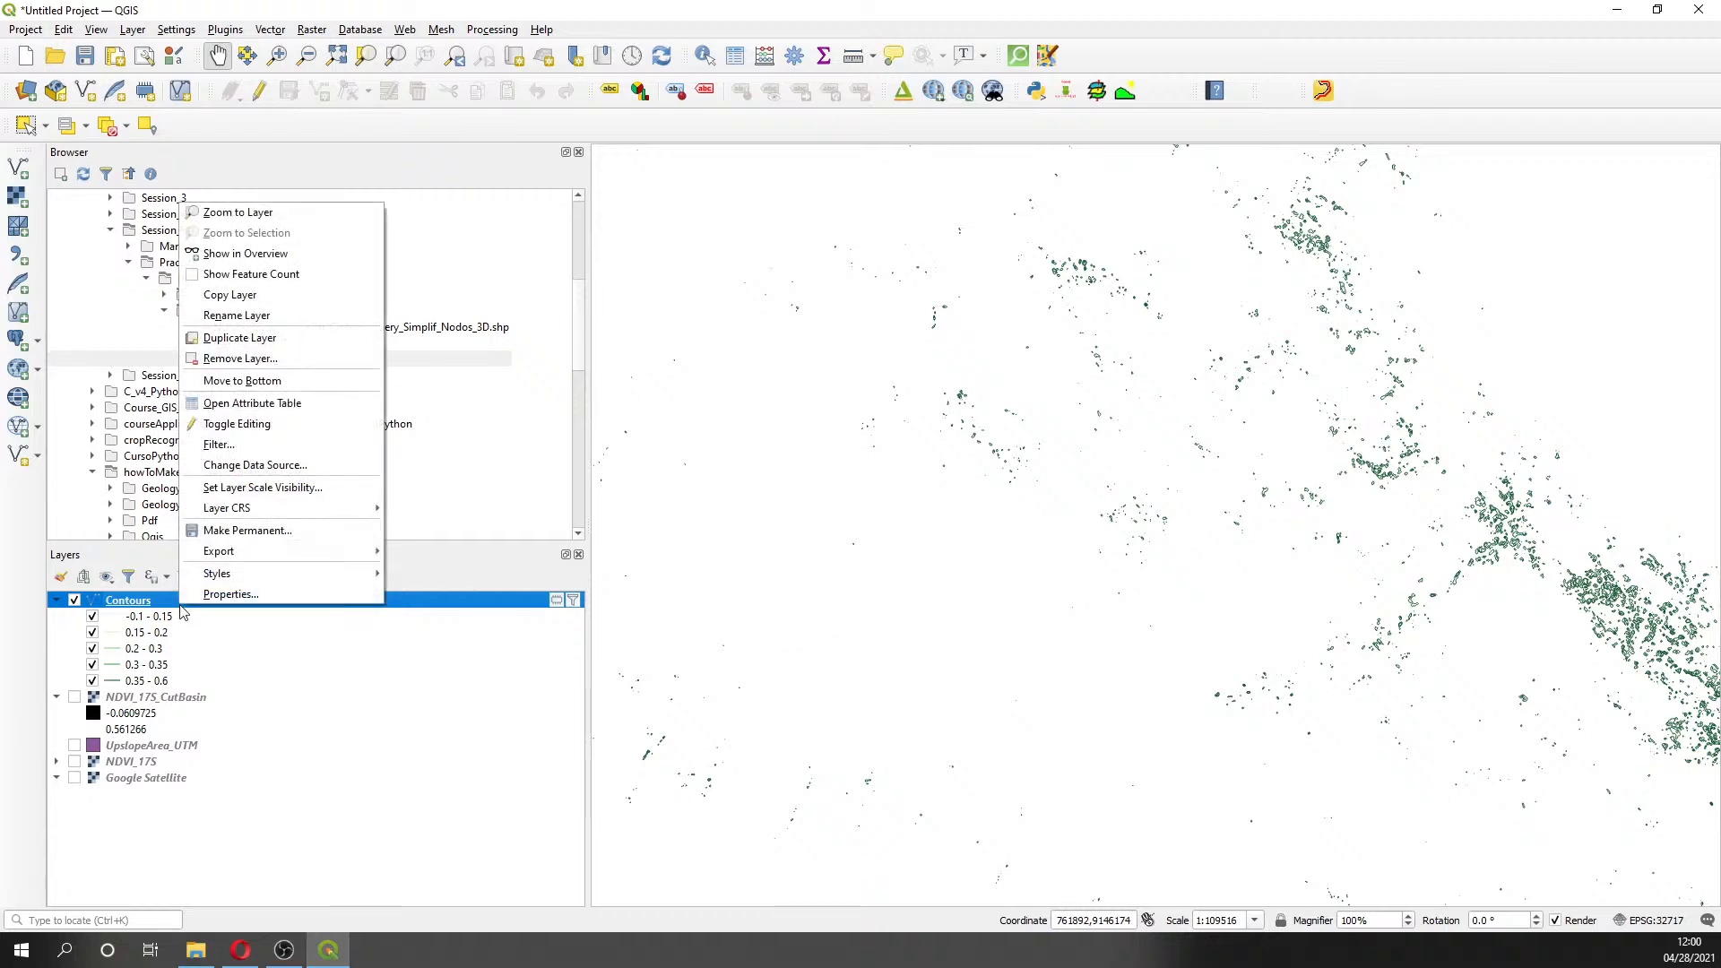
{"action": "mouse_move", "coordinate": [269, 550]}
{"action": "left_click", "coordinate": [443, 550]}
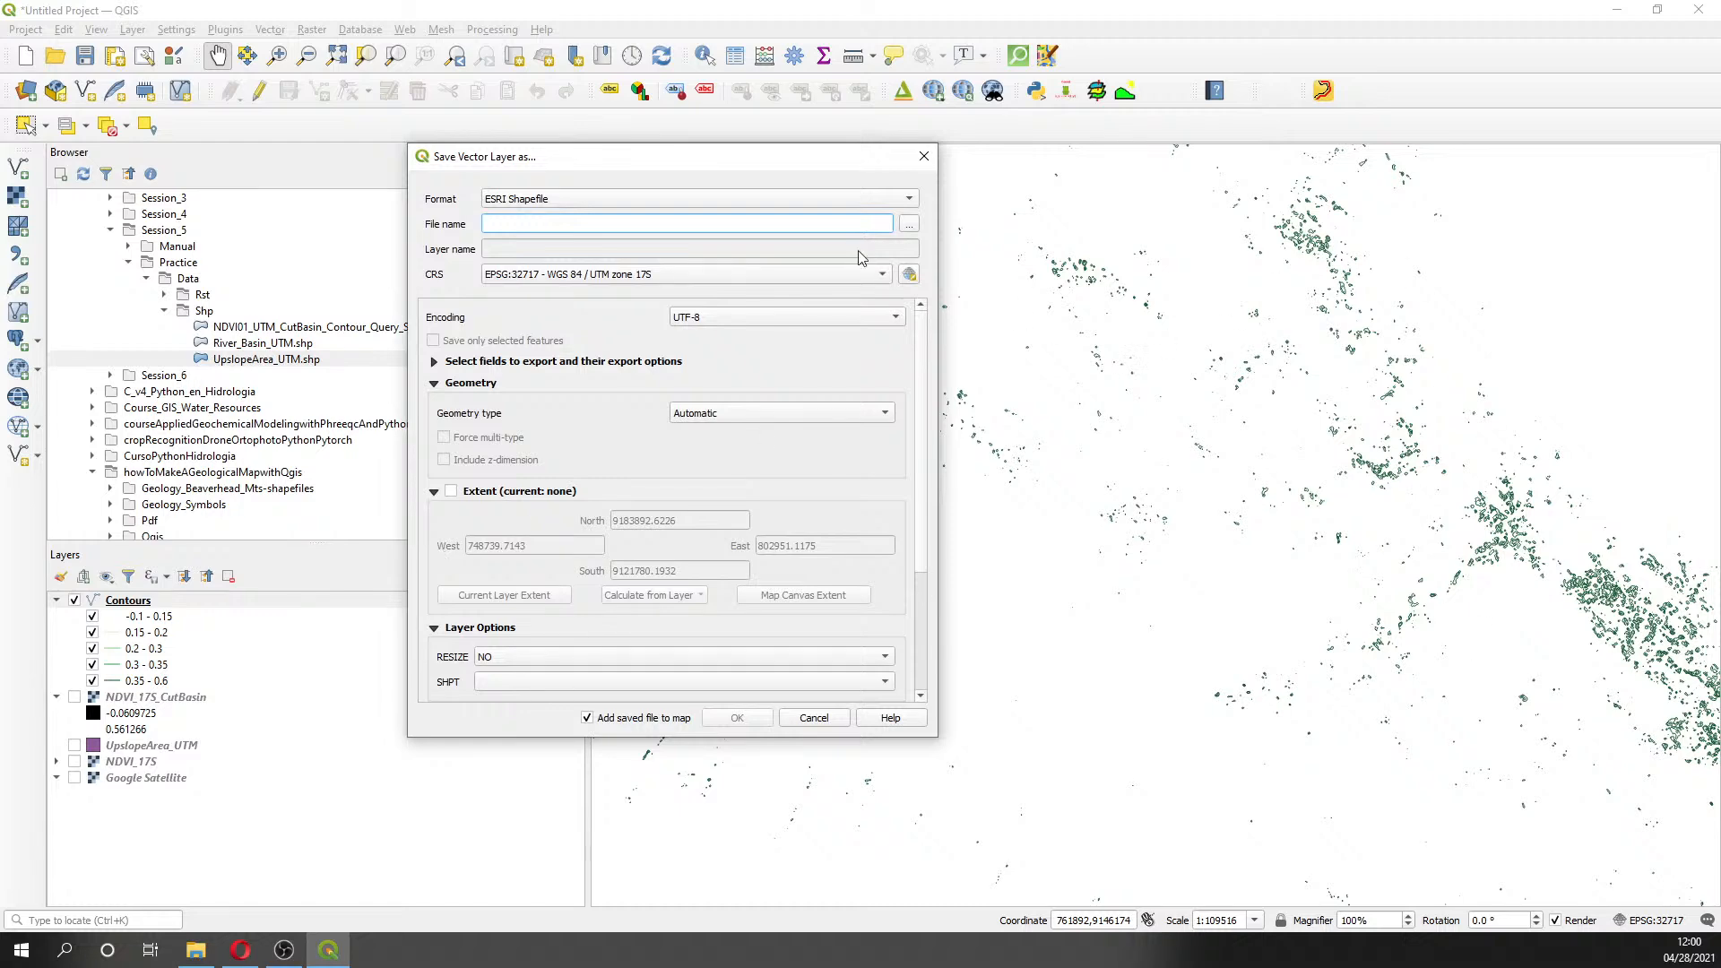
{"action": "left_click", "coordinate": [911, 226]}
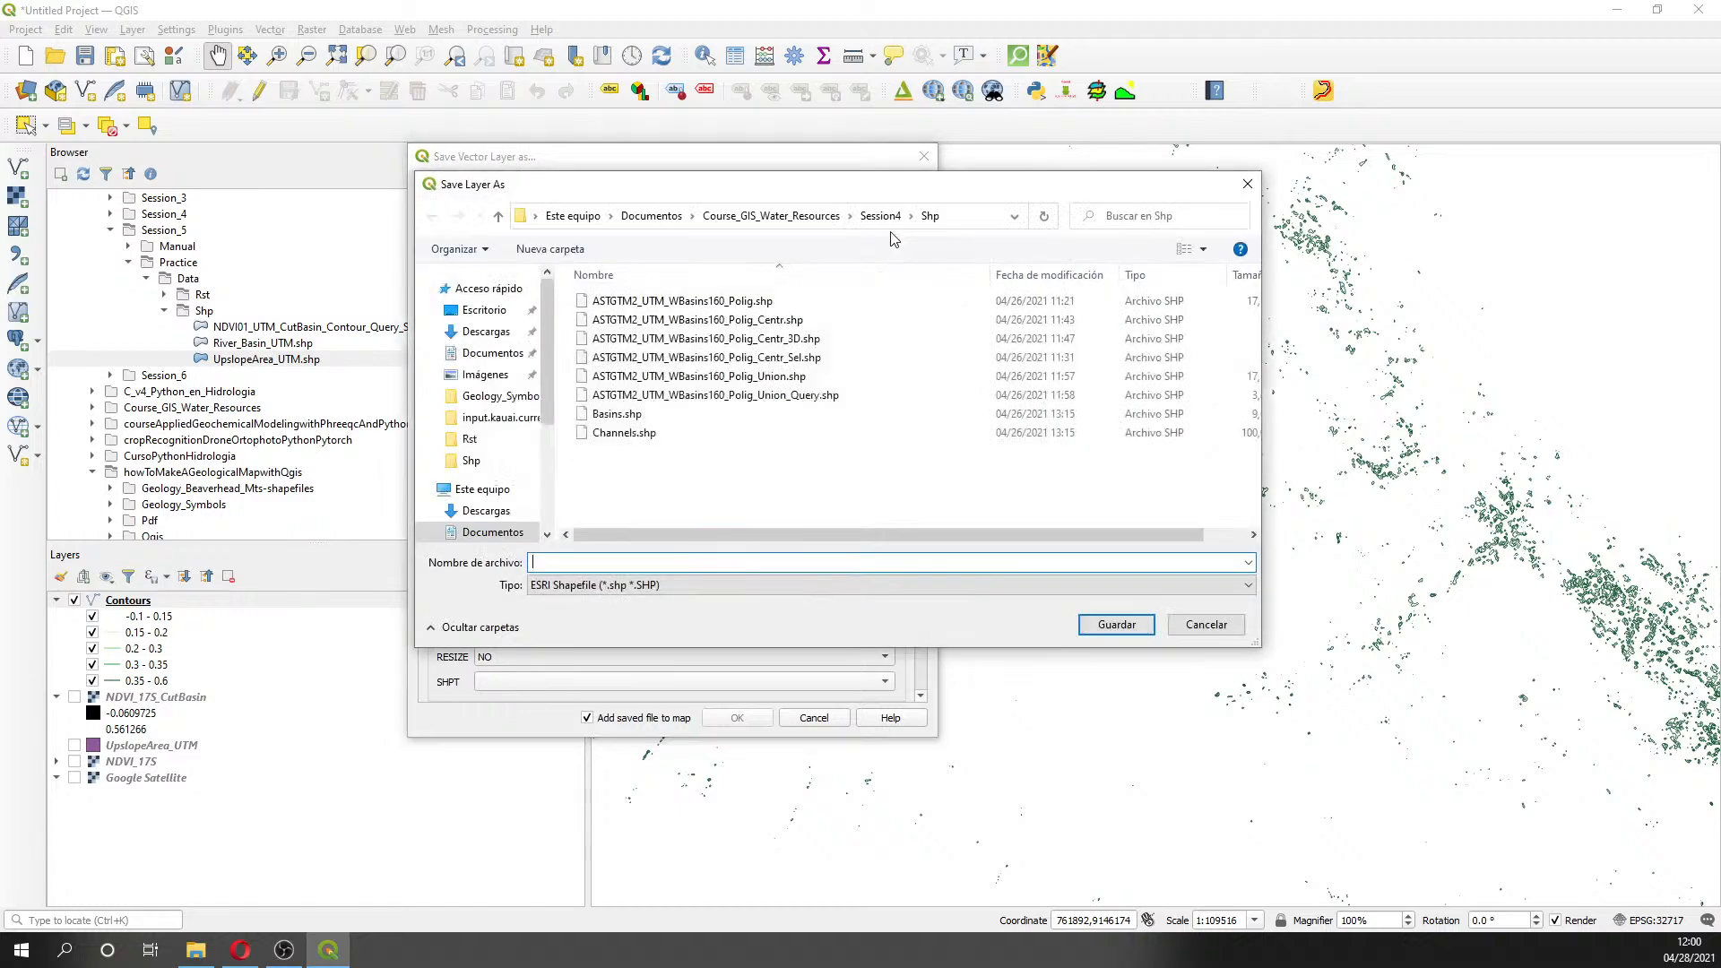
{"action": "left_click", "coordinate": [770, 216]}
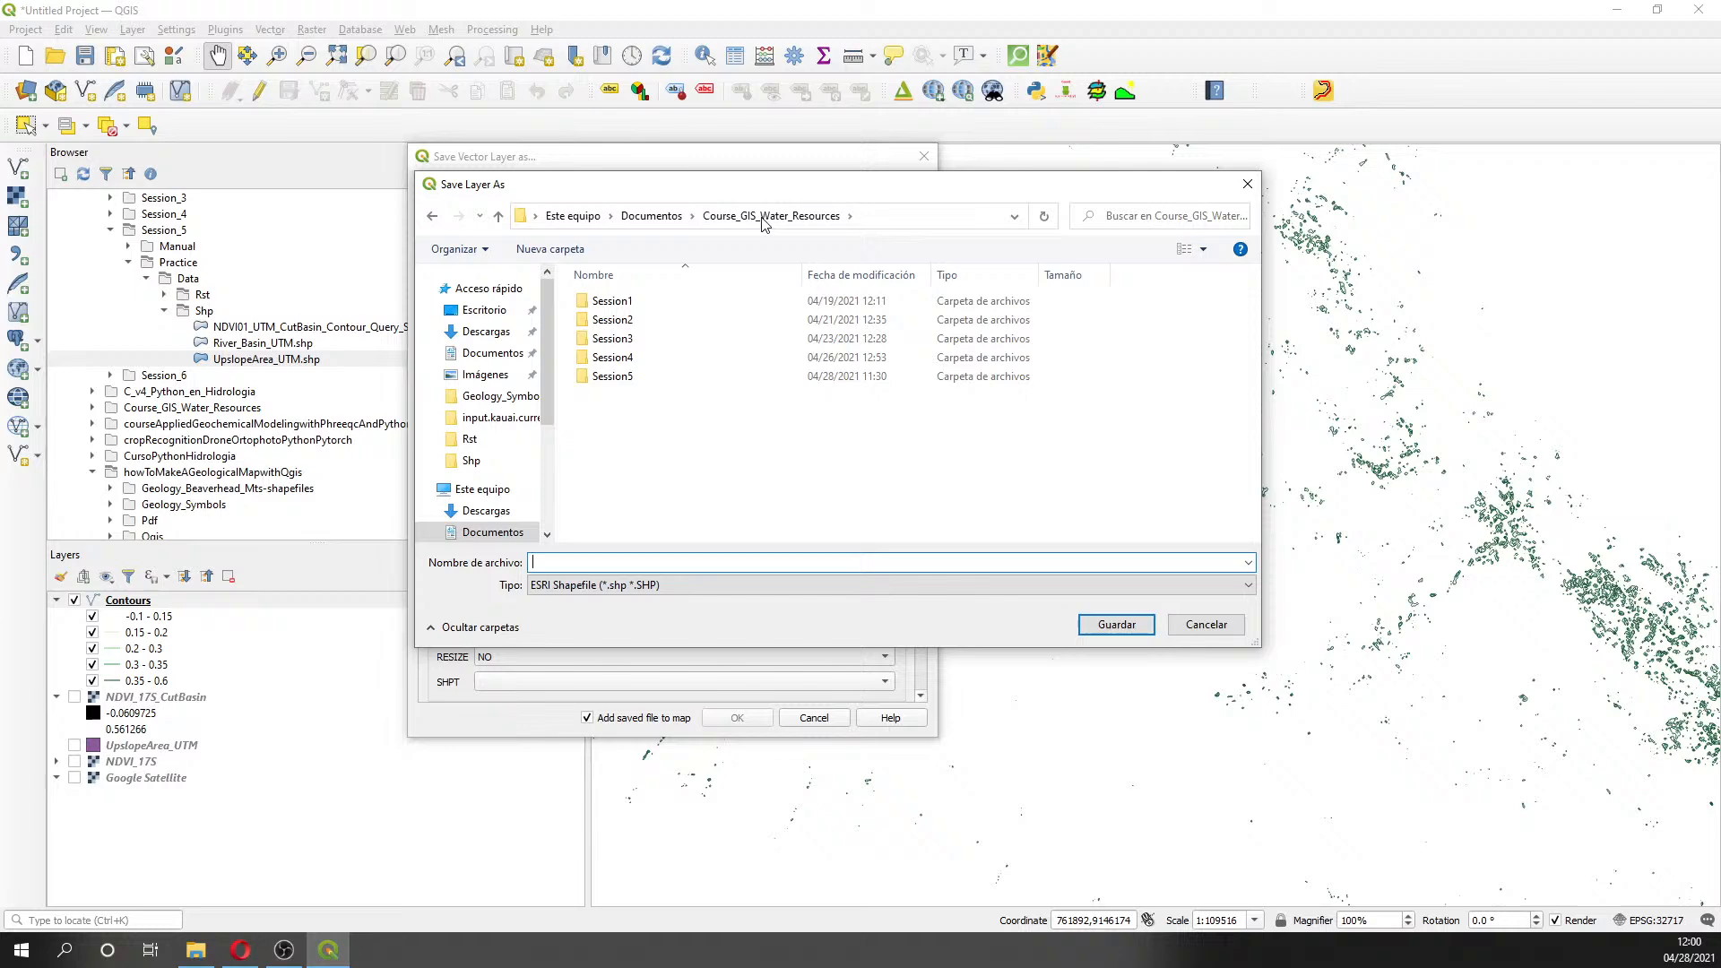
{"action": "left_click", "coordinate": [652, 216]}
{"action": "double_click", "coordinate": [708, 321]}
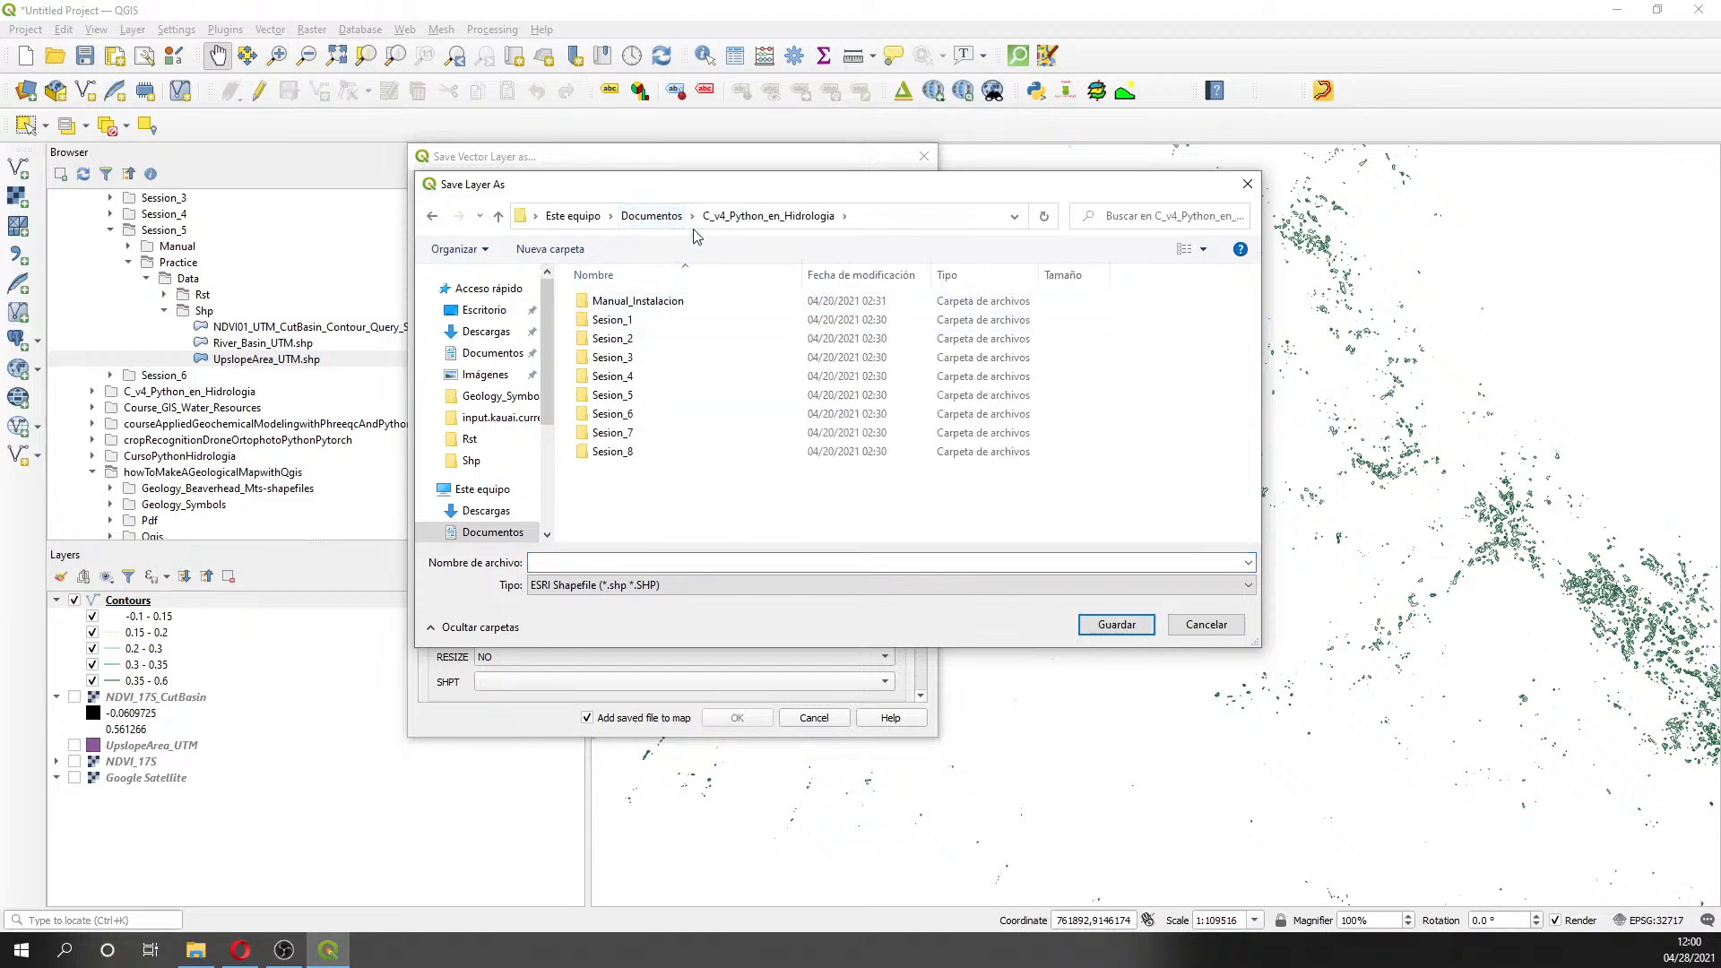
{"action": "left_click", "coordinate": [674, 217]}
{"action": "double_click", "coordinate": [708, 338]}
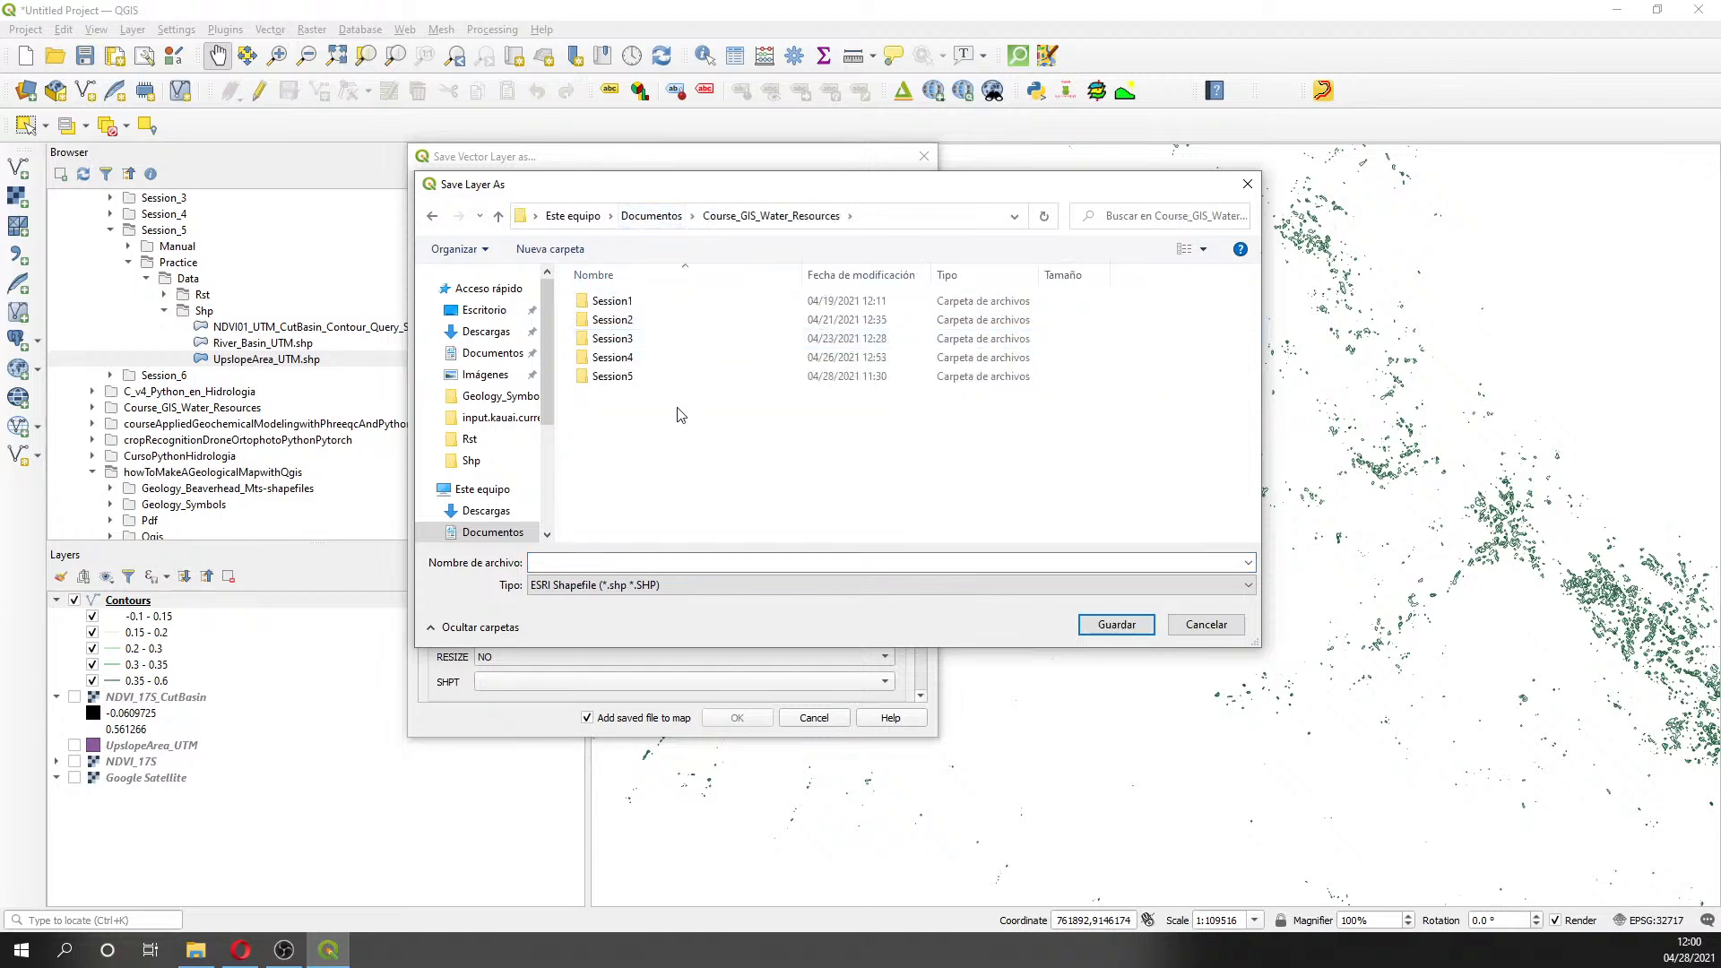
{"action": "right_click", "coordinate": [679, 423]}
{"action": "double_click", "coordinate": [615, 377]}
- Create a new folder named Shp inside Session5
{"action": "right_click", "coordinate": [636, 386]}
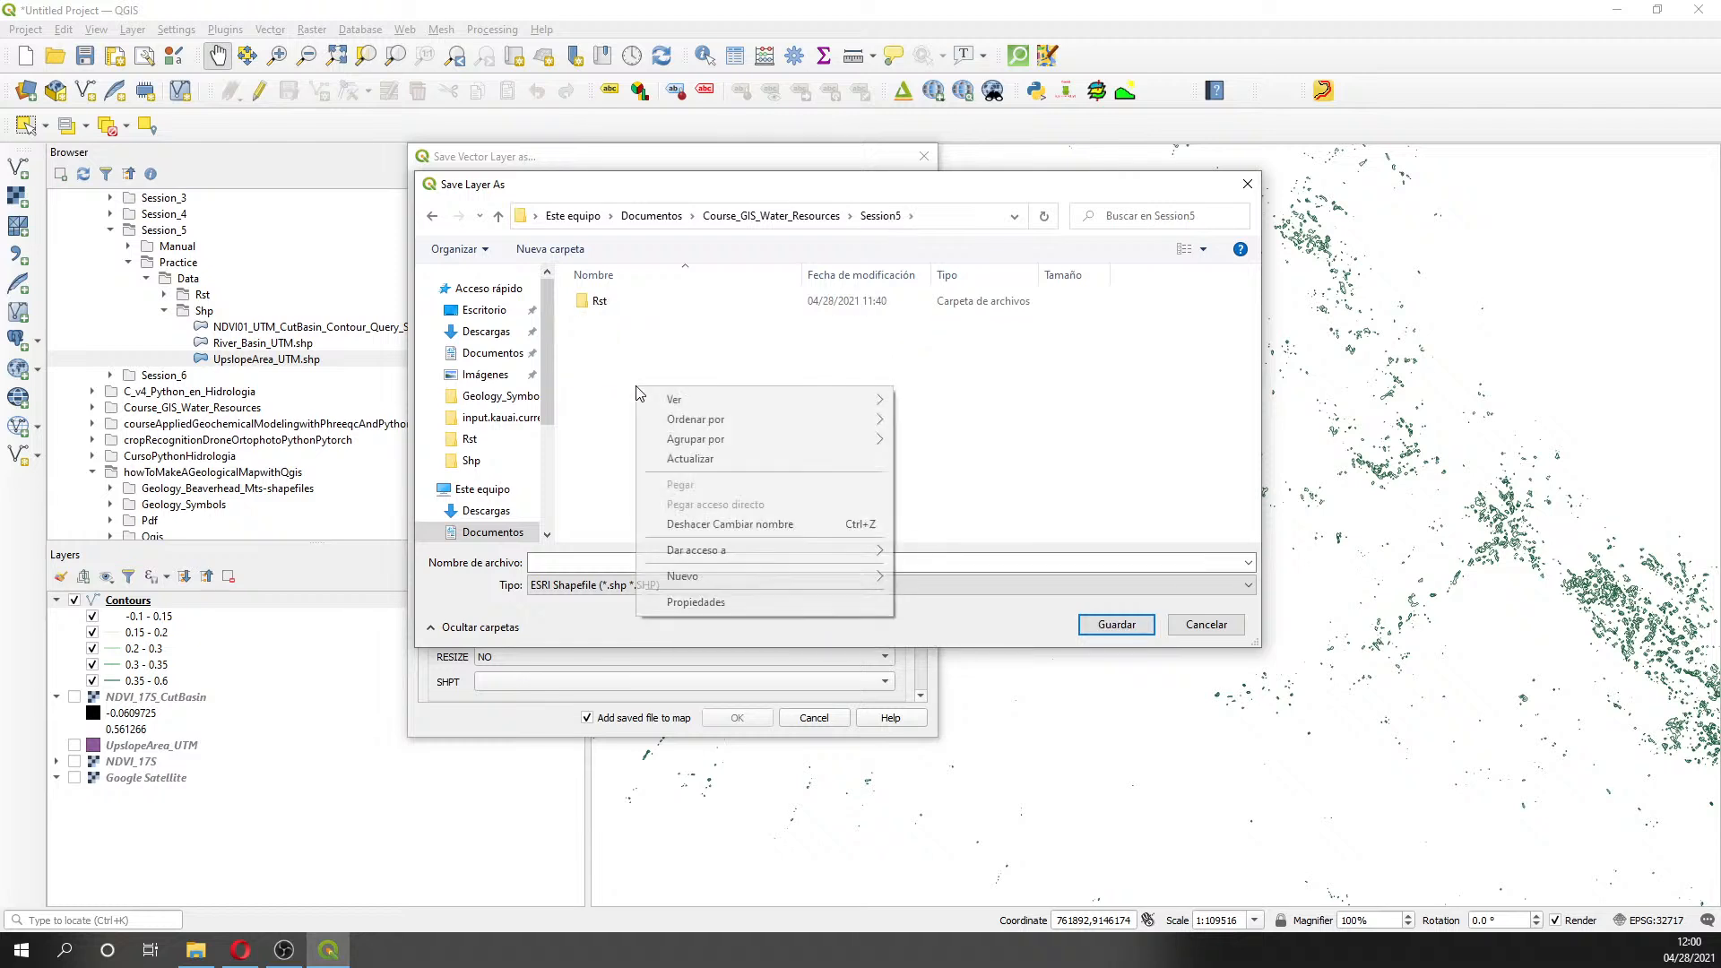
{"action": "mouse_move", "coordinate": [775, 575]}
{"action": "left_click", "coordinate": [932, 579]}
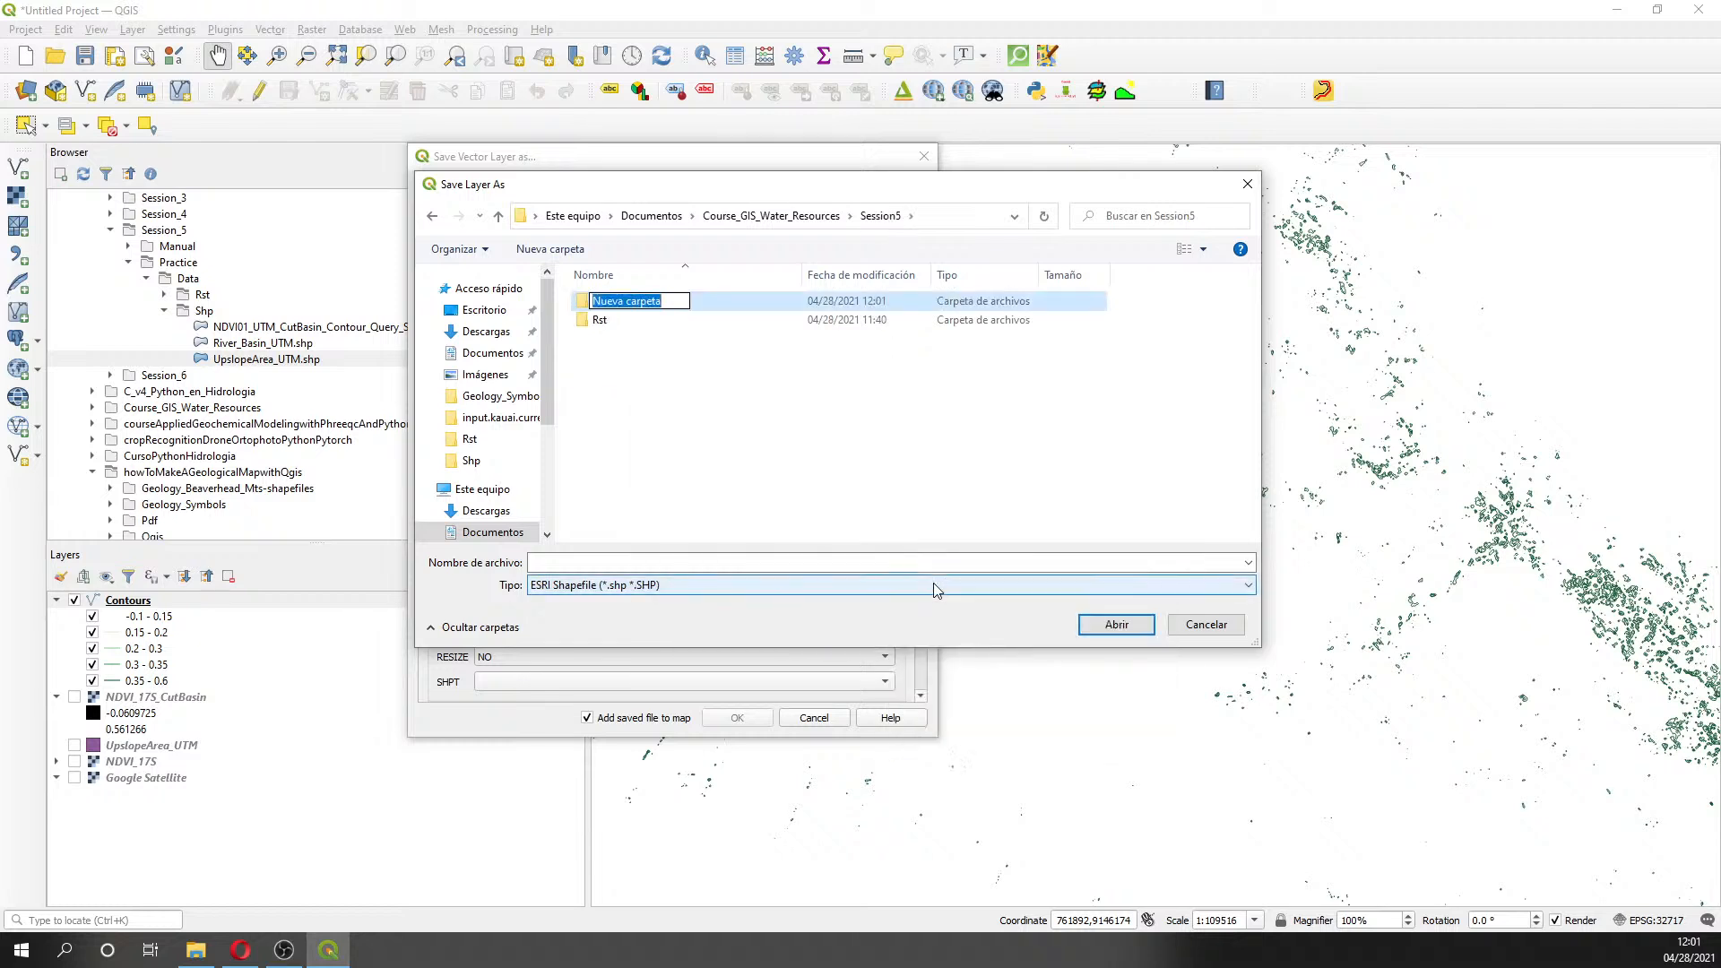
{"action": "type", "text": "Shp"}
{"action": "key", "text": "Return"}
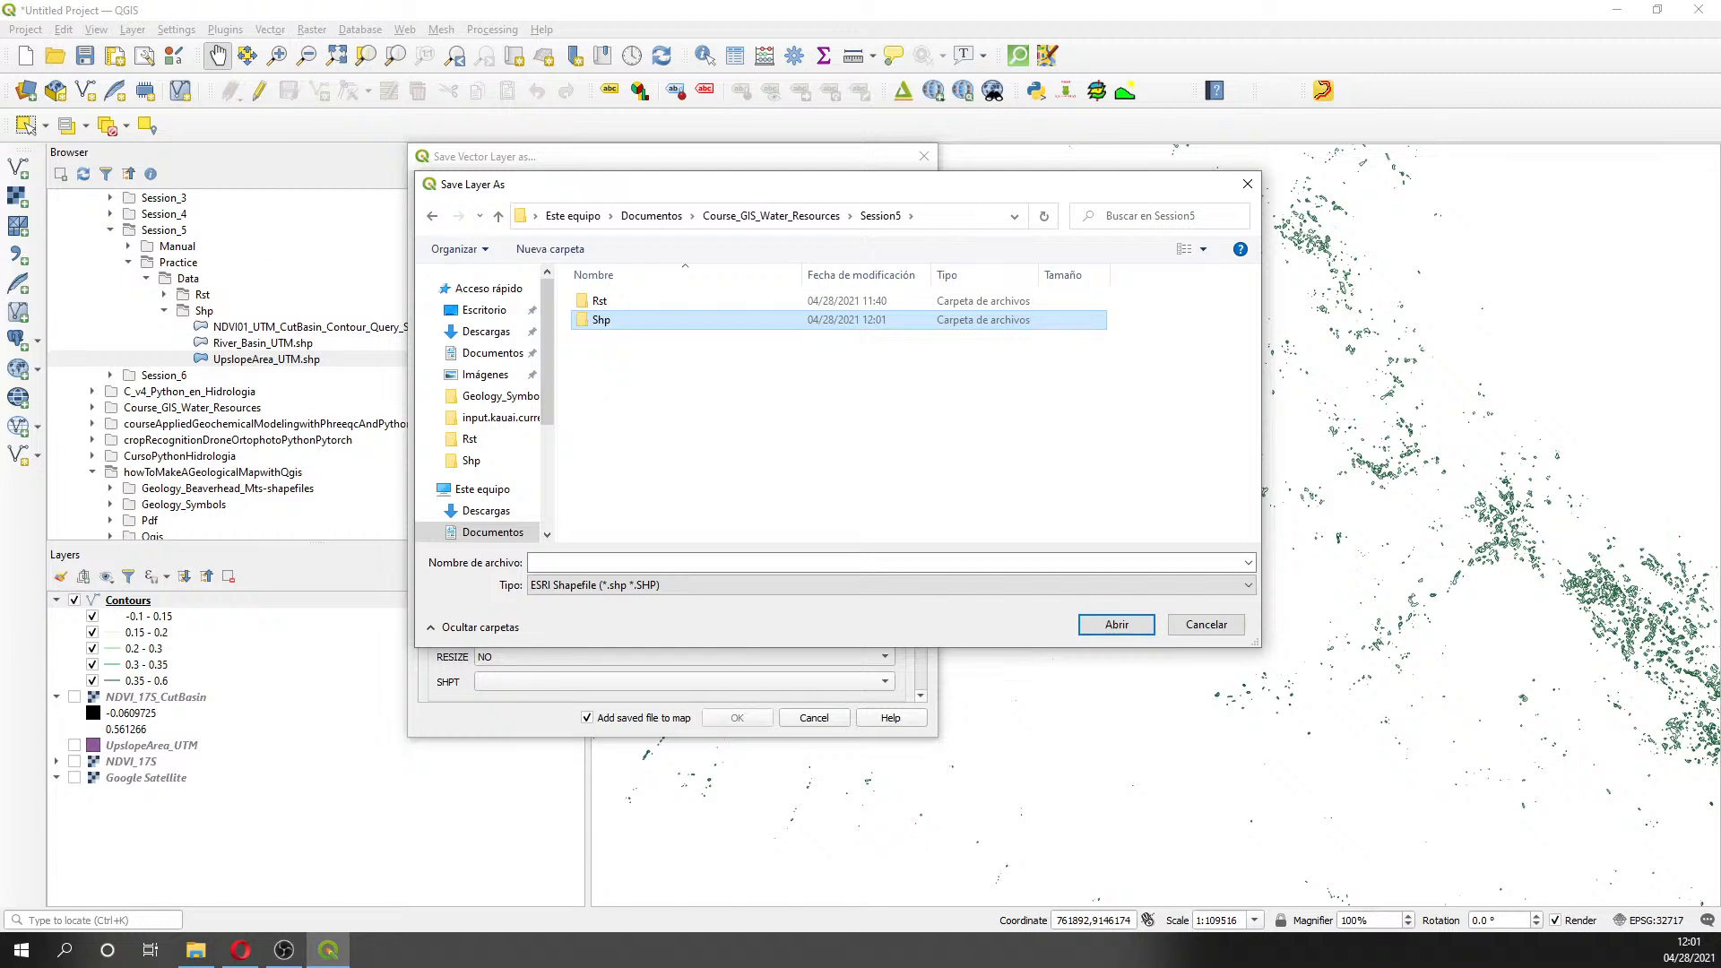
{"action": "key", "text": "alt+Tab"}
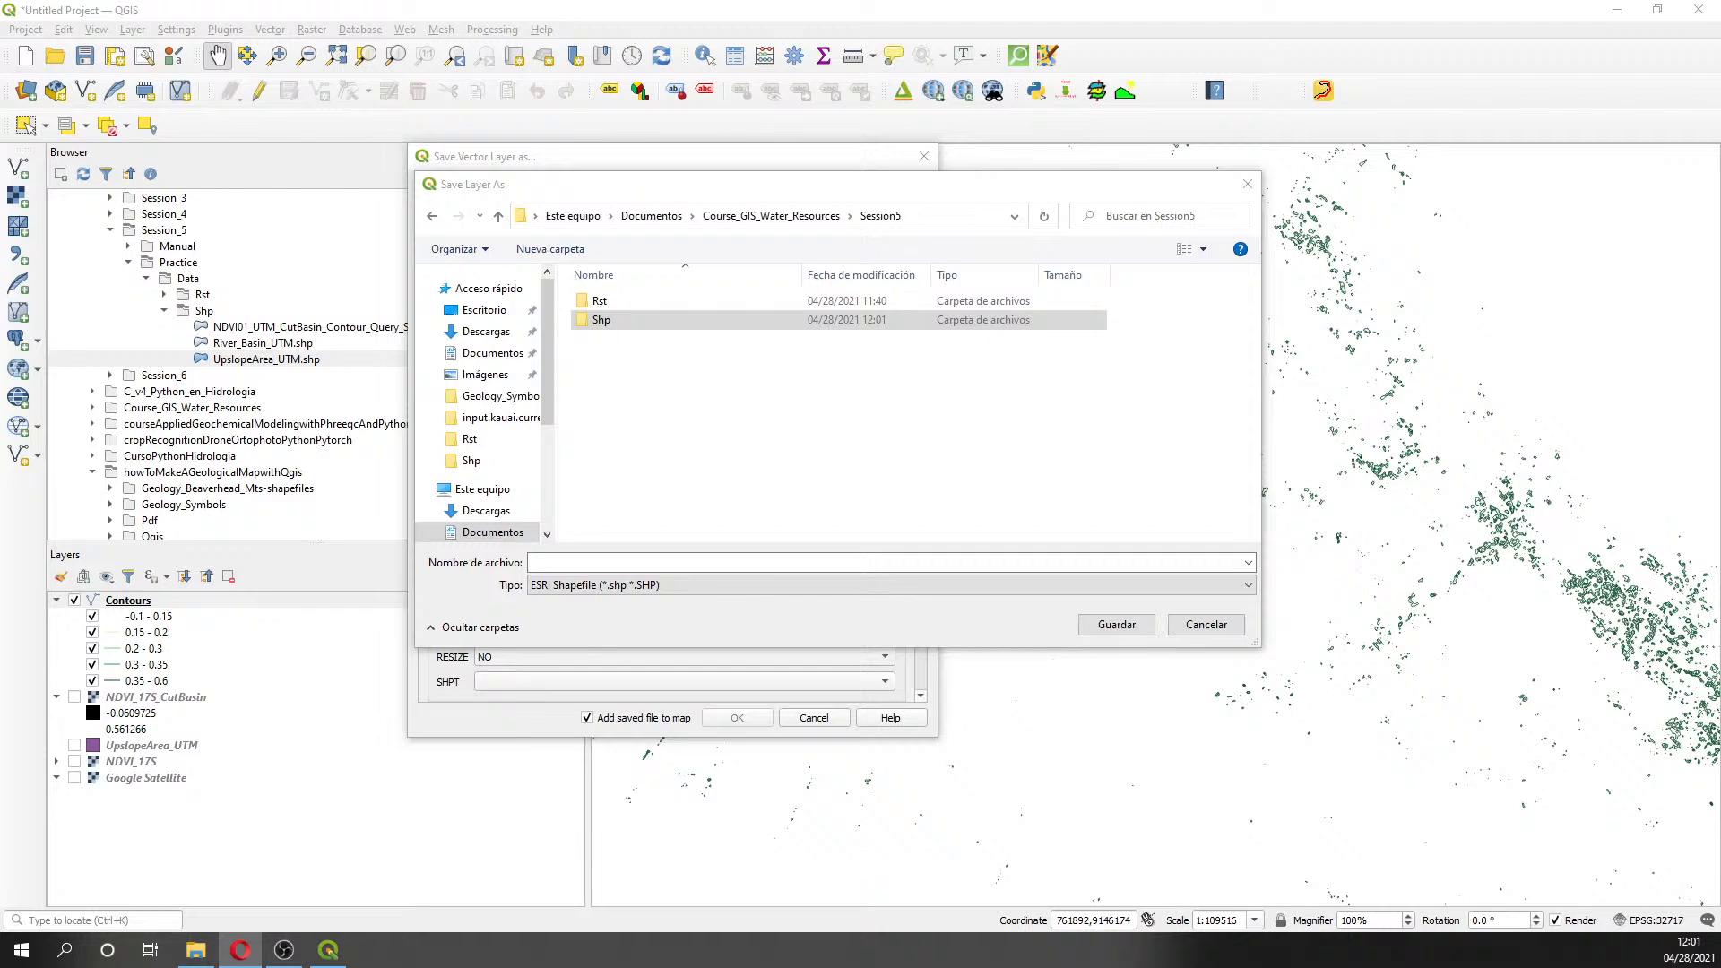
{"action": "left_click_drag", "start_coordinate": [698, 129], "coordinate": [759, 143]}
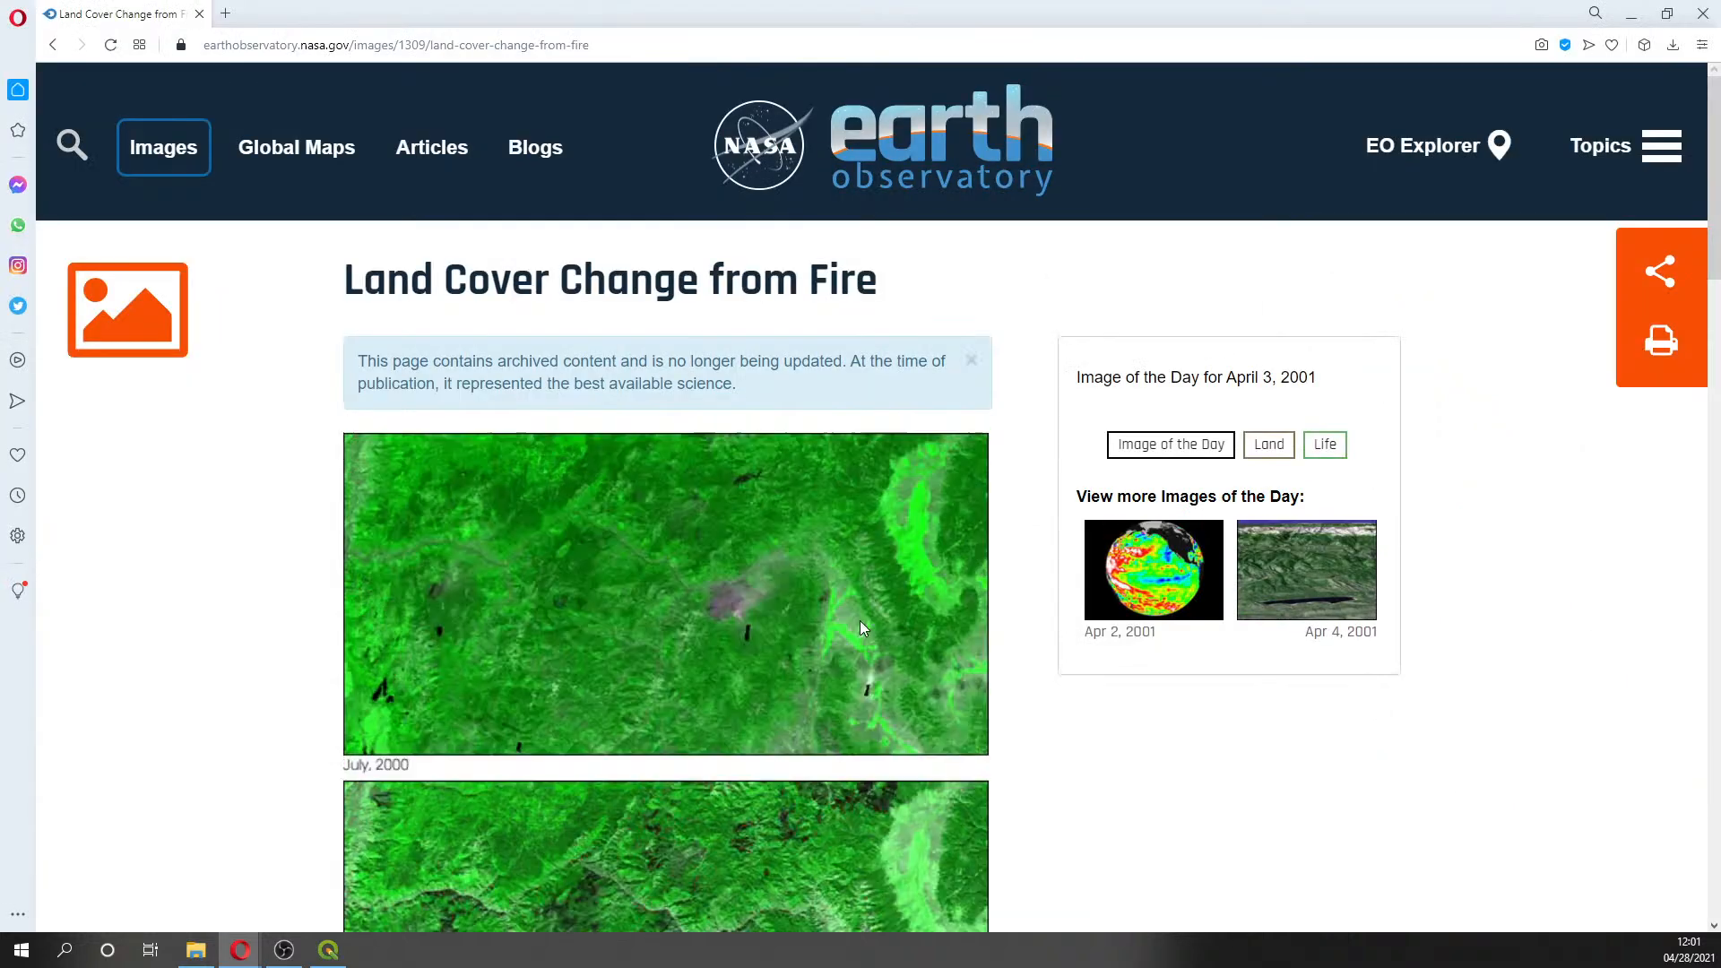
{"action": "scroll", "coordinate": [790, 579], "scroll_direction": "down", "scroll_amount": 3}
{"action": "scroll", "coordinate": [790, 578], "scroll_direction": "down", "scroll_amount": 4}
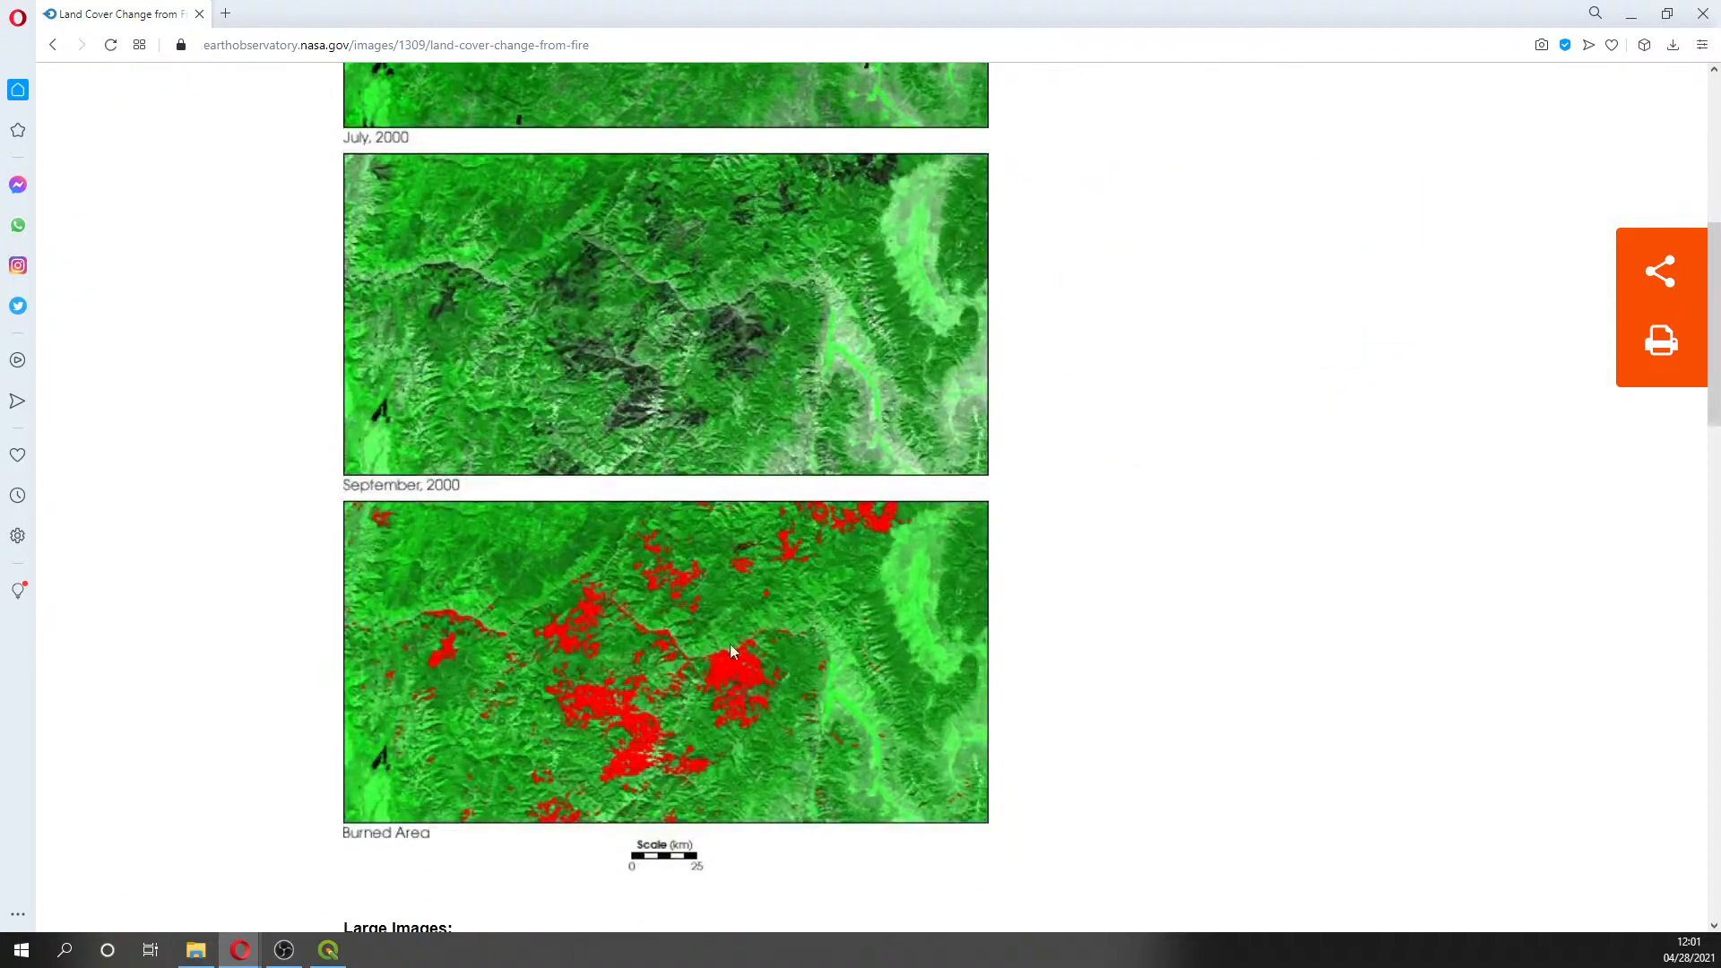
{"action": "scroll", "coordinate": [600, 702], "scroll_direction": "down", "scroll_amount": 4}
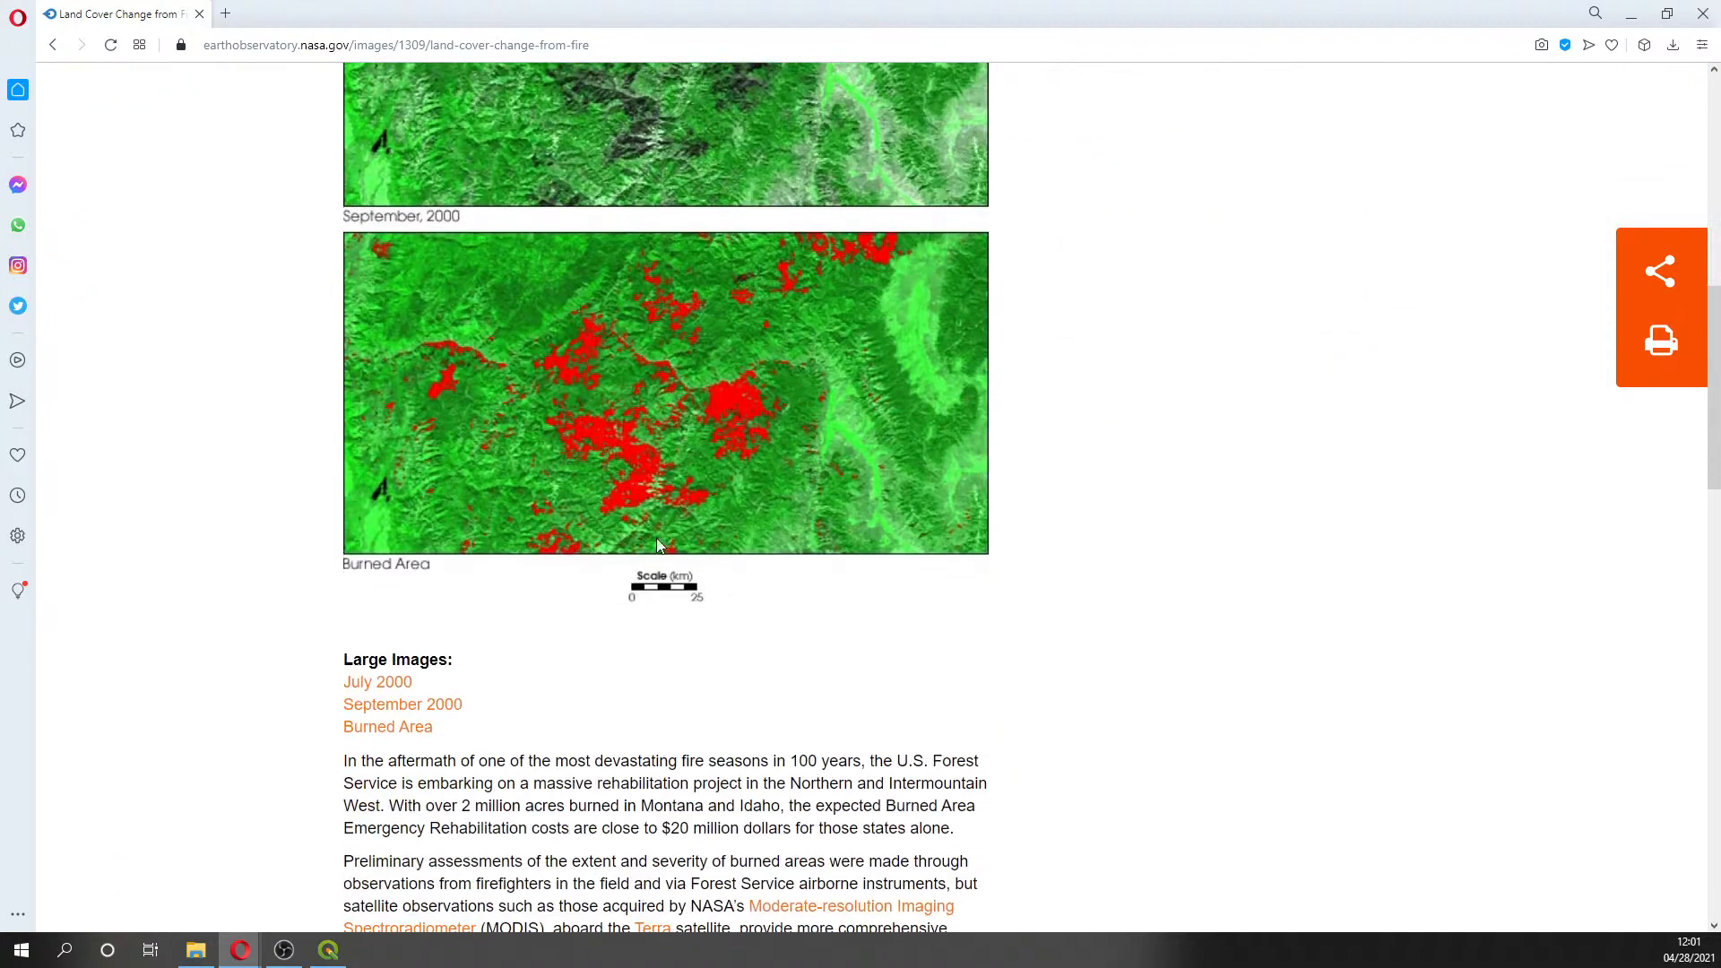
{"action": "scroll", "coordinate": [627, 404], "scroll_direction": "down", "scroll_amount": 2}
{"action": "scroll", "coordinate": [627, 404], "scroll_direction": "down", "scroll_amount": 7}
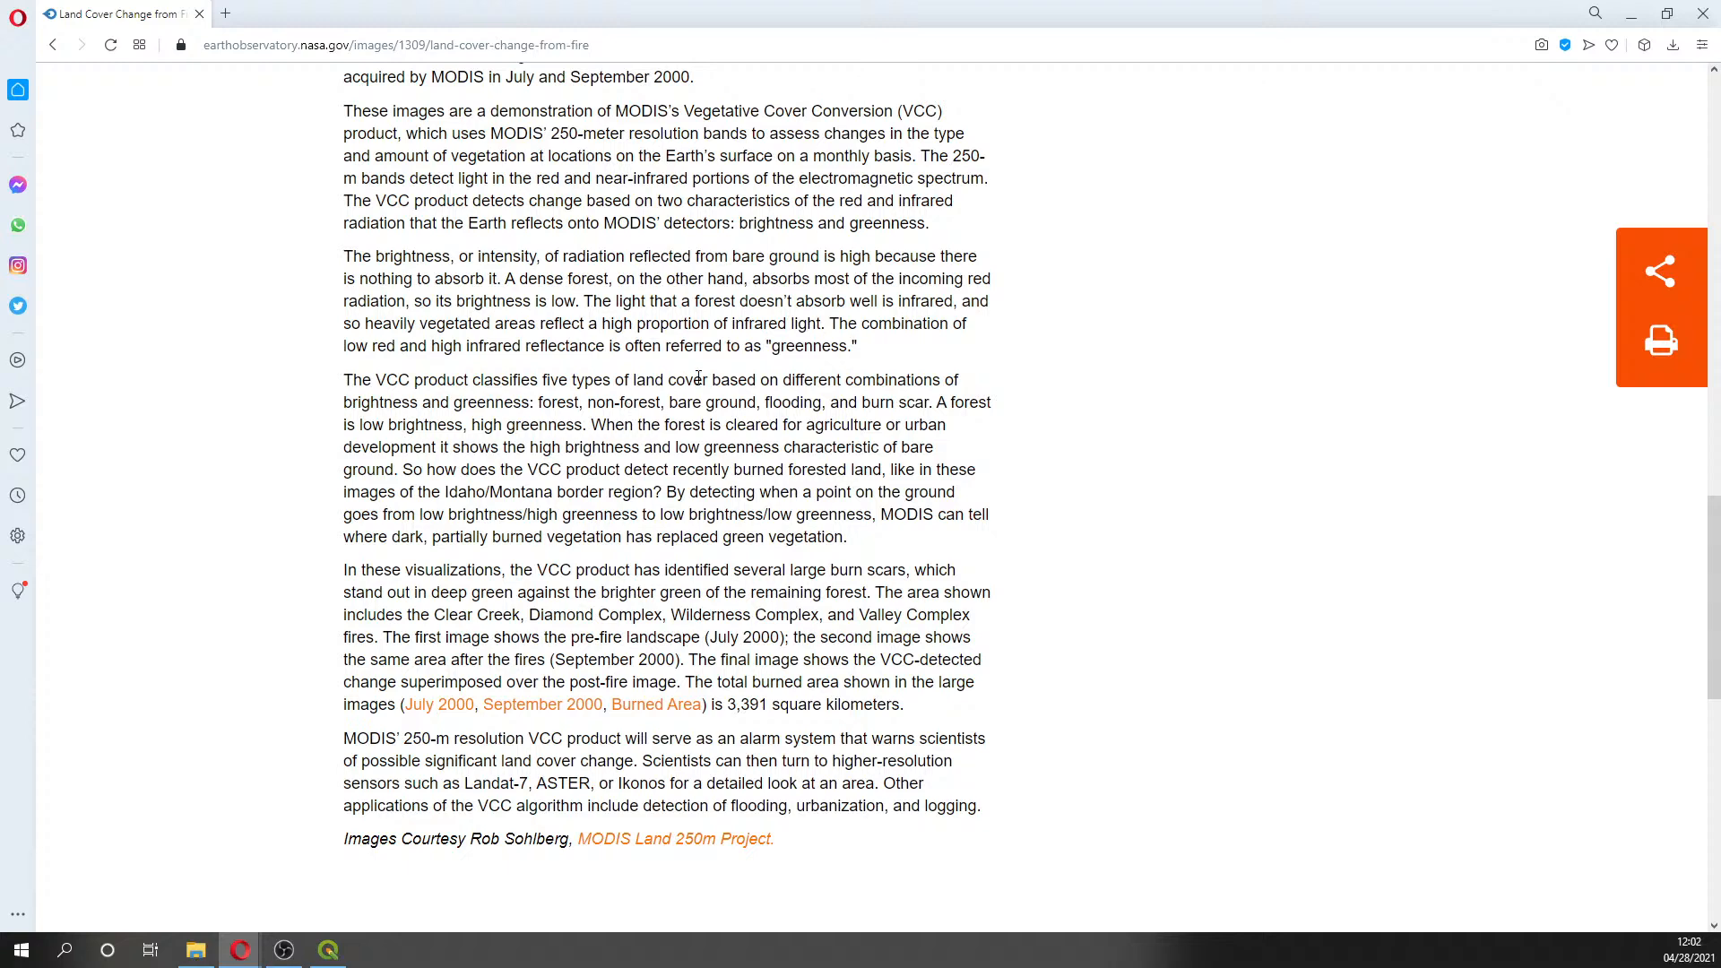
{"action": "scroll", "coordinate": [698, 377], "scroll_direction": "up", "scroll_amount": 3}
{"action": "scroll", "coordinate": [698, 377], "scroll_direction": "up", "scroll_amount": 3}
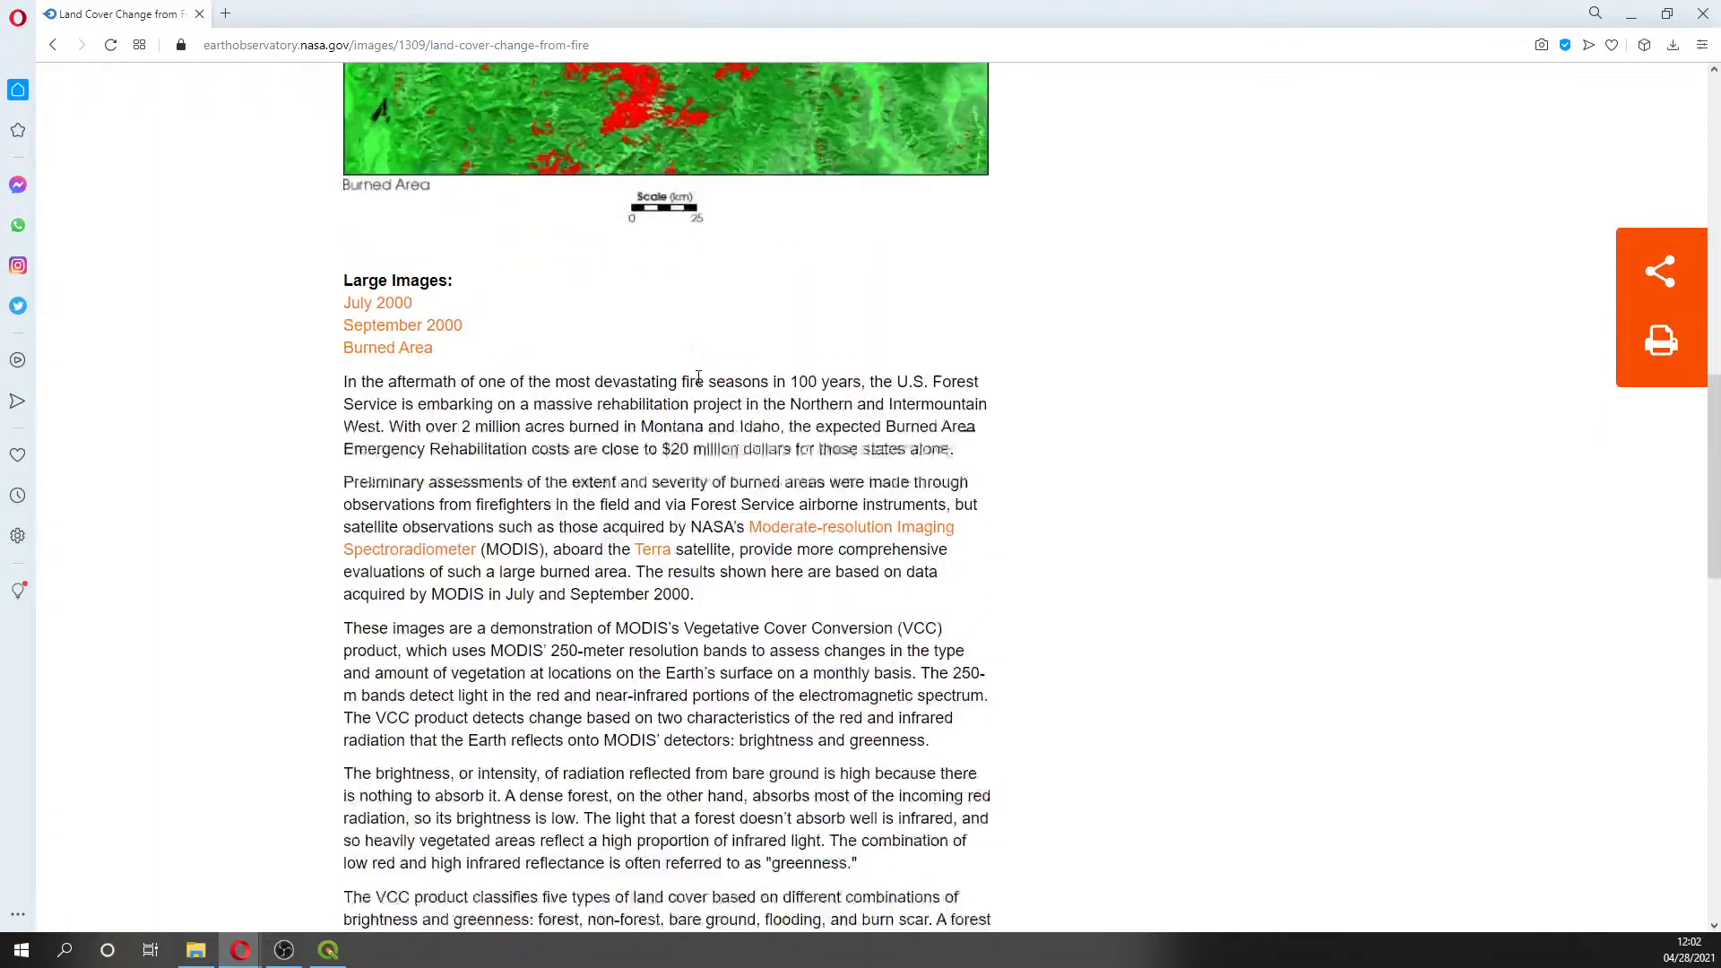
{"action": "scroll", "coordinate": [699, 384], "scroll_direction": "up", "scroll_amount": 9}
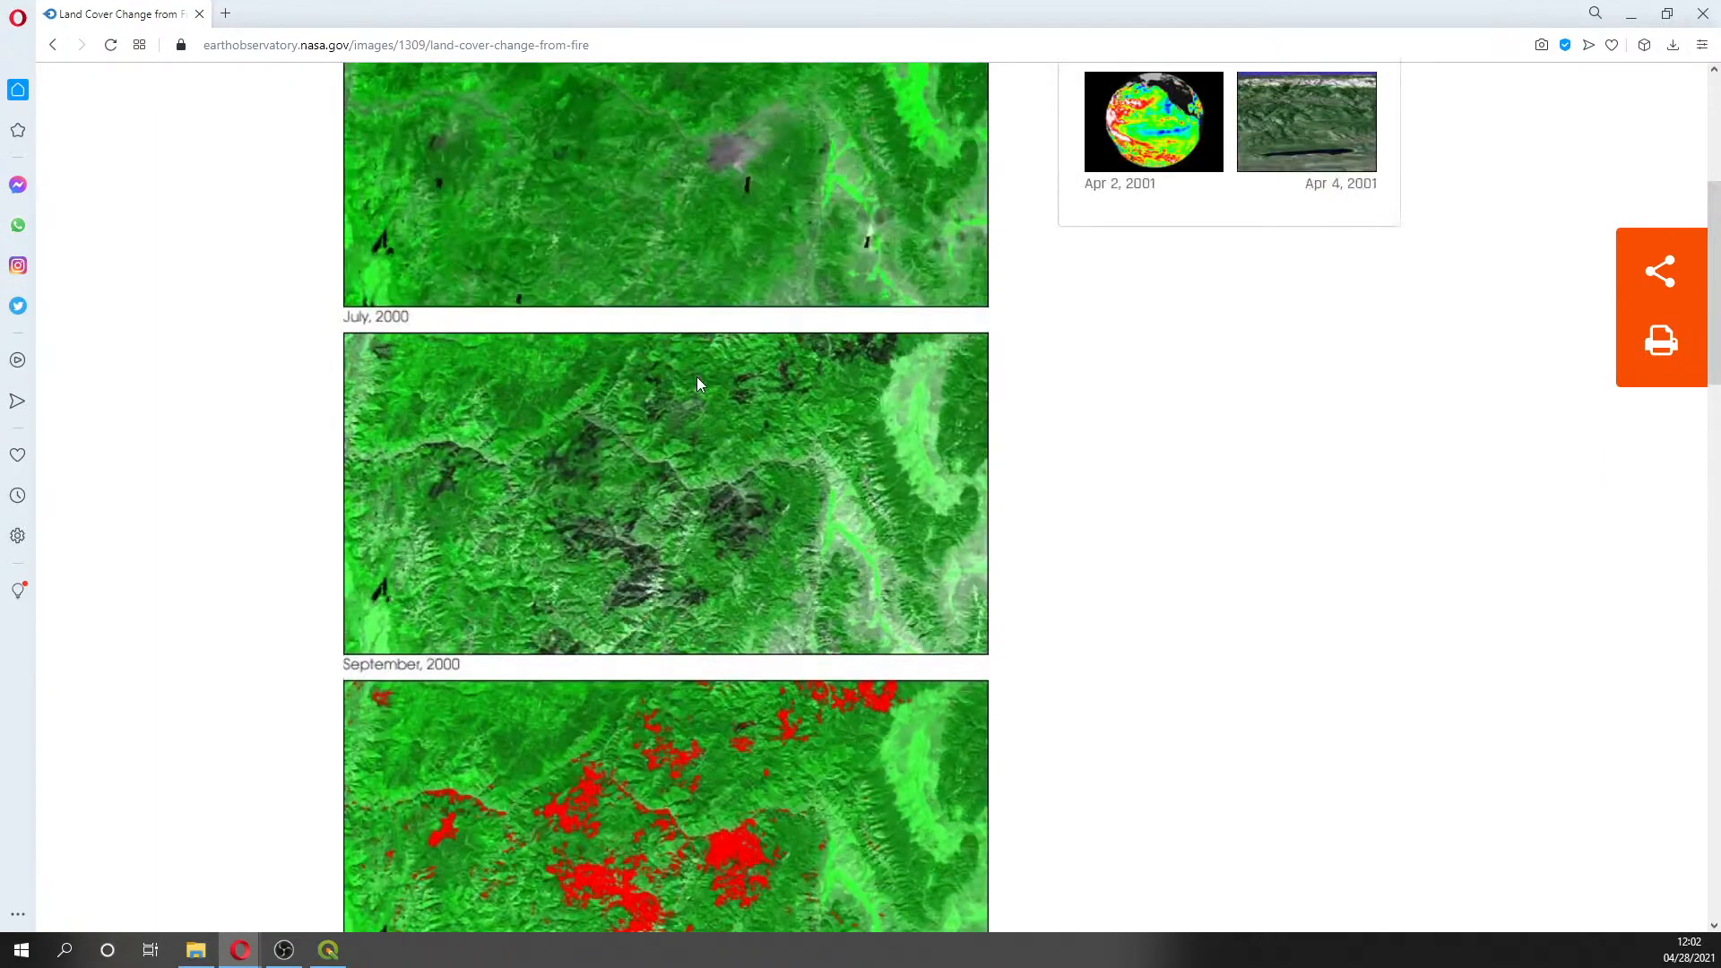
{"action": "scroll", "coordinate": [699, 384], "scroll_direction": "up", "scroll_amount": 4}
{"action": "scroll", "coordinate": [700, 384], "scroll_direction": "up", "scroll_amount": 1}
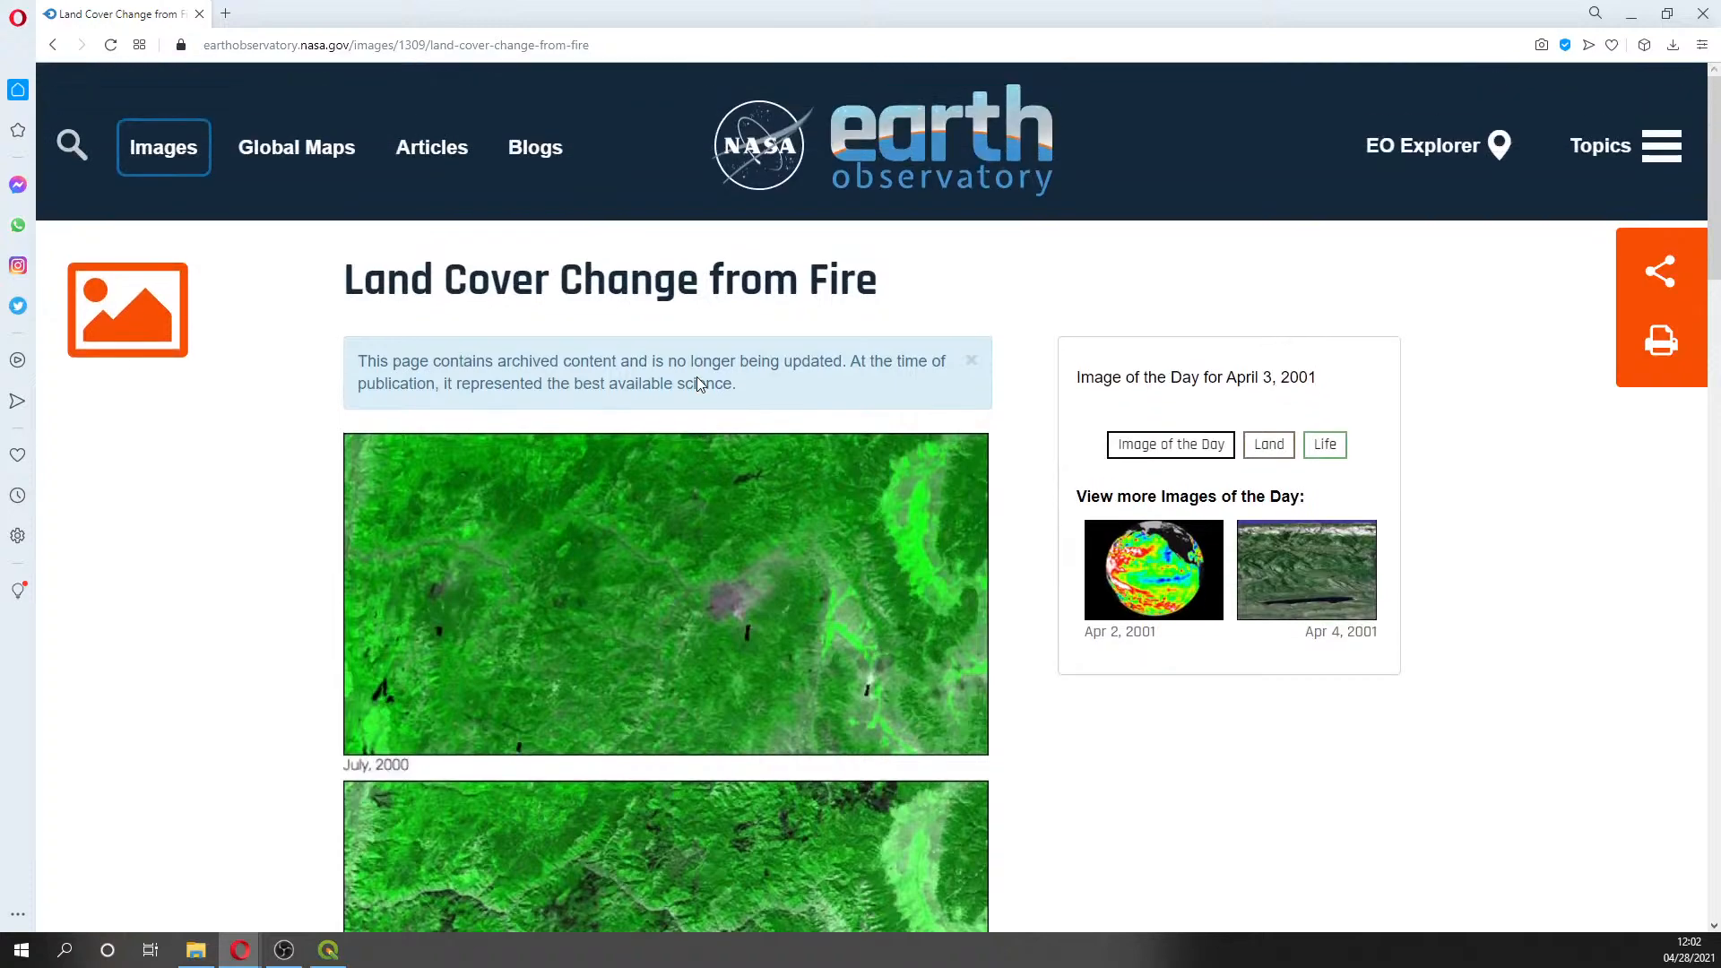
{"action": "scroll", "coordinate": [698, 377], "scroll_direction": "down", "scroll_amount": 4}
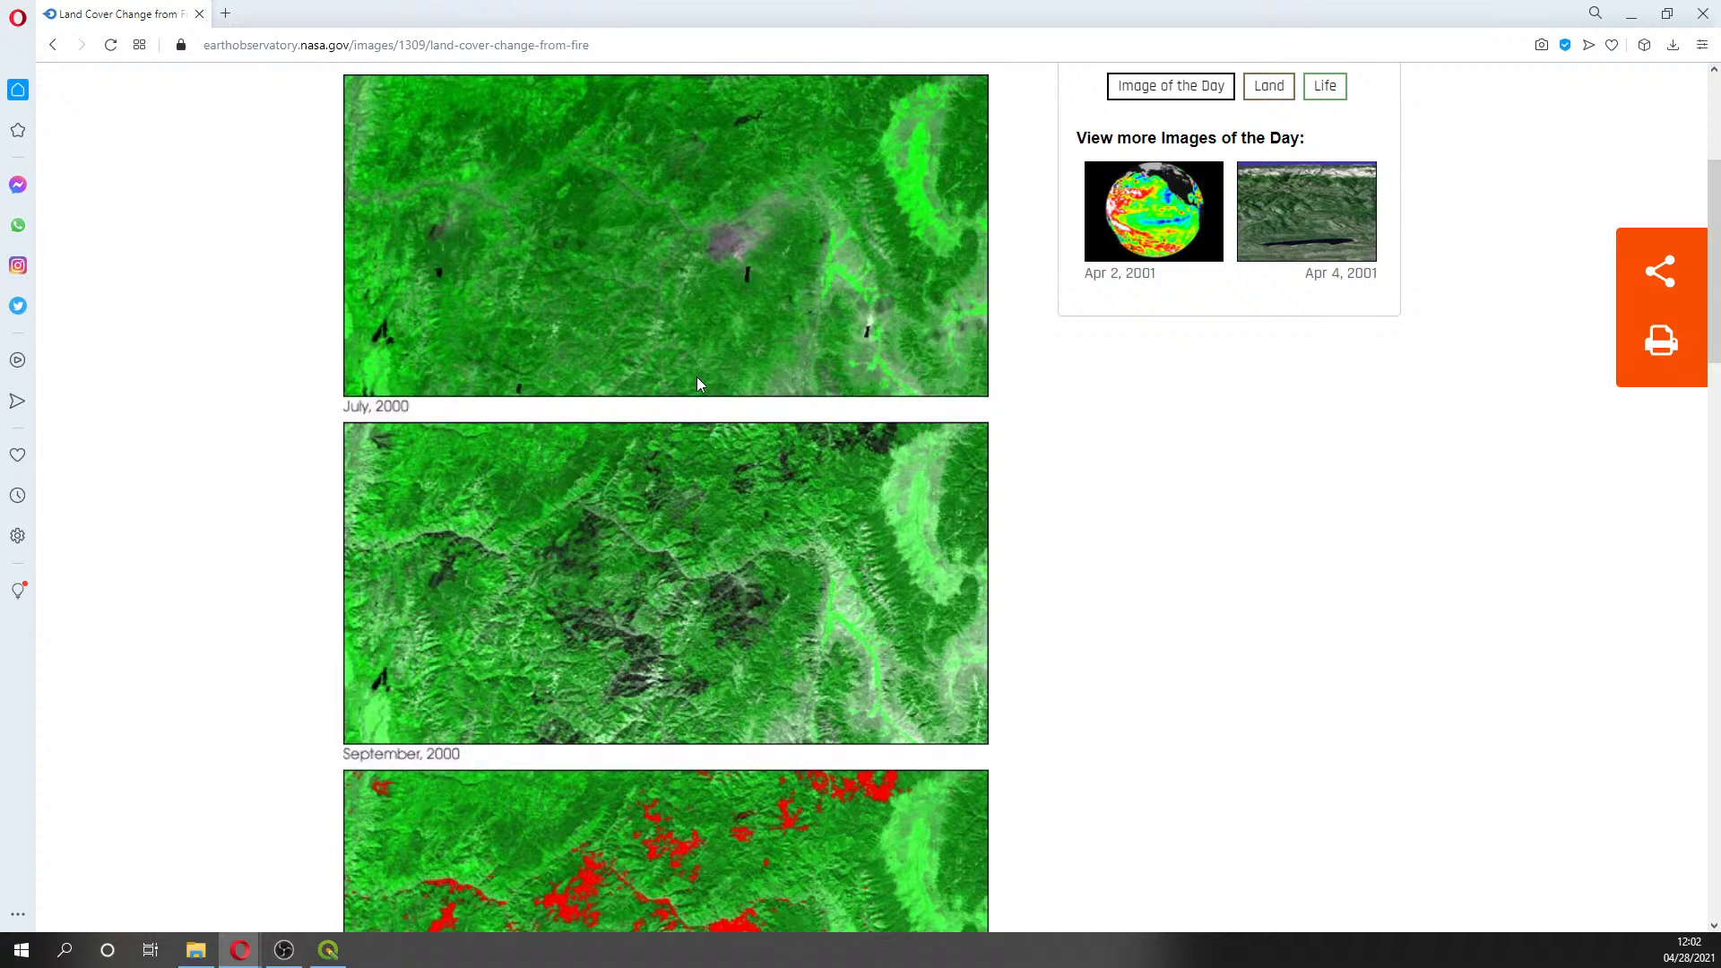
{"action": "left_click", "coordinate": [655, 49]}
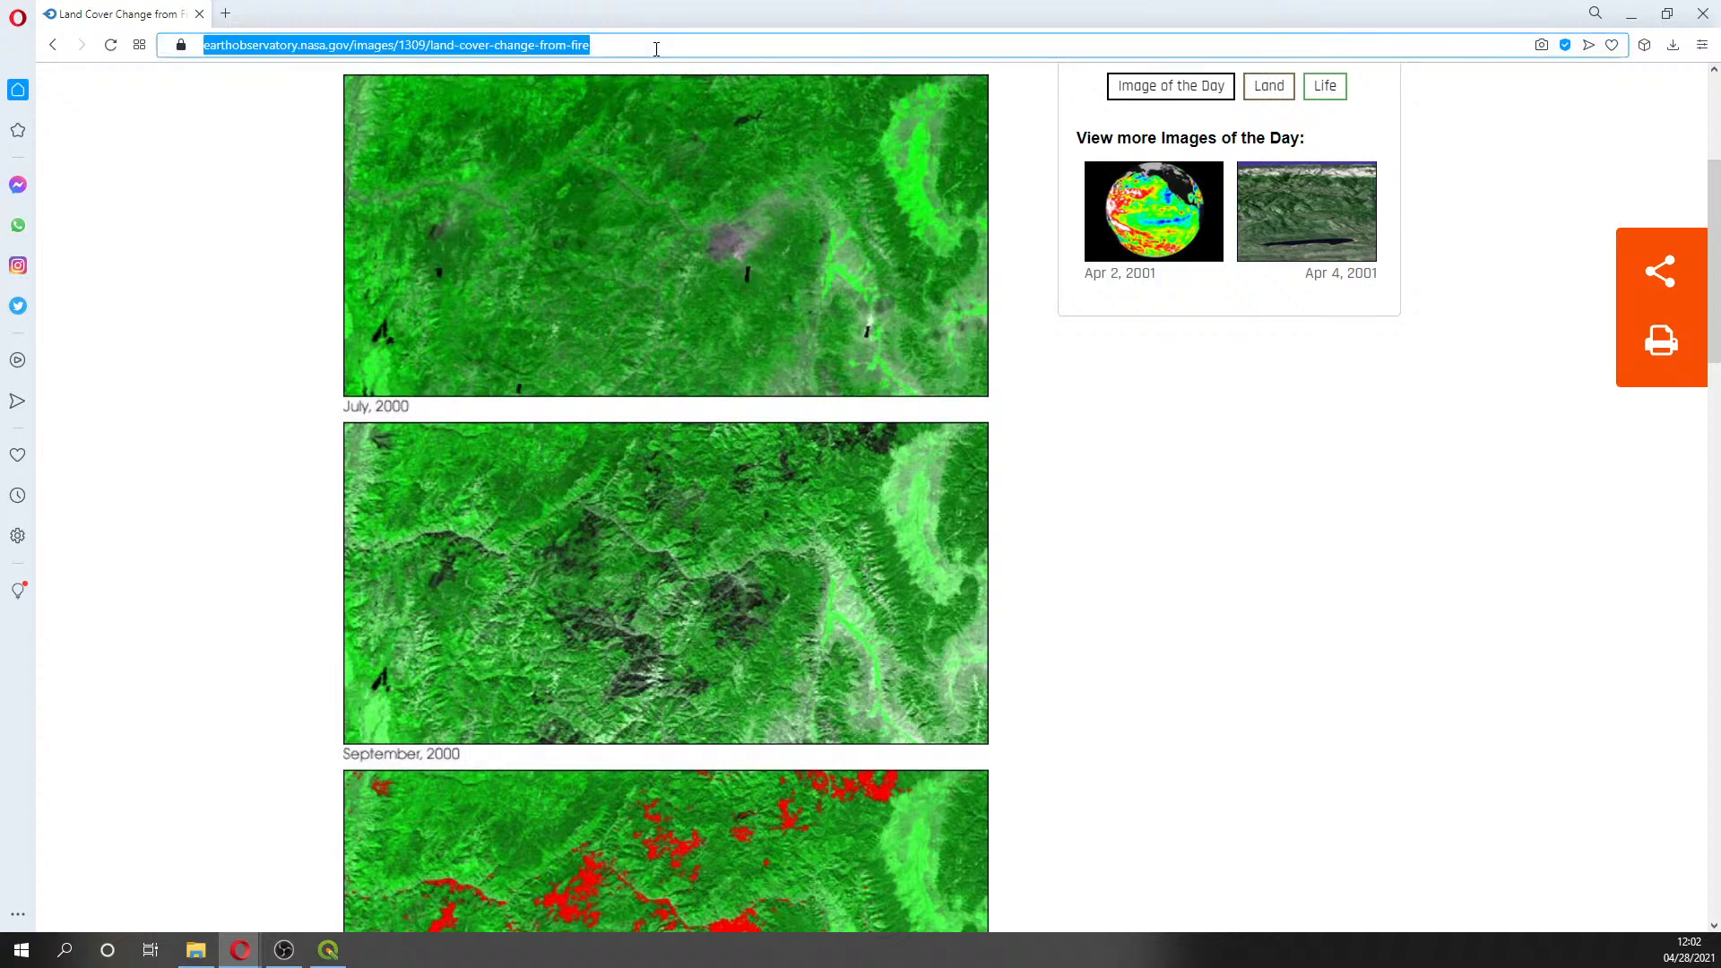
{"action": "key", "text": "Escape"}
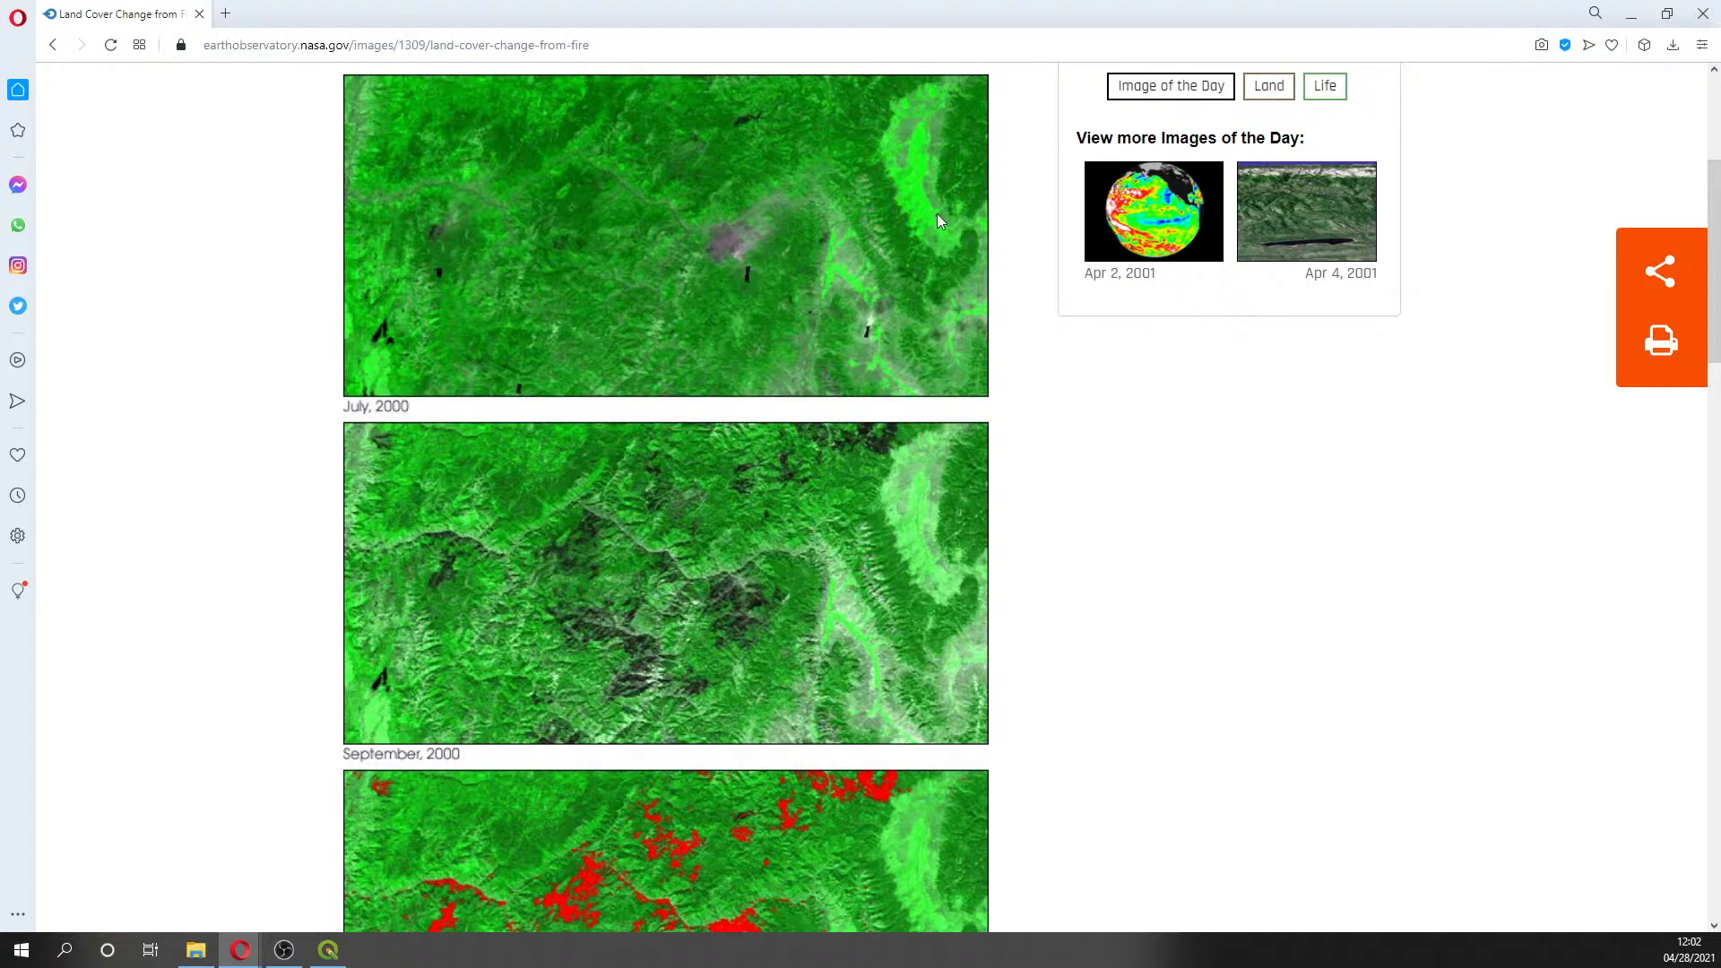
{"action": "left_click", "coordinate": [1626, 20]}
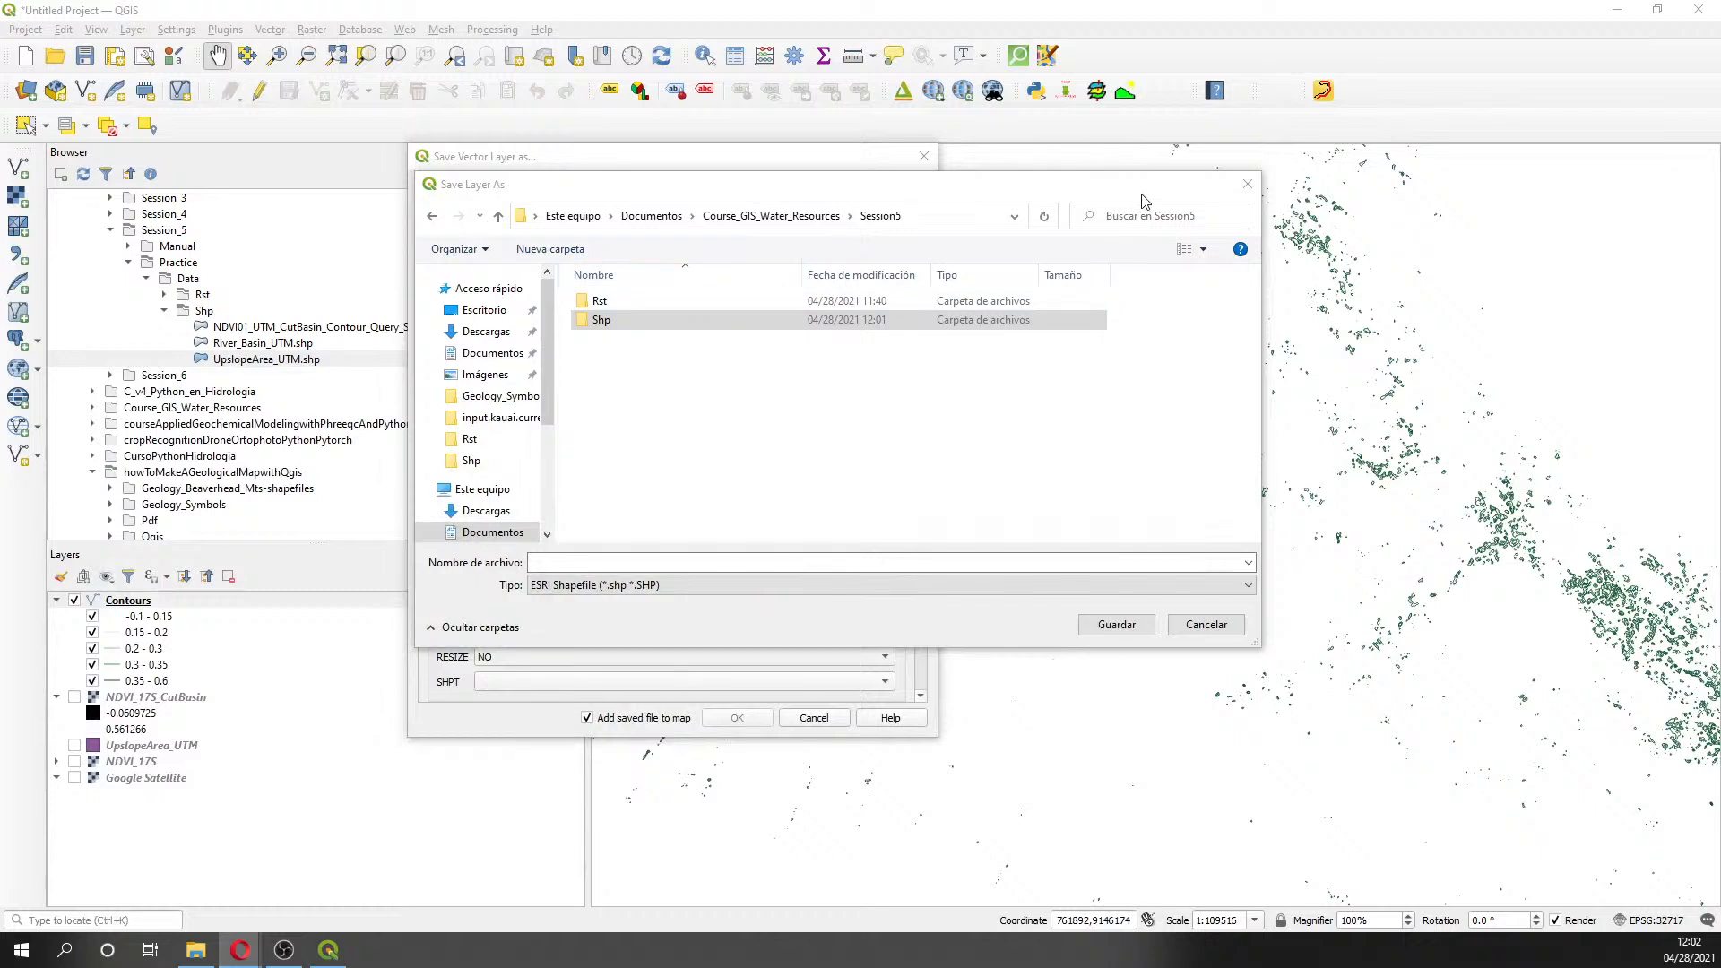
- In the Shp folder, name the contours export NDVI_17S_CutBasin_Contour_Query, confirm, then select '17S' in the name
{"action": "double_click", "coordinate": [602, 321]}
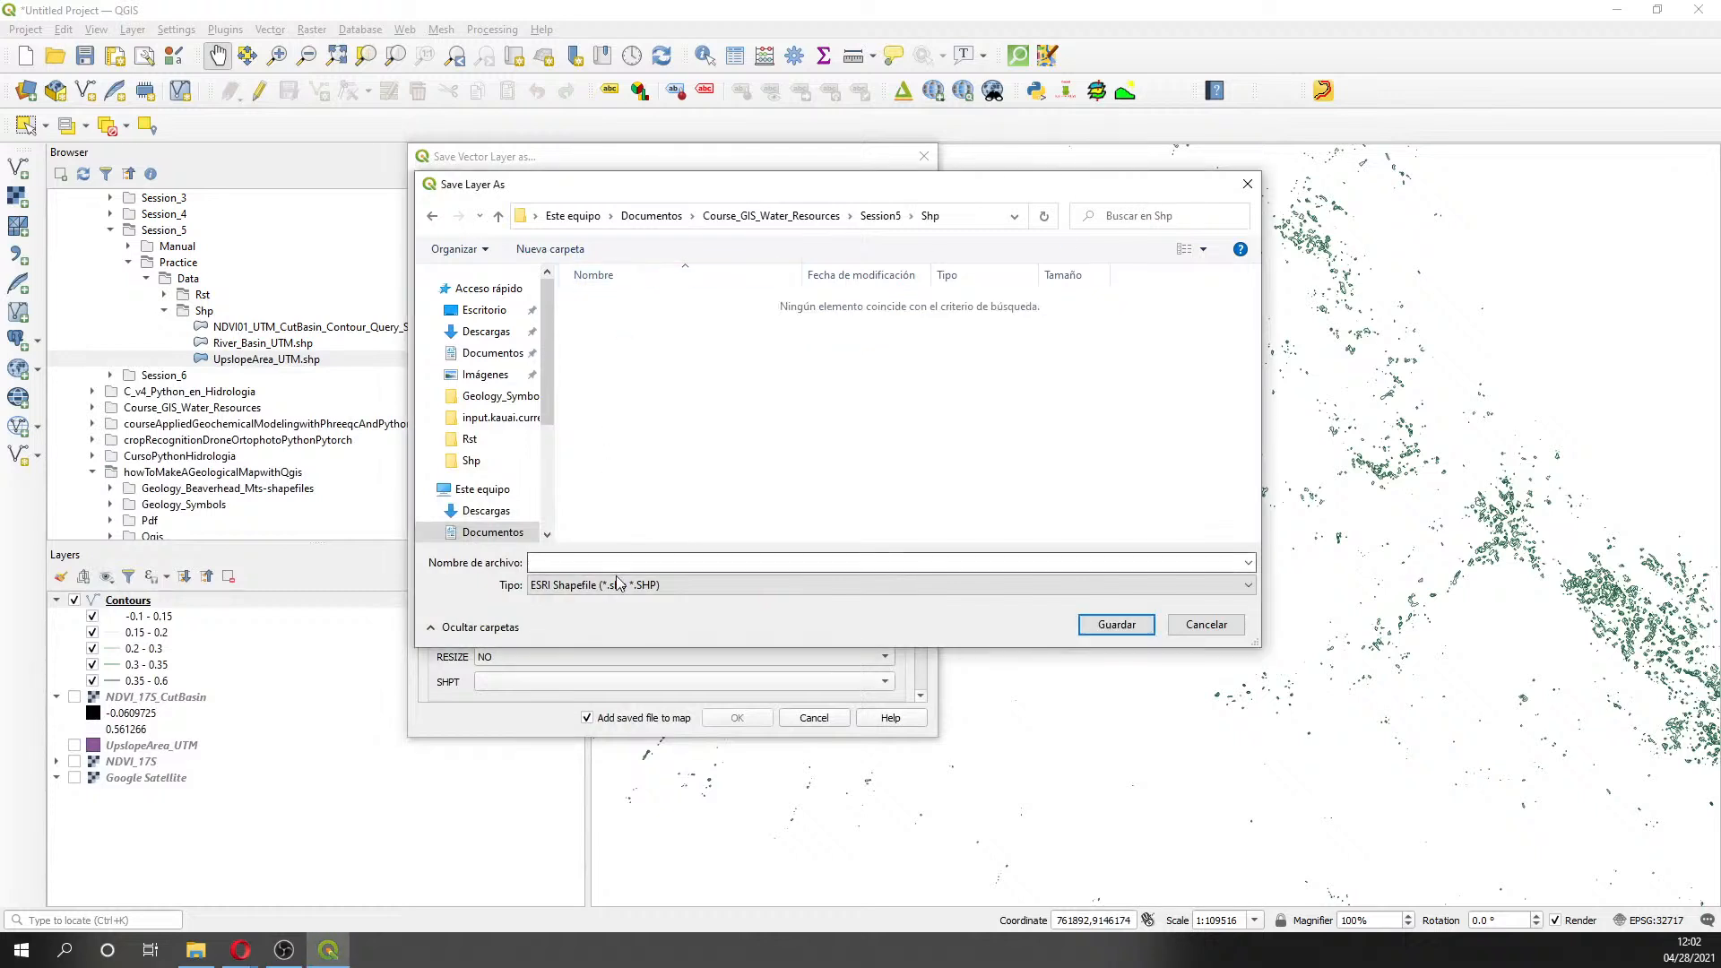
{"action": "key", "text": "alt+Tab"}
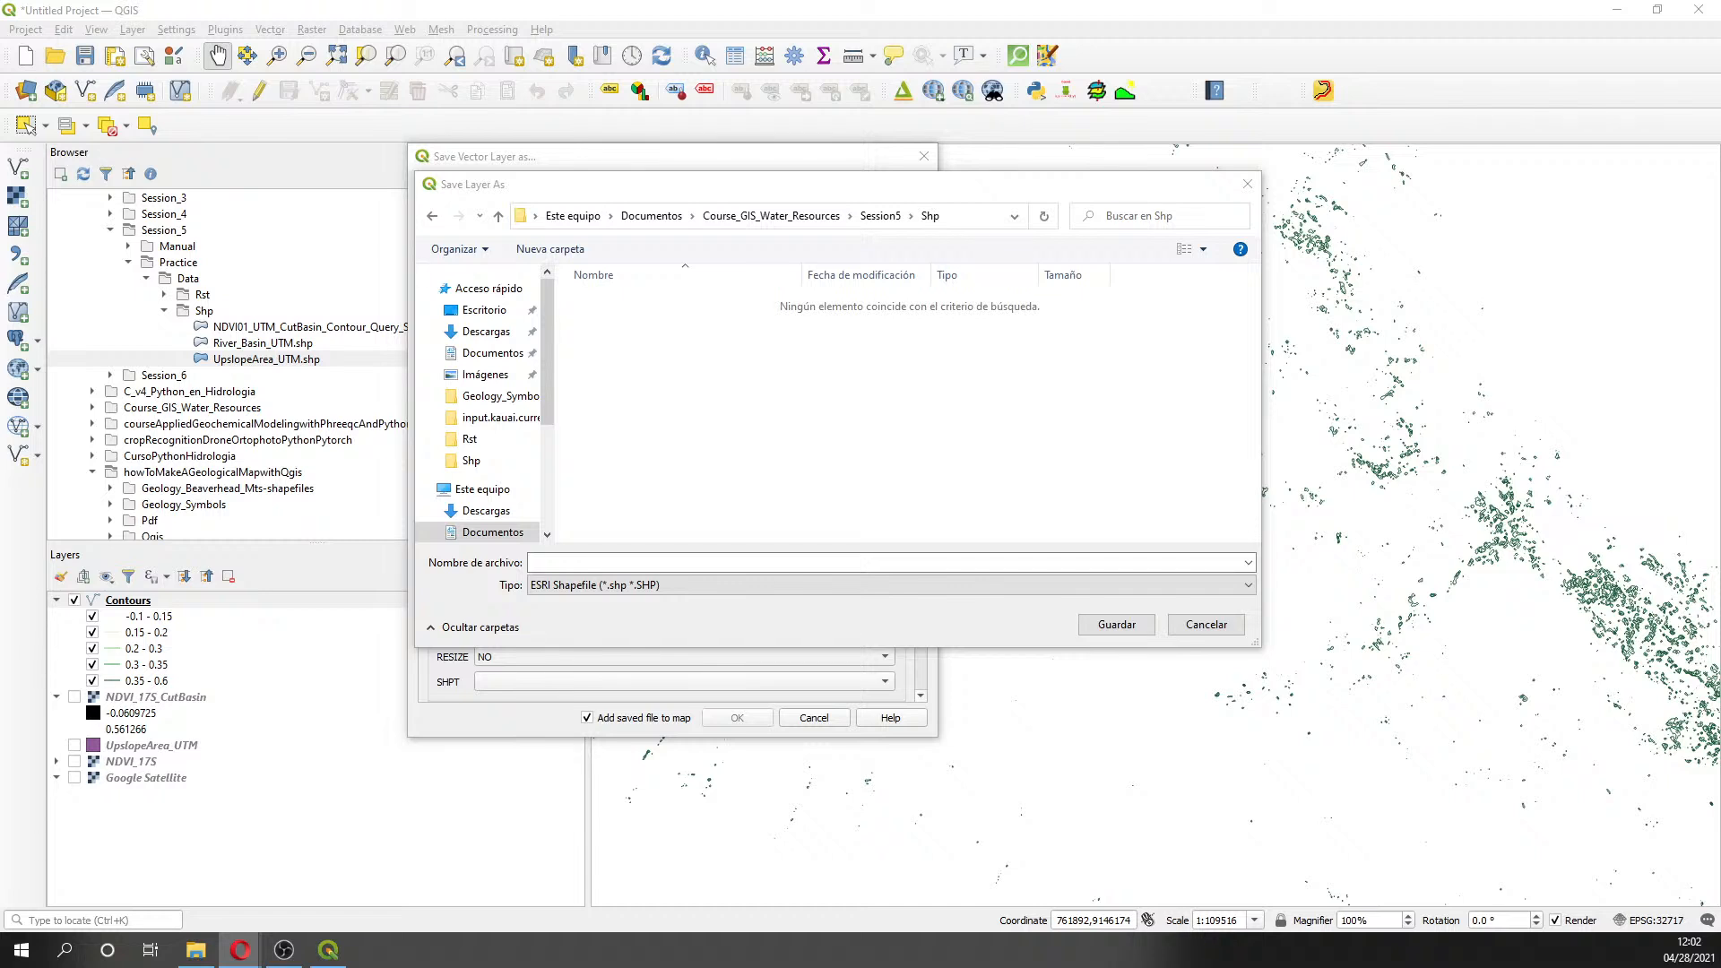
{"action": "left_click", "coordinate": [687, 557]}
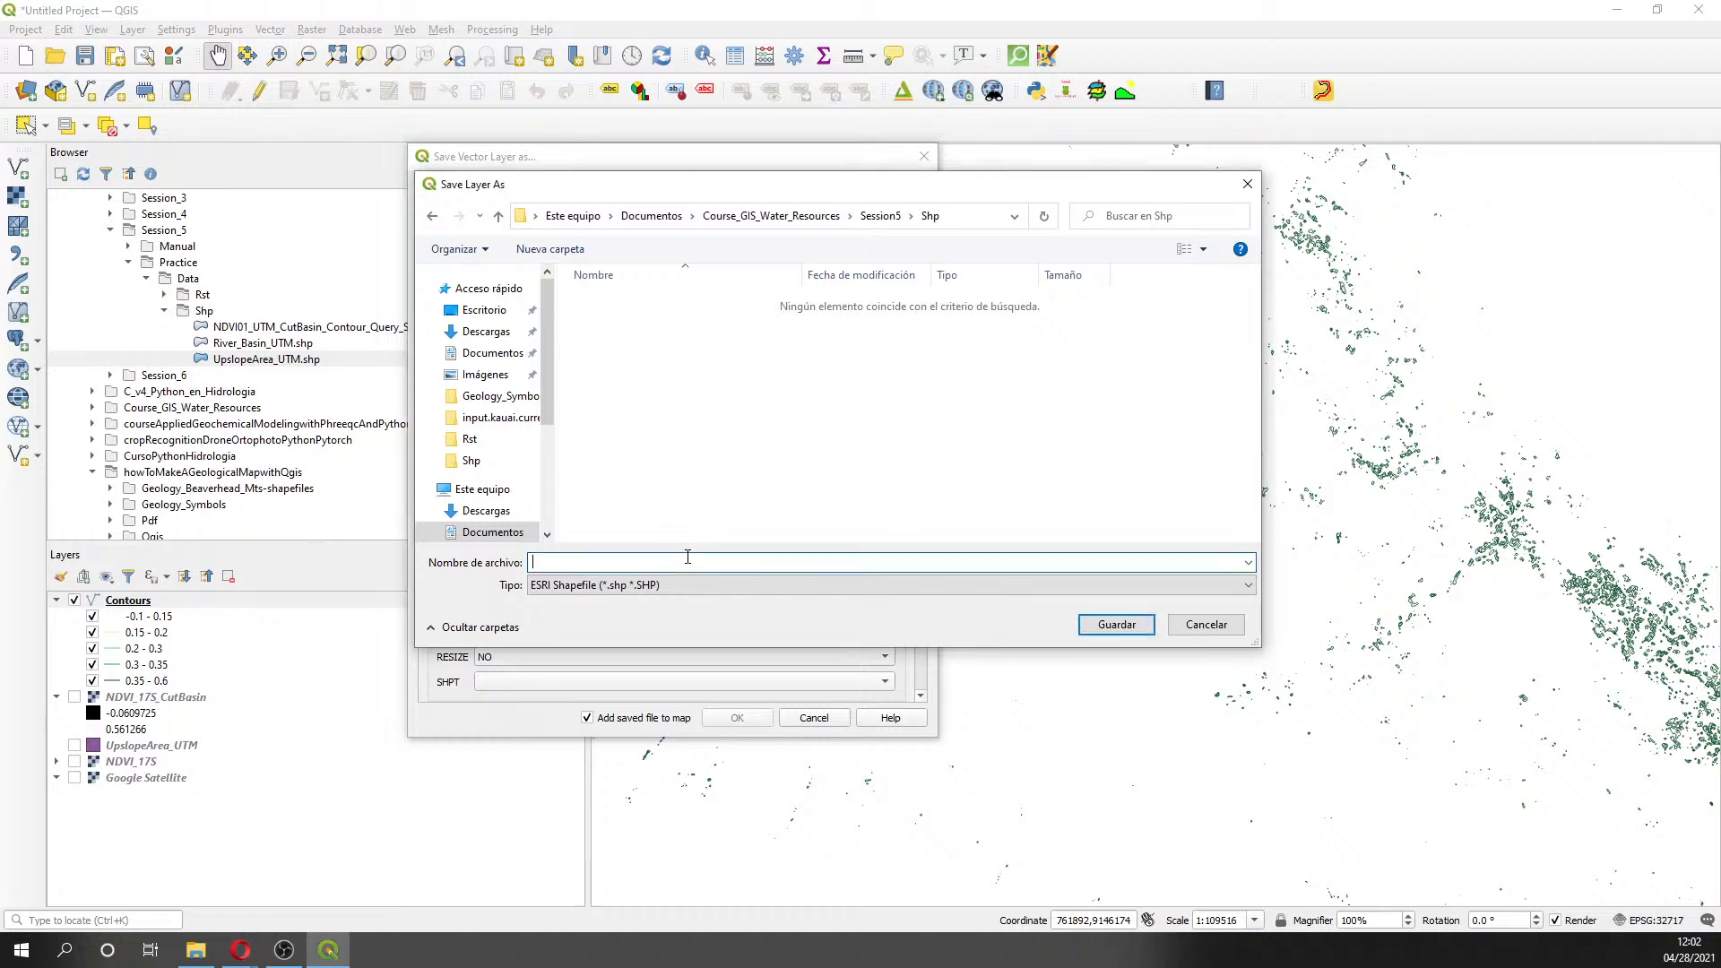
{"action": "type", "text": "çna"}
{"action": "key", "text": "BackSpace"}
{"action": "key", "text": "BackSpace"}
{"action": "type", "text": "NAV"}
{"action": "key", "text": "BackSpace"}
{"action": "key", "text": "BackSpace"}
{"action": "type", "text": "DVI_17S_CutBasin_Co"}
{"action": "type", "text": "ru"}
{"action": "key", "text": "BackSpace"}
{"action": "key", "text": "BackSpace"}
{"action": "type", "text": "ur_Query"}
{"action": "key", "text": "Return"}
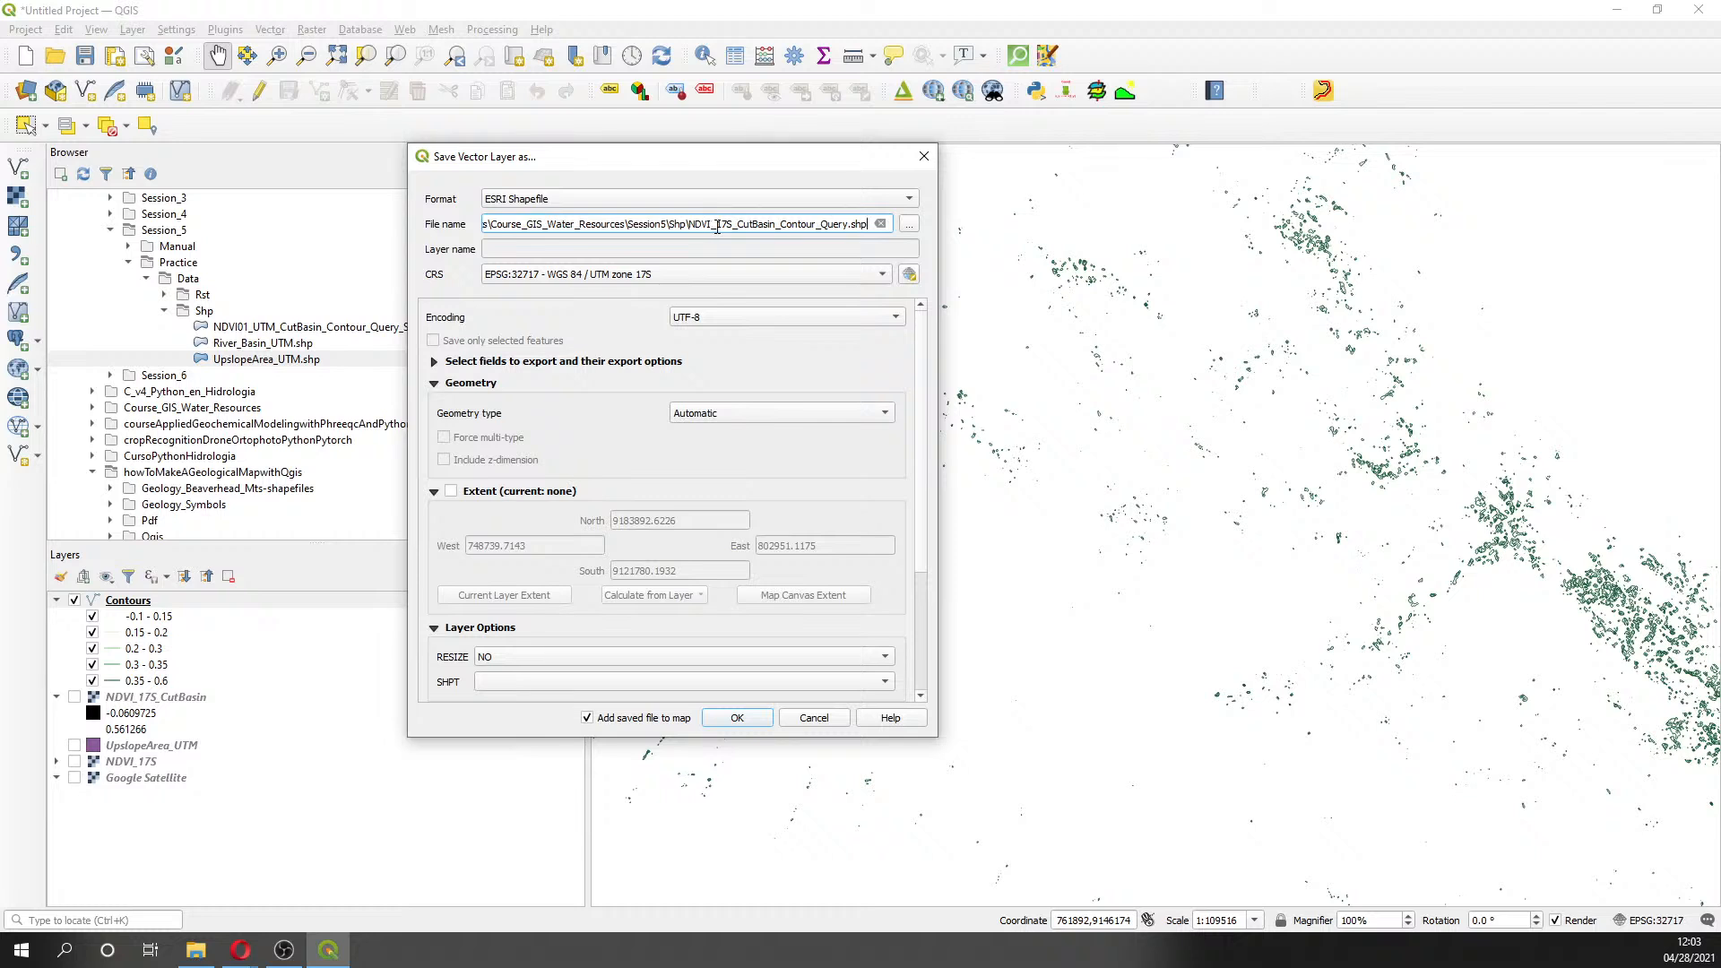
{"action": "left_click_drag", "start_coordinate": [715, 224], "coordinate": [736, 224]}
{"action": "left_click", "coordinate": [737, 718]}
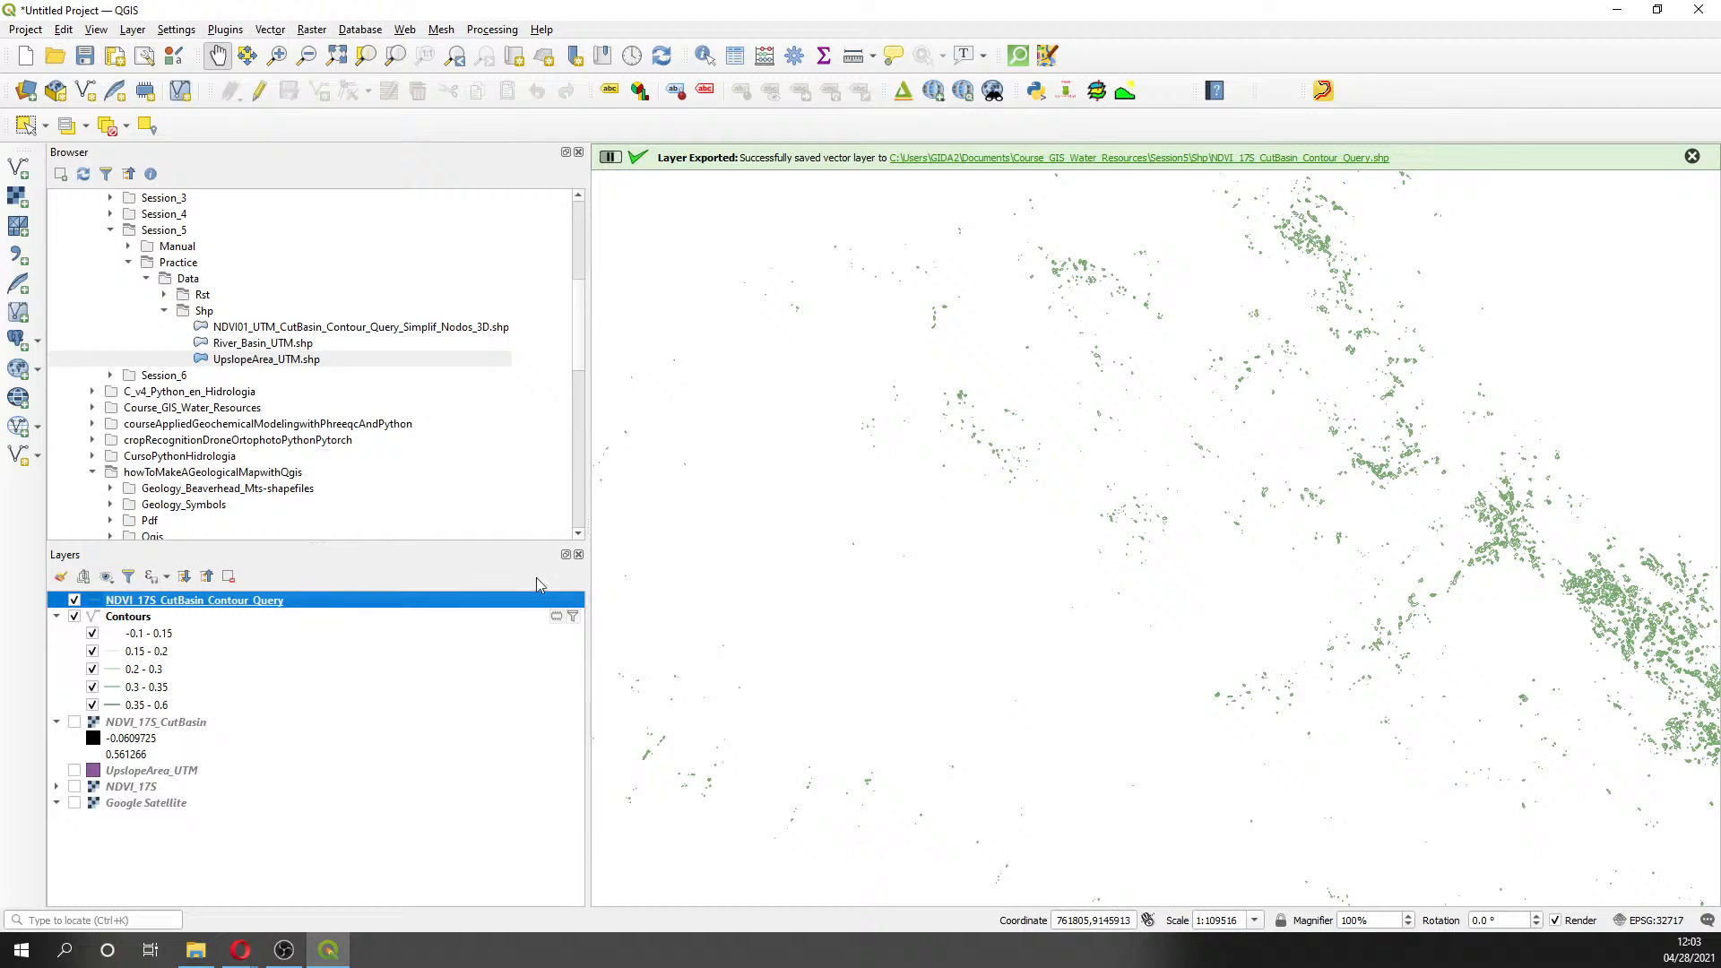
{"action": "scroll", "coordinate": [1151, 598], "scroll_direction": "down", "scroll_amount": 2}
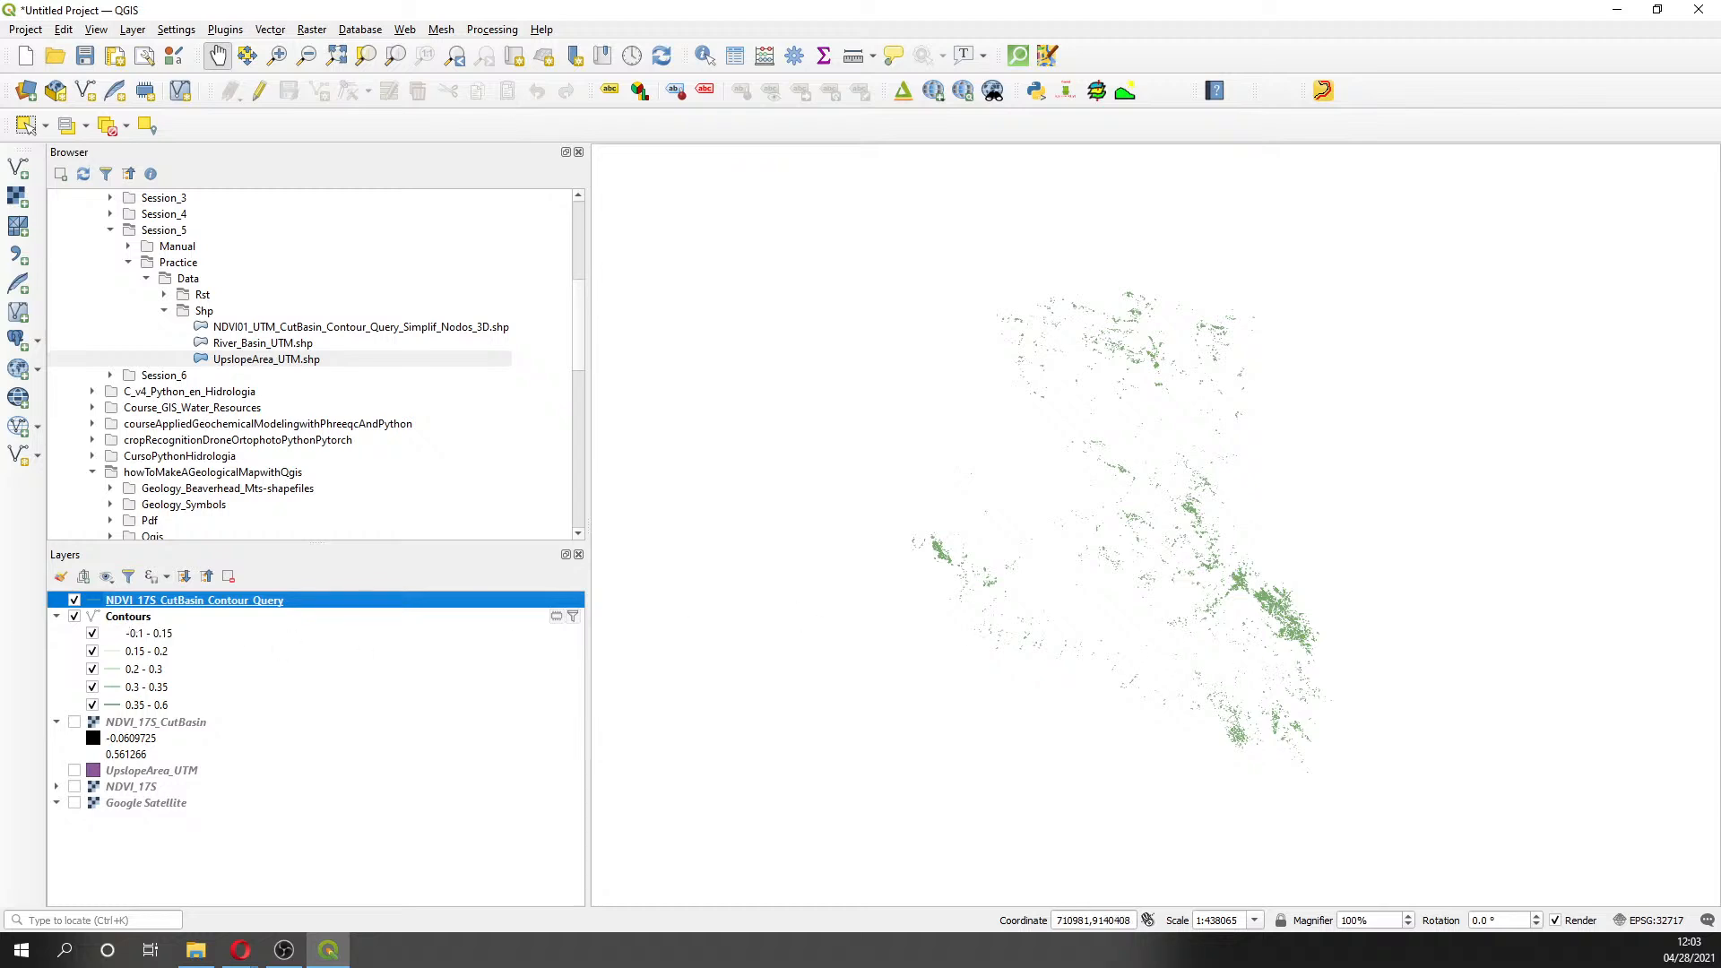
{"action": "key", "text": "alt+Tab"}
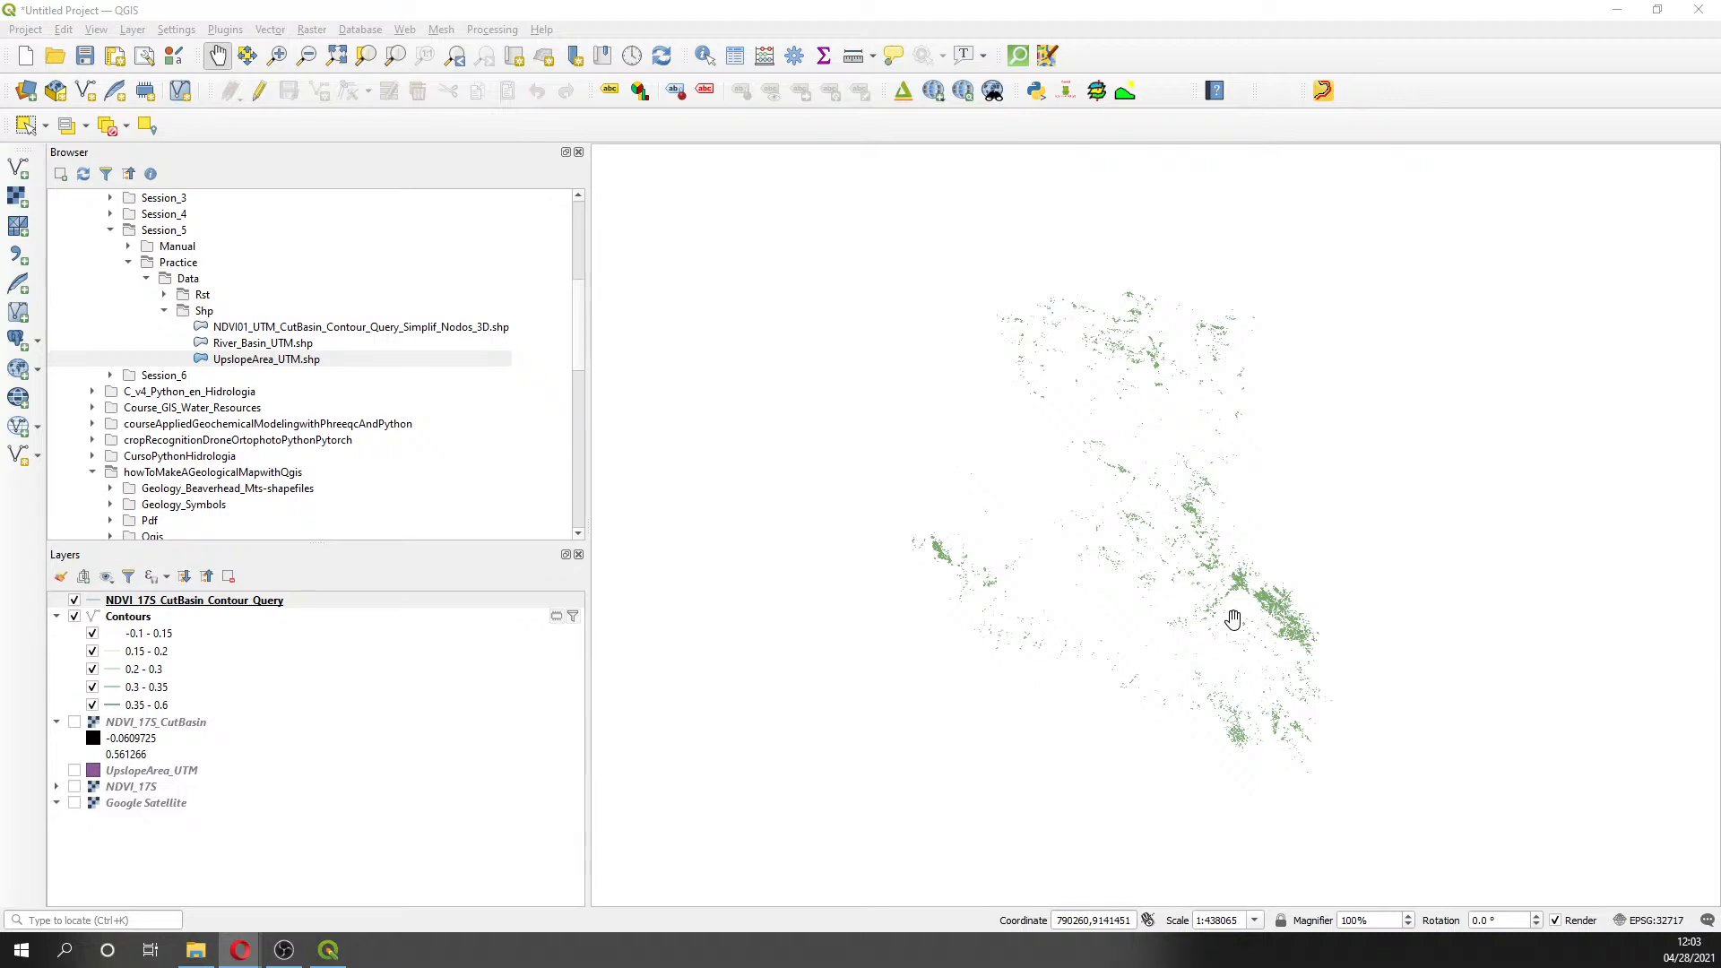
{"action": "scroll", "coordinate": [1233, 618], "scroll_direction": "up", "scroll_amount": 5}
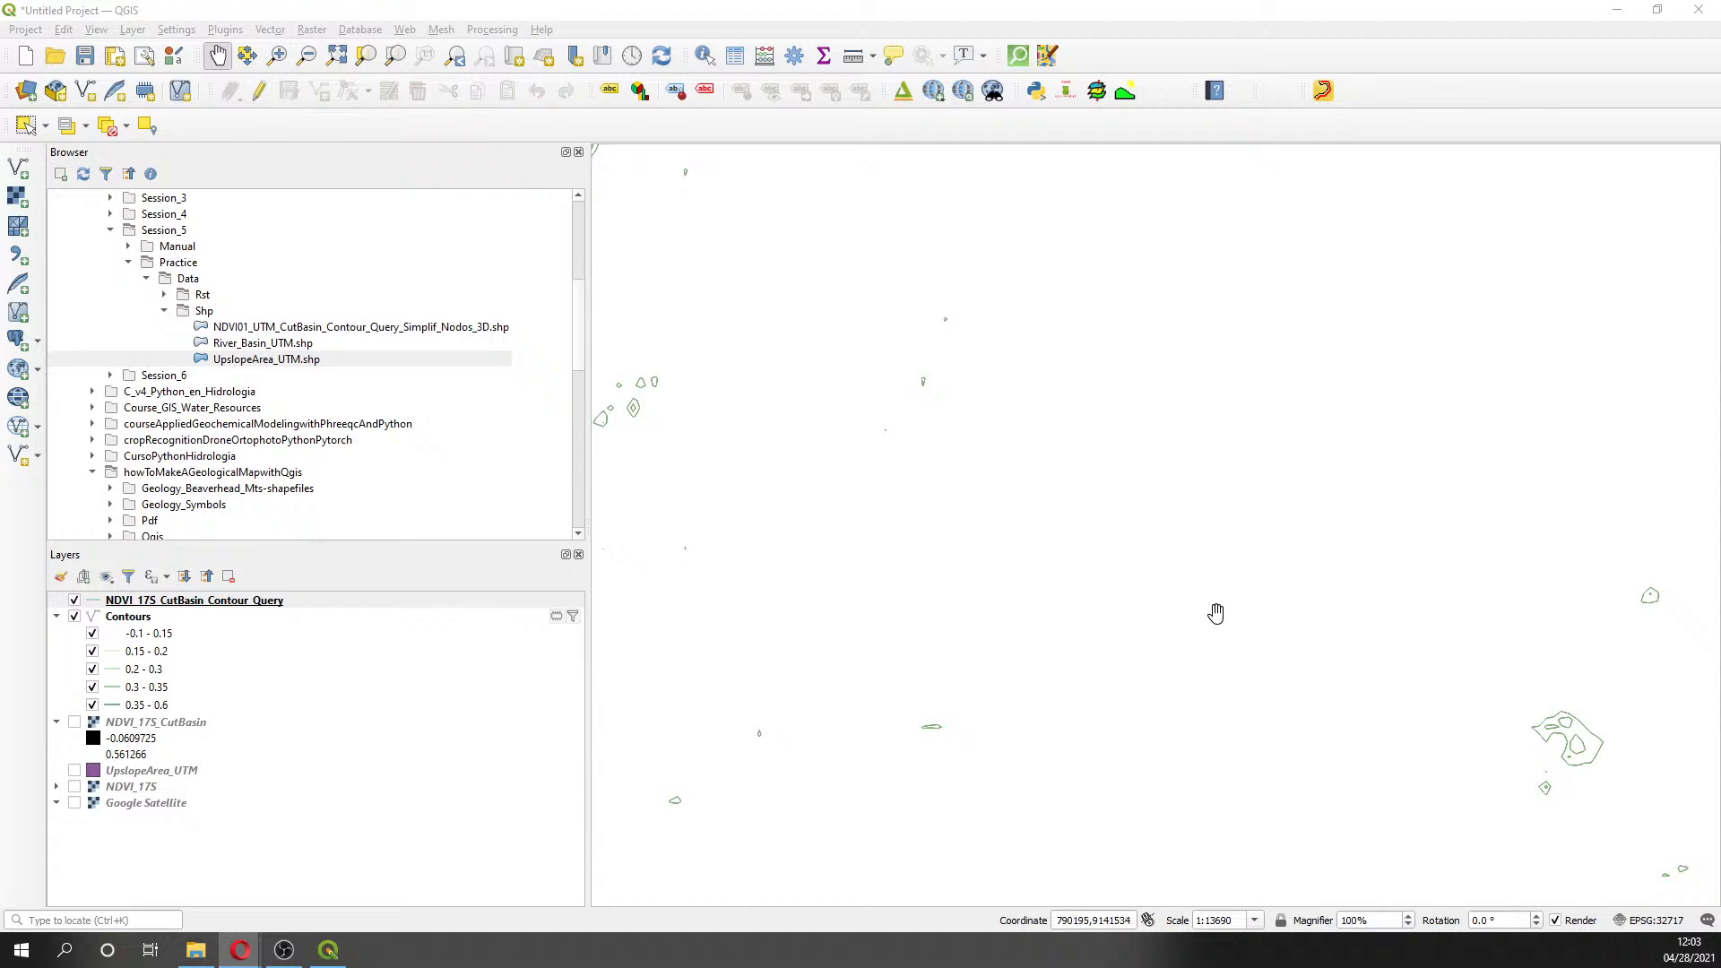
{"action": "left_click_drag", "start_coordinate": [1347, 684], "coordinate": [820, 522]}
{"action": "scroll", "coordinate": [914, 520], "scroll_direction": "up", "scroll_amount": 2}
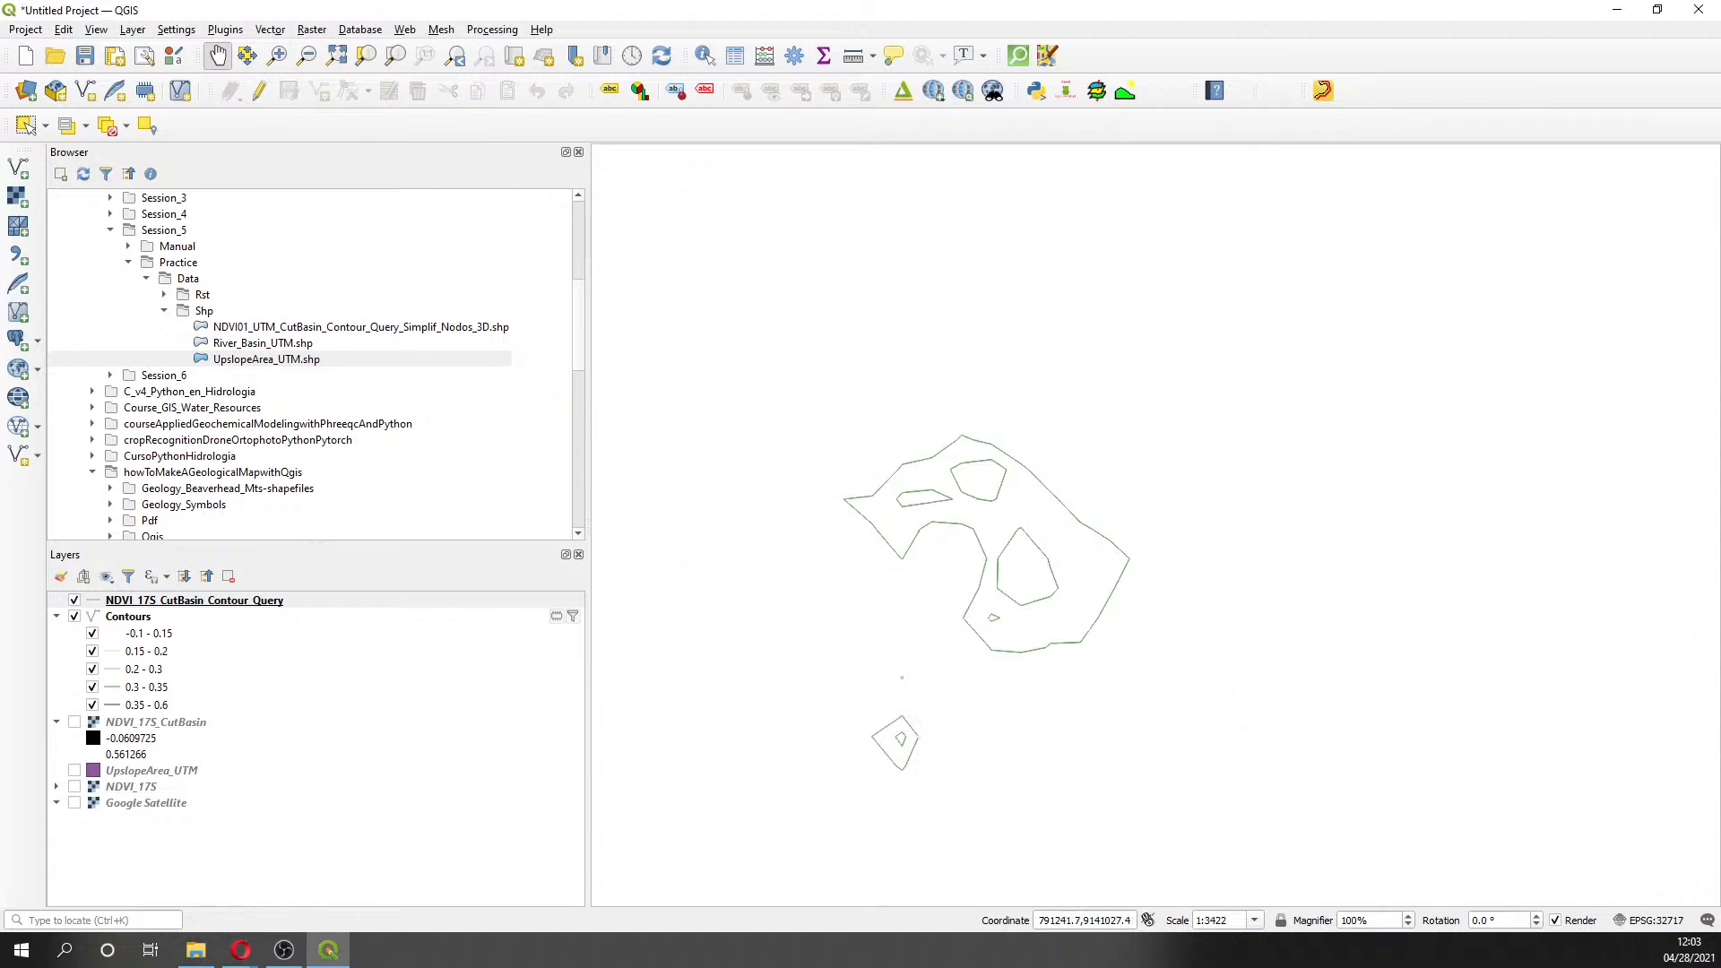
{"action": "key", "text": "alt+Tab"}
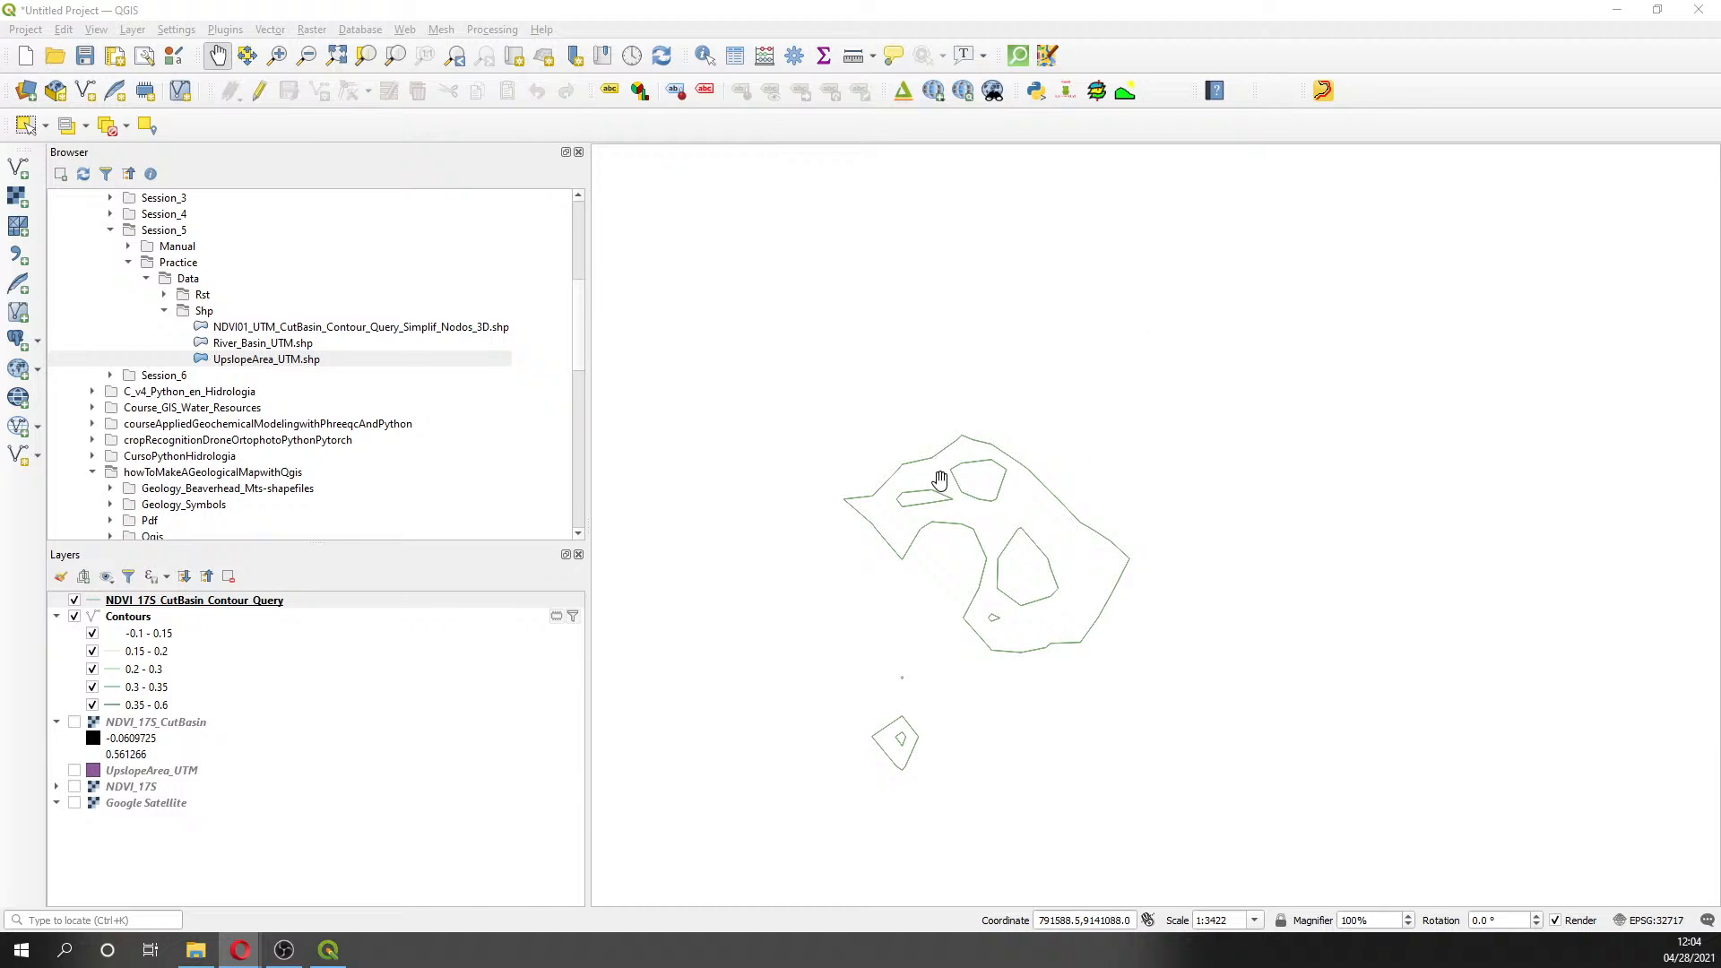
{"action": "scroll", "coordinate": [937, 476], "scroll_direction": "down", "scroll_amount": 1}
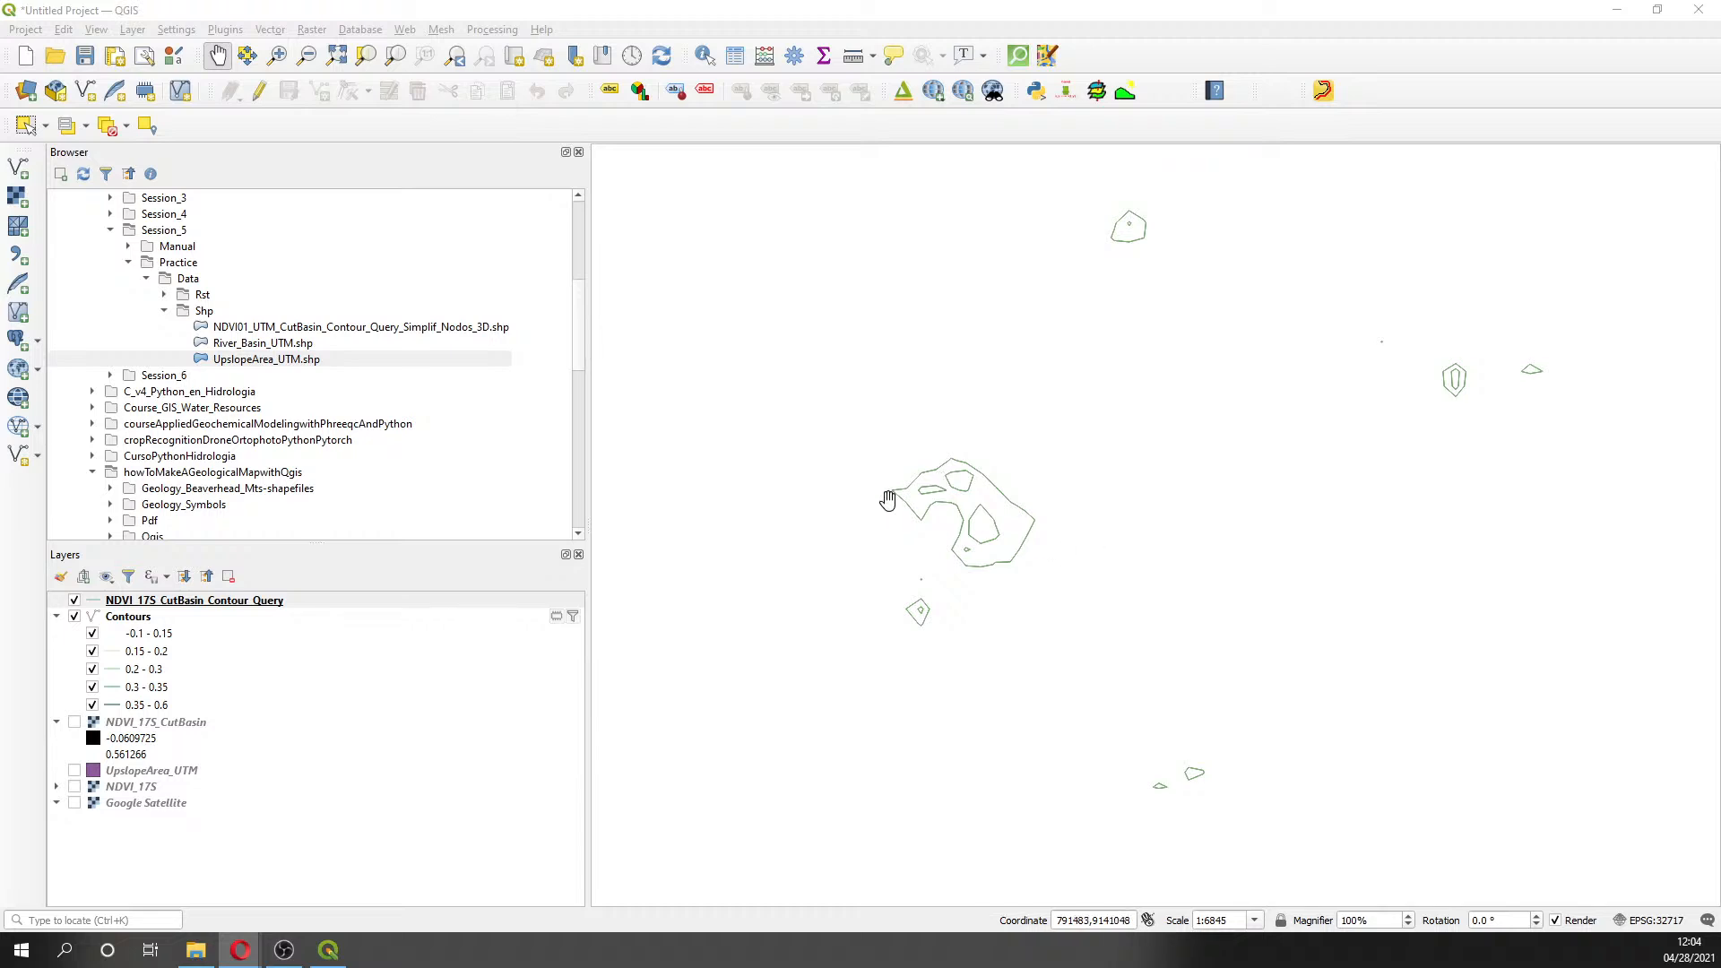
{"action": "scroll", "coordinate": [887, 500], "scroll_direction": "up", "scroll_amount": 1}
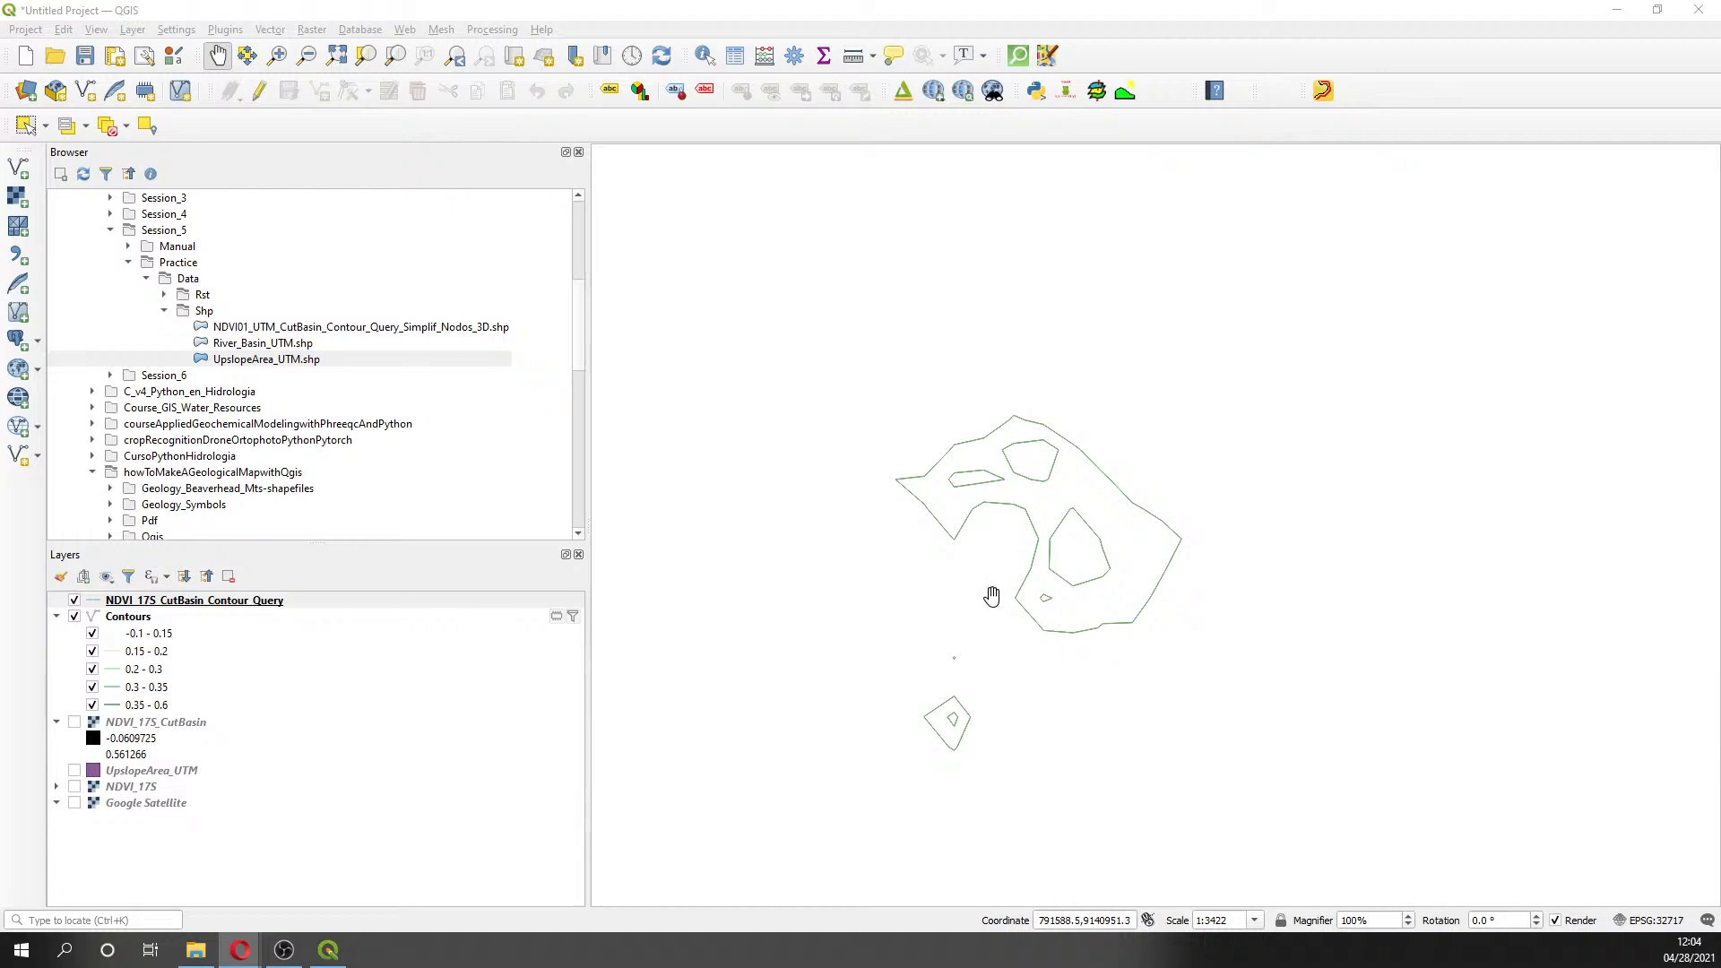
{"action": "scroll", "coordinate": [991, 594], "scroll_direction": "down", "scroll_amount": 3}
{"action": "scroll", "coordinate": [991, 594], "scroll_direction": "down", "scroll_amount": 1}
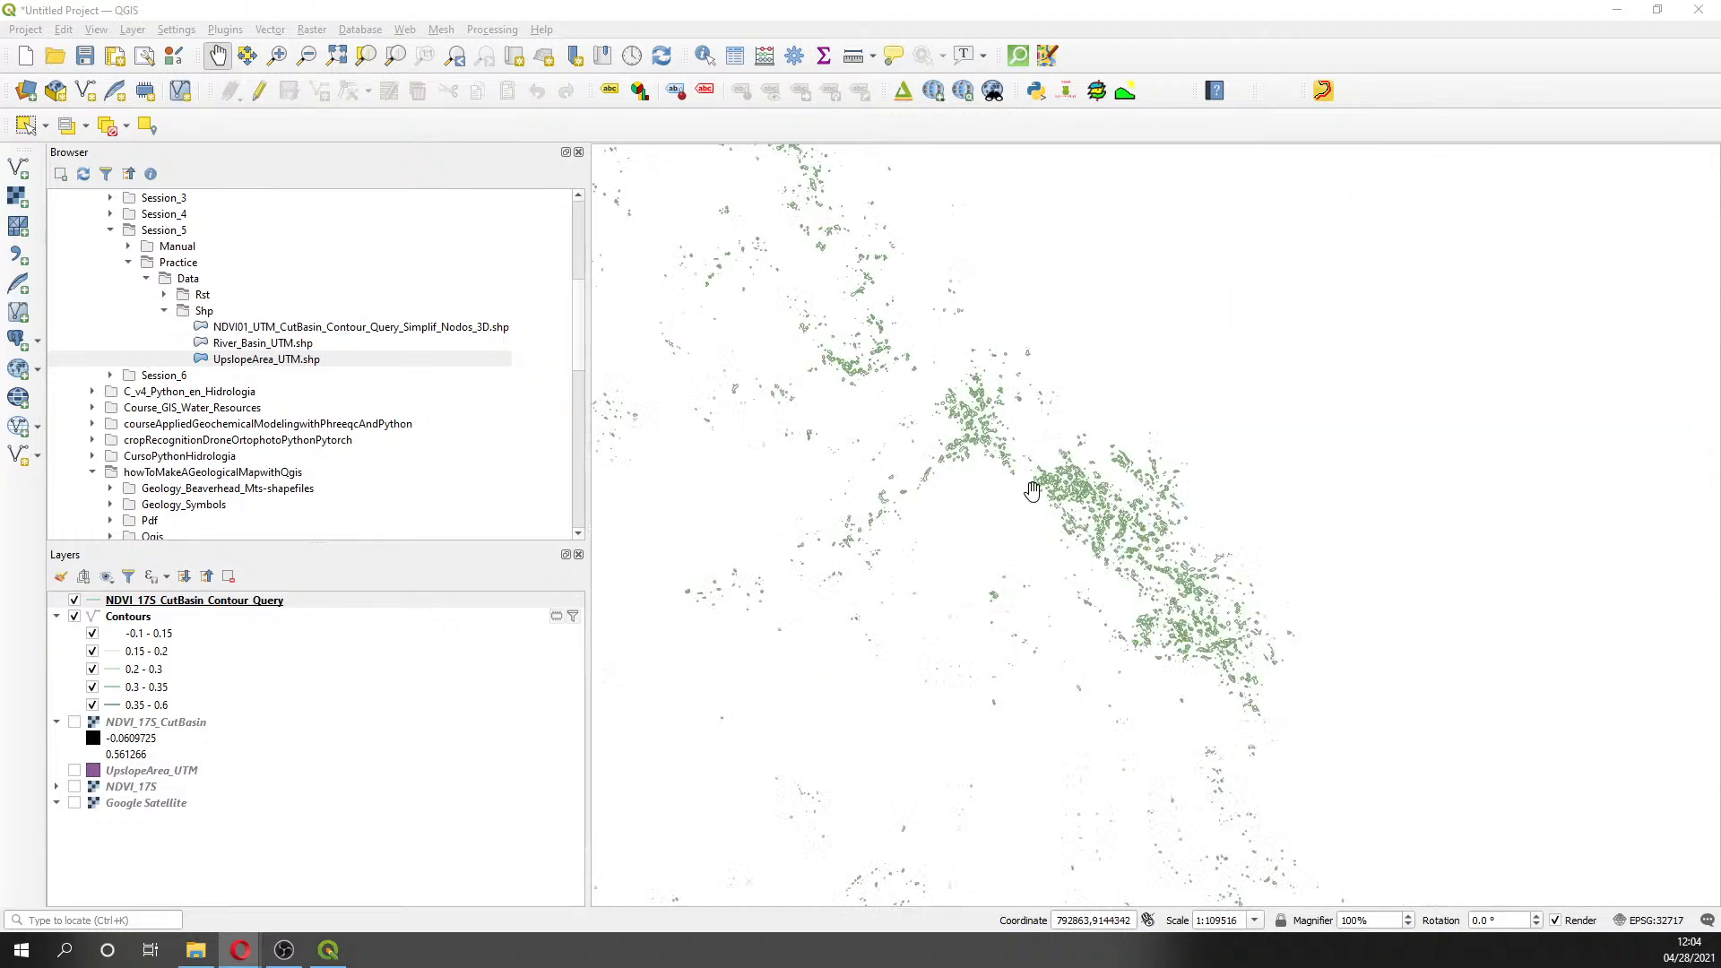
{"action": "scroll", "coordinate": [1033, 470], "scroll_direction": "up", "scroll_amount": 3}
{"action": "left_click_drag", "start_coordinate": [1030, 469], "coordinate": [1125, 522]}
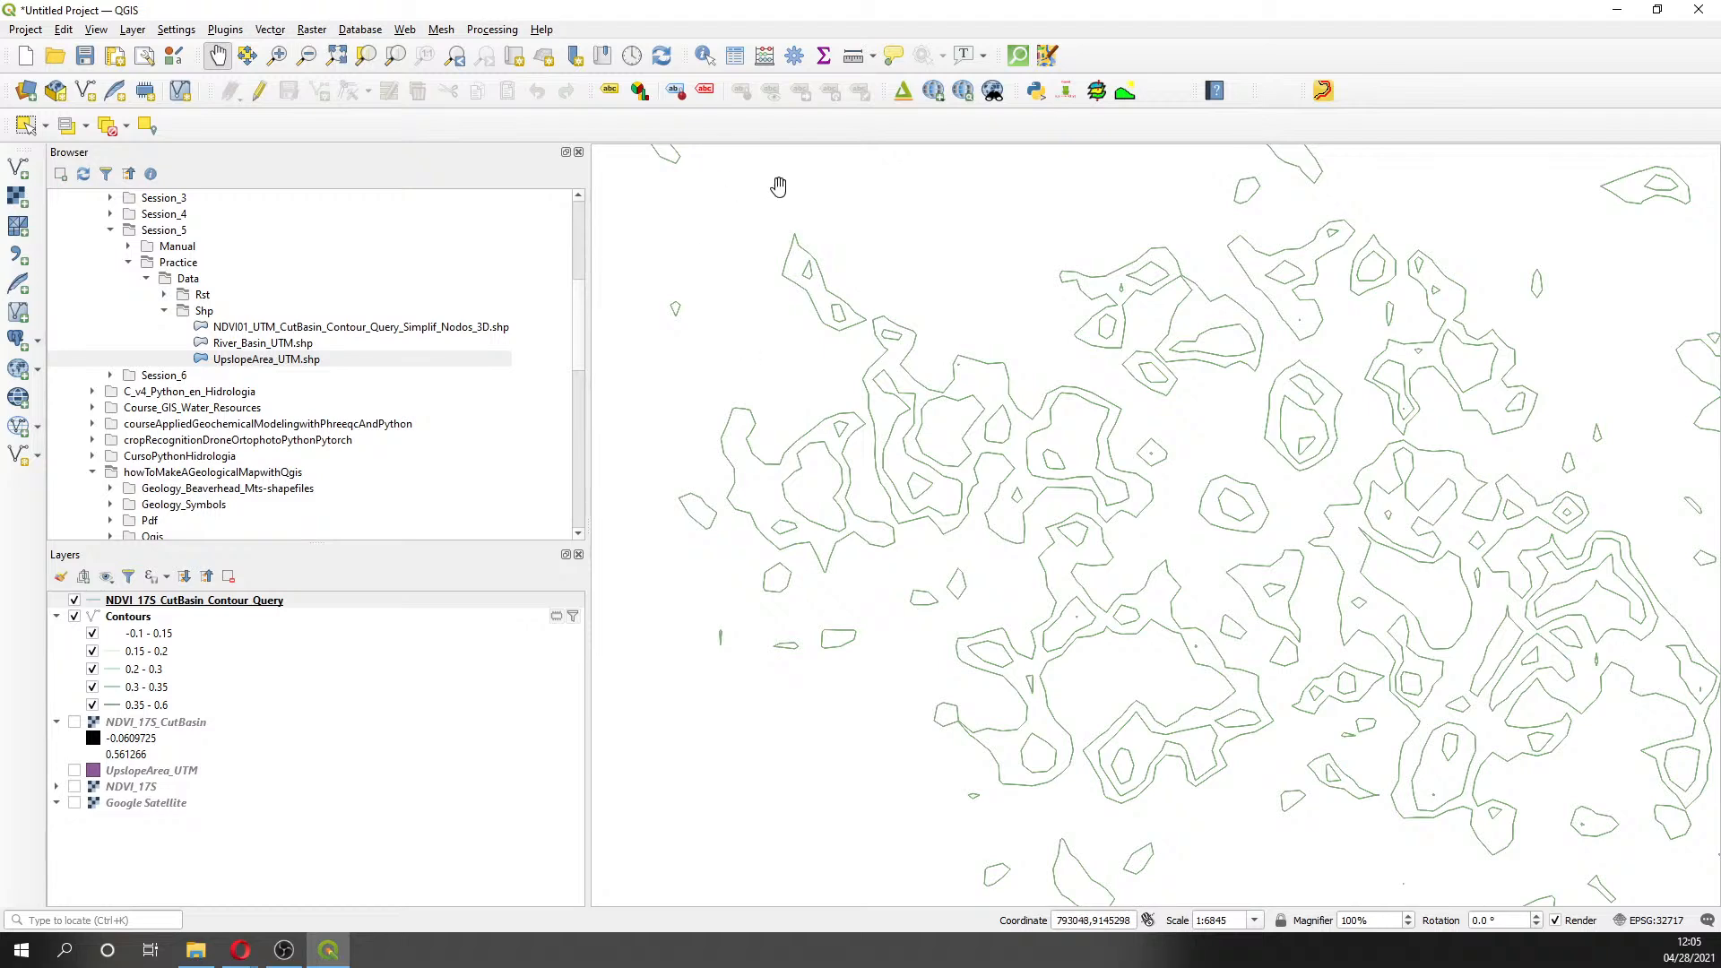
- Search the Processing Toolbox for 'simp' and open the Simplify algorithm
{"action": "left_click", "coordinate": [794, 56]}
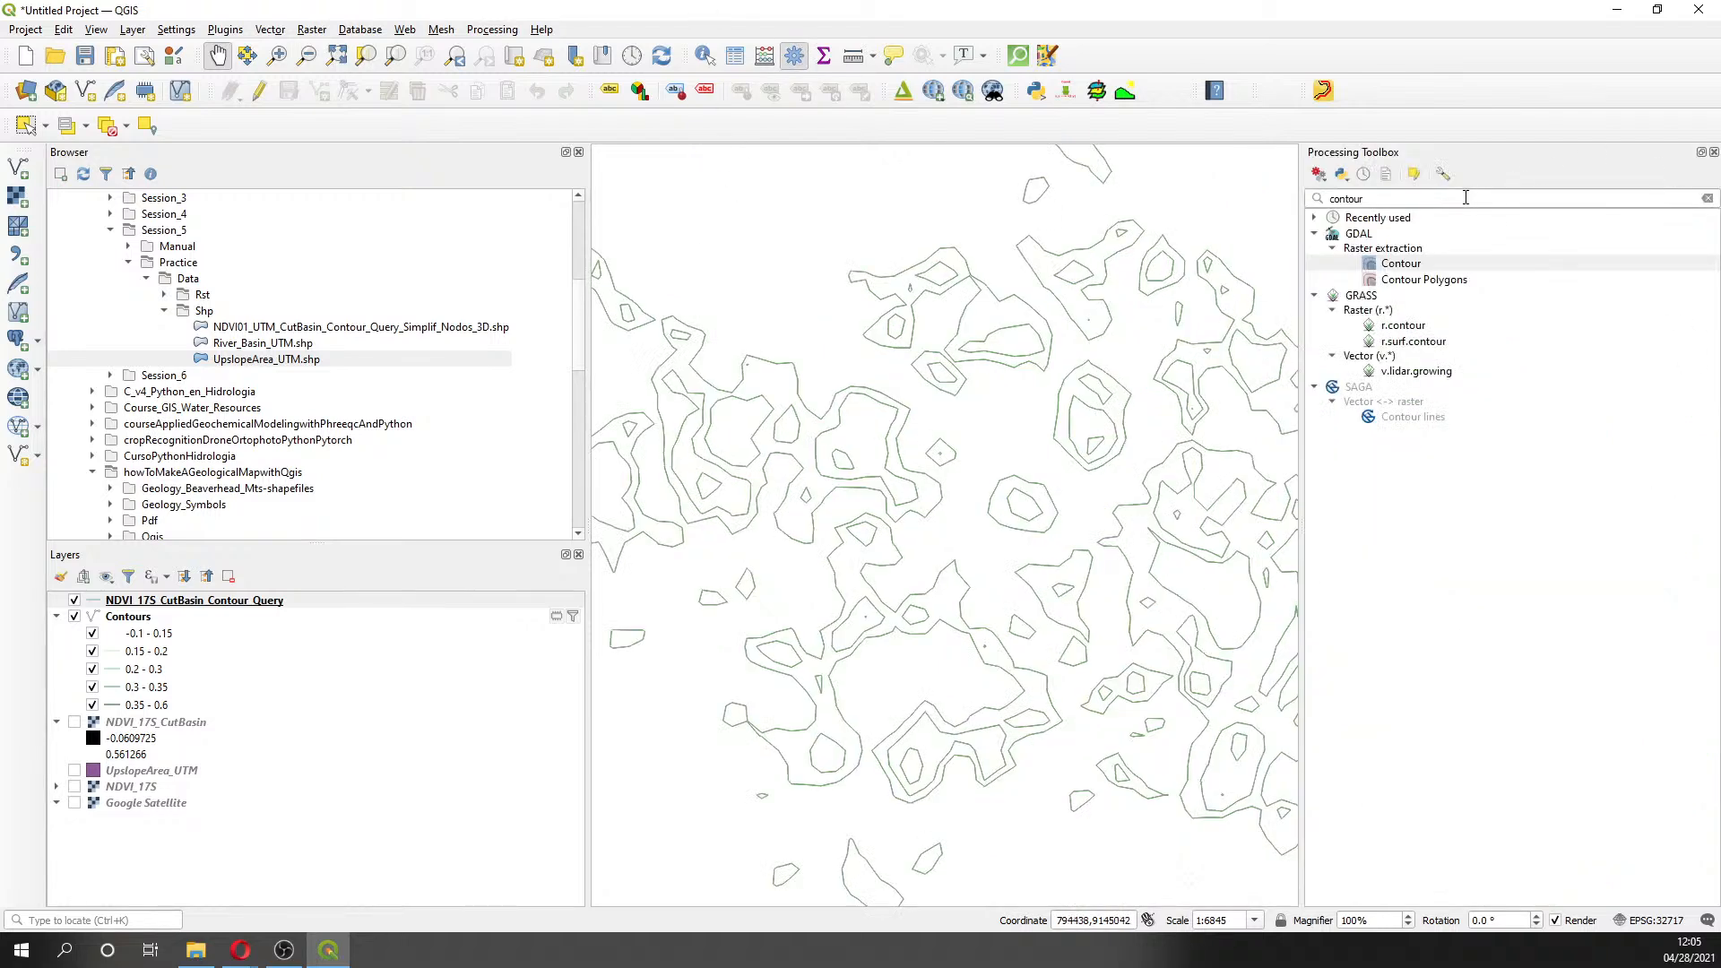
{"action": "left_click", "coordinate": [1433, 213]}
{"action": "left_click", "coordinate": [1387, 201]}
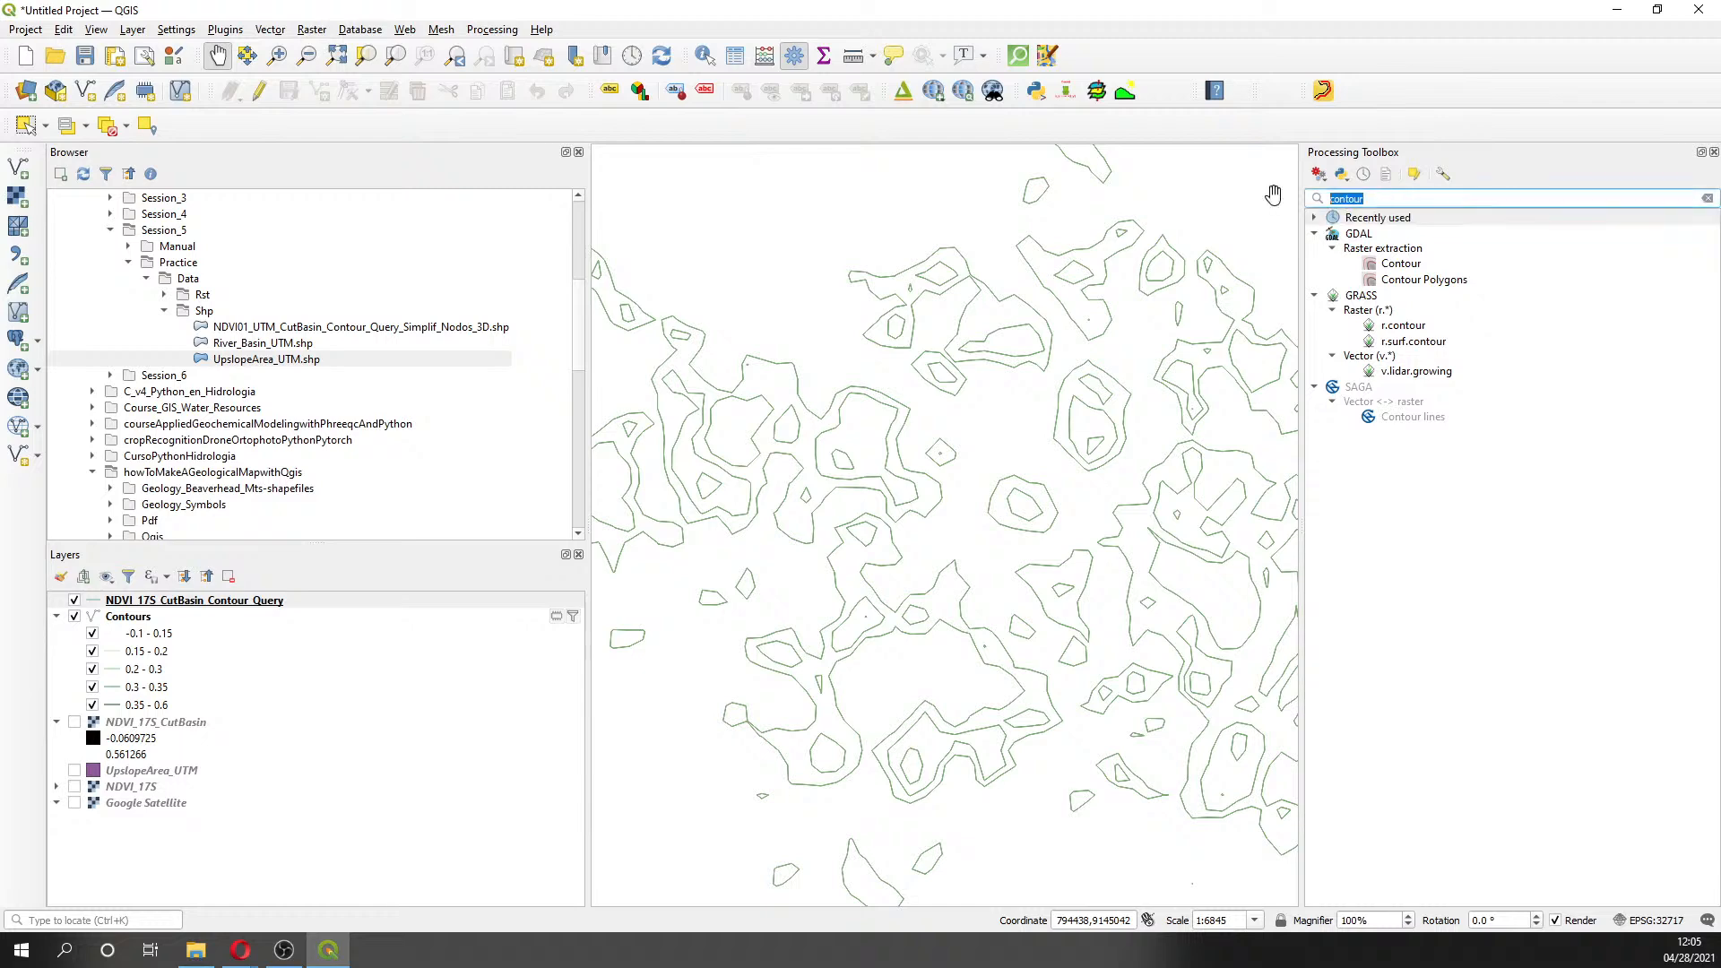
{"action": "type", "text": "s"}
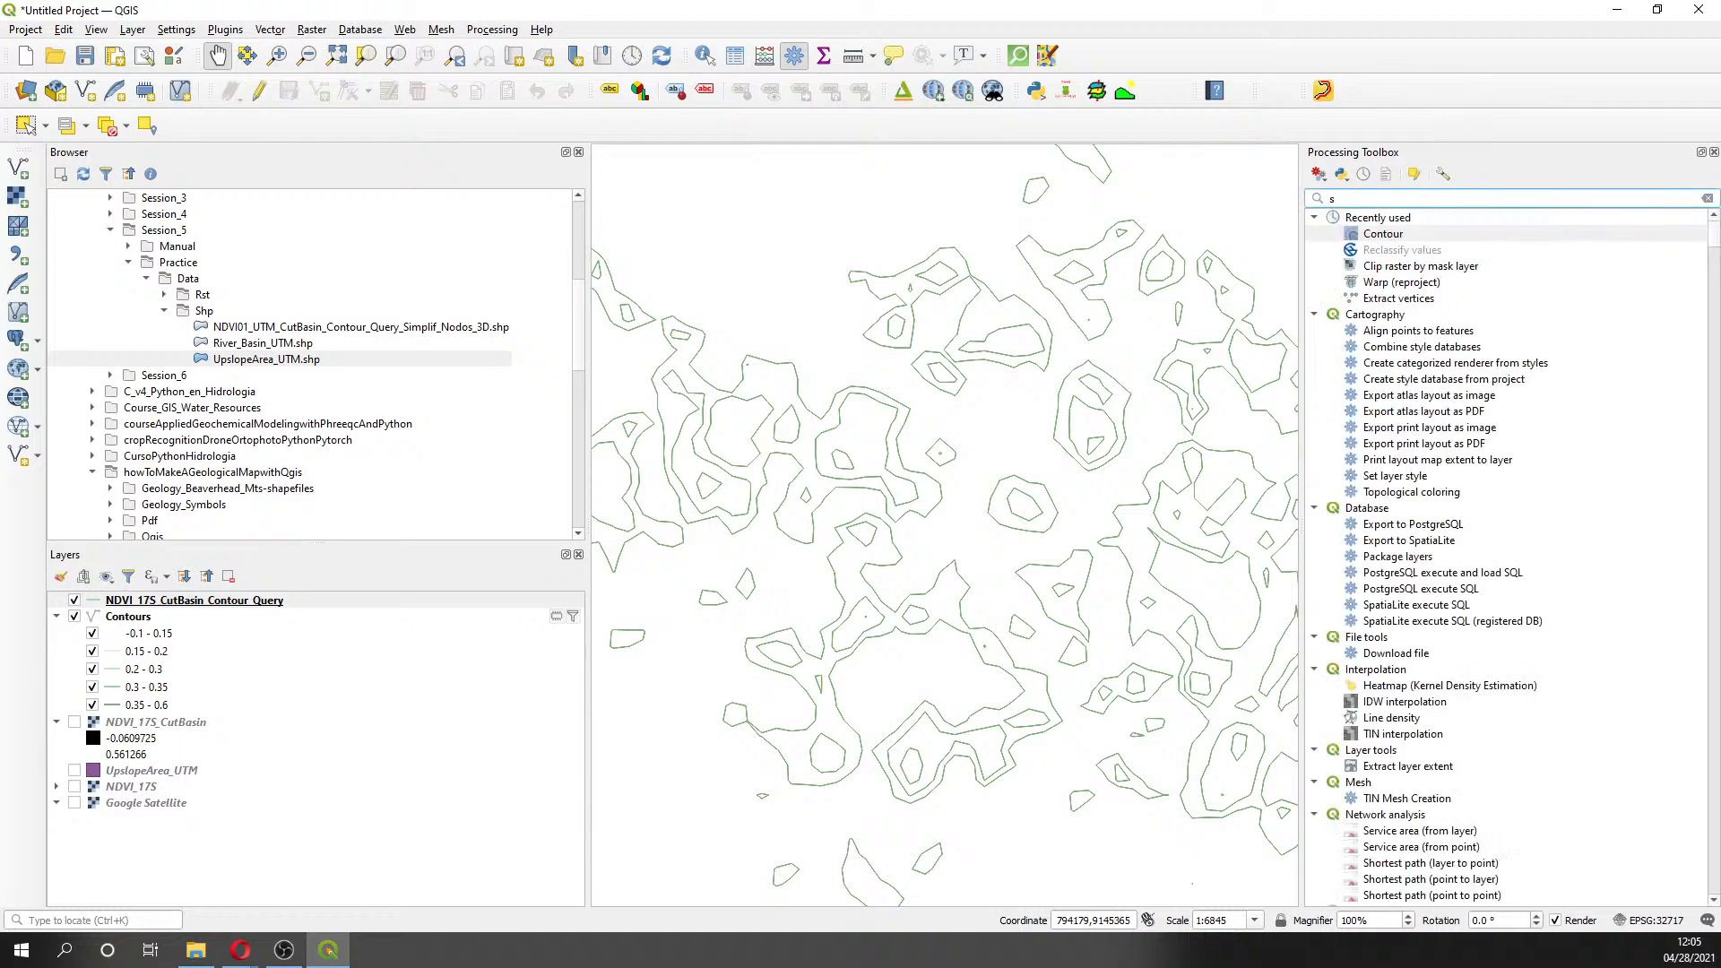
{"action": "key", "text": "alt+Tab"}
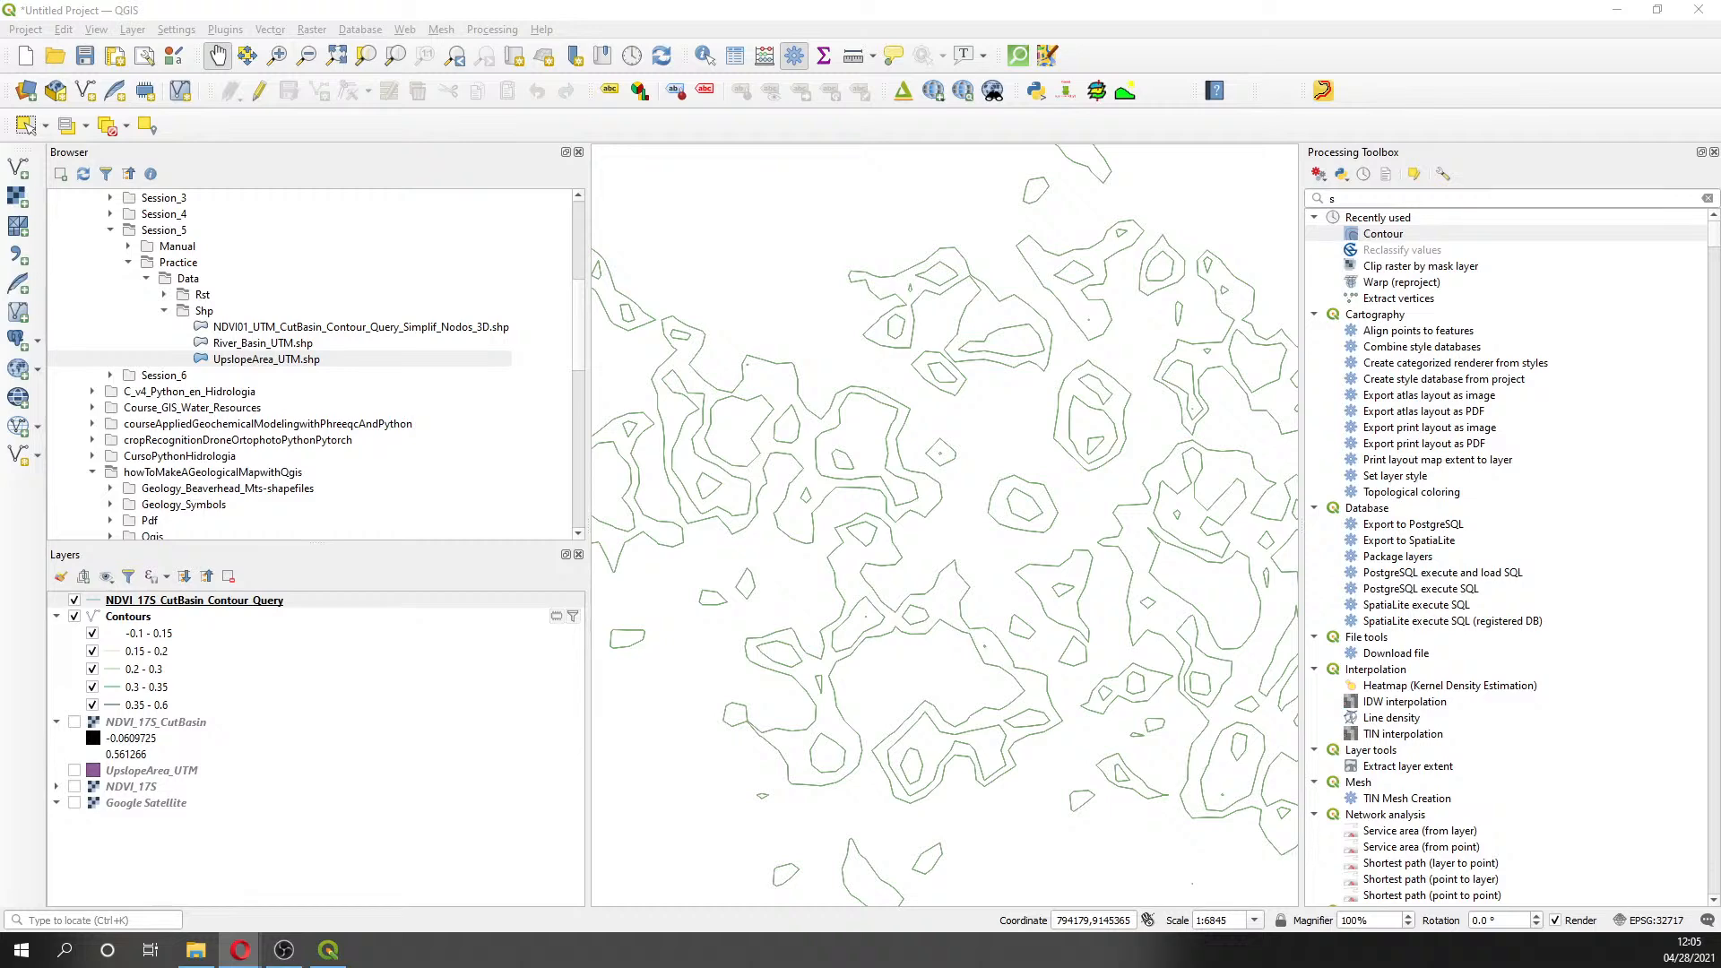
{"action": "left_click", "coordinate": [1353, 197]}
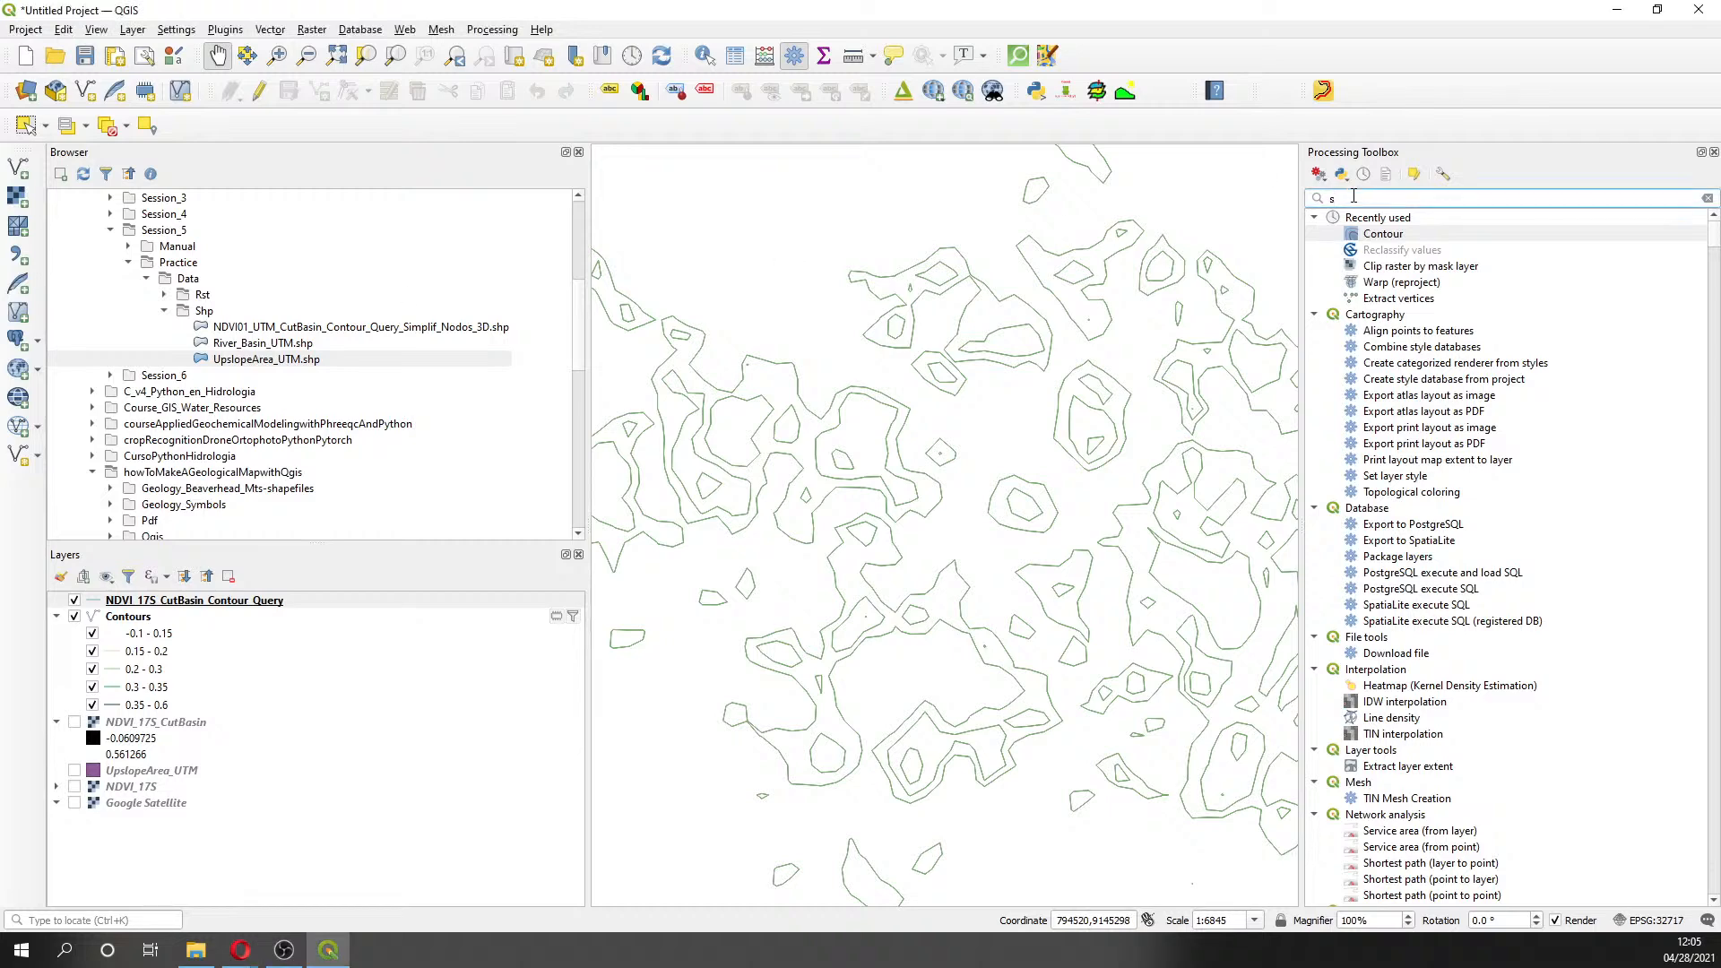
{"action": "type", "text": "imp"}
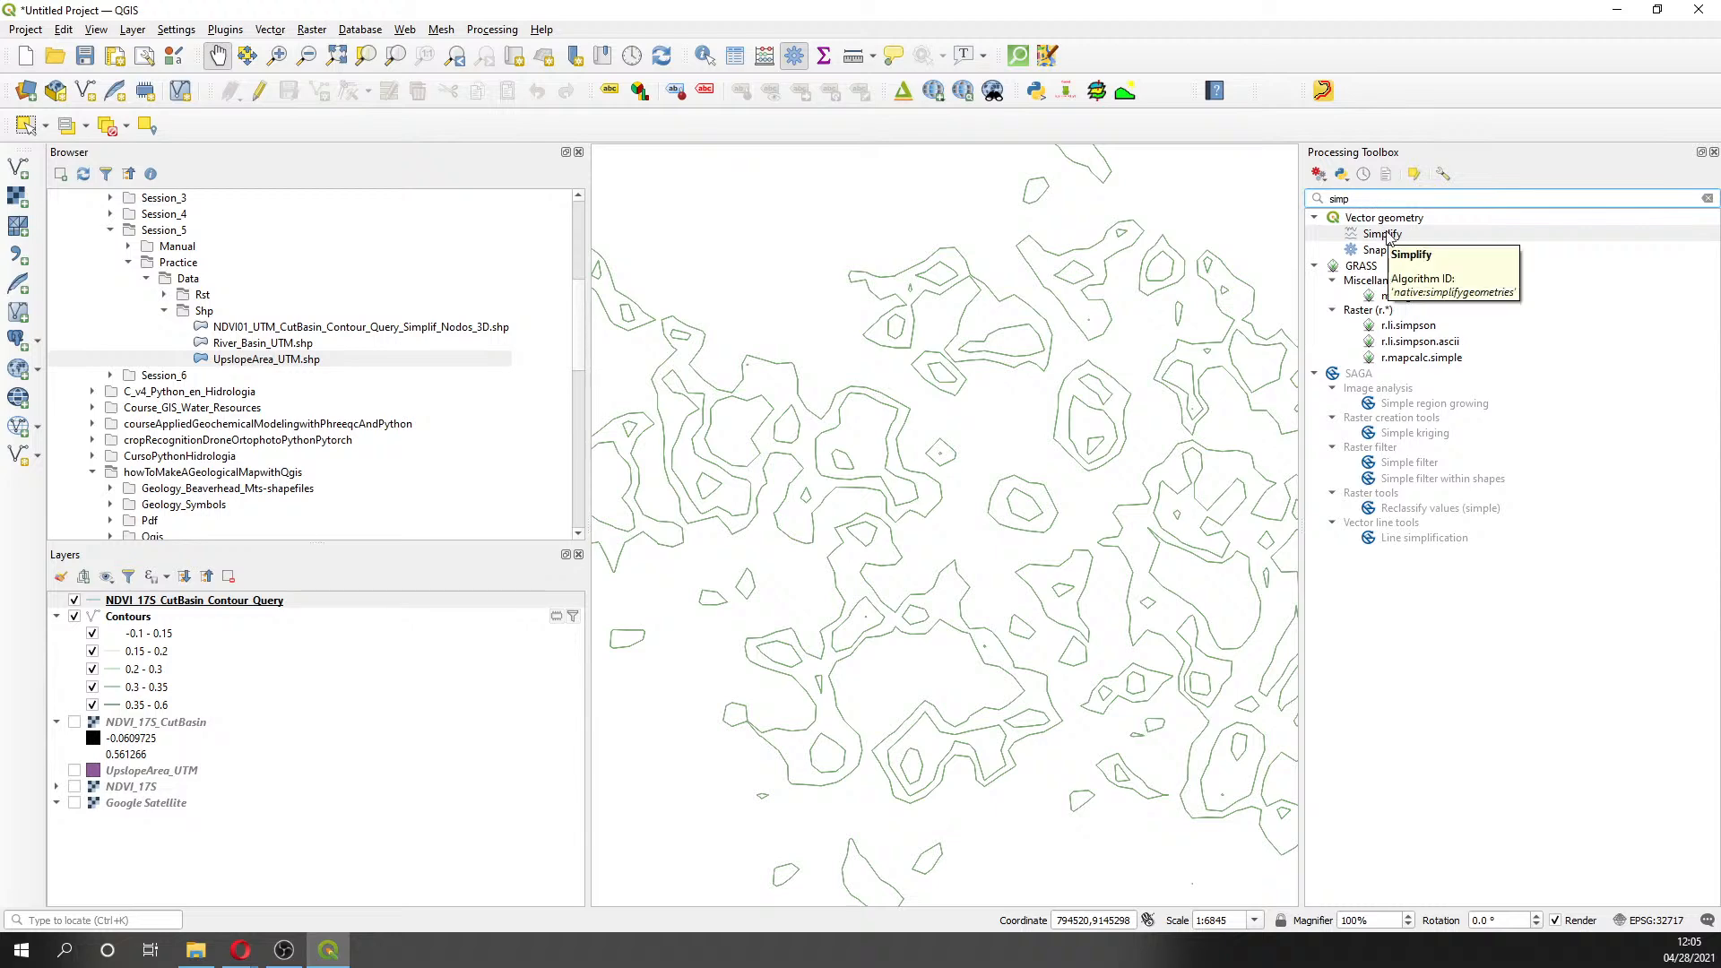
{"action": "double_click", "coordinate": [1387, 235]}
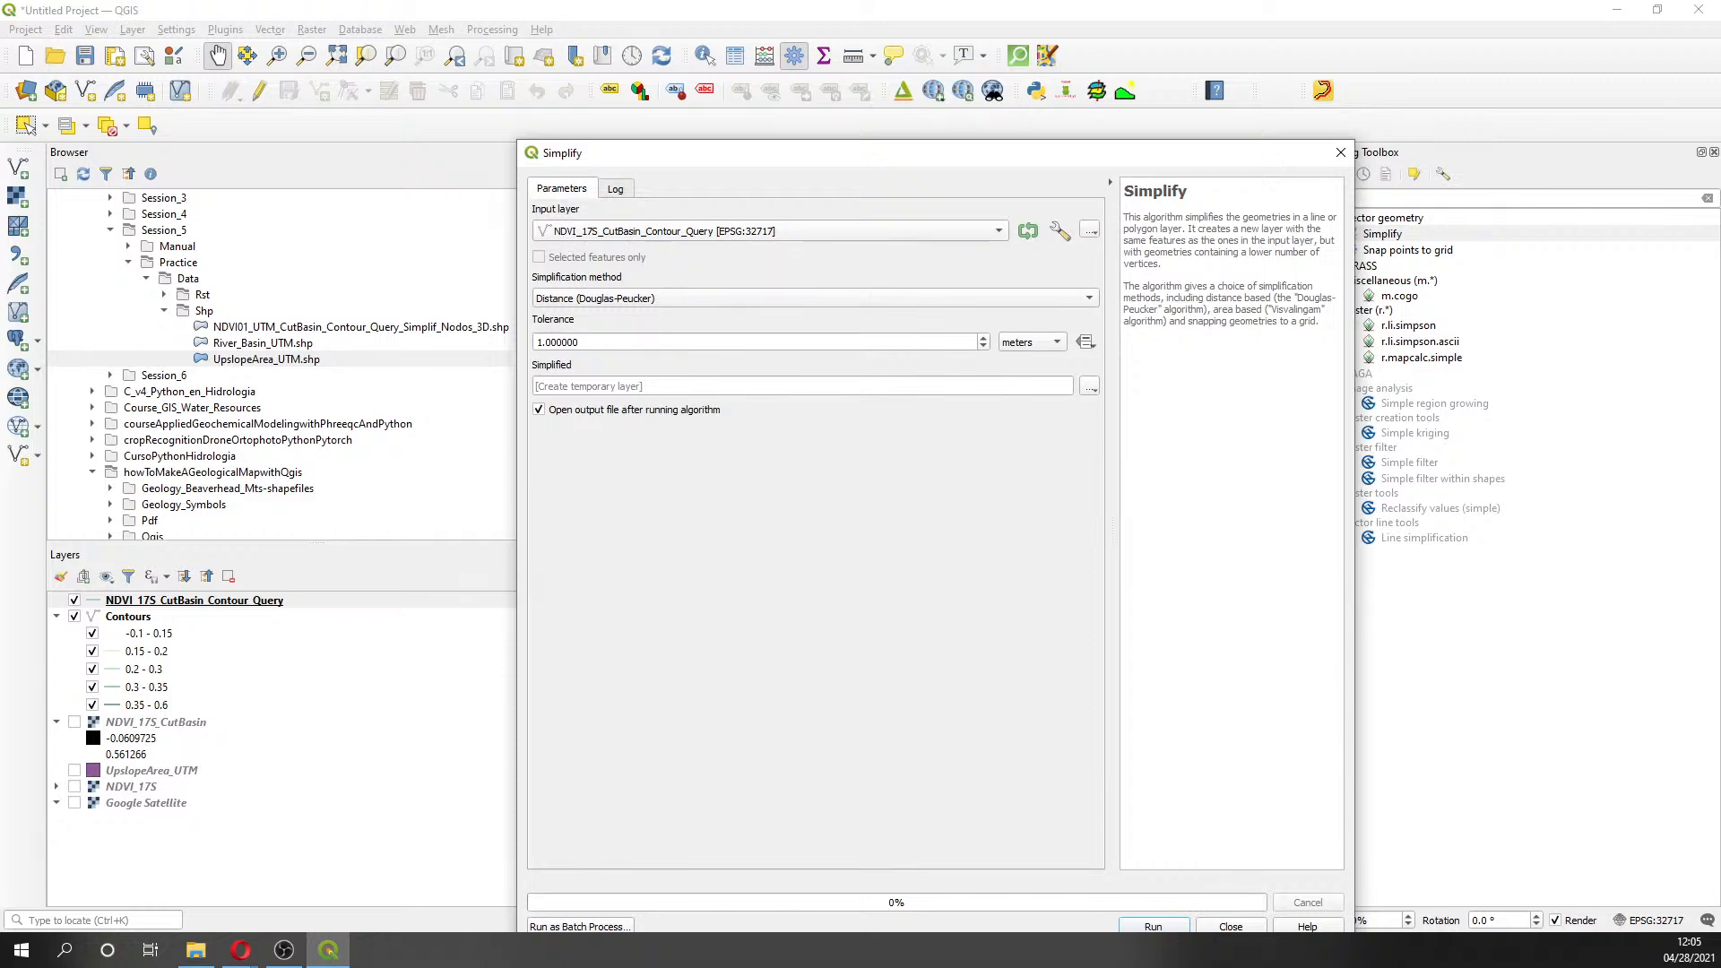
- Set the Douglas-Peucker simplification tolerance to 10 meters
{"action": "left_click", "coordinate": [541, 342]}
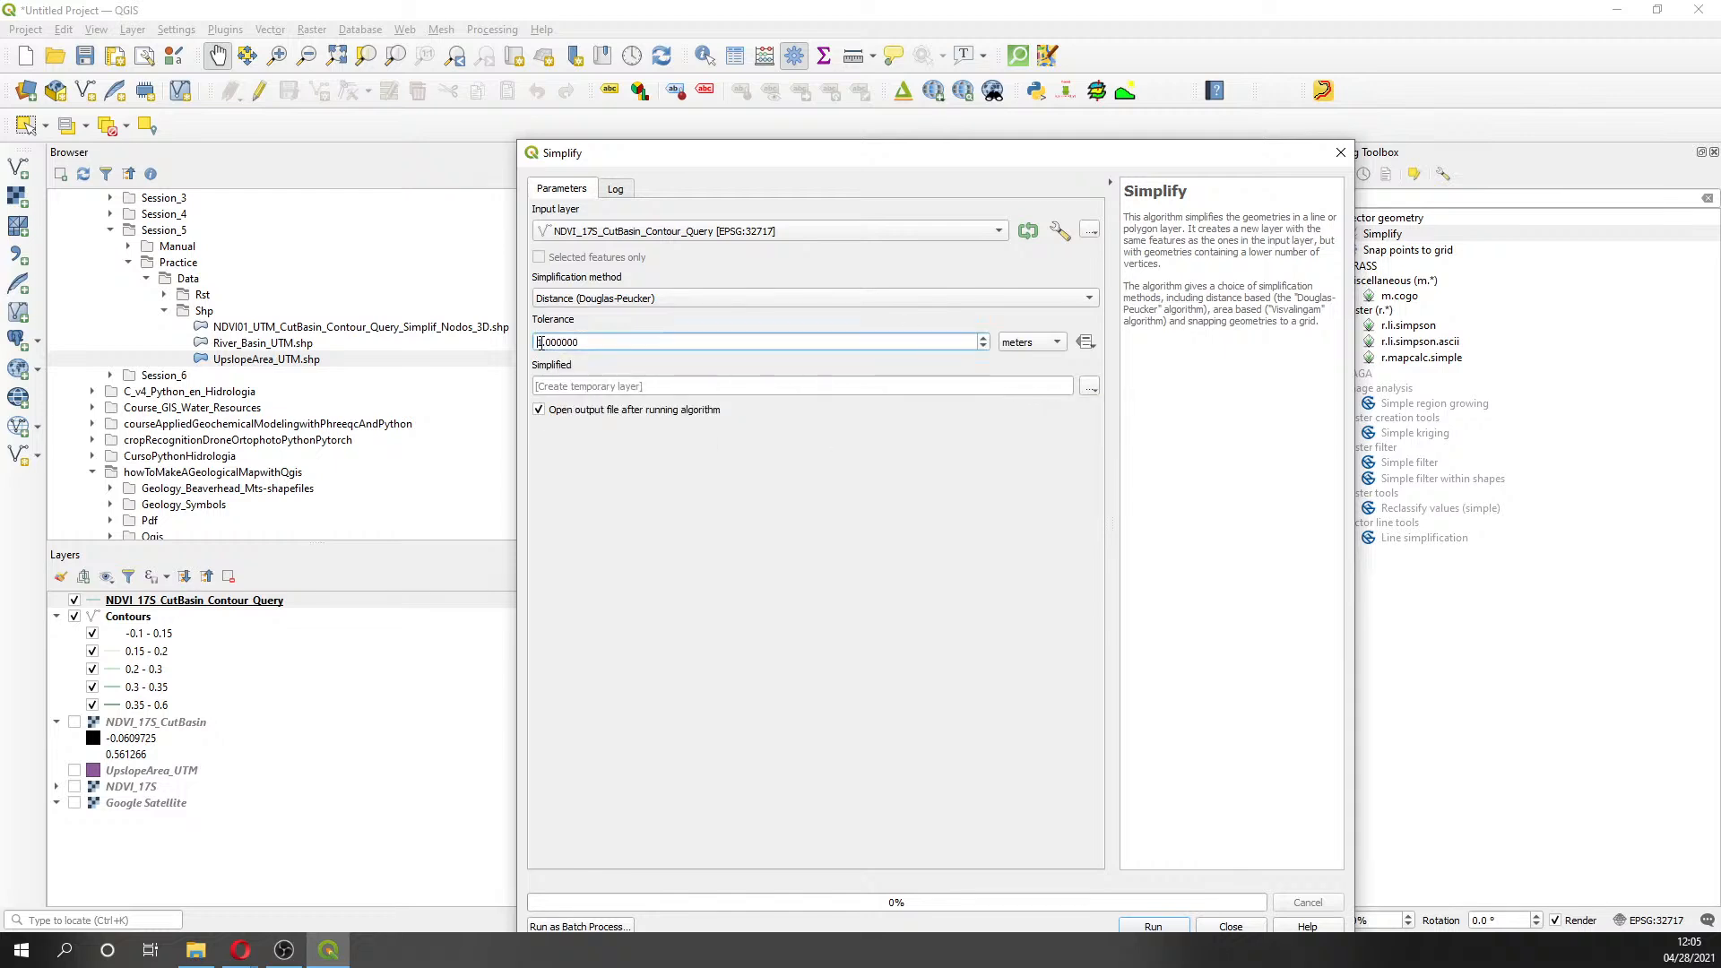
{"action": "type", "text": "0"}
{"action": "left_click", "coordinate": [1087, 388]}
- Save the Simplify result to Session5\Shp, appending '_Simplif' to the contour query file name
{"action": "left_click", "coordinate": [1105, 426]}
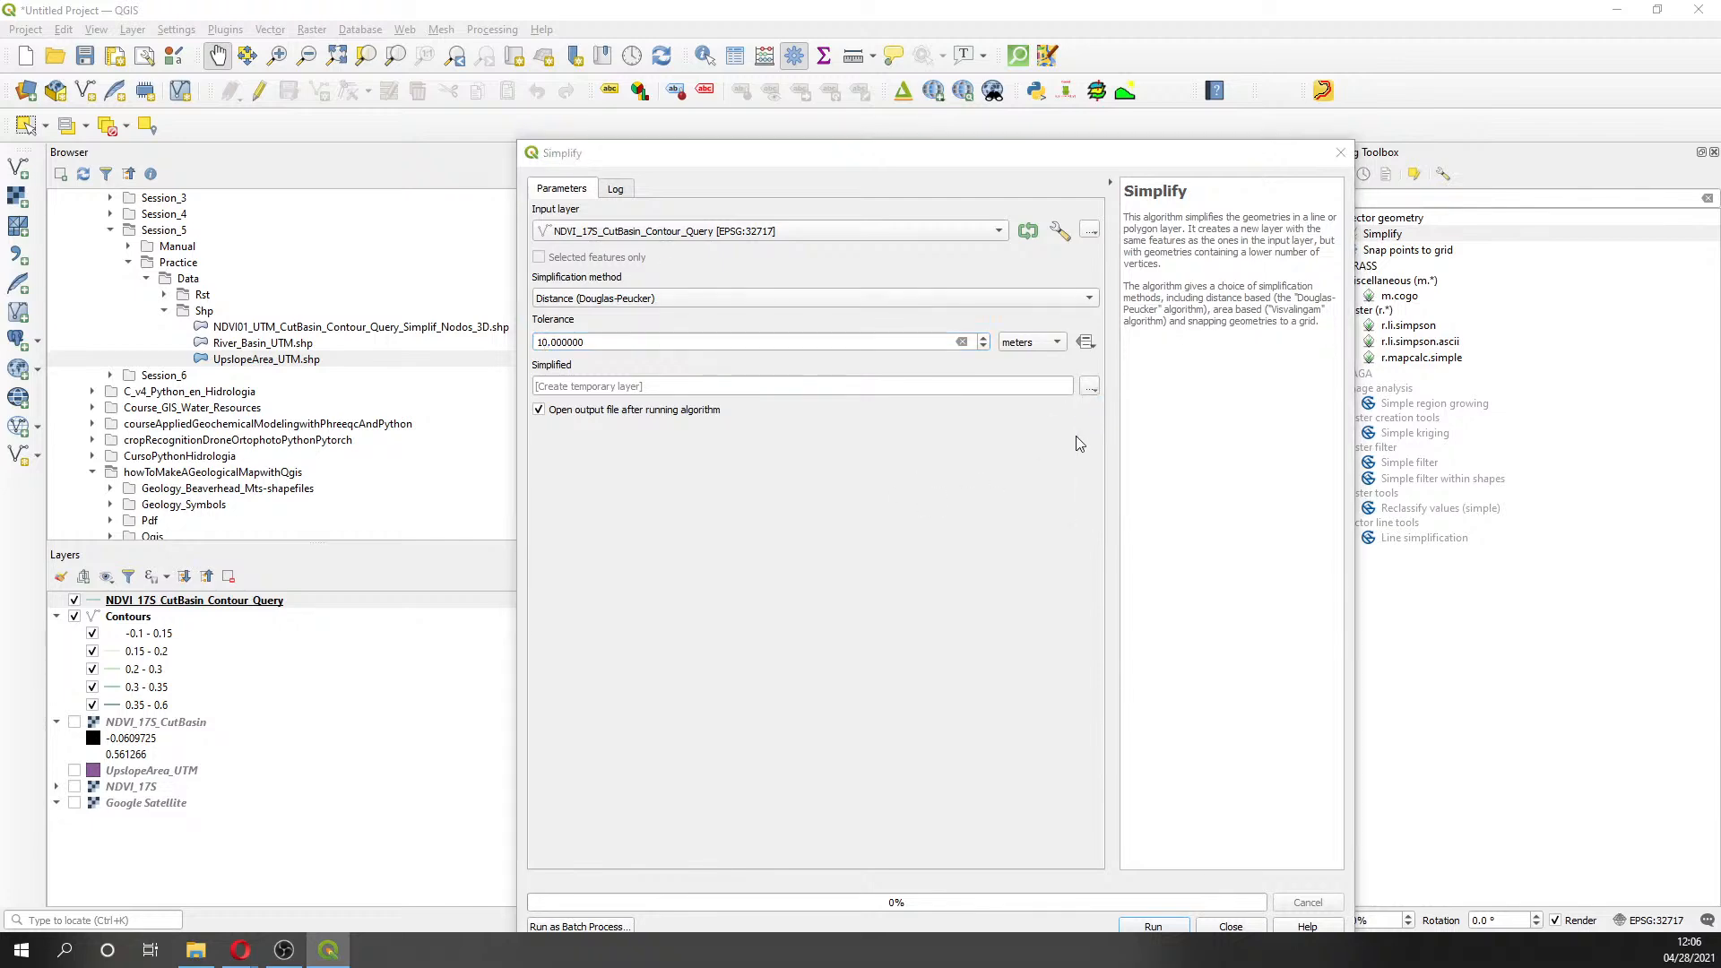
{"action": "left_click", "coordinate": [989, 211]}
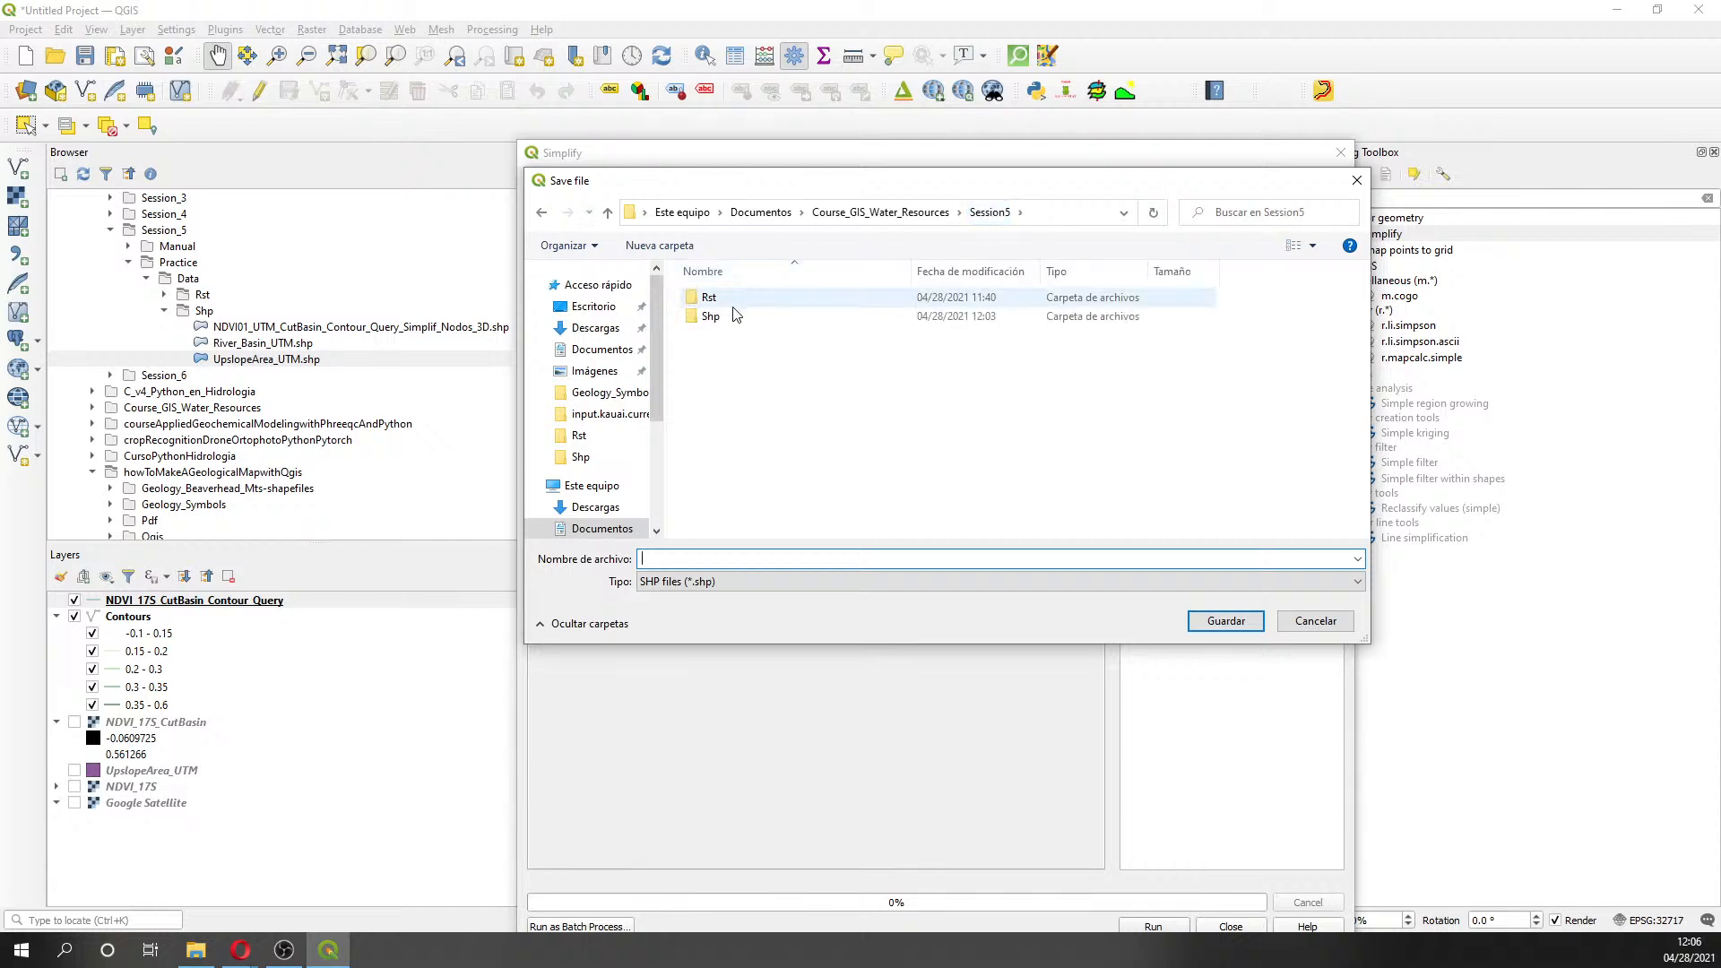
{"action": "double_click", "coordinate": [746, 316]}
{"action": "left_click", "coordinate": [760, 305]}
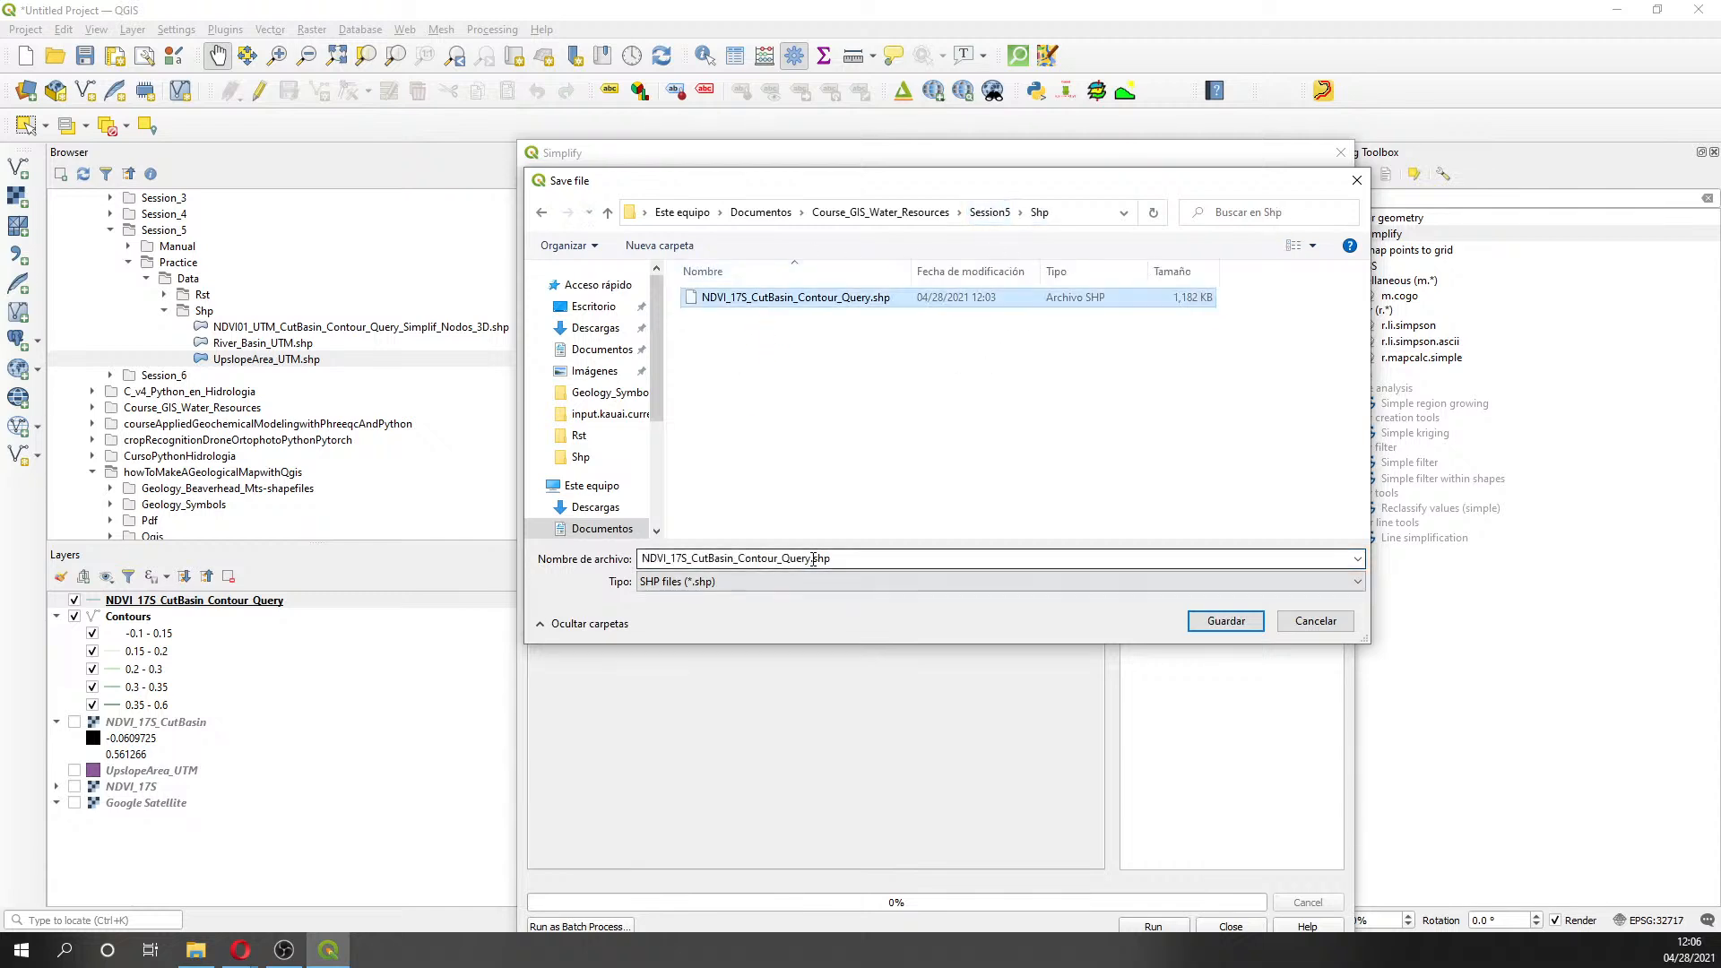
{"action": "double_click", "coordinate": [813, 558]}
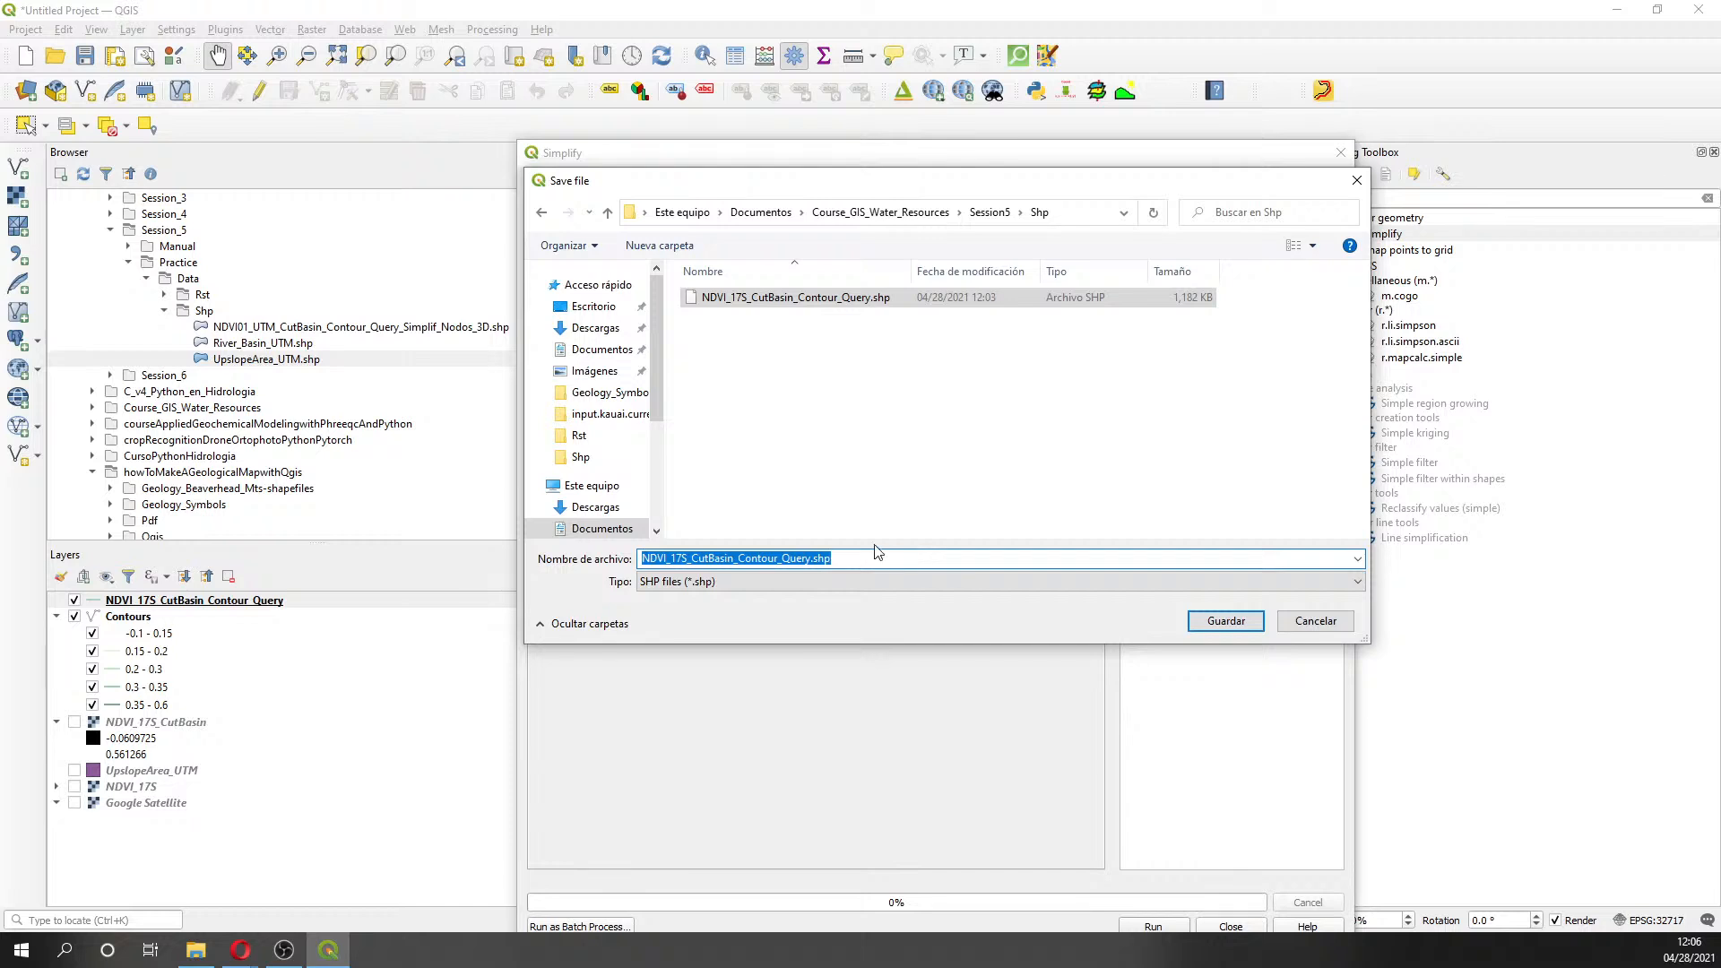
{"action": "left_click", "coordinate": [811, 559]}
{"action": "key", "text": "Tab"}
{"action": "type", "text": "_Simp"}
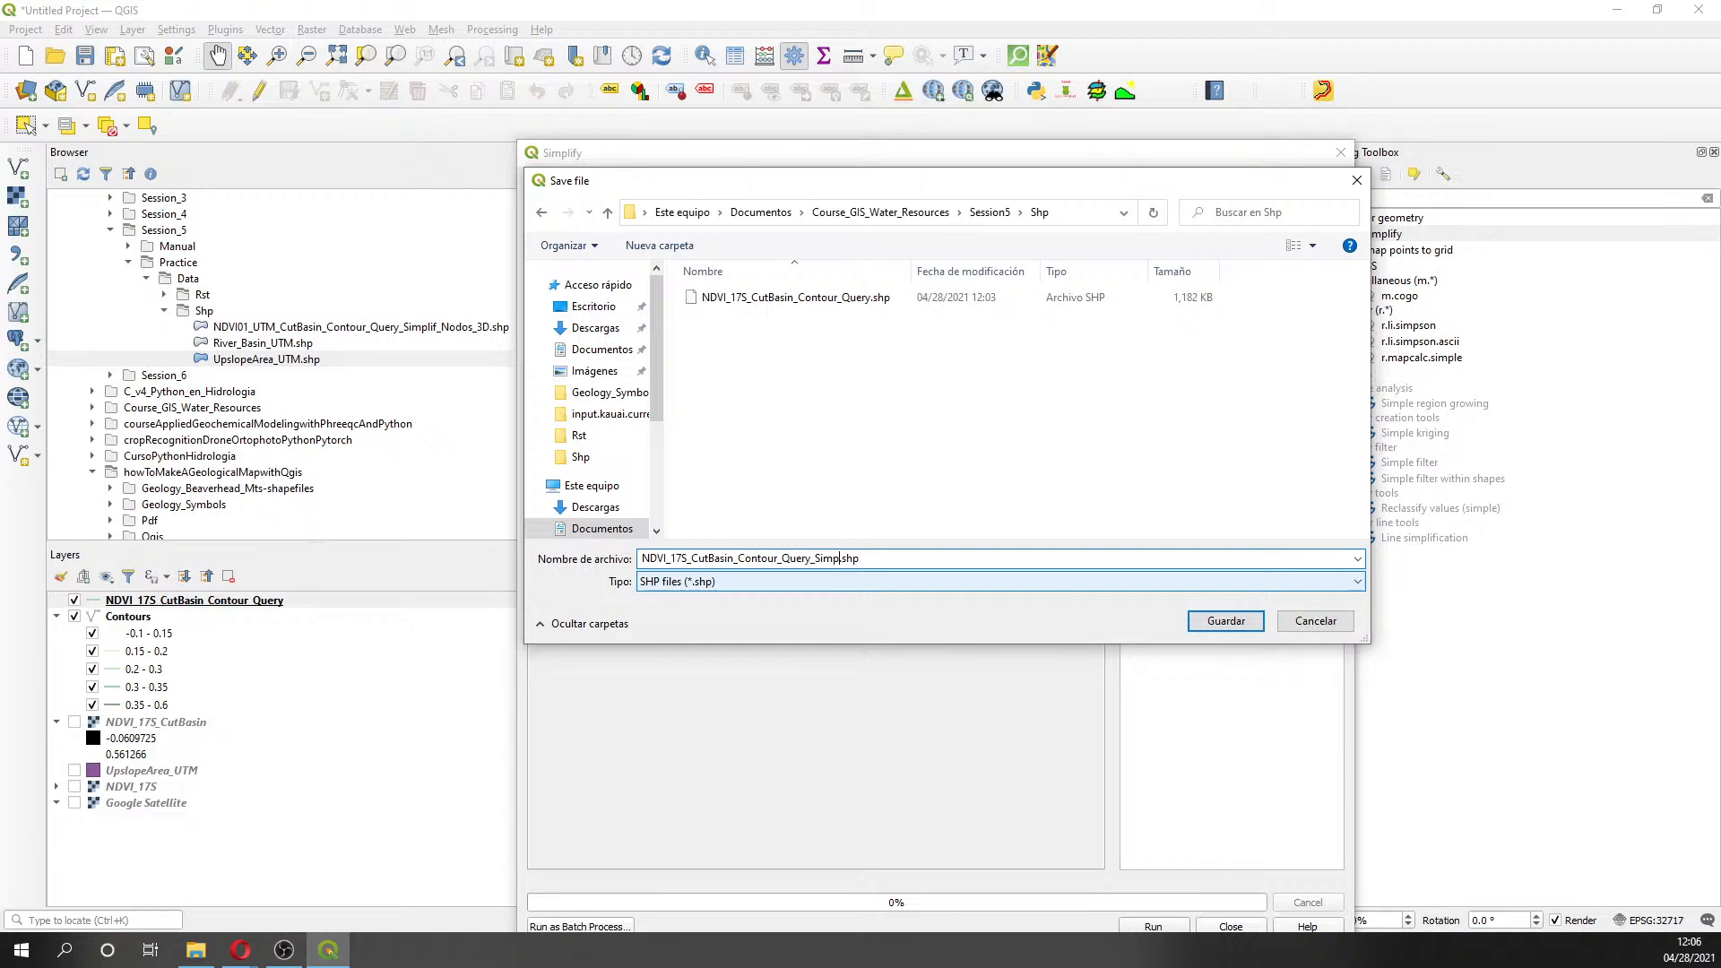
{"action": "type", "text": "lif"}
{"action": "left_click", "coordinate": [1211, 622]}
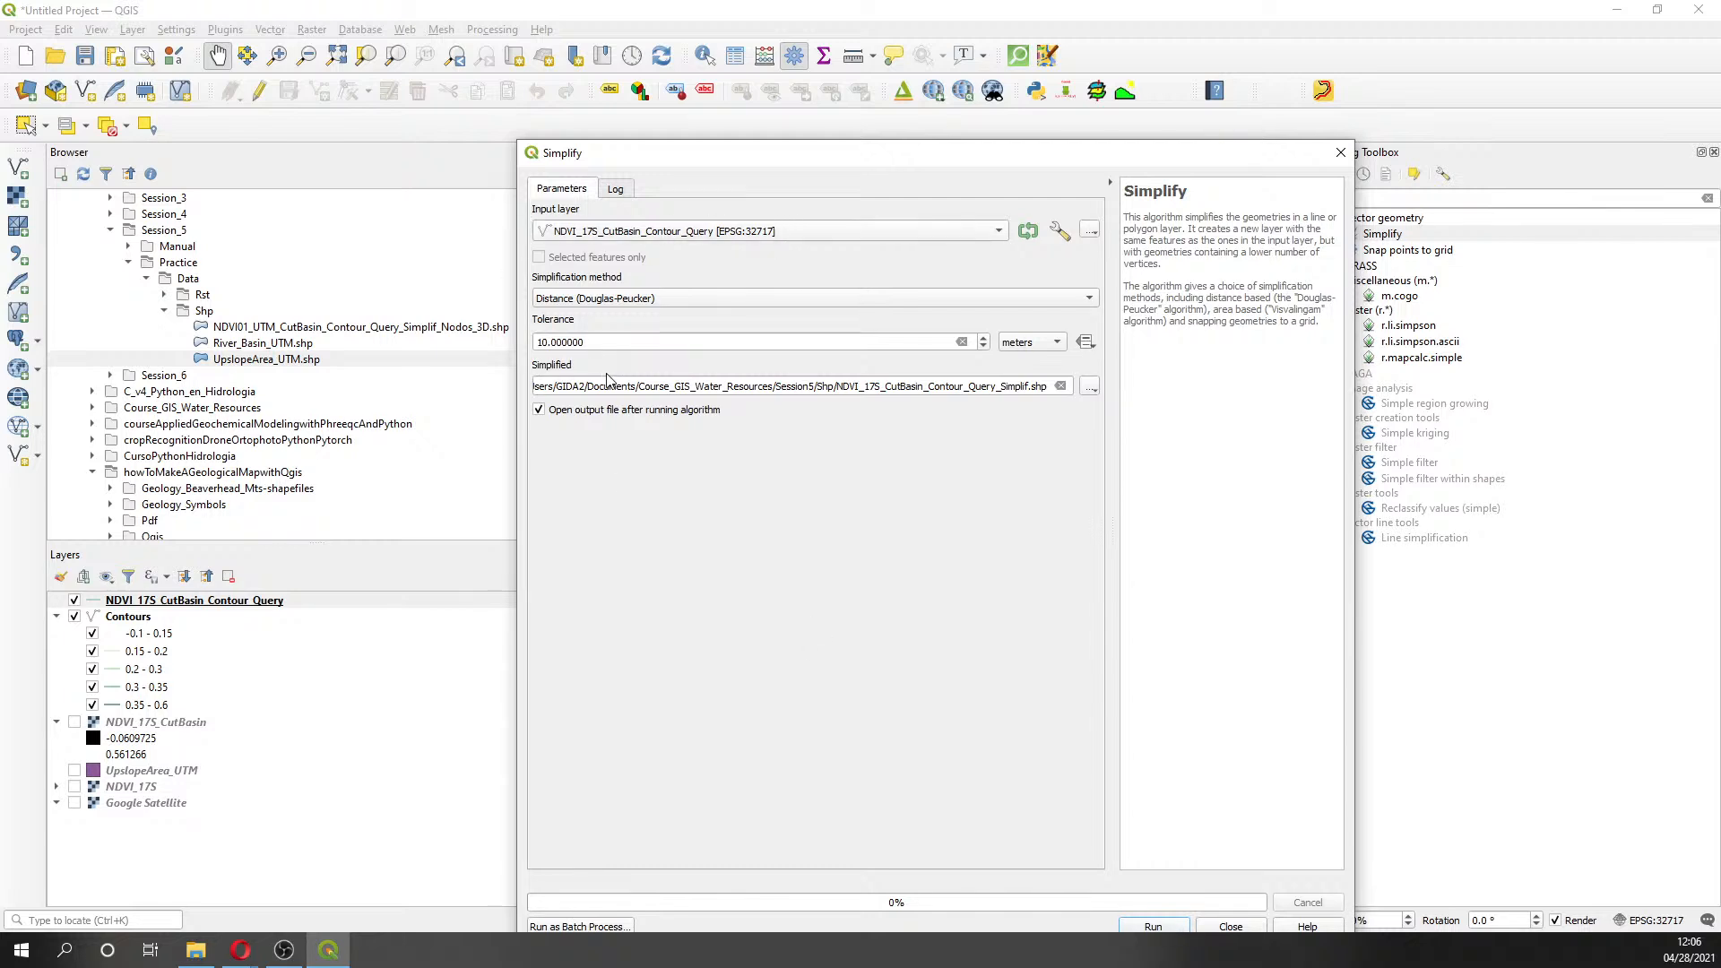
- Run Simplify and move its window aside to see the resulting layer on the map
{"action": "left_click", "coordinate": [1148, 926]}
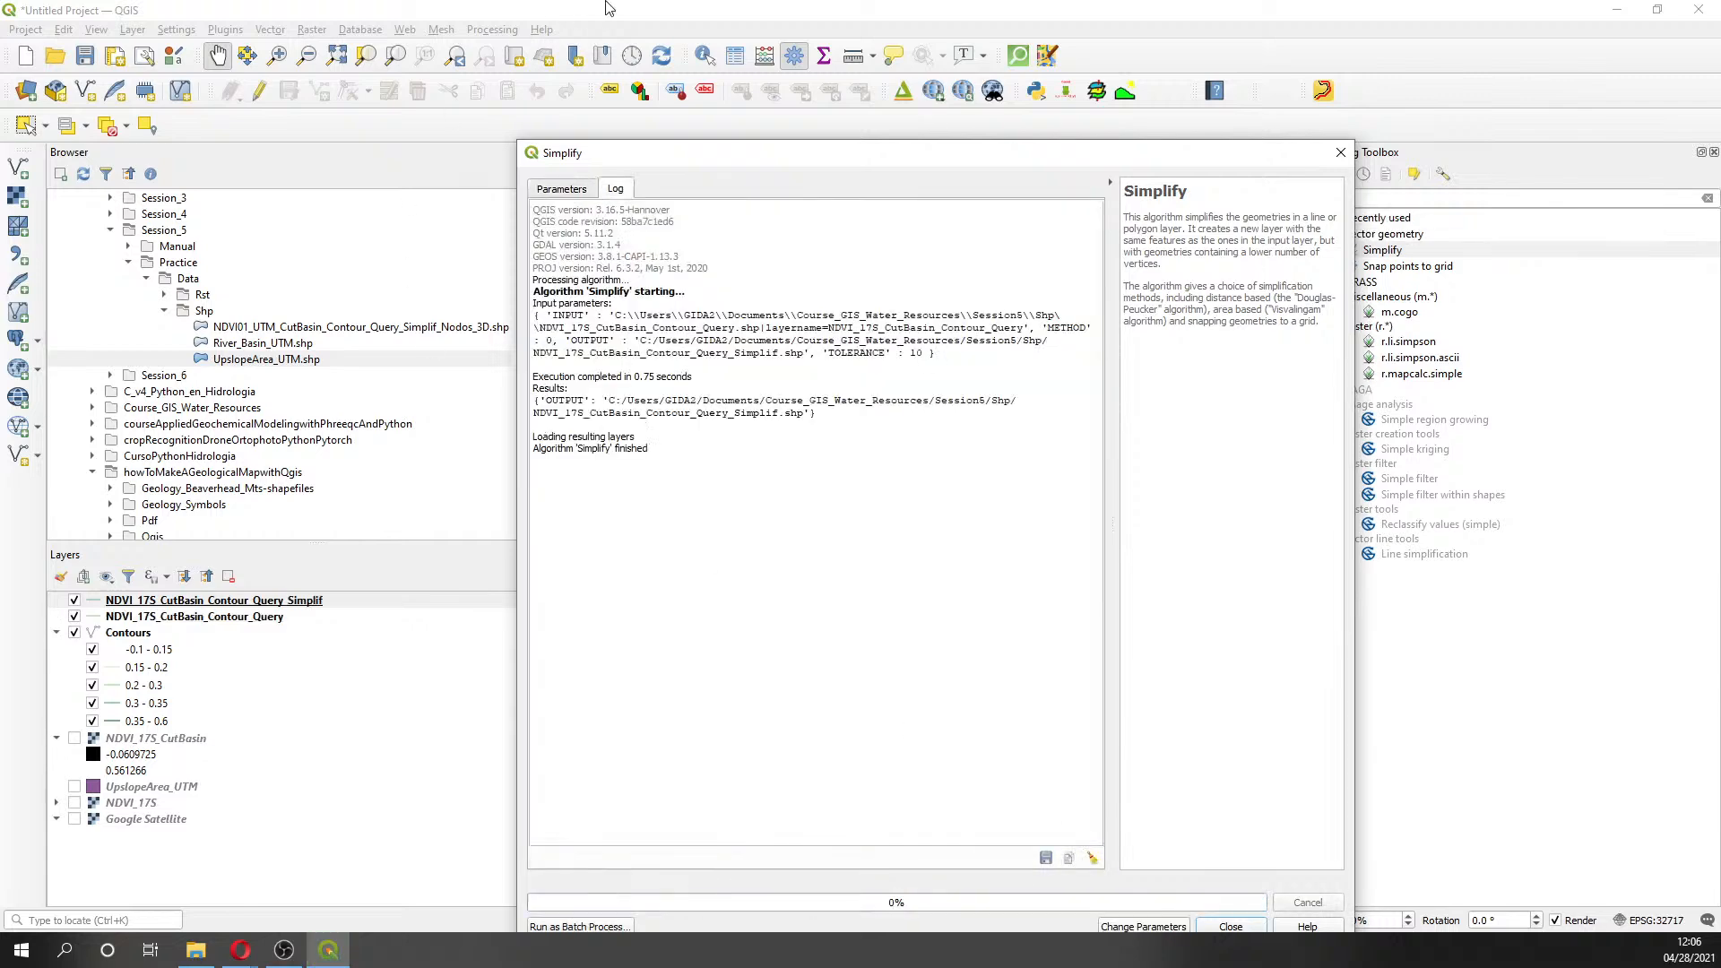
{"action": "left_click_drag", "start_coordinate": [776, 172], "coordinate": [1440, 164]}
{"action": "left_click", "coordinate": [1224, 184]}
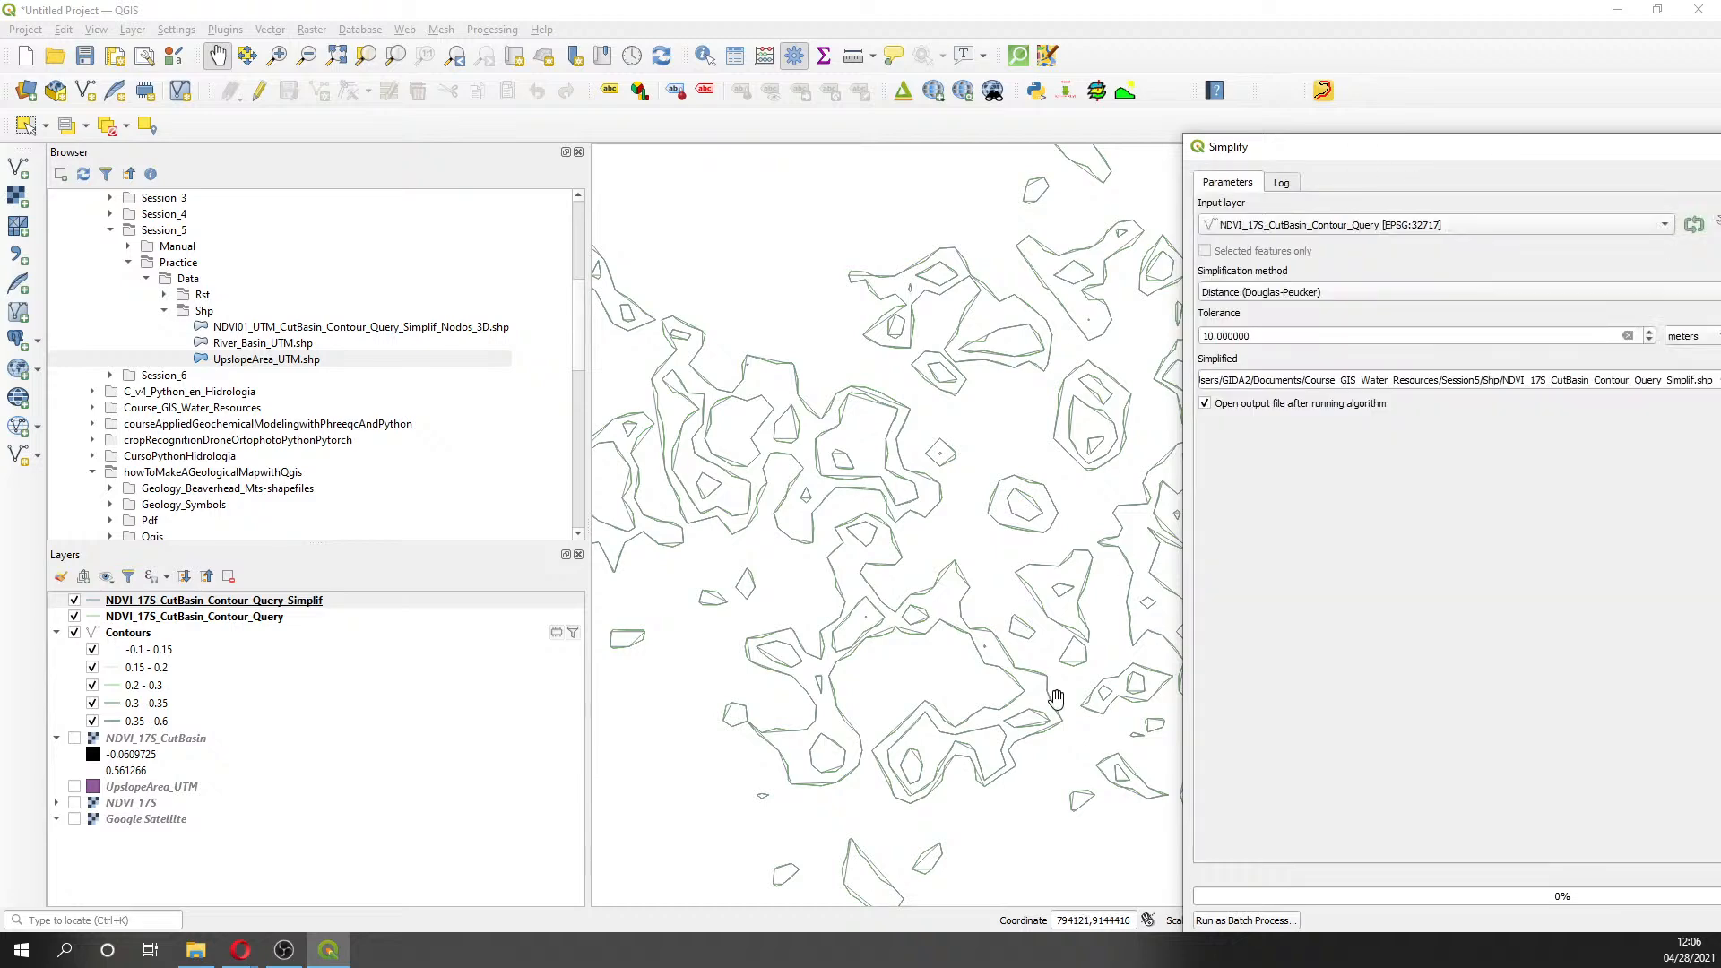
{"action": "scroll", "coordinate": [819, 749], "scroll_direction": "up", "scroll_amount": 1}
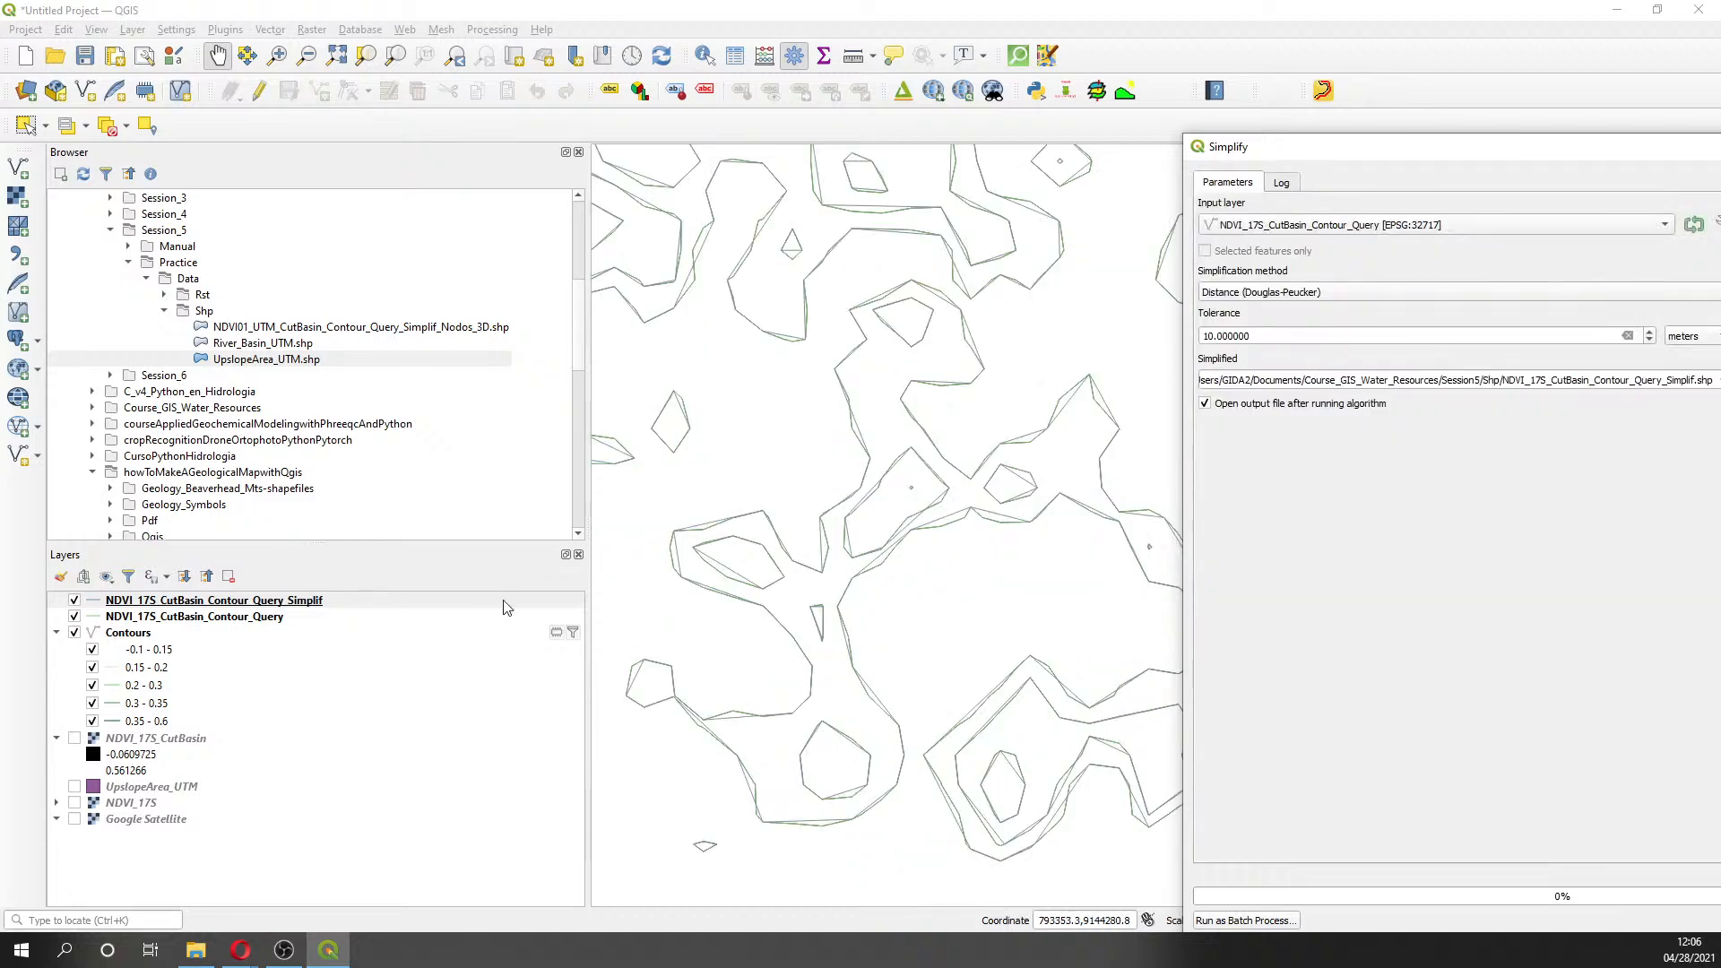
- Style the simplified contours with red neon lines and zoom in to compare with the originals
{"action": "double_click", "coordinate": [94, 608]}
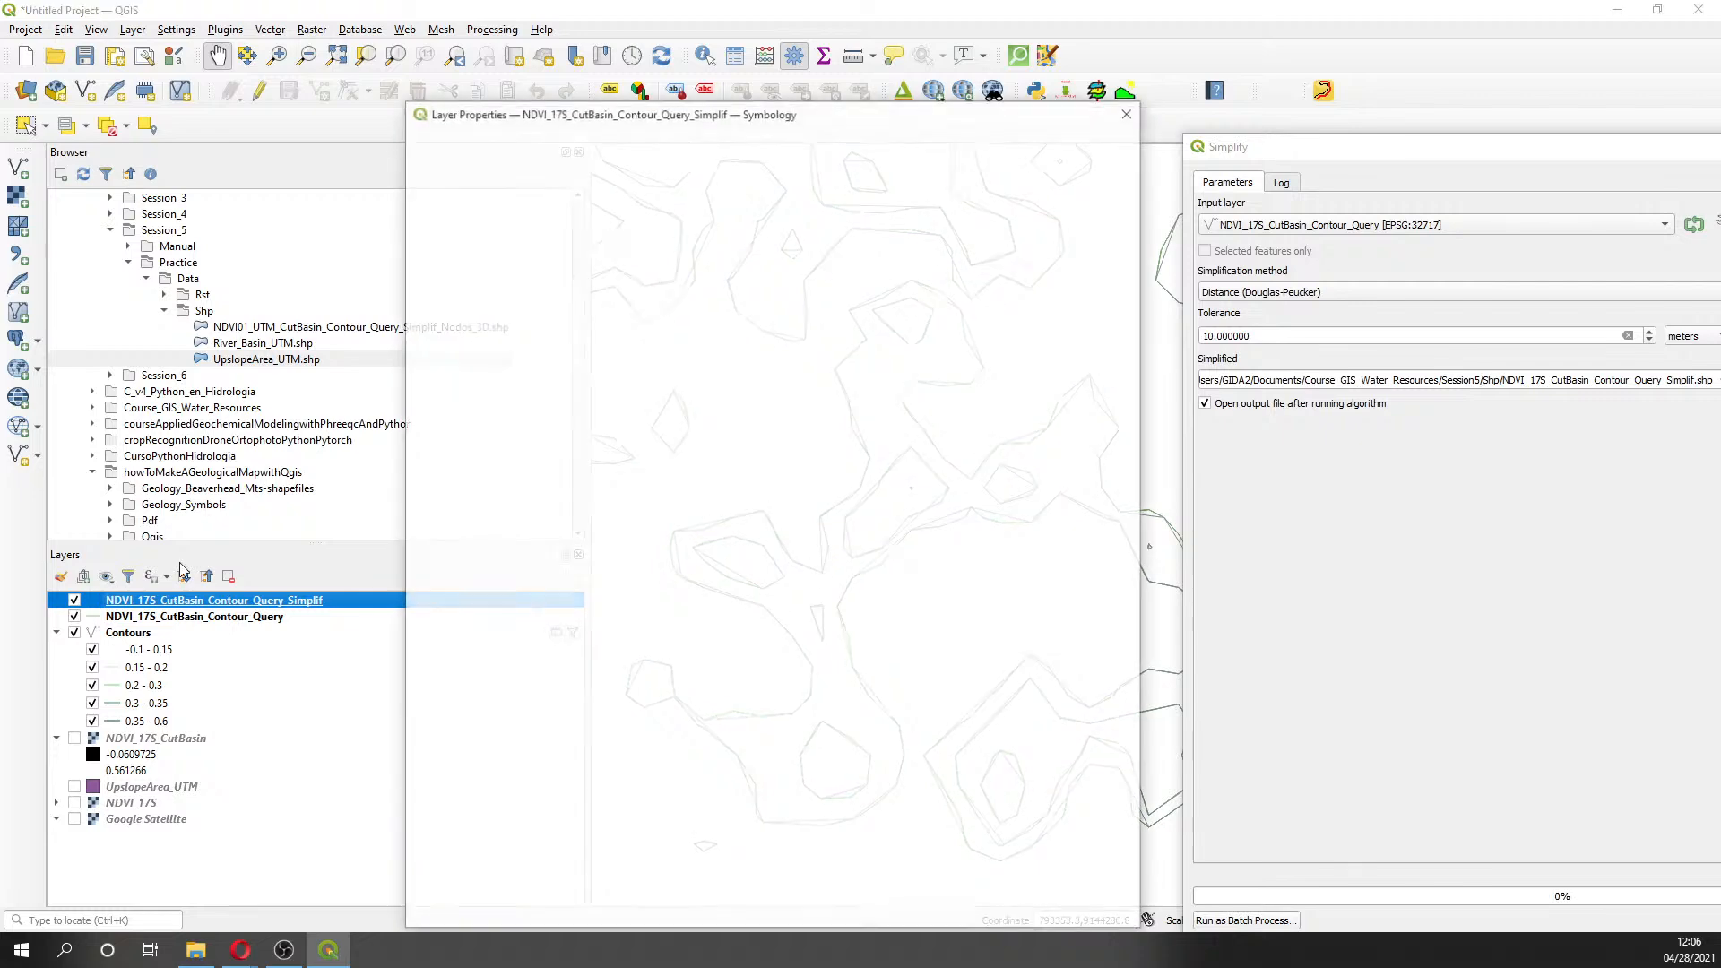
{"action": "left_click", "coordinate": [952, 590]}
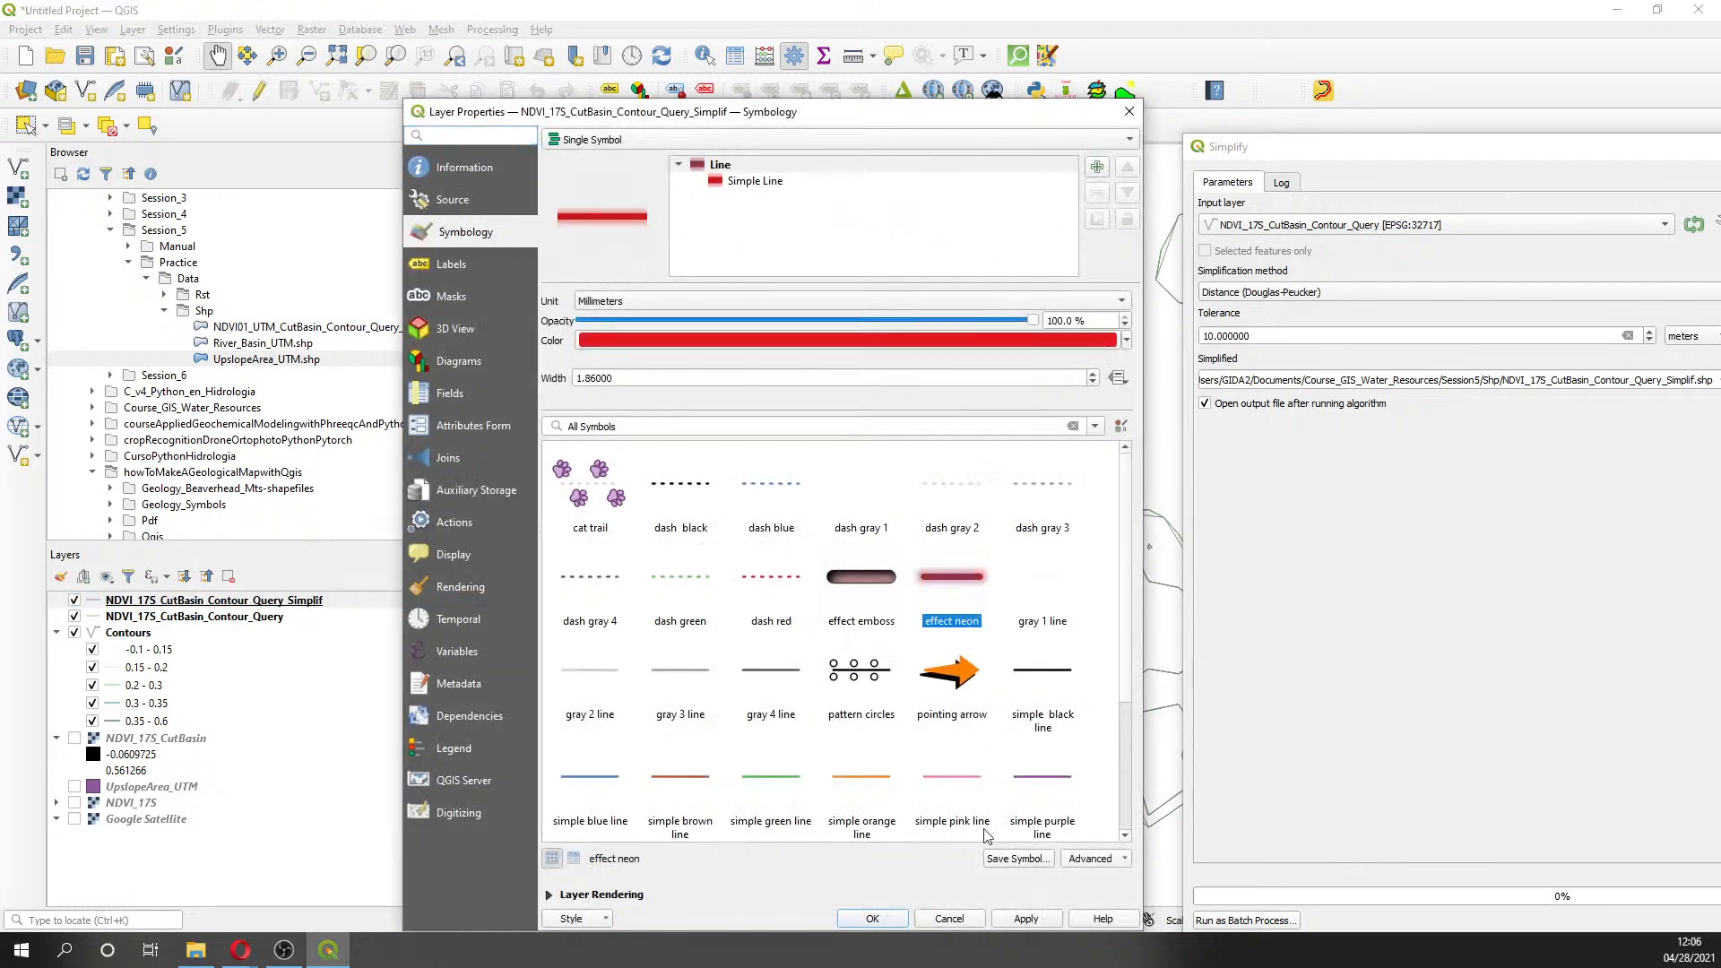
{"action": "left_click", "coordinate": [1027, 917]}
{"action": "left_click", "coordinate": [869, 915]}
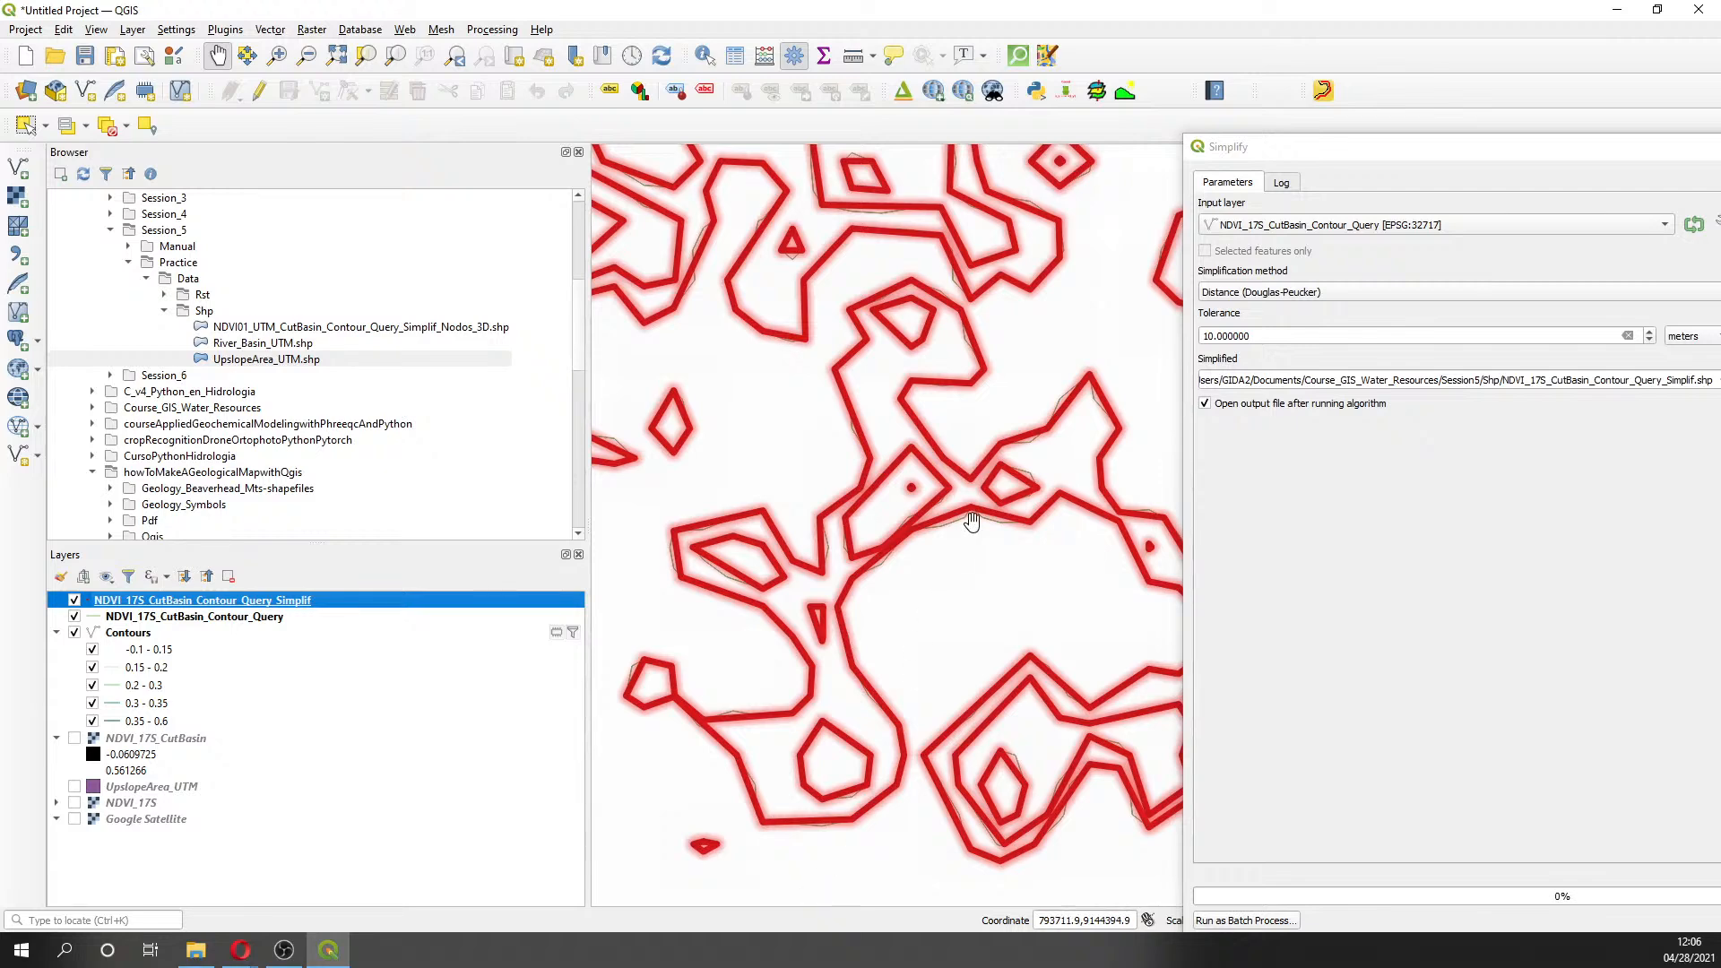
{"action": "scroll", "coordinate": [956, 533], "scroll_direction": "up", "scroll_amount": 1}
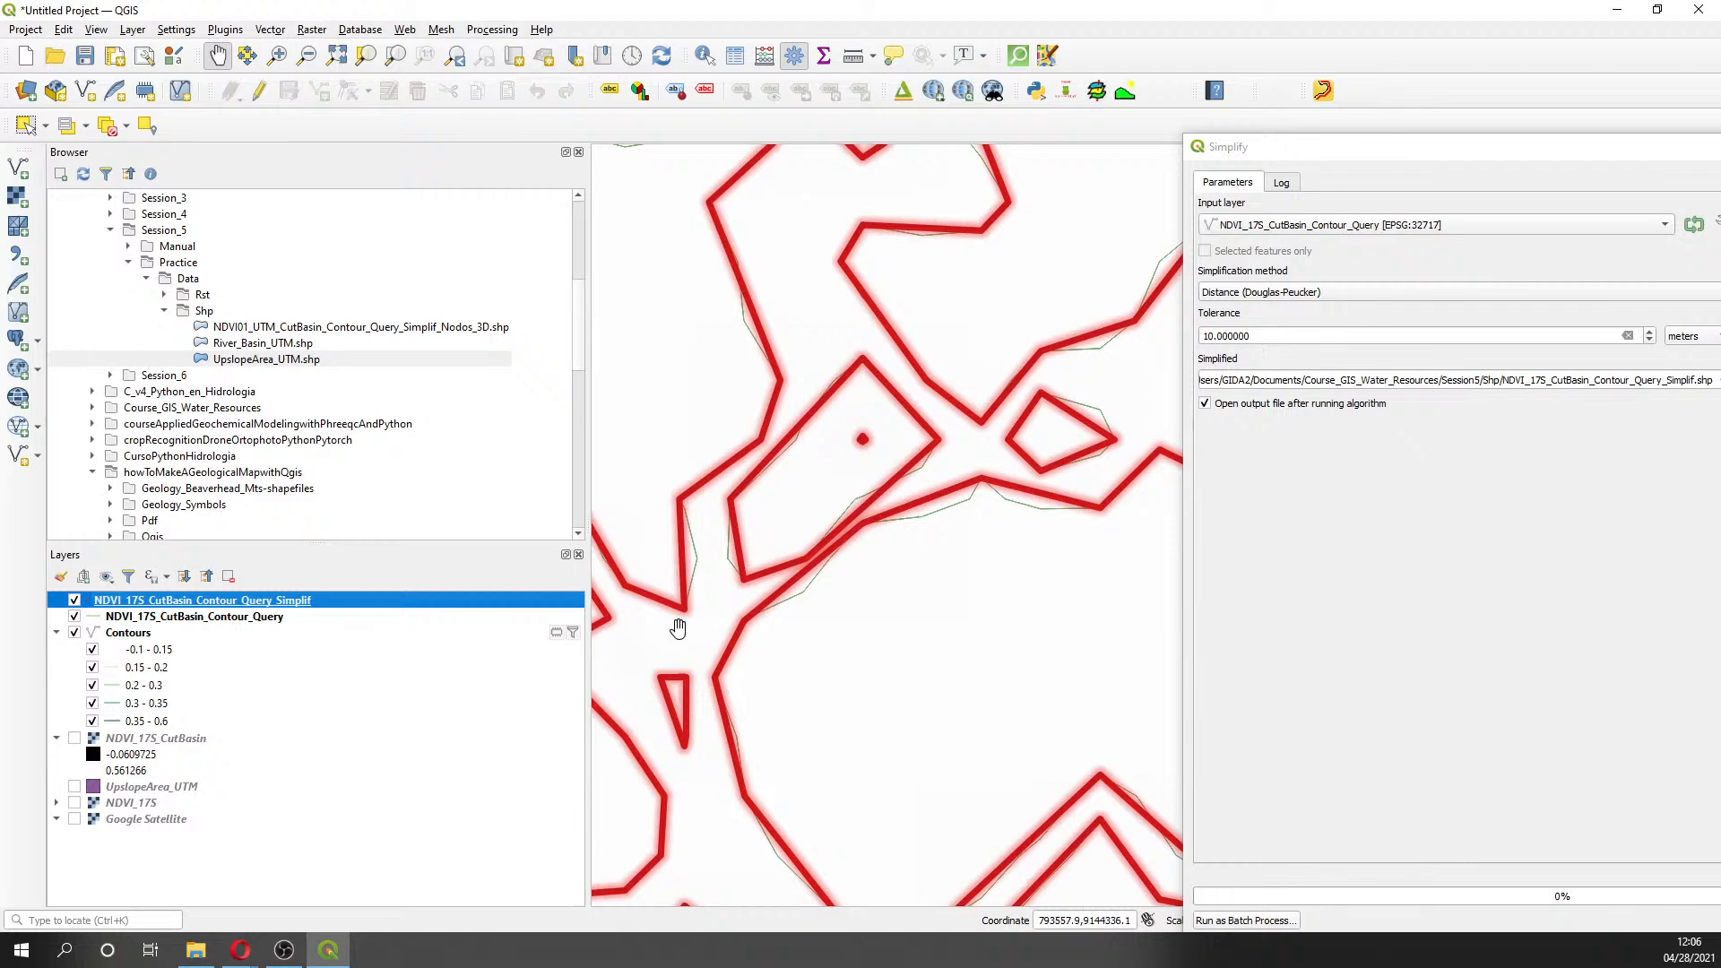
{"action": "key", "text": "alt+Tab"}
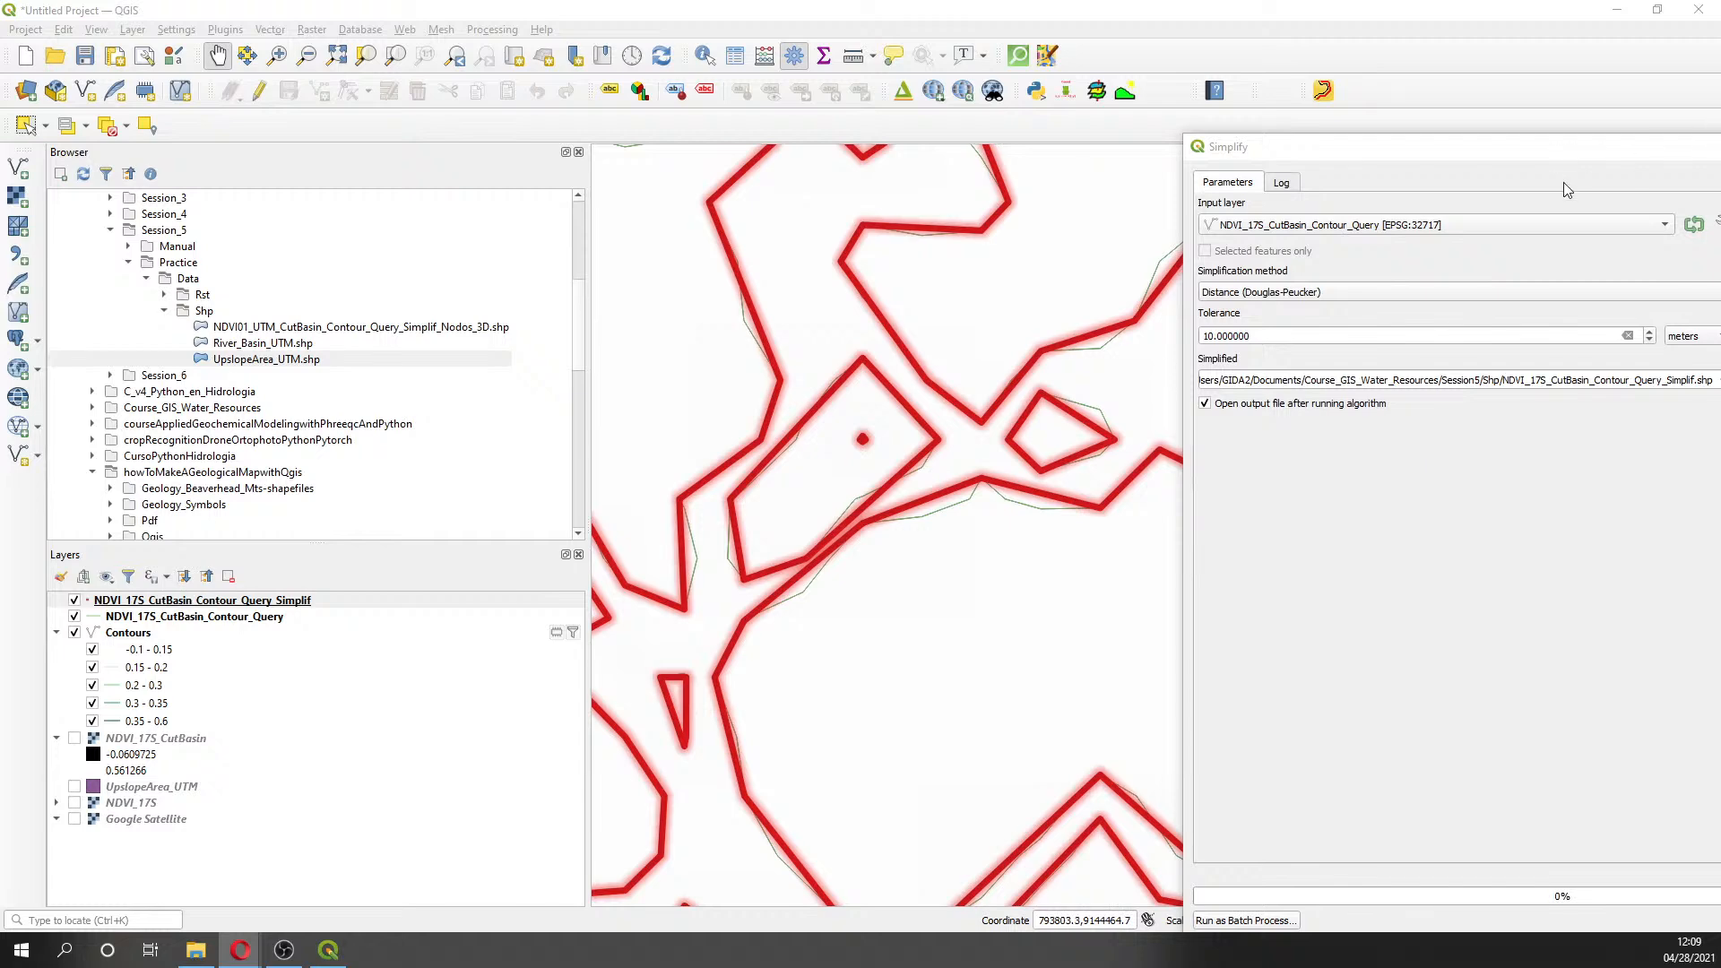
- Close the Simplify tool window
{"action": "left_click_drag", "start_coordinate": [1573, 152], "coordinate": [1042, 148]}
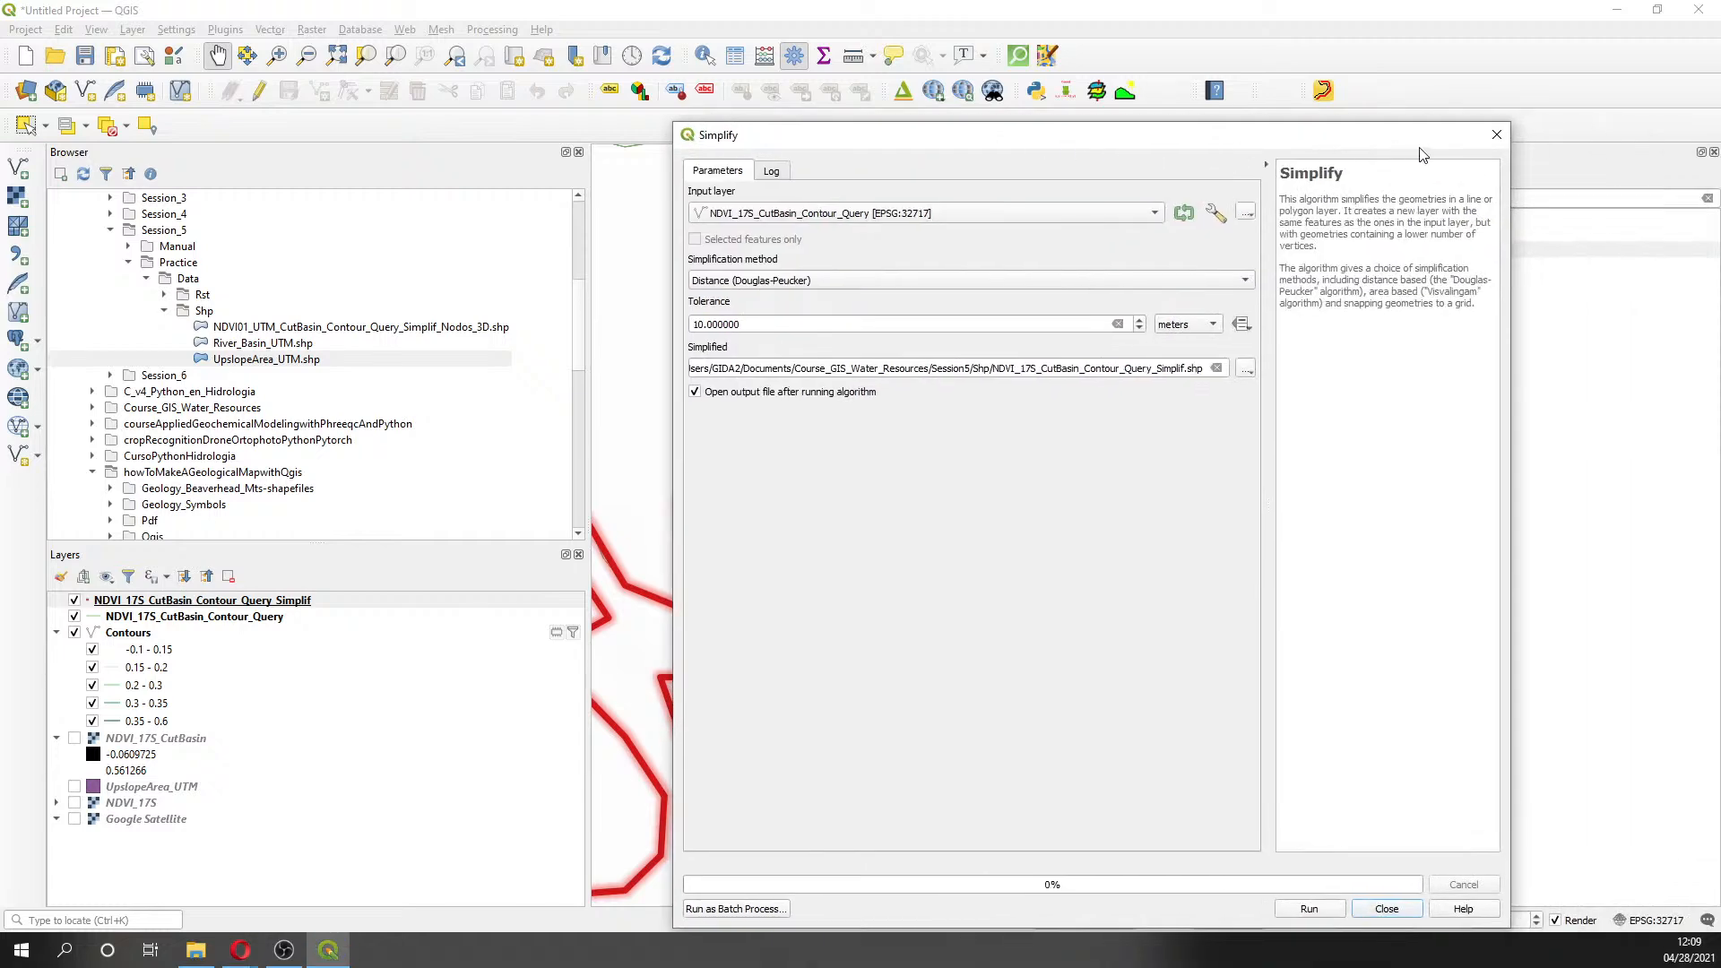
{"action": "left_click", "coordinate": [1492, 138]}
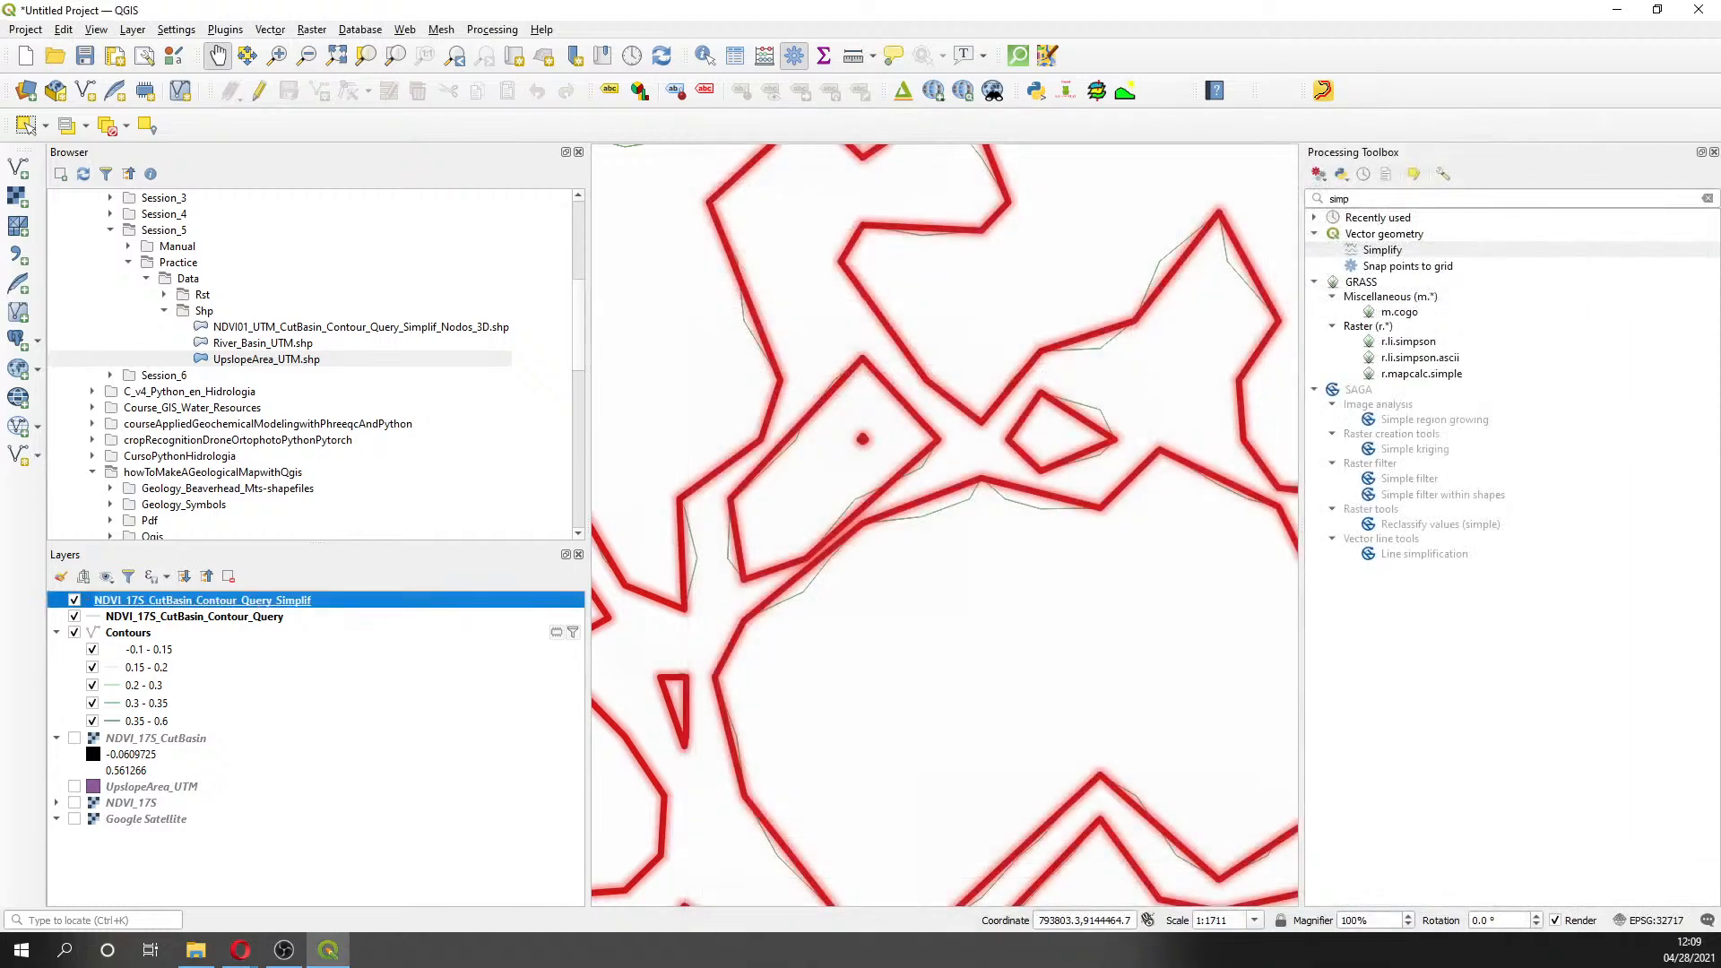
{"action": "key", "text": "alt+Tab"}
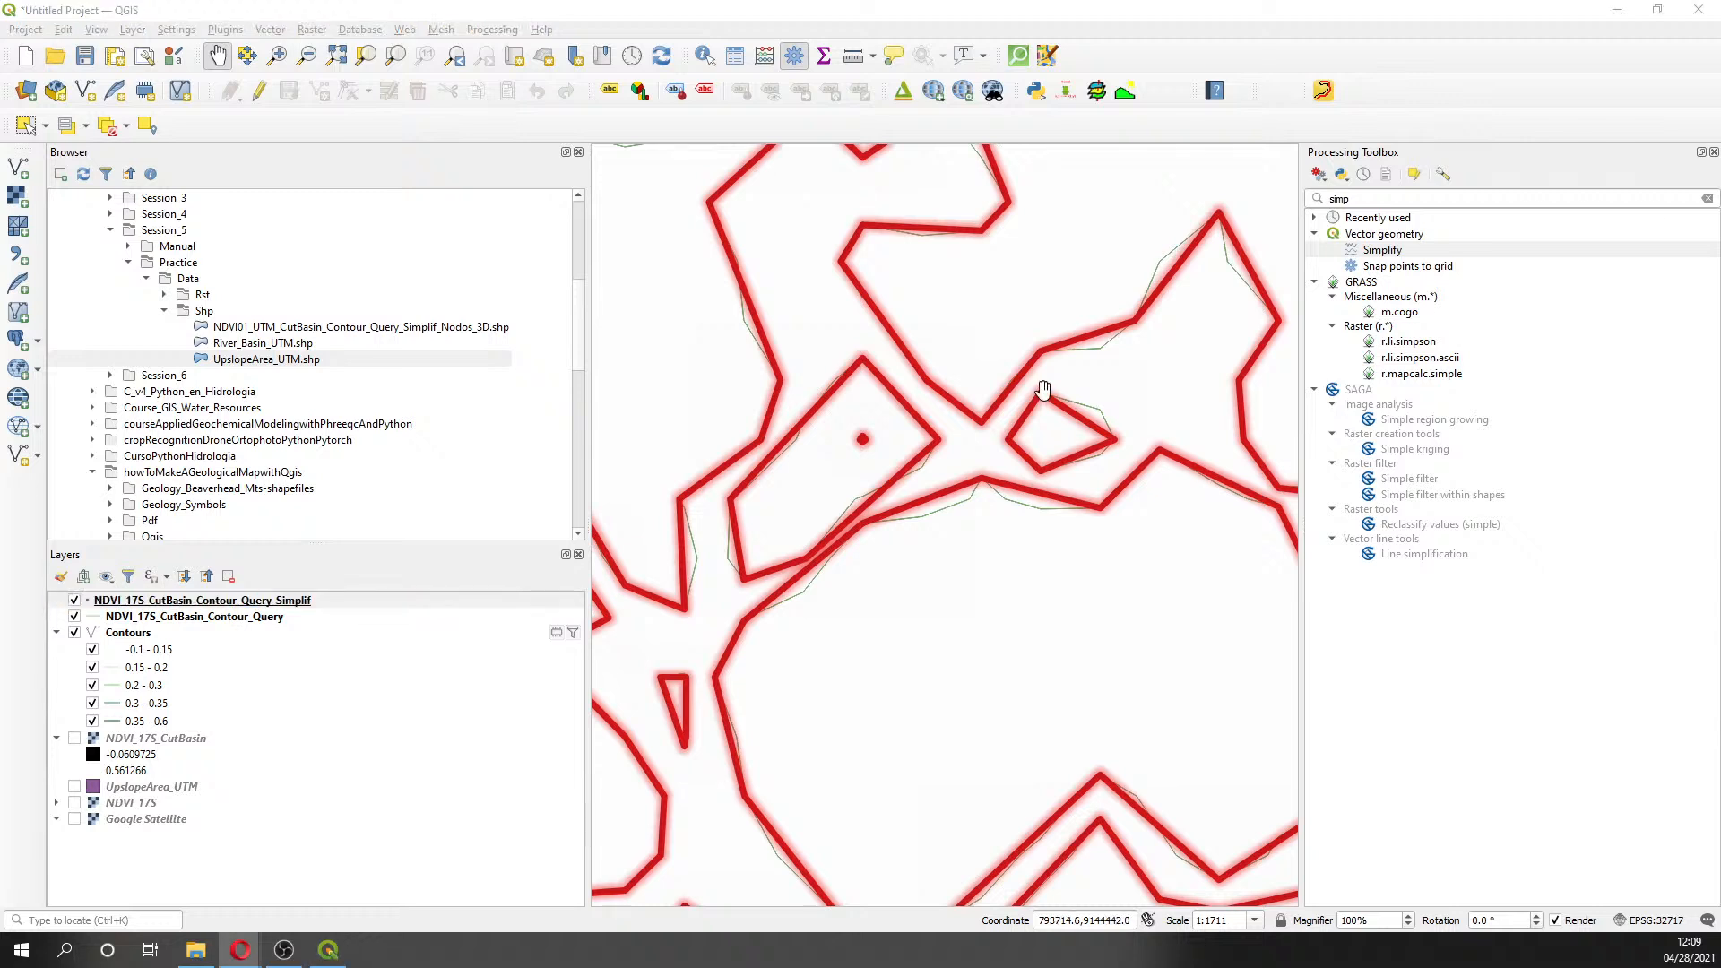
- Search the Processing Toolbox for 'extract ver' and select Extract vertices
{"action": "left_click", "coordinate": [1318, 199]}
{"action": "type", "text": "exteal"}
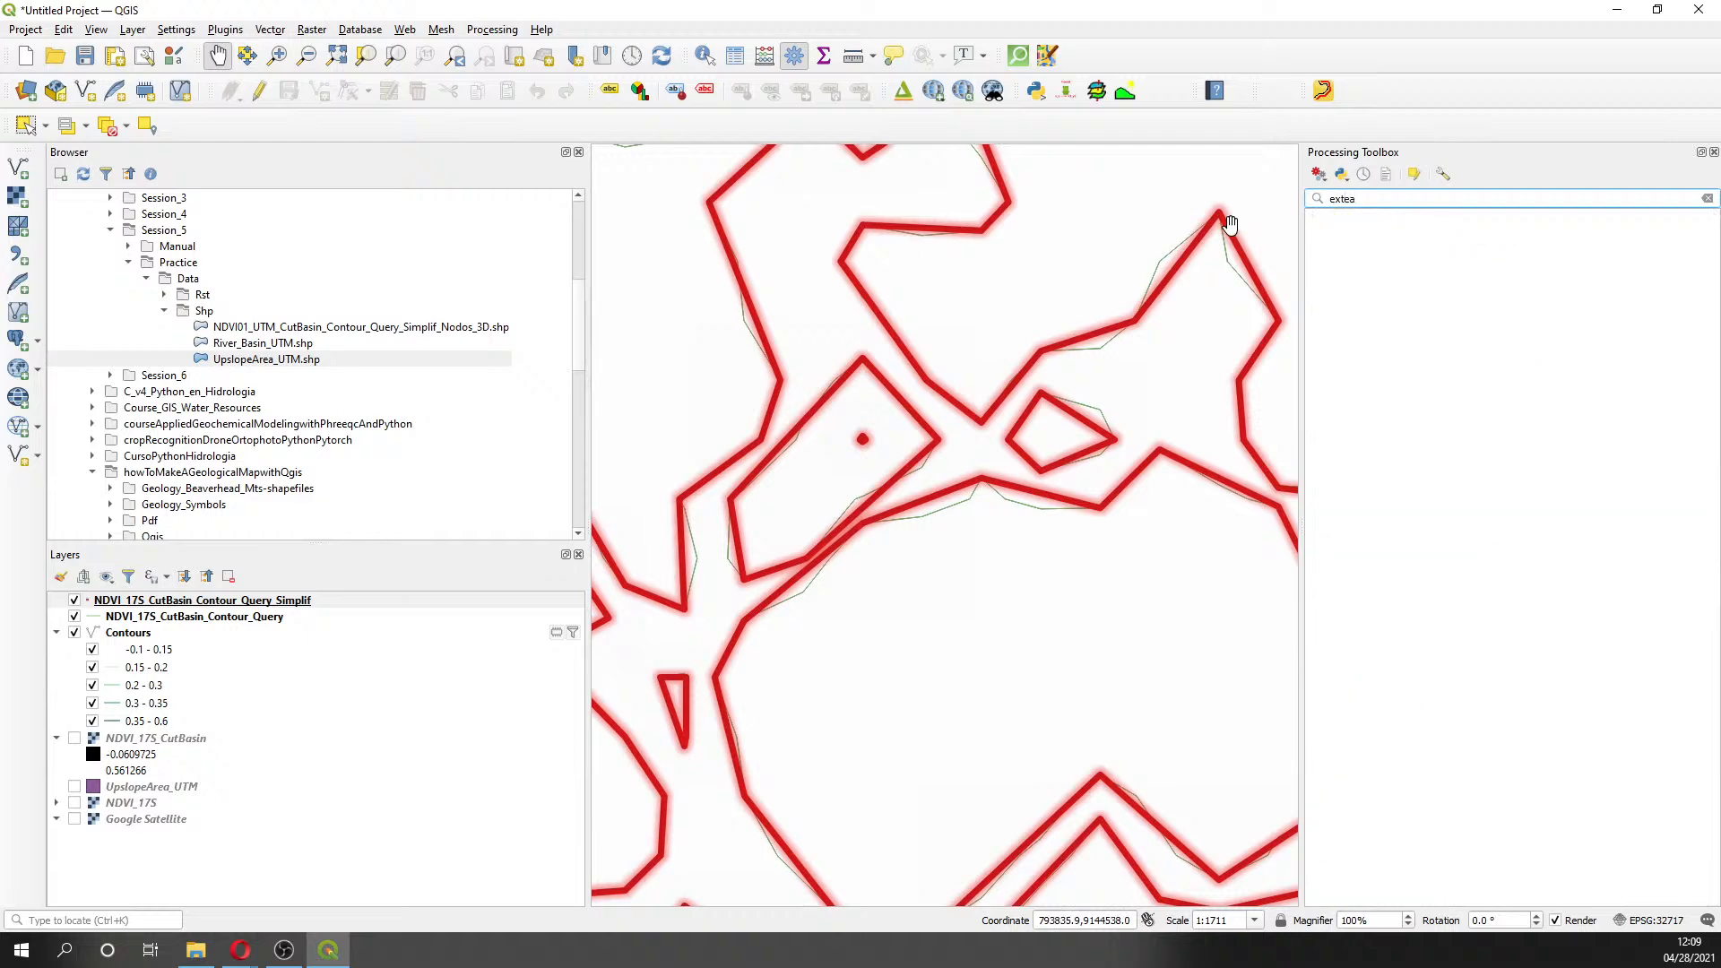
{"action": "key", "text": "BackSpace"}
{"action": "key", "text": "BackSpace"}
{"action": "key", "text": "BackSpace"}
{"action": "type", "text": "ract"}
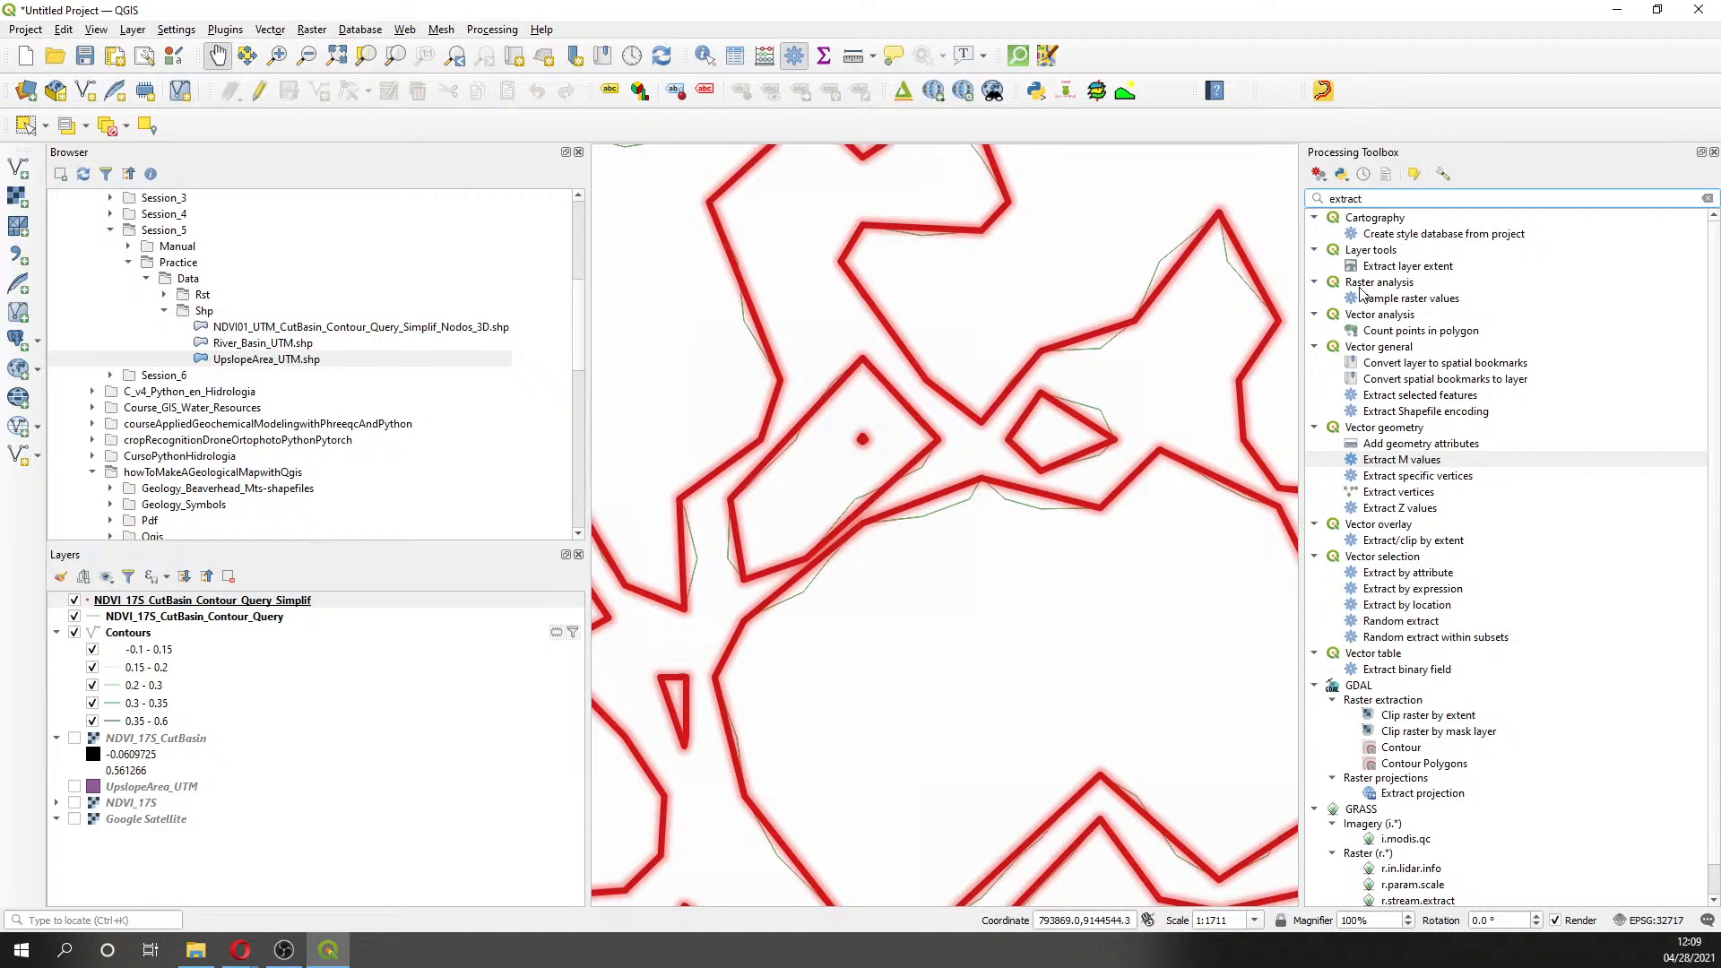
{"action": "type", "text": " ver"}
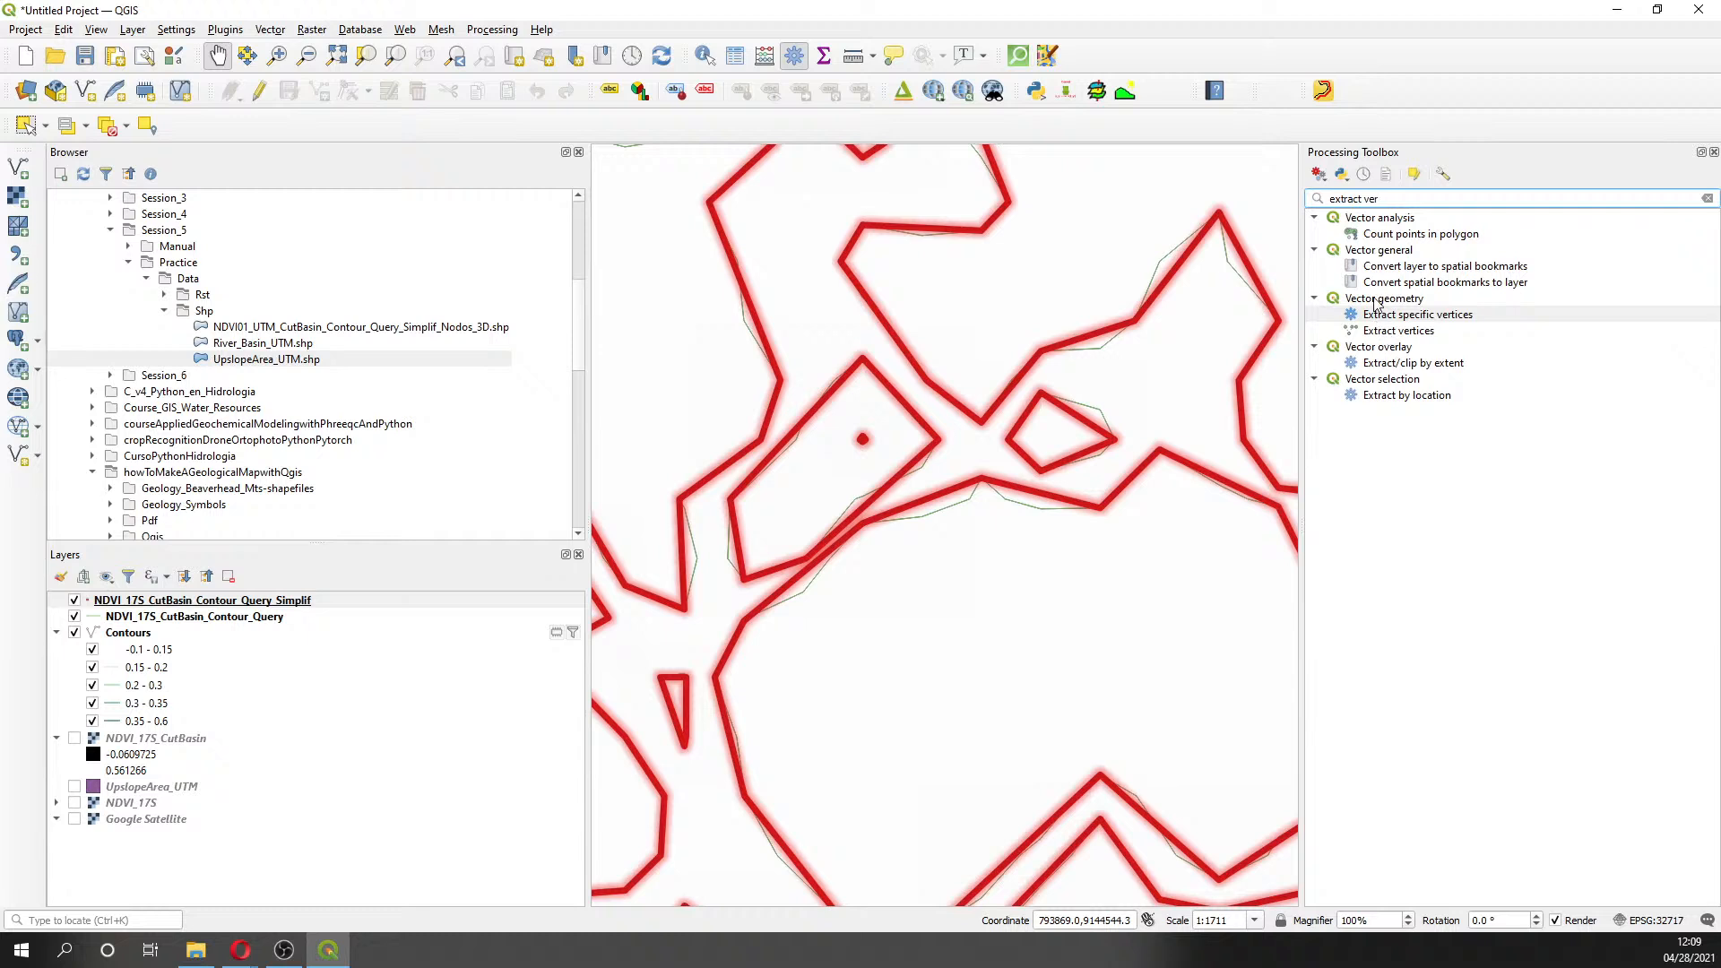
{"action": "left_click", "coordinate": [1378, 315]}
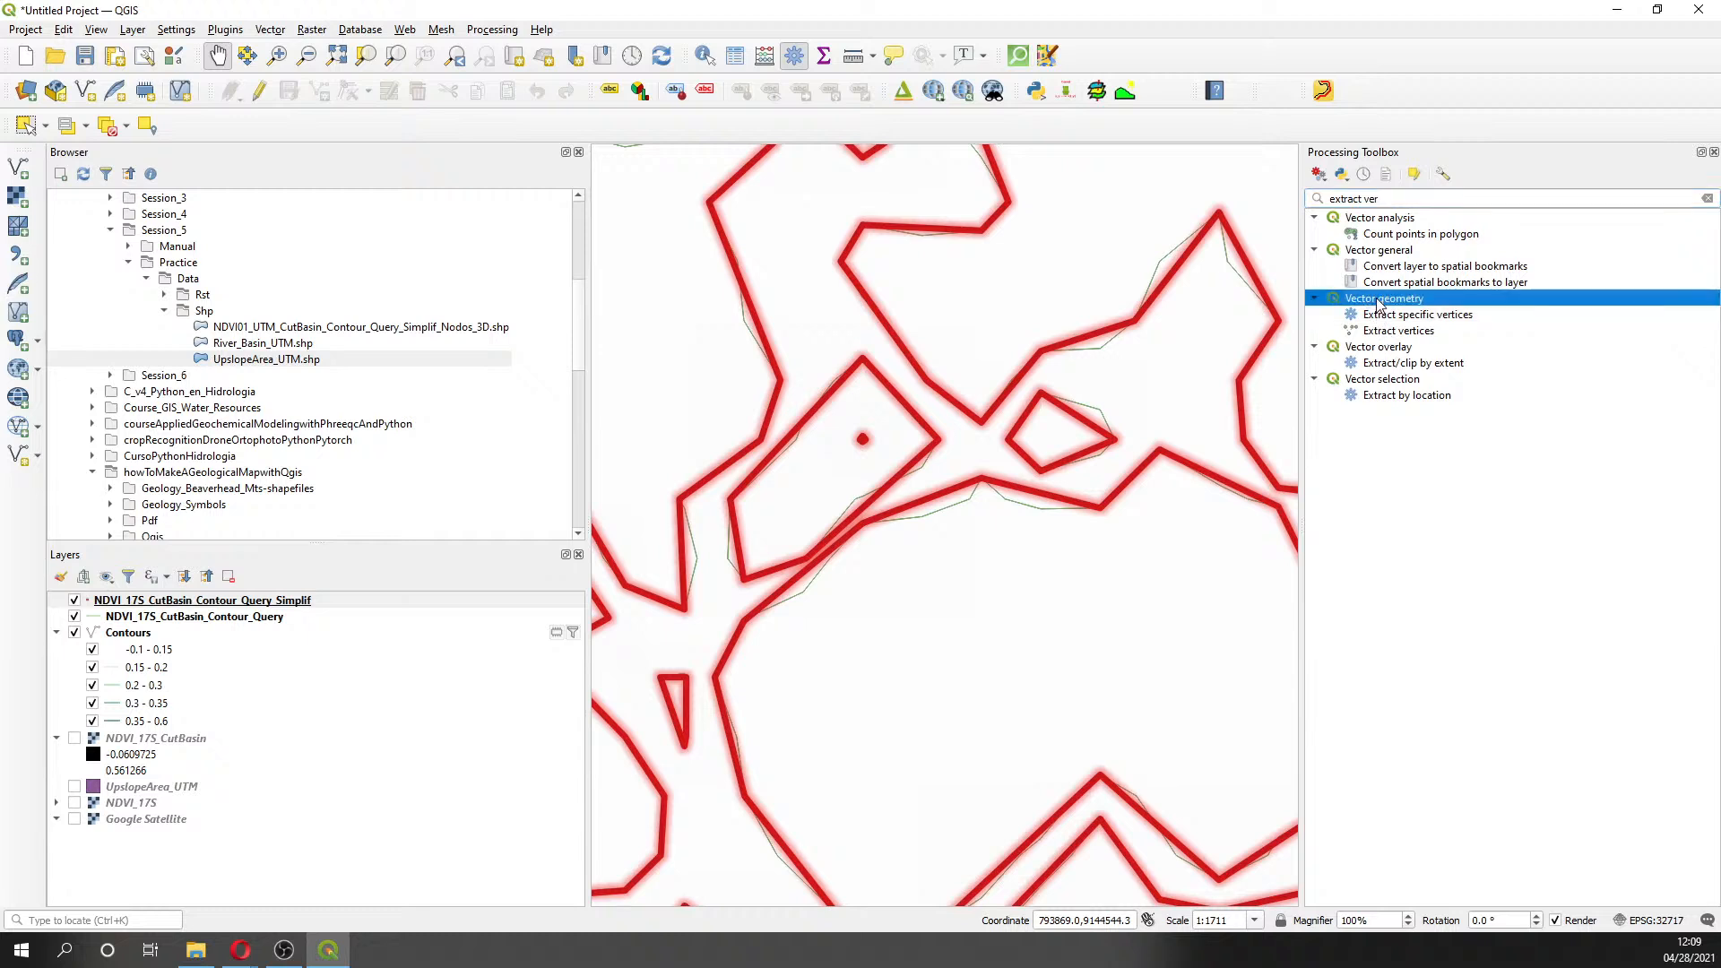
{"action": "left_click", "coordinate": [1387, 331]}
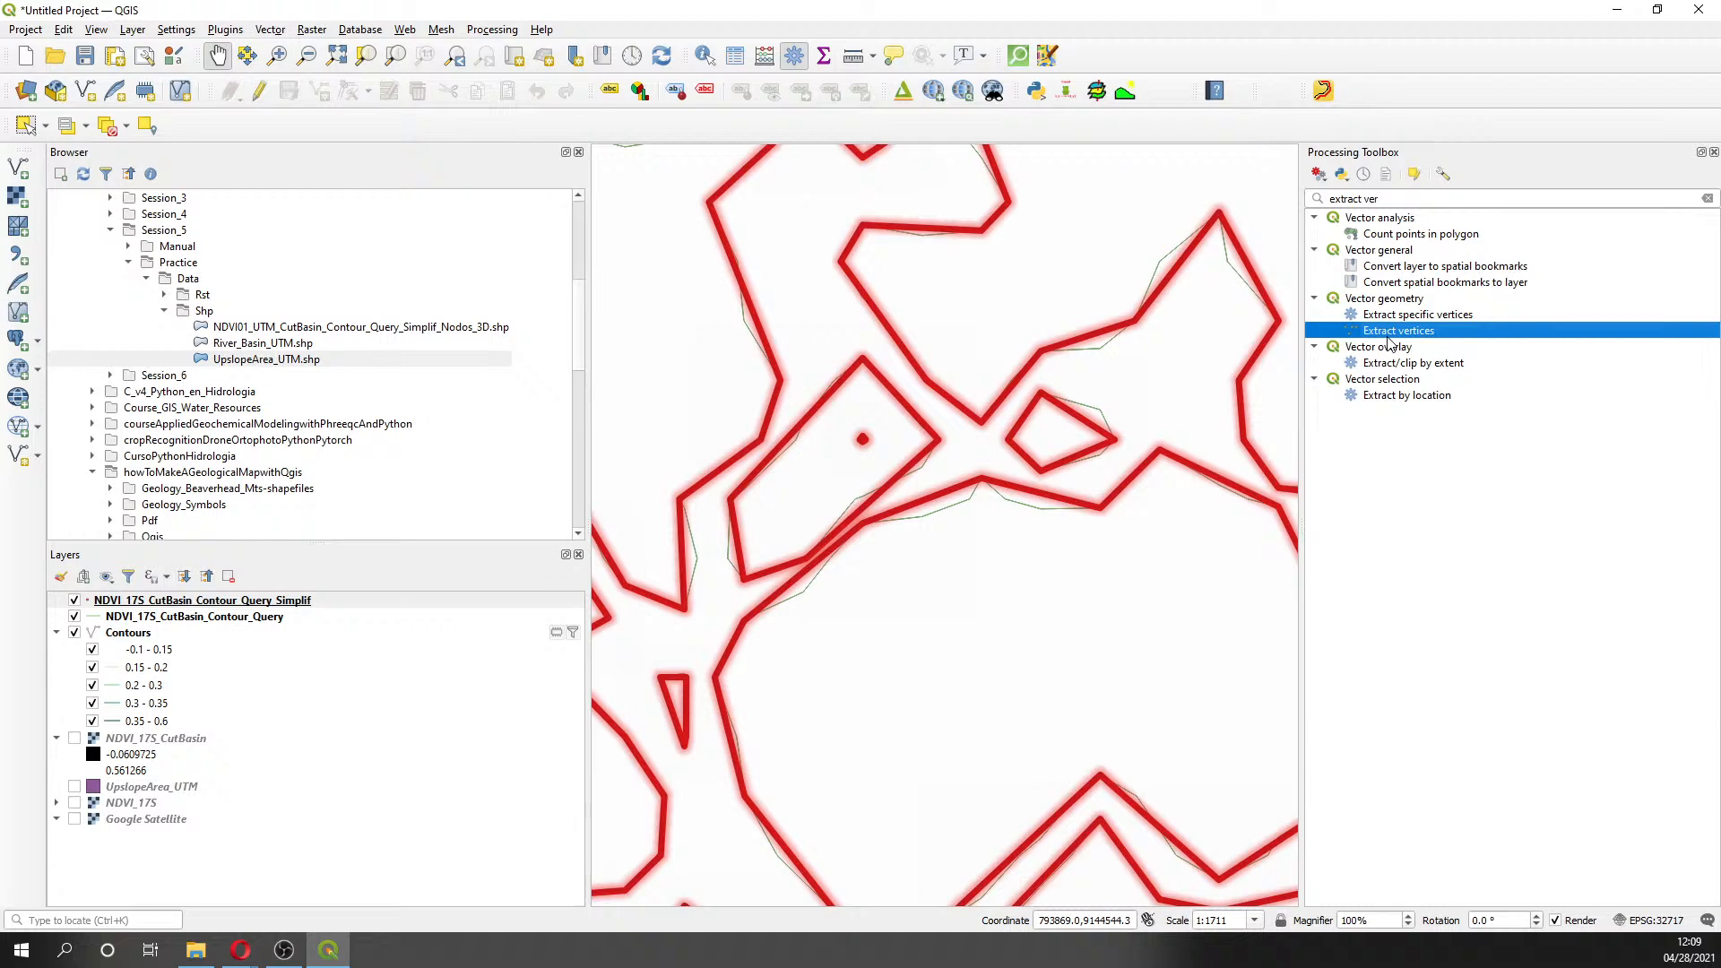
- Open Extract vertices and save its output as NDVI_17S_CutBasin_Contour_Query_Simplif_Nodes.shp
{"action": "double_click", "coordinate": [1387, 337]}
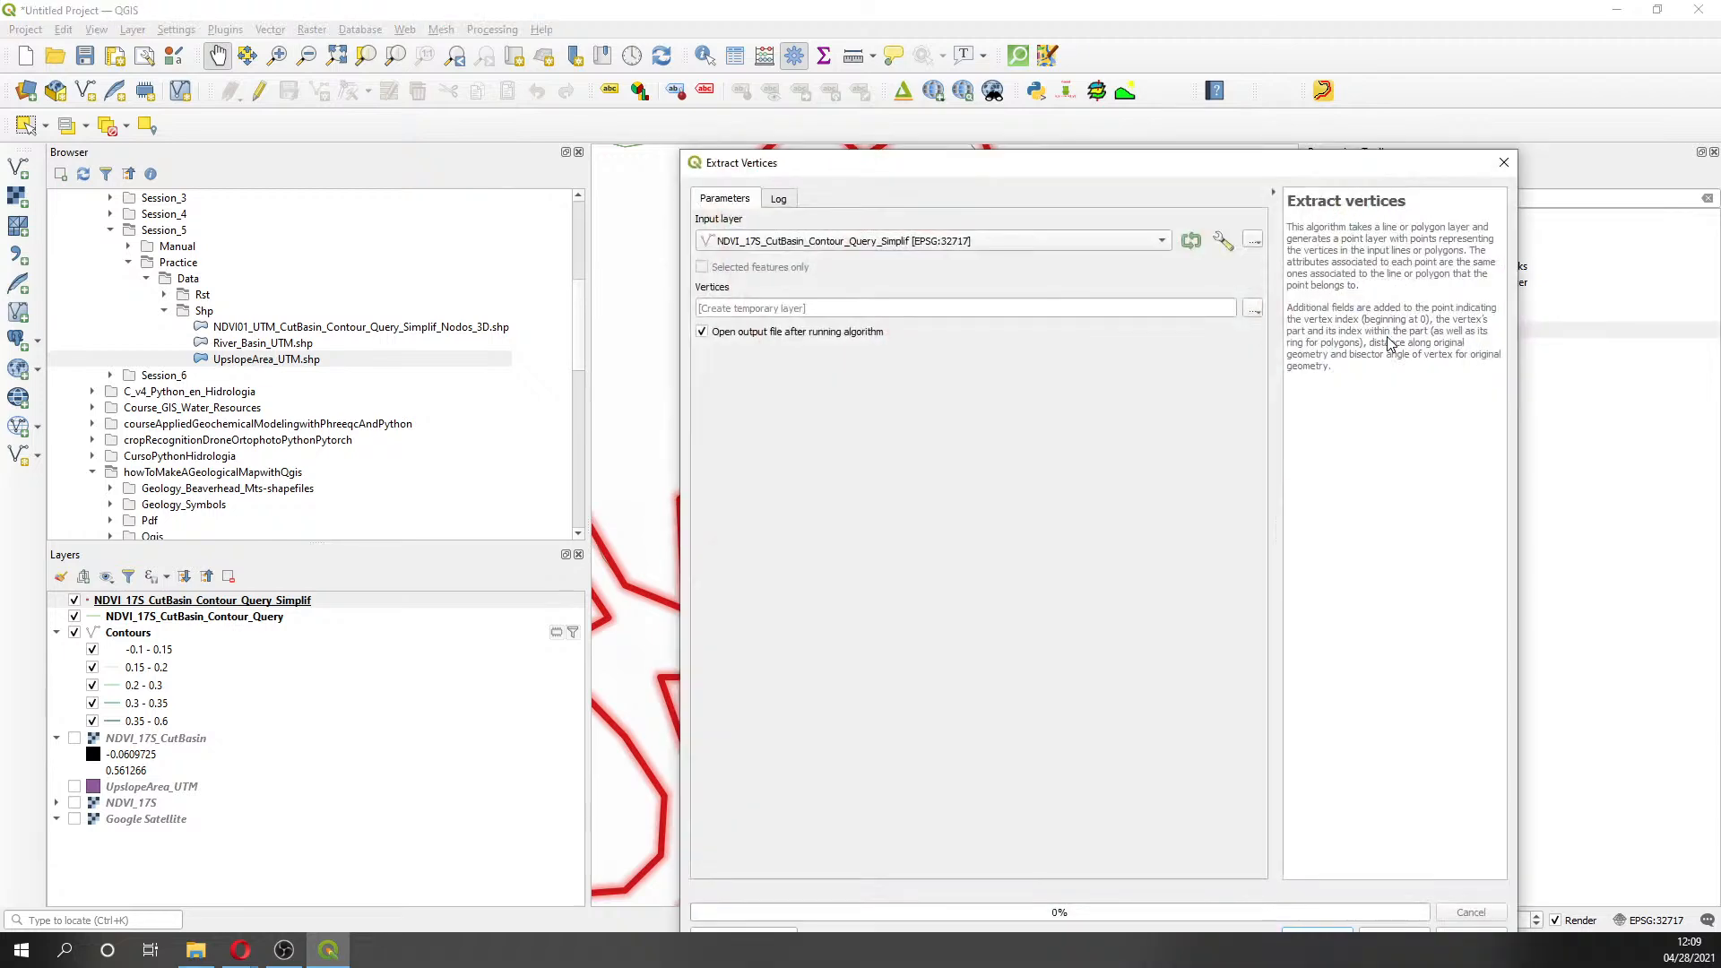
{"action": "left_click_drag", "start_coordinate": [1201, 181], "coordinate": [955, 249]}
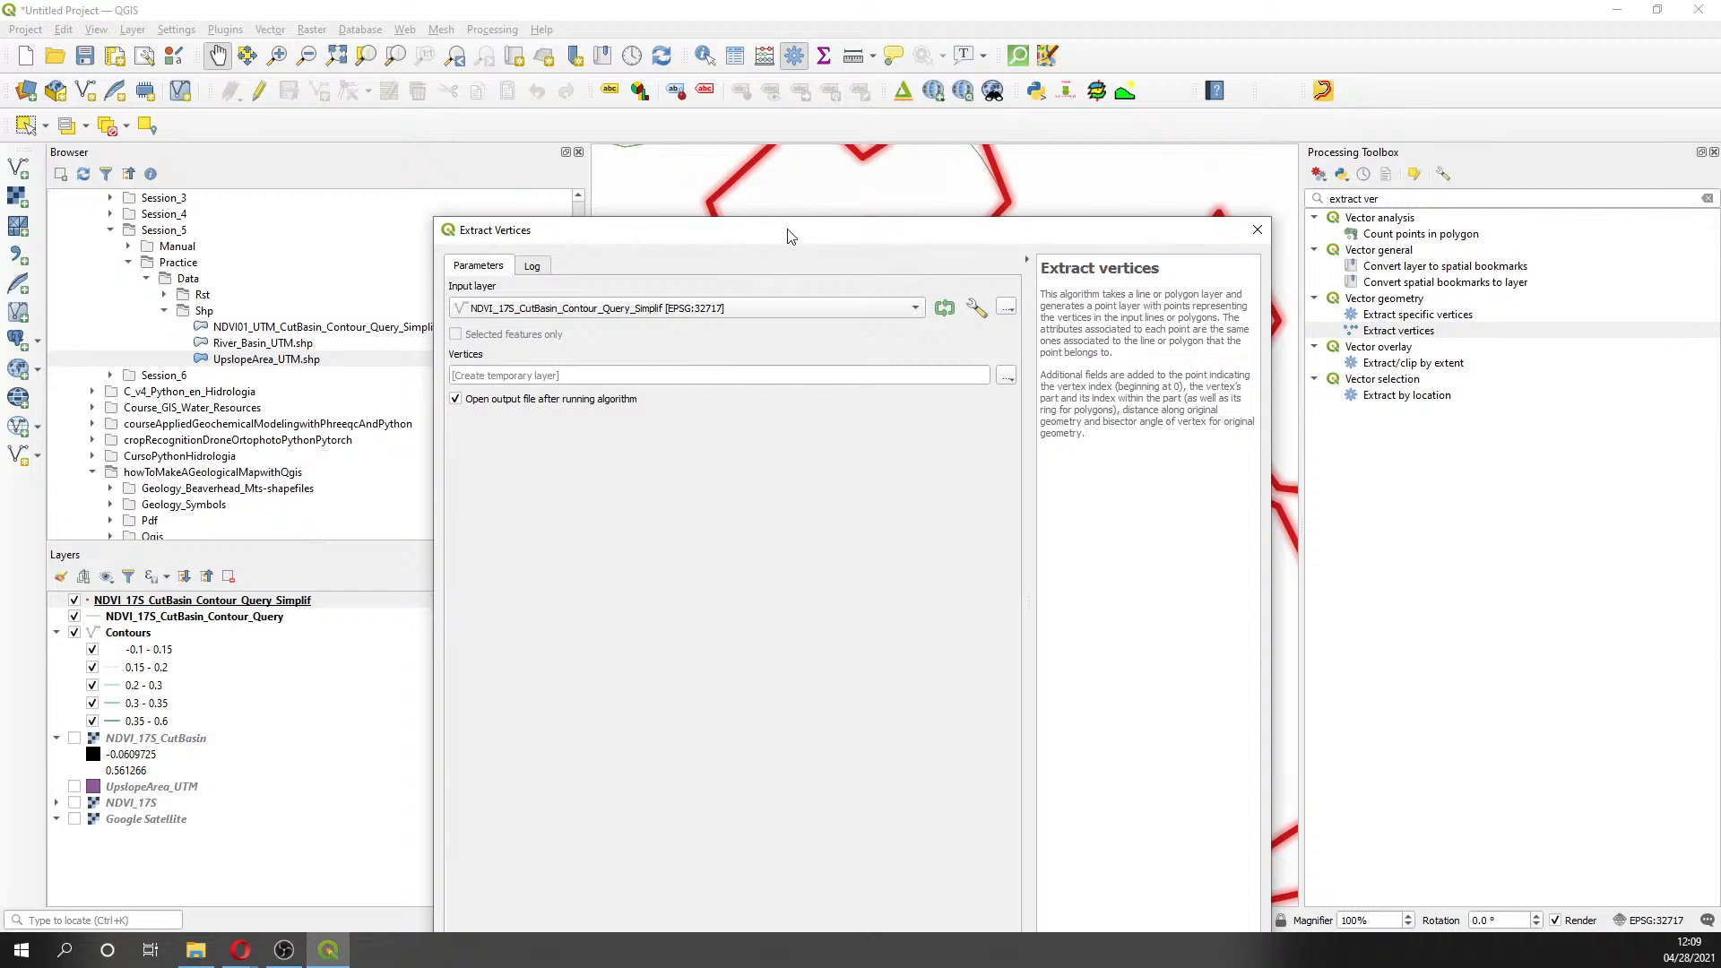
{"action": "left_click_drag", "start_coordinate": [793, 237], "coordinate": [665, 56]}
{"action": "left_click", "coordinate": [877, 198]}
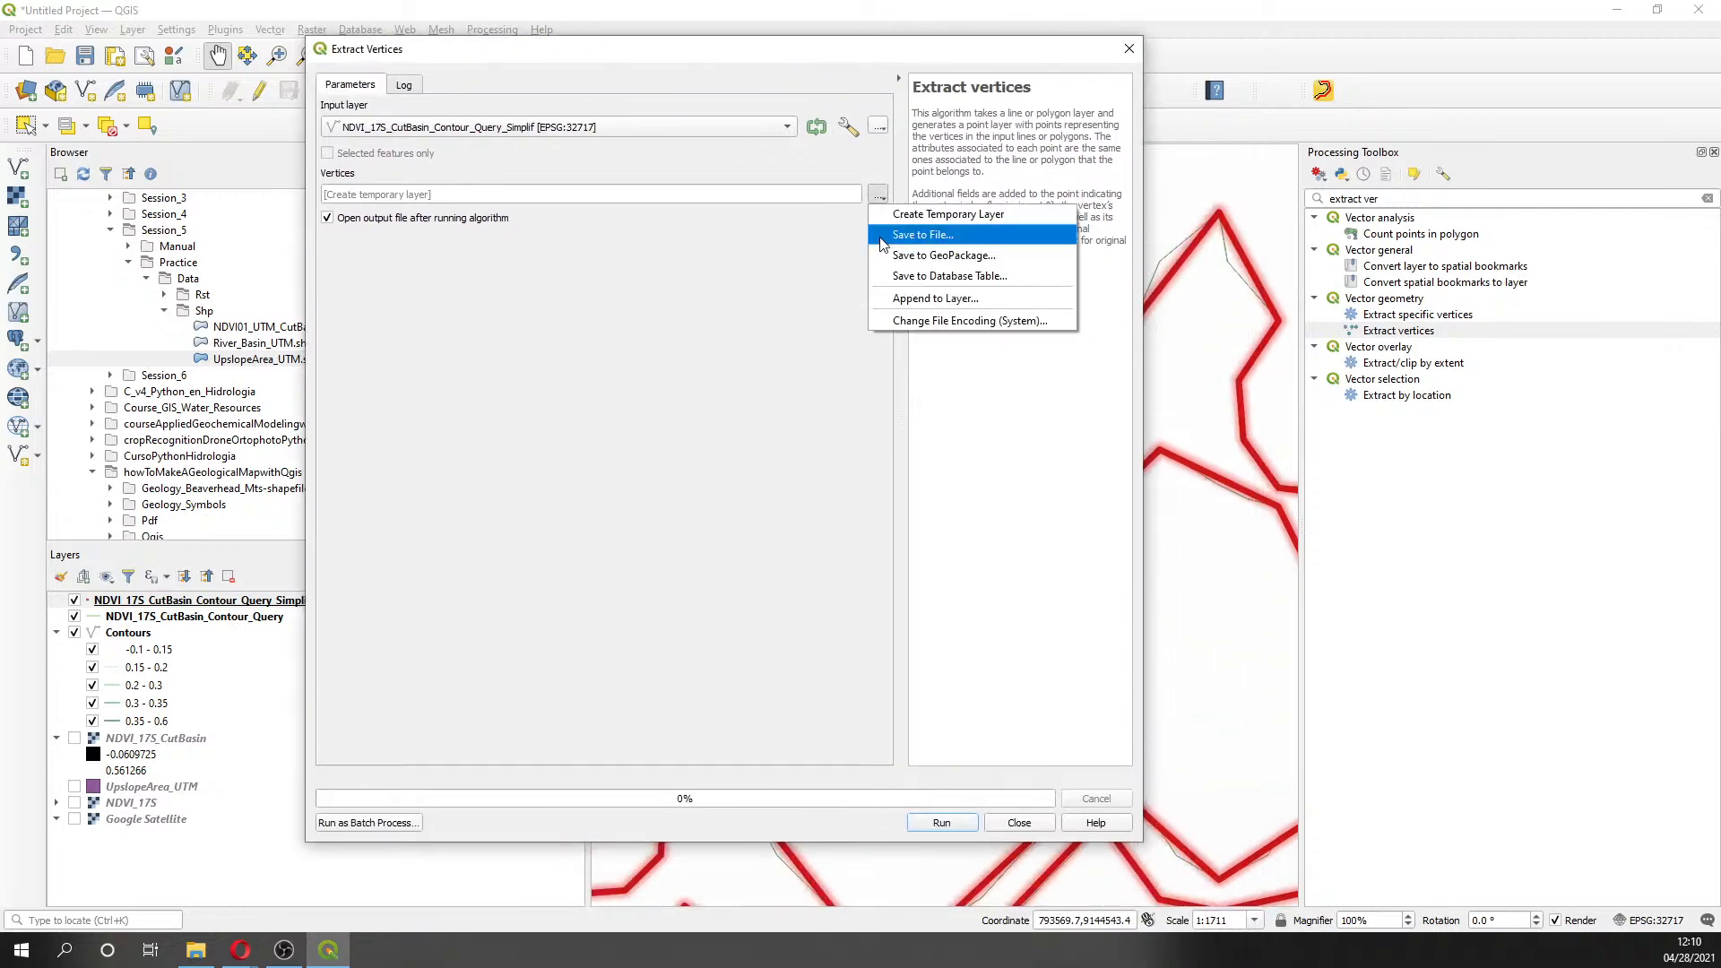
{"action": "left_click", "coordinate": [921, 234]}
{"action": "left_click", "coordinate": [665, 212]}
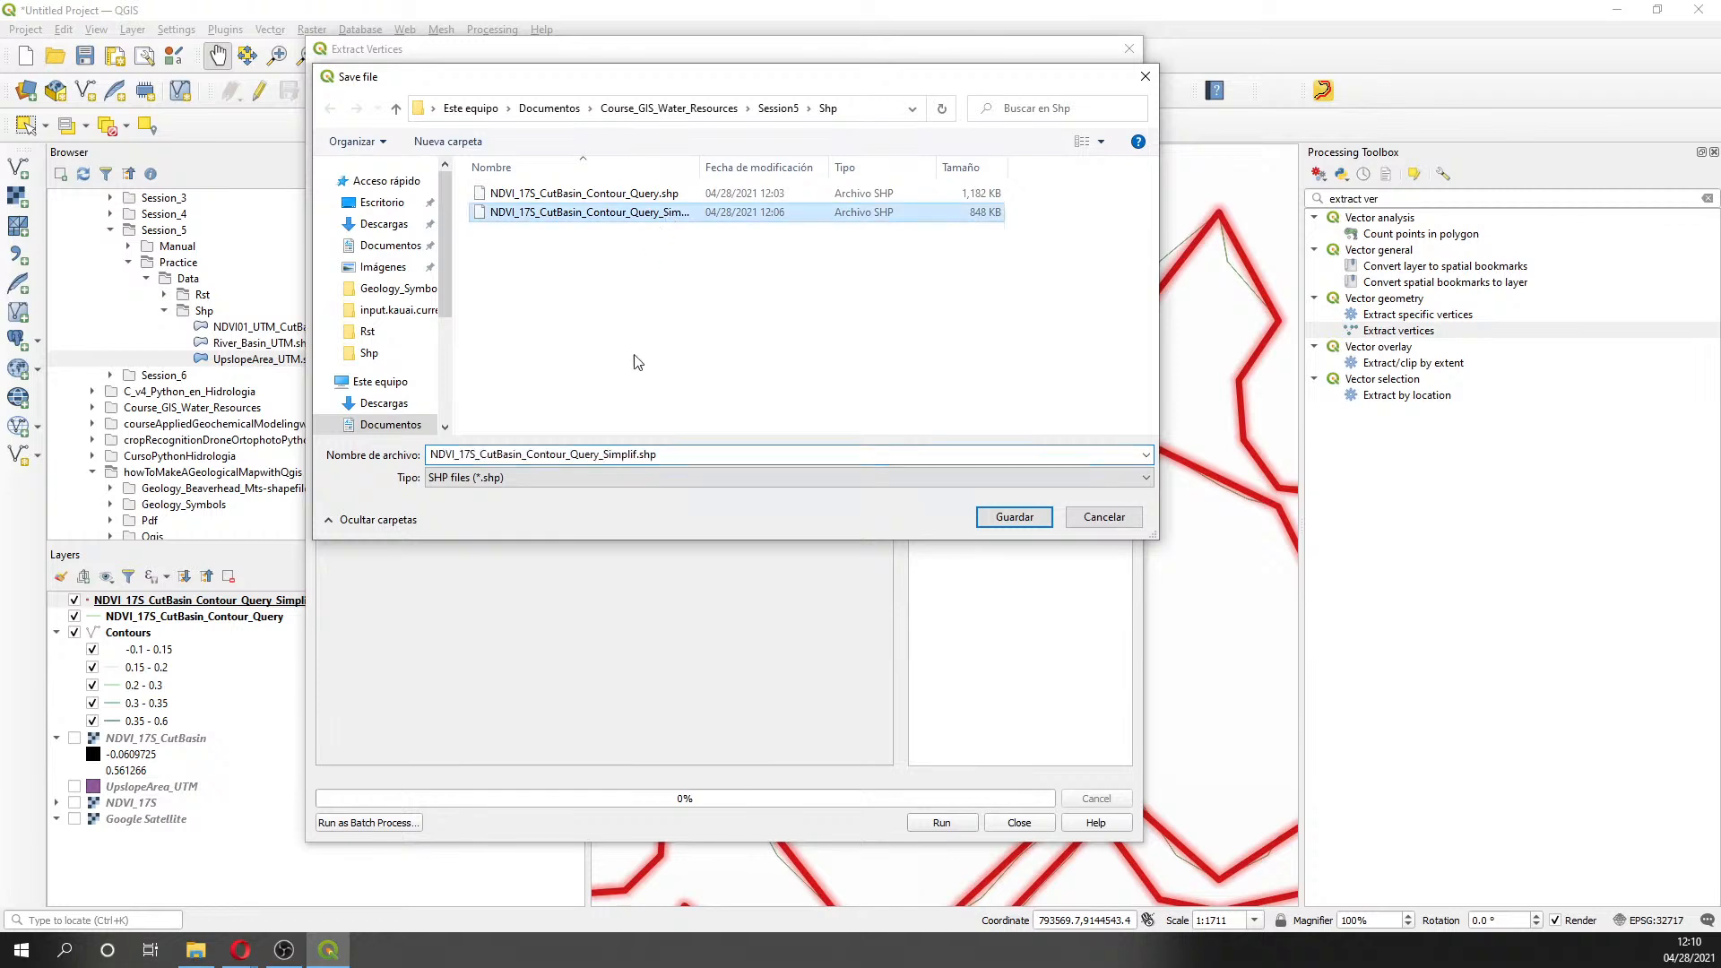
{"action": "double_click", "coordinate": [638, 455]}
{"action": "left_click", "coordinate": [638, 455]}
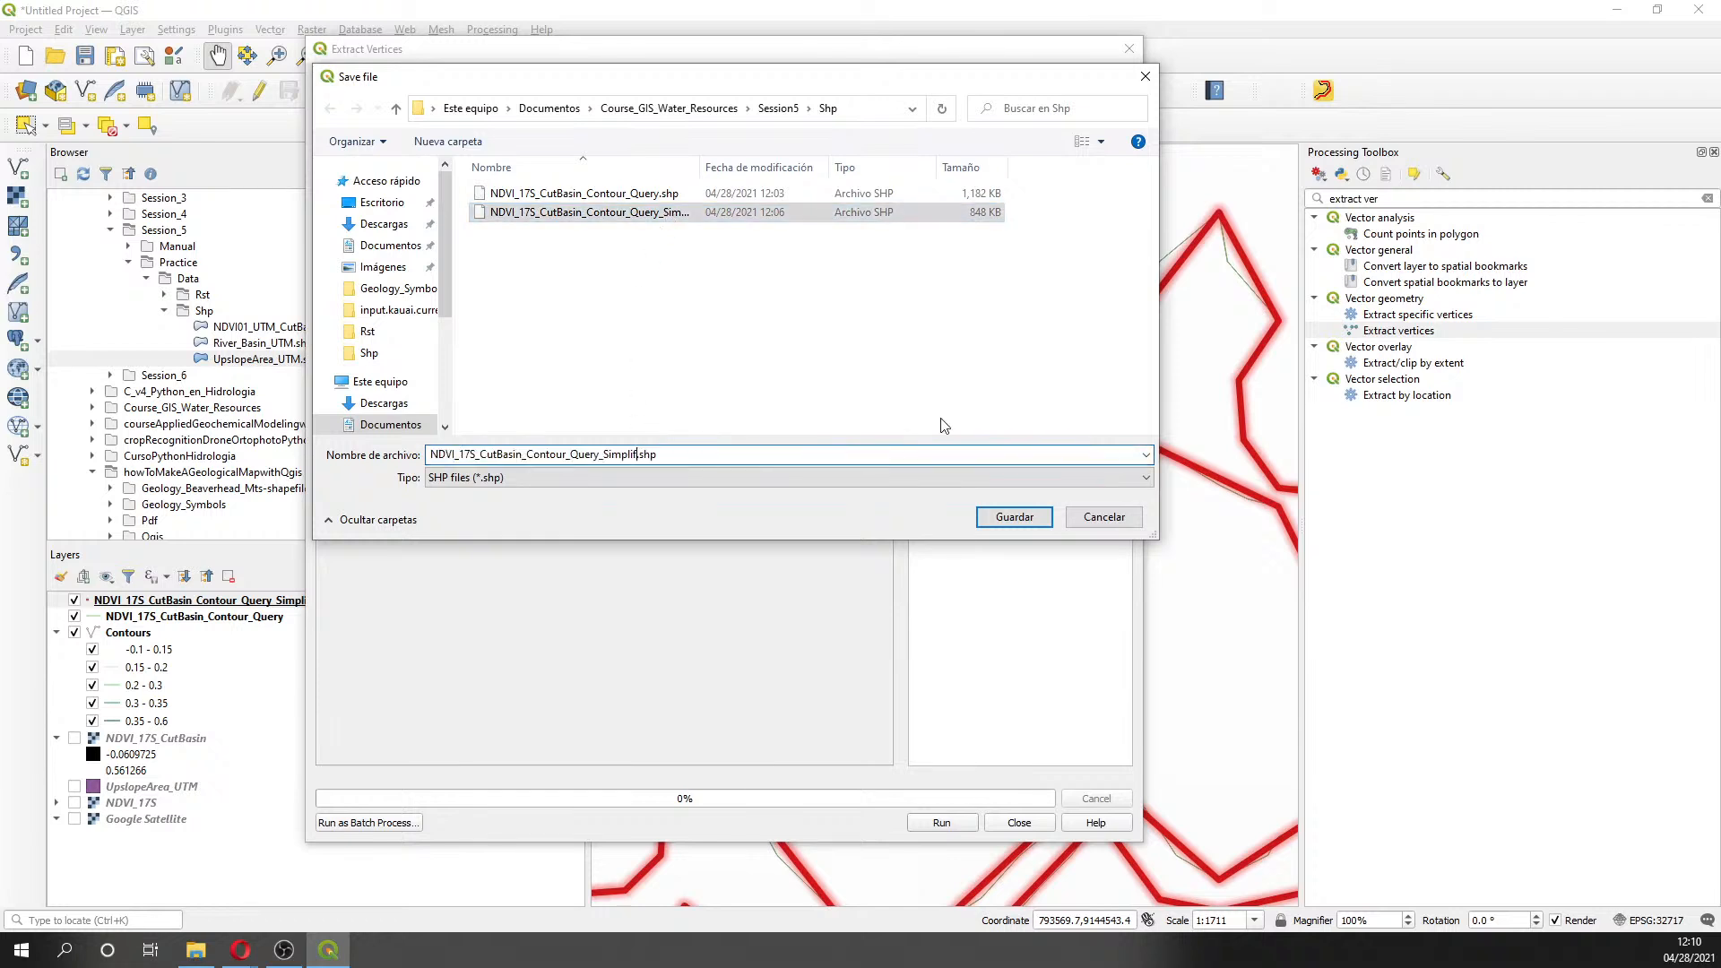
{"action": "type", "text": "_Nodes"}
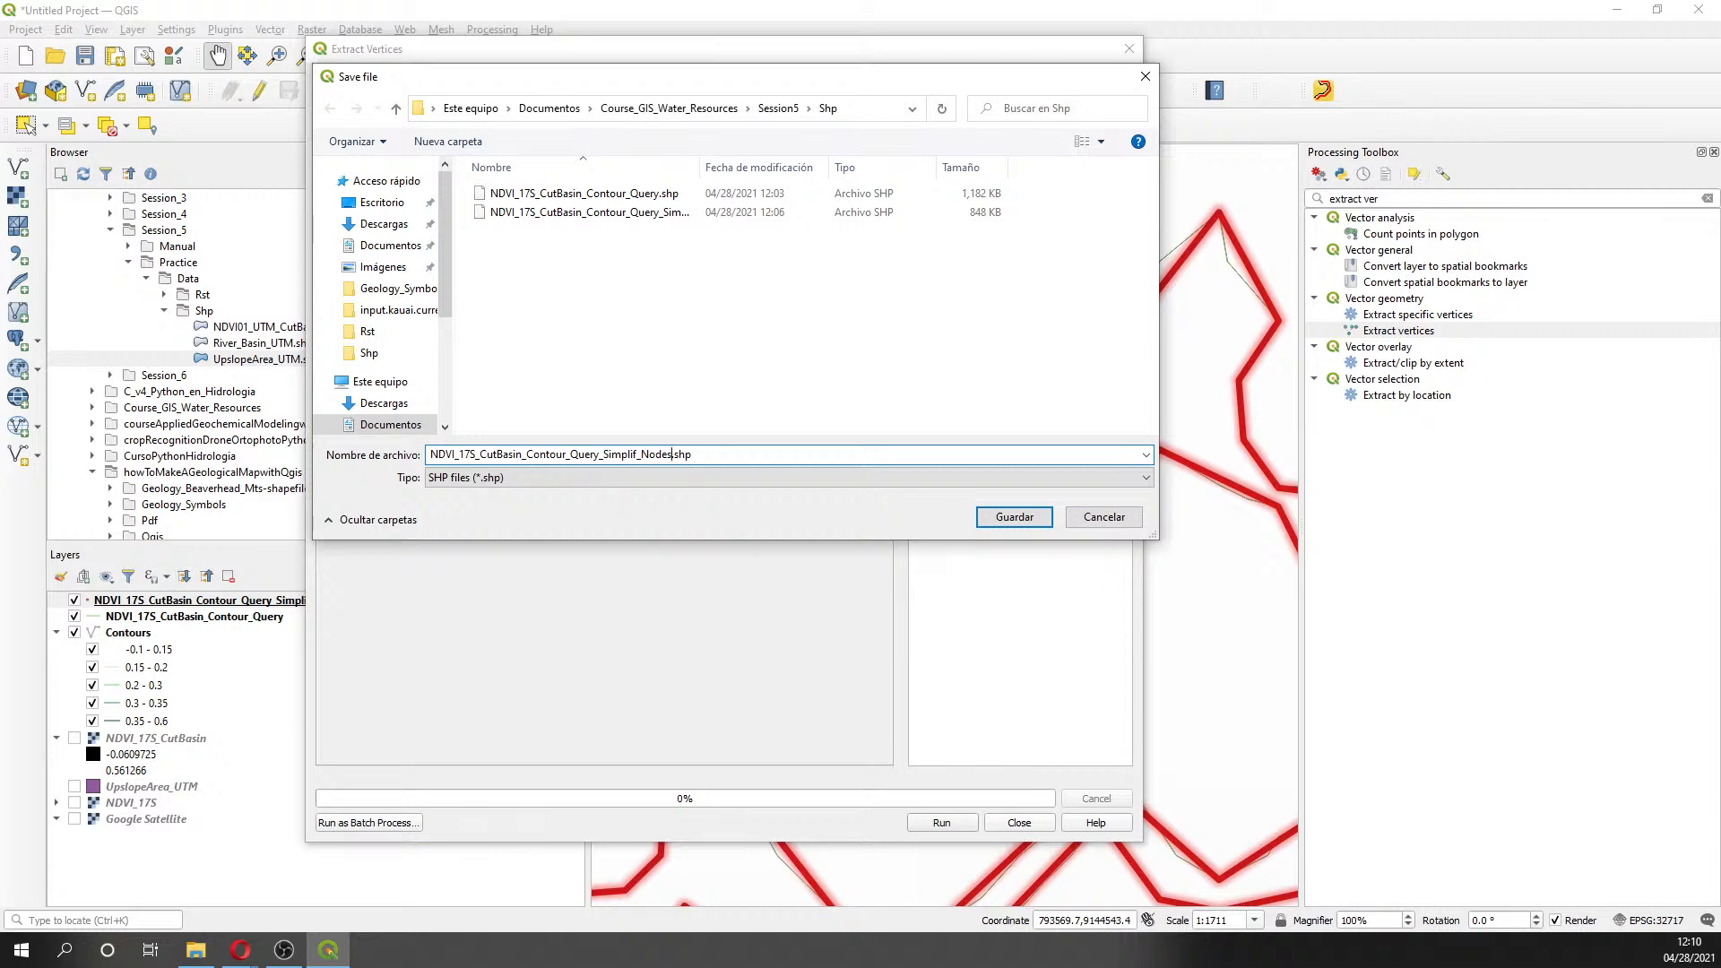
{"action": "left_click", "coordinate": [1014, 517]}
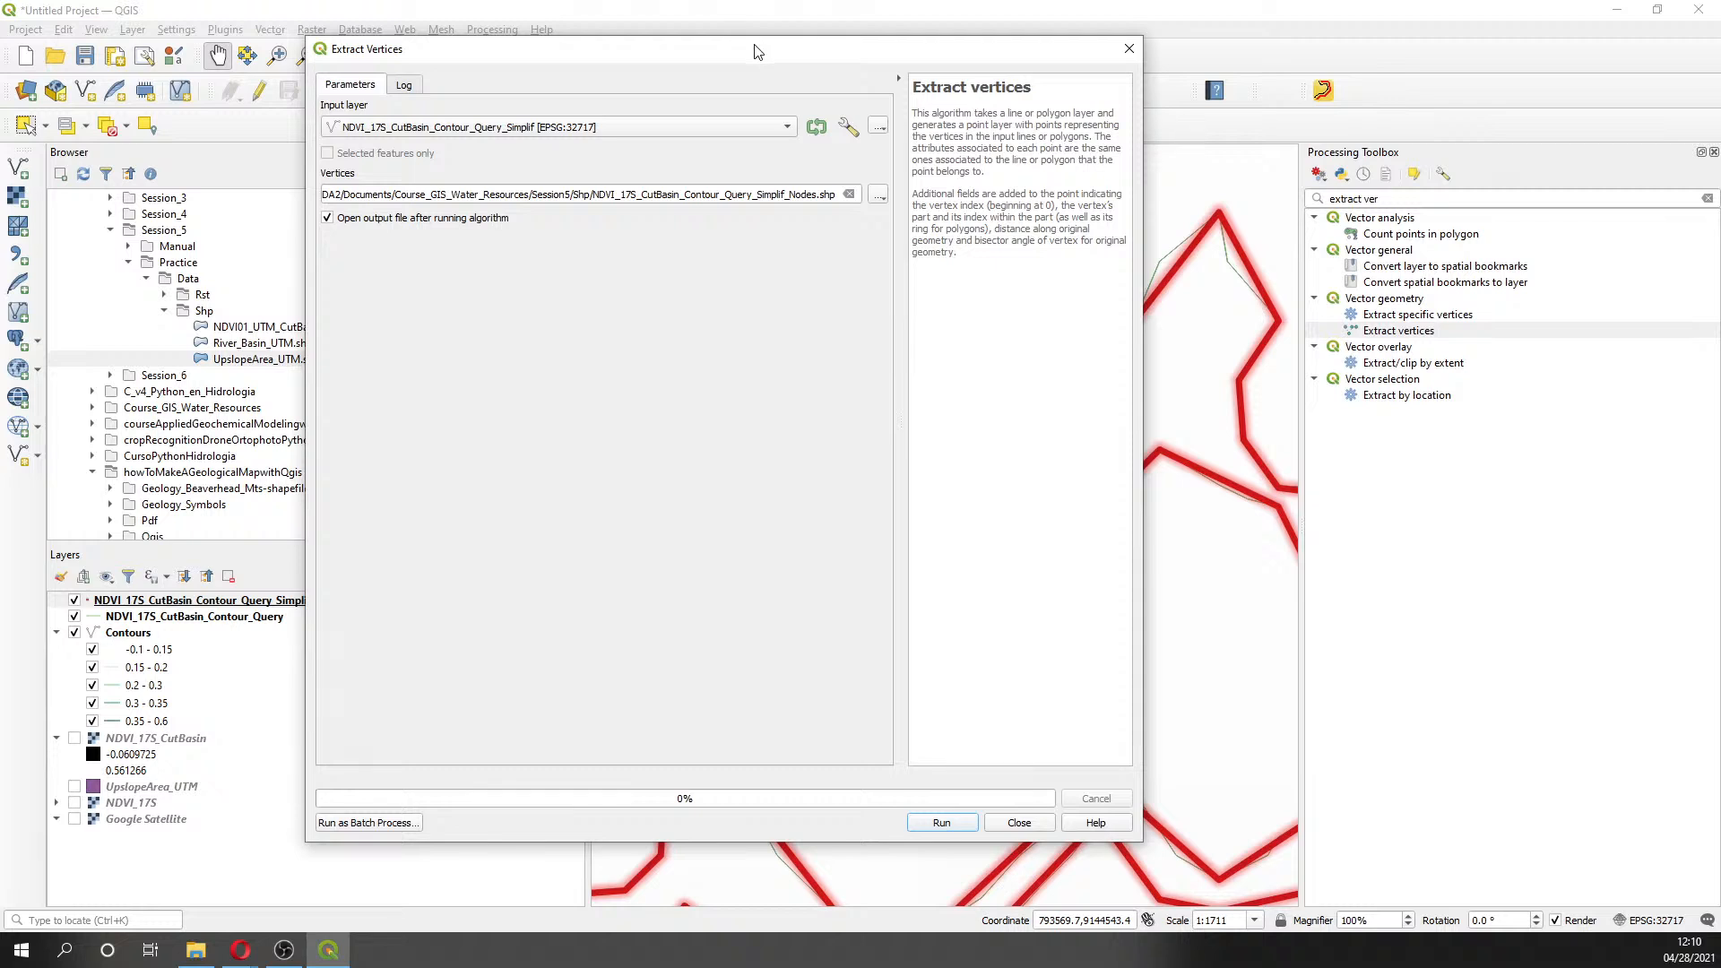
- Run the vertex extraction on the simplified contours
{"action": "left_click_drag", "start_coordinate": [753, 54], "coordinate": [600, 68]}
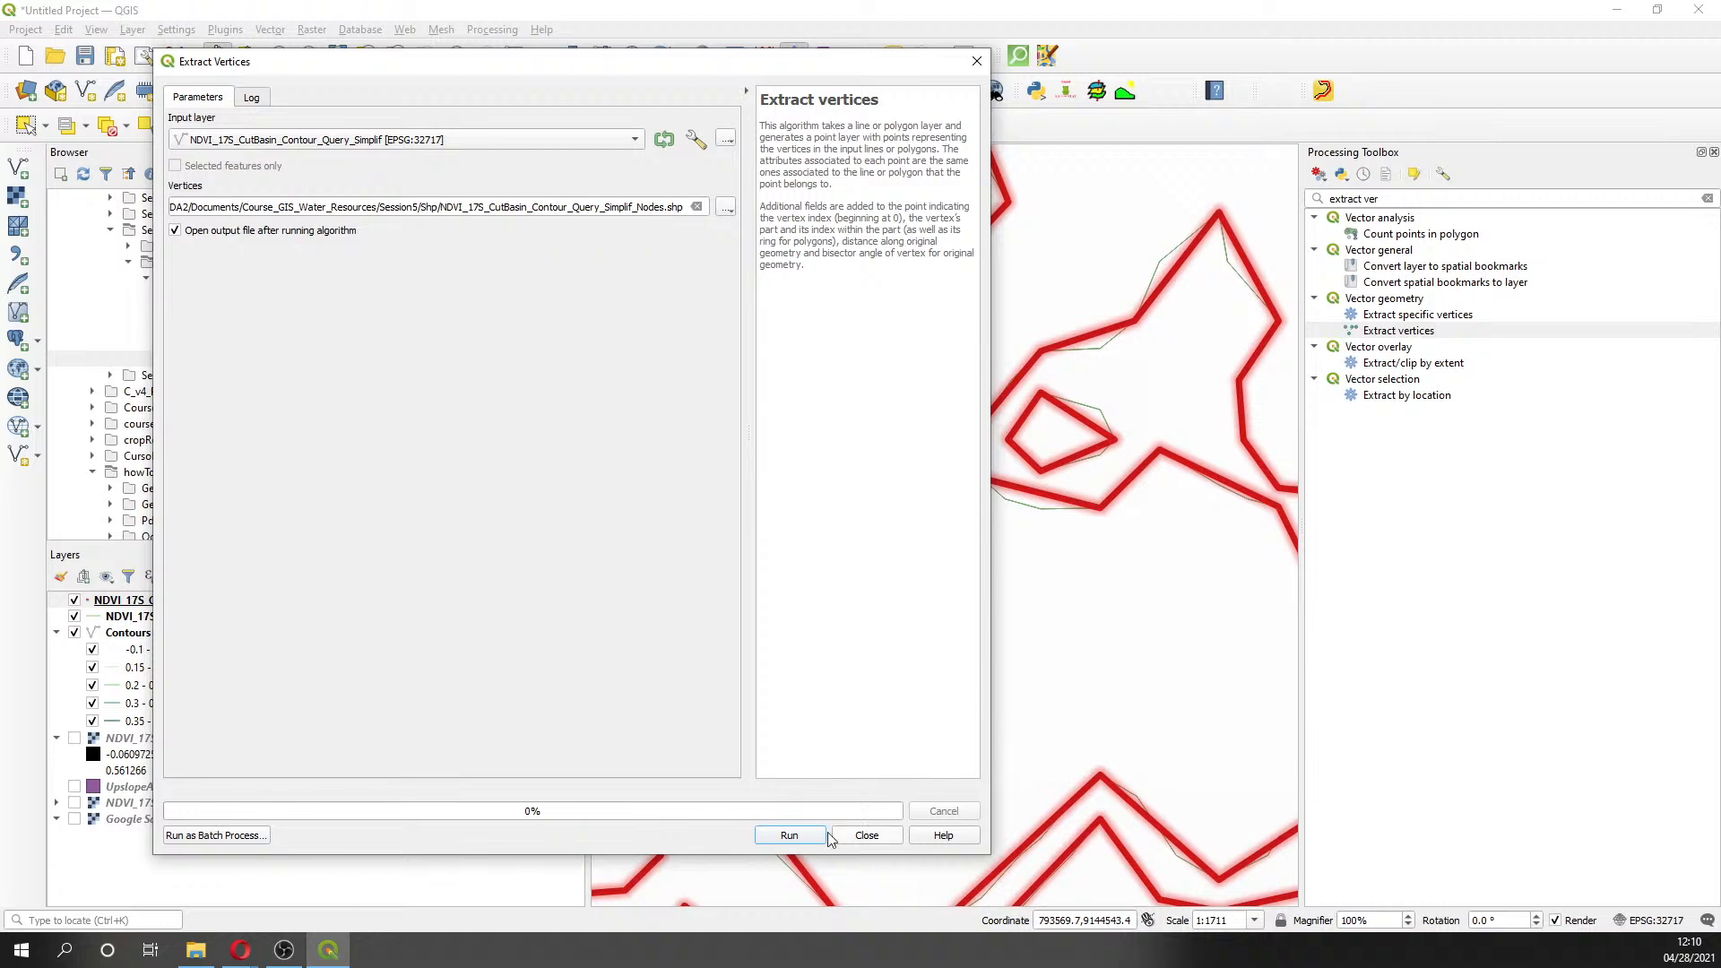
{"action": "left_click", "coordinate": [789, 835]}
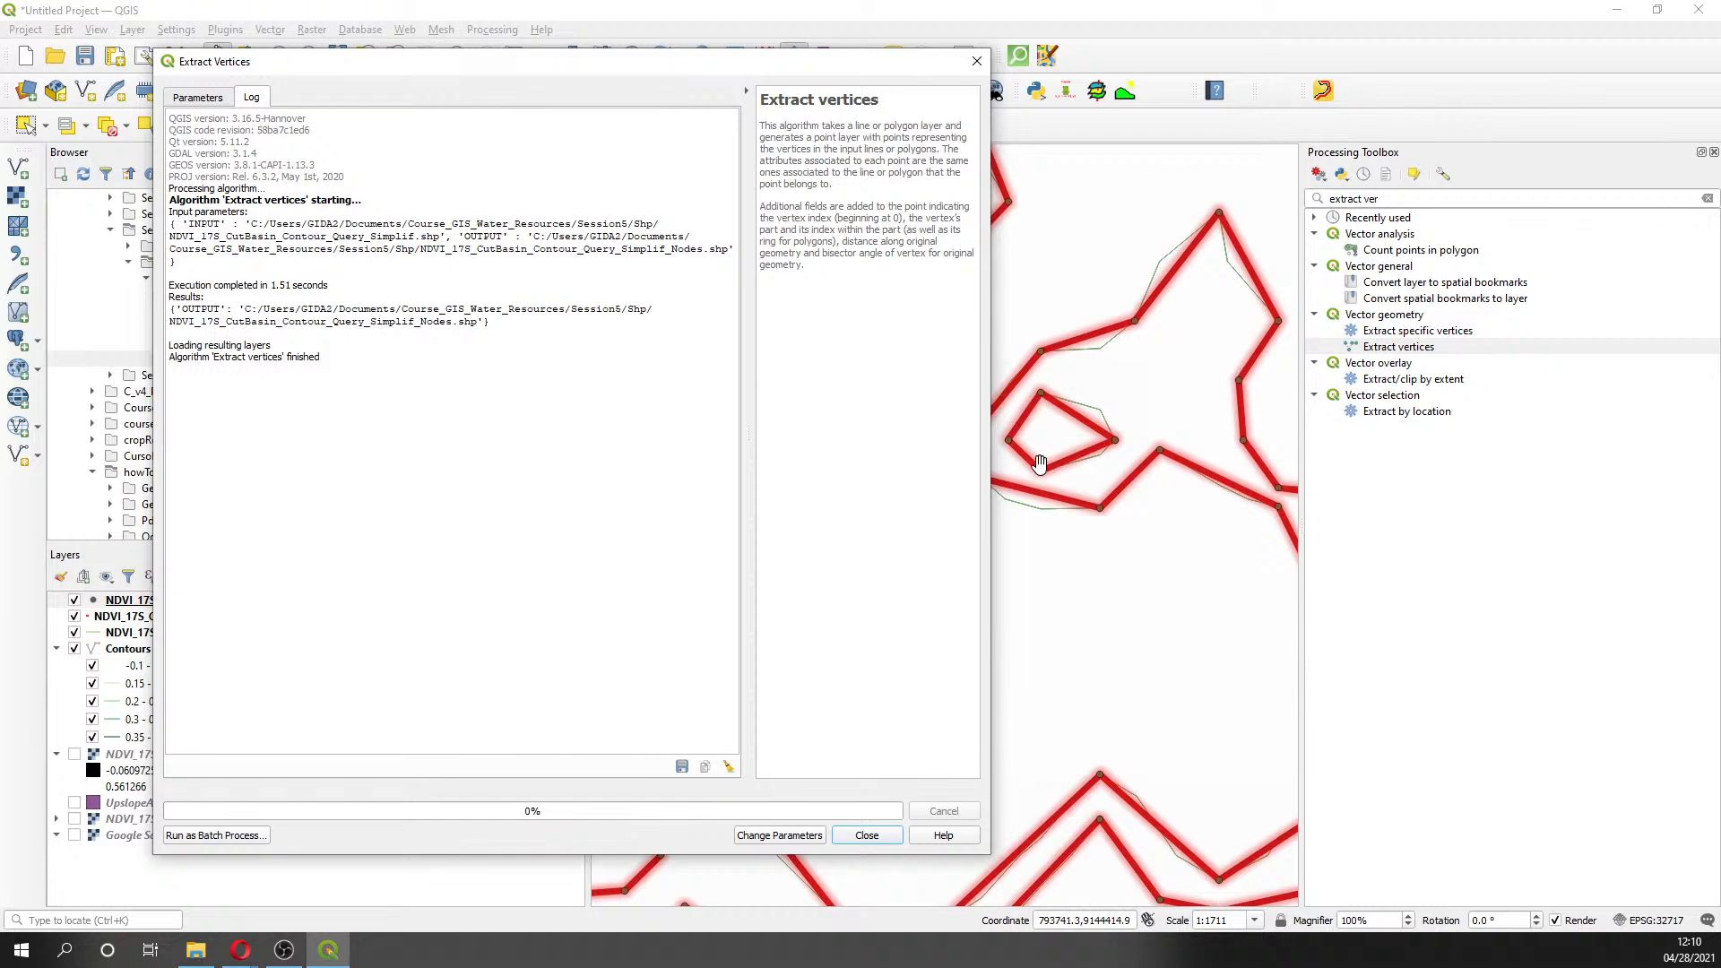
{"action": "left_click", "coordinate": [197, 97]}
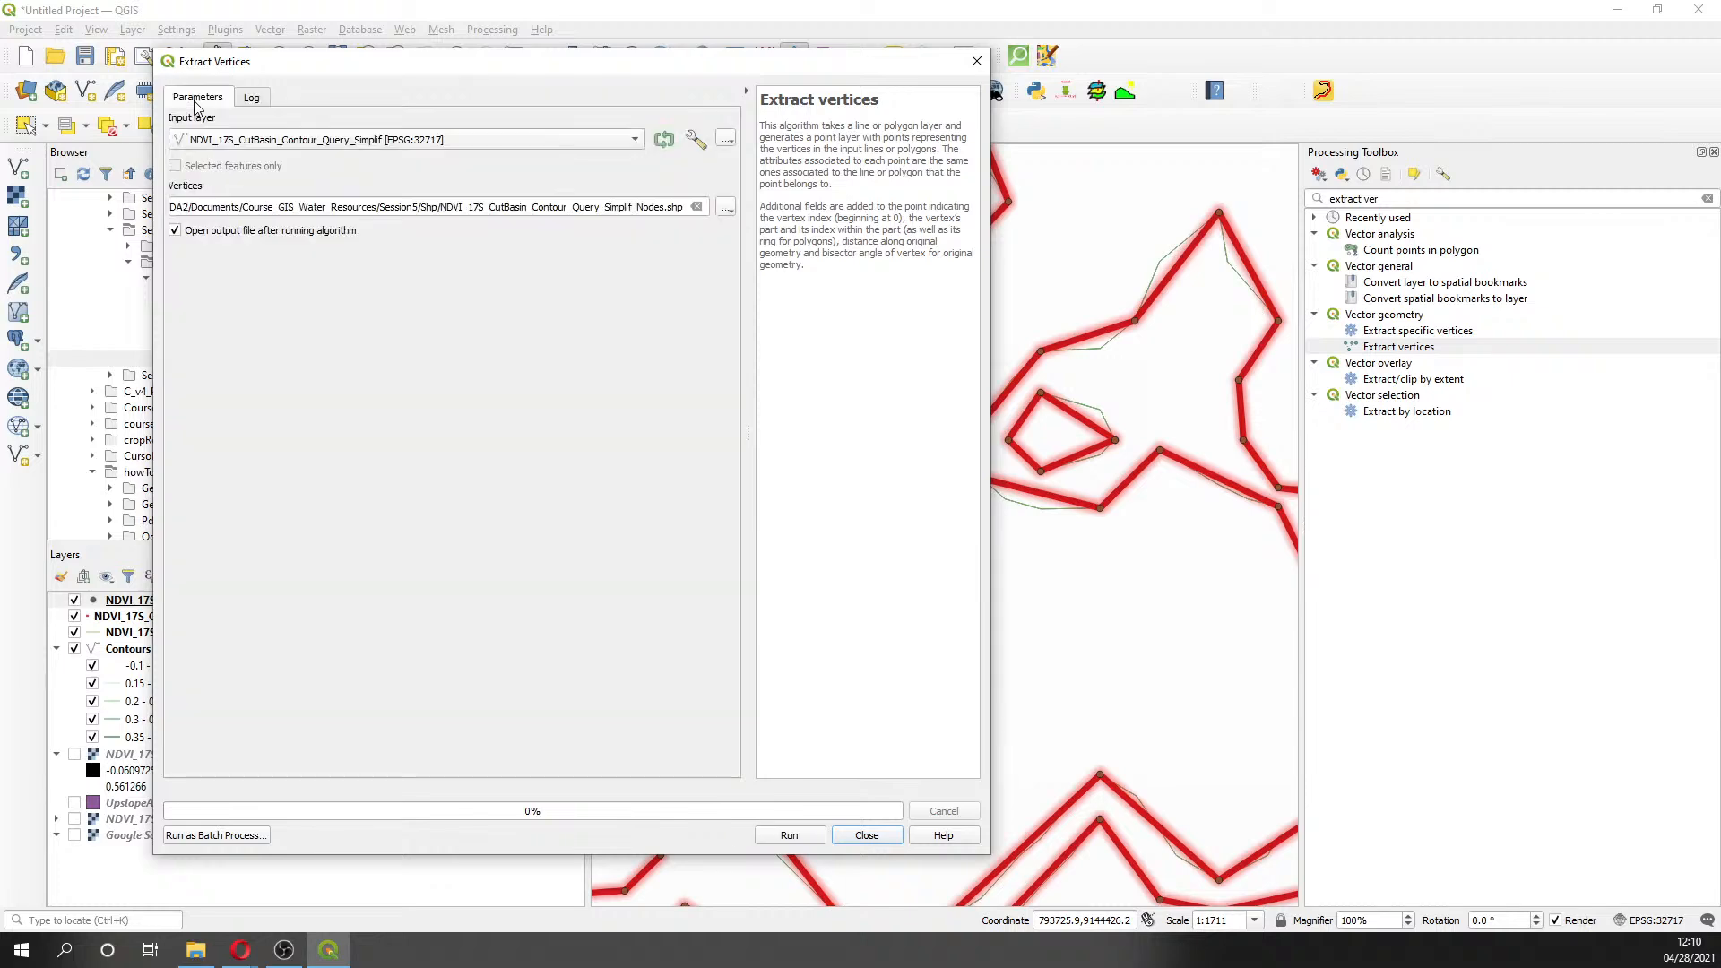
- Move the Extract vertices window aside and switch on the NDVI_17S_CutBasin raster layer
{"action": "left_click_drag", "start_coordinate": [416, 67], "coordinate": [1366, 94]}
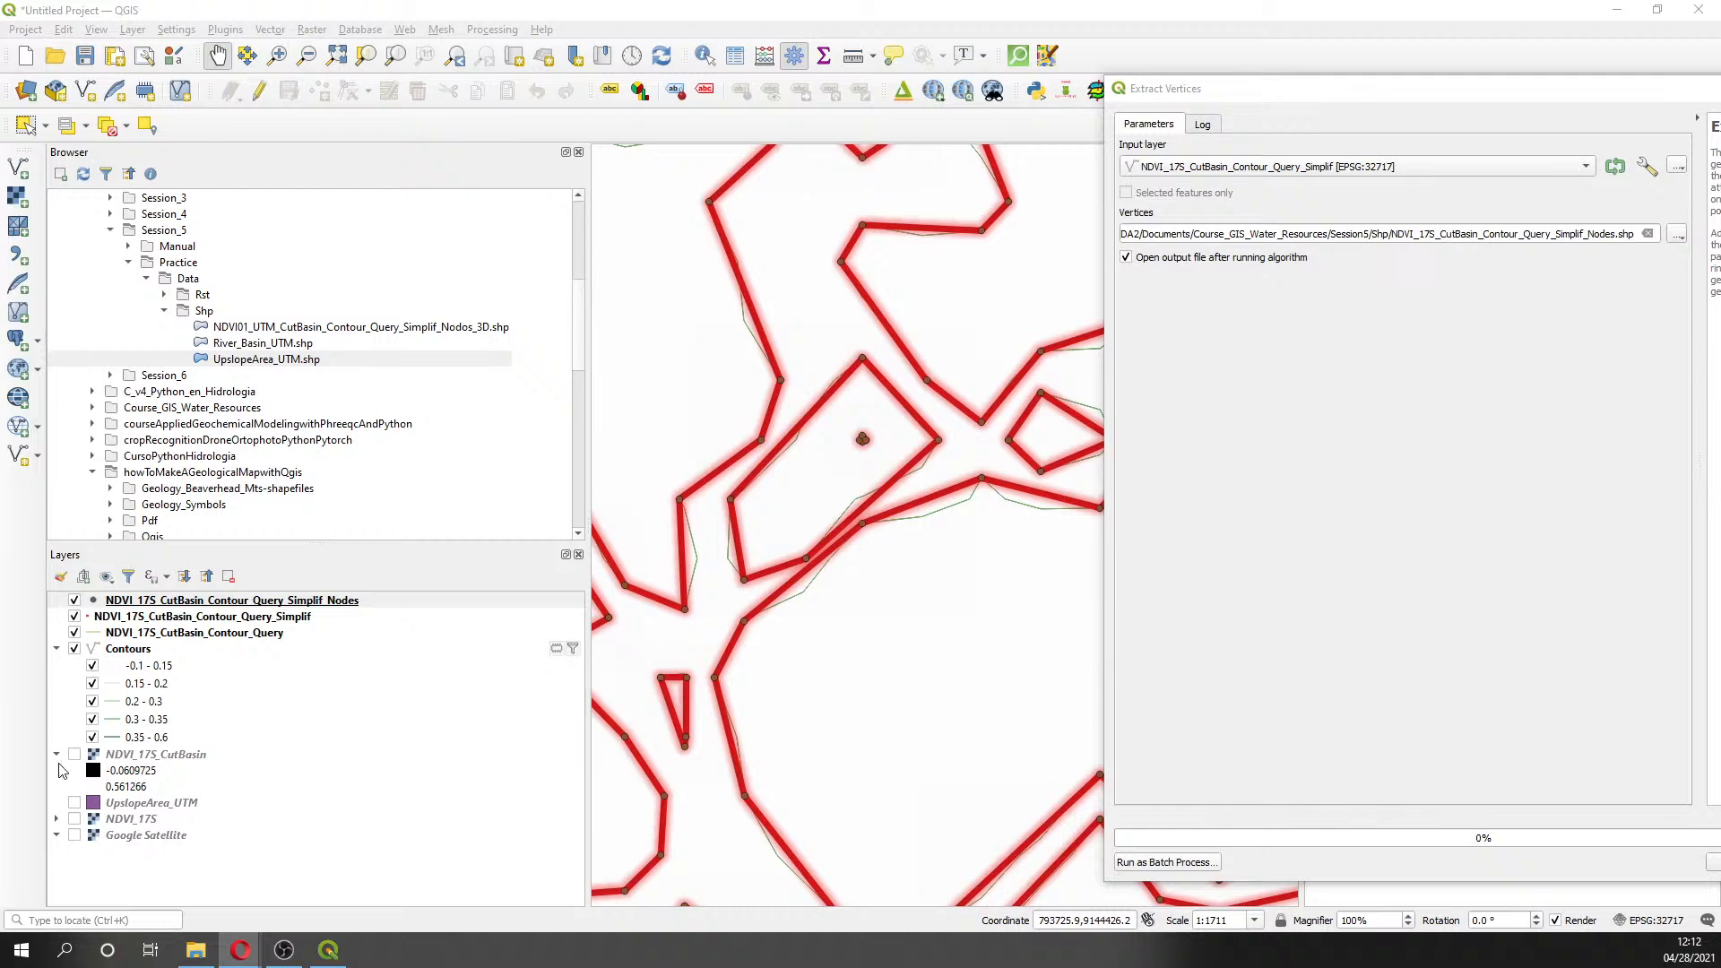
{"action": "left_click", "coordinate": [75, 754]}
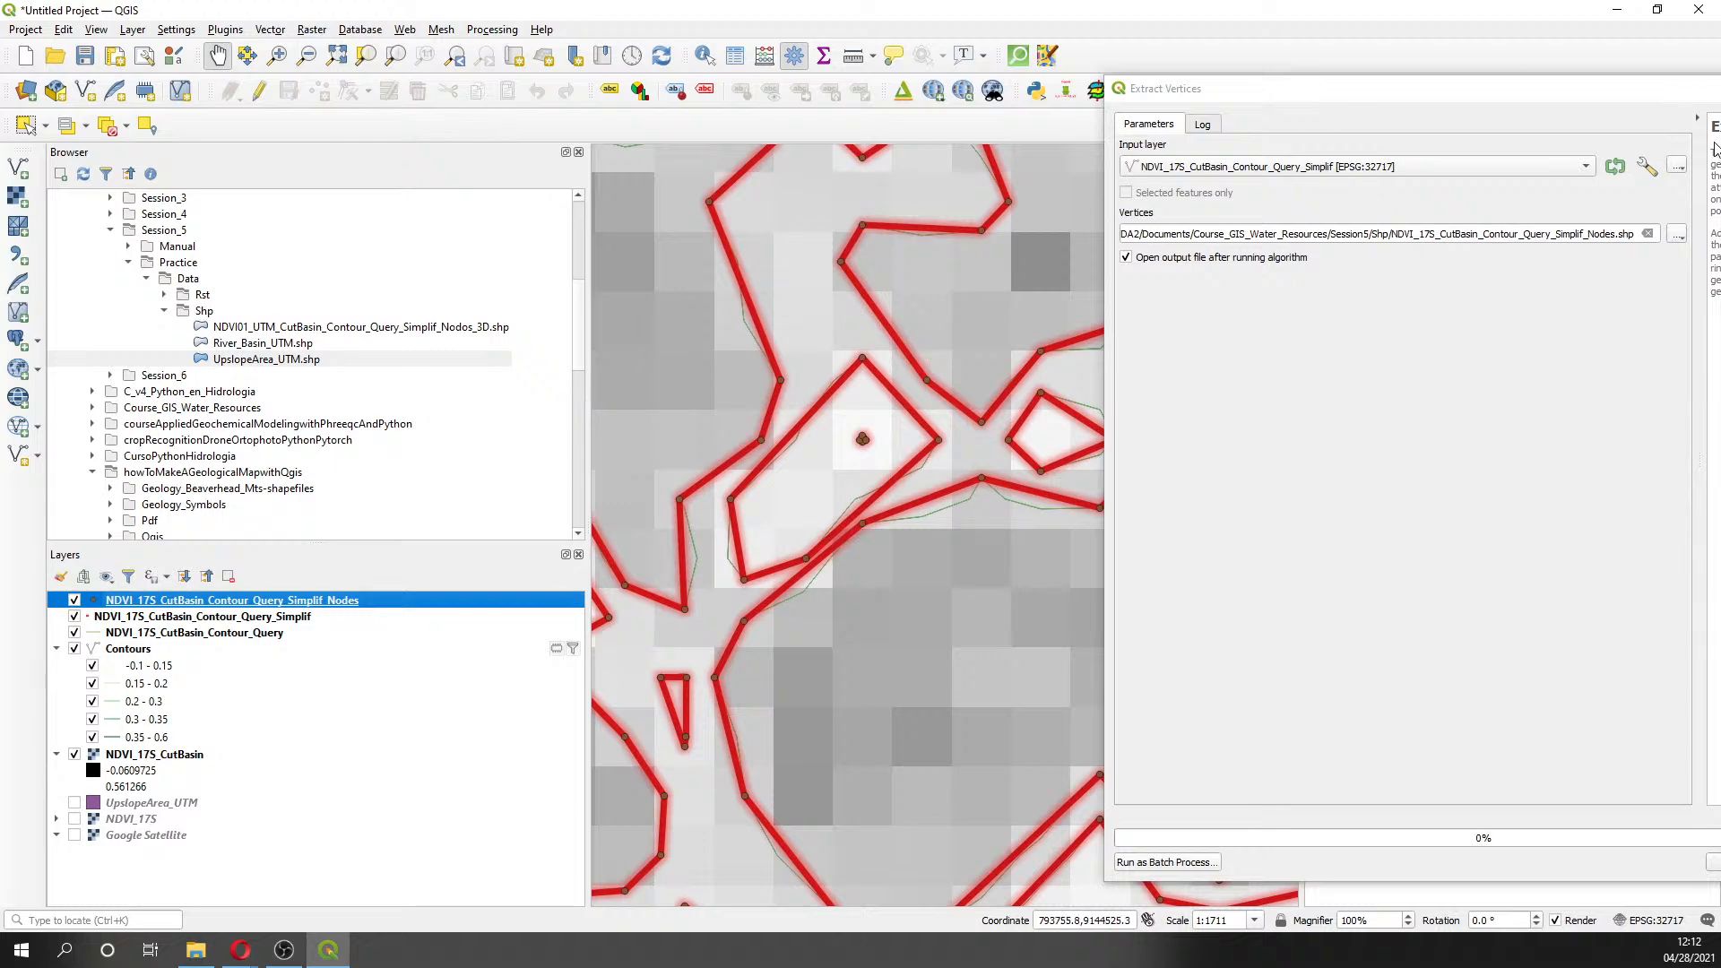
{"action": "left_click_drag", "start_coordinate": [1664, 104], "coordinate": [1281, 195]}
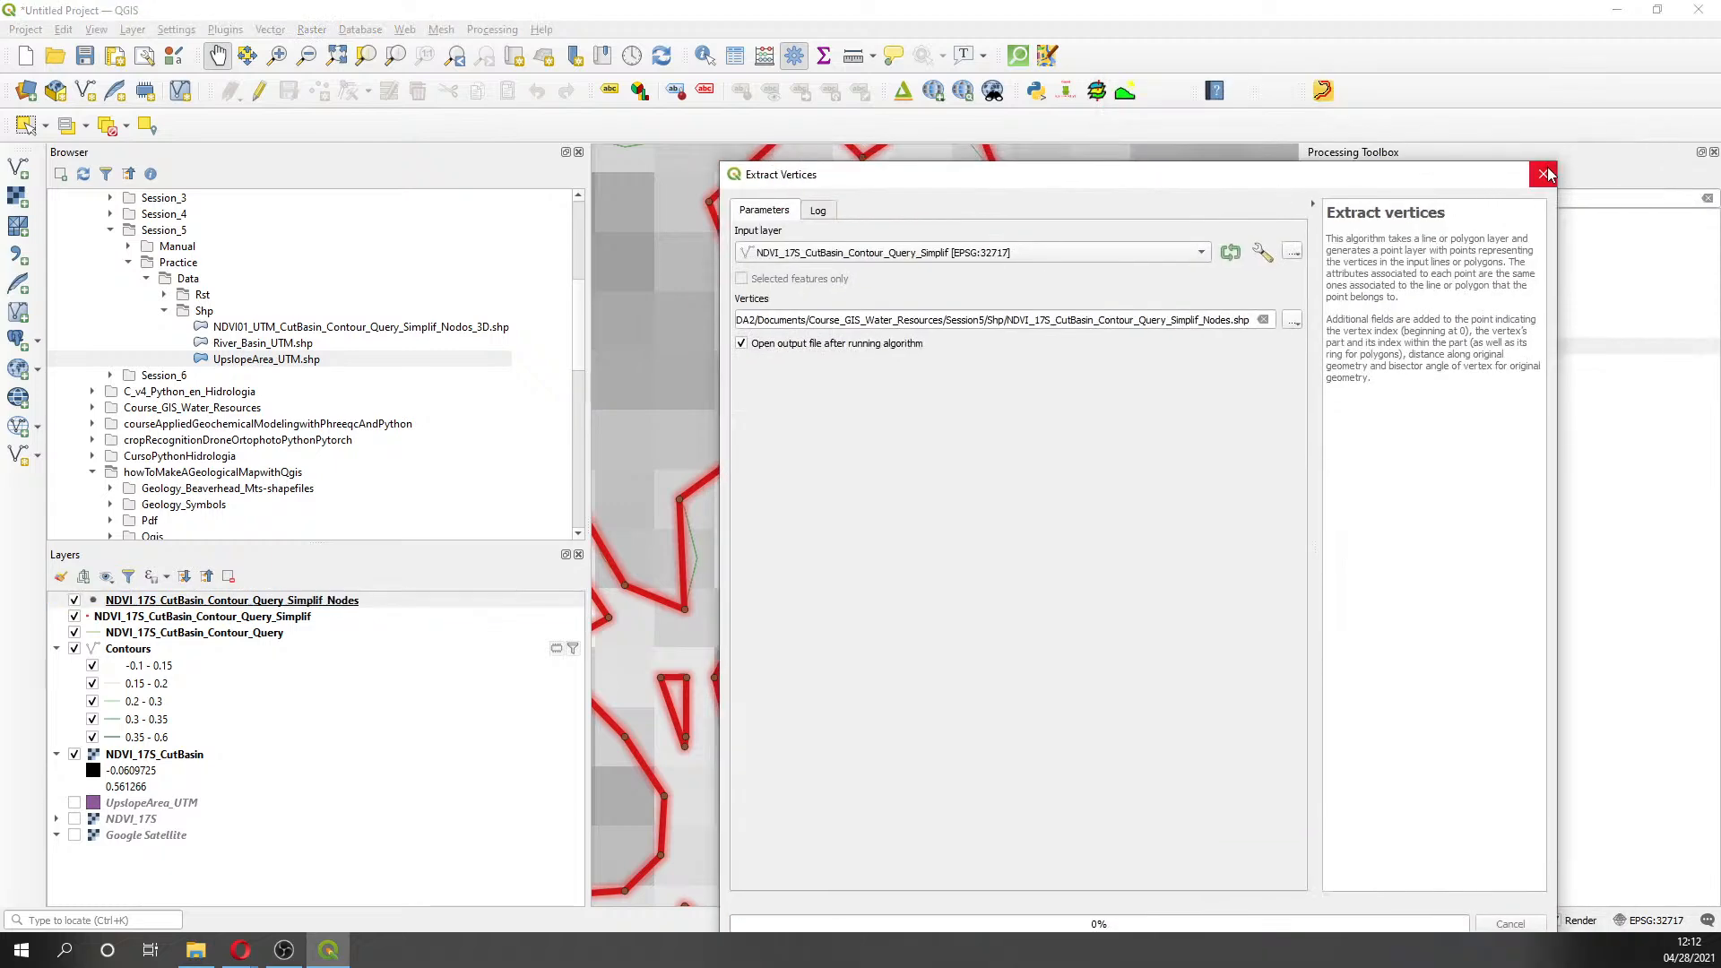
- Zoom out and pan the map to inspect the node points along the simplified contours
{"action": "scroll", "coordinate": [1001, 346], "scroll_direction": "down", "scroll_amount": 1}
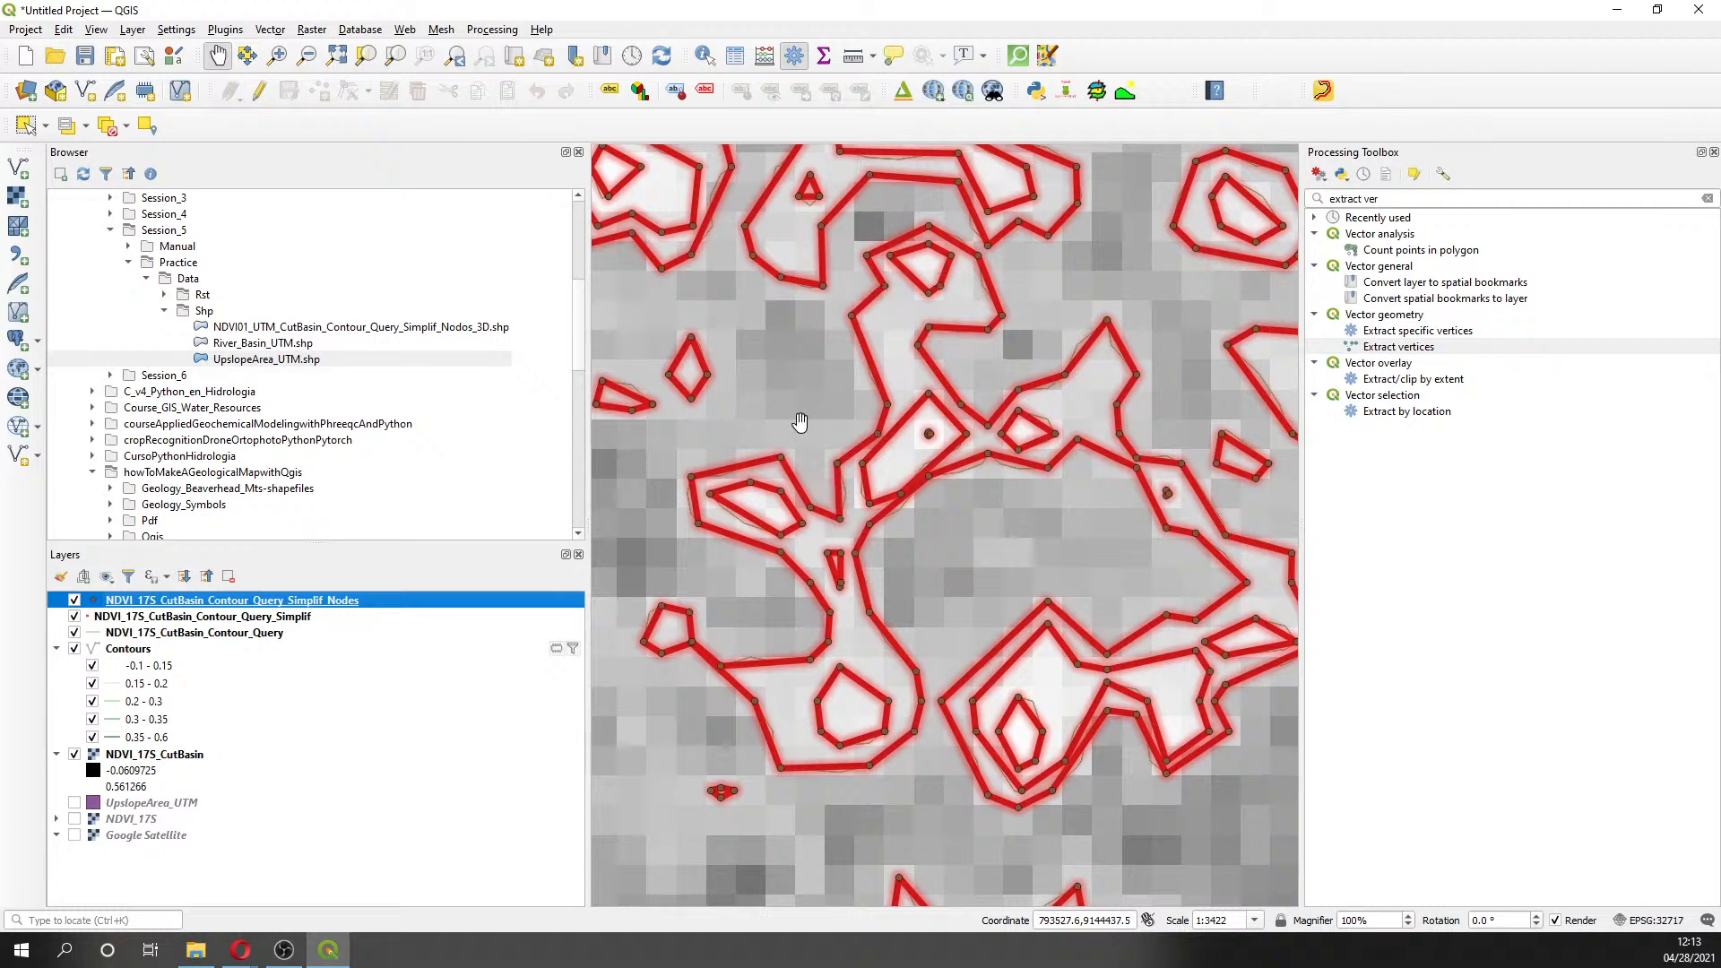
{"action": "scroll", "coordinate": [637, 581], "scroll_direction": "down", "scroll_amount": 1}
{"action": "left_click_drag", "start_coordinate": [650, 613], "coordinate": [880, 539]}
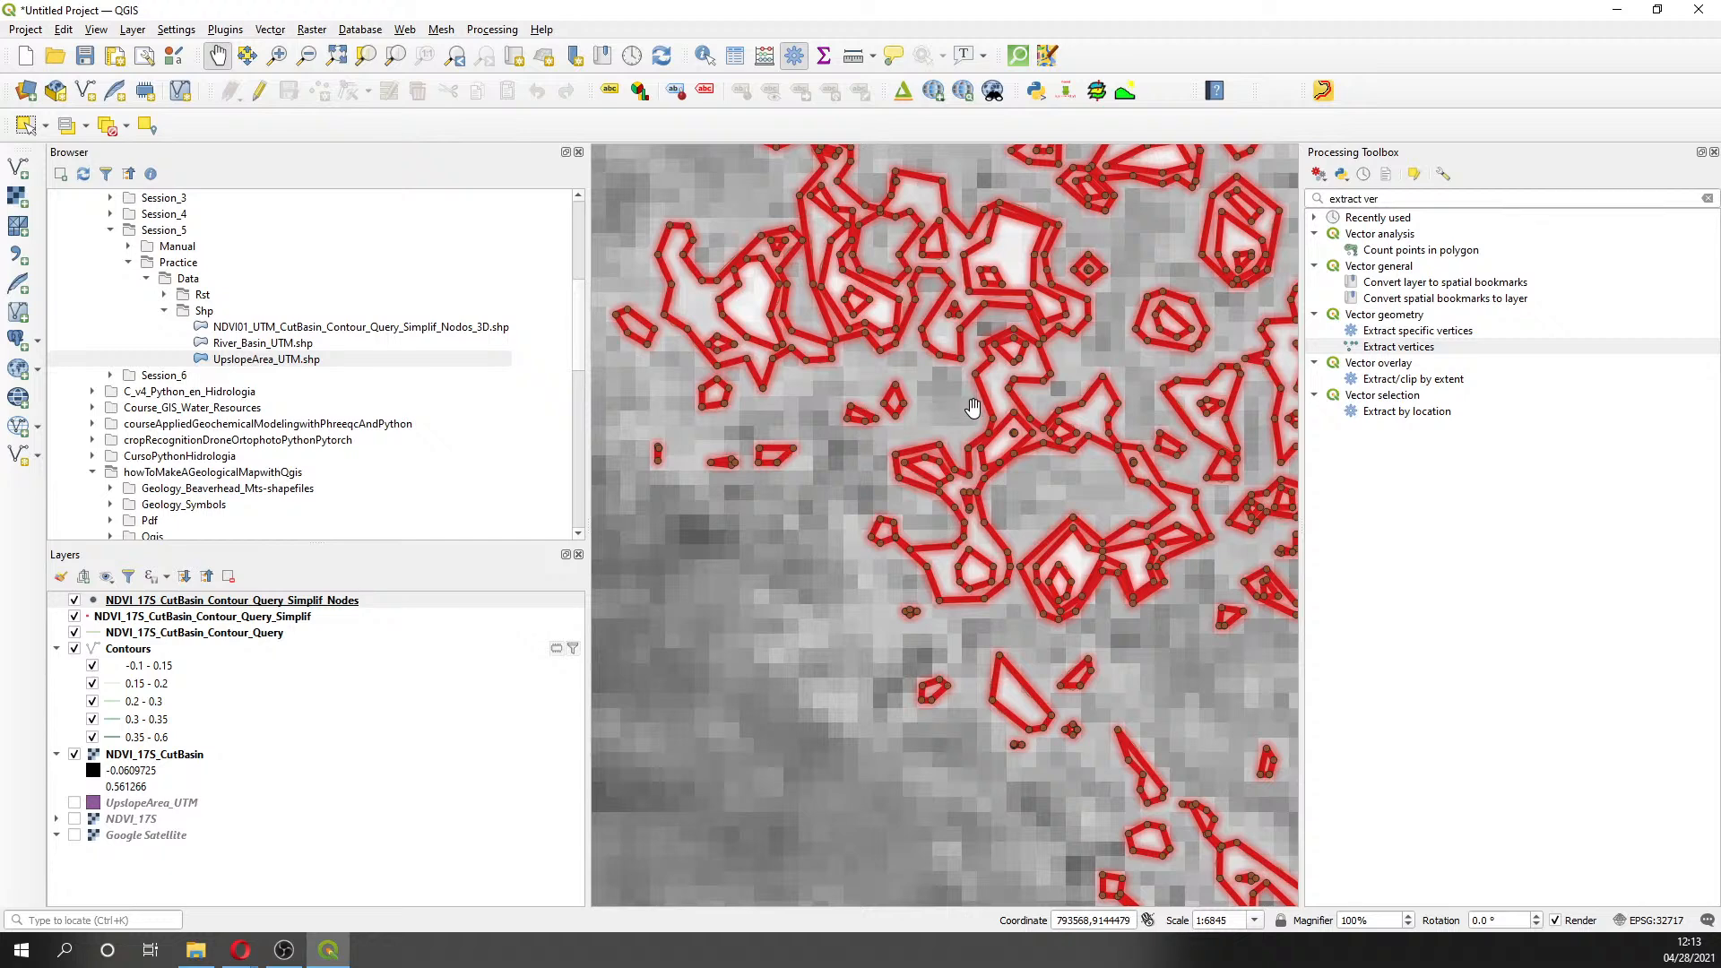
{"action": "scroll", "coordinate": [975, 411], "scroll_direction": "down", "scroll_amount": 1}
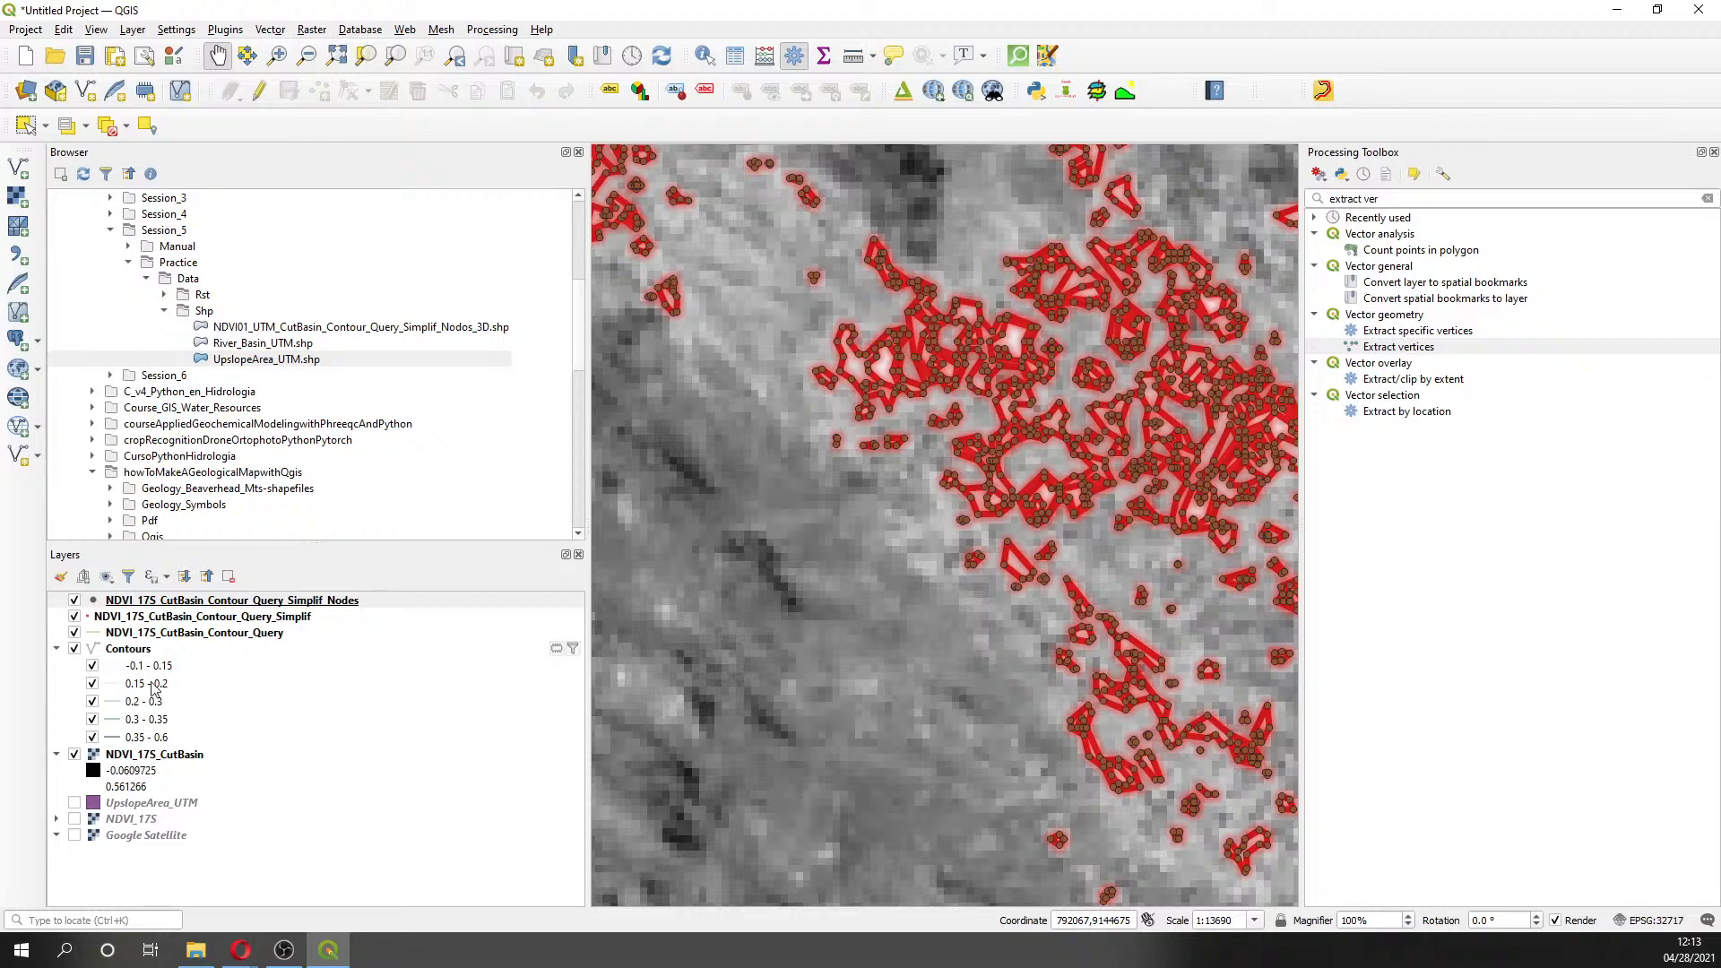
- Add Cuenca_Dem_UTM.tif from the Rst folder and place it below the nodes layer
{"action": "left_click", "coordinate": [164, 297]}
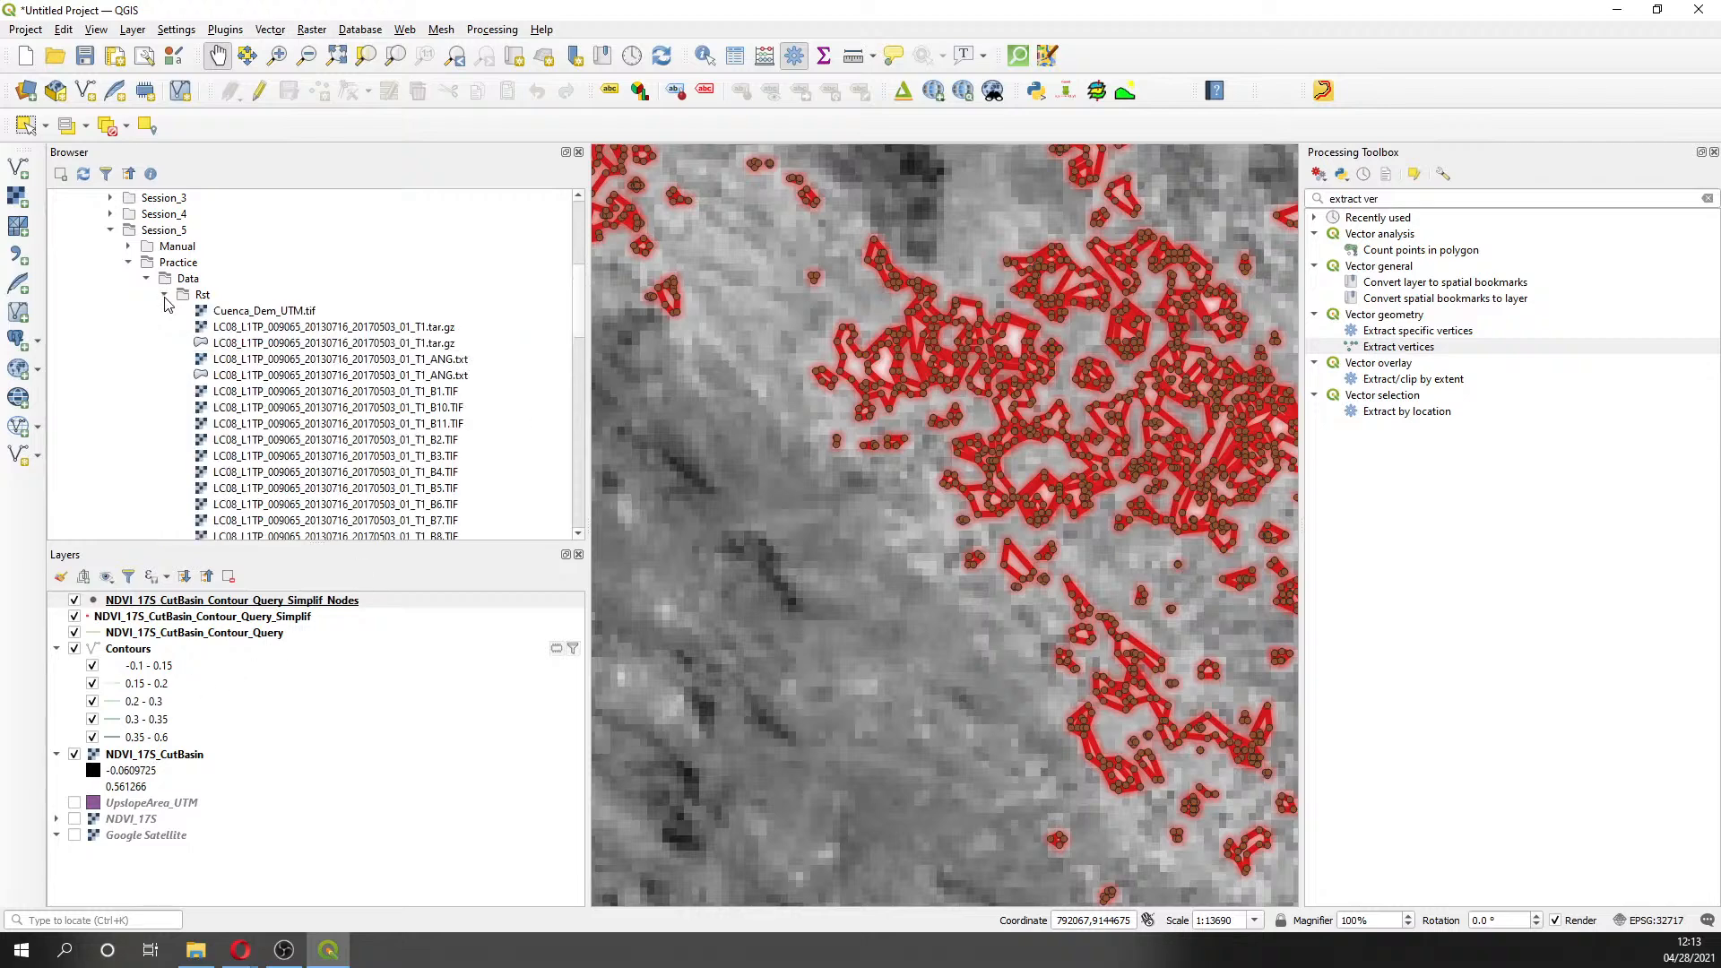
{"action": "double_click", "coordinate": [224, 313]}
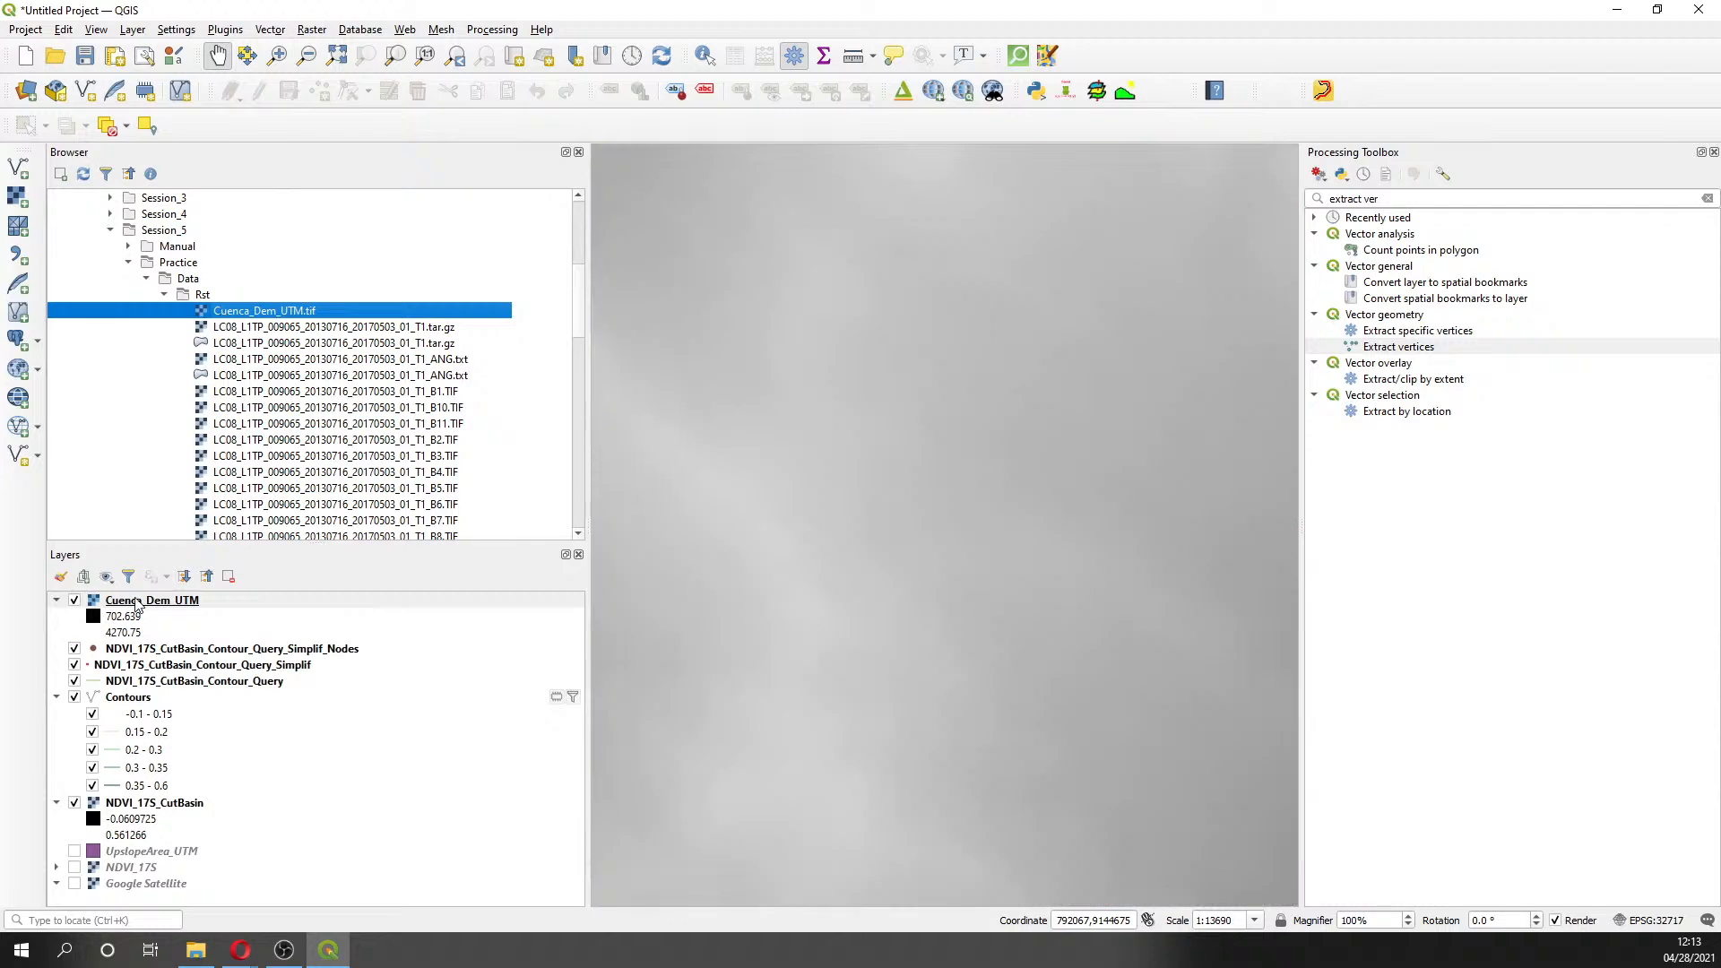
{"action": "left_click_drag", "start_coordinate": [136, 605], "coordinate": [132, 660]}
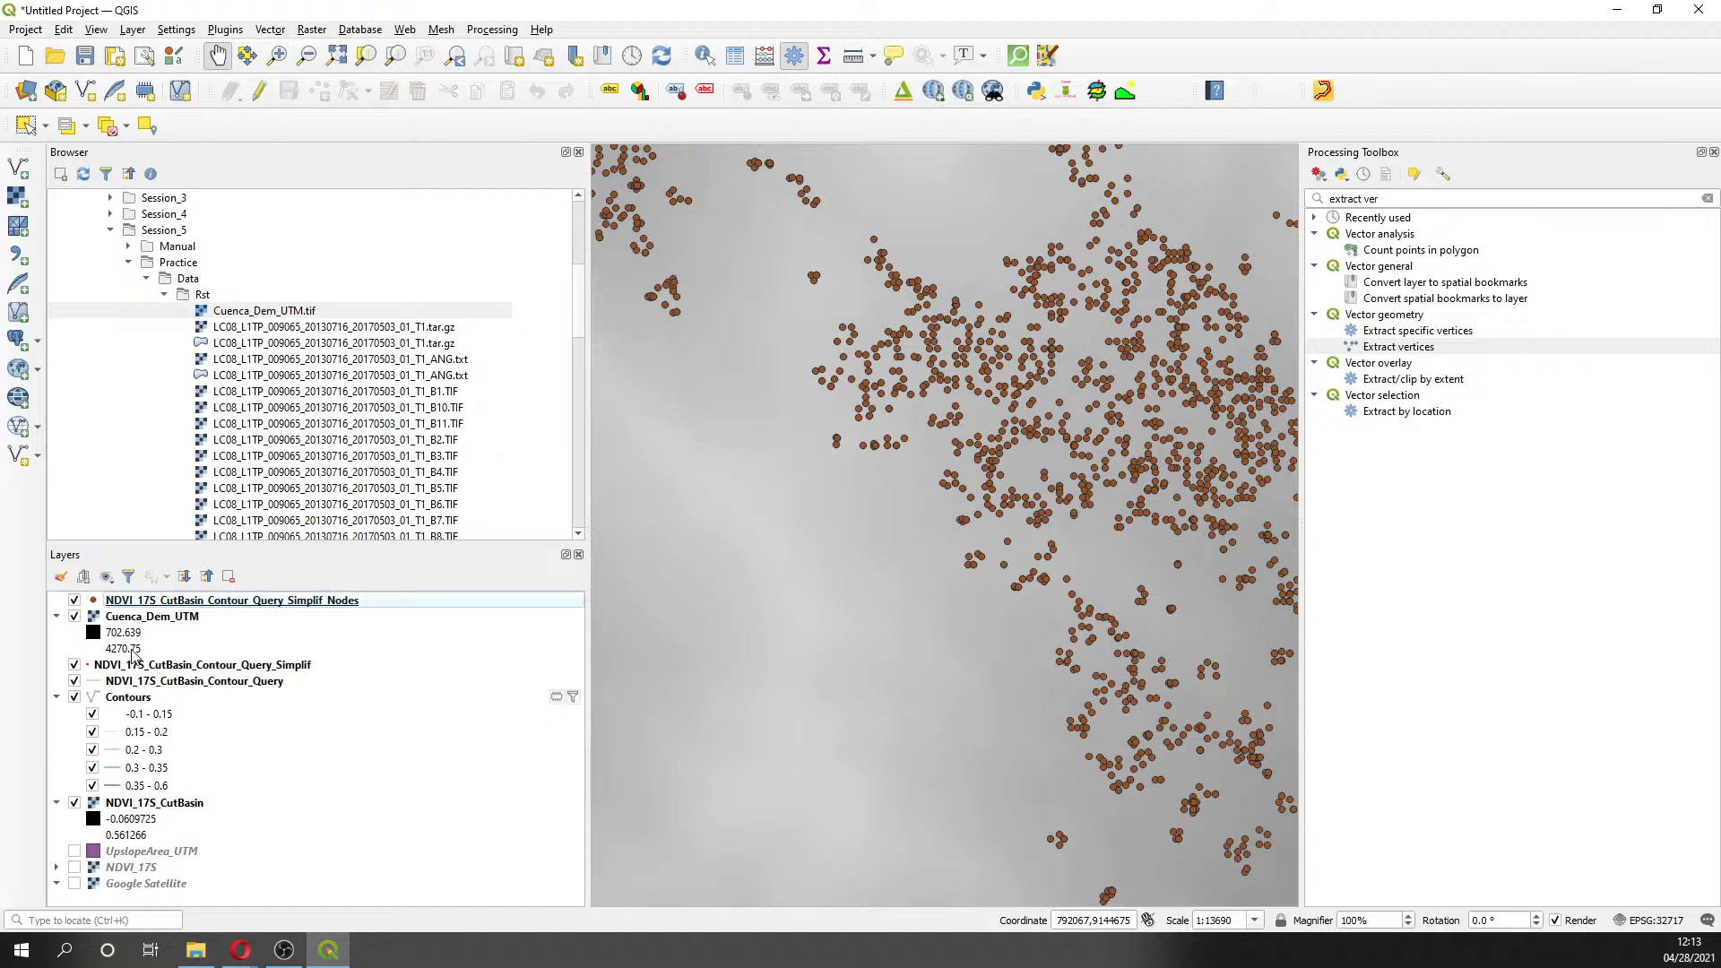
- Select the Simplif_Nodes layer and pan the map to show more node points
{"action": "left_click", "coordinate": [130, 603]}
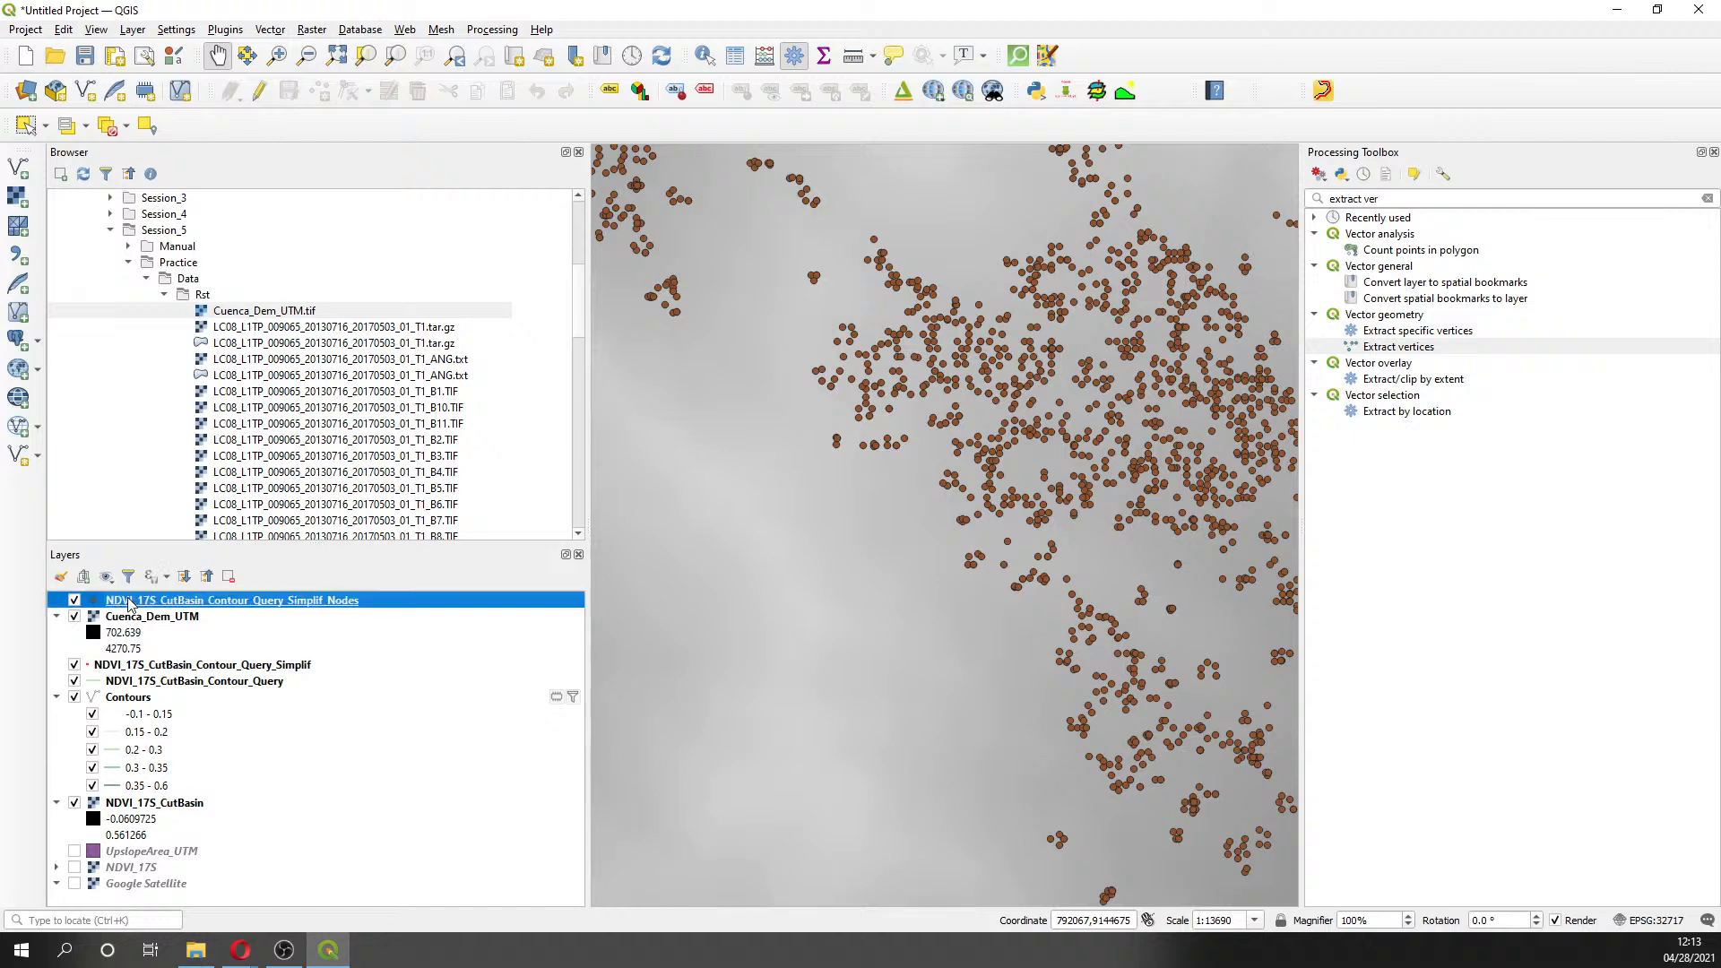
{"action": "left_click_drag", "start_coordinate": [1085, 432], "coordinate": [931, 449]}
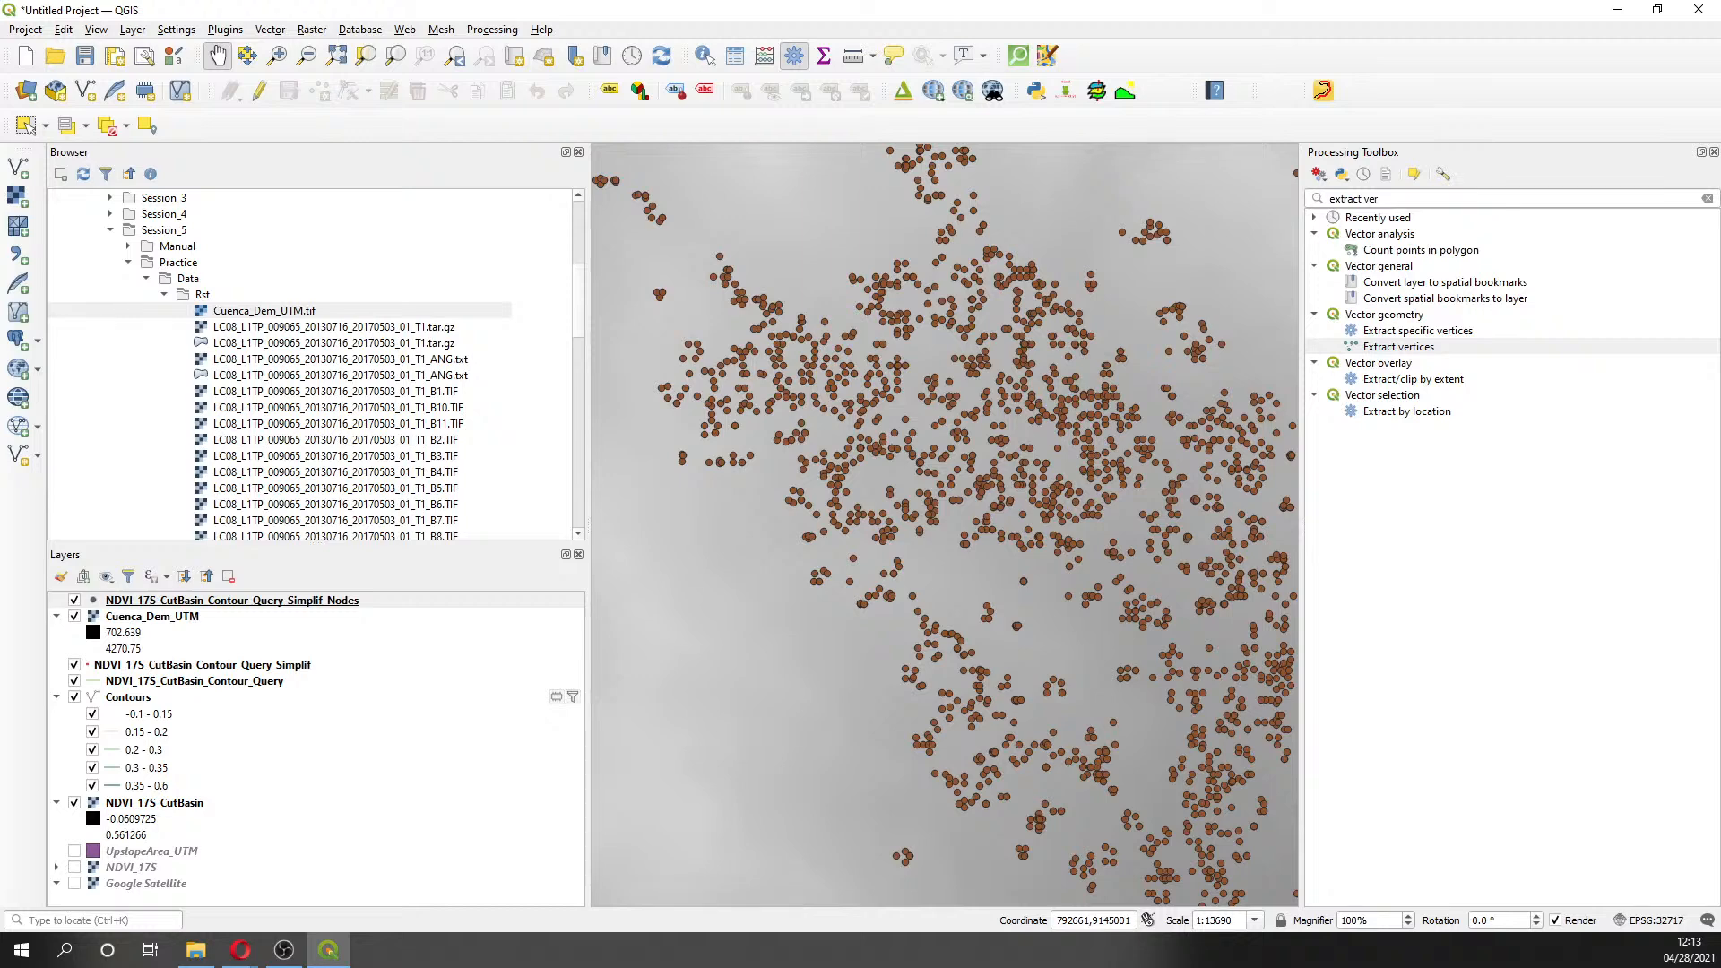
{"action": "key", "text": "alt+Tab"}
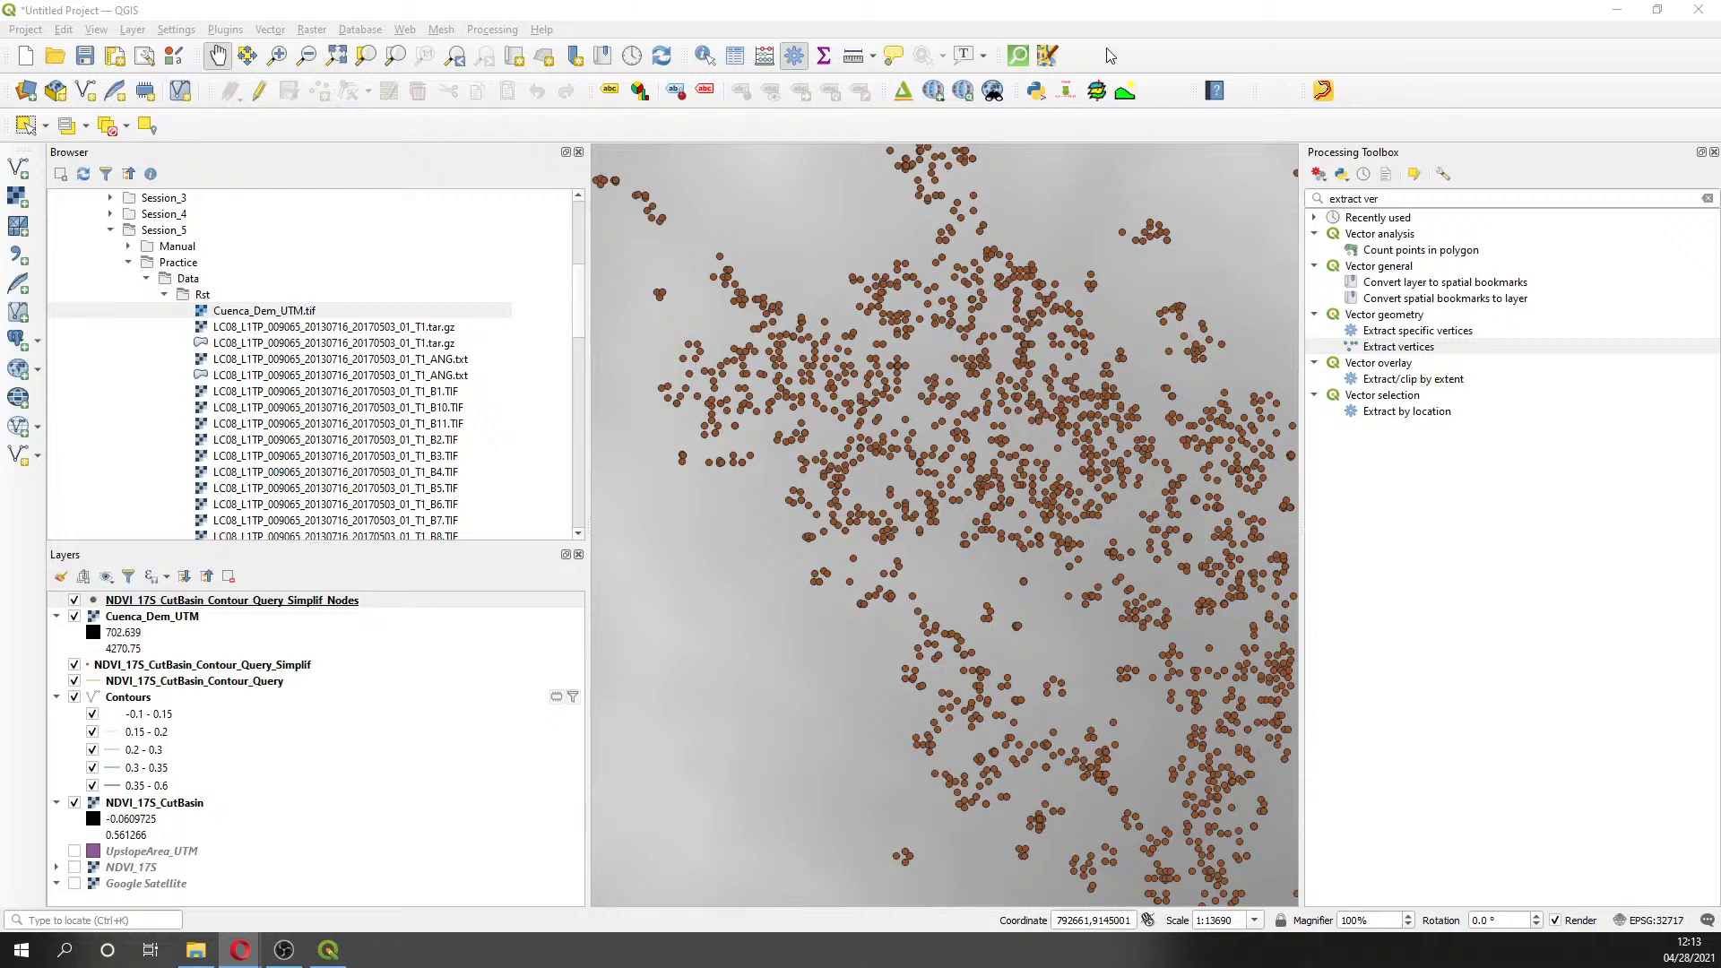
- Open the Point Sampling Tool and choose Cuenca_Dem_UTM Band 1 as the sampled layer
{"action": "left_click", "coordinate": [934, 91]}
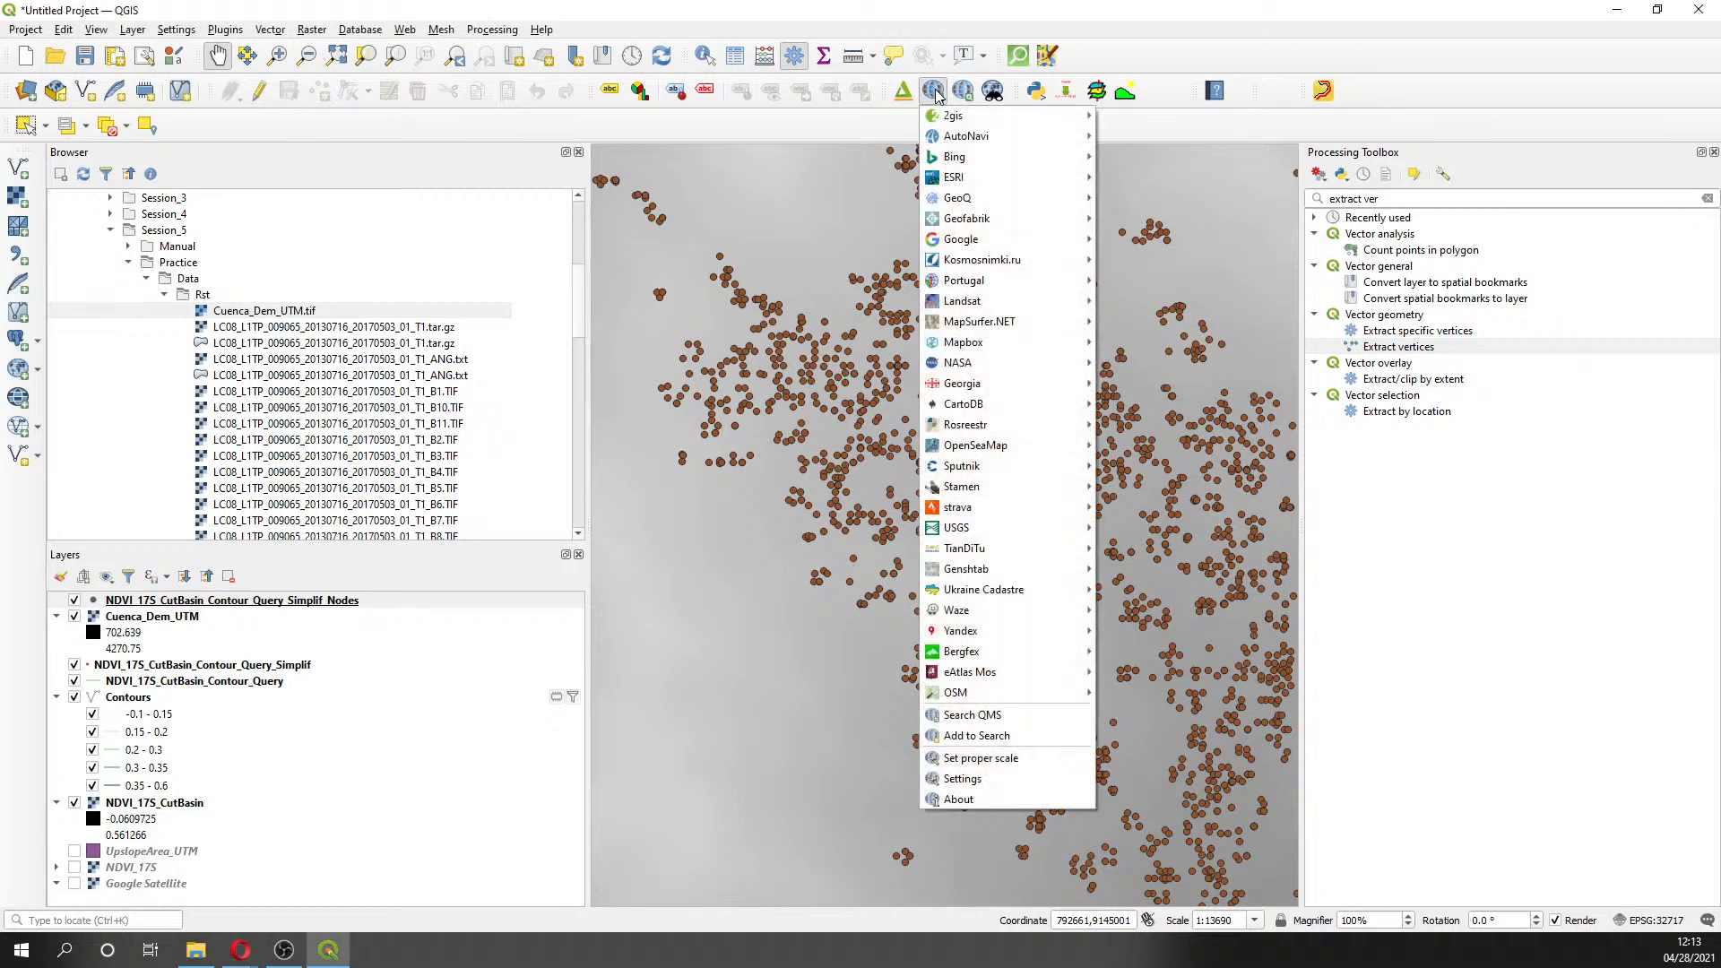
{"action": "left_click", "coordinate": [1153, 31]}
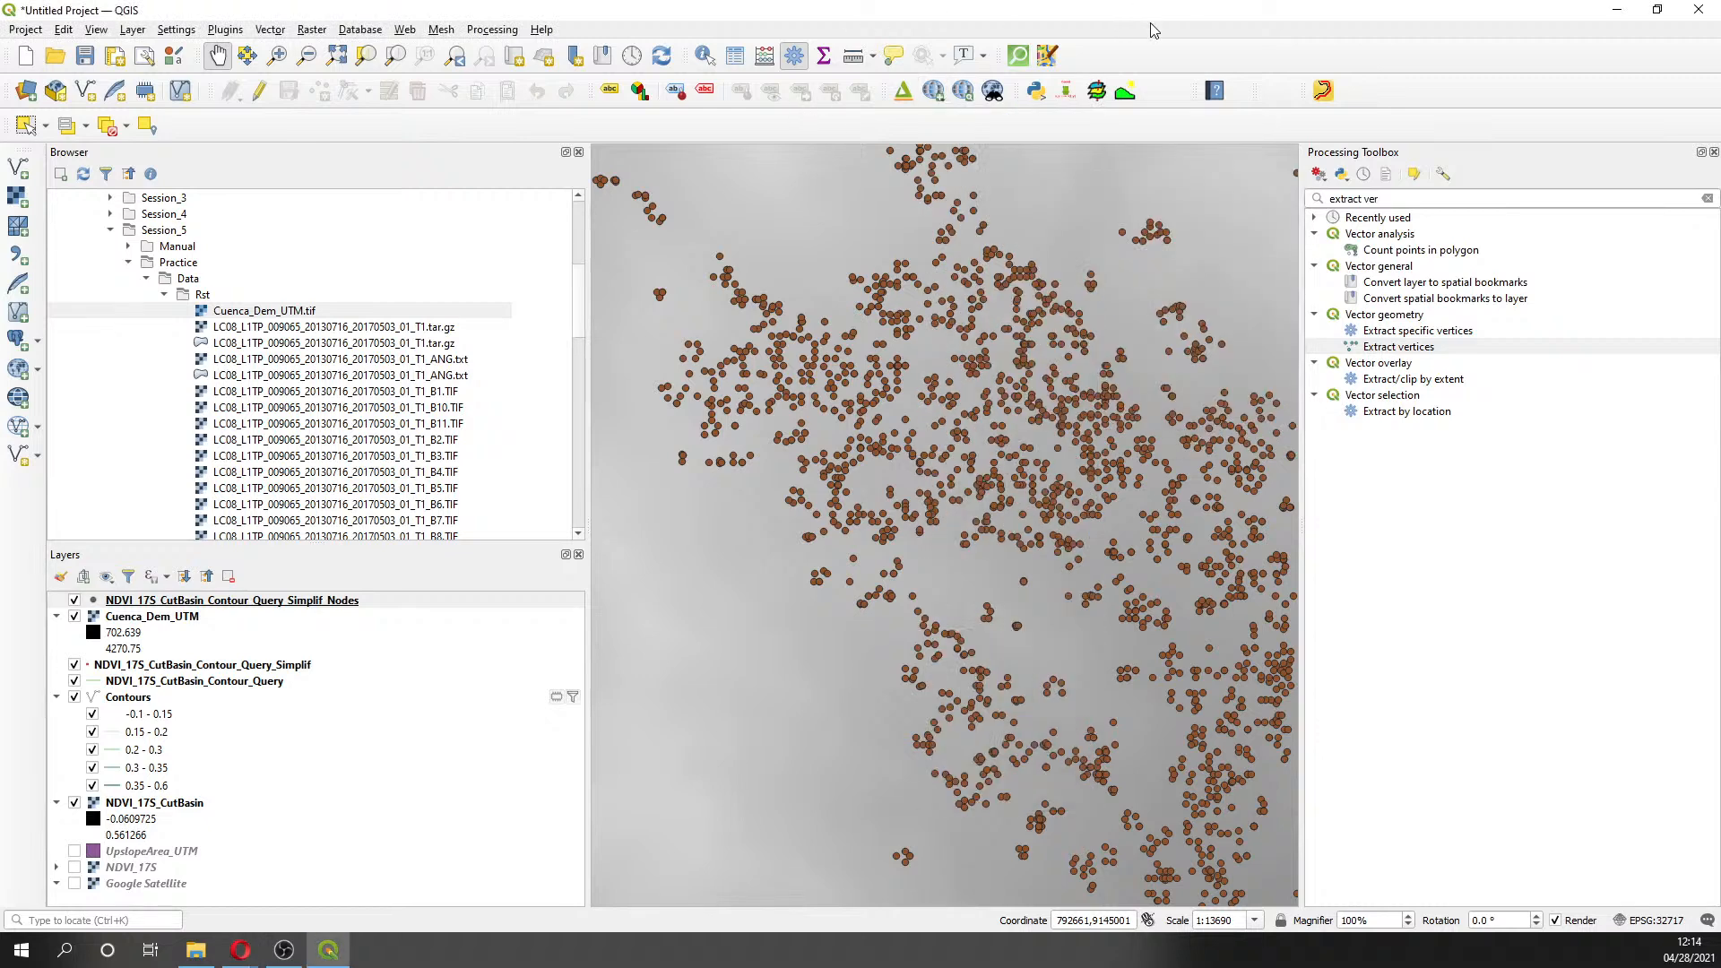
{"action": "left_click", "coordinate": [1097, 93]}
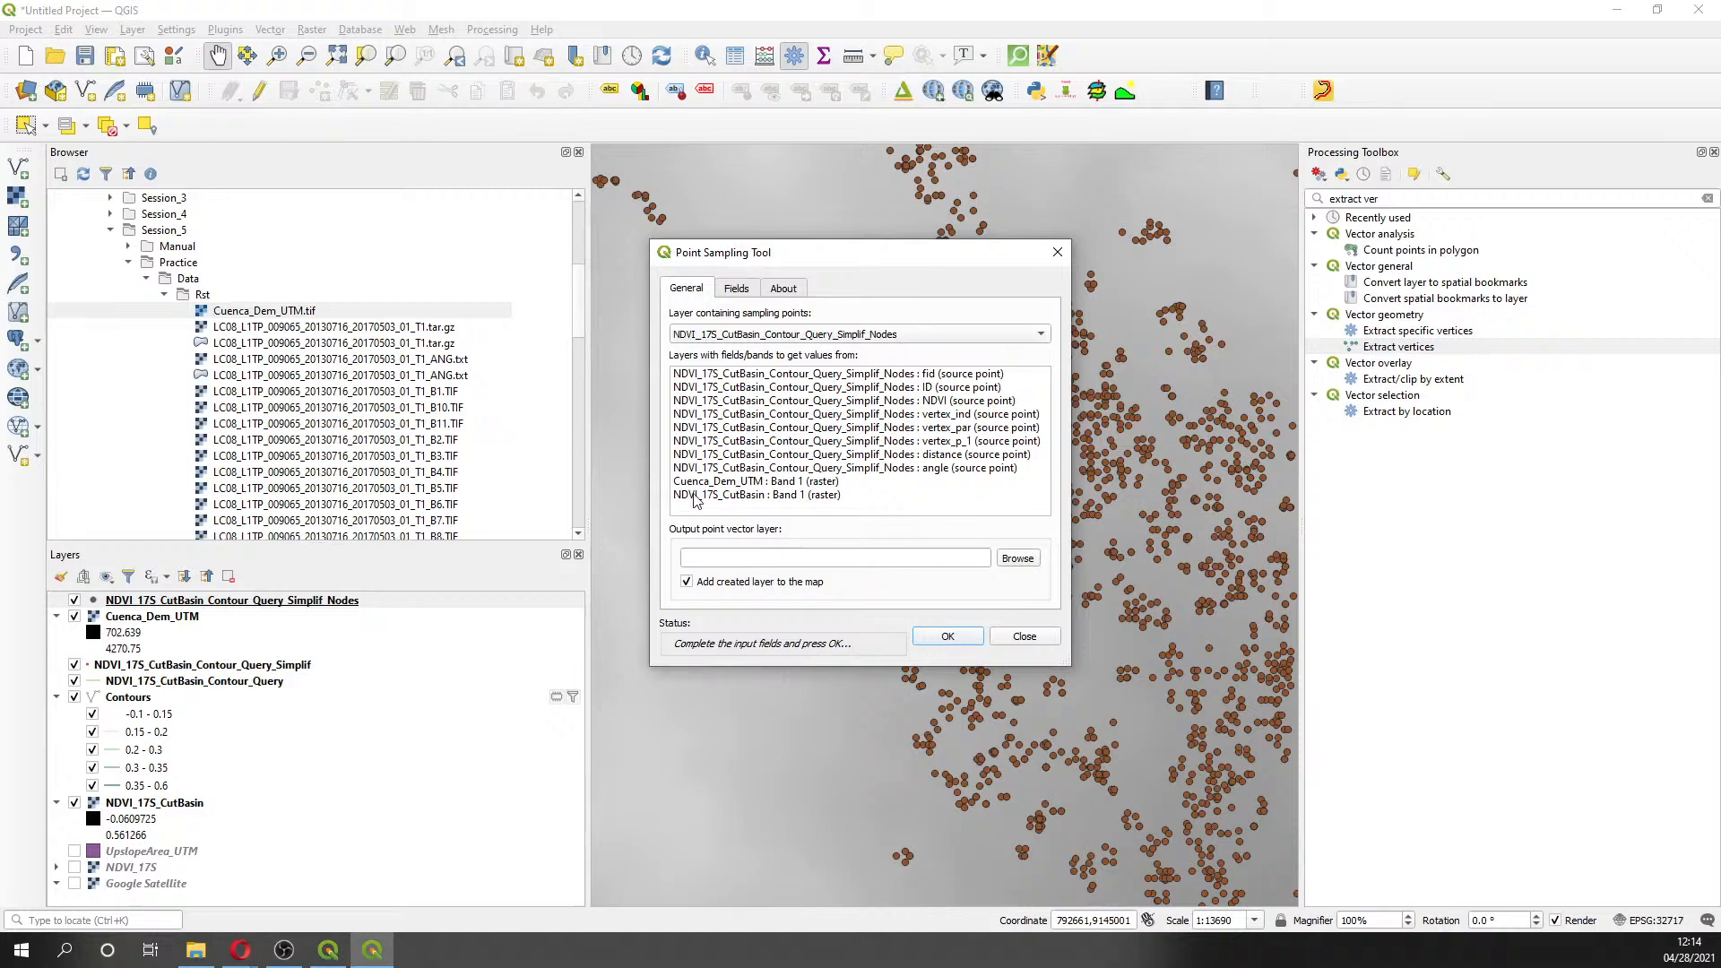
{"action": "left_click", "coordinate": [695, 498]}
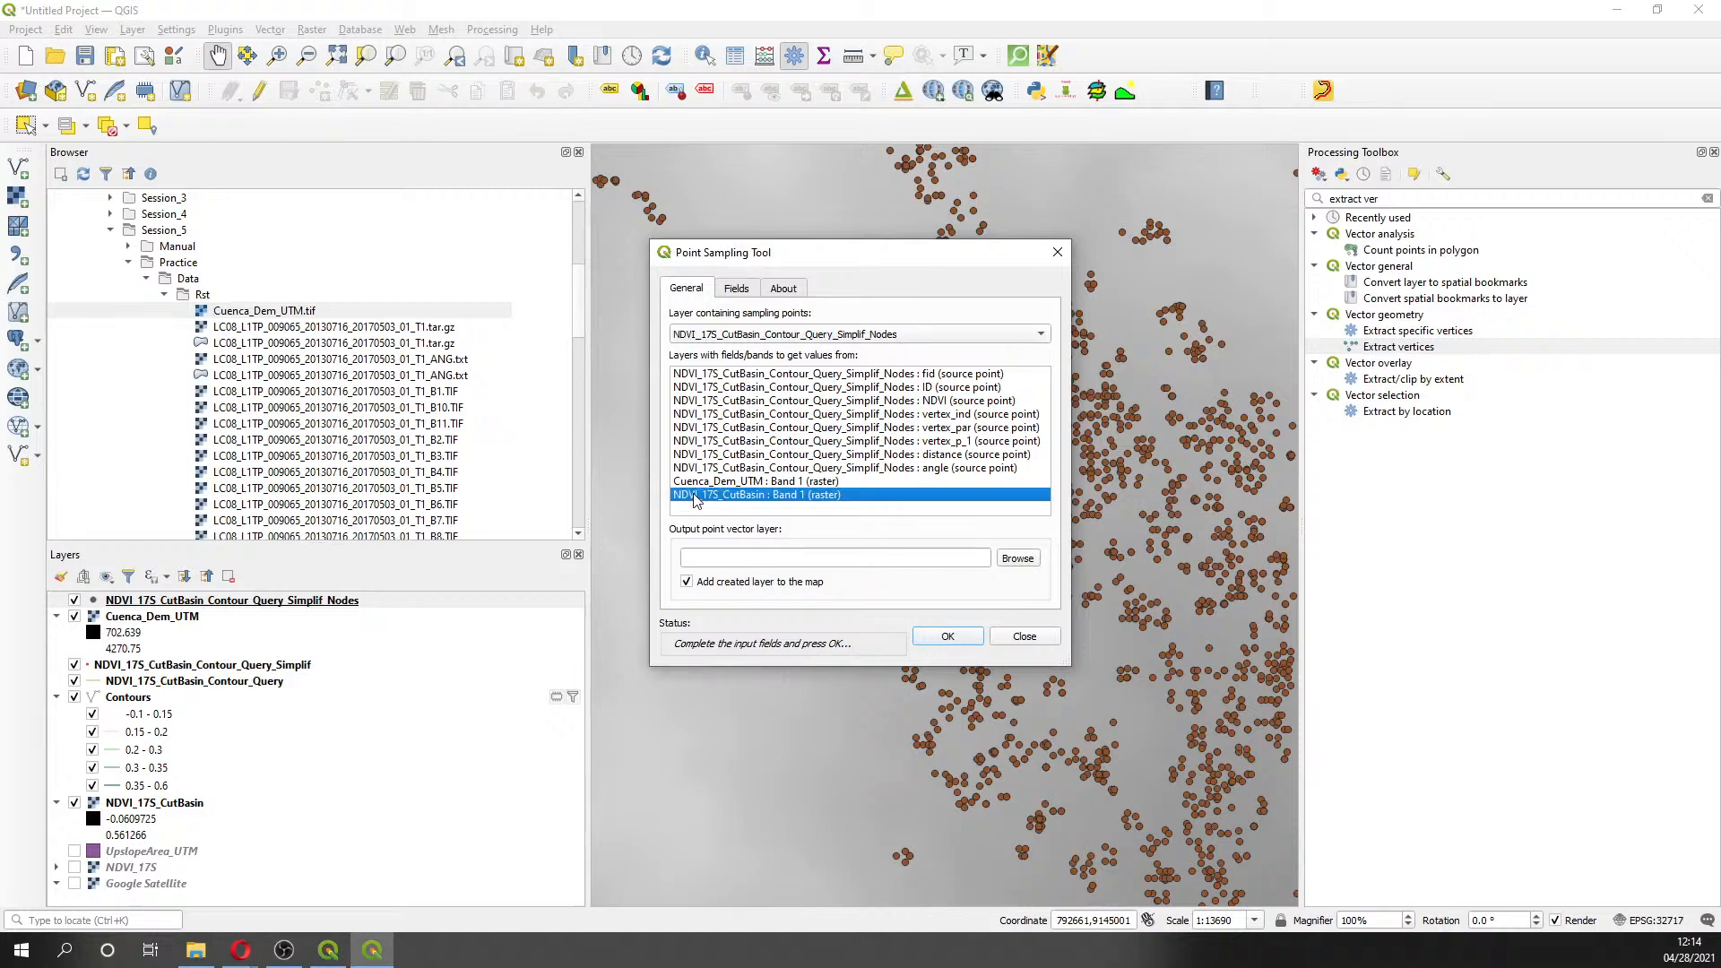
{"action": "left_click", "coordinate": [696, 485]}
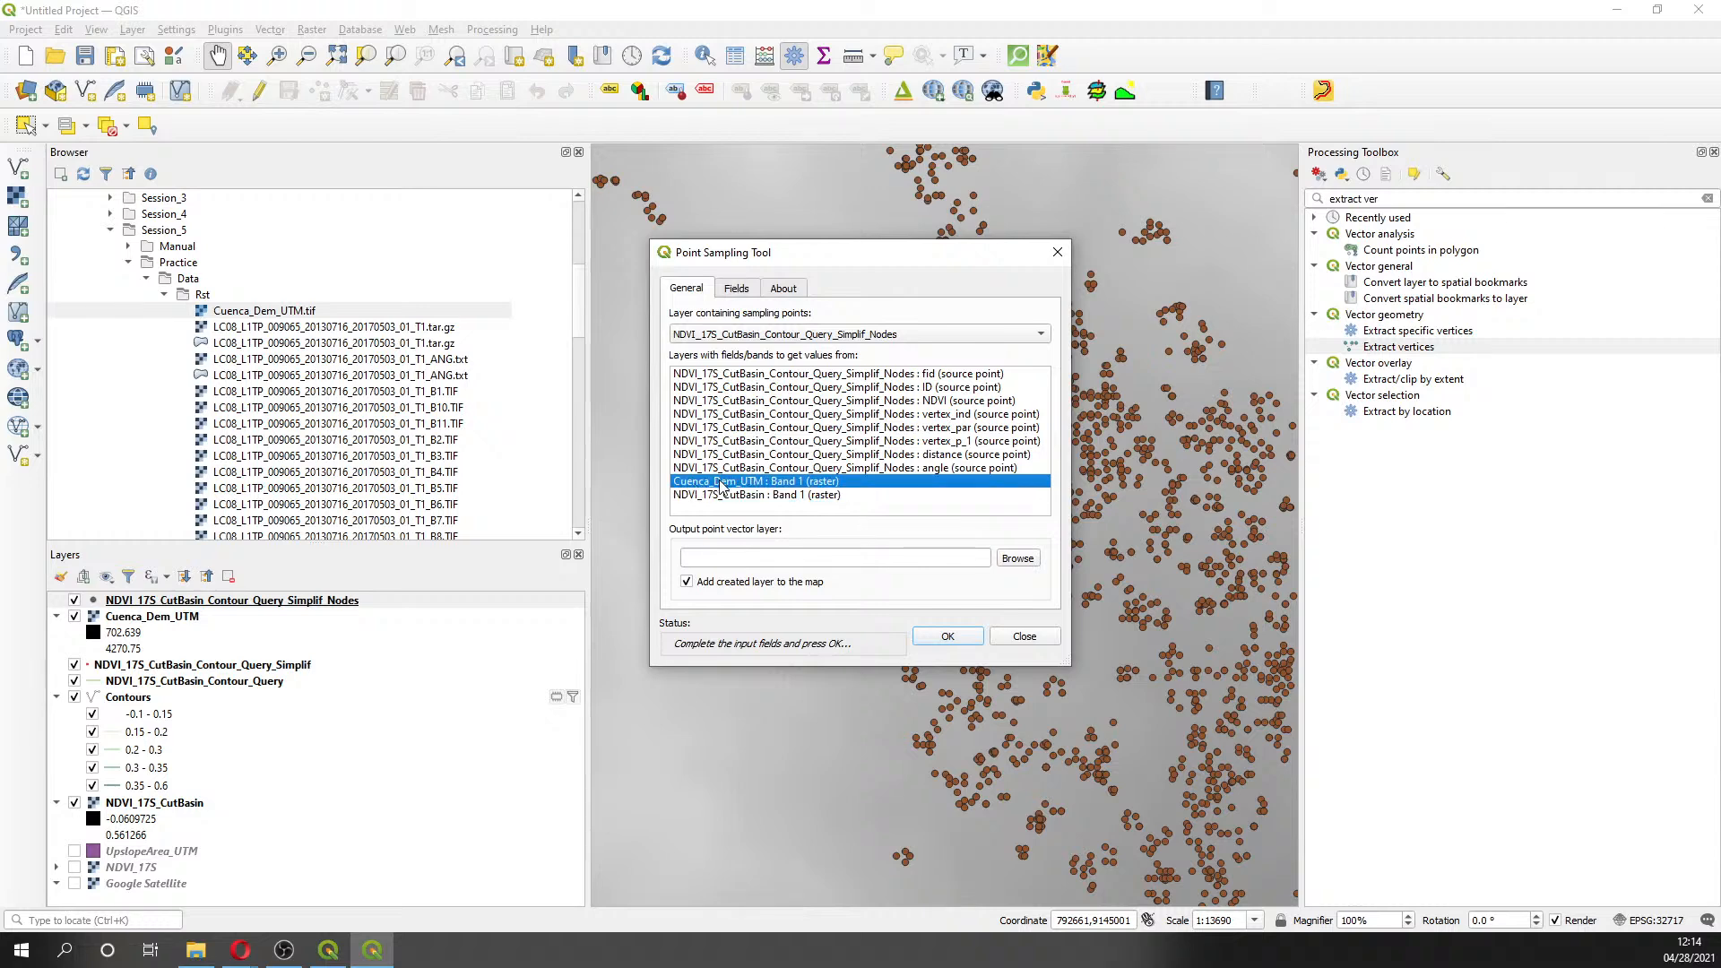
- Rename the sampled field to Elevation and browse for the output file location
{"action": "left_click", "coordinate": [761, 289]}
{"action": "left_click", "coordinate": [856, 346]}
{"action": "left_click", "coordinate": [858, 344]}
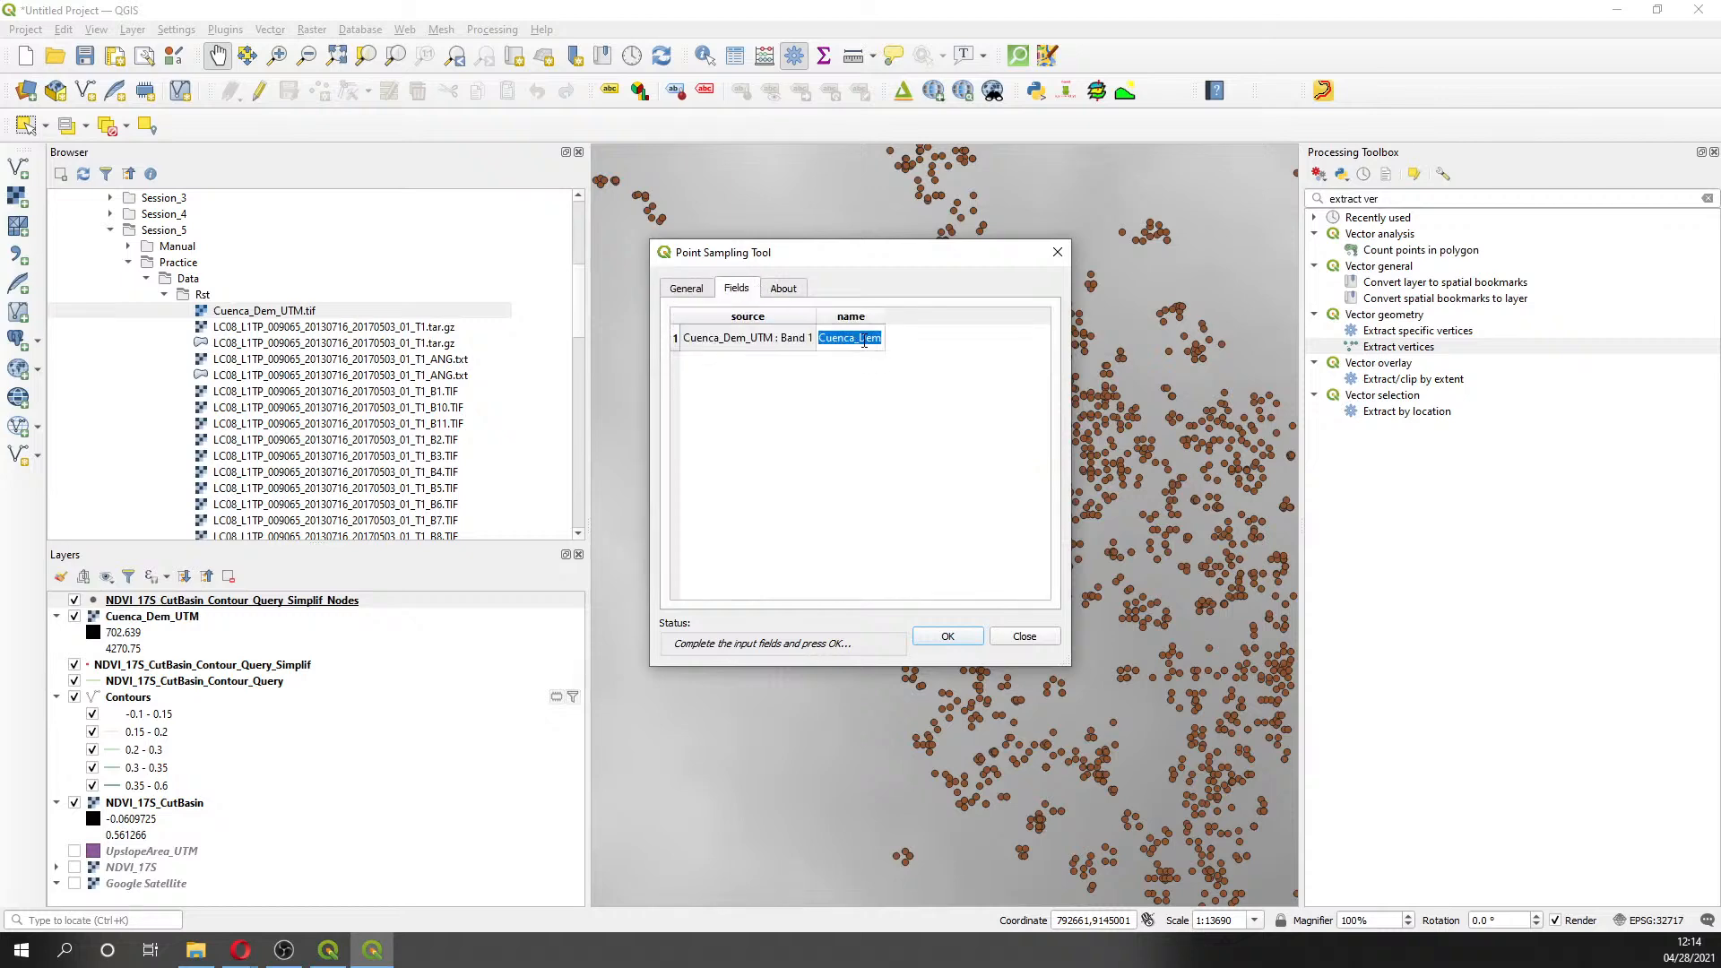
{"action": "type", "text": "Elevation"}
{"action": "key", "text": "Return"}
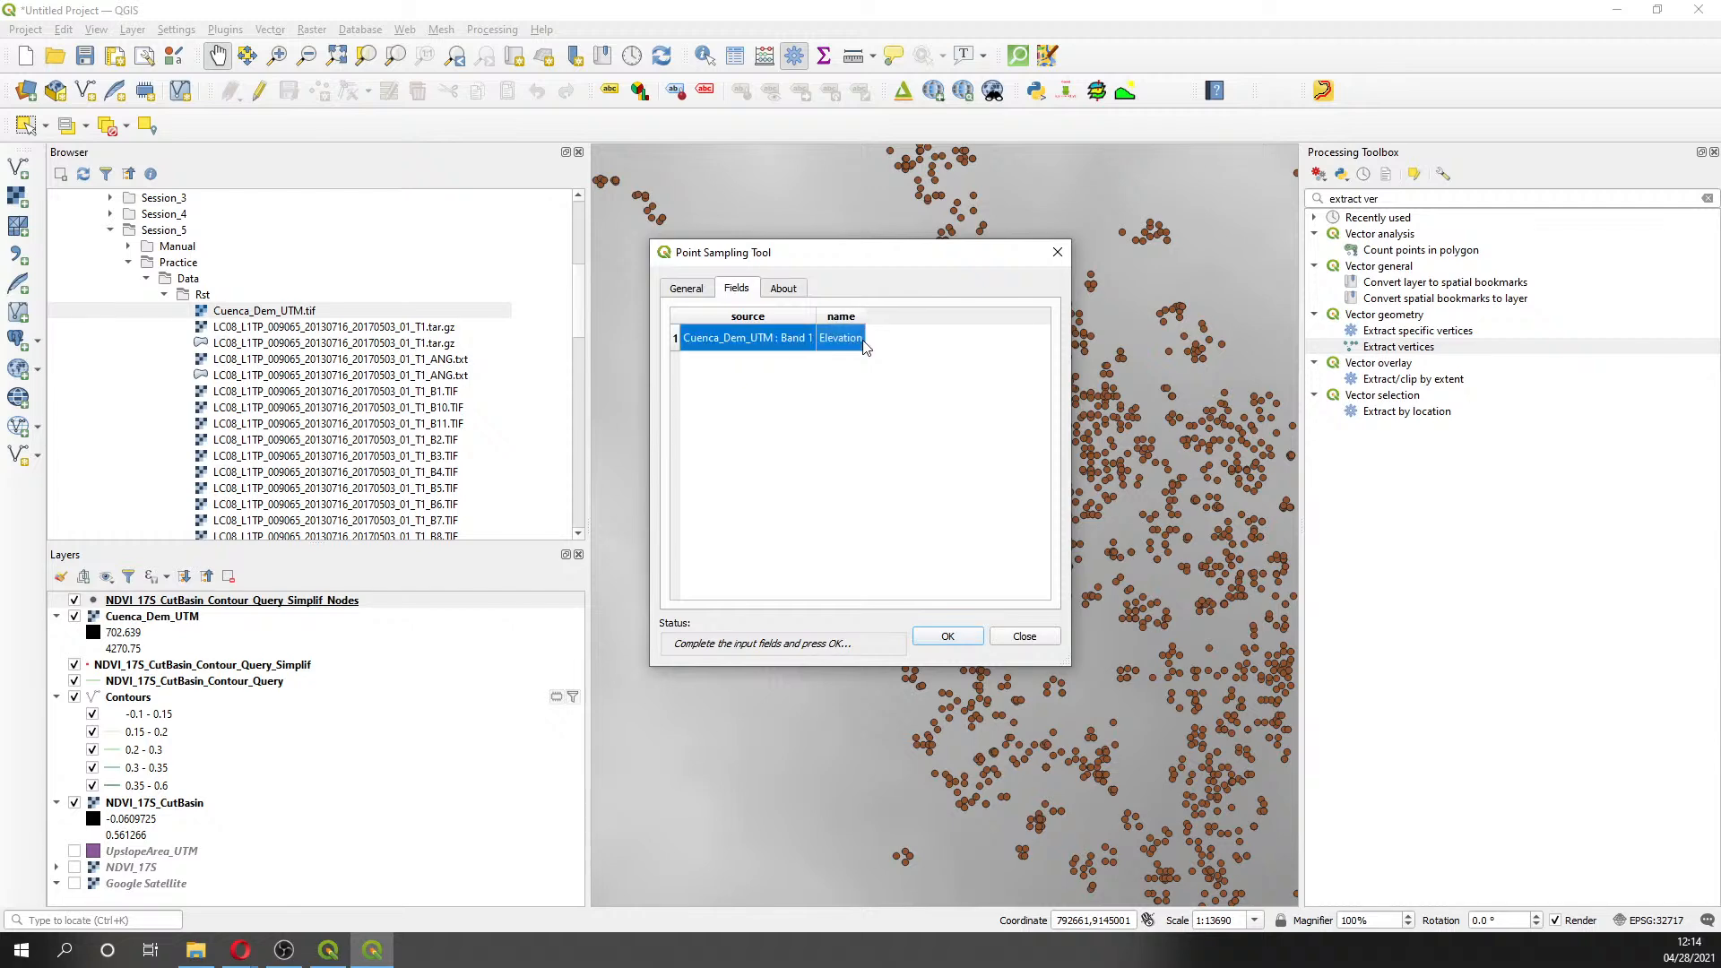
{"action": "left_click", "coordinate": [690, 291]}
{"action": "left_click", "coordinate": [737, 288]}
{"action": "left_click", "coordinate": [698, 289]}
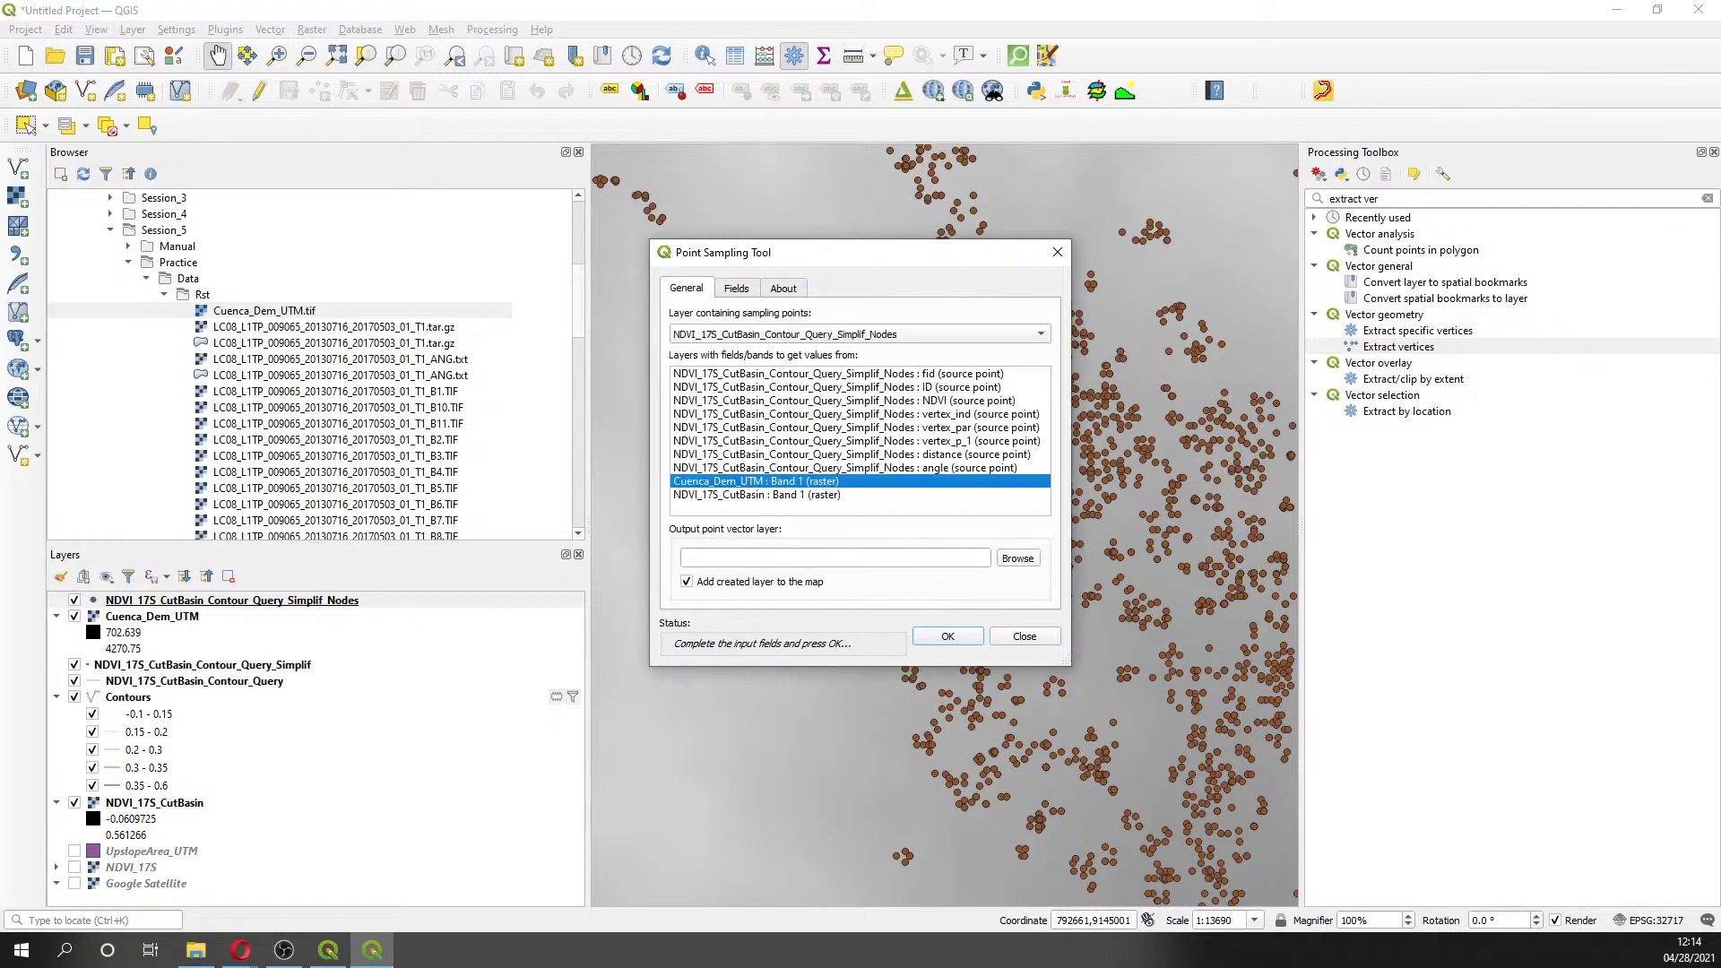
{"action": "left_click", "coordinate": [1018, 558]}
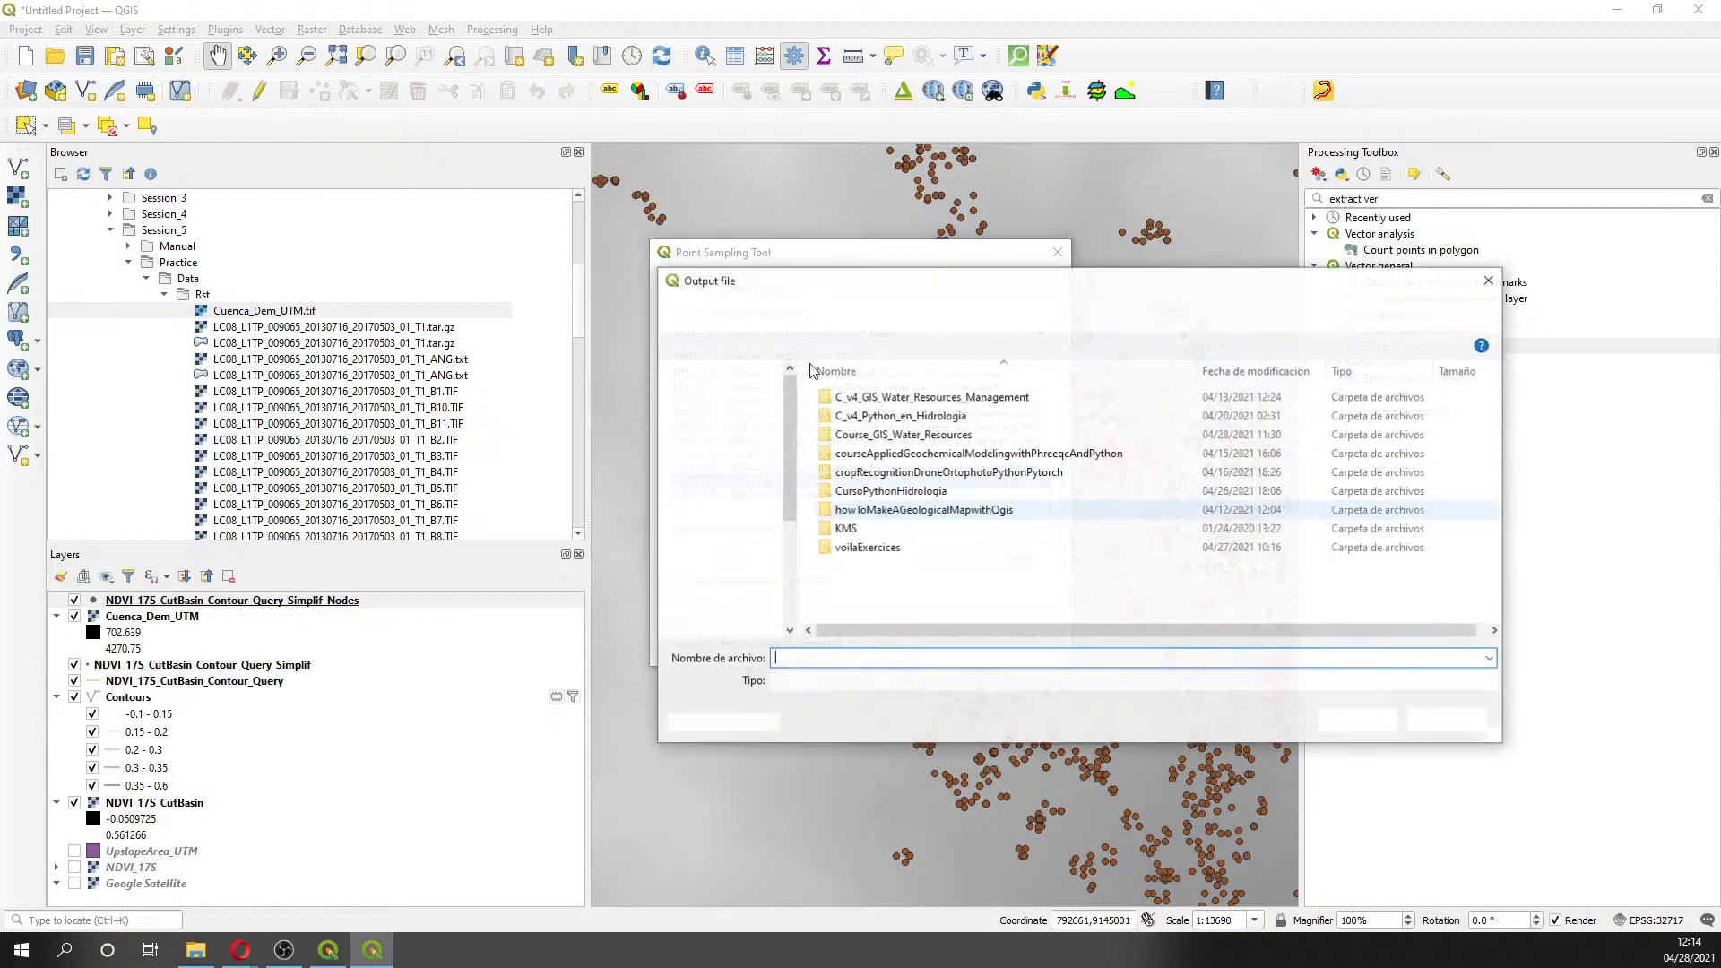
- Browse to Course_GIS_Water_Resources/Session5/Shp and set the output type to Shapefiles
{"action": "double_click", "coordinate": [909, 417]}
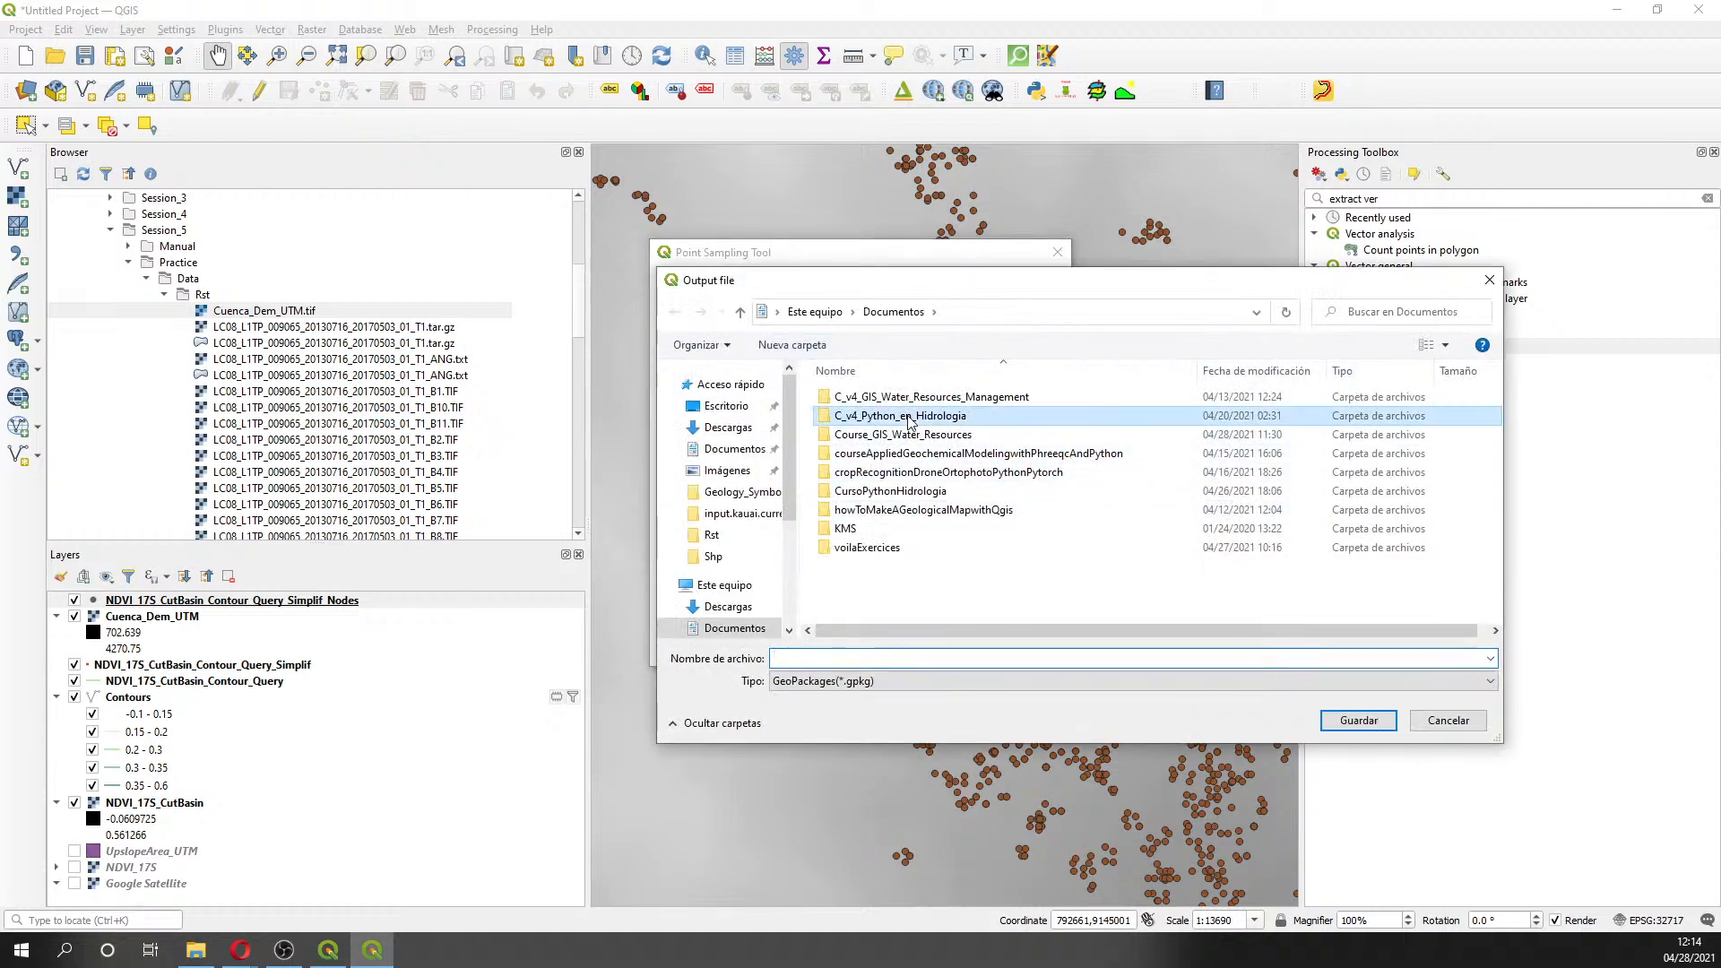
{"action": "left_click", "coordinate": [894, 312]}
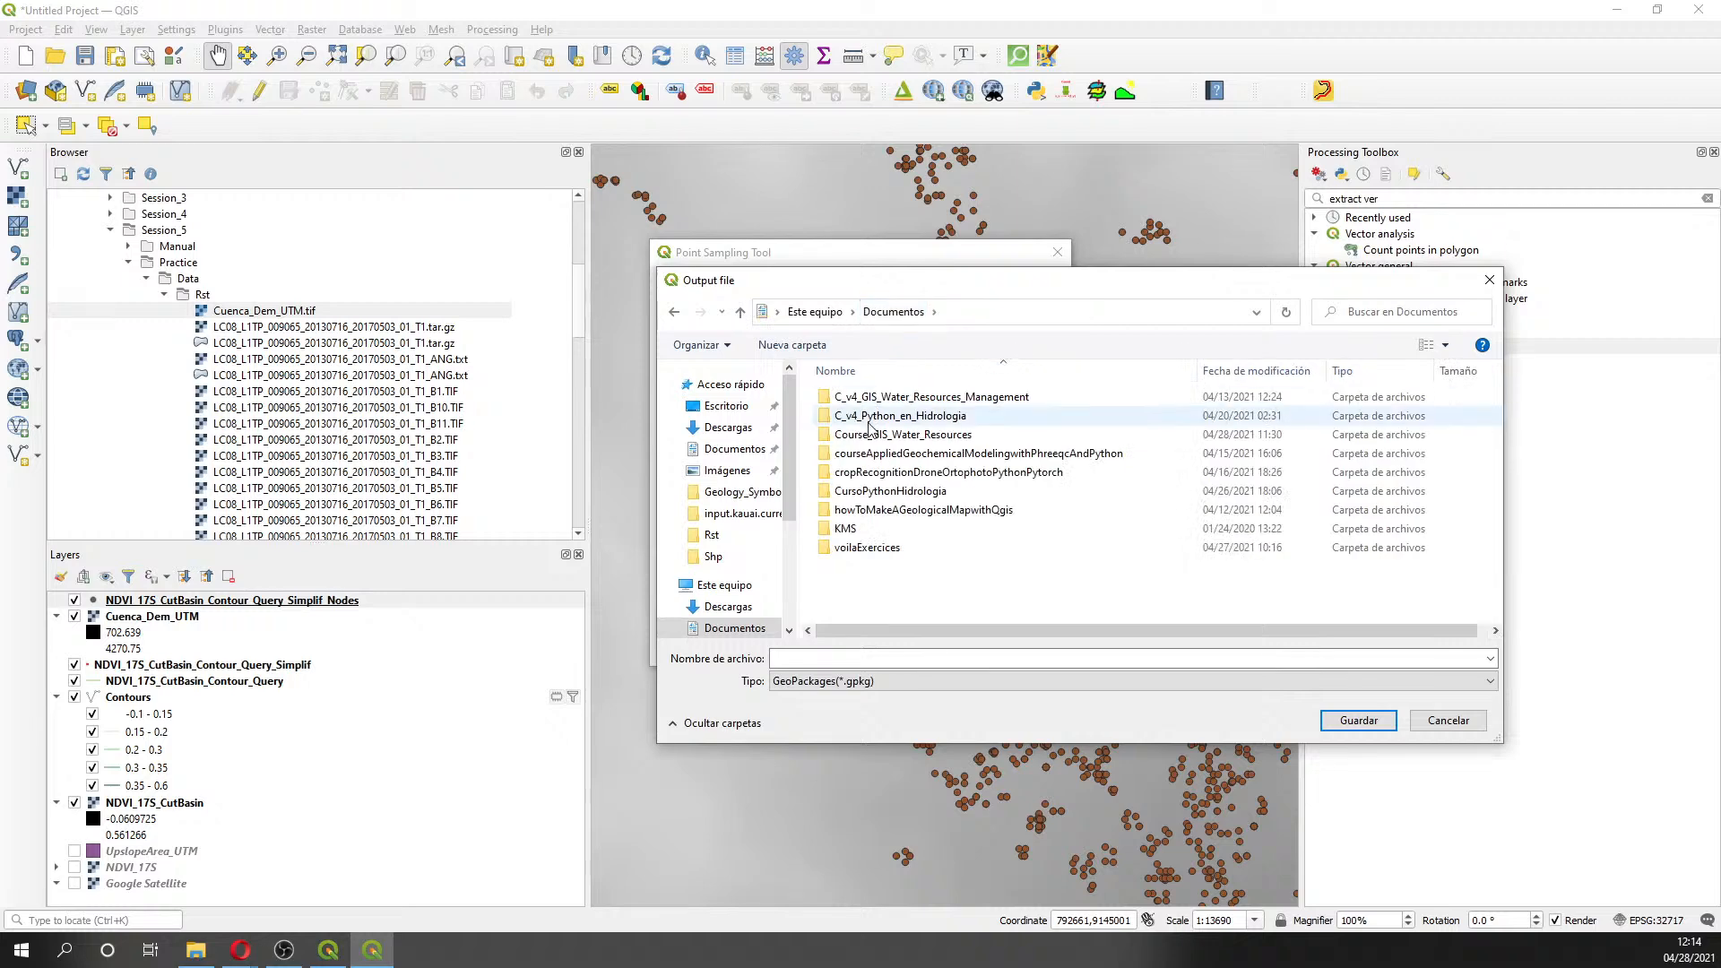
{"action": "double_click", "coordinate": [867, 435]}
{"action": "double_click", "coordinate": [856, 473]}
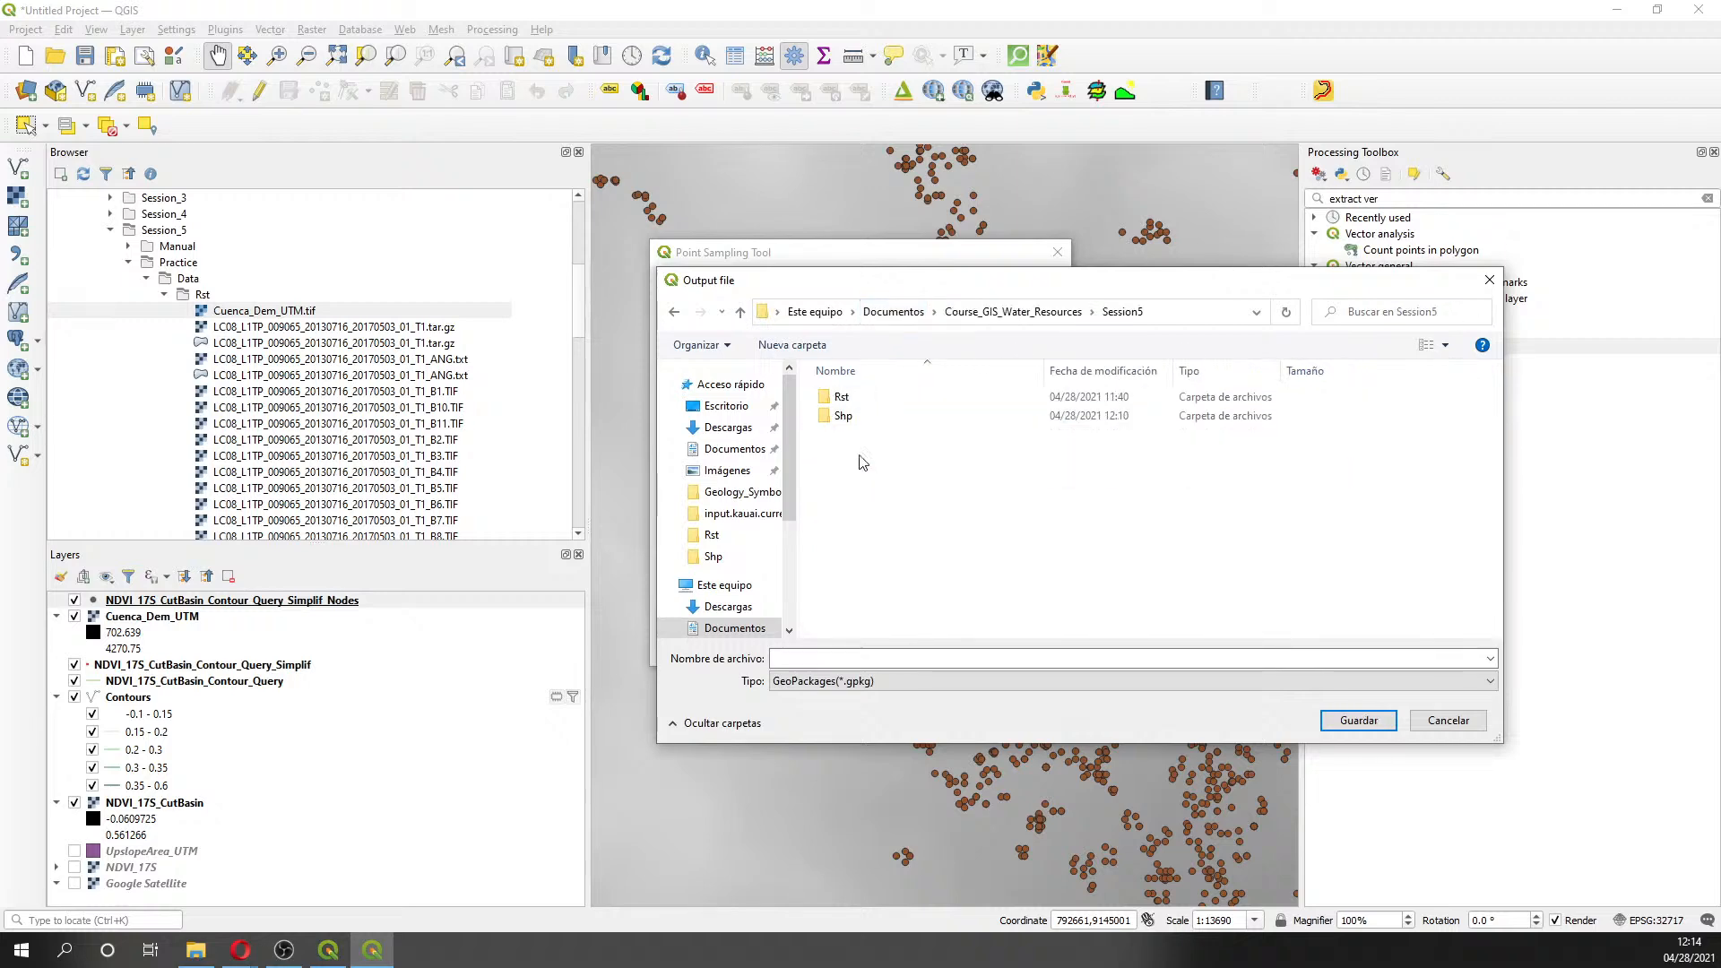
{"action": "left_click", "coordinate": [843, 425]}
{"action": "double_click", "coordinate": [843, 420]}
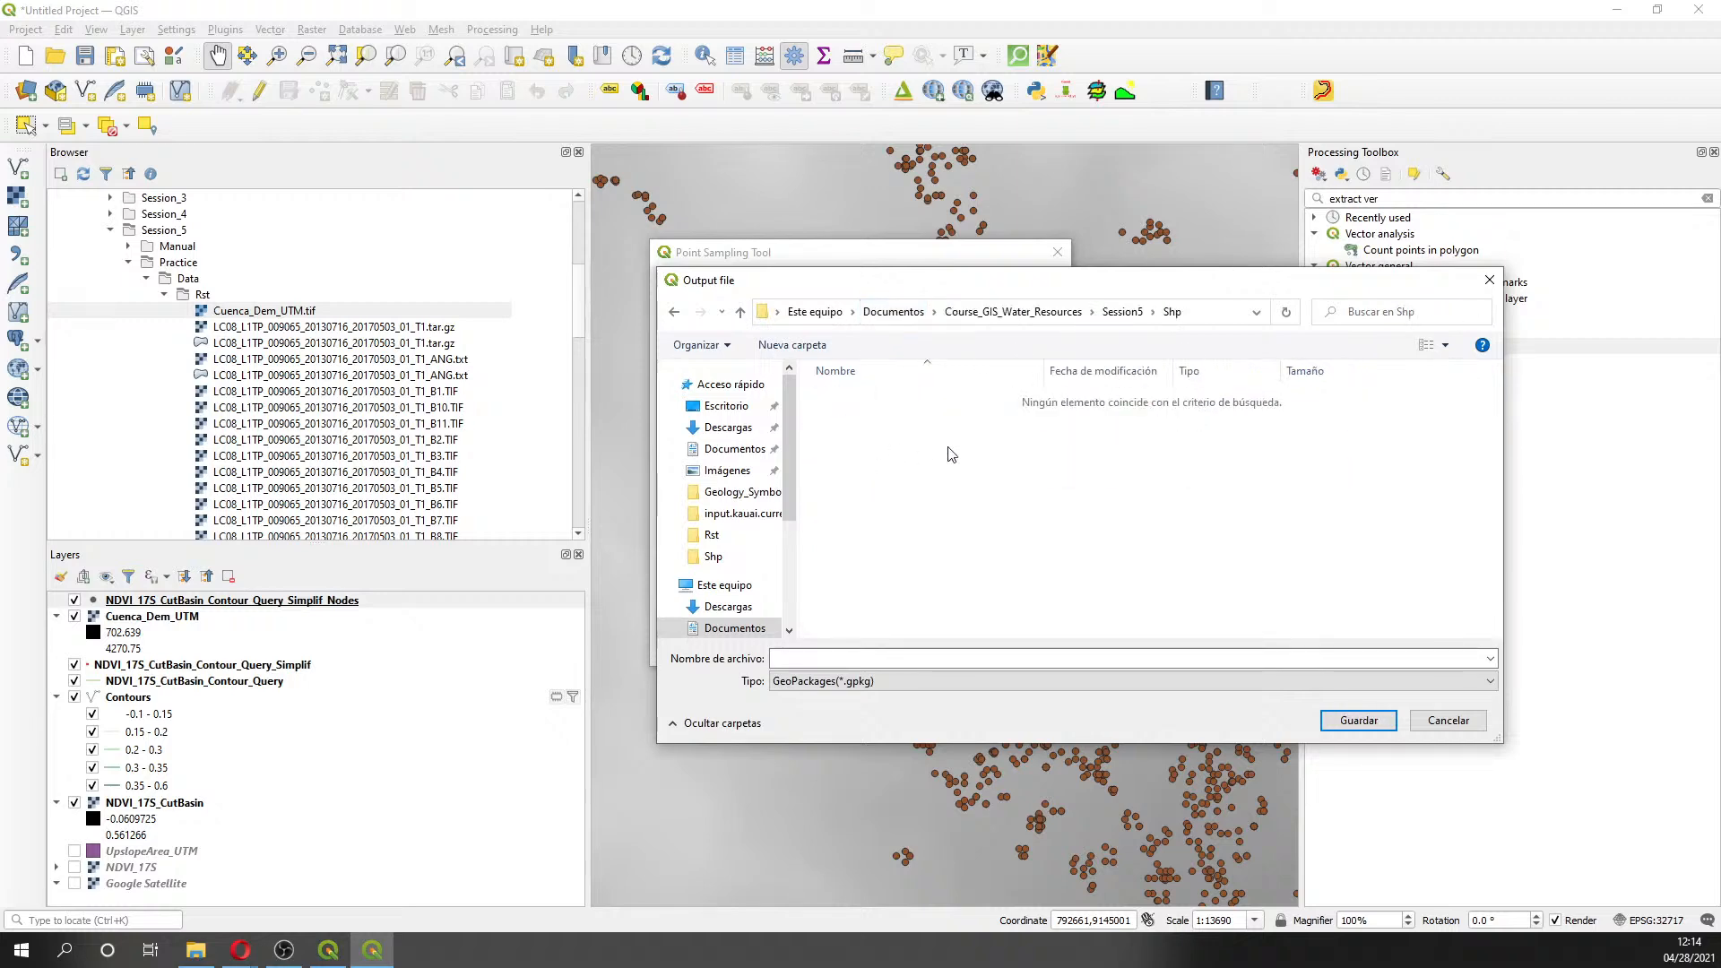
{"action": "left_click", "coordinate": [921, 681]}
{"action": "left_click", "coordinate": [934, 727]}
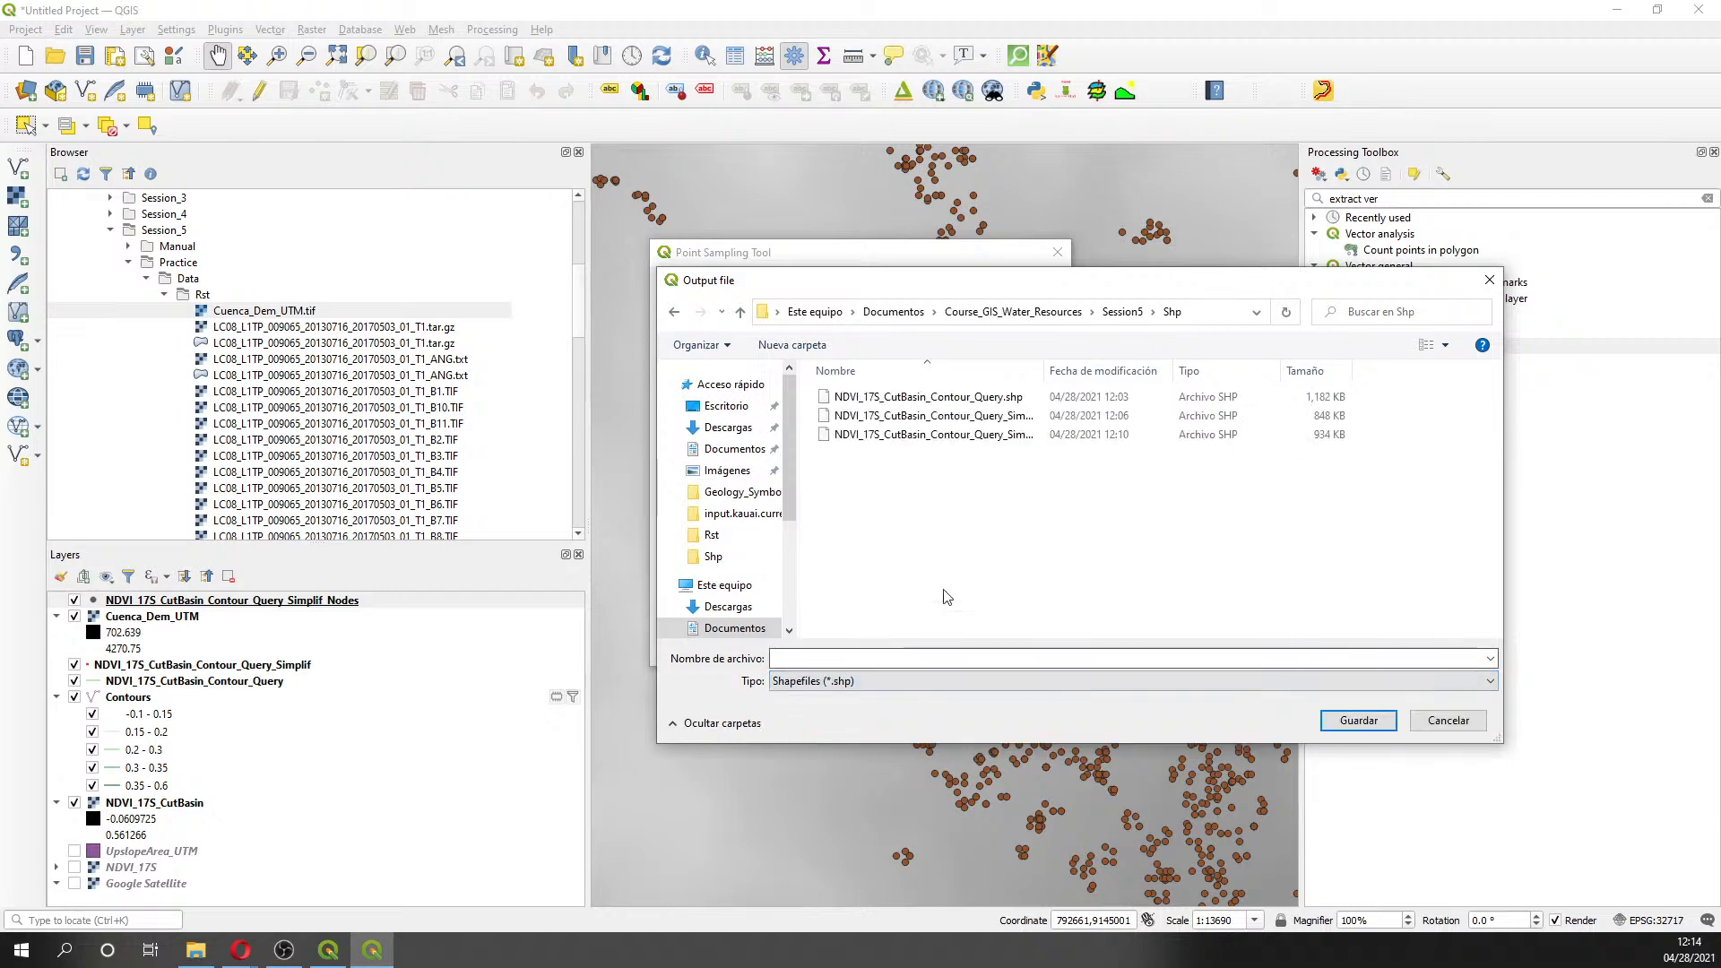
- Name the output NDVI_17S_CutBasin_Contour_Query_Simplif_Nodes_3D.shp and save it
{"action": "left_click_drag", "start_coordinate": [1040, 369], "coordinate": [1181, 367]}
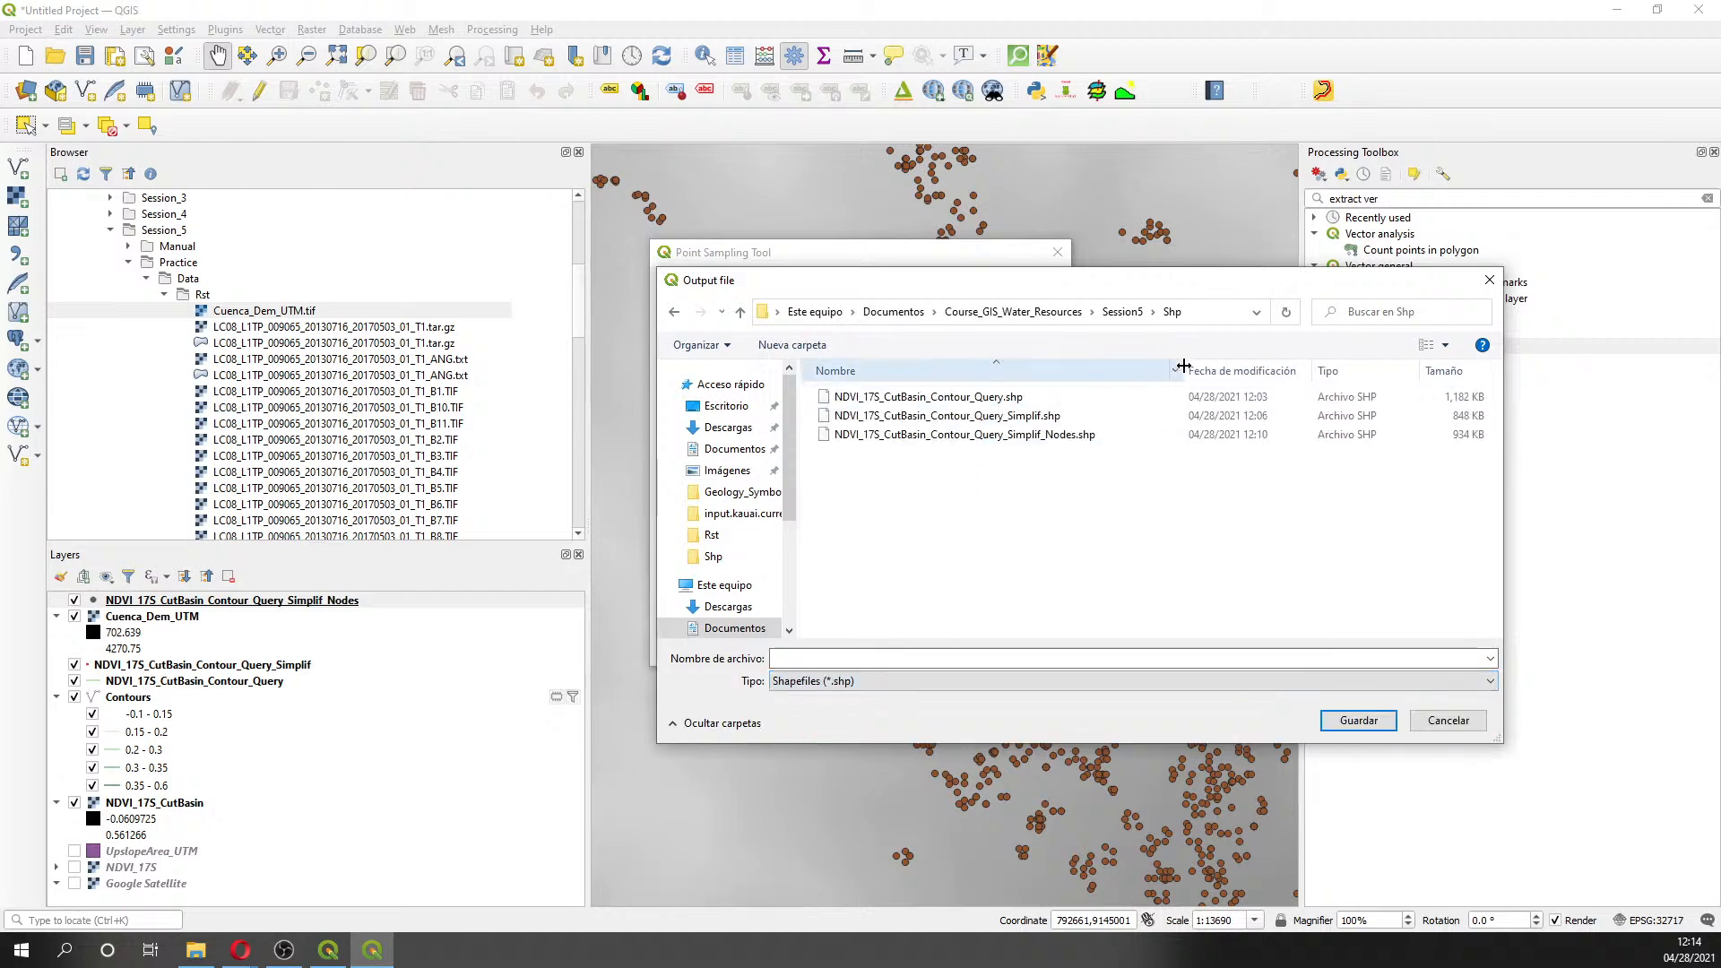
{"action": "left_click", "coordinate": [1075, 435]}
{"action": "double_click", "coordinate": [1018, 658]}
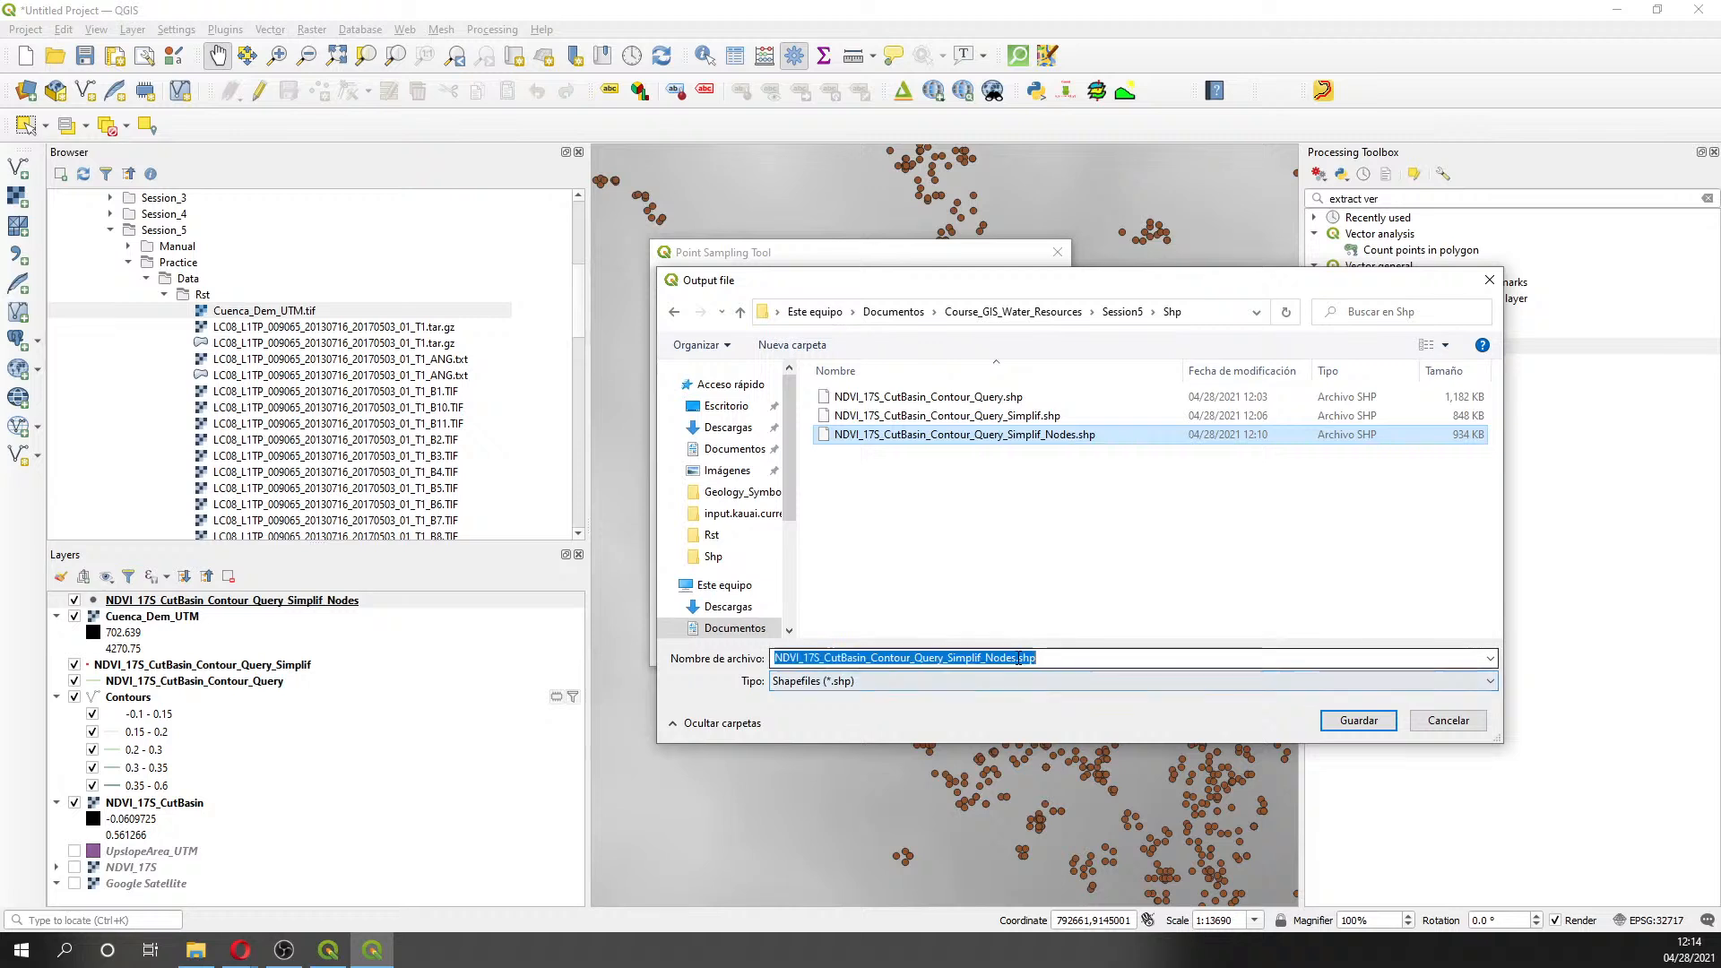
{"action": "left_click", "coordinate": [1018, 657]}
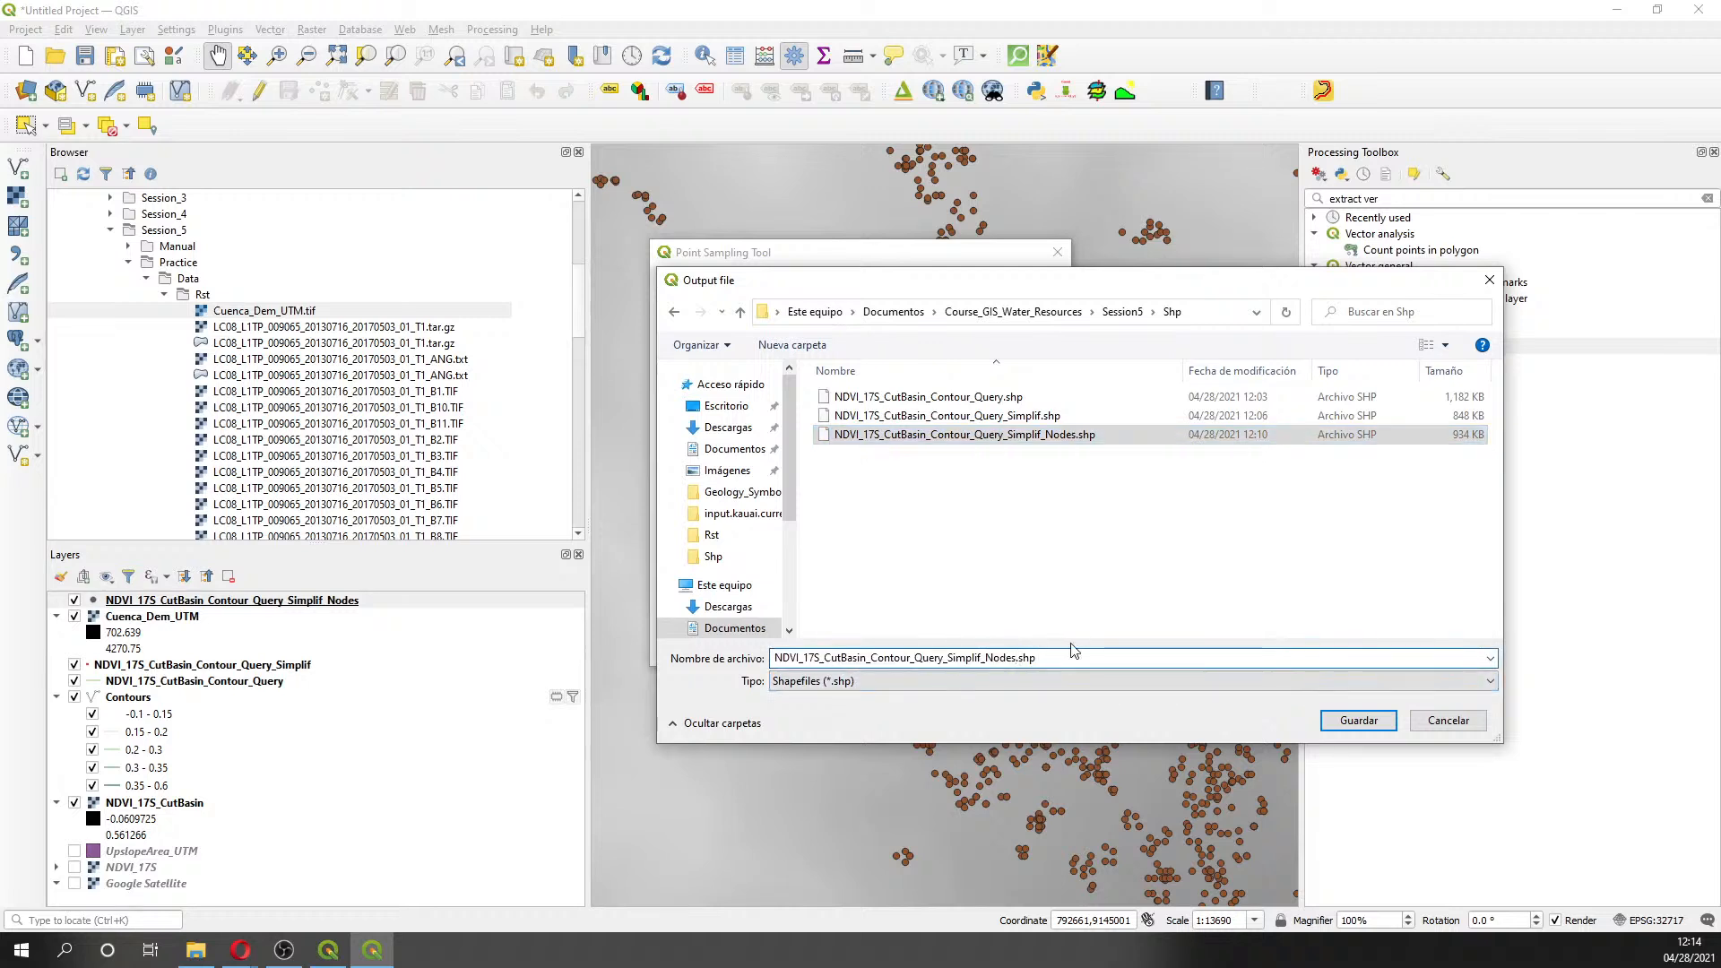
{"action": "type", "text": "_"}
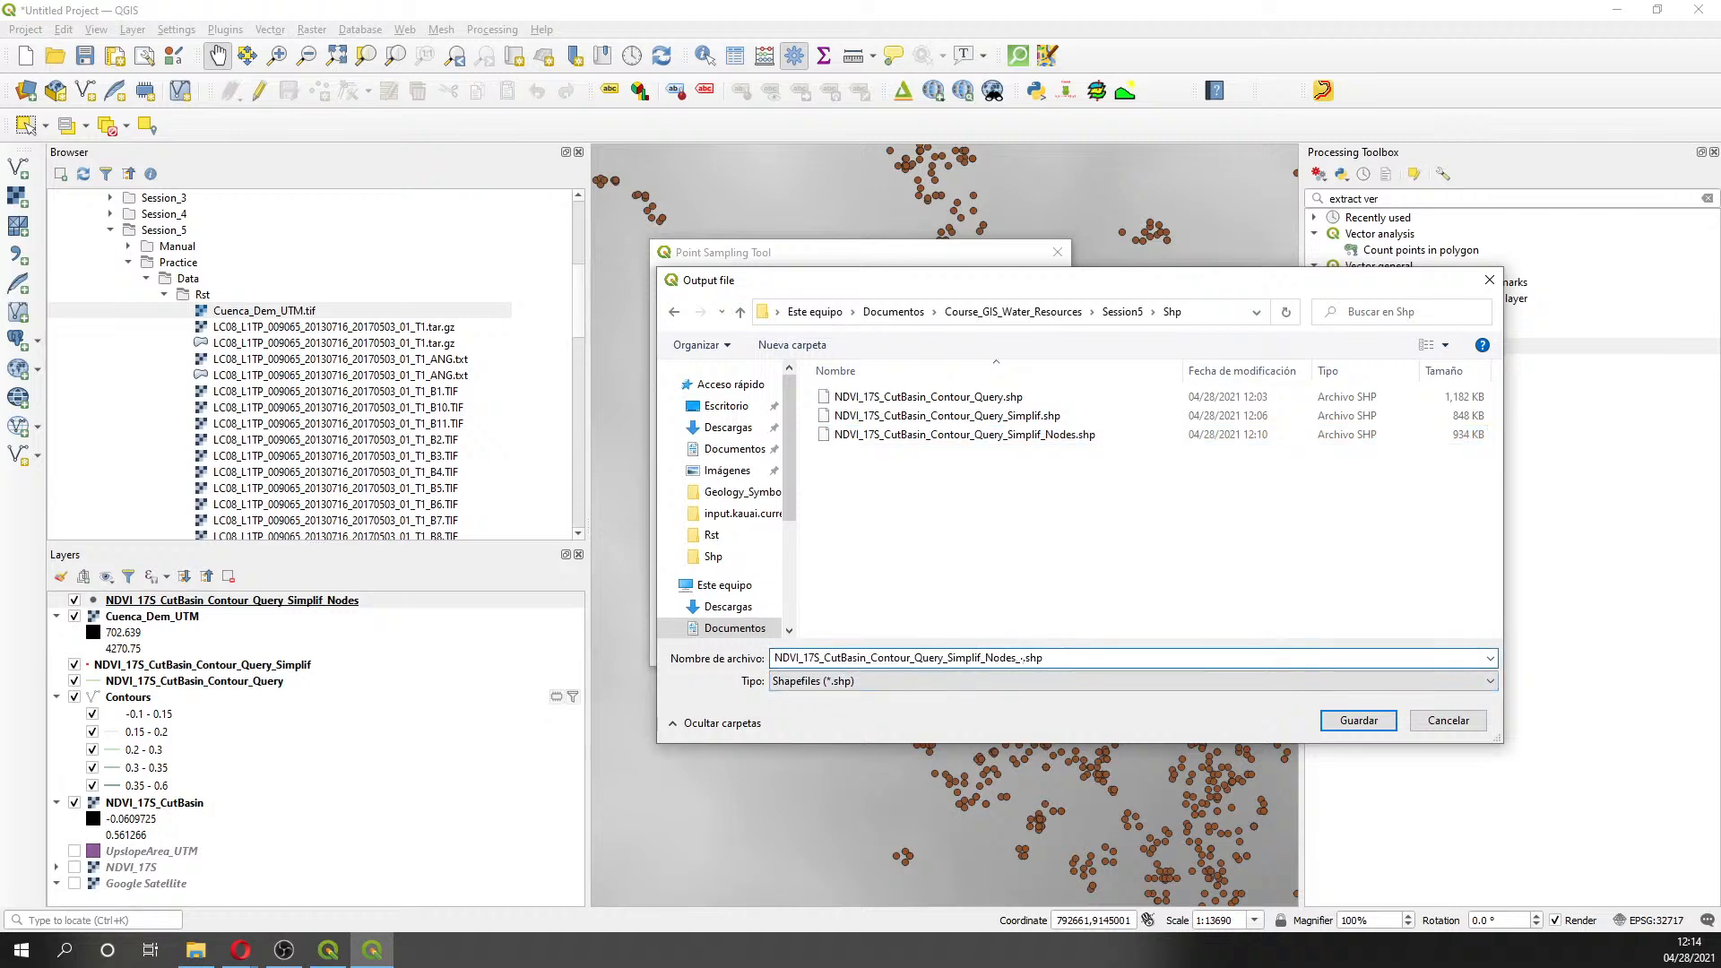
{"action": "type", "text": "3D"}
{"action": "left_click", "coordinate": [1358, 721]}
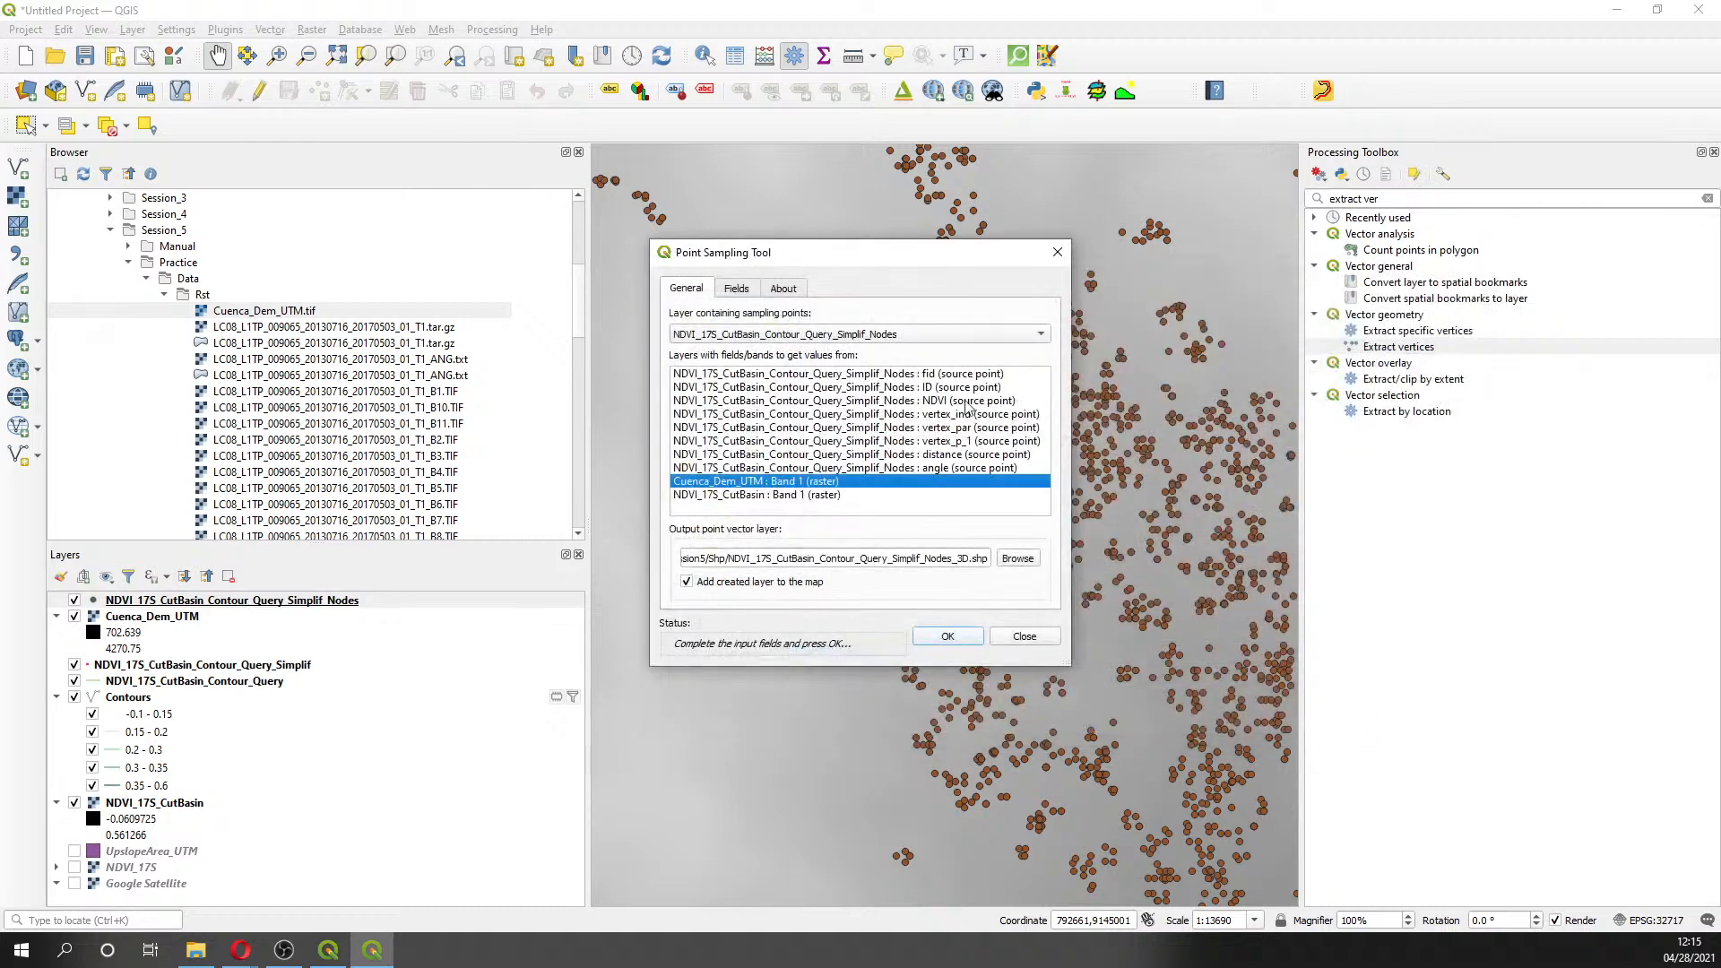
- Verify the Elevation field in the Fields tab and run the Point Sampling Tool
{"action": "left_click", "coordinate": [738, 289]}
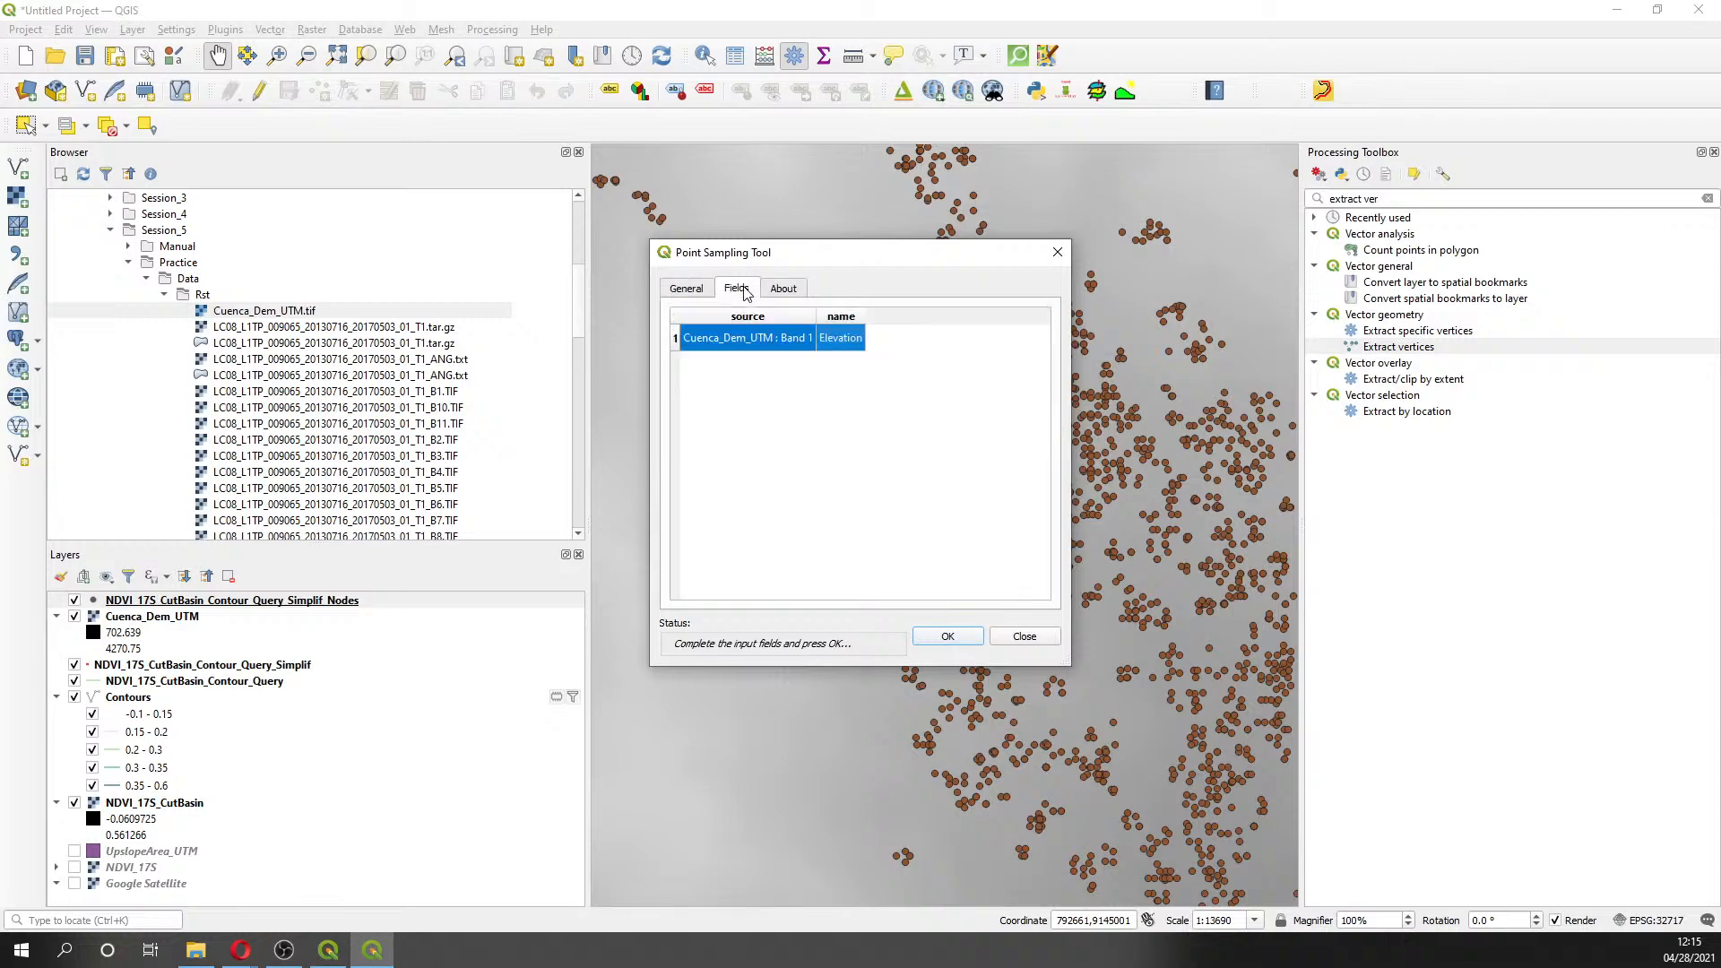
{"action": "left_click", "coordinate": [686, 288]}
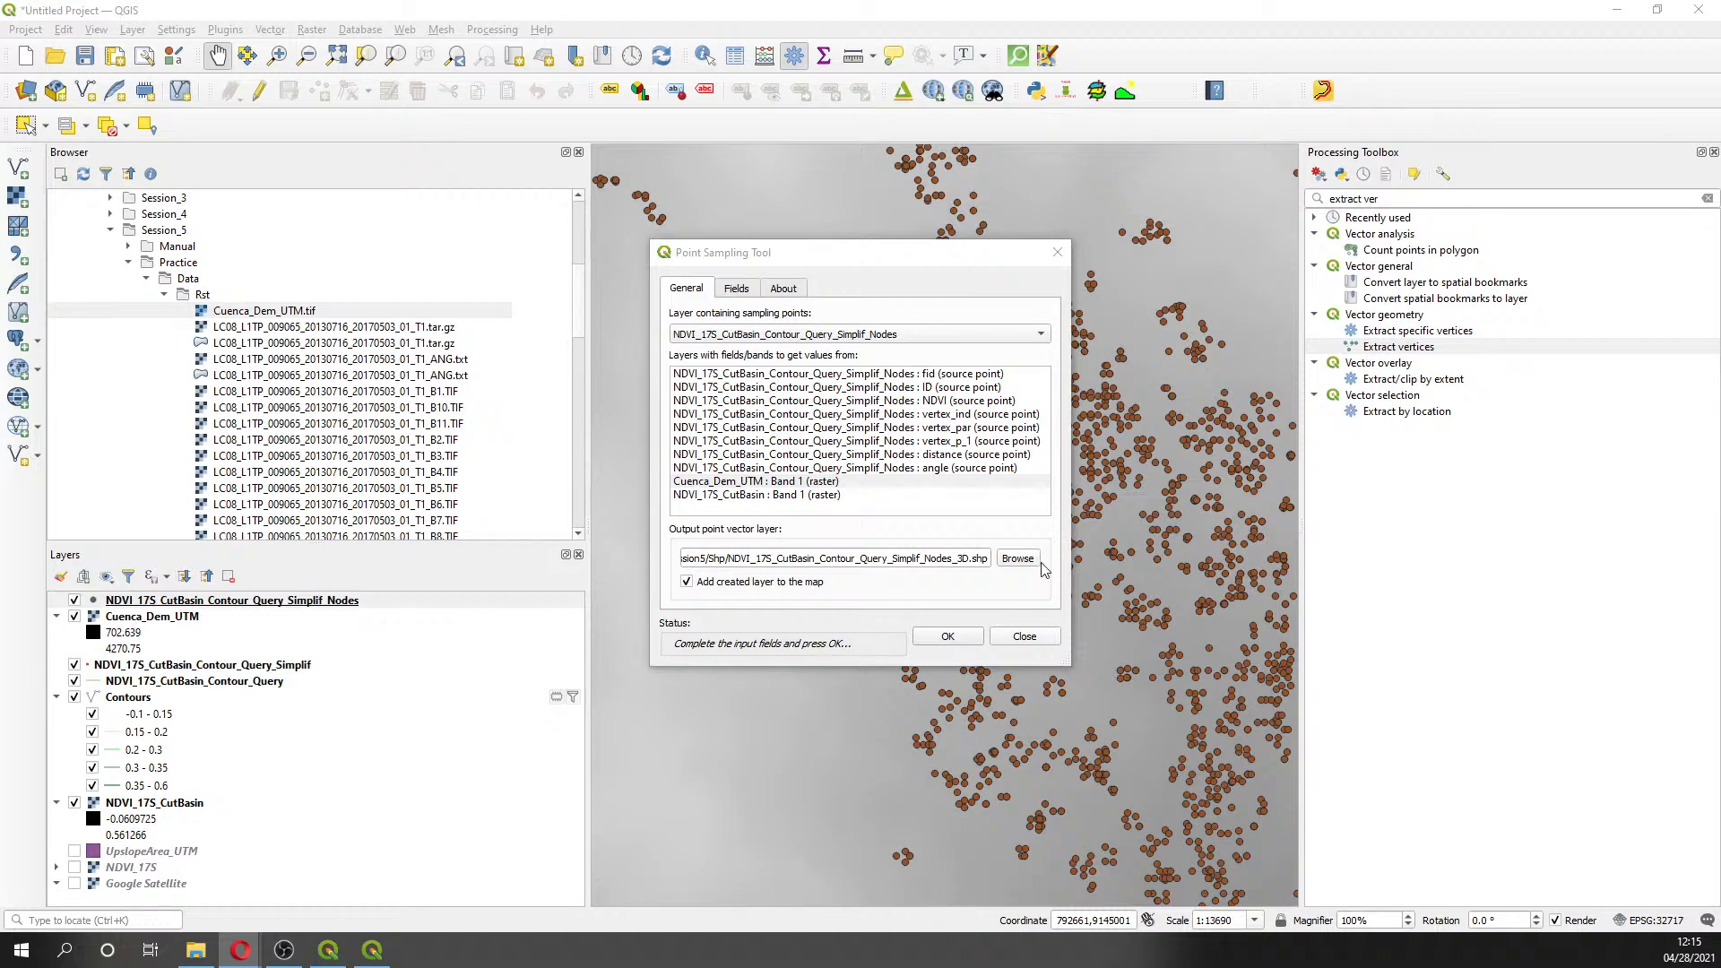
{"action": "left_click", "coordinate": [963, 641]}
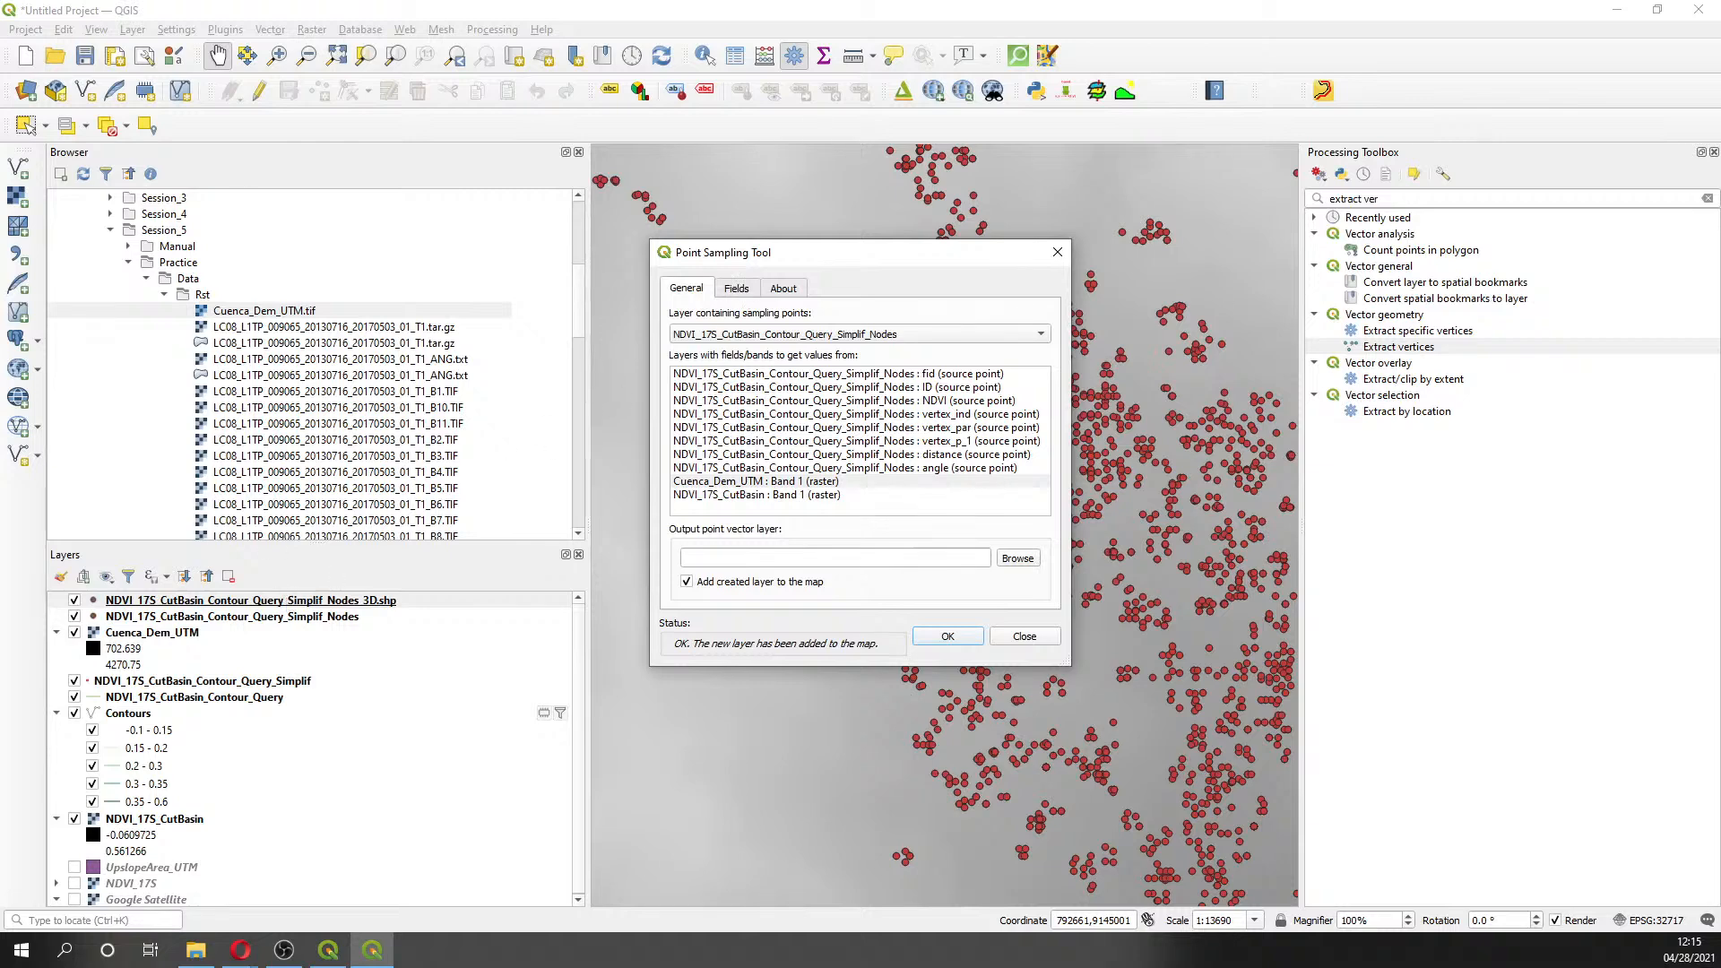
- Recheck the Elevation field mapping in the Point Sampling Tool while switching windows
{"action": "key", "text": "alt+Tab"}
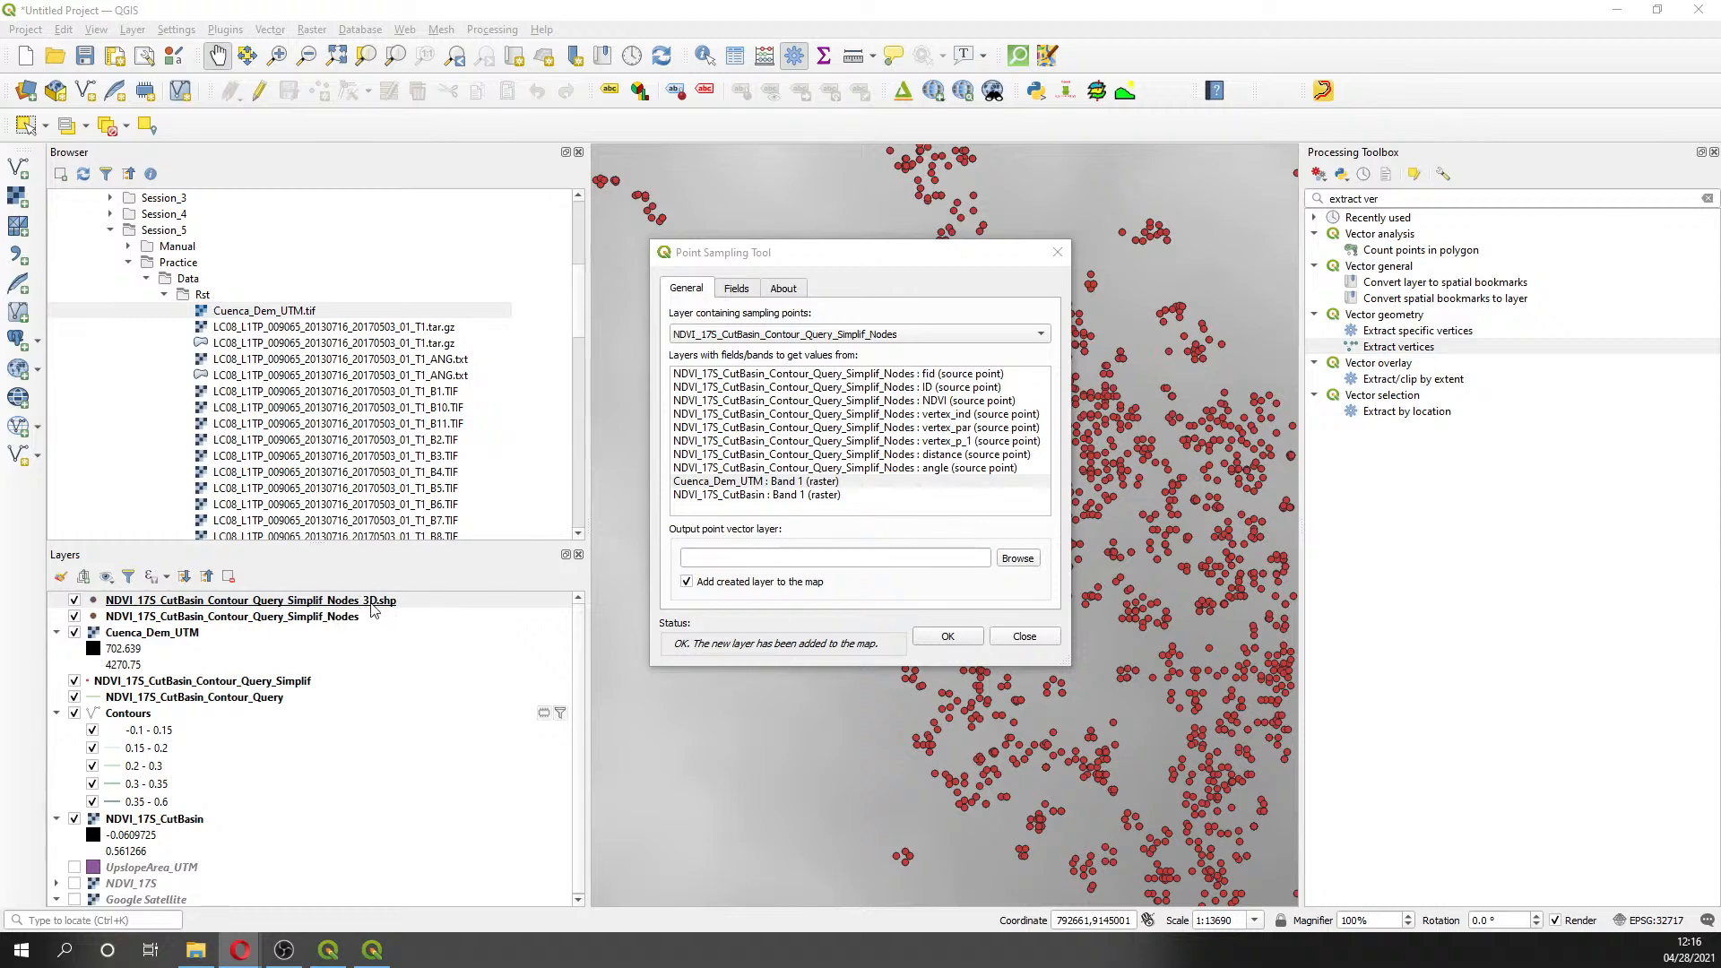
{"action": "left_click", "coordinate": [733, 288]}
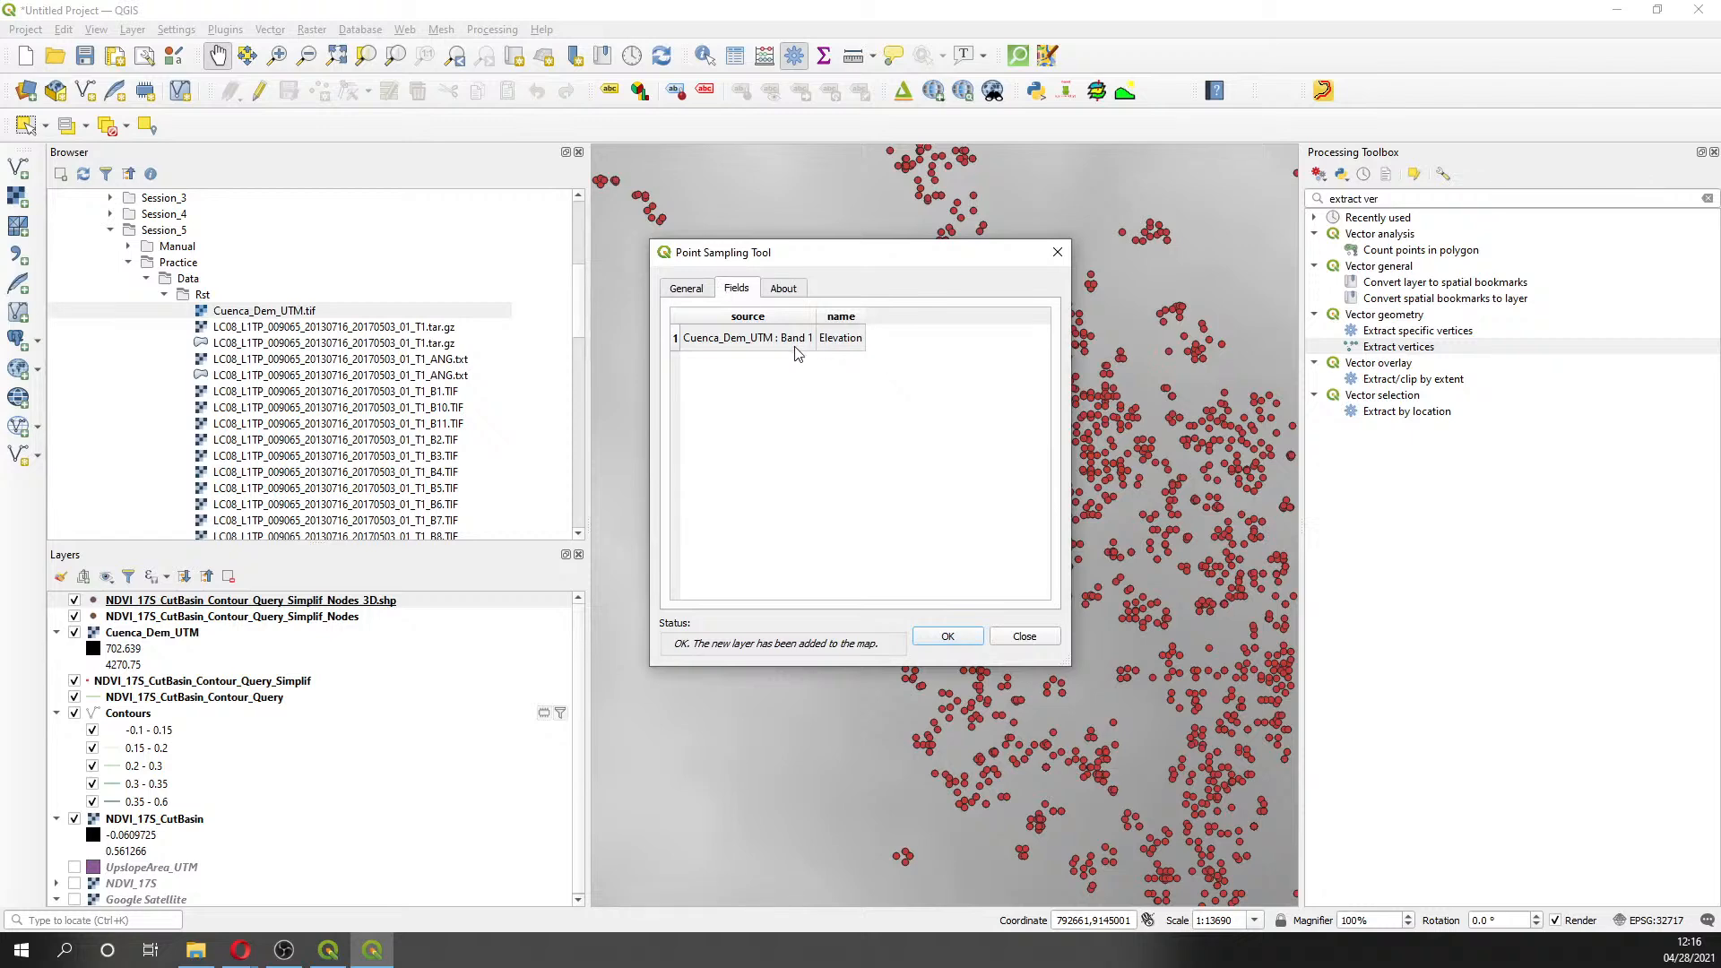
{"action": "left_click", "coordinate": [687, 288]}
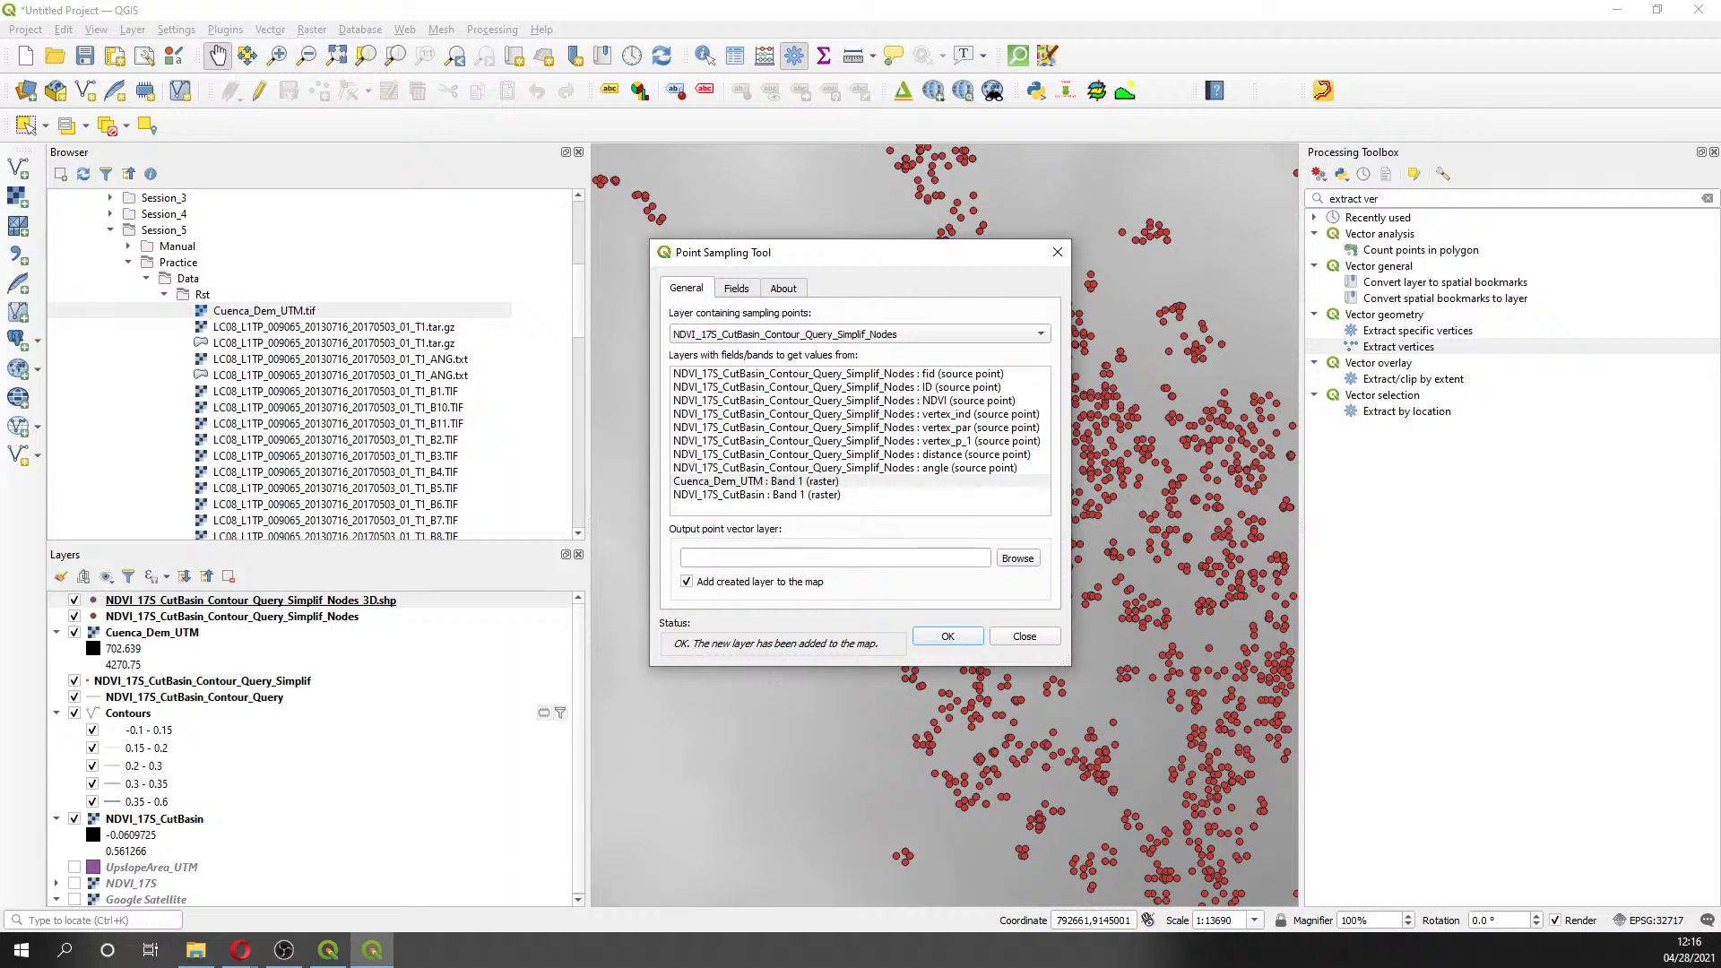
{"action": "key", "text": "alt+Tab"}
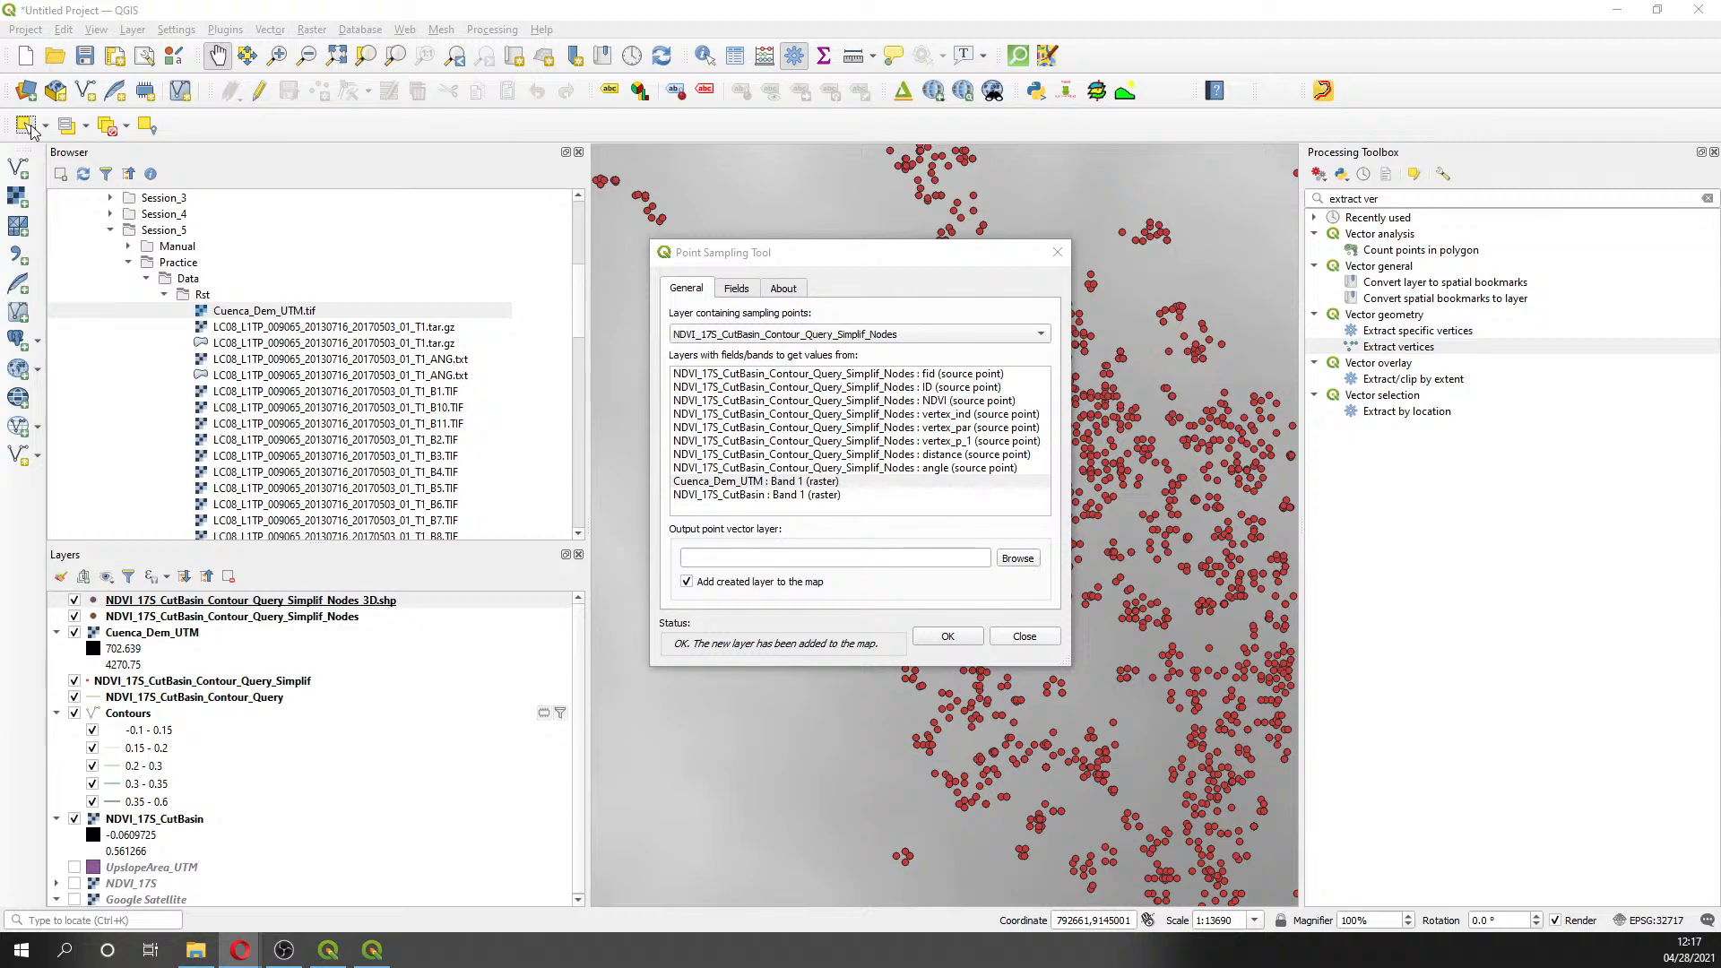
- Remove the NDVI_17S_CutBasin_Contour_Query_Simplif_Nodes_3D layer from the project
{"action": "left_click", "coordinate": [1059, 252]}
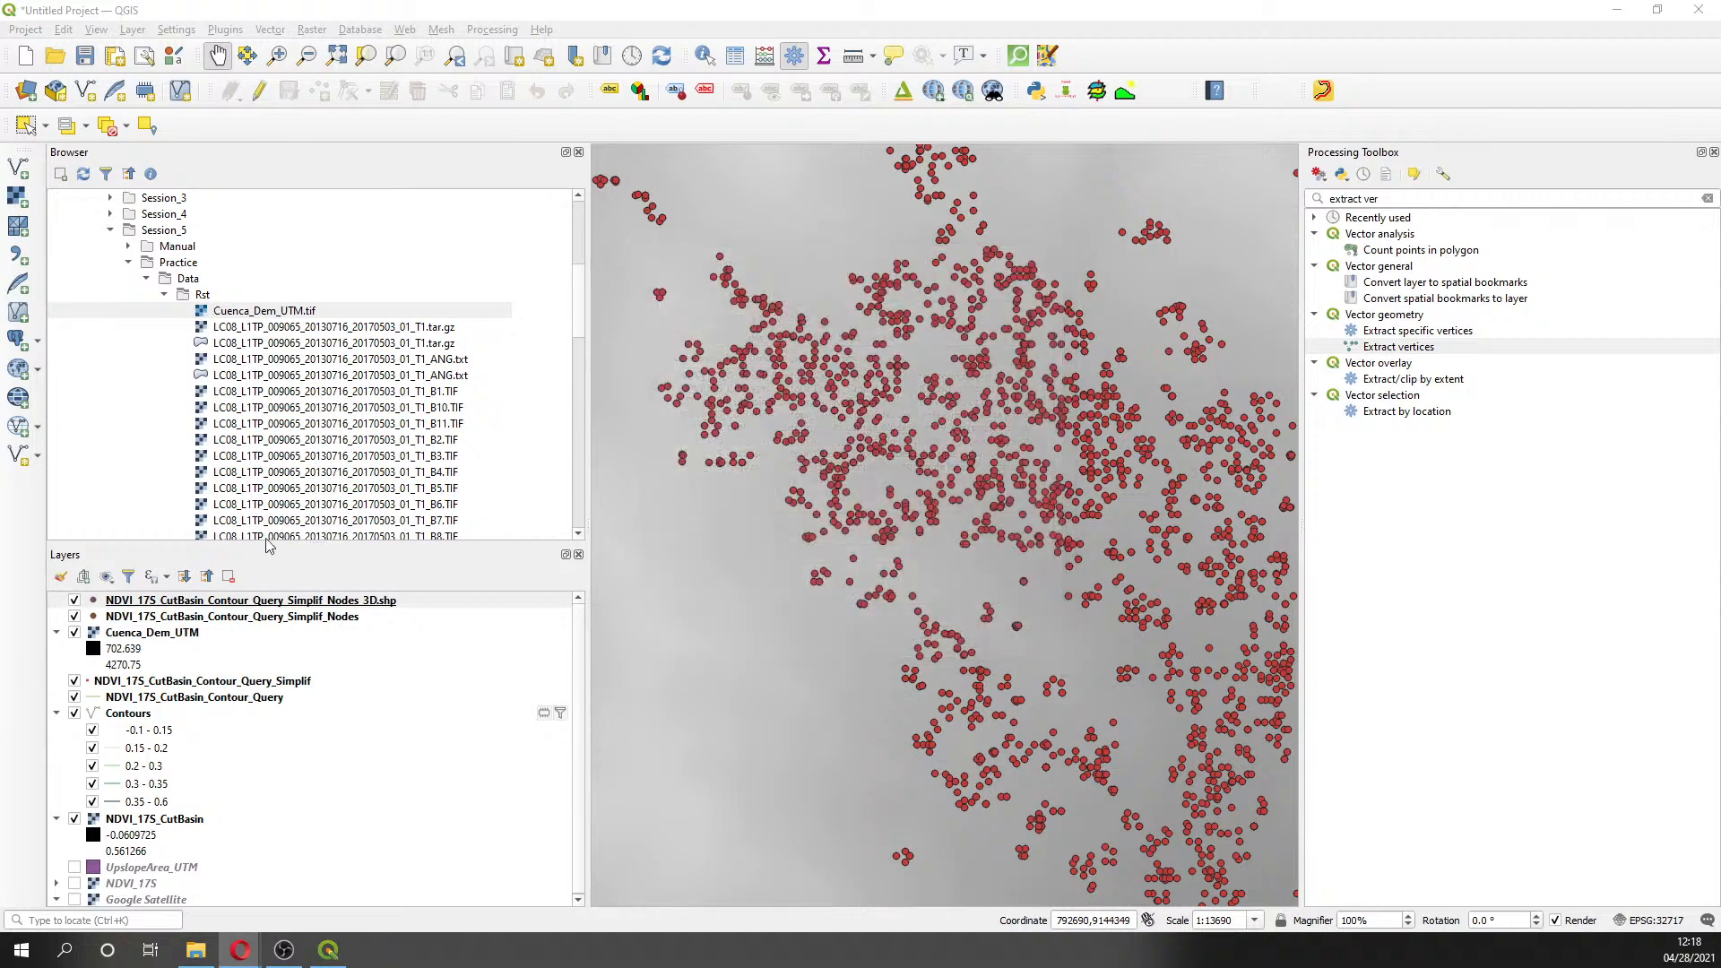
{"action": "right_click", "coordinate": [266, 600]}
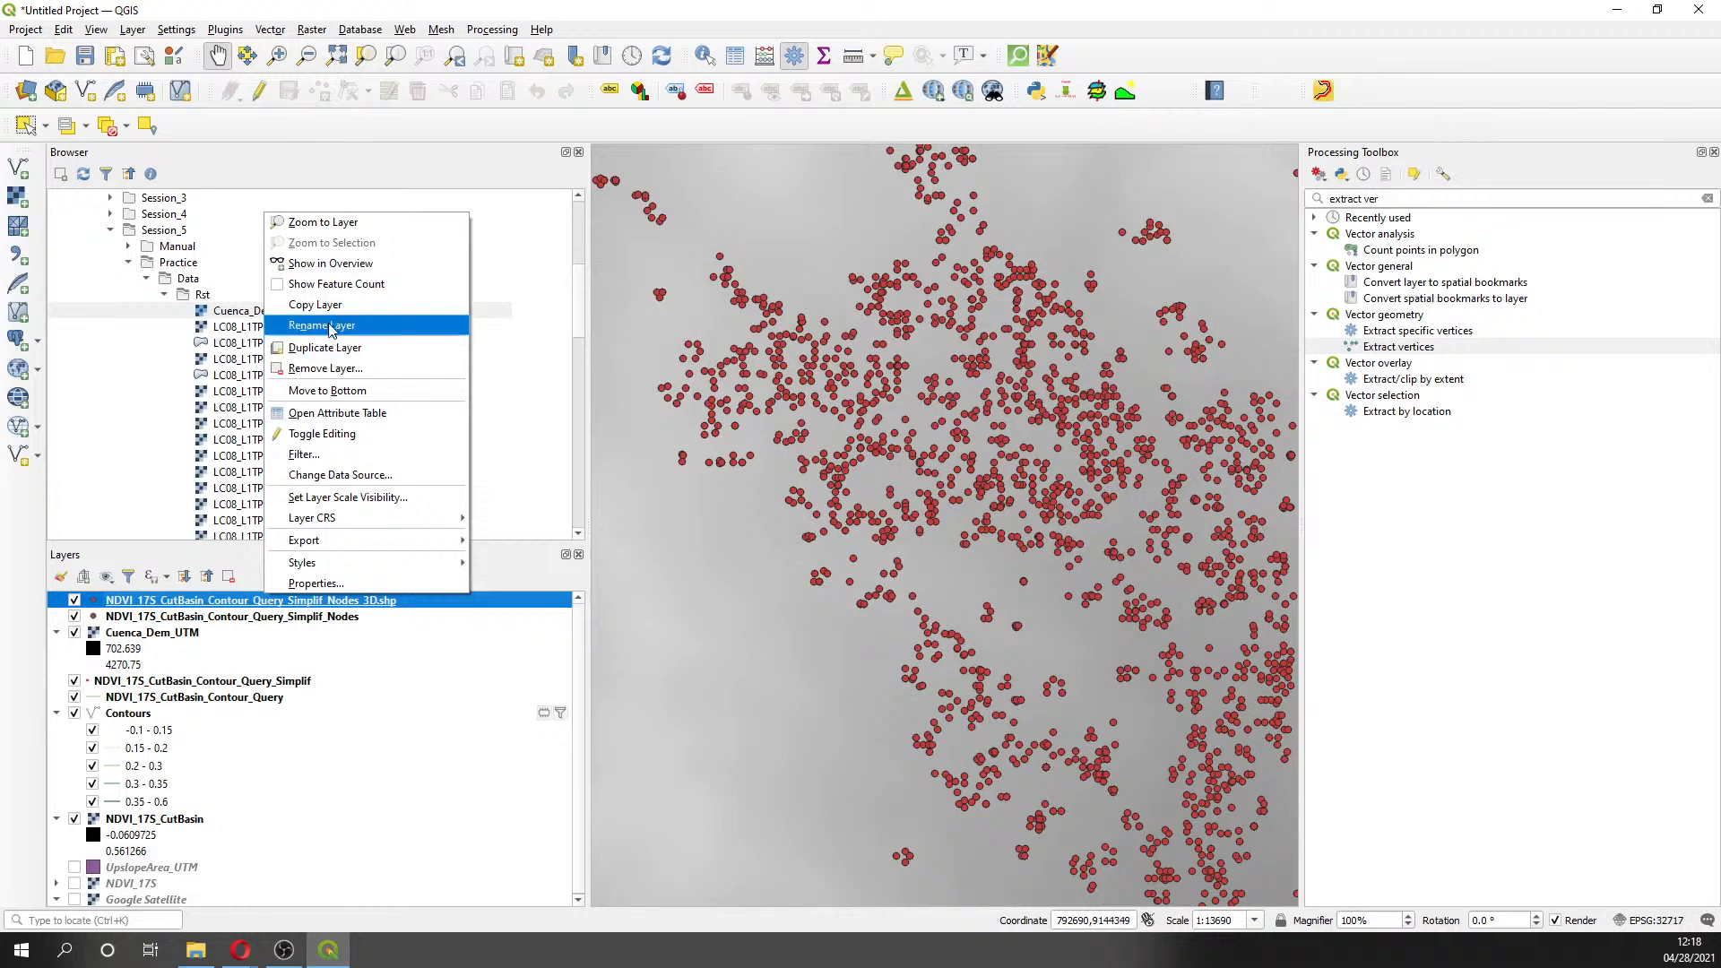
{"action": "left_click", "coordinate": [334, 368]}
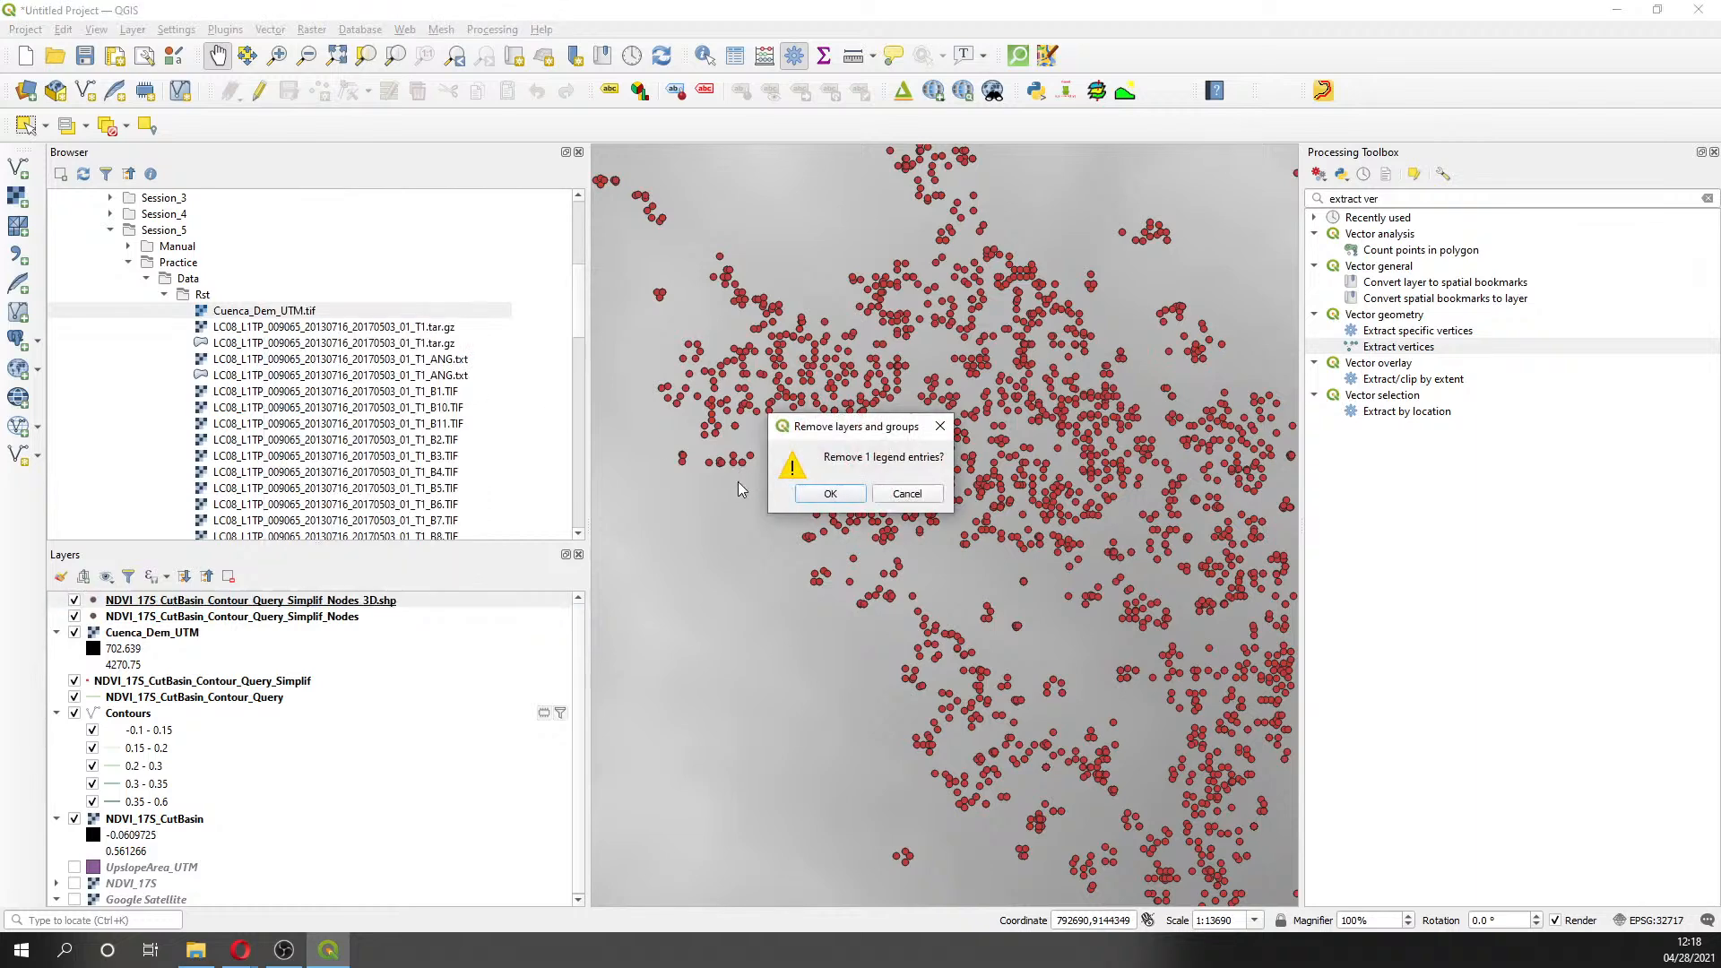
{"action": "left_click", "coordinate": [826, 493]}
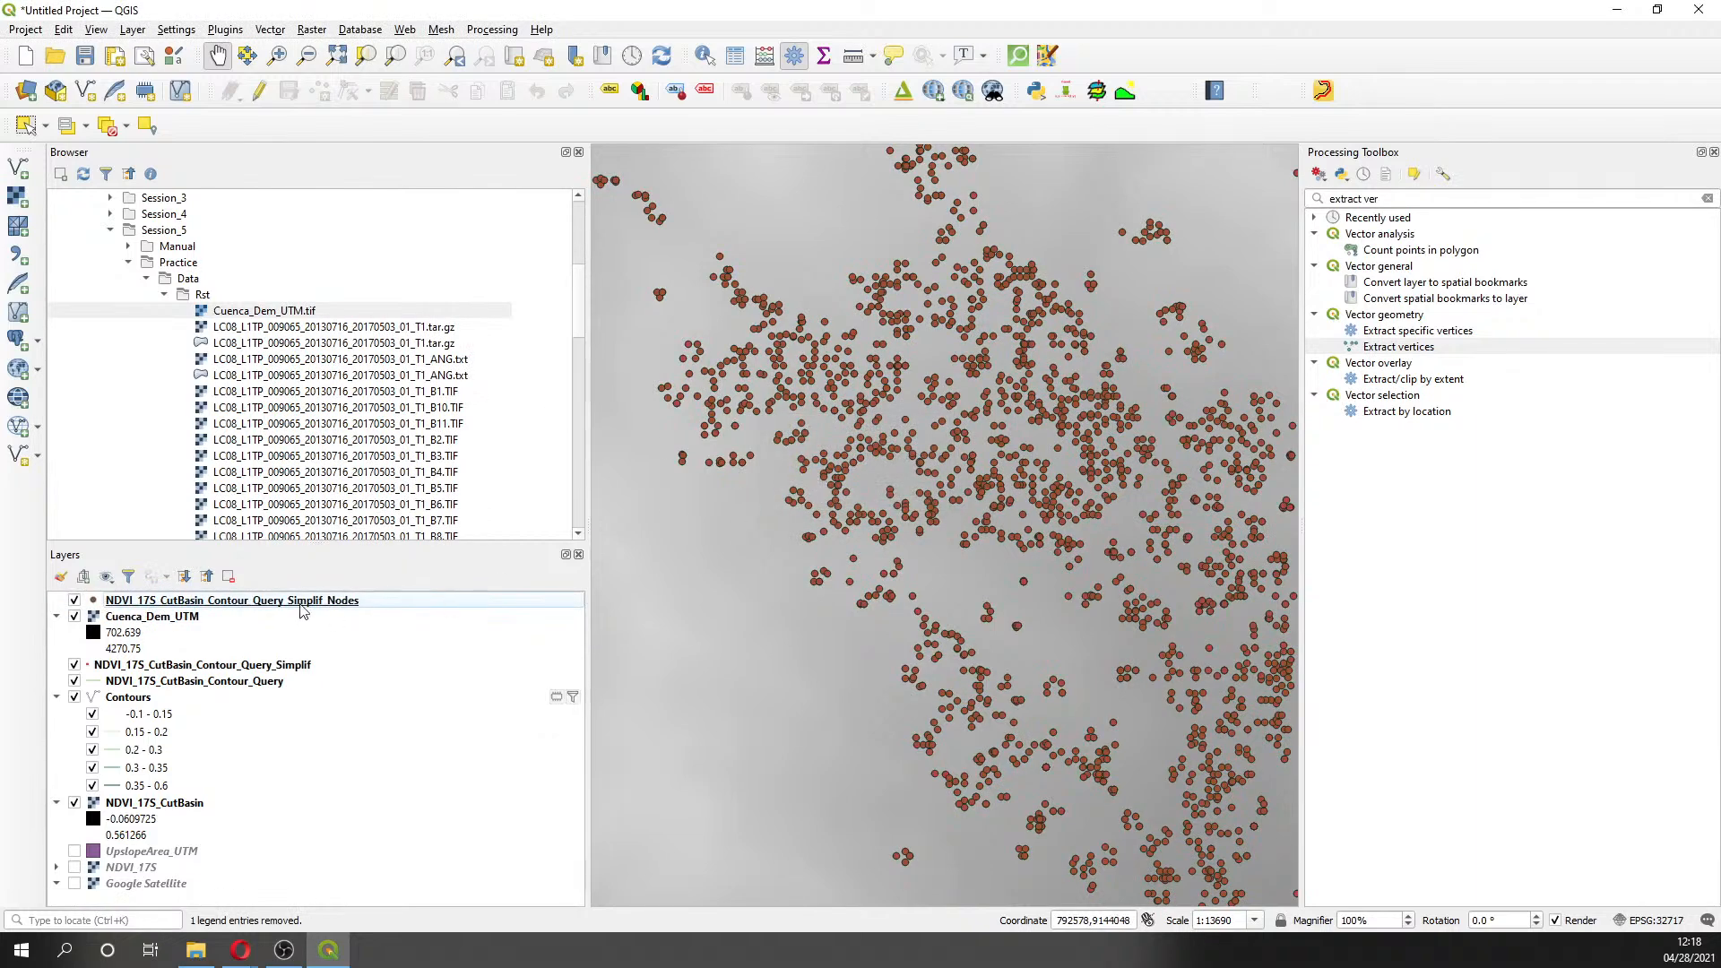
- Select Simplif_Nodes and confirm it stays the Point Sampling Tool's sampling points layer
{"action": "left_click", "coordinate": [301, 606]}
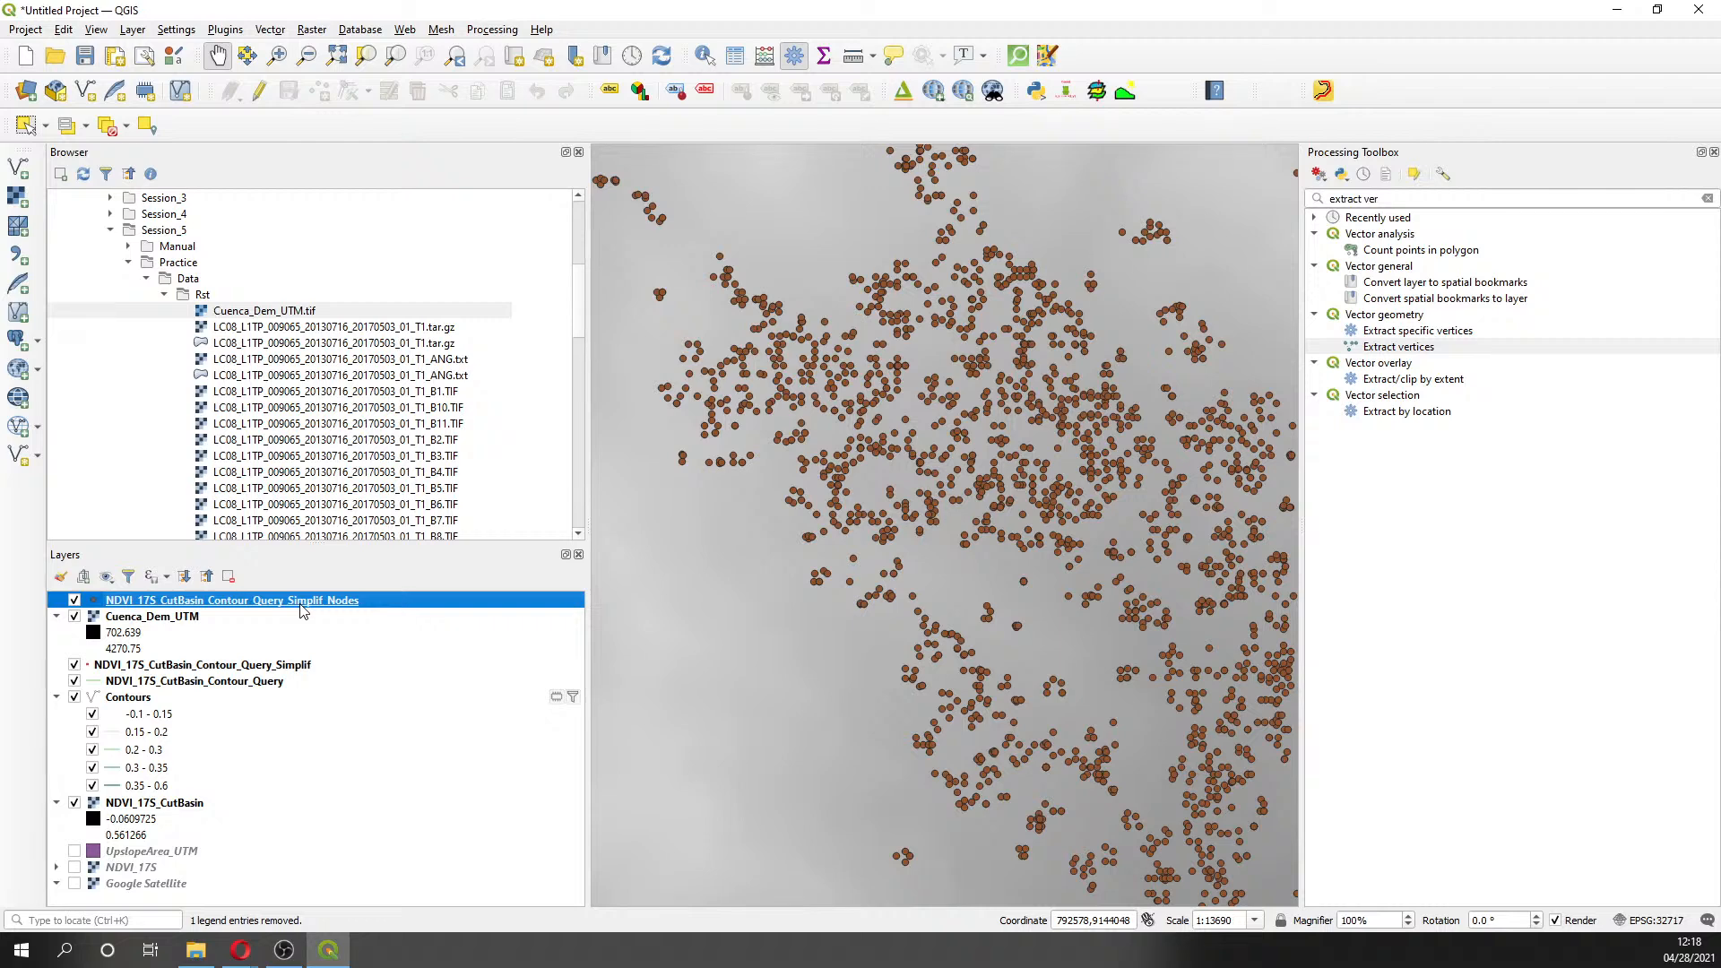
{"action": "left_click", "coordinate": [1095, 93]}
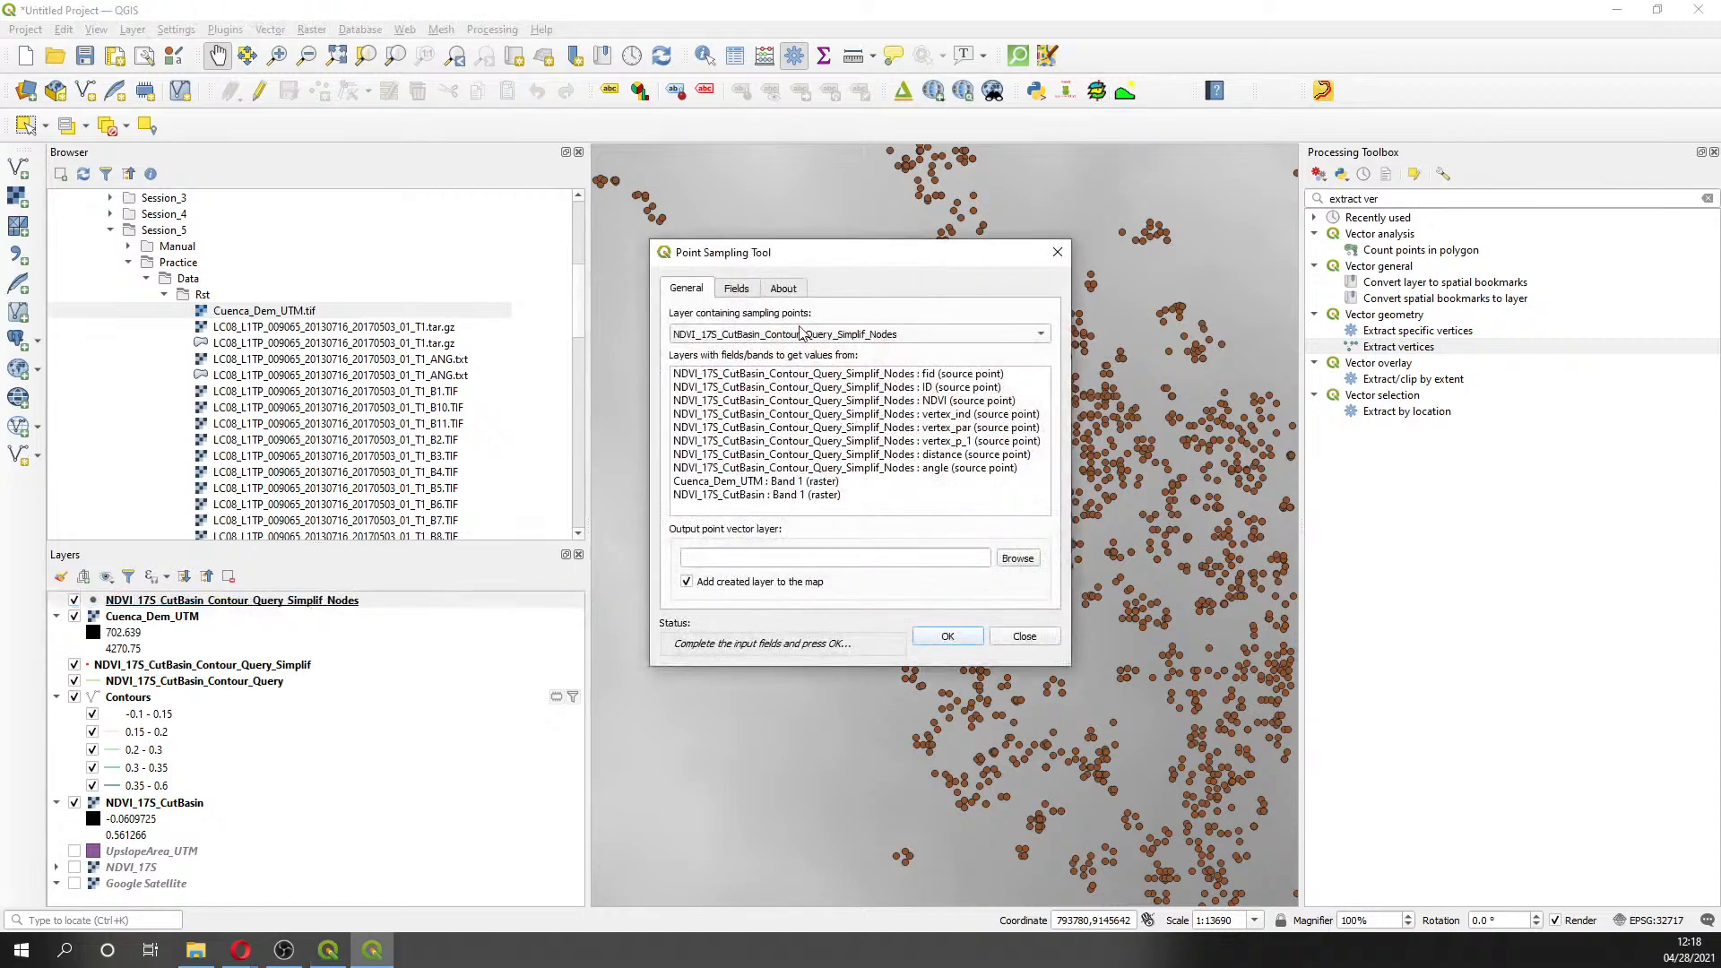
{"action": "left_click", "coordinate": [903, 340]}
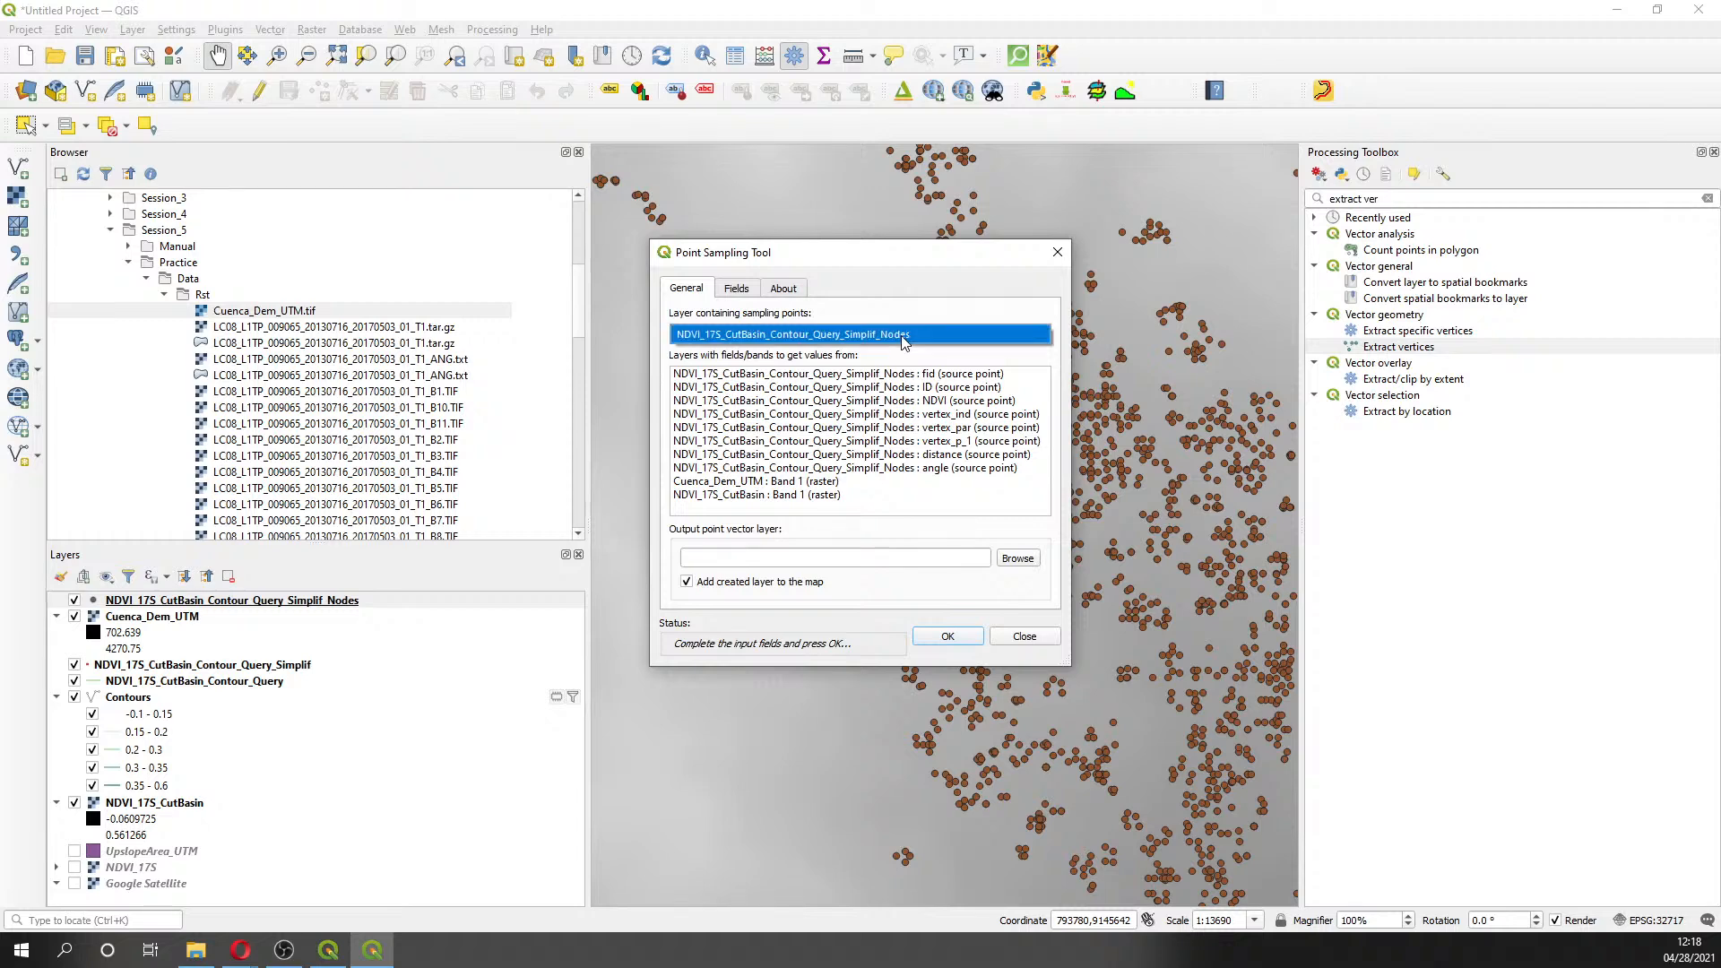
{"action": "left_click", "coordinate": [903, 337]}
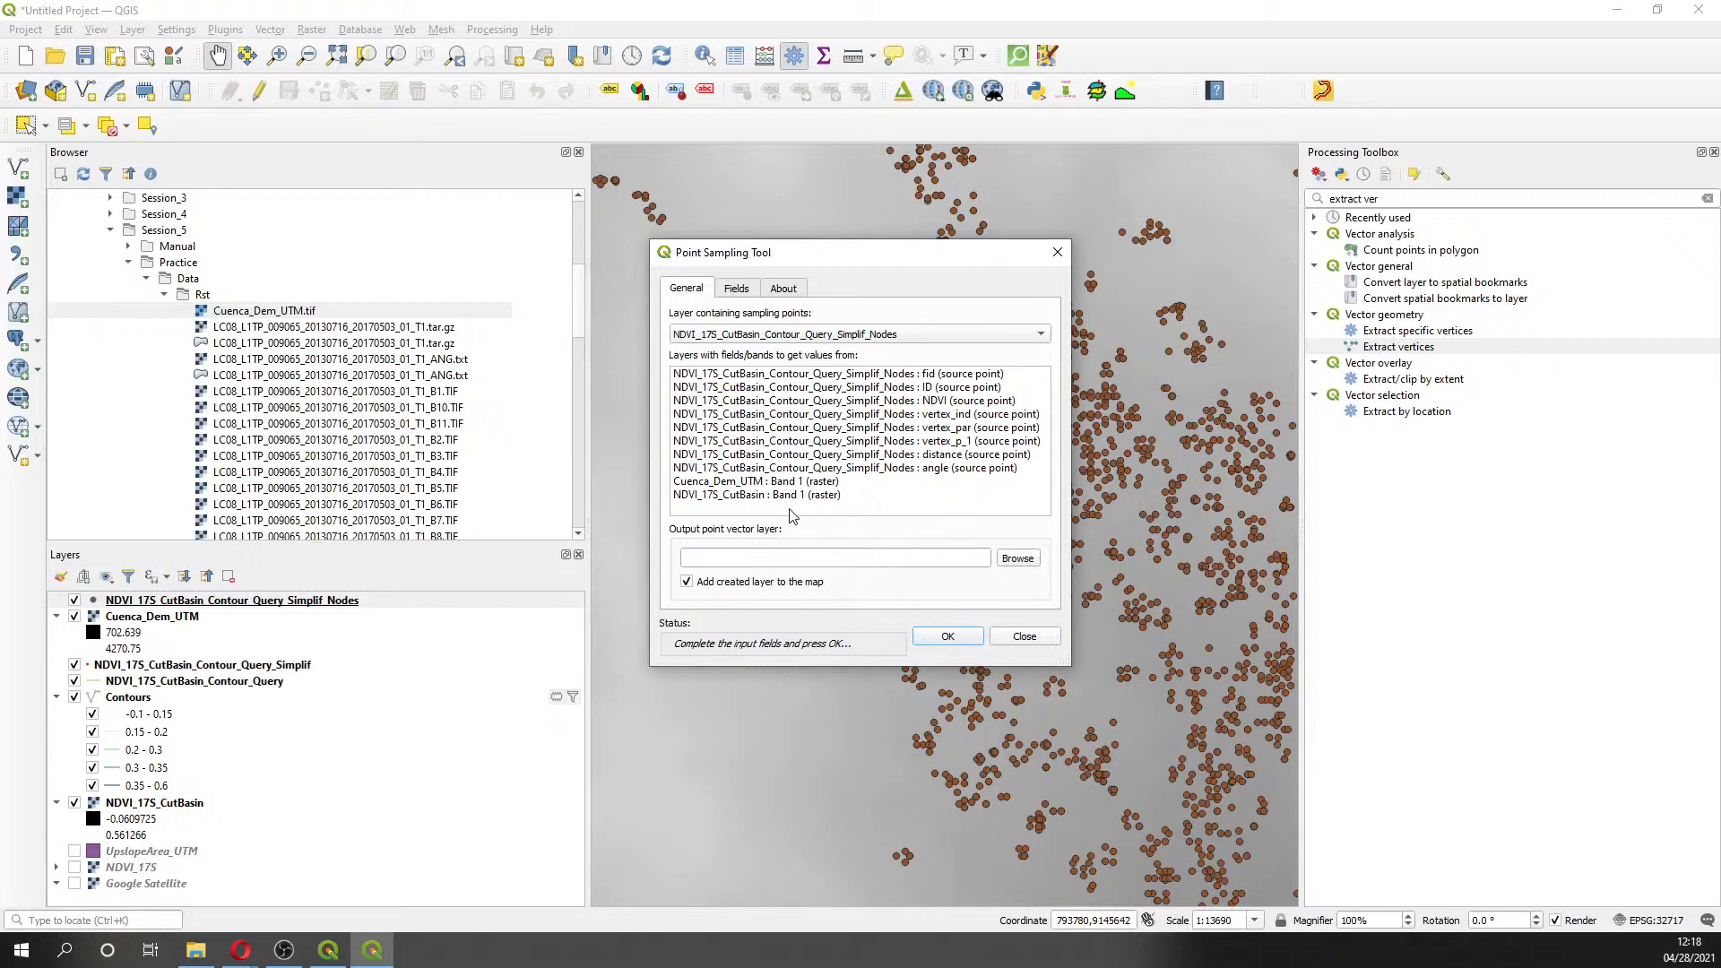
{"action": "left_click", "coordinate": [1058, 252]}
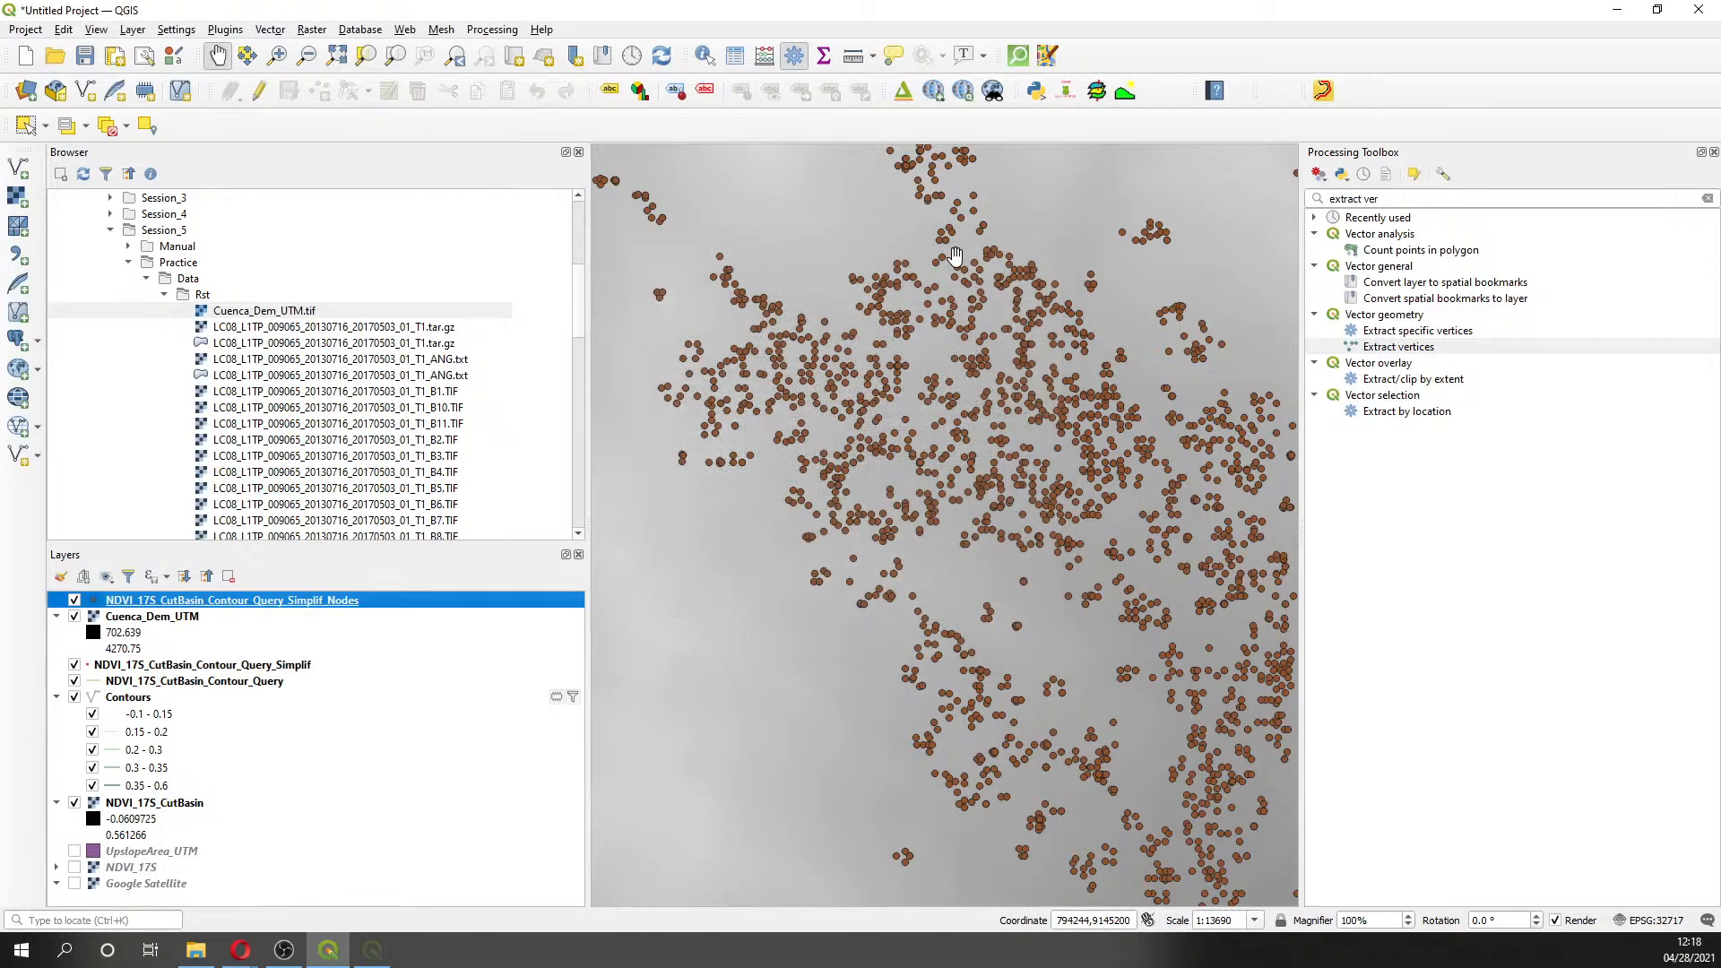
- Reload Cuenca_Dem_UTM.tif, remove the old DEM copy, and place the new one below Simplif_Nodes
{"action": "scroll", "coordinate": [296, 338], "scroll_direction": "up", "scroll_amount": 1}
{"action": "scroll", "coordinate": [296, 338], "scroll_direction": "up", "scroll_amount": 1}
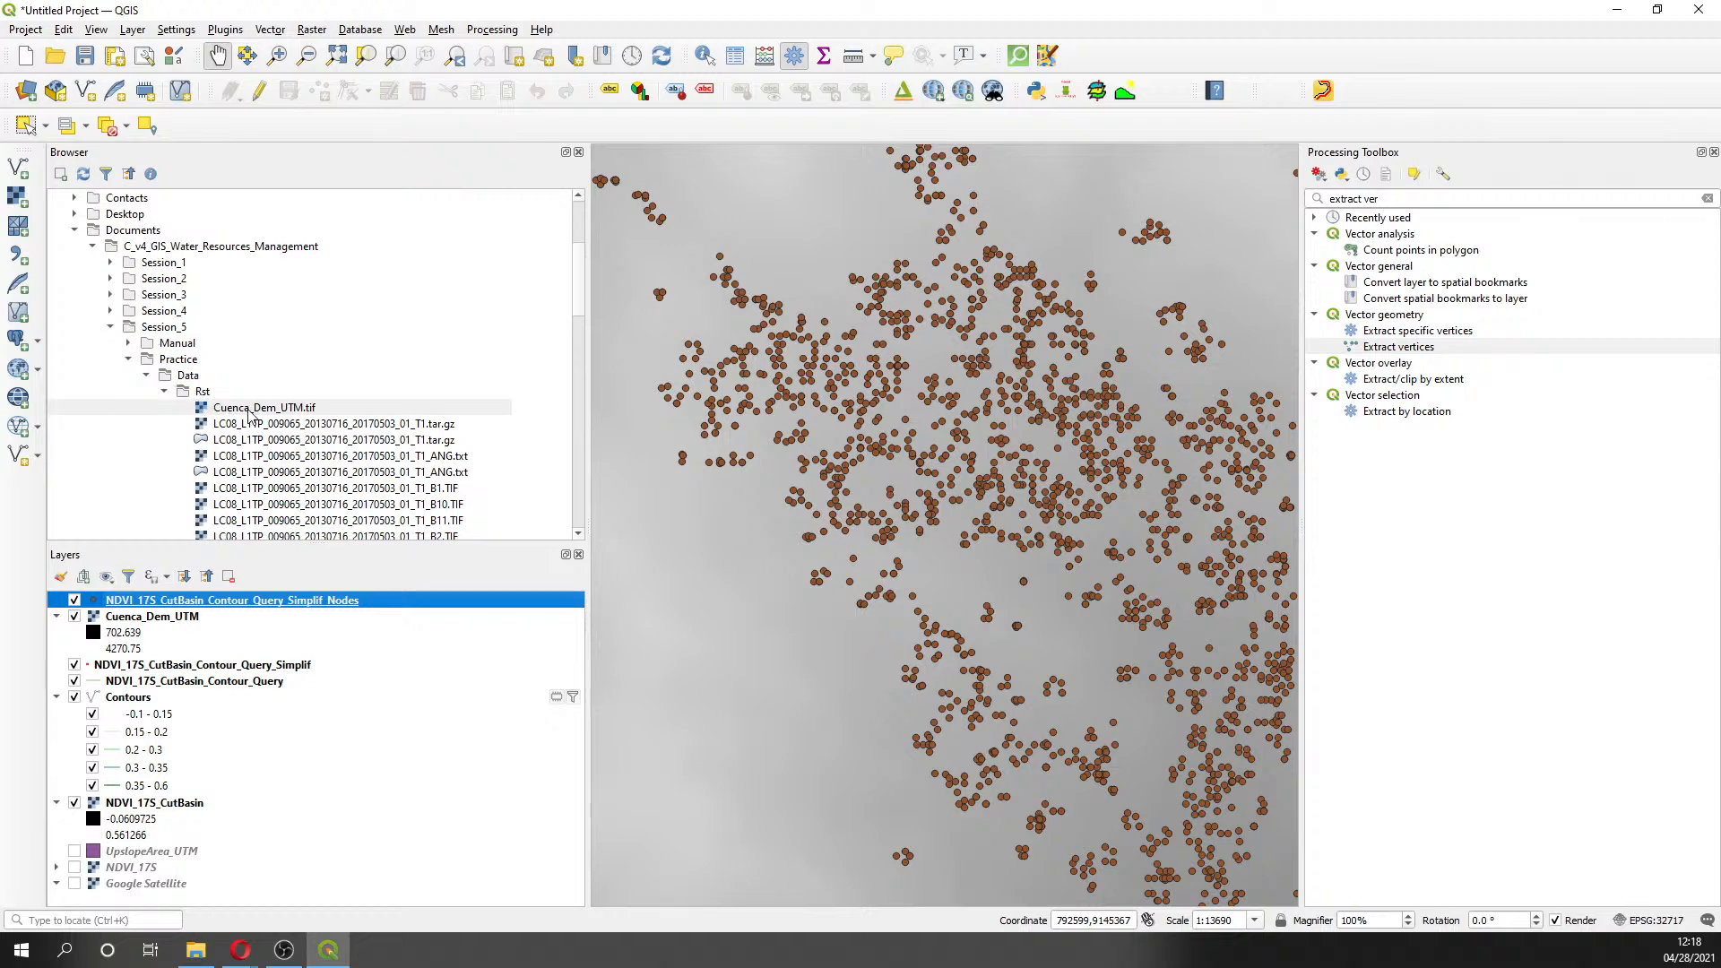
{"action": "scroll", "coordinate": [384, 430], "scroll_direction": "down", "scroll_amount": 2}
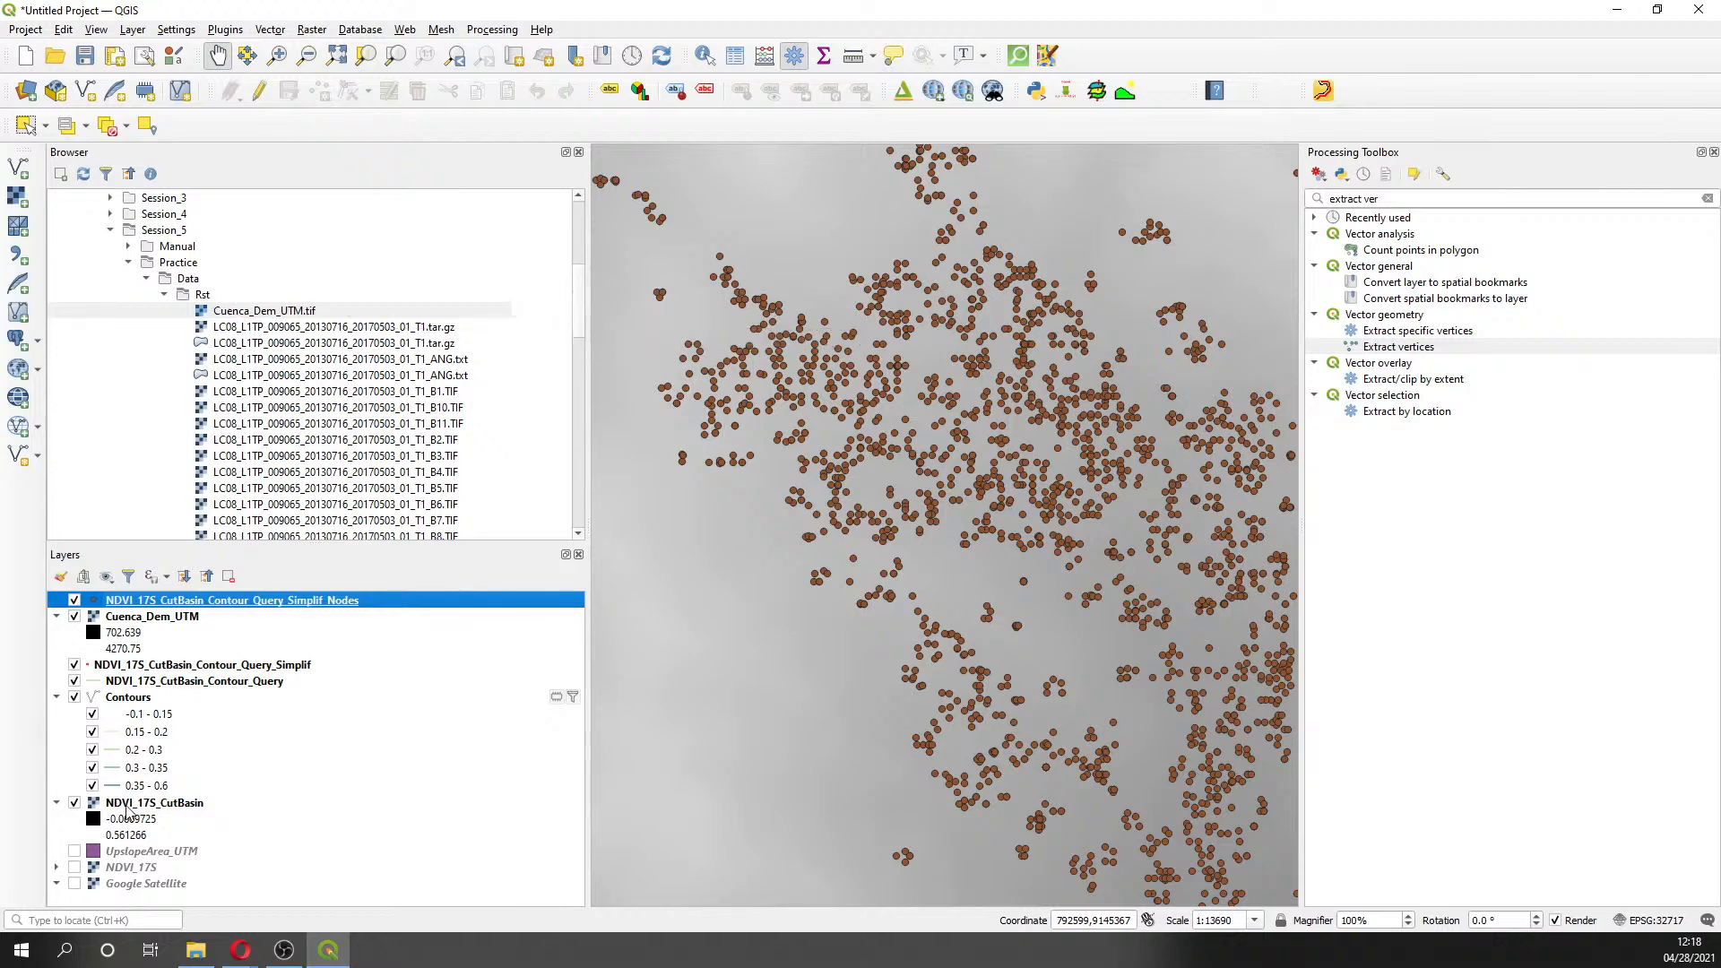
{"action": "double_click", "coordinate": [244, 313]}
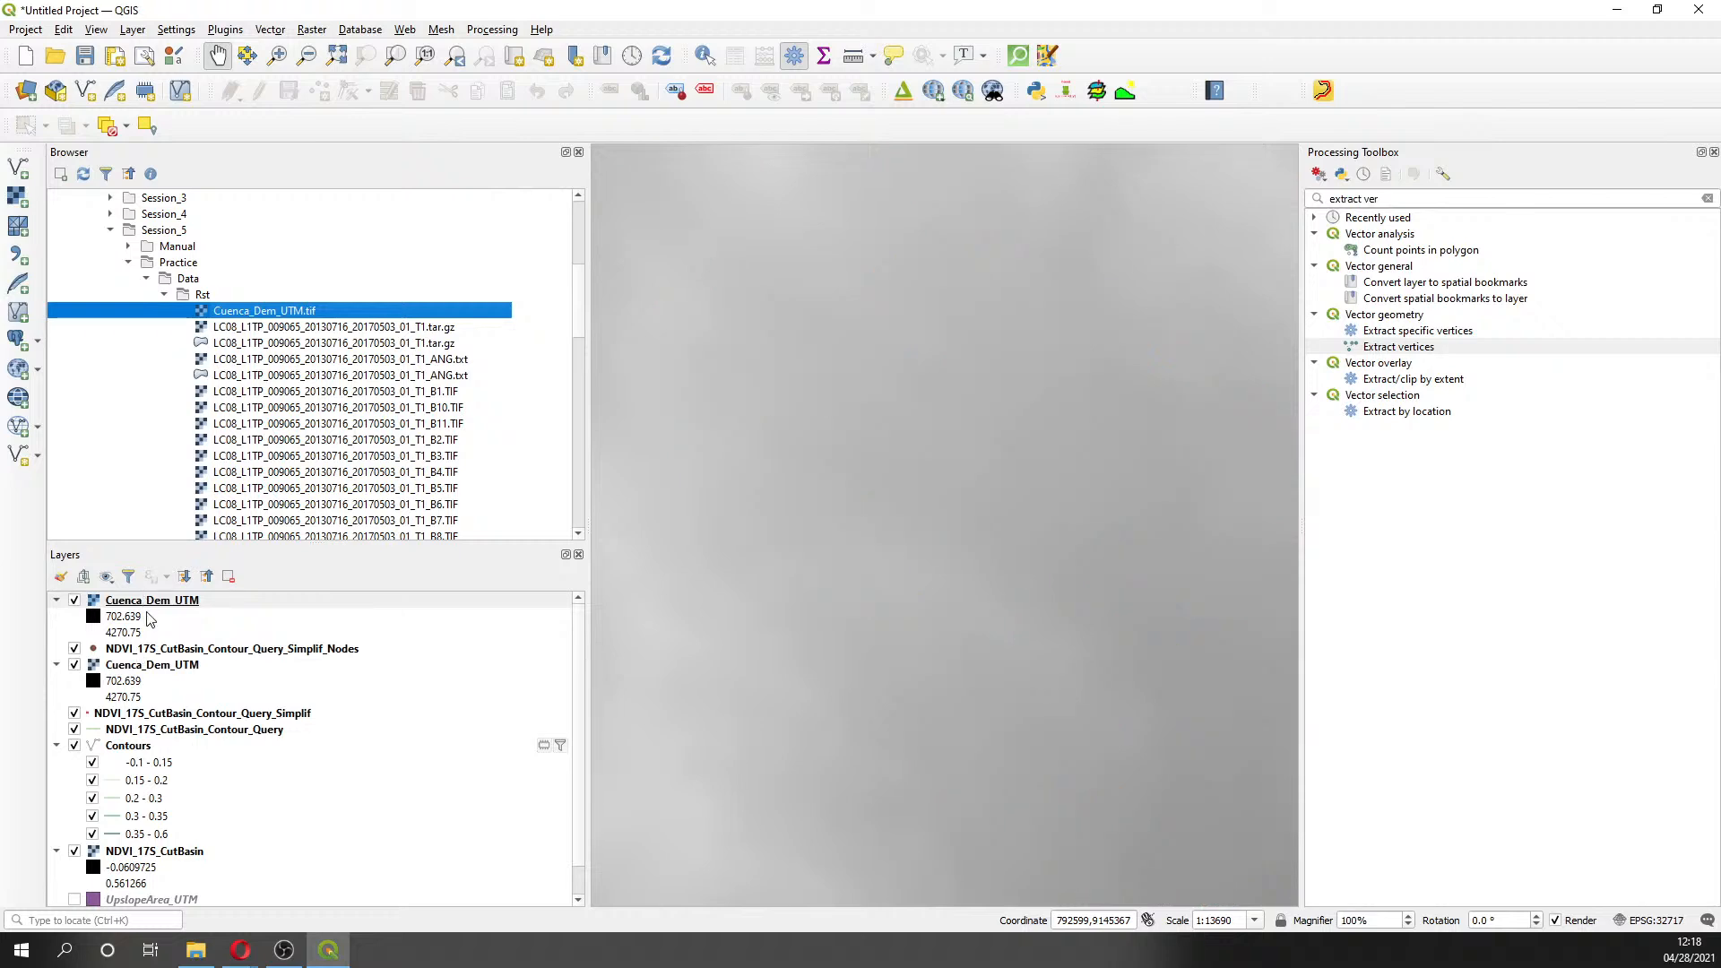
{"action": "right_click", "coordinate": [170, 668]}
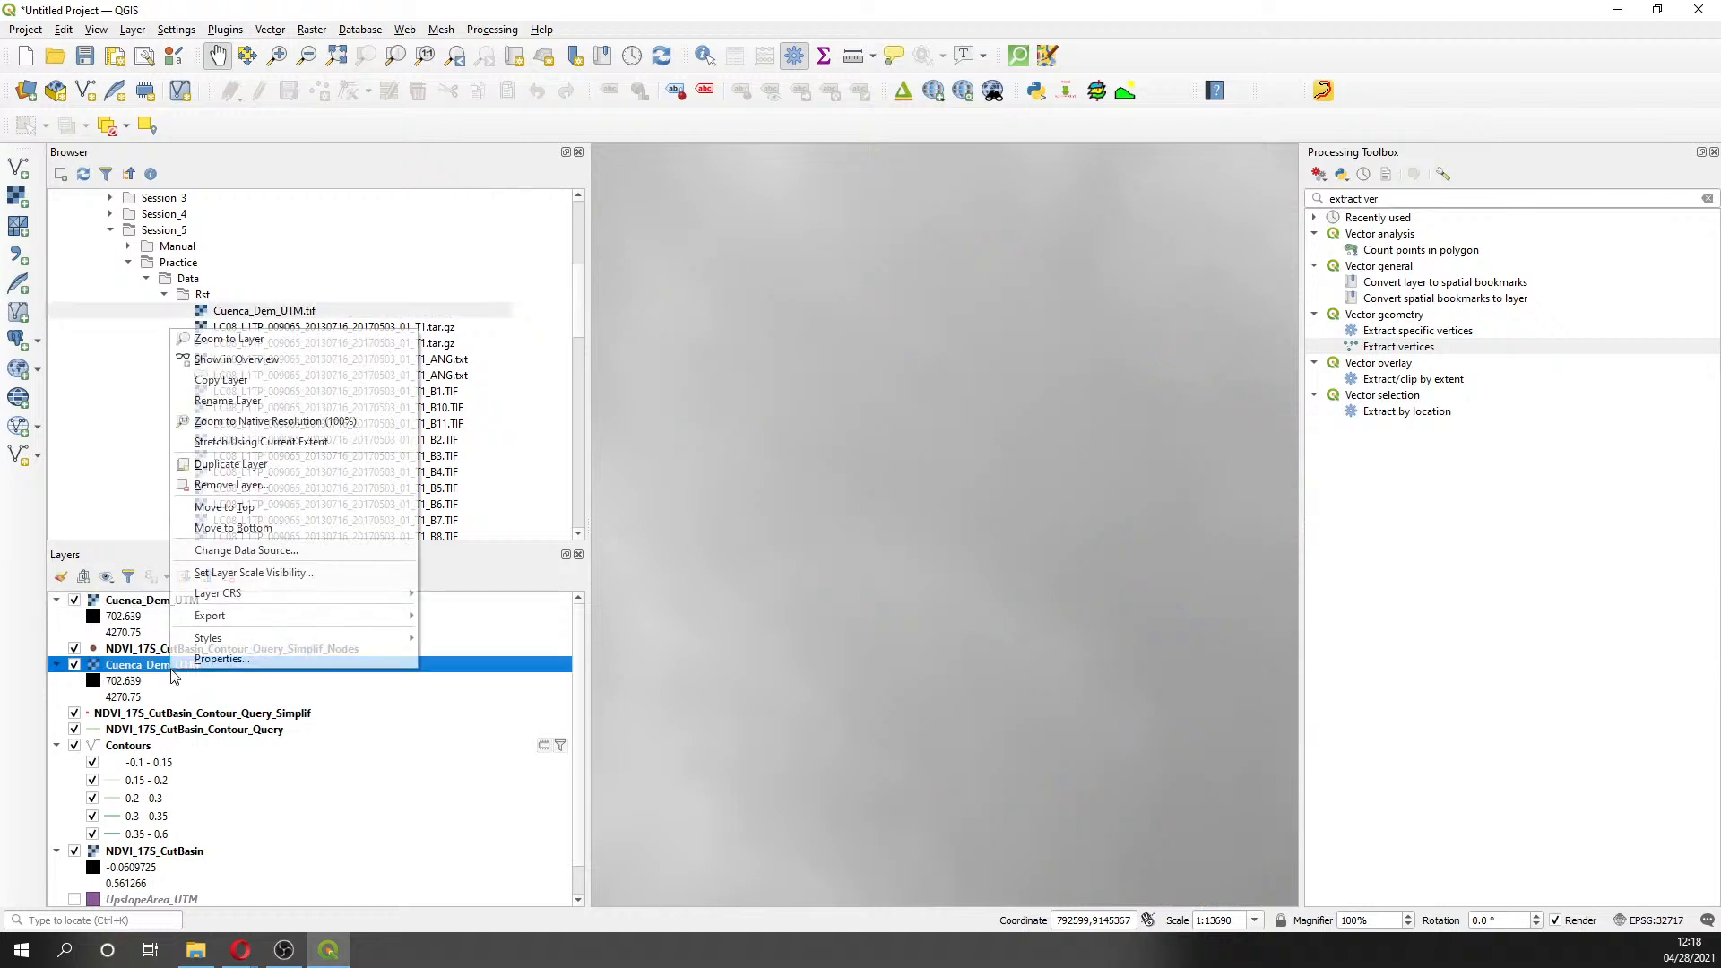
{"action": "left_click", "coordinate": [231, 484]}
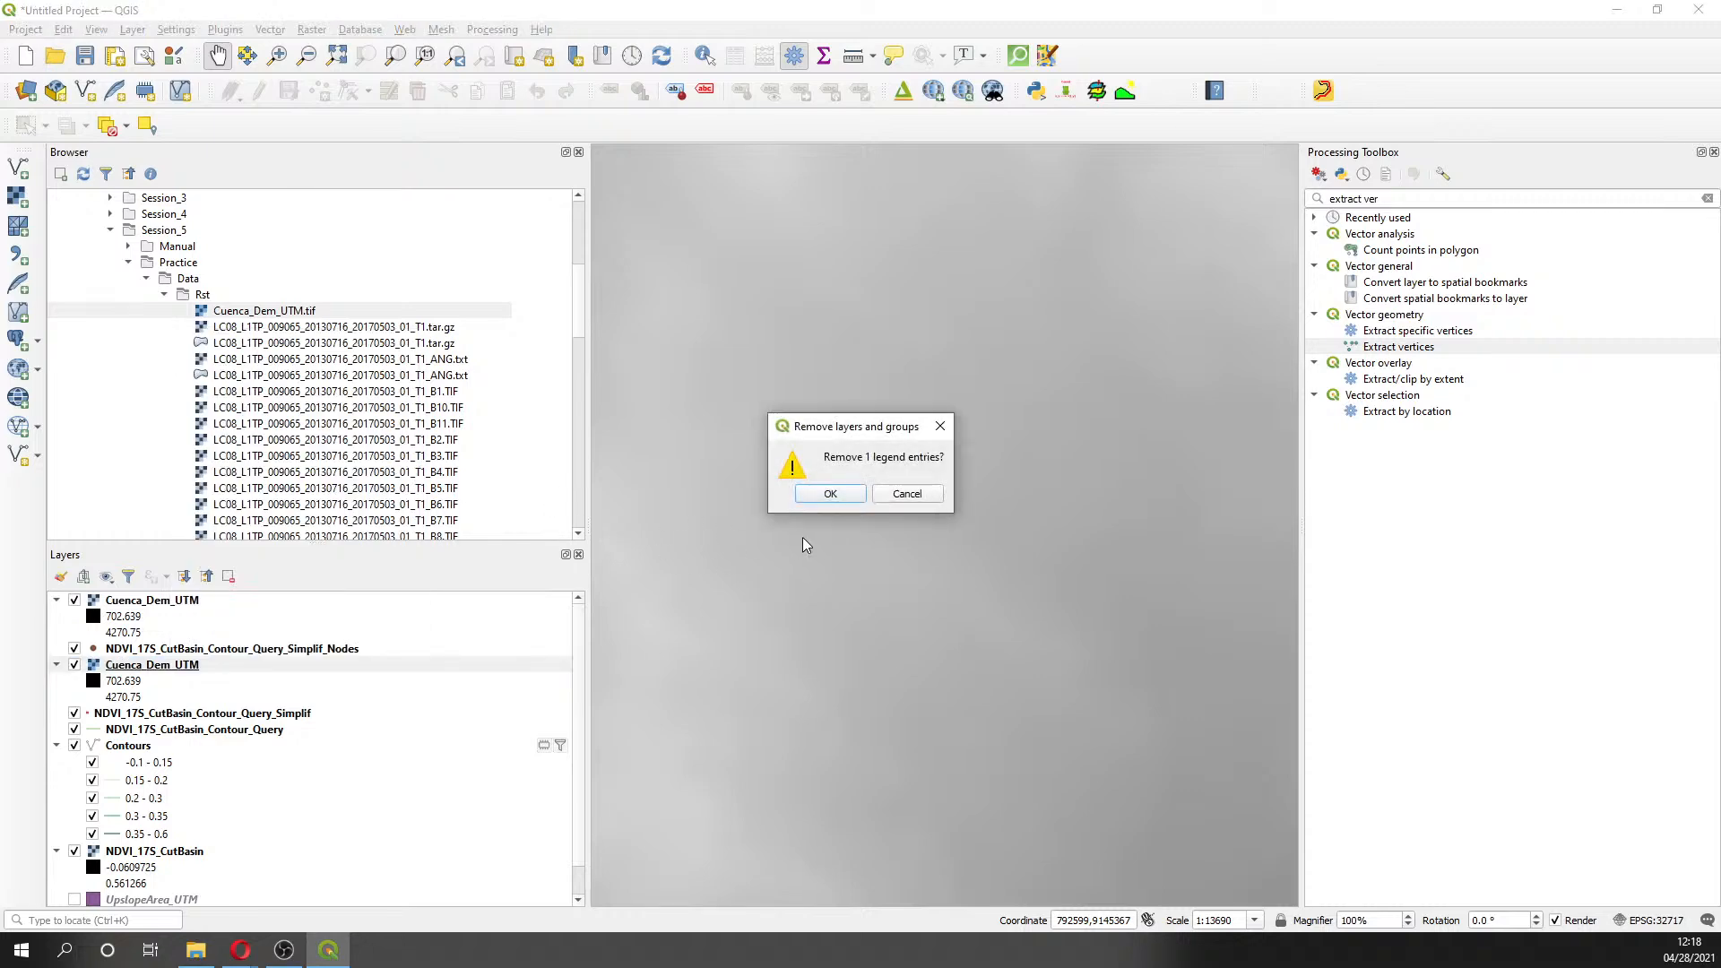
{"action": "left_click", "coordinate": [840, 496]}
{"action": "left_click_drag", "start_coordinate": [166, 600], "coordinate": [166, 660]}
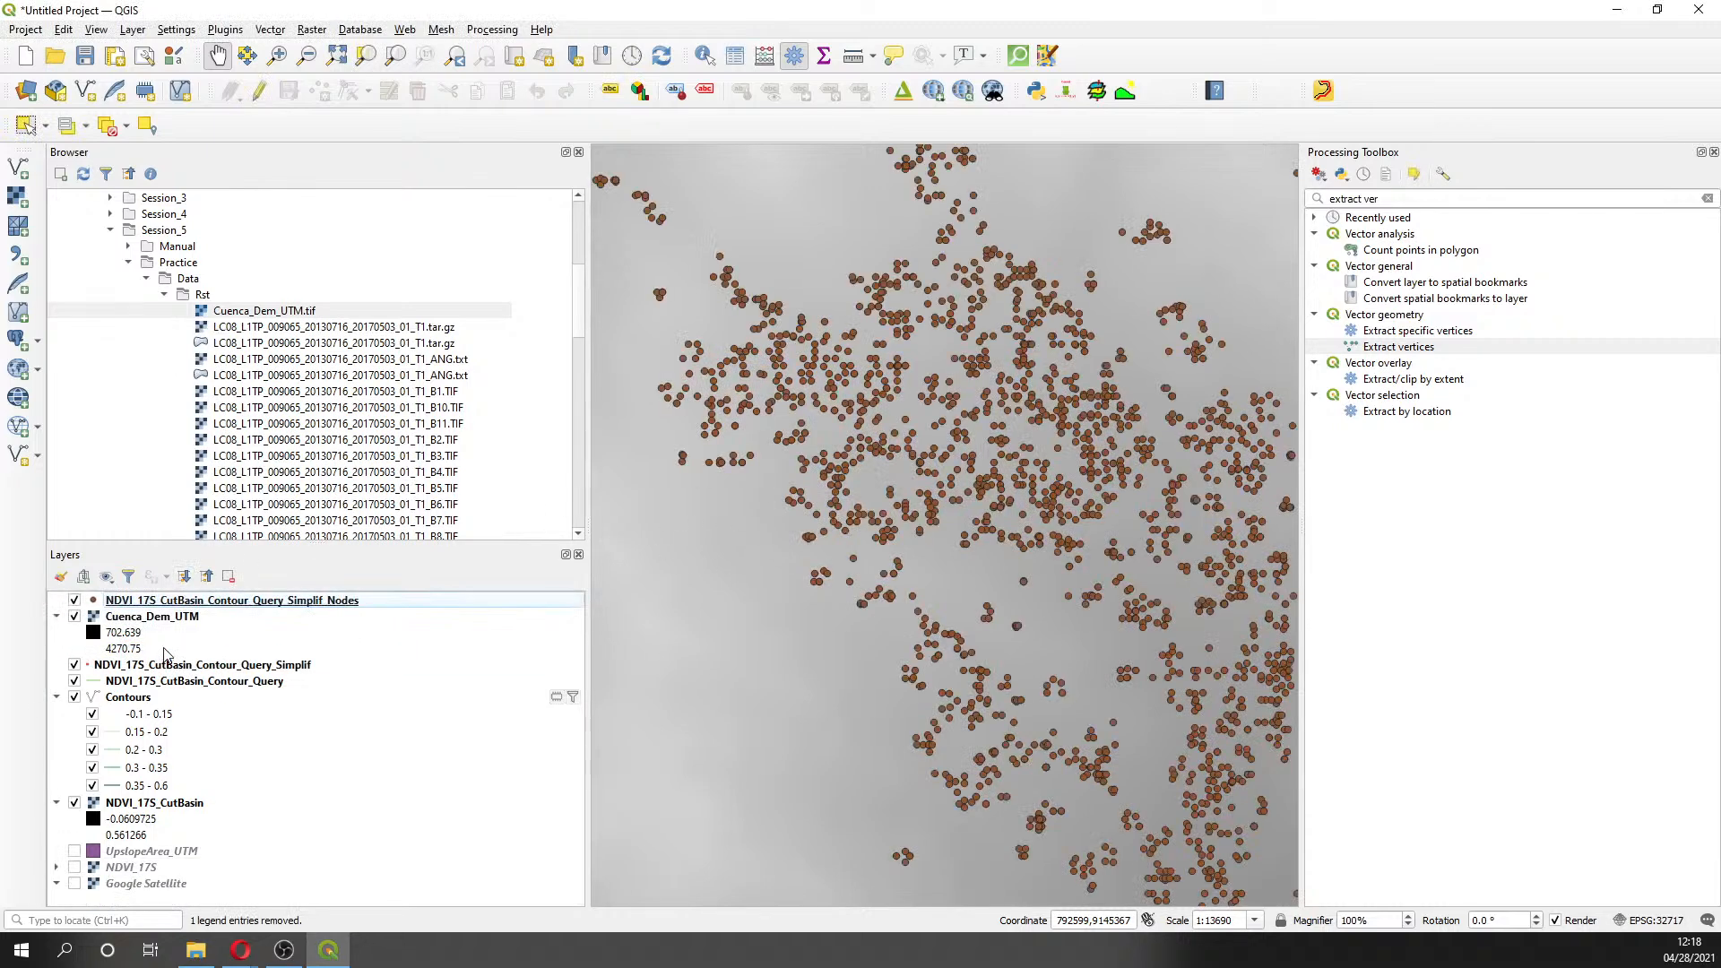
- Check the sampling layer list in the Point Sampling Tool, leaving Simplif_Nodes unchanged
{"action": "left_click", "coordinate": [1095, 93]}
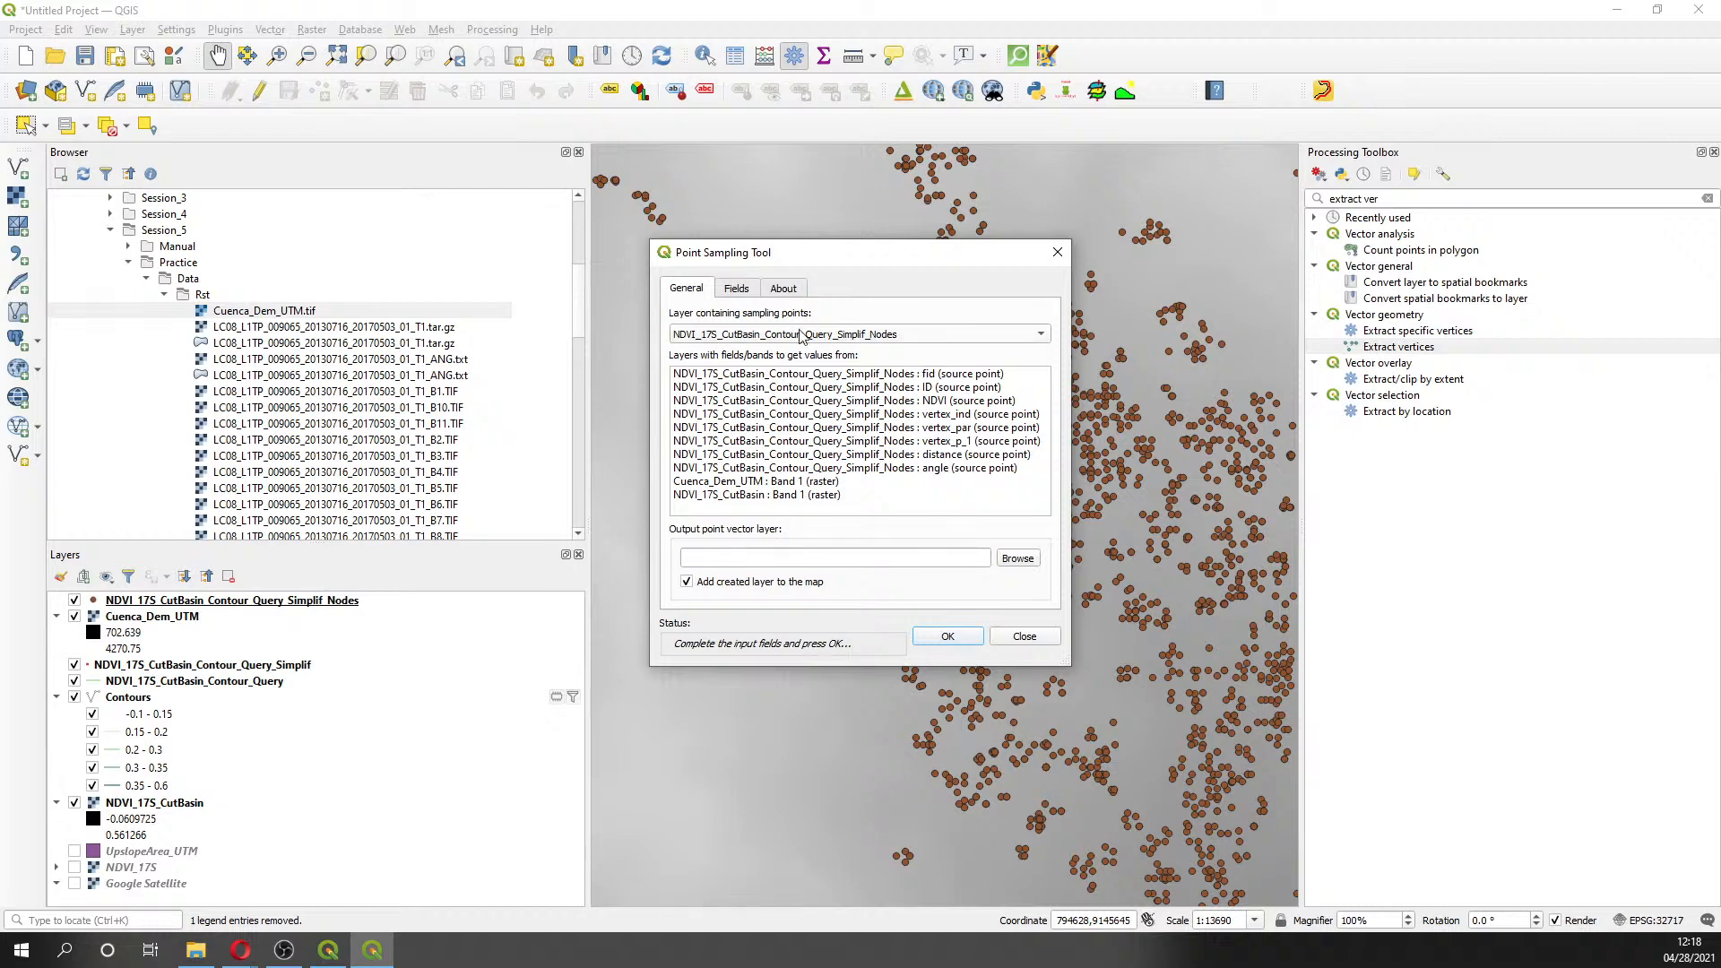
{"action": "left_click", "coordinate": [801, 335]}
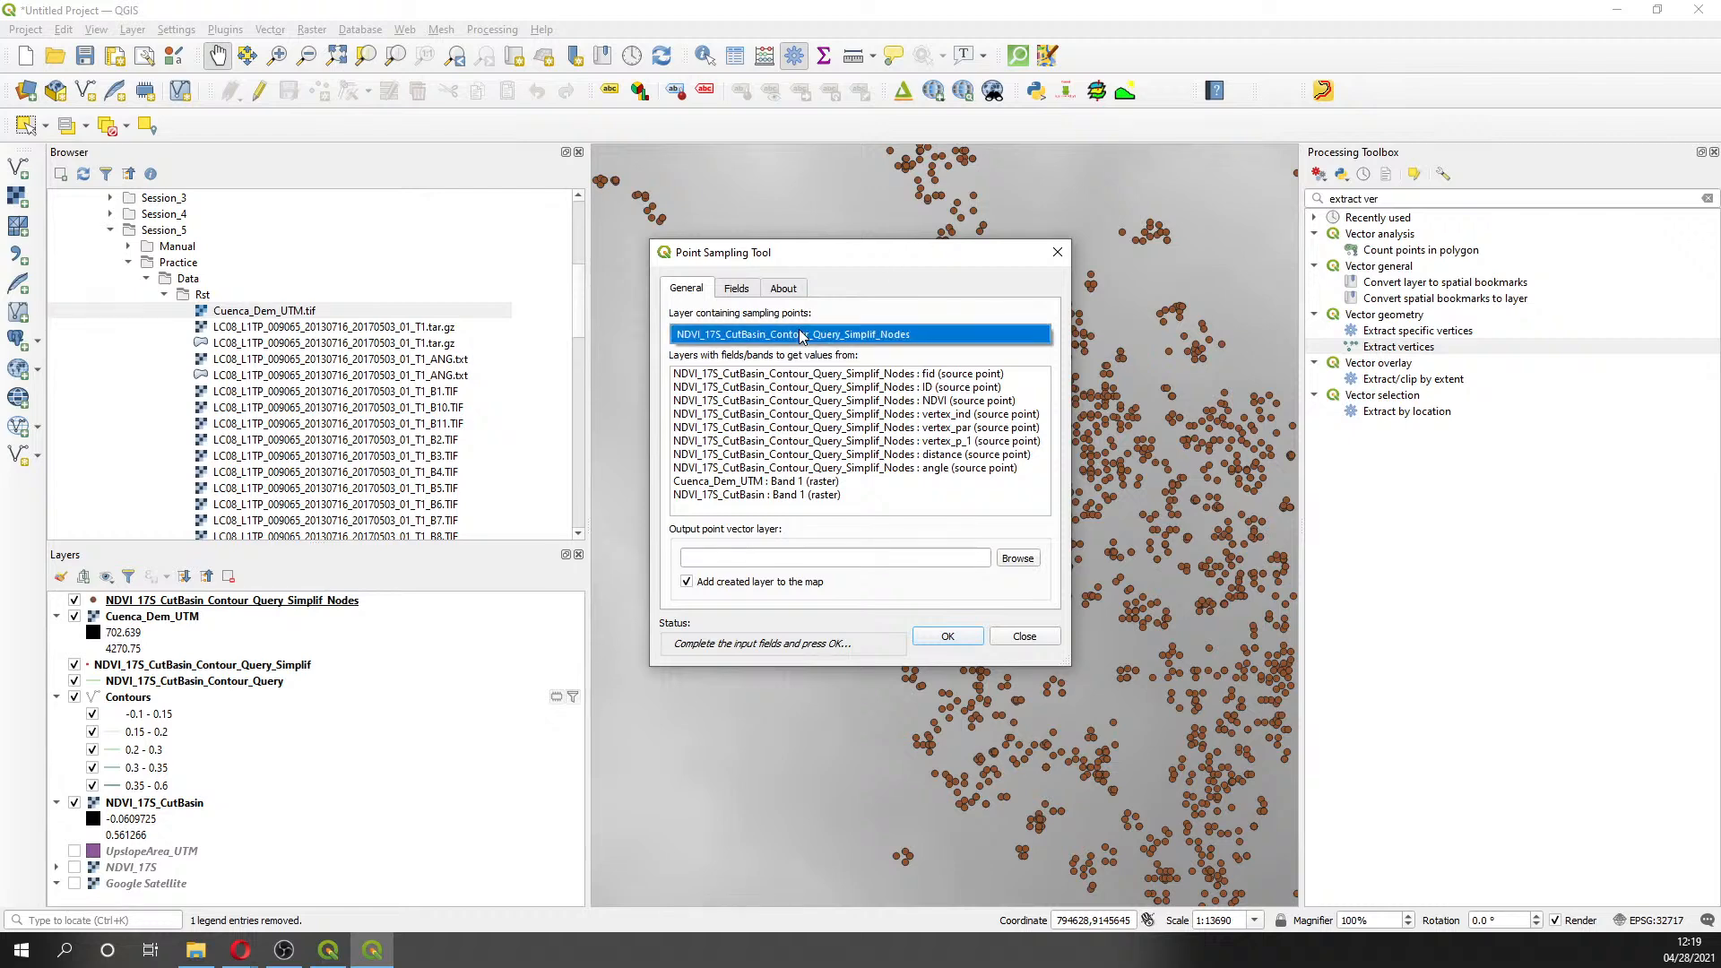
{"action": "left_click", "coordinate": [1060, 248]}
{"action": "left_click", "coordinate": [1057, 252]}
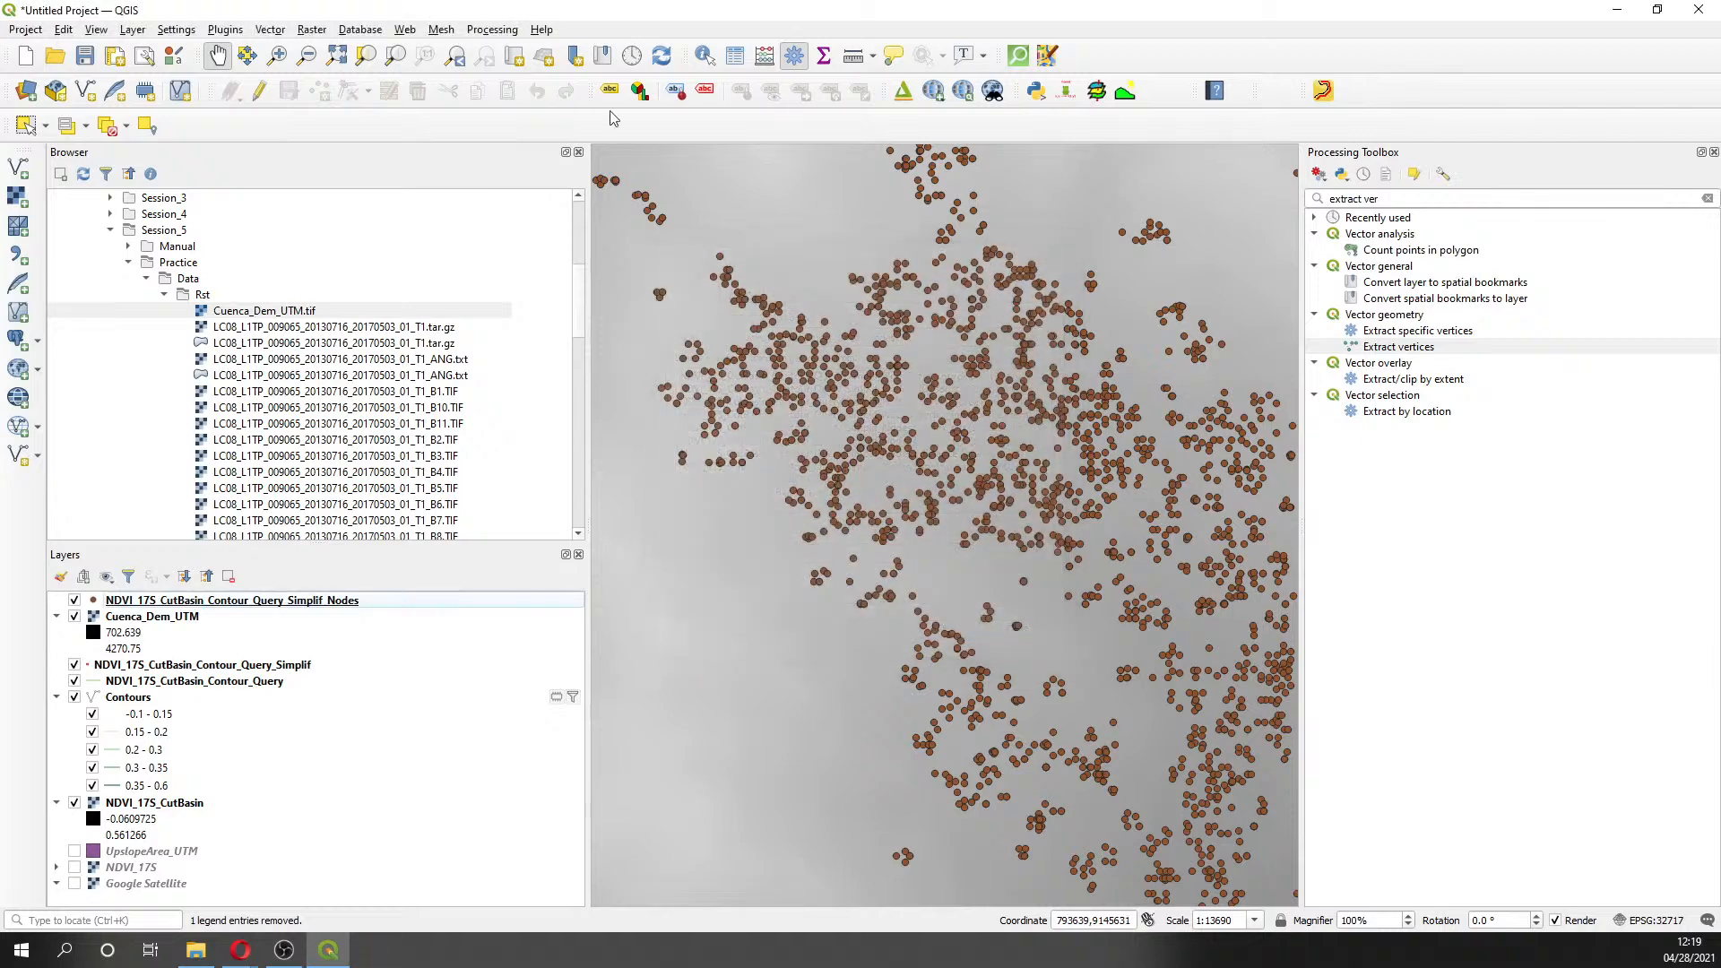
{"action": "left_click", "coordinate": [225, 30]}
{"action": "left_click", "coordinate": [242, 50]}
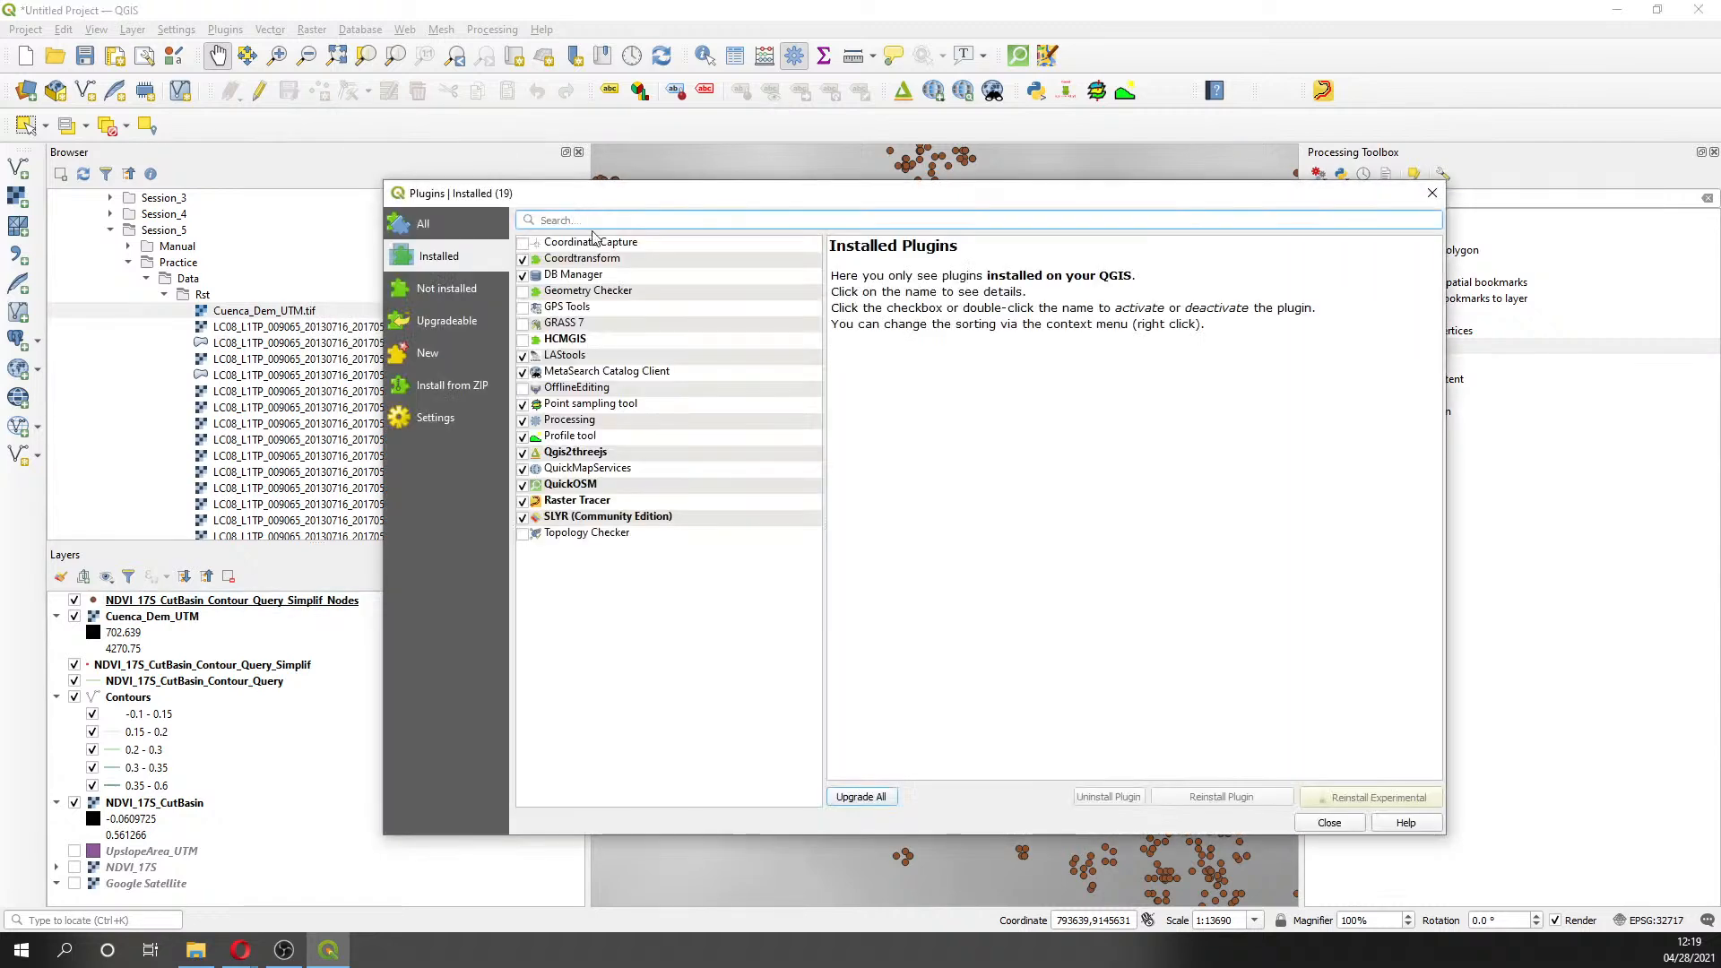
{"action": "type", "text": "point s"}
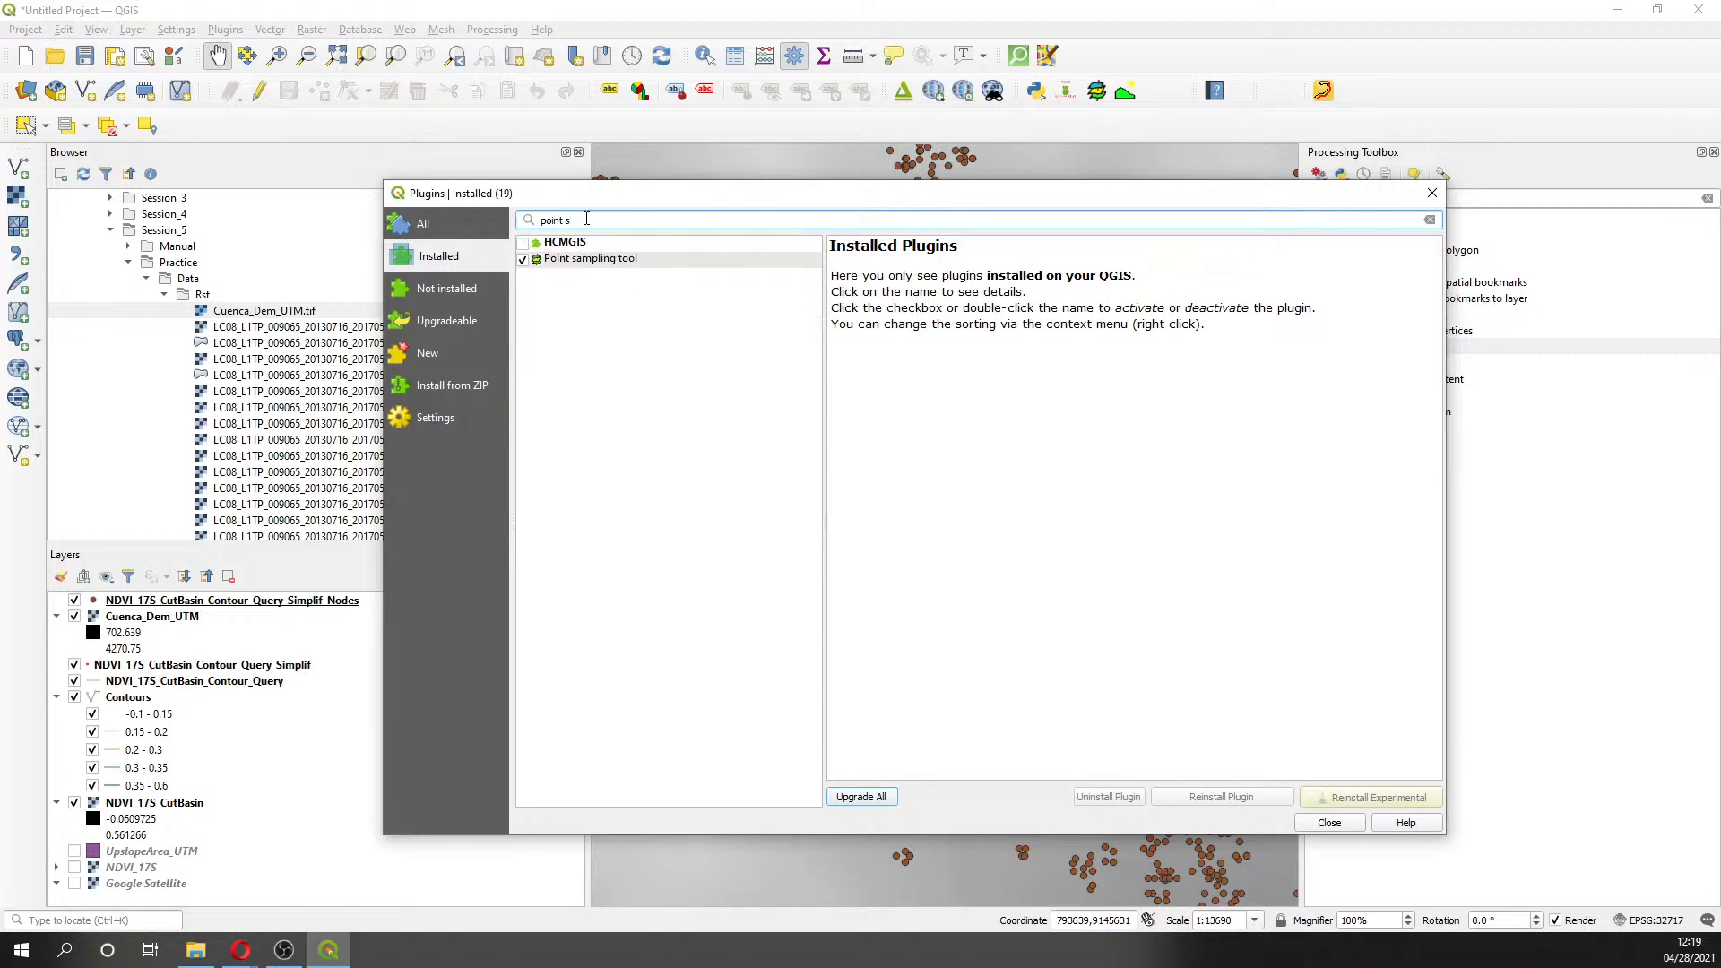
{"action": "left_click", "coordinate": [611, 259]}
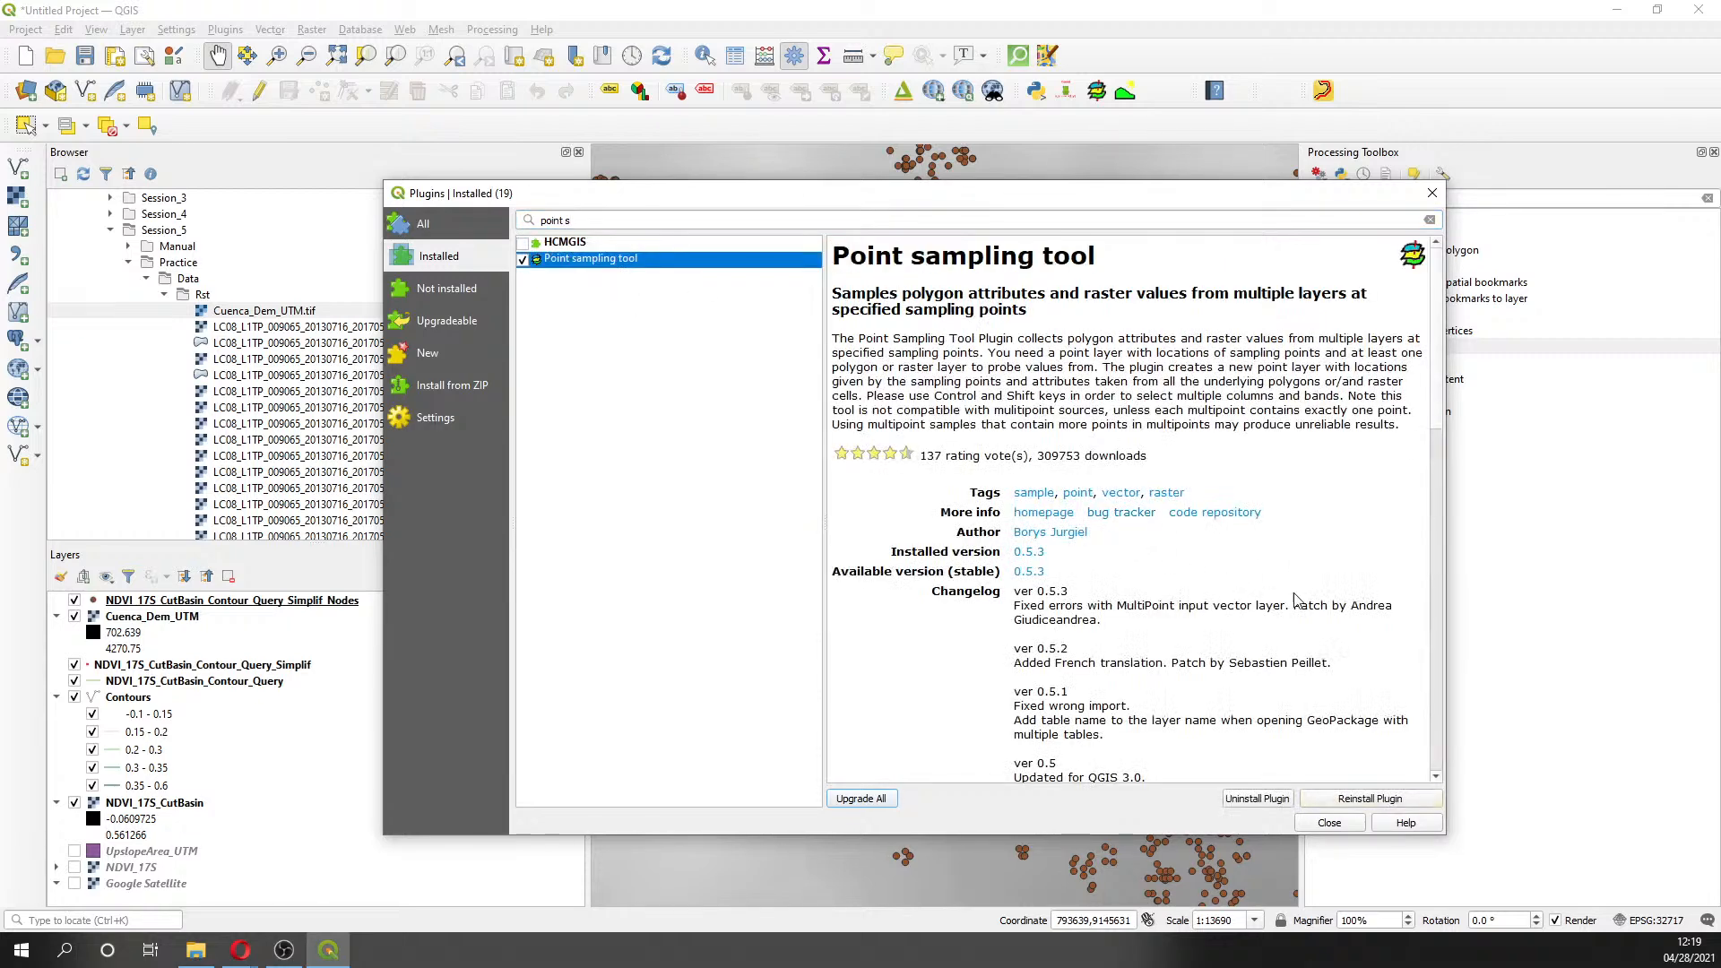
{"action": "left_click", "coordinate": [1431, 193]}
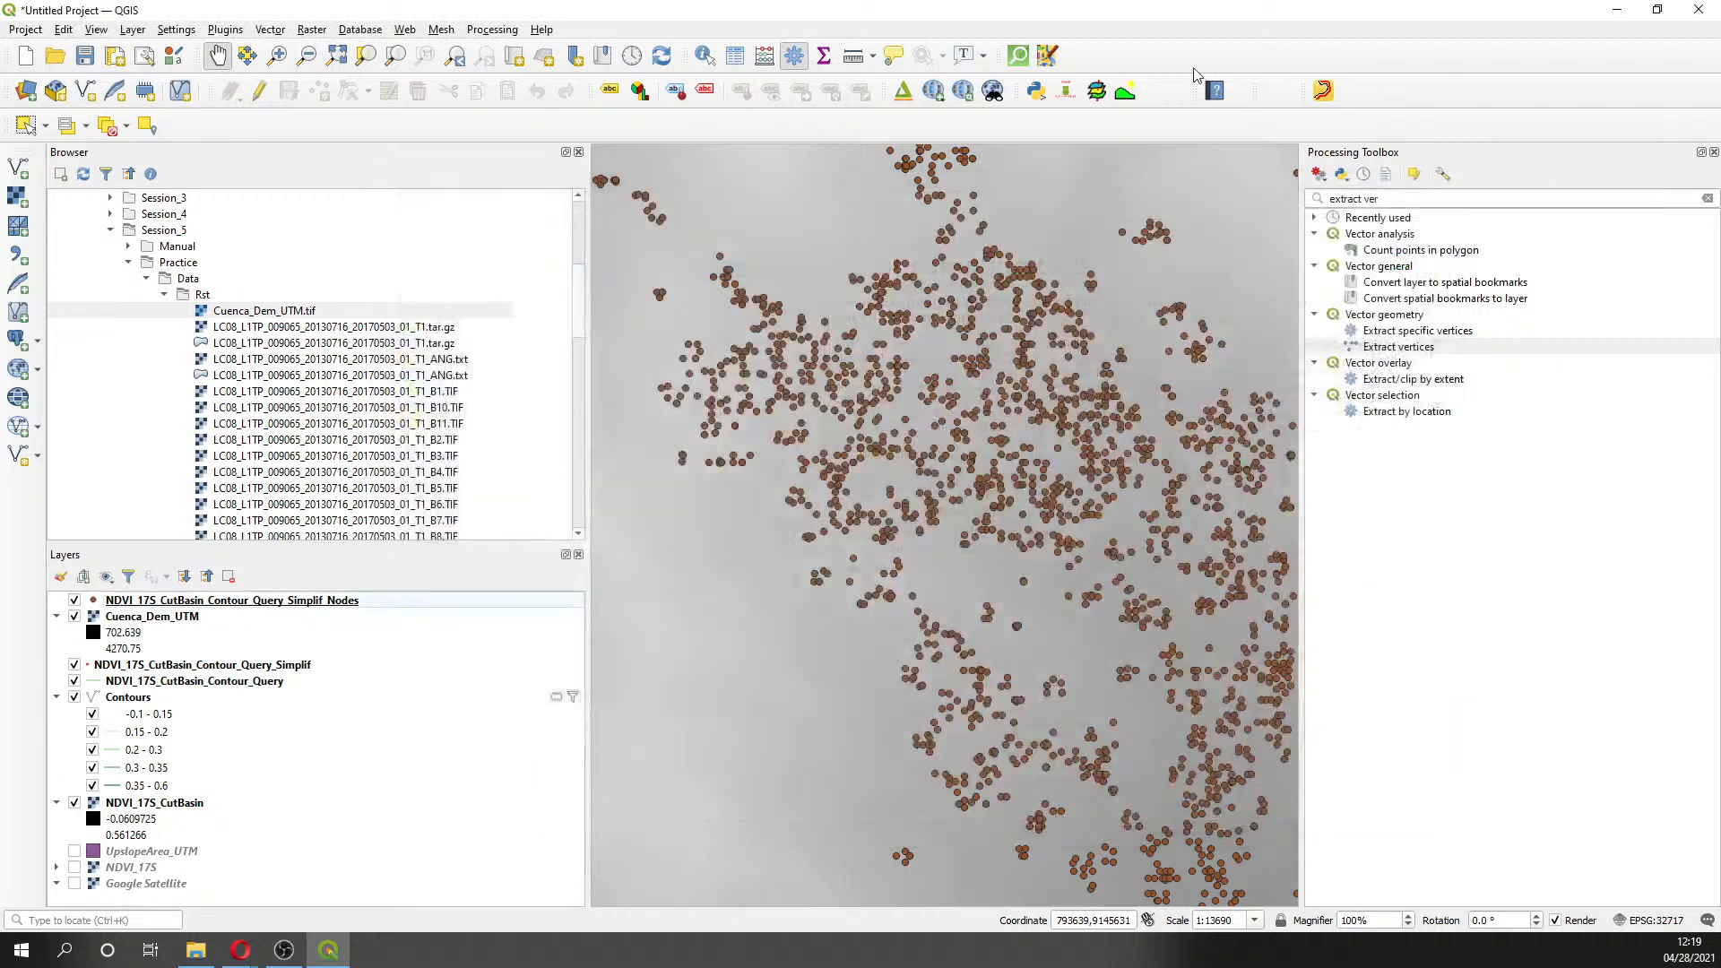
- Sample Cuenca_Dem_UTM band 1 and rename its output field to Elevation
{"action": "left_click", "coordinate": [1095, 91]}
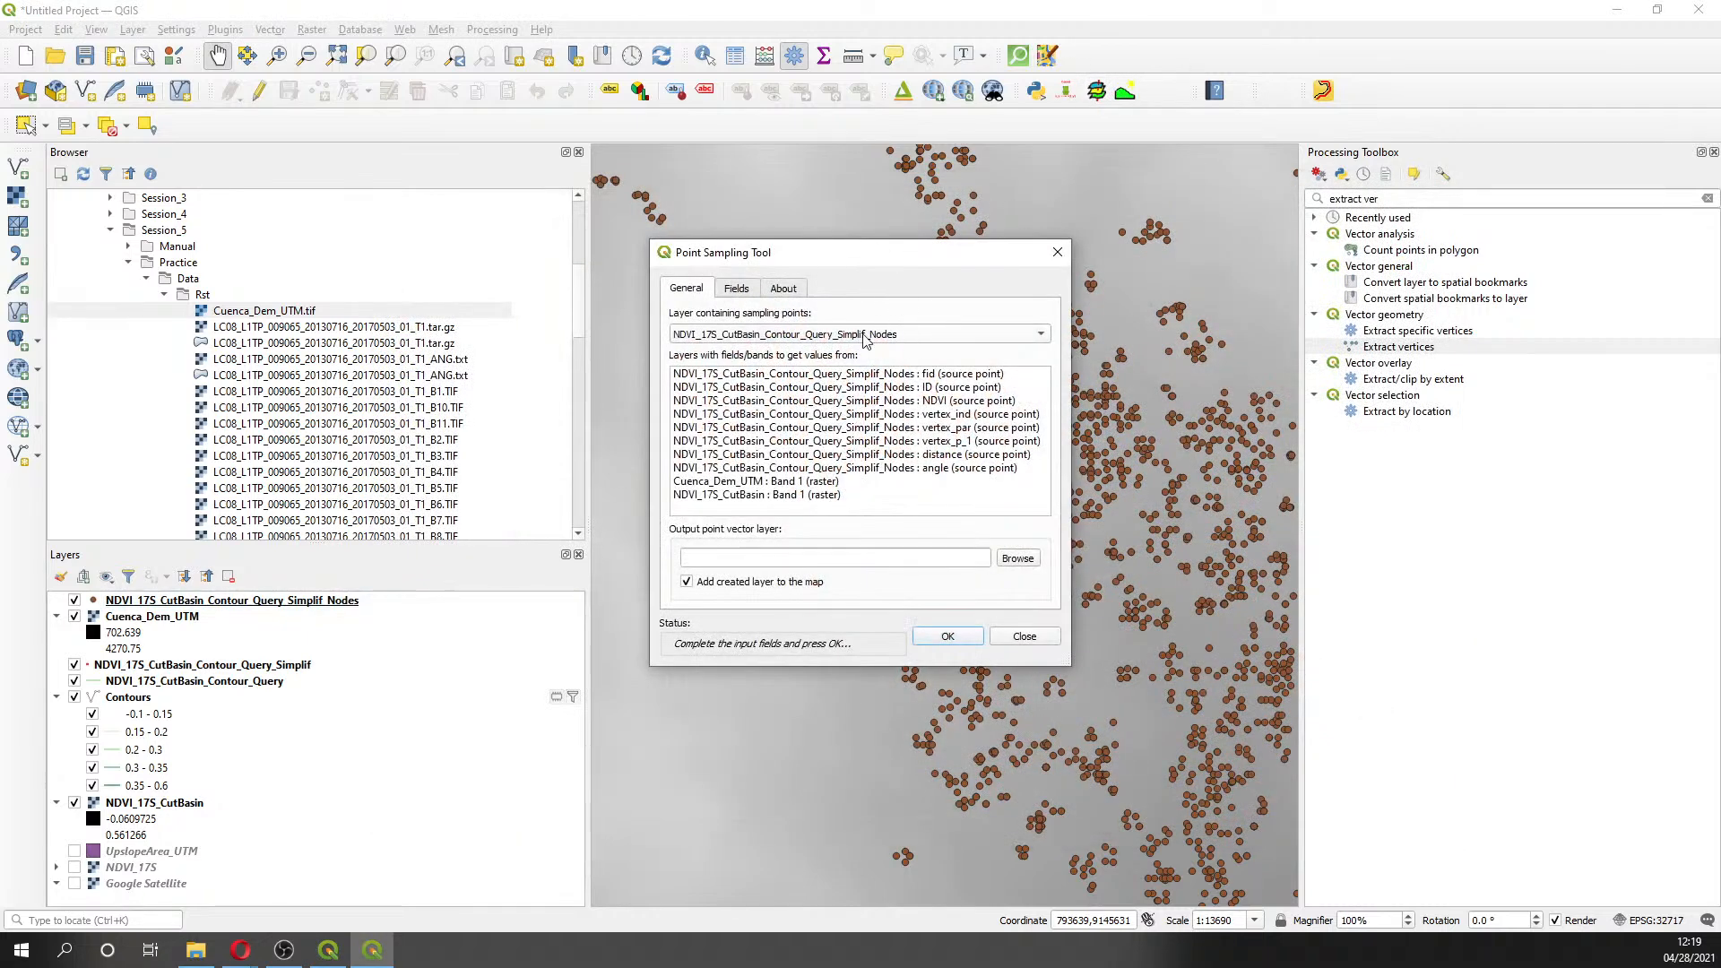
{"action": "left_click", "coordinate": [709, 483]}
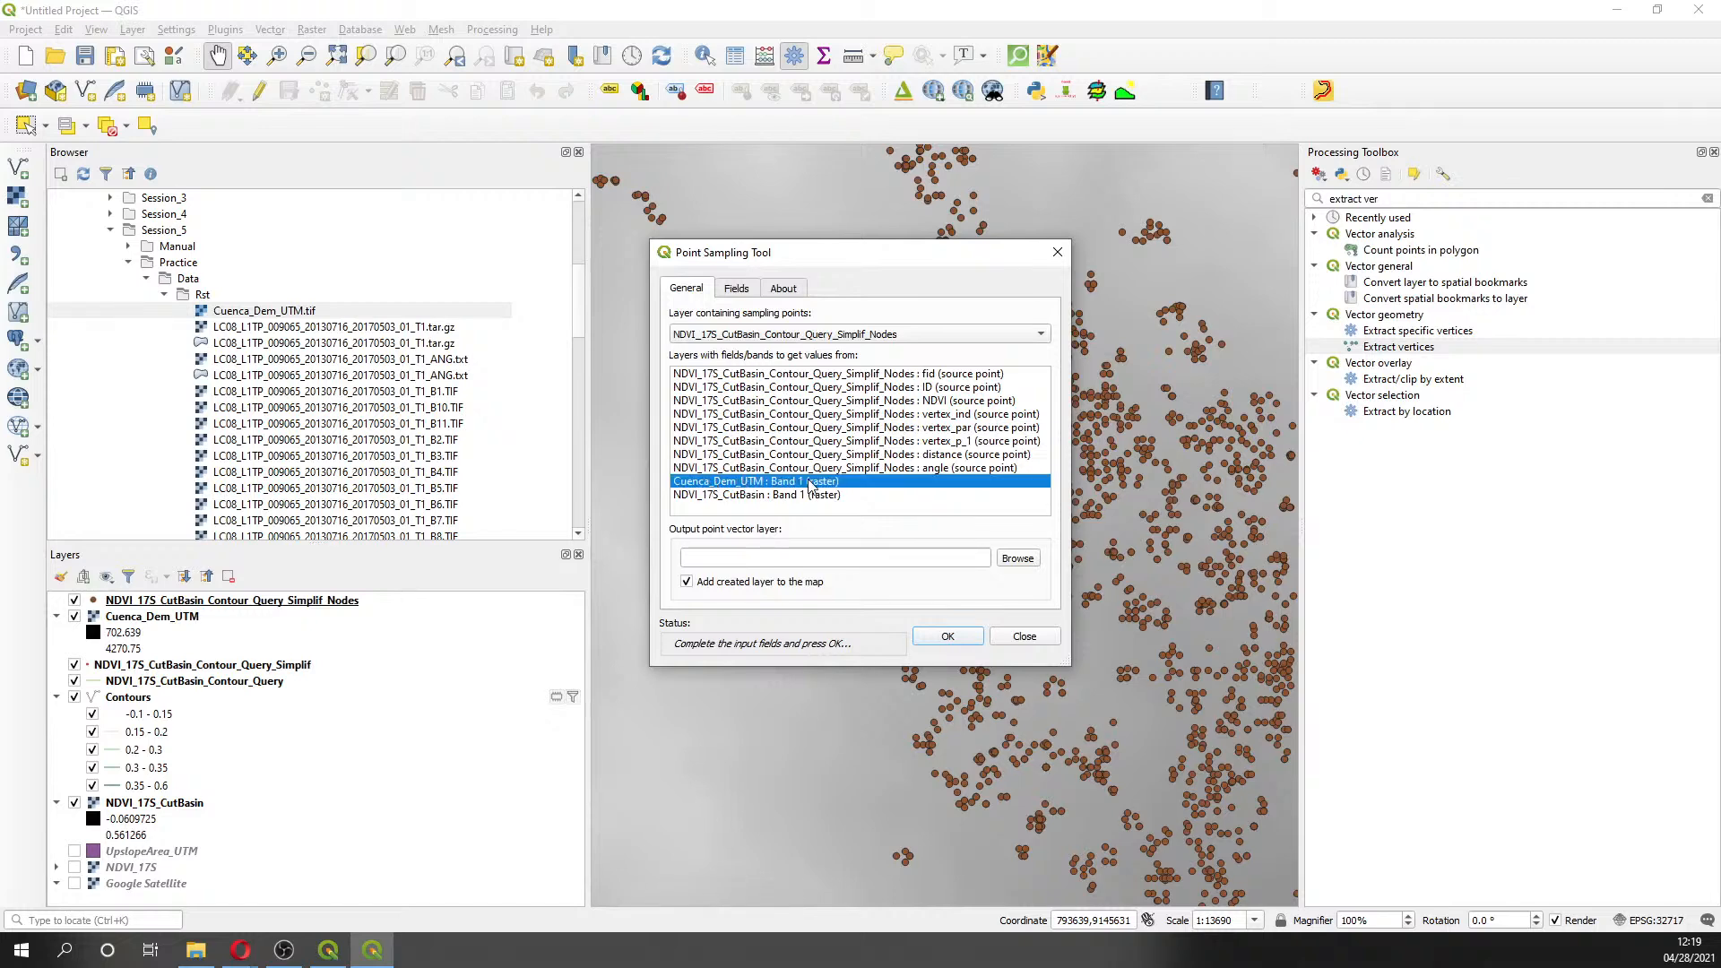
{"action": "left_click", "coordinate": [735, 289]}
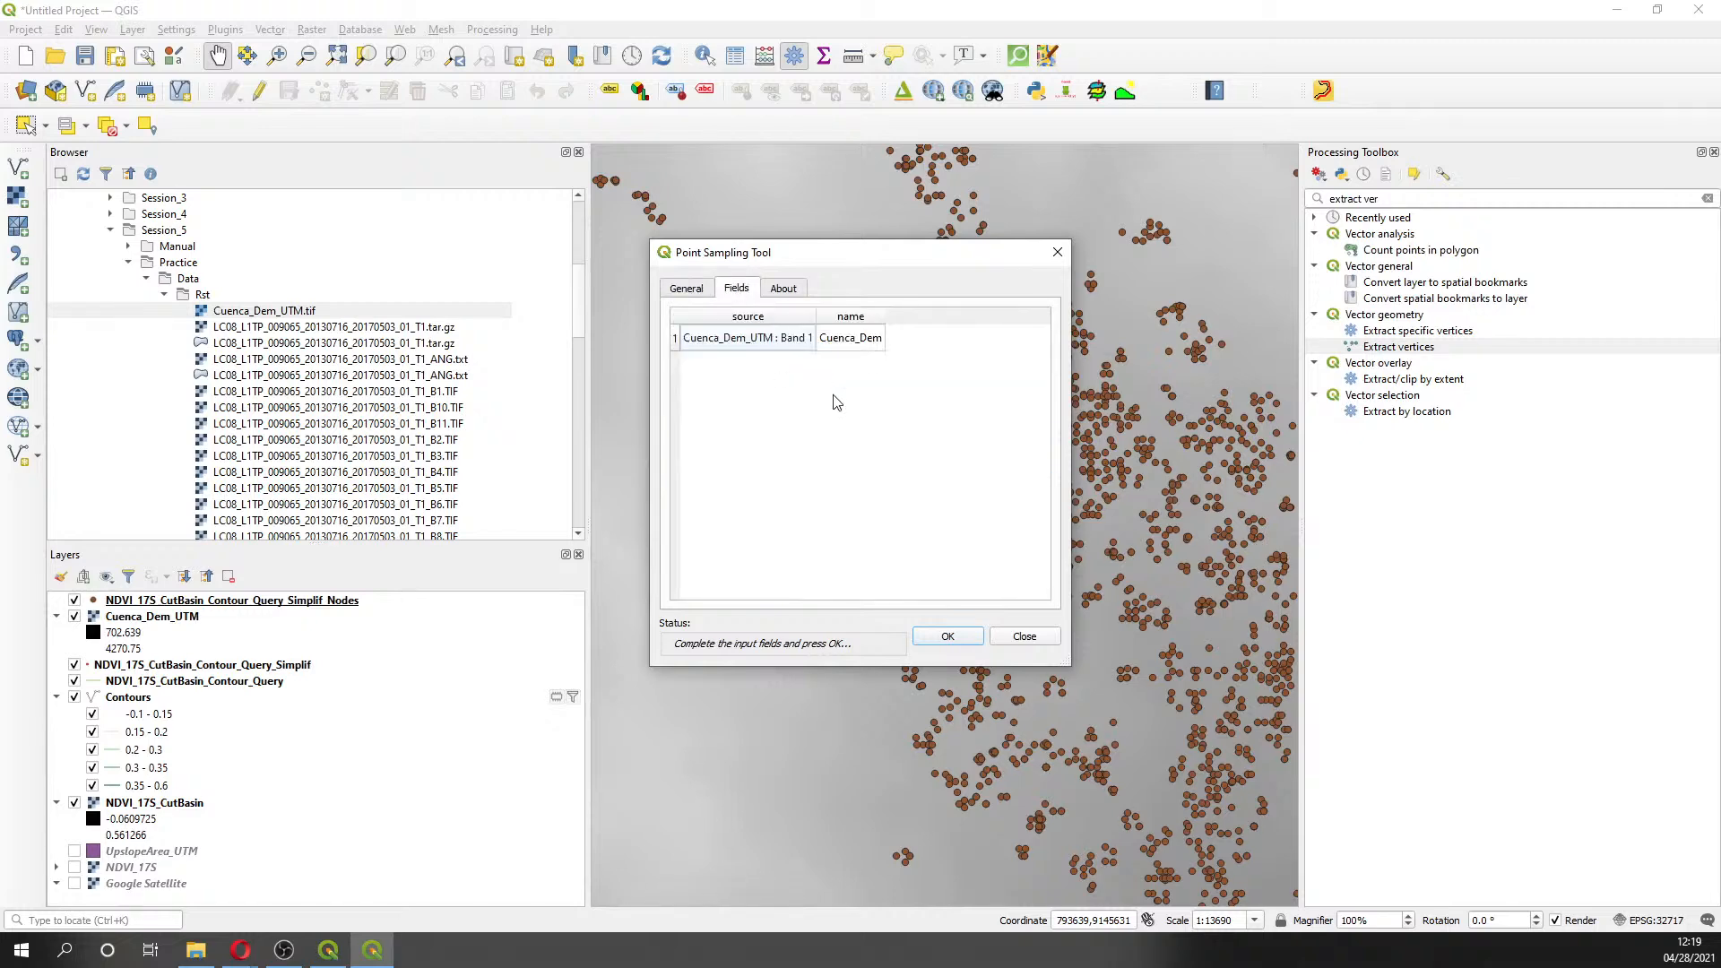
{"action": "left_click", "coordinate": [867, 345]}
{"action": "double_click", "coordinate": [866, 341]}
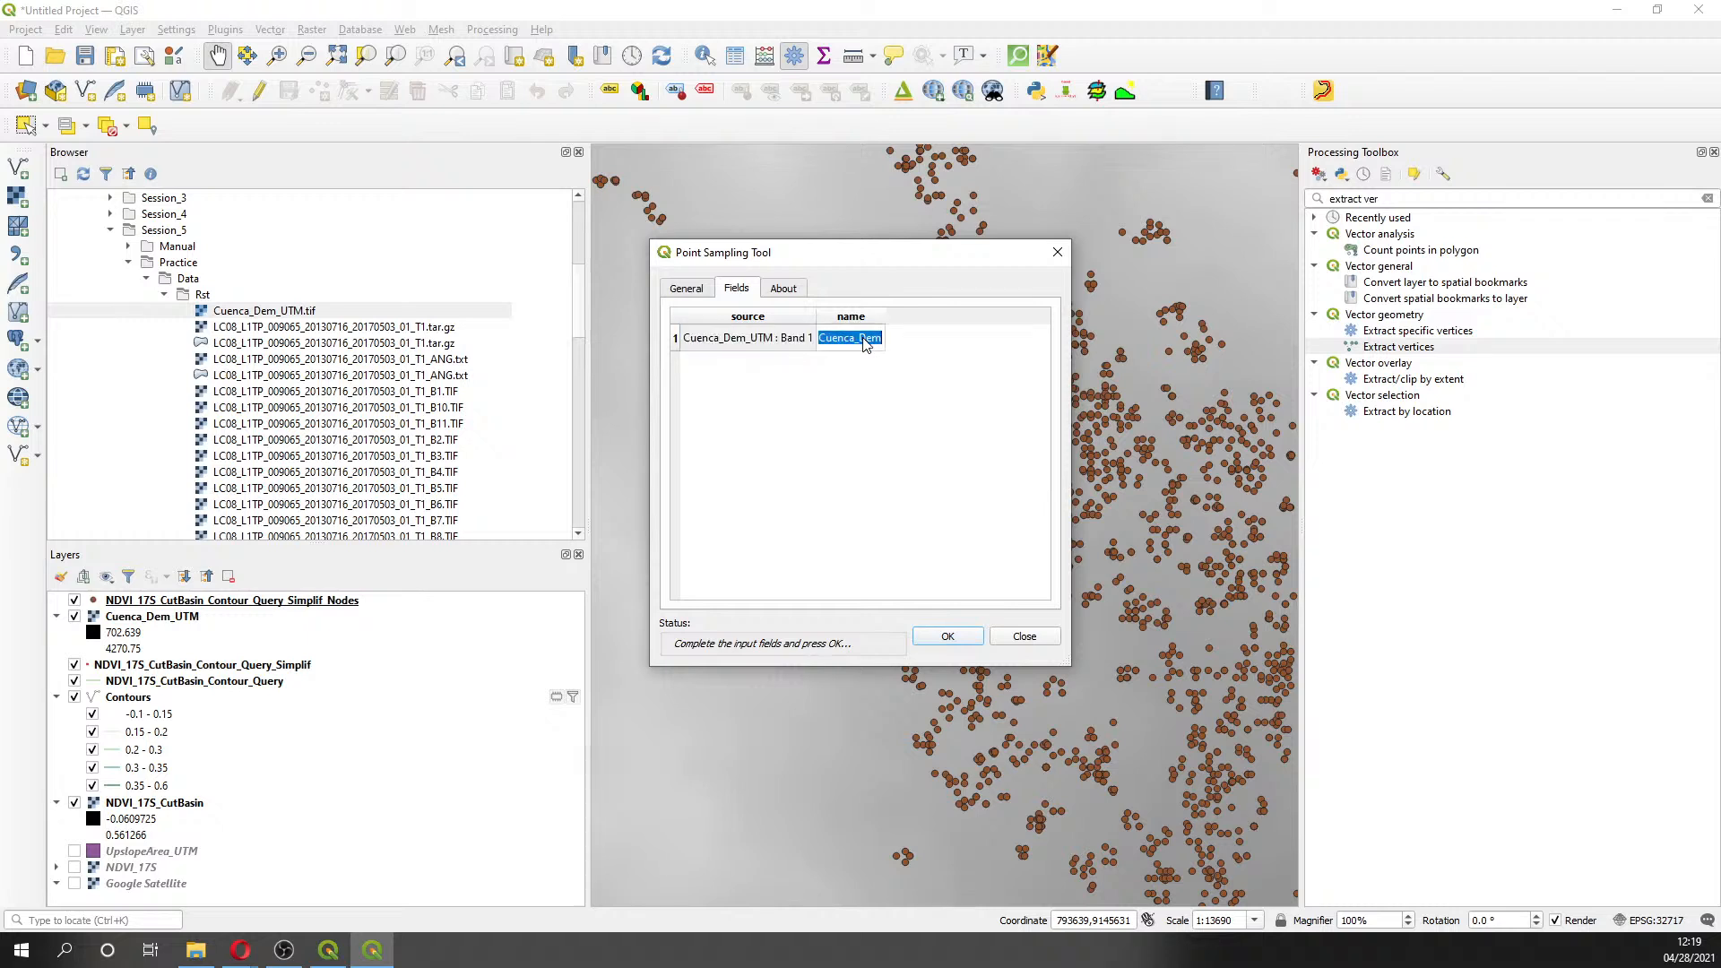
{"action": "type", "text": "Elevation"}
{"action": "left_click", "coordinate": [680, 294]}
- Set the output to Session5/Shp/NDVI_17S_CutBasin_Contour_Query_Simplif_Nodes_3D.shp as a shapefile
{"action": "left_click", "coordinate": [1026, 565]}
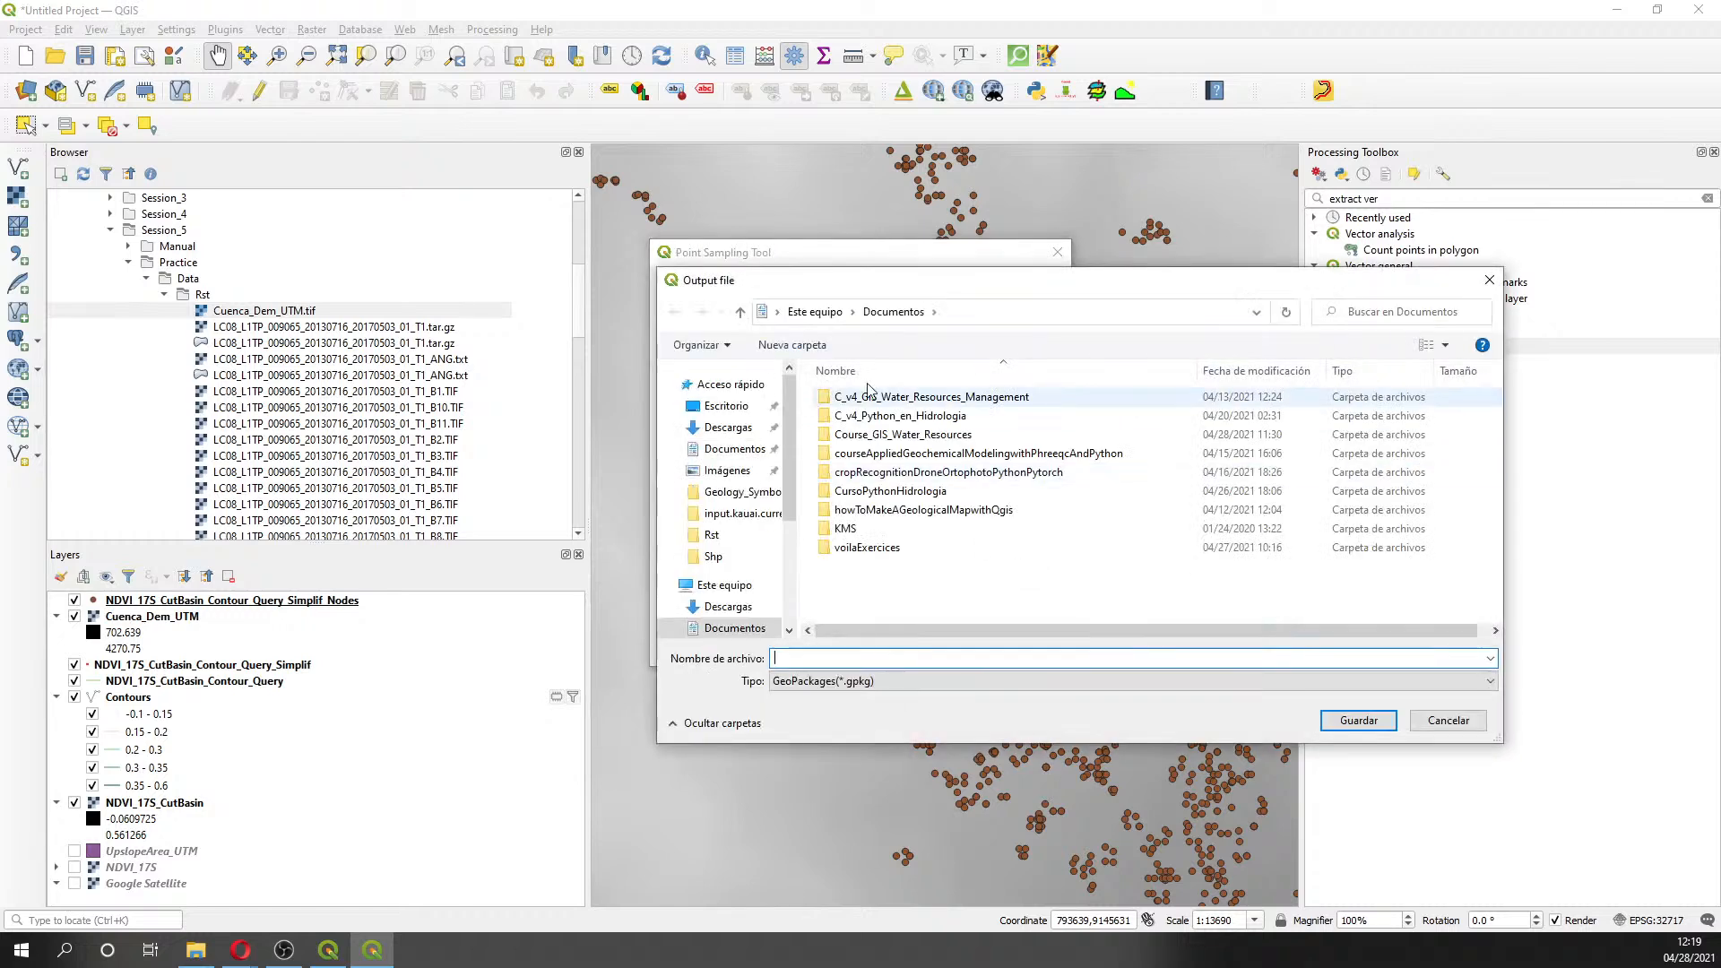
{"action": "double_click", "coordinate": [908, 433]}
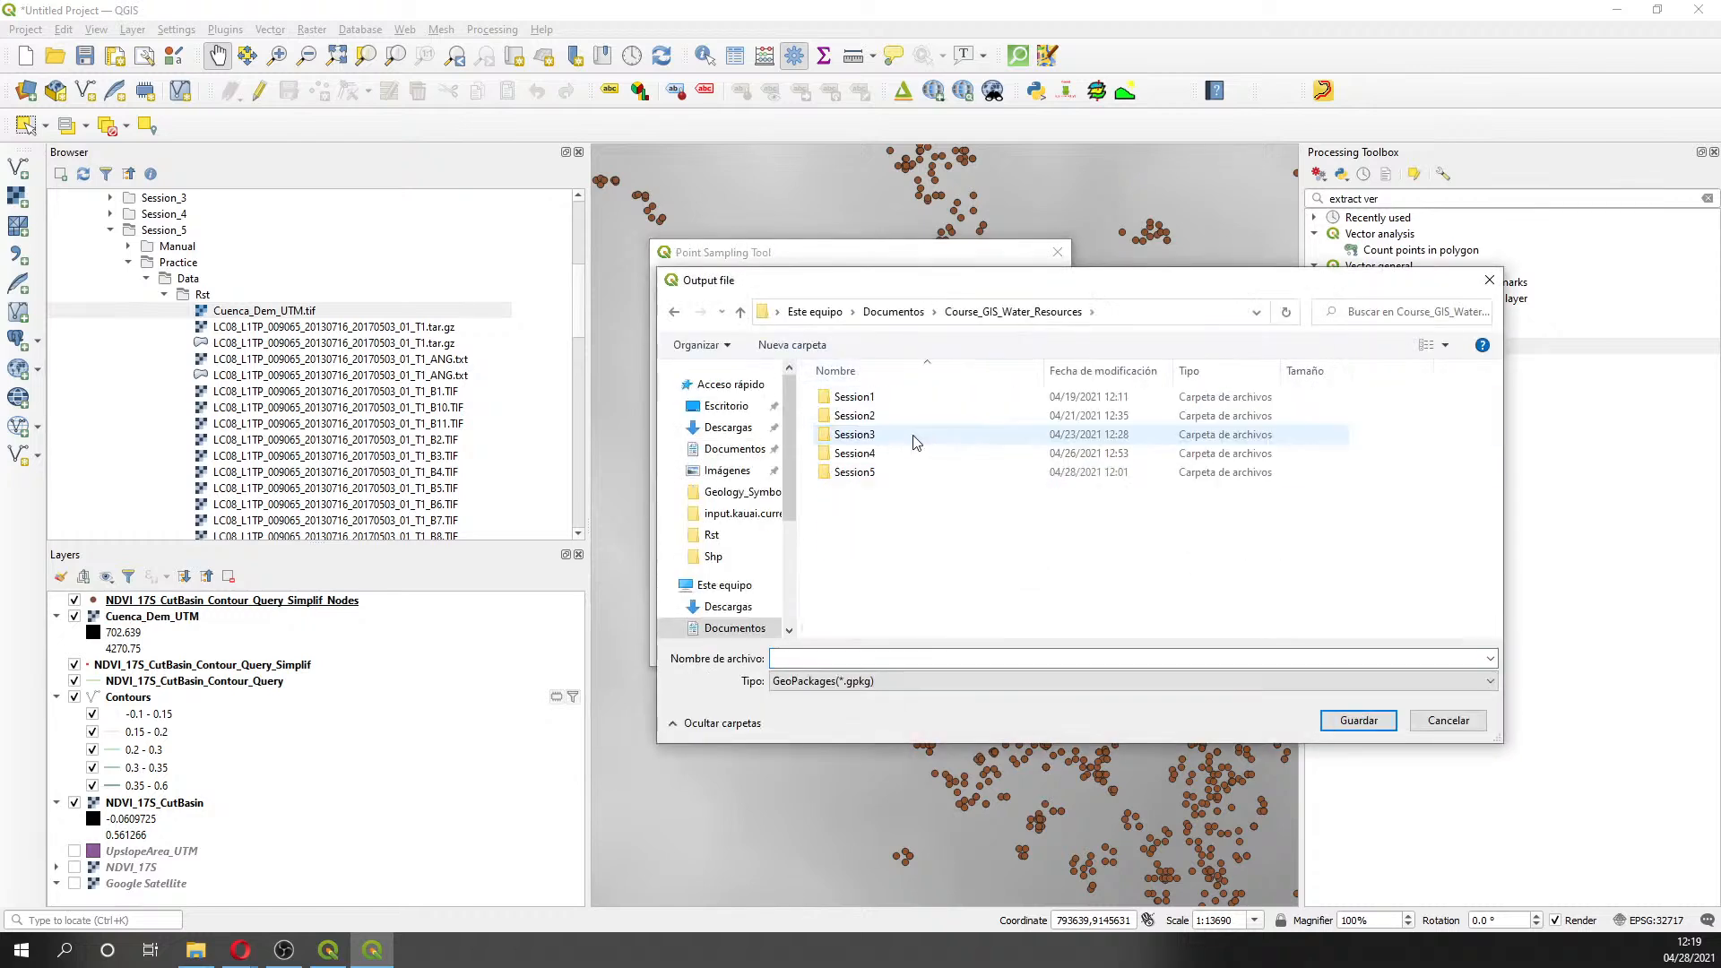
{"action": "left_click", "coordinate": [891, 468]}
{"action": "double_click", "coordinate": [892, 472]}
{"action": "double_click", "coordinate": [896, 417]}
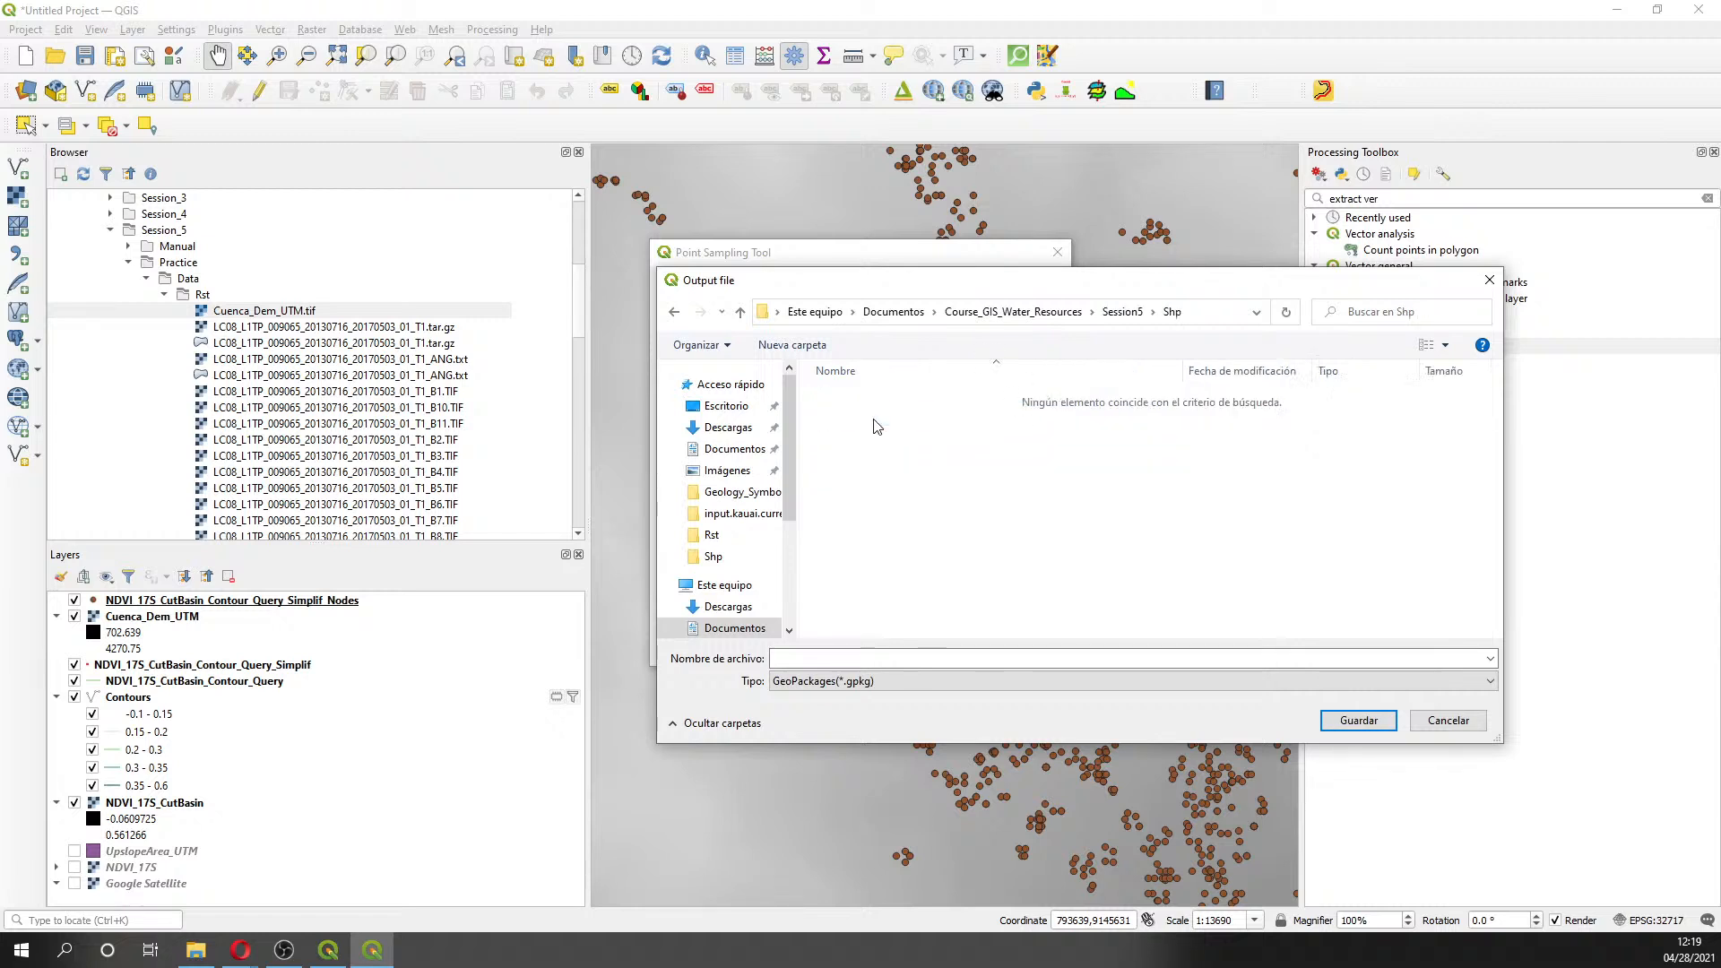
{"action": "left_click", "coordinate": [916, 680]}
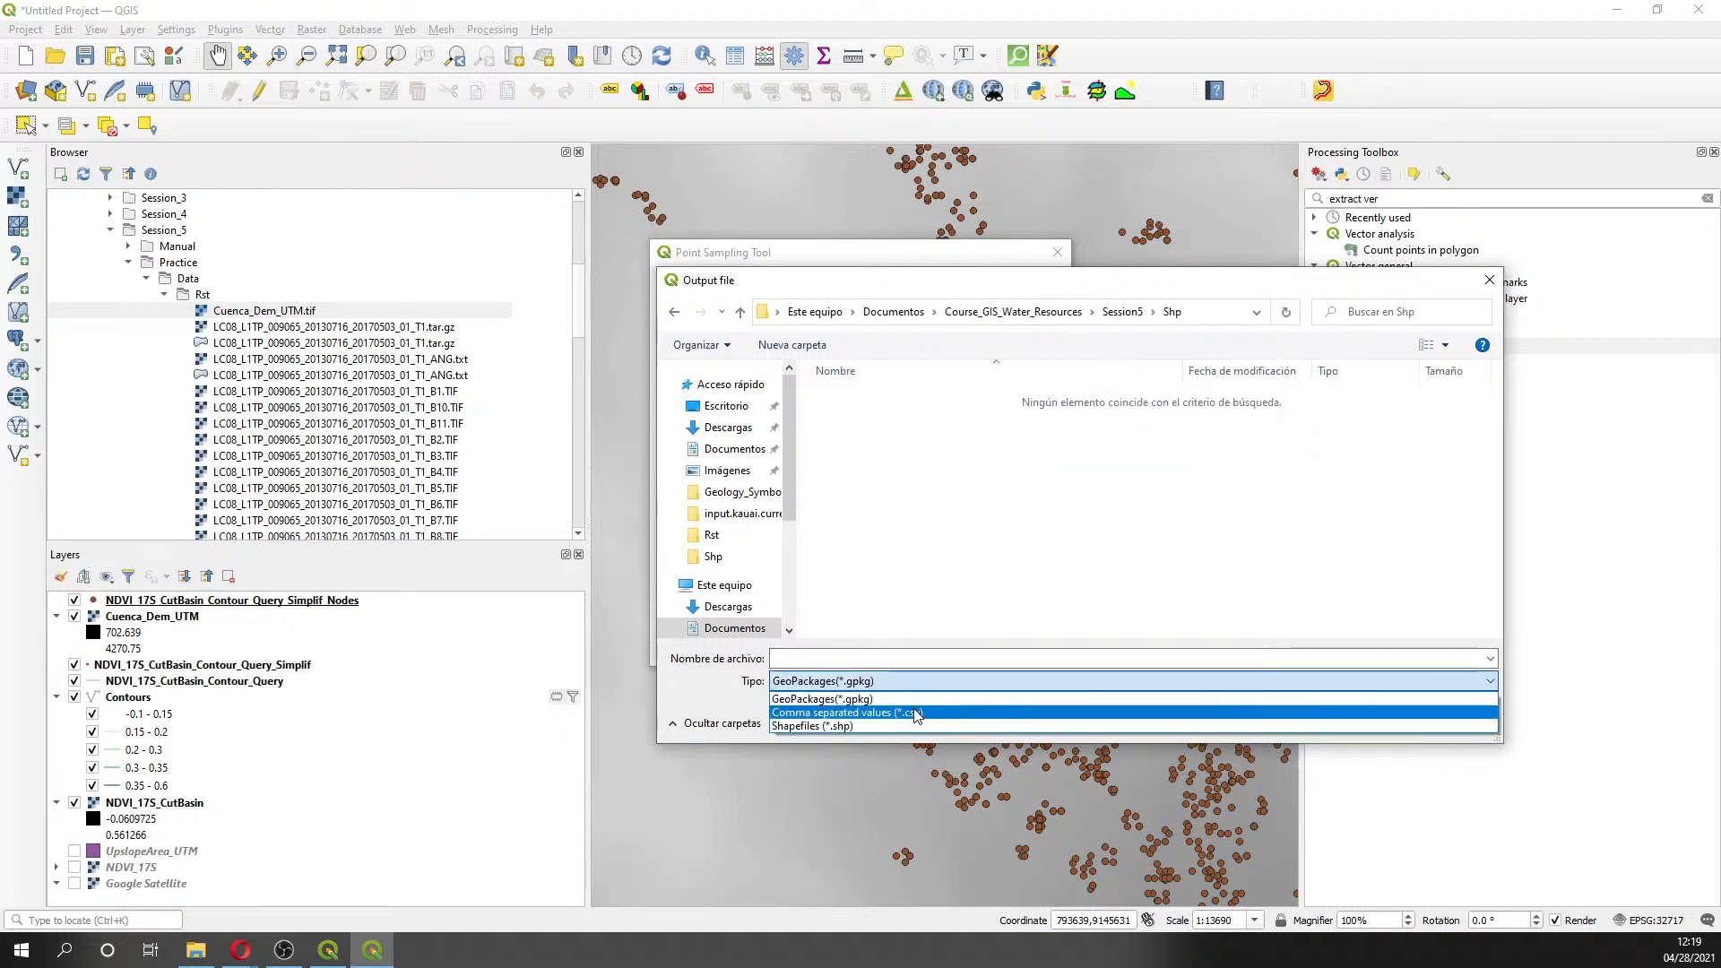
{"action": "left_click", "coordinate": [915, 728]}
{"action": "left_click", "coordinate": [896, 454]}
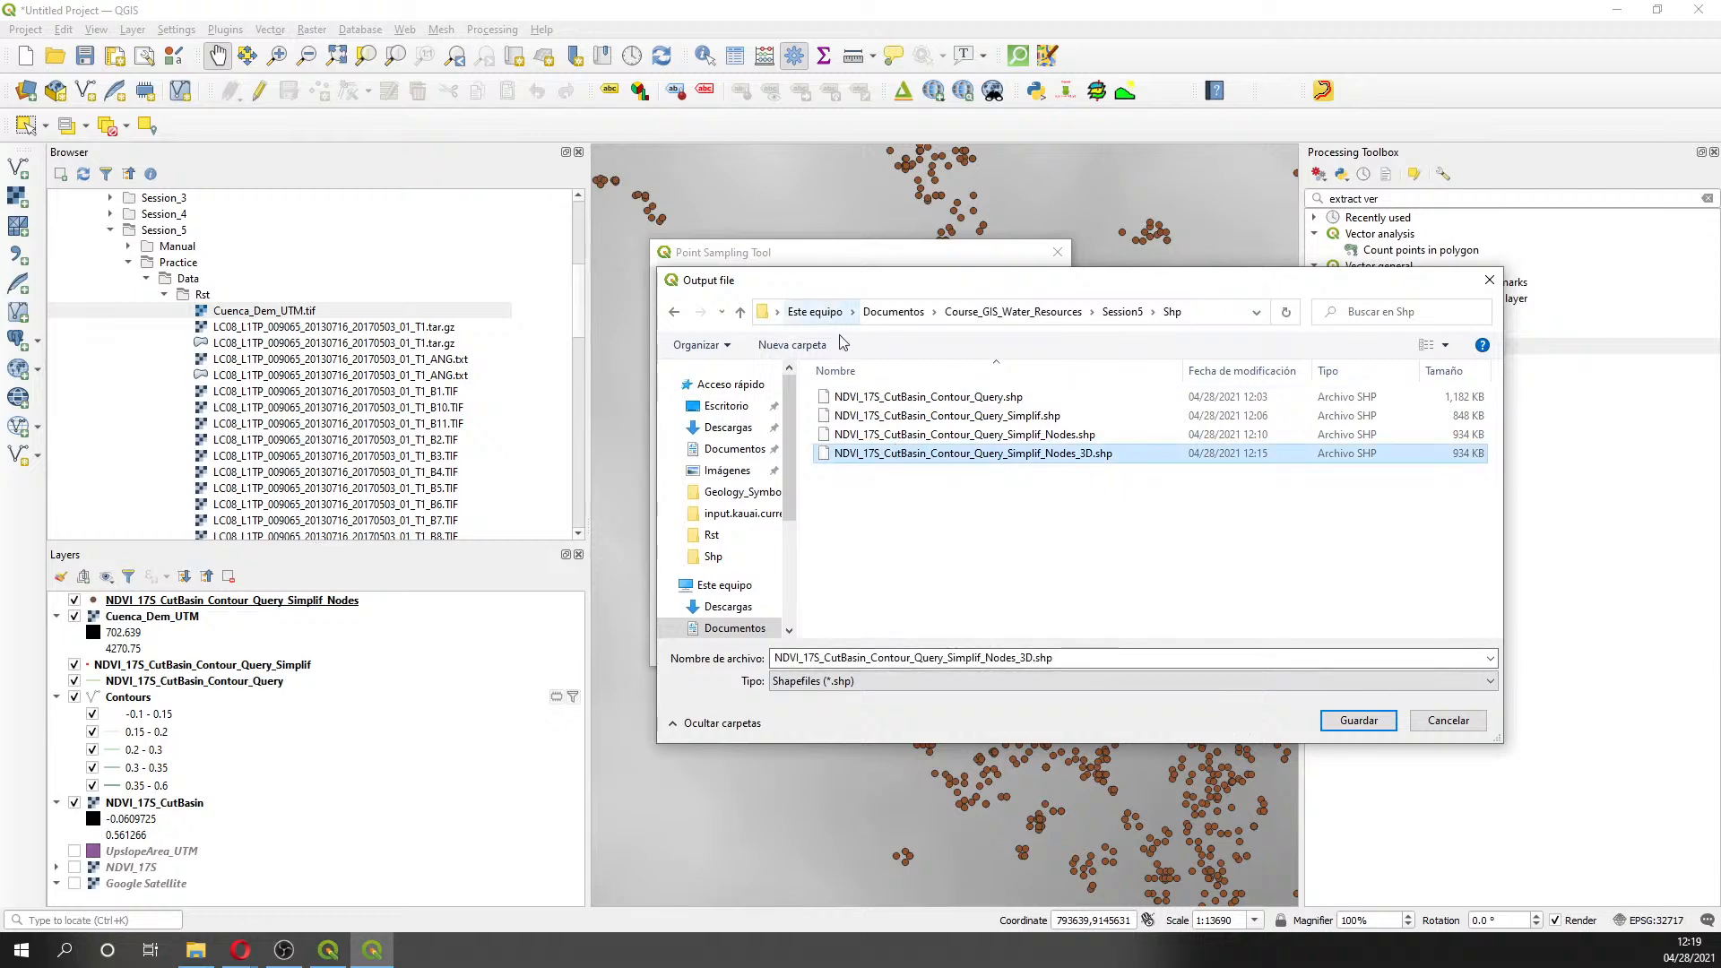
{"action": "left_click", "coordinate": [1351, 720]}
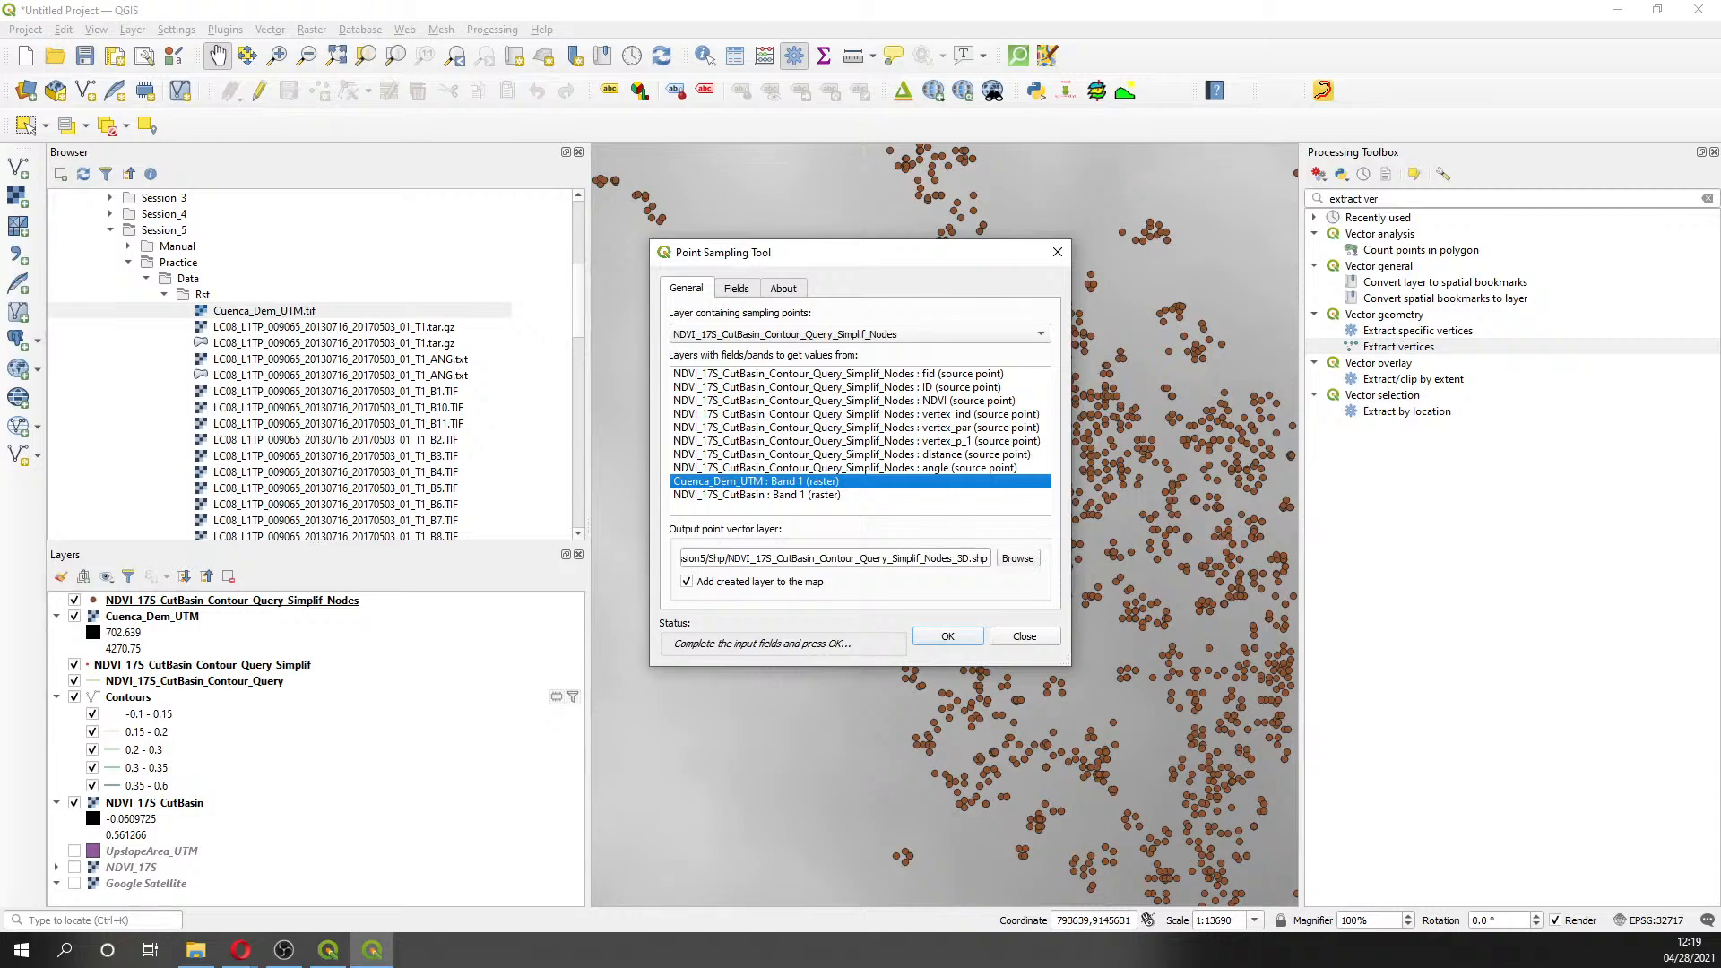
{"action": "key", "text": "alt+Tab"}
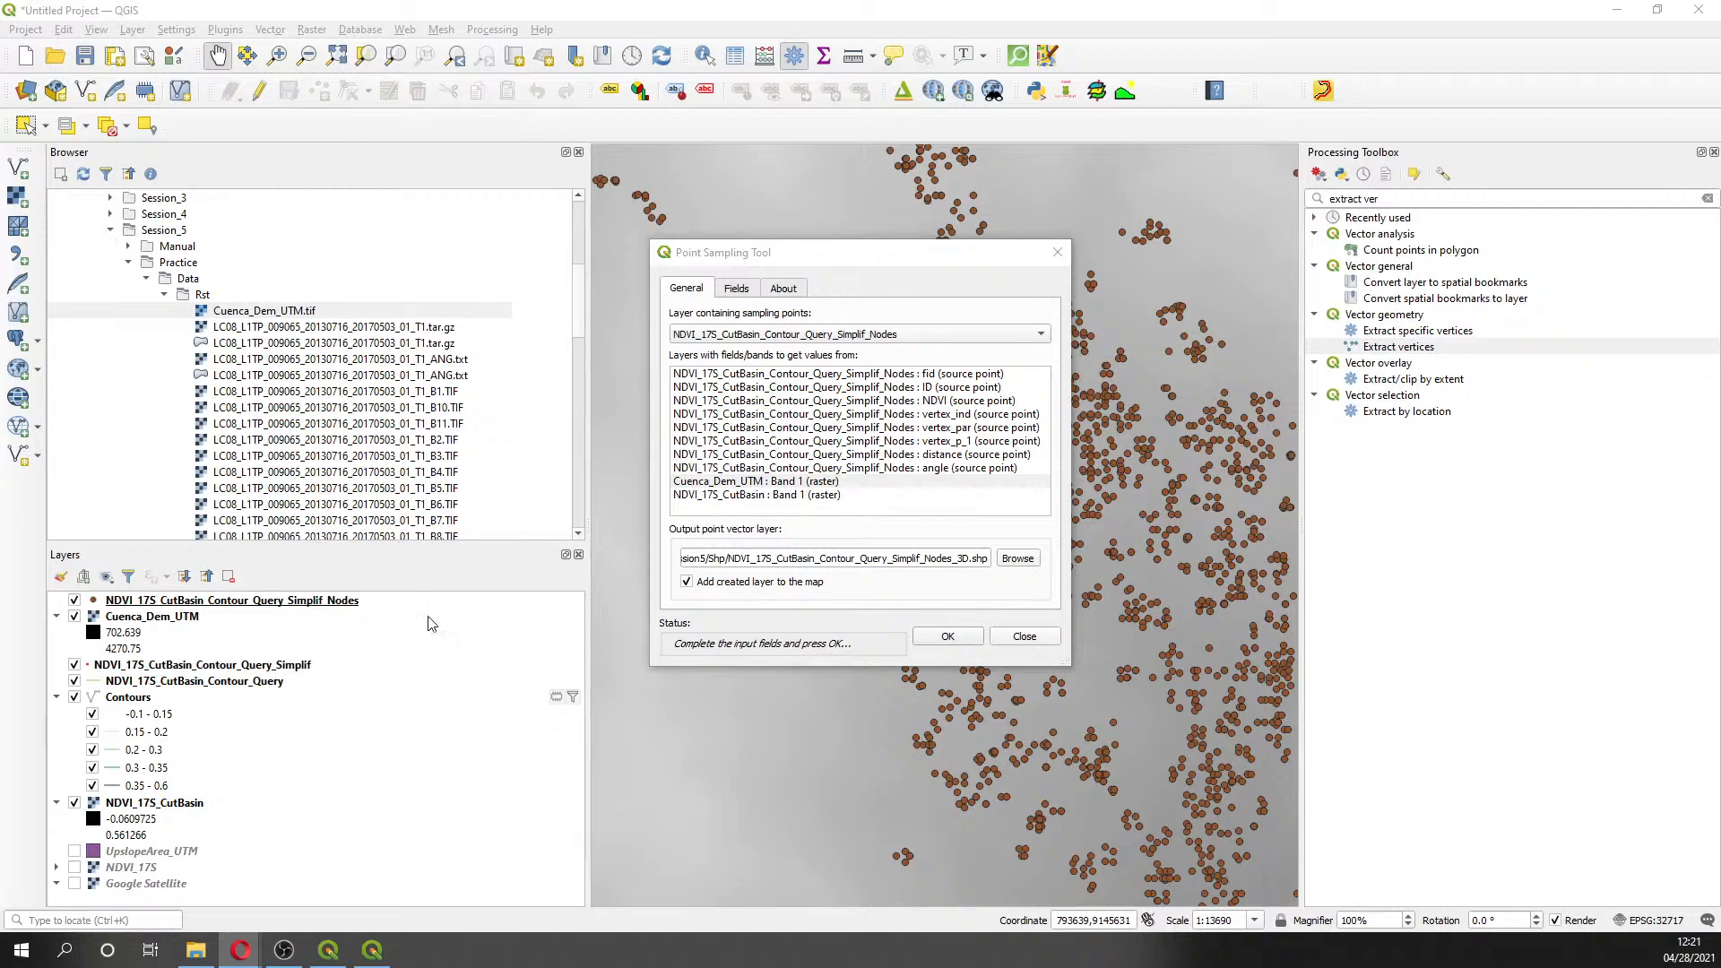
{"action": "left_click", "coordinate": [1020, 635]}
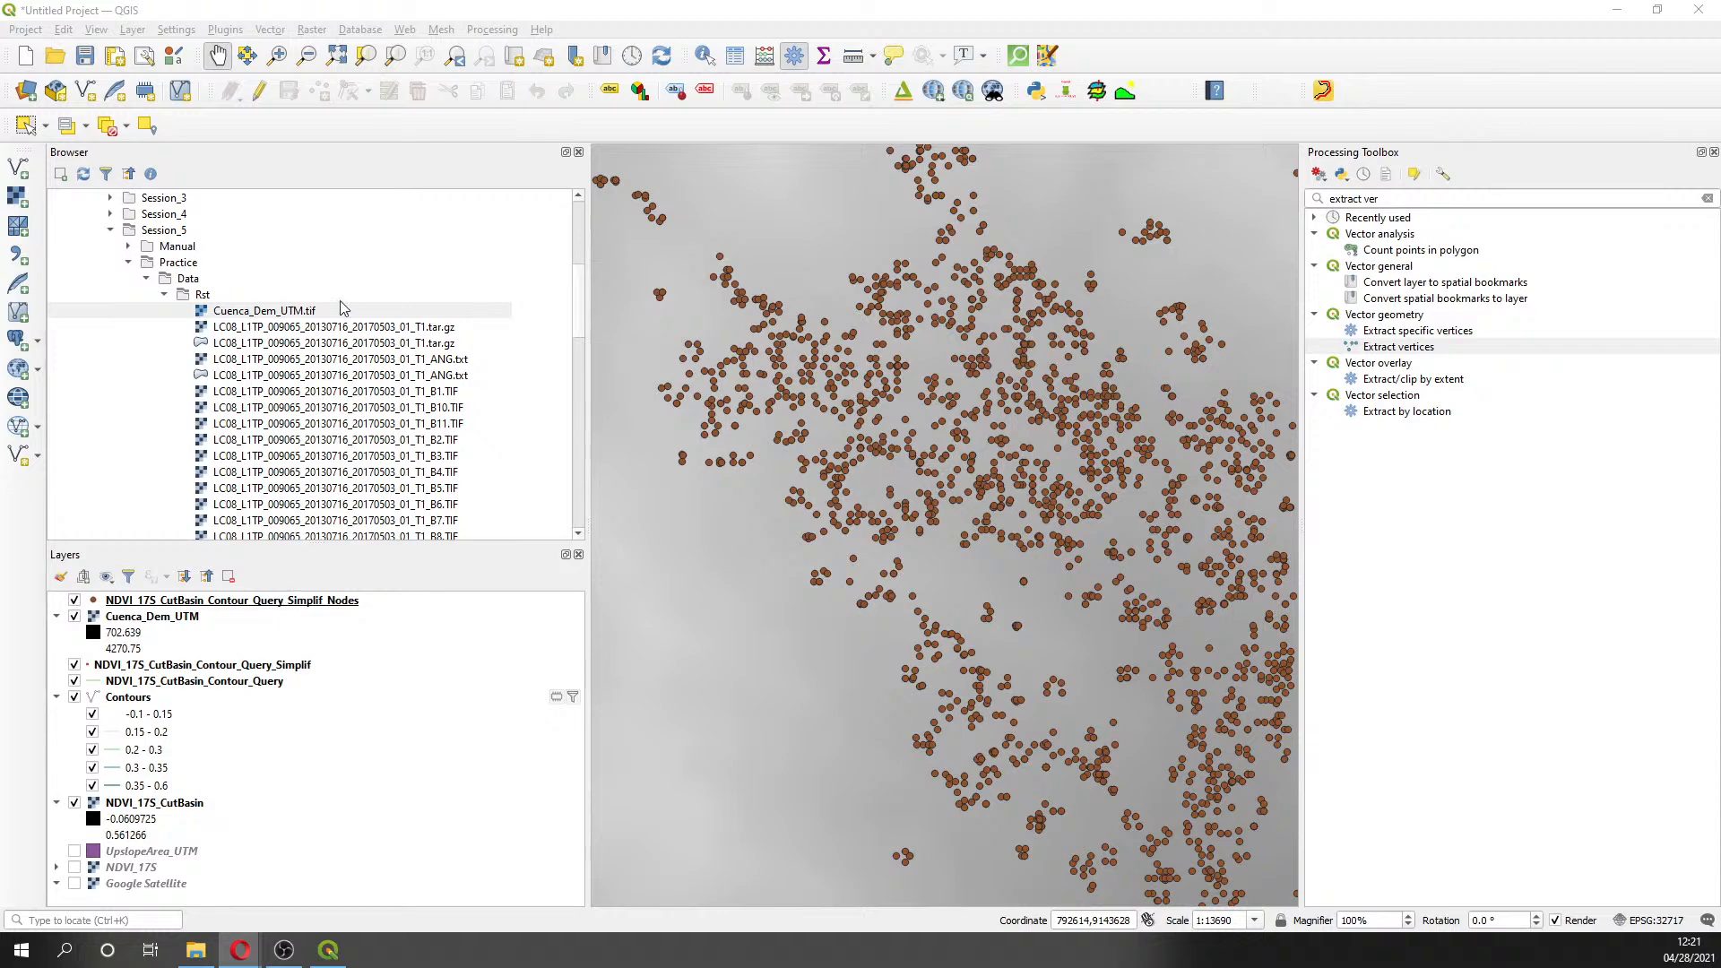
- Load the saved NDVI01_UTM Simplif_Nodos_3D shapefile and inspect its 34130 features' Elevacion values
{"action": "scroll", "coordinate": [367, 421], "scroll_direction": "down", "scroll_amount": 4}
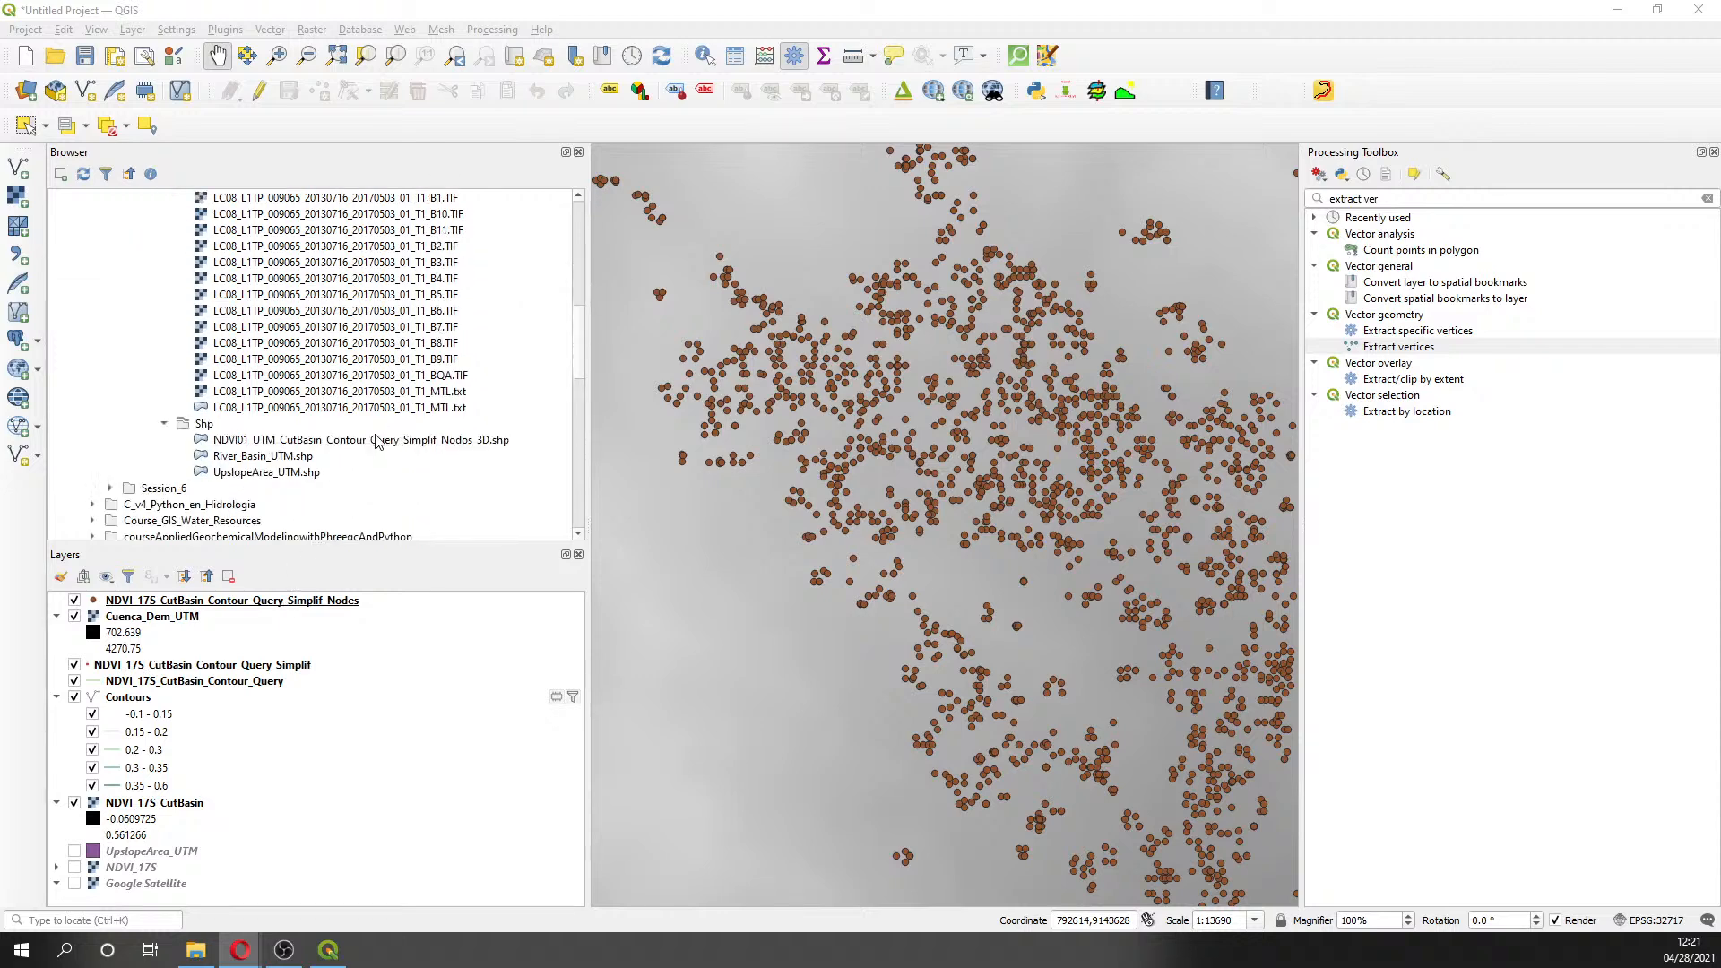
{"action": "double_click", "coordinate": [377, 439]}
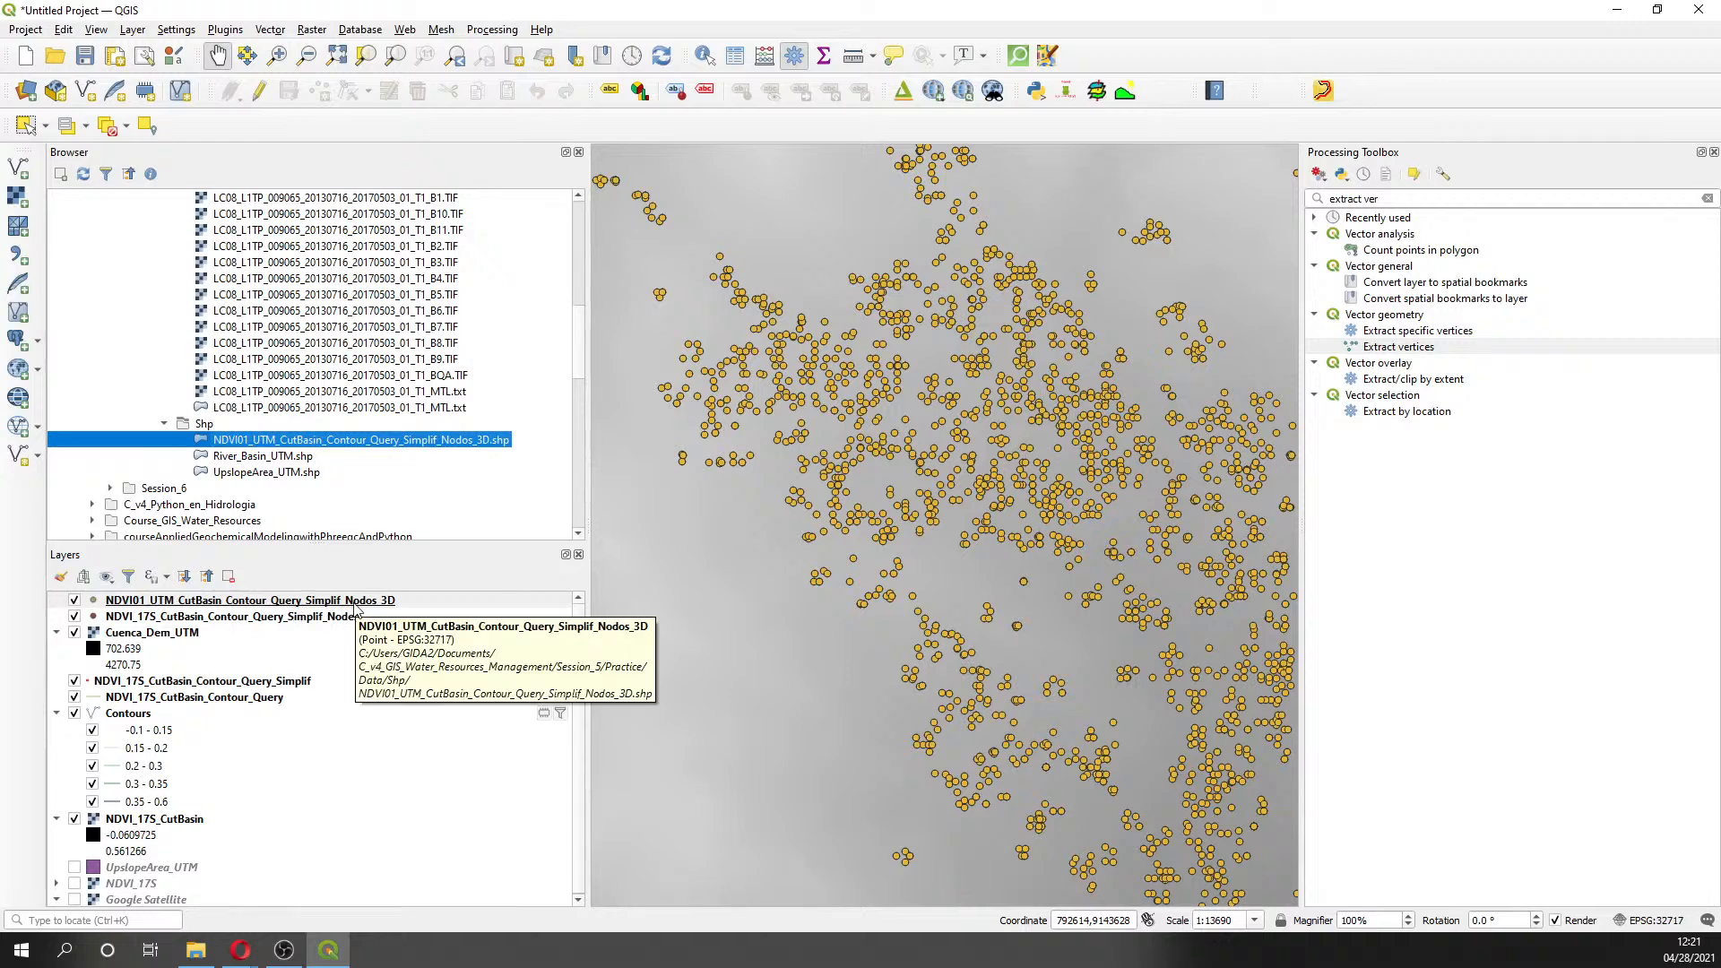
{"action": "right_click", "coordinate": [354, 603]}
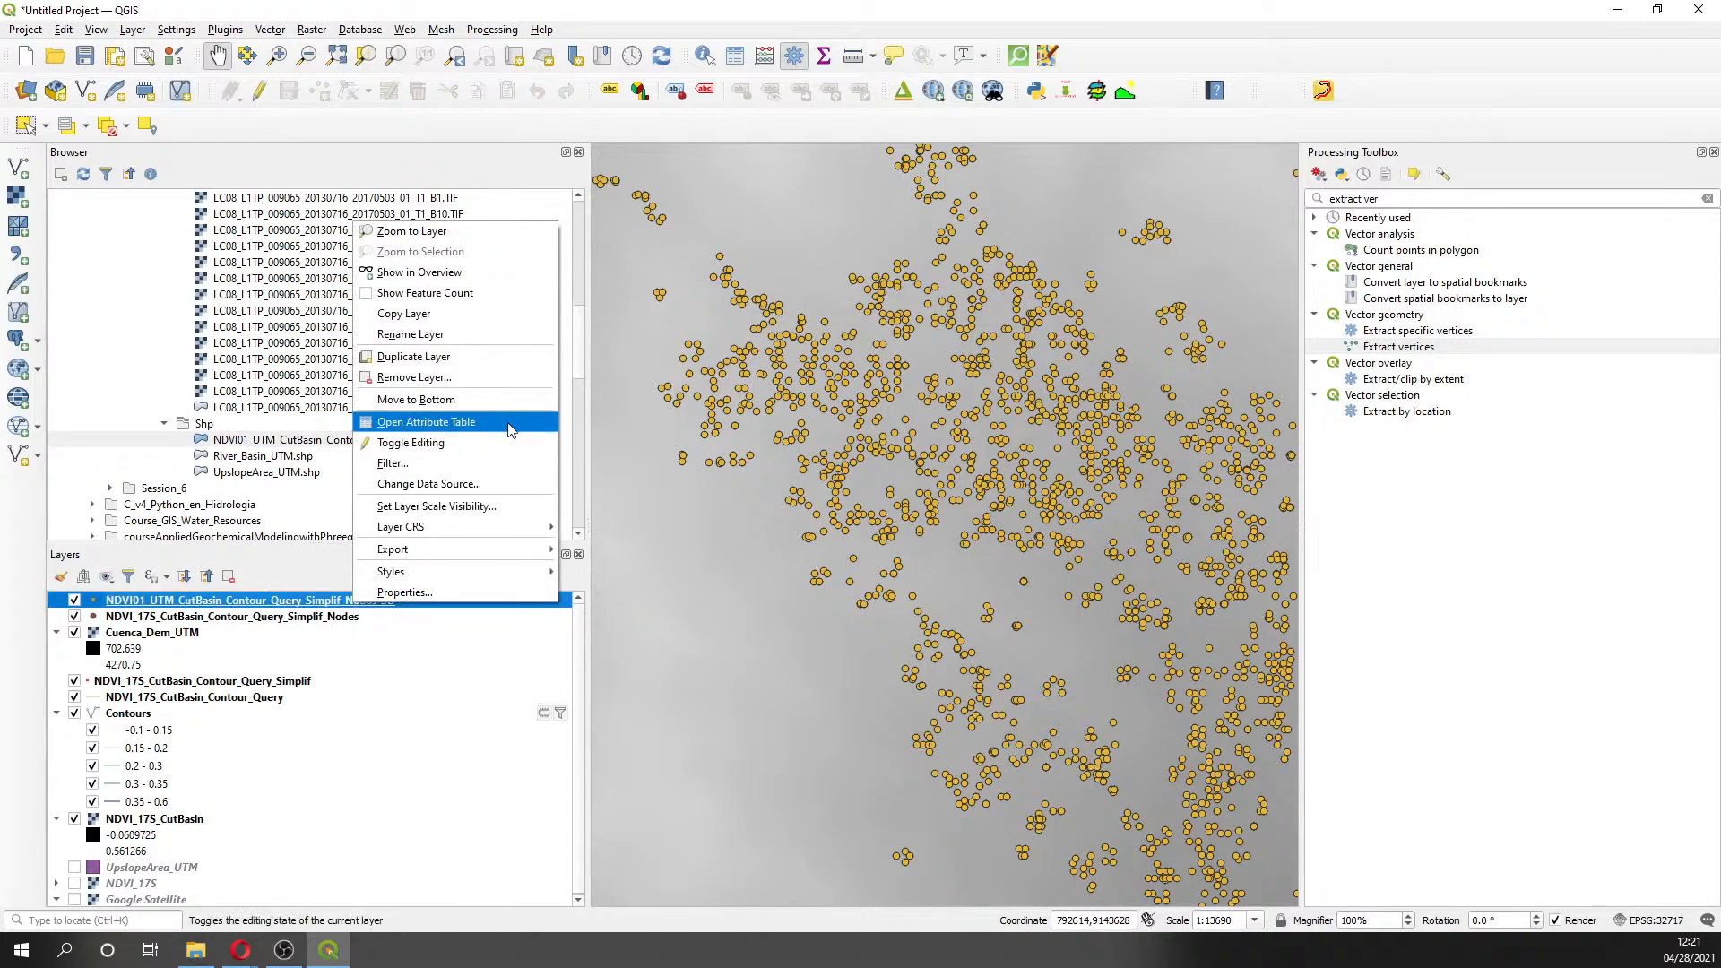
{"action": "left_click", "coordinate": [506, 418]}
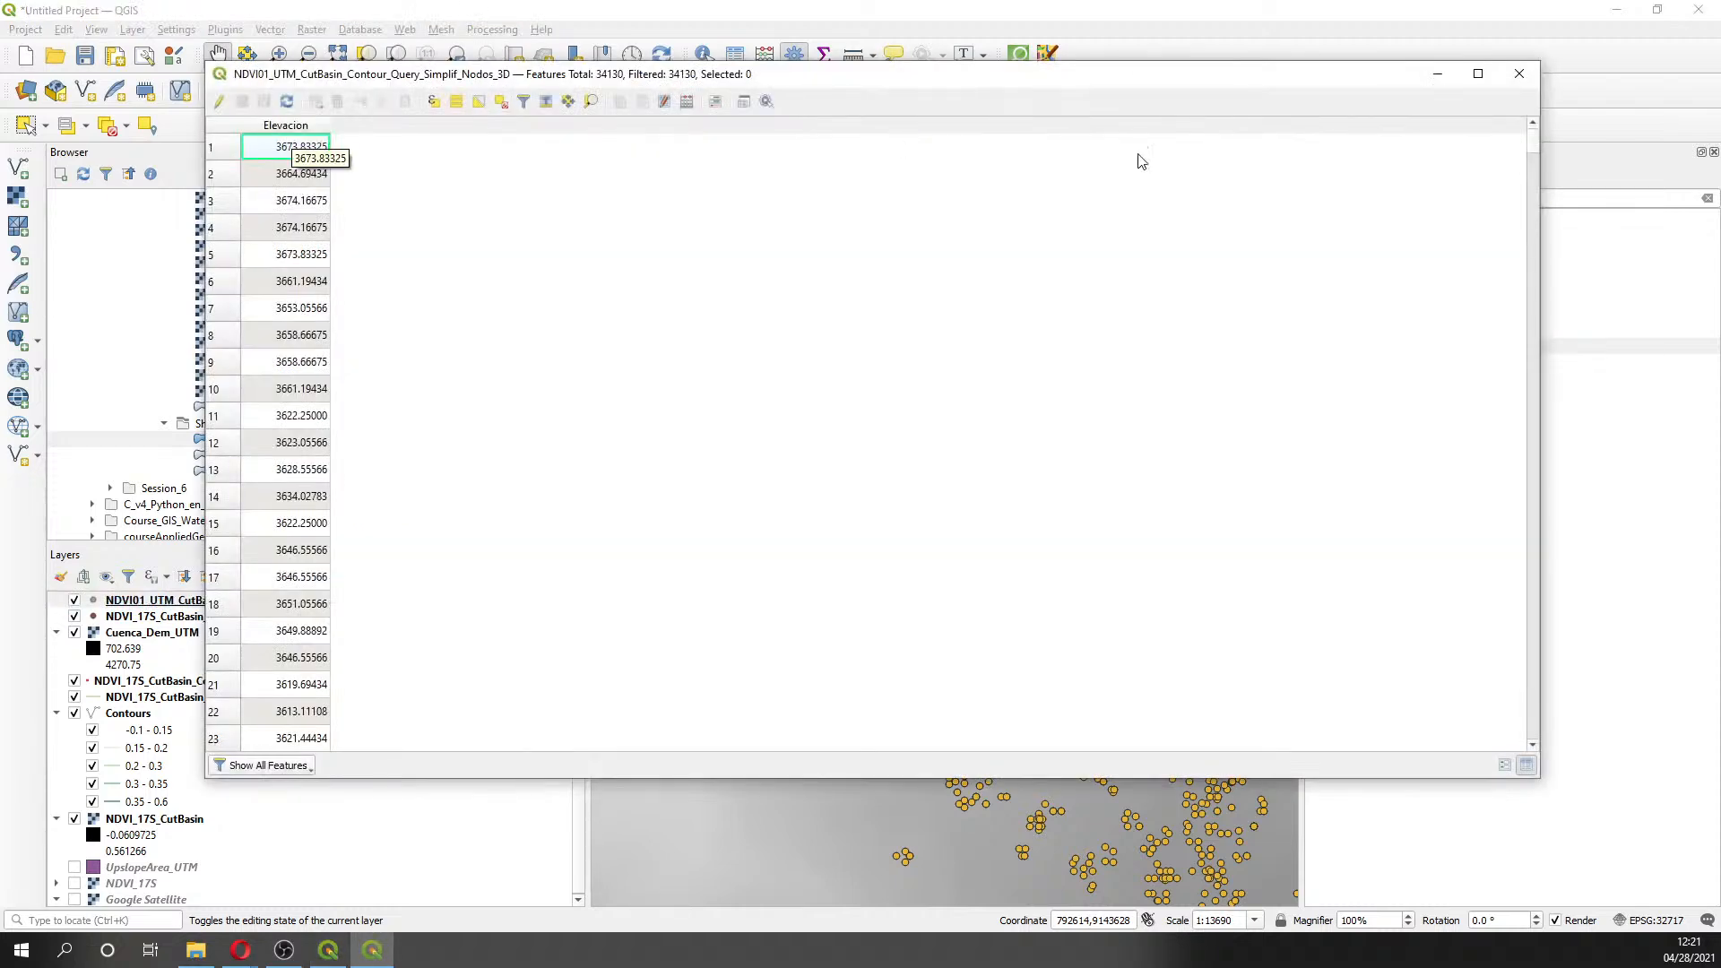
{"action": "left_click", "coordinate": [1519, 73]}
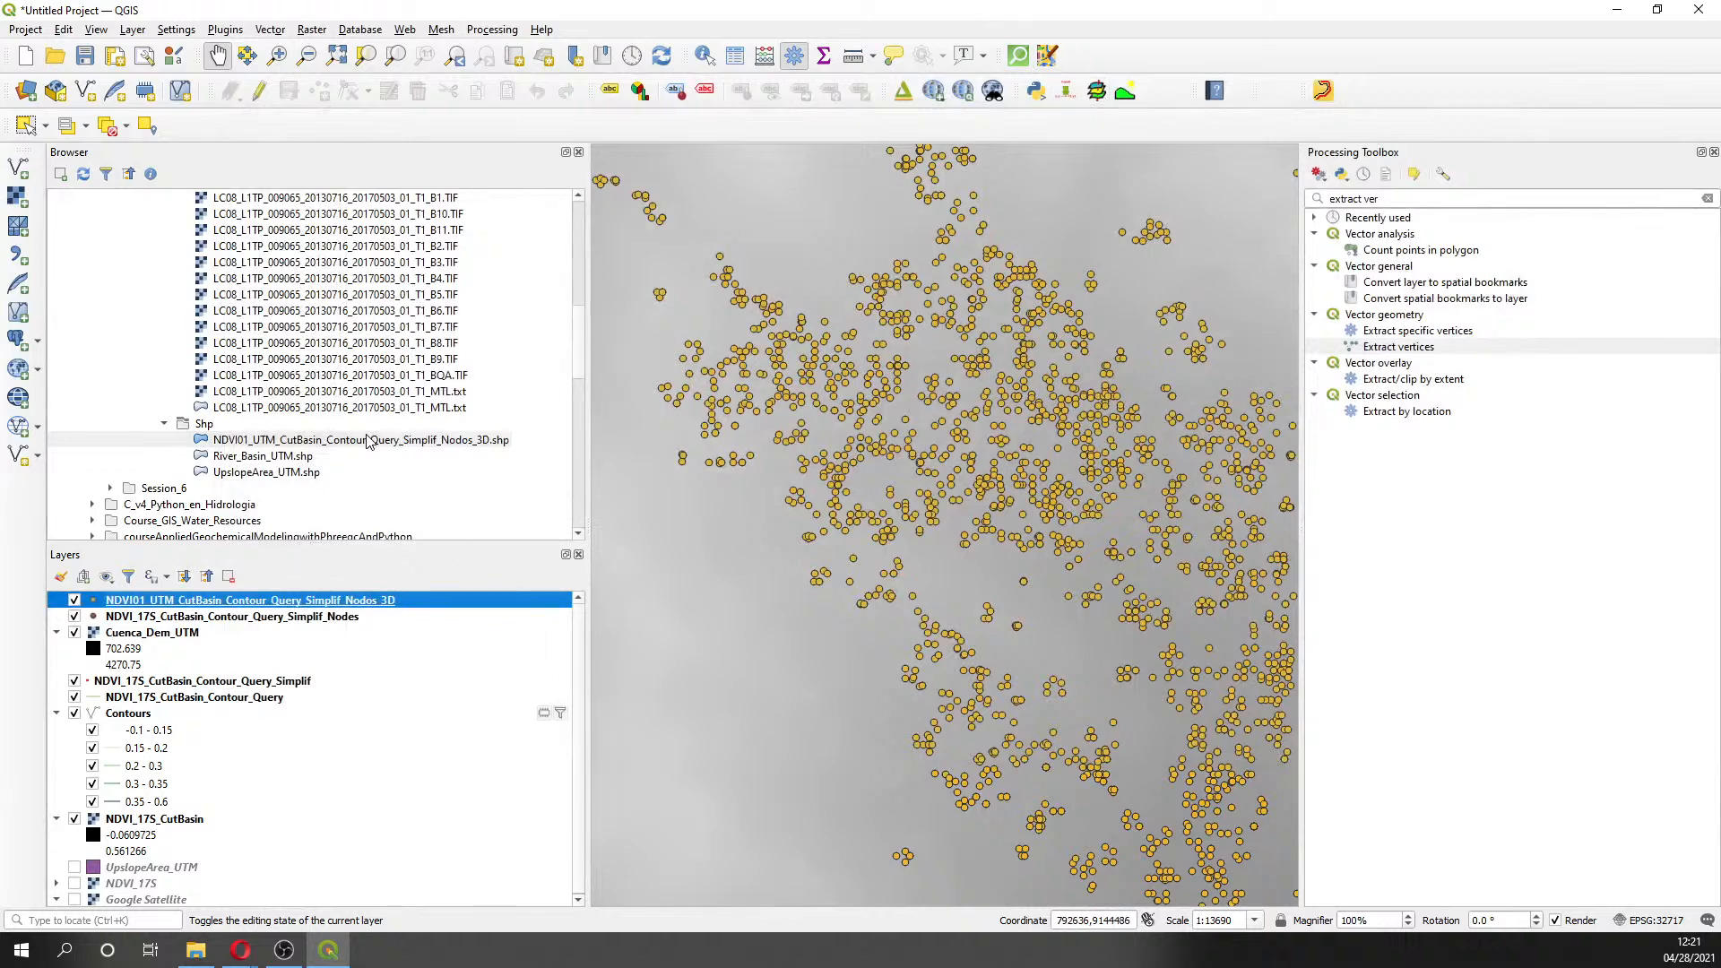
- Collapse the Rst, Data, Practice, howToMakeAGeologicalMapwithQgis and Session_5 Browser folders
{"action": "scroll", "coordinate": [403, 493], "scroll_direction": "up", "scroll_amount": 2}
{"action": "scroll", "coordinate": [403, 493], "scroll_direction": "down", "scroll_amount": 4}
{"action": "scroll", "coordinate": [279, 417], "scroll_direction": "up", "scroll_amount": 3}
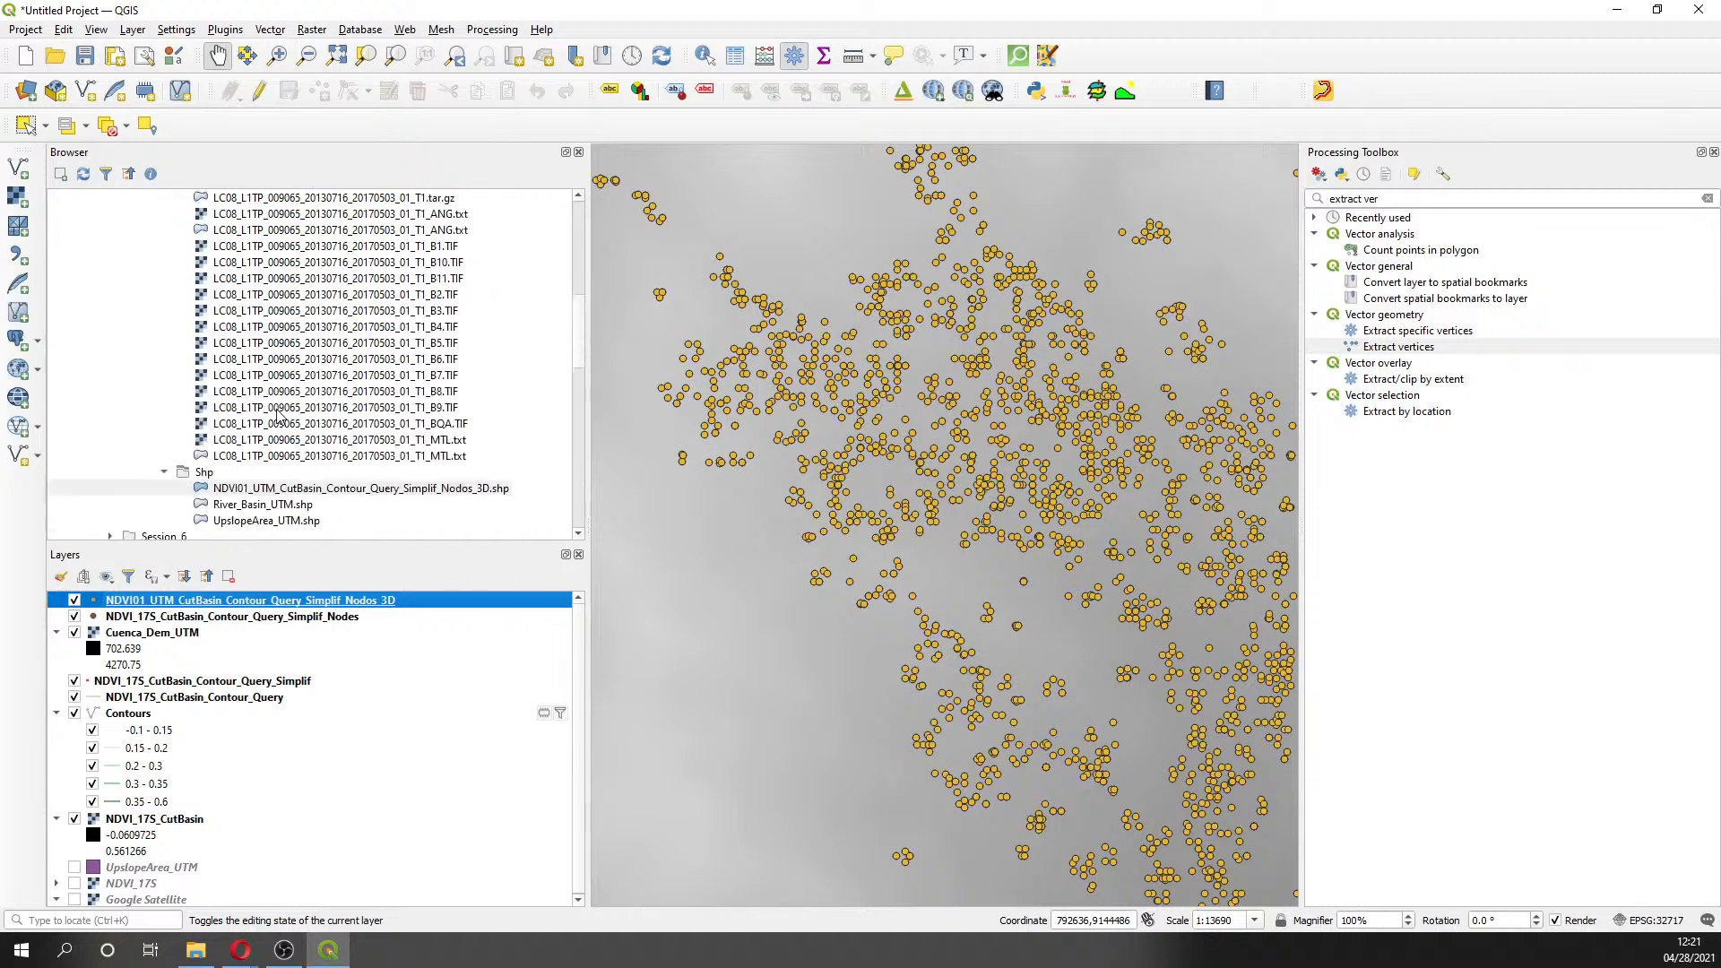
{"action": "scroll", "coordinate": [224, 318], "scroll_direction": "up", "scroll_amount": 4}
{"action": "left_click", "coordinate": [165, 343]}
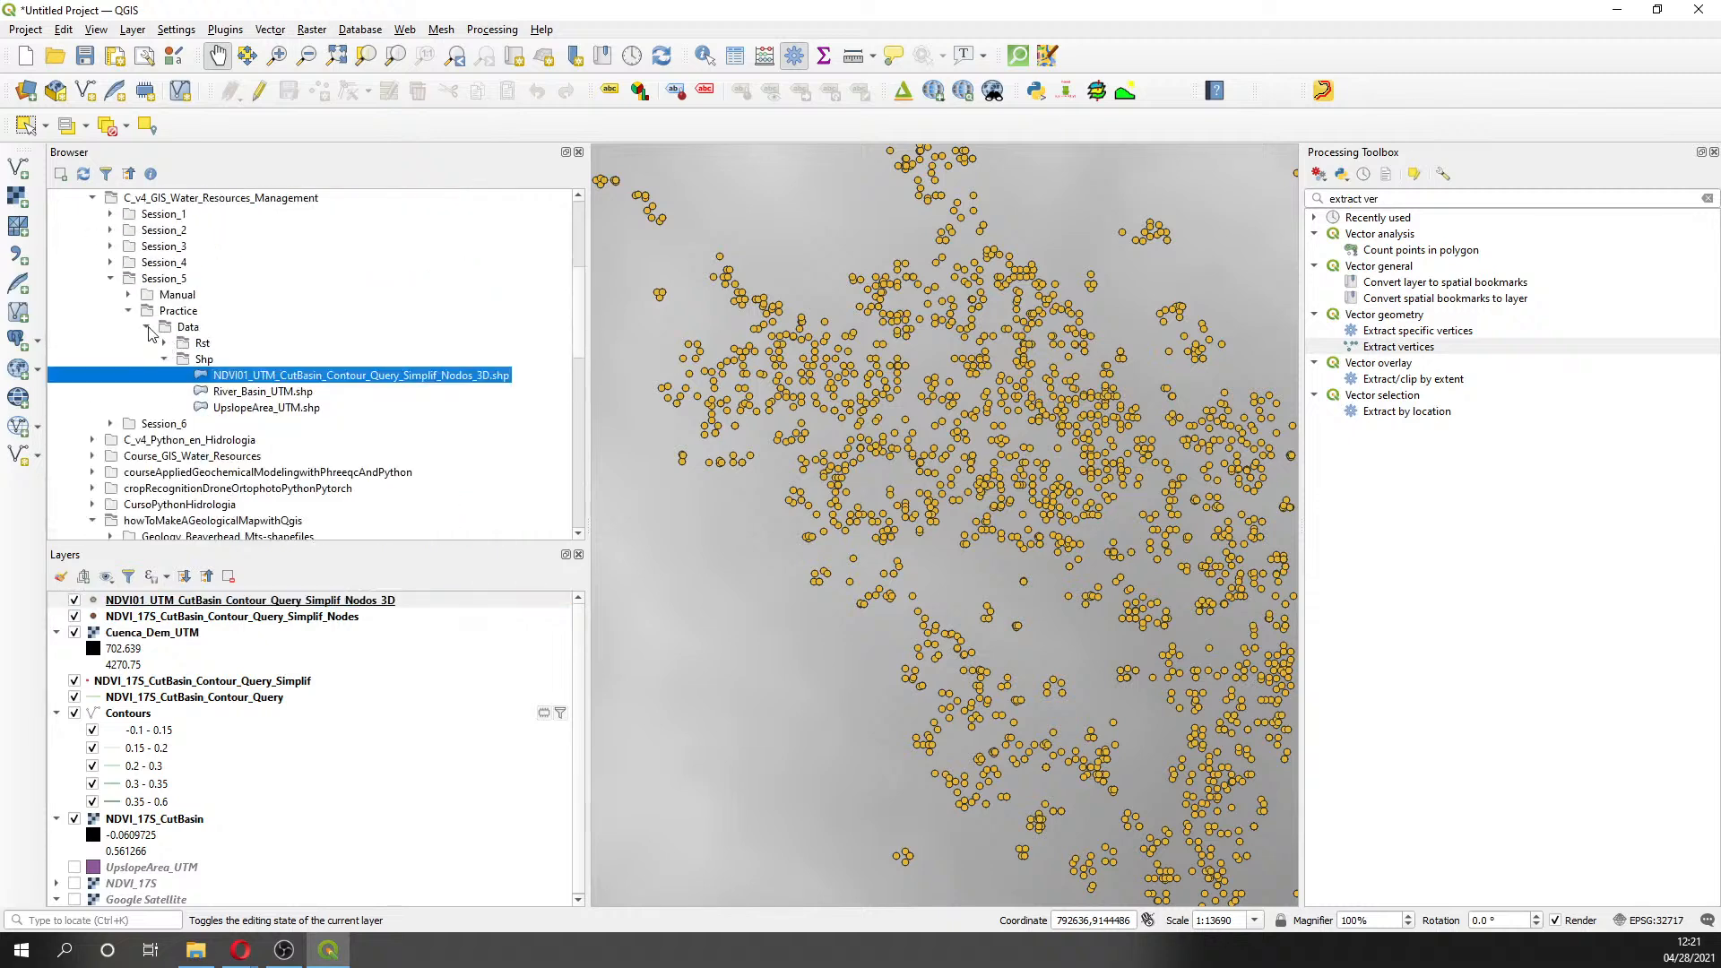
{"action": "left_click", "coordinate": [148, 328]}
{"action": "left_click", "coordinate": [128, 311]}
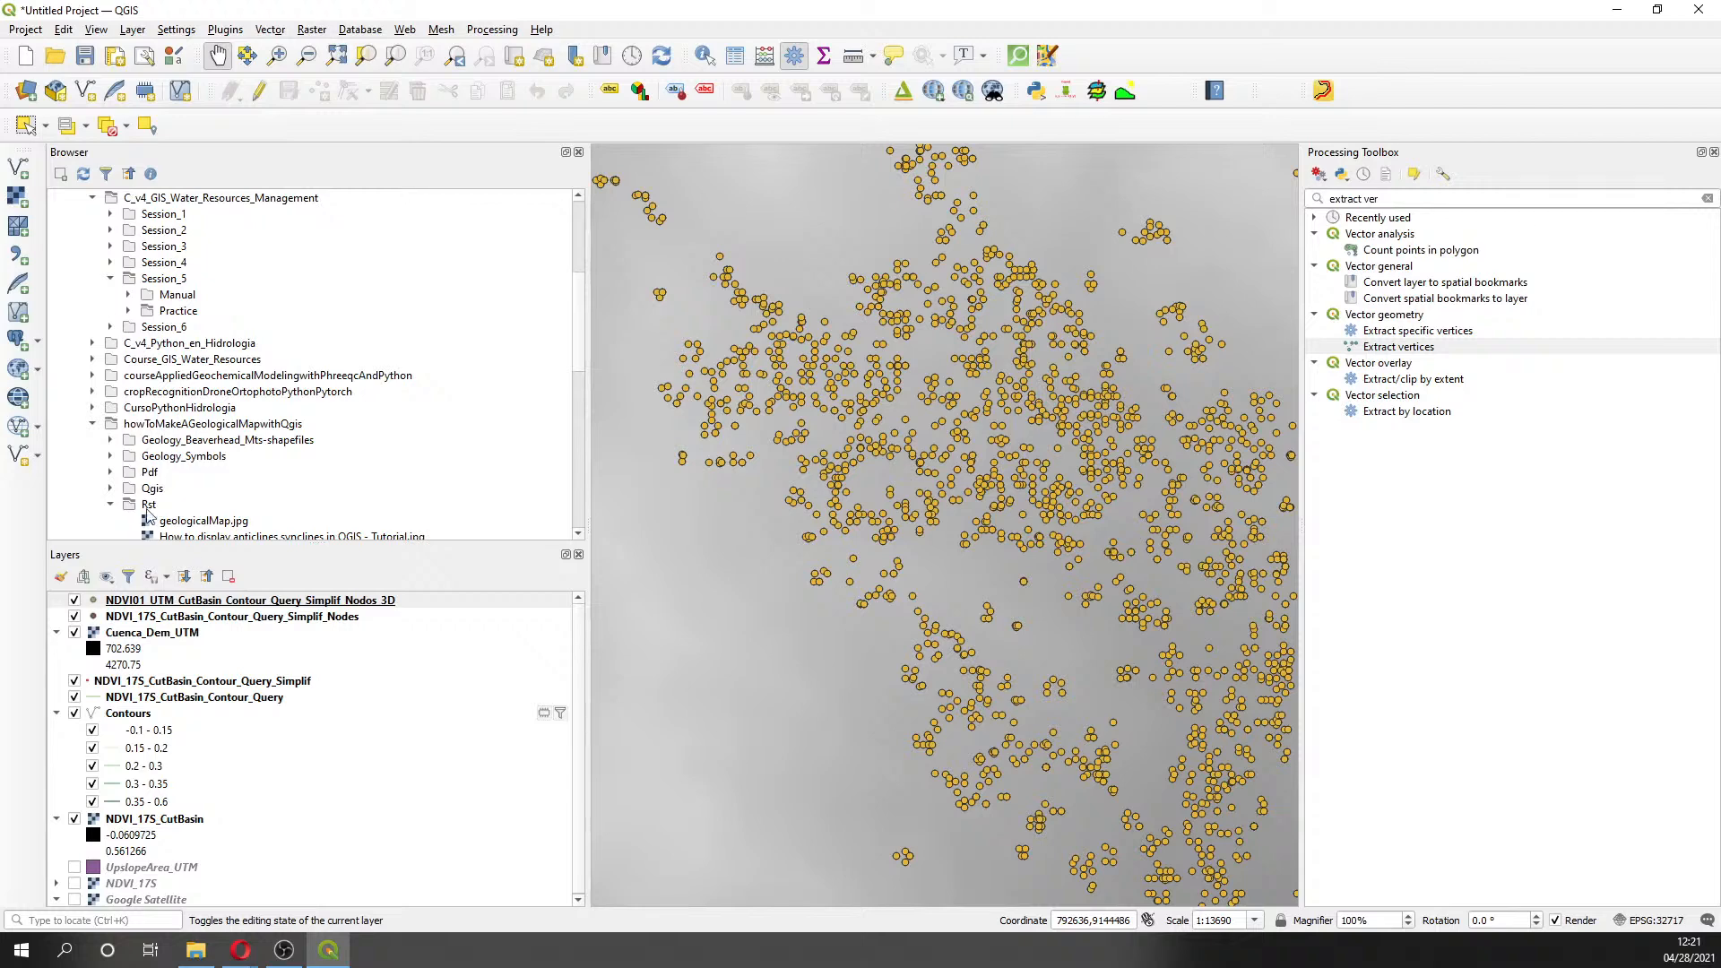
{"action": "scroll", "coordinate": [176, 511], "scroll_direction": "down", "scroll_amount": 1}
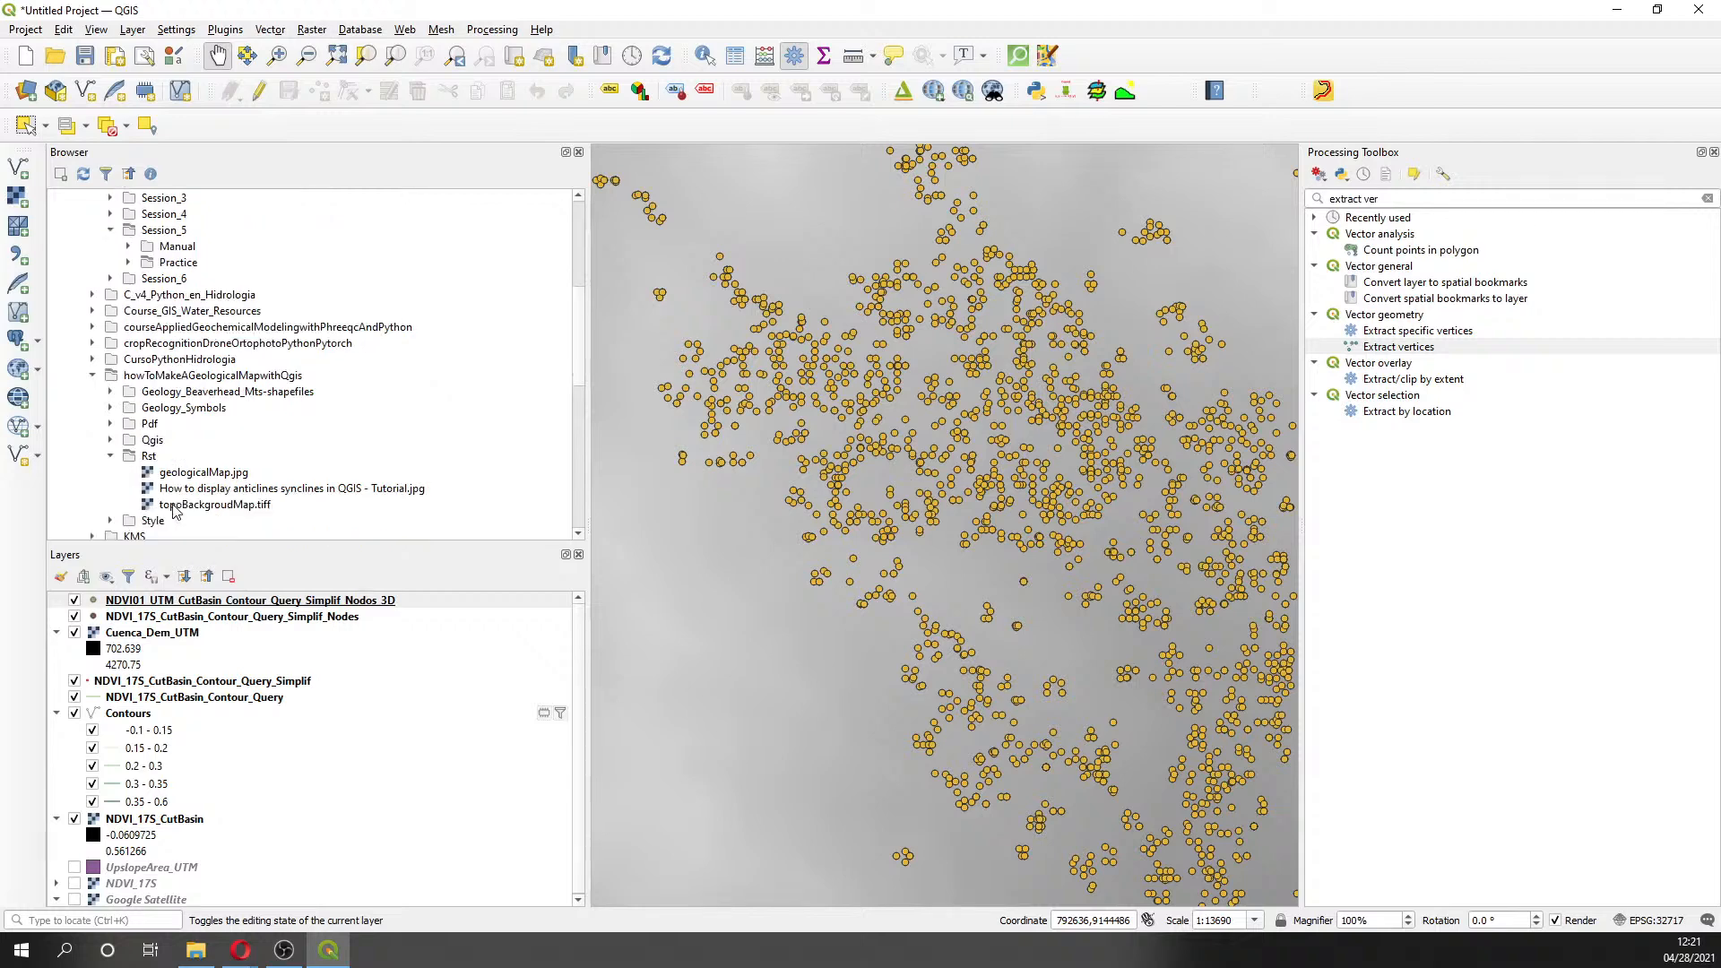
{"action": "left_click", "coordinate": [93, 376]}
{"action": "scroll", "coordinate": [105, 358], "scroll_direction": "up", "scroll_amount": 2}
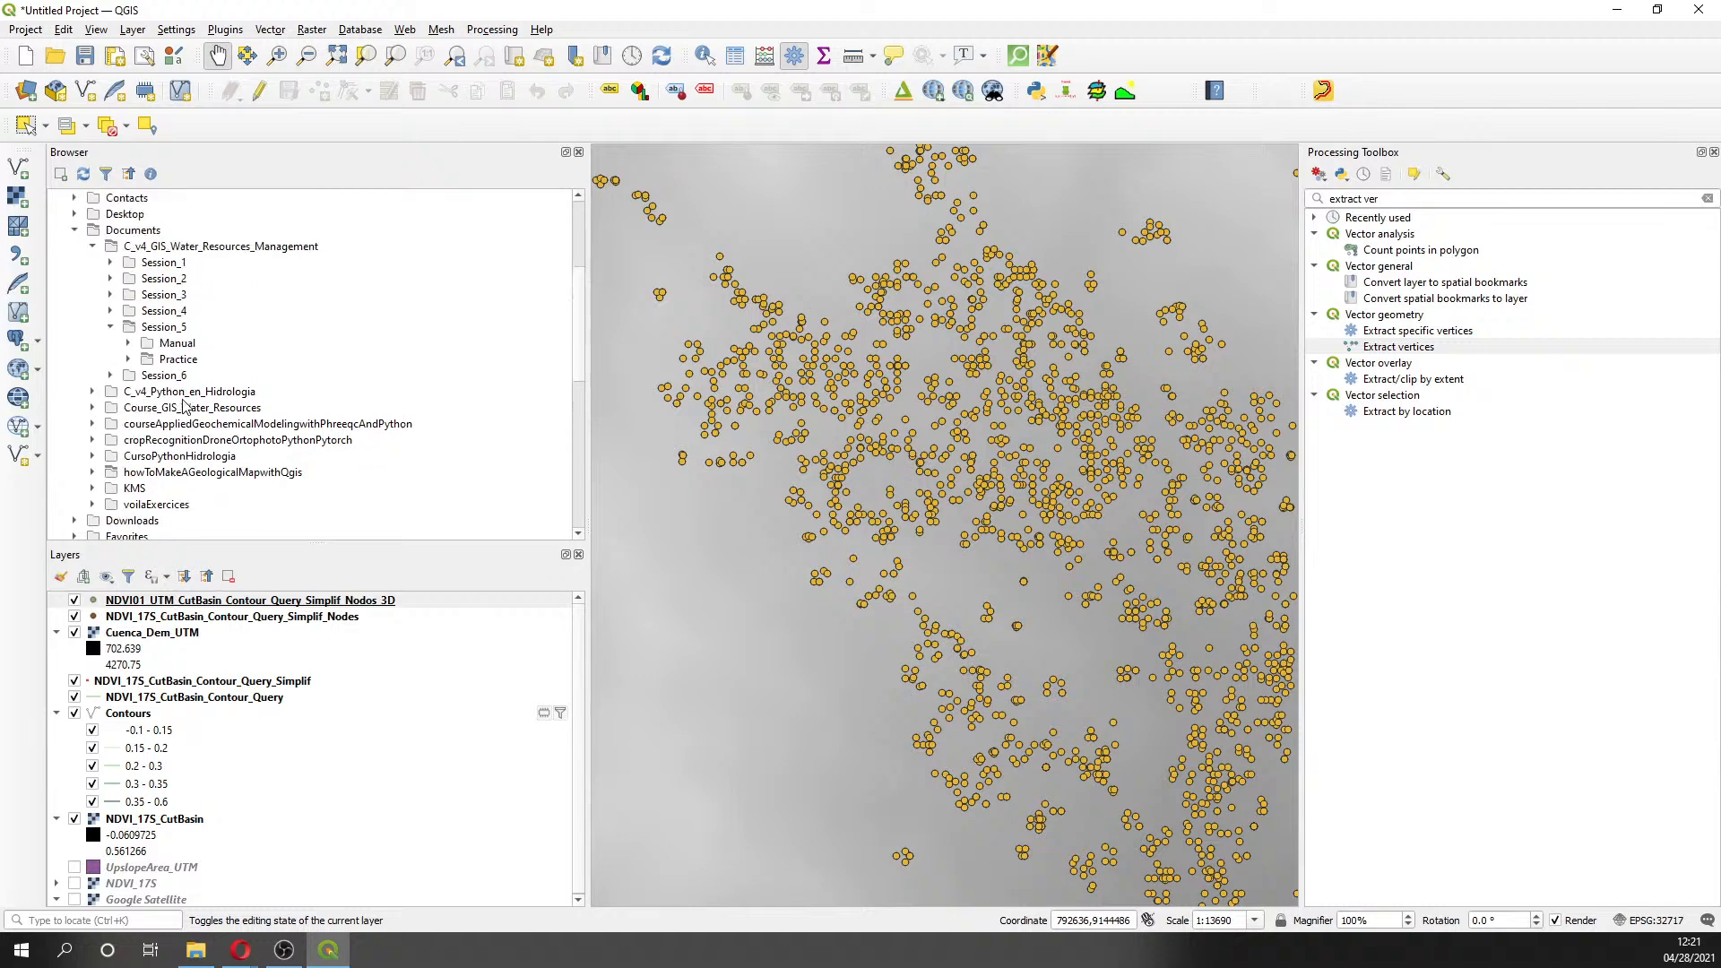
{"action": "left_click", "coordinate": [110, 328]}
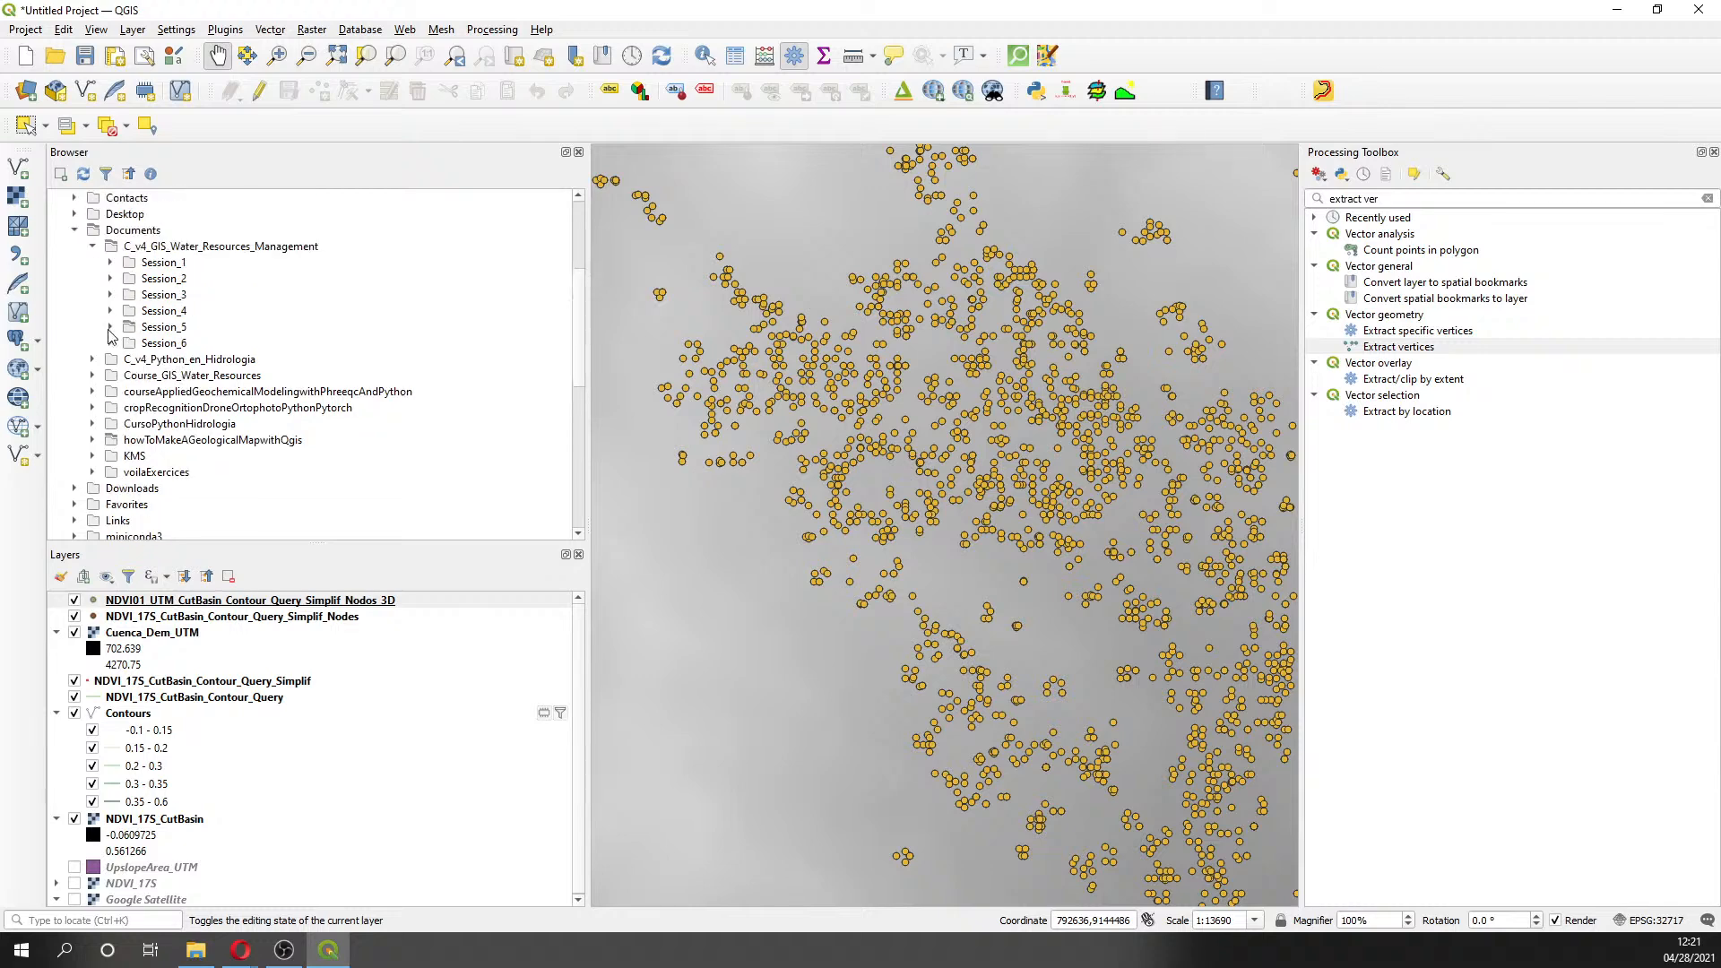
- Expand Course_GIS_Water_Resources > Session5 > Shp and add the Nodes_3D shapefile to the map
{"action": "left_click", "coordinate": [93, 376]}
{"action": "left_click", "coordinate": [110, 456]}
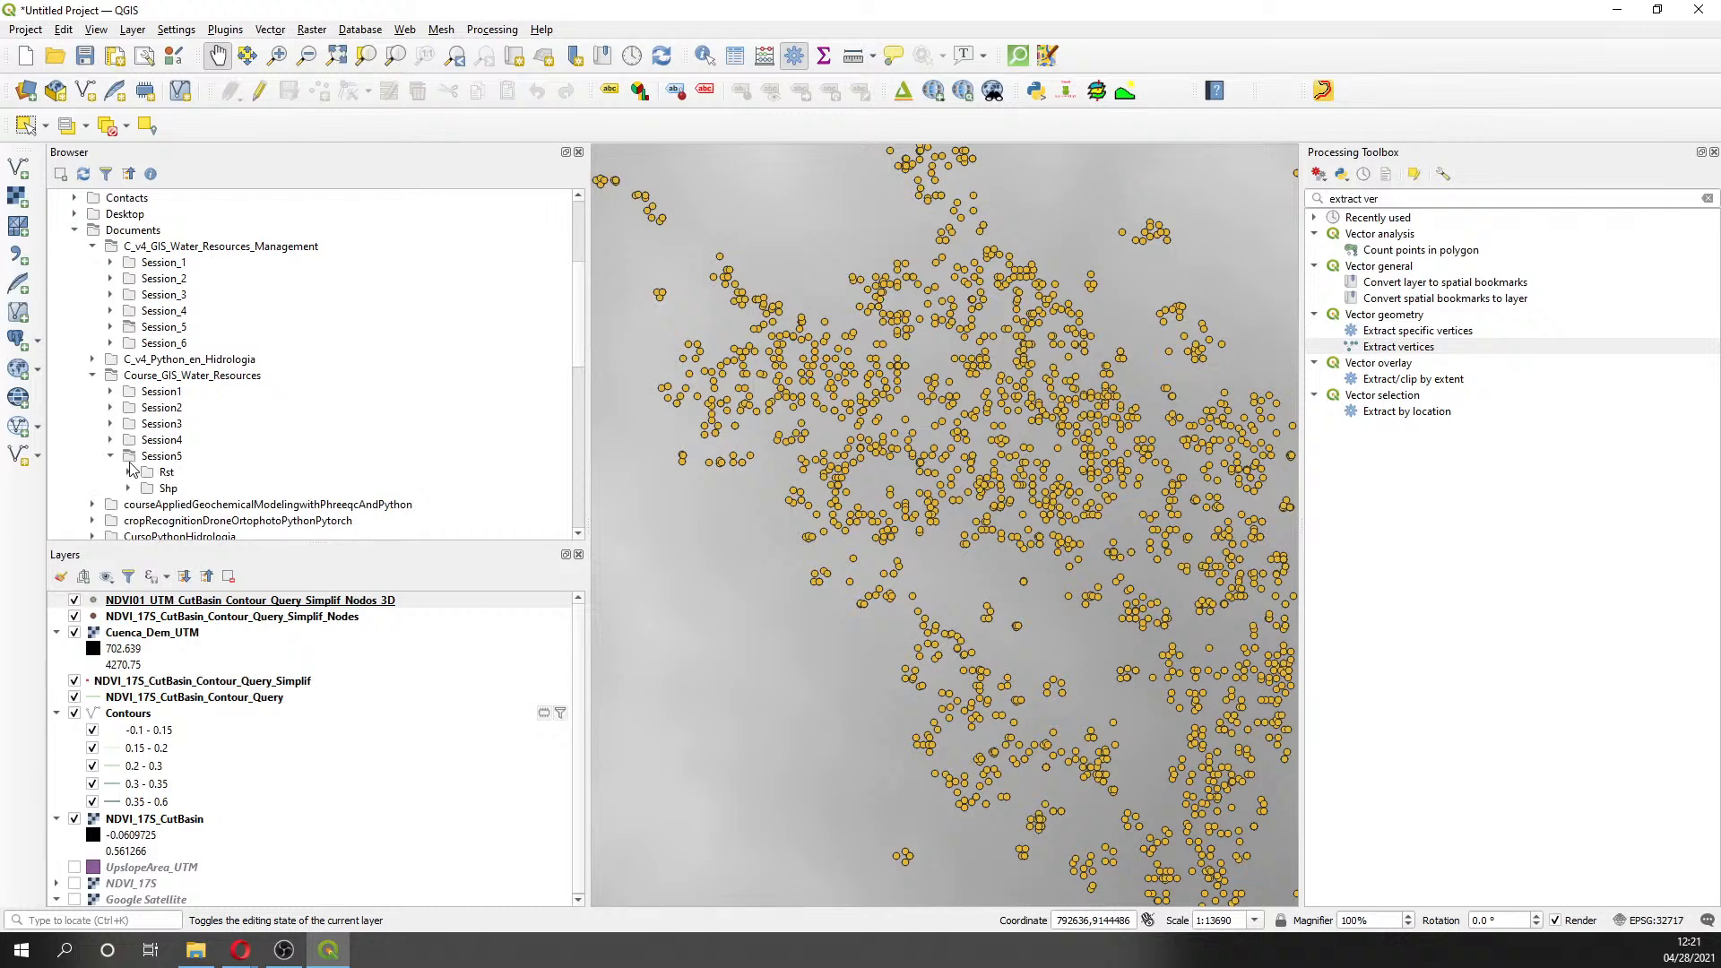
{"action": "left_click", "coordinate": [130, 489]}
{"action": "scroll", "coordinate": [147, 490], "scroll_direction": "down", "scroll_amount": 2}
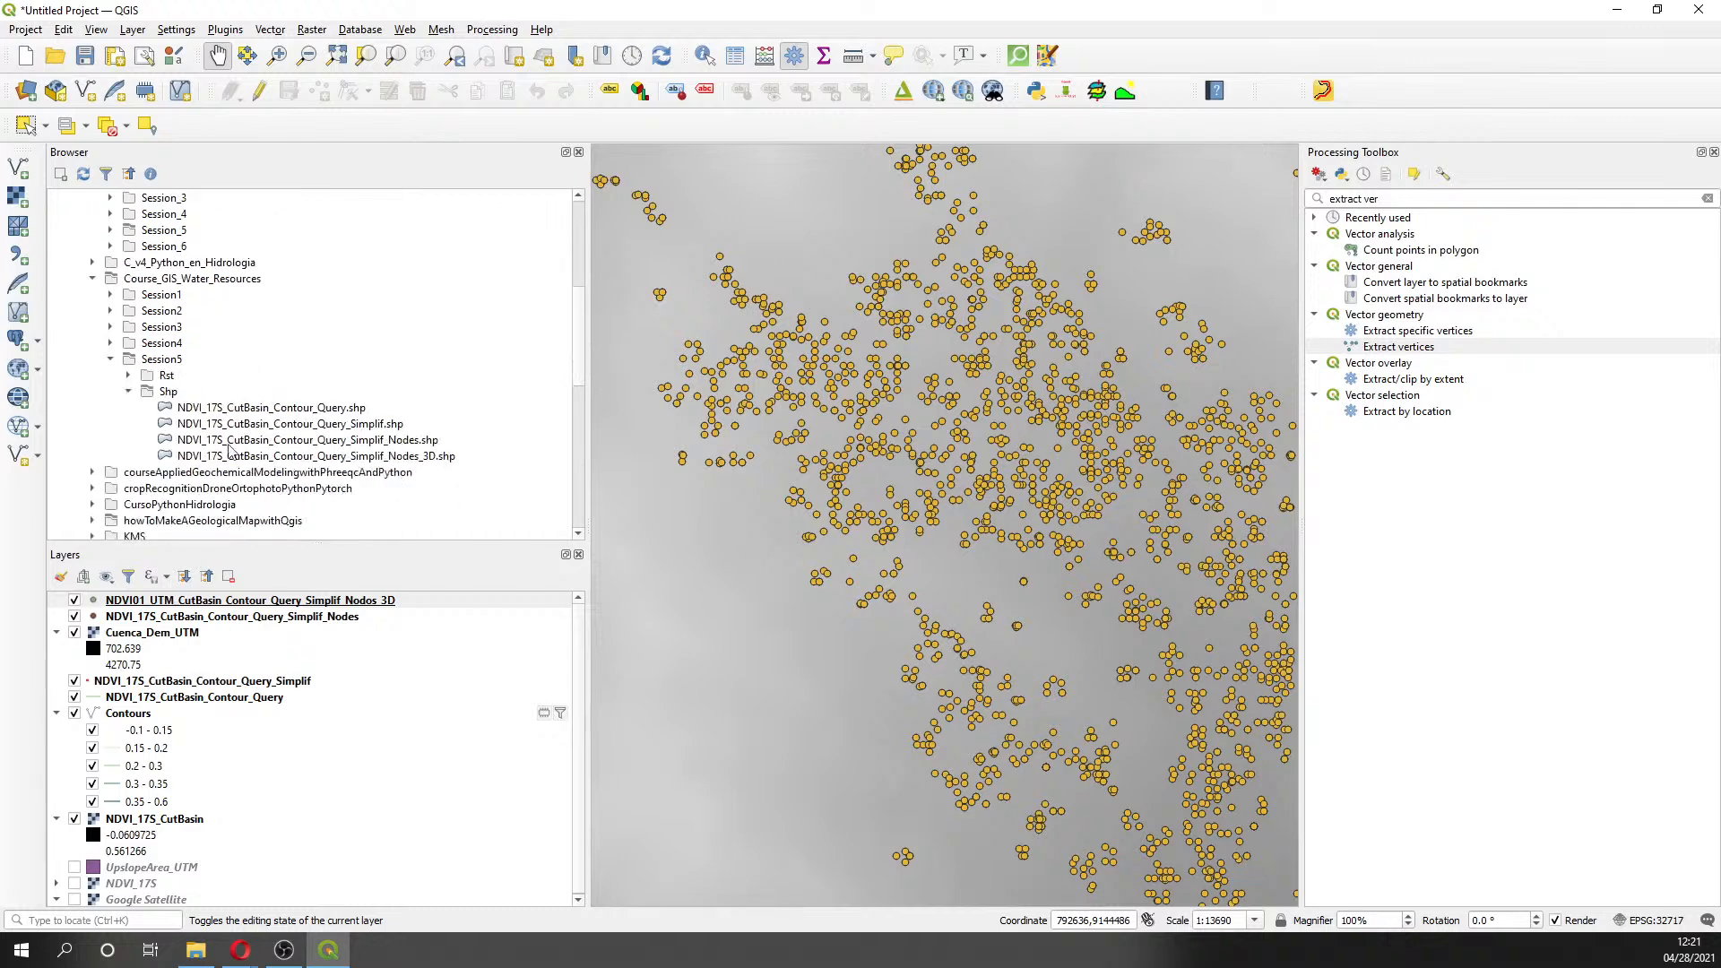
{"action": "double_click", "coordinate": [283, 456]}
- Check the new Nodes_3D layer's attribute table for the Elevation field
{"action": "right_click", "coordinate": [310, 603]}
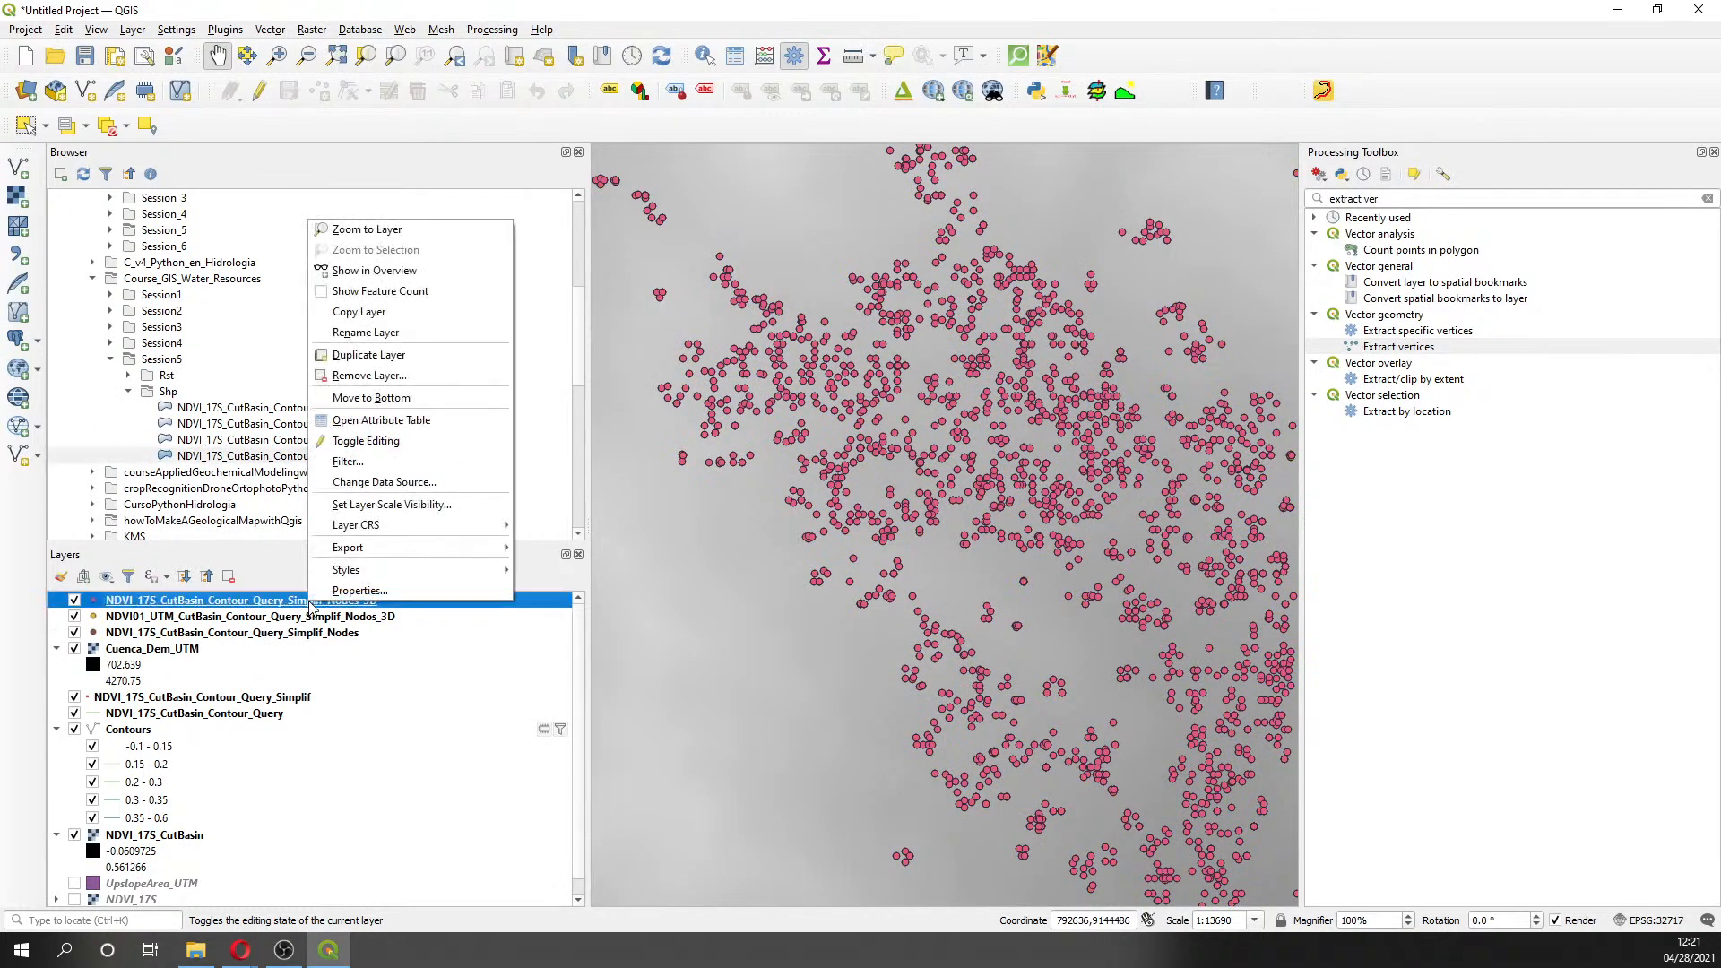
{"action": "left_click", "coordinate": [338, 423]}
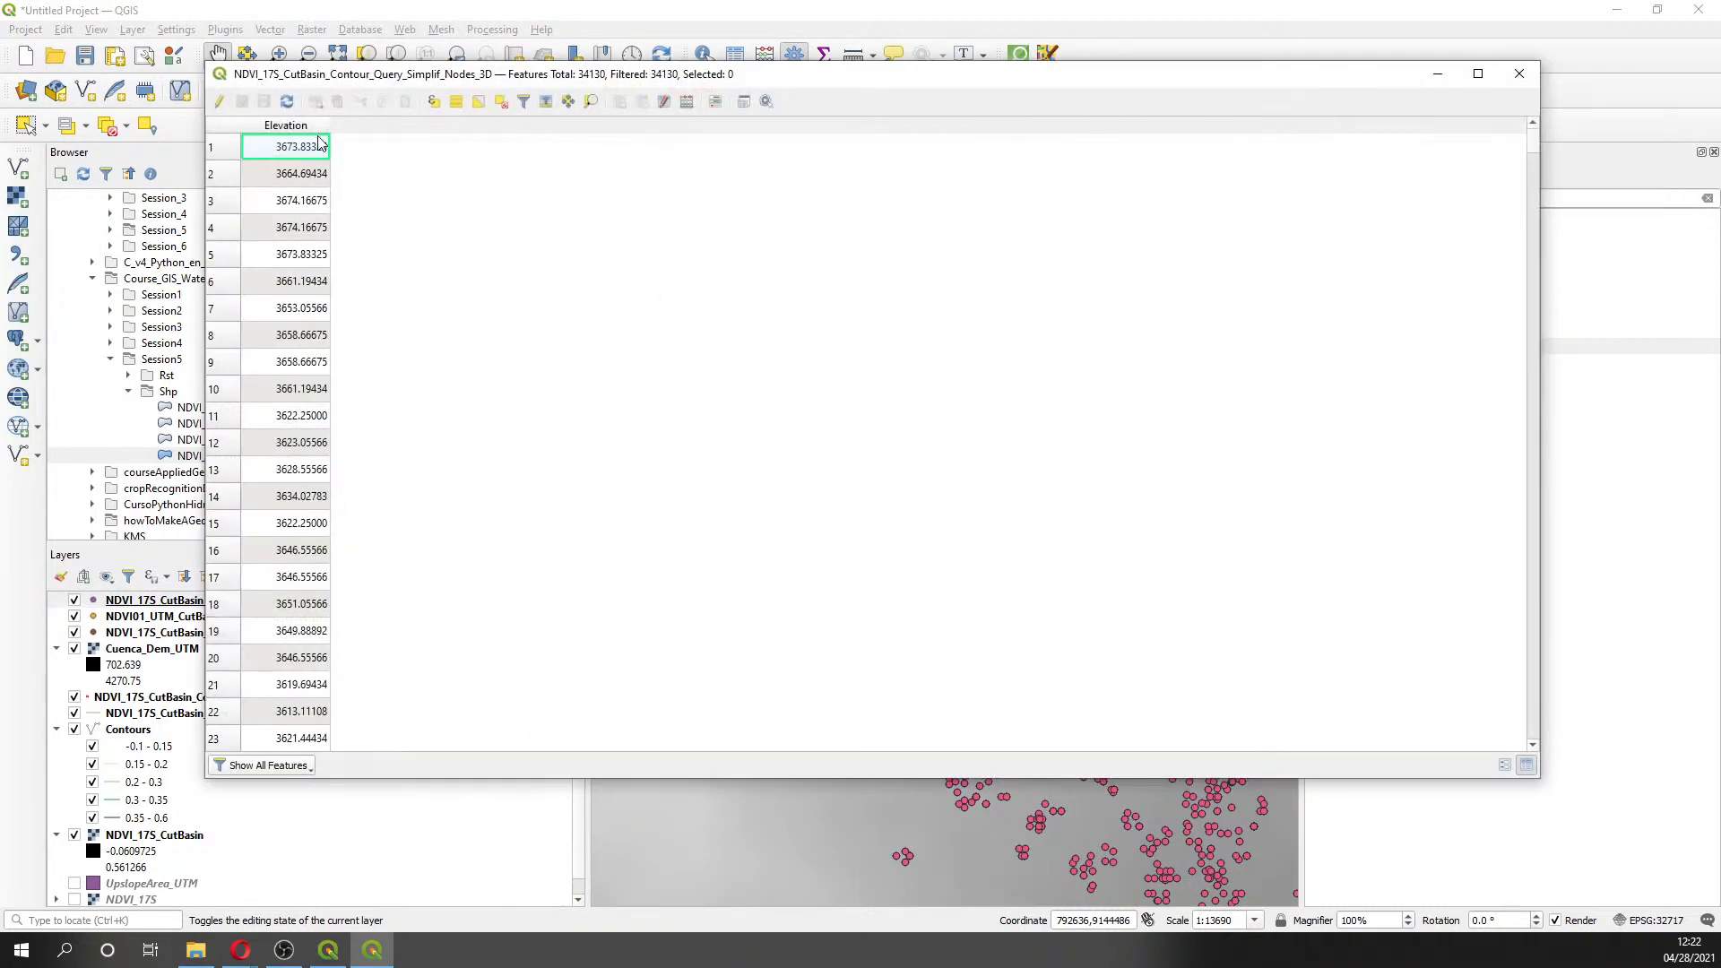
{"action": "left_click", "coordinate": [1519, 74]}
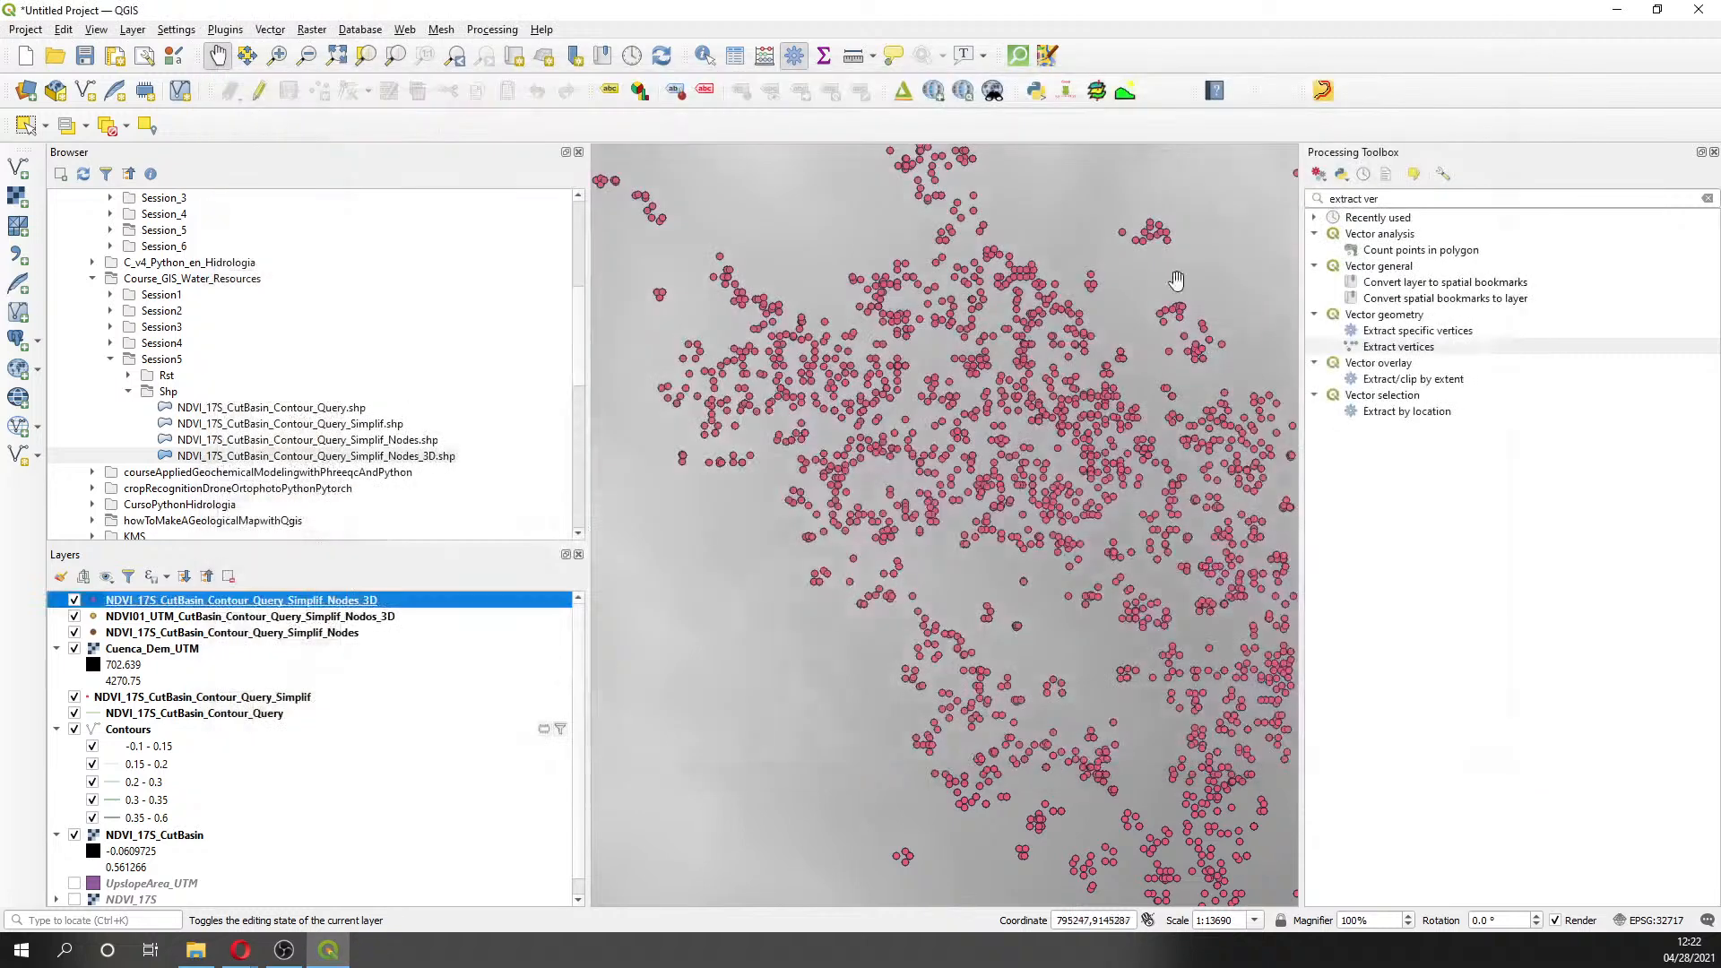
- Remove the older NDVI01_UTM_CutBasin_Contour_Query_Simplif_Nodos_3D layer from the project
{"action": "right_click", "coordinate": [321, 618]}
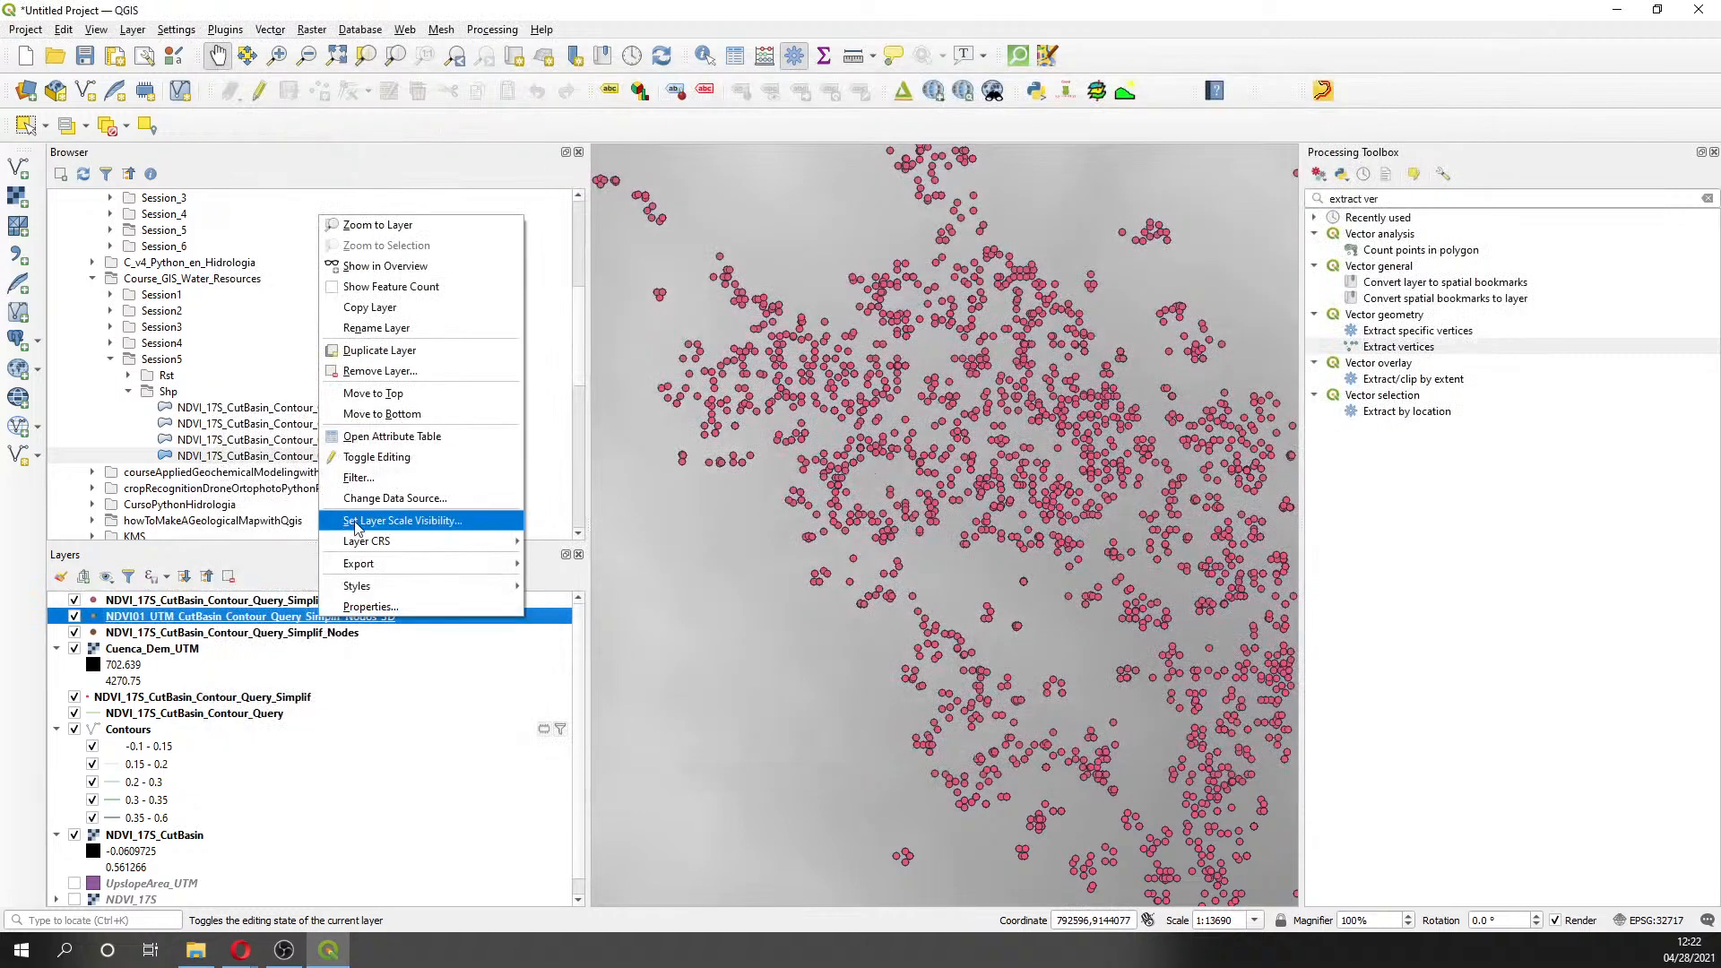
{"action": "left_click", "coordinate": [380, 370]}
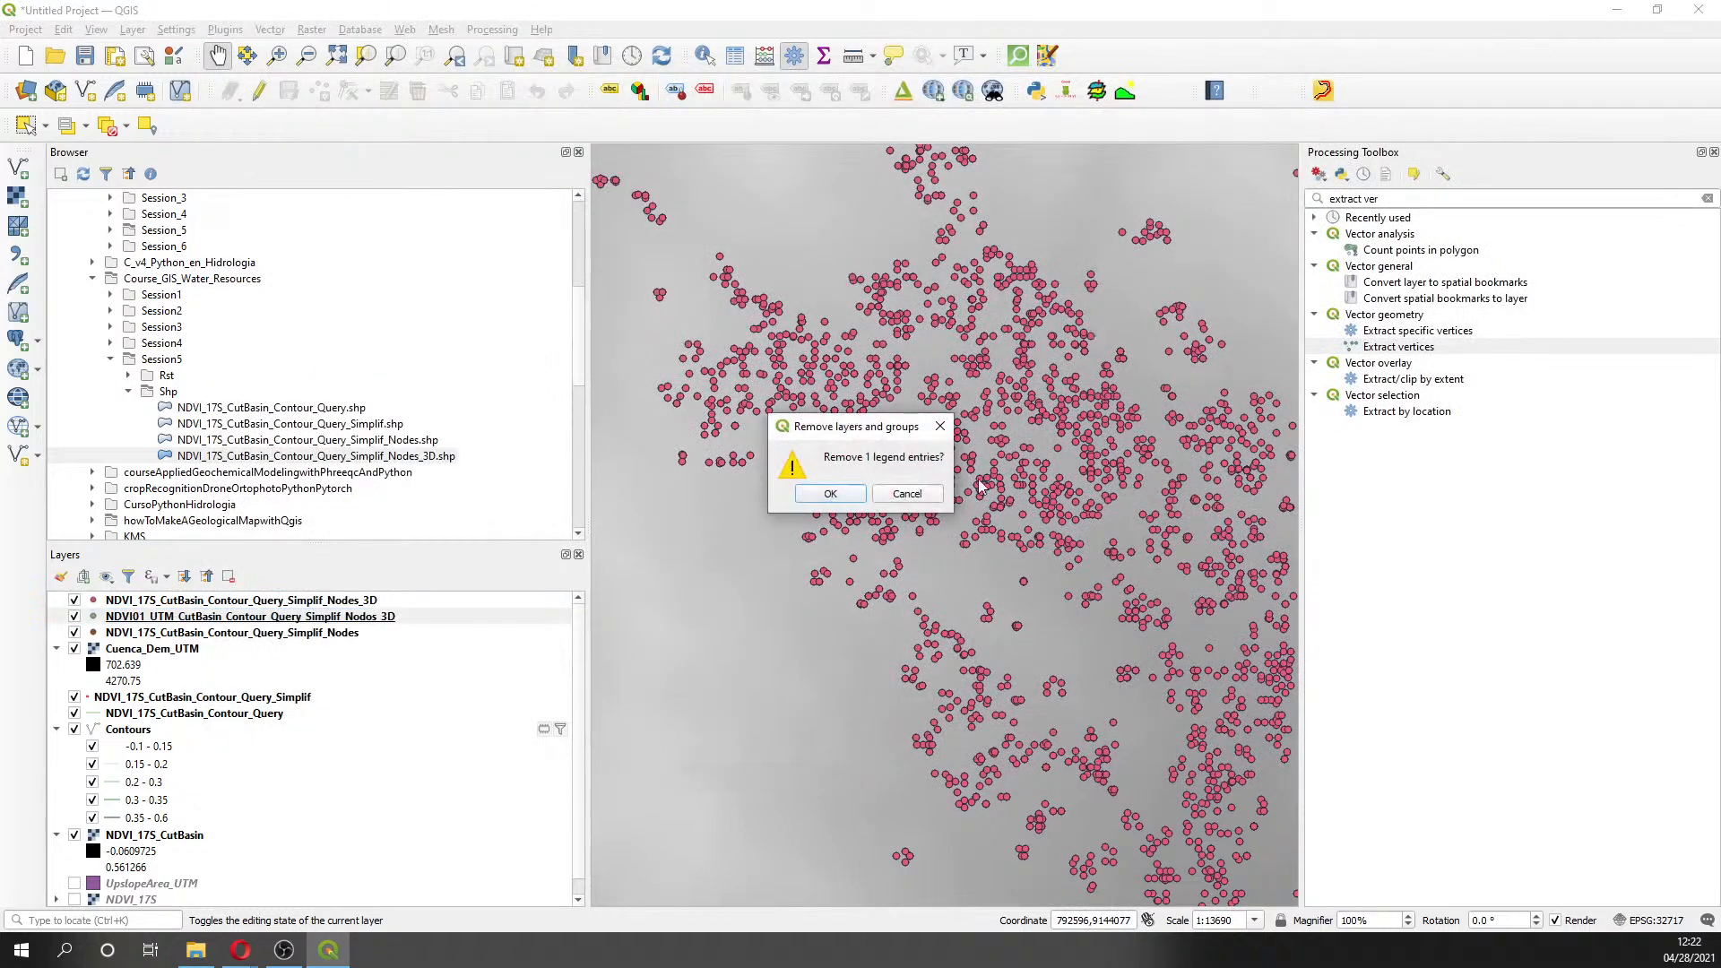
{"action": "left_click", "coordinate": [831, 495]}
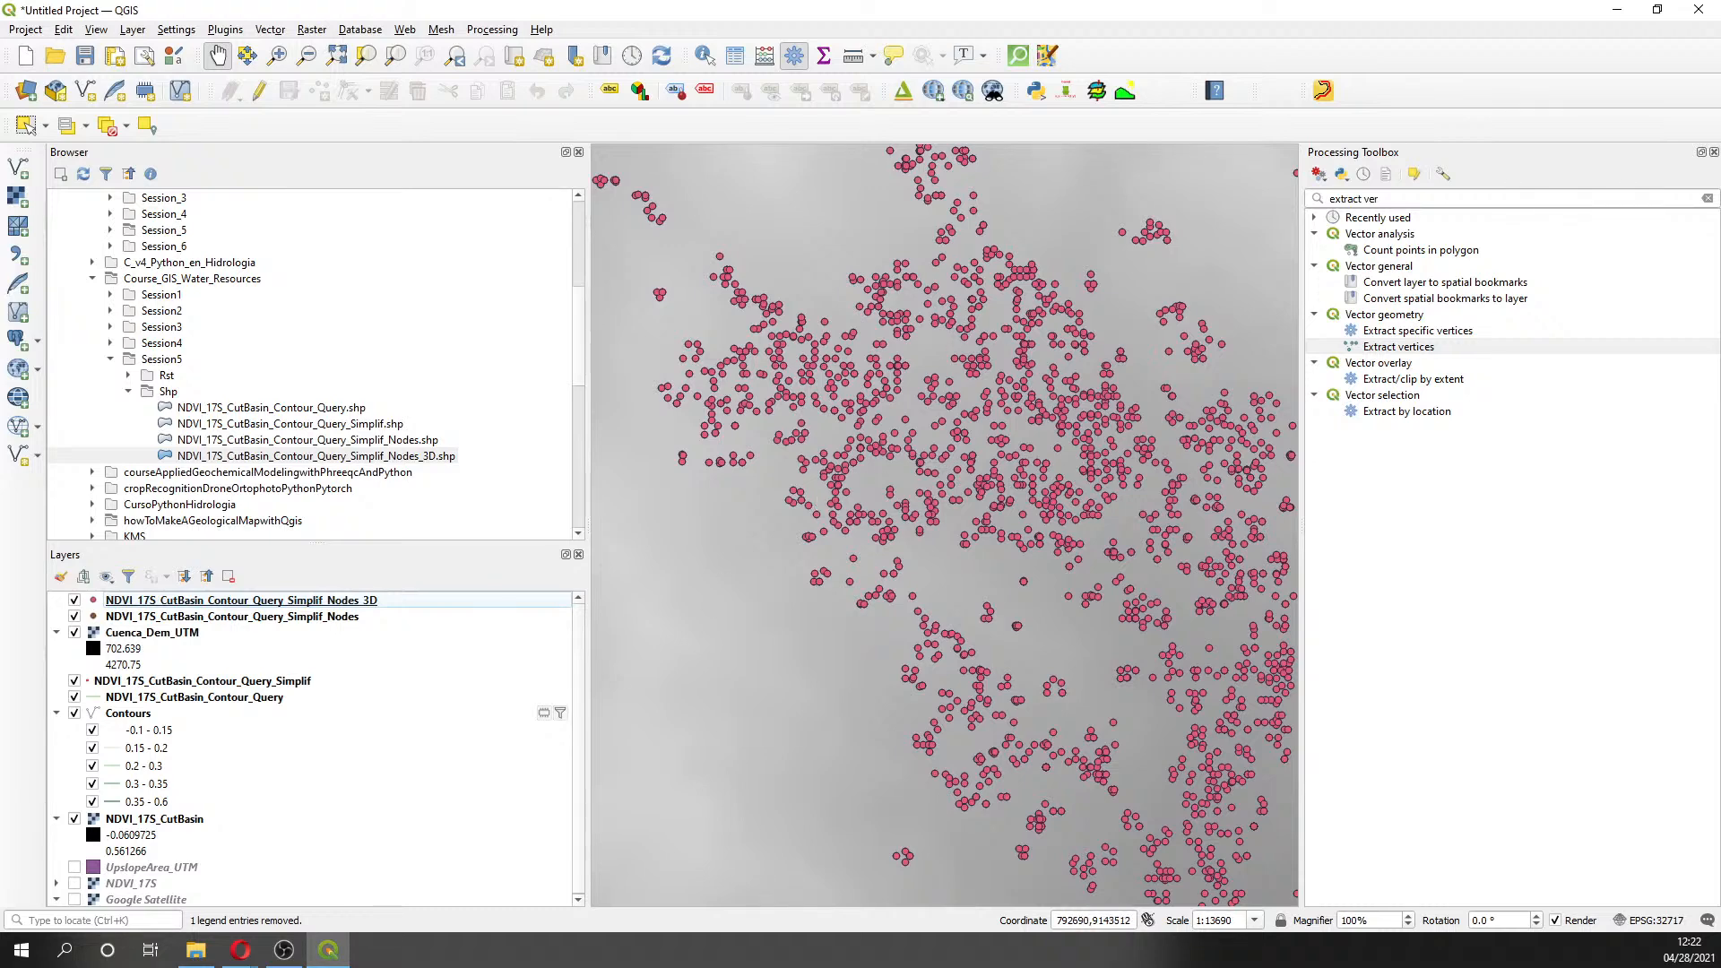
- Zoom out and pan the map until the whole basin DEM with the red nodes is visible
{"action": "key", "text": "alt+Tab"}
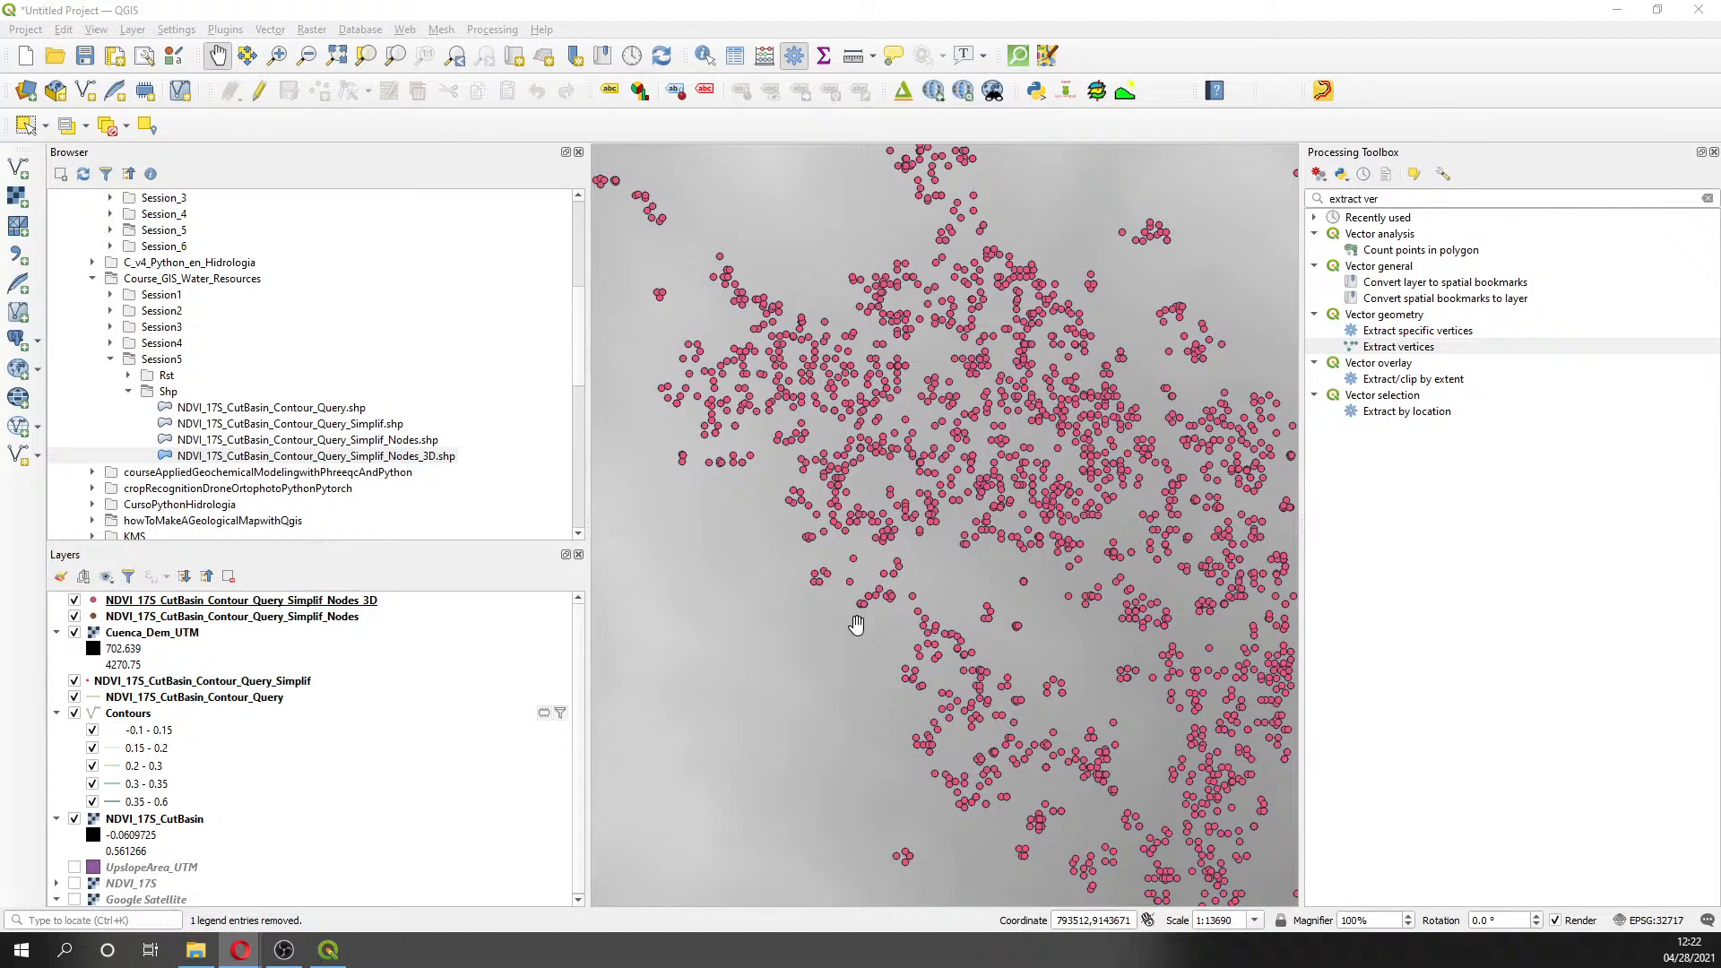
{"action": "scroll", "coordinate": [858, 625], "scroll_direction": "down", "scroll_amount": 2}
{"action": "left_click_drag", "start_coordinate": [883, 657], "coordinate": [1100, 414]}
{"action": "left_click_drag", "start_coordinate": [788, 708], "coordinate": [807, 568]}
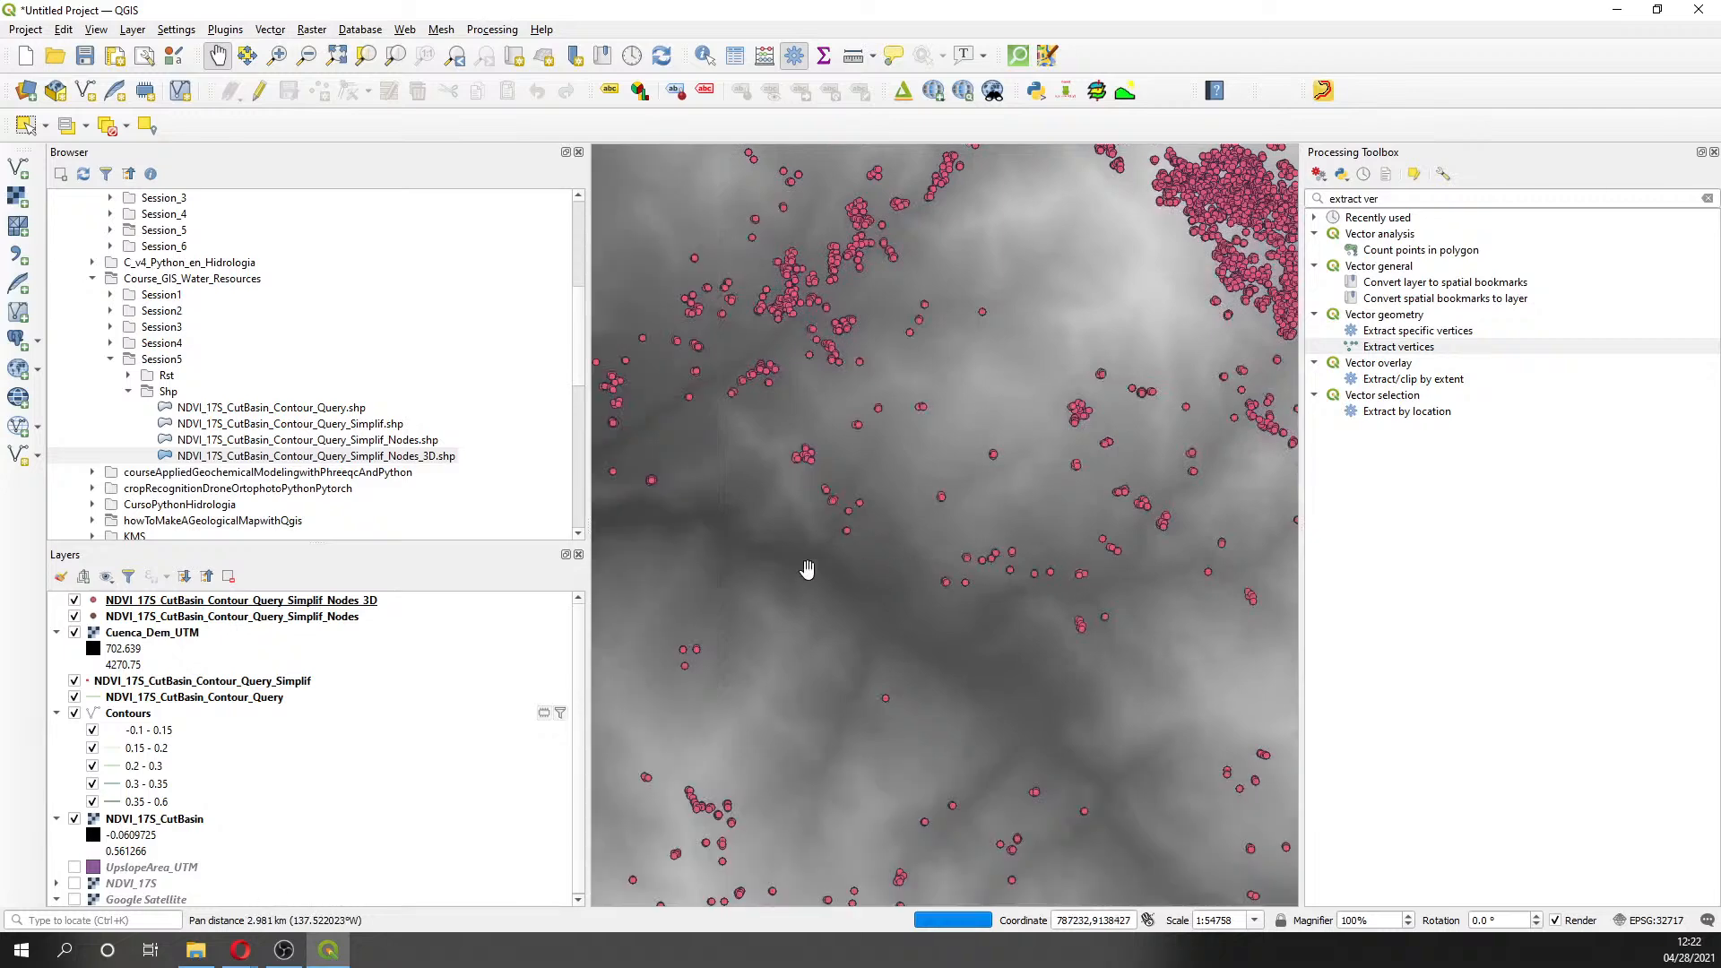
{"action": "scroll", "coordinate": [806, 568], "scroll_direction": "down", "scroll_amount": 1}
{"action": "left_click_drag", "start_coordinate": [768, 454], "coordinate": [936, 611]}
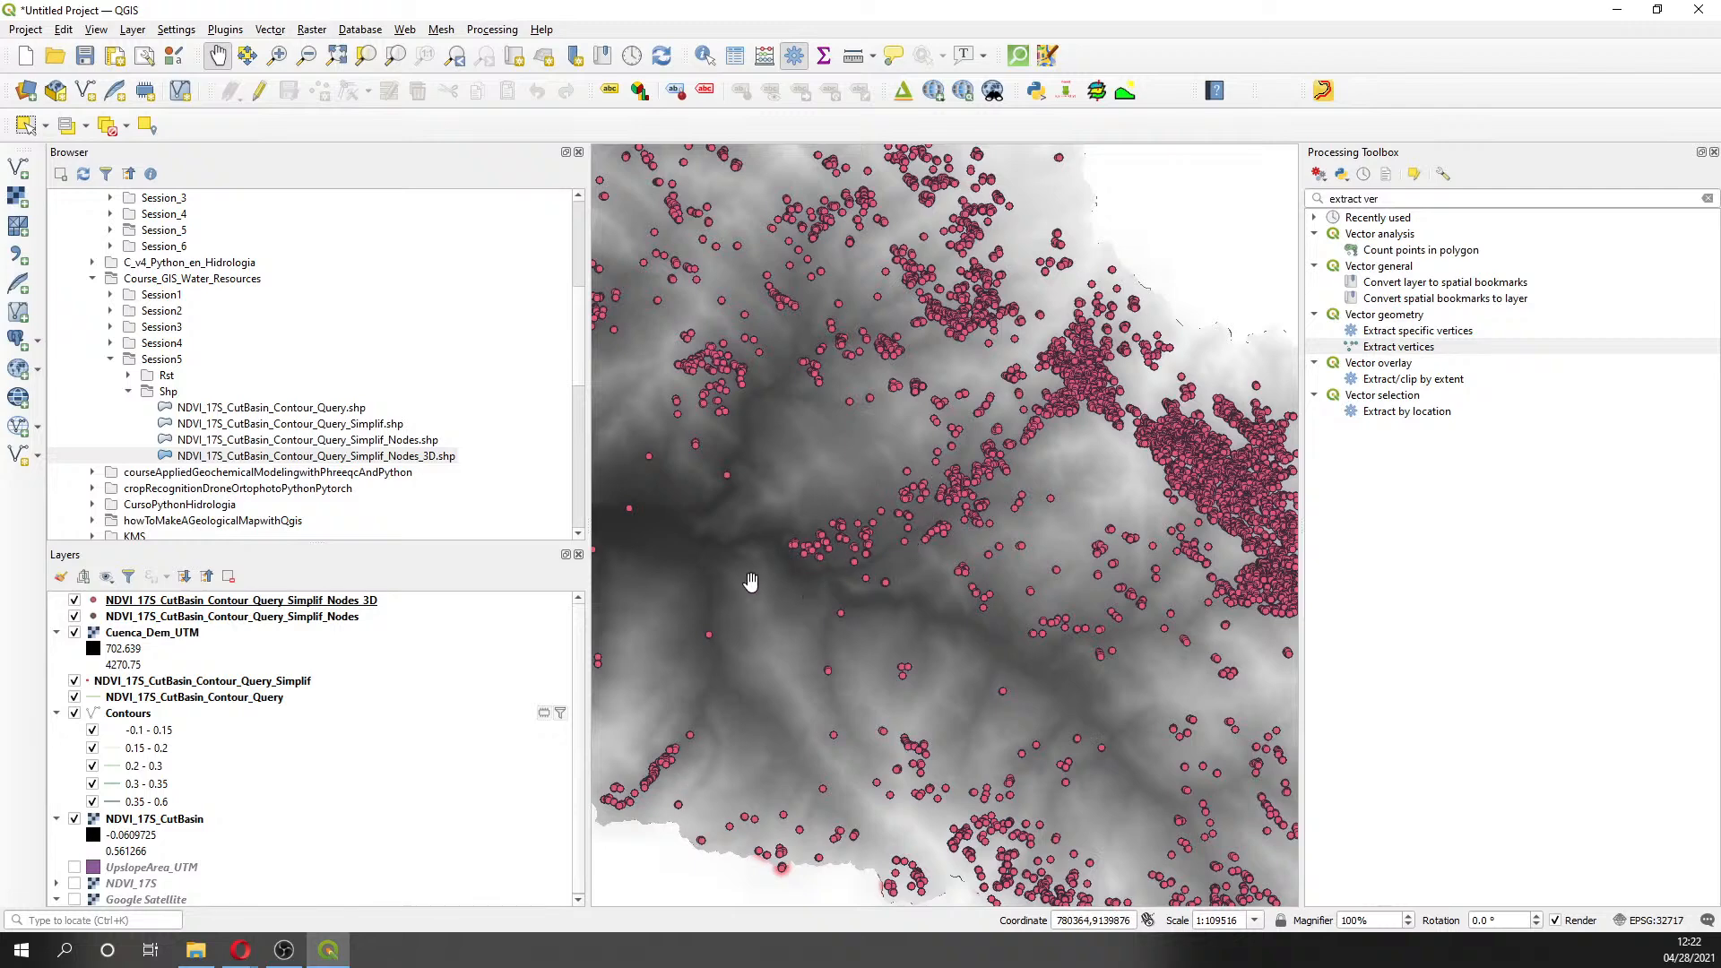
{"action": "scroll", "coordinate": [751, 582], "scroll_direction": "down", "scroll_amount": 1}
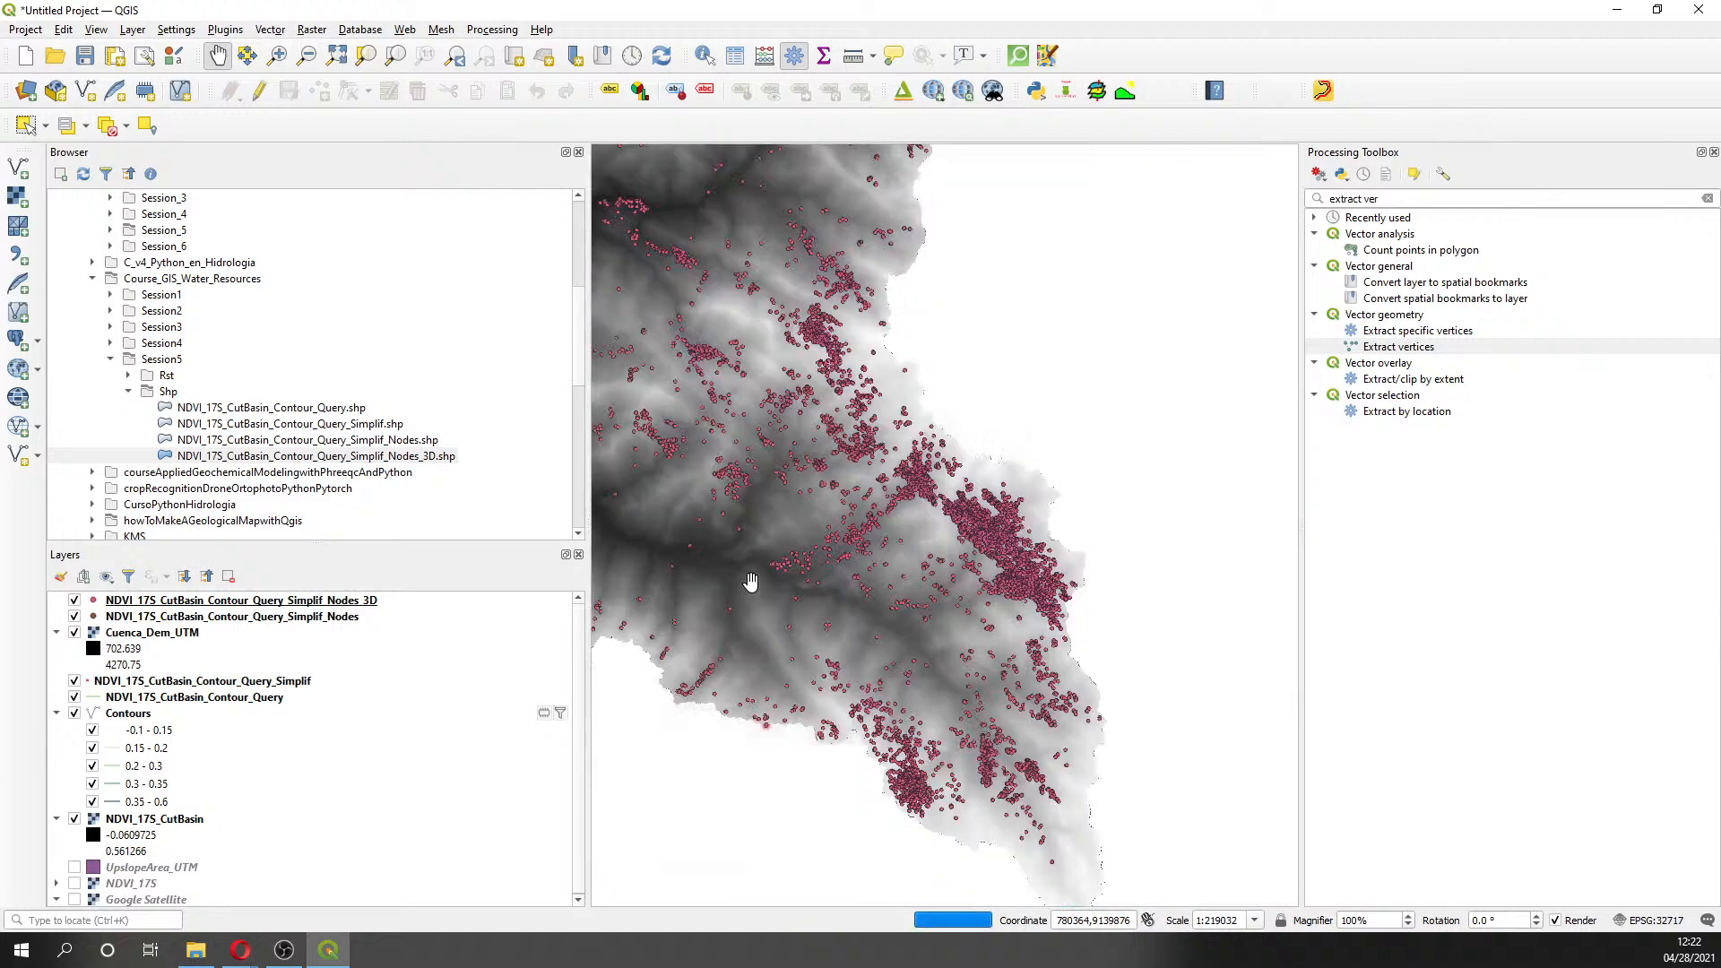
{"action": "left_click_drag", "start_coordinate": [757, 584], "coordinate": [962, 597]}
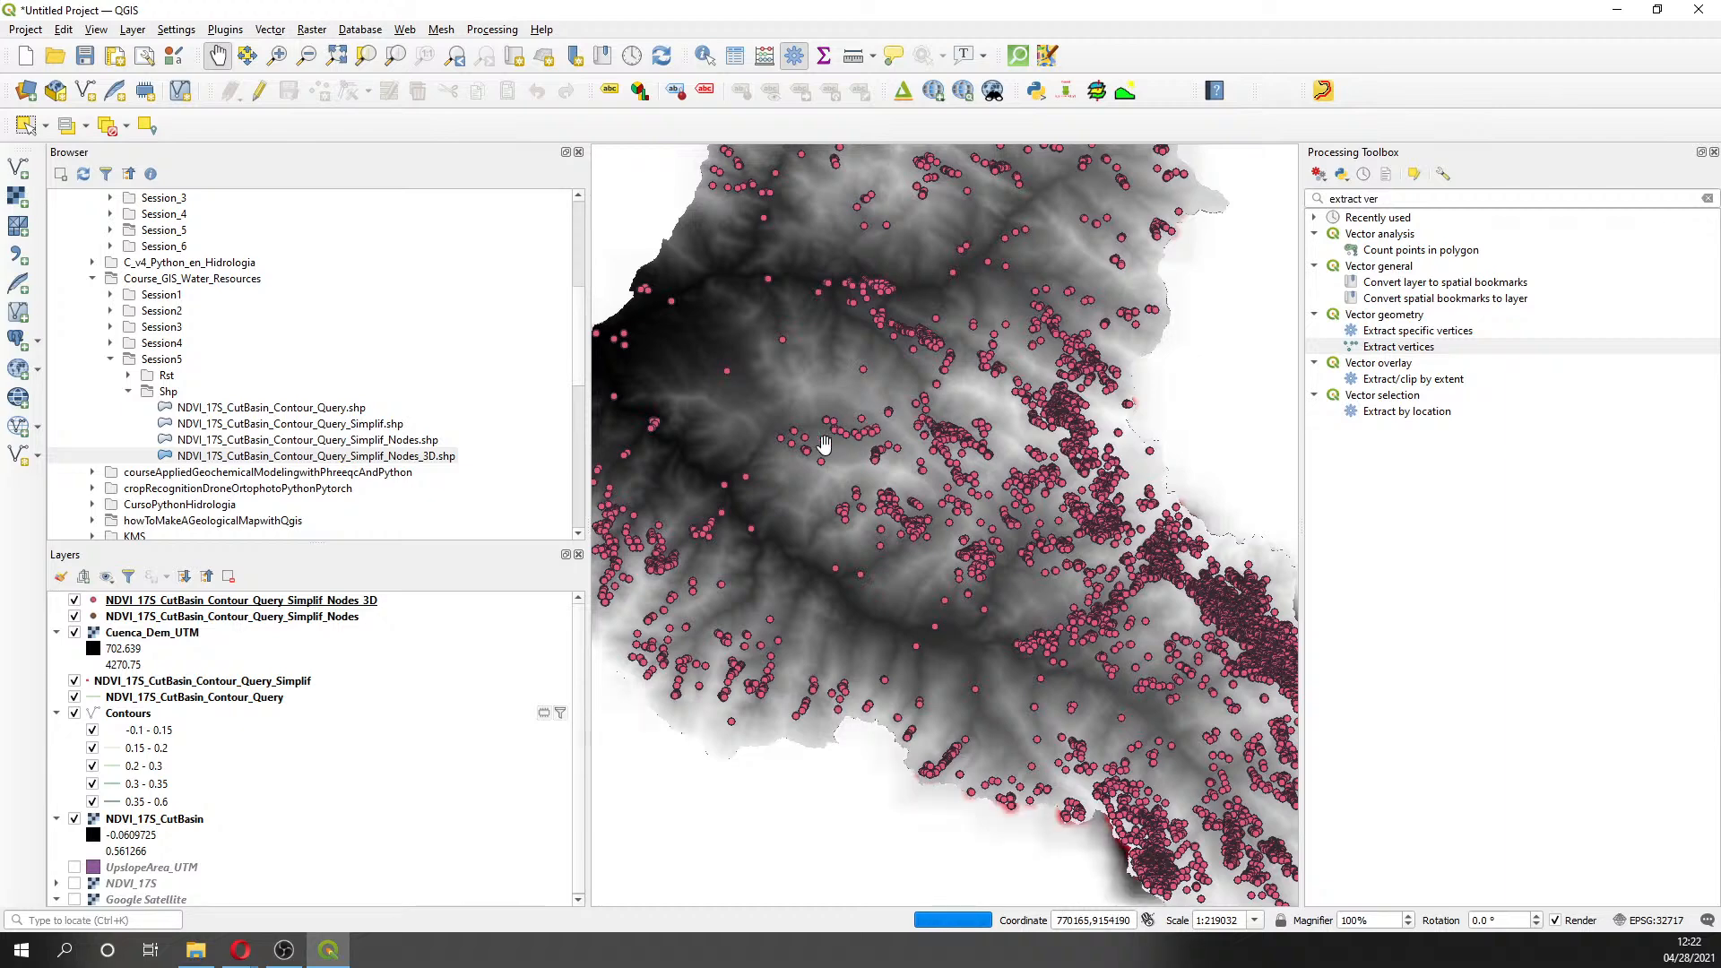
{"action": "key", "text": "alt+Tab"}
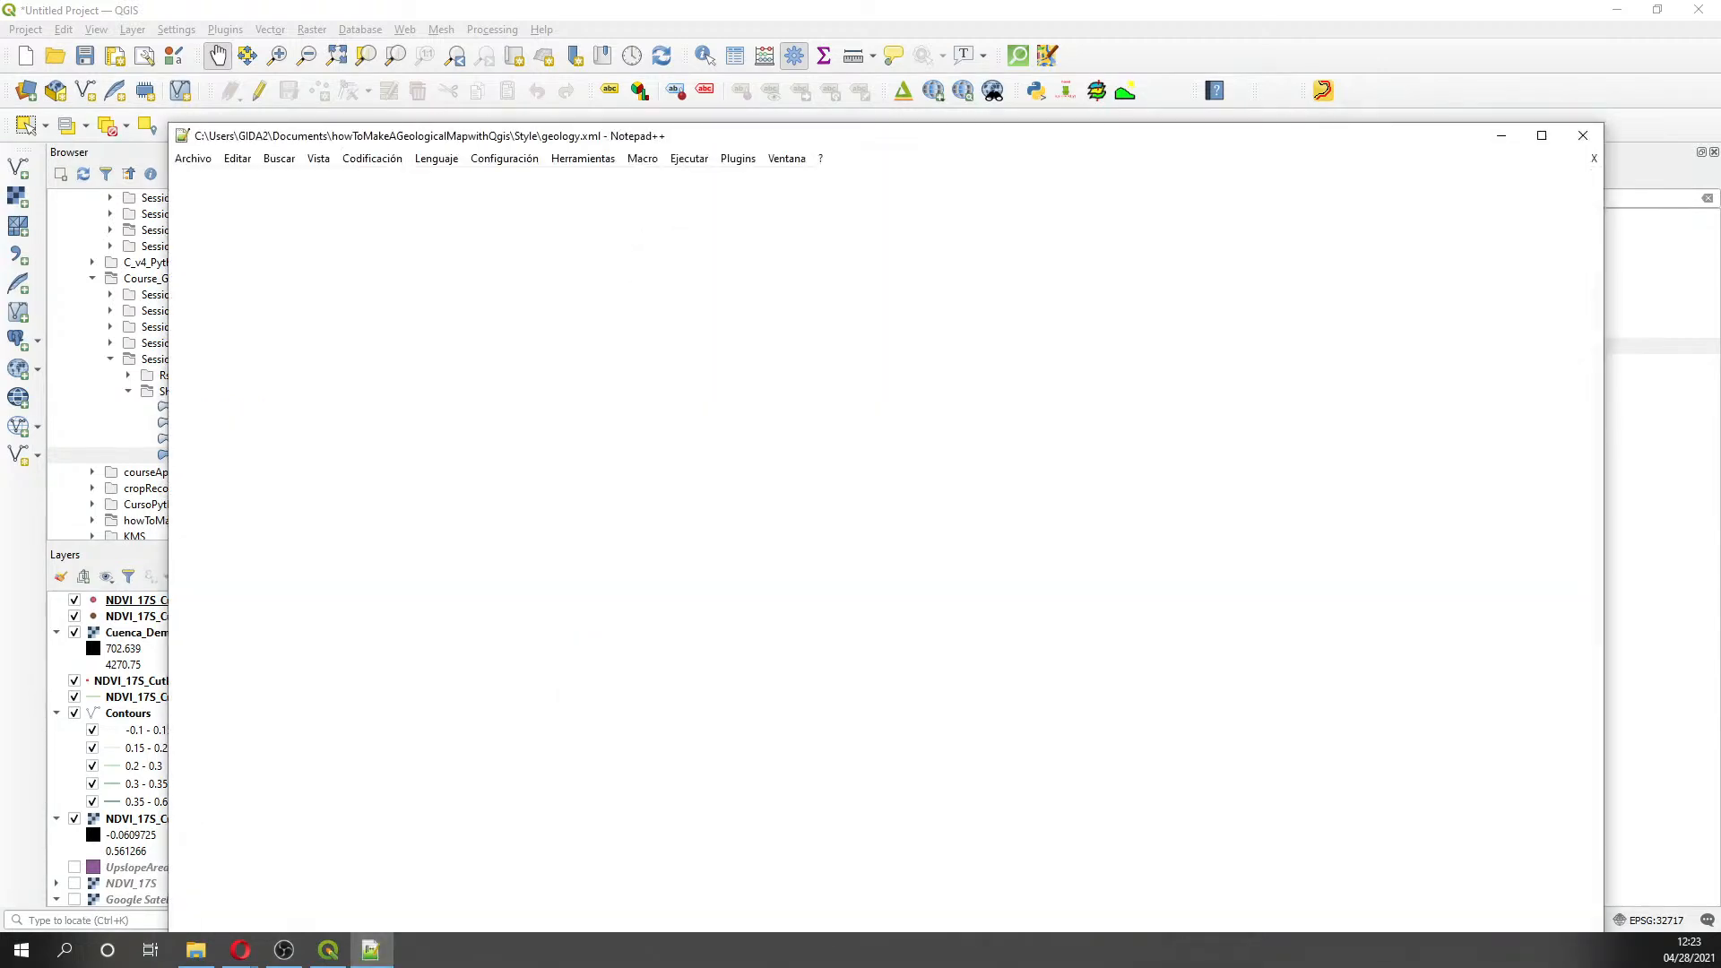
- Write 'Pause 10 min' and 'We are back at 7:34 pm' in a new note and enlarge it
{"action": "left_click", "coordinate": [182, 178]}
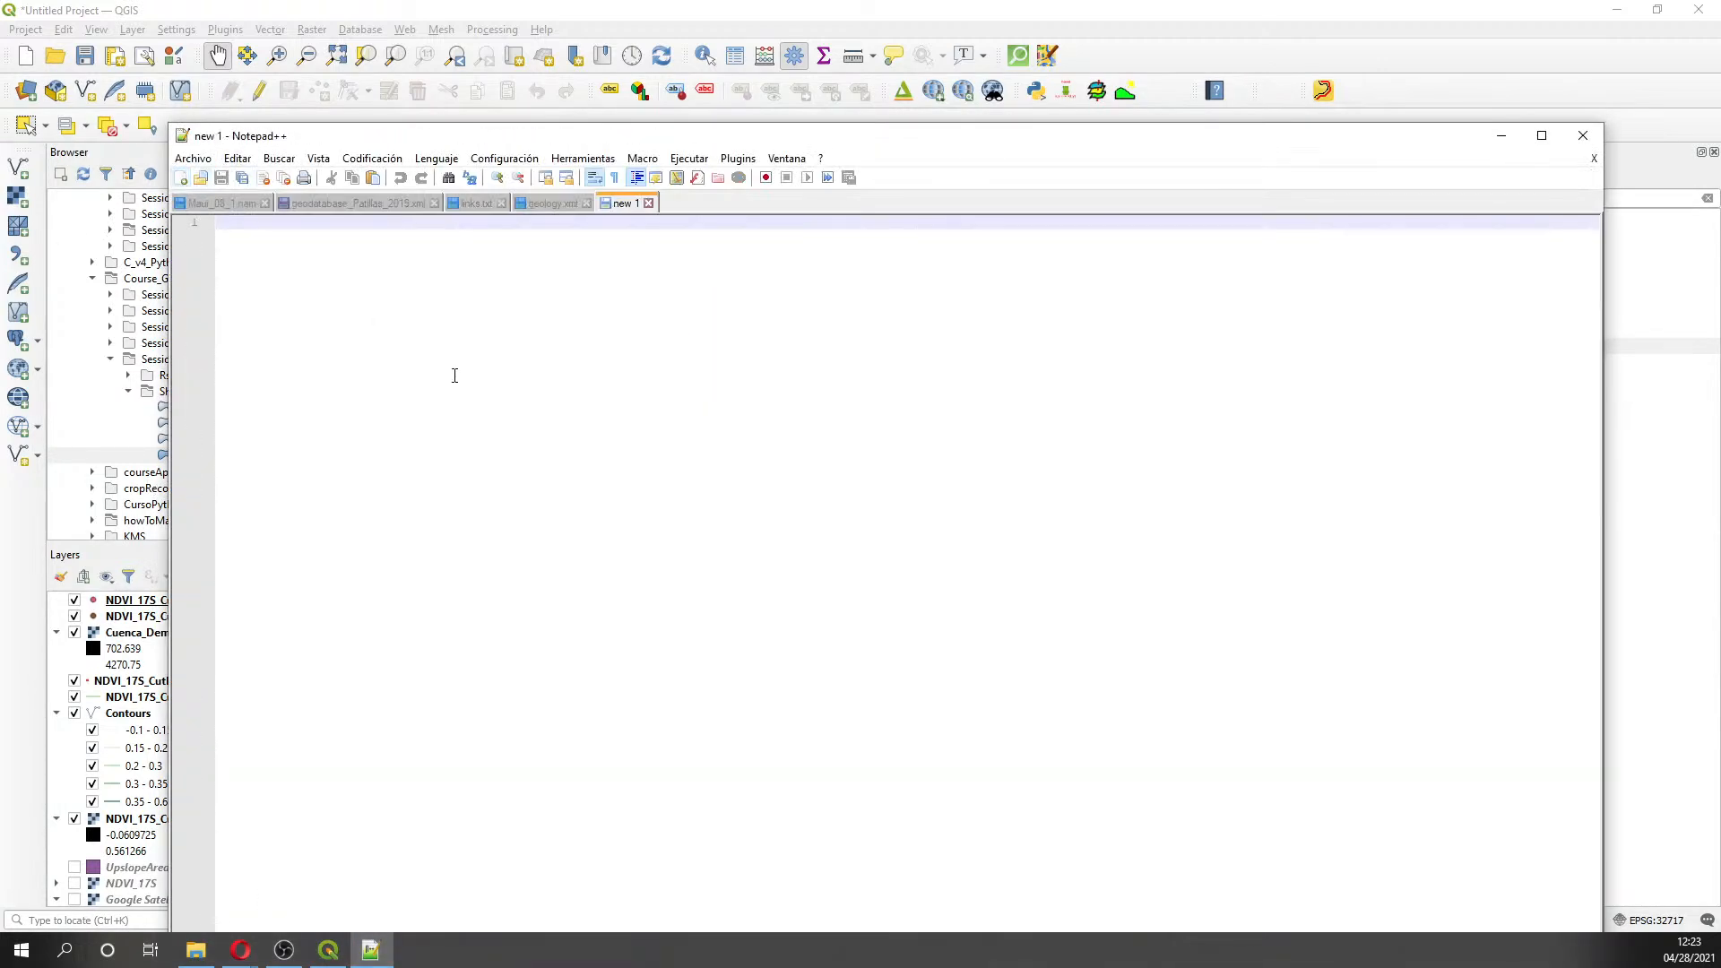
{"action": "type", "text": "Pause 10 min"}
{"action": "key", "text": "Return"}
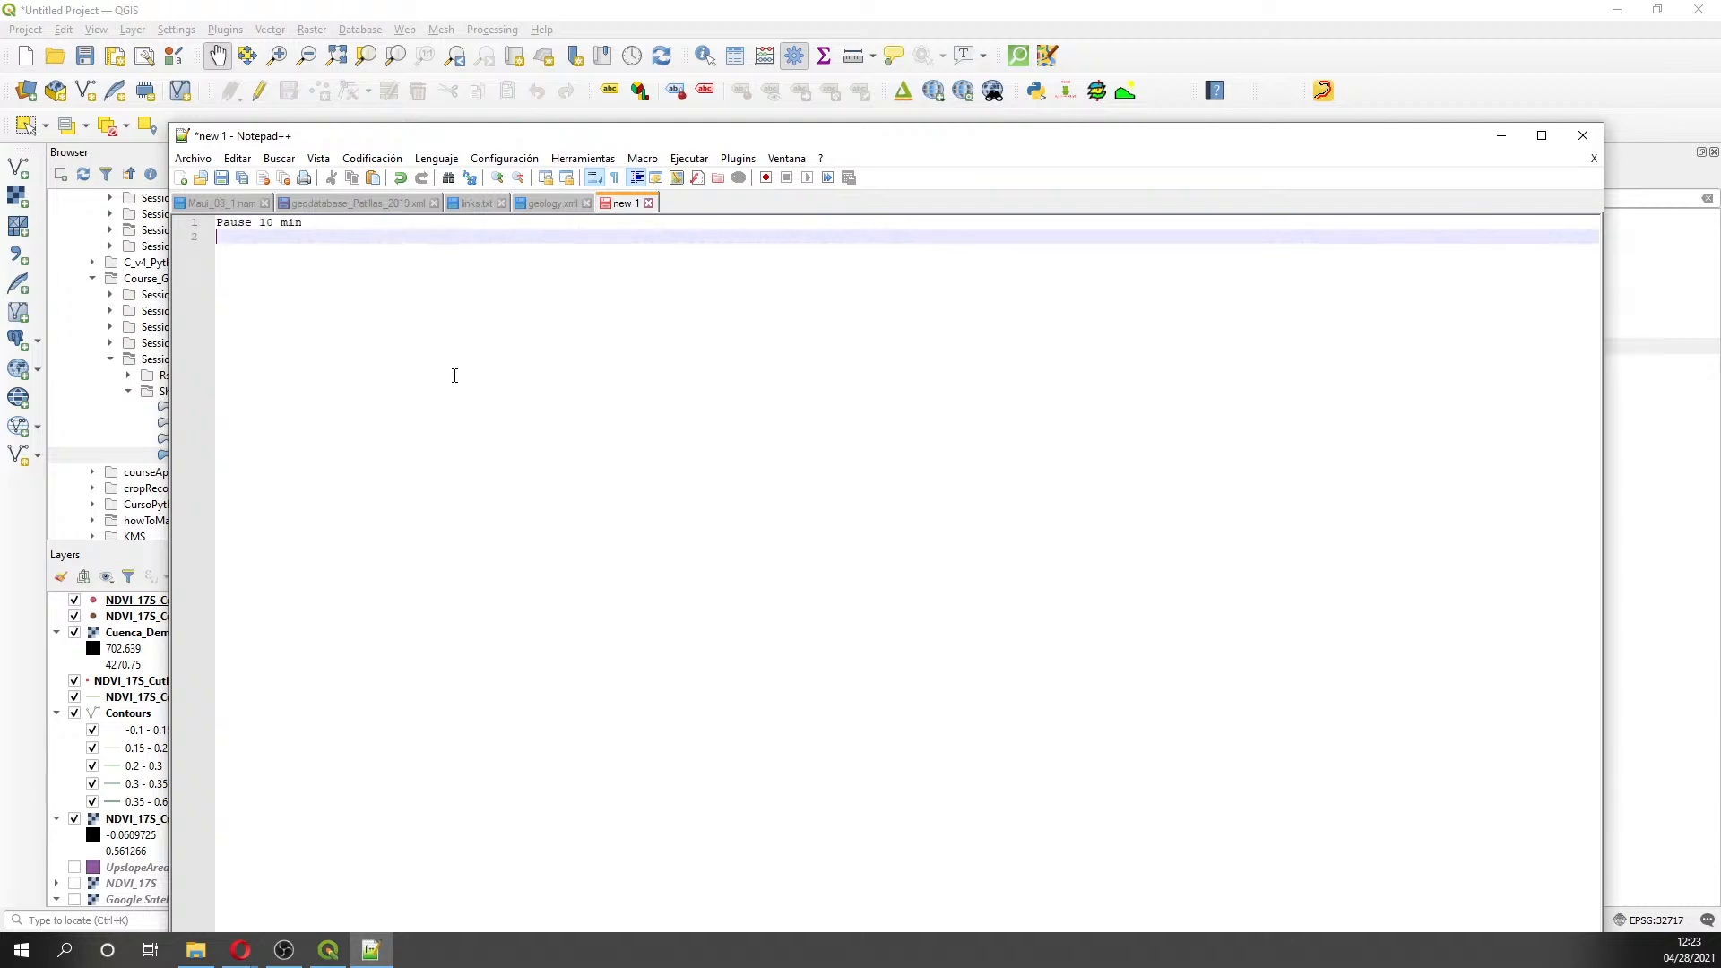
{"action": "type", "text": "We are back at 7:34 pm"}
{"action": "scroll", "coordinate": [454, 375], "scroll_direction": "up", "scroll_amount": 15}
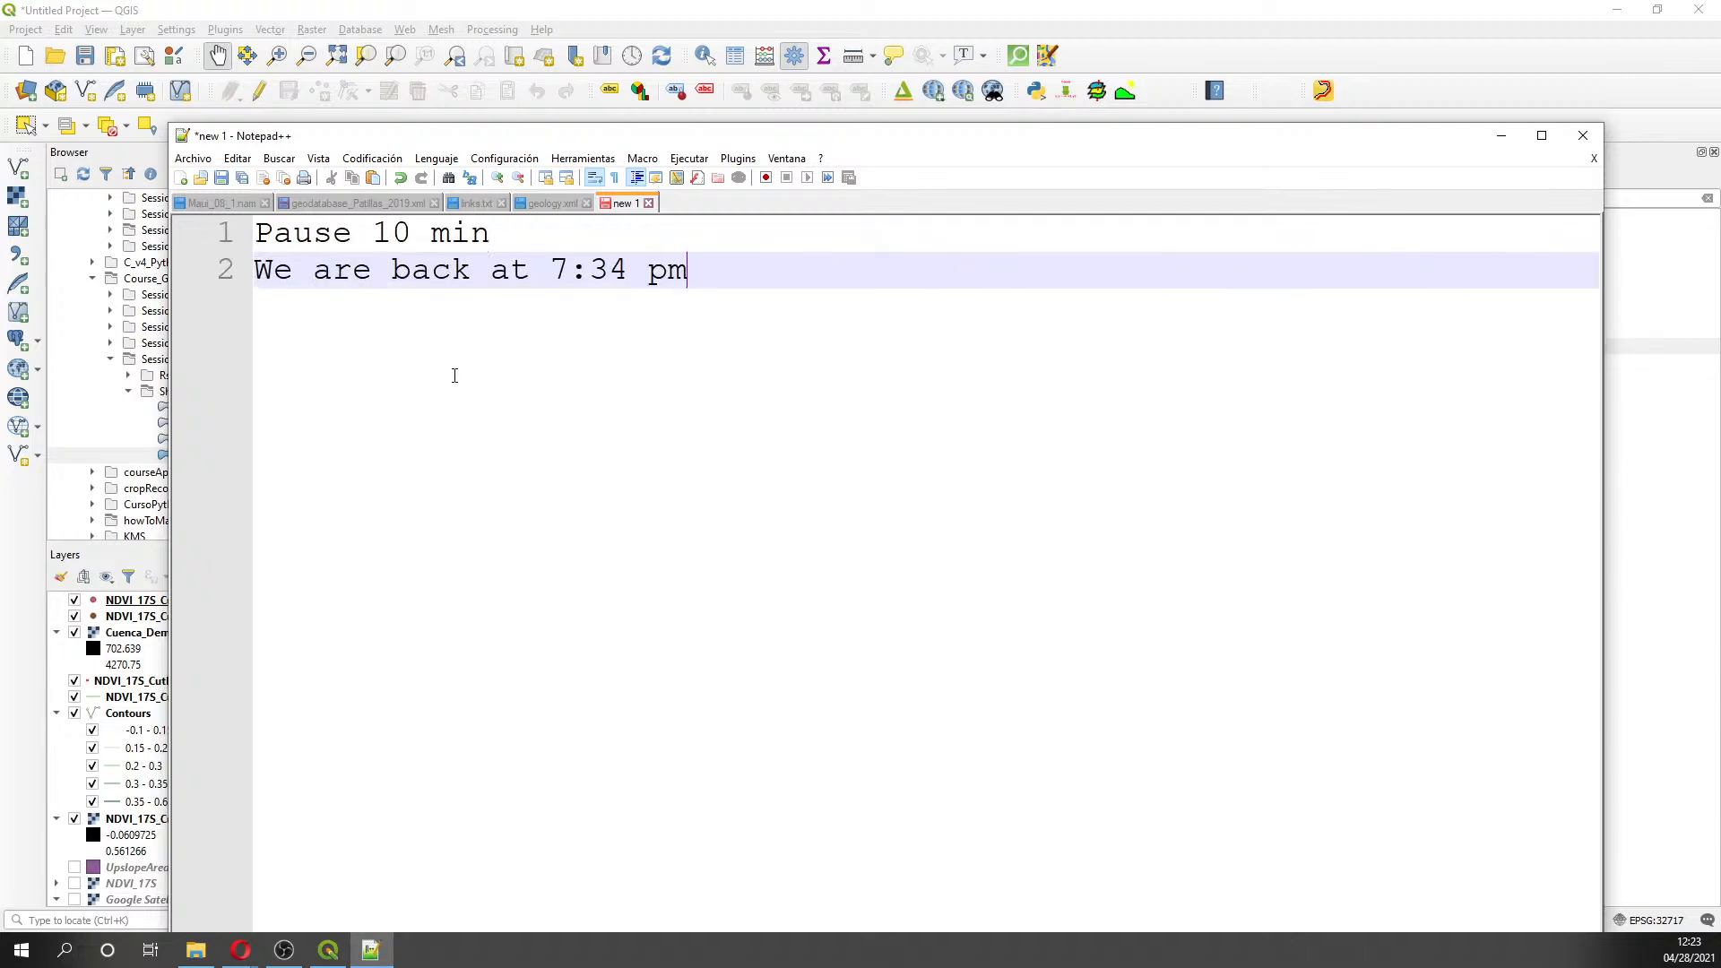
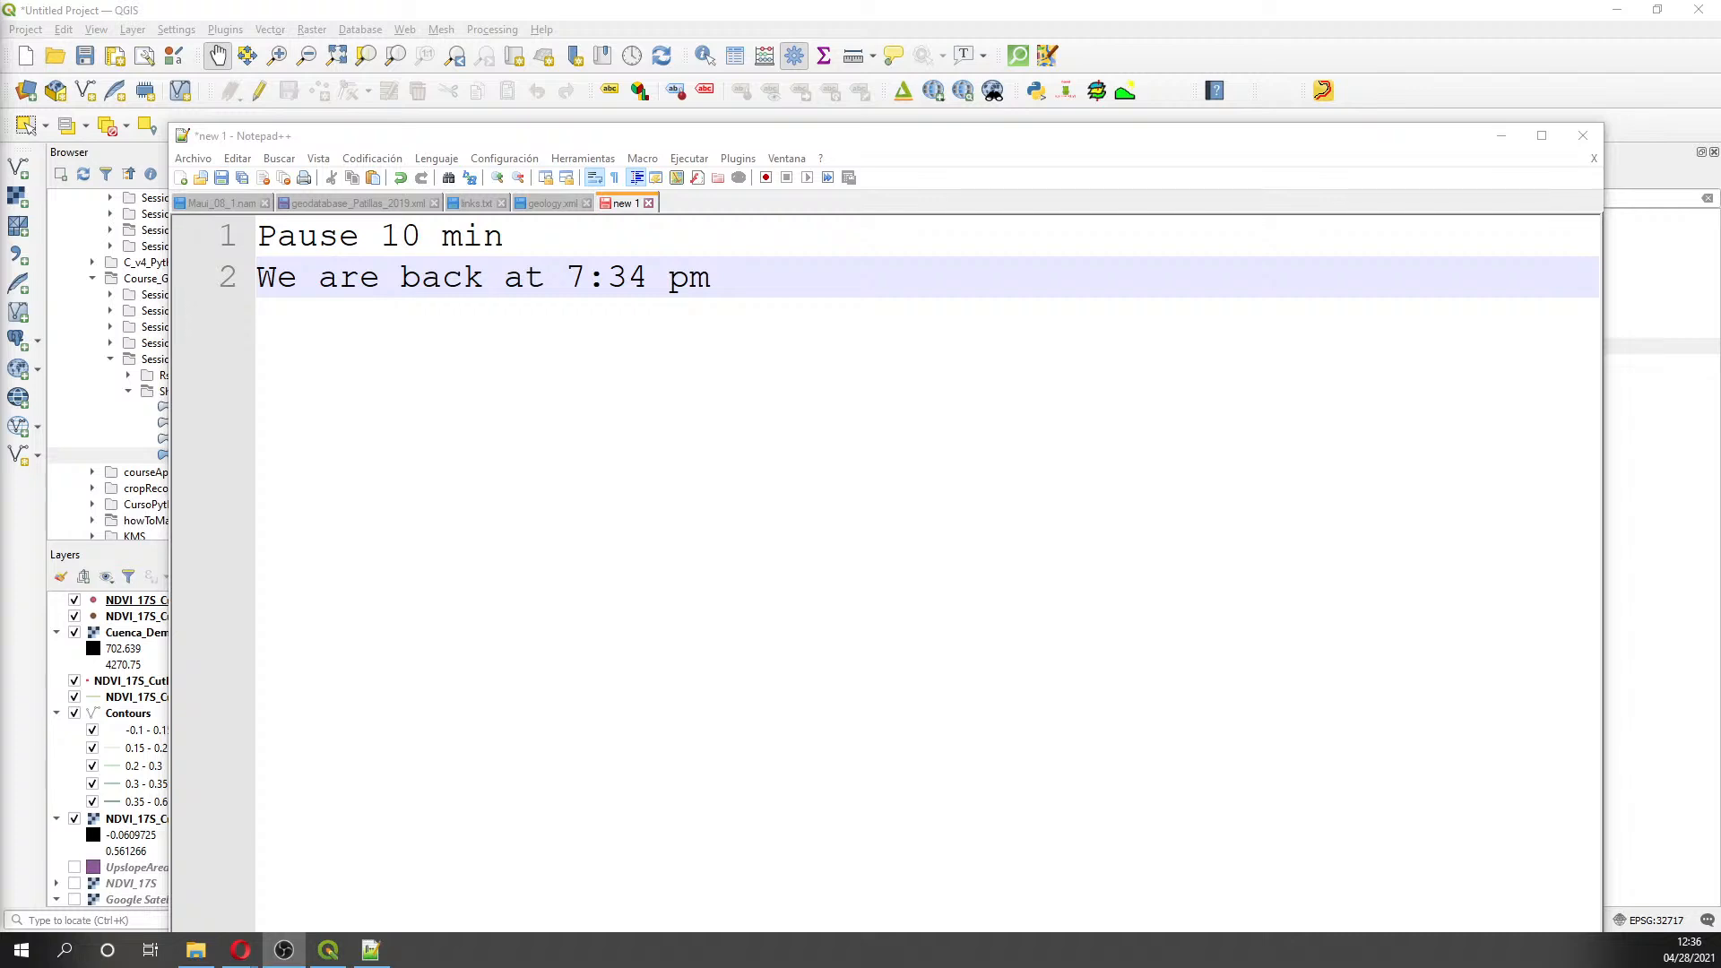
- Close the pause note and create a new Qgis folder inside Session5 for the project file
{"action": "left_click", "coordinate": [1583, 135]}
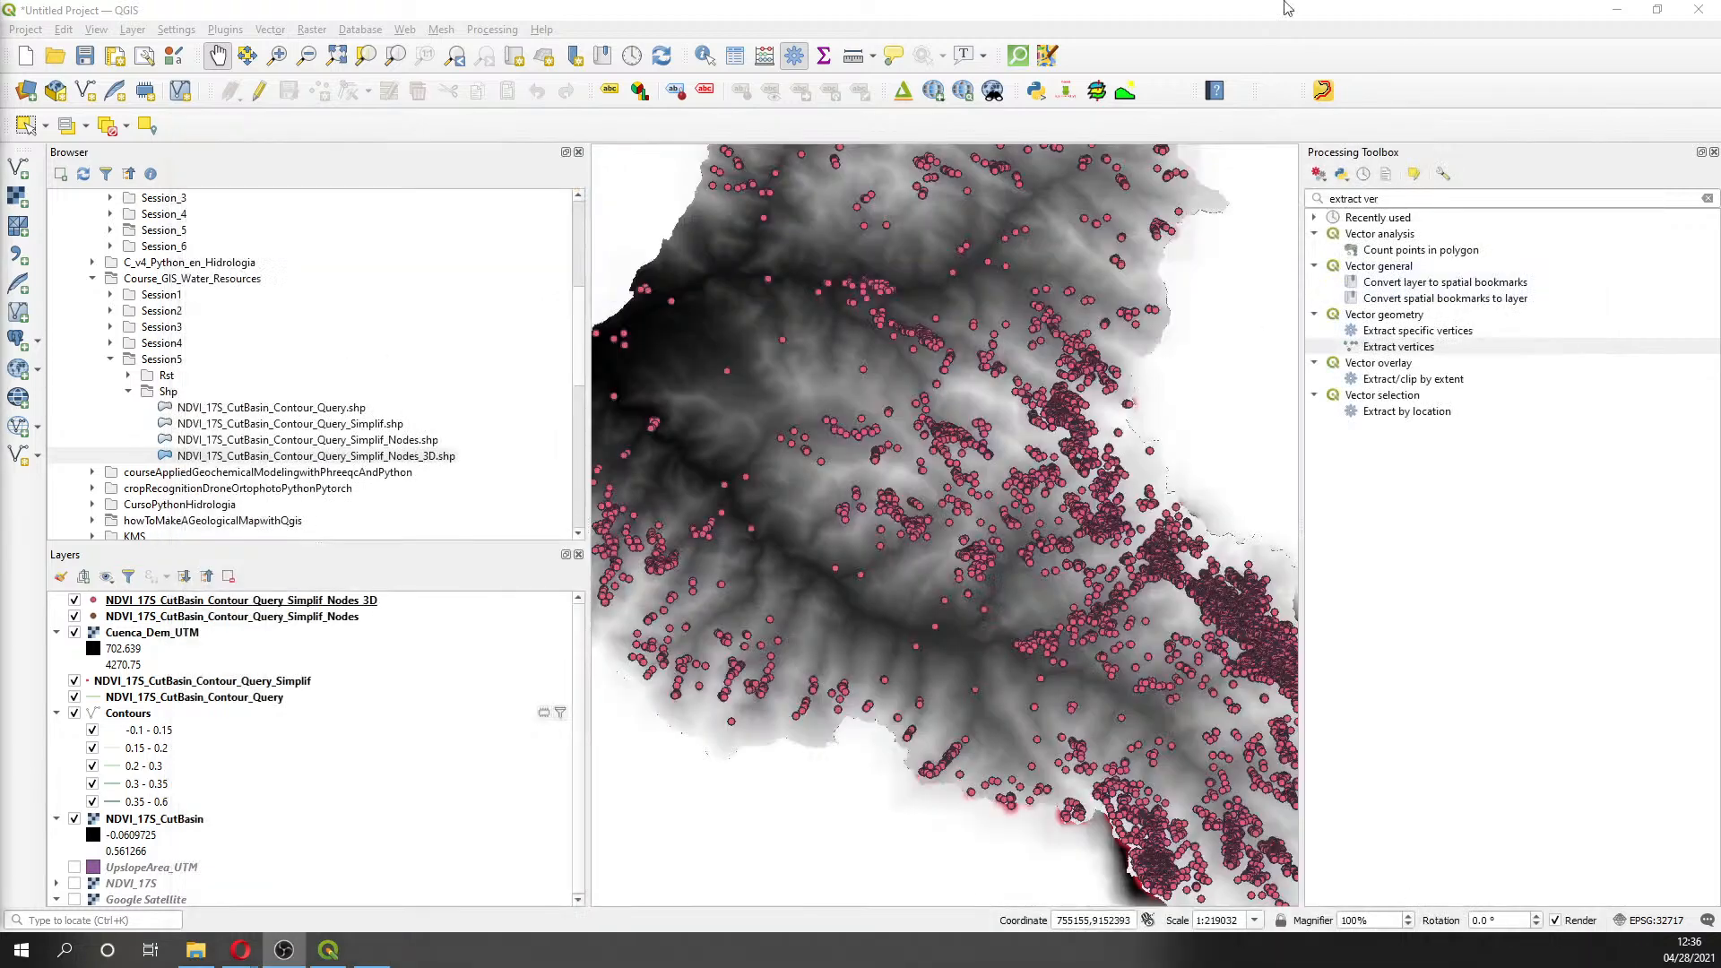
{"action": "left_click", "coordinate": [25, 31]}
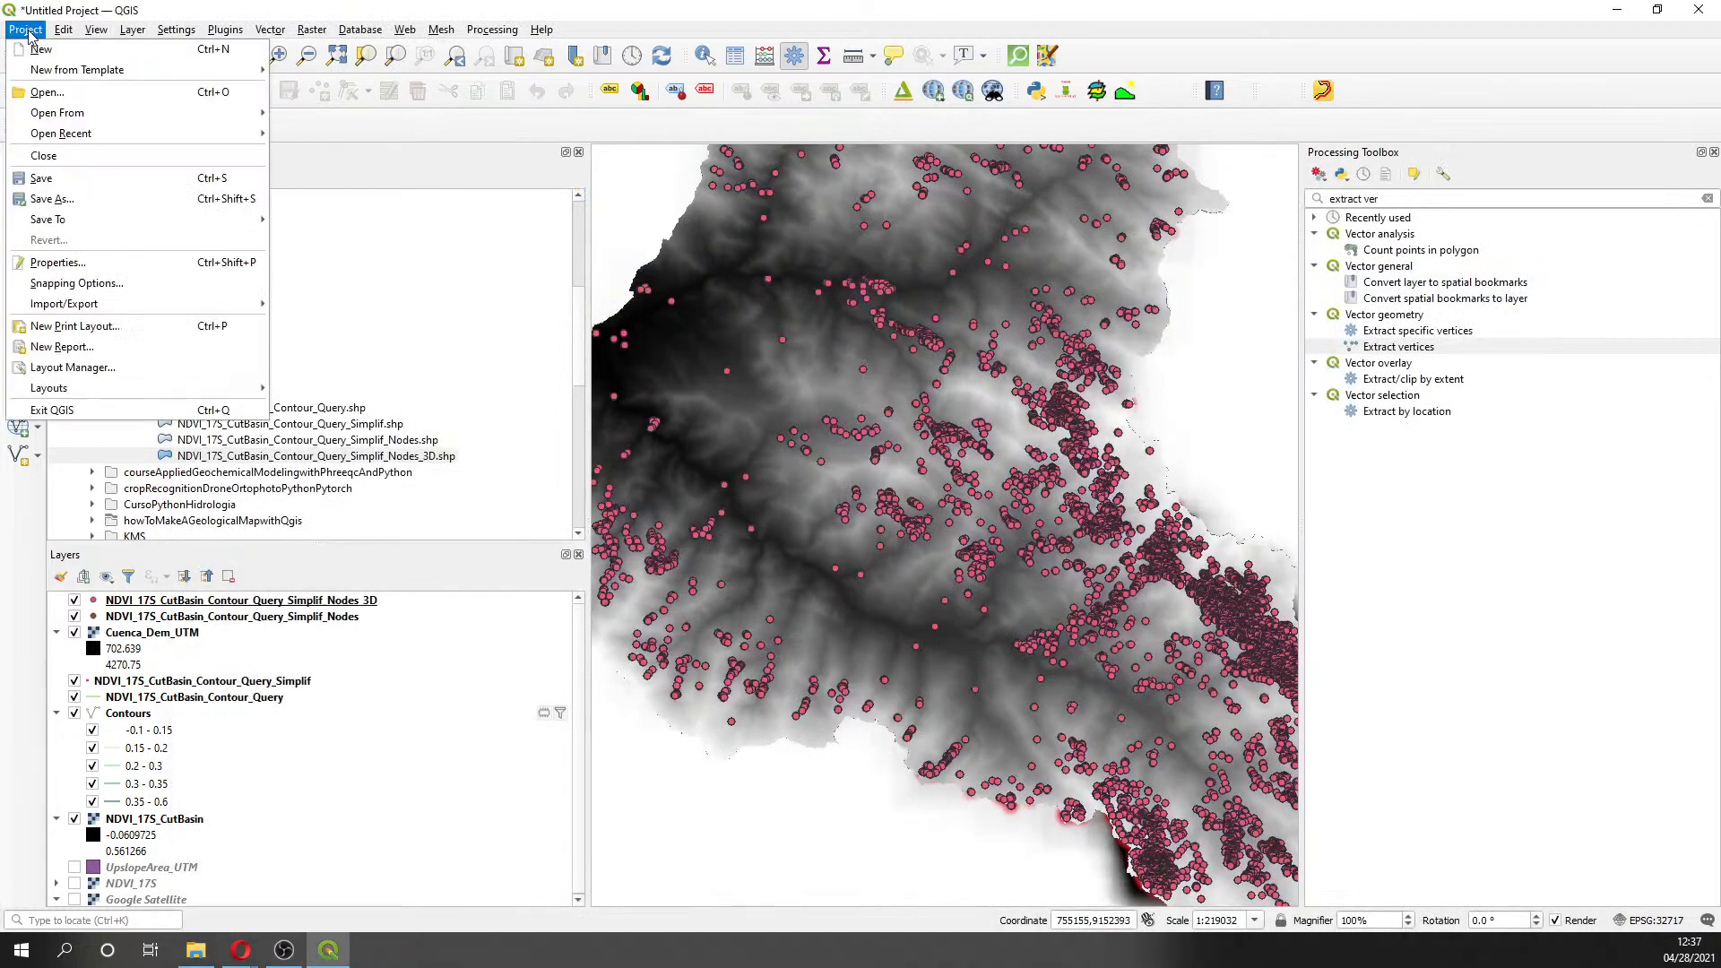
{"action": "left_click", "coordinate": [79, 186]}
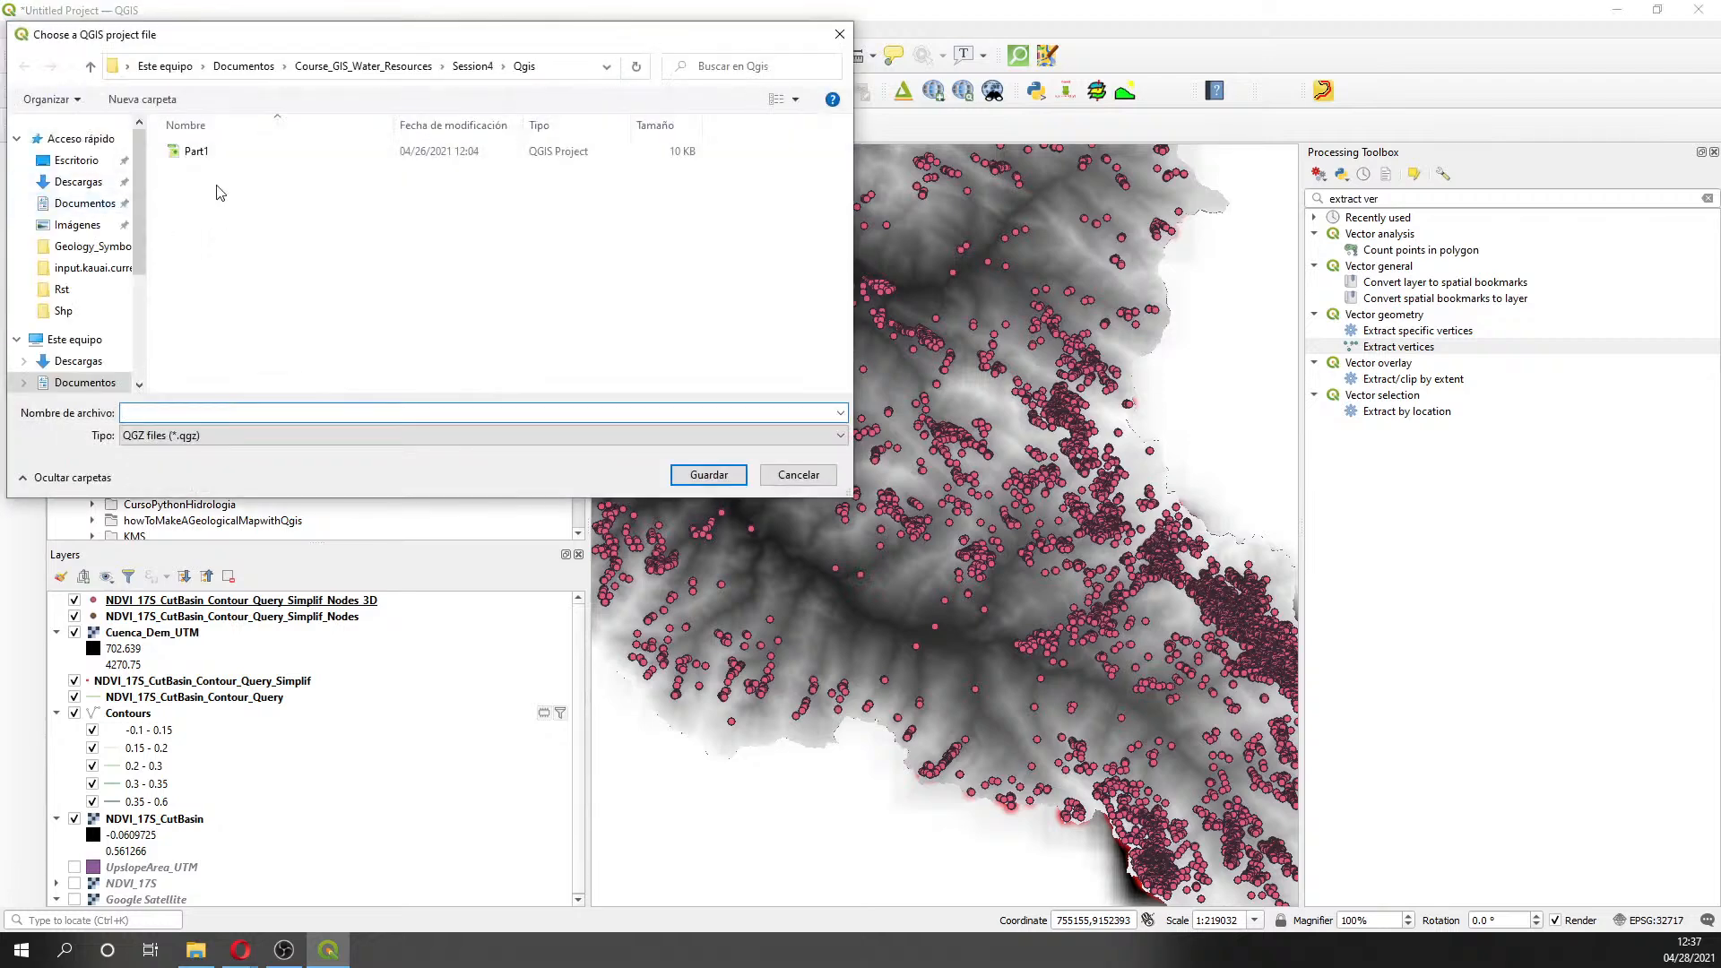
{"action": "left_click", "coordinate": [363, 66]}
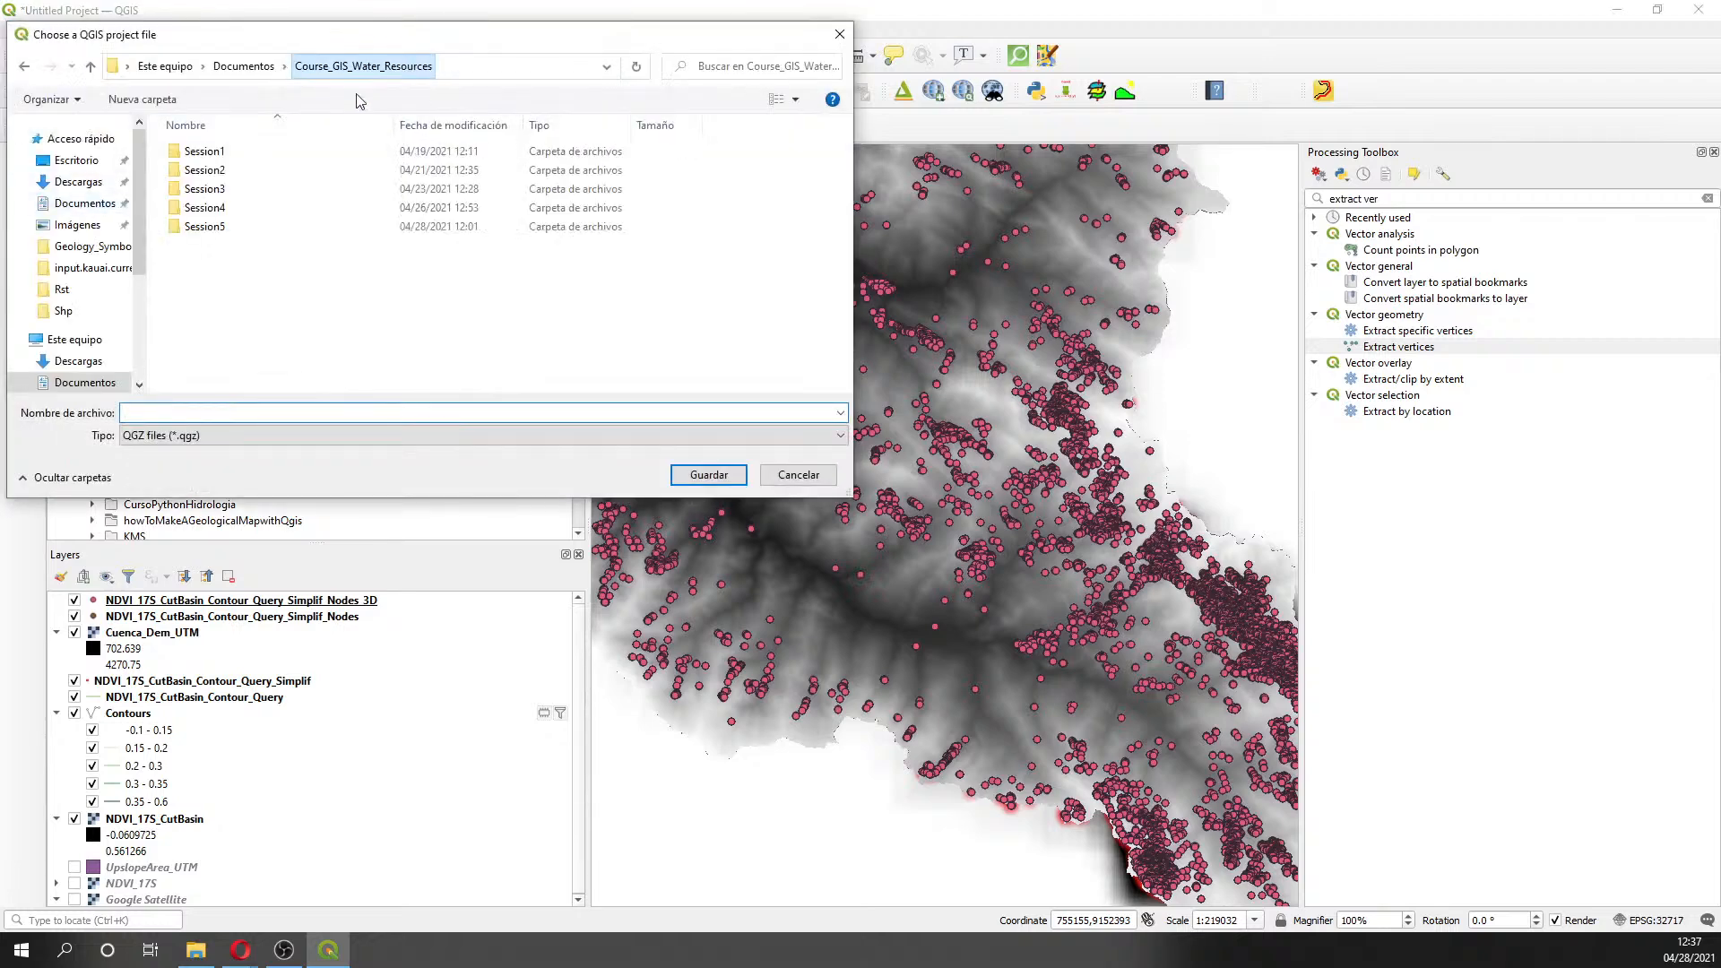
{"action": "double_click", "coordinate": [231, 227]}
{"action": "right_click", "coordinate": [231, 233]}
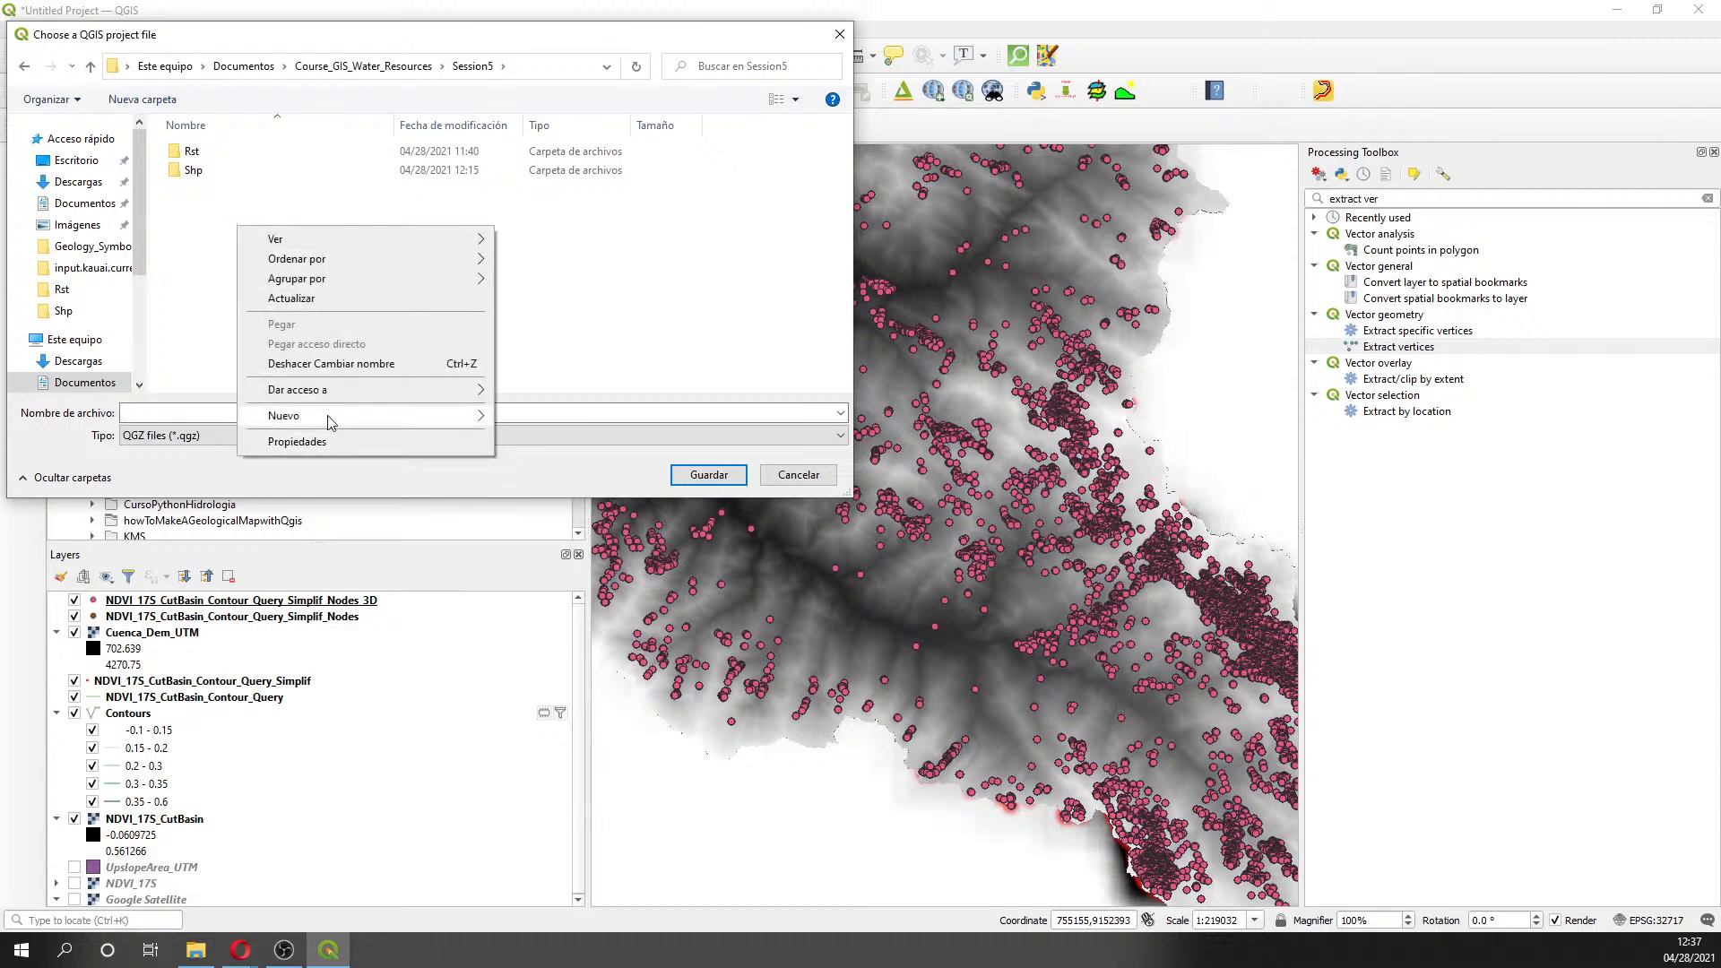
{"action": "mouse_move", "coordinate": [434, 417]}
{"action": "left_click", "coordinate": [601, 417]}
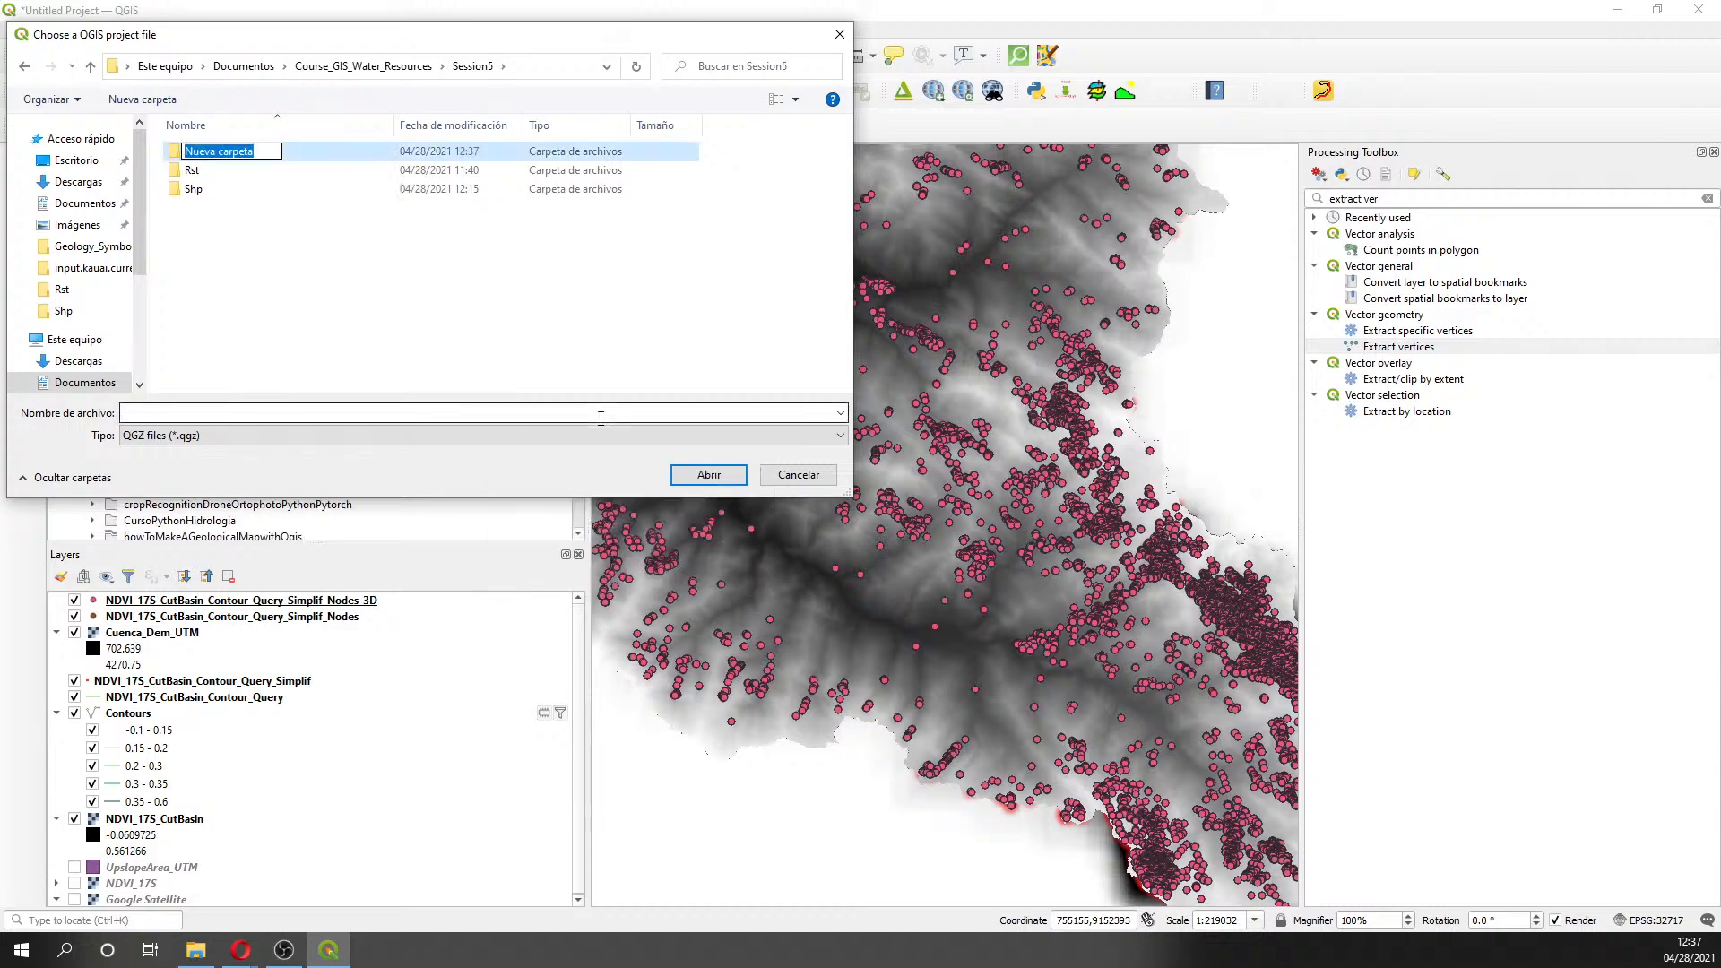
{"action": "type", "text": "Qgis"}
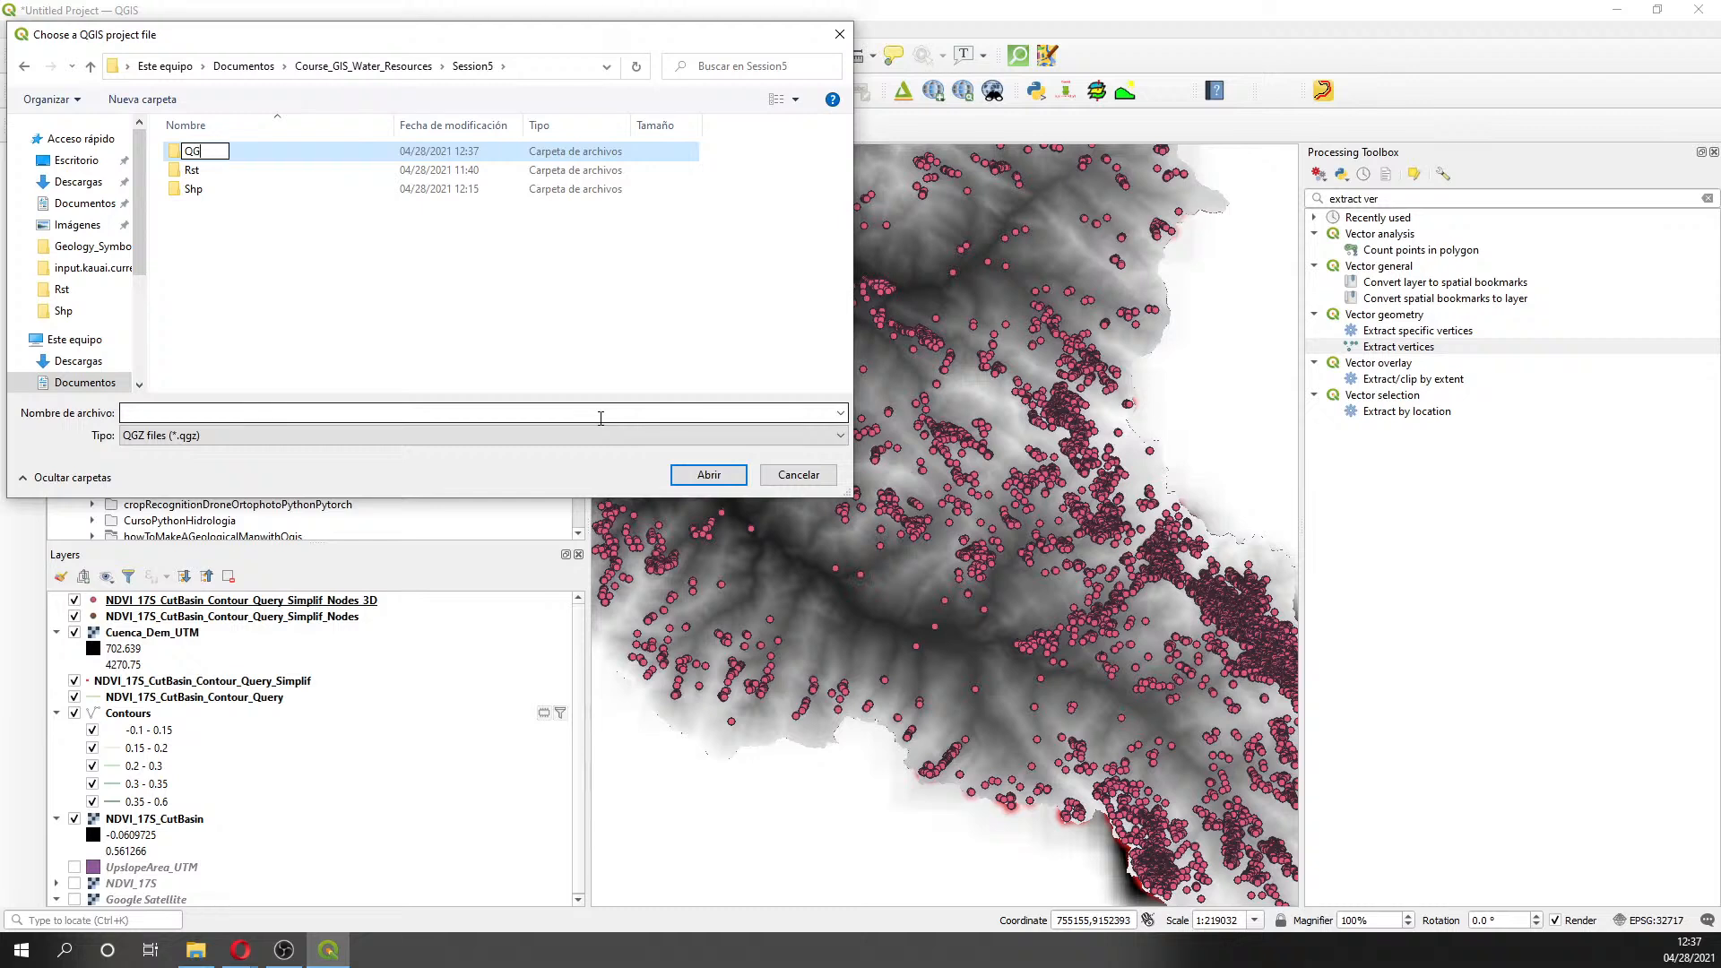
{"action": "key", "text": "Return"}
{"action": "key", "text": "Return"}
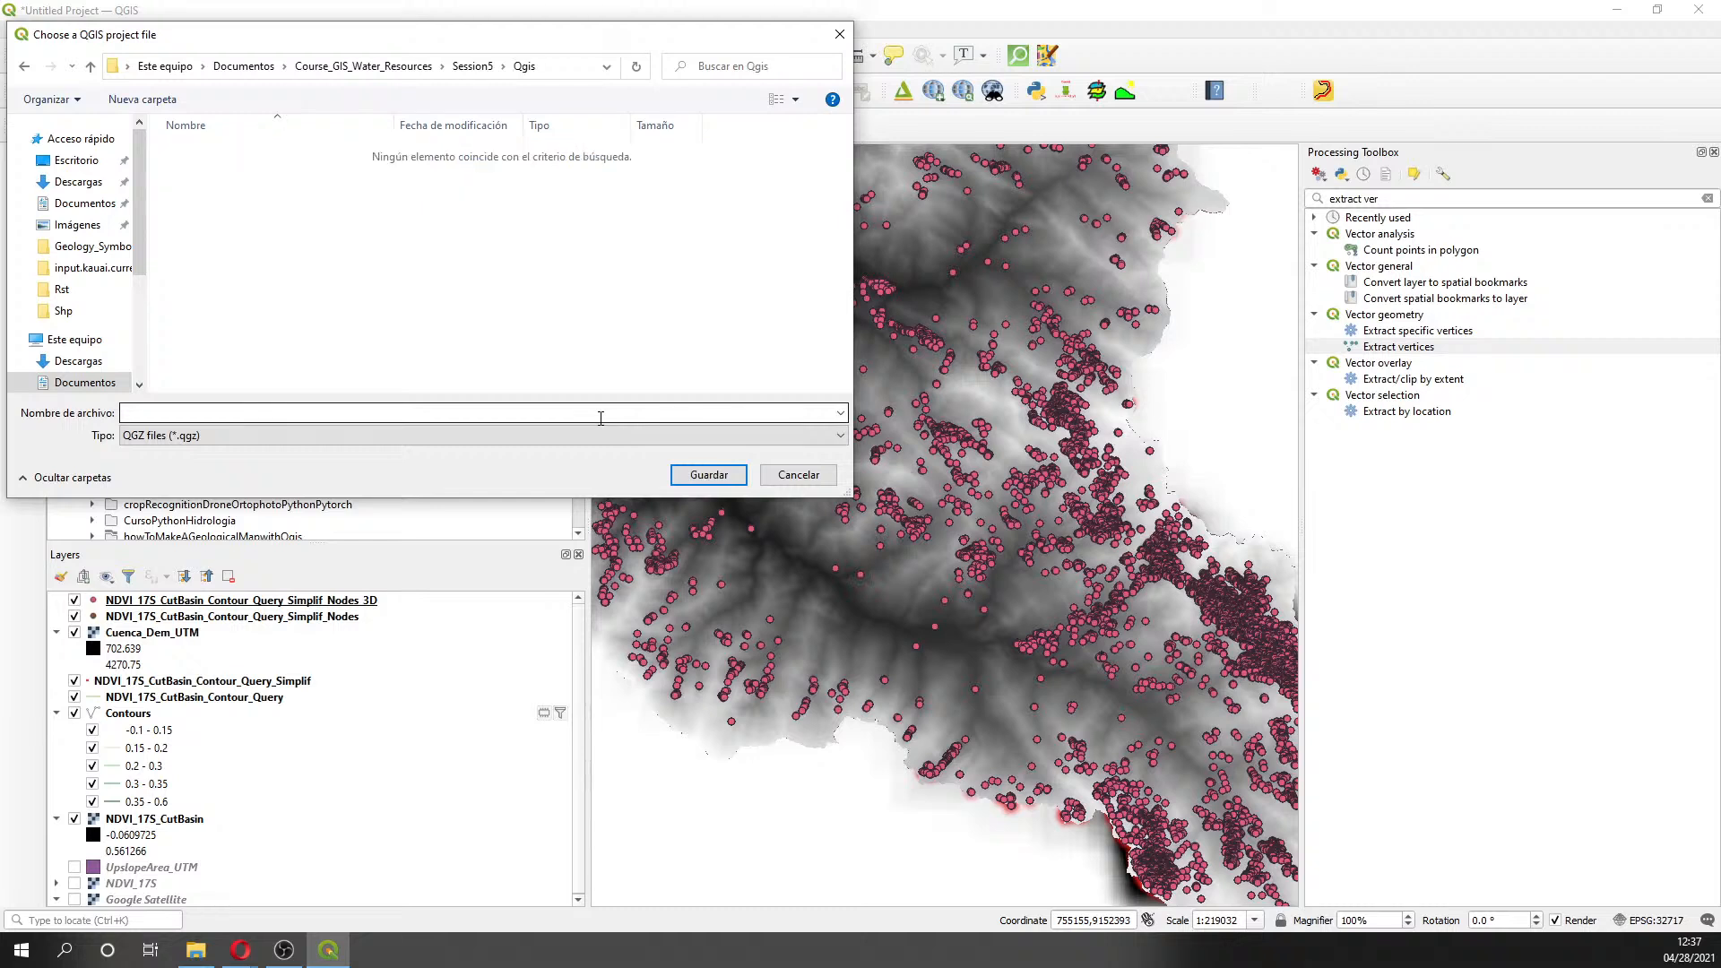
- Save the project as Part1 in the Qgis folder
{"action": "left_click", "coordinate": [600, 413]}
{"action": "type", "text": "Part1"}
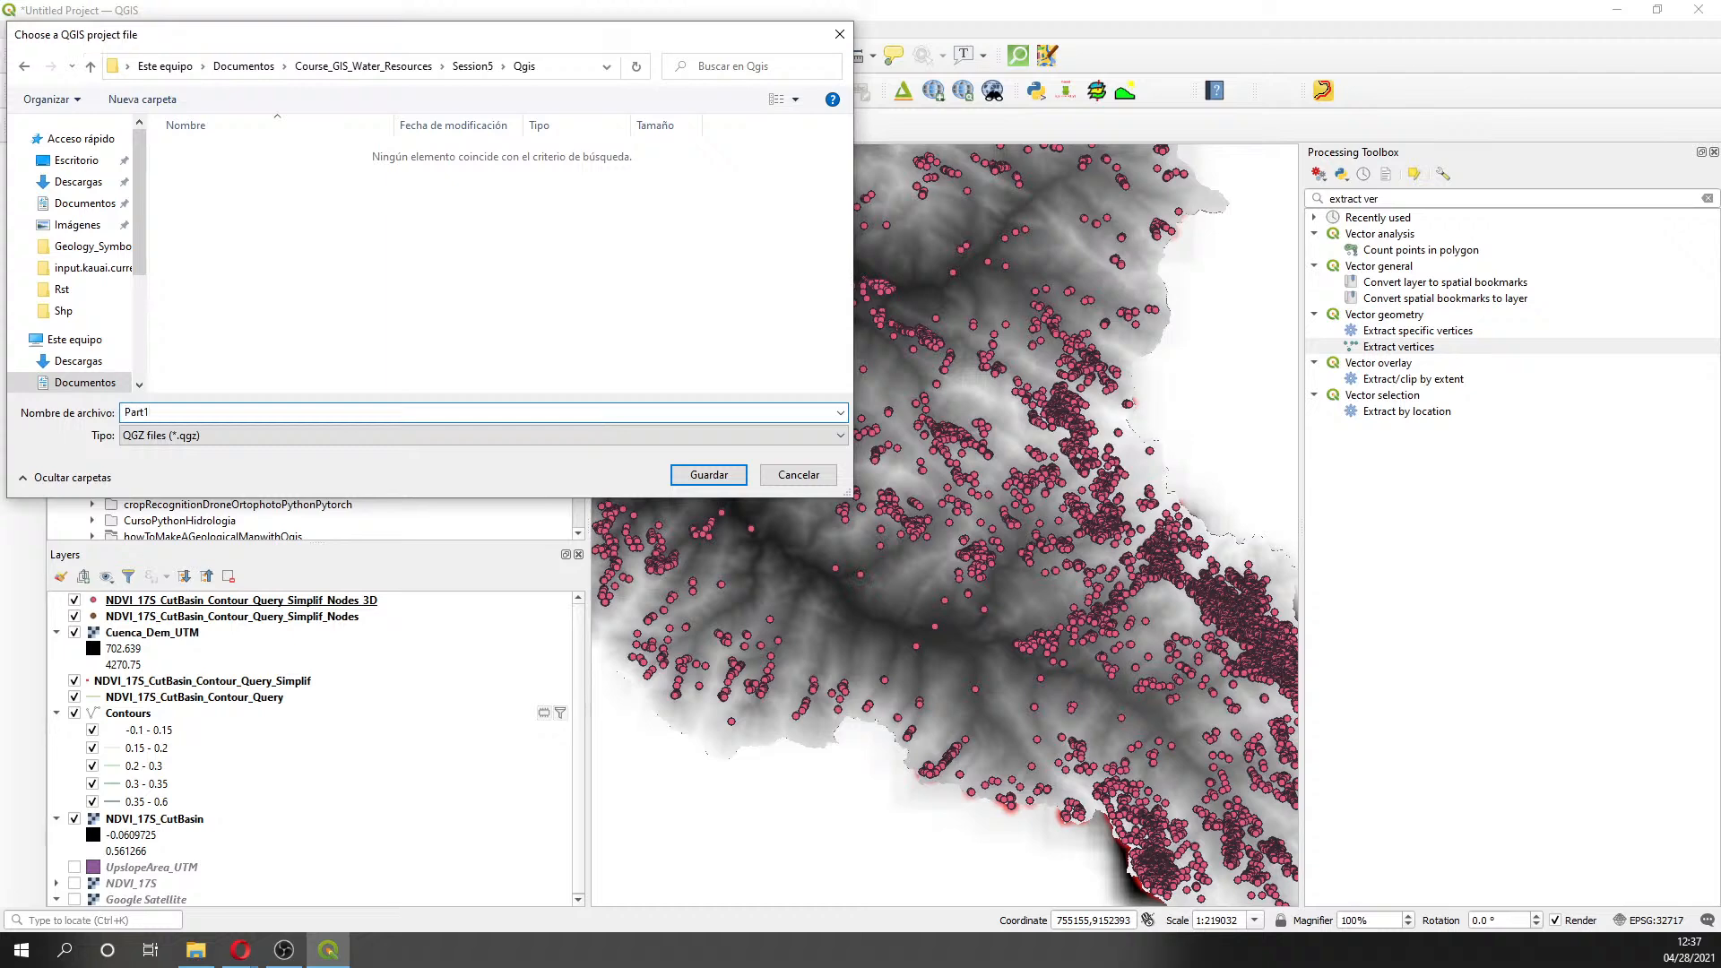
{"action": "key", "text": "Return"}
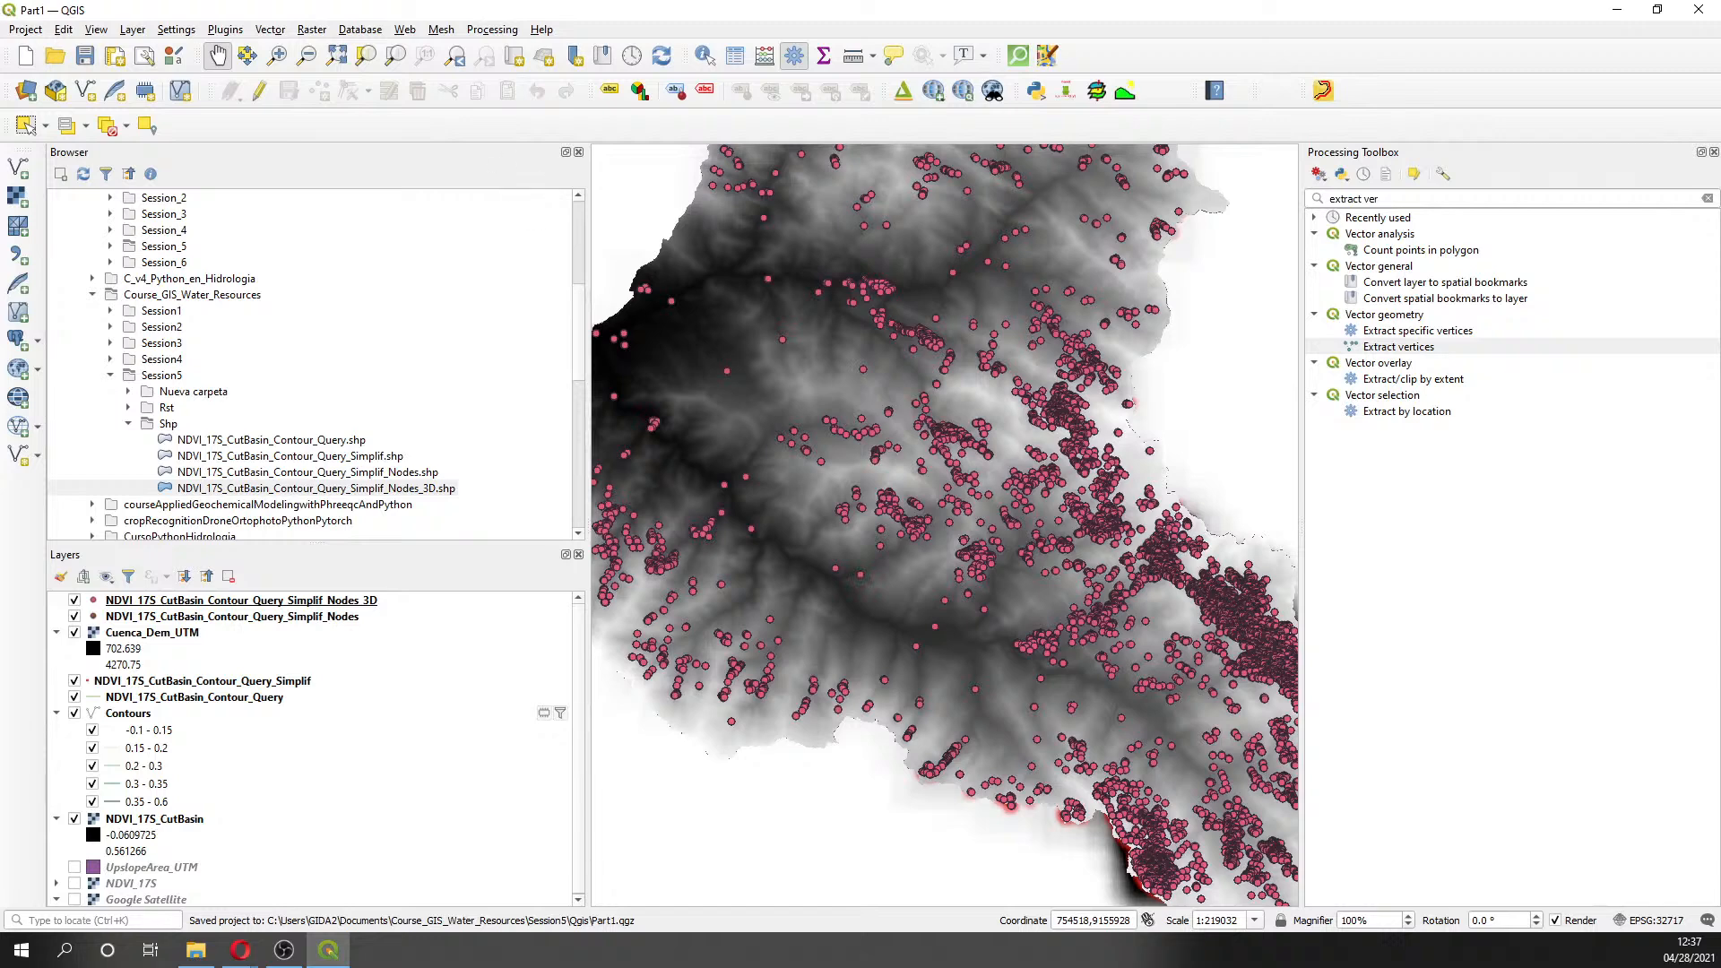
- Start a new empty project, discarding temporary layers, and hide the Processing Toolbox
{"action": "left_click", "coordinate": [25, 55]}
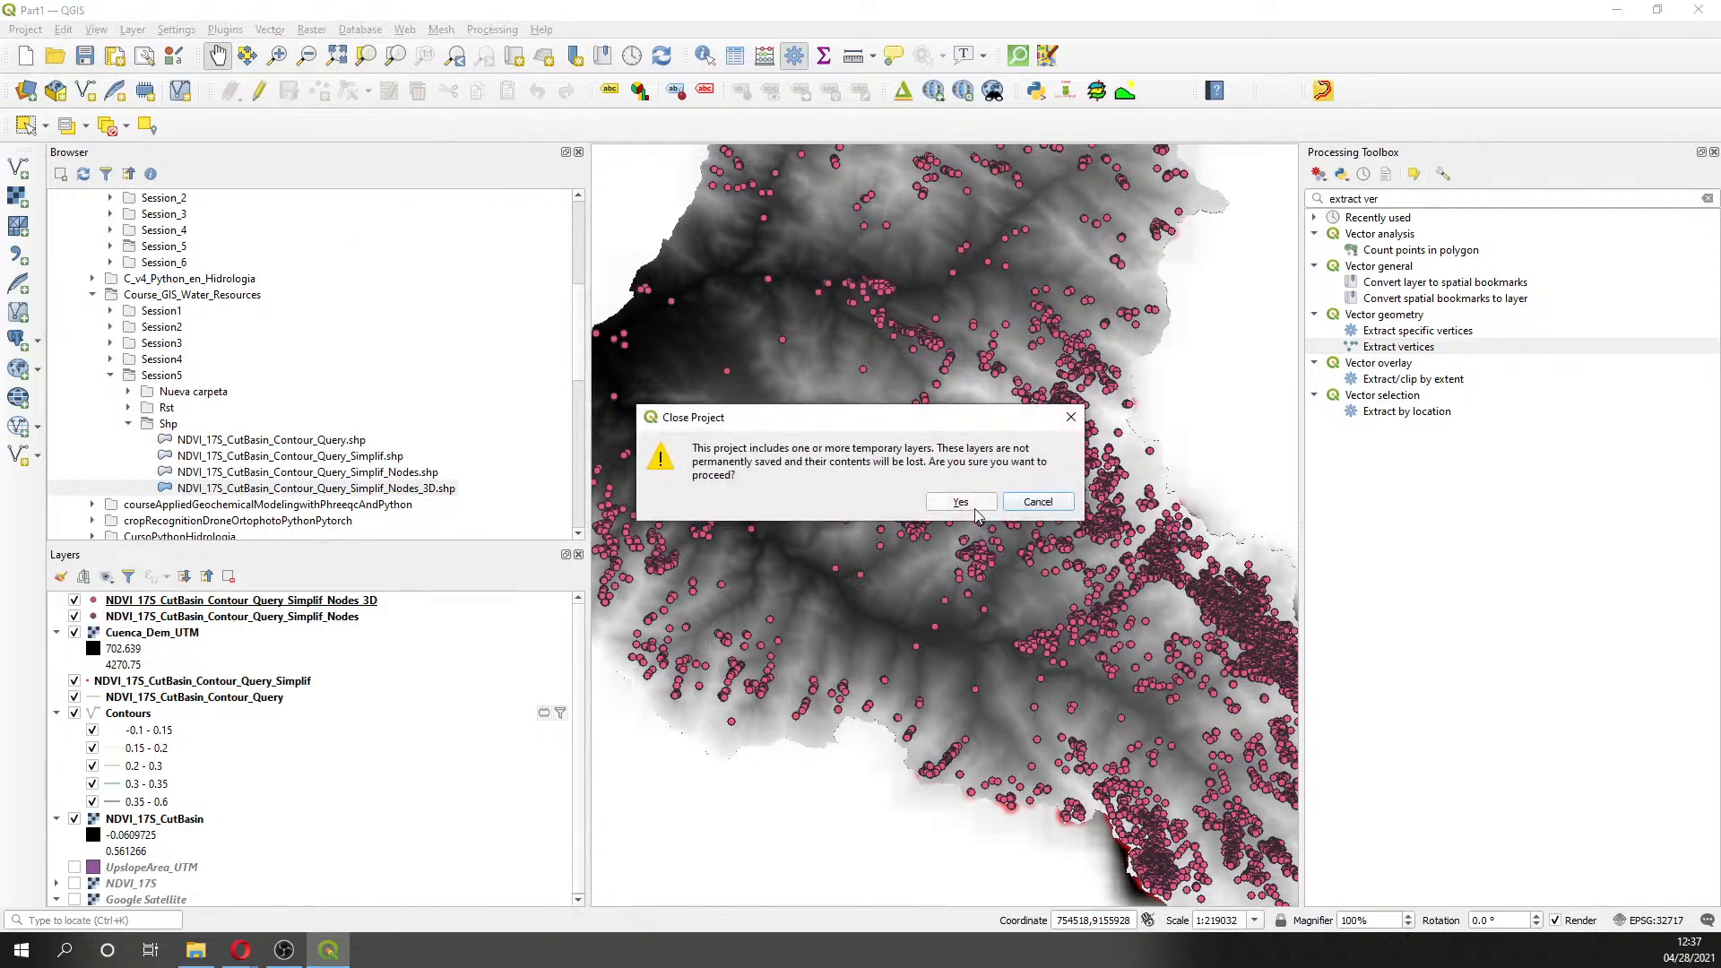
{"action": "left_click", "coordinate": [973, 506]}
{"action": "left_click", "coordinate": [1712, 152]}
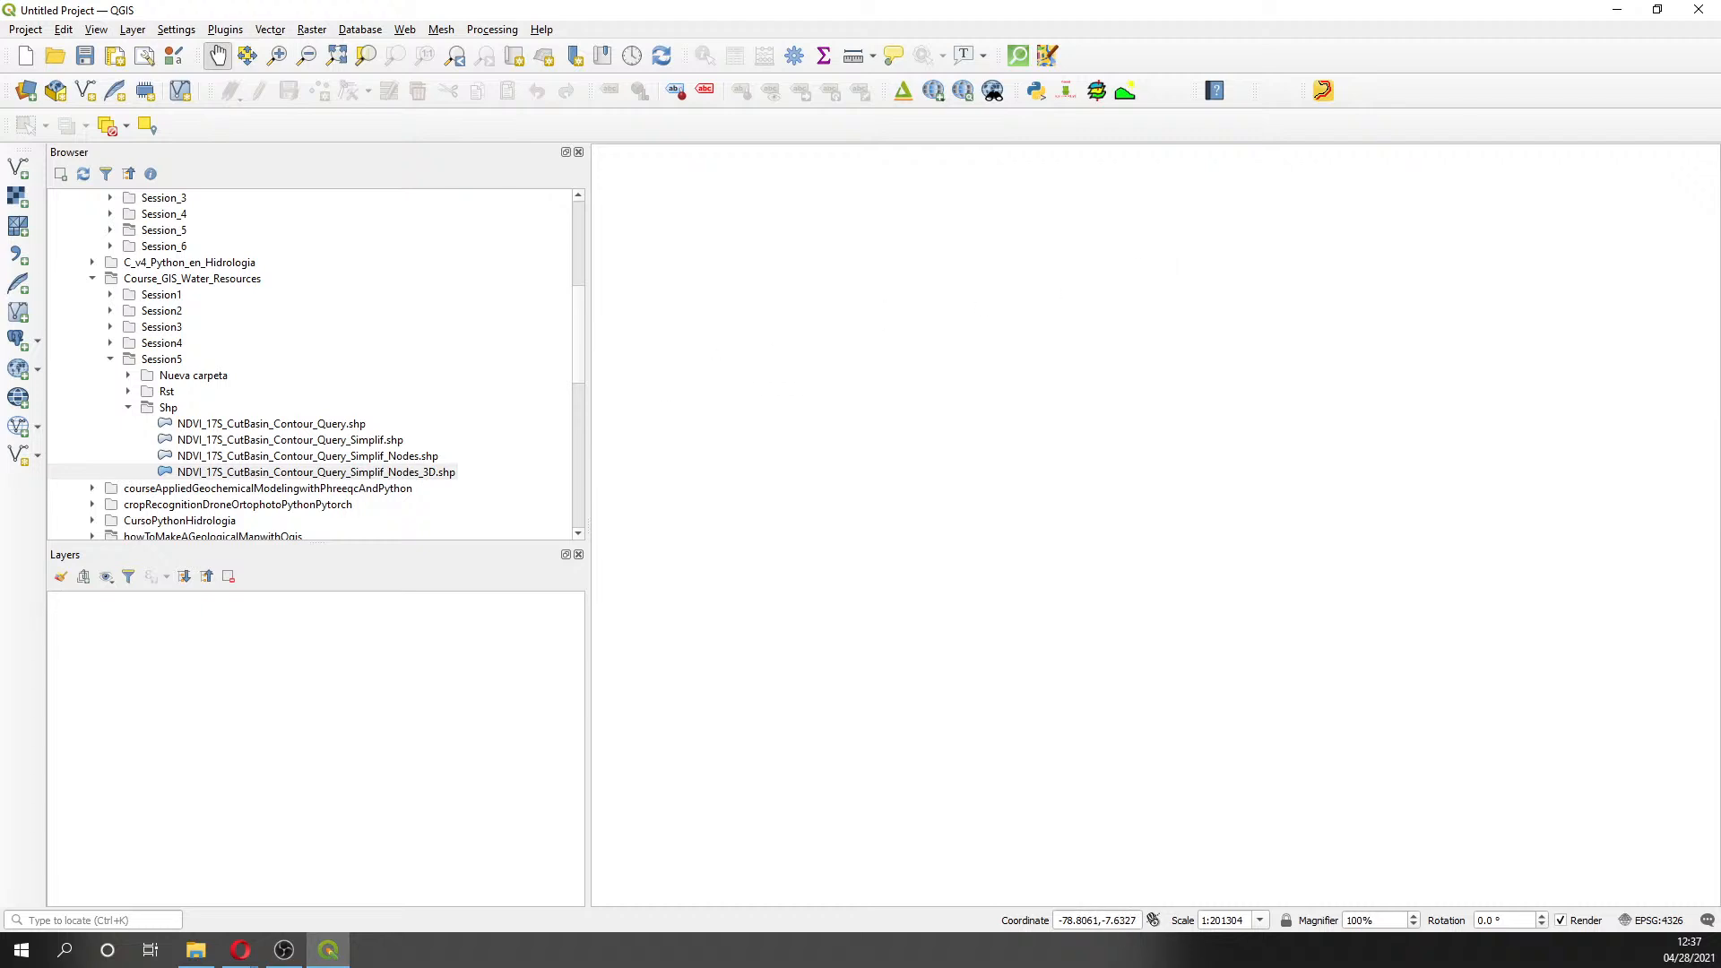
- In File Explorer, browse to C_v4_GIS_Water_Resources_Management > Session_5 > Manual
{"action": "key", "text": "alt+Tab"}
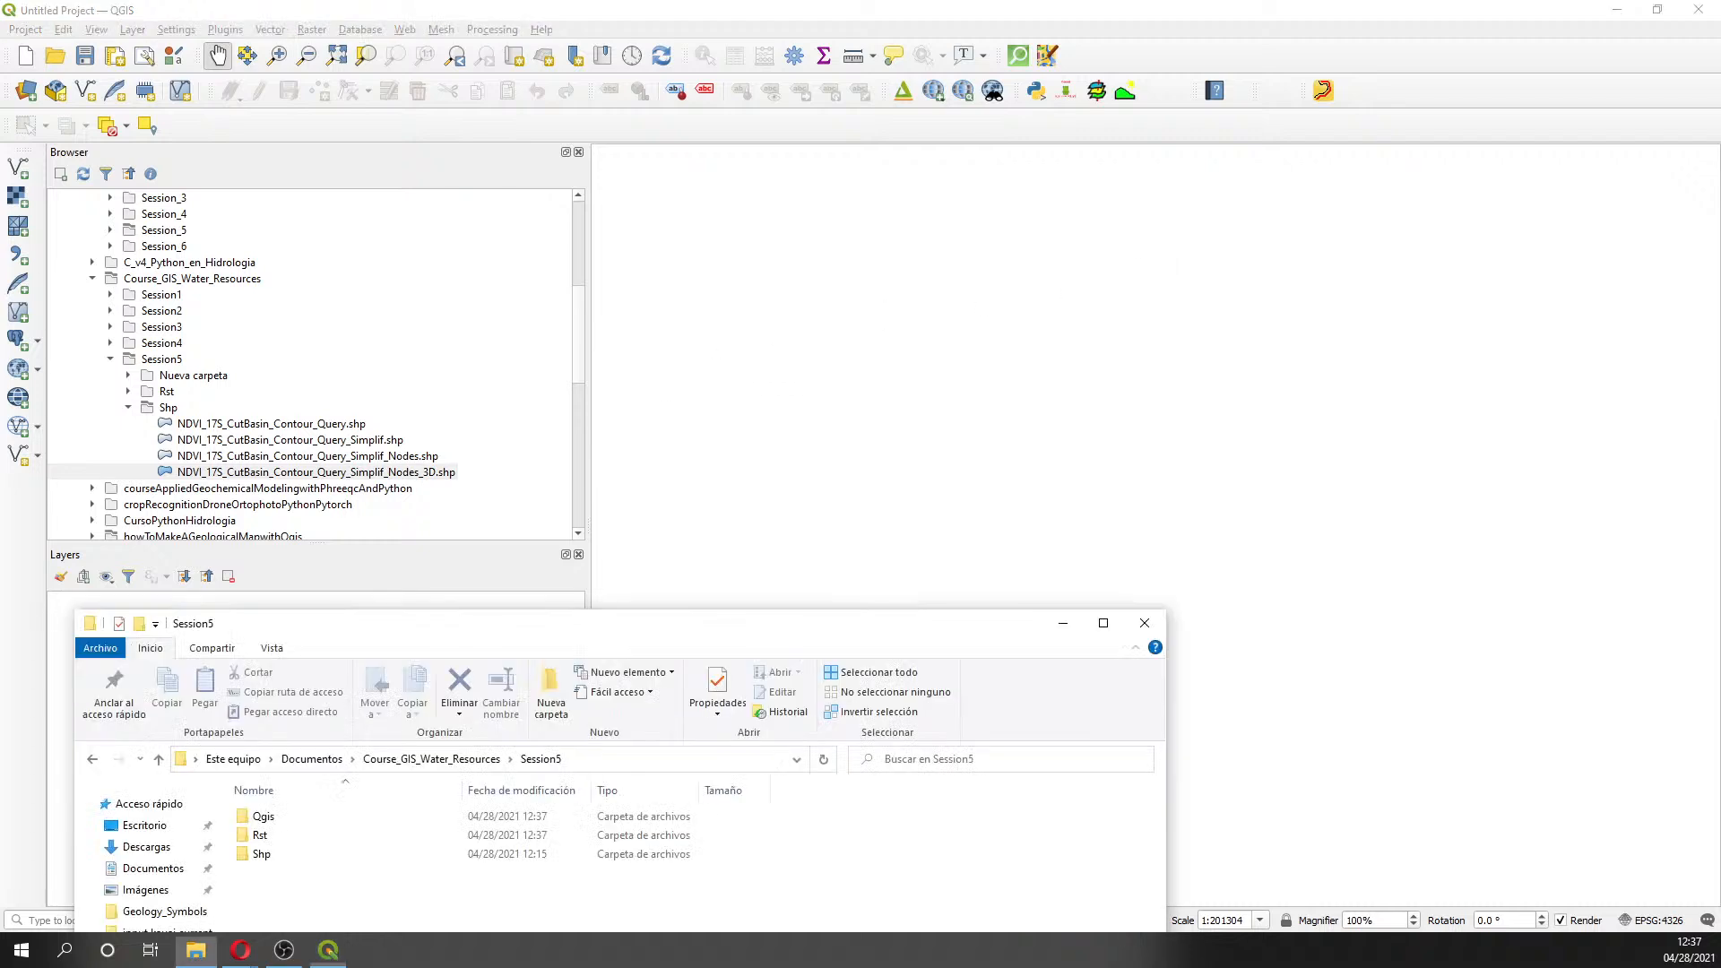
{"action": "left_click_drag", "start_coordinate": [467, 642], "coordinate": [447, 96]}
{"action": "left_click", "coordinate": [135, 500]}
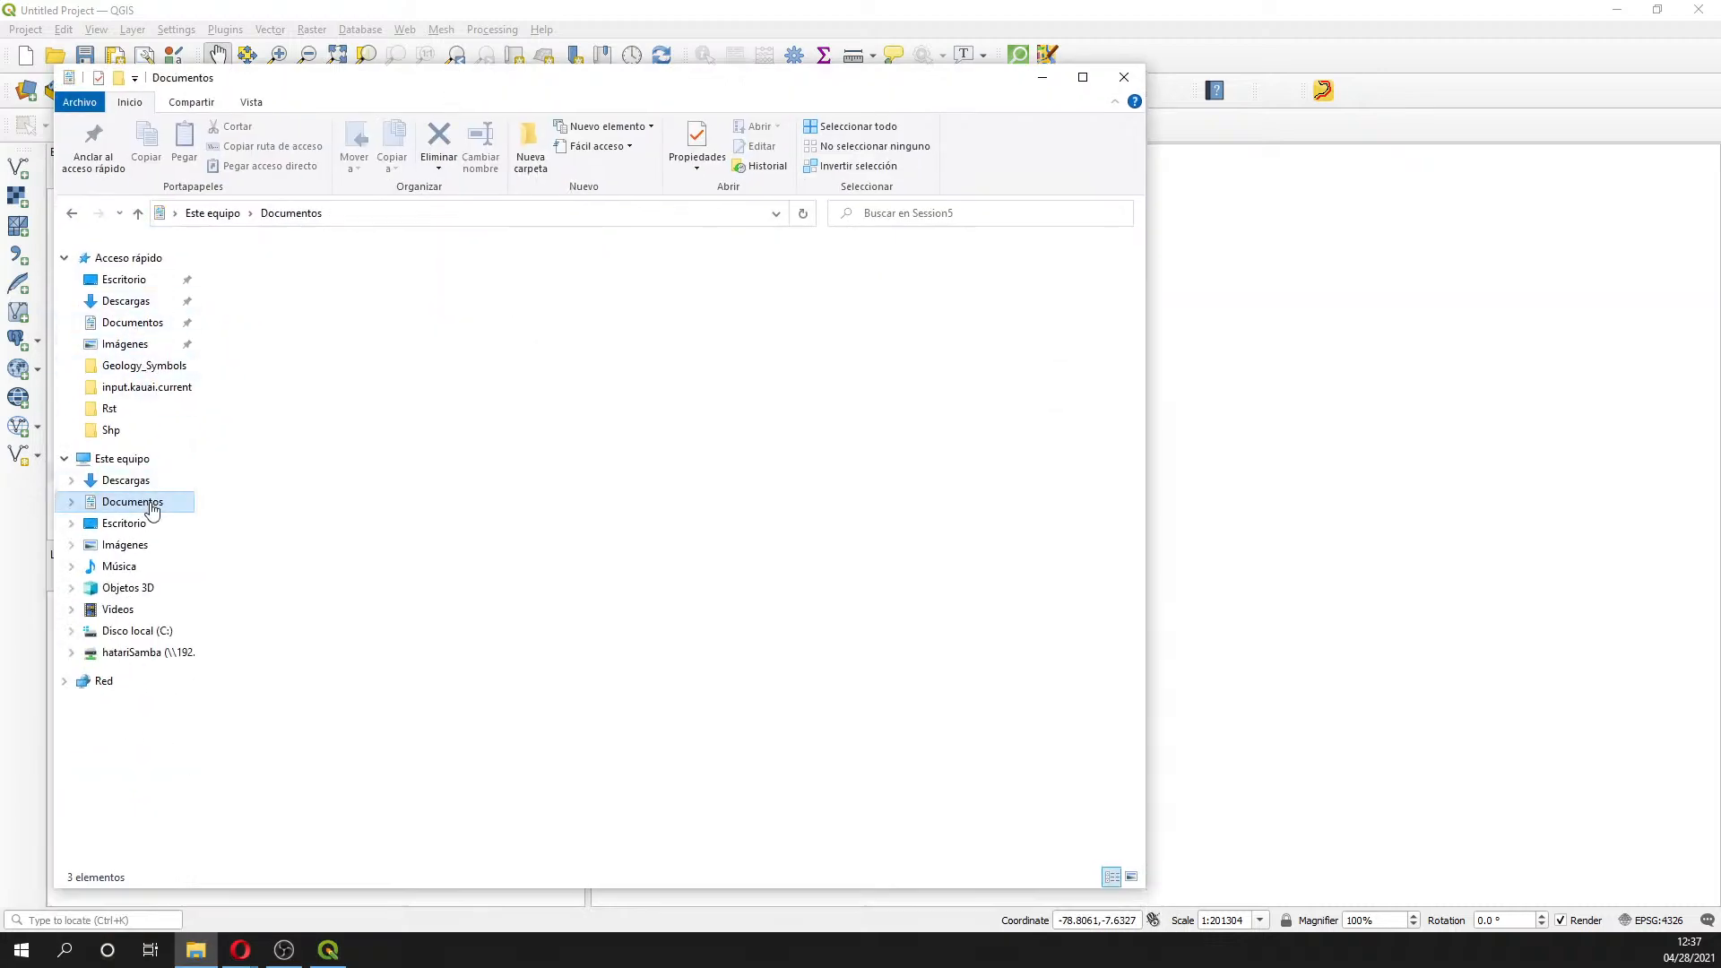
{"action": "left_click", "coordinate": [308, 271]}
{"action": "double_click", "coordinate": [308, 272]}
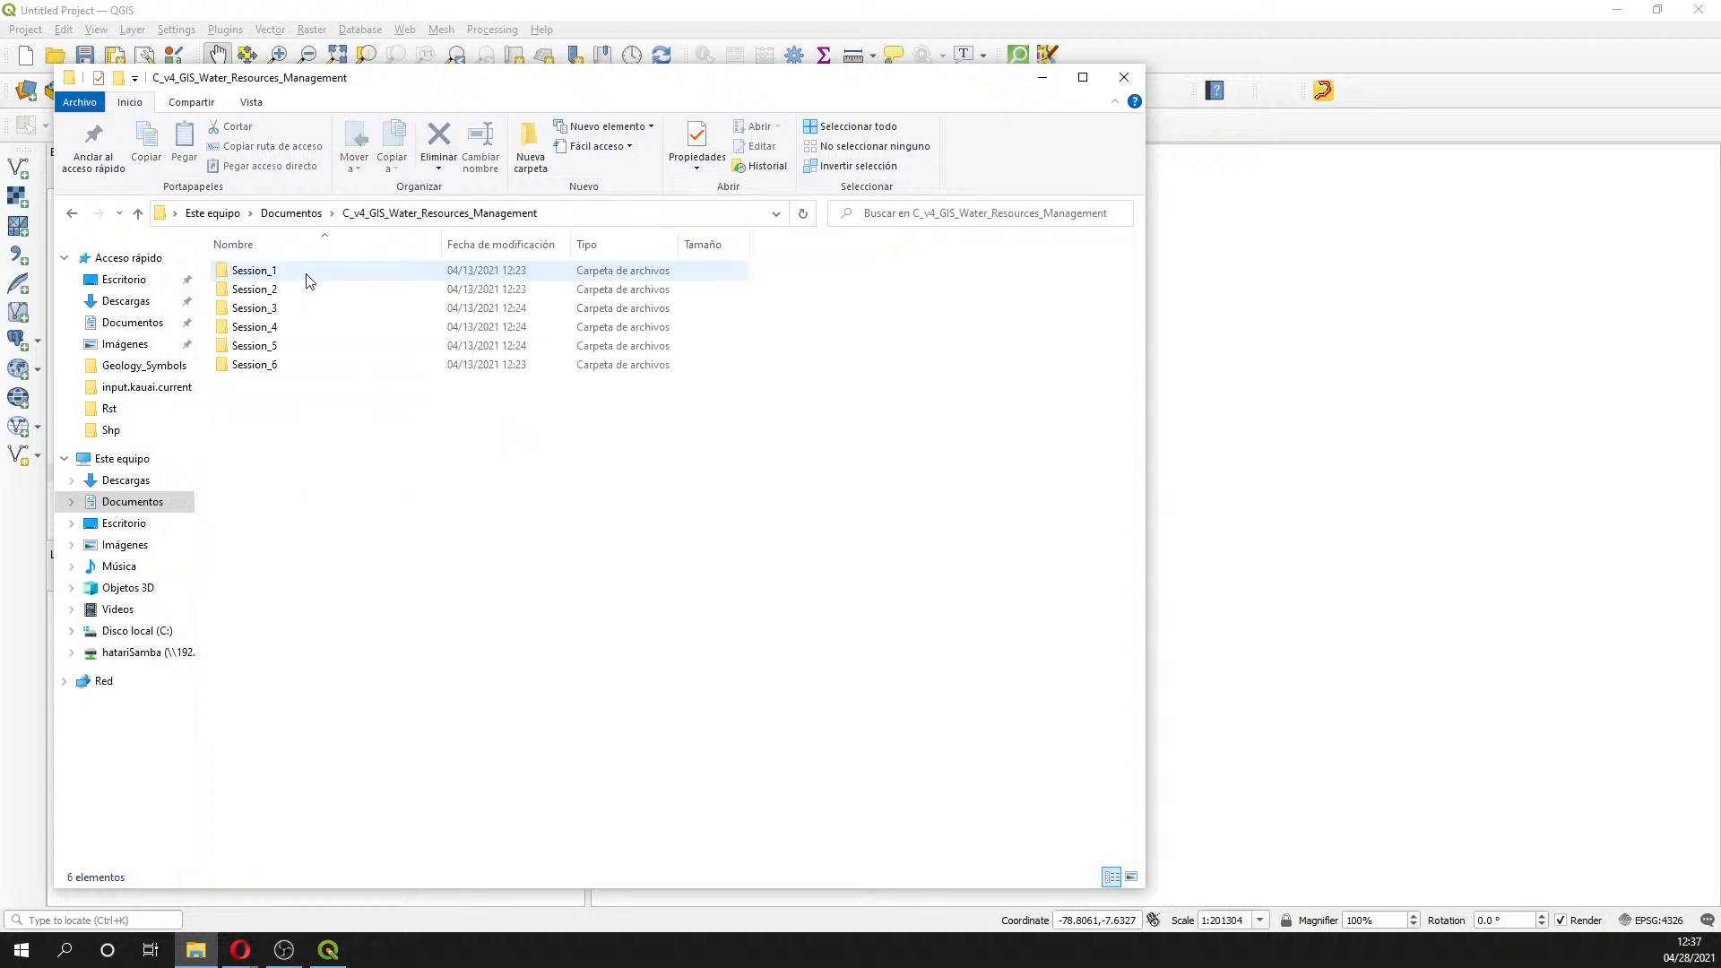
{"action": "double_click", "coordinate": [287, 348]}
{"action": "double_click", "coordinate": [280, 292]}
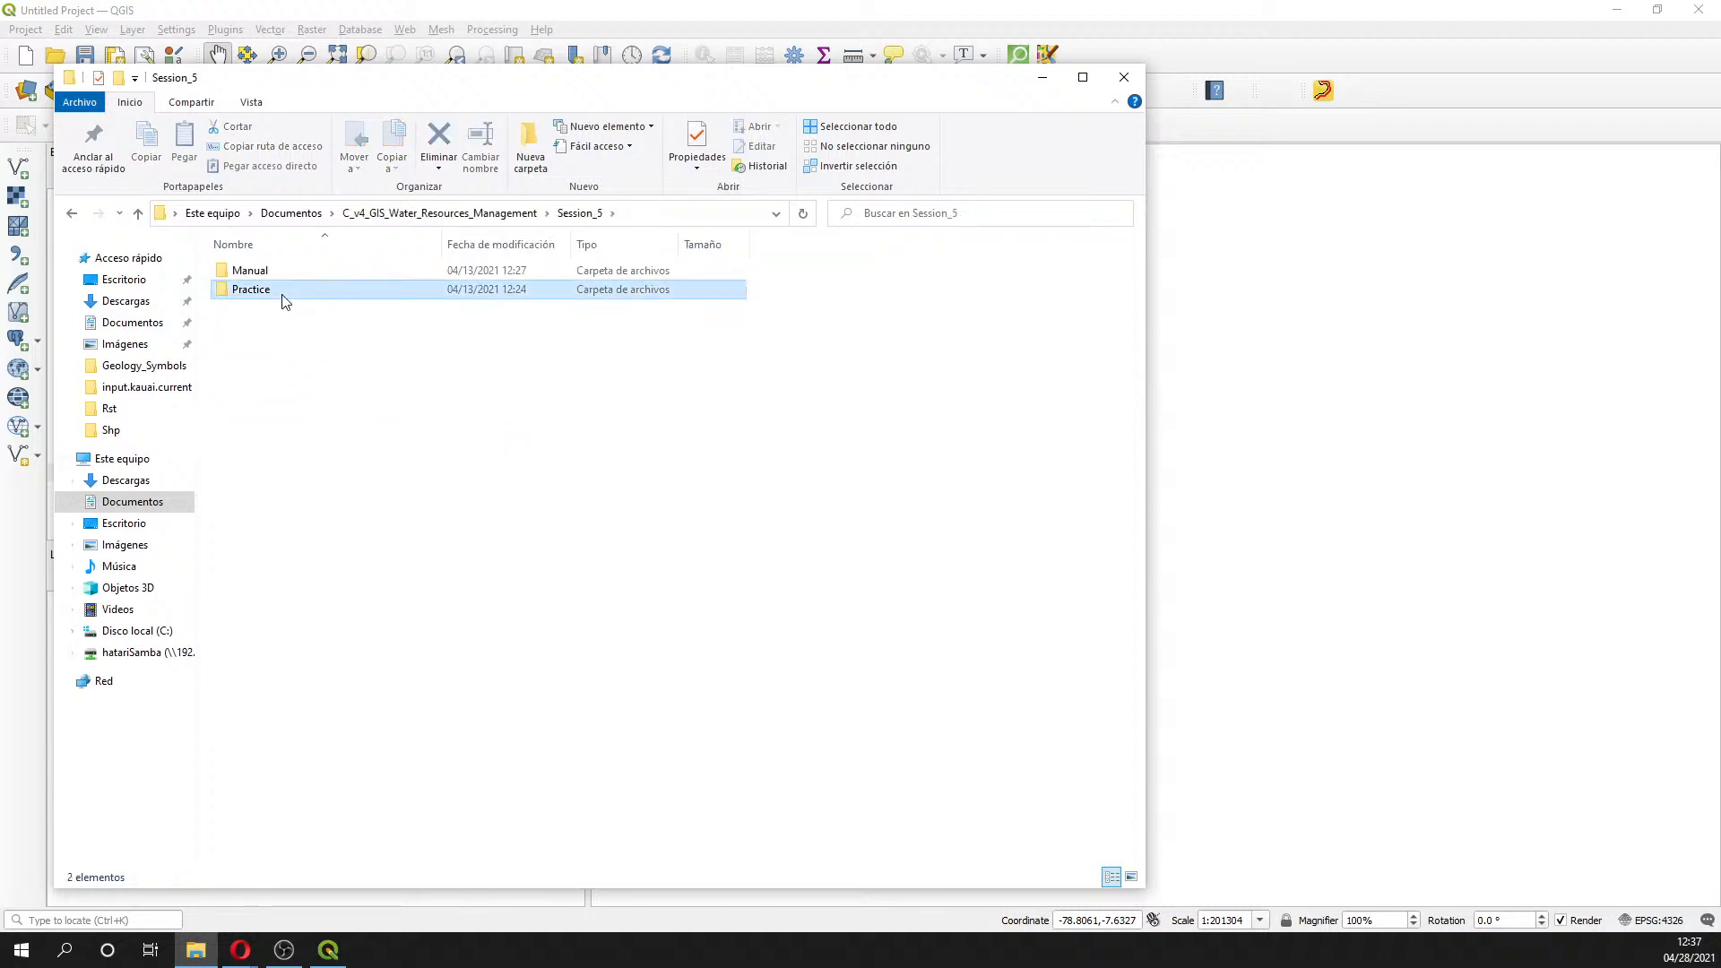
{"action": "left_click", "coordinate": [581, 214]}
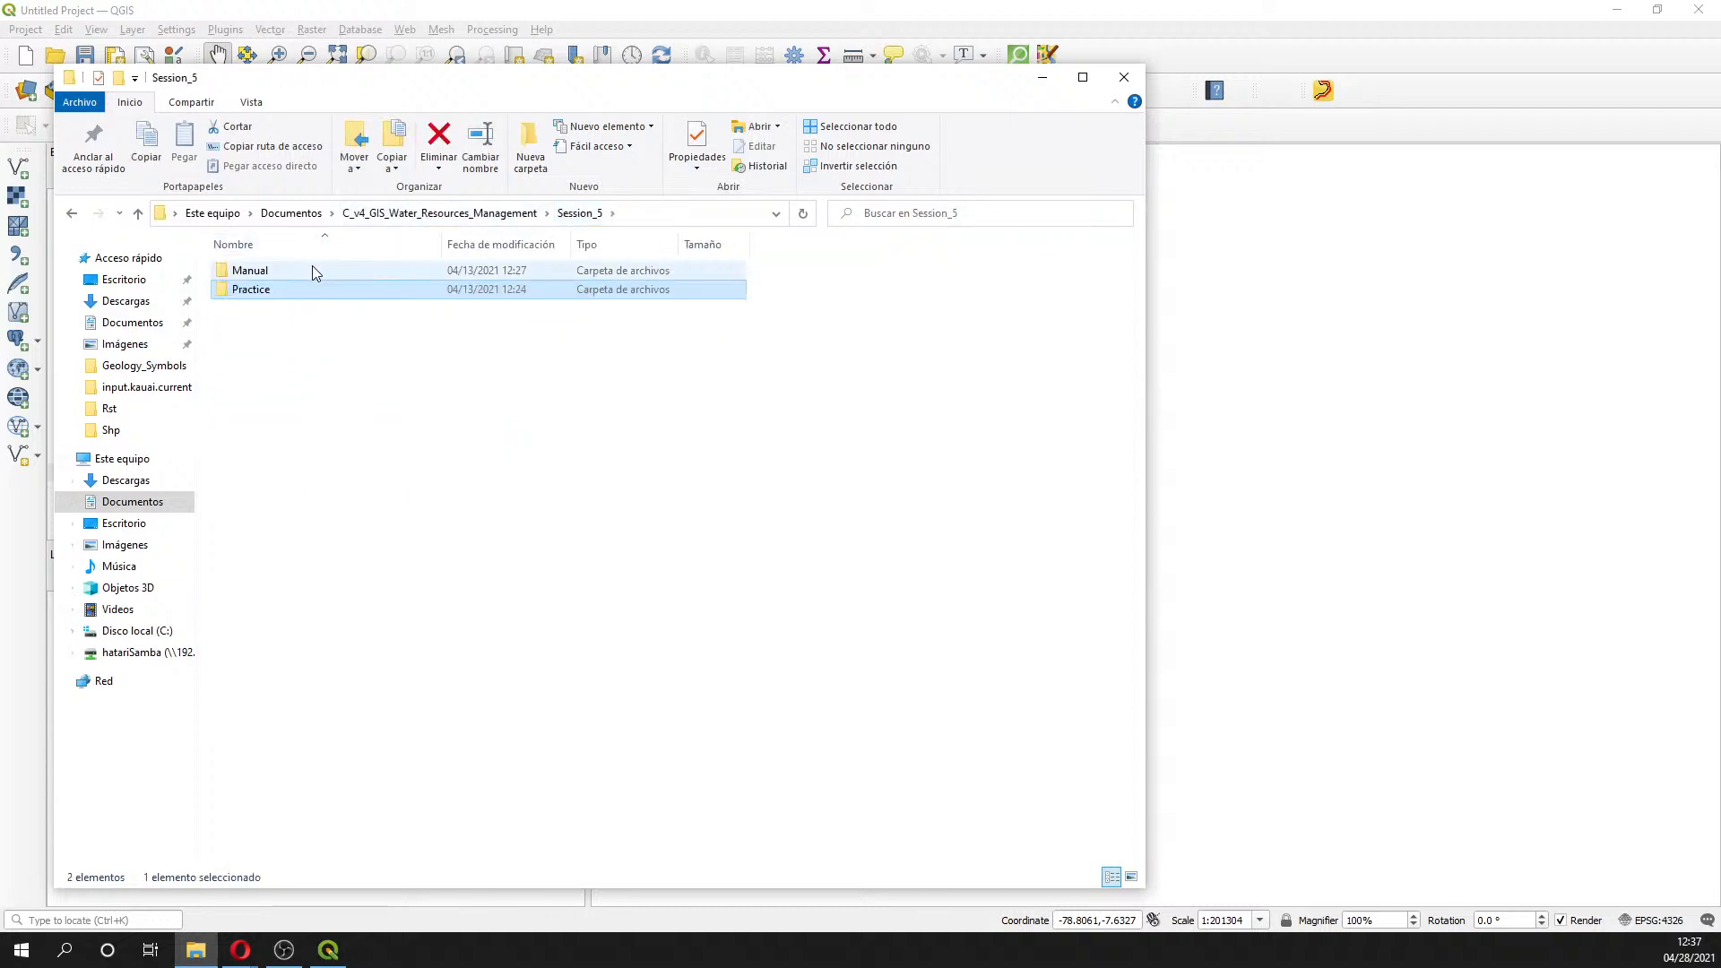
{"action": "double_click", "coordinate": [309, 270]}
- Open the Exercise9_WaterTable PDF in Opera and close File Explorer
{"action": "left_click", "coordinate": [311, 289]}
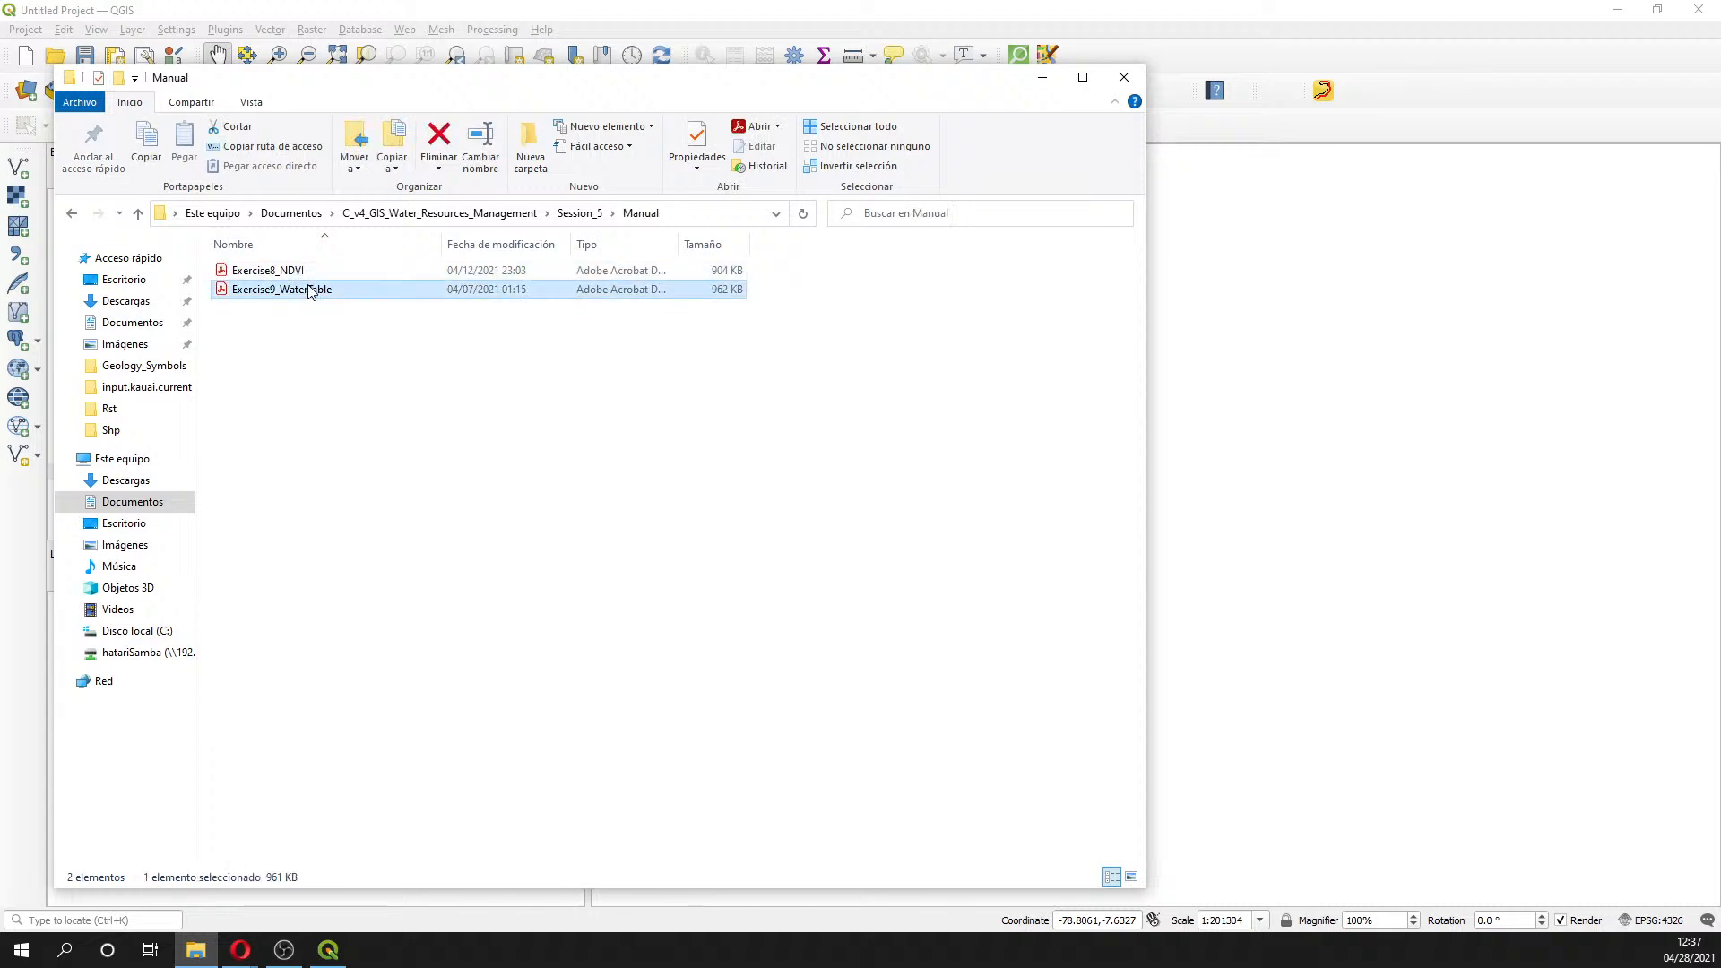
{"action": "right_click", "coordinate": [310, 288]}
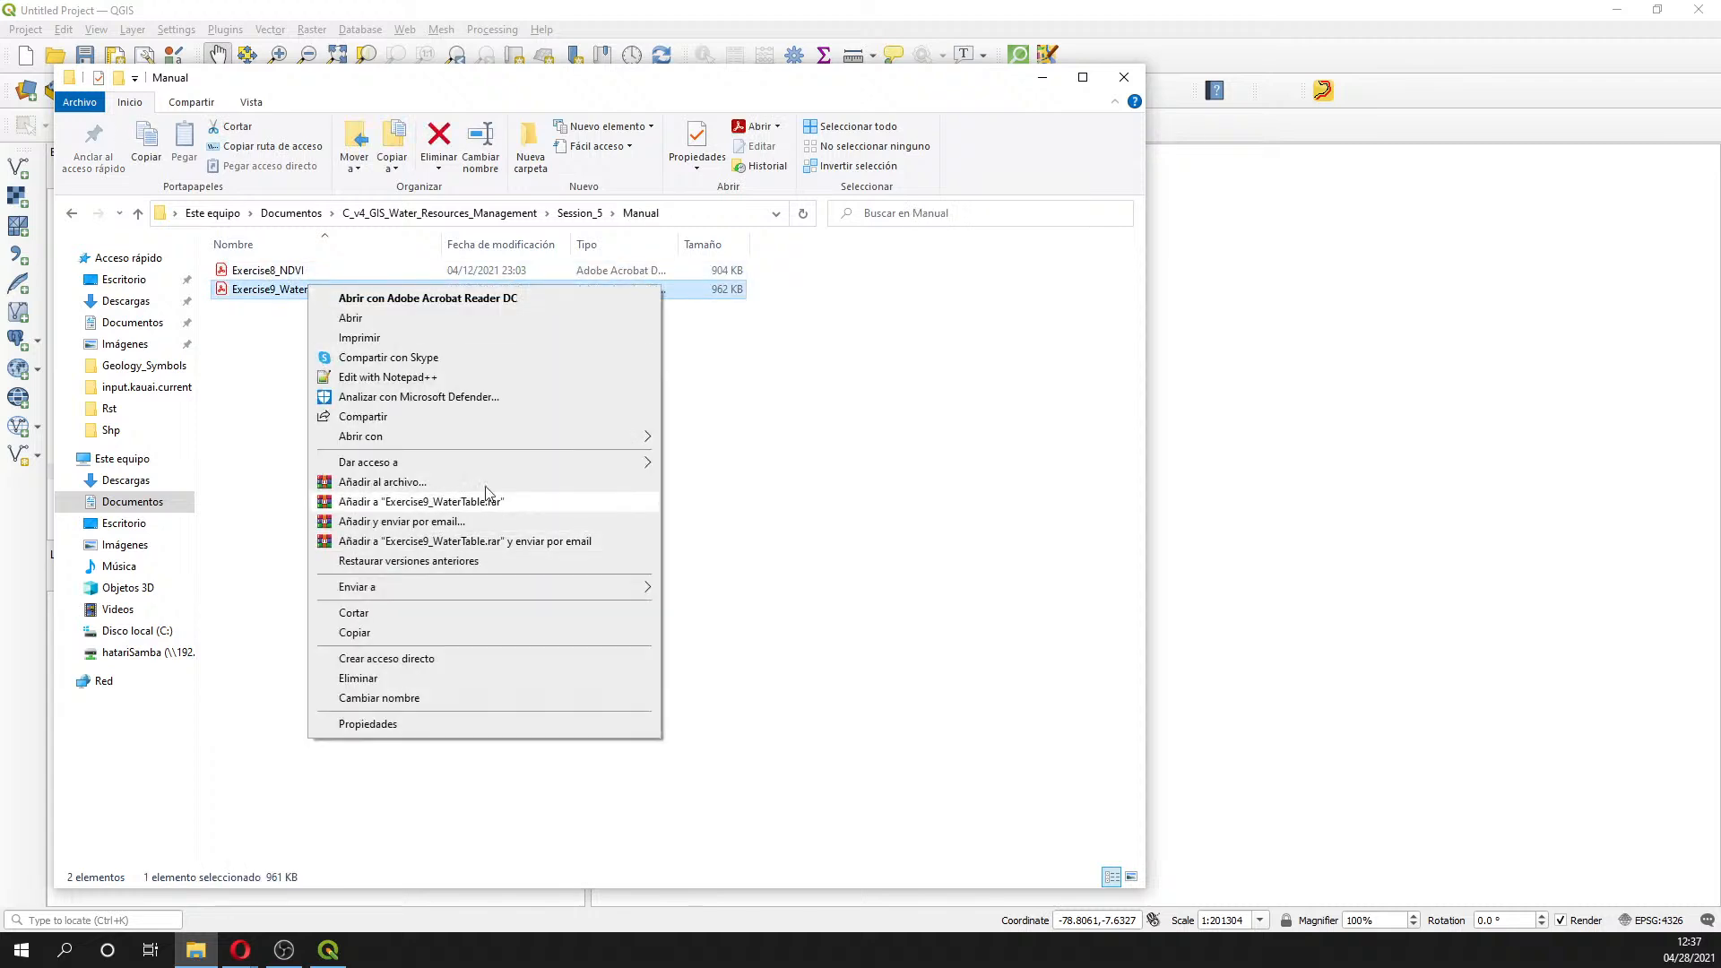
{"action": "mouse_move", "coordinate": [591, 435]}
{"action": "left_click", "coordinate": [733, 498]}
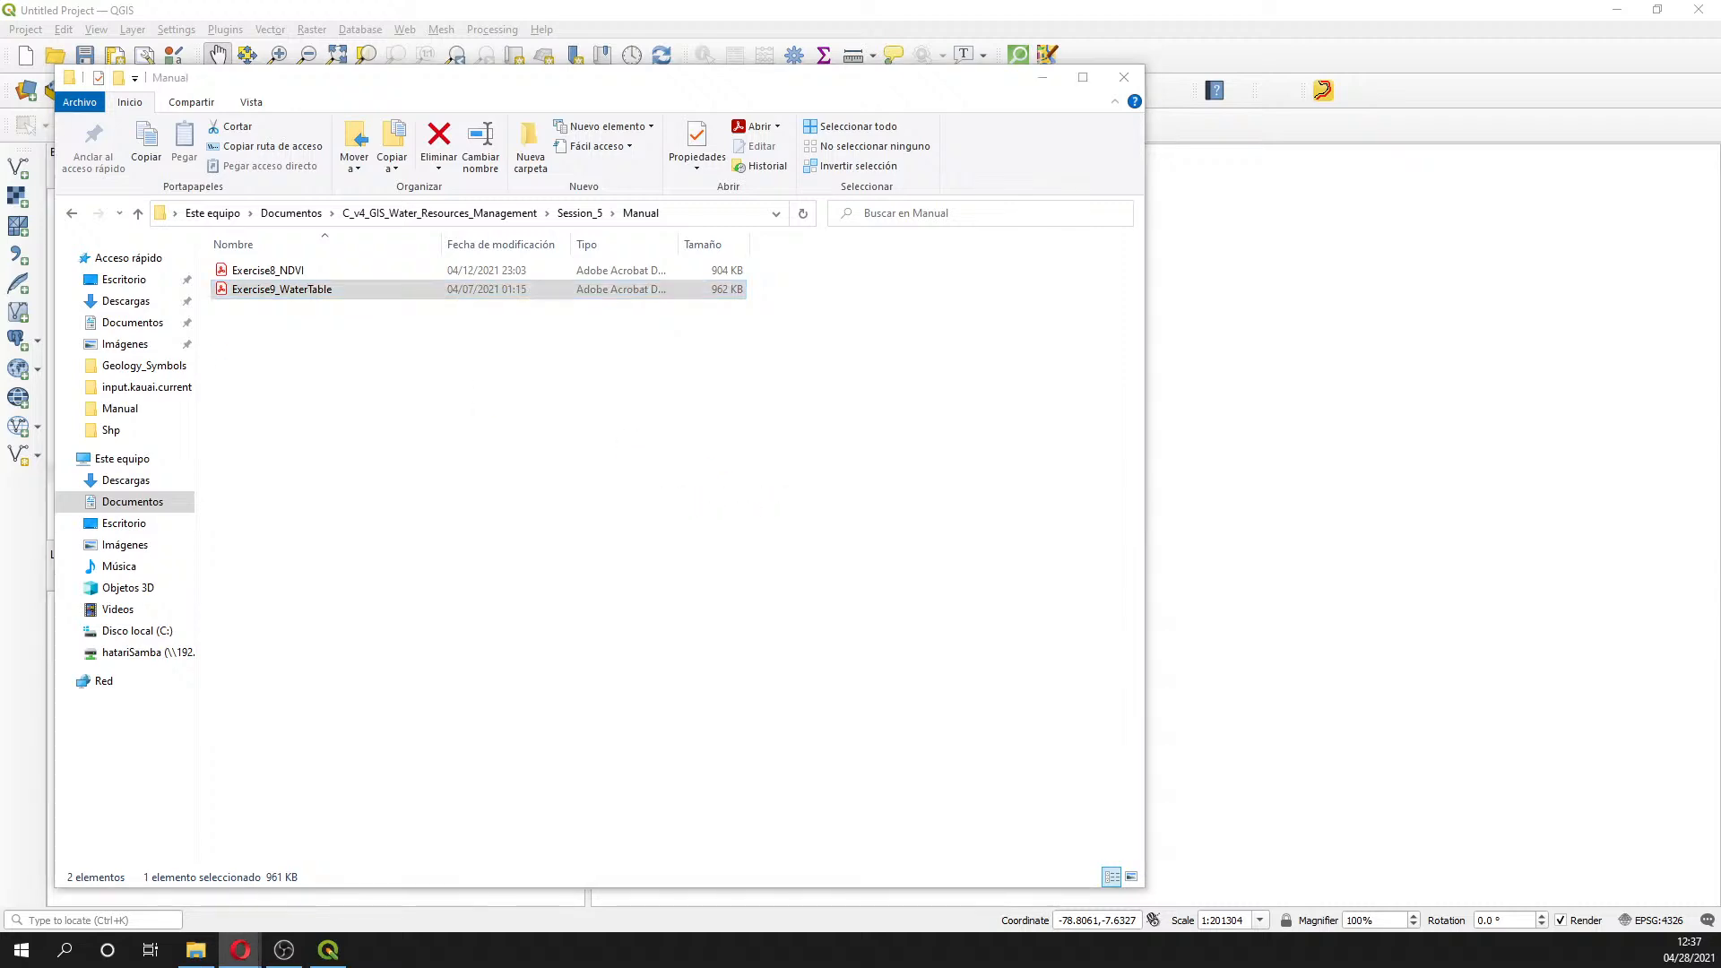
{"action": "left_click", "coordinate": [1122, 79]}
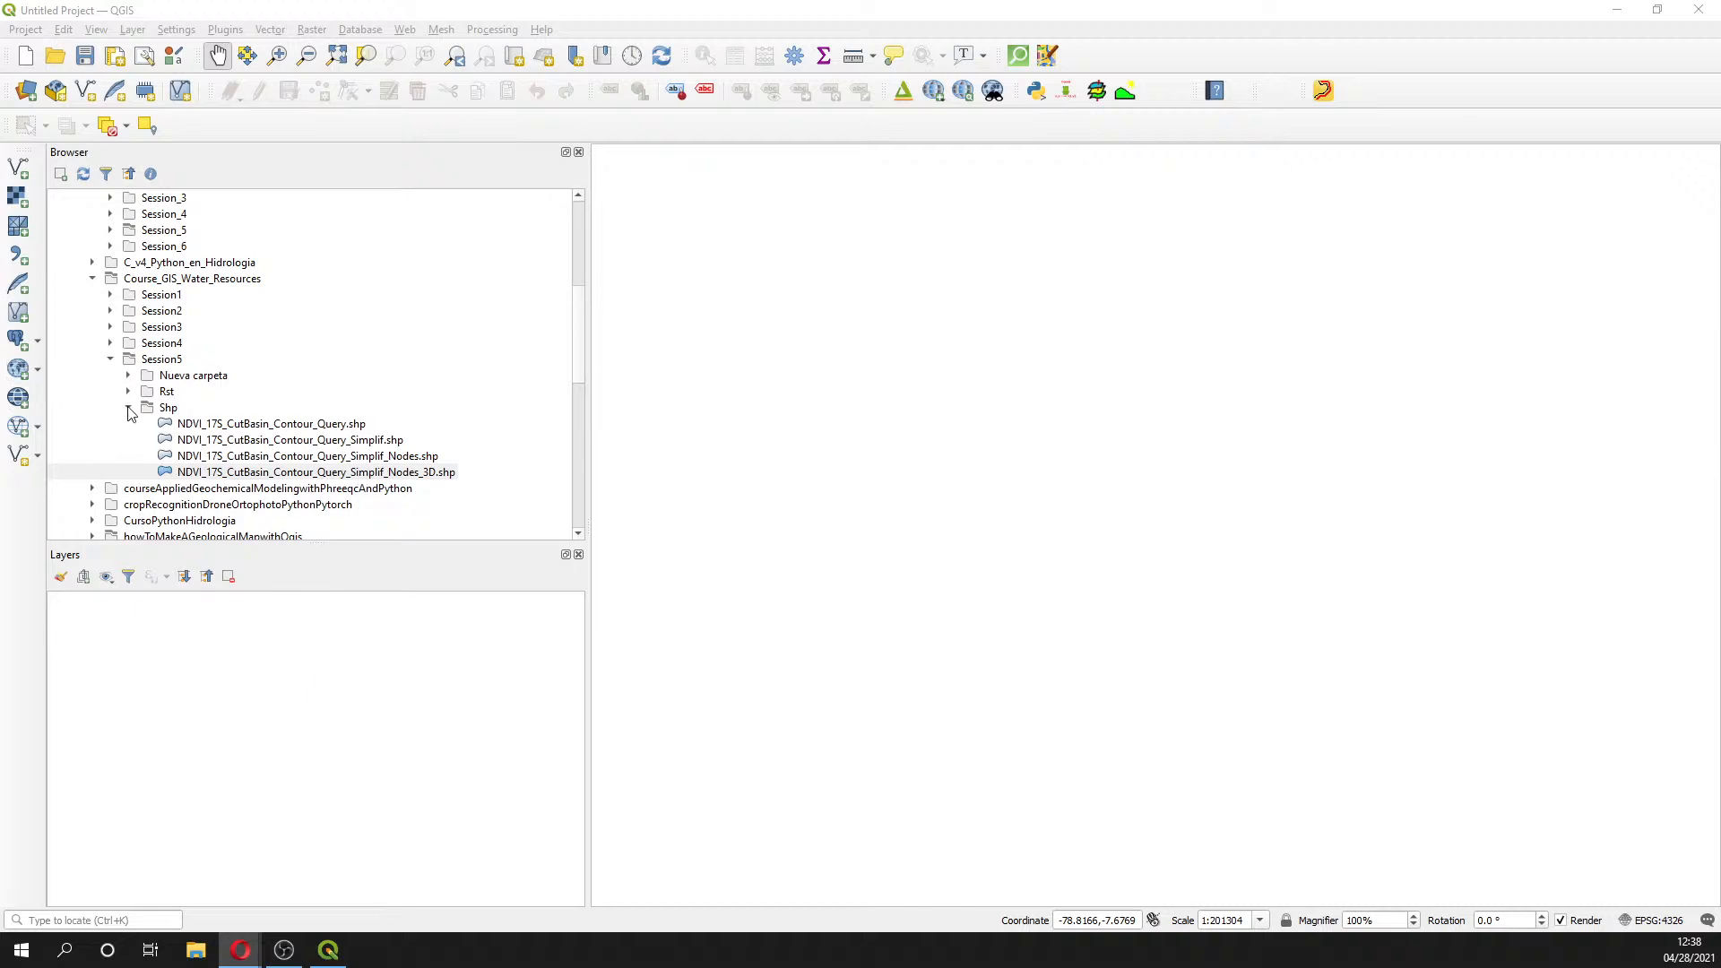
- Expand Session_5 > Practice > Data > Shp in the Browser and add River_Basin_UTM.shp
{"action": "scroll", "coordinate": [168, 412], "scroll_direction": "up", "scroll_amount": 4}
{"action": "scroll", "coordinate": [167, 413], "scroll_direction": "up", "scroll_amount": 1}
{"action": "scroll", "coordinate": [167, 412], "scroll_direction": "down", "scroll_amount": 1}
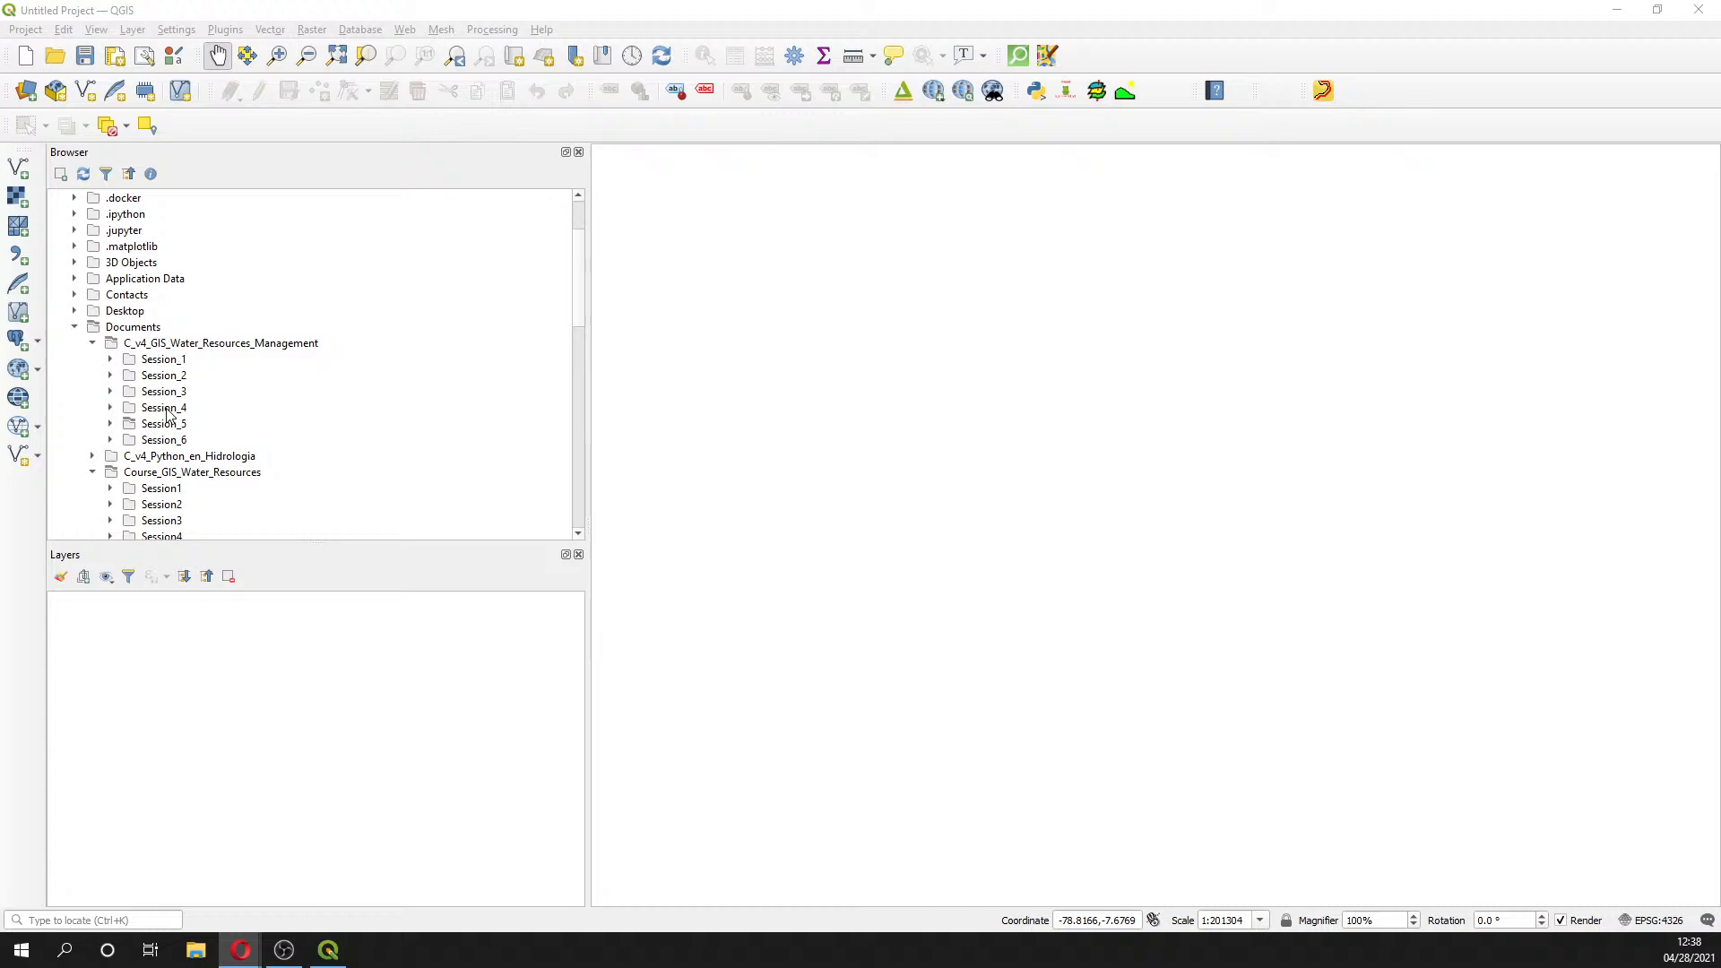
{"action": "left_click", "coordinate": [92, 472]}
{"action": "left_click", "coordinate": [110, 423]}
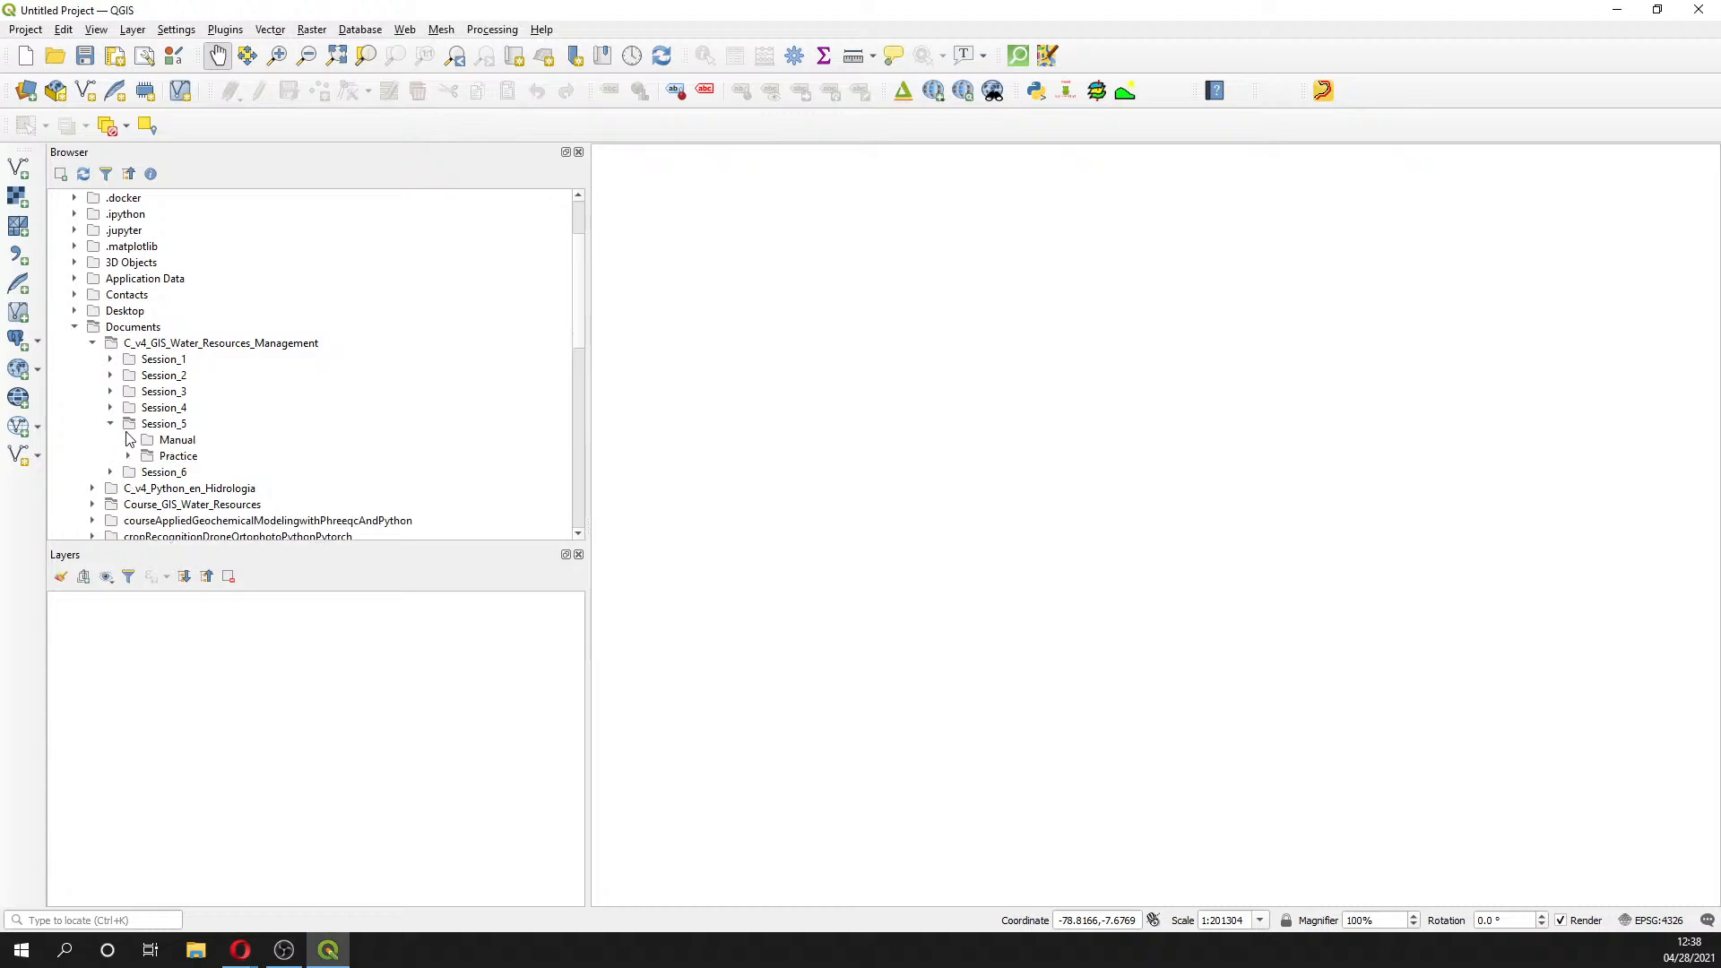
{"action": "left_click", "coordinate": [128, 456]}
{"action": "left_click", "coordinate": [146, 472]}
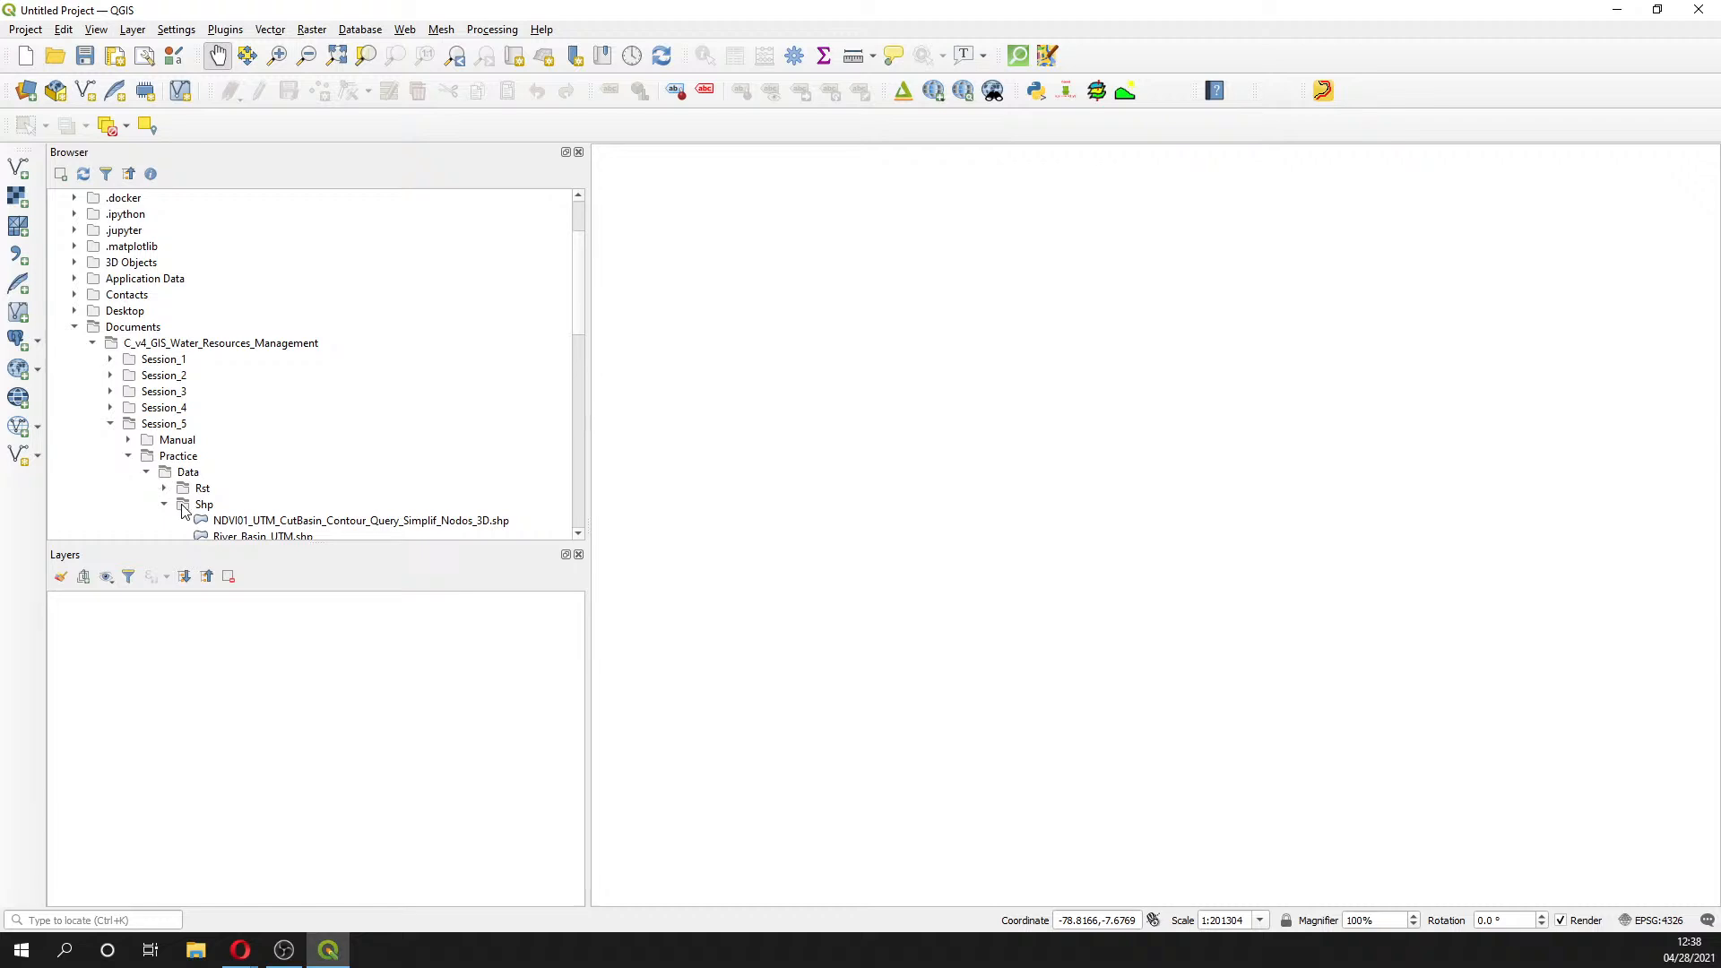
{"action": "scroll", "coordinate": [185, 507], "scroll_direction": "down", "scroll_amount": 2}
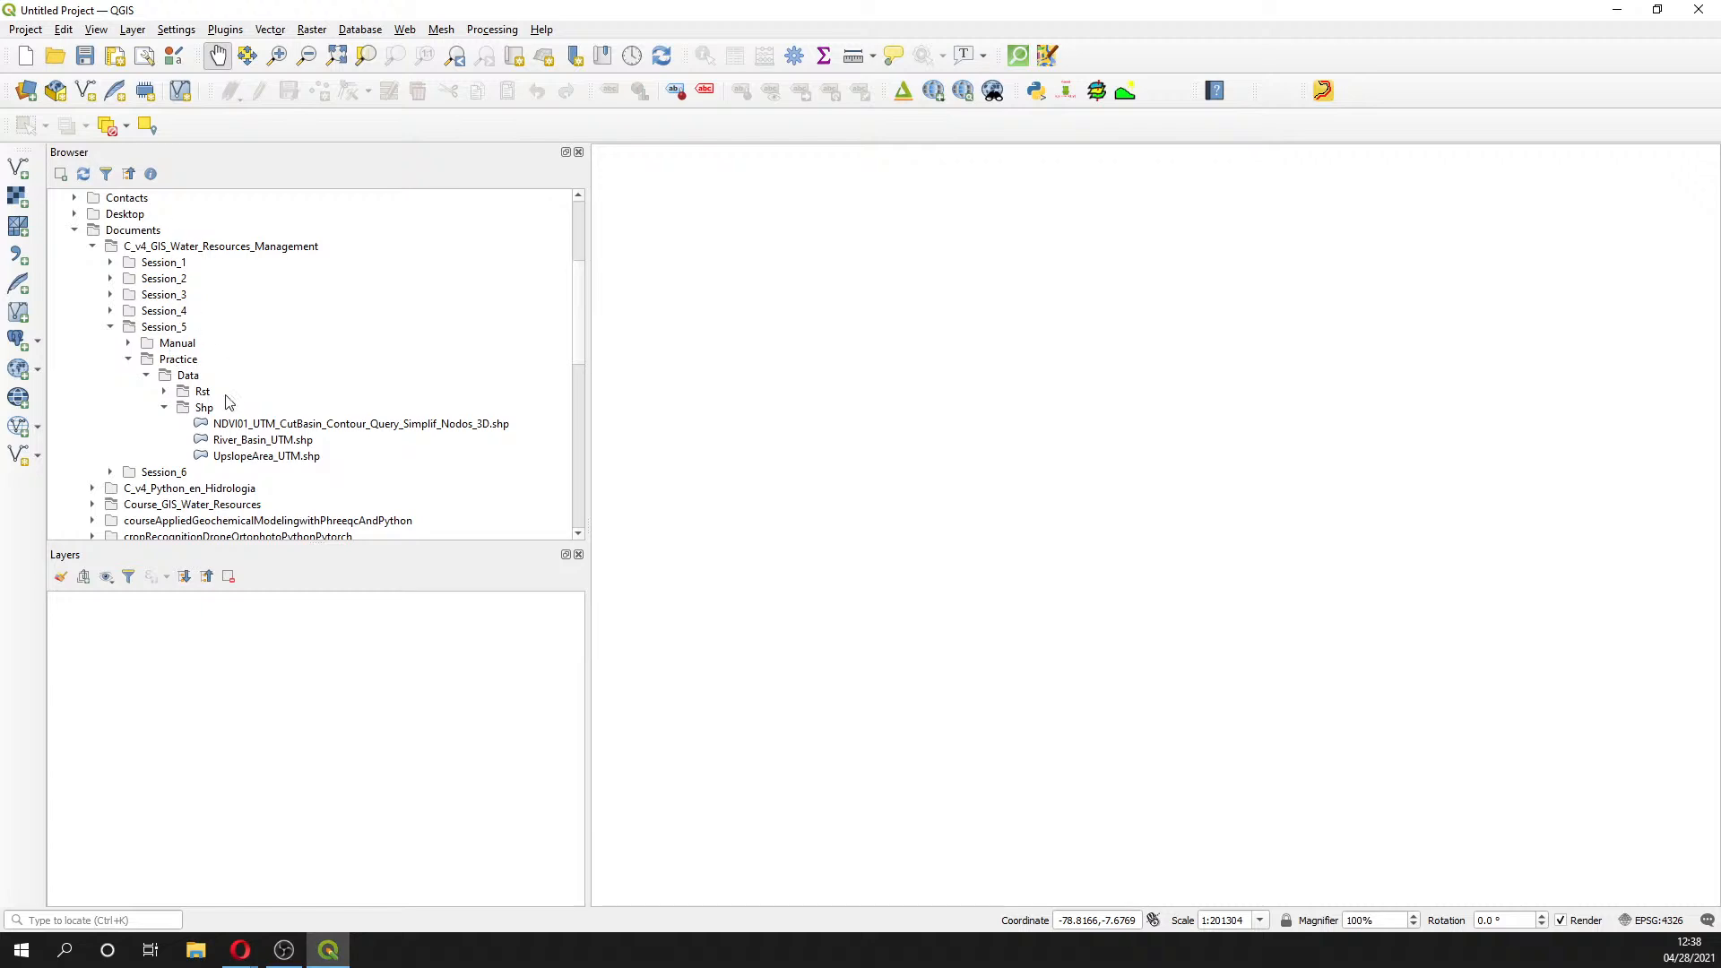
{"action": "double_click", "coordinate": [260, 440]}
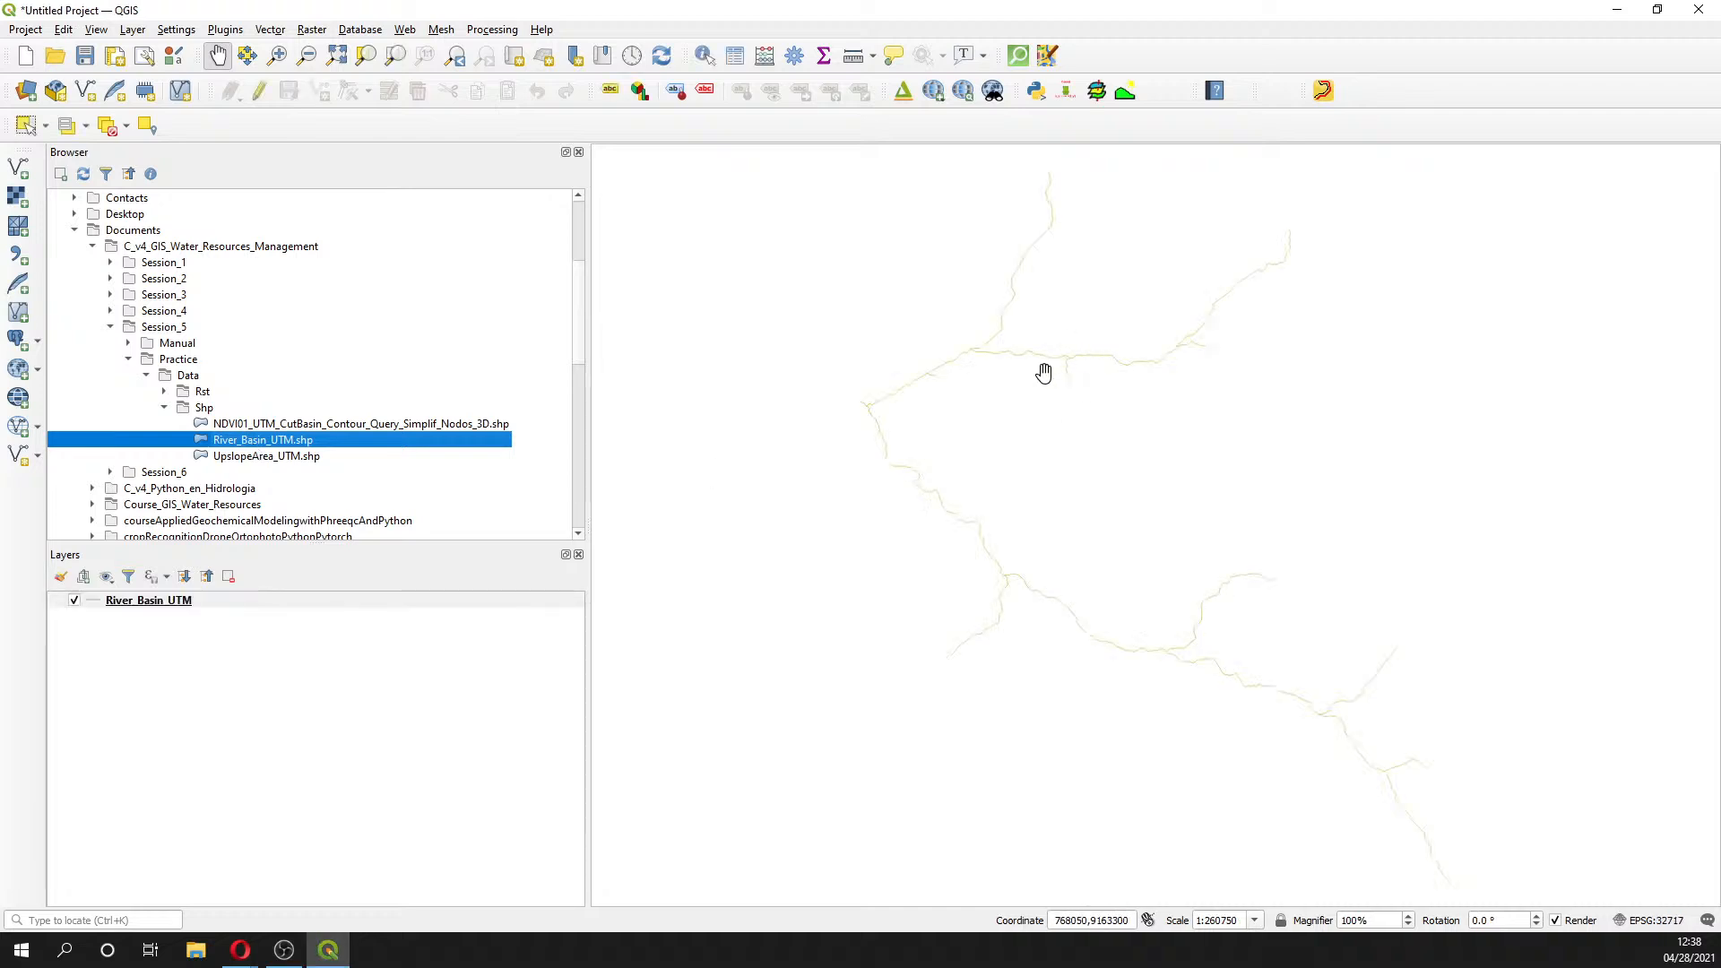
- Find and open the Extract vertices algorithm in the Processing Toolbox
{"action": "left_click", "coordinate": [798, 61]}
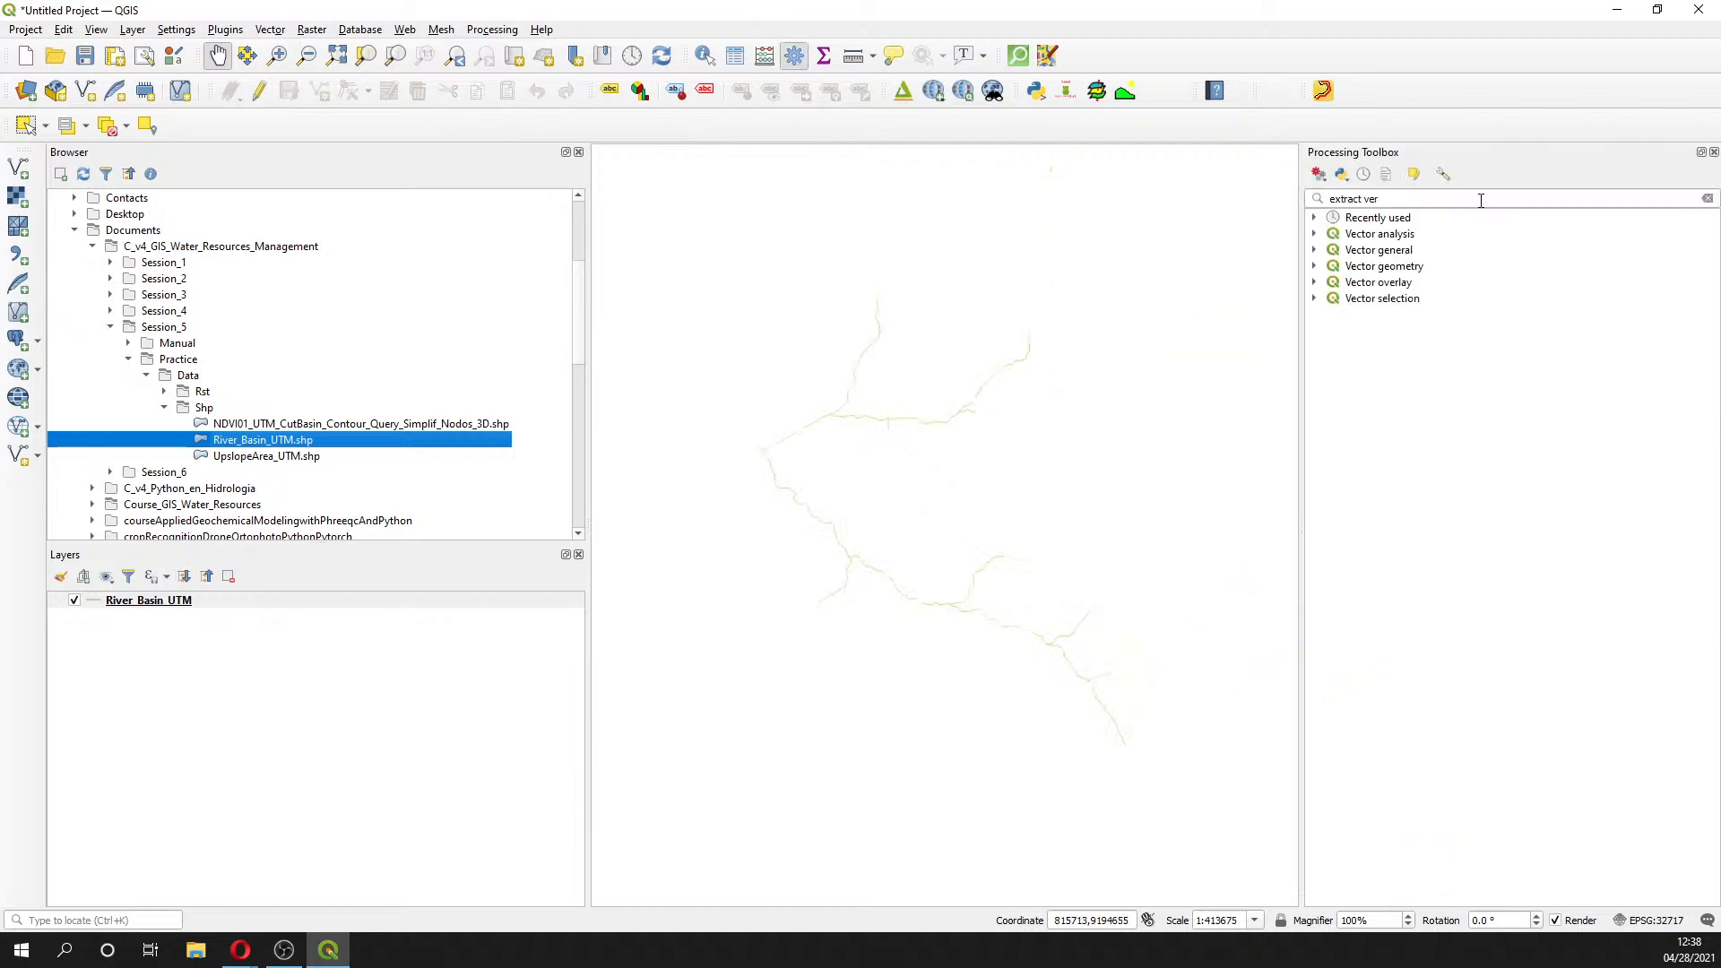
{"action": "triple_click", "coordinate": [1480, 198]}
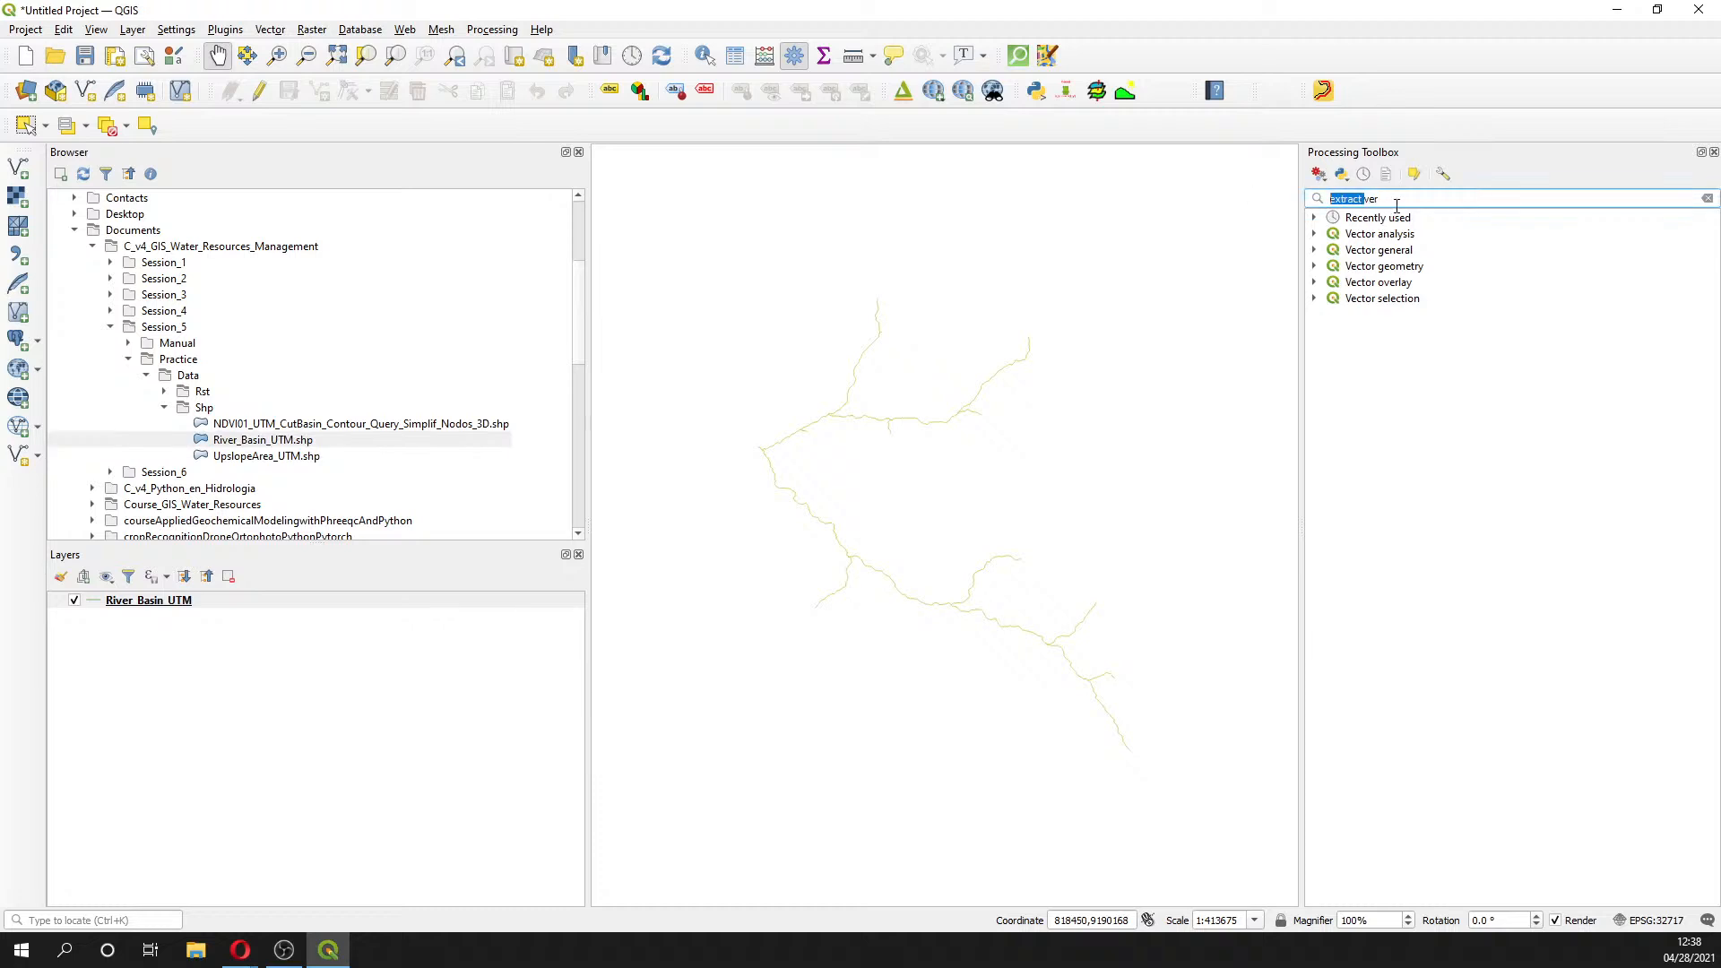
{"action": "left_click_drag", "start_coordinate": [1394, 203], "coordinate": [1291, 204]}
{"action": "type", "text": "extrac"}
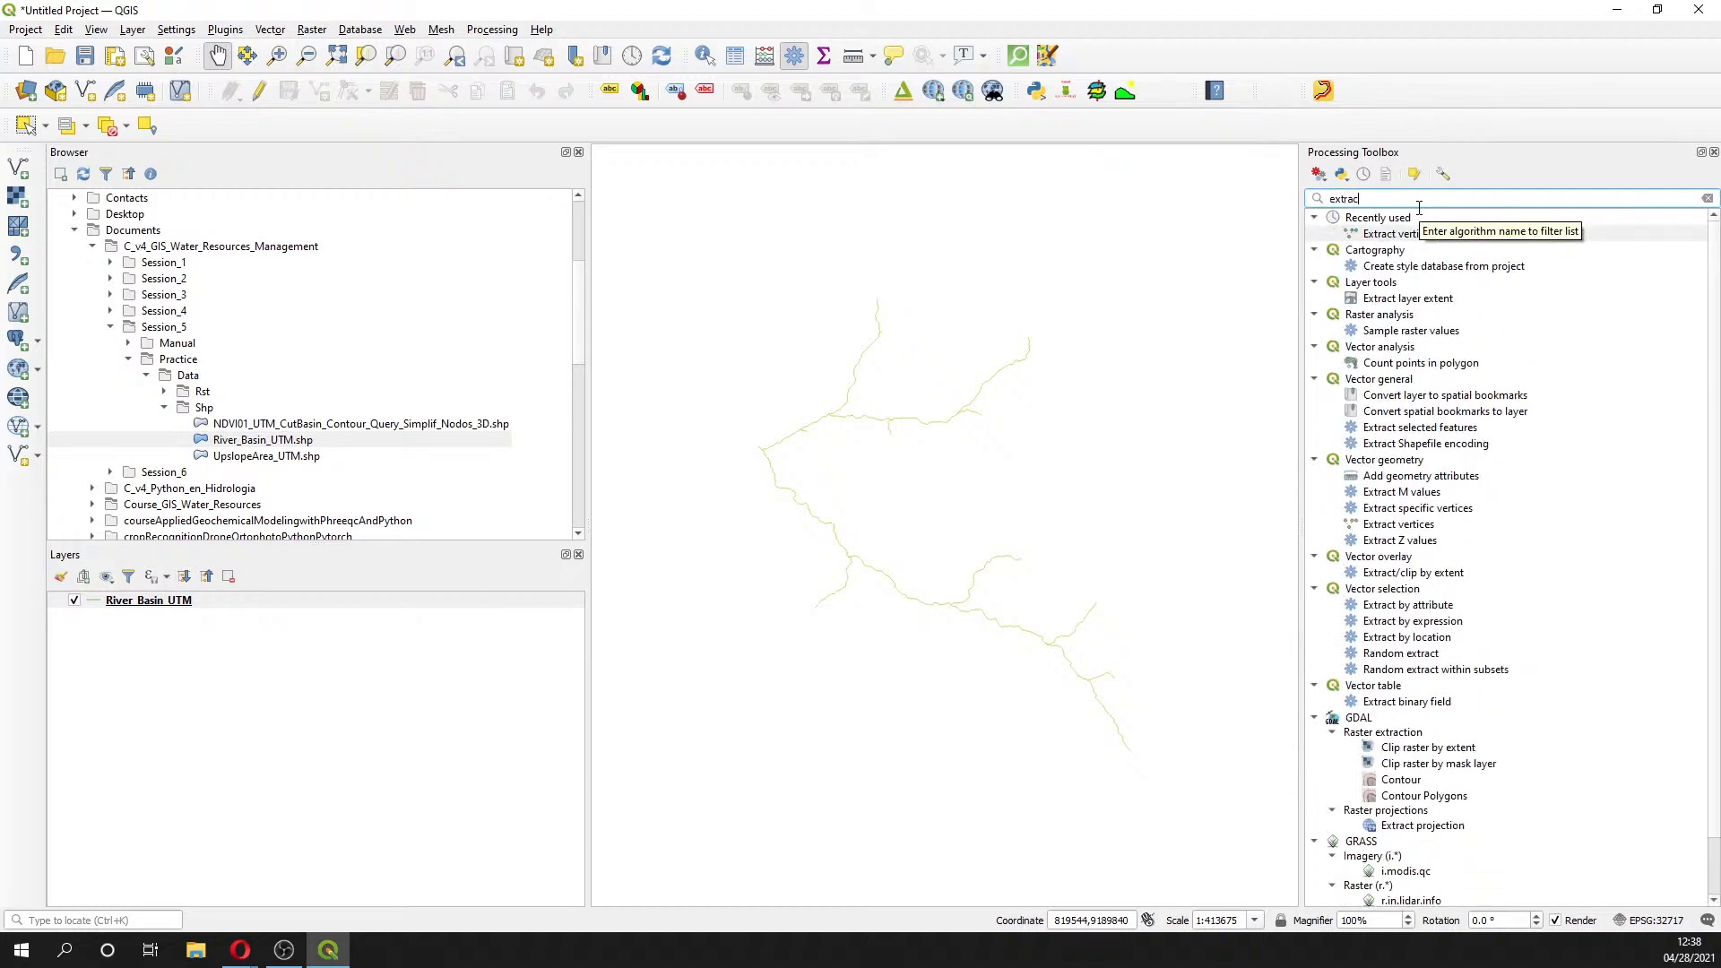
{"action": "type", "text": "t ver"}
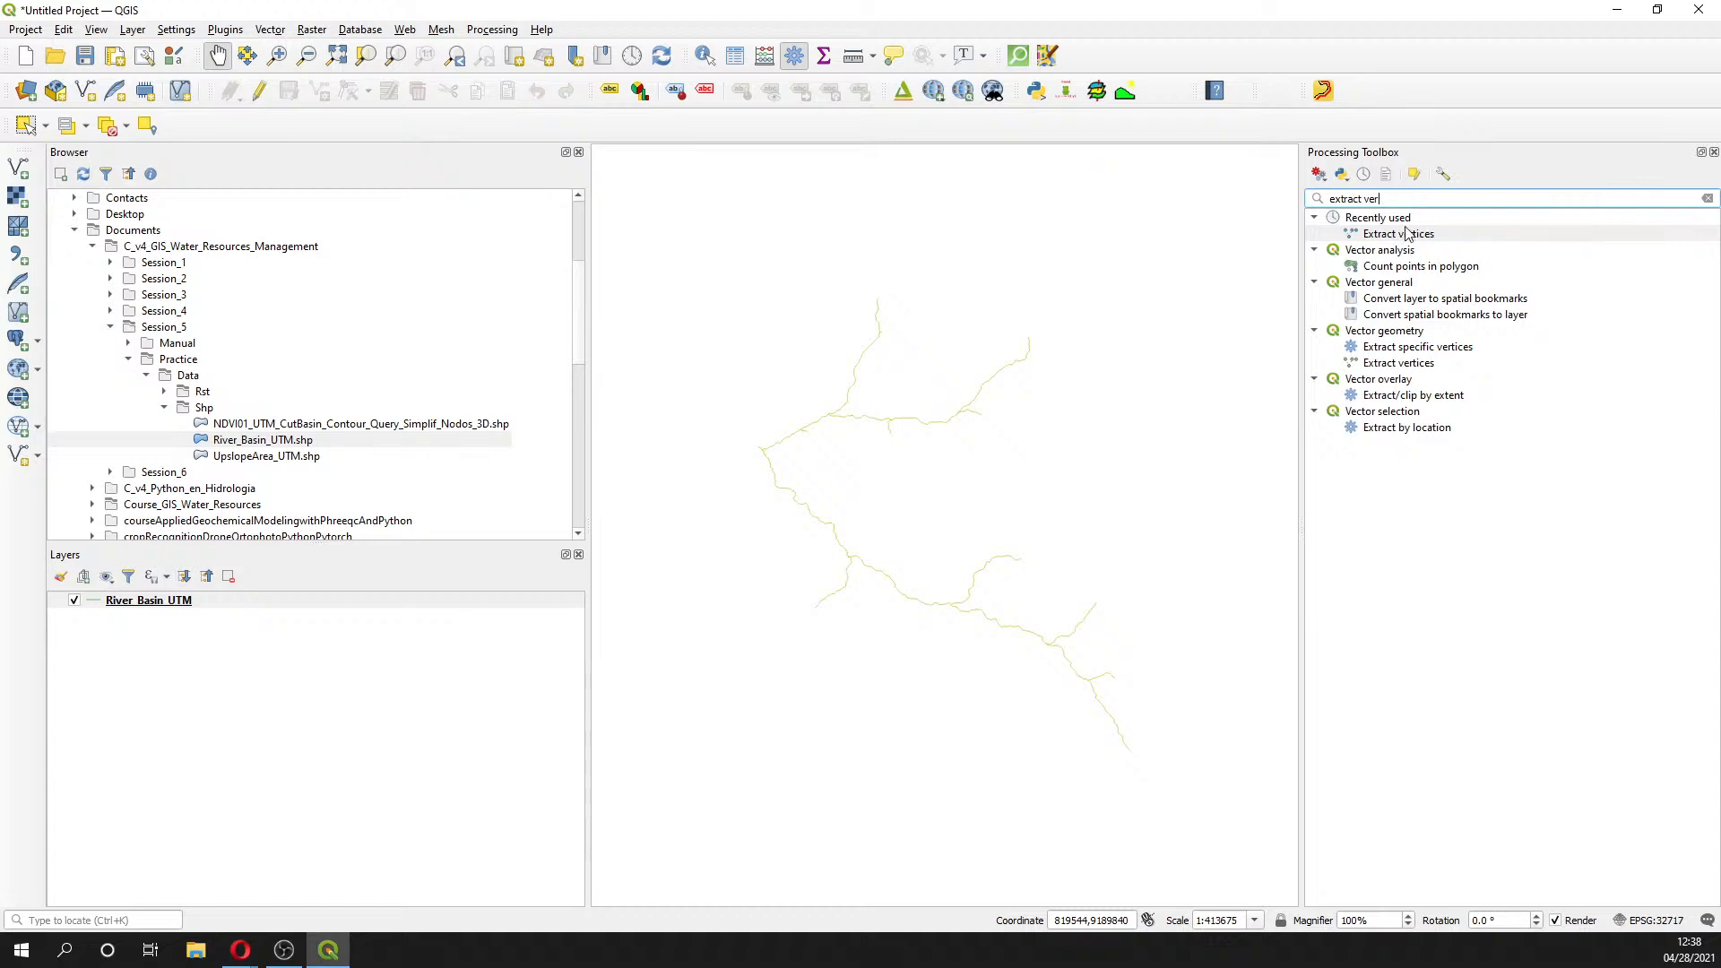
{"action": "left_click", "coordinate": [1401, 333]}
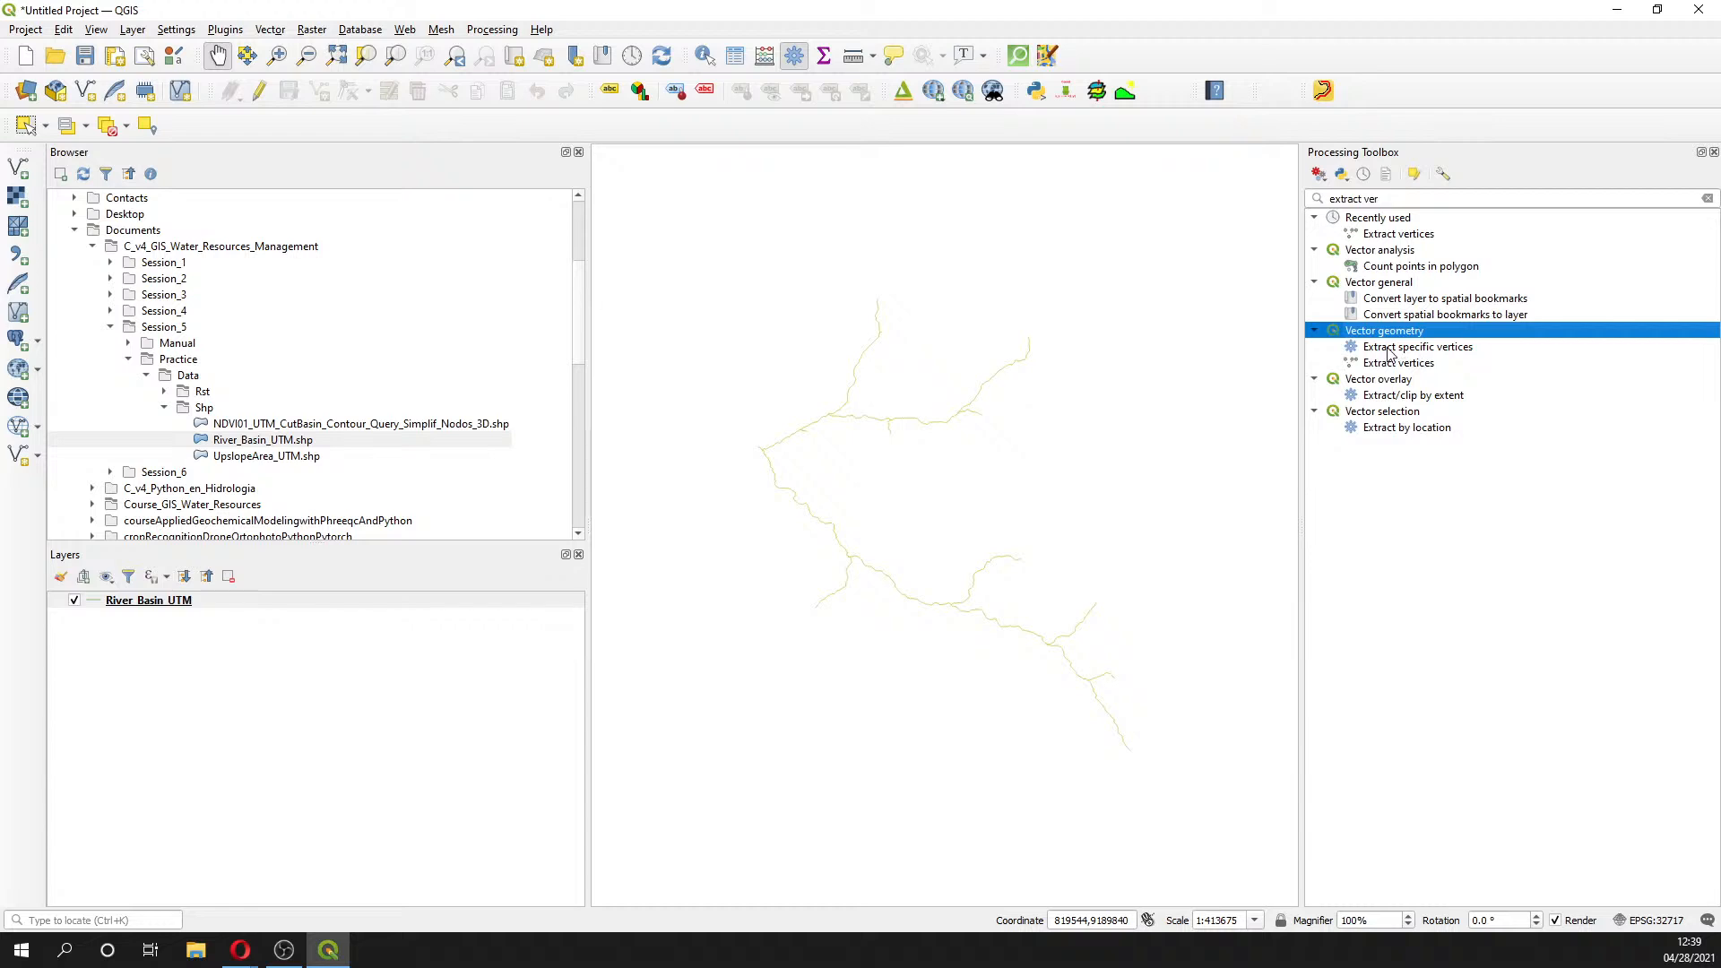
{"action": "double_click", "coordinate": [1396, 363]}
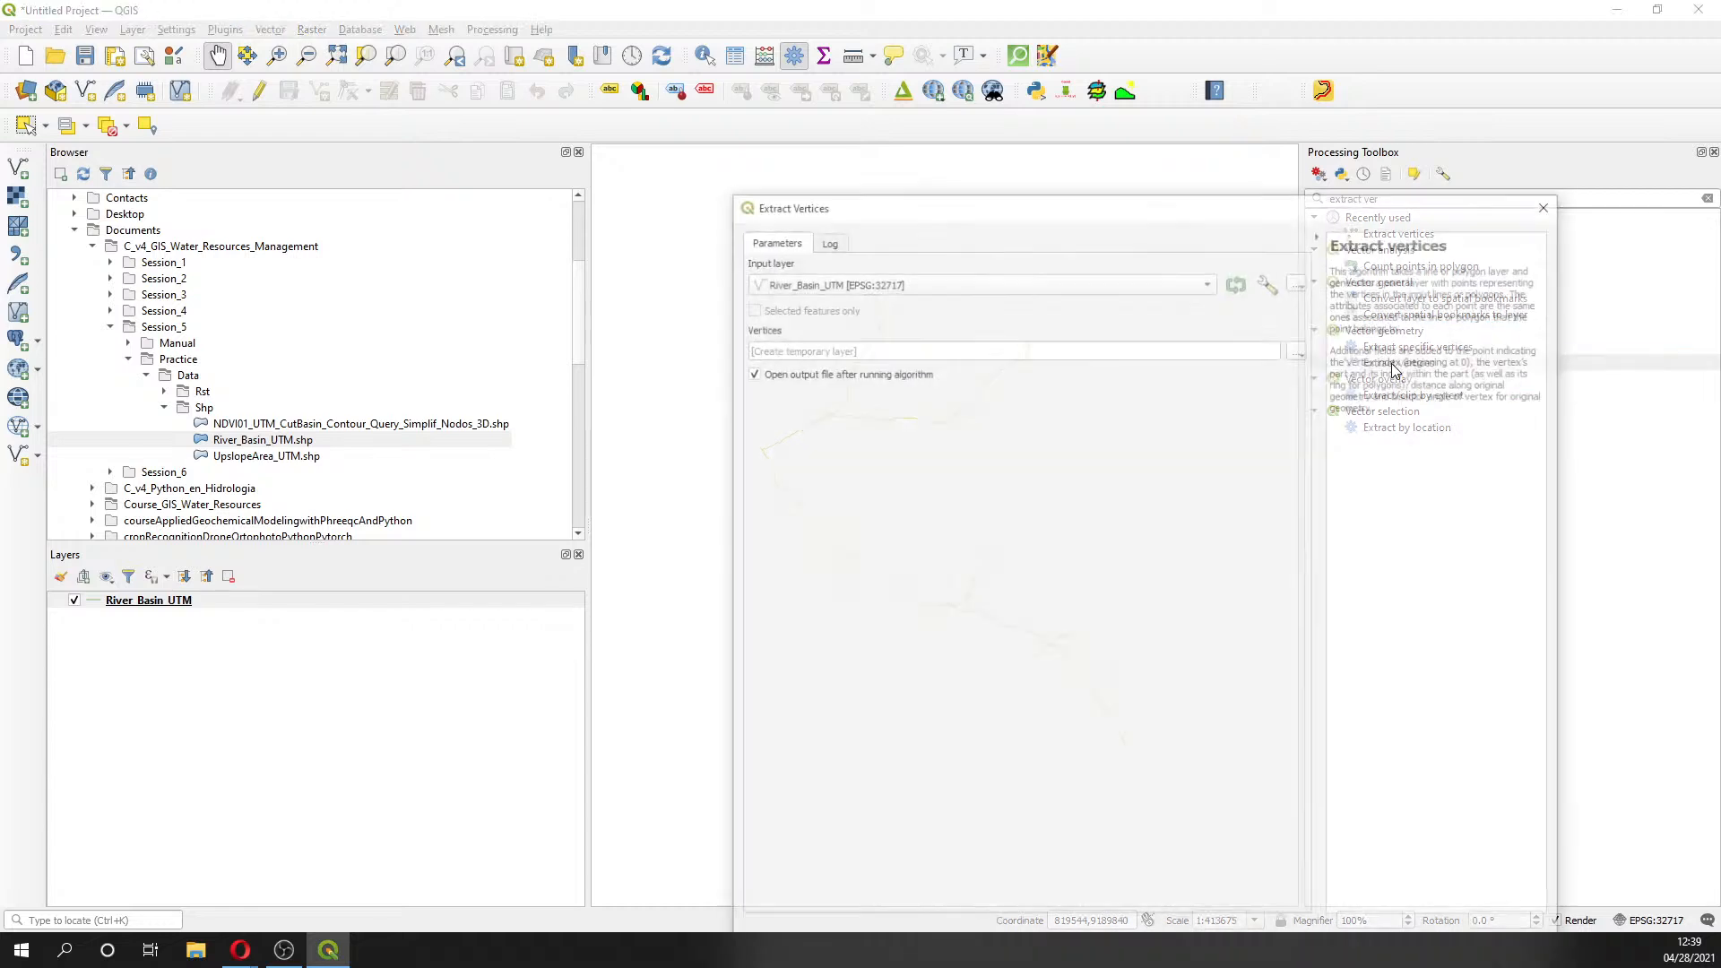
- Set the vertices output to River_Basin_UTM_Nodes.shp in Session5's Shp folder
{"action": "left_click", "coordinate": [1301, 349]}
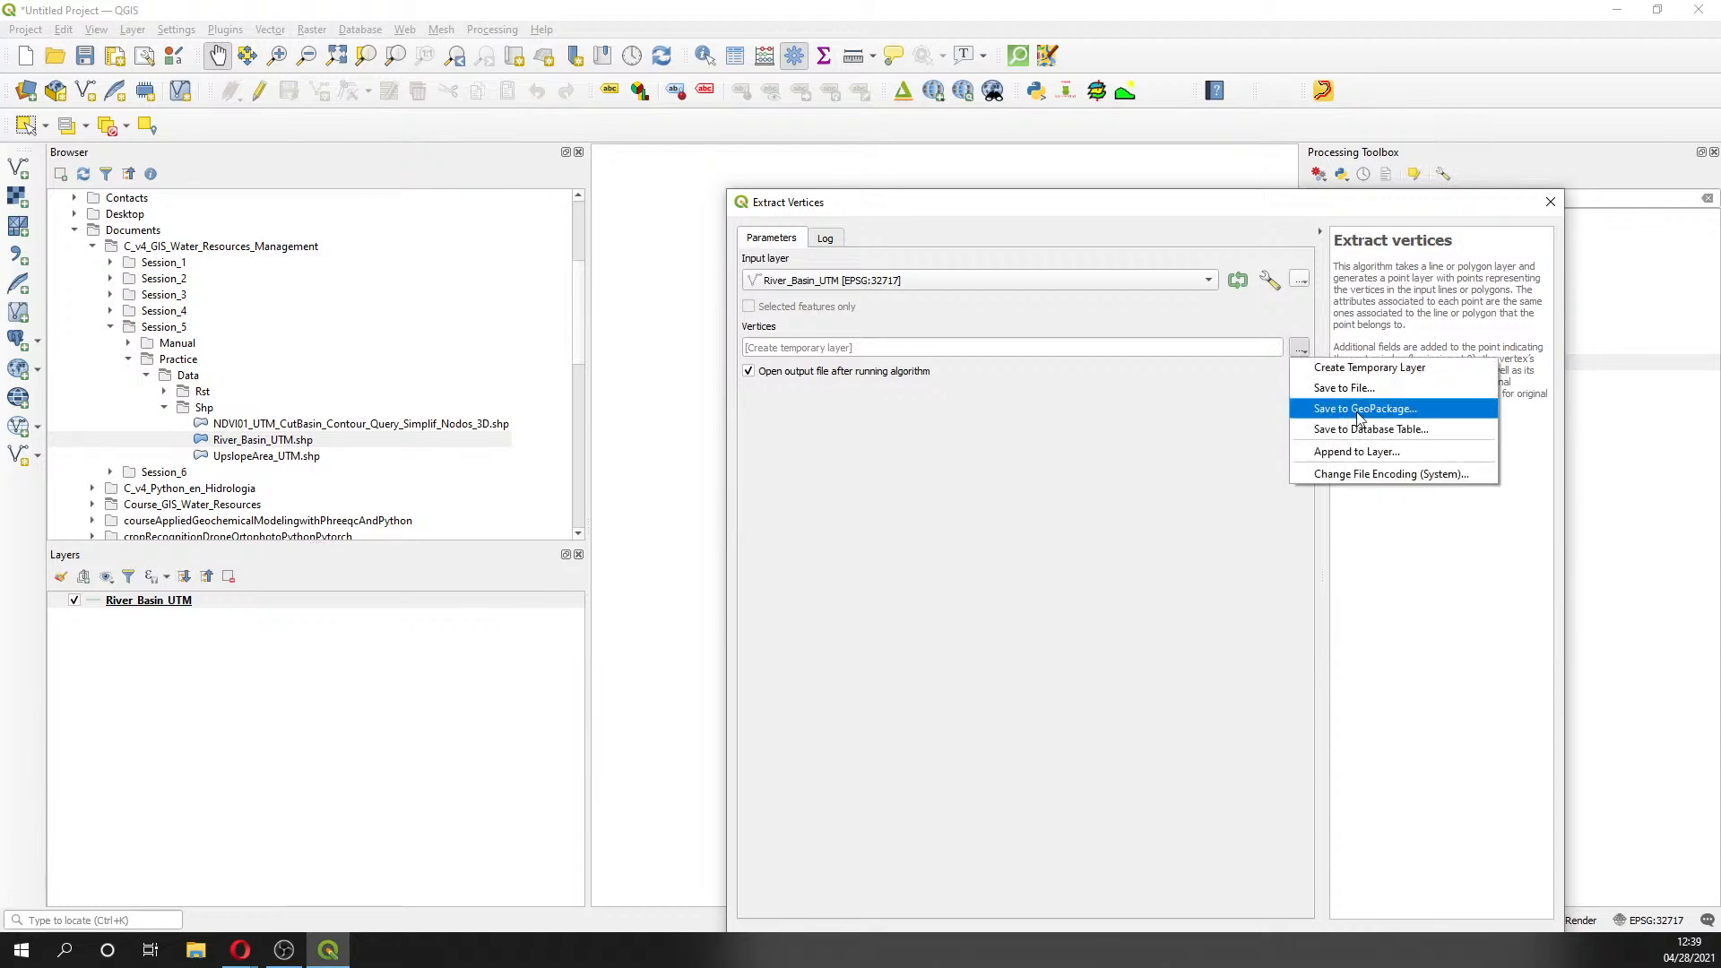
{"action": "left_click", "coordinate": [1356, 388]}
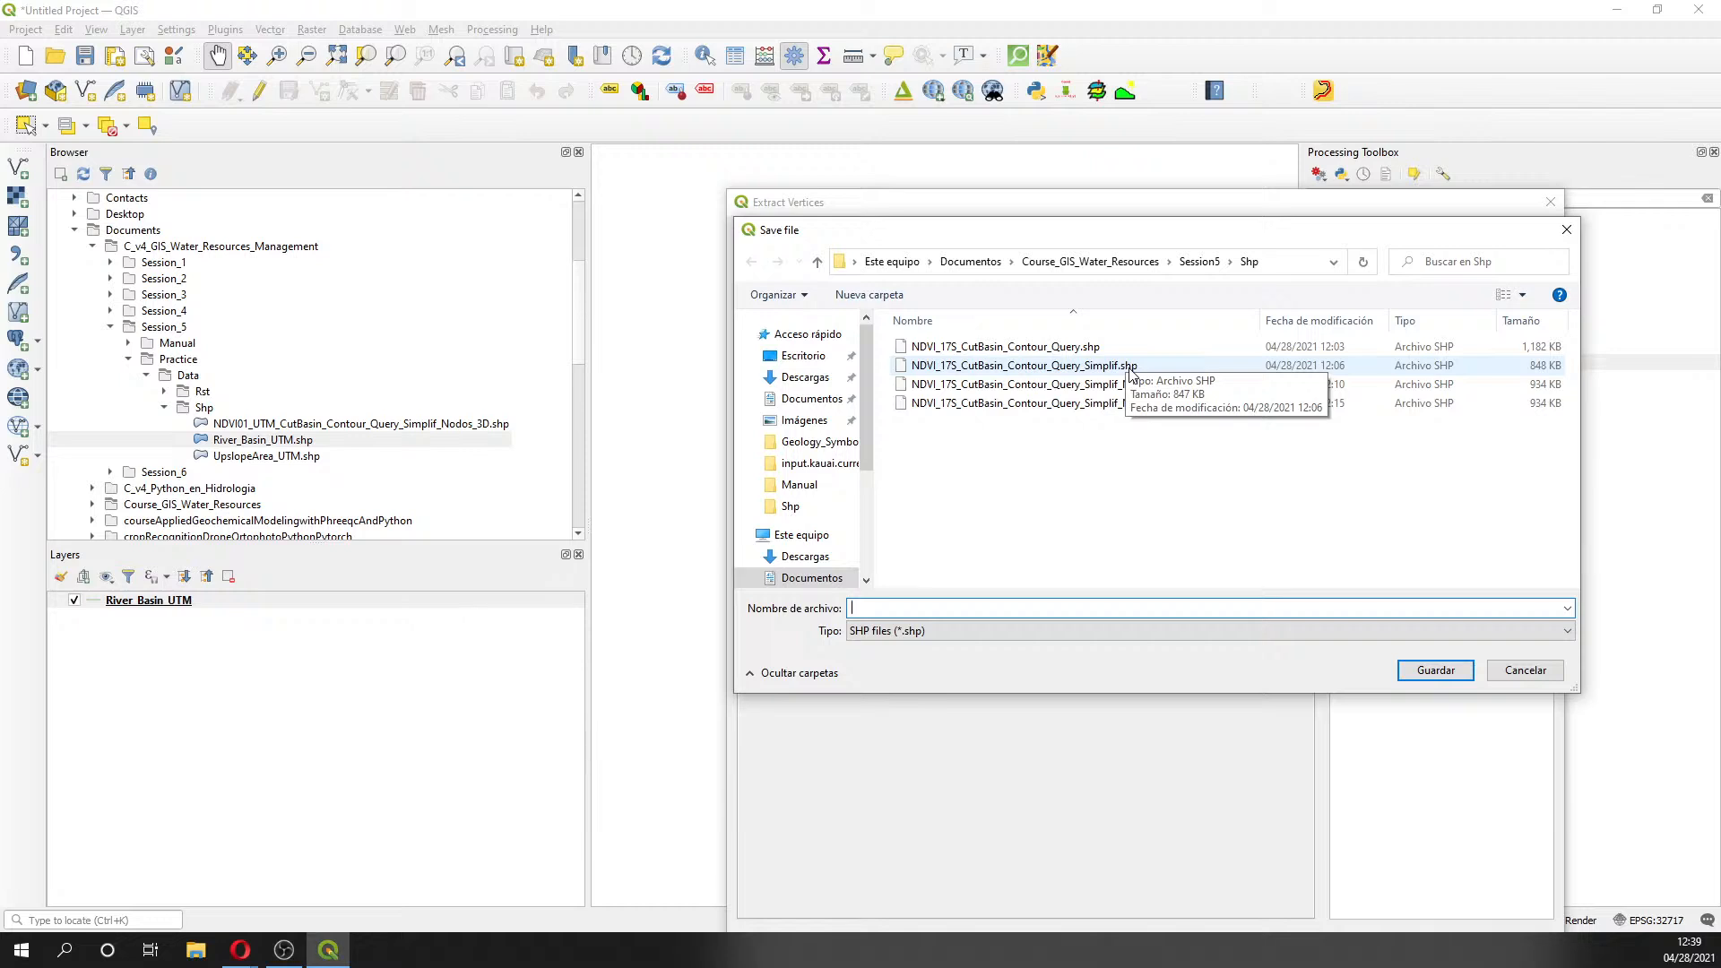
{"action": "left_click", "coordinate": [1131, 261]}
{"action": "double_click", "coordinate": [971, 426]}
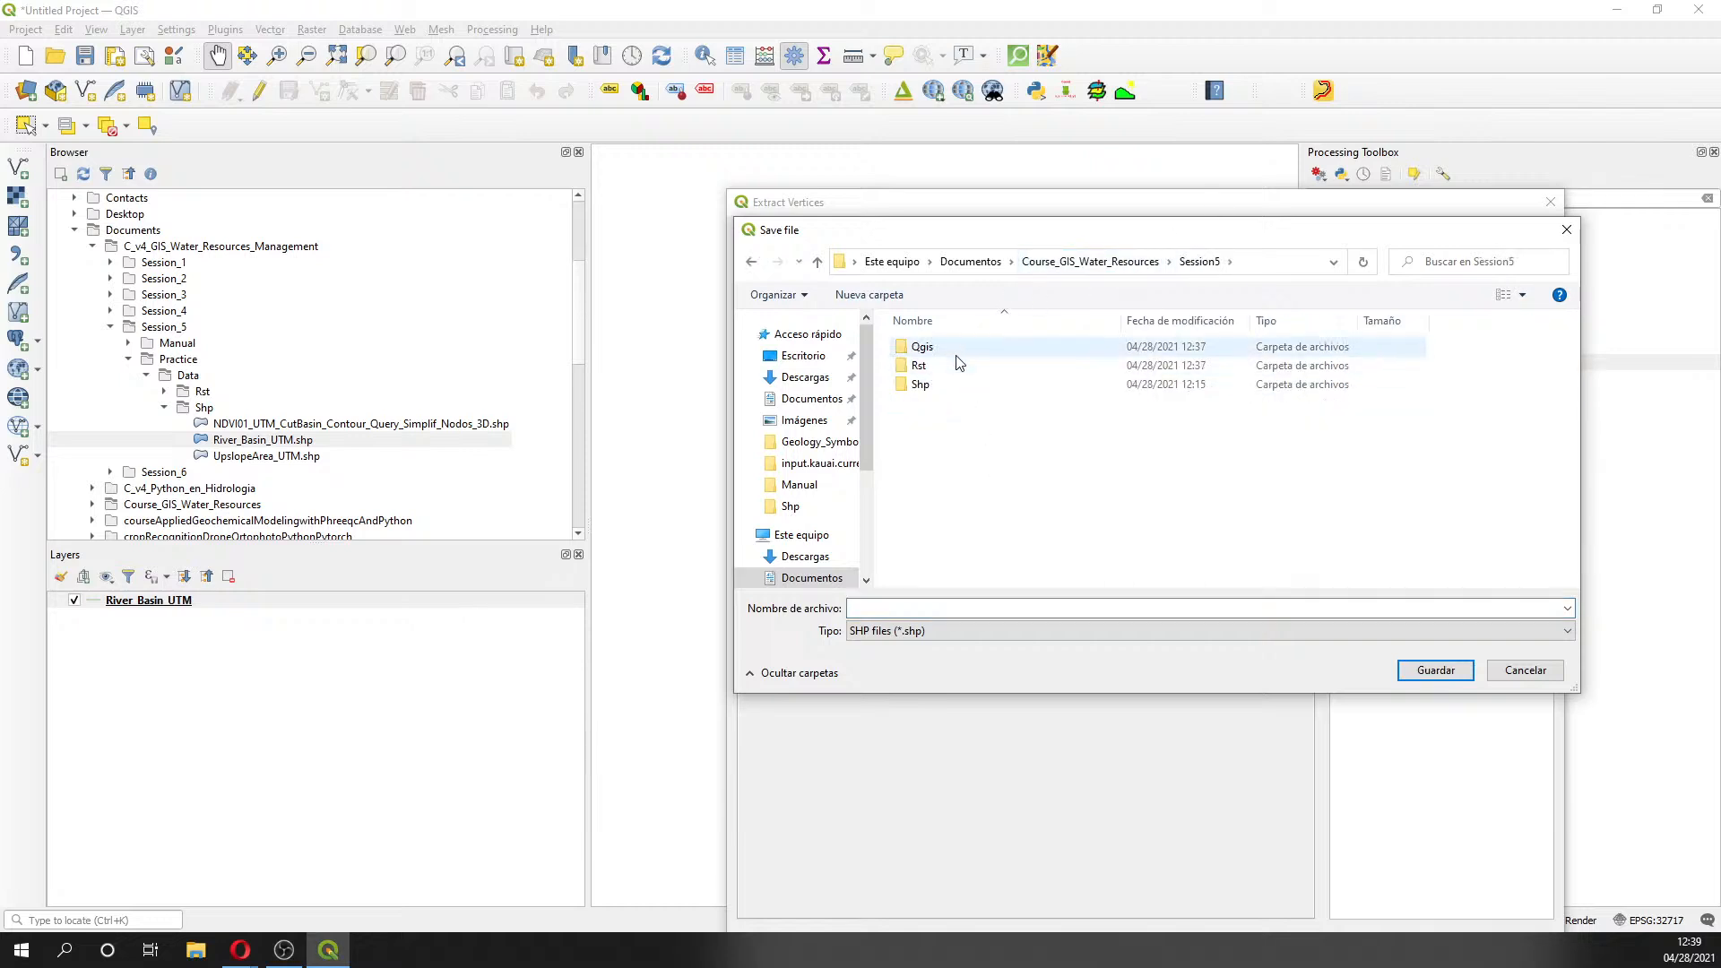
{"action": "double_click", "coordinate": [950, 385]}
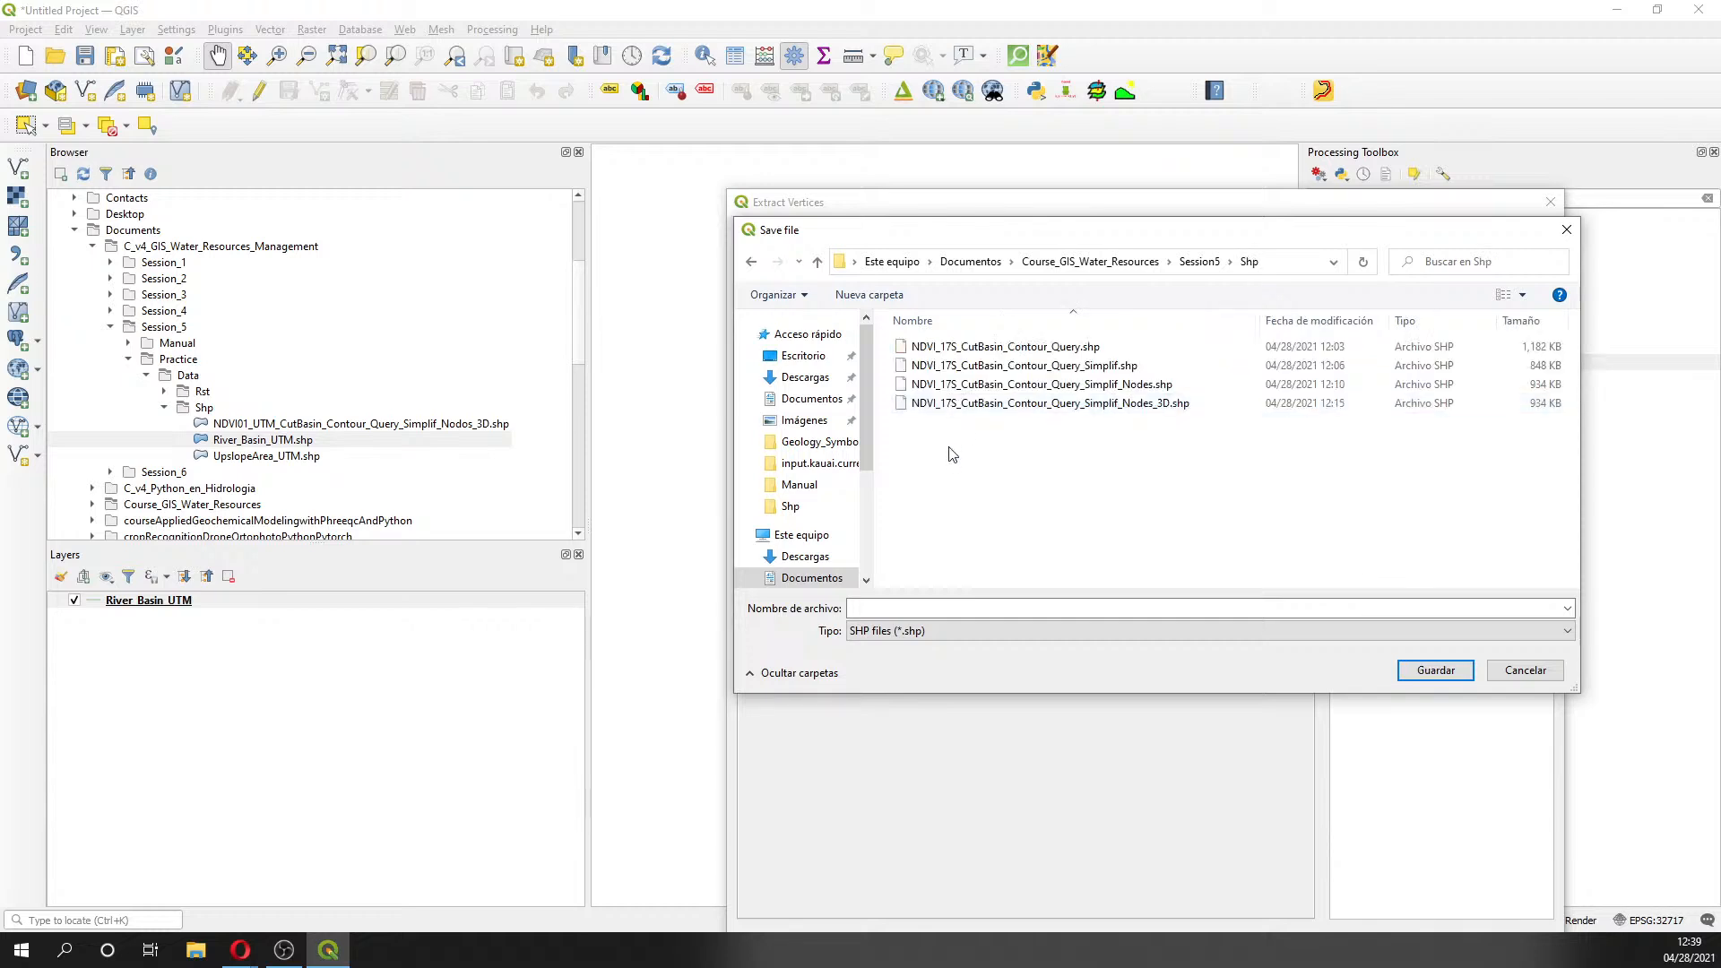
{"action": "left_click", "coordinate": [890, 611]}
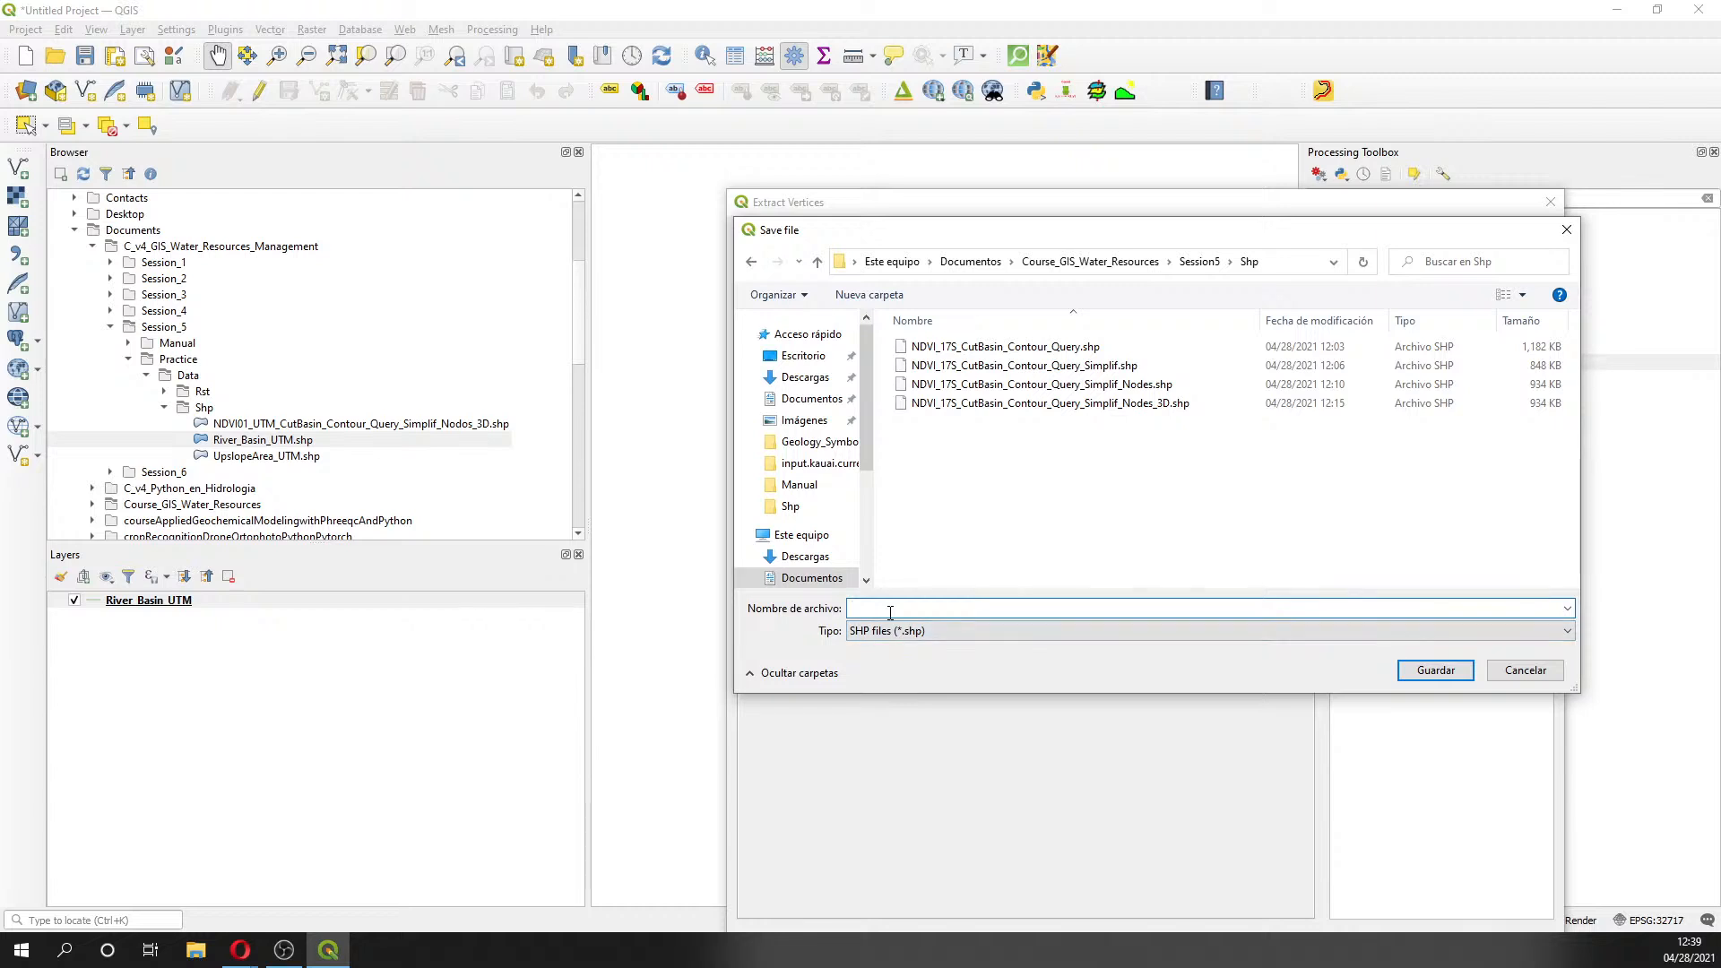
{"action": "type", "text": "River_Basin_TM_Nodes"}
{"action": "key", "text": "Return"}
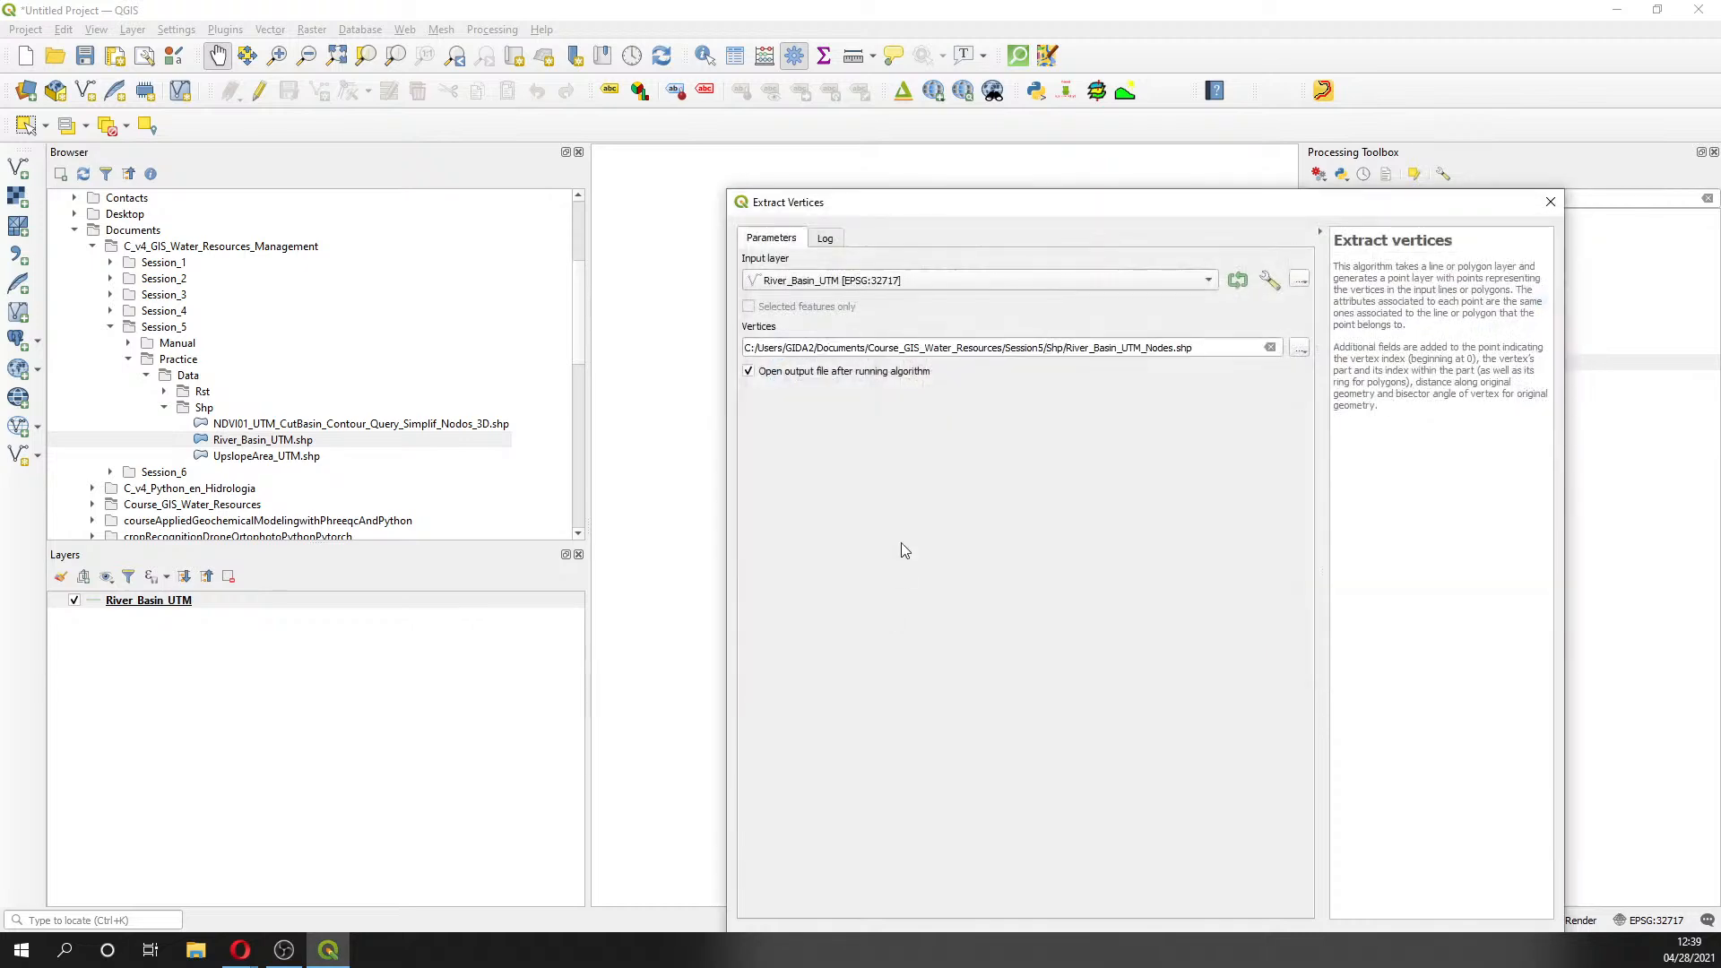
- Run Extract vertices on River_Basin_UTM and move the dialog aside
{"action": "left_click_drag", "start_coordinate": [925, 206], "coordinate": [607, 30]}
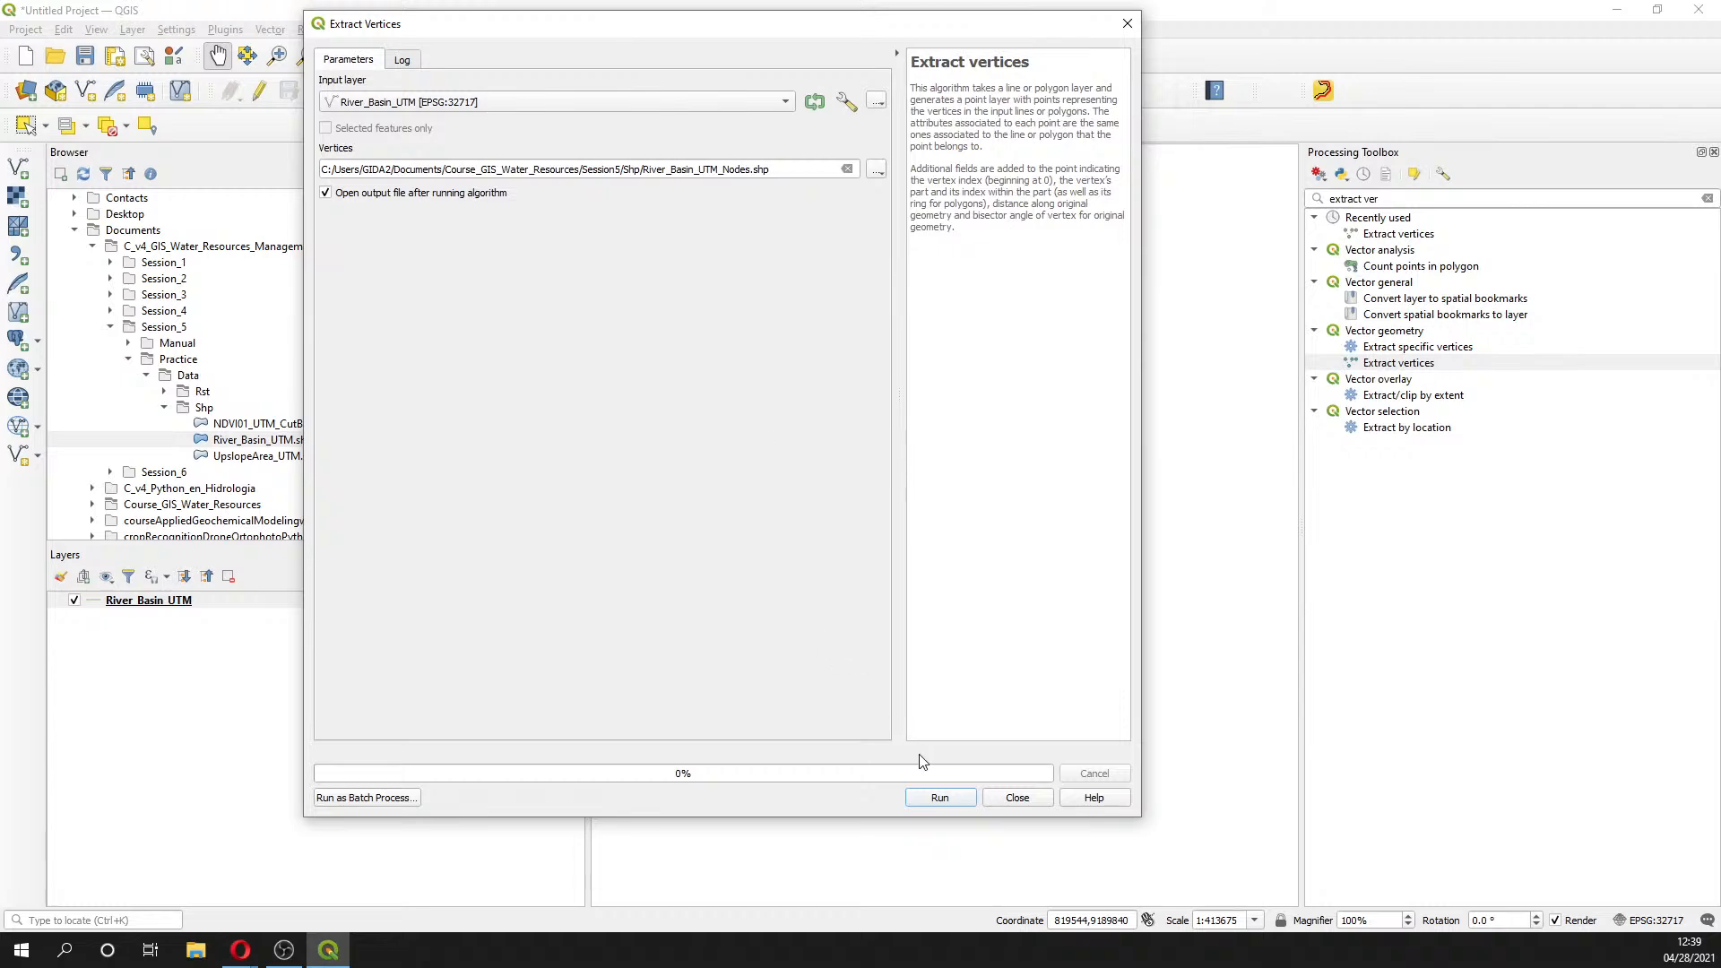
{"action": "left_click", "coordinate": [937, 797]}
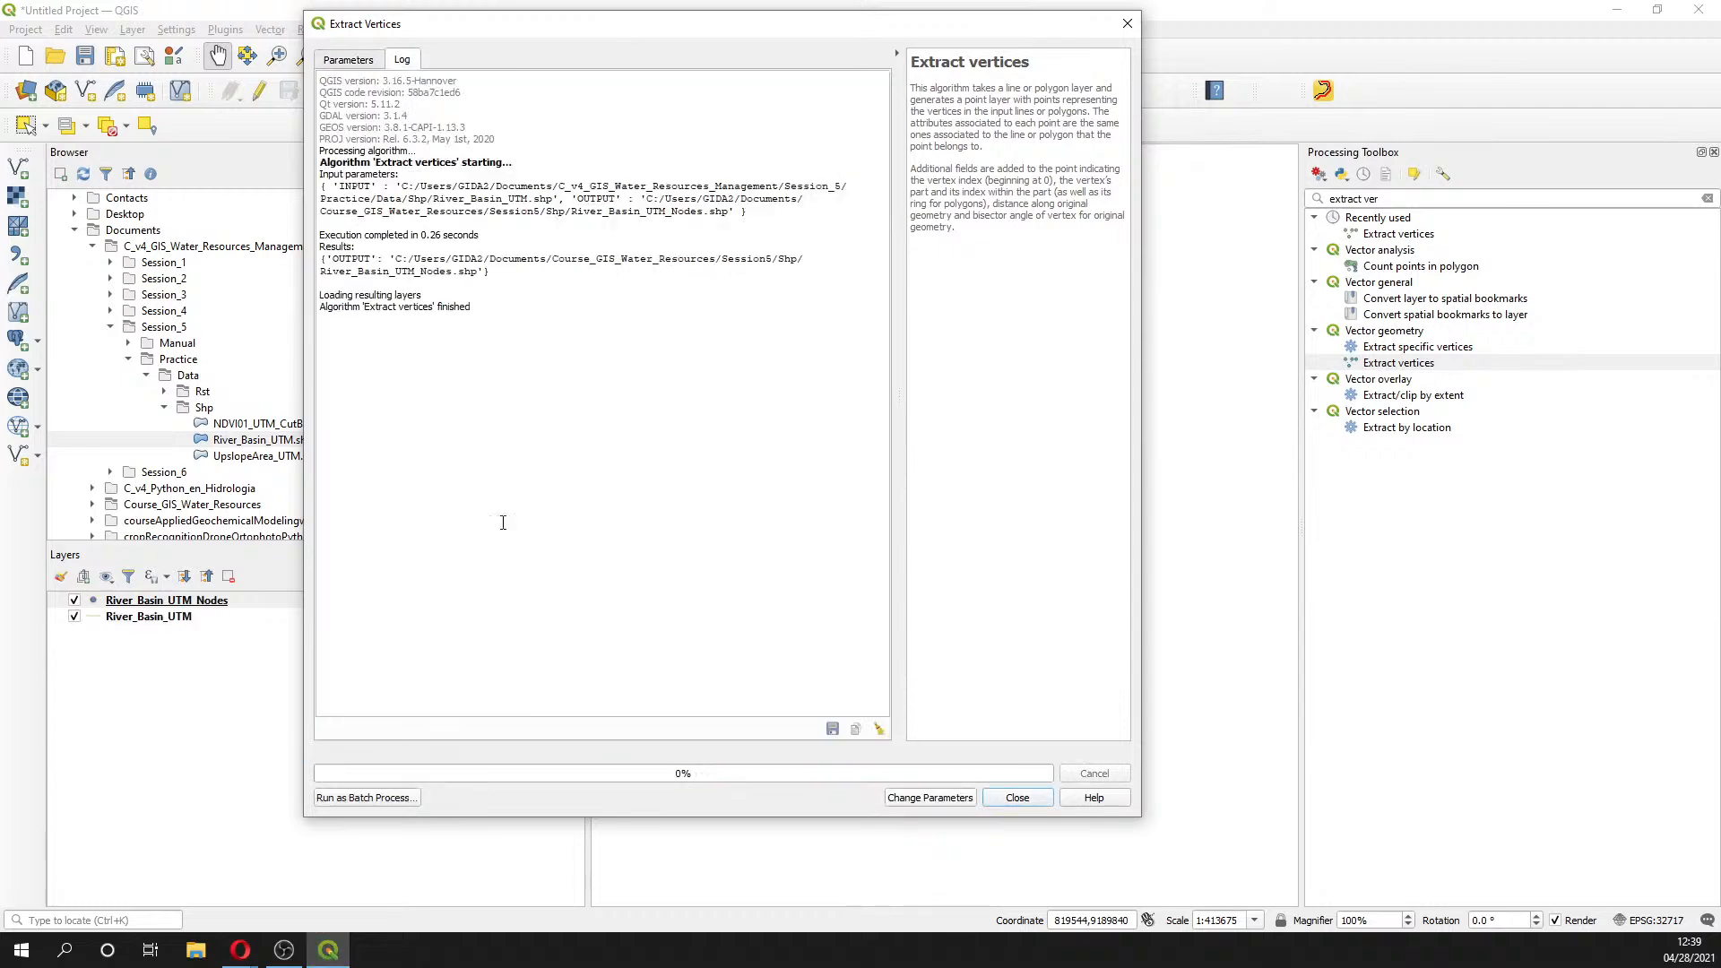
{"action": "left_click", "coordinate": [357, 59]}
{"action": "left_click_drag", "start_coordinate": [511, 26], "coordinate": [1195, 203]}
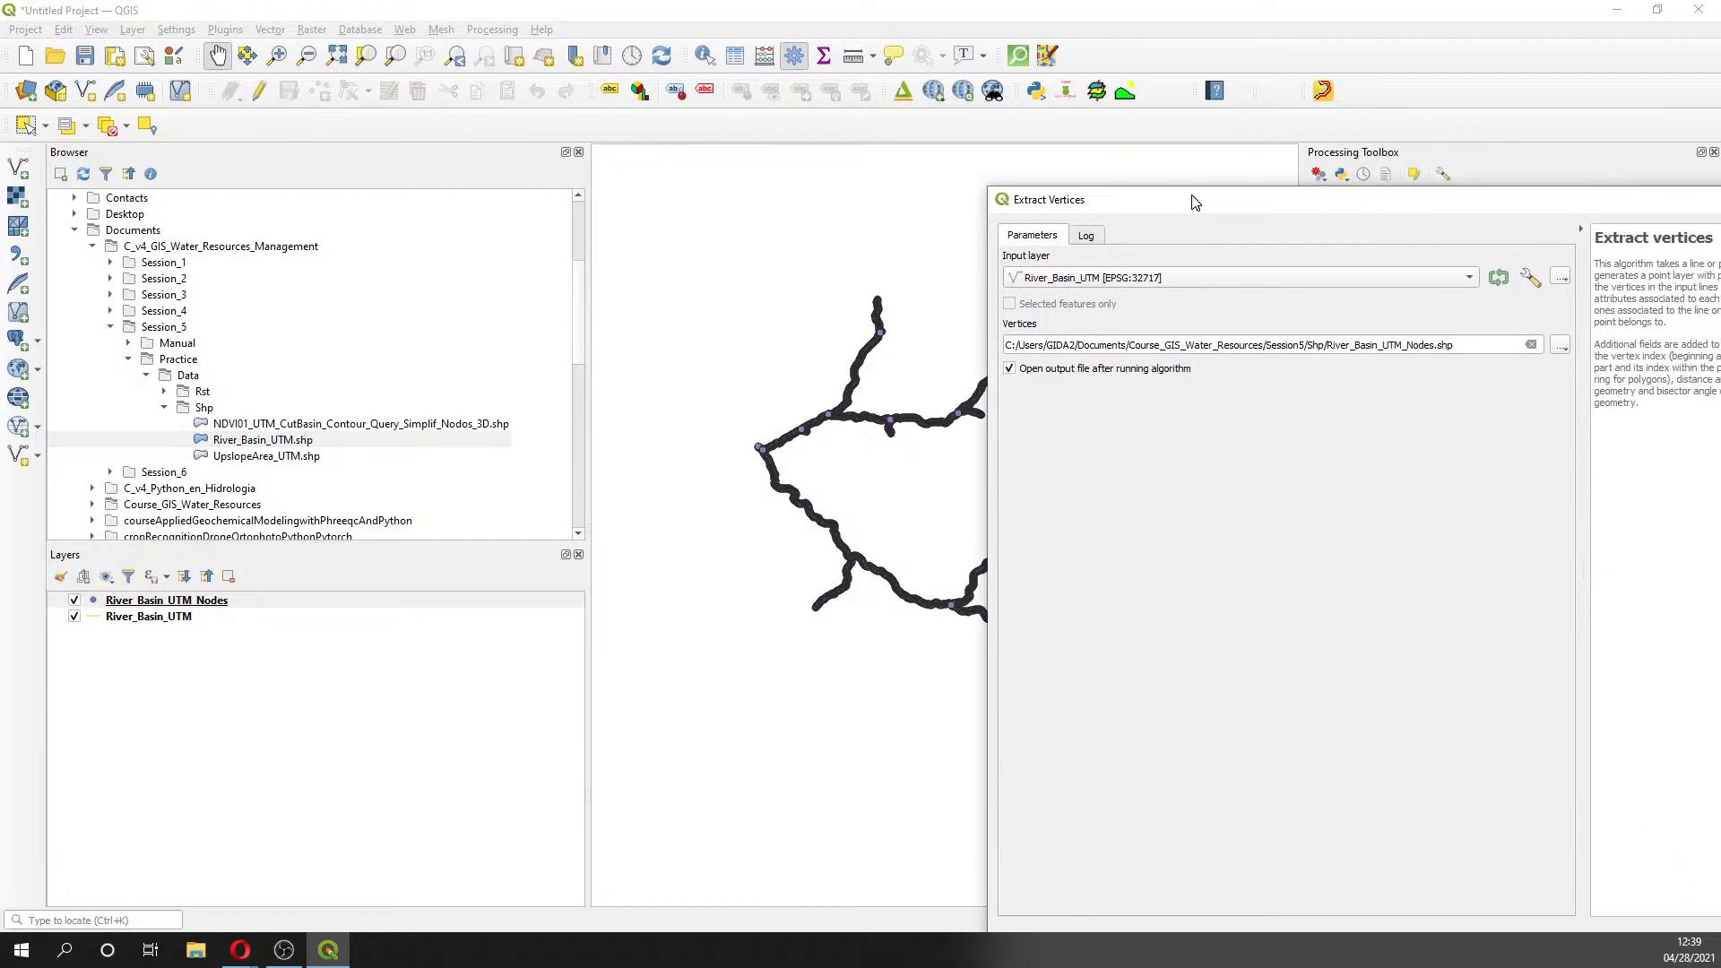
- Add Cuenca_Dem_UTM.tif from the Rst folder and place it beneath the river nodes layer
{"action": "left_click", "coordinate": [166, 393]}
{"action": "double_click", "coordinate": [247, 408]}
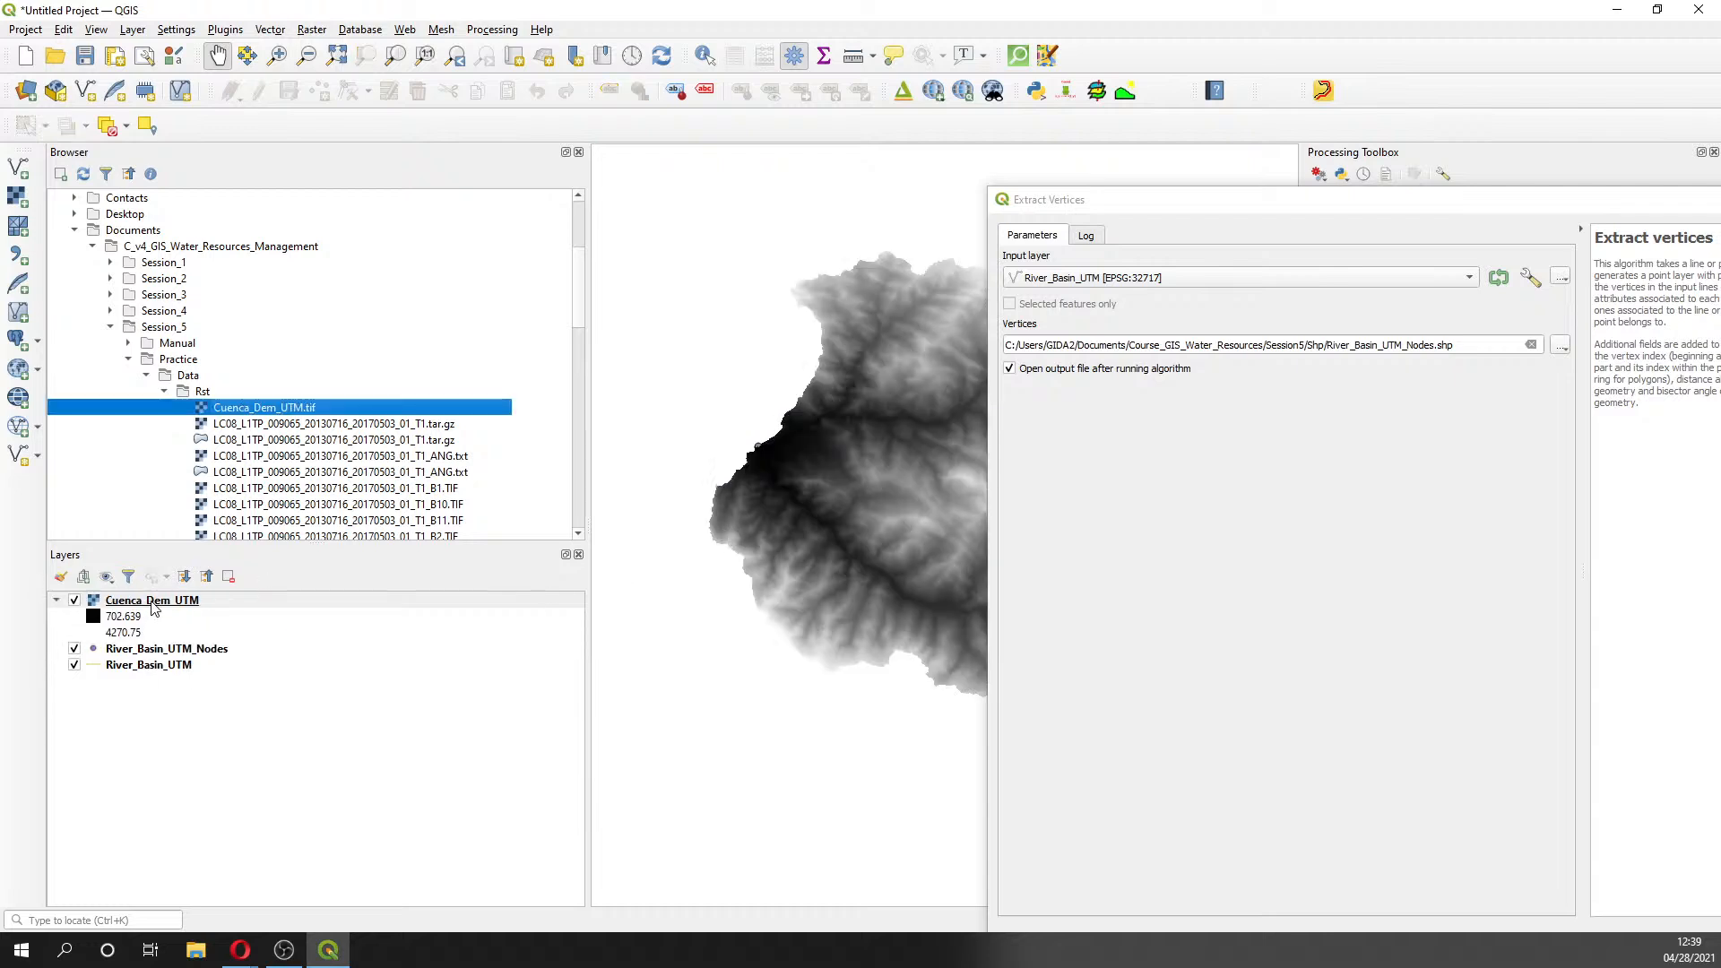
{"action": "left_click_drag", "start_coordinate": [153, 602], "coordinate": [162, 659]}
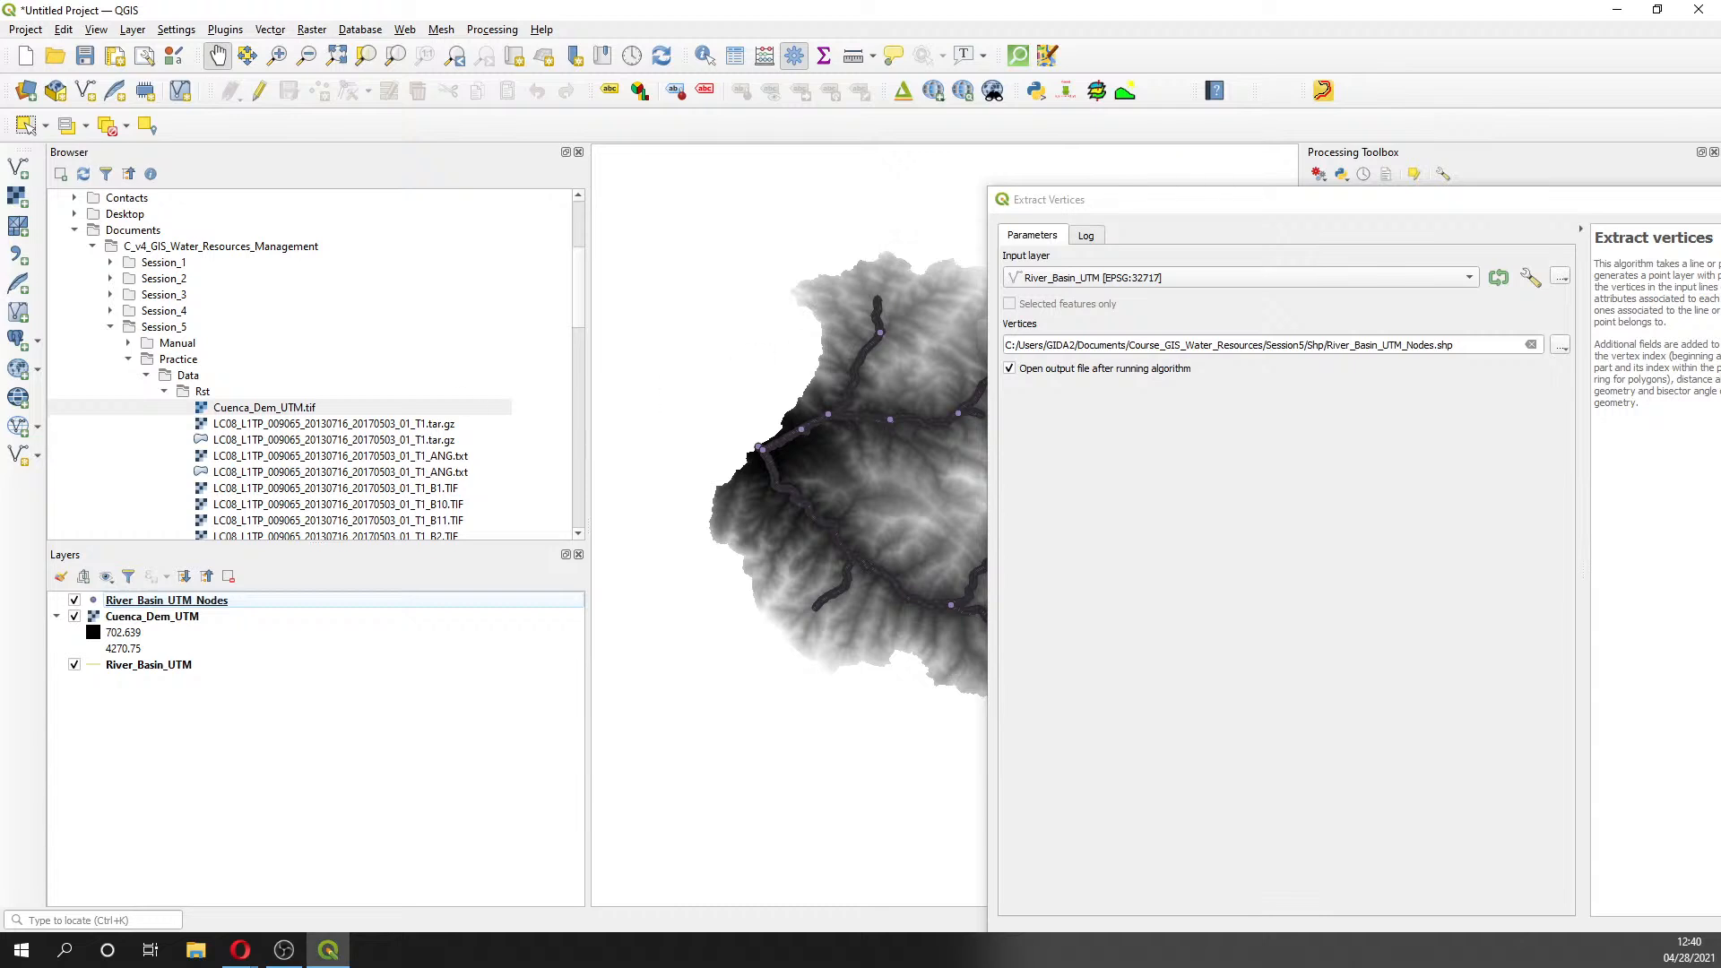
{"action": "left_click", "coordinate": [240, 950]}
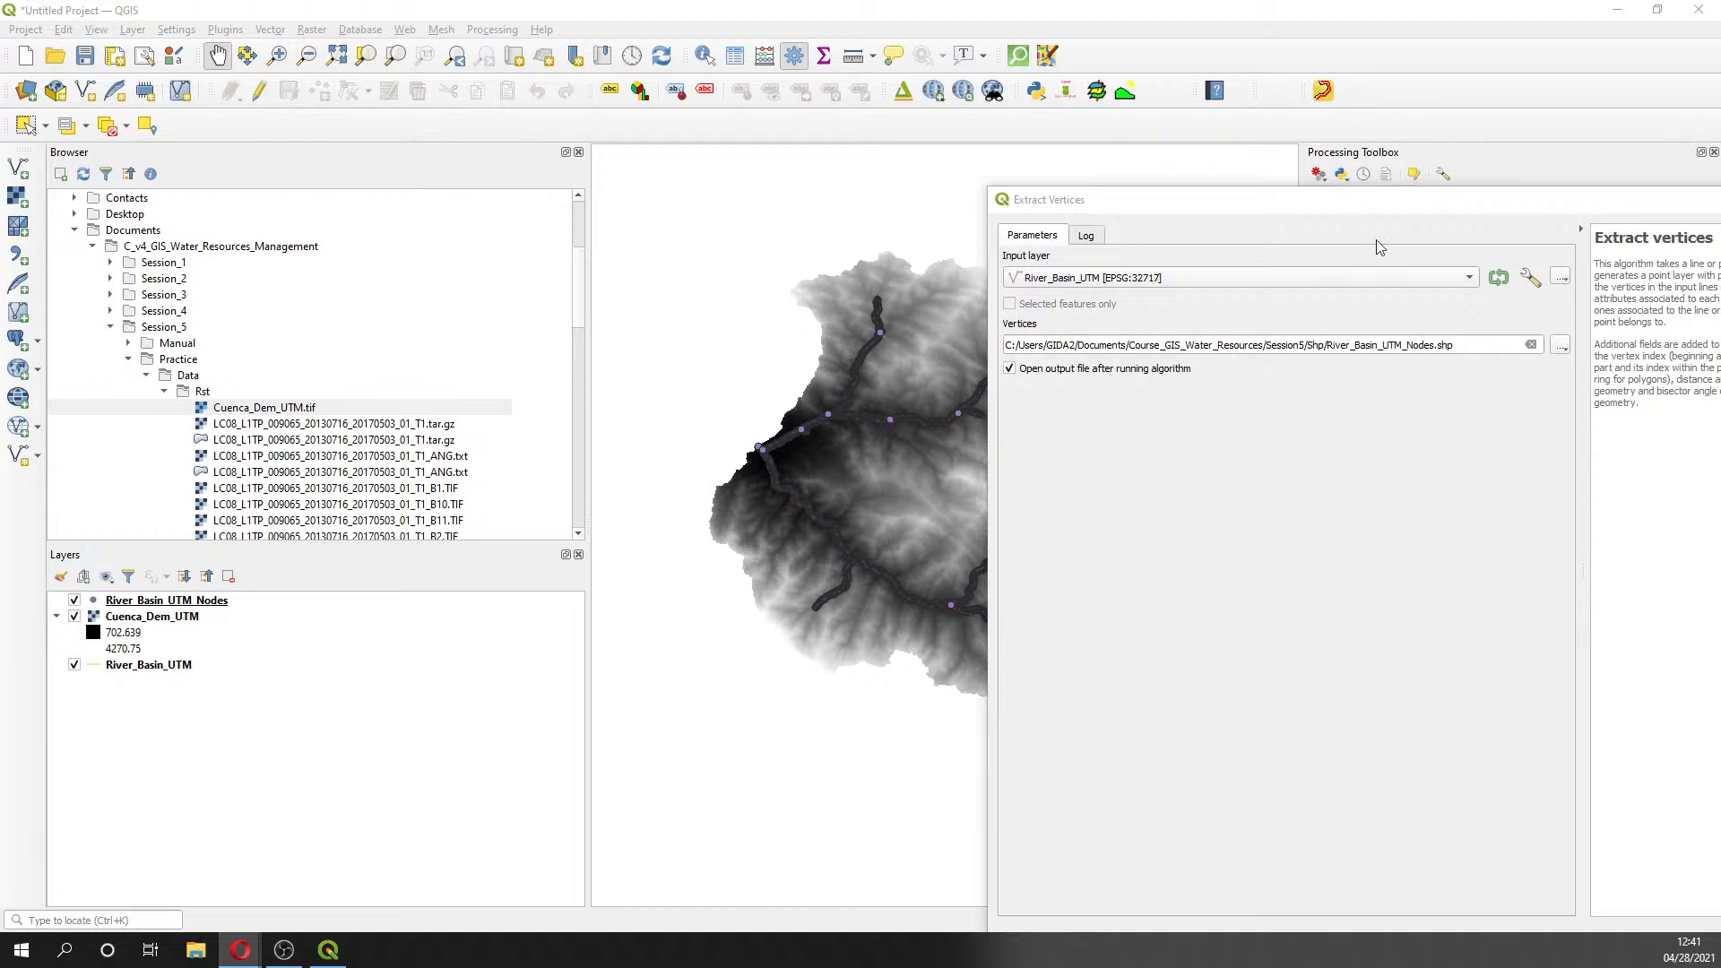
- Close the Extract Vertices window, centre the river network, and open the Point Sampling Tool
{"action": "left_click_drag", "start_coordinate": [1396, 213], "coordinate": [879, 158]}
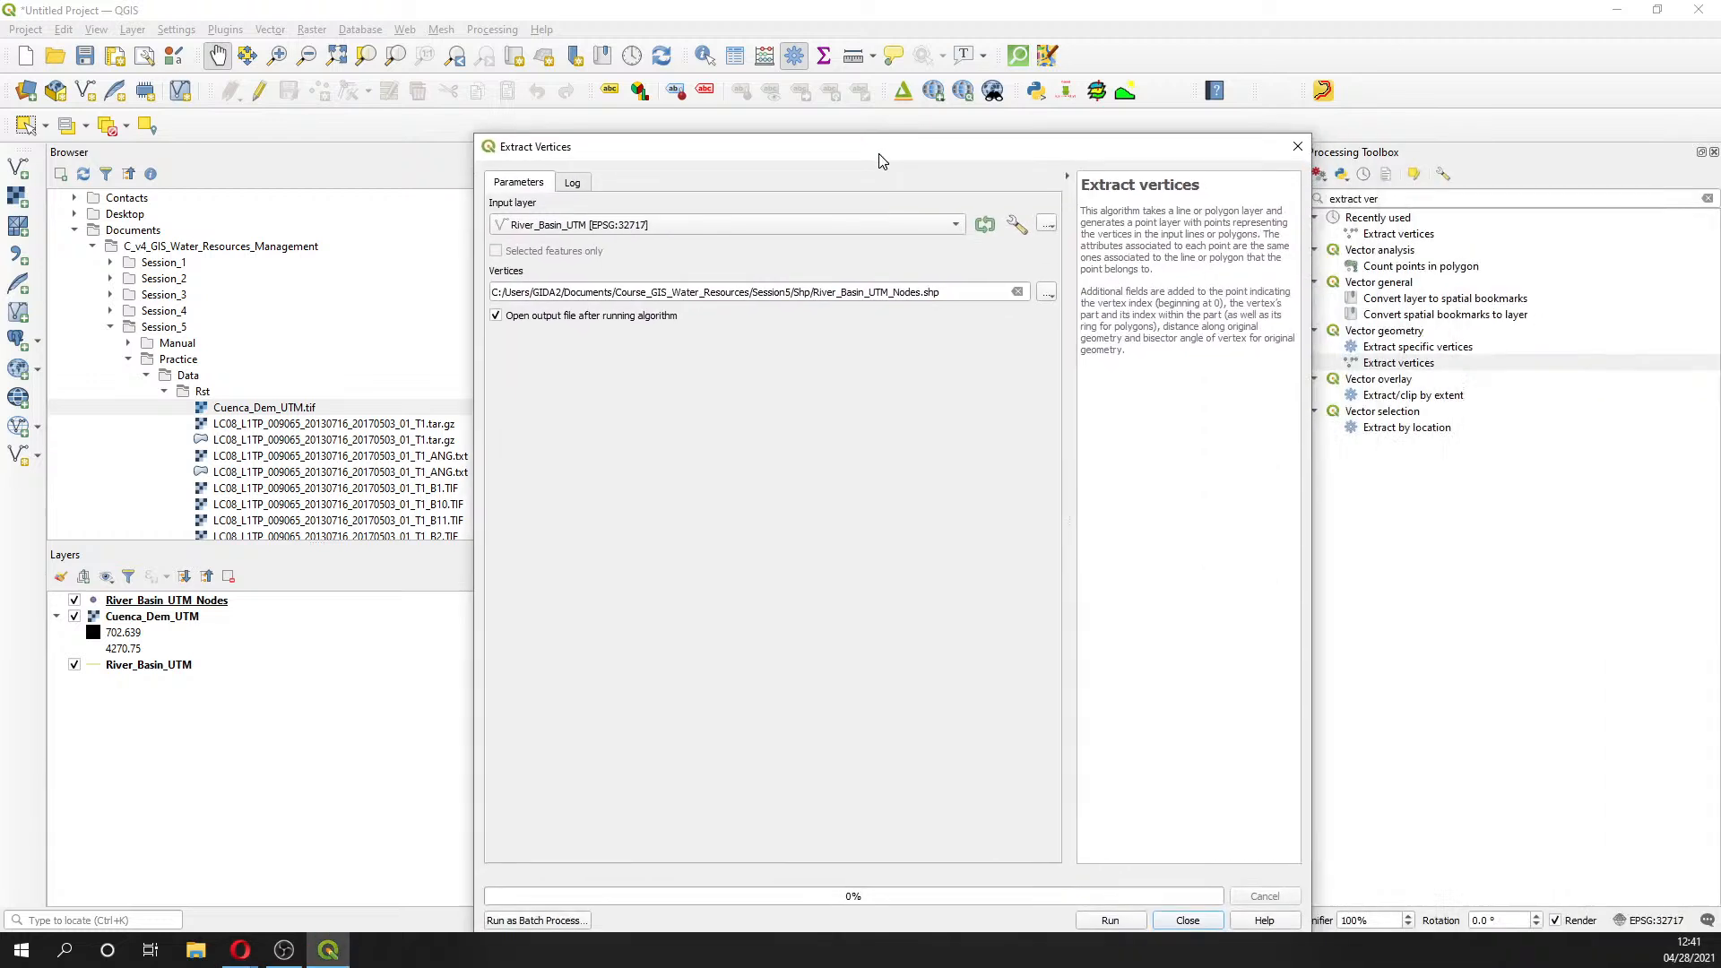
{"action": "left_click", "coordinate": [1295, 147]}
{"action": "scroll", "coordinate": [957, 518], "scroll_direction": "up", "scroll_amount": 1}
{"action": "left_click_drag", "start_coordinate": [937, 530], "coordinate": [1017, 511]}
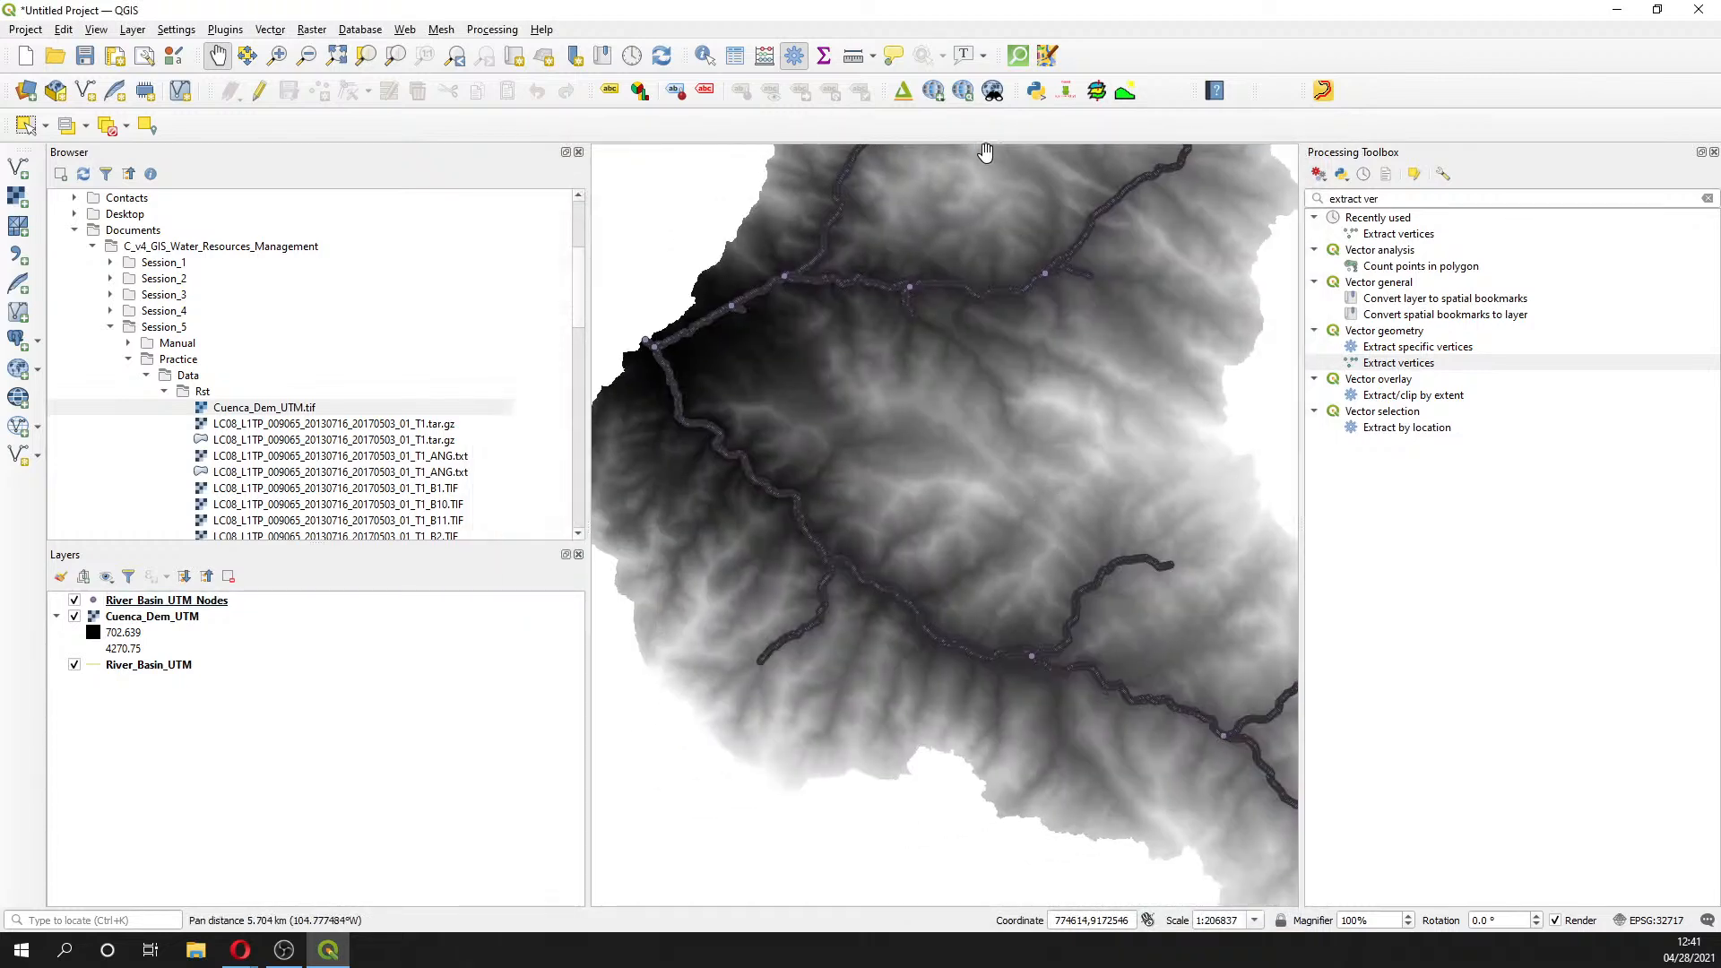
{"action": "left_click", "coordinate": [1097, 100]}
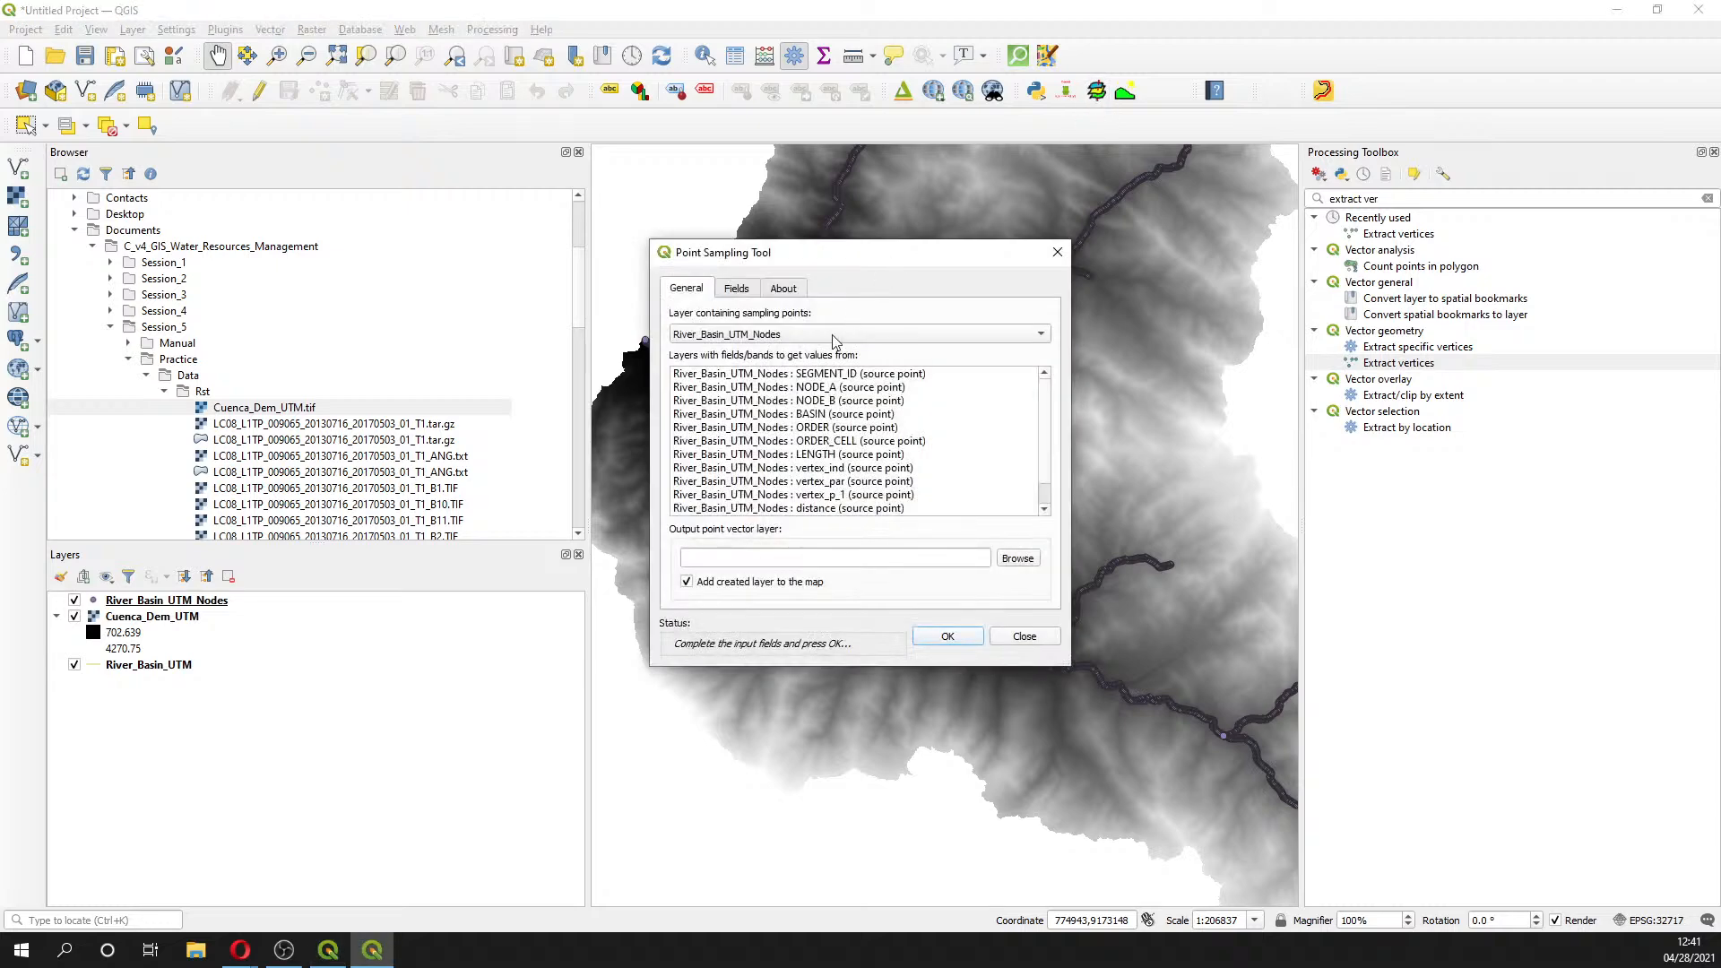
- Sample Cuenca_Dem_UTM : Band 1 into a field named Elevation and start choosing the output file
{"action": "left_click", "coordinate": [745, 340]}
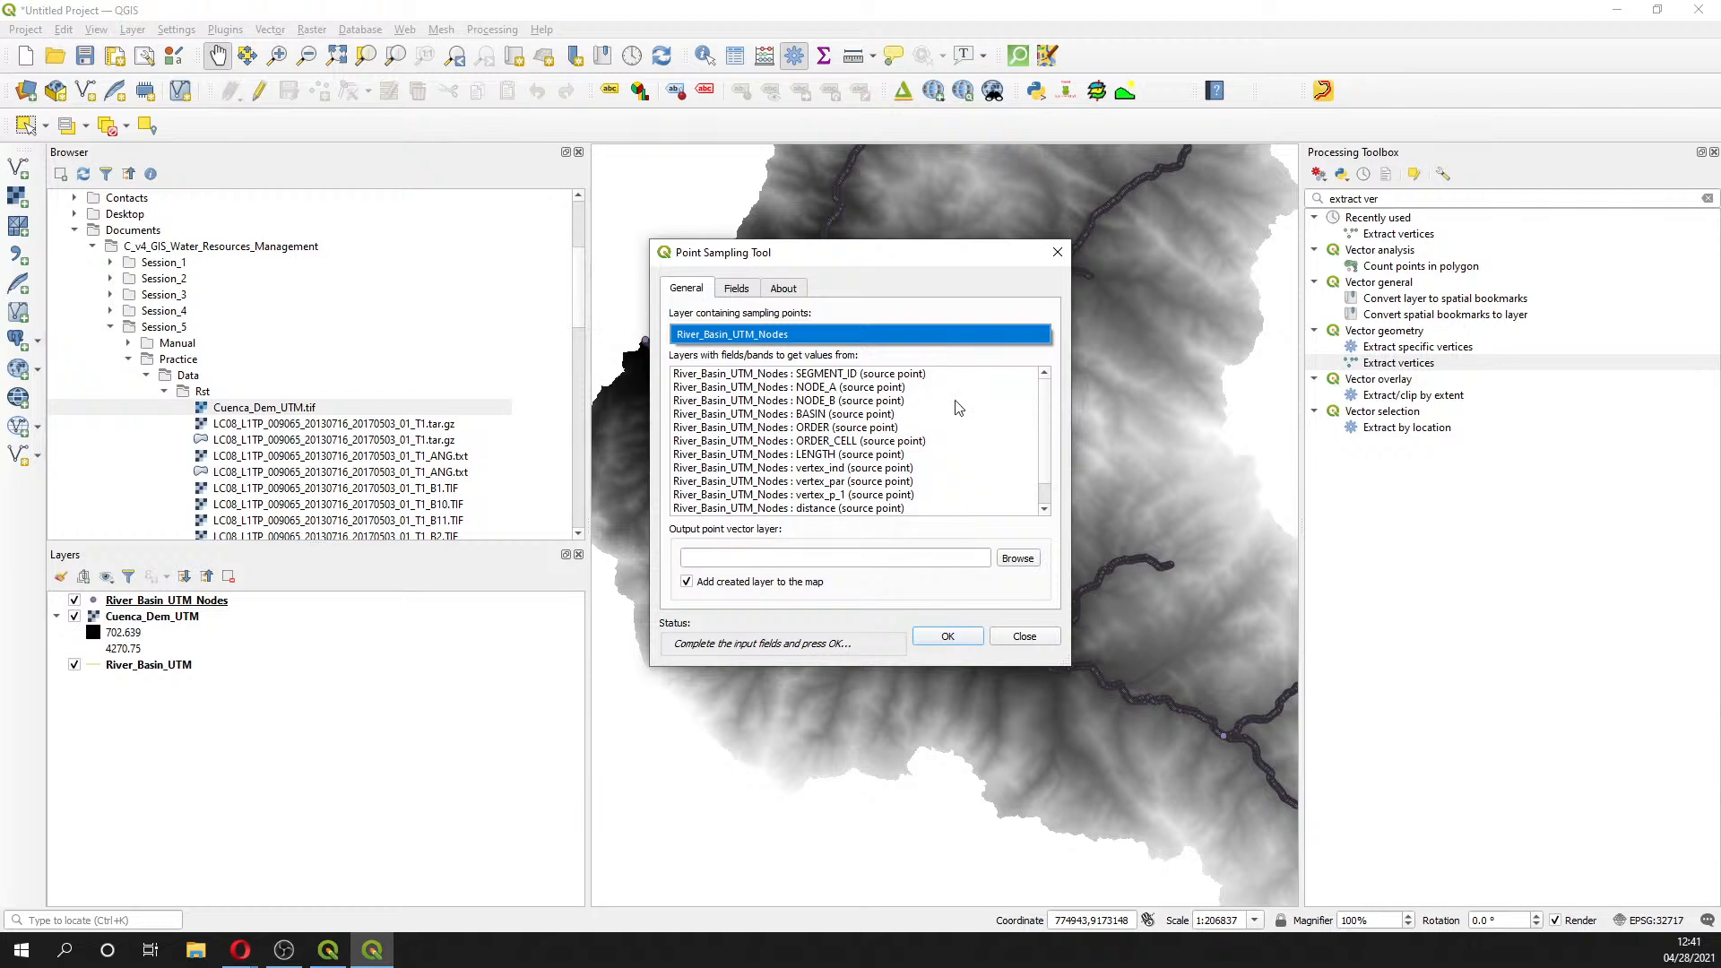
{"action": "scroll", "coordinate": [1053, 466], "scroll_direction": "down", "scroll_amount": 1}
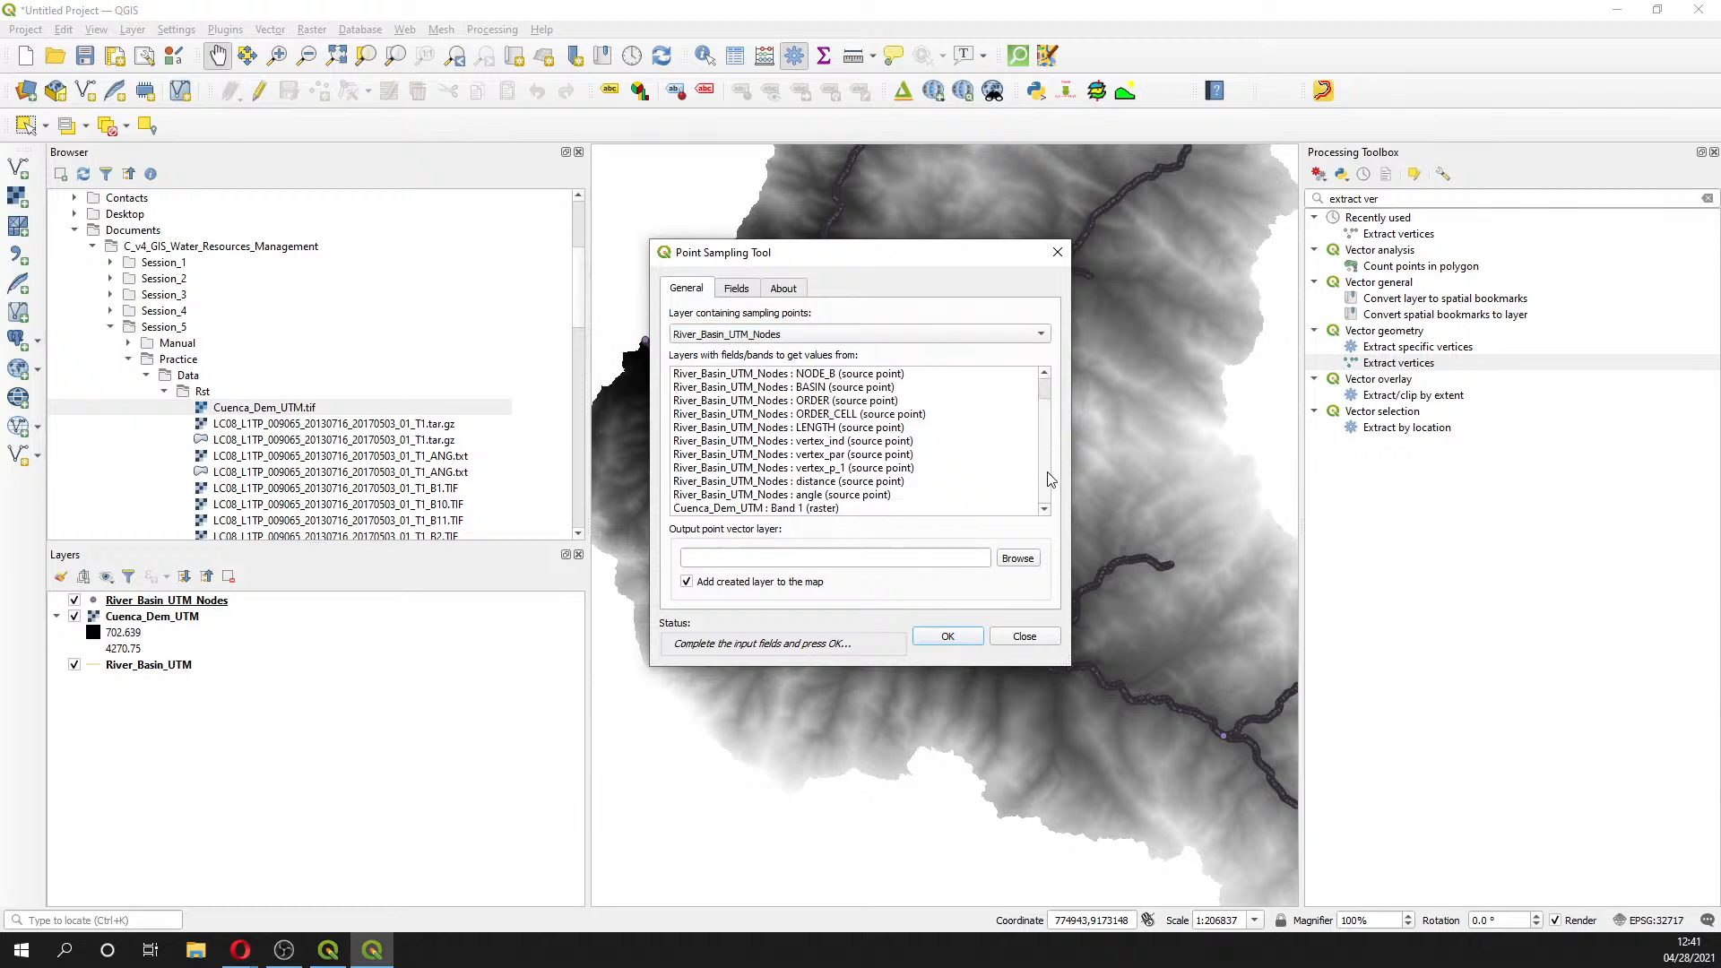
{"action": "left_click", "coordinate": [794, 508]}
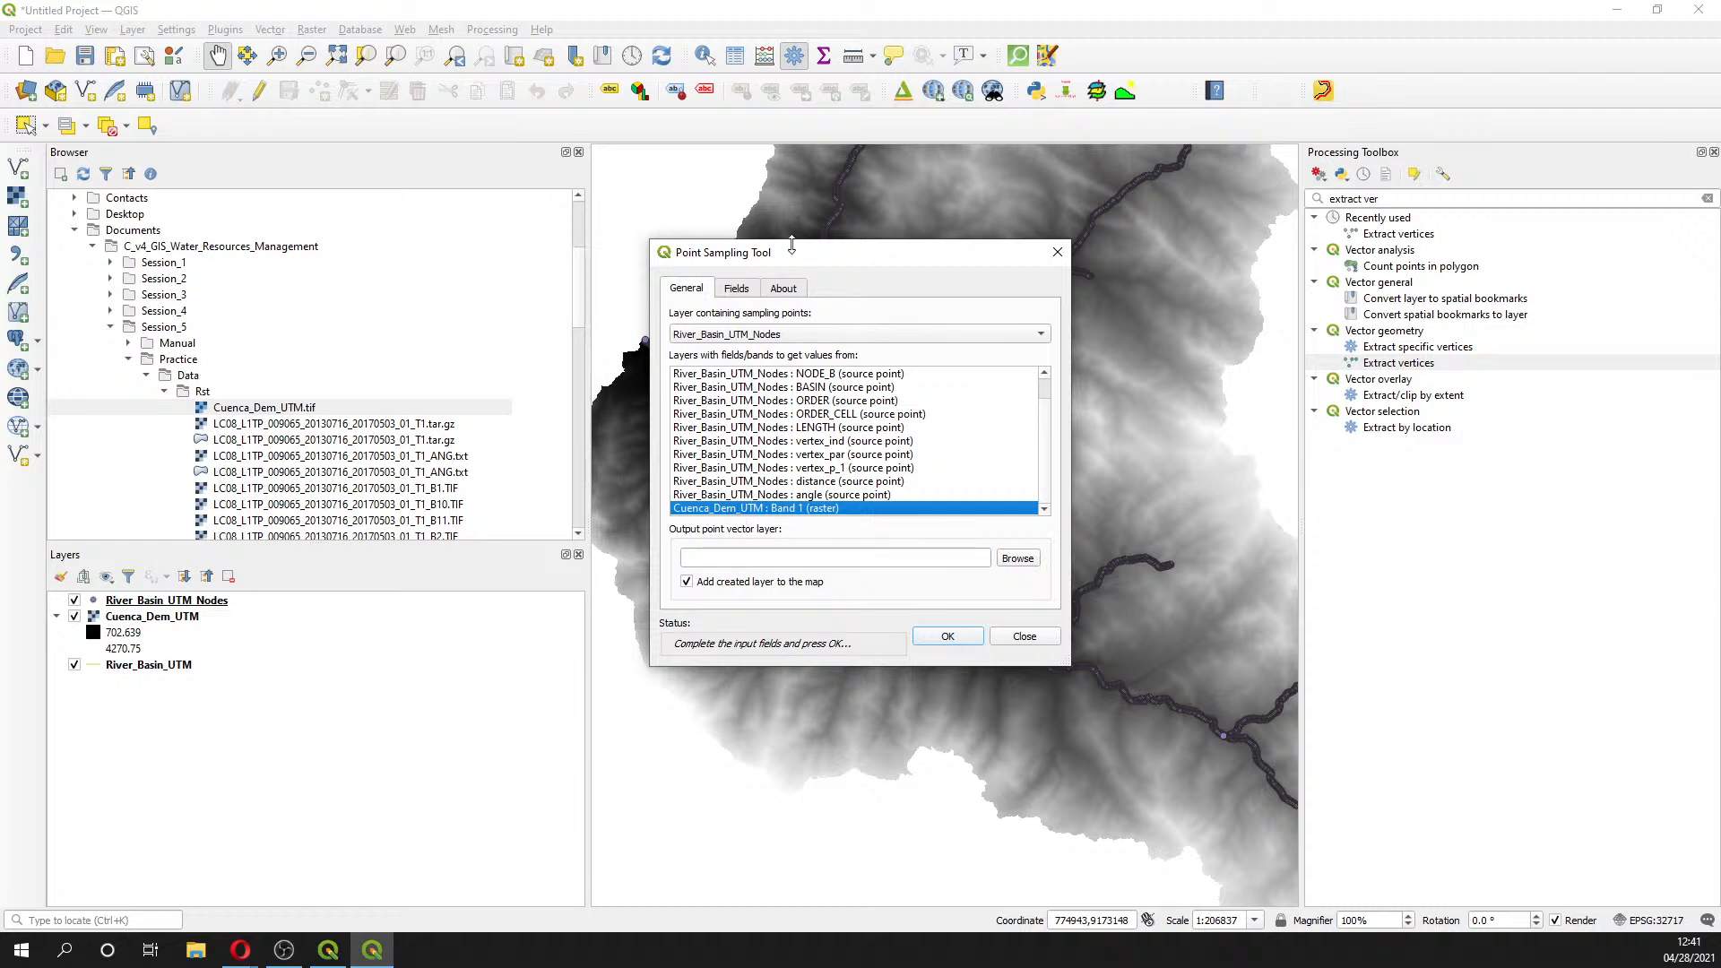
{"action": "left_click", "coordinate": [737, 288]}
{"action": "double_click", "coordinate": [847, 345]}
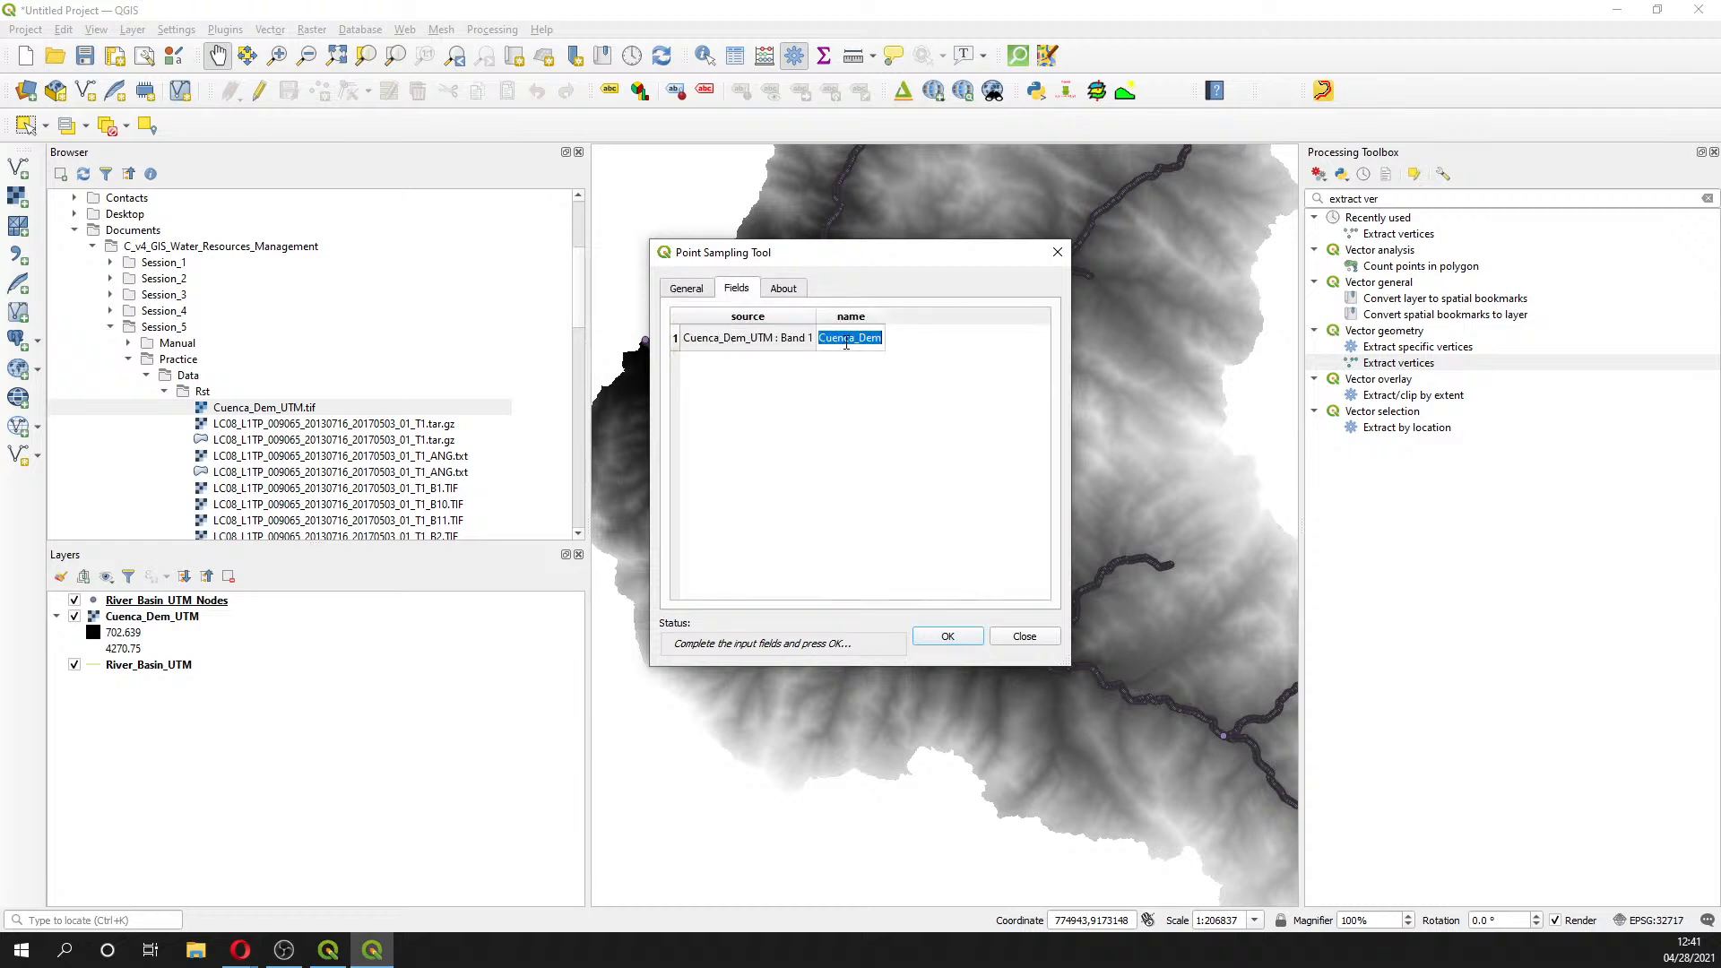
{"action": "type", "text": "V"}
{"action": "type", "text": "levation"}
{"action": "left_click", "coordinate": [687, 289]}
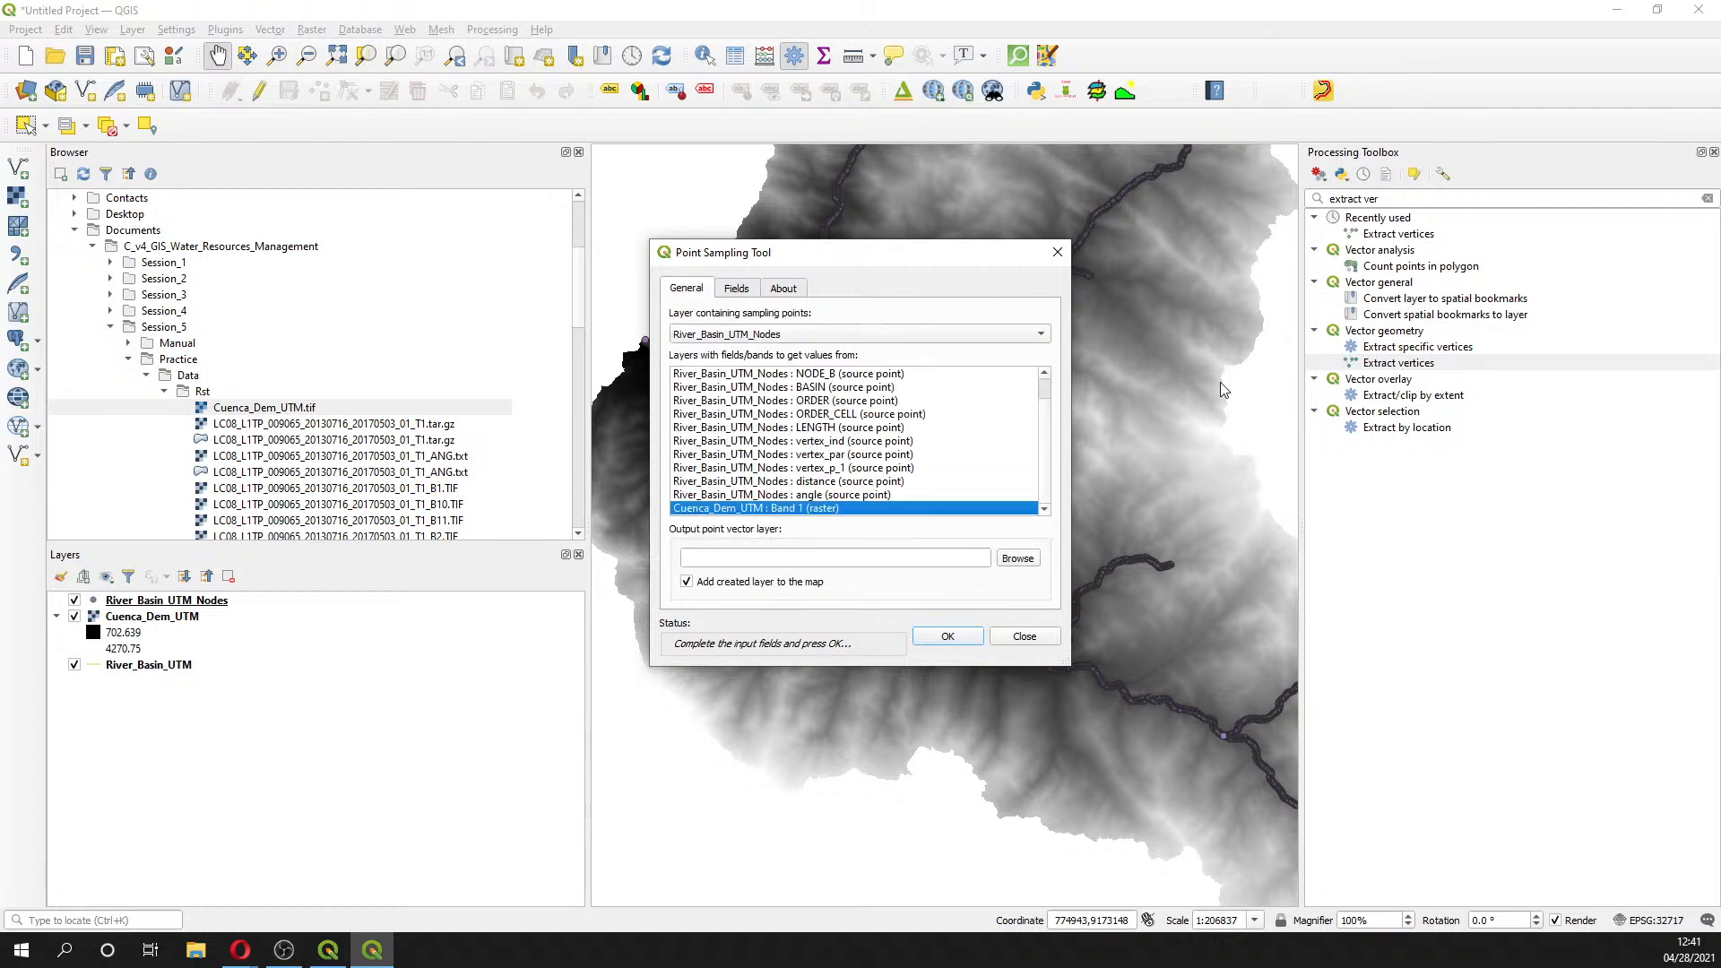
{"action": "left_click", "coordinate": [739, 293]}
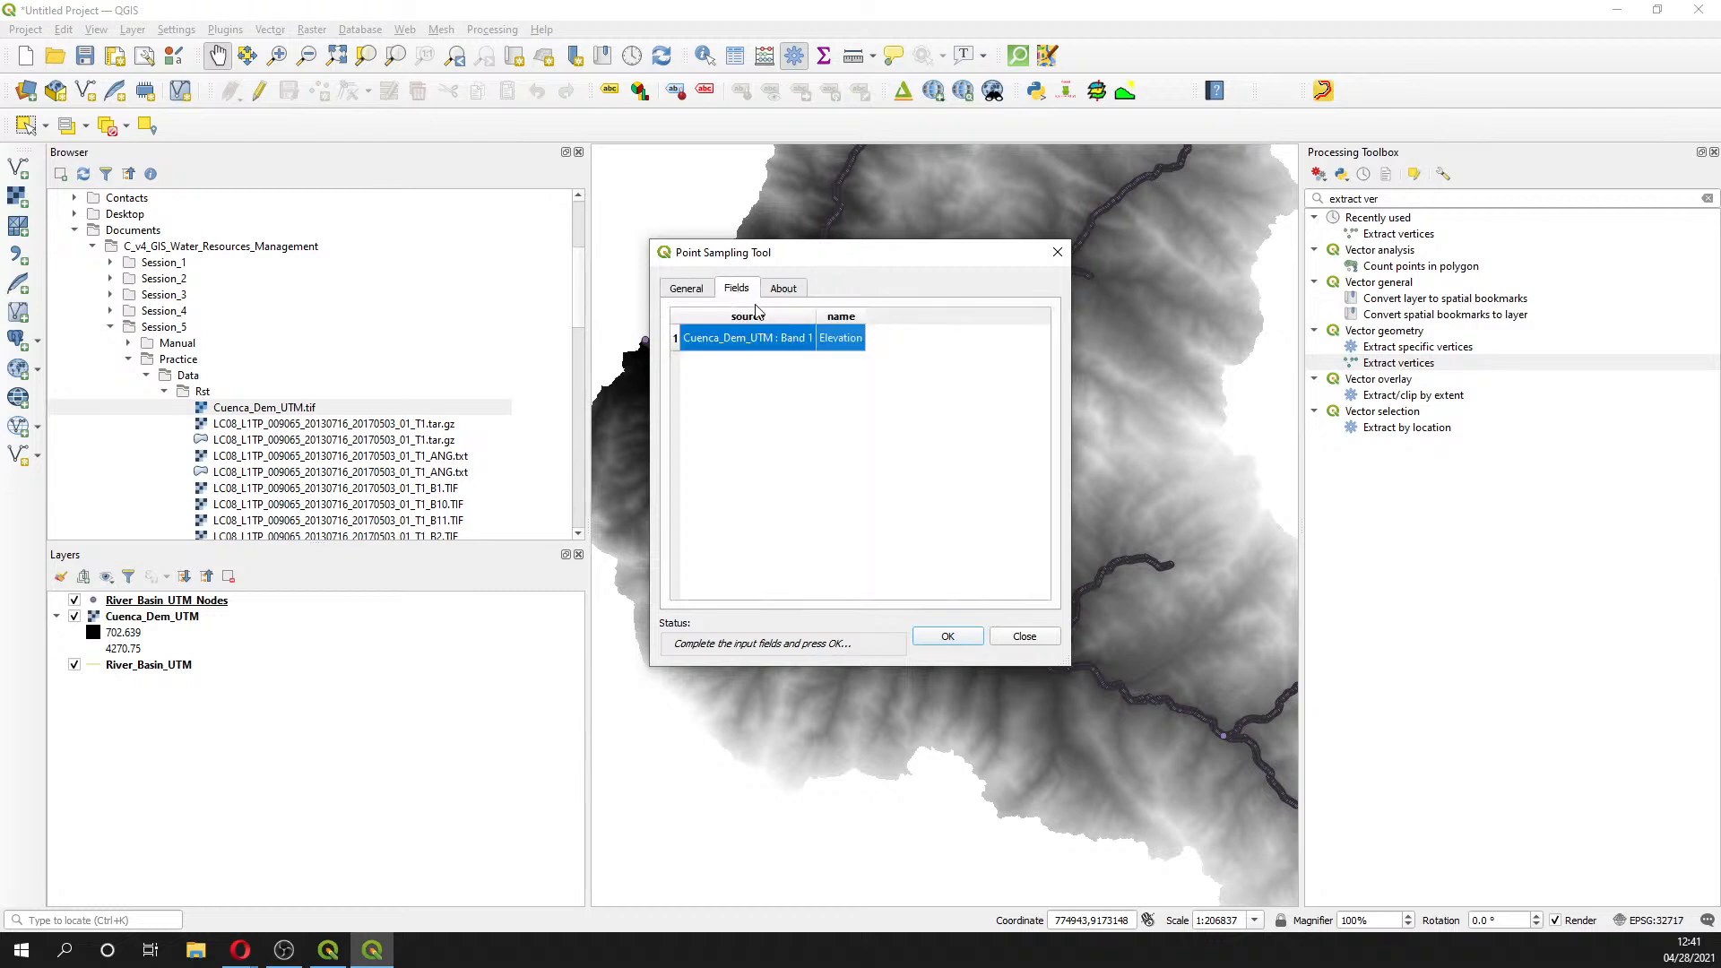
{"action": "left_click", "coordinate": [687, 290]}
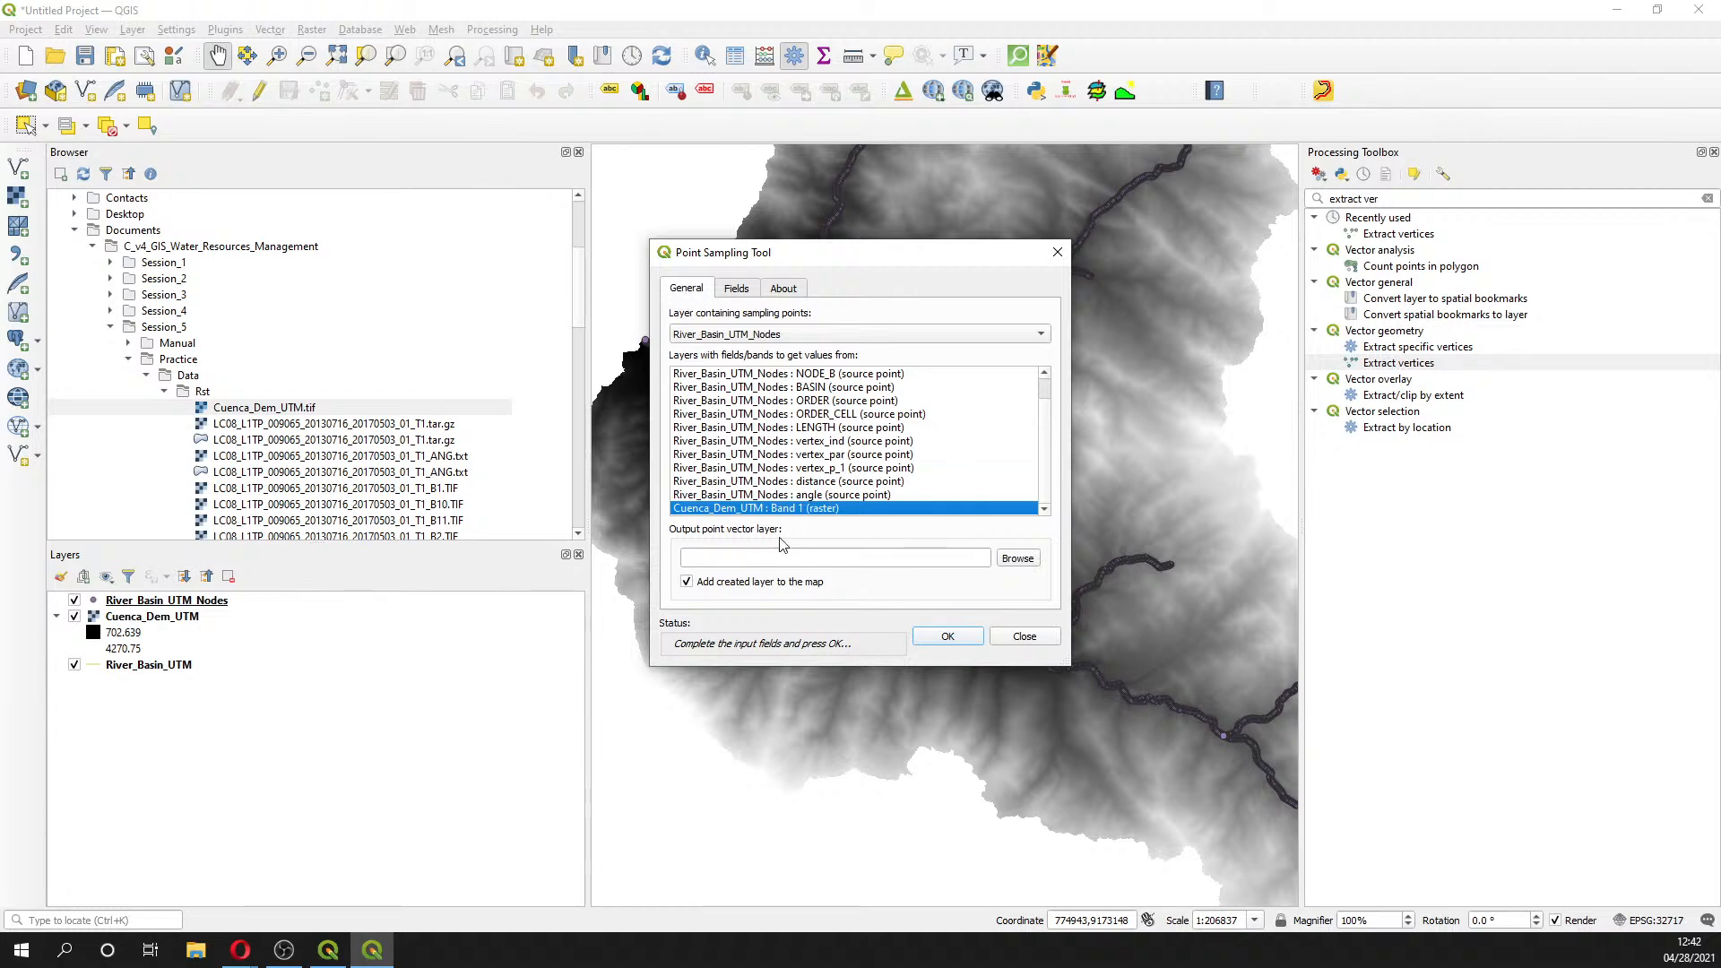
{"action": "left_click", "coordinate": [1007, 564]}
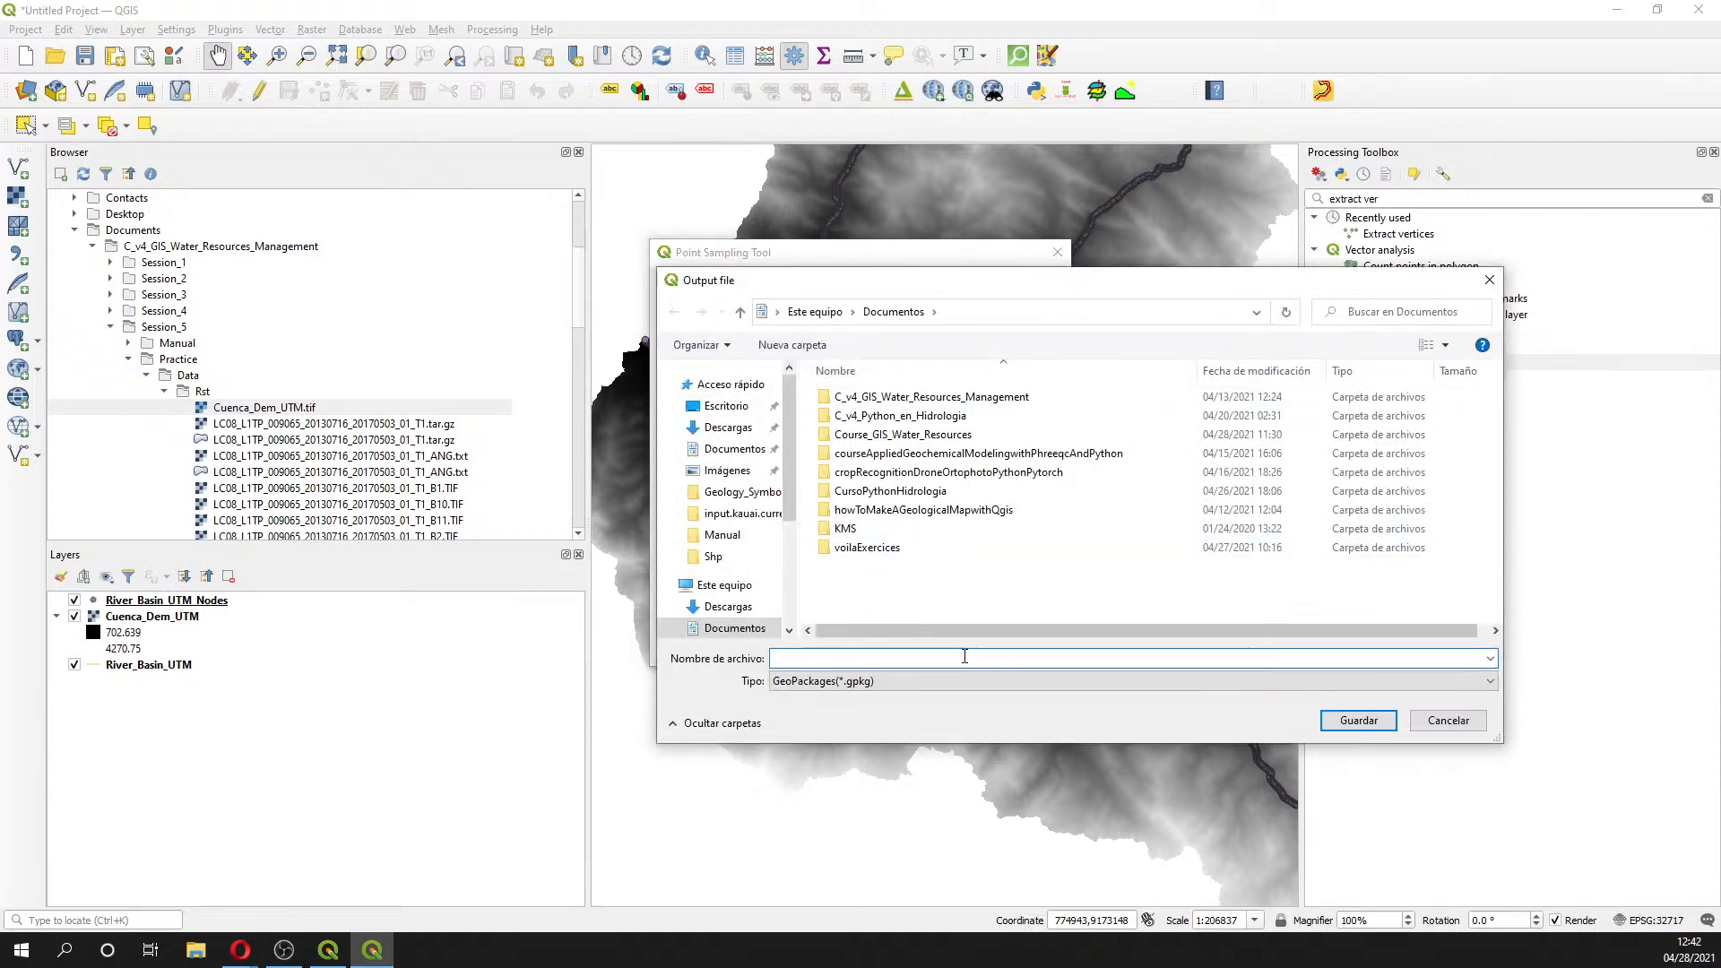
- Choose shapefile format and navigate to Session5's Shp folder for the sampling output
{"action": "left_click", "coordinate": [905, 681]}
{"action": "left_click", "coordinate": [933, 726]}
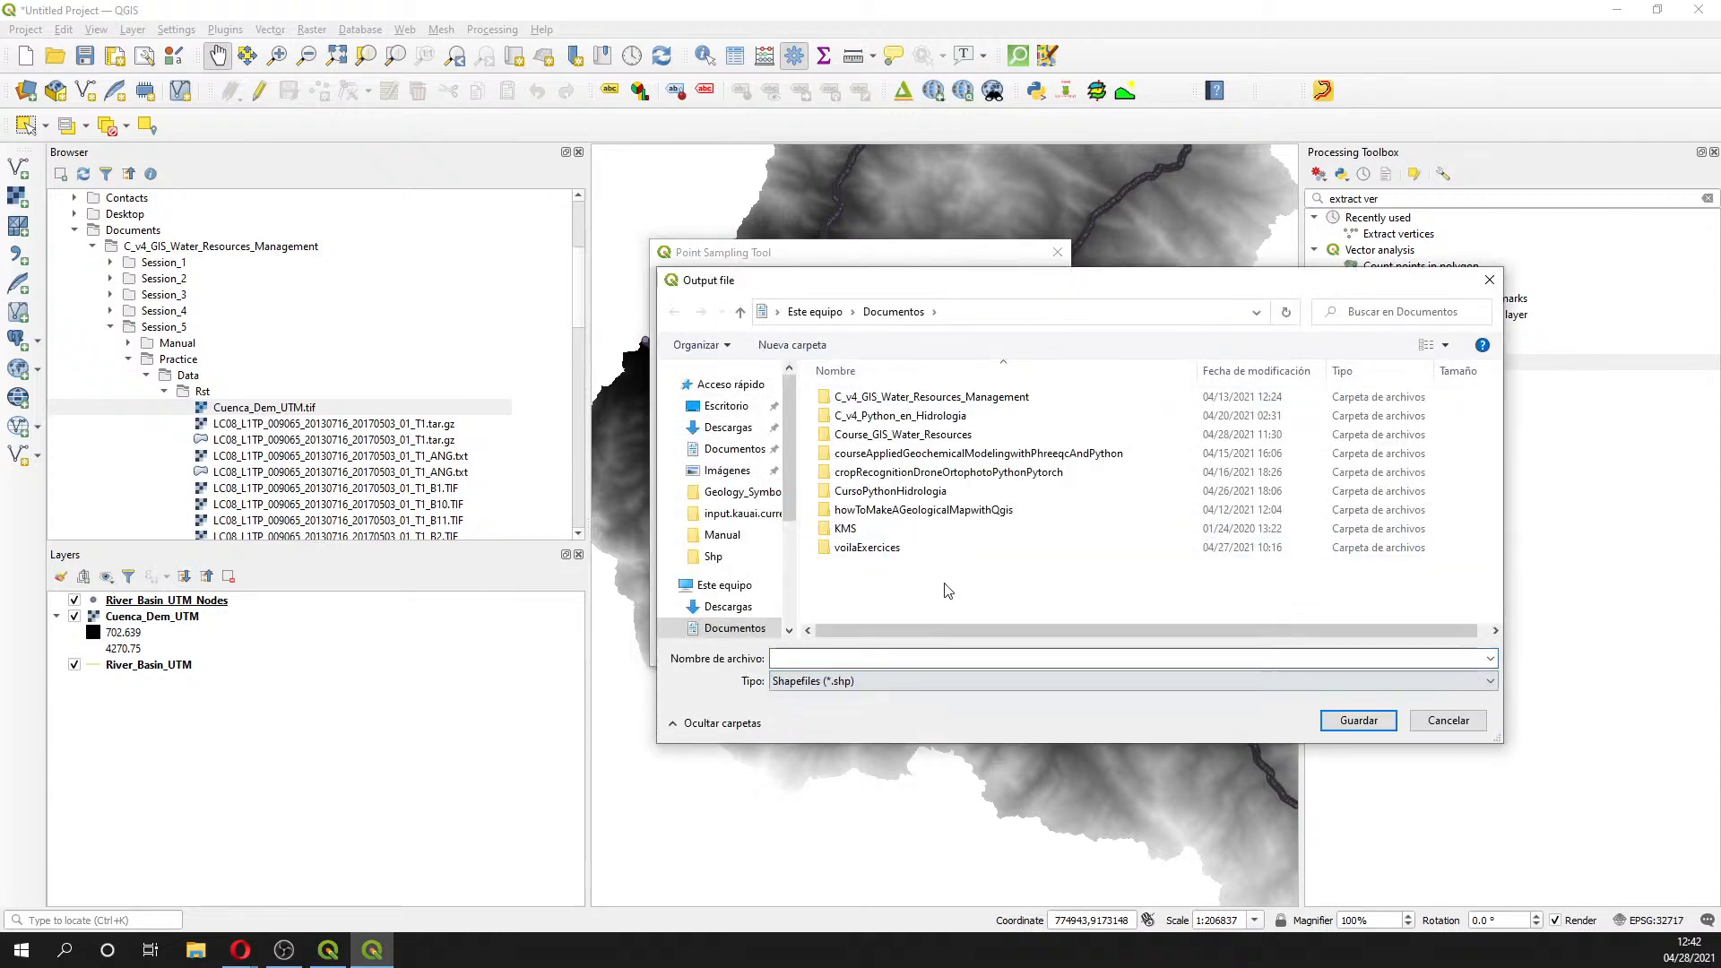
{"action": "double_click", "coordinate": [922, 435]}
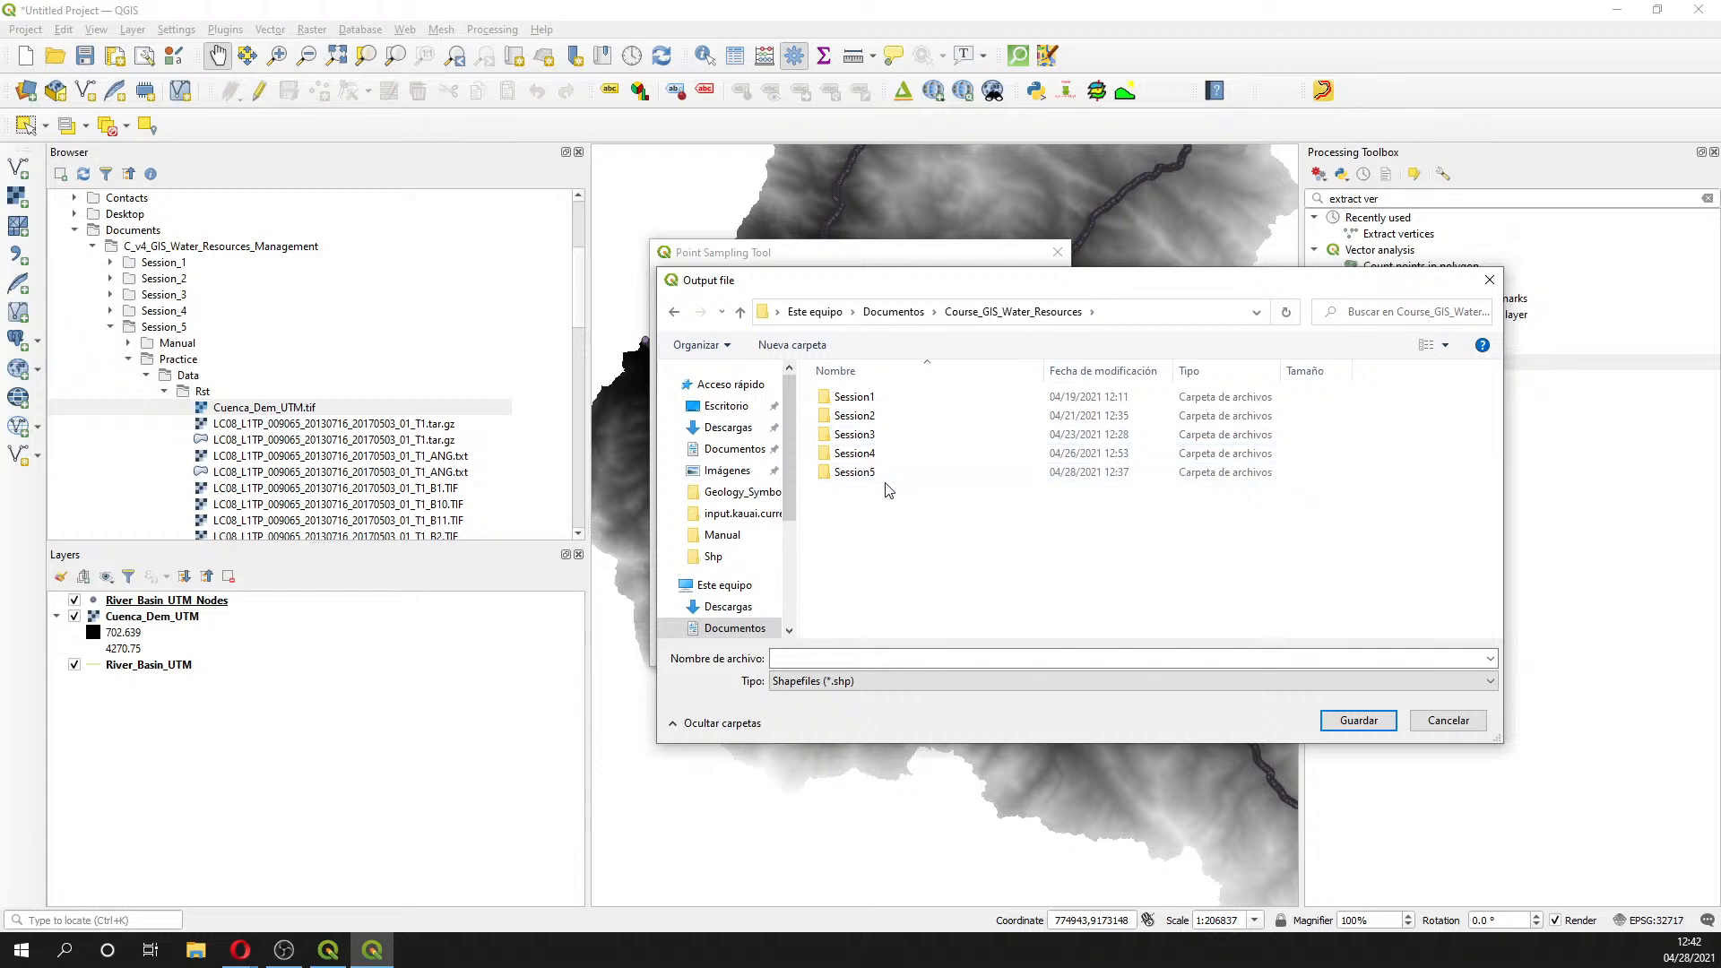
{"action": "double_click", "coordinate": [884, 472]}
{"action": "left_click", "coordinate": [882, 435]}
{"action": "double_click", "coordinate": [881, 435]}
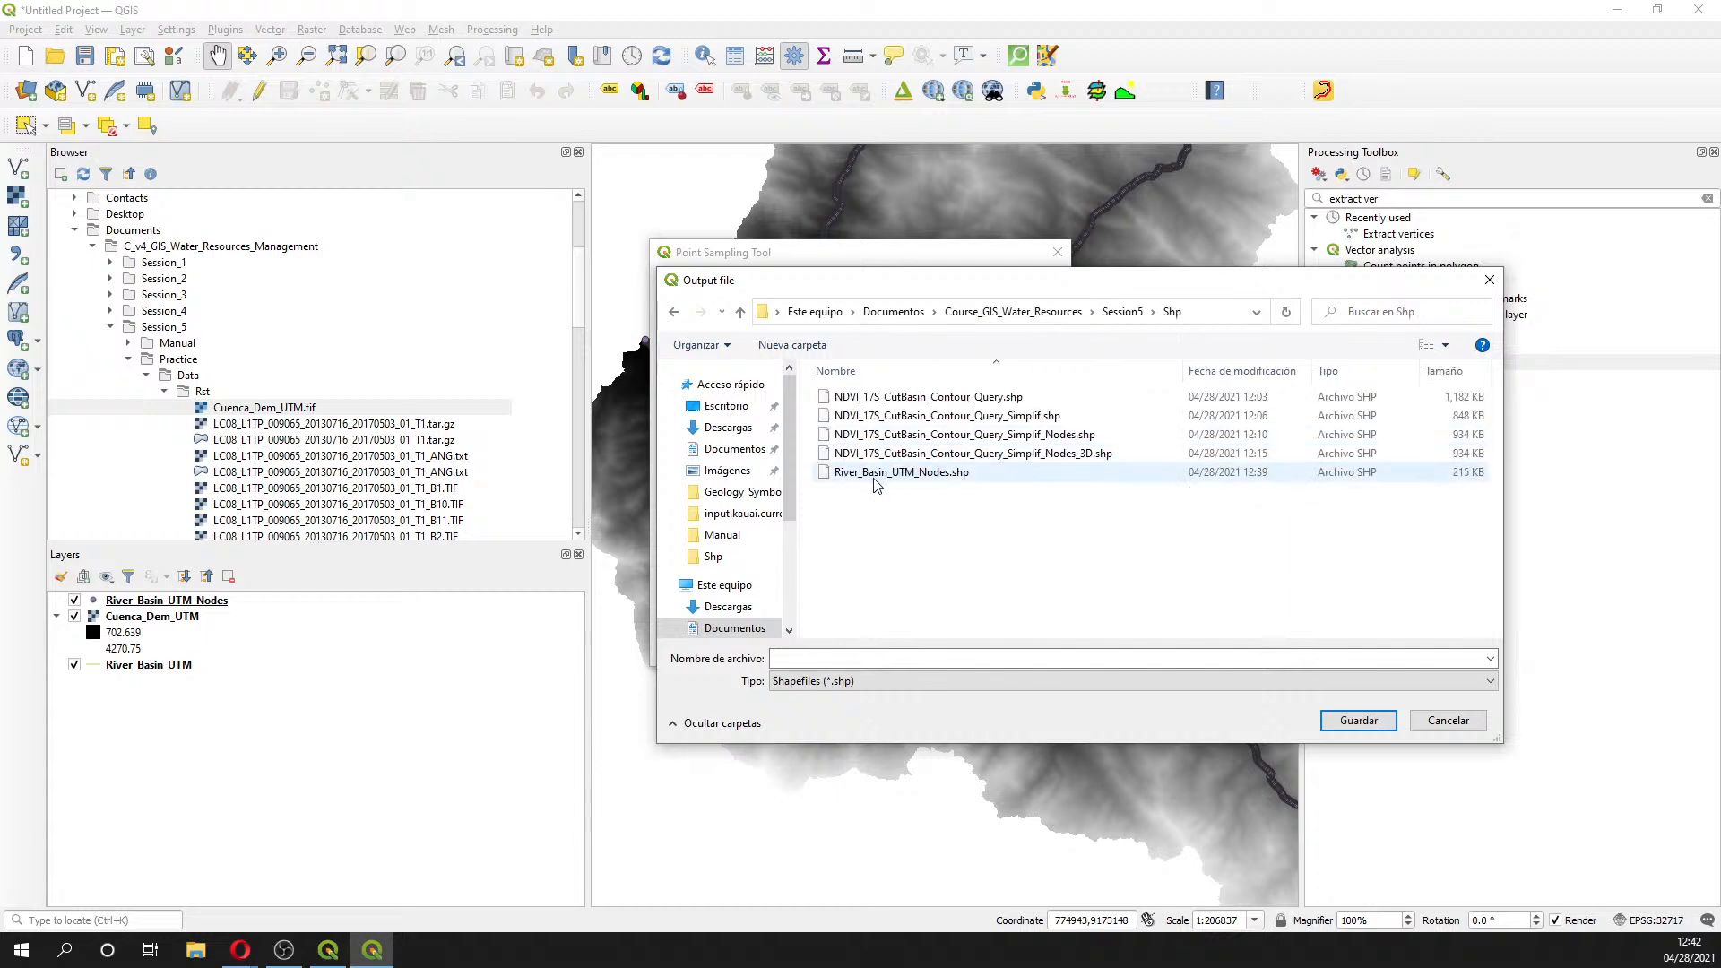
- Name the output River_Basin_UTM_Nodes_3D.shp and run the point sampling
{"action": "left_click", "coordinate": [865, 472]}
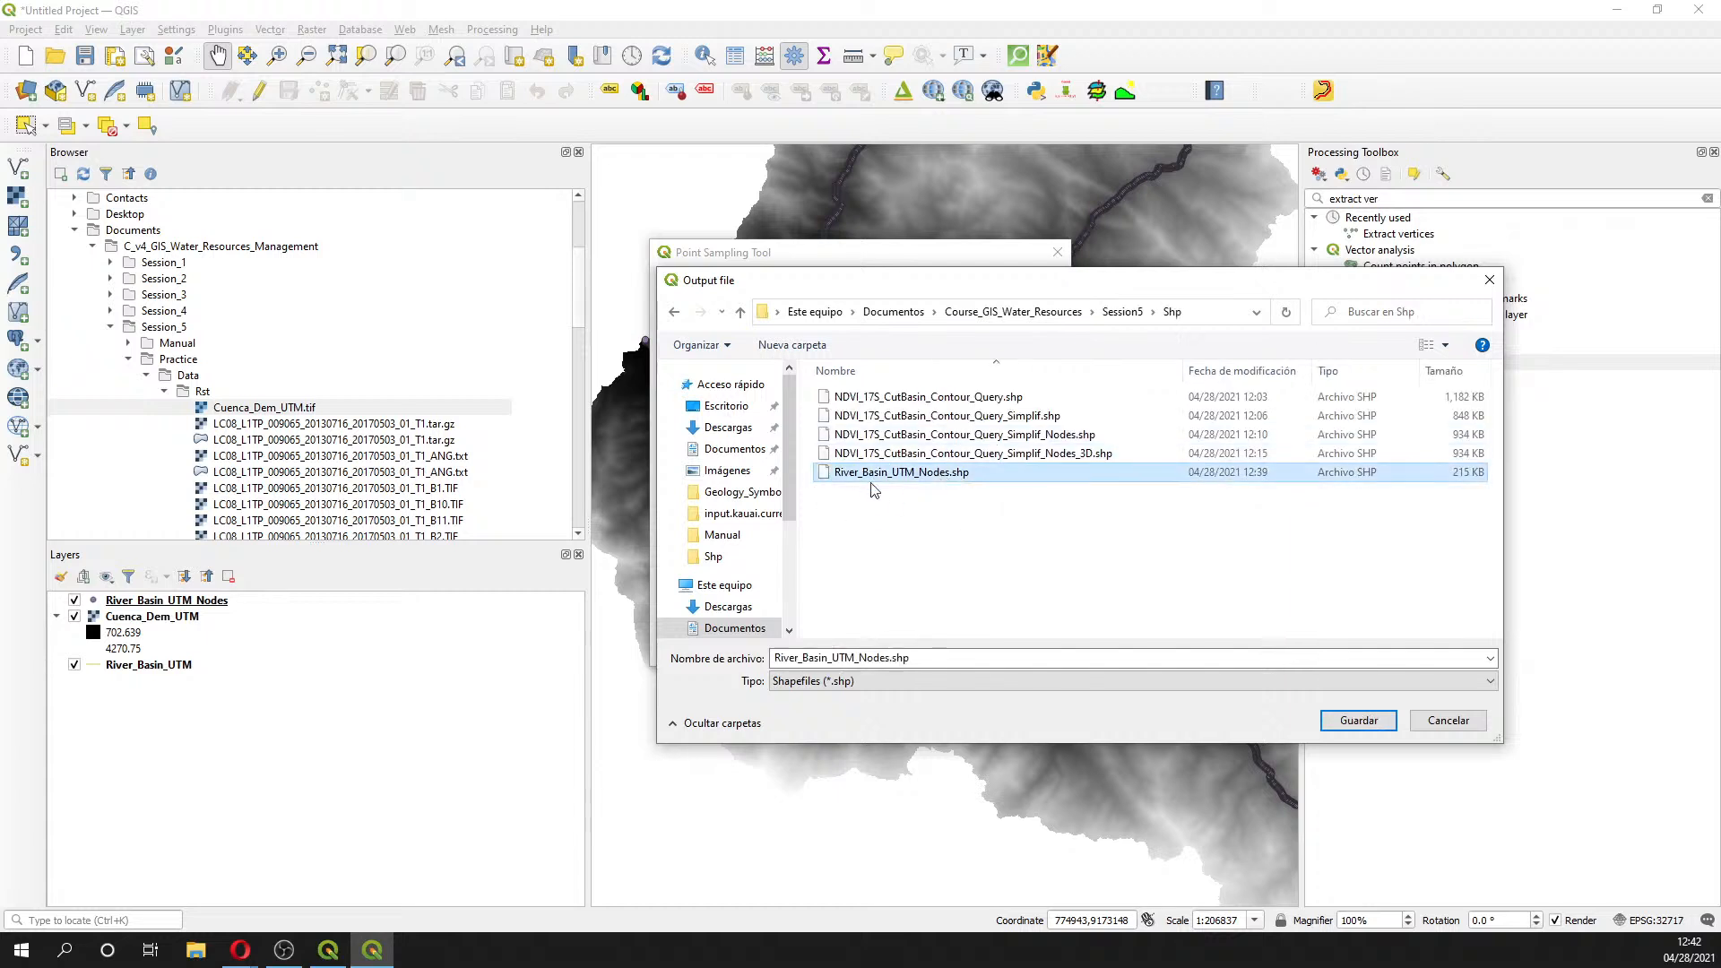
{"action": "left_click", "coordinate": [889, 659]}
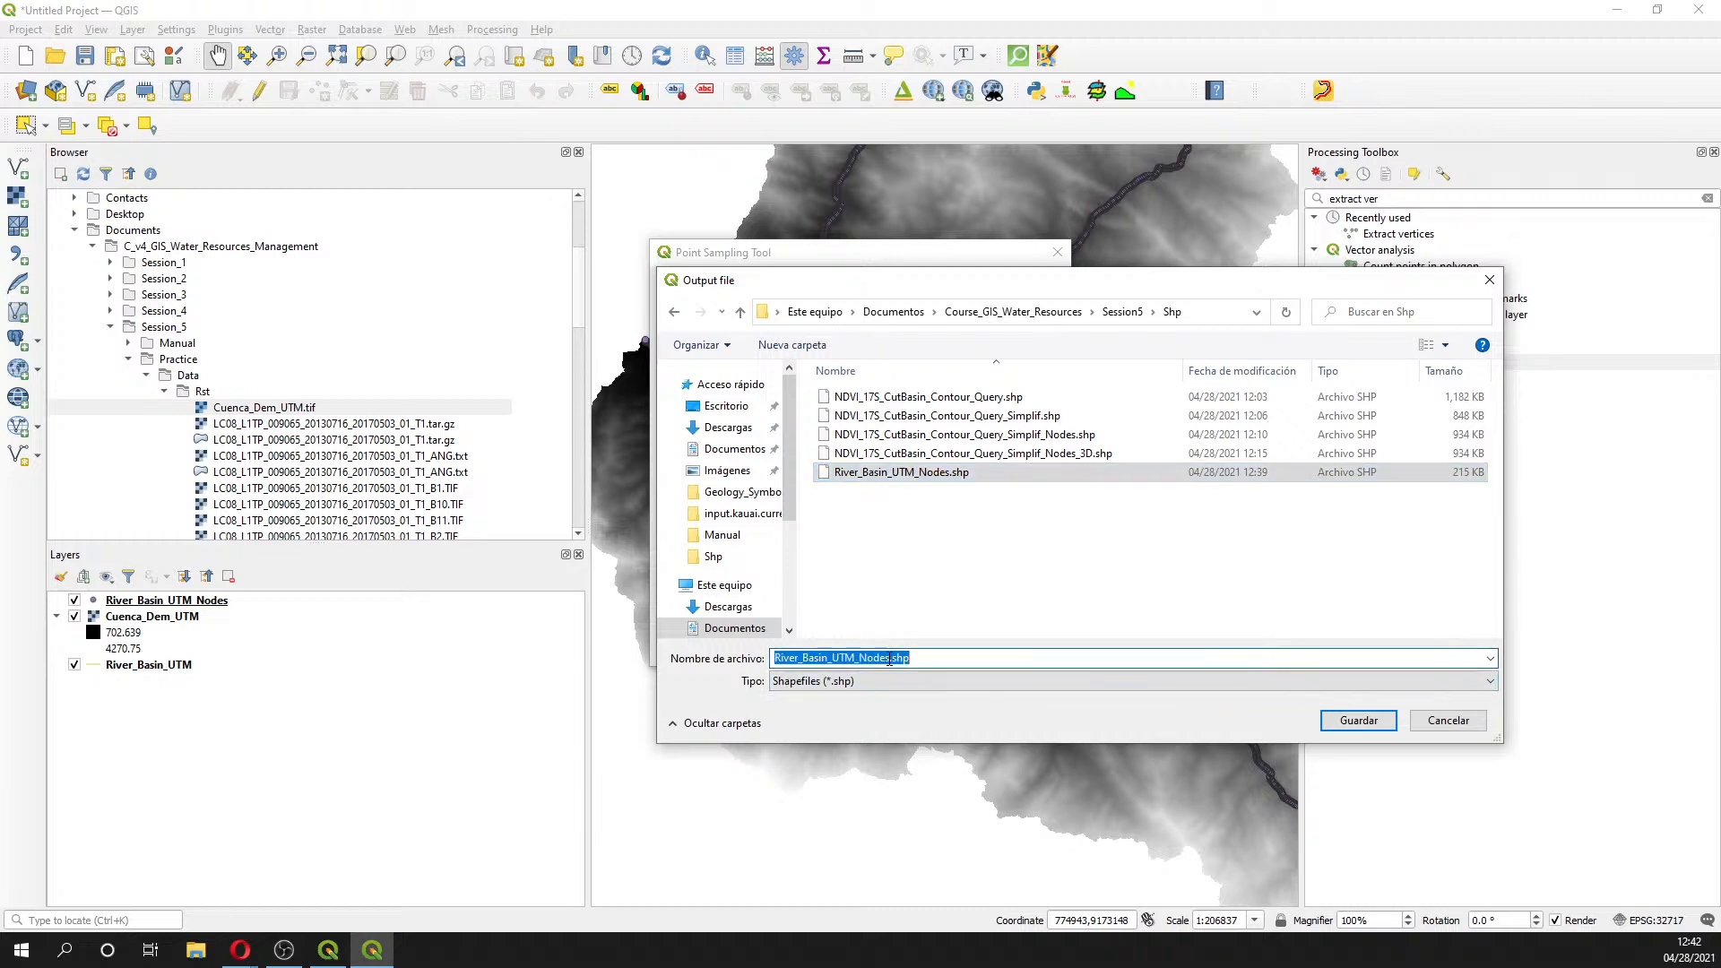
{"action": "left_click", "coordinate": [889, 659]}
{"action": "type", "text": "_3D"}
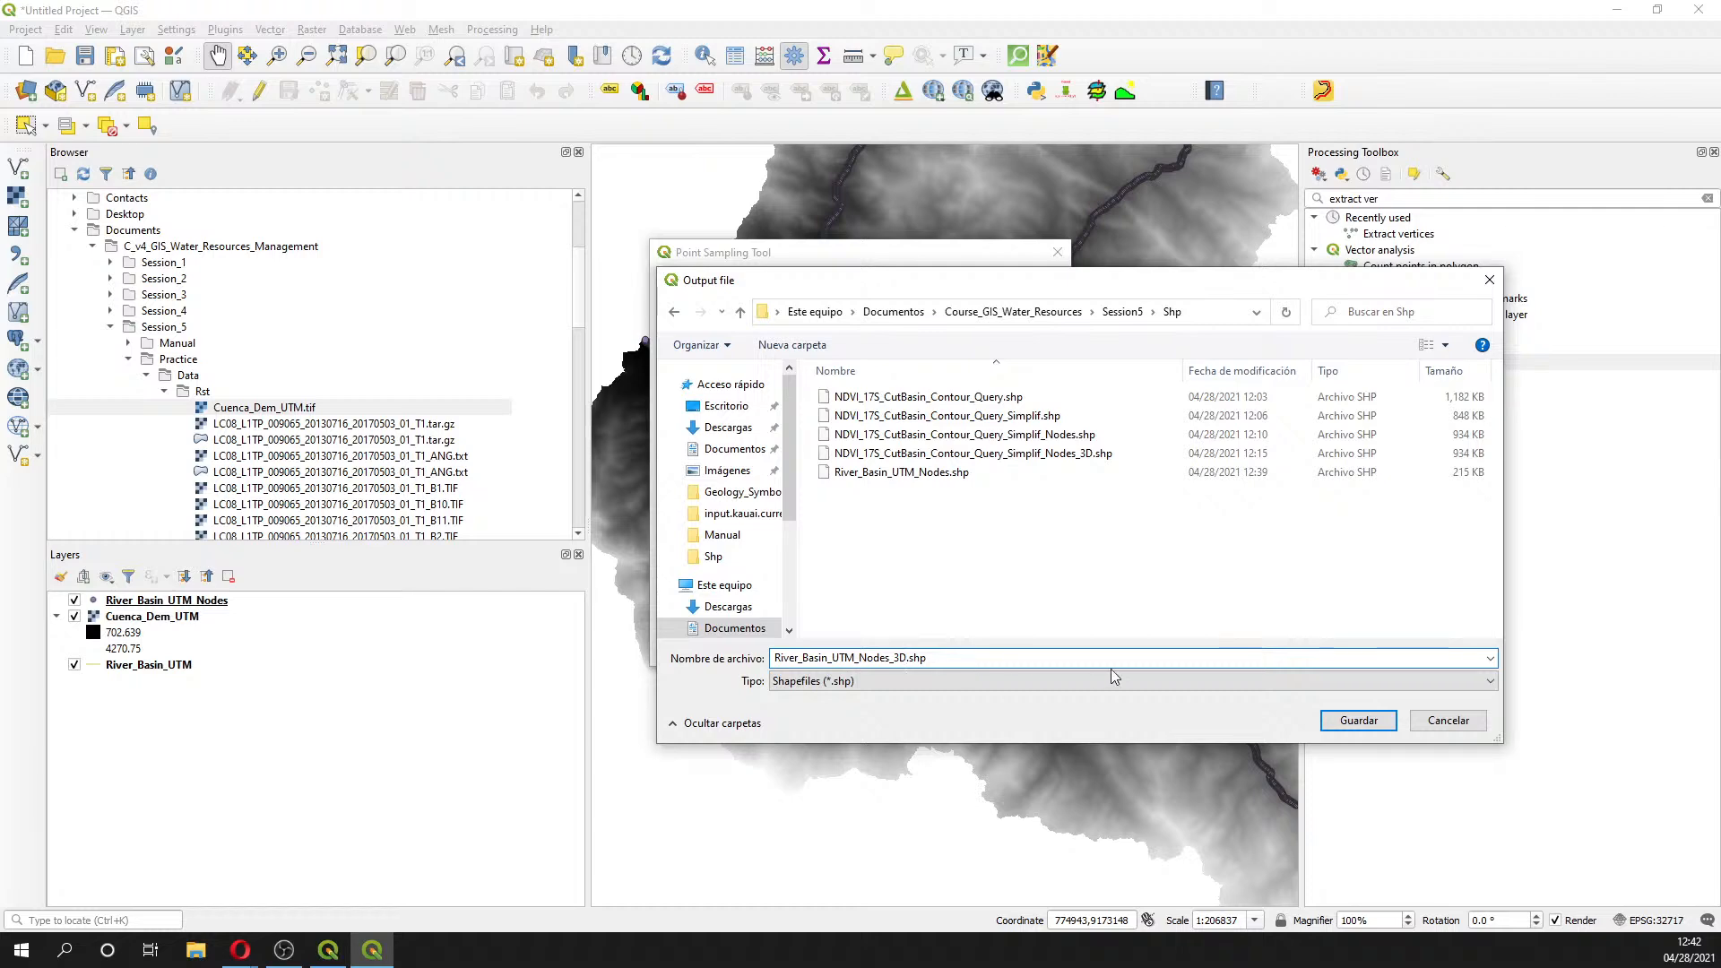
{"action": "left_click", "coordinate": [1357, 721]}
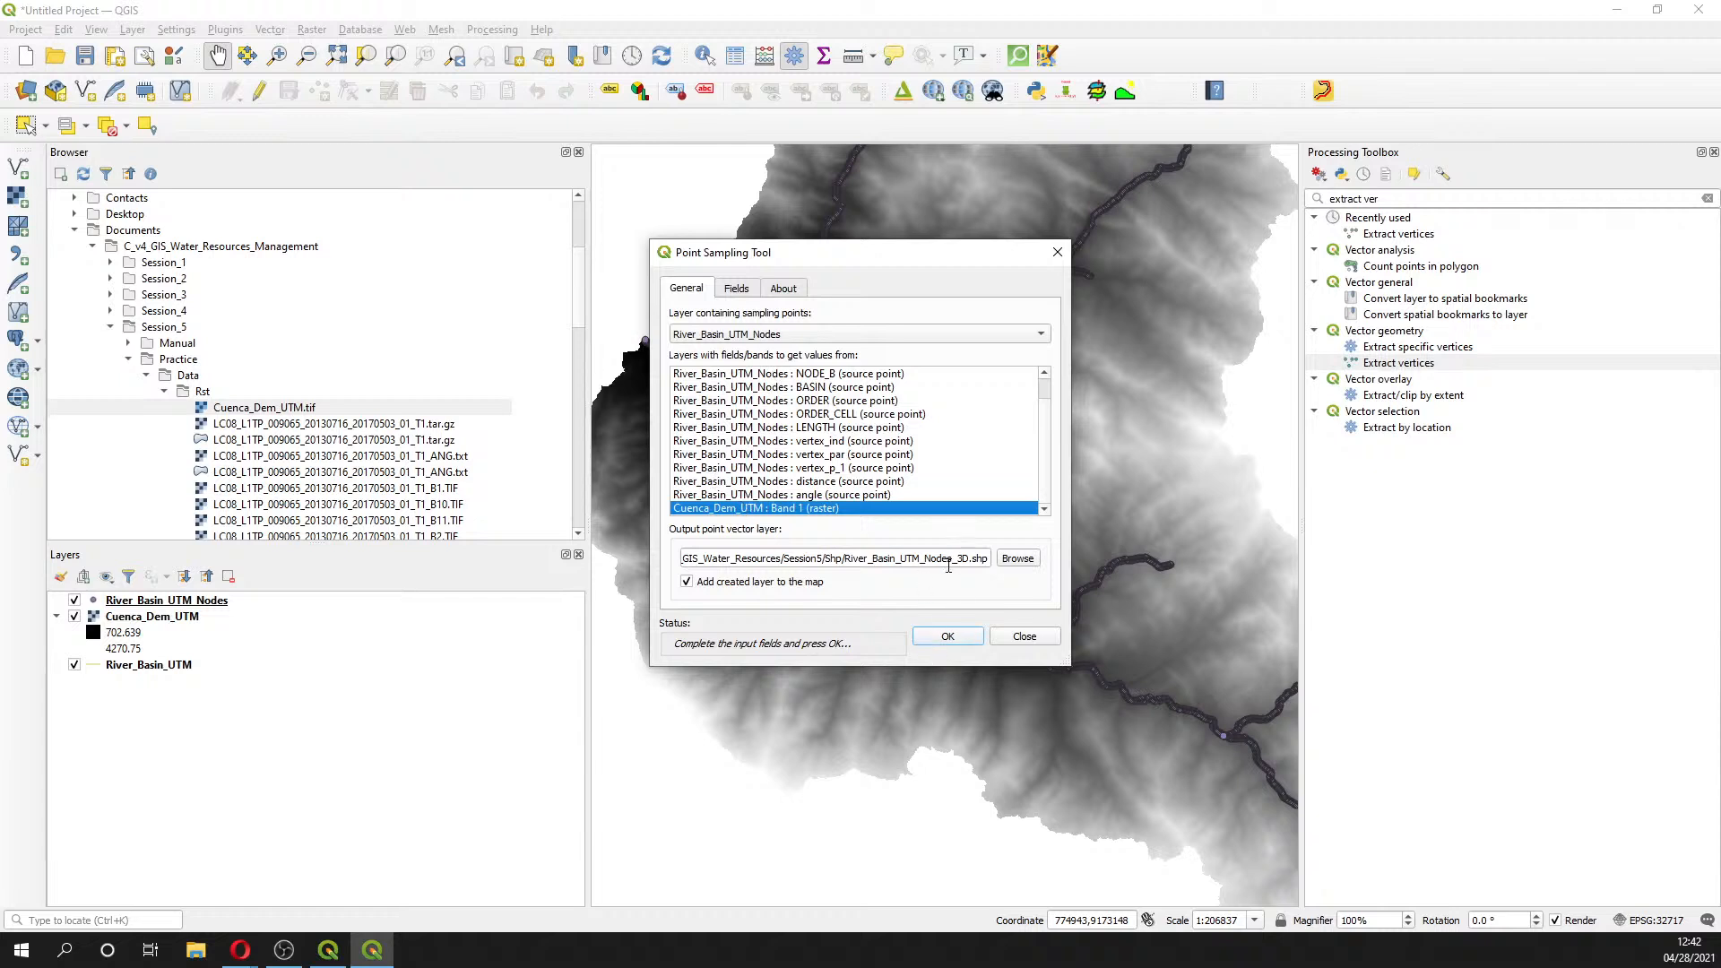
{"action": "left_click", "coordinate": [936, 637]}
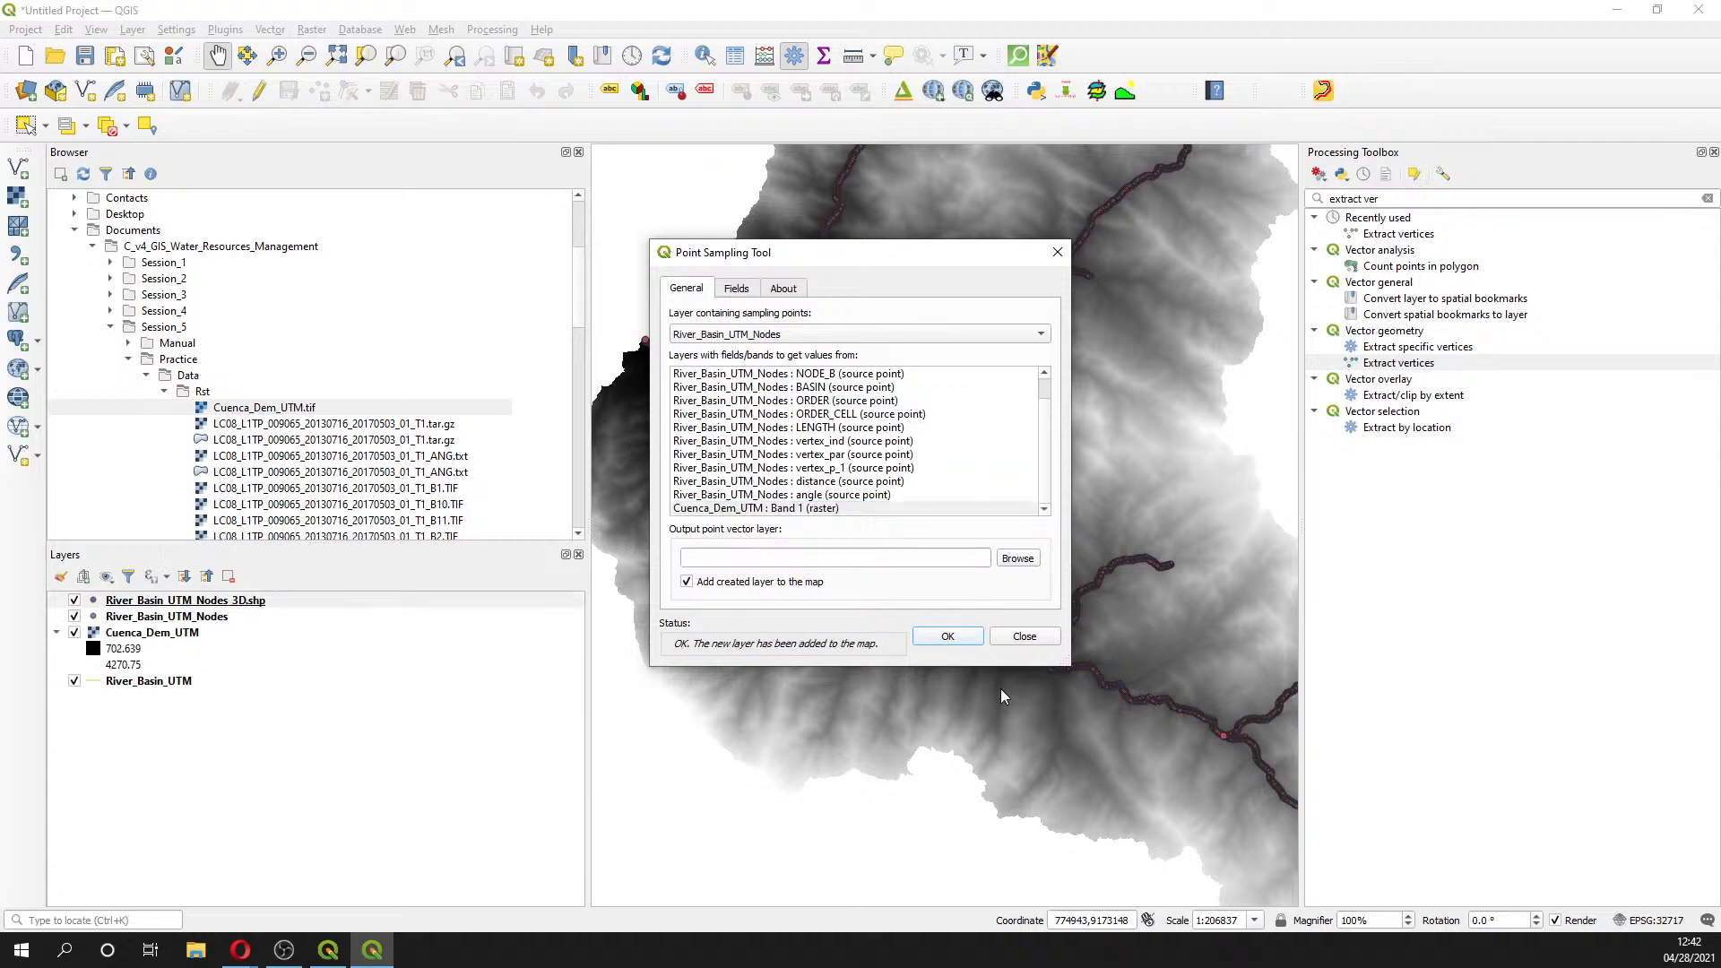
- Close the sampling dialog and add NDVI_17S_CutBasin_Contour_Query_Simplif_Nodes_3D.shp from the Browser
{"action": "left_click", "coordinate": [1058, 252]}
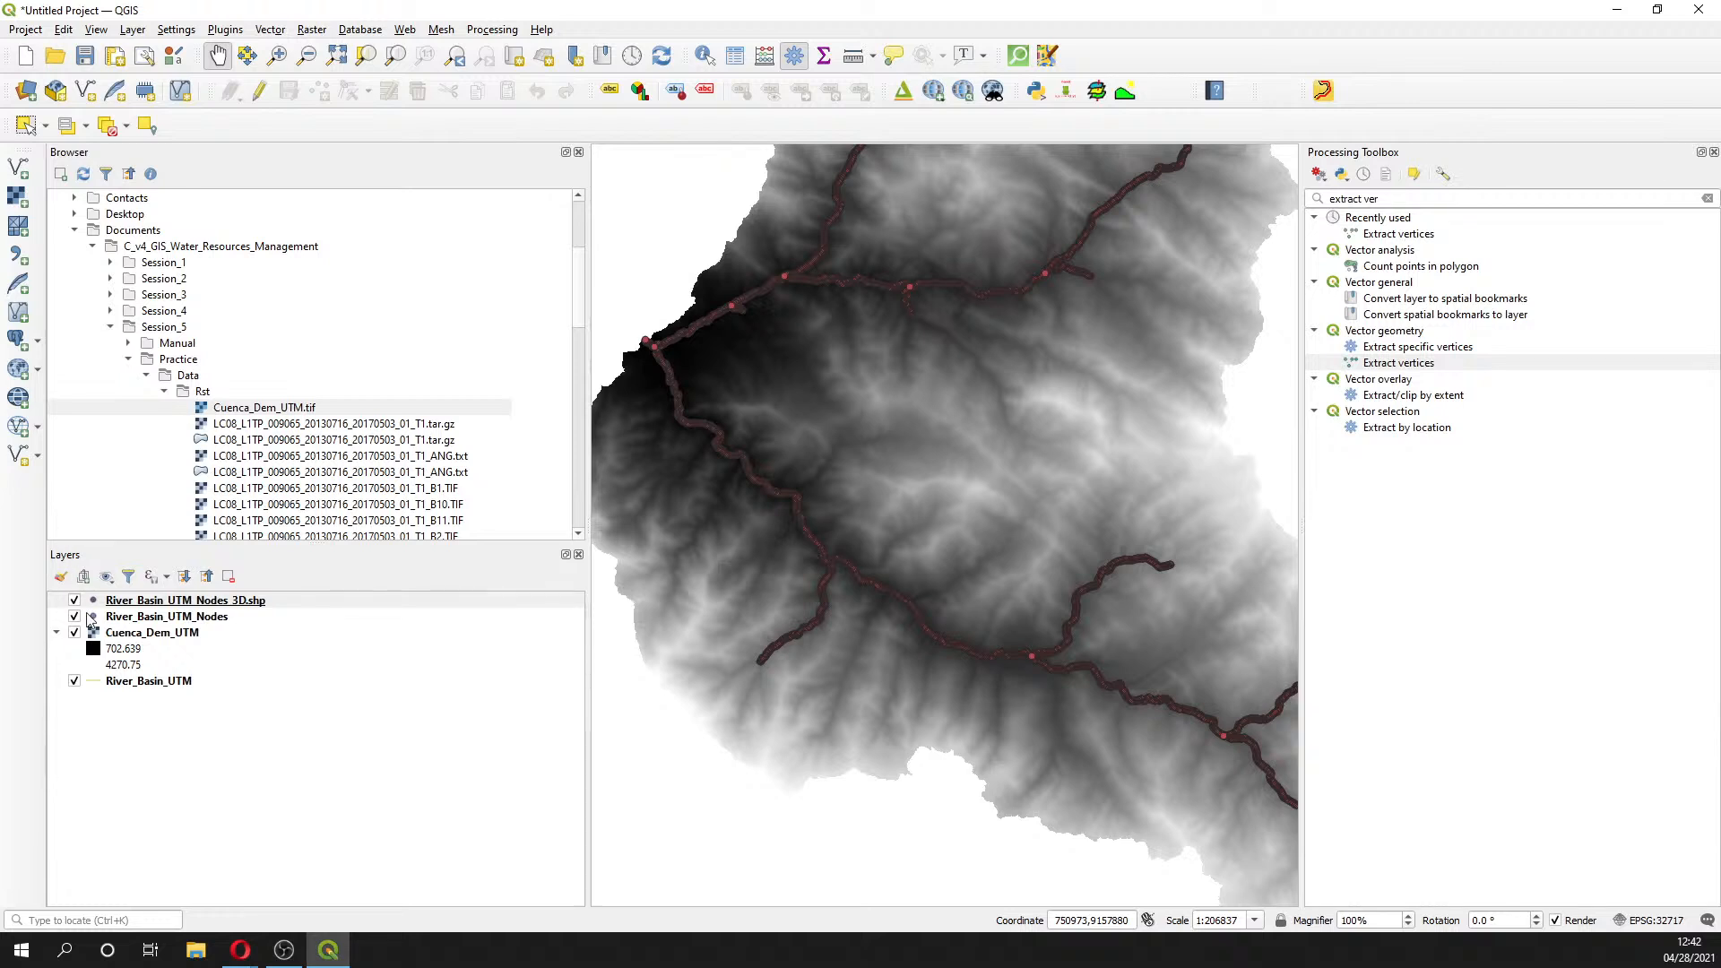
{"action": "scroll", "coordinate": [313, 417], "scroll_direction": "down", "scroll_amount": 3}
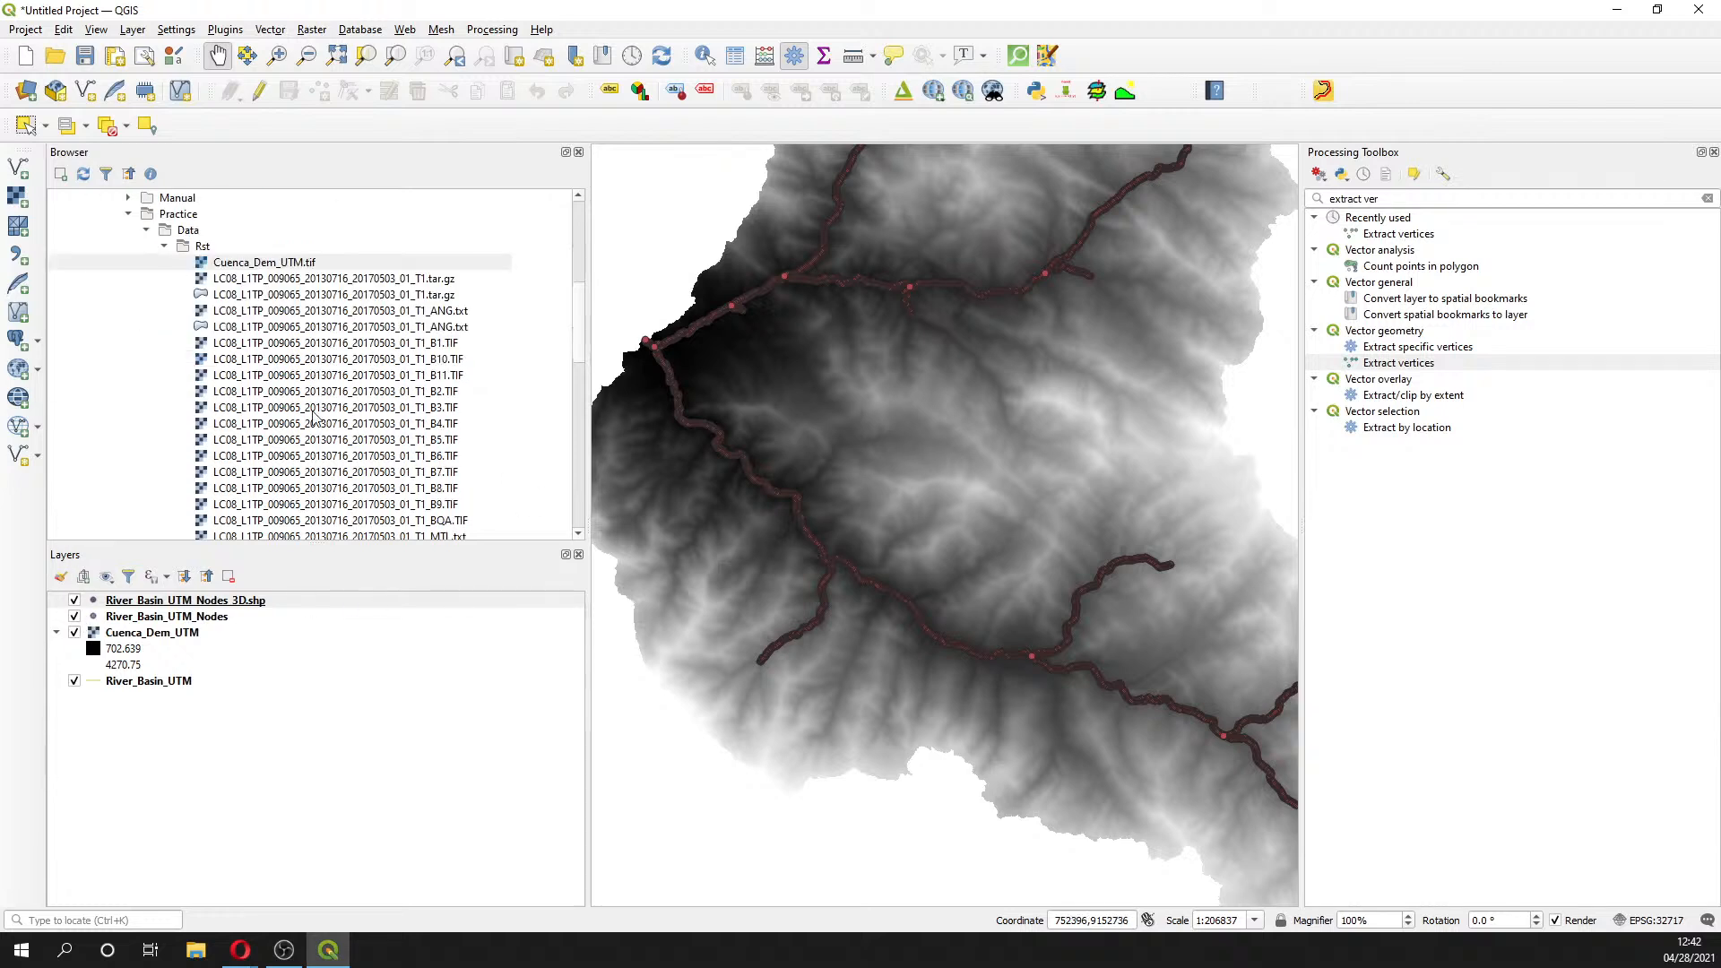
{"action": "scroll", "coordinate": [312, 417], "scroll_direction": "down", "scroll_amount": 5}
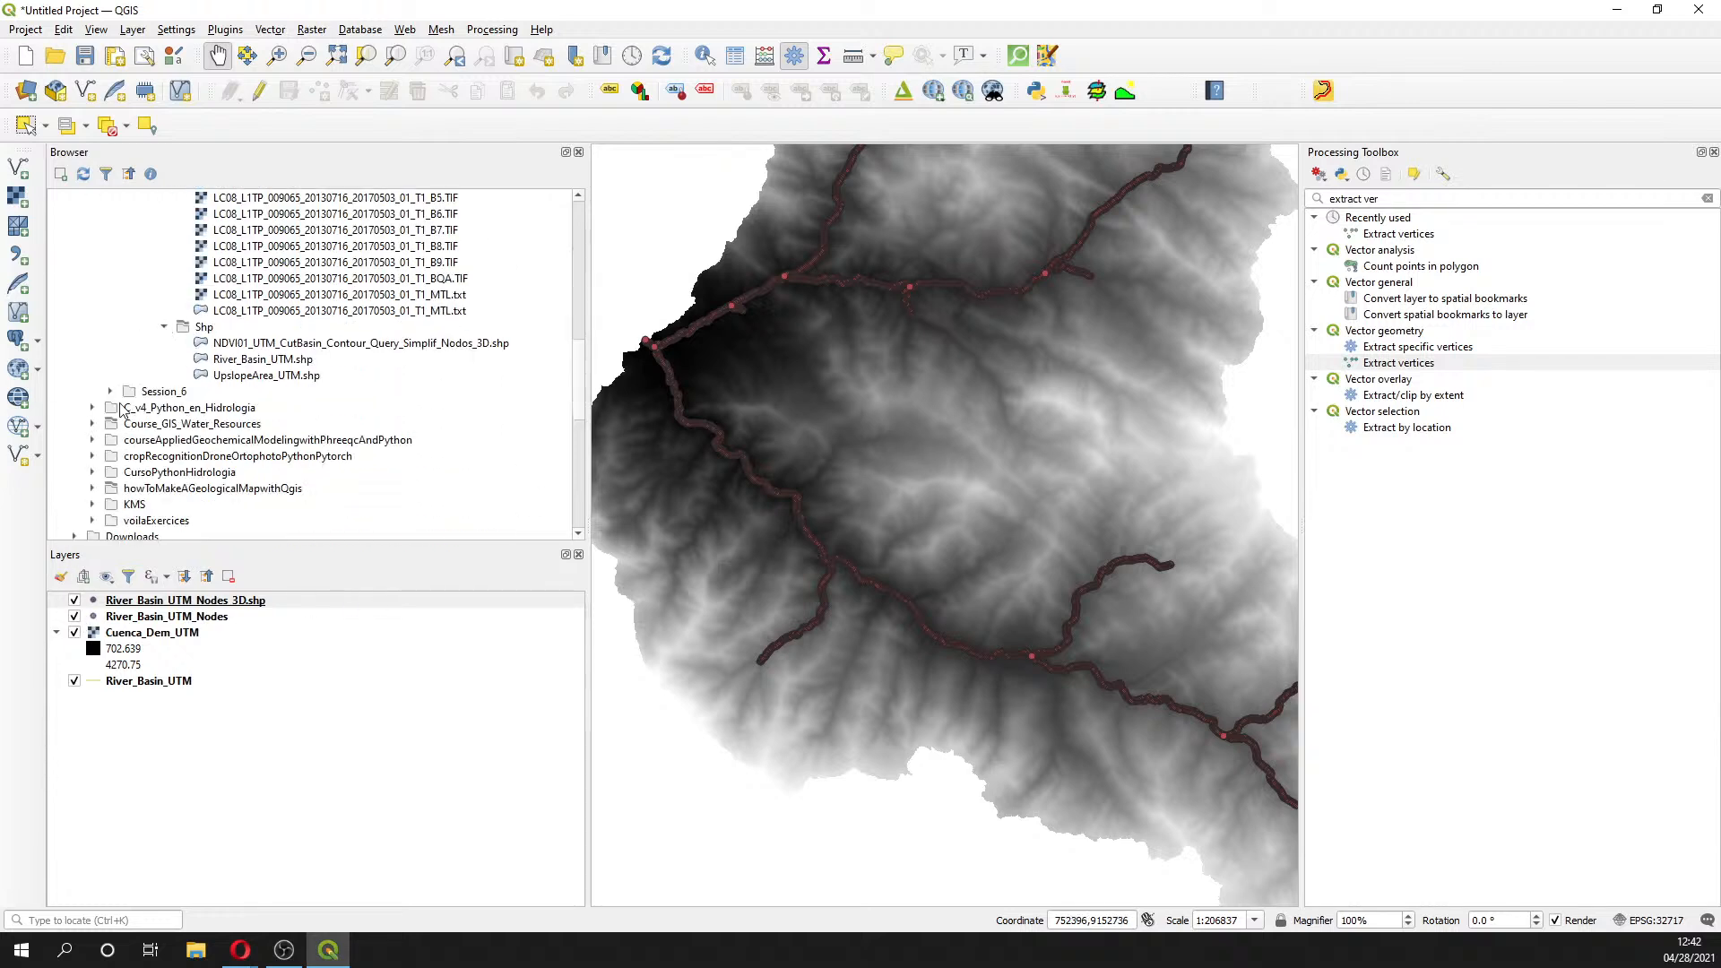
{"action": "left_click", "coordinate": [91, 424]}
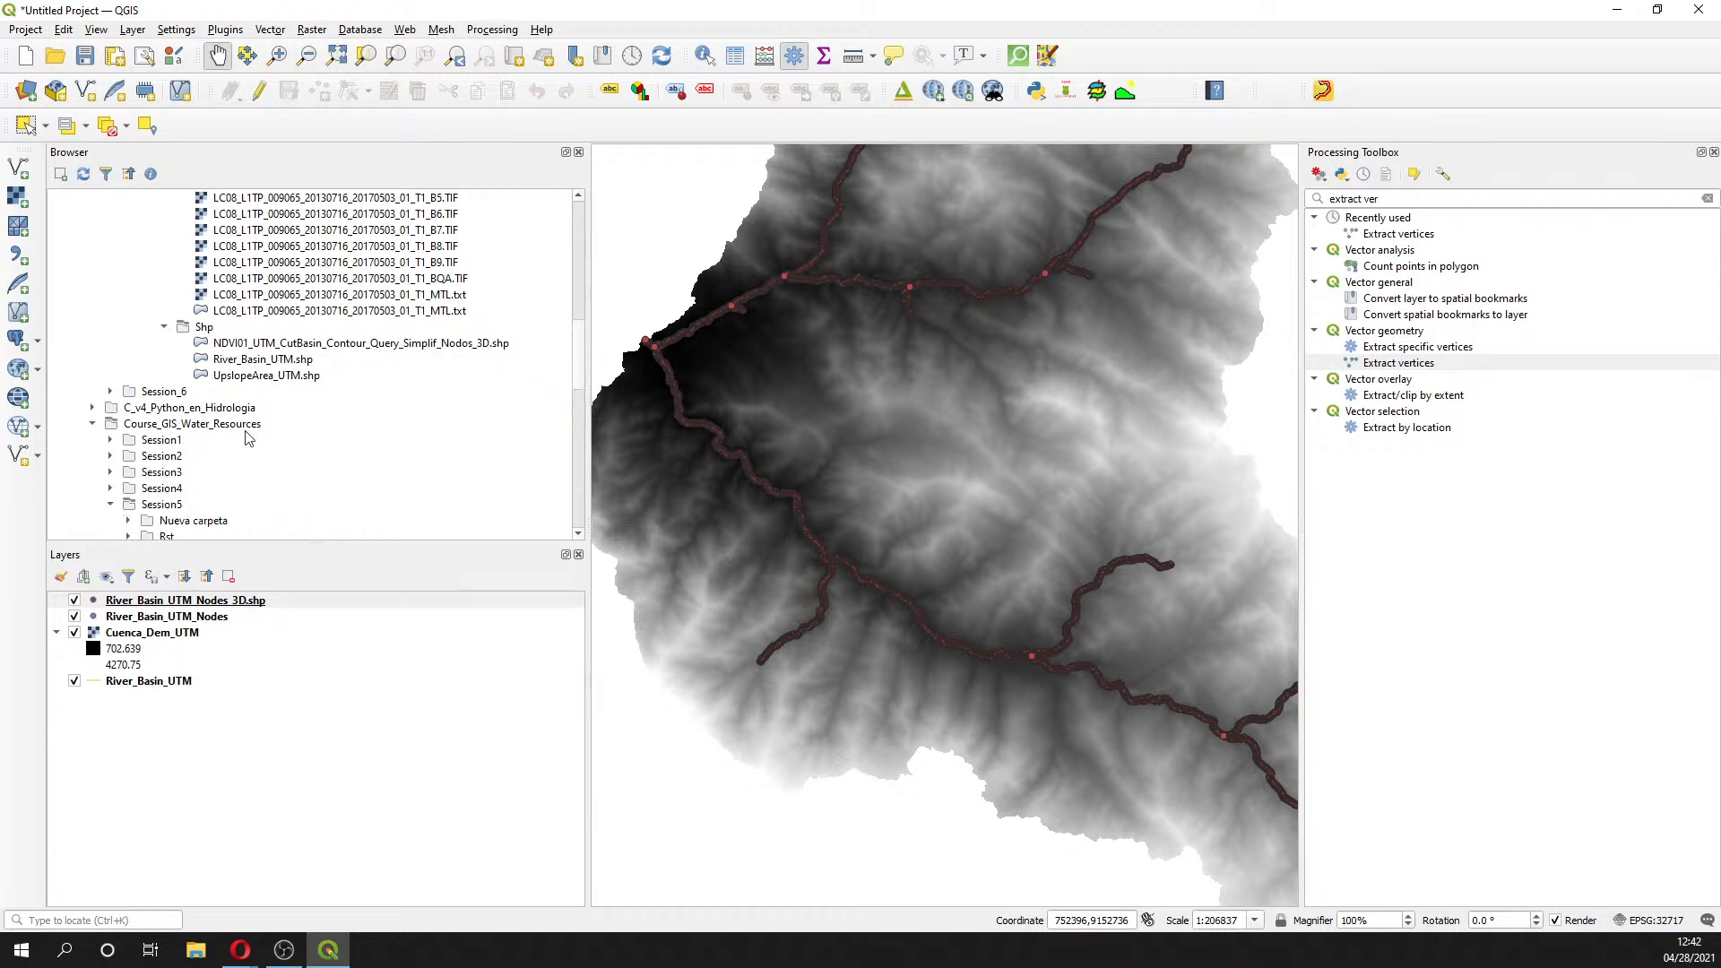
{"action": "scroll", "coordinate": [255, 437], "scroll_direction": "down", "scroll_amount": 2}
{"action": "scroll", "coordinate": [264, 437], "scroll_direction": "down", "scroll_amount": 1}
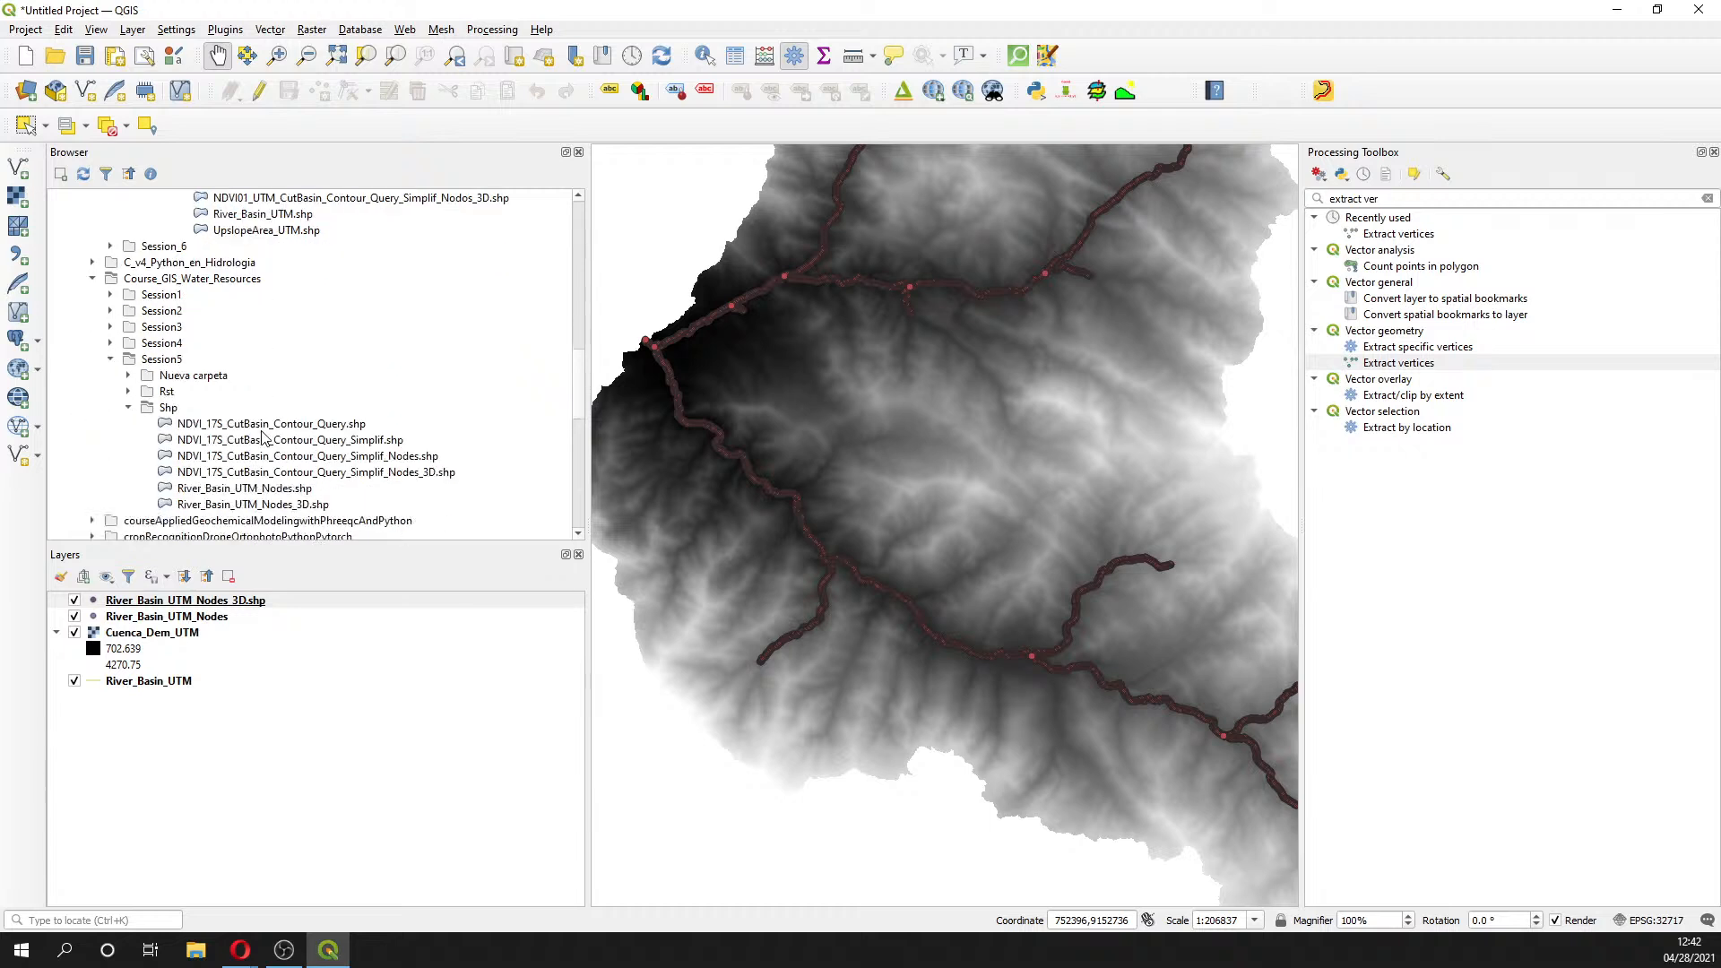
{"action": "double_click", "coordinate": [240, 473]}
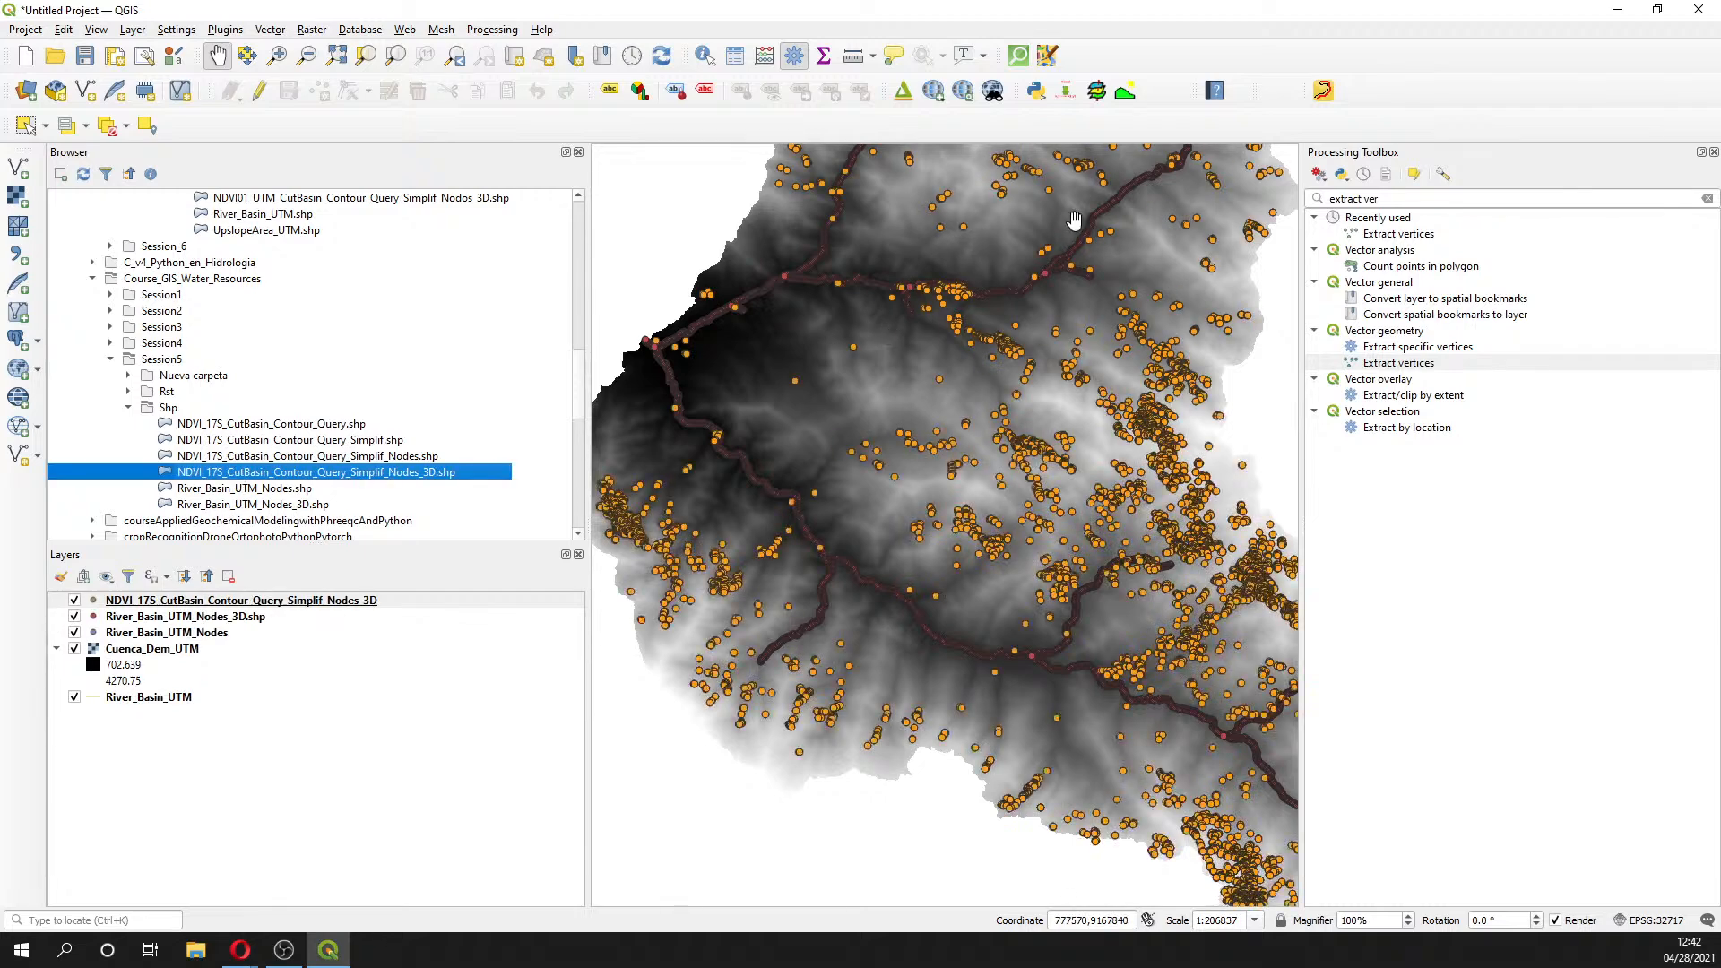
- Remove the River_Basin_UTM and River_Basin_UTM_Nodes layers from the project
{"action": "scroll", "coordinate": [1060, 460], "scroll_direction": "down", "scroll_amount": 1}
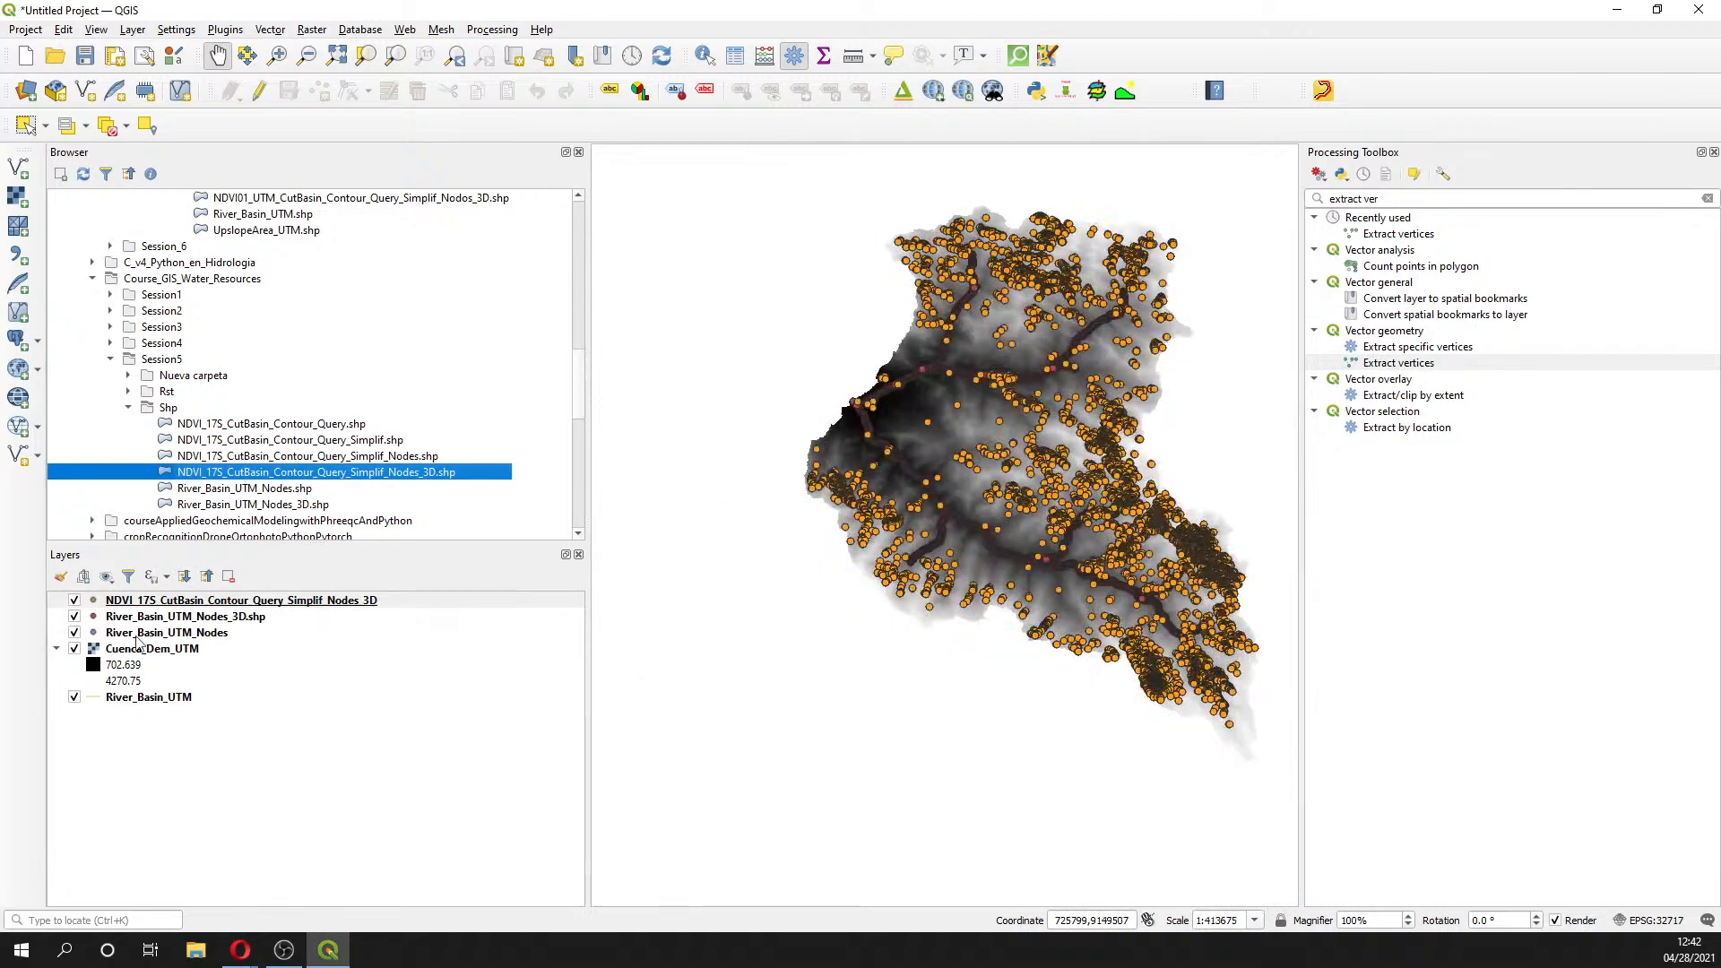
{"action": "left_click", "coordinate": [168, 618]}
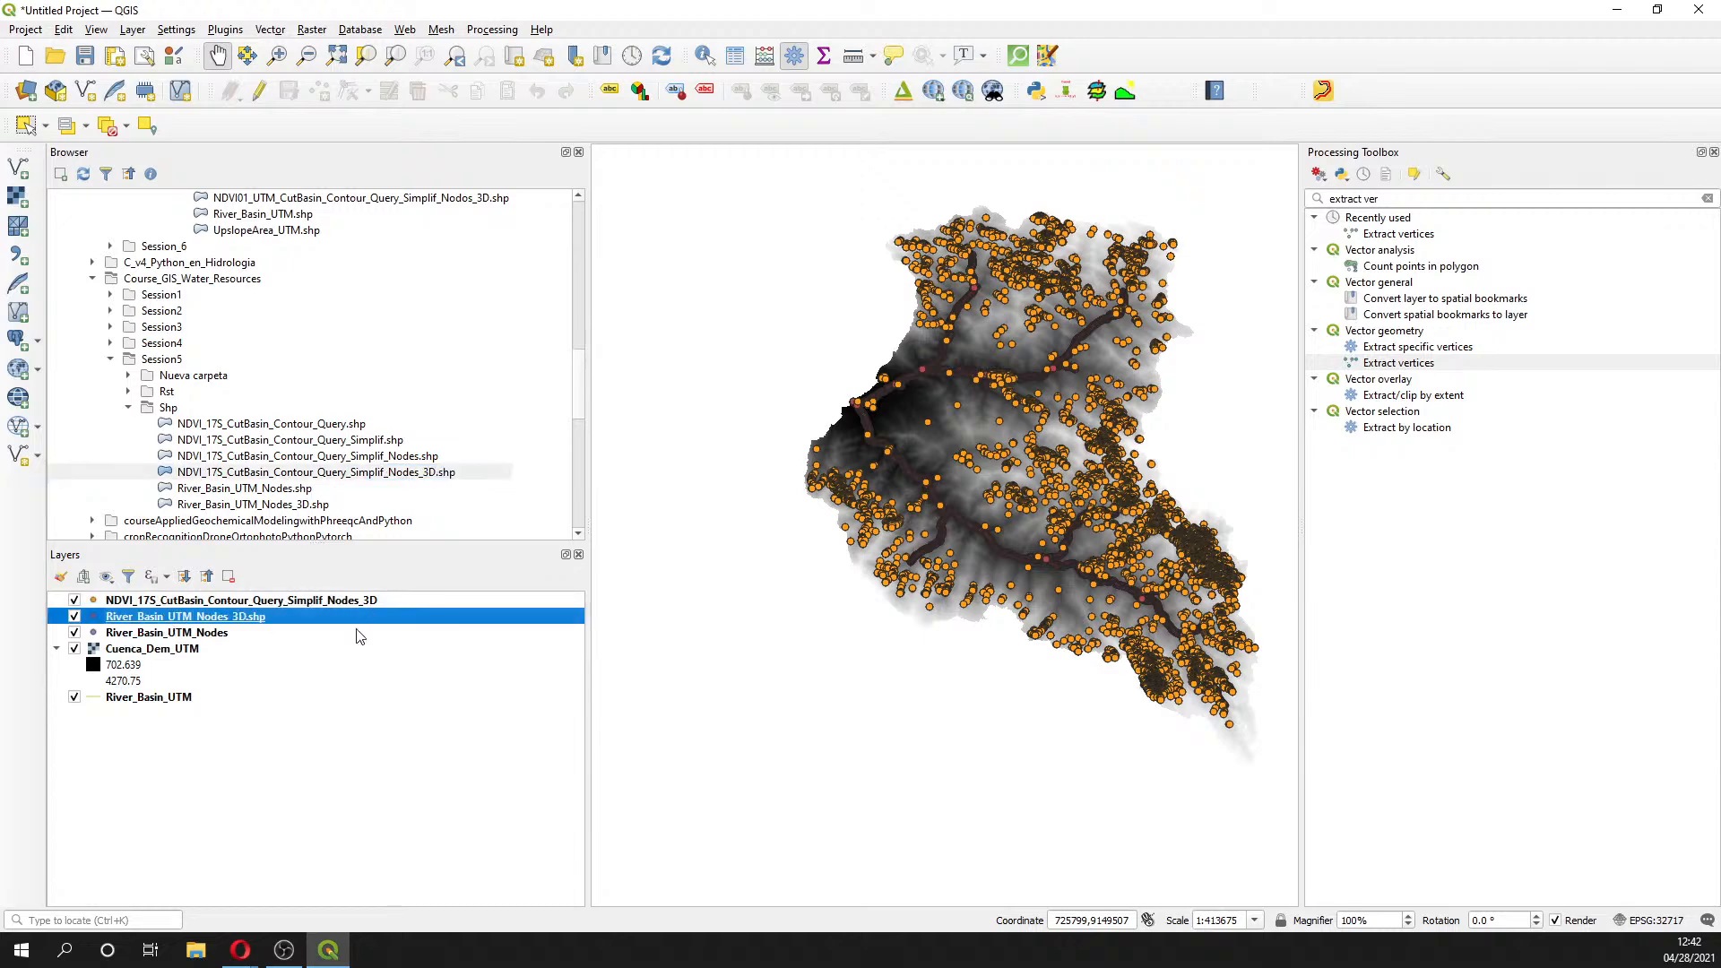
{"action": "left_click", "coordinate": [179, 634]}
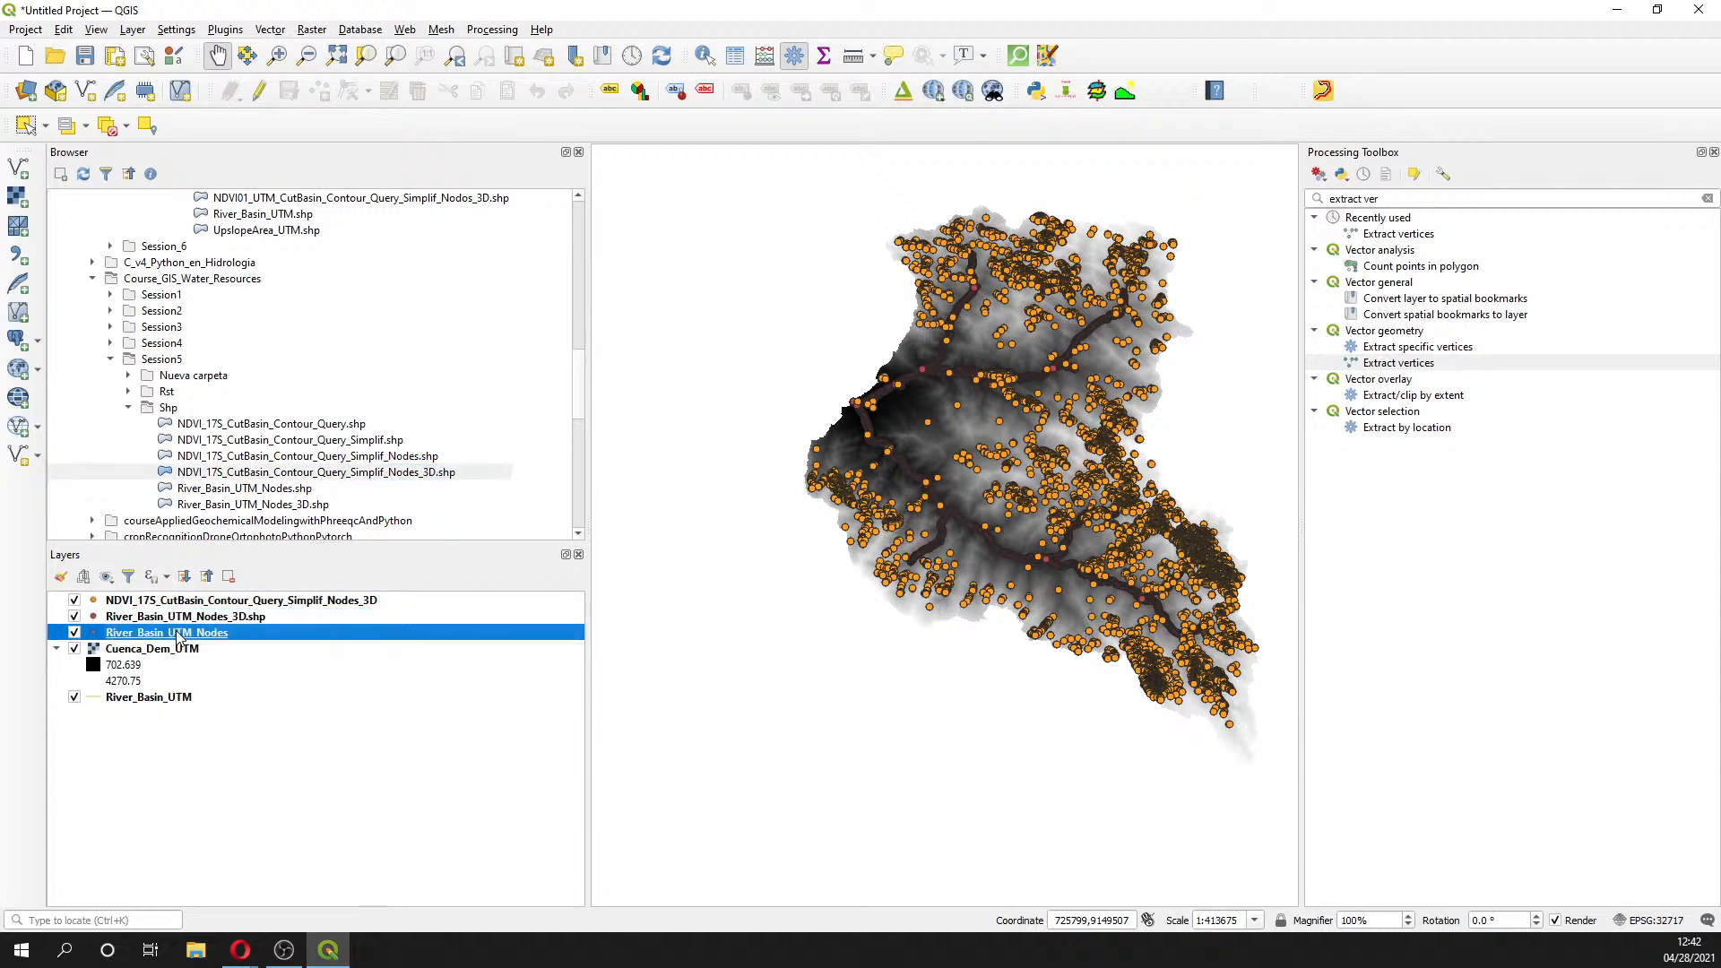
{"action": "left_click", "coordinate": [172, 698], "text": "ctrl"}
{"action": "right_click", "coordinate": [172, 697]}
{"action": "left_click", "coordinate": [250, 453]}
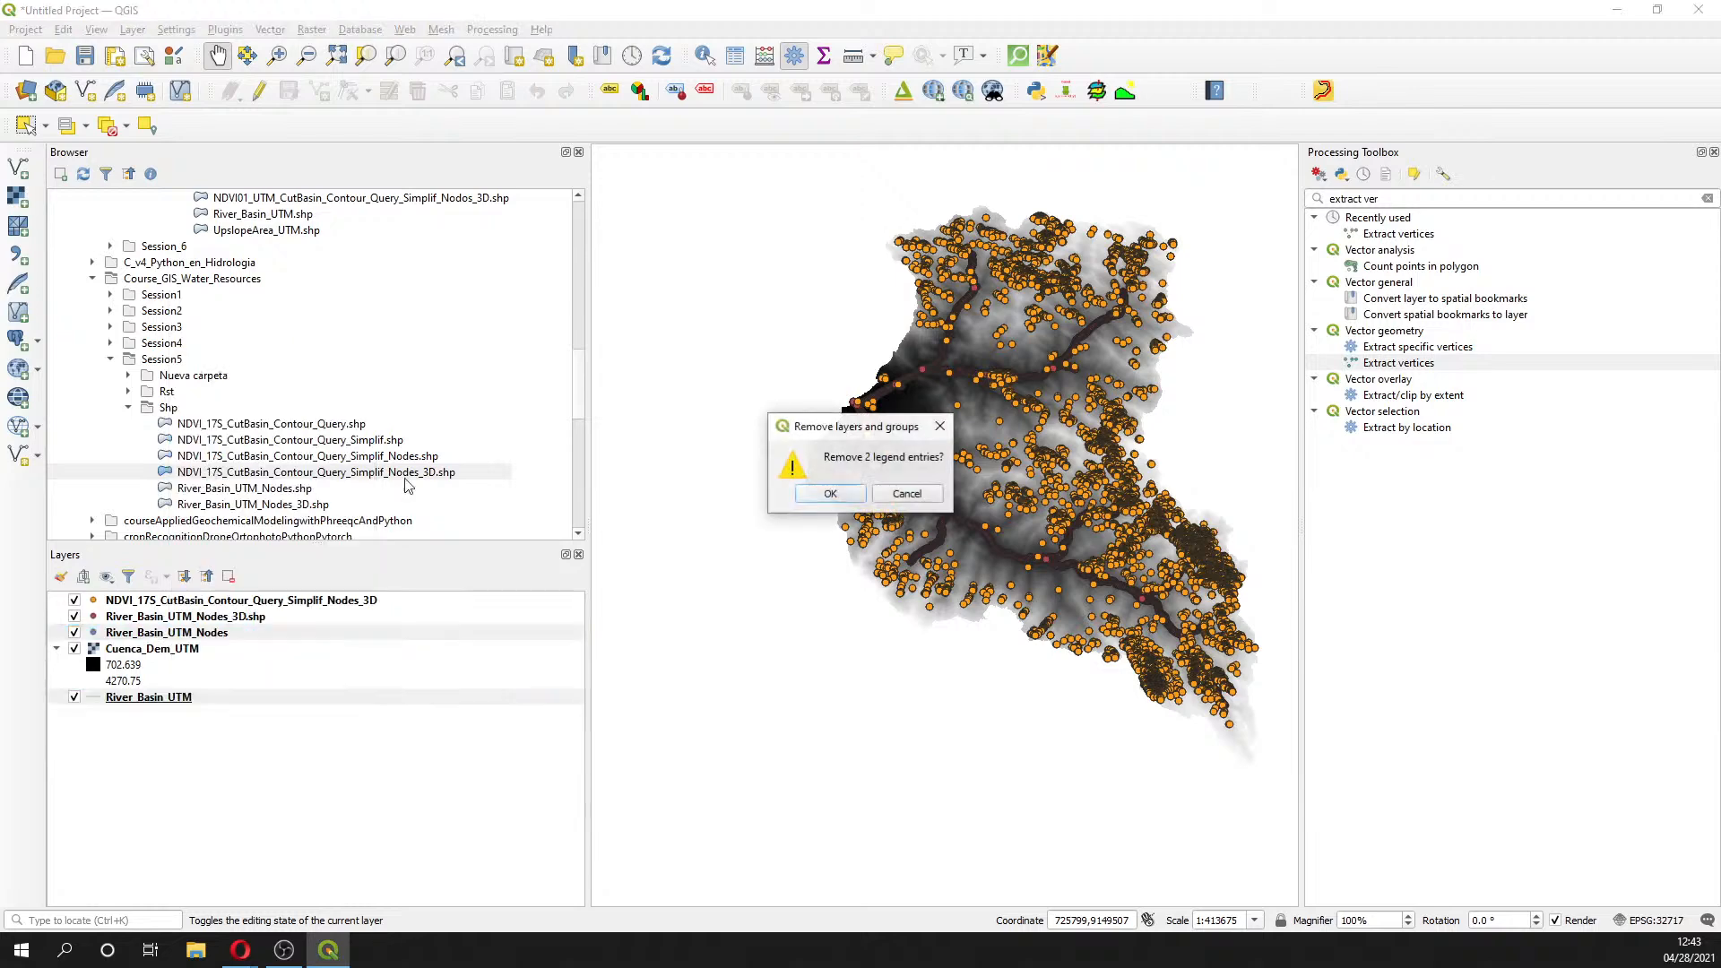
{"action": "left_click", "coordinate": [834, 493]}
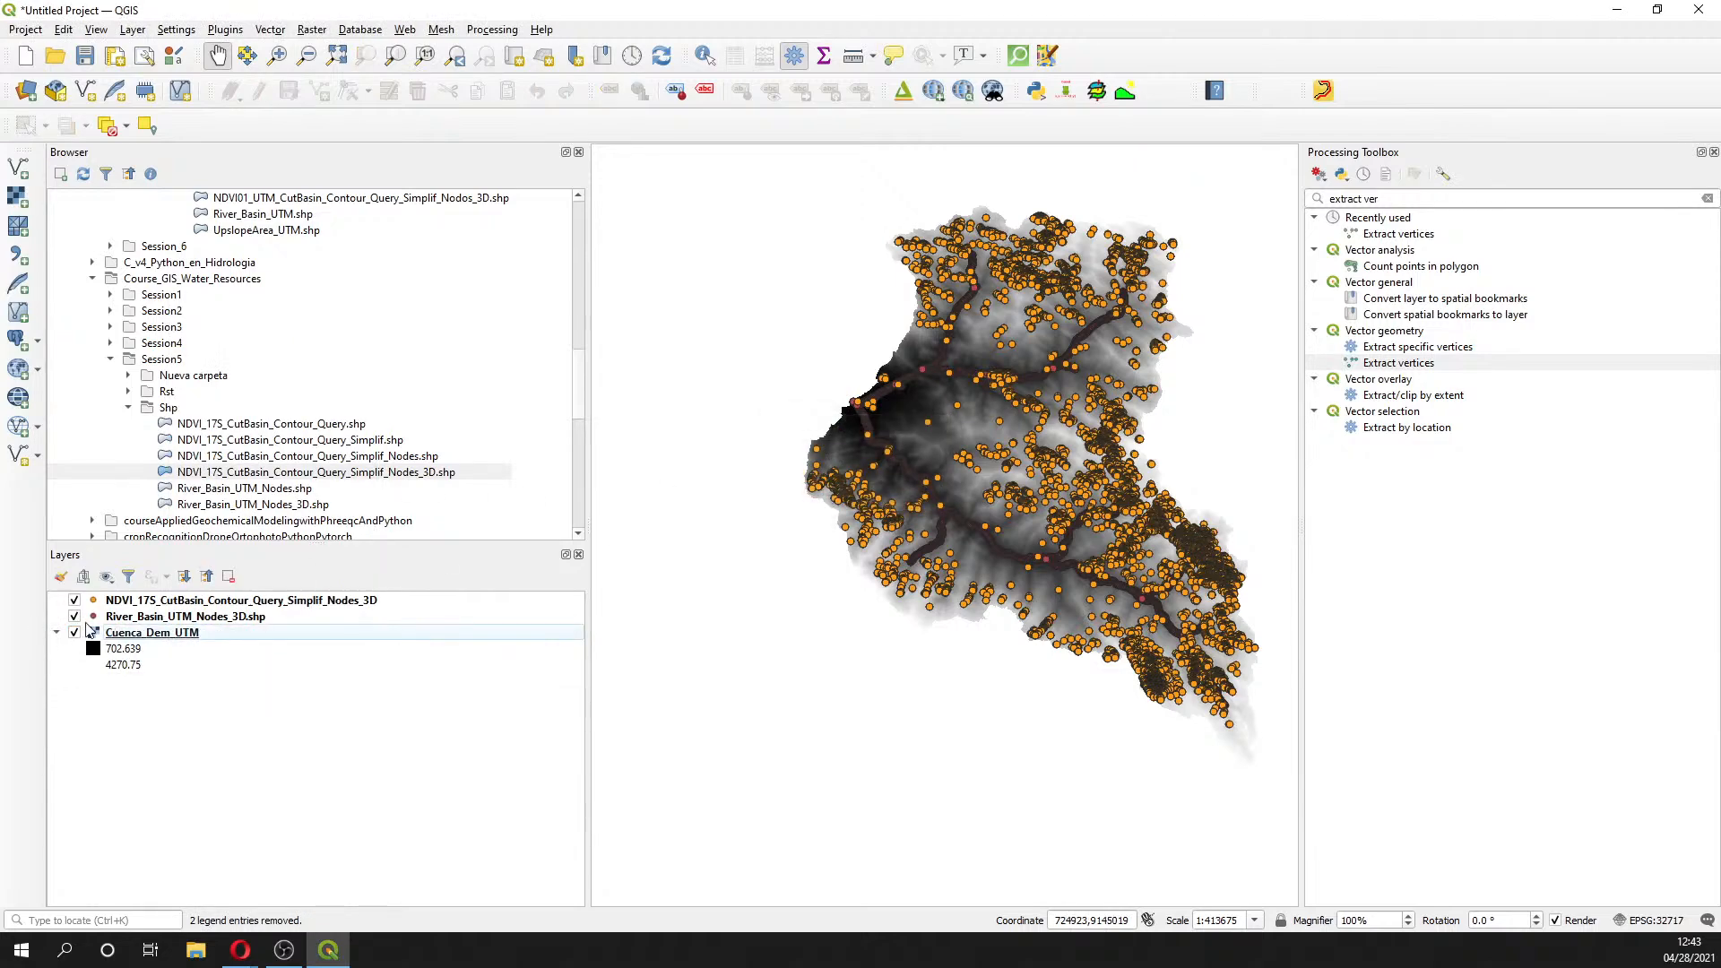
- Hide the Cuenca_Dem_UTM raster and recentre the map on the points
{"action": "left_click", "coordinate": [86, 633]}
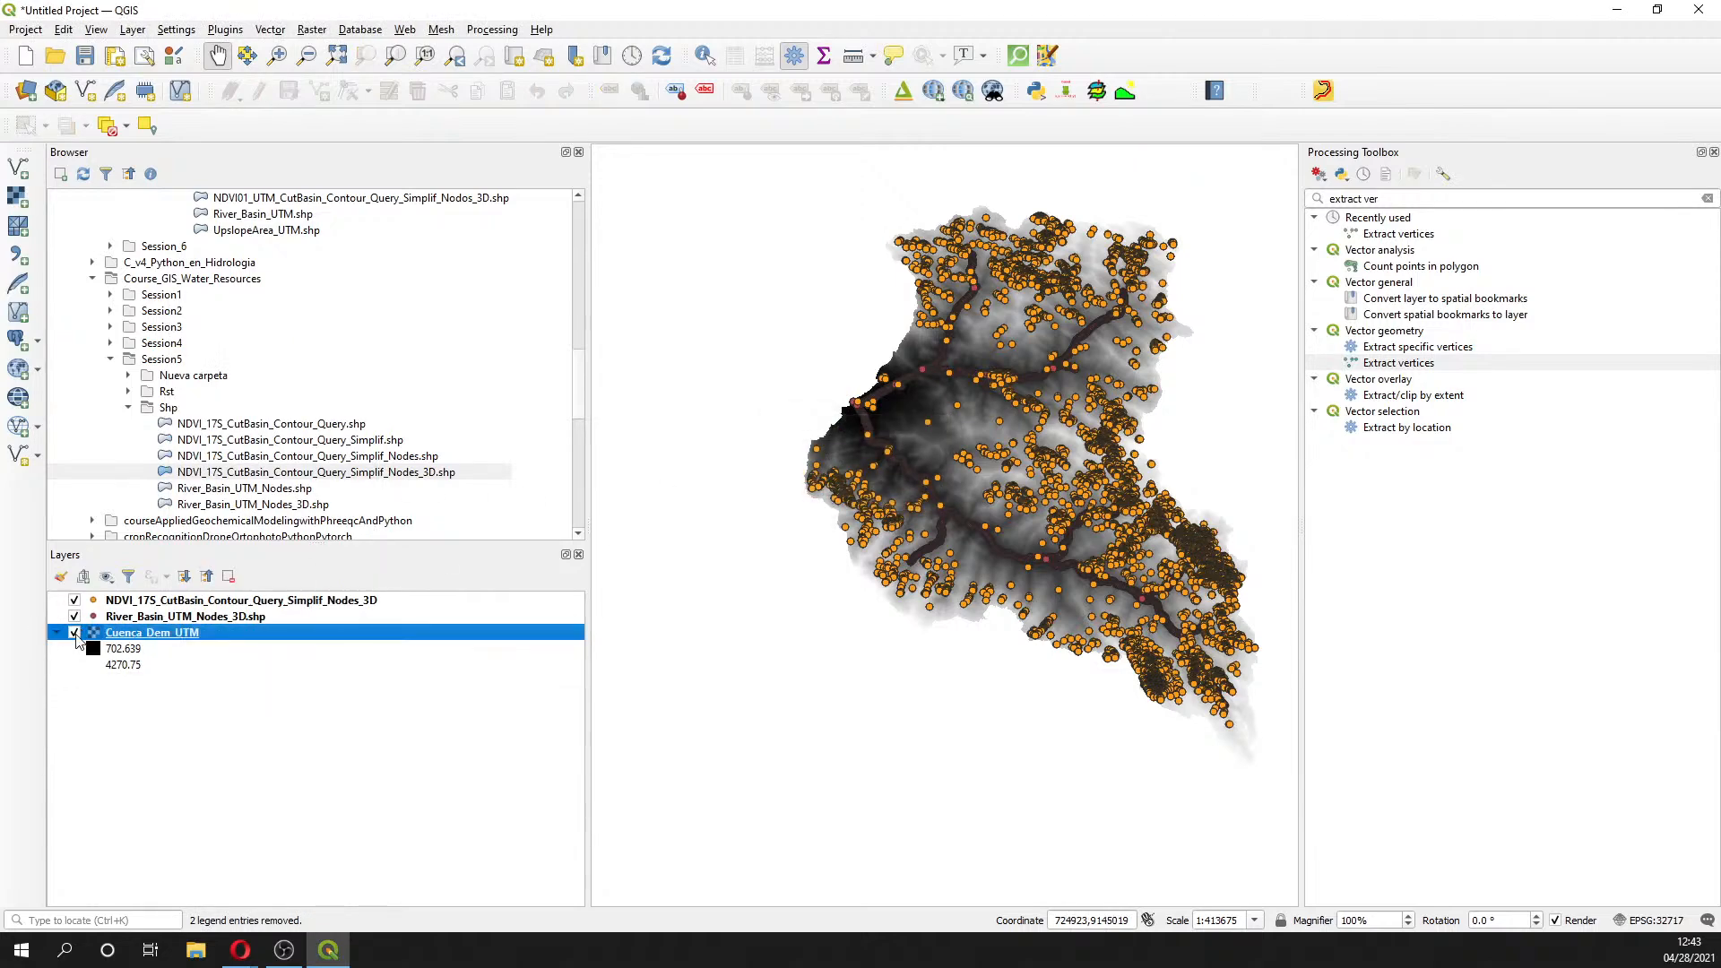
{"action": "left_click", "coordinate": [75, 633]}
{"action": "left_click_drag", "start_coordinate": [1120, 496], "coordinate": [998, 540]}
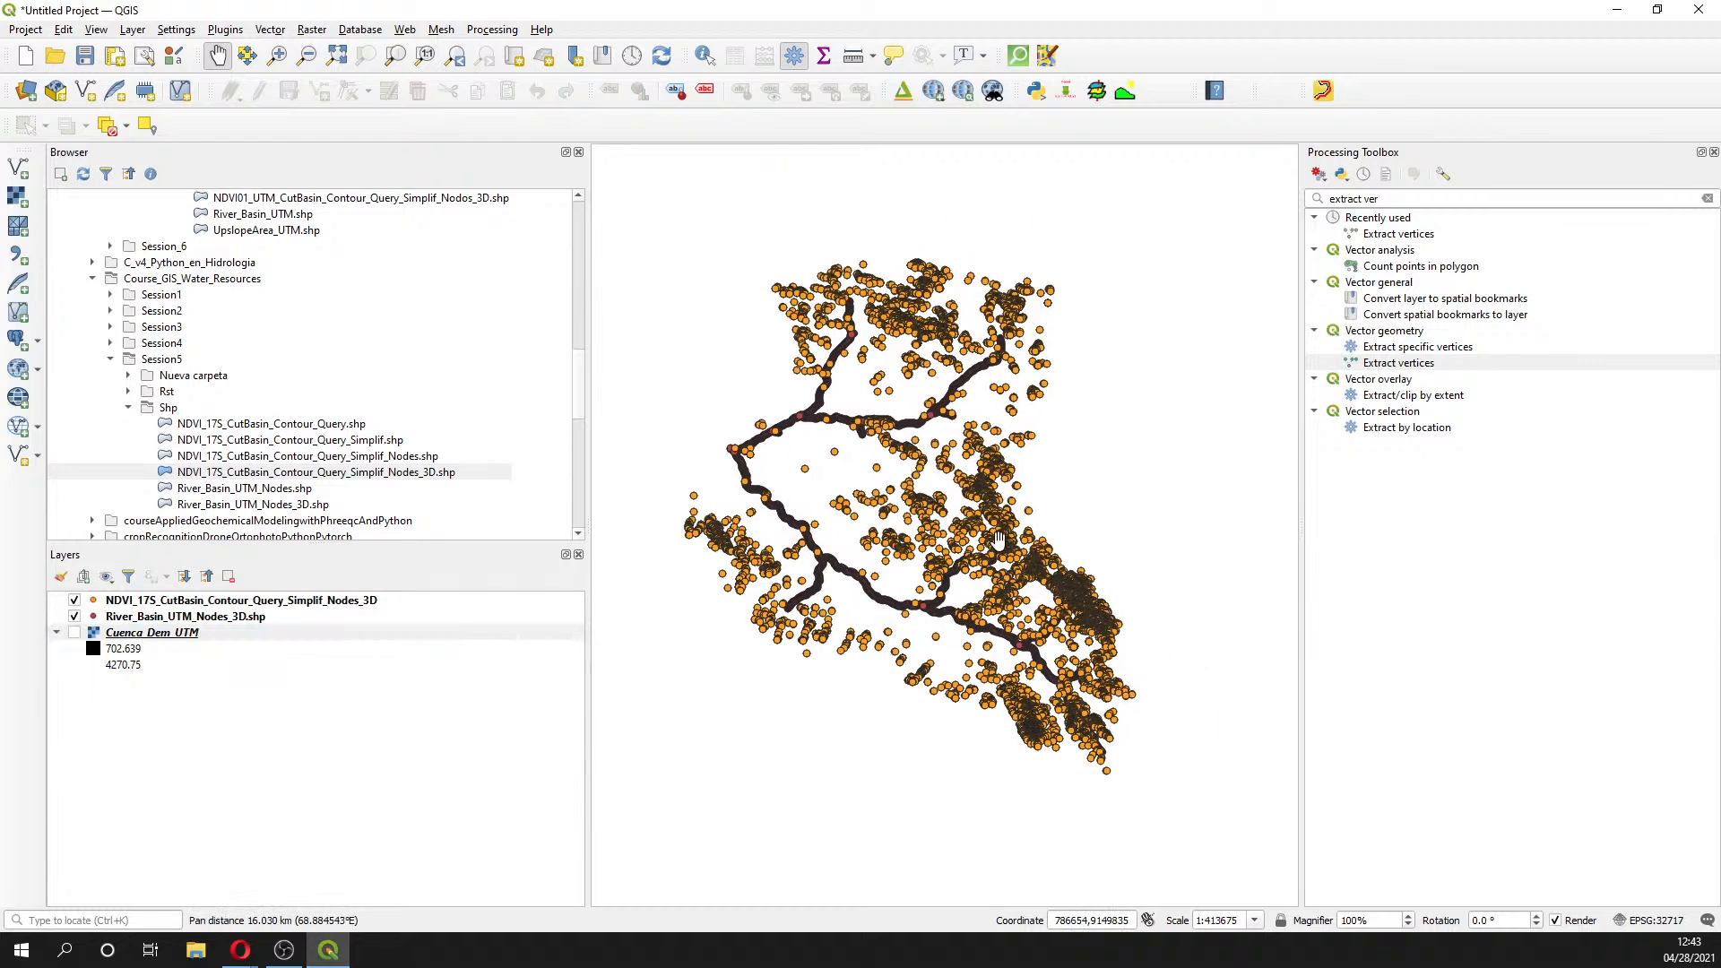
{"action": "left_click", "coordinate": [213, 616]}
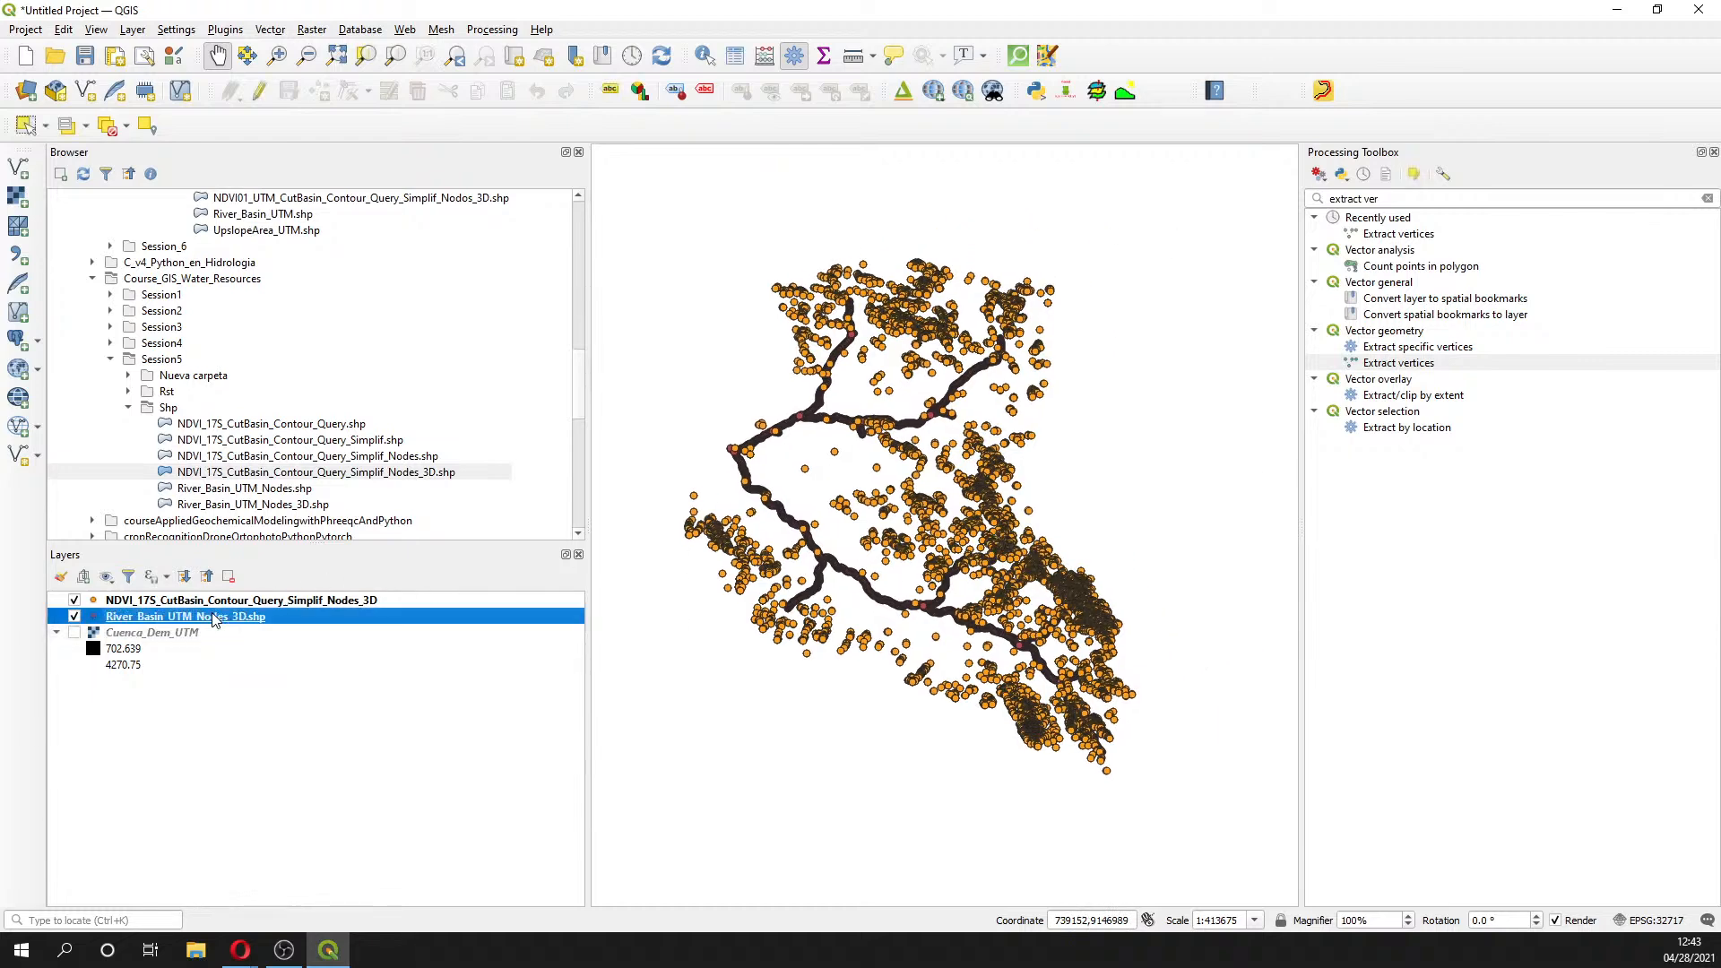
{"action": "right_click", "coordinate": [214, 617]}
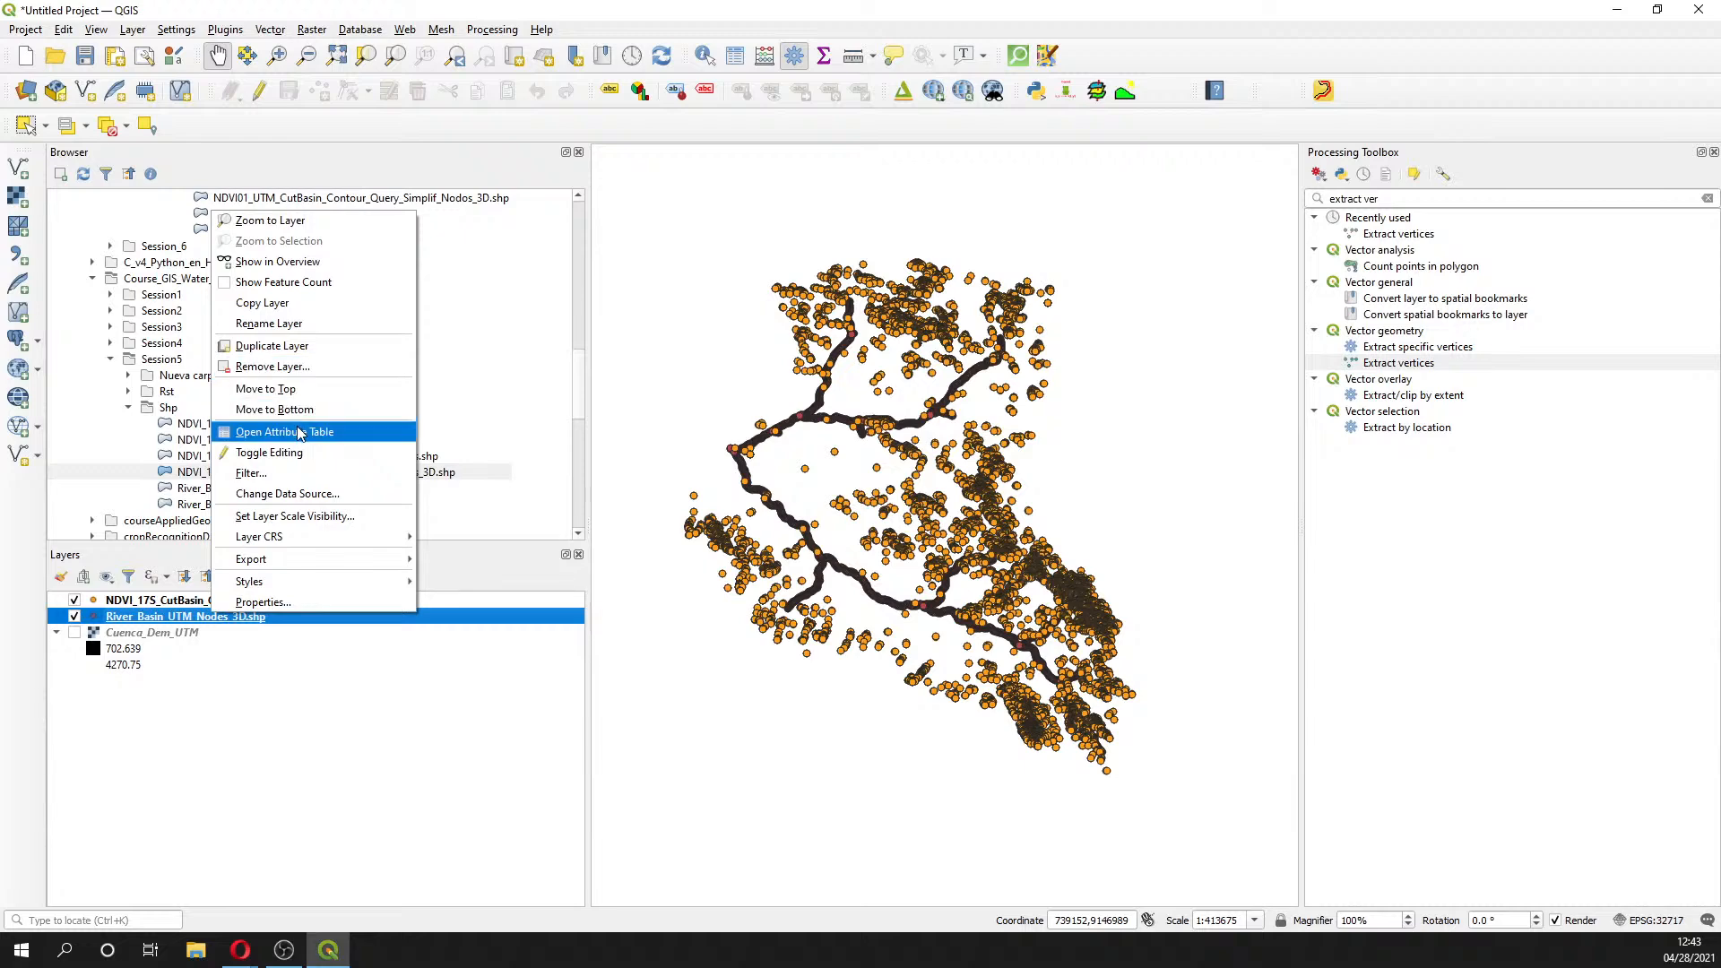
{"action": "left_click", "coordinate": [340, 434]}
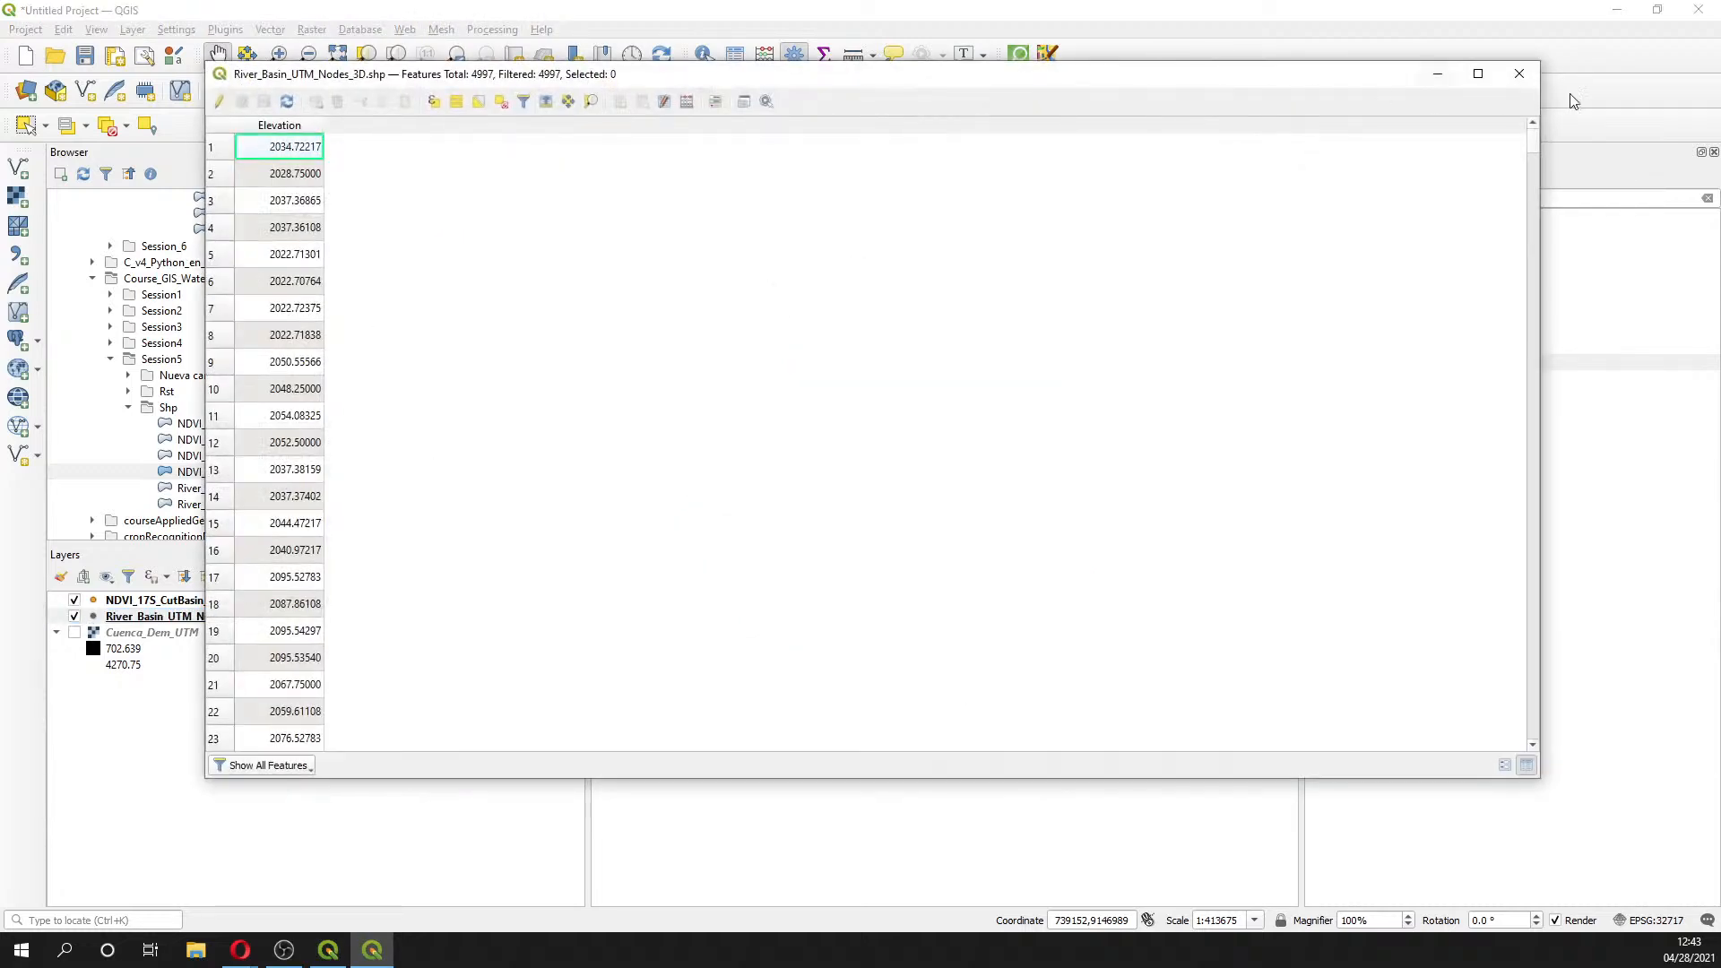
{"action": "left_click", "coordinate": [1511, 79]}
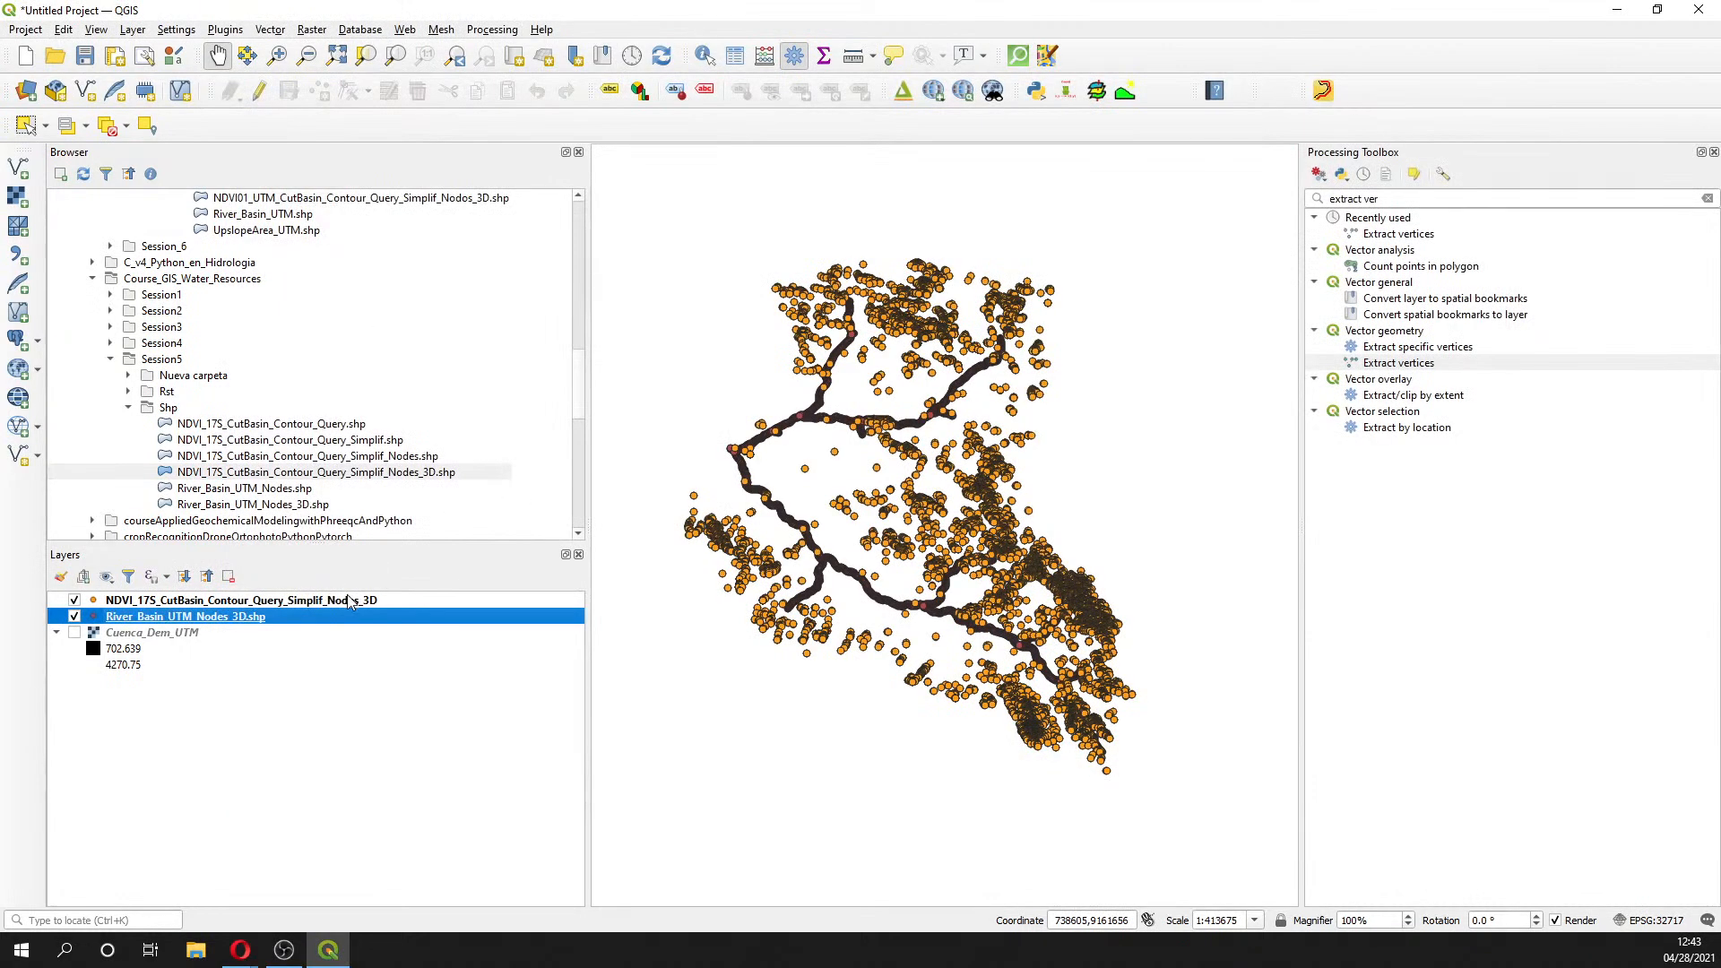
{"action": "left_click", "coordinate": [349, 601]}
{"action": "right_click", "coordinate": [347, 597]}
{"action": "left_click", "coordinate": [425, 415]}
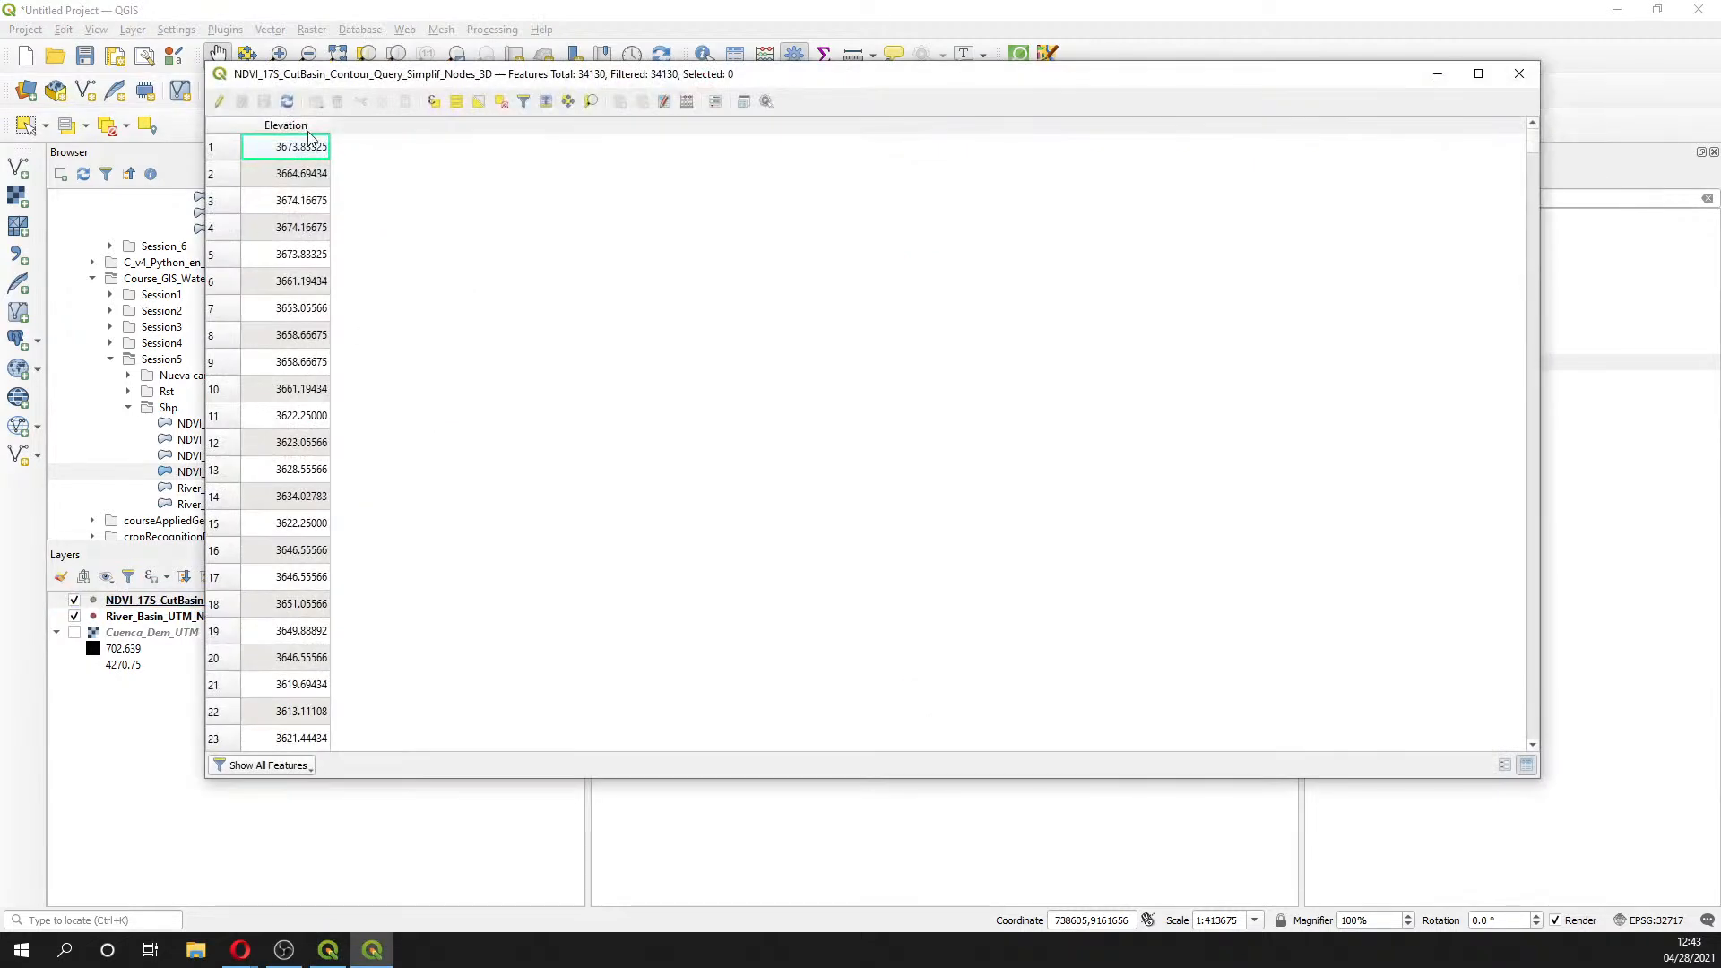
{"action": "left_click", "coordinate": [1518, 73]}
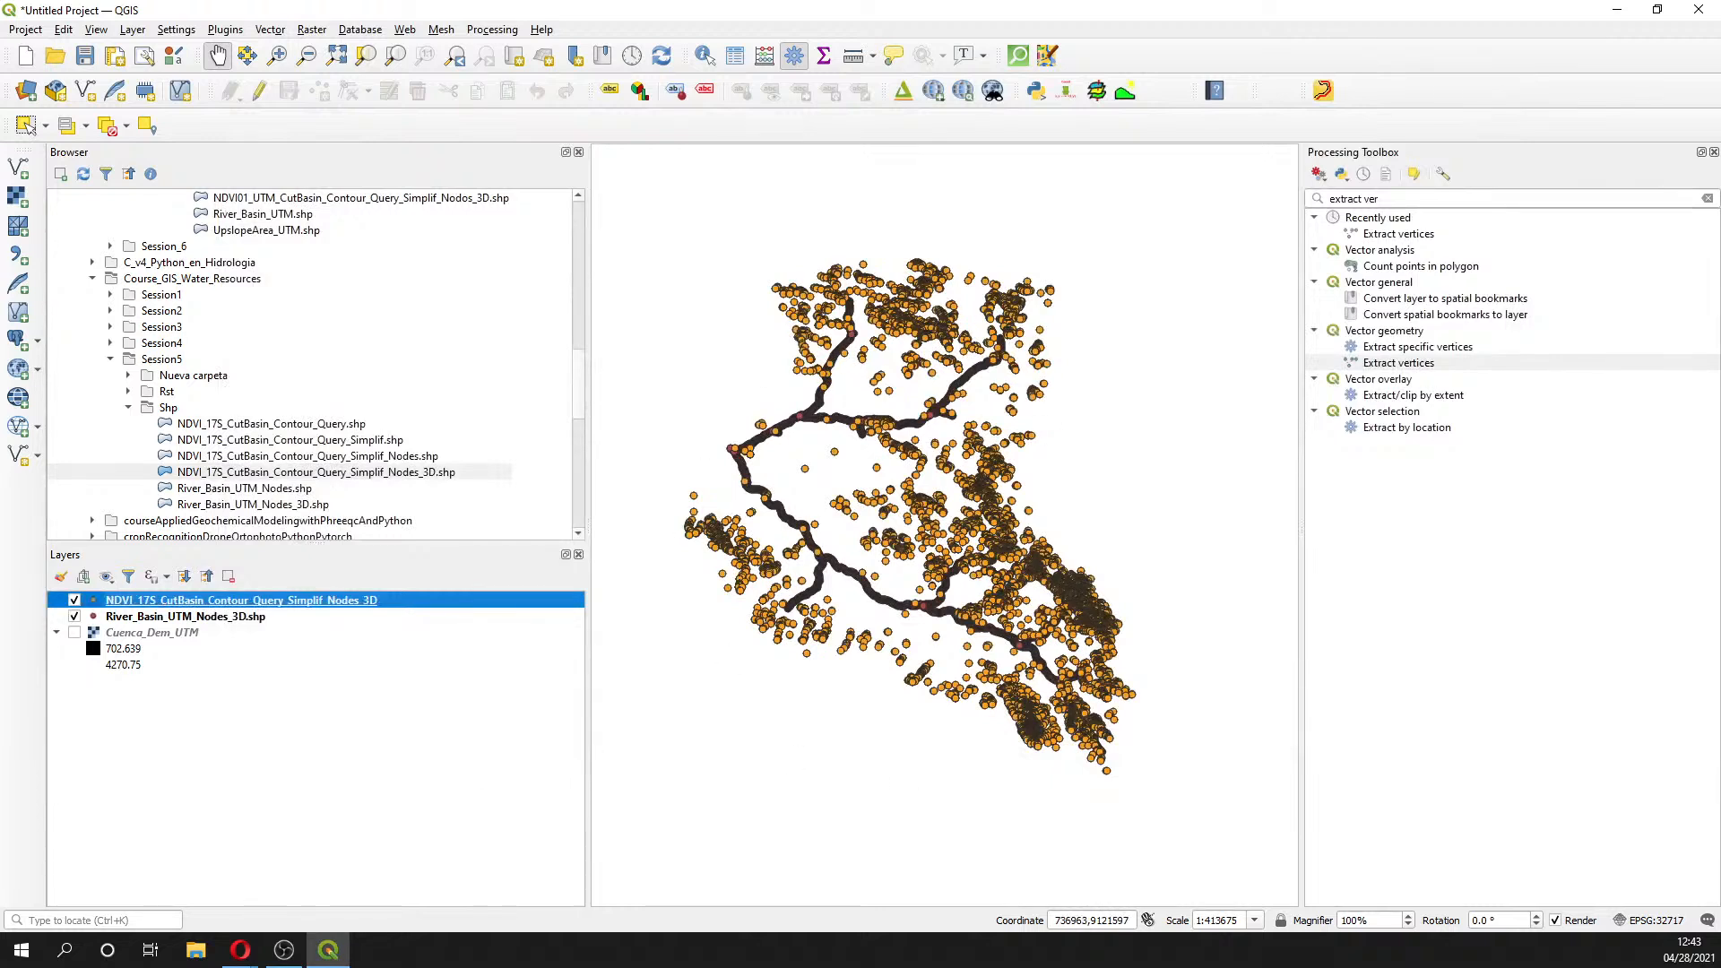
{"action": "key", "text": "alt+Tab"}
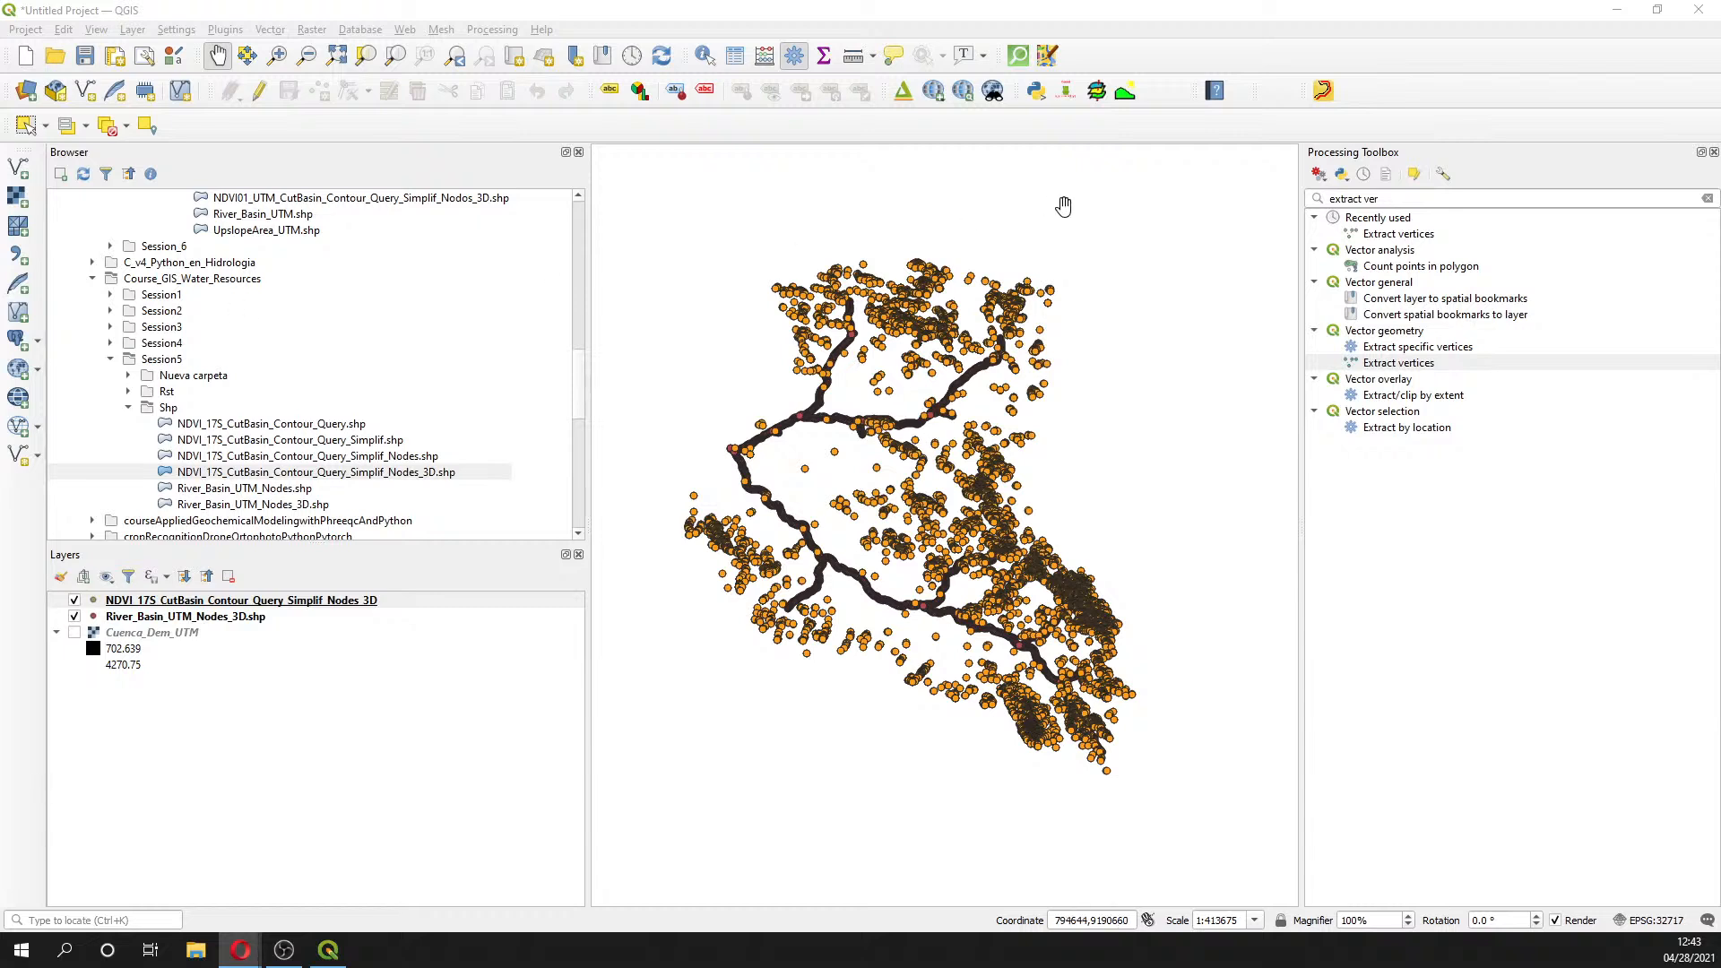
- Search 'merge' in the Processing Toolbox and open Merge vector layers
{"action": "left_click_drag", "start_coordinate": [1452, 198], "coordinate": [1190, 210]}
{"action": "key", "text": "ctrl+a"}
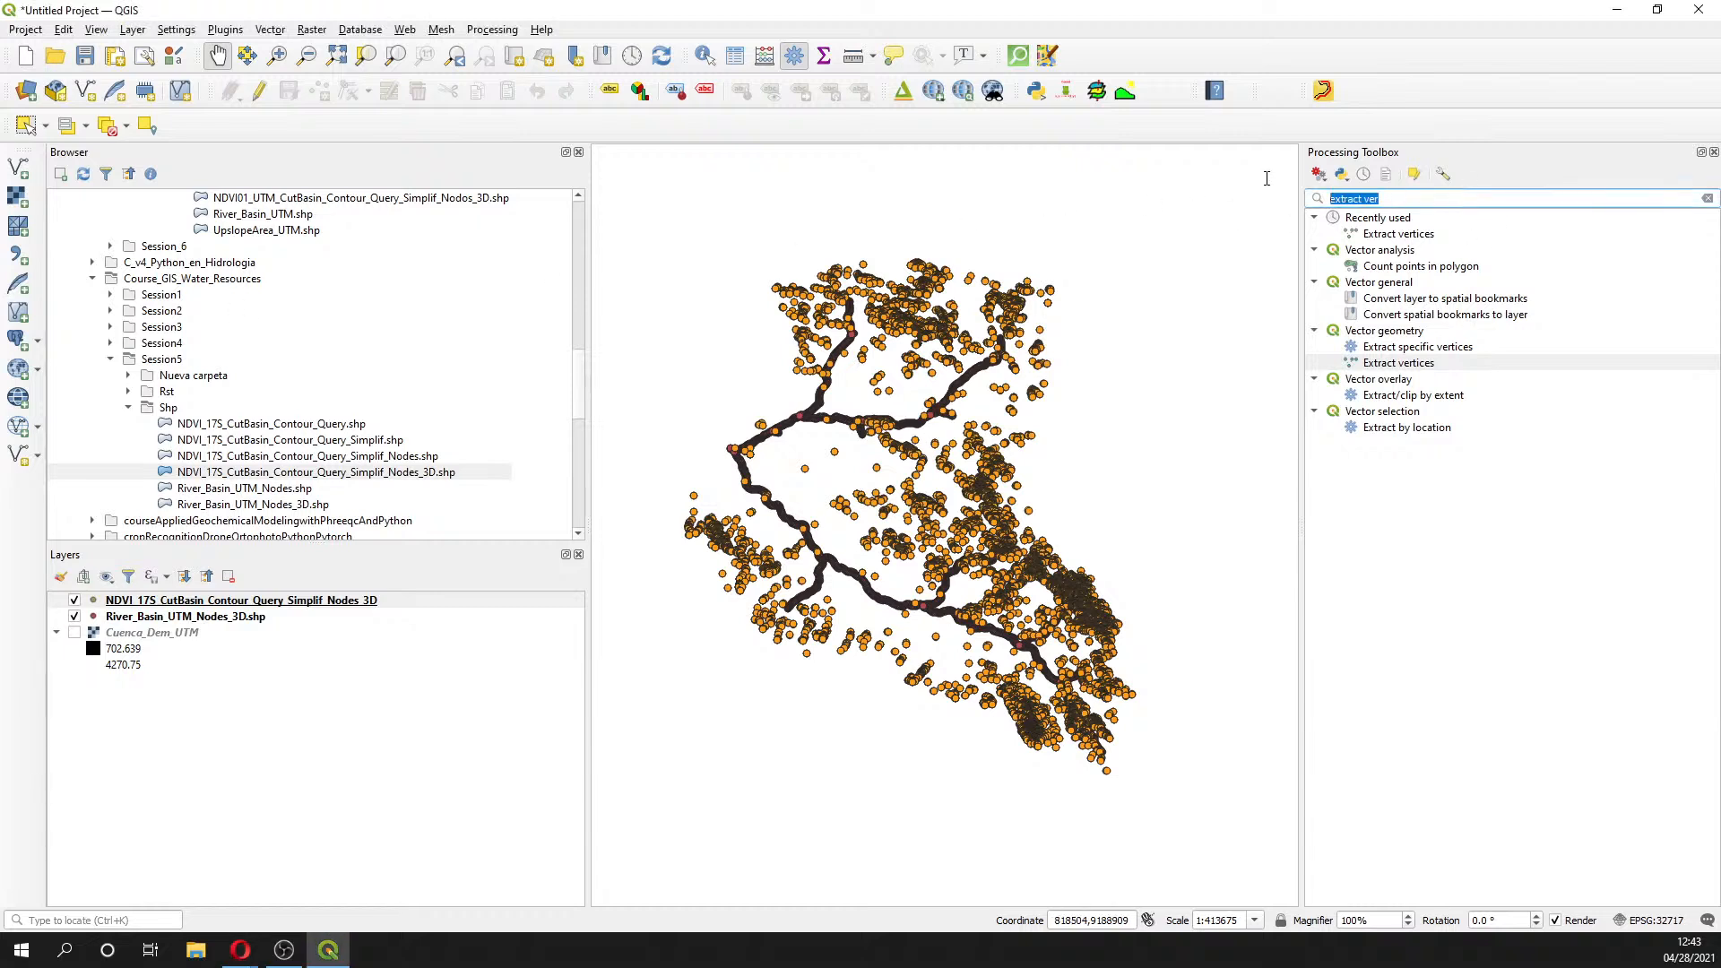
{"action": "type", "text": "mel"}
{"action": "type", "text": "rge"}
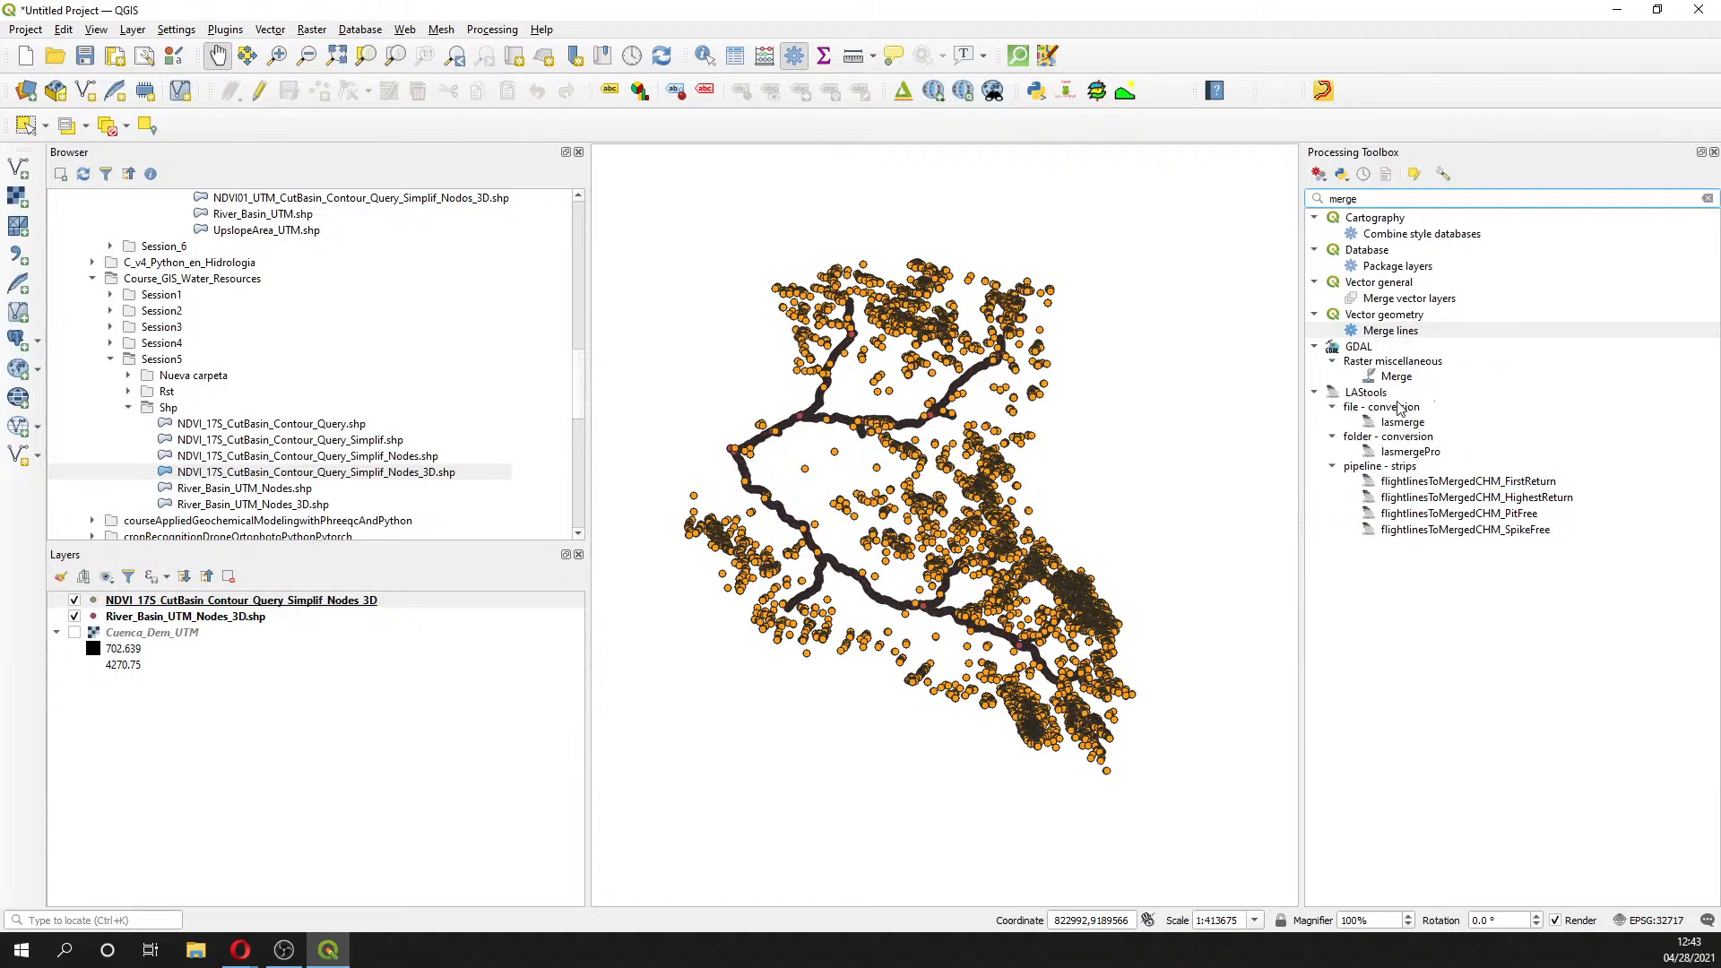
{"action": "left_click", "coordinate": [1409, 287]}
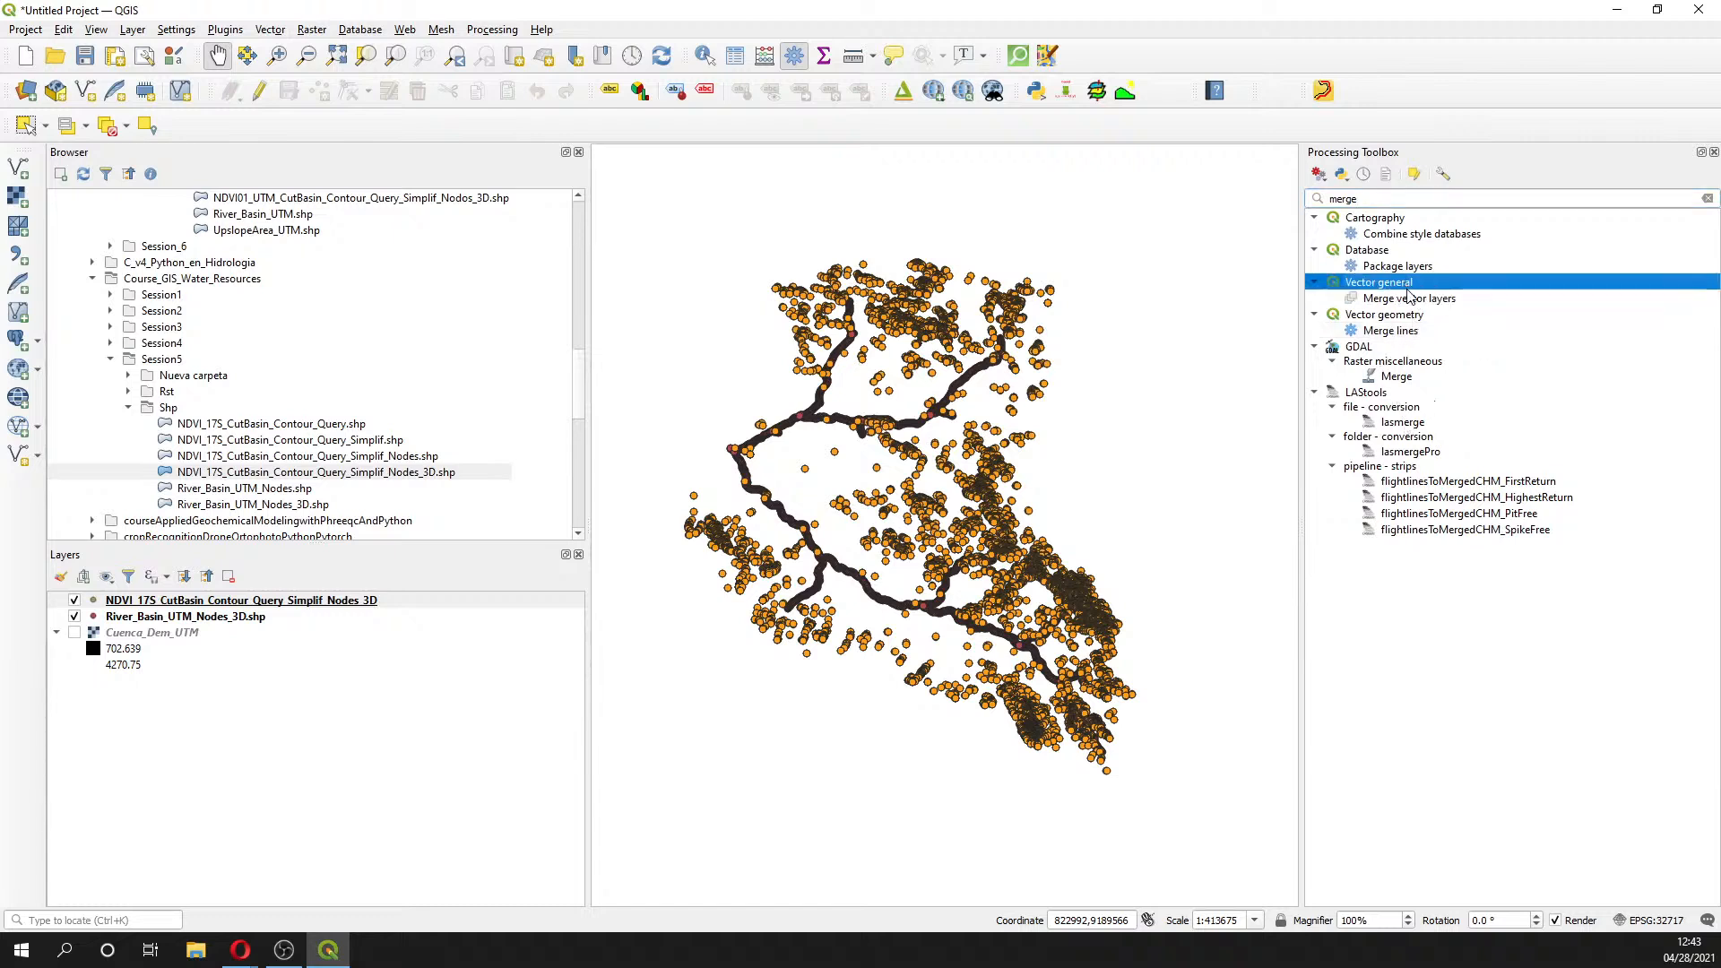
{"action": "left_click", "coordinate": [1418, 299]}
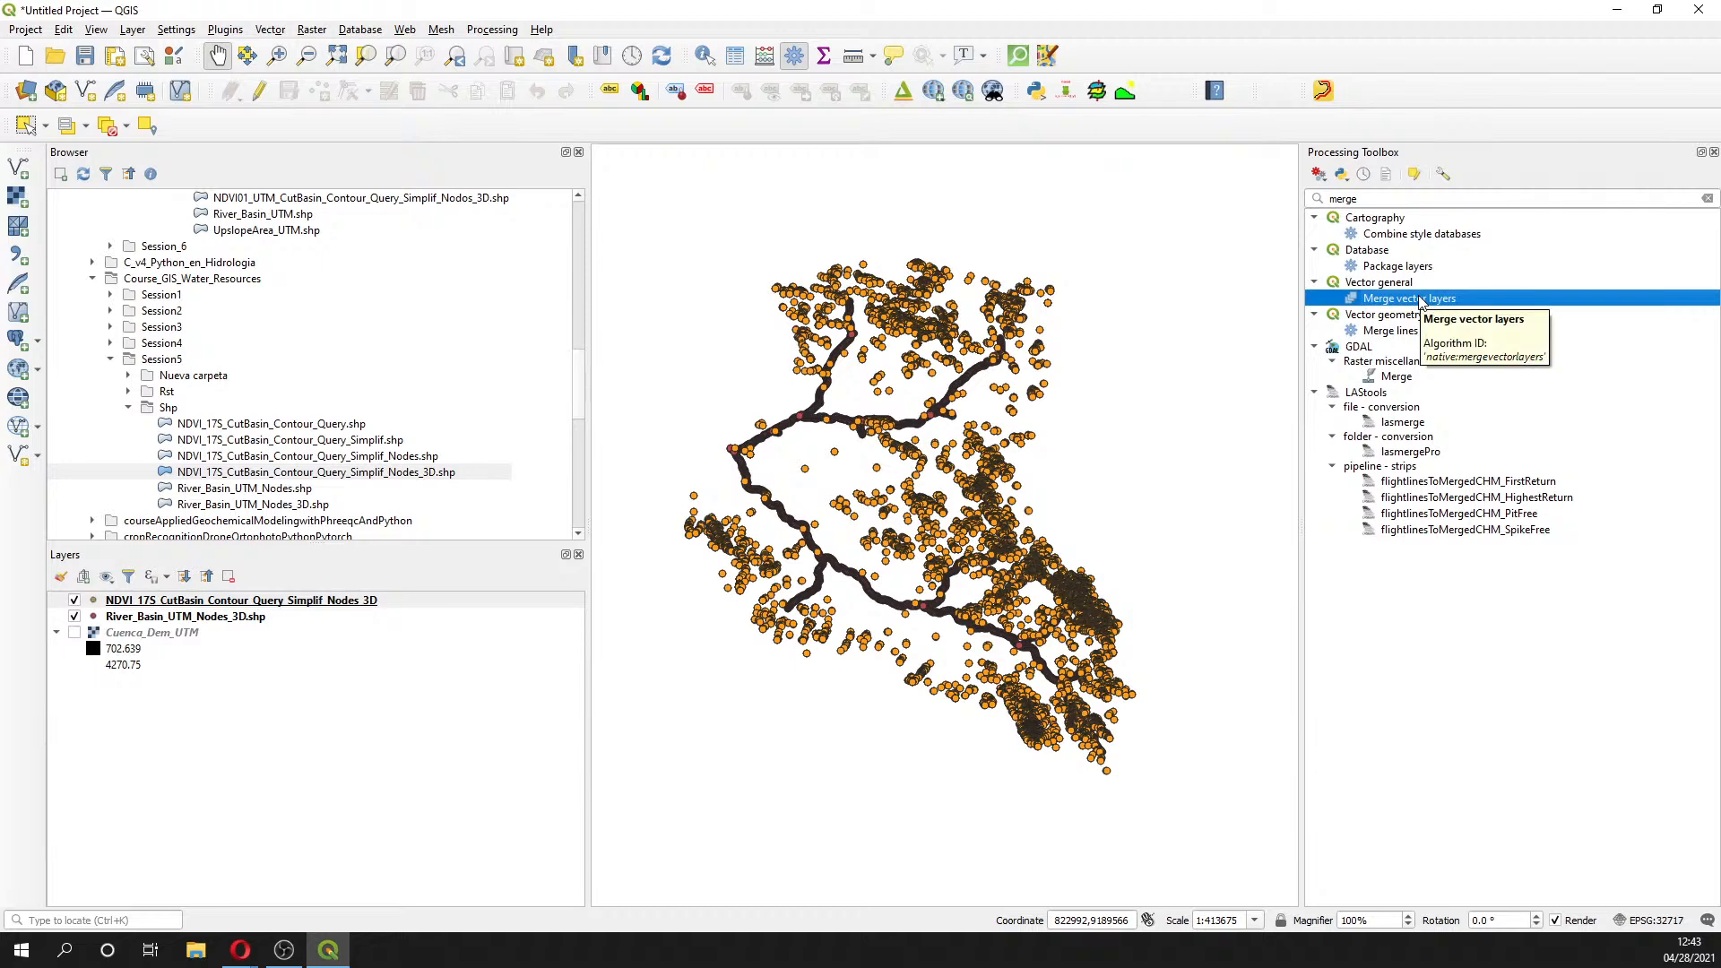
{"action": "double_click", "coordinate": [1421, 299]}
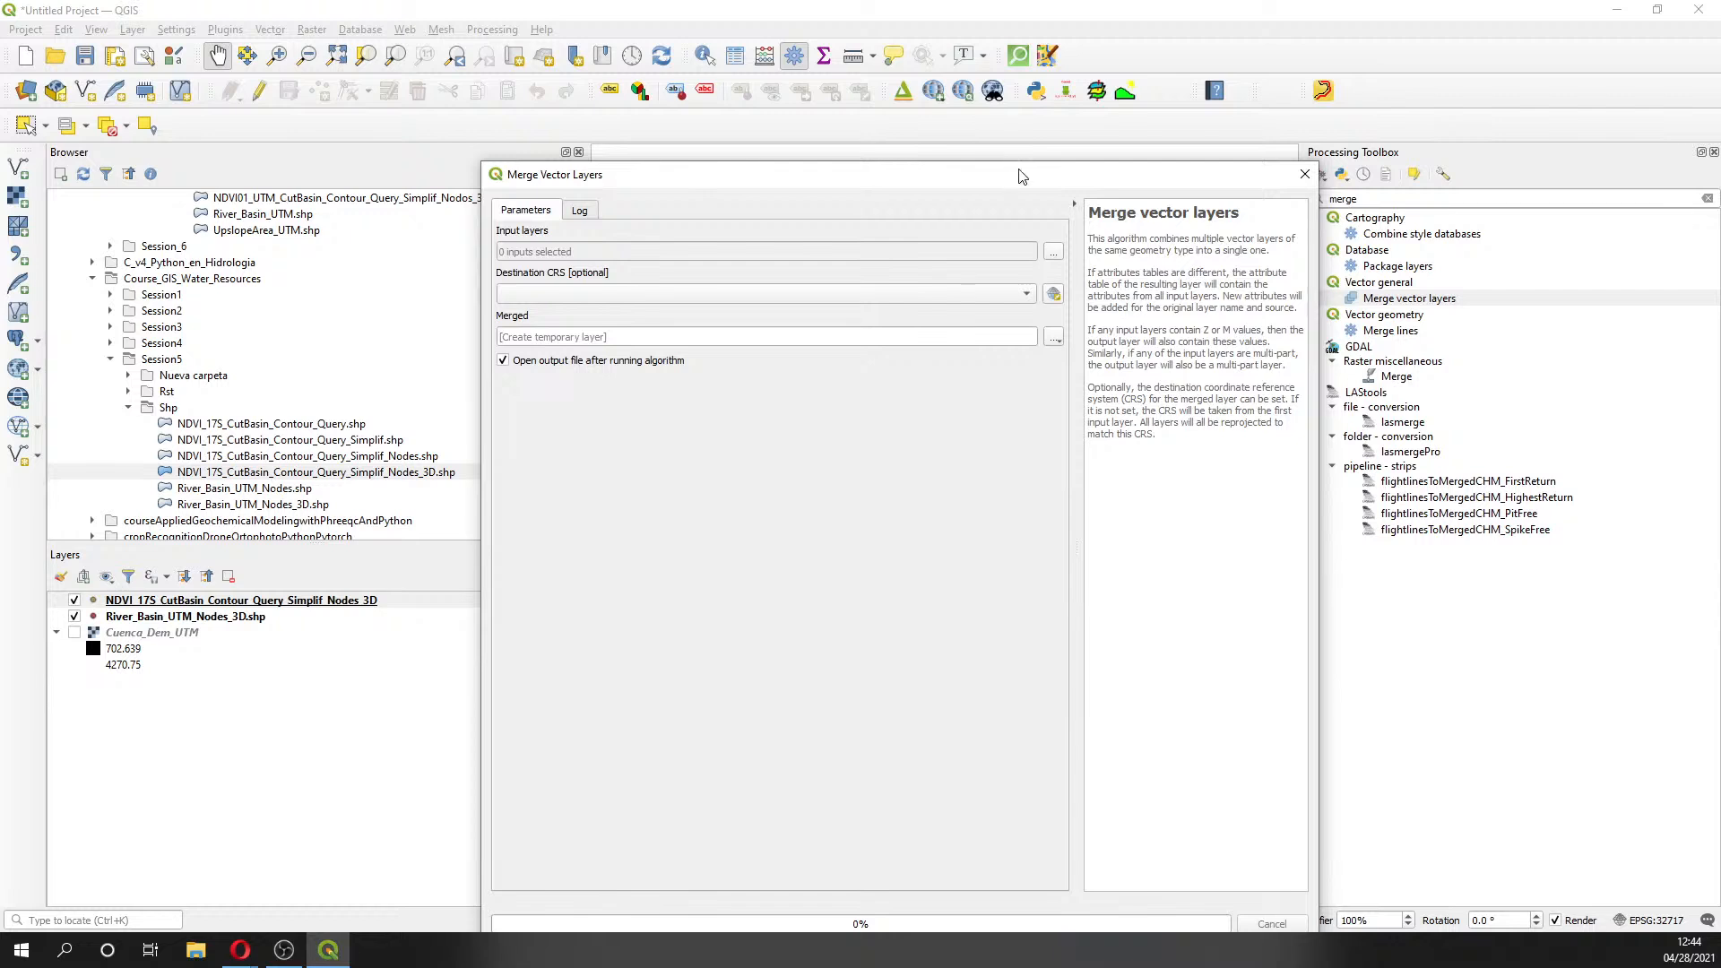
- Tick the NDVI nodes and River_Basin_UTM_Nodes_3D layers as the two merge inputs
{"action": "left_click_drag", "start_coordinate": [1018, 173], "coordinate": [1187, 120]}
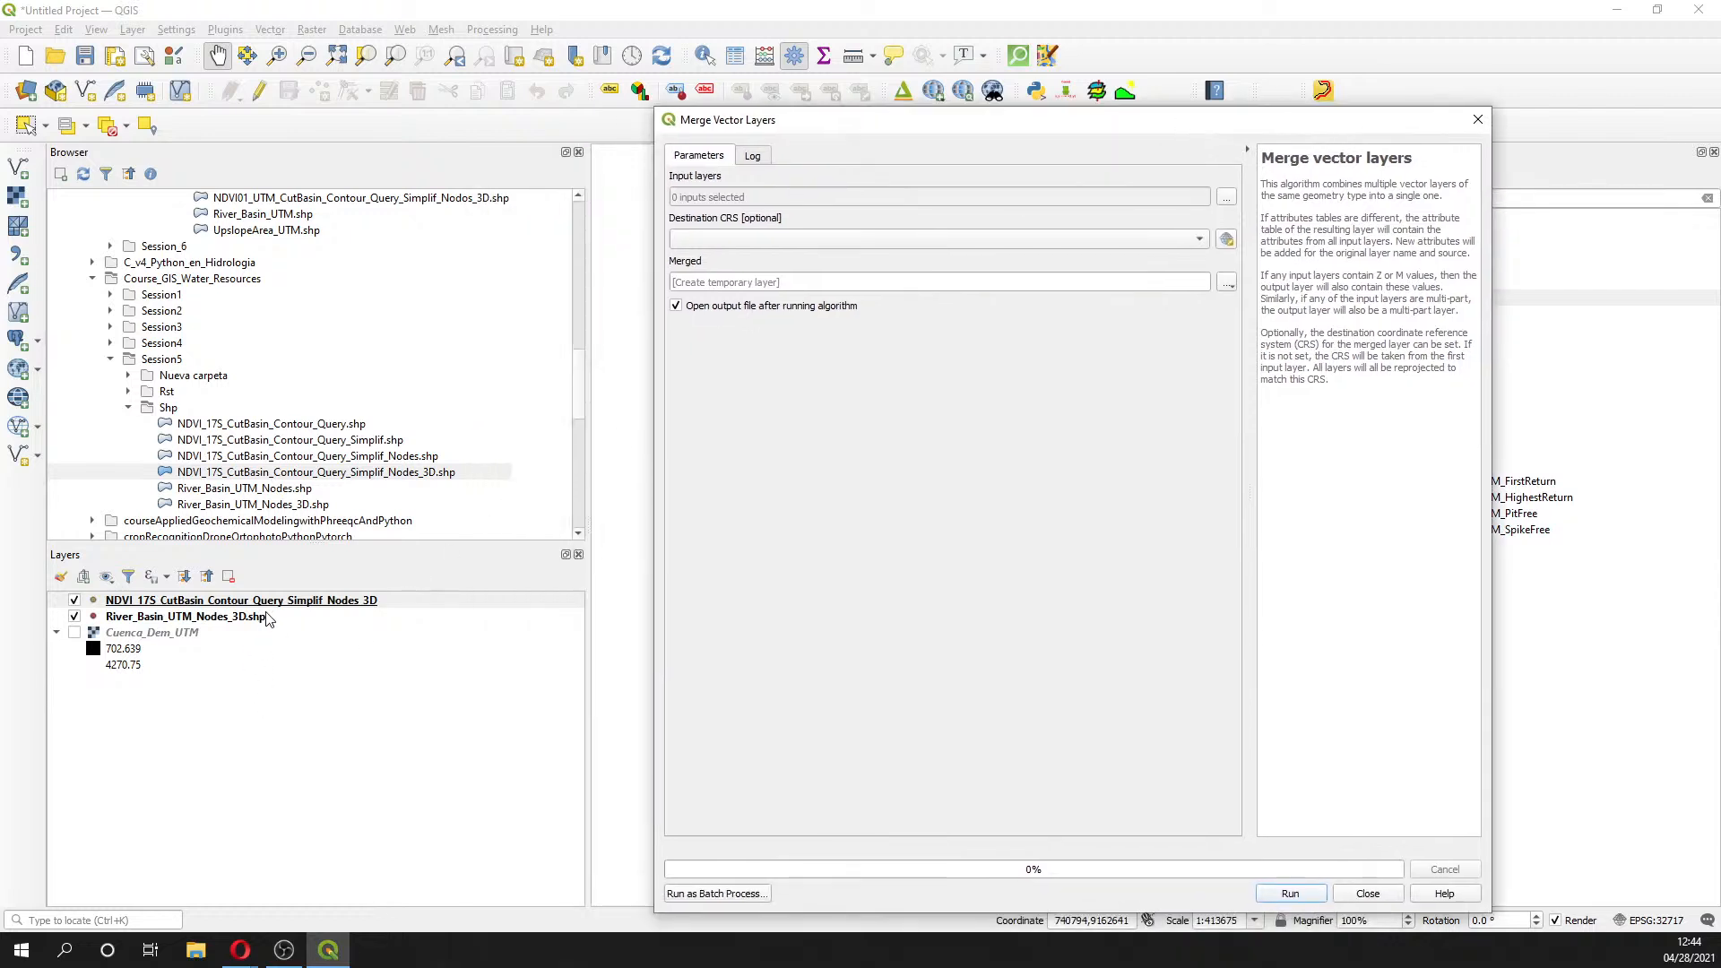
{"action": "left_click", "coordinate": [1226, 197]}
{"action": "left_click", "coordinate": [683, 208]}
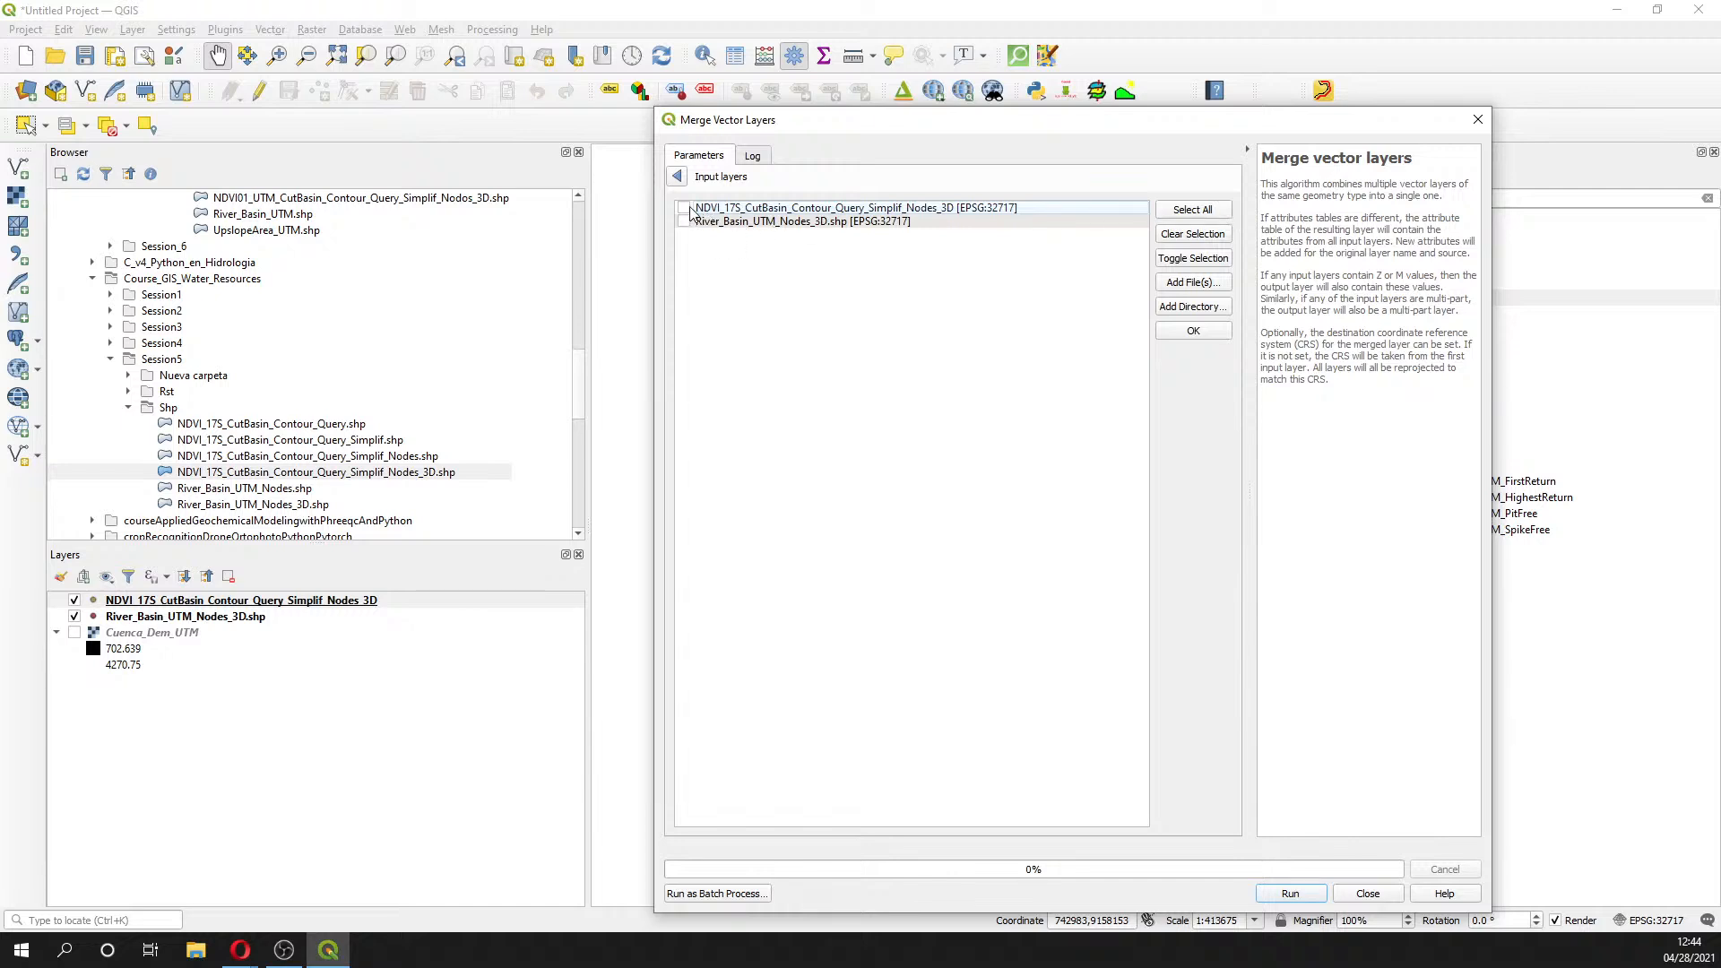
{"action": "left_click", "coordinate": [684, 221]}
{"action": "left_click", "coordinate": [678, 176]}
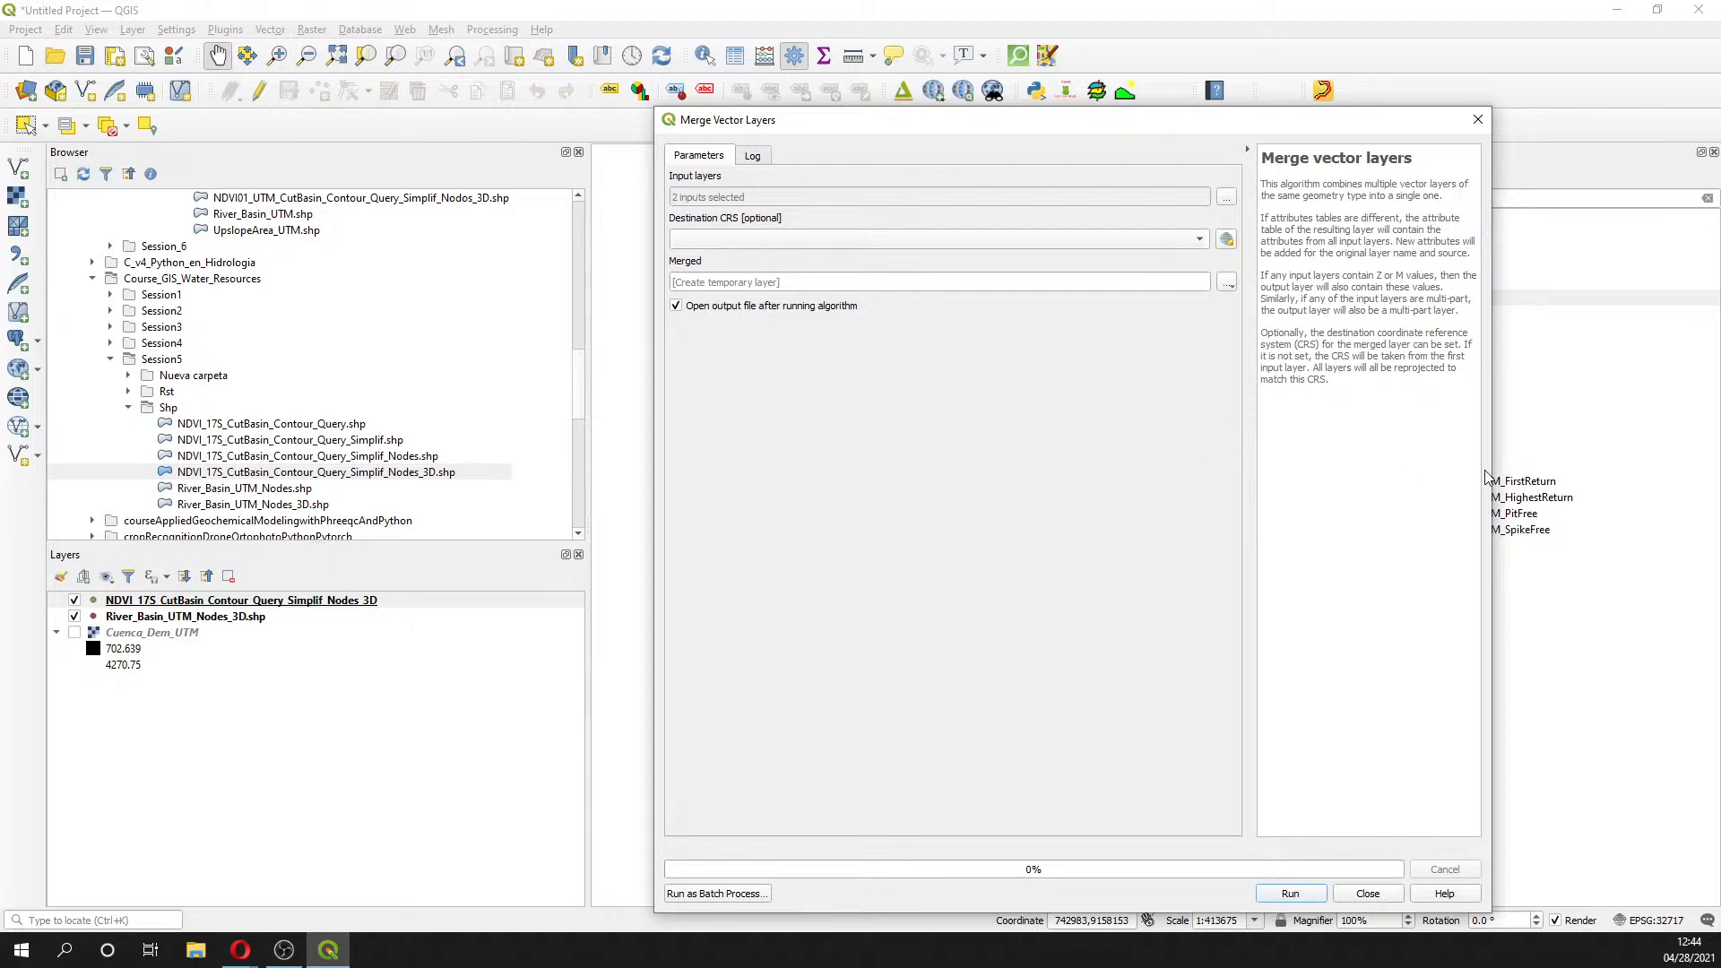
{"action": "left_click", "coordinate": [1226, 282]}
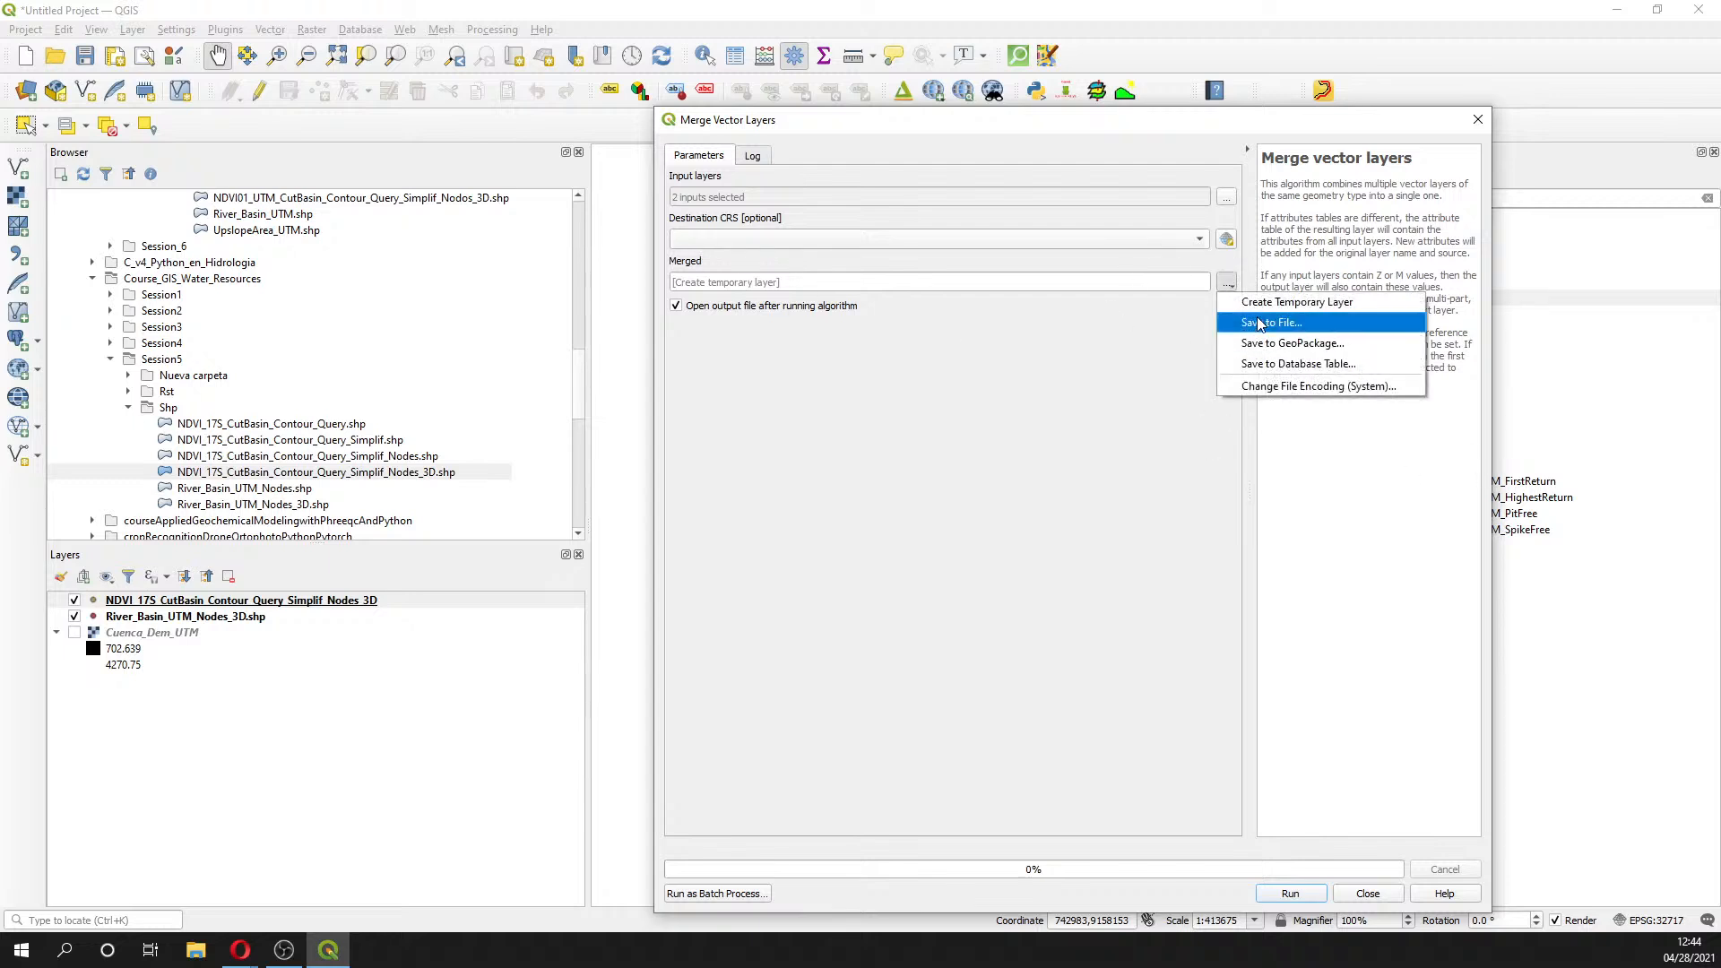
- Save the merged point layer to a shapefile in Session5's Shp folder and run the merge
{"action": "left_click", "coordinate": [1268, 325]}
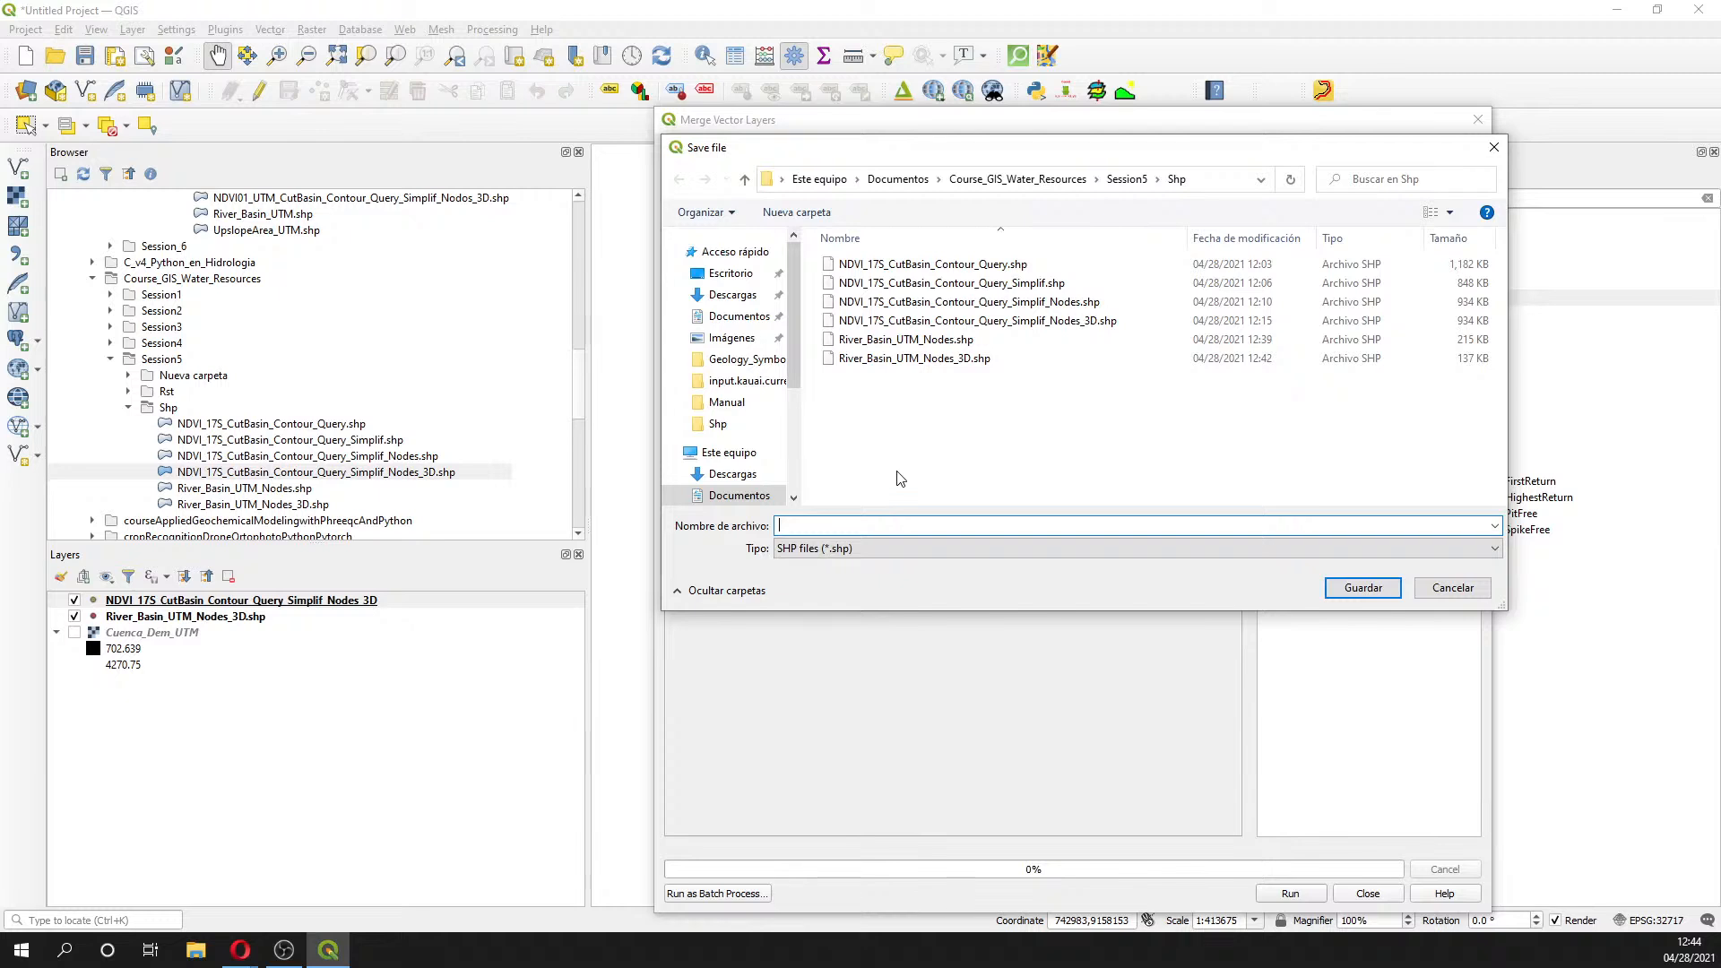
{"action": "type", "text": "Wetlands"}
{"action": "type", "text": "and"}
{"action": "type", "text": "Channel"}
{"action": "type", "text": "Merged"}
{"action": "key", "text": "Return"}
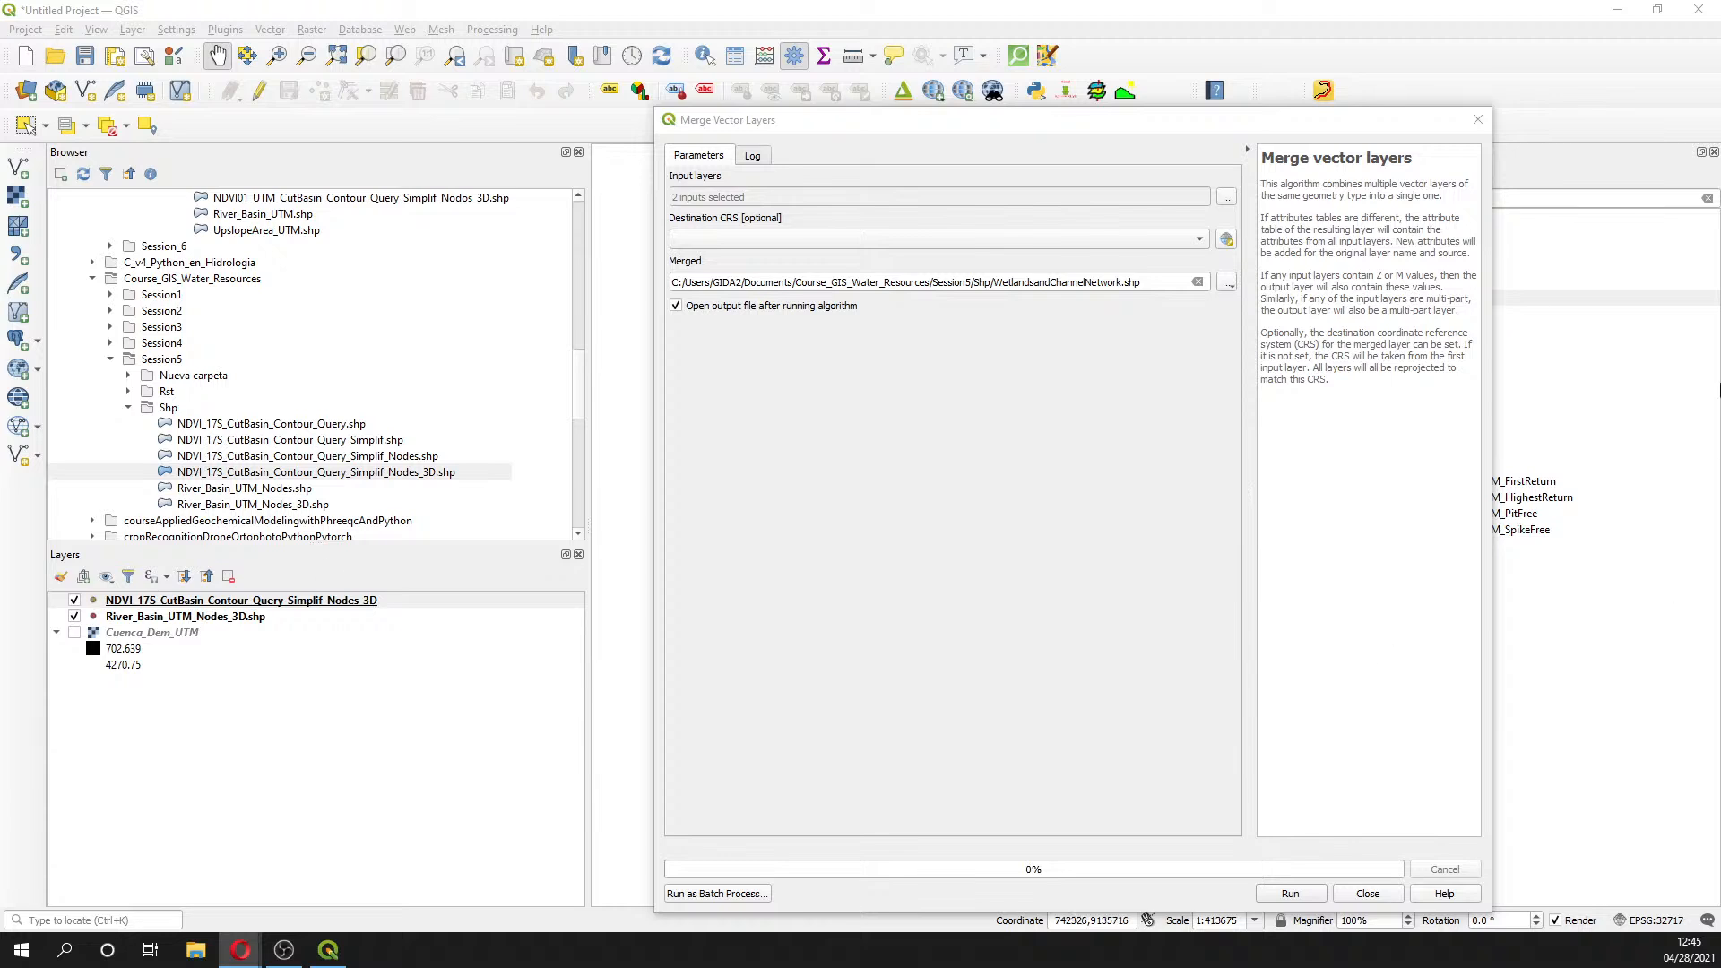
{"action": "left_click", "coordinate": [1290, 893]}
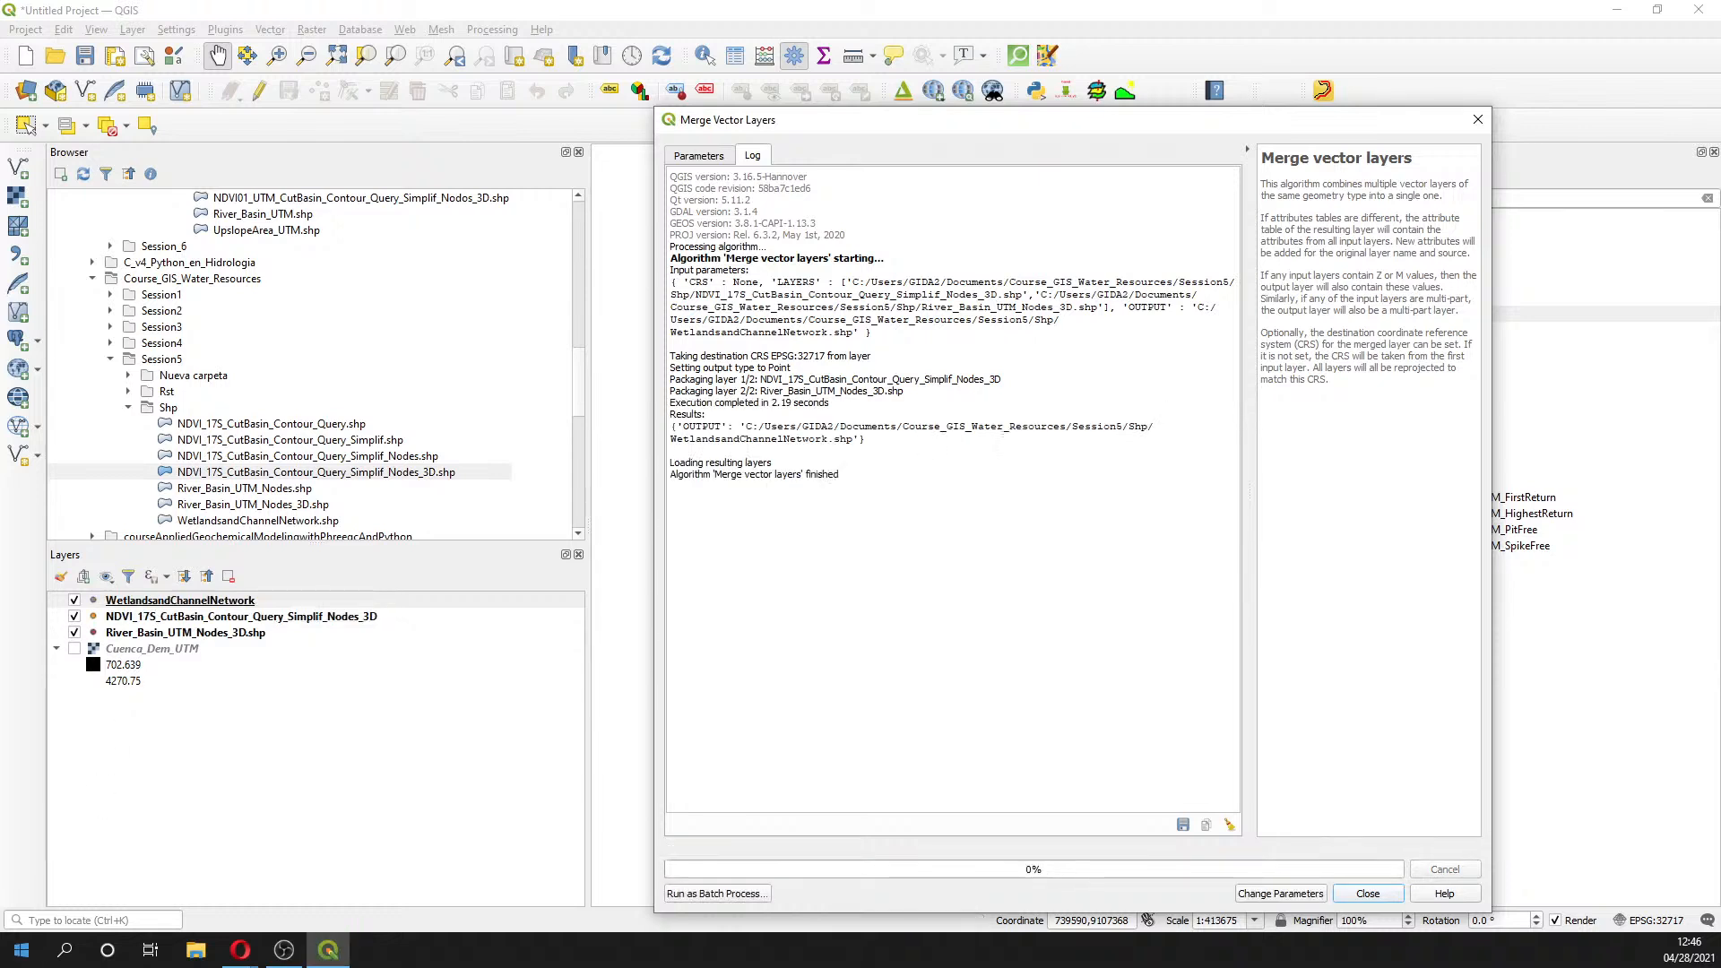
- Search the Windows Start menu for Paint and launch it over QGIS
{"action": "left_click", "coordinate": [64, 952]}
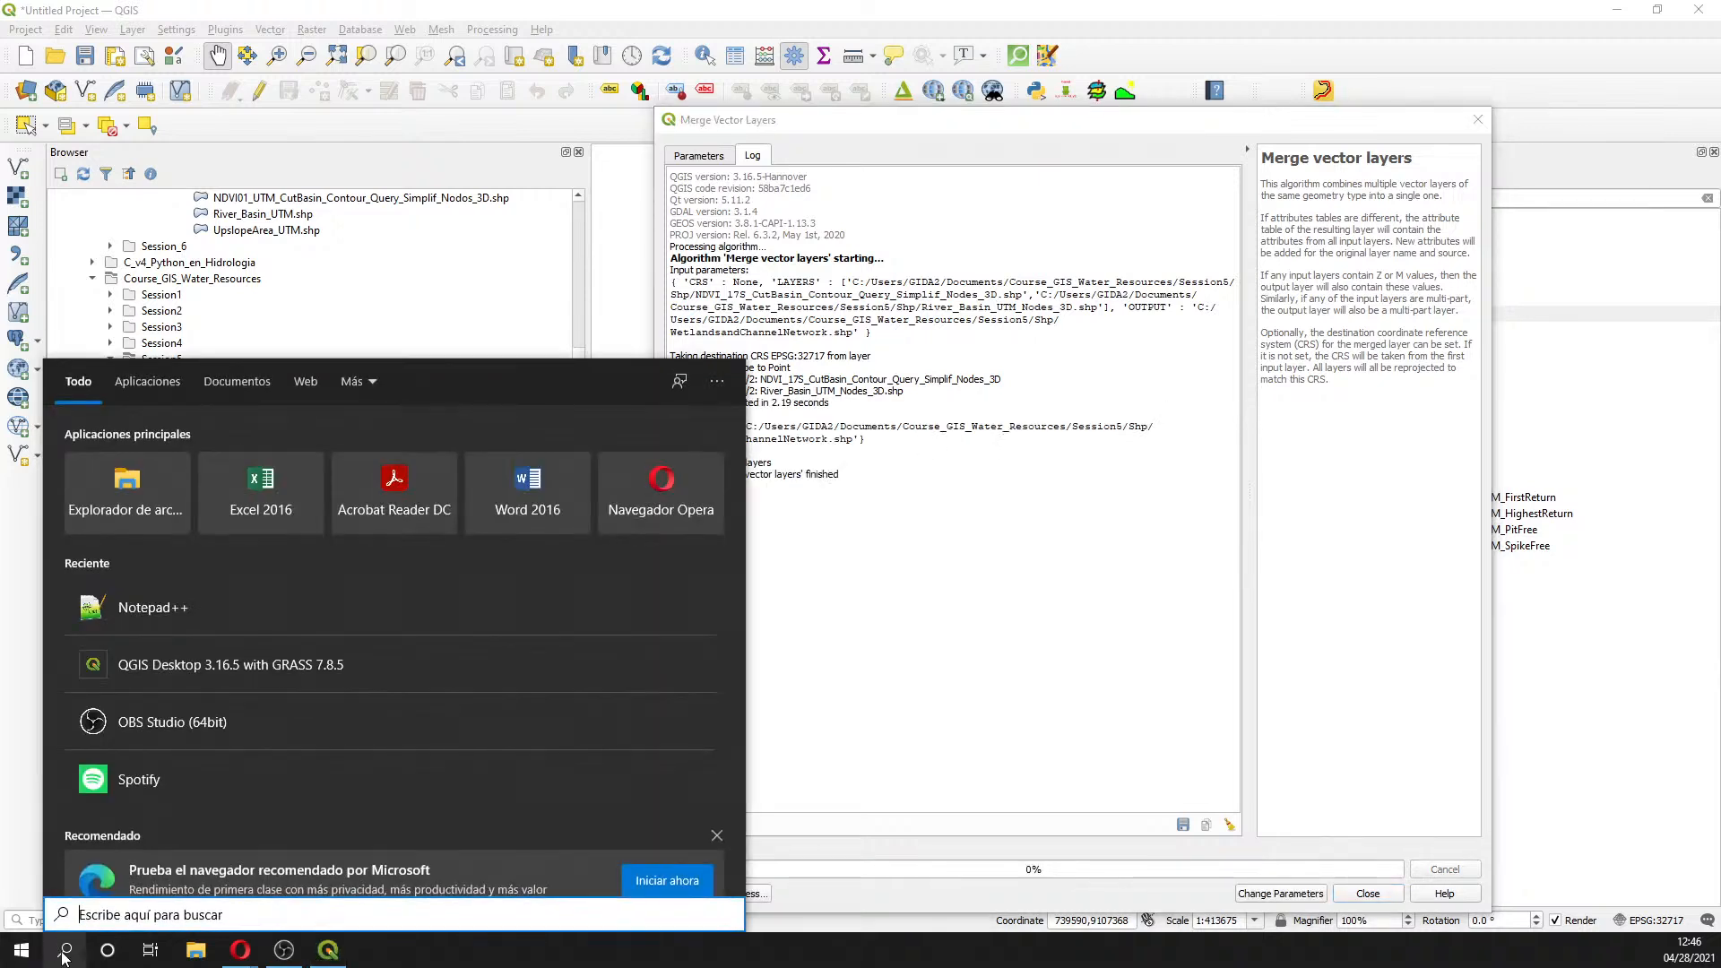
{"action": "type", "text": "ri"}
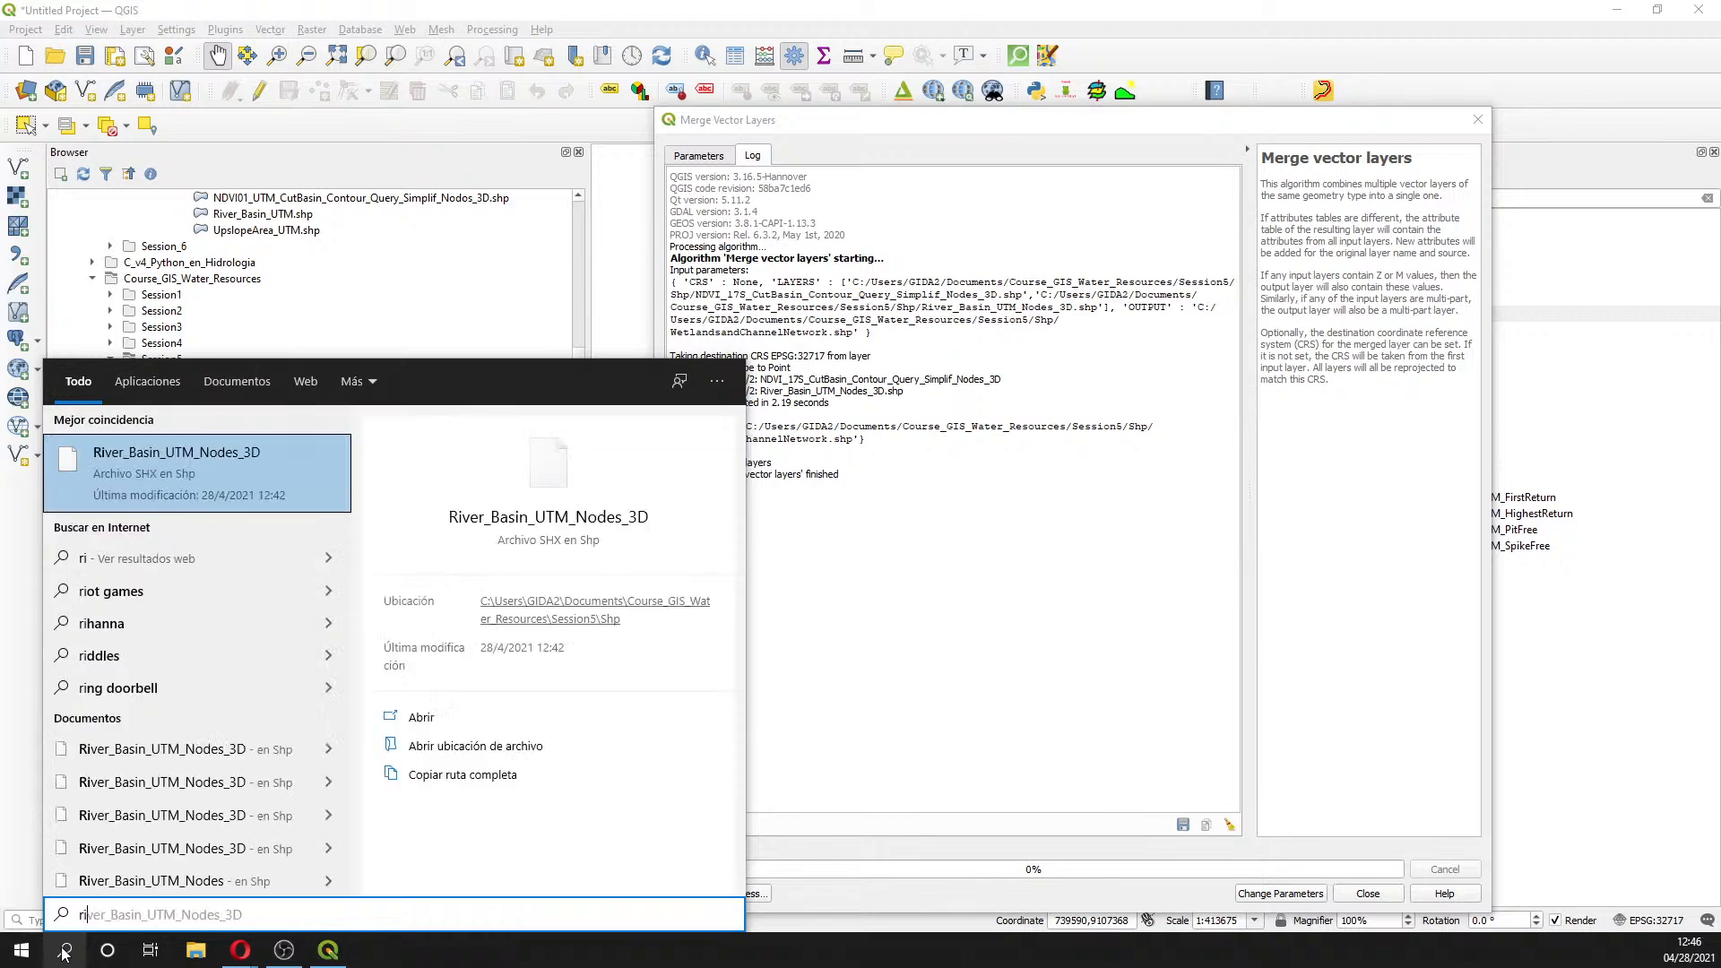
{"action": "key", "text": "BackSpace"}
{"action": "key", "text": "BackSpace"}
{"action": "type", "text": "p"}
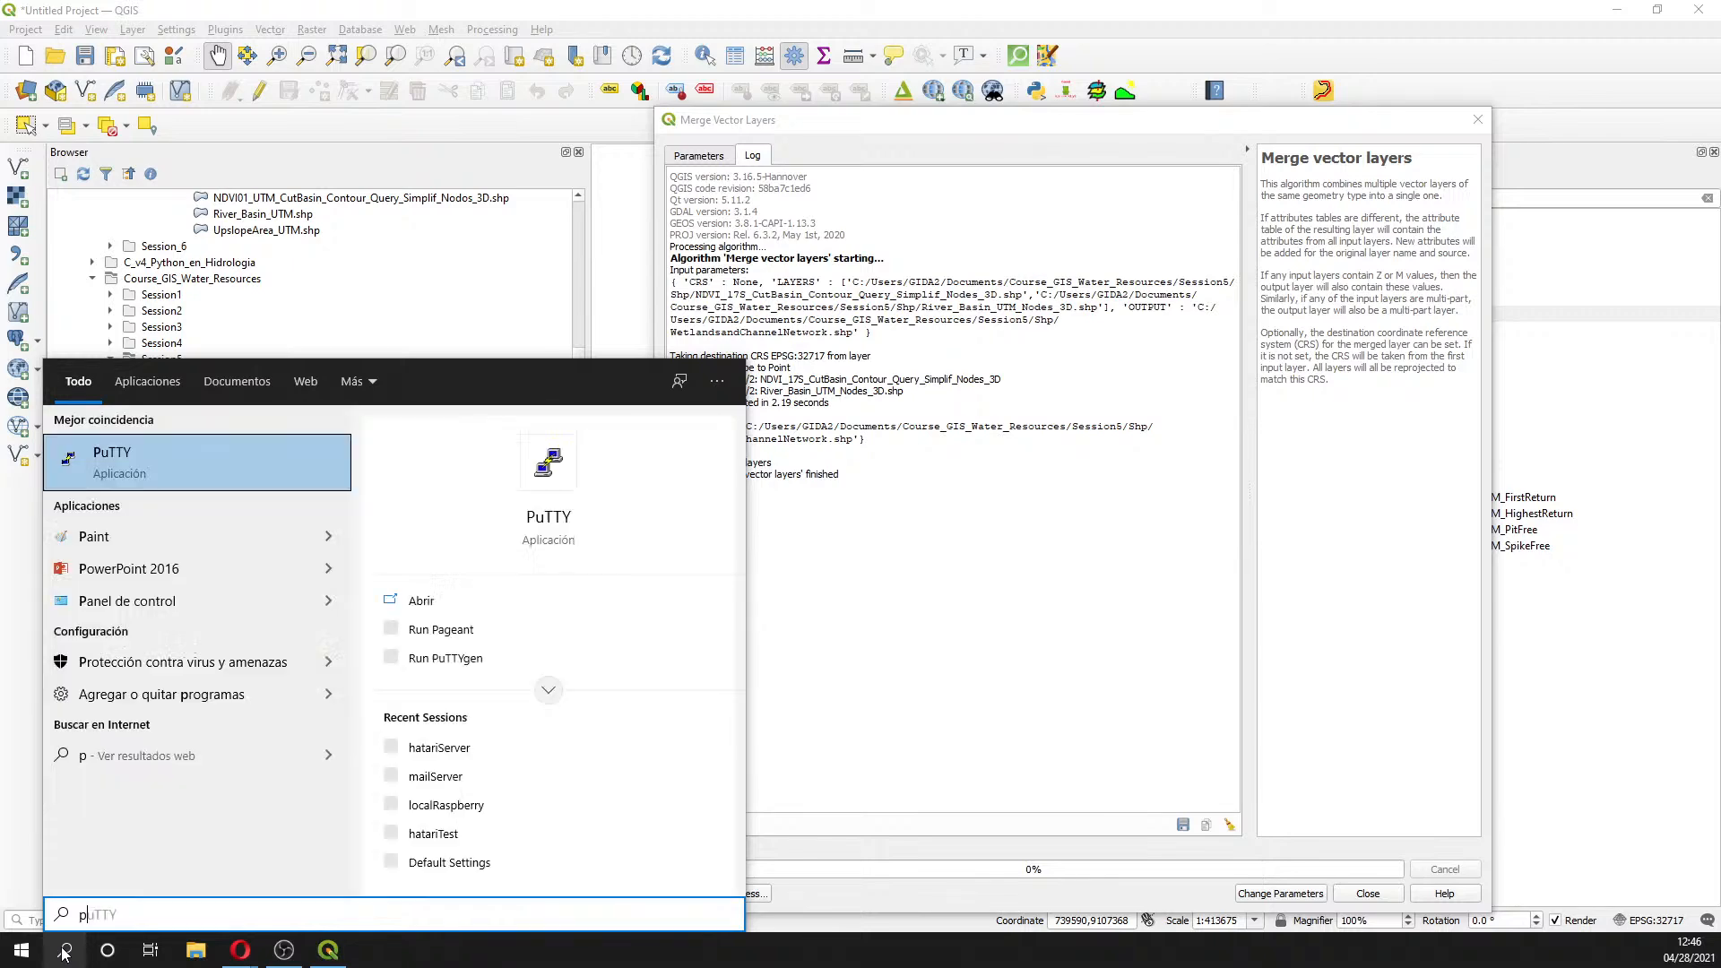
{"action": "key", "text": "BackSpace"}
{"action": "type", "text": "a"}
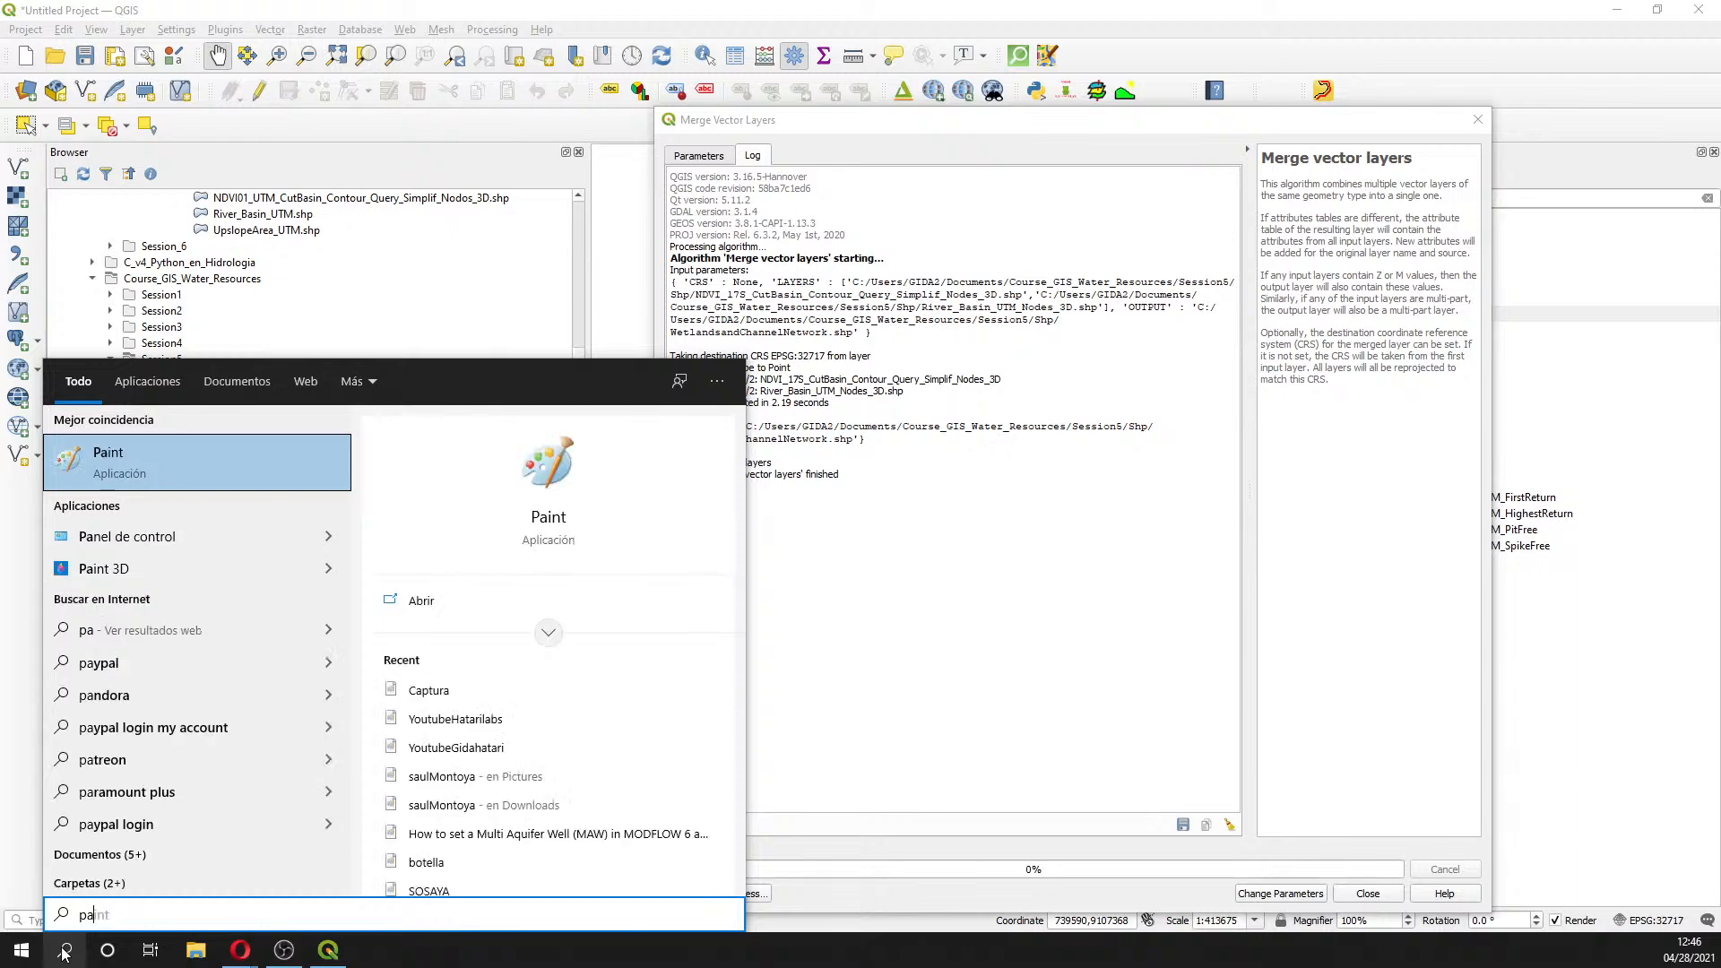
{"action": "key", "text": "Escape"}
{"action": "left_click", "coordinate": [131, 455]}
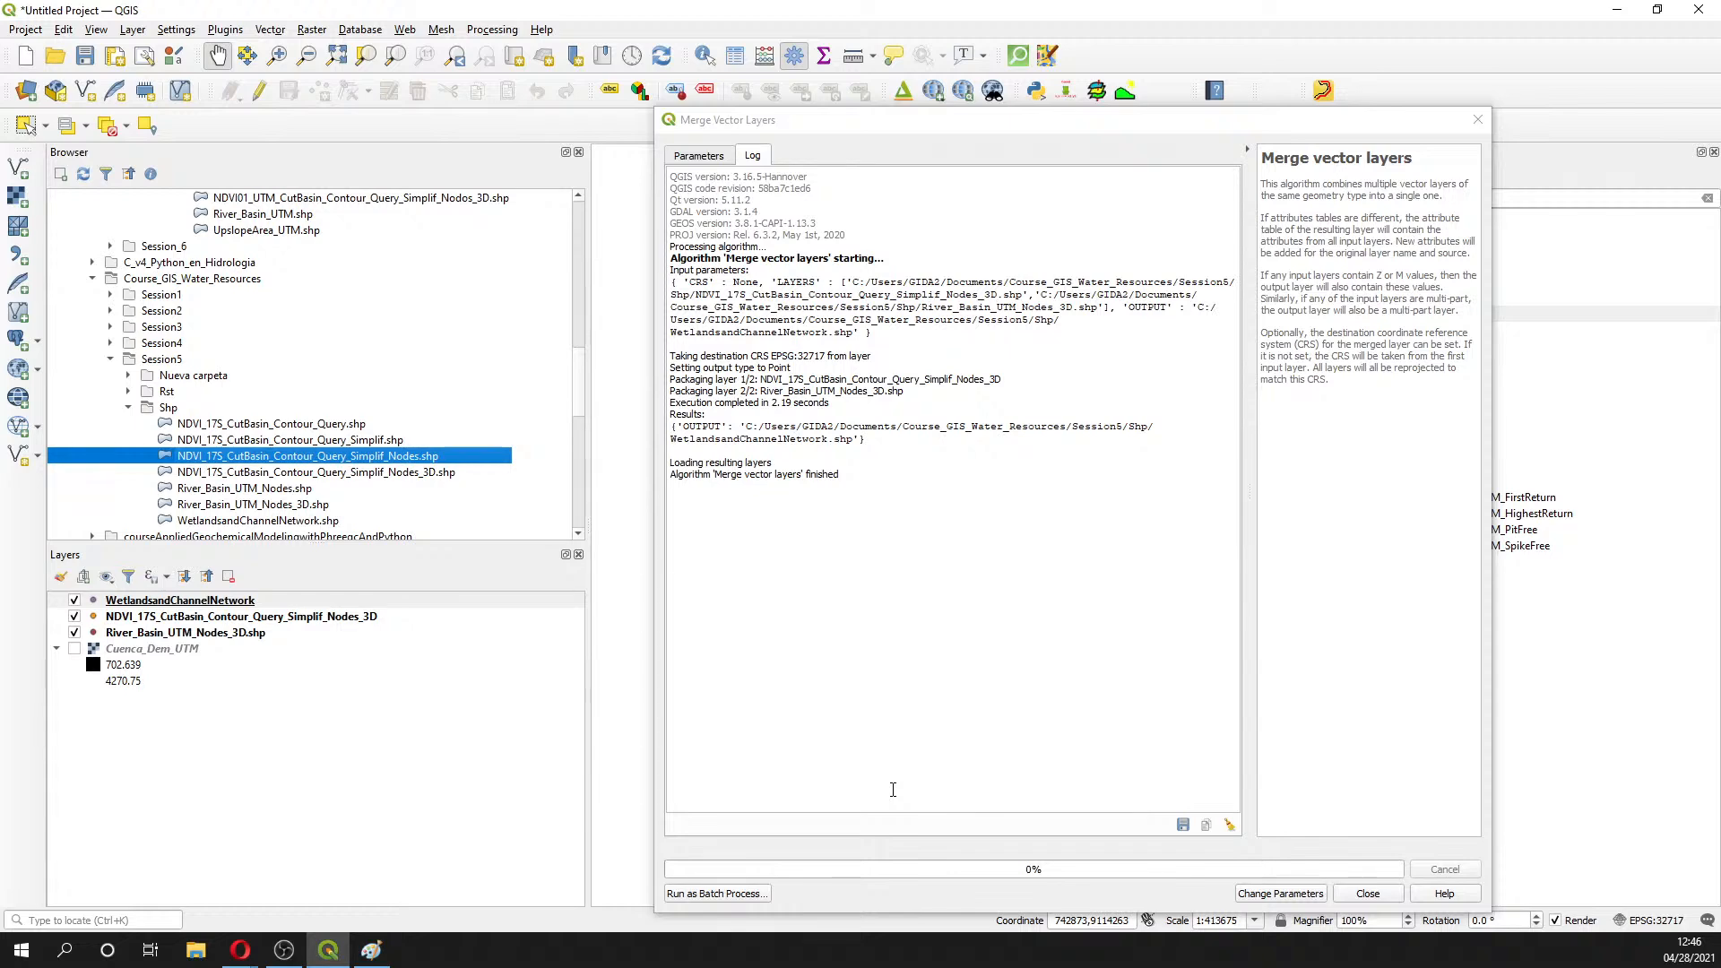
- Maximize Paint, zoom the canvas to 200% and select the Pencil tool
{"action": "left_click", "coordinate": [371, 949]}
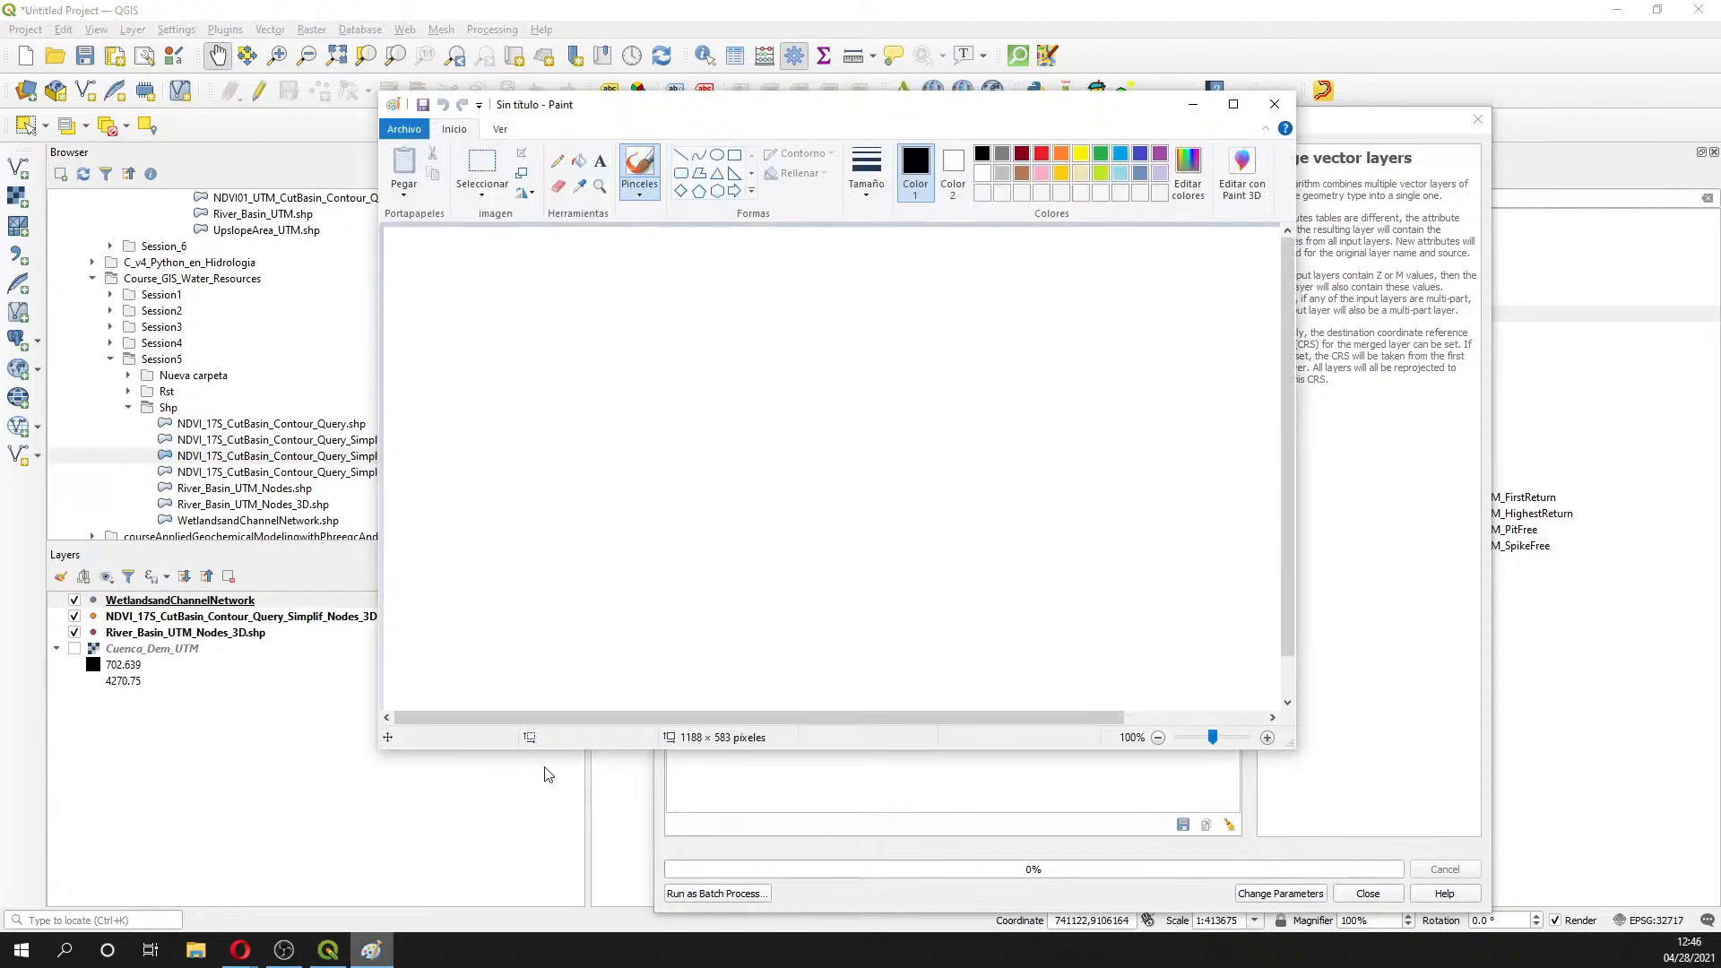
{"action": "left_click", "coordinate": [1233, 105]}
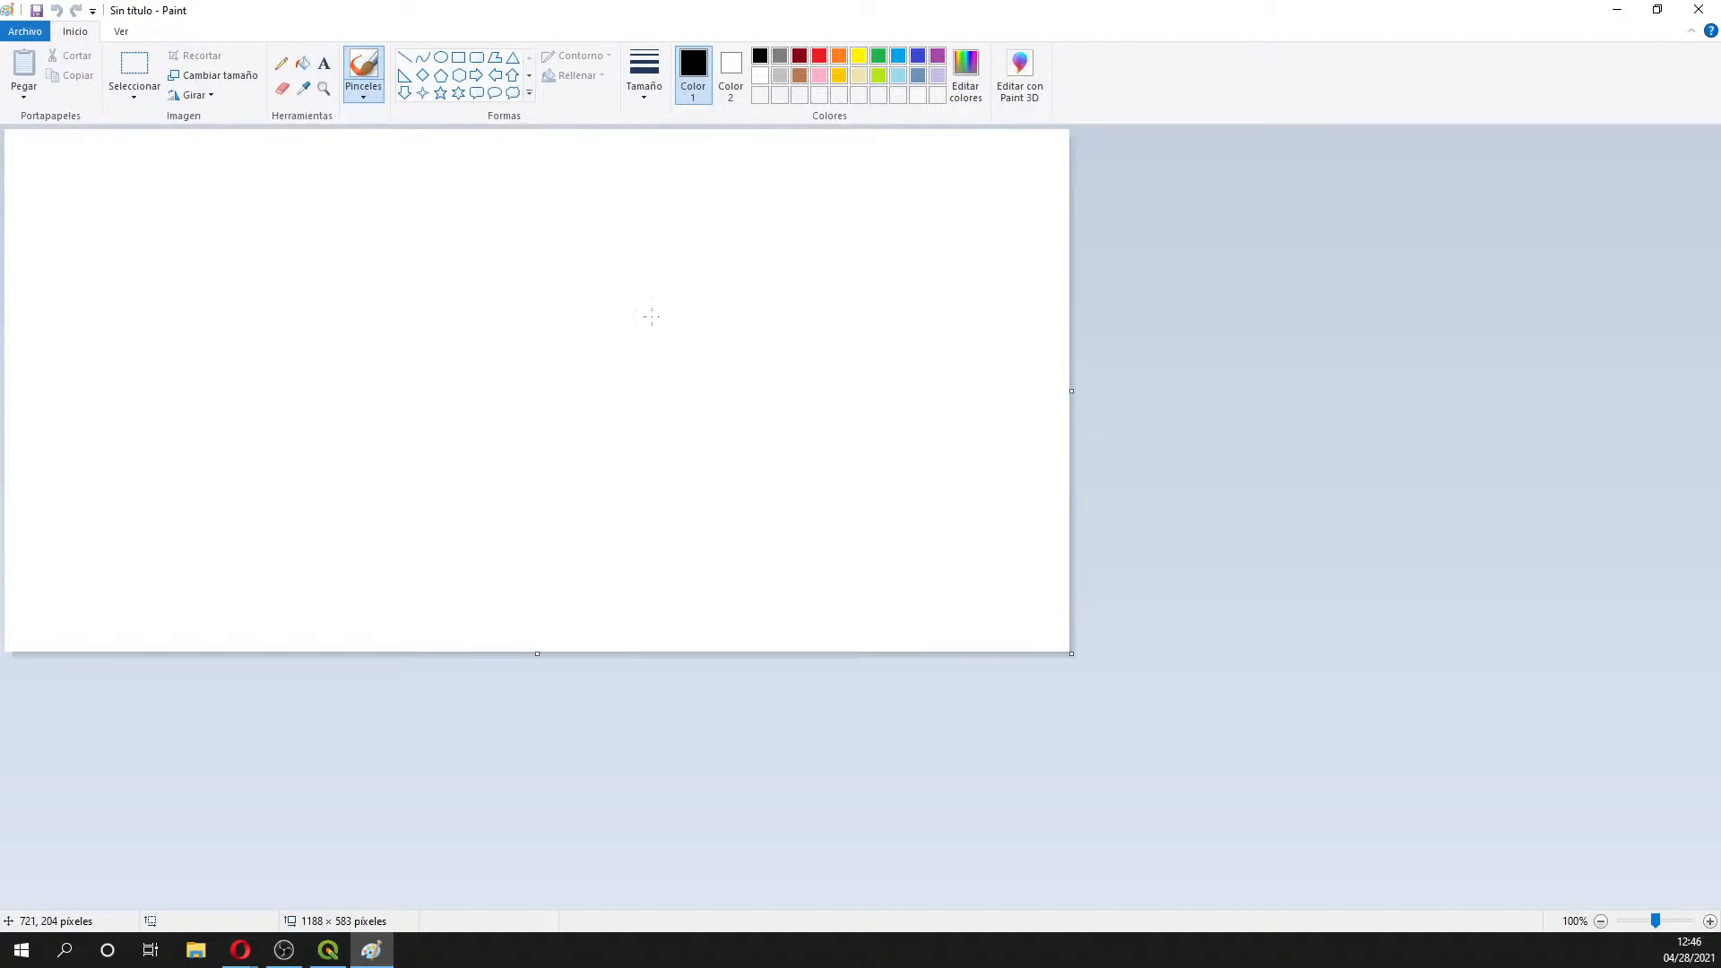
{"action": "left_click", "coordinate": [1710, 921]}
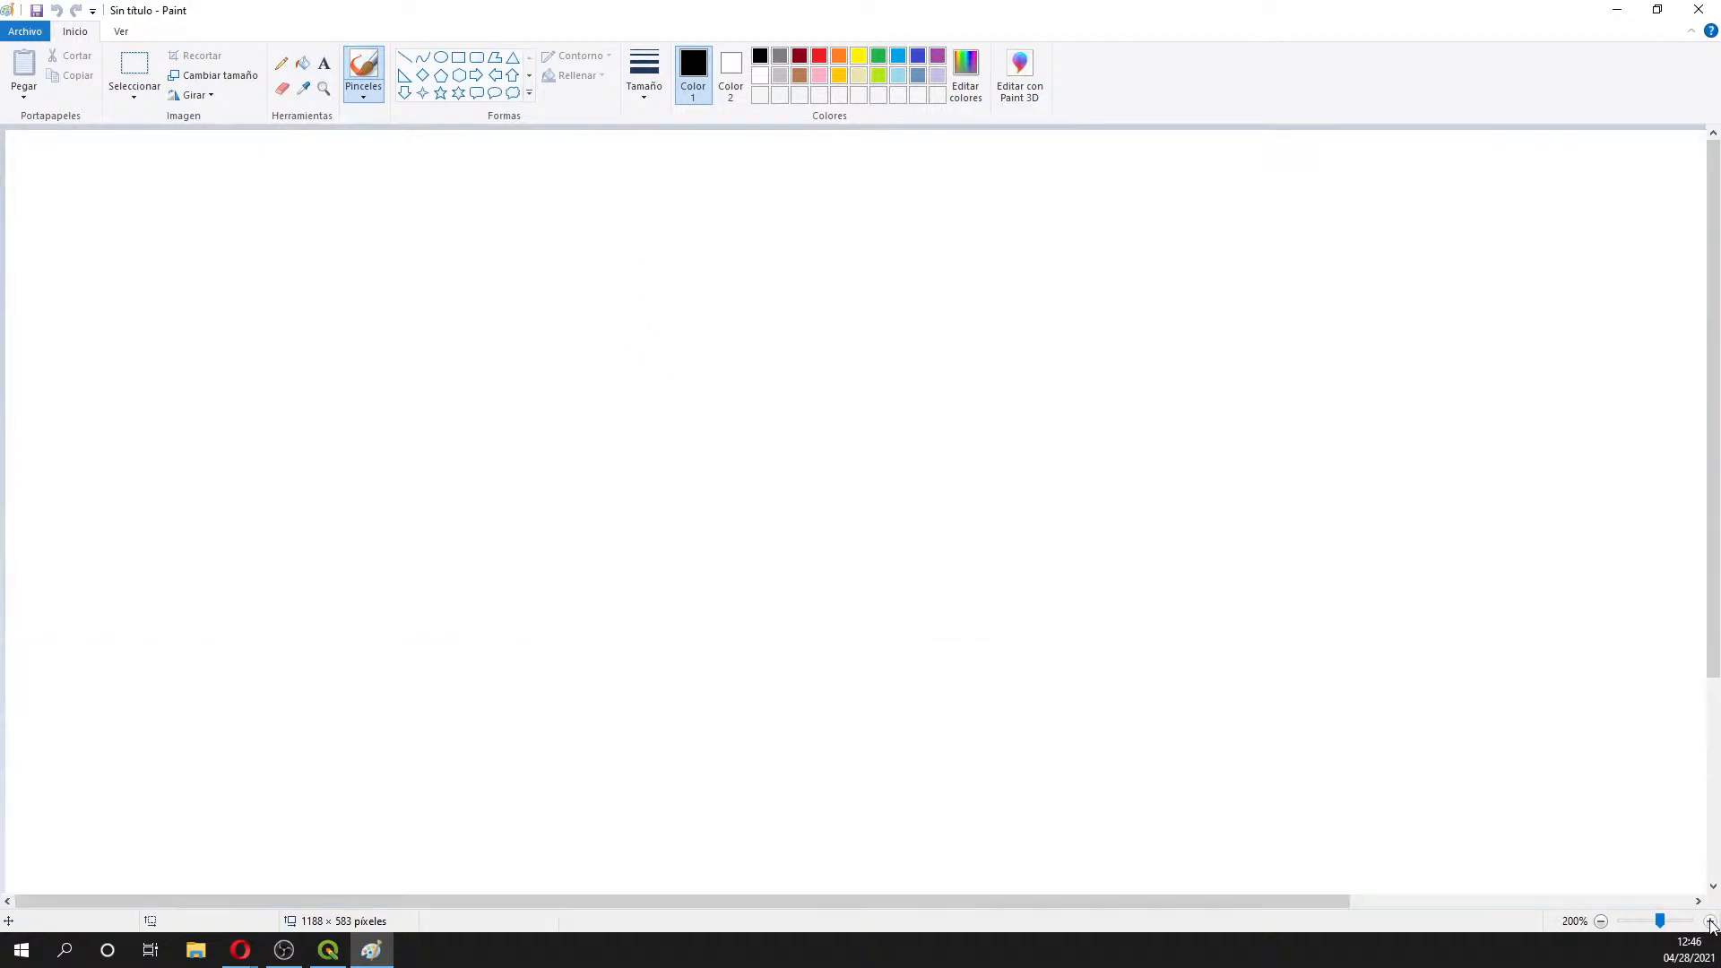
{"action": "left_click", "coordinate": [281, 63]}
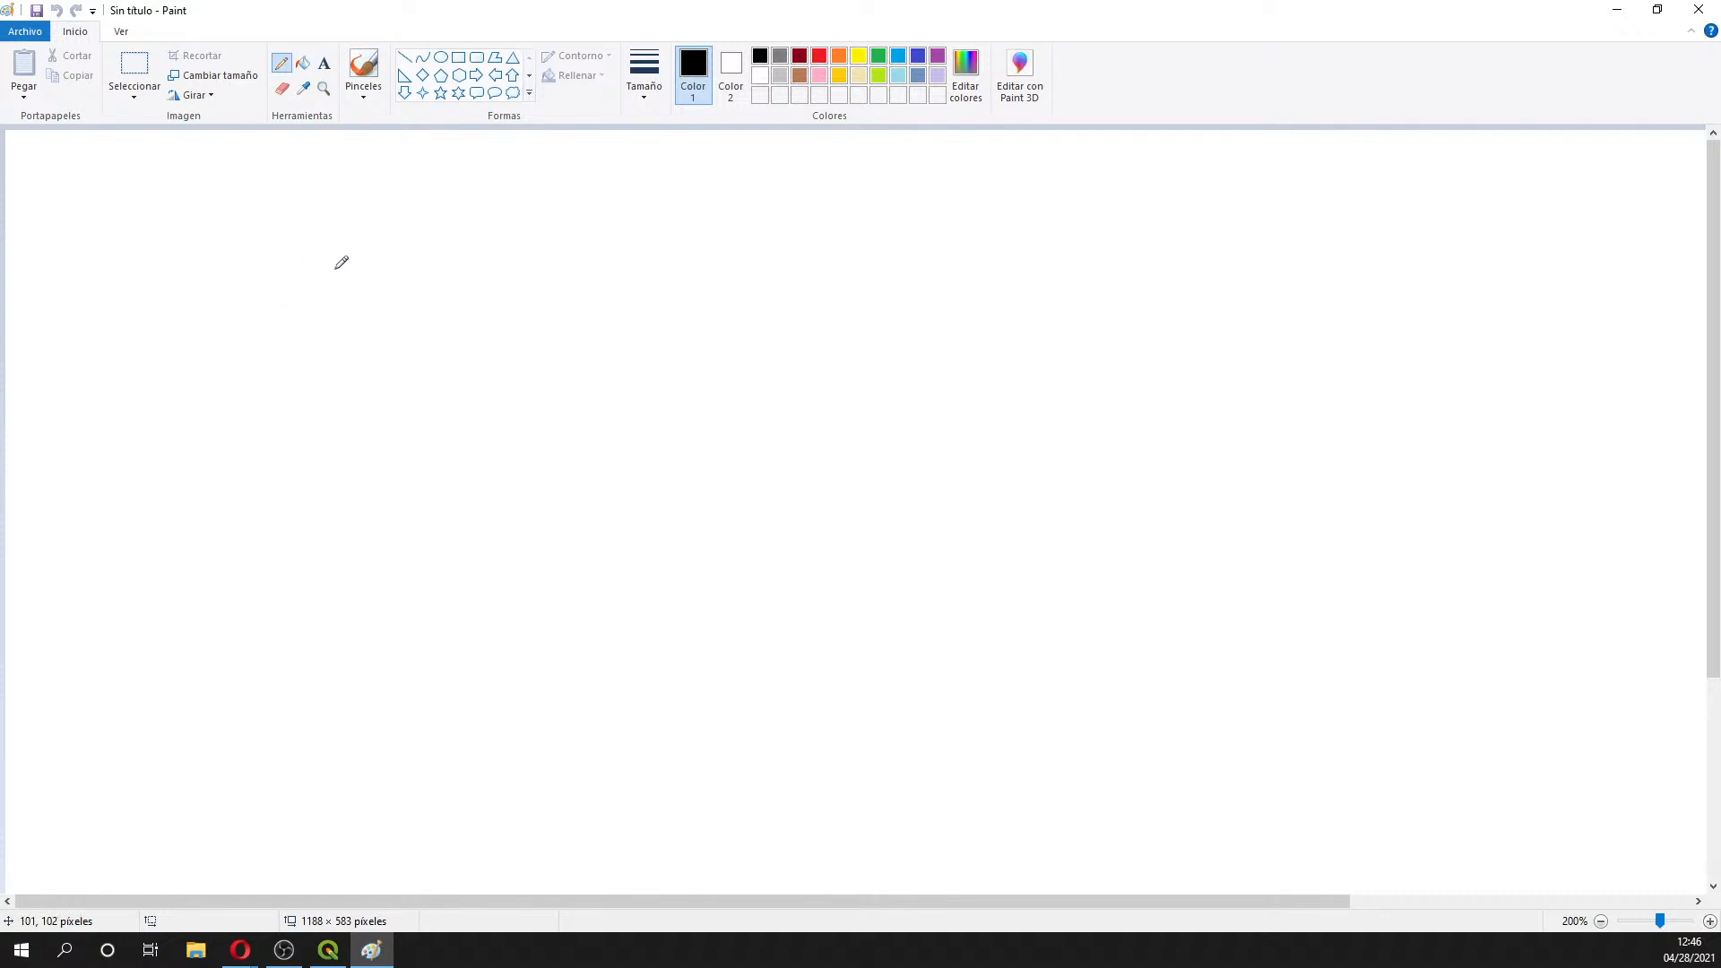
- Sketch the valley-shaped ground profile in black, undoing and redrawing the first attempt
{"action": "mouse_move", "coordinate": [96, 374]}
{"action": "left_mouse_down"}
{"action": "mouse_move", "coordinate": [337, 271]}
{"action": "mouse_move", "coordinate": [730, 595]}
{"action": "mouse_move", "coordinate": [788, 672]}
{"action": "mouse_move", "coordinate": [899, 674]}
{"action": "mouse_move", "coordinate": [1162, 396]}
{"action": "mouse_move", "coordinate": [1331, 283]}
{"action": "mouse_move", "coordinate": [1489, 304]}
{"action": "mouse_move", "coordinate": [1693, 443]}
{"action": "left_mouse_up"}
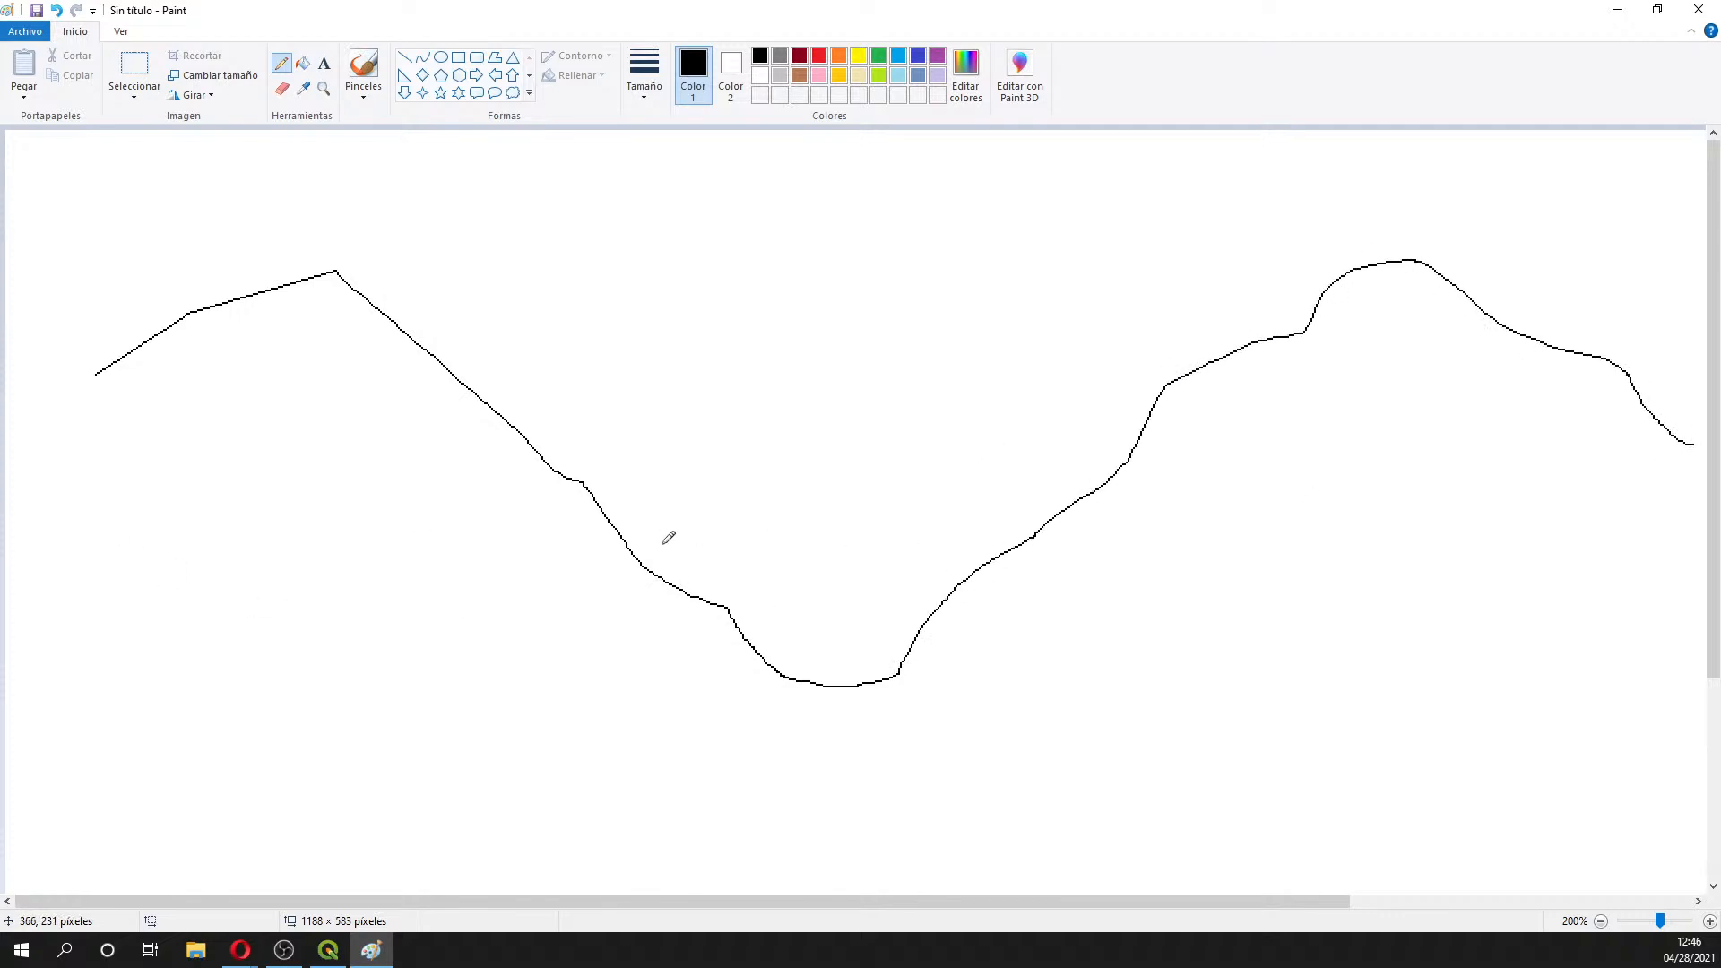
{"action": "key", "text": "ctrl+z"}
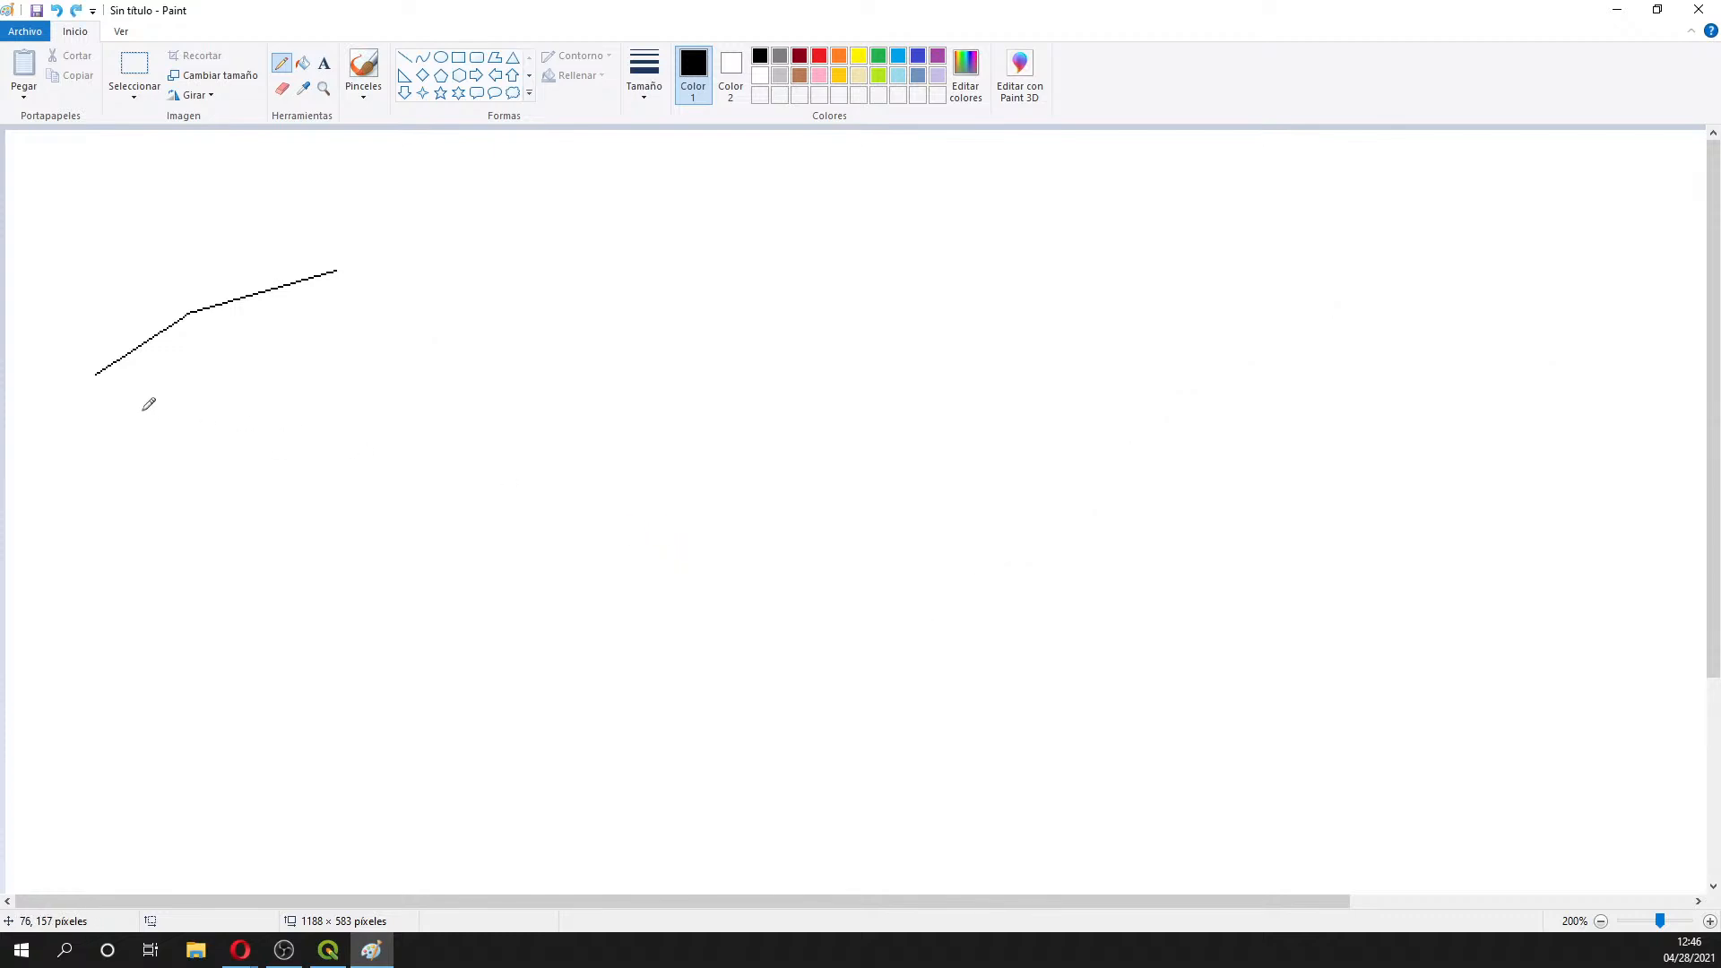
{"action": "key", "text": "ctrl+z"}
{"action": "mouse_move", "coordinate": [24, 440]}
{"action": "left_mouse_down"}
{"action": "mouse_move", "coordinate": [190, 393]}
{"action": "mouse_move", "coordinate": [357, 453]}
{"action": "mouse_move", "coordinate": [534, 563]}
{"action": "mouse_move", "coordinate": [749, 639]}
{"action": "mouse_move", "coordinate": [846, 638]}
{"action": "mouse_move", "coordinate": [996, 590]}
{"action": "mouse_move", "coordinate": [1157, 507]}
{"action": "mouse_move", "coordinate": [1478, 387]}
{"action": "mouse_move", "coordinate": [1627, 432]}
{"action": "mouse_move", "coordinate": [1683, 475]}
{"action": "left_mouse_up"}
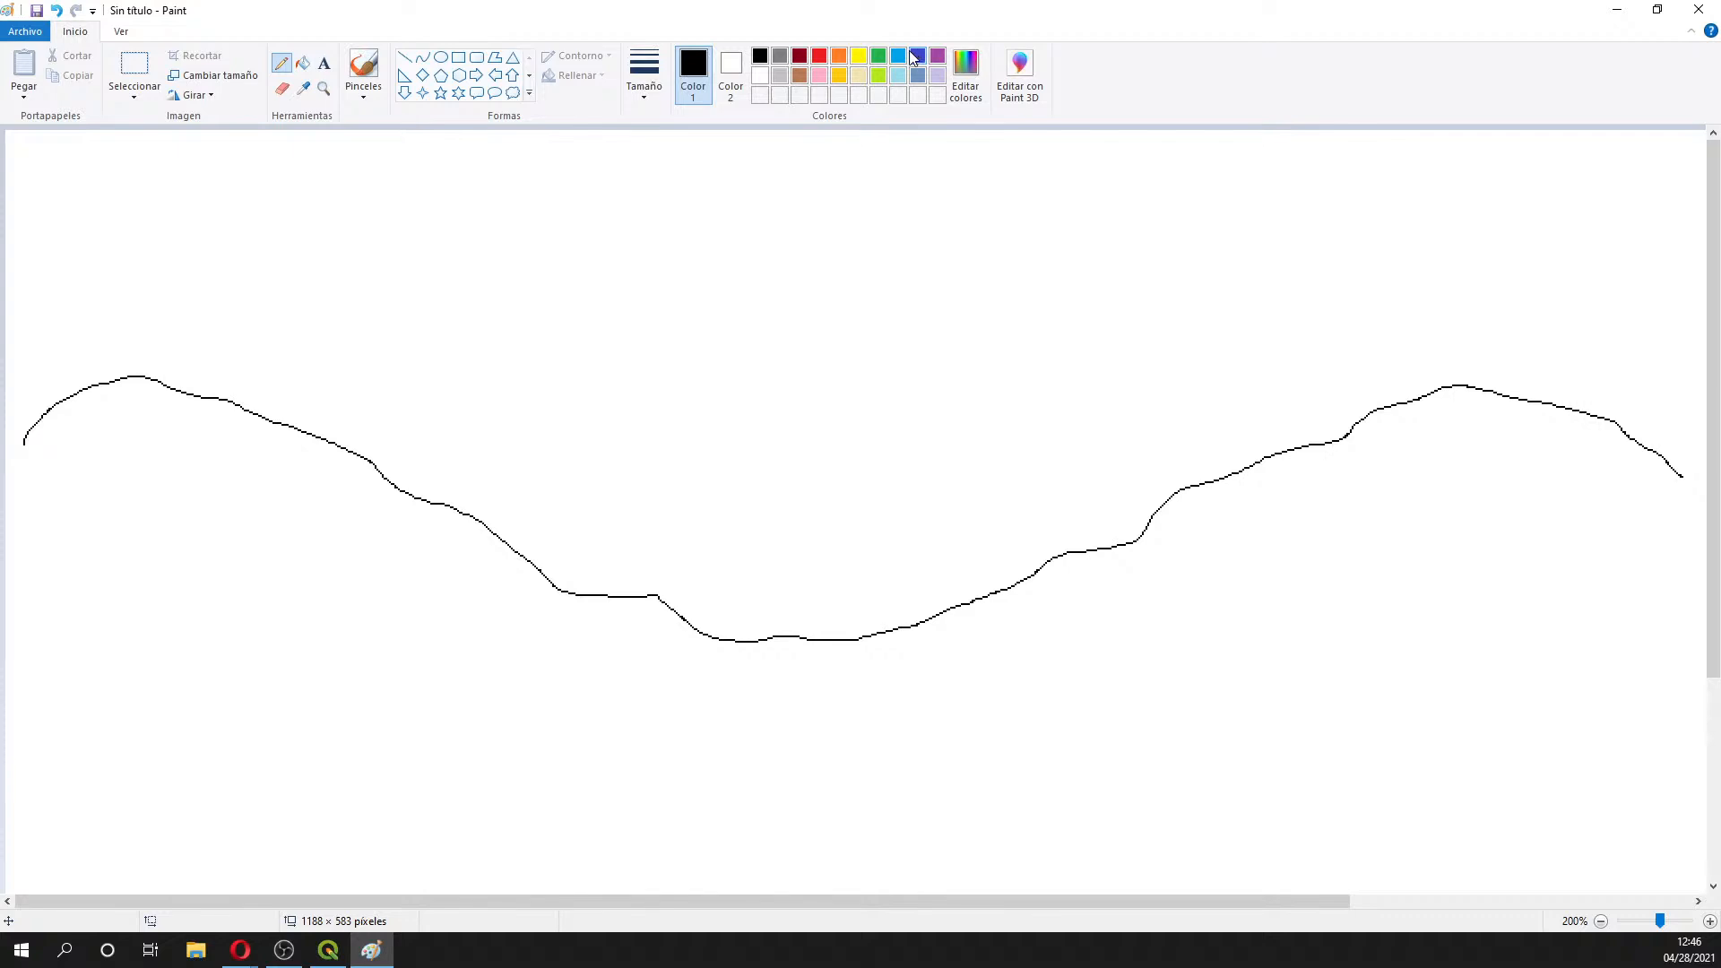
- Draw a light-blue water-table line below the ground with two triangle markers
{"action": "left_click", "coordinate": [899, 56]}
{"action": "mouse_move", "coordinate": [28, 503]}
{"action": "left_mouse_down"}
{"action": "mouse_move", "coordinate": [321, 496]}
{"action": "mouse_move", "coordinate": [448, 528]}
{"action": "mouse_move", "coordinate": [513, 574]}
{"action": "mouse_move", "coordinate": [776, 638]}
{"action": "mouse_move", "coordinate": [932, 621]}
{"action": "mouse_move", "coordinate": [1098, 548]}
{"action": "mouse_move", "coordinate": [1396, 484]}
{"action": "mouse_move", "coordinate": [1628, 491]}
{"action": "left_mouse_up"}
{"action": "mouse_move", "coordinate": [1487, 439]}
{"action": "left_mouse_down"}
{"action": "mouse_move", "coordinate": [1497, 457]}
{"action": "mouse_move", "coordinate": [1486, 446]}
{"action": "mouse_move", "coordinate": [1521, 430]}
{"action": "mouse_move", "coordinate": [1506, 462]}
{"action": "left_mouse_up"}
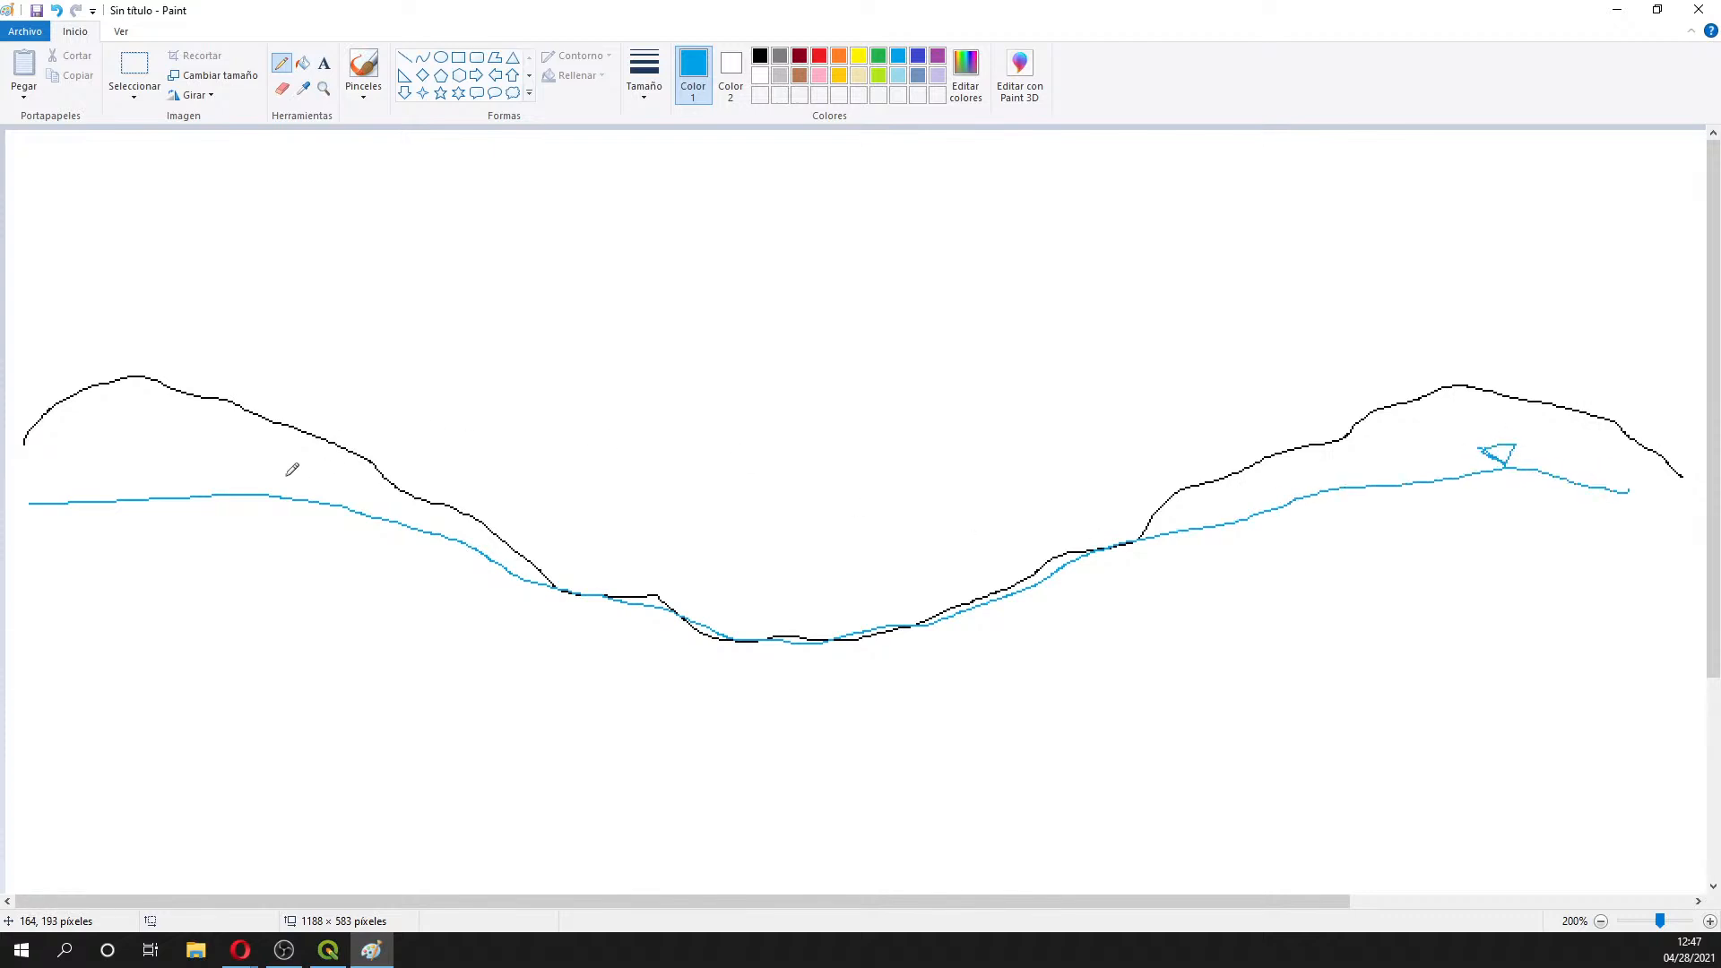
{"action": "mouse_move", "coordinate": [196, 480]}
{"action": "left_mouse_down"}
{"action": "mouse_move", "coordinate": [232, 471]}
{"action": "mouse_move", "coordinate": [211, 489]}
{"action": "left_mouse_up"}
- Mark the left and right wetland spots with red W marks
{"action": "left_click", "coordinate": [819, 57]}
{"action": "mouse_move", "coordinate": [547, 550]}
{"action": "left_mouse_down"}
{"action": "mouse_move", "coordinate": [562, 594]}
{"action": "mouse_move", "coordinate": [611, 629]}
{"action": "mouse_move", "coordinate": [588, 530]}
{"action": "left_mouse_up"}
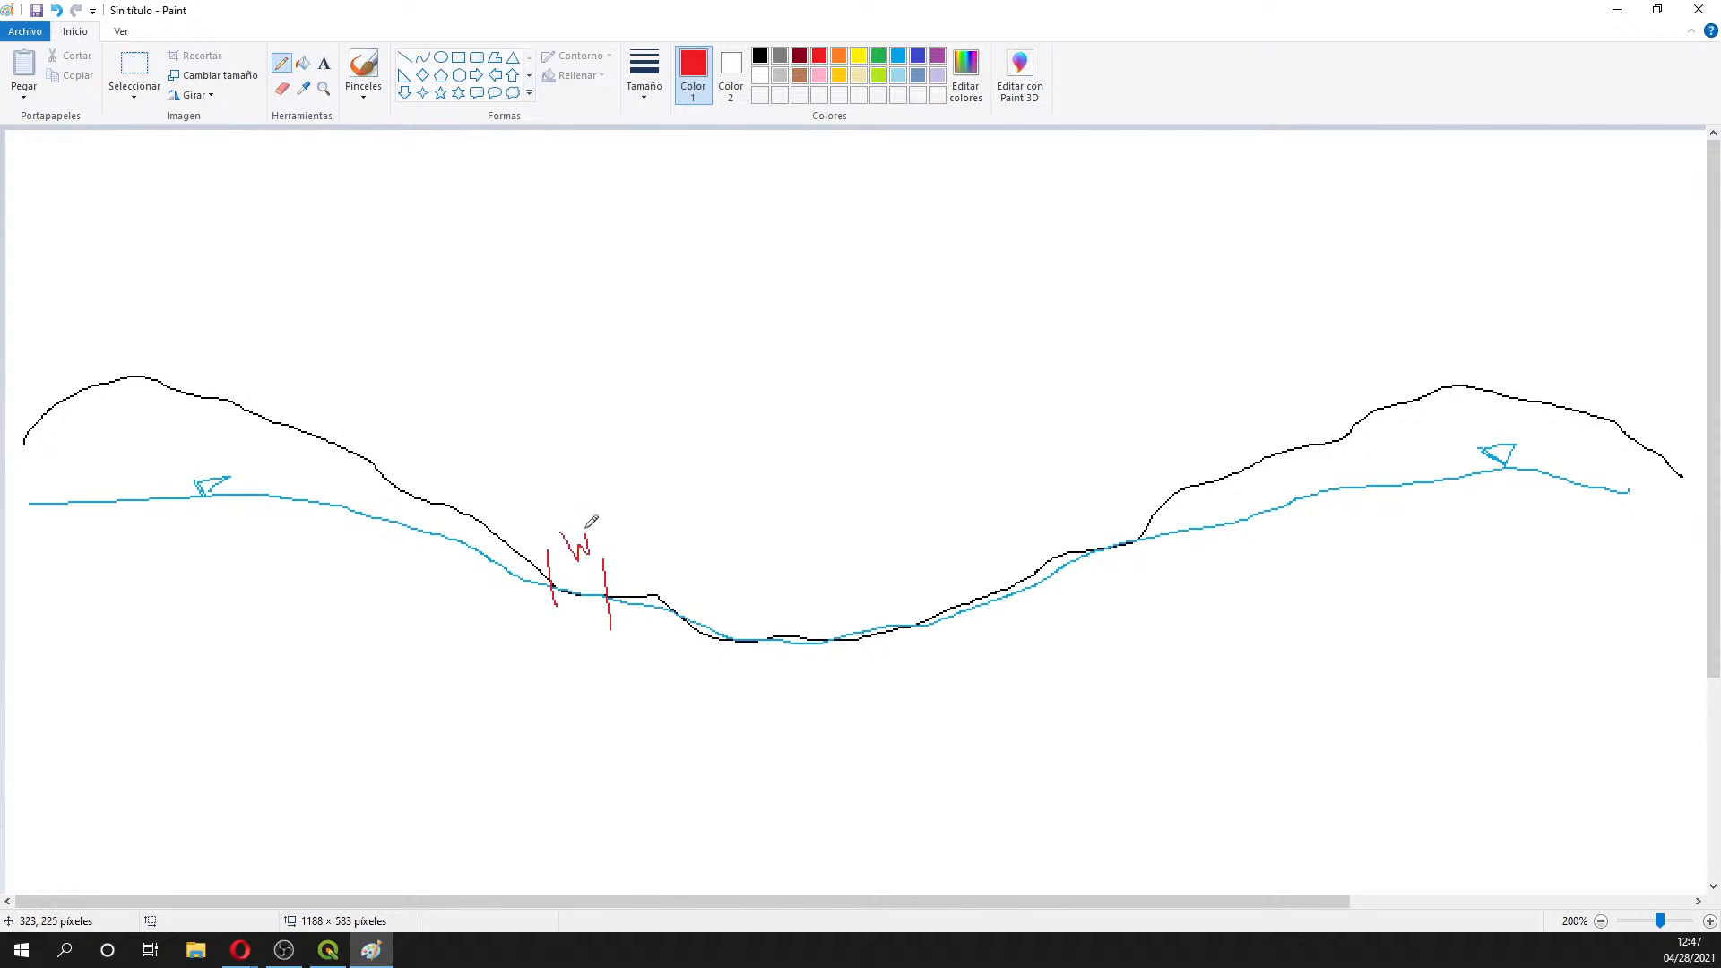
{"action": "left_click_drag", "start_coordinate": [1084, 507], "coordinate": [1104, 580]}
{"action": "left_click_drag", "start_coordinate": [1135, 500], "coordinate": [1145, 550]}
{"action": "mouse_move", "coordinate": [1092, 484]}
{"action": "left_mouse_down"}
{"action": "mouse_move", "coordinate": [1114, 488]}
{"action": "mouse_move", "coordinate": [1122, 467]}
{"action": "left_mouse_up"}
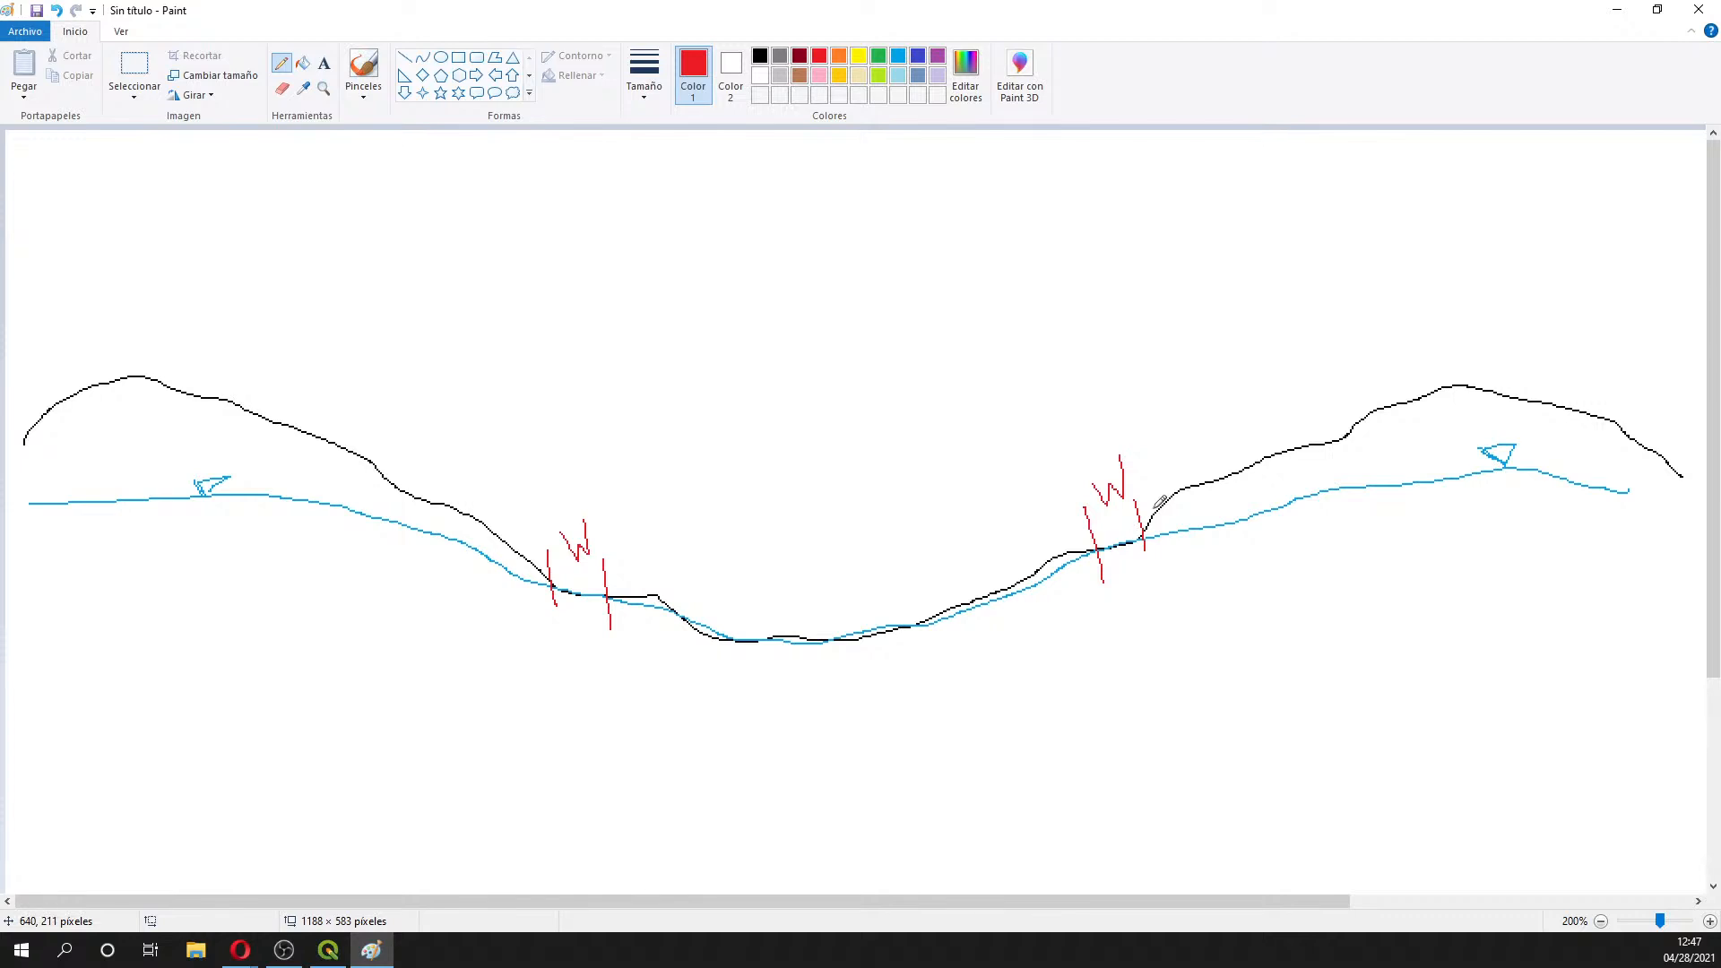
- Draw a grey river channel at the valley bottom and label the river zone R in blue
{"action": "left_click", "coordinate": [759, 57]}
{"action": "left_click", "coordinate": [780, 56]}
{"action": "mouse_move", "coordinate": [742, 631]}
{"action": "left_mouse_down"}
{"action": "mouse_move", "coordinate": [767, 657]}
{"action": "mouse_move", "coordinate": [819, 658]}
{"action": "mouse_move", "coordinate": [875, 627]}
{"action": "left_mouse_up"}
{"action": "left_click", "coordinate": [898, 60]}
{"action": "left_click_drag", "start_coordinate": [737, 549], "coordinate": [750, 610]}
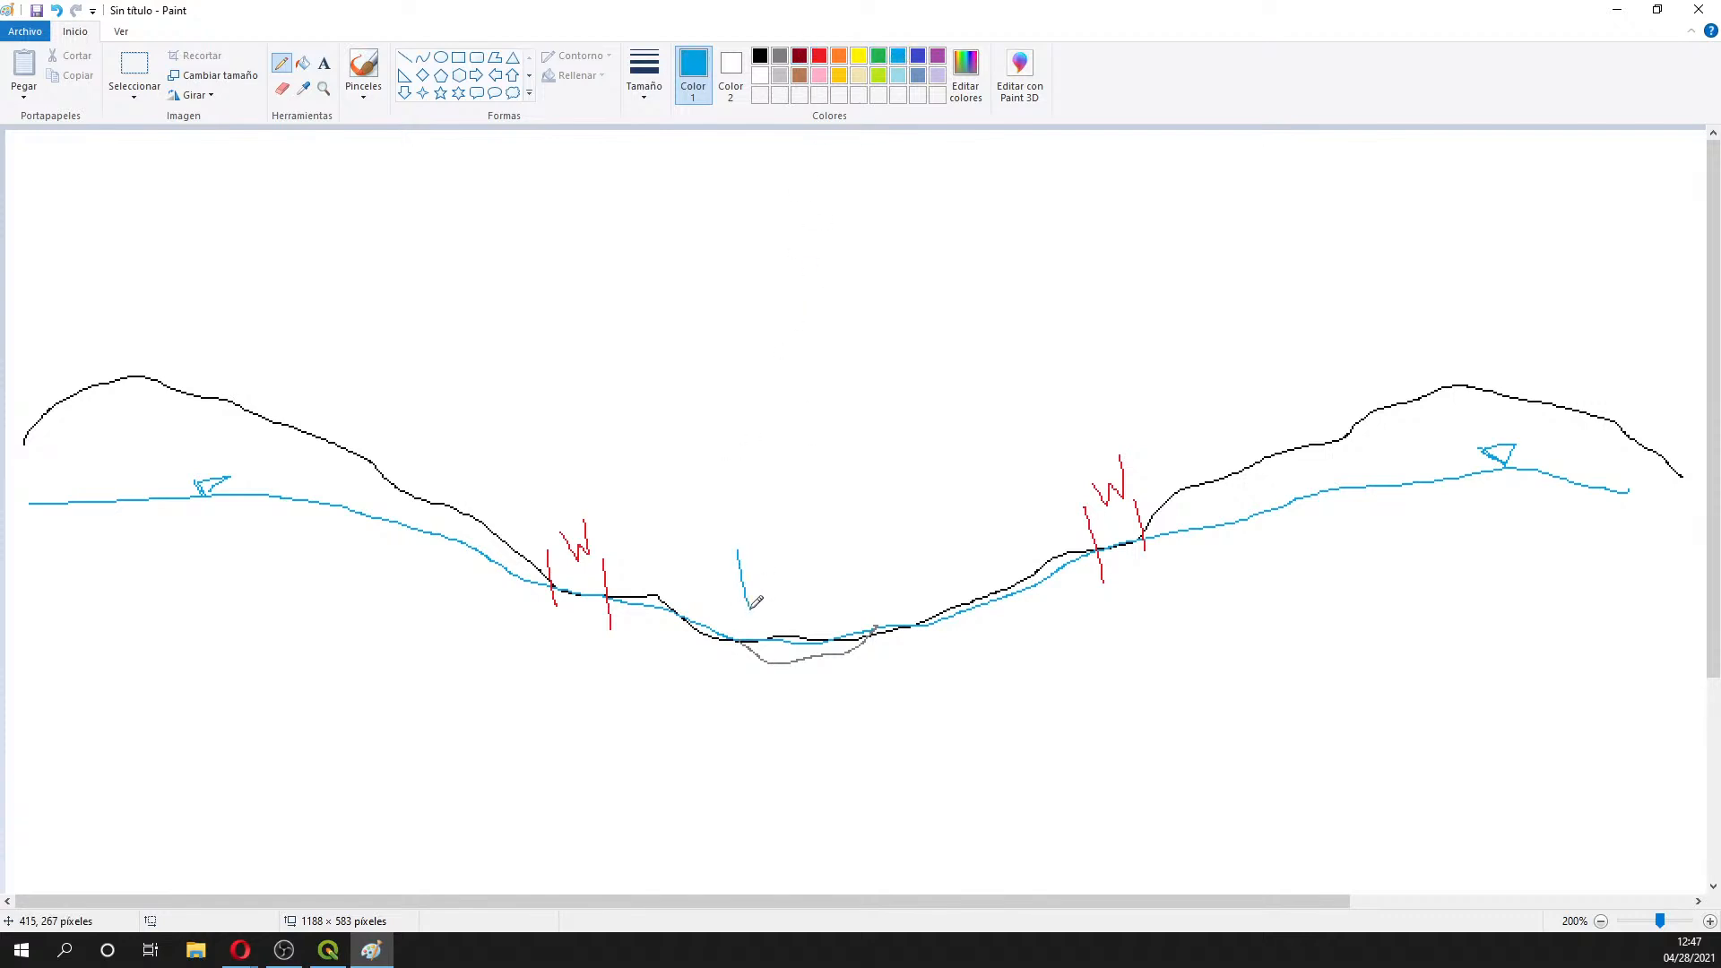
{"action": "left_click_drag", "start_coordinate": [870, 547], "coordinate": [881, 619]}
{"action": "mouse_move", "coordinate": [733, 581]}
{"action": "left_mouse_down"}
{"action": "mouse_move", "coordinate": [896, 569]}
{"action": "mouse_move", "coordinate": [794, 526]}
{"action": "mouse_move", "coordinate": [846, 560]}
{"action": "left_mouse_up"}
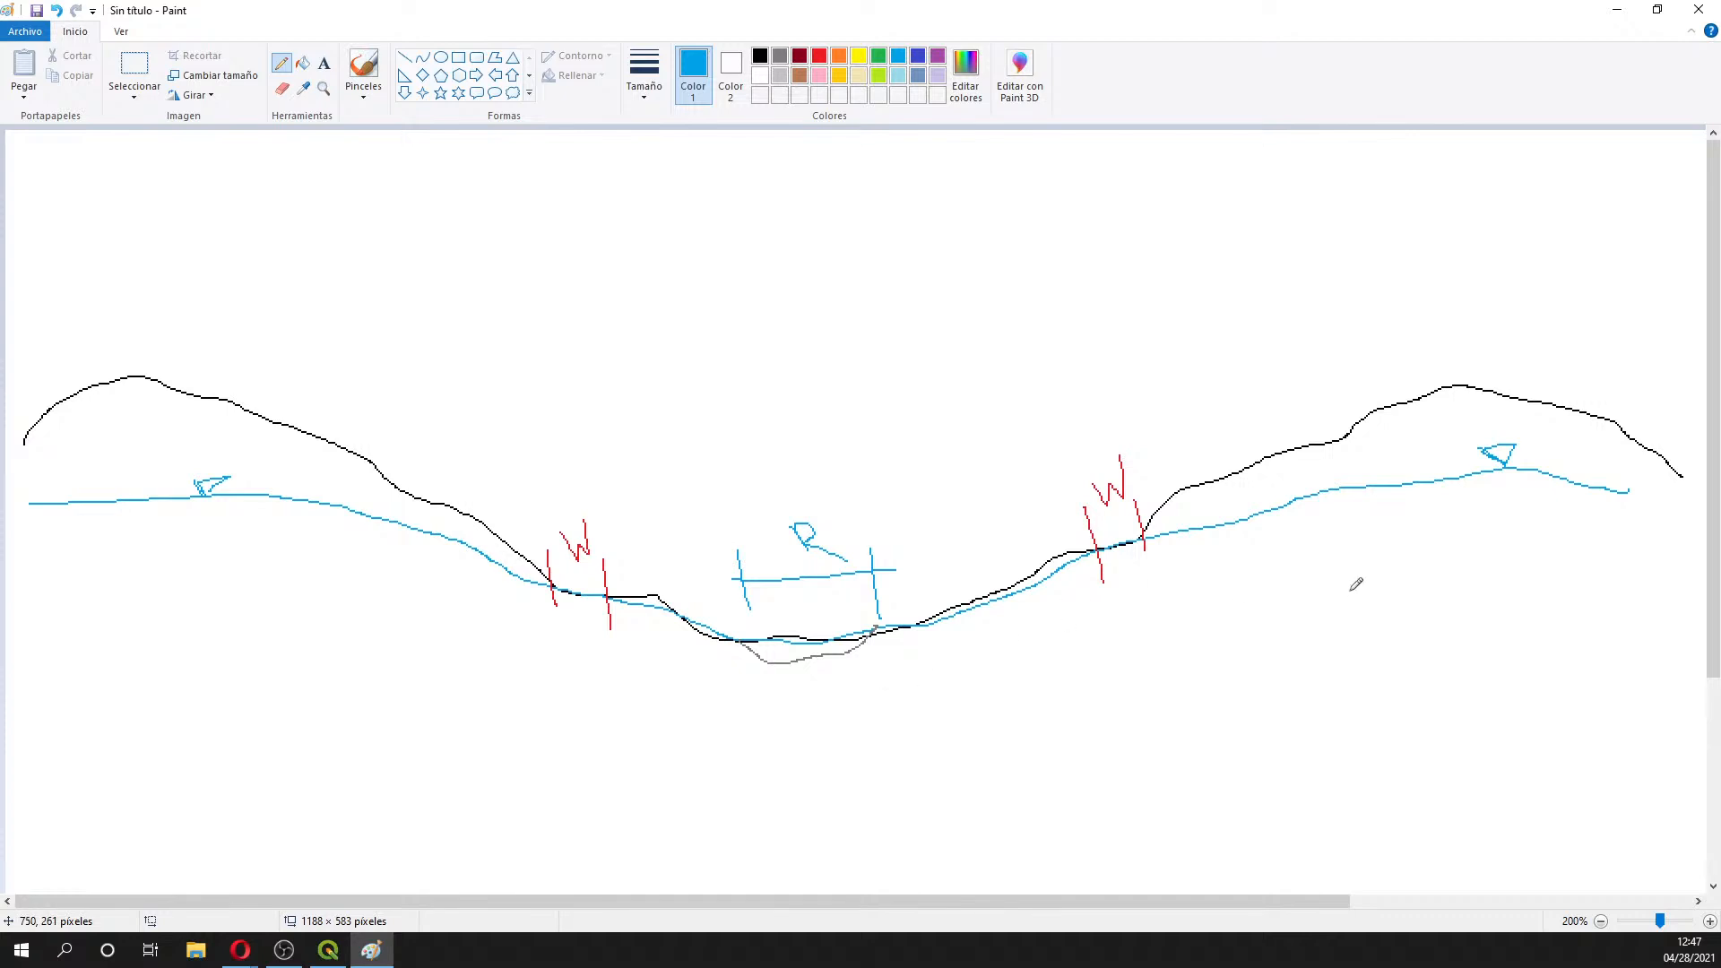
- Draw five light-blue curved flow paths converging on the river from both sides
{"action": "mouse_move", "coordinate": [1491, 504]}
{"action": "left_mouse_down"}
{"action": "mouse_move", "coordinate": [1409, 684]}
{"action": "mouse_move", "coordinate": [1016, 674]}
{"action": "mouse_move", "coordinate": [950, 642]}
{"action": "mouse_move", "coordinate": [948, 656]}
{"action": "mouse_move", "coordinate": [979, 644]}
{"action": "left_mouse_up"}
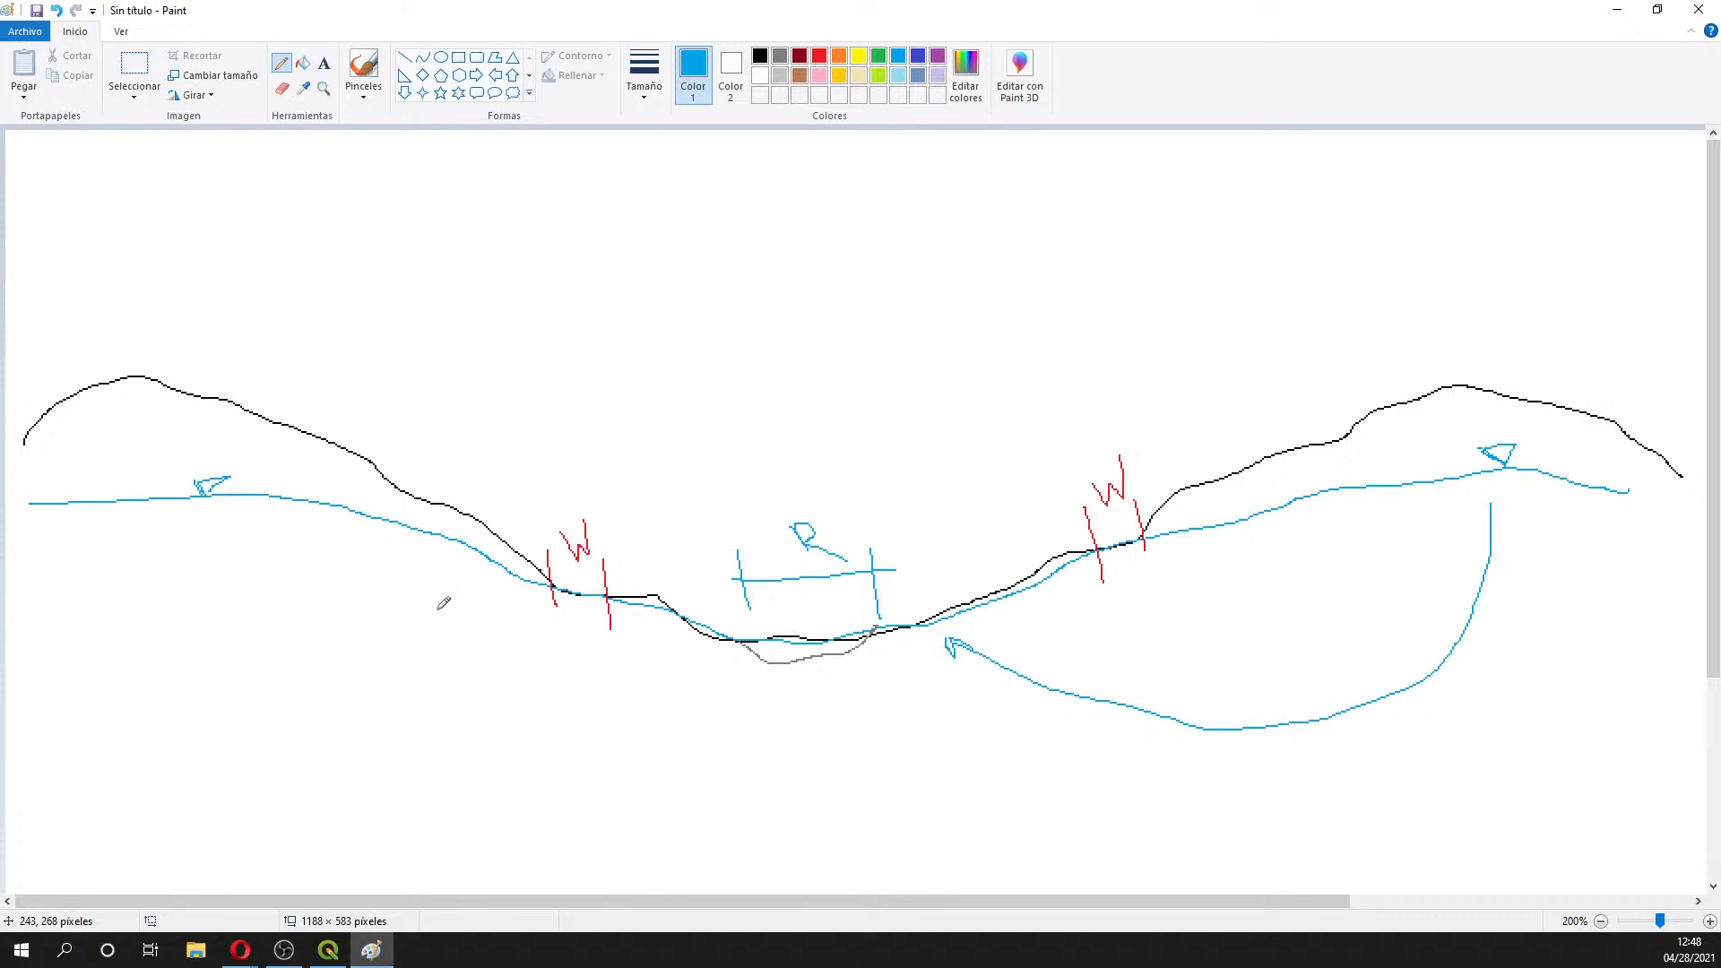
{"action": "mouse_move", "coordinate": [224, 495]}
{"action": "left_mouse_down"}
{"action": "mouse_move", "coordinate": [272, 653]}
{"action": "mouse_move", "coordinate": [604, 720]}
{"action": "mouse_move", "coordinate": [687, 638]}
{"action": "mouse_move", "coordinate": [698, 681]}
{"action": "left_mouse_up"}
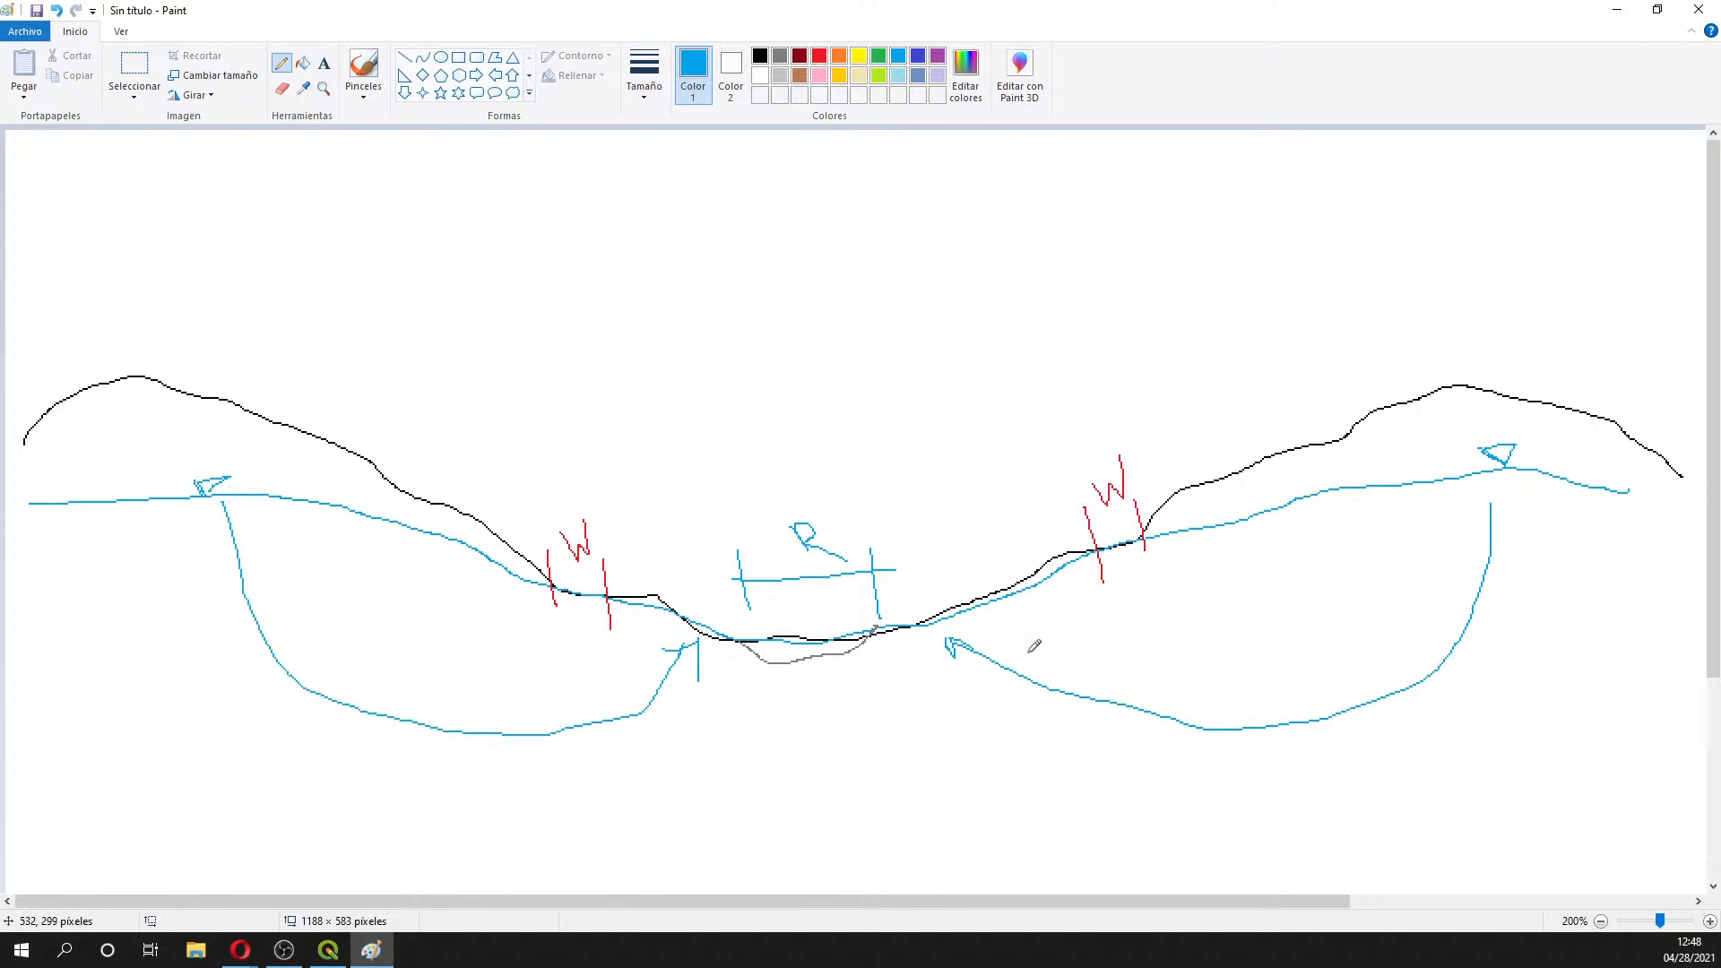
{"action": "mouse_move", "coordinate": [1542, 466]}
{"action": "left_mouse_down"}
{"action": "mouse_move", "coordinate": [1383, 797]}
{"action": "mouse_move", "coordinate": [965, 744]}
{"action": "mouse_move", "coordinate": [858, 644]}
{"action": "left_mouse_up"}
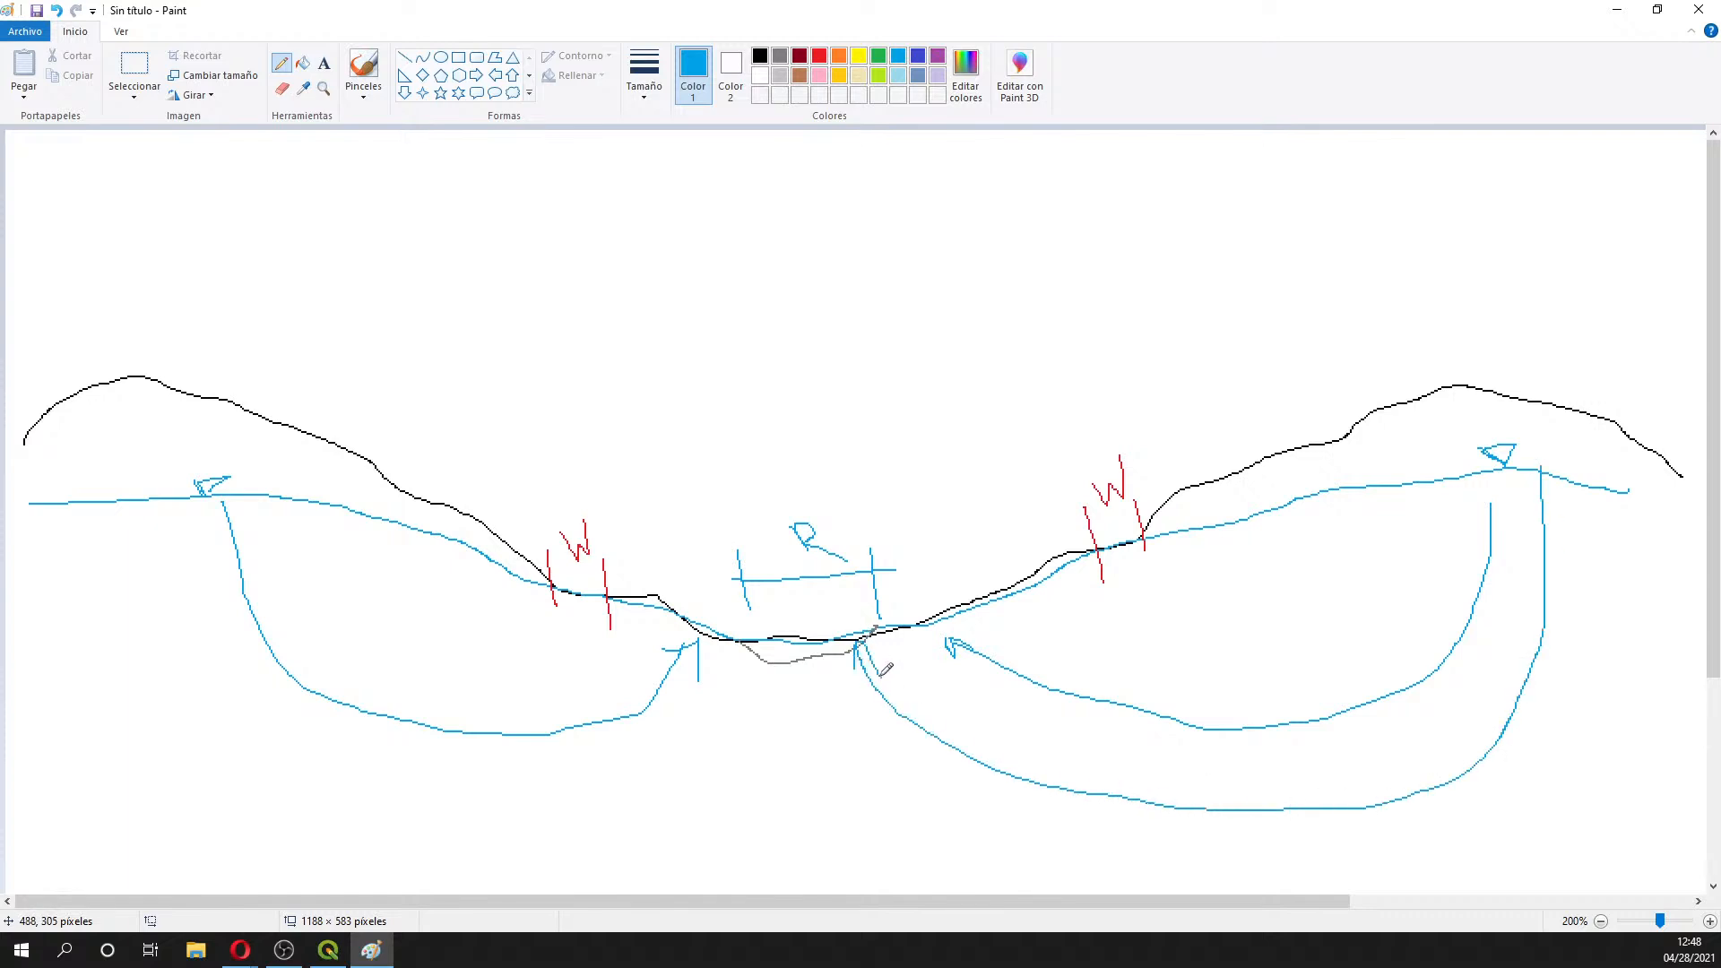
{"action": "mouse_move", "coordinate": [149, 504]}
{"action": "left_mouse_down"}
{"action": "mouse_move", "coordinate": [391, 832]}
{"action": "mouse_move", "coordinate": [694, 698]}
{"action": "mouse_move", "coordinate": [751, 644]}
{"action": "mouse_move", "coordinate": [762, 672]}
{"action": "left_mouse_up"}
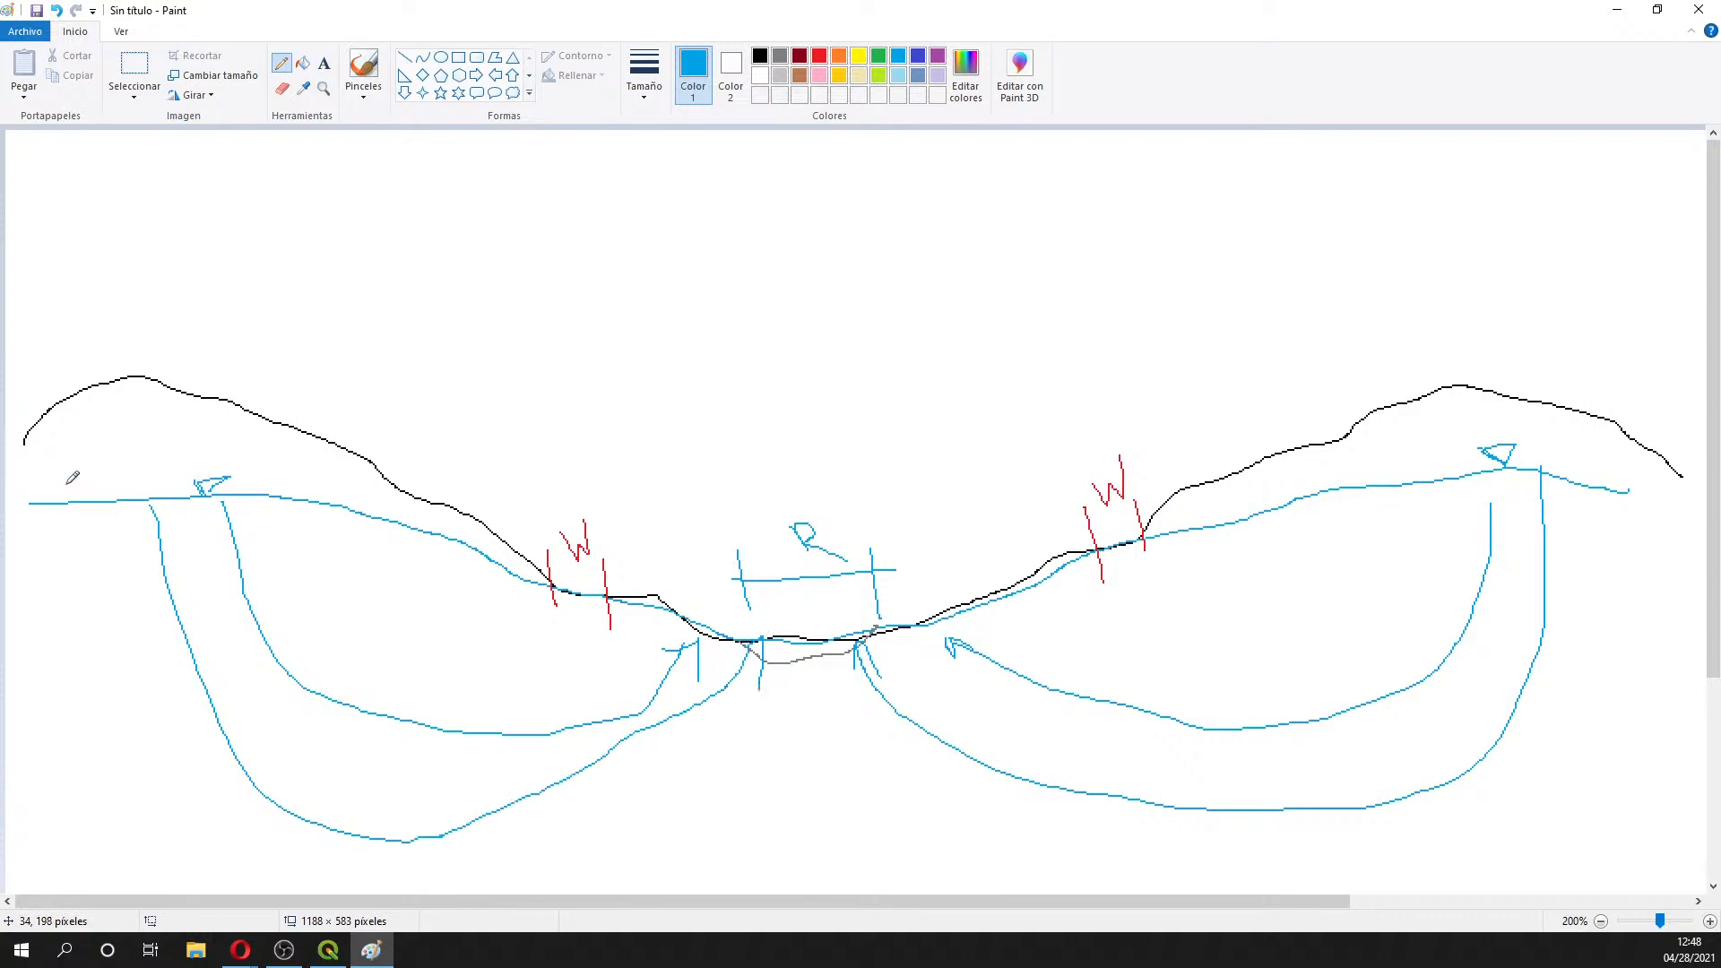
{"action": "mouse_move", "coordinate": [87, 515]}
{"action": "left_mouse_down"}
{"action": "mouse_move", "coordinate": [179, 705]}
{"action": "mouse_move", "coordinate": [601, 851]}
{"action": "mouse_move", "coordinate": [819, 664]}
{"action": "left_mouse_up"}
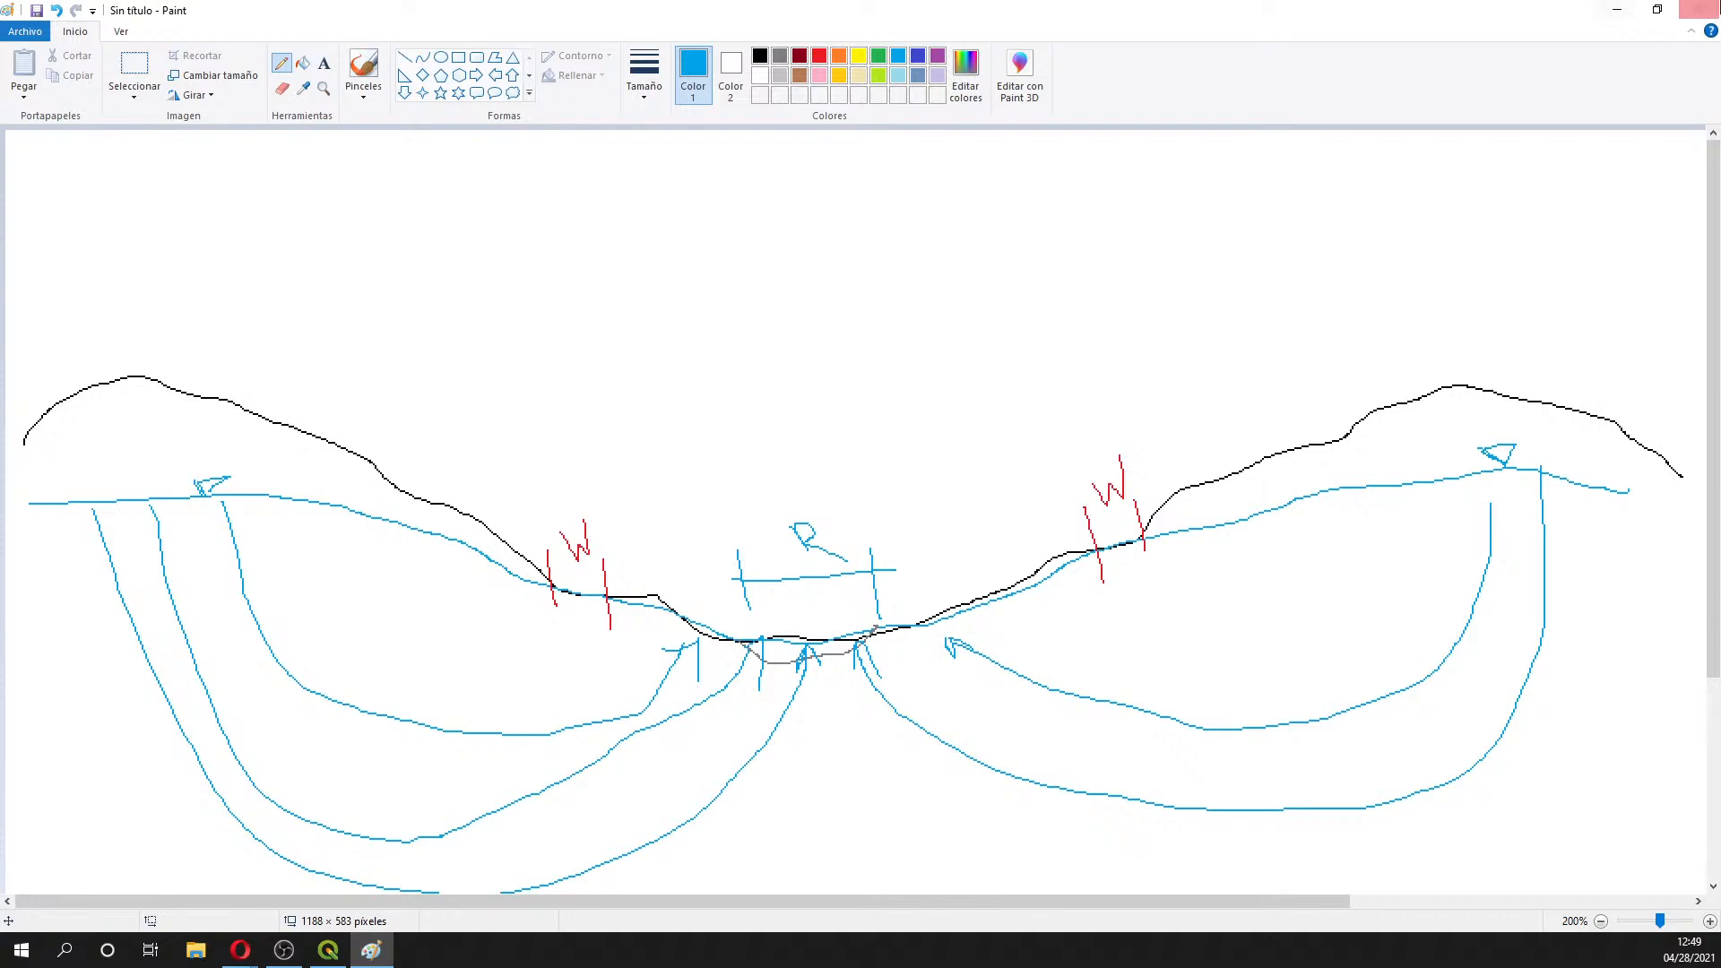
- Return to QGIS and close the Merge Vector Layers dialog
{"action": "left_click", "coordinate": [1615, 10]}
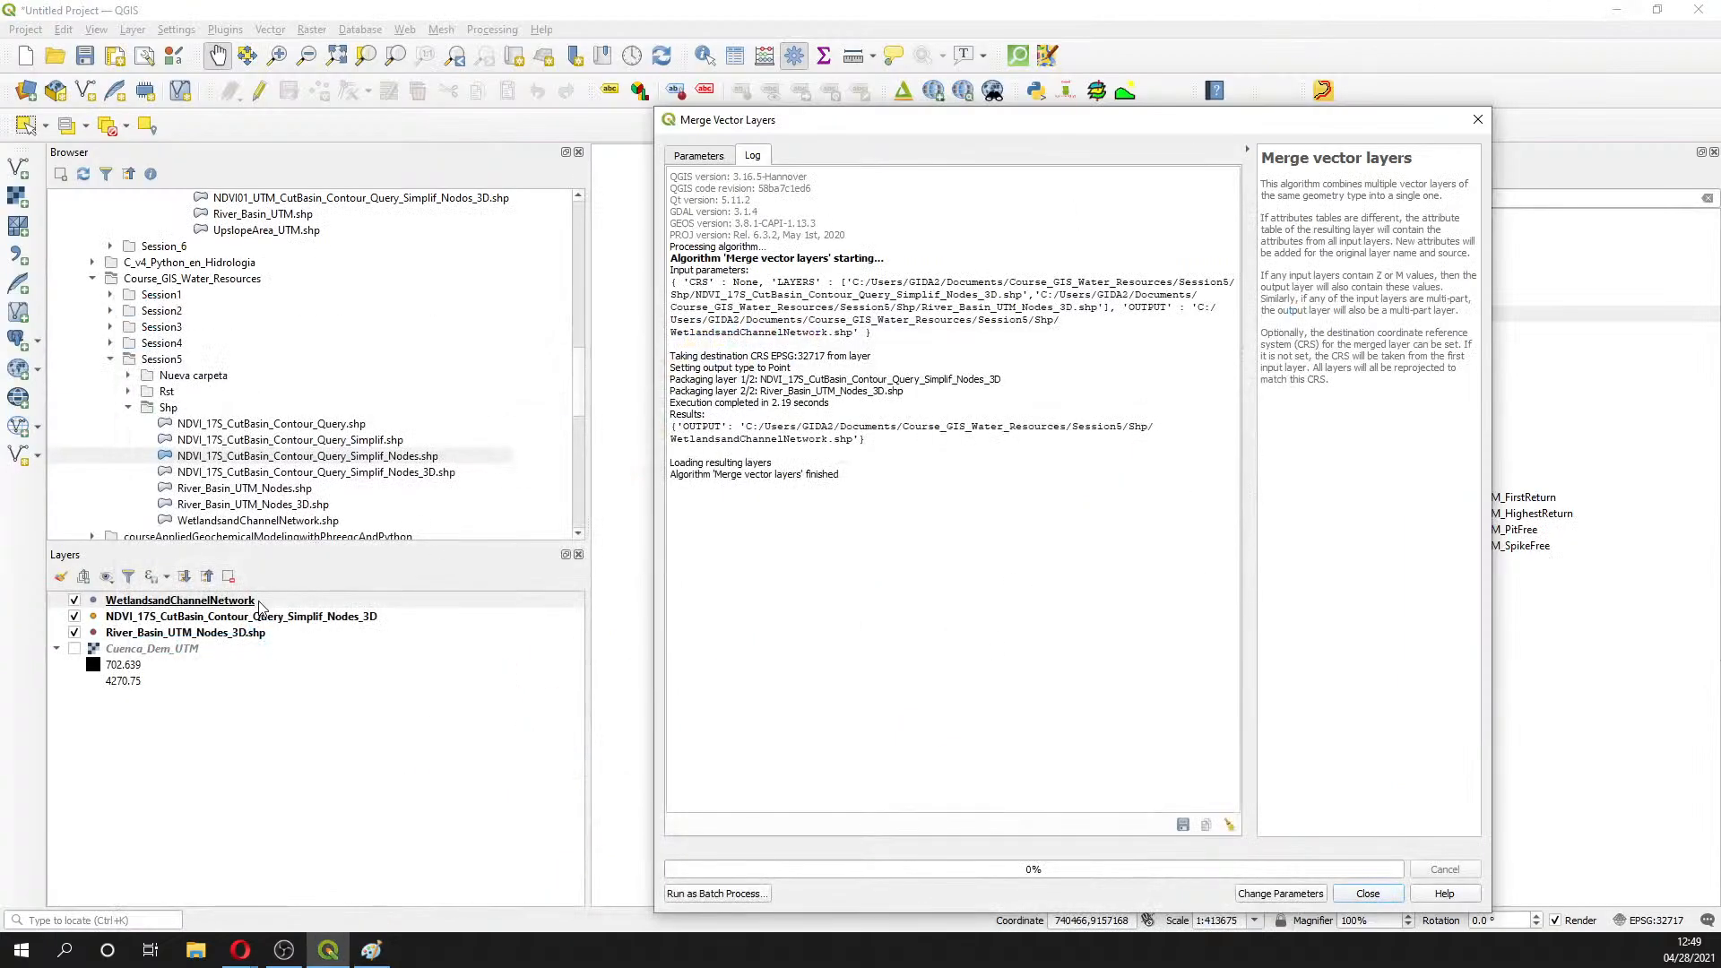
{"action": "left_click", "coordinate": [698, 156]}
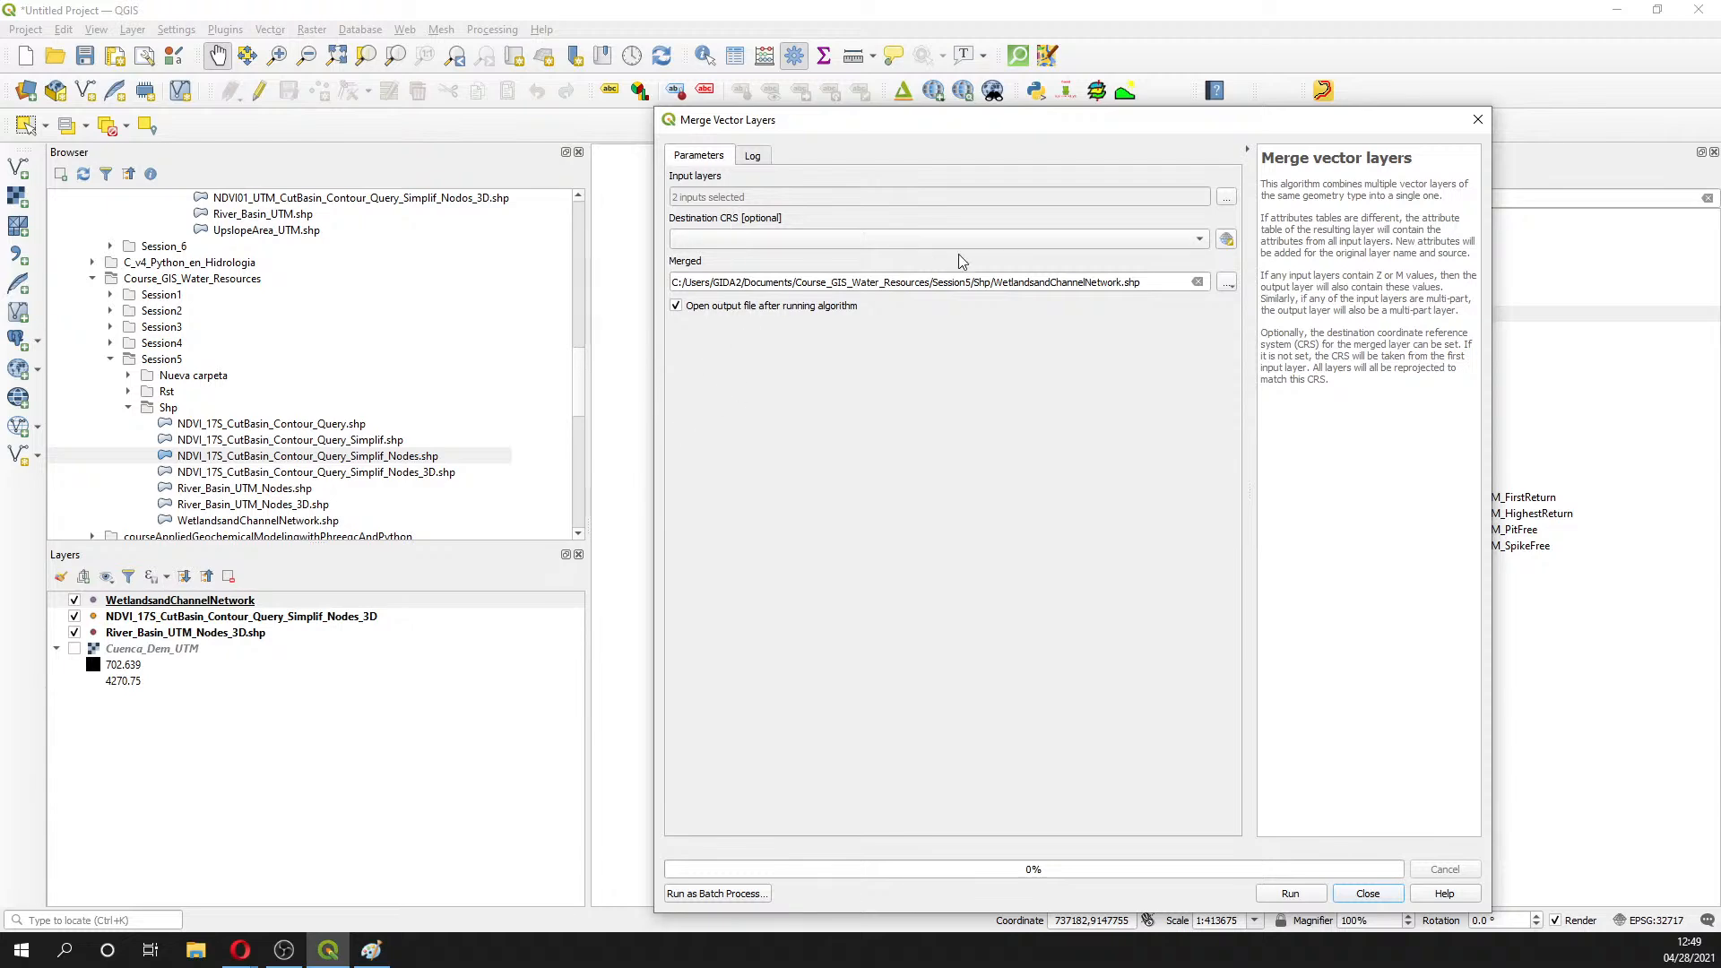
{"action": "left_click", "coordinate": [1479, 126]}
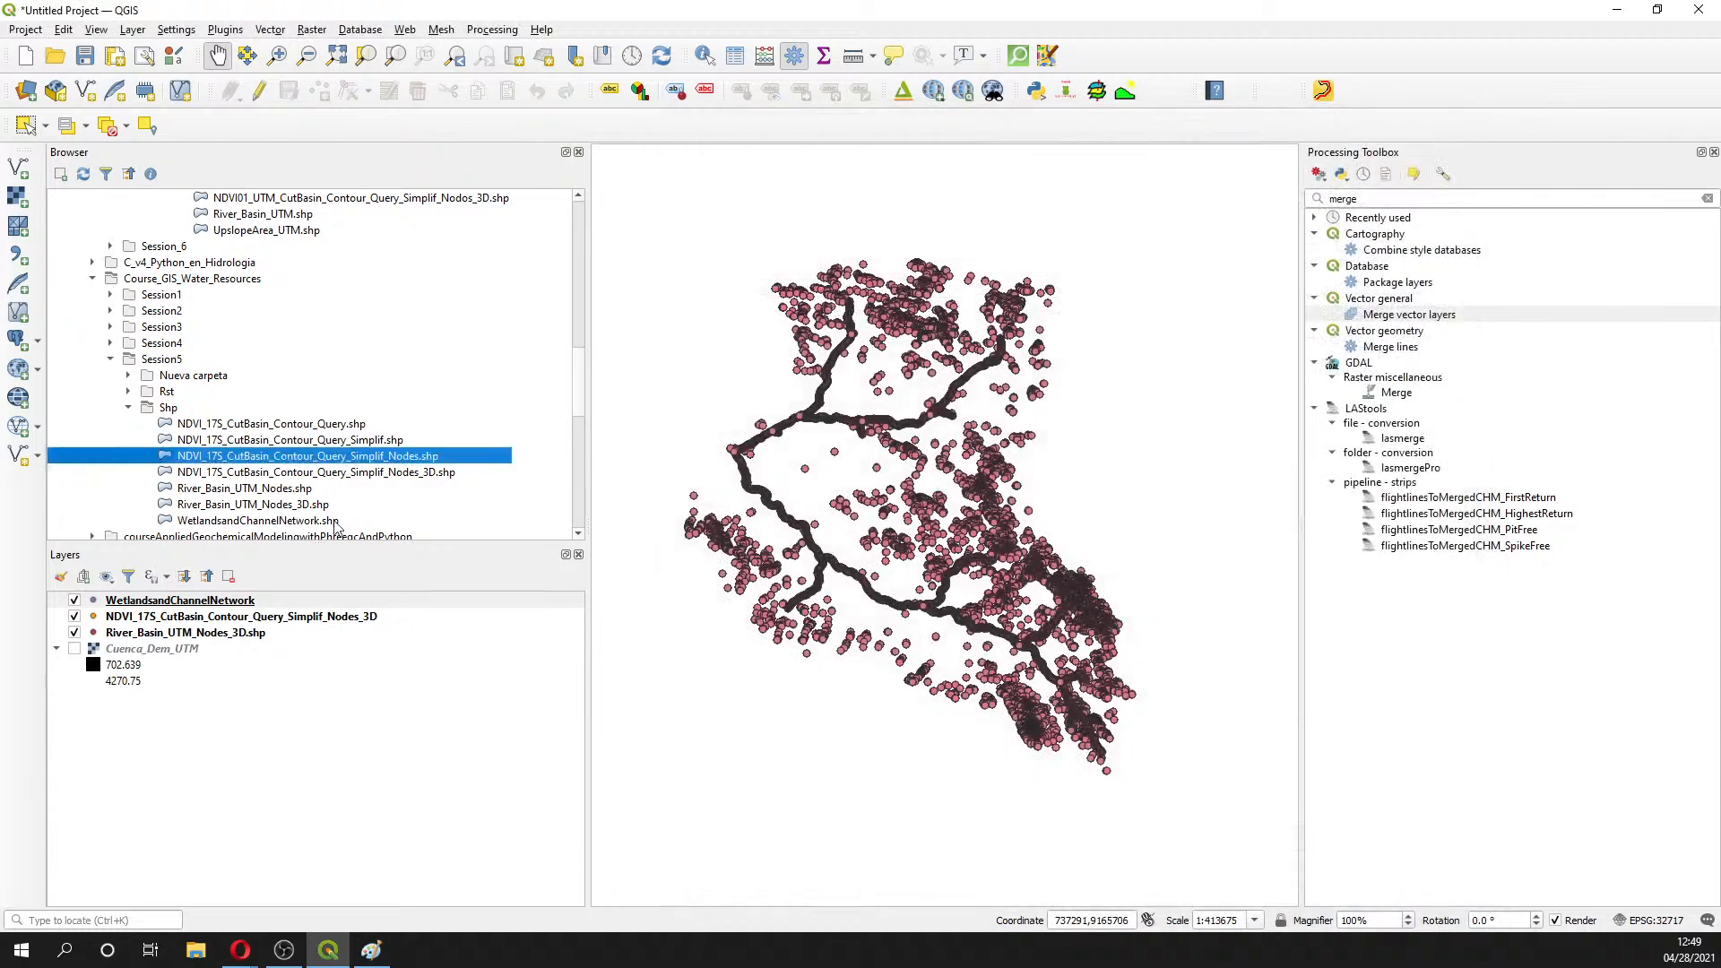
- Inspect the WetlandsandChannelNetwork attribute table, widening the layer column, then close it
{"action": "right_click", "coordinate": [136, 600]}
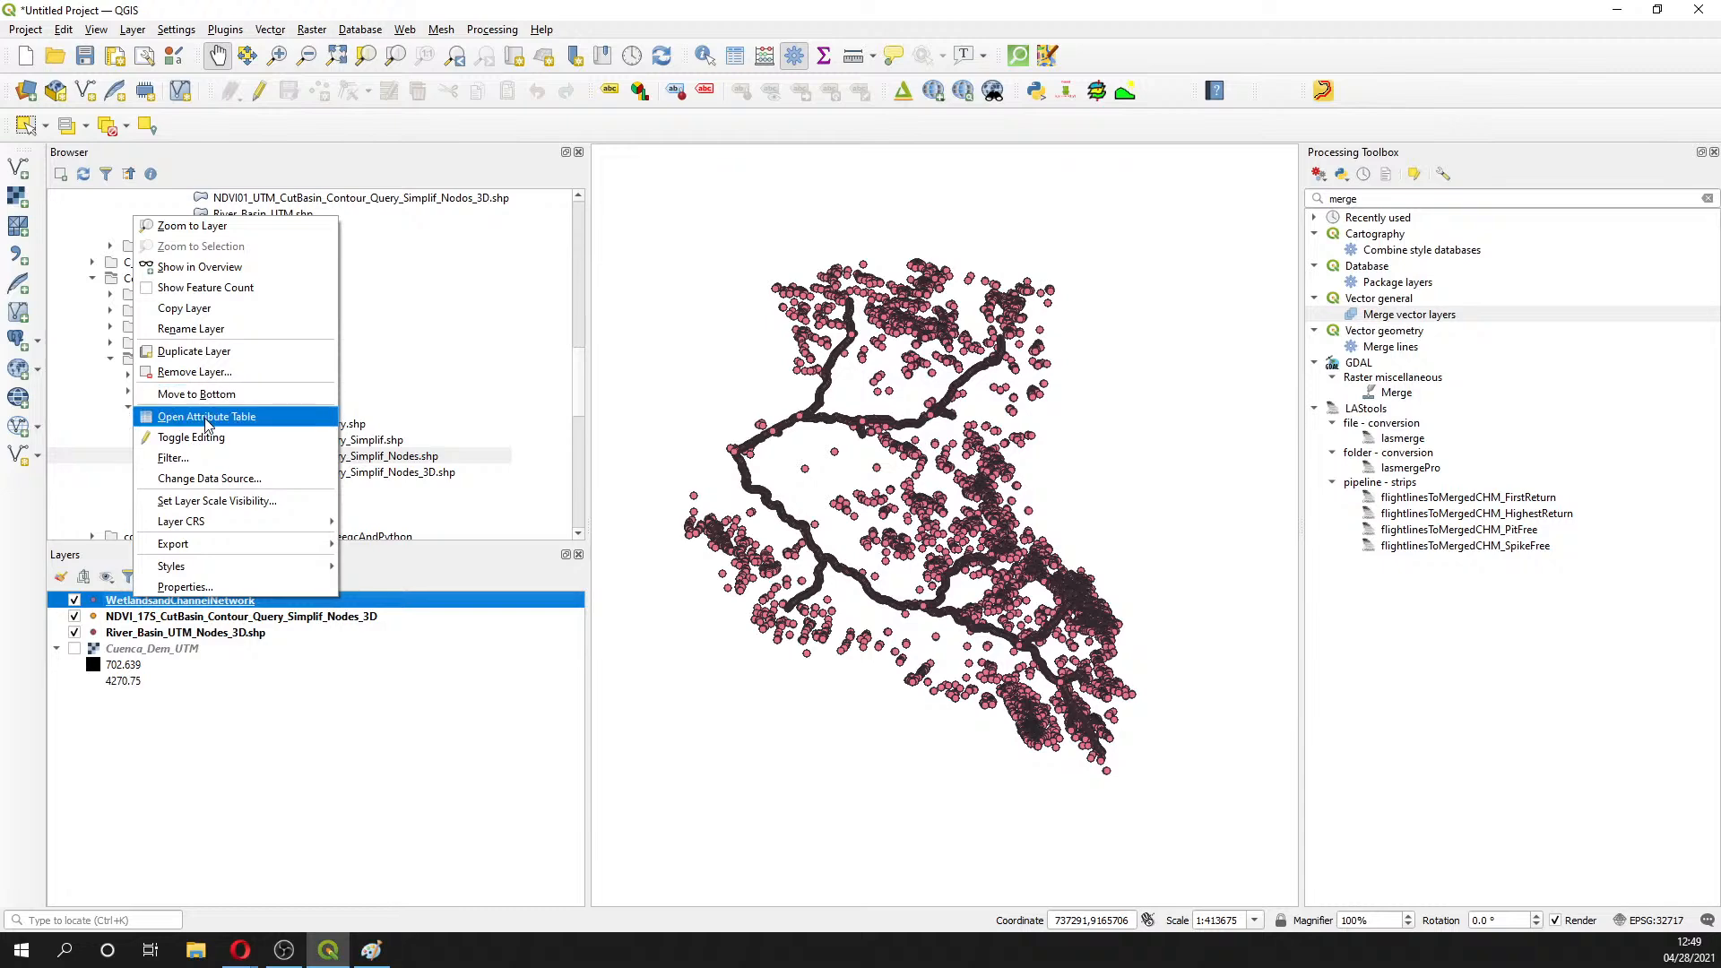
{"action": "left_click", "coordinate": [208, 416]}
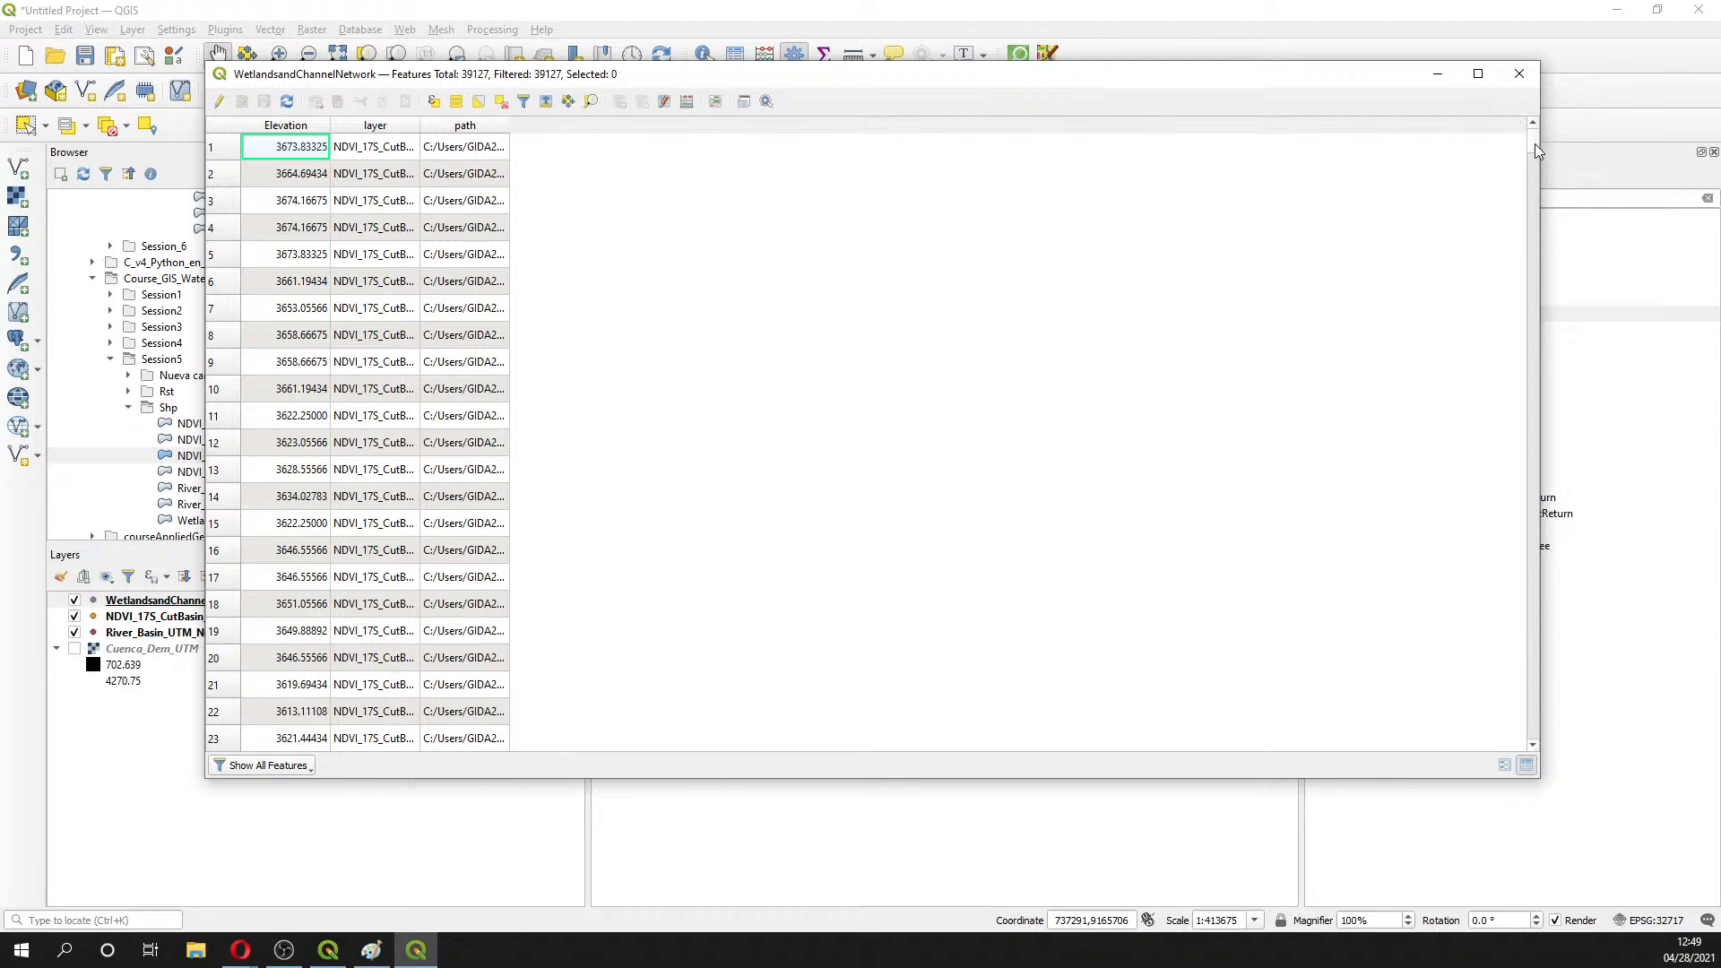
{"action": "left_click_drag", "start_coordinate": [1534, 151], "coordinate": [1532, 658]}
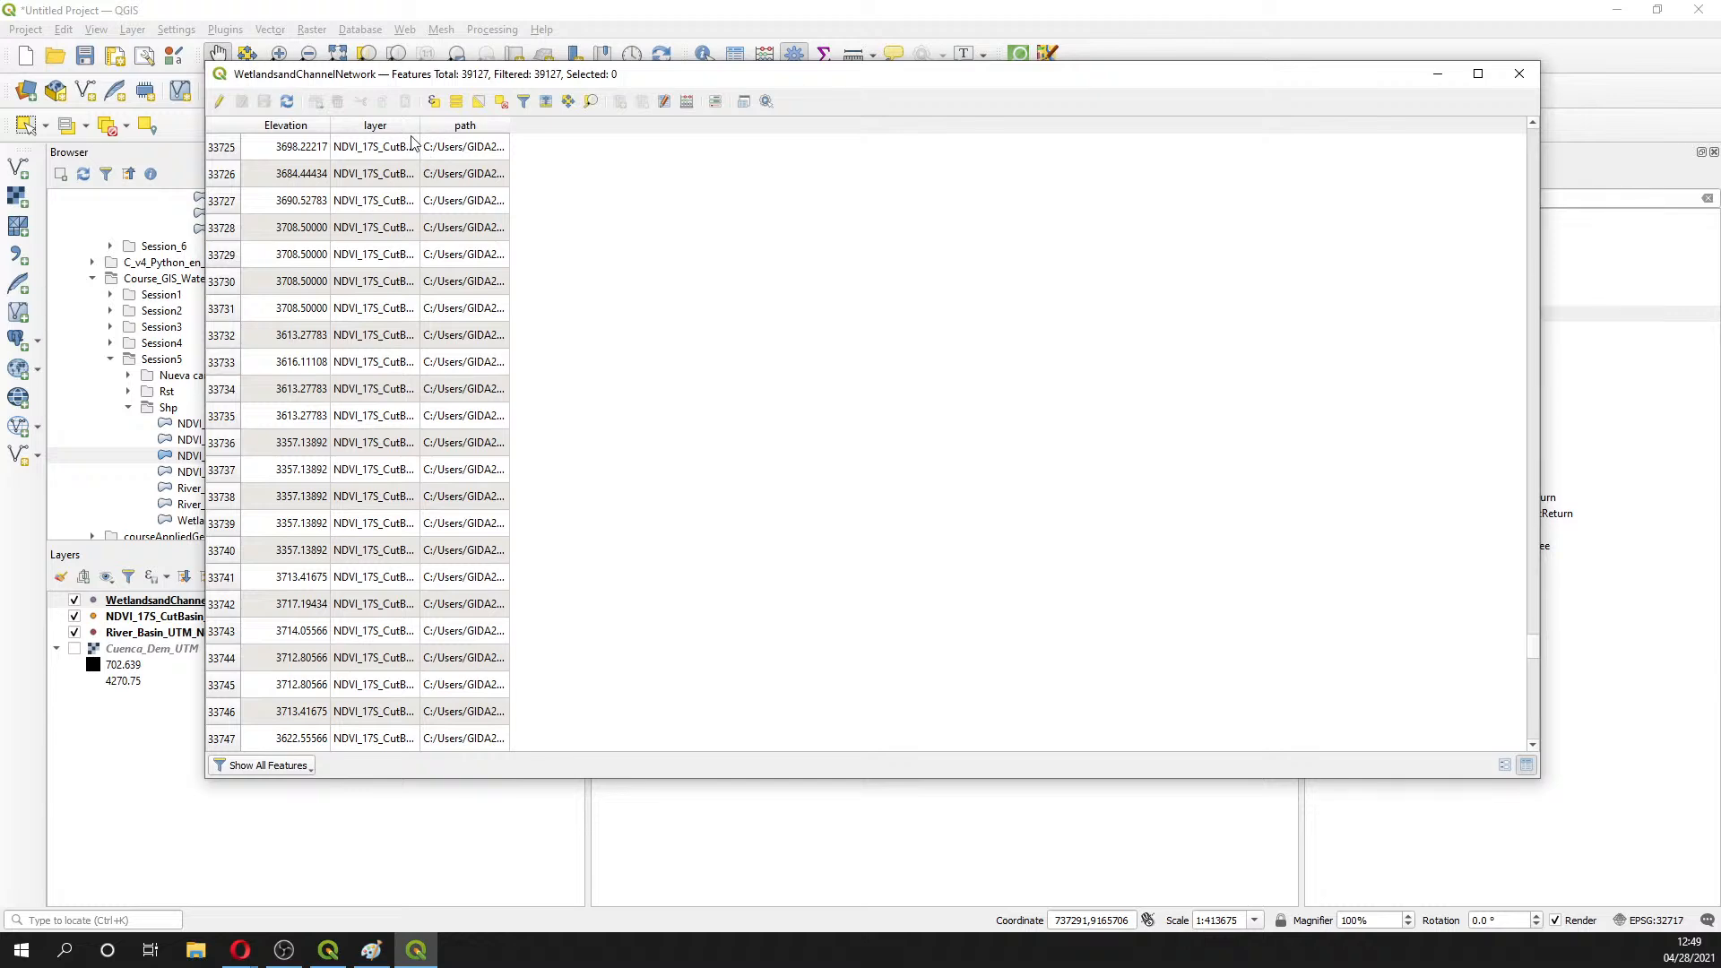
{"action": "left_click_drag", "start_coordinate": [418, 126], "coordinate": [664, 134]}
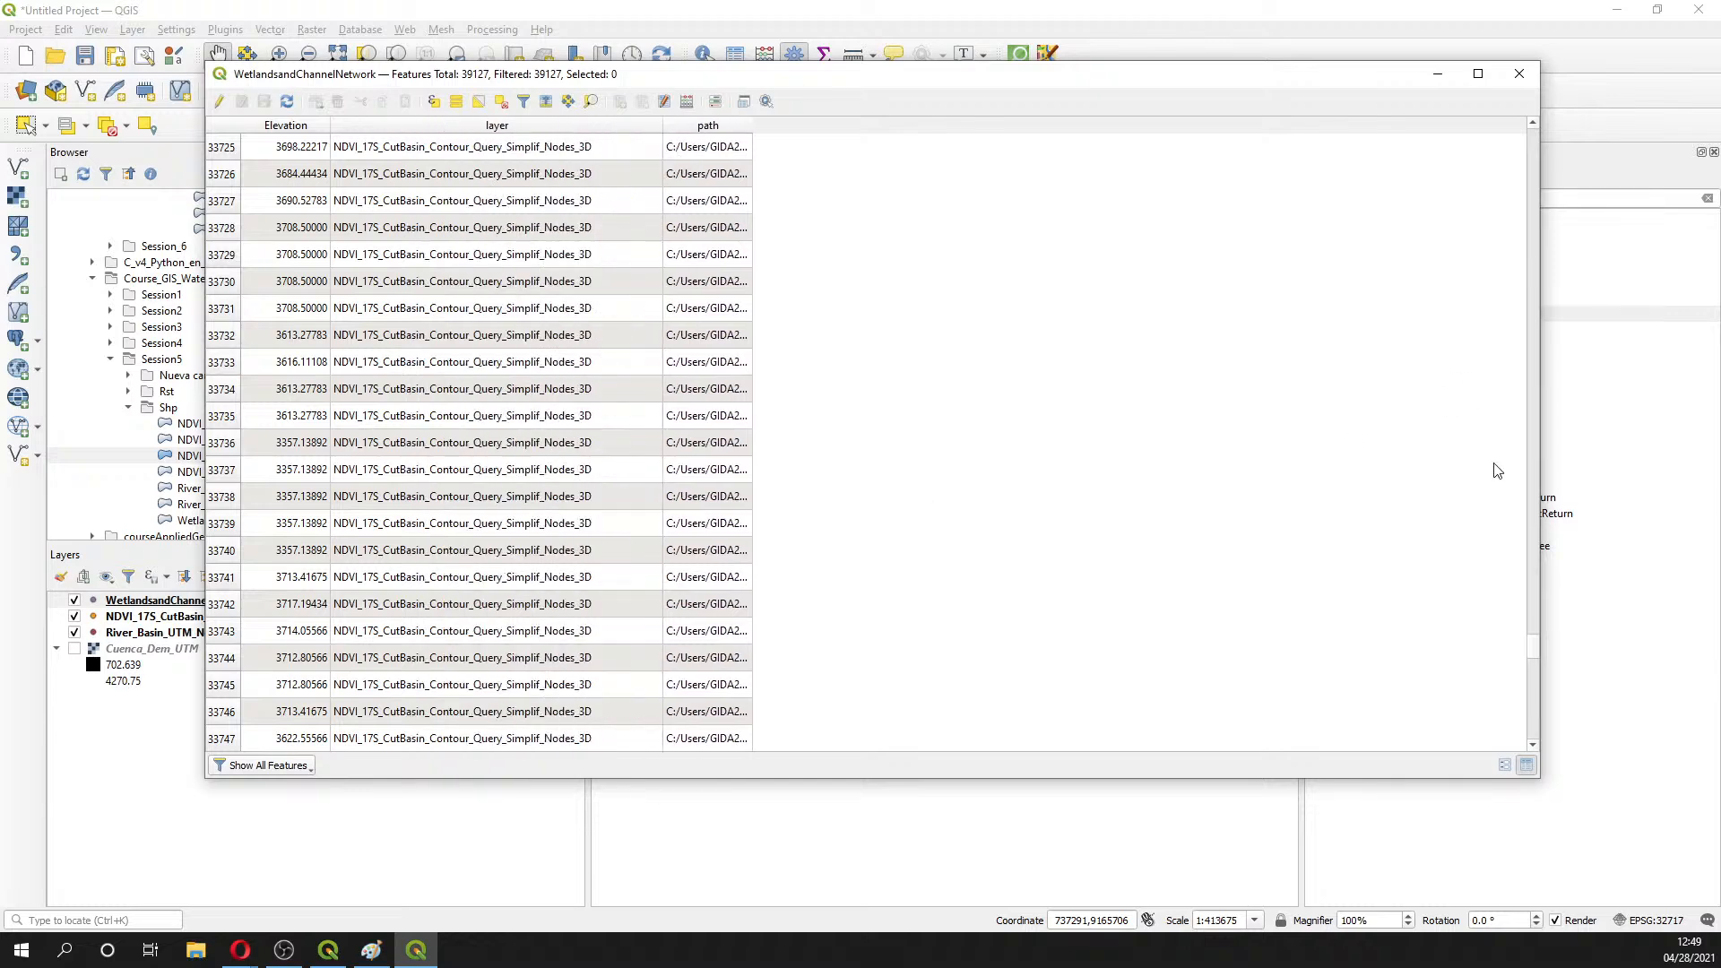
{"action": "mouse_move", "coordinate": [1532, 655]}
{"action": "left_mouse_down"}
{"action": "mouse_move", "coordinate": [1533, 706]}
{"action": "mouse_move", "coordinate": [1533, 679]}
{"action": "left_mouse_up"}
{"action": "left_click", "coordinate": [1518, 73]}
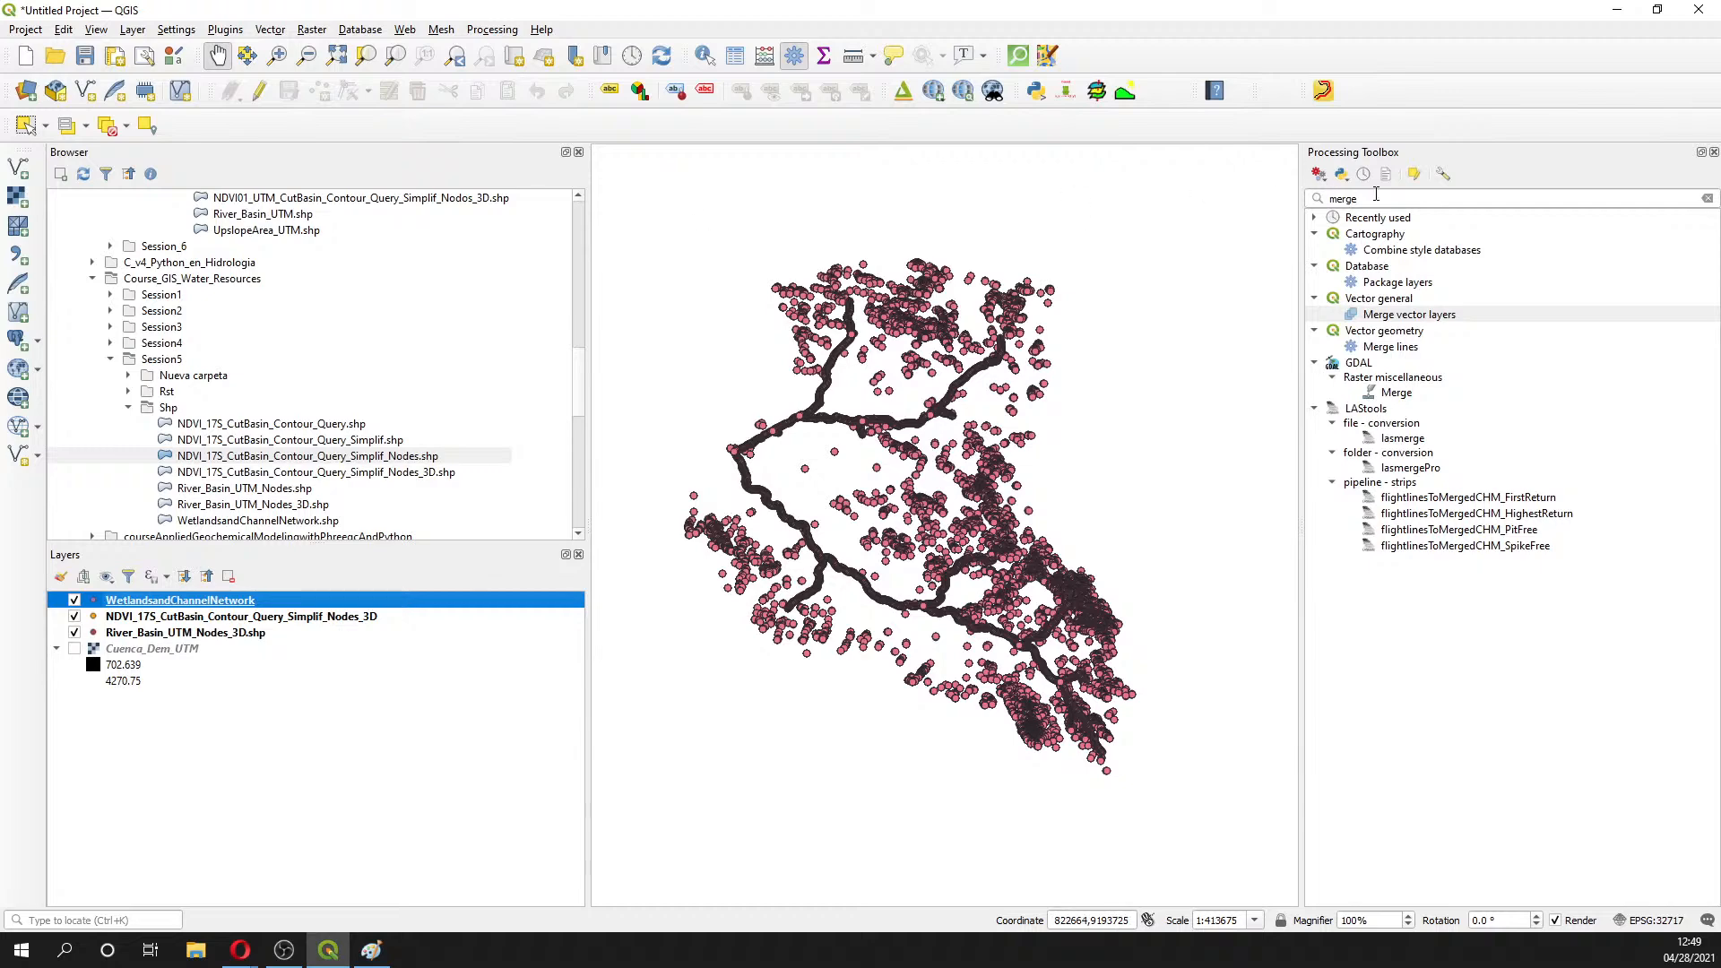
- Search the Processing Toolbox for 'spline' and open SAGA Multilevel B-spline interpolation on WetlandsandChannelNetwork
{"action": "left_click_drag", "start_coordinate": [1375, 195], "coordinate": [1320, 191]}
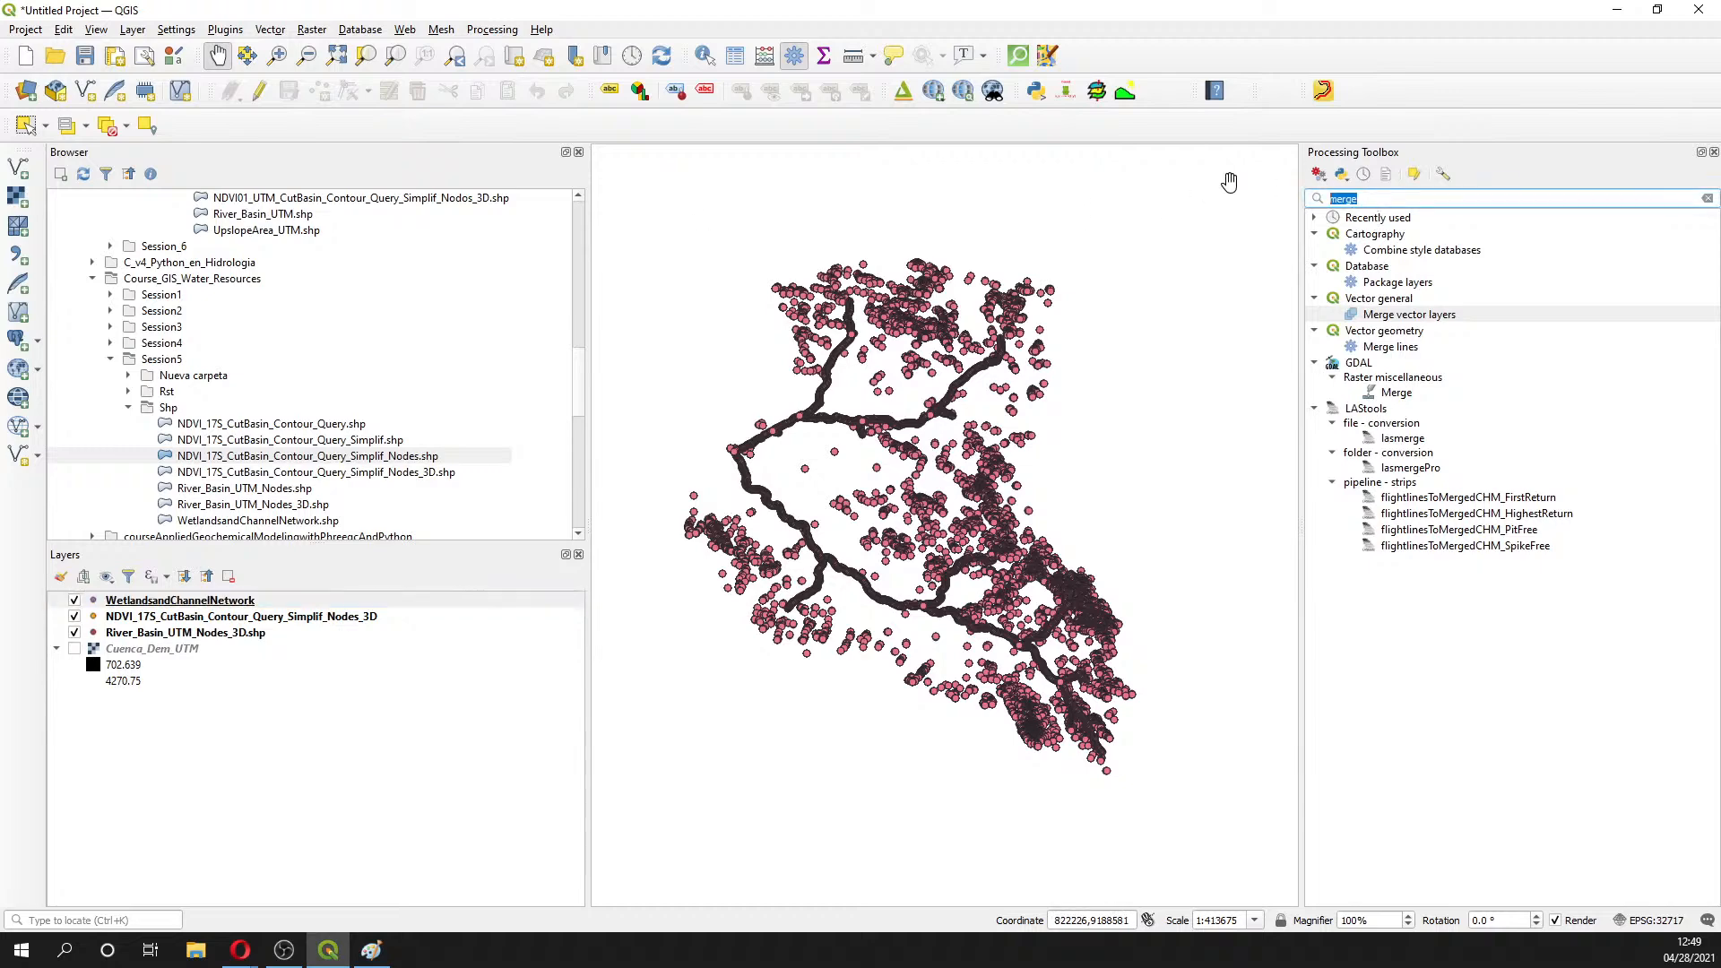
{"action": "type", "text": "spli"}
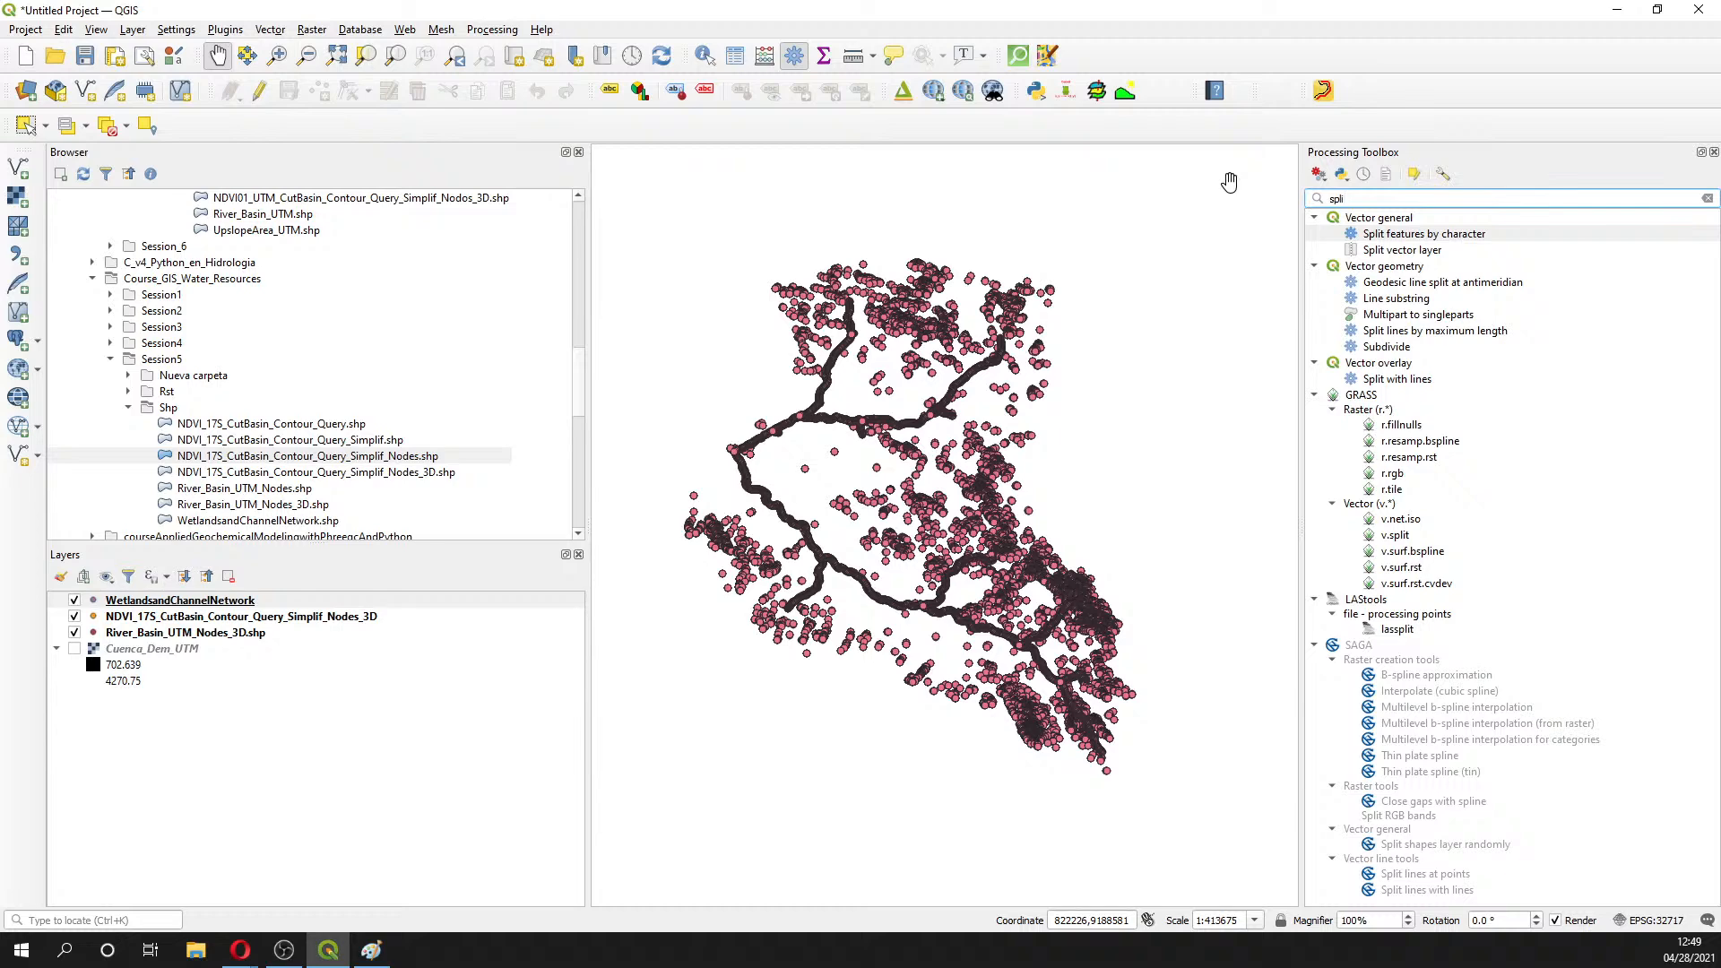
{"action": "type", "text": "tb"}
{"action": "key", "text": "BackSpace"}
{"action": "type", "text": "ne"}
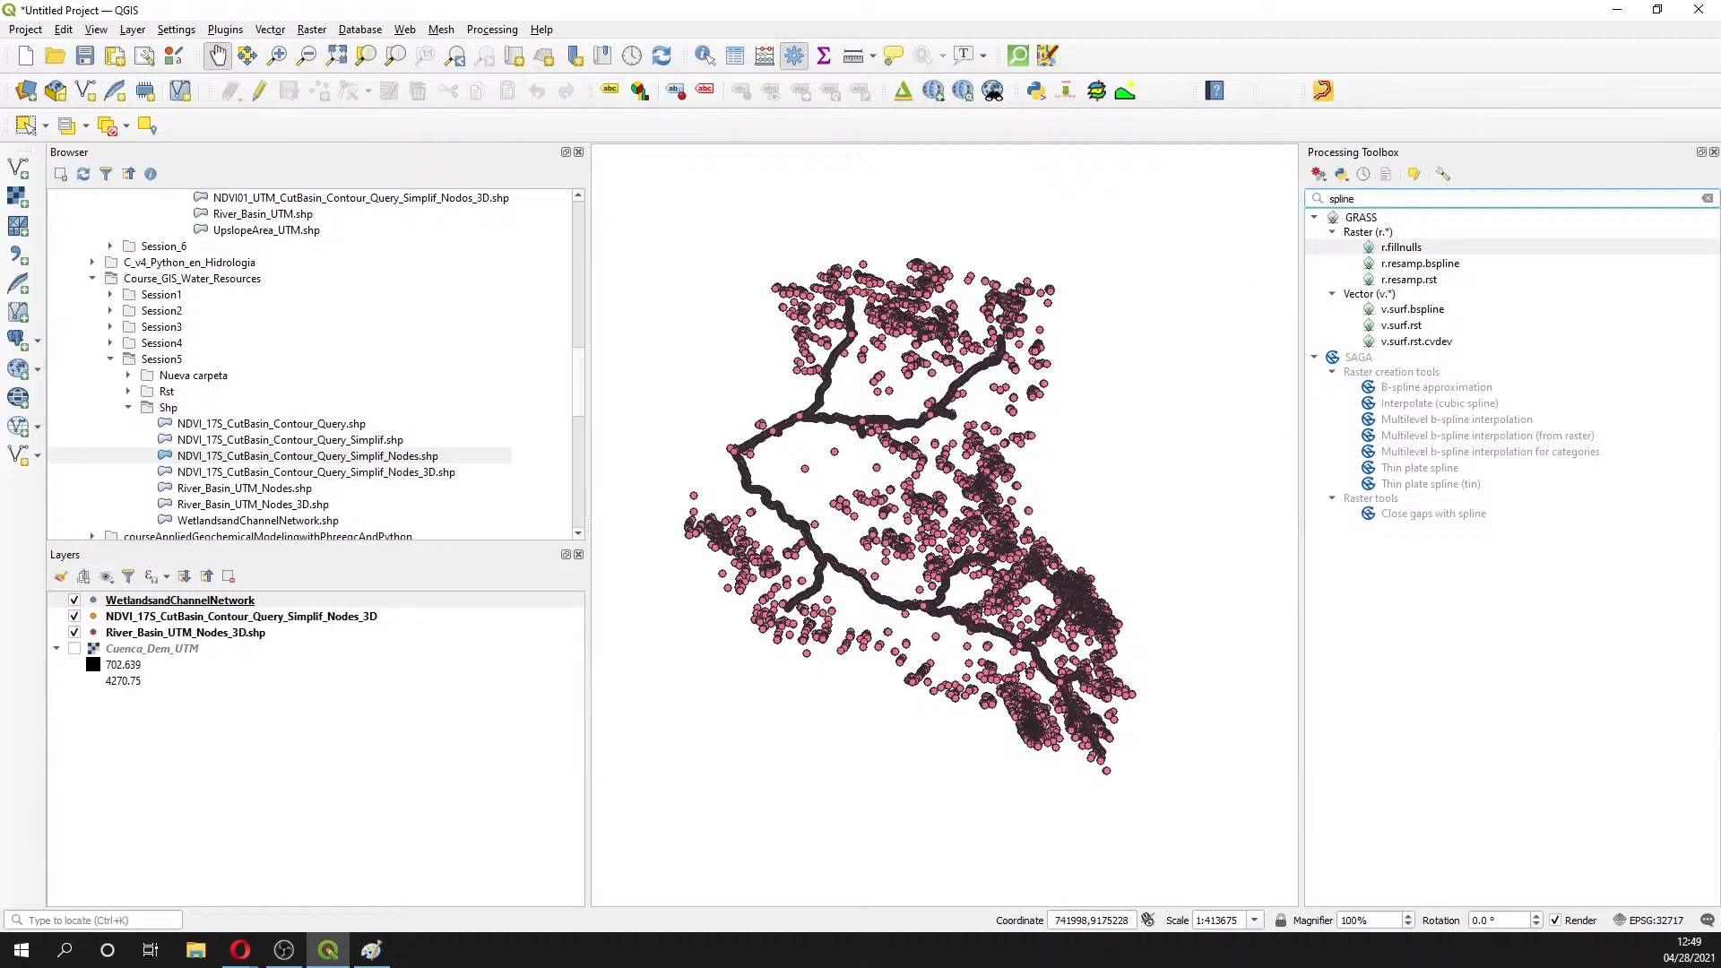
{"action": "key", "text": "alt+Tab"}
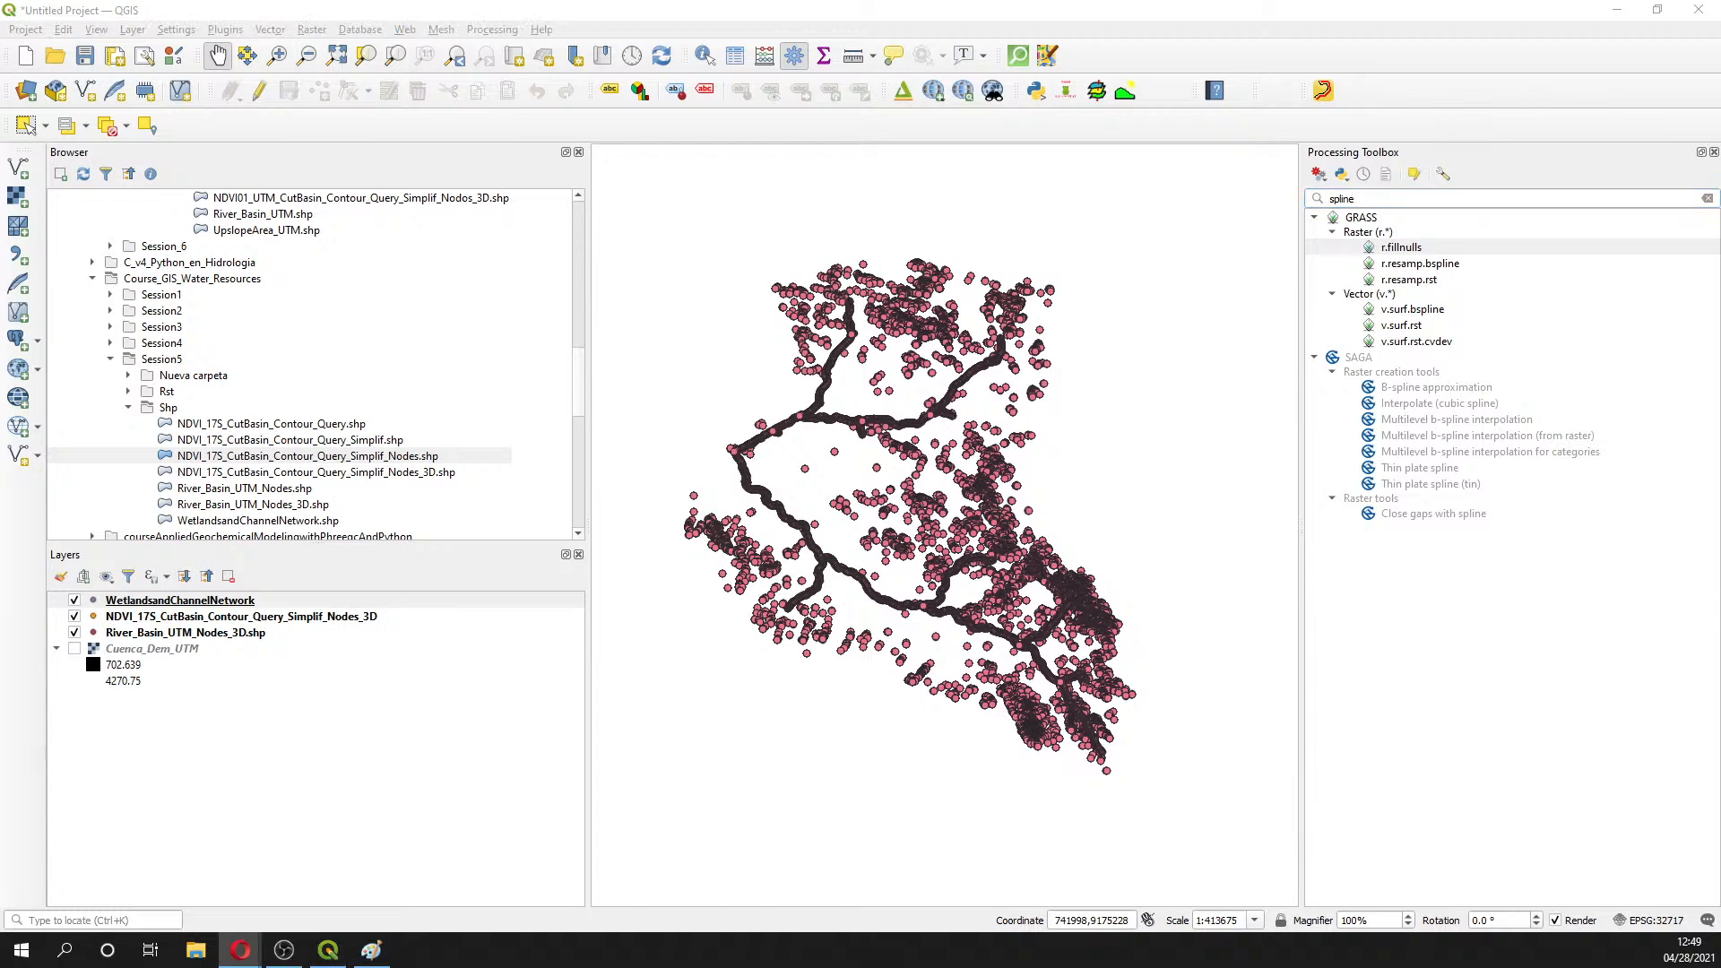
{"action": "left_click", "coordinate": [1470, 421]}
{"action": "double_click", "coordinate": [1469, 419]}
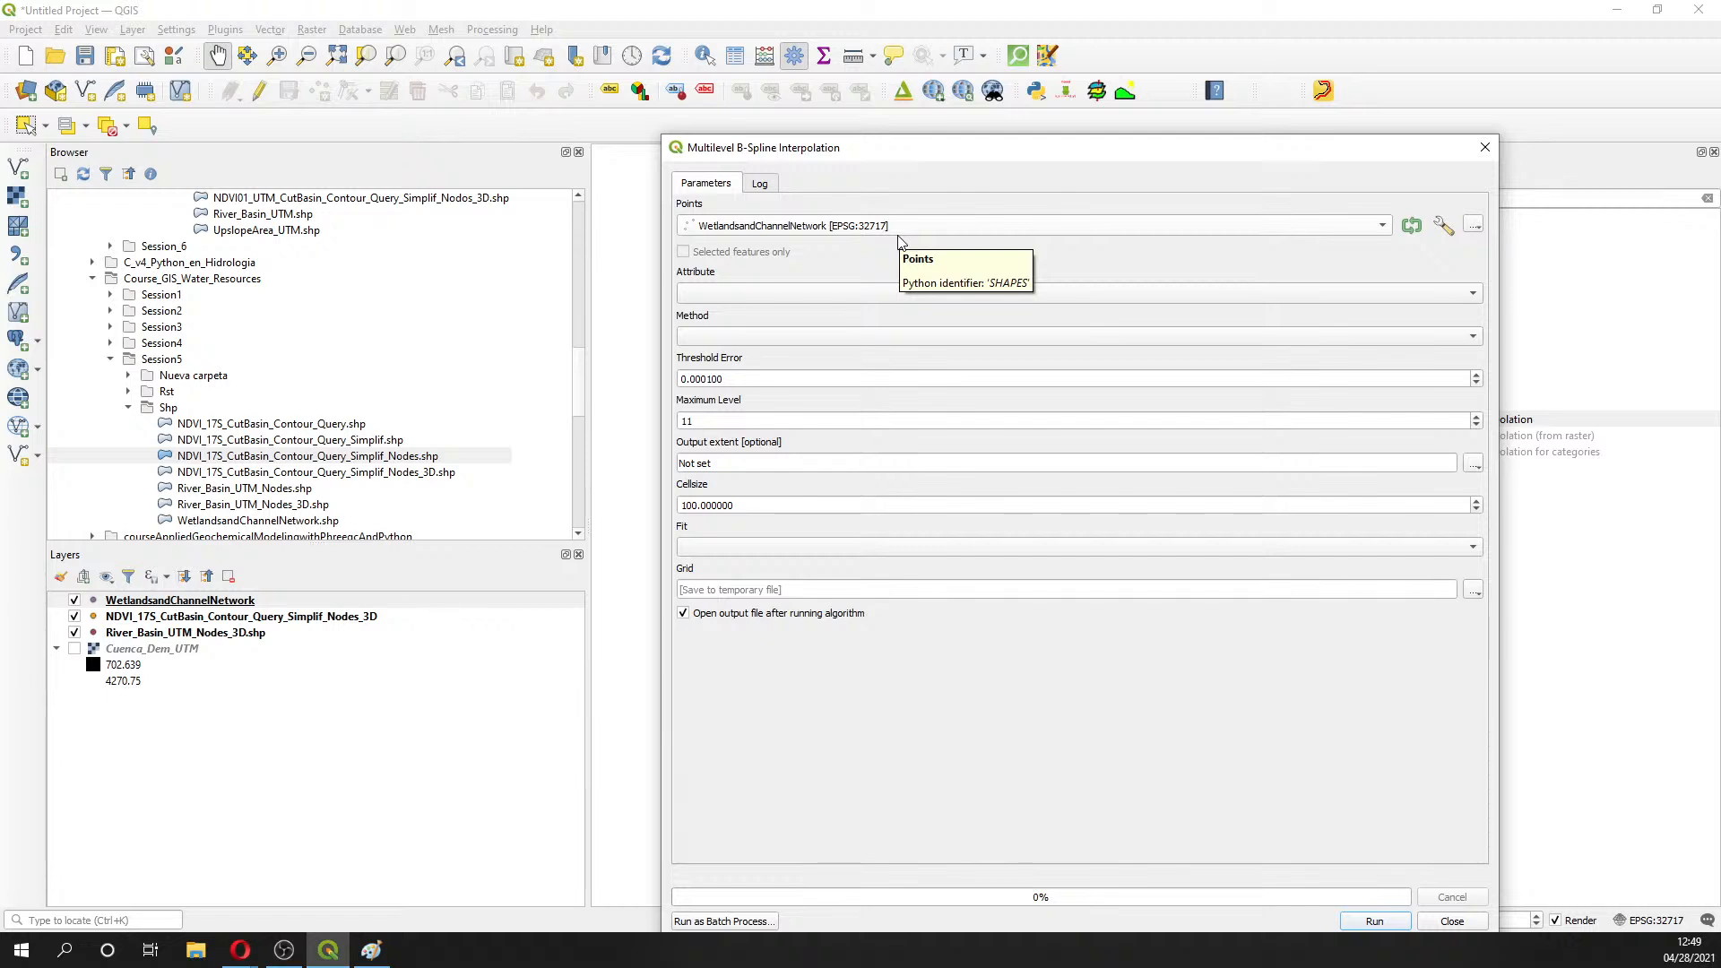
- Set Attribute to Elevation and Method to B-spline refinement, keeping Maximum Level 11
{"action": "left_click", "coordinate": [871, 293]}
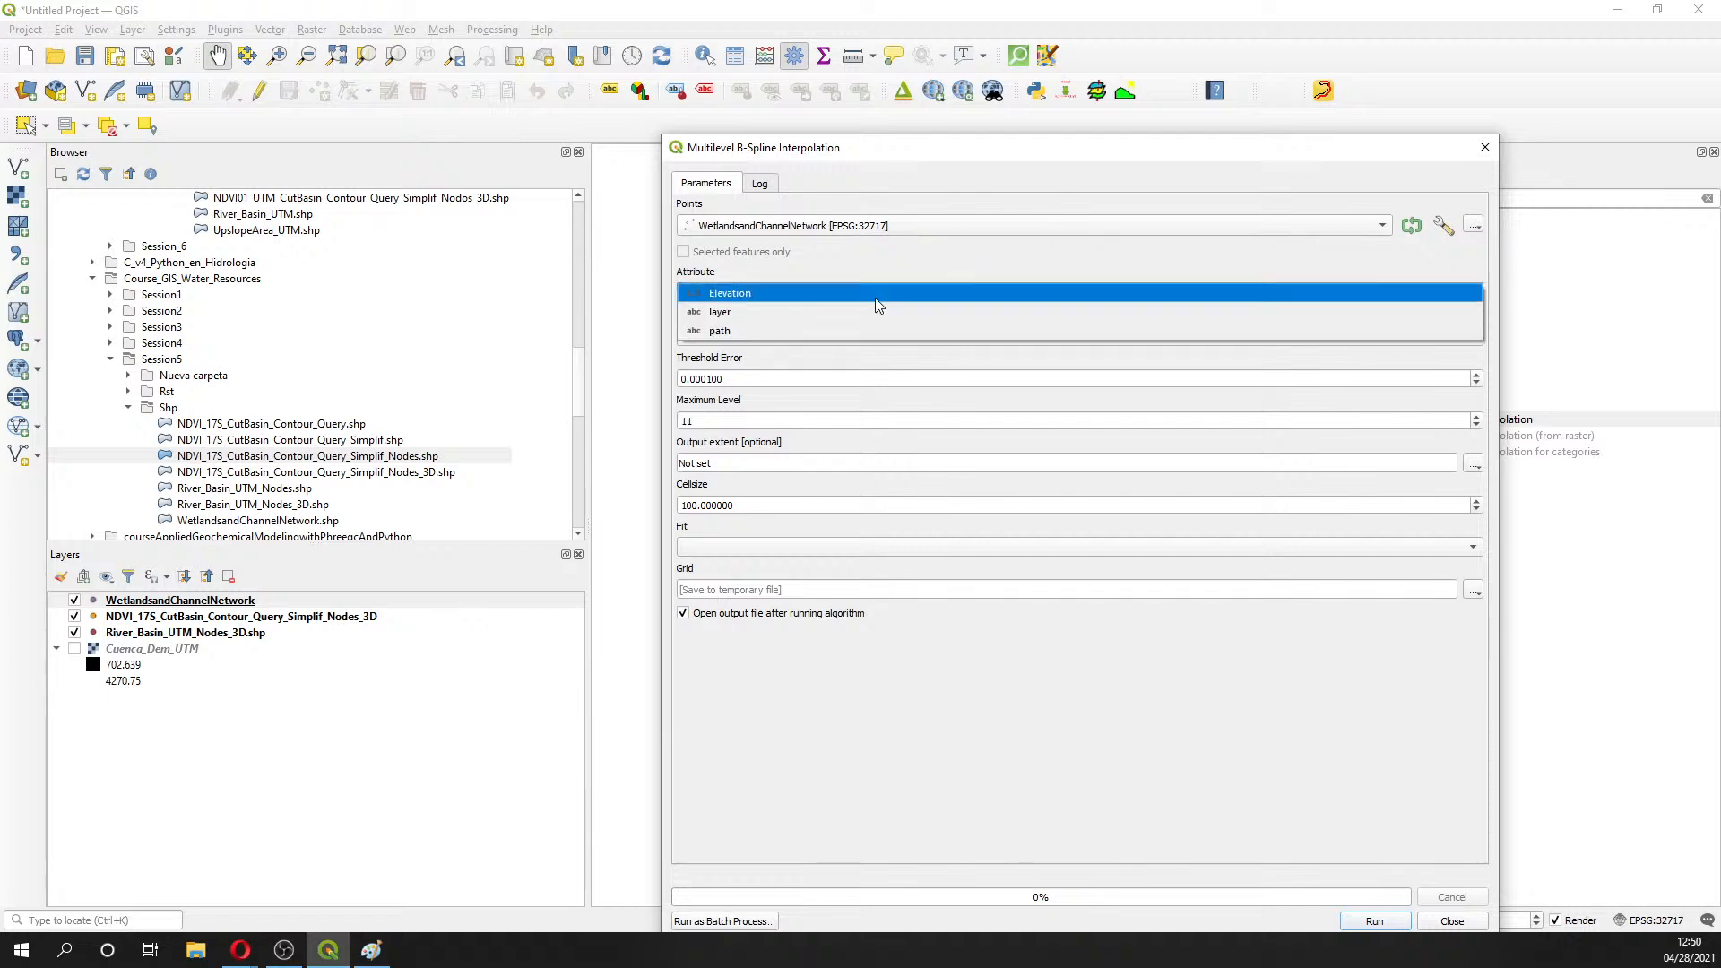
{"action": "left_click", "coordinate": [876, 299]}
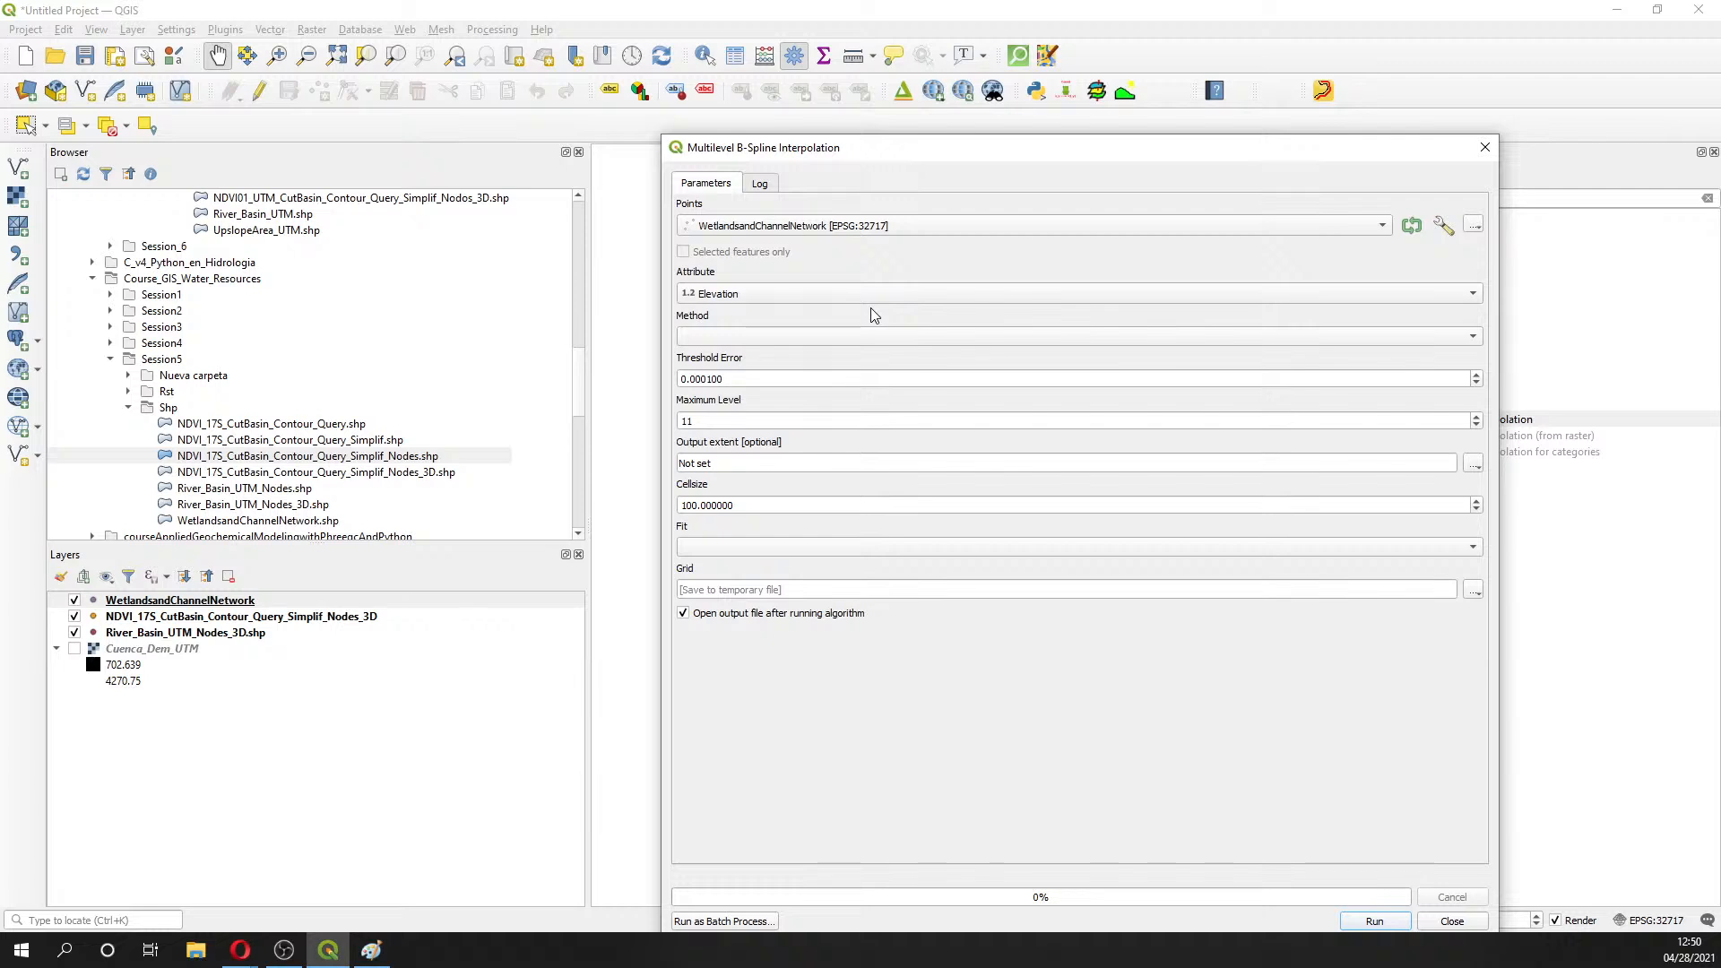
{"action": "left_click", "coordinate": [856, 336]}
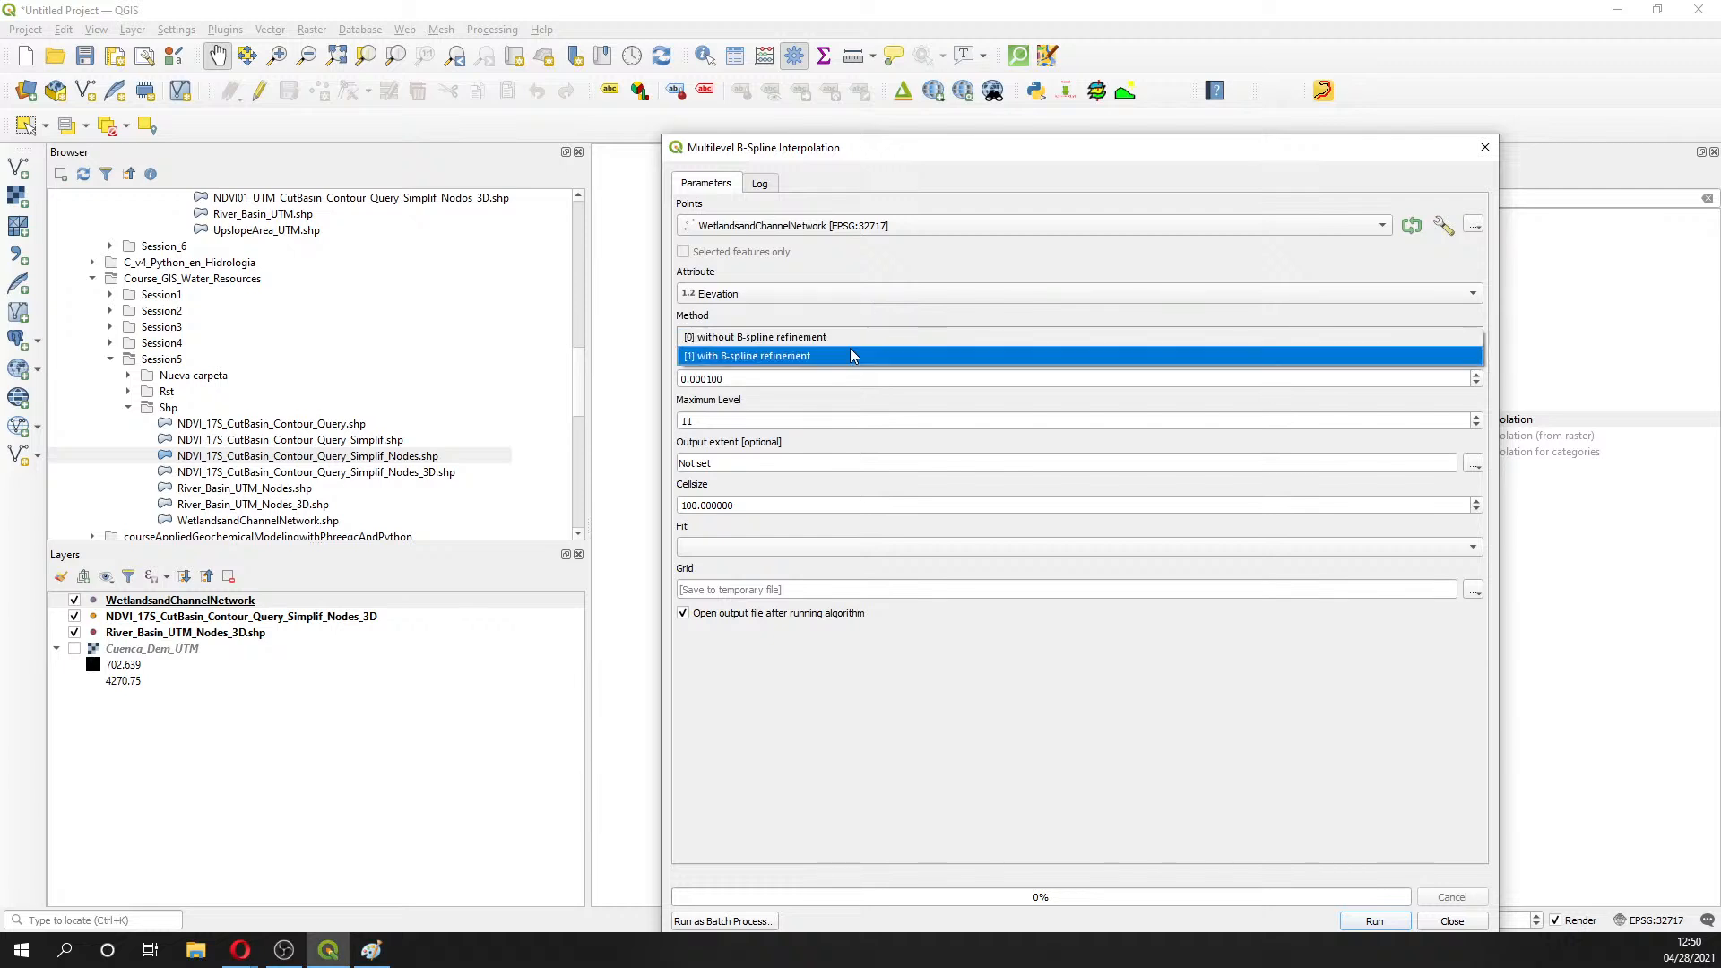
{"action": "left_click", "coordinate": [849, 350]}
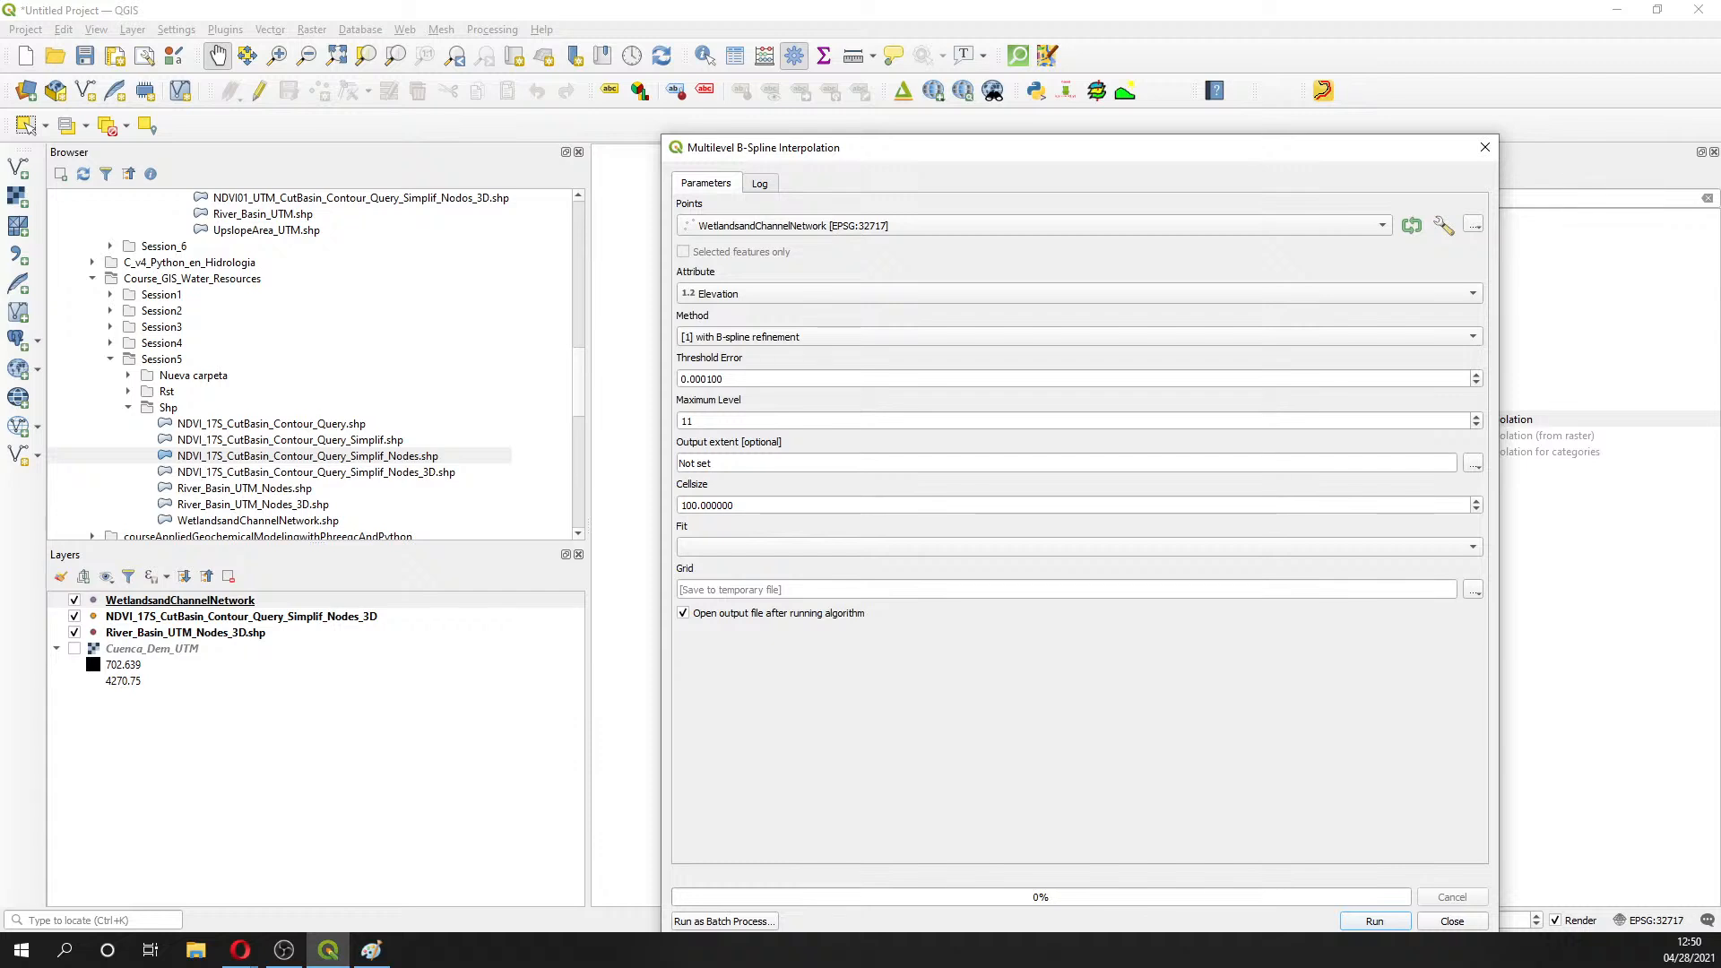
{"action": "left_click", "coordinate": [686, 421]}
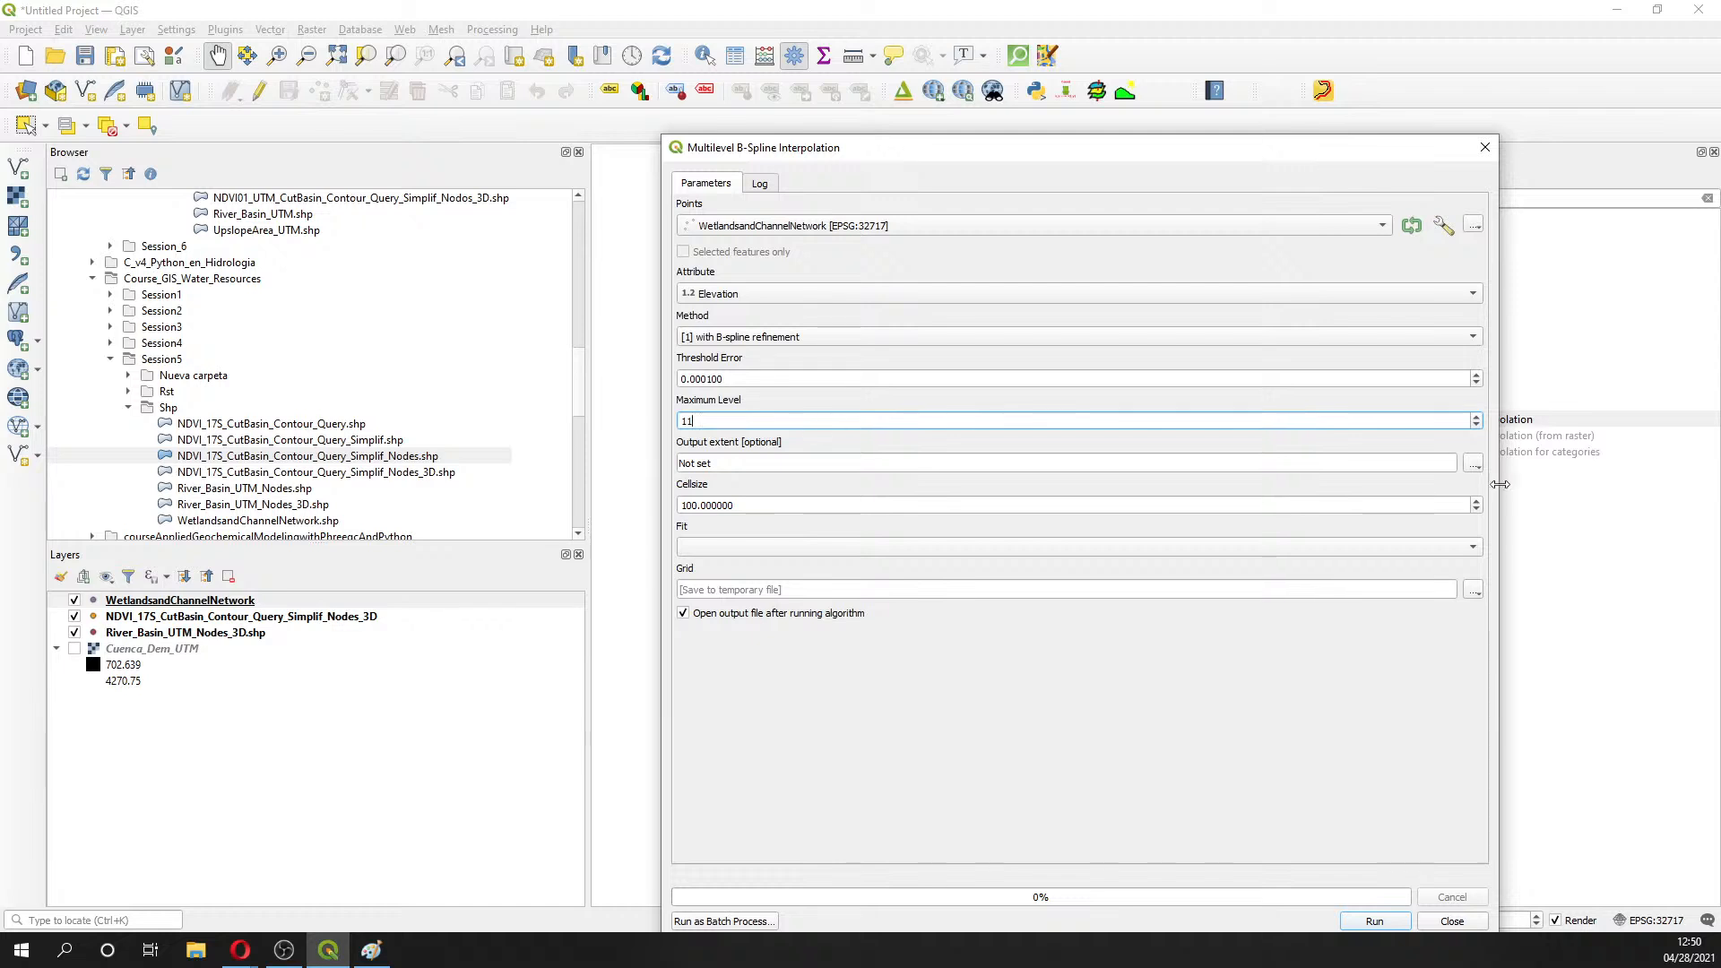
- Set the output grid to save as WT_Spline in the Session5\Rst folder
{"action": "left_click", "coordinate": [1474, 589]}
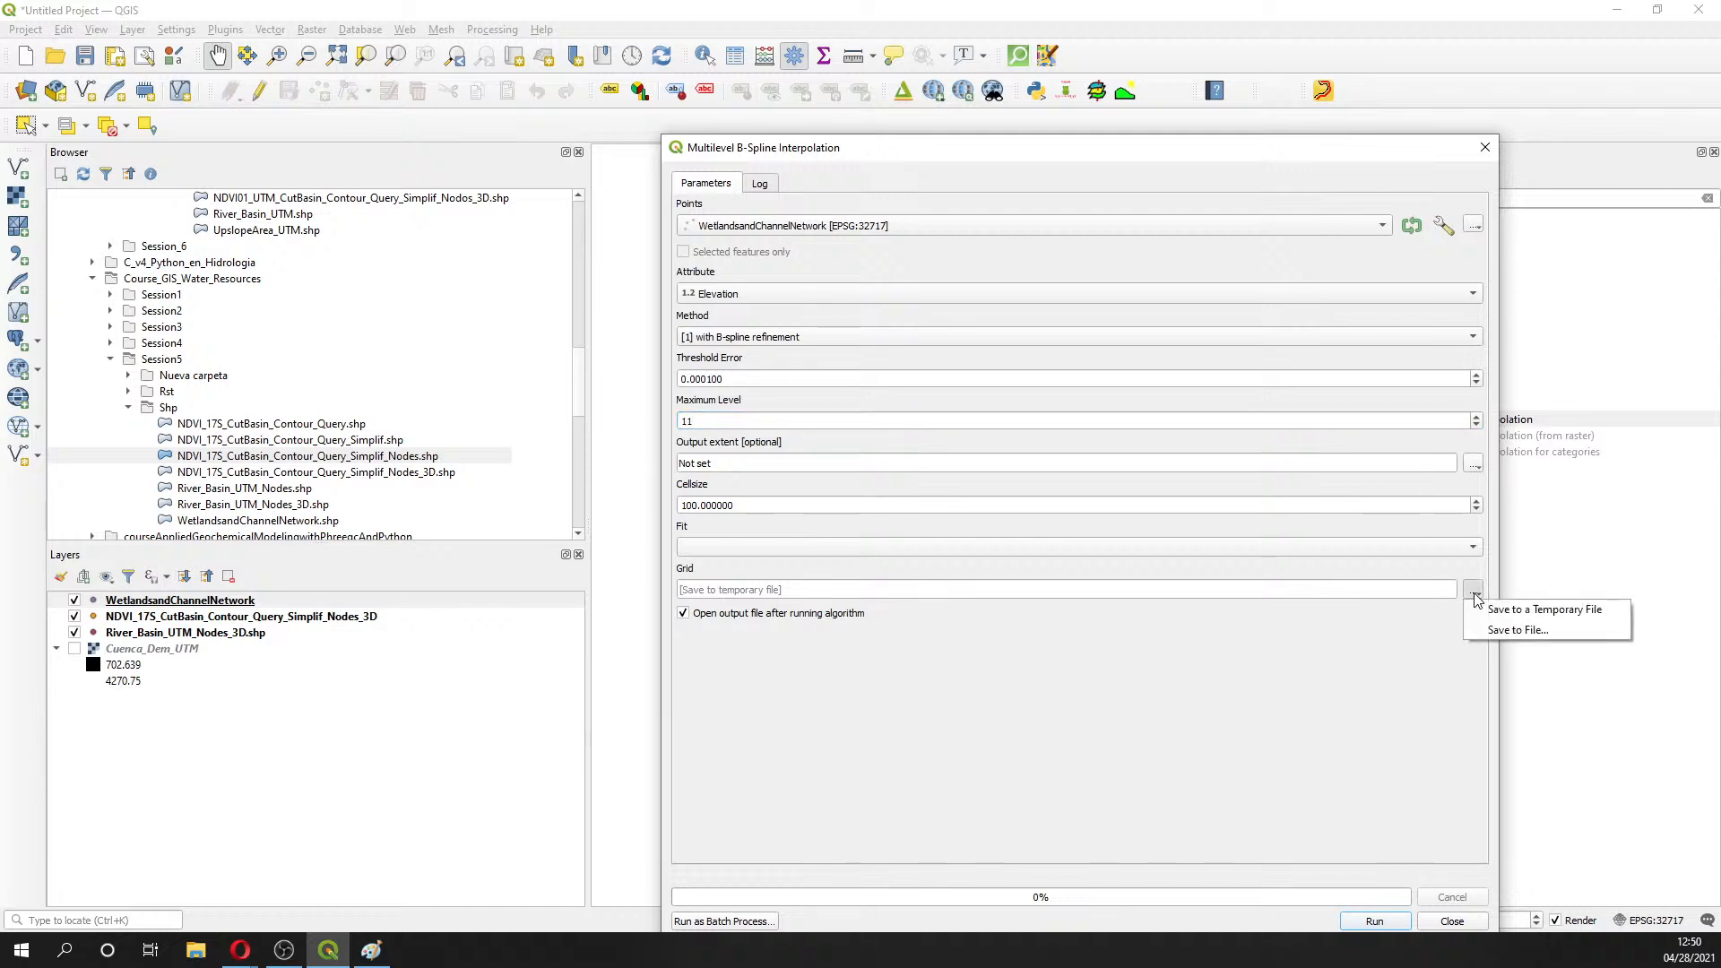
{"action": "left_click", "coordinate": [1487, 631]}
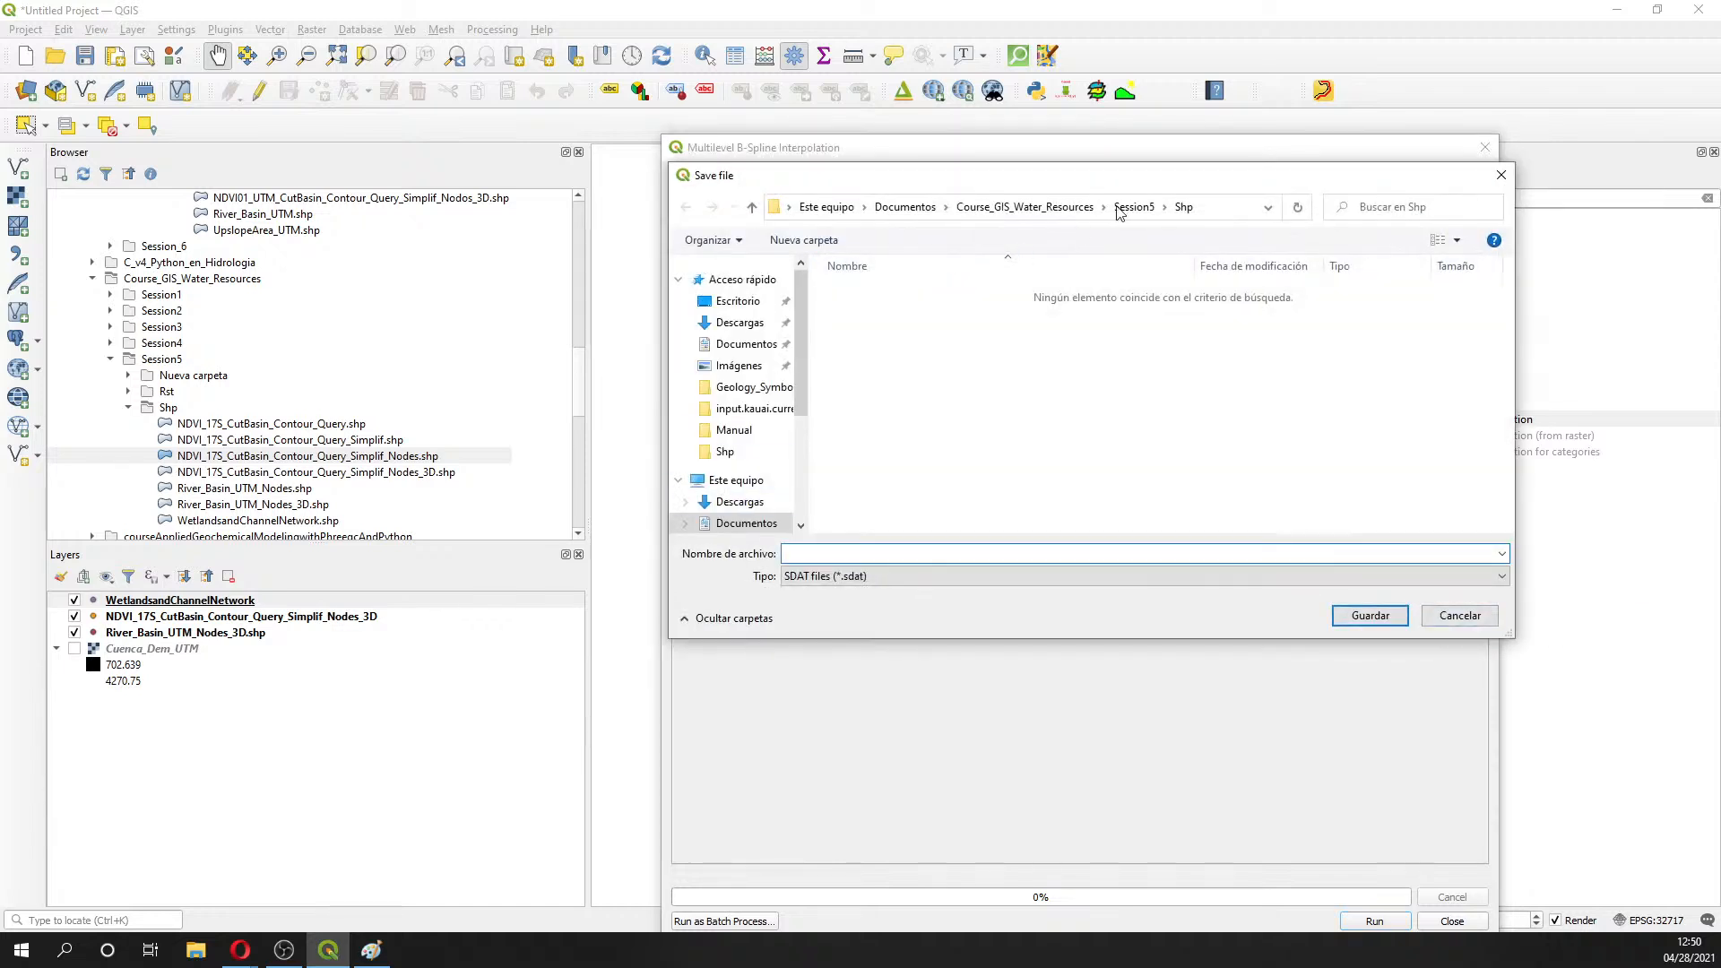
{"action": "left_click", "coordinate": [1136, 207]}
{"action": "double_click", "coordinate": [853, 311]}
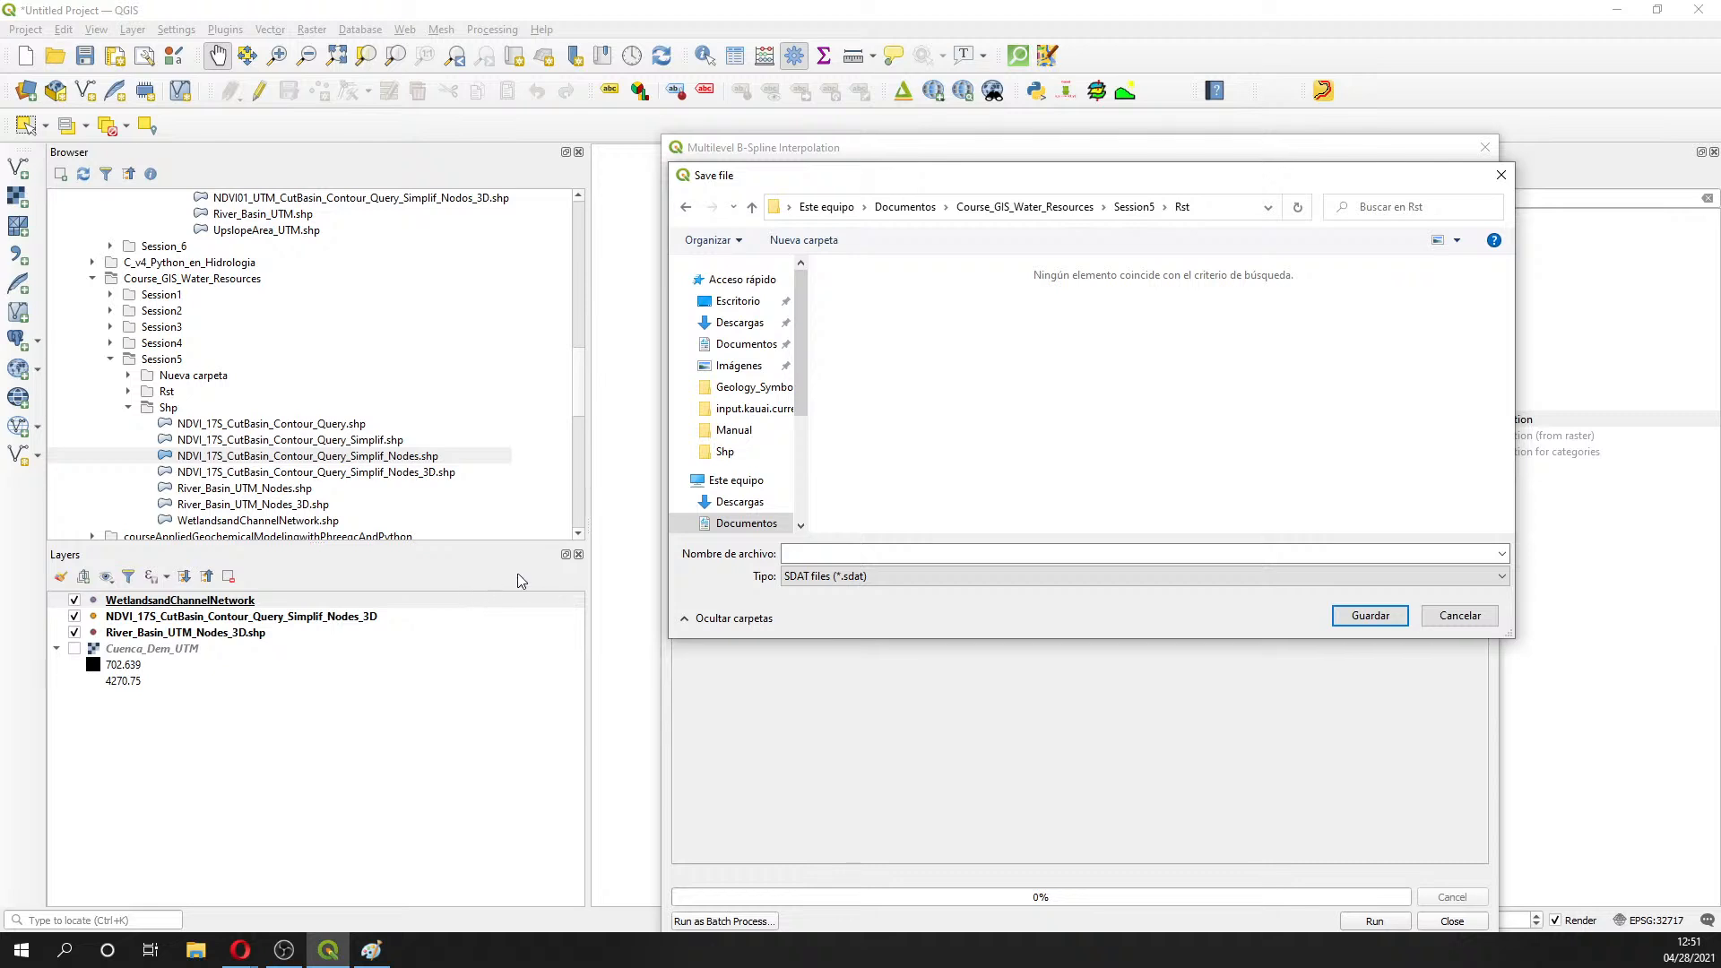
{"action": "left_click", "coordinate": [803, 551]}
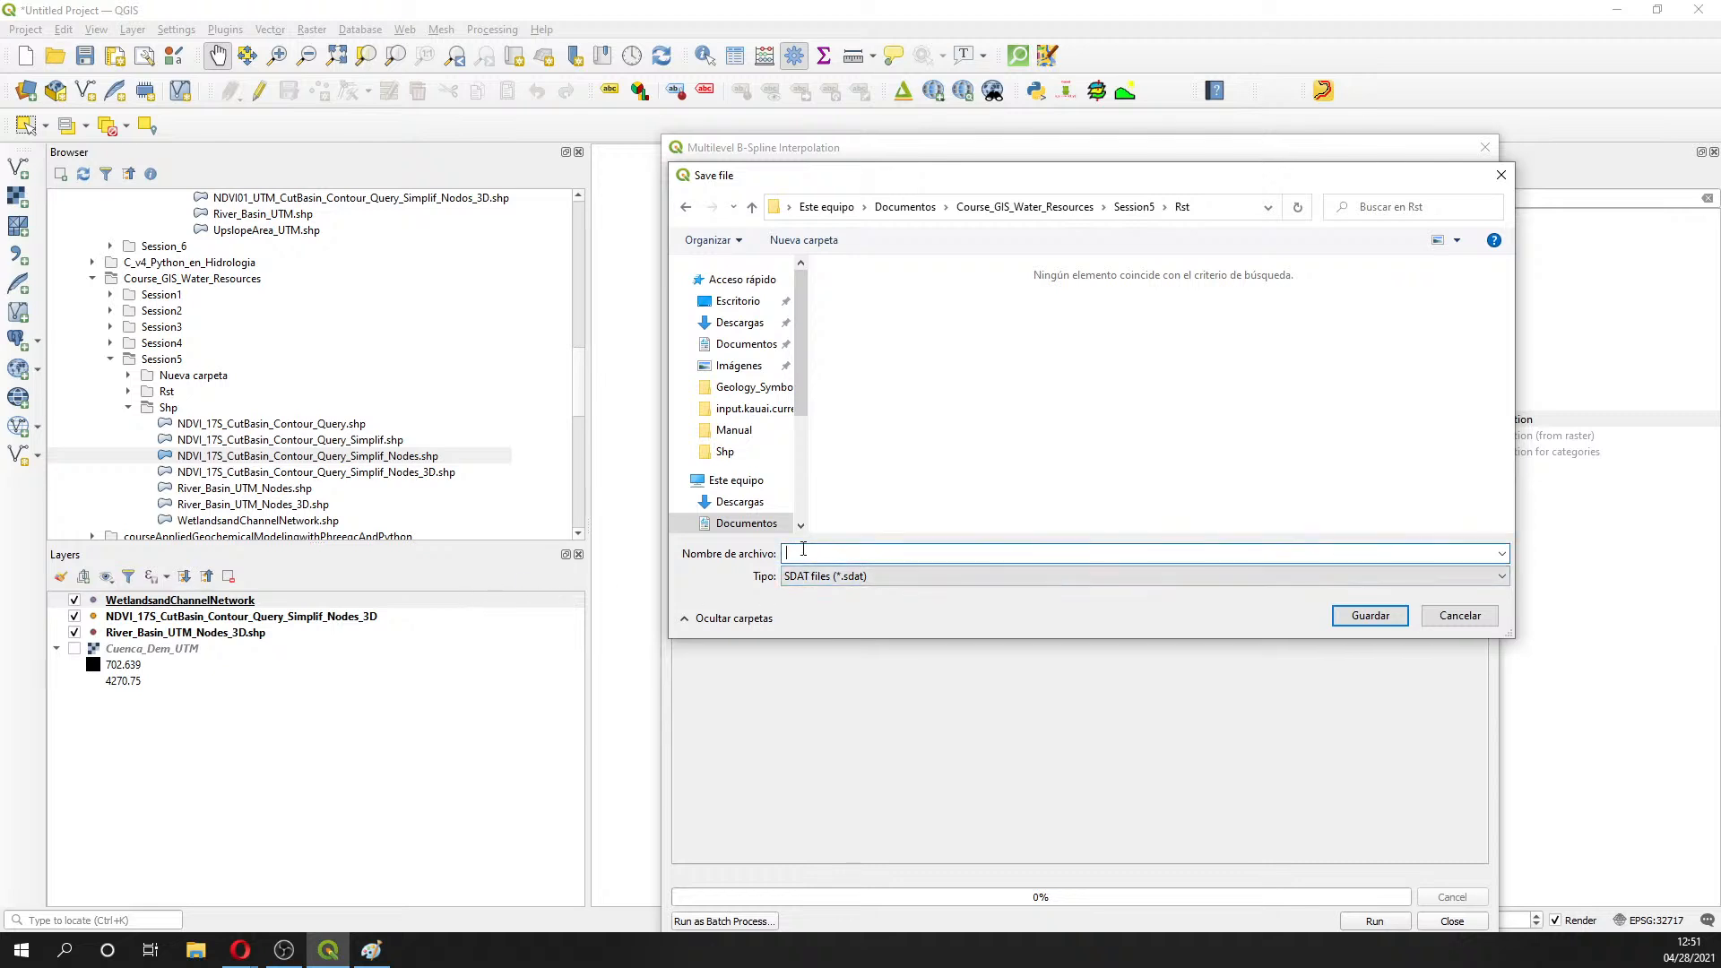
{"action": "type", "text": "WT_Spline"}
{"action": "key", "text": "Return"}
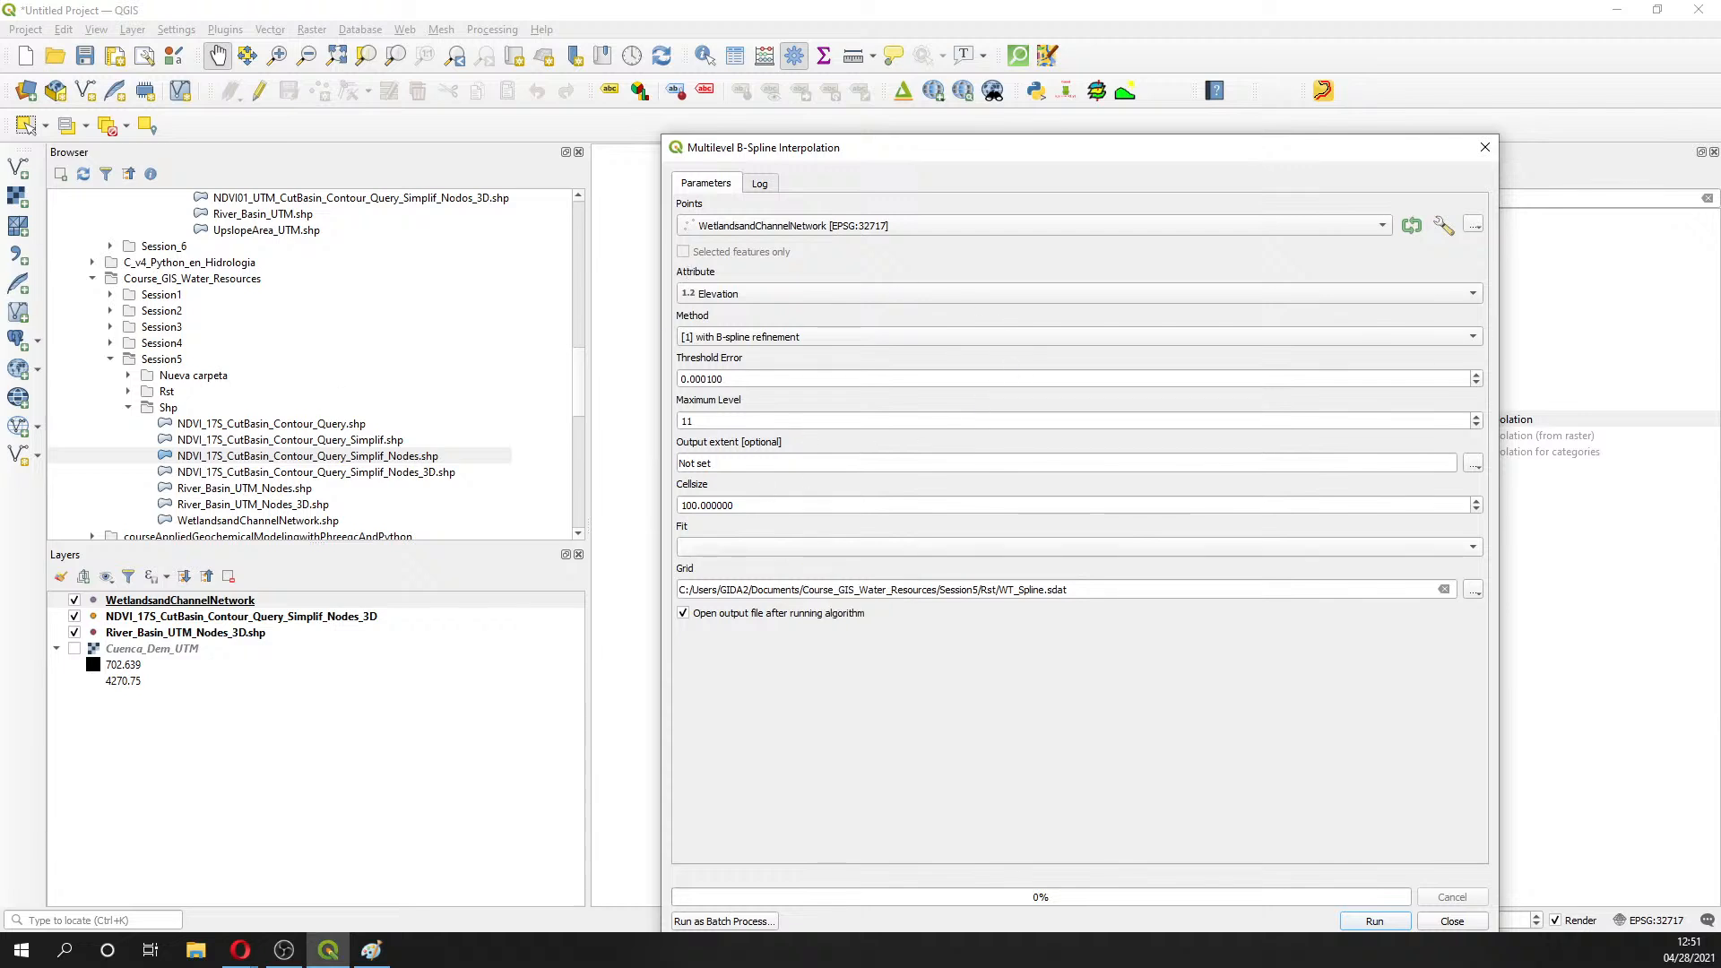
{"action": "key", "text": "alt+Tab"}
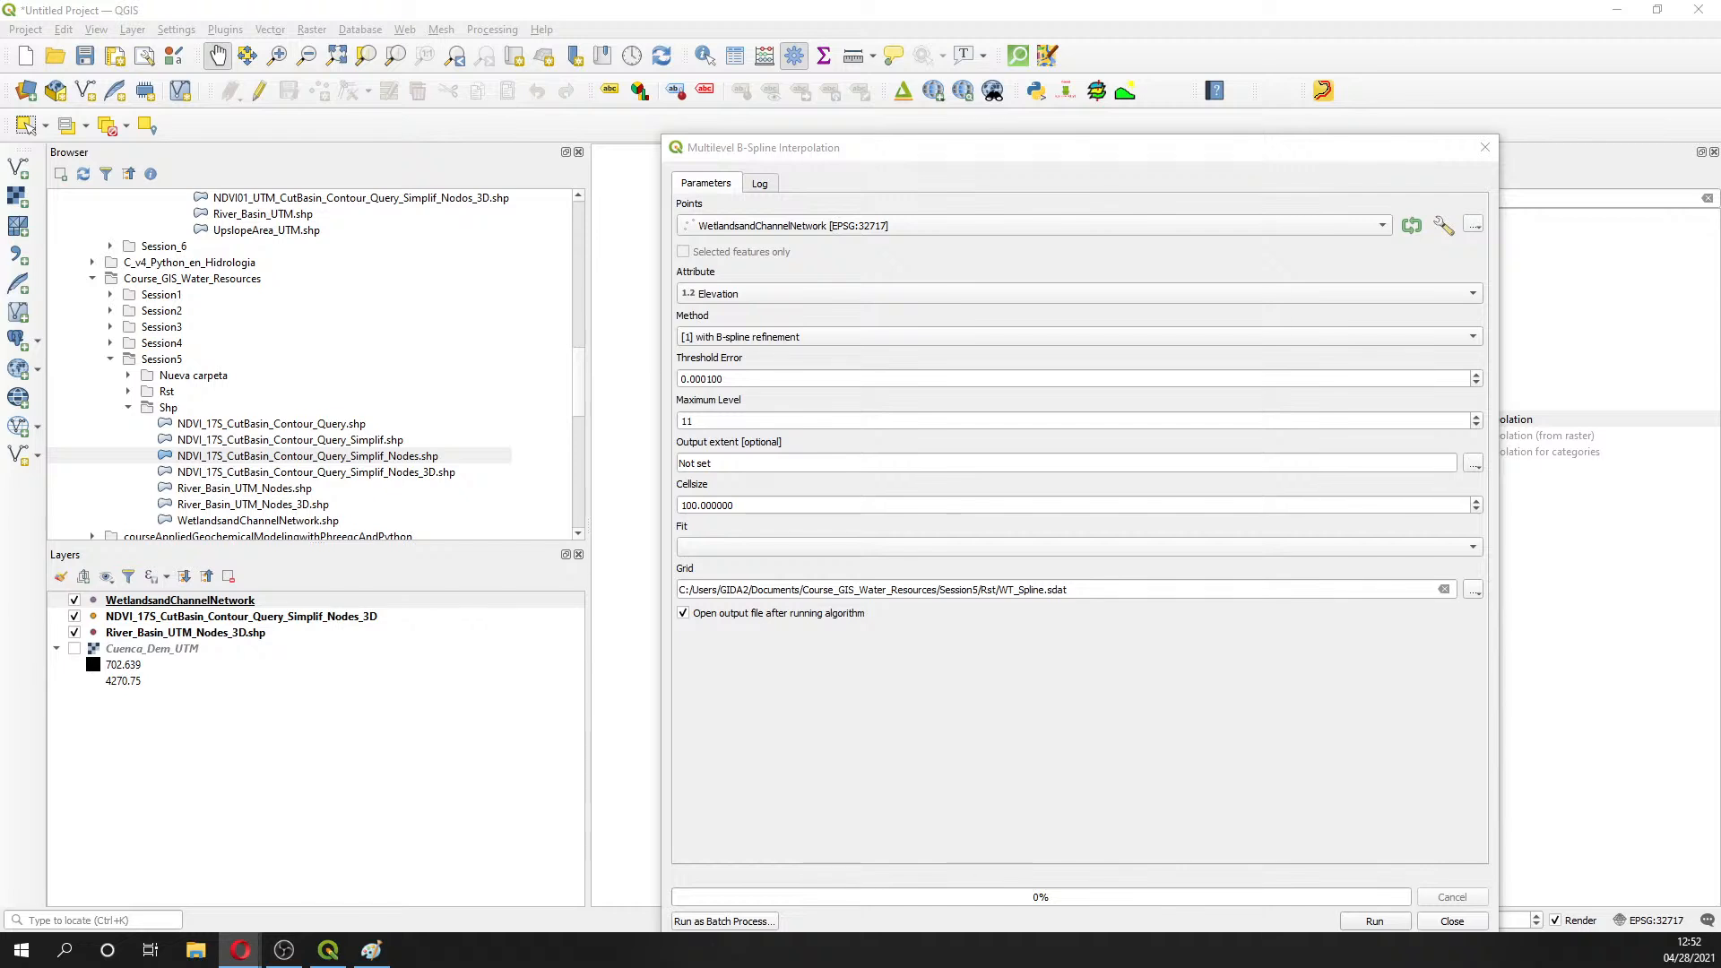
- Set Fit to [0] nodes, run the interpolation, and close the dialog
{"action": "left_click", "coordinate": [1378, 921]}
{"action": "left_click", "coordinate": [1377, 921]}
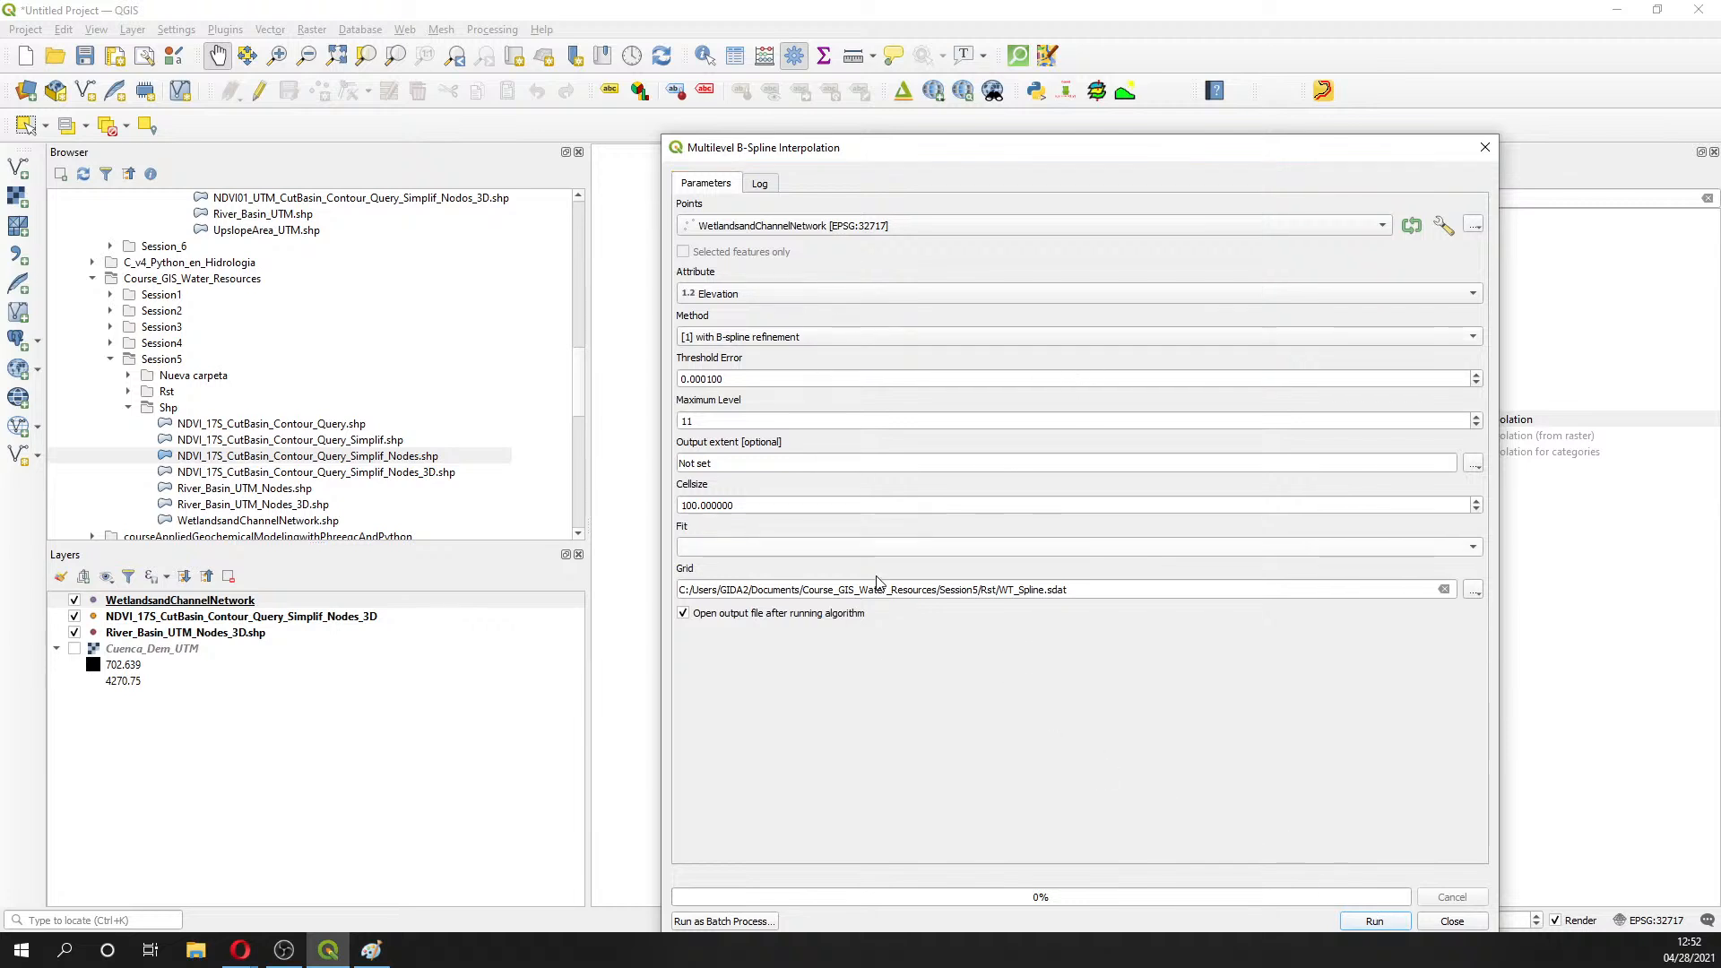
{"action": "left_click", "coordinate": [868, 548]}
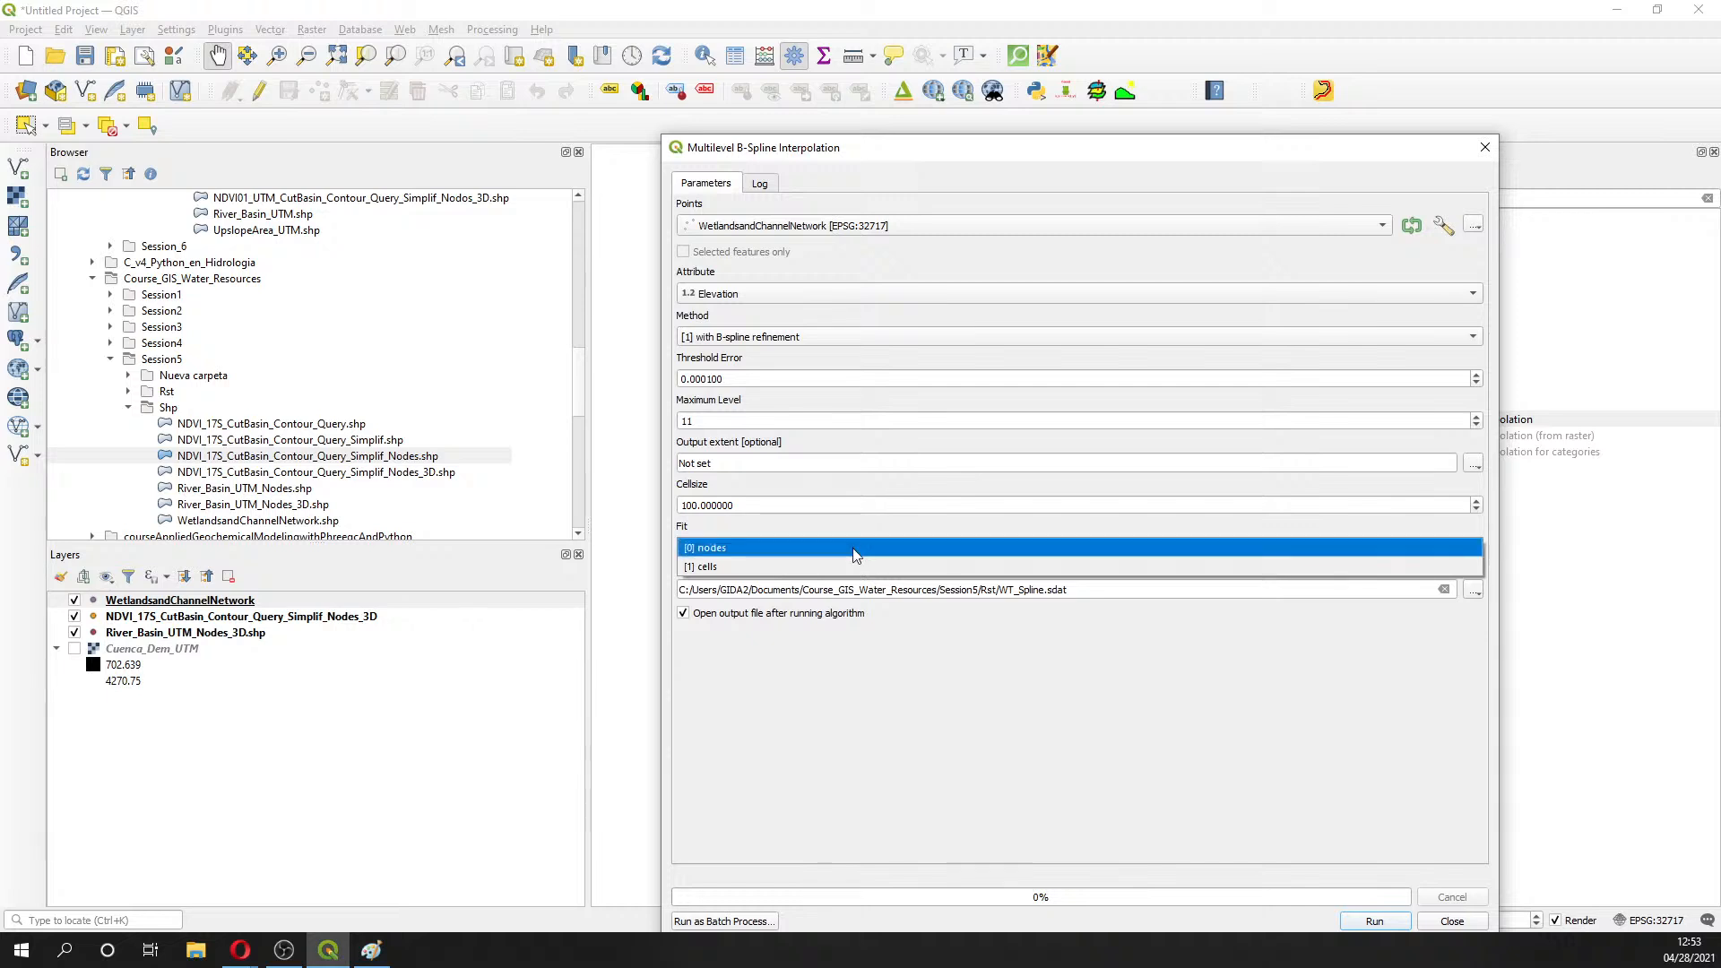
{"action": "left_click", "coordinate": [856, 548]}
{"action": "key", "text": "alt+Tab"}
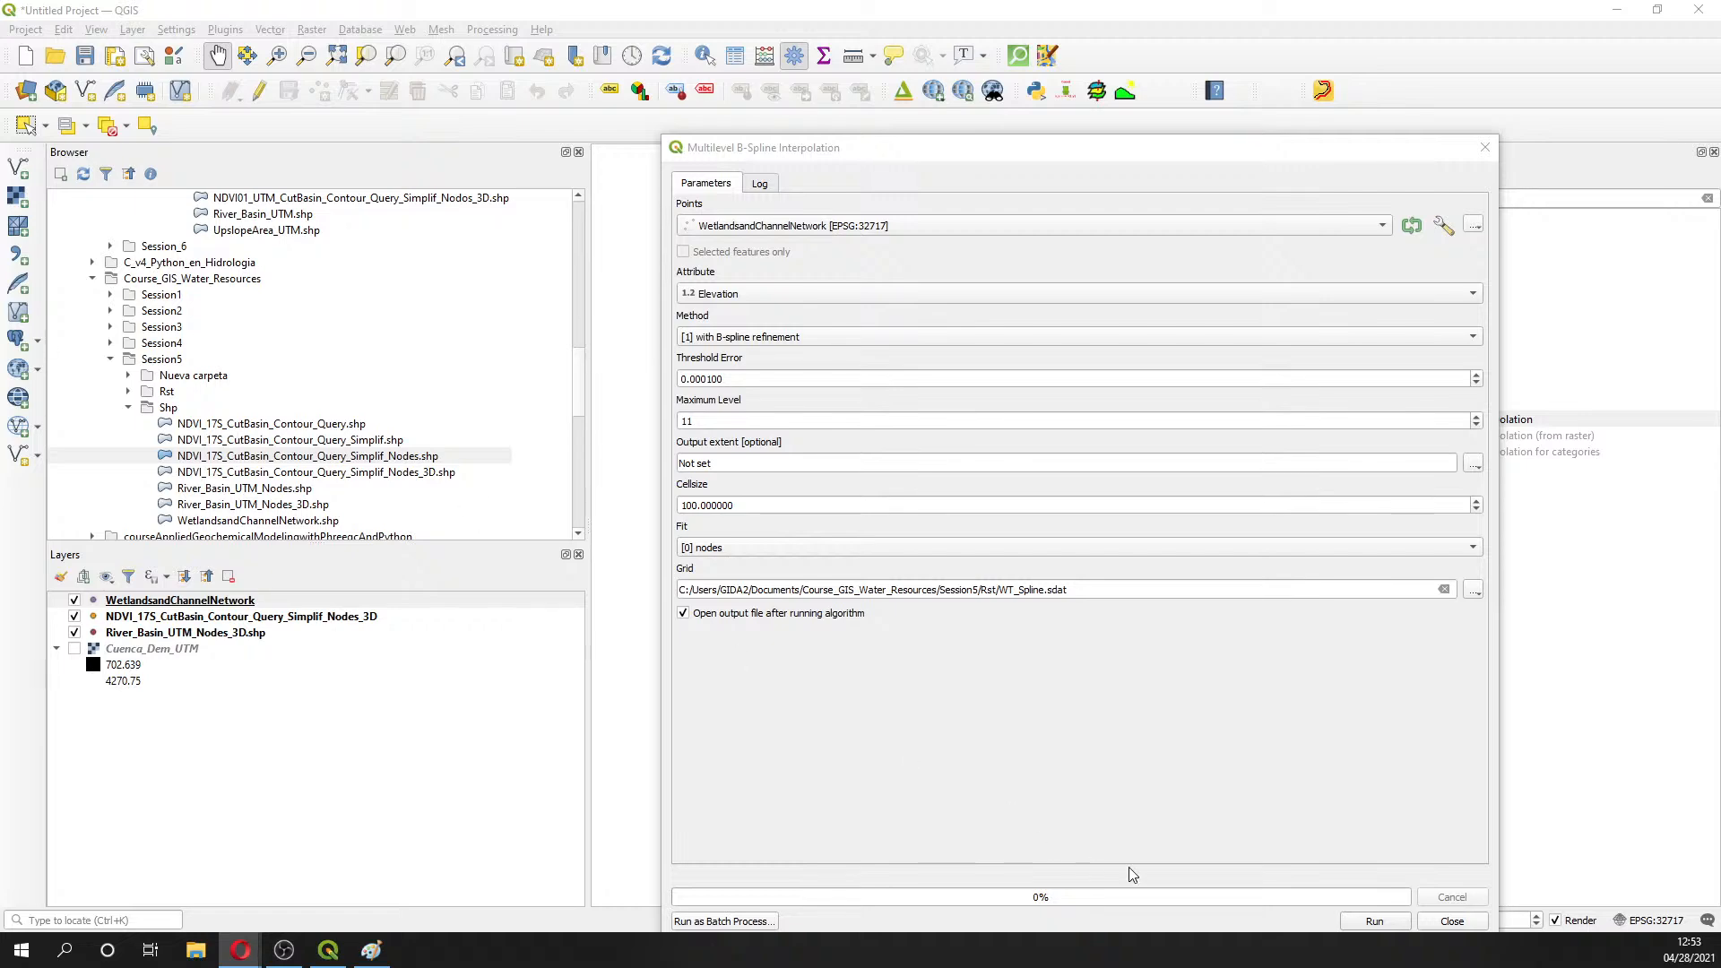
{"action": "left_click", "coordinate": [1406, 920]}
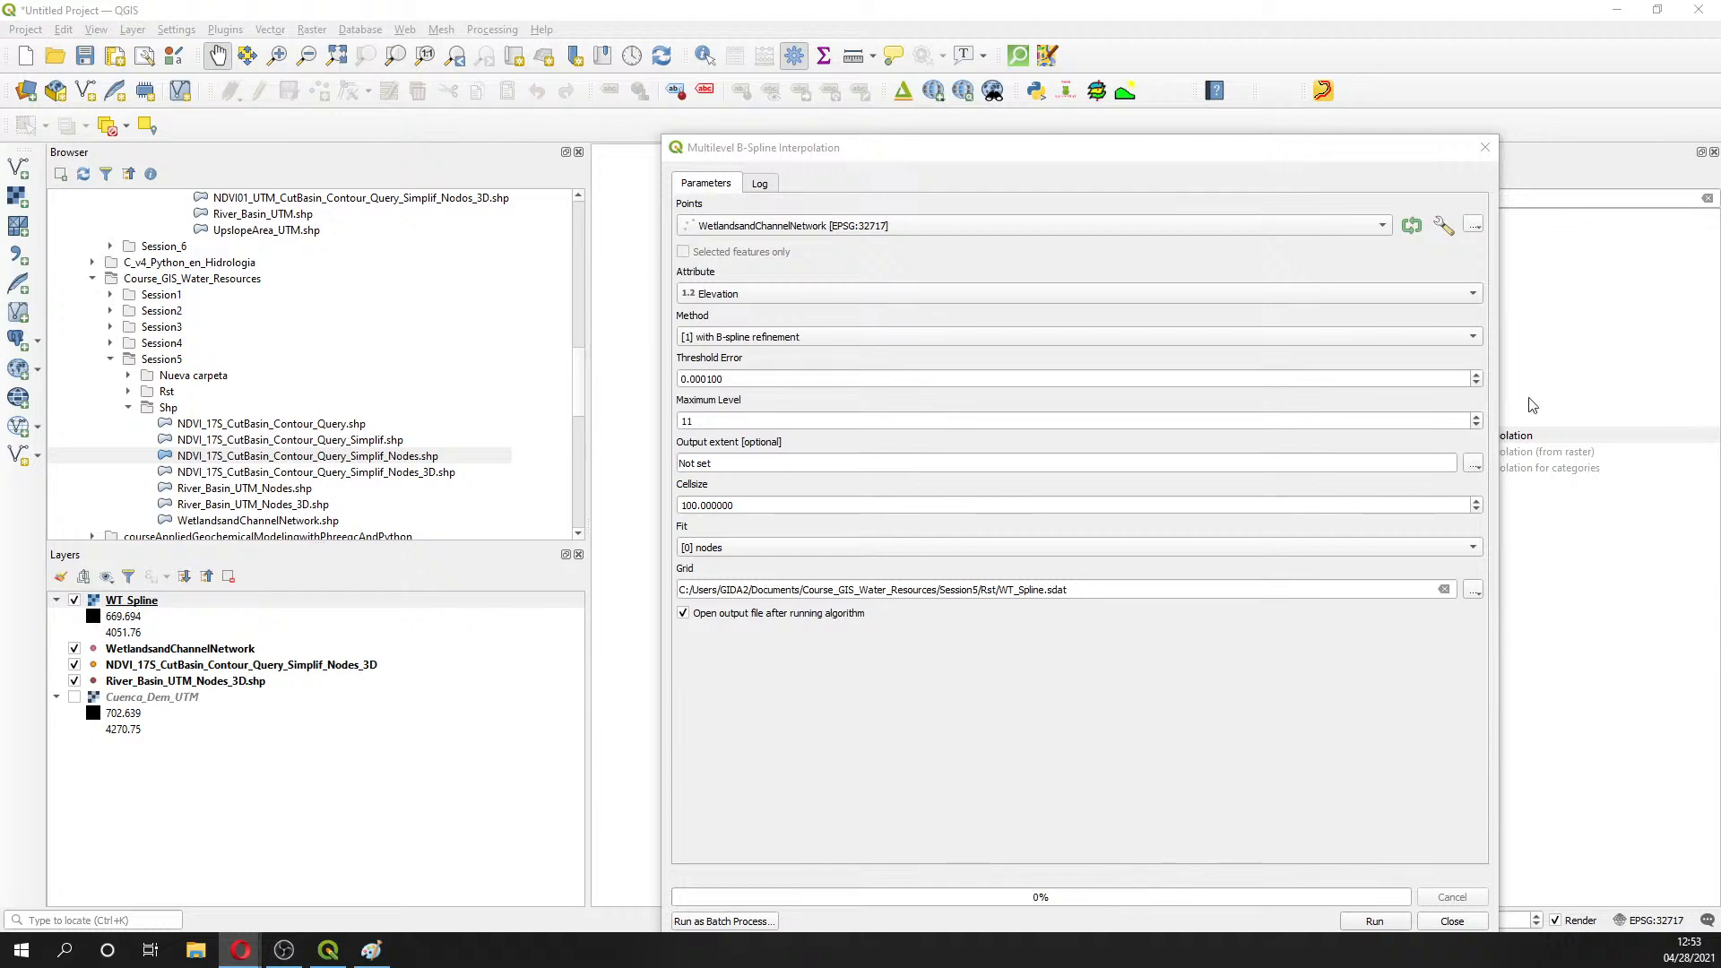
{"action": "left_click", "coordinate": [1485, 147]}
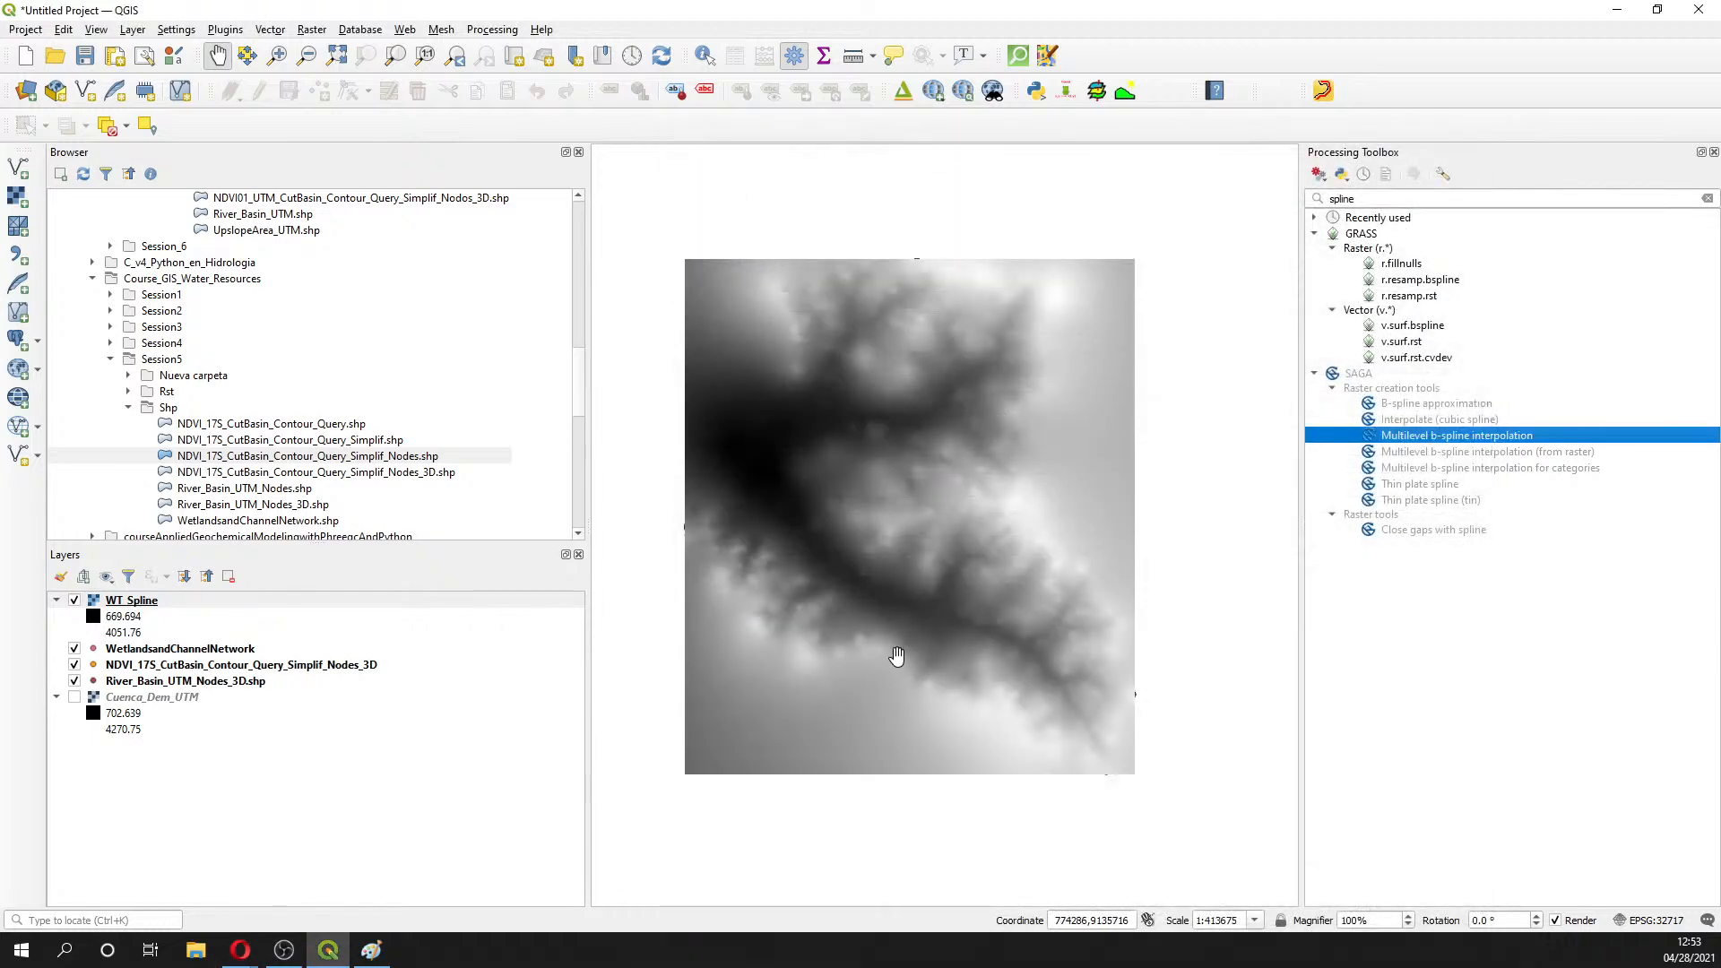
- Show Cuenca_Dem_UTM, move WT_Spline to the bottom, and hide the three vector layers
{"action": "left_click", "coordinate": [74, 698]}
{"action": "left_click_drag", "start_coordinate": [114, 608], "coordinate": [129, 782]}
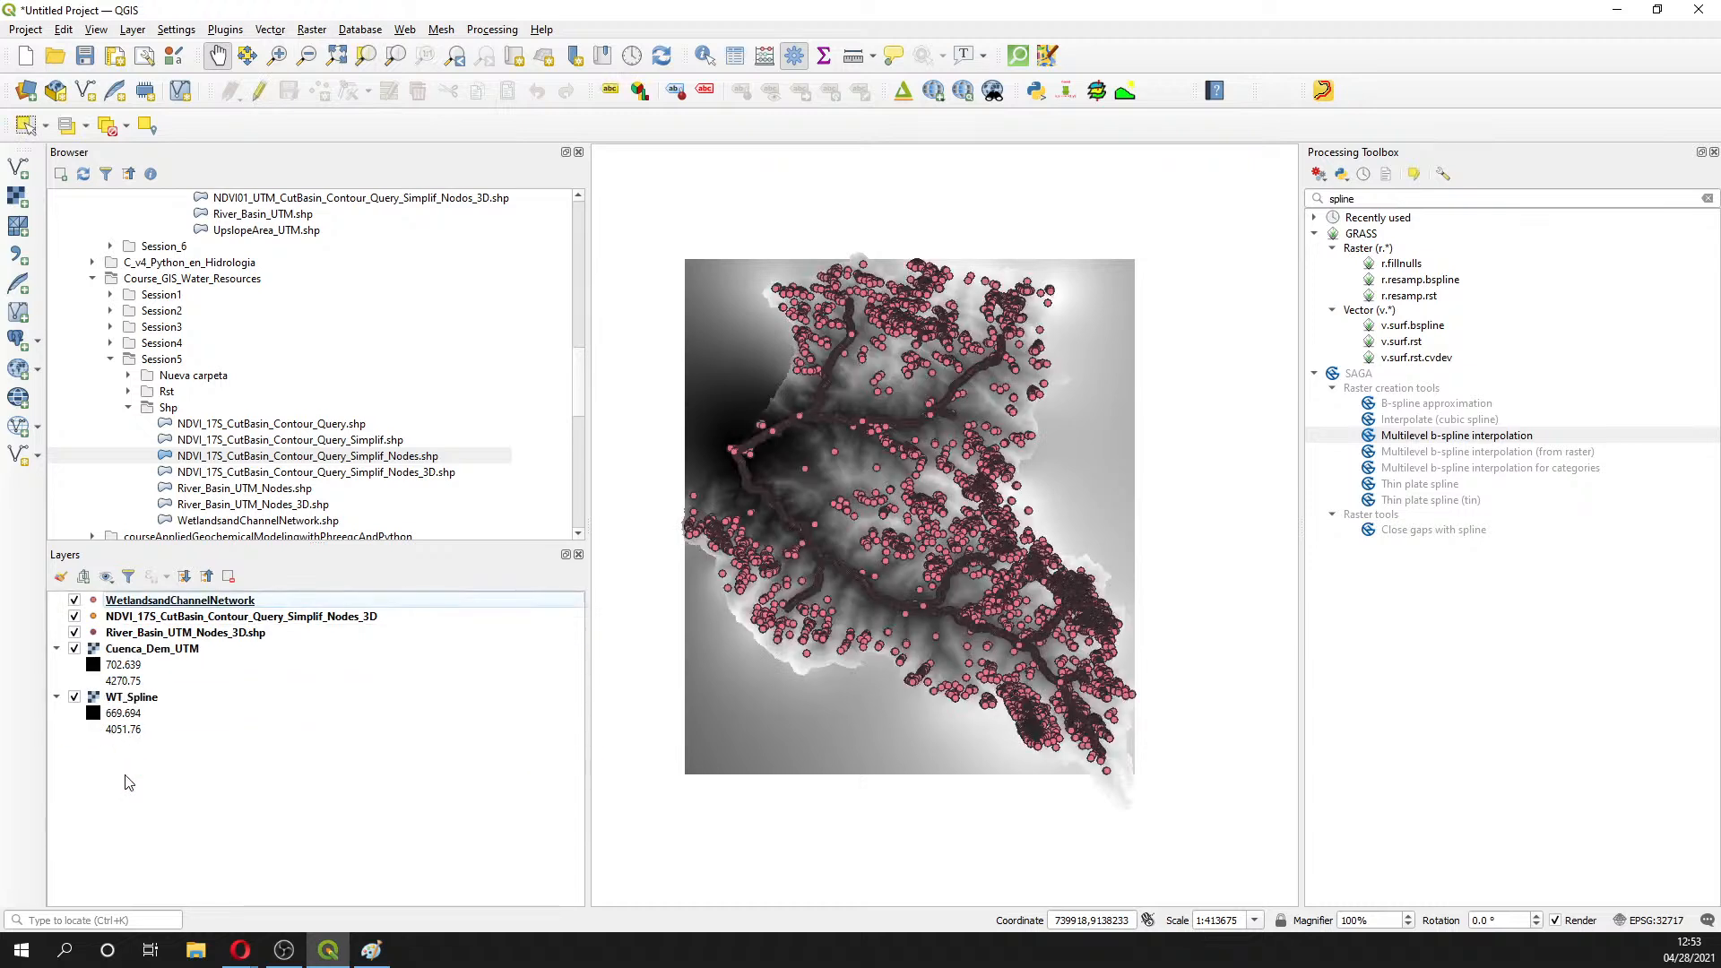
{"action": "left_click", "coordinate": [75, 633]}
{"action": "left_click", "coordinate": [74, 617]}
{"action": "left_click", "coordinate": [75, 601]}
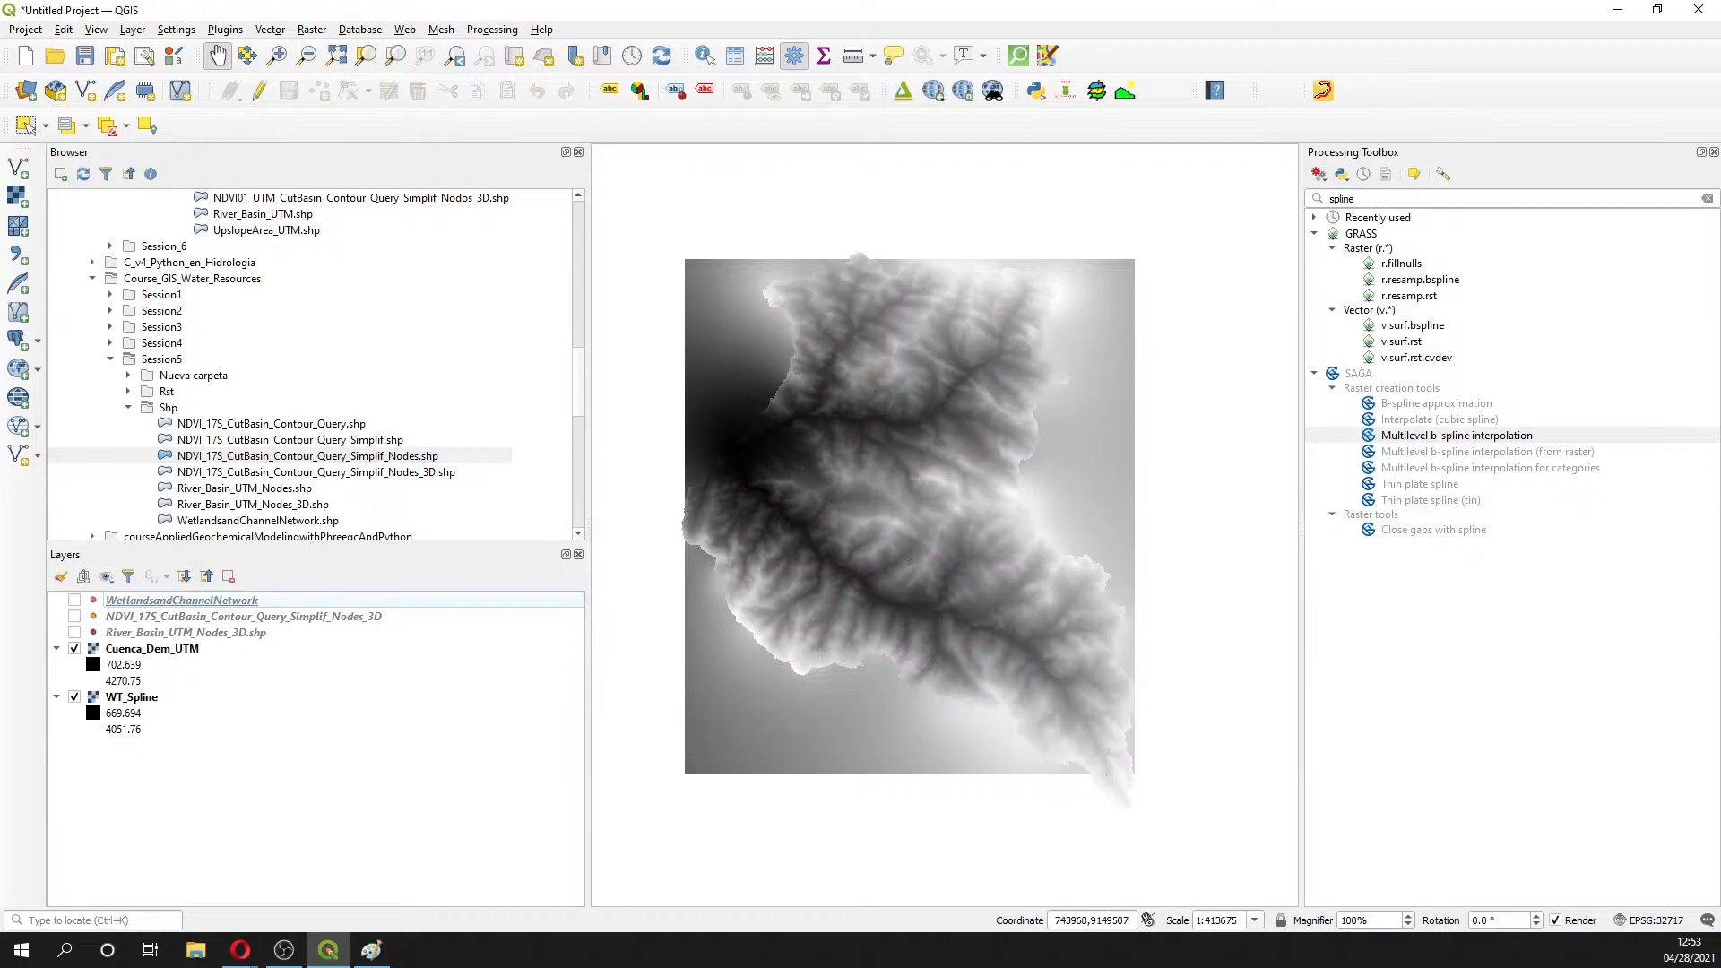
{"action": "key", "text": "alt+Tab"}
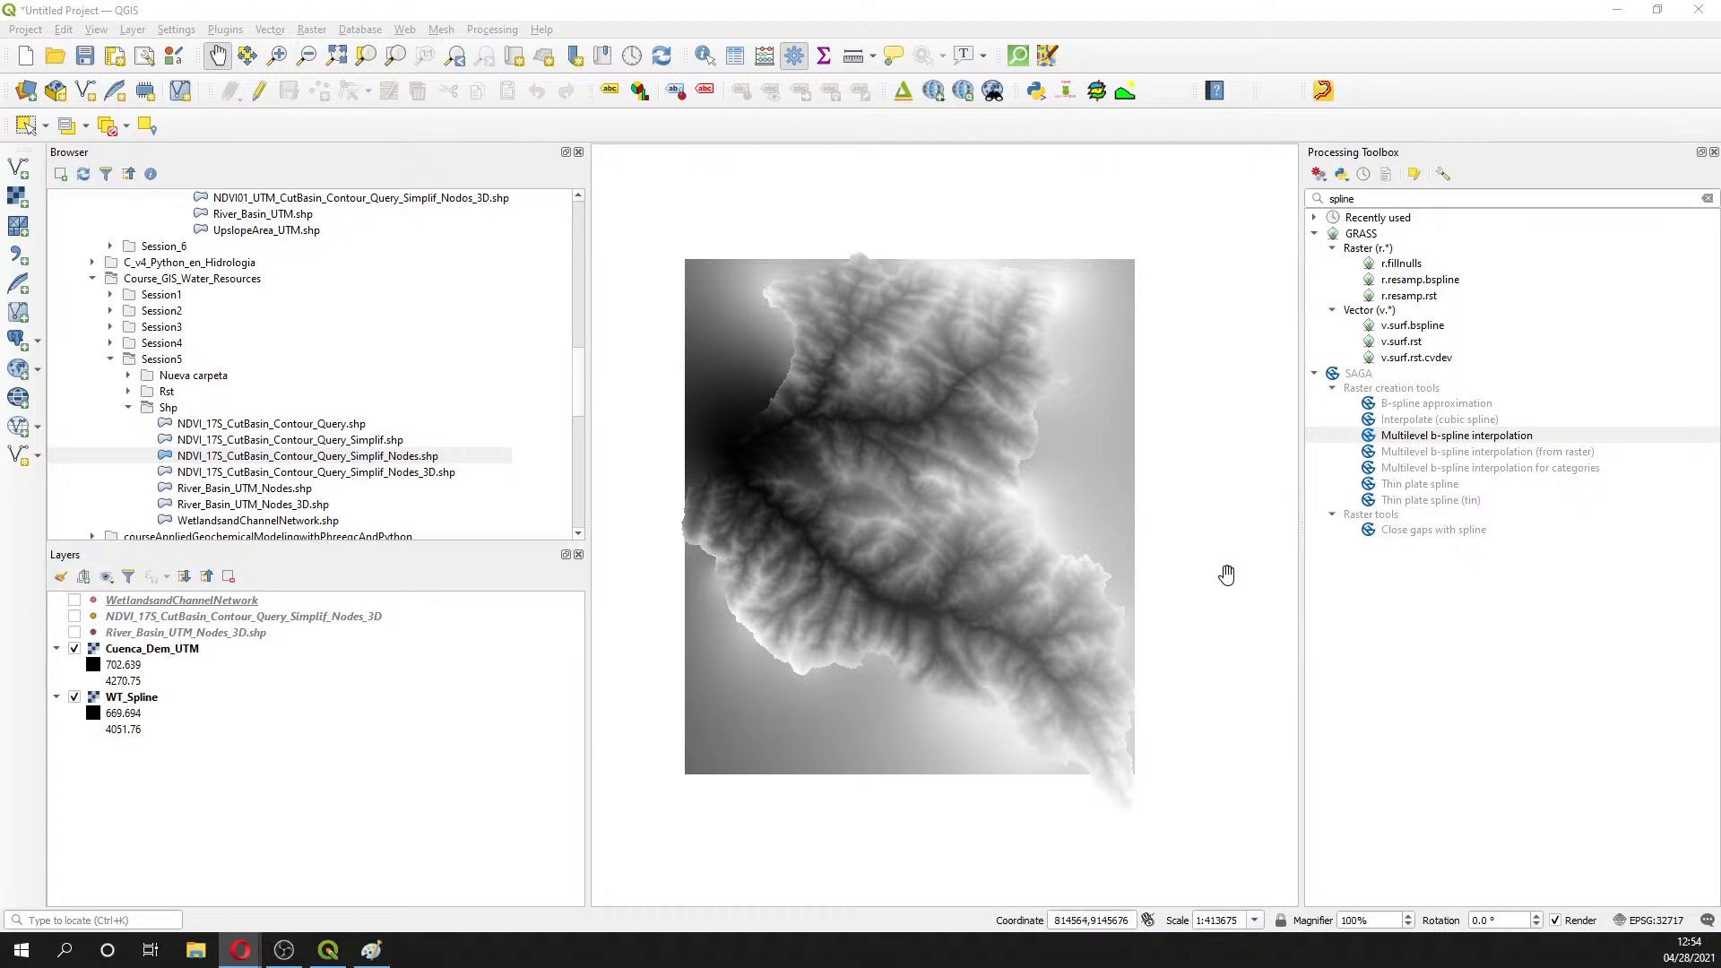
- Open the Profile Tool, close the Processing Toolbox and zoom in on the valley
{"action": "left_click", "coordinate": [1123, 90]}
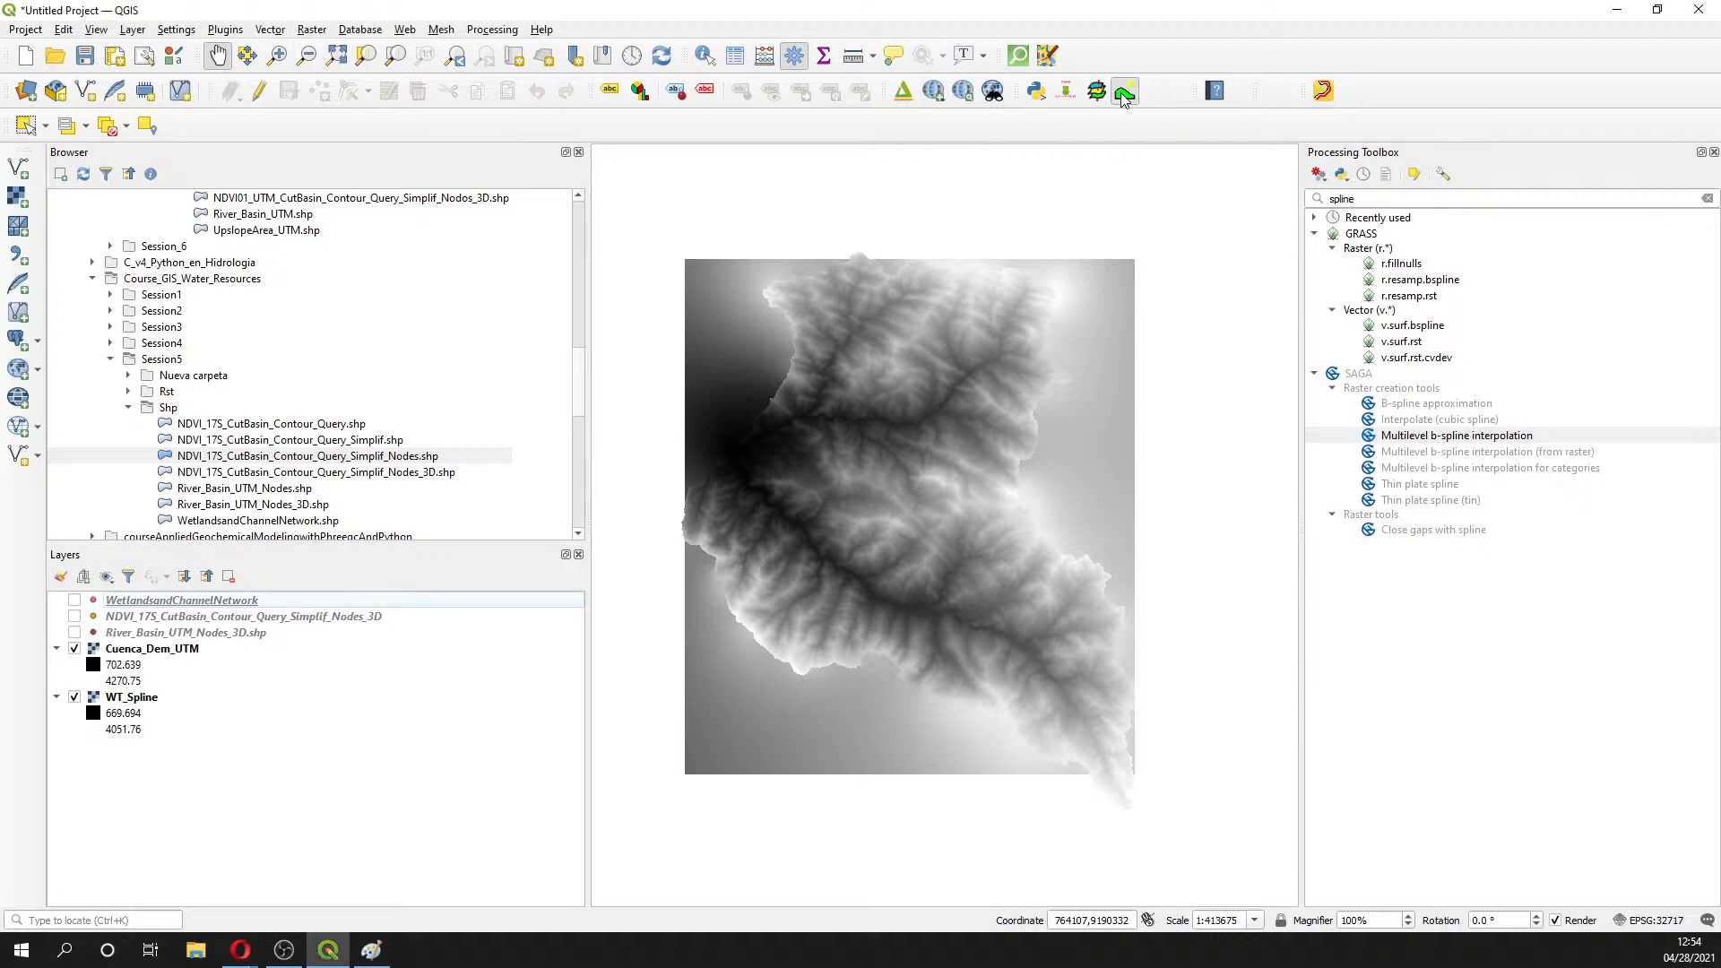
{"action": "left_click", "coordinate": [1714, 152]}
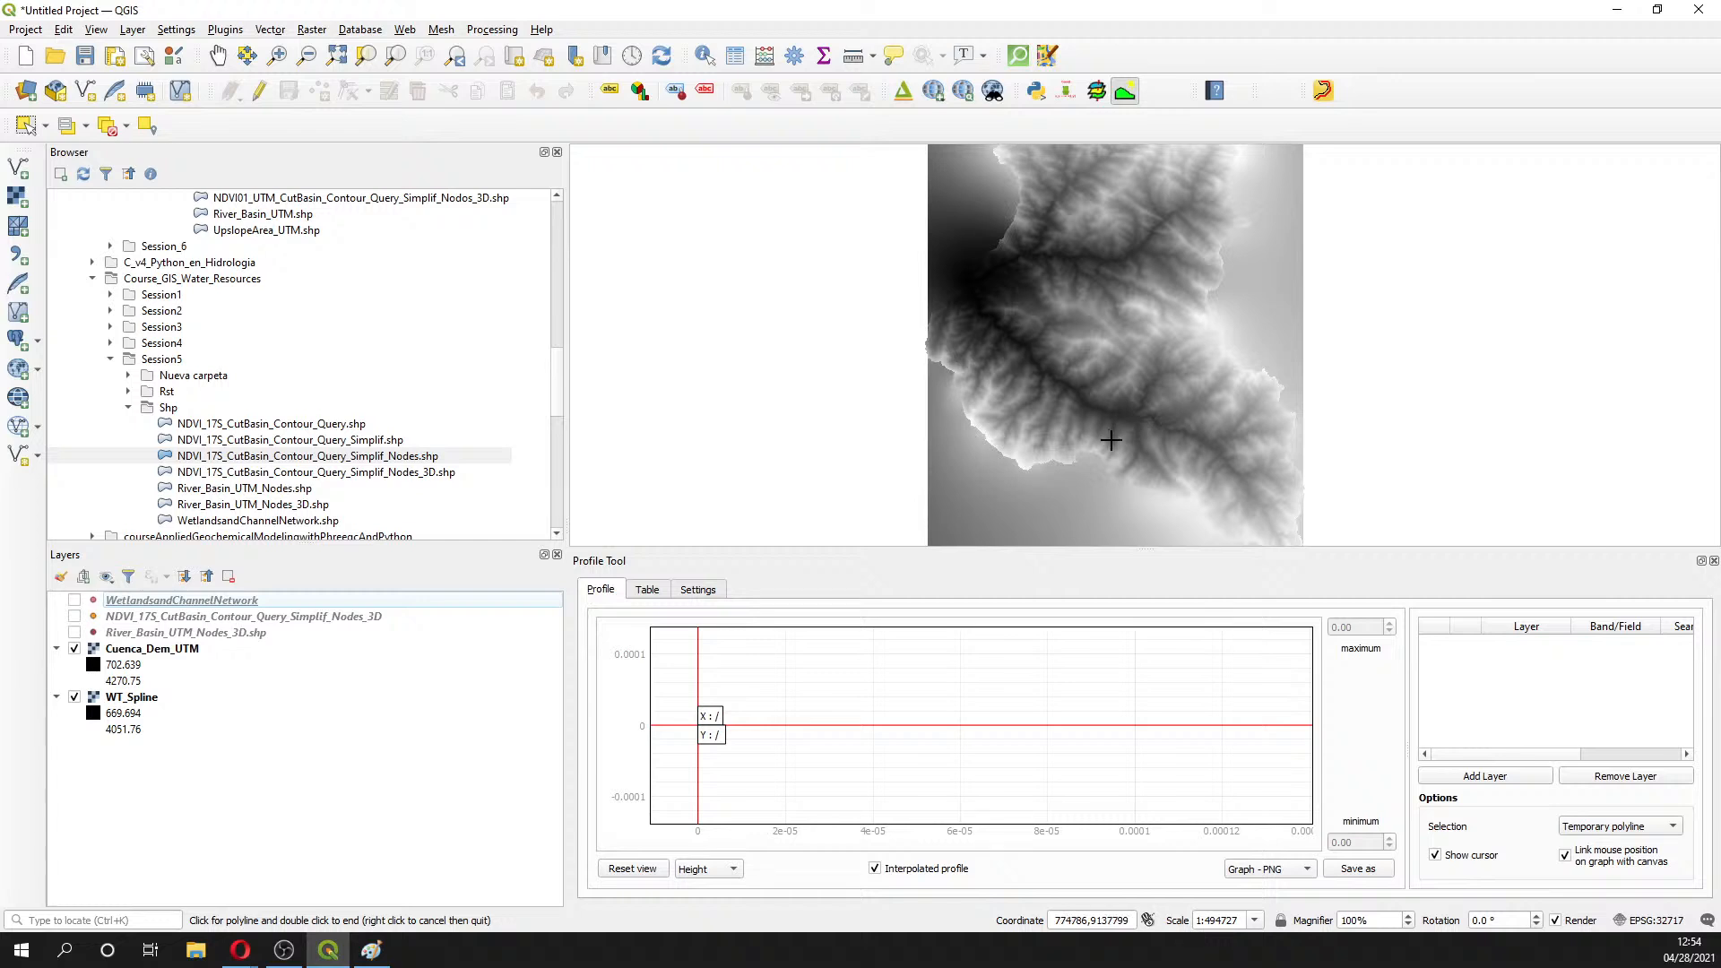
{"action": "scroll", "coordinate": [1111, 439], "scroll_direction": "up", "scroll_amount": 1}
{"action": "scroll", "coordinate": [1139, 352], "scroll_direction": "up", "scroll_amount": 1}
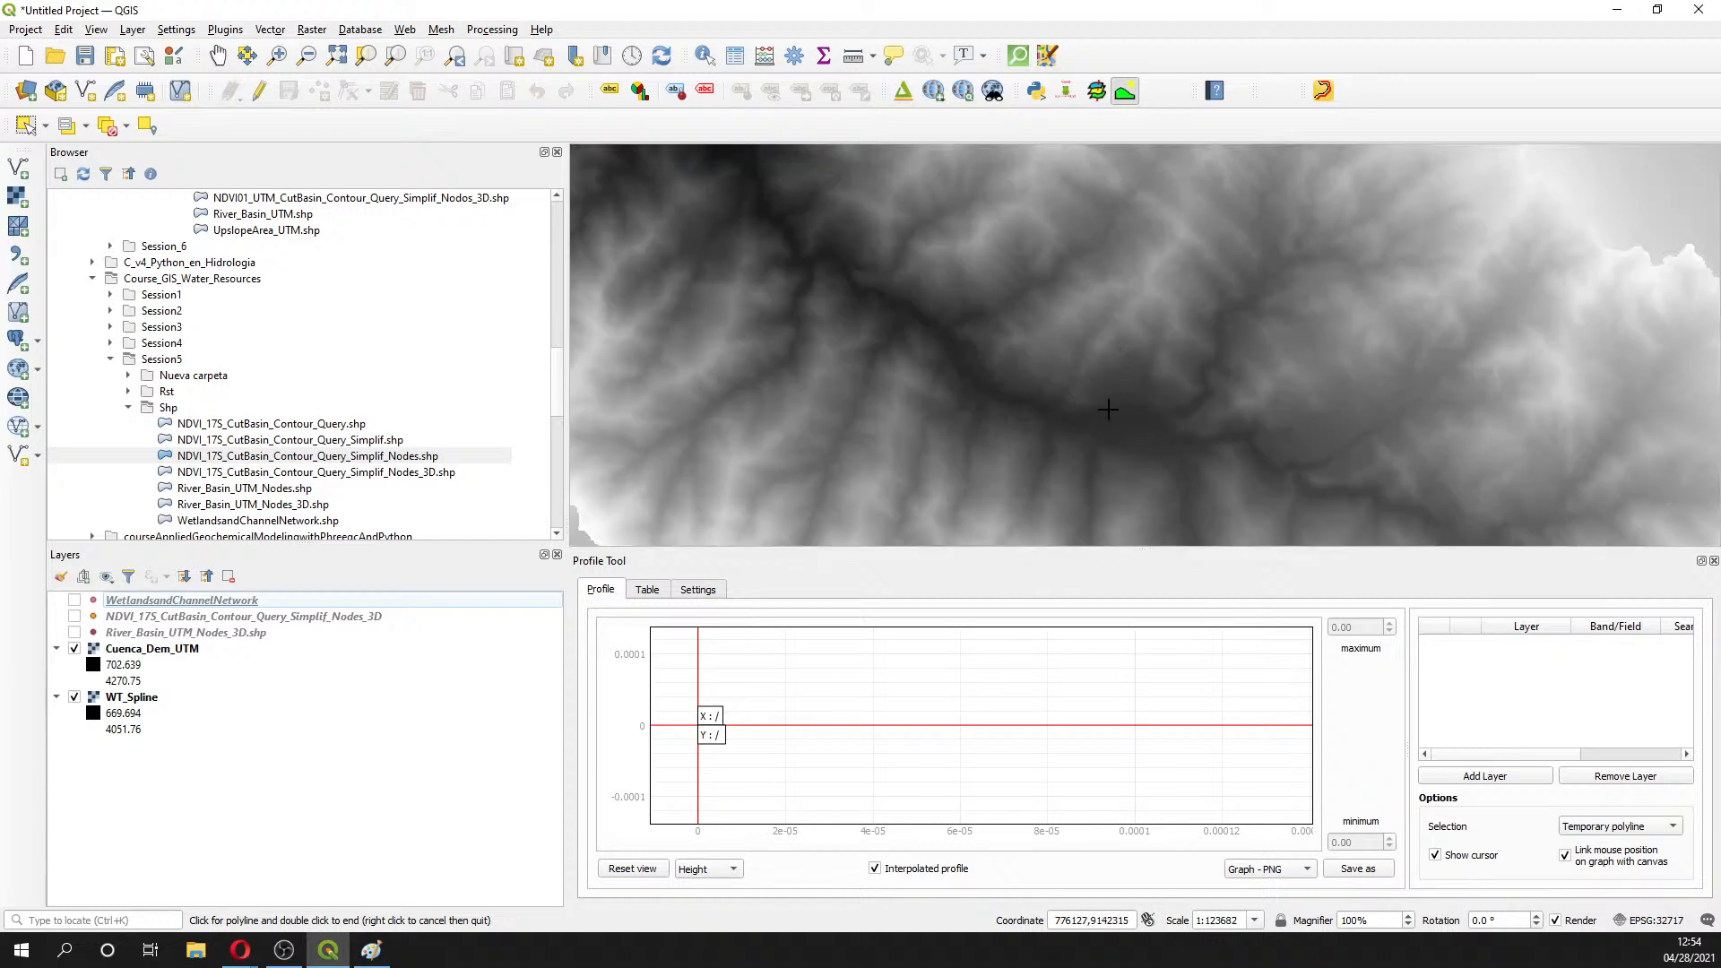
{"action": "left_click", "coordinate": [1076, 299]}
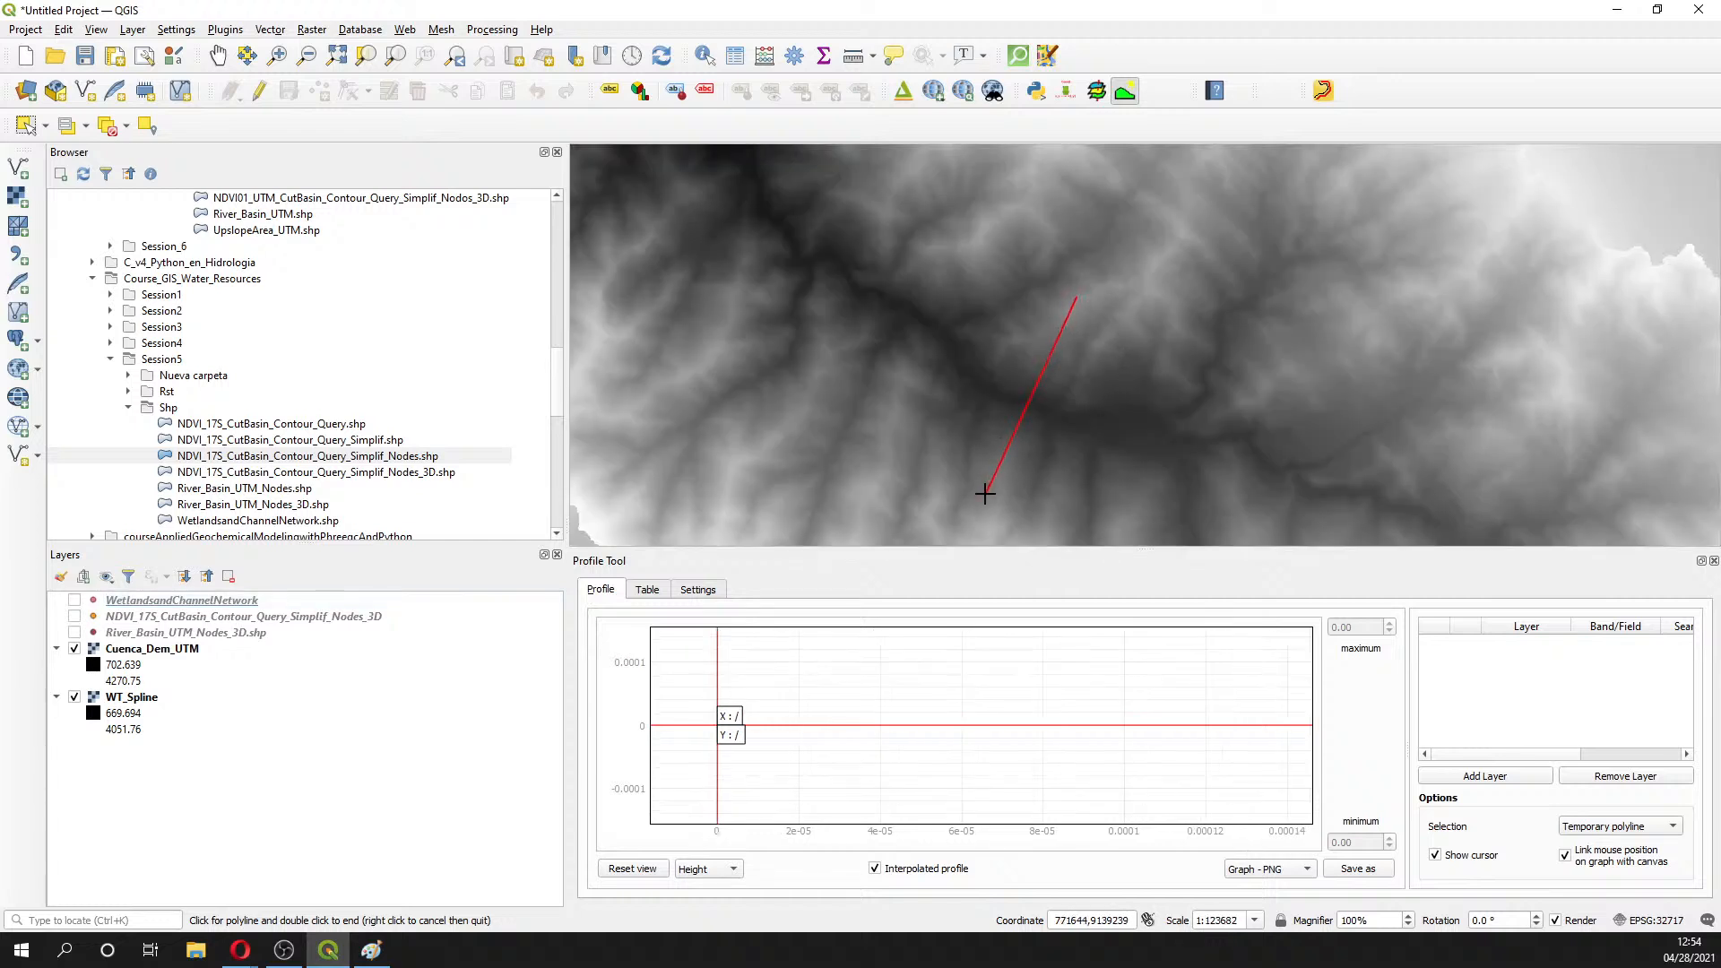
{"action": "left_click", "coordinate": [165, 650]}
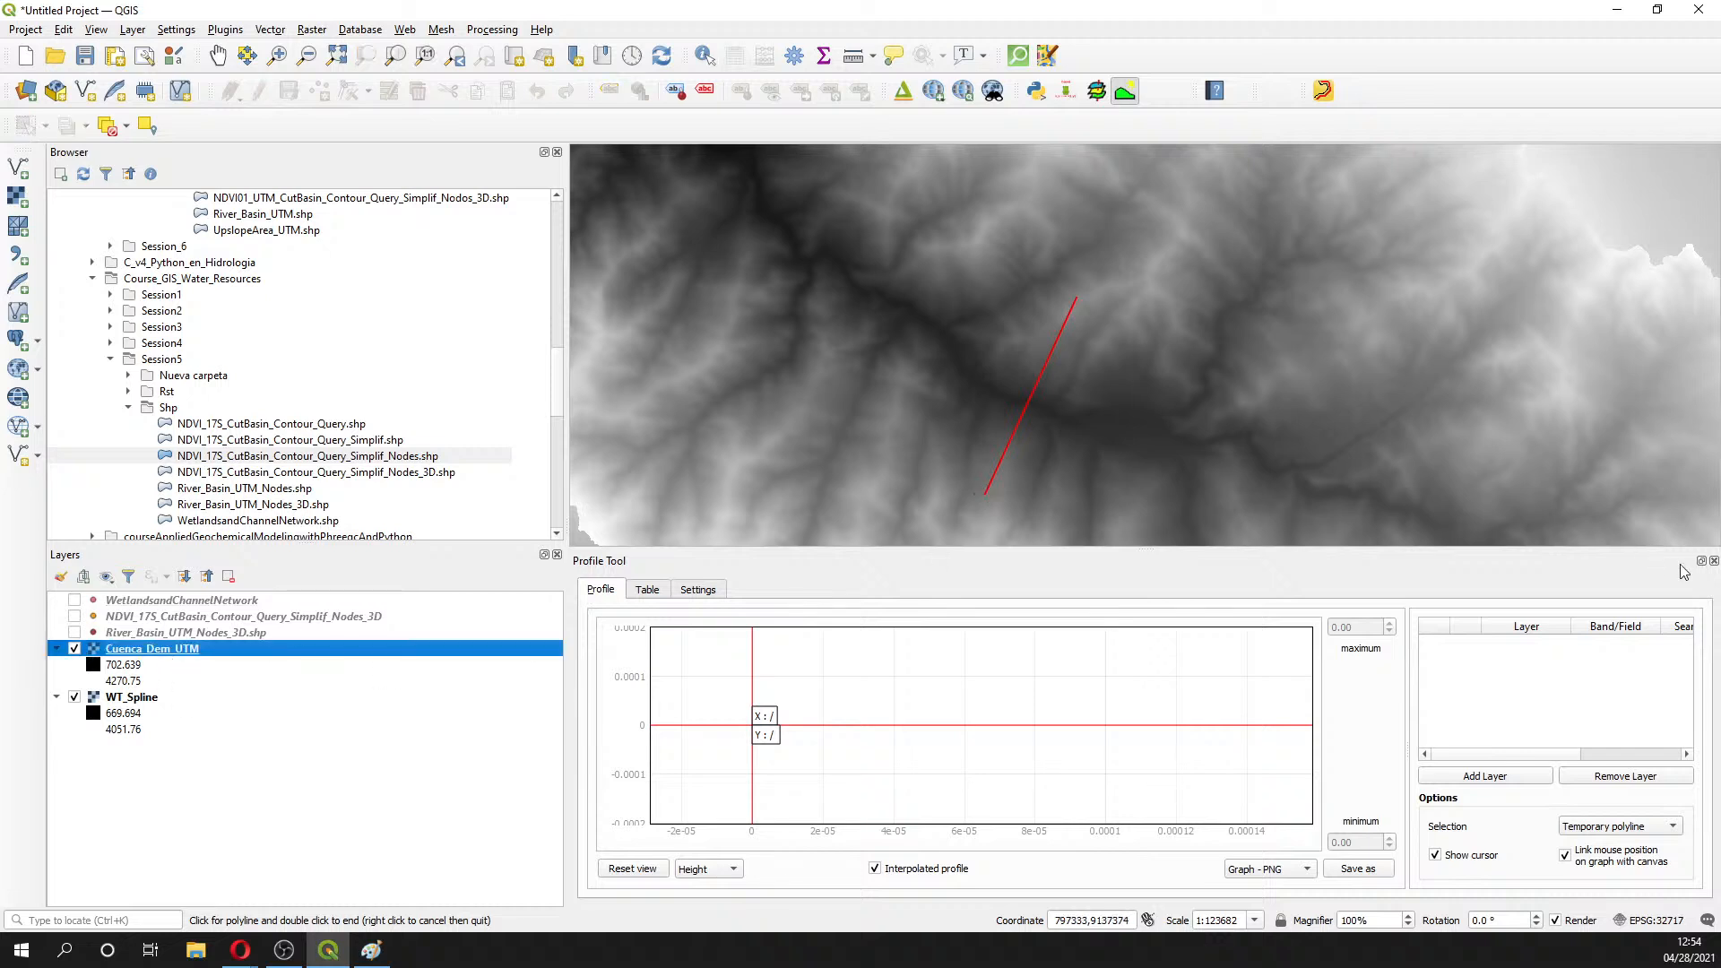
{"action": "left_click", "coordinate": [1713, 560]}
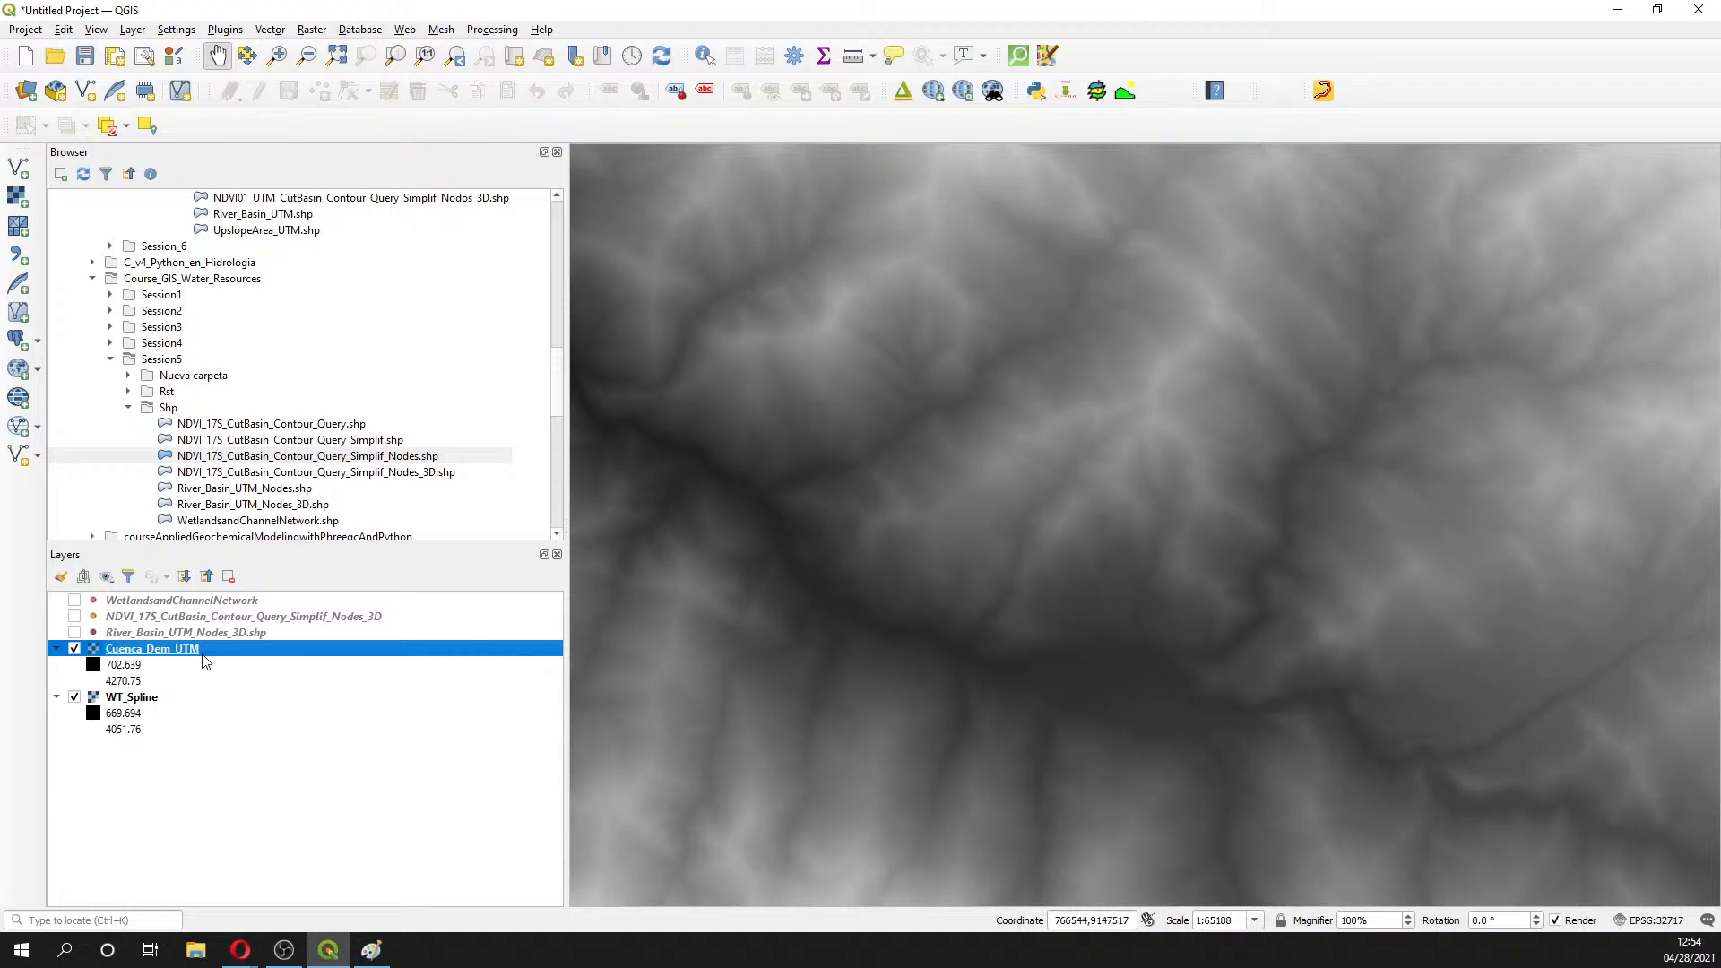
{"action": "left_click", "coordinate": [1126, 92]}
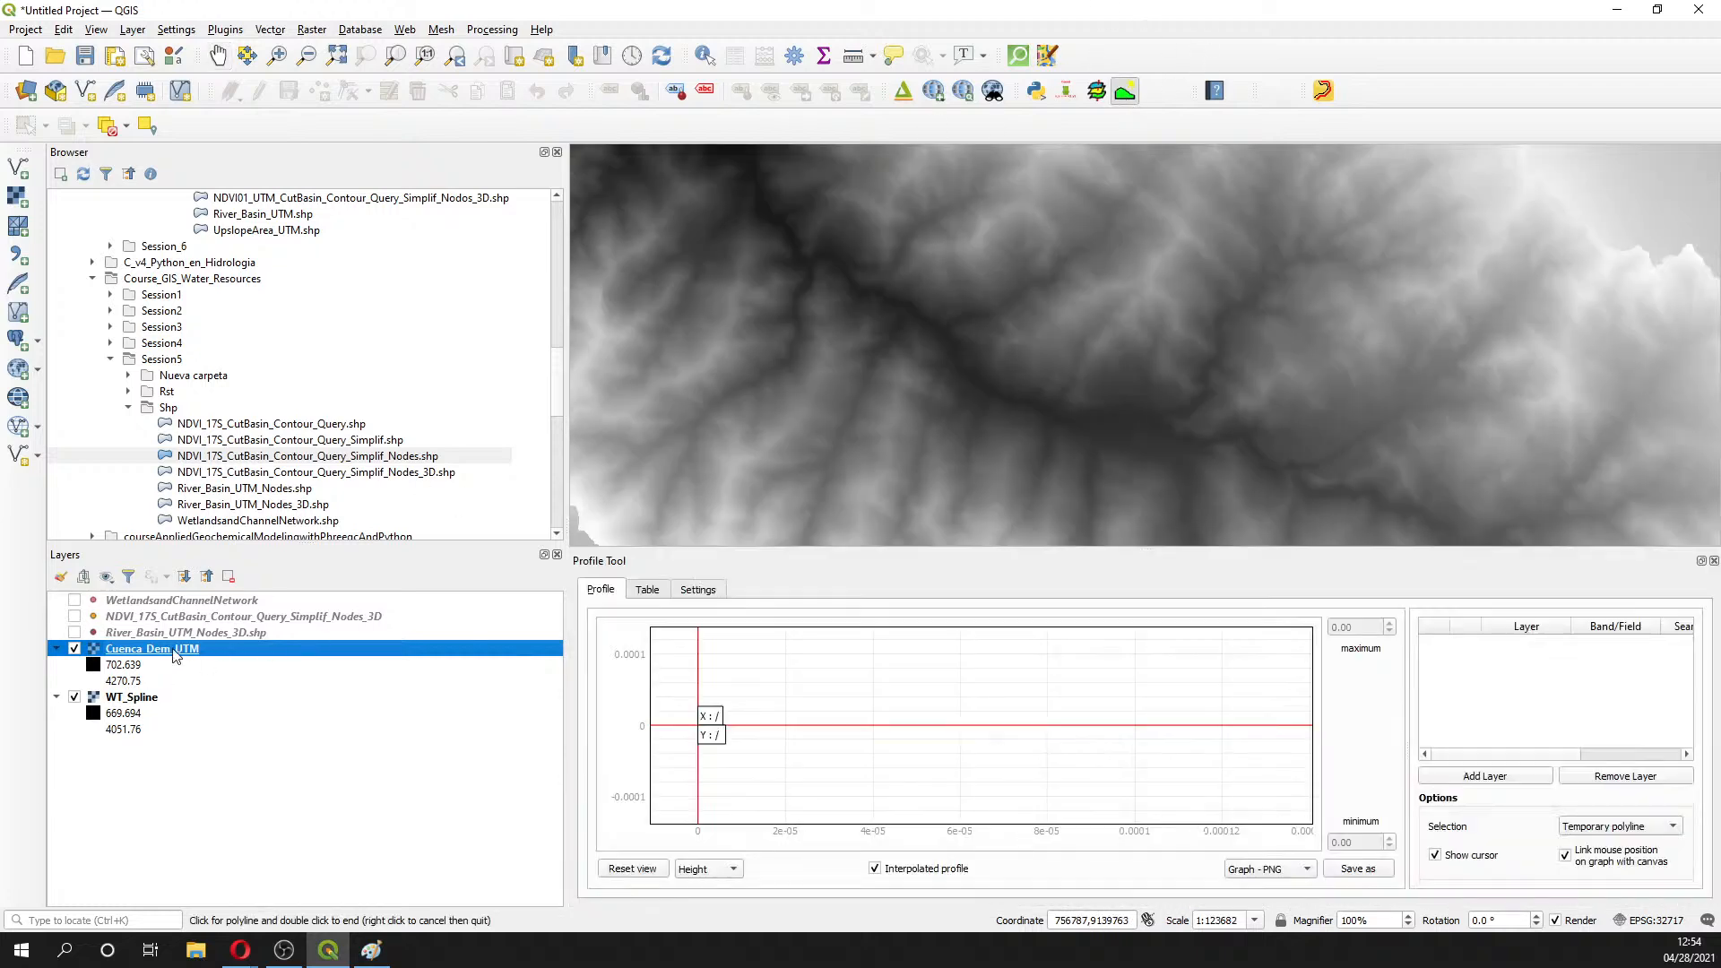
- Add Cuenca_Dem_UTM to the profile layers with a brown line colour
{"action": "left_click", "coordinate": [1533, 783]}
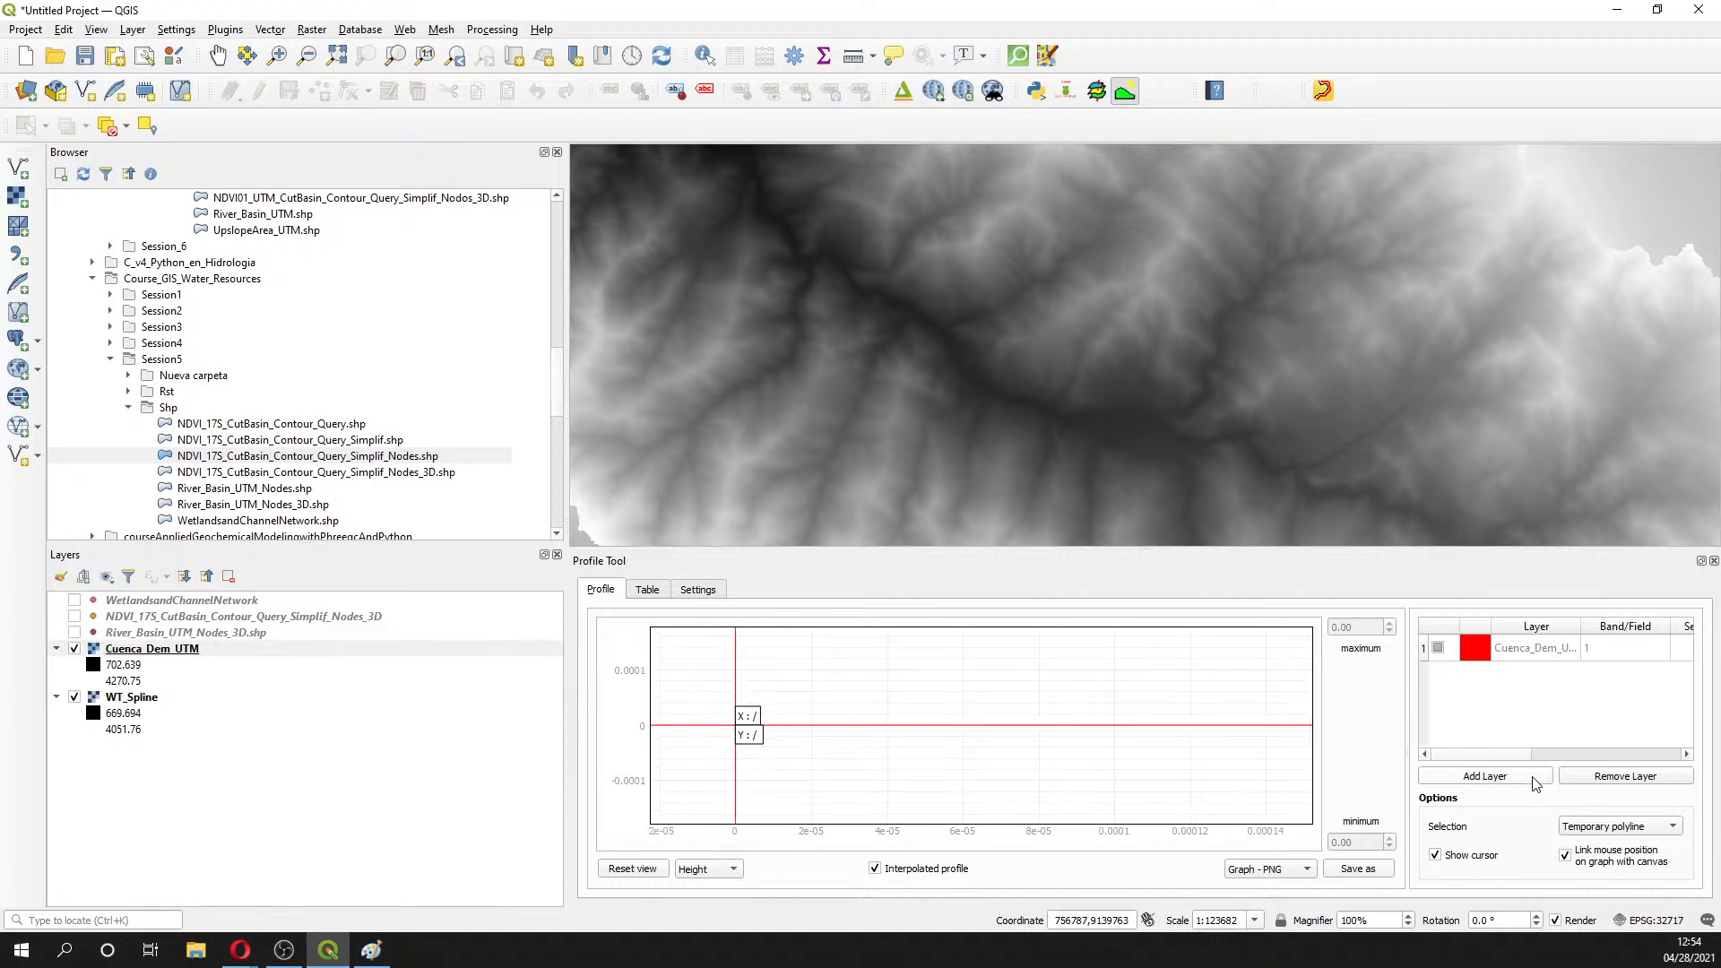
{"action": "left_click", "coordinate": [1472, 654]}
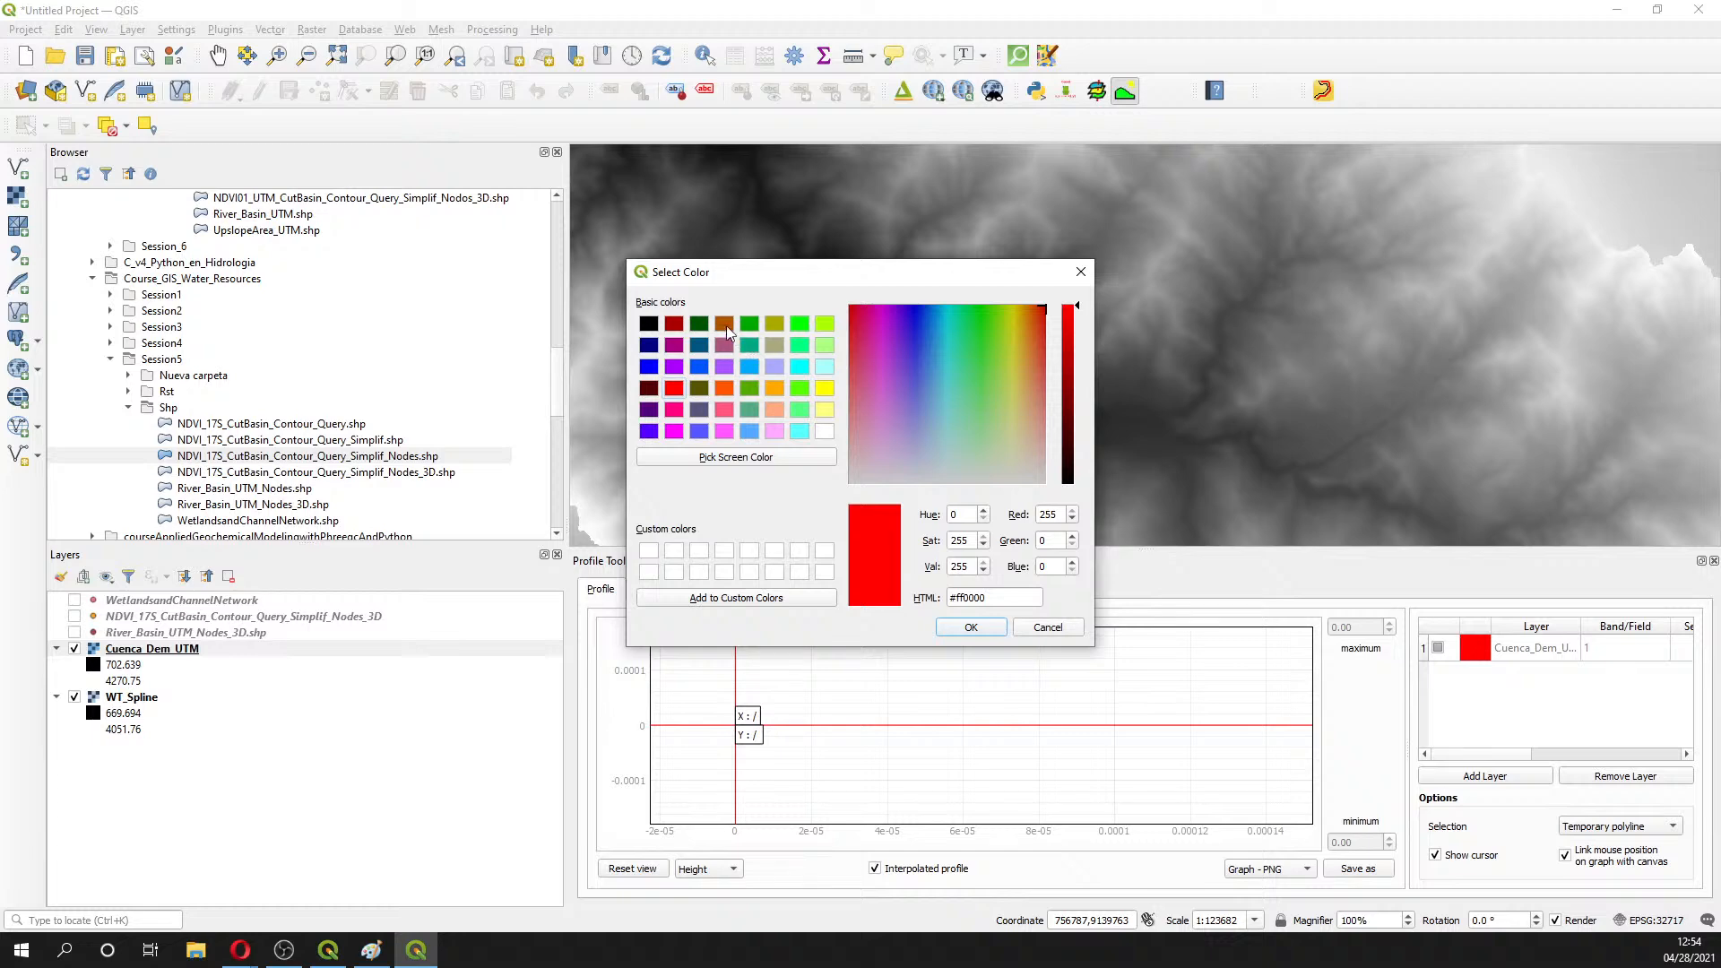
{"action": "left_click", "coordinate": [723, 324]}
{"action": "left_click", "coordinate": [977, 627]}
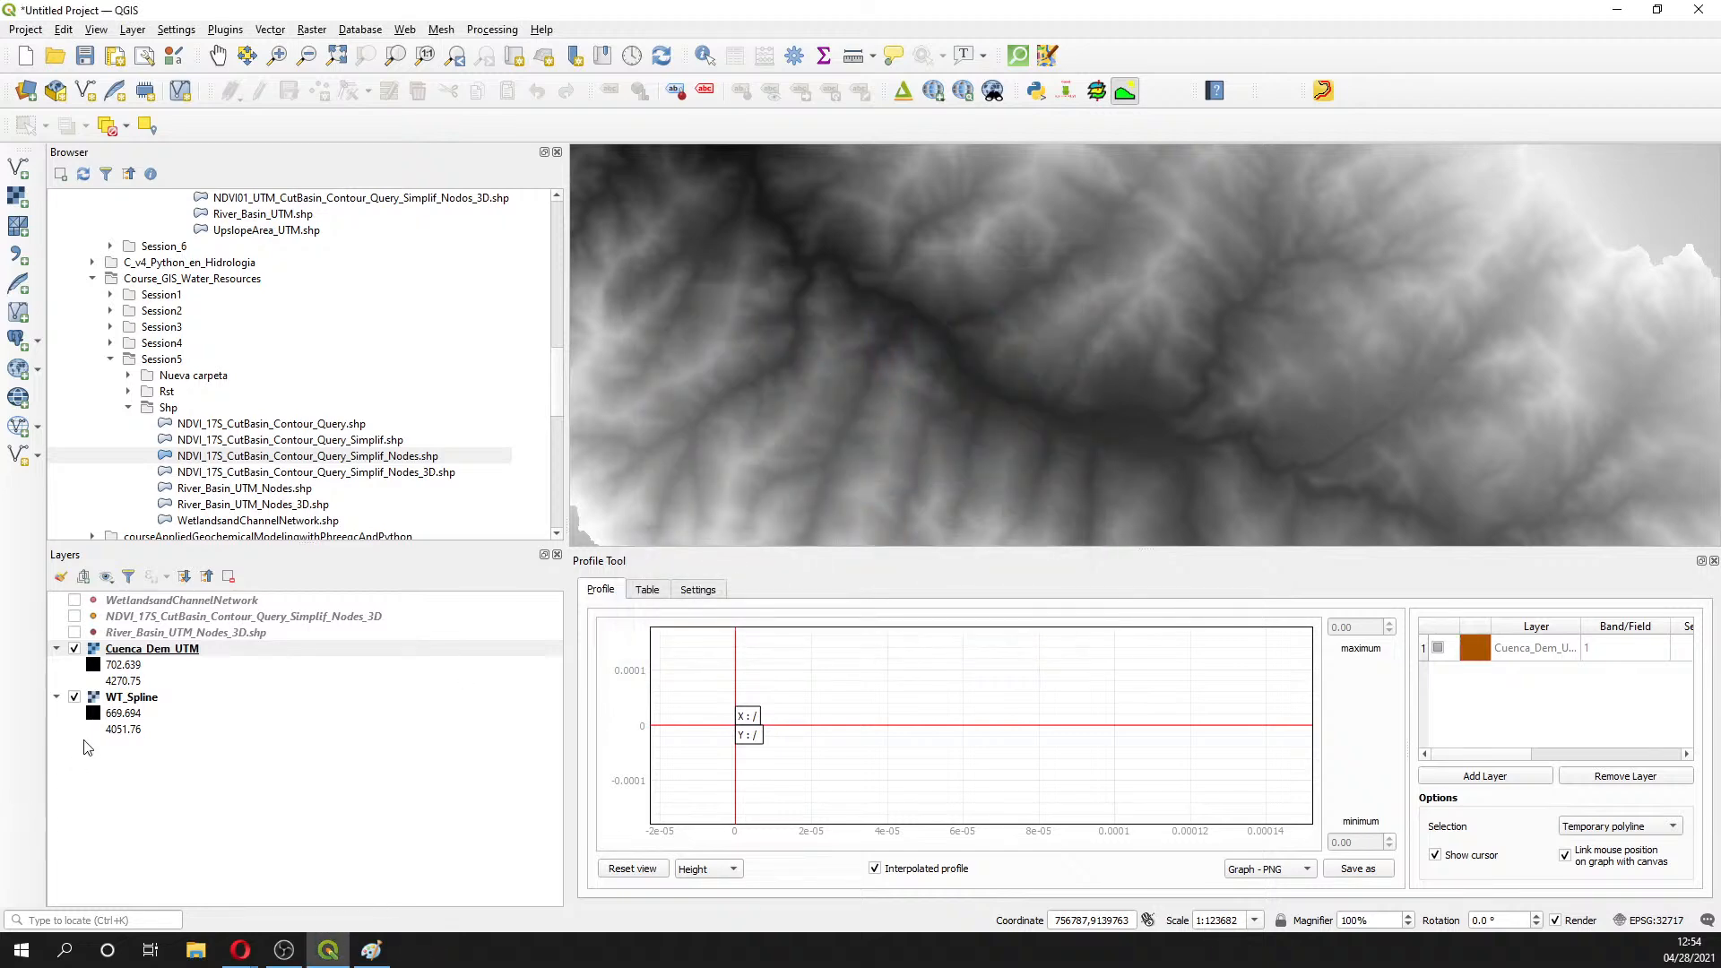
- Add WT_Spline as a second profile layer with a light-blue line colour
{"action": "left_click", "coordinate": [144, 701]}
{"action": "left_click", "coordinate": [1514, 776]}
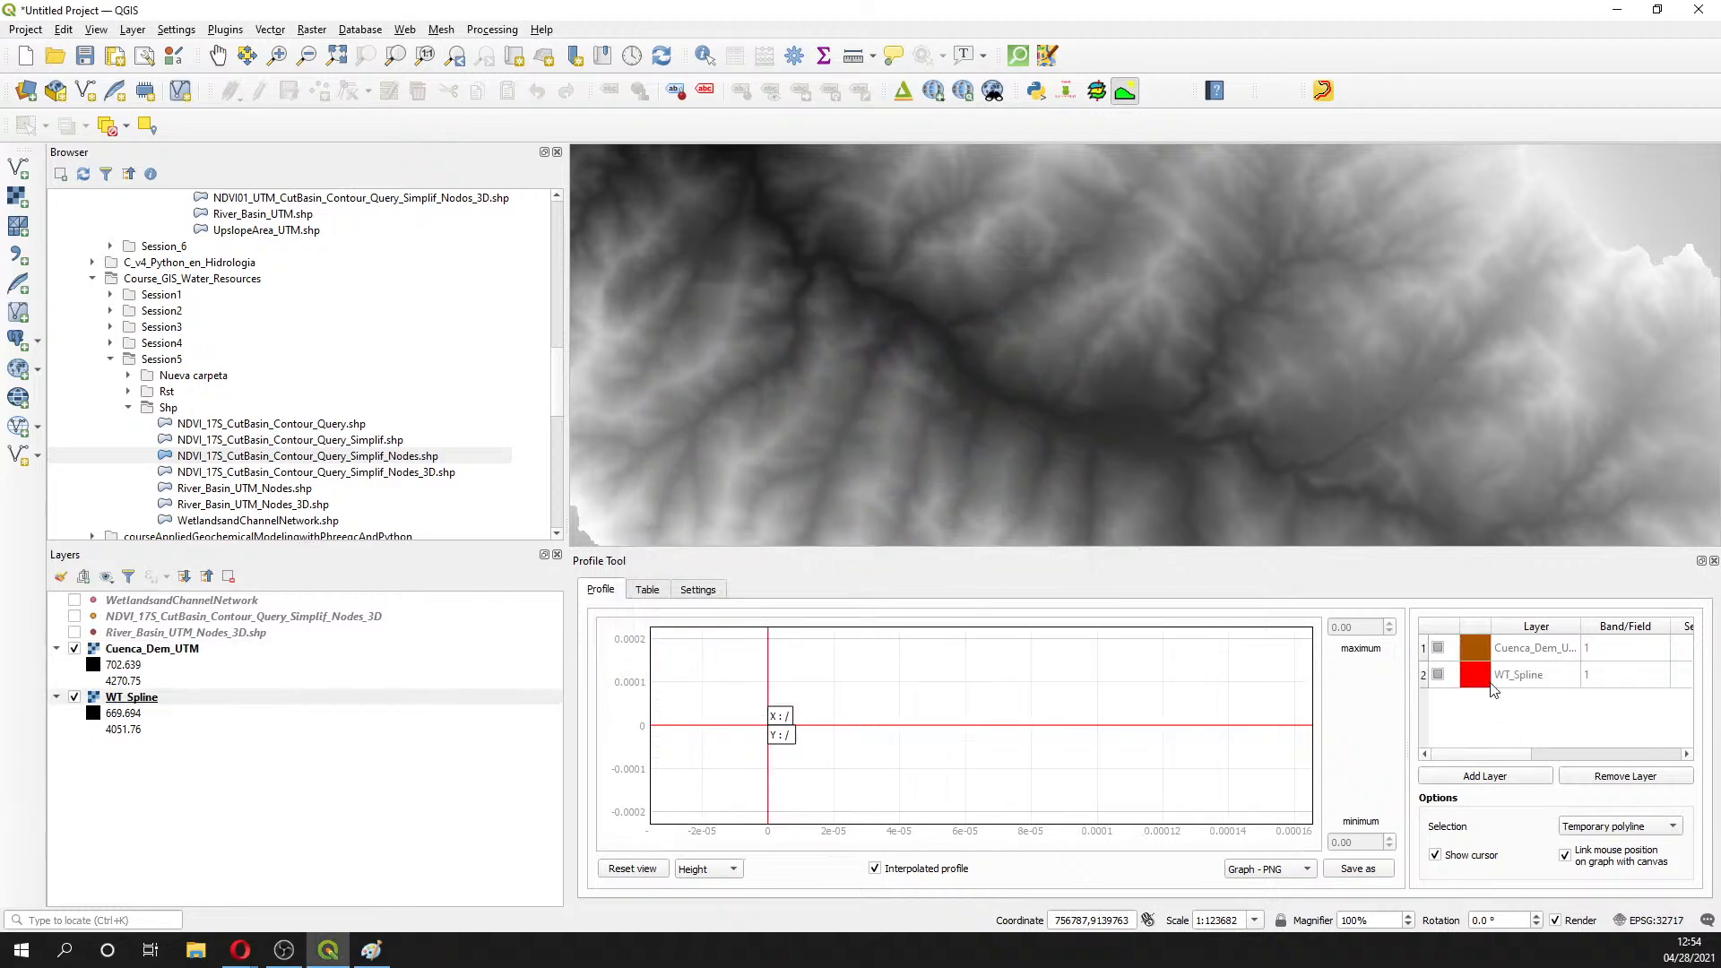
{"action": "left_click", "coordinate": [1474, 677]}
{"action": "left_click", "coordinate": [749, 431]}
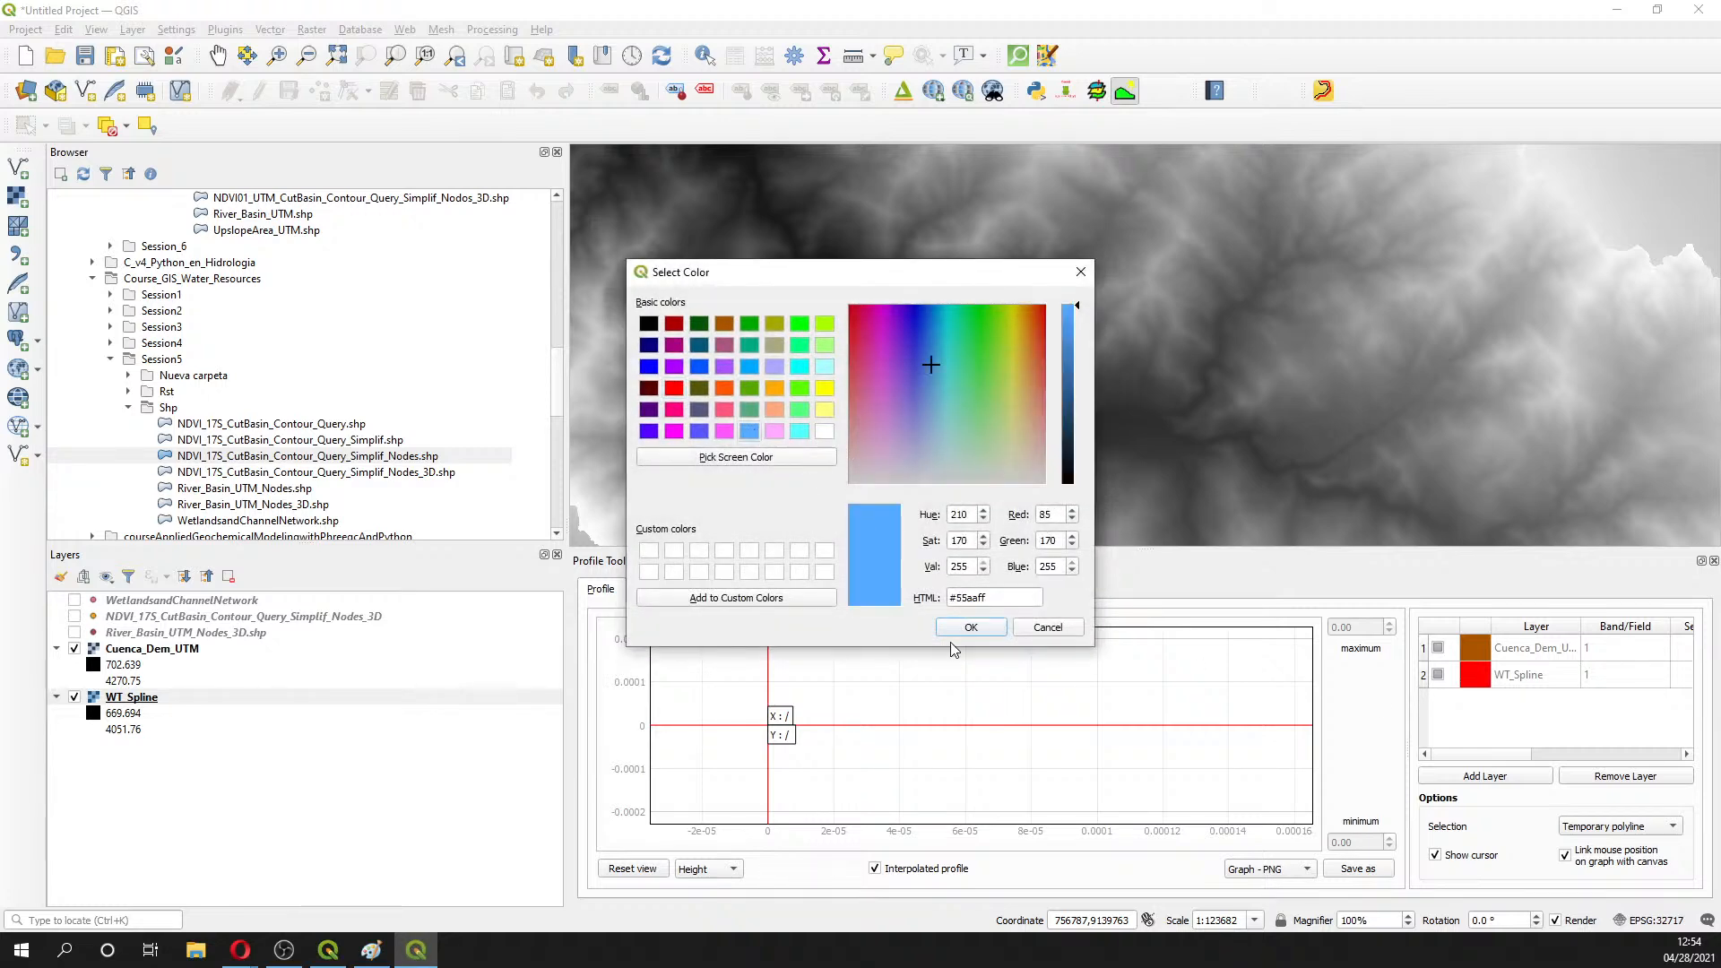
{"action": "left_click", "coordinate": [968, 628]}
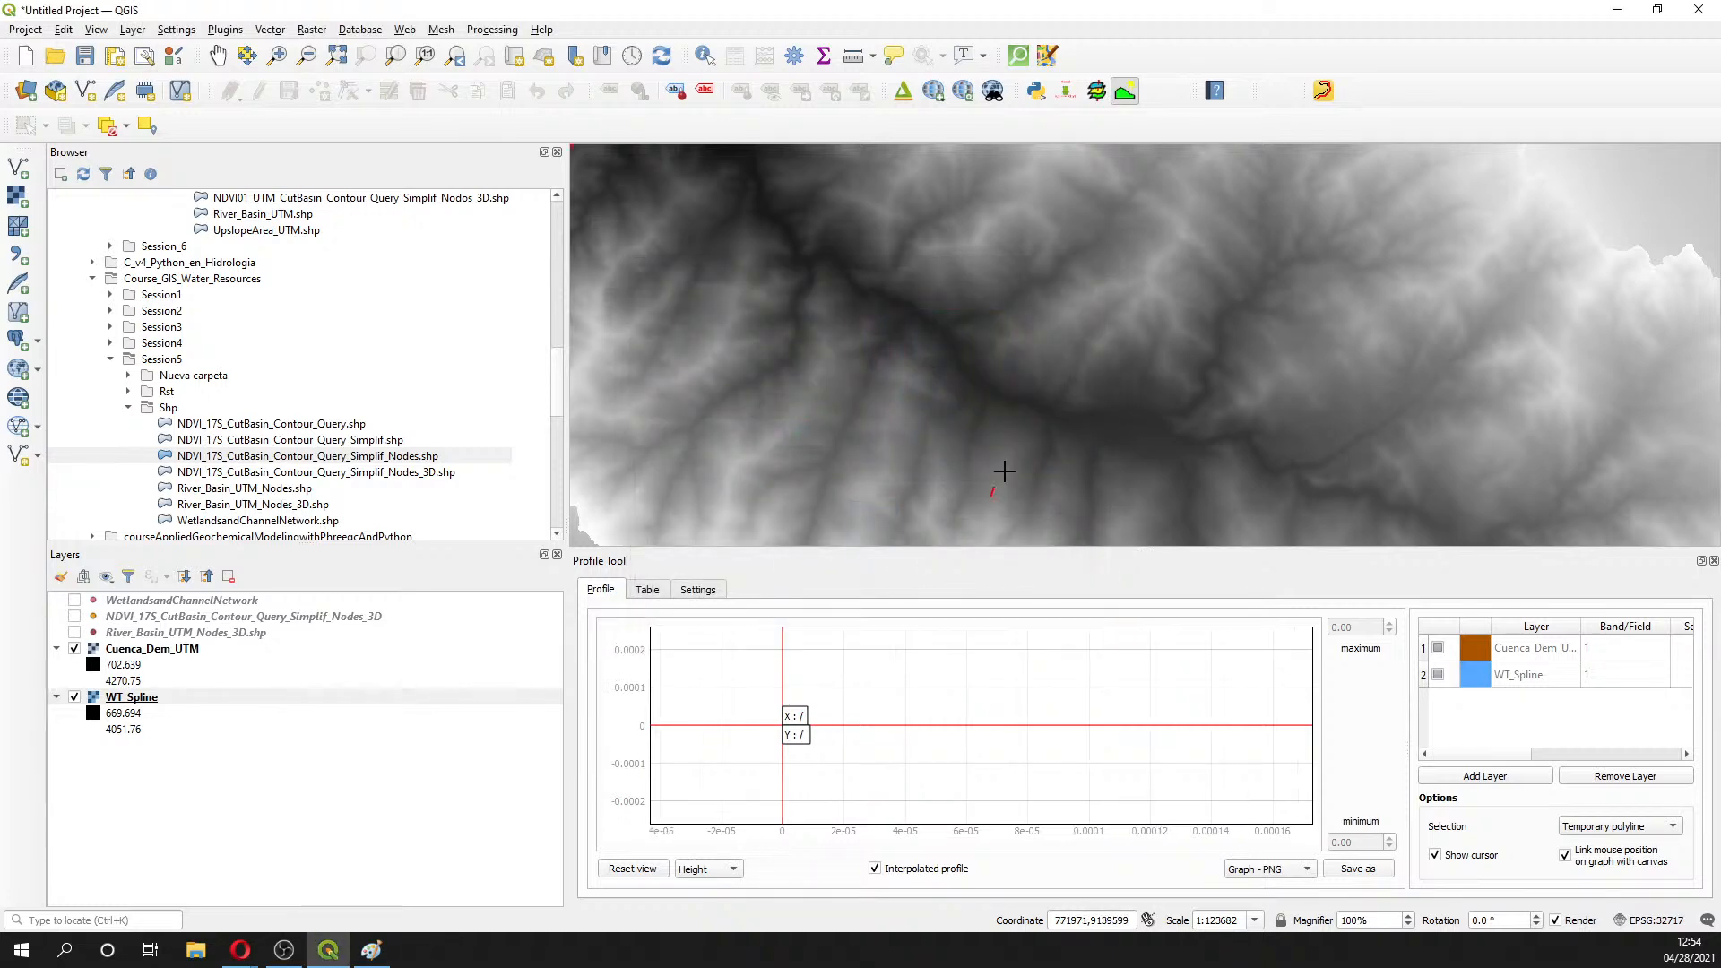
- Plot Cuenca_Dem_UTM and WT_Spline profiles along three valley cross-sections, including the northwest valley
{"action": "double_click", "coordinate": [1065, 349]}
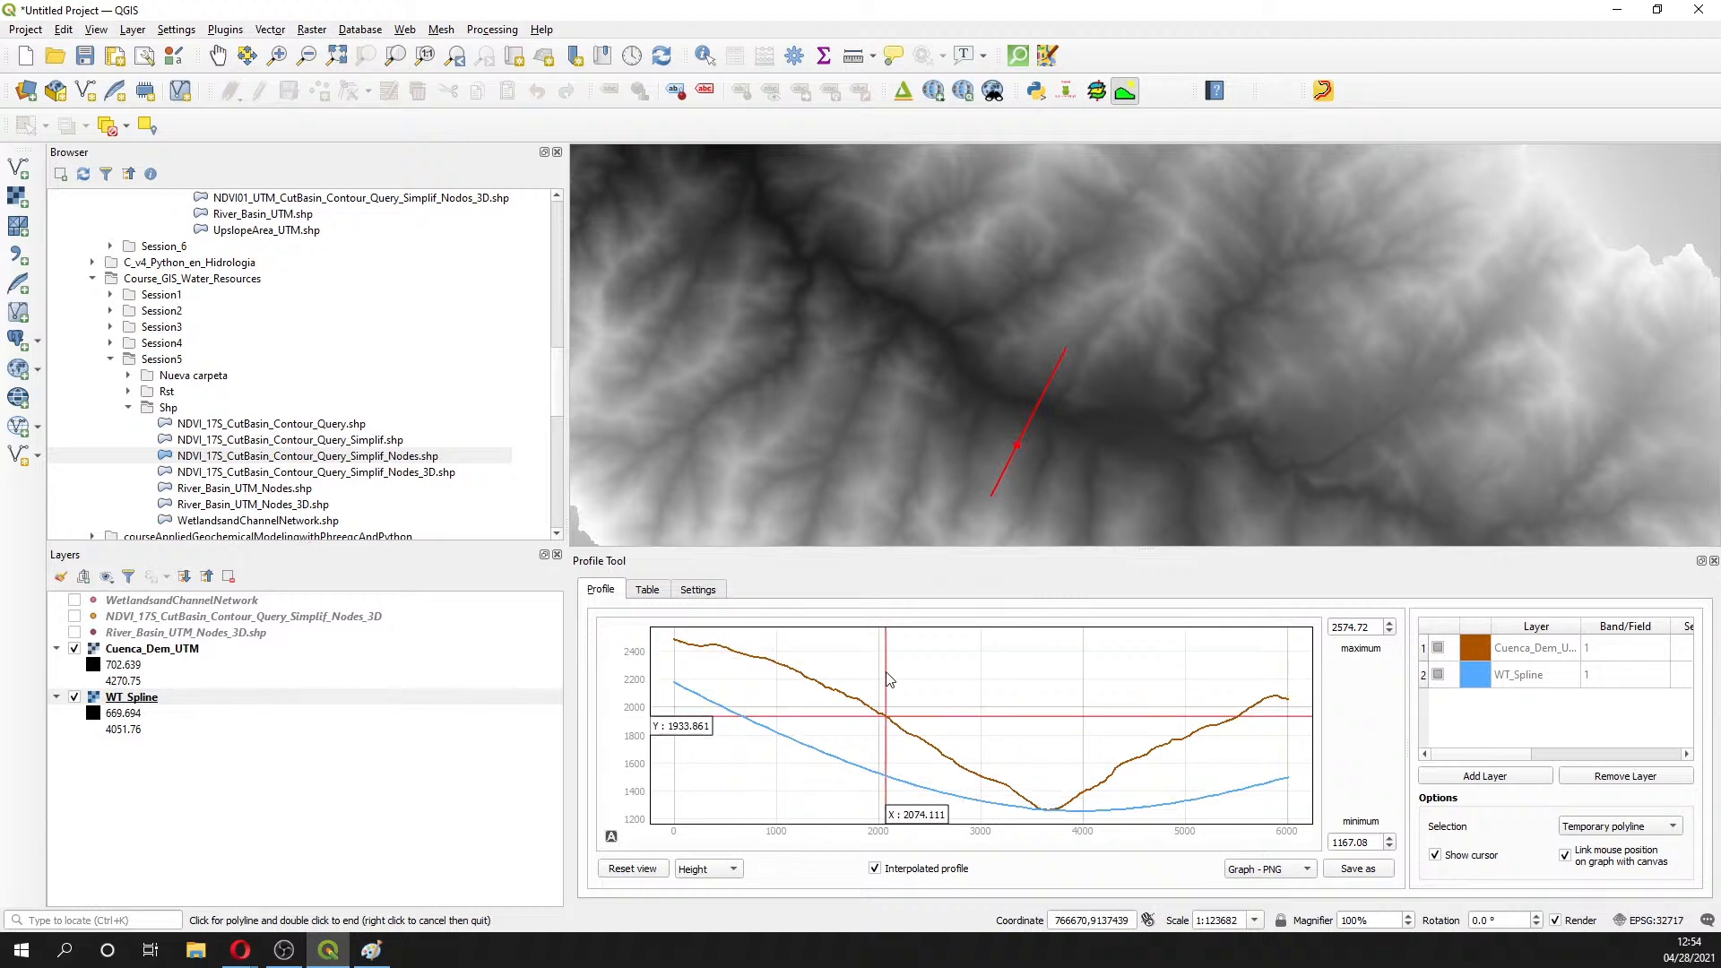
{"action": "left_click", "coordinate": [827, 368]}
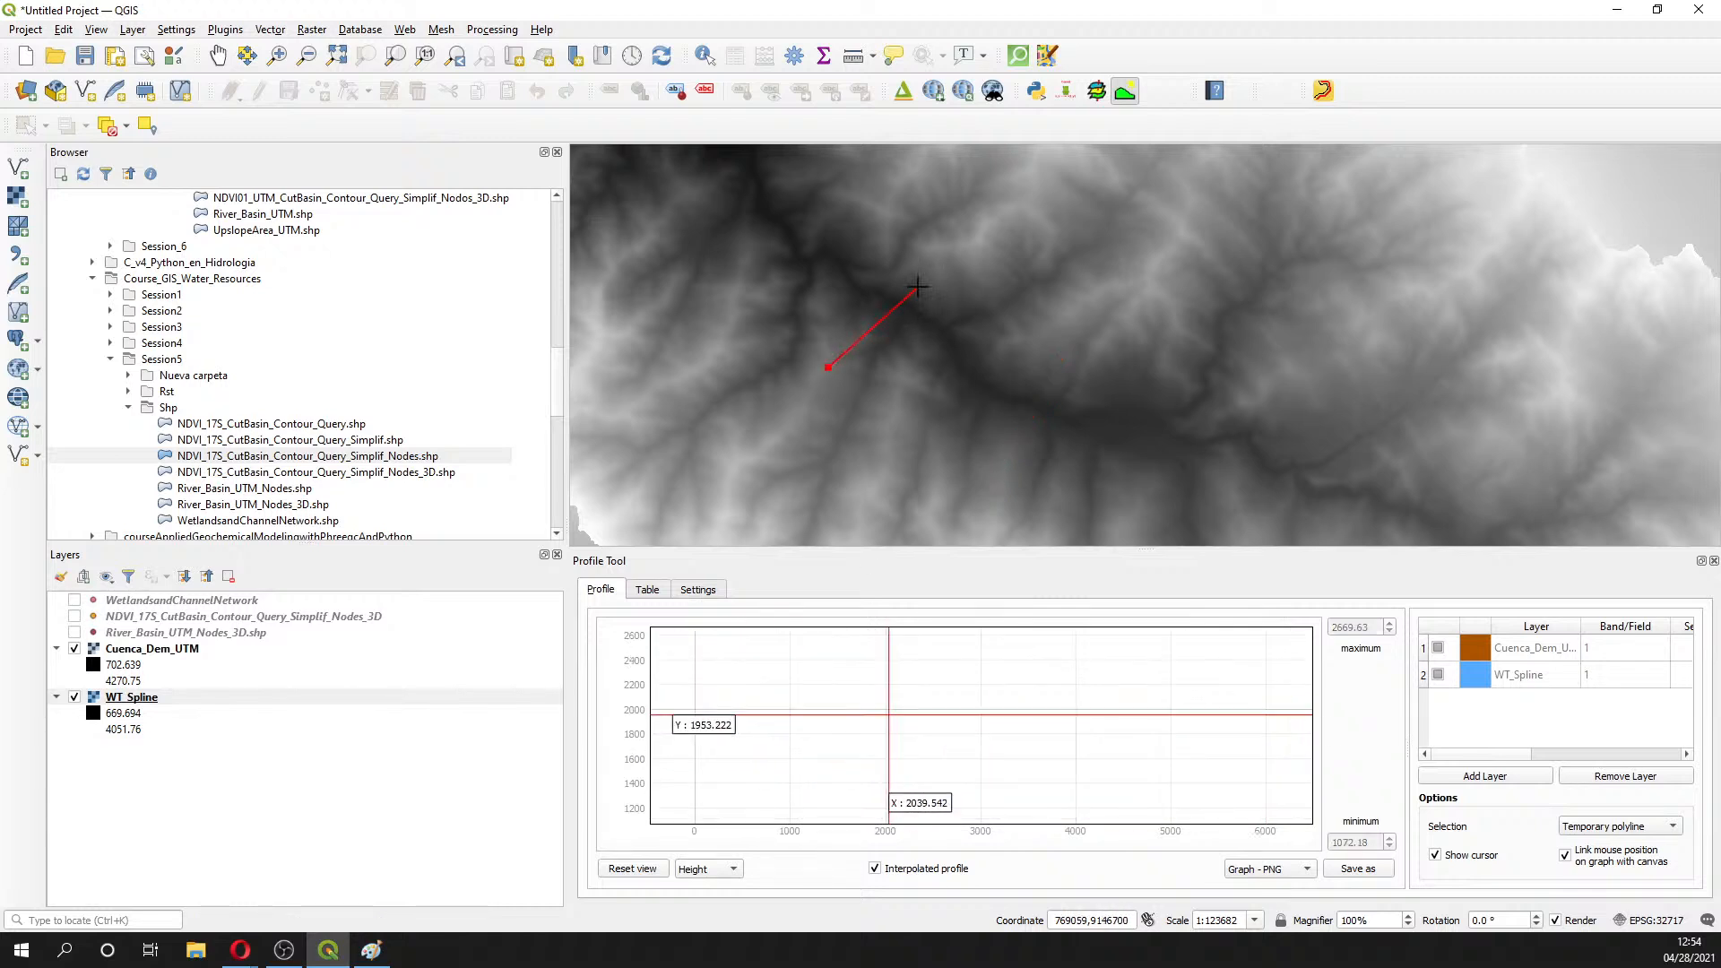
{"action": "double_click", "coordinate": [932, 272]}
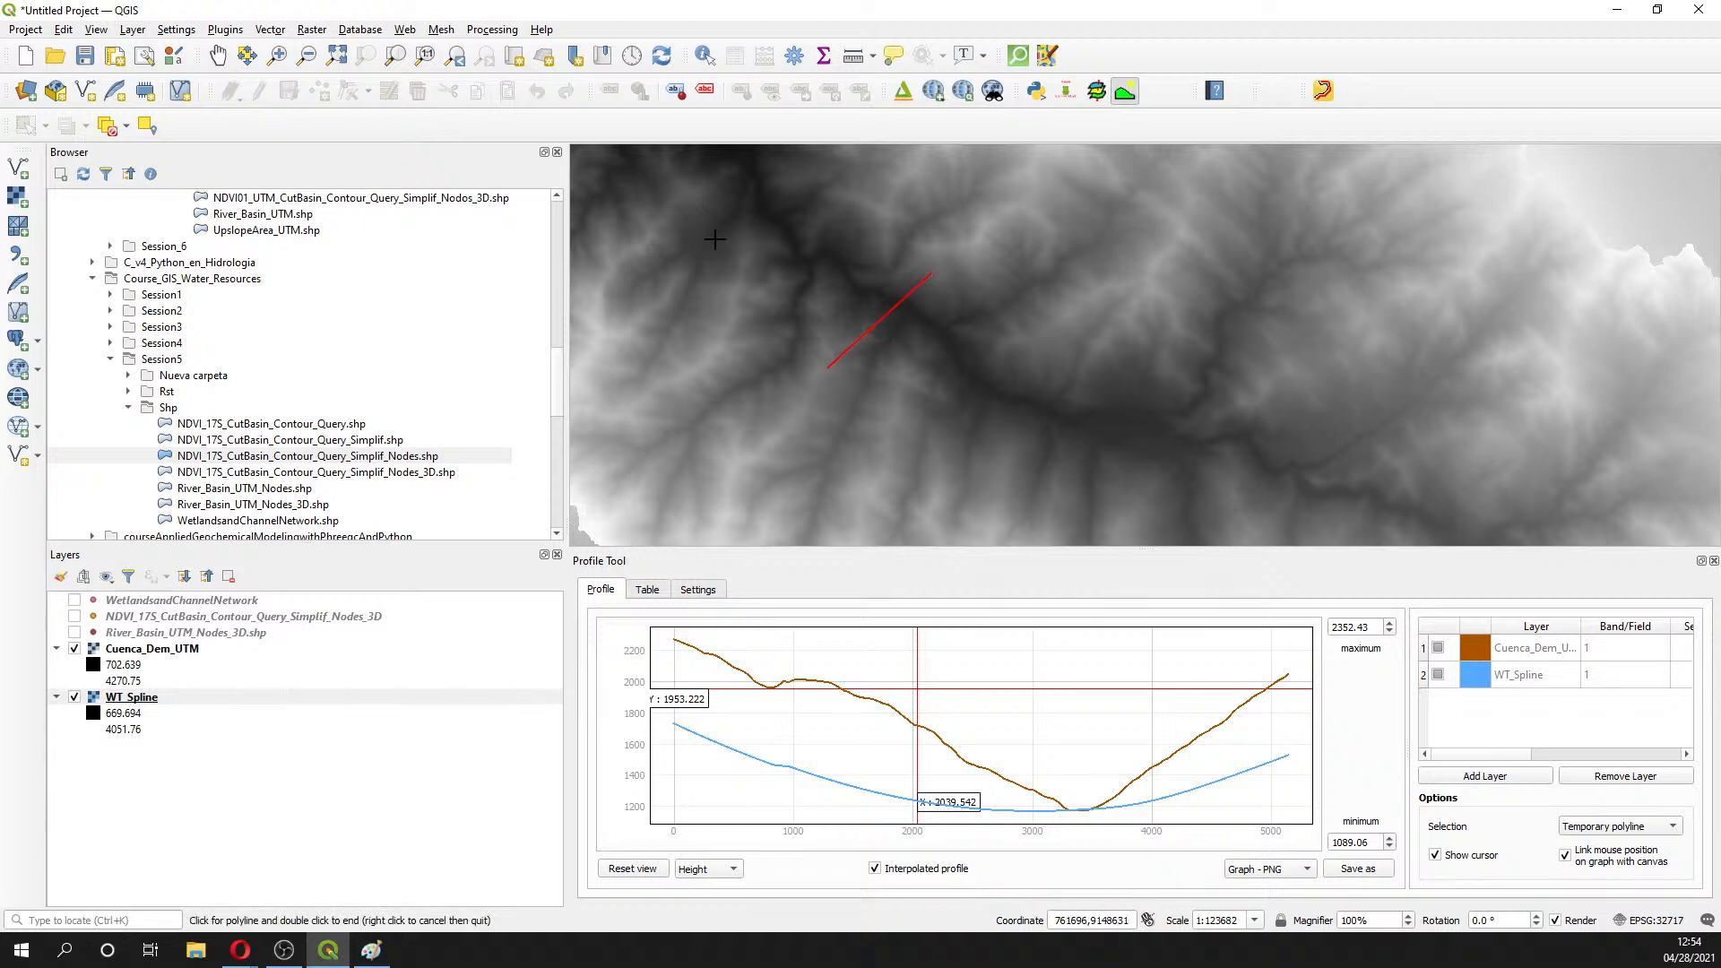
{"action": "left_click", "coordinate": [744, 285]}
{"action": "double_click", "coordinate": [825, 226]}
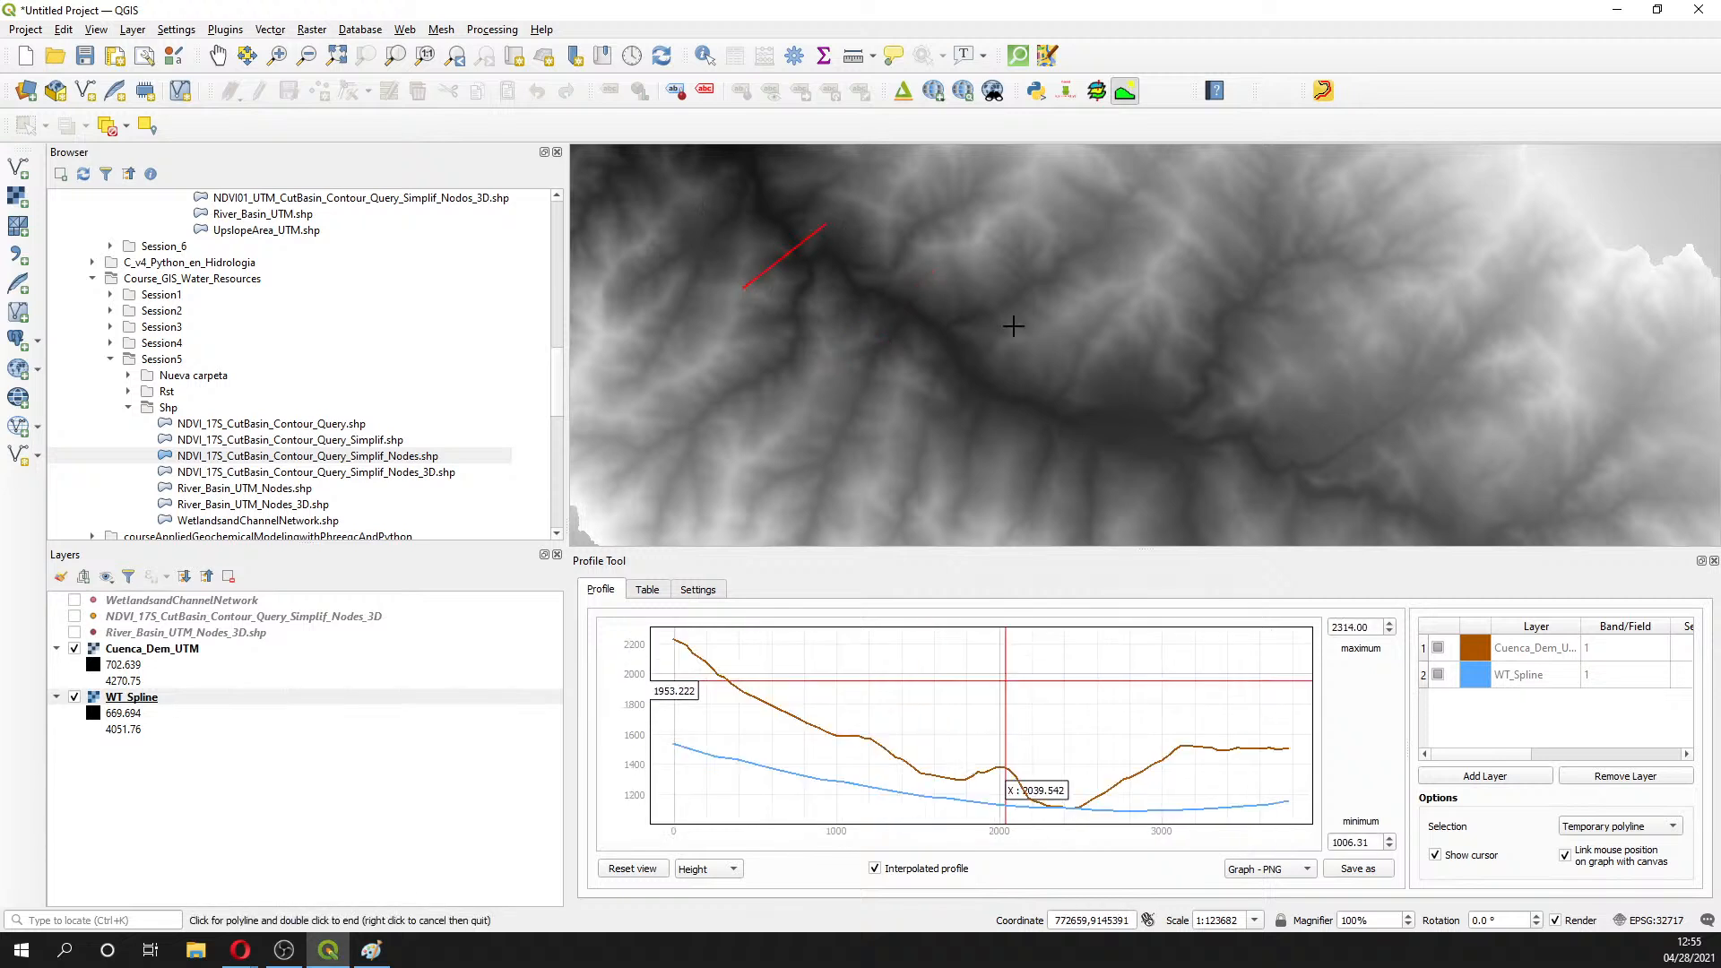
- Plot one more elevation profile across the river, then switch to the Opera browser
{"action": "scroll", "coordinate": [1013, 325], "scroll_direction": "down", "scroll_amount": 1}
{"action": "scroll", "coordinate": [1165, 405], "scroll_direction": "up", "scroll_amount": 1}
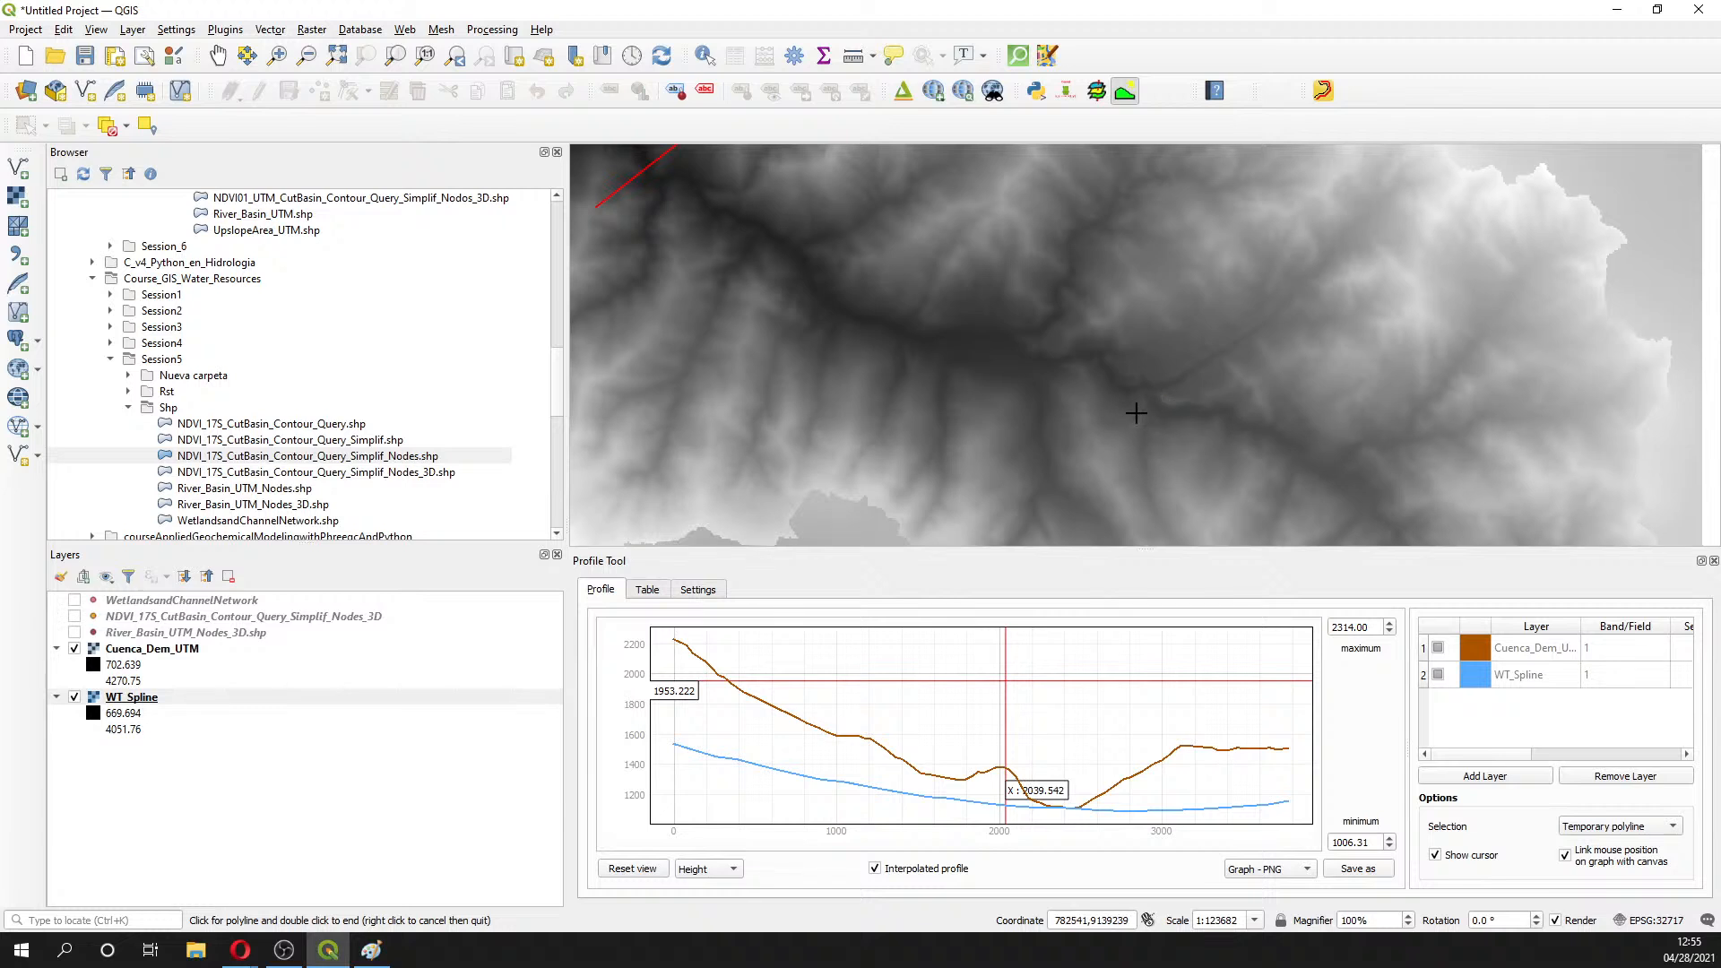
{"action": "left_click", "coordinate": [1103, 423]}
{"action": "double_click", "coordinate": [1152, 339]}
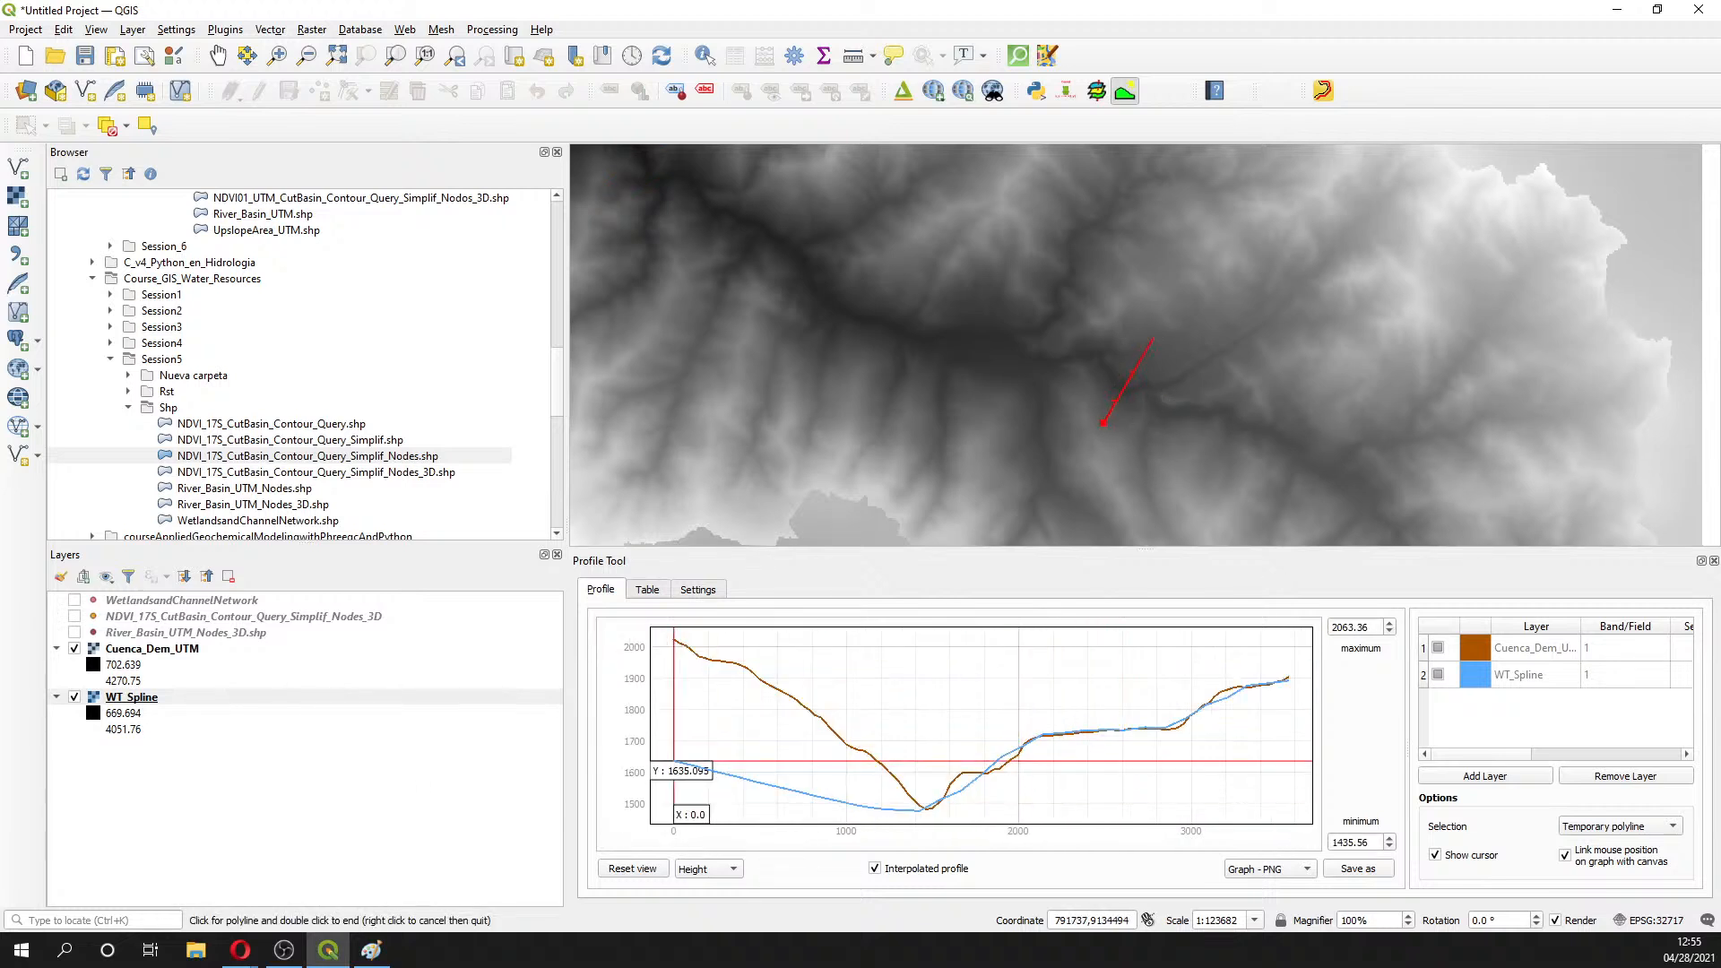
{"action": "left_click", "coordinate": [240, 950]}
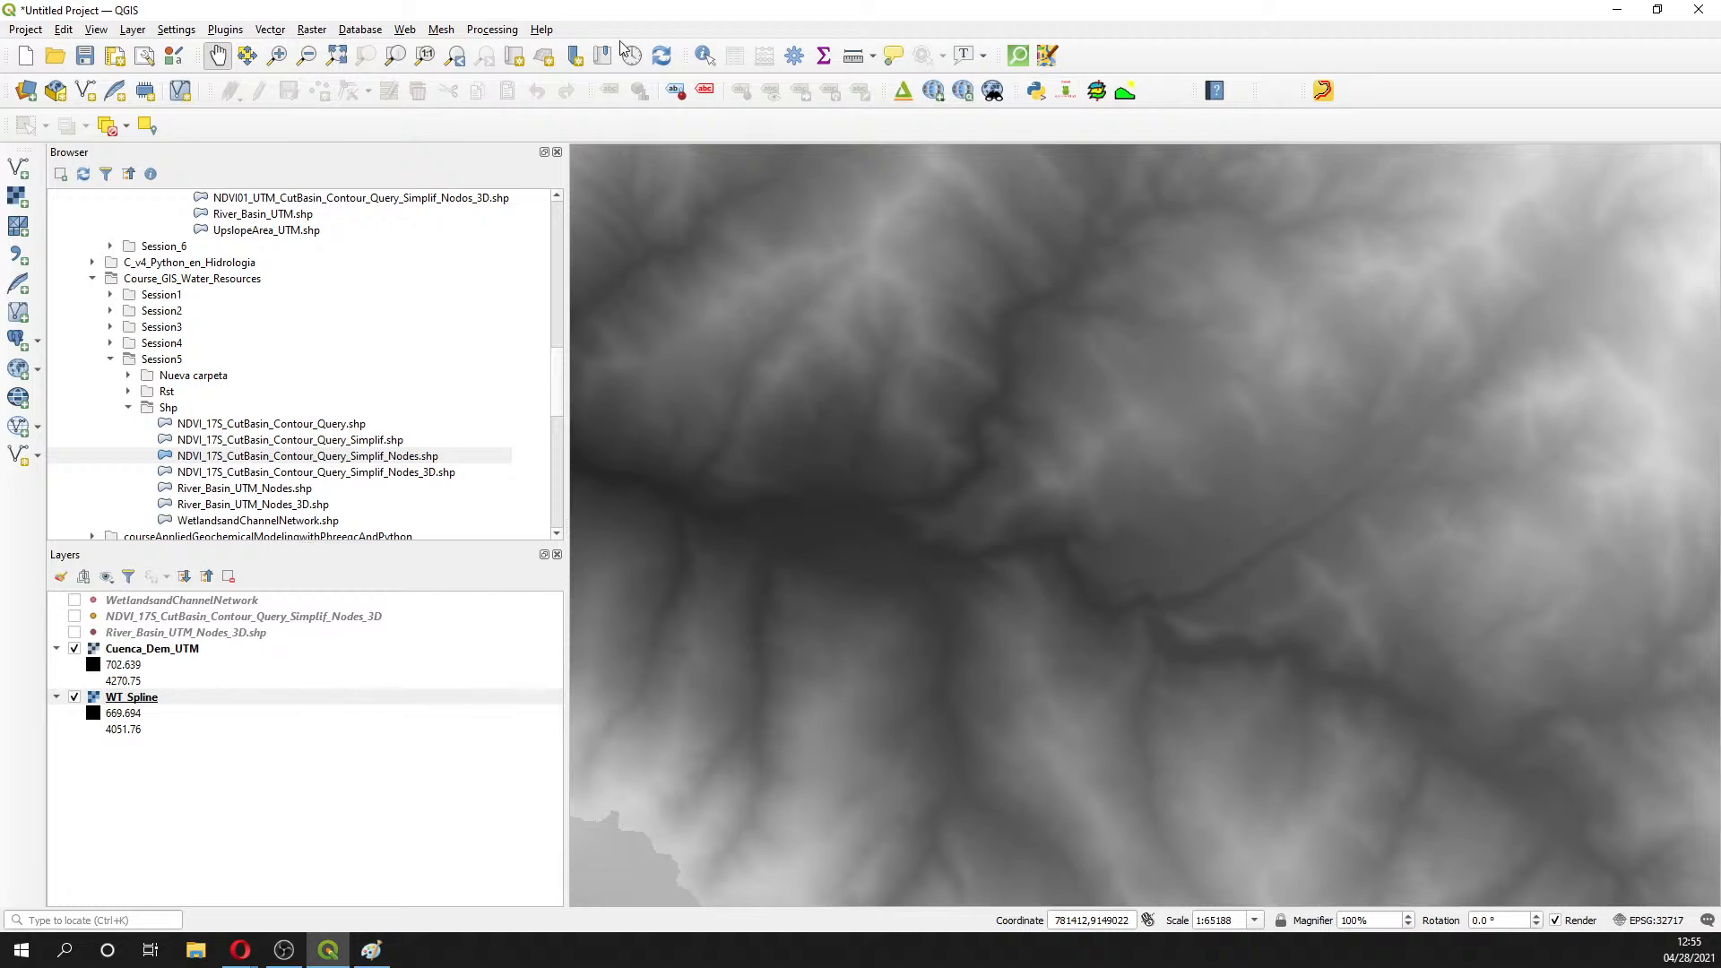
- Reopen the Profile Tool and add Cuenca_Dem_UTM and WT_Spline as profile layers
{"action": "left_click", "coordinate": [1124, 92]}
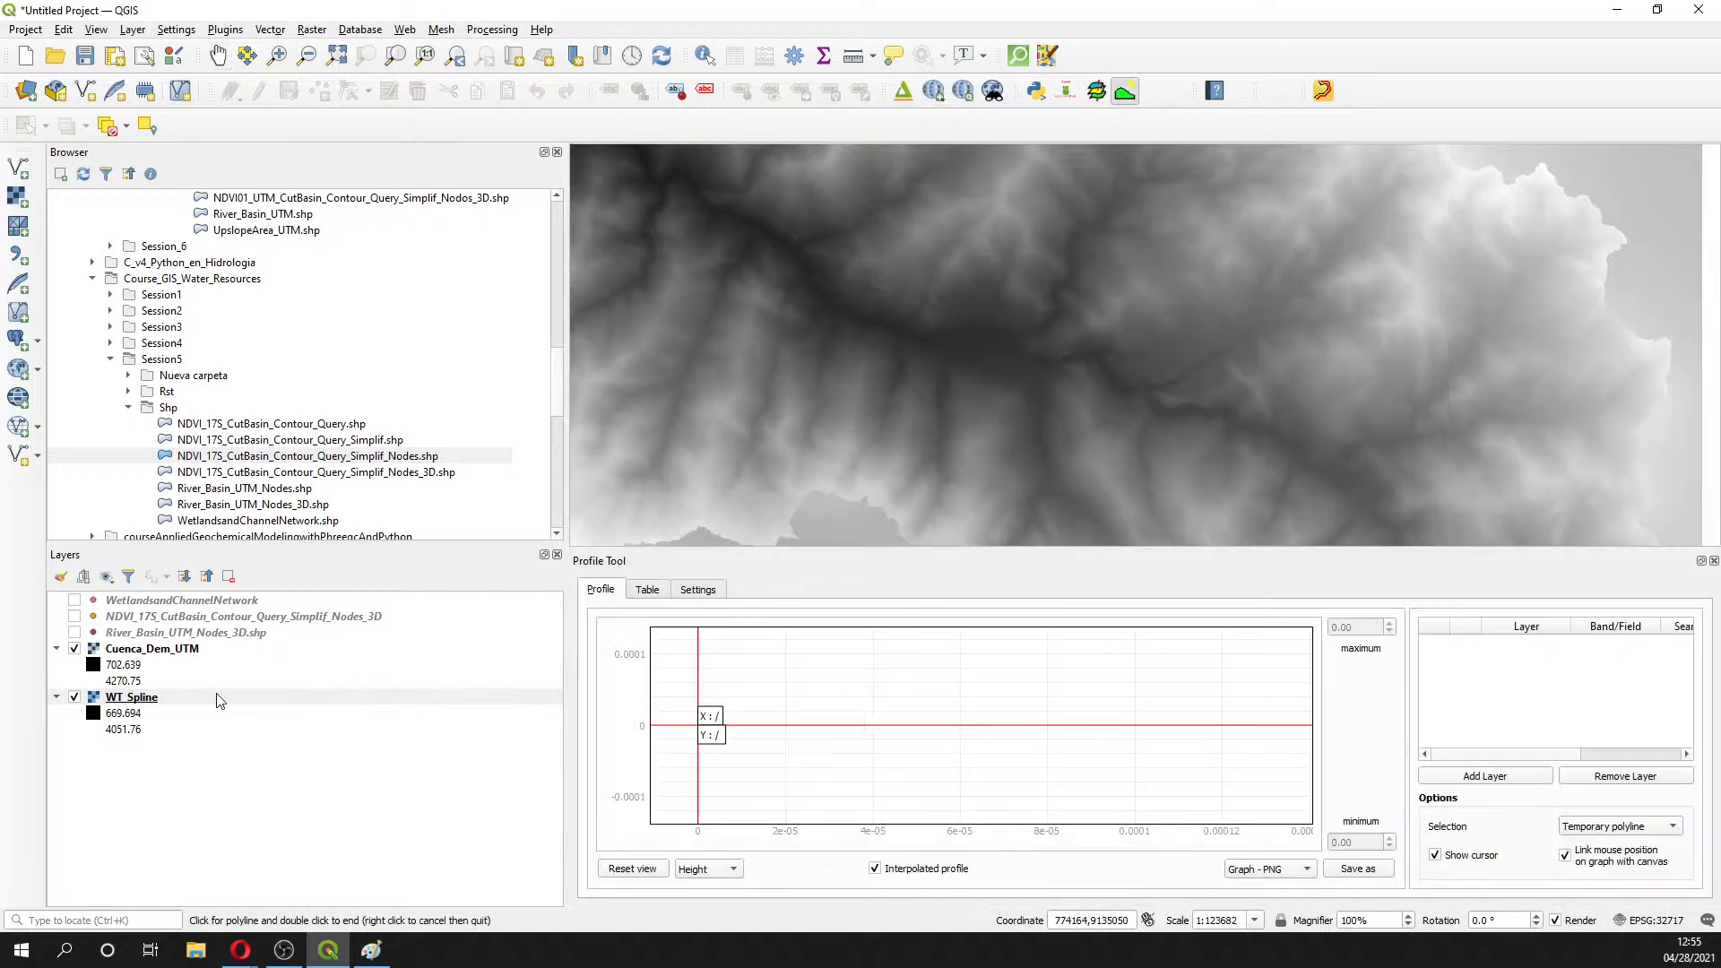
{"action": "left_click", "coordinate": [141, 657]}
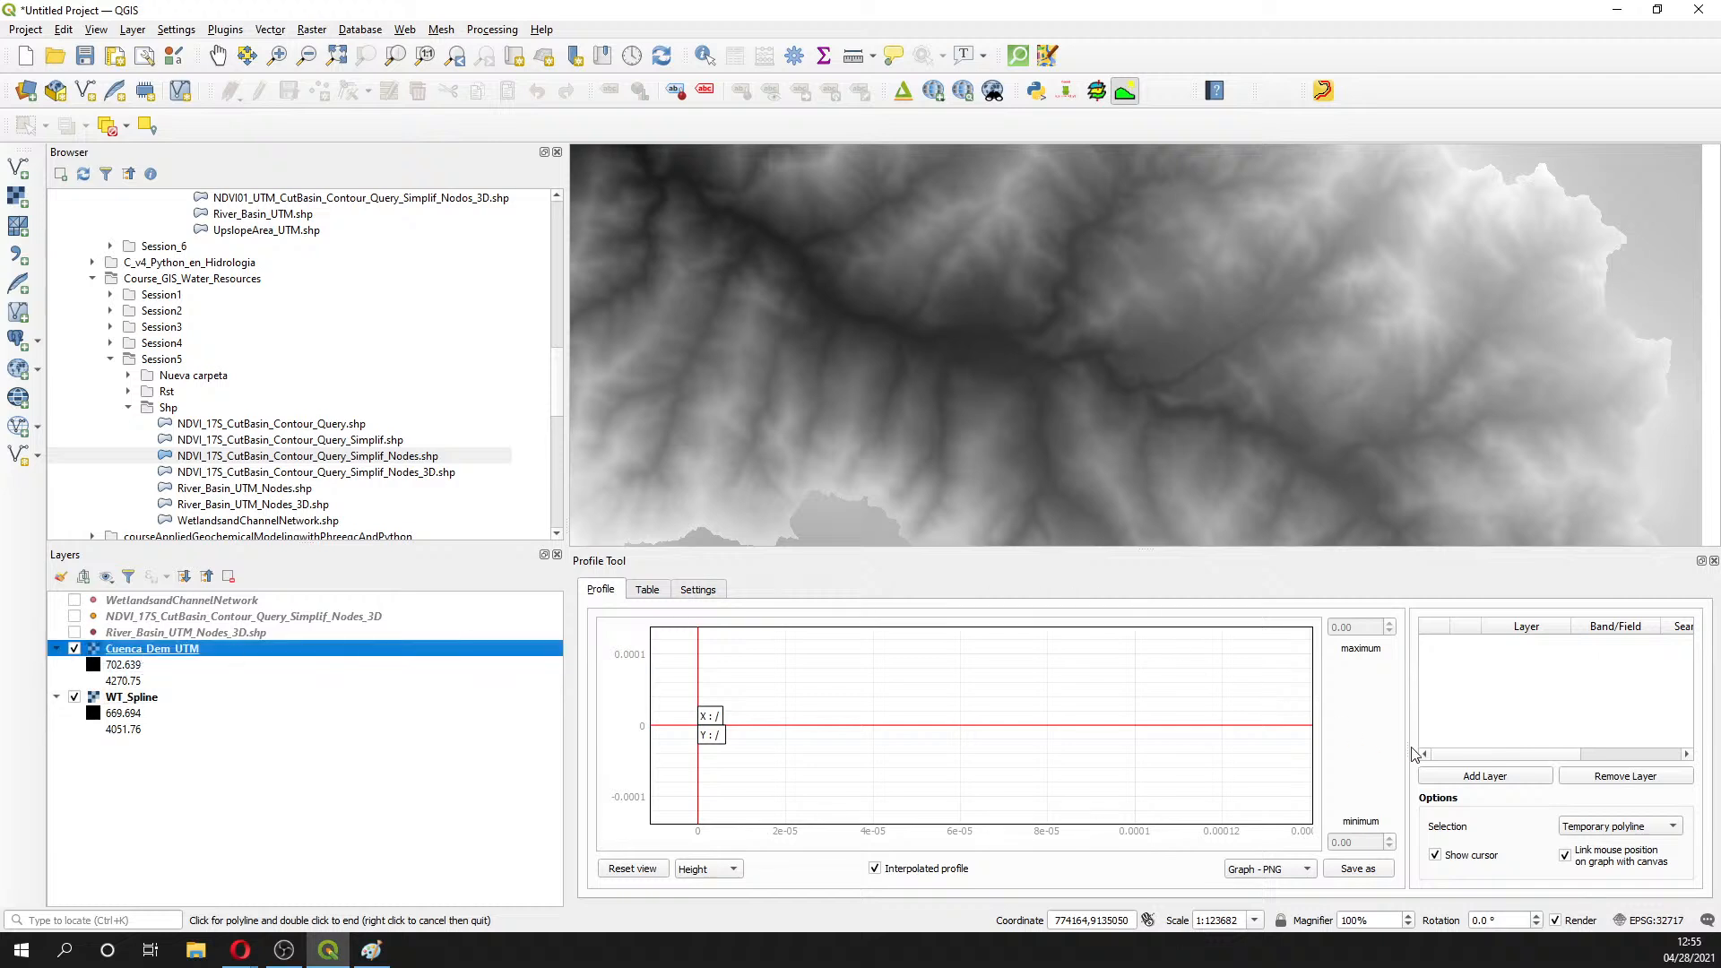
{"action": "left_click", "coordinate": [1470, 775]}
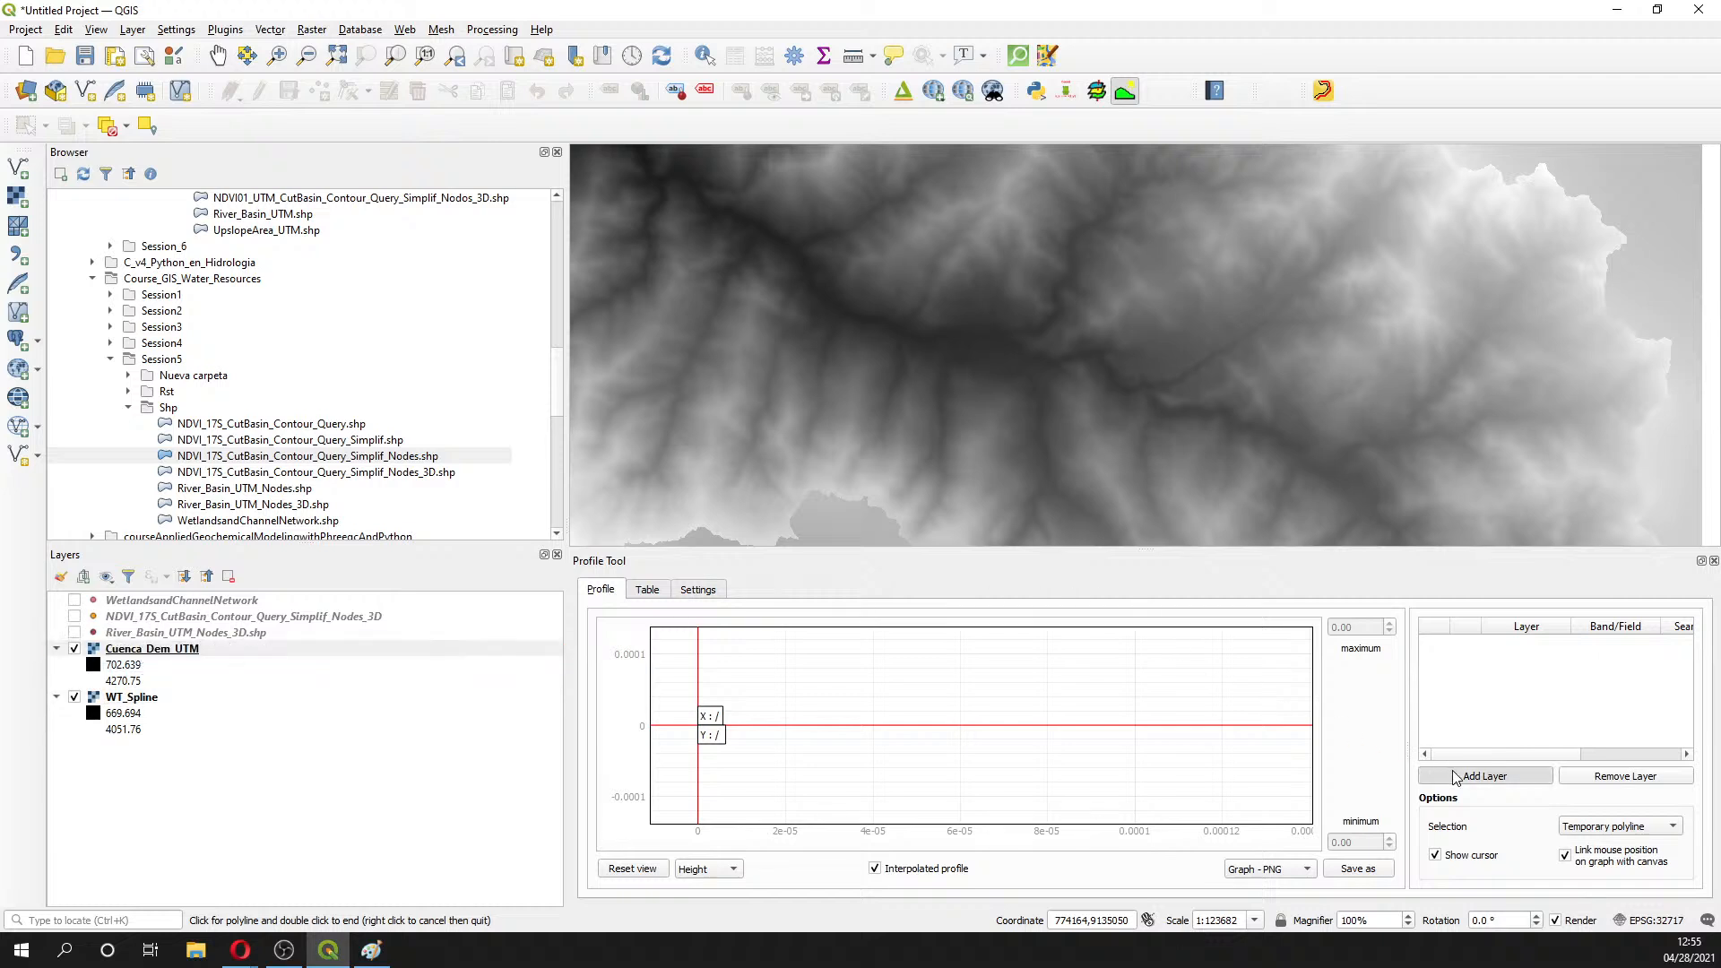
{"action": "left_click", "coordinate": [122, 698]}
{"action": "left_click", "coordinate": [1519, 776]}
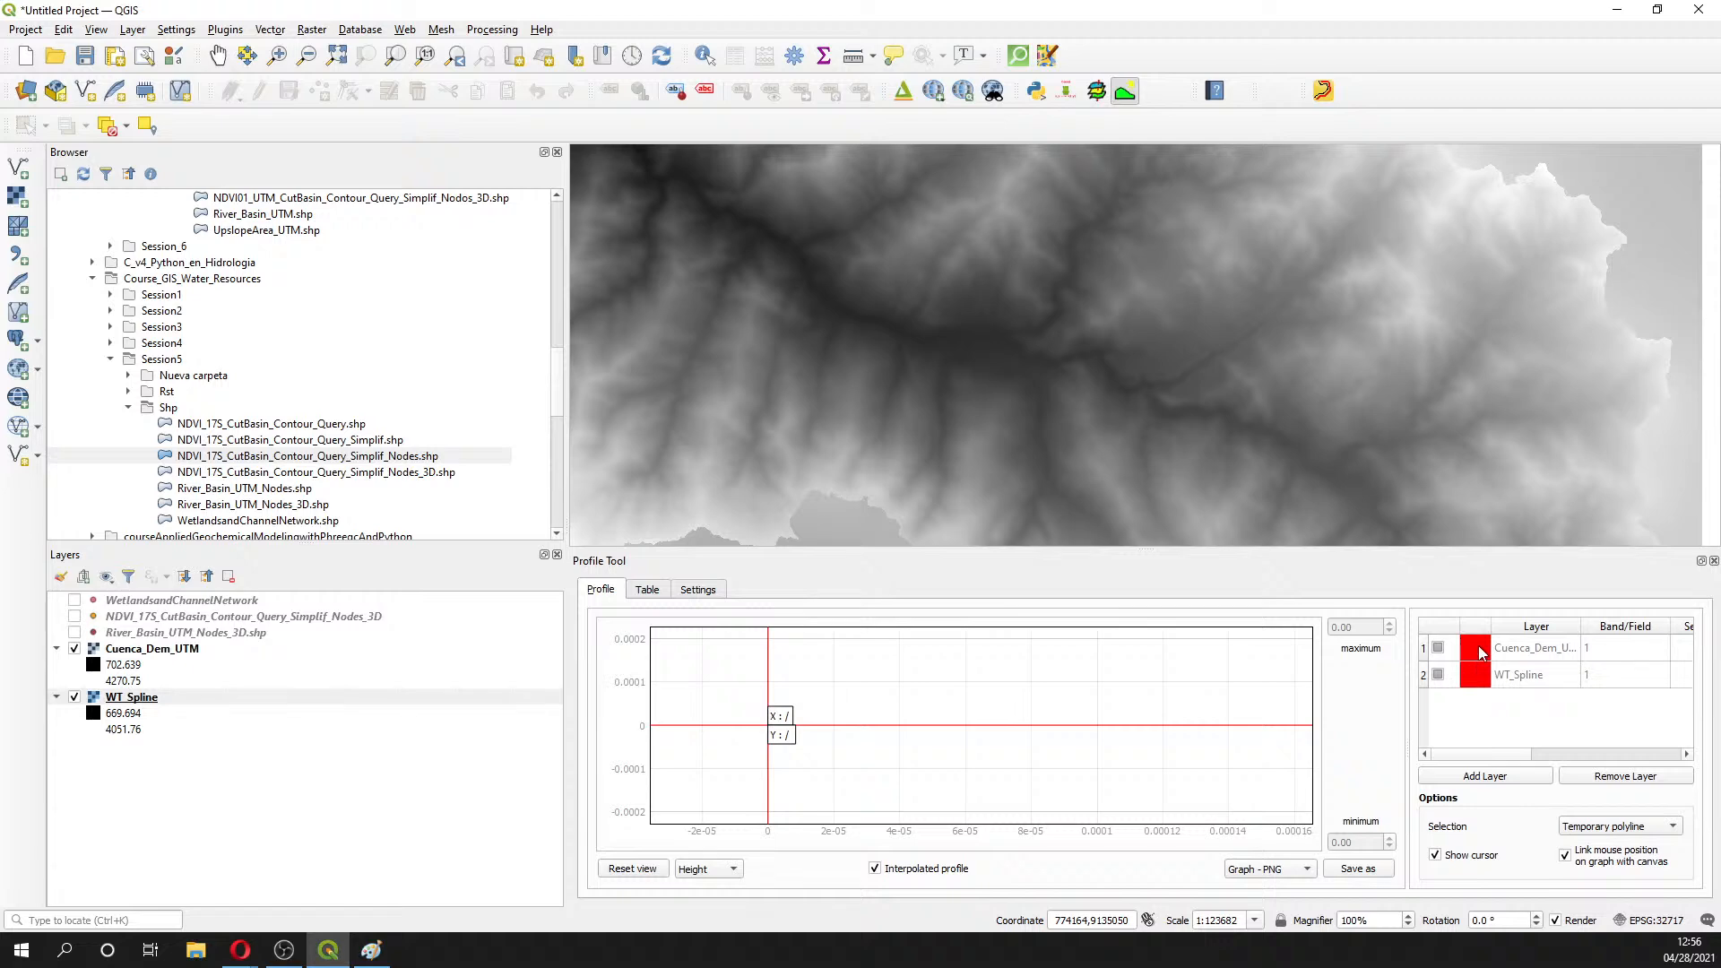
- Colour the Cuenca_Dem_UTM profile brown and the WT_Spline profile cyan
{"action": "left_click", "coordinate": [1477, 645]}
{"action": "left_click", "coordinate": [749, 366]}
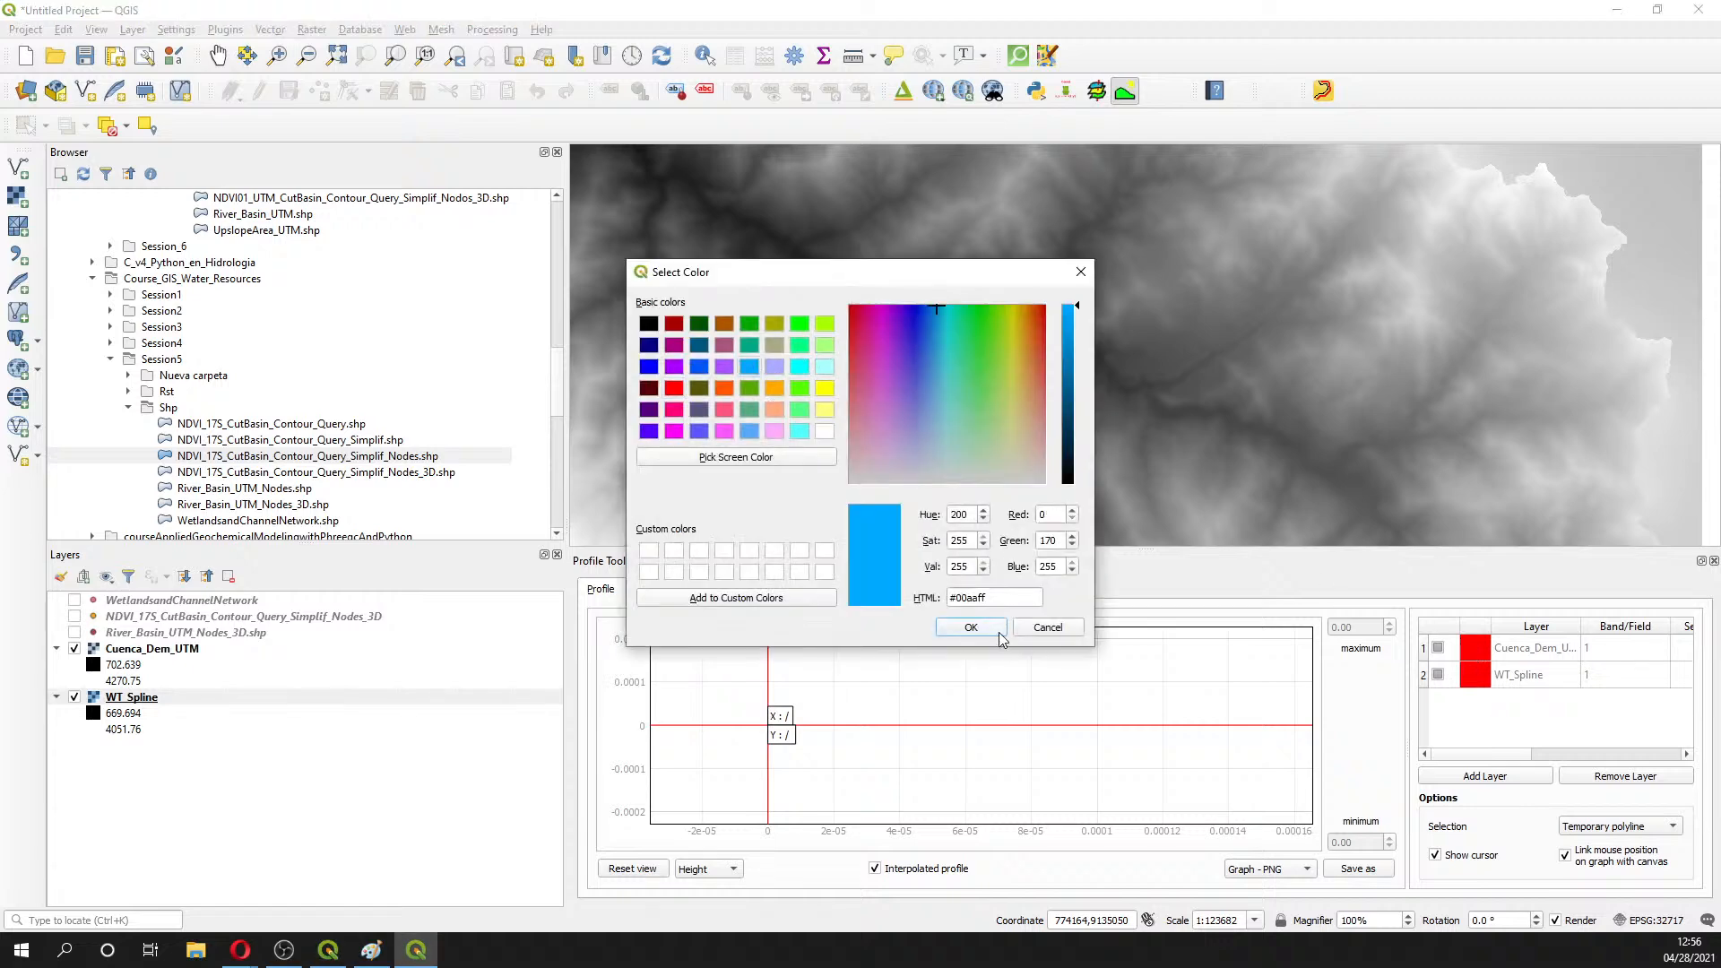
{"action": "left_click", "coordinate": [971, 627]}
{"action": "left_click", "coordinate": [1486, 645]}
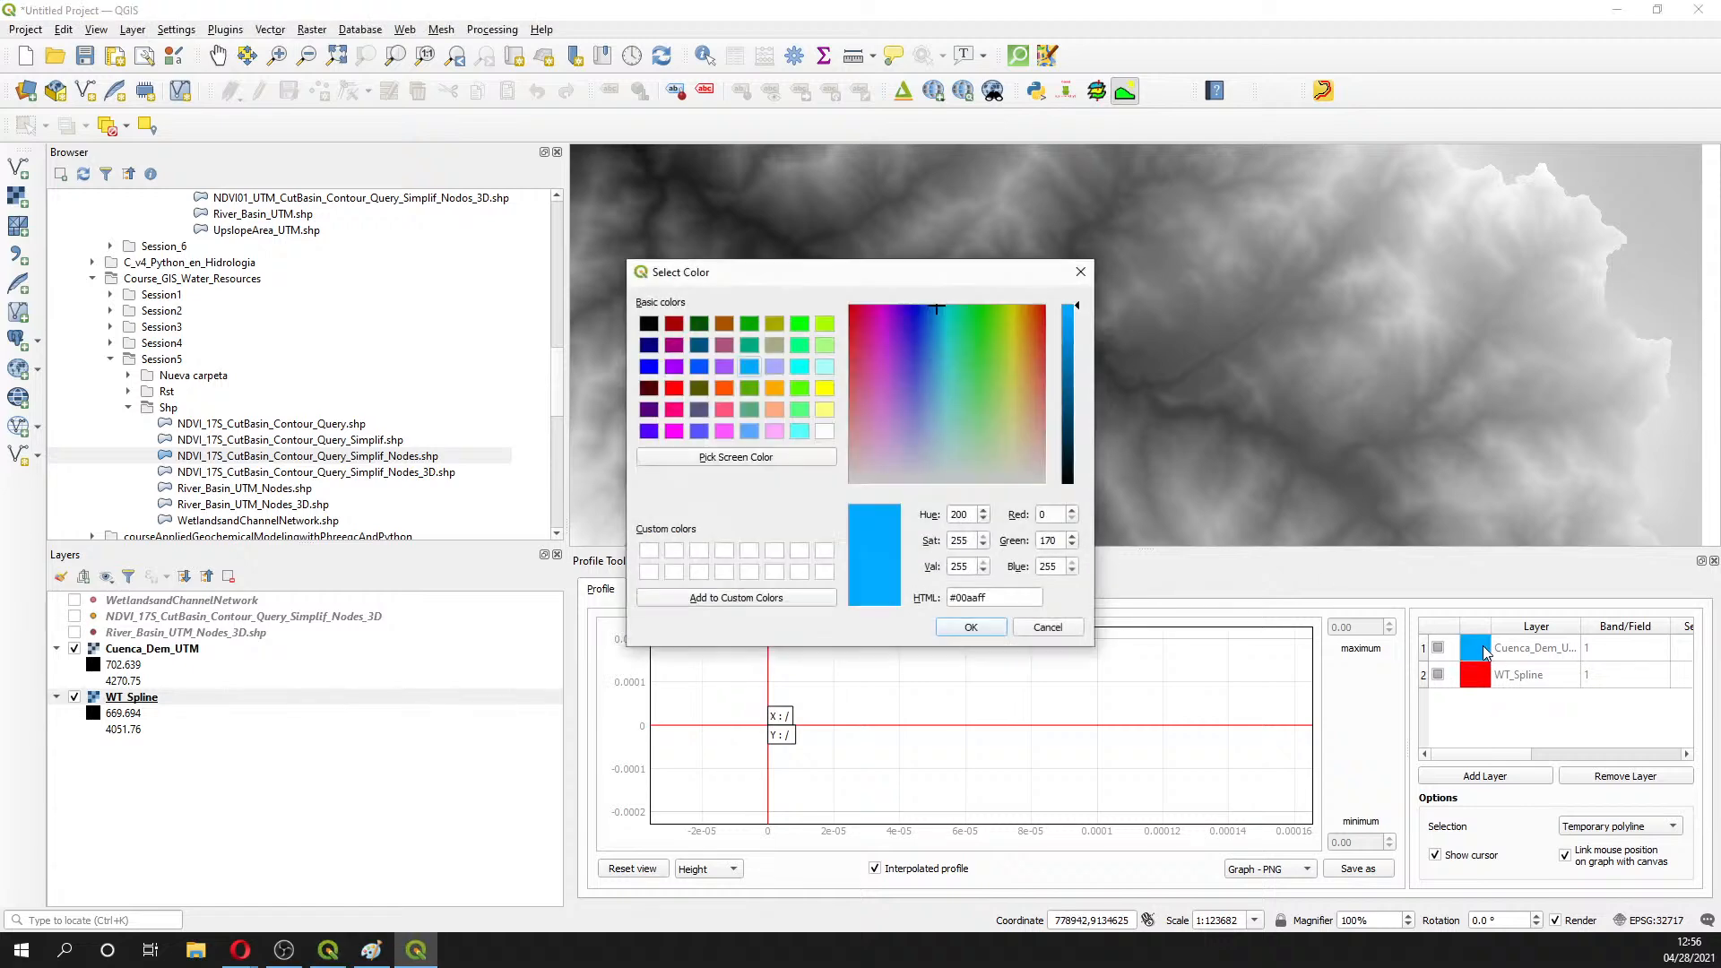
{"action": "left_click", "coordinate": [724, 324]}
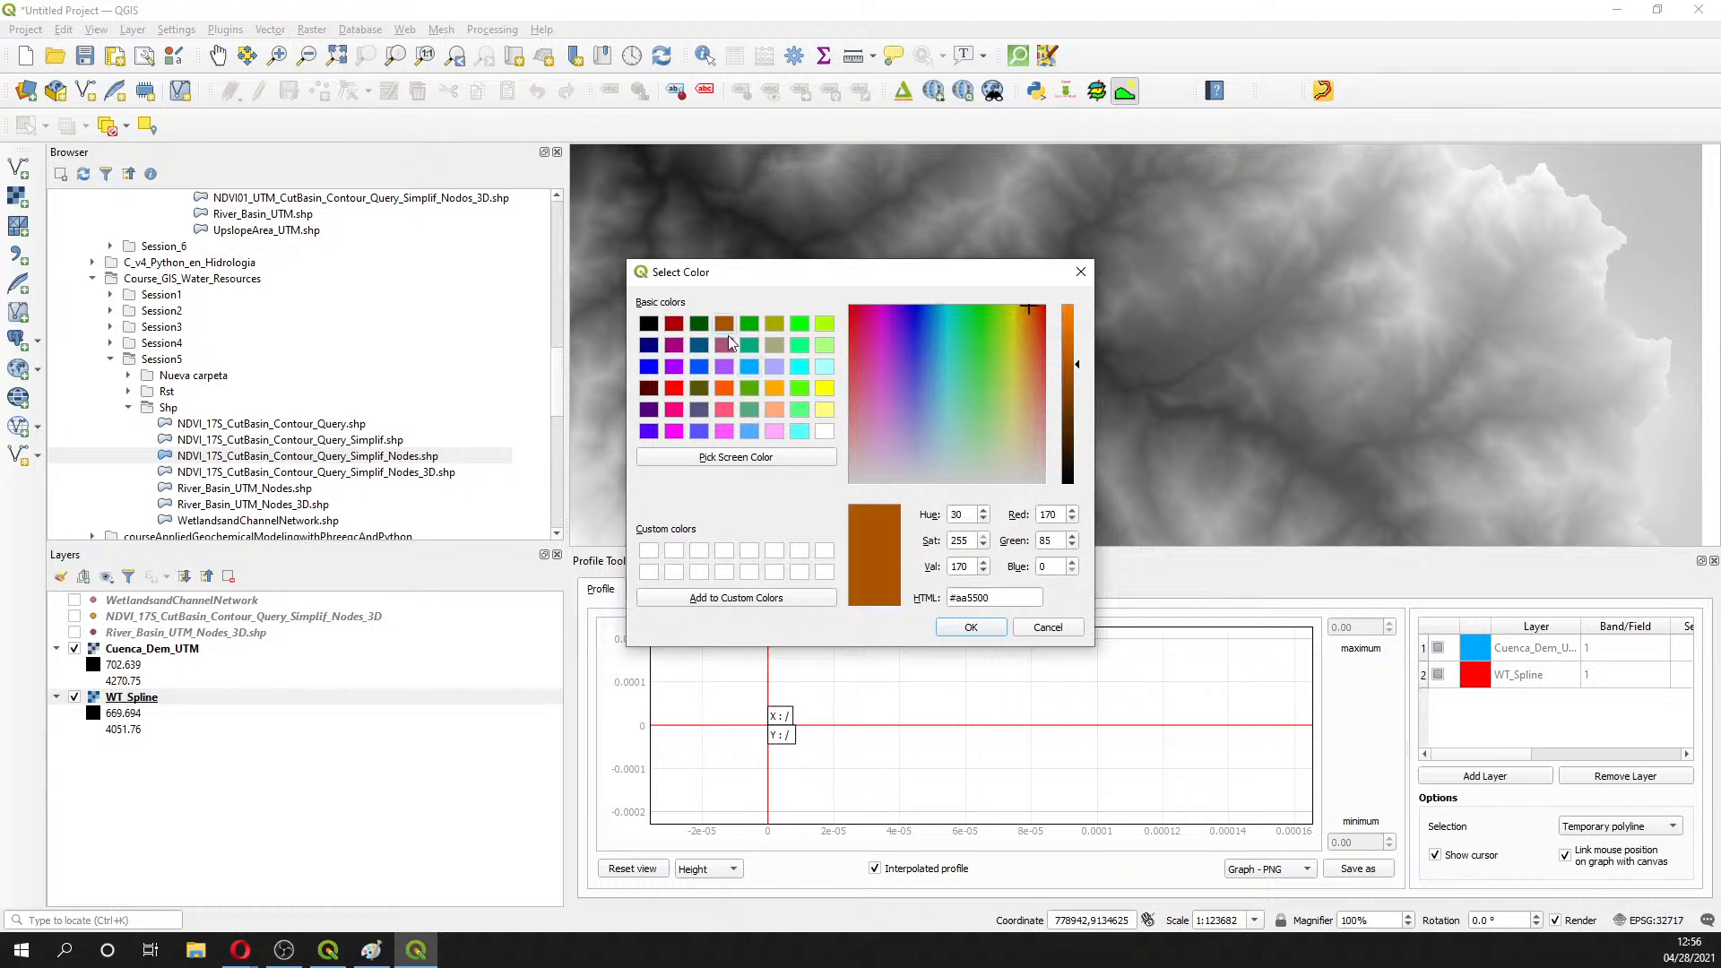
{"action": "left_click", "coordinate": [970, 627]}
{"action": "left_click", "coordinate": [1479, 679]}
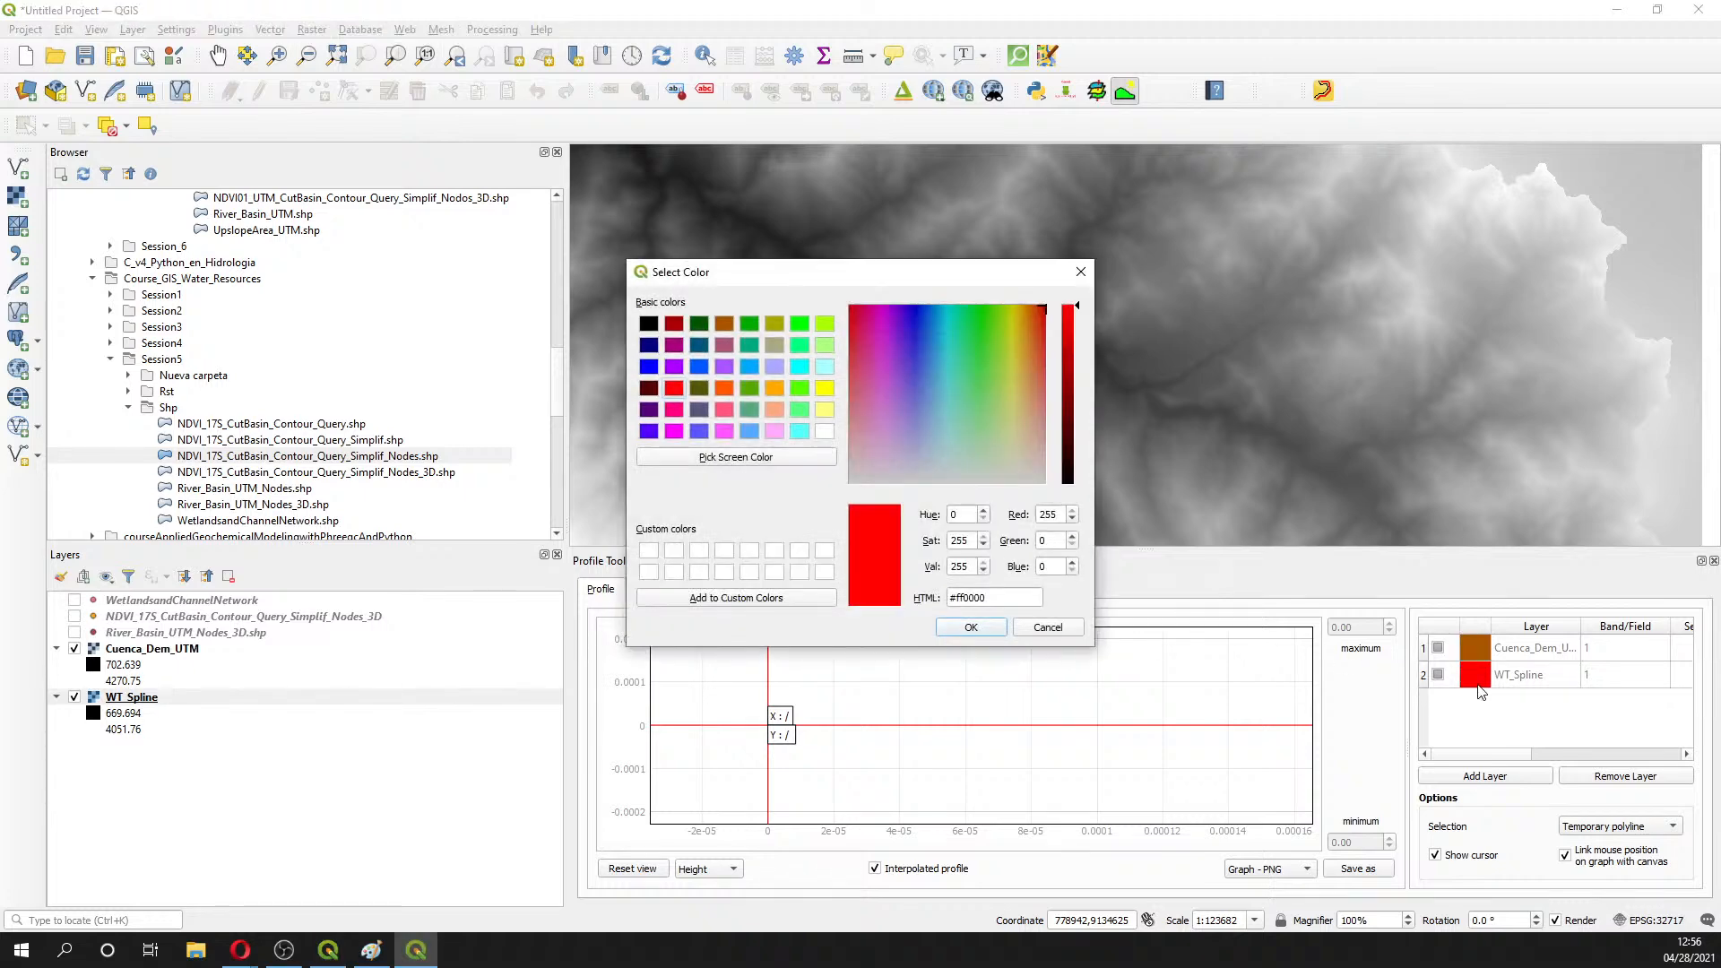
{"action": "left_click", "coordinate": [981, 633]}
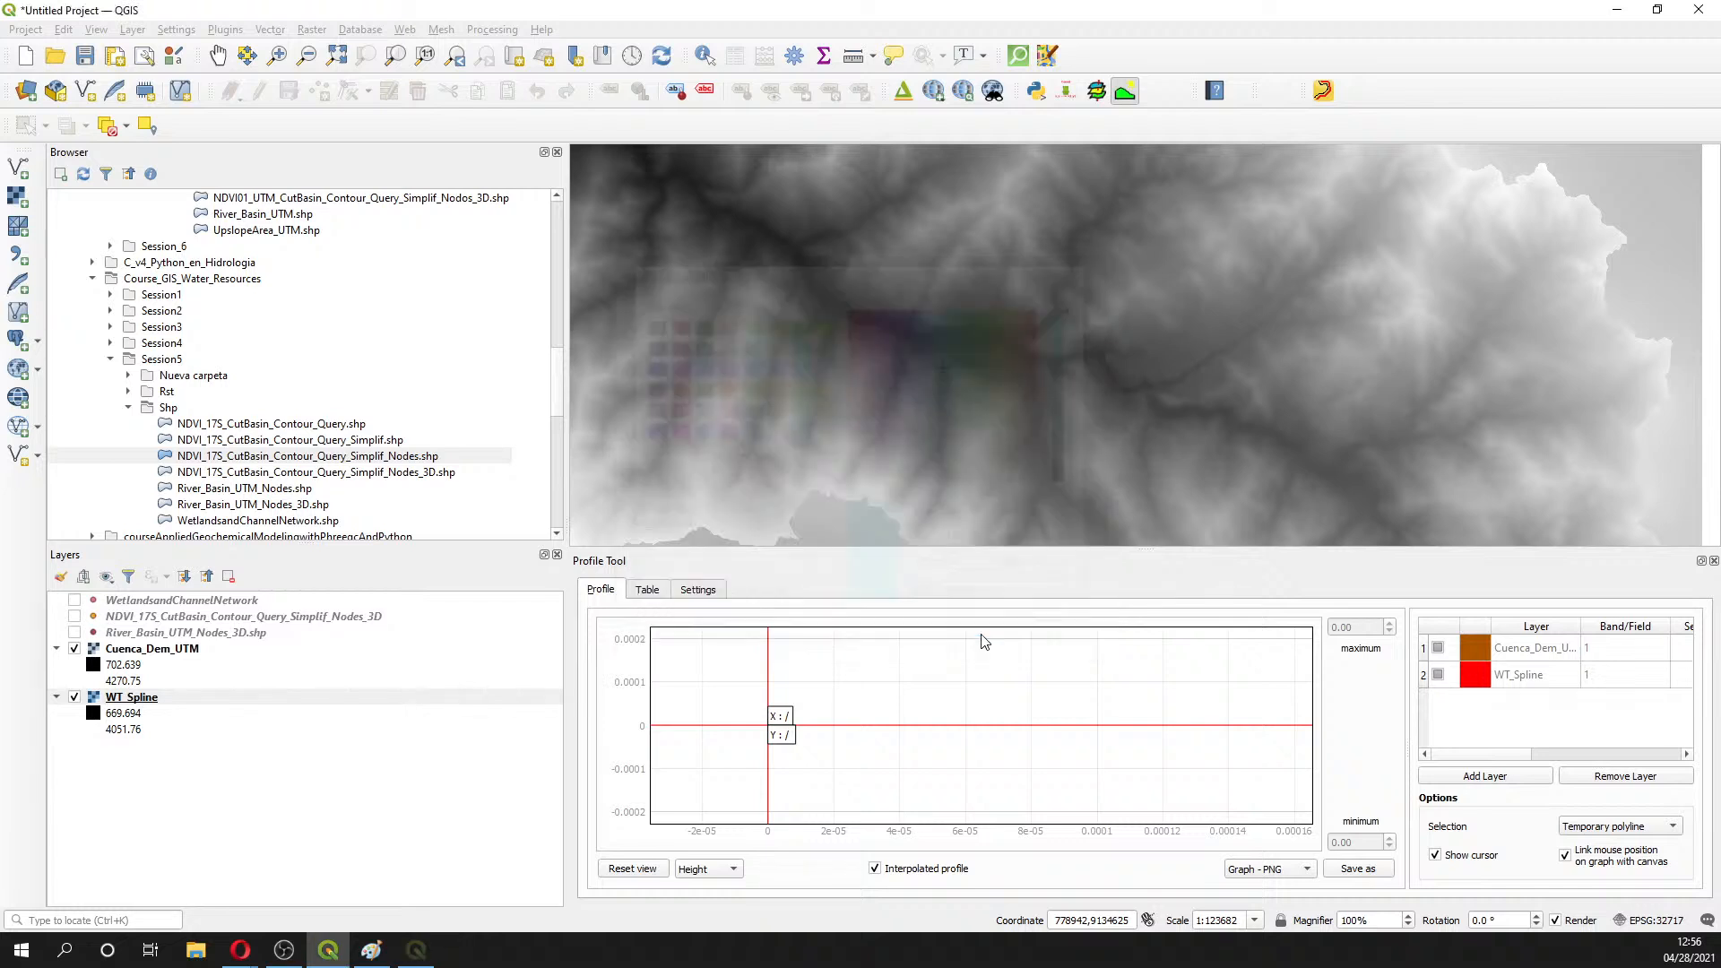
- Profile across the western valley and the river, then clear the line
{"action": "left_click", "coordinate": [872, 390]}
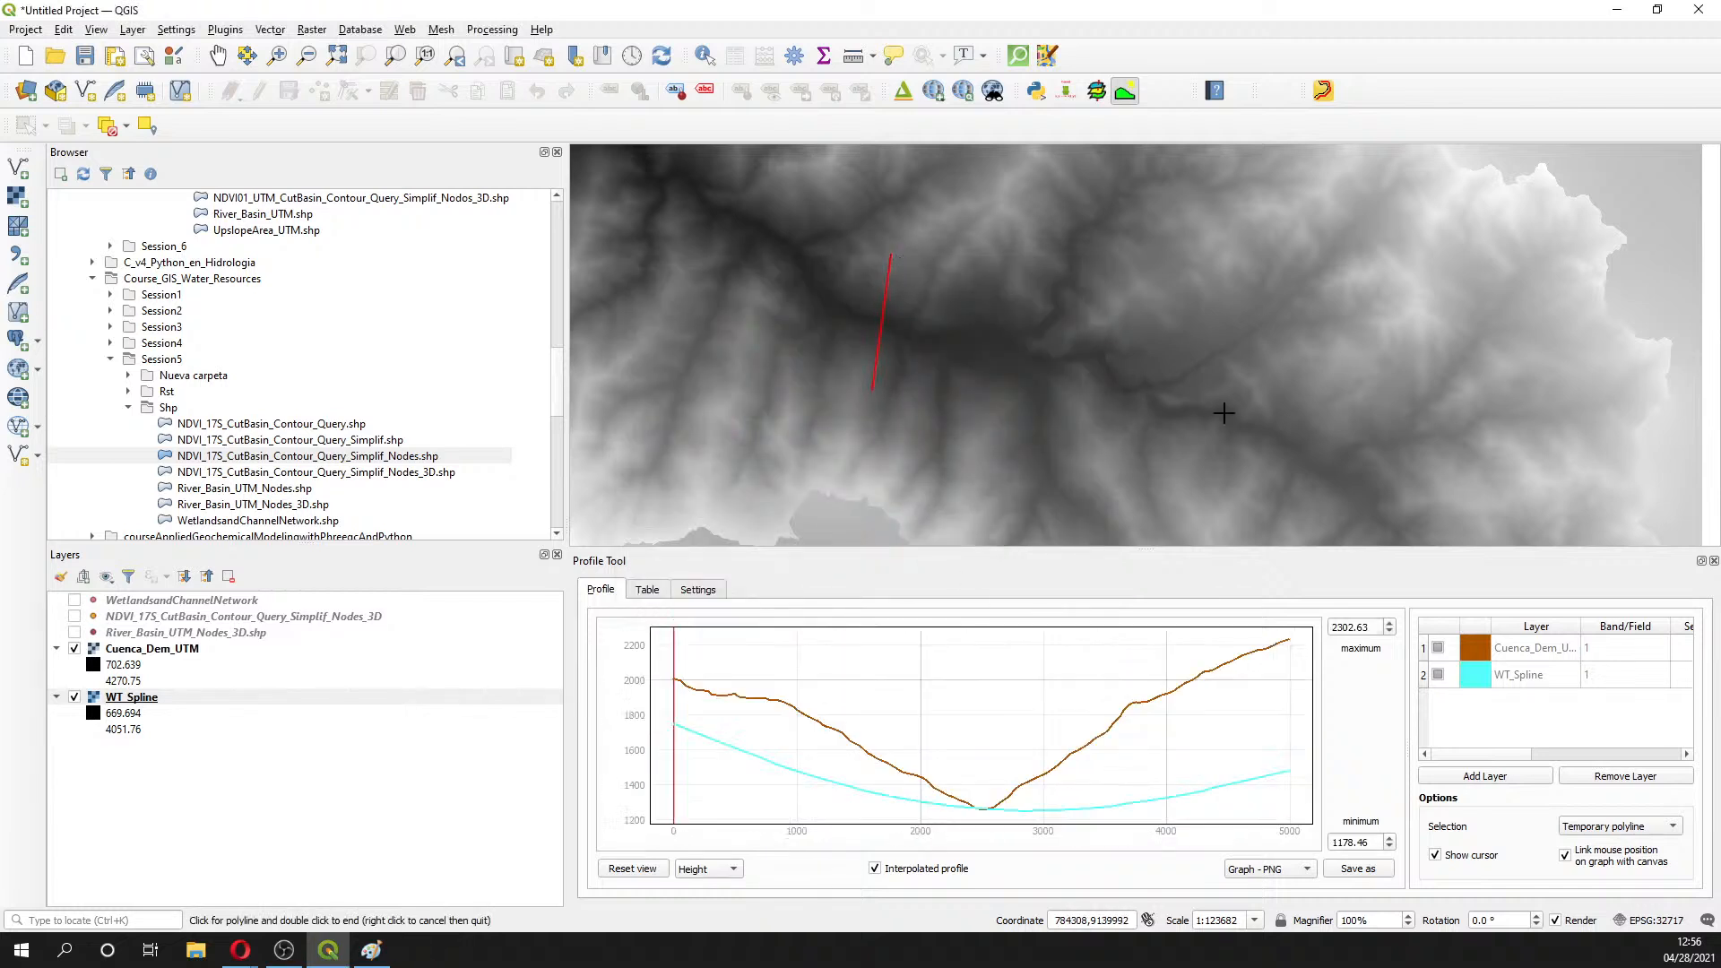
{"action": "left_click", "coordinate": [1018, 432]}
{"action": "left_click", "coordinate": [1106, 335]}
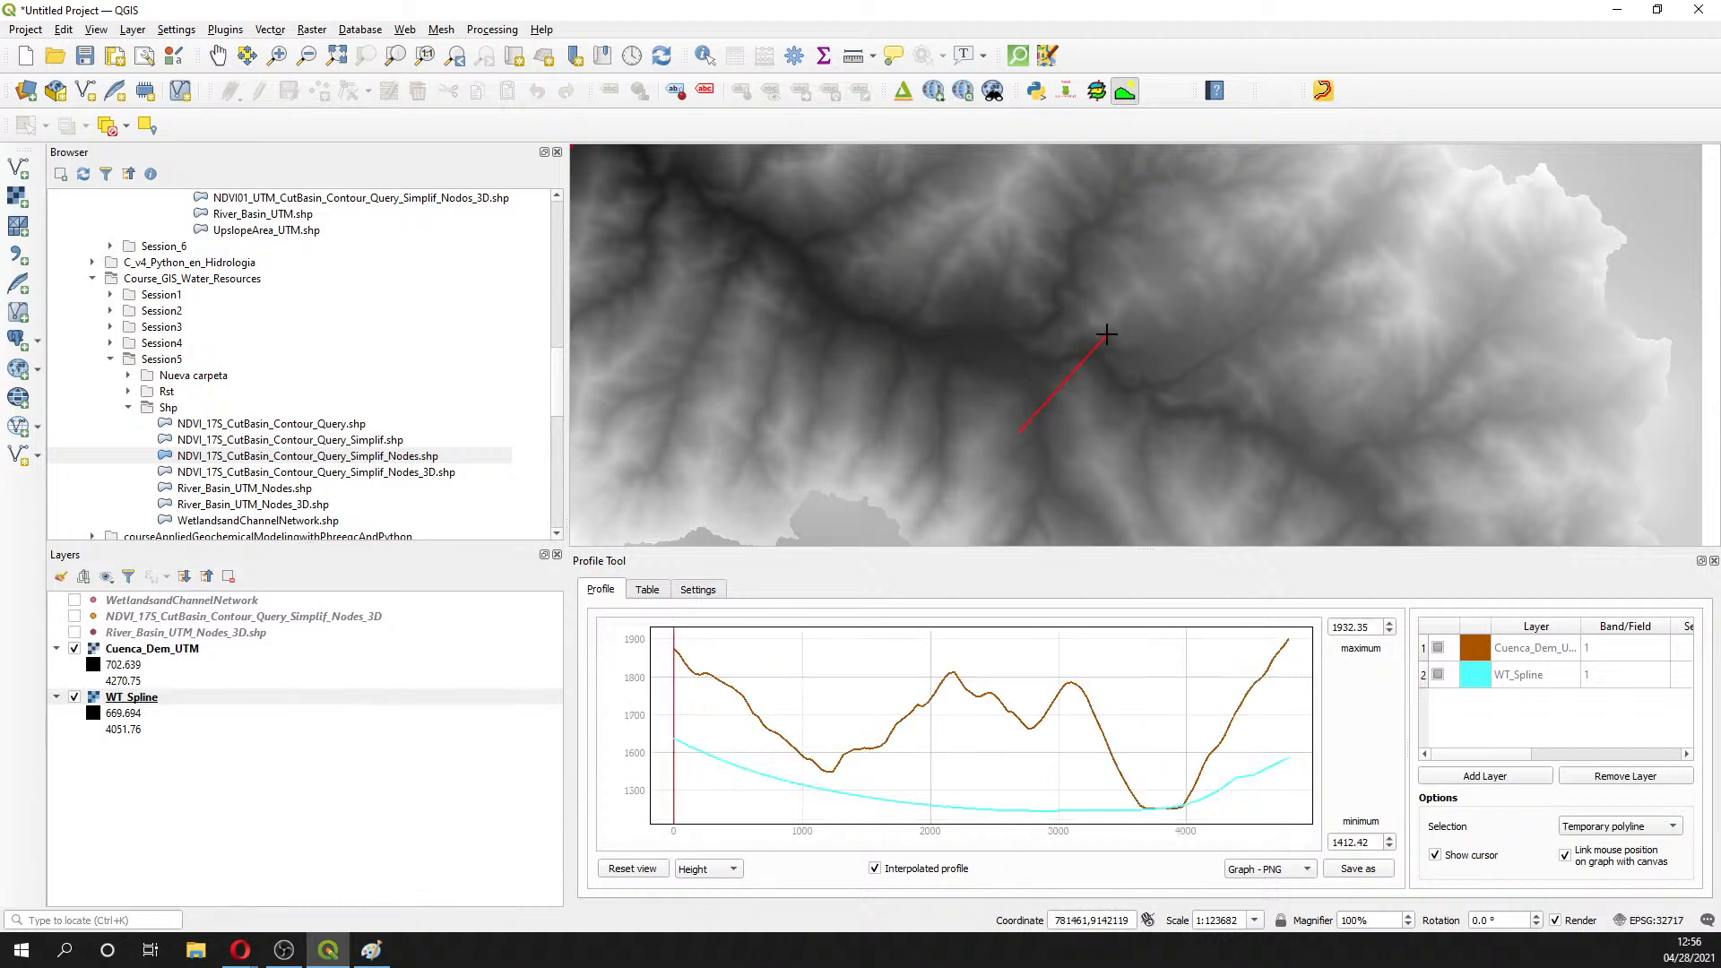
{"action": "left_click", "coordinate": [1242, 367]}
{"action": "right_click", "coordinate": [1242, 366]}
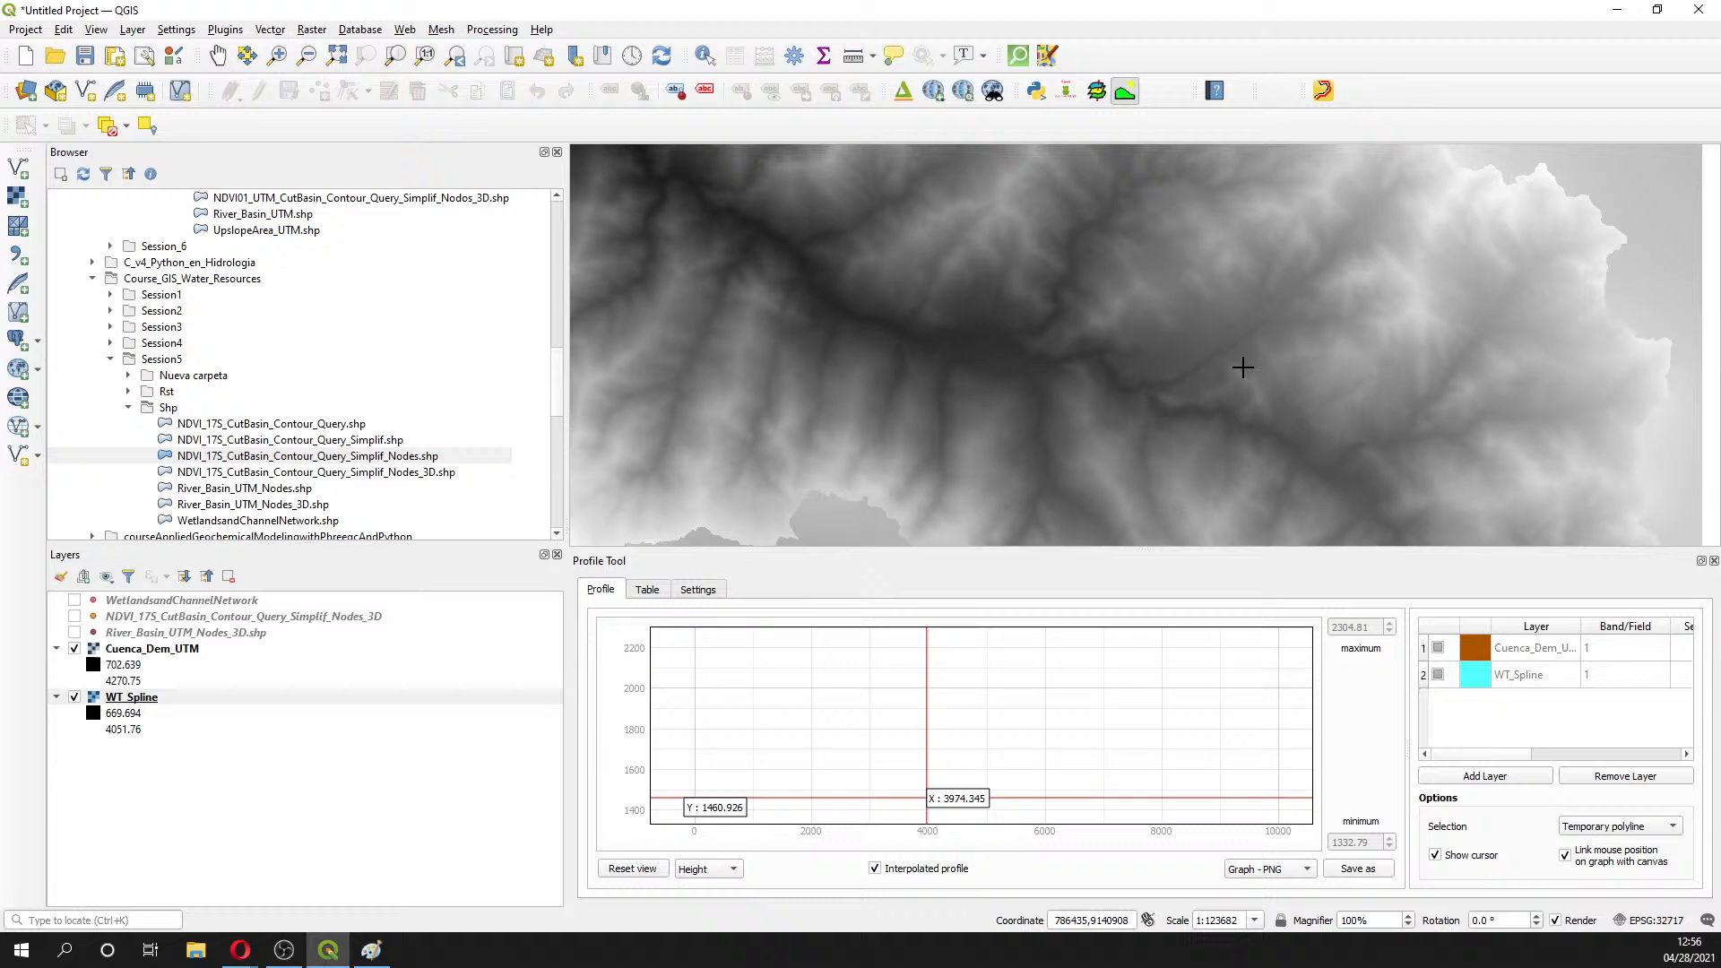
- Trace a multi-segment profile from the eastern slope west across the valley, then clear it
{"action": "left_click", "coordinate": [1231, 487]}
{"action": "left_click", "coordinate": [1288, 394]}
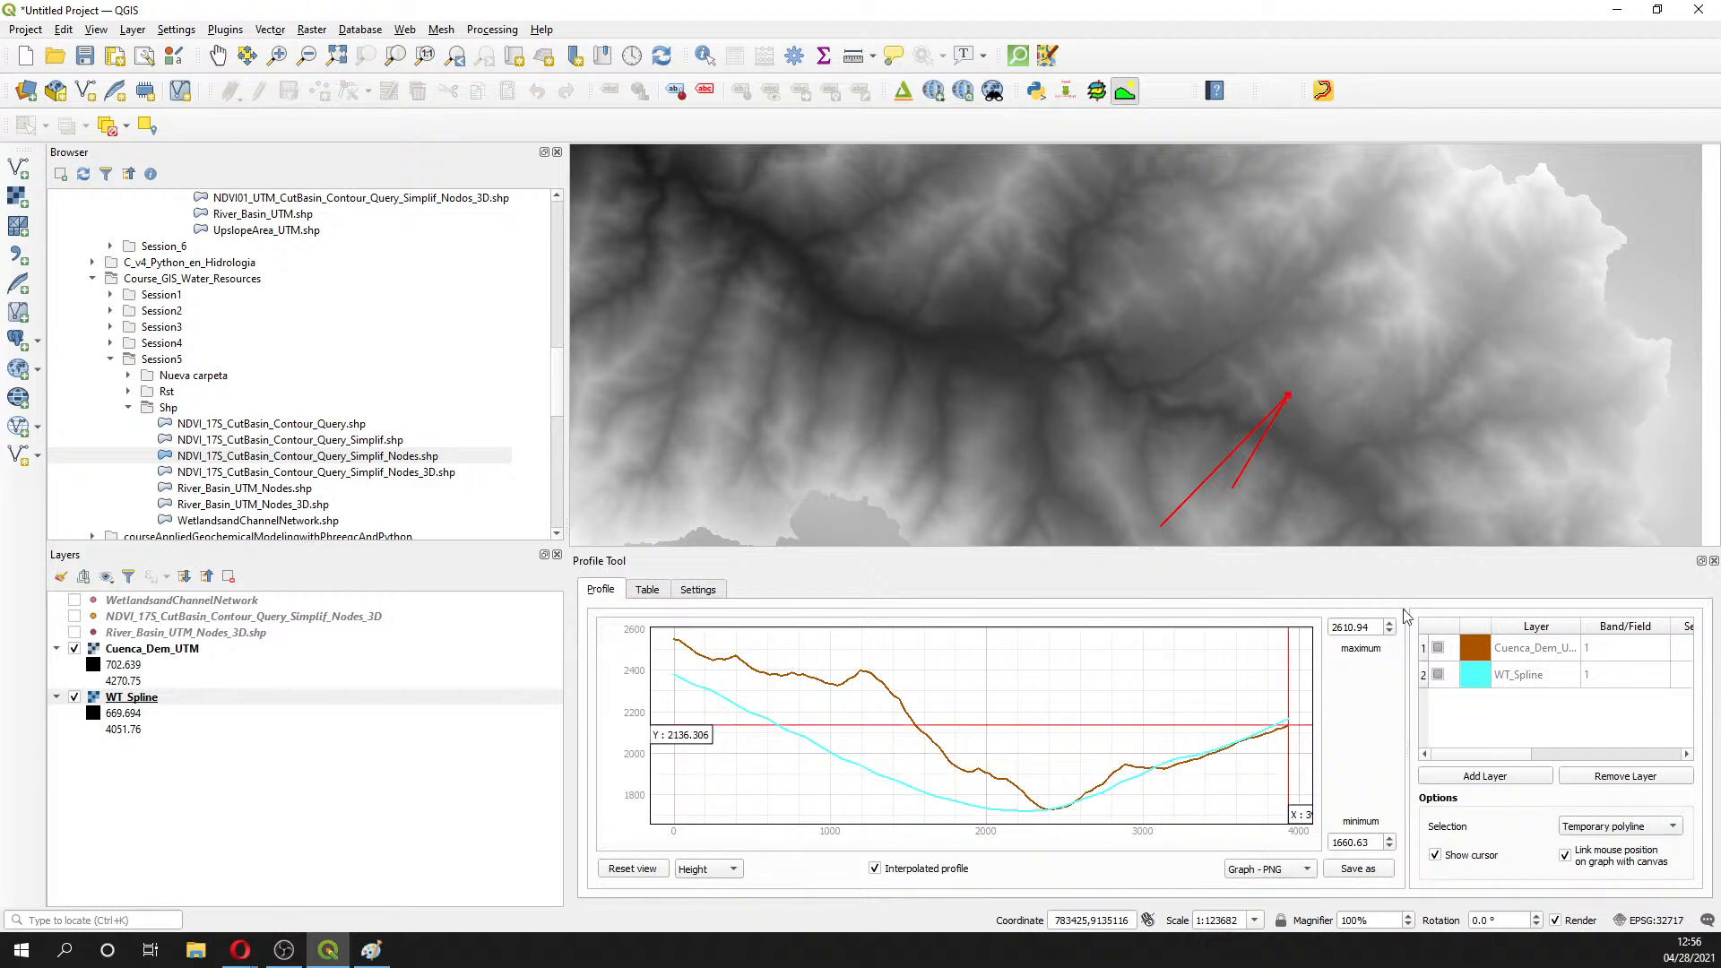
{"action": "left_click", "coordinate": [1209, 311]}
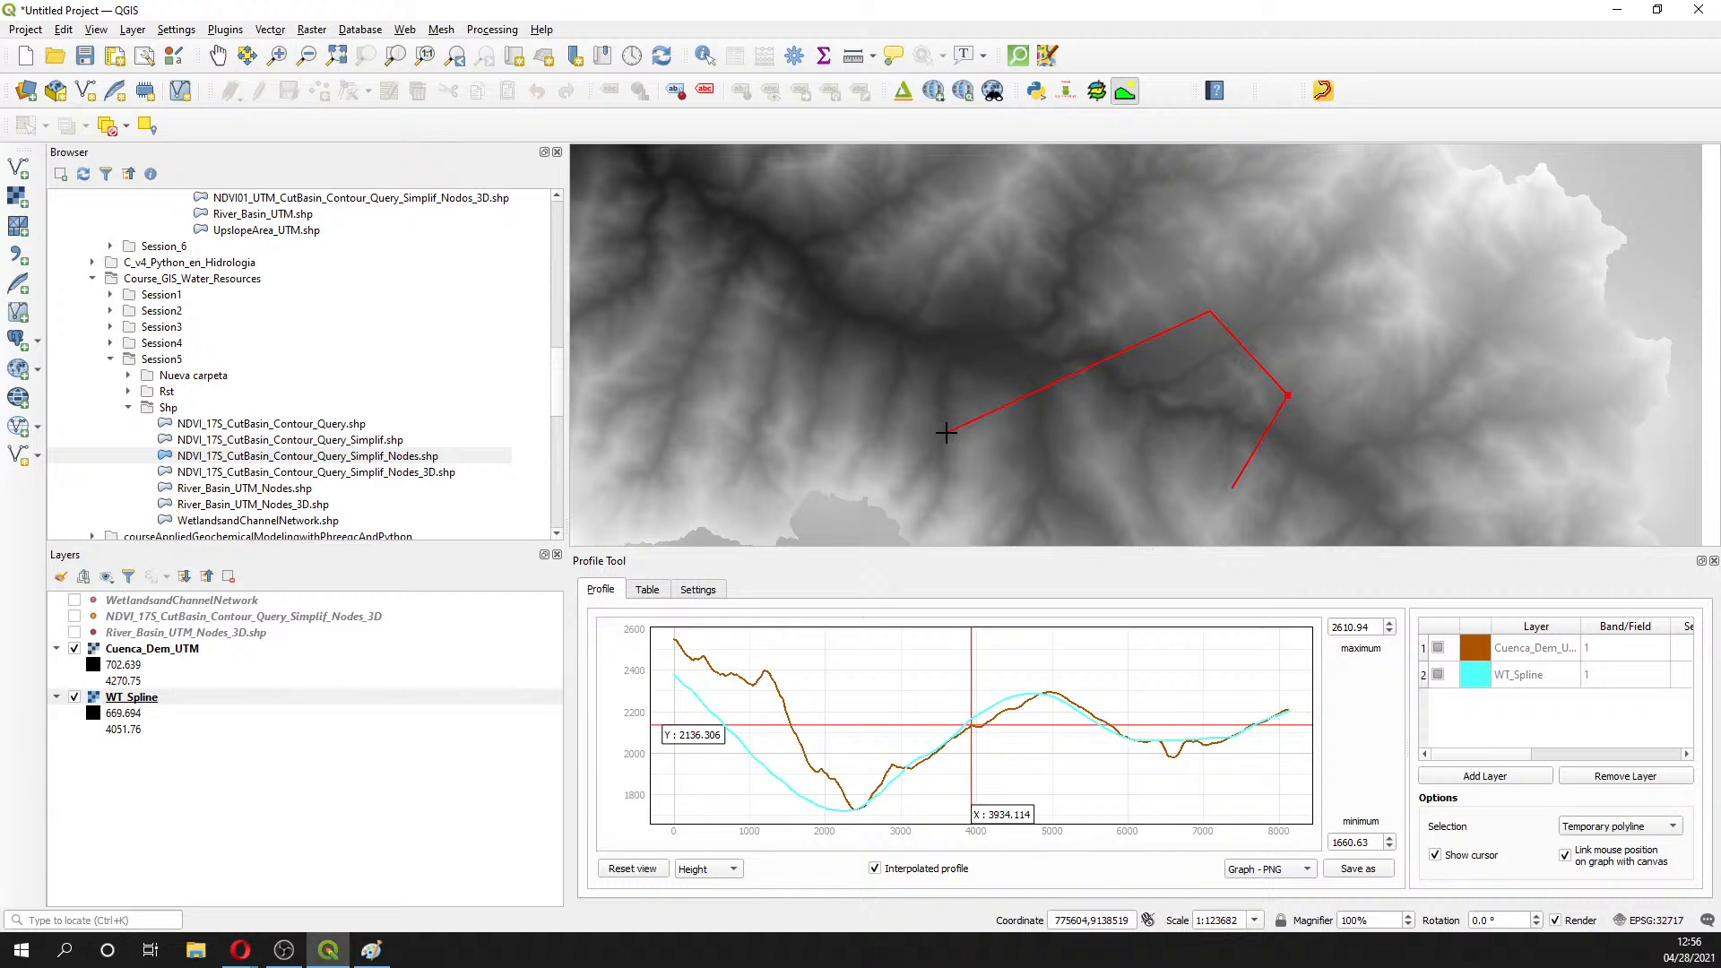
{"action": "left_click", "coordinate": [1042, 225]}
{"action": "right_click", "coordinate": [1043, 226]}
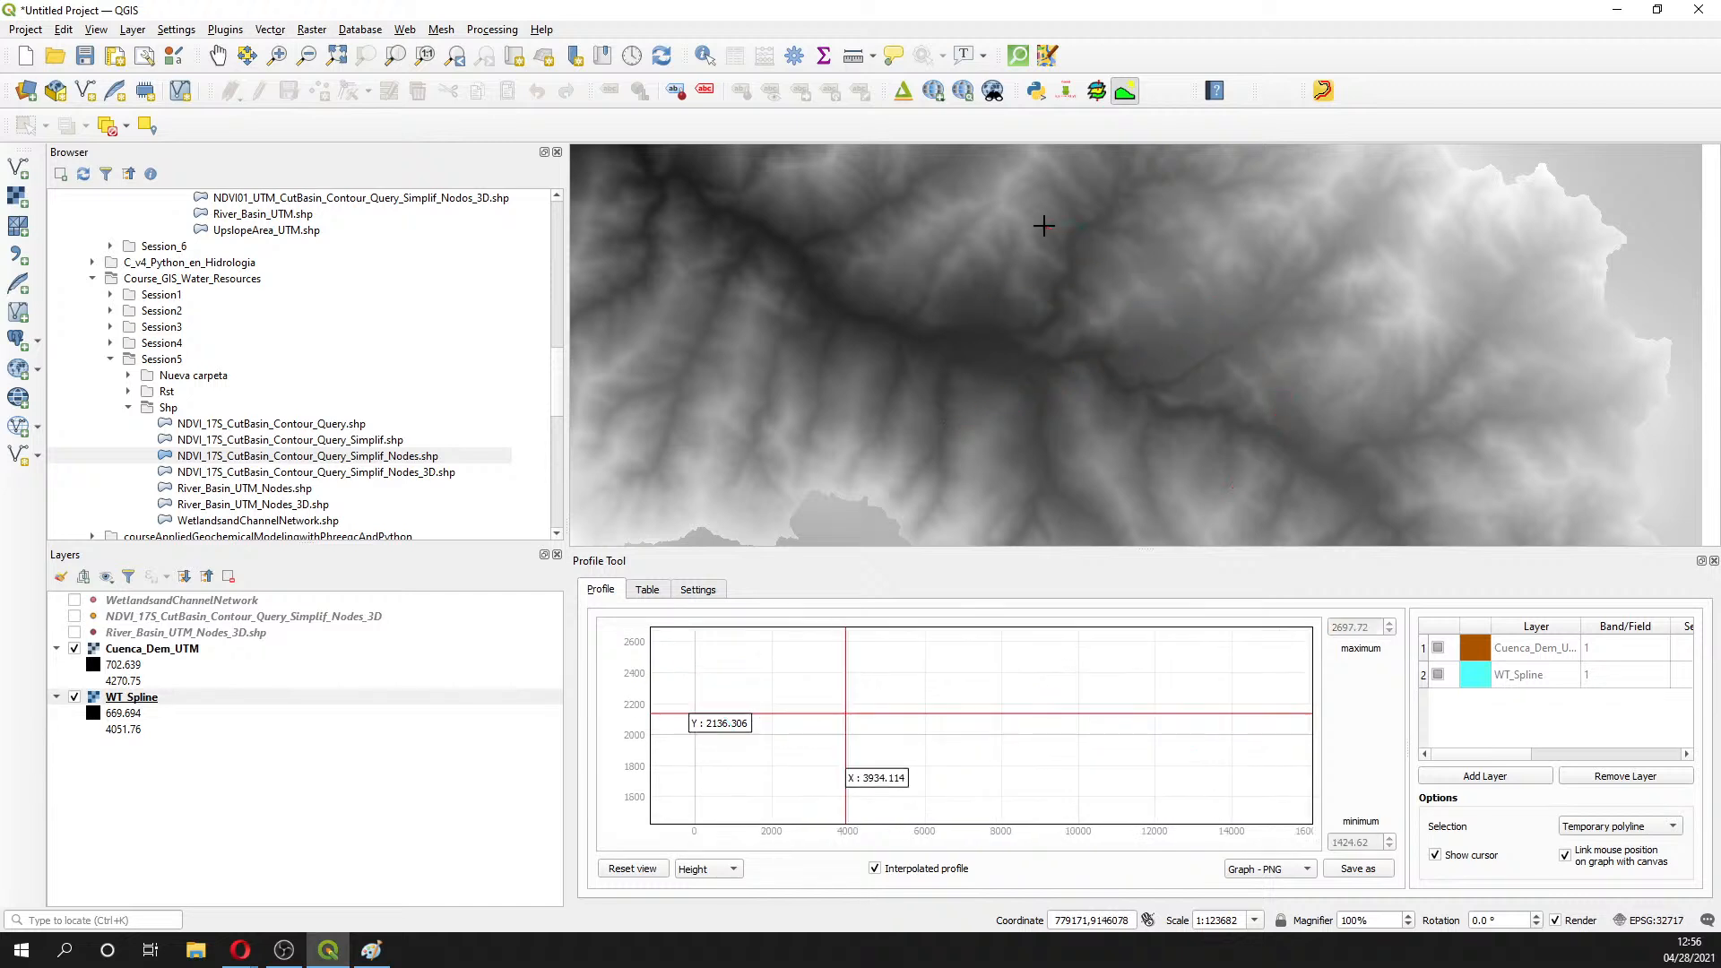
- Plot a short north–south profile across the valley, extend it east, then clear it
{"action": "left_click", "coordinate": [986, 399]}
{"action": "left_click", "coordinate": [984, 273]}
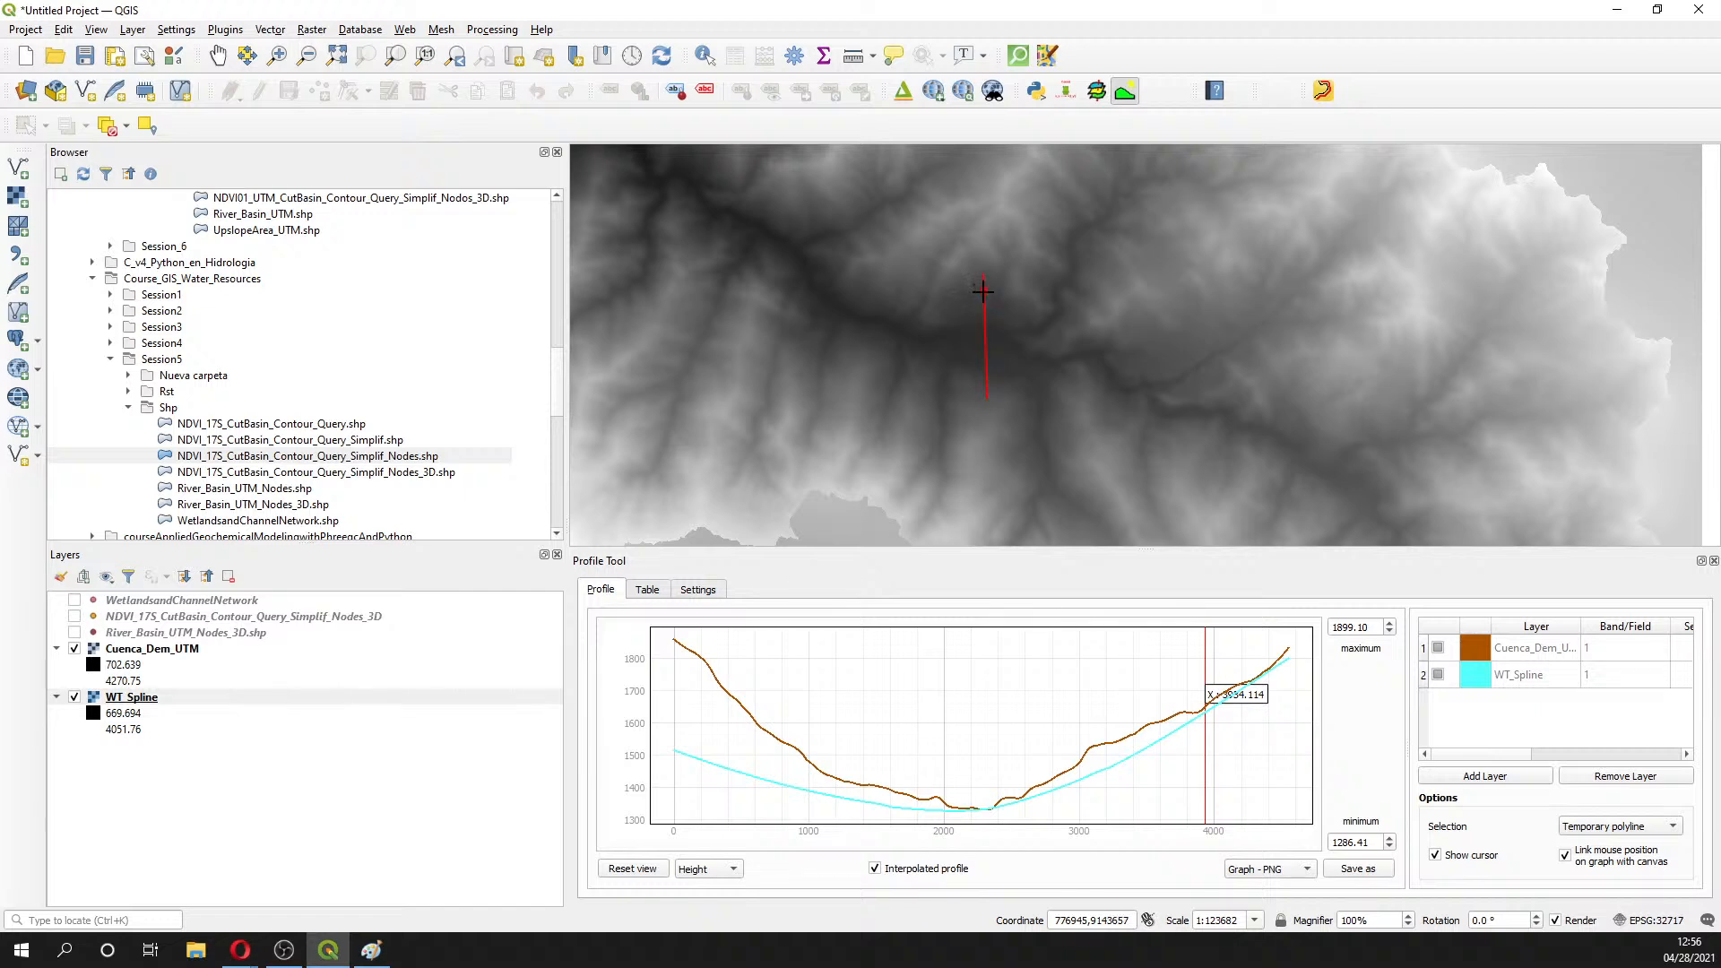
{"action": "left_click", "coordinate": [982, 291]}
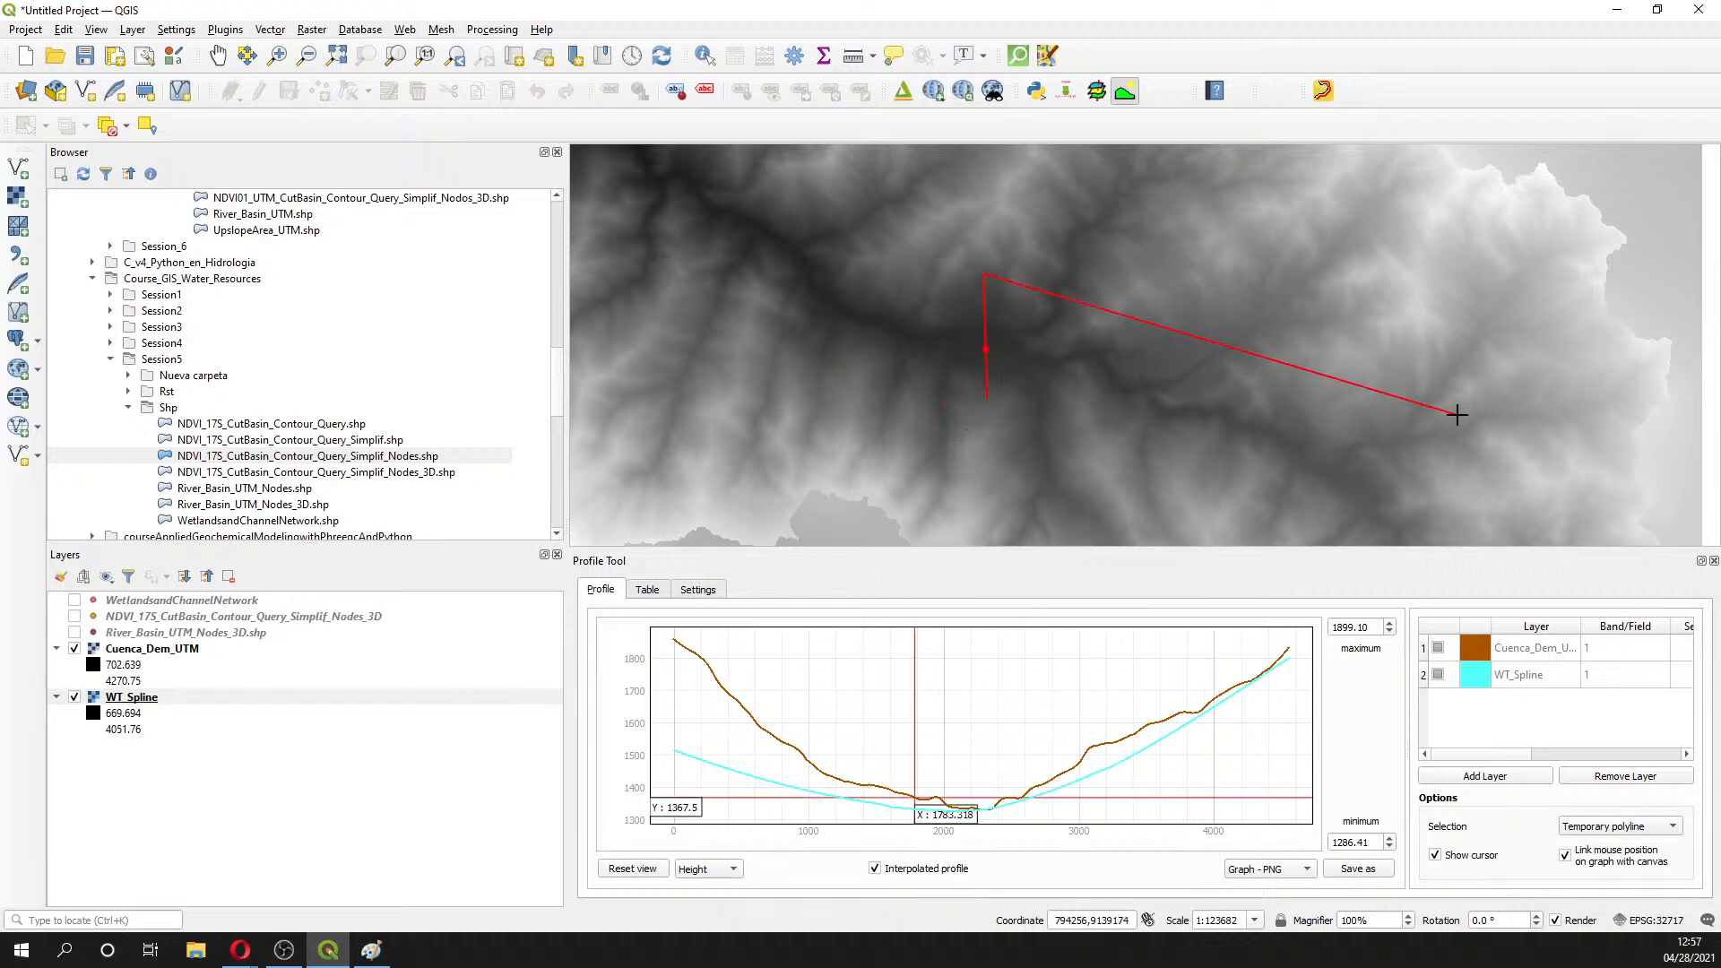
{"action": "right_click", "coordinate": [1012, 283]}
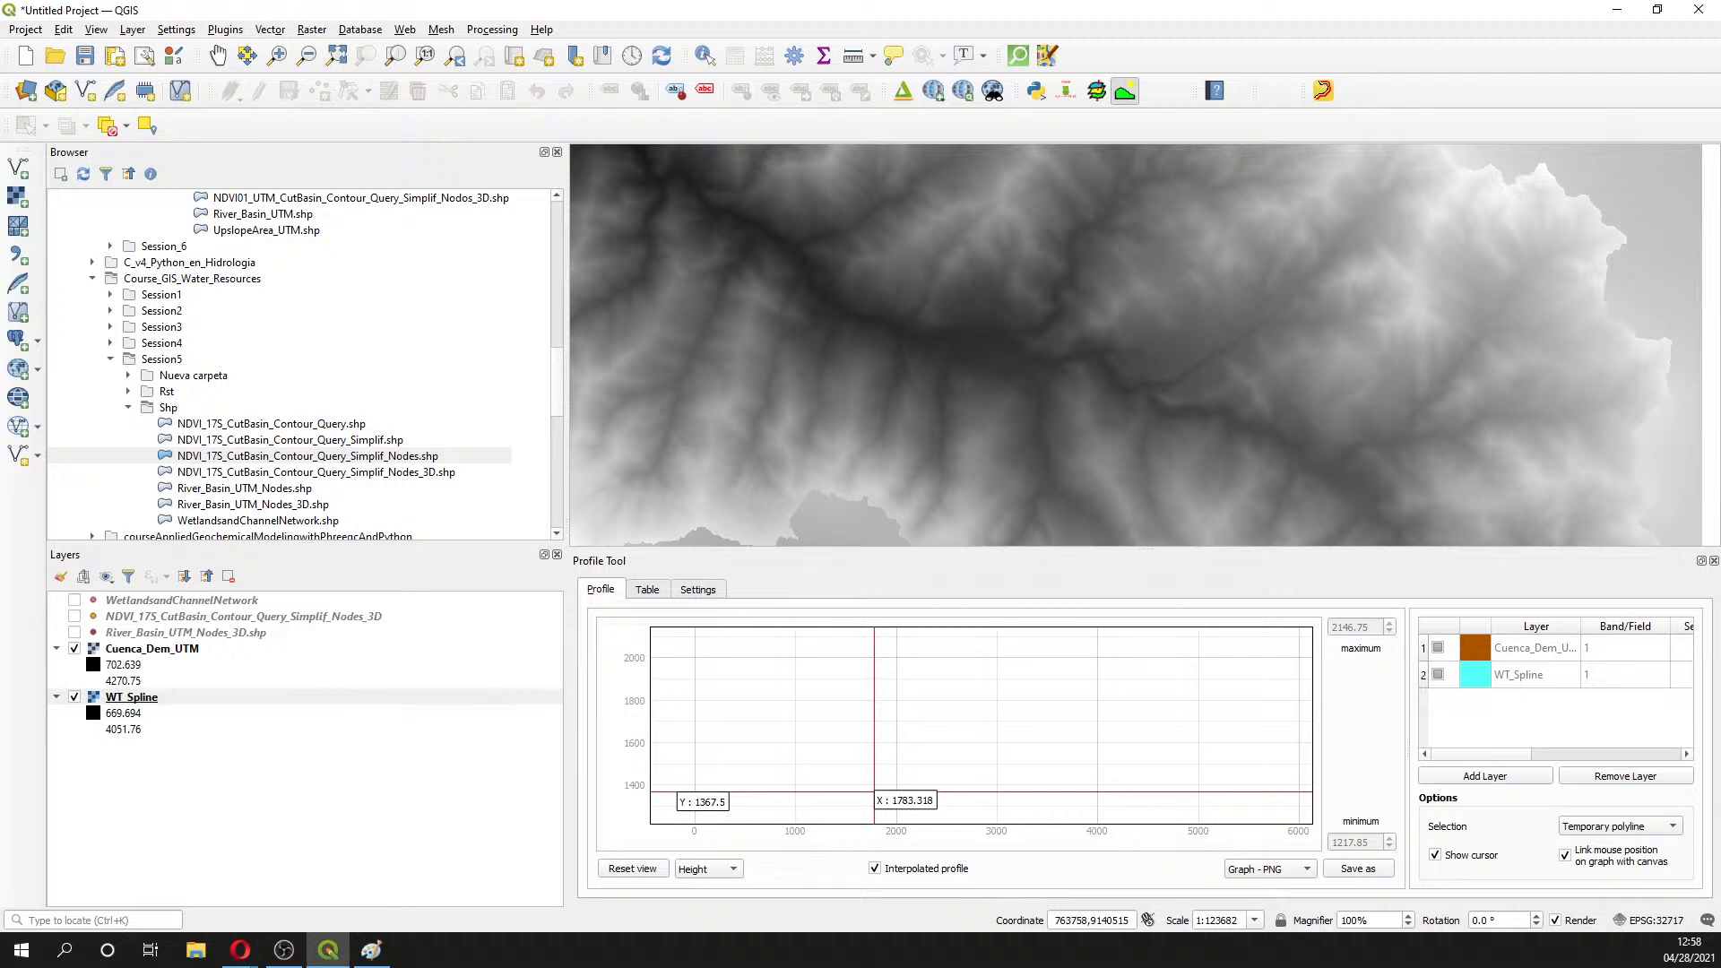
{"action": "left_click", "coordinate": [240, 950]}
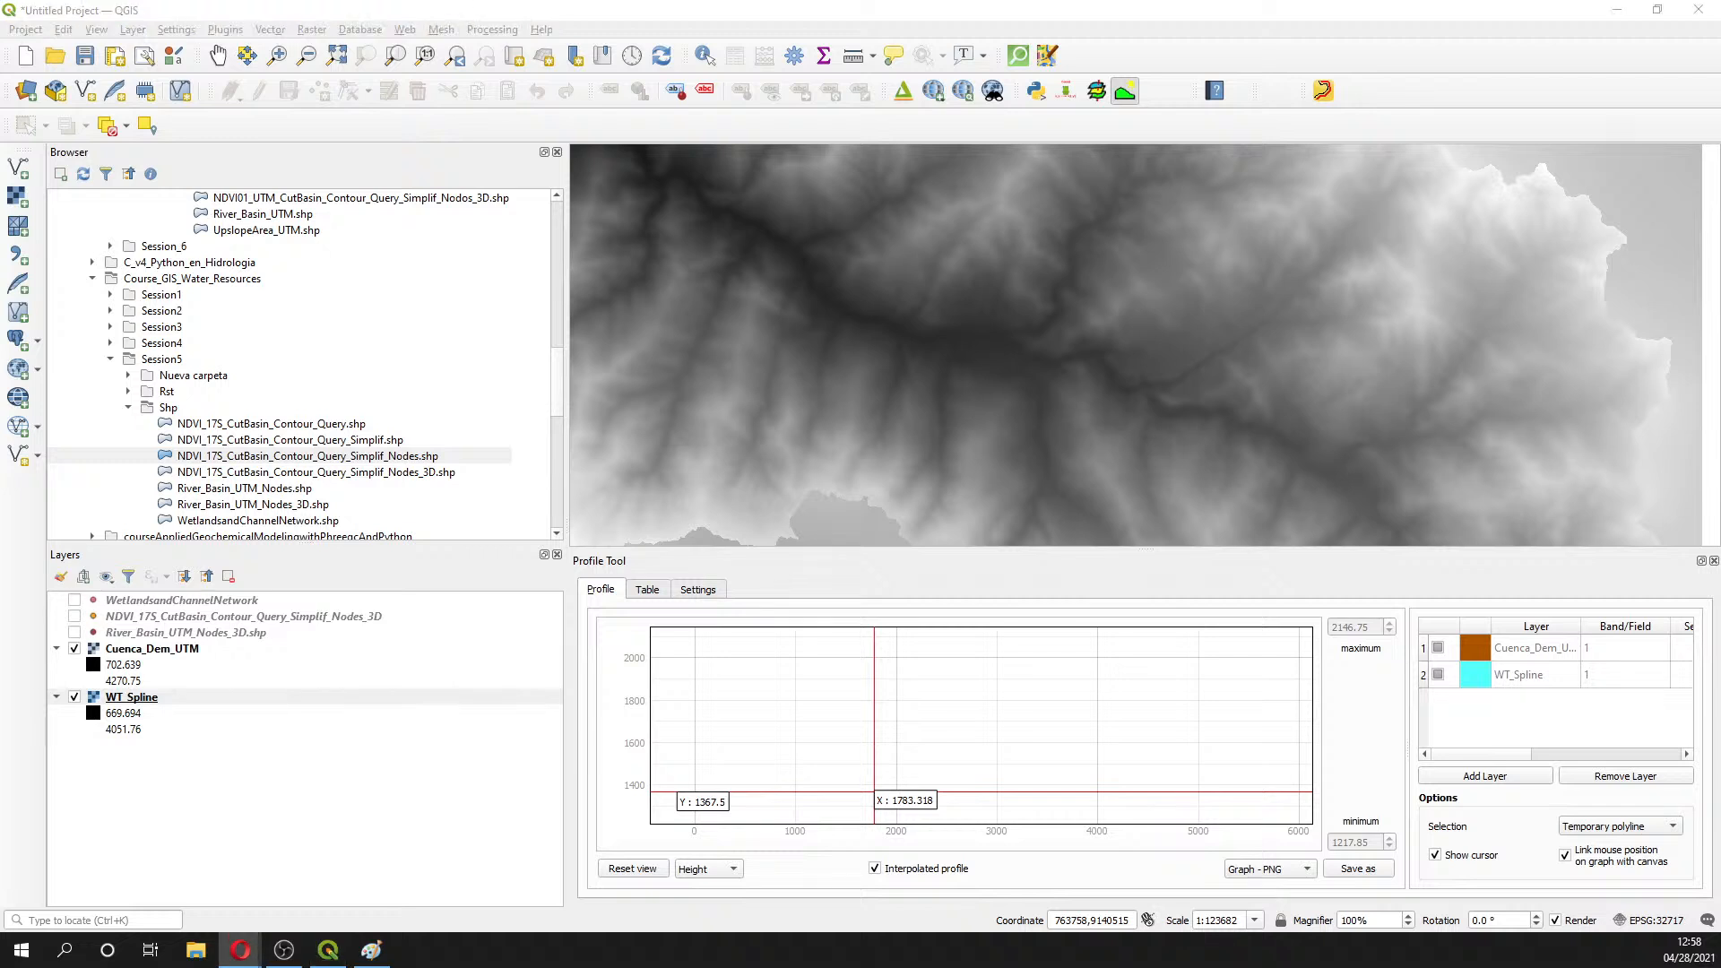